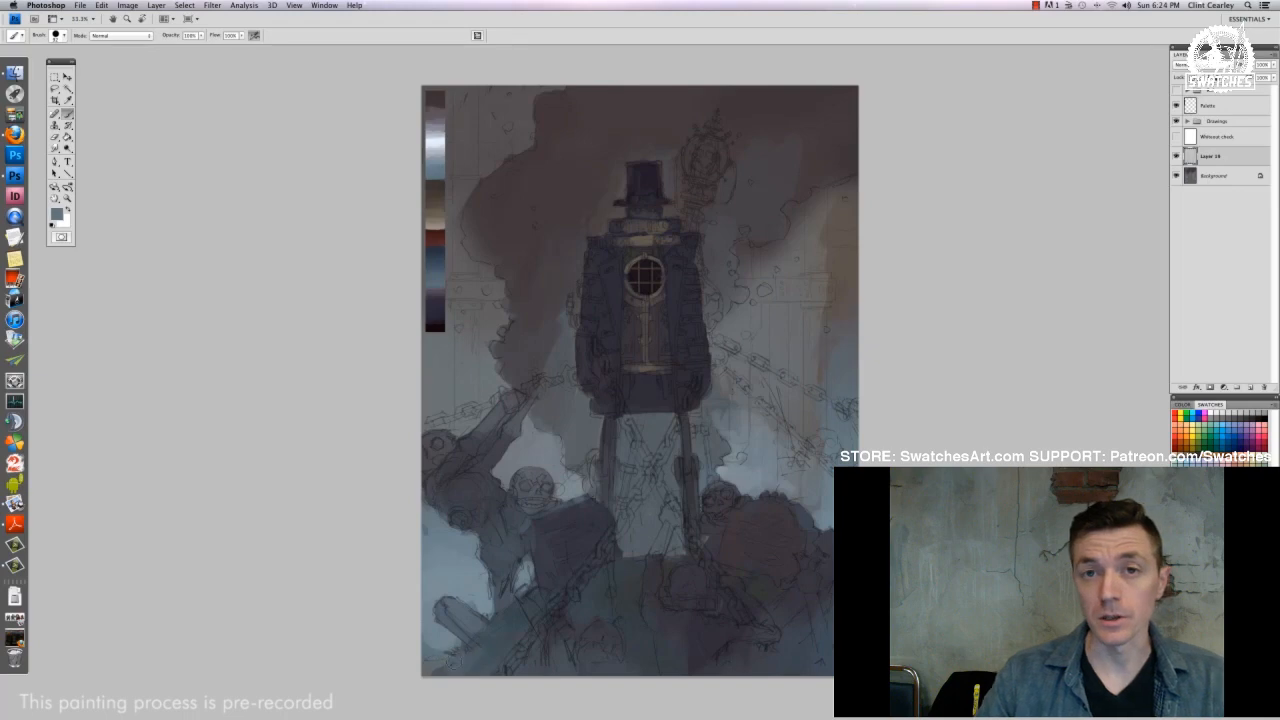
Choose a brush preset and paint over the foreground rubble and smoke in the lower corners with muted blue-grey tones sampled from the canvas
{"action": "right_click", "coordinate": [490, 640]}
{"action": "left_click", "coordinate": [567, 414]}
{"action": "key", "text": "Return"}
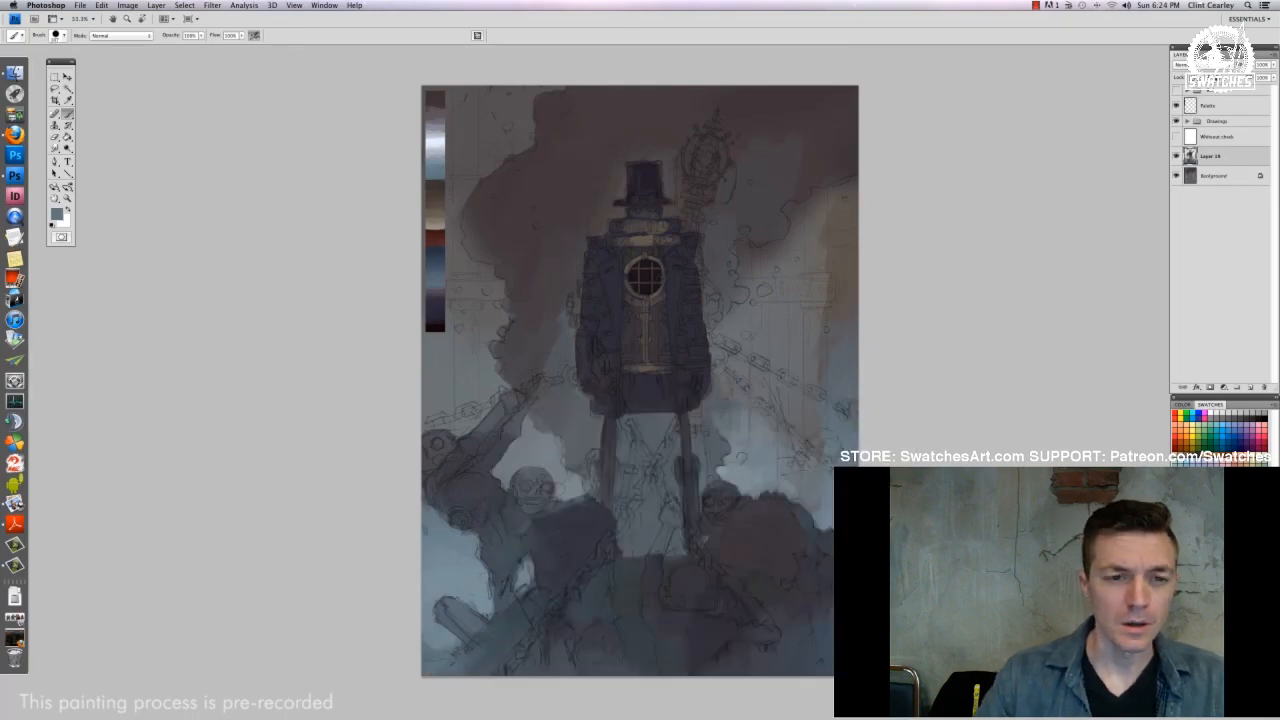
{"action": "left_click", "coordinate": [510, 655], "text": "alt"}
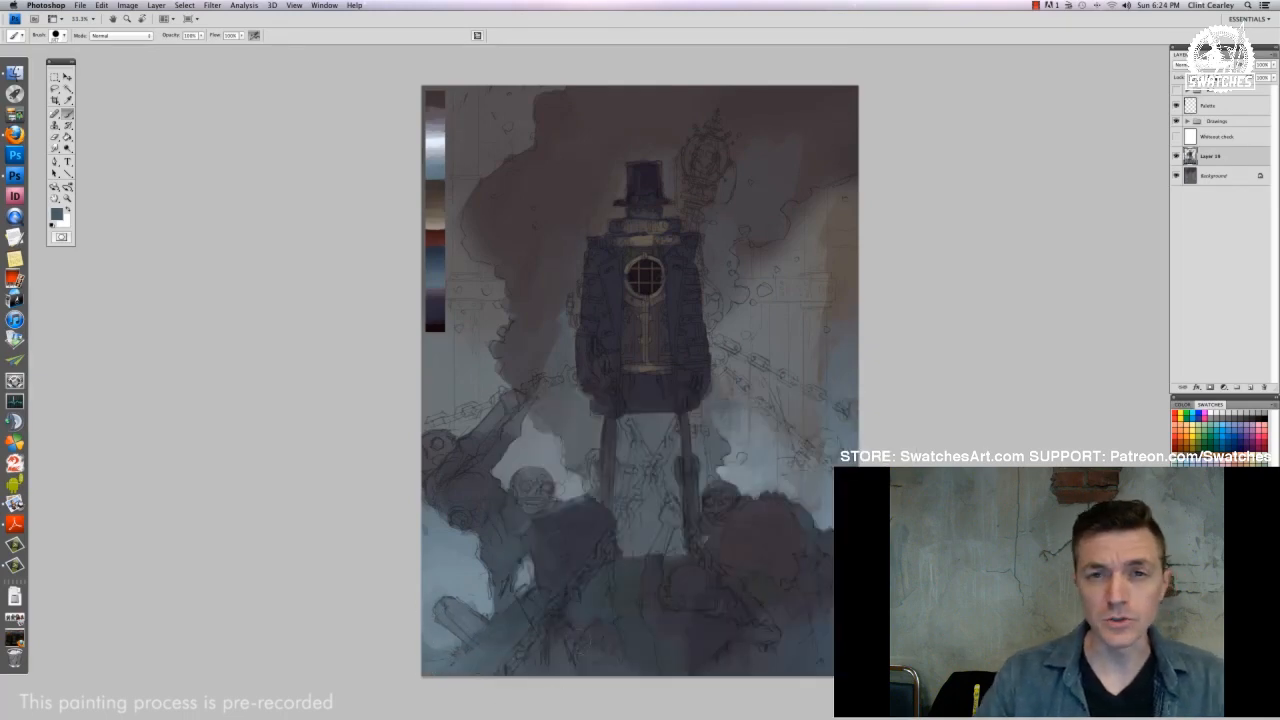
{"action": "left_click", "coordinate": [458, 525], "text": "alt"}
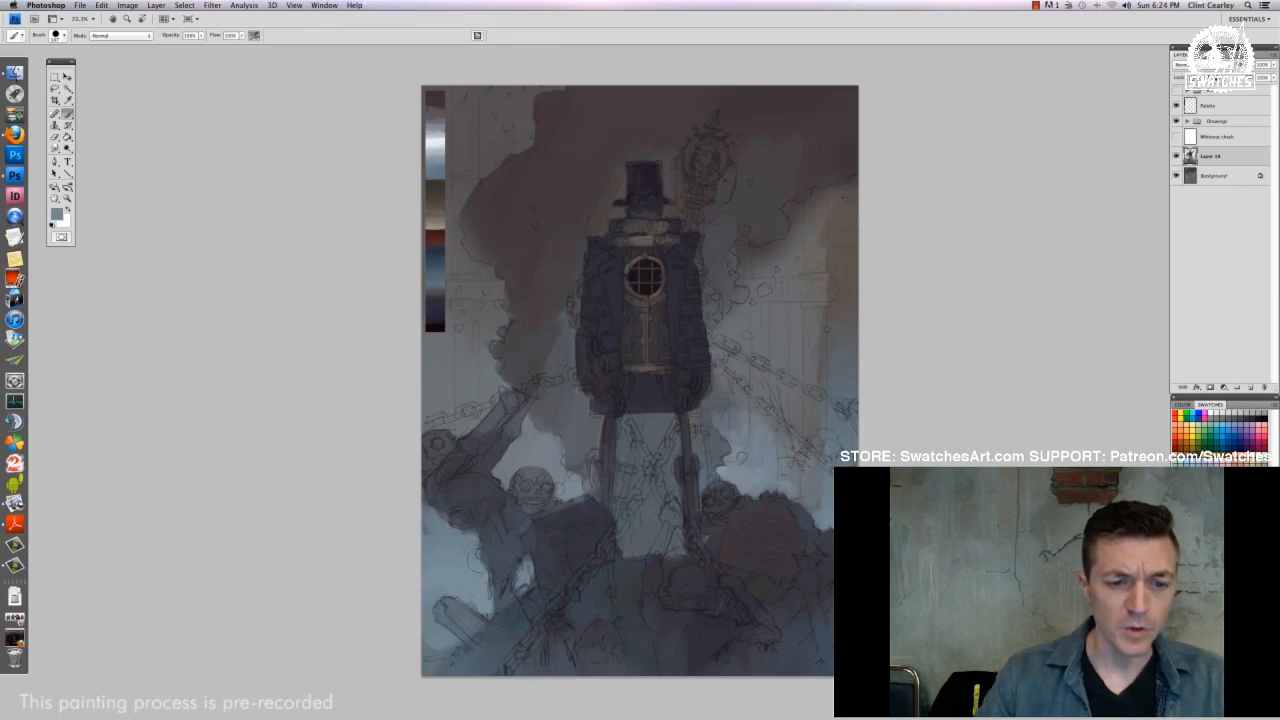
{"action": "left_click", "coordinate": [818, 500], "text": "alt"}
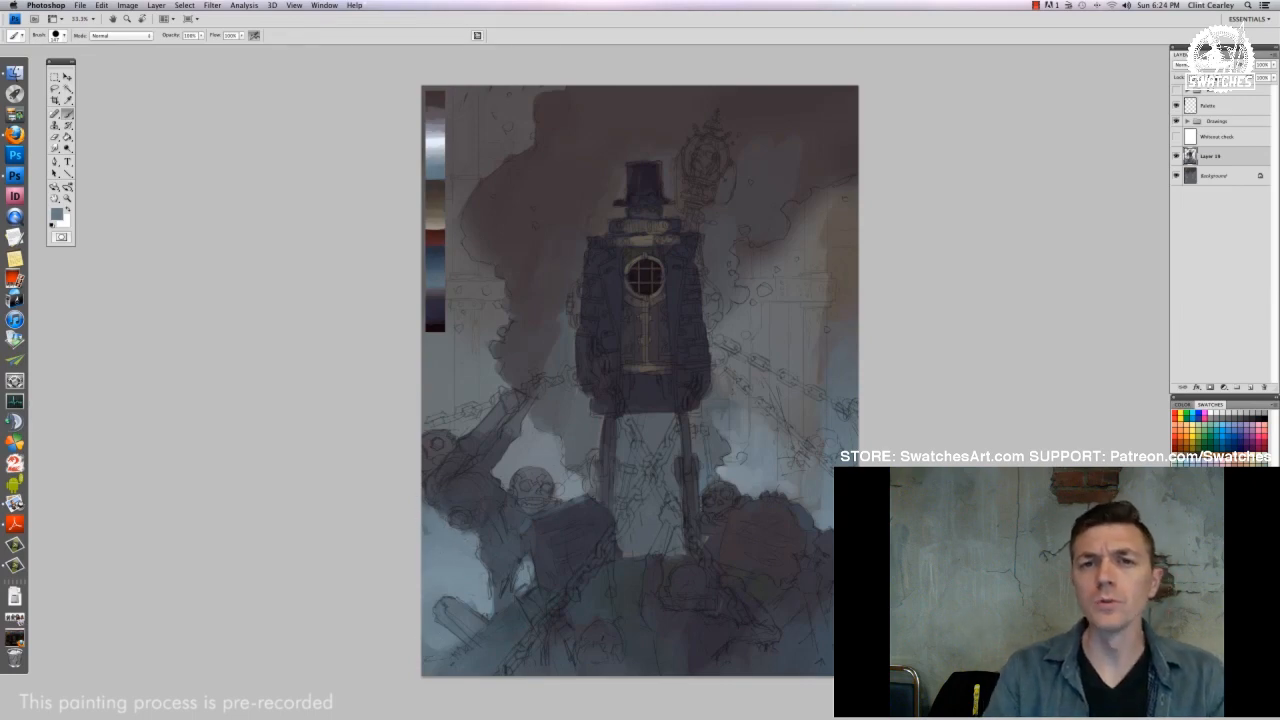
{"action": "left_click_drag", "start_coordinate": [806, 620], "coordinate": [797, 640]}
{"action": "left_click", "coordinate": [800, 632], "text": "alt"}
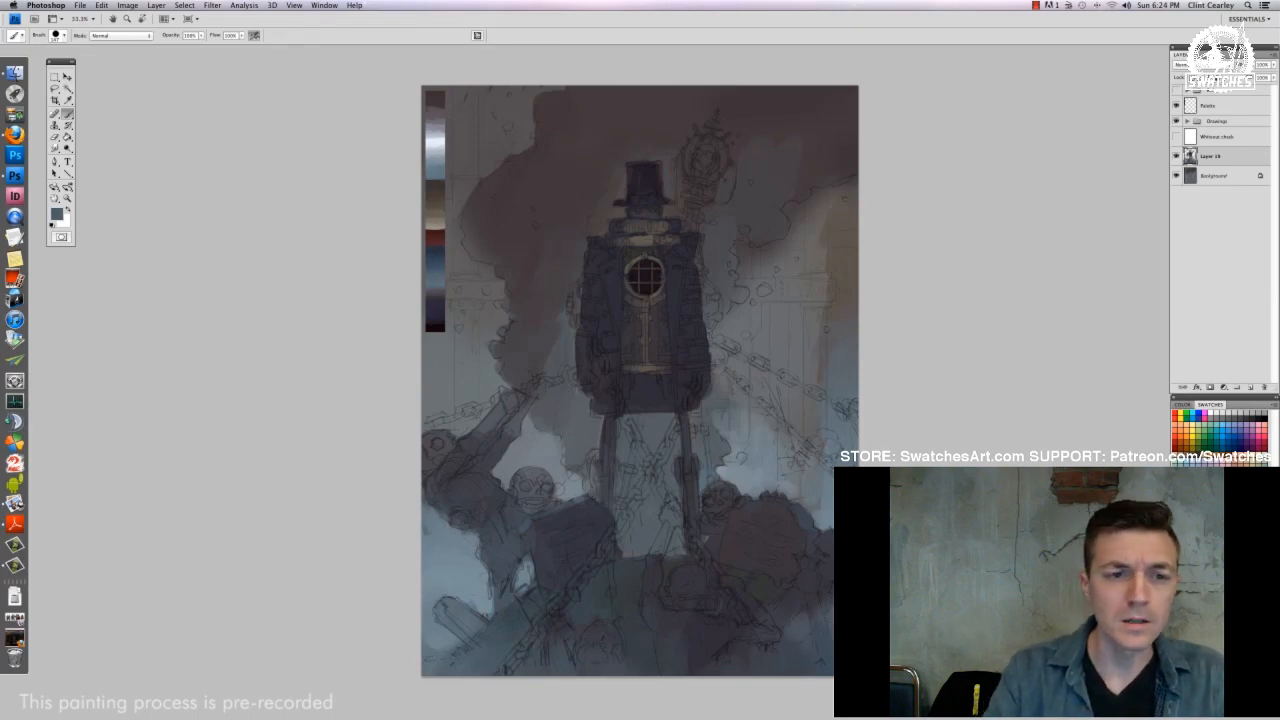
Review the whole painting at reduced size with the Drawings group hidden
{"action": "left_click", "coordinate": [1176, 120]}
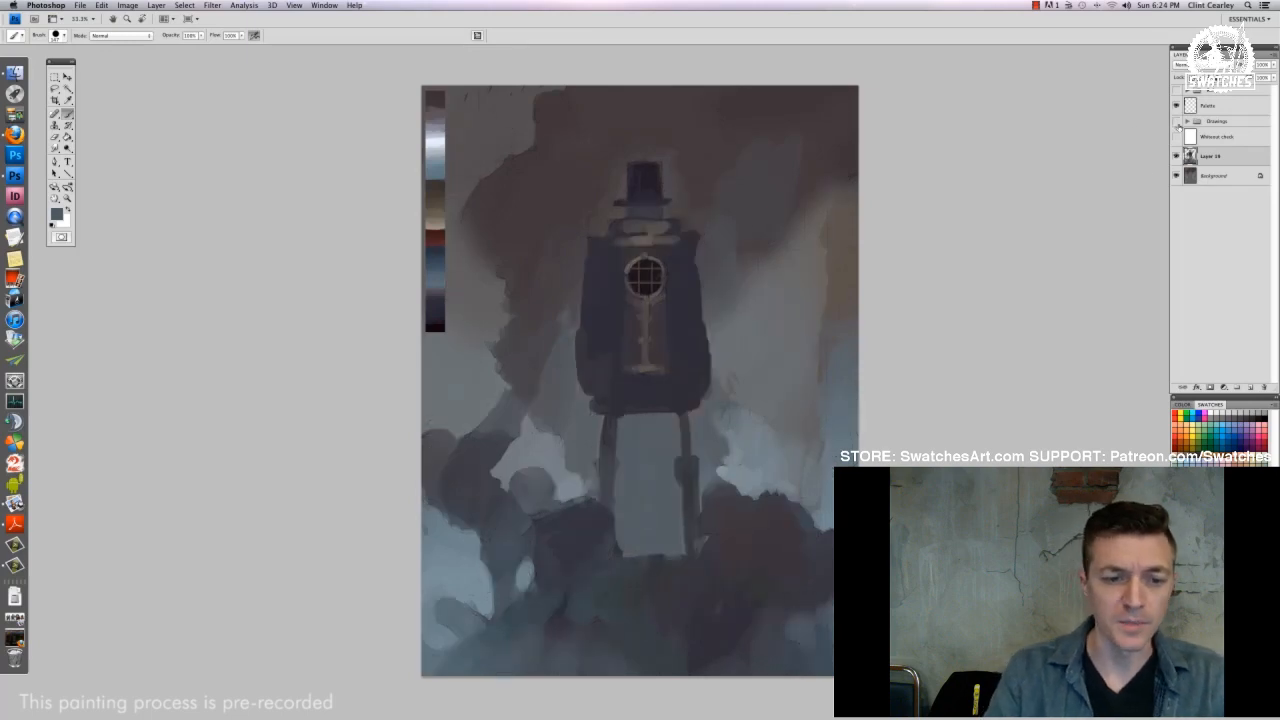
{"action": "key", "text": "super+minus"}
{"action": "key", "text": "super+minus"}
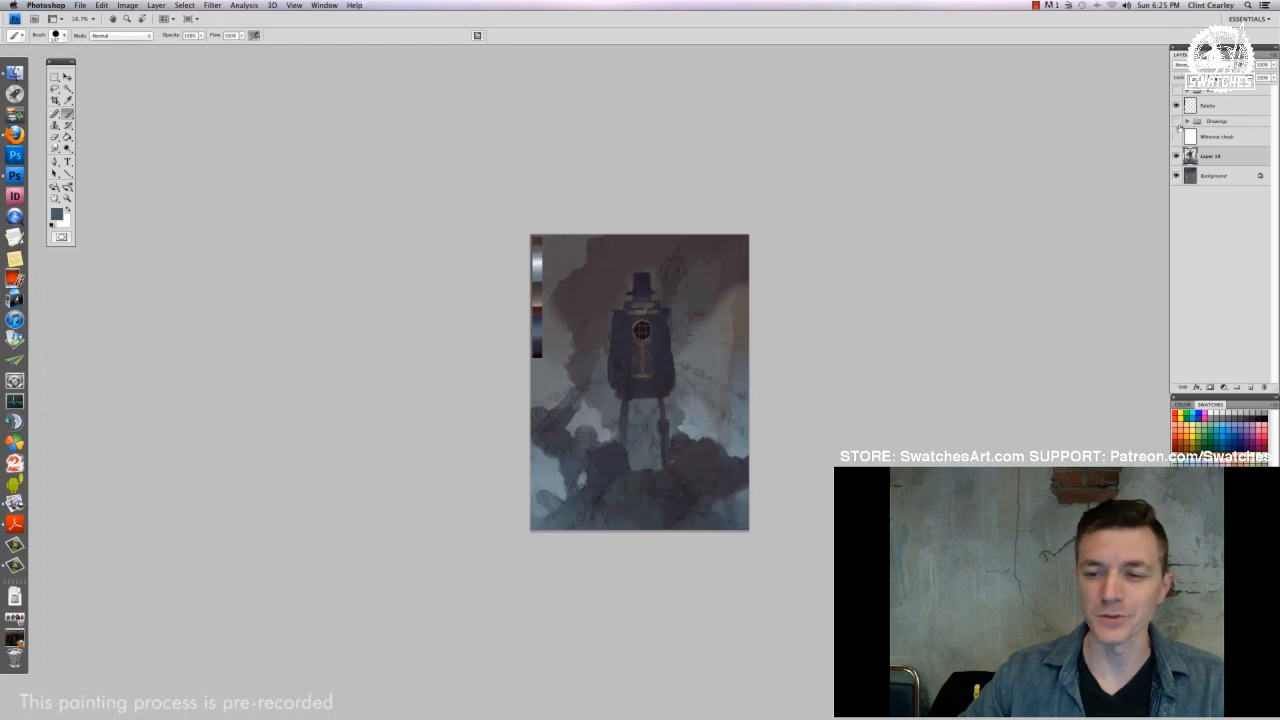
{"action": "key", "text": "super+plus"}
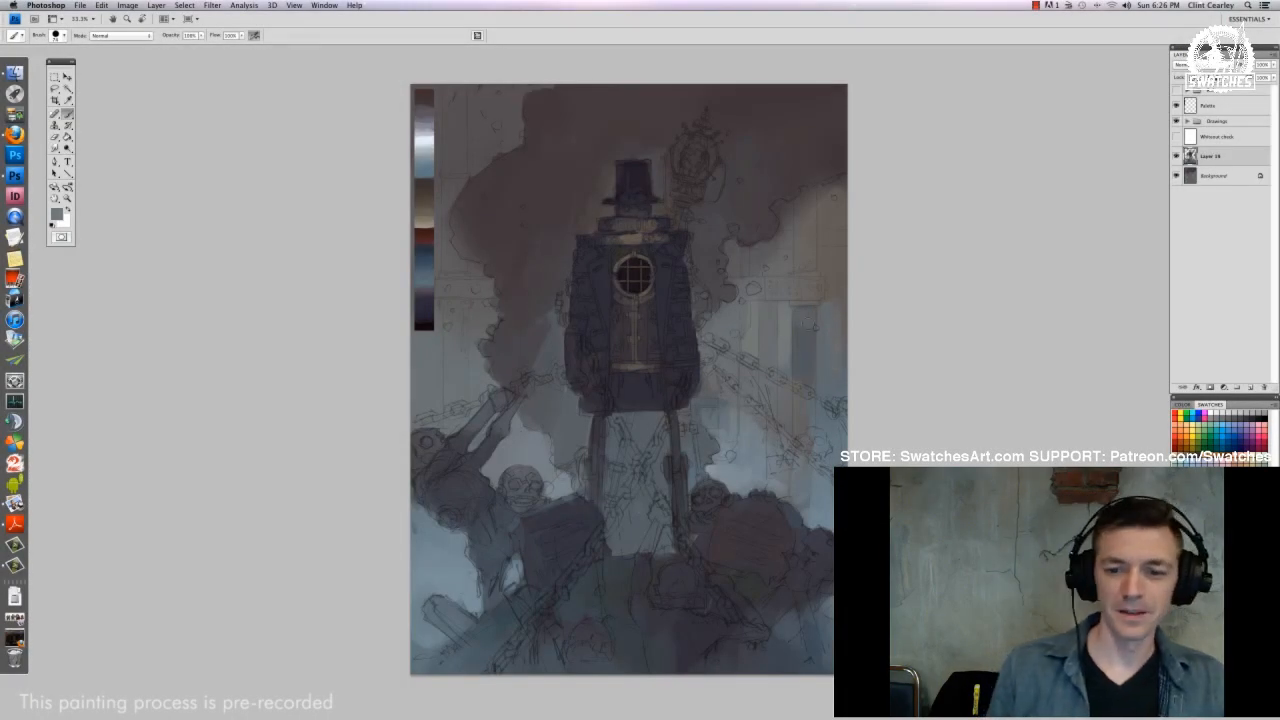
Paint the tall pillar and its upper section in the background to the right of the robot, using greys sampled from the painting
{"action": "left_click_drag", "start_coordinate": [812, 328], "coordinate": [805, 370]}
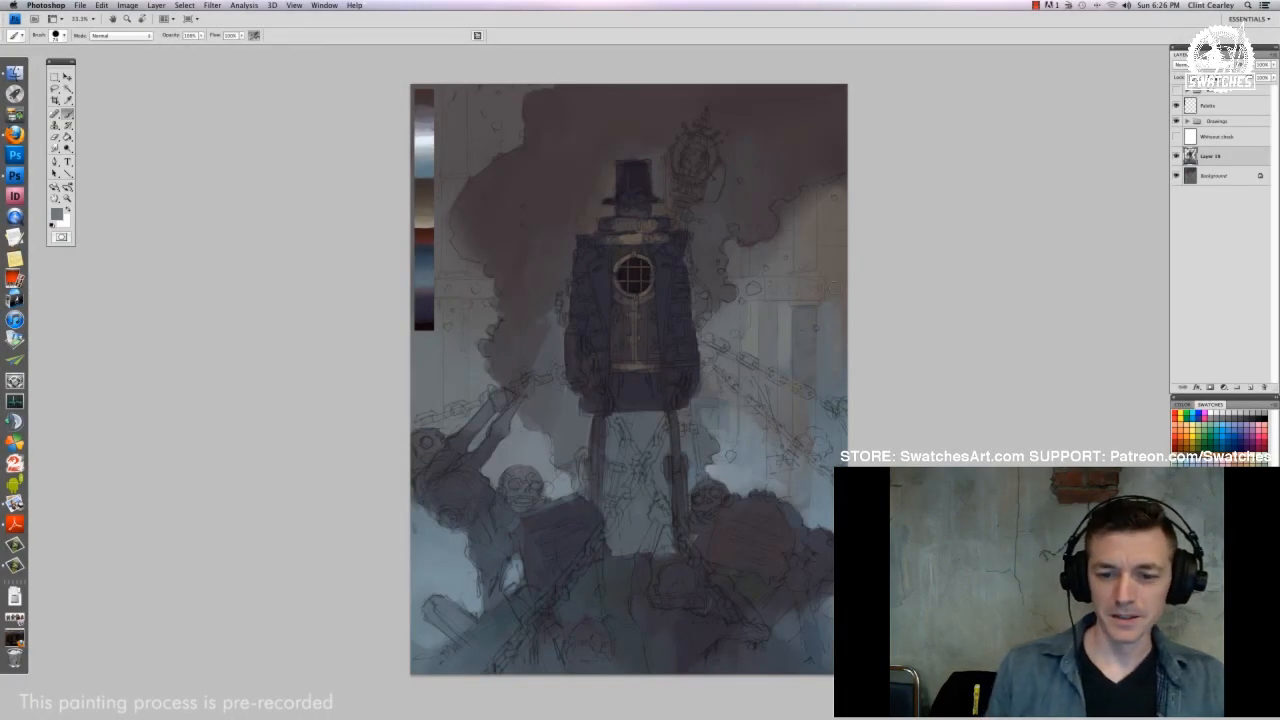
{"action": "left_click", "coordinate": [806, 342], "text": "alt"}
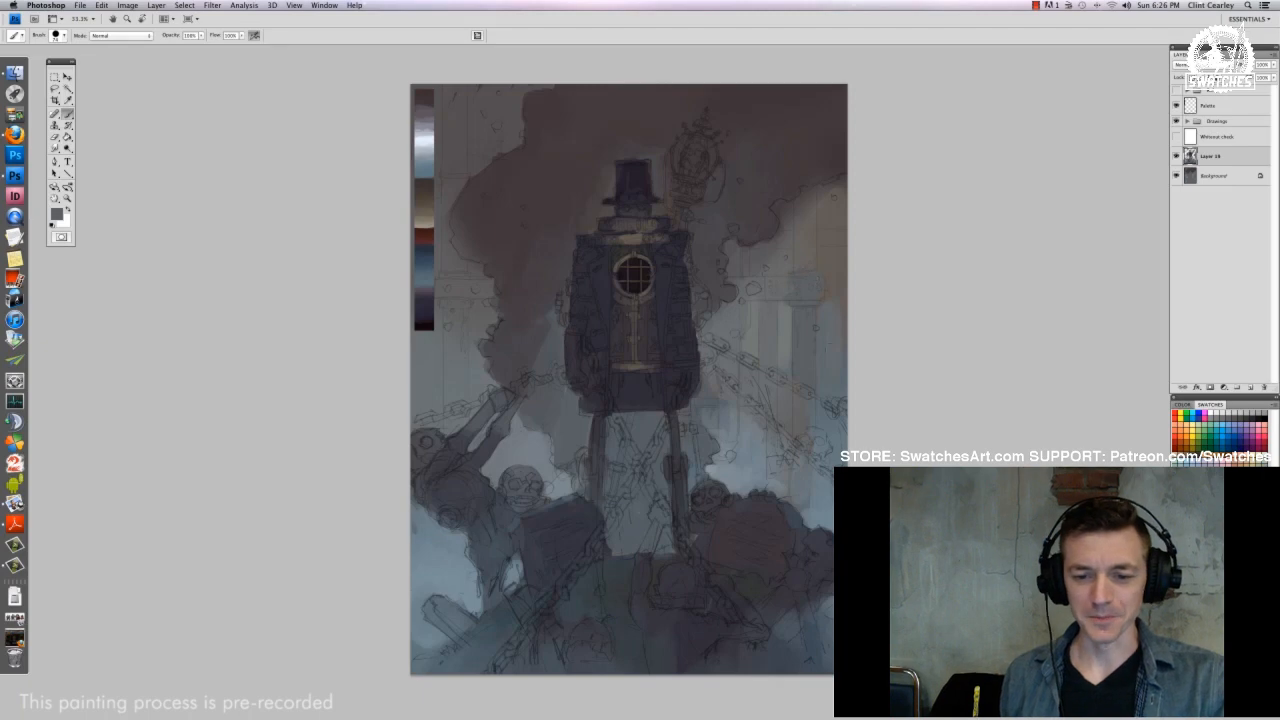
{"action": "left_click", "coordinate": [537, 232], "text": "alt"}
{"action": "left_click_drag", "start_coordinate": [800, 272], "coordinate": [813, 243]}
{"action": "left_click", "coordinate": [813, 243], "text": "alt"}
{"action": "left_click_drag", "start_coordinate": [804, 193], "coordinate": [814, 196]}
{"action": "left_click", "coordinate": [801, 209], "text": "alt"}
{"action": "left_click", "coordinate": [812, 215], "text": "alt"}
{"action": "left_click", "coordinate": [818, 240], "text": "alt"}
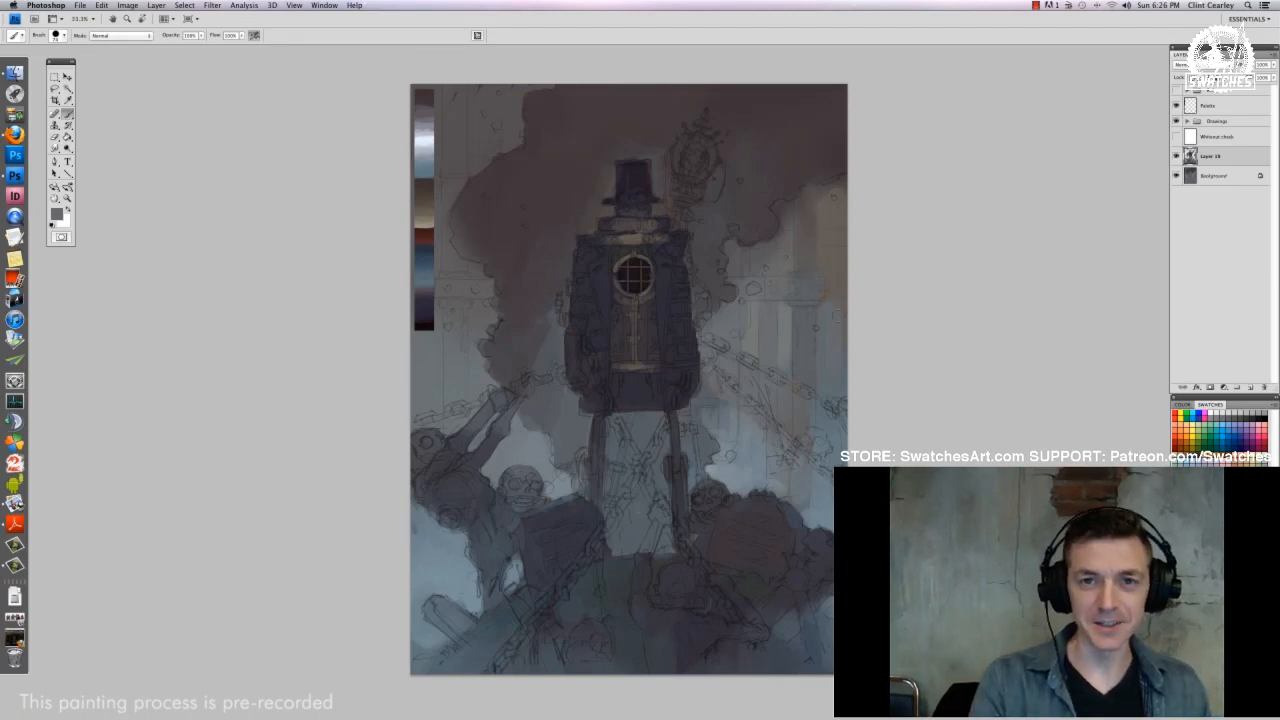
Add pale grey gaps between the right-hand background pillars and paint the area behind the chains with sampled colours
{"action": "left_click", "coordinate": [788, 253], "text": "alt"}
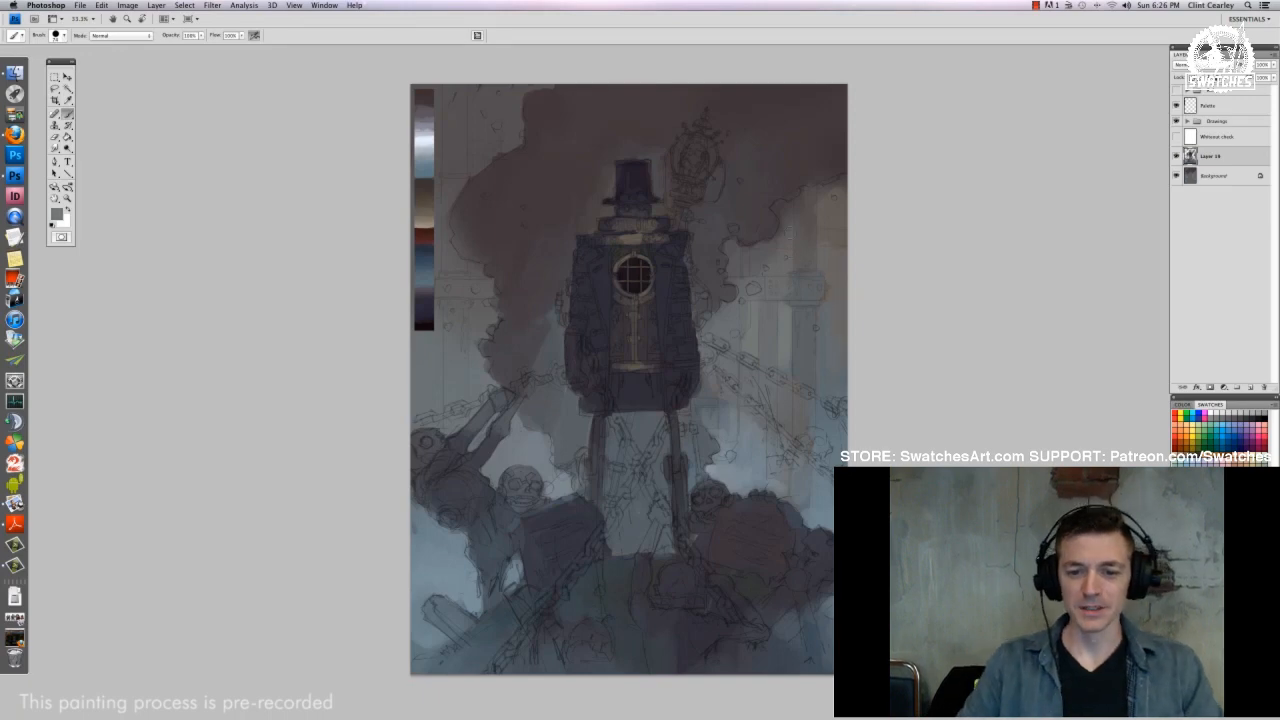
{"action": "left_click_drag", "start_coordinate": [754, 255], "coordinate": [758, 269]}
{"action": "left_click_drag", "start_coordinate": [745, 371], "coordinate": [784, 430]}
{"action": "left_click_drag", "start_coordinate": [790, 418], "coordinate": [790, 436]}
{"action": "right_click", "coordinate": [816, 375]}
{"action": "mouse_move", "coordinate": [788, 348]}
{"action": "left_mouse_down"}
{"action": "mouse_move", "coordinate": [790, 414]}
{"action": "mouse_move", "coordinate": [848, 389]}
{"action": "left_mouse_up"}
{"action": "left_click", "coordinate": [816, 372], "text": "alt"}
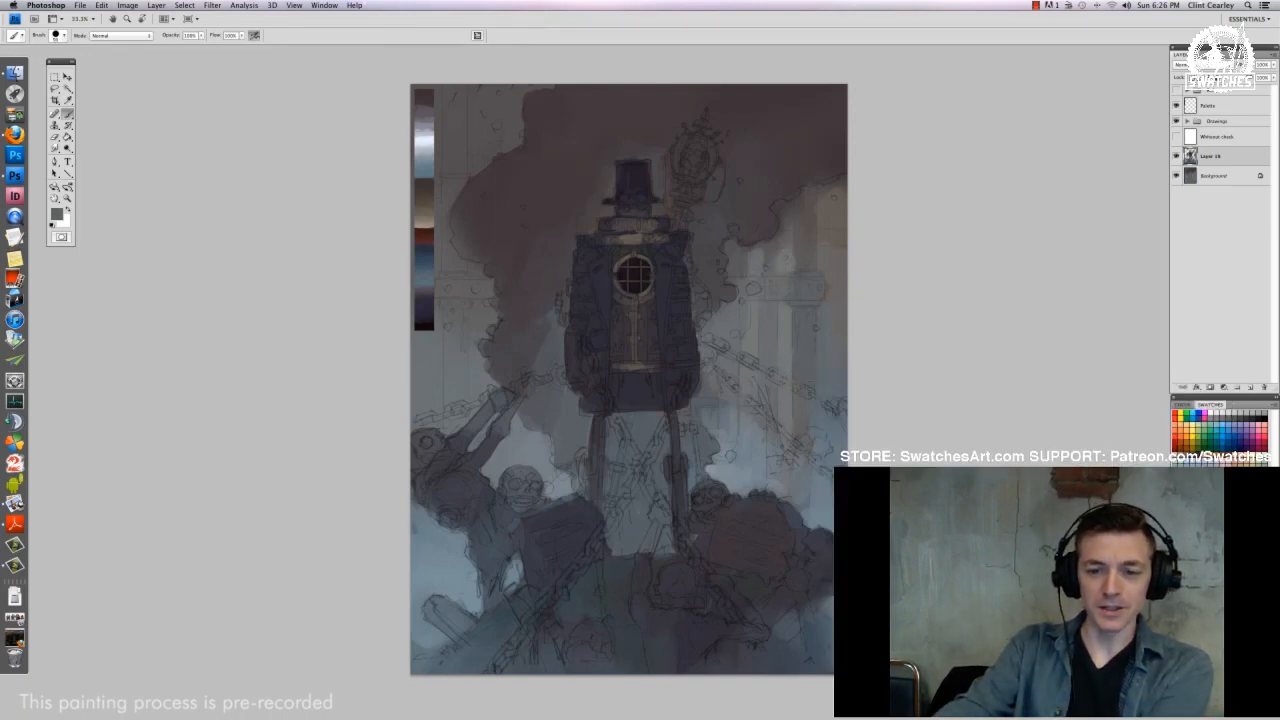
Block in the dark figure and smoke shapes at the right edge above the rubble with a sampled dark tone
{"action": "mouse_move", "coordinate": [798, 458]}
{"action": "left_mouse_down"}
{"action": "mouse_move", "coordinate": [798, 475]}
{"action": "mouse_move", "coordinate": [819, 455]}
{"action": "mouse_move", "coordinate": [816, 434]}
{"action": "mouse_move", "coordinate": [808, 458]}
{"action": "left_mouse_up"}
{"action": "left_click", "coordinate": [786, 506], "text": "alt"}
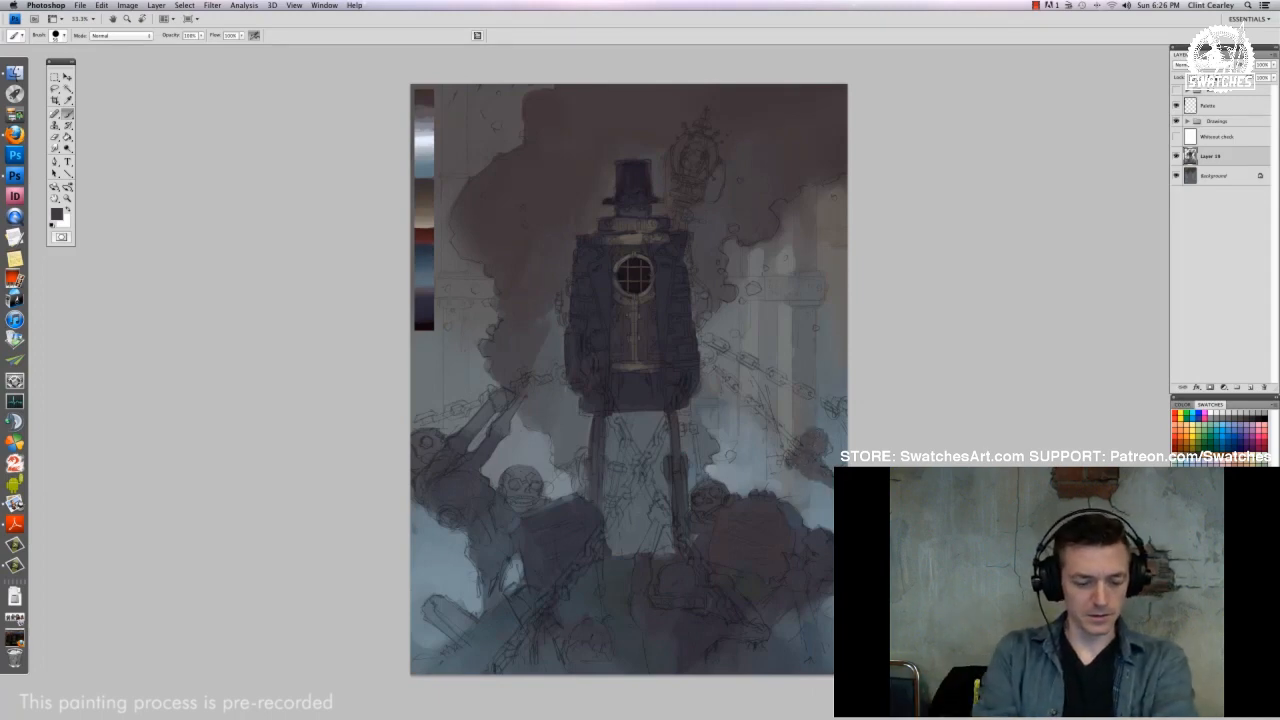
{"action": "left_click_drag", "start_coordinate": [847, 408], "coordinate": [841, 440]}
{"action": "left_click_drag", "start_coordinate": [786, 490], "coordinate": [822, 518]}
{"action": "mouse_move", "coordinate": [824, 474]}
{"action": "left_mouse_down"}
{"action": "mouse_move", "coordinate": [808, 500]}
{"action": "mouse_move", "coordinate": [818, 496]}
{"action": "mouse_move", "coordinate": [787, 490]}
{"action": "mouse_move", "coordinate": [816, 524]}
{"action": "mouse_move", "coordinate": [829, 514]}
{"action": "left_mouse_up"}
{"action": "left_click", "coordinate": [803, 500], "text": "alt"}
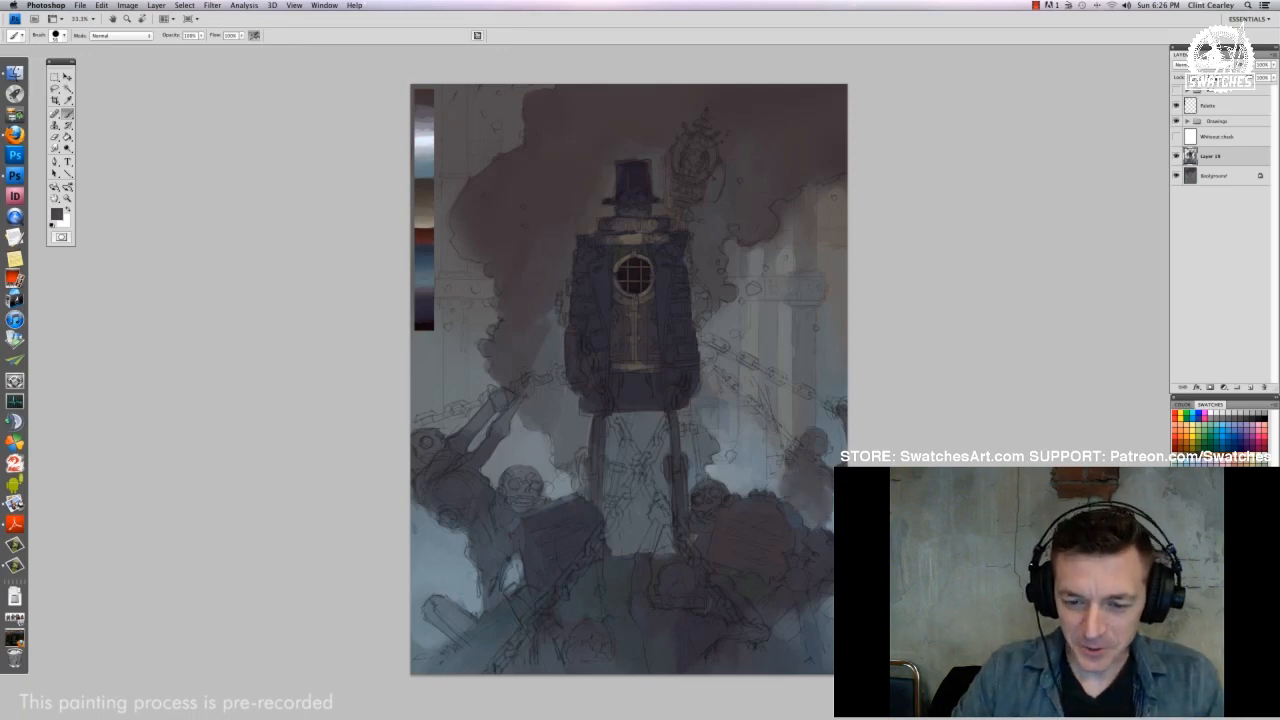
Refine the pale smoke edge and the pillar and crossbeam in the upper right background with sampled greys
{"action": "left_click", "coordinate": [788, 257], "text": "alt"}
{"action": "left_click_drag", "start_coordinate": [790, 206], "coordinate": [784, 232]}
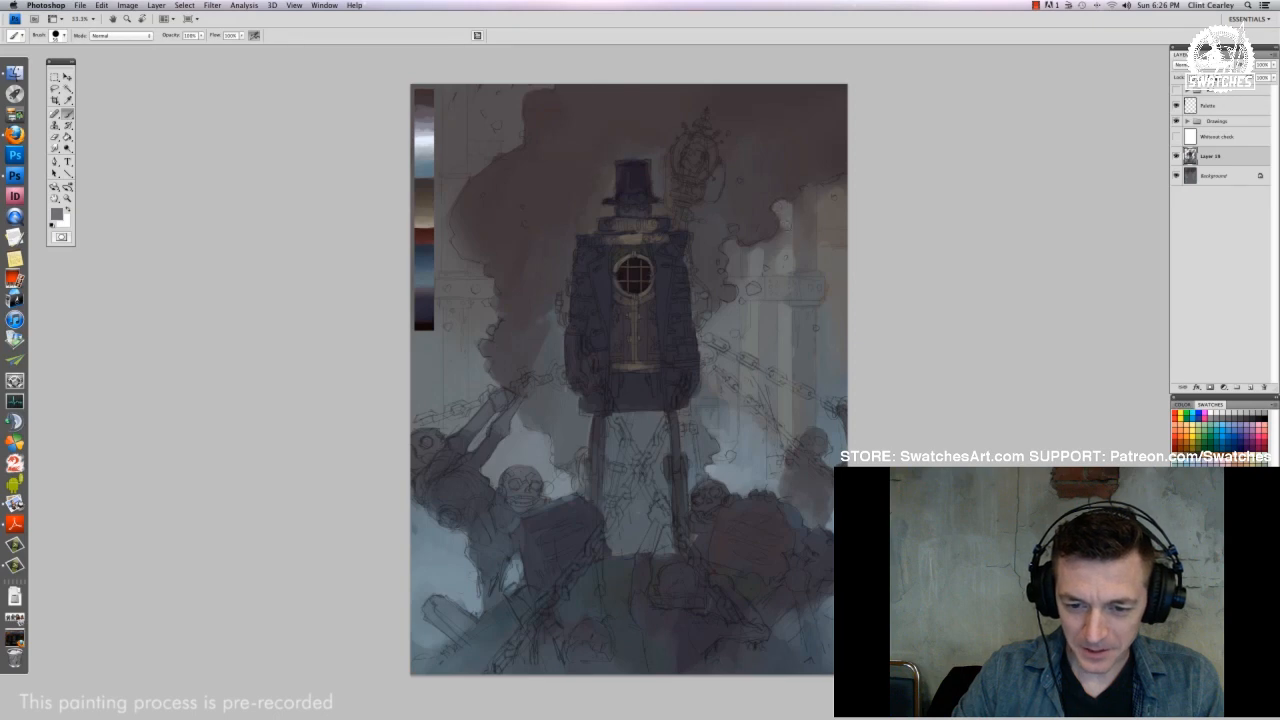
{"action": "left_click_drag", "start_coordinate": [822, 186], "coordinate": [844, 222]}
{"action": "left_click", "coordinate": [846, 222], "text": "alt"}
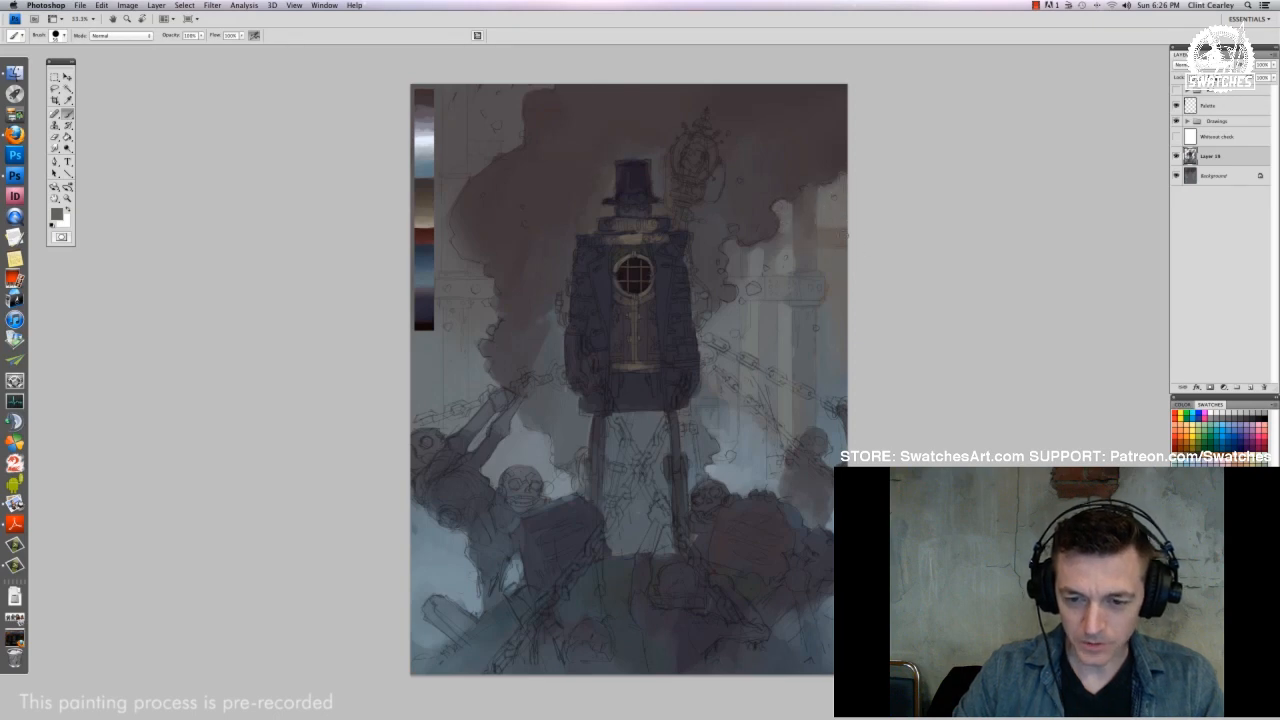
{"action": "left_click", "coordinate": [844, 236], "text": "alt"}
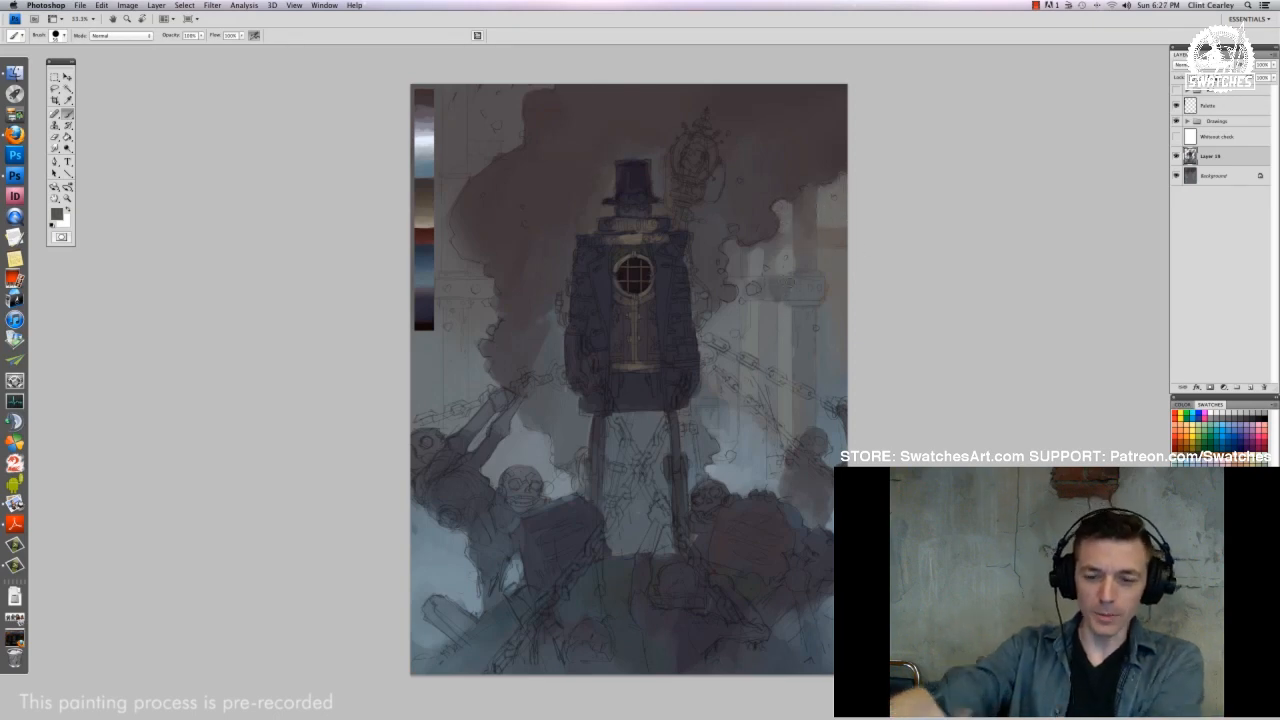
{"action": "left_click", "coordinate": [812, 322], "text": "alt"}
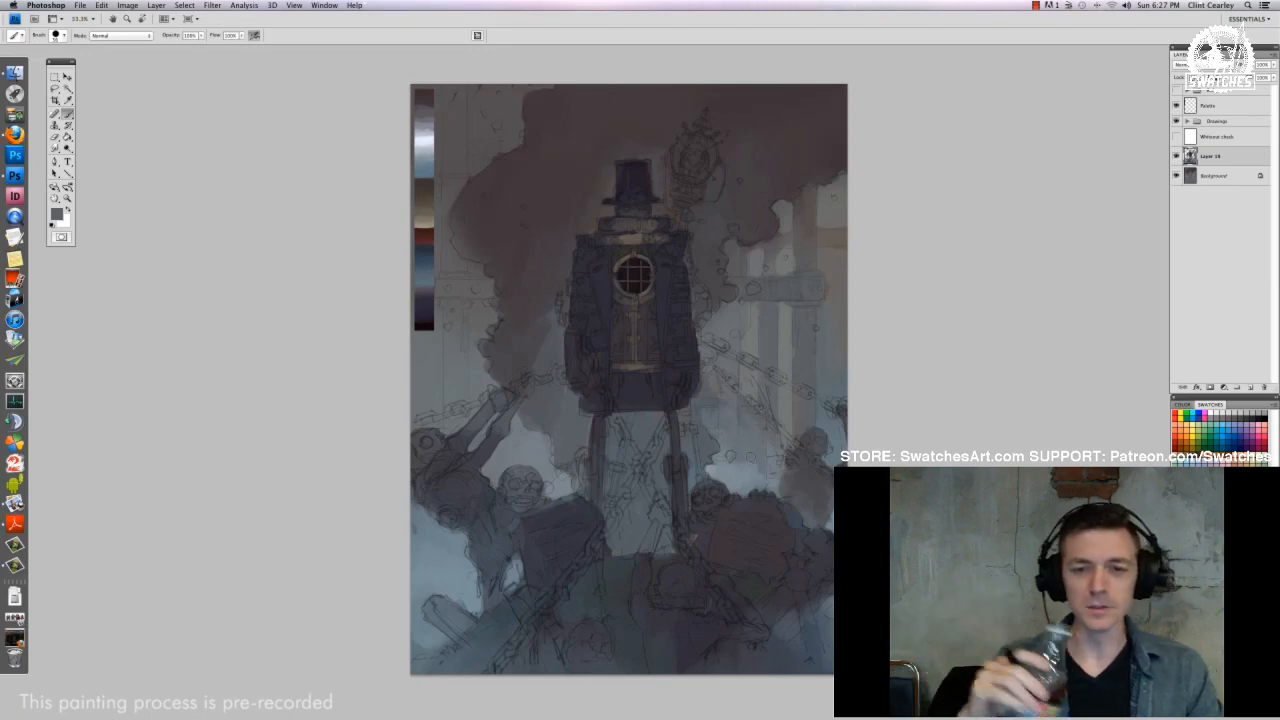
Paint sampled mid-grey haze into the background immediately to the right of the robot's coat
{"action": "left_click", "coordinate": [724, 475], "text": "alt"}
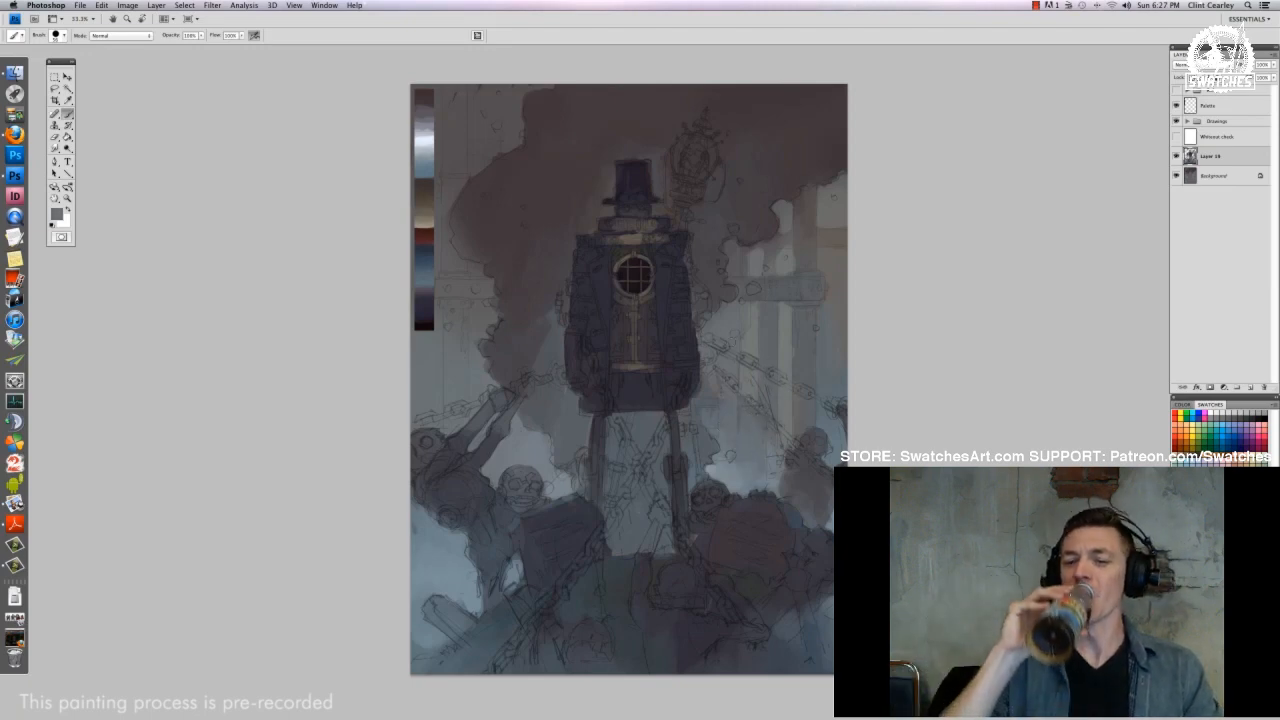
{"action": "left_click", "coordinate": [553, 488], "text": "alt"}
{"action": "left_click_drag", "start_coordinate": [709, 374], "coordinate": [709, 386]}
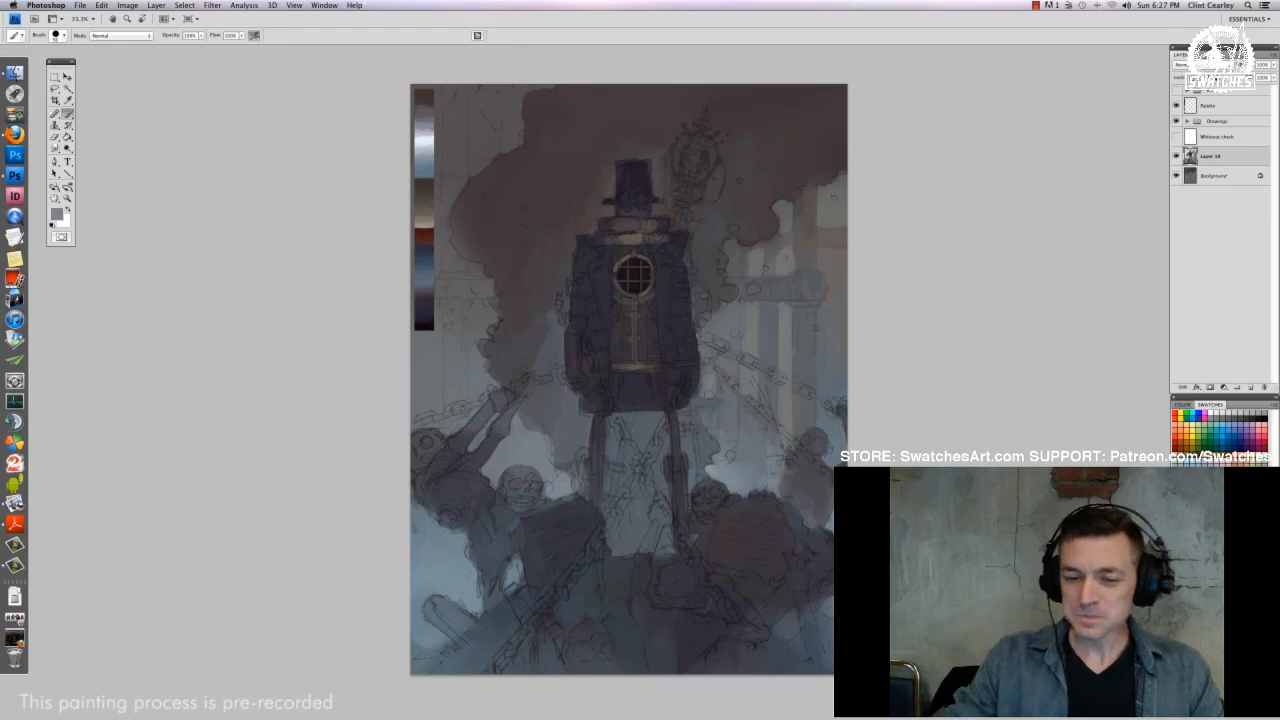
{"action": "left_click_drag", "start_coordinate": [712, 324], "coordinate": [710, 376]}
{"action": "left_click", "coordinate": [712, 340], "text": "alt"}
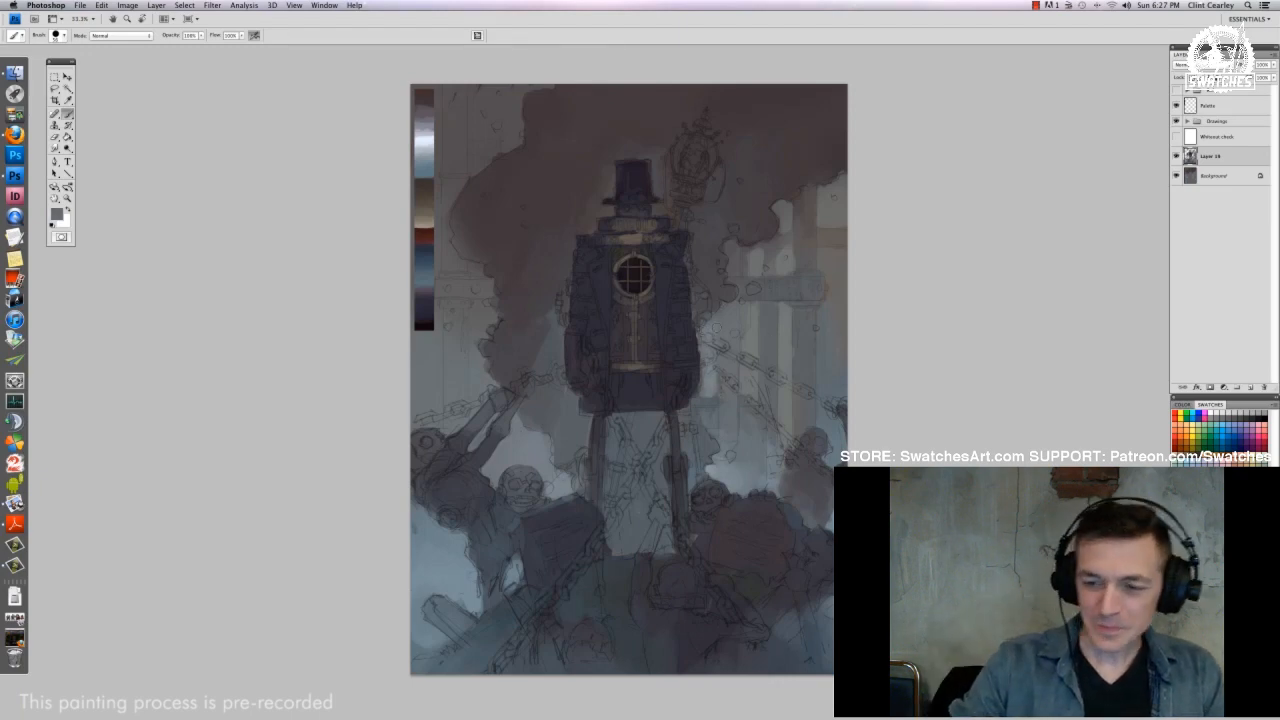
Paint the lower part of the left background pillar in a sampled grey and hide the Palette layer
{"action": "left_click", "coordinate": [455, 379], "text": "alt"}
{"action": "left_click_drag", "start_coordinate": [448, 370], "coordinate": [448, 396]}
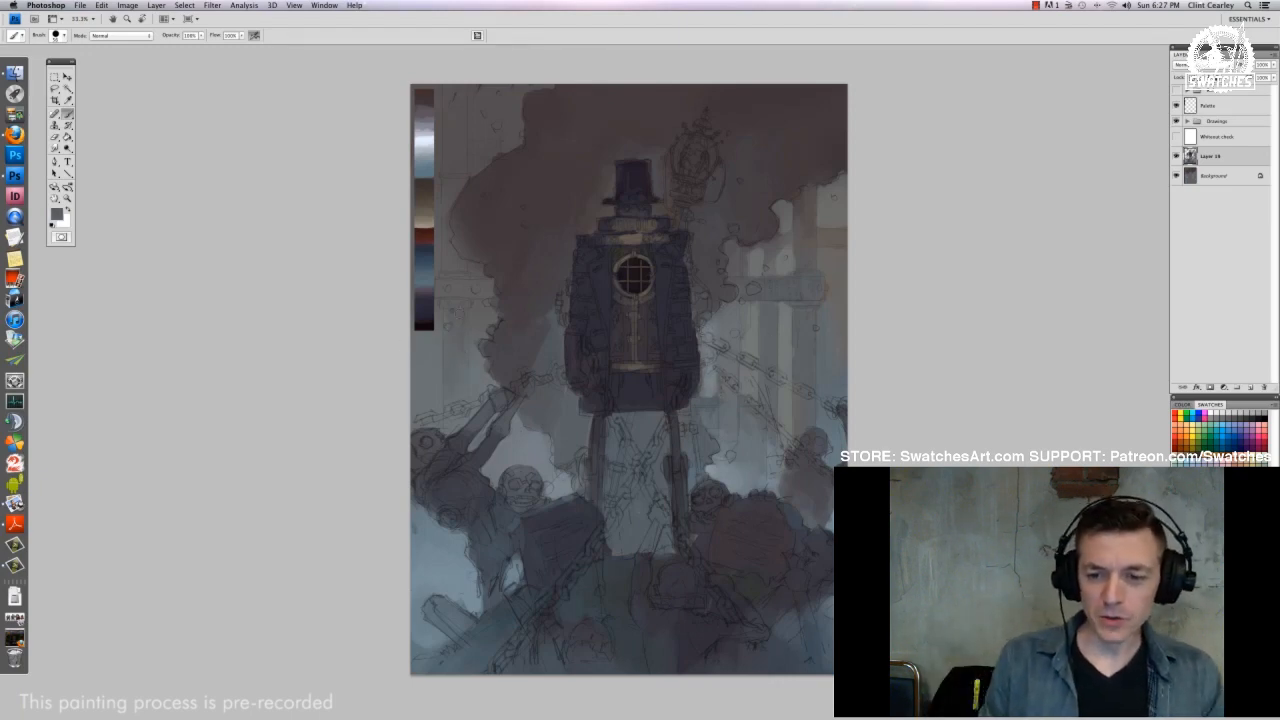
{"action": "left_click", "coordinate": [1176, 105]}
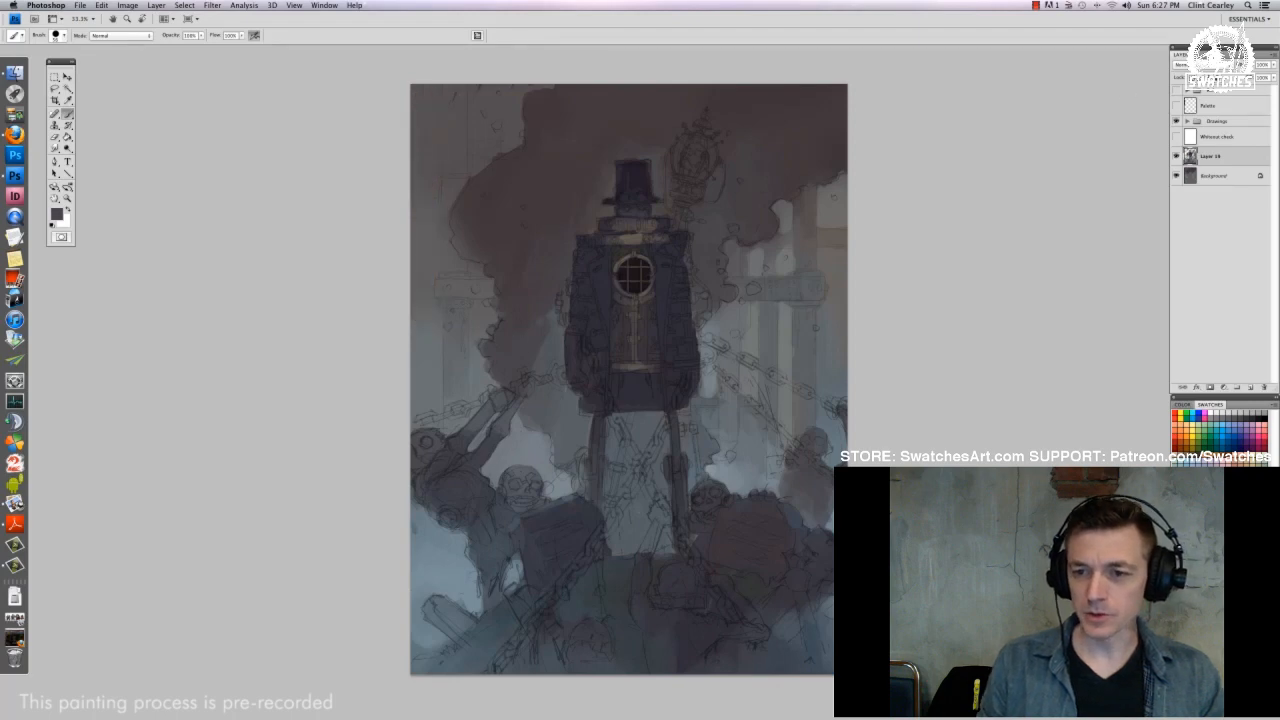
Choose another brush preset and paint the left background pillar and the horizontal beam crossing it near the upper edge
{"action": "right_click", "coordinate": [562, 314]}
{"action": "left_click", "coordinate": [623, 551]}
{"action": "left_click", "coordinate": [445, 295], "text": "alt"}
{"action": "left_click", "coordinate": [442, 290], "text": "alt"}
{"action": "mouse_move", "coordinate": [438, 290]}
{"action": "left_mouse_down"}
{"action": "mouse_move", "coordinate": [455, 304]}
{"action": "mouse_move", "coordinate": [464, 357]}
{"action": "mouse_move", "coordinate": [458, 421]}
{"action": "left_mouse_up"}
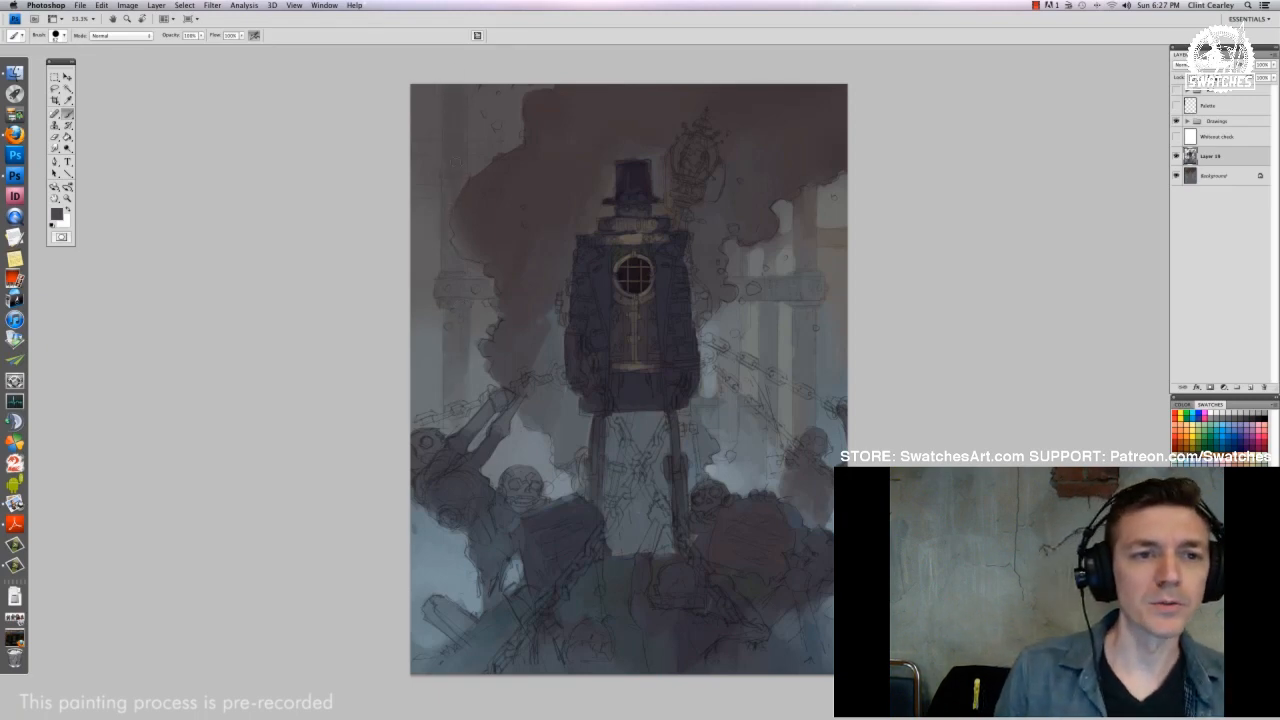
{"action": "mouse_move", "coordinate": [412, 152]}
{"action": "left_mouse_down"}
{"action": "mouse_move", "coordinate": [496, 153]}
{"action": "mouse_move", "coordinate": [486, 145]}
{"action": "left_mouse_up"}
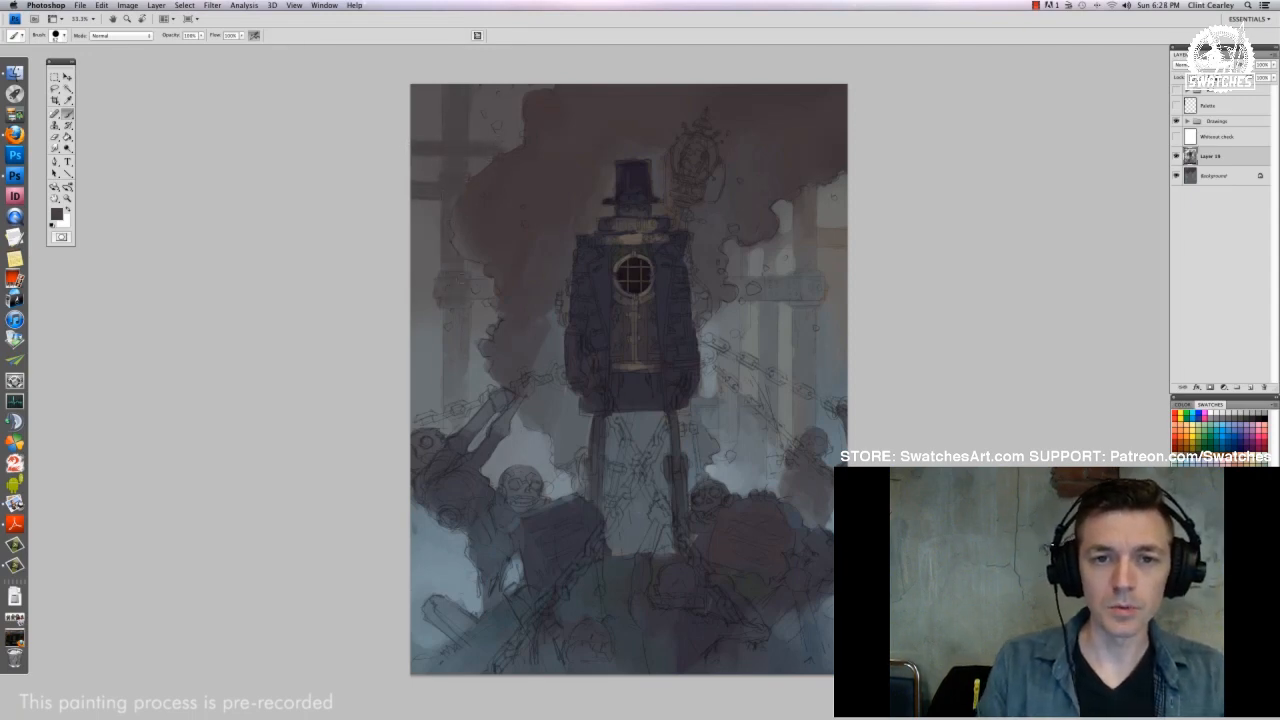
Examine the background pillars and overall composition at several magnifications
{"action": "key", "text": "super+minus"}
{"action": "key", "text": "super+minus"}
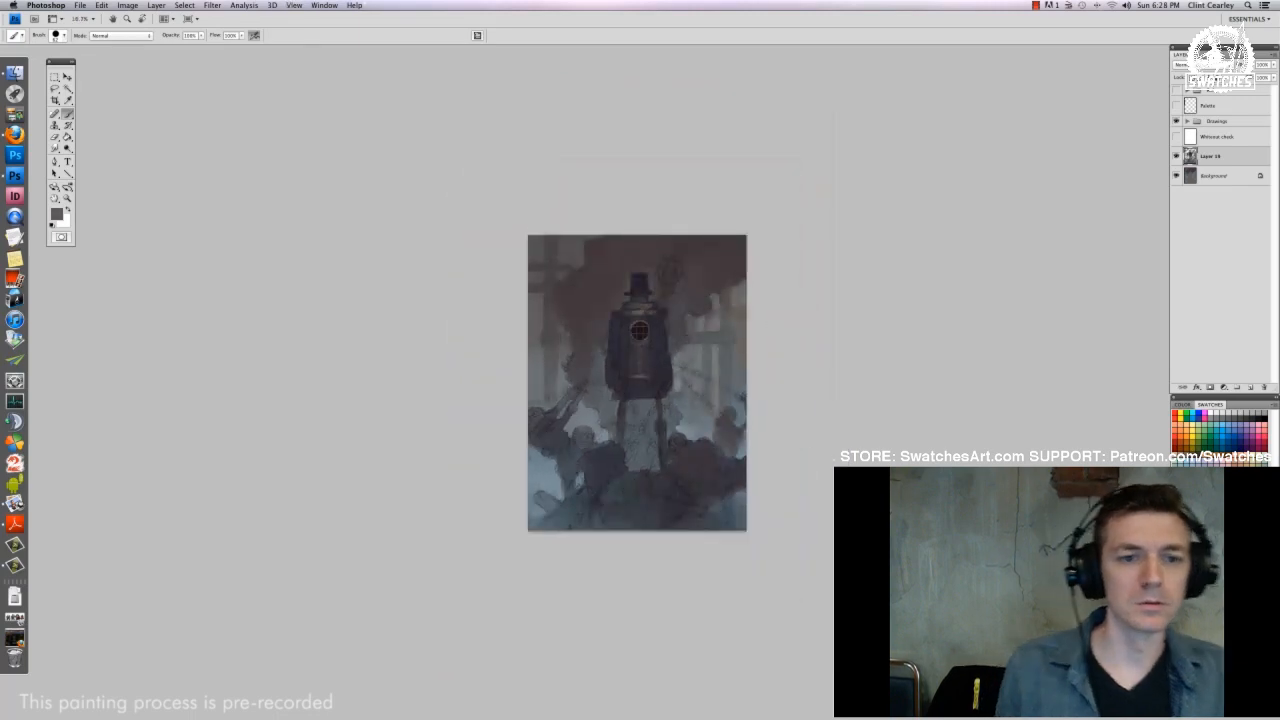
{"action": "key", "text": "super+plus"}
{"action": "key", "text": "super+plus"}
{"action": "left_click", "coordinate": [472, 386], "text": "alt"}
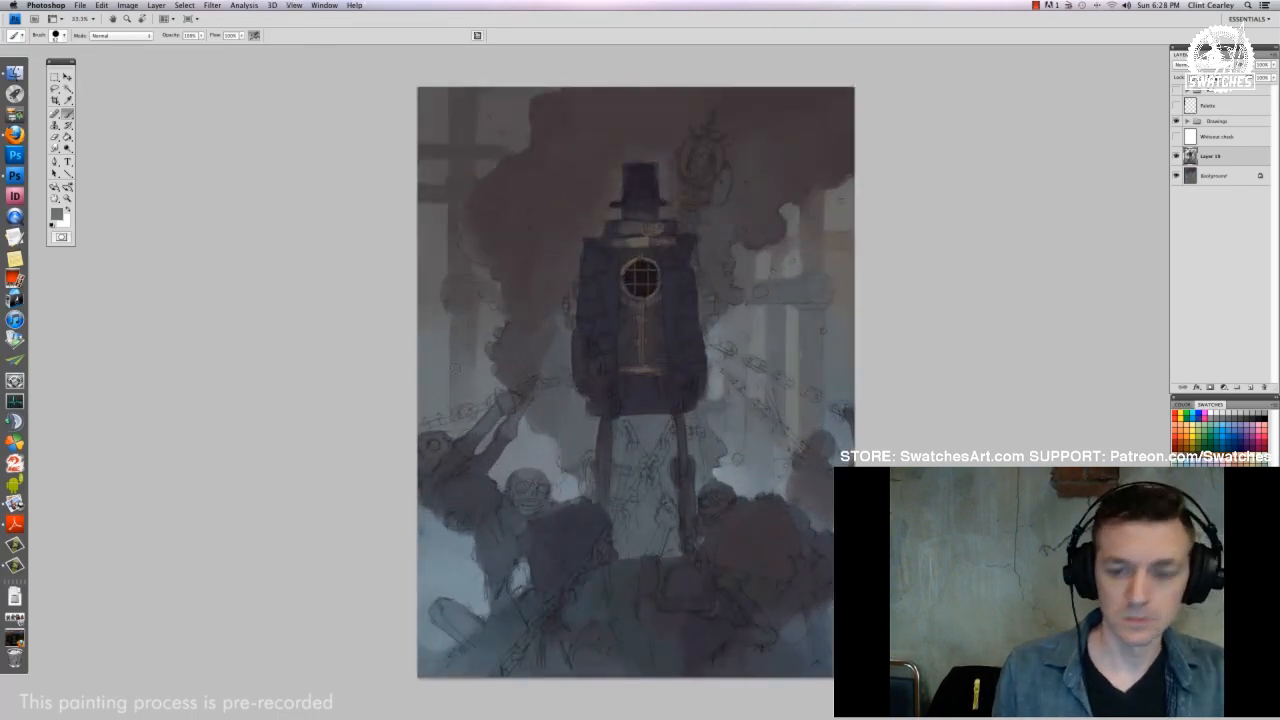
{"action": "key", "text": "super+plus"}
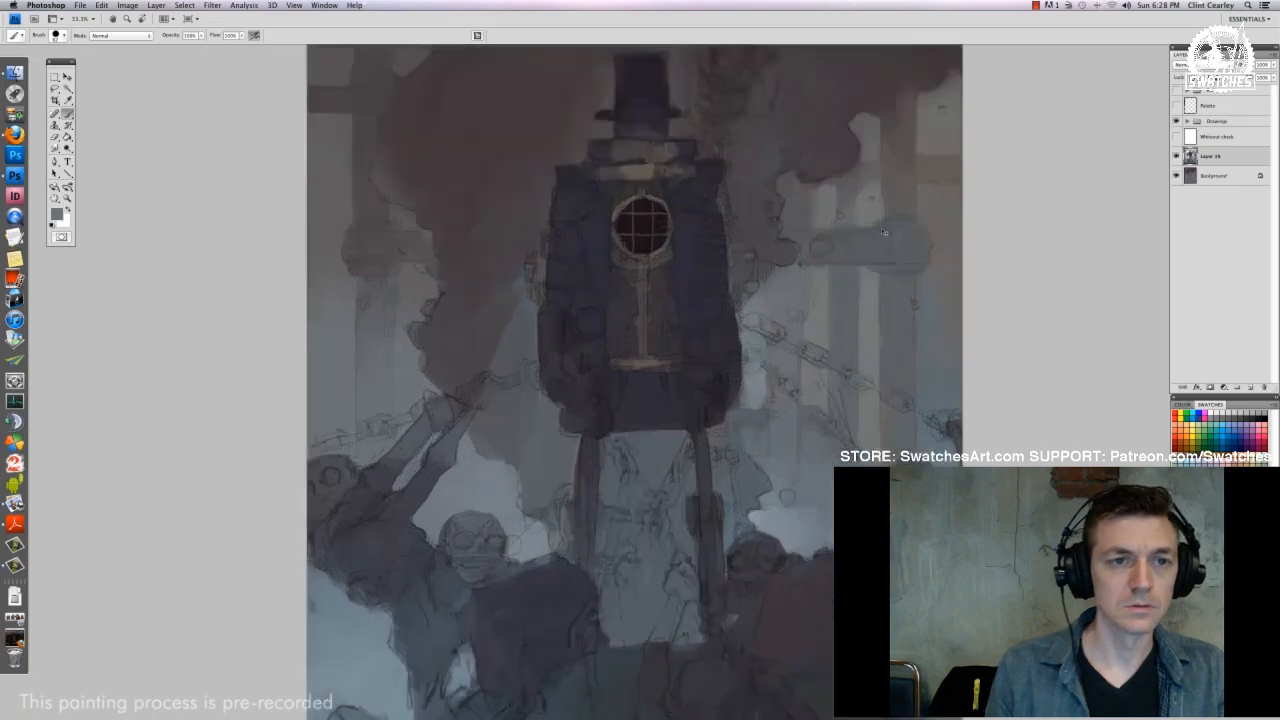
{"action": "key", "text": "super+plus"}
{"action": "key", "text": "super+minus"}
{"action": "key", "text": "super+minus"}
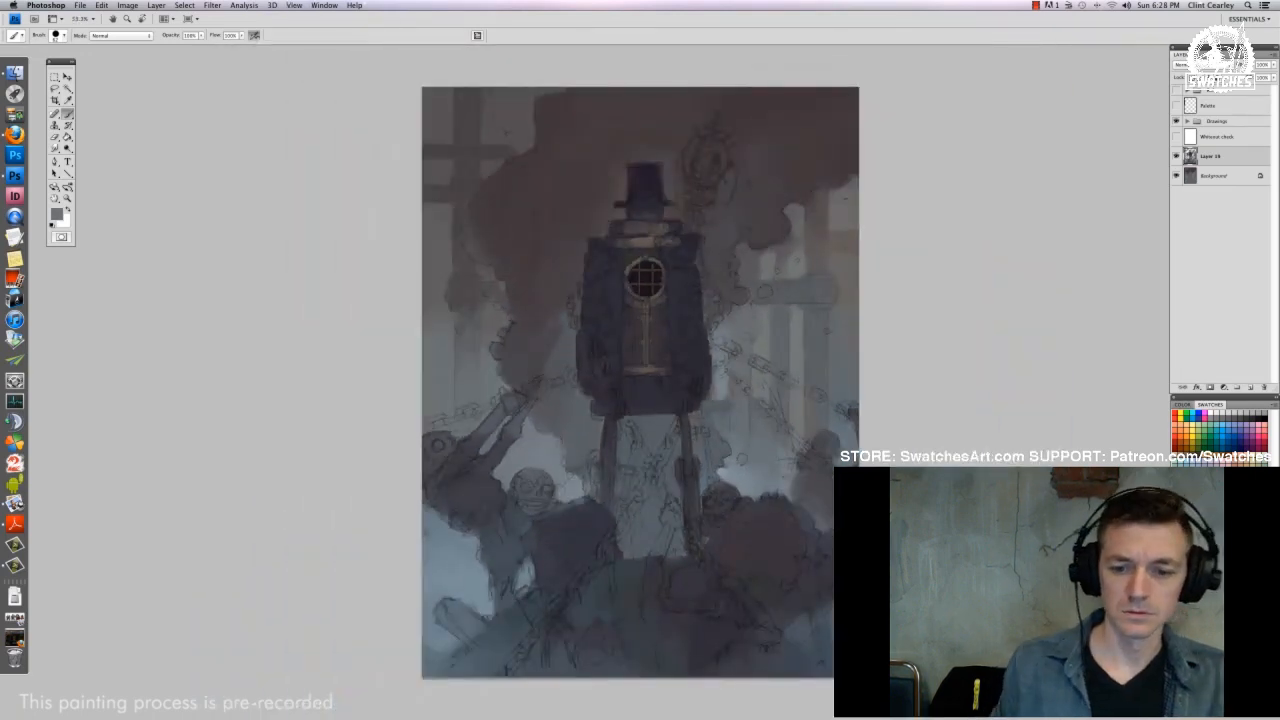
{"action": "key", "text": "super+plus"}
{"action": "key", "text": "super+minus"}
{"action": "key", "text": "super+minus"}
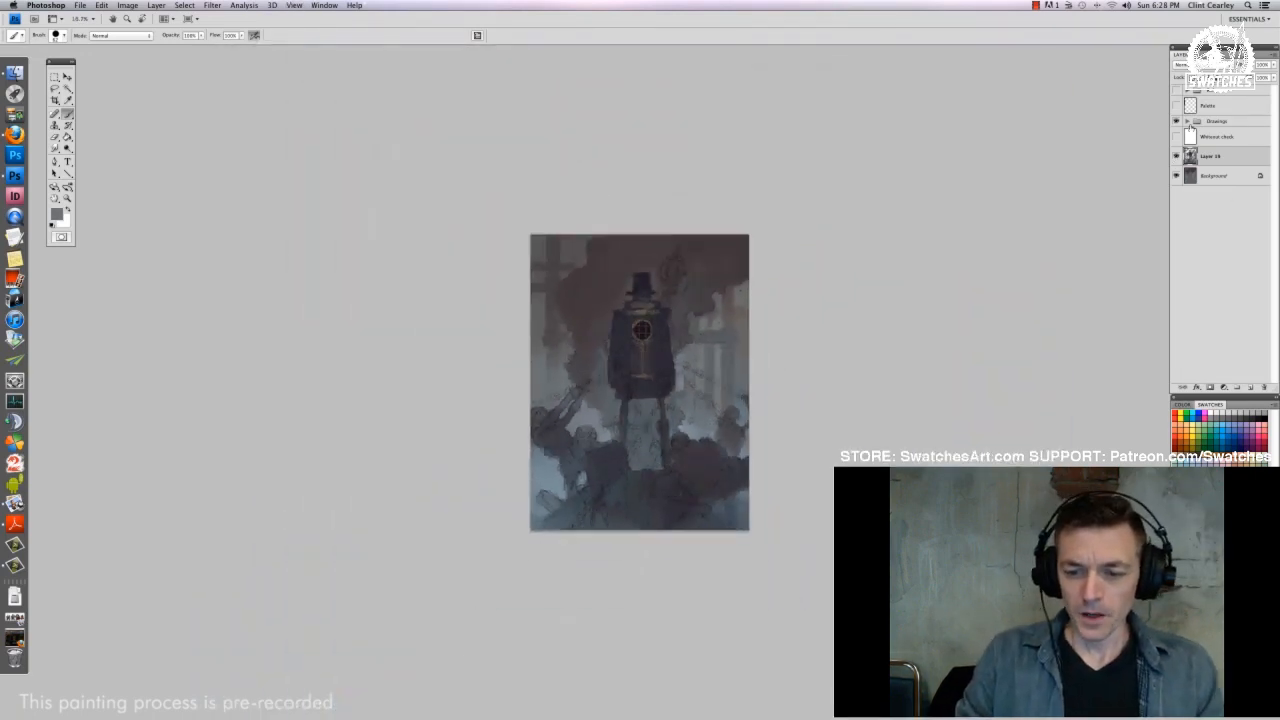
Compare the painting with and without the Drawings group, and check its values using the white check layer
{"action": "left_click", "coordinate": [1177, 122]}
{"action": "left_click", "coordinate": [1183, 124]}
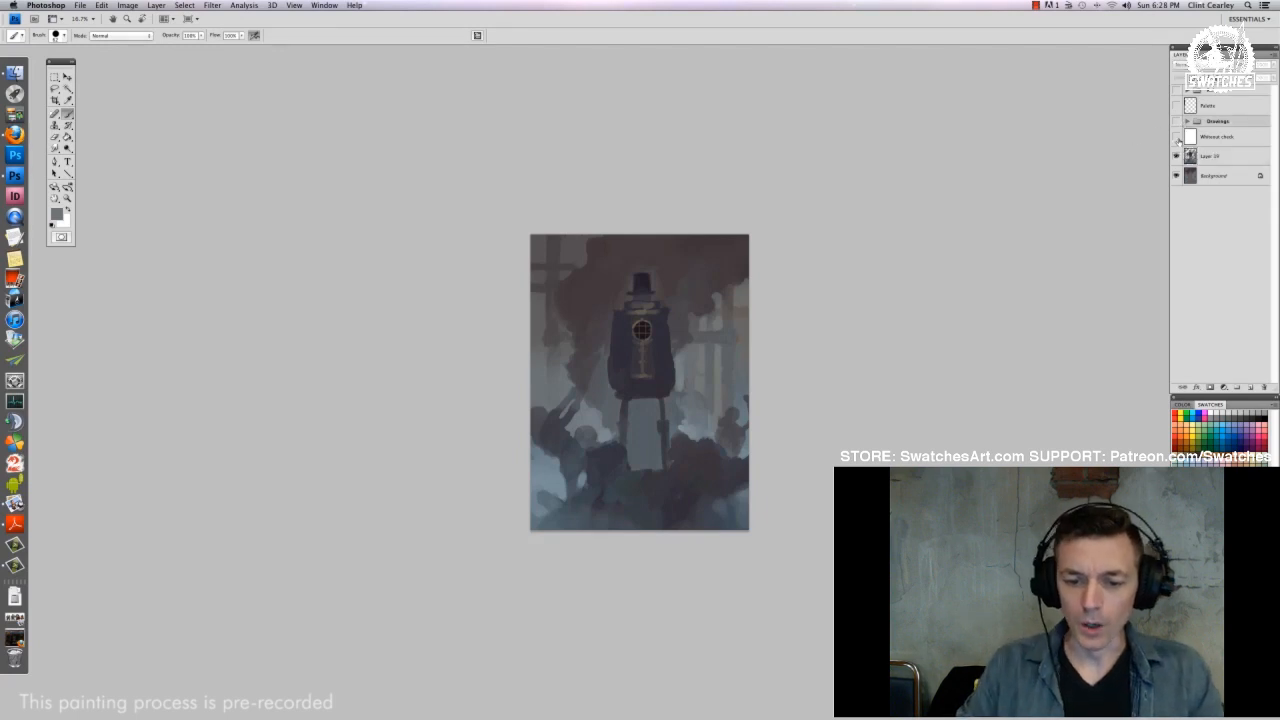
{"action": "left_click", "coordinate": [1177, 137]}
{"action": "left_click", "coordinate": [1177, 137]}
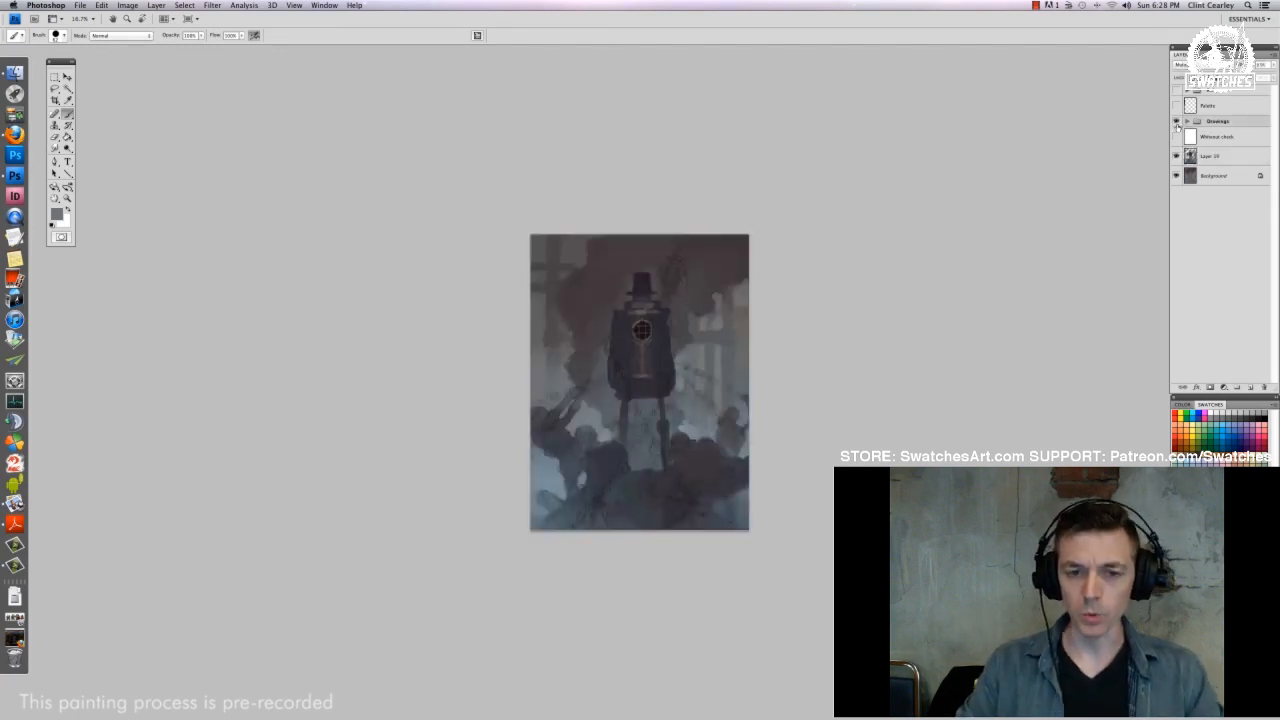
{"action": "left_click", "coordinate": [1177, 121]}
Add a new layer above the existing paint layer and reduce the brush size for detailing the robot's head
{"action": "key", "text": "super+plus"}
{"action": "key", "text": "super+plus"}
{"action": "key", "text": "super+plus"}
{"action": "key", "text": "super+alt+shift+n"}
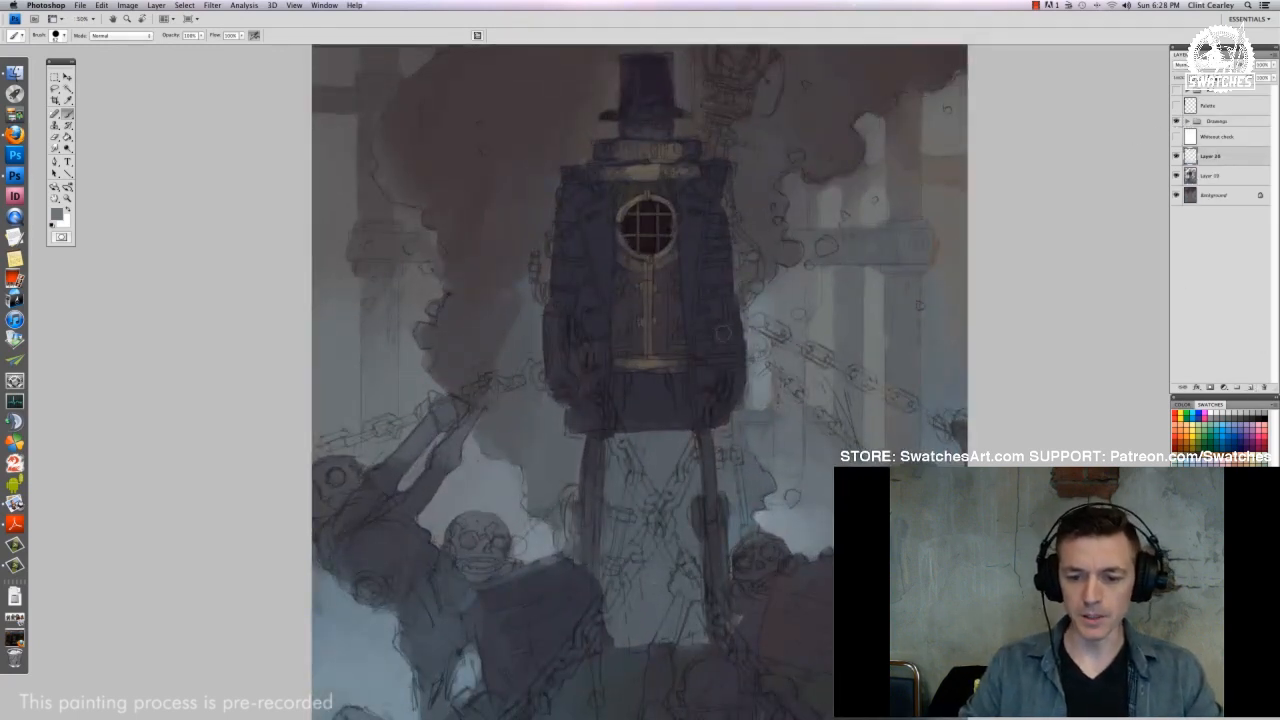
{"action": "key", "text": "super+plus"}
{"action": "left_click_drag", "start_coordinate": [751, 263], "coordinate": [738, 440]}
{"action": "right_click", "coordinate": [690, 256]}
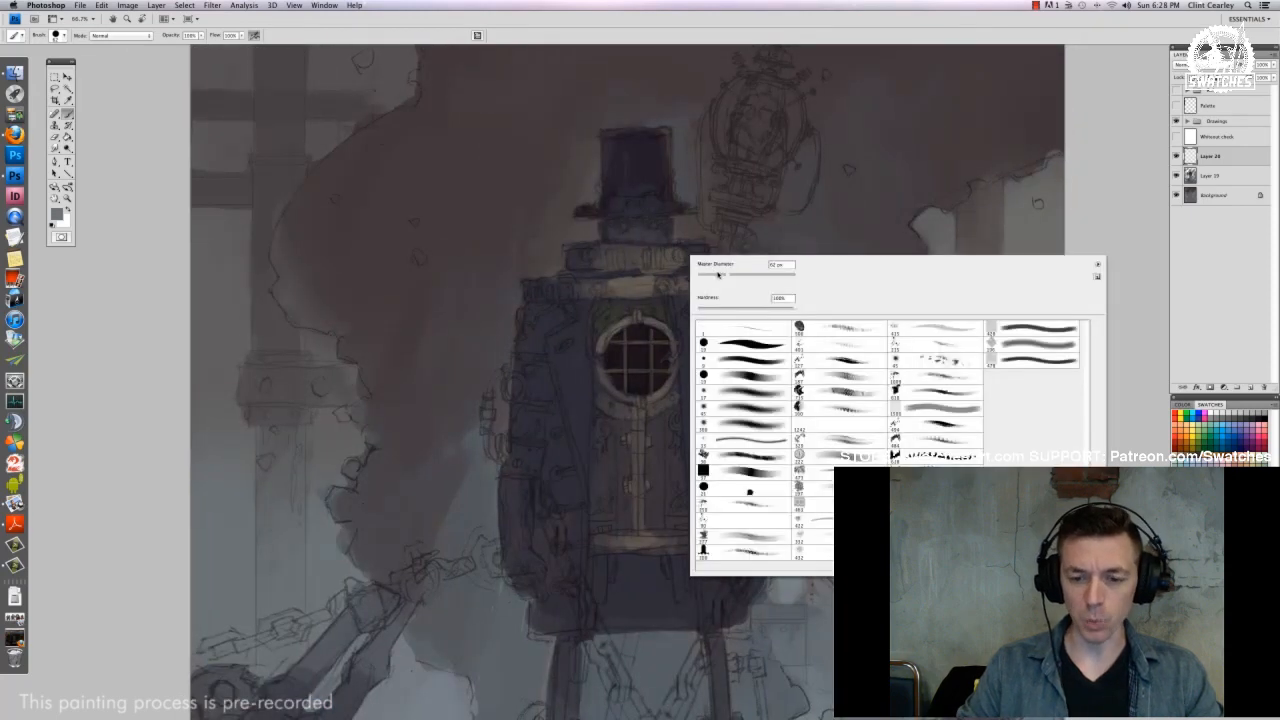
{"action": "left_click_drag", "start_coordinate": [719, 277], "coordinate": [711, 277]}
{"action": "key", "text": "Return"}
{"action": "scroll", "coordinate": [640, 300], "scroll_direction": "up", "scroll_amount": 3}
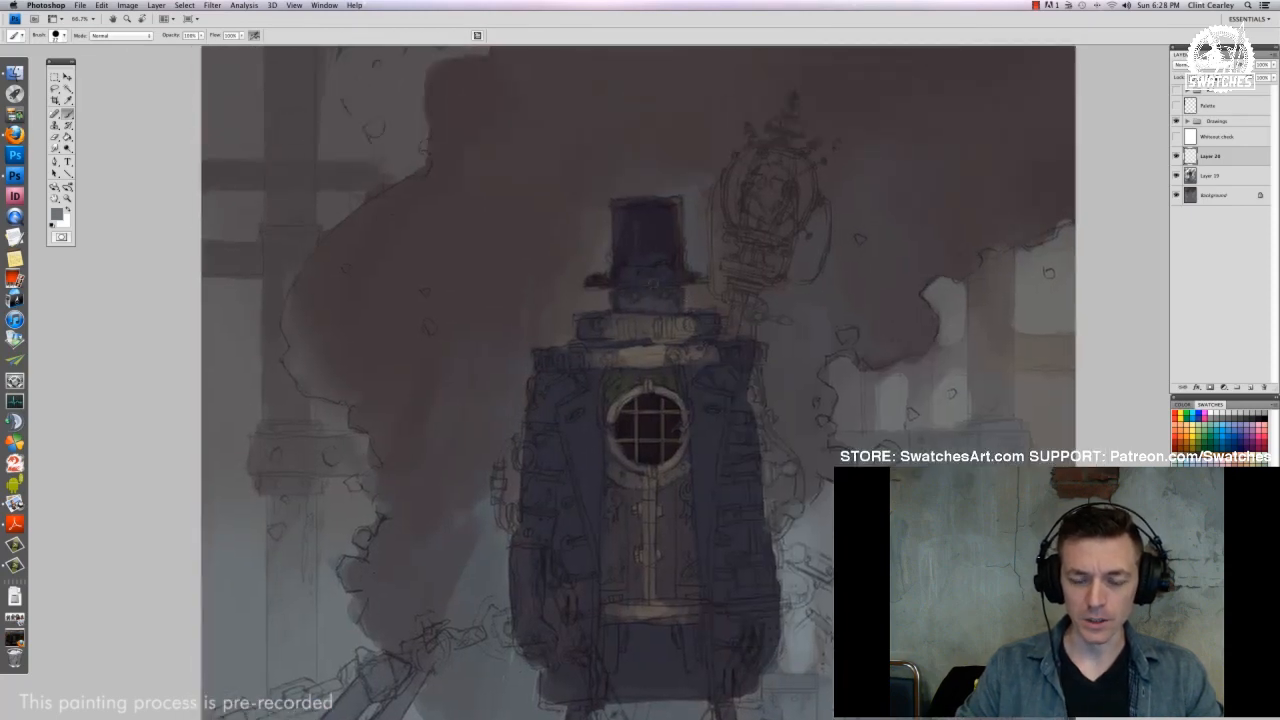
Show the Palette layer, sample its darkest tone and paint the top hat's crown and brim
{"action": "right_click", "coordinate": [668, 286]}
{"action": "key", "text": "Return"}
{"action": "scroll", "coordinate": [706, 243], "scroll_direction": "up", "scroll_amount": 3}
{"action": "left_click", "coordinate": [1176, 105]}
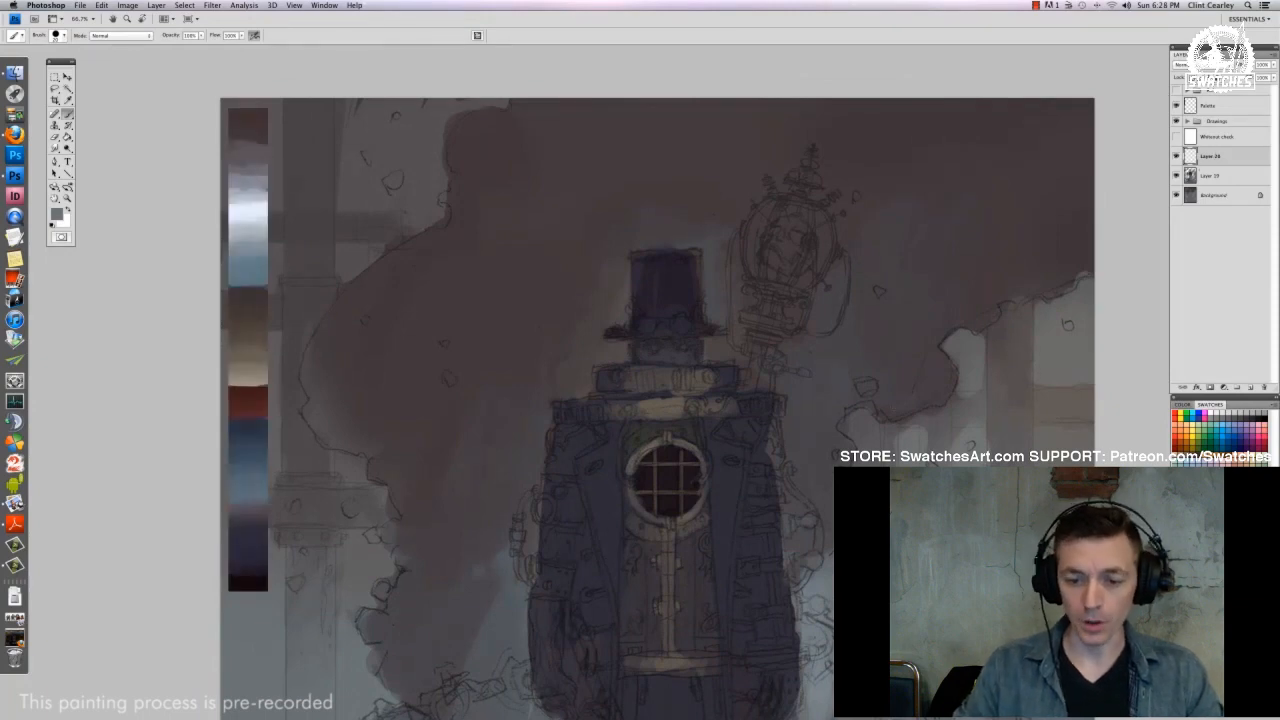
{"action": "left_click", "coordinate": [255, 583], "text": "alt"}
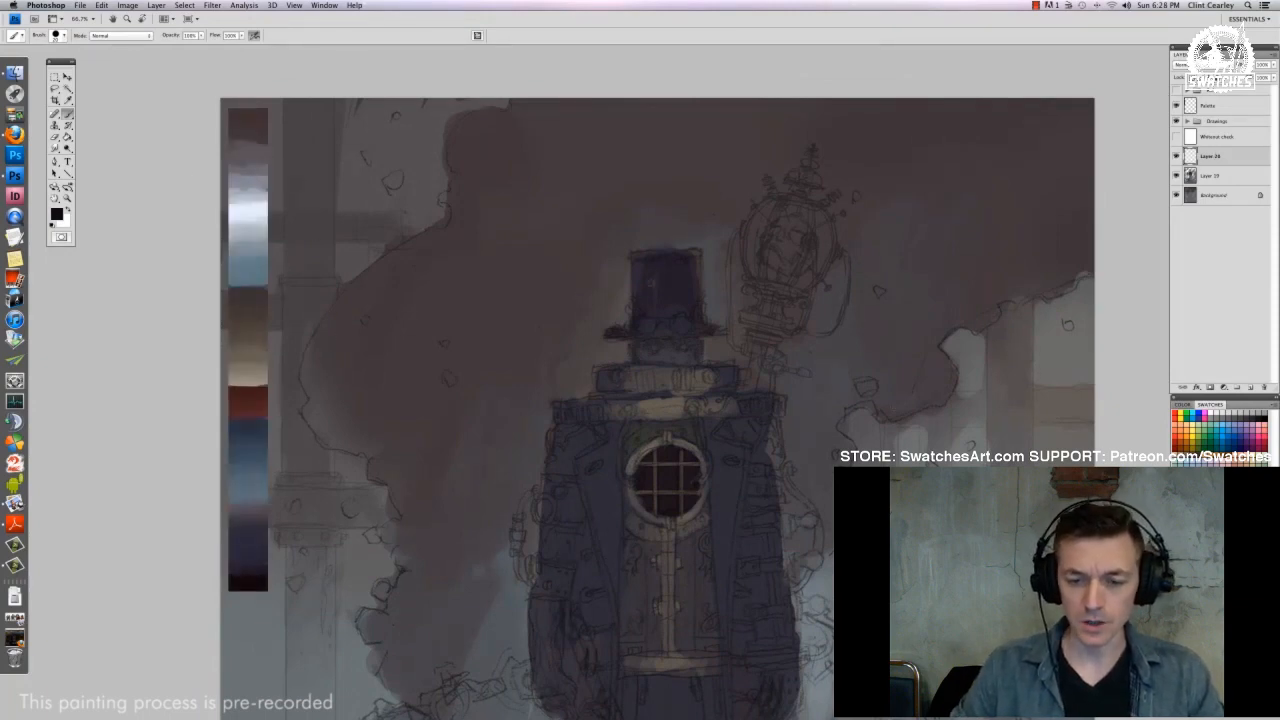
{"action": "mouse_move", "coordinate": [648, 285]}
{"action": "left_mouse_down"}
{"action": "mouse_move", "coordinate": [664, 291]}
{"action": "mouse_move", "coordinate": [650, 318]}
{"action": "mouse_move", "coordinate": [690, 312]}
{"action": "mouse_move", "coordinate": [695, 254]}
{"action": "mouse_move", "coordinate": [656, 254]}
{"action": "mouse_move", "coordinate": [643, 292]}
{"action": "mouse_move", "coordinate": [656, 332]}
{"action": "mouse_move", "coordinate": [706, 332]}
{"action": "left_mouse_up"}
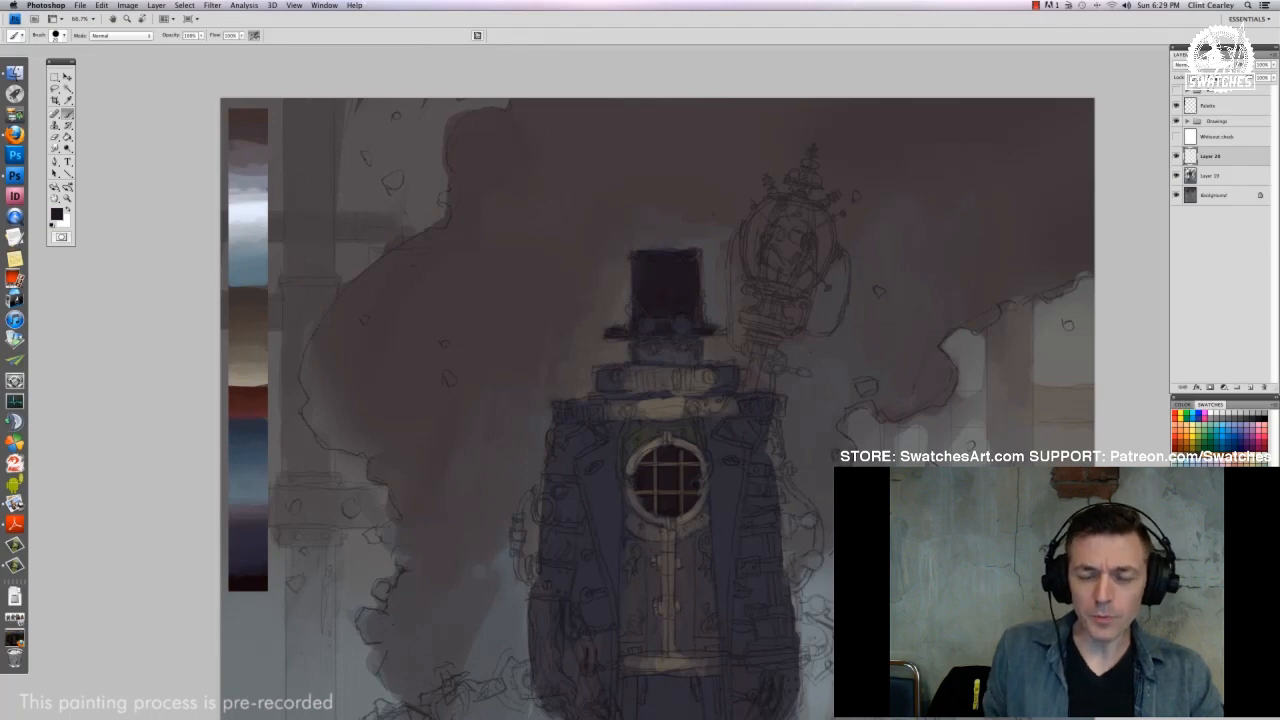
Shade the top hat with sampled dark tones using another brush preset, and check its values with the white check layer
{"action": "left_click", "coordinate": [268, 375], "text": "alt"}
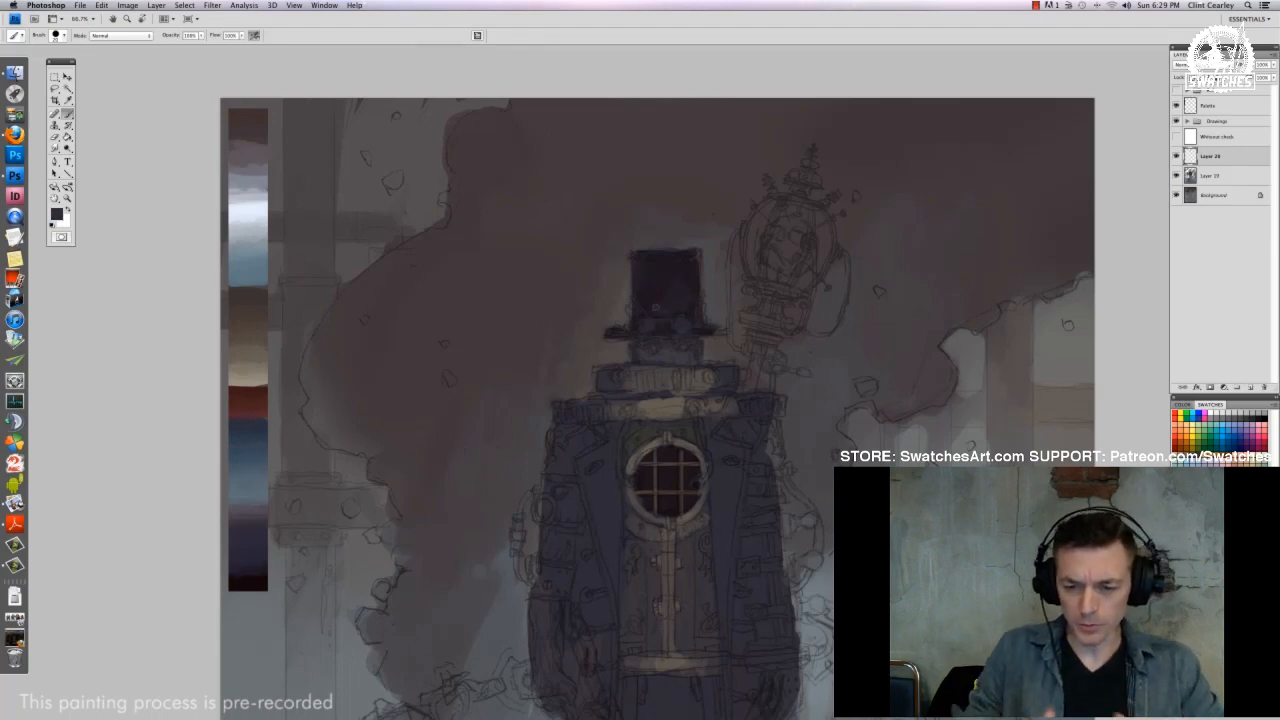
{"action": "left_click", "coordinate": [654, 305], "text": "alt"}
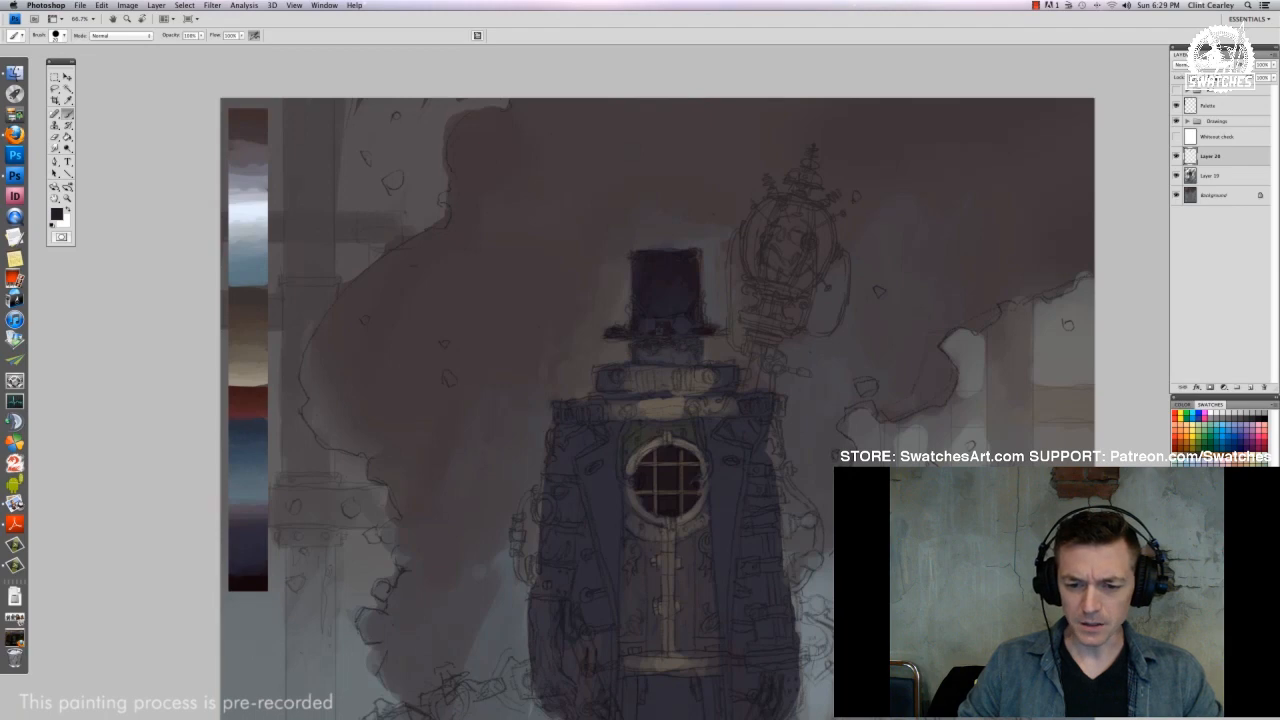
{"action": "left_click", "coordinate": [259, 422], "text": "alt"}
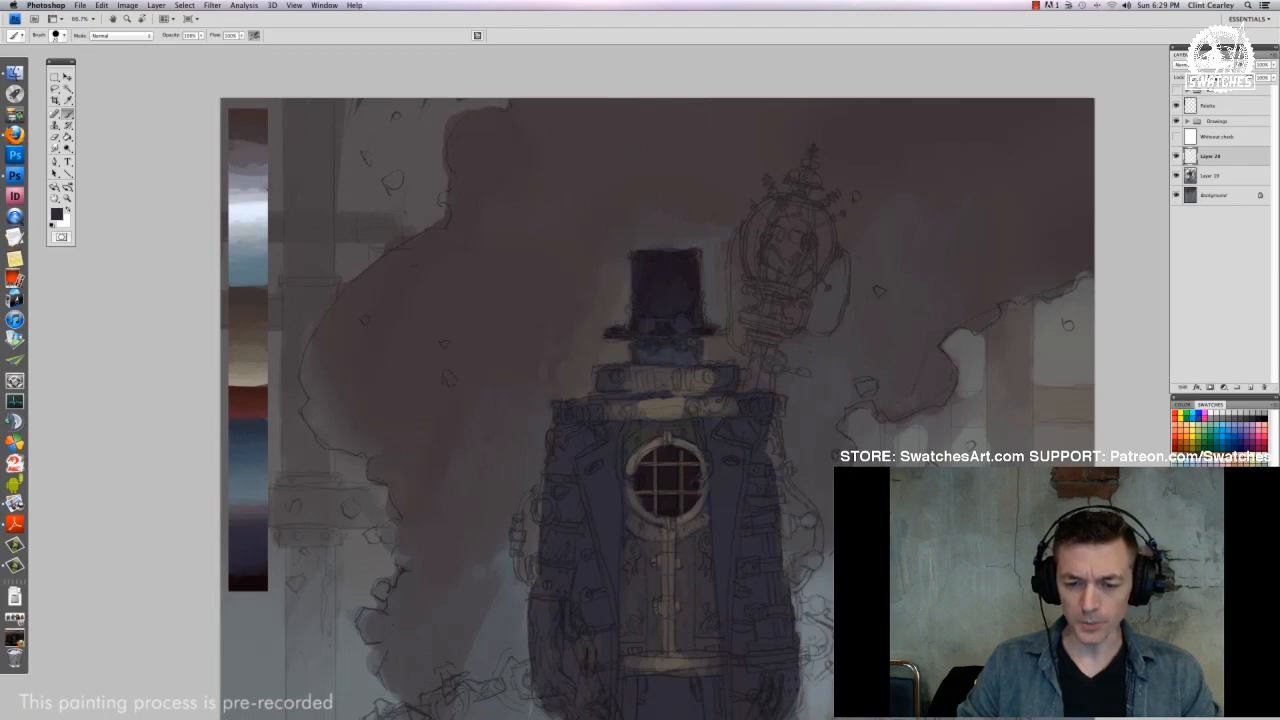
{"action": "right_click", "coordinate": [713, 304]}
{"action": "double_click", "coordinate": [967, 409]}
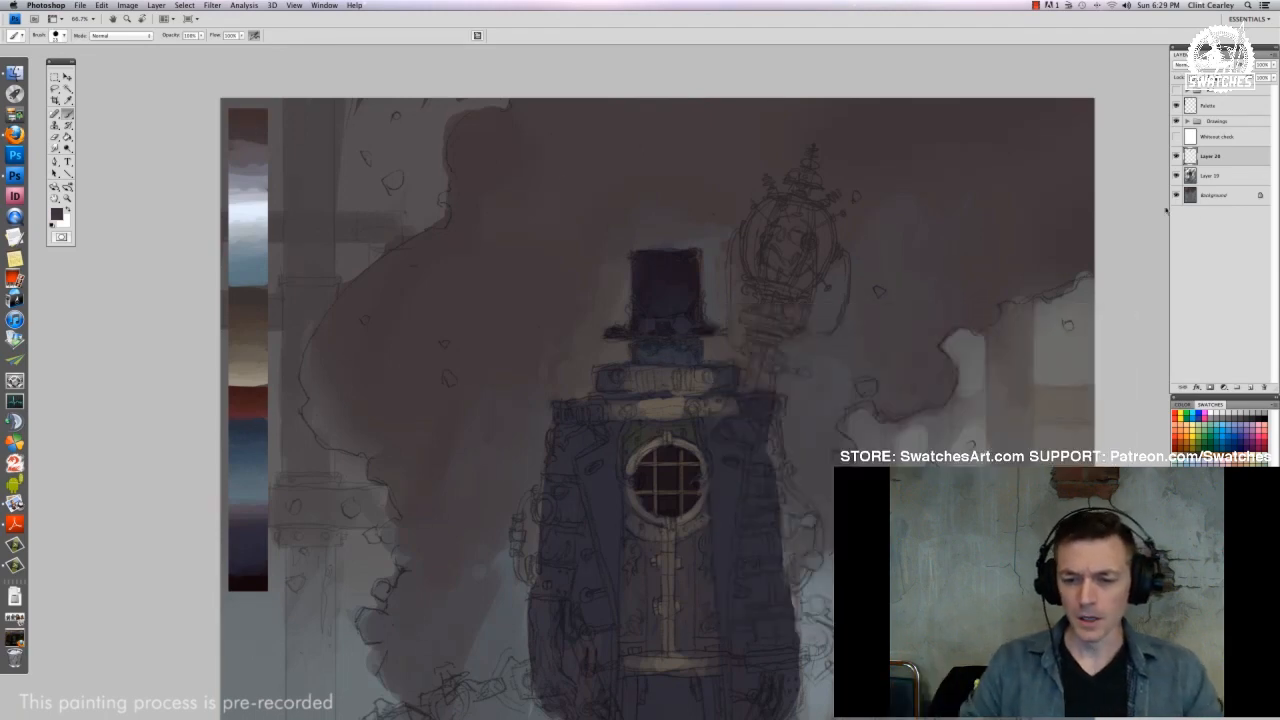
{"action": "left_click", "coordinate": [1177, 137]}
{"action": "left_click", "coordinate": [1177, 137]}
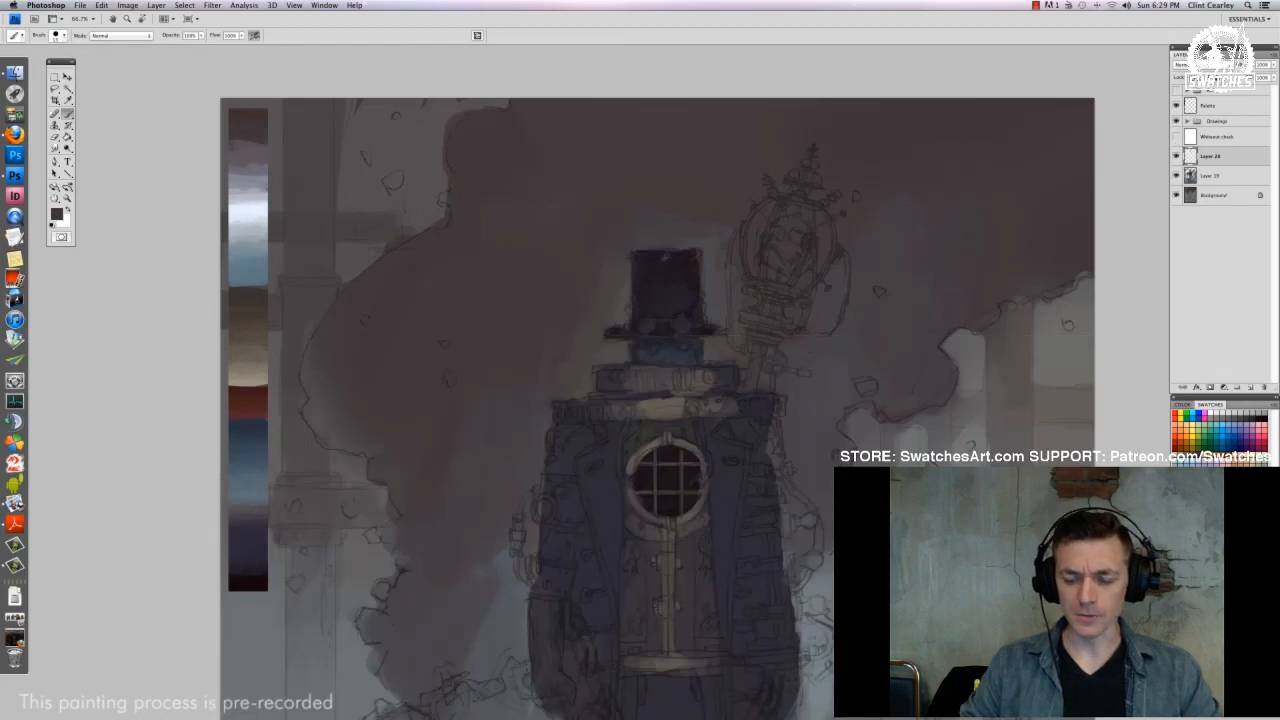
Paint the trim along the hat's upper edge and the side ornaments above the brim in sampled brown with a small brush
{"action": "right_click", "coordinate": [691, 268]}
{"action": "key", "text": "Return"}
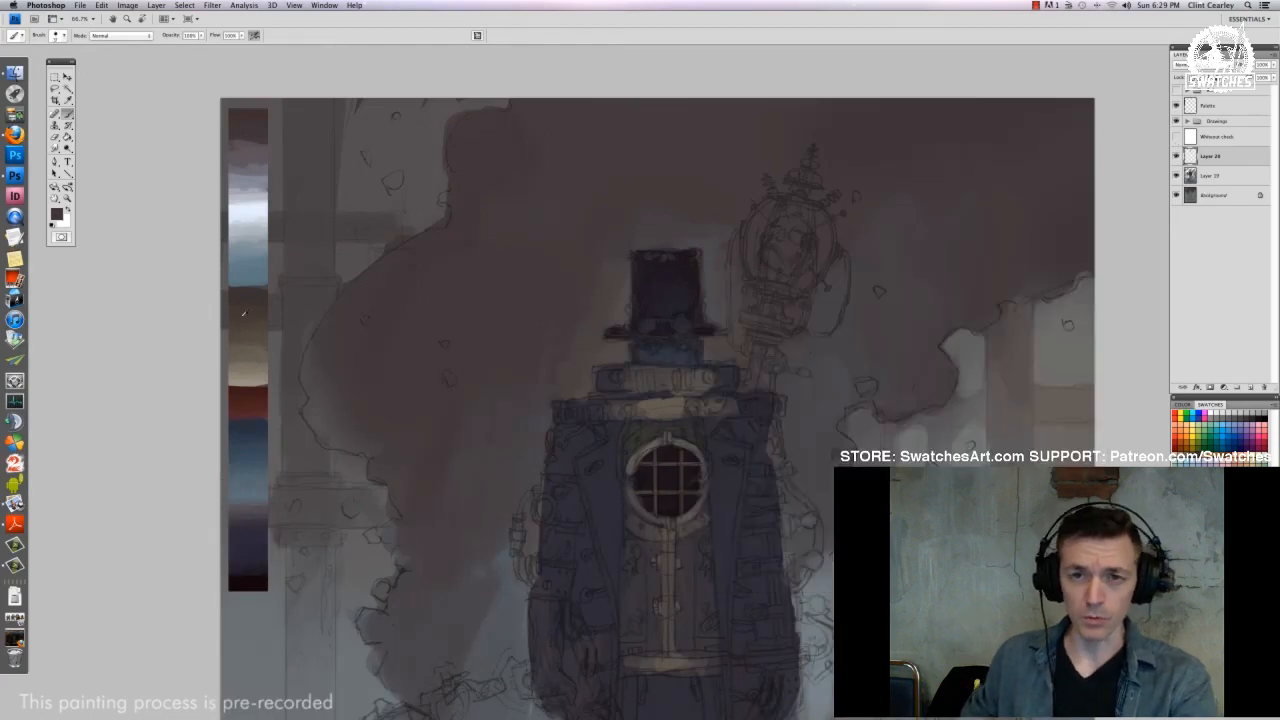
{"action": "left_click", "coordinate": [243, 313], "text": "alt"}
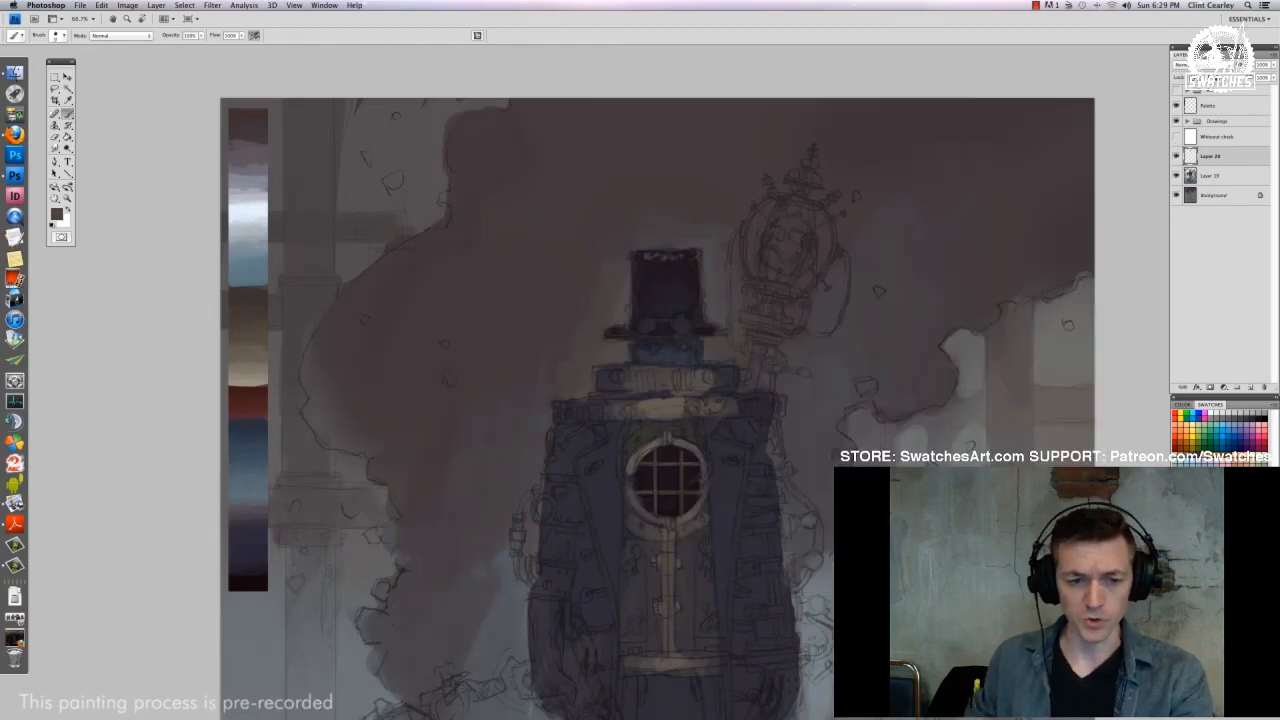
{"action": "right_click", "coordinate": [686, 346]}
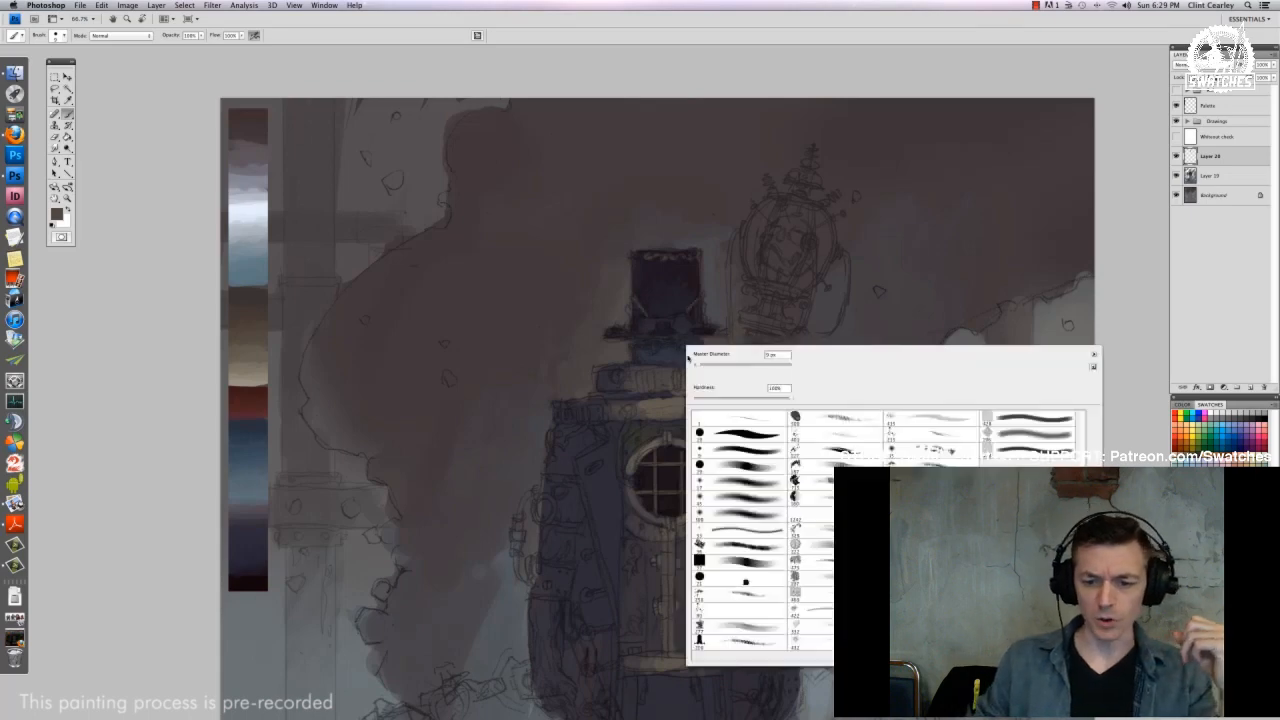
{"action": "key", "text": "Return"}
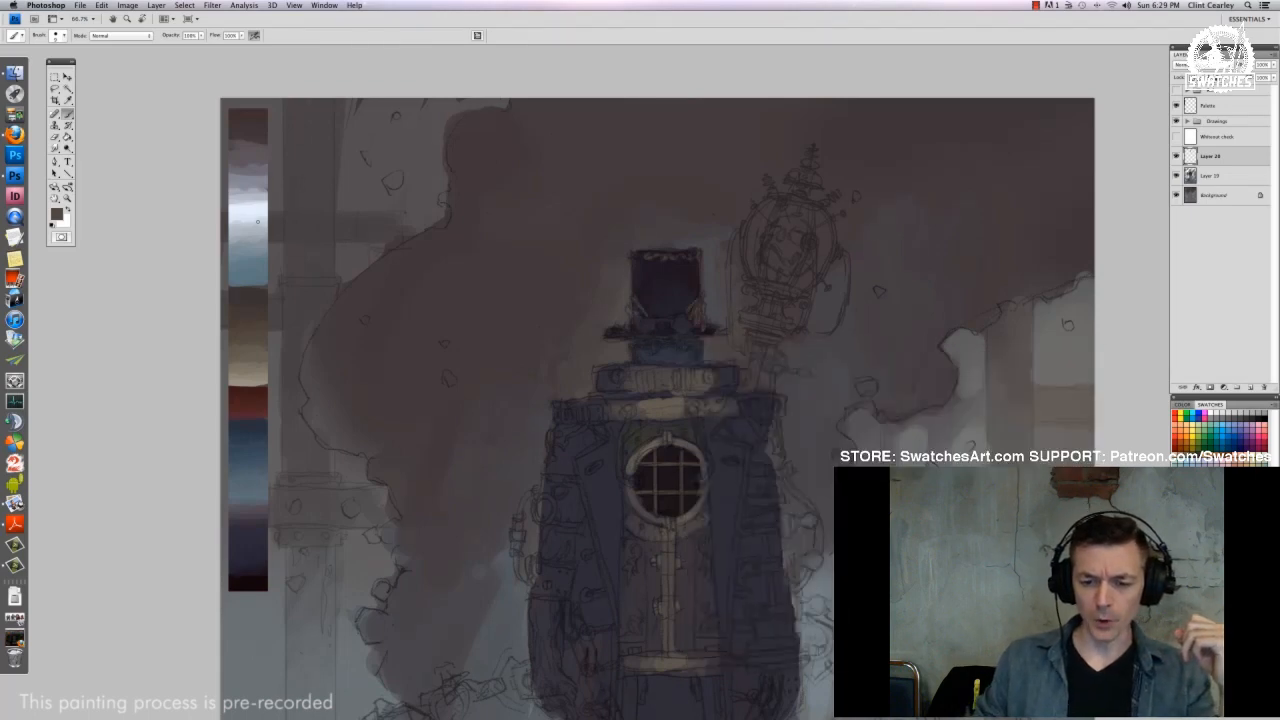
Deepen the top hat's shading with dark maroon and red tones sampled from the Palette layer
{"action": "left_click", "coordinate": [253, 575], "text": "alt"}
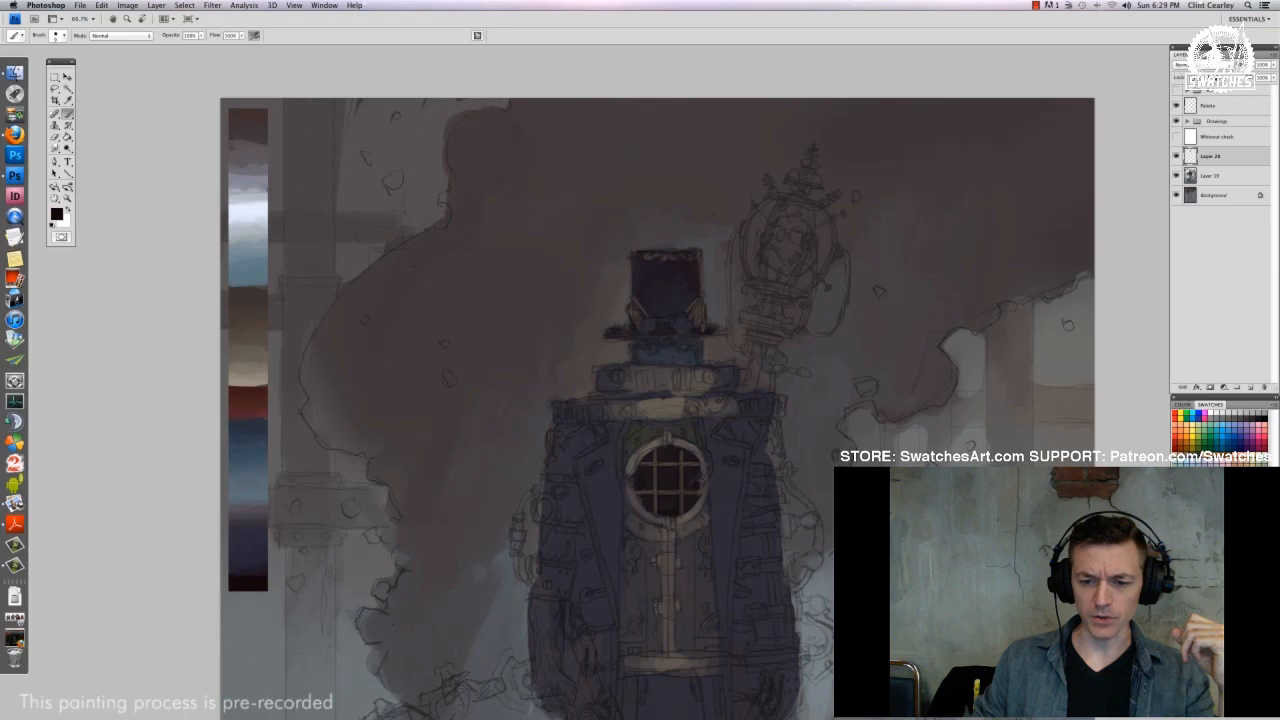
{"action": "right_click", "coordinate": [714, 362]}
{"action": "left_click_drag", "start_coordinate": [727, 386], "coordinate": [646, 296]}
{"action": "key", "text": "Return"}
{"action": "left_click", "coordinate": [192, 338], "text": "alt"}
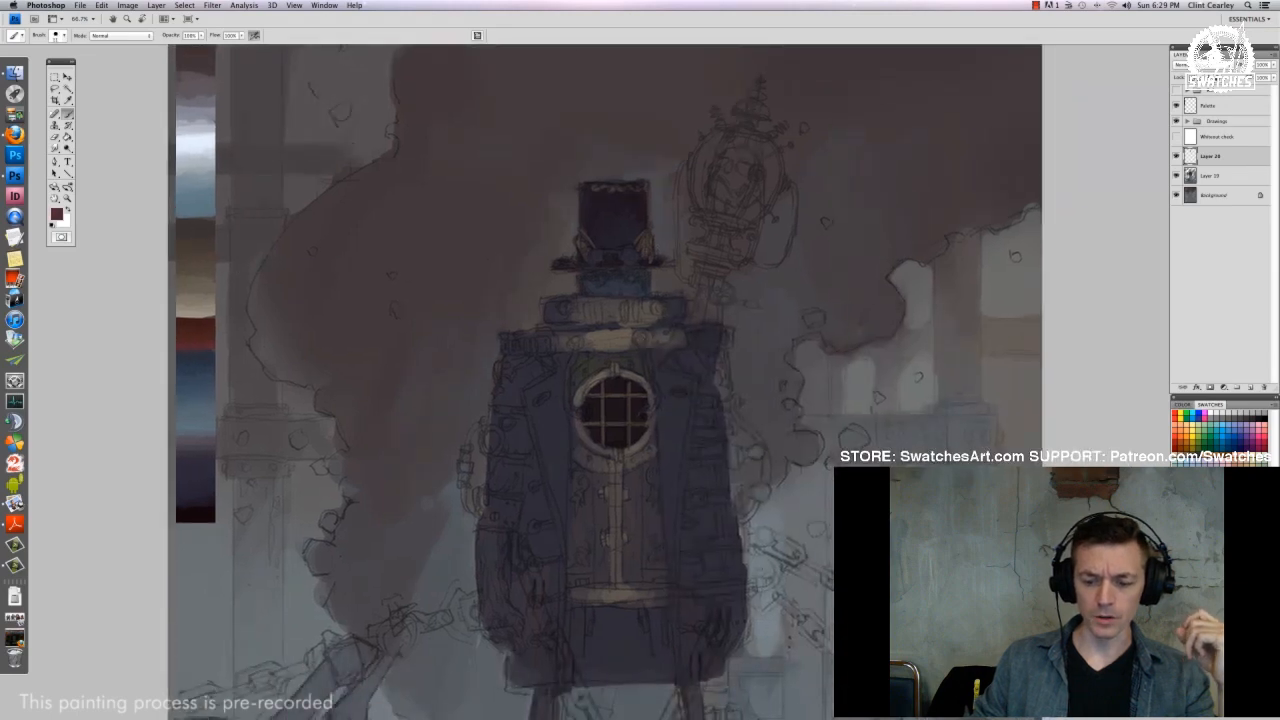
Paint two glowing blue eyes below the hat brim with a blue swatch colour, switching brush presets for the glow
{"action": "left_click", "coordinate": [1236, 429]}
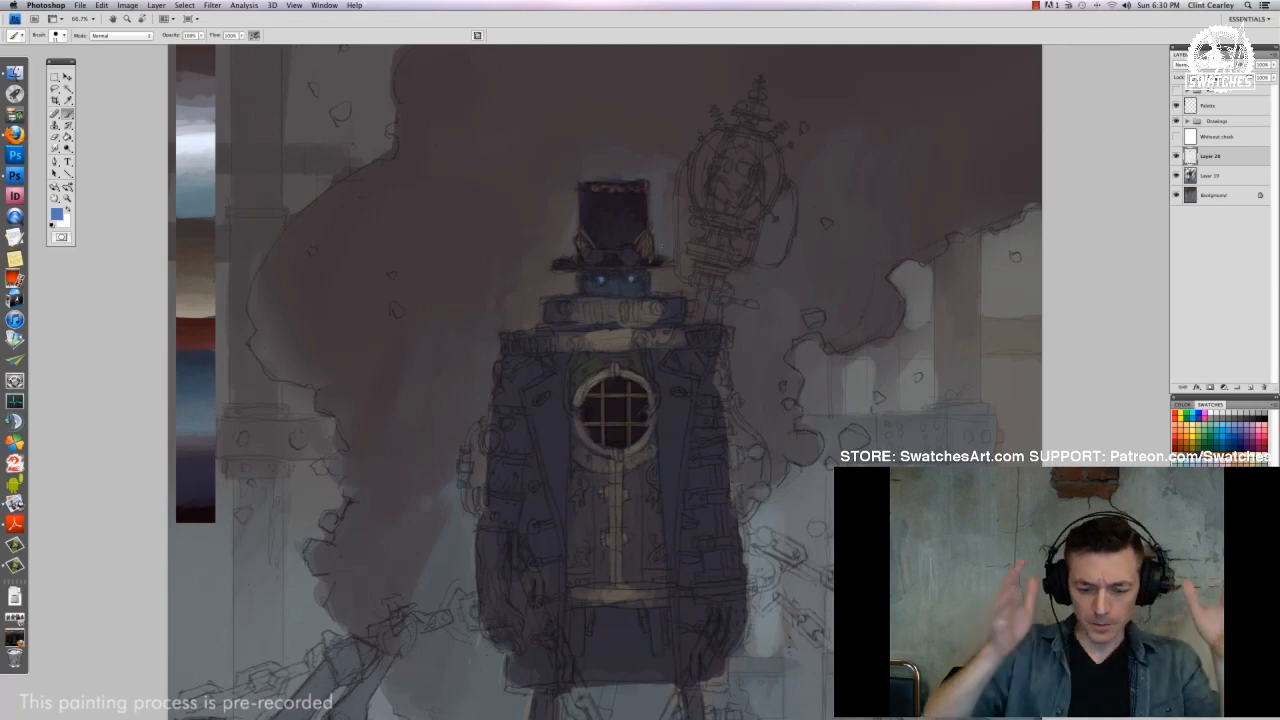
{"action": "right_click", "coordinate": [611, 303]}
{"action": "double_click", "coordinate": [780, 450]}
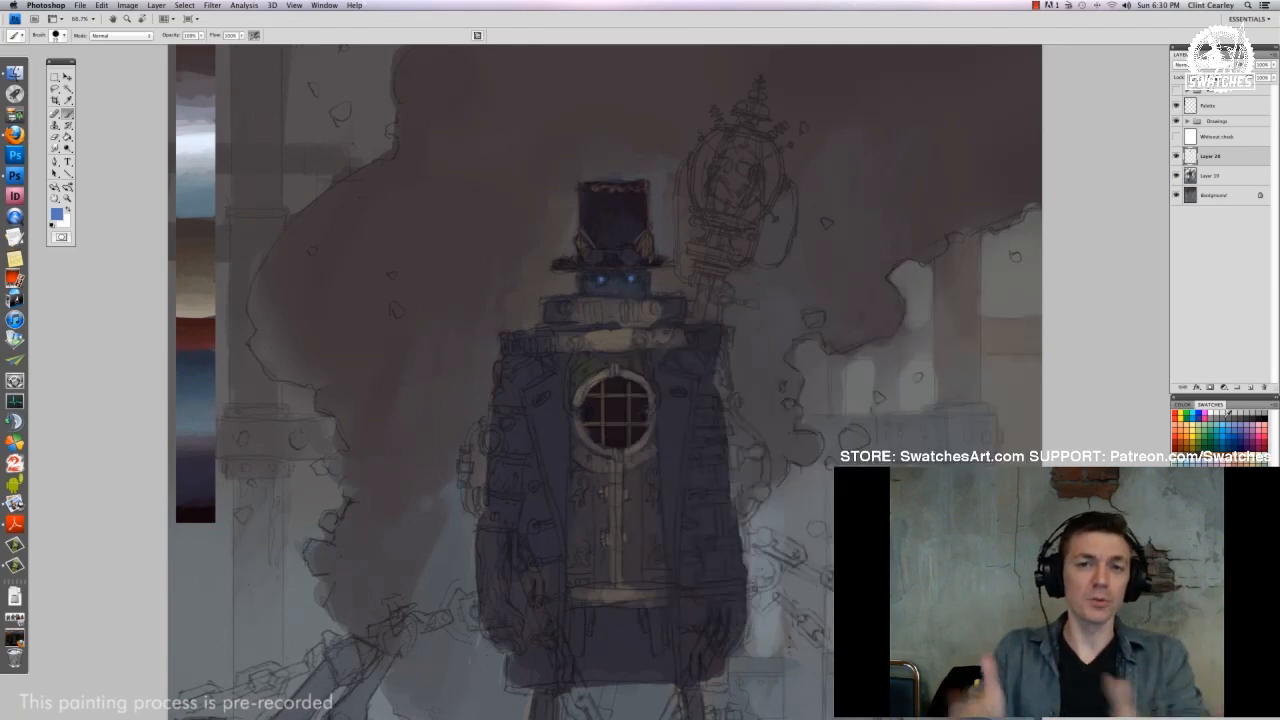
{"action": "left_click", "coordinate": [616, 300], "text": "alt"}
{"action": "right_click", "coordinate": [616, 300]}
{"action": "double_click", "coordinate": [885, 407]}
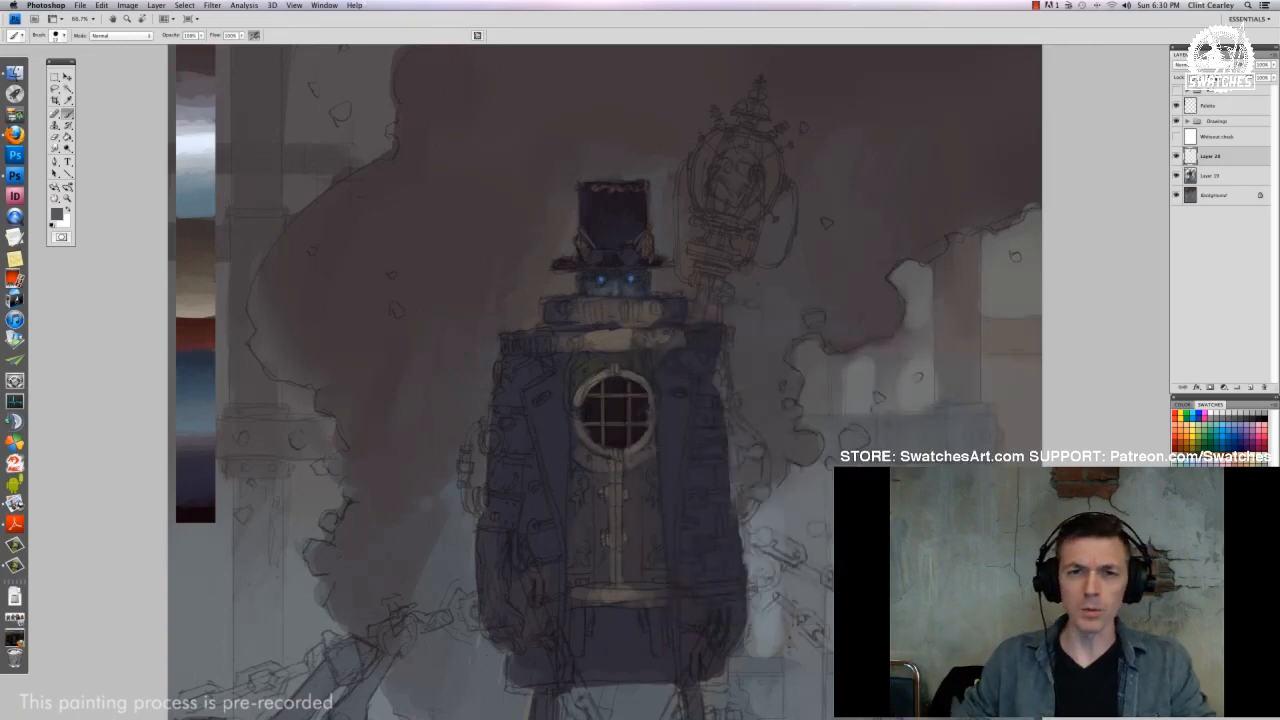
Paint dark shadows around the glowing eyes and under the brim in near-black sampled from the hat
{"action": "left_click", "coordinate": [614, 225], "text": "alt"}
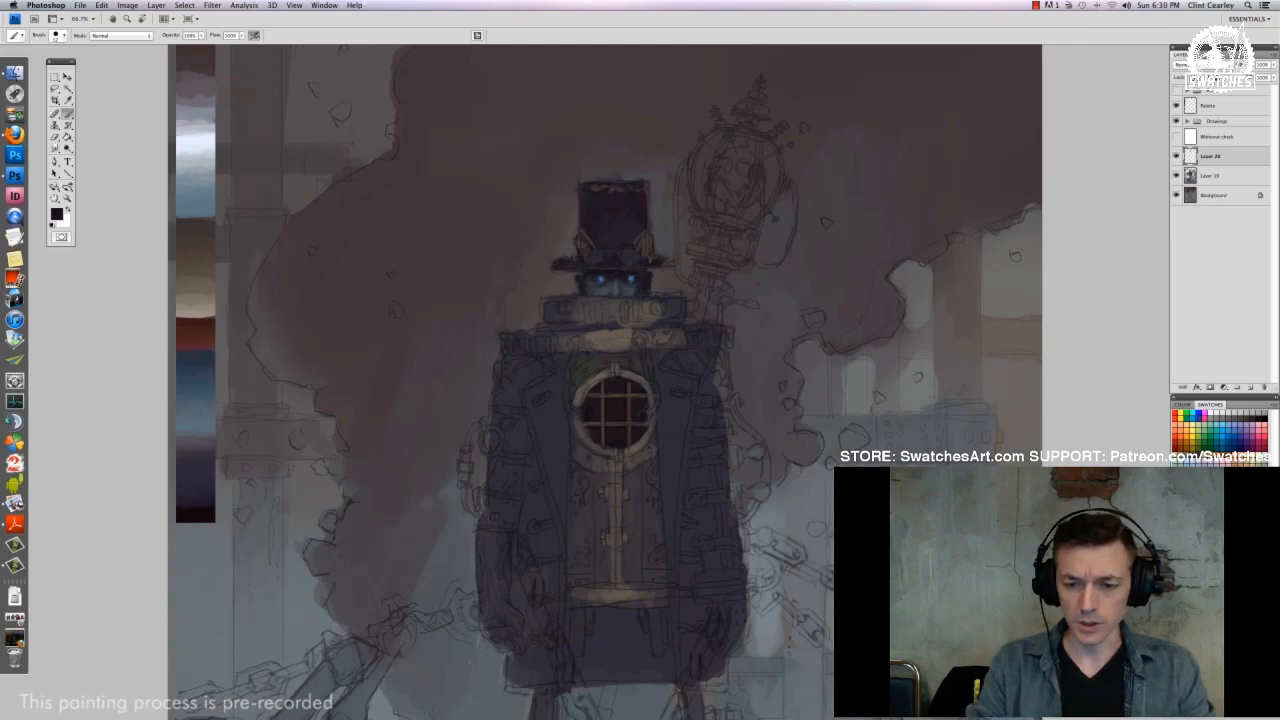
{"action": "right_click", "coordinate": [632, 279]}
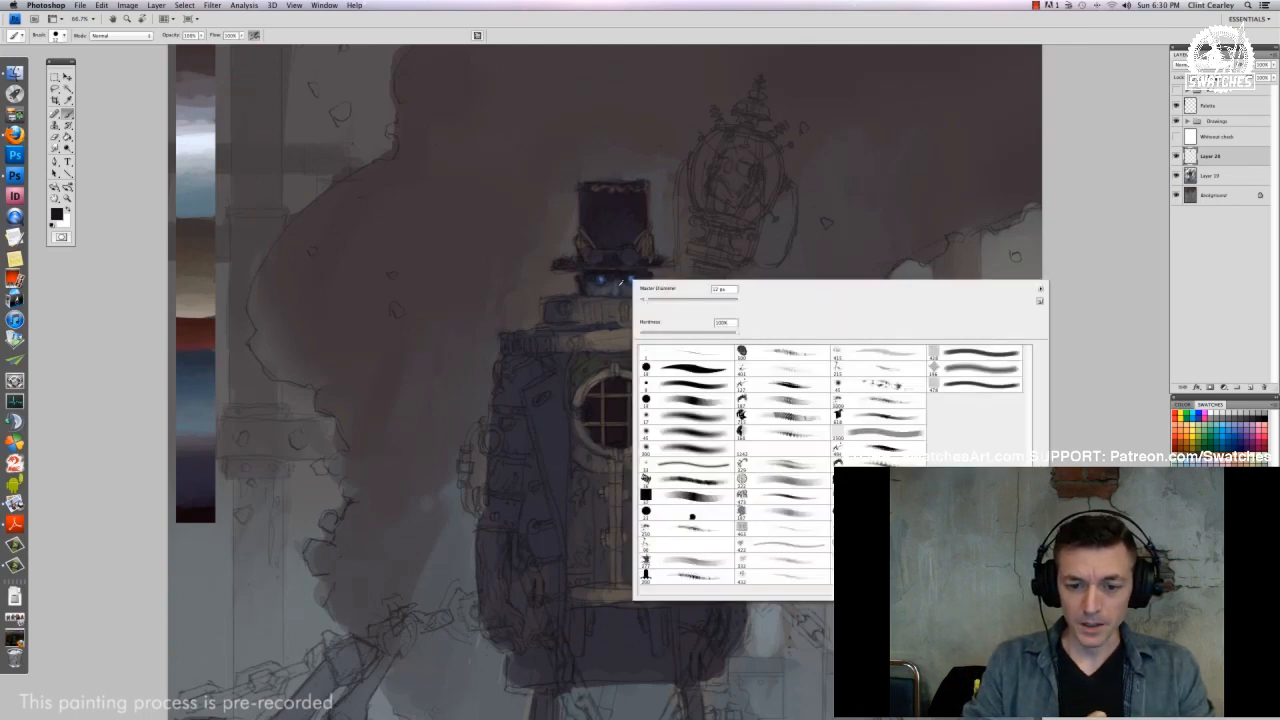
{"action": "key", "text": "Return"}
{"action": "left_click", "coordinate": [640, 268], "text": "alt"}
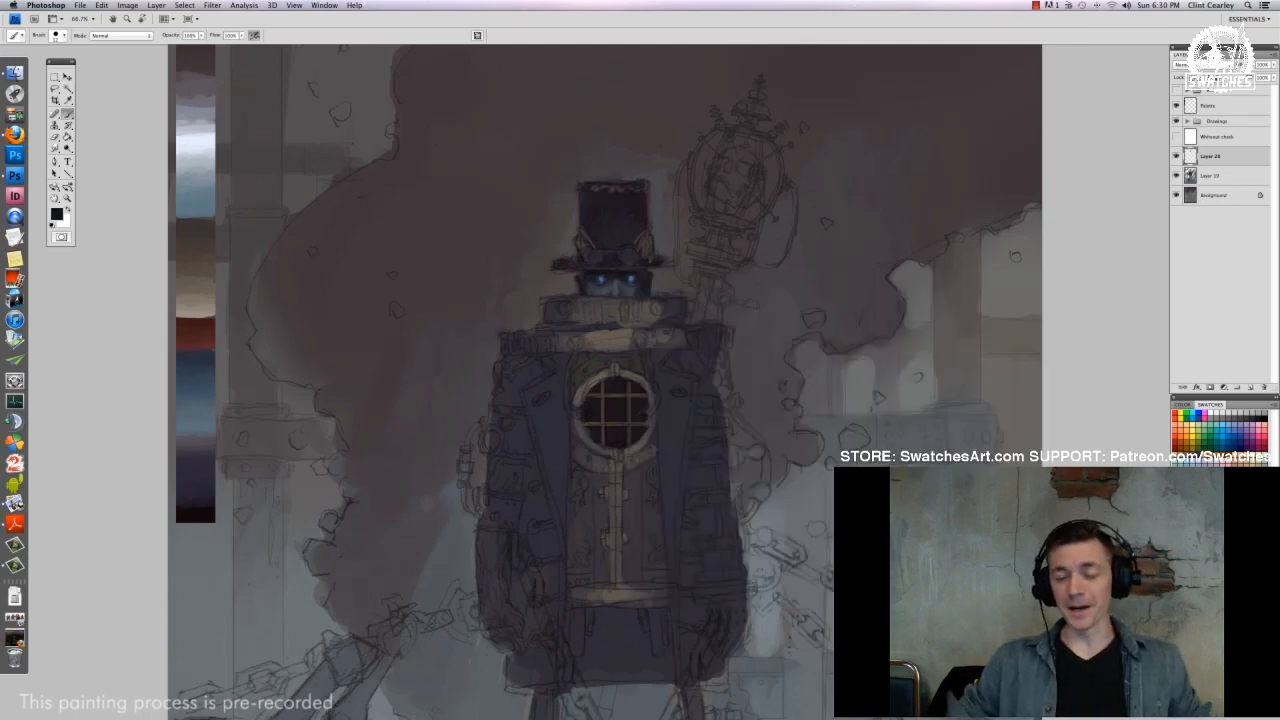
Mix a less saturated blue-grey from the face colour and paint the round goggle lenses above the hat brim
{"action": "left_click", "coordinate": [632, 285], "text": "alt"}
{"action": "left_click", "coordinate": [57, 214]}
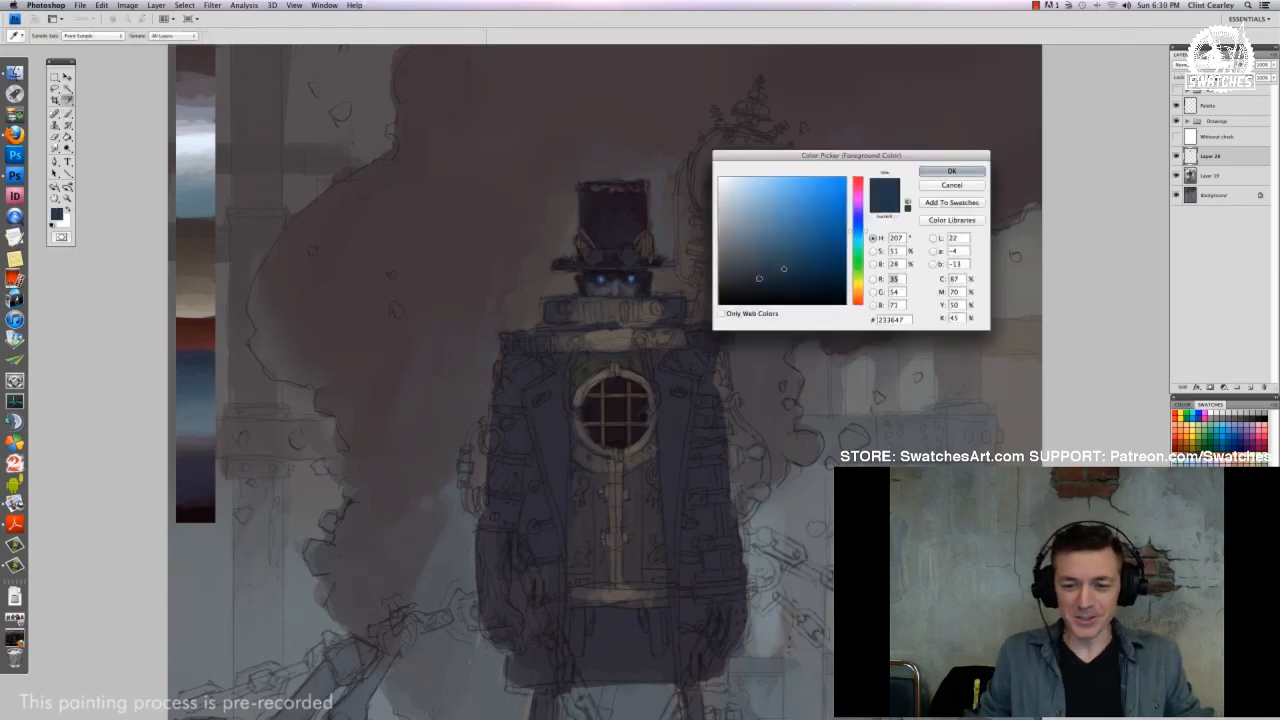
{"action": "left_click", "coordinate": [746, 269]}
{"action": "left_click", "coordinate": [946, 172]}
{"action": "right_click", "coordinate": [558, 256]}
{"action": "left_click", "coordinate": [594, 274]}
{"action": "left_click", "coordinate": [619, 254]}
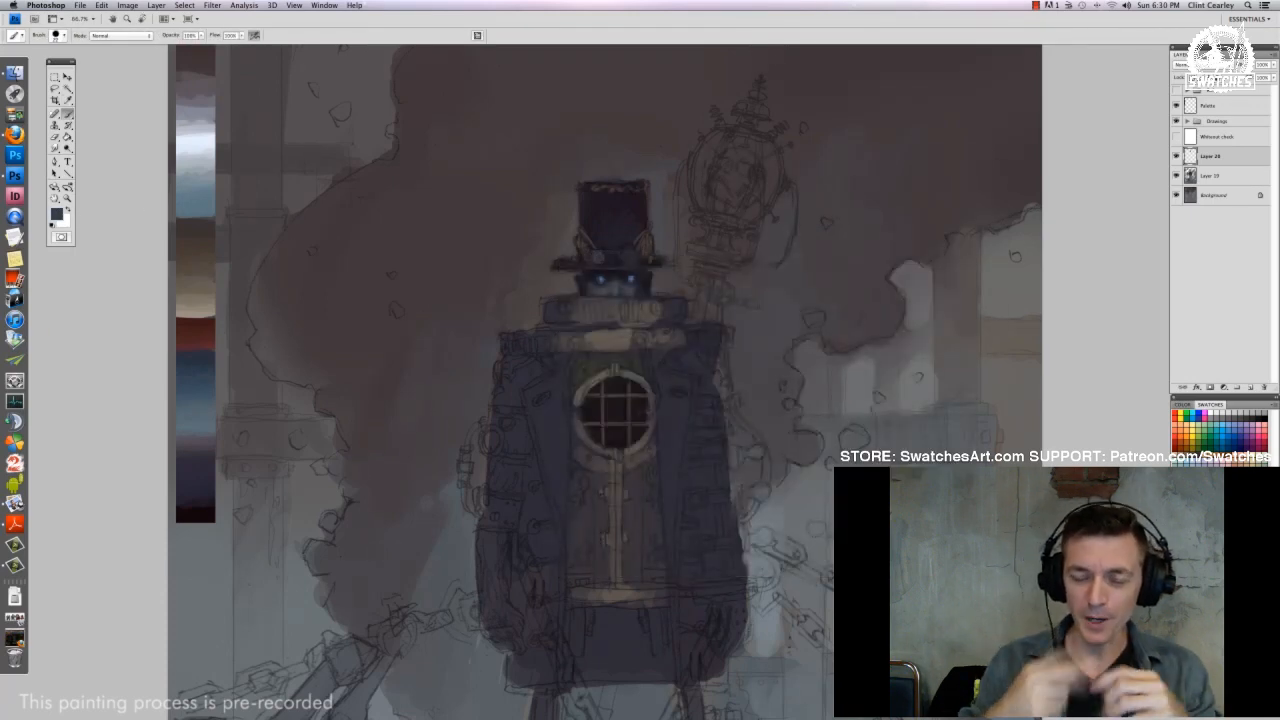
{"action": "left_click", "coordinate": [627, 257]}
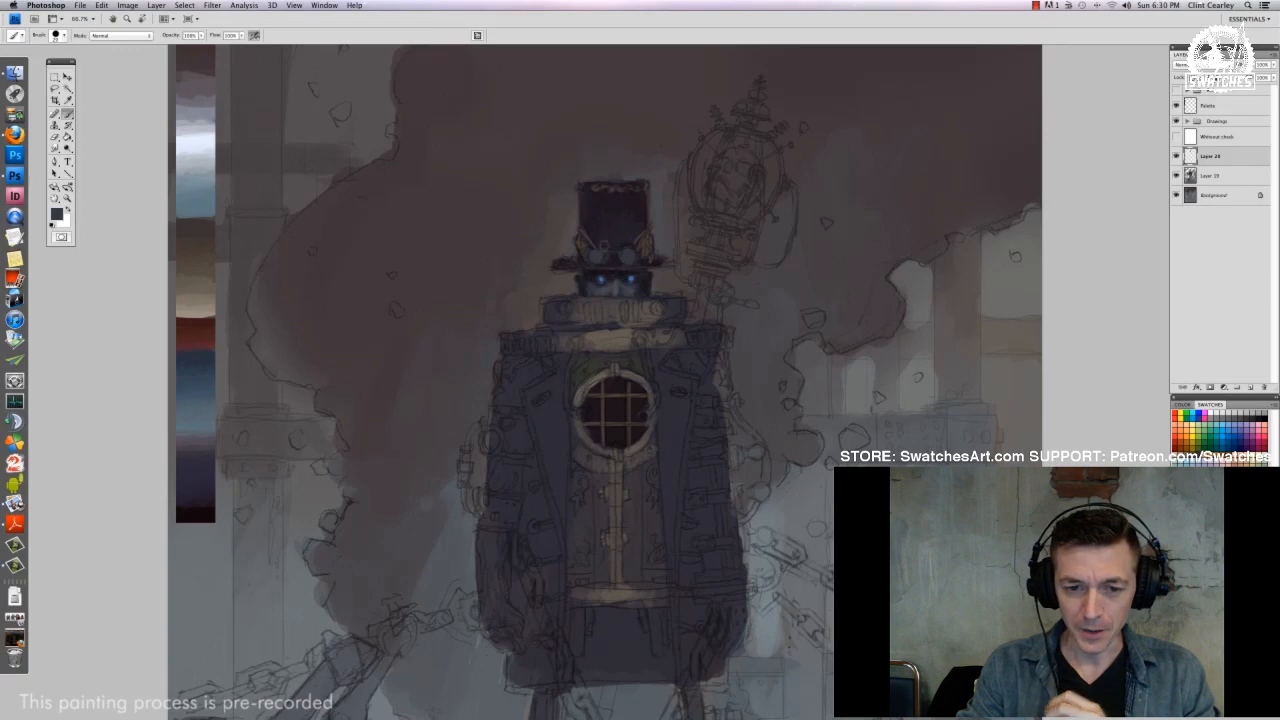
Adjust the brush size and refine the goggle lenses with a dark tone sampled from the hat
{"action": "right_click", "coordinate": [646, 250]}
{"action": "left_click", "coordinate": [668, 270]}
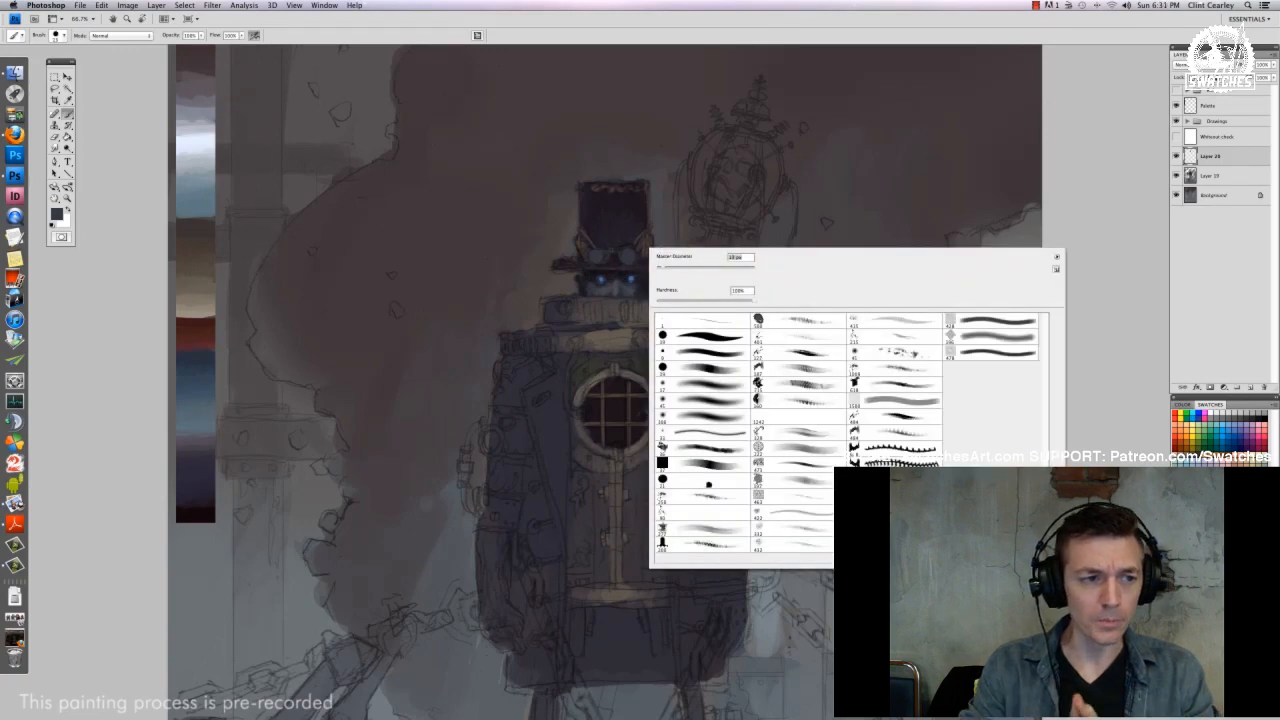
{"action": "left_click", "coordinate": [638, 254]}
{"action": "left_click", "coordinate": [645, 255], "text": "alt"}
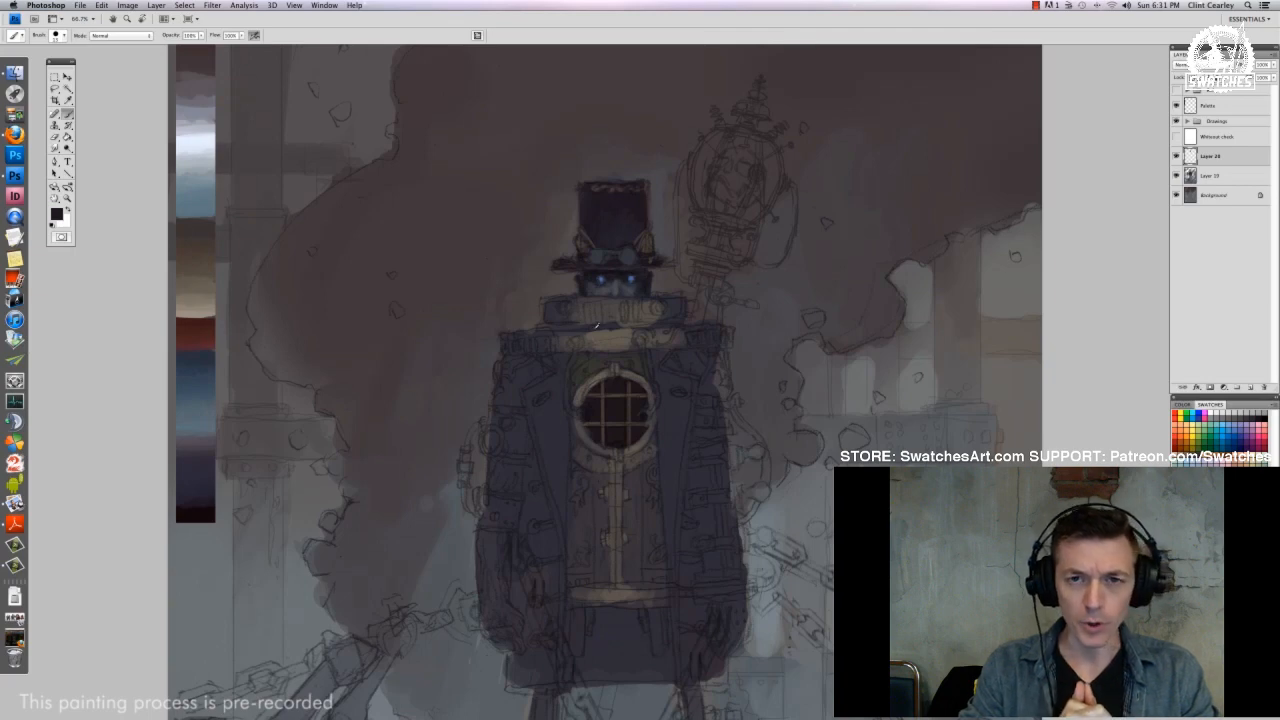
Paint the robot's neck collar and the coat's shoulders in dark tones, adjusting the brush size between areas
{"action": "left_click_drag", "start_coordinate": [549, 323], "coordinate": [591, 327]}
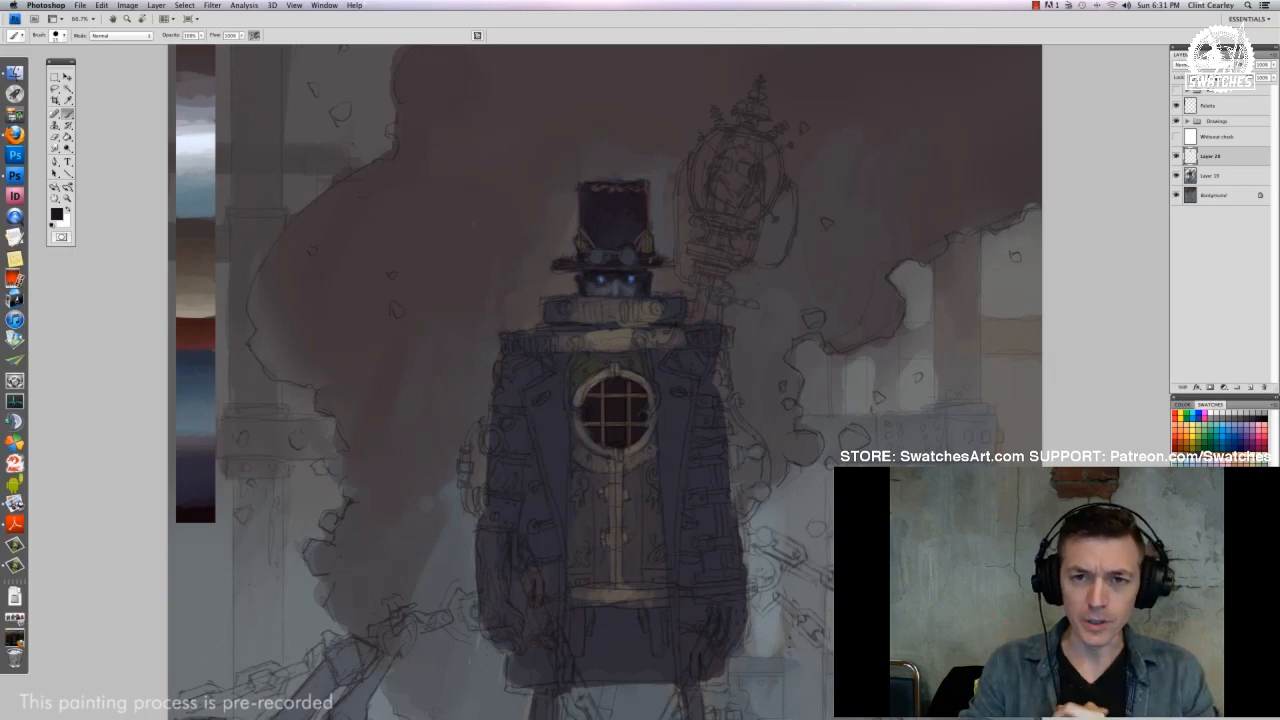
{"action": "left_click", "coordinate": [204, 232], "text": "alt"}
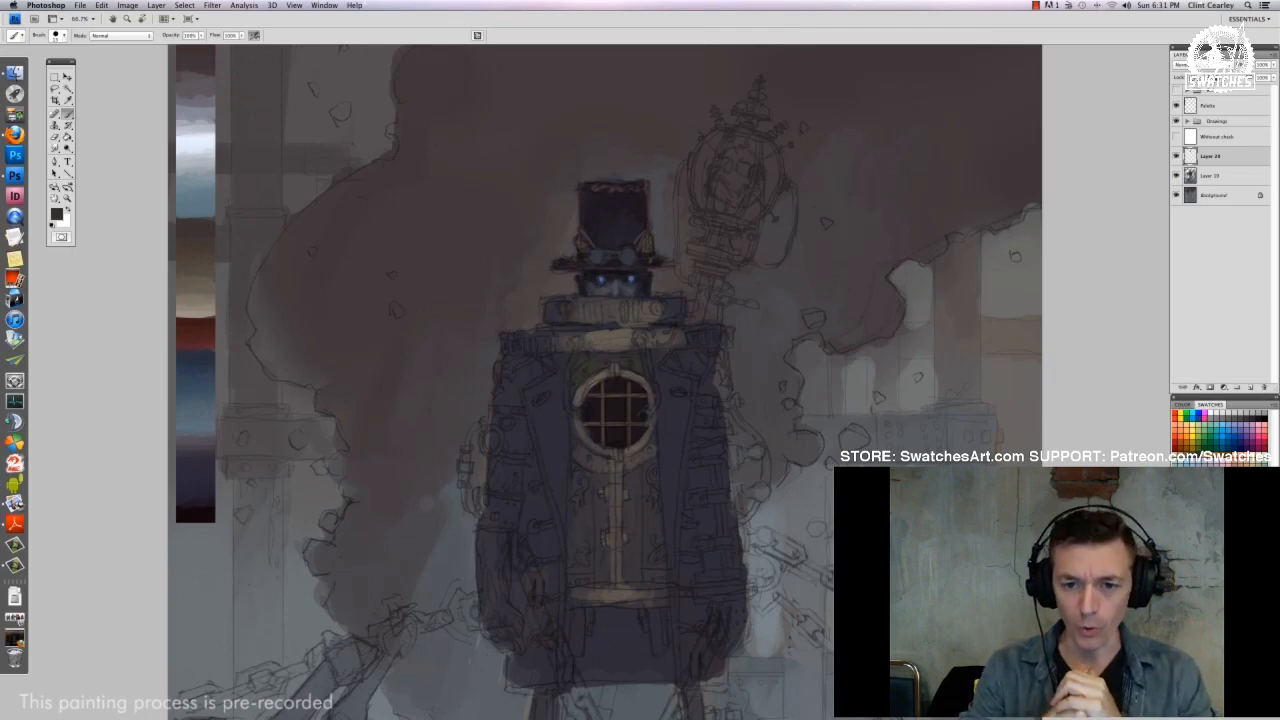
{"action": "right_click", "coordinate": [657, 328]}
{"action": "left_click_drag", "start_coordinate": [673, 348], "coordinate": [676, 348]}
{"action": "key", "text": "Return"}
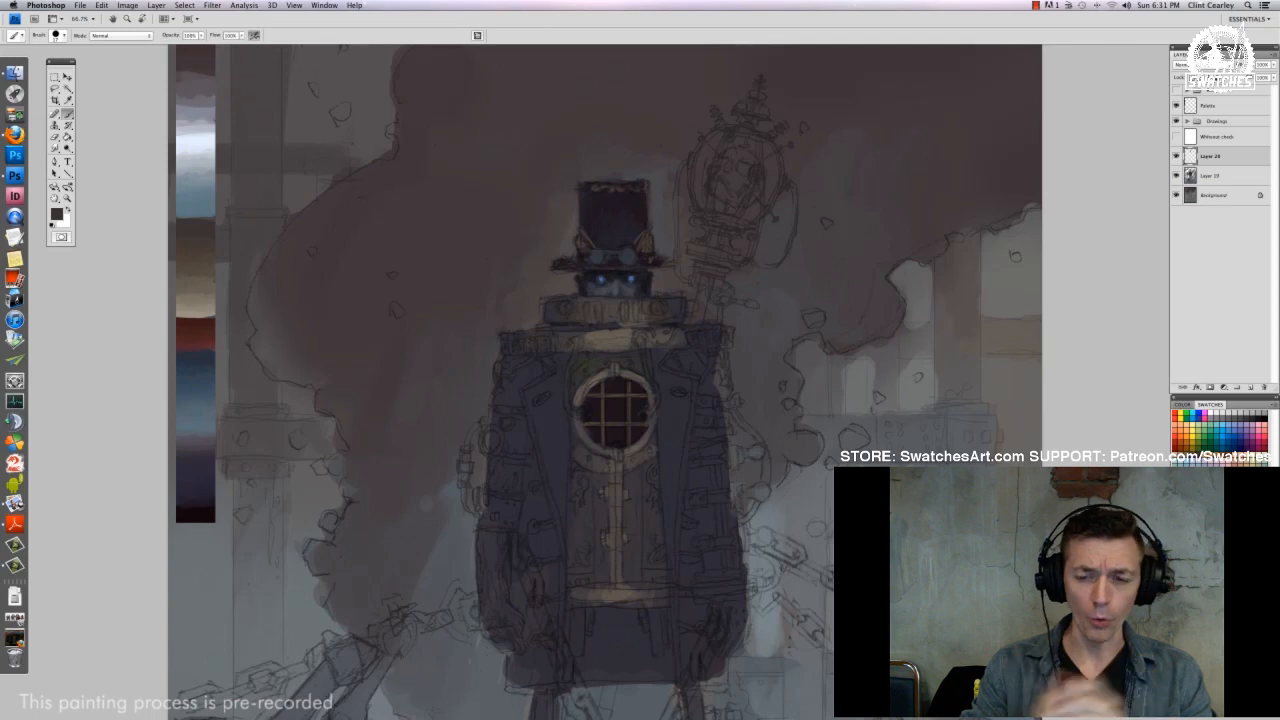
{"action": "right_click", "coordinate": [677, 343]}
{"action": "left_click_drag", "start_coordinate": [694, 363], "coordinate": [698, 363]}
{"action": "key", "text": "Return"}
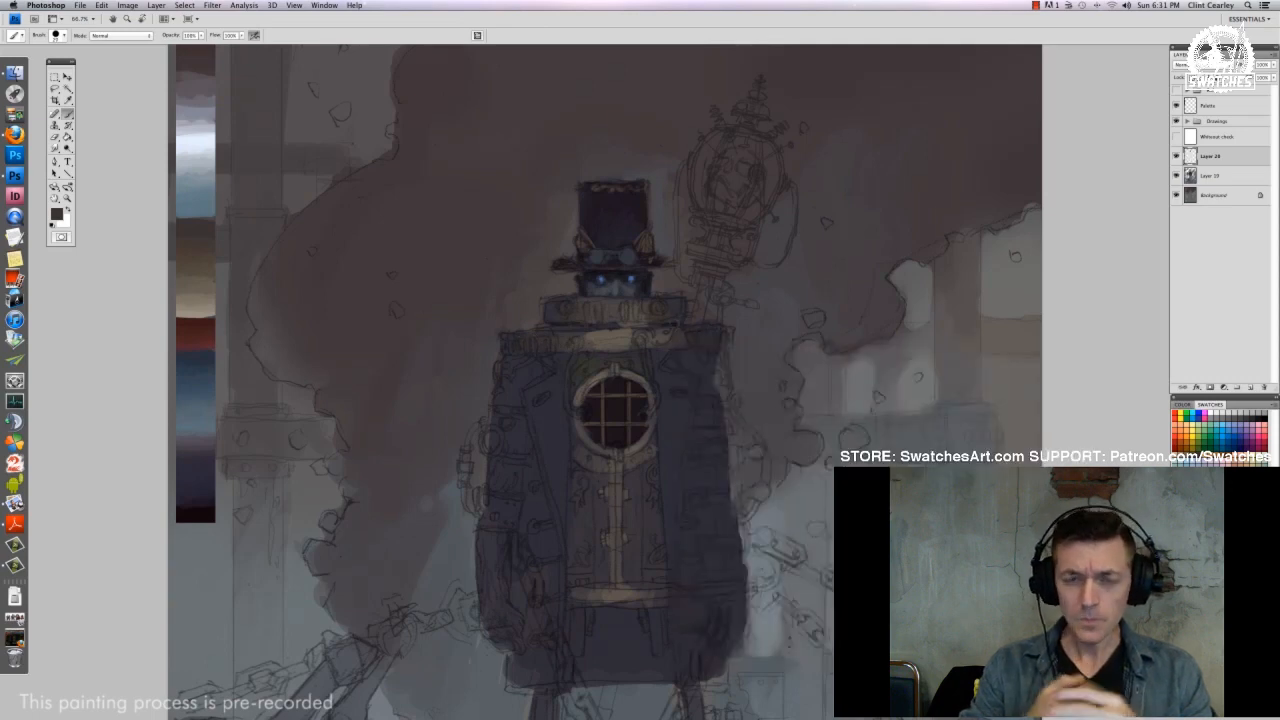
{"action": "left_click_drag", "start_coordinate": [666, 437], "coordinate": [609, 395]}
{"action": "left_click", "coordinate": [1190, 156], "text": "super"}
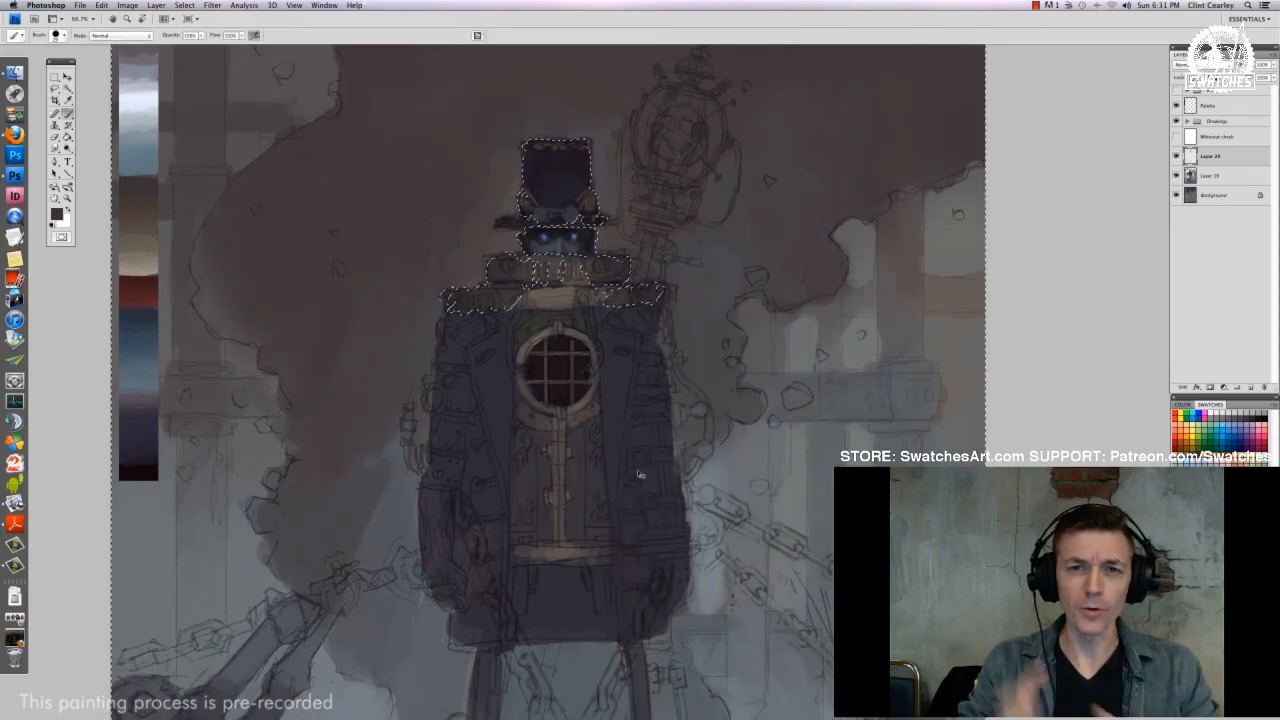
{"action": "key", "text": "super+shift+i"}
{"action": "key", "text": "super+d"}
Select the robot's coat and body on the lower paint layer with the Magic Wand, hide the selection edges and return to the Brush
{"action": "left_click", "coordinate": [1211, 176]}
{"action": "key", "text": "w"}
{"action": "left_click", "coordinate": [636, 347]}
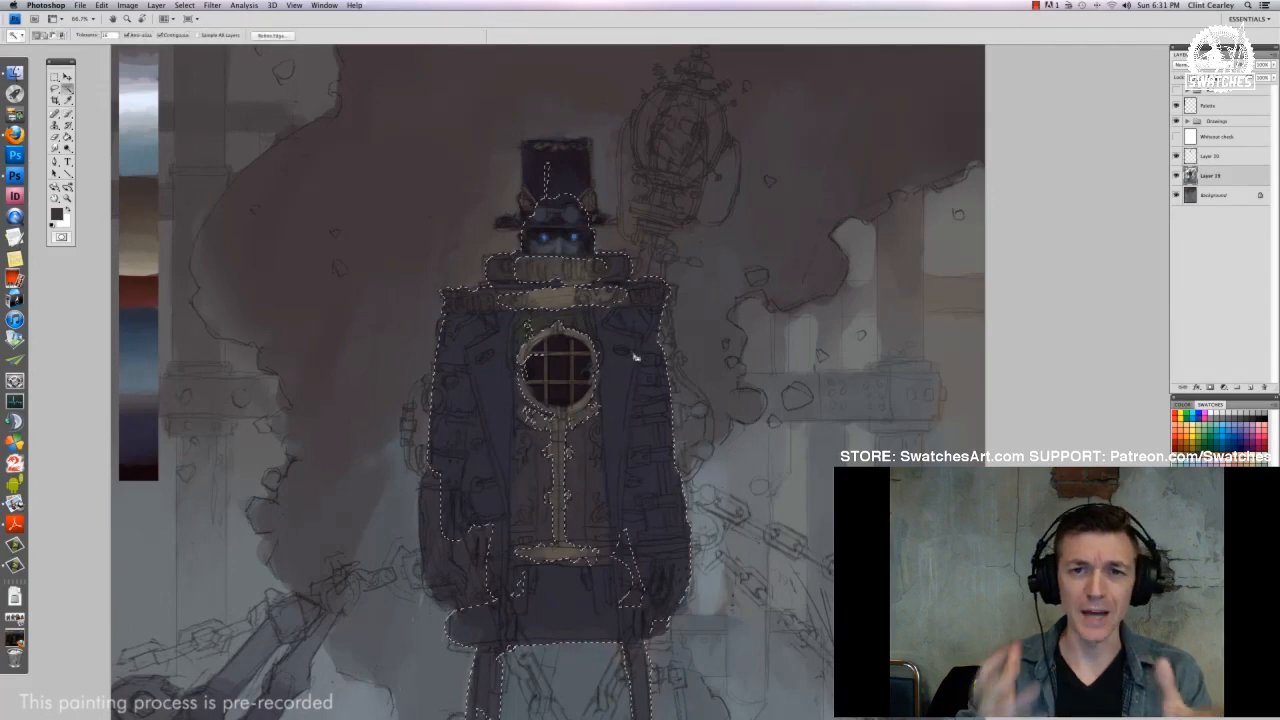
{"action": "key", "text": "super+minus"}
{"action": "key", "text": "super+h"}
{"action": "key", "text": "b"}
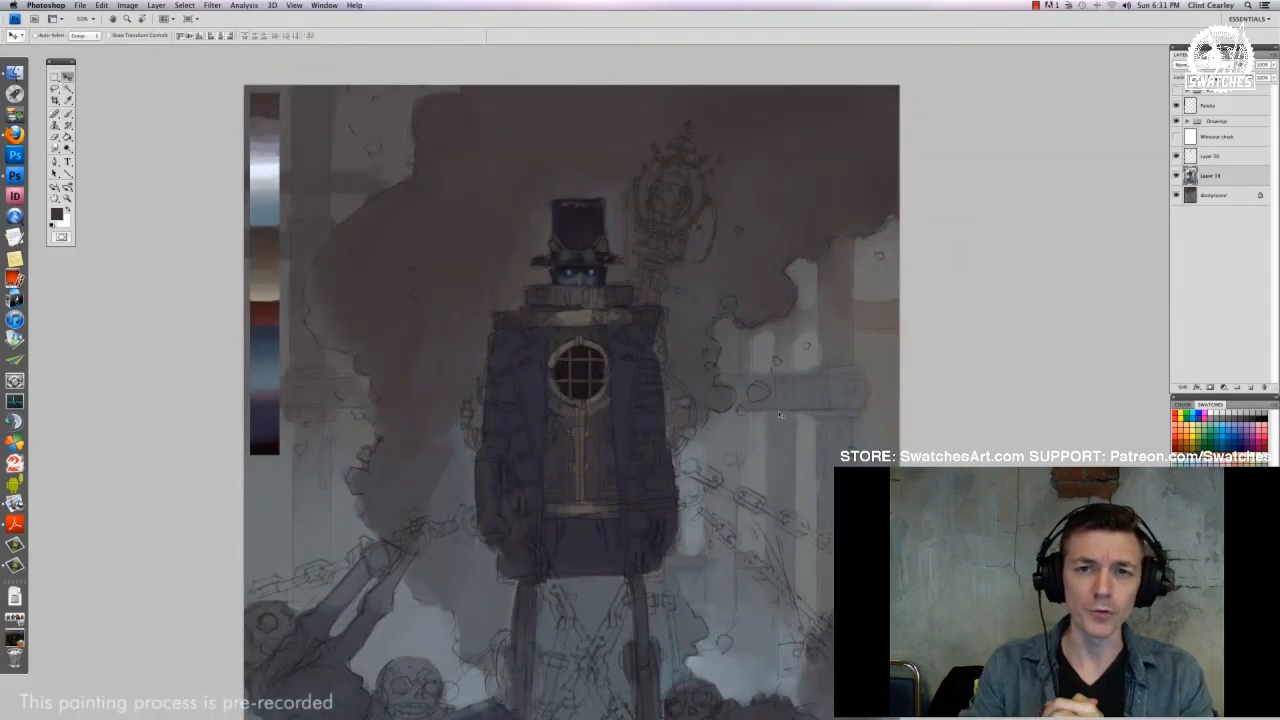
Desaturate the selected coat and body with Hue/Saturation, setting hue to -17 and lightness to -20
{"action": "key", "text": "super+u"}
{"action": "left_click_drag", "start_coordinate": [947, 187], "coordinate": [934, 243]}
{"action": "left_click", "coordinate": [921, 216]}
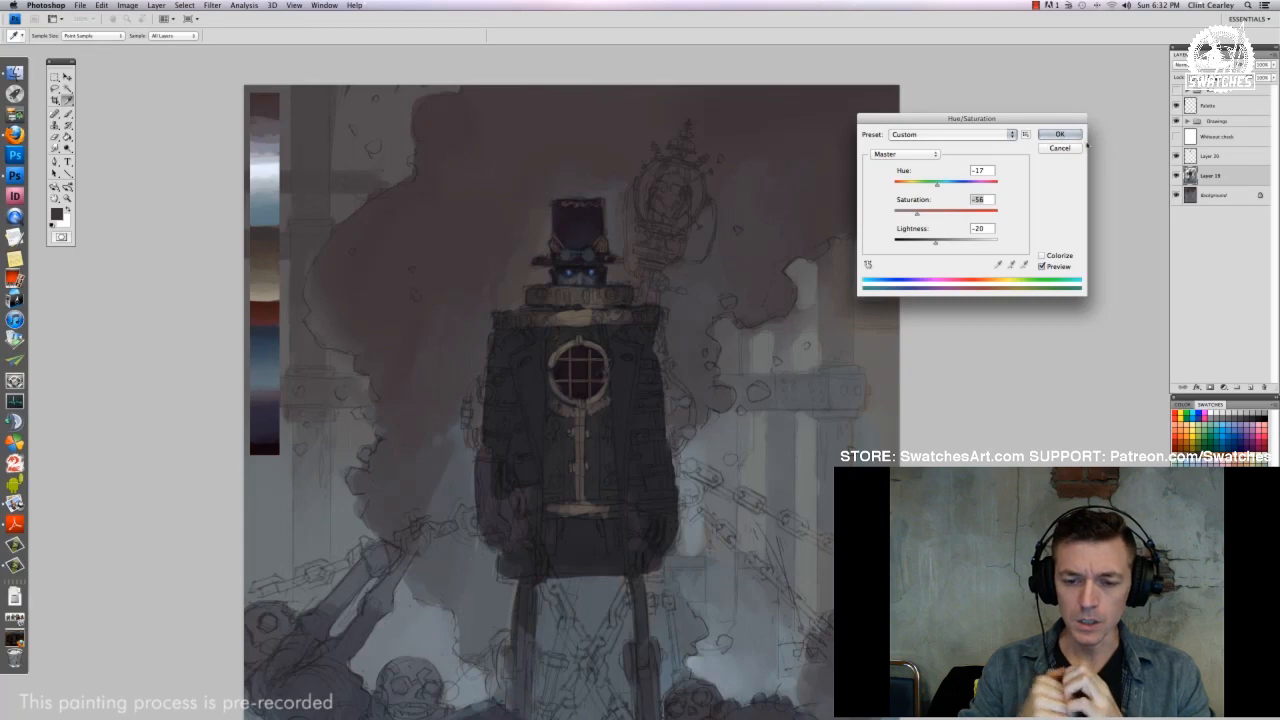
{"action": "left_click", "coordinate": [1052, 138]}
Shift the hue of the hat and face on the upper paint layer with a Hue/Saturation adjustment
{"action": "left_click", "coordinate": [1177, 159]}
{"action": "left_click", "coordinate": [1215, 156]}
{"action": "key", "text": "w"}
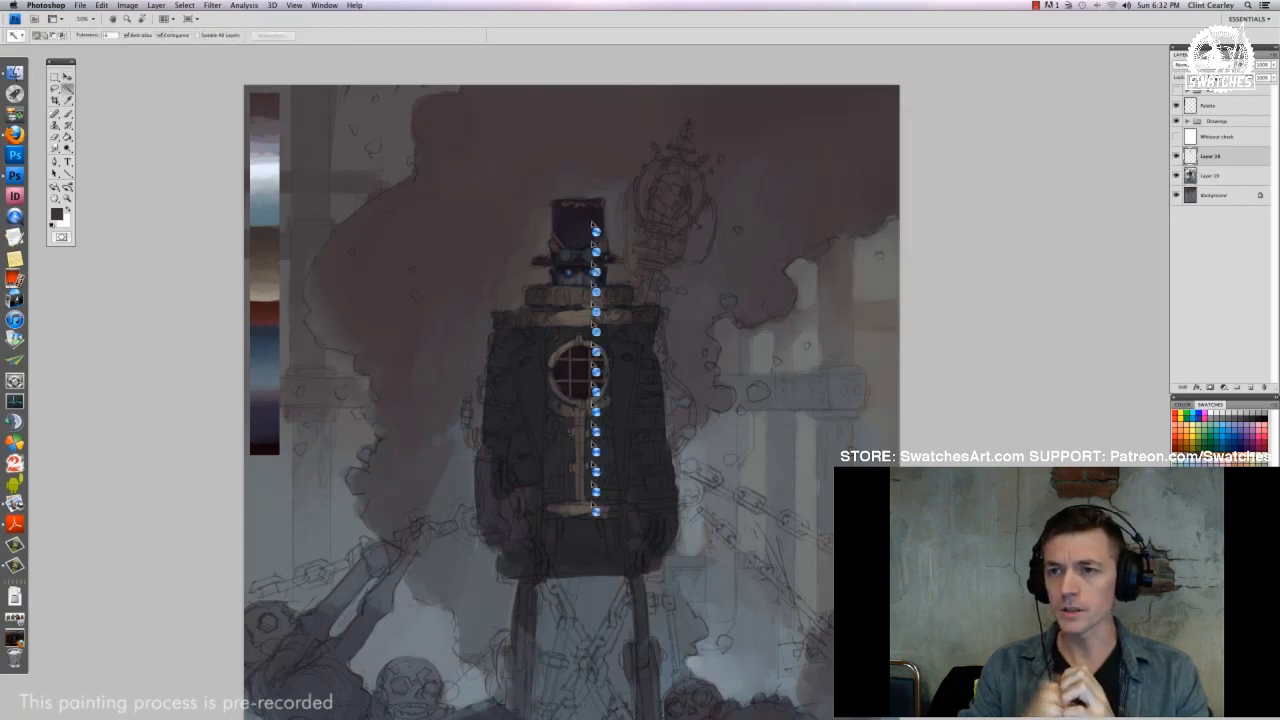
{"action": "key", "text": "ctrl+u"}
{"action": "mouse_move", "coordinate": [946, 185]}
{"action": "left_mouse_down"}
{"action": "mouse_move", "coordinate": [975, 186]}
{"action": "mouse_move", "coordinate": [955, 187]}
{"action": "mouse_move", "coordinate": [965, 192]}
{"action": "left_mouse_up"}
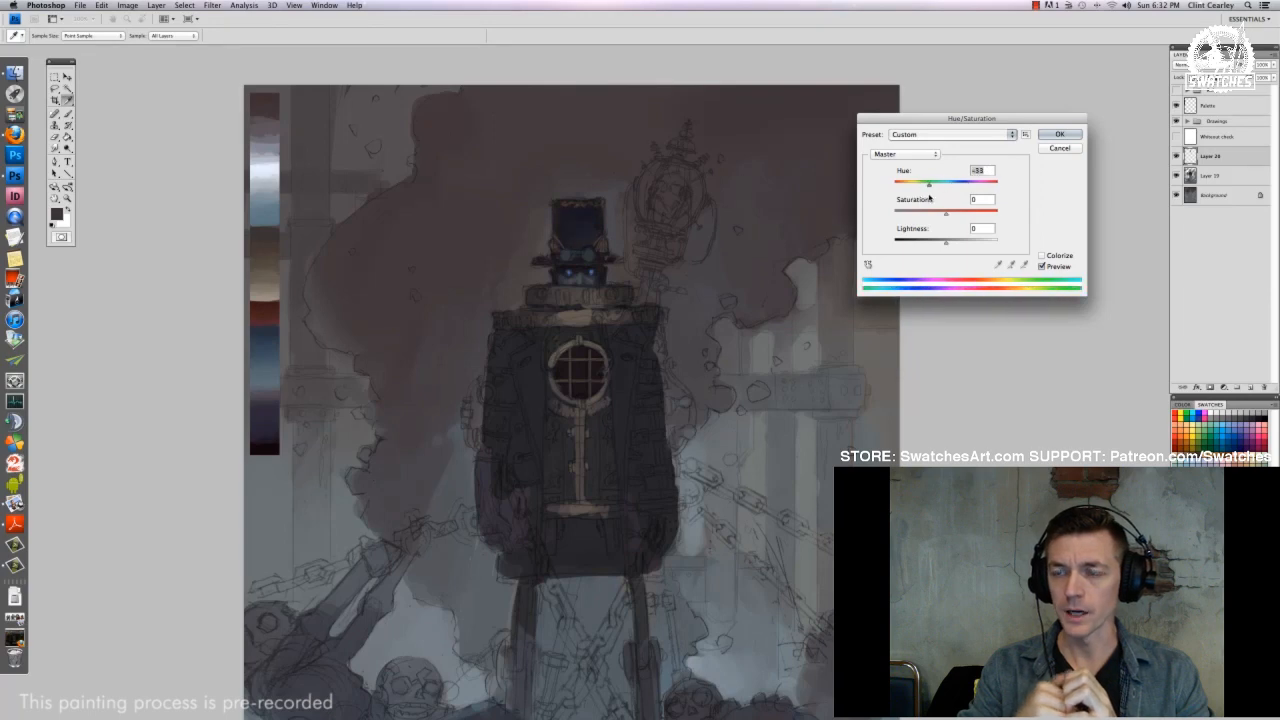
{"action": "left_click", "coordinate": [1059, 134]}
Return to the lower paint layer, deselect the body and shift the layer's hue slightly with Hue/Saturation
{"action": "left_click", "coordinate": [1212, 175]}
{"action": "left_click", "coordinate": [1190, 175], "text": "ctrl"}
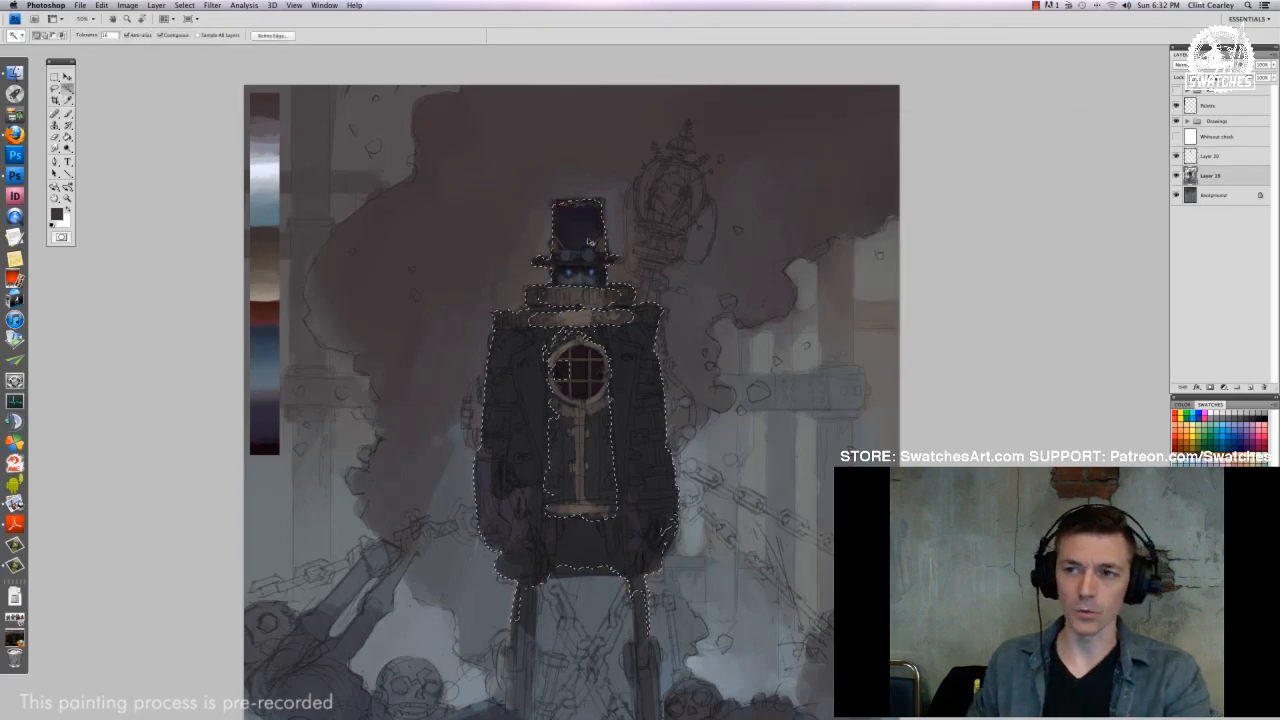
{"action": "key", "text": "l"}
{"action": "key", "text": "ctrl+d"}
{"action": "key", "text": "v"}
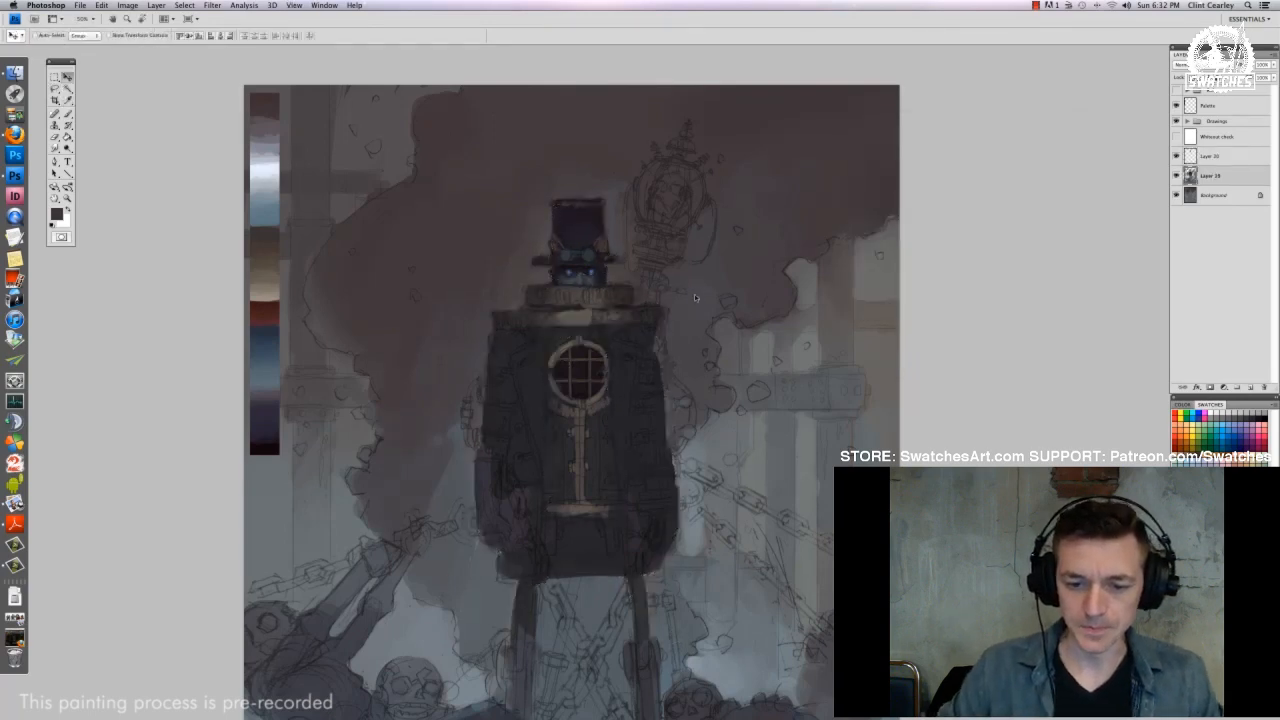
{"action": "key", "text": "ctrl+u"}
{"action": "mouse_move", "coordinate": [945, 190]}
{"action": "left_mouse_down"}
{"action": "mouse_move", "coordinate": [990, 190]}
{"action": "mouse_move", "coordinate": [928, 190]}
{"action": "mouse_move", "coordinate": [950, 193]}
{"action": "left_mouse_up"}
{"action": "key", "text": "Return"}
Switch to the Brush tool and make the upper paint layer active
{"action": "key", "text": "ctrl+0"}
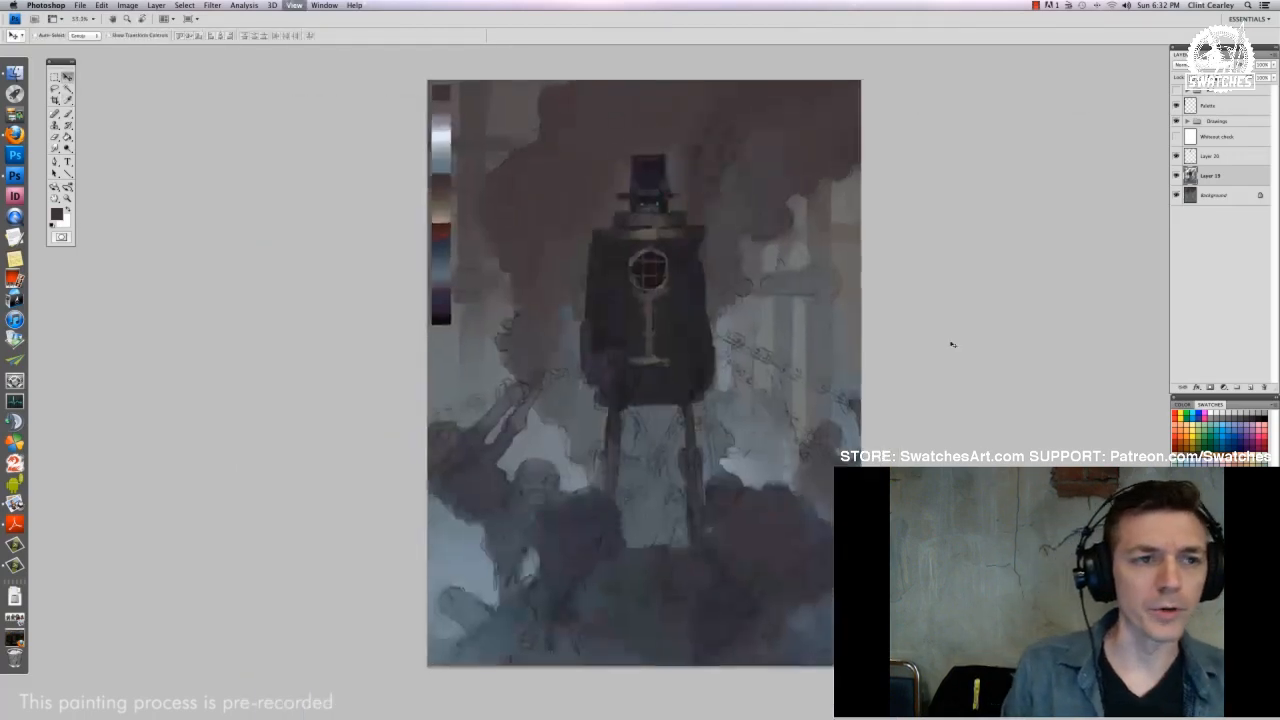
{"action": "key", "text": "ctrl+plus"}
{"action": "key", "text": "b"}
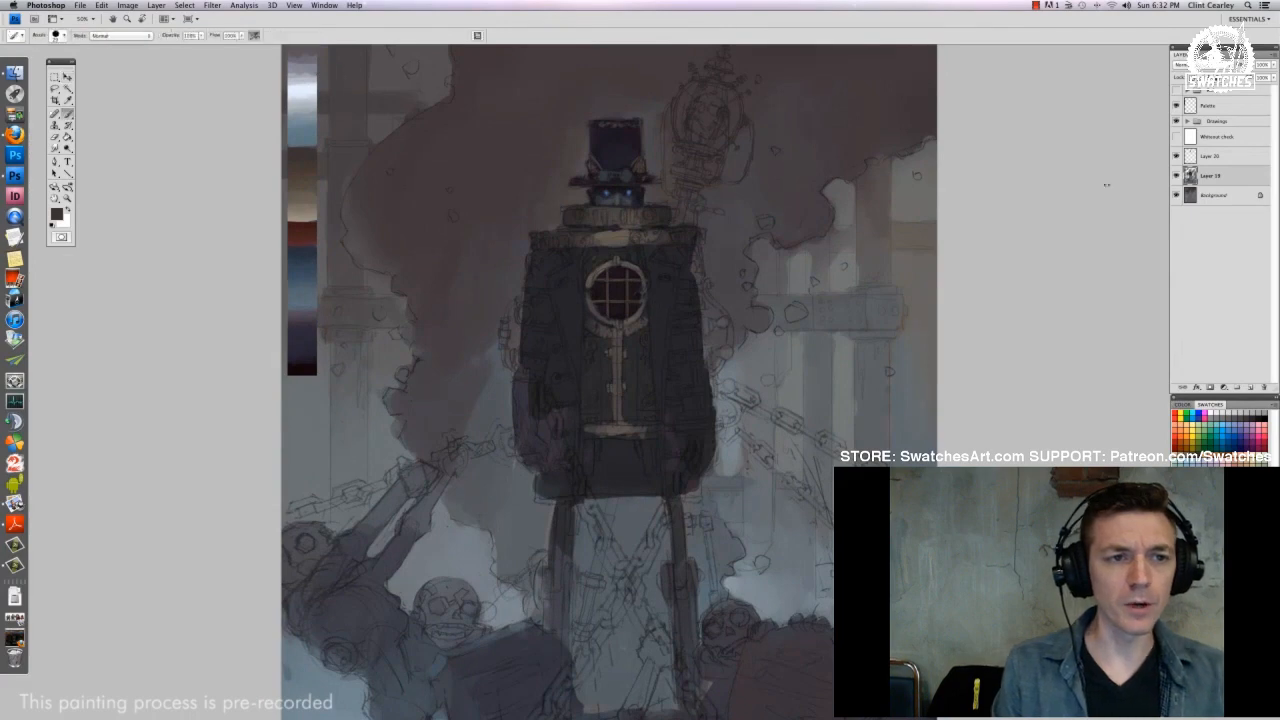
{"action": "left_click", "coordinate": [1201, 157]}
{"action": "key", "text": "ctrl+plus"}
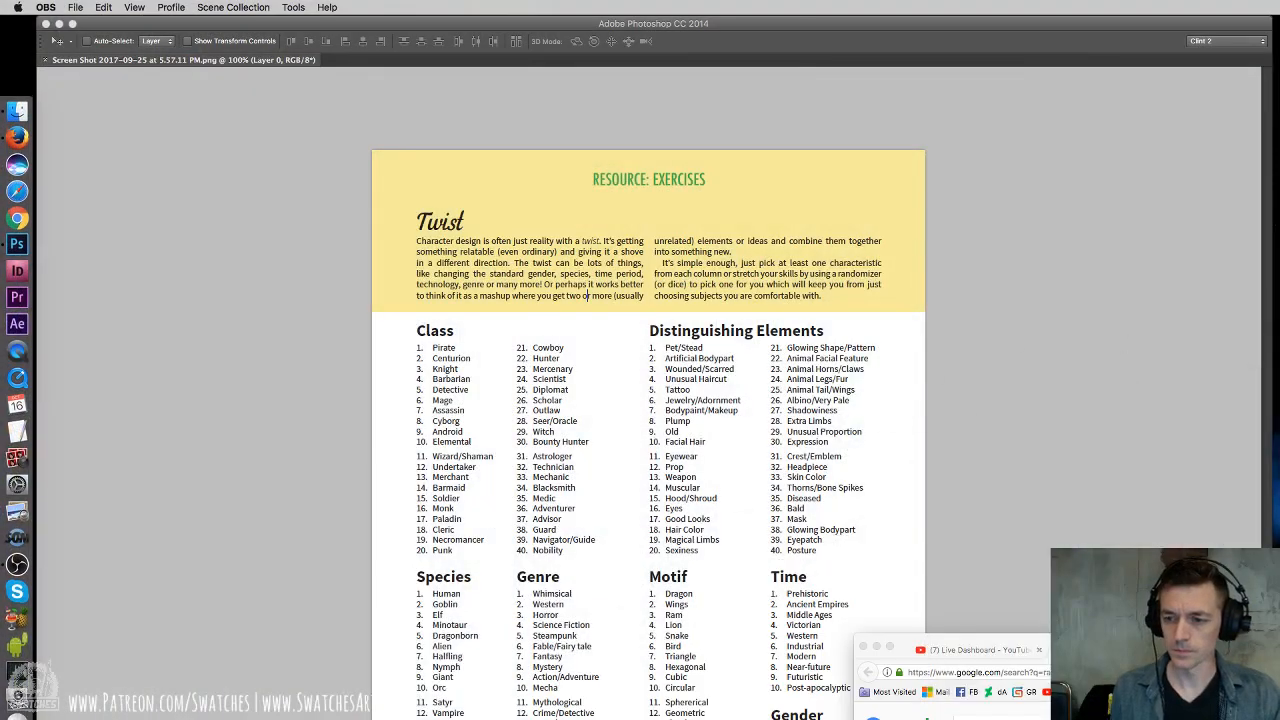
Place the browser with the random number generator beside the Twist exercise sheet and generate a number for the Class list
{"action": "left_click_drag", "start_coordinate": [1006, 634], "coordinate": [1078, 13]}
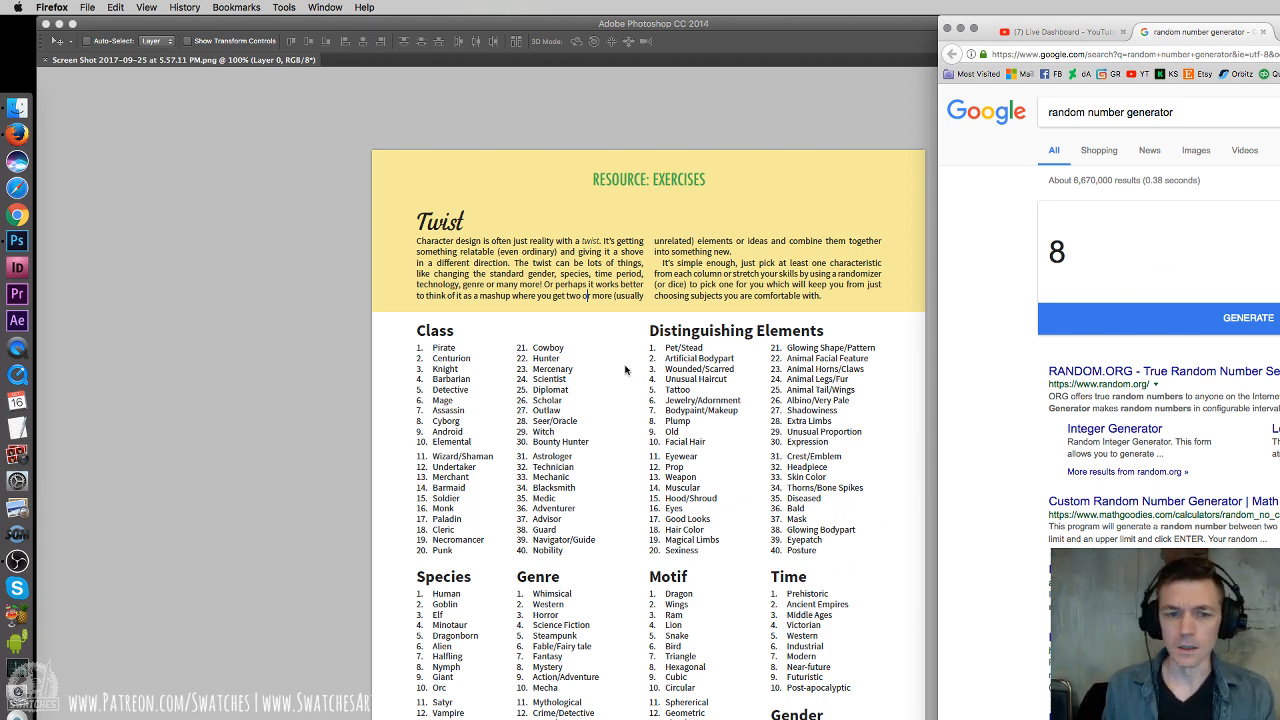
{"action": "left_click", "coordinate": [1274, 318]}
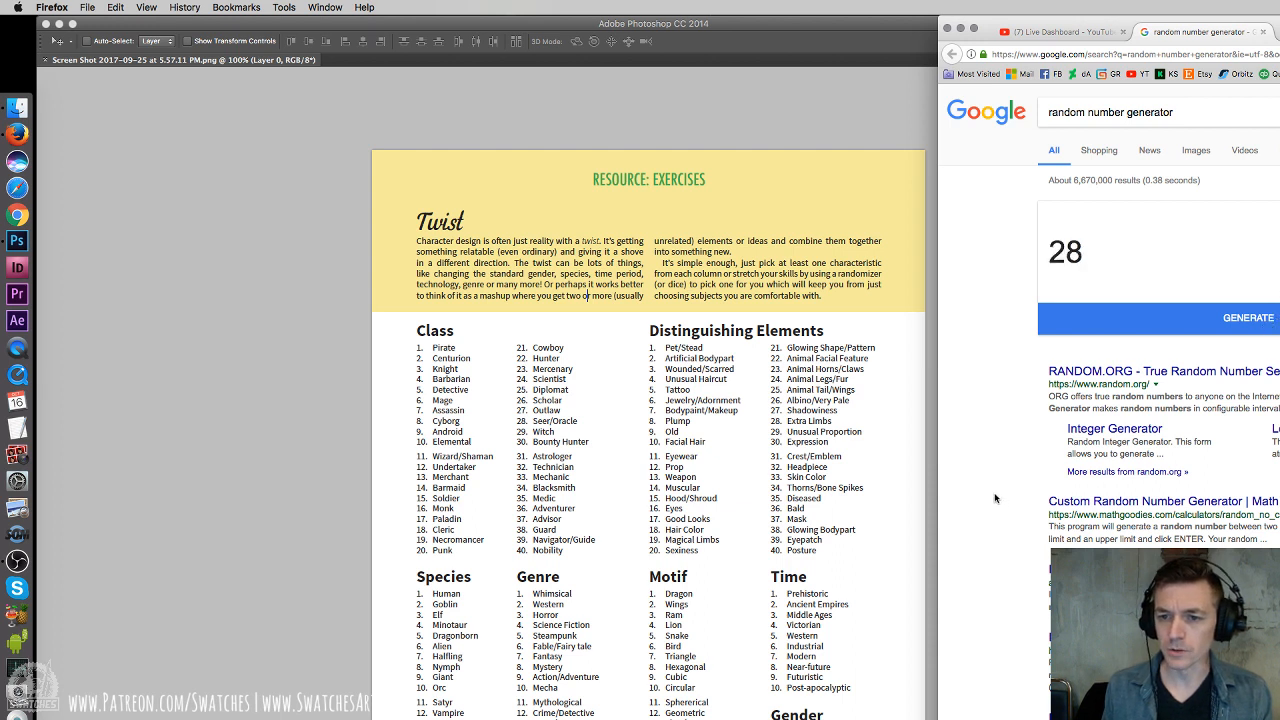
{"action": "left_click", "coordinate": [547, 548]}
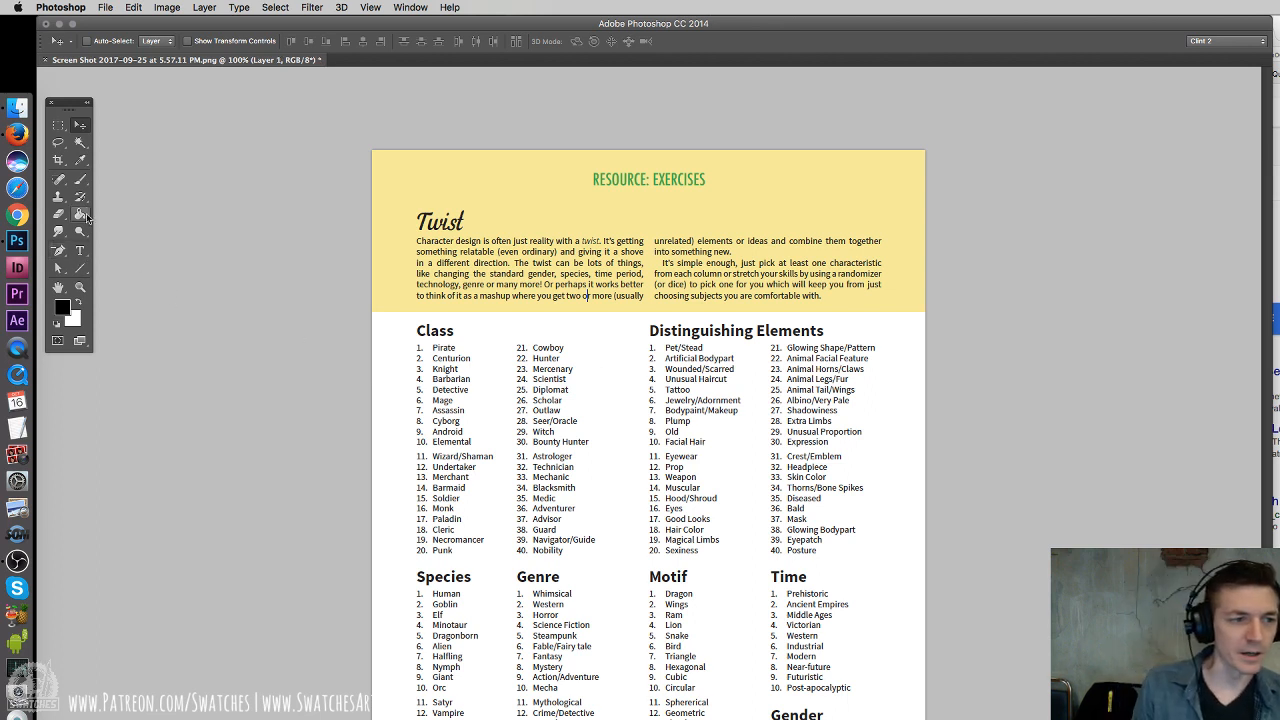
Choose the 19 px brush with light blue and highlight "39. Navigator/Guide" in the Class list
{"action": "left_click", "coordinate": [80, 180]}
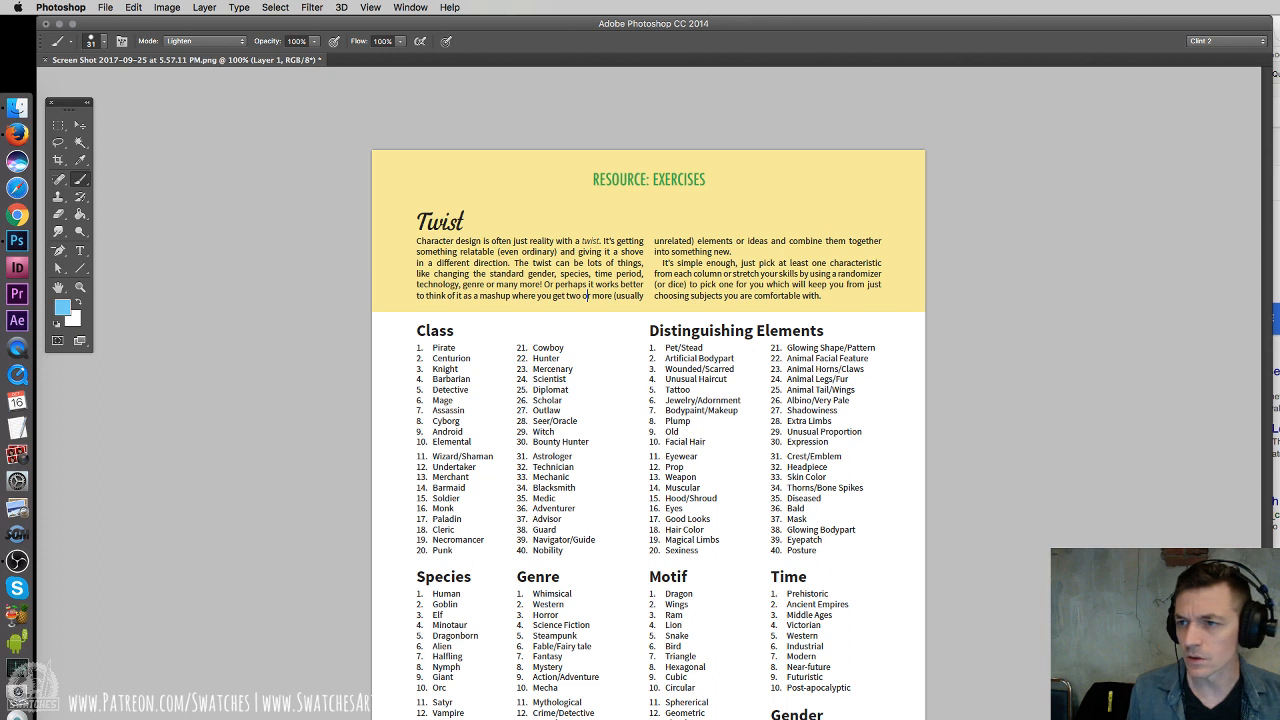
{"action": "right_click", "coordinate": [613, 543]}
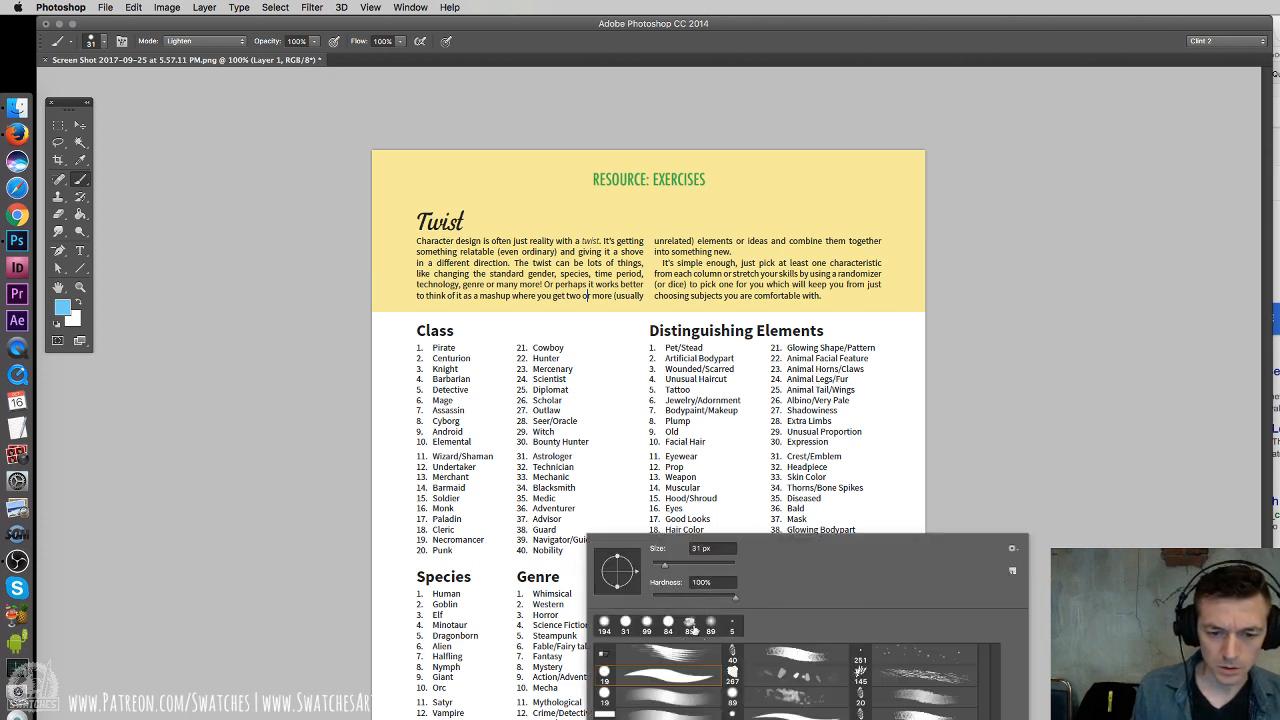
{"action": "left_click", "coordinate": [679, 688]}
{"action": "left_click_drag", "start_coordinate": [515, 540], "coordinate": [595, 539]}
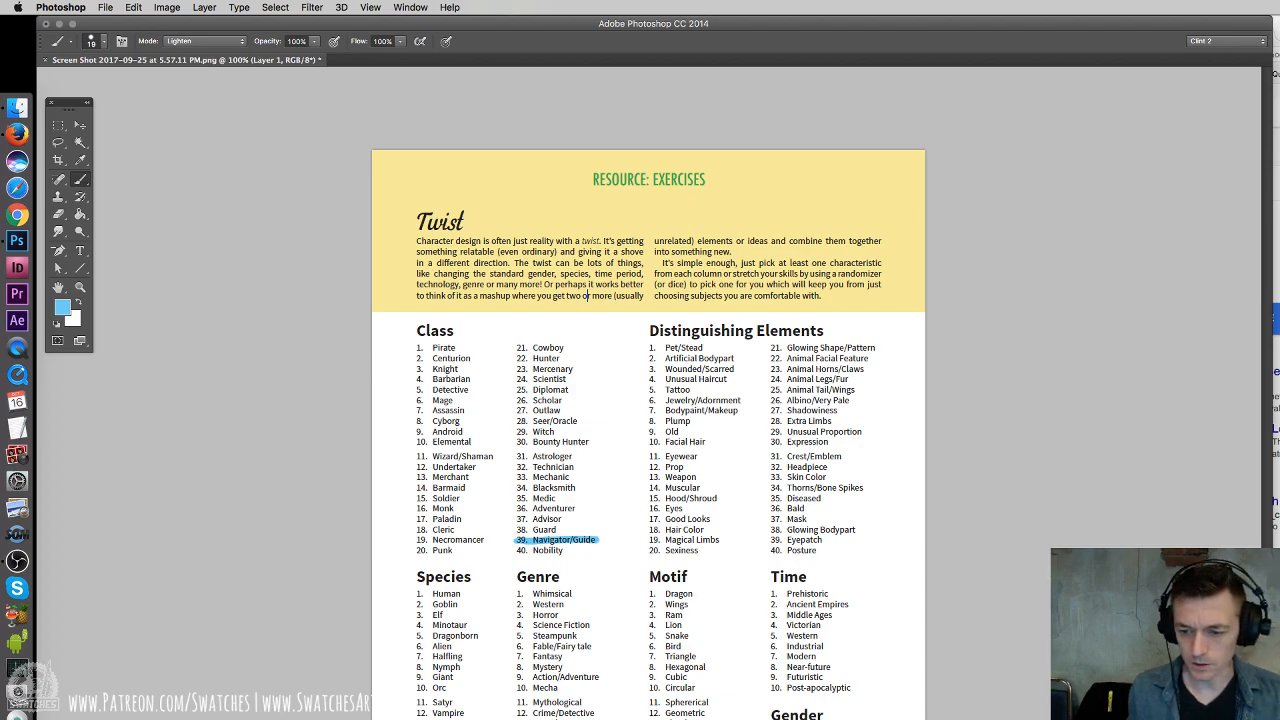
Narrow the Photoshop window to uncover the generator, generate a number and highlight "28. Extra Limbs" under Distinguishing Elements
{"action": "left_click_drag", "start_coordinate": [1273, 390], "coordinate": [1140, 390]}
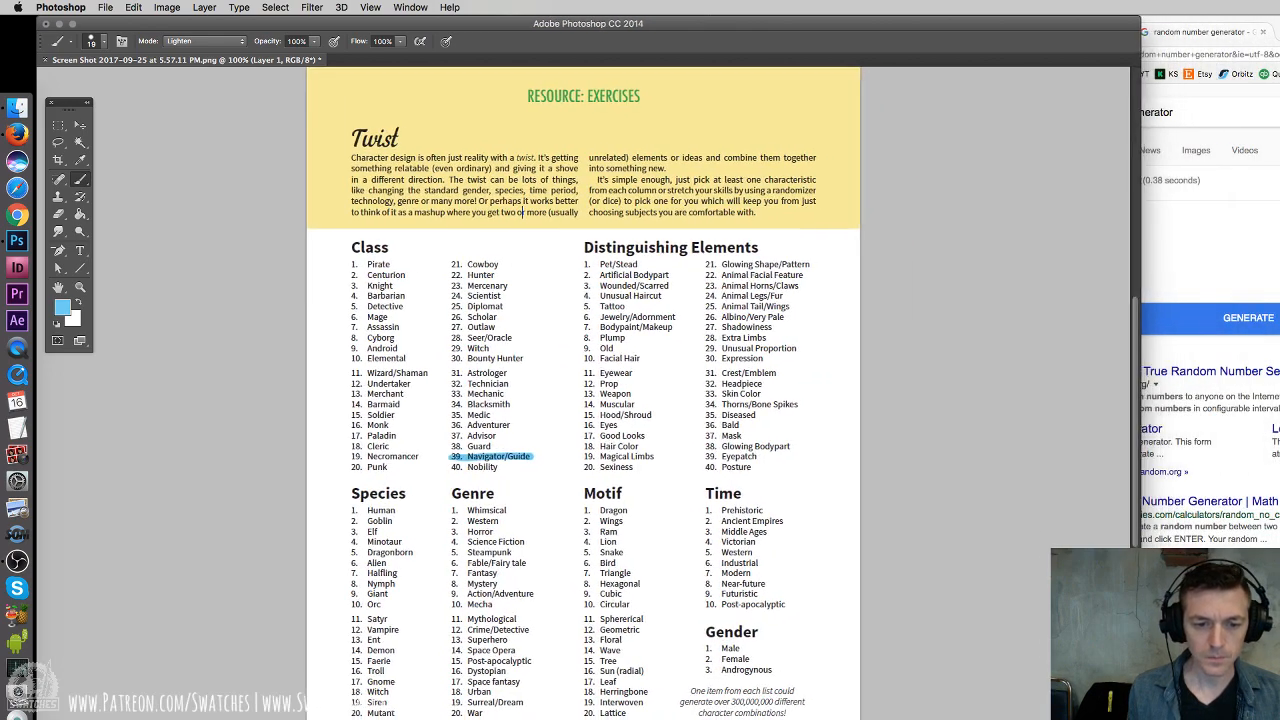
{"action": "left_click", "coordinate": [1254, 319]}
{"action": "left_click", "coordinate": [1254, 321]}
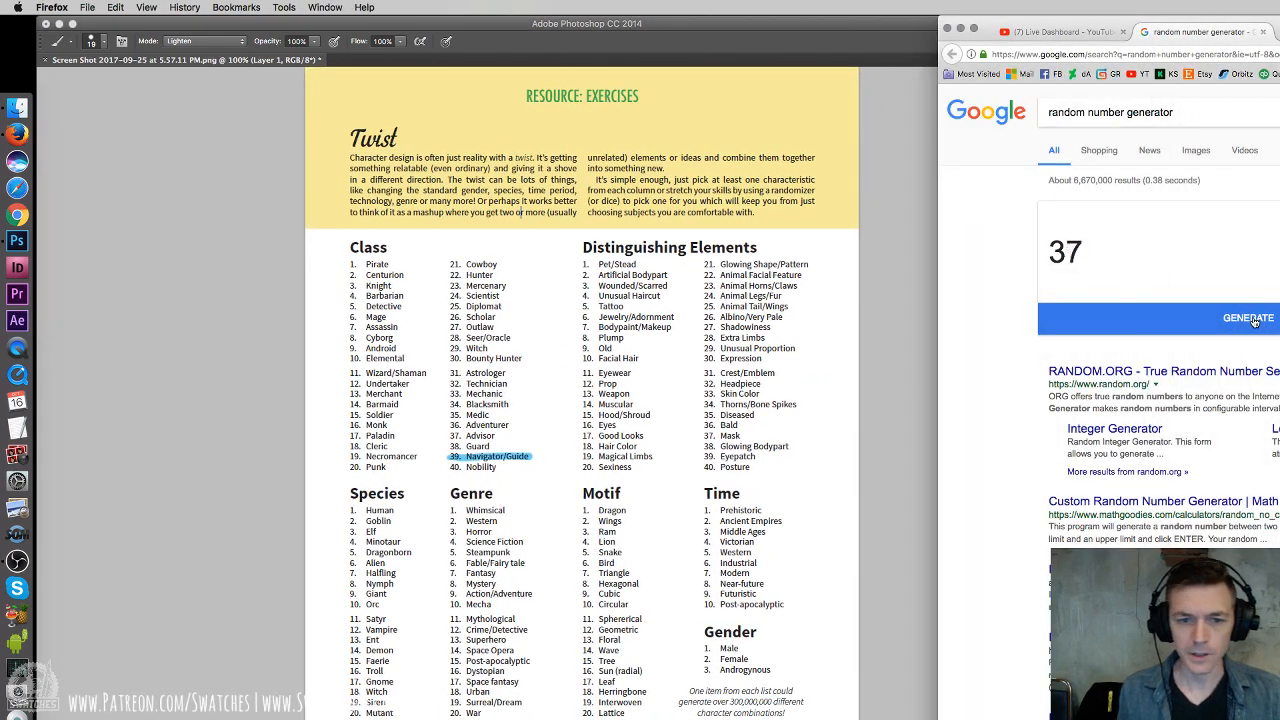
{"action": "left_click", "coordinate": [880, 376]}
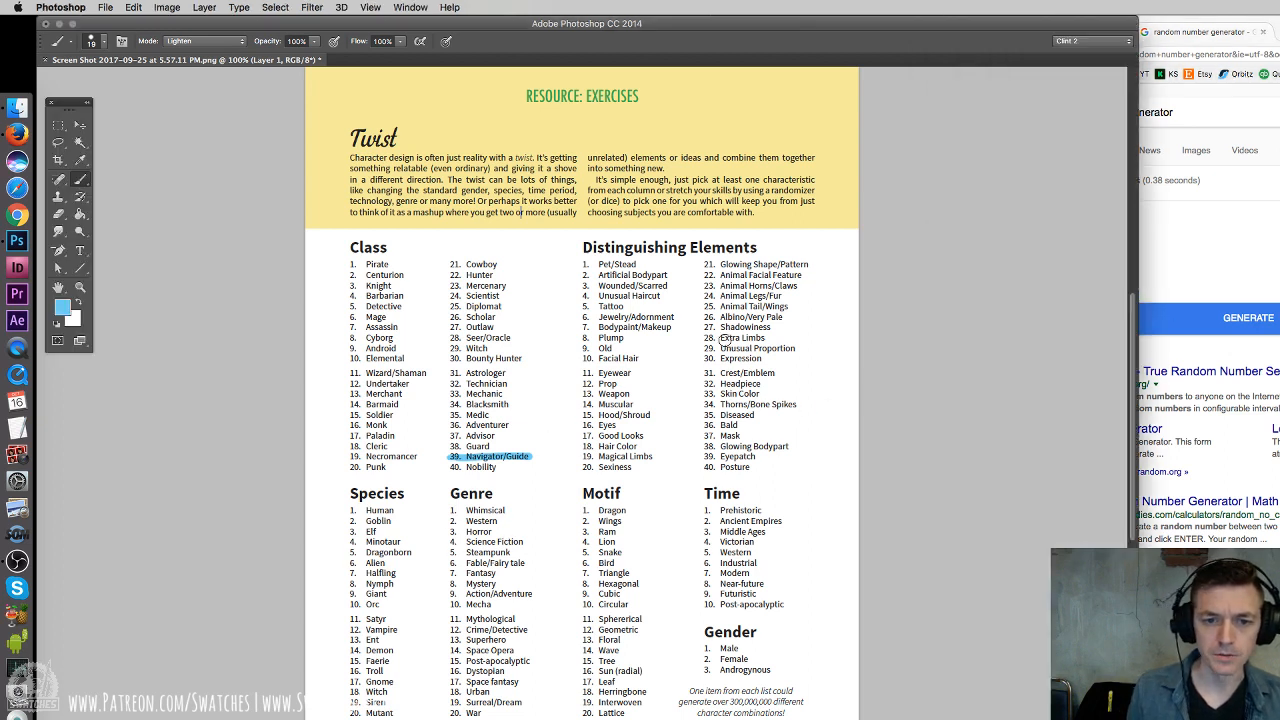
{"action": "left_click_drag", "start_coordinate": [698, 338], "coordinate": [765, 339]}
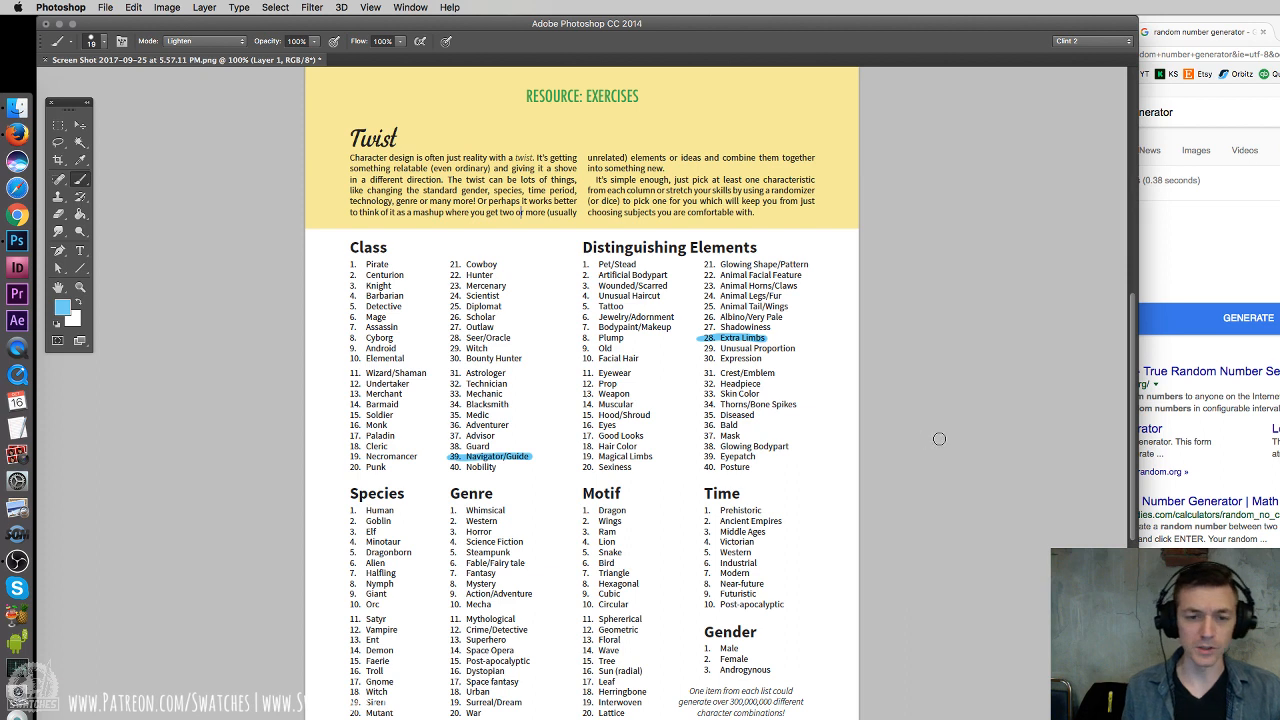
Generate random numbers for the Species list and highlight "18. Witch" on the sheet
{"action": "left_click", "coordinate": [1256, 320]}
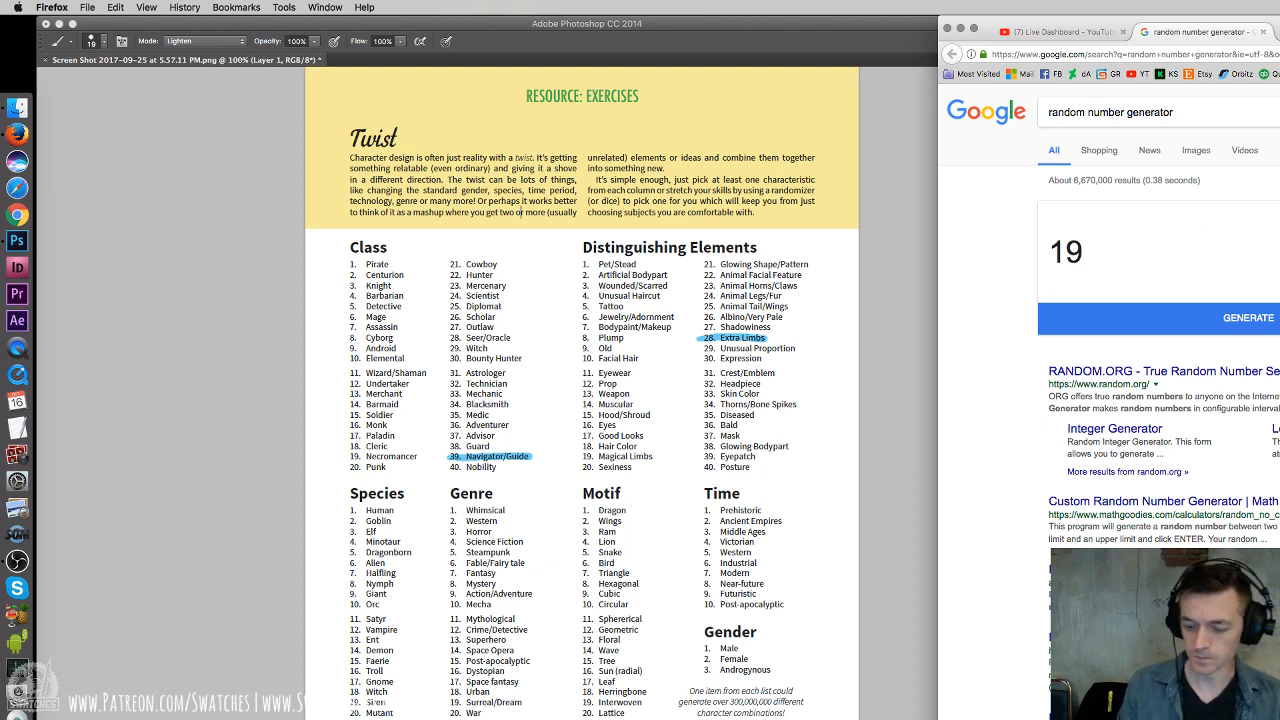
{"action": "left_click", "coordinate": [1248, 326]}
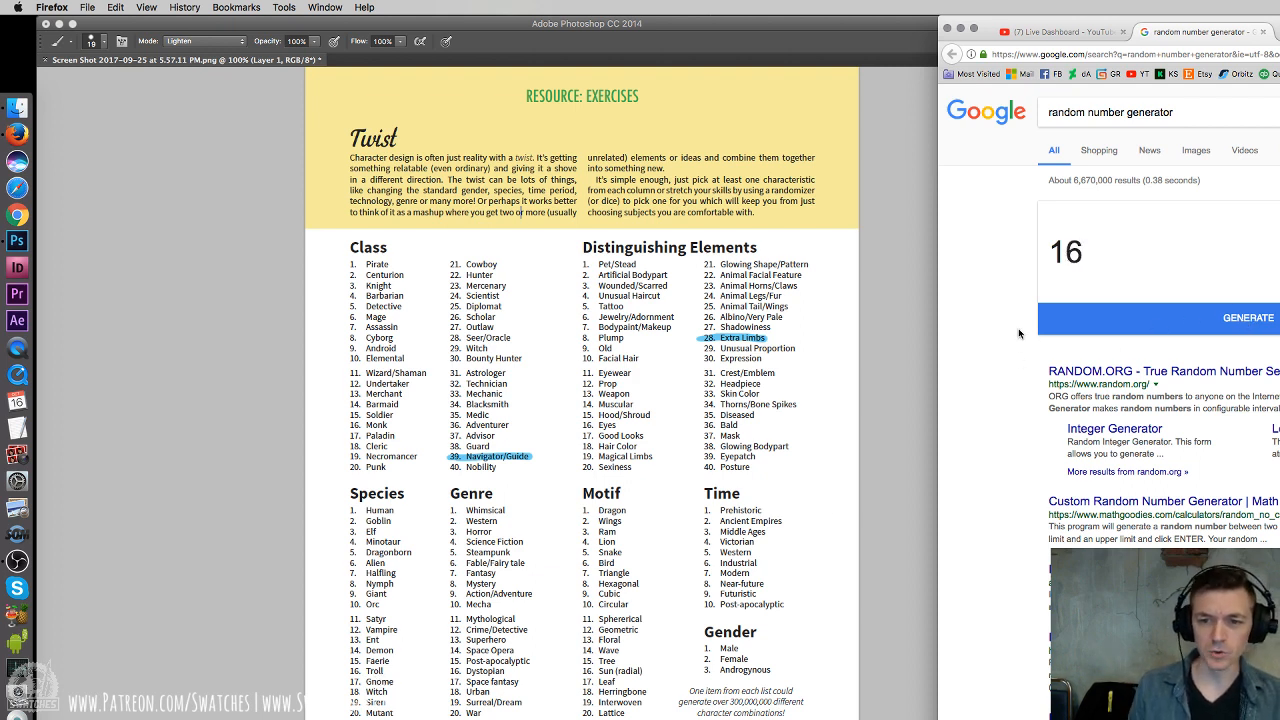
{"action": "left_click", "coordinate": [1245, 325]}
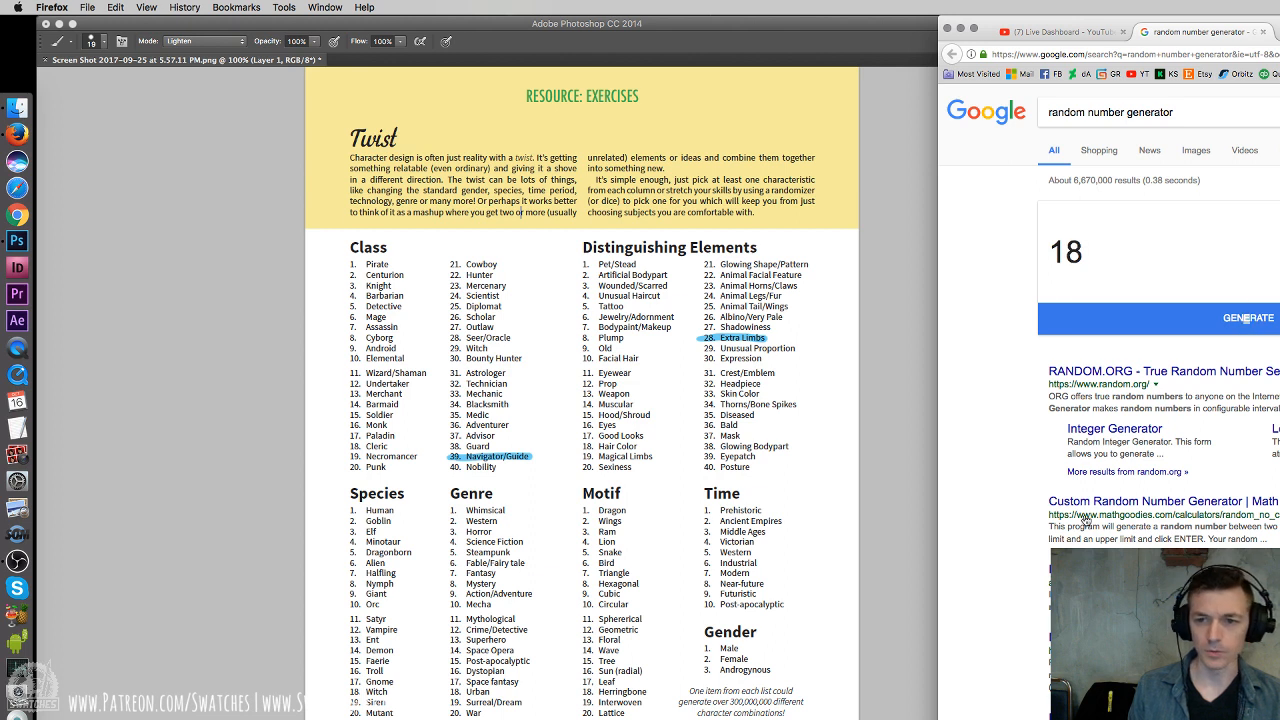
{"action": "left_click", "coordinate": [376, 701]}
{"action": "left_click_drag", "start_coordinate": [347, 692], "coordinate": [390, 690]}
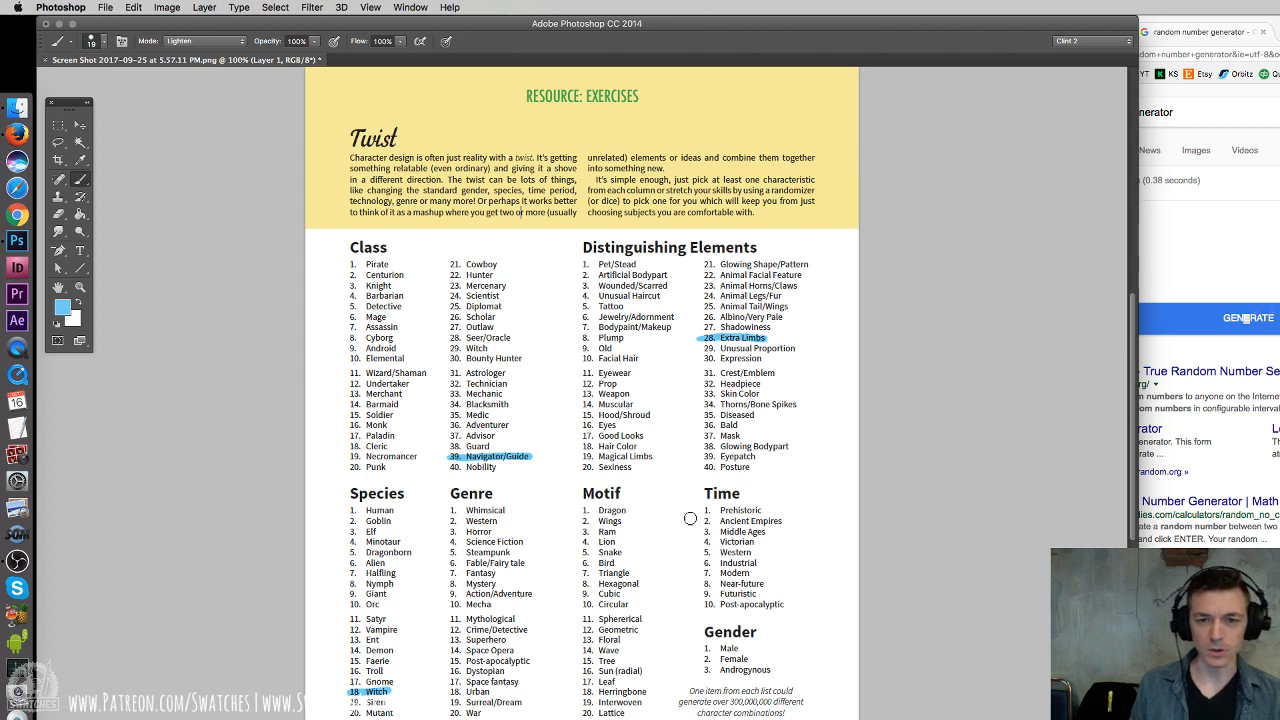
Generate random numbers for the Genre list and highlight "3. Horror" on the sheet
{"action": "left_click", "coordinate": [1248, 332]}
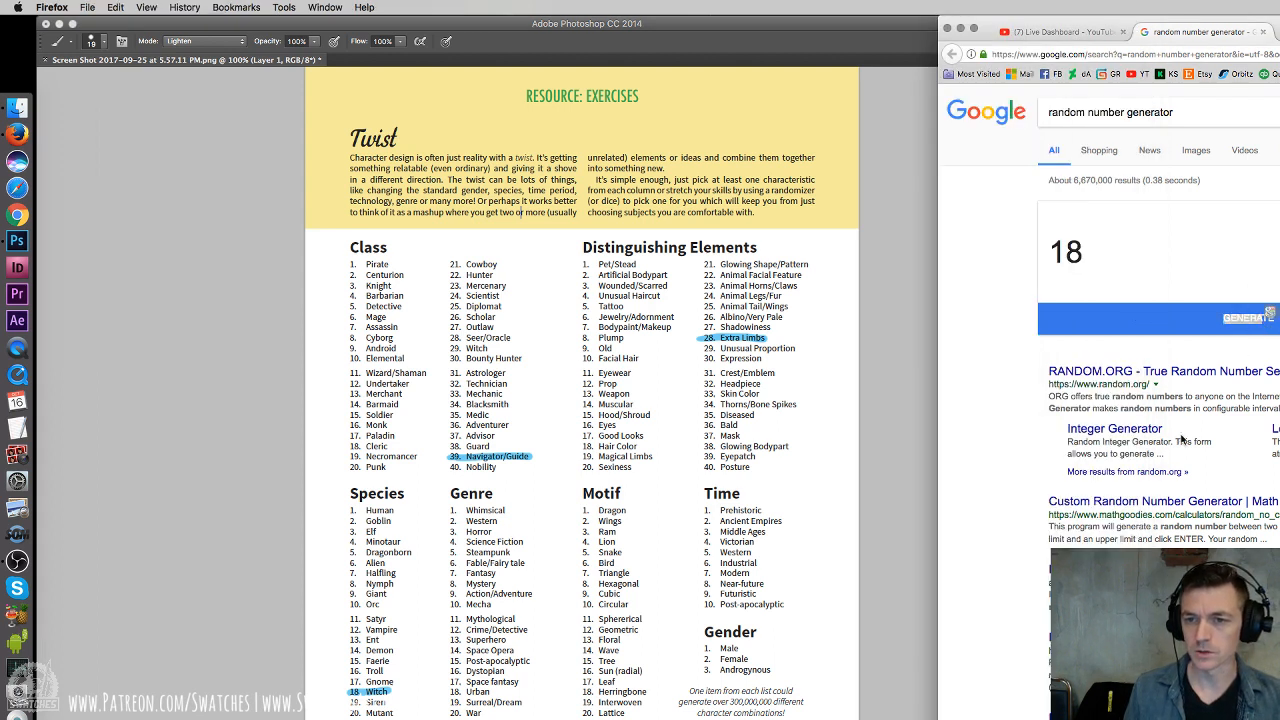
{"action": "left_click", "coordinate": [1240, 318]}
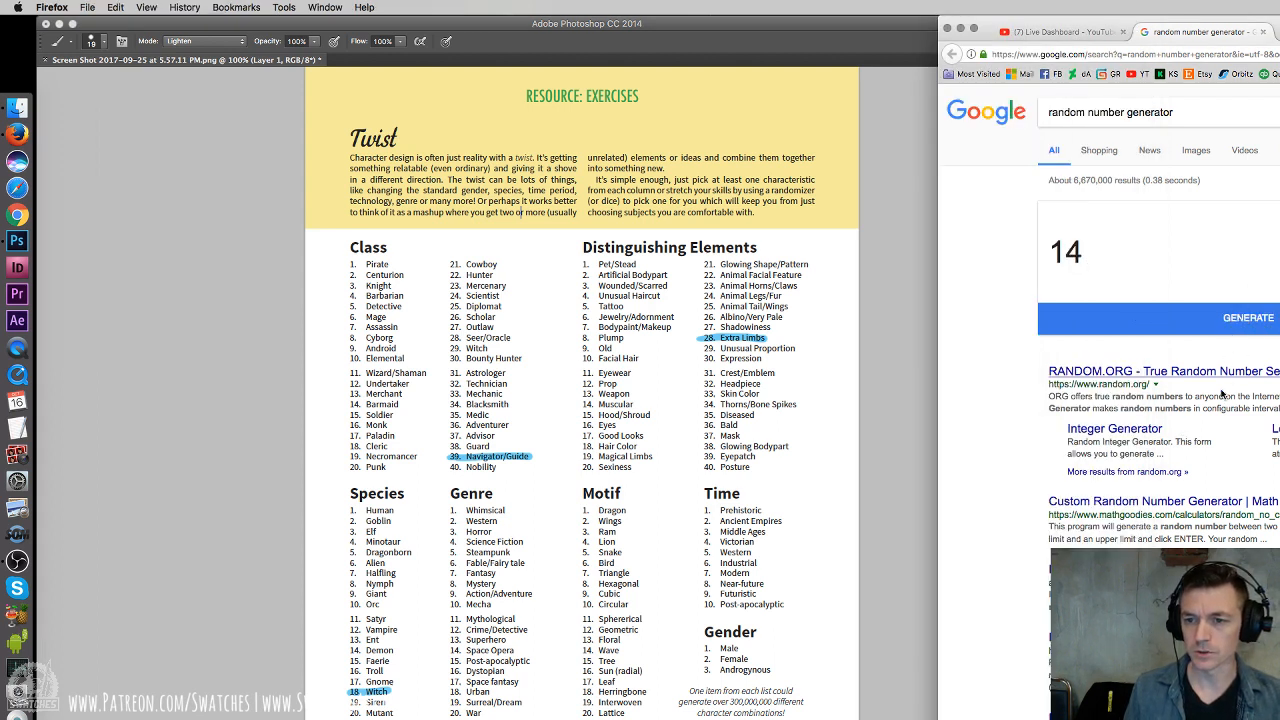
{"action": "left_click", "coordinate": [852, 470]}
{"action": "left_click_drag", "start_coordinate": [448, 531], "coordinate": [494, 532]}
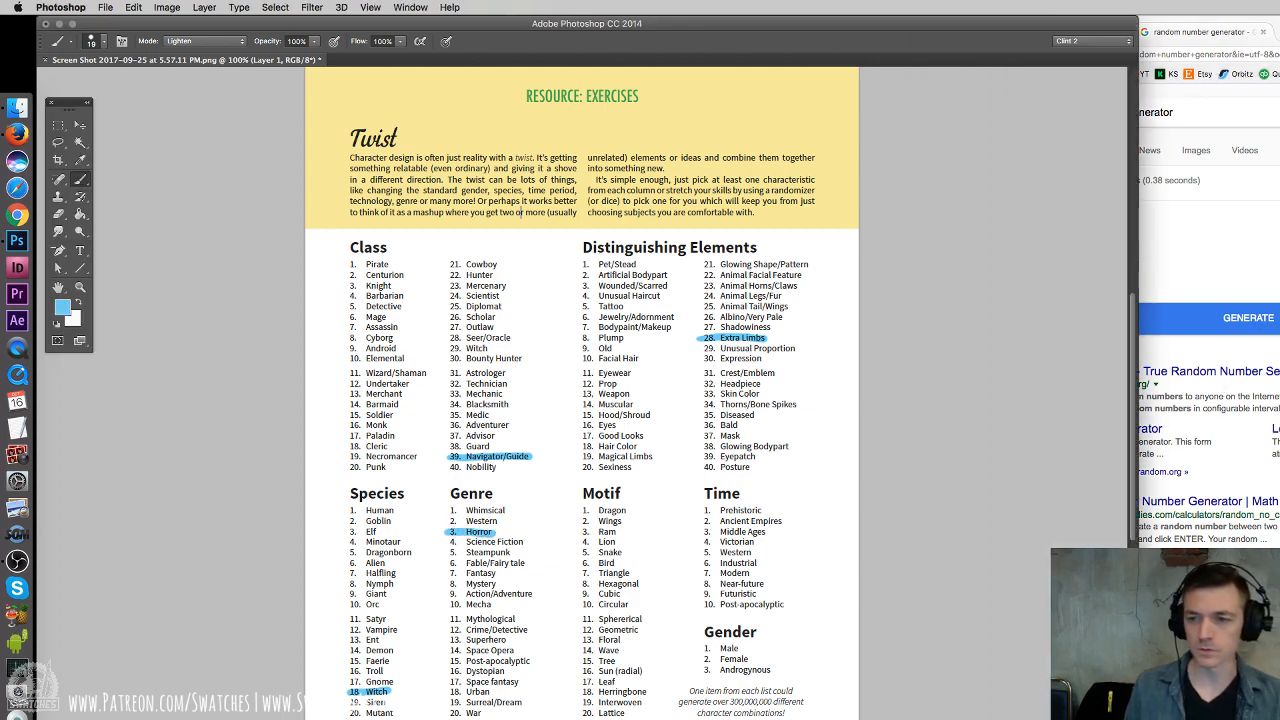
Generate a random number for the Motif list and highlight "14. Wave" on the sheet
{"action": "key", "text": "super+Tab"}
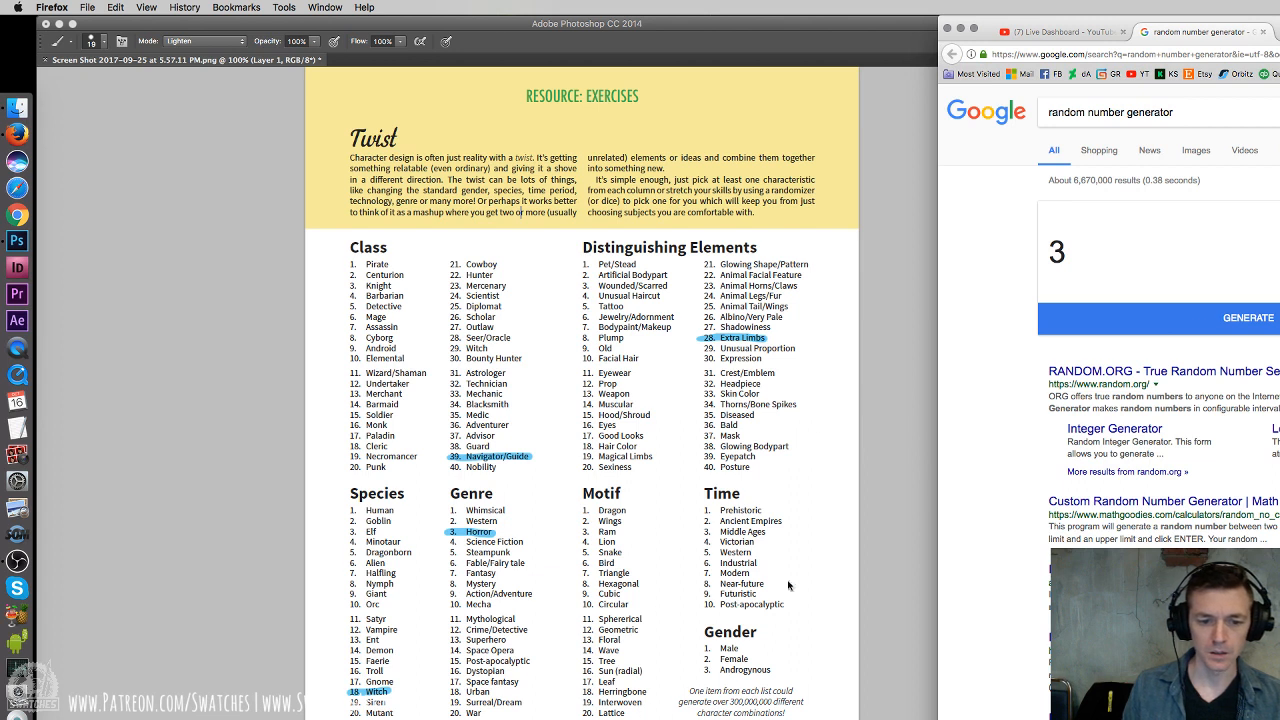
{"action": "left_click", "coordinate": [1207, 322]}
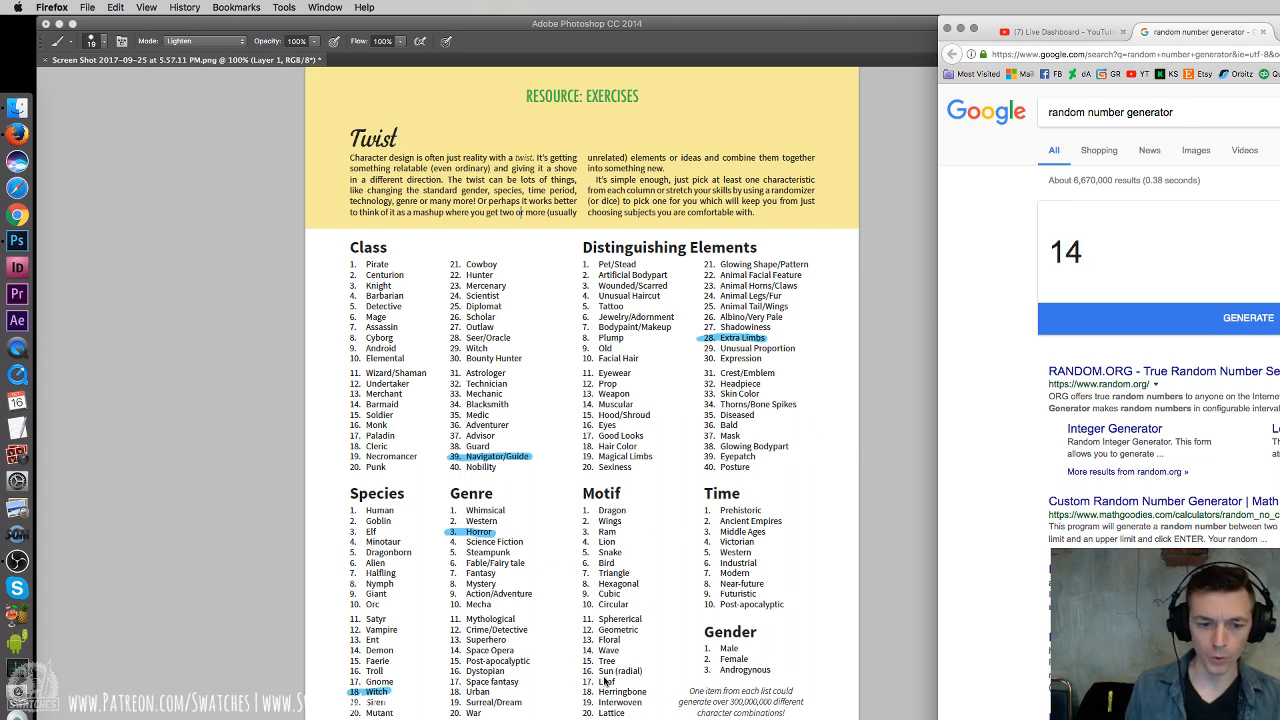
{"action": "key", "text": "super+Tab"}
{"action": "left_click_drag", "start_coordinate": [580, 651], "coordinate": [618, 650]}
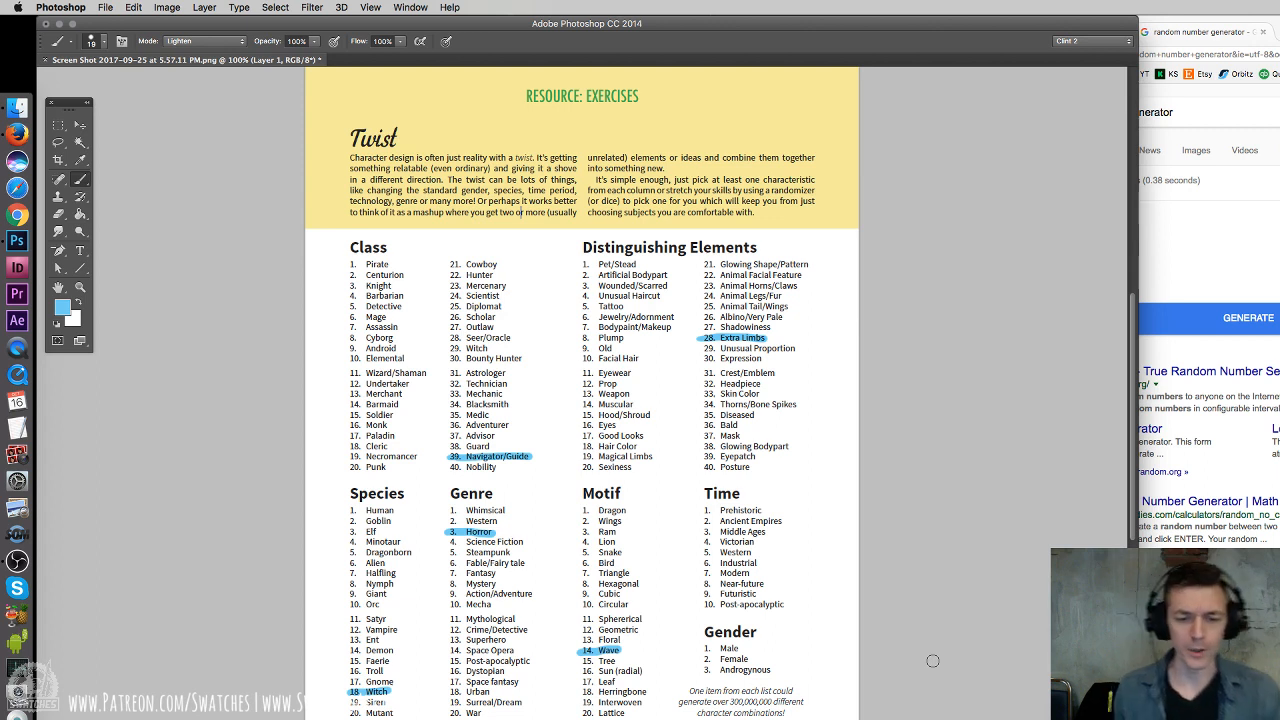
Generate a random number for the Time list and highlight "2. Ancient Empires" on the sheet
{"action": "left_click", "coordinate": [1239, 357]}
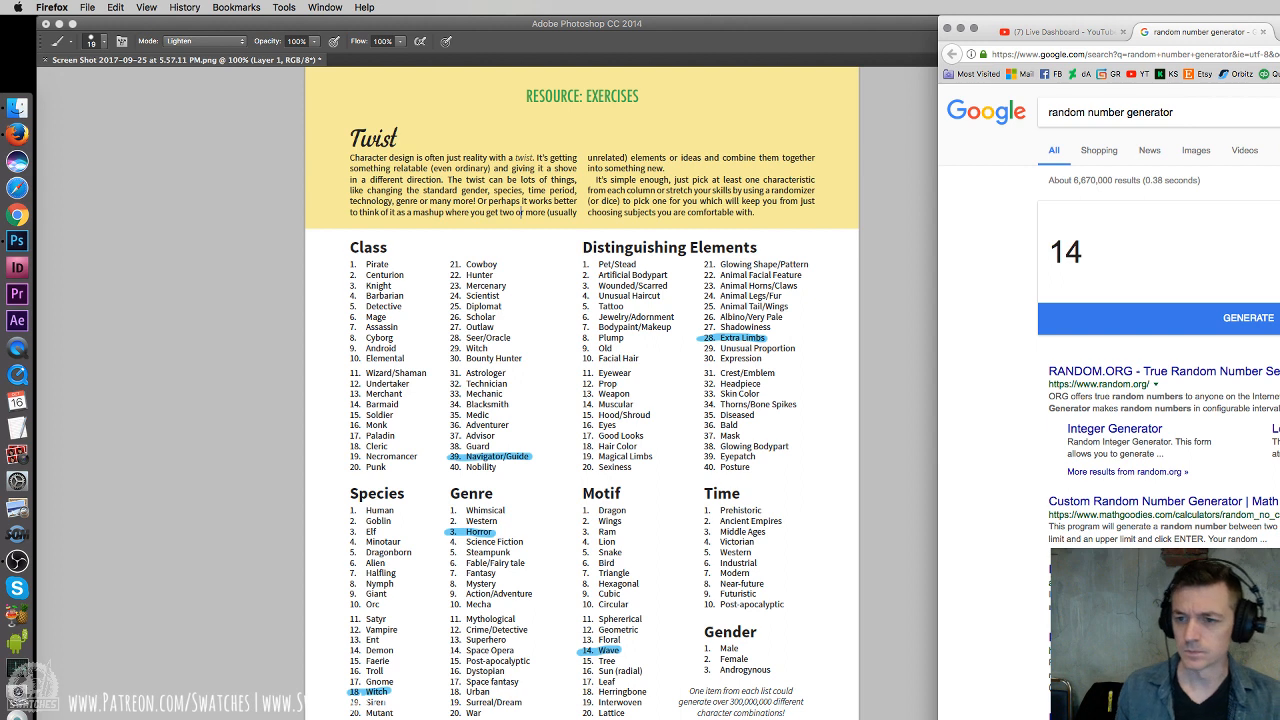
{"action": "left_click", "coordinate": [1238, 318]}
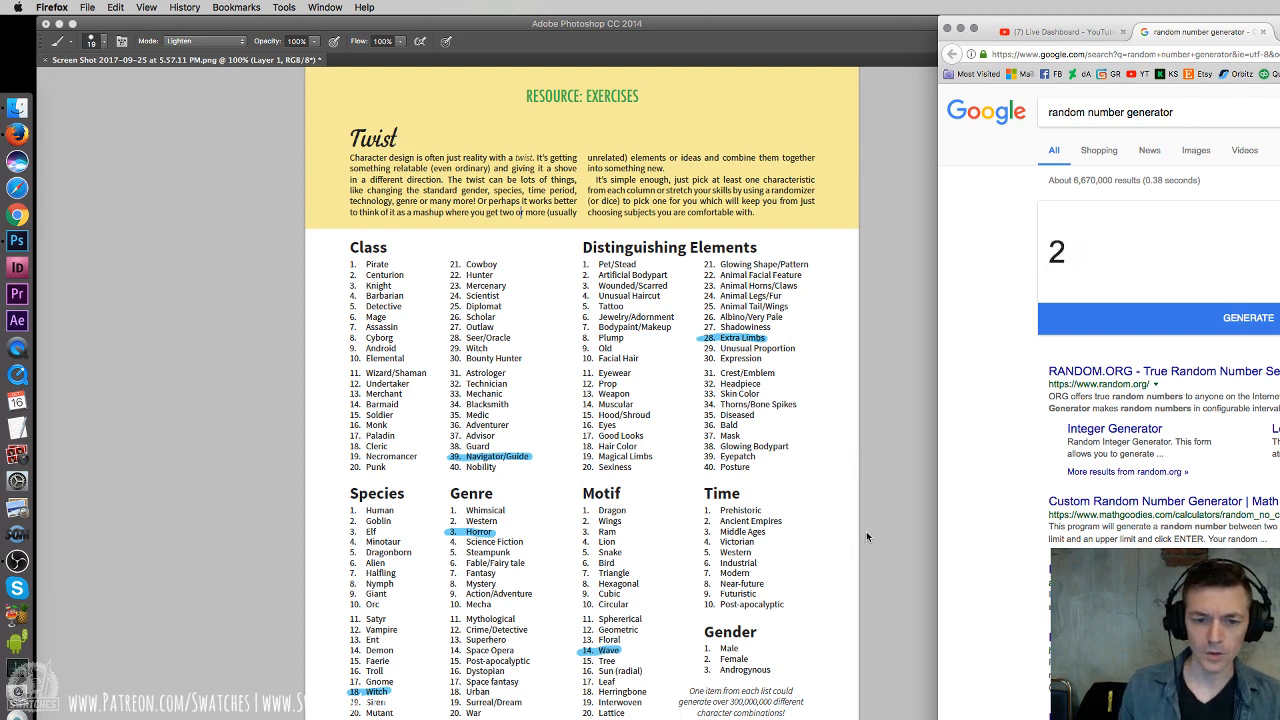
{"action": "left_click", "coordinate": [867, 537]}
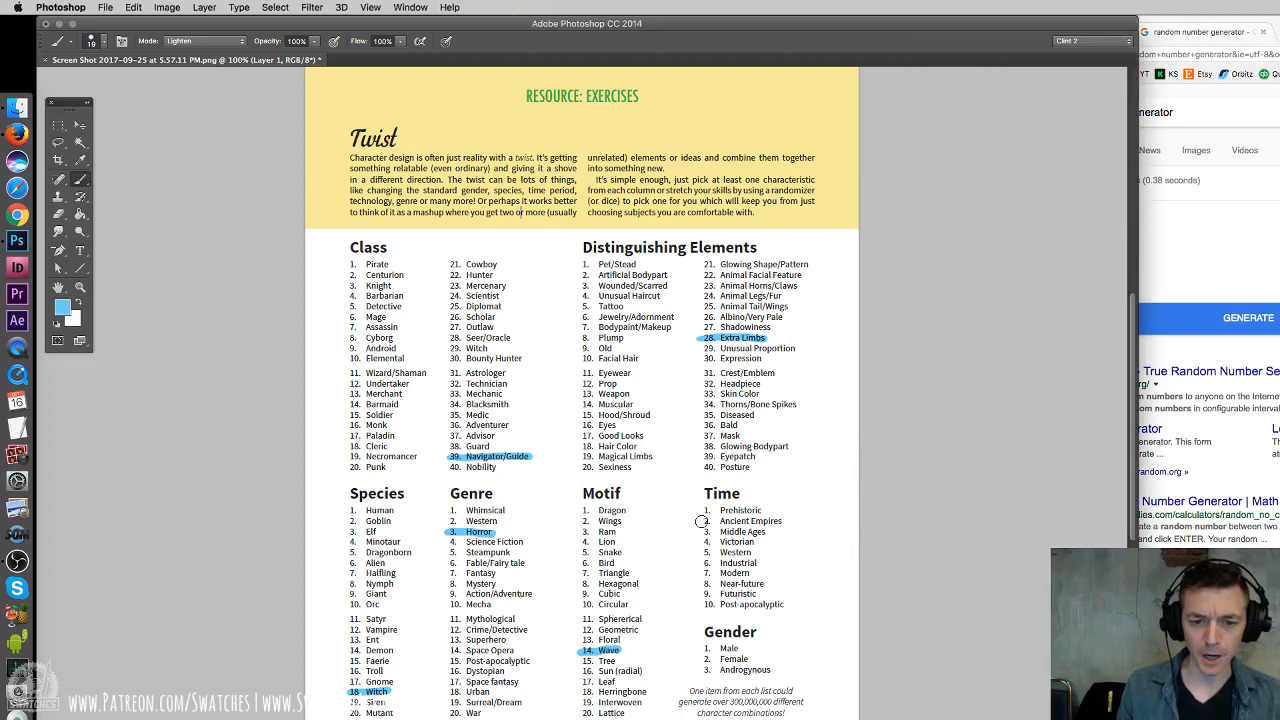
{"action": "left_click_drag", "start_coordinate": [700, 521], "coordinate": [781, 521]}
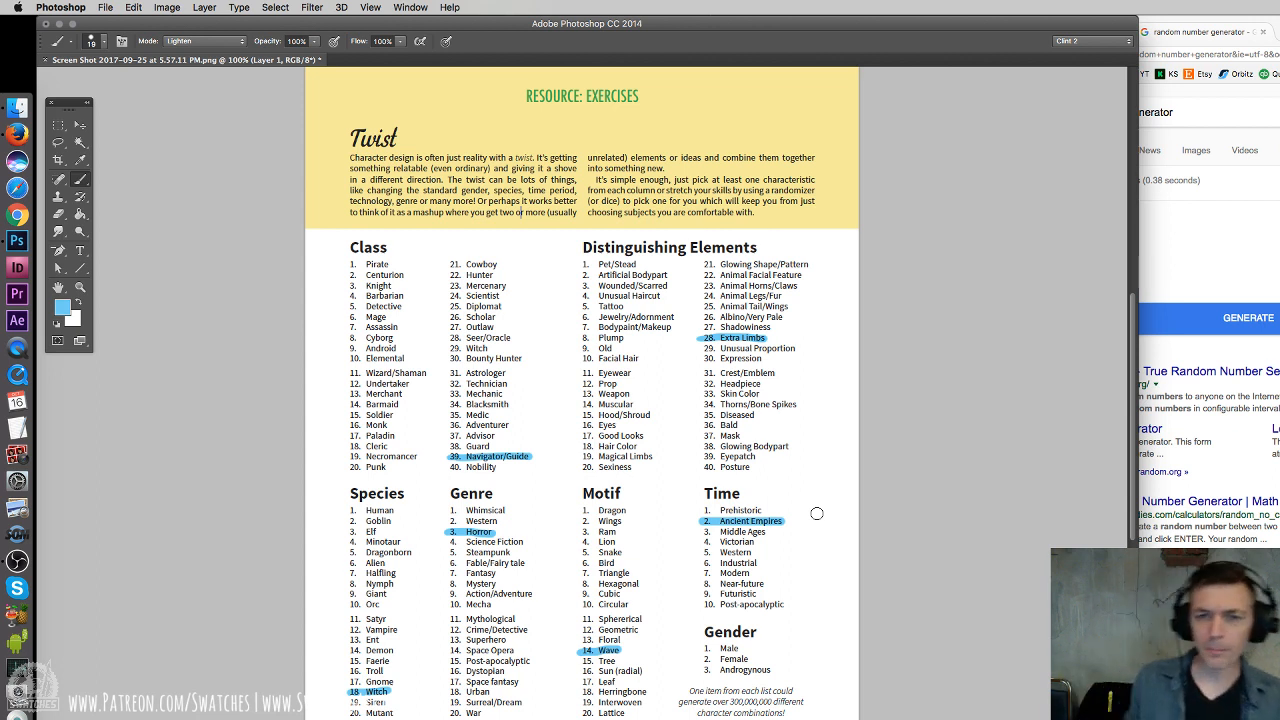
Generate a random number for the Gender list and highlight "2. Female" on the sheet
{"action": "left_click", "coordinate": [1251, 356]}
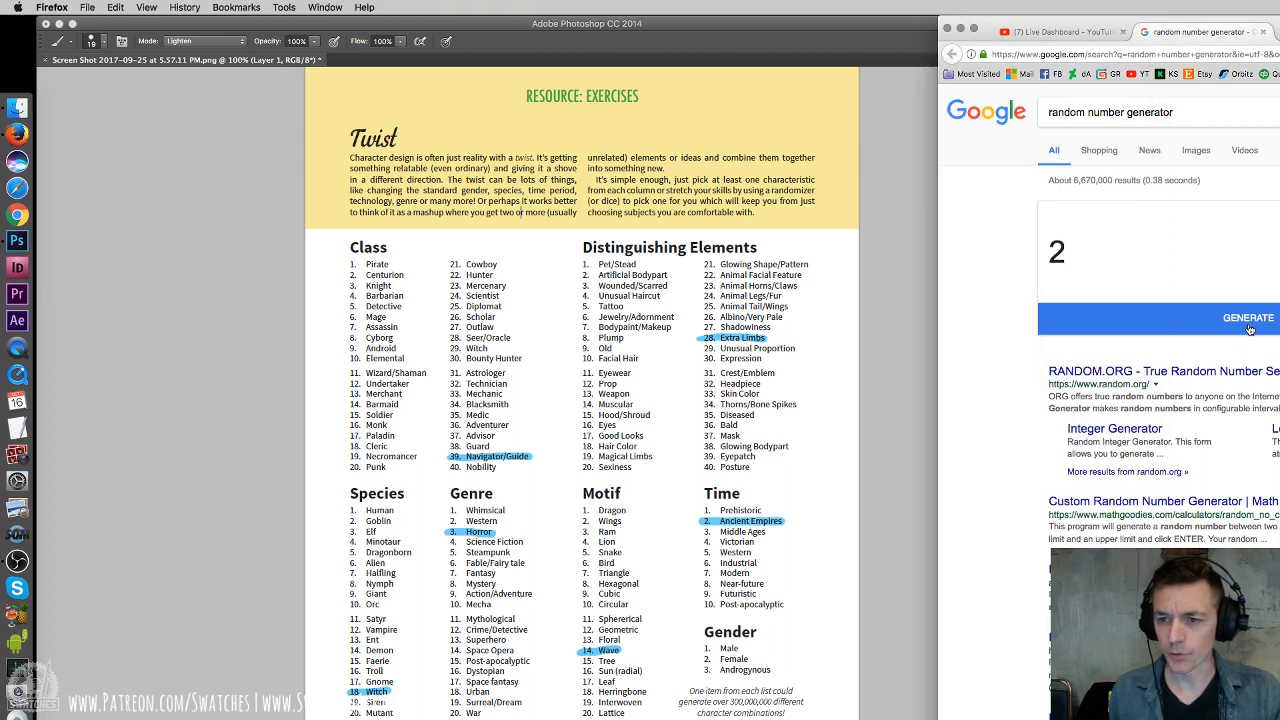
{"action": "left_click_drag", "start_coordinate": [1249, 318], "coordinate": [1223, 318]}
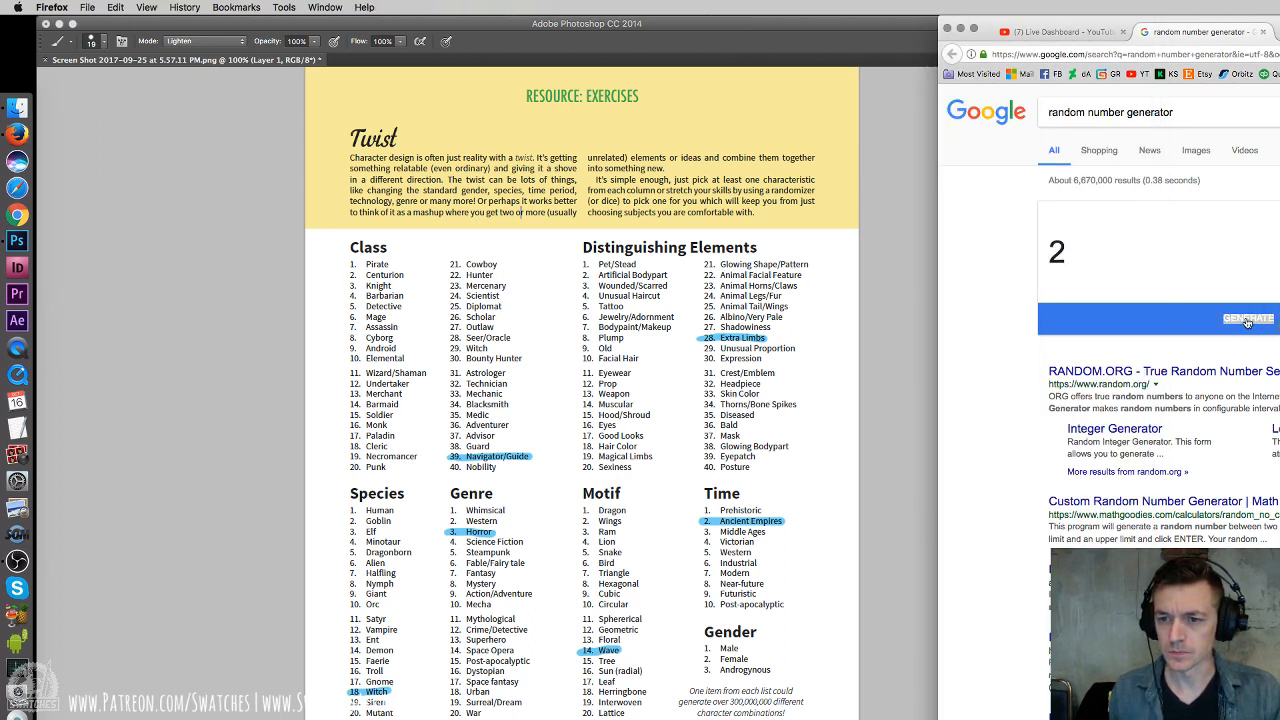
{"action": "left_click_drag", "start_coordinate": [1236, 319], "coordinate": [1224, 317]}
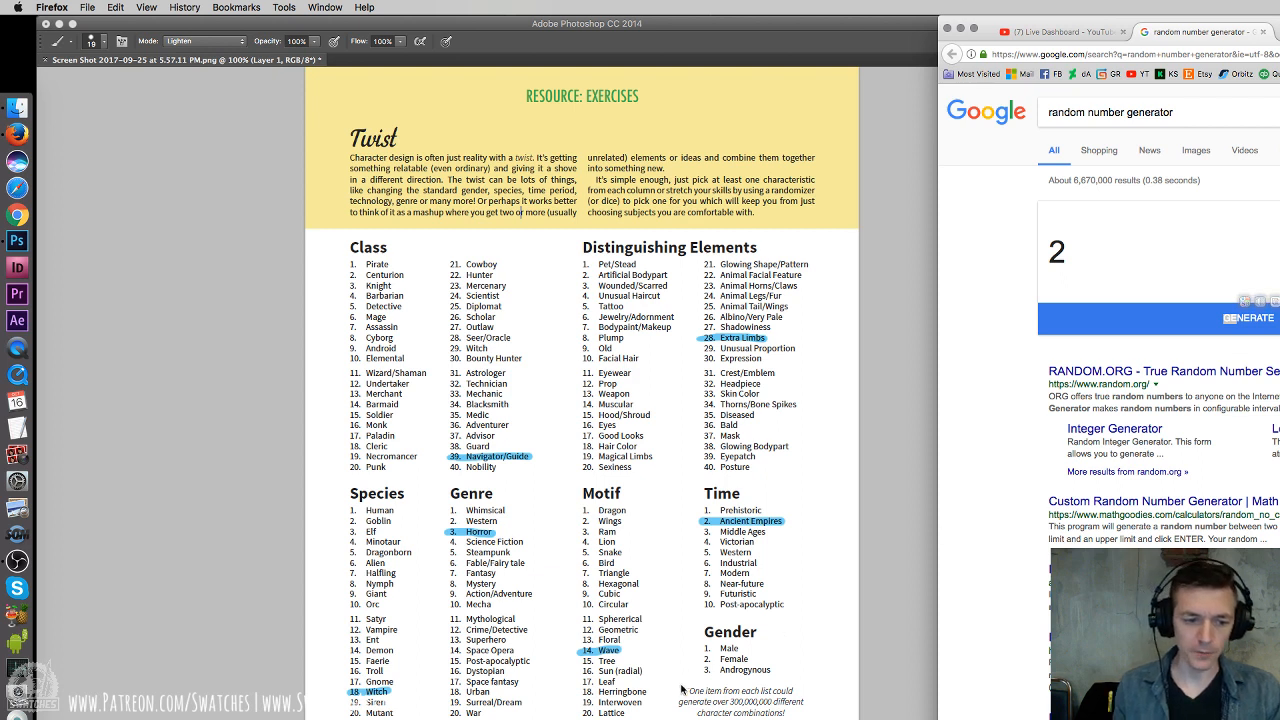
{"action": "left_click", "coordinate": [740, 661]}
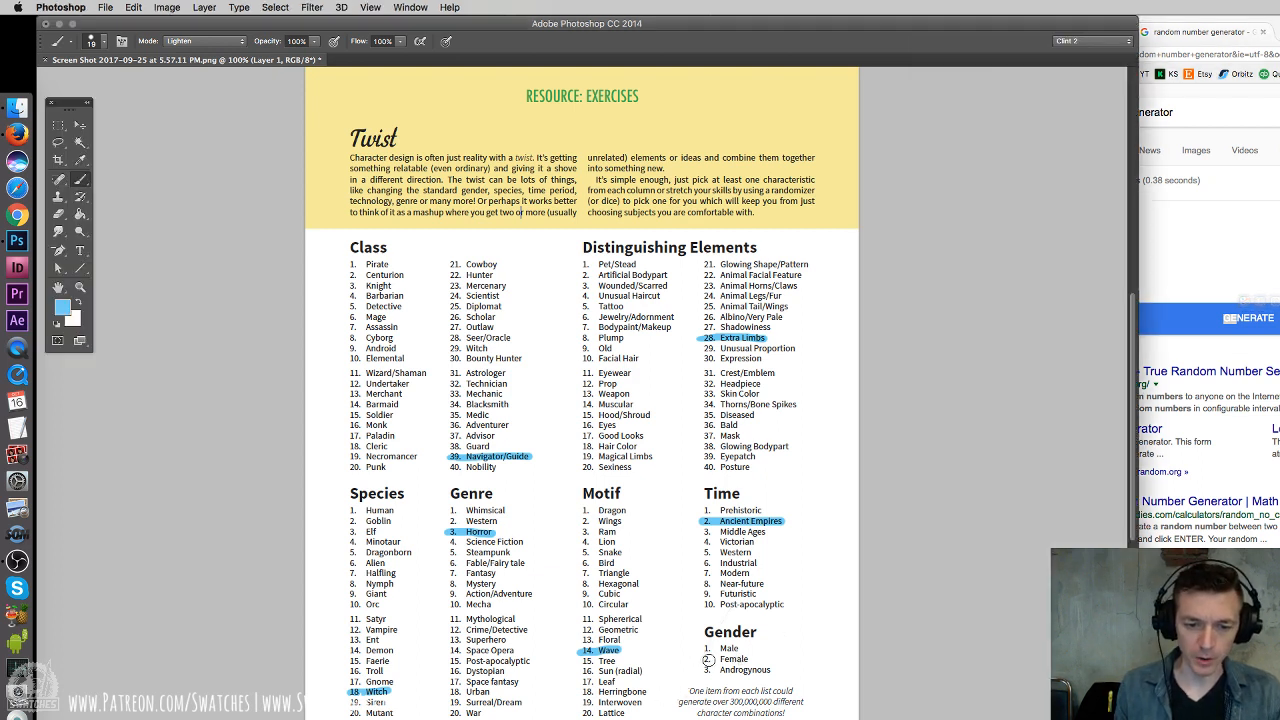
{"action": "left_click_drag", "start_coordinate": [698, 660], "coordinate": [754, 659]}
{"action": "key", "text": "super+z"}
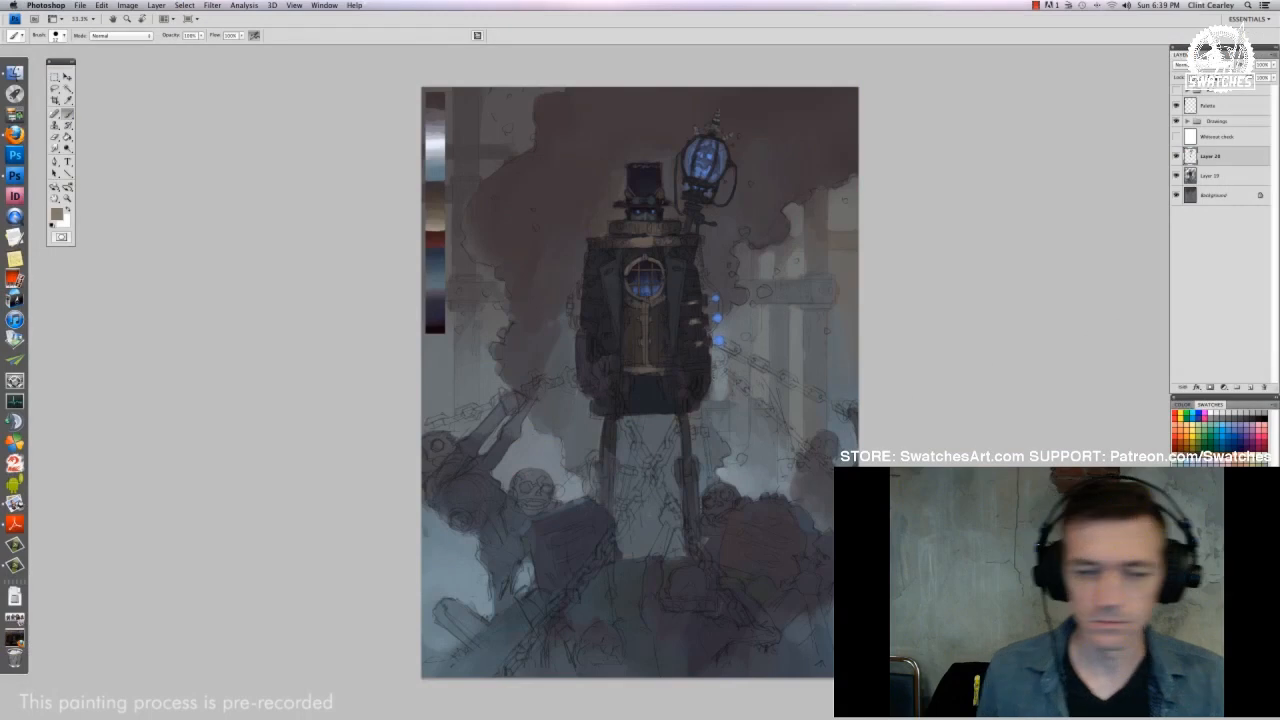
{"action": "key", "text": "super+plus"}
{"action": "key", "text": "super+plus"}
{"action": "left_click_drag", "start_coordinate": [740, 218], "coordinate": [714, 297]}
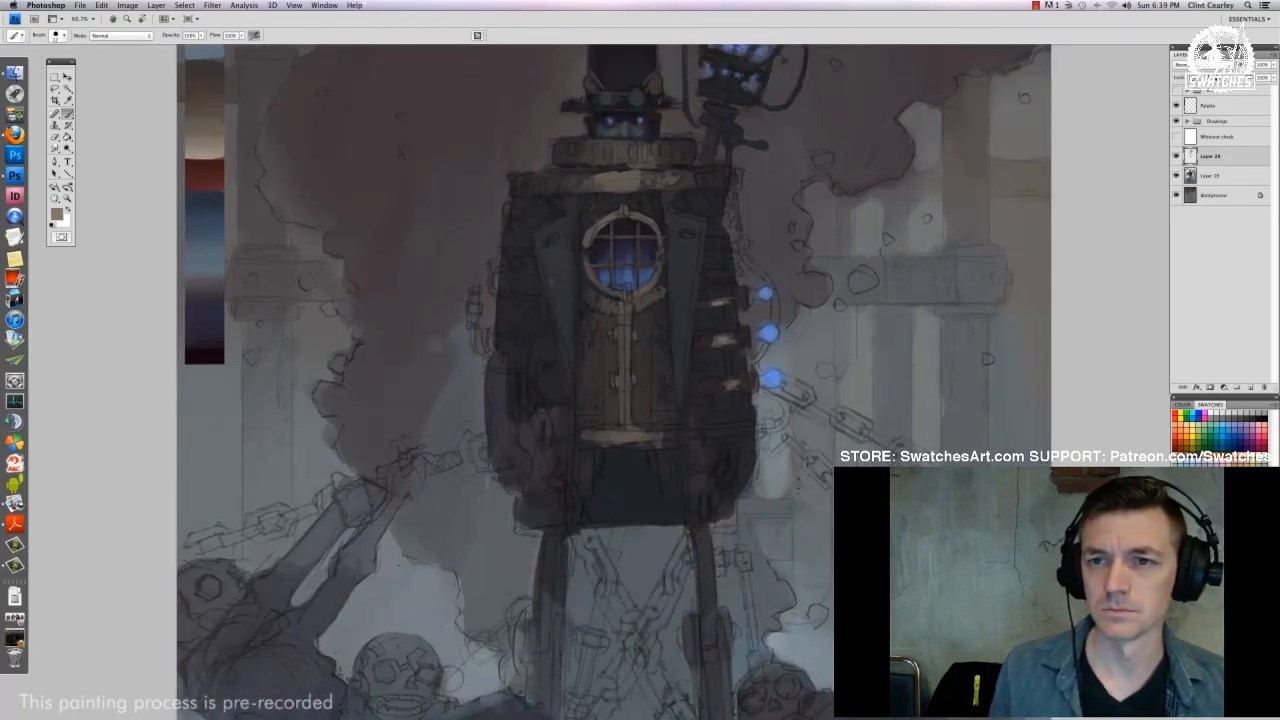
{"action": "key", "text": "super+minus"}
{"action": "key", "text": "super+minus"}
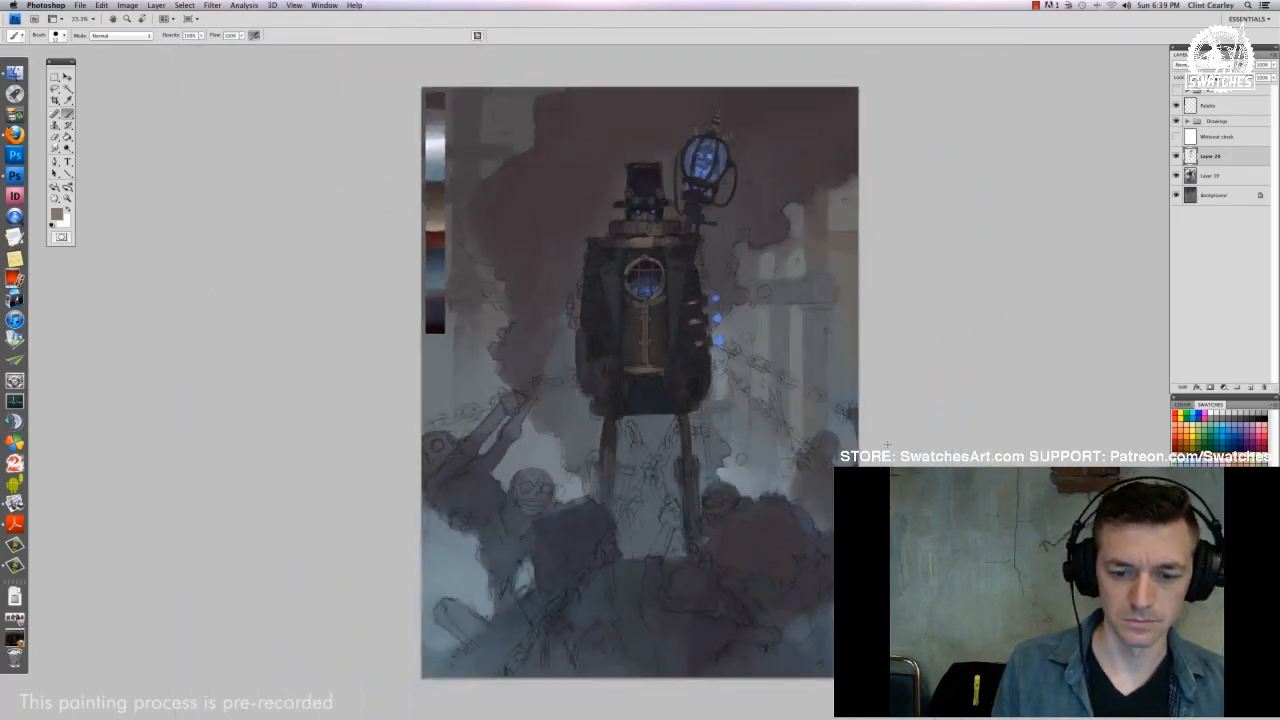
{"action": "left_click", "coordinate": [14, 545]}
{"action": "left_click", "coordinate": [82, 5]}
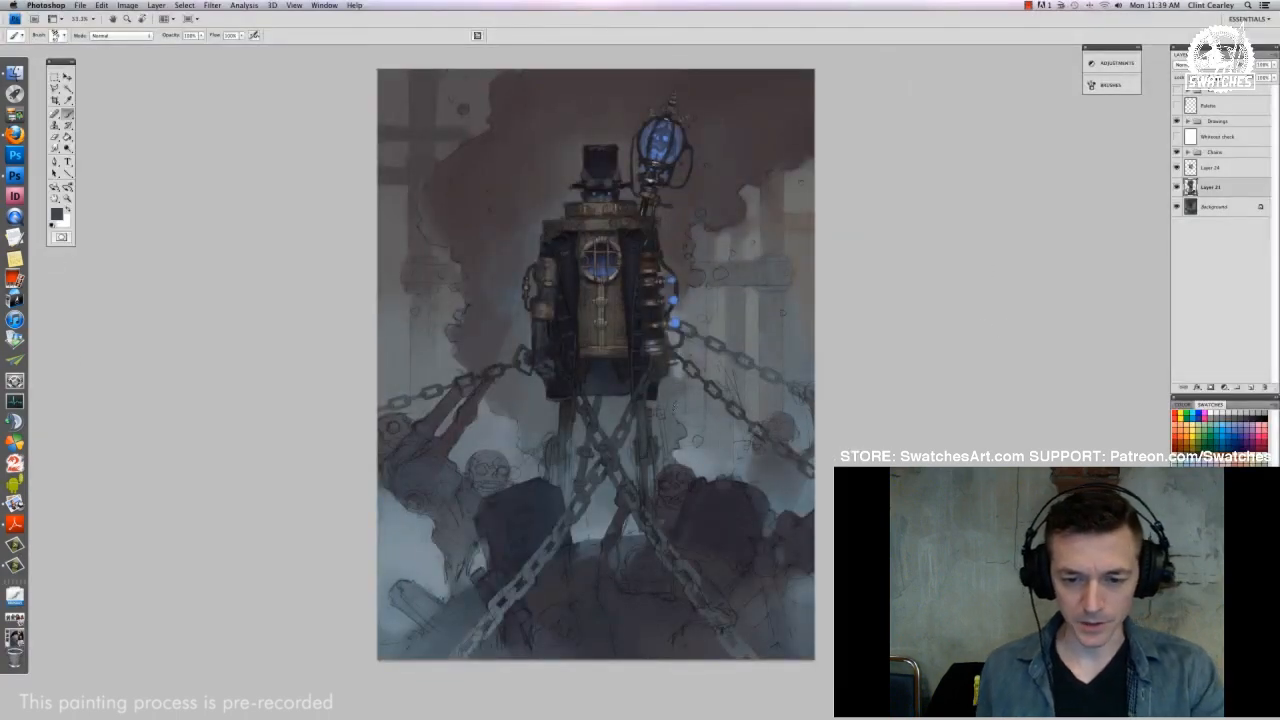
Expand the Chains group and toggle its layers off and on to check which chains each one holds
{"action": "key", "text": "super+plus"}
{"action": "key", "text": "super+plus"}
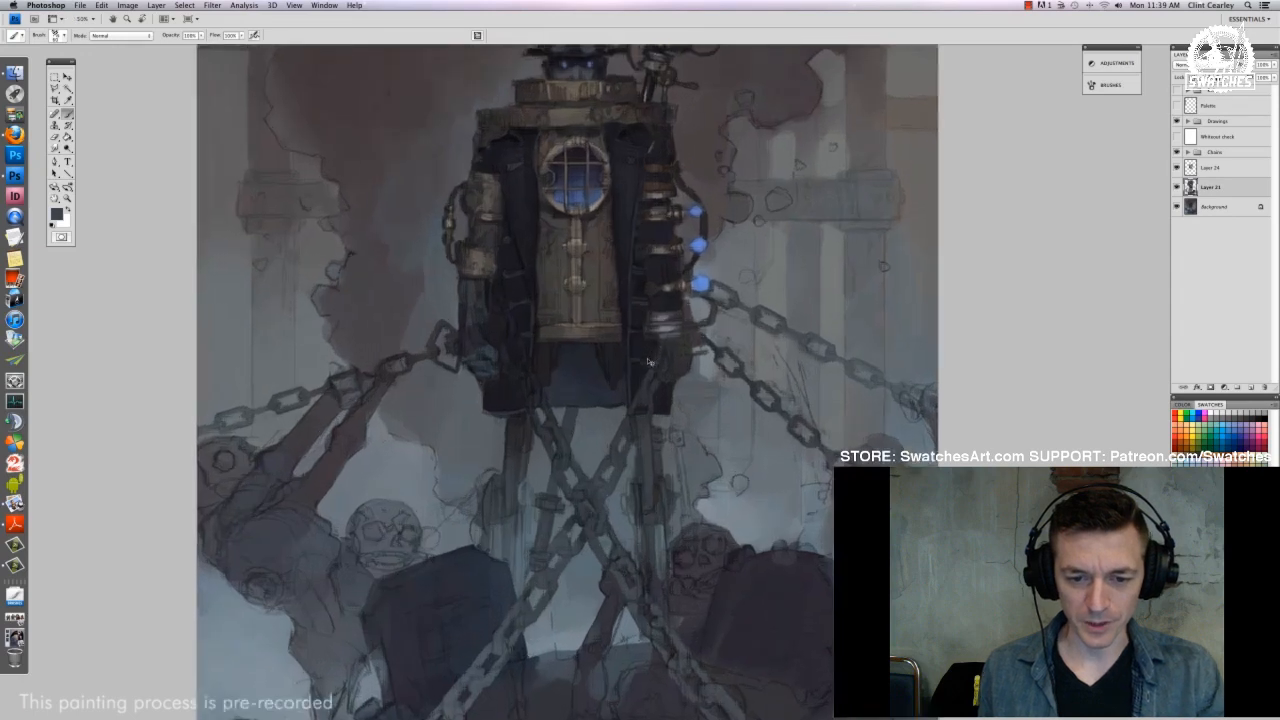
{"action": "left_click_drag", "start_coordinate": [465, 483], "coordinate": [530, 273]}
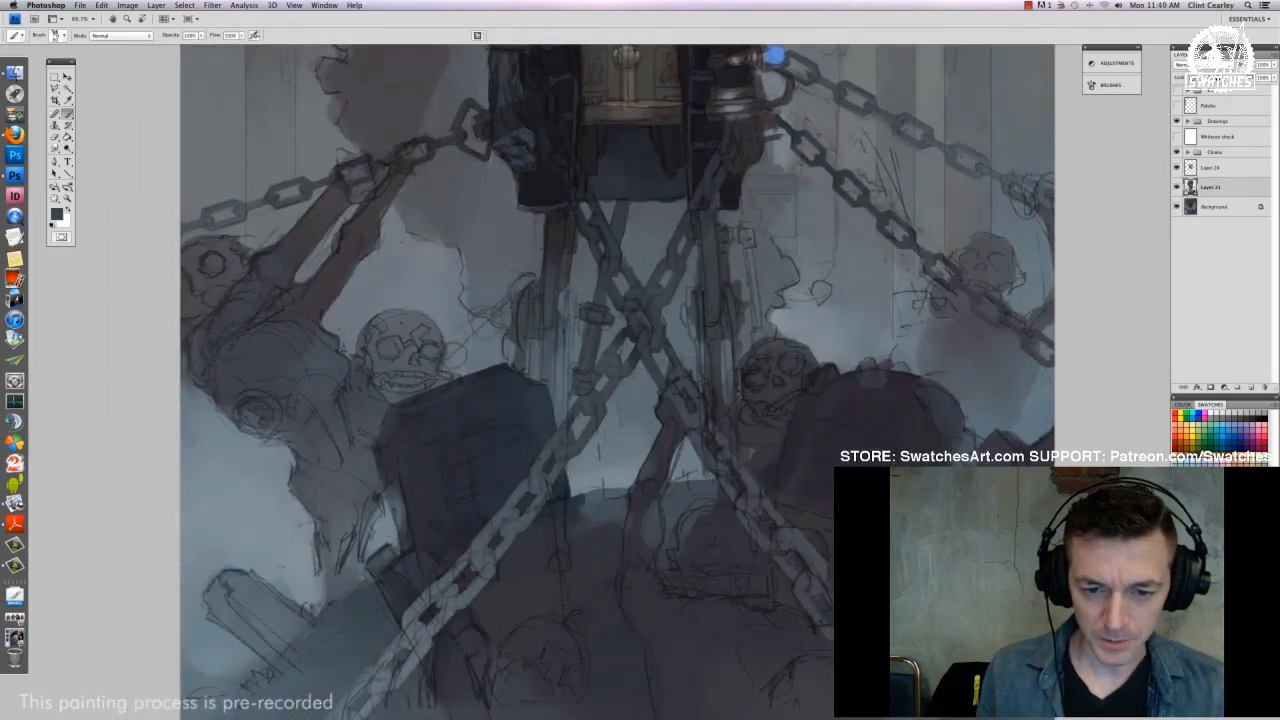
{"action": "left_click", "coordinate": [1187, 152]}
{"action": "left_click", "coordinate": [1222, 167]}
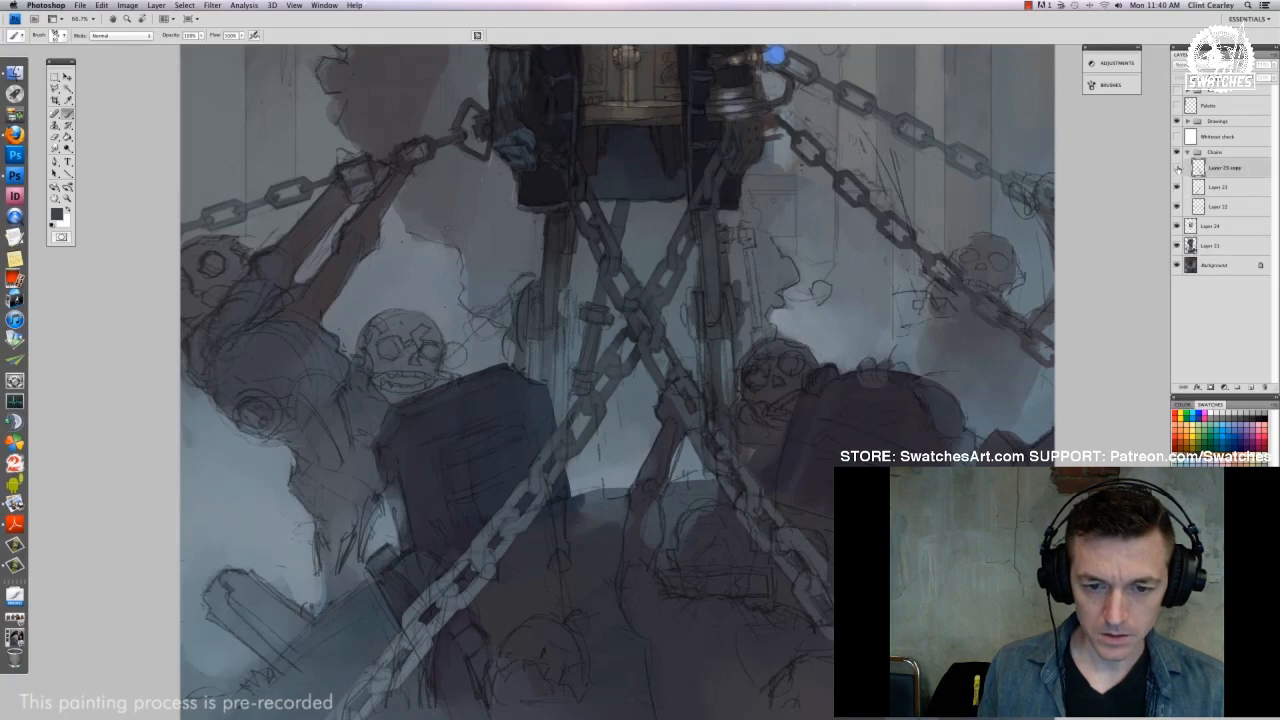
{"action": "left_click", "coordinate": [1177, 188]}
{"action": "left_click", "coordinate": [1177, 188]}
{"action": "left_click", "coordinate": [1177, 207]}
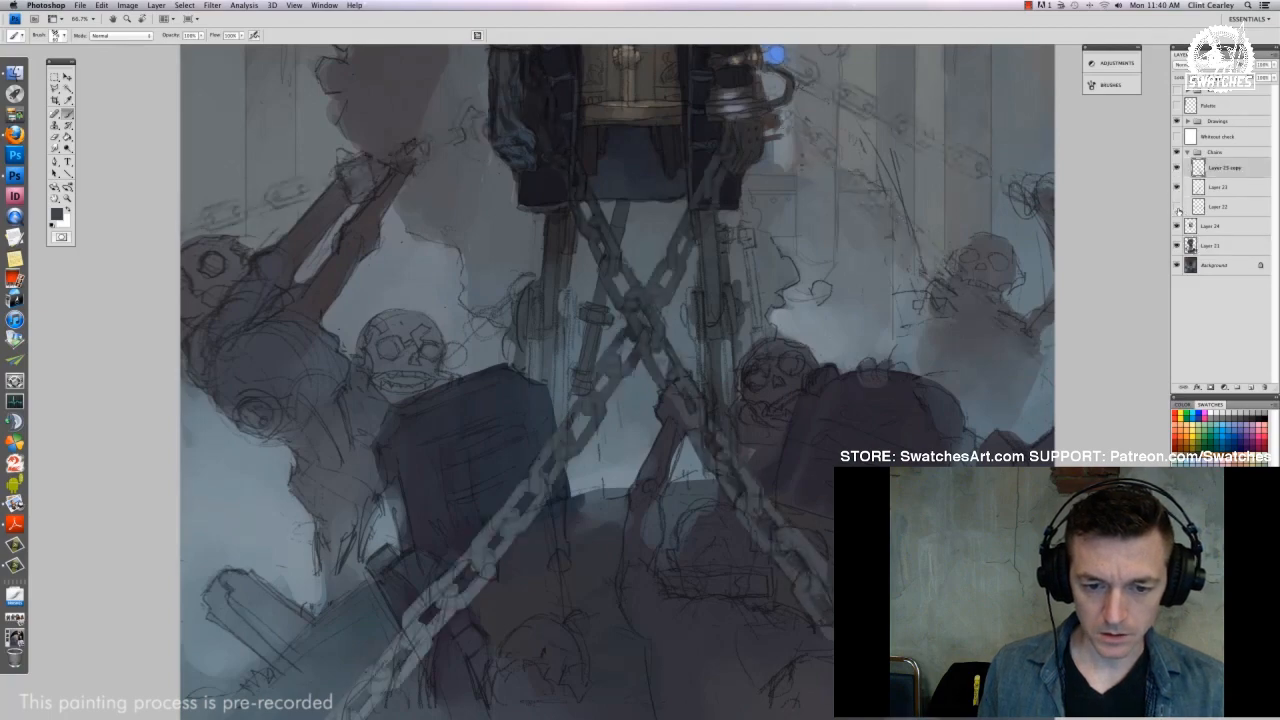
{"action": "left_click", "coordinate": [1177, 208]}
{"action": "scroll", "coordinate": [843, 200], "scroll_direction": "up", "scroll_amount": 5}
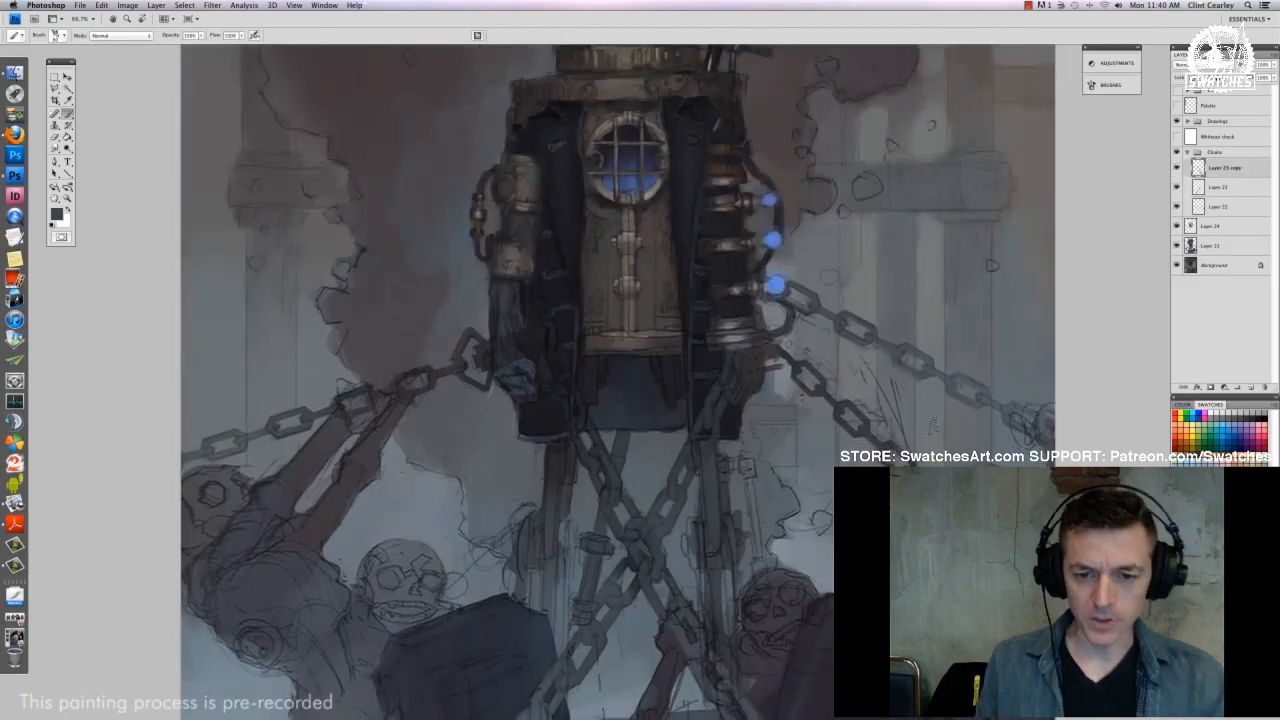
{"action": "left_click", "coordinate": [1187, 151]}
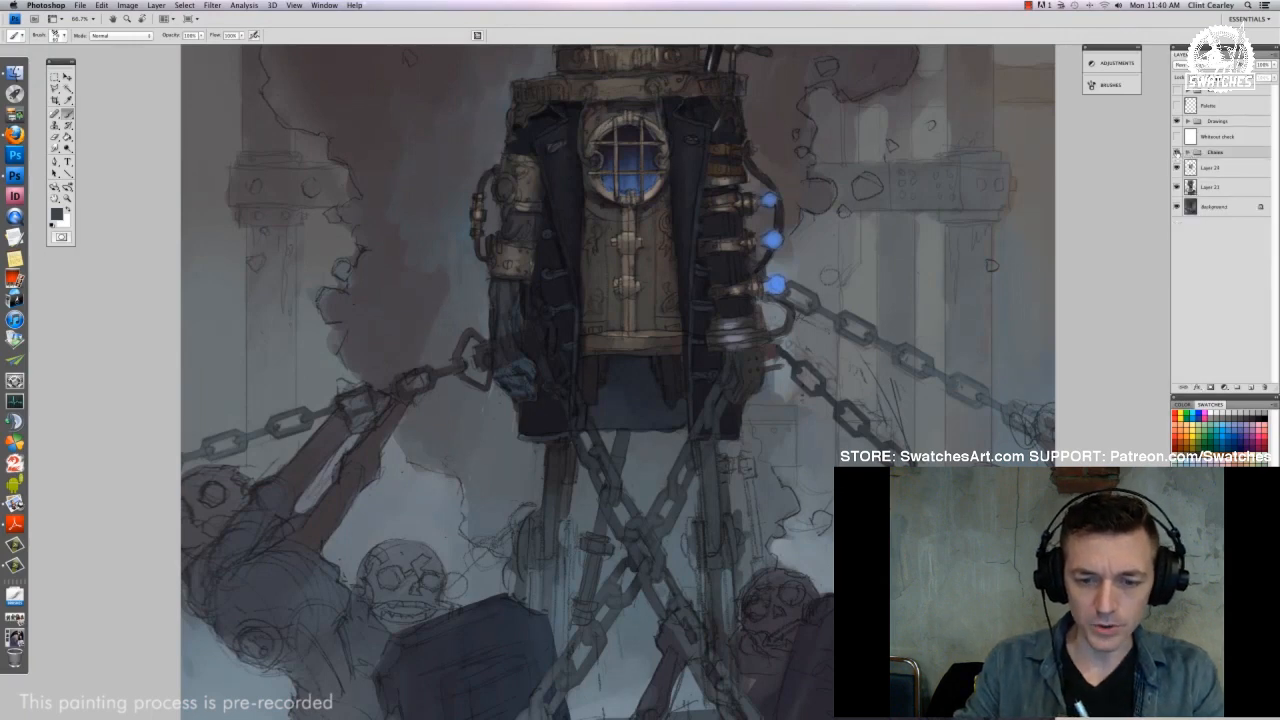
Select the layer directly beneath the Chains group and look over the robot, its lantern and the chained legs
{"action": "scroll", "coordinate": [767, 256], "scroll_direction": "up", "scroll_amount": 3}
{"action": "scroll", "coordinate": [767, 256], "scroll_direction": "up", "scroll_amount": 3}
{"action": "left_click", "coordinate": [1212, 167]}
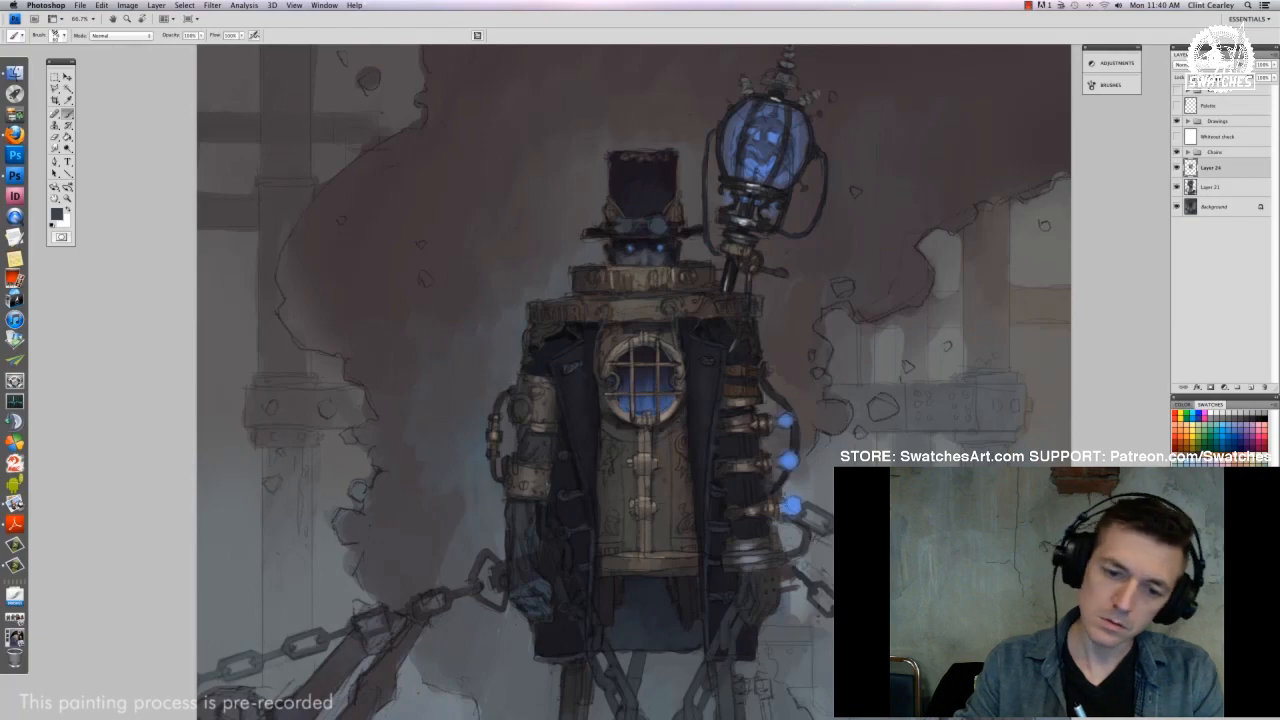
{"action": "left_click_drag", "start_coordinate": [800, 280], "coordinate": [760, 397]}
{"action": "left_click_drag", "start_coordinate": [721, 560], "coordinate": [742, 348]}
{"action": "scroll", "coordinate": [771, 337], "scroll_direction": "down", "scroll_amount": 10}
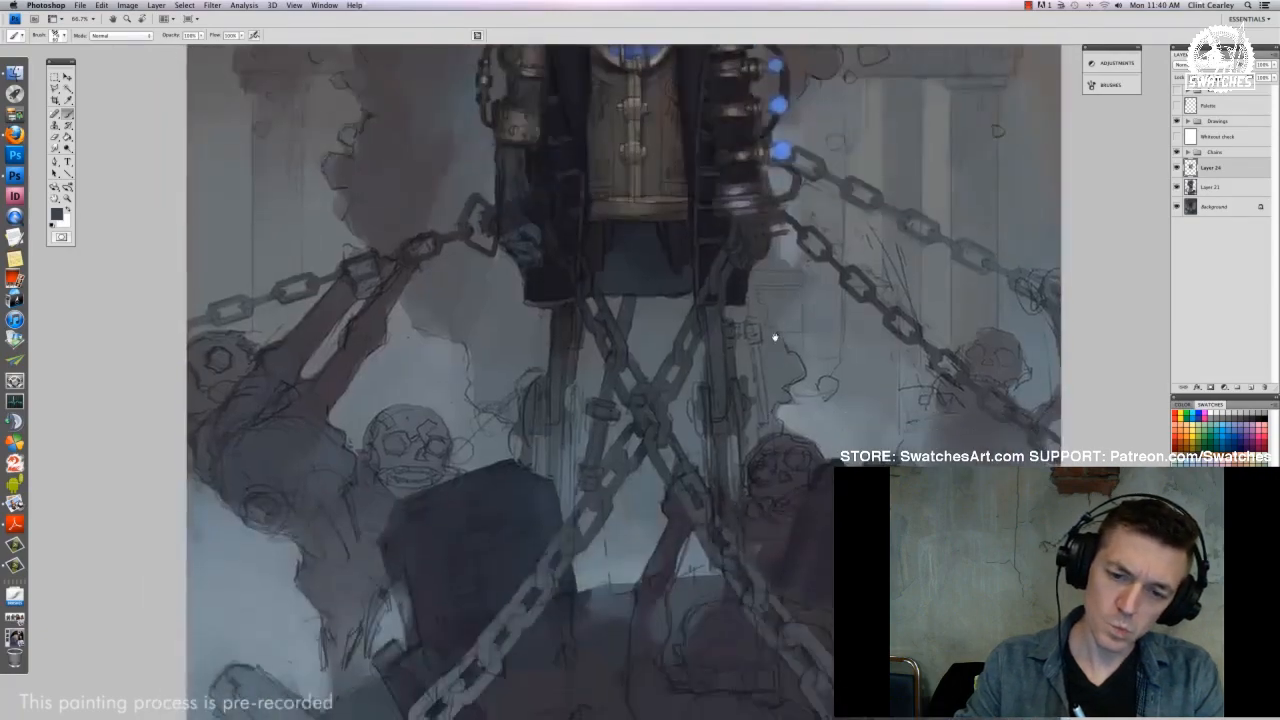
{"action": "scroll", "coordinate": [789, 503], "scroll_direction": "up", "scroll_amount": 3}
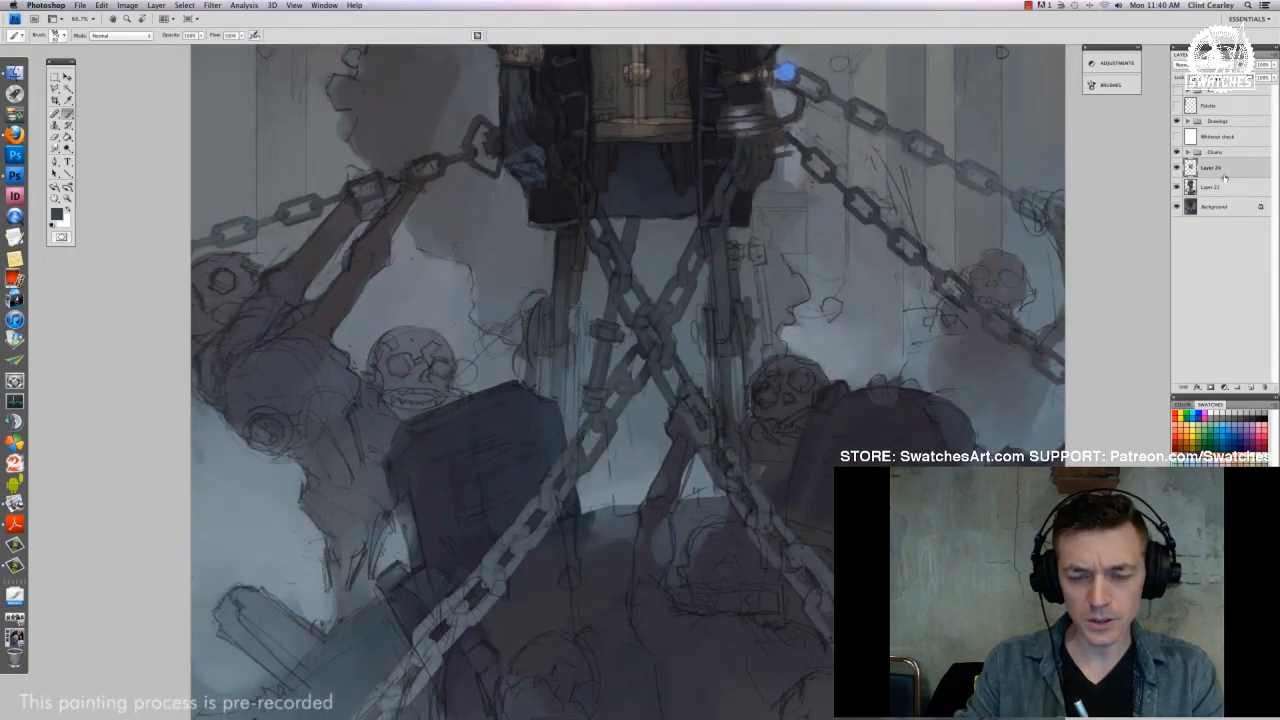
Choose a brush and paint sampled background colours along the lower part of the jagged wall edge left of the robot
{"action": "mouse_move", "coordinate": [506, 251]}
{"action": "left_mouse_down"}
{"action": "mouse_move", "coordinate": [600, 438]}
{"action": "mouse_move", "coordinate": [571, 490]}
{"action": "mouse_move", "coordinate": [576, 511]}
{"action": "left_mouse_up"}
{"action": "right_click", "coordinate": [600, 438]}
{"action": "left_click", "coordinate": [635, 465]}
{"action": "left_click", "coordinate": [572, 470], "text": "alt"}
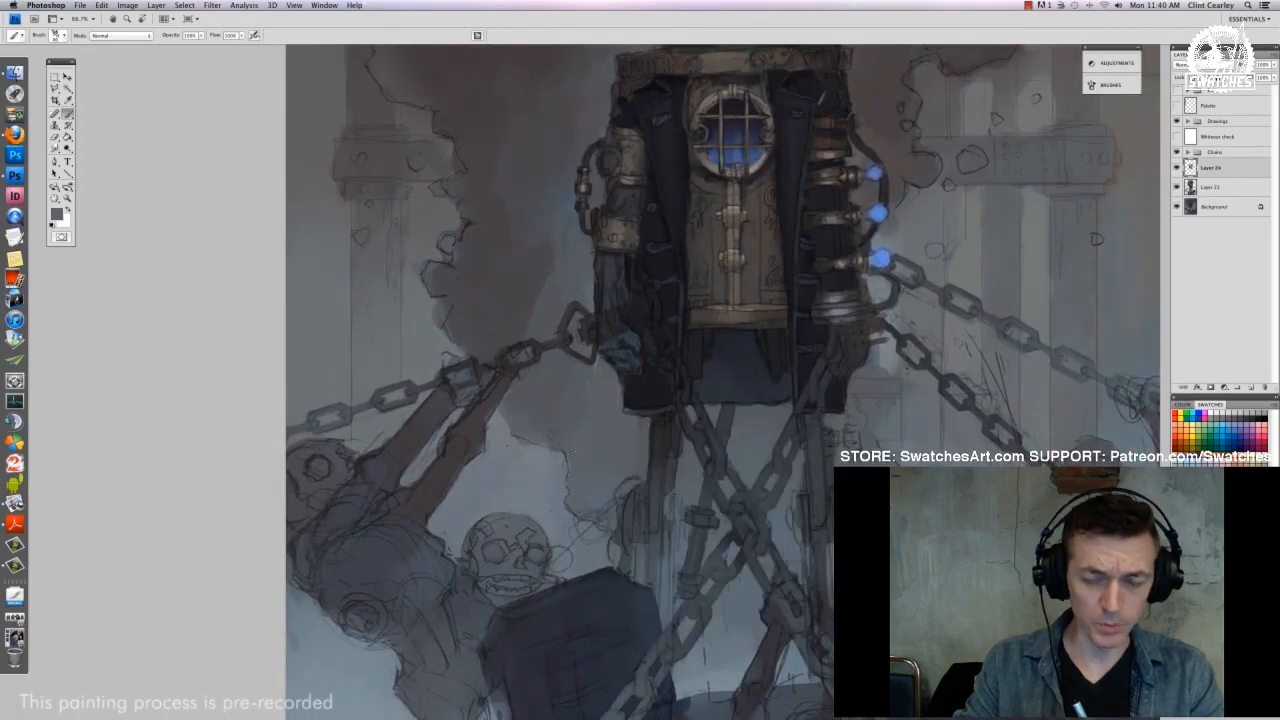
{"action": "left_click_drag", "start_coordinate": [568, 452], "coordinate": [634, 524]}
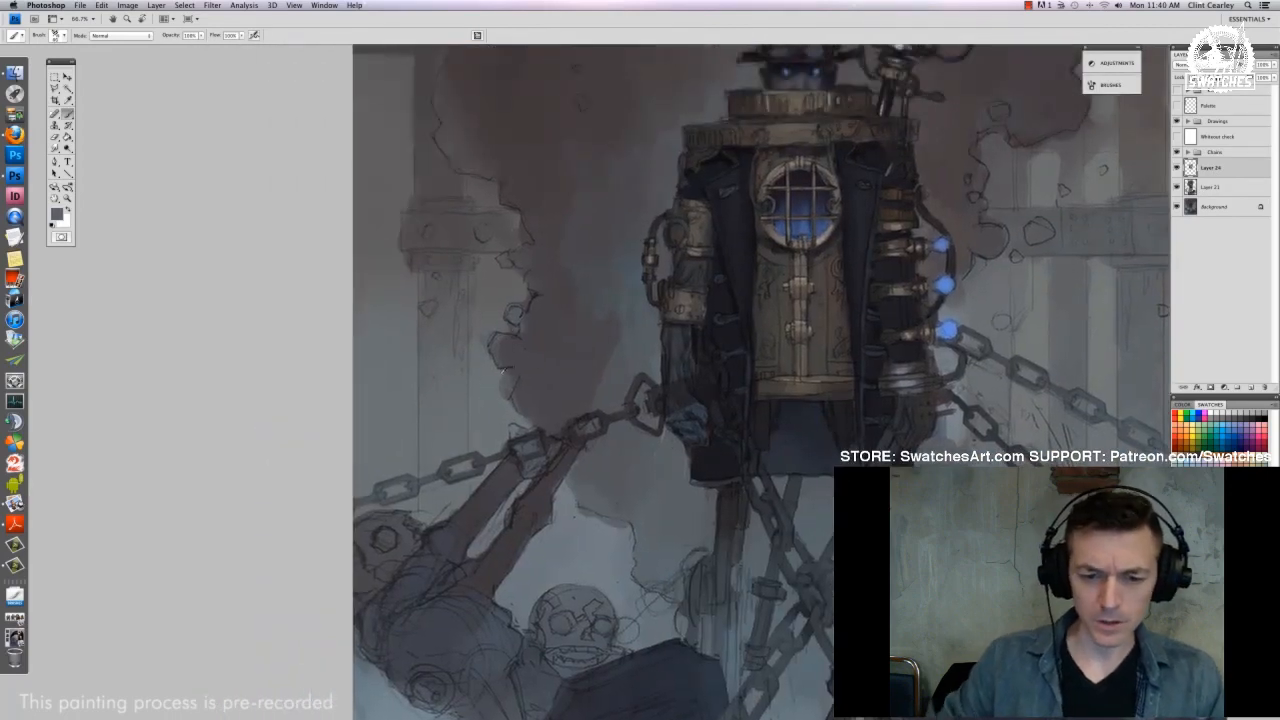
{"action": "left_click", "coordinate": [545, 407], "text": "alt"}
{"action": "left_click_drag", "start_coordinate": [533, 417], "coordinate": [524, 427]}
{"action": "left_click", "coordinate": [506, 396], "text": "alt"}
{"action": "left_click", "coordinate": [487, 341], "text": "alt"}
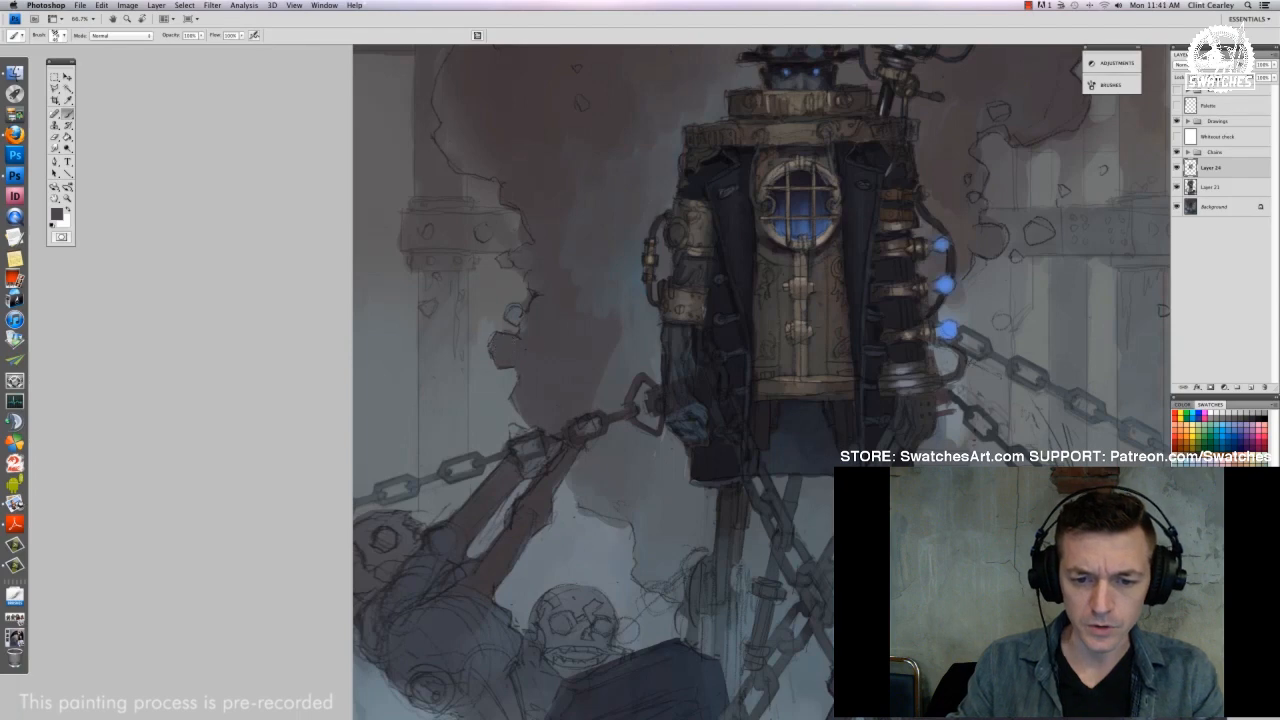
{"action": "mouse_move", "coordinate": [511, 311]}
{"action": "left_mouse_down"}
{"action": "mouse_move", "coordinate": [515, 324]}
{"action": "mouse_move", "coordinate": [525, 307]}
{"action": "left_mouse_up"}
Clean up the jagged wall edge beside the left column's riveted bracket with colours sampled nearby
{"action": "left_click", "coordinate": [517, 331], "text": "alt"}
{"action": "left_click_drag", "start_coordinate": [496, 225], "coordinate": [529, 315]}
{"action": "left_click", "coordinate": [588, 353], "text": "alt"}
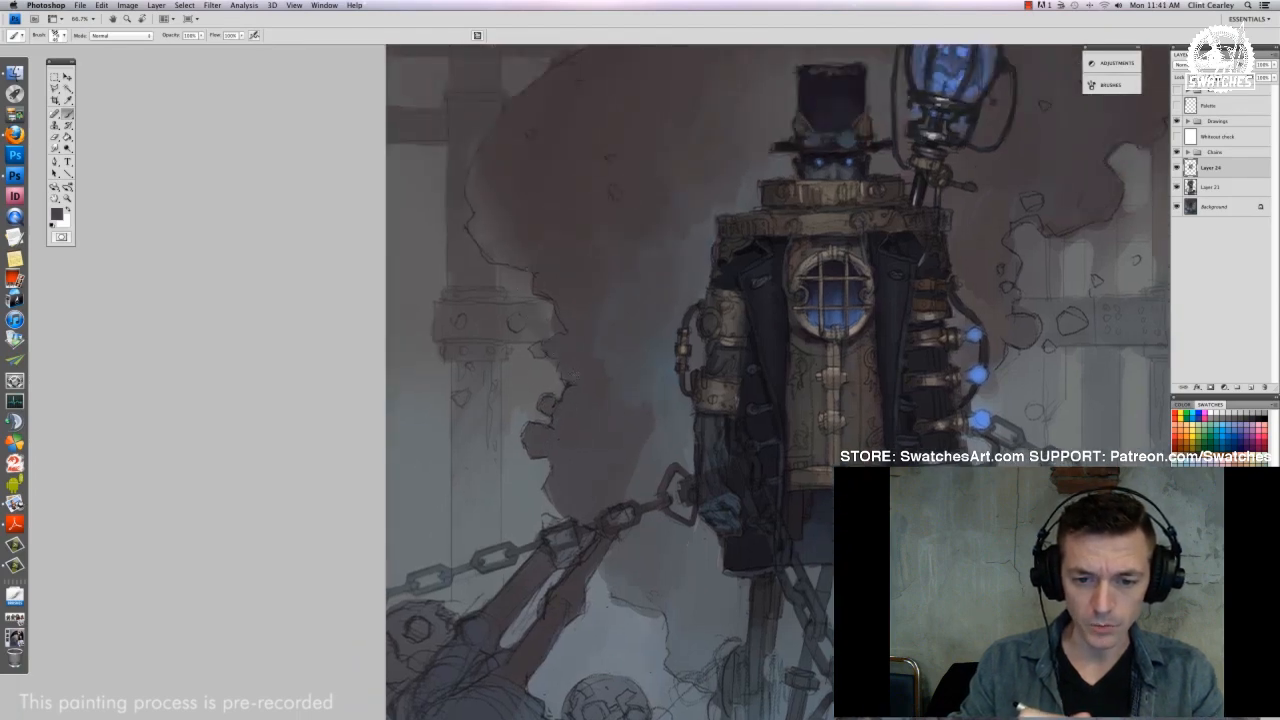
{"action": "left_click", "coordinate": [572, 376], "text": "alt"}
{"action": "left_click", "coordinate": [556, 366], "text": "alt"}
{"action": "mouse_move", "coordinate": [549, 360]}
{"action": "left_mouse_down"}
{"action": "mouse_move", "coordinate": [620, 383]}
{"action": "mouse_move", "coordinate": [571, 377]}
{"action": "left_mouse_up"}
{"action": "right_click", "coordinate": [588, 358]}
{"action": "left_click", "coordinate": [568, 372], "text": "alt"}
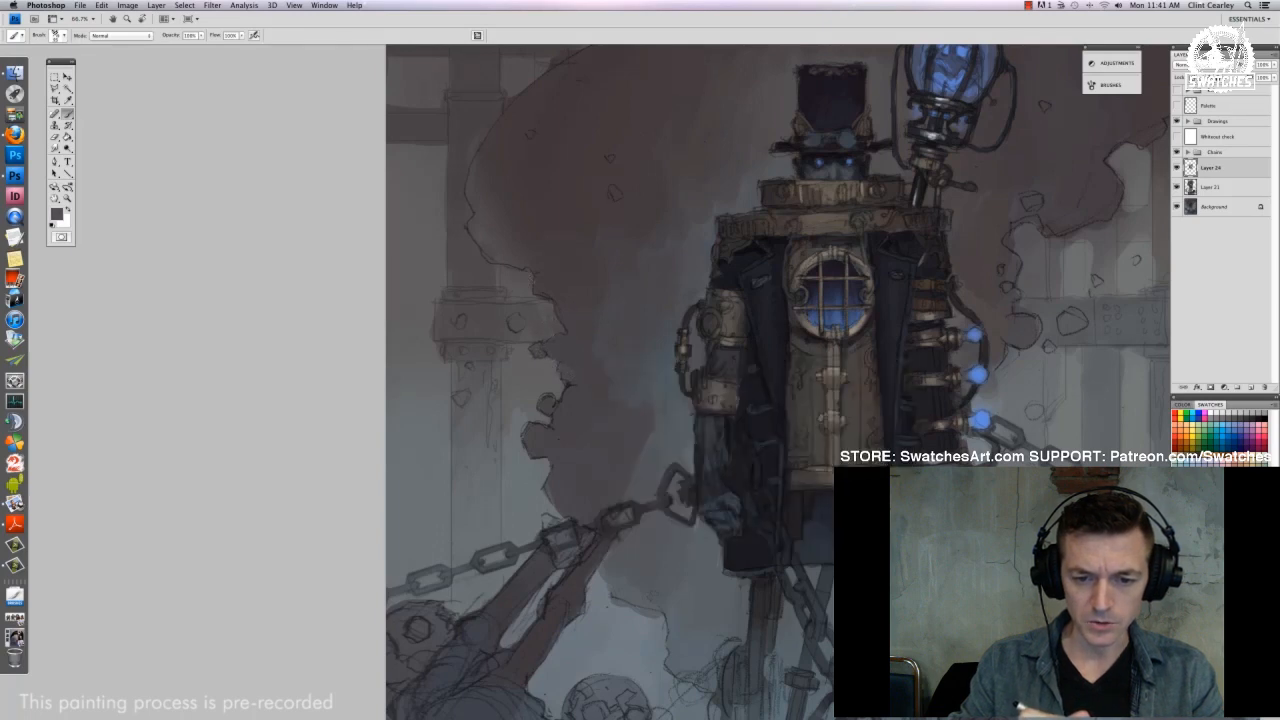
Paint the jagged wall edge above the left column's bracket with colours sampled from the dark red background
{"action": "left_click", "coordinate": [537, 238], "text": "alt"}
{"action": "right_click", "coordinate": [541, 224]}
{"action": "left_click_drag", "start_coordinate": [577, 248], "coordinate": [573, 248]}
{"action": "left_click_drag", "start_coordinate": [483, 229], "coordinate": [513, 259]}
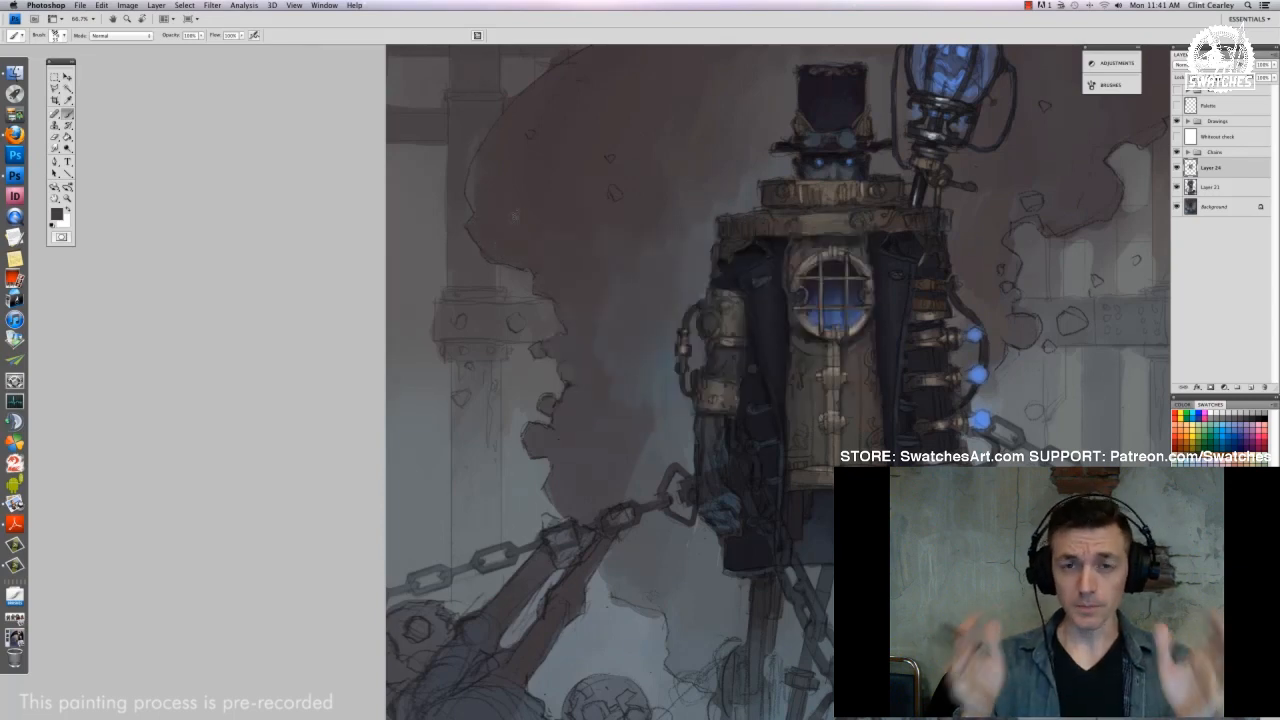
Paint the floating rubble near the upper-left corner of the painting in a darker tone
{"action": "scroll", "coordinate": [571, 166], "scroll_direction": "up", "scroll_amount": 3}
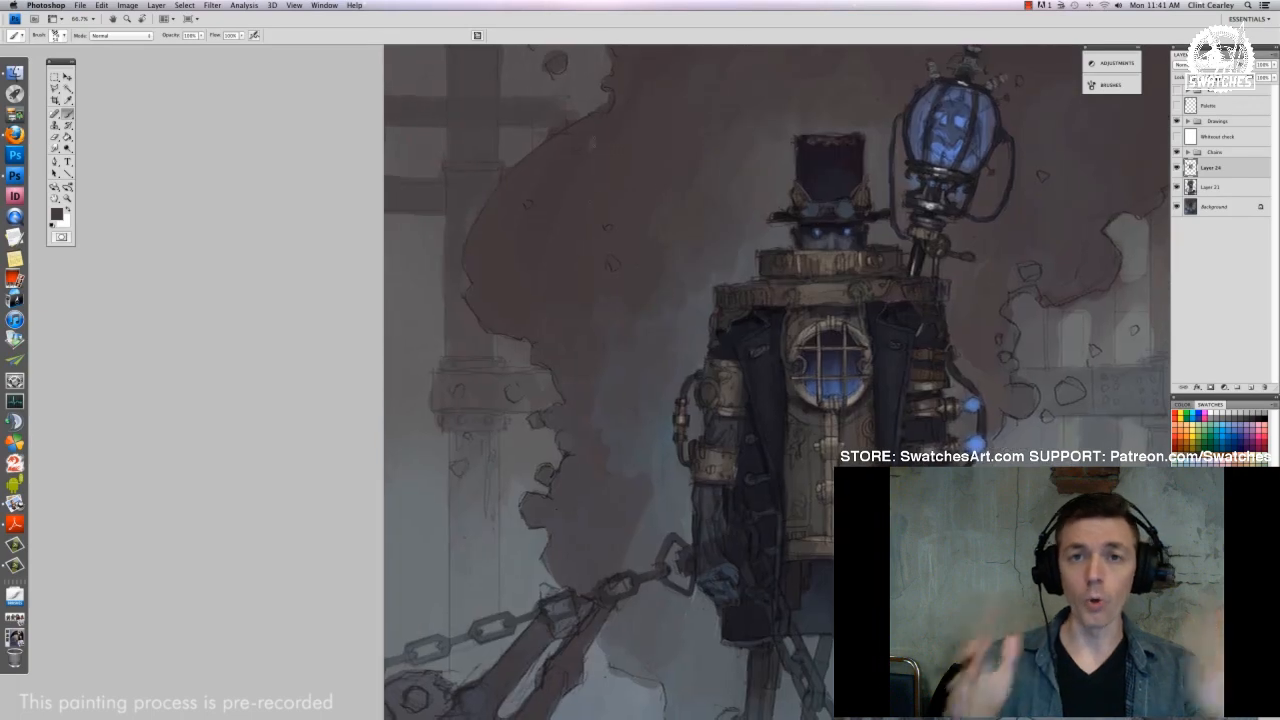
{"action": "scroll", "coordinate": [560, 120], "scroll_direction": "up", "scroll_amount": 5}
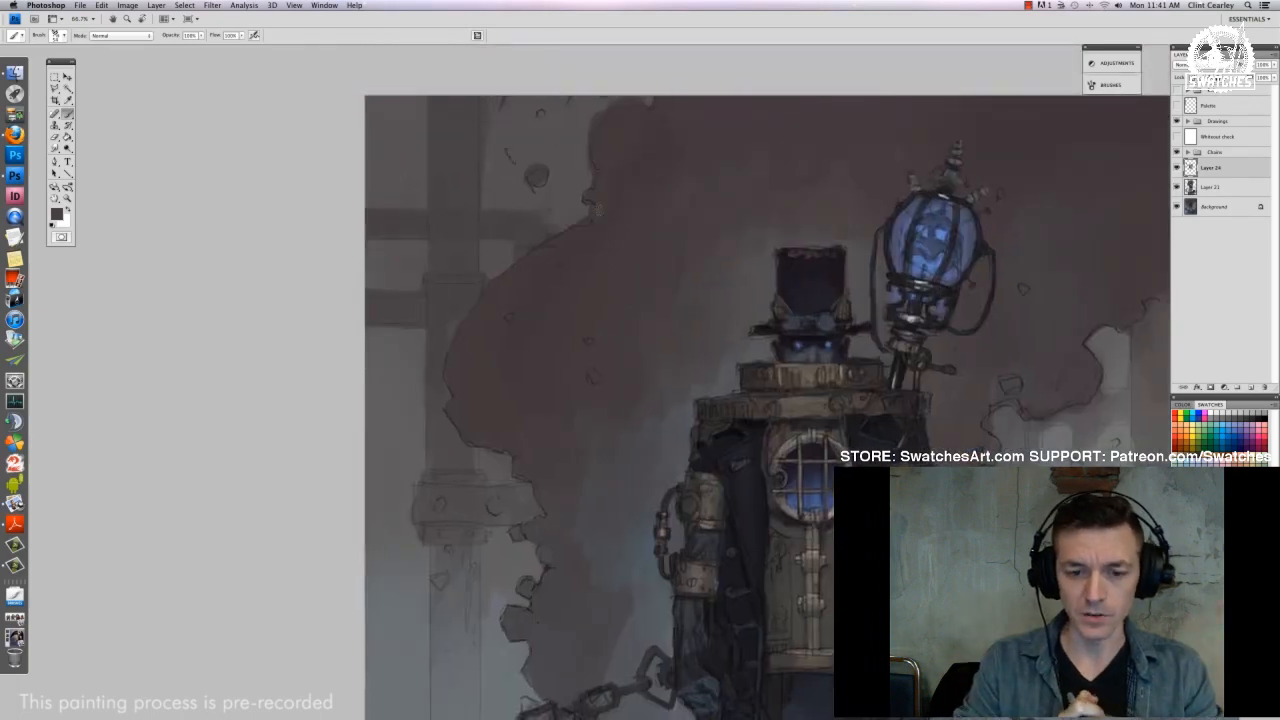
{"action": "right_click", "coordinate": [596, 182]}
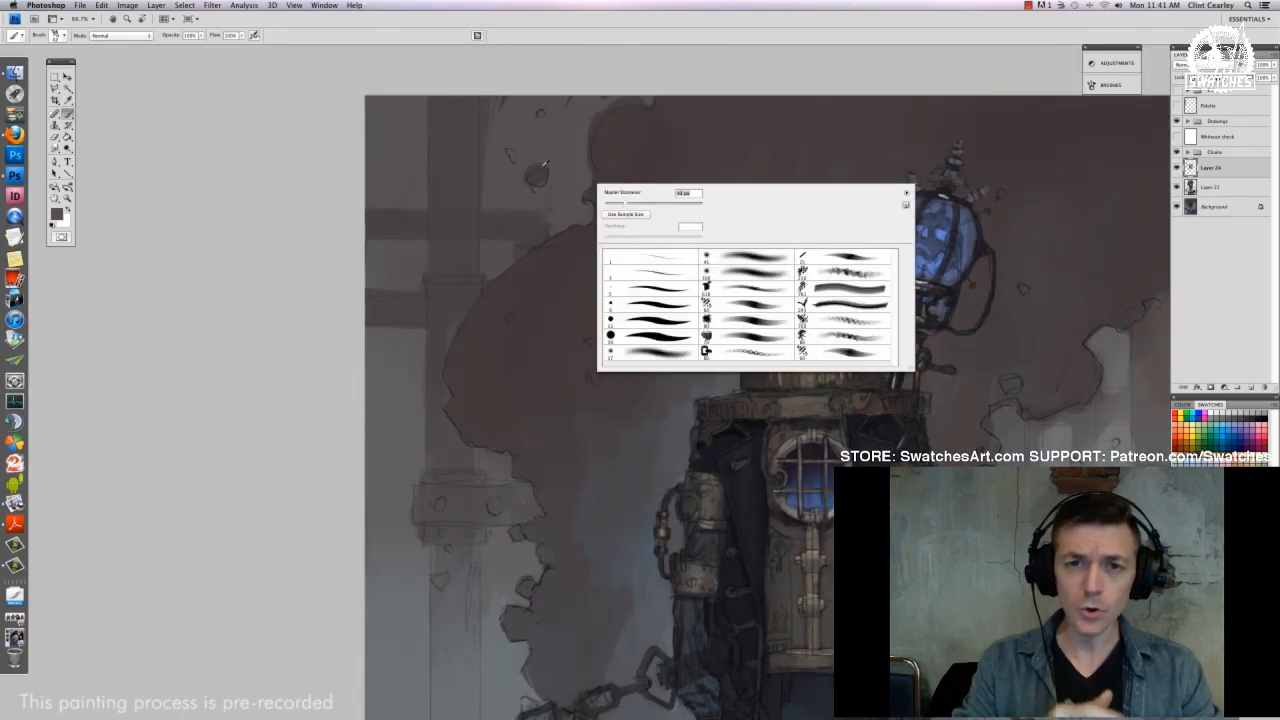
{"action": "key", "text": "Return"}
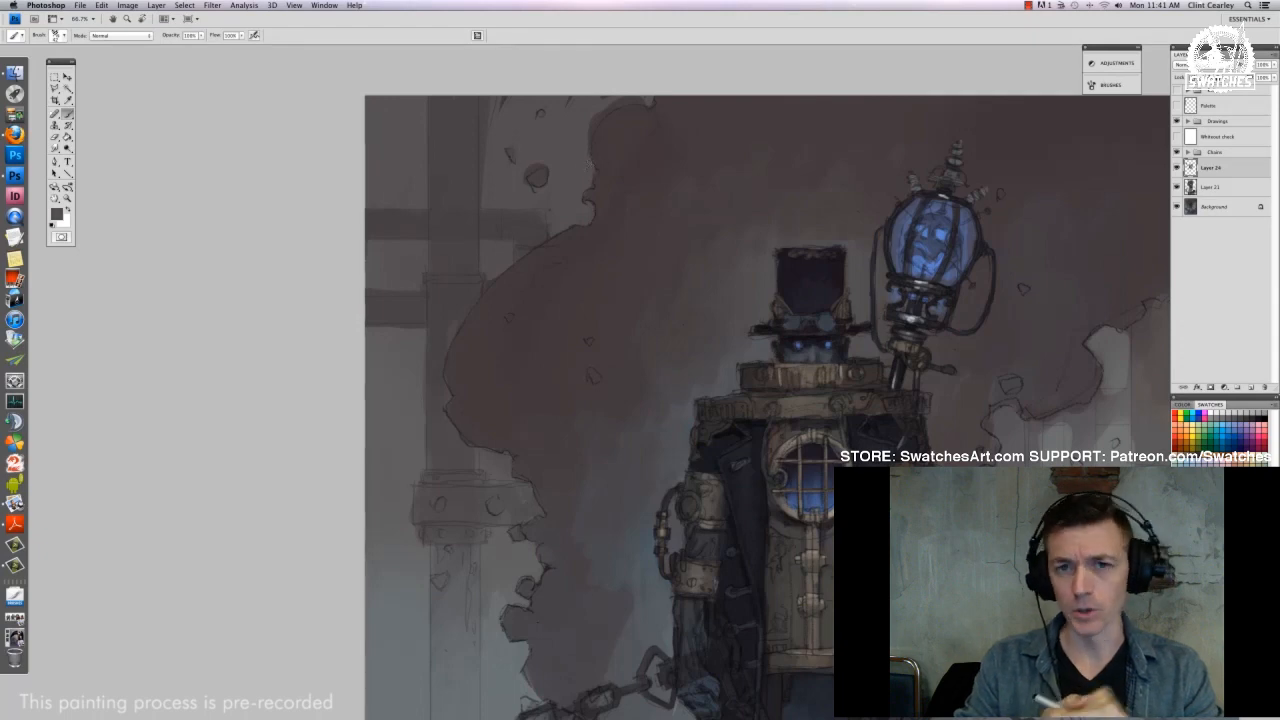
Fill the floating rubble pieces around the beam right of the robot with sampled dark greys
{"action": "left_click_drag", "start_coordinate": [1042, 304], "coordinate": [582, 229]}
{"action": "scroll", "coordinate": [582, 229], "scroll_direction": "up", "scroll_amount": 1}
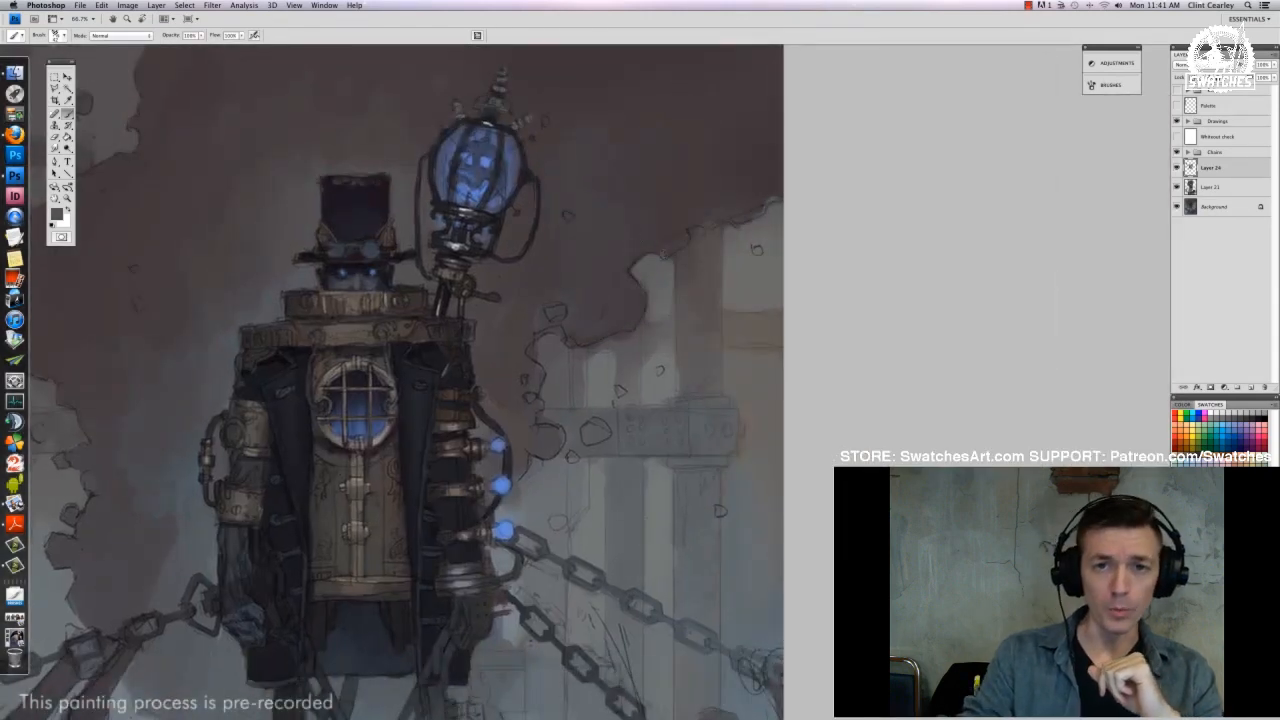
{"action": "left_click", "coordinate": [538, 418], "text": "alt"}
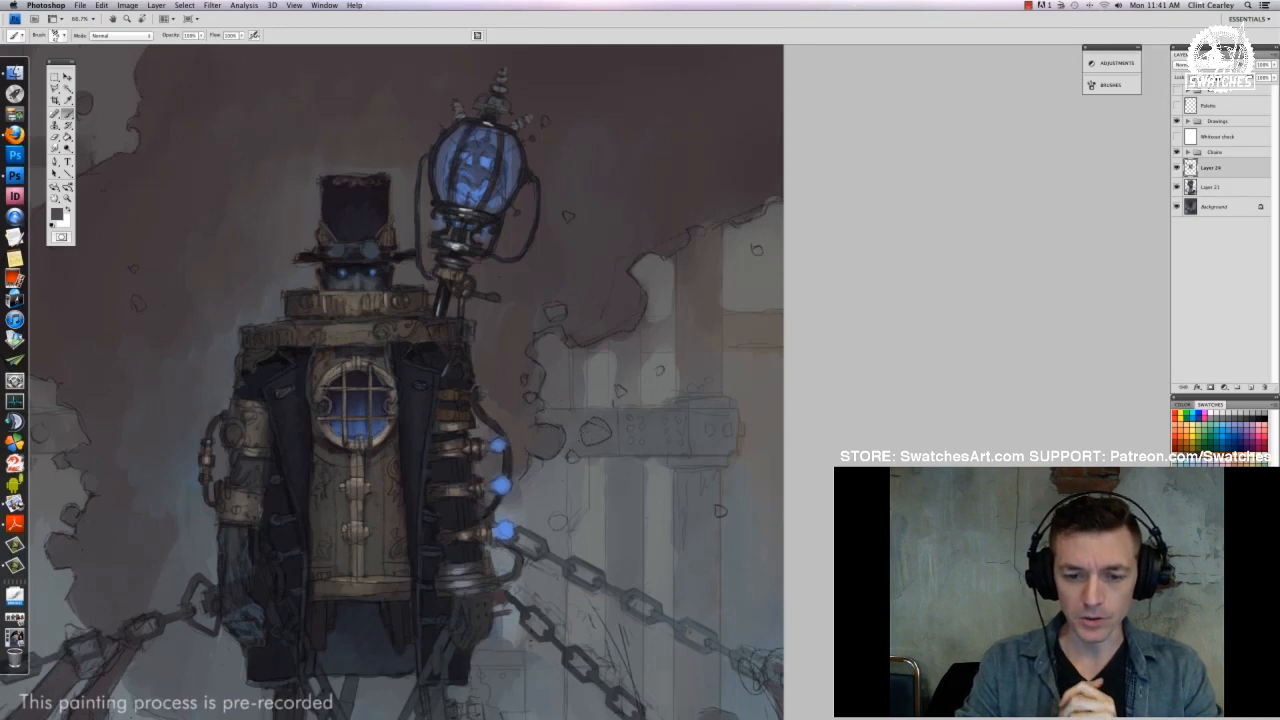
{"action": "left_click_drag", "start_coordinate": [619, 388], "coordinate": [664, 367]}
{"action": "left_click", "coordinate": [663, 369], "text": "alt"}
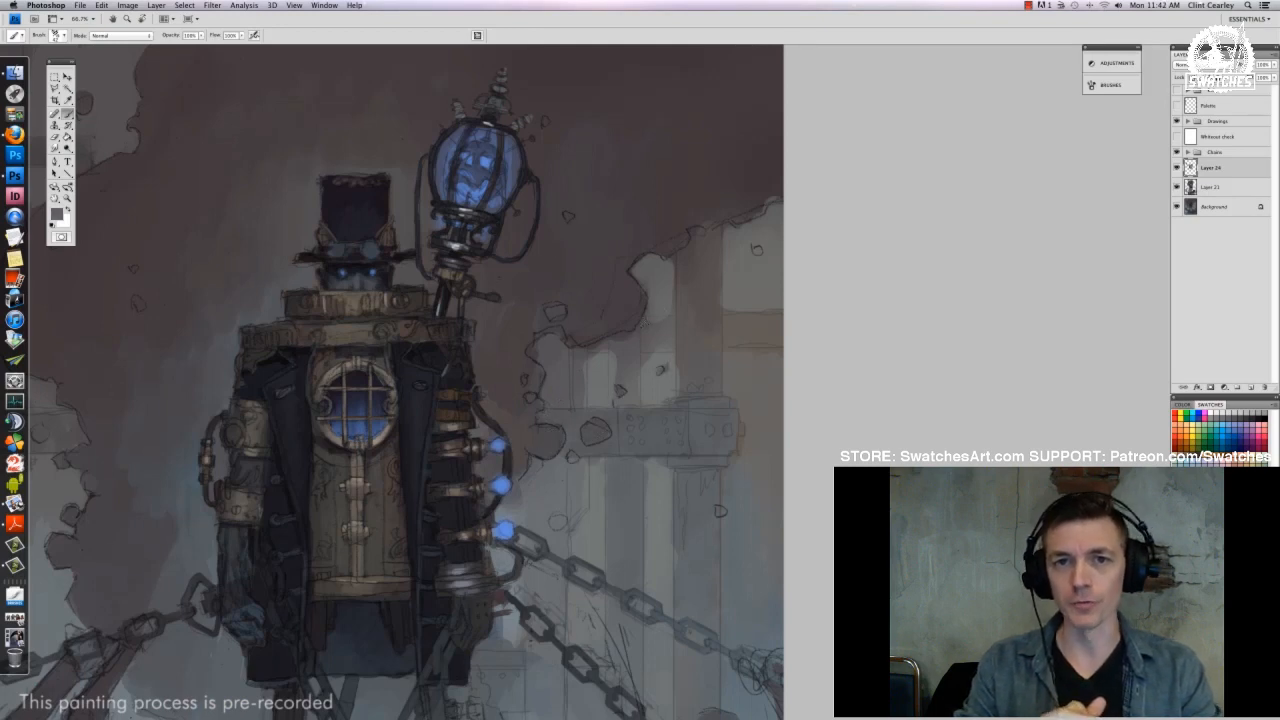
Sample lighter greys and paint the columns and the gaps between them in the background right of the robot
{"action": "left_click", "coordinate": [660, 329], "text": "alt"}
{"action": "left_click", "coordinate": [655, 313], "text": "alt"}
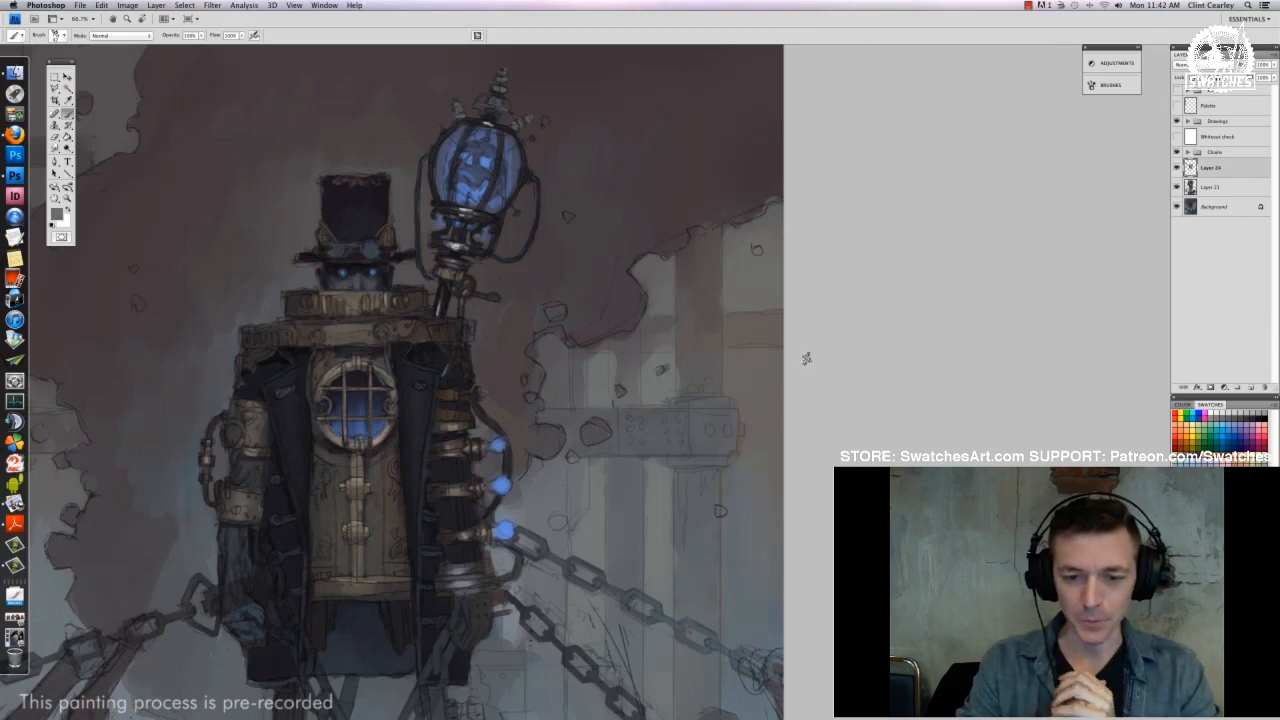
{"action": "left_click_drag", "start_coordinate": [726, 428], "coordinate": [720, 344]}
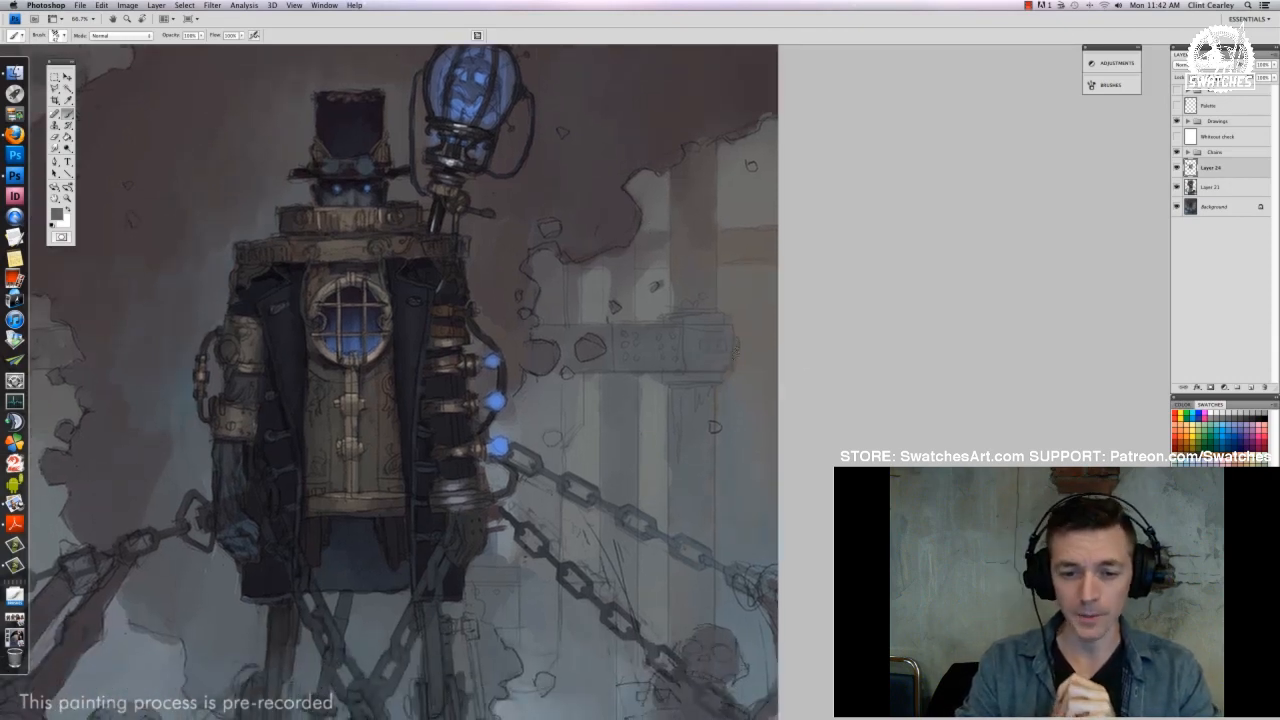
{"action": "left_click", "coordinate": [650, 396], "text": "alt"}
{"action": "mouse_move", "coordinate": [641, 375]}
{"action": "left_mouse_down"}
{"action": "mouse_move", "coordinate": [641, 454]}
{"action": "mouse_move", "coordinate": [659, 377]}
{"action": "left_mouse_up"}
{"action": "key", "text": "super+minus"}
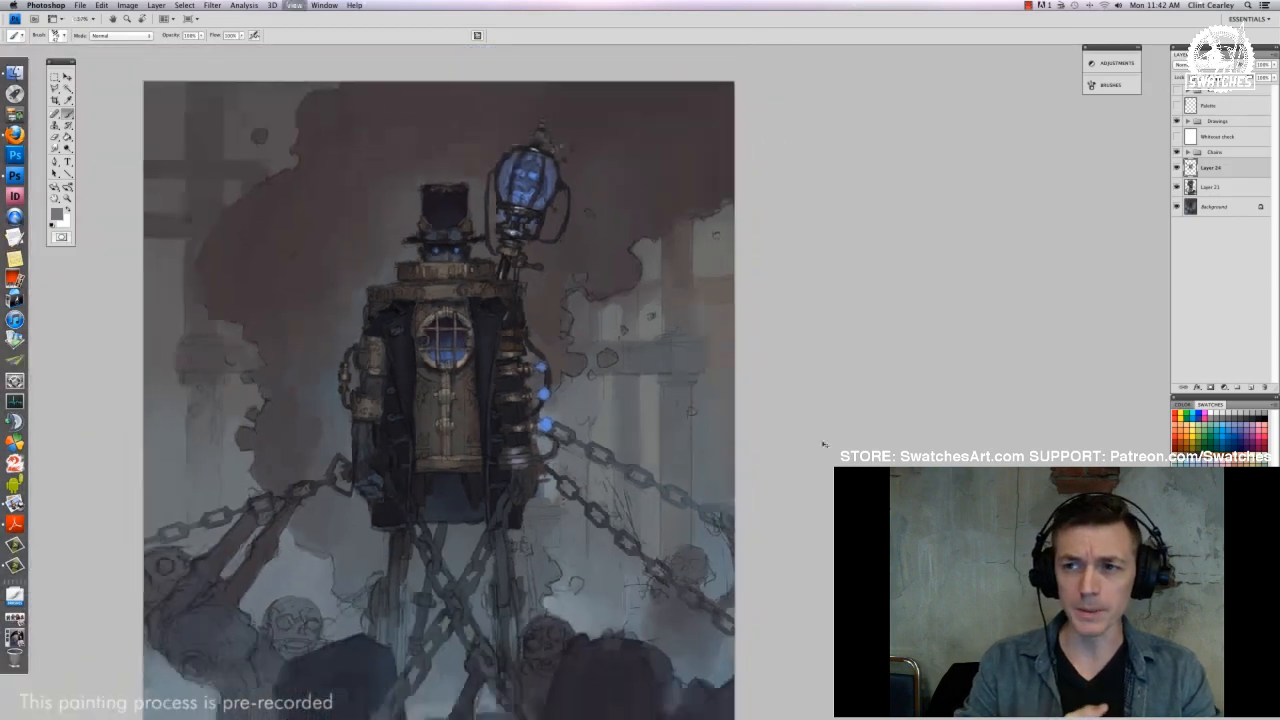
{"action": "key", "text": "super+minus"}
{"action": "key", "text": "super+equal"}
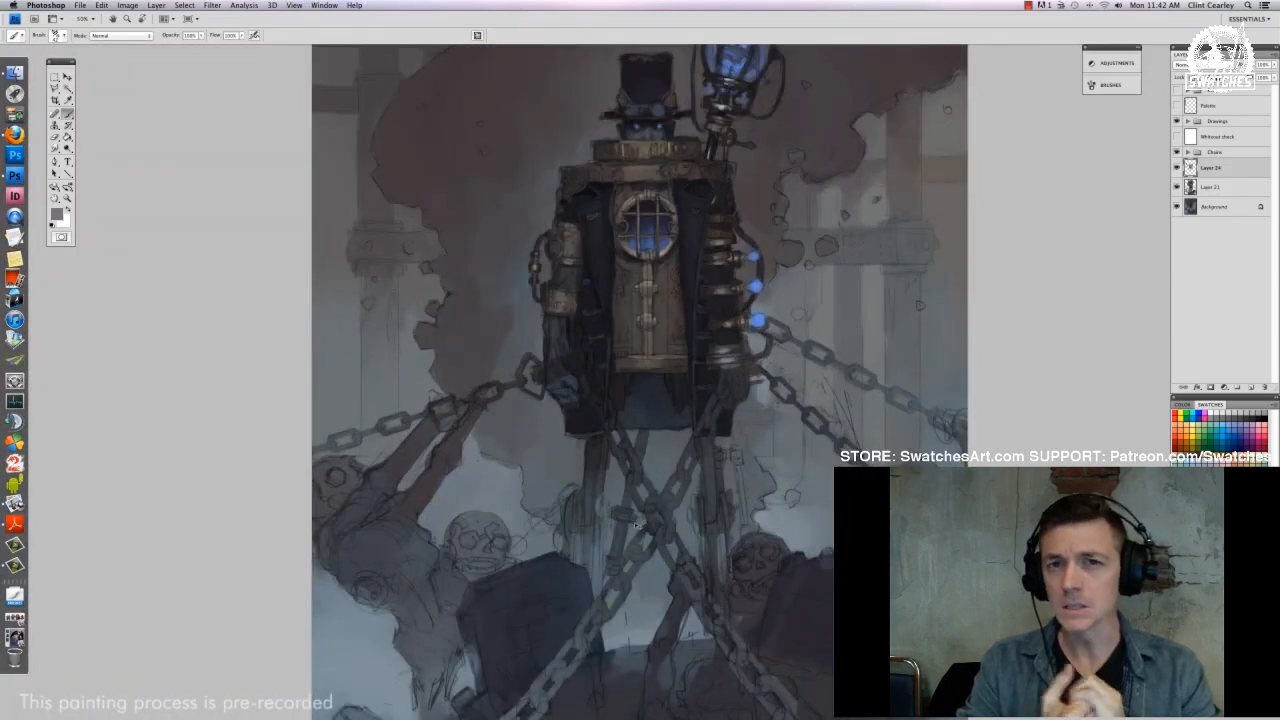
{"action": "scroll", "coordinate": [620, 380], "scroll_direction": "down", "scroll_amount": 2}
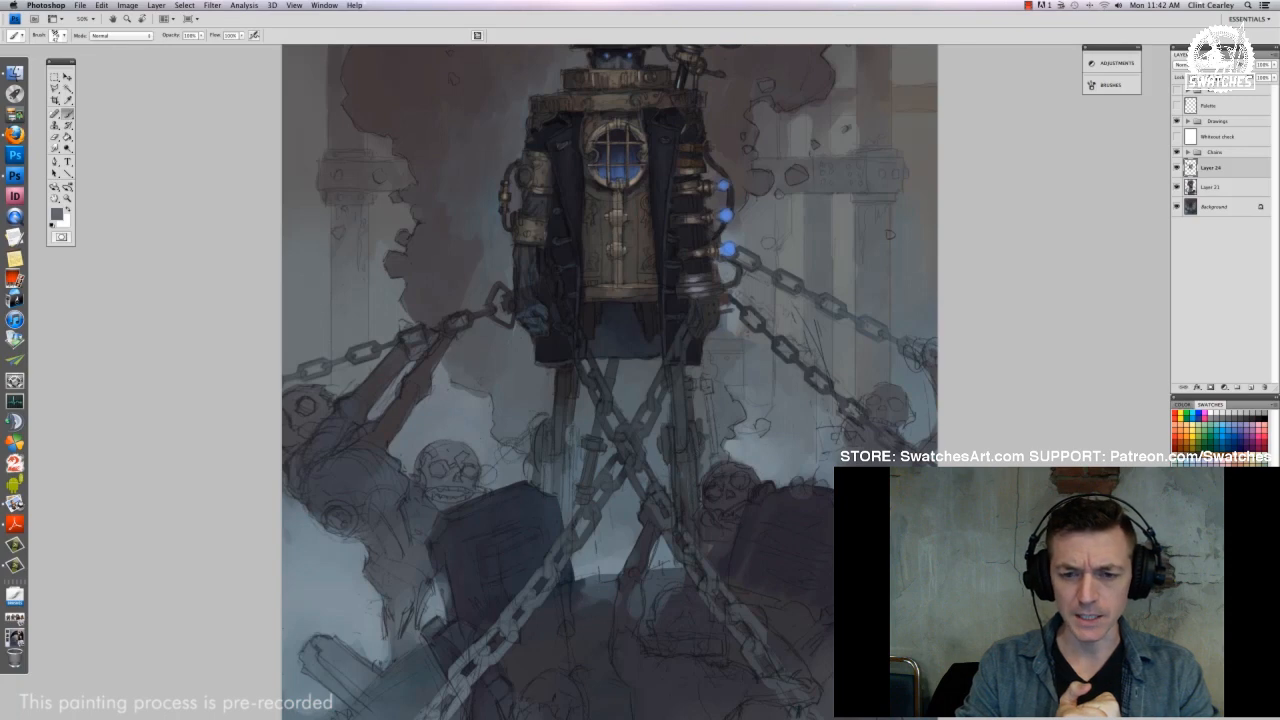
Sample nearby greys and paint the robot's knee joint, lower leg and adjoining background on the leg beside the skull and slab
{"action": "right_click", "coordinate": [680, 458]}
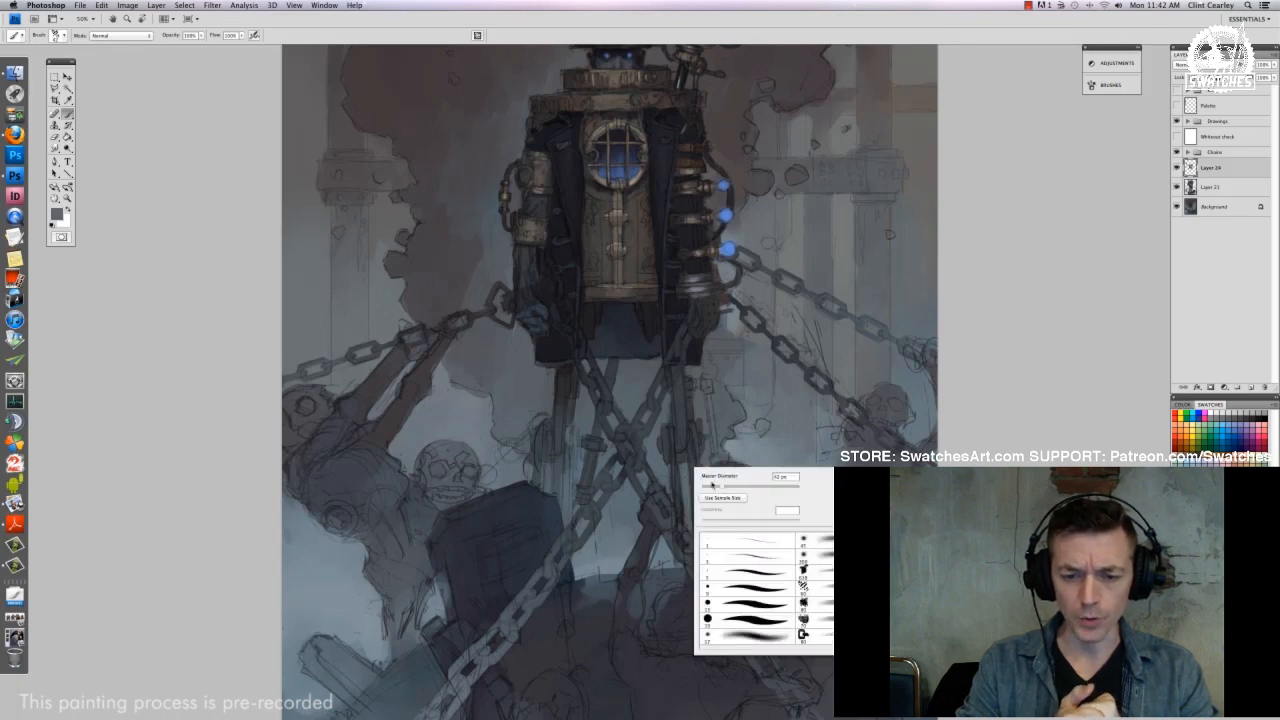
{"action": "key", "text": "Escape"}
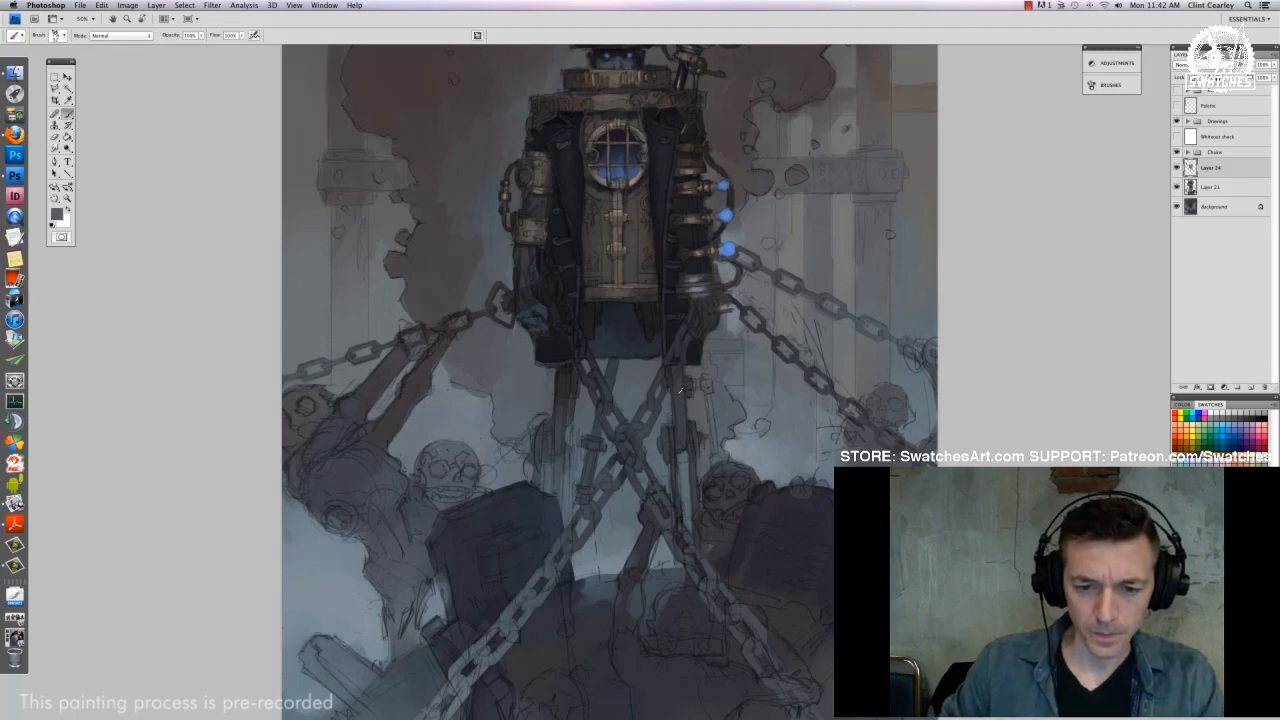
{"action": "key", "text": "d"}
{"action": "left_click", "coordinate": [560, 430], "text": "alt"}
{"action": "mouse_move", "coordinate": [569, 453]}
{"action": "left_mouse_down"}
{"action": "mouse_move", "coordinate": [565, 527]}
{"action": "mouse_move", "coordinate": [548, 491]}
{"action": "left_mouse_up"}
{"action": "mouse_move", "coordinate": [552, 465]}
{"action": "left_mouse_down"}
{"action": "mouse_move", "coordinate": [552, 493]}
{"action": "mouse_move", "coordinate": [540, 488]}
{"action": "left_mouse_up"}
{"action": "left_click", "coordinate": [536, 474], "text": "alt"}
{"action": "left_click_drag", "start_coordinate": [532, 448], "coordinate": [532, 468]}
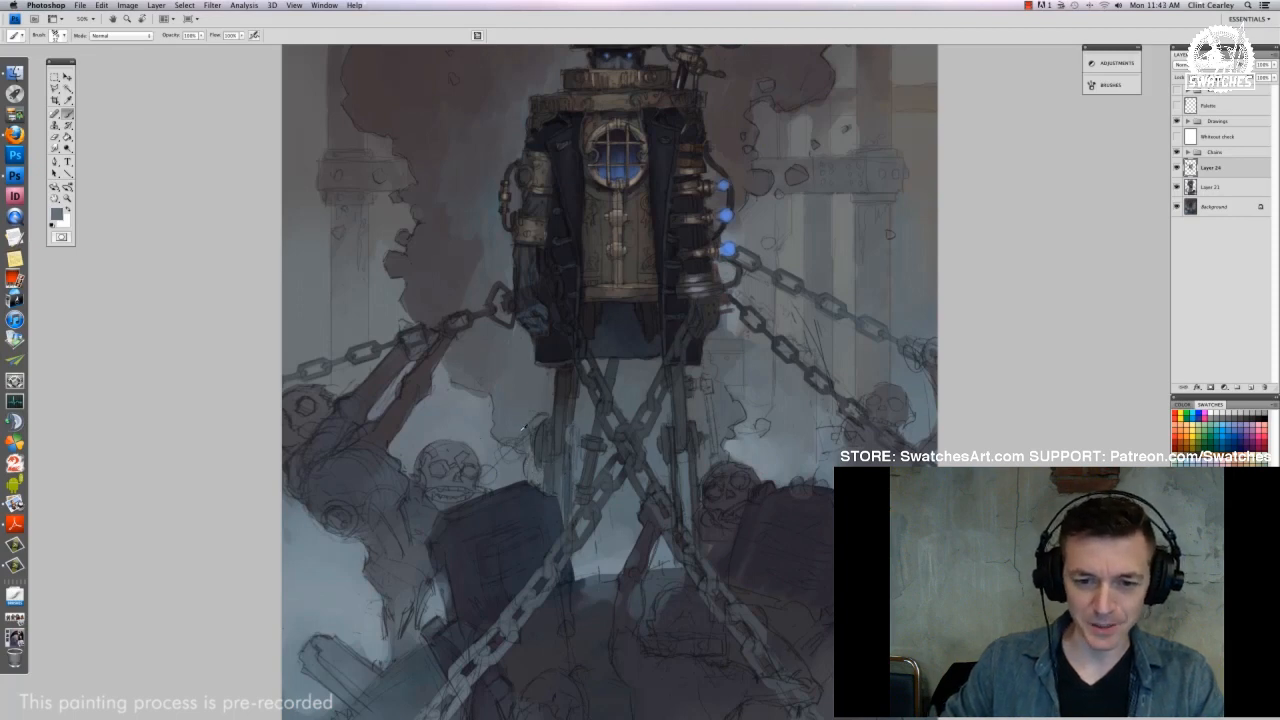
{"action": "left_click", "coordinate": [566, 420], "text": "alt"}
{"action": "left_click_drag", "start_coordinate": [565, 424], "coordinate": [572, 442]}
{"action": "left_click", "coordinate": [583, 480], "text": "alt"}
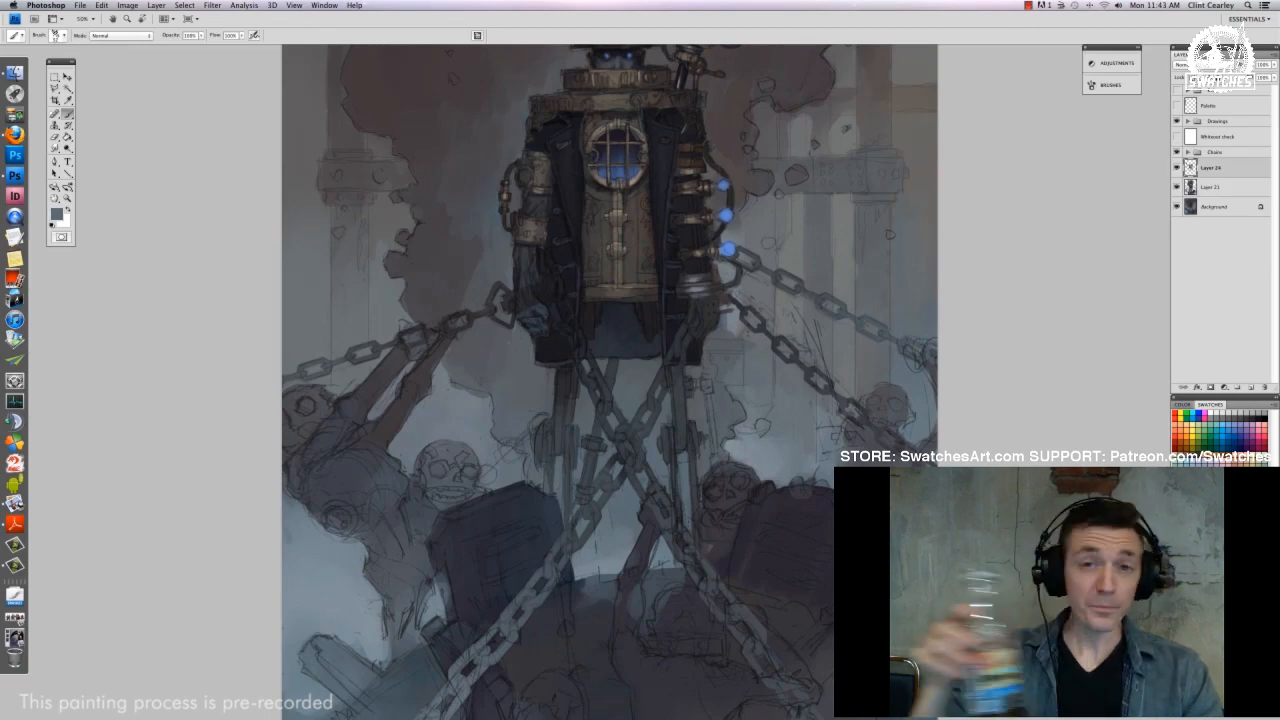
{"action": "left_click_drag", "start_coordinate": [590, 480], "coordinate": [510, 268]}
Check the whole painting and Layer 24's contribution, and add a new layer above Layer 24
{"action": "key", "text": "super+0"}
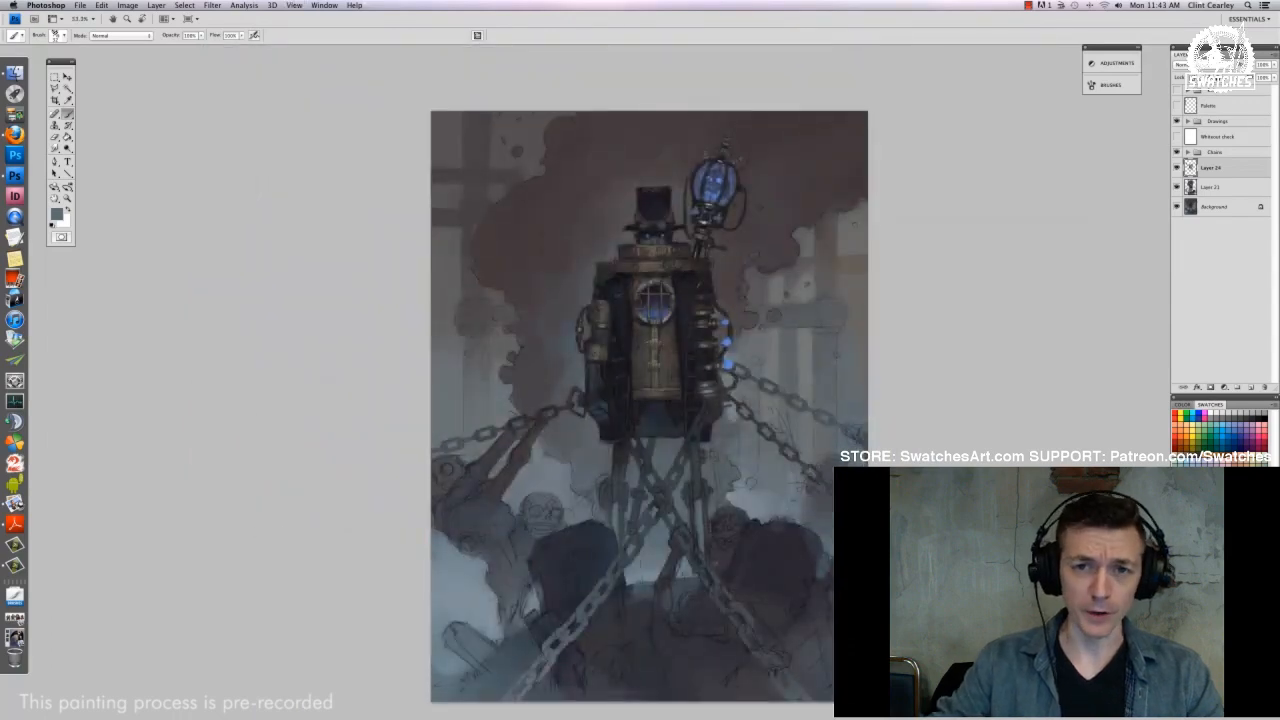
{"action": "key", "text": "super+plus"}
{"action": "key", "text": "super+plus"}
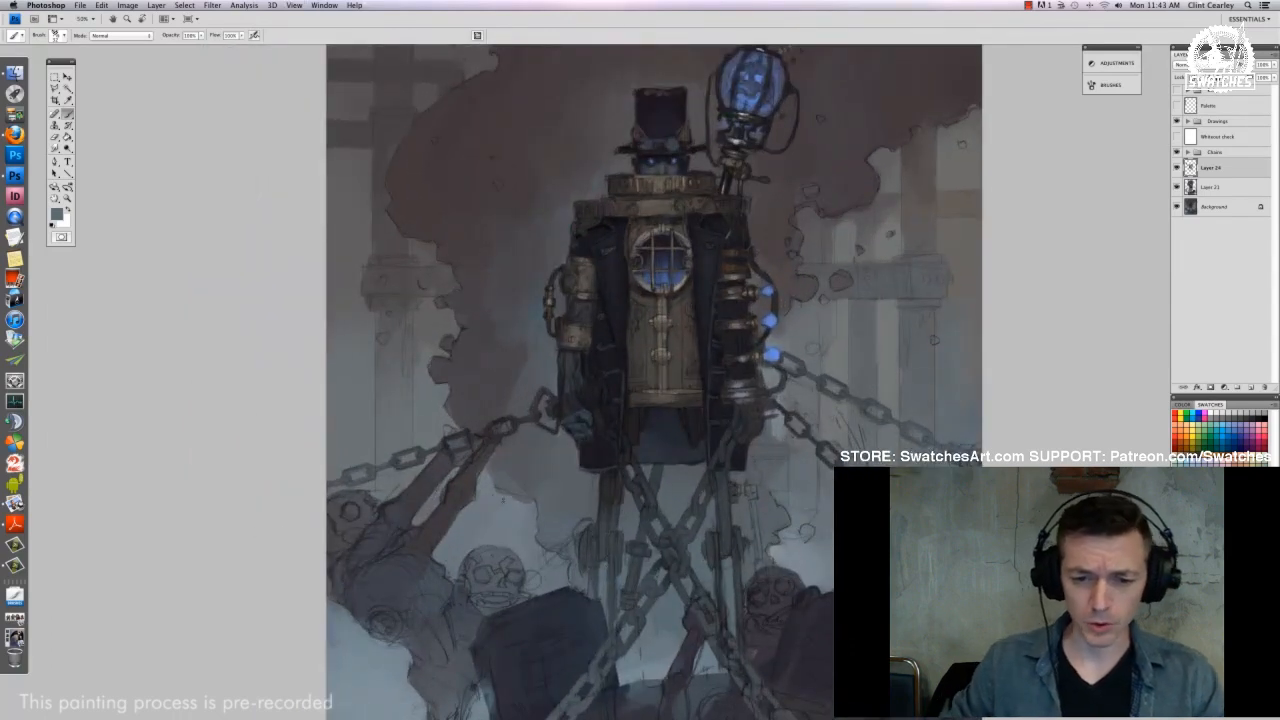
{"action": "left_click_drag", "start_coordinate": [533, 467], "coordinate": [751, 357]}
{"action": "left_click", "coordinate": [1177, 168]}
{"action": "left_click", "coordinate": [1177, 168]}
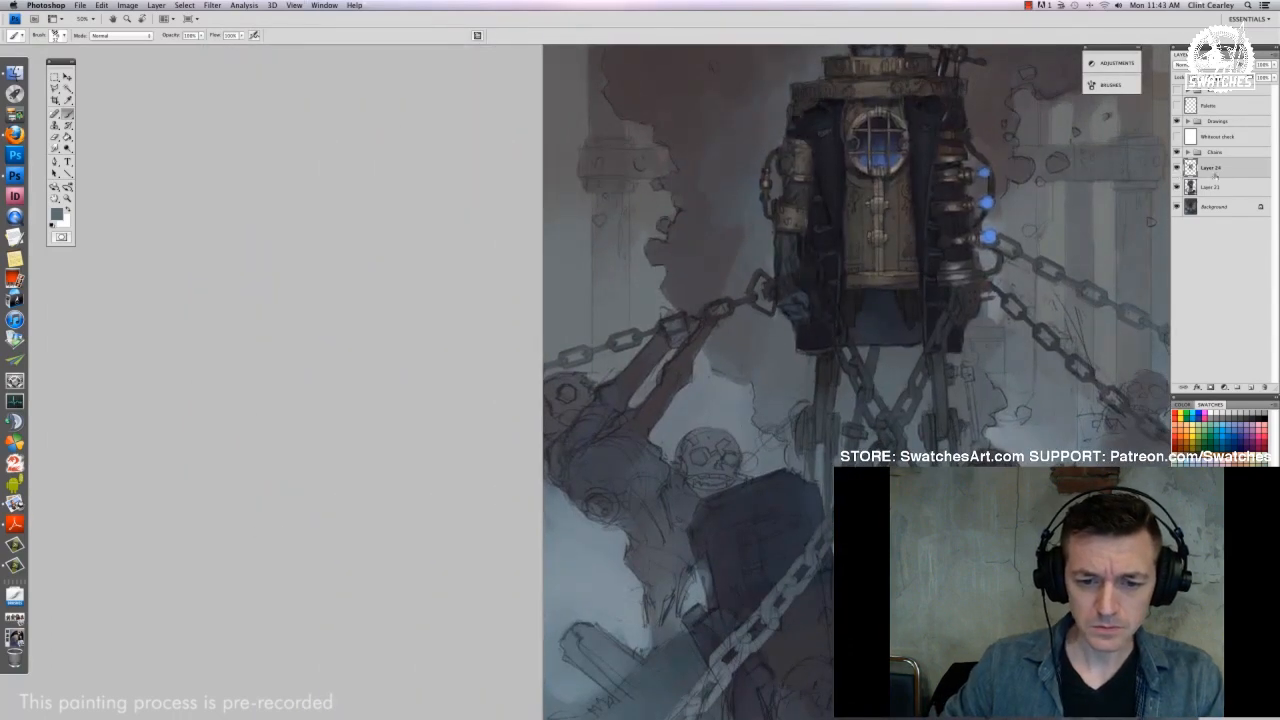
{"action": "left_click", "coordinate": [1251, 387]}
{"action": "mouse_move", "coordinate": [880, 460]}
{"action": "left_mouse_down"}
{"action": "mouse_move", "coordinate": [646, 420]}
{"action": "mouse_move", "coordinate": [706, 446]}
{"action": "left_mouse_up"}
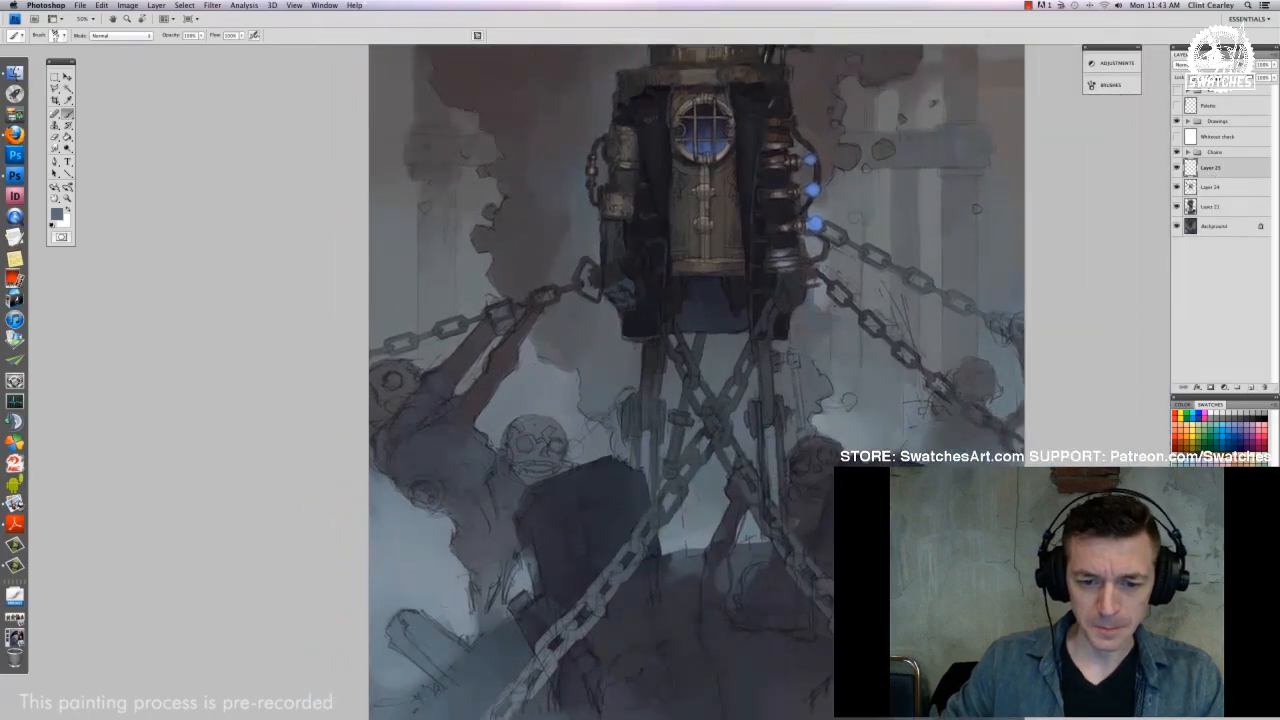
Try a larger brush with broad blue-grey strokes across the left background, the raised arms and the skull
{"action": "right_click", "coordinate": [538, 367]}
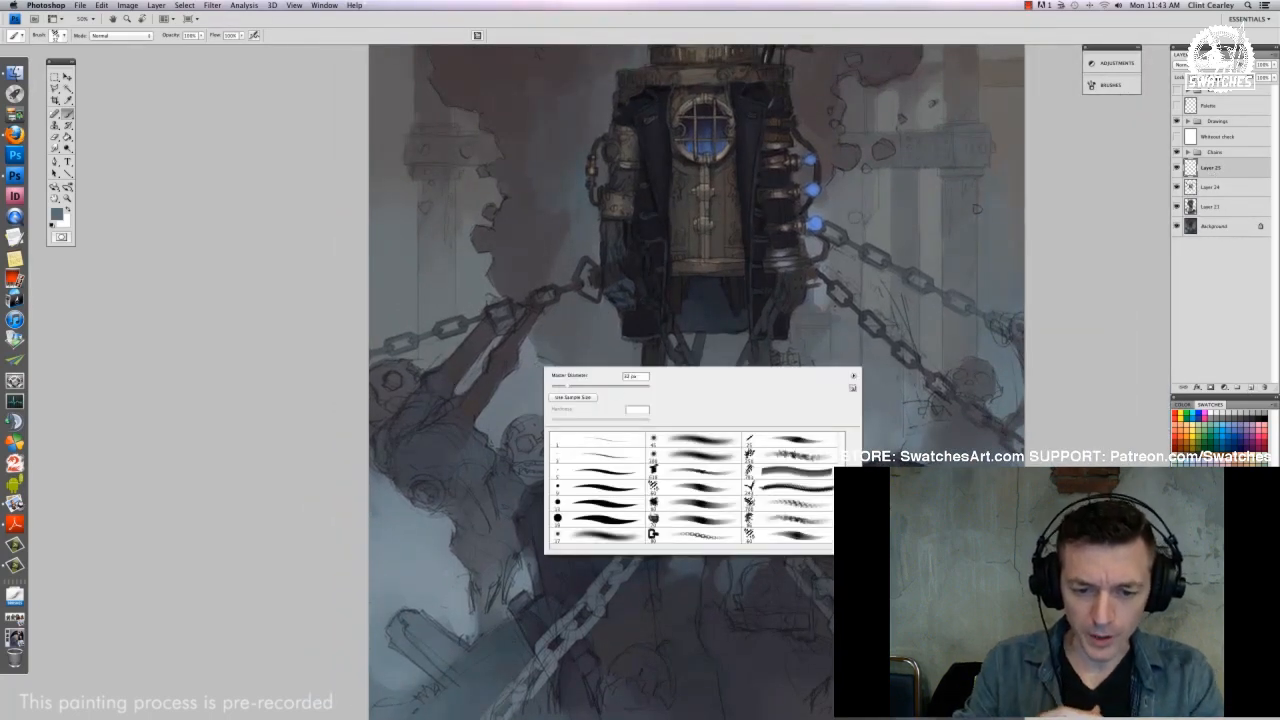
{"action": "right_click", "coordinate": [443, 321]}
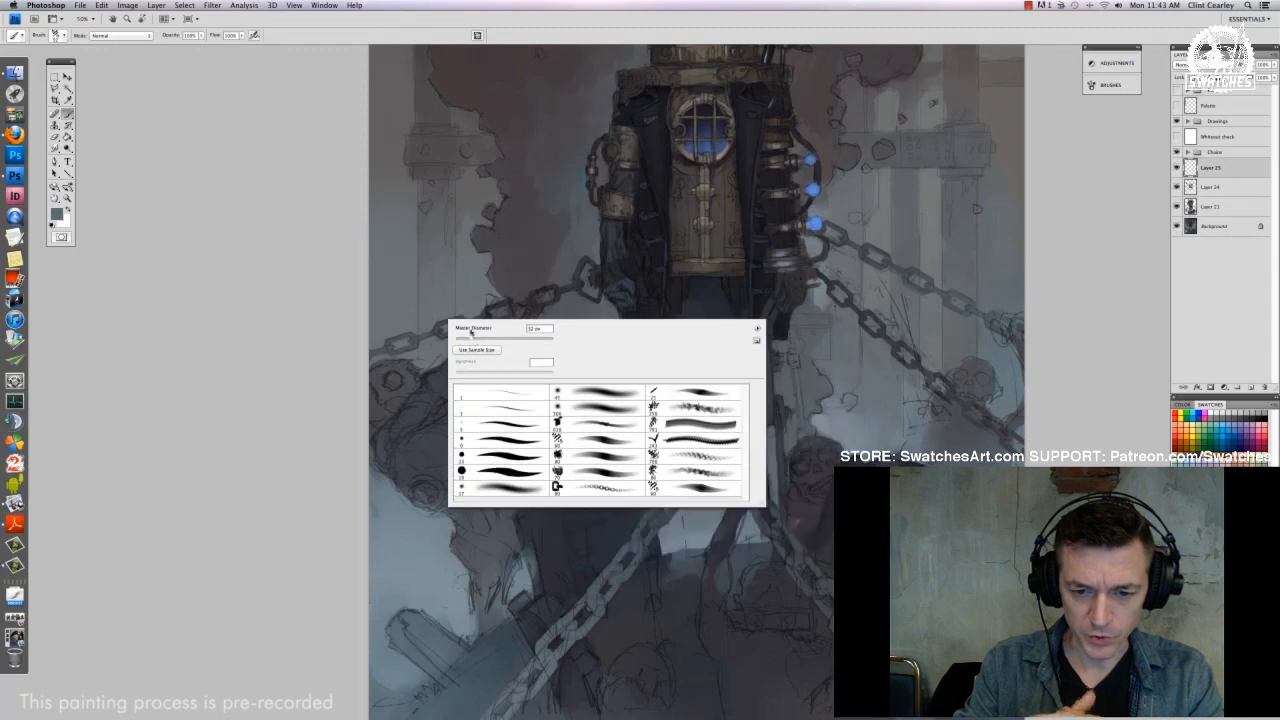
{"action": "left_click_drag", "start_coordinate": [471, 339], "coordinate": [476, 339]}
{"action": "right_click", "coordinate": [523, 361]}
{"action": "left_click", "coordinate": [556, 381]}
{"action": "key", "text": "Return"}
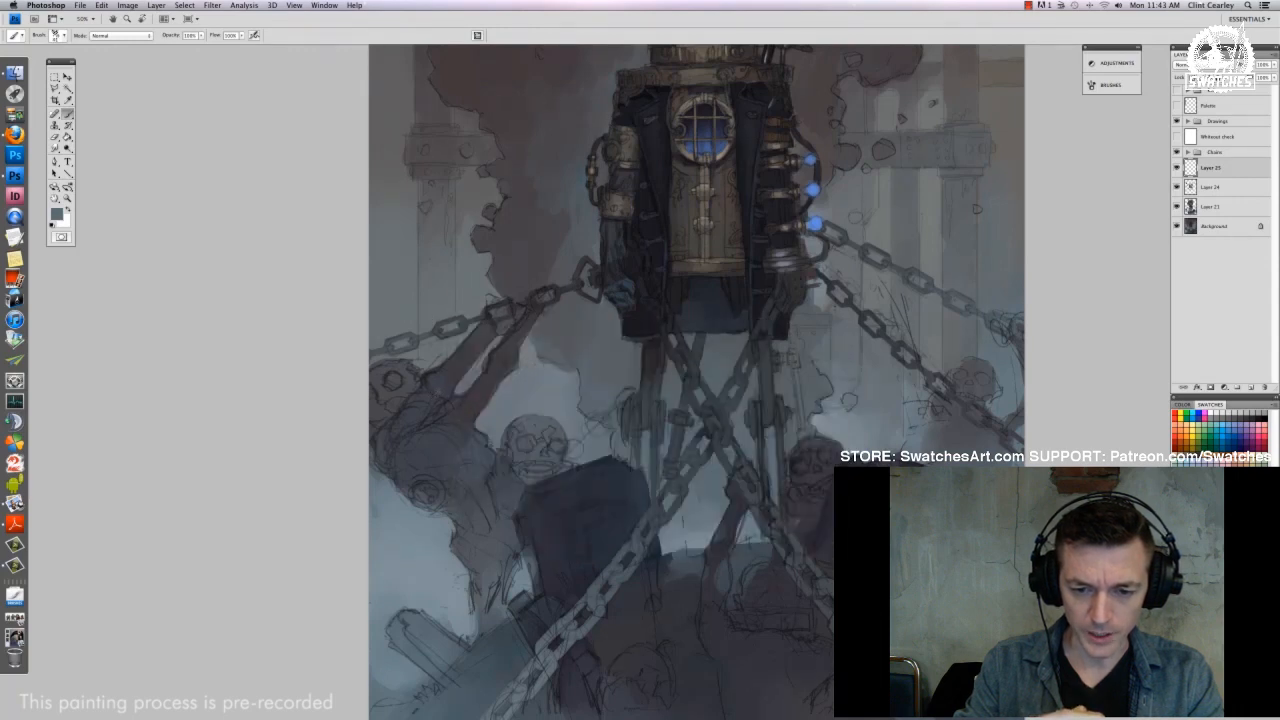
{"action": "right_click", "coordinate": [452, 290]}
{"action": "left_click", "coordinate": [492, 310]}
{"action": "left_click_drag", "start_coordinate": [405, 245], "coordinate": [468, 296]}
{"action": "left_click_drag", "start_coordinate": [484, 330], "coordinate": [575, 425]}
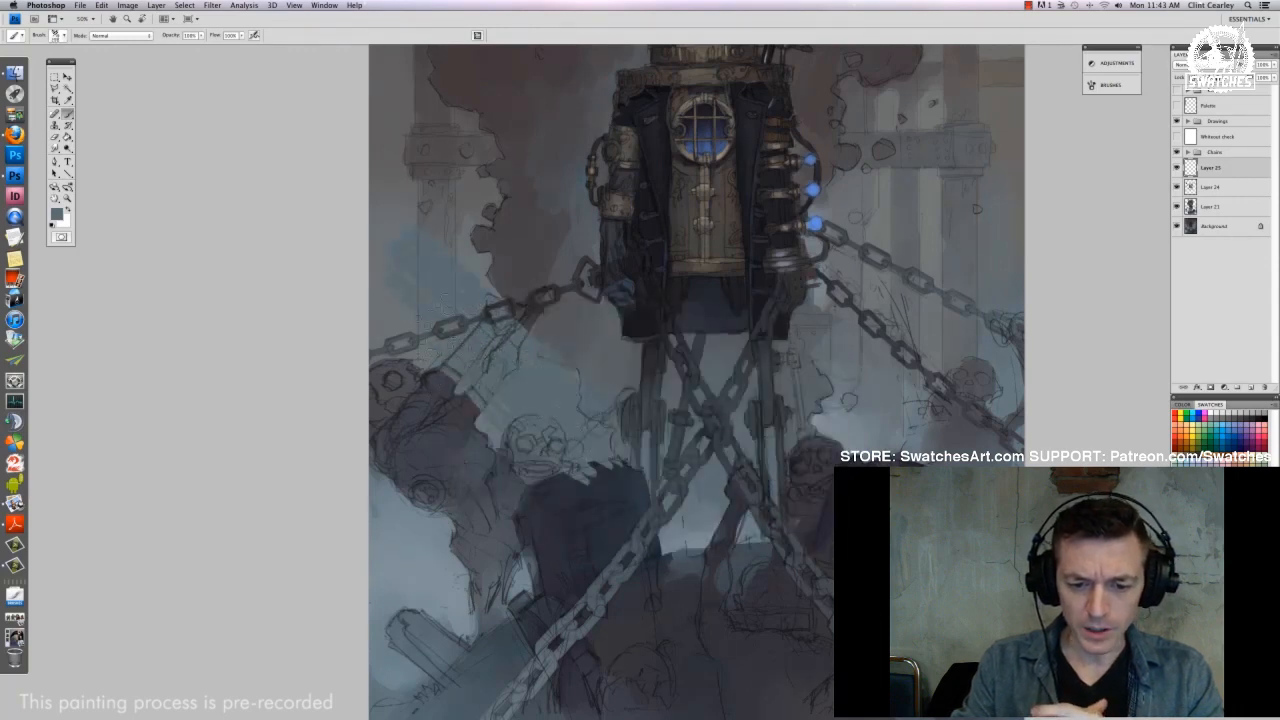
{"action": "left_click_drag", "start_coordinate": [480, 400], "coordinate": [450, 430]}
Adjust the brush size and paint dark sampled shadows on the skull and shoulder of the leftmost chained skeleton
{"action": "right_click", "coordinate": [509, 336]}
{"action": "left_click", "coordinate": [547, 356]}
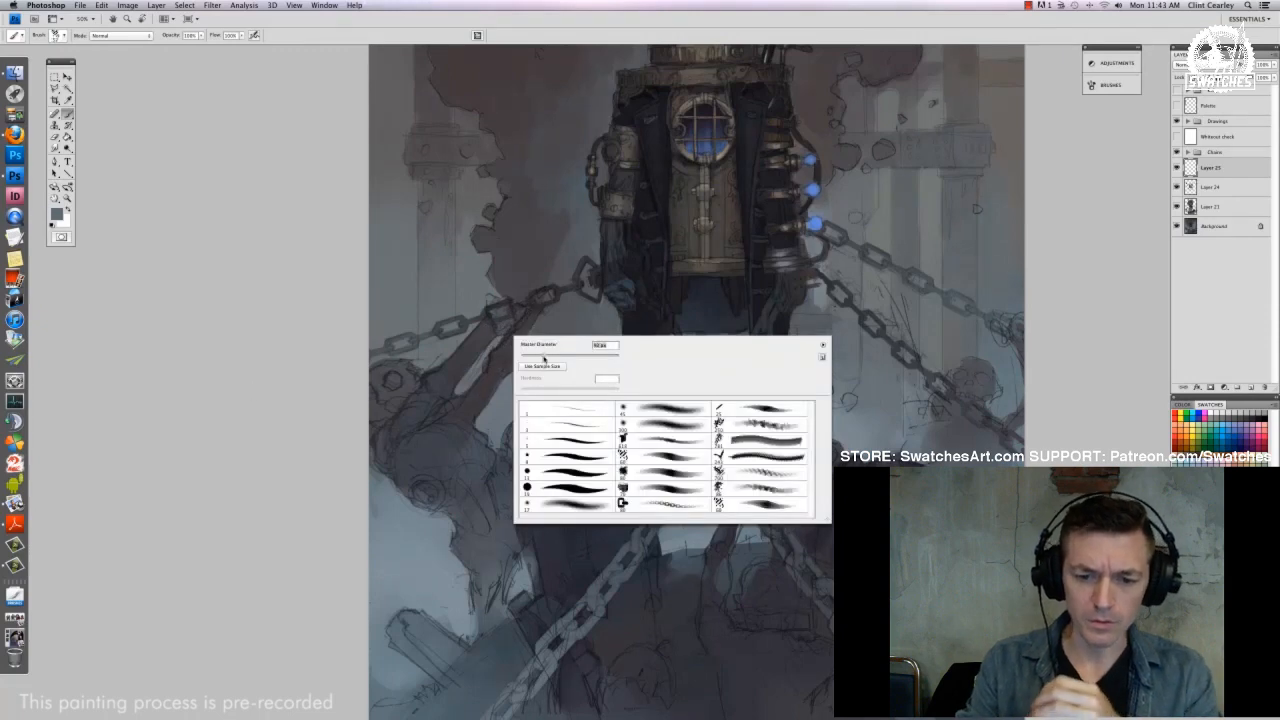
{"action": "key", "text": "Return"}
{"action": "left_click", "coordinate": [585, 495], "text": "alt"}
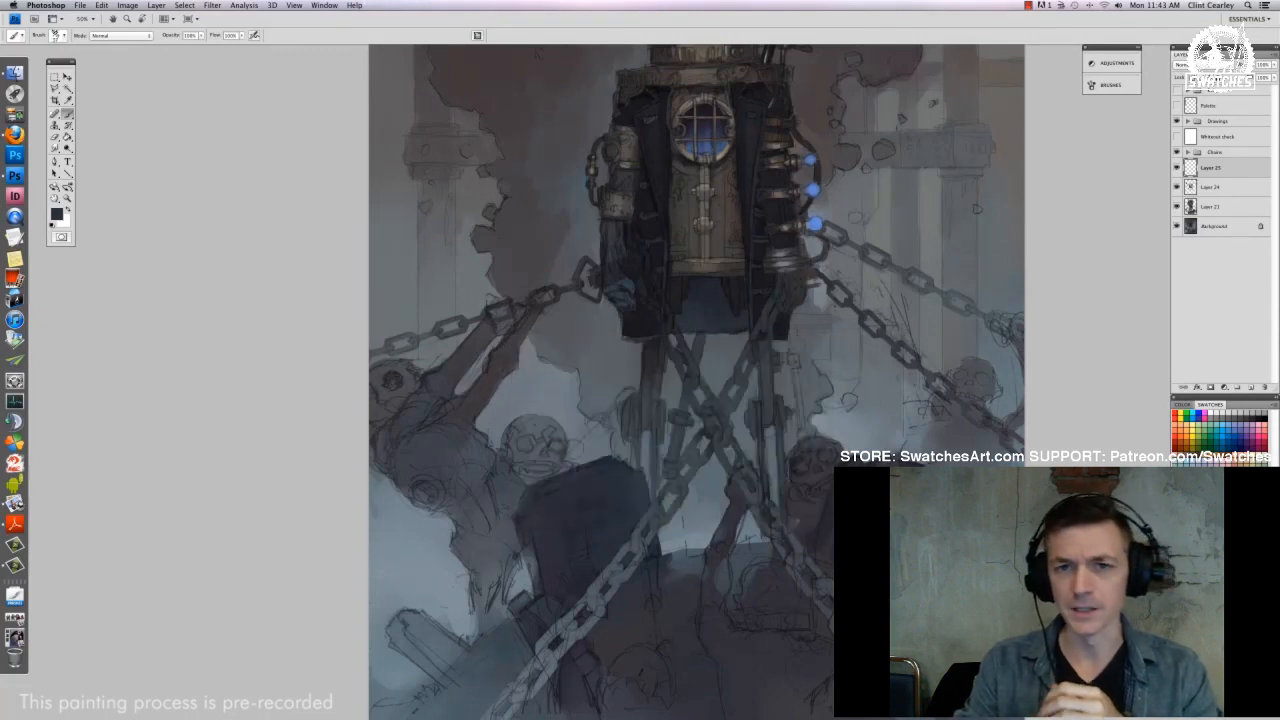
{"action": "left_click_drag", "start_coordinate": [394, 381], "coordinate": [476, 419]}
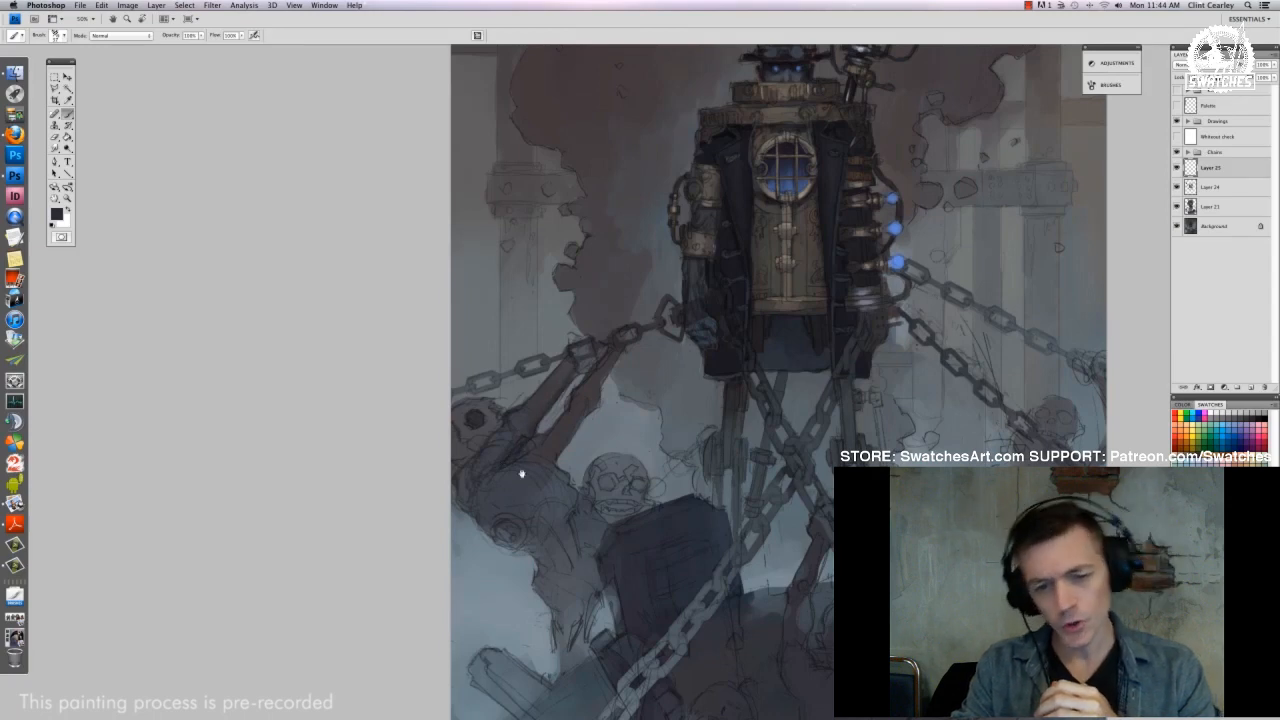
{"action": "left_click_drag", "start_coordinate": [521, 474], "coordinate": [483, 434]}
{"action": "right_click", "coordinate": [485, 418]}
{"action": "left_click", "coordinate": [503, 437]}
{"action": "key", "text": "Return"}
{"action": "mouse_move", "coordinate": [413, 391]}
{"action": "left_mouse_down"}
{"action": "mouse_move", "coordinate": [420, 409]}
{"action": "mouse_move", "coordinate": [434, 400]}
{"action": "mouse_move", "coordinate": [436, 462]}
{"action": "mouse_move", "coordinate": [443, 424]}
{"action": "mouse_move", "coordinate": [458, 492]}
{"action": "left_mouse_up"}
{"action": "left_click_drag", "start_coordinate": [455, 480], "coordinate": [469, 496]}
{"action": "mouse_move", "coordinate": [526, 464]}
{"action": "left_mouse_down"}
{"action": "mouse_move", "coordinate": [505, 469]}
{"action": "mouse_move", "coordinate": [542, 462]}
{"action": "left_mouse_up"}
Paint the leftmost skeleton's neck, torso and raised arm with further sampled dark tones and an adjusted brush size
{"action": "left_click", "coordinate": [540, 442], "text": "alt"}
{"action": "left_click", "coordinate": [440, 440], "text": "alt"}
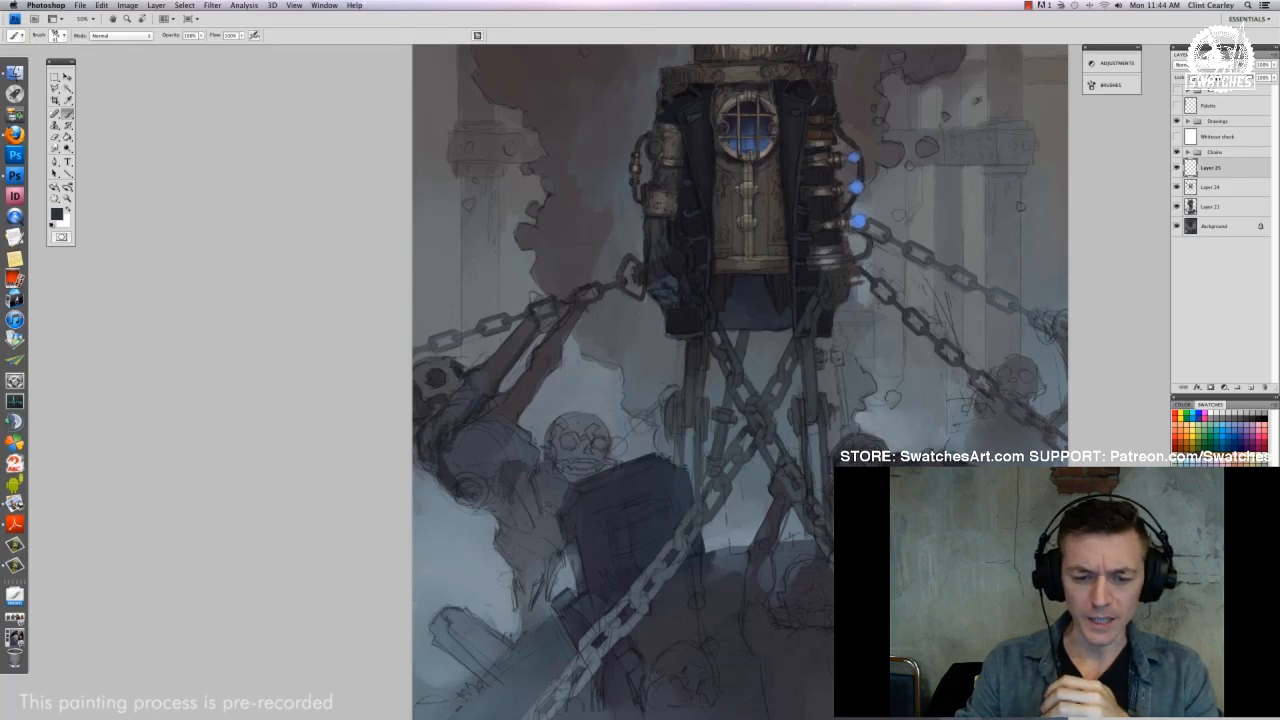
{"action": "left_click_drag", "start_coordinate": [436, 462], "coordinate": [424, 470]}
{"action": "mouse_move", "coordinate": [416, 440]}
{"action": "left_mouse_down"}
{"action": "mouse_move", "coordinate": [470, 490]}
{"action": "mouse_move", "coordinate": [474, 474]}
{"action": "left_mouse_up"}
{"action": "right_click", "coordinate": [469, 452]}
{"action": "left_click_drag", "start_coordinate": [476, 474], "coordinate": [556, 489]}
{"action": "left_click_drag", "start_coordinate": [543, 388], "coordinate": [525, 424]}
{"action": "right_click", "coordinate": [541, 388]}
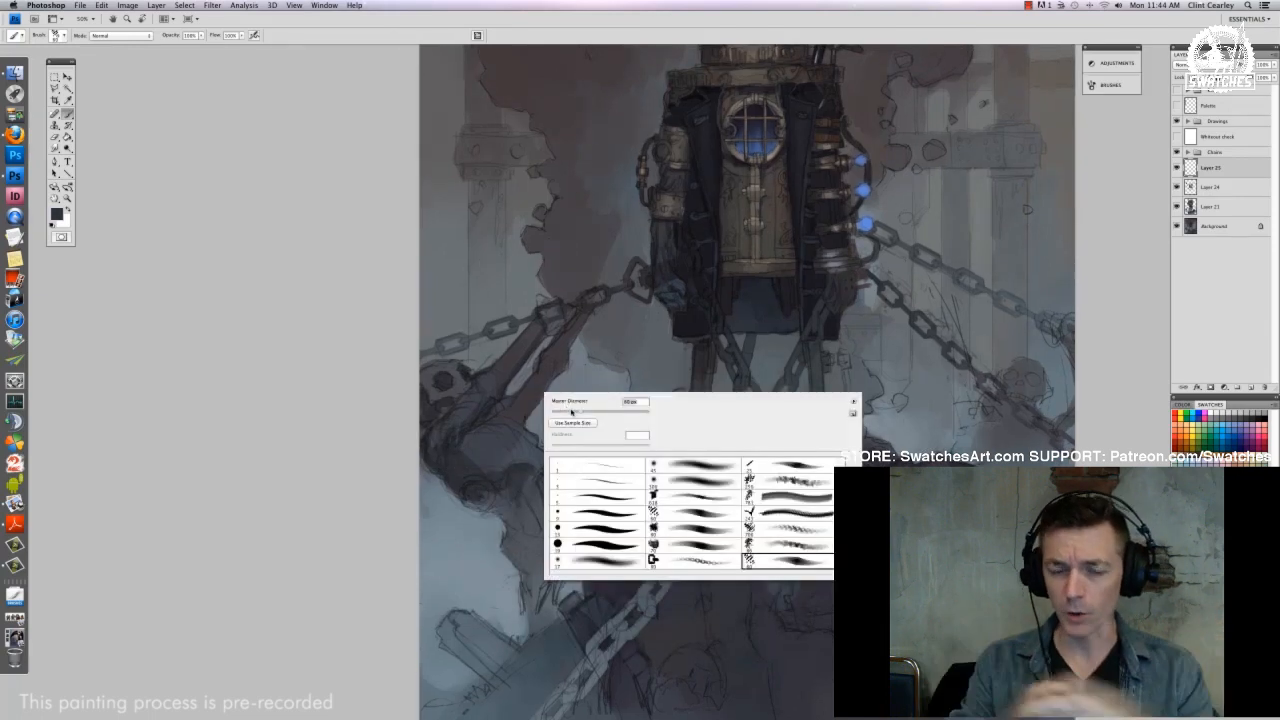
{"action": "left_click", "coordinate": [572, 414]}
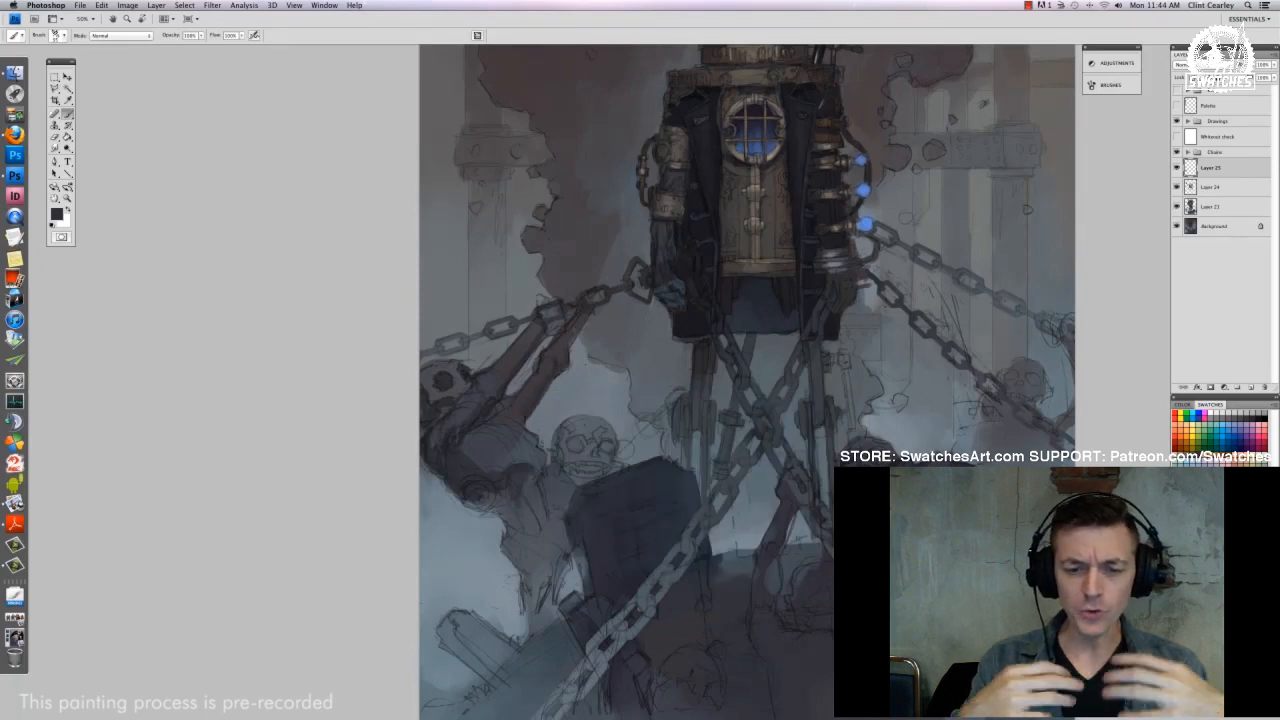
Darken the leftmost skeleton's lower torso and the tapering shape hanging beneath it
{"action": "scroll", "coordinate": [579, 330], "scroll_direction": "down", "scroll_amount": 5}
{"action": "right_click", "coordinate": [568, 405]}
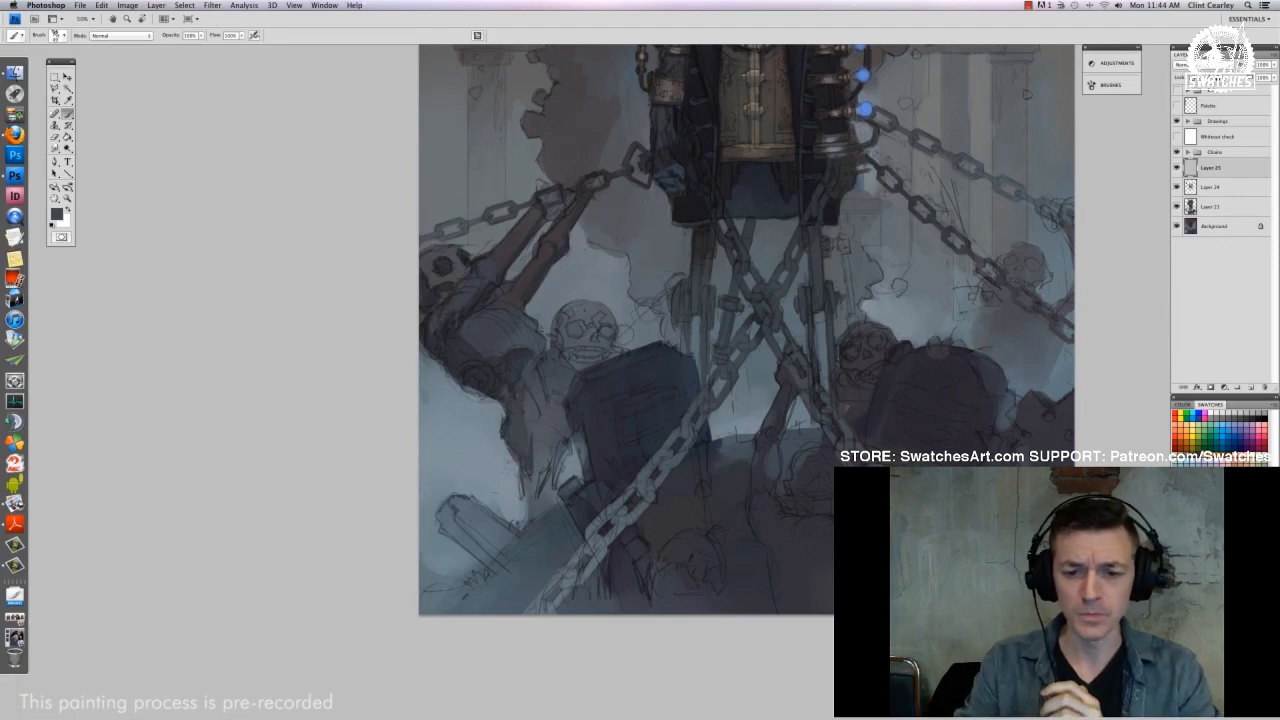
{"action": "left_click_drag", "start_coordinate": [528, 486], "coordinate": [522, 519]}
{"action": "left_click_drag", "start_coordinate": [534, 470], "coordinate": [521, 526]}
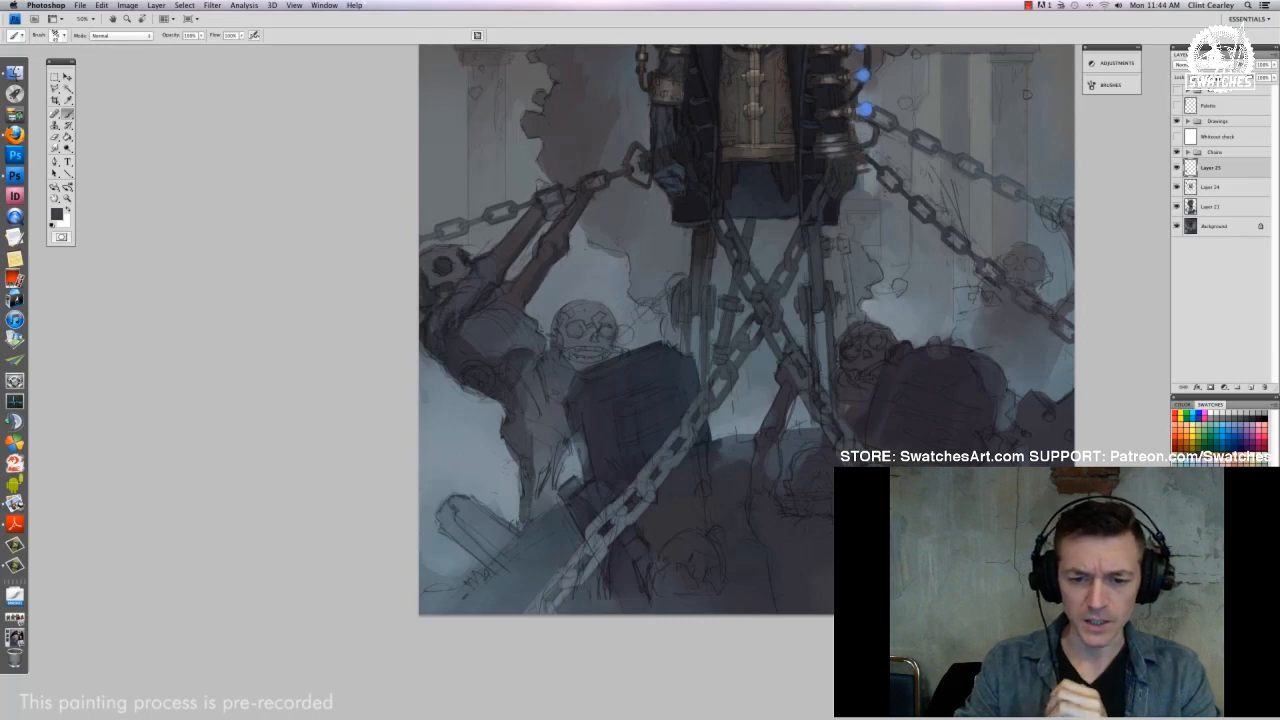
{"action": "left_click_drag", "start_coordinate": [538, 436], "coordinate": [534, 470]}
{"action": "mouse_move", "coordinate": [554, 440]}
{"action": "left_mouse_down"}
{"action": "mouse_move", "coordinate": [552, 482]}
{"action": "mouse_move", "coordinate": [559, 466]}
{"action": "left_mouse_up"}
Refine the ragged lower end of the leftmost skeleton's body with colours sampled from the figure and the background
{"action": "left_click", "coordinate": [562, 432], "text": "alt"}
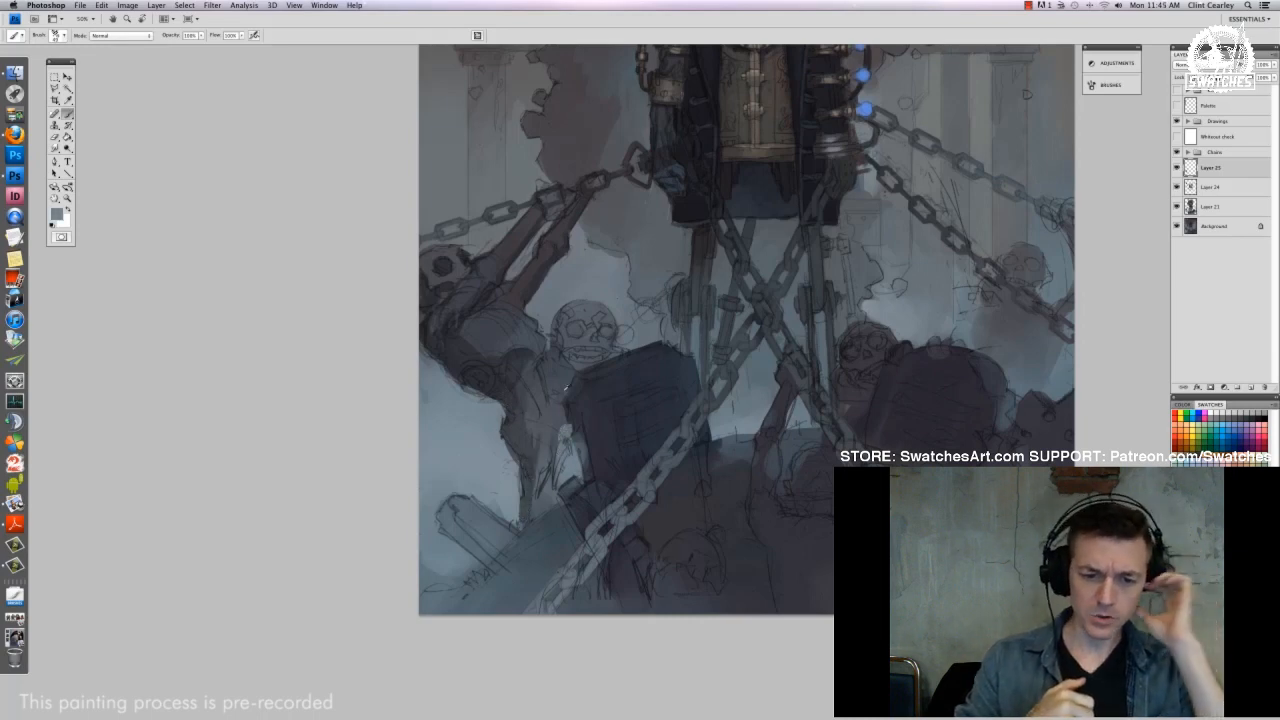
{"action": "left_click", "coordinate": [543, 460], "text": "alt"}
{"action": "mouse_move", "coordinate": [541, 464]}
{"action": "left_mouse_down"}
{"action": "mouse_move", "coordinate": [535, 506]}
{"action": "mouse_move", "coordinate": [524, 502]}
{"action": "left_mouse_up"}
{"action": "left_click", "coordinate": [547, 492], "text": "alt"}
{"action": "left_click", "coordinate": [538, 472], "text": "alt"}
{"action": "left_click_drag", "start_coordinate": [536, 491], "coordinate": [524, 519]}
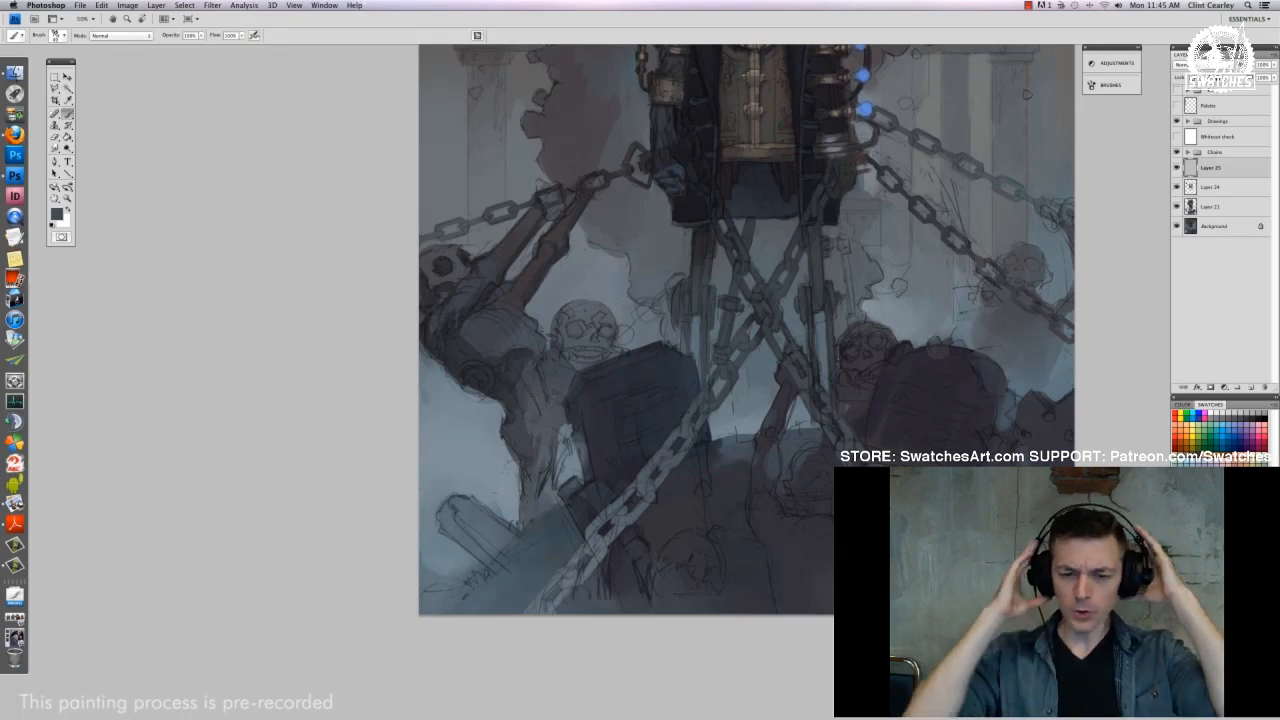
Sample dark greys from the leftmost skeleton's back and shade its torso with a resized brush
{"action": "right_click", "coordinate": [559, 395]}
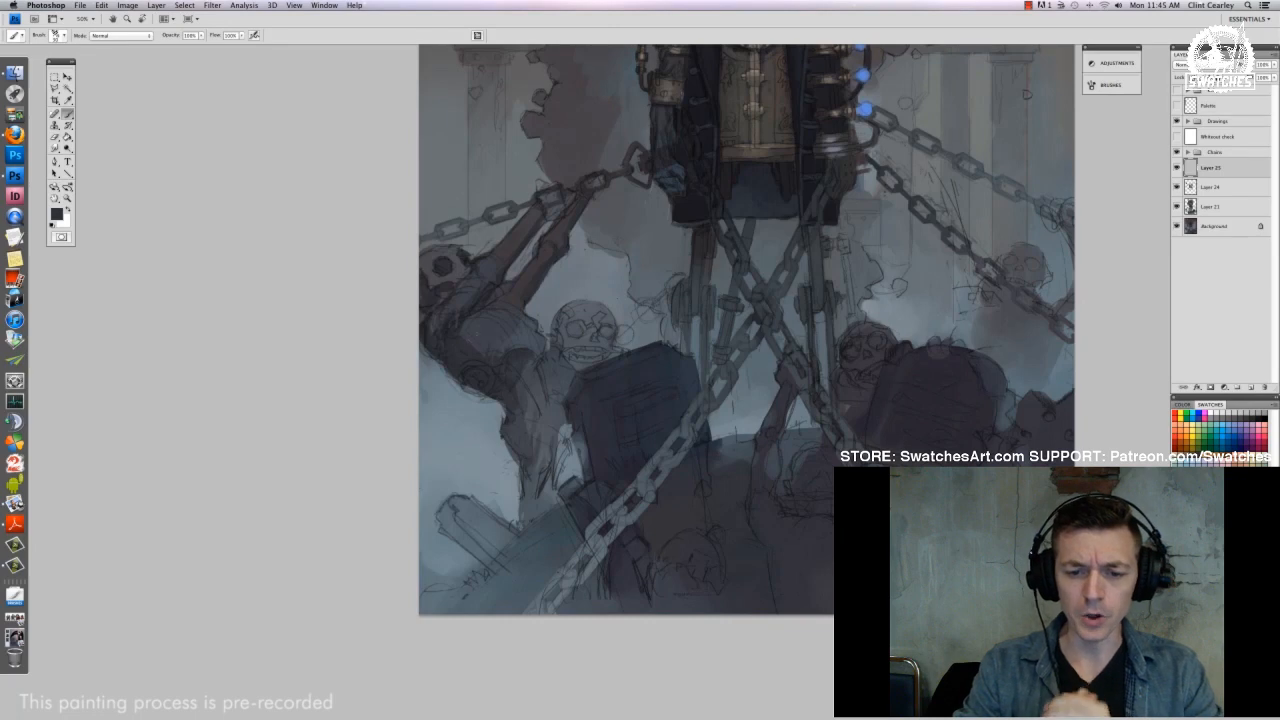
{"action": "left_click", "coordinate": [487, 332], "text": "alt"}
{"action": "left_click", "coordinate": [487, 332], "text": "alt"}
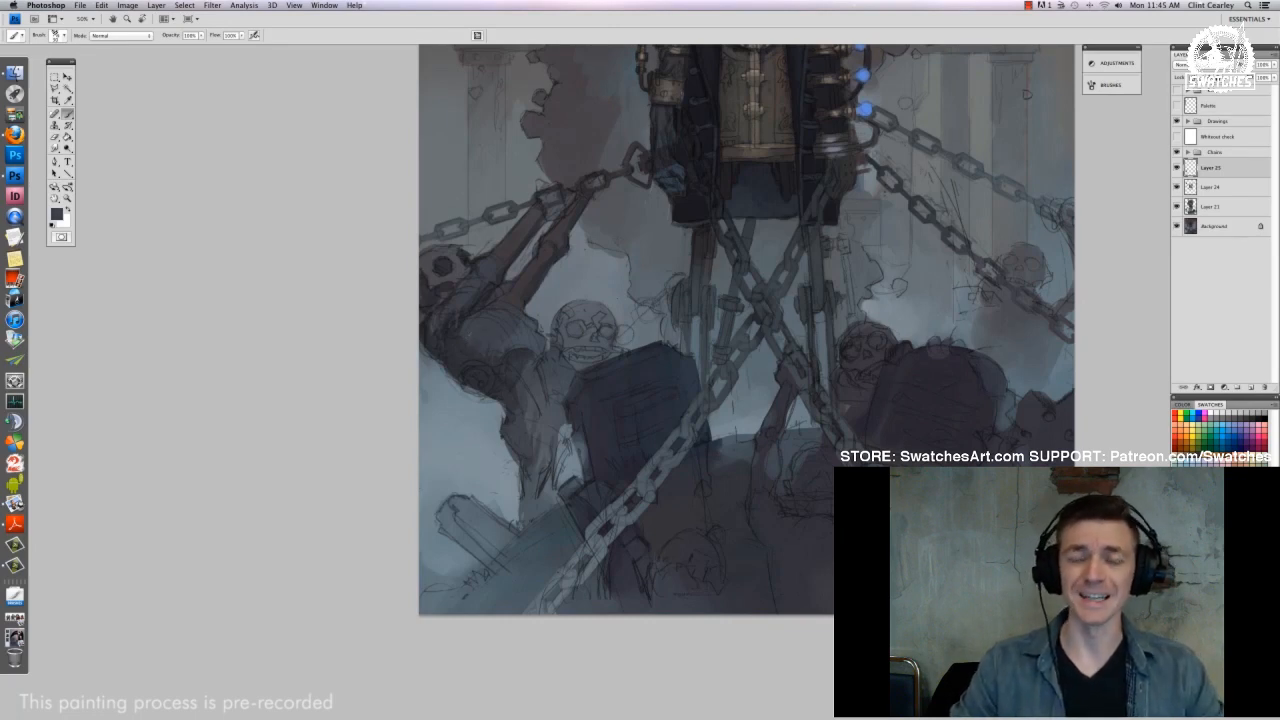
{"action": "left_click", "coordinate": [487, 332], "text": "alt"}
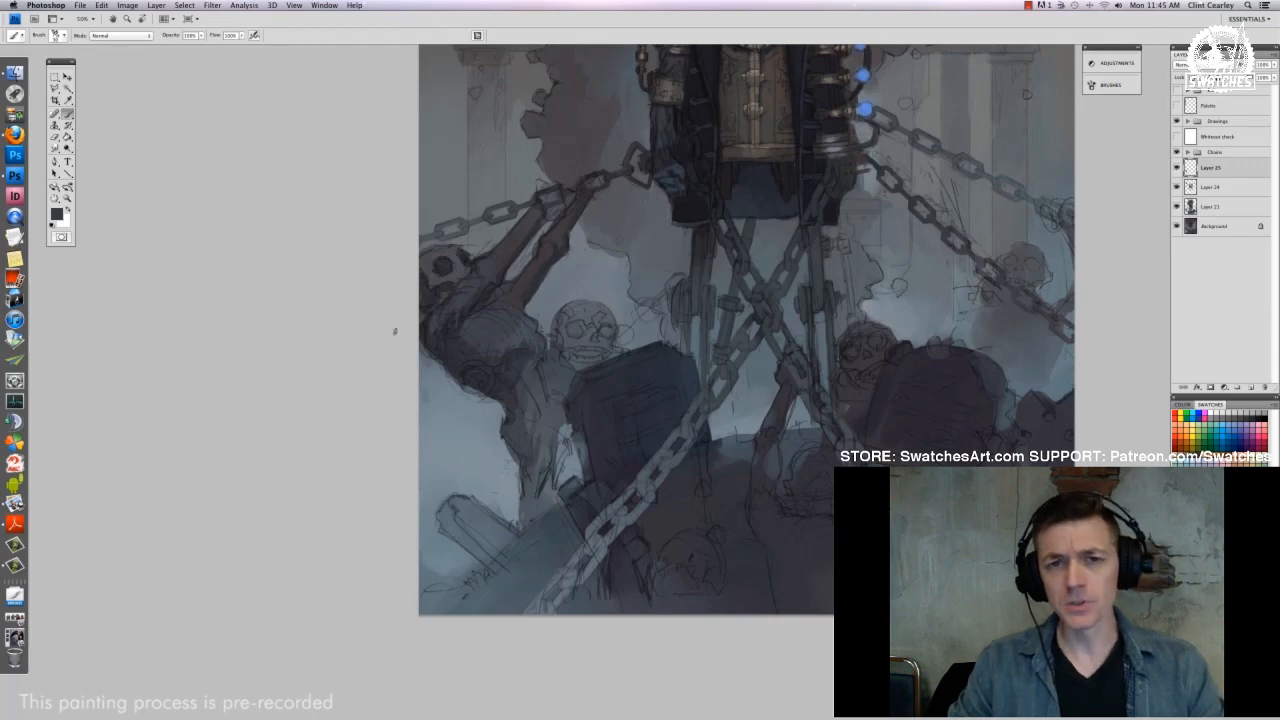
{"action": "right_click", "coordinate": [519, 310]}
{"action": "left_click", "coordinate": [541, 335]}
{"action": "key", "text": "Return"}
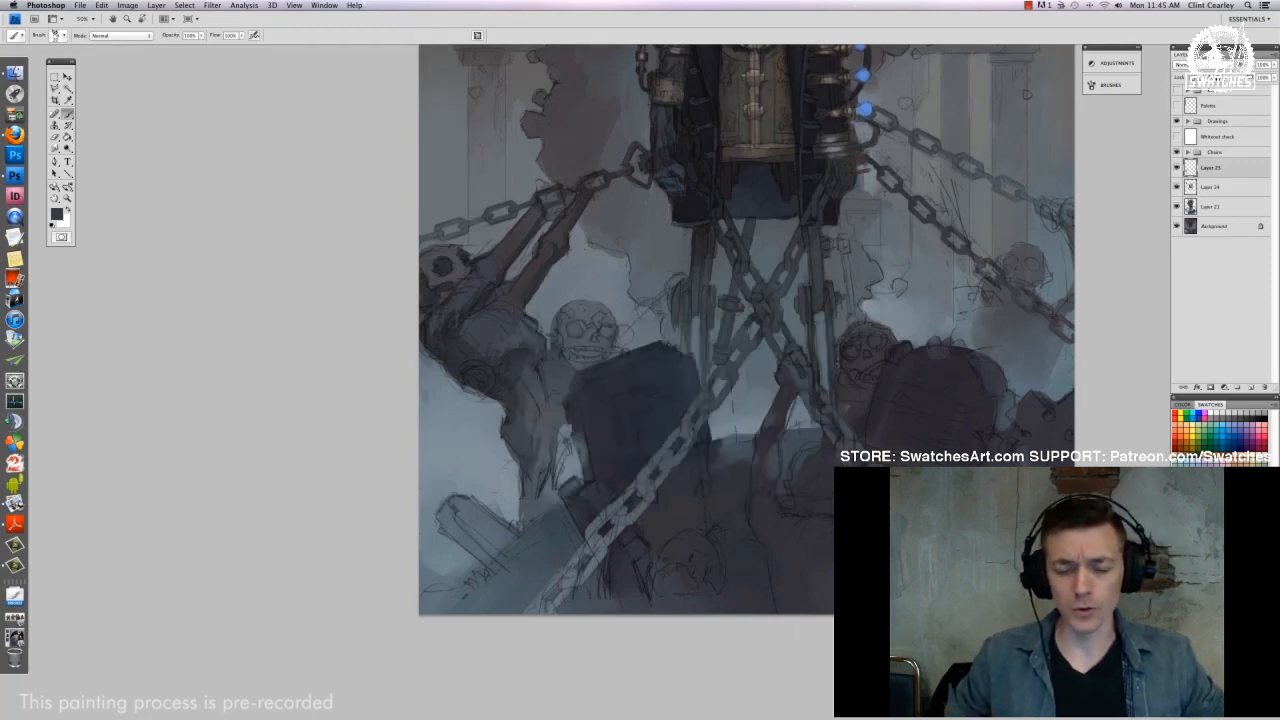
Fade the background sketch lines on the lowest layer of the Drawings group and collapse the group
{"action": "left_click", "coordinate": [1191, 155]}
{"action": "left_click", "coordinate": [1188, 153]}
{"action": "left_click", "coordinate": [1188, 153]}
{"action": "left_click", "coordinate": [1190, 124]}
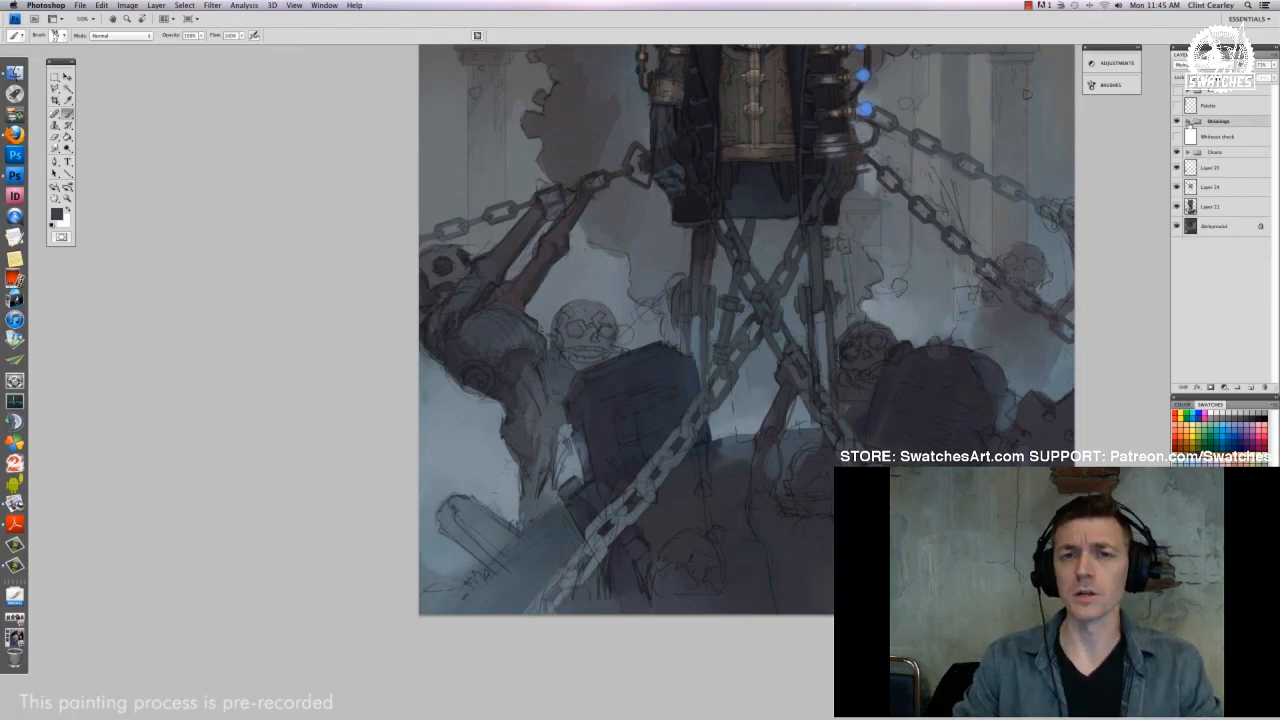
{"action": "left_click", "coordinate": [1188, 122]}
{"action": "left_click", "coordinate": [1240, 291]}
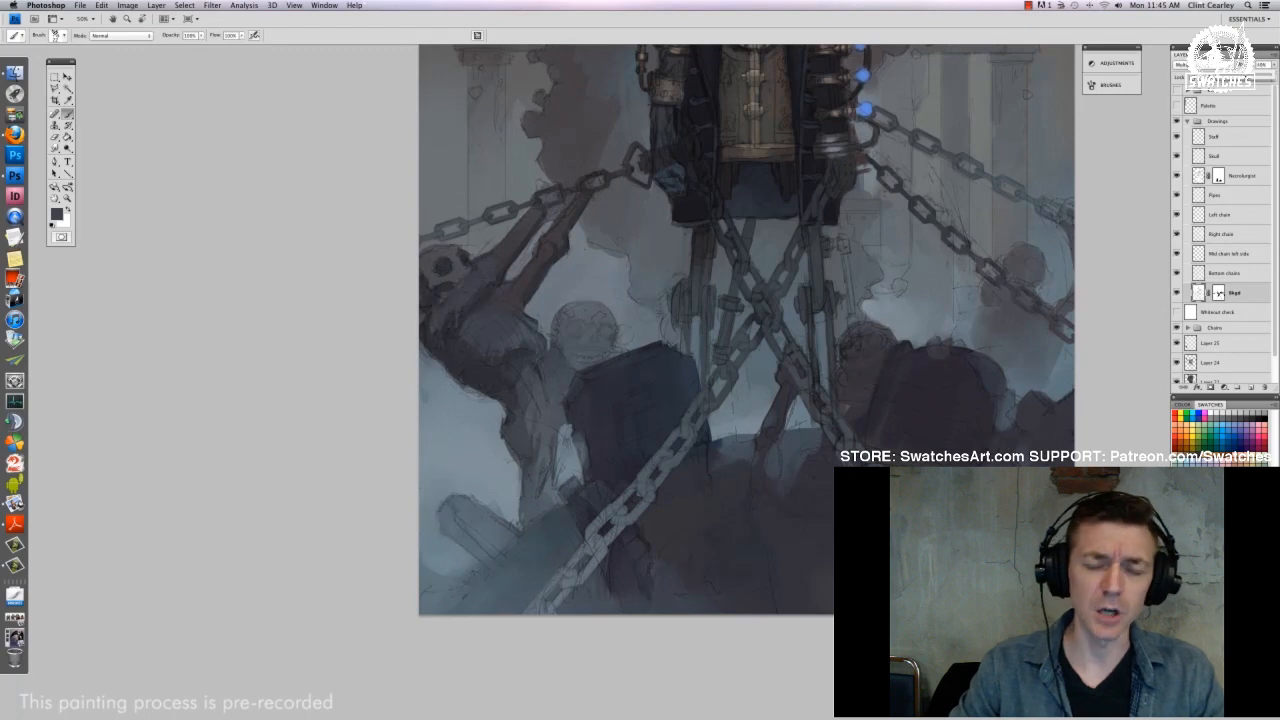
{"action": "left_click", "coordinate": [1212, 121]}
{"action": "left_click", "coordinate": [1188, 121]}
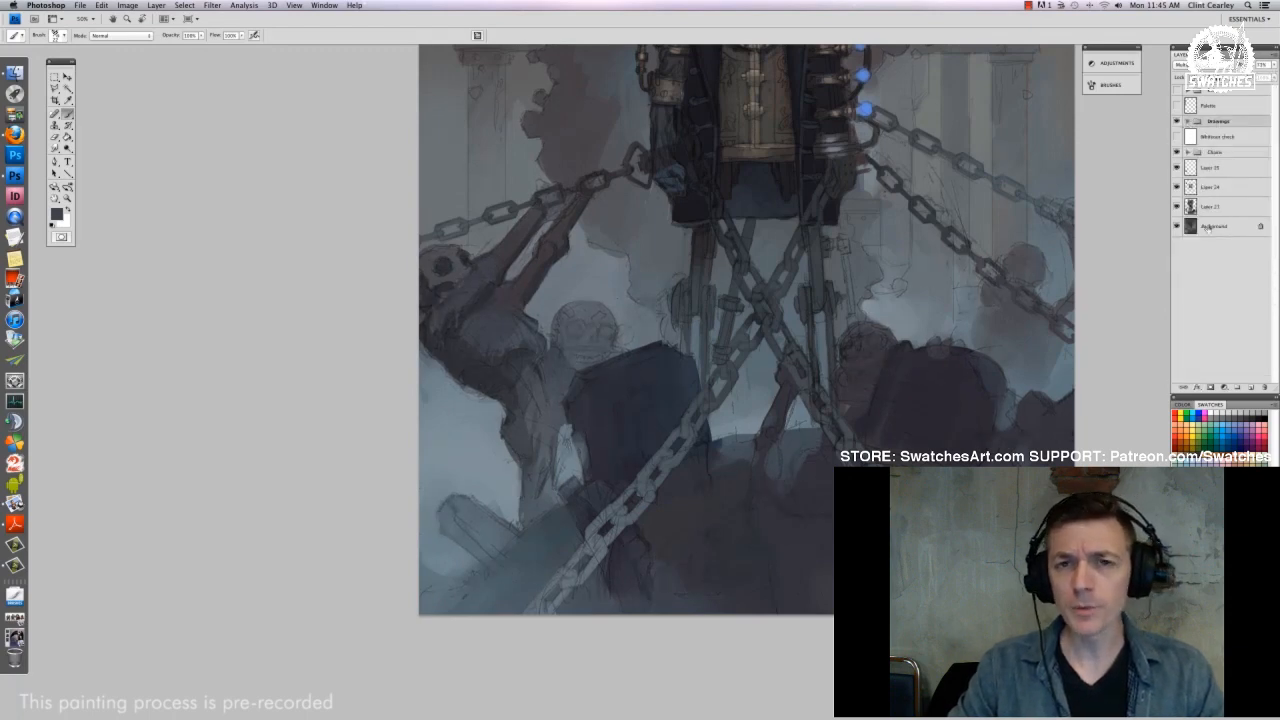
On Layer 25, paint the leftmost skeleton's skull, ribs and back with sampled lighter and darker greys
{"action": "left_click", "coordinate": [1212, 167]}
{"action": "left_click", "coordinate": [441, 265], "text": "alt"}
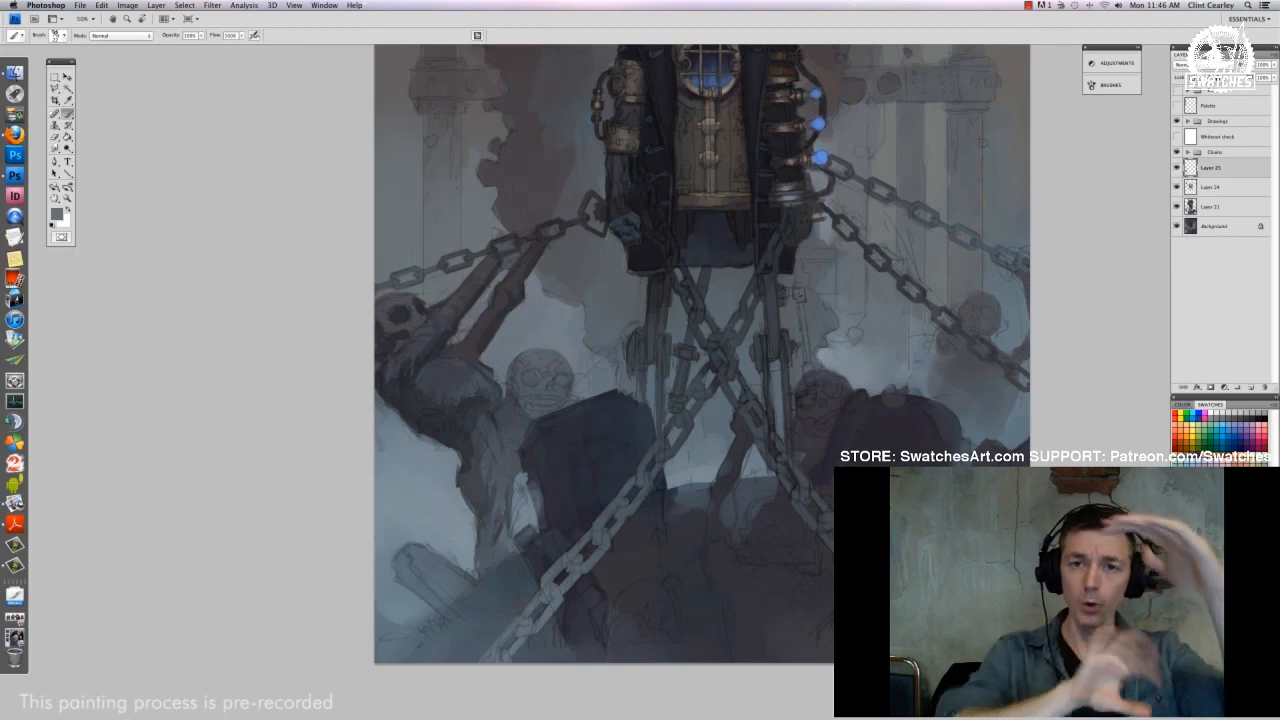
{"action": "key", "text": "super+minus"}
{"action": "key", "text": "super+minus"}
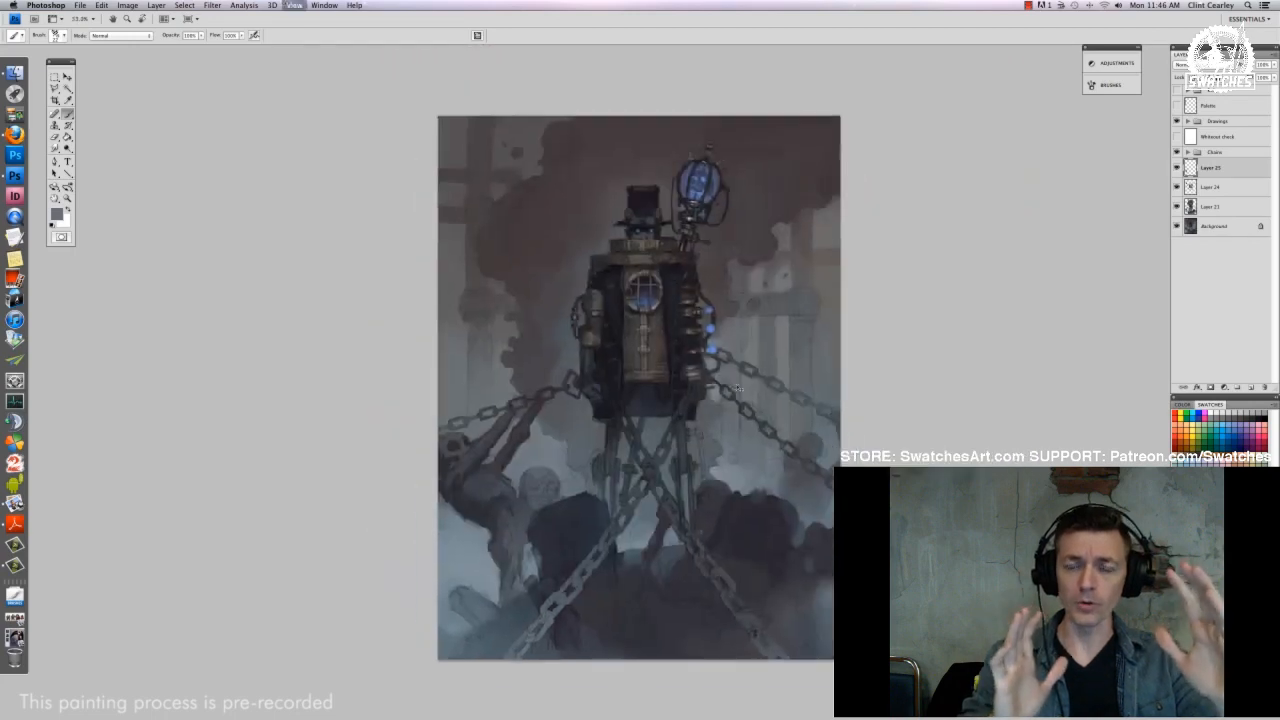
{"action": "key", "text": "super+plus"}
{"action": "key", "text": "super+plus"}
{"action": "mouse_move", "coordinate": [482, 548]}
{"action": "left_mouse_down"}
{"action": "mouse_move", "coordinate": [506, 303]}
{"action": "mouse_move", "coordinate": [505, 314]}
{"action": "left_mouse_up"}
{"action": "right_click", "coordinate": [479, 325]}
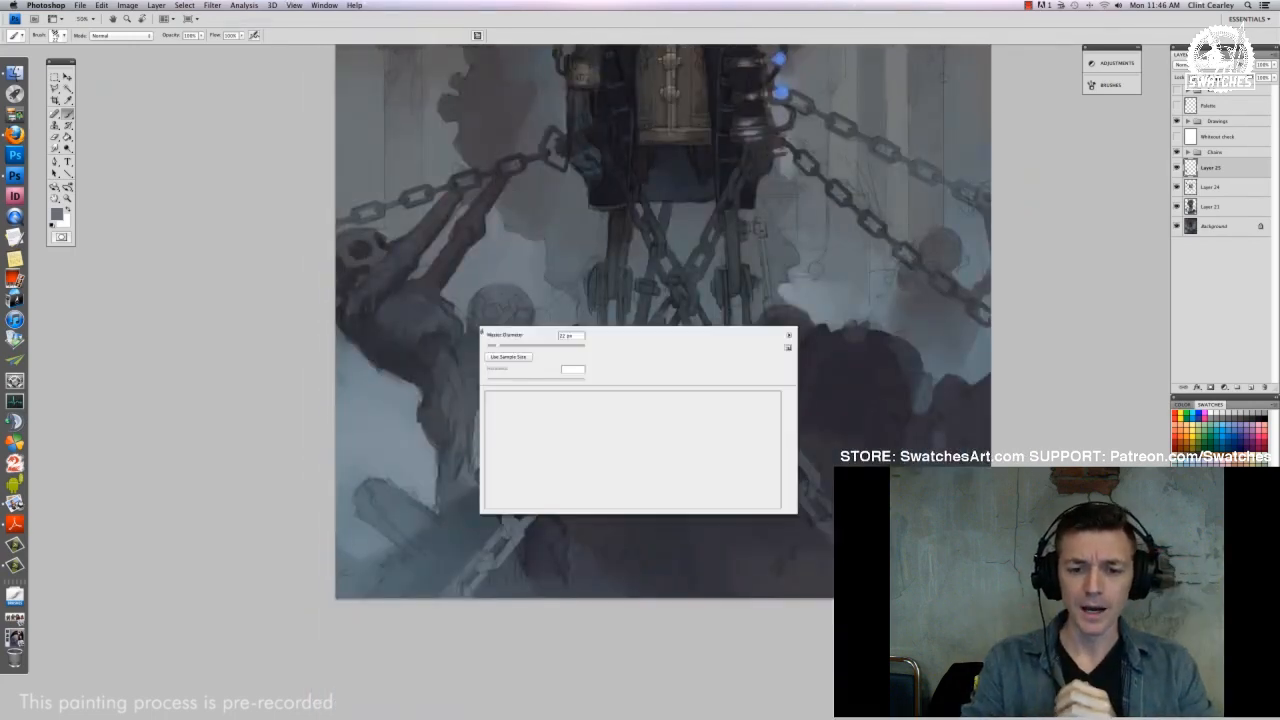
{"action": "left_click", "coordinate": [545, 390], "text": "alt"}
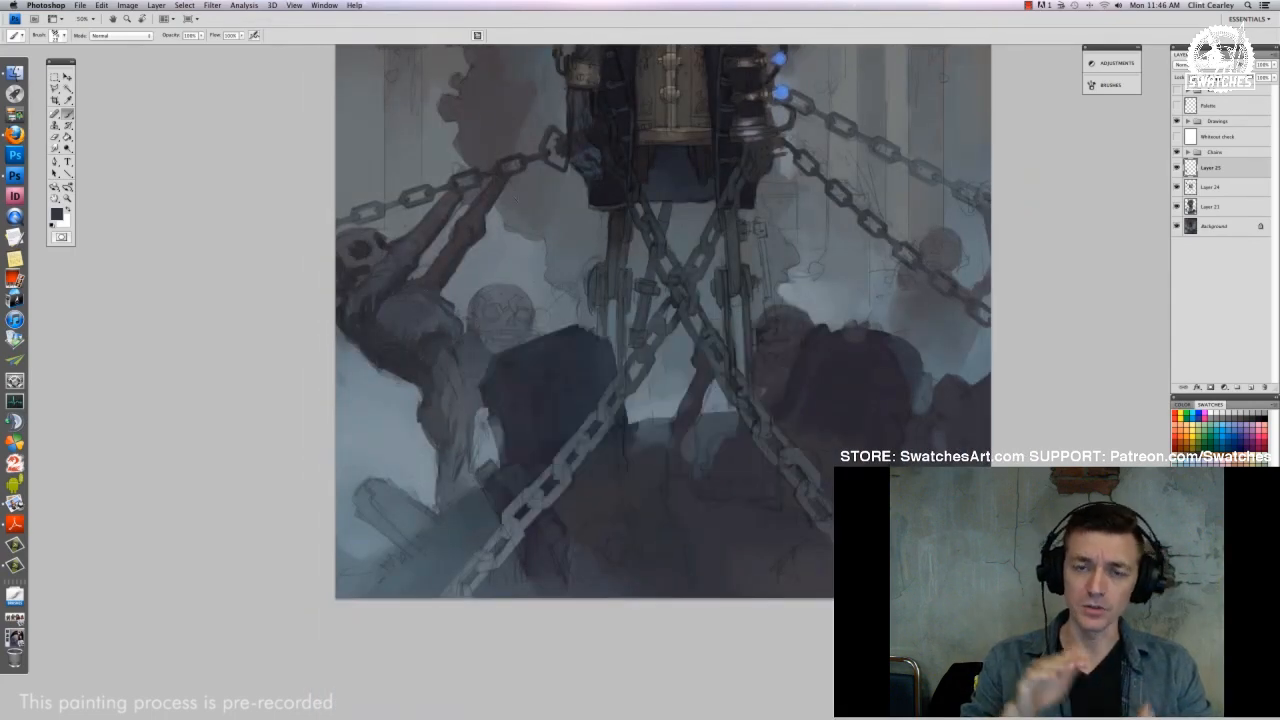
Compare the painting with Layer 25 hidden and shown, and lighten its blacks slightly by raising the Levels output black point
{"action": "left_click", "coordinate": [1176, 169]}
{"action": "left_click", "coordinate": [1176, 169]}
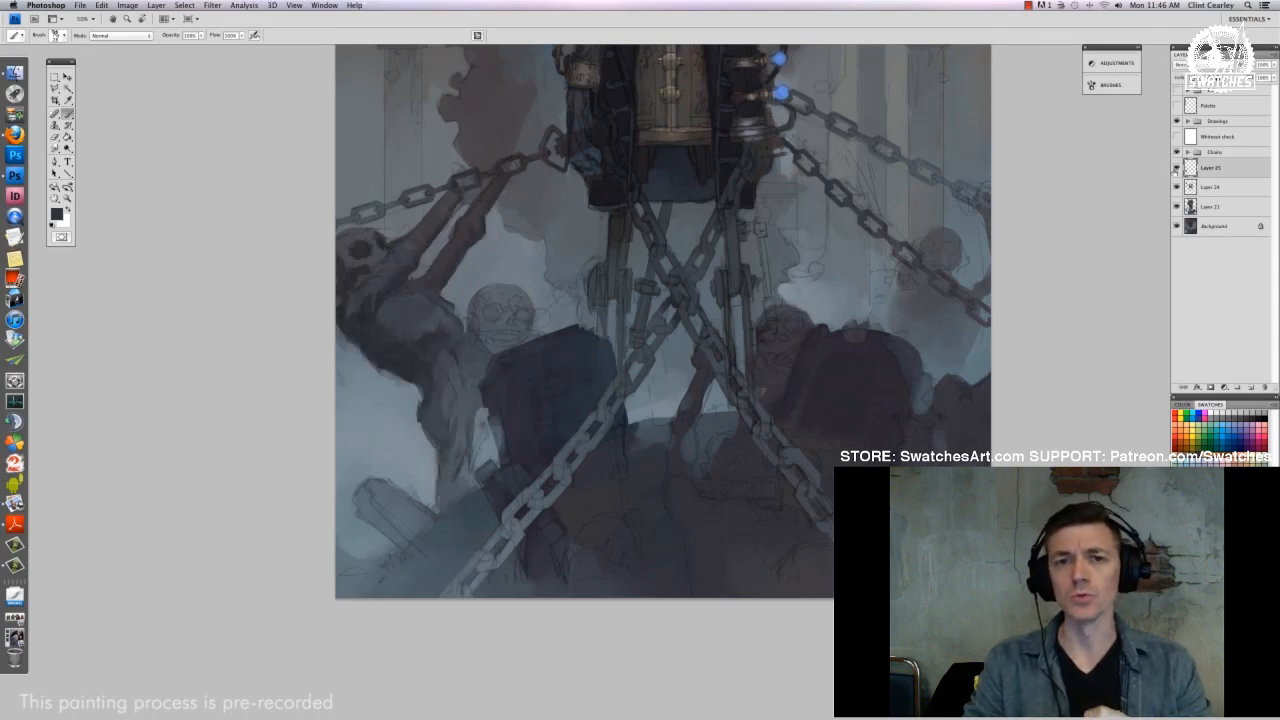
{"action": "key", "text": "super+l"}
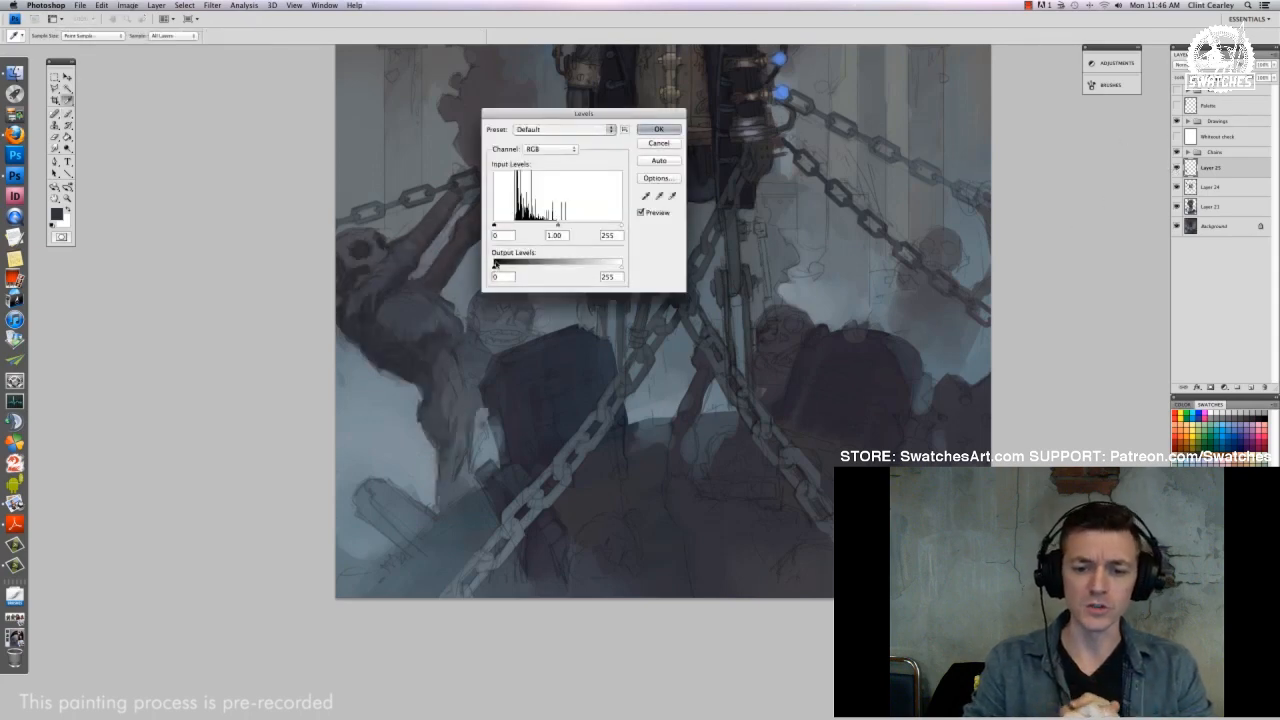
{"action": "left_click_drag", "start_coordinate": [495, 267], "coordinate": [499, 268]}
{"action": "left_click", "coordinate": [659, 129]}
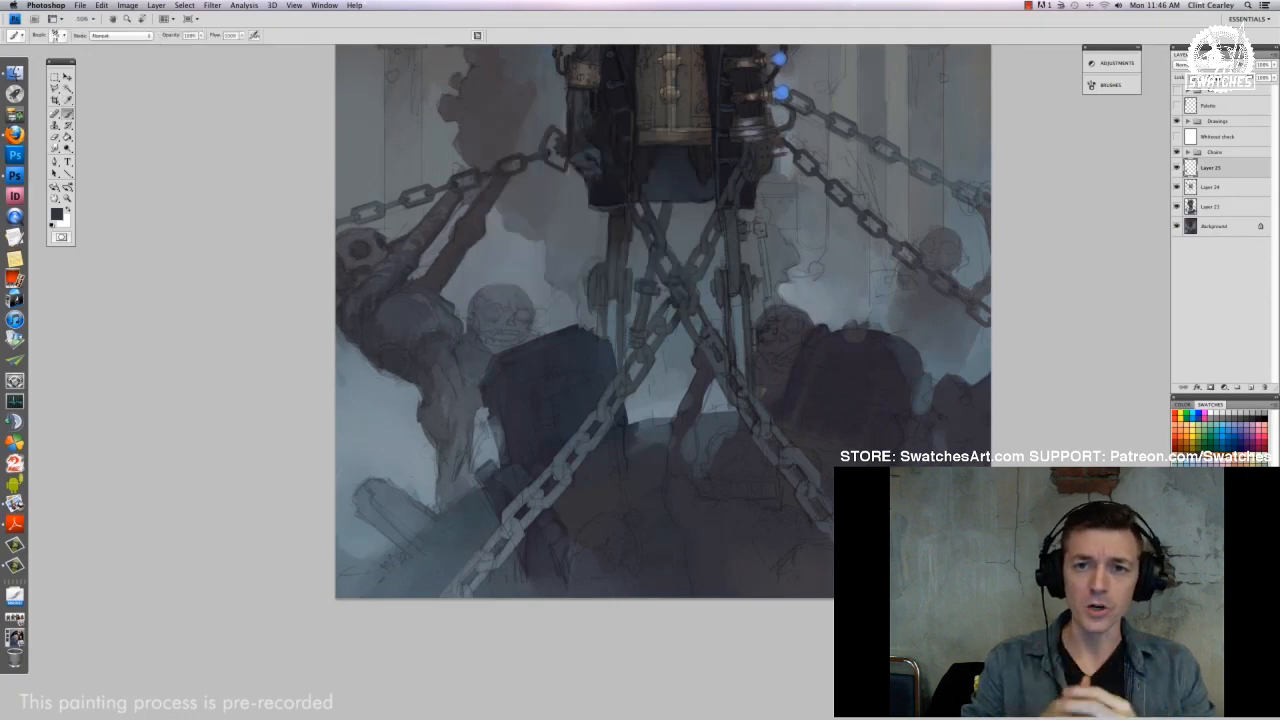
Lasso the leftmost skeleton's shoulder and back, and lighten the area with a large soft round brush and sampled greys
{"action": "right_click", "coordinate": [473, 318]}
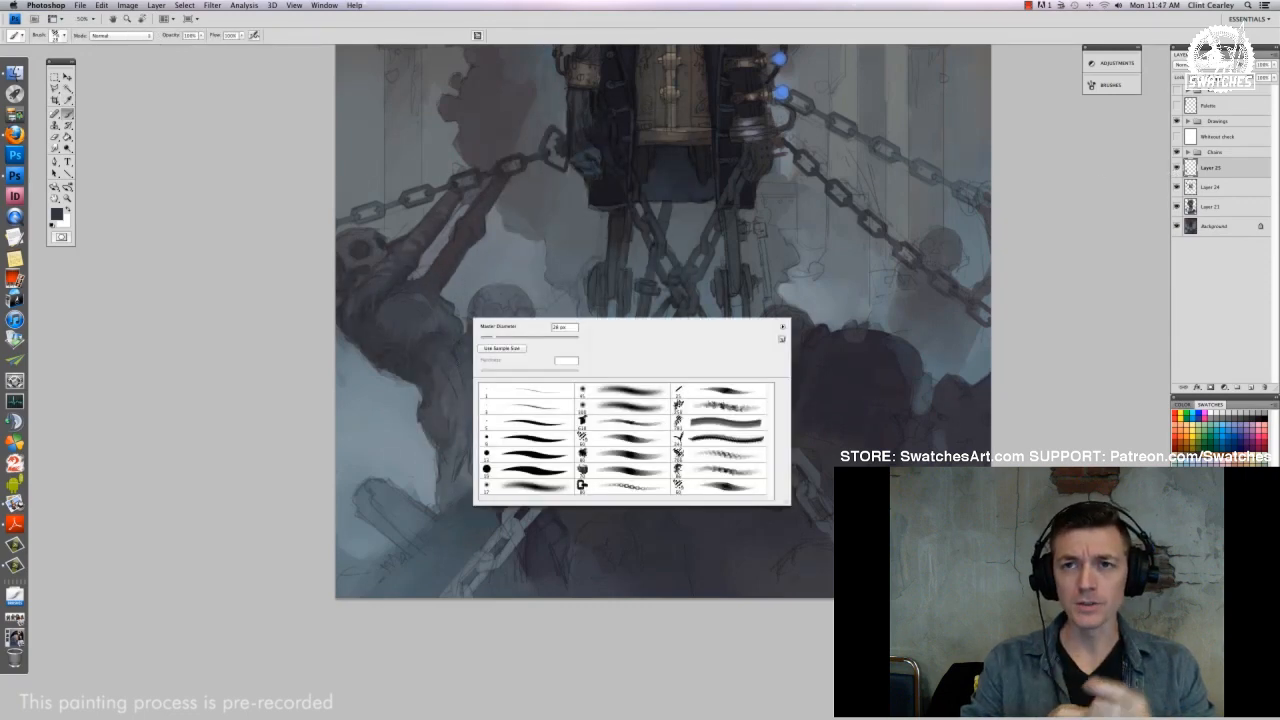
{"action": "key", "text": "Escape"}
{"action": "key", "text": "l"}
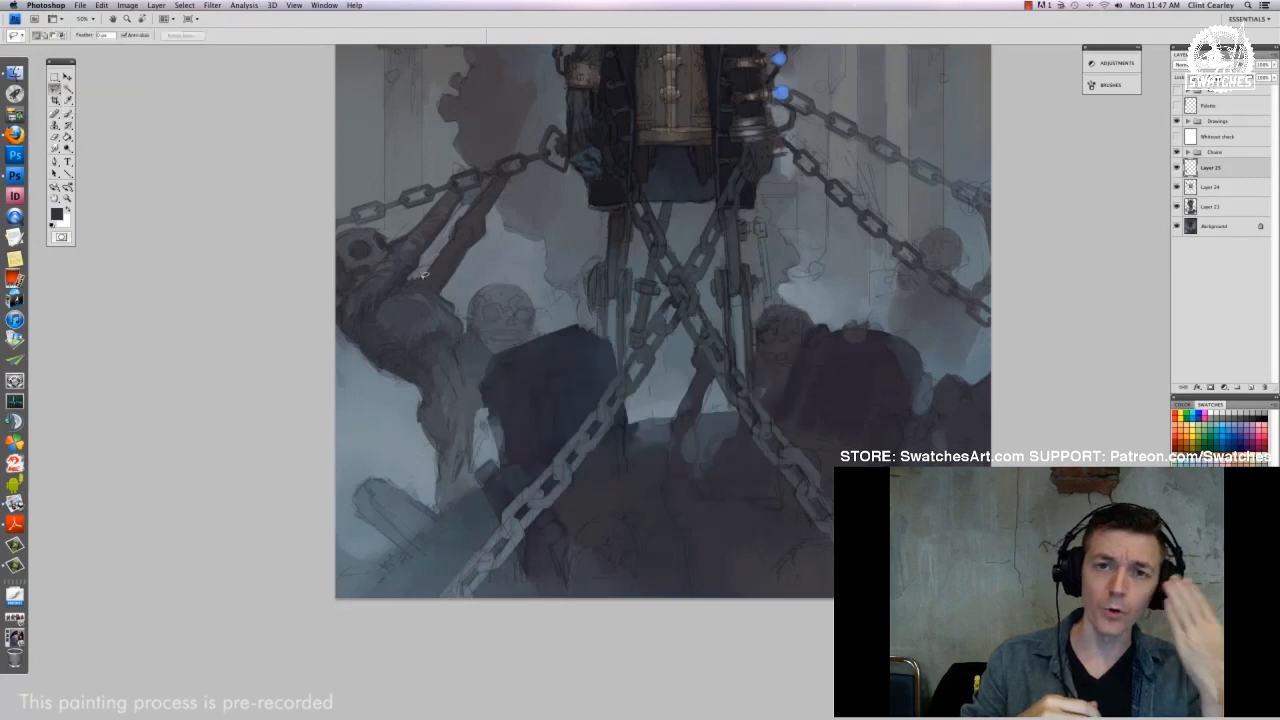
{"action": "mouse_move", "coordinate": [432, 291]}
{"action": "left_mouse_down"}
{"action": "mouse_move", "coordinate": [457, 330]}
{"action": "mouse_move", "coordinate": [382, 322]}
{"action": "left_mouse_up"}
{"action": "key", "text": "b"}
{"action": "right_click", "coordinate": [597, 420]}
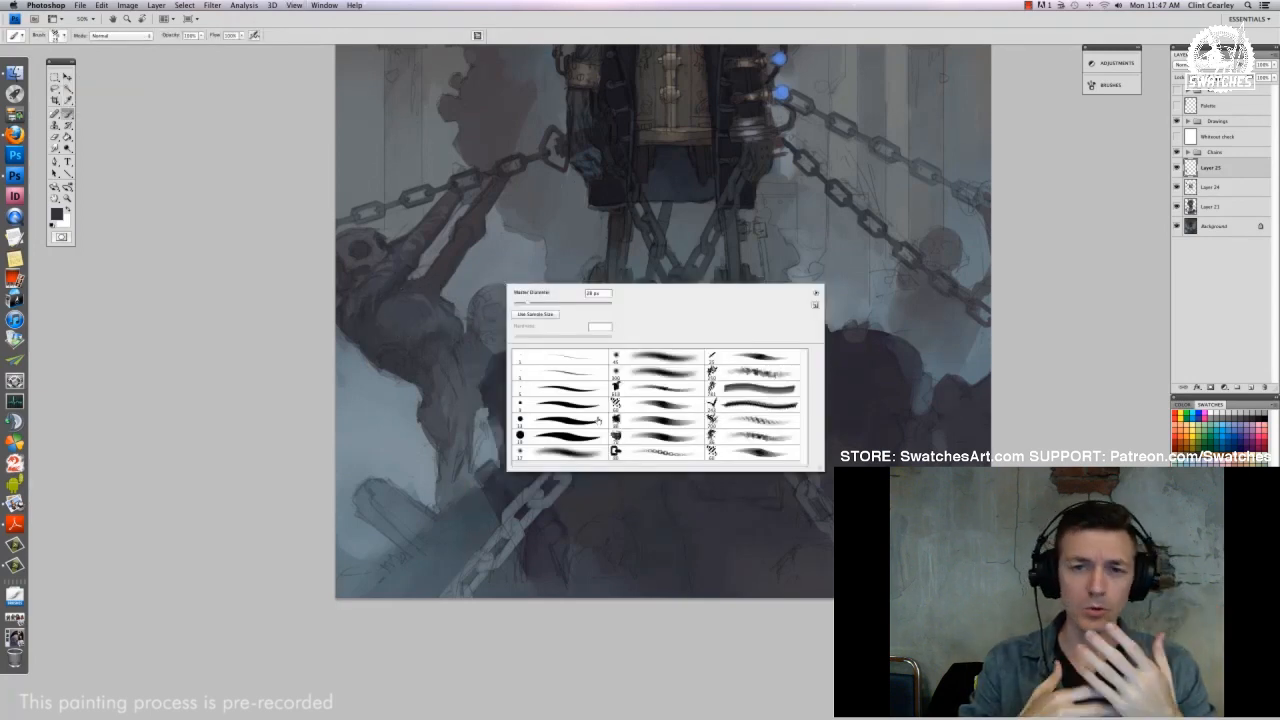
{"action": "left_click", "coordinate": [642, 373]}
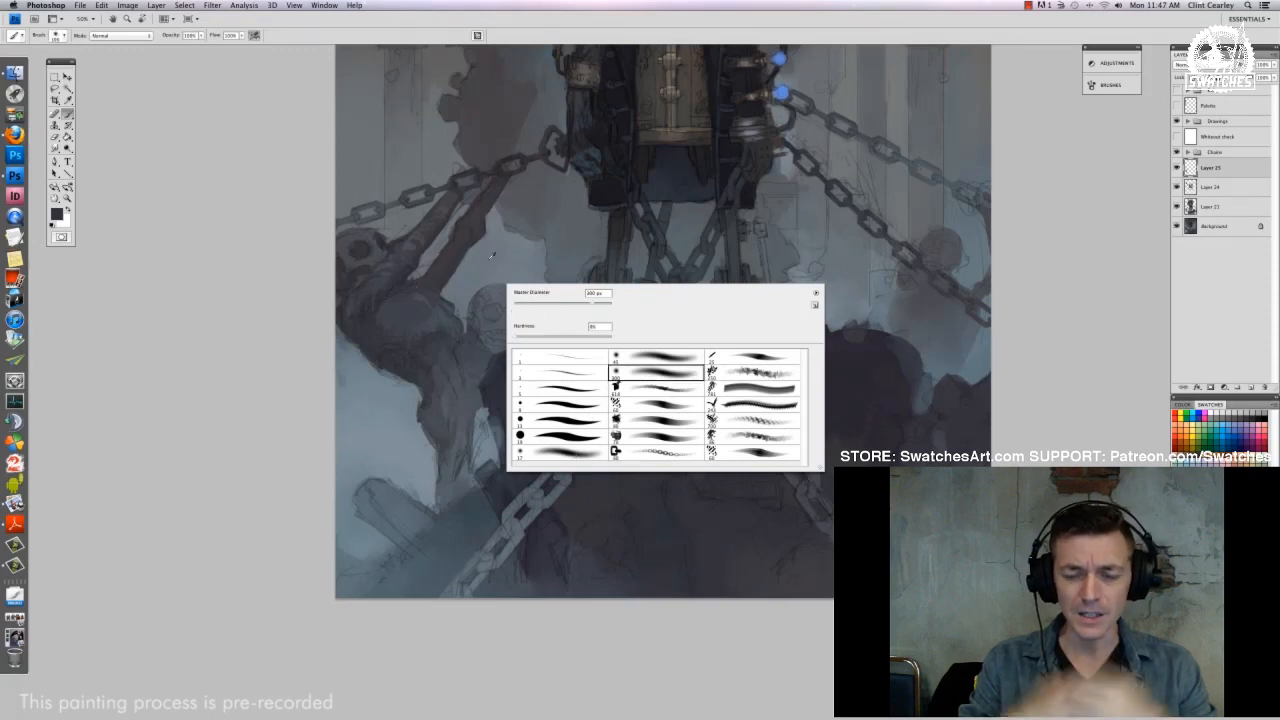
{"action": "key", "text": "Return"}
{"action": "left_click", "coordinate": [371, 391], "text": "alt"}
{"action": "left_click", "coordinate": [400, 326], "text": "alt"}
{"action": "mouse_move", "coordinate": [417, 306]}
{"action": "left_mouse_down"}
{"action": "mouse_move", "coordinate": [422, 286]}
{"action": "mouse_move", "coordinate": [404, 292]}
{"action": "left_mouse_up"}
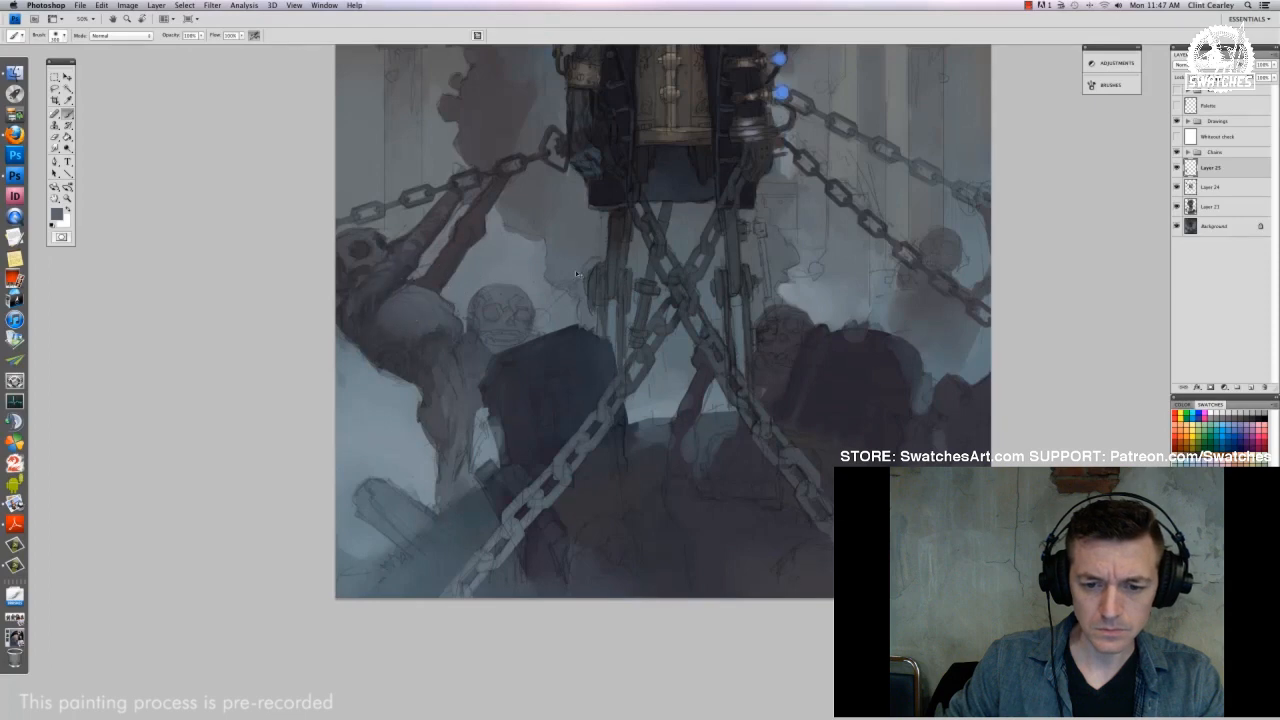
Lasso further areas of the leftmost skeleton's lower back and skull, and shade them with the soft brush
{"action": "key", "text": "l"}
{"action": "mouse_move", "coordinate": [453, 352]}
{"action": "left_mouse_down"}
{"action": "mouse_move", "coordinate": [432, 348]}
{"action": "mouse_move", "coordinate": [450, 458]}
{"action": "mouse_move", "coordinate": [453, 352]}
{"action": "left_mouse_up"}
{"action": "key", "text": "b"}
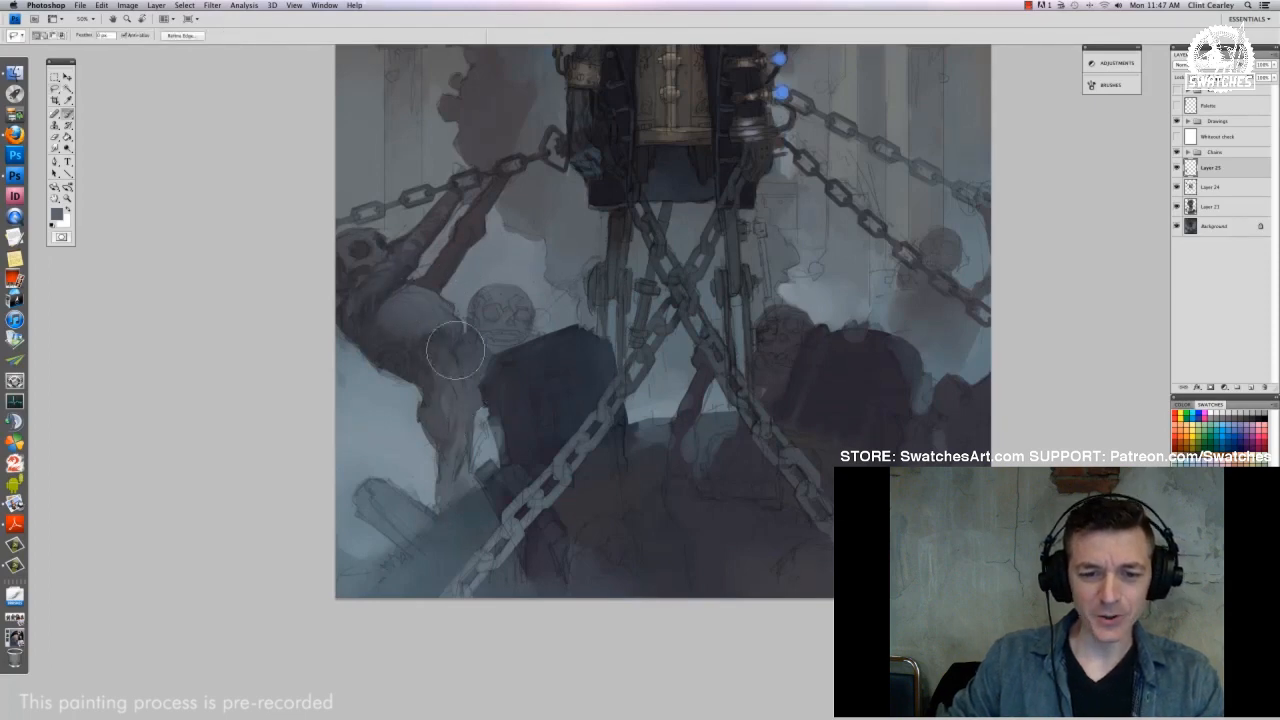
{"action": "right_click", "coordinate": [500, 345]}
{"action": "key", "text": "Return"}
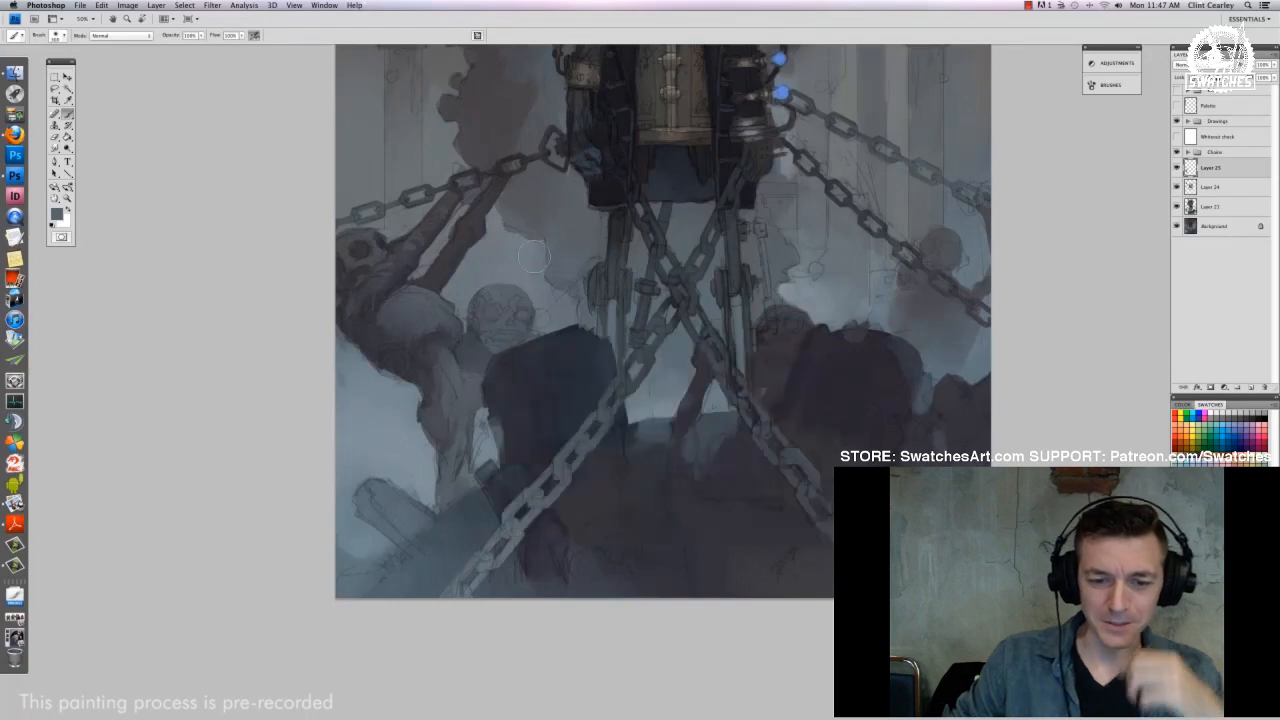
{"action": "key", "text": "l"}
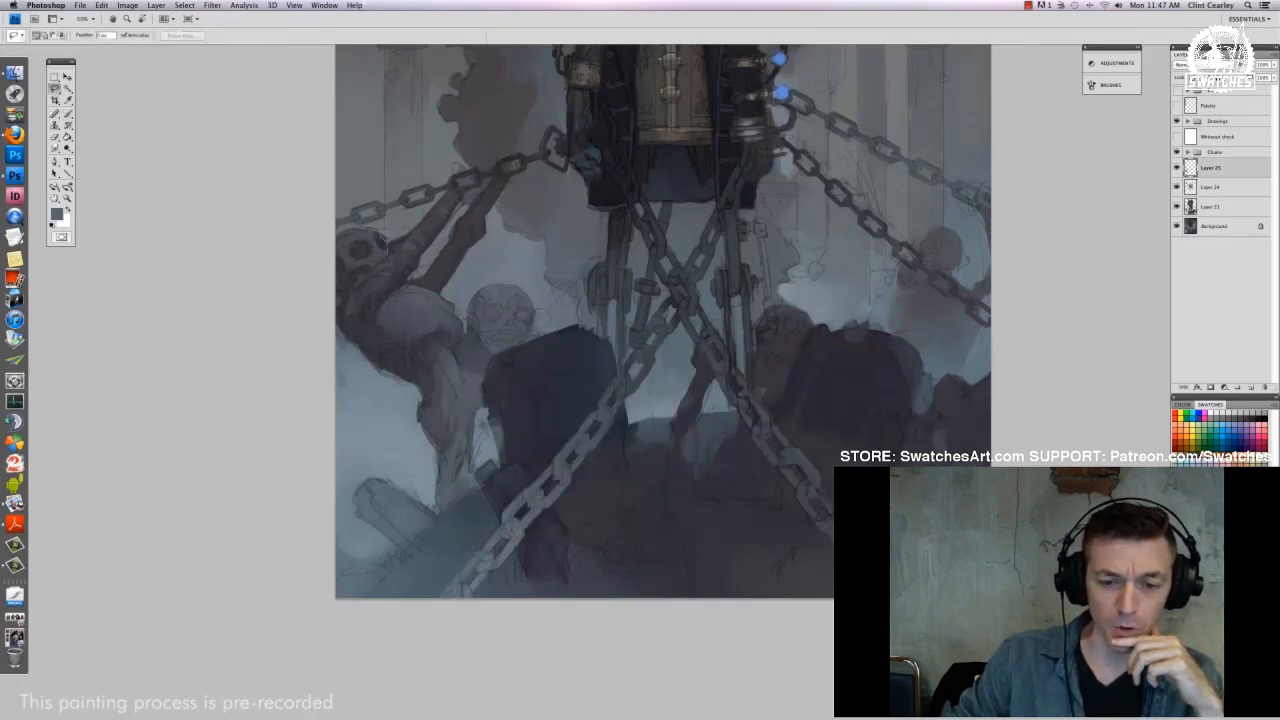
{"action": "key", "text": "b"}
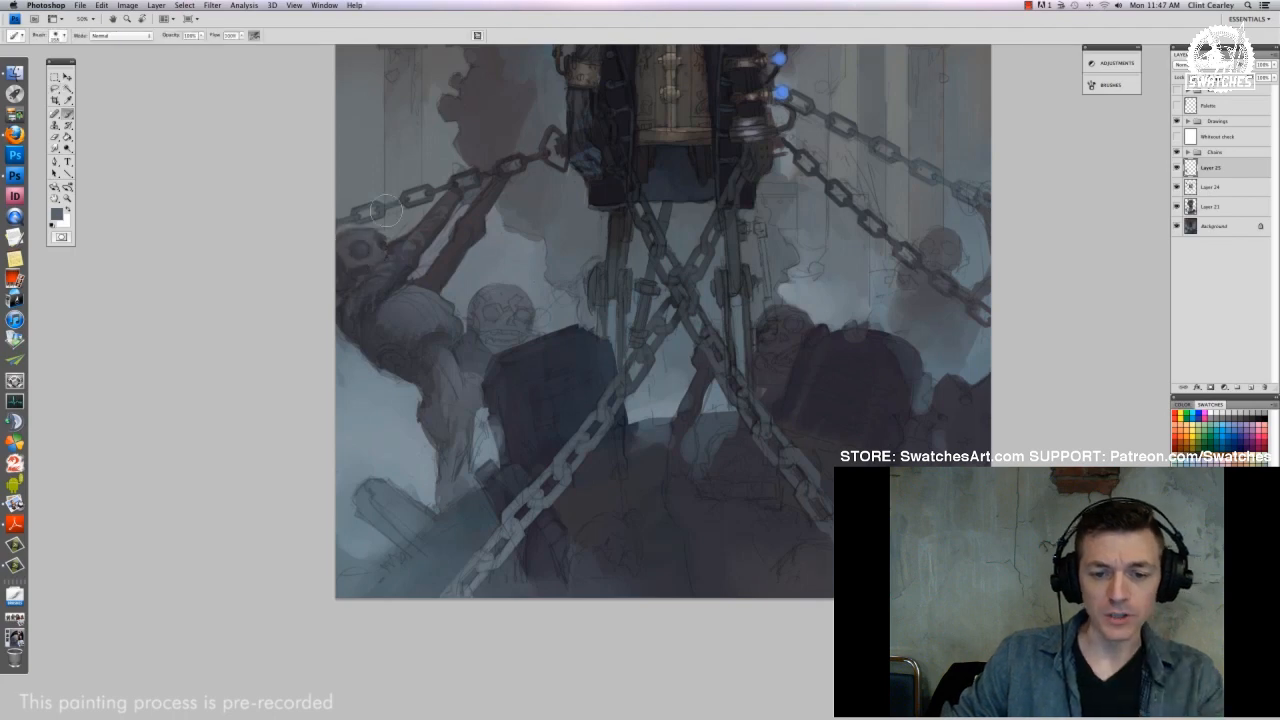
Switch to a different brush to refine the leftmost skeleton's skull and ribs, and check the whole painting
{"action": "right_click", "coordinate": [521, 285]}
{"action": "left_click", "coordinate": [668, 383]}
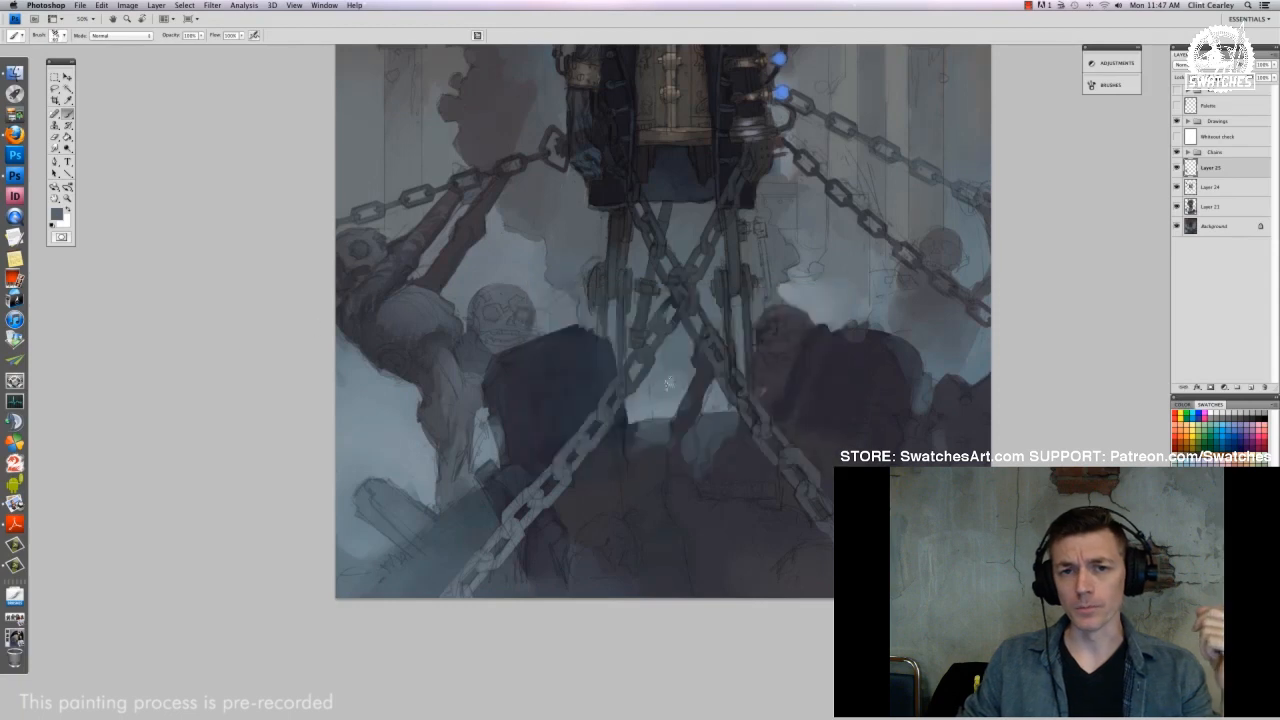
{"action": "right_click", "coordinate": [668, 383]}
{"action": "key", "text": "Return"}
{"action": "key", "text": "super+minus"}
{"action": "key", "text": "super+minus"}
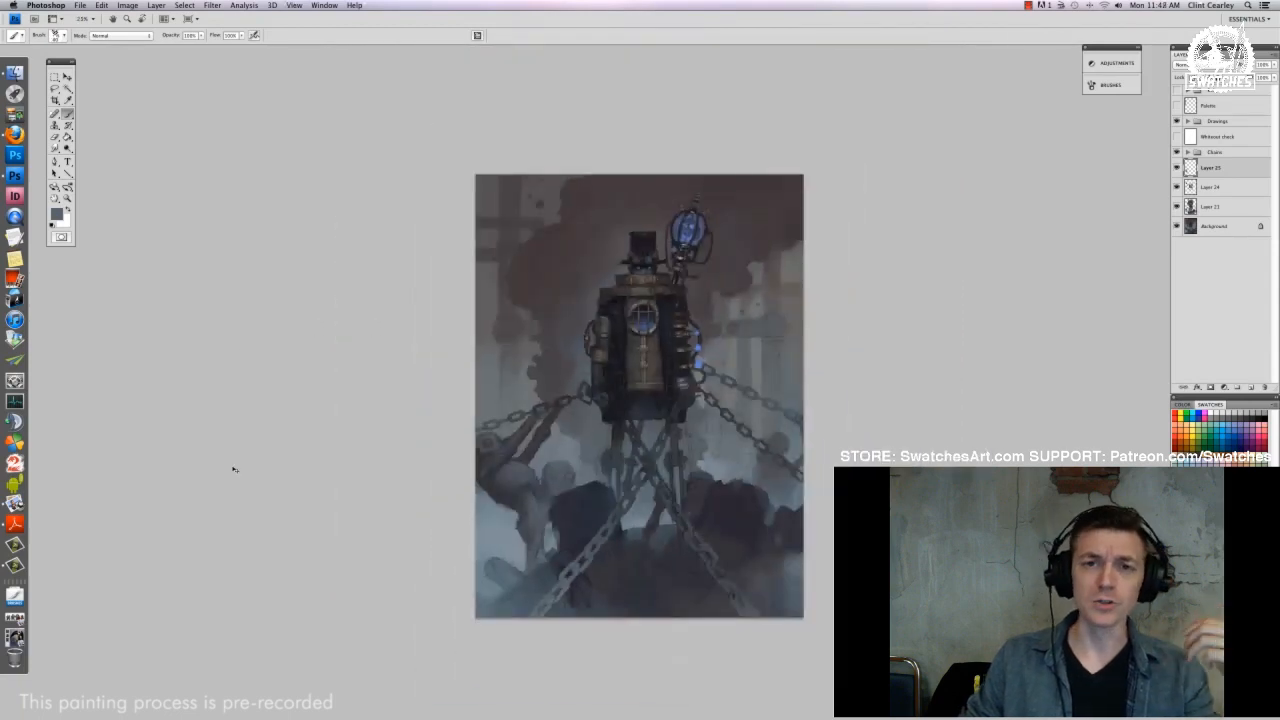
Paint the leftmost skeleton's raised arms and hands beneath the chain with greys sampled from the figure and background
{"action": "key", "text": "super+plus"}
{"action": "key", "text": "super+plus"}
{"action": "left_click_drag", "start_coordinate": [773, 392], "coordinate": [818, 262]}
{"action": "left_click", "coordinate": [447, 411], "text": "alt"}
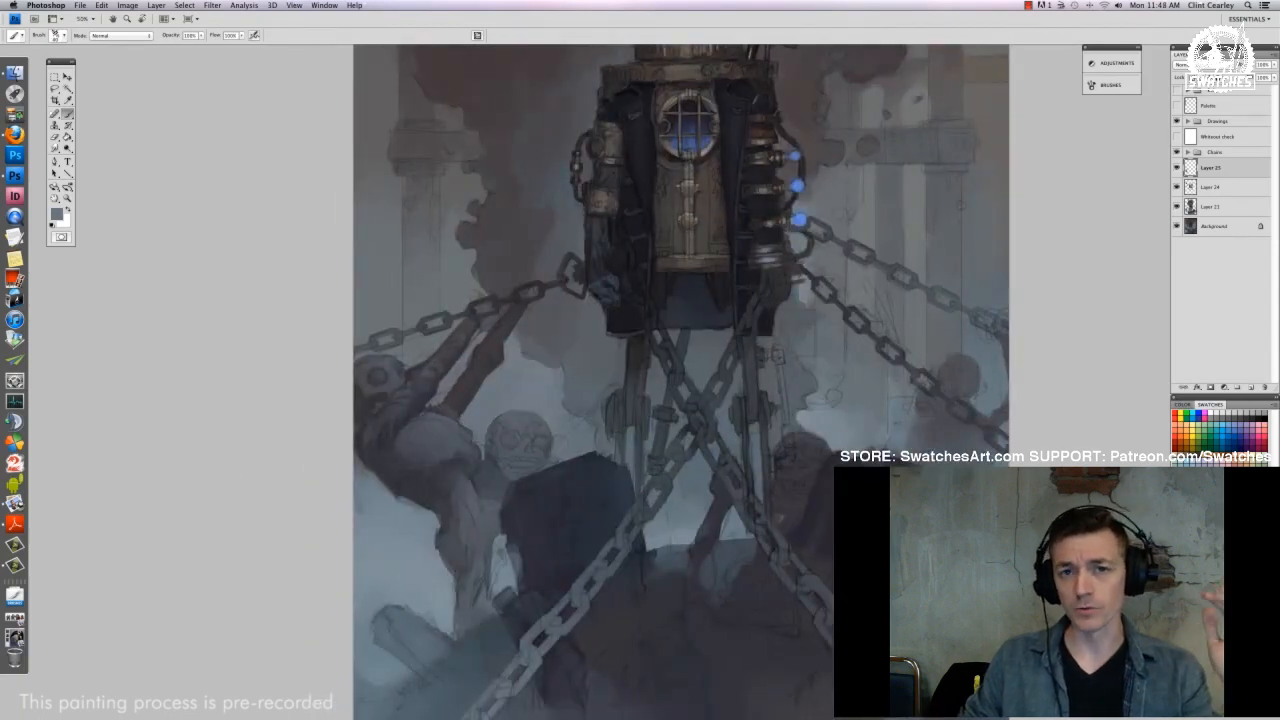
{"action": "left_click_drag", "start_coordinate": [455, 422], "coordinate": [516, 307]}
{"action": "left_click", "coordinate": [466, 388], "text": "alt"}
{"action": "left_click_drag", "start_coordinate": [517, 312], "coordinate": [487, 374]}
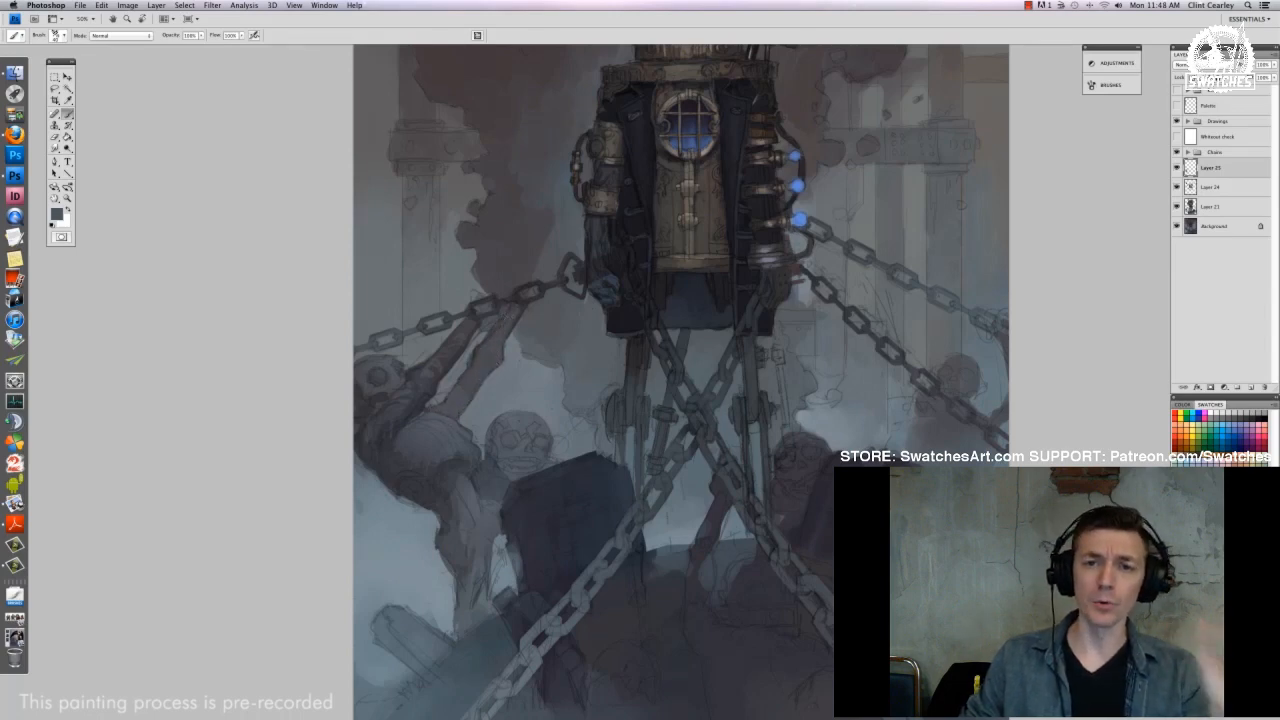
{"action": "left_click", "coordinate": [515, 320], "text": "alt"}
{"action": "left_click", "coordinate": [517, 319], "text": "alt"}
{"action": "left_click_drag", "start_coordinate": [522, 308], "coordinate": [506, 330]}
{"action": "left_click", "coordinate": [476, 341], "text": "alt"}
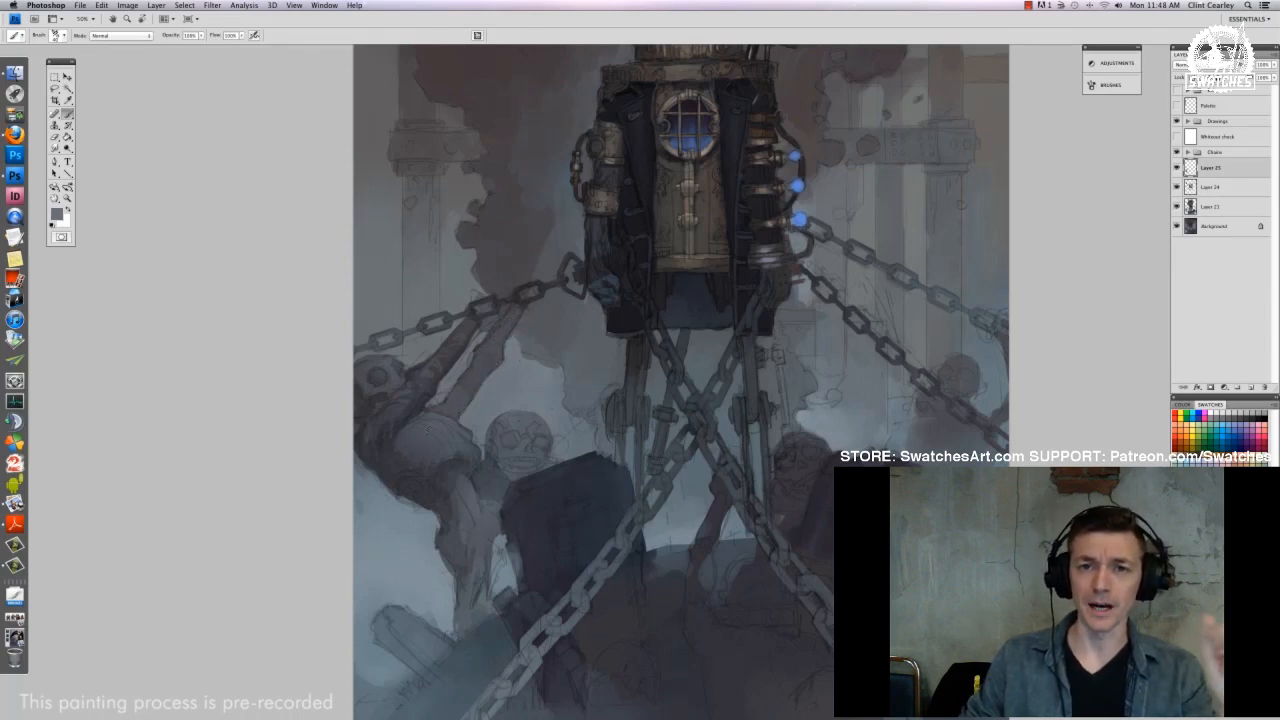
Paint the second skeleton's skull with dark eye sockets and face shading, using sampled greys and a resized brush
{"action": "left_click", "coordinate": [540, 428], "text": "alt"}
{"action": "mouse_move", "coordinate": [536, 440]}
{"action": "left_mouse_down"}
{"action": "mouse_move", "coordinate": [499, 348]}
{"action": "mouse_move", "coordinate": [560, 359]}
{"action": "left_mouse_up"}
{"action": "right_click", "coordinate": [535, 335]}
{"action": "key", "text": "Return"}
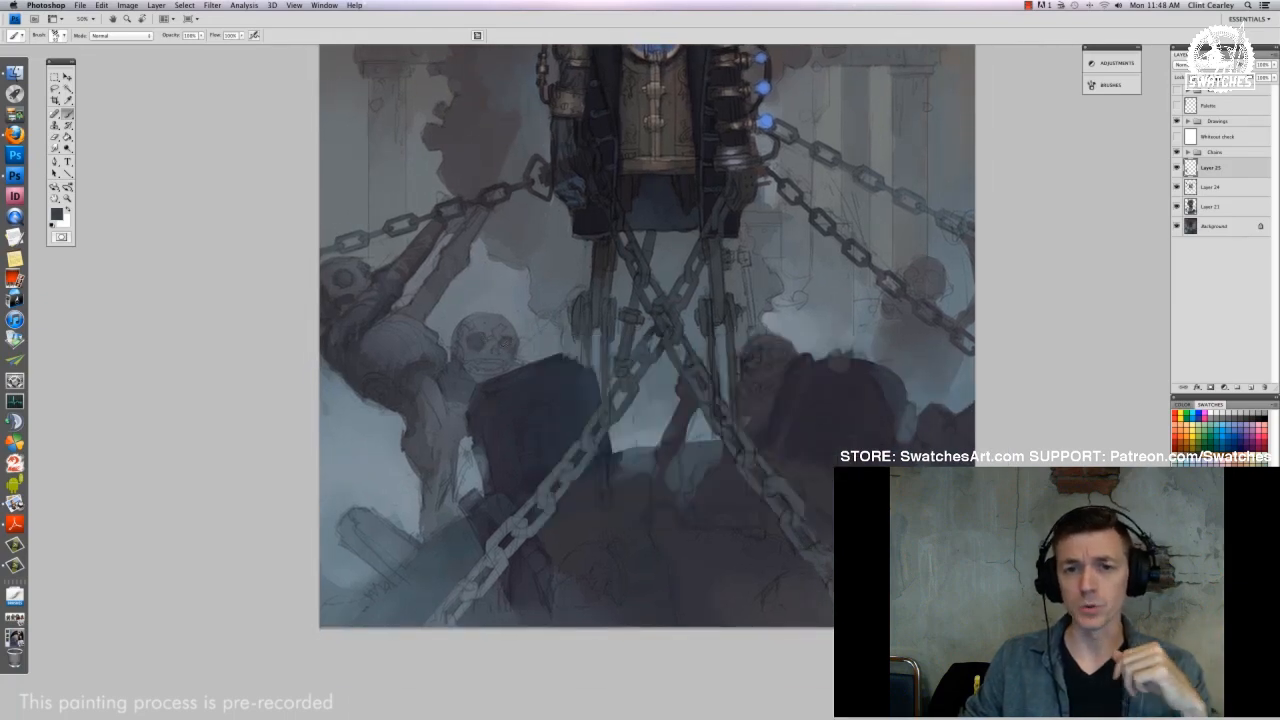
{"action": "right_click", "coordinate": [508, 372]}
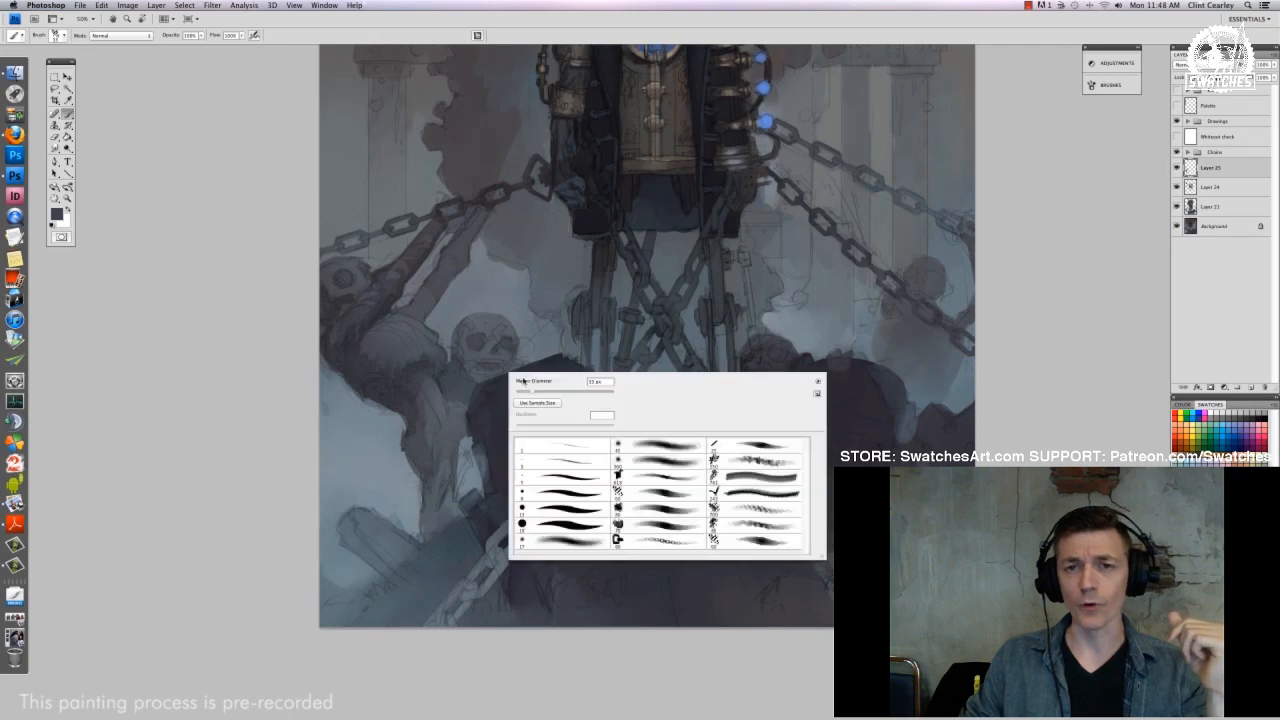
{"action": "key", "text": "Return"}
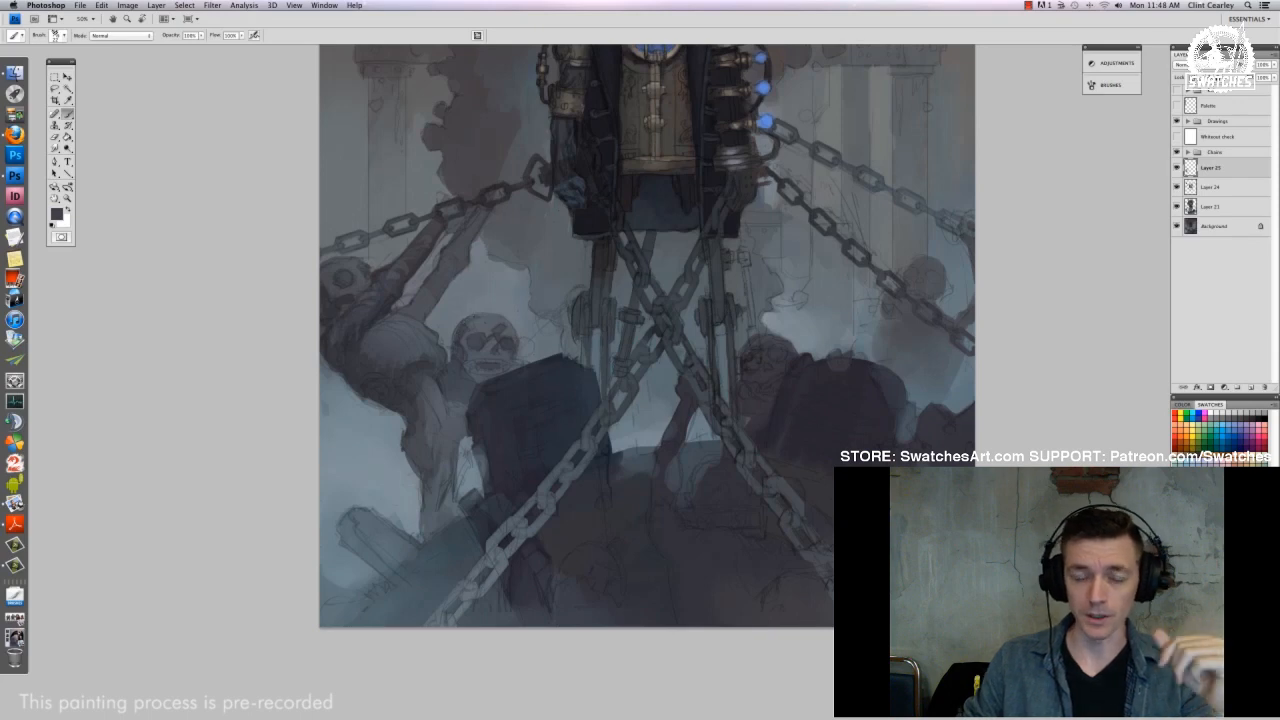
{"action": "right_click", "coordinate": [508, 345]}
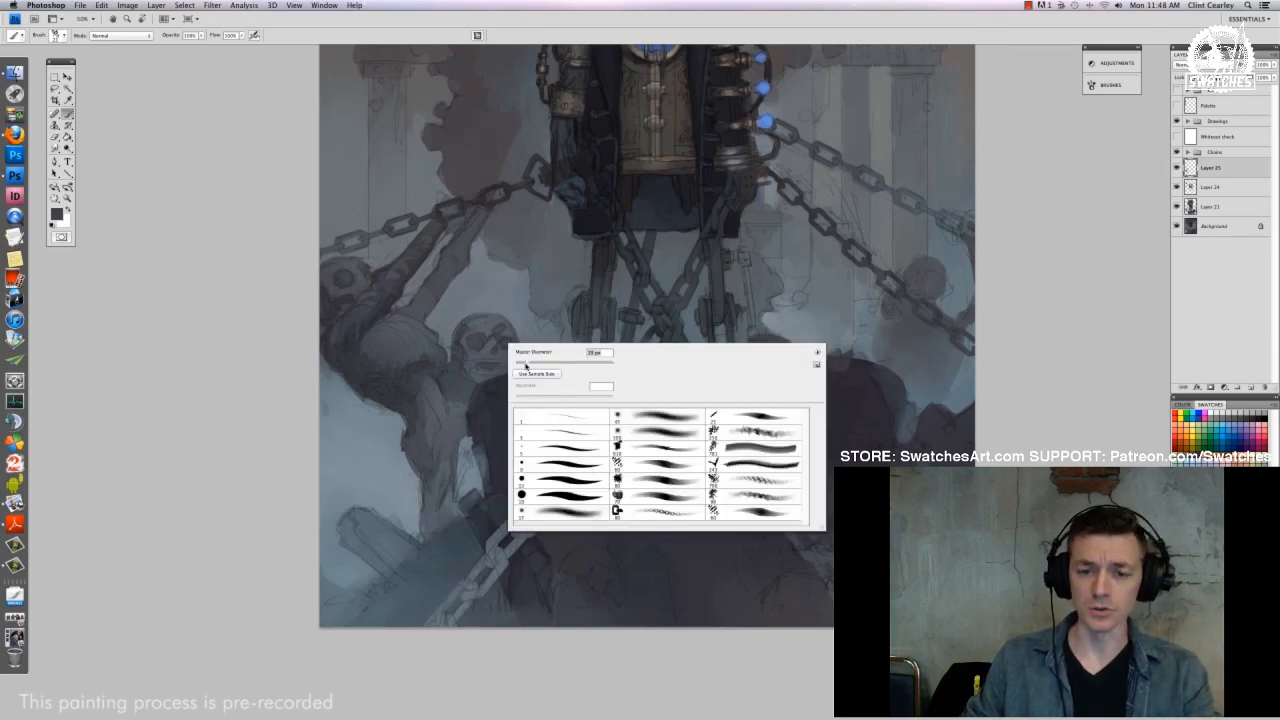
{"action": "key", "text": "Return"}
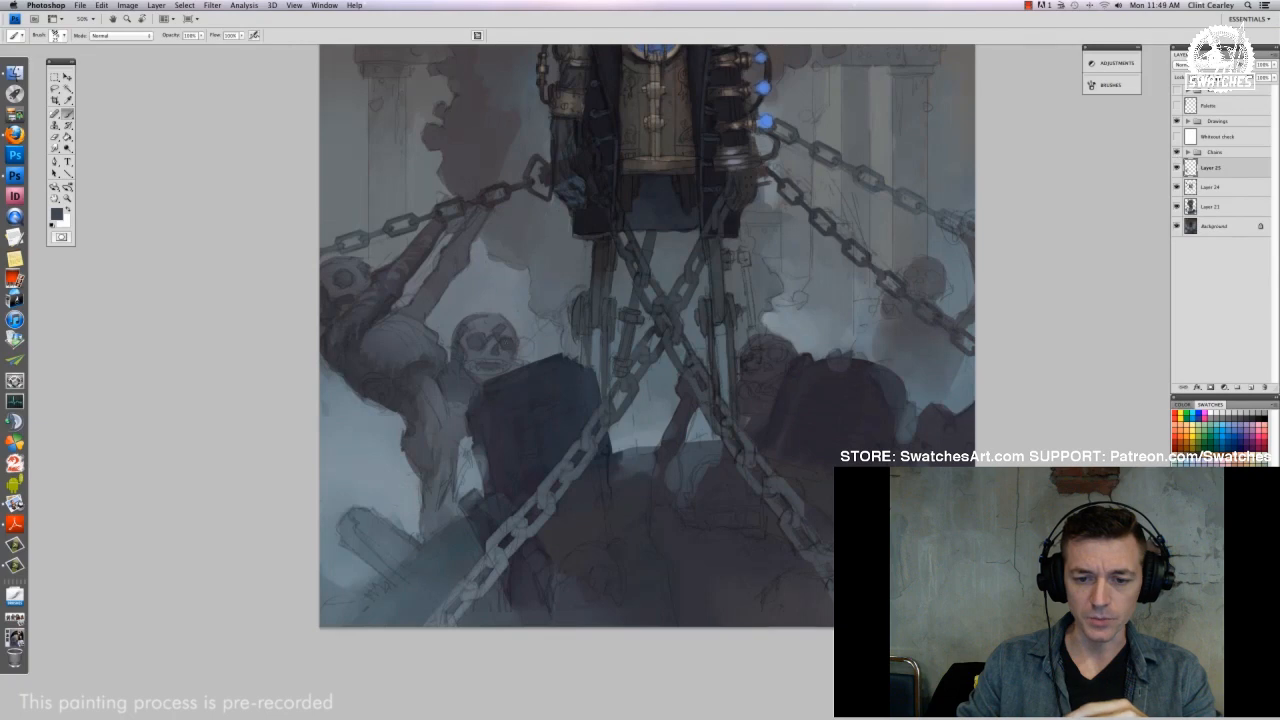
{"action": "left_click_drag", "start_coordinate": [539, 350], "coordinate": [543, 380]}
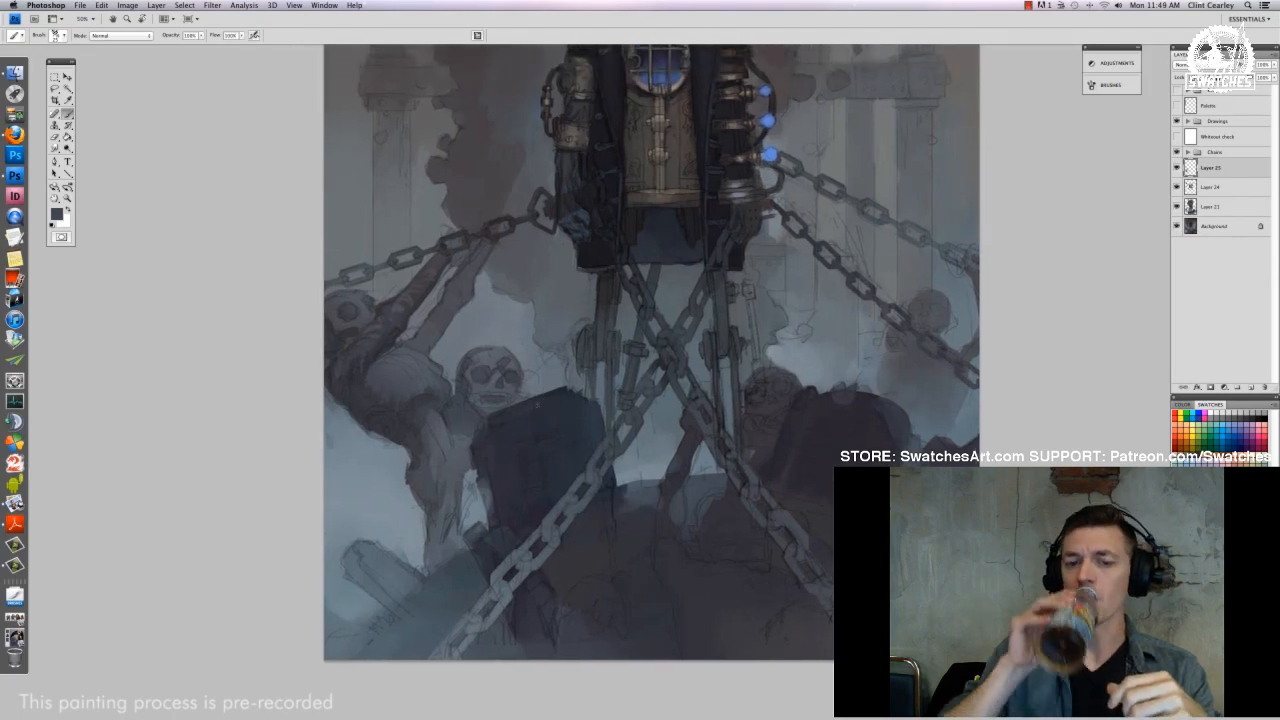
{"action": "mouse_move", "coordinate": [680, 190]}
{"action": "left_mouse_down"}
{"action": "mouse_move", "coordinate": [685, 371]}
{"action": "mouse_move", "coordinate": [685, 188]}
{"action": "left_mouse_up"}
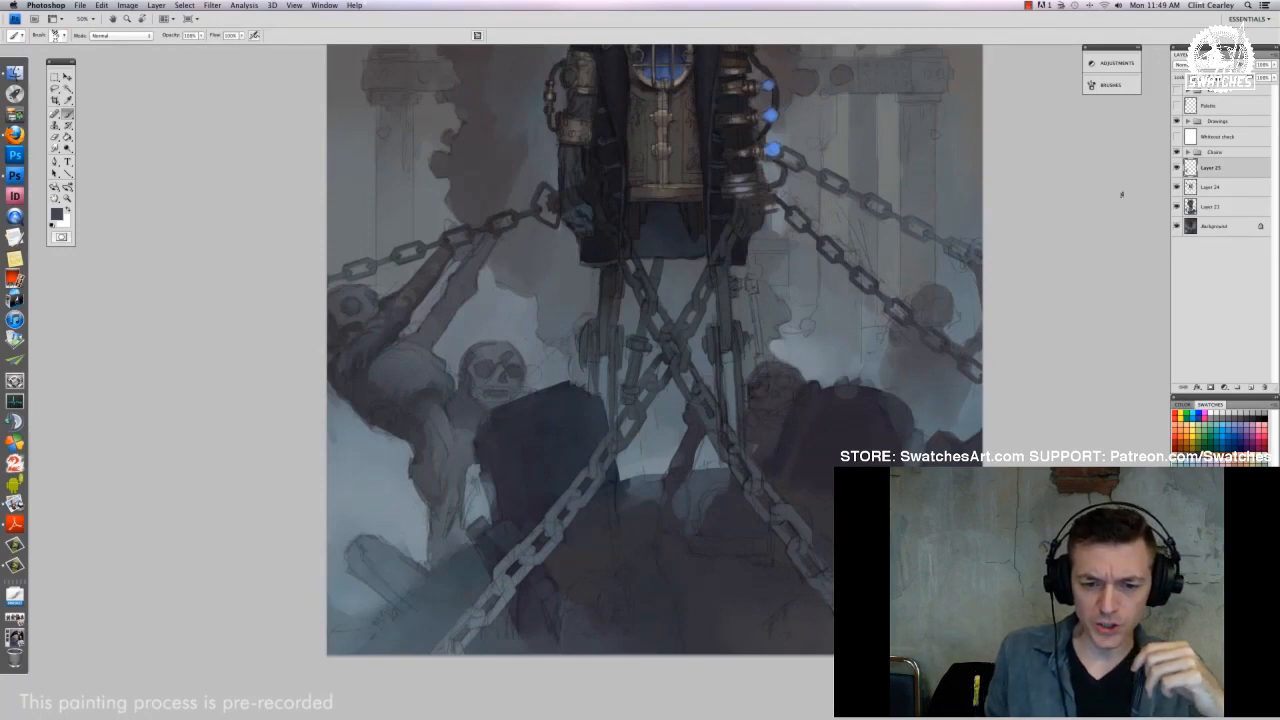
Compare the painting with Layer 25 hidden and shown, and set up a larger soft round eraser for that layer
{"action": "left_click", "coordinate": [1177, 168]}
{"action": "left_click", "coordinate": [1177, 168]}
{"action": "left_click", "coordinate": [1177, 168]}
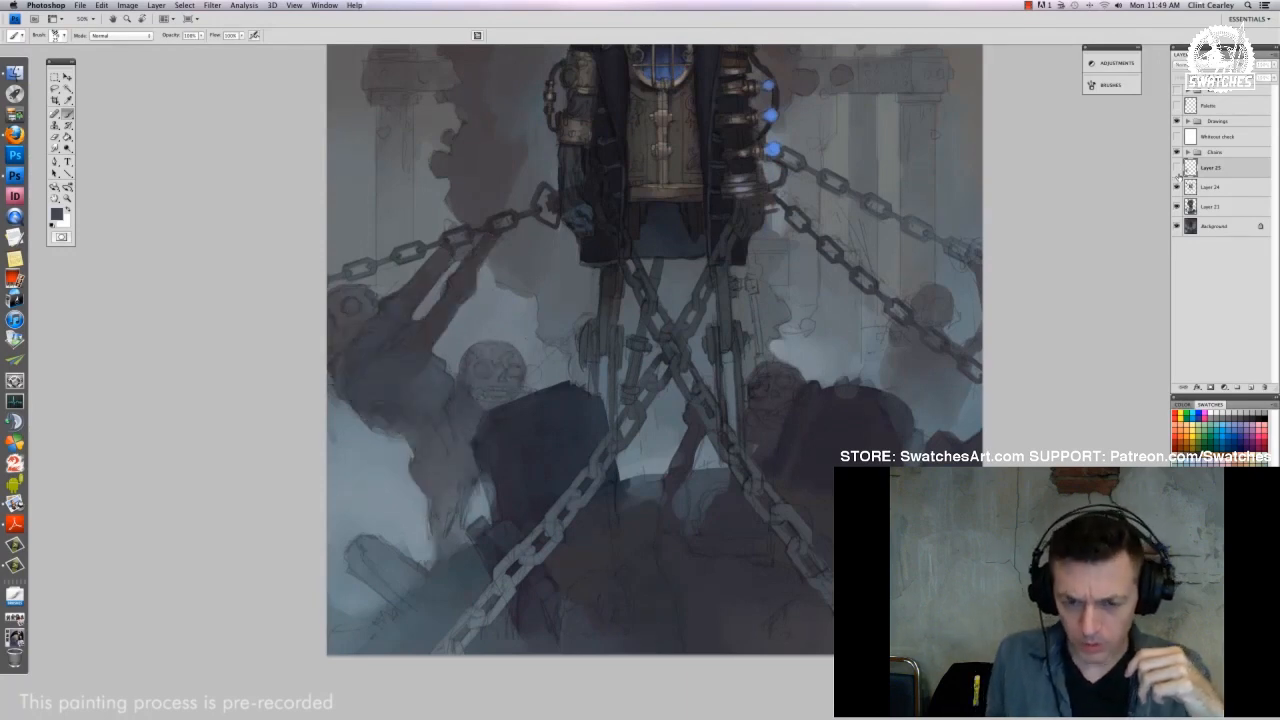
{"action": "left_click", "coordinate": [1177, 168]}
{"action": "key", "text": "e"}
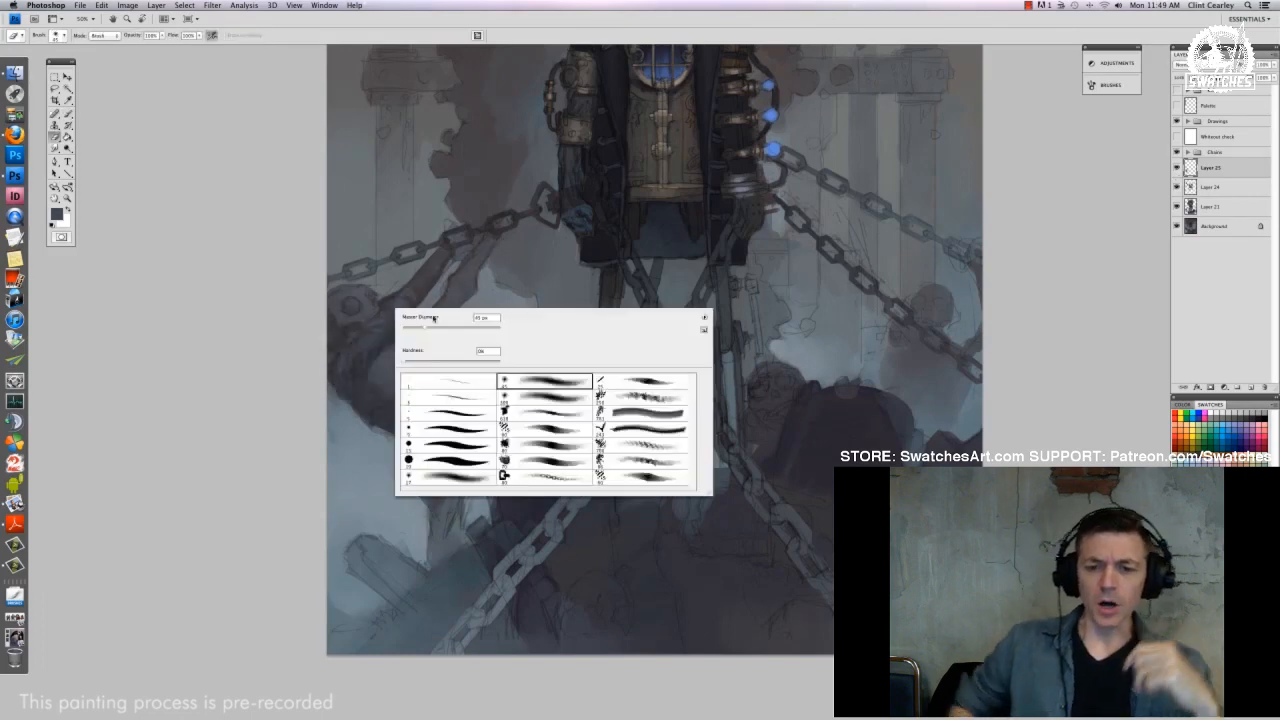
{"action": "right_click", "coordinate": [396, 309]}
{"action": "left_click", "coordinate": [544, 396]}
{"action": "key", "text": "Return"}
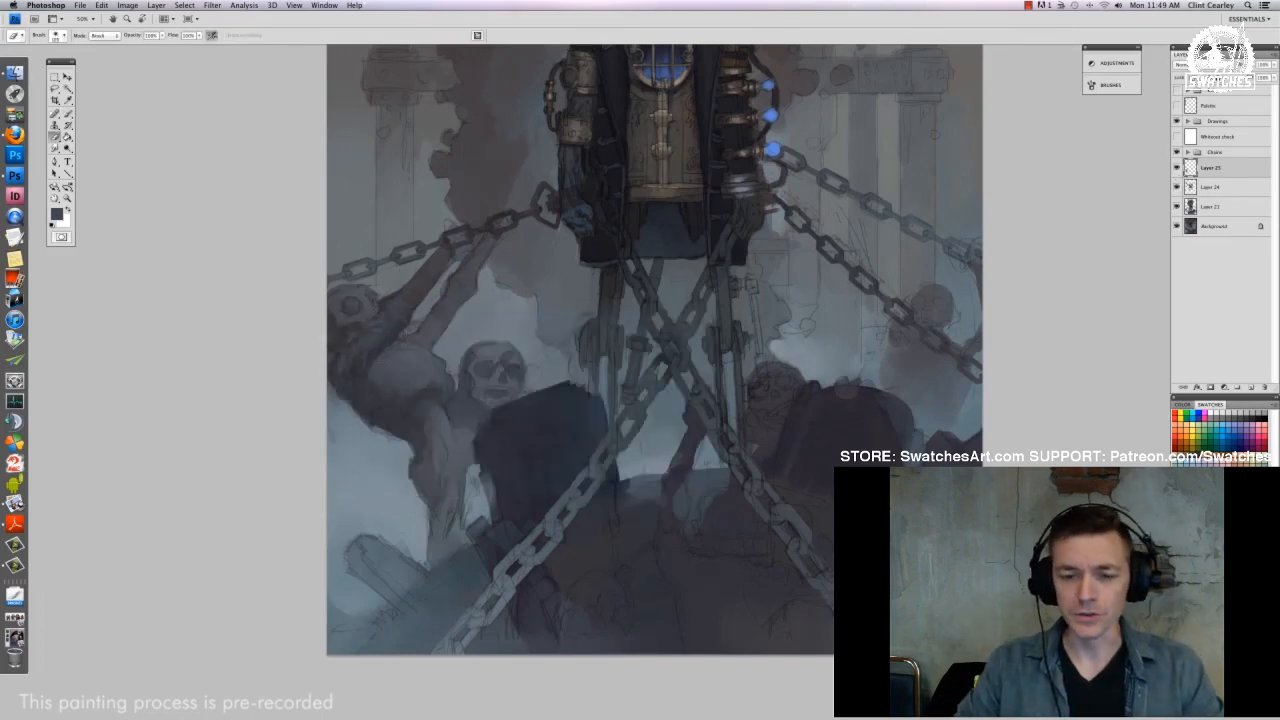
Refine the second skeleton's skull above the dark cloak with darker greys
{"action": "key", "text": "b"}
{"action": "left_click_drag", "start_coordinate": [660, 350], "coordinate": [464, 366]}
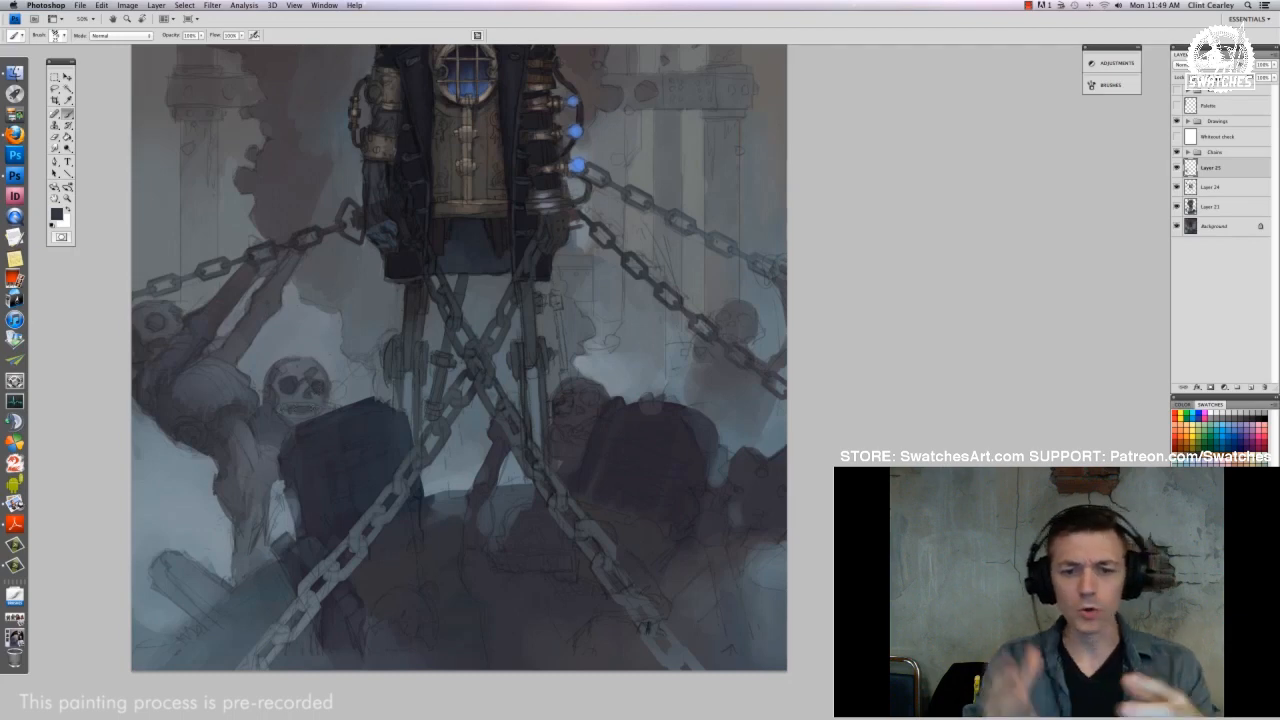
{"action": "right_click", "coordinate": [384, 389]}
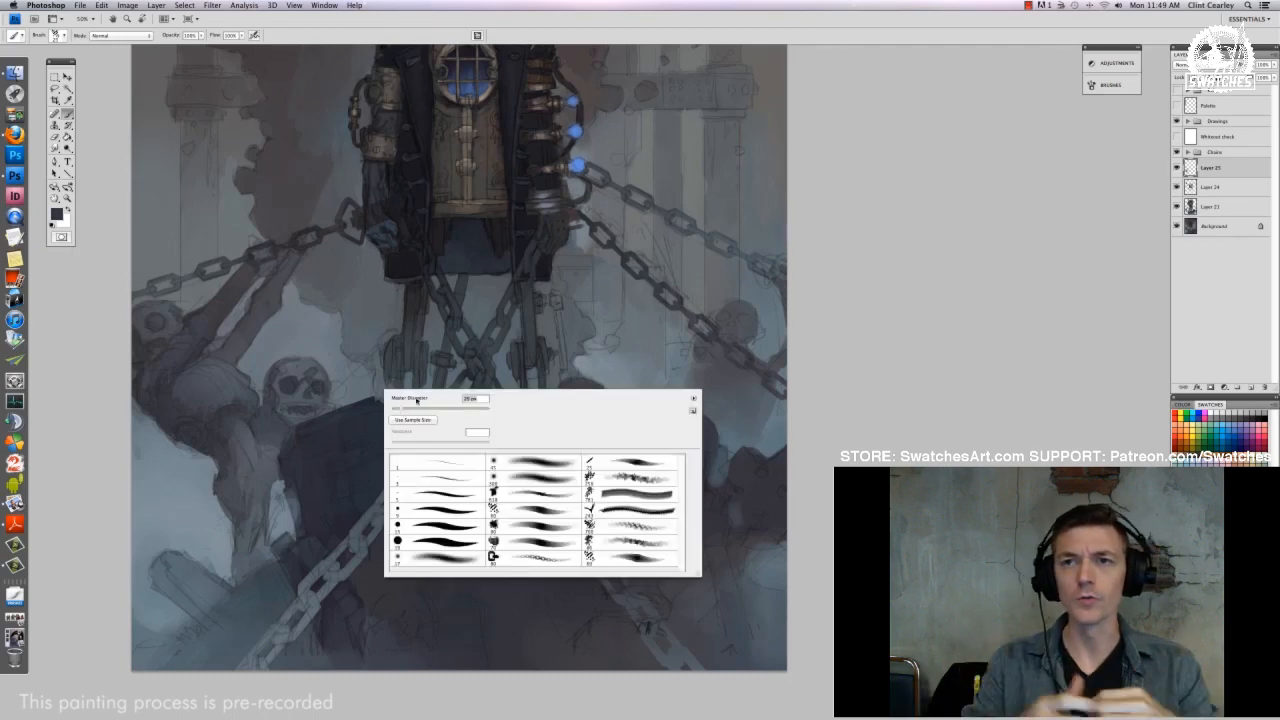
{"action": "key", "text": "Escape"}
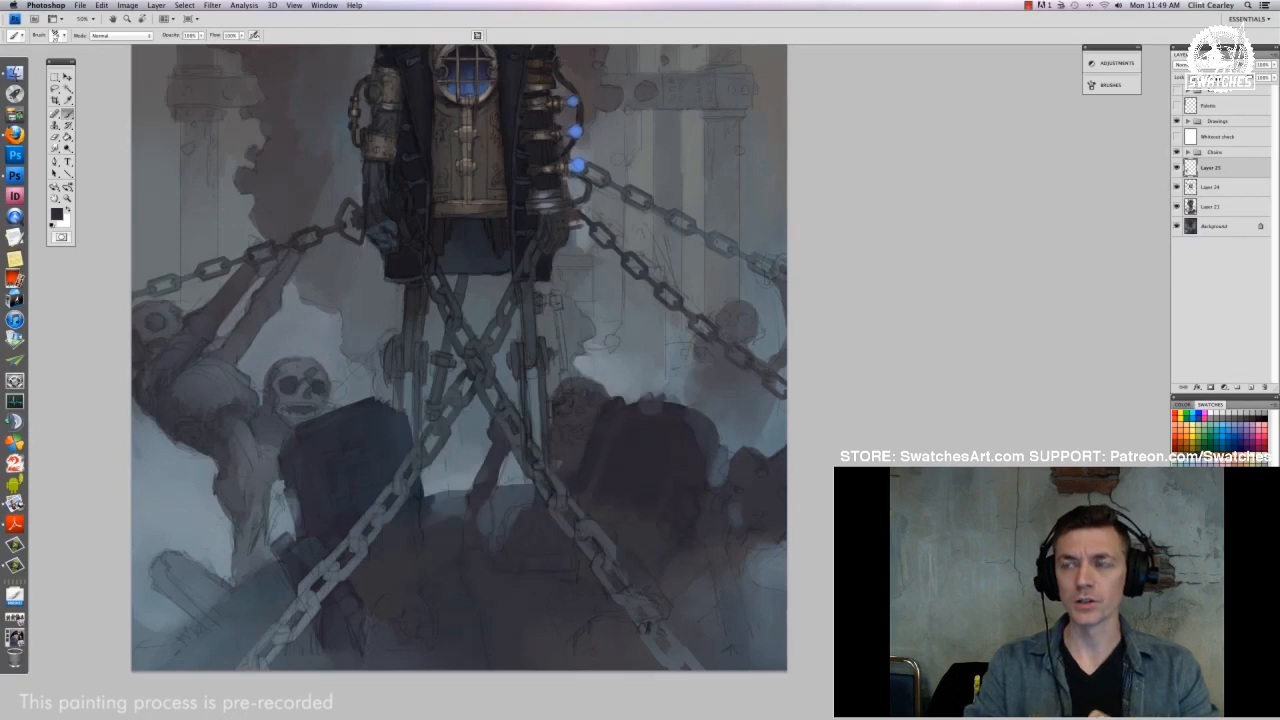
Expand the Drawings group, check the masked drawing layer between Skull and Pipes by toggling it, and select its mask
{"action": "left_click", "coordinate": [1188, 121]}
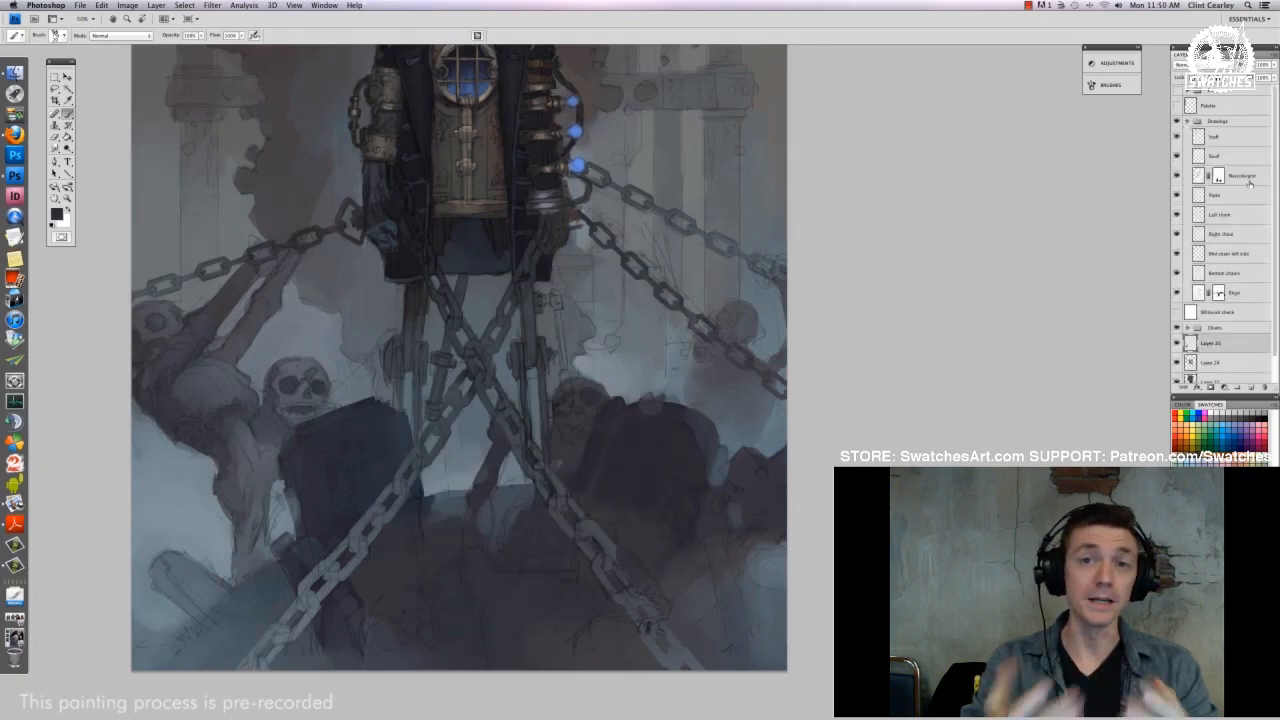
{"action": "left_click", "coordinate": [1245, 176]}
{"action": "left_click", "coordinate": [1177, 175]}
{"action": "left_click", "coordinate": [1177, 175]}
{"action": "left_click", "coordinate": [1218, 176]}
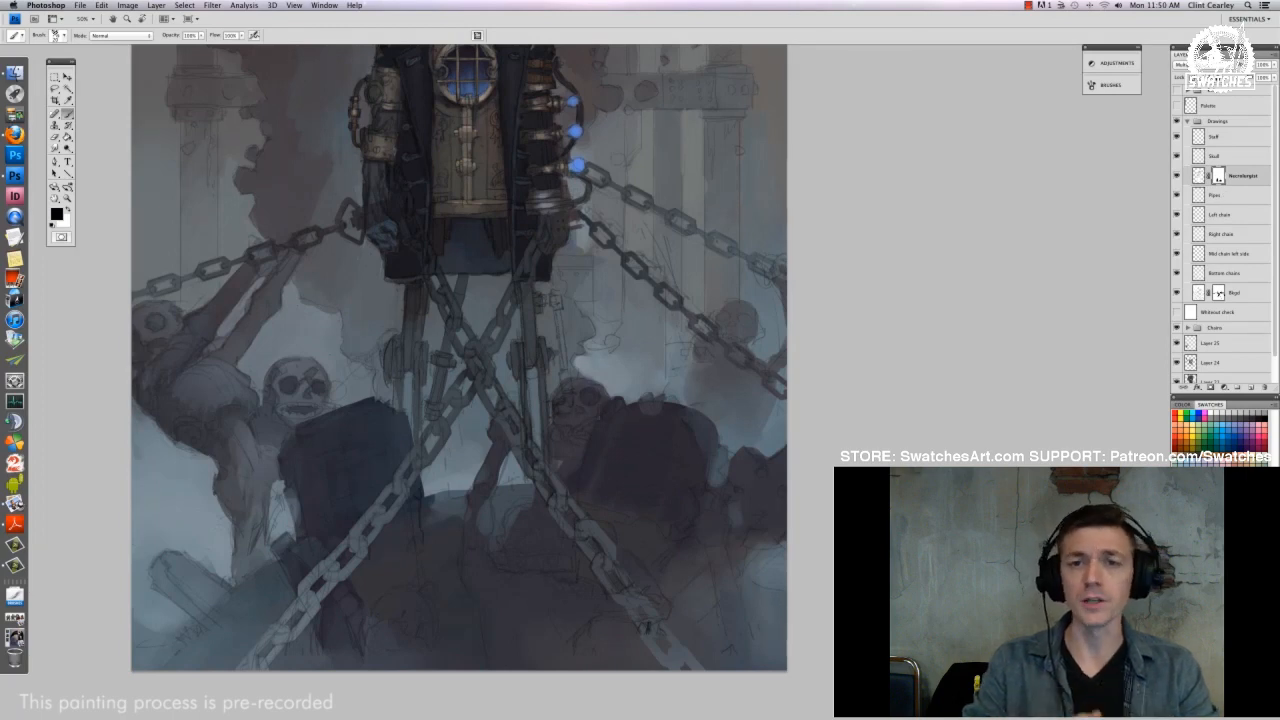
{"action": "key", "text": "ctrl+minus"}
{"action": "key", "text": "ctrl+plus"}
{"action": "left_click_drag", "start_coordinate": [706, 610], "coordinate": [486, 471]}
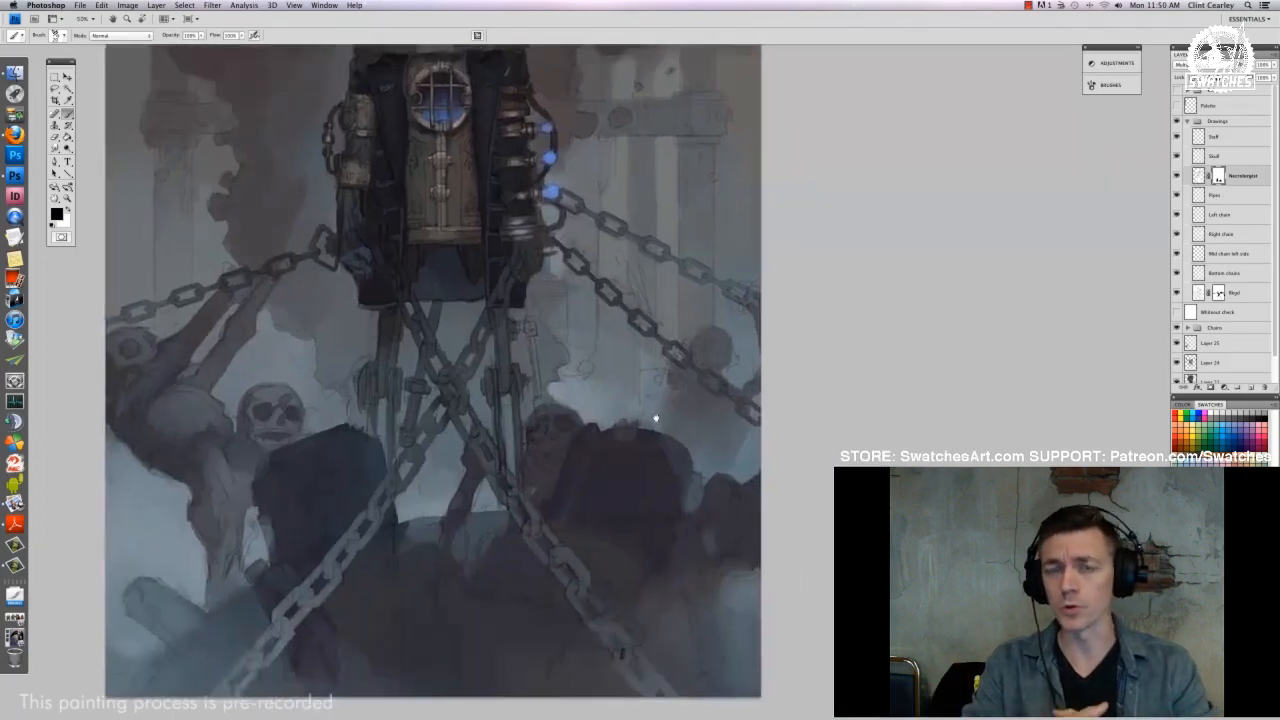
Select the Bkgd drawing layer's mask, toggle the masked layer below Skull for comparison, and hide the Bkgd drawing
{"action": "left_click", "coordinate": [1221, 293]}
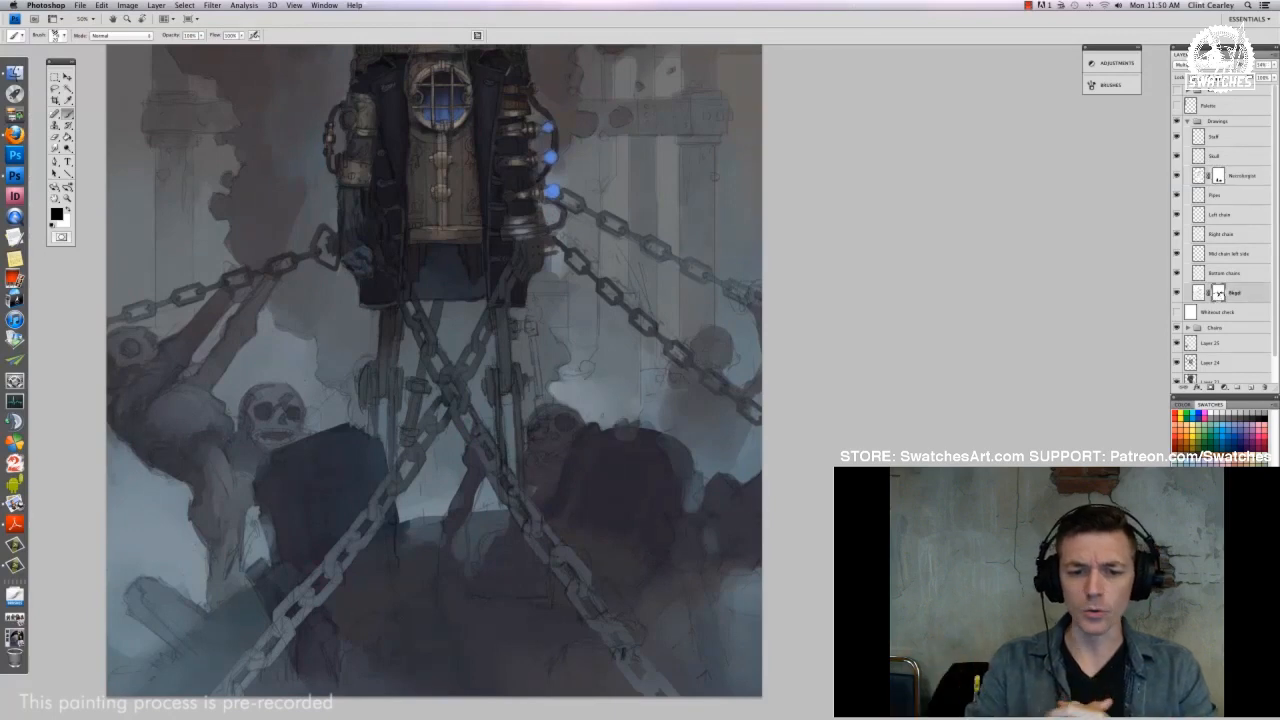
{"action": "left_click", "coordinate": [1177, 177]}
{"action": "left_click", "coordinate": [1177, 177]}
{"action": "left_click", "coordinate": [1177, 177]}
{"action": "left_click", "coordinate": [1177, 177]}
{"action": "left_click", "coordinate": [1178, 294]}
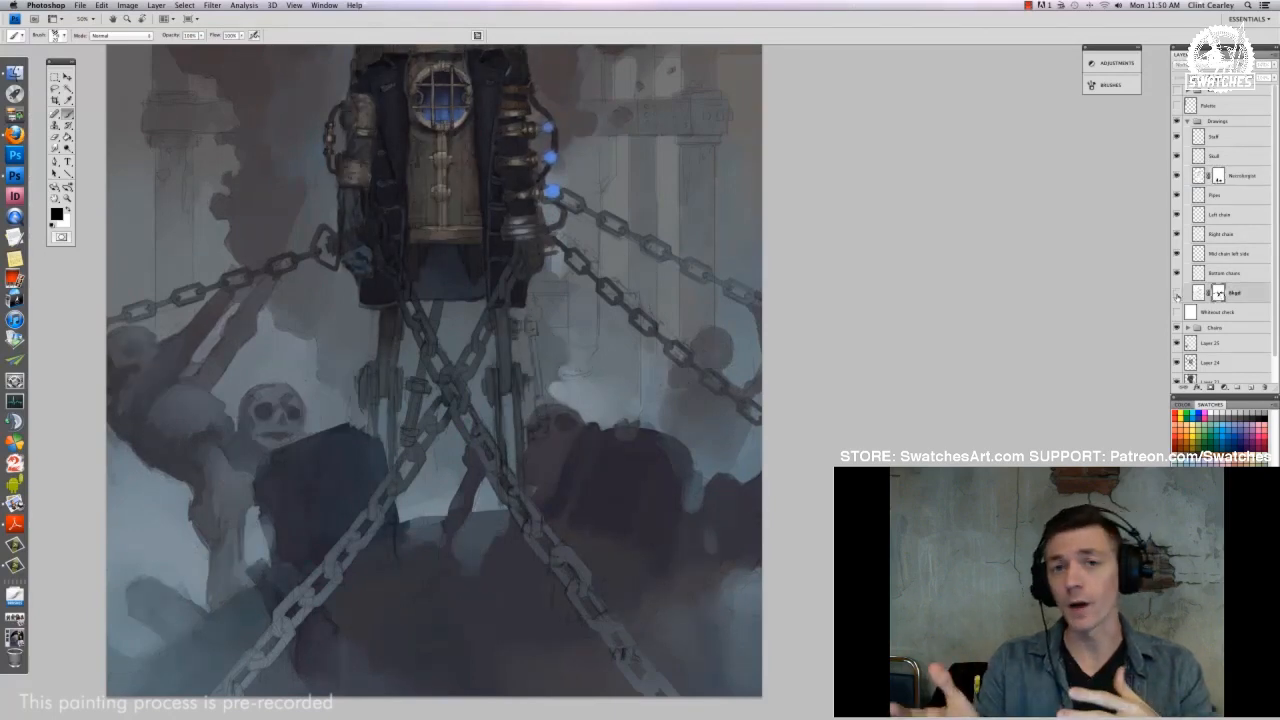
Show the Bkgd drawing again after comparing, collapse the Drawings group, and select Layer 25
{"action": "left_click", "coordinate": [1178, 294]}
{"action": "left_click", "coordinate": [1179, 294]}
{"action": "left_click", "coordinate": [1179, 294]}
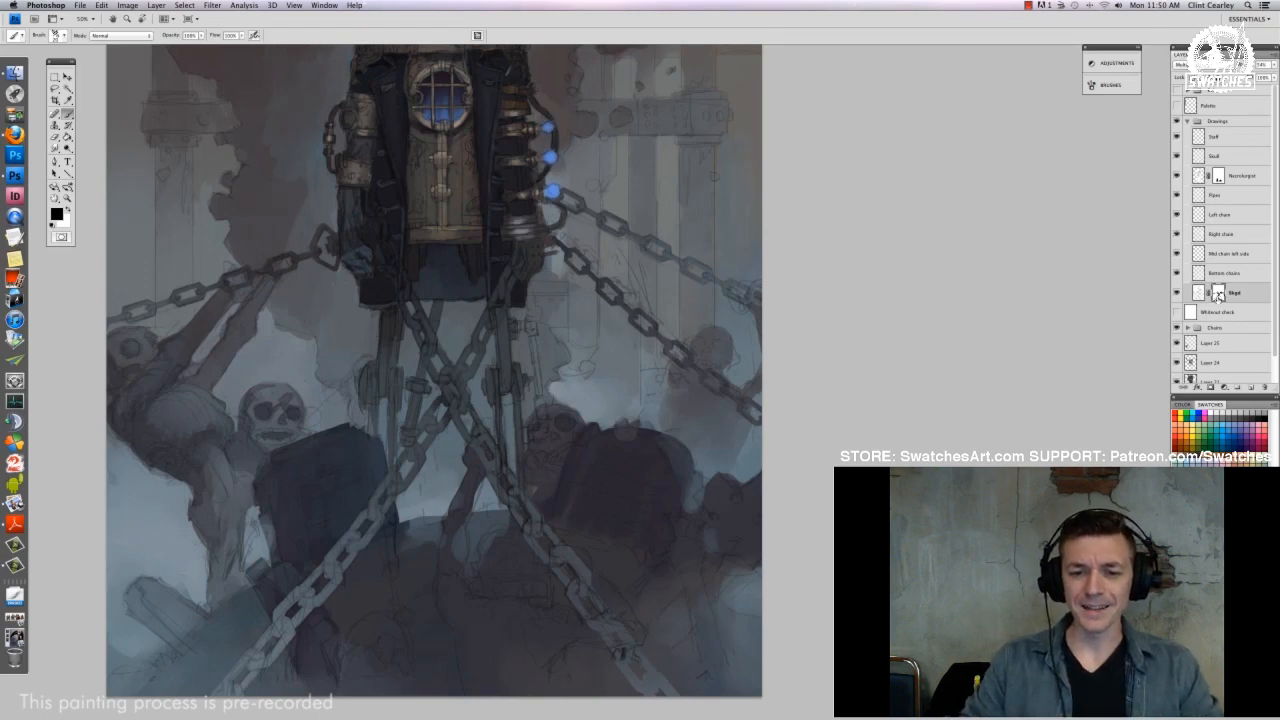
{"action": "left_click", "coordinate": [1187, 121]}
{"action": "left_click", "coordinate": [1212, 167]}
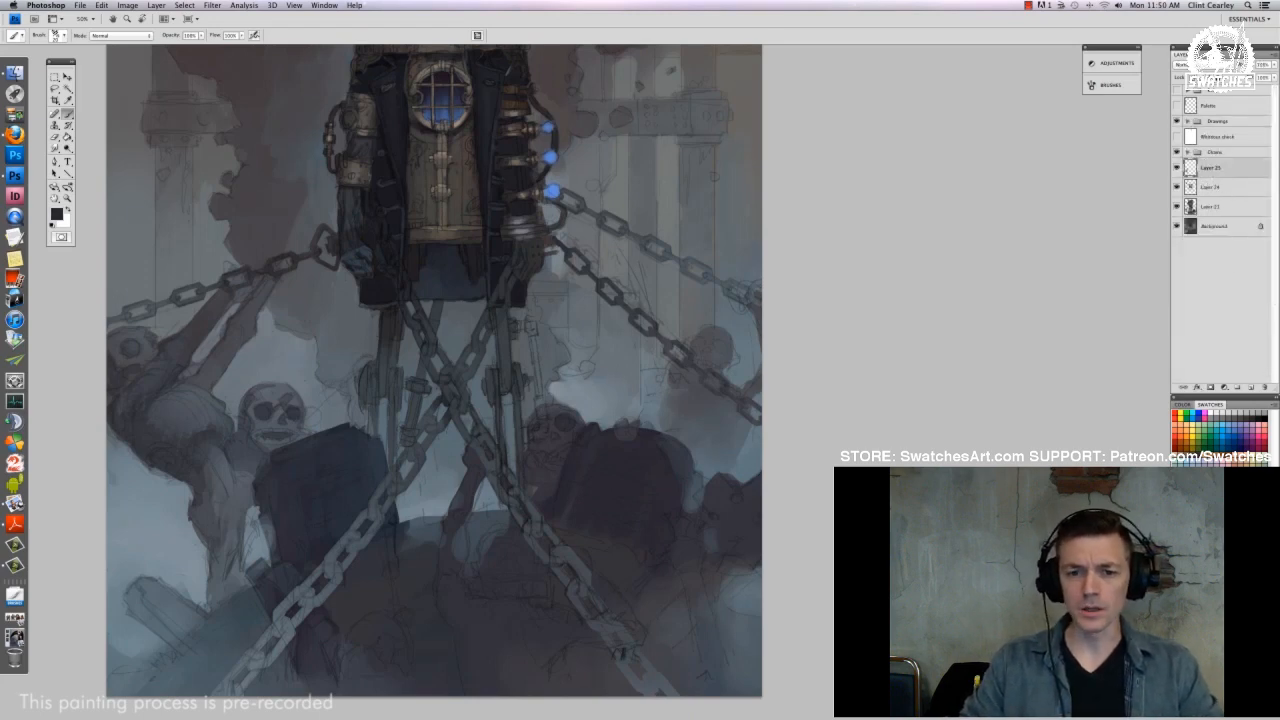
Paint the mechanical rod beside the robot's leg above the second skull, using a sampled dark grey, and adjust the brush
{"action": "left_click", "coordinate": [511, 370], "text": "alt"}
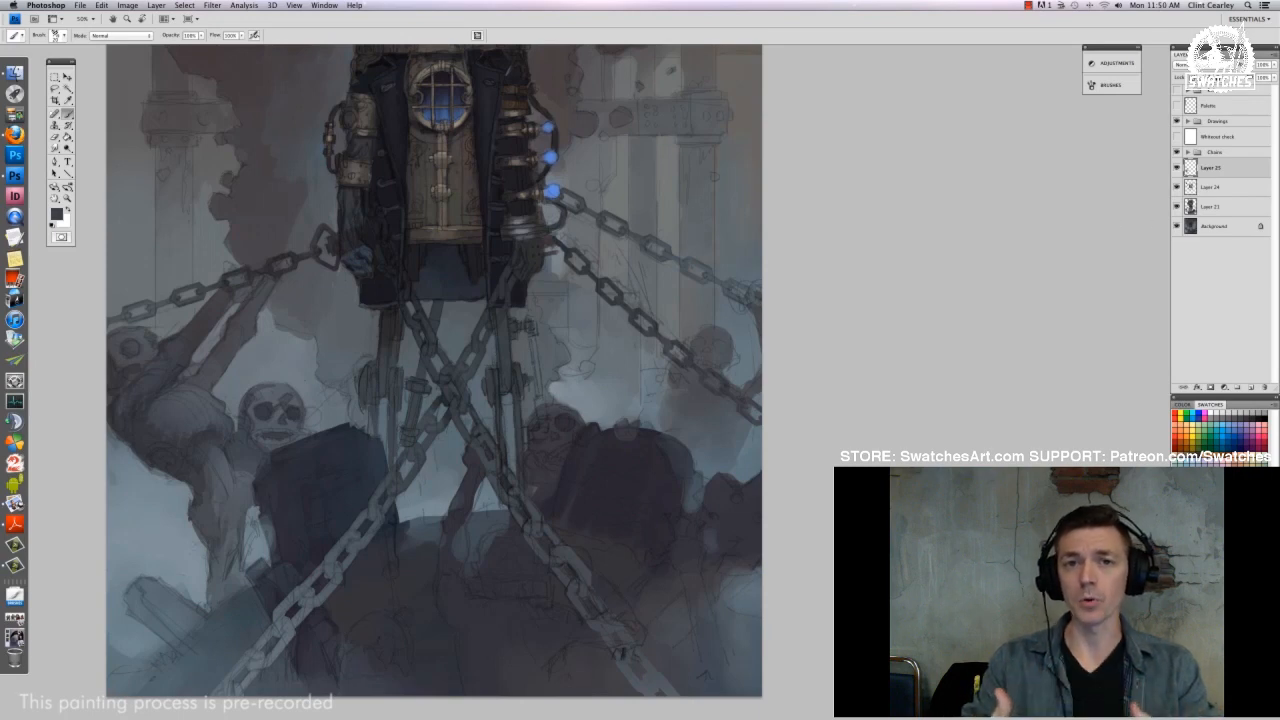
{"action": "mouse_move", "coordinate": [533, 337]}
{"action": "left_mouse_down"}
{"action": "mouse_move", "coordinate": [541, 404]}
{"action": "mouse_move", "coordinate": [535, 384]}
{"action": "left_mouse_up"}
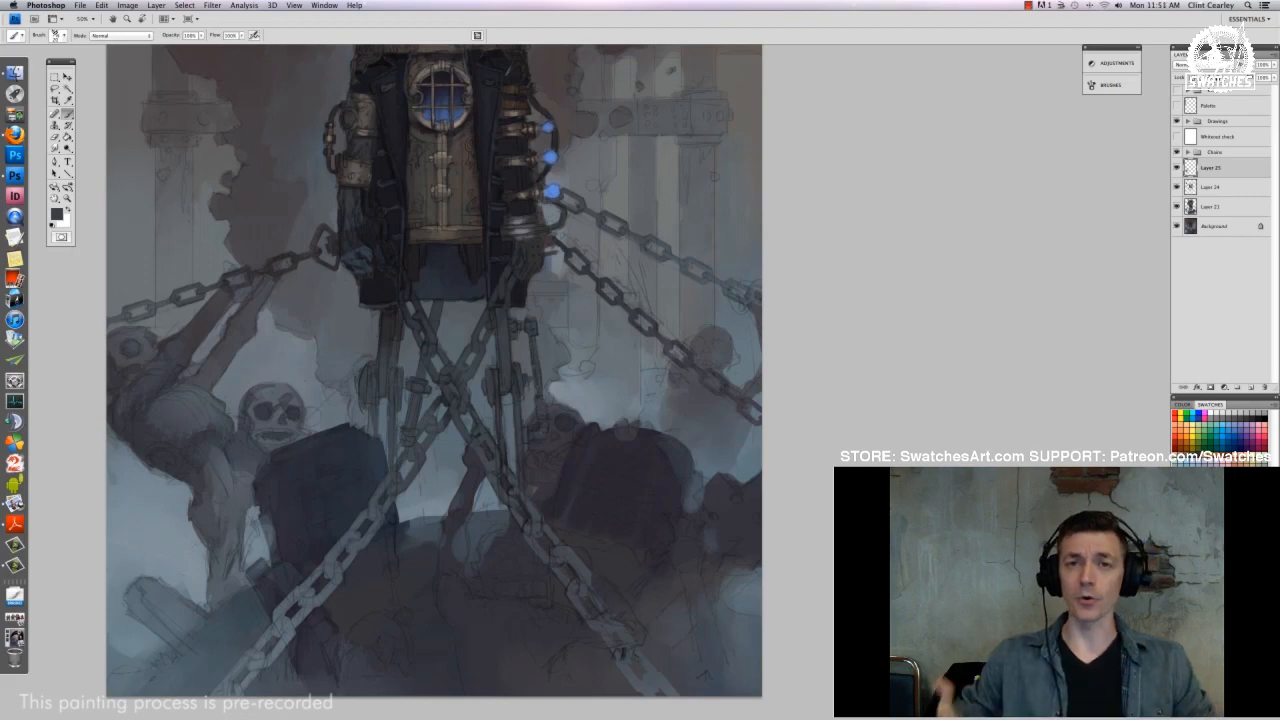
{"action": "left_click_drag", "start_coordinate": [565, 510], "coordinate": [557, 500]}
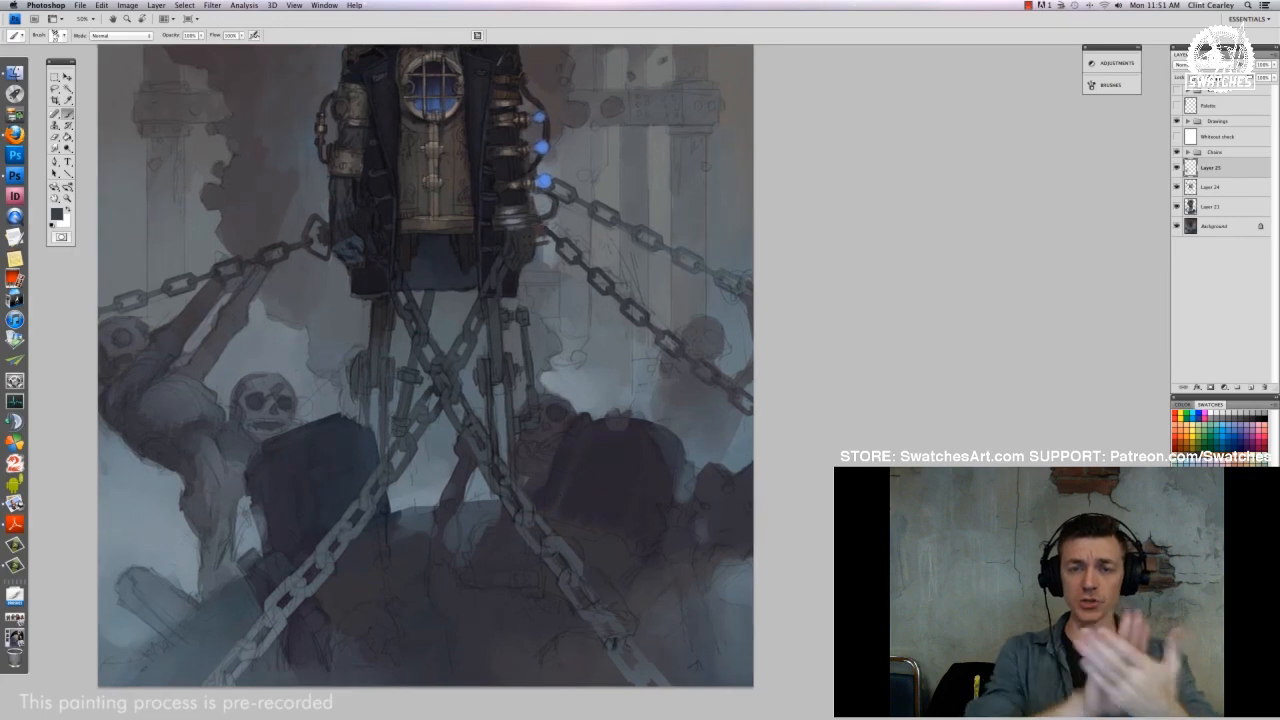
{"action": "right_click", "coordinate": [526, 426]}
{"action": "left_click", "coordinate": [564, 385]}
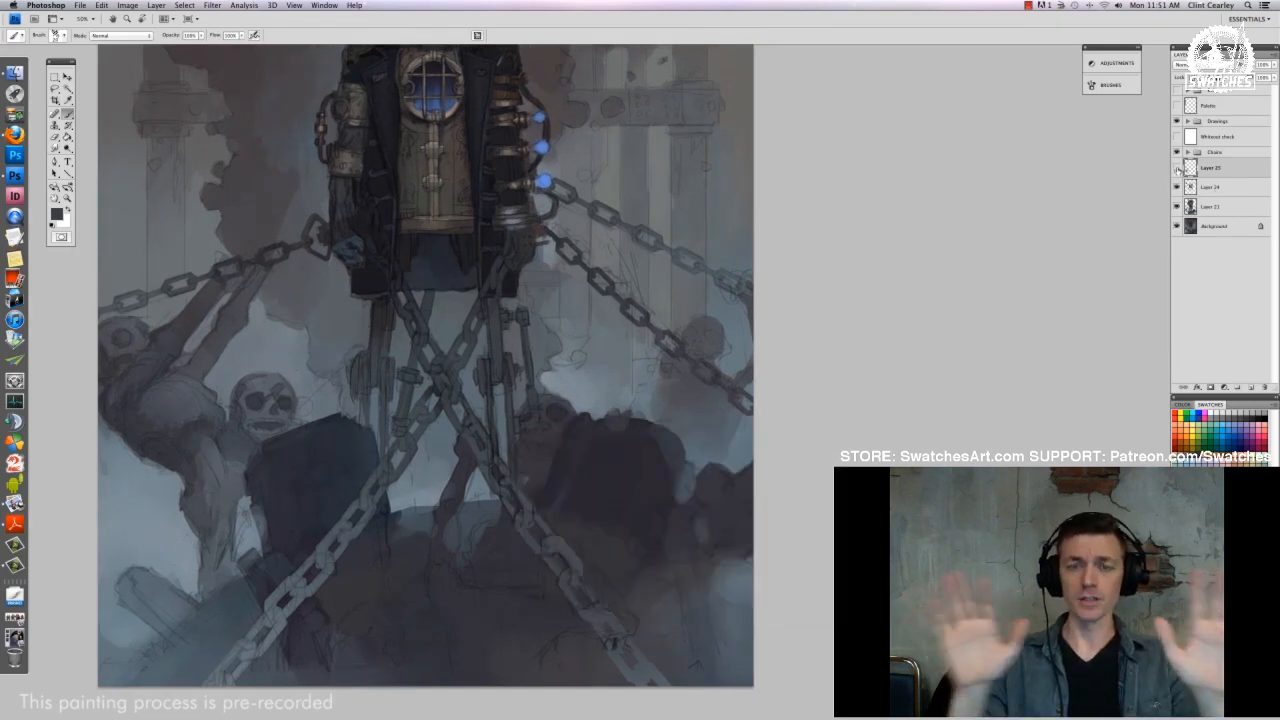
Refine the second skeleton's skull and the light background around it with tones sampled from nearby areas
{"action": "mouse_move", "coordinate": [543, 356]}
{"action": "left_mouse_down"}
{"action": "mouse_move", "coordinate": [537, 420]}
{"action": "mouse_move", "coordinate": [543, 380]}
{"action": "left_mouse_up"}
{"action": "left_click", "coordinate": [545, 382], "text": "alt"}
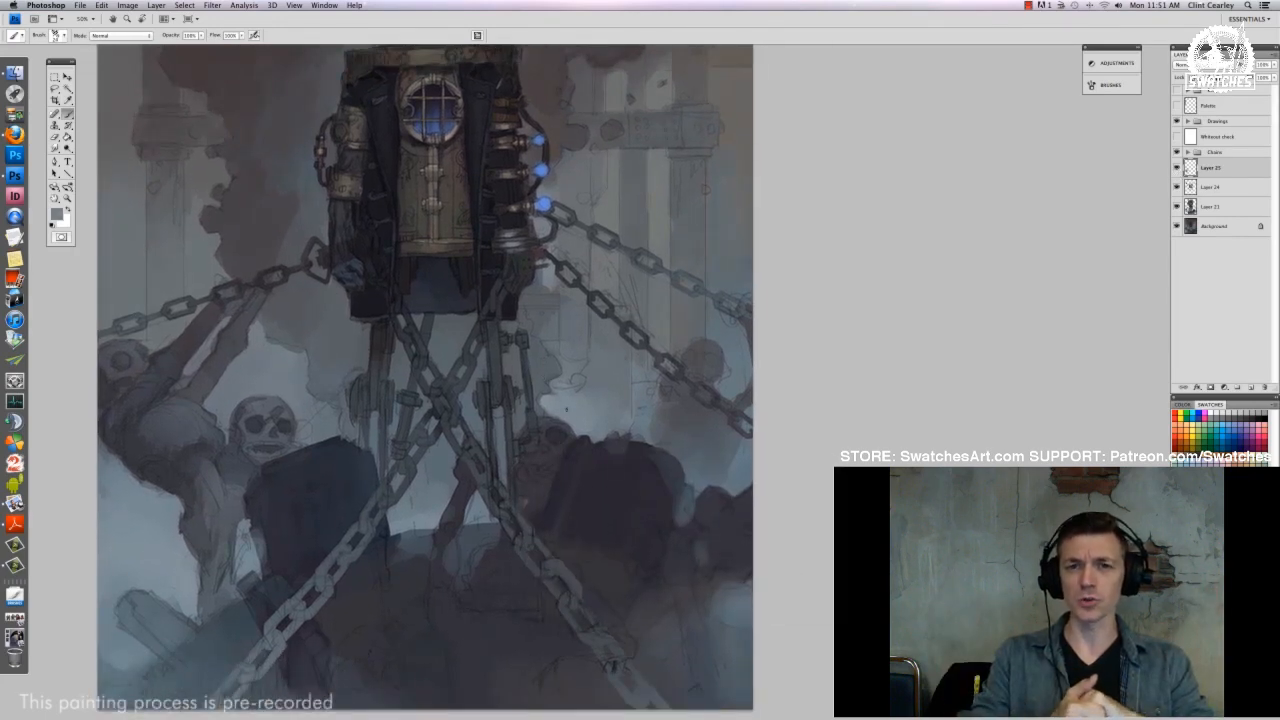
{"action": "left_click_drag", "start_coordinate": [534, 431], "coordinate": [534, 447]}
{"action": "left_click", "coordinate": [532, 437], "text": "alt"}
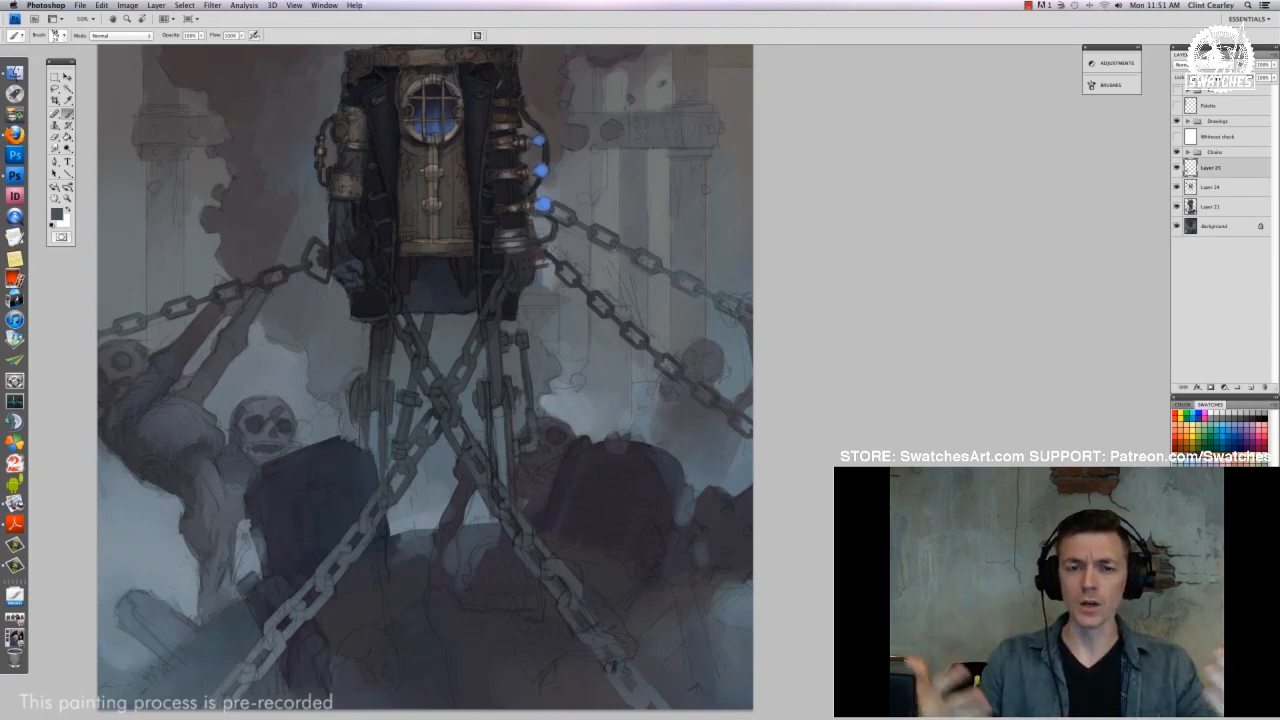
{"action": "left_click", "coordinate": [535, 399], "text": "alt"}
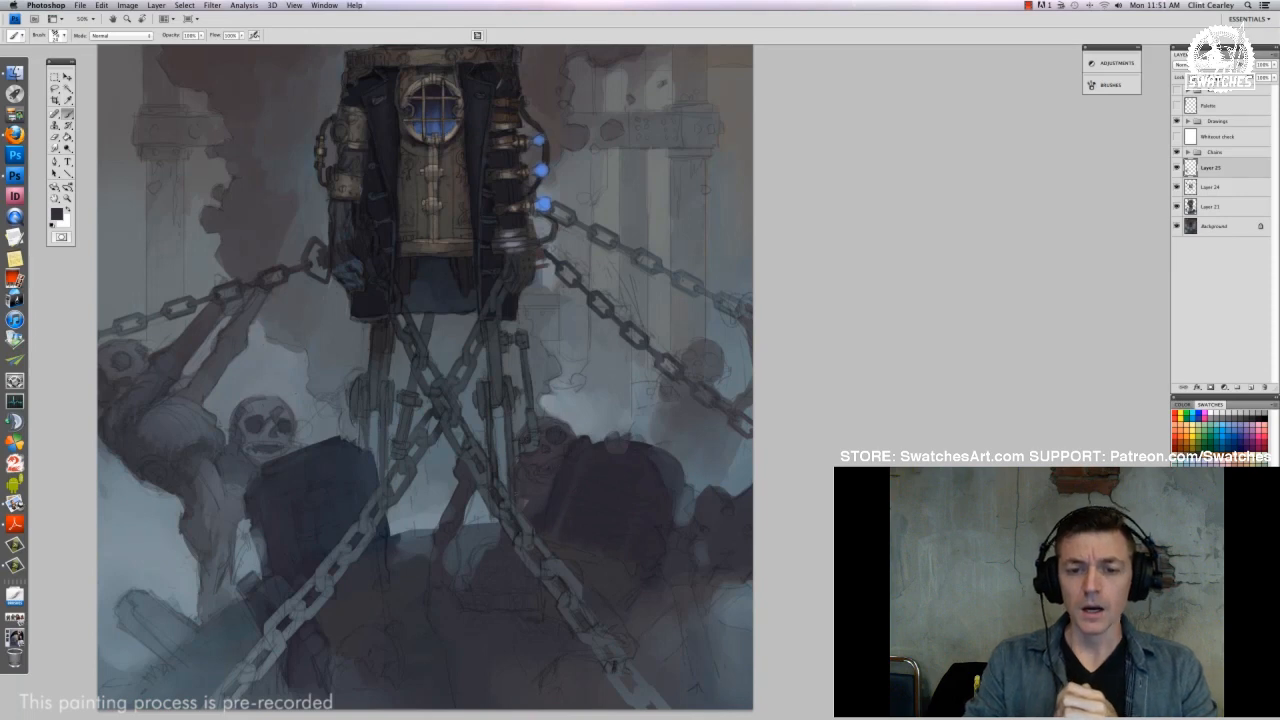
{"action": "left_click_drag", "start_coordinate": [614, 665], "coordinate": [584, 628]}
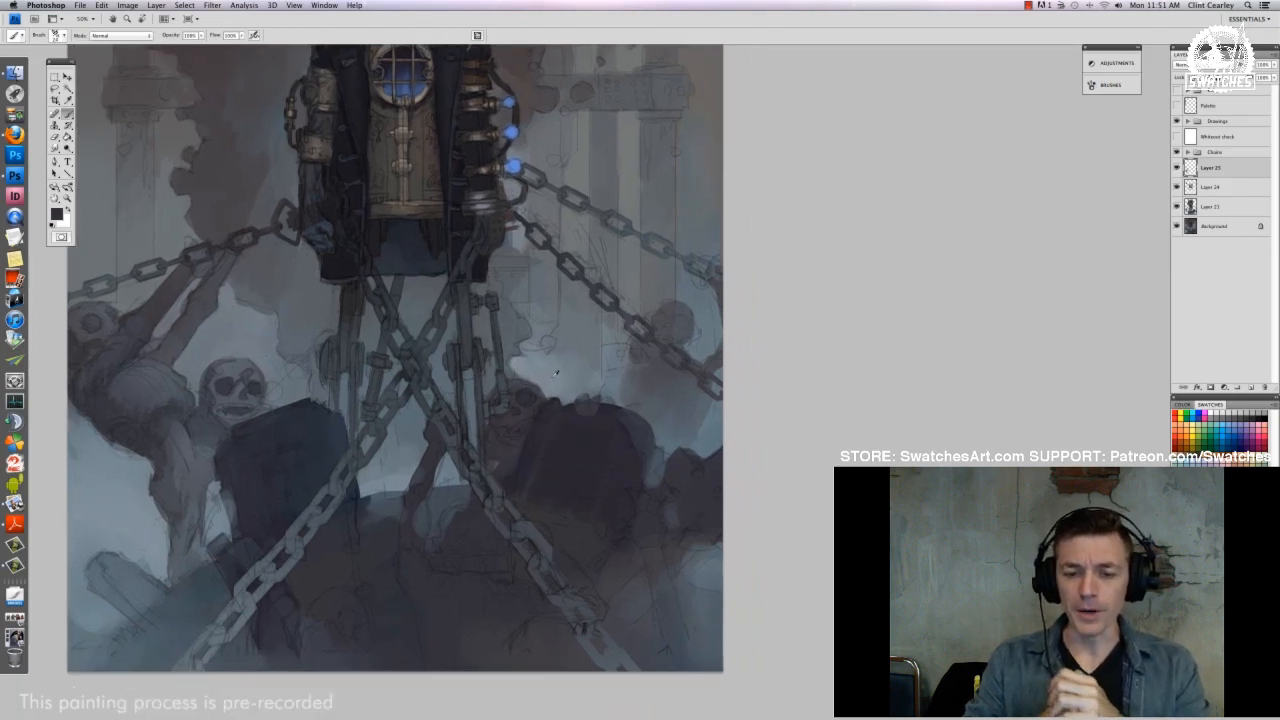
{"action": "left_click", "coordinate": [554, 375], "text": "alt"}
{"action": "left_click", "coordinate": [490, 434], "text": "alt"}
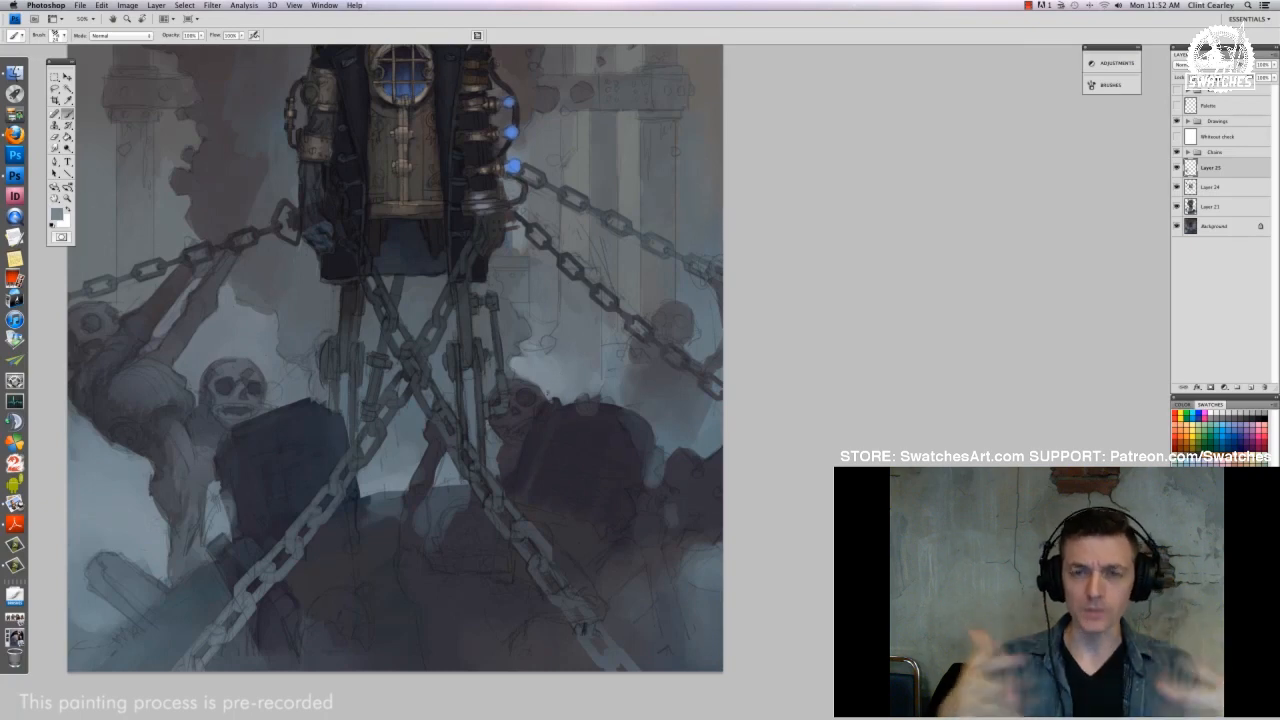
Roughen the top edge of the dark cloak by the second skull and add a blue-grey shape beside it with a smaller brush
{"action": "left_click", "coordinate": [592, 413], "text": "alt"}
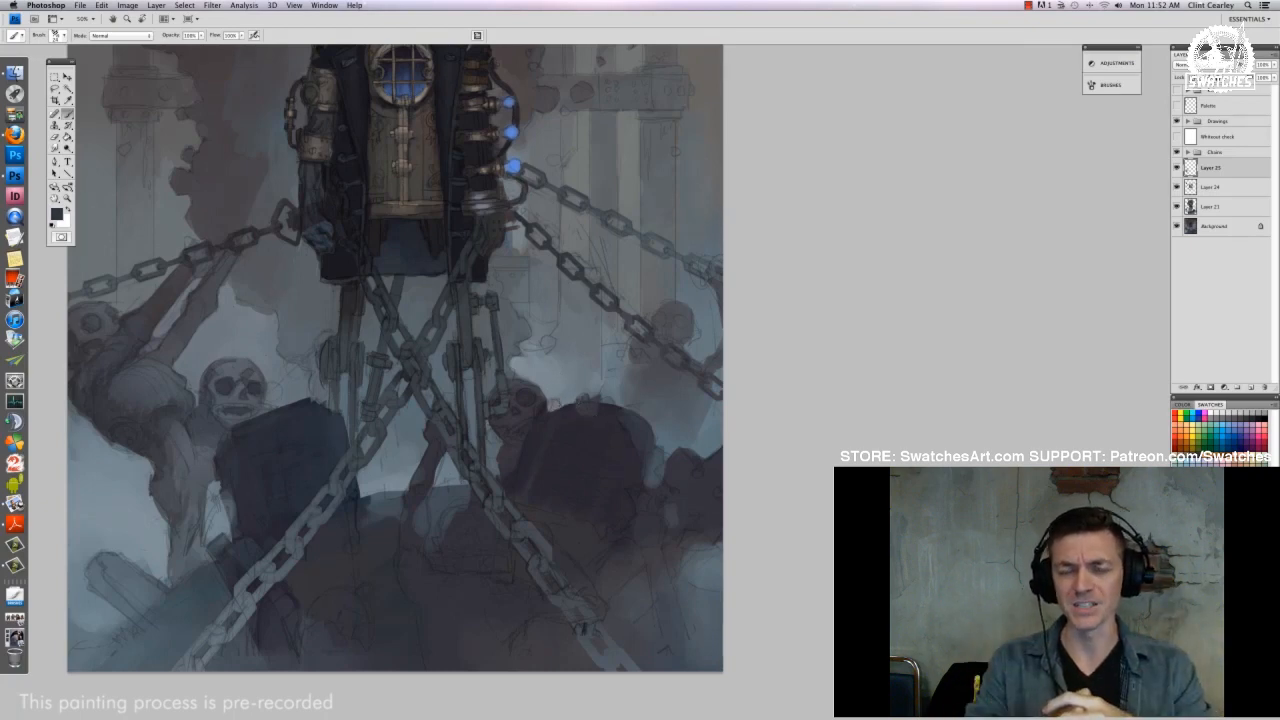
{"action": "left_click", "coordinate": [597, 402], "text": "alt"}
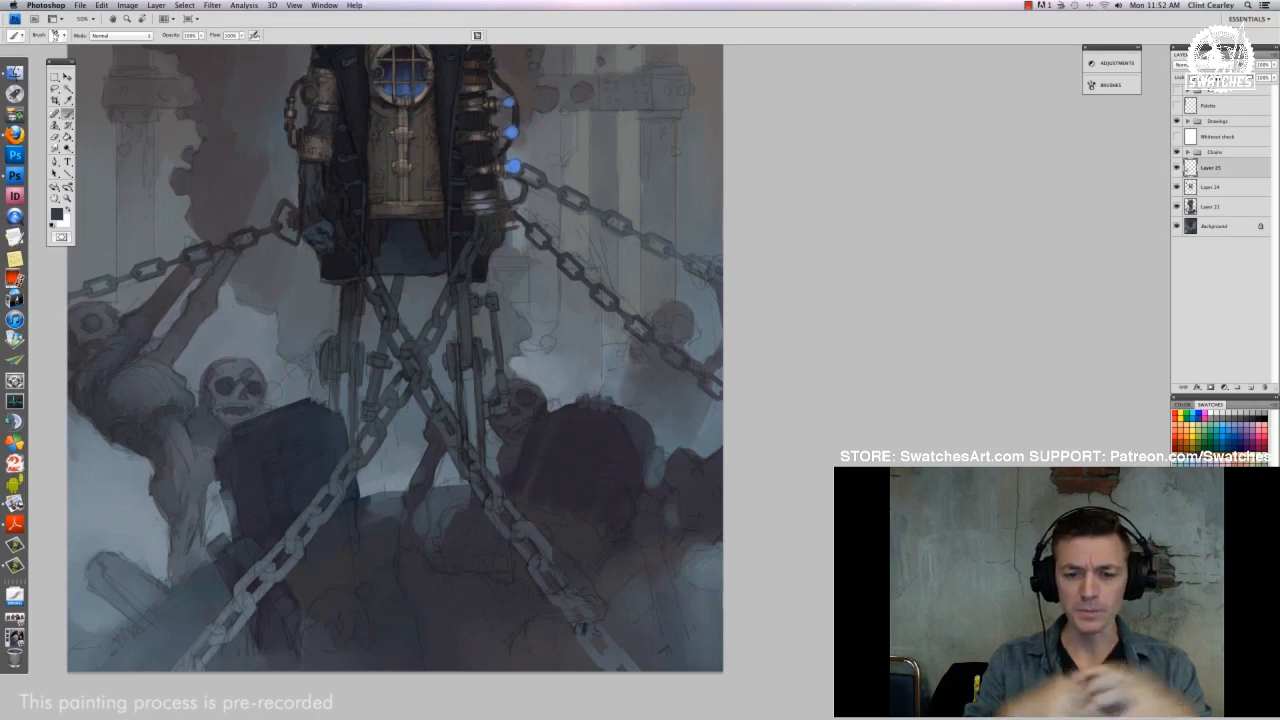
{"action": "left_click", "coordinate": [600, 400], "text": "alt"}
{"action": "right_click", "coordinate": [646, 430]}
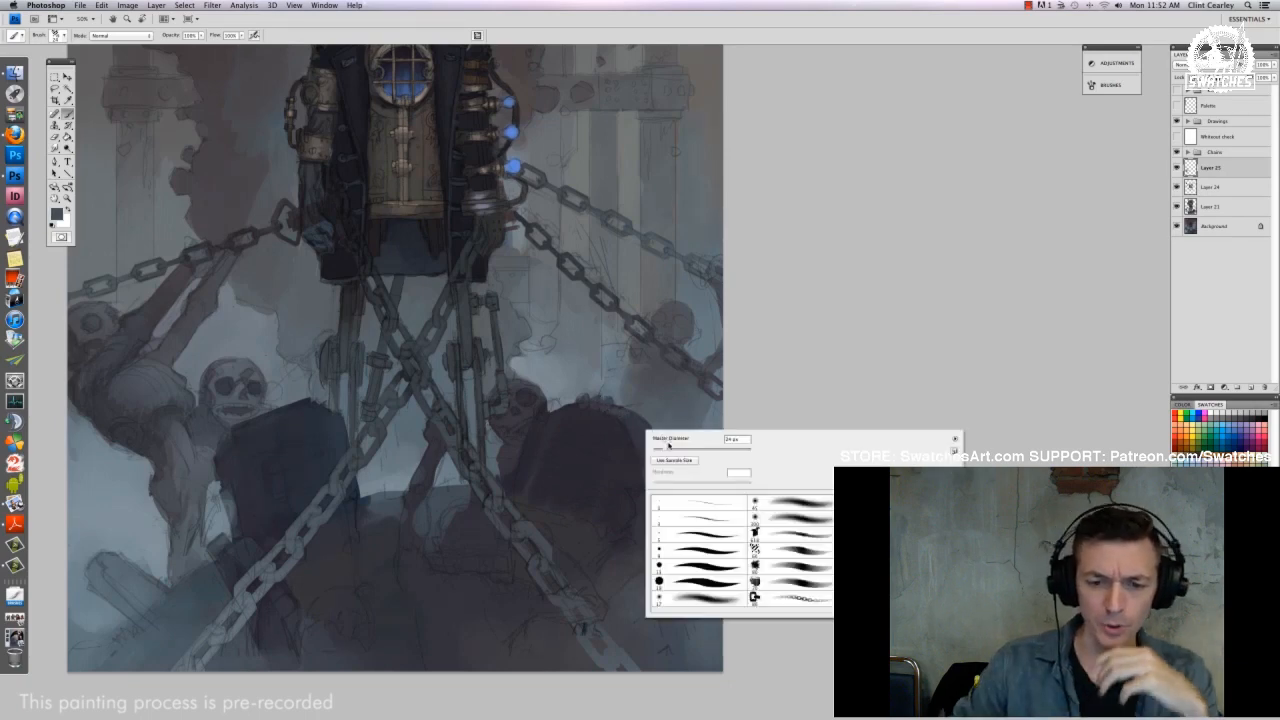
{"action": "left_click_drag", "start_coordinate": [669, 445], "coordinate": [665, 445]}
{"action": "left_click_drag", "start_coordinate": [692, 462], "coordinate": [694, 510]}
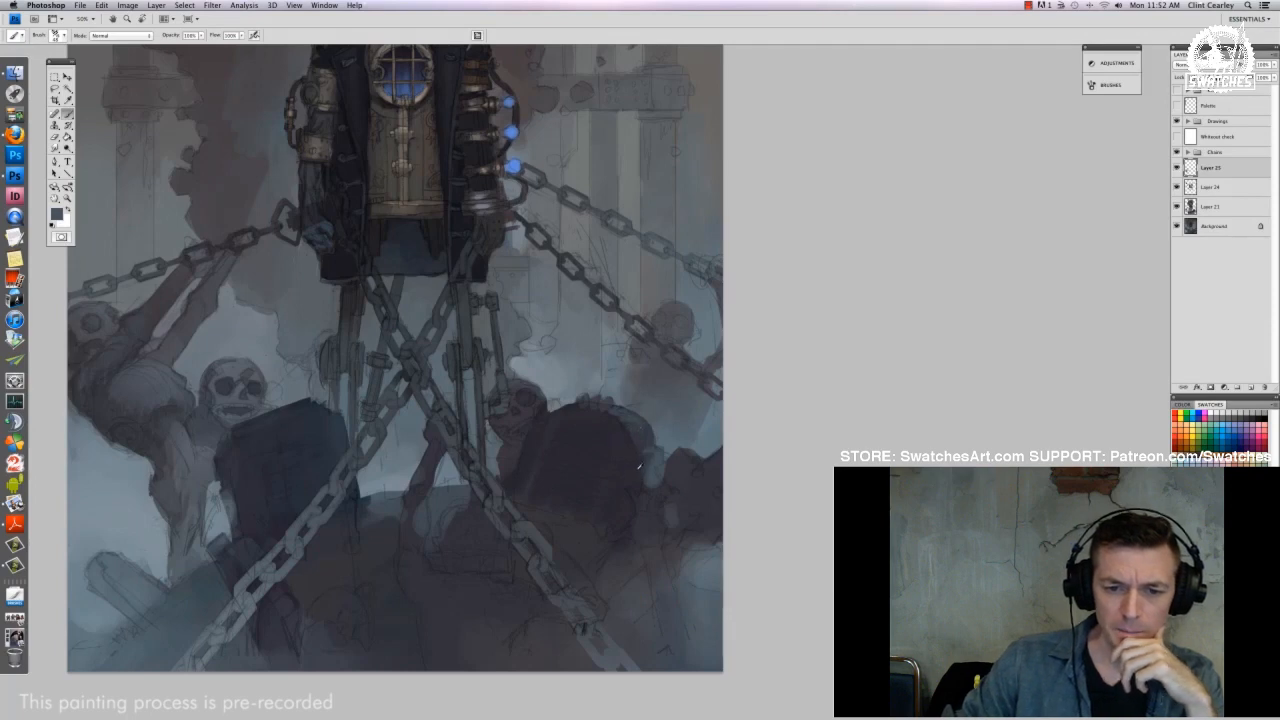
Darken the forms between the cloak and the figure at the canvas's far edge with sampled dark greys and a smaller brush
{"action": "left_click", "coordinate": [639, 467], "text": "alt"}
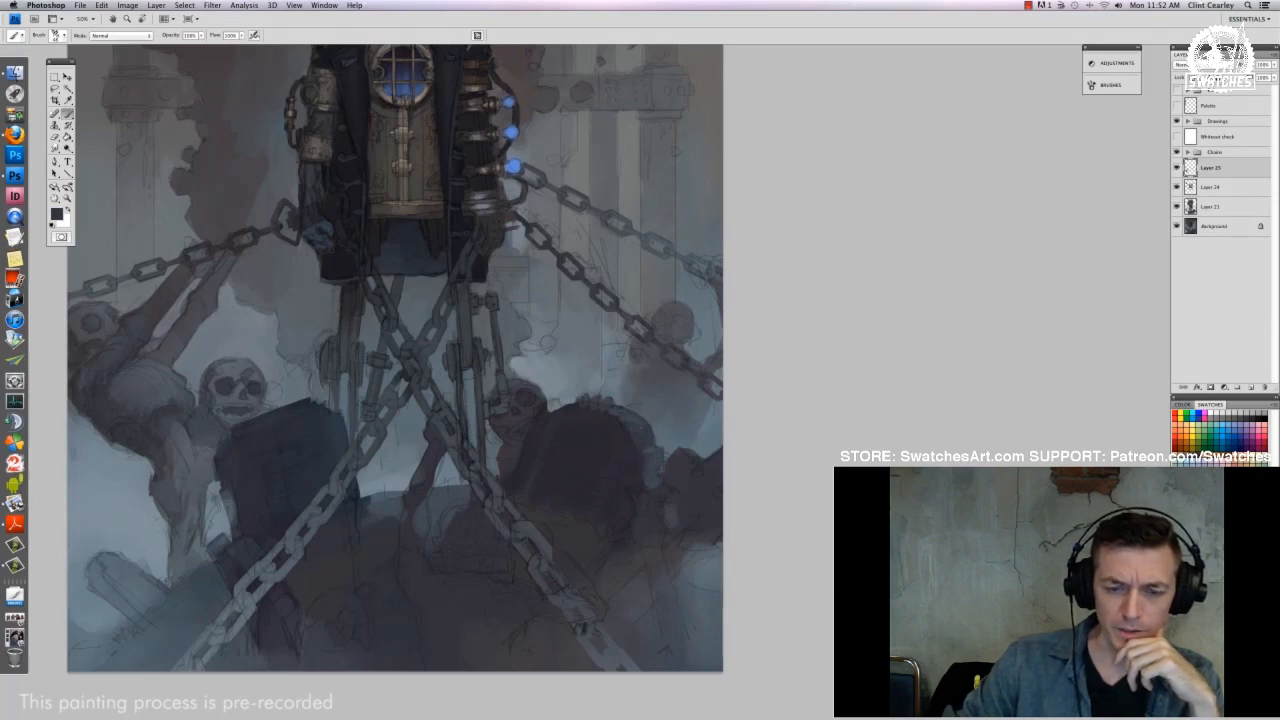
{"action": "right_click", "coordinate": [671, 466]}
{"action": "left_click_drag", "start_coordinate": [691, 486], "coordinate": [686, 486]}
{"action": "key", "text": "Return"}
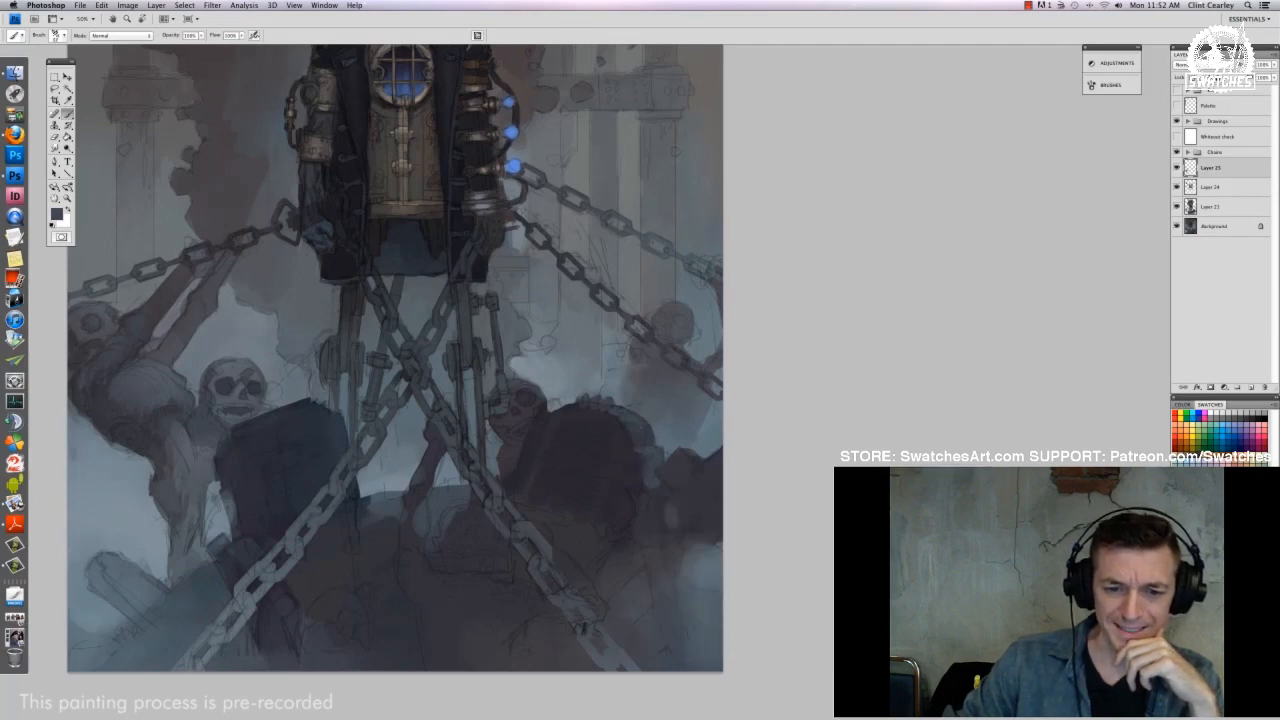
{"action": "left_click", "coordinate": [668, 478], "text": "alt"}
{"action": "left_click", "coordinate": [655, 480], "text": "alt"}
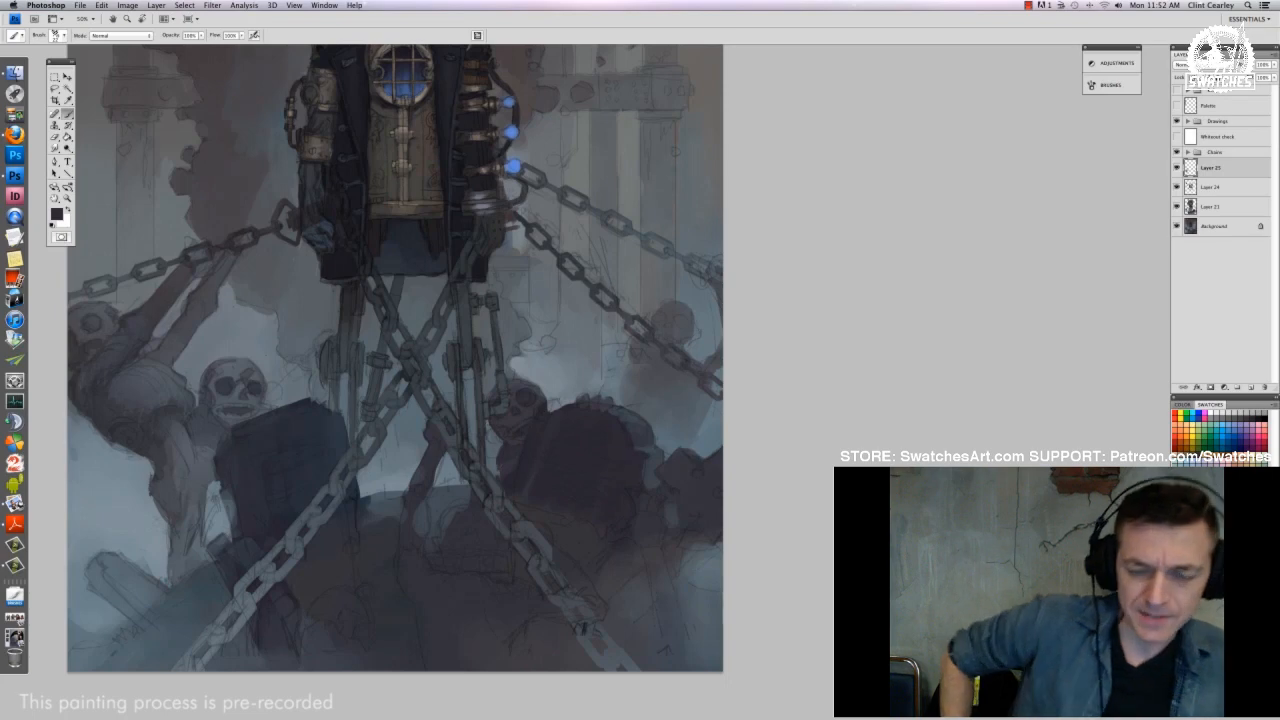
Sample the pale background blue-grey, enlarge the brush slightly, and repaint the lit background above the cloak and far-edge figure
{"action": "left_click_drag", "start_coordinate": [320, 528], "coordinate": [452, 431]}
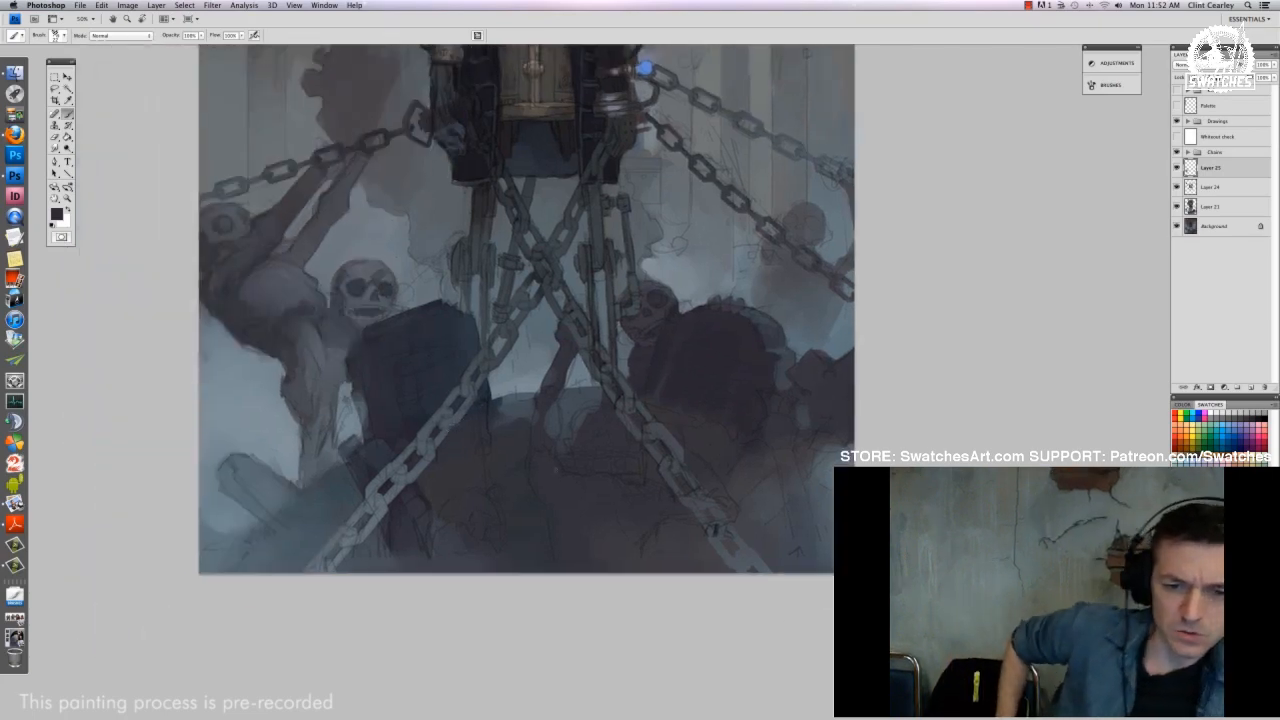
{"action": "left_click_drag", "start_coordinate": [739, 380], "coordinate": [540, 489]}
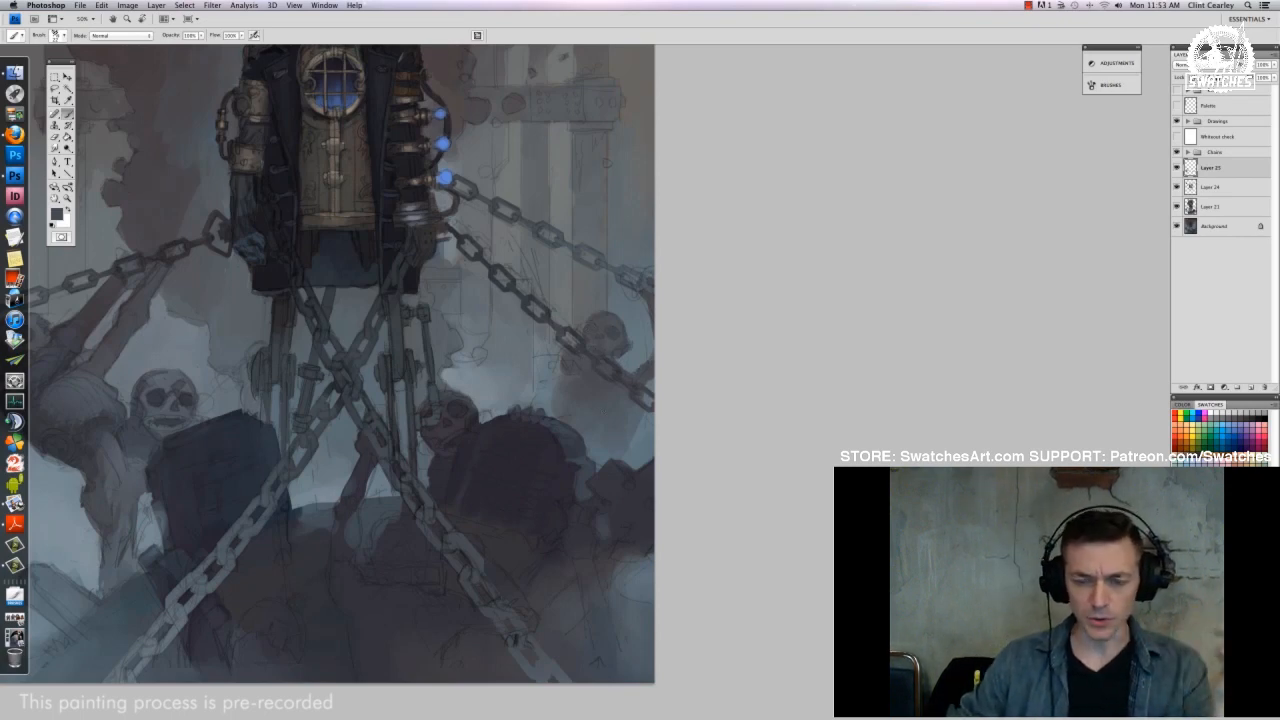
{"action": "left_click", "coordinate": [645, 420], "text": "alt"}
{"action": "right_click", "coordinate": [641, 427]}
{"action": "left_click_drag", "start_coordinate": [657, 452], "coordinate": [661, 452]}
{"action": "key", "text": "Return"}
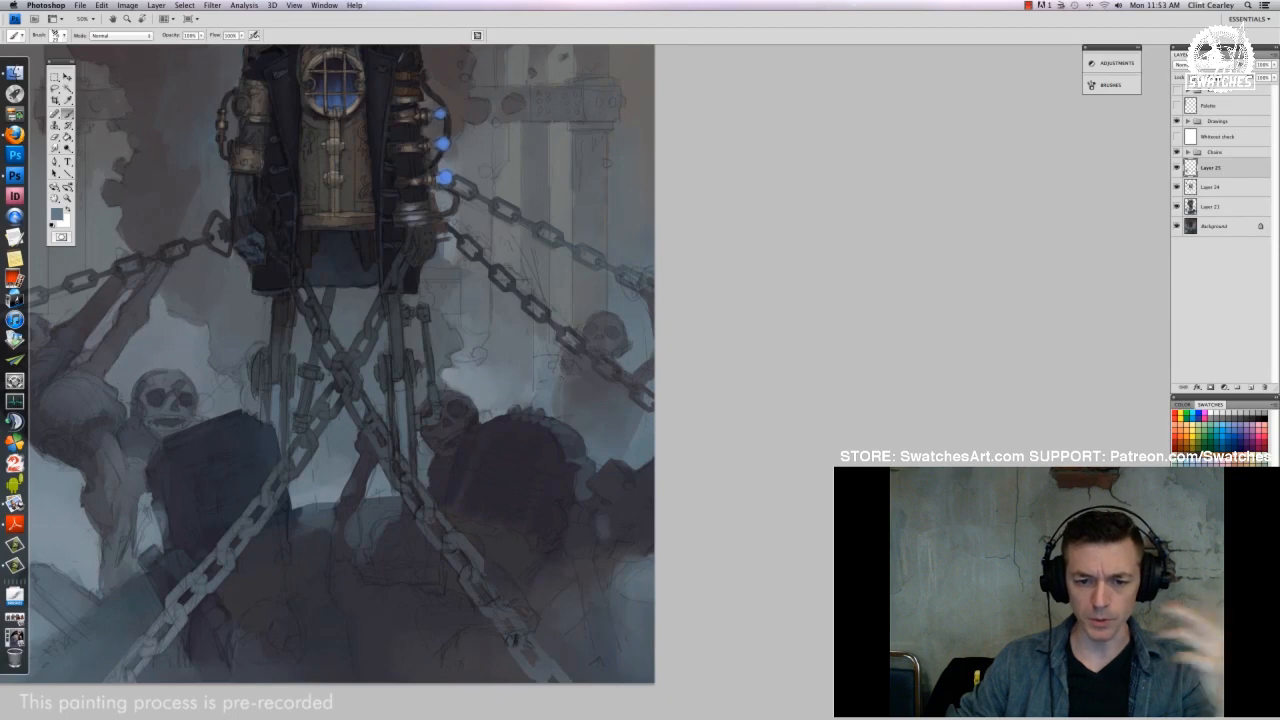
{"action": "left_click_drag", "start_coordinate": [561, 378], "coordinate": [559, 412]}
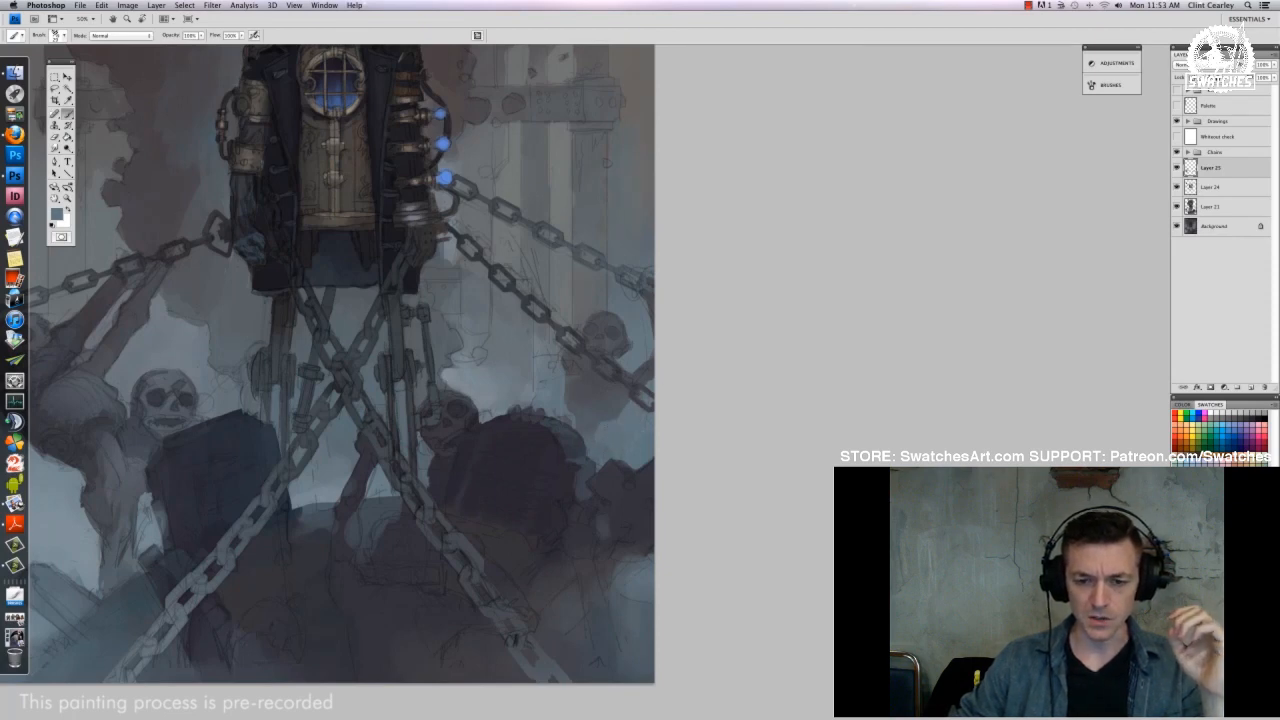
Paint the raised skeletal hand at the cloak's lower edge and refine the dark figure beside it with sampled greys
{"action": "scroll", "coordinate": [600, 450], "scroll_direction": "down", "scroll_amount": 3}
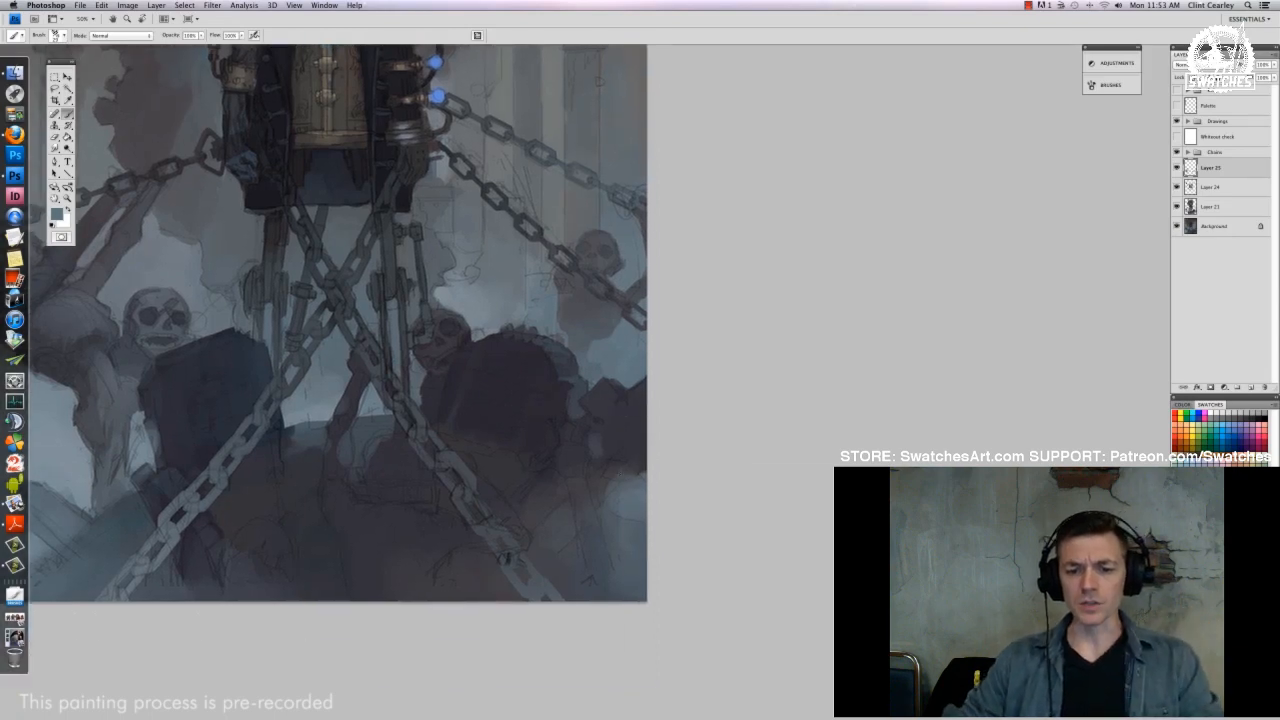
{"action": "right_click", "coordinate": [652, 463]}
{"action": "left_click", "coordinate": [531, 465]}
{"action": "left_click", "coordinate": [443, 338], "text": "alt"}
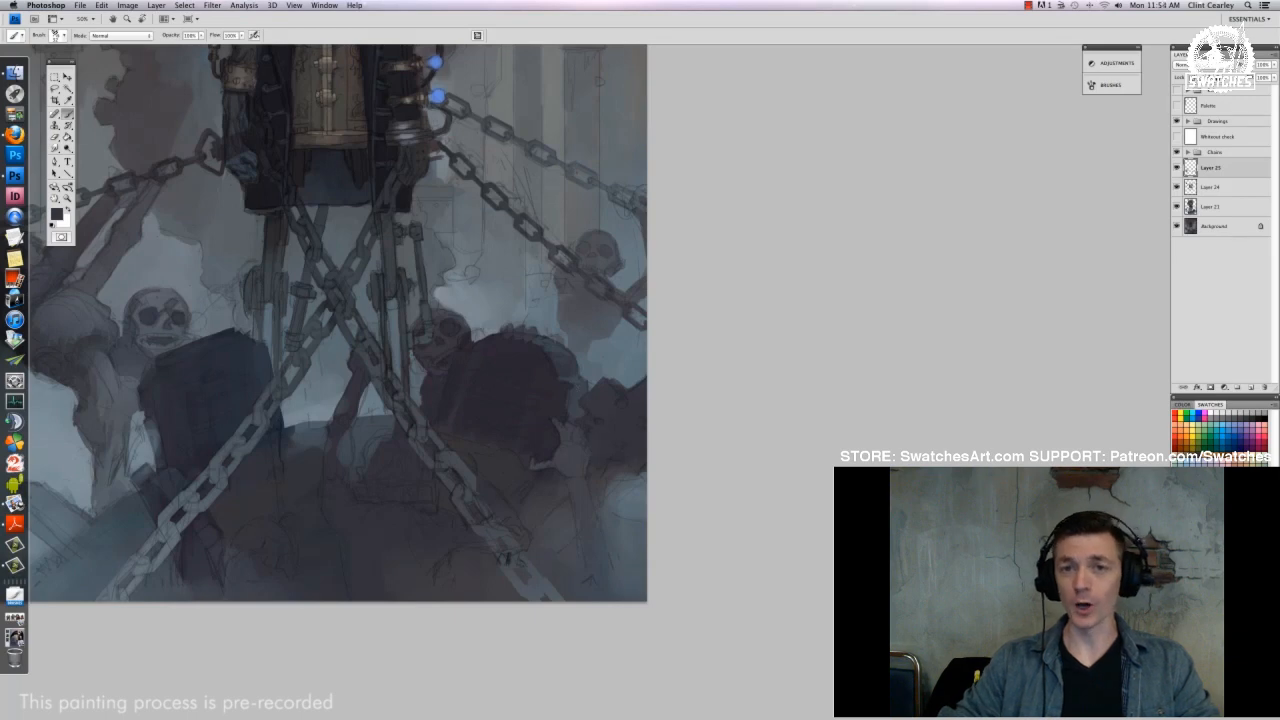
{"action": "right_click", "coordinate": [628, 424]}
{"action": "left_click_drag", "start_coordinate": [648, 441], "coordinate": [632, 408]}
{"action": "left_click", "coordinate": [638, 398], "text": "alt"}
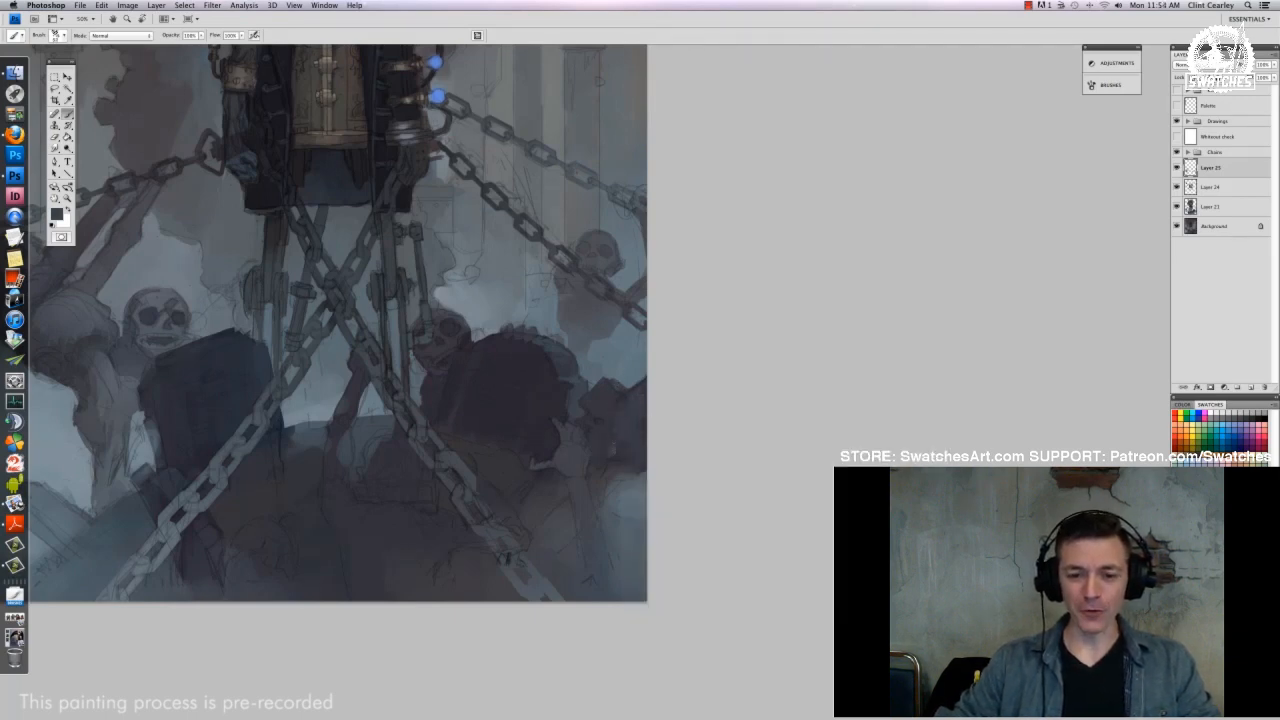
Block in dark foreground shapes below the crossed chains with a larger brush and a dark grey
{"action": "left_click_drag", "start_coordinate": [351, 489], "coordinate": [483, 482]}
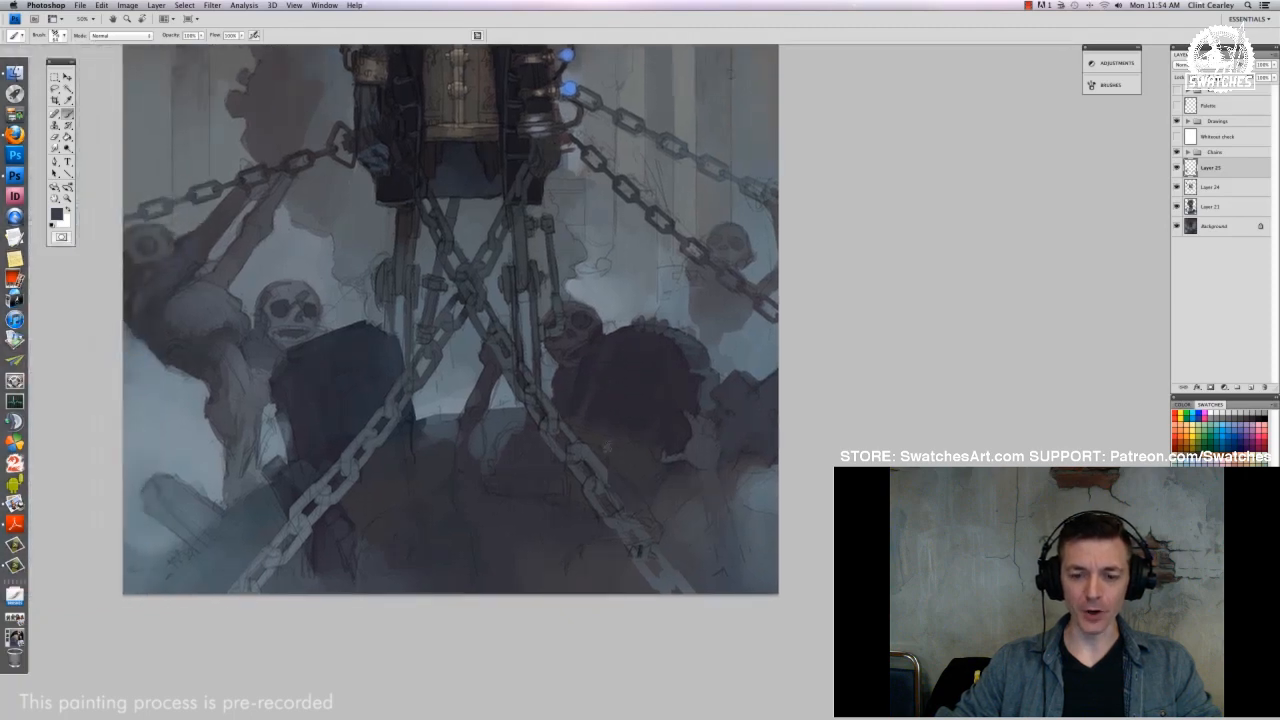
{"action": "right_click", "coordinate": [611, 448]}
{"action": "left_click_drag", "start_coordinate": [638, 472], "coordinate": [645, 472]}
{"action": "key", "text": "Return"}
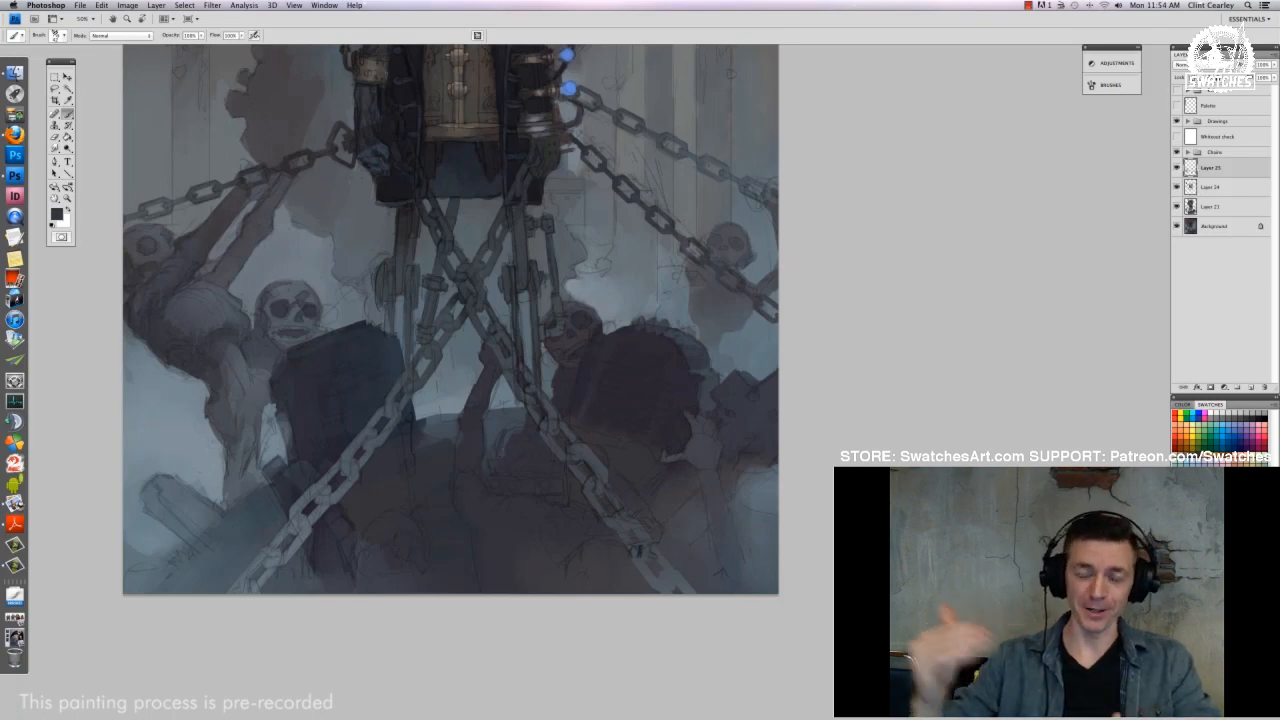
{"action": "right_click", "coordinate": [527, 472]}
{"action": "key", "text": "Return"}
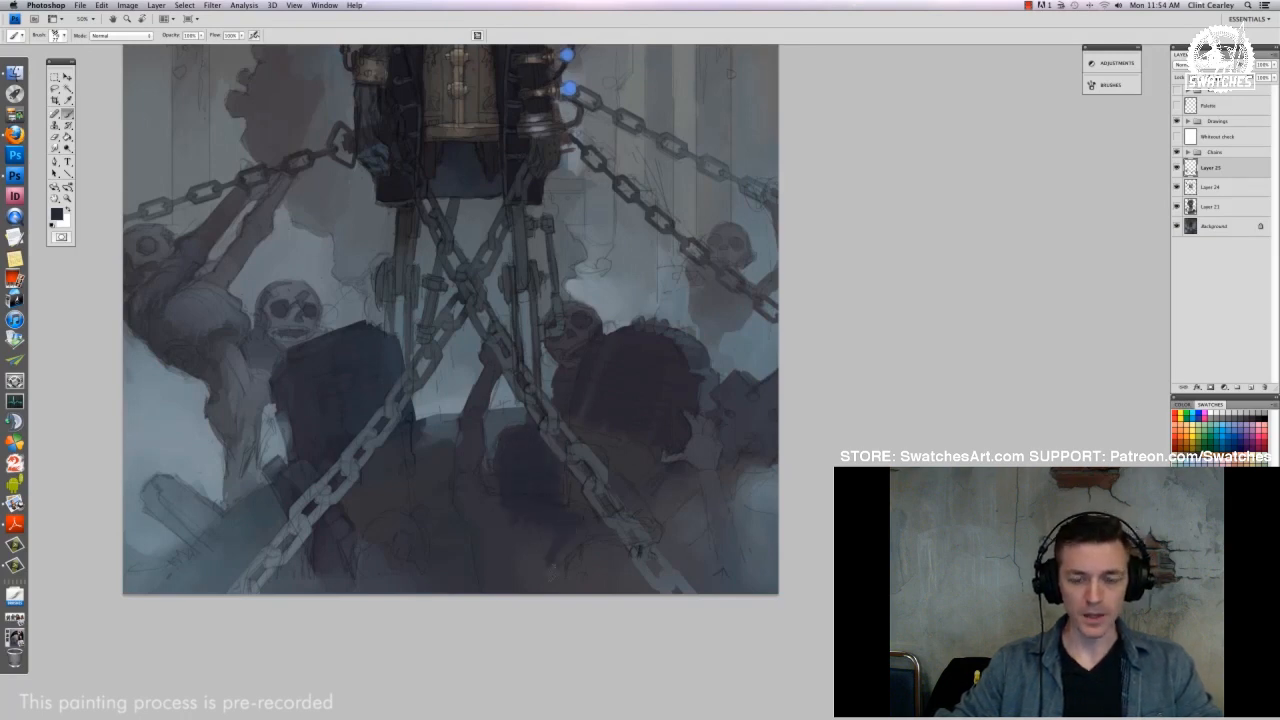
{"action": "mouse_move", "coordinate": [553, 570]}
{"action": "left_mouse_down"}
{"action": "mouse_move", "coordinate": [528, 510]}
{"action": "mouse_move", "coordinate": [498, 503]}
{"action": "mouse_move", "coordinate": [486, 568]}
{"action": "mouse_move", "coordinate": [517, 530]}
{"action": "mouse_move", "coordinate": [556, 583]}
{"action": "left_mouse_up"}
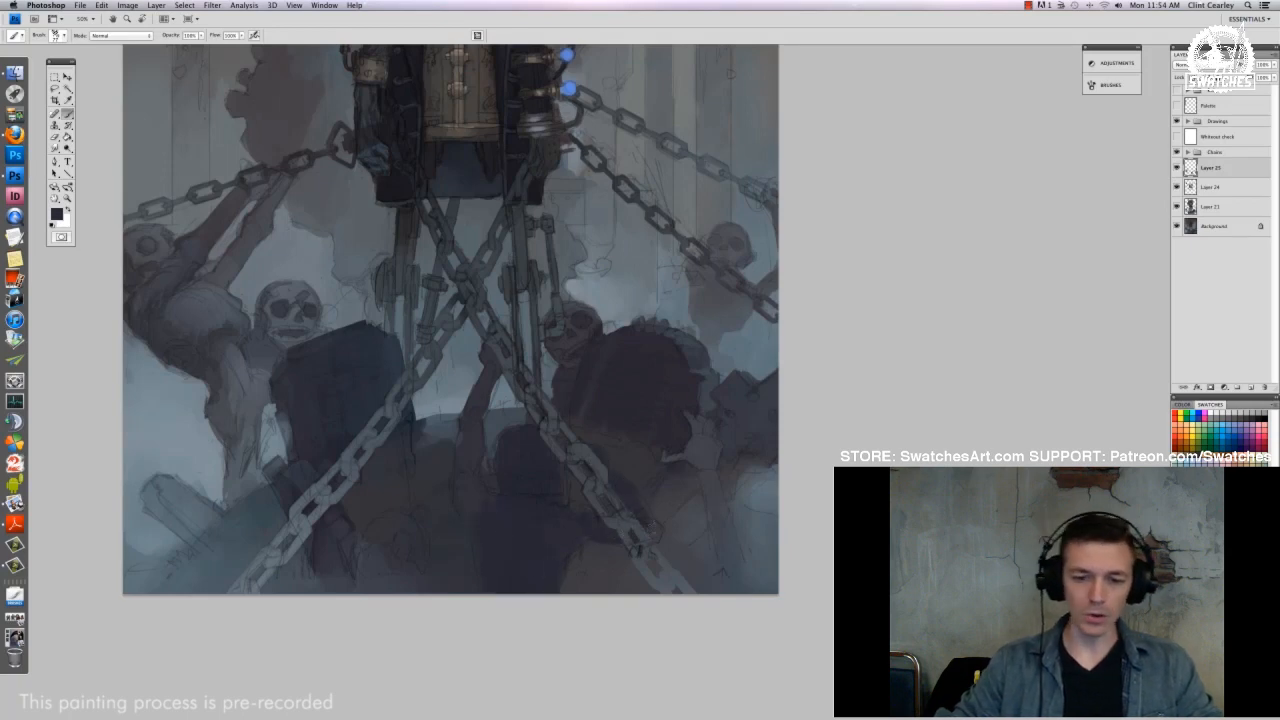
Enlarge the brush preset picker, and shade the first chained skeleton's shoulder and torso with a sampled dark grey
{"action": "left_click_drag", "start_coordinate": [557, 302], "coordinate": [585, 490]}
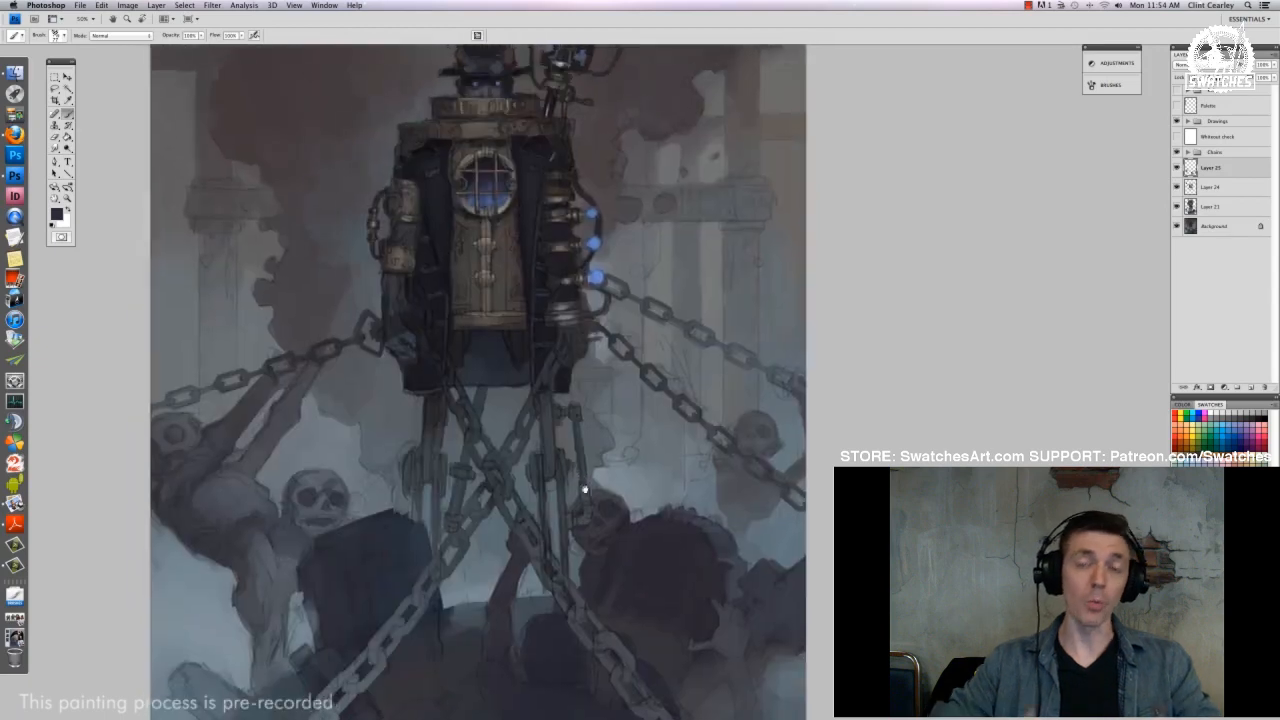
{"action": "right_click", "coordinate": [574, 486]}
{"action": "left_click", "coordinate": [580, 509]}
{"action": "left_click_drag", "start_coordinate": [521, 631], "coordinate": [626, 501]}
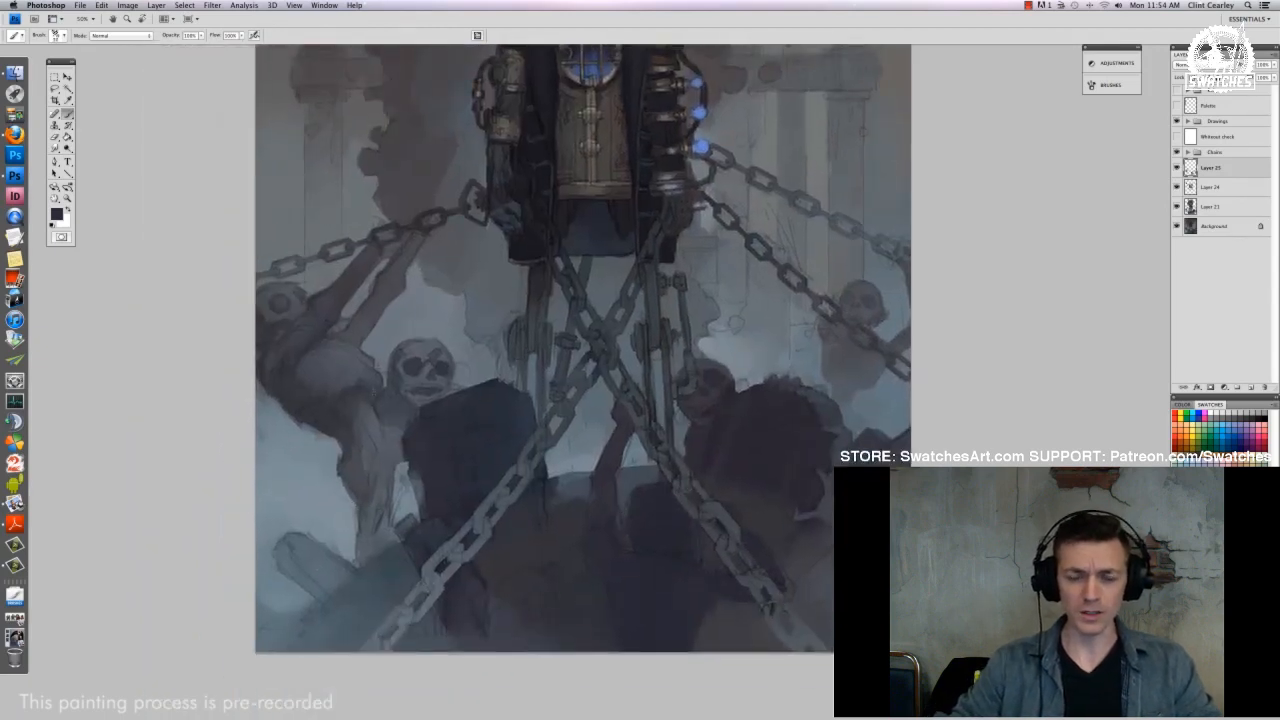
{"action": "right_click", "coordinate": [485, 559]}
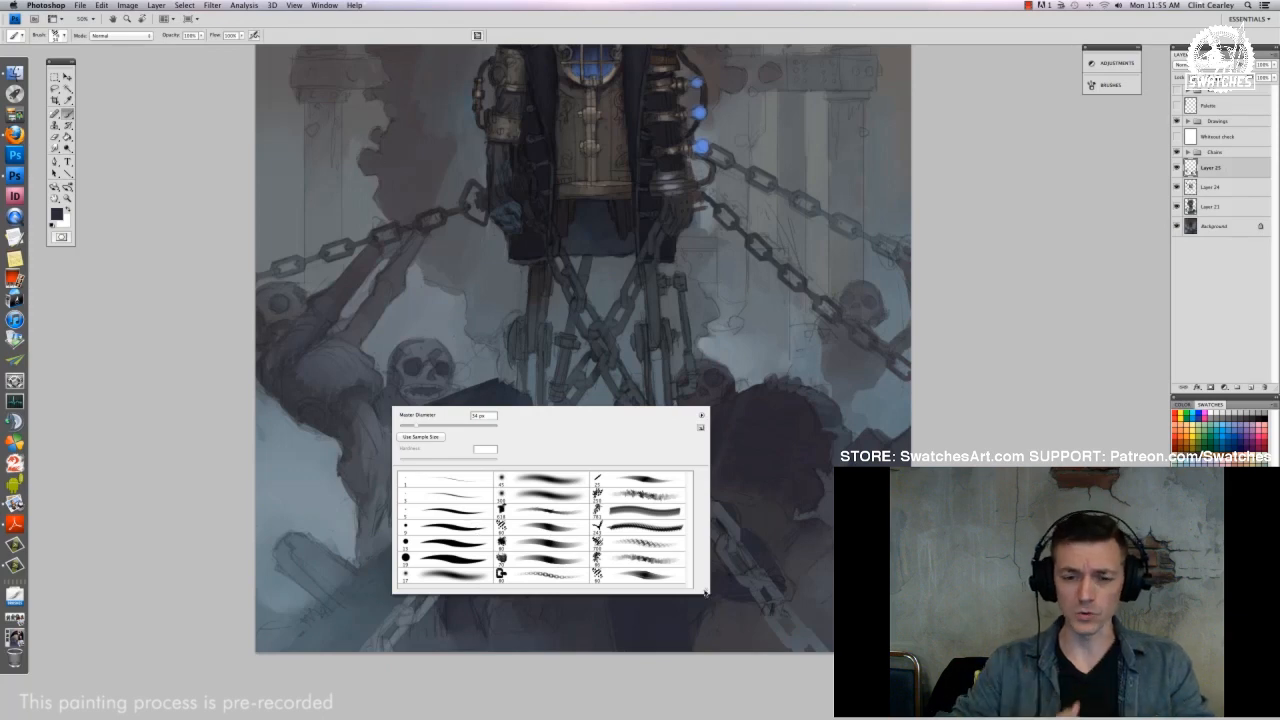
{"action": "left_click_drag", "start_coordinate": [705, 594], "coordinate": [731, 605]}
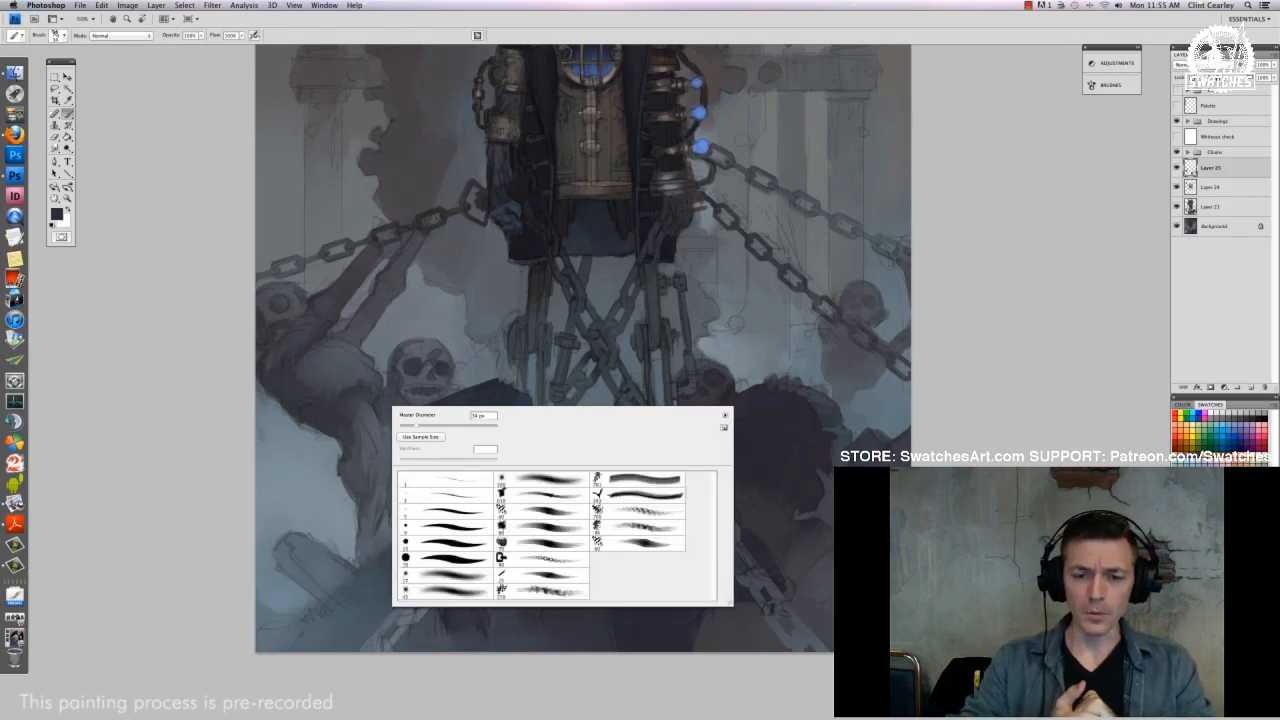
{"action": "key", "text": "Return"}
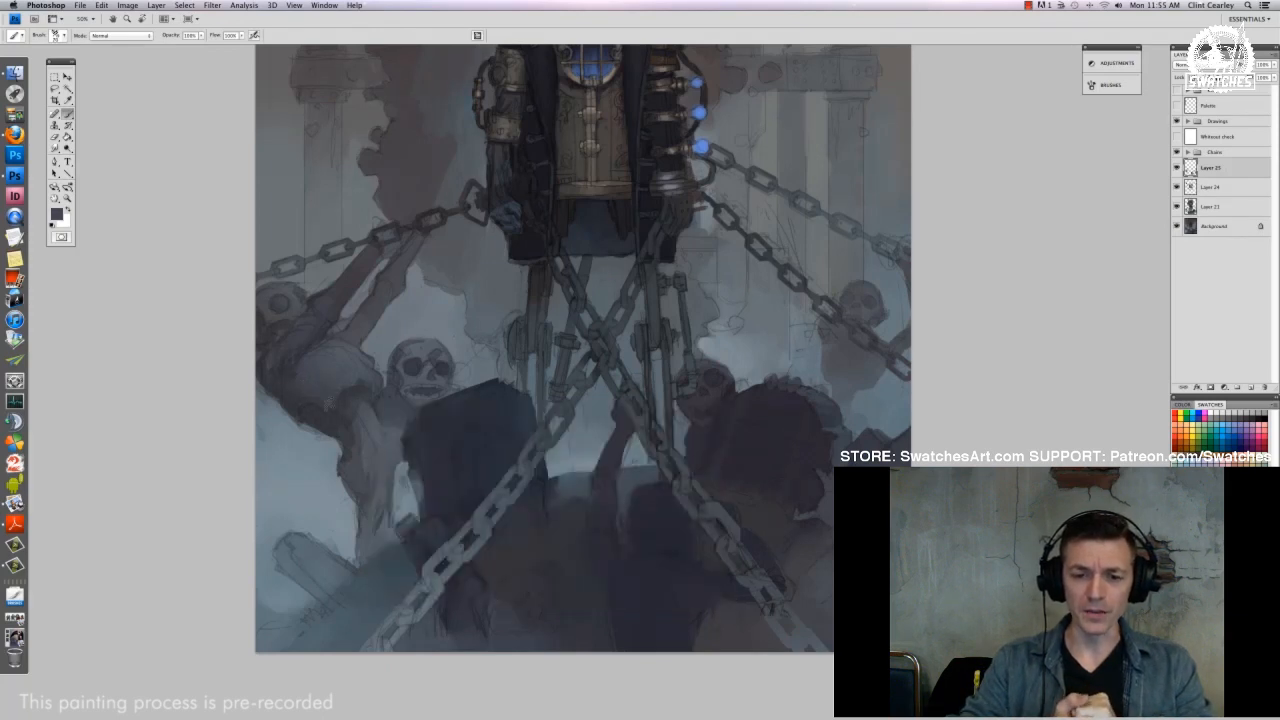
{"action": "left_click", "coordinate": [289, 398], "text": "alt"}
{"action": "left_click_drag", "start_coordinate": [311, 396], "coordinate": [300, 379]}
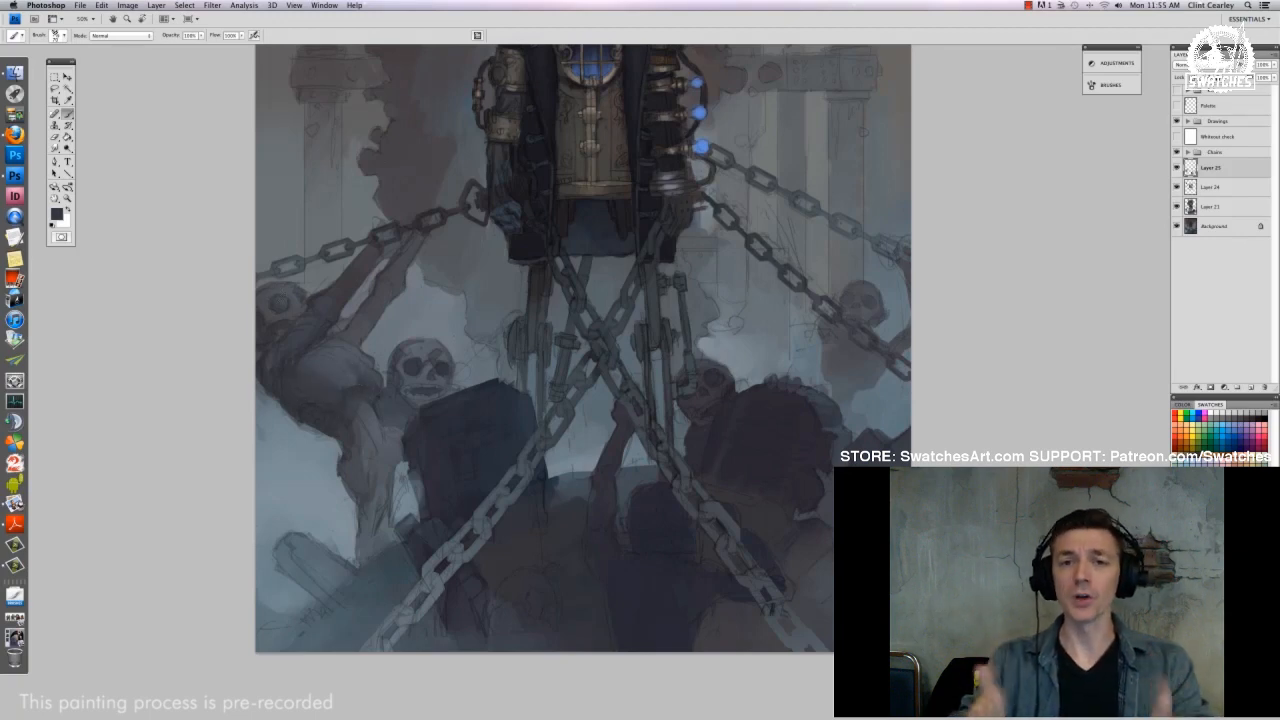
Touch up the fallen slab shape in the painting's lower-left foreground with dark grey and adjust the brush size
{"action": "left_click_drag", "start_coordinate": [580, 514], "coordinate": [537, 452]}
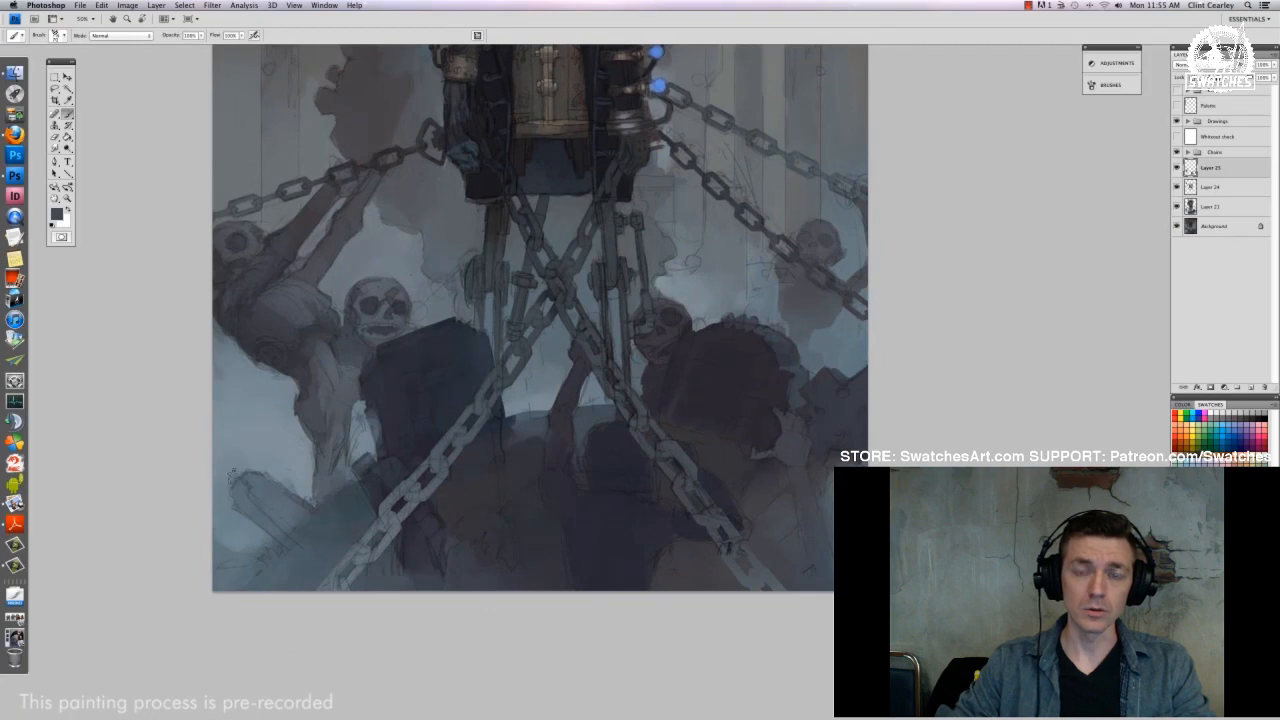
{"action": "left_click_drag", "start_coordinate": [232, 478], "coordinate": [252, 510]}
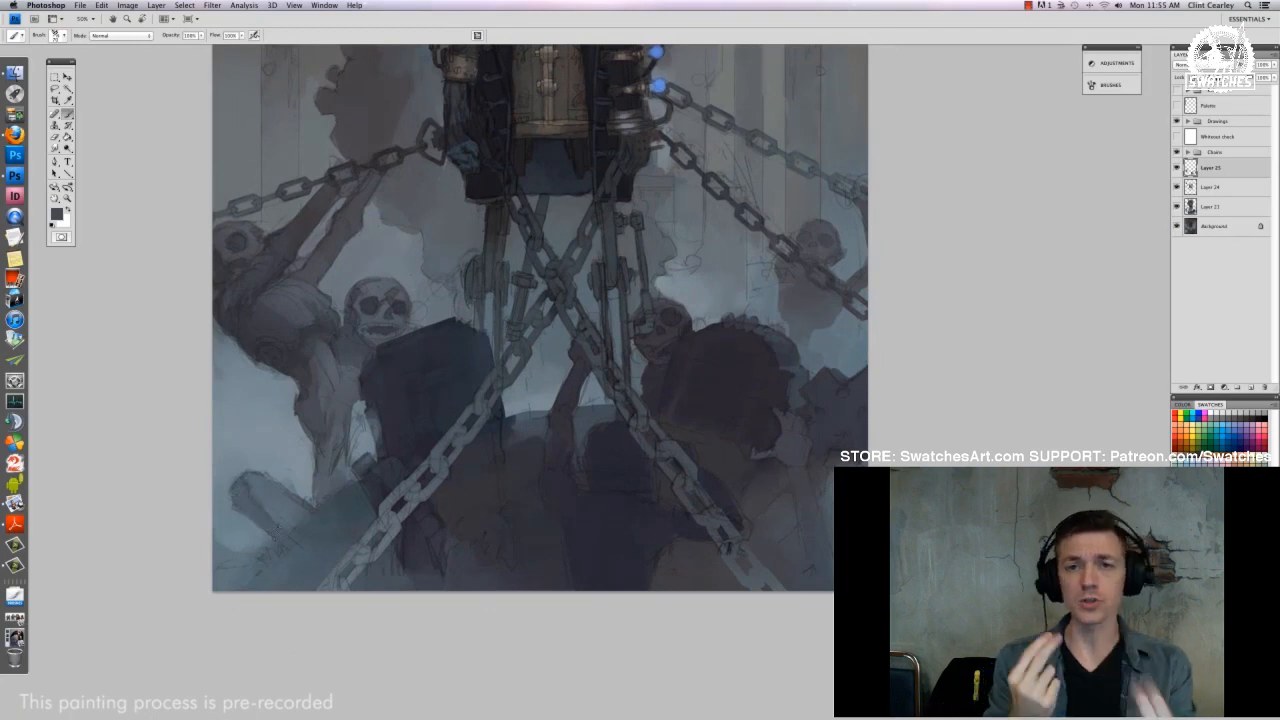
{"action": "left_click_drag", "start_coordinate": [771, 217], "coordinate": [703, 574]}
{"action": "right_click", "coordinate": [708, 480]}
{"action": "type", "text": "12"}
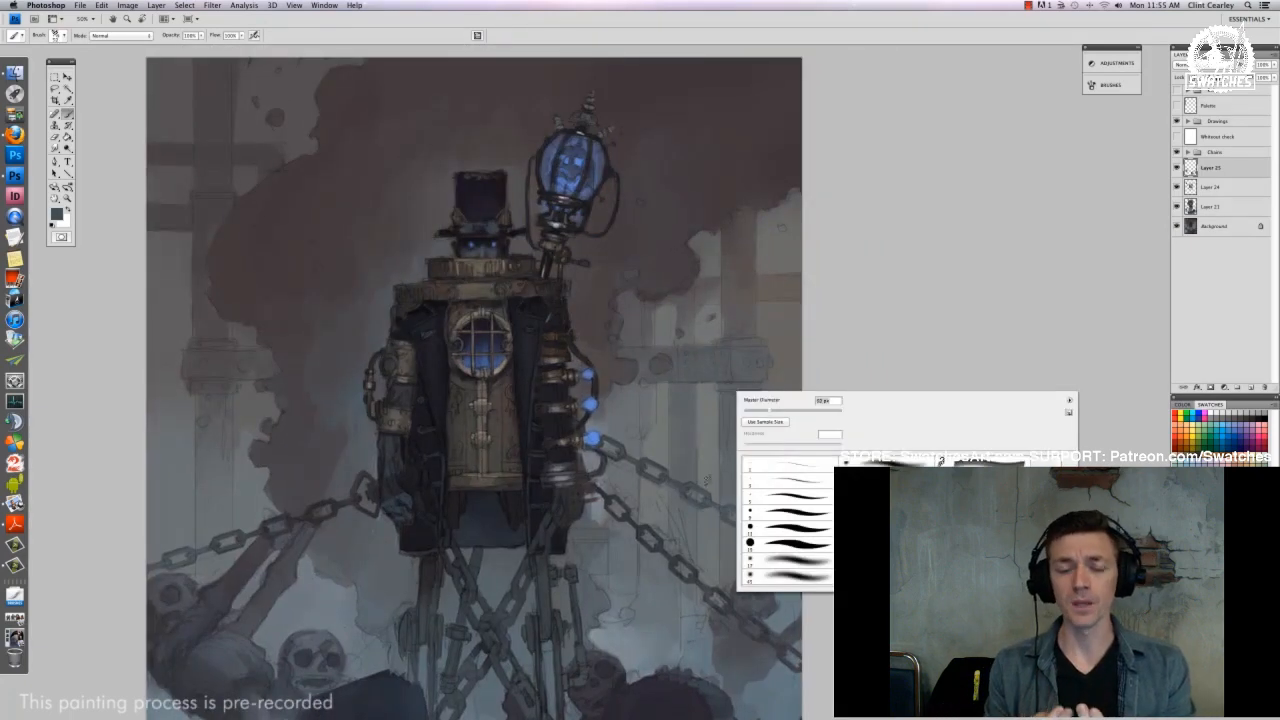
{"action": "key", "text": "Return"}
{"action": "key", "text": "super+0"}
{"action": "key", "text": "super+minus"}
{"action": "key", "text": "super+minus"}
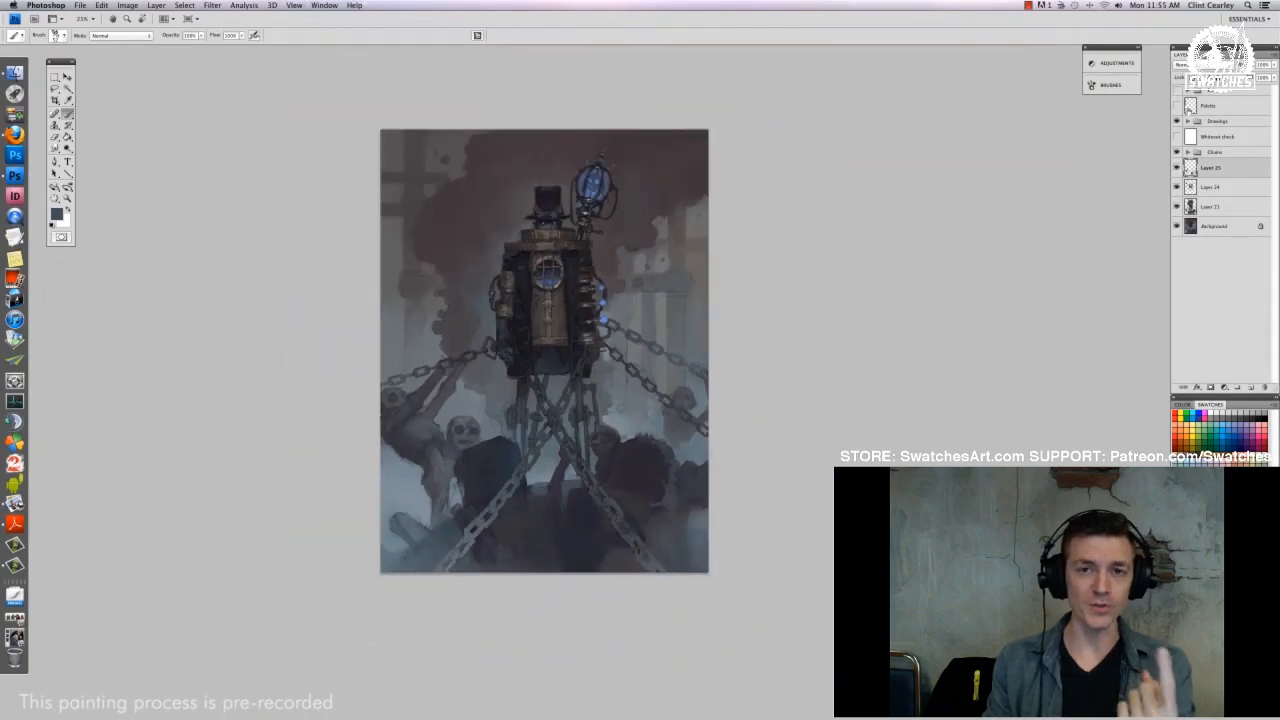
Show the Palette layer, sample a pale blue-grey from its color strip, and make Layer 24 active
{"action": "key", "text": "super+plus"}
{"action": "key", "text": "super+plus"}
{"action": "left_click_drag", "start_coordinate": [486, 492], "coordinate": [515, 650]}
{"action": "left_click", "coordinate": [174, 120], "text": "alt"}
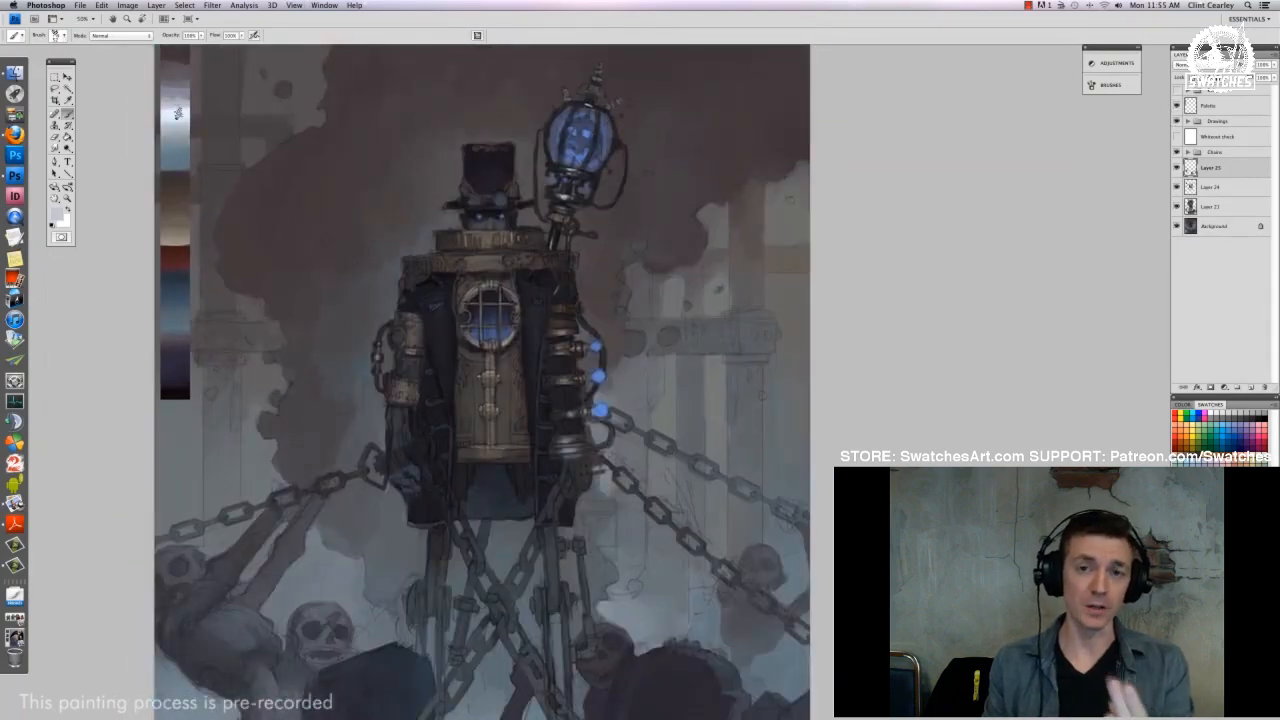
{"action": "left_click_drag", "start_coordinate": [669, 504], "coordinate": [571, 492]}
{"action": "left_click", "coordinate": [114, 71], "text": "alt"}
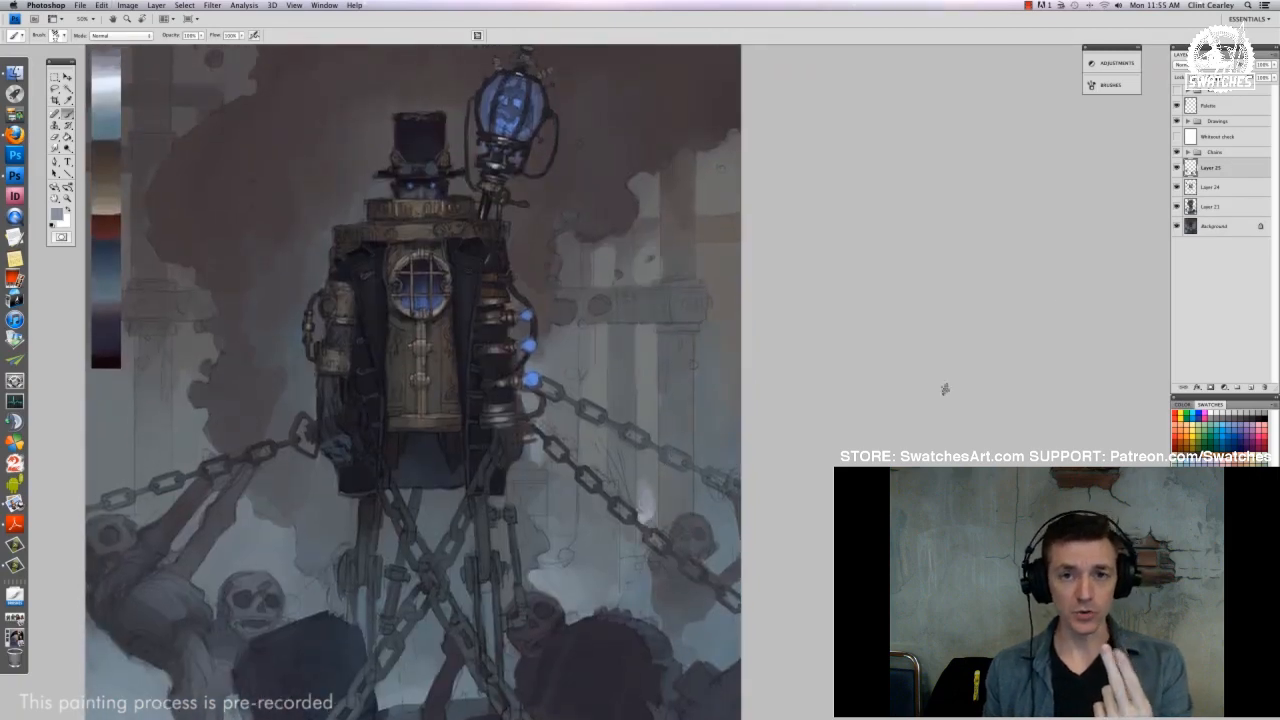
{"action": "left_click", "coordinate": [1215, 187]}
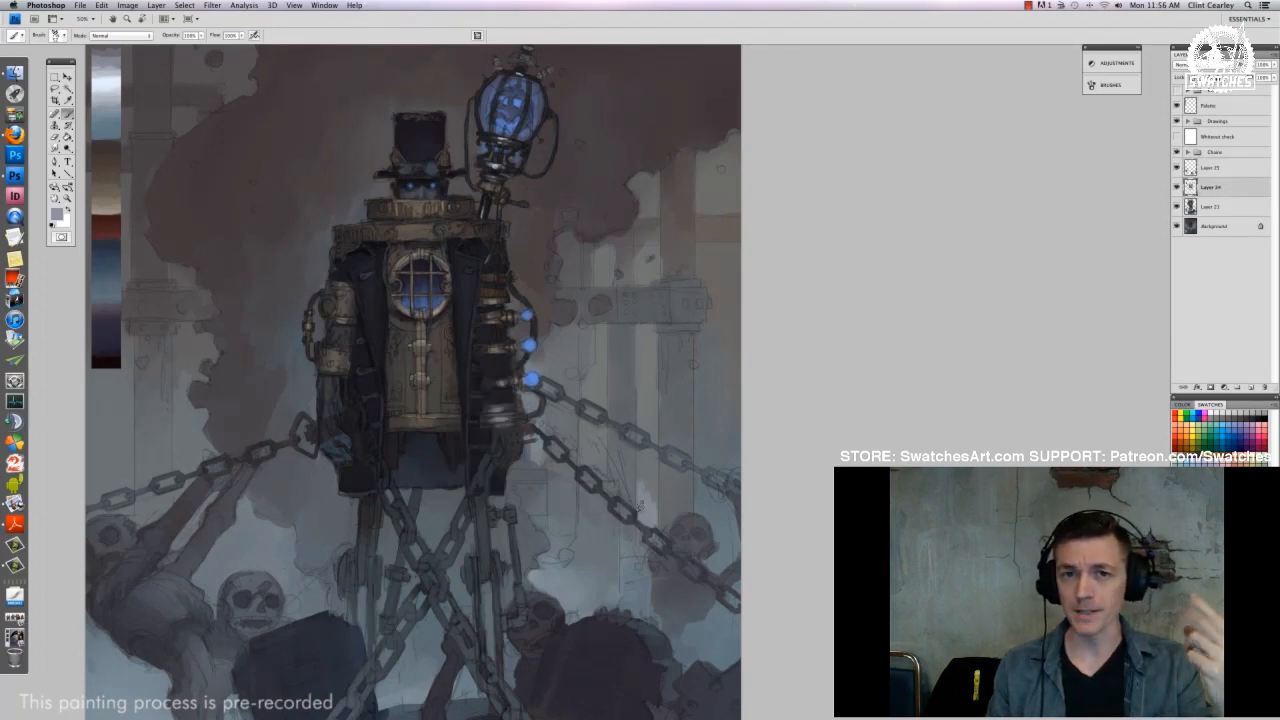
Paint muted blue-grey over the misty background beside the ruined pillars on the painting's right side
{"action": "mouse_move", "coordinate": [710, 358]}
{"action": "left_mouse_down"}
{"action": "mouse_move", "coordinate": [703, 430]}
{"action": "mouse_move", "coordinate": [752, 438]}
{"action": "left_mouse_up"}
{"action": "right_click", "coordinate": [707, 421]}
{"action": "mouse_move", "coordinate": [711, 378]}
{"action": "left_mouse_down"}
{"action": "mouse_move", "coordinate": [709, 396]}
{"action": "mouse_move", "coordinate": [735, 330]}
{"action": "left_mouse_up"}
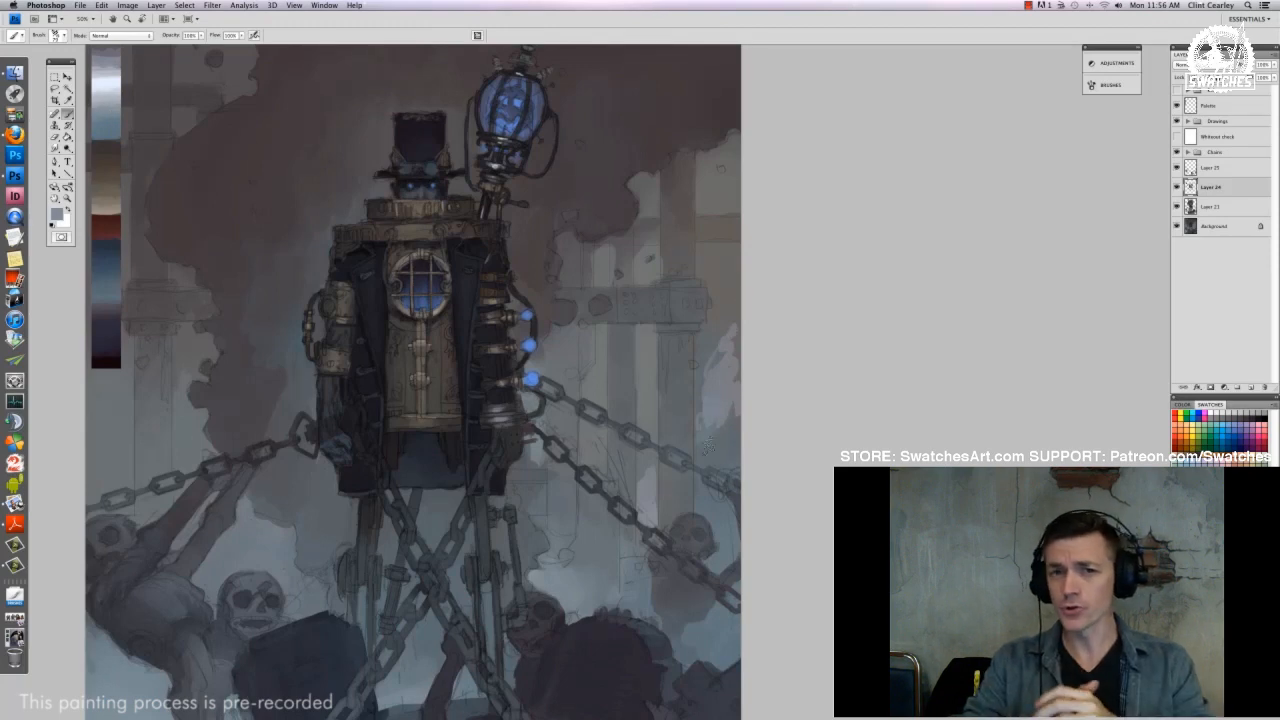
{"action": "left_click_drag", "start_coordinate": [733, 392], "coordinate": [728, 322]}
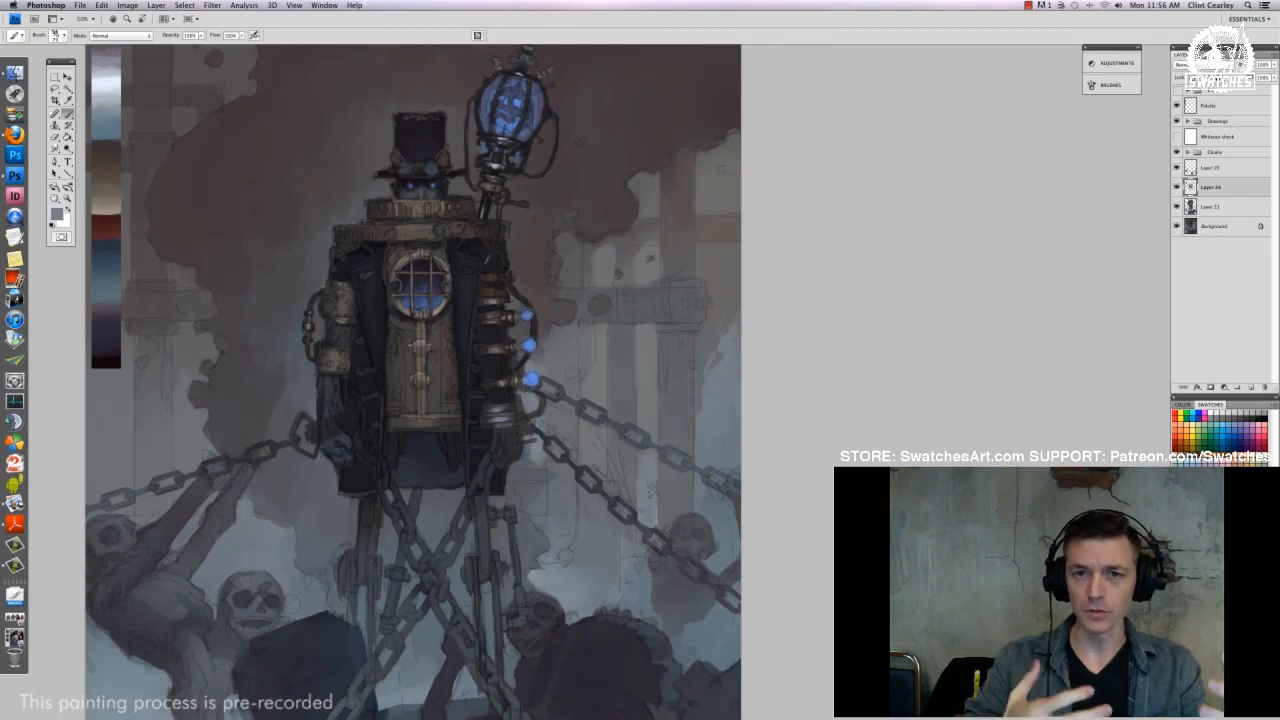
Switch the brush preset, sample pale grey from the palette strip, and paint light gaps between the ruined columns right of the robot
{"action": "right_click", "coordinate": [664, 484]}
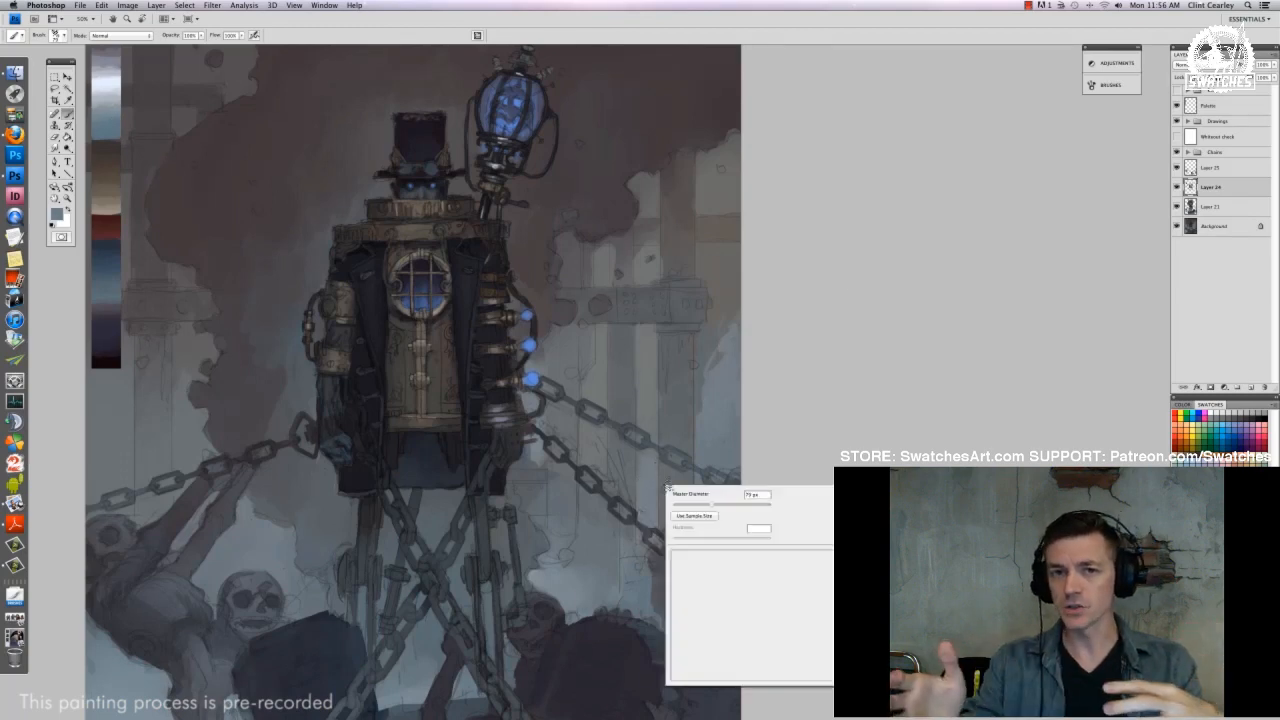
{"action": "left_click", "coordinate": [780, 610]}
{"action": "left_click", "coordinate": [603, 461]}
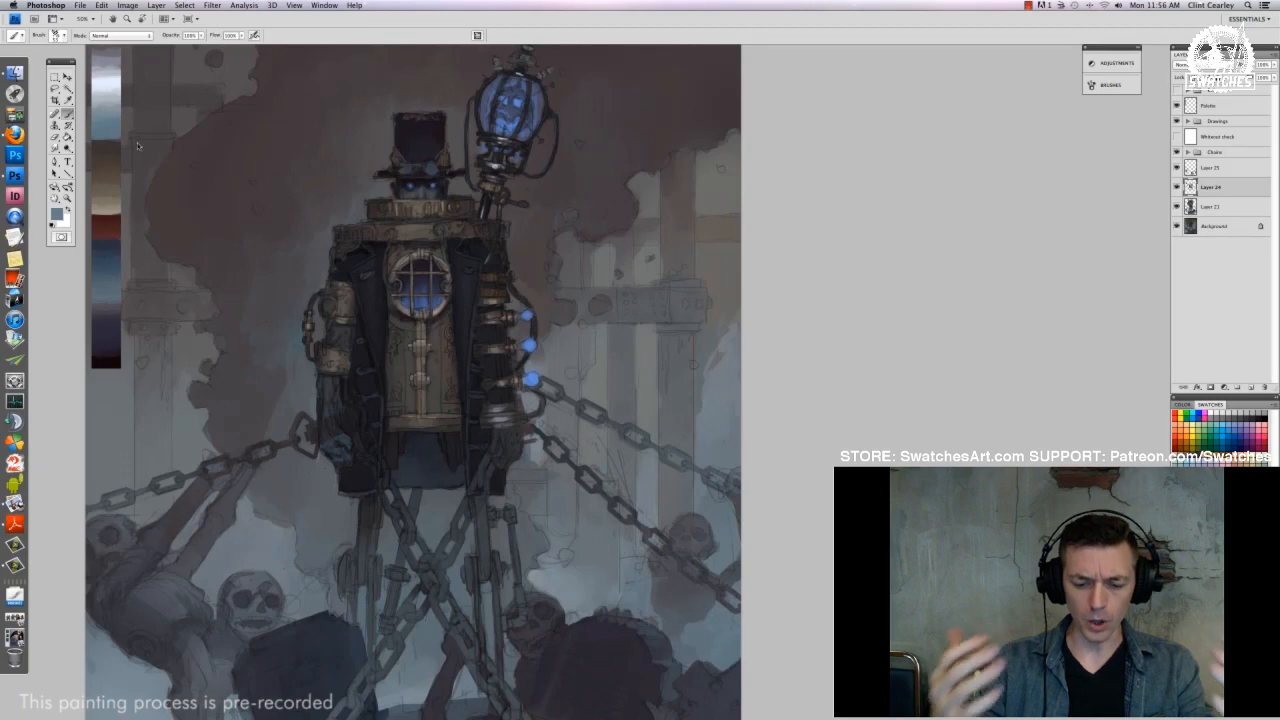
{"action": "left_click_drag", "start_coordinate": [126, 102], "coordinate": [134, 174]}
{"action": "left_click", "coordinate": [114, 162], "text": "alt"}
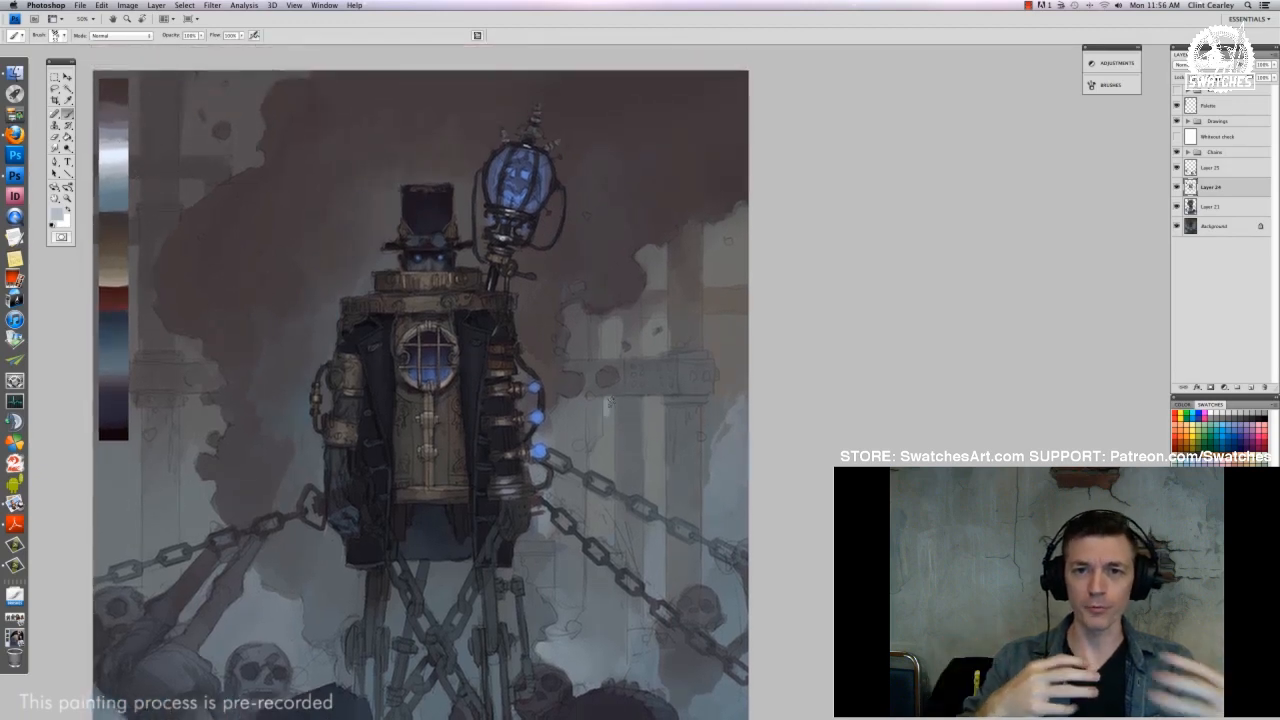
{"action": "left_click", "coordinate": [605, 408], "text": "alt"}
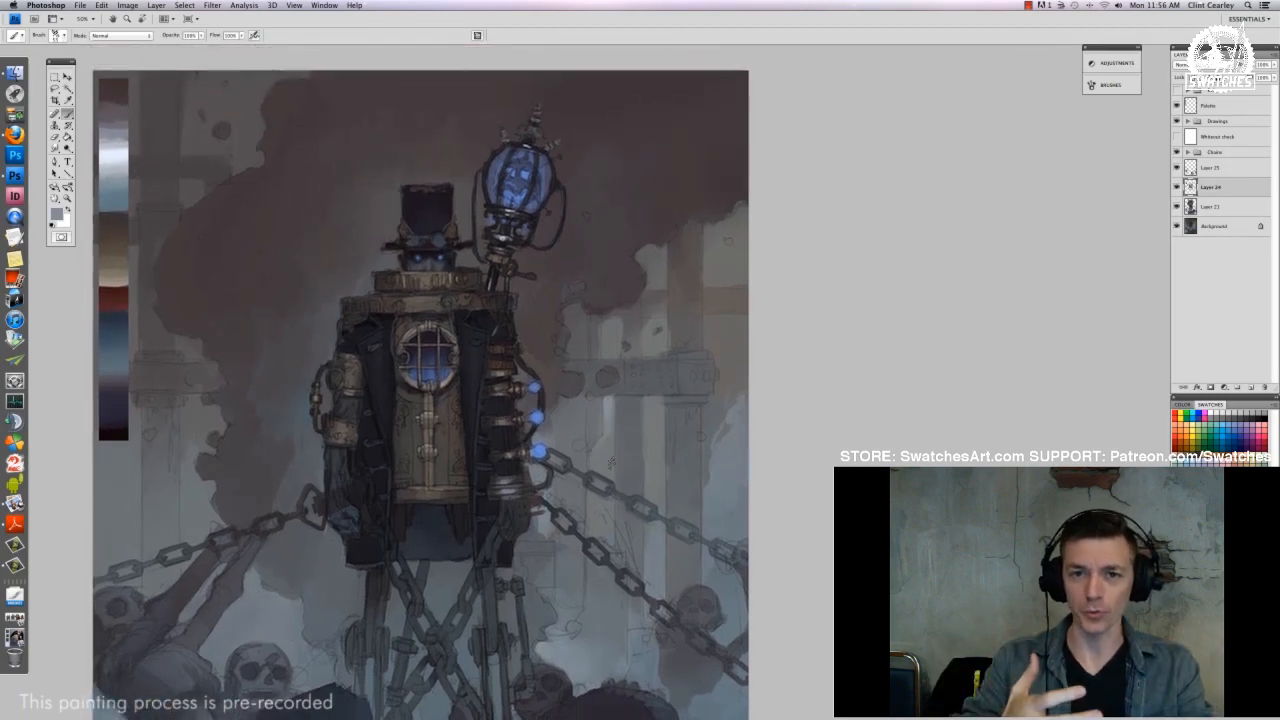
{"action": "left_click_drag", "start_coordinate": [612, 463], "coordinate": [689, 422]}
Sample pale tints from the palette strip and lay bright mist above the fallen slab at the painting's lower-left edge
{"action": "key", "text": "ctrl+minus"}
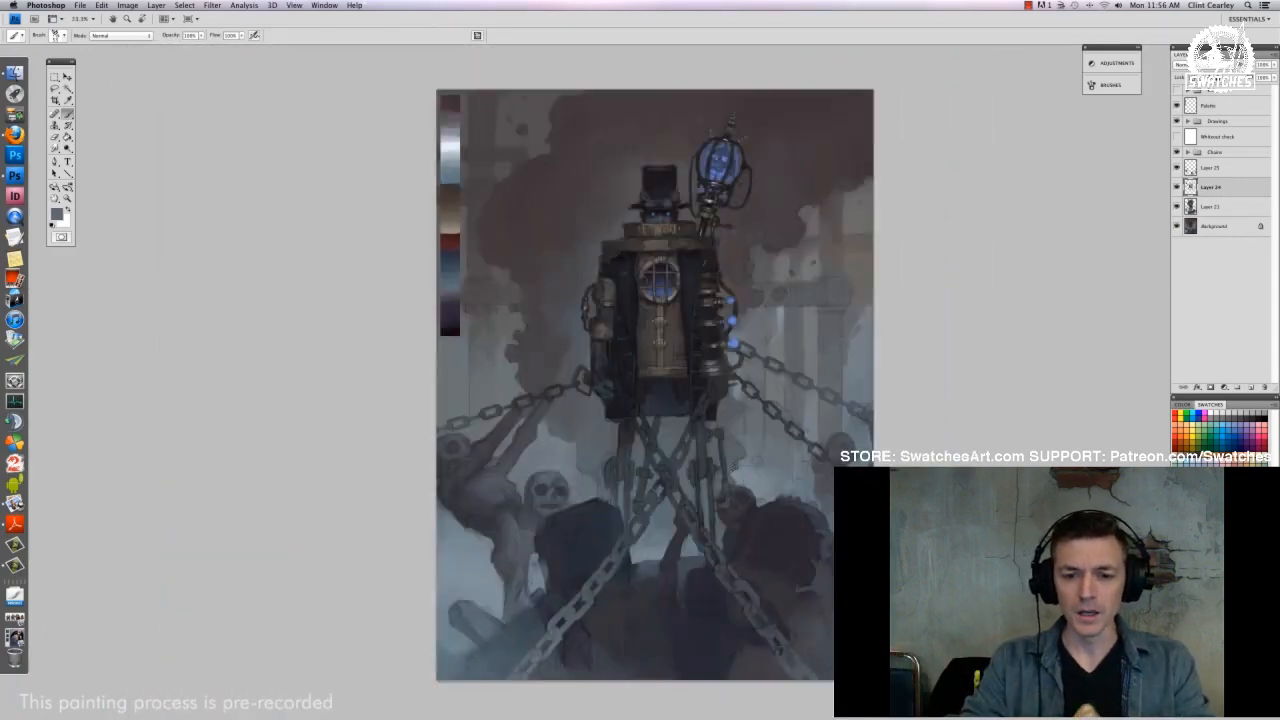
{"action": "left_click_drag", "start_coordinate": [873, 320], "coordinate": [678, 340]}
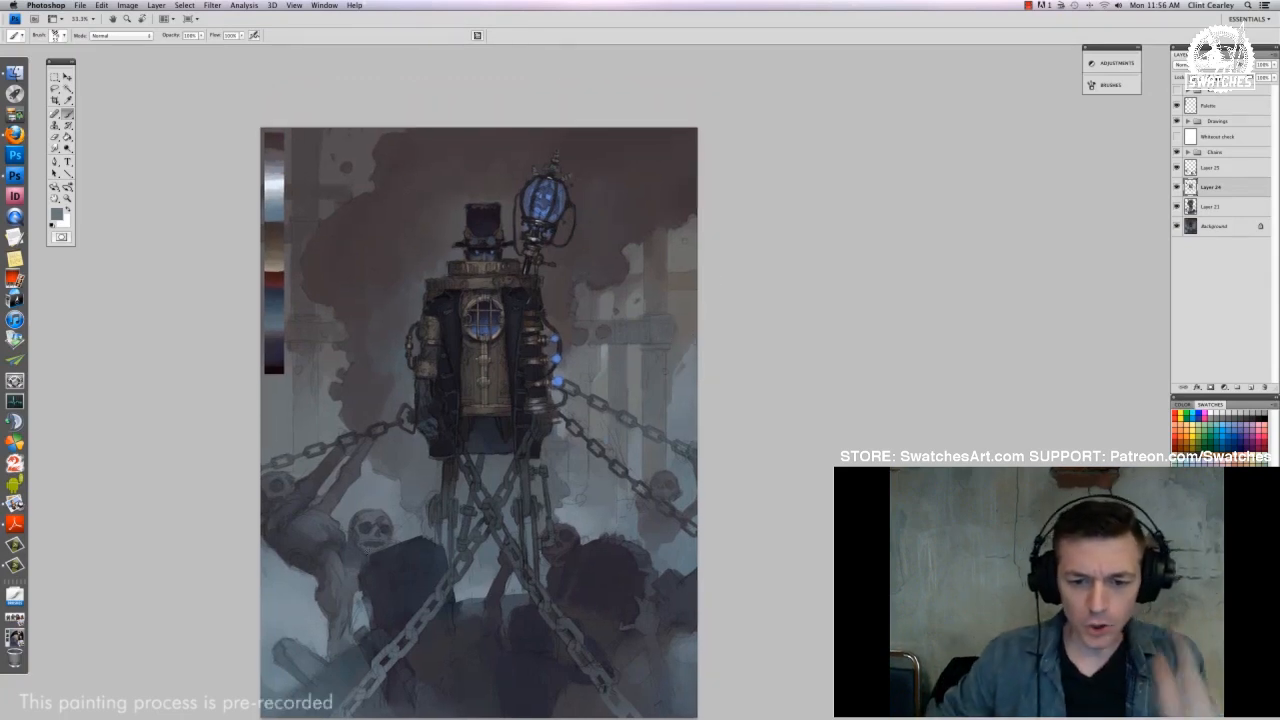
{"action": "left_click_drag", "start_coordinate": [425, 594], "coordinate": [467, 531]}
{"action": "left_click", "coordinate": [320, 117], "text": "alt"}
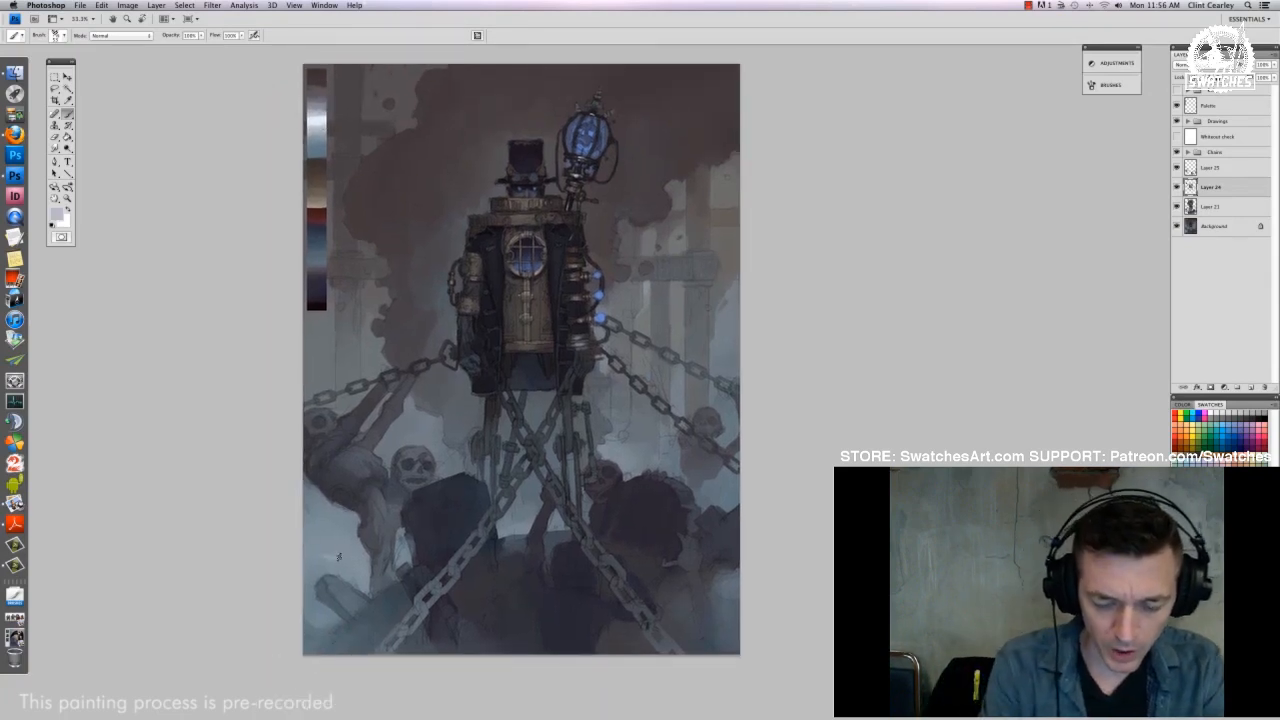
{"action": "mouse_move", "coordinate": [313, 556]}
{"action": "left_mouse_down"}
{"action": "mouse_move", "coordinate": [342, 567]}
{"action": "mouse_move", "coordinate": [323, 547]}
{"action": "left_mouse_up"}
{"action": "left_click", "coordinate": [317, 144], "text": "alt"}
{"action": "left_click", "coordinate": [321, 127], "text": "alt"}
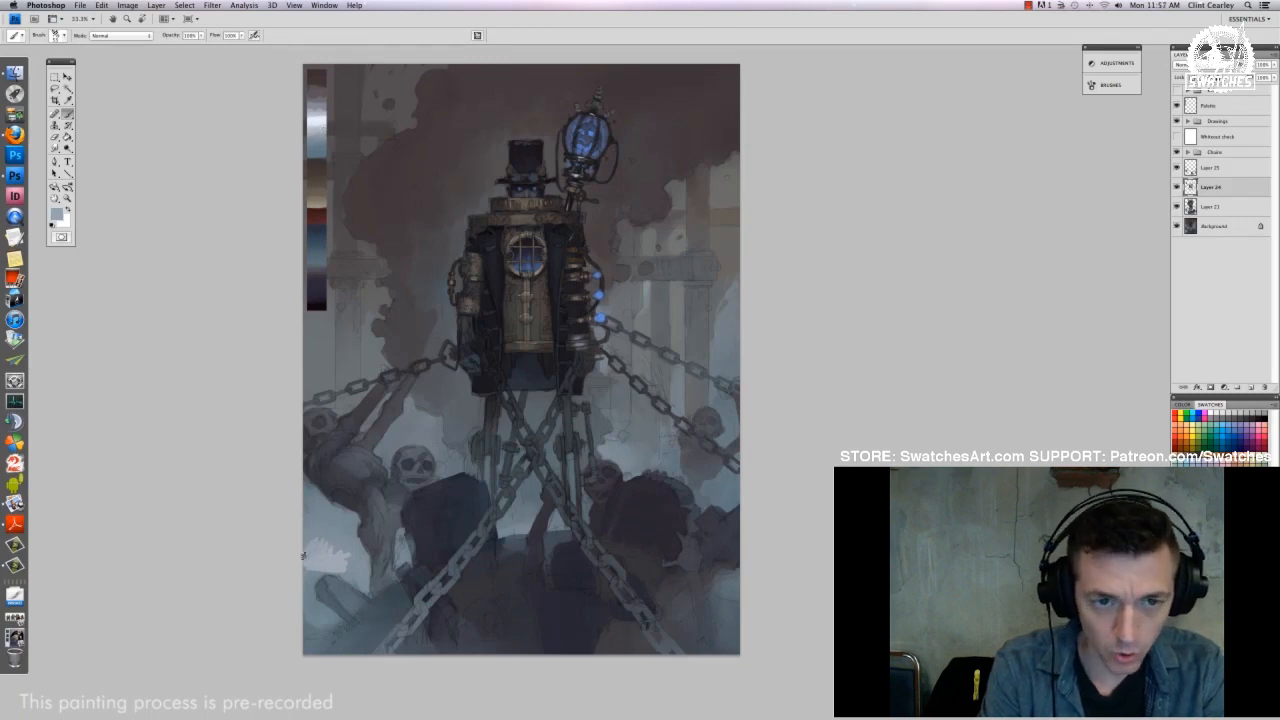
Change the brush preset and blend the bright mist around the left skeleton's legs with sampled blue-greys
{"action": "right_click", "coordinate": [331, 531]}
{"action": "double_click", "coordinate": [372, 612]}
{"action": "left_click_drag", "start_coordinate": [312, 523], "coordinate": [306, 550]}
{"action": "mouse_move", "coordinate": [314, 521]}
{"action": "left_mouse_down"}
{"action": "mouse_move", "coordinate": [306, 562]}
{"action": "mouse_move", "coordinate": [327, 554]}
{"action": "mouse_move", "coordinate": [328, 570]}
{"action": "mouse_move", "coordinate": [314, 597]}
{"action": "mouse_move", "coordinate": [302, 589]}
{"action": "mouse_move", "coordinate": [301, 611]}
{"action": "mouse_move", "coordinate": [305, 573]}
{"action": "mouse_move", "coordinate": [334, 564]}
{"action": "mouse_move", "coordinate": [355, 580]}
{"action": "mouse_move", "coordinate": [331, 569]}
{"action": "mouse_move", "coordinate": [363, 565]}
{"action": "mouse_move", "coordinate": [327, 528]}
{"action": "mouse_move", "coordinate": [332, 505]}
{"action": "mouse_move", "coordinate": [338, 524]}
{"action": "mouse_move", "coordinate": [316, 541]}
{"action": "mouse_move", "coordinate": [300, 528]}
{"action": "mouse_move", "coordinate": [343, 519]}
{"action": "mouse_move", "coordinate": [315, 536]}
{"action": "mouse_move", "coordinate": [346, 562]}
{"action": "mouse_move", "coordinate": [352, 544]}
{"action": "mouse_move", "coordinate": [405, 550]}
{"action": "left_mouse_up"}
{"action": "left_click", "coordinate": [338, 525], "text": "alt"}
{"action": "left_click", "coordinate": [322, 547], "text": "alt"}
Lighten the background gap between the robot's legs behind the crossed chains, using sampled greys and another brush preset
{"action": "left_click_drag", "start_coordinate": [507, 525], "coordinate": [519, 530]}
{"action": "left_click", "coordinate": [520, 540], "text": "alt"}
{"action": "right_click", "coordinate": [520, 532]}
{"action": "double_click", "coordinate": [556, 600]}
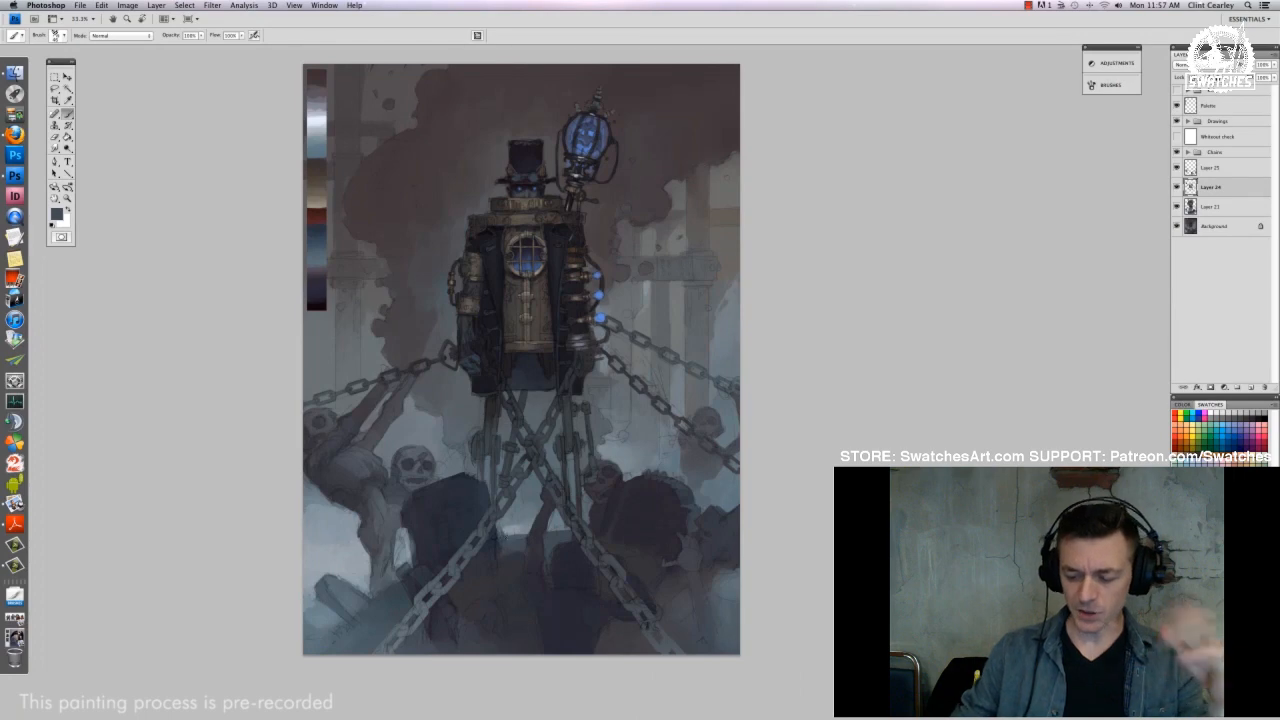
{"action": "left_click", "coordinate": [521, 521], "text": "alt"}
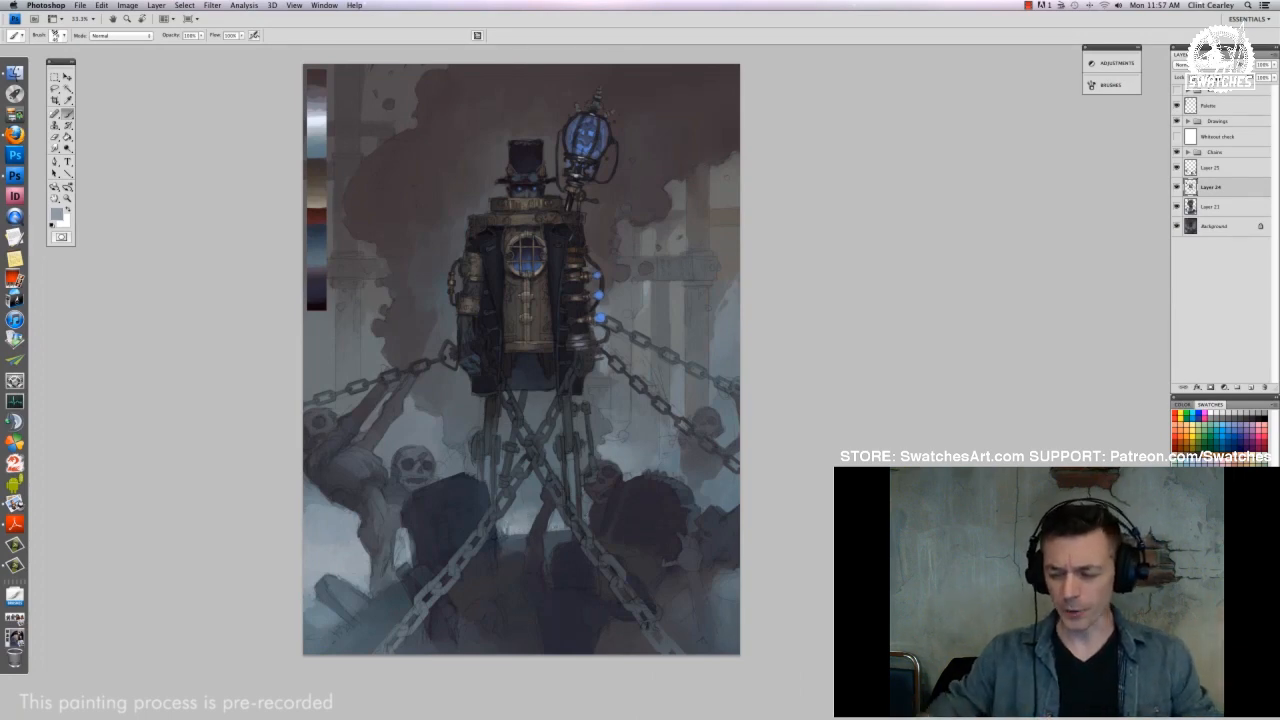
{"action": "key", "text": "super+minus"}
{"action": "key", "text": "super+minus"}
{"action": "key", "text": "super+minus"}
{"action": "key", "text": "super+equal"}
{"action": "key", "text": "super+equal"}
{"action": "key", "text": "super+equal"}
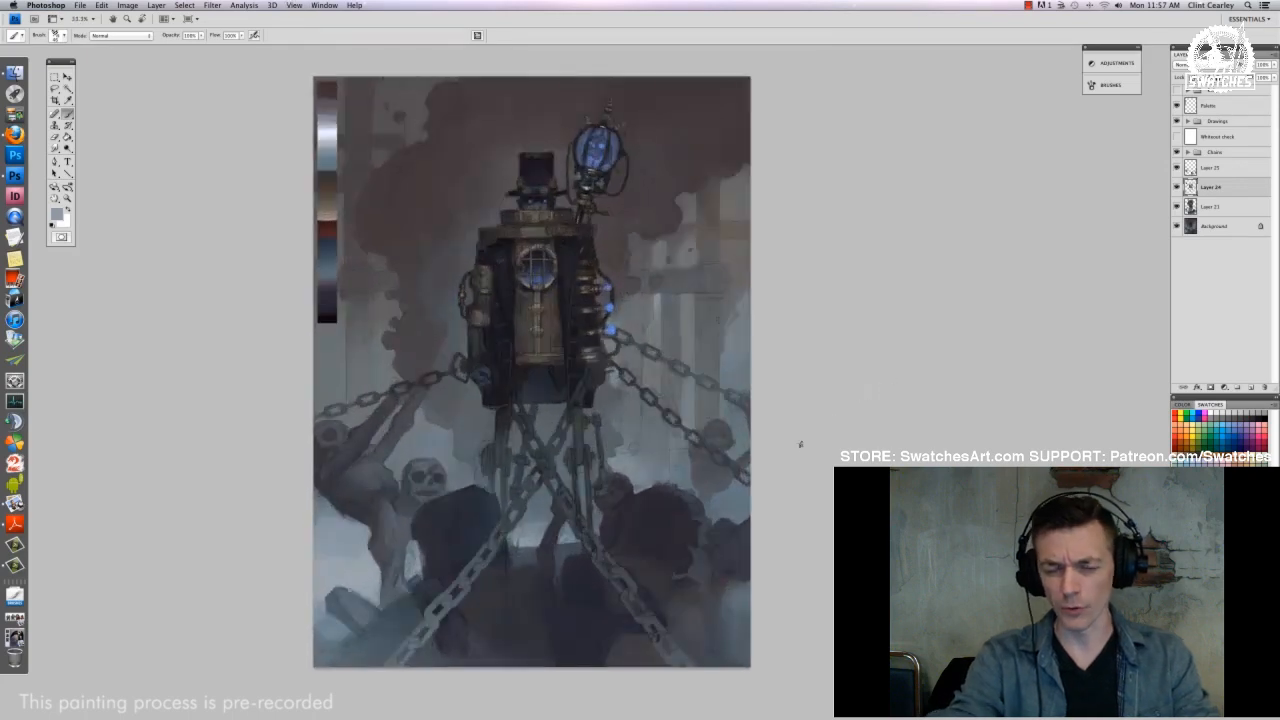
Enlarge the brush, sample dark blue from the palette strip, and paint it into the smoke at the upper-right corner
{"action": "right_click", "coordinate": [660, 512]}
{"action": "left_click_drag", "start_coordinate": [695, 538], "coordinate": [700, 538]}
{"action": "left_click", "coordinate": [352, 535]}
{"action": "mouse_move", "coordinate": [418, 332]}
{"action": "left_mouse_down"}
{"action": "mouse_move", "coordinate": [465, 449]}
{"action": "mouse_move", "coordinate": [410, 362]}
{"action": "mouse_move", "coordinate": [406, 424]}
{"action": "left_mouse_up"}
{"action": "right_click", "coordinate": [531, 262]}
{"action": "left_click_drag", "start_coordinate": [558, 290], "coordinate": [577, 289]}
{"action": "left_click", "coordinate": [315, 372], "text": "alt"}
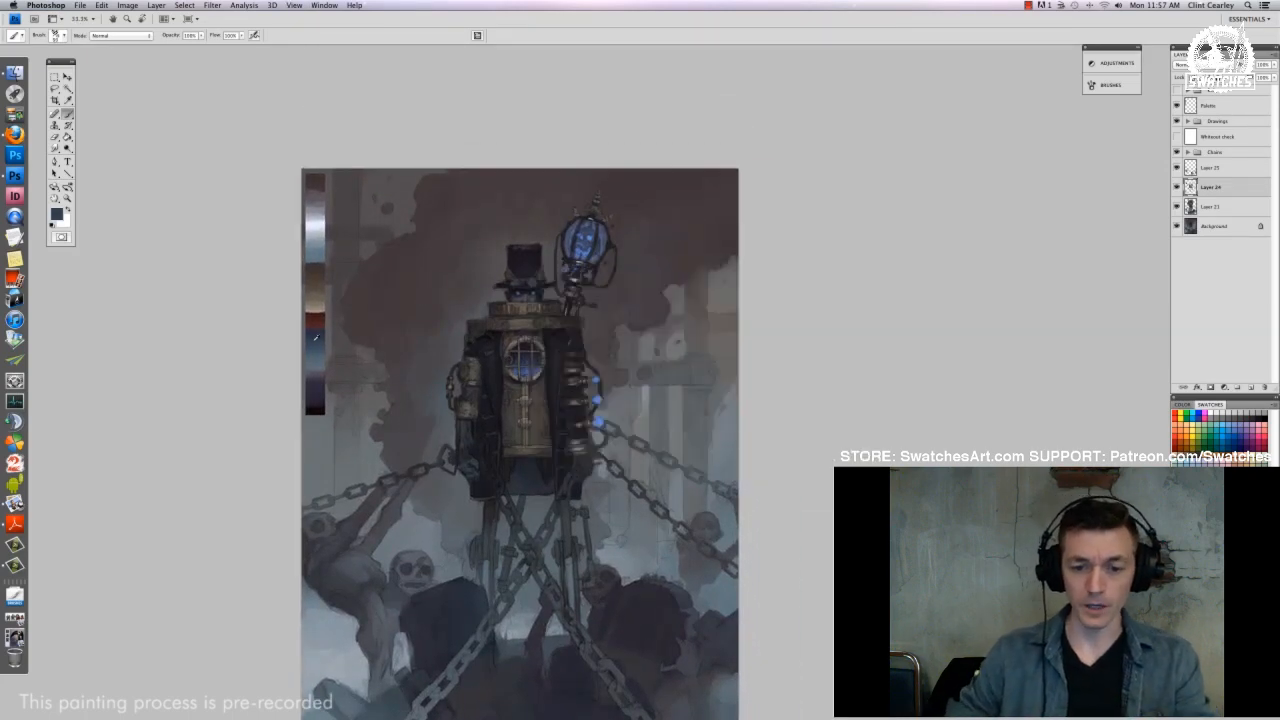
{"action": "left_click_drag", "start_coordinate": [714, 182], "coordinate": [707, 203]}
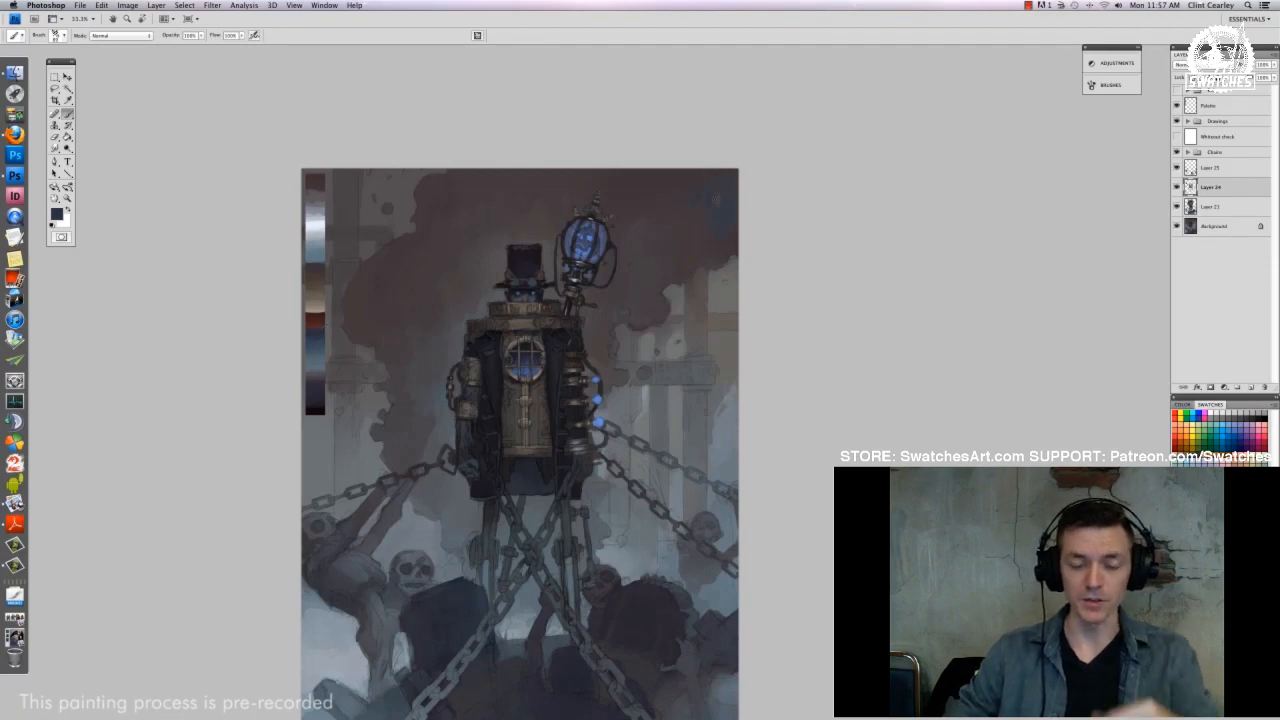
Extend the dark blue-grey across the upper-right smoke and compare the painting with Layer 24 hidden and shown
{"action": "right_click", "coordinate": [718, 207]}
{"action": "left_click", "coordinate": [675, 214]}
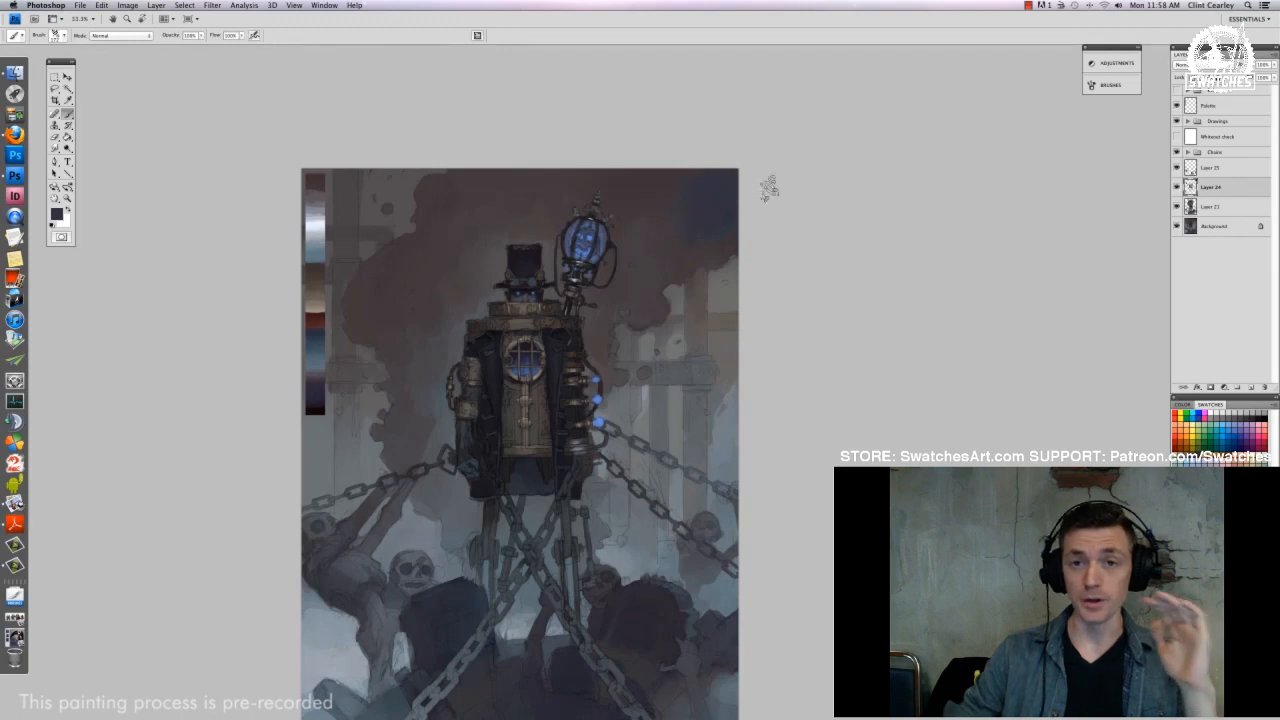
{"action": "left_click_drag", "start_coordinate": [720, 389], "coordinate": [716, 253]}
{"action": "scroll", "coordinate": [686, 143], "scroll_direction": "up", "scroll_amount": 2}
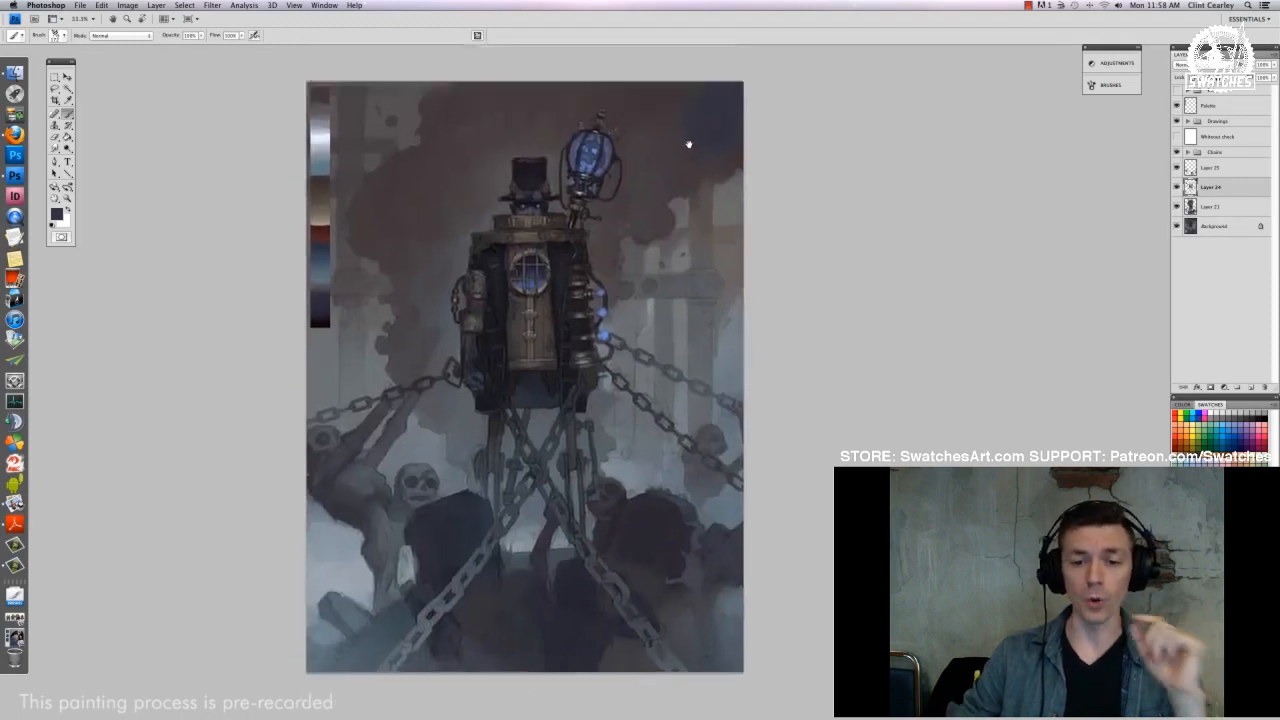
{"action": "scroll", "coordinate": [794, 171], "scroll_direction": "up", "scroll_amount": 4}
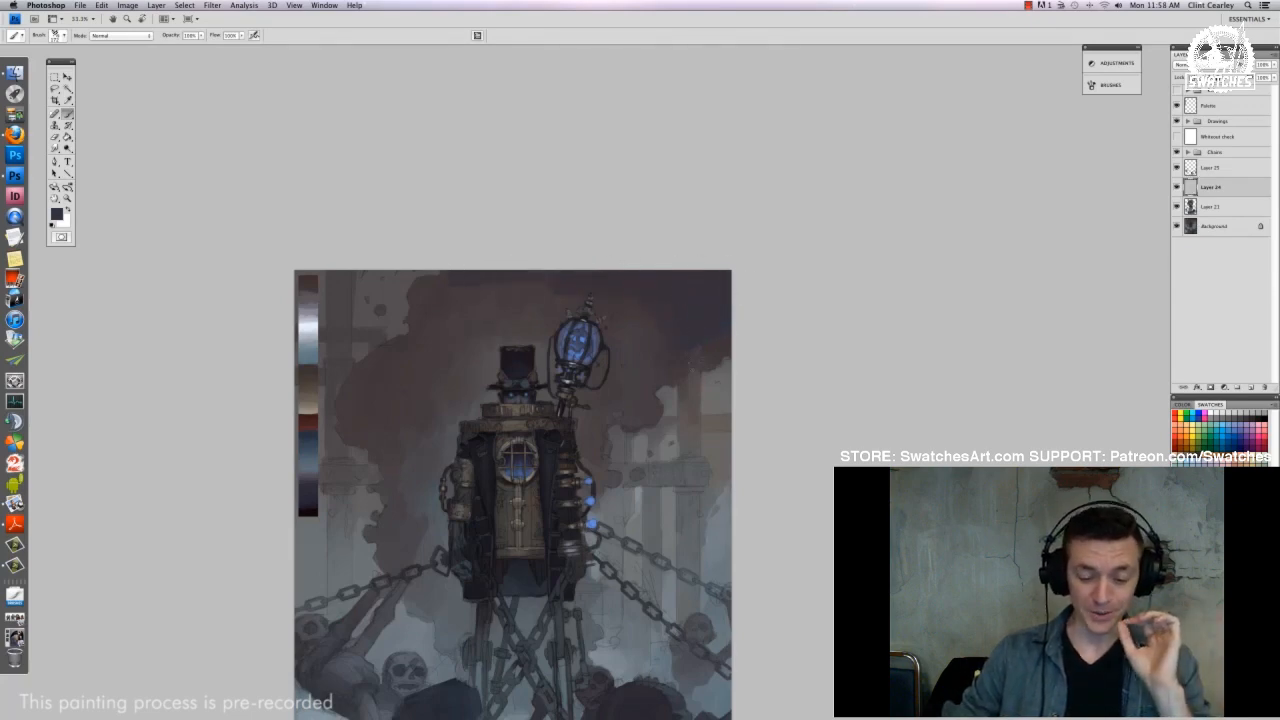
{"action": "left_click", "coordinate": [1176, 188]}
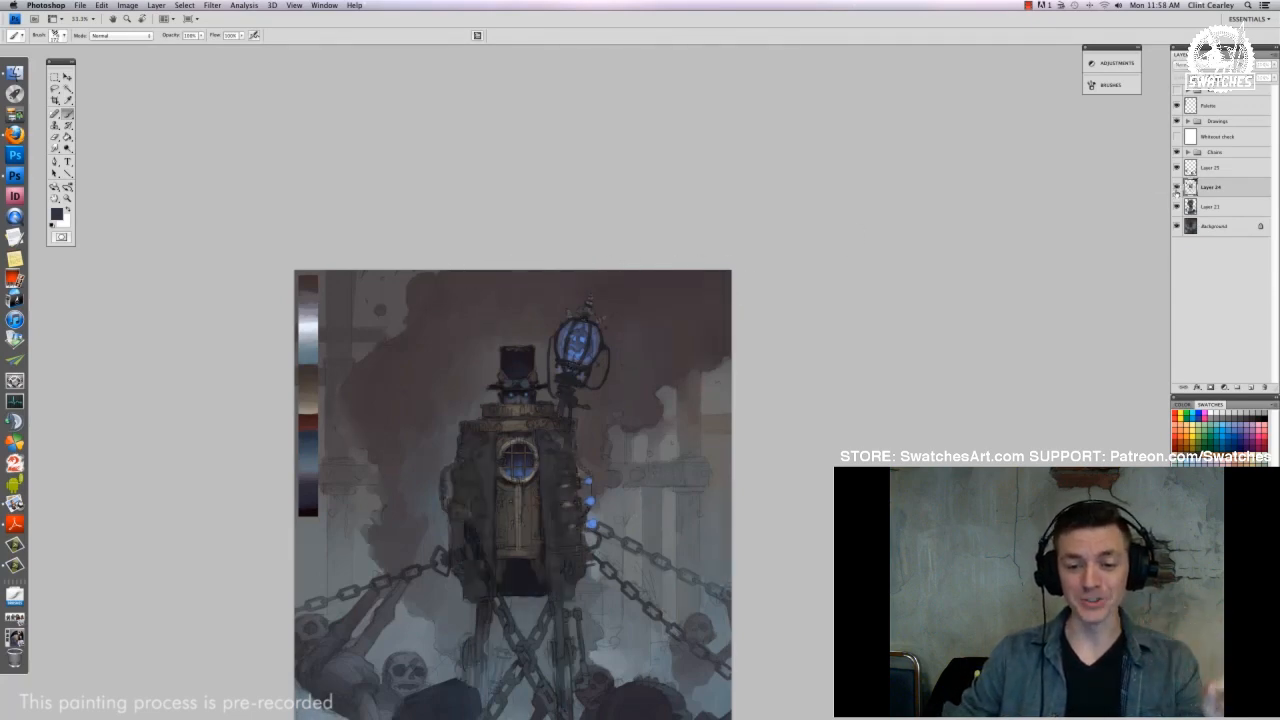
{"action": "left_click", "coordinate": [1176, 188]}
Change the brush preset and blend dark reddish grey into the smoke around the robot's lantern
{"action": "right_click", "coordinate": [650, 308]}
{"action": "left_click", "coordinate": [703, 341]}
{"action": "left_click", "coordinate": [615, 297]}
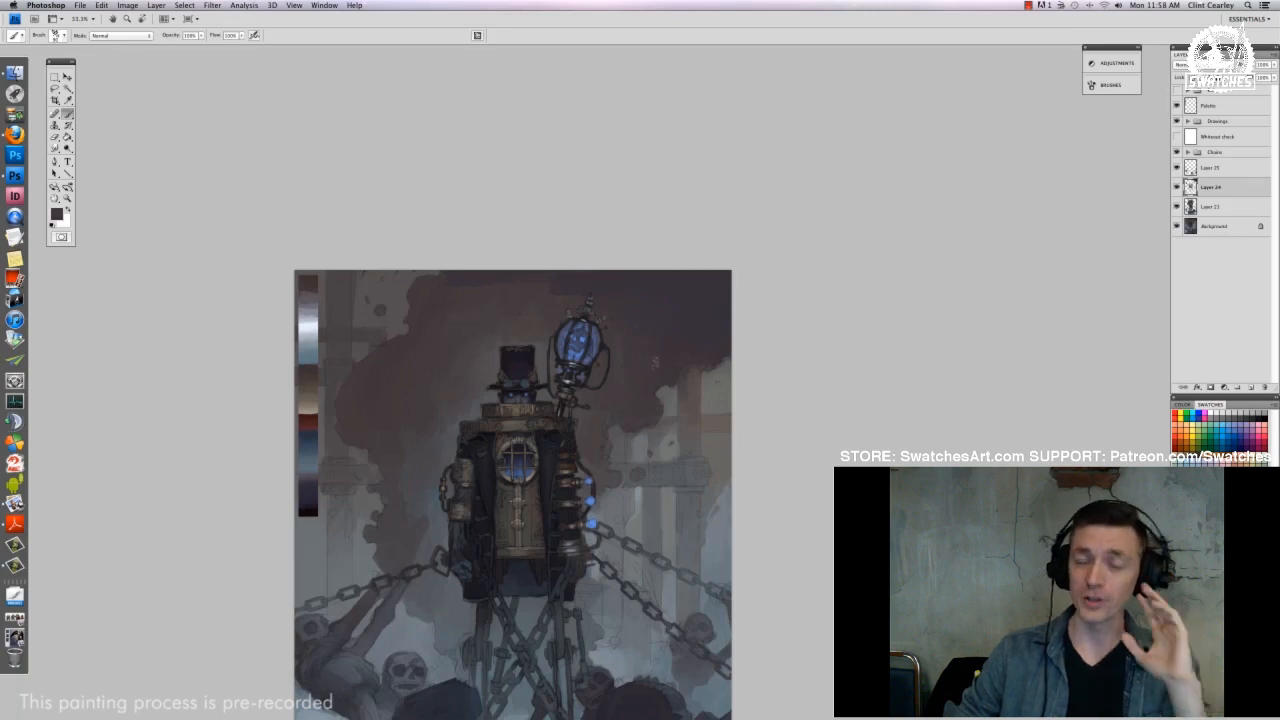
{"action": "right_click", "coordinate": [667, 352]}
{"action": "double_click", "coordinate": [715, 445]}
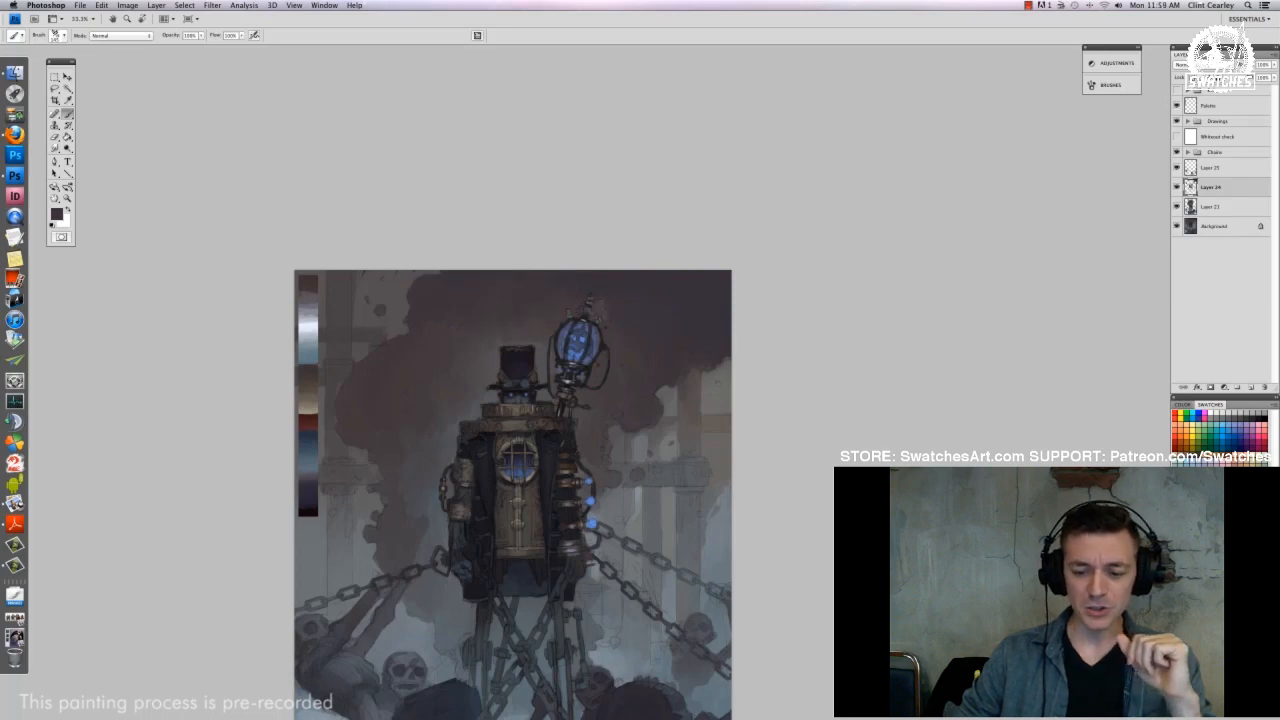
Switch brush presets again and soften the dark smoke along the painting's top edge above the robot's hat
{"action": "right_click", "coordinate": [590, 307]}
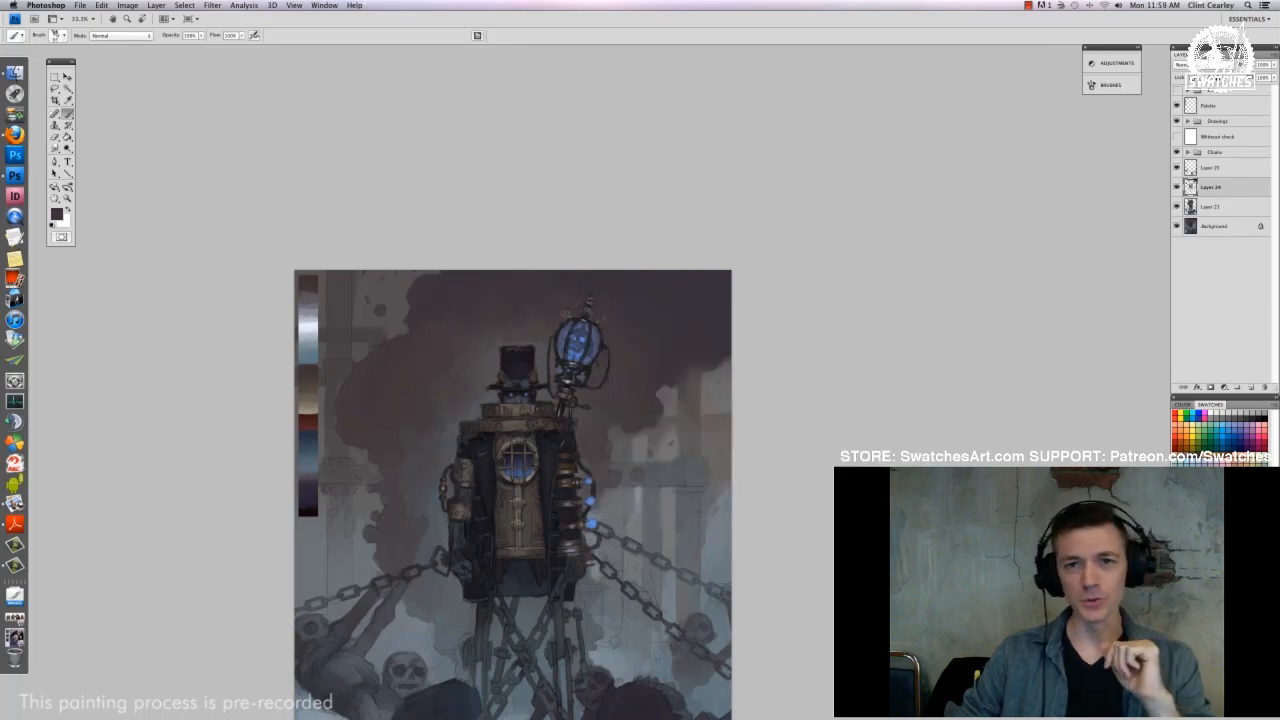
{"action": "right_click", "coordinate": [491, 326]}
{"action": "double_click", "coordinate": [600, 455]}
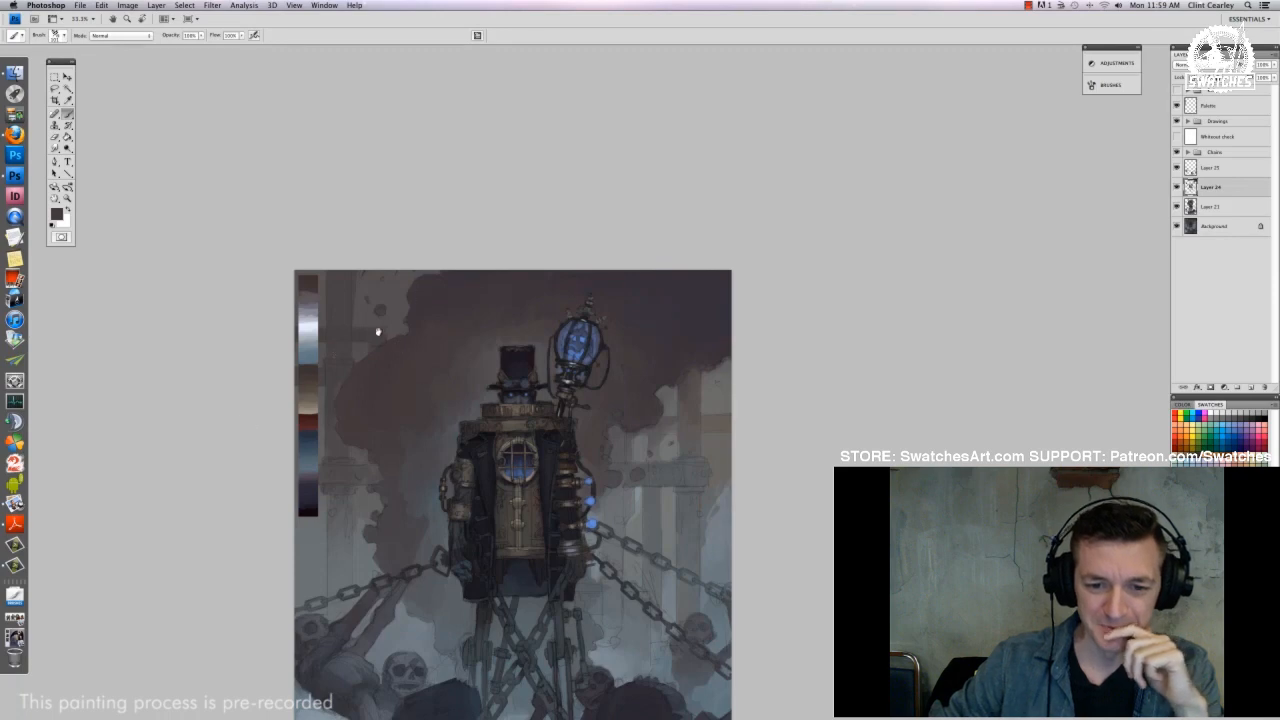
{"action": "key", "text": "super+minus"}
{"action": "key", "text": "super+minus"}
{"action": "key", "text": "super+equal"}
{"action": "key", "text": "super+equal"}
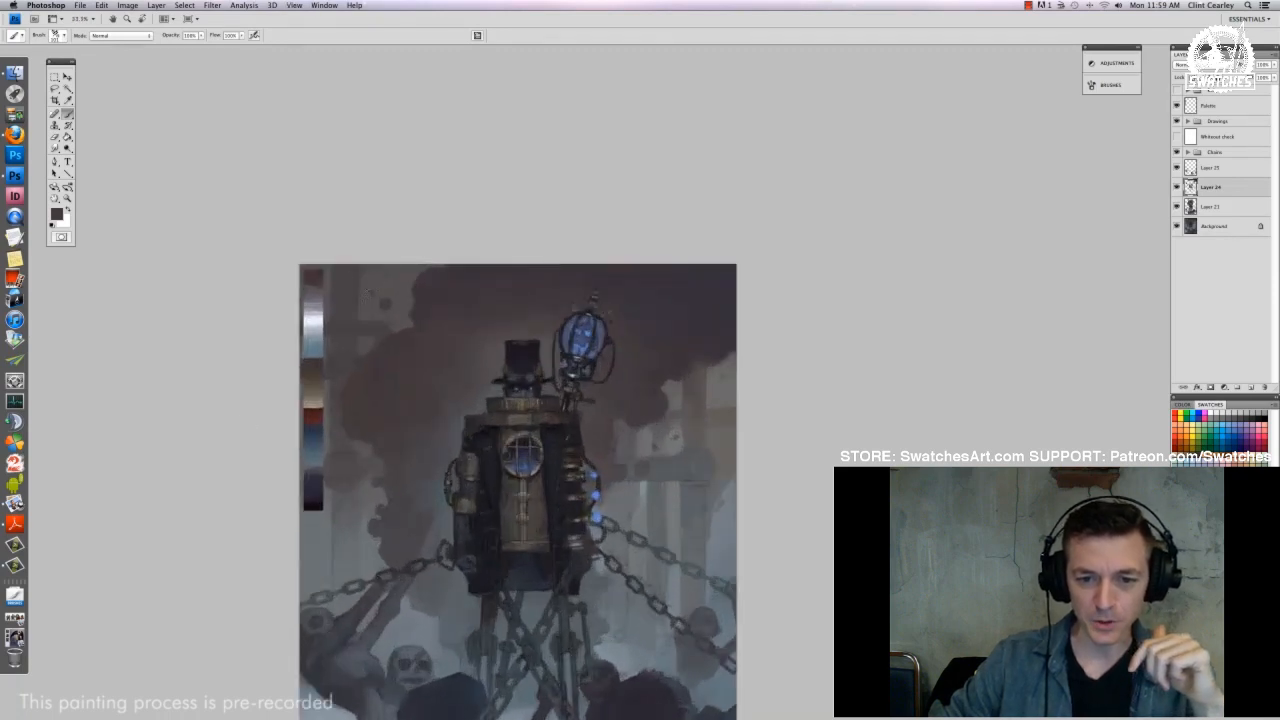
Hide the Palette layer, sample a dark grey, and set up a large soft round brush
{"action": "left_click_drag", "start_coordinate": [445, 492], "coordinate": [423, 466]}
{"action": "left_click", "coordinate": [497, 432], "text": "alt"}
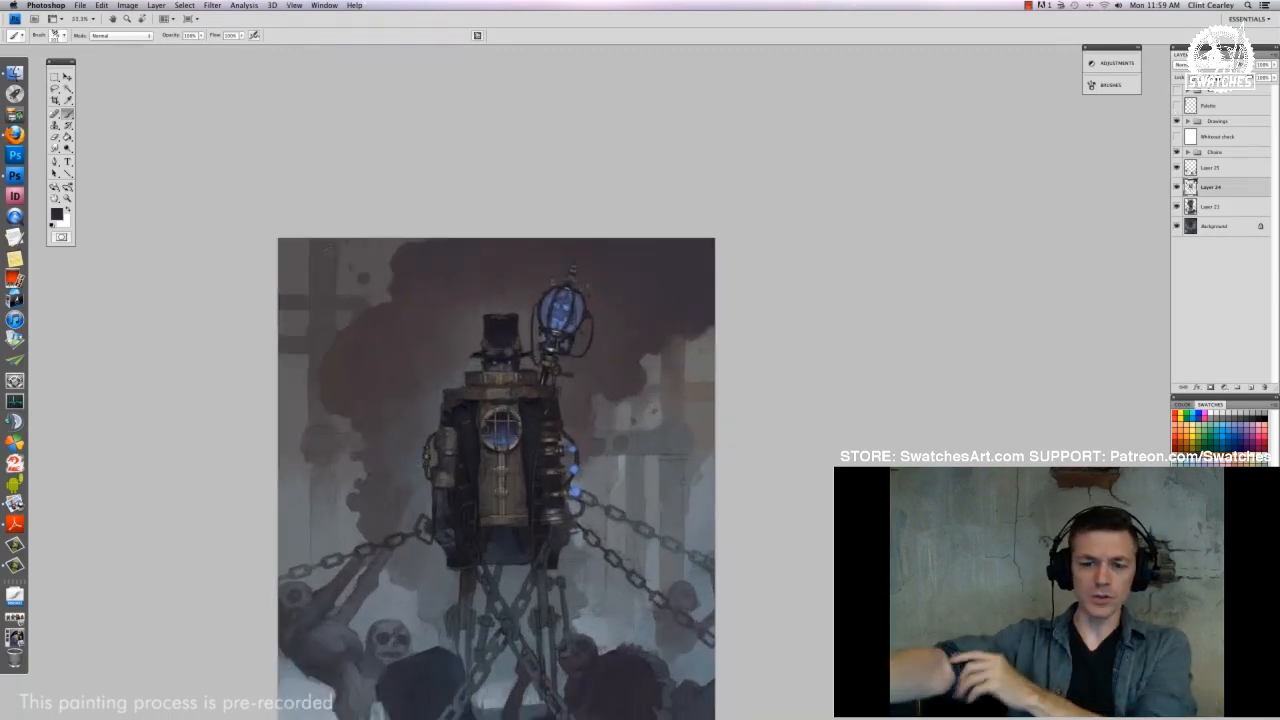
{"action": "right_click", "coordinate": [497, 432]}
{"action": "left_click", "coordinate": [394, 457]}
{"action": "left_click", "coordinate": [486, 346]}
{"action": "left_click", "coordinate": [275, 243]}
{"action": "right_click", "coordinate": [377, 262]}
{"action": "left_click_drag", "start_coordinate": [463, 301], "coordinate": [474, 302]}
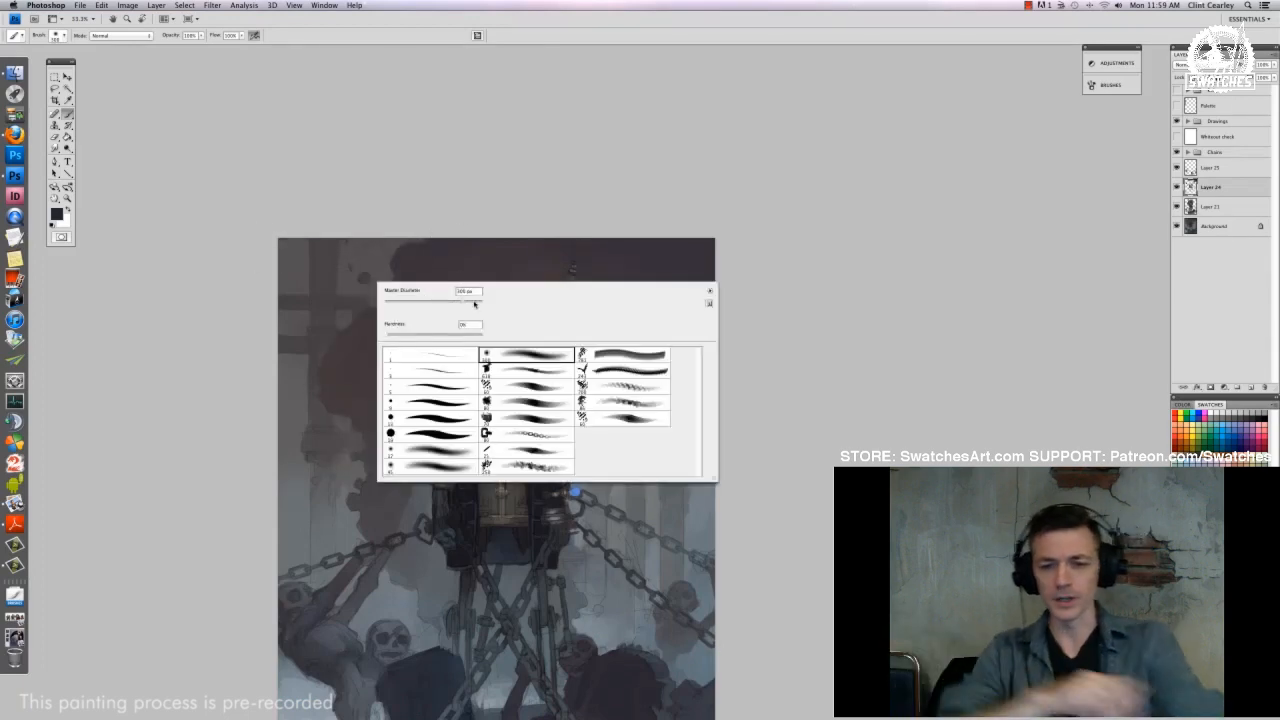
Lower the brush opacity and softly darken the background beams along the painting's upper-left edge
{"action": "left_click", "coordinate": [298, 202]}
{"action": "left_click", "coordinate": [201, 36]}
{"action": "left_click", "coordinate": [163, 48]}
{"action": "left_click", "coordinate": [148, 280]}
{"action": "mouse_move", "coordinate": [291, 249]}
{"action": "left_mouse_down"}
{"action": "mouse_move", "coordinate": [420, 226]}
{"action": "mouse_move", "coordinate": [393, 240]}
{"action": "mouse_move", "coordinate": [260, 456]}
{"action": "left_mouse_up"}
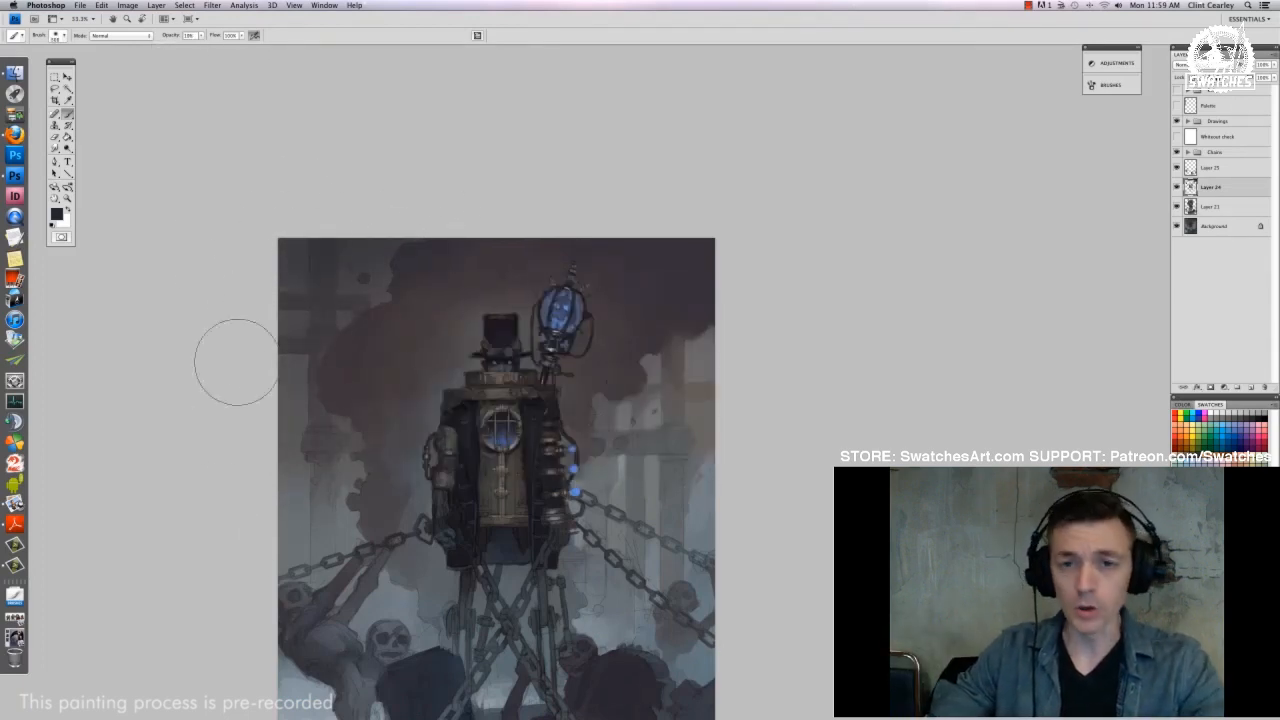
{"action": "key", "text": "super+minus"}
{"action": "key", "text": "super+plus"}
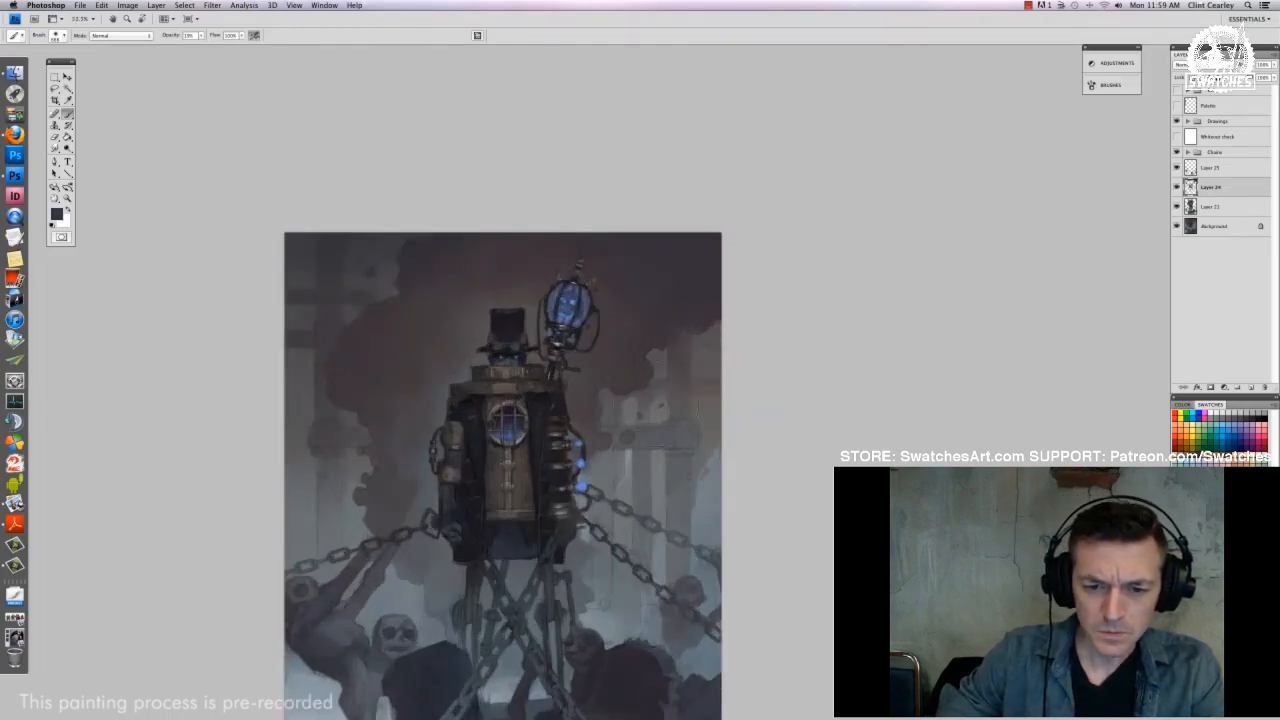
Sample a dark grey from the painting and replace the soft round brush with a different brush preset
{"action": "key", "text": "super+minus"}
{"action": "key", "text": "super+minus"}
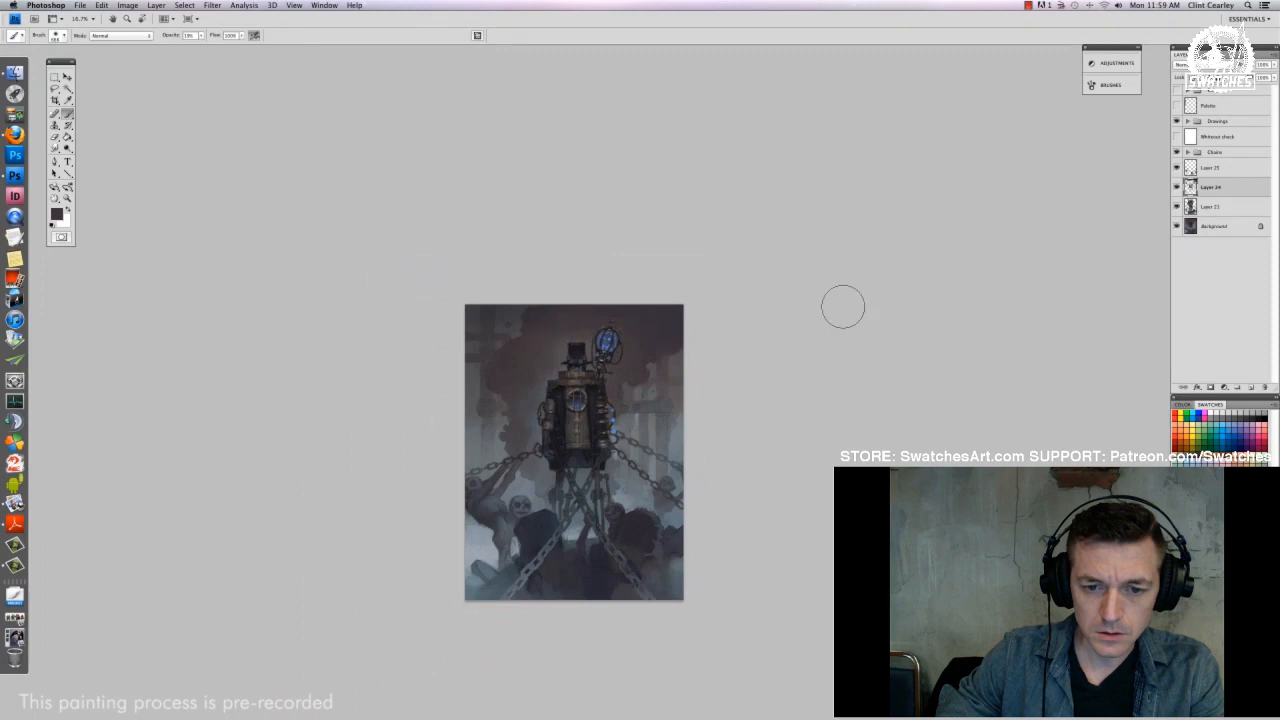
{"action": "key", "text": "super+plus"}
{"action": "key", "text": "super+plus"}
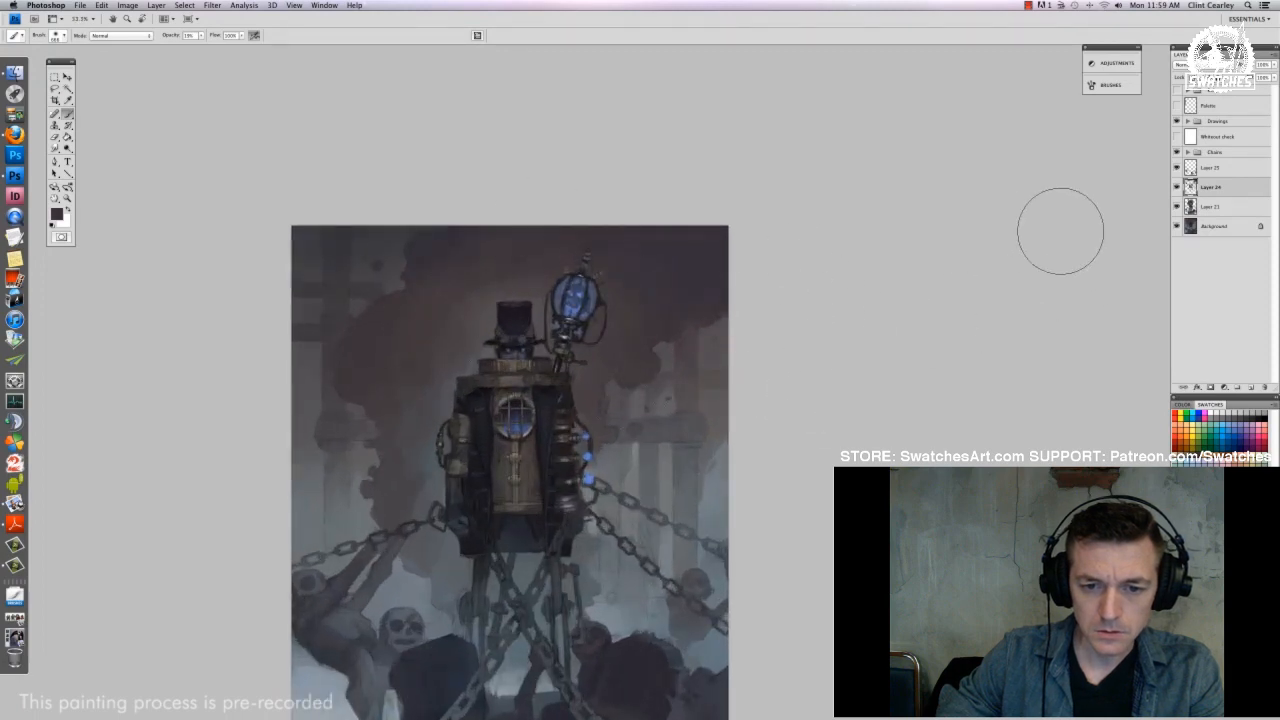
{"action": "right_click", "coordinate": [590, 392]}
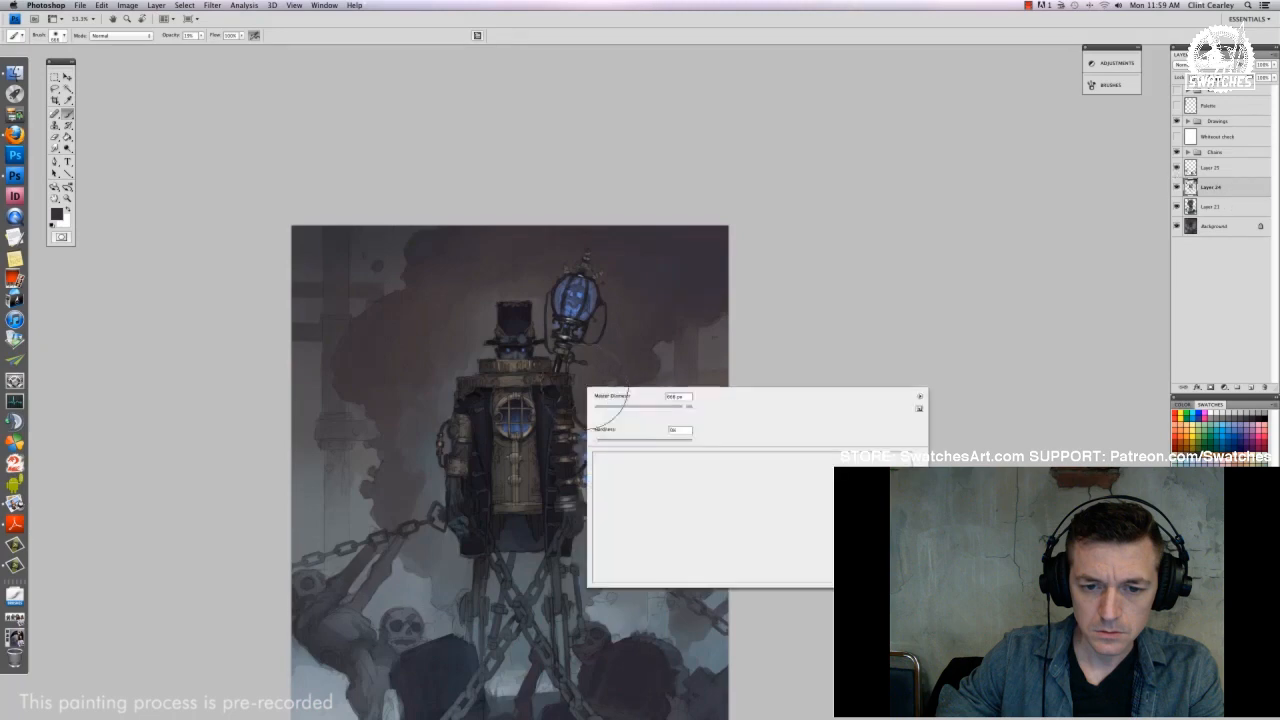
{"action": "key", "text": "Escape"}
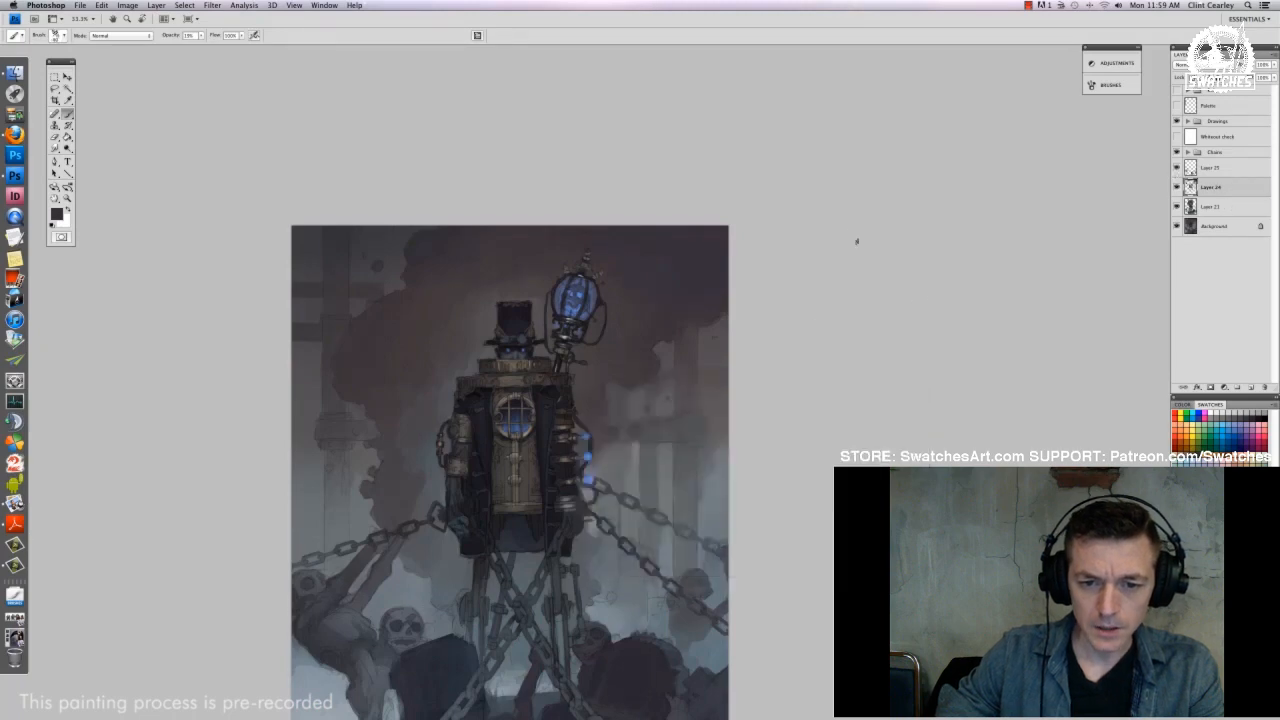
Keep Layer 24 active, adjust the brush diameter, and sample a brownish grey for work around the robot's upper body
{"action": "left_click", "coordinate": [1212, 168]}
{"action": "left_click", "coordinate": [1215, 185]}
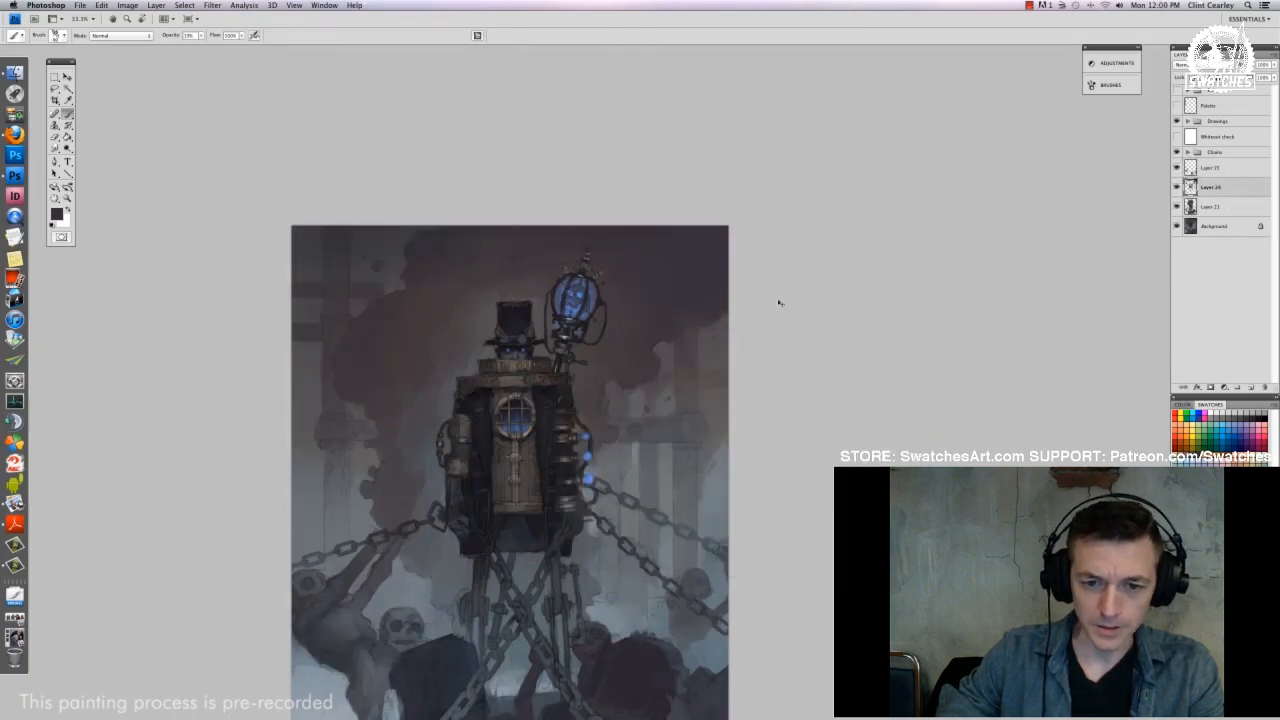
{"action": "key", "text": "super+equal"}
{"action": "key", "text": "super+equal"}
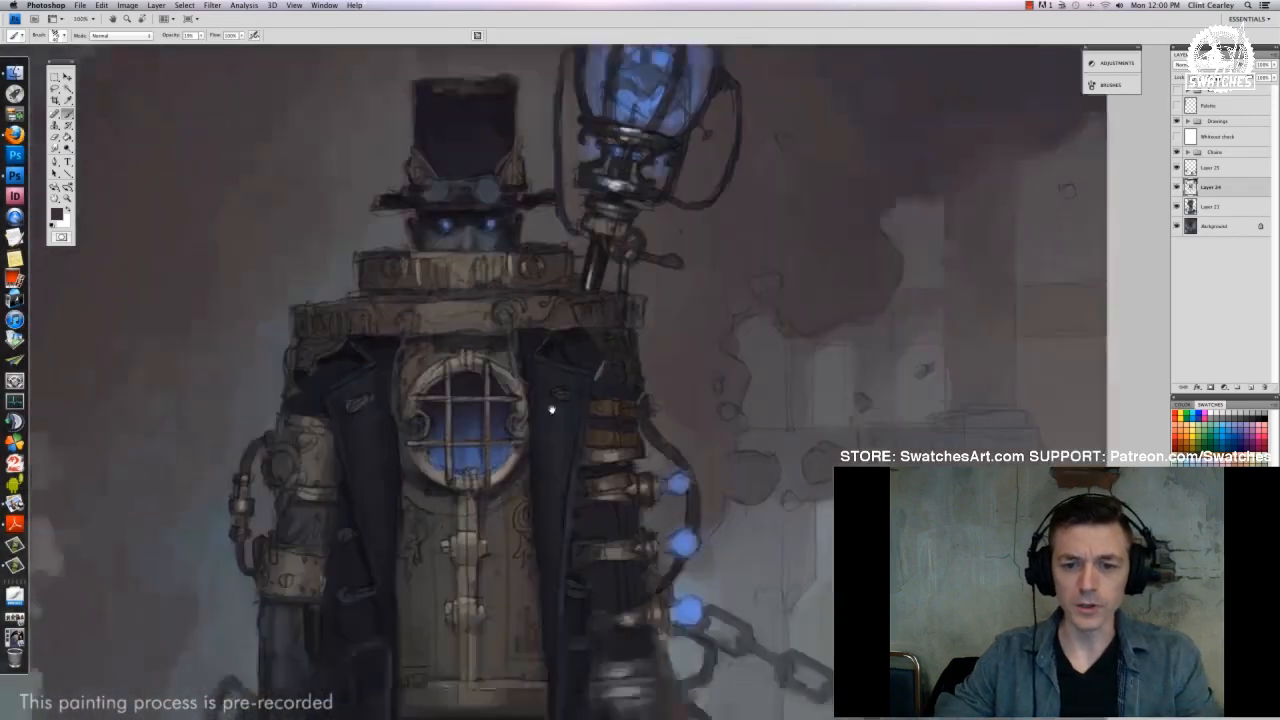
{"action": "right_click", "coordinate": [588, 407]}
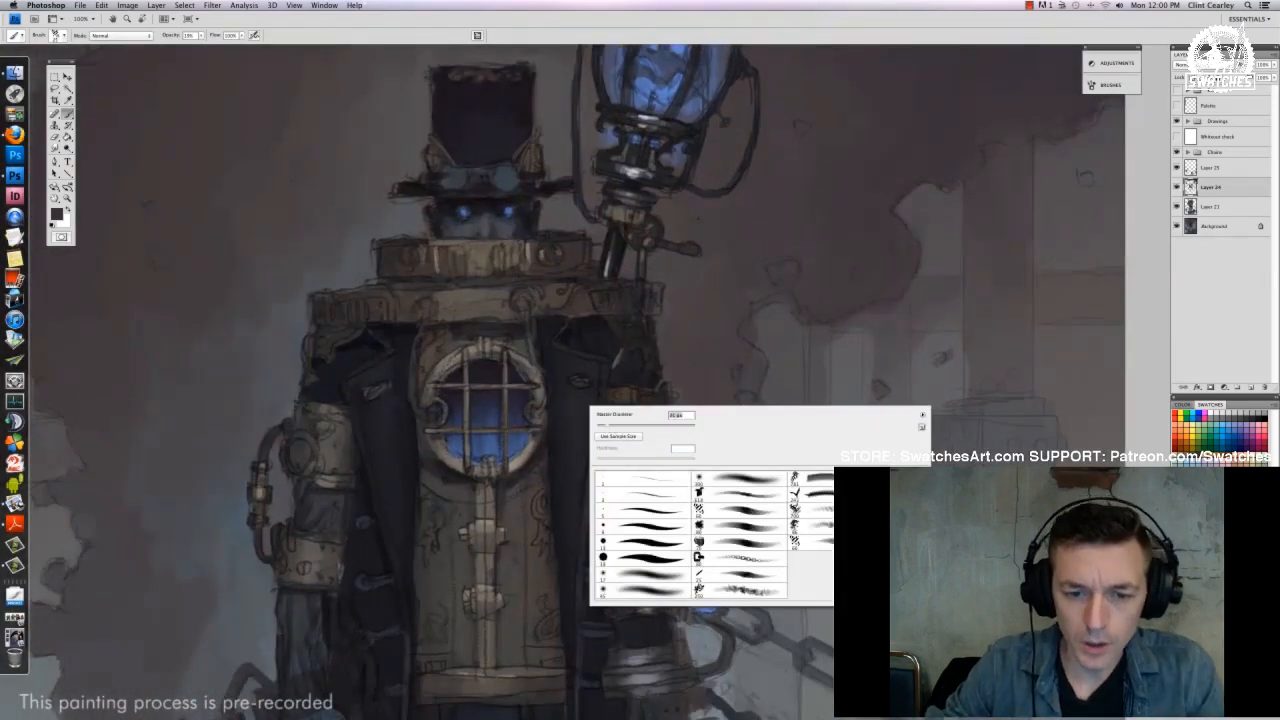
{"action": "key", "text": "Escape"}
{"action": "left_click_drag", "start_coordinate": [552, 292], "coordinate": [548, 364]}
{"action": "right_click", "coordinate": [535, 345]}
{"action": "key", "text": "Return"}
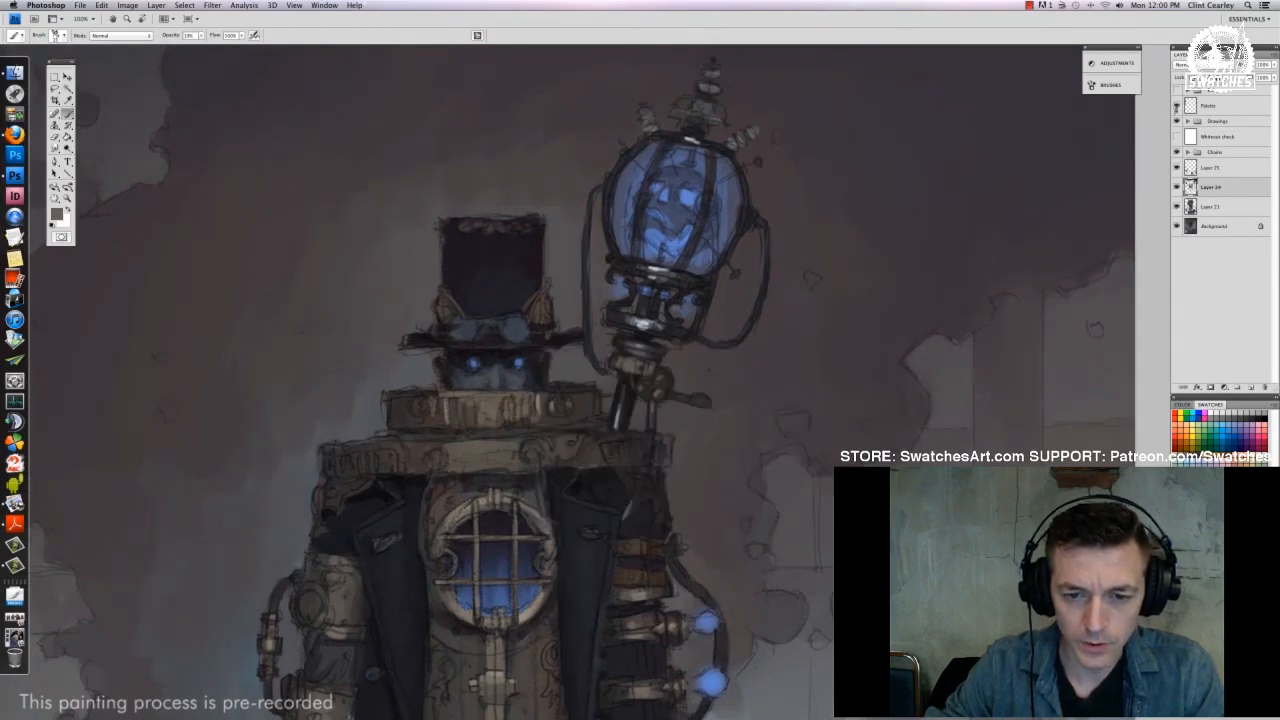
Show the Palette layer, move its colour strip beside the robot, and make Layer 25 active
{"action": "left_click_drag", "start_coordinate": [508, 304], "coordinate": [732, 295]}
{"action": "left_click", "coordinate": [1209, 106]}
{"action": "key", "text": "v"}
{"action": "mouse_move", "coordinate": [396, 444]}
{"action": "left_mouse_down"}
{"action": "mouse_move", "coordinate": [748, 482]}
{"action": "mouse_move", "coordinate": [713, 483]}
{"action": "mouse_move", "coordinate": [550, 359]}
{"action": "left_mouse_up"}
{"action": "mouse_move", "coordinate": [550, 359]}
{"action": "left_mouse_down"}
{"action": "mouse_move", "coordinate": [571, 362]}
{"action": "mouse_move", "coordinate": [533, 466]}
{"action": "left_mouse_up"}
{"action": "left_click", "coordinate": [1211, 168]}
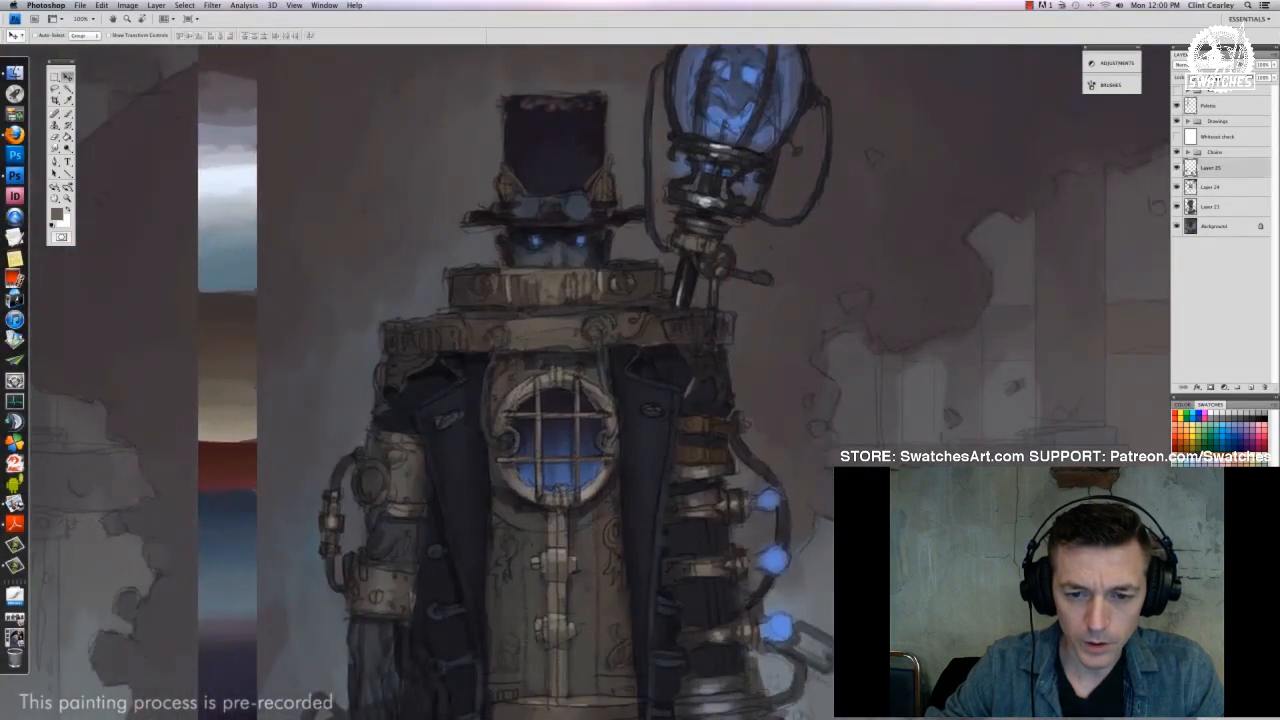
Sample brown tones from the palette strip, raise the brush opacity to 100%, and paint dark details on the robot's collar
{"action": "key", "text": "b"}
{"action": "left_click_drag", "start_coordinate": [700, 300], "coordinate": [644, 369]}
{"action": "left_click", "coordinate": [168, 470], "text": "alt"}
{"action": "left_click", "coordinate": [168, 430], "text": "alt"}
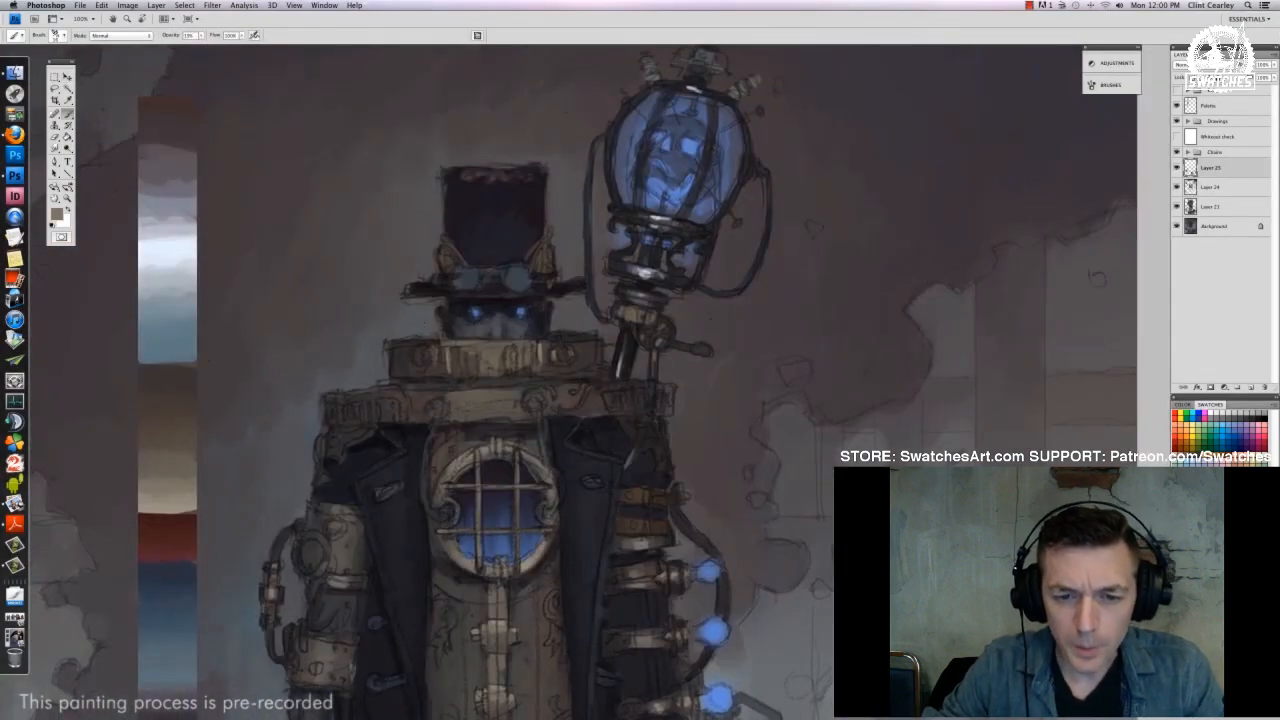
{"action": "right_click", "coordinate": [457, 373]}
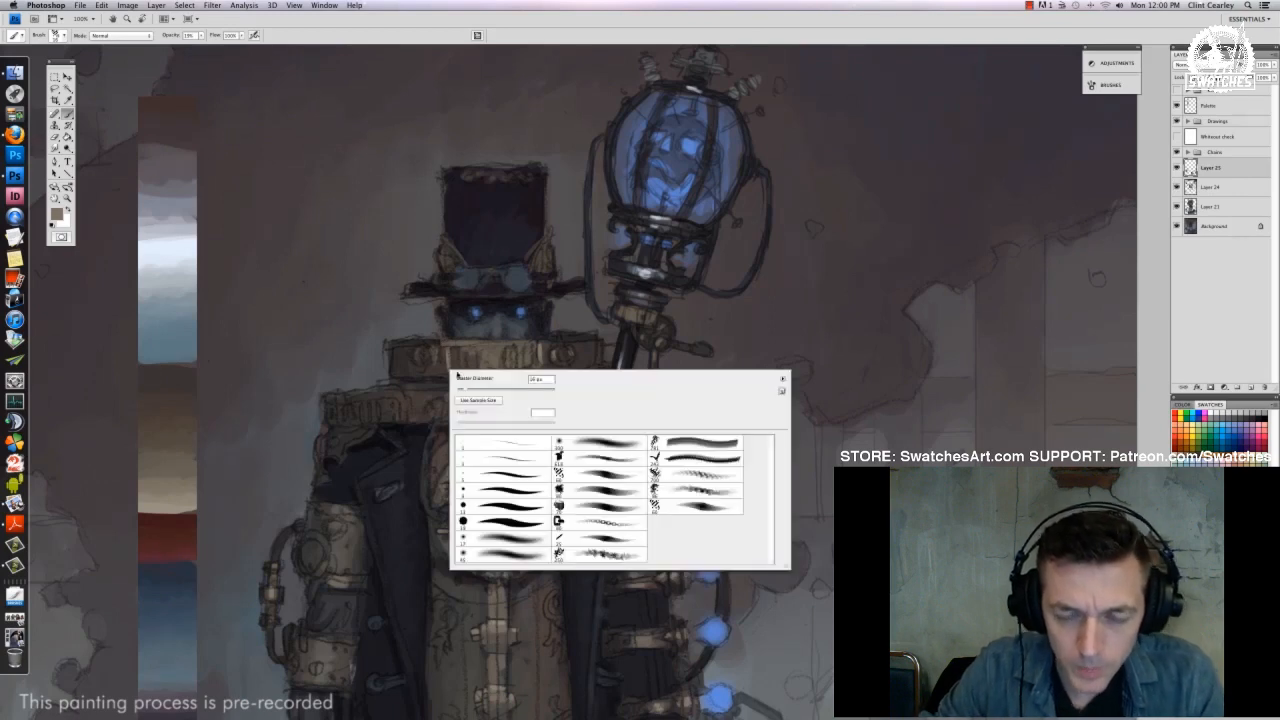
{"action": "left_click", "coordinate": [202, 36]}
{"action": "left_click_drag", "start_coordinate": [203, 45], "coordinate": [246, 45]}
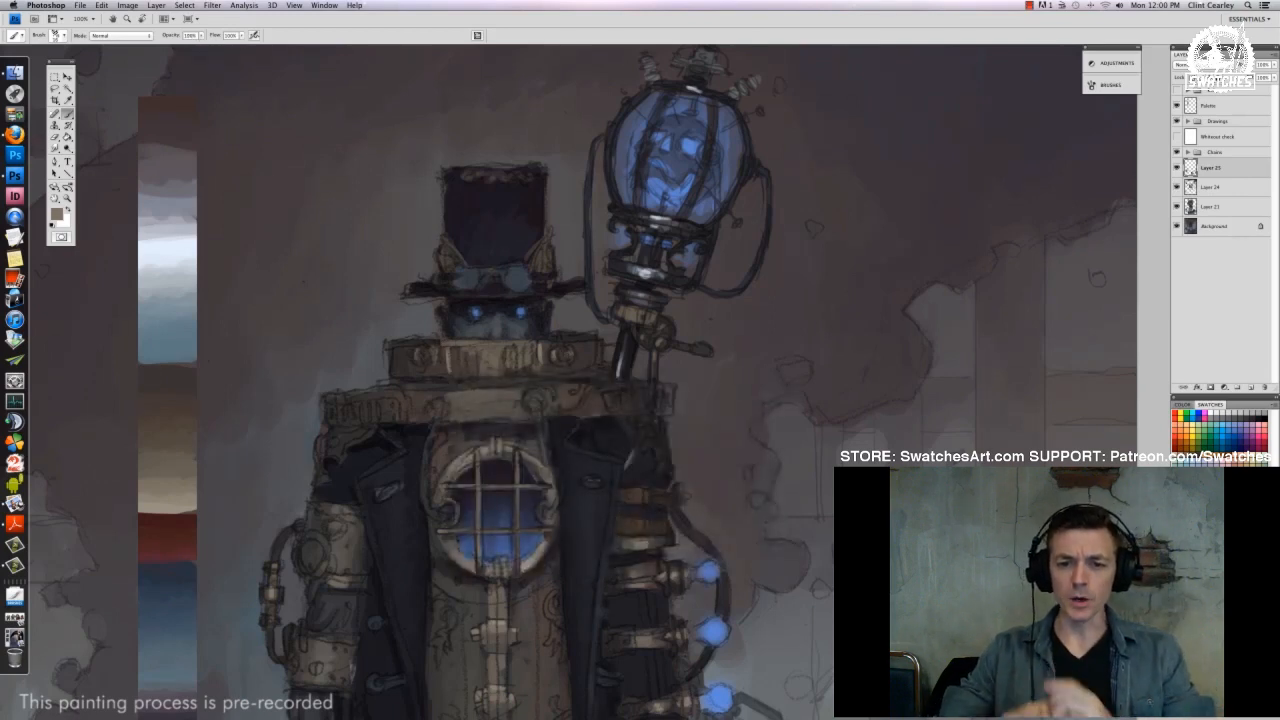
{"action": "left_click", "coordinate": [168, 378], "text": "alt"}
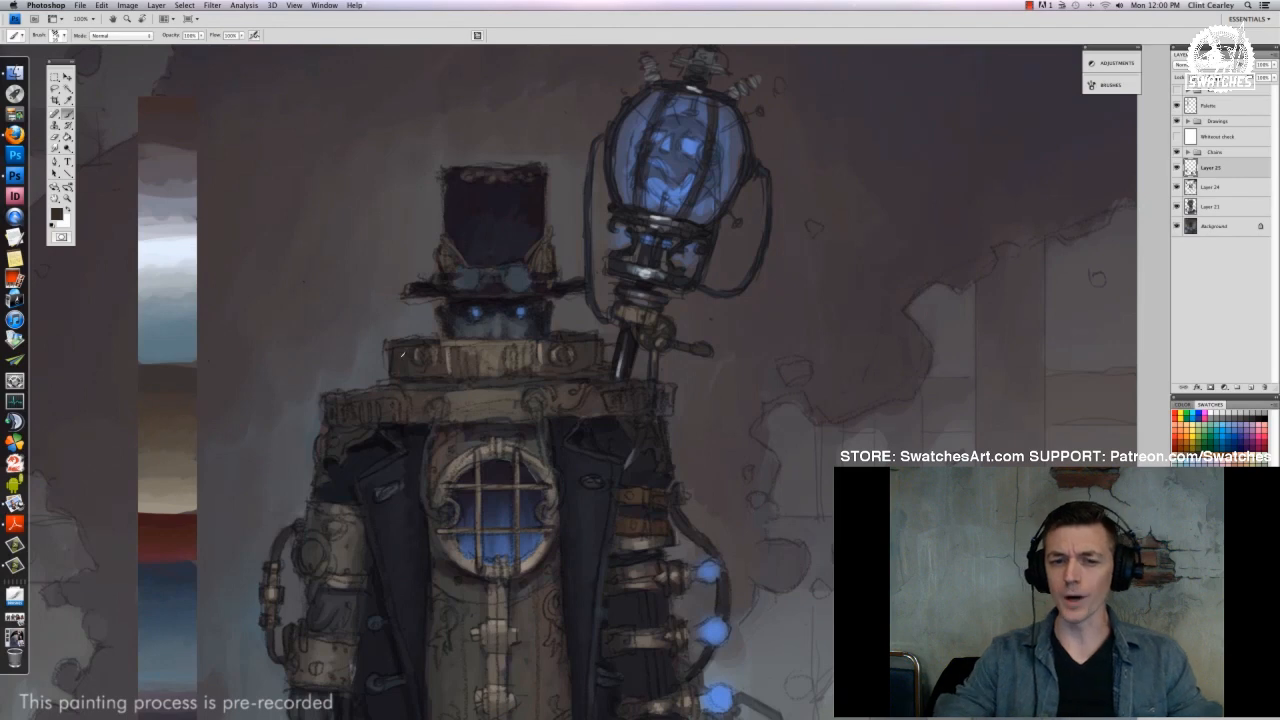
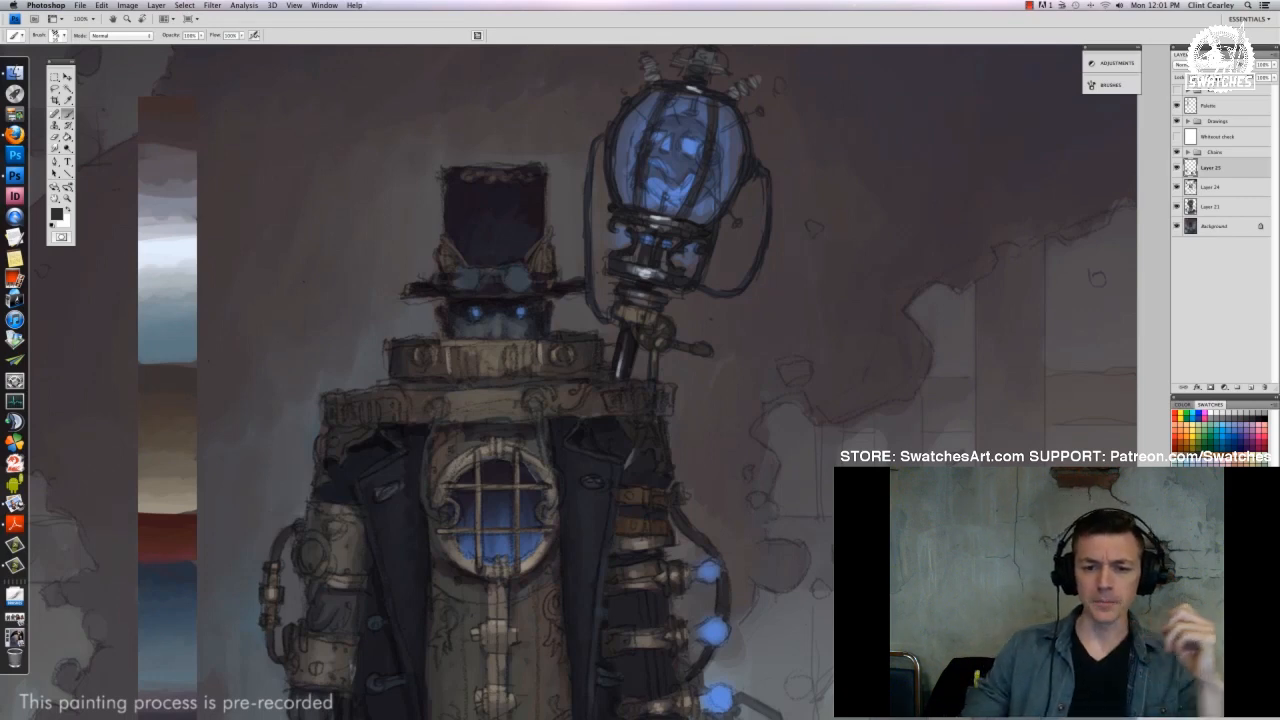
Sample lighter tans from the palette strip, adjust the brush size, and paint rivets and highlights on the lower collar band
{"action": "left_click_drag", "start_coordinate": [521, 512], "coordinate": [490, 435]}
{"action": "left_click", "coordinate": [143, 385], "text": "alt"}
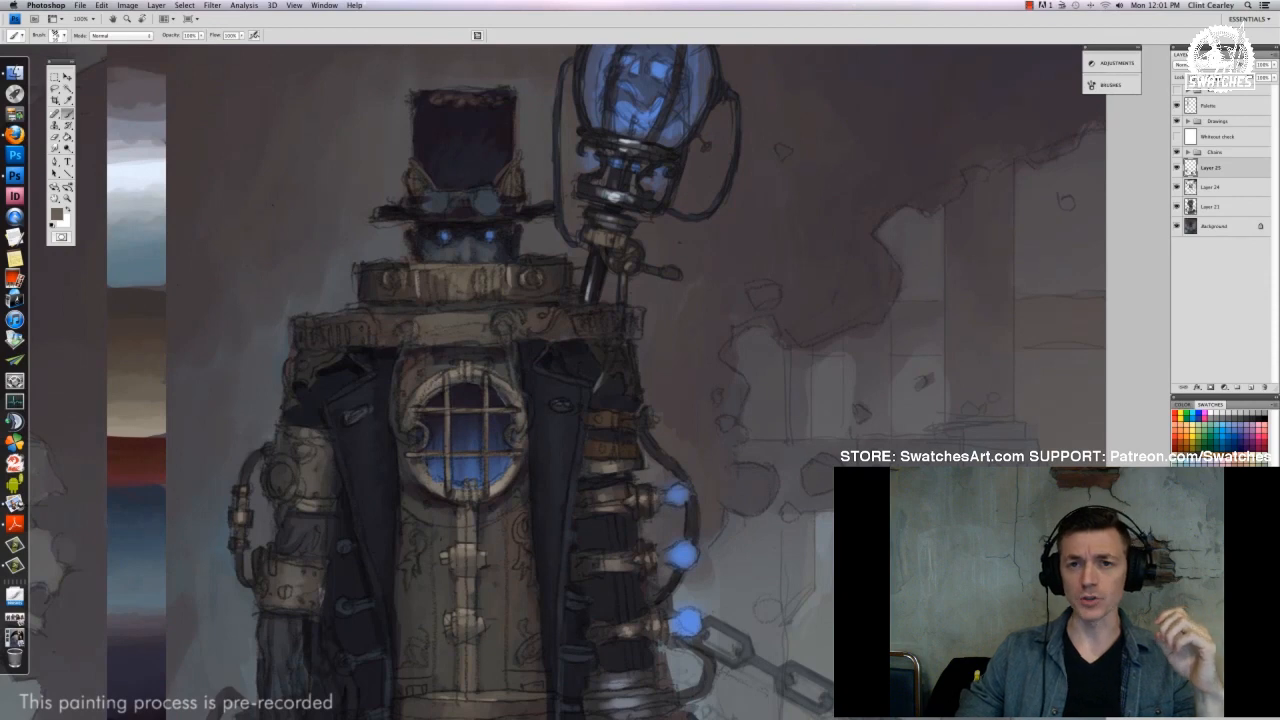
{"action": "left_click", "coordinate": [137, 417], "text": "alt"}
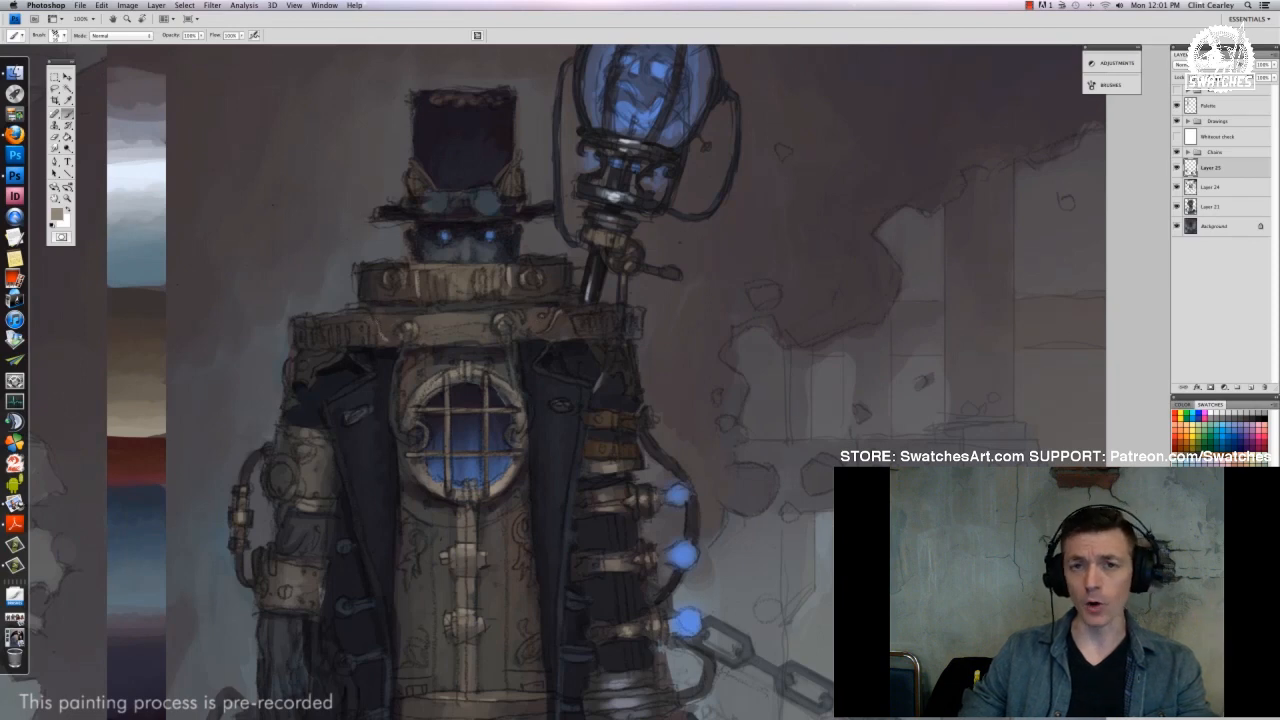
{"action": "right_click", "coordinate": [611, 313]}
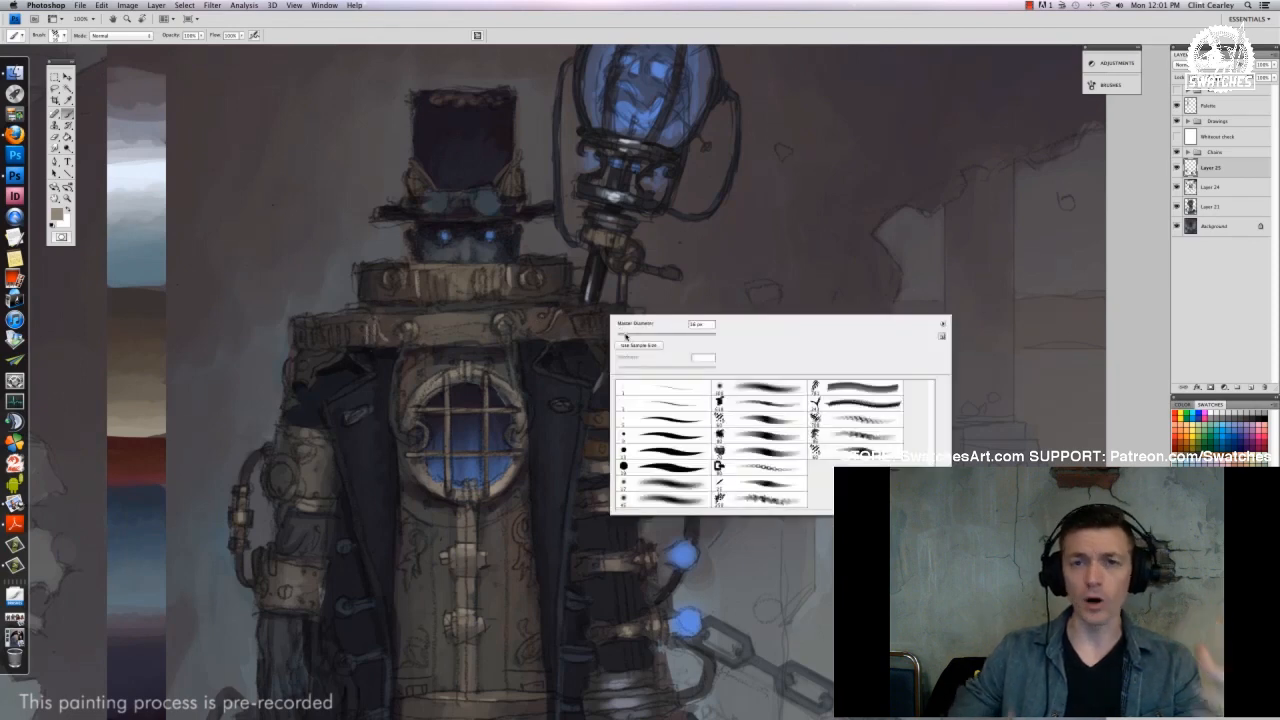
{"action": "left_click", "coordinate": [626, 337]}
{"action": "key", "text": "Return"}
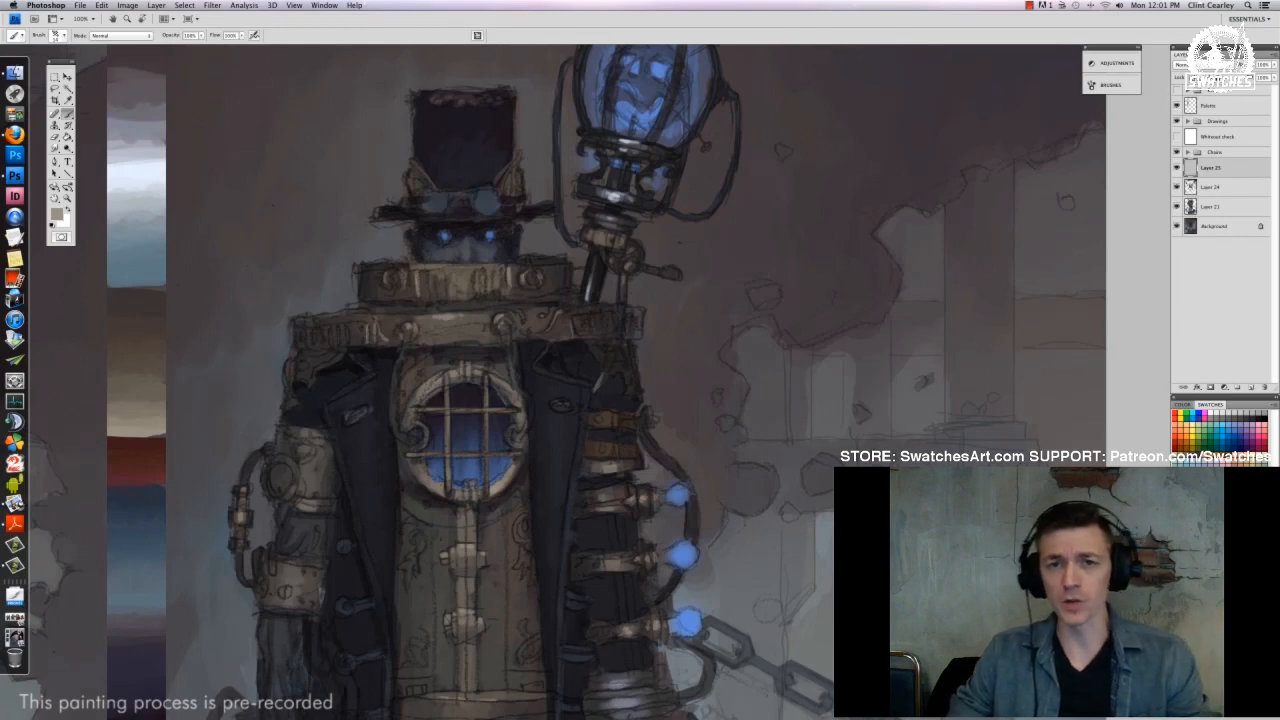
Refine the metal edges and ornament of both collar bands in tan, varying the brush size
{"action": "right_click", "coordinate": [457, 329]}
{"action": "left_click", "coordinate": [473, 351]}
{"action": "key", "text": "Return"}
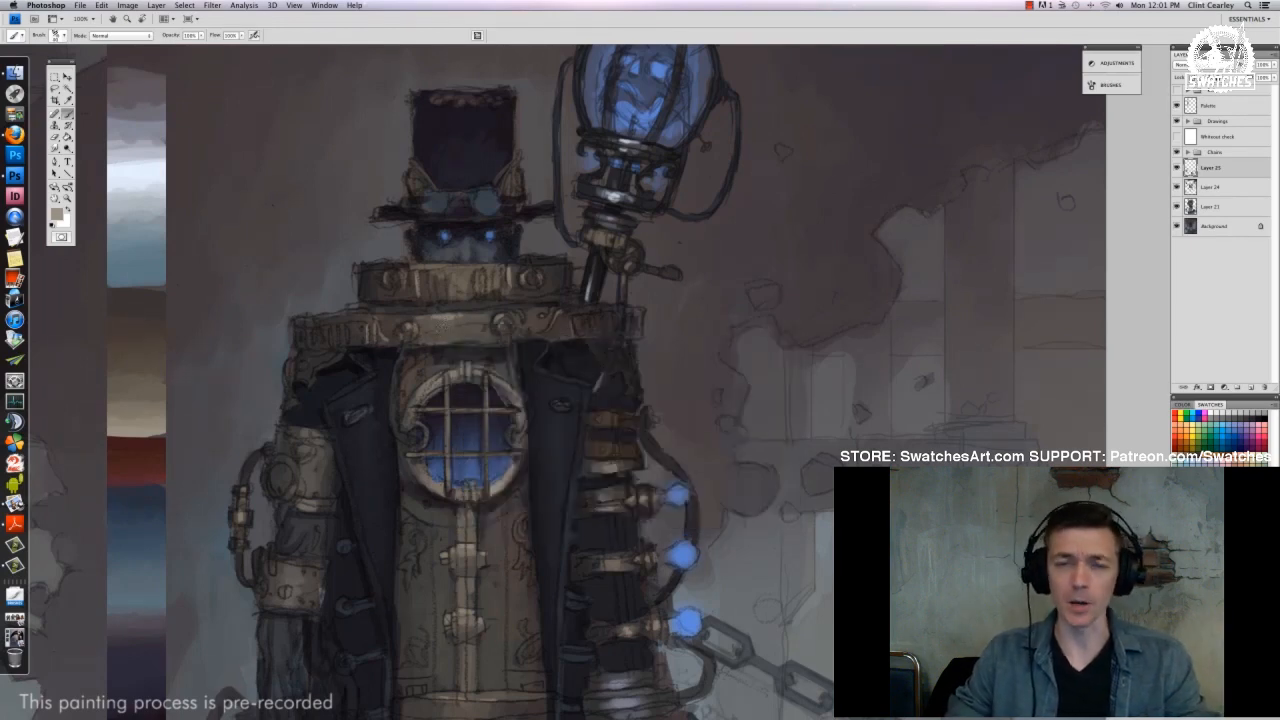
{"action": "right_click", "coordinate": [478, 328]}
{"action": "double_click", "coordinate": [540, 440]}
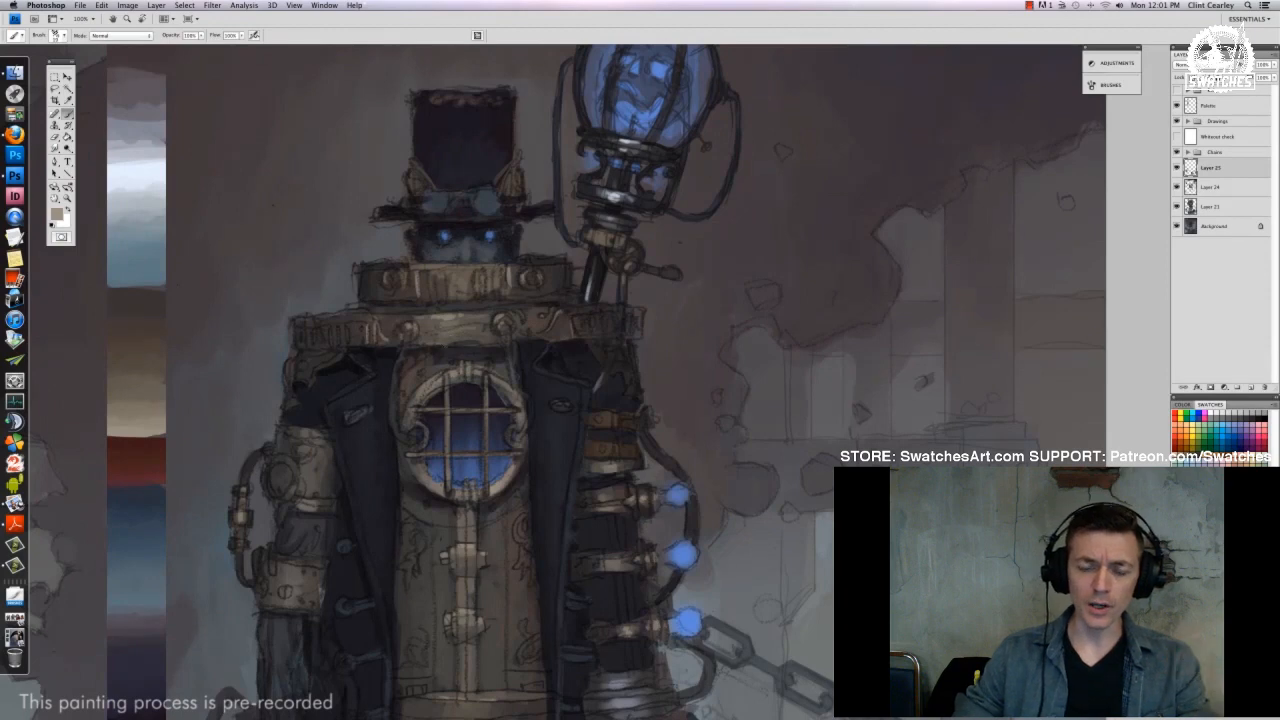
{"action": "right_click", "coordinate": [466, 288]}
{"action": "left_click", "coordinate": [540, 440]}
{"action": "key", "text": "Return"}
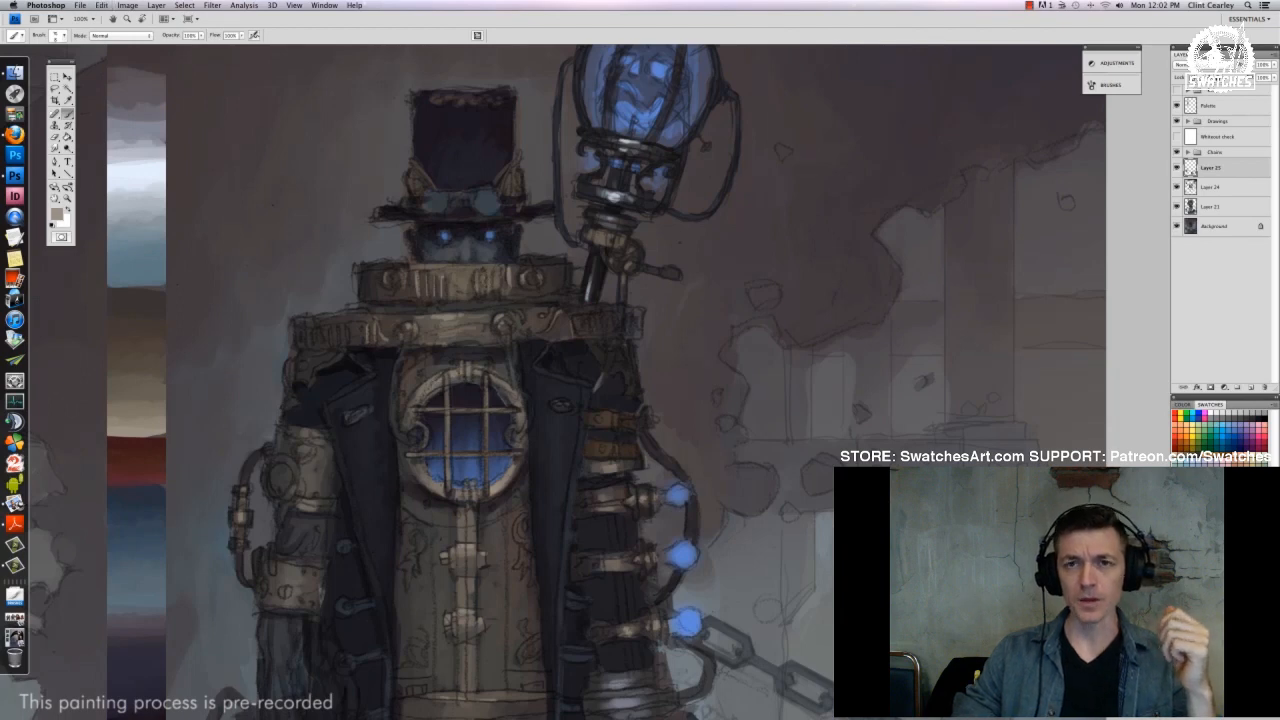
Sample the porthole's blue and paint small glowing blue slots at both ends of the lower collar band with a small brush
{"action": "right_click", "coordinate": [552, 321]}
{"action": "mouse_move", "coordinate": [540, 374]}
{"action": "left_mouse_down"}
{"action": "mouse_move", "coordinate": [529, 358]}
{"action": "mouse_move", "coordinate": [571, 344]}
{"action": "left_mouse_up"}
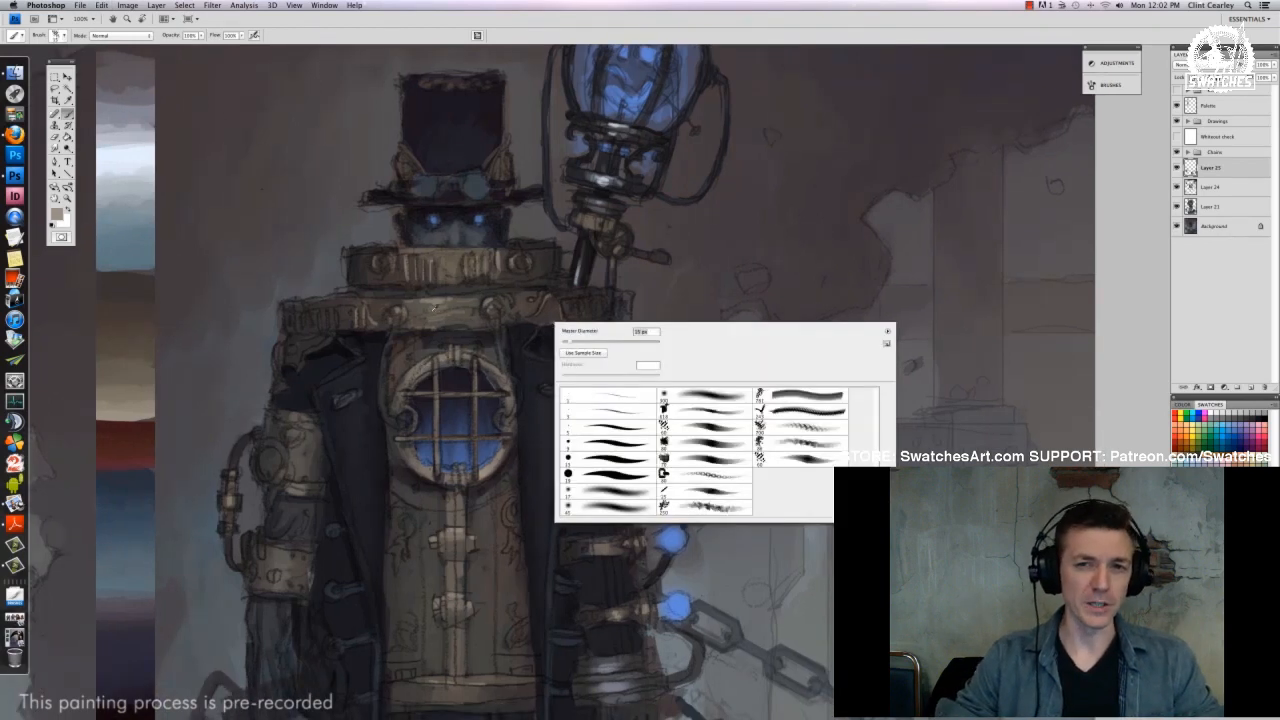
{"action": "left_click", "coordinate": [545, 316], "text": "alt"}
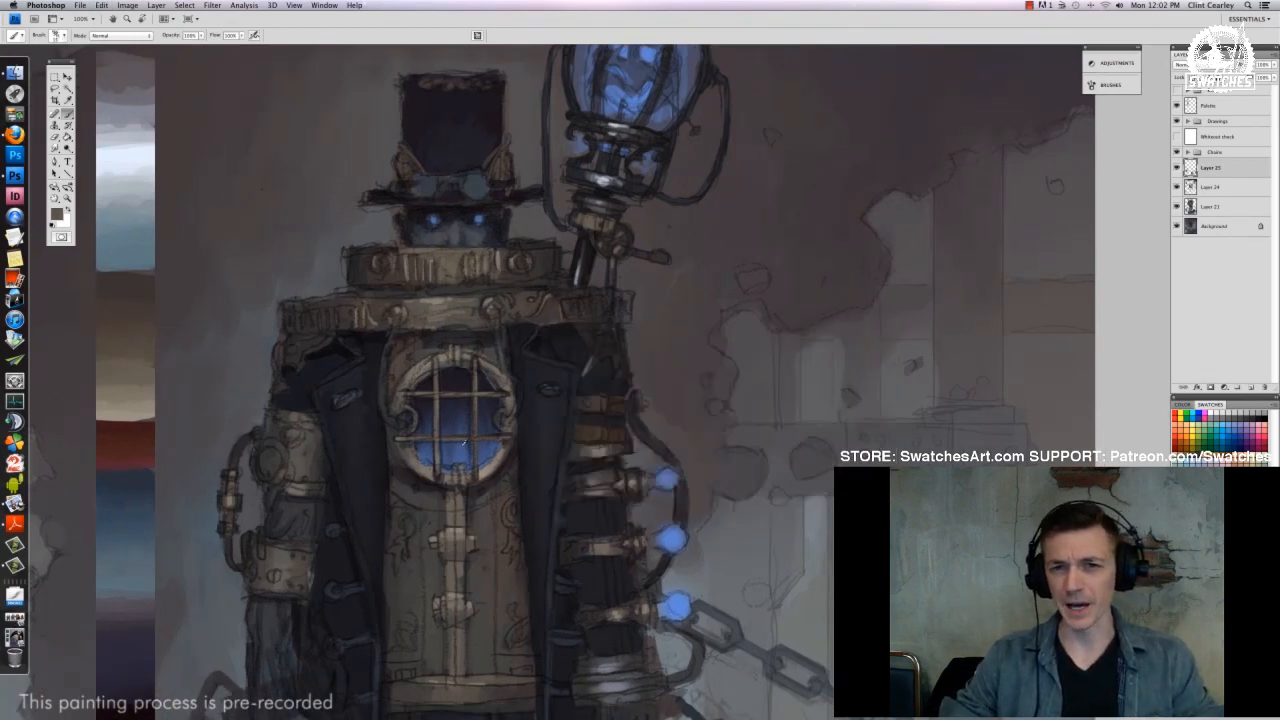
{"action": "left_click", "coordinate": [464, 441], "text": "alt"}
{"action": "right_click", "coordinate": [556, 322]}
{"action": "left_click_drag", "start_coordinate": [574, 346], "coordinate": [569, 346]}
{"action": "key", "text": "Return"}
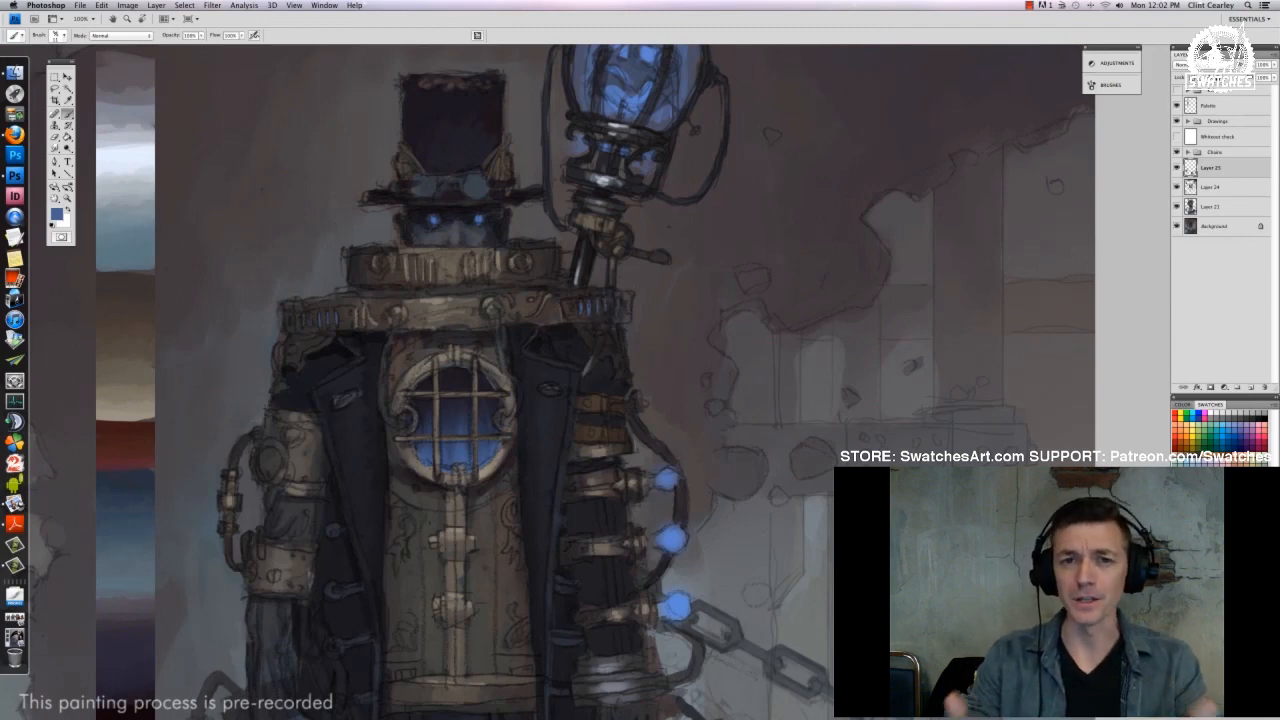
Paint two curved grey pipes from the lower collar's rivets down to the sides of the chest porthole
{"action": "key", "text": "d"}
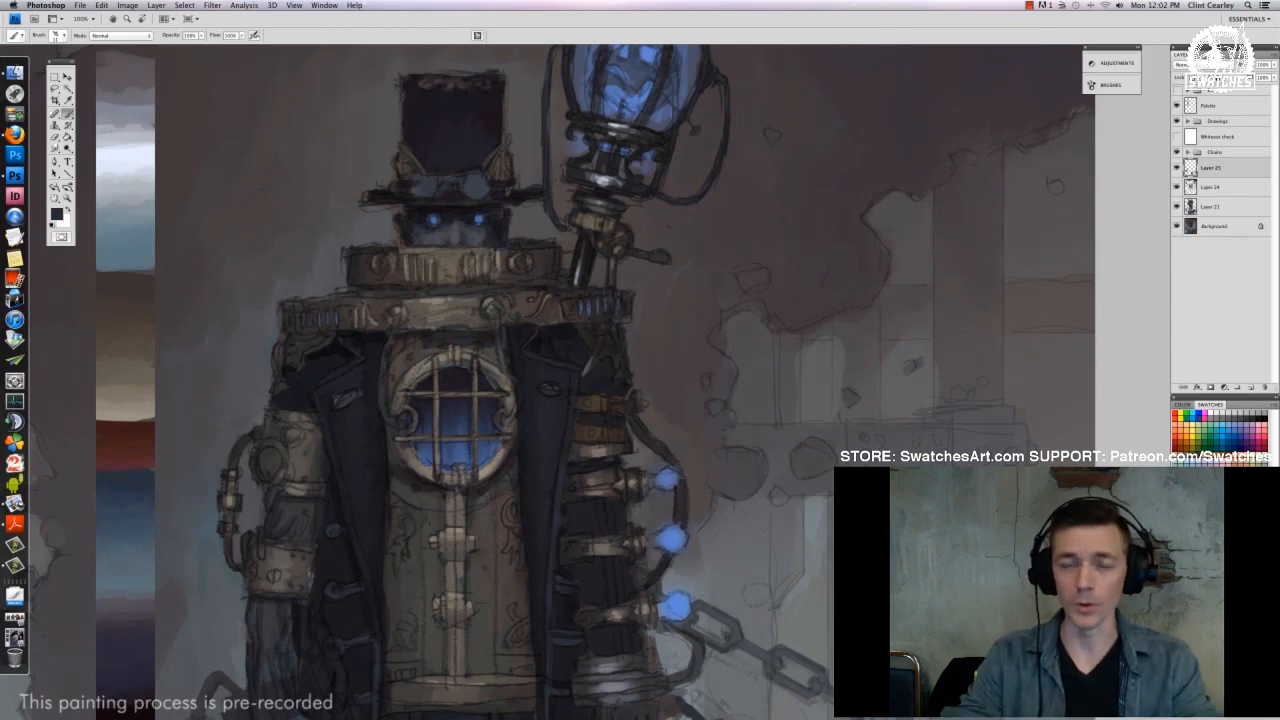
{"action": "left_click_drag", "start_coordinate": [485, 385], "coordinate": [456, 315]}
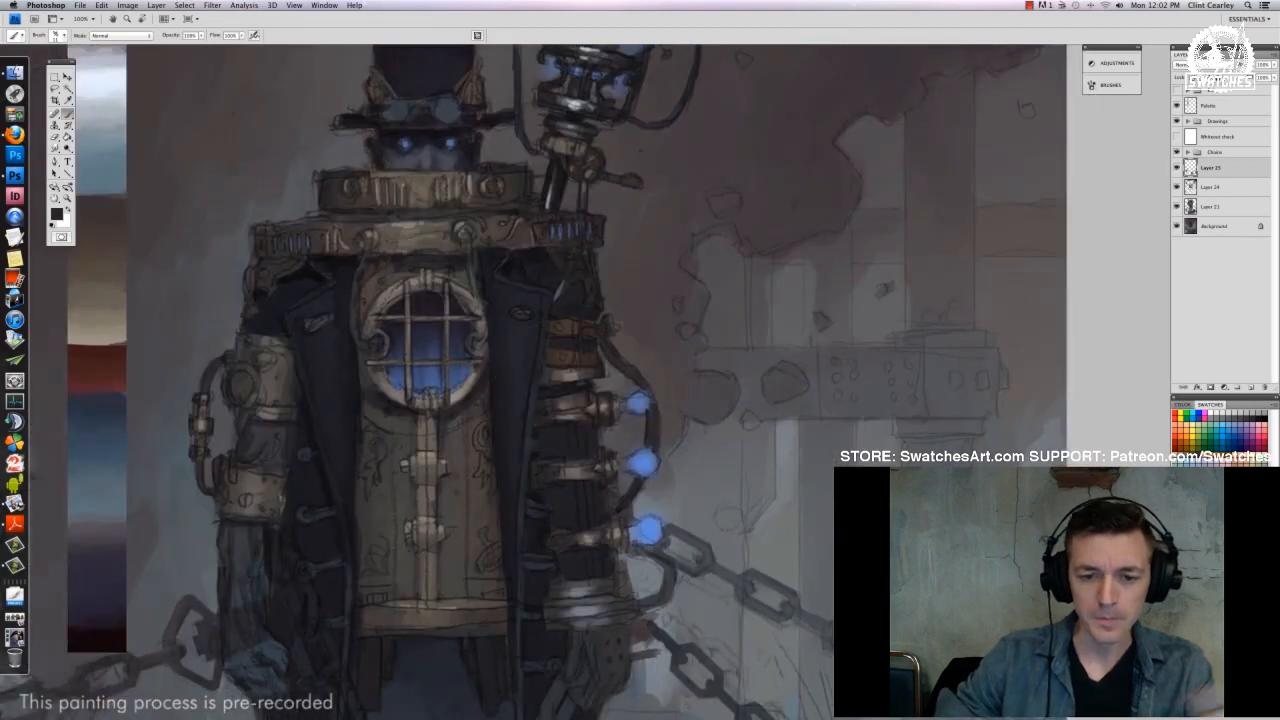
{"action": "scroll", "coordinate": [144, 295], "scroll_direction": "up", "scroll_amount": 3}
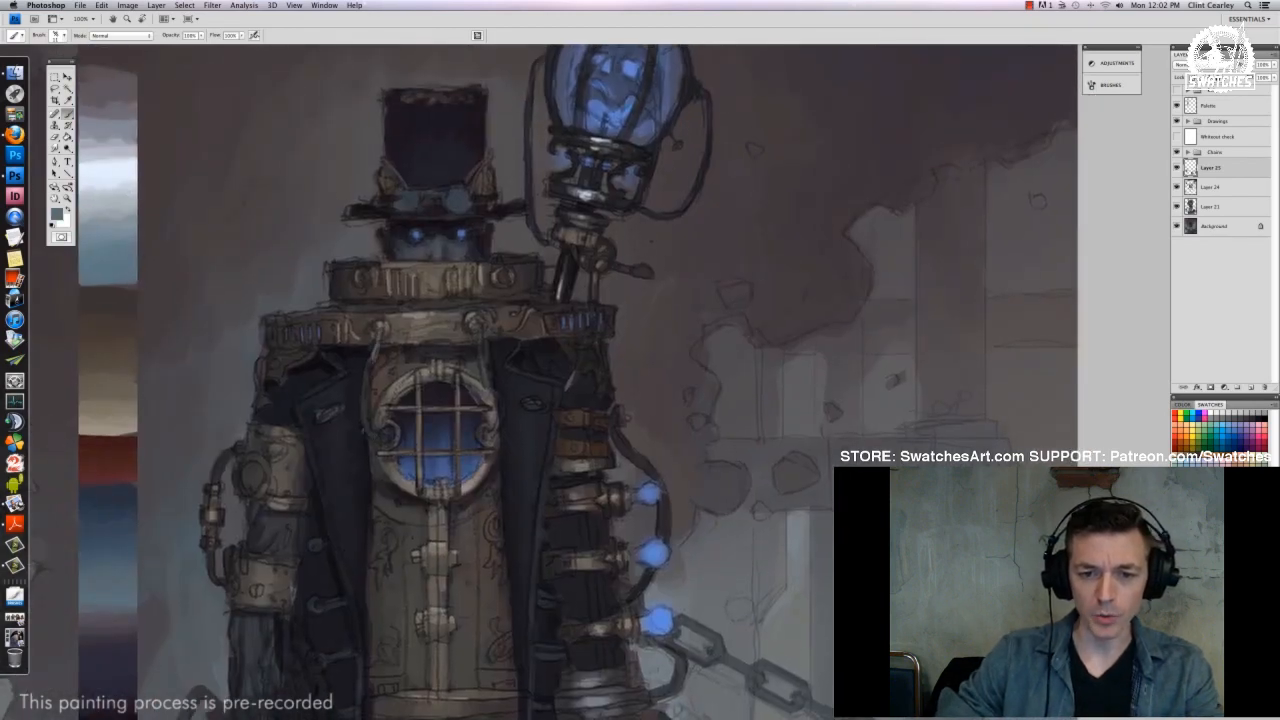
{"action": "right_click", "coordinate": [488, 392]}
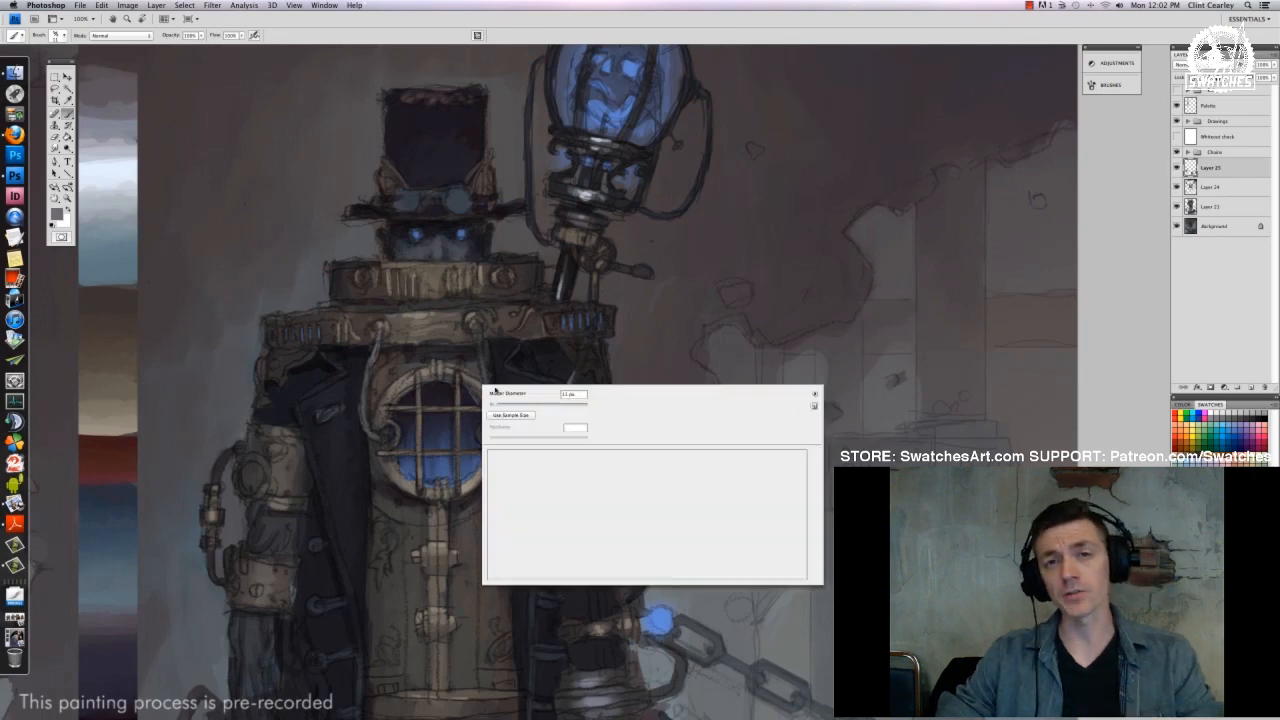
{"action": "key", "text": "Escape"}
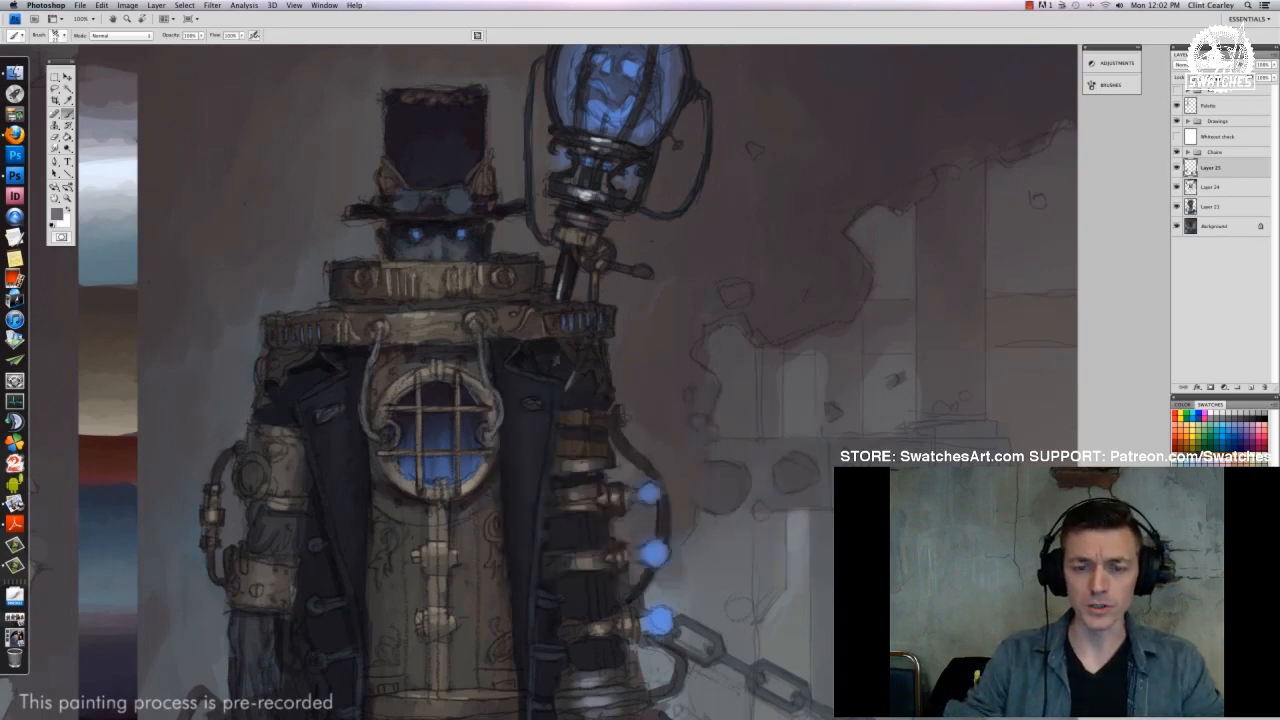
Sample the blue of the robot's eyes, adjust the brush size near the collar, and undo the last stroke
{"action": "key", "text": "super+minus"}
{"action": "key", "text": "super+minus"}
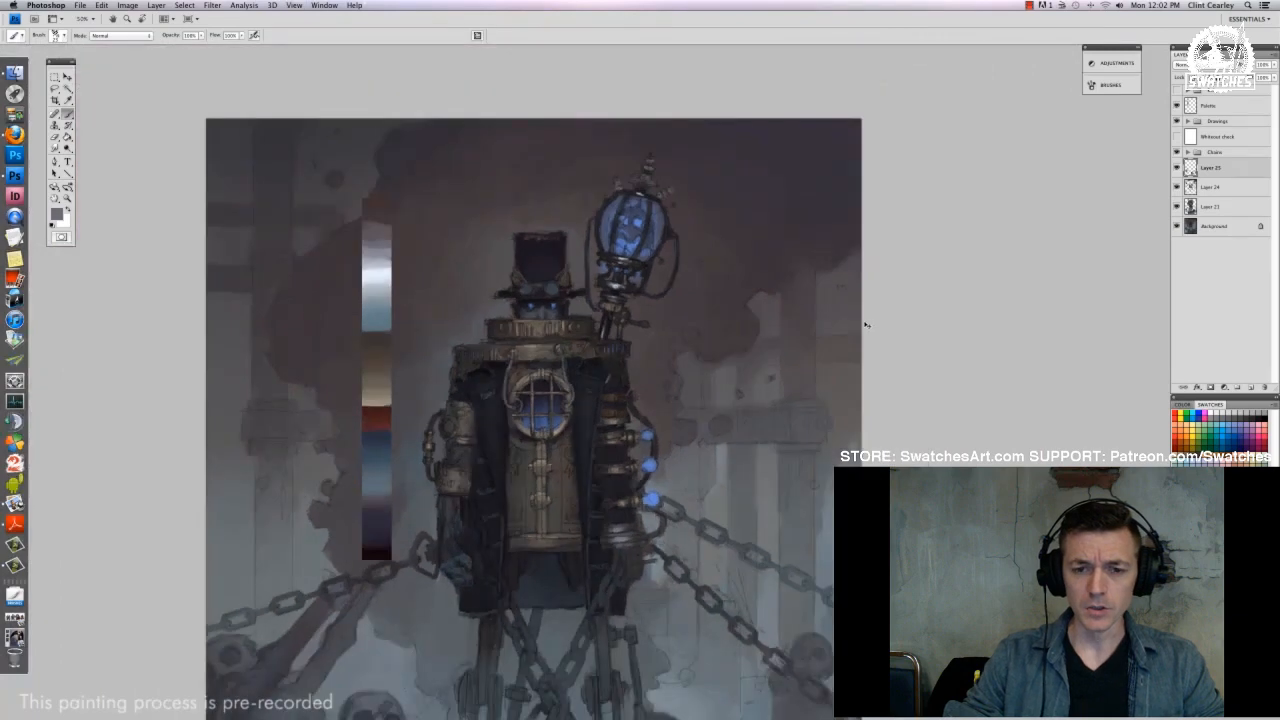
{"action": "key", "text": "super+plus"}
{"action": "key", "text": "super+plus"}
{"action": "left_click_drag", "start_coordinate": [492, 211], "coordinate": [553, 267]}
{"action": "left_click", "coordinate": [480, 296], "text": "alt"}
{"action": "right_click", "coordinate": [470, 326]}
{"action": "left_click", "coordinate": [488, 349]}
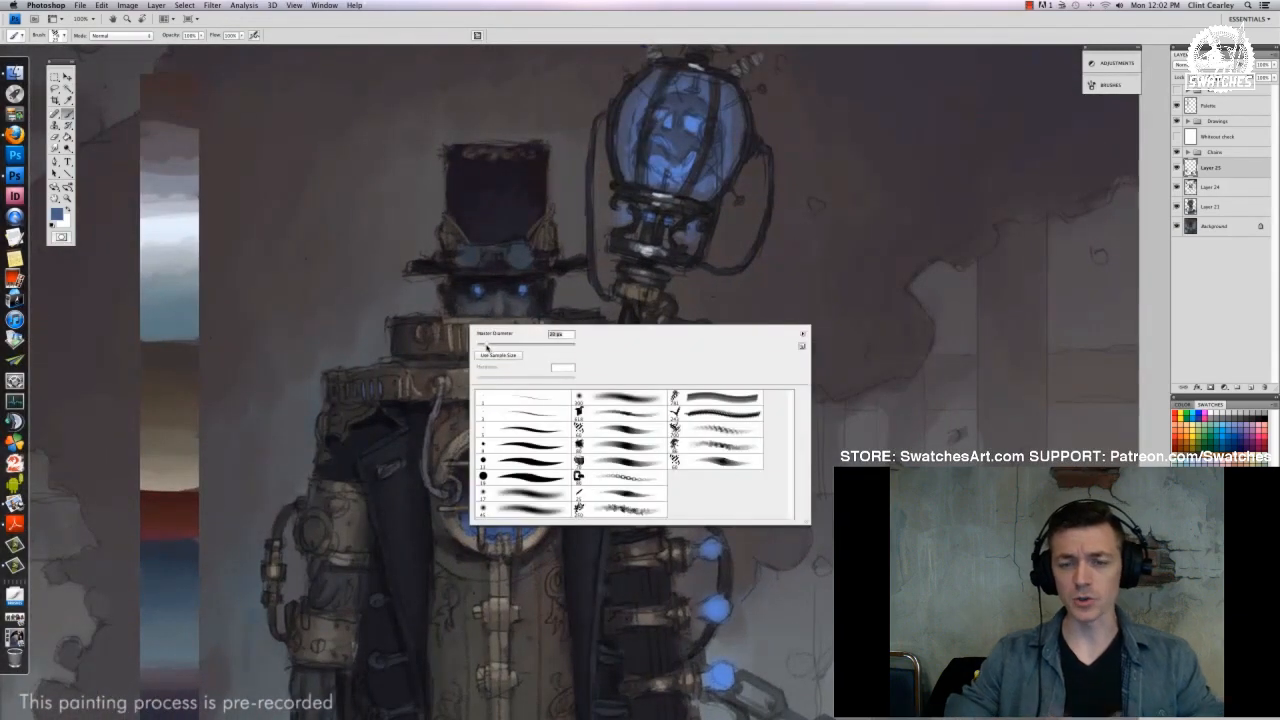
{"action": "key", "text": "Escape"}
{"action": "key", "text": "super+z"}
Use a near-black colour with an adjusted brush size to deepen the shadows beneath the robot's collar
{"action": "left_click_drag", "start_coordinate": [640, 576], "coordinate": [612, 596]}
{"action": "key", "text": "d"}
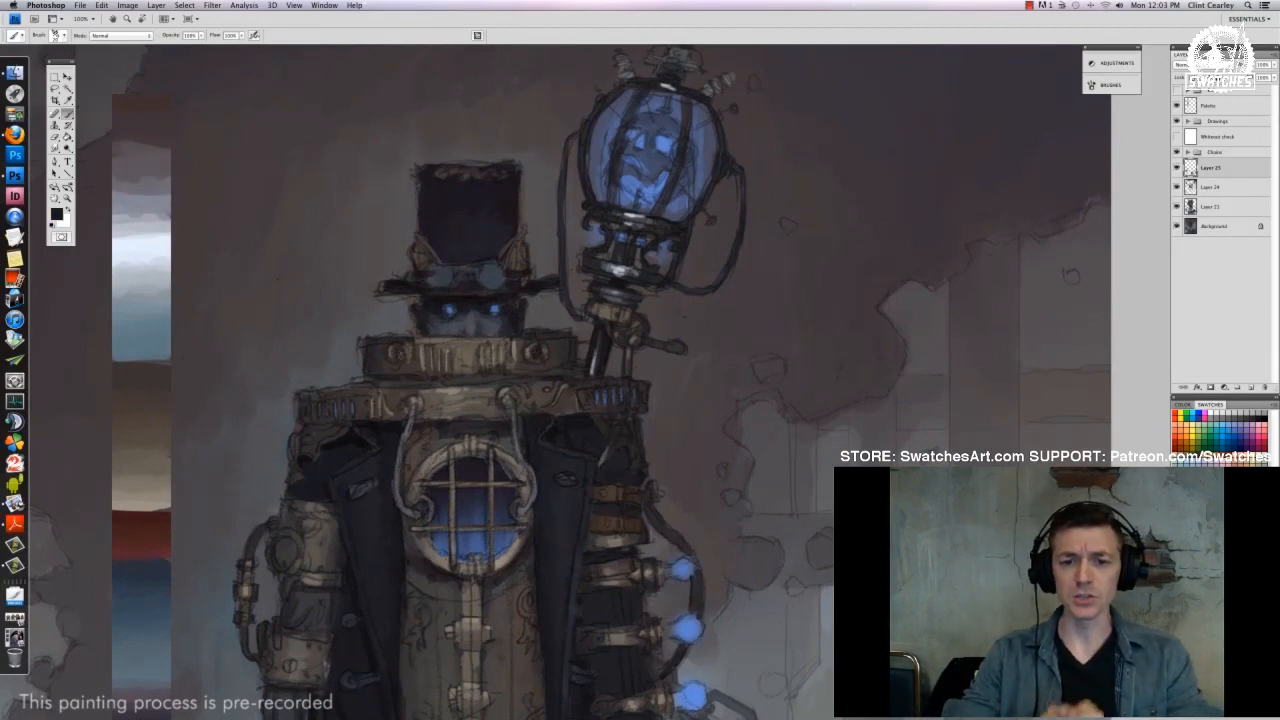
{"action": "right_click", "coordinate": [540, 413]}
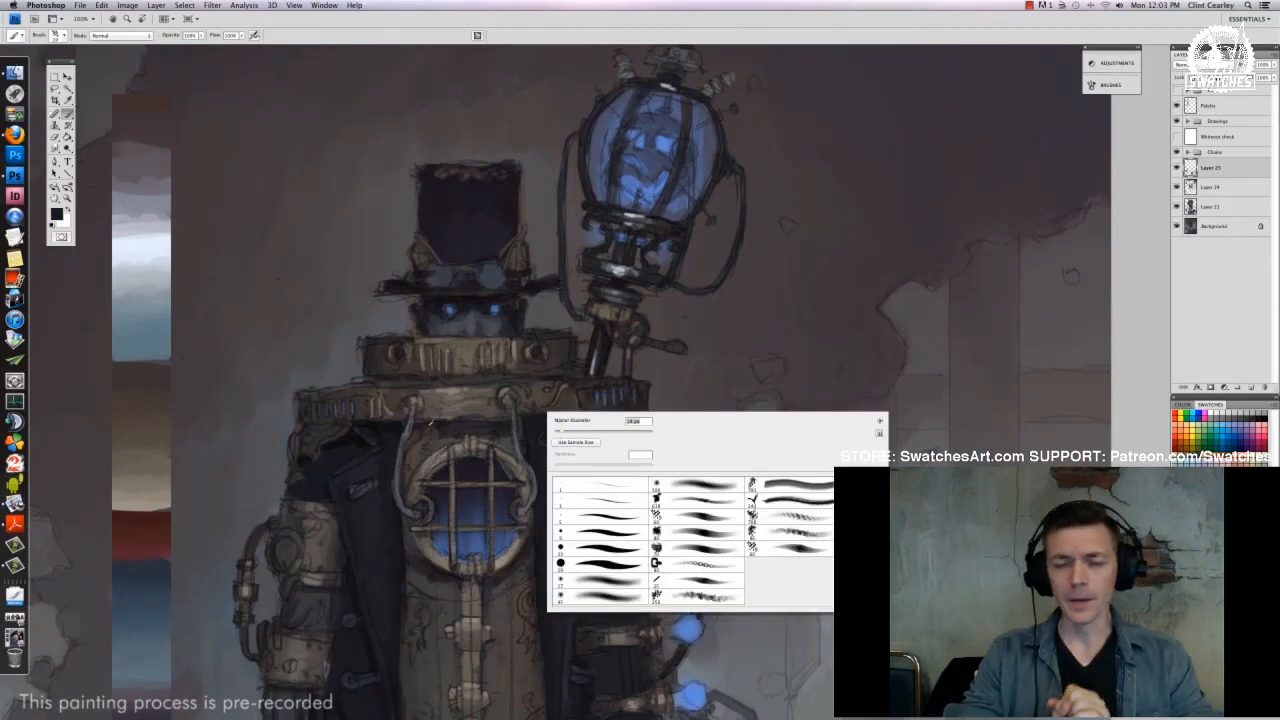
{"action": "key", "text": "Return"}
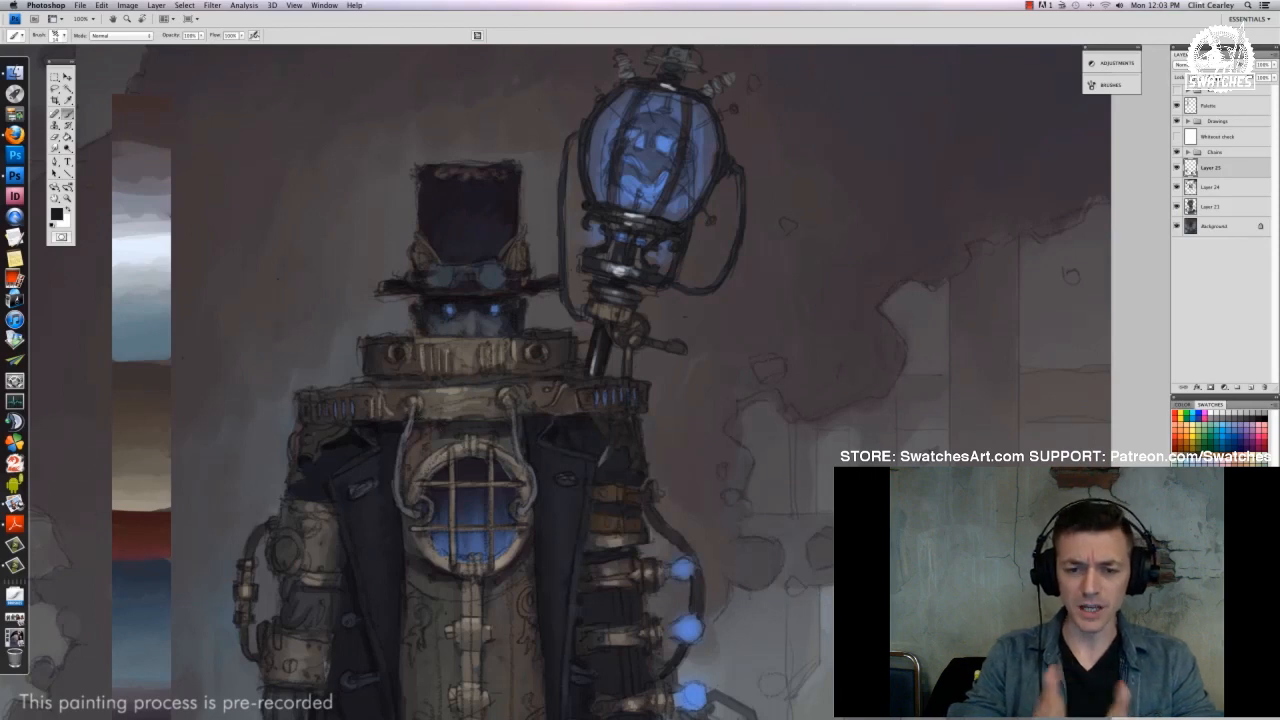
{"action": "left_click_drag", "start_coordinate": [673, 552], "coordinate": [613, 372]}
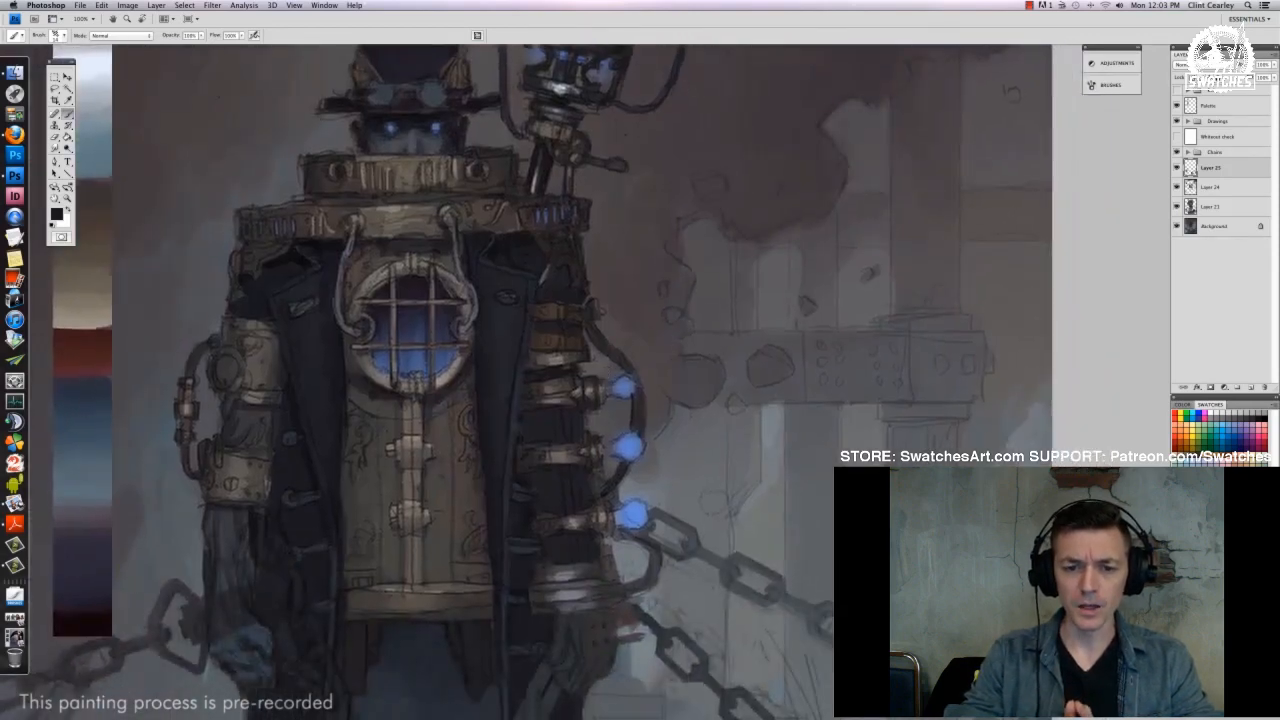
Sample a muted grey-brown from the robot's arm, reduce the brush size, and pick up the lower collar's metal tone
{"action": "left_click", "coordinate": [632, 598], "text": "alt"}
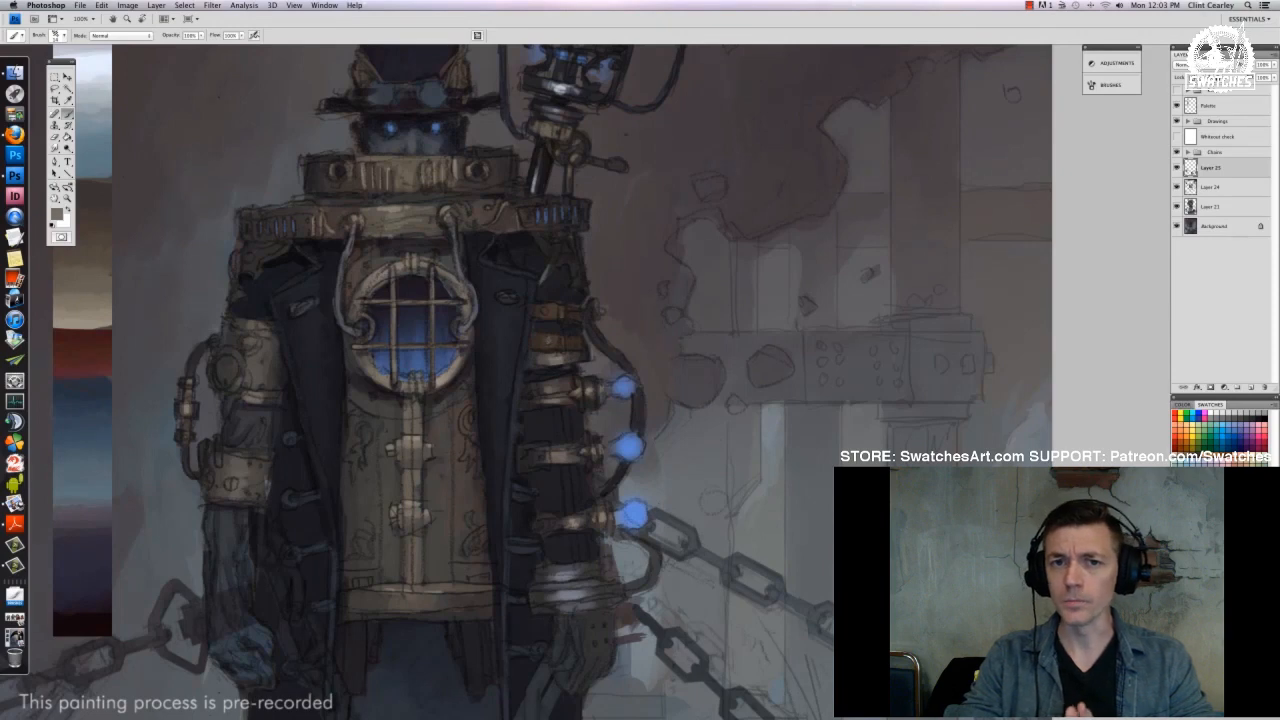
{"action": "right_click", "coordinate": [577, 335]}
{"action": "left_click", "coordinate": [594, 362]}
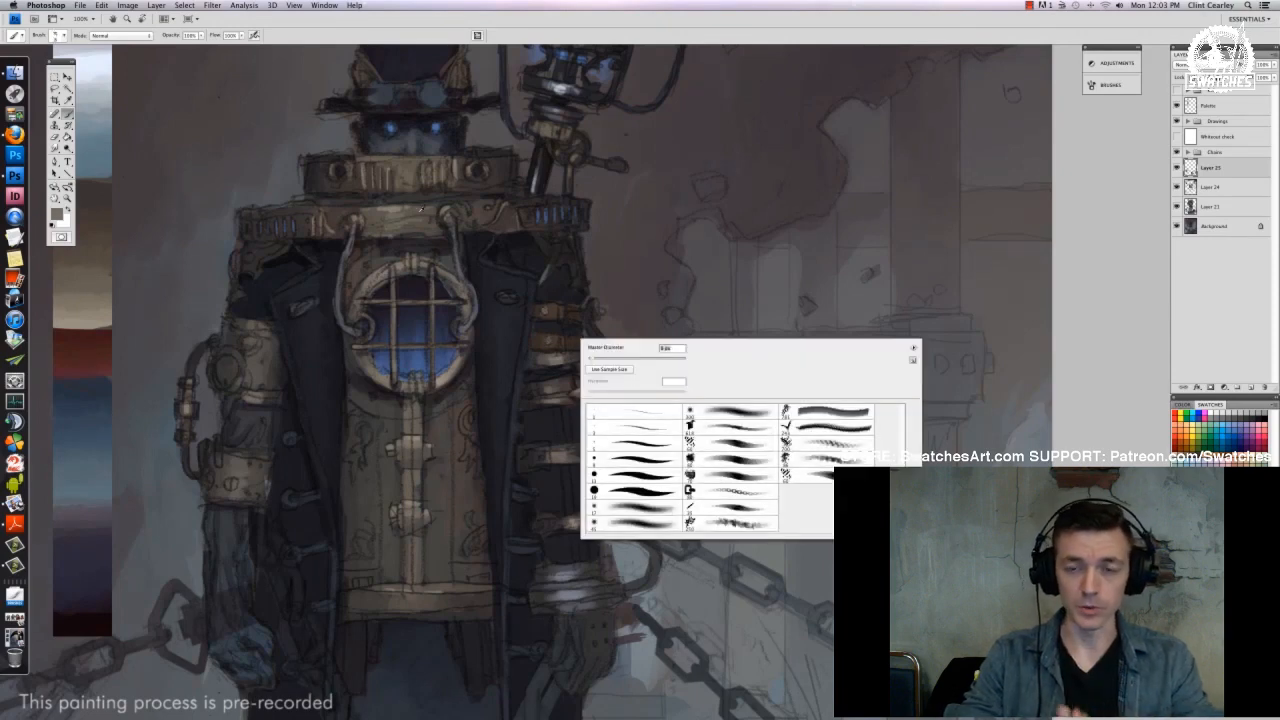
{"action": "key", "text": "Return"}
{"action": "left_click", "coordinate": [397, 207], "text": "alt"}
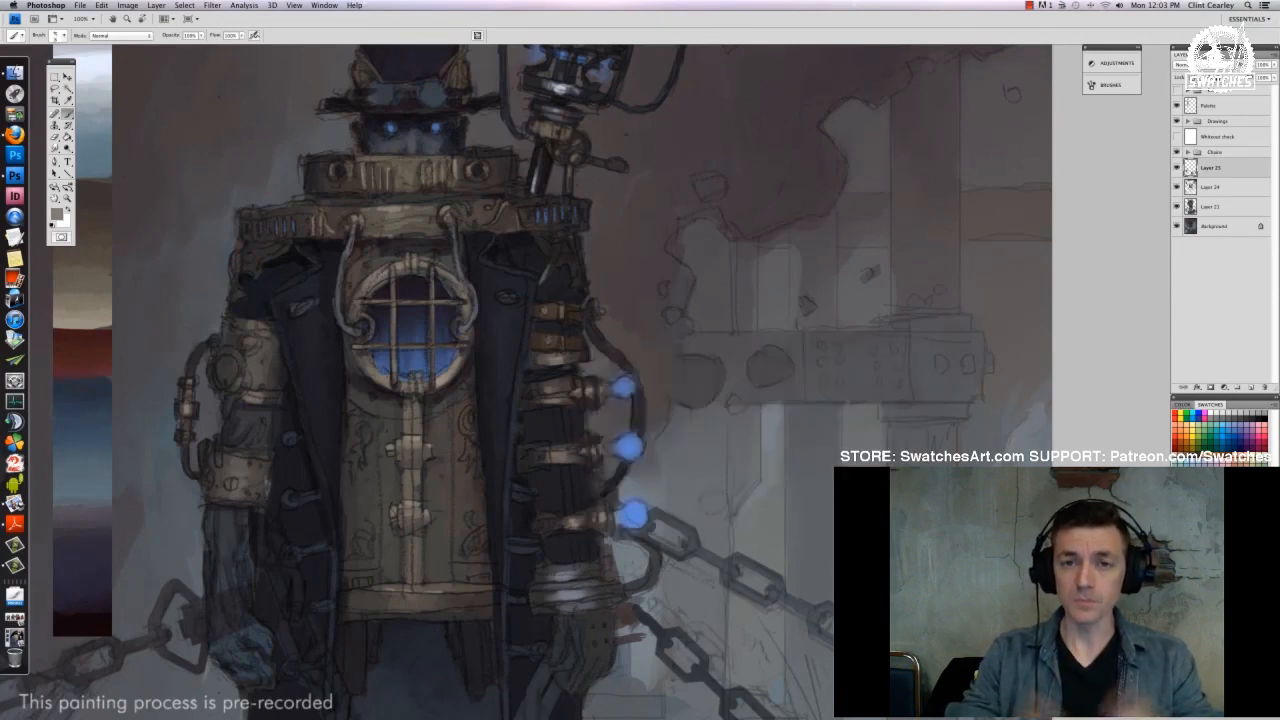
Sample beige from the painted colour strip and brown from the lower collar band for the collar's metal detailing
{"action": "left_click_drag", "start_coordinate": [559, 197], "coordinate": [534, 314]}
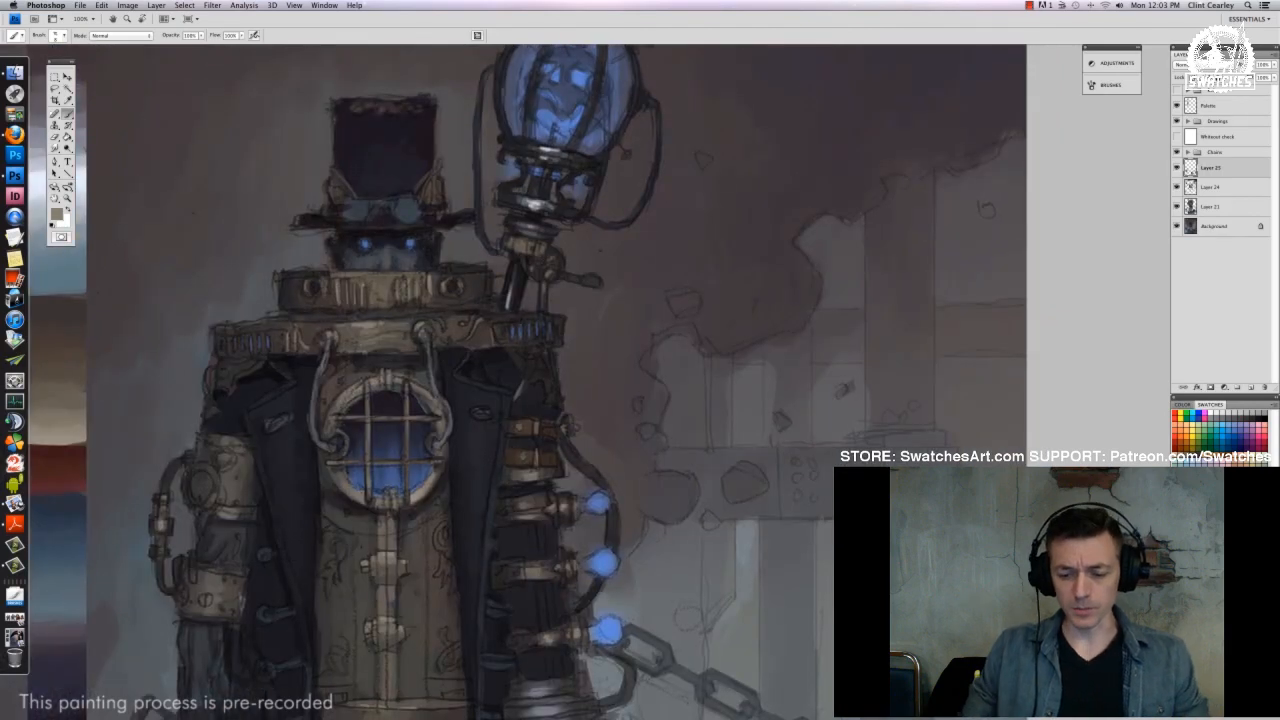
{"action": "left_click", "coordinate": [62, 434], "text": "alt"}
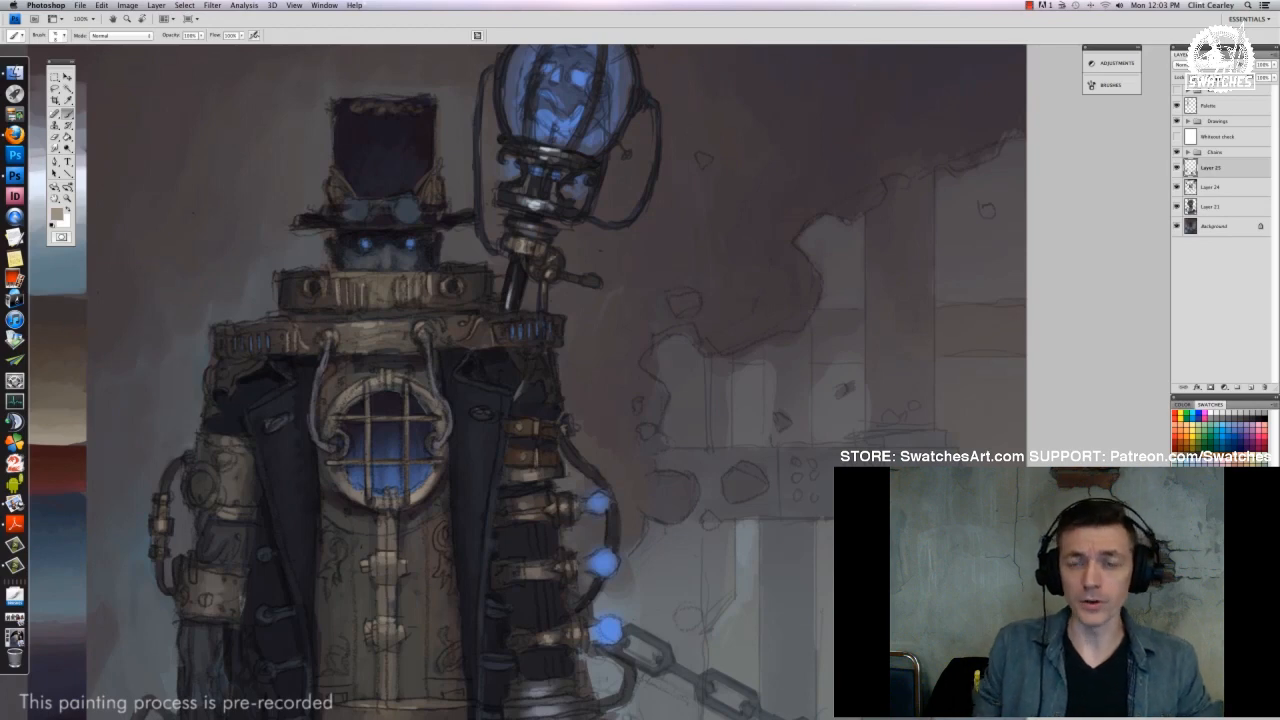
{"action": "mouse_move", "coordinate": [478, 452]}
{"action": "left_mouse_down"}
{"action": "mouse_move", "coordinate": [472, 586]}
{"action": "mouse_move", "coordinate": [529, 514]}
{"action": "left_mouse_up"}
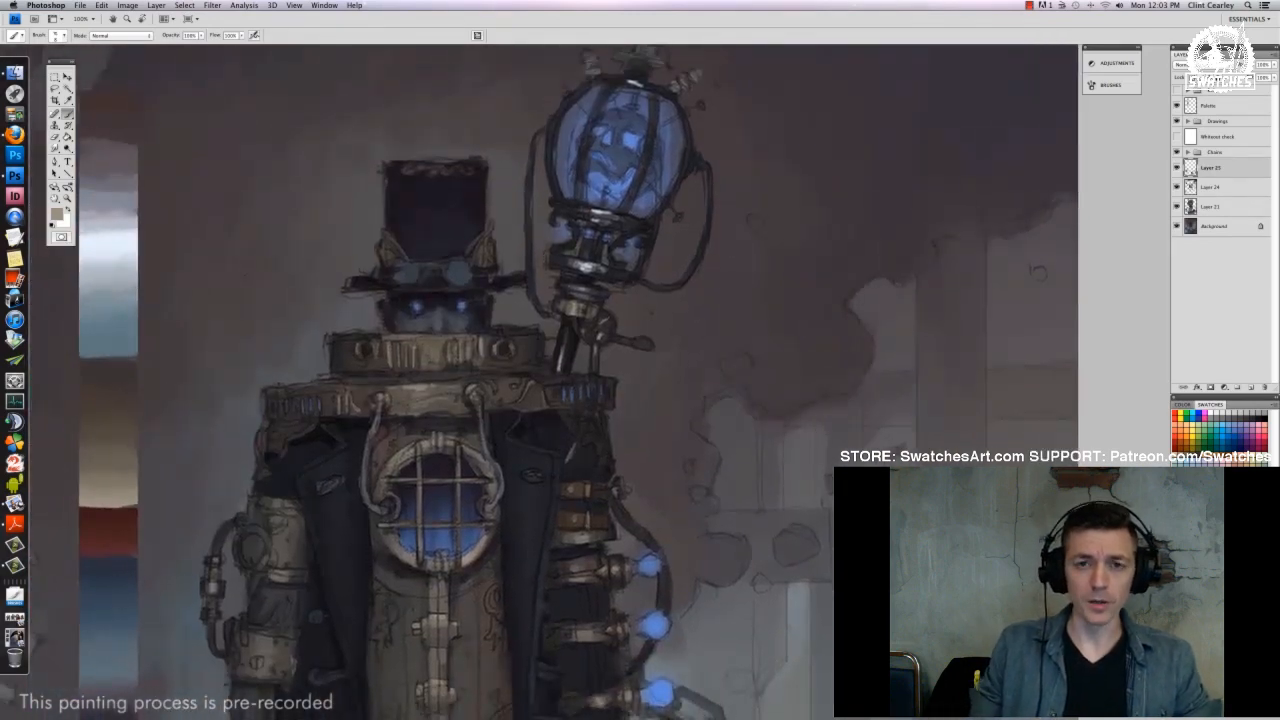
{"action": "left_click", "coordinate": [448, 400], "text": "alt"}
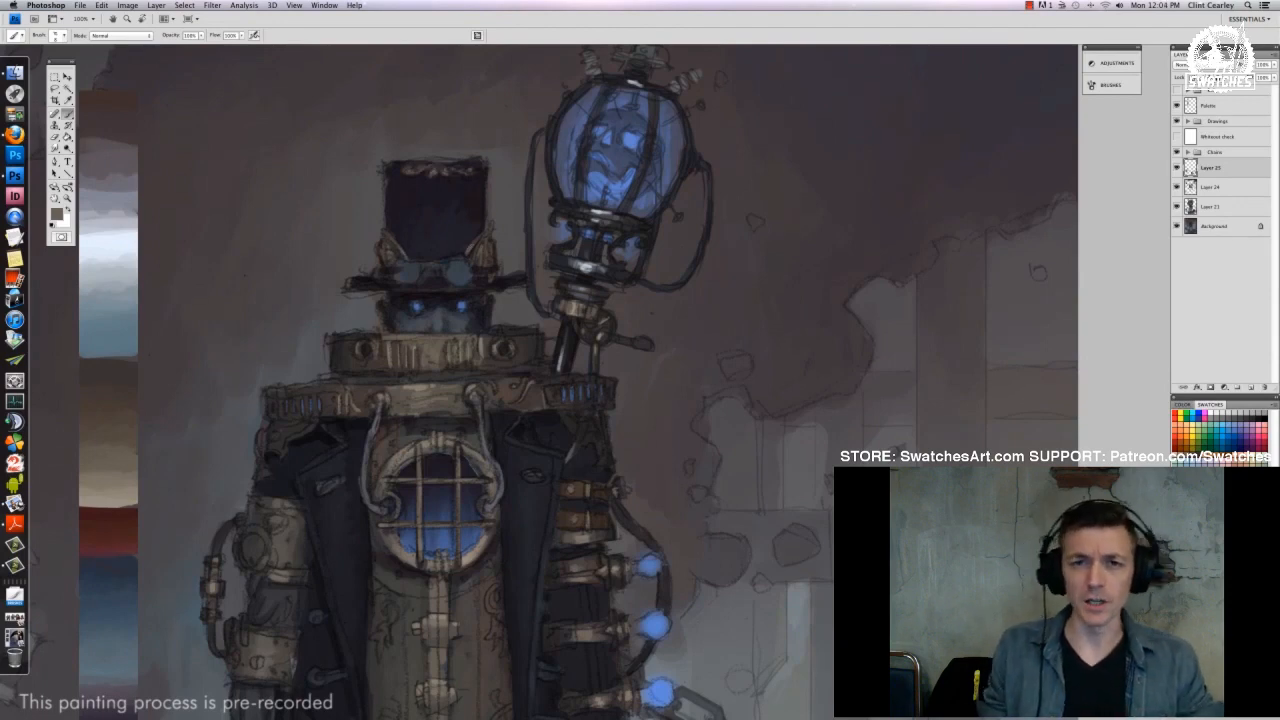
Check the whole composition, return to the robot's torso, and slightly enlarge the brush for detailing the chest plate
{"action": "key", "text": "super+minus"}
{"action": "key", "text": "super+minus"}
{"action": "key", "text": "super+minus"}
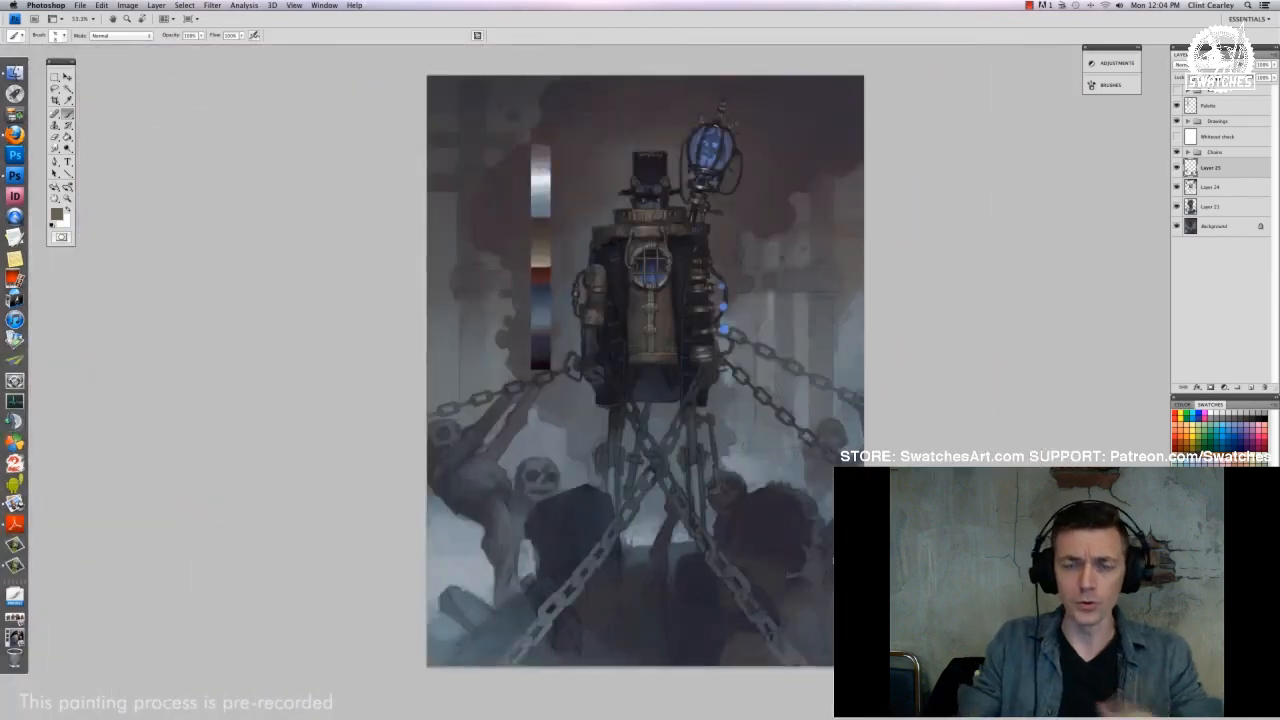
{"action": "key", "text": "super+equal"}
{"action": "key", "text": "super+equal"}
{"action": "left_click_drag", "start_coordinate": [835, 267], "coordinate": [665, 414]}
{"action": "key", "text": "super+equal"}
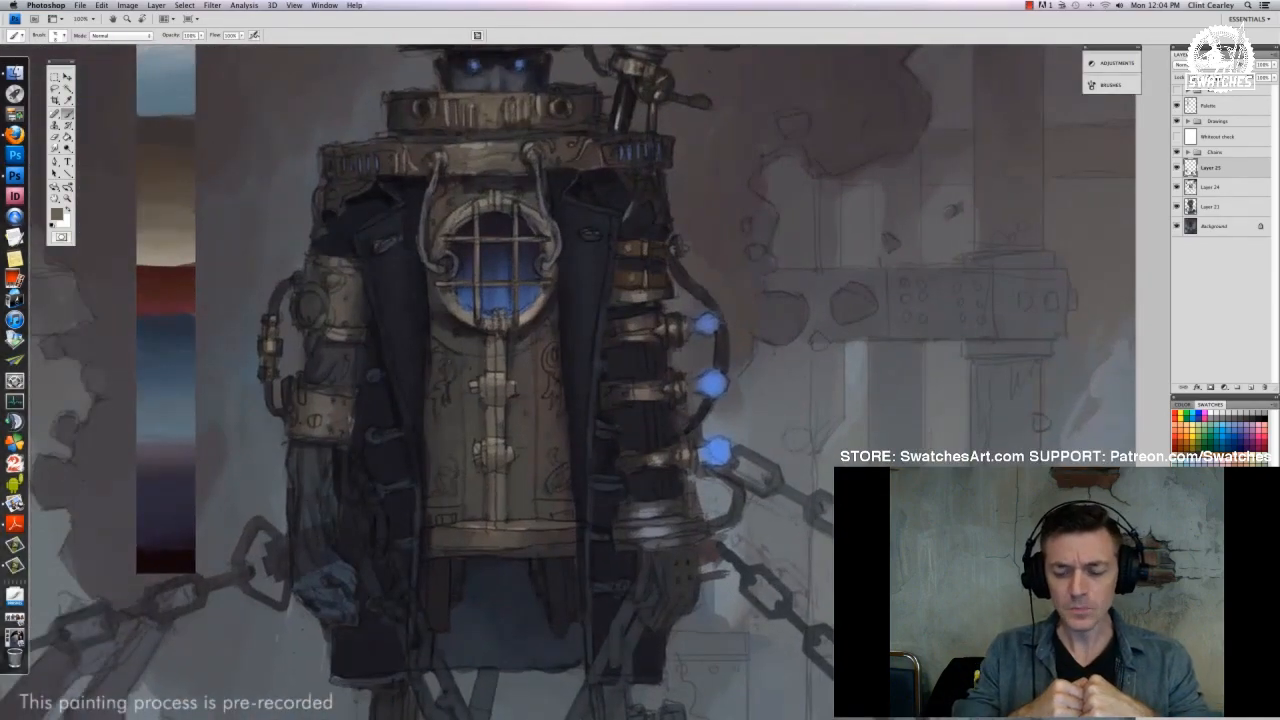
{"action": "right_click", "coordinate": [548, 361]}
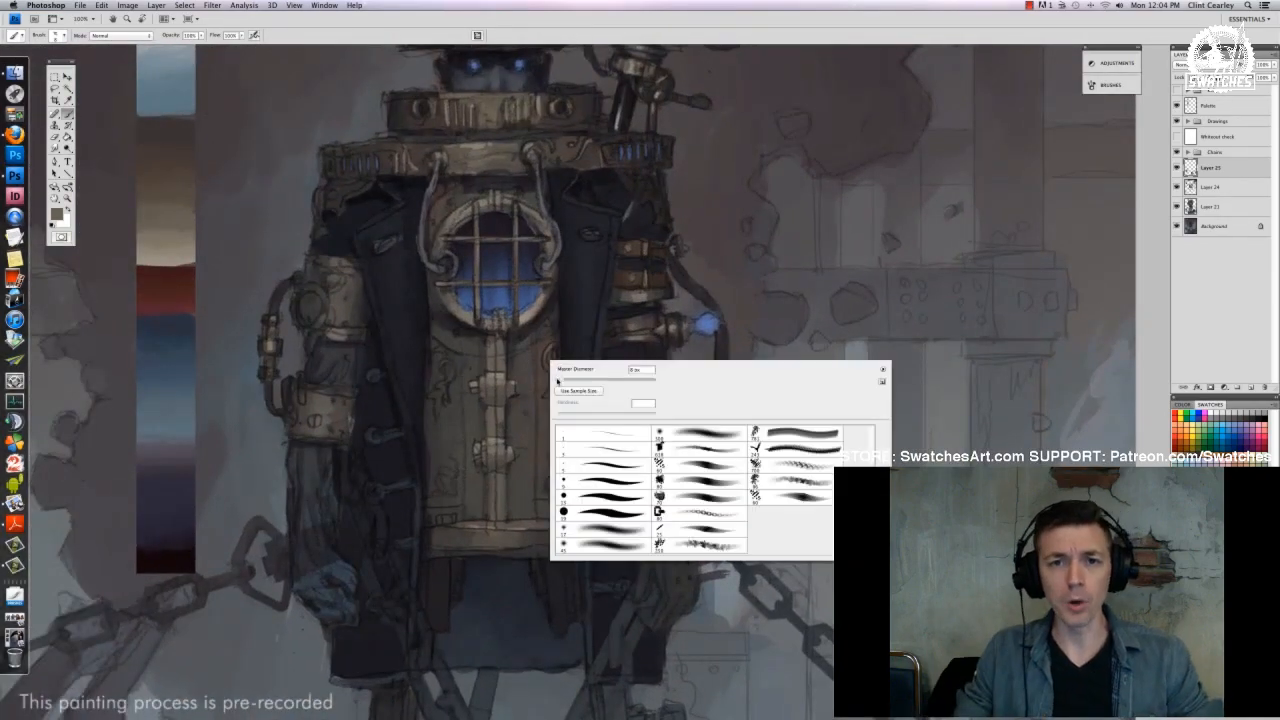
{"action": "left_click_drag", "start_coordinate": [558, 382], "coordinate": [562, 382]}
{"action": "key", "text": "Return"}
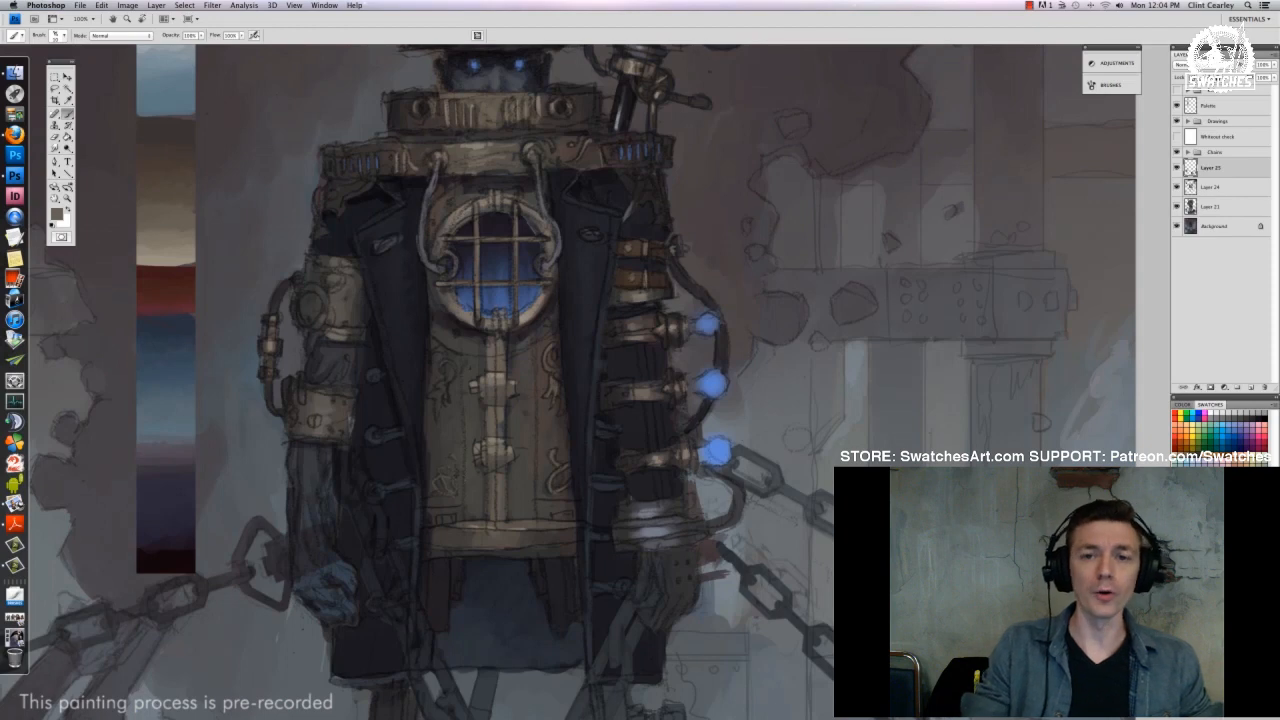
Sample the near-black above the porthole, adjust the brush size, and shade the chest plate between the central strap and the coat
{"action": "left_click", "coordinate": [483, 191], "text": "alt"}
{"action": "right_click", "coordinate": [518, 379]}
{"action": "left_click_drag", "start_coordinate": [530, 404], "coordinate": [533, 404]}
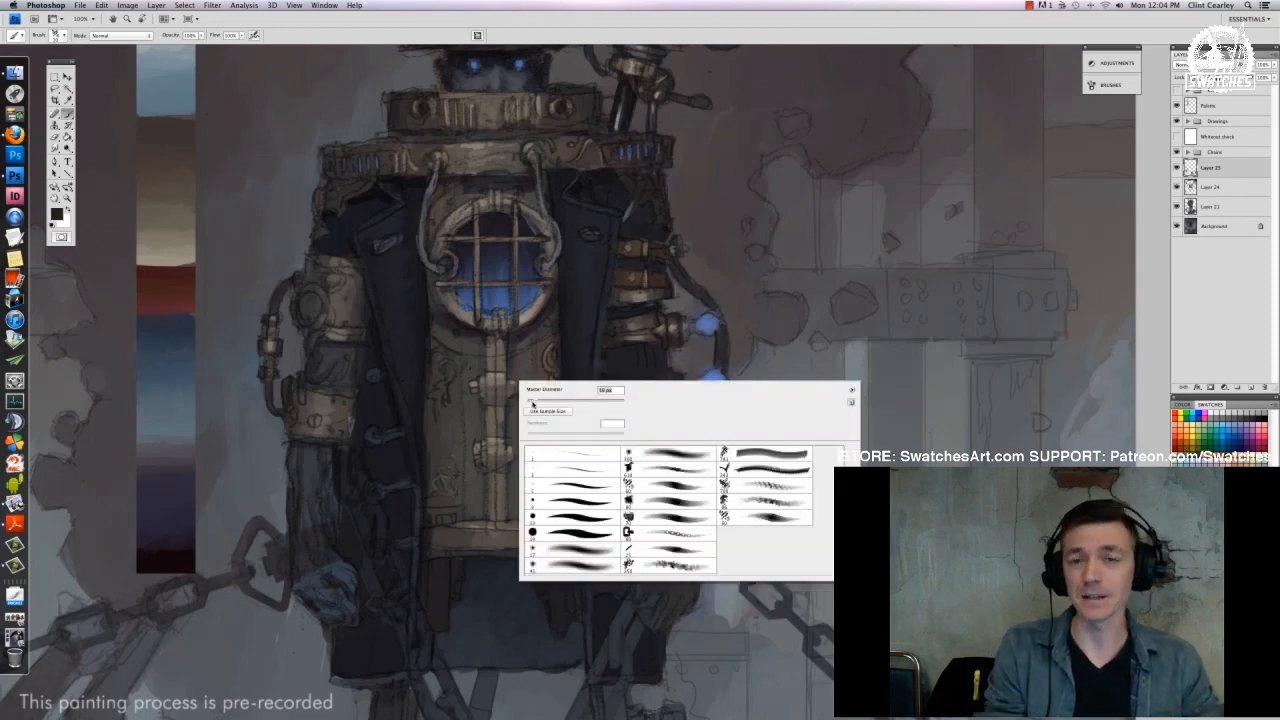
{"action": "key", "text": "Return"}
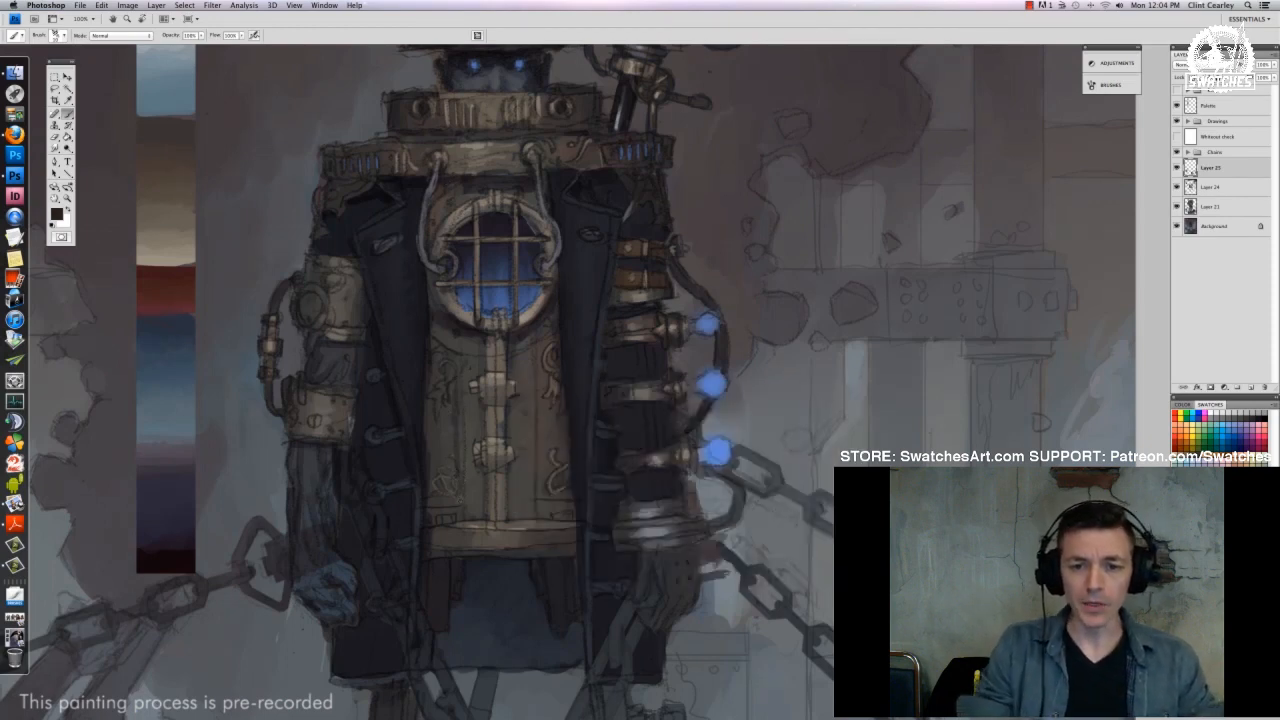
{"action": "left_click_drag", "start_coordinate": [534, 435], "coordinate": [534, 471]}
{"action": "left_click_drag", "start_coordinate": [536, 389], "coordinate": [537, 429]}
Sample the dark tone from the chest plate and reduce the brush size for further shading
{"action": "left_click", "coordinate": [540, 420], "text": "alt"}
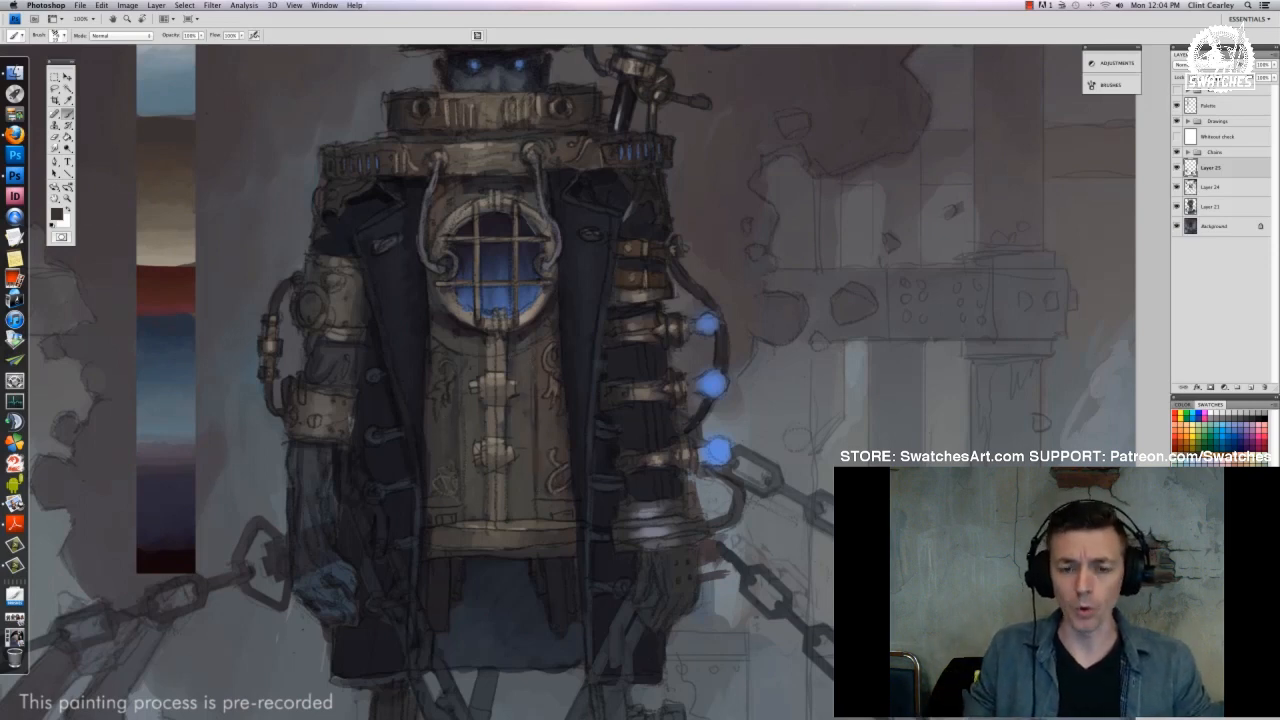
{"action": "right_click", "coordinate": [546, 378]}
{"action": "left_click_drag", "start_coordinate": [566, 397], "coordinate": [560, 397]}
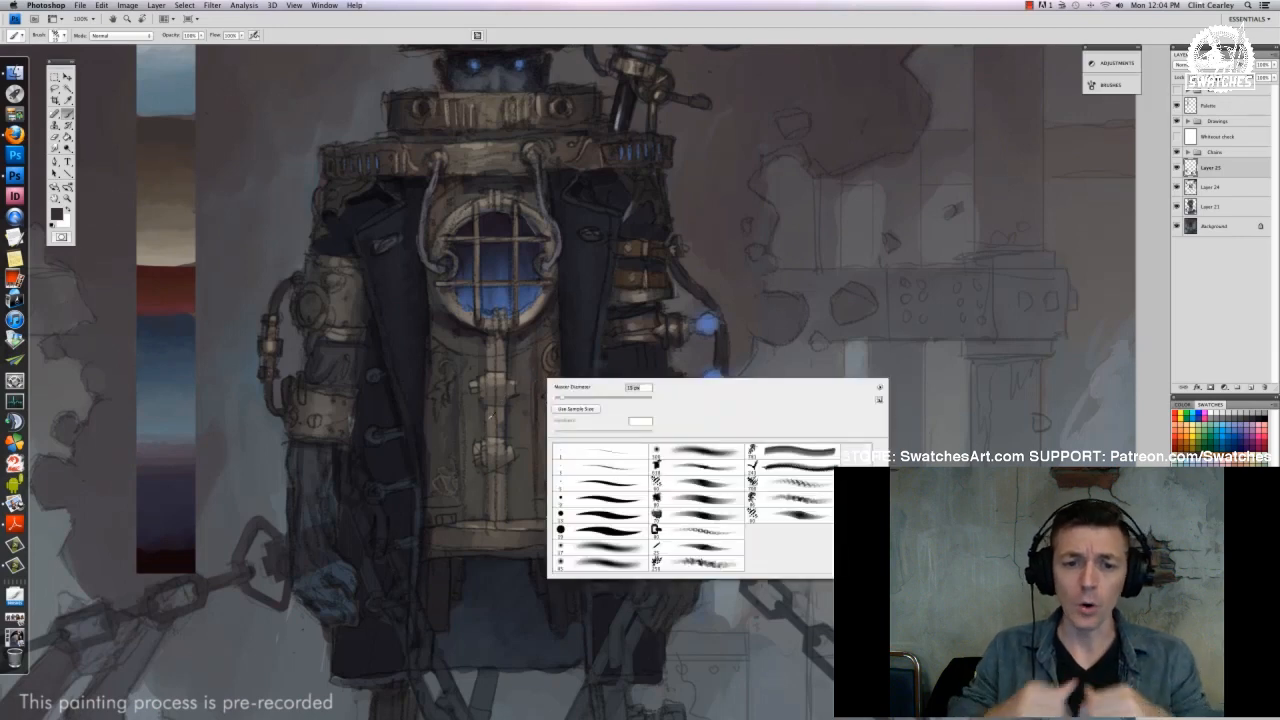
Sample a colour from the middle of the riveted chest plate and adjust the brush for detail painting
{"action": "key", "text": "Return"}
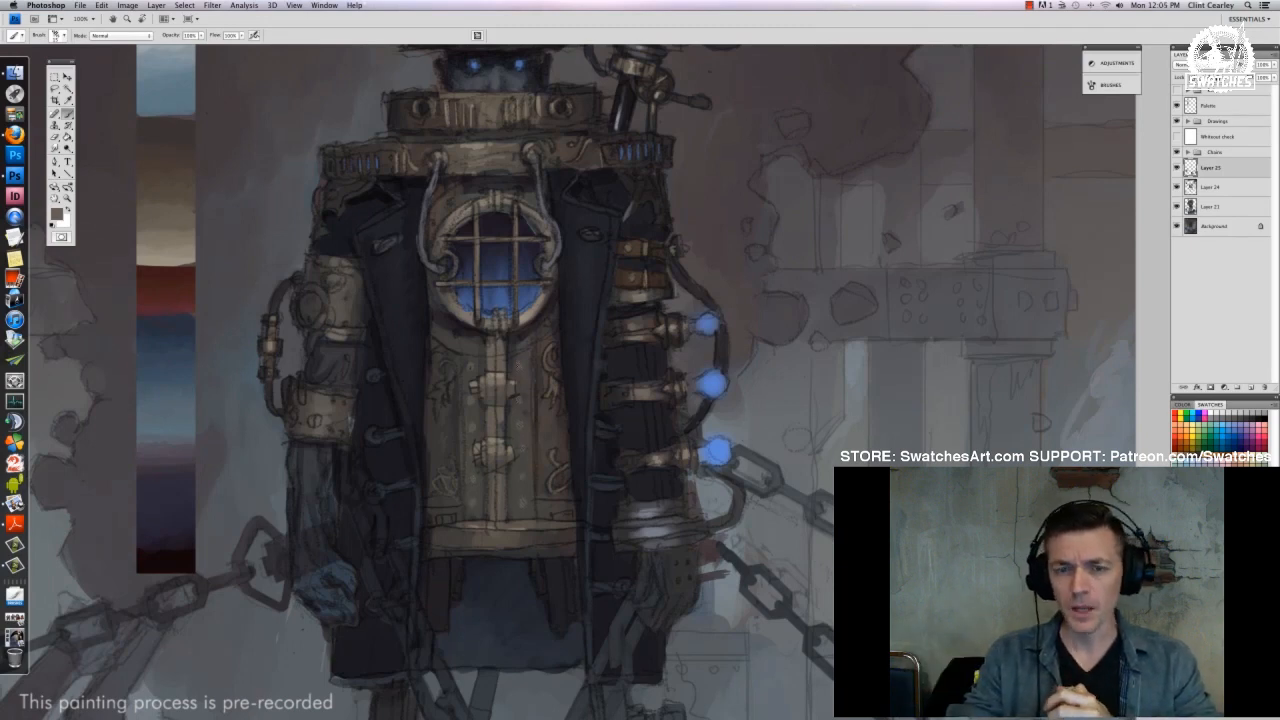
{"action": "key", "text": "super+minus"}
{"action": "key", "text": "super+minus"}
{"action": "key", "text": "super+plus"}
{"action": "key", "text": "super+plus"}
{"action": "left_click", "coordinate": [514, 367], "text": "alt"}
{"action": "right_click", "coordinate": [514, 367]}
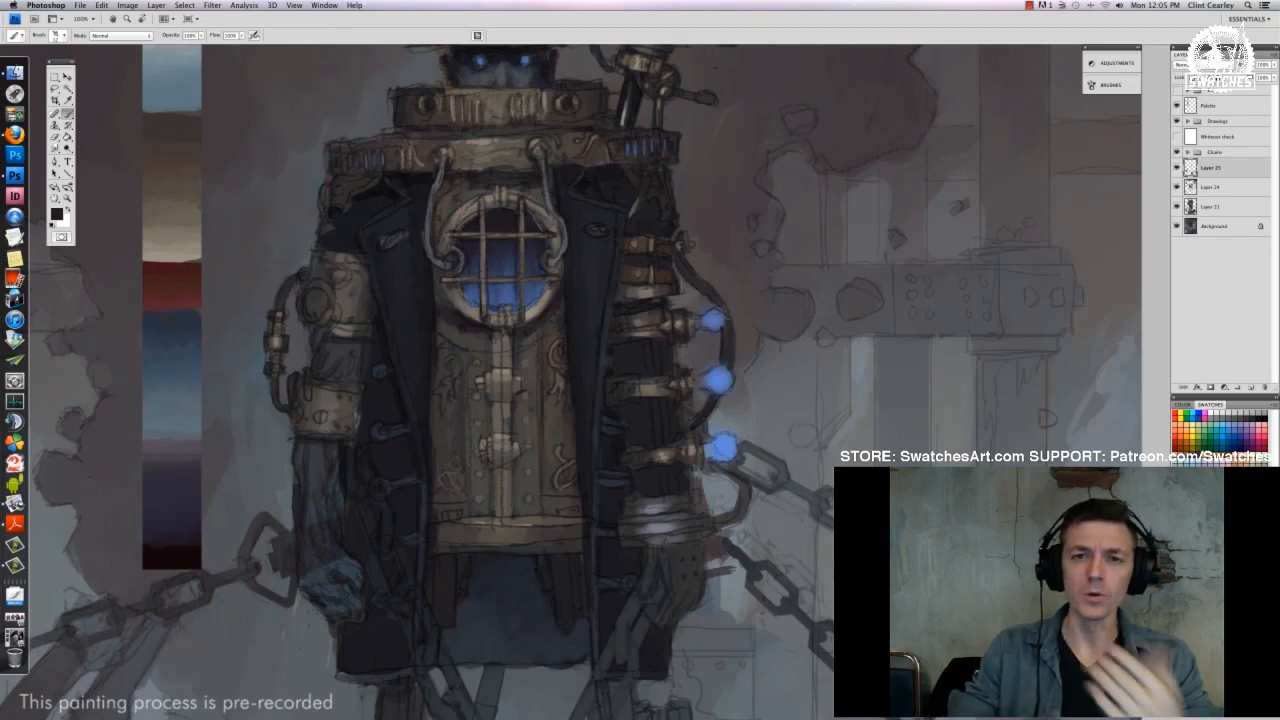
{"action": "left_click_drag", "start_coordinate": [583, 465], "coordinate": [564, 491]}
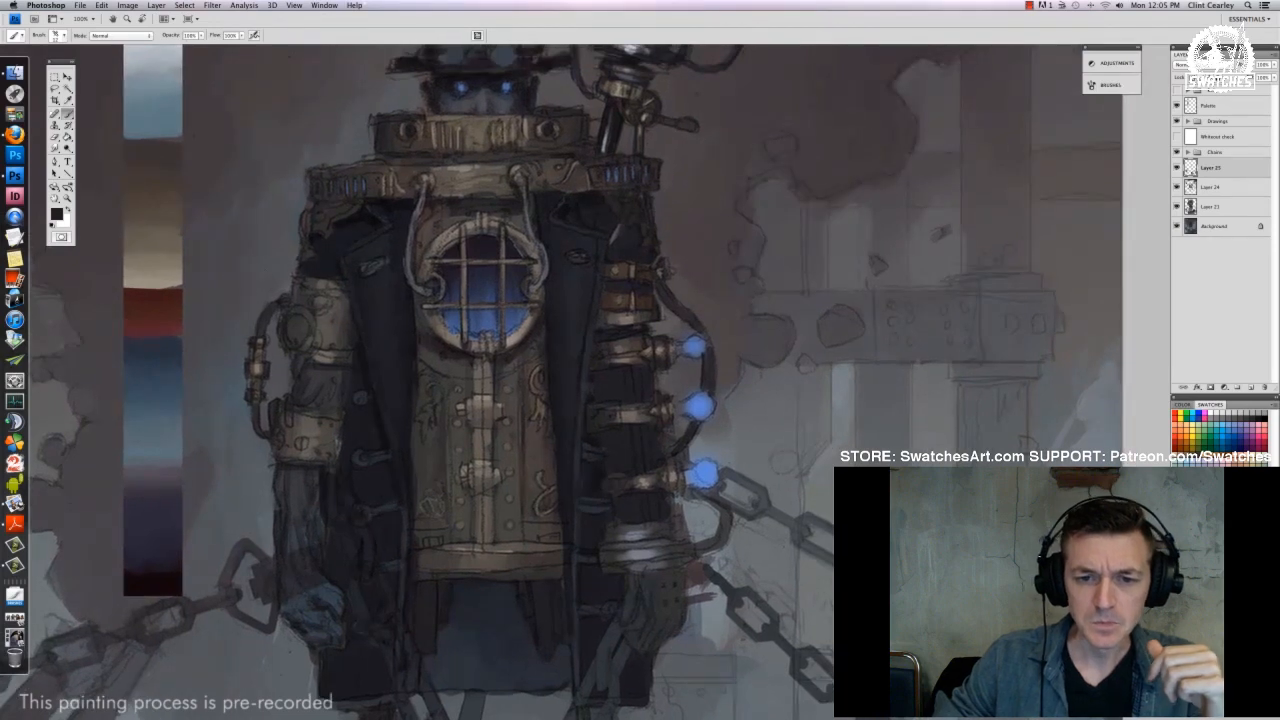
Refine the buckled straps and glowing blue orbs on the mechanical arm with sampled metal tones
{"action": "right_click", "coordinate": [668, 325]}
{"action": "key", "text": "Return"}
{"action": "left_click", "coordinate": [695, 348]}
{"action": "left_click", "coordinate": [698, 405]}
{"action": "left_click", "coordinate": [704, 474]}
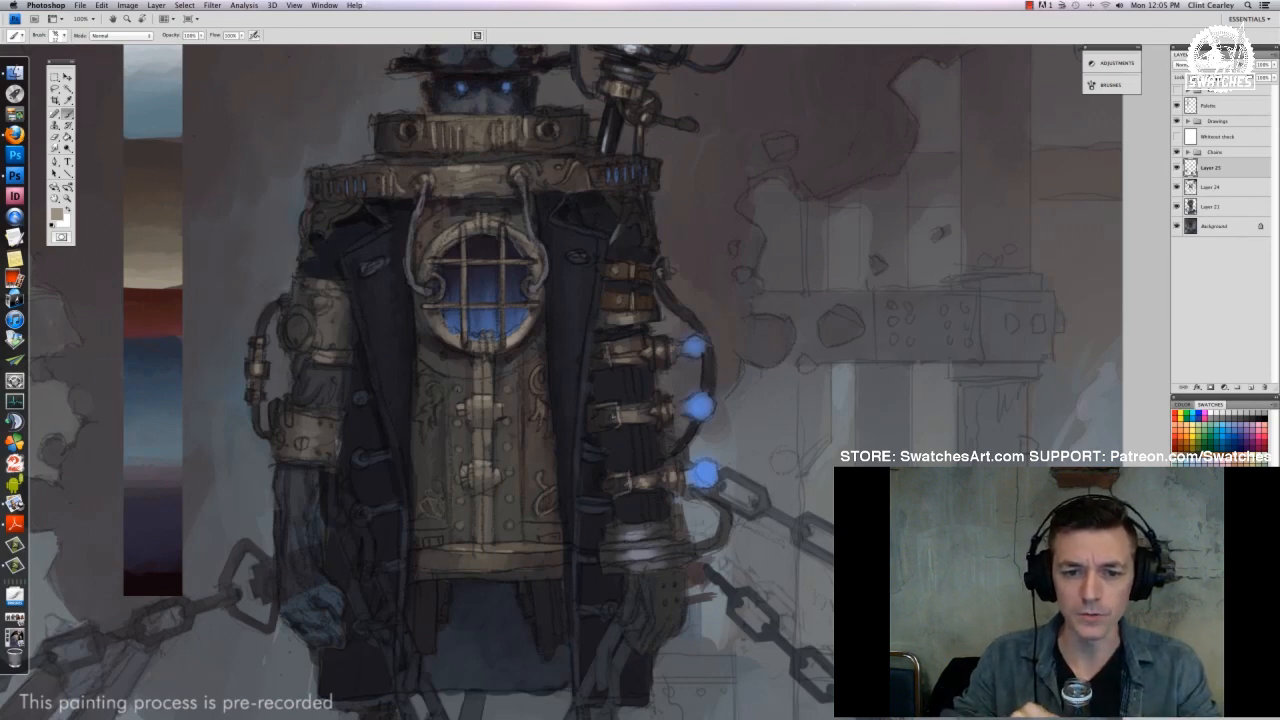
{"action": "left_click", "coordinate": [652, 411], "text": "alt"}
{"action": "left_click_drag", "start_coordinate": [654, 399], "coordinate": [669, 401]}
{"action": "left_click_drag", "start_coordinate": [490, 468], "coordinate": [563, 400]}
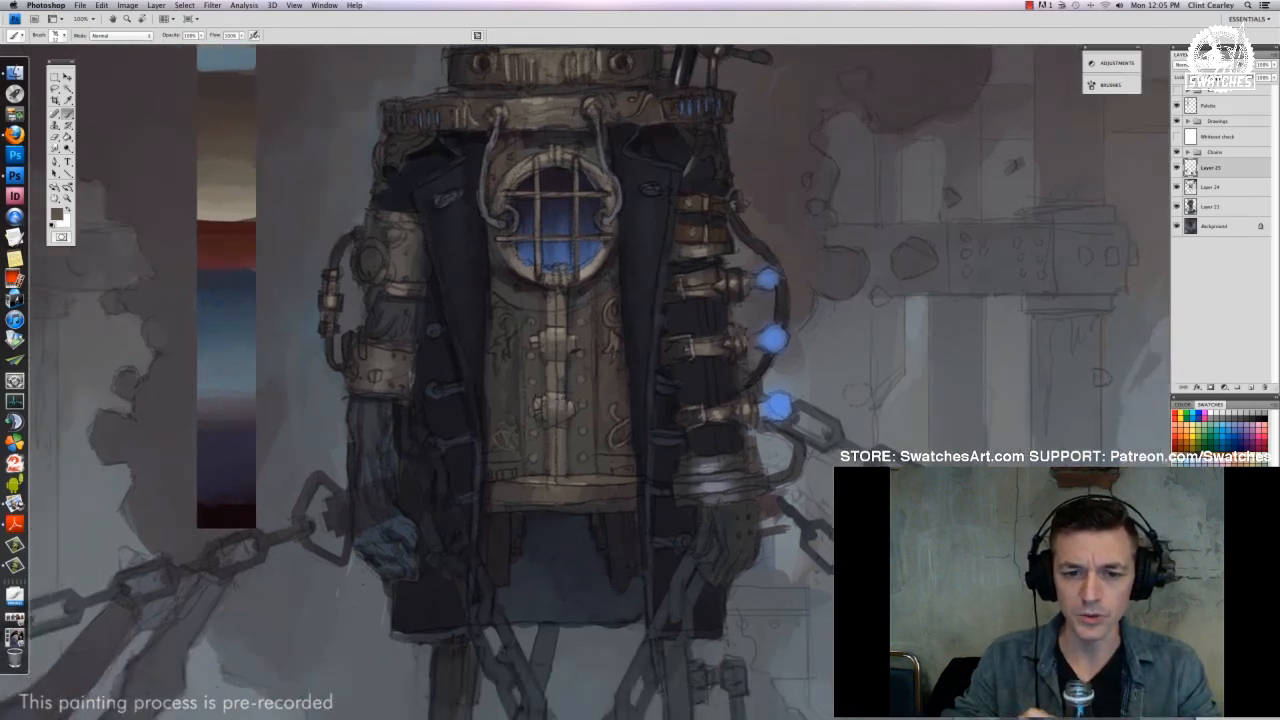
Hide the Chains group and the left, right, mid-left and bottom chain sketch layers in the Drawings group
{"action": "left_click", "coordinate": [1178, 153]}
{"action": "left_click_drag", "start_coordinate": [563, 475], "coordinate": [503, 491]}
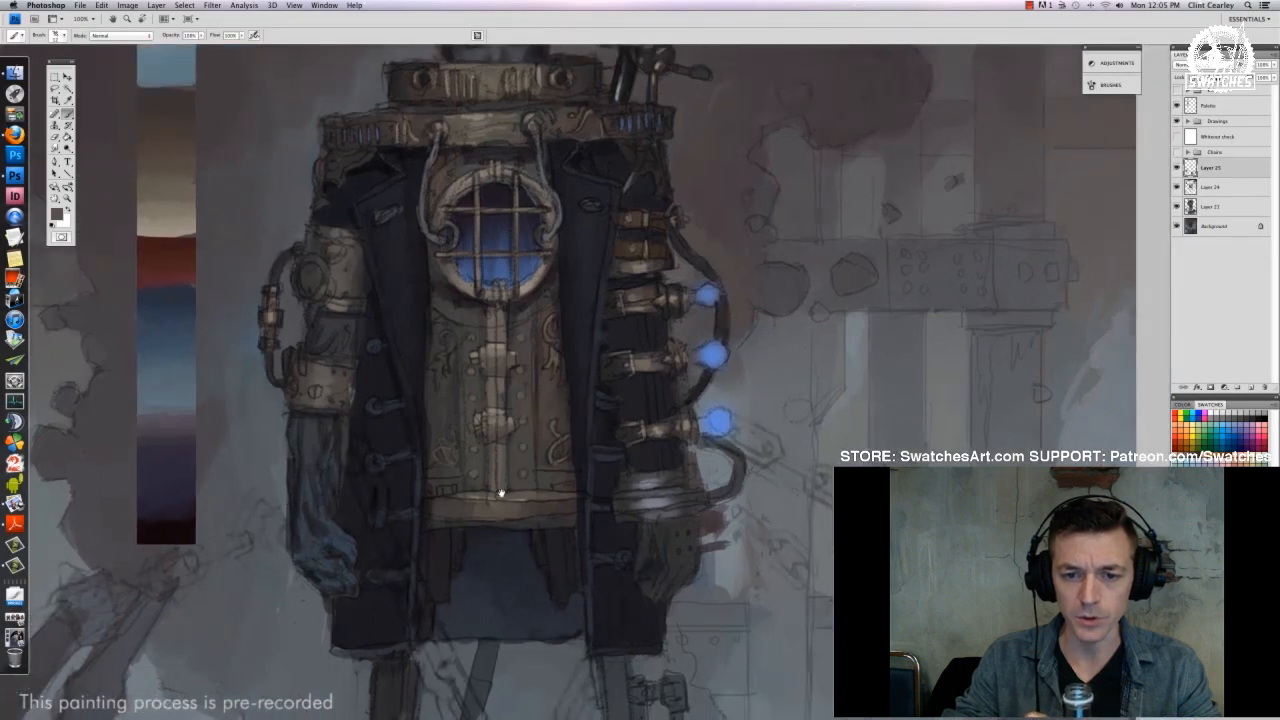
{"action": "left_click", "coordinate": [1187, 121]}
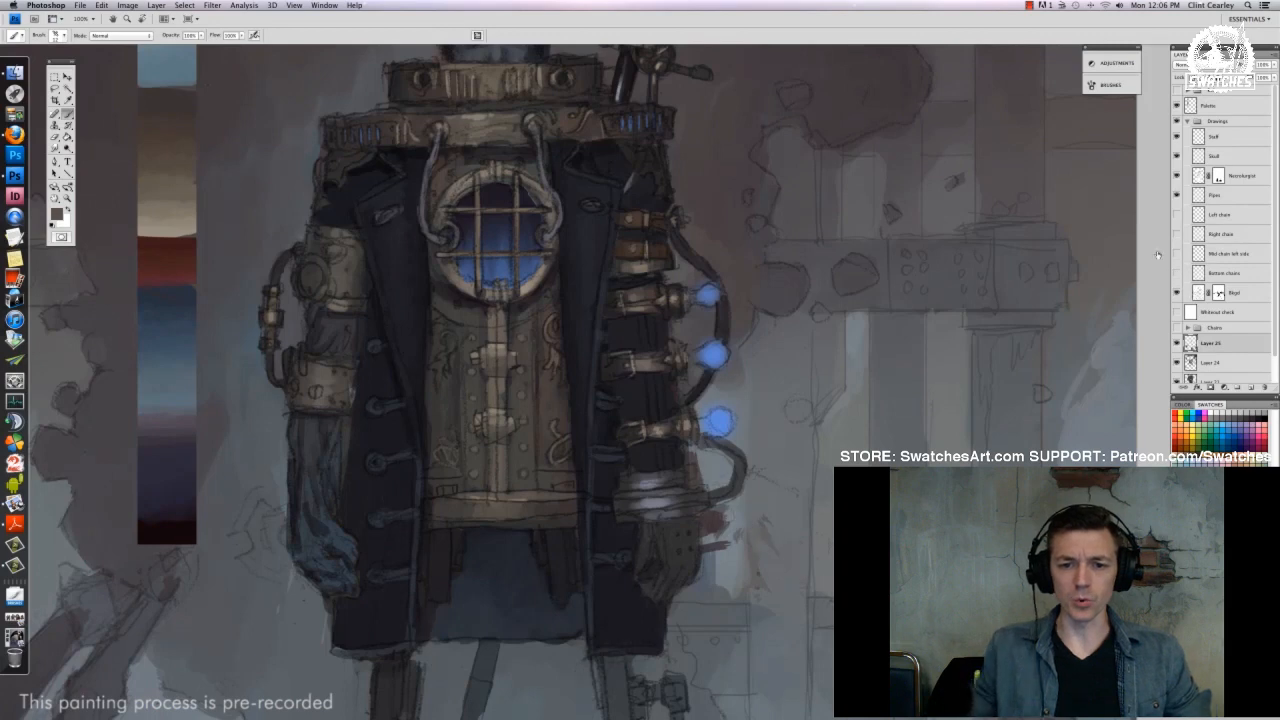
{"action": "left_click", "coordinate": [1187, 121]}
{"action": "left_click", "coordinate": [1177, 168]}
{"action": "left_click", "coordinate": [1177, 168]}
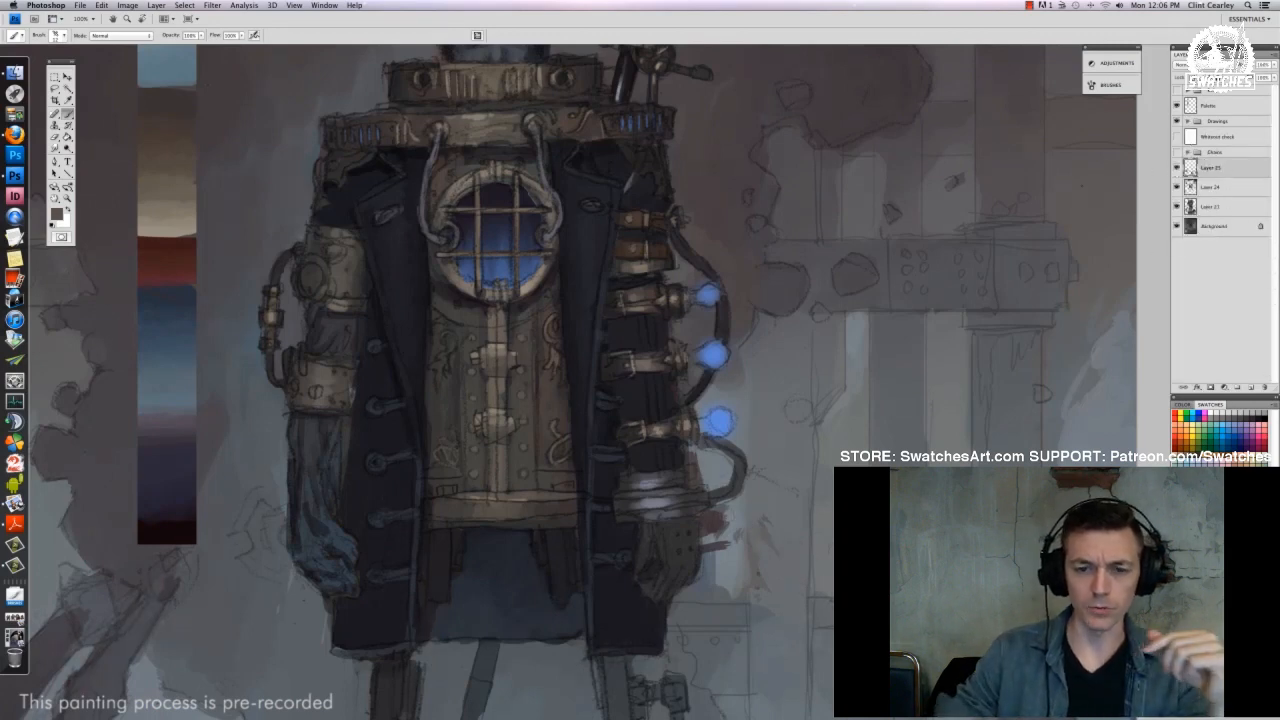
Adjust the brush diameter and set the foreground colour to the muted grey-violet 575561
{"action": "left_click_drag", "start_coordinate": [500, 600], "coordinate": [482, 550]}
{"action": "left_click", "coordinate": [360, 560], "text": "alt"}
{"action": "left_click_drag", "start_coordinate": [712, 344], "coordinate": [620, 406]}
{"action": "right_click", "coordinate": [532, 341]}
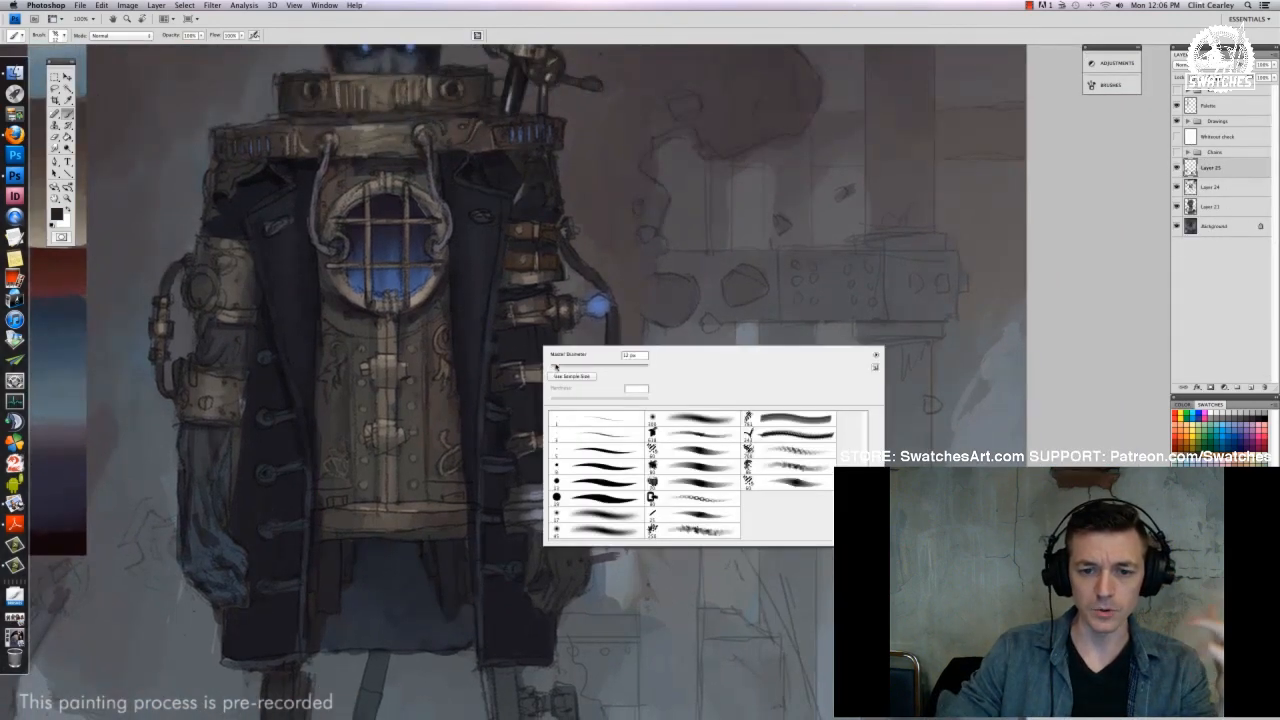
{"action": "left_click_drag", "start_coordinate": [554, 367], "coordinate": [557, 367]}
{"action": "key", "text": "Return"}
{"action": "left_click", "coordinate": [57, 214]}
{"action": "left_click", "coordinate": [734, 256]}
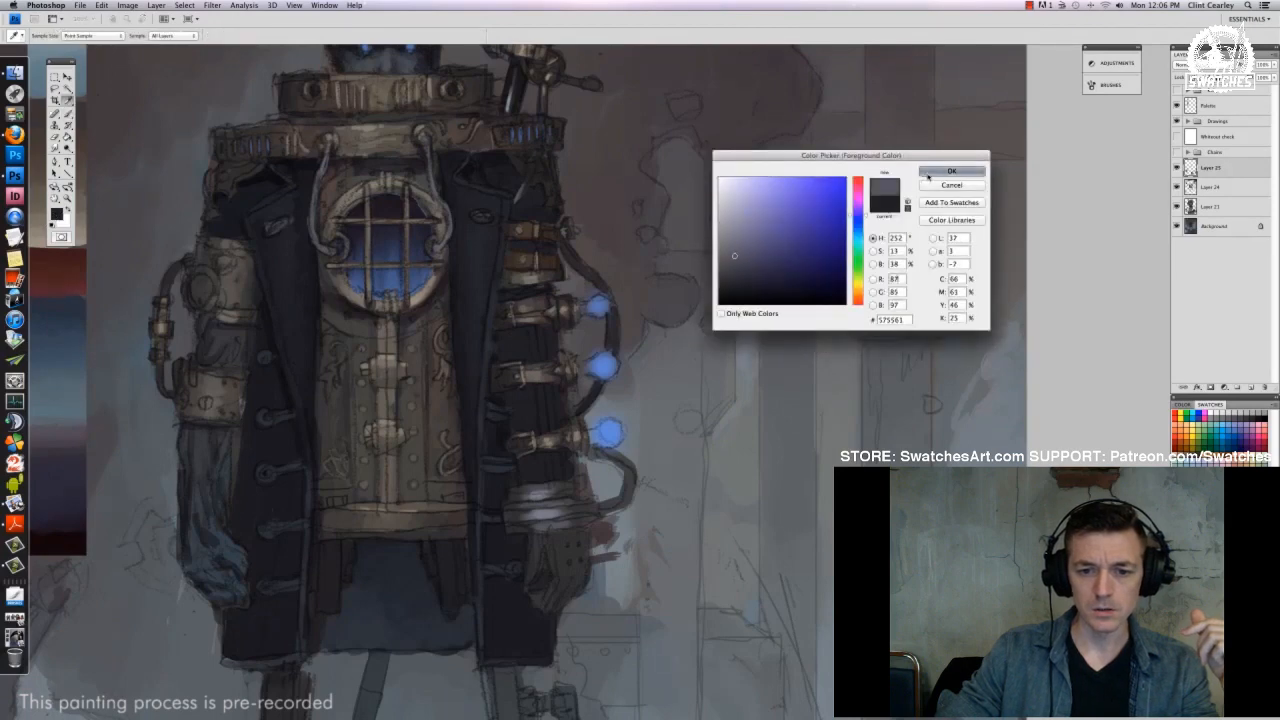
{"action": "left_click", "coordinate": [951, 171]}
Paint grey vertical highlights and dark gaps on the mechanical arm between the buckled straps
{"action": "left_click_drag", "start_coordinate": [534, 337], "coordinate": [523, 358]}
{"action": "mouse_move", "coordinate": [522, 333]}
{"action": "left_mouse_down"}
{"action": "mouse_move", "coordinate": [522, 351]}
{"action": "mouse_move", "coordinate": [511, 341]}
{"action": "left_mouse_up"}
{"action": "left_click", "coordinate": [520, 345], "text": "alt"}
{"action": "right_click", "coordinate": [518, 345]}
{"action": "mouse_move", "coordinate": [512, 326]}
{"action": "left_mouse_down"}
{"action": "mouse_move", "coordinate": [512, 352]}
{"action": "mouse_move", "coordinate": [563, 367]}
{"action": "mouse_move", "coordinate": [508, 350]}
{"action": "mouse_move", "coordinate": [543, 354]}
{"action": "mouse_move", "coordinate": [536, 364]}
{"action": "left_mouse_up"}
{"action": "right_click", "coordinate": [530, 343]}
{"action": "key", "text": "Return"}
{"action": "left_click", "coordinate": [520, 347], "text": "alt"}
{"action": "left_click", "coordinate": [522, 345], "text": "alt"}
{"action": "left_click_drag", "start_coordinate": [526, 292], "coordinate": [525, 300]}
{"action": "mouse_move", "coordinate": [545, 387]}
{"action": "left_mouse_down"}
{"action": "mouse_move", "coordinate": [552, 431]}
{"action": "mouse_move", "coordinate": [530, 407]}
{"action": "left_mouse_up"}
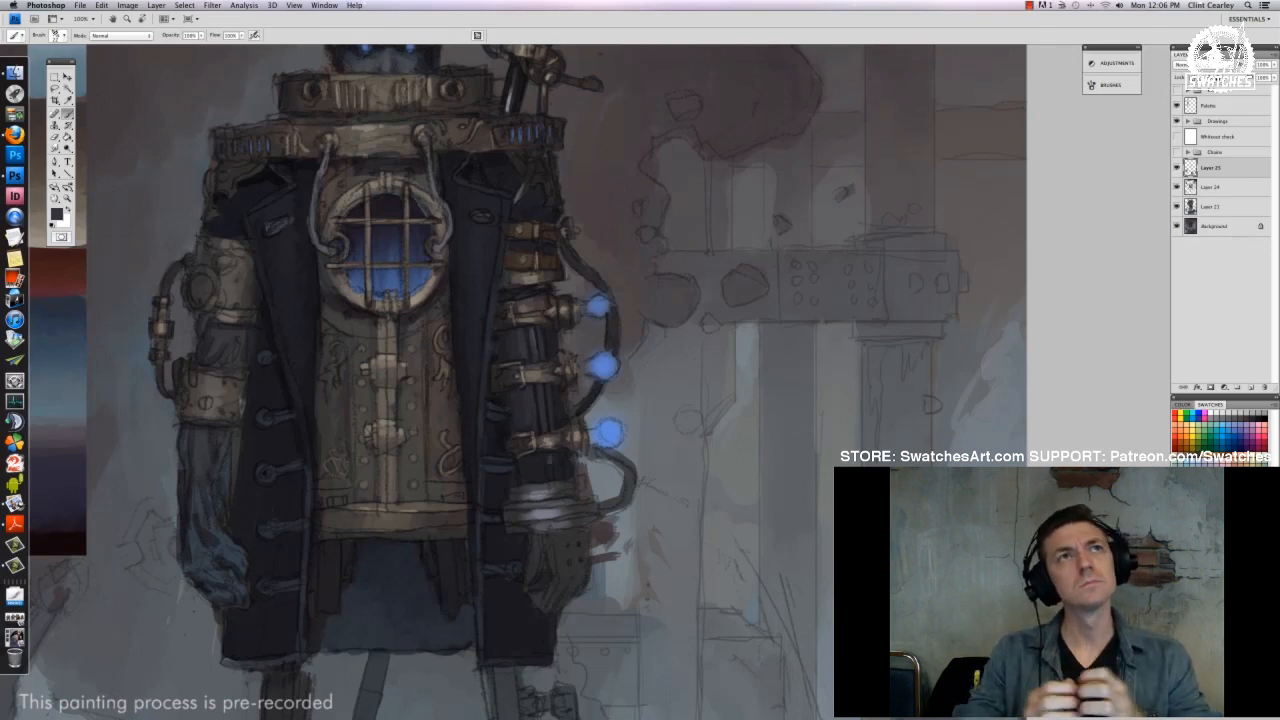
Deepen the shadows between the lower arm straps with sampled dark tones and a readjusted brush
{"action": "left_click", "coordinate": [508, 394], "text": "alt"}
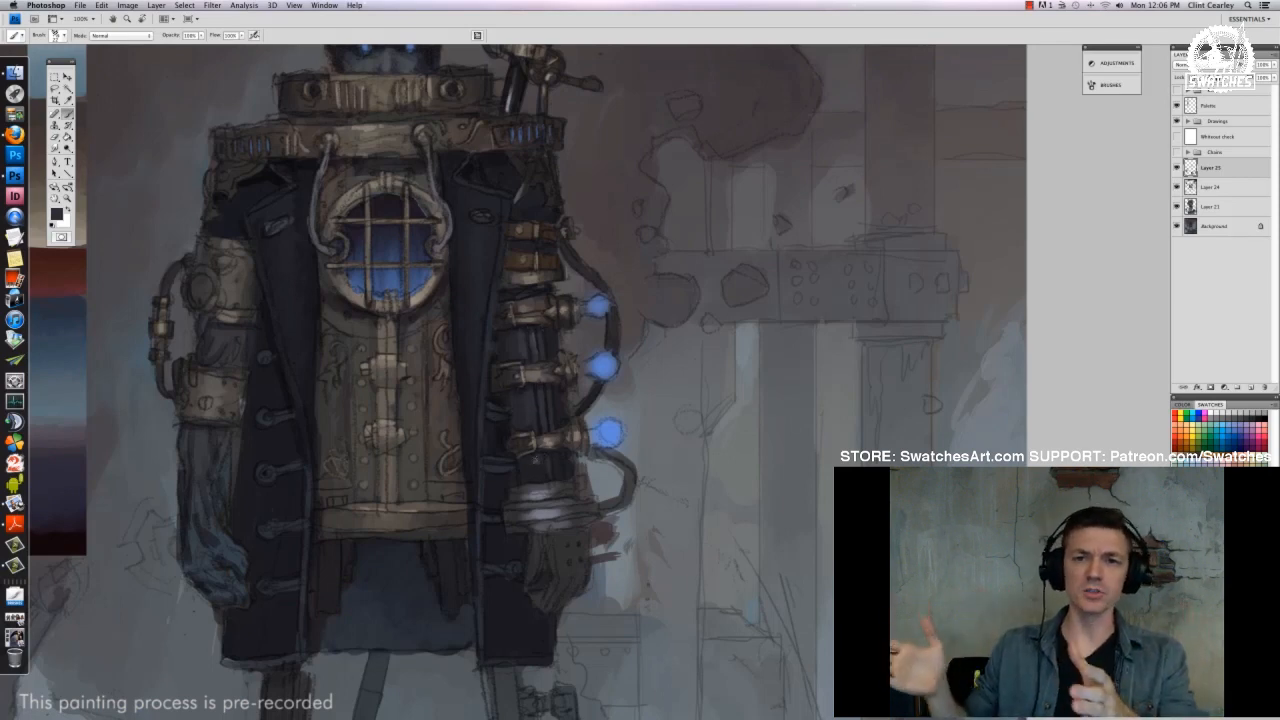
{"action": "left_click", "coordinate": [512, 408], "text": "alt"}
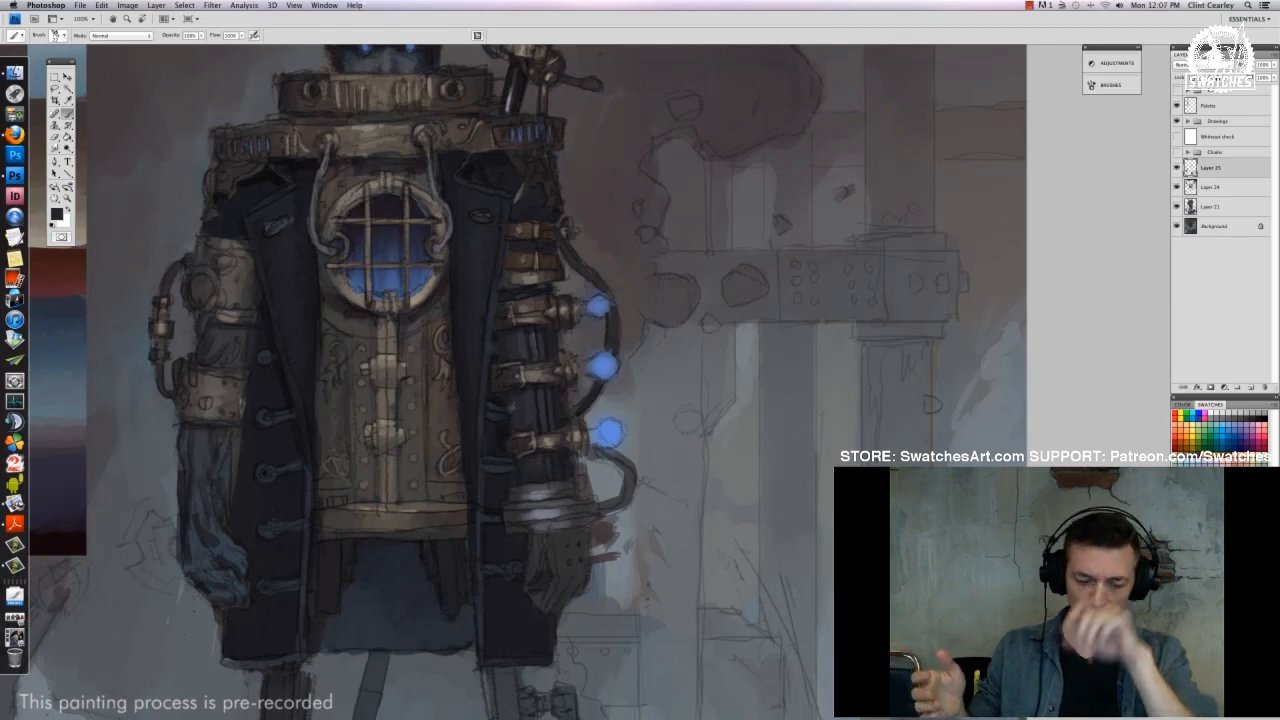
{"action": "right_click", "coordinate": [560, 419]}
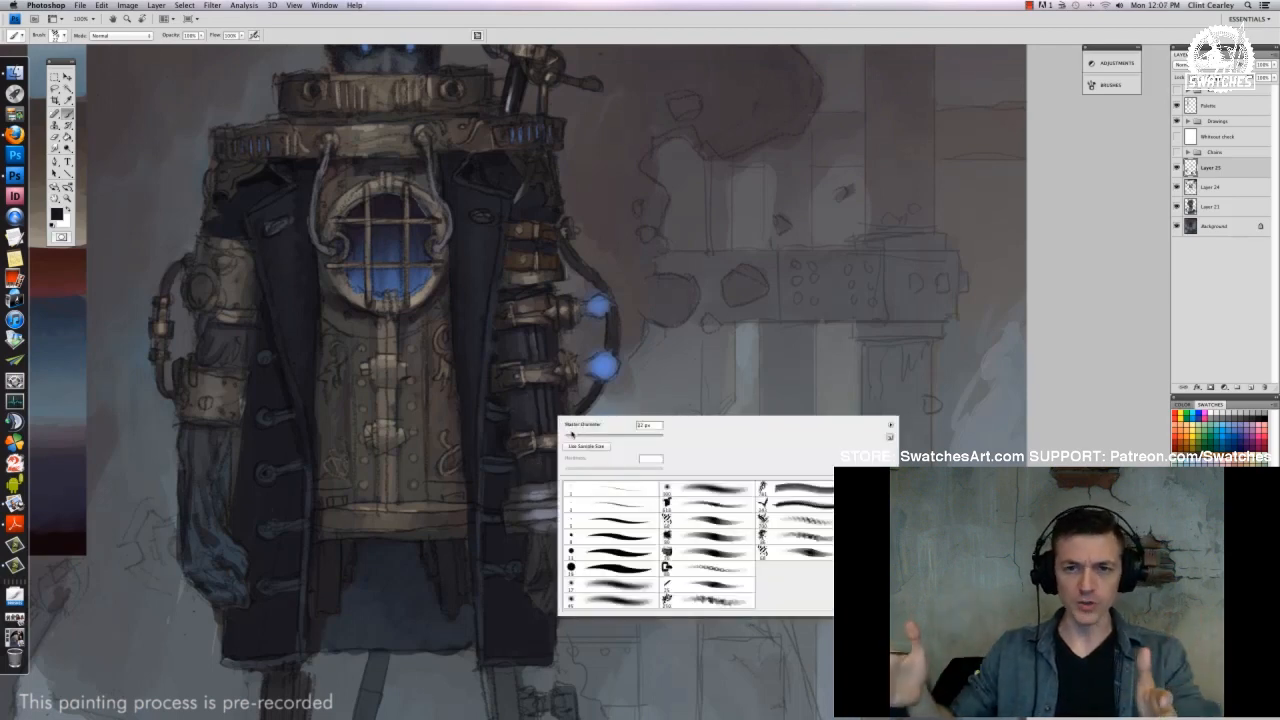
{"action": "key", "text": "Return"}
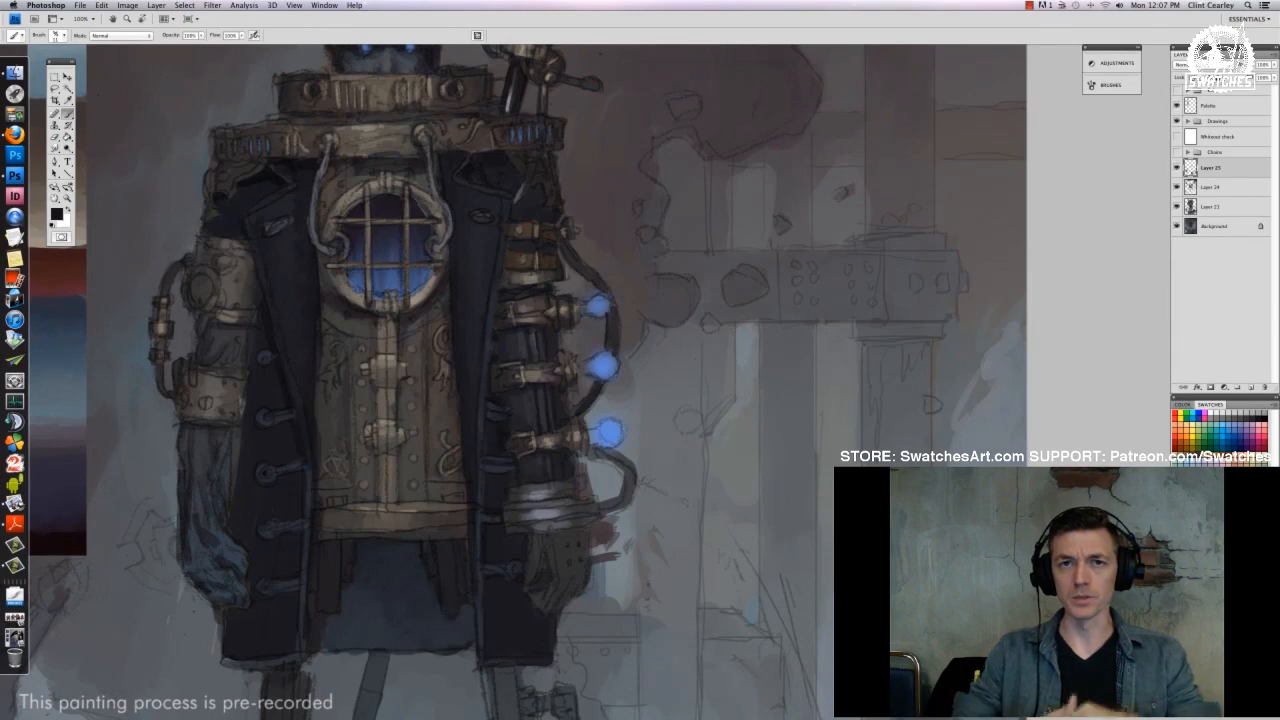
{"action": "left_click", "coordinate": [828, 487], "text": "alt"}
{"action": "left_click_drag", "start_coordinate": [572, 486], "coordinate": [560, 438]}
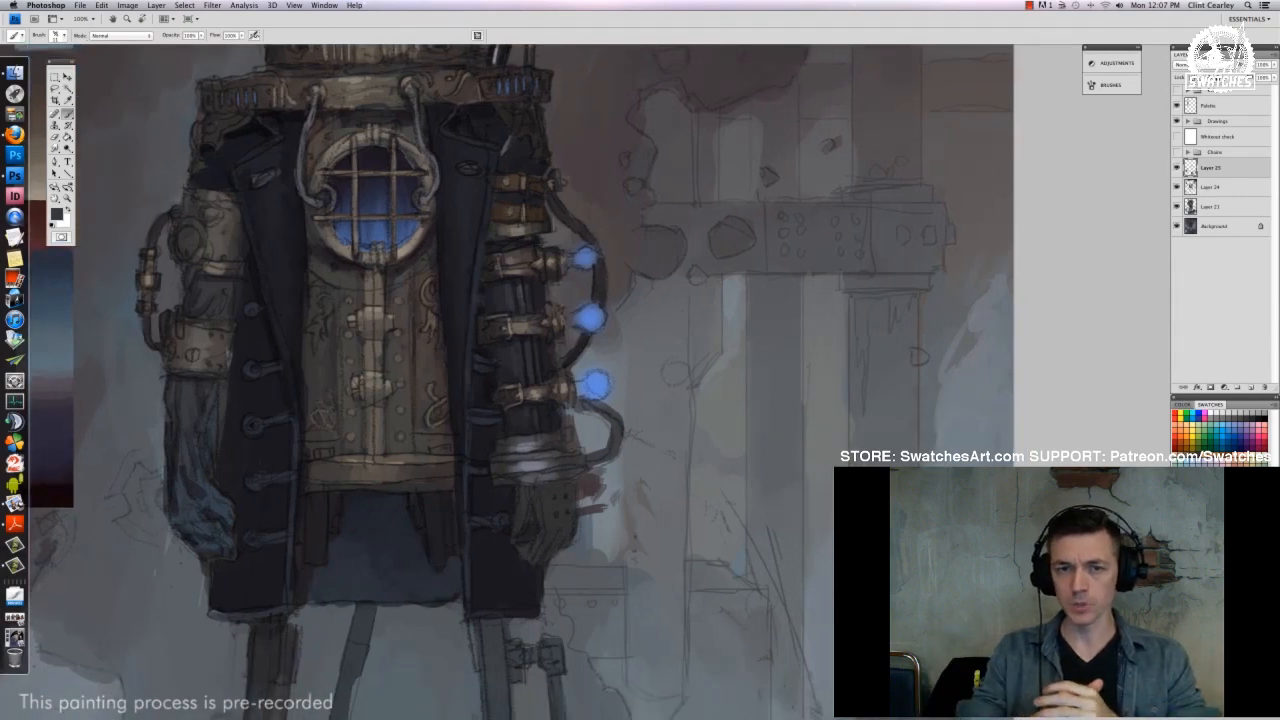
Shade the silver metal cuff at the end of the mechanical arm with sampled dark and grey tones
{"action": "left_click", "coordinate": [508, 497], "text": "alt"}
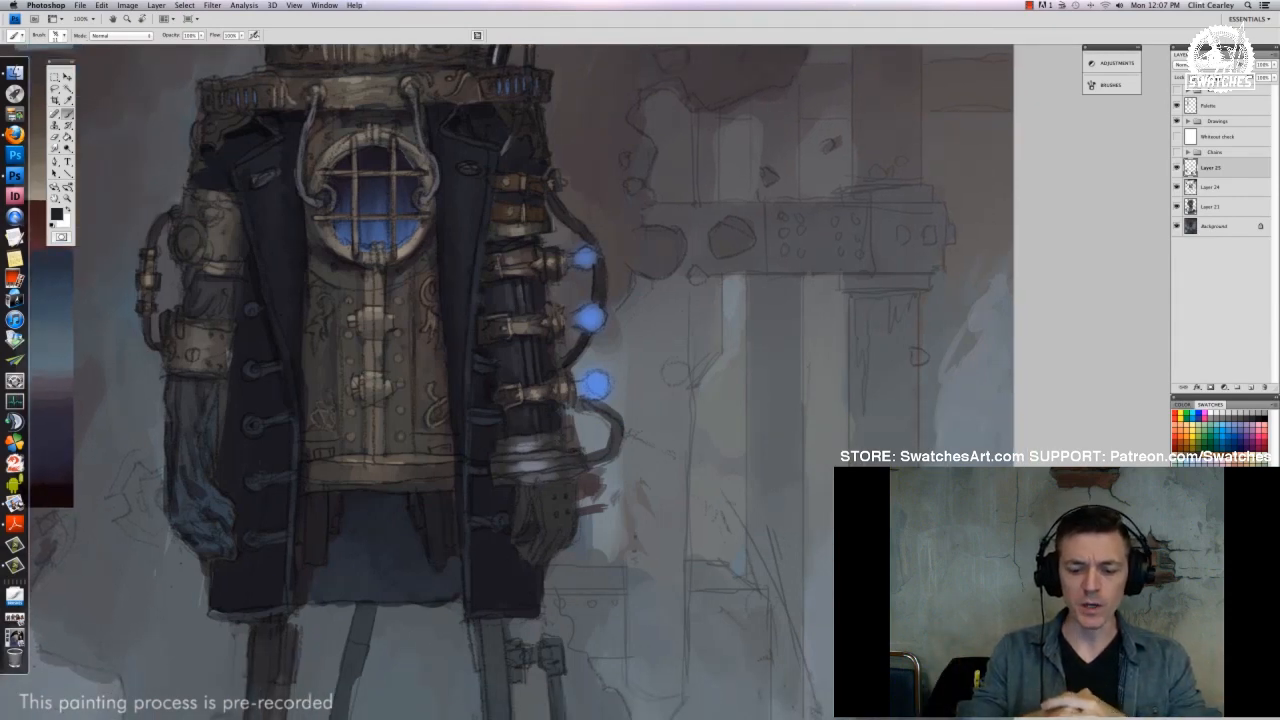
{"action": "left_click", "coordinate": [568, 435], "text": "alt"}
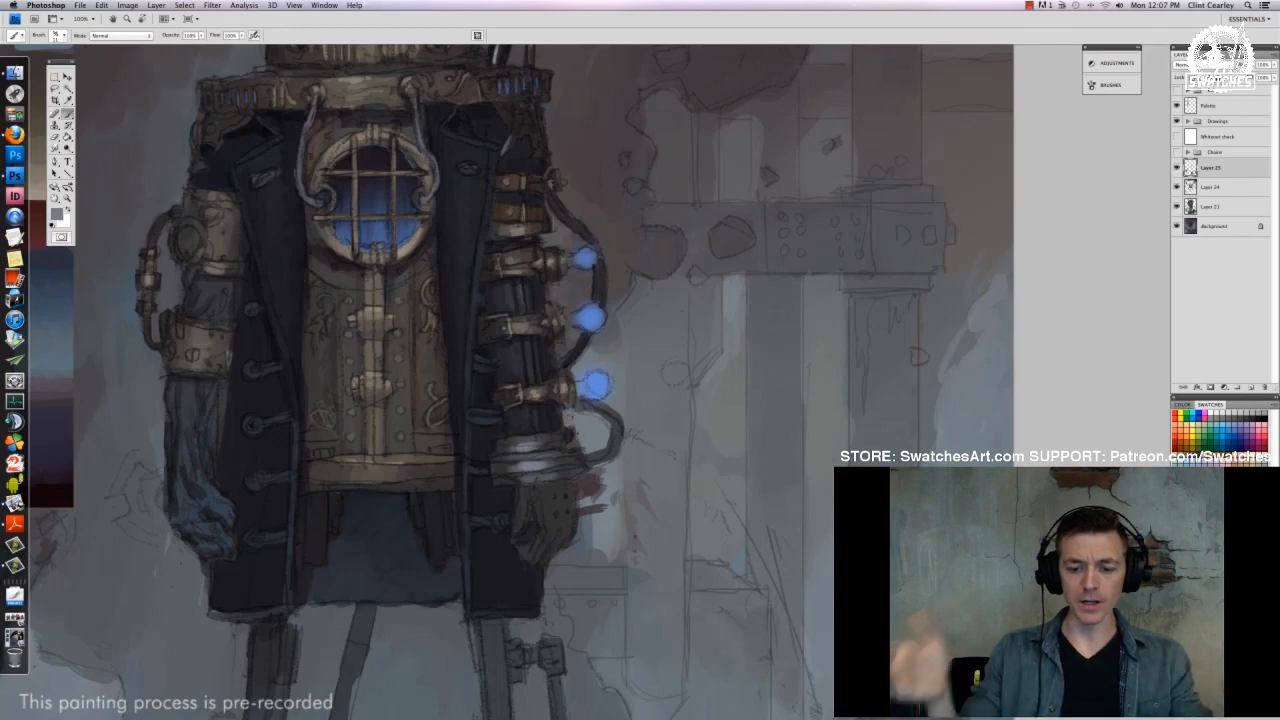
{"action": "left_click", "coordinate": [570, 442], "text": "alt"}
{"action": "left_click_drag", "start_coordinate": [570, 442], "coordinate": [546, 500]}
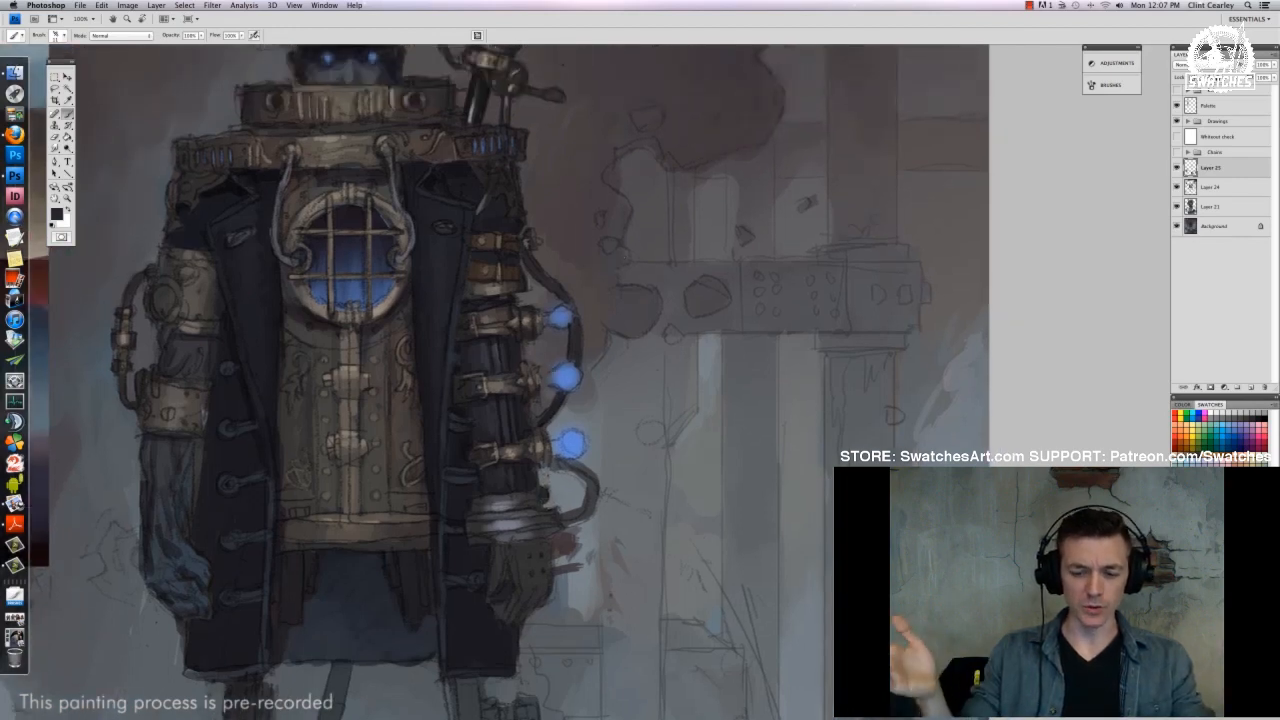
{"action": "left_click_drag", "start_coordinate": [296, 628], "coordinate": [456, 578]}
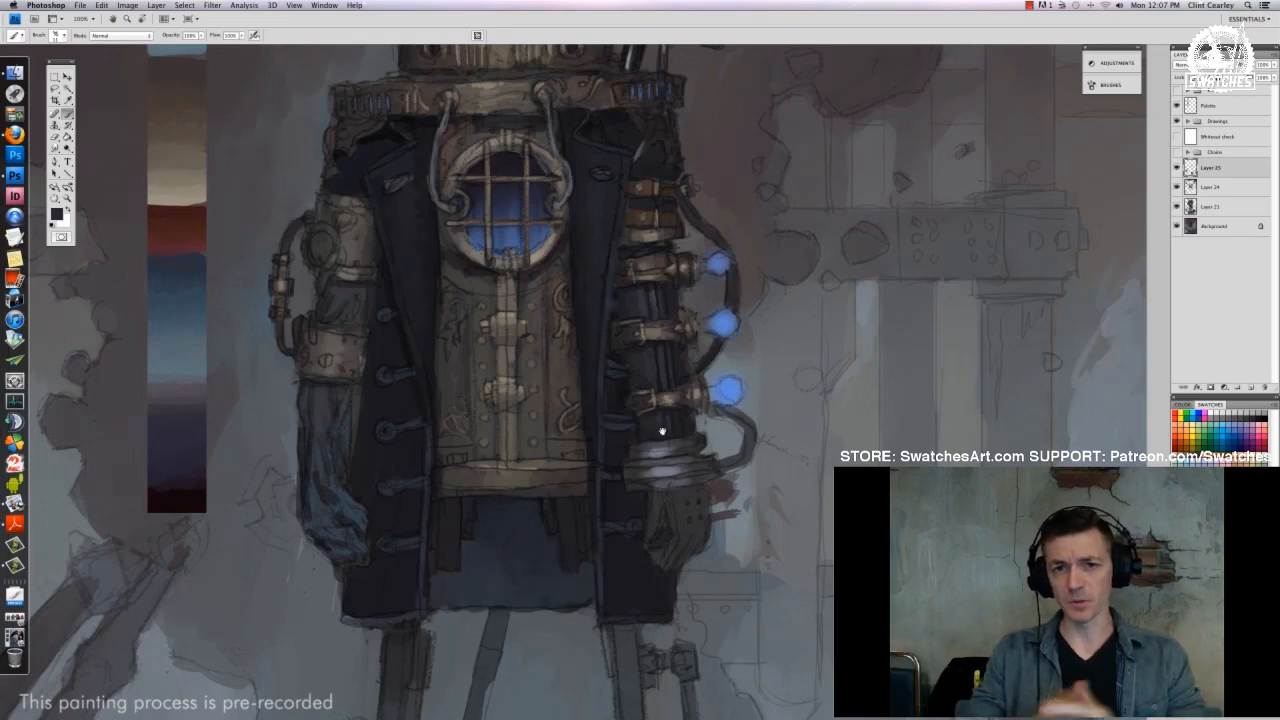
{"action": "mouse_move", "coordinate": [717, 481]}
{"action": "left_mouse_down"}
{"action": "mouse_move", "coordinate": [629, 491]}
{"action": "mouse_move", "coordinate": [571, 460]}
{"action": "left_mouse_up"}
{"action": "right_click", "coordinate": [566, 447]}
{"action": "left_click", "coordinate": [512, 465]}
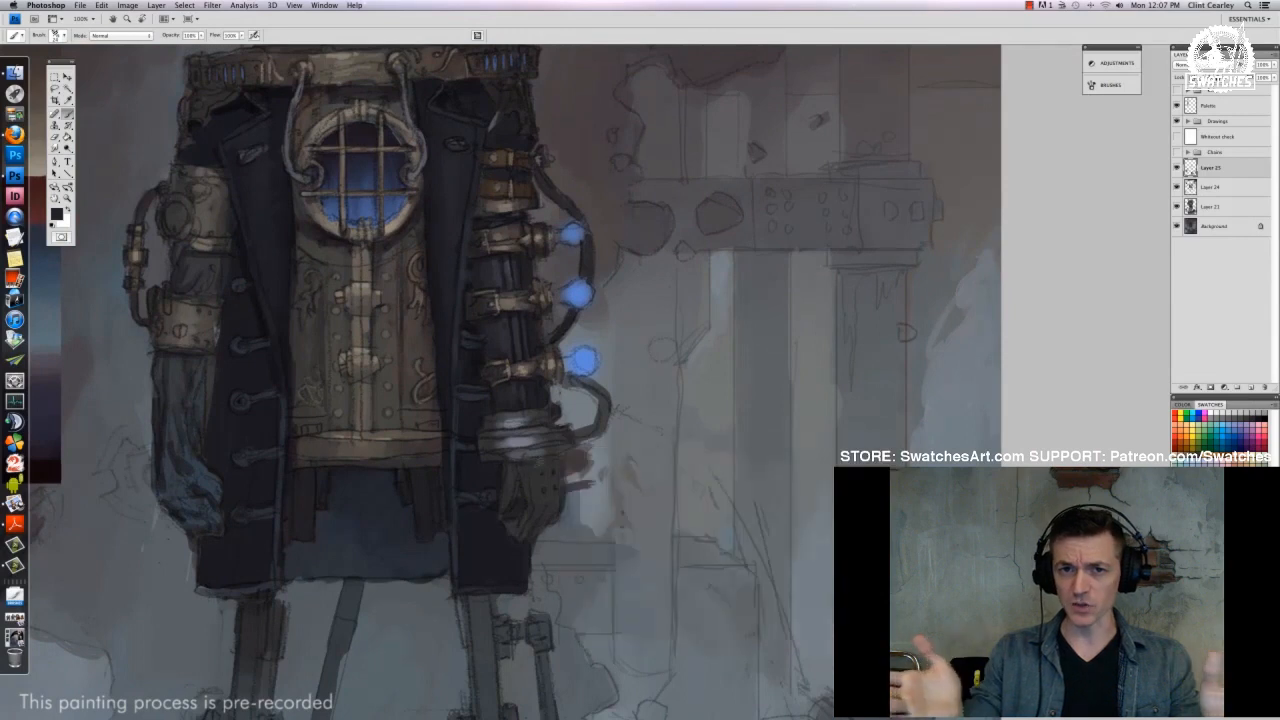
{"action": "left_click_drag", "start_coordinate": [512, 388], "coordinate": [611, 469]}
{"action": "right_click", "coordinate": [592, 447]}
{"action": "left_click", "coordinate": [422, 331]}
{"action": "left_click_drag", "start_coordinate": [422, 331], "coordinate": [482, 383]}
Fill the round opening in the opposite arm's upper armour with a sampled background grey
{"action": "left_click", "coordinate": [345, 357], "text": "alt"}
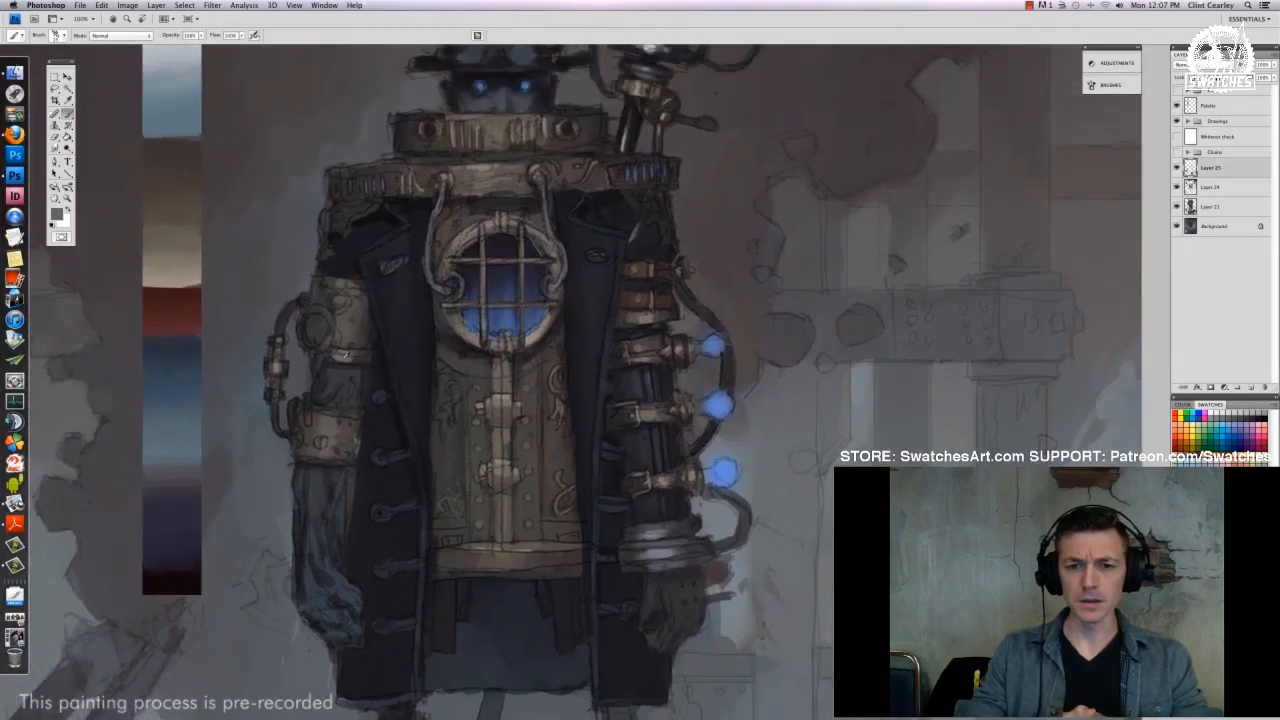
{"action": "left_click_drag", "start_coordinate": [363, 285], "coordinate": [418, 323]}
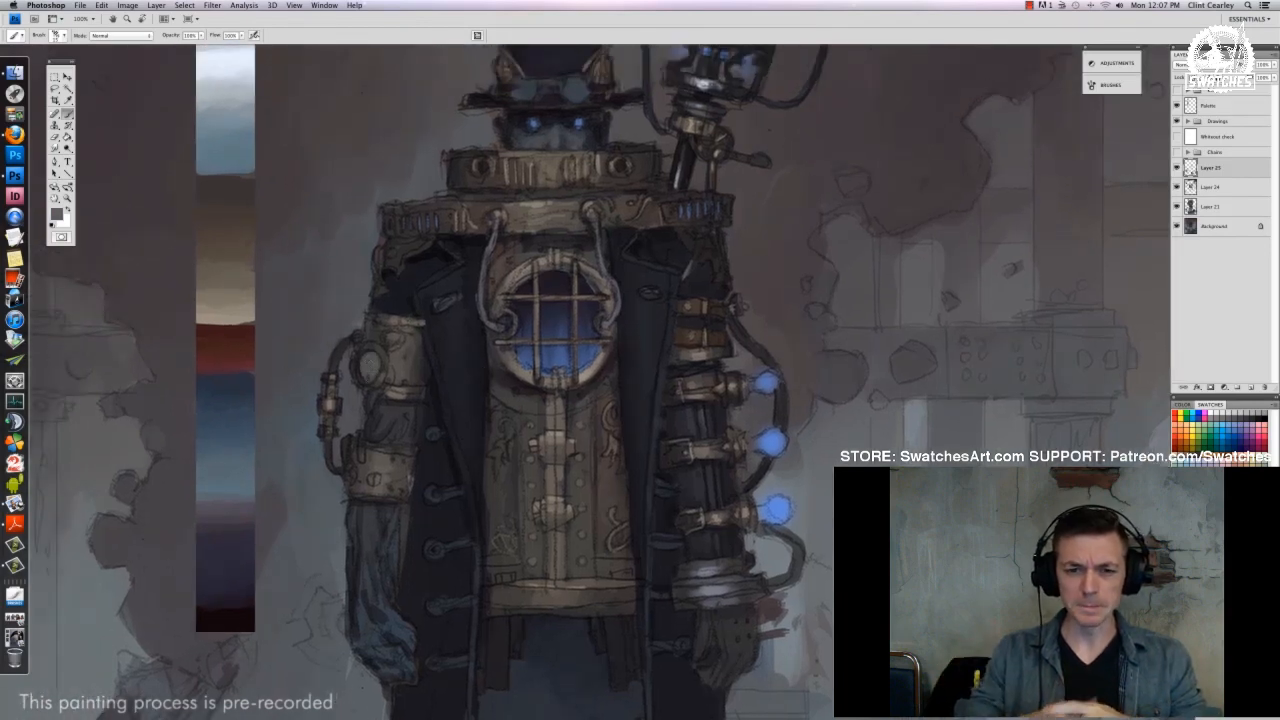
{"action": "left_click_drag", "start_coordinate": [494, 400], "coordinate": [494, 422]}
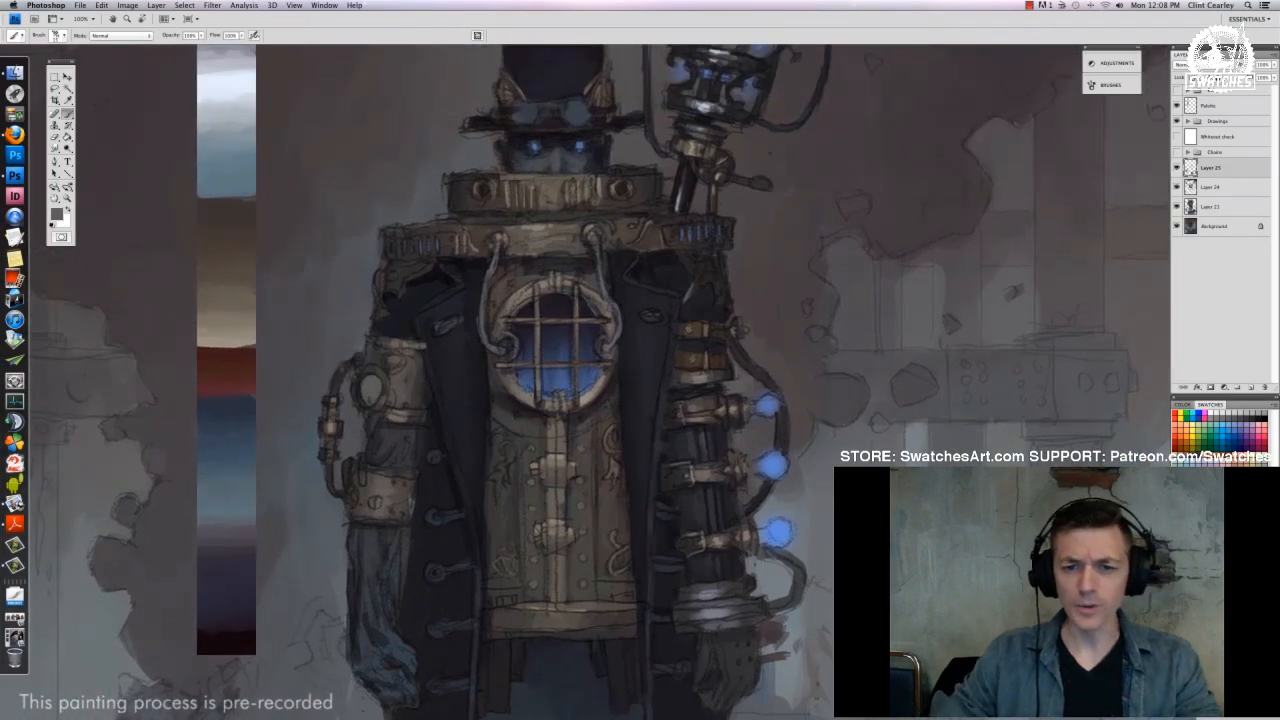
{"action": "left_click", "coordinate": [93, 563], "text": "alt"}
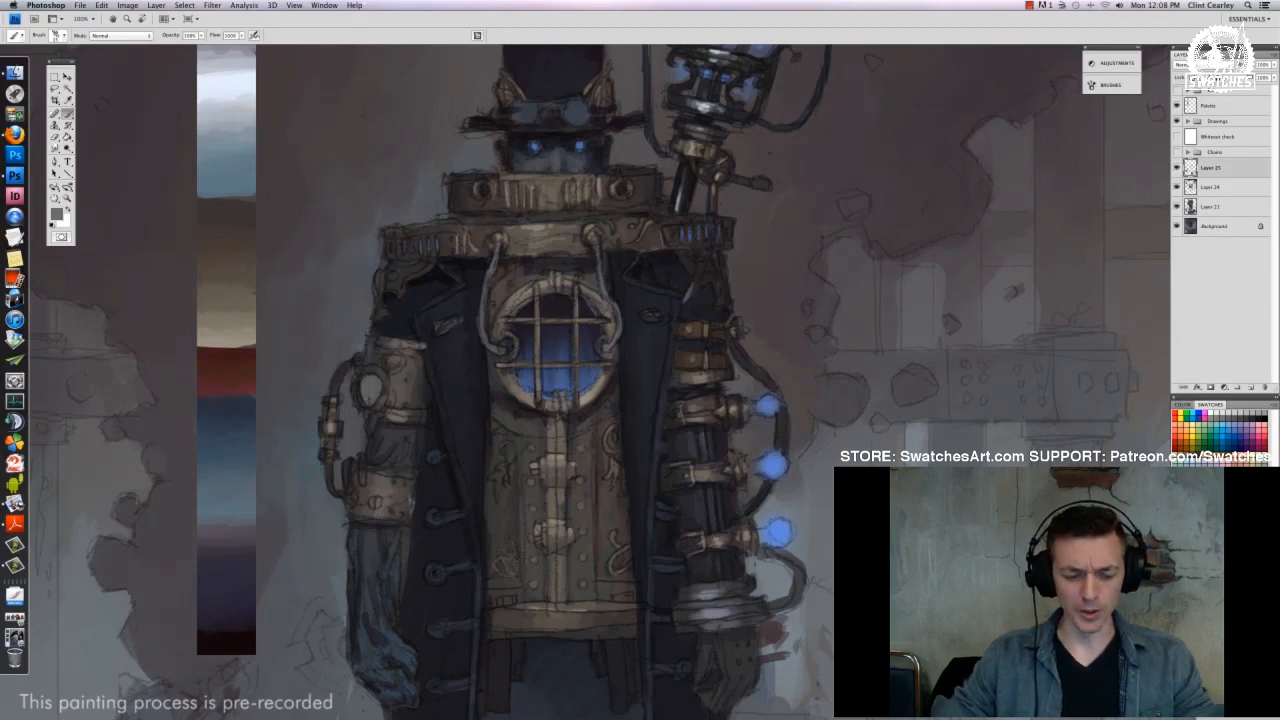
{"action": "right_click", "coordinate": [403, 398]}
{"action": "left_click_drag", "start_coordinate": [417, 422], "coordinate": [420, 422]}
{"action": "key", "text": "Return"}
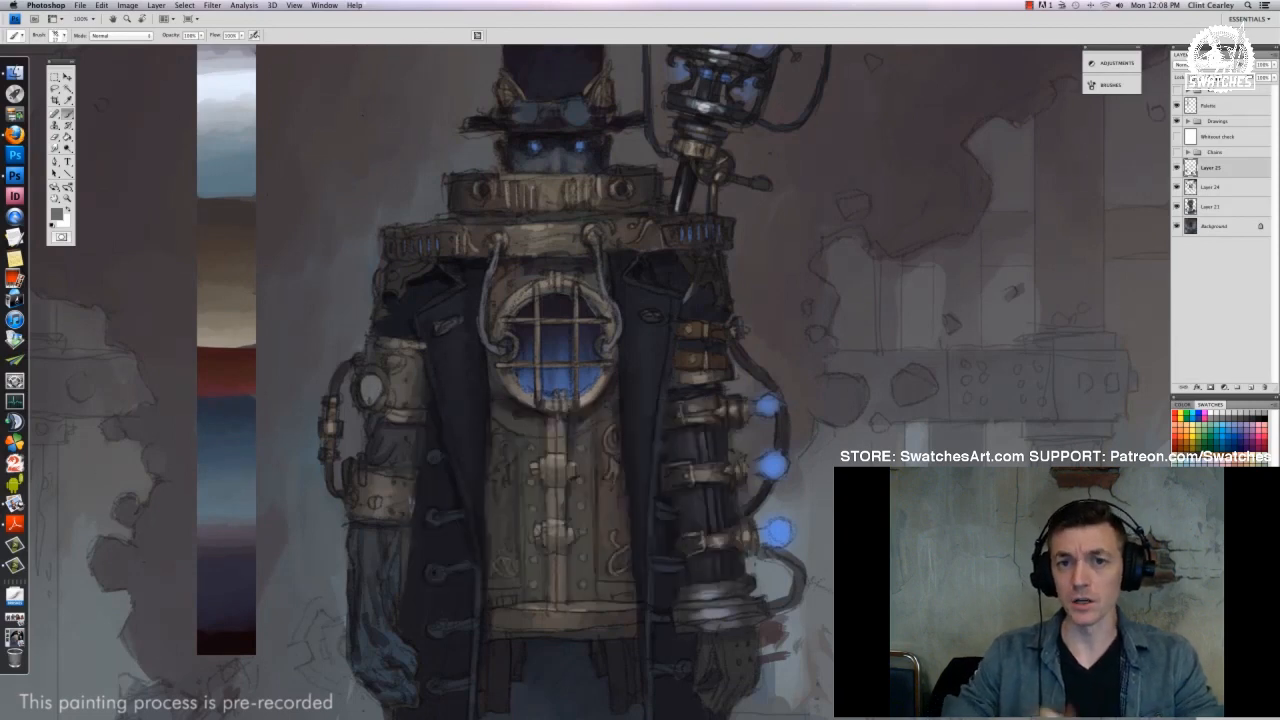
Set the foreground colour to brown 675743 and refine the metal rim around the arm armour's round opening
{"action": "left_click", "coordinate": [210, 352], "text": "alt"}
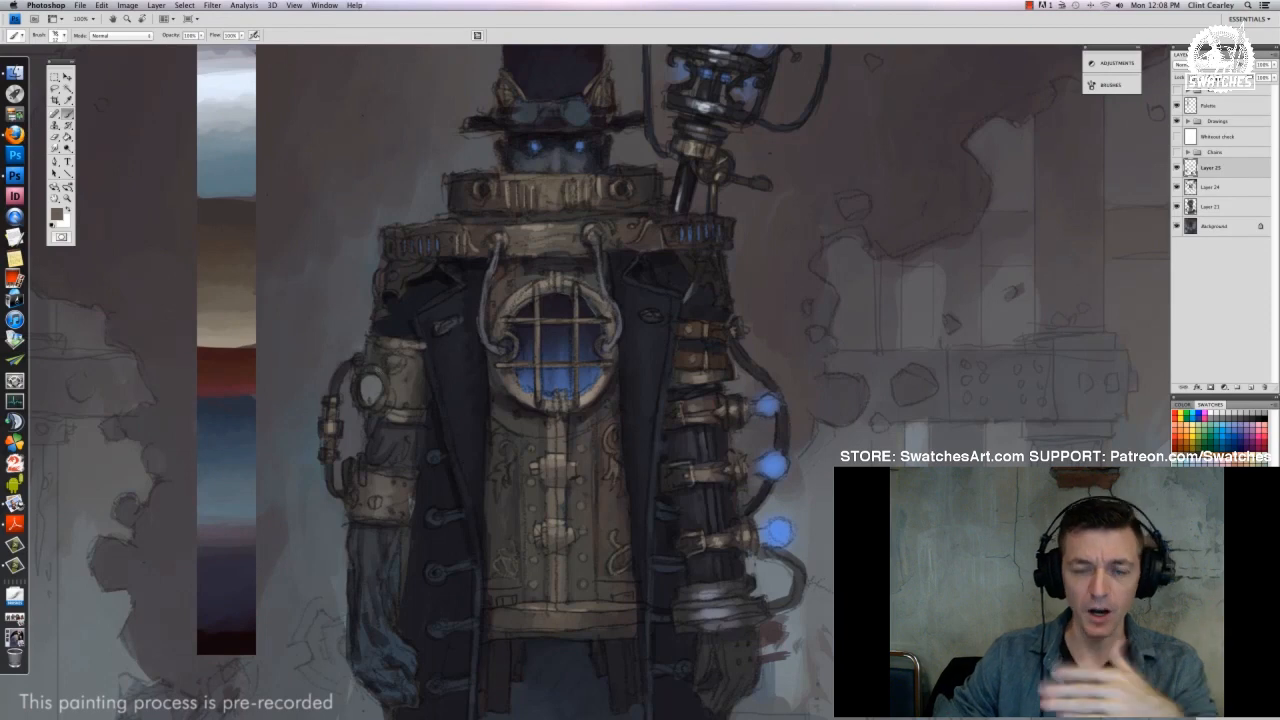
{"action": "left_click", "coordinate": [57, 214]}
{"action": "left_click", "coordinate": [763, 253]}
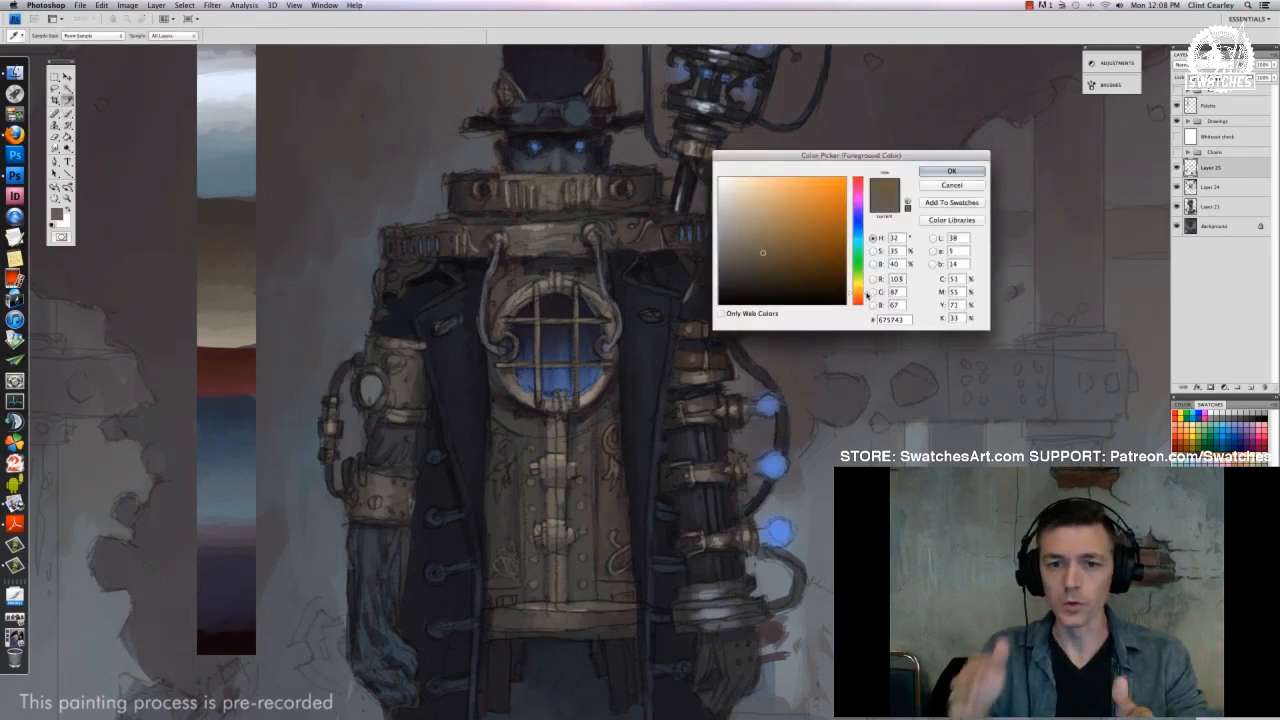
{"action": "left_click", "coordinate": [951, 171]}
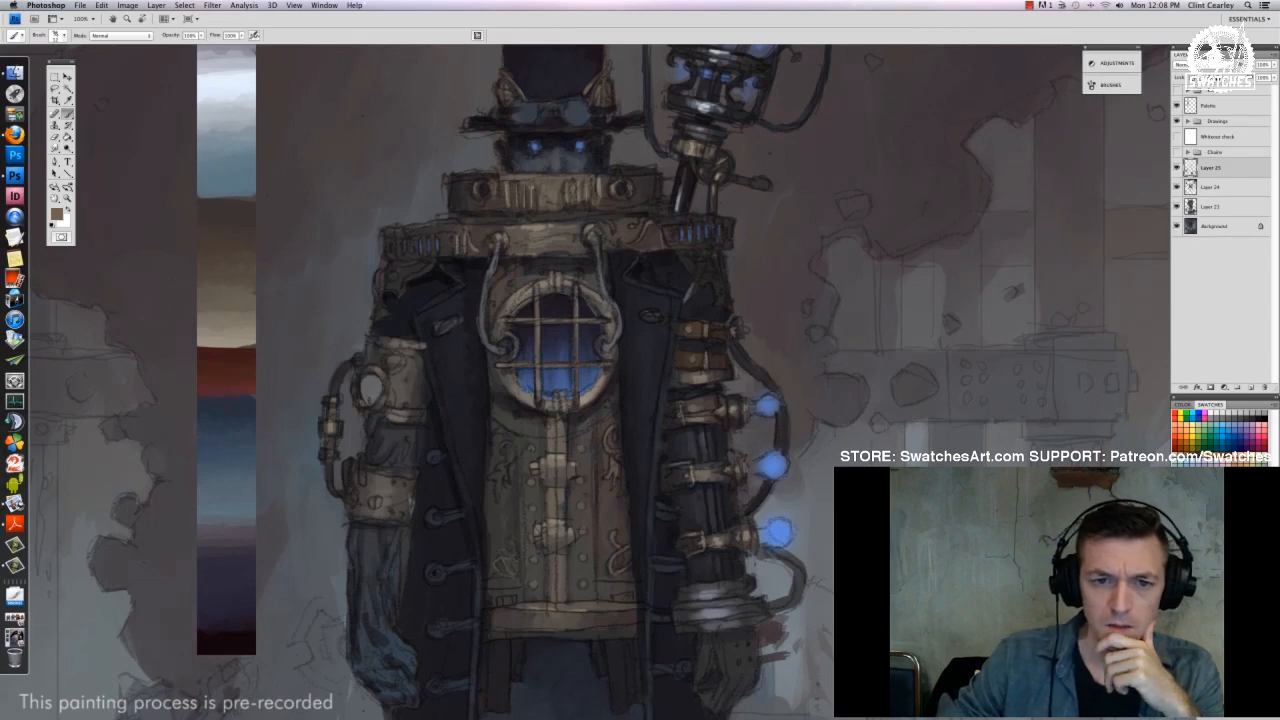
{"action": "left_click", "coordinate": [368, 394], "text": "alt"}
{"action": "left_click_drag", "start_coordinate": [360, 398], "coordinate": [367, 408]}
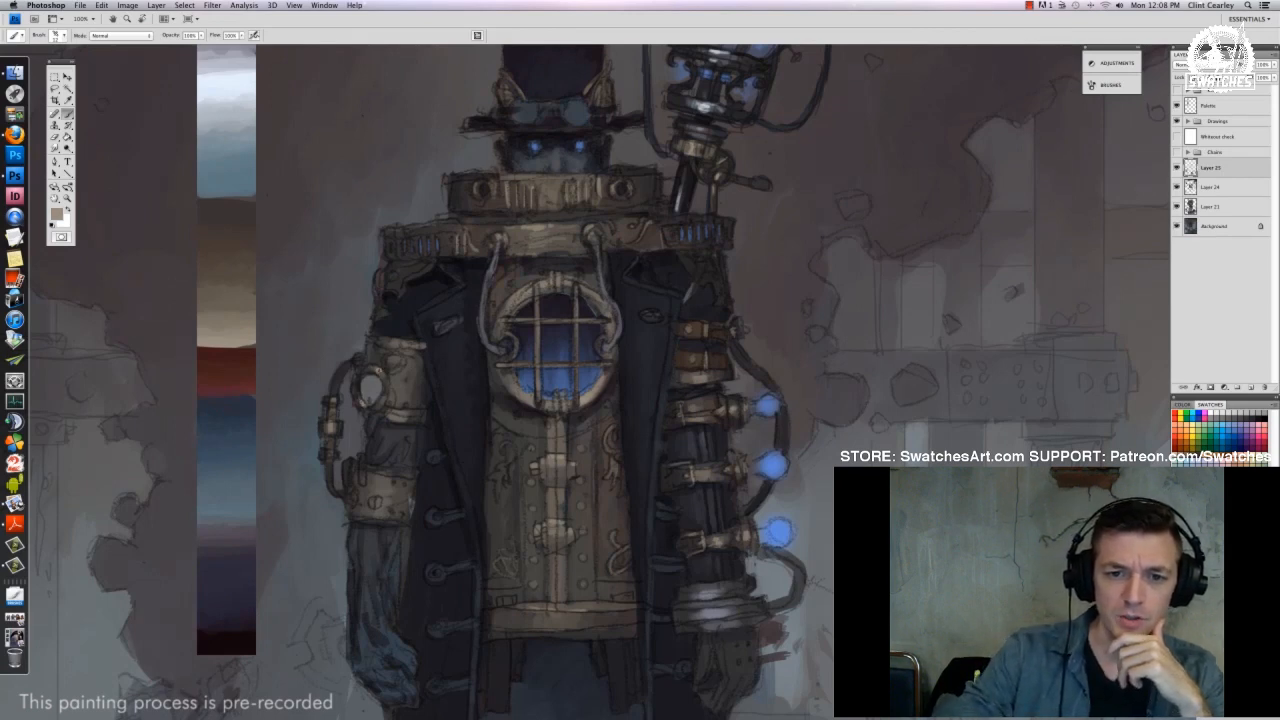
{"action": "left_click", "coordinate": [358, 392], "text": "alt"}
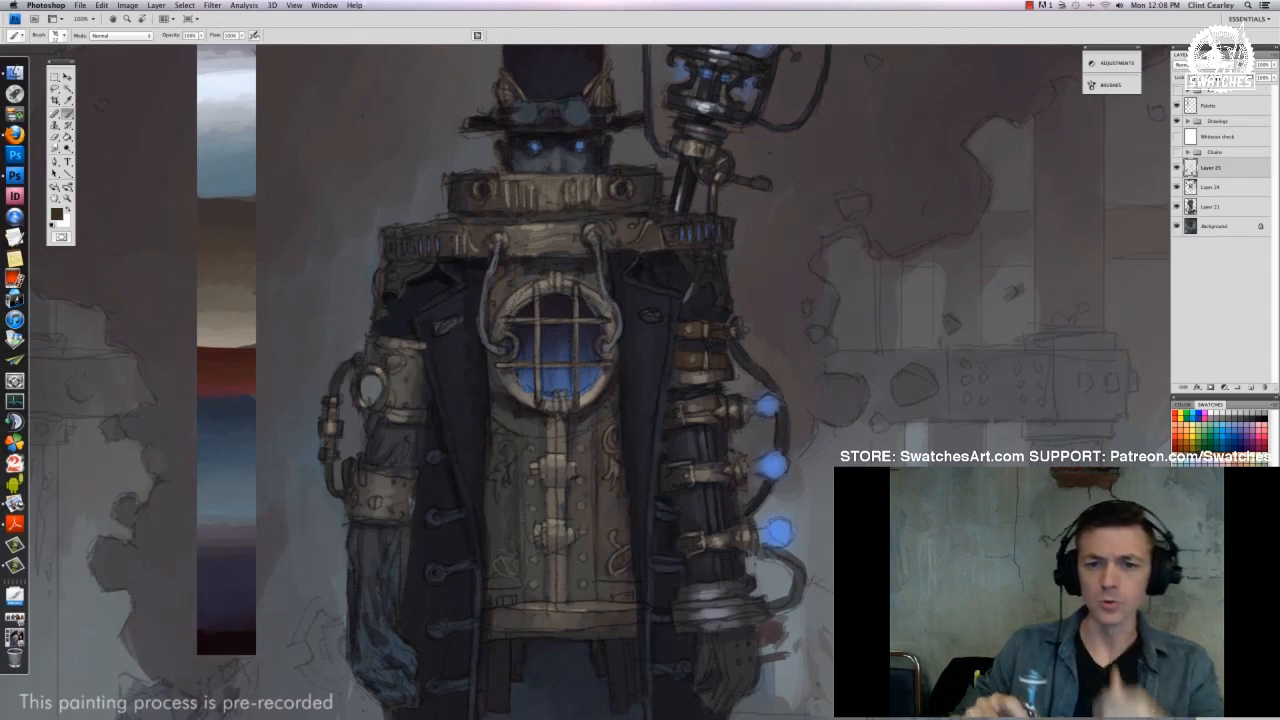
{"action": "left_click", "coordinate": [370, 392], "text": "alt"}
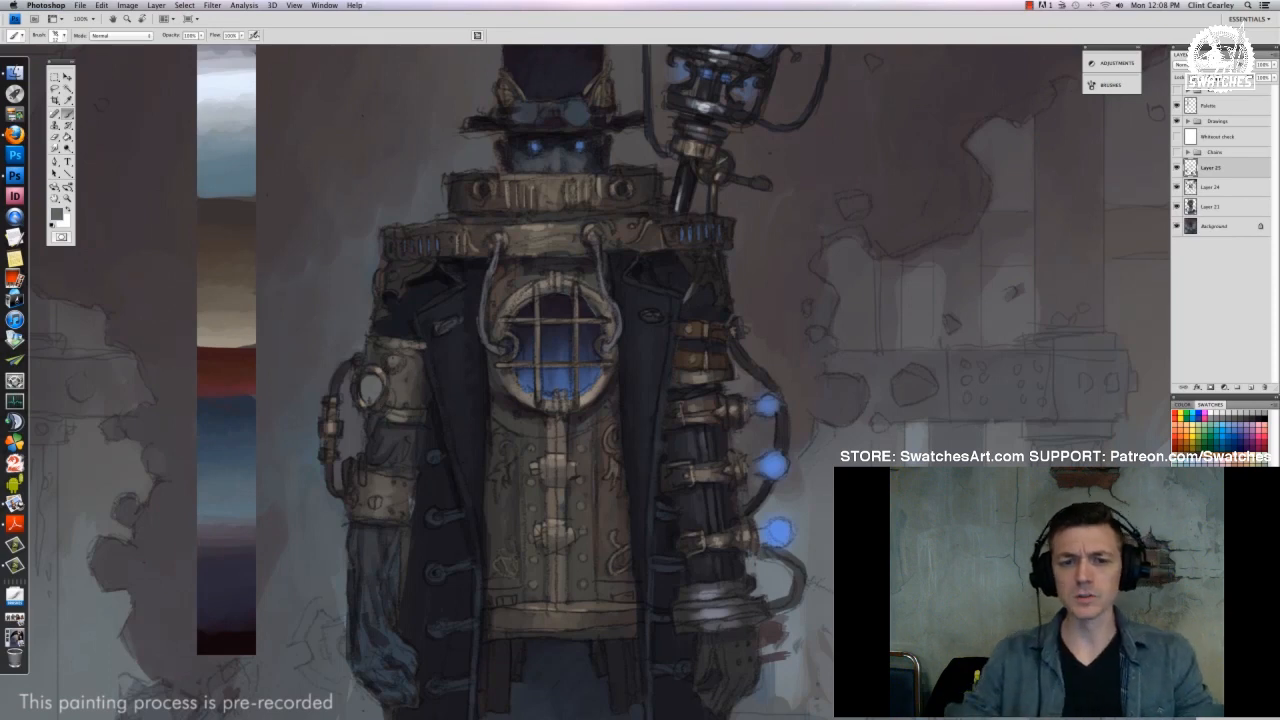
Pick a lighter grey foreground colour and rework the metal around the arm armour's round opening with a readjusted brush
{"action": "left_click", "coordinate": [58, 213]}
{"action": "left_click", "coordinate": [950, 172]}
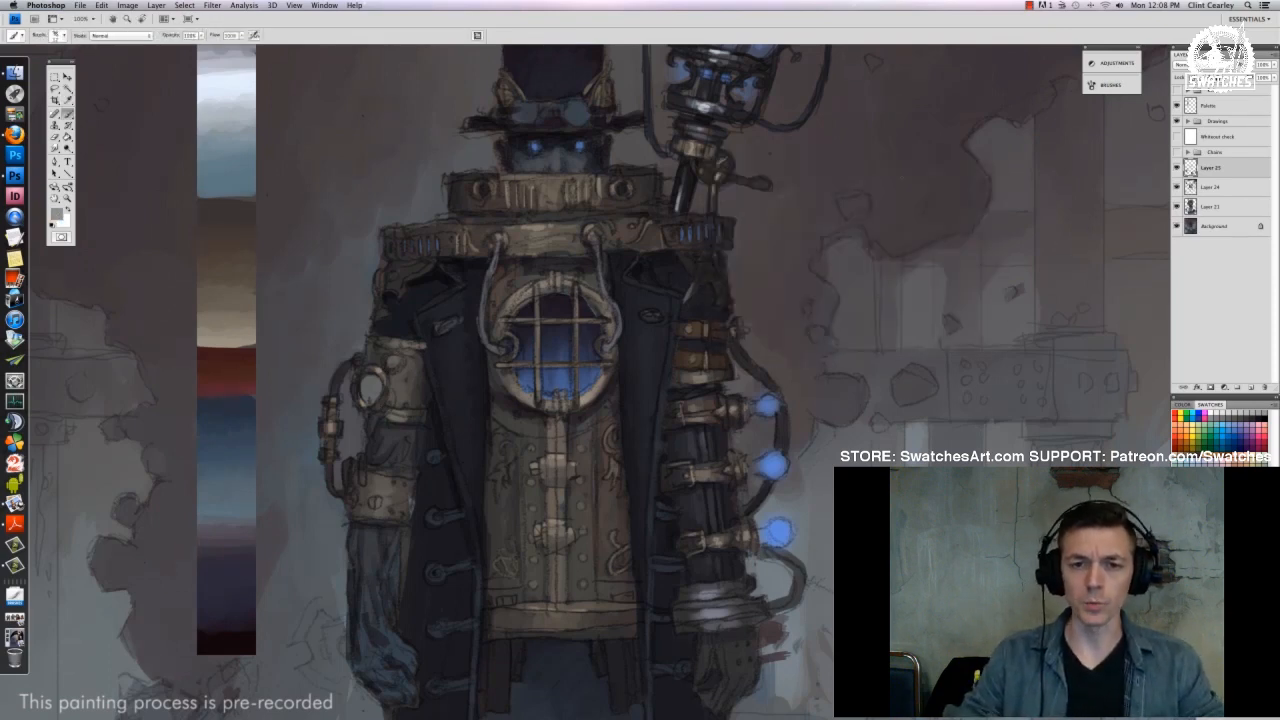
{"action": "left_click_drag", "start_coordinate": [394, 362], "coordinate": [391, 361]}
{"action": "left_click", "coordinate": [420, 372], "text": "alt"}
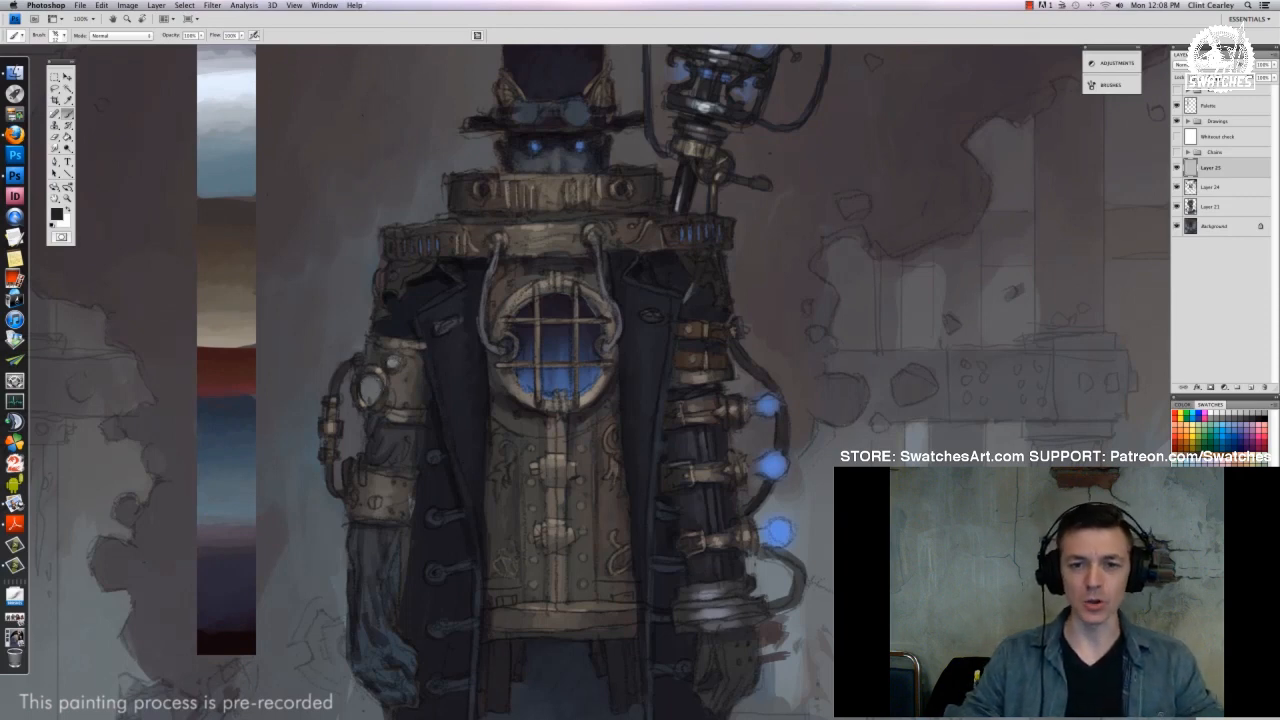
{"action": "key", "text": "super+z"}
{"action": "right_click", "coordinate": [398, 364]}
{"action": "left_click", "coordinate": [392, 362]}
{"action": "right_click", "coordinate": [469, 370]}
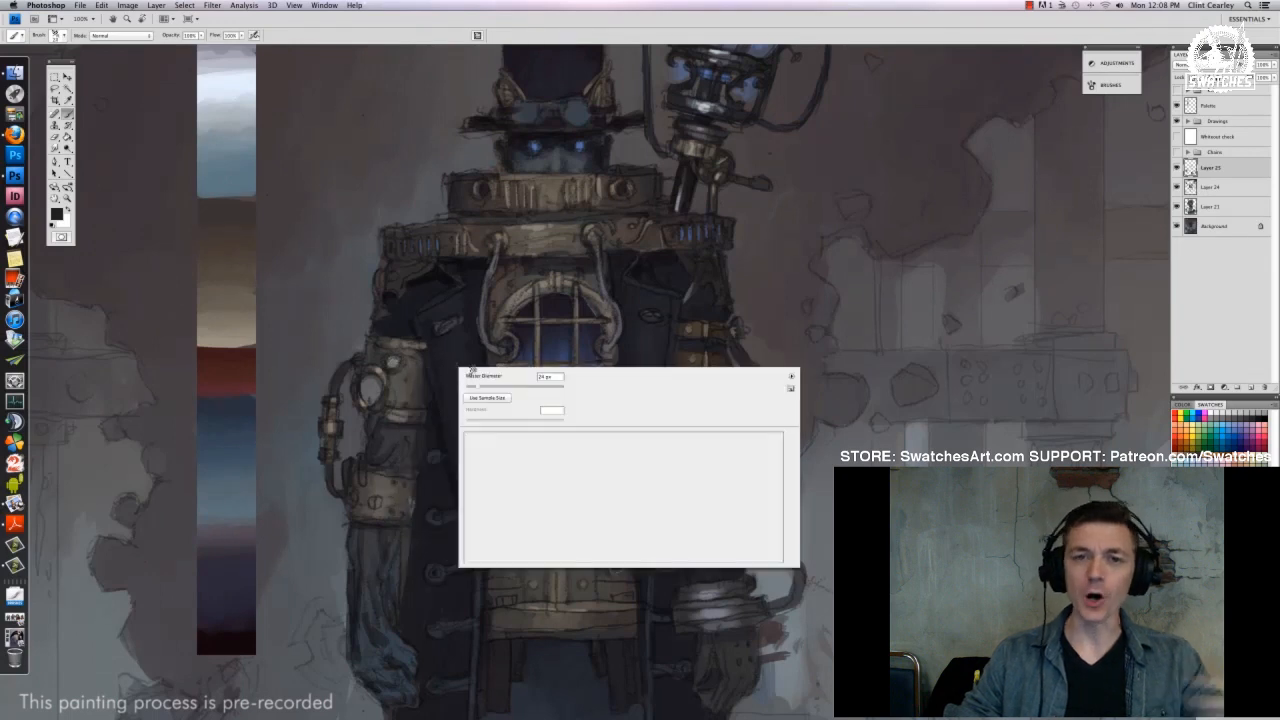
{"action": "left_click", "coordinate": [456, 358]}
Readjust the brush and refine the lower metal arm cuff and its attached side pipe with sampled tones
{"action": "scroll", "coordinate": [428, 354], "scroll_direction": "down", "scroll_amount": 2}
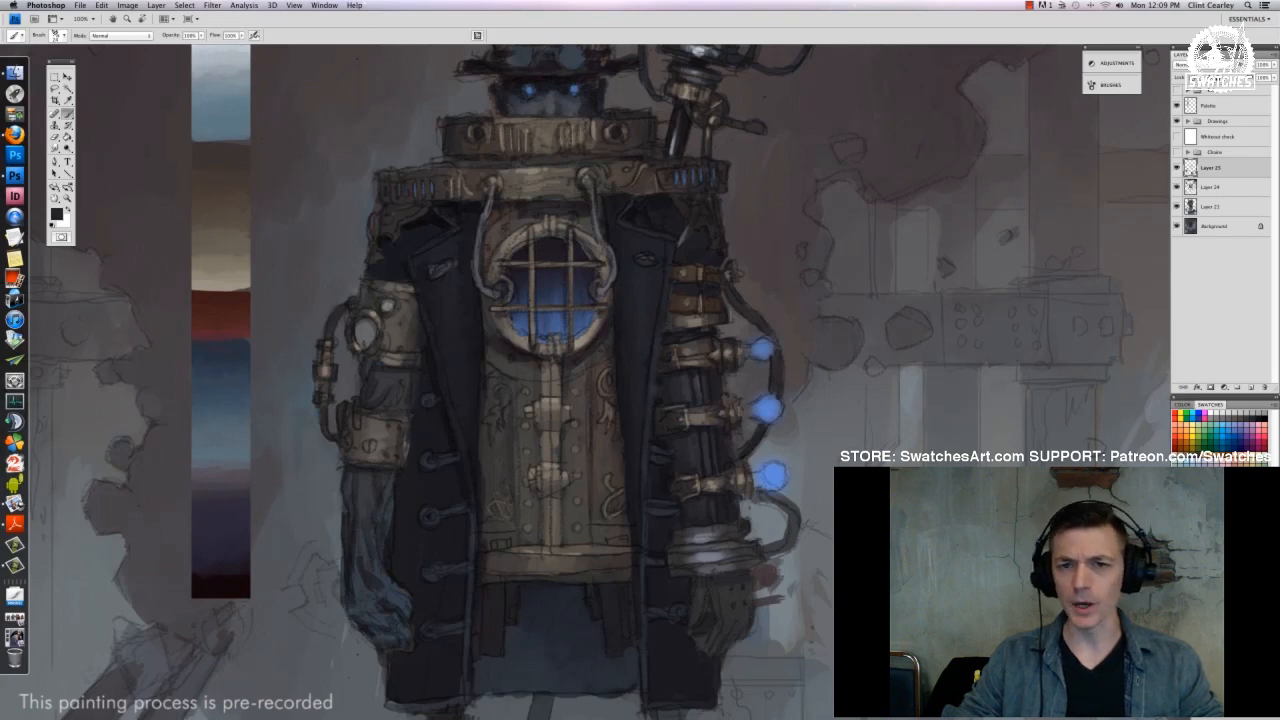
{"action": "right_click", "coordinate": [402, 438]}
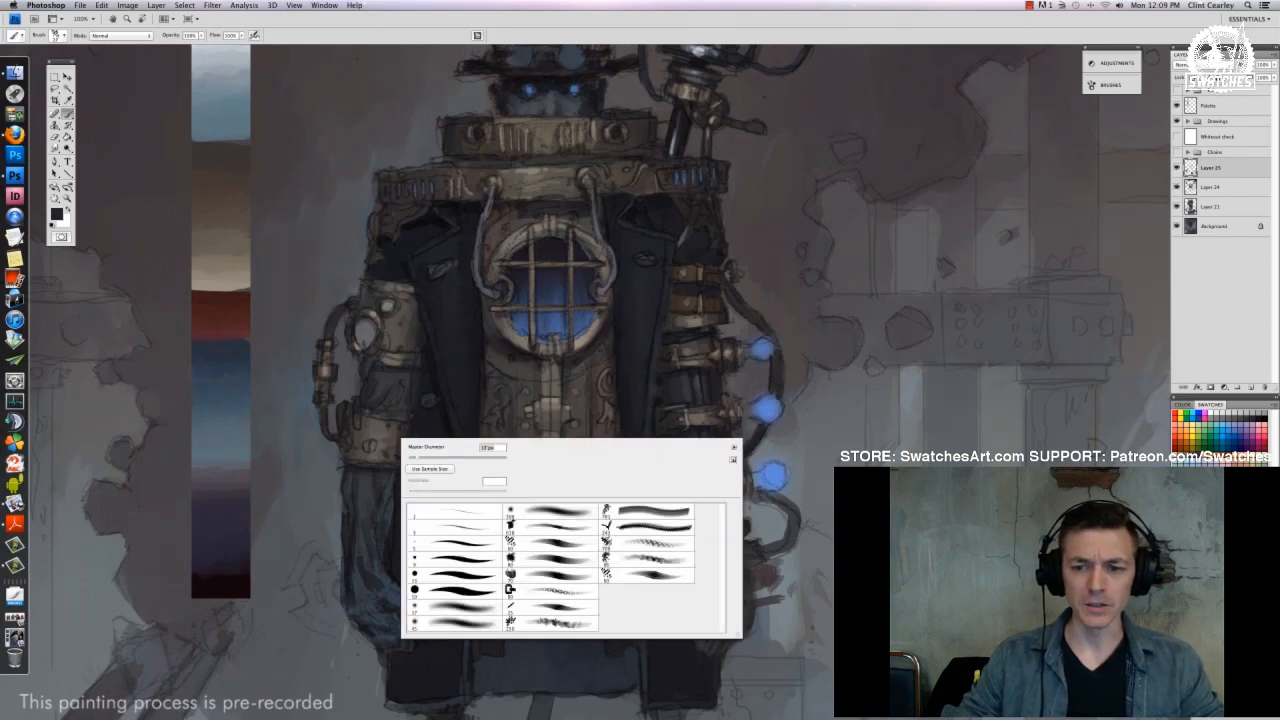
{"action": "key", "text": "Return"}
{"action": "left_click_drag", "start_coordinate": [353, 459], "coordinate": [398, 463]}
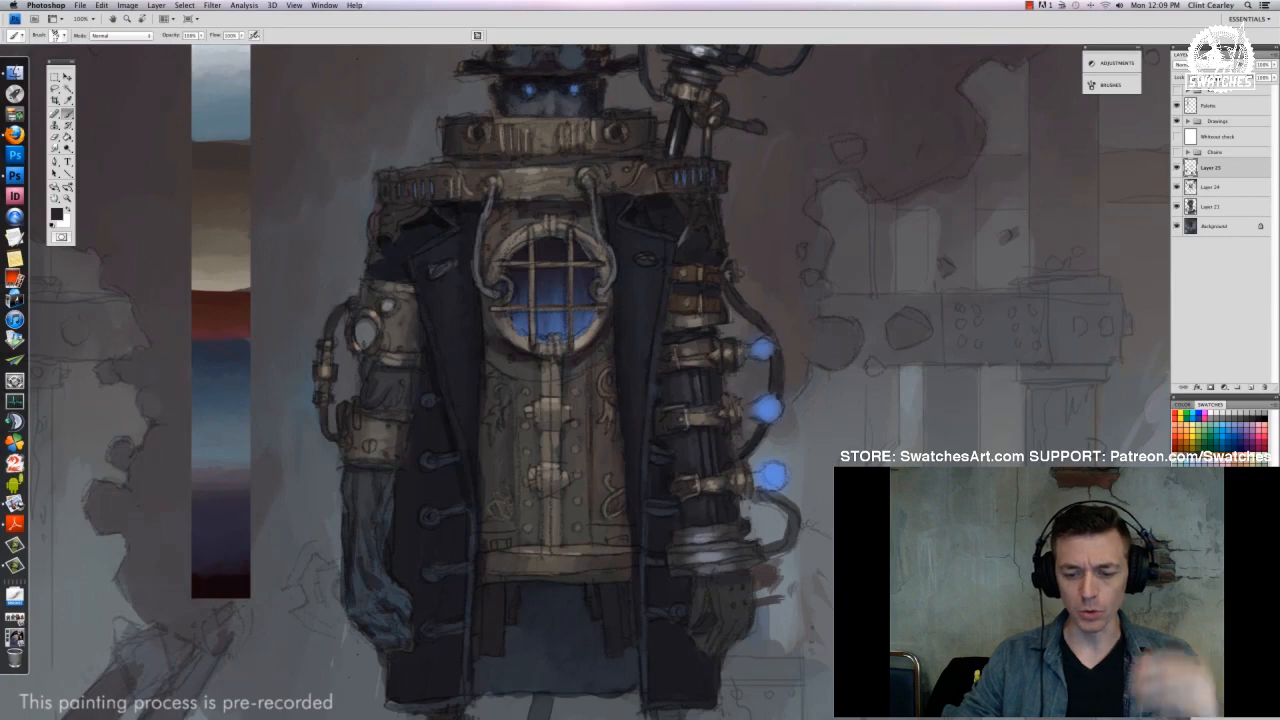
{"action": "left_click", "coordinate": [551, 400], "text": "alt"}
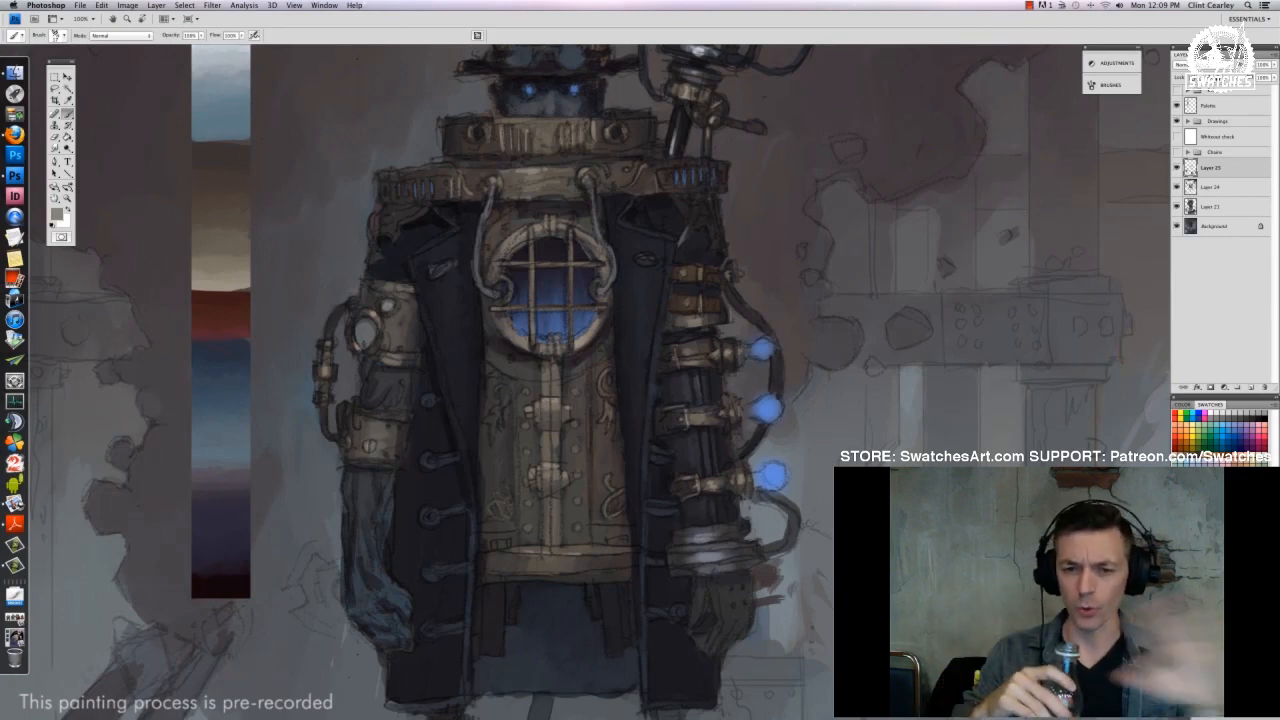
{"action": "mouse_move", "coordinate": [359, 401]}
{"action": "left_mouse_down"}
{"action": "mouse_move", "coordinate": [359, 425]}
{"action": "mouse_move", "coordinate": [342, 423]}
{"action": "left_mouse_up"}
{"action": "left_click", "coordinate": [368, 398], "text": "alt"}
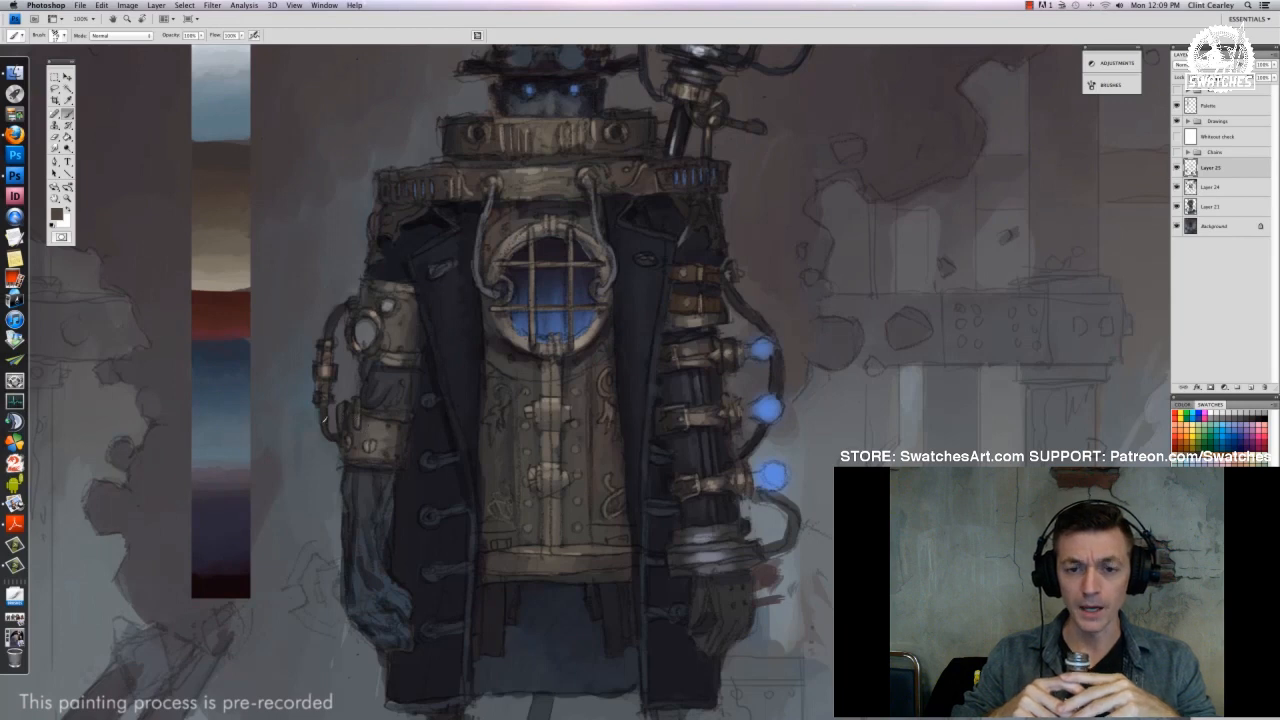
{"action": "left_click", "coordinate": [325, 419], "text": "alt"}
Clean up the coat's shoulder edge below the wide metal collar on the pipe-fitted arm's side with sampled tones
{"action": "left_click_drag", "start_coordinate": [480, 261], "coordinate": [440, 361]}
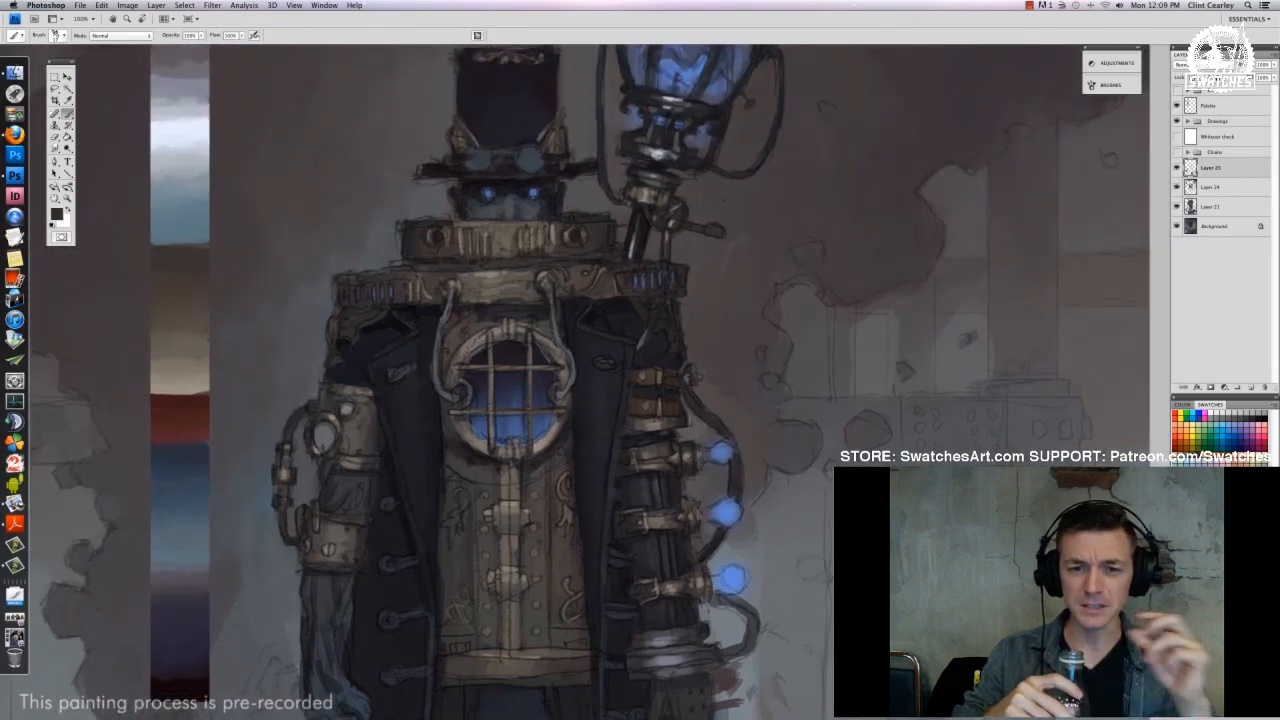
{"action": "left_click_drag", "start_coordinate": [334, 320], "coordinate": [332, 340]}
{"action": "left_click", "coordinate": [340, 316], "text": "alt"}
{"action": "left_click_drag", "start_coordinate": [336, 277], "coordinate": [340, 315]}
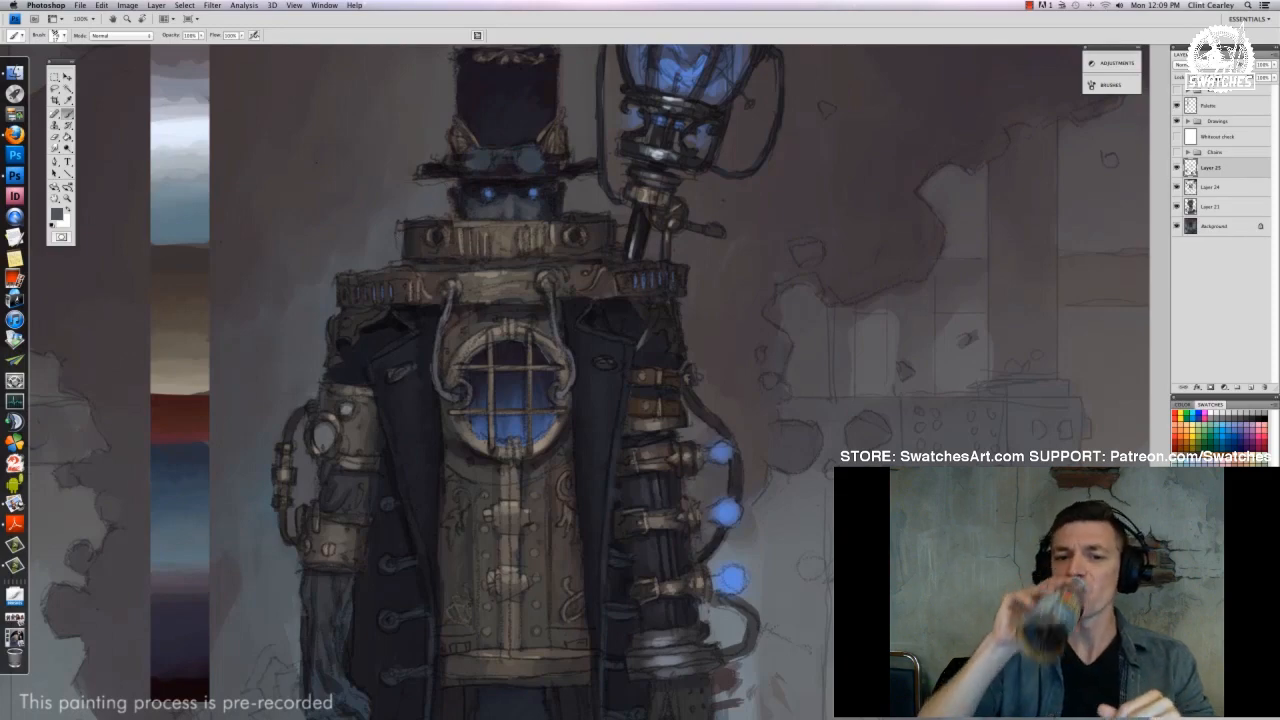
Touch up the edge of the blue cloth-covered hand against the dark coat with a sampled tone
{"action": "left_click_drag", "start_coordinate": [428, 583], "coordinate": [432, 342]}
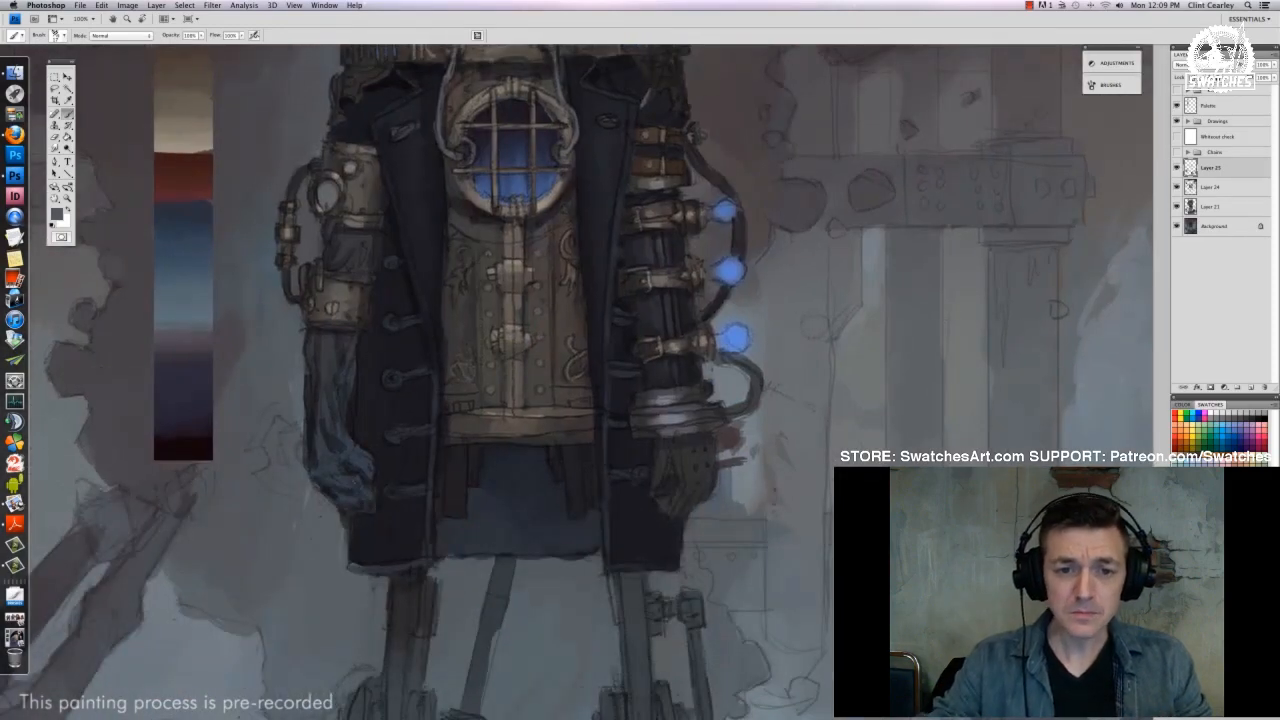
{"action": "left_click", "coordinate": [386, 468], "text": "alt"}
{"action": "left_click_drag", "start_coordinate": [373, 484], "coordinate": [373, 508]}
Touch up the metal ornaments on both sides of the top hat above the brim
{"action": "left_click_drag", "start_coordinate": [702, 249], "coordinate": [520, 348]}
{"action": "left_click_drag", "start_coordinate": [546, 119], "coordinate": [610, 442]}
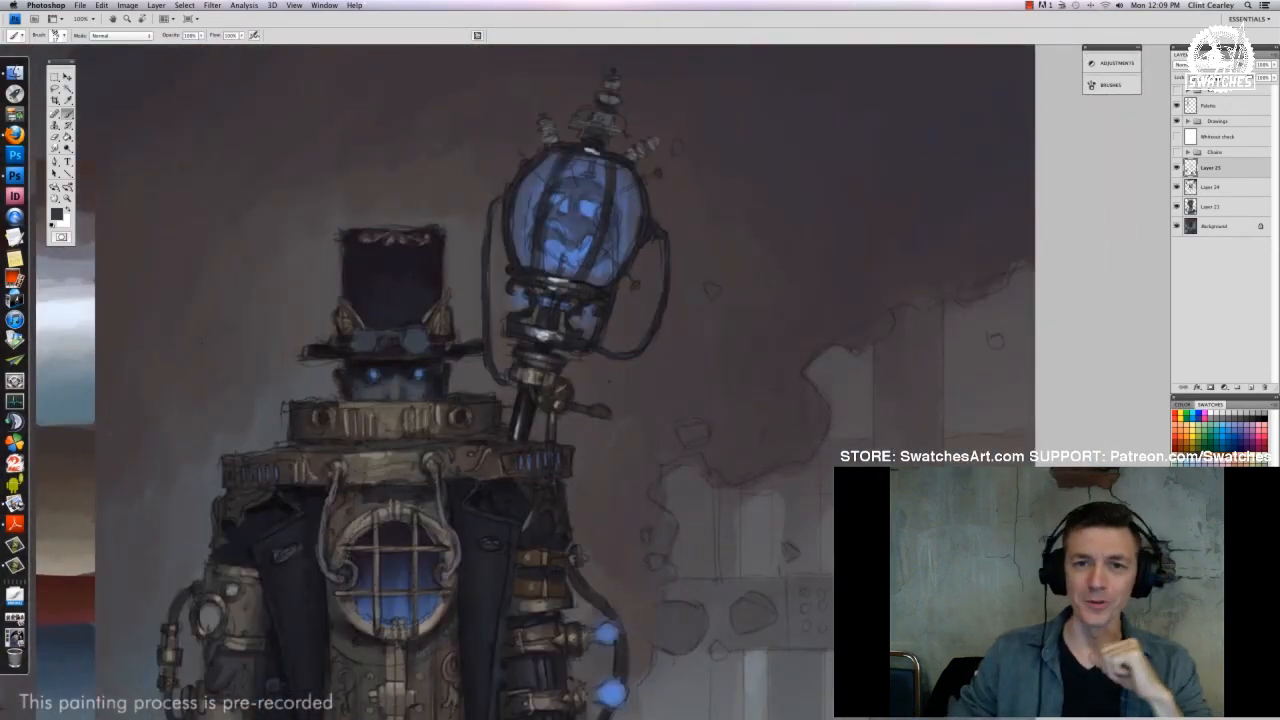
{"action": "left_click_drag", "start_coordinate": [348, 337], "coordinate": [348, 347]}
{"action": "left_click_drag", "start_coordinate": [435, 335], "coordinate": [446, 343]}
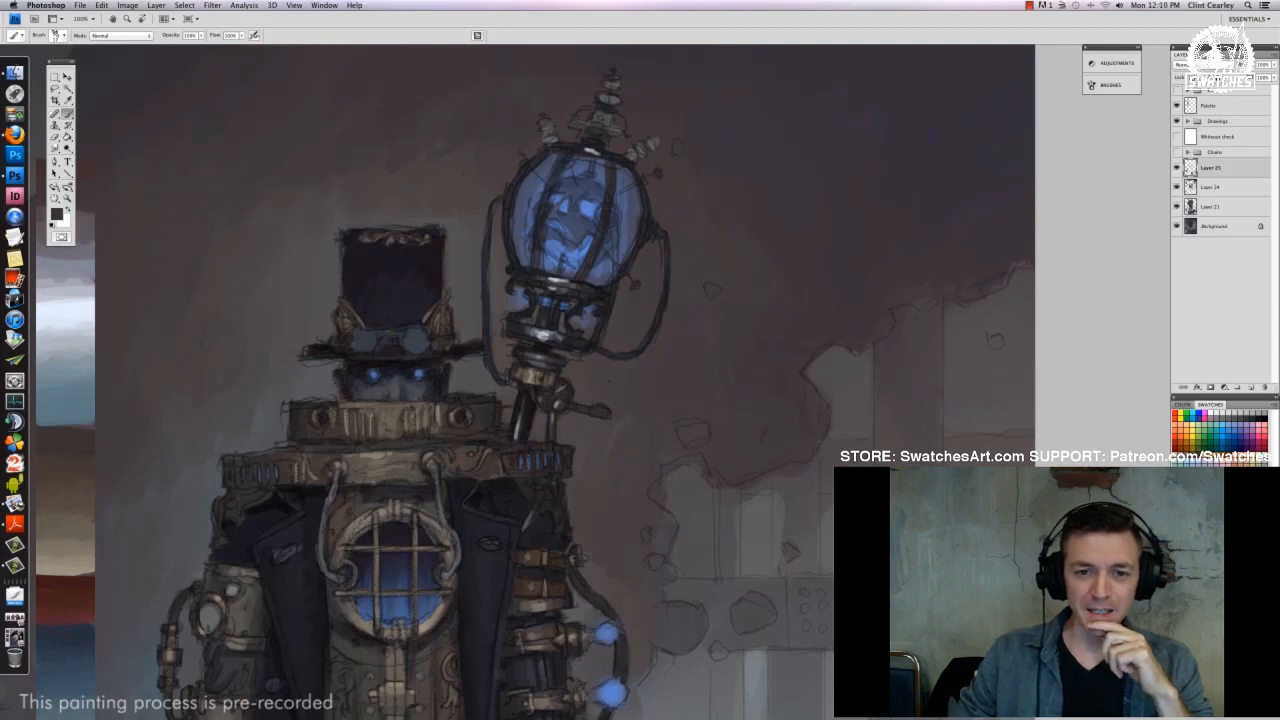
Refine the edges around the lantern staff's lower joint and the upper metal collar with sampled tones
{"action": "left_click_drag", "start_coordinate": [673, 161], "coordinate": [633, 201]}
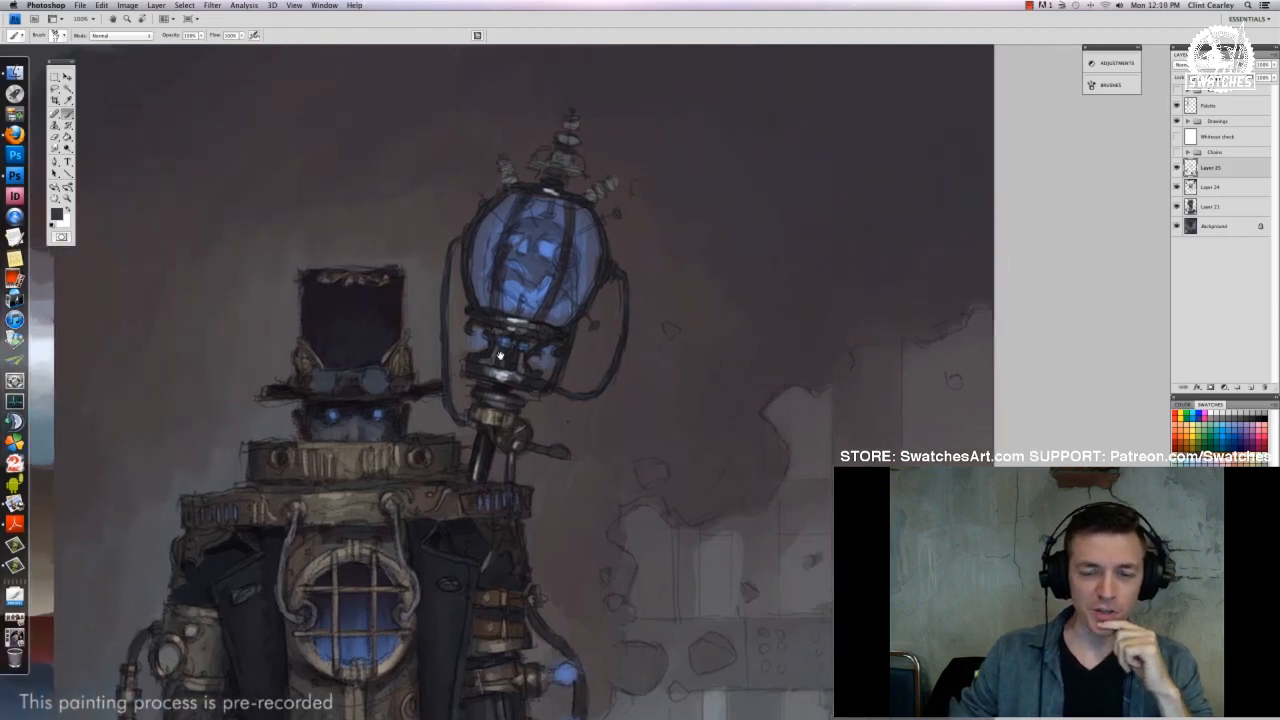
{"action": "left_click", "coordinate": [454, 425], "text": "alt"}
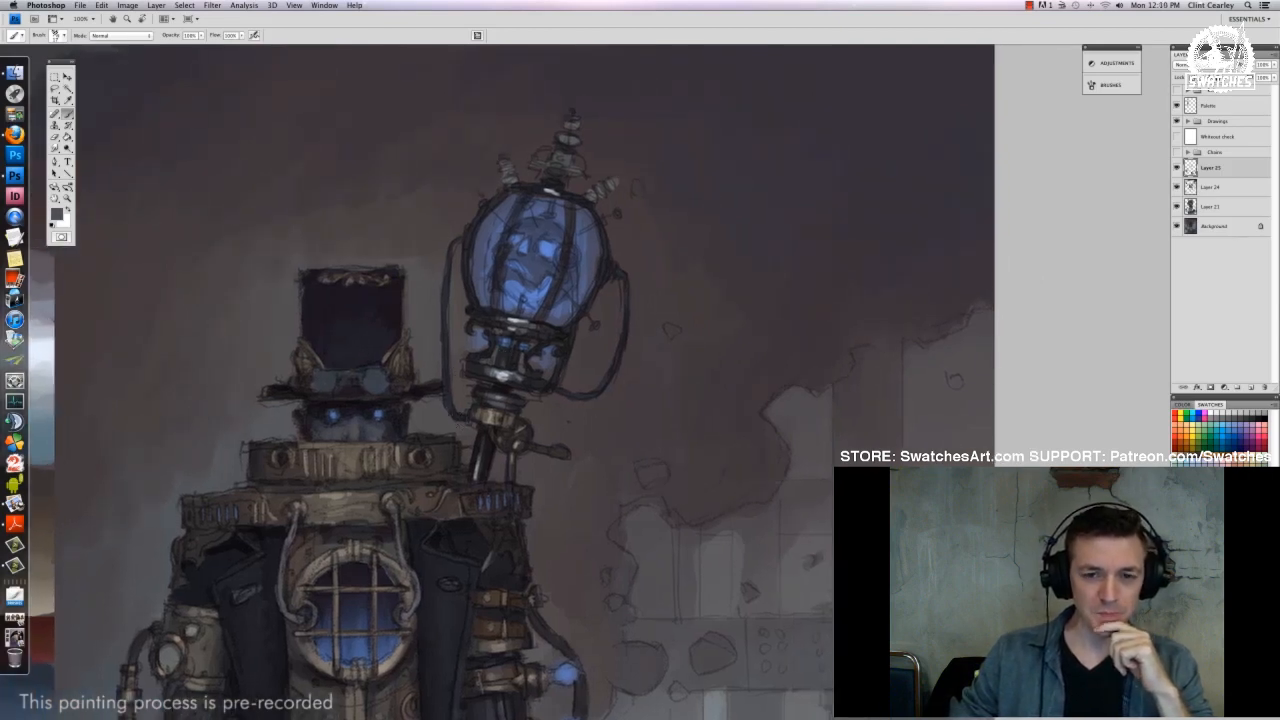
{"action": "left_click_drag", "start_coordinate": [465, 411], "coordinate": [468, 422]}
{"action": "left_click_drag", "start_coordinate": [614, 564], "coordinate": [605, 521]}
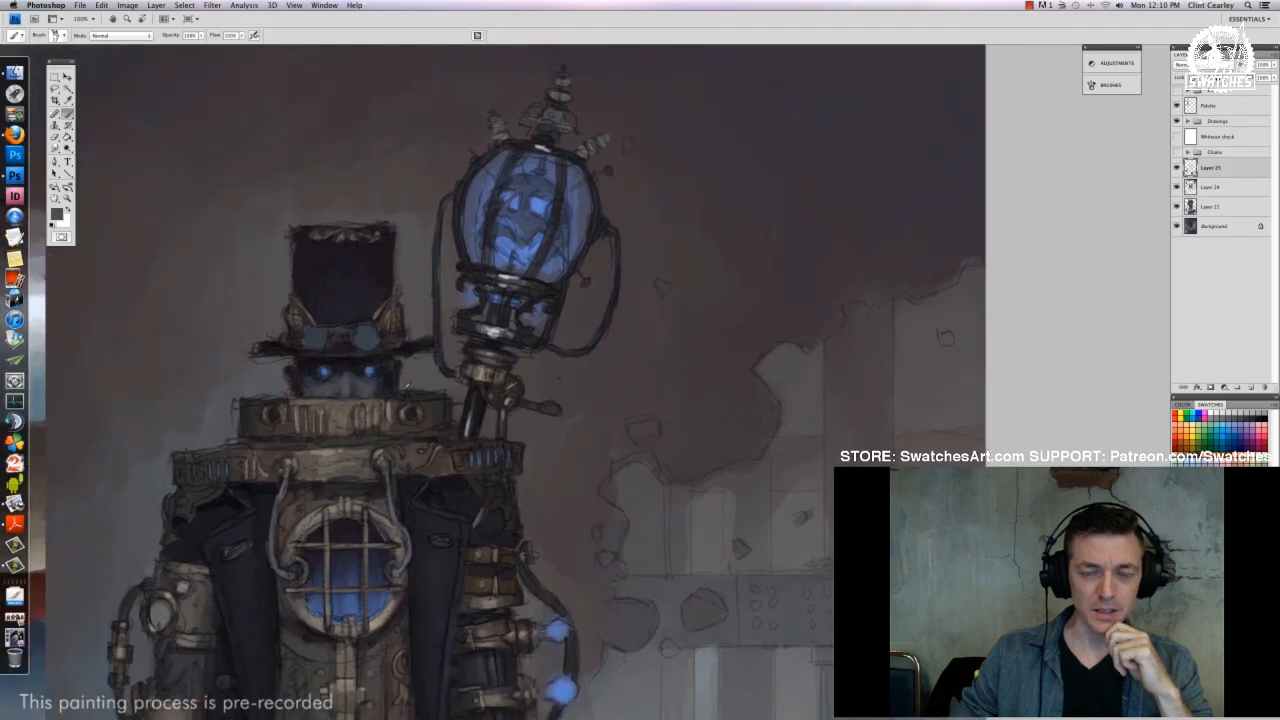
{"action": "left_click_drag", "start_coordinate": [408, 391], "coordinate": [416, 391]}
{"action": "left_click", "coordinate": [447, 404], "text": "alt"}
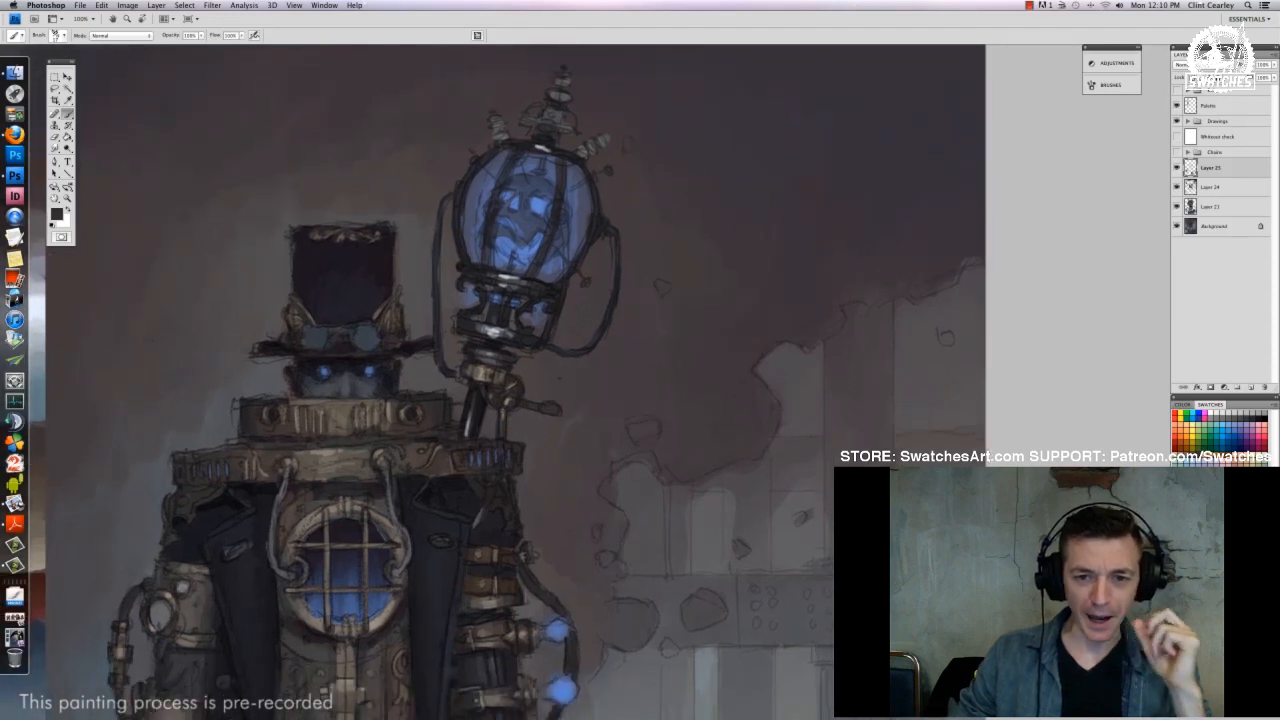
Show the Chains group and hide the palette layer over the whole painting
{"action": "left_click_drag", "start_coordinate": [533, 492], "coordinate": [618, 434]}
{"action": "key", "text": "super+minus"}
{"action": "key", "text": "super+minus"}
{"action": "key", "text": "super+minus"}
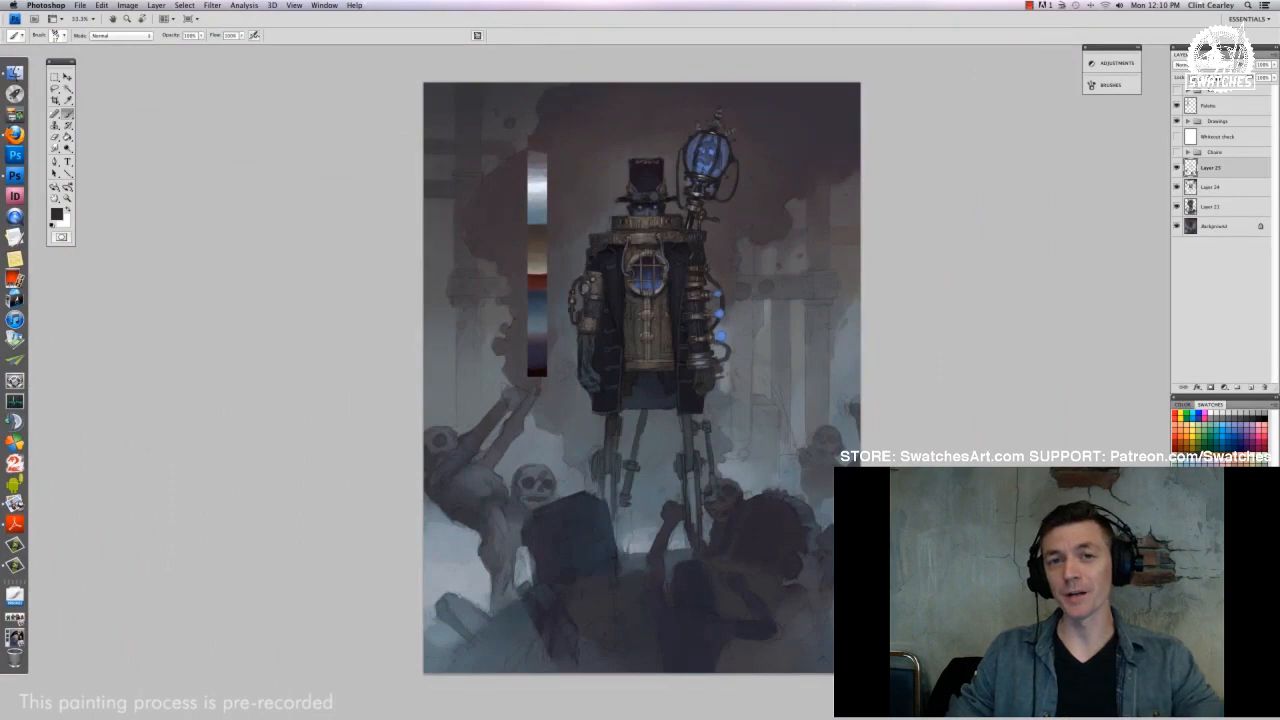
{"action": "left_click", "coordinate": [1177, 151]}
{"action": "left_click", "coordinate": [1176, 105]}
Check the sketch layers inside the Drawings group and compare the painting with and without Layer 25
{"action": "left_click", "coordinate": [1187, 121]}
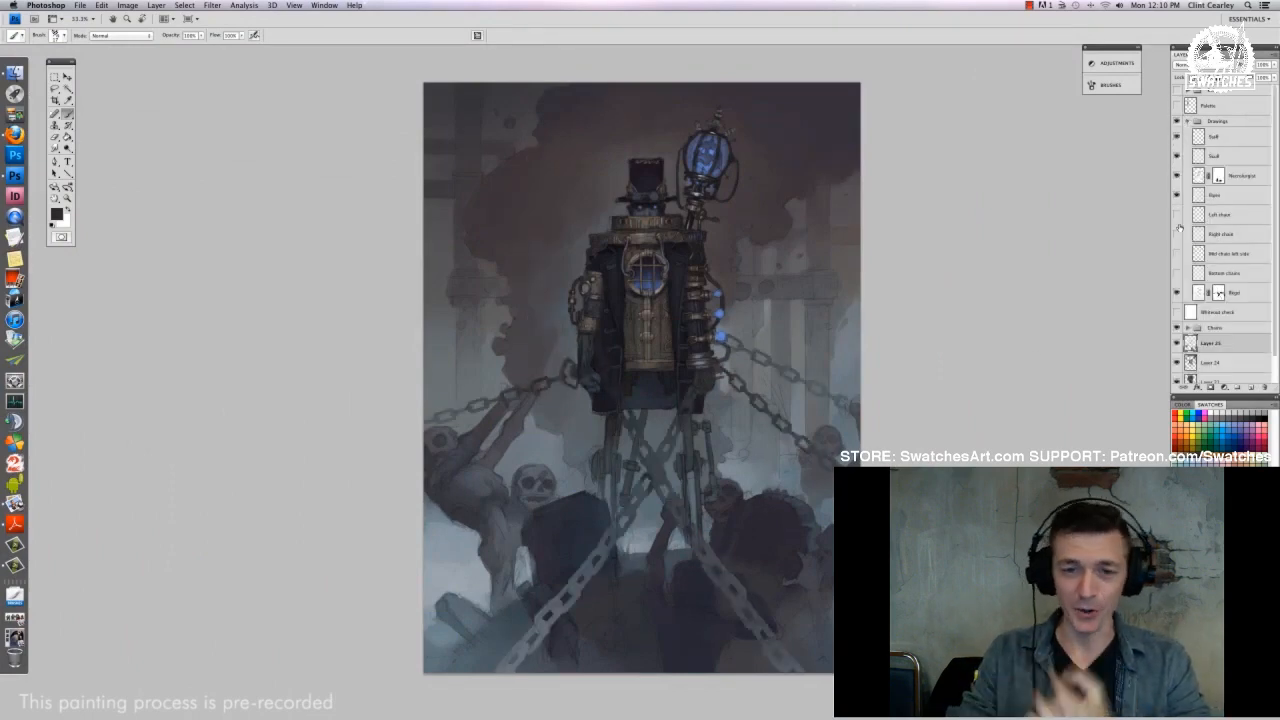
{"action": "left_click", "coordinate": [1187, 121]}
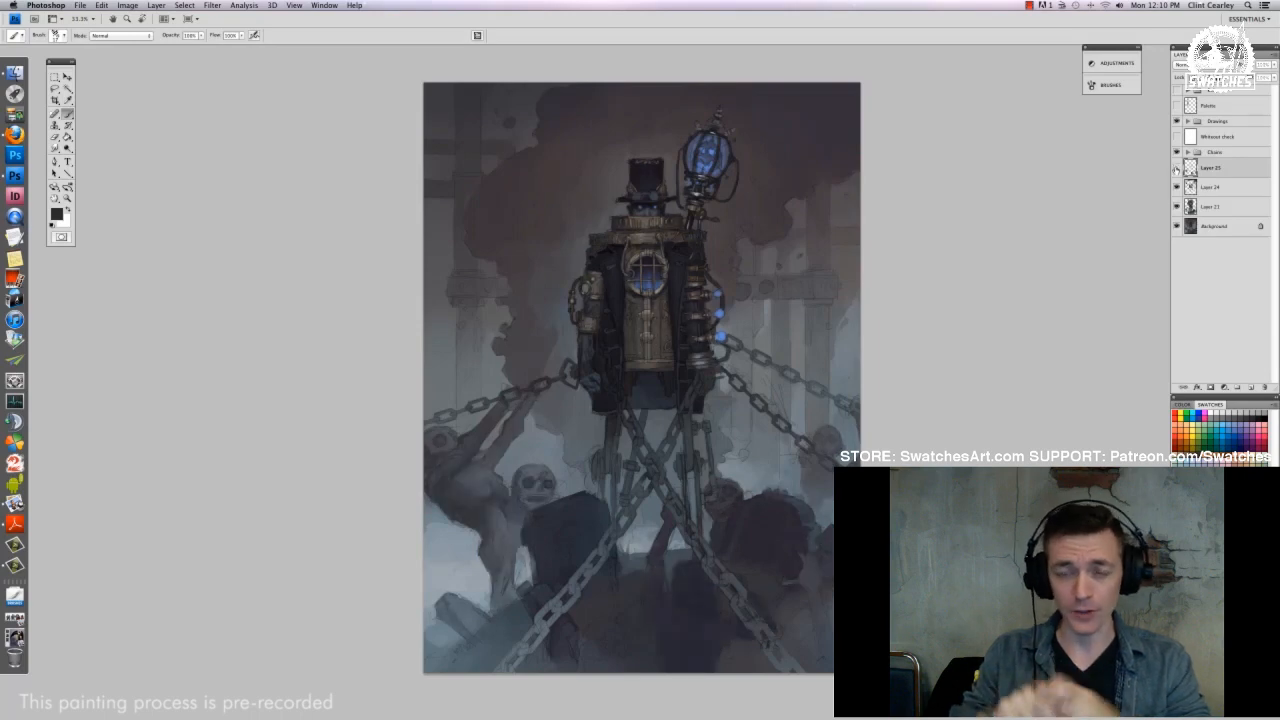
{"action": "left_click", "coordinate": [1176, 169]}
{"action": "left_click", "coordinate": [1176, 169]}
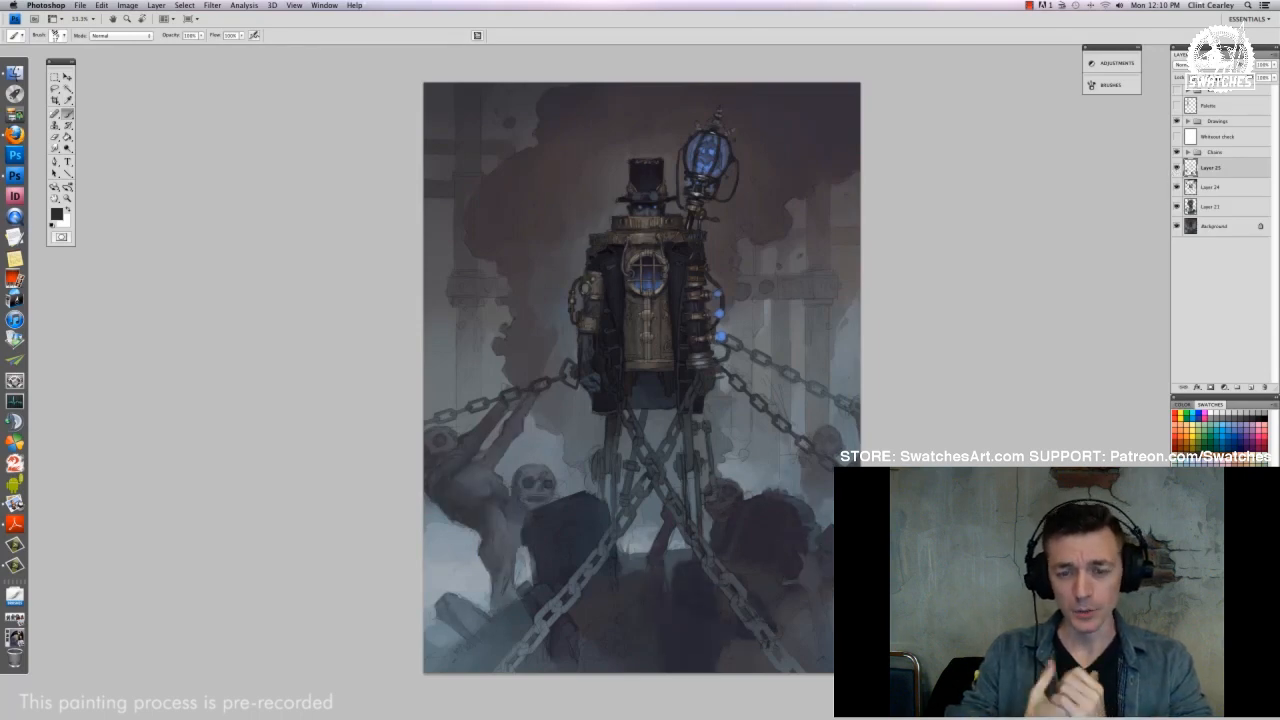
Examine the whole composition's readability at several thumbnail sizes and at a larger view
{"action": "key", "text": "super+minus"}
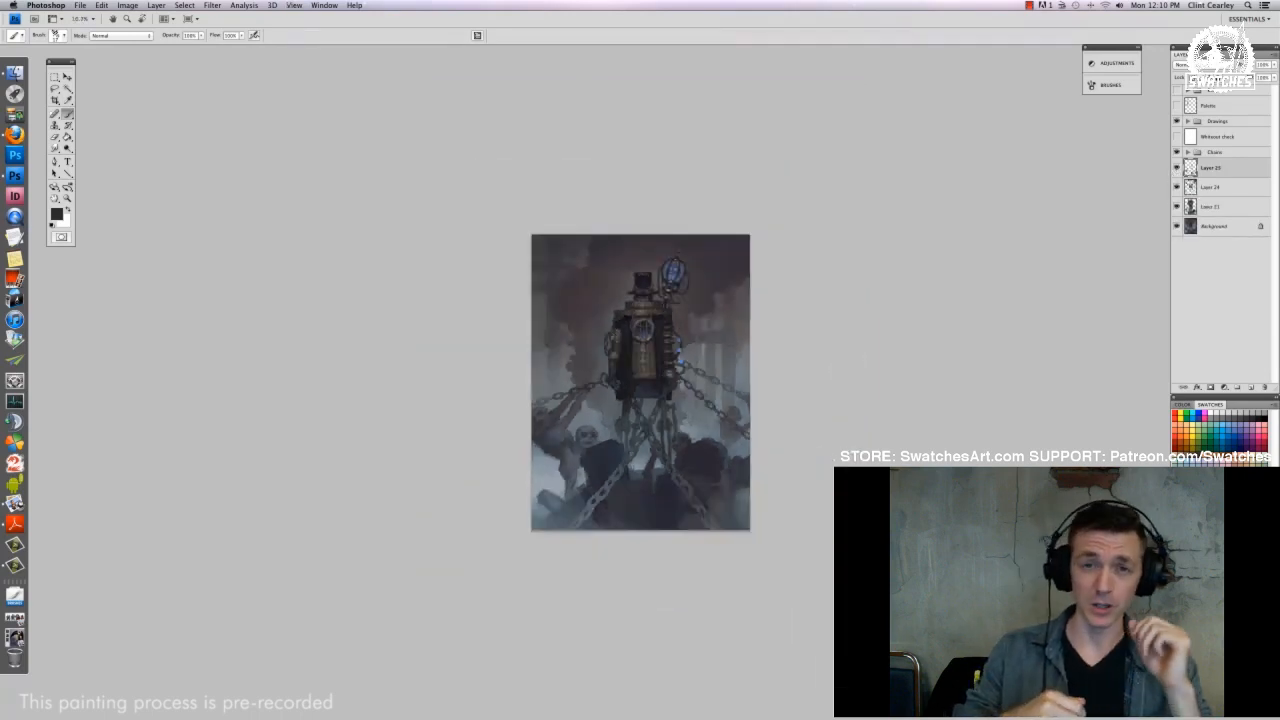
{"action": "key", "text": "super+plus"}
{"action": "key", "text": "super+plus"}
{"action": "key", "text": "super+minus"}
{"action": "key", "text": "super+minus"}
{"action": "key", "text": "super+minus"}
{"action": "key", "text": "super+minus"}
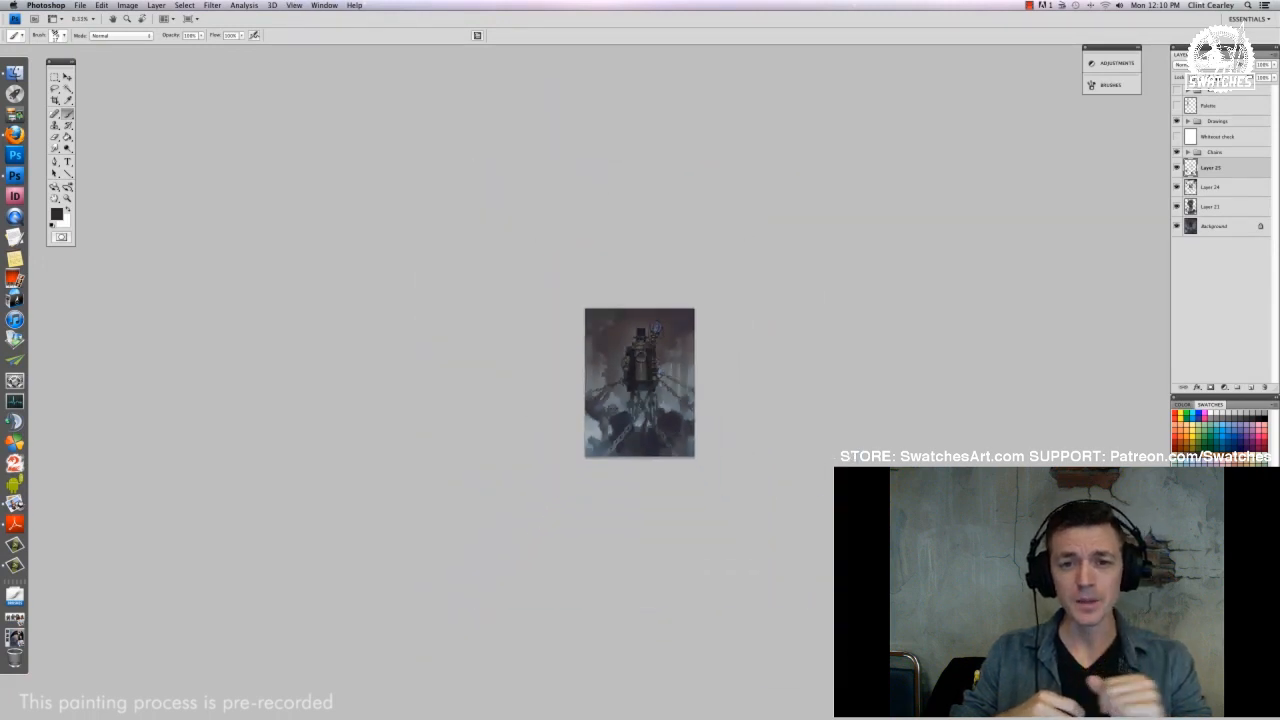
{"action": "key", "text": "super+plus"}
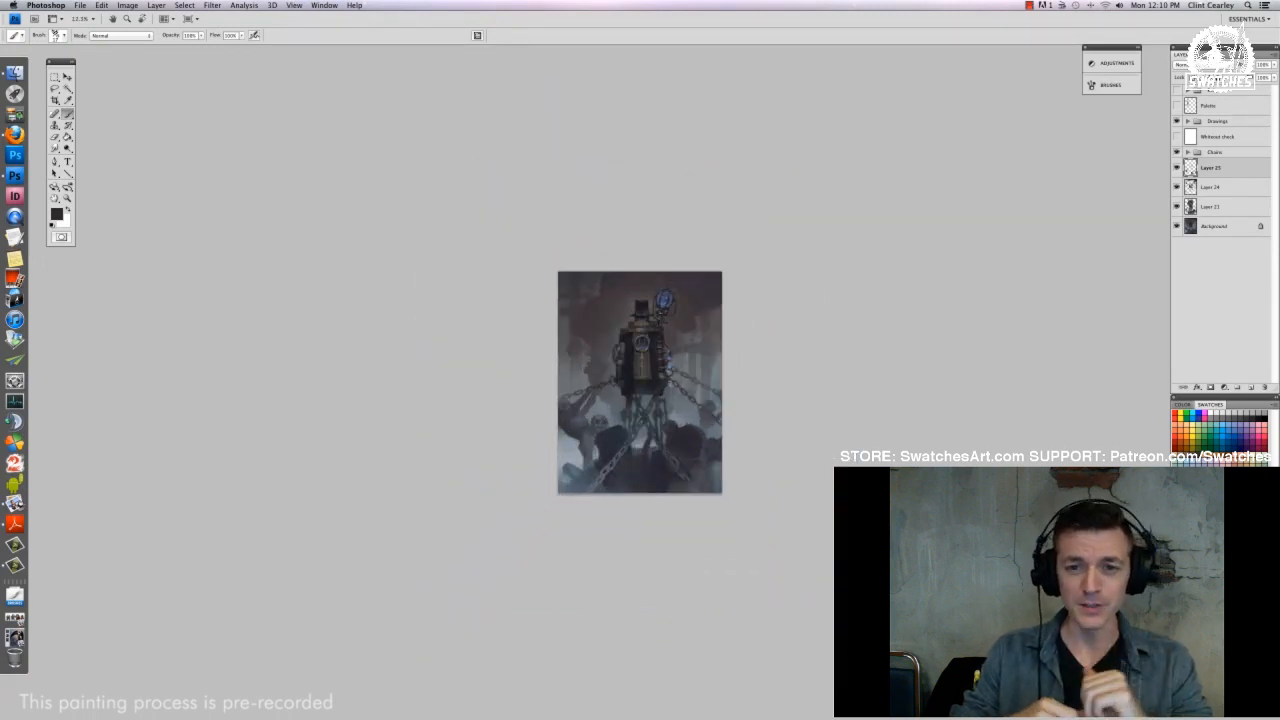
{"action": "key", "text": "super+plus"}
{"action": "key", "text": "super+plus"}
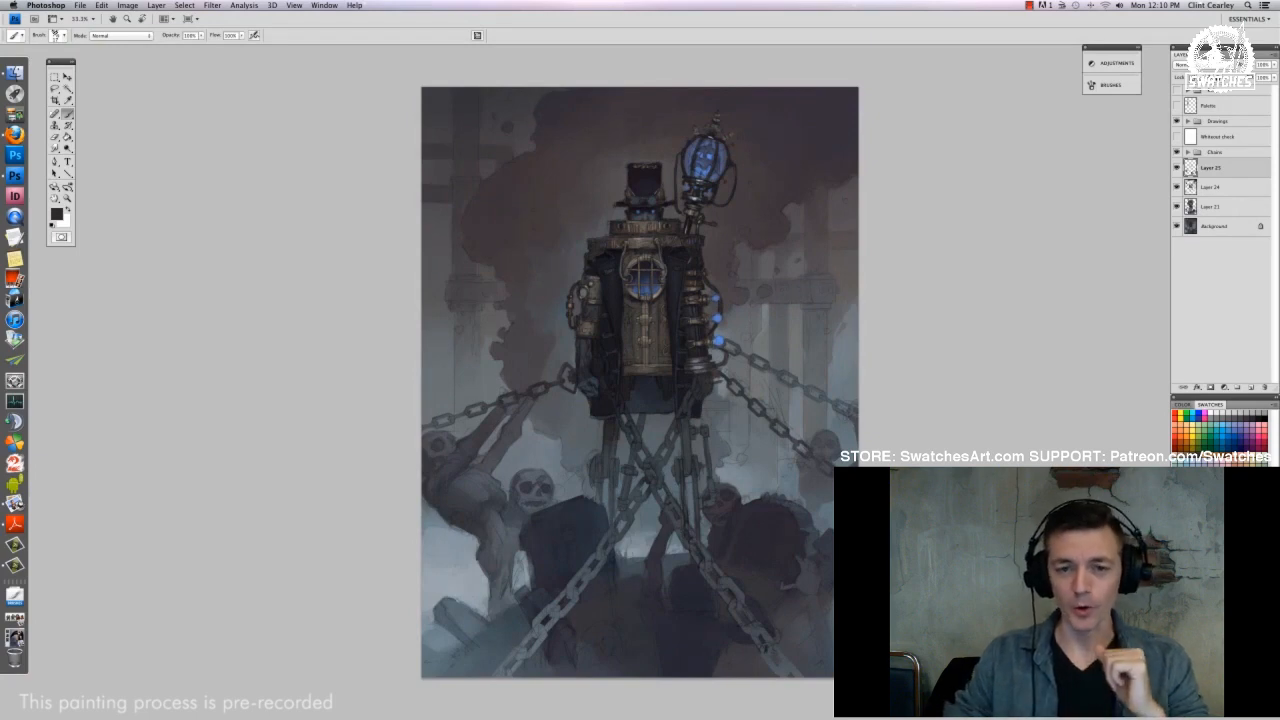
Revert to the last saved version, compare it with the current painting, and judge the composition at thumbnail size
{"action": "key", "text": "F12"}
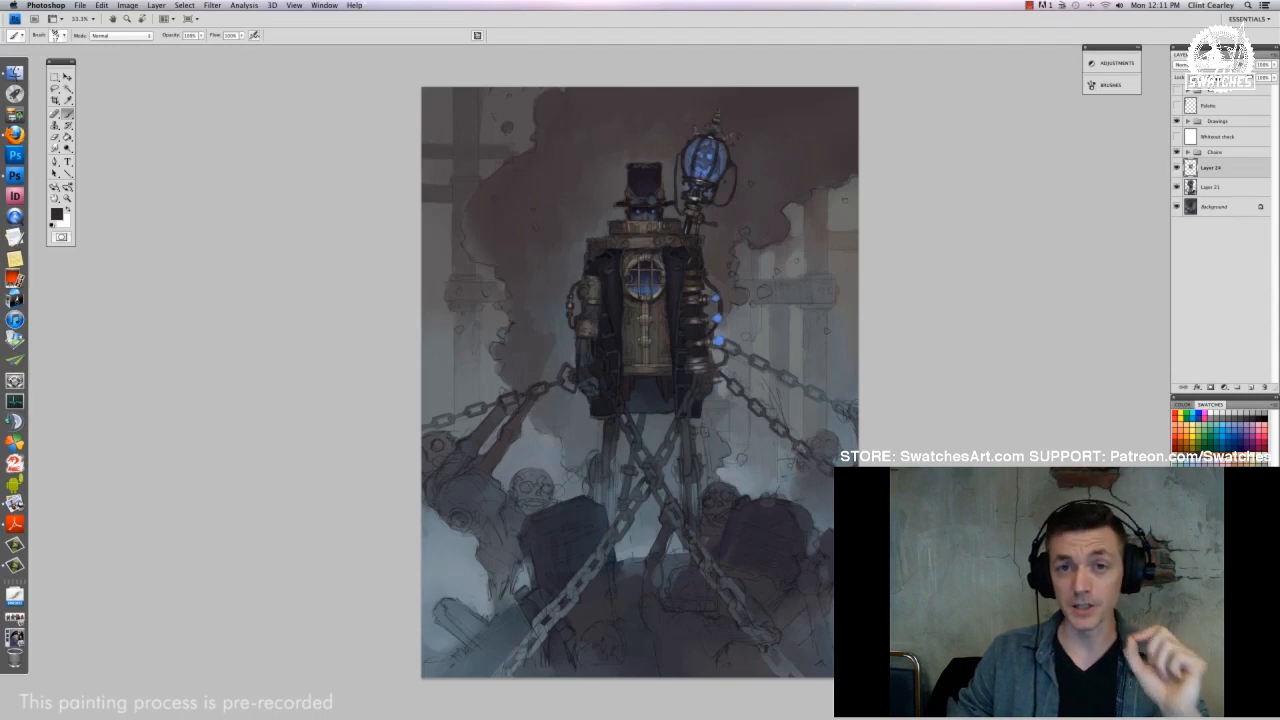
{"action": "key", "text": "super+z"}
{"action": "key", "text": "super+z"}
{"action": "key", "text": "super+z"}
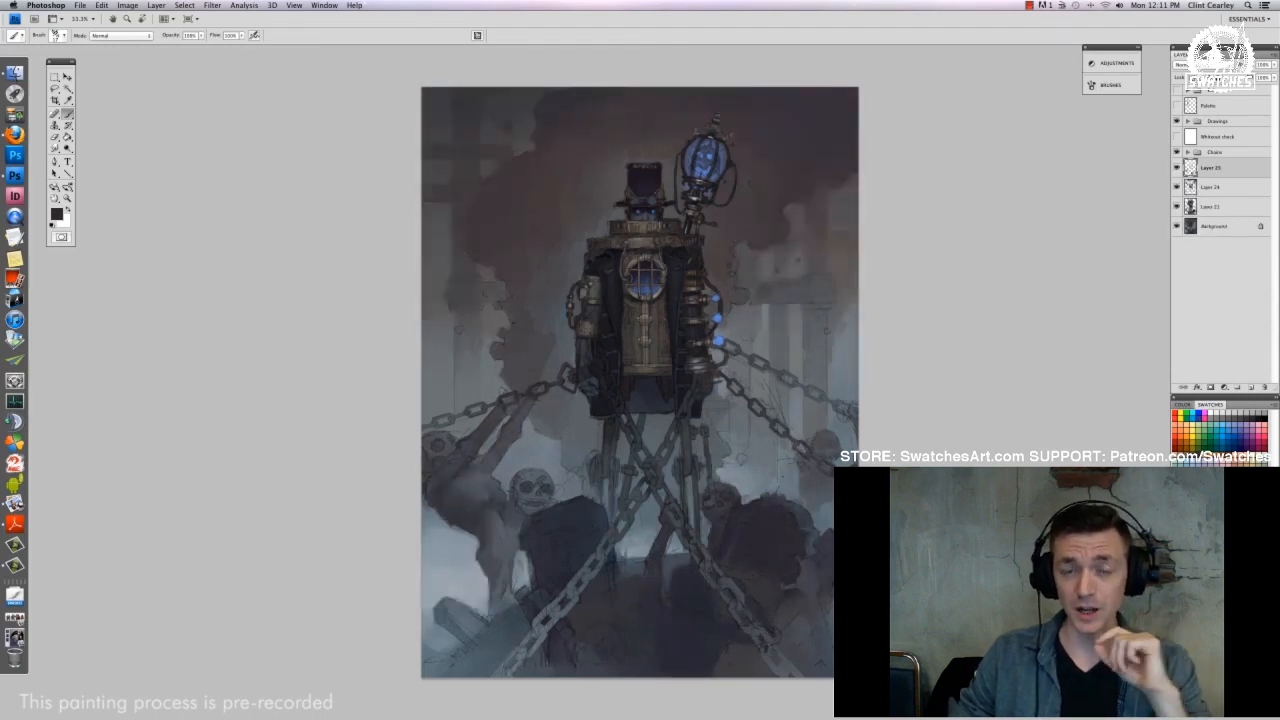
{"action": "key", "text": "super+minus"}
{"action": "key", "text": "super+minus"}
{"action": "key", "text": "super+minus"}
{"action": "key", "text": "super+minus"}
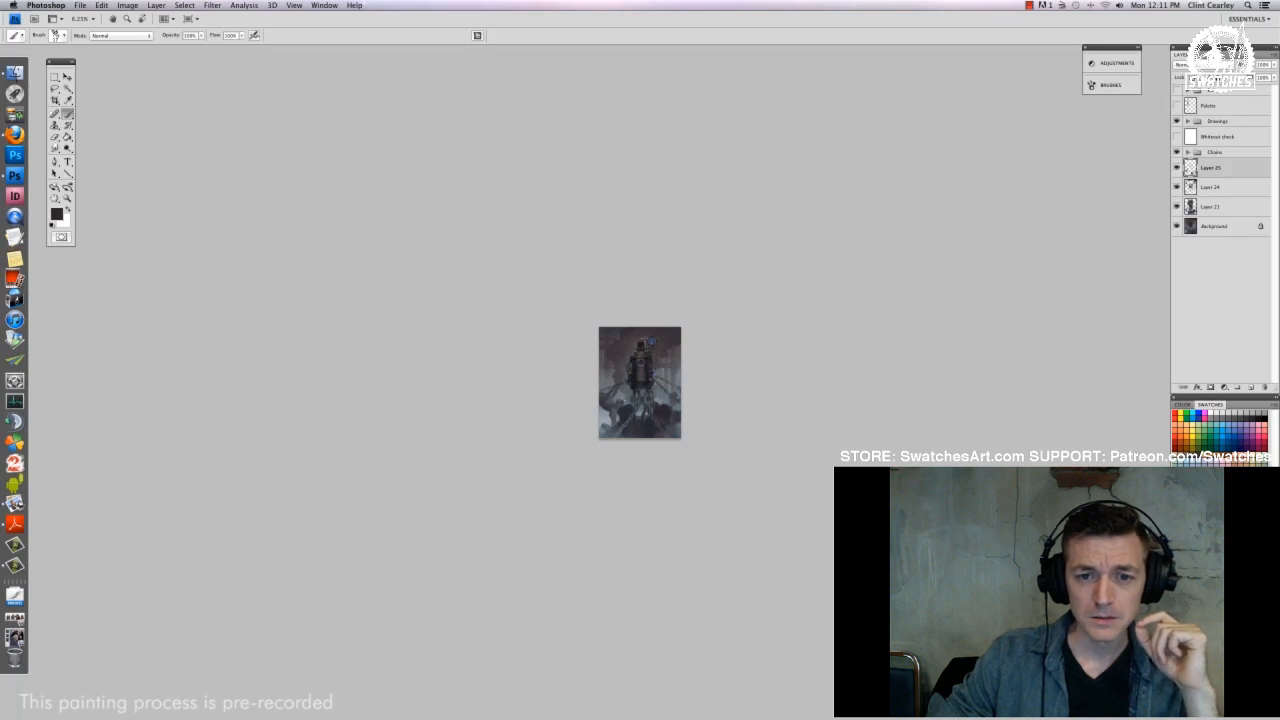
Alternate repeatedly between the reverted and current versions to compare the background and foreground figures, ending on the current one
{"action": "key", "text": "super+plus"}
{"action": "key", "text": "super+plus"}
{"action": "key", "text": "super+plus"}
{"action": "key", "text": "super+z"}
{"action": "key", "text": "super+z"}
{"action": "key", "text": "super+z"}
{"action": "key", "text": "super+z"}
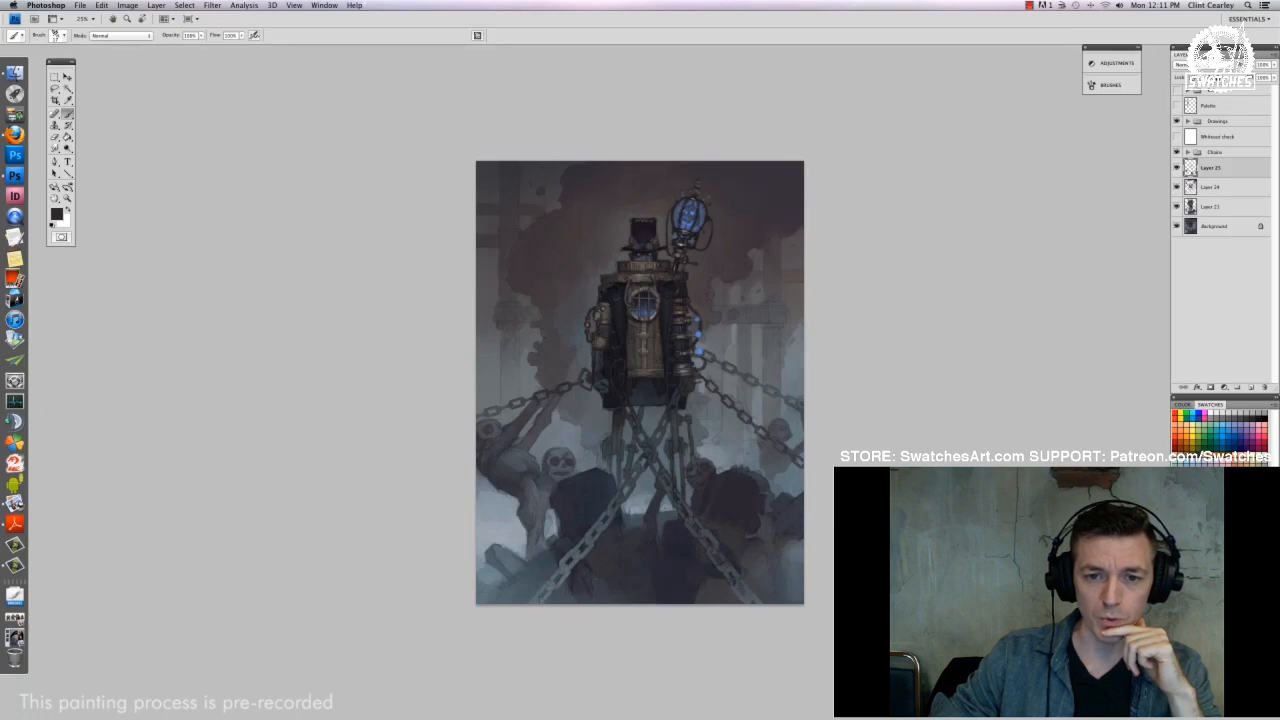
{"action": "key", "text": "super+z"}
{"action": "key", "text": "super+z"}
{"action": "key", "text": "super+z"}
{"action": "key", "text": "super+z"}
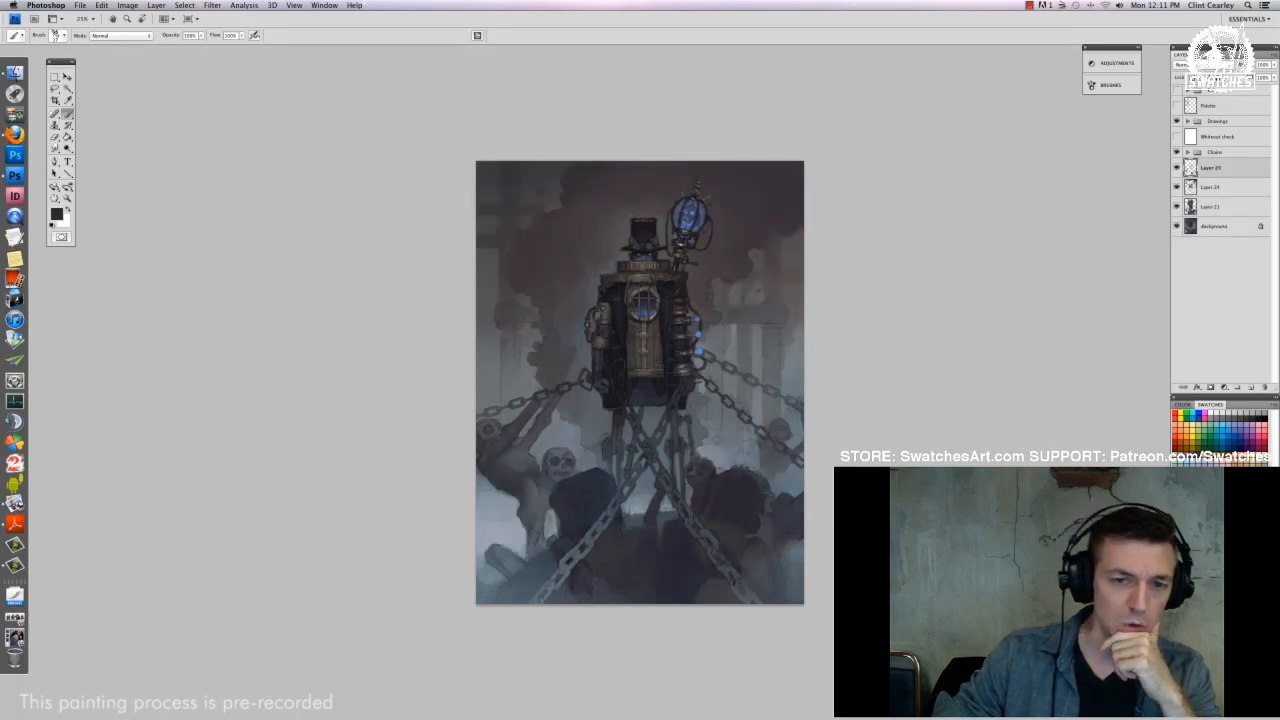
{"action": "key", "text": "super+z"}
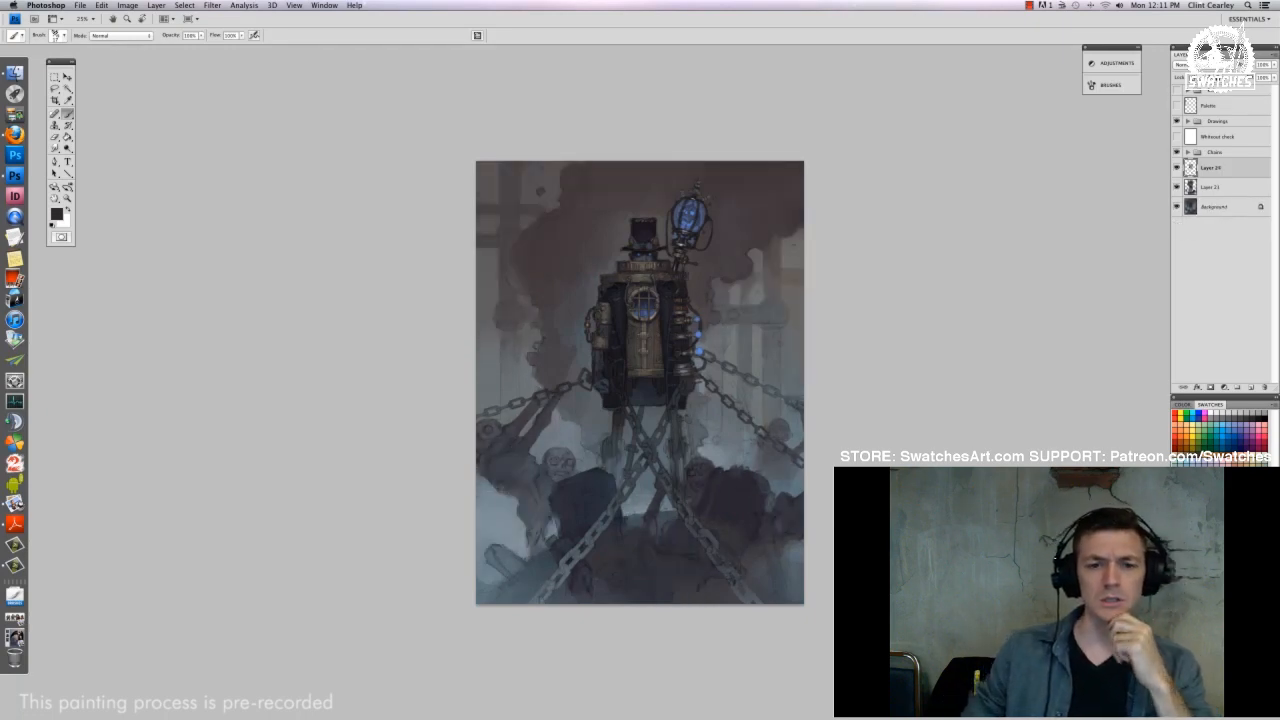
{"action": "key", "text": "super+z"}
{"action": "key", "text": "super+z"}
{"action": "key", "text": "super+z"}
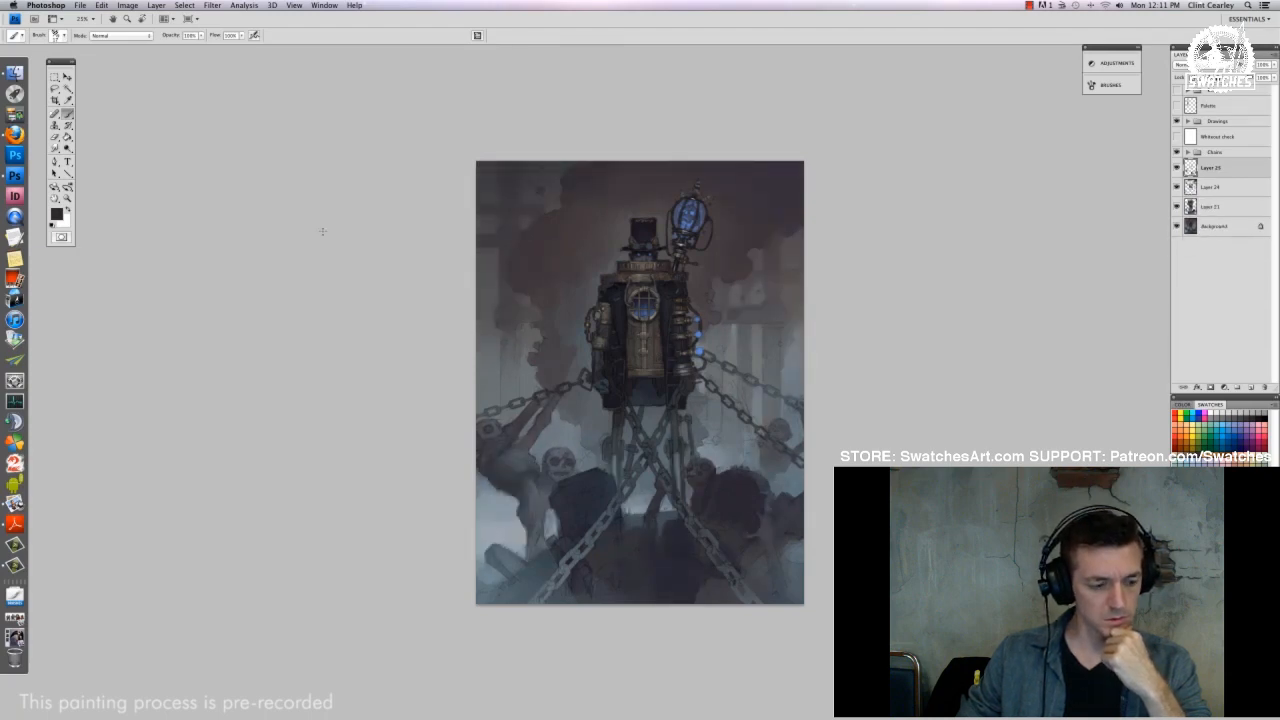
{"action": "key", "text": "Tab"}
{"action": "left_click", "coordinate": [80, 5]}
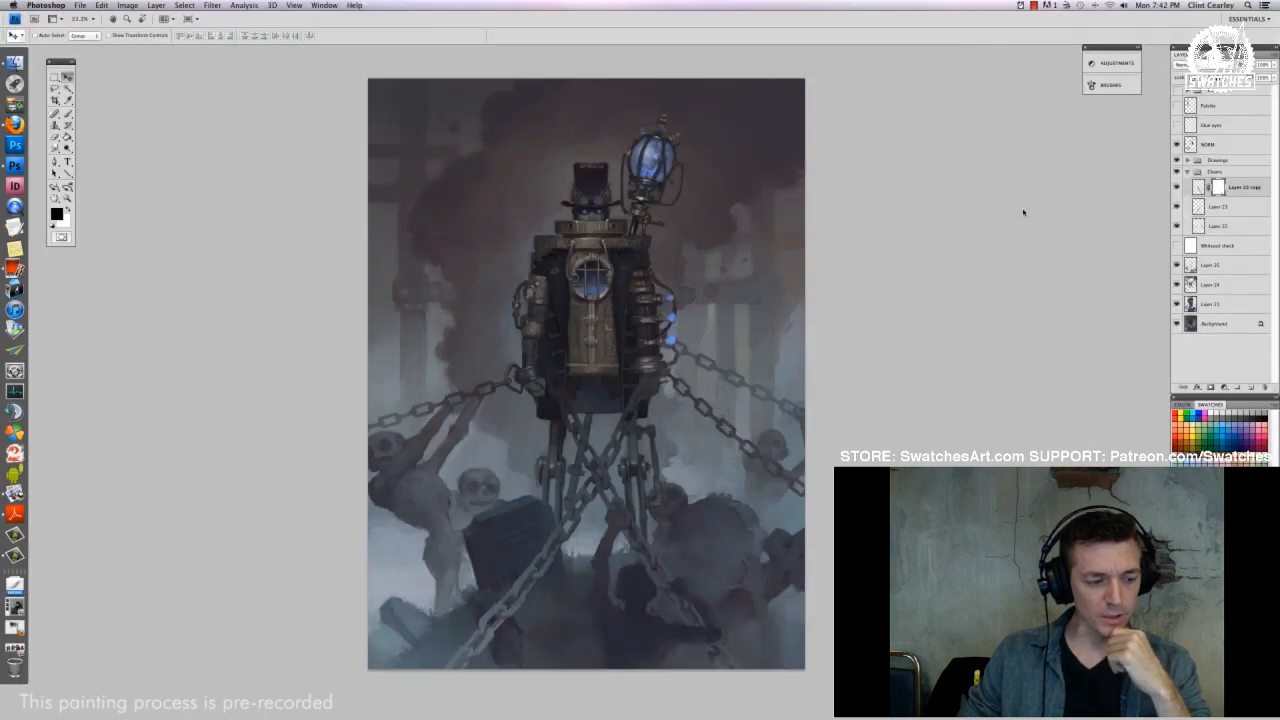
Inspect the character's torso up close and collapse the Chains layer group
{"action": "key", "text": "super+equal"}
{"action": "key", "text": "super+equal"}
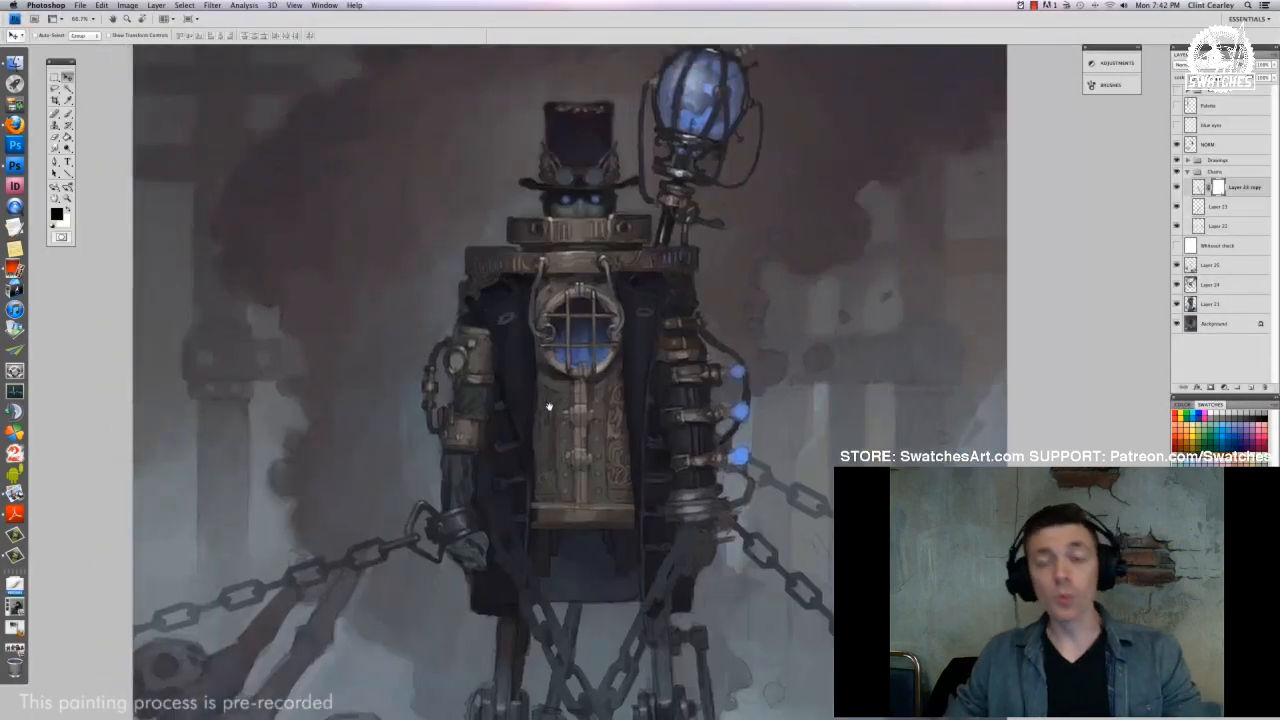
{"action": "left_click", "coordinate": [1187, 171]}
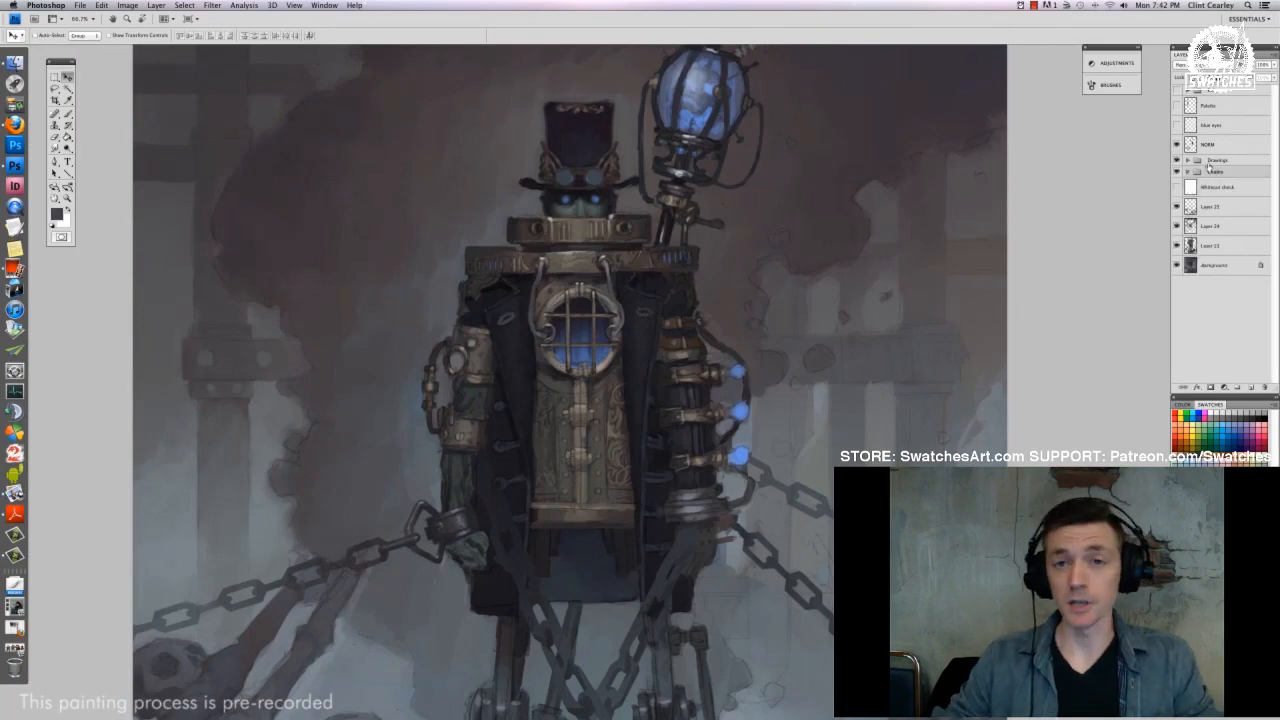
Select the NORM layer and examine the character's lantern, top hat, collar and torso up close
{"action": "left_click", "coordinate": [1208, 143]}
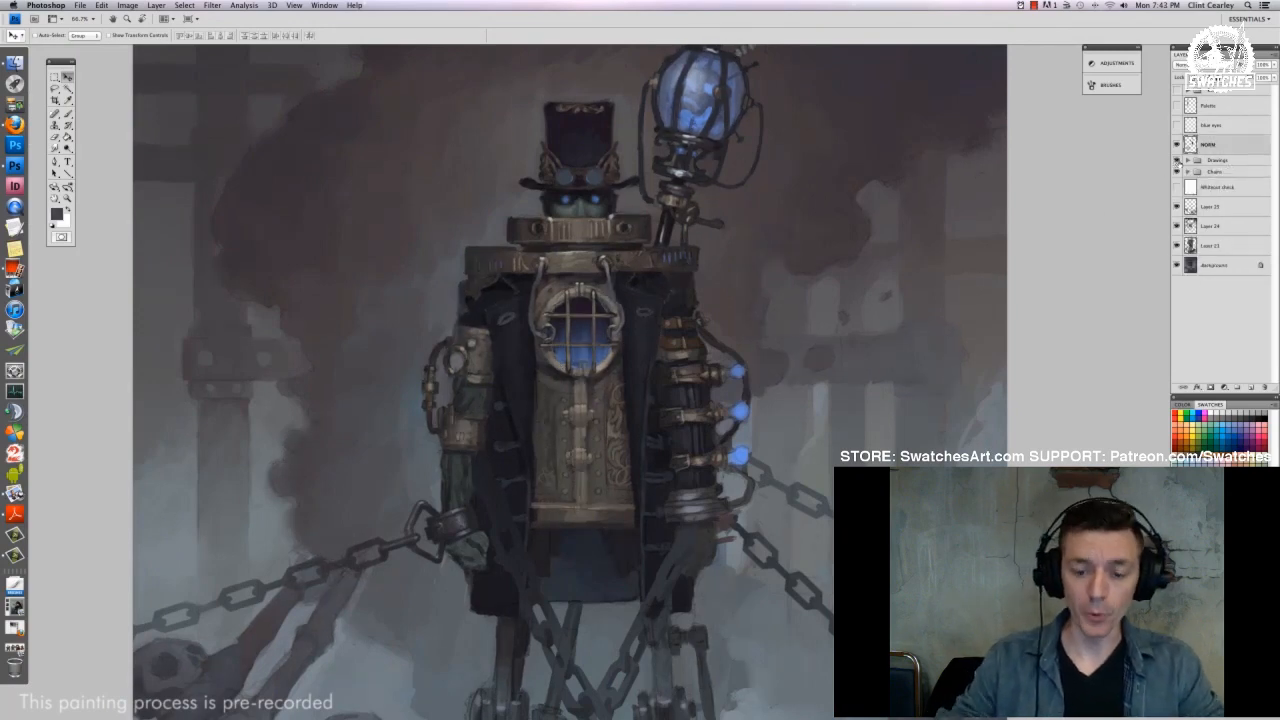
{"action": "key", "text": "super+equal"}
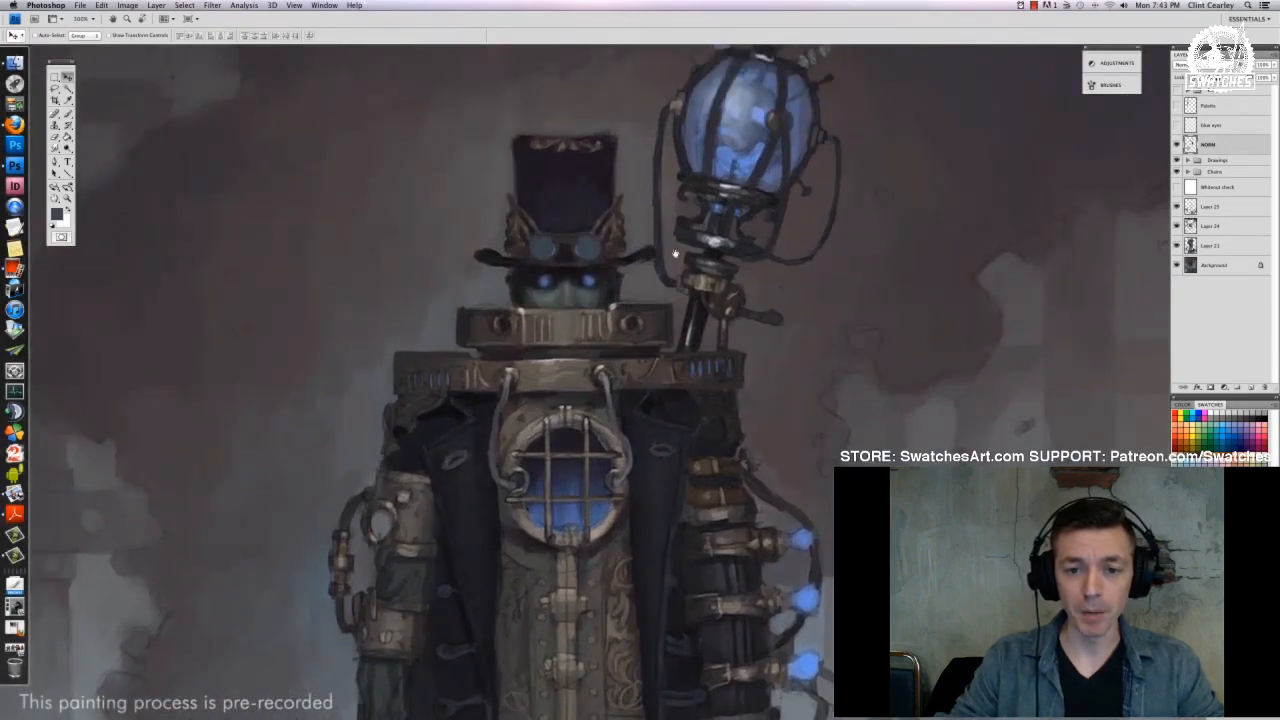
{"action": "left_click_drag", "start_coordinate": [675, 254], "coordinate": [659, 282]}
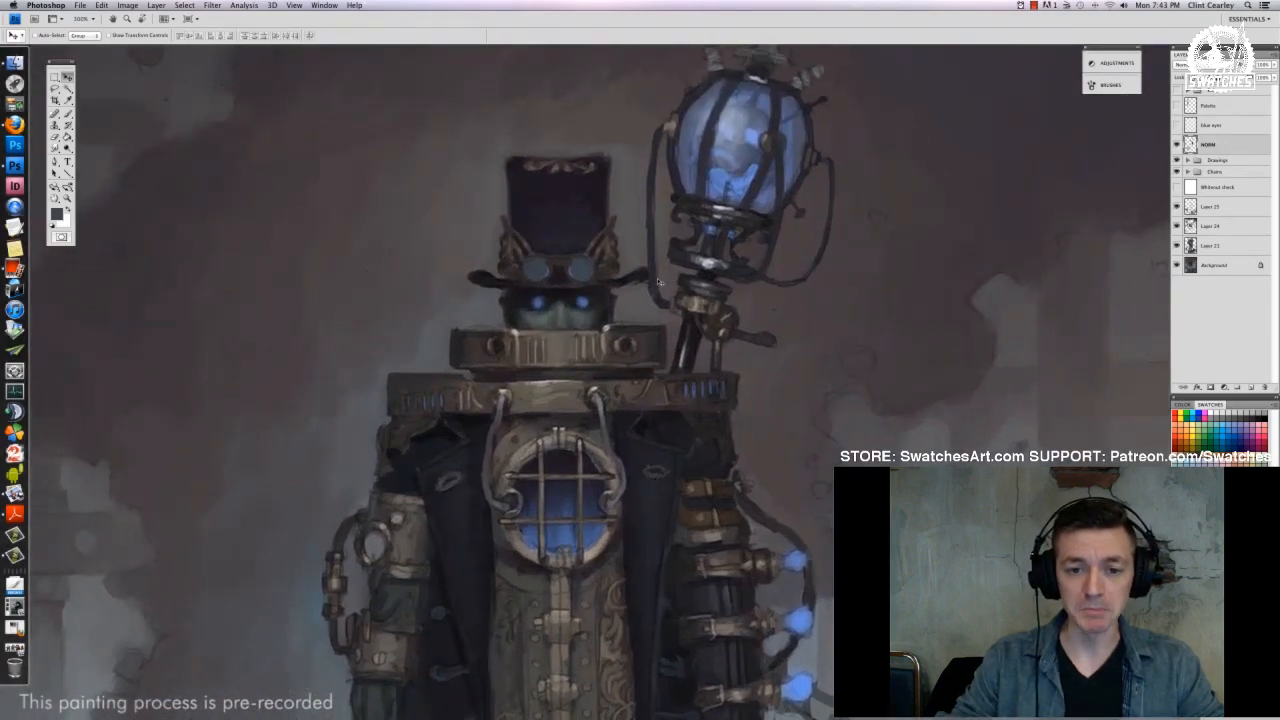
{"action": "left_click_drag", "start_coordinate": [689, 330], "coordinate": [669, 398]}
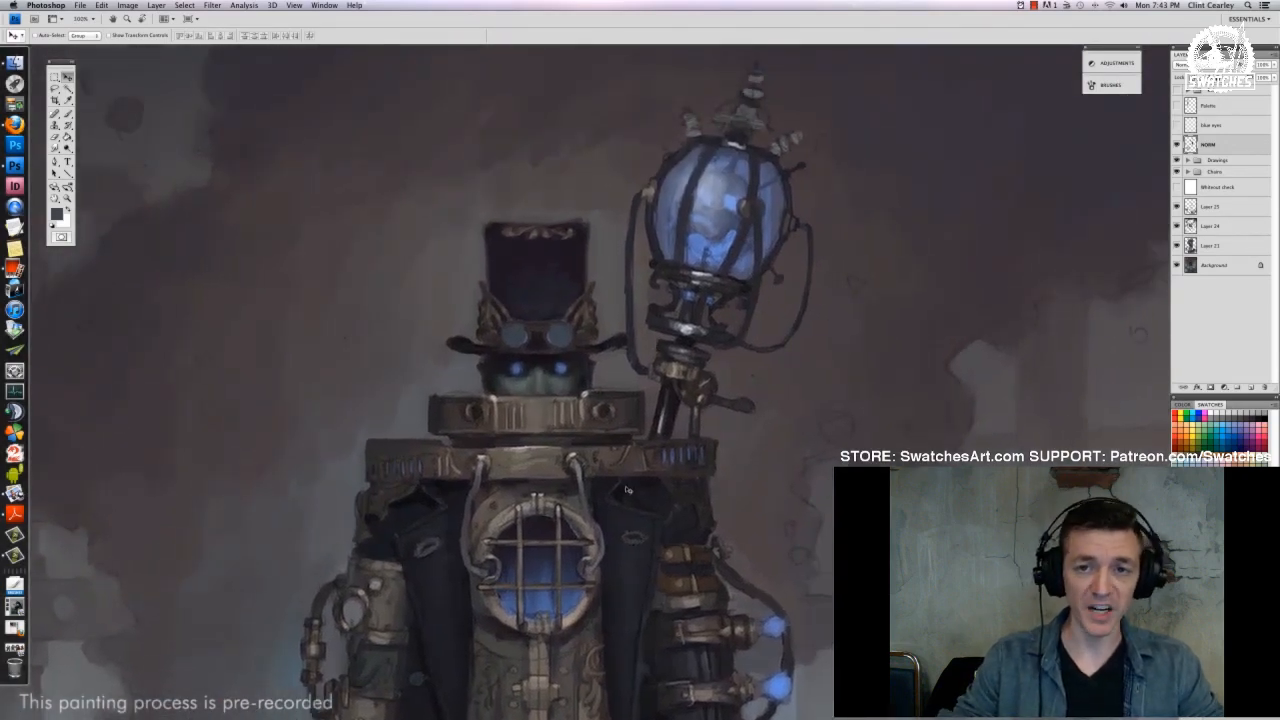
{"action": "left_click_drag", "start_coordinate": [632, 484], "coordinate": [619, 436]}
{"action": "left_click_drag", "start_coordinate": [528, 566], "coordinate": [562, 432]}
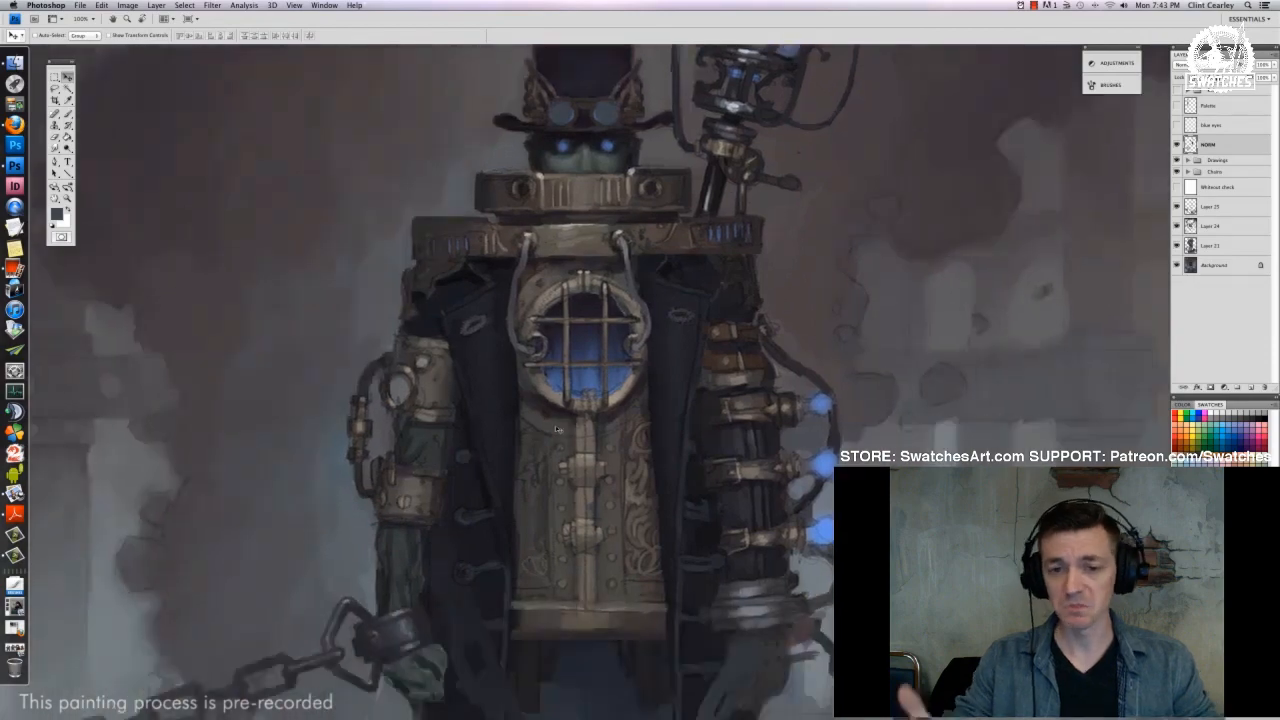
{"action": "left_click_drag", "start_coordinate": [423, 687], "coordinate": [466, 664]}
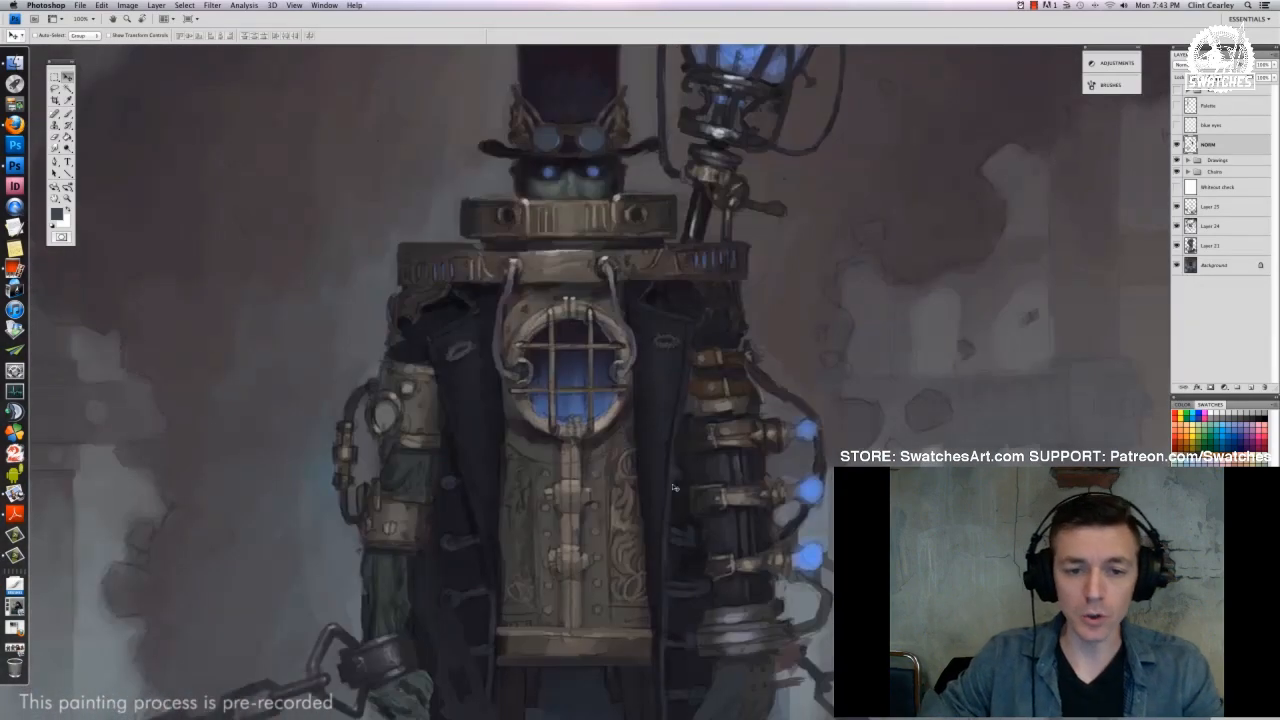
Check the figure's placement in a wider view against the grid overlay, with the grid hidden again at the end
{"action": "key", "text": "super+minus"}
{"action": "key", "text": "super+minus"}
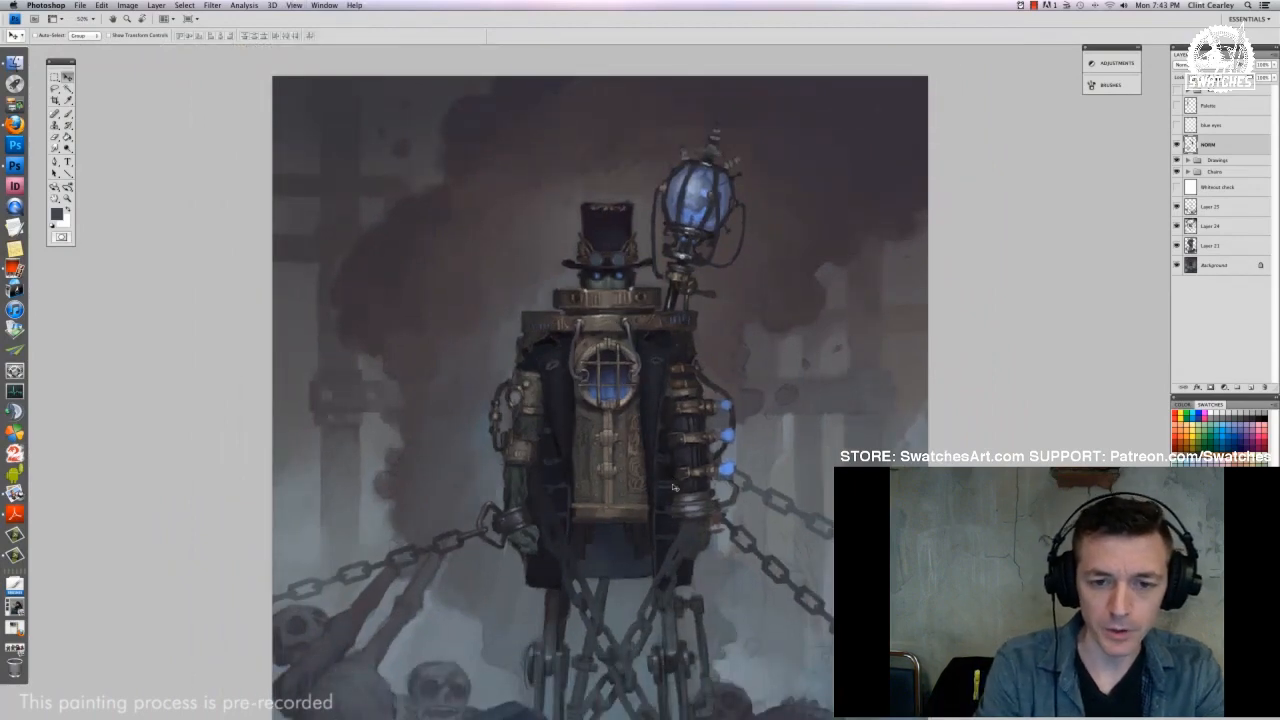
{"action": "key", "text": "super+apostrophe"}
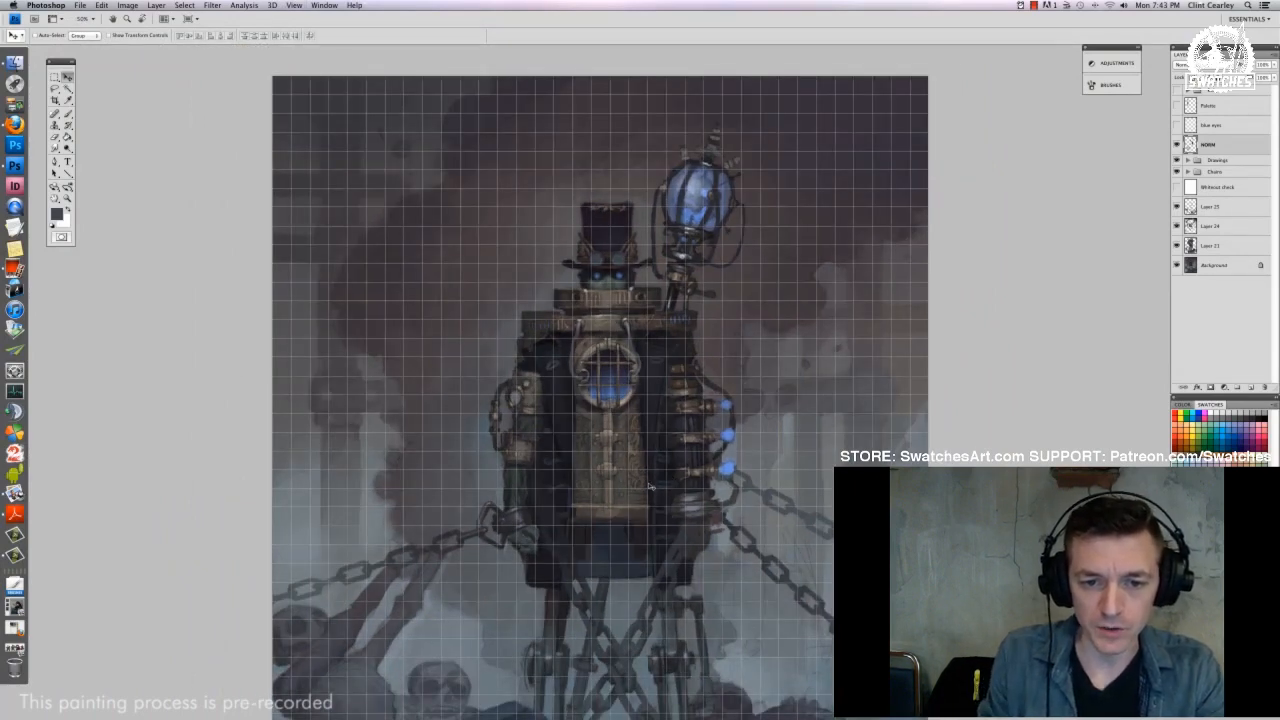
{"action": "key", "text": "super+apostrophe"}
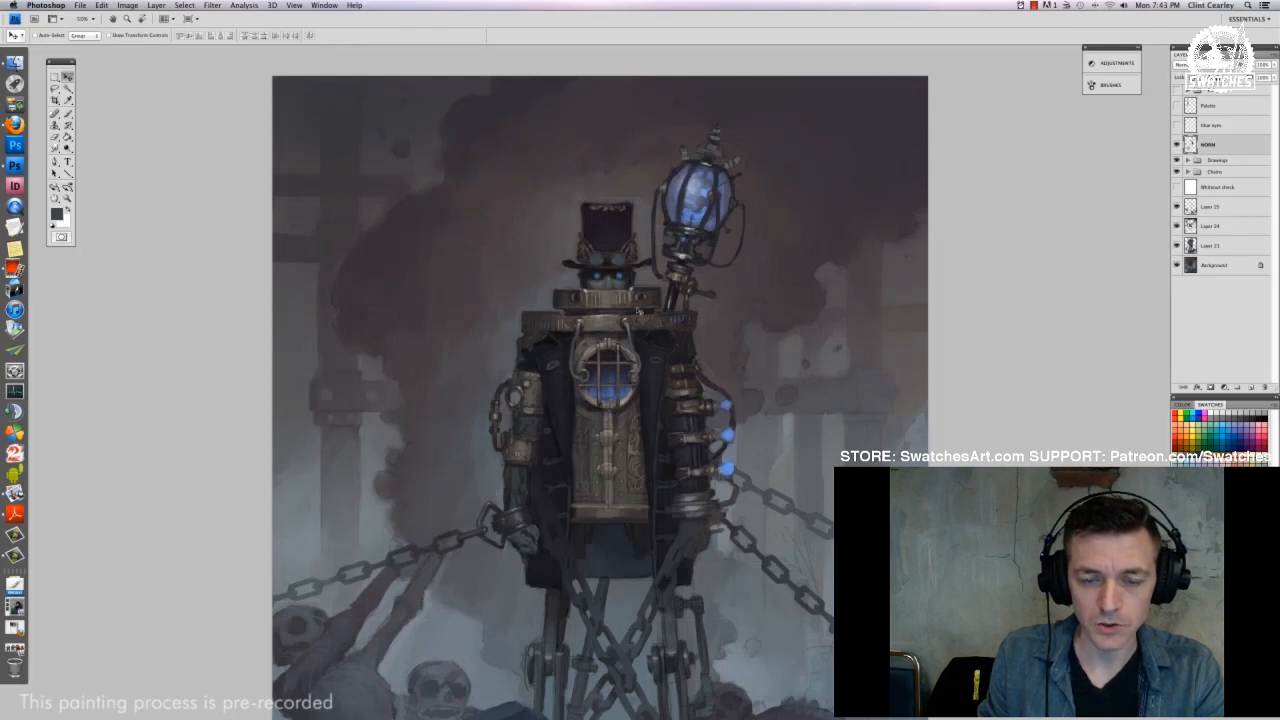
Examine the chains, skeletal creatures and gravestone in the lower part of the painting, ending on the whole composition
{"action": "scroll", "coordinate": [684, 480], "scroll_direction": "down", "scroll_amount": 6}
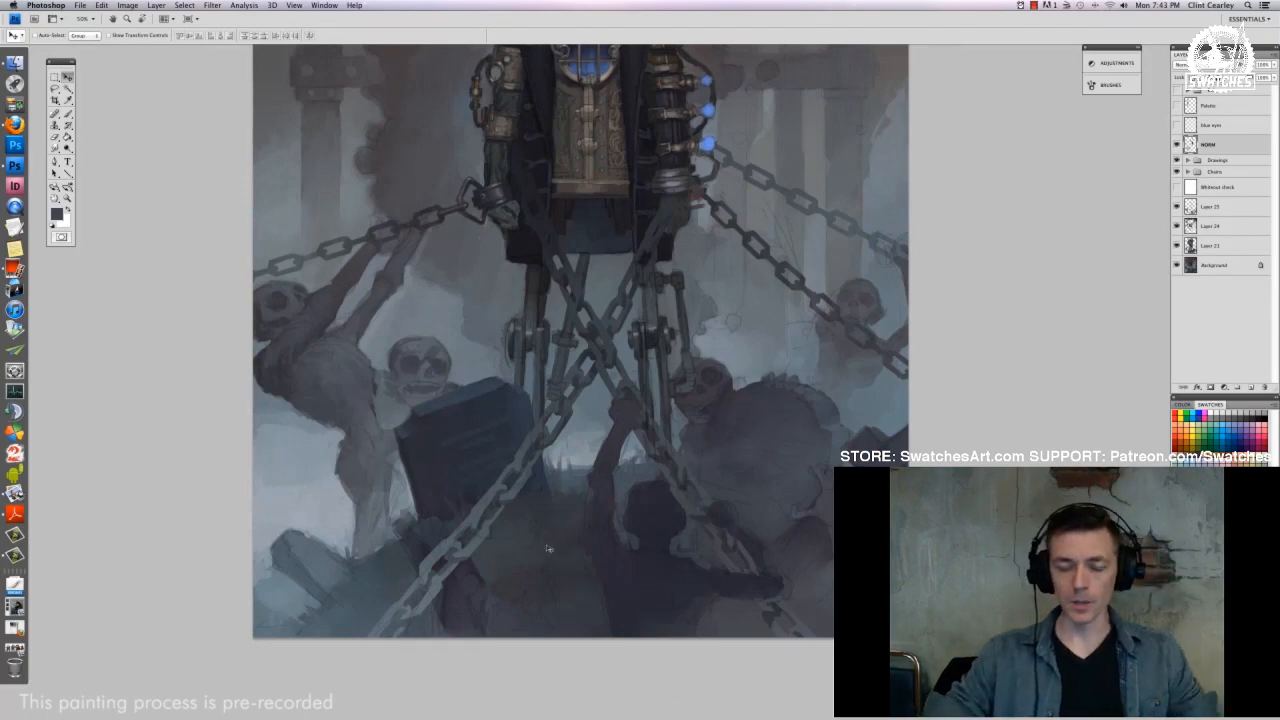
{"action": "key", "text": "super+plus"}
{"action": "left_click_drag", "start_coordinate": [384, 641], "coordinate": [406, 536]}
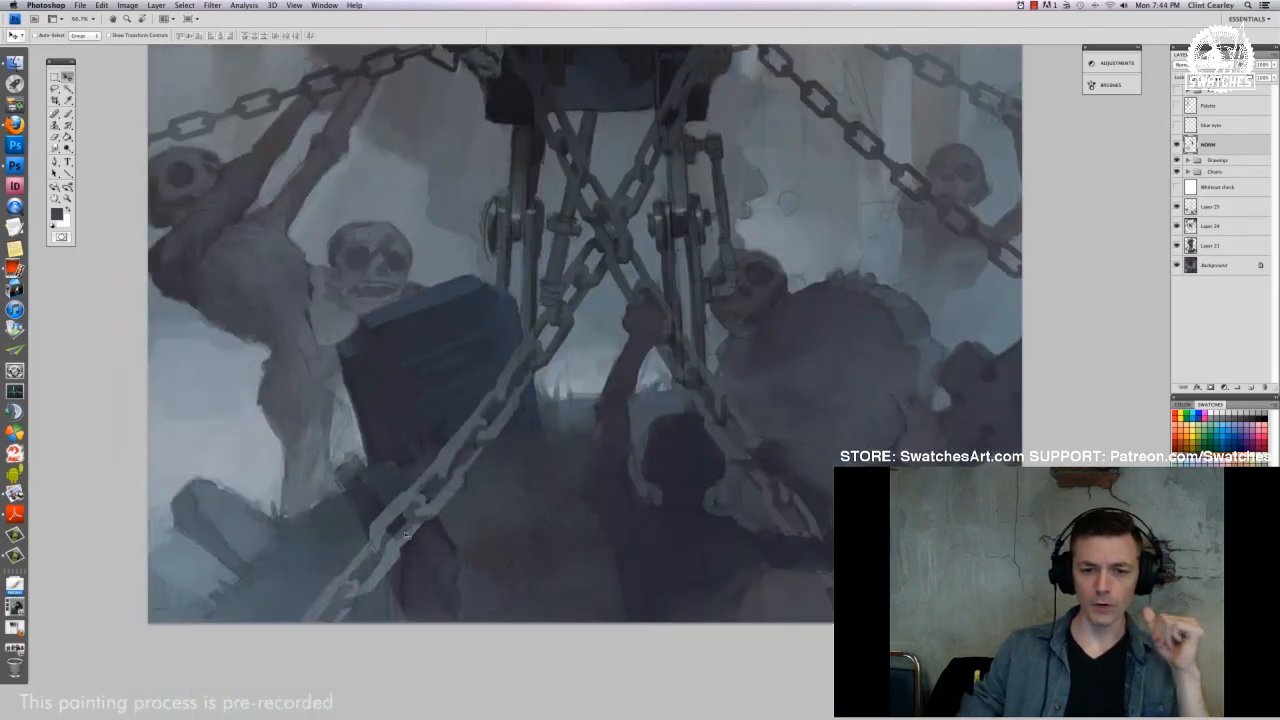
{"action": "left_click_drag", "start_coordinate": [538, 426], "coordinate": [525, 513]}
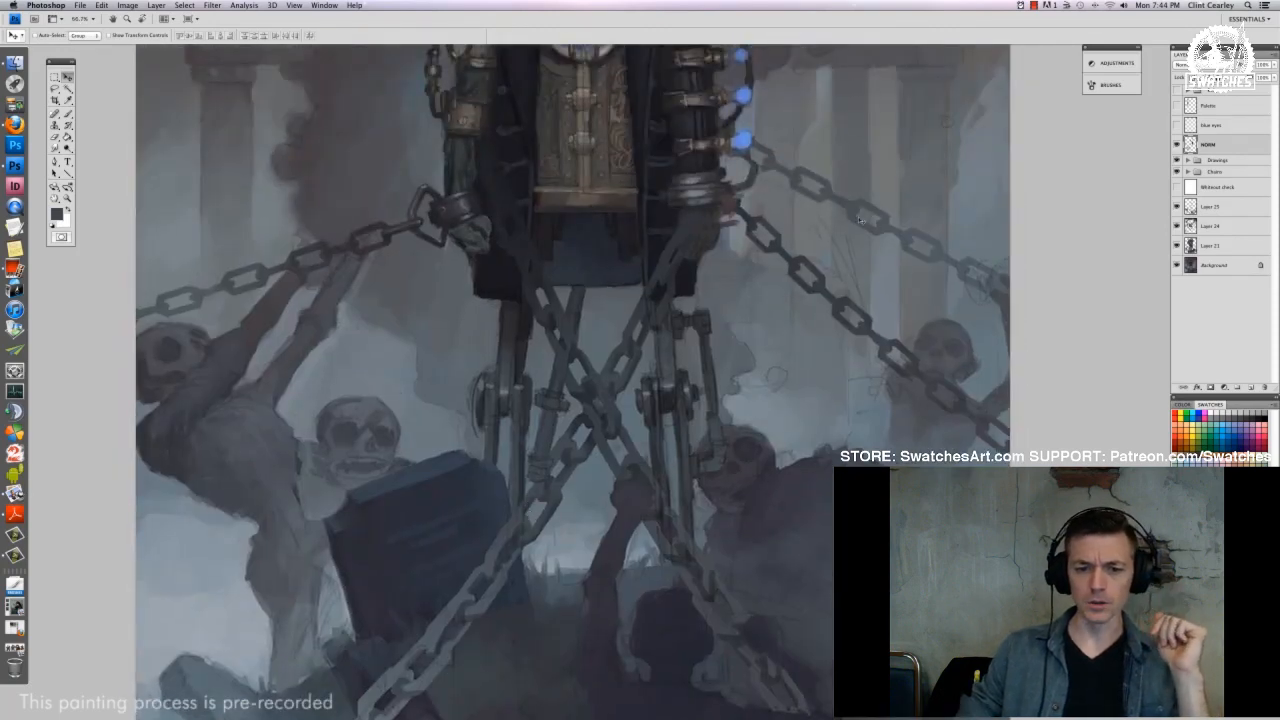
{"action": "left_click_drag", "start_coordinate": [347, 354], "coordinate": [391, 399]}
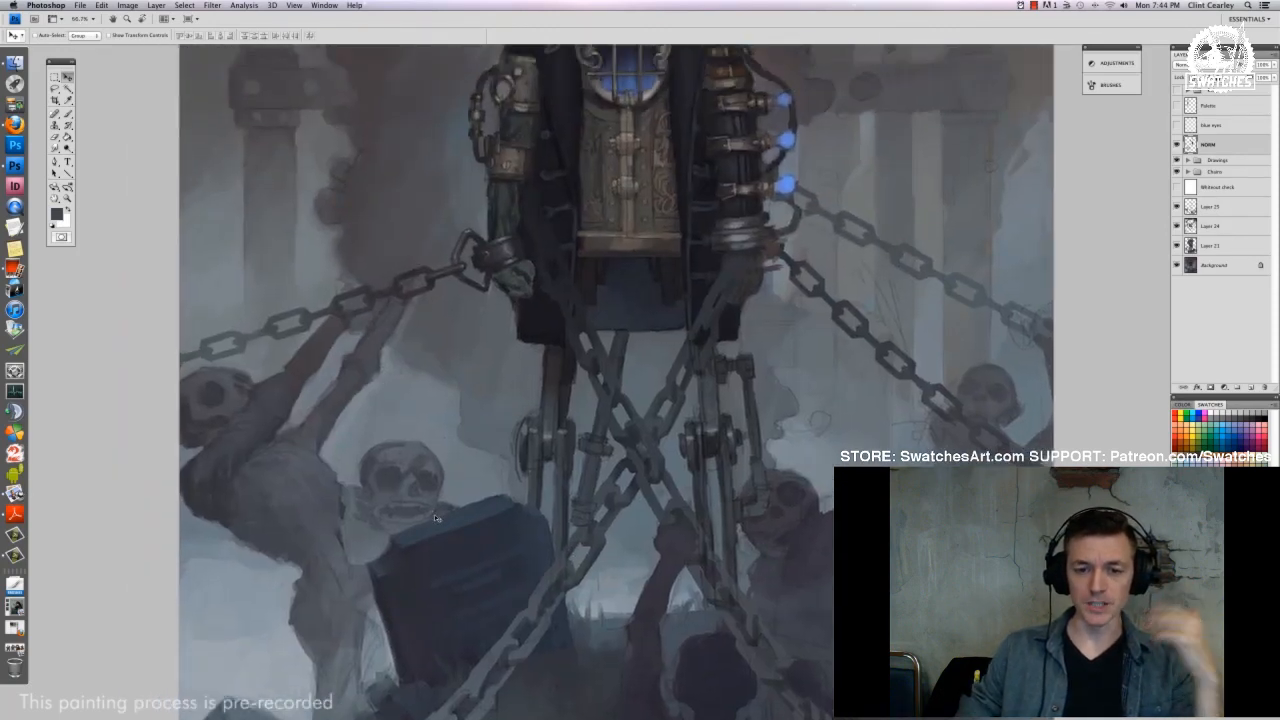
{"action": "key", "text": "super+minus"}
{"action": "key", "text": "super+minus"}
{"action": "mouse_move", "coordinate": [730, 446]}
{"action": "left_mouse_down"}
{"action": "mouse_move", "coordinate": [559, 403]}
{"action": "mouse_move", "coordinate": [450, 404]}
{"action": "left_mouse_up"}
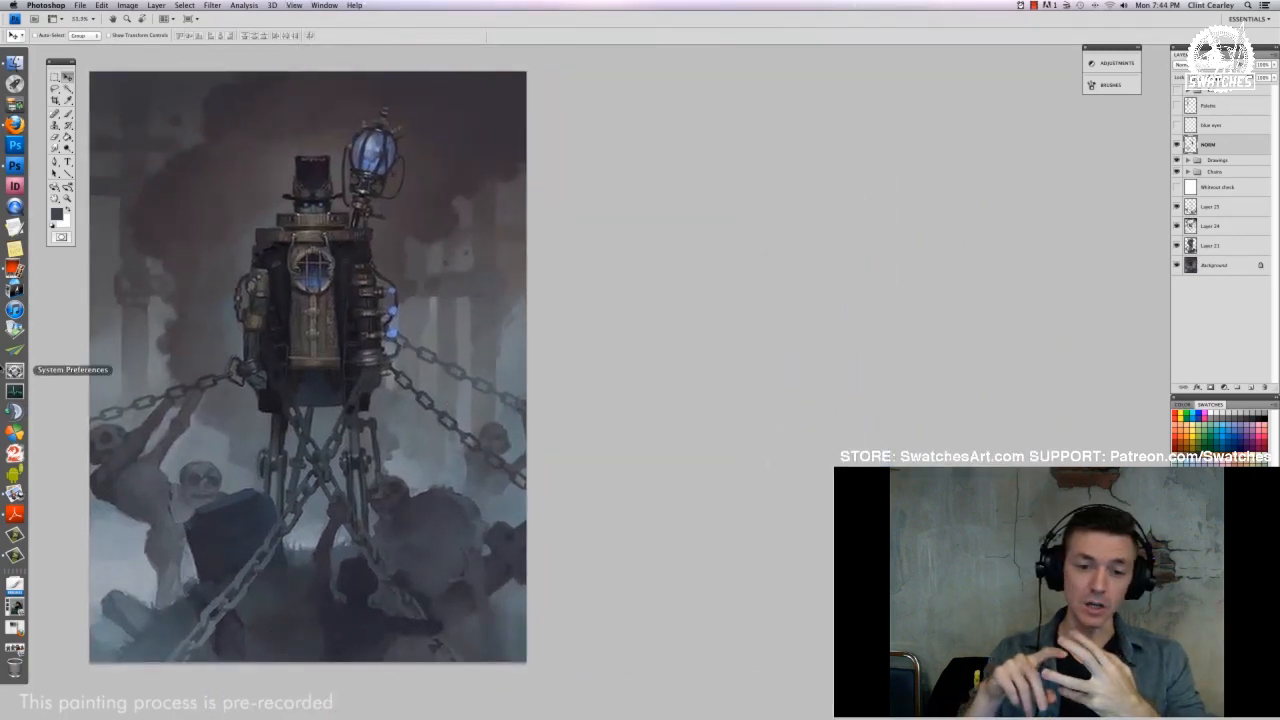
Switch to Photo Booth and review the most recent pose reference photos
{"action": "left_click", "coordinate": [15, 268]}
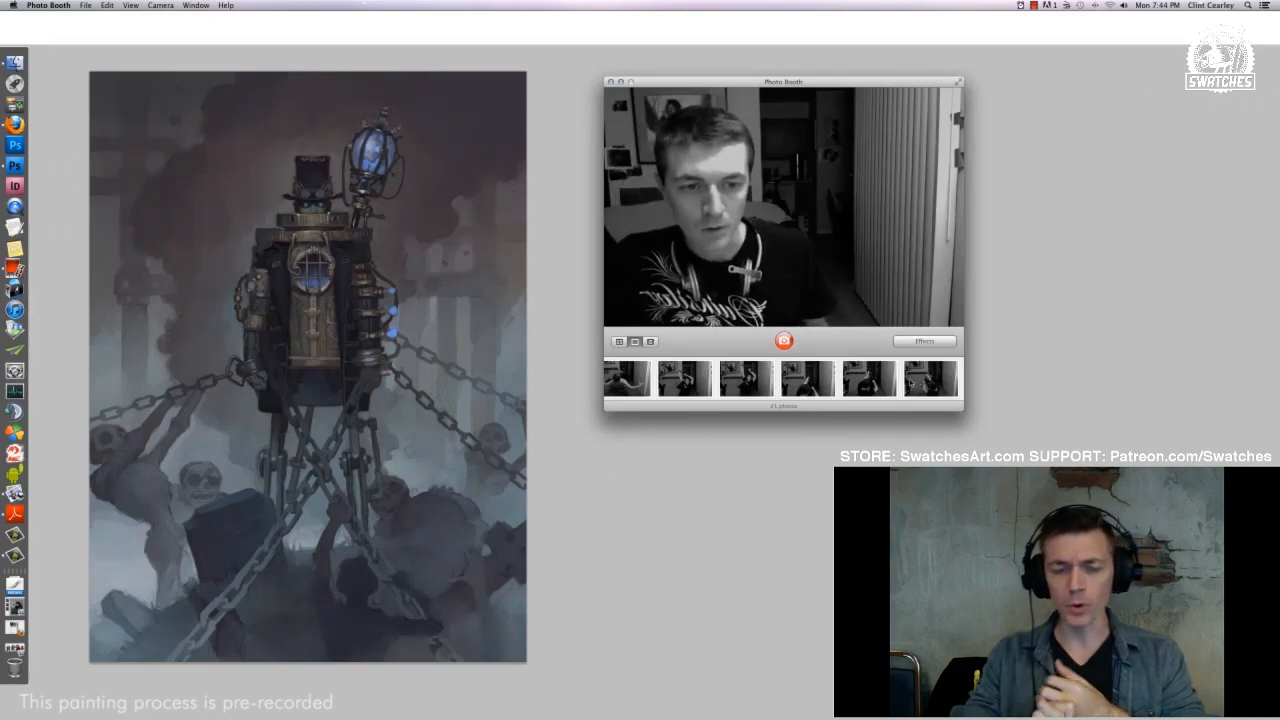
{"action": "left_click", "coordinate": [920, 394]}
{"action": "left_click", "coordinate": [869, 385]}
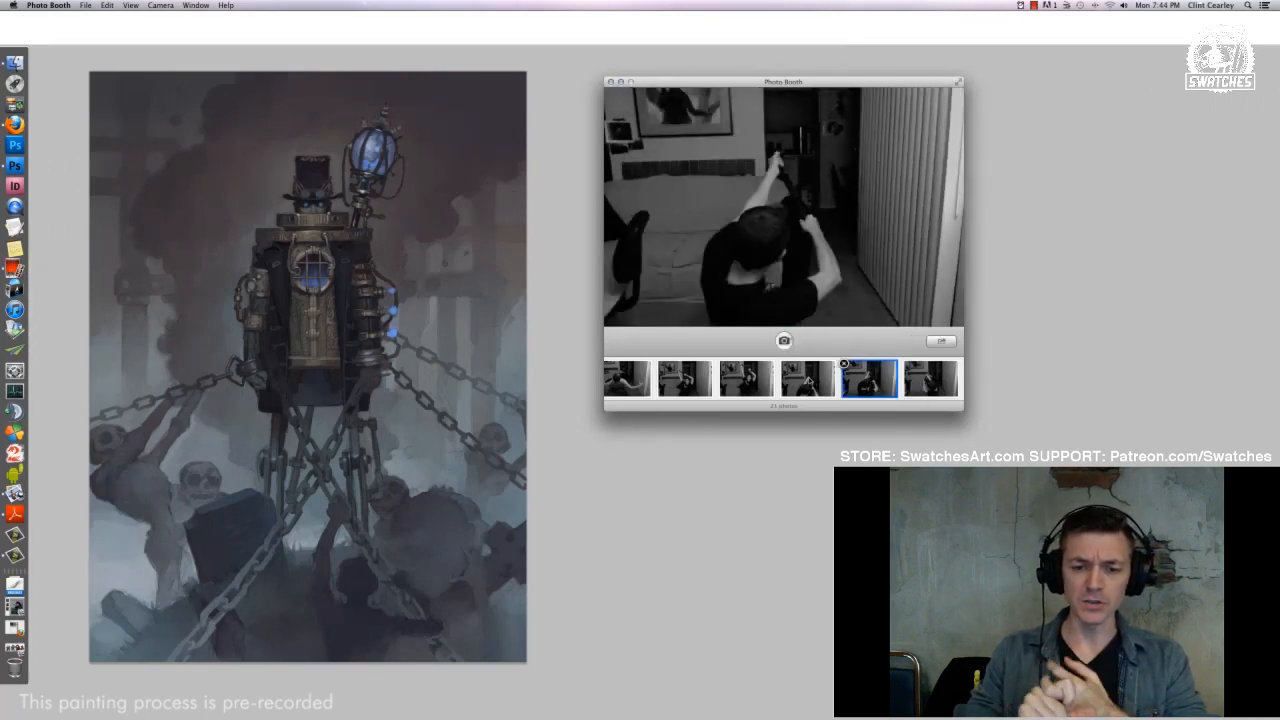
{"action": "left_click", "coordinate": [815, 386]}
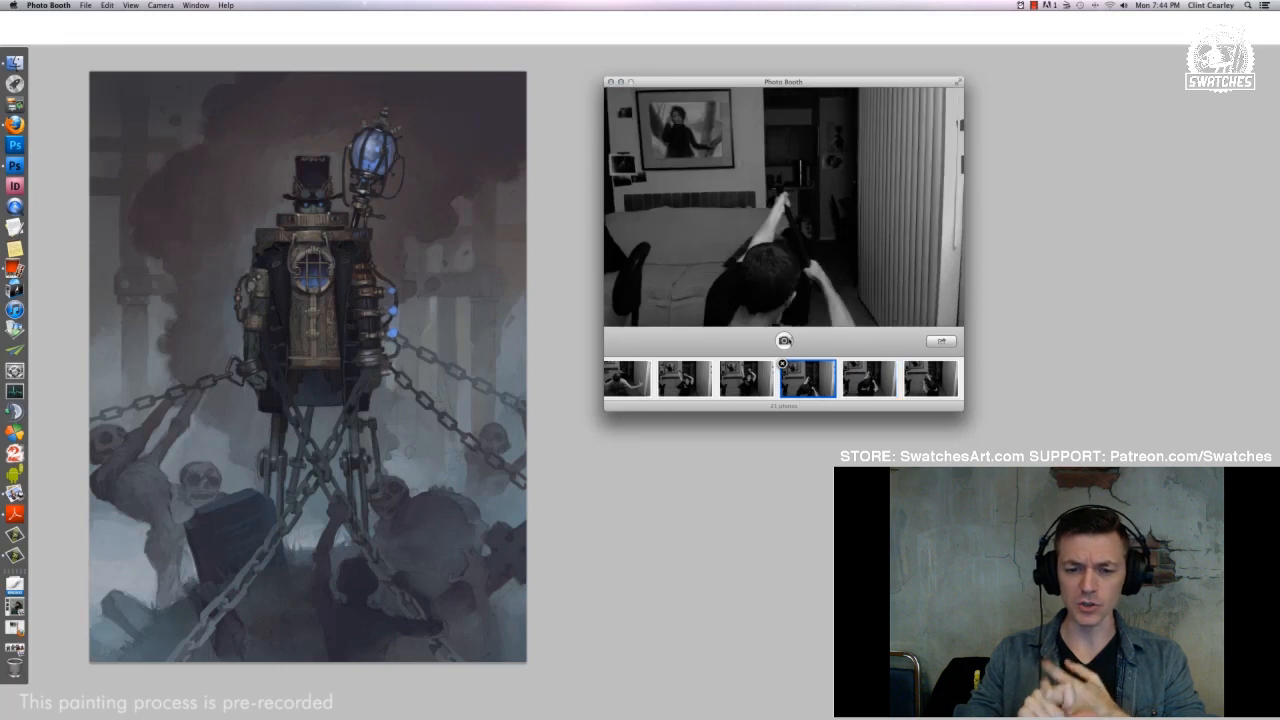
Return to the live camera and take two reference photos of a pose holding a stick diagonally upward
{"action": "left_click", "coordinate": [784, 340]}
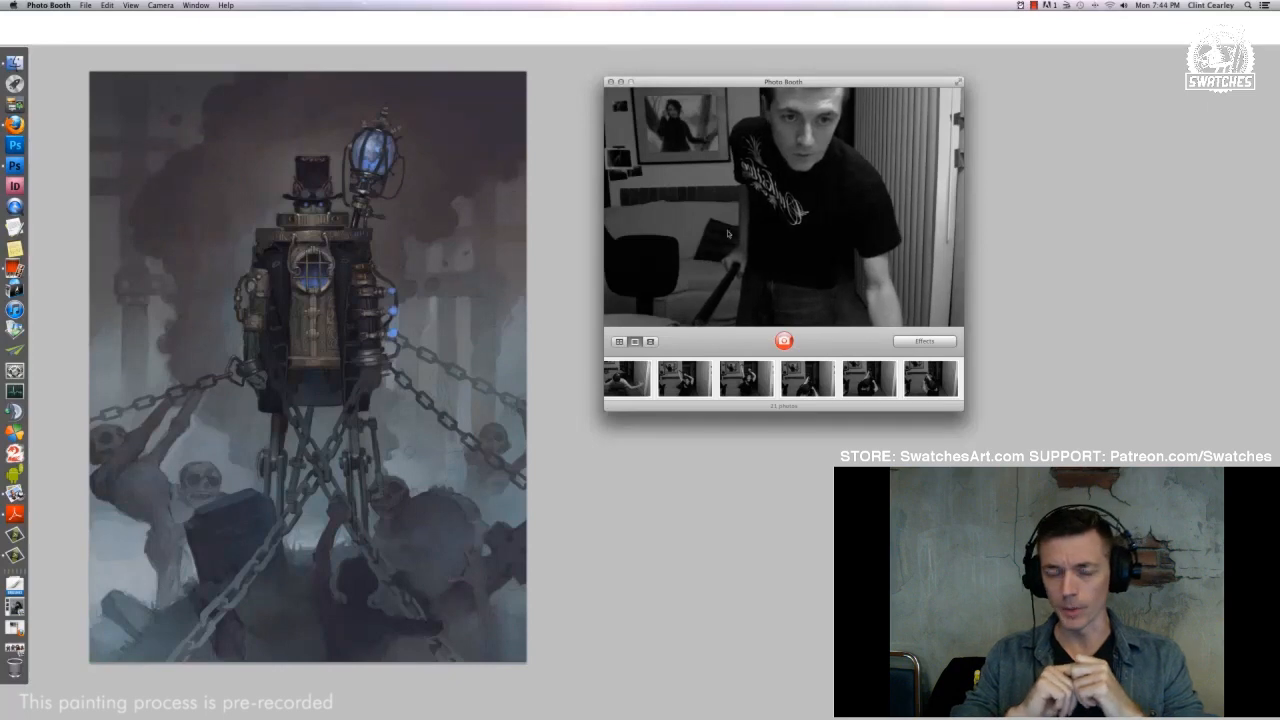
{"action": "left_click", "coordinate": [783, 341]}
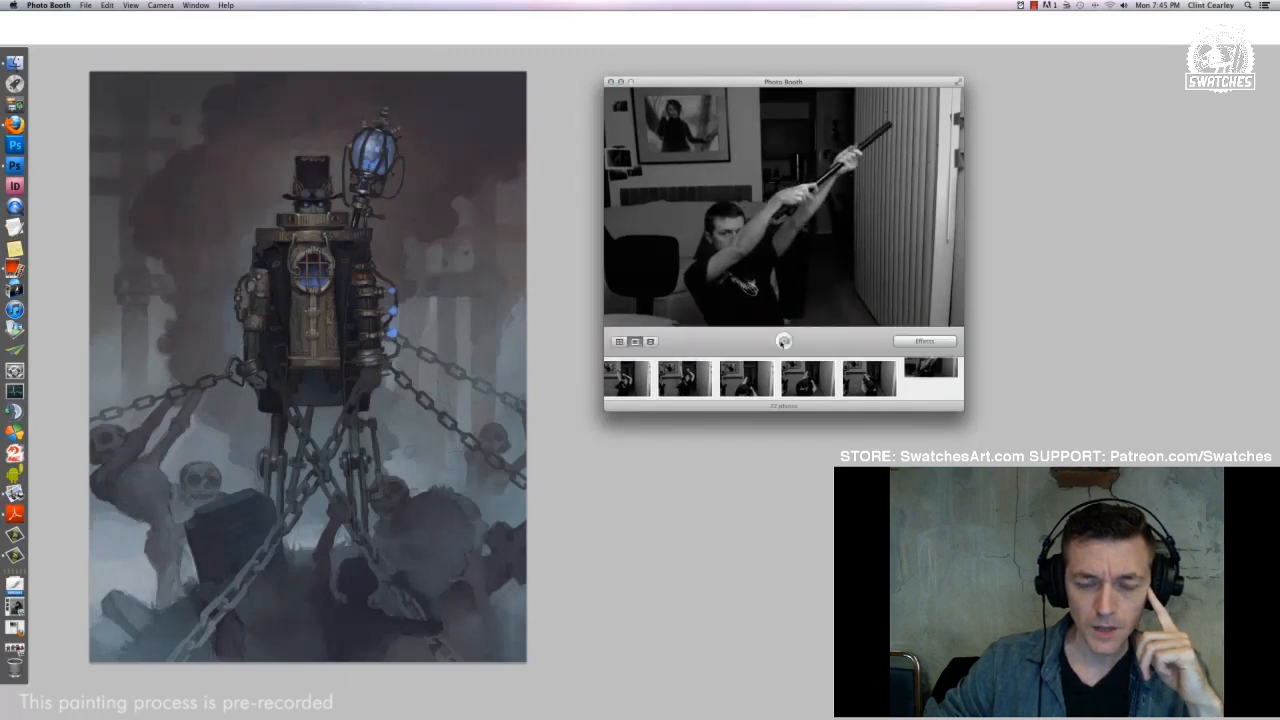
{"action": "left_click", "coordinate": [783, 341]}
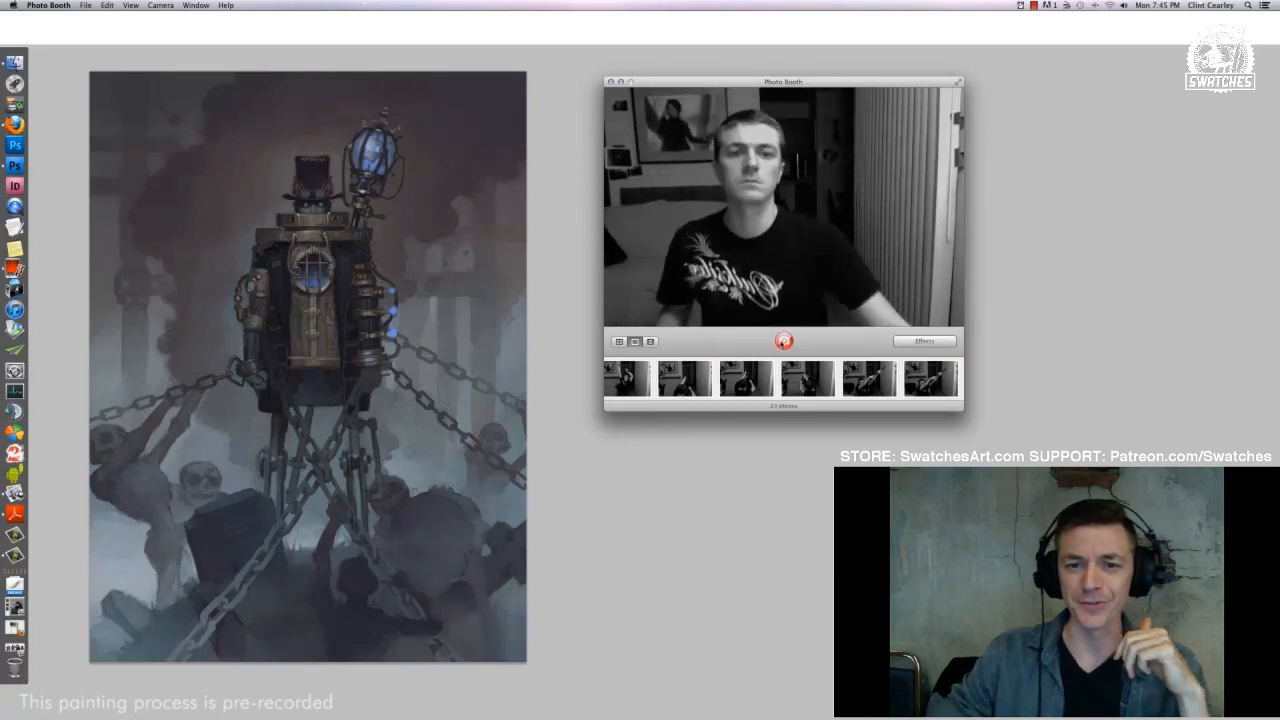
Copy the newest diagonal-stick photo to the desktop and compare the poses in the neighbouring shots
{"action": "left_click", "coordinate": [930, 380]}
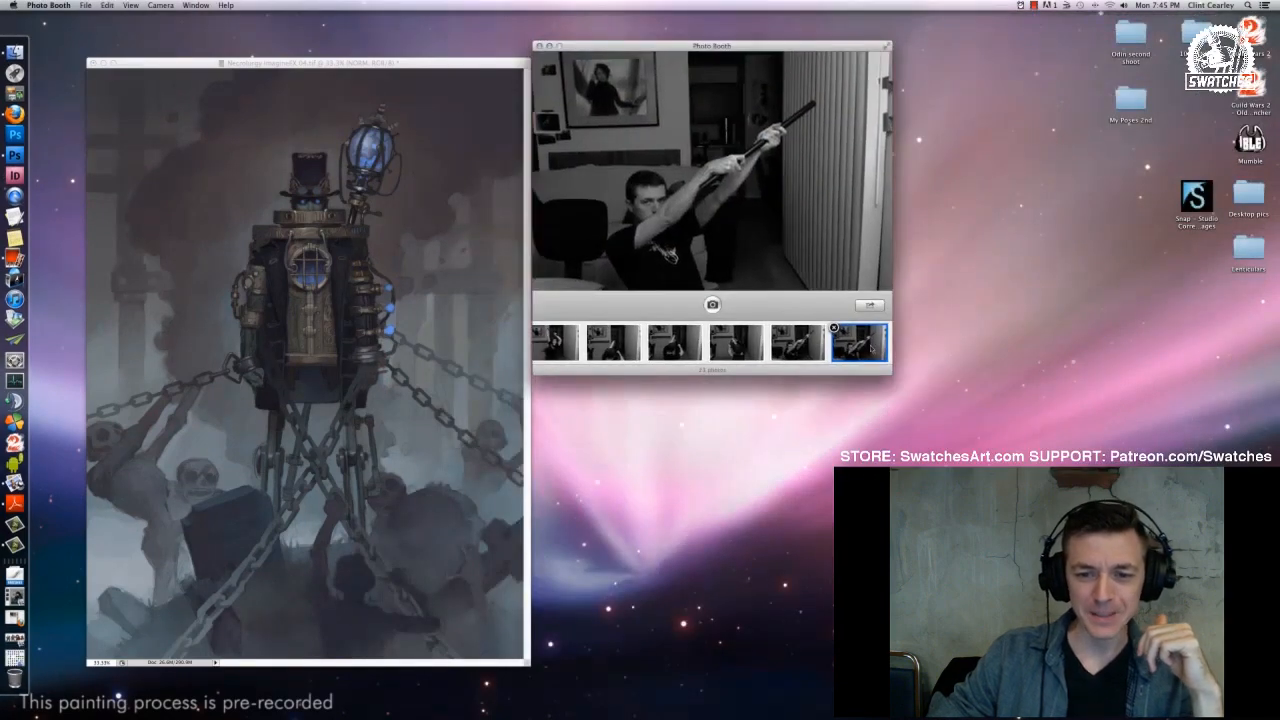
{"action": "left_click", "coordinate": [690, 352]}
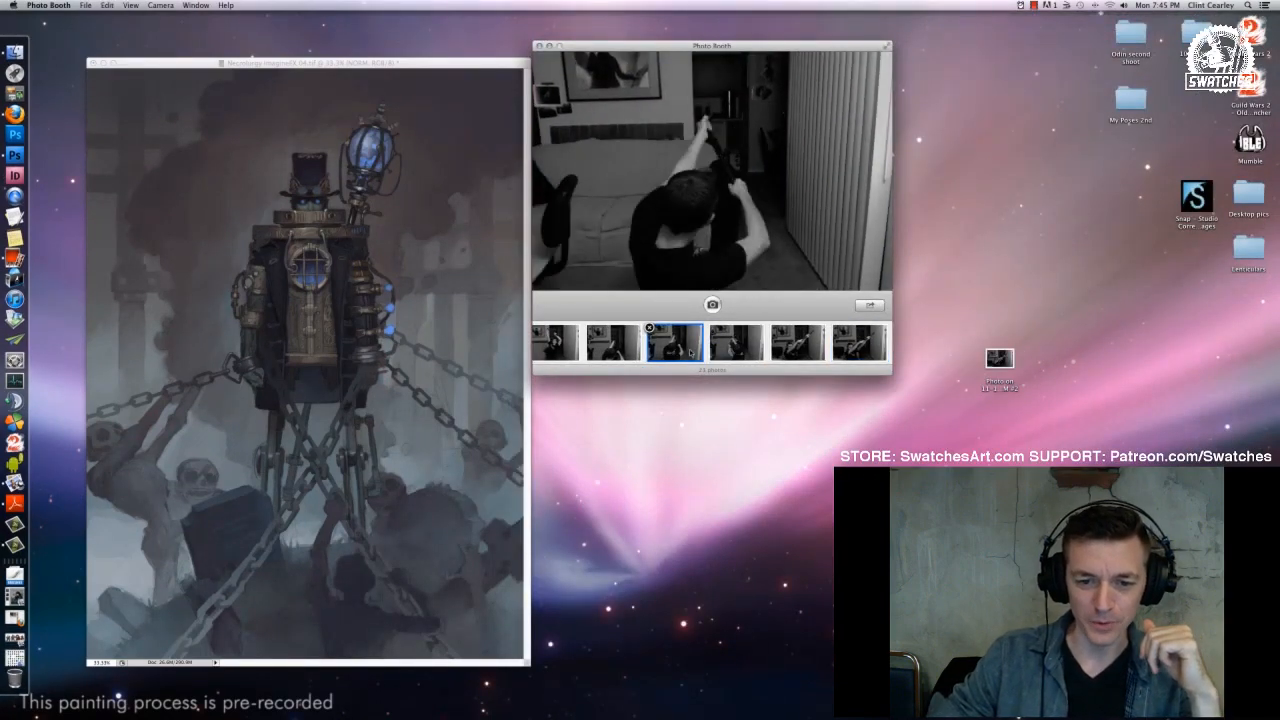
{"action": "left_click", "coordinate": [741, 341]}
{"action": "left_click", "coordinate": [676, 344]}
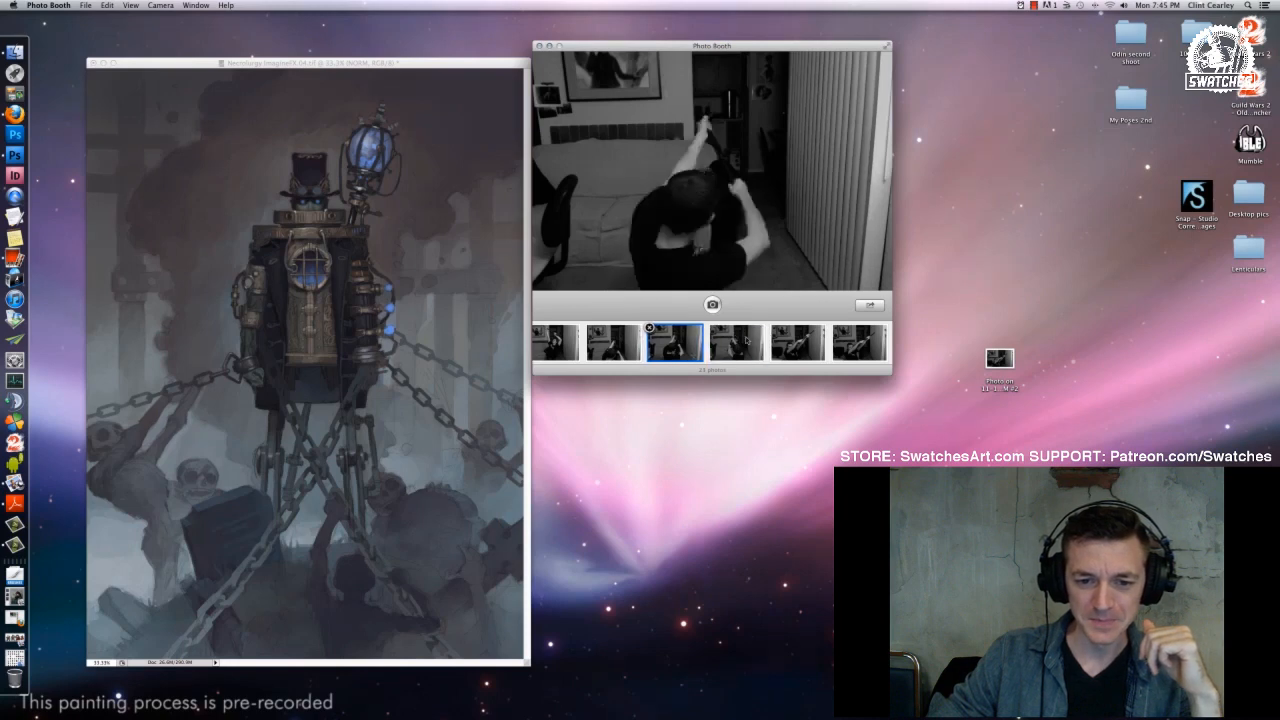
{"action": "left_click", "coordinate": [796, 352]}
{"action": "left_click", "coordinate": [738, 345]}
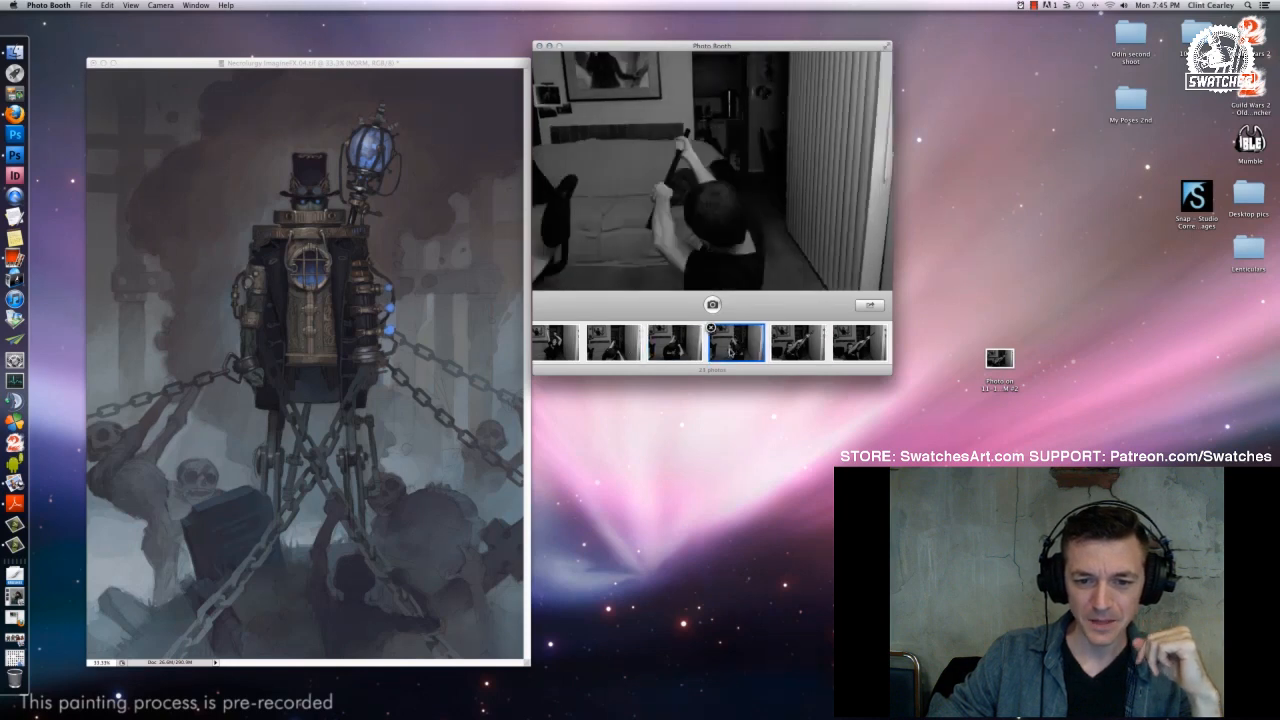
Copy the two photos showing the model with lowered head and stick in hand to the desktop
{"action": "left_click", "coordinate": [677, 345]}
{"action": "left_click_drag", "start_coordinate": [677, 345], "coordinate": [971, 301]}
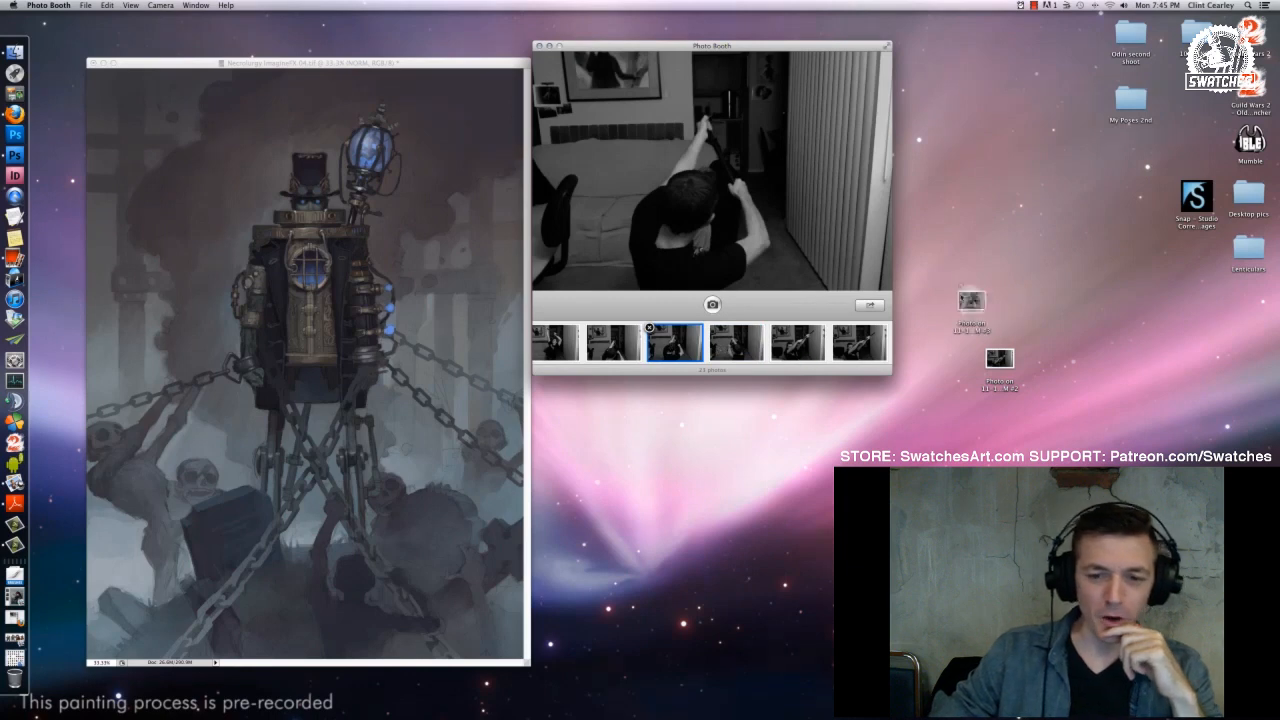
{"action": "left_click", "coordinate": [731, 341]}
{"action": "left_click_drag", "start_coordinate": [731, 341], "coordinate": [992, 272]}
Copy an earlier photo with the stick held overhead to the desktop, compare the overhead poses, and close Photo Booth
{"action": "left_click", "coordinate": [556, 344]}
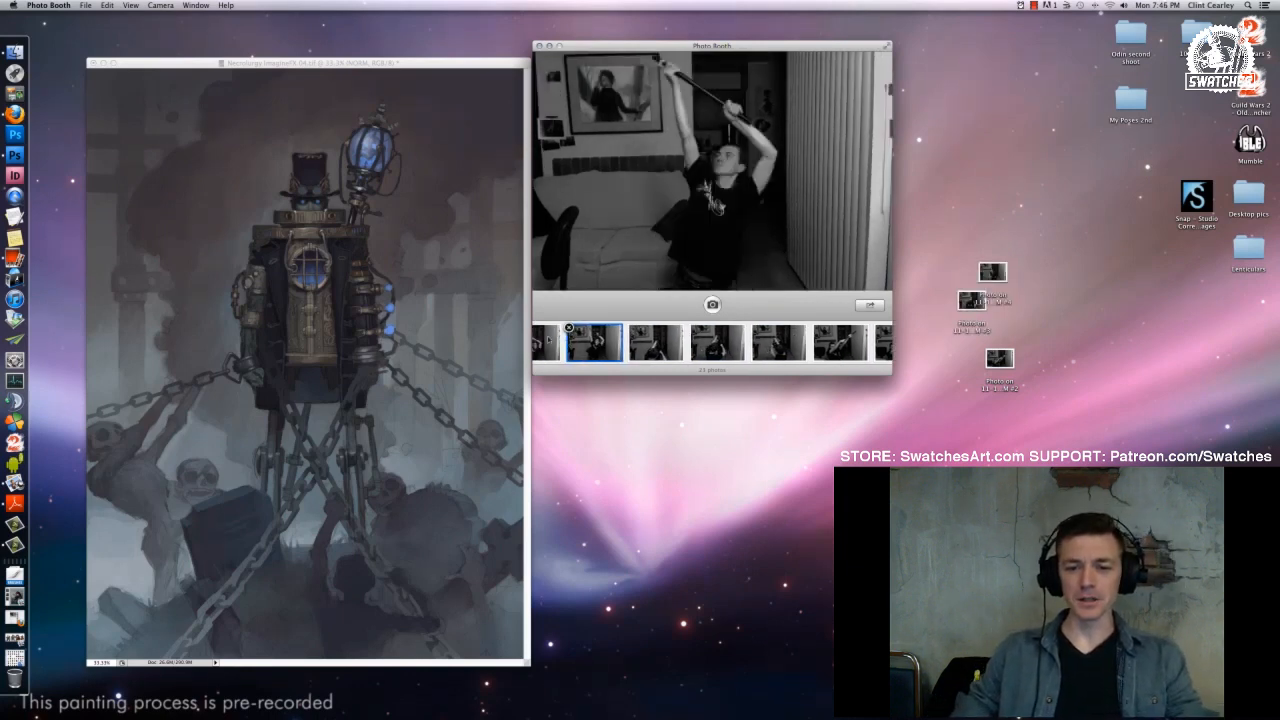
{"action": "left_click_drag", "start_coordinate": [563, 302], "coordinate": [613, 296]}
{"action": "left_click_drag", "start_coordinate": [646, 345], "coordinate": [1013, 438]}
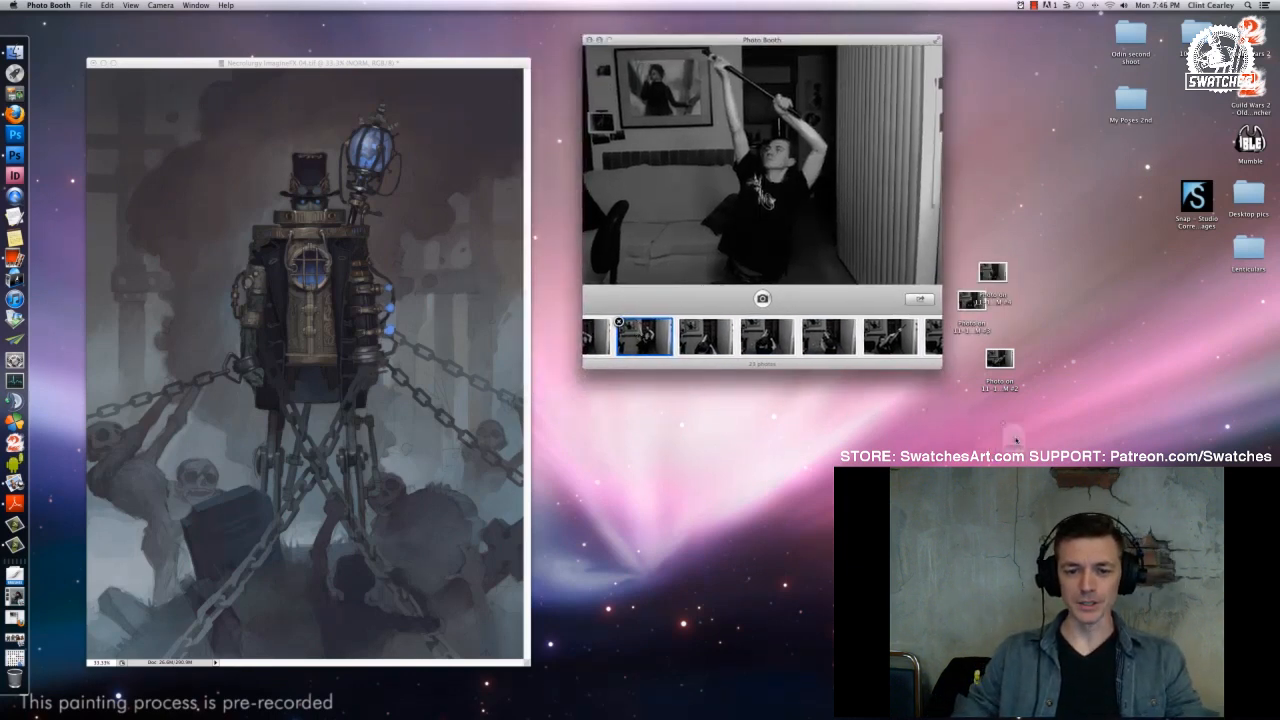
{"action": "scroll", "coordinate": [595, 335], "scroll_direction": "right", "scroll_amount": 1}
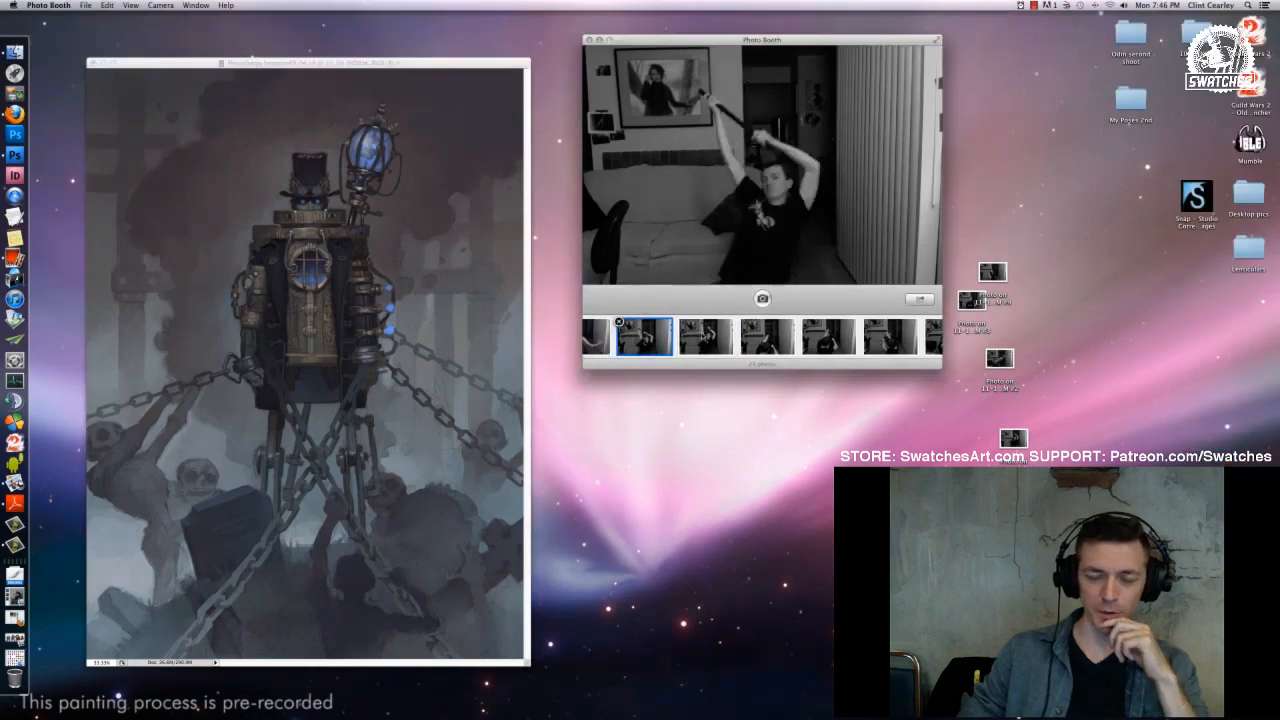
{"action": "left_click", "coordinate": [706, 340]}
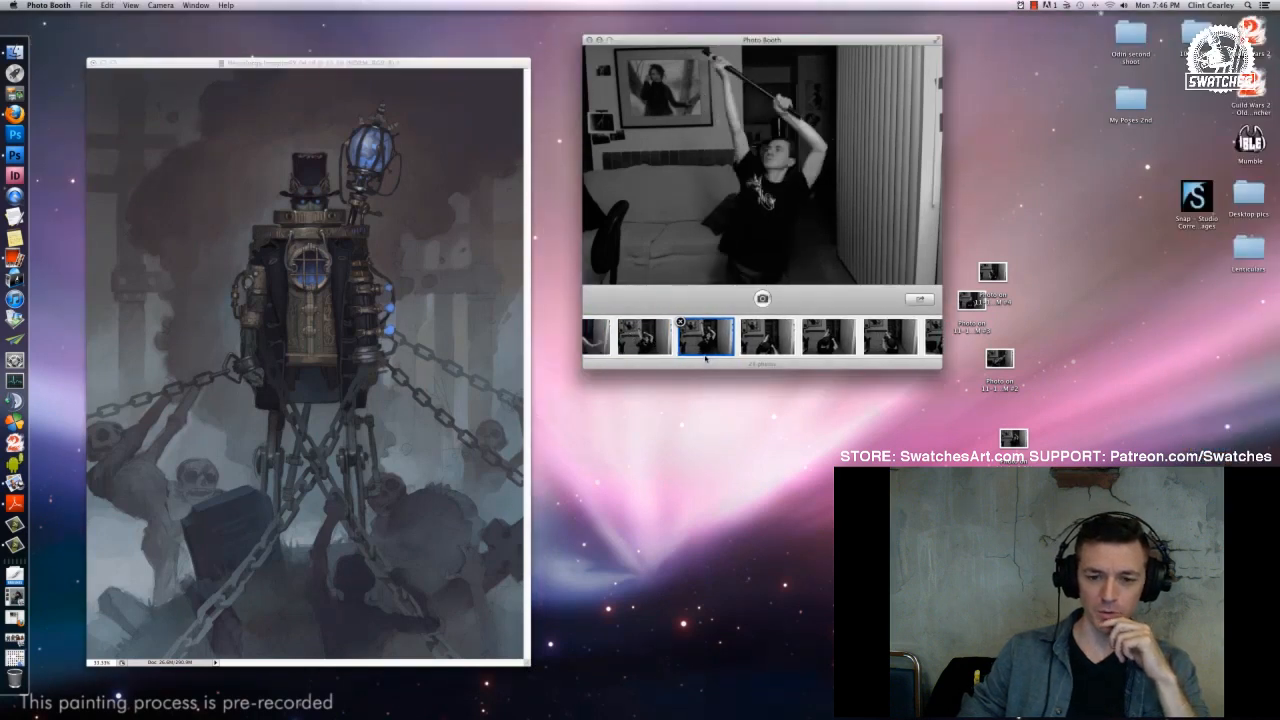
{"action": "left_click", "coordinate": [589, 40]}
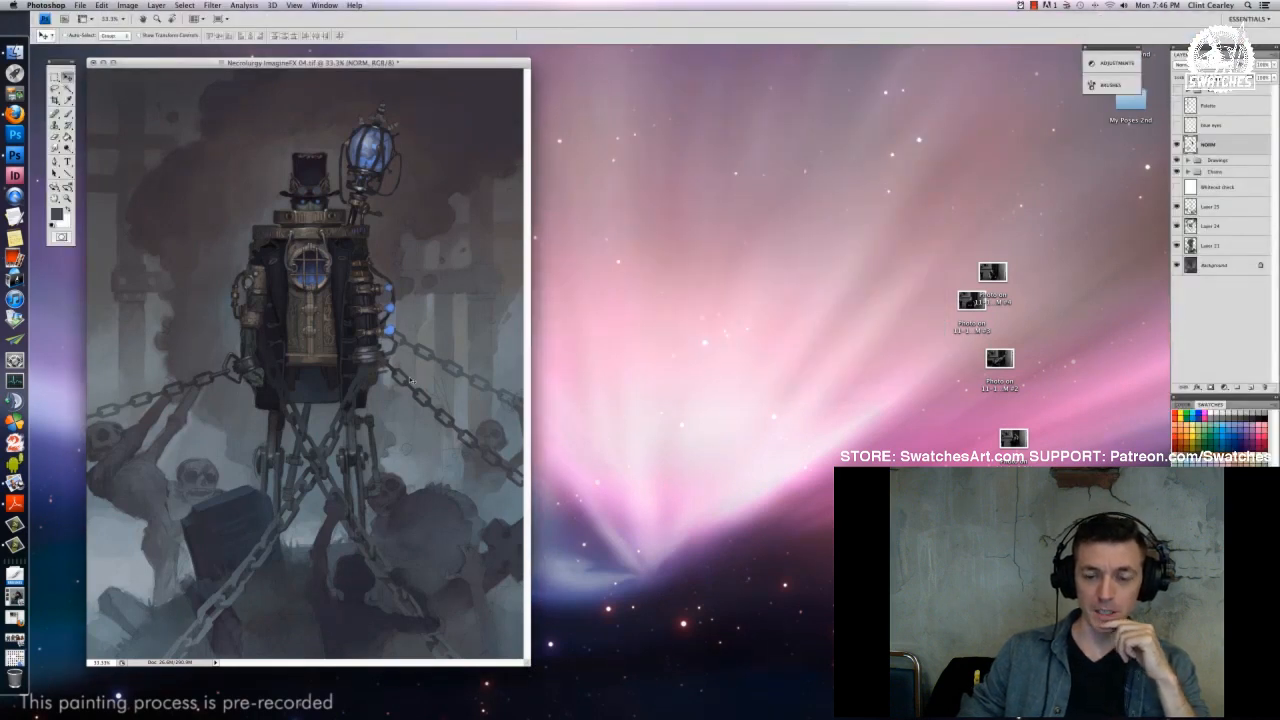
Open the desktop photos #3 and #4 together in Photoshop
{"action": "left_click_drag", "start_coordinate": [1010, 251], "coordinate": [950, 320]}
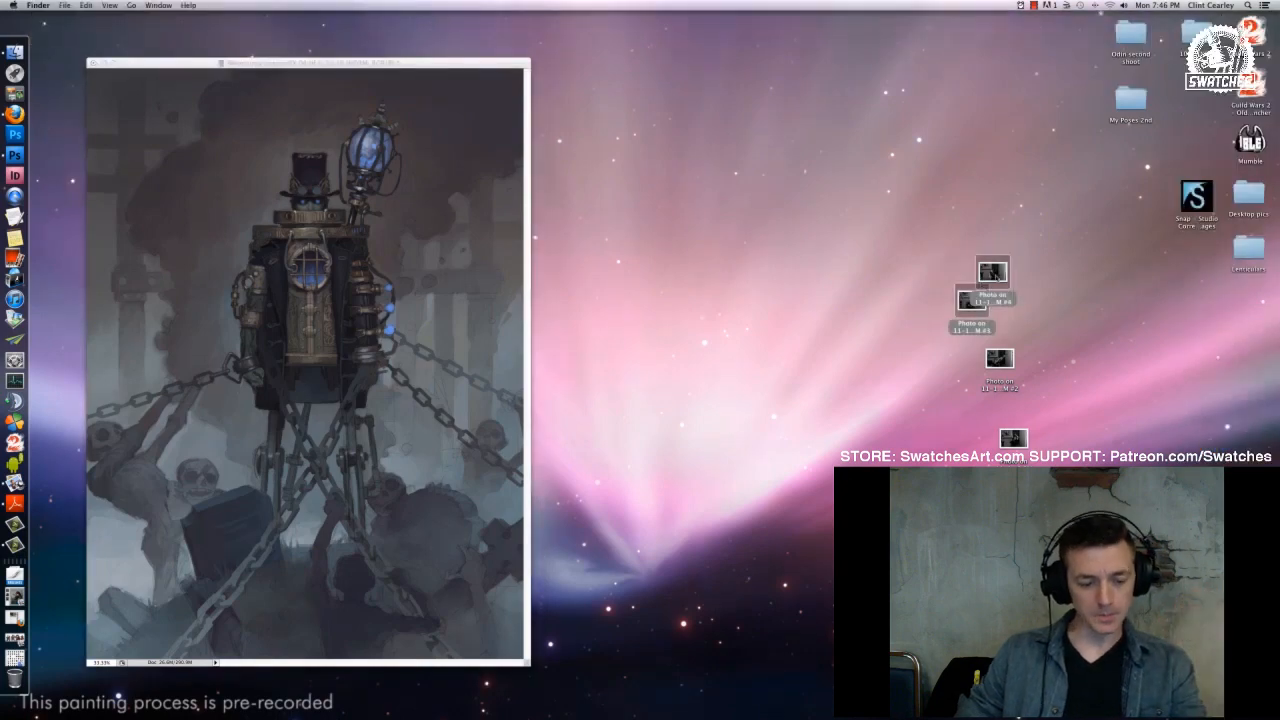
{"action": "right_click", "coordinate": [998, 271]}
{"action": "mouse_move", "coordinate": [1022, 302]}
{"action": "left_click", "coordinate": [802, 341]}
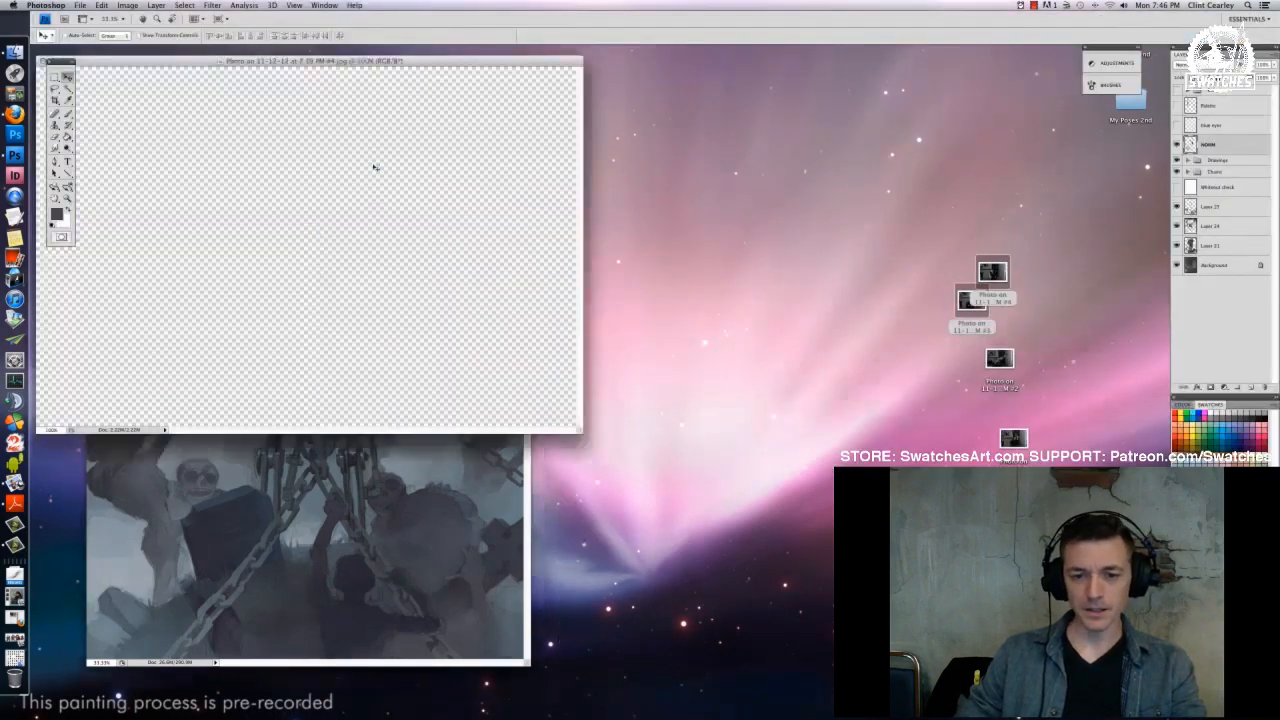
Lasso the bent-over model in photo #3, paste the cutout above the NORM layer, and place it under the figure's chained hand
{"action": "left_click", "coordinate": [61, 88]}
{"action": "mouse_move", "coordinate": [296, 162]}
{"action": "left_mouse_down"}
{"action": "mouse_move", "coordinate": [172, 394]}
{"action": "mouse_move", "coordinate": [422, 361]}
{"action": "mouse_move", "coordinate": [303, 163]}
{"action": "left_mouse_up"}
{"action": "left_click", "coordinate": [420, 540]}
{"action": "left_click", "coordinate": [1215, 147]}
{"action": "key", "text": "super+v"}
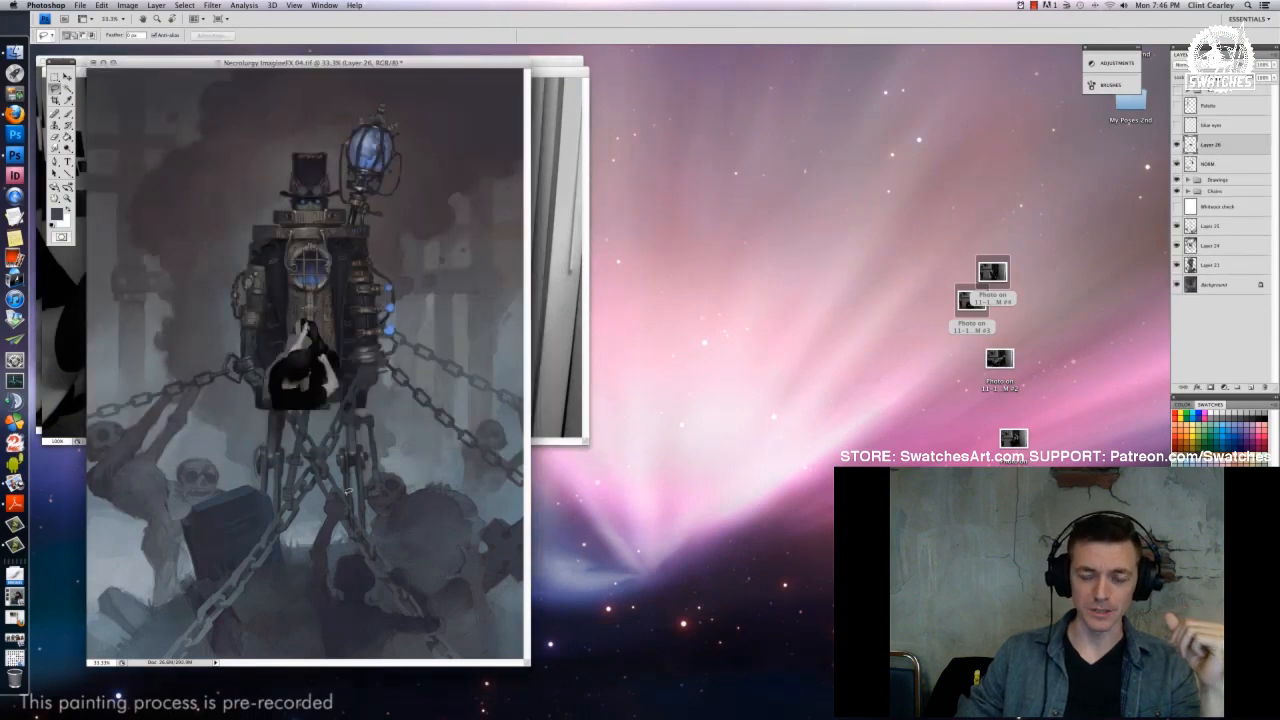
{"action": "key", "text": "v"}
{"action": "left_click_drag", "start_coordinate": [300, 362], "coordinate": [212, 418]}
Lasso the model in photo #4, paste the cutout into the painting beside the first one, and close the used photos
{"action": "left_click", "coordinate": [567, 283]}
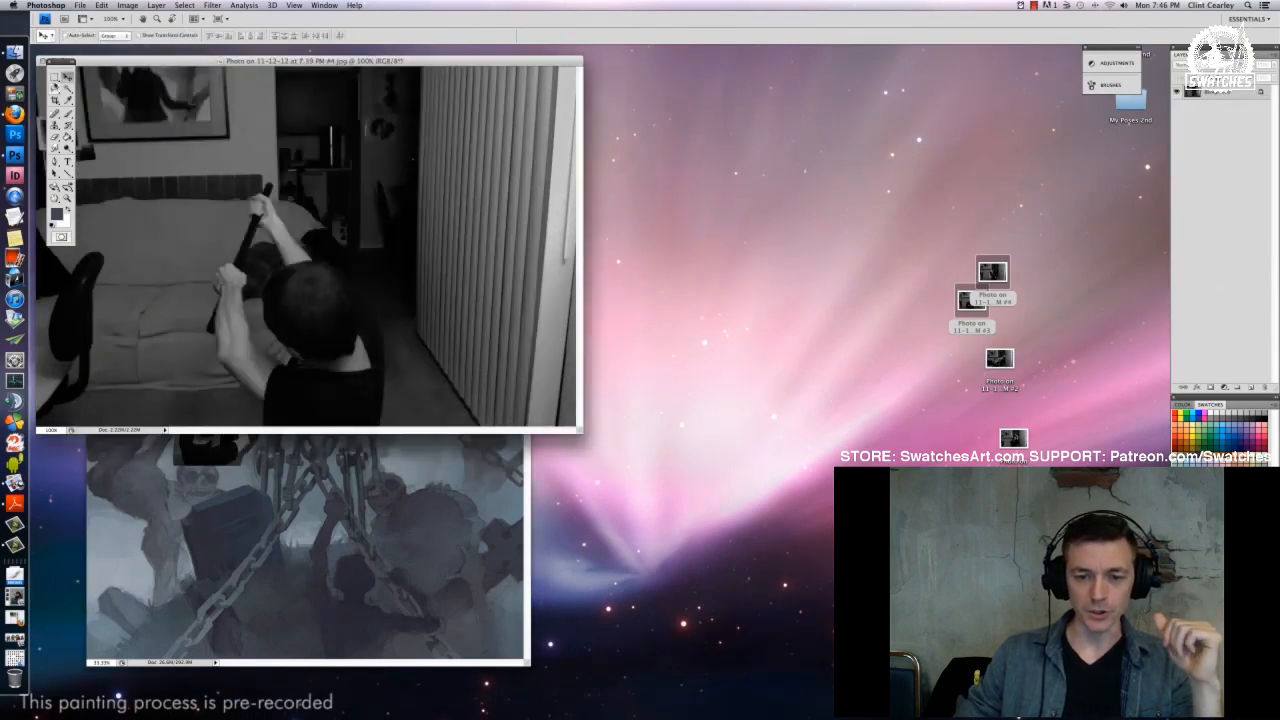
{"action": "left_click", "coordinate": [55, 88]}
{"action": "mouse_move", "coordinate": [200, 292]}
{"action": "left_mouse_down"}
{"action": "mouse_move", "coordinate": [232, 425]}
{"action": "mouse_move", "coordinate": [398, 328]}
{"action": "mouse_move", "coordinate": [283, 187]}
{"action": "left_mouse_up"}
{"action": "key", "text": "super+c"}
{"action": "left_click", "coordinate": [389, 491]}
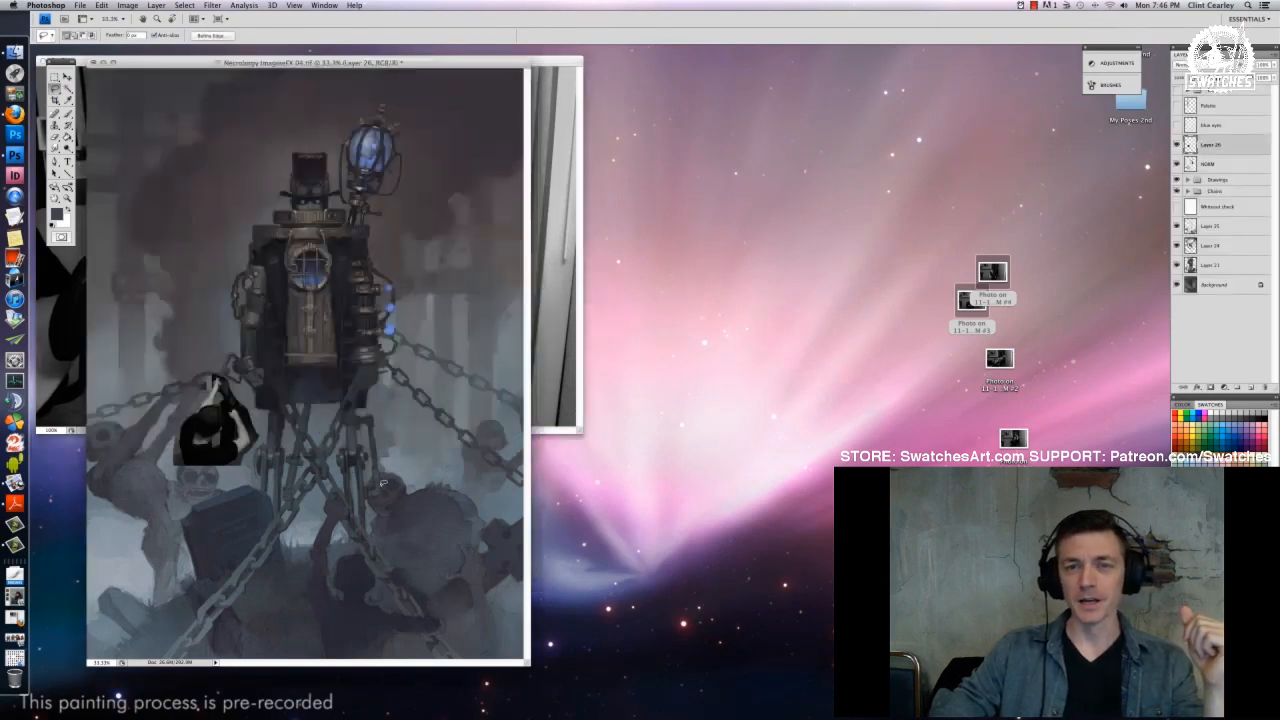
{"action": "key", "text": "super+v"}
{"action": "key", "text": "v"}
{"action": "left_click_drag", "start_coordinate": [305, 364], "coordinate": [268, 421]}
{"action": "left_click", "coordinate": [540, 367]}
{"action": "key", "text": "super+w"}
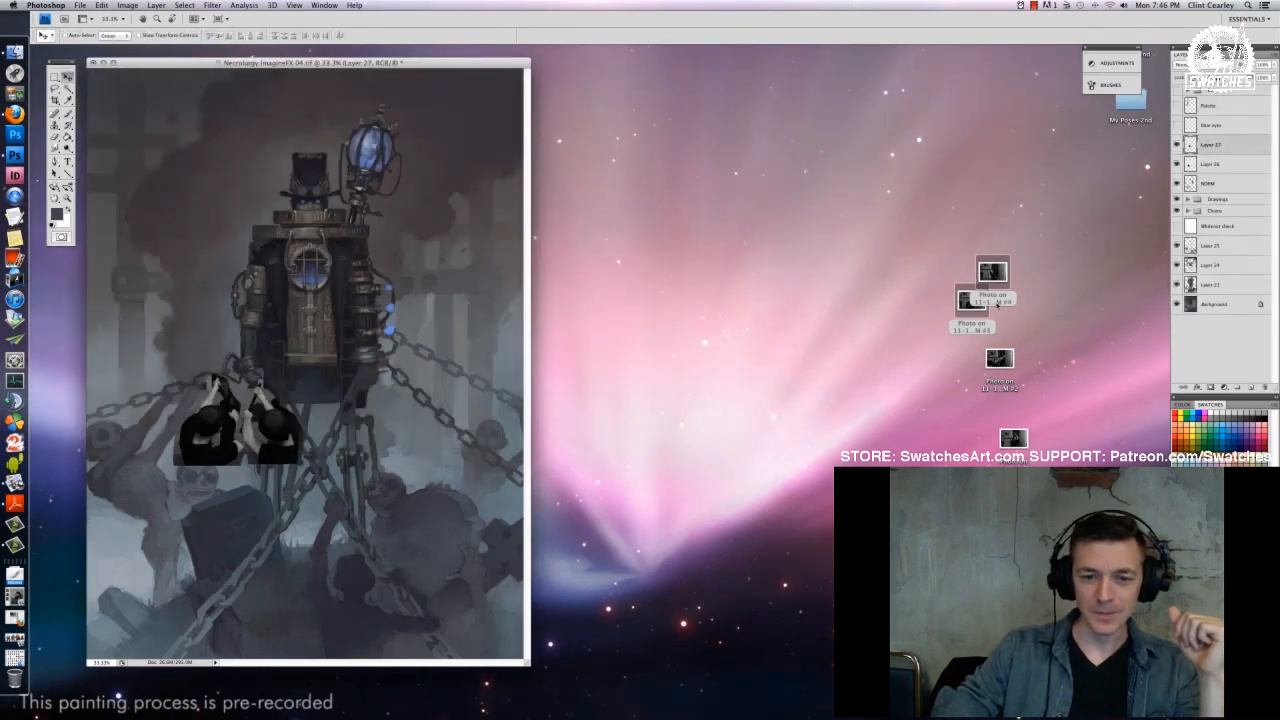
Open two more desktop photos, the stick-overhead pose and photo #2, together in Photoshop CS4
{"action": "left_click_drag", "start_coordinate": [990, 274], "coordinate": [999, 245]}
{"action": "left_click", "coordinate": [1042, 359]}
{"action": "right_click", "coordinate": [1000, 358]}
{"action": "mouse_move", "coordinate": [1040, 382]}
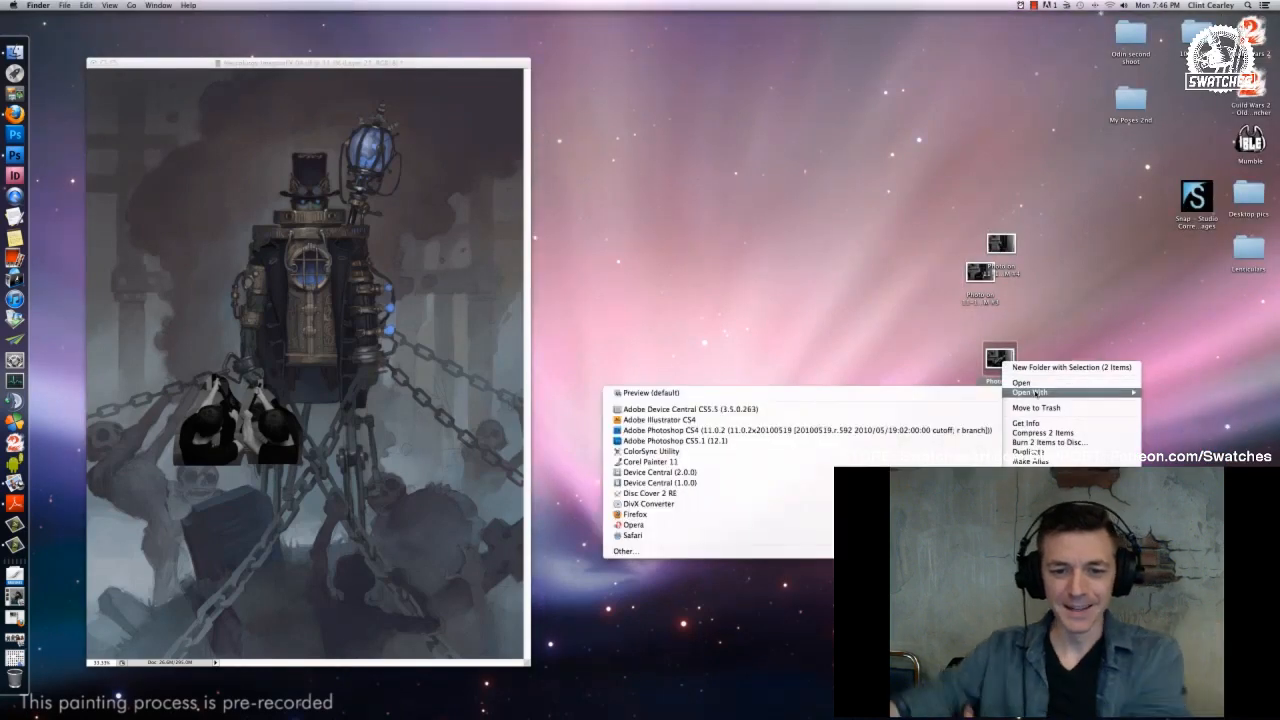
{"action": "left_click", "coordinate": [720, 431]}
{"action": "key", "text": "l"}
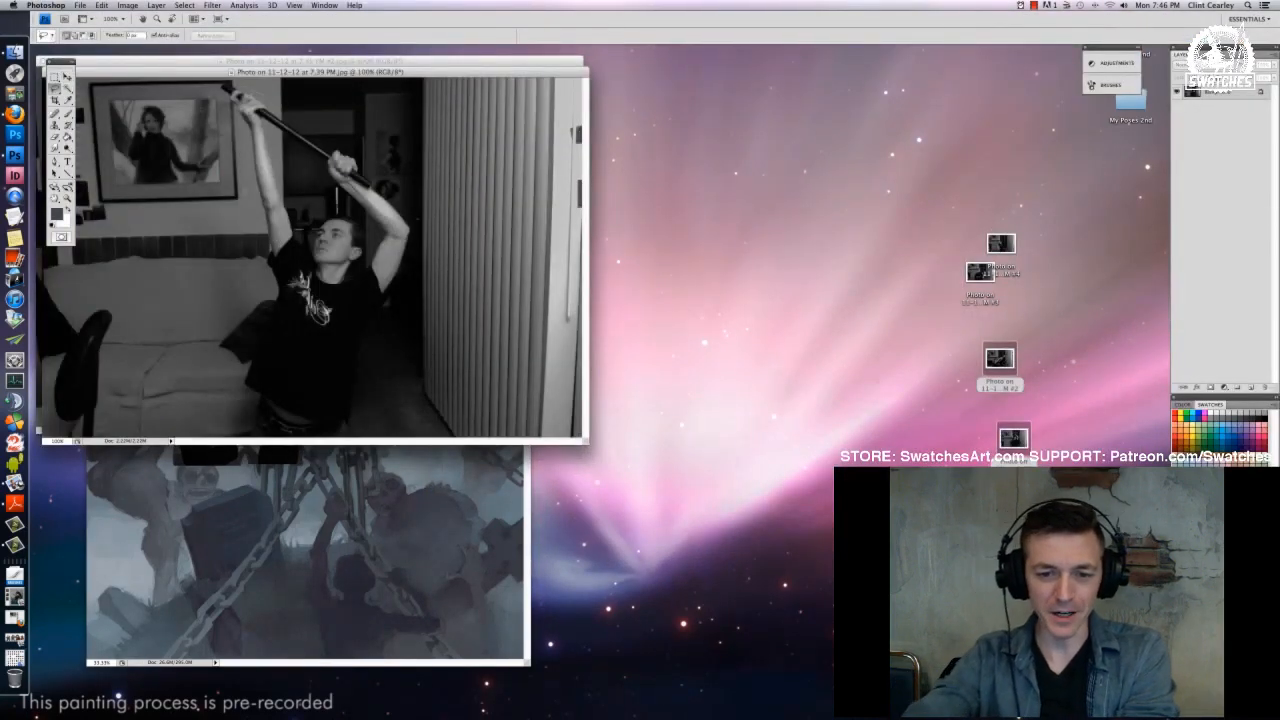
Lasso the model holding the stick overhead, place the cutout on the painting's dark foreground figure, and close that photo
{"action": "mouse_move", "coordinate": [317, 108]}
{"action": "left_mouse_down"}
{"action": "mouse_move", "coordinate": [252, 298]}
{"action": "mouse_move", "coordinate": [362, 425]}
{"action": "mouse_move", "coordinate": [362, 155]}
{"action": "mouse_move", "coordinate": [317, 108]}
{"action": "left_mouse_up"}
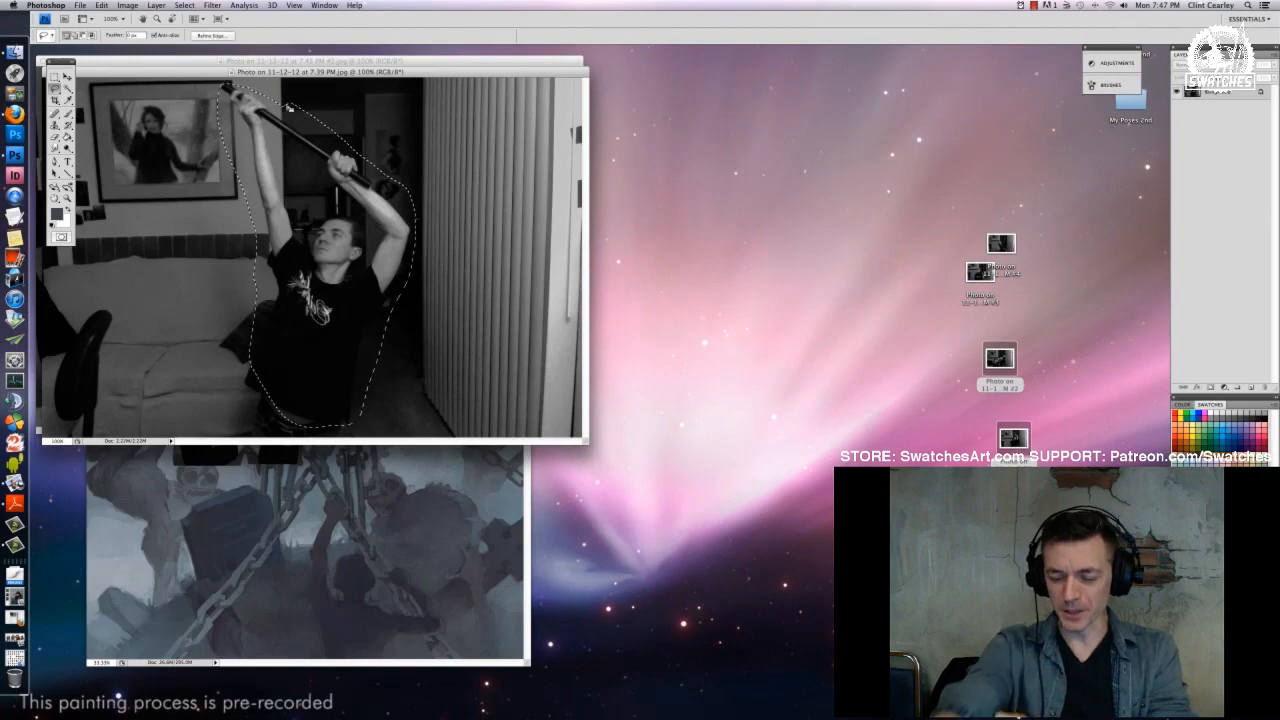
{"action": "key", "text": "v"}
{"action": "left_click_drag", "start_coordinate": [358, 413], "coordinate": [383, 553]}
{"action": "left_click", "coordinate": [560, 72]}
{"action": "key", "text": "super+w"}
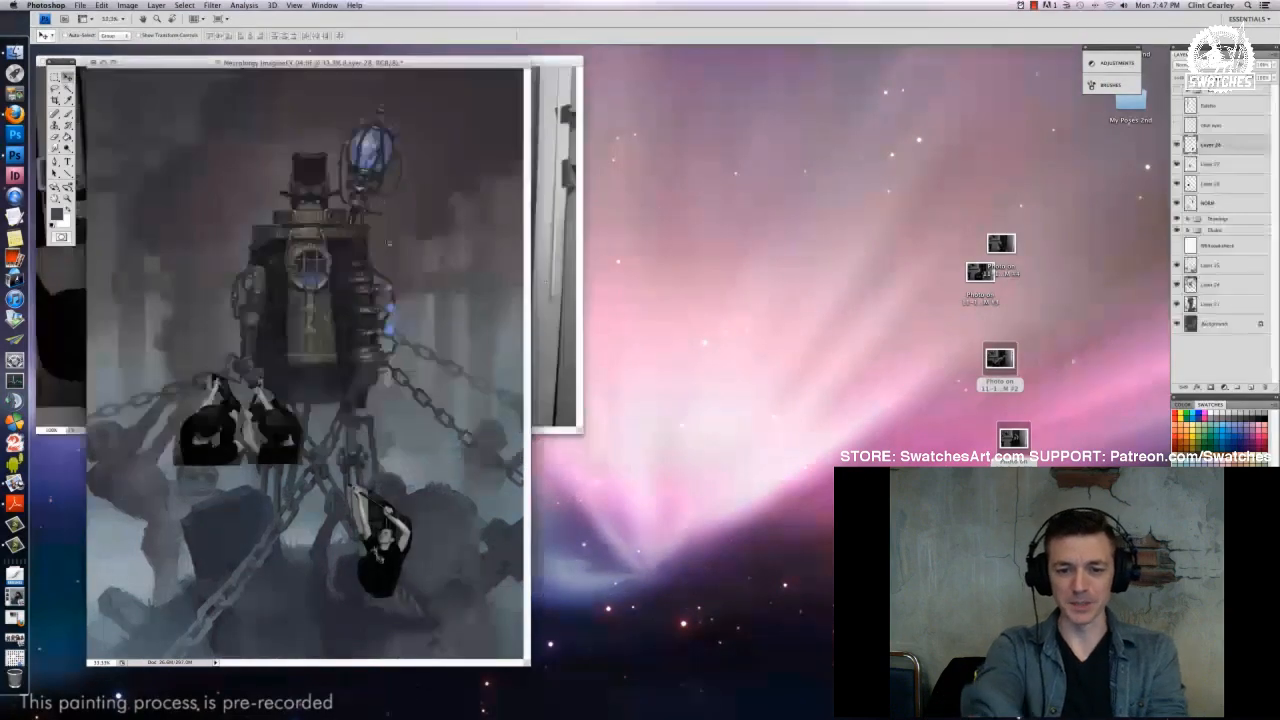
Lasso the model extending the stick in photo #2, paste the cutout into the painting, and close the photo
{"action": "left_click_drag", "start_coordinate": [556, 61], "coordinate": [809, 122]}
{"action": "key", "text": "l"}
{"action": "mouse_move", "coordinate": [697, 205]}
{"action": "left_mouse_down"}
{"action": "mouse_move", "coordinate": [534, 284]}
{"action": "mouse_move", "coordinate": [540, 486]}
{"action": "mouse_move", "coordinate": [693, 213]}
{"action": "left_mouse_up"}
{"action": "key", "text": "super+c"}
{"action": "left_click", "coordinate": [440, 540]}
{"action": "key", "text": "super+v"}
{"action": "left_click", "coordinate": [658, 352]}
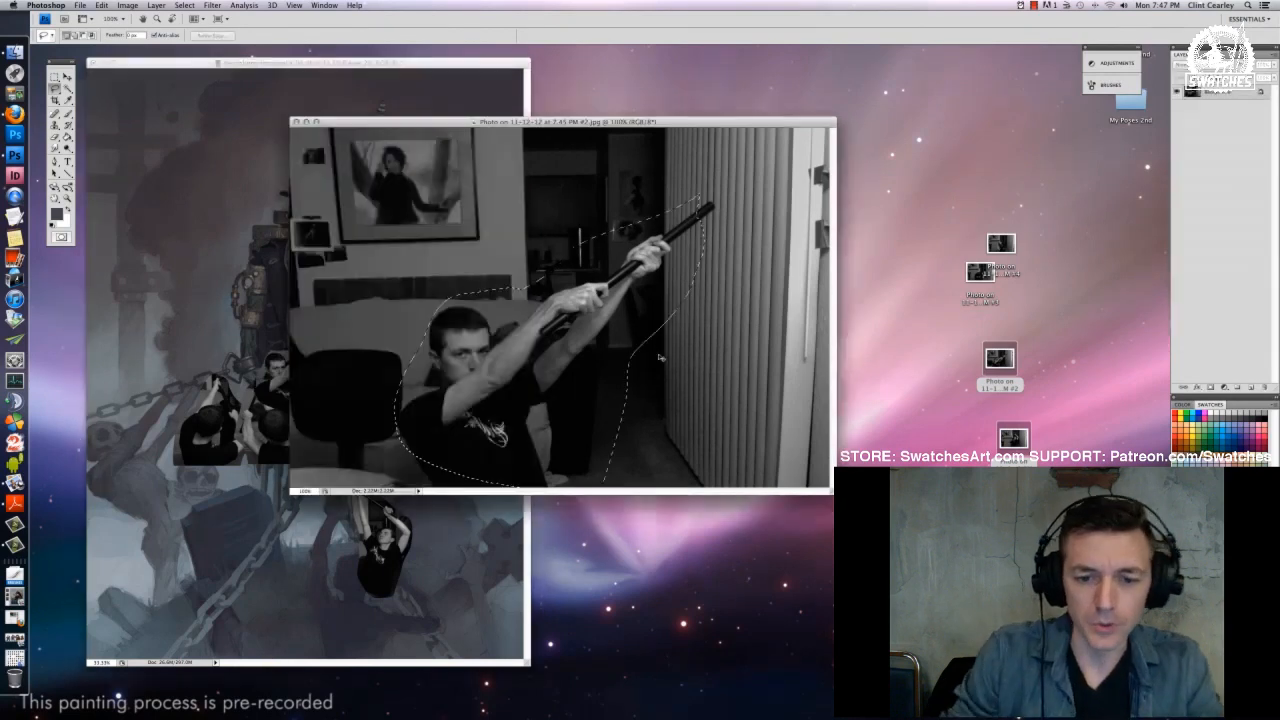
{"action": "key", "text": "super+w"}
Show the painting in full-screen mode, hide Layers 27, 28 and 29, and select Layer 26
{"action": "key", "text": "f"}
{"action": "left_click_drag", "start_coordinate": [1177, 184], "coordinate": [1177, 145]}
{"action": "left_click", "coordinate": [1209, 204]}
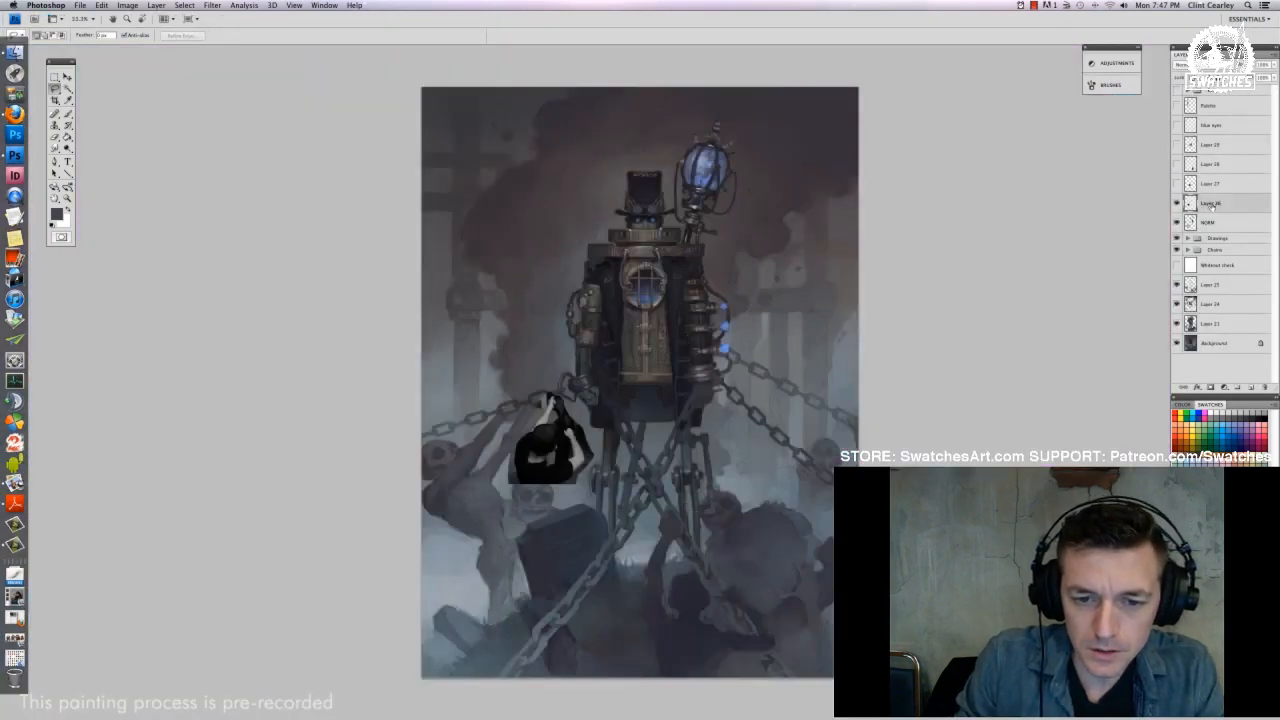
Scale up the bent-over model cutout and place it in the painting's lower-left corner
{"action": "key", "text": "v"}
{"action": "key", "text": "super+t"}
{"action": "left_click_drag", "start_coordinate": [508, 485], "coordinate": [305, 703]}
{"action": "left_click_drag", "start_coordinate": [552, 554], "coordinate": [600, 414]}
{"action": "left_click_drag", "start_coordinate": [357, 255], "coordinate": [473, 363]}
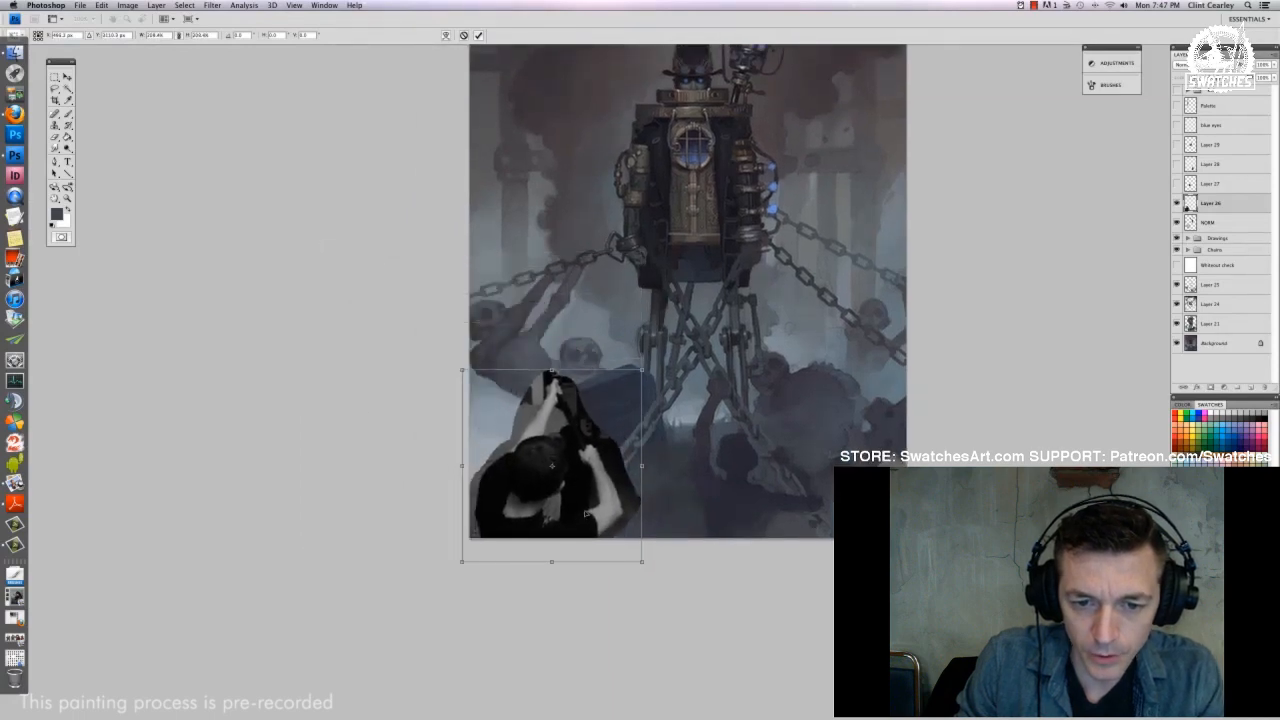
{"action": "left_click_drag", "start_coordinate": [586, 513], "coordinate": [545, 493]}
{"action": "key", "text": "Return"}
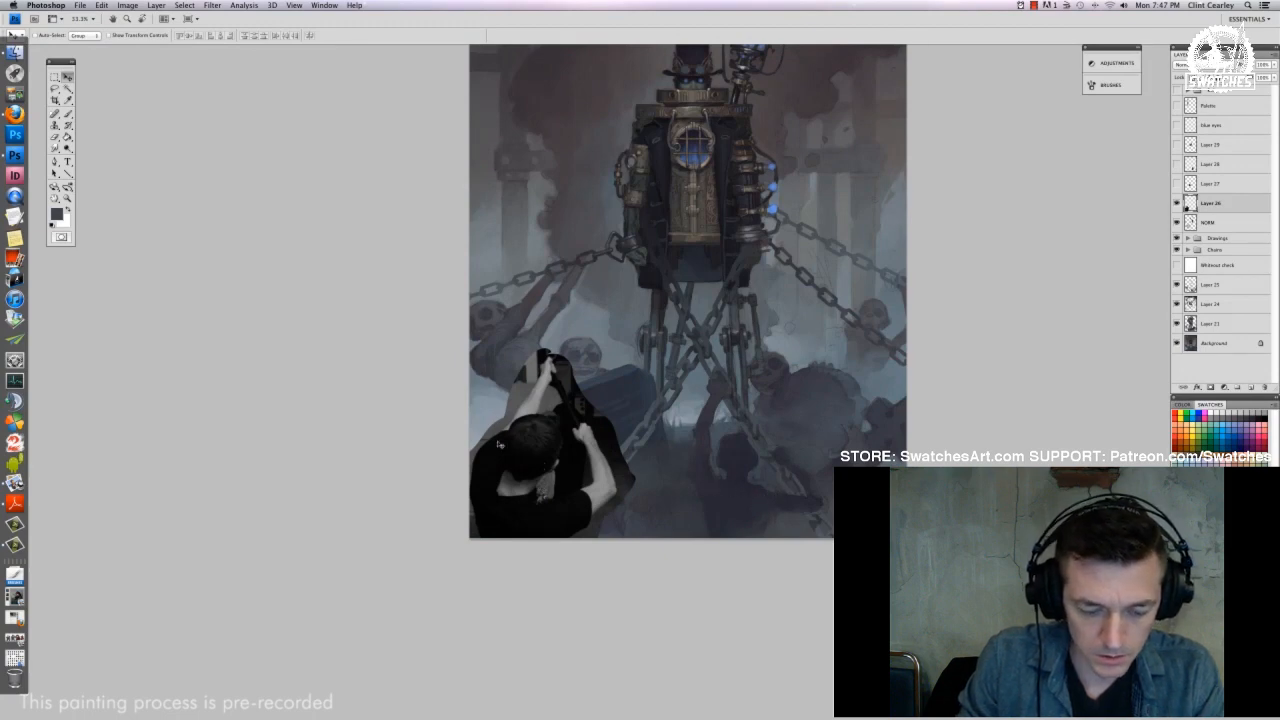
Select Layer 25 and toggle the NORM layer and Layer 25 off and on to check which holds the foreground creatures
{"action": "key", "text": "super+plus"}
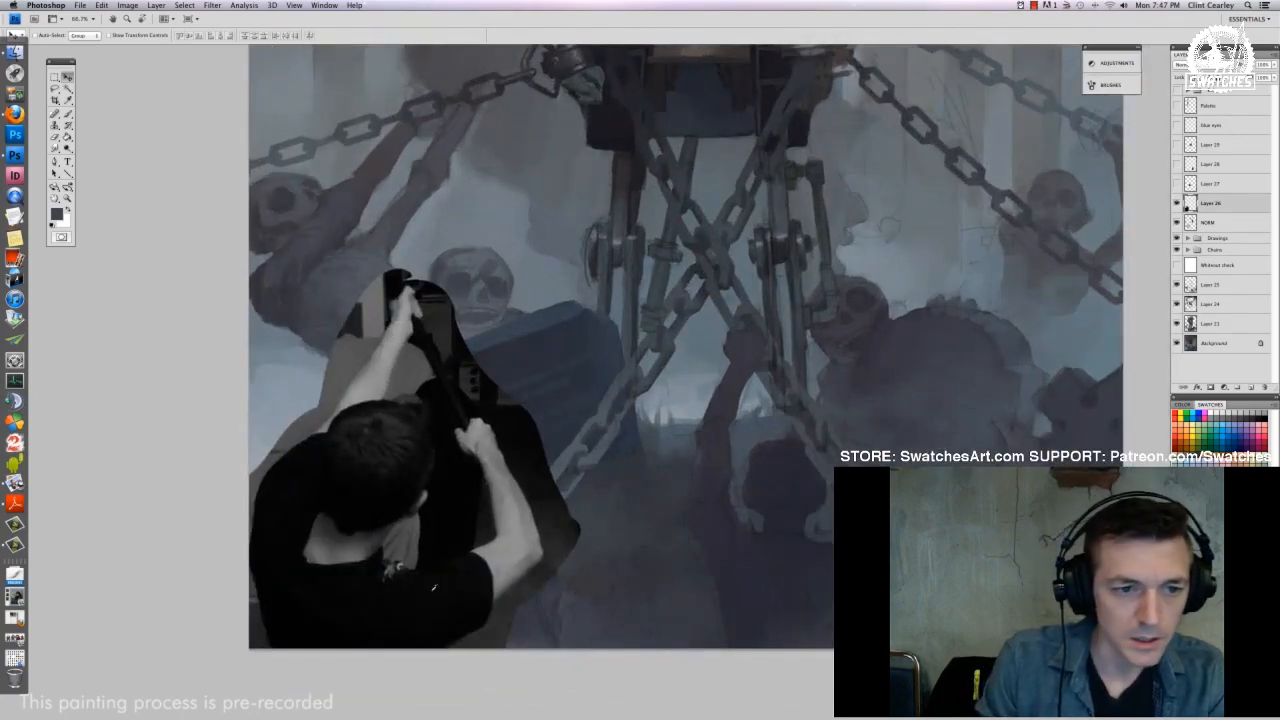
{"action": "left_click", "coordinate": [1229, 289]}
{"action": "left_click", "coordinate": [1176, 224]}
{"action": "left_click", "coordinate": [1176, 224]}
{"action": "left_click", "coordinate": [1177, 285]}
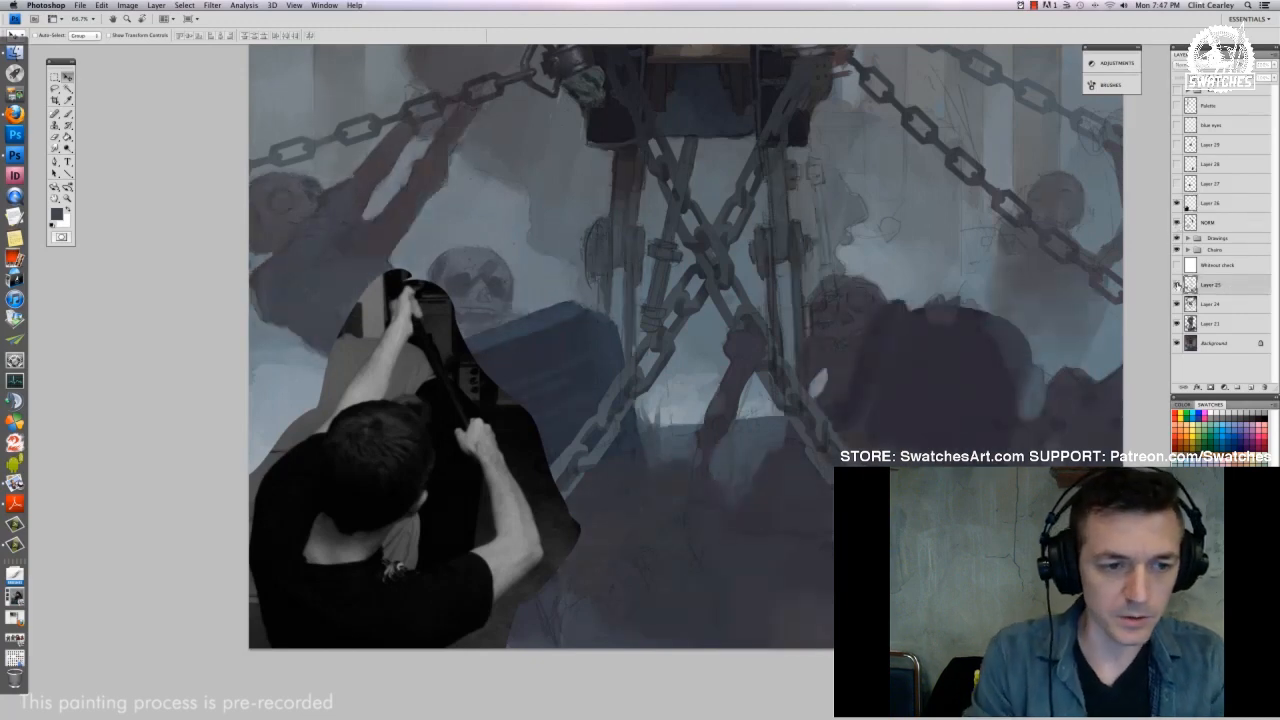
{"action": "left_click", "coordinate": [1177, 285]}
{"action": "left_click", "coordinate": [1177, 285]}
{"action": "left_click", "coordinate": [1177, 285]}
Choose a different brush and paint over the dark head of the foreground figure under the crossed chains
{"action": "key", "text": "b"}
{"action": "left_click_drag", "start_coordinate": [806, 543], "coordinate": [738, 468]}
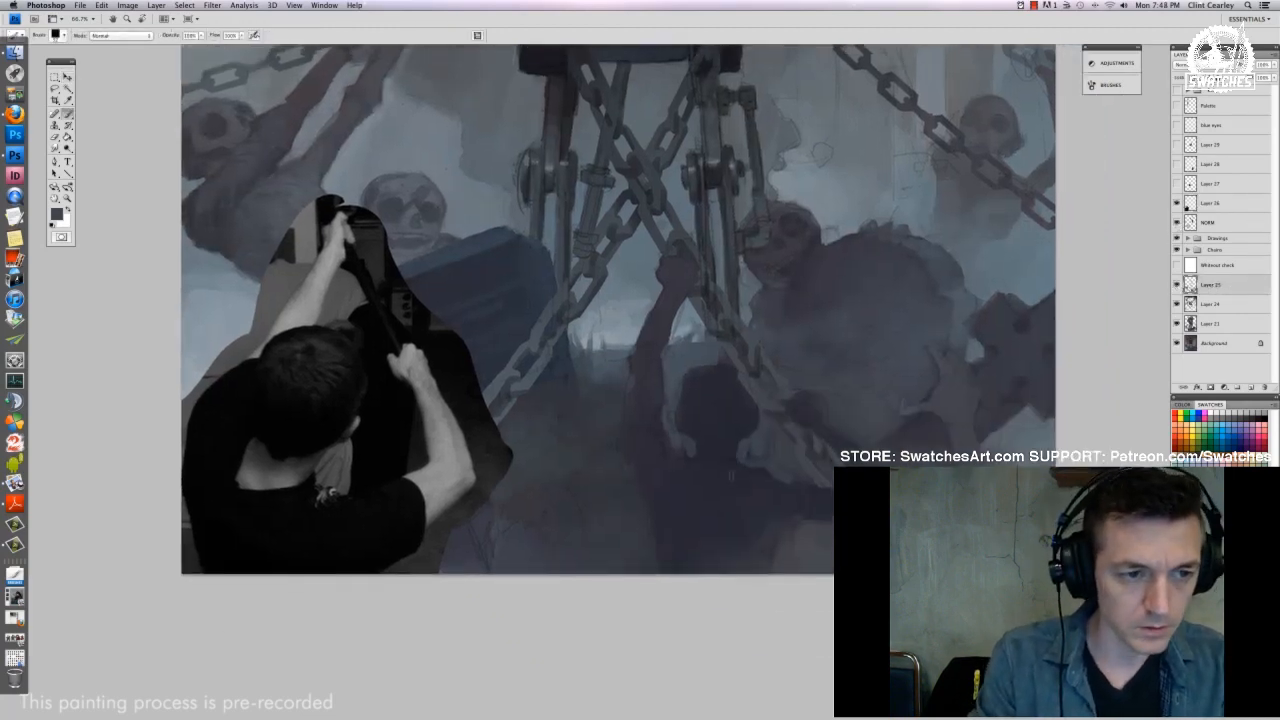
{"action": "right_click", "coordinate": [818, 477]}
{"action": "left_click", "coordinate": [868, 598]}
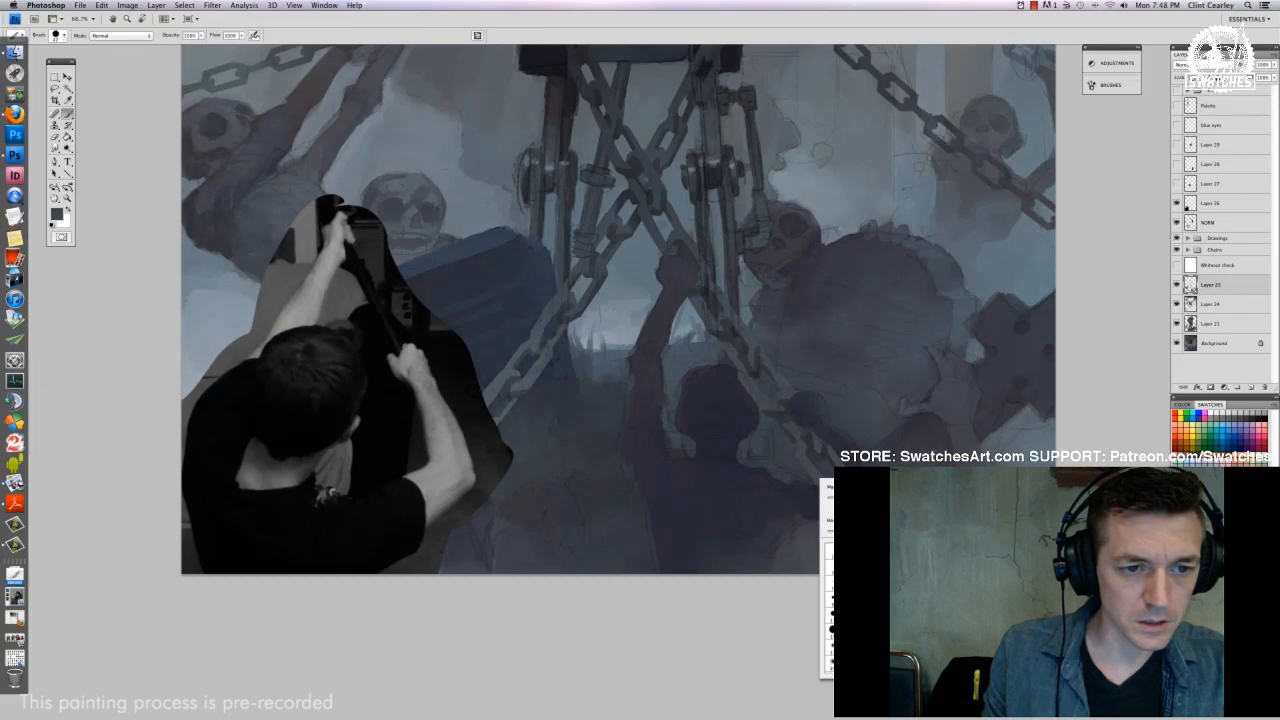
{"action": "key", "text": "Return"}
{"action": "mouse_move", "coordinate": [677, 375]}
{"action": "left_mouse_down"}
{"action": "mouse_move", "coordinate": [702, 420]}
{"action": "mouse_move", "coordinate": [742, 396]}
{"action": "left_mouse_up"}
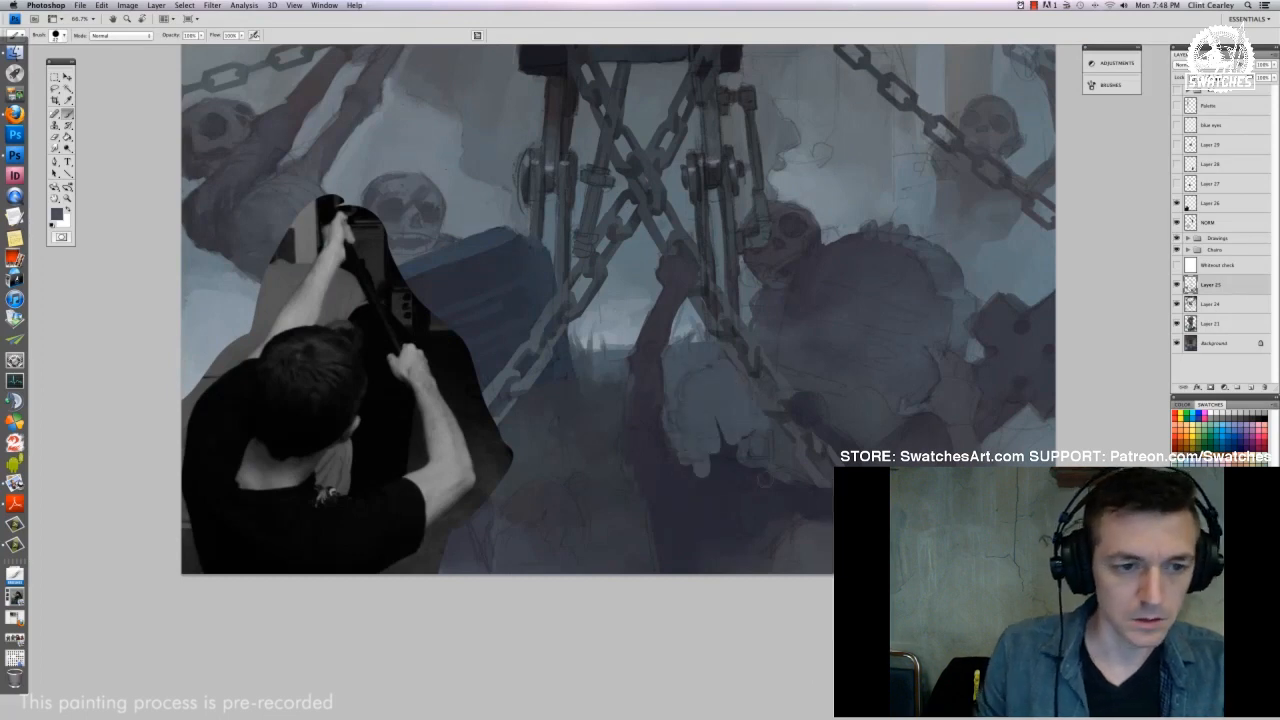
Hide the Bkgd sketch layer inside the Drawings group and collapse the group again
{"action": "left_click", "coordinate": [1187, 238]}
{"action": "scroll", "coordinate": [1275, 313], "scroll_direction": "down", "scroll_amount": 3}
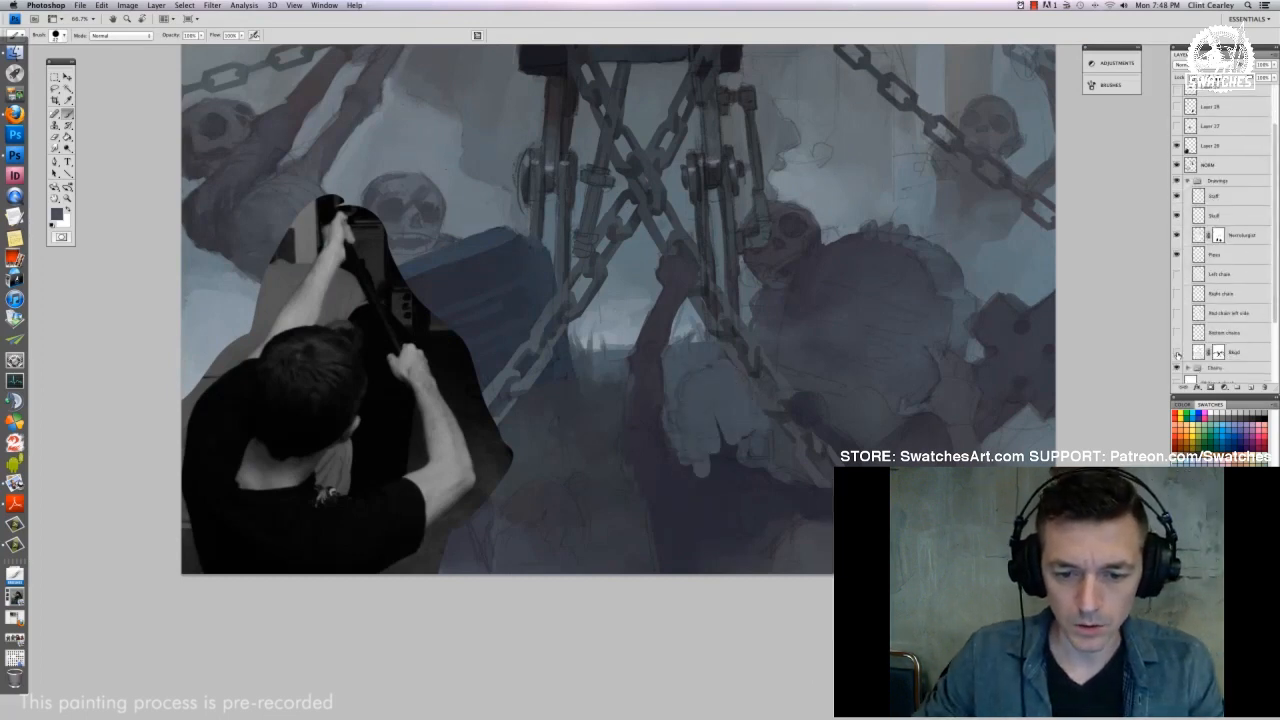
{"action": "left_click", "coordinate": [1187, 181]}
Paint out the foreground figure's body and lower raised arm with colours sampled from the surrounding ground
{"action": "left_click", "coordinate": [665, 507], "text": "alt"}
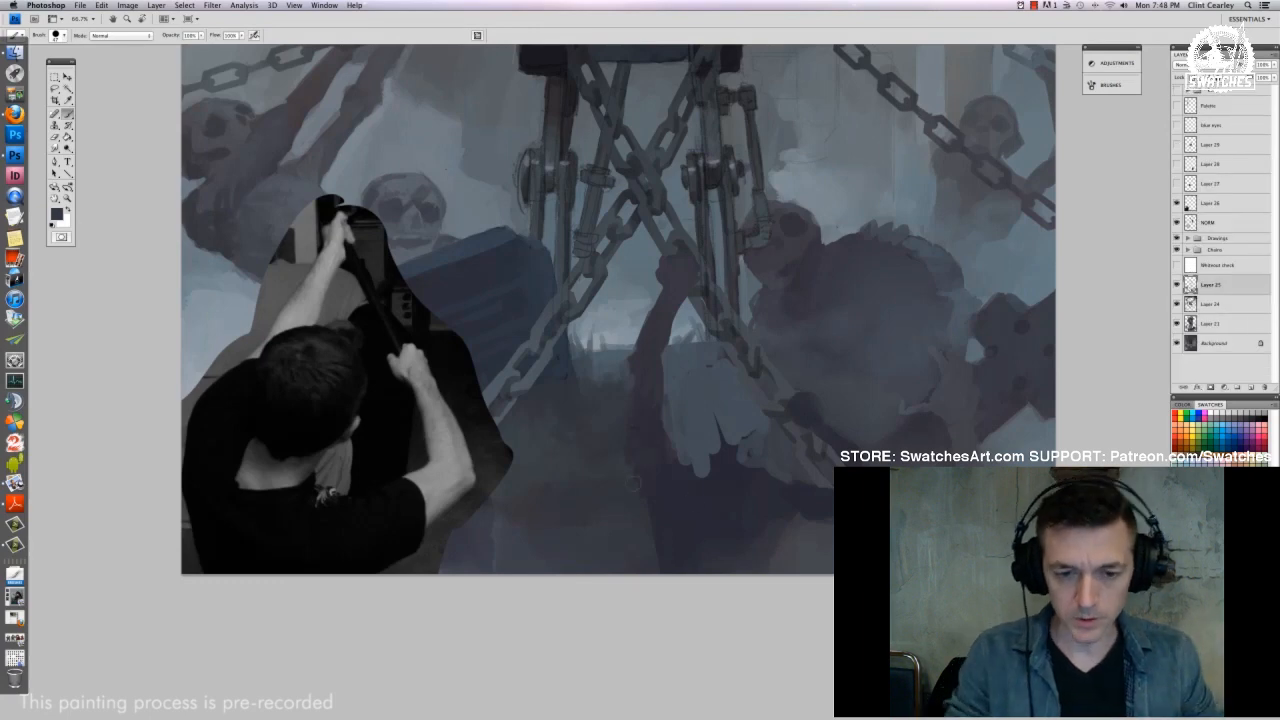
{"action": "left_click_drag", "start_coordinate": [682, 432], "coordinate": [670, 520]}
{"action": "left_click_drag", "start_coordinate": [690, 445], "coordinate": [725, 535]}
{"action": "left_click_drag", "start_coordinate": [747, 480], "coordinate": [746, 506]}
{"action": "left_click", "coordinate": [622, 358], "text": "alt"}
{"action": "mouse_move", "coordinate": [632, 356]}
{"action": "left_mouse_down"}
{"action": "mouse_move", "coordinate": [660, 353]}
{"action": "mouse_move", "coordinate": [660, 418]}
{"action": "left_mouse_up"}
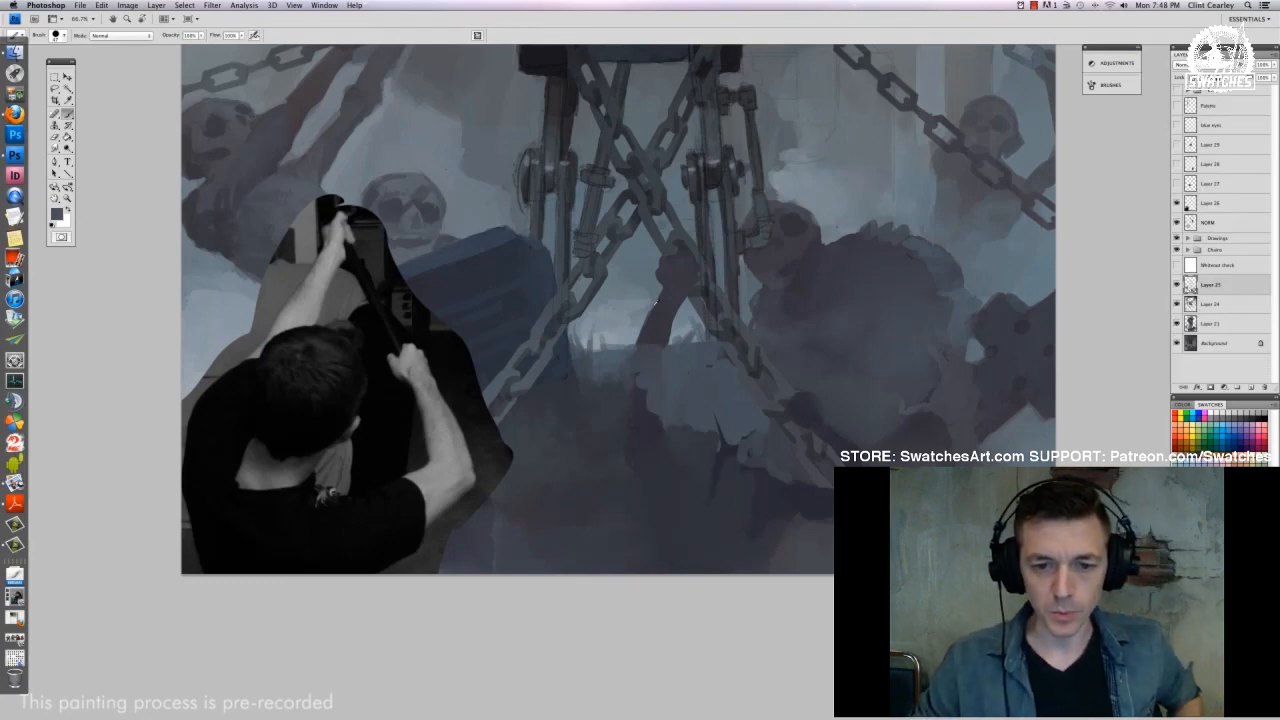
Paint out the figure's remaining forearm and hand with sampled mist colours, and cover more of its dark body
{"action": "left_click", "coordinate": [645, 290], "text": "alt"}
{"action": "mouse_move", "coordinate": [665, 265]}
{"action": "left_mouse_down"}
{"action": "mouse_move", "coordinate": [663, 302]}
{"action": "mouse_move", "coordinate": [677, 306]}
{"action": "mouse_move", "coordinate": [627, 333]}
{"action": "mouse_move", "coordinate": [670, 337]}
{"action": "left_mouse_up"}
{"action": "mouse_move", "coordinate": [640, 330]}
{"action": "left_mouse_down"}
{"action": "mouse_move", "coordinate": [672, 298]}
{"action": "mouse_move", "coordinate": [678, 326]}
{"action": "left_mouse_up"}
{"action": "left_click", "coordinate": [660, 285], "text": "alt"}
{"action": "left_click_drag", "start_coordinate": [816, 408], "coordinate": [810, 424]}
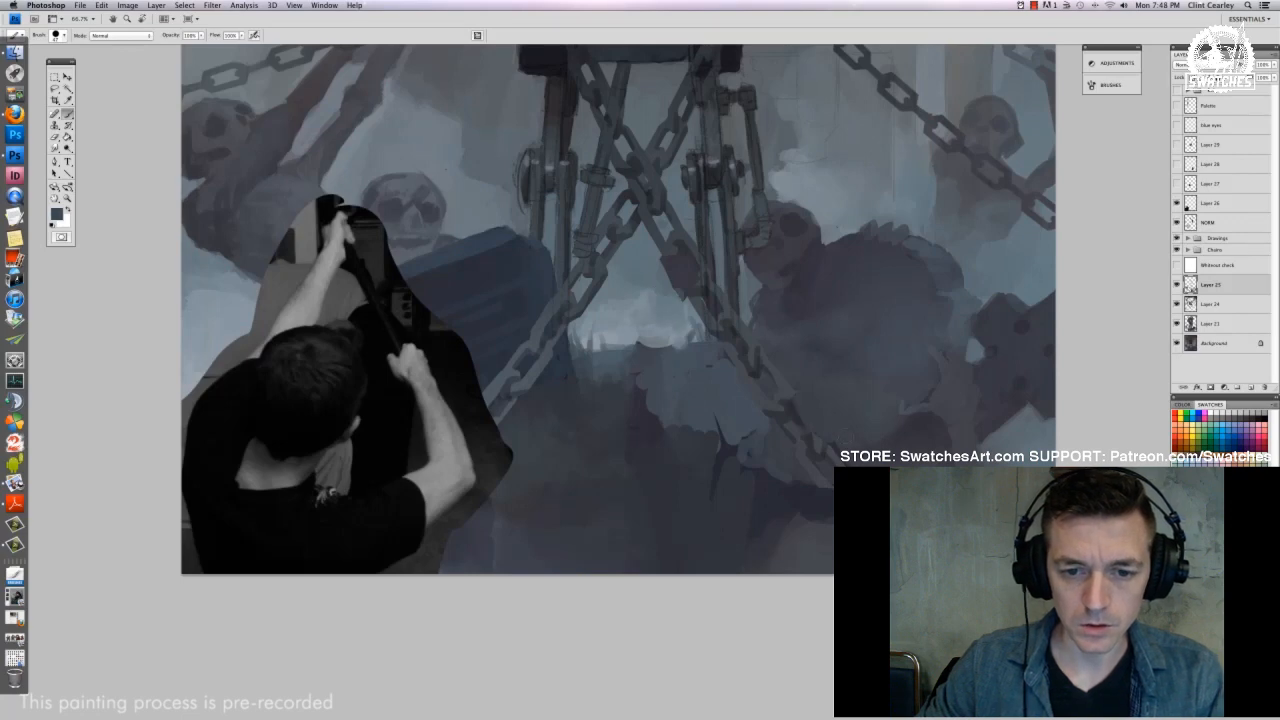
{"action": "mouse_move", "coordinate": [723, 463]}
{"action": "left_mouse_down"}
{"action": "mouse_move", "coordinate": [751, 509]}
{"action": "mouse_move", "coordinate": [733, 430]}
{"action": "mouse_move", "coordinate": [711, 459]}
{"action": "left_mouse_up"}
Switch to a softer brush, blend the leftover figure patches into the ground with sampled colours, and tidy the horizon
{"action": "right_click", "coordinate": [779, 512]}
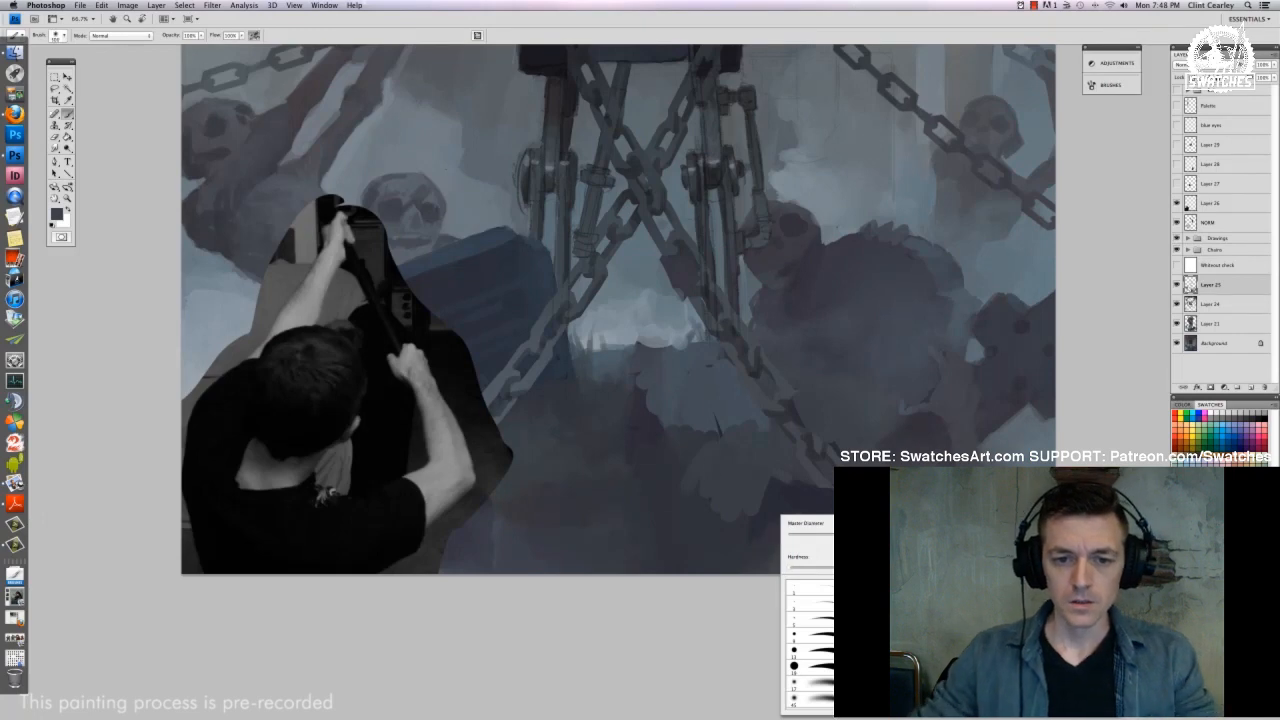
{"action": "left_click_drag", "start_coordinate": [700, 400], "coordinate": [671, 418]}
{"action": "left_click", "coordinate": [636, 398], "text": "alt"}
{"action": "left_click", "coordinate": [674, 470], "text": "alt"}
{"action": "left_click", "coordinate": [695, 474], "text": "alt"}
{"action": "mouse_move", "coordinate": [724, 452]}
{"action": "left_mouse_down"}
{"action": "mouse_move", "coordinate": [731, 478]}
{"action": "mouse_move", "coordinate": [790, 530]}
{"action": "mouse_move", "coordinate": [825, 505]}
{"action": "left_mouse_up"}
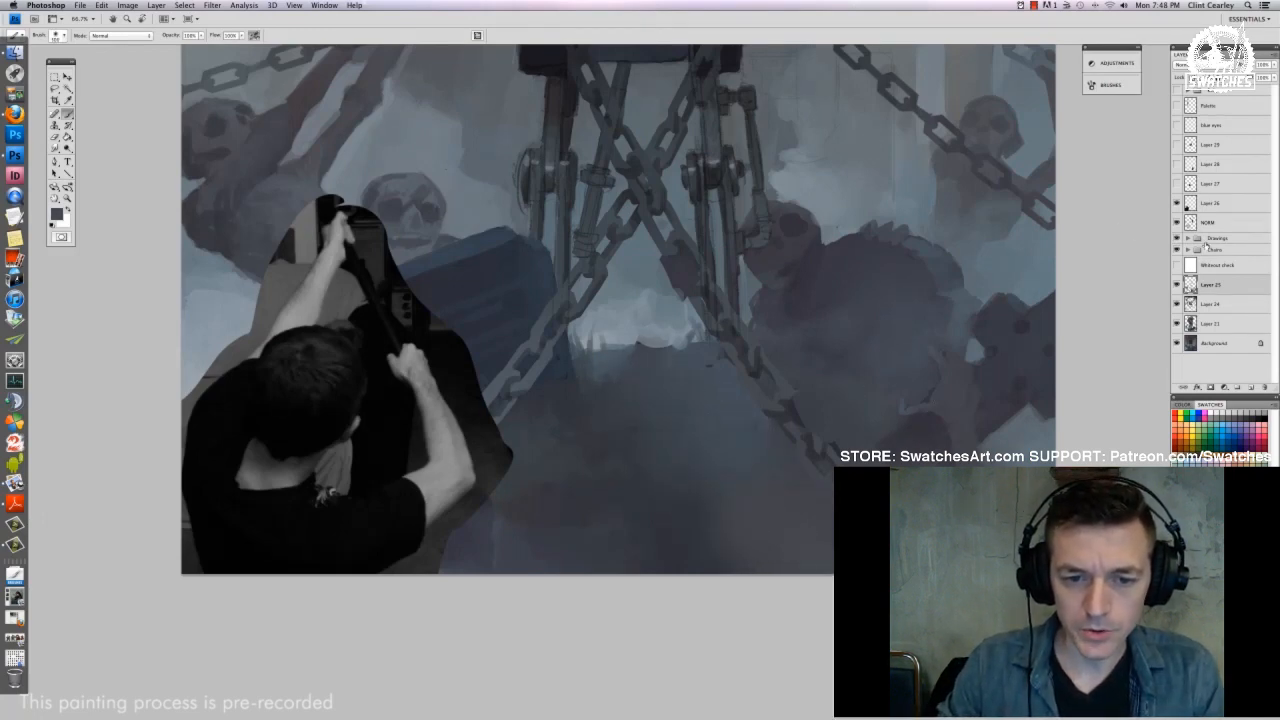
{"action": "left_click", "coordinate": [655, 308], "text": "alt"}
{"action": "left_click_drag", "start_coordinate": [650, 338], "coordinate": [664, 342]}
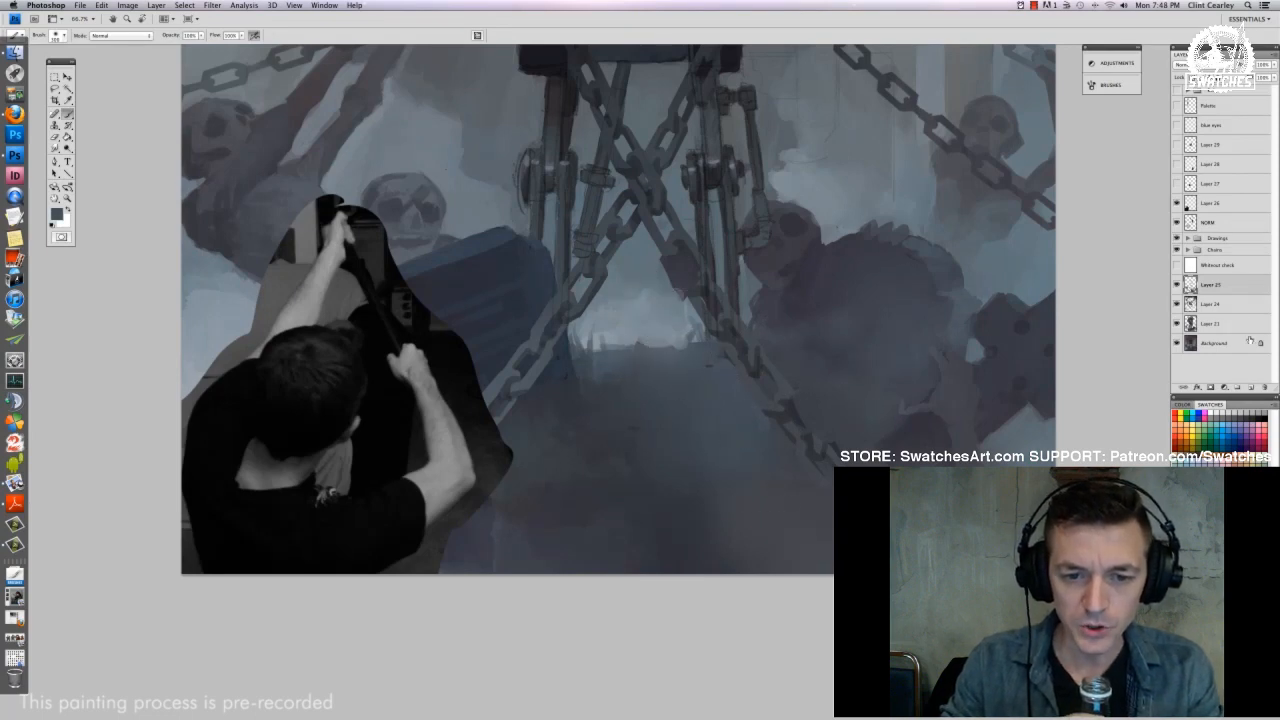
Add a new layer above Layer 25 and set up a very small hard brush in black for sketching
{"action": "left_click", "coordinate": [1249, 388]}
{"action": "right_click", "coordinate": [645, 422]}
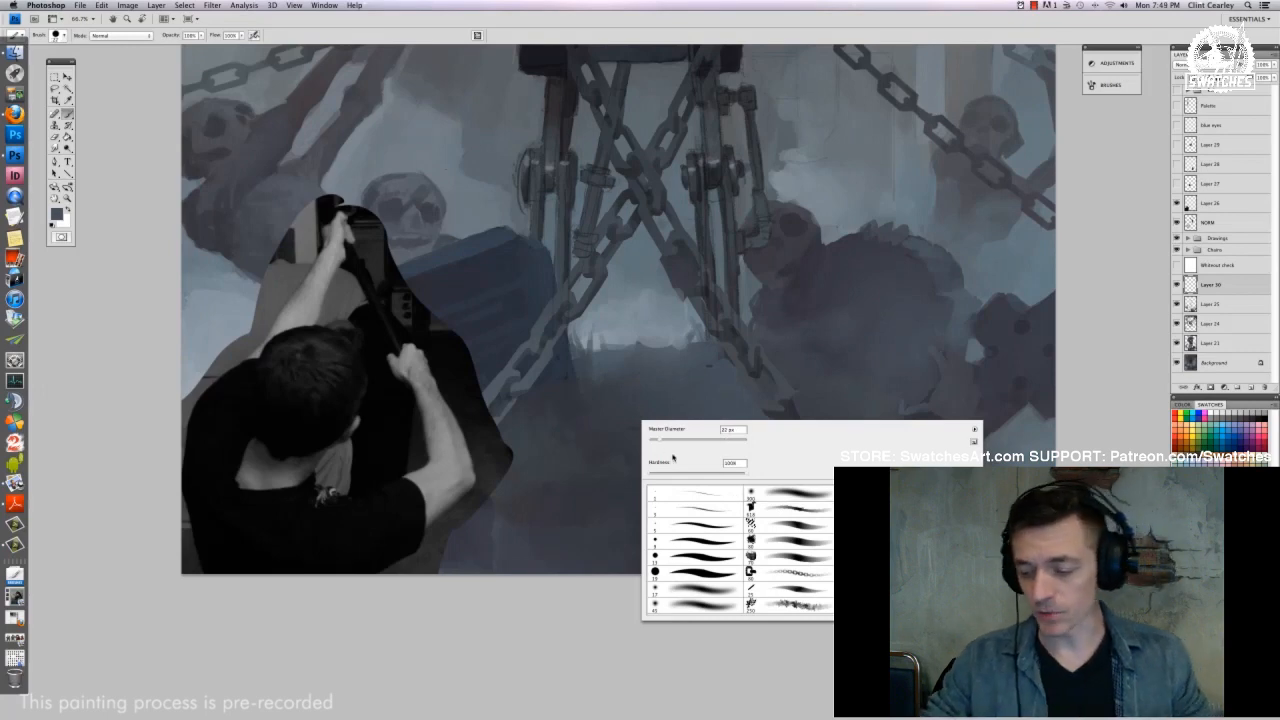
{"action": "left_click_drag", "start_coordinate": [652, 440], "coordinate": [655, 443]}
{"action": "left_click", "coordinate": [617, 628]}
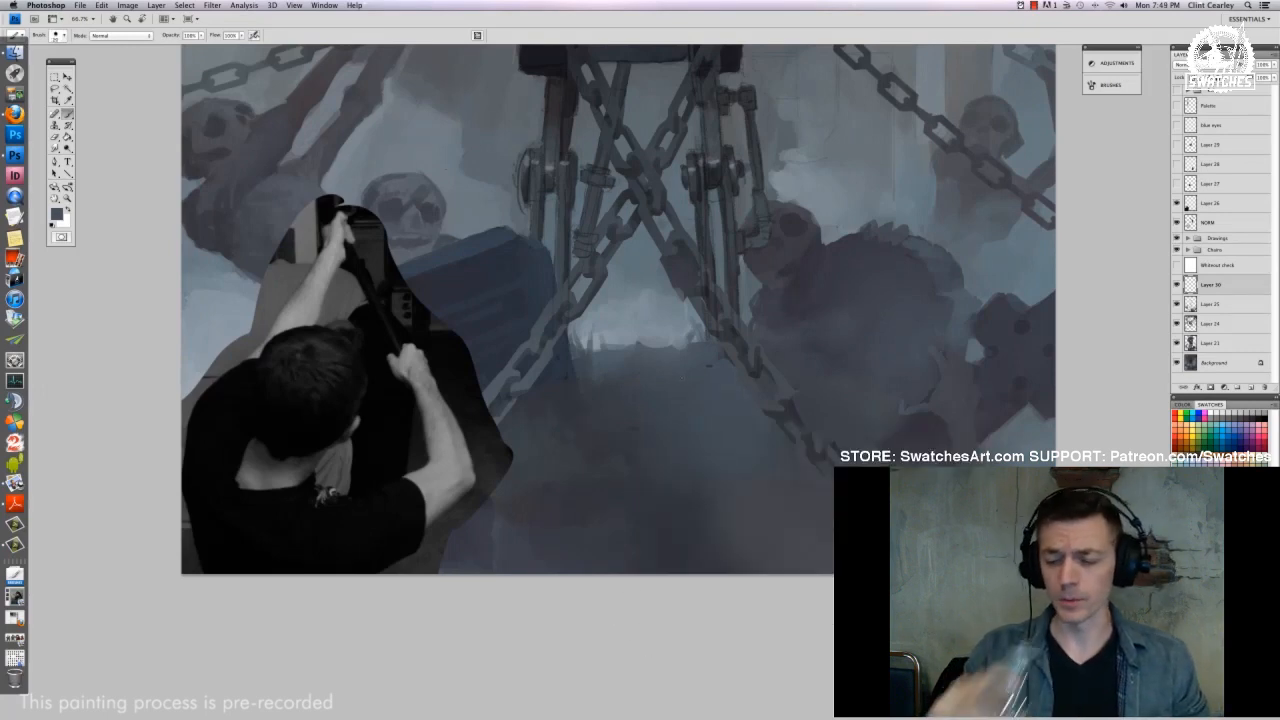
{"action": "right_click", "coordinate": [690, 352]}
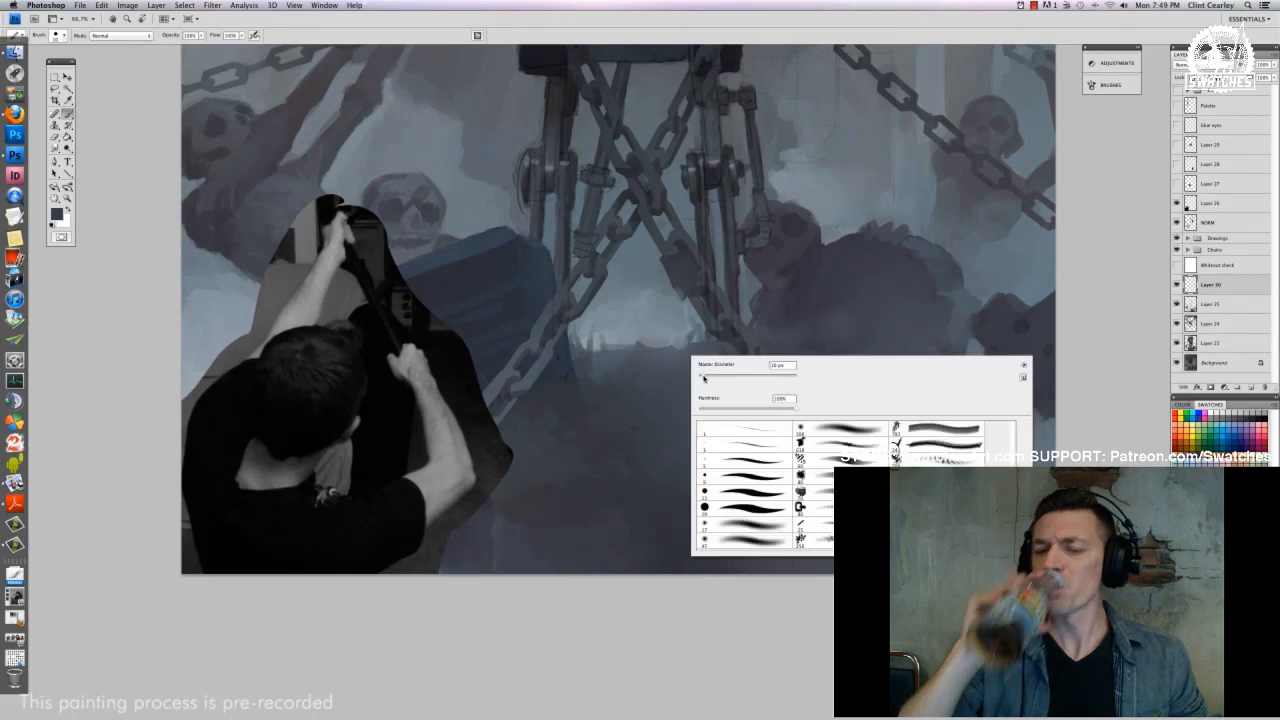
{"action": "left_click_drag", "start_coordinate": [704, 378], "coordinate": [700, 390]}
{"action": "left_click", "coordinate": [606, 606]}
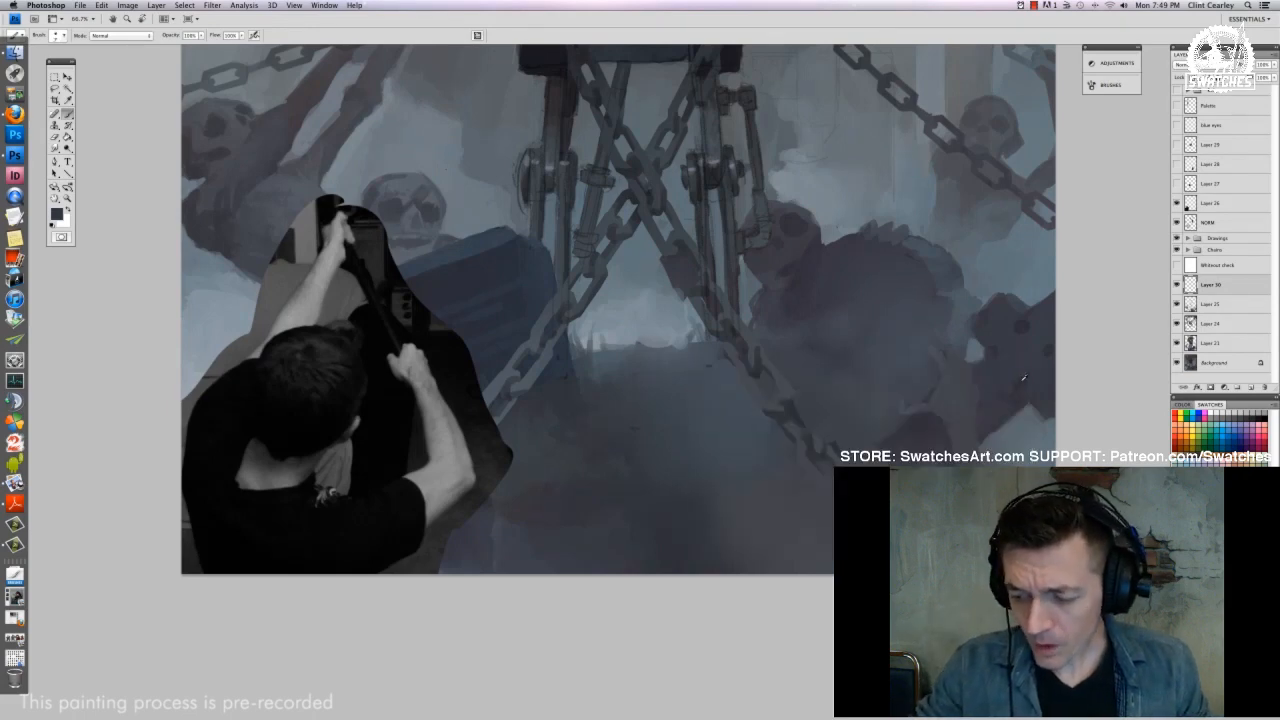
{"action": "right_click", "coordinate": [690, 440]}
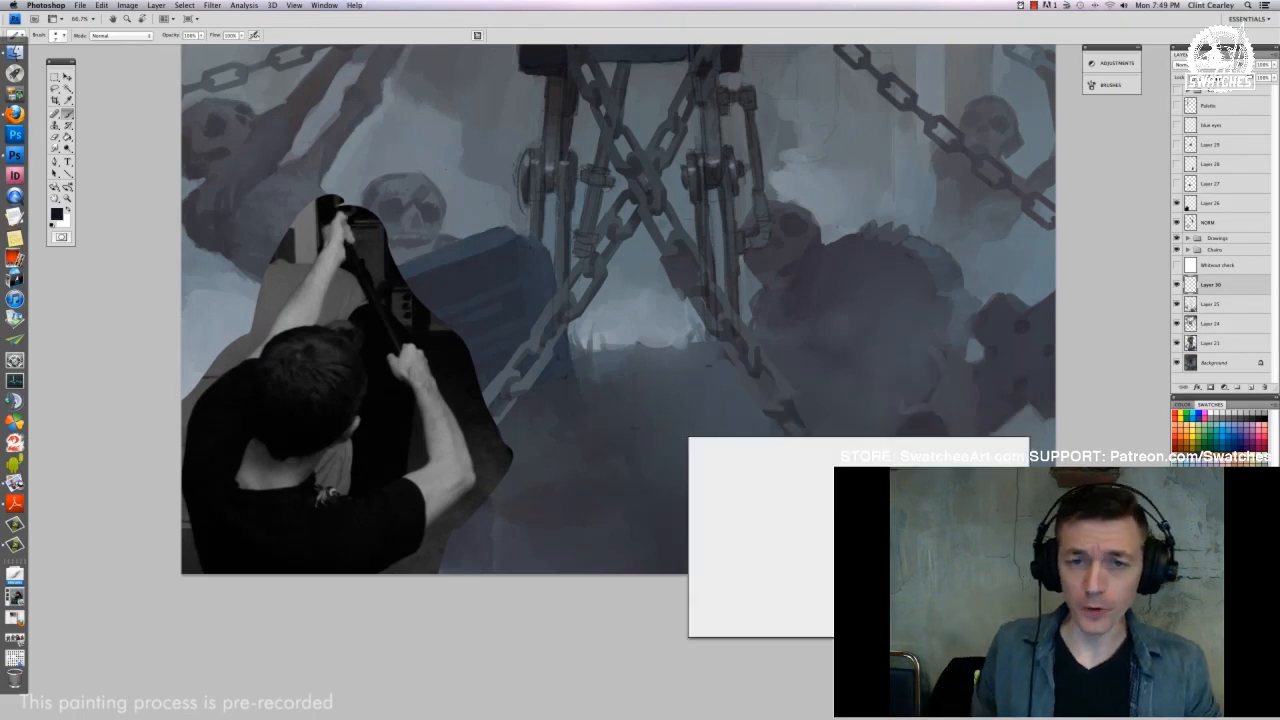
{"action": "left_click_drag", "start_coordinate": [703, 460], "coordinate": [699, 461]}
{"action": "left_click", "coordinate": [636, 609]}
{"action": "right_click", "coordinate": [686, 332]}
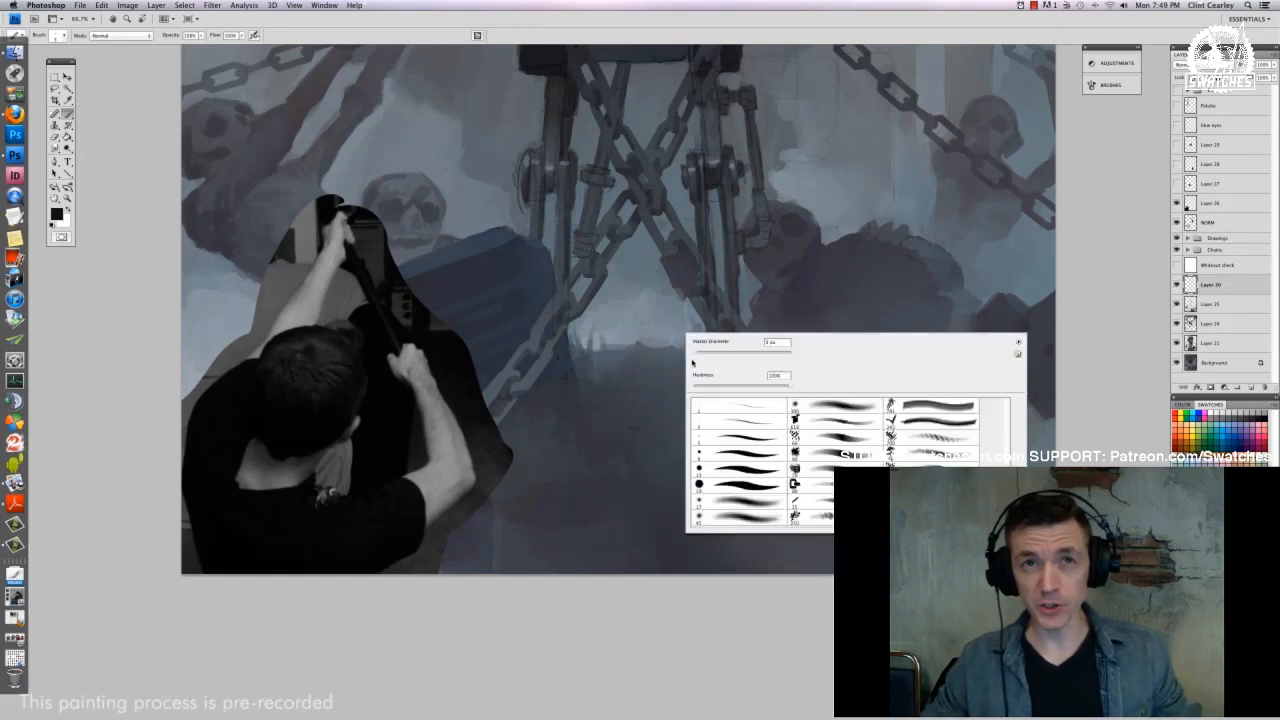
{"action": "left_click_drag", "start_coordinate": [694, 360], "coordinate": [691, 361]}
{"action": "key", "text": "Return"}
Sketch the new figure's raised arm, oval head and shoulder curve below the crossed chains, and shift the head toward the arm
{"action": "left_click_drag", "start_coordinate": [664, 292], "coordinate": [619, 424]}
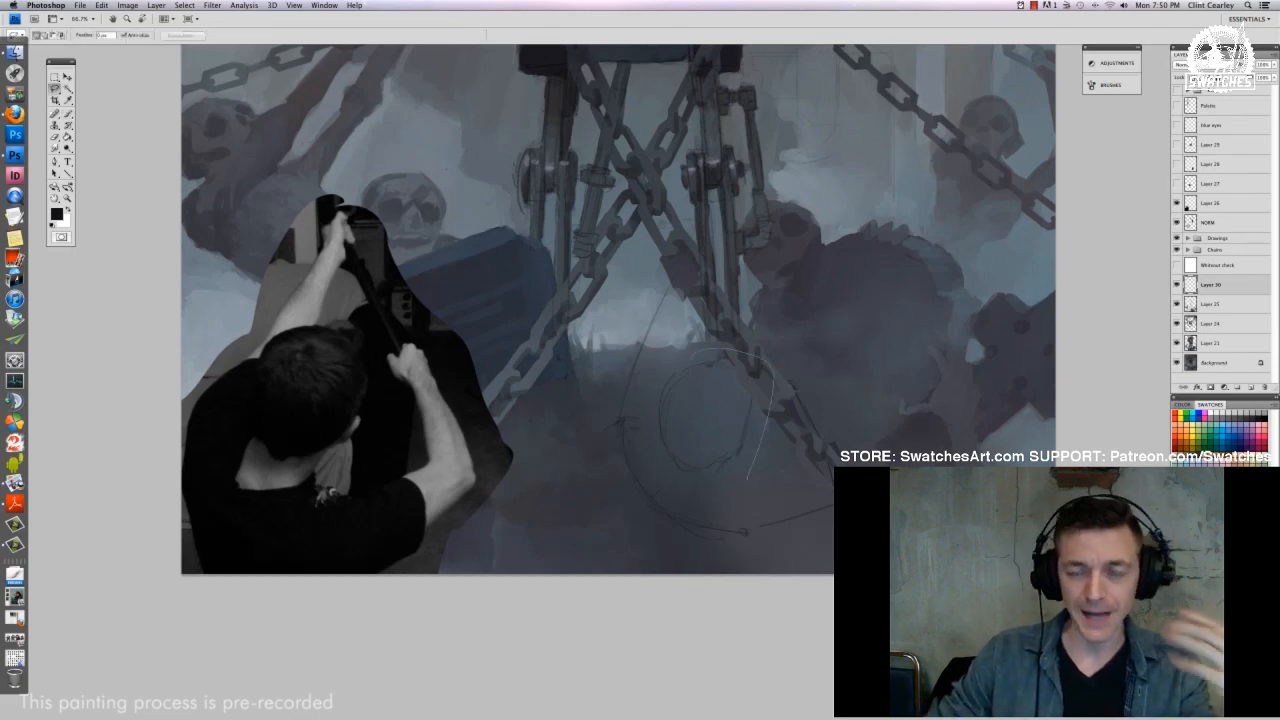
{"action": "key", "text": "v"}
{"action": "left_click_drag", "start_coordinate": [748, 438], "coordinate": [729, 438]}
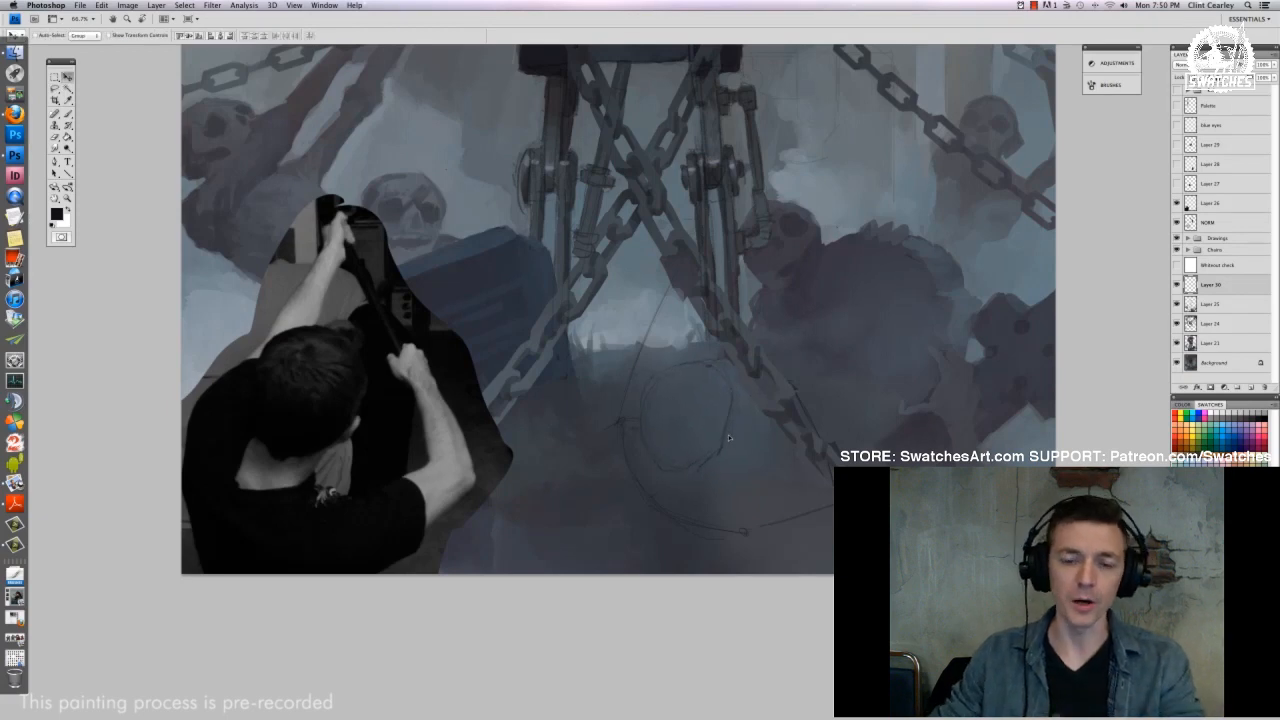
Sketch the contours of the figure's raised arm, then outline the shoulder and upper arm extending toward the right-hand chain
{"action": "key", "text": "b"}
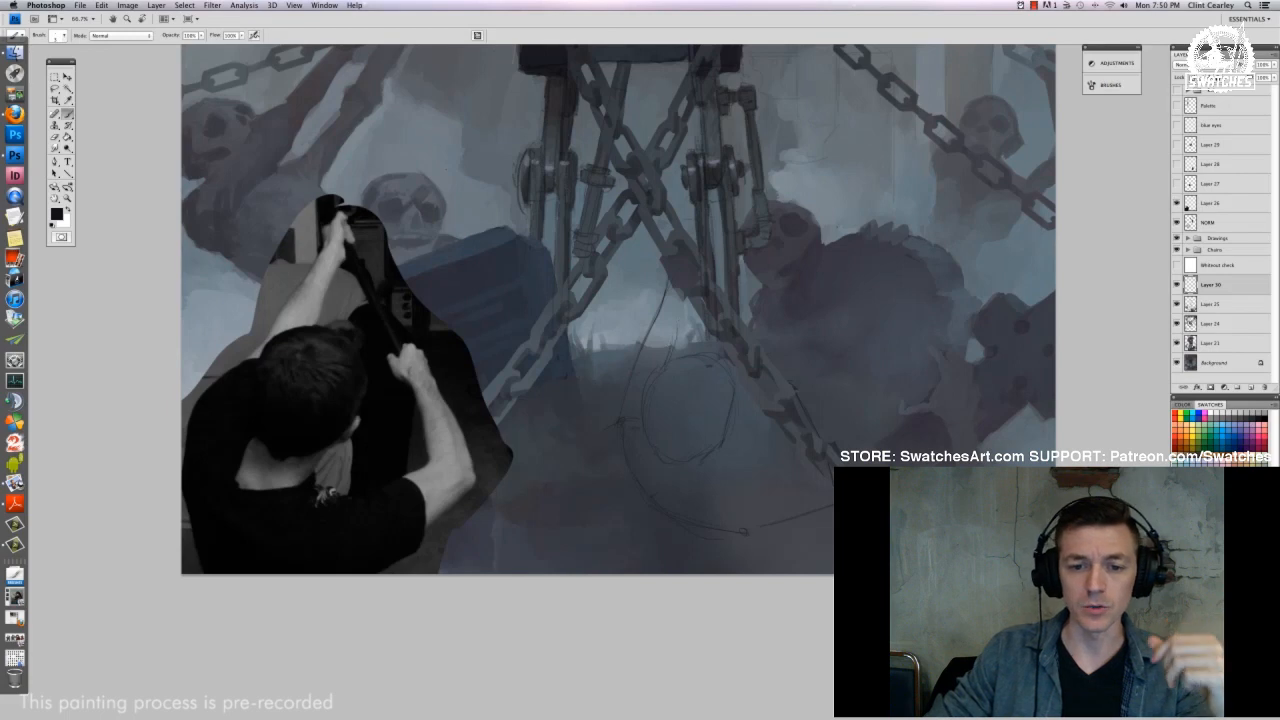
{"action": "left_click_drag", "start_coordinate": [671, 362], "coordinate": [685, 298]}
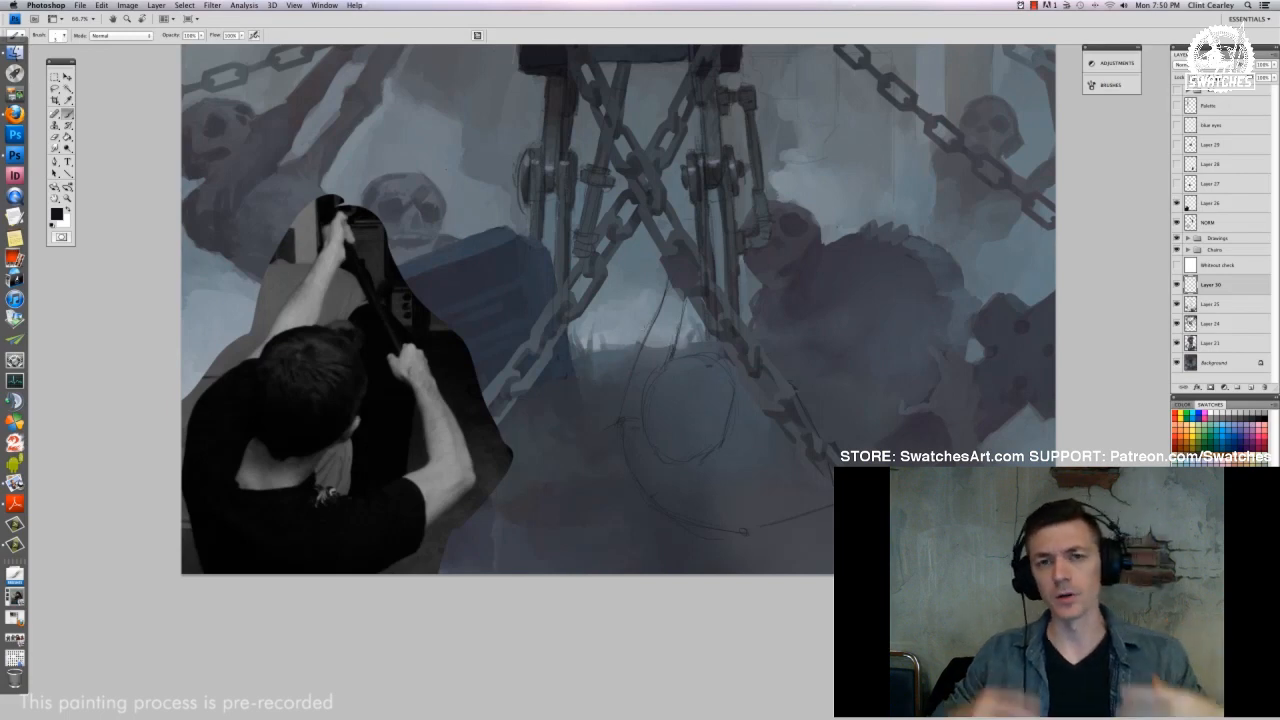
{"action": "left_click_drag", "start_coordinate": [635, 361], "coordinate": [653, 319]}
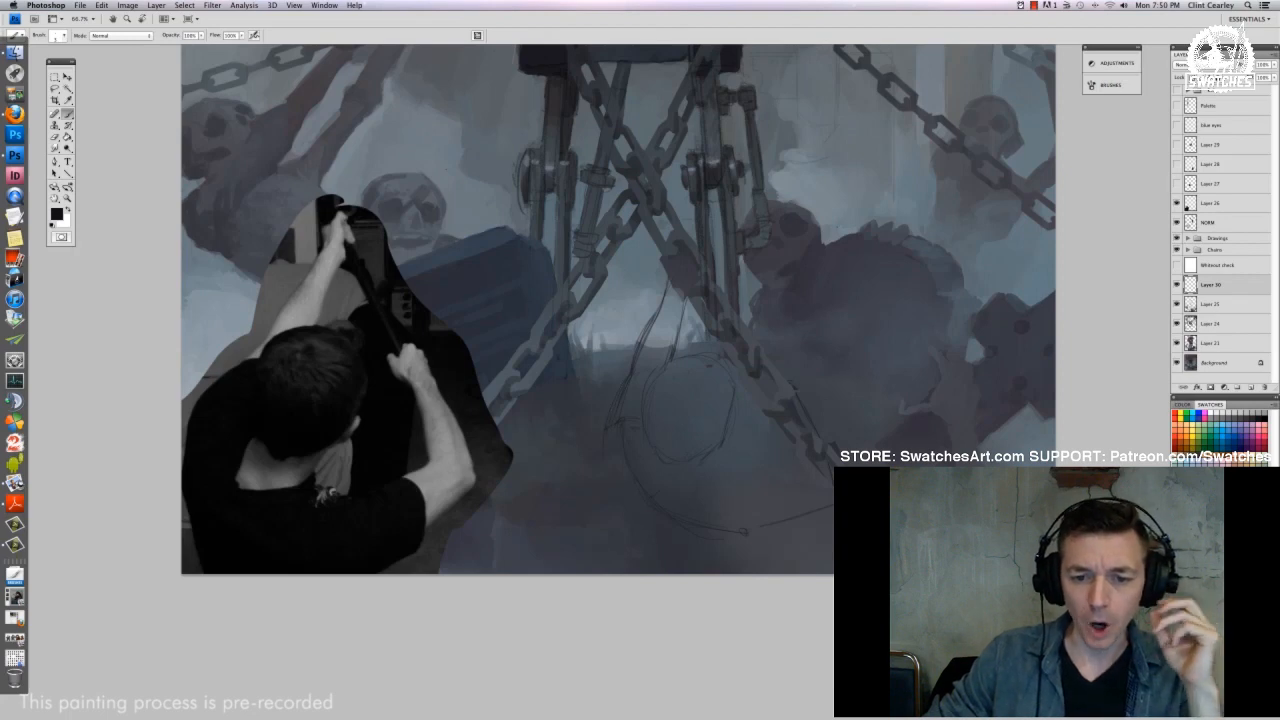
{"action": "left_click_drag", "start_coordinate": [788, 514], "coordinate": [731, 472]}
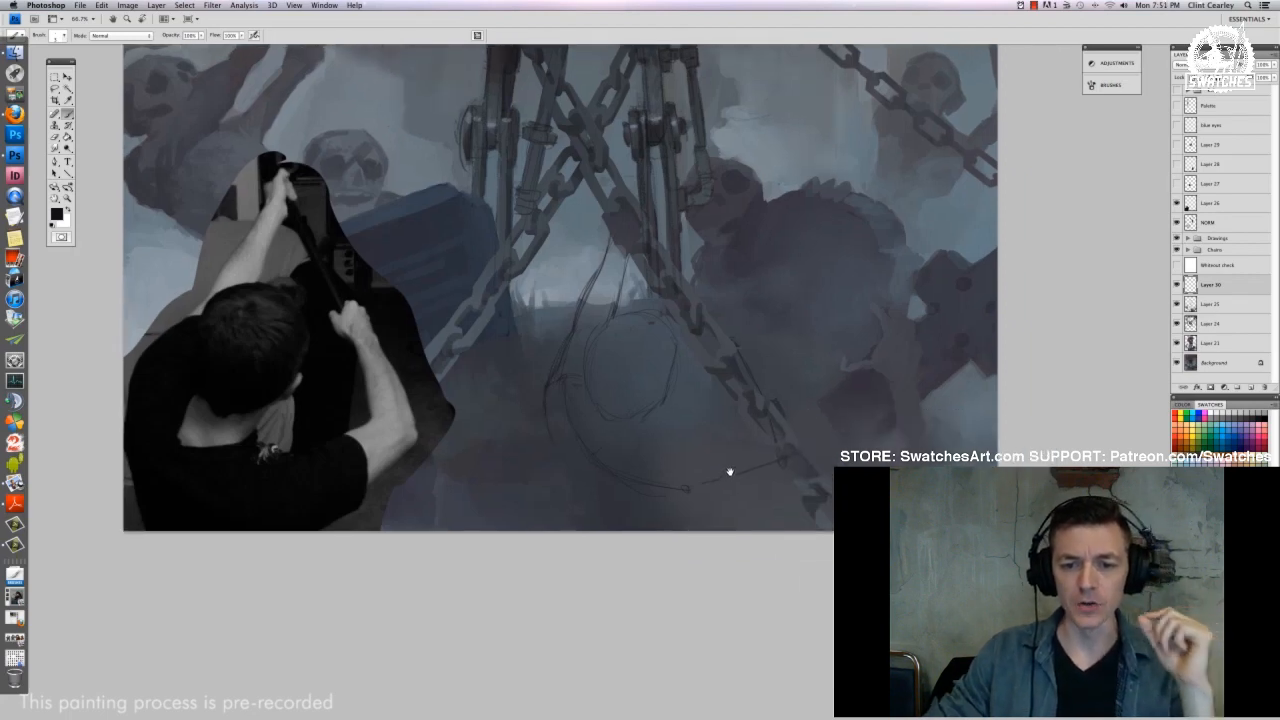
{"action": "left_click_drag", "start_coordinate": [803, 259], "coordinate": [804, 276]}
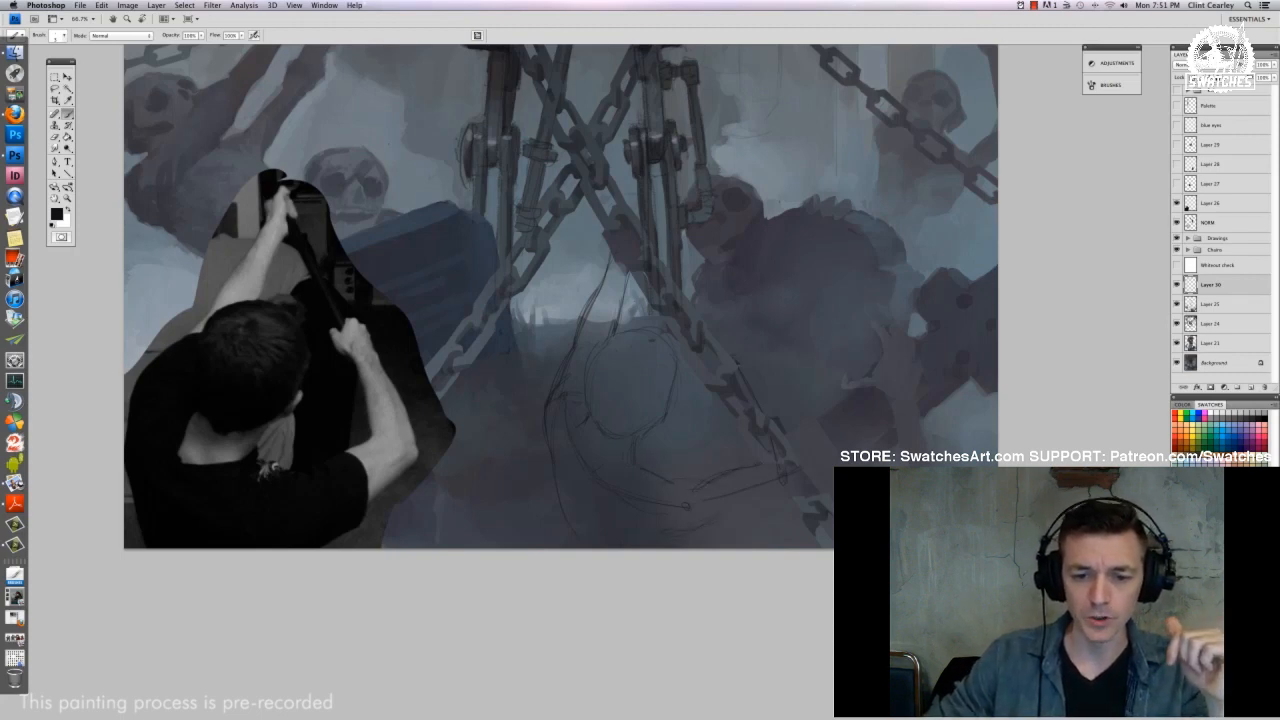
{"action": "left_click_drag", "start_coordinate": [692, 507], "coordinate": [789, 486]}
{"action": "left_click_drag", "start_coordinate": [690, 529], "coordinate": [770, 503]}
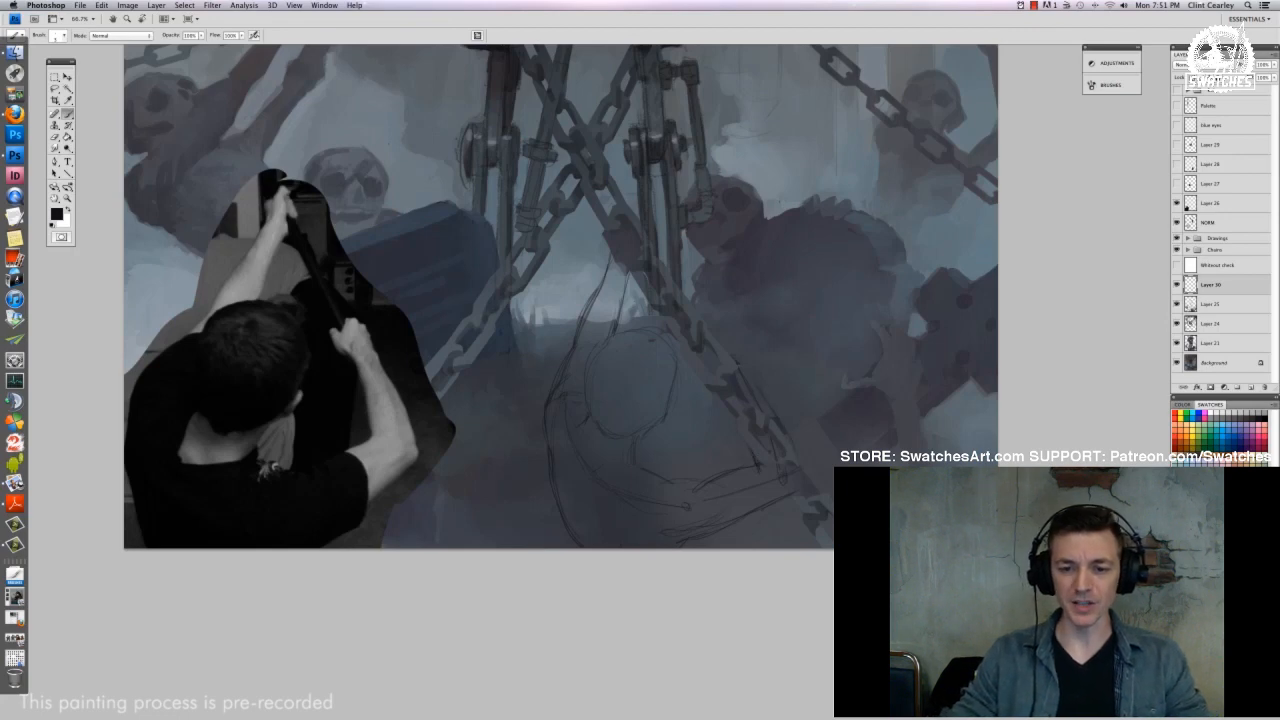
Hide the Chains group and sketch the hand at the end of the bent arm's forearm on Layer 30
{"action": "left_click", "coordinate": [1177, 250]}
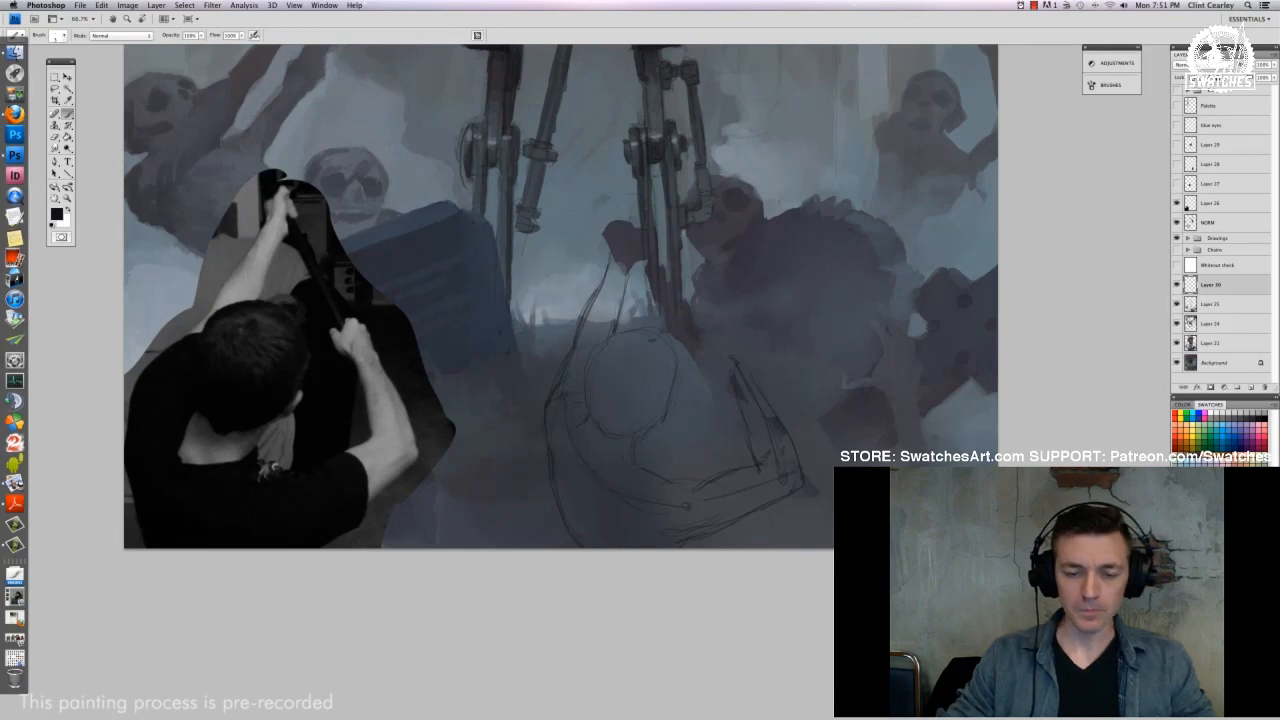
{"action": "scroll", "coordinate": [563, 321], "scroll_direction": "up", "scroll_amount": 2}
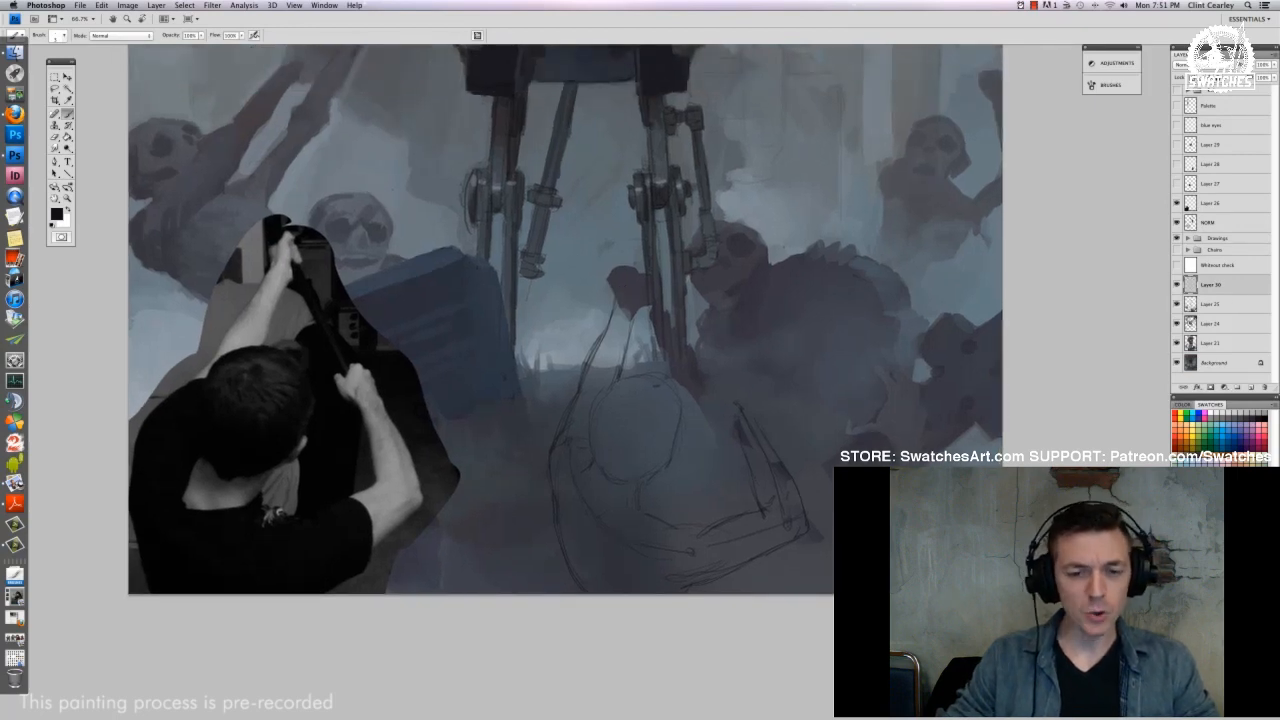
{"action": "left_click", "coordinate": [1236, 202]}
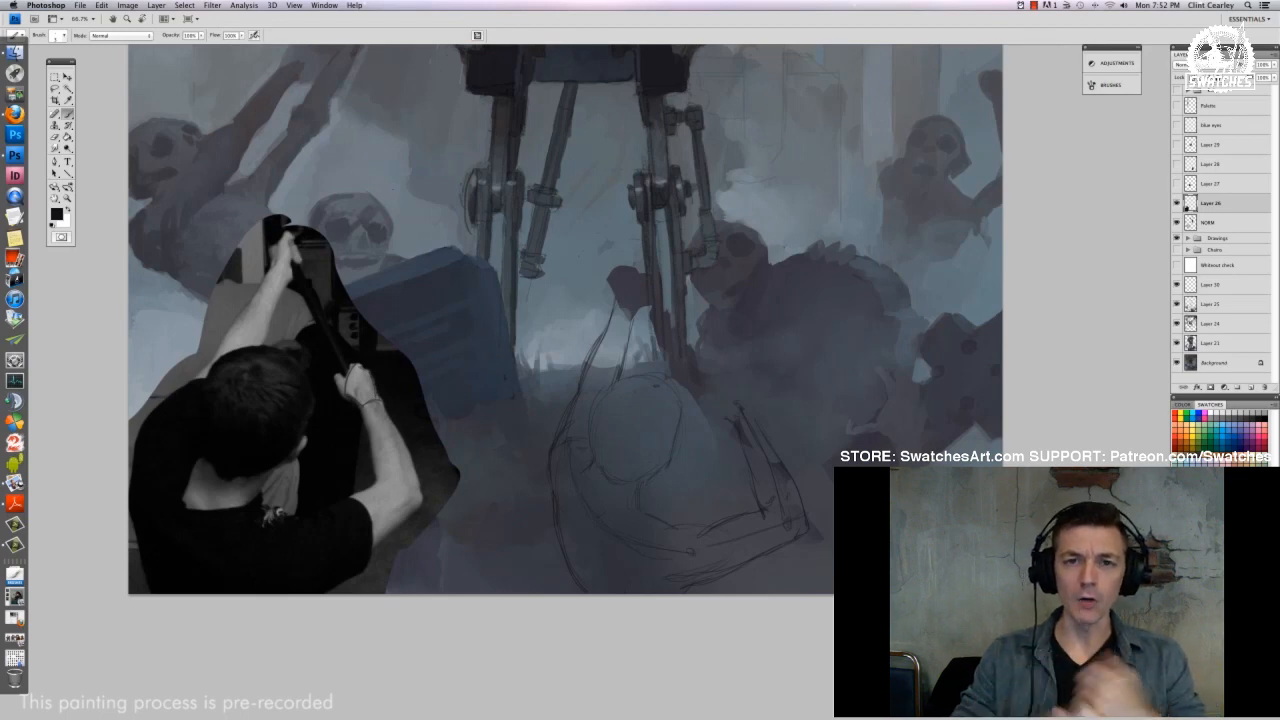
{"action": "left_click", "coordinate": [1212, 285]}
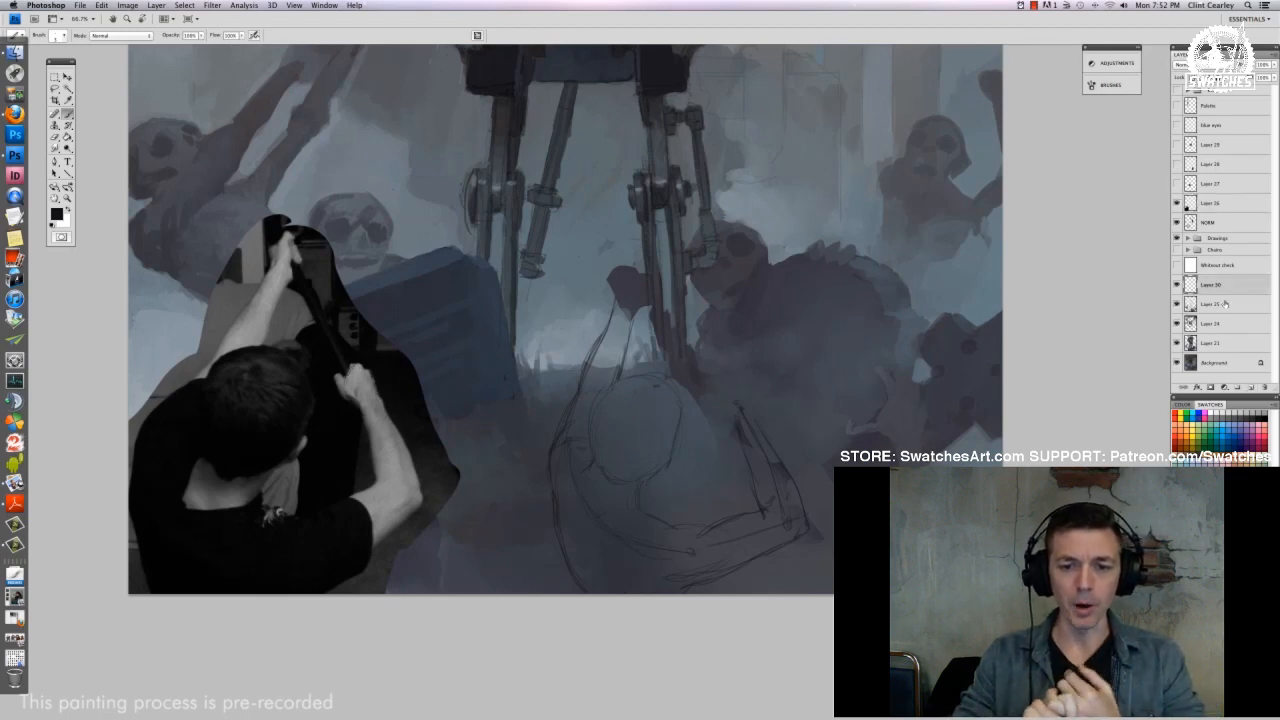
{"action": "left_click", "coordinate": [1178, 287]}
{"action": "left_click", "coordinate": [1178, 287]}
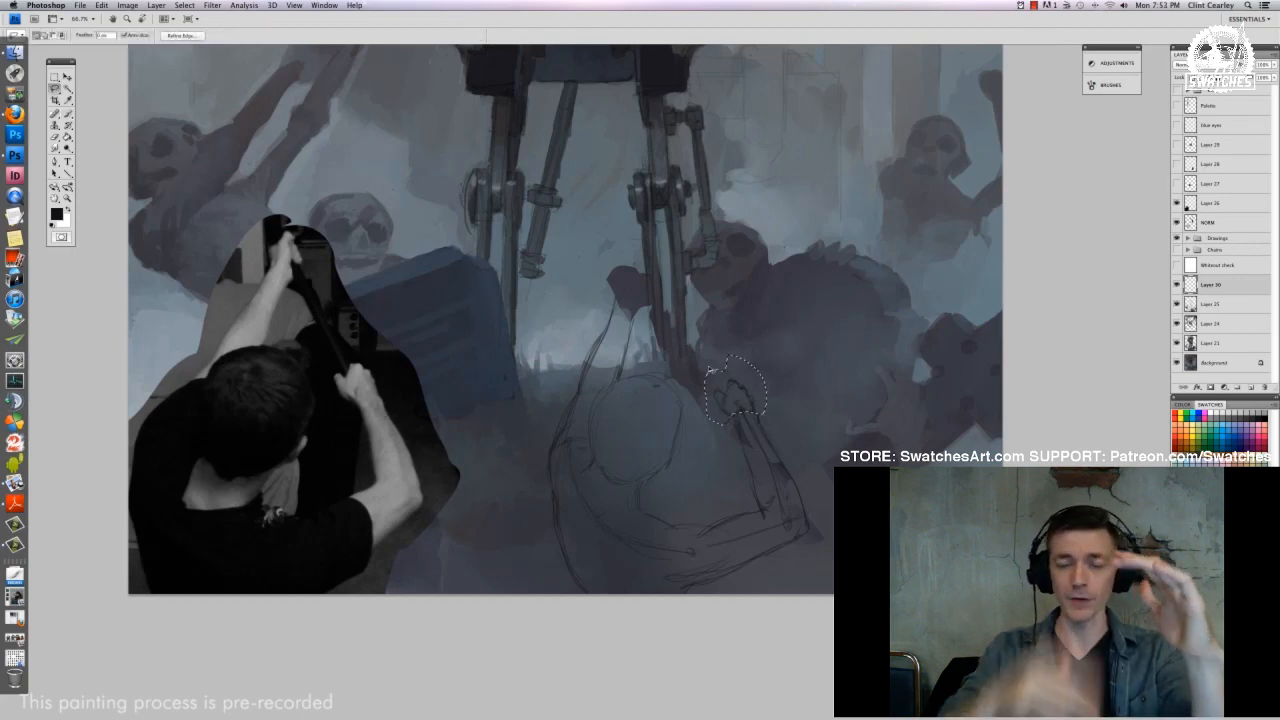
Slightly enlarge the selected hand sketch and fit it onto the bent arm's wrist, then outline the raised fist and firm up the head
{"action": "key", "text": "v"}
{"action": "key", "text": "ctrl+t"}
{"action": "left_click_drag", "start_coordinate": [702, 352], "coordinate": [690, 337]}
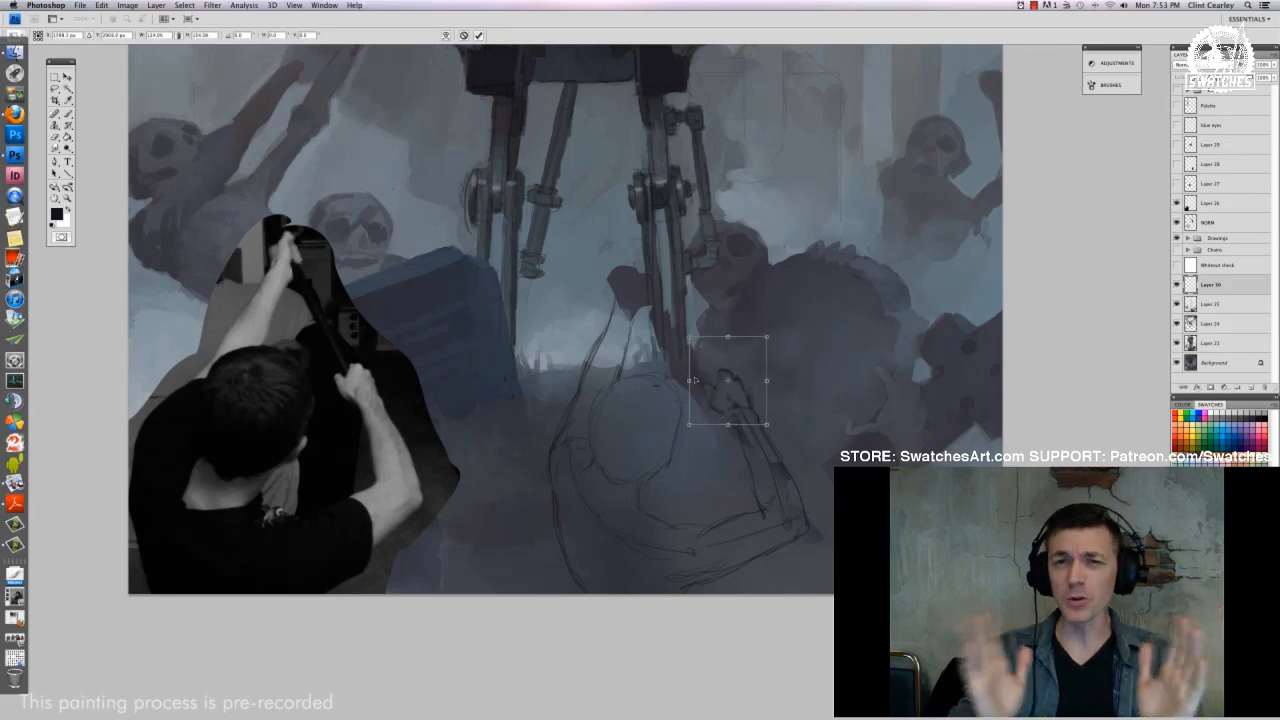
{"action": "left_click_drag", "start_coordinate": [689, 426], "coordinate": [699, 427]}
{"action": "left_click_drag", "start_coordinate": [689, 337], "coordinate": [685, 331]}
{"action": "left_click_drag", "start_coordinate": [699, 384], "coordinate": [702, 387]}
{"action": "key", "text": "Return"}
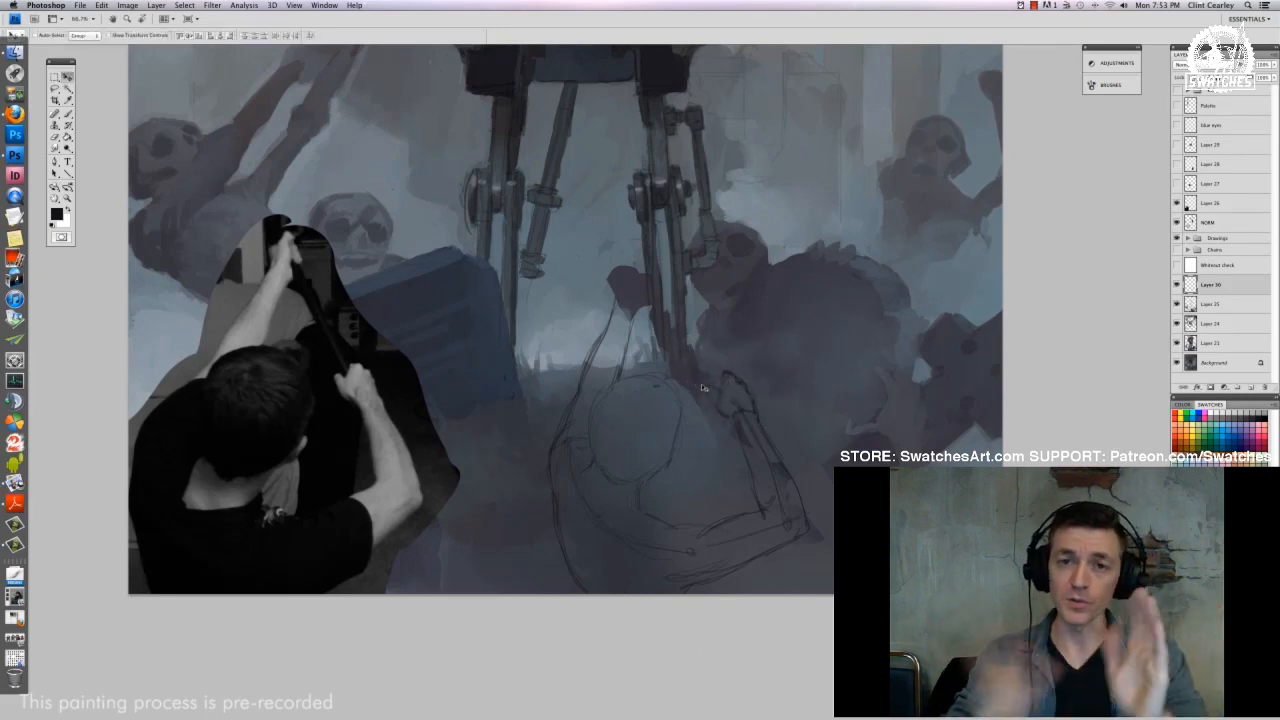
{"action": "key", "text": "b"}
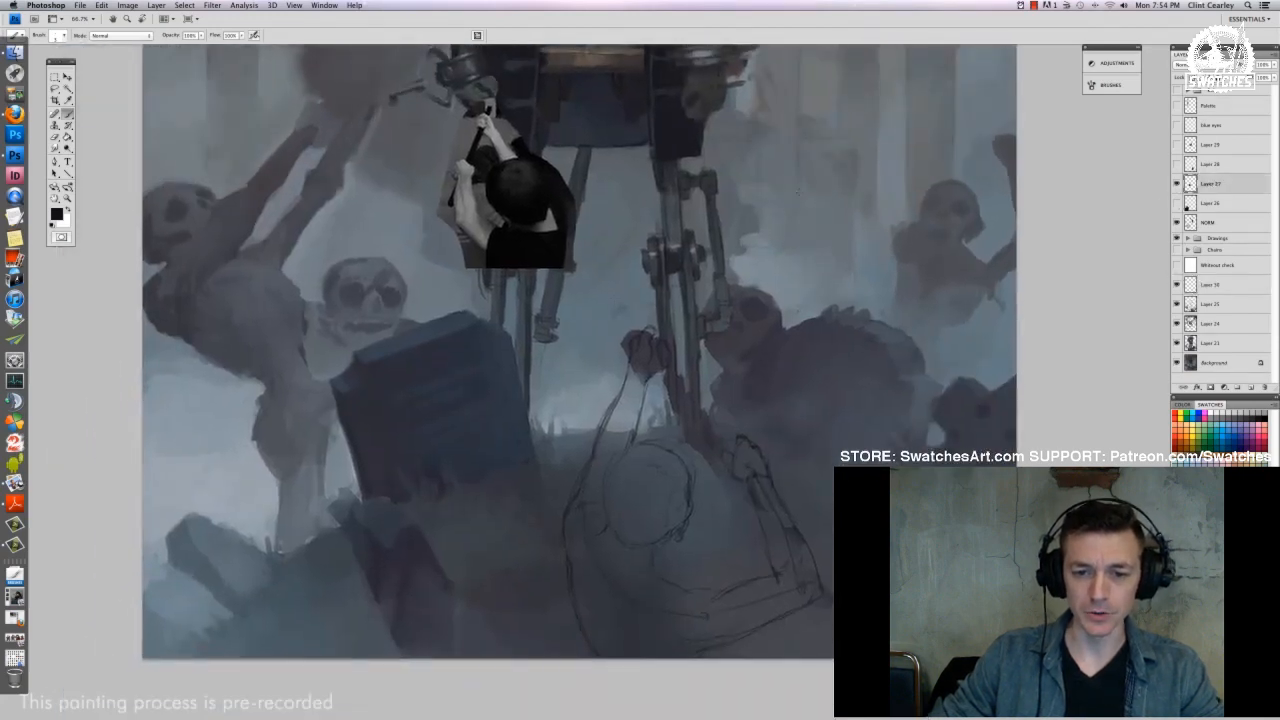
Move the second photo reference on Layer 27 down to the painting's lower-left area and enlarge it
{"action": "key", "text": "v"}
{"action": "right_click", "coordinate": [555, 201]}
{"action": "left_click", "coordinate": [552, 212]}
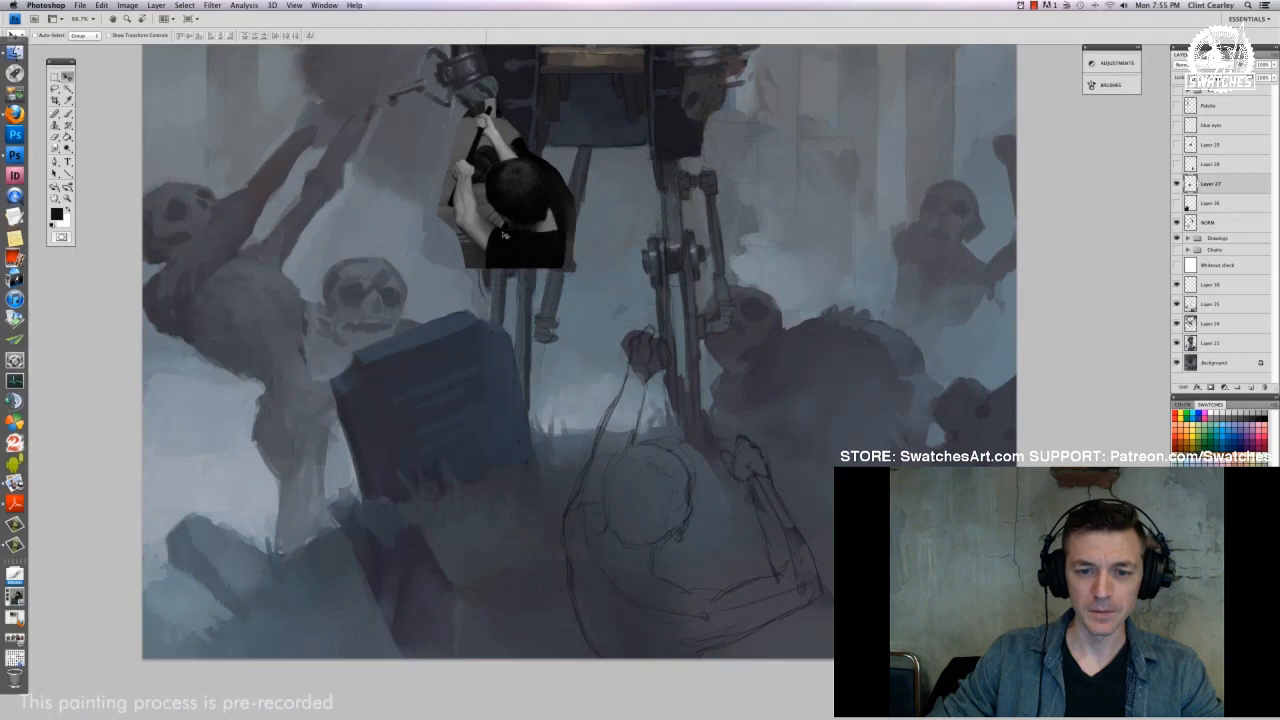
{"action": "left_click_drag", "start_coordinate": [552, 212], "coordinate": [451, 602]}
{"action": "key", "text": "ctrl+t"}
{"action": "left_click_drag", "start_coordinate": [328, 491], "coordinate": [252, 387]}
{"action": "key", "text": "Return"}
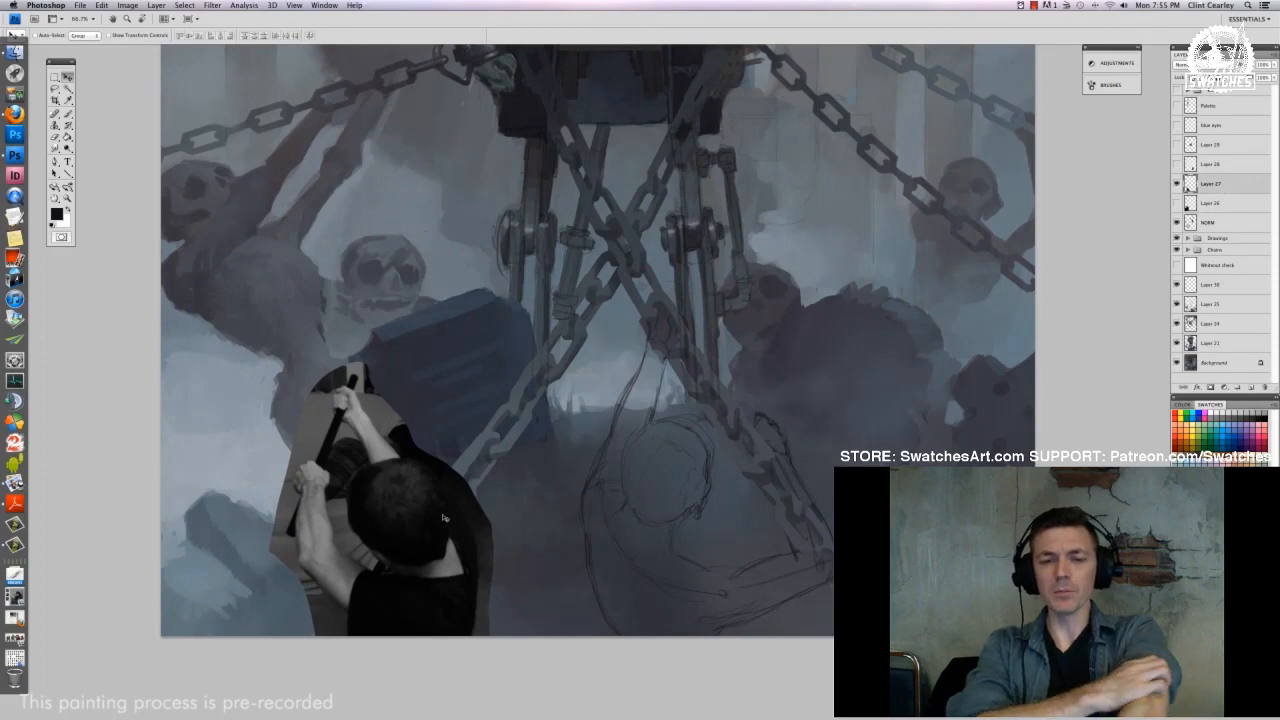
Shift the Layer 27 photo reference toward the centre of the painting and enlarge it further
{"action": "left_click_drag", "start_coordinate": [444, 517], "coordinate": [586, 512]}
{"action": "key", "text": "ctrl+t"}
{"action": "left_click_drag", "start_coordinate": [414, 364], "coordinate": [397, 326]}
{"action": "key", "text": "Return"}
Rotate the photo reference clockwise and position it so its gripping arms follow the left-hand chain down to the canvas edge
{"action": "left_click_drag", "start_coordinate": [569, 500], "coordinate": [541, 598]}
{"action": "key", "text": "ctrl+t"}
{"action": "left_click_drag", "start_coordinate": [628, 428], "coordinate": [656, 455]}
{"action": "left_click_drag", "start_coordinate": [552, 526], "coordinate": [530, 526]}
{"action": "left_click_drag", "start_coordinate": [648, 453], "coordinate": [655, 468]}
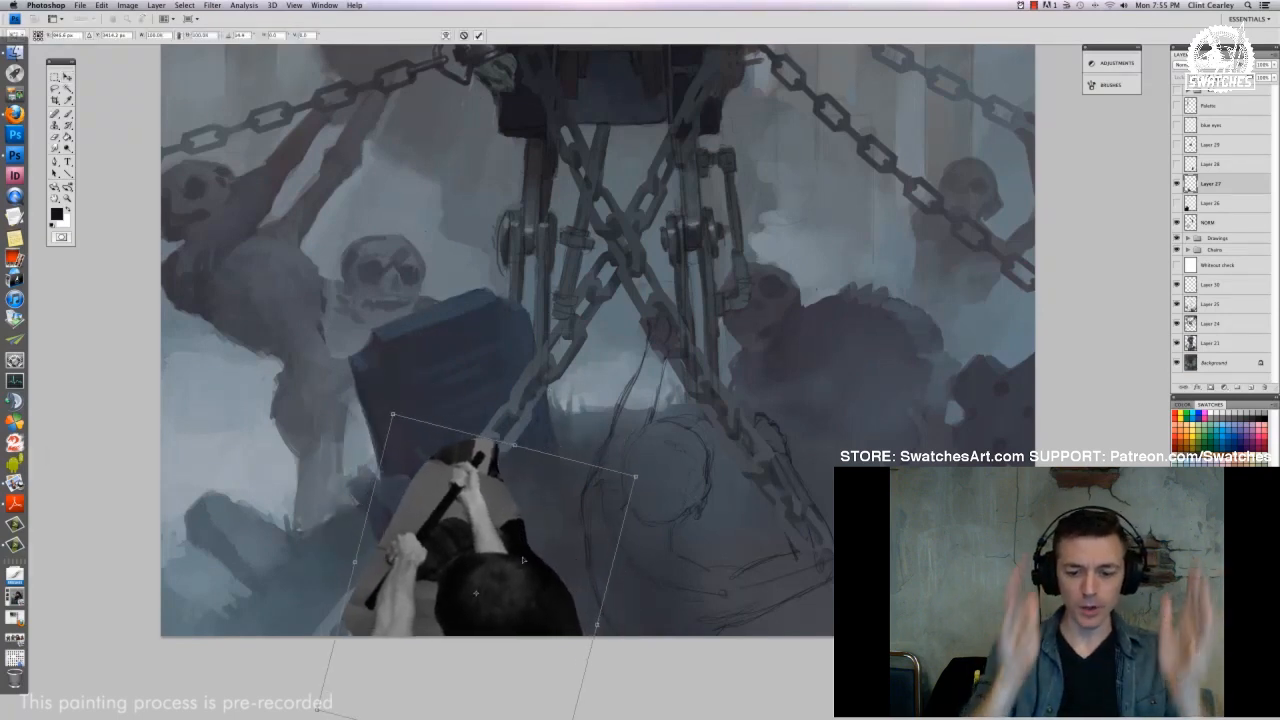
{"action": "left_click_drag", "start_coordinate": [540, 516], "coordinate": [527, 513]}
{"action": "left_click_drag", "start_coordinate": [646, 462], "coordinate": [650, 475]}
{"action": "left_click_drag", "start_coordinate": [526, 502], "coordinate": [526, 507]}
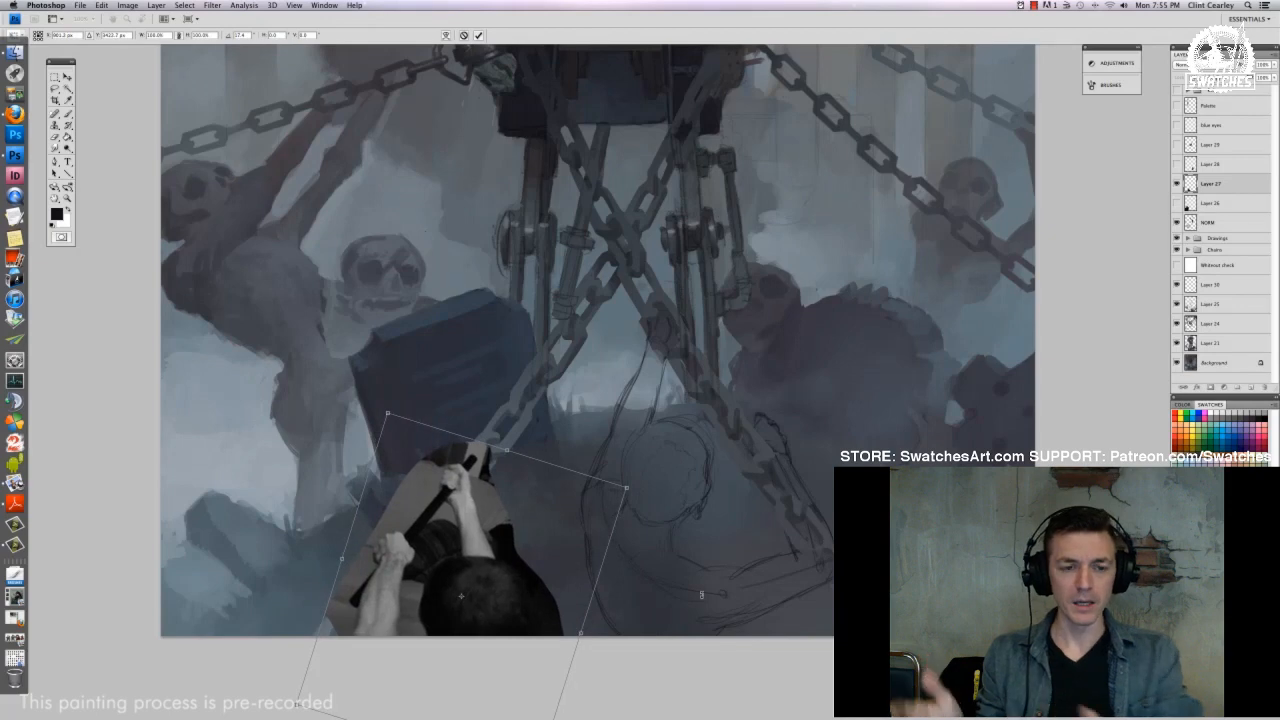
{"action": "left_click_drag", "start_coordinate": [571, 590], "coordinate": [567, 596]}
{"action": "key", "text": "Return"}
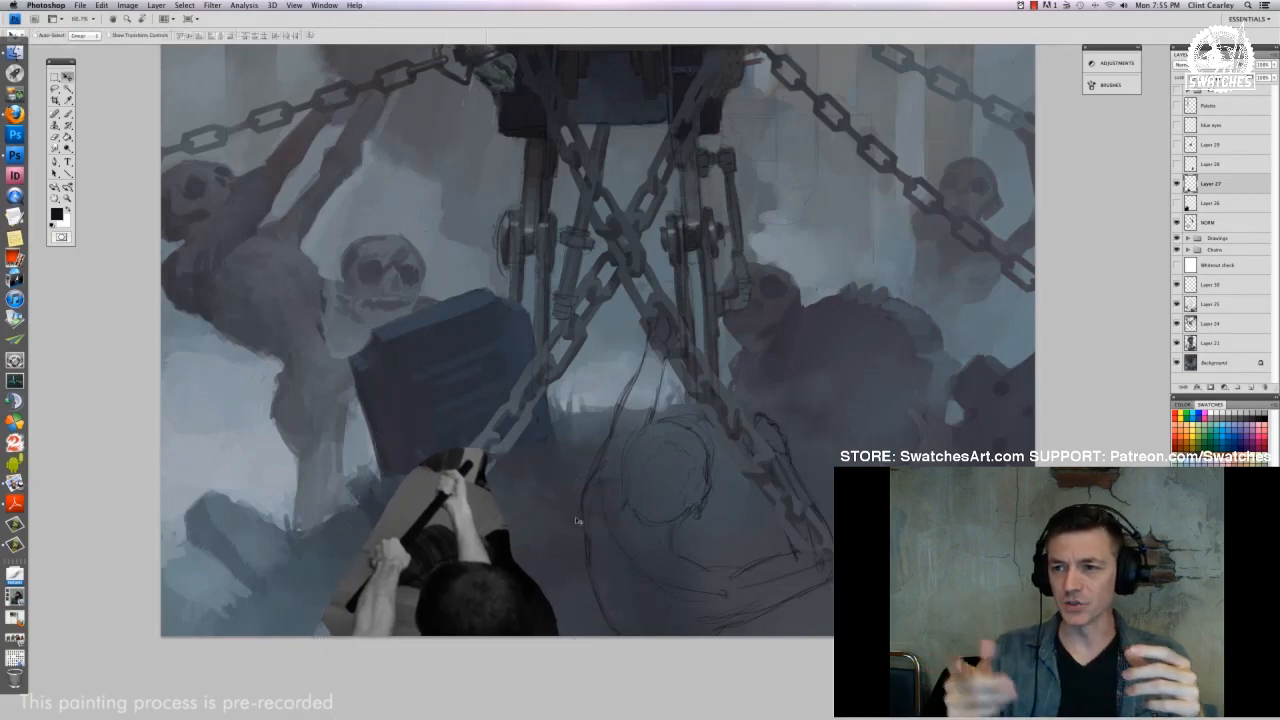
Move the photo reference clear of the left-hand chain, and mark both fists as circles on Layer 30 with the Chains group hidden
{"action": "left_click_drag", "start_coordinate": [580, 523], "coordinate": [833, 523]}
{"action": "key", "text": "b"}
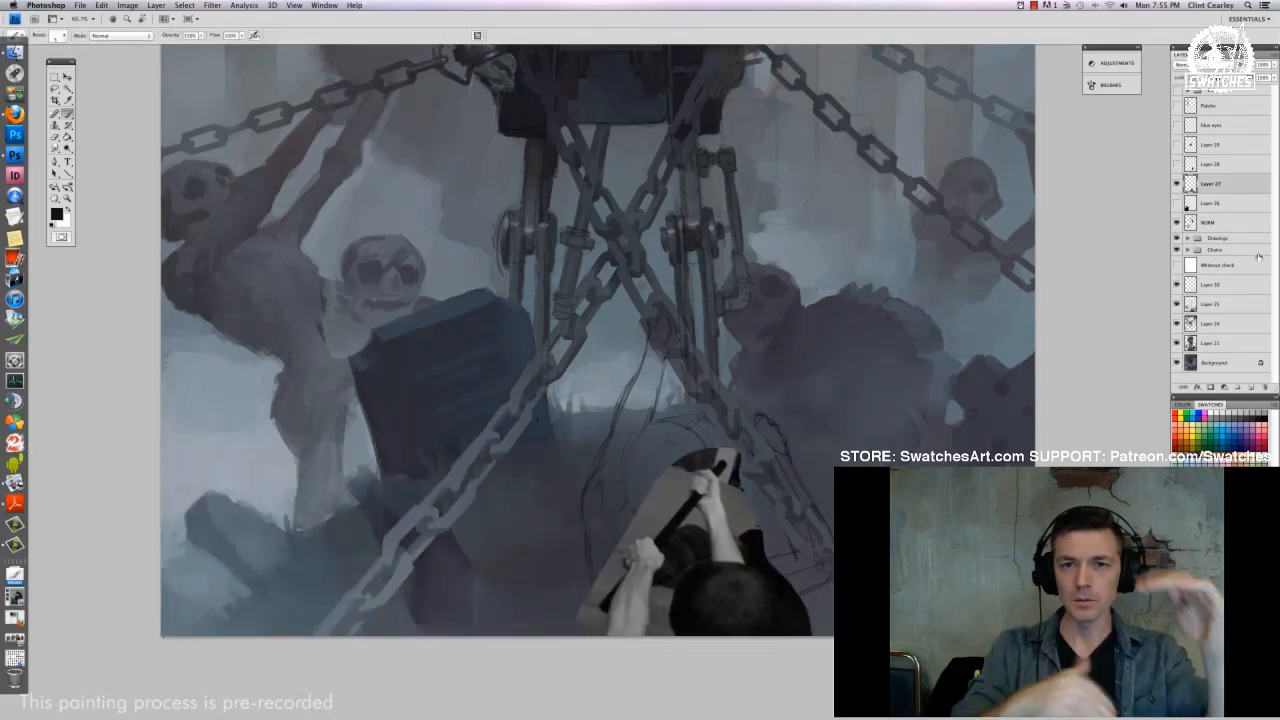
{"action": "left_click", "coordinate": [1212, 285]}
{"action": "left_click_drag", "start_coordinate": [597, 526], "coordinate": [534, 417]}
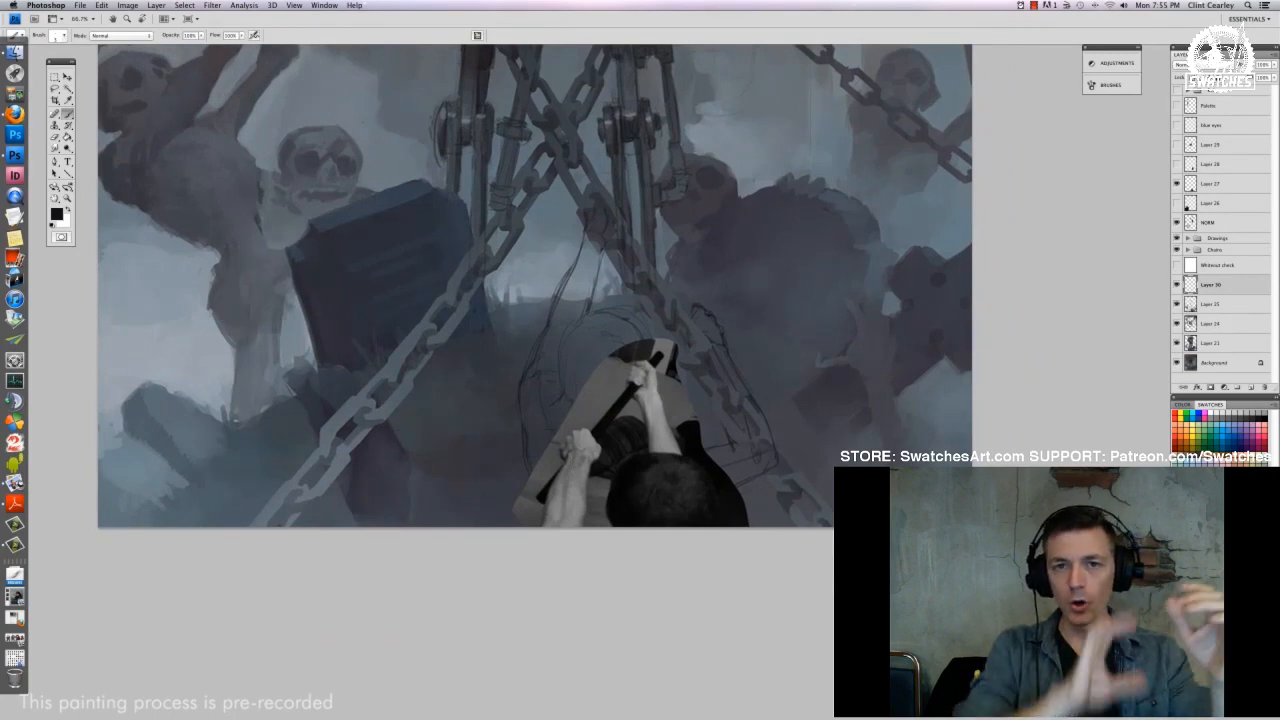
{"action": "left_click", "coordinate": [1178, 250]}
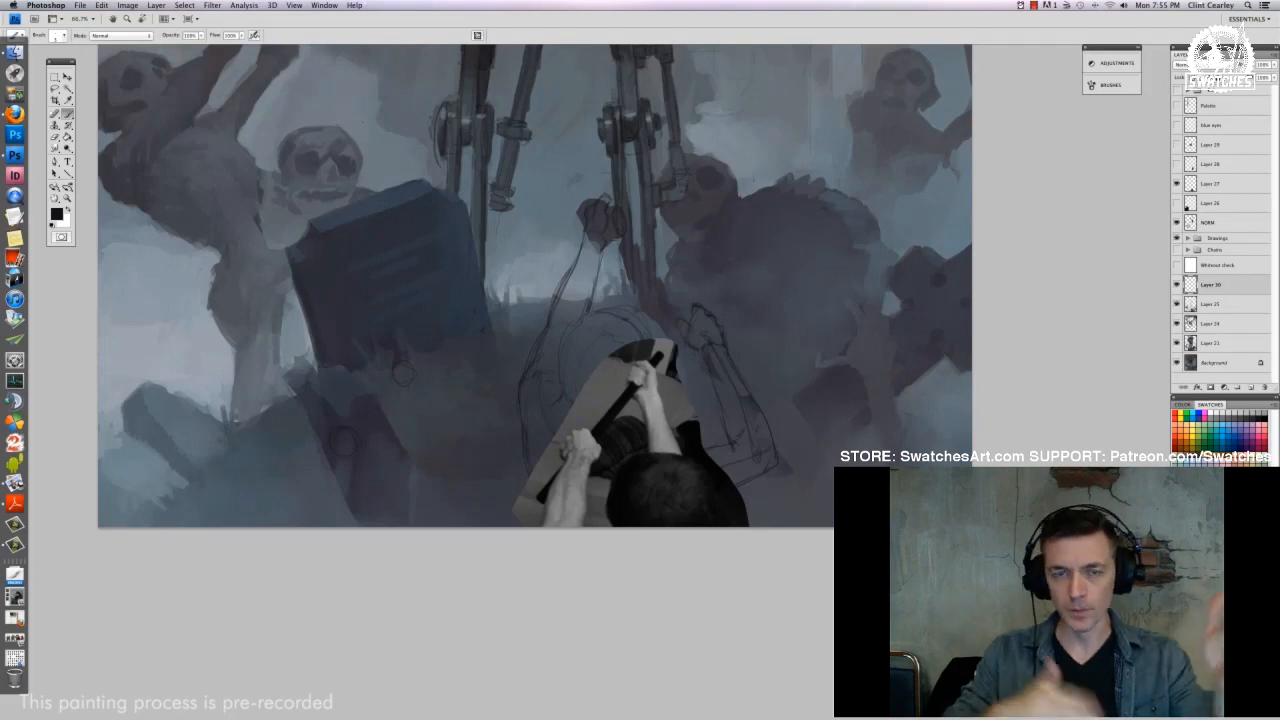
Increase the eraser's diameter and lighten the rough fist circles beside the tombstone
{"action": "key", "text": "e"}
{"action": "right_click", "coordinate": [382, 427]}
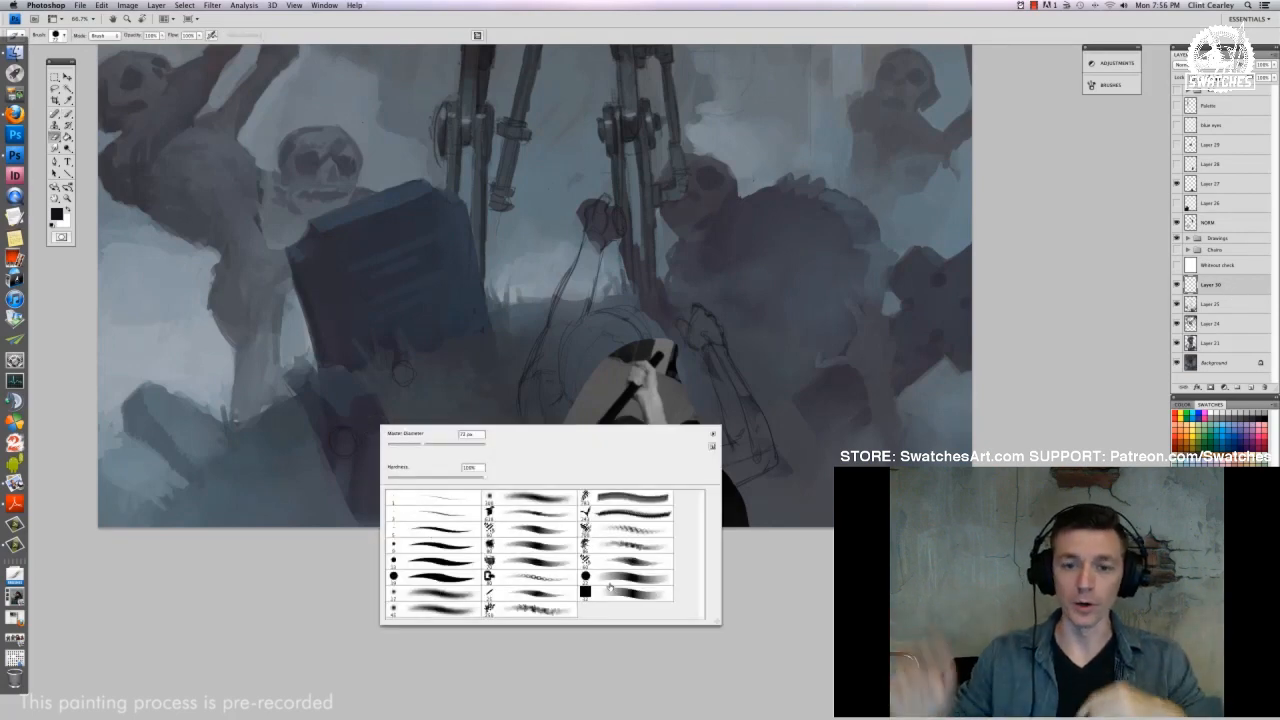
{"action": "left_click_drag", "start_coordinate": [433, 444], "coordinate": [438, 444]}
{"action": "key", "text": "Return"}
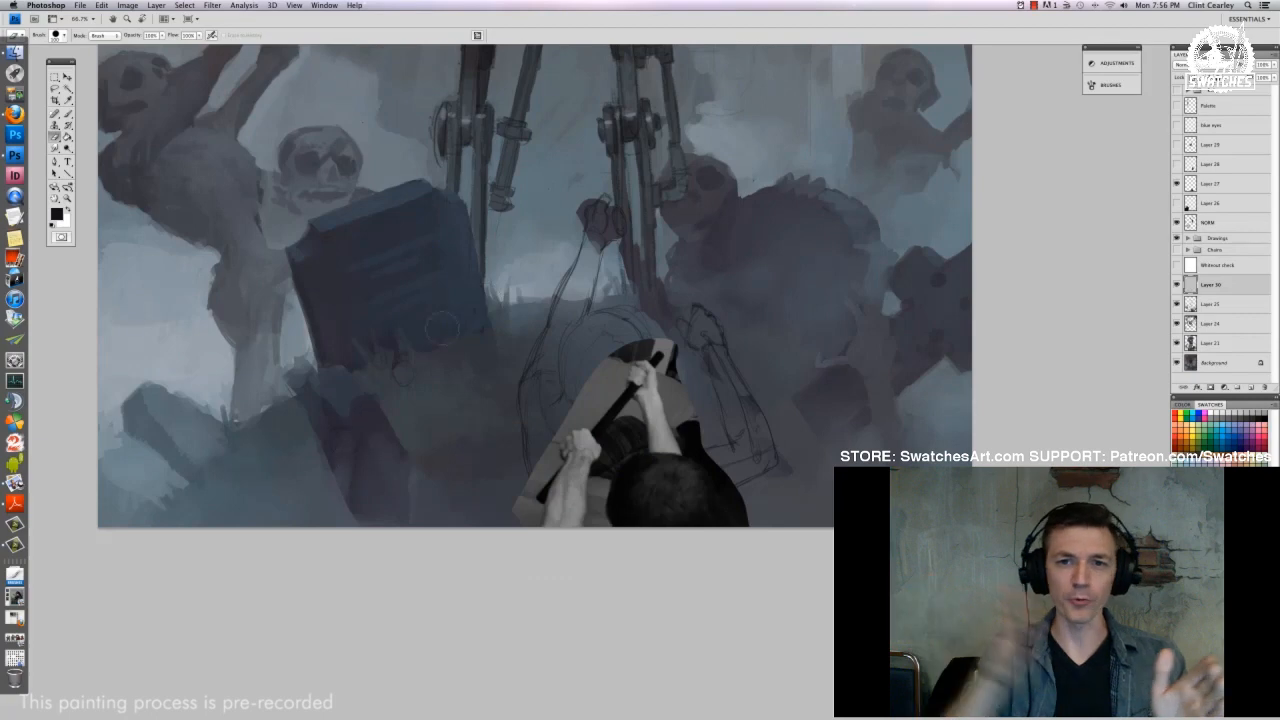
Rough in the second figure's two forearms and shoulder curve below the tombstone on Layer 30
{"action": "key", "text": "b"}
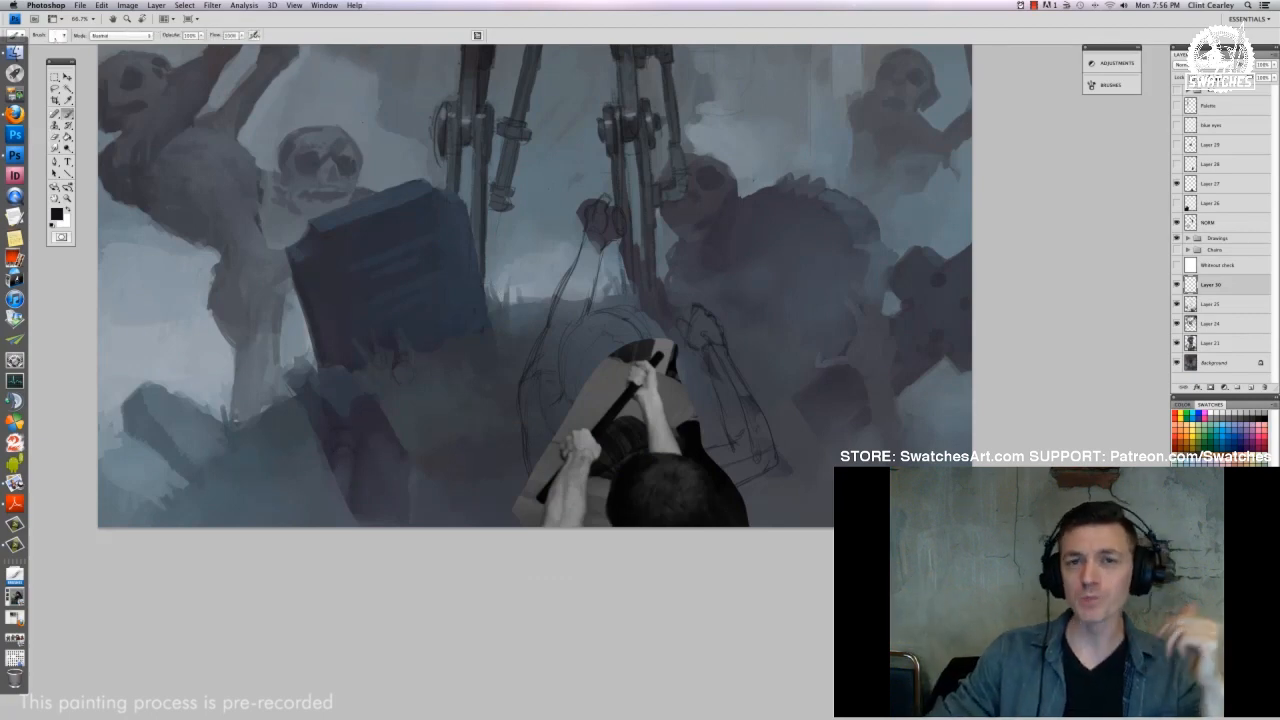
{"action": "key", "text": "super+equal"}
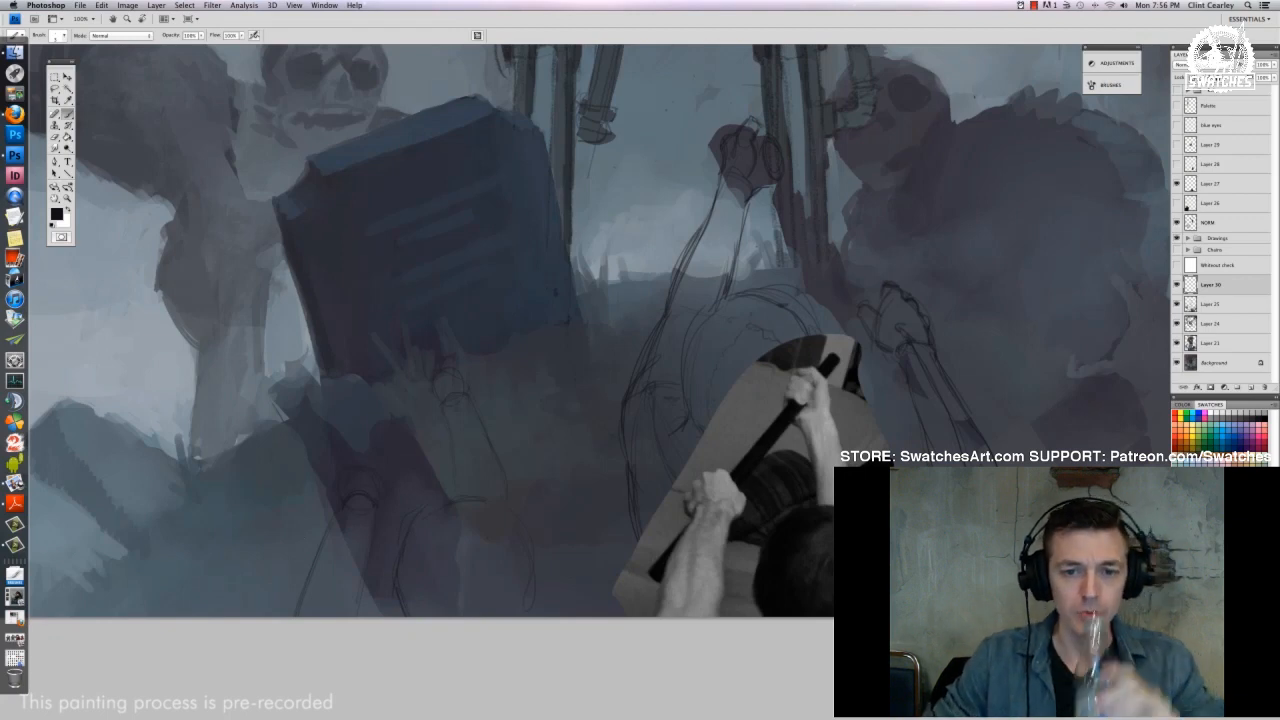
{"action": "left_click", "coordinate": [1222, 186]}
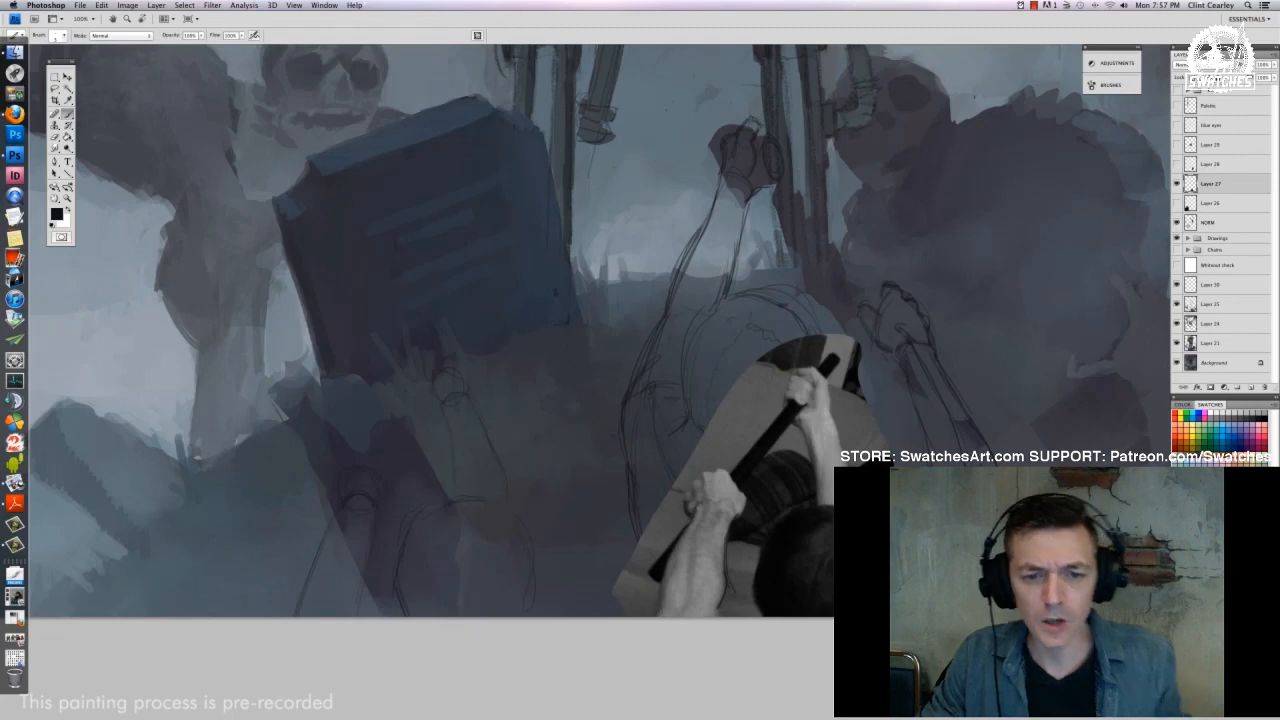
{"action": "left_click", "coordinate": [1226, 286]}
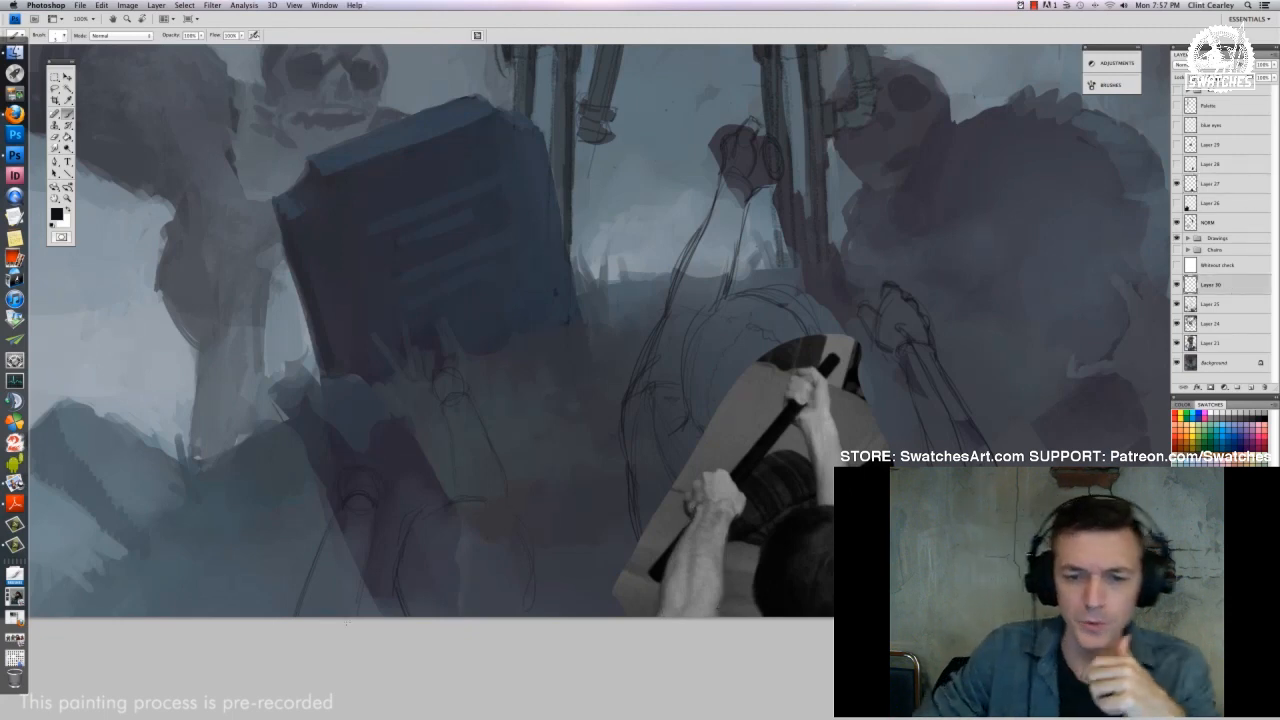
Erase the rough forearm lines and redraw the lower forearm running down to the canvas edge
{"action": "key", "text": "e"}
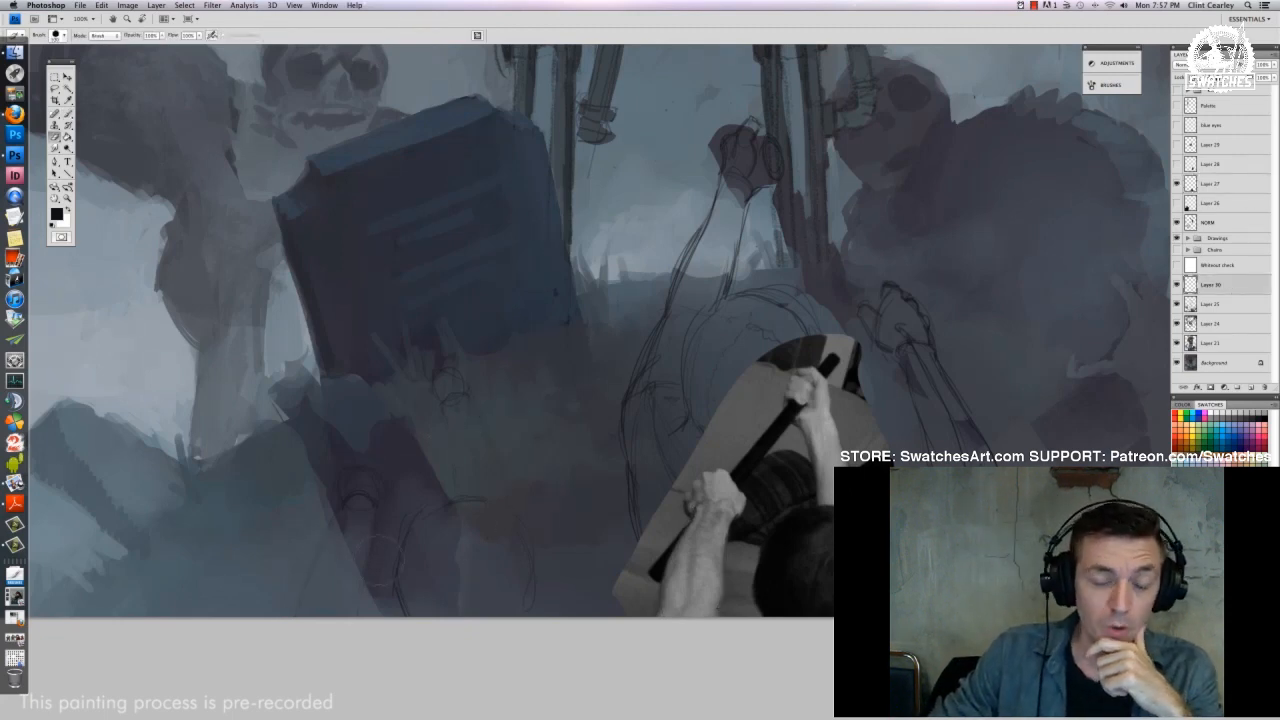
{"action": "key", "text": "b"}
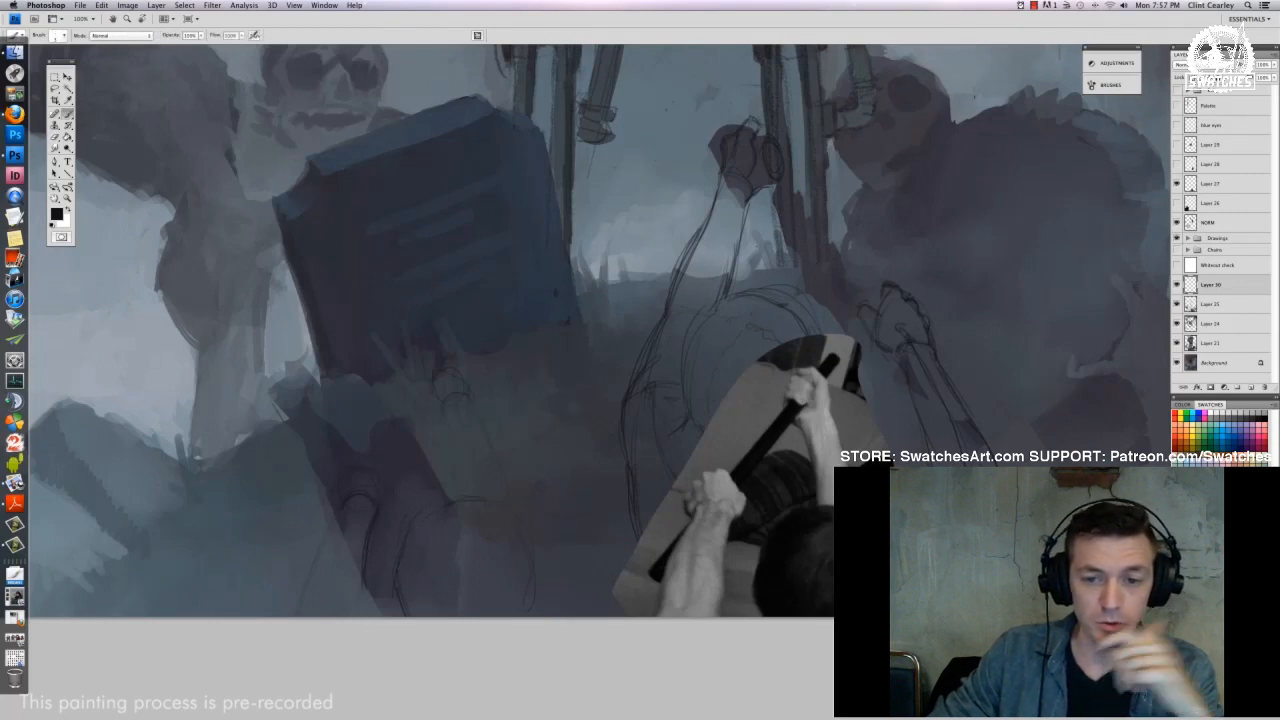
{"action": "left_click_drag", "start_coordinate": [364, 580], "coordinate": [353, 608]}
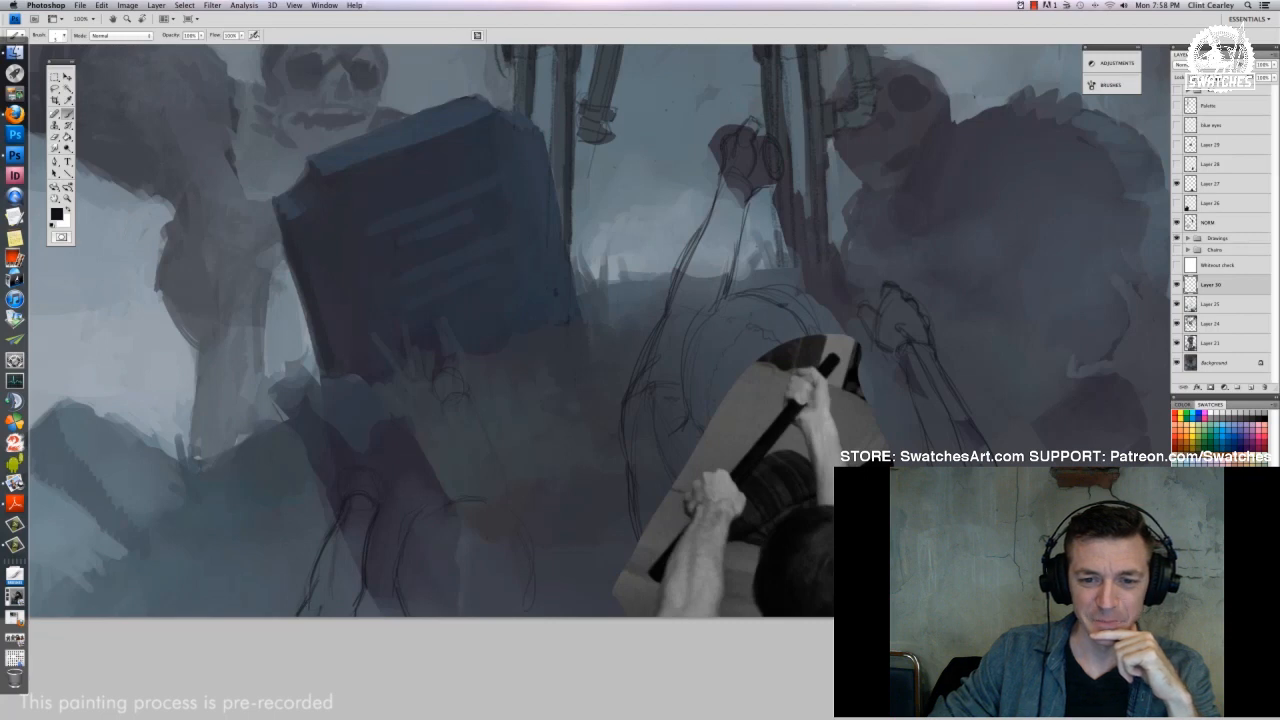
Sketch the second figure's clenched fists on Layer 30 and redraw the upper forearm leading down from the tombstone
{"action": "left_click", "coordinate": [1216, 188]}
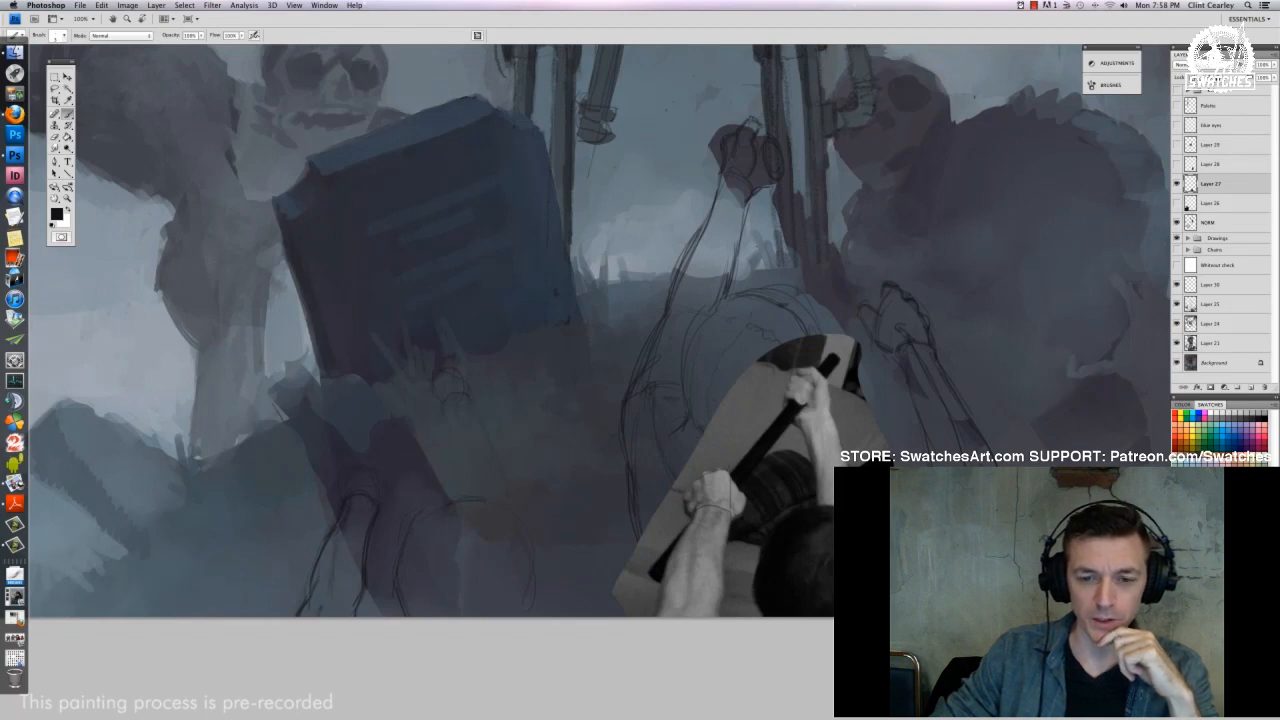
{"action": "left_click", "coordinate": [1240, 284]}
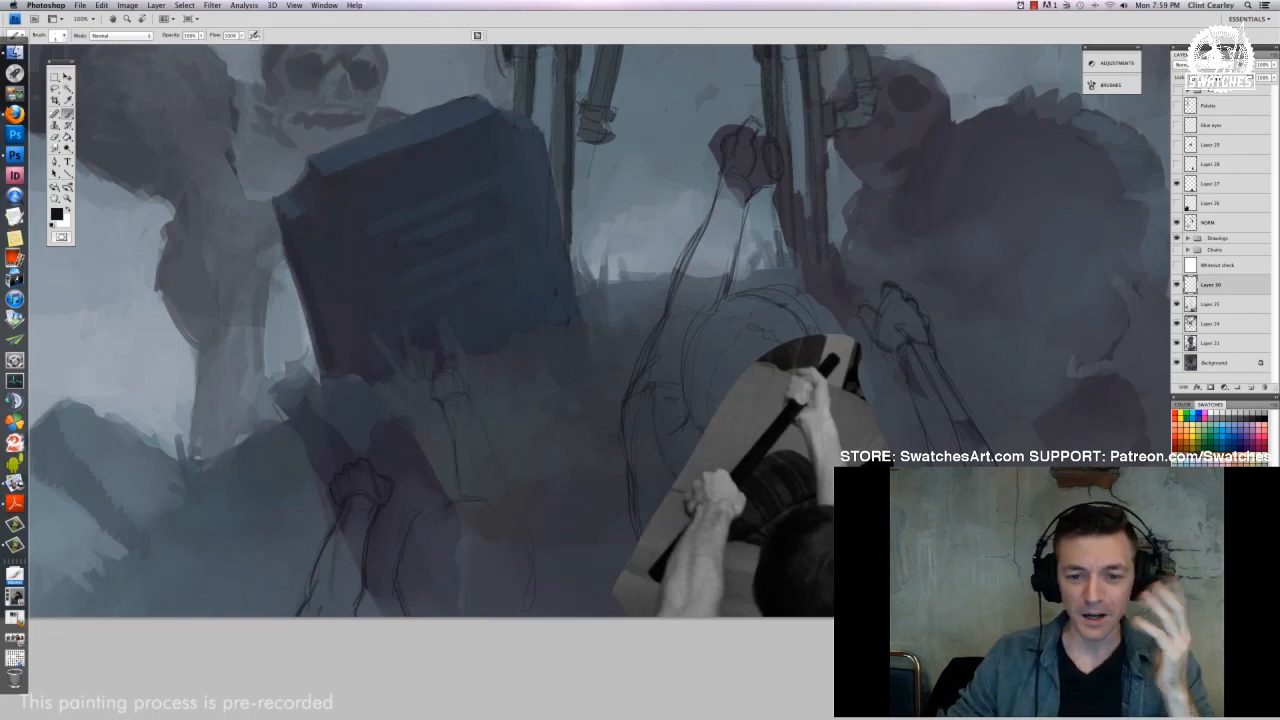
{"action": "left_click_drag", "start_coordinate": [470, 396], "coordinate": [505, 477]}
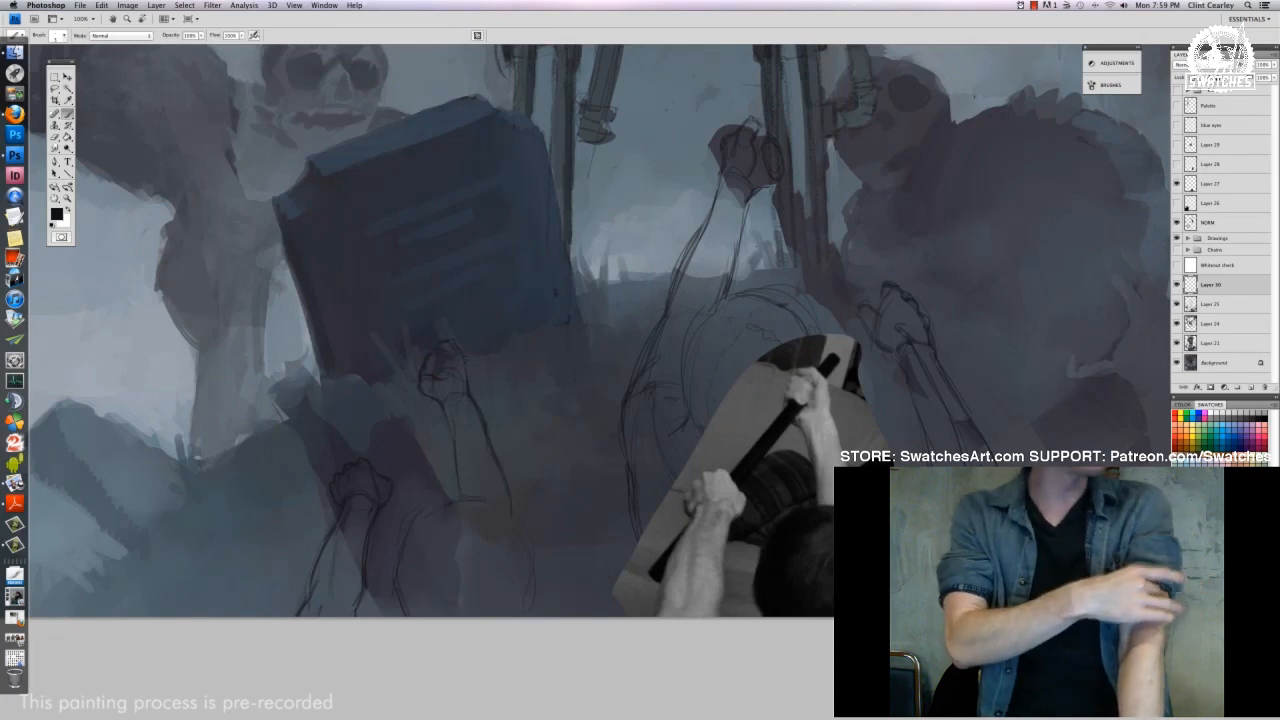
Erase the second figure's faint shoulder curve and redraw it as a rounded shoulder between the forearms near the canvas edge
{"action": "right_click", "coordinate": [469, 388]}
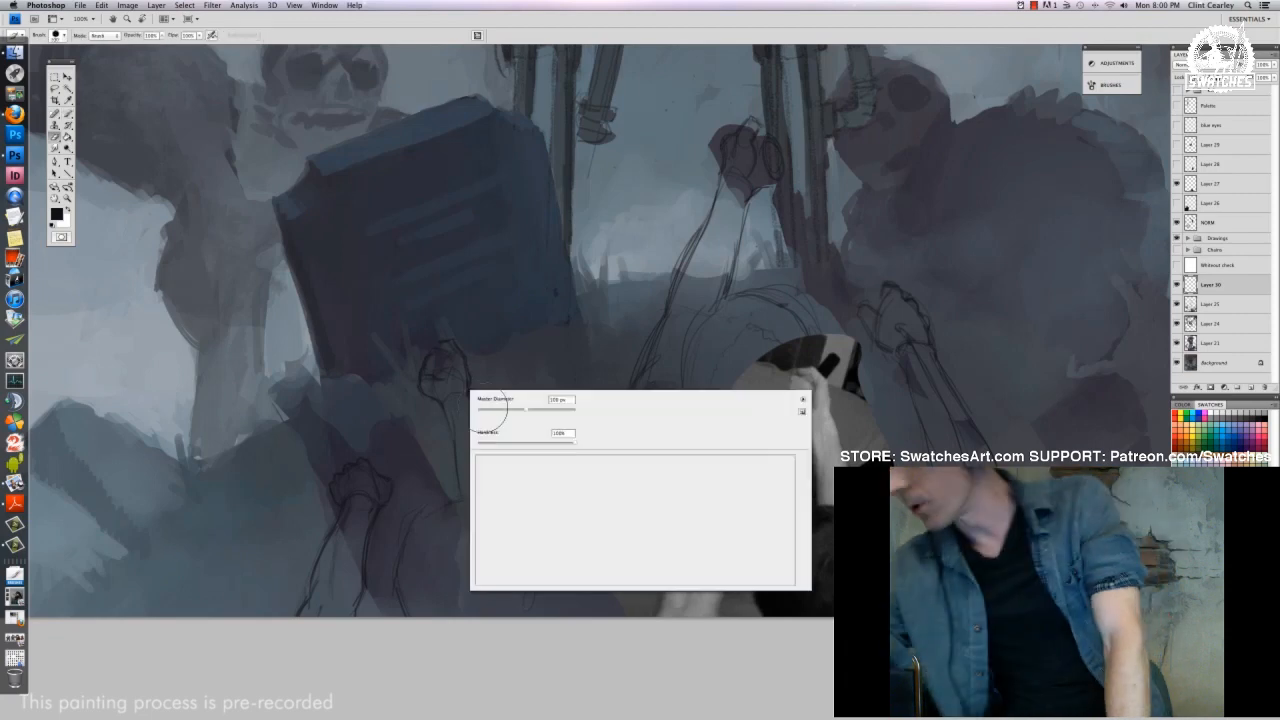
{"action": "key", "text": "Escape"}
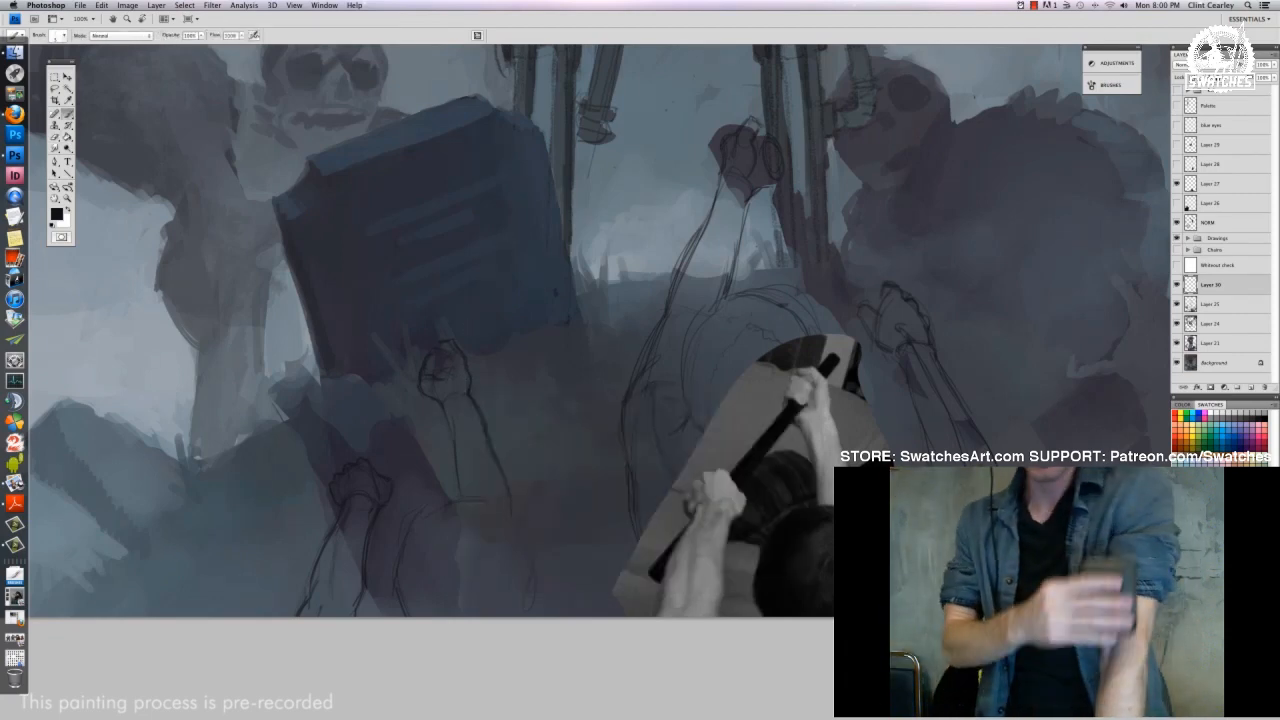
{"action": "scroll", "coordinate": [586, 330], "scroll_direction": "down", "scroll_amount": 2}
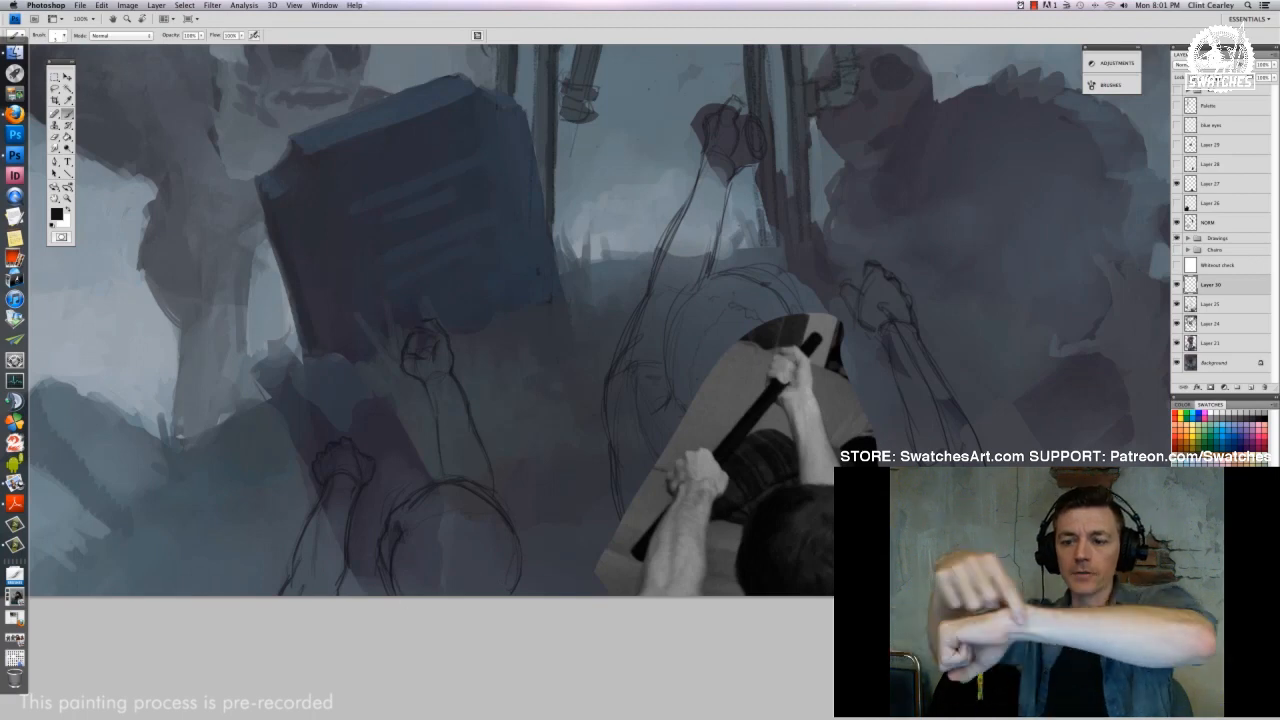
{"action": "key", "text": "e"}
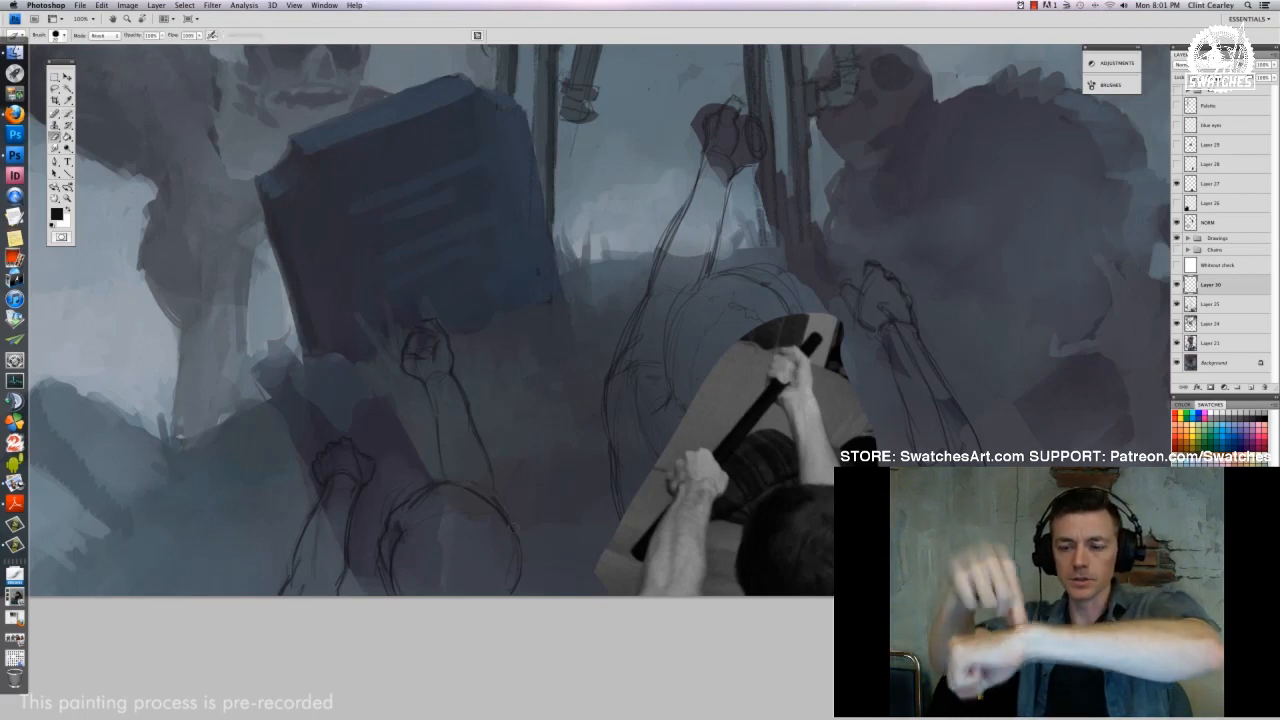
{"action": "key", "text": "b"}
{"action": "left_click_drag", "start_coordinate": [583, 413], "coordinate": [632, 476]}
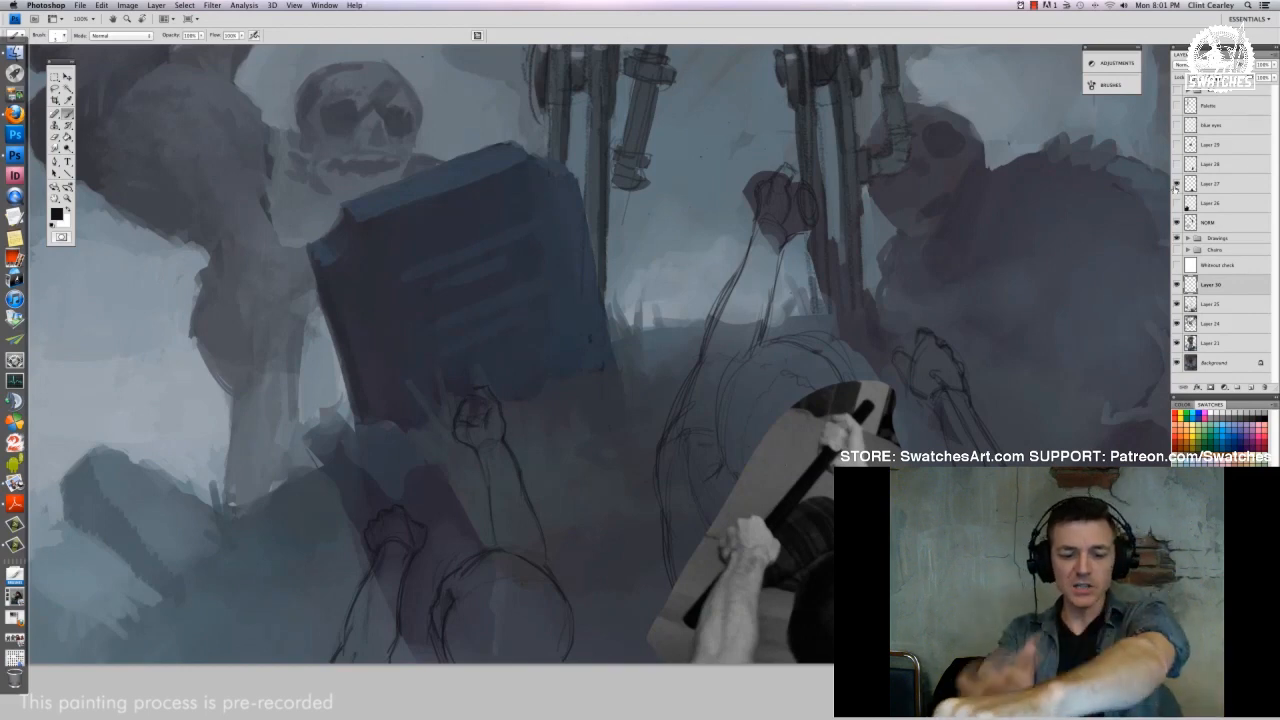
Examine the painted chains, skeletal creatures, tombstone and top-hatted machine figure up close throughout the illustration
{"action": "left_click", "coordinate": [86, 5]}
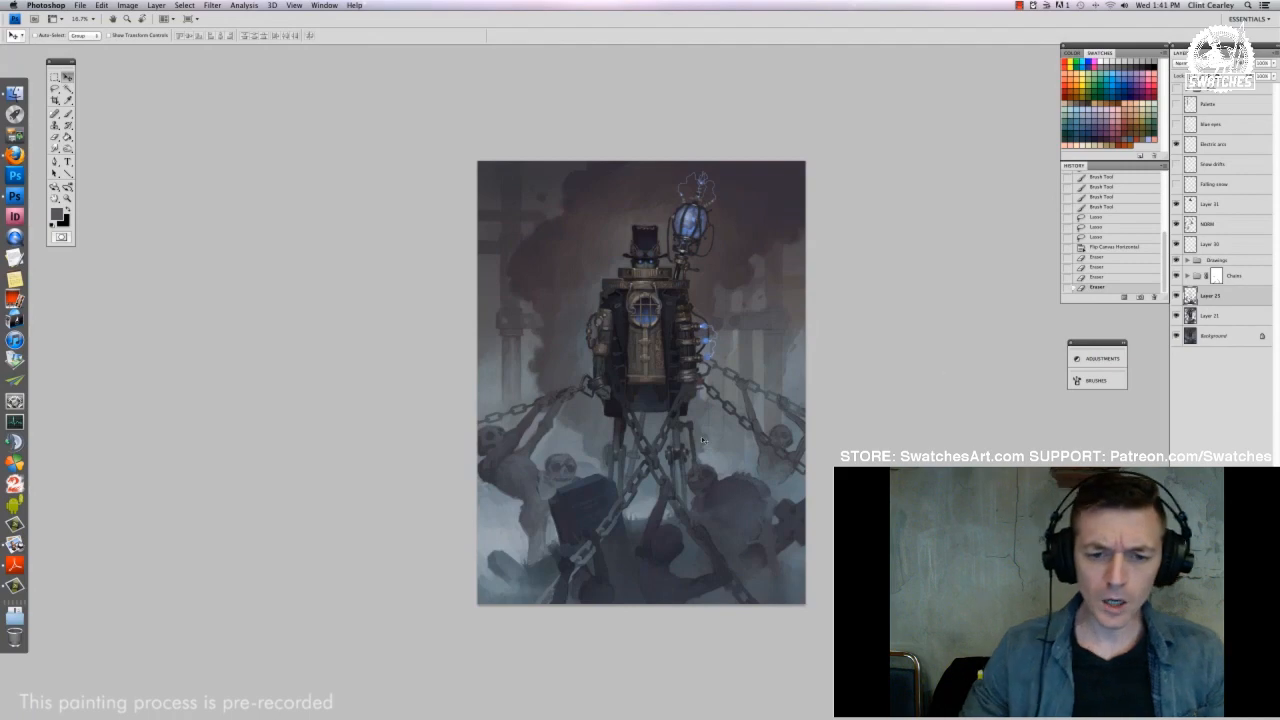
{"action": "key", "text": "super+plus"}
{"action": "key", "text": "super+plus"}
{"action": "left_click_drag", "start_coordinate": [742, 604], "coordinate": [736, 435]}
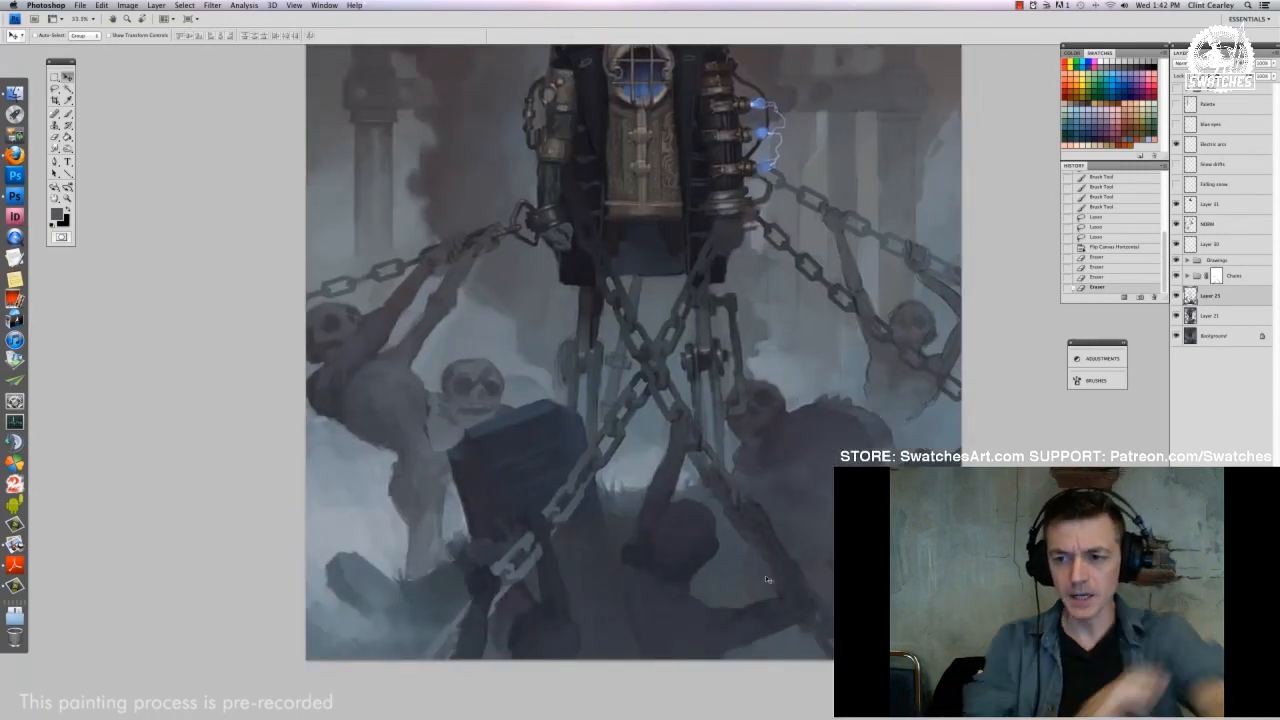
{"action": "key", "text": "super+plus"}
{"action": "left_click_drag", "start_coordinate": [477, 351], "coordinate": [549, 457]}
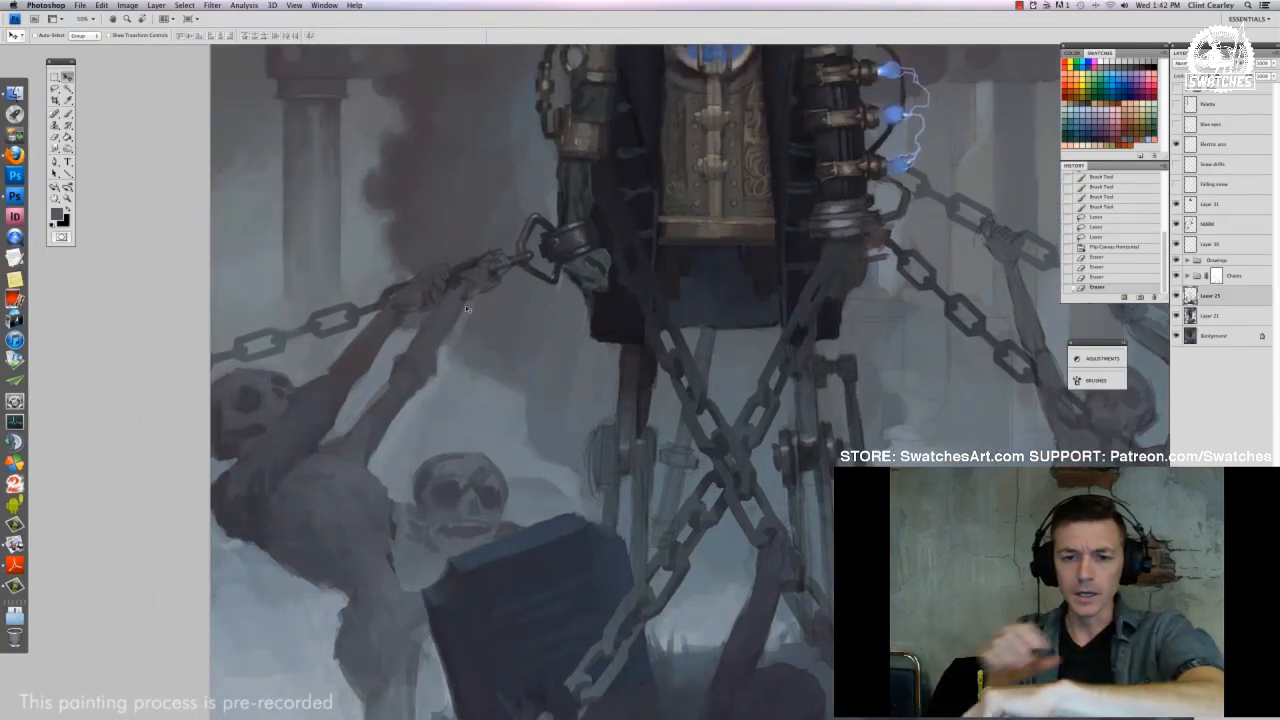
{"action": "scroll", "coordinate": [600, 320], "scroll_direction": "down", "scroll_amount": 5}
{"action": "scroll", "coordinate": [600, 320], "scroll_direction": "right", "scroll_amount": 2}
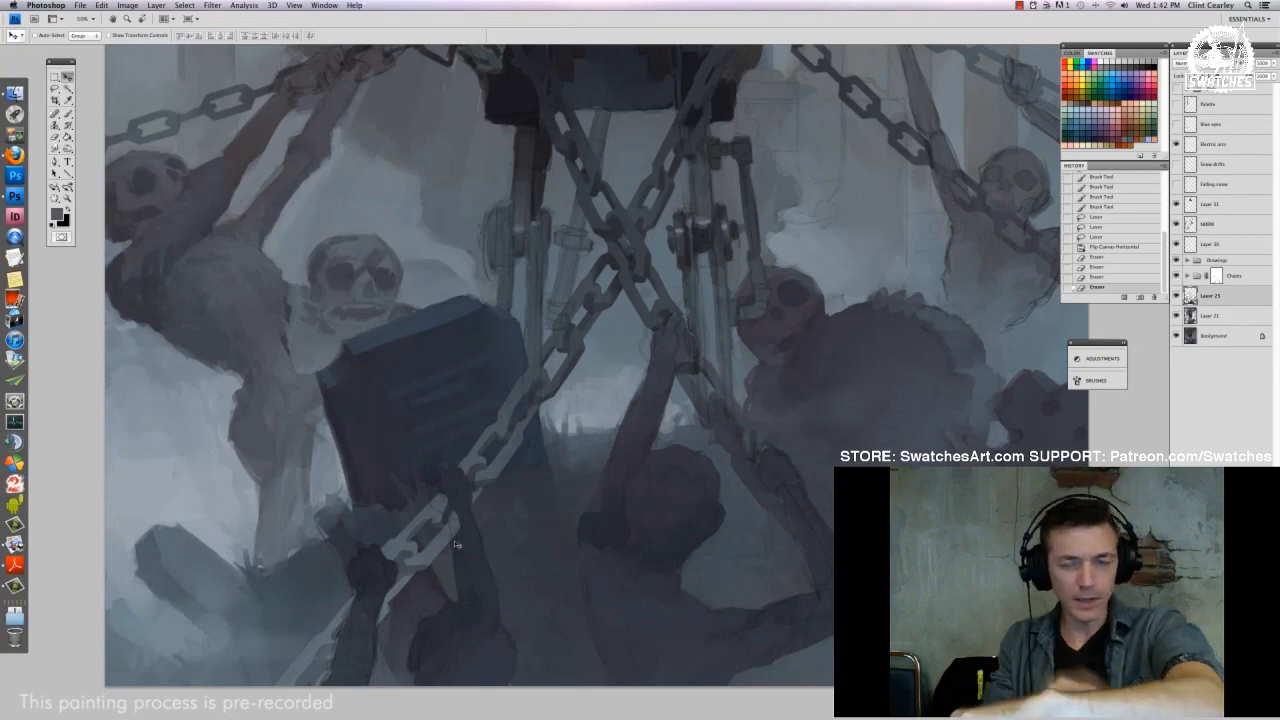
{"action": "scroll", "coordinate": [743, 429], "scroll_direction": "up", "scroll_amount": 5}
{"action": "scroll", "coordinate": [743, 429], "scroll_direction": "right", "scroll_amount": 3}
{"action": "scroll", "coordinate": [832, 253], "scroll_direction": "up", "scroll_amount": 5}
{"action": "scroll", "coordinate": [832, 253], "scroll_direction": "left", "scroll_amount": 2}
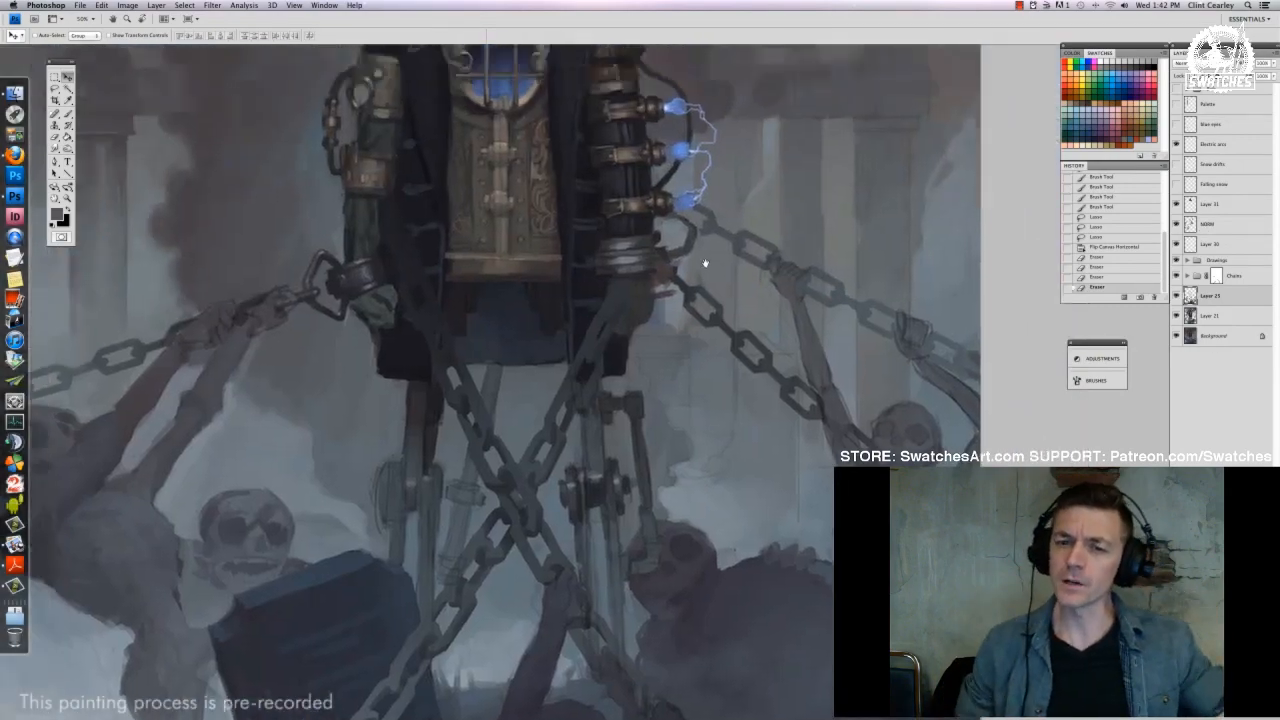
{"action": "scroll", "coordinate": [724, 245], "scroll_direction": "up", "scroll_amount": 3}
{"action": "scroll", "coordinate": [724, 245], "scroll_direction": "left", "scroll_amount": 1}
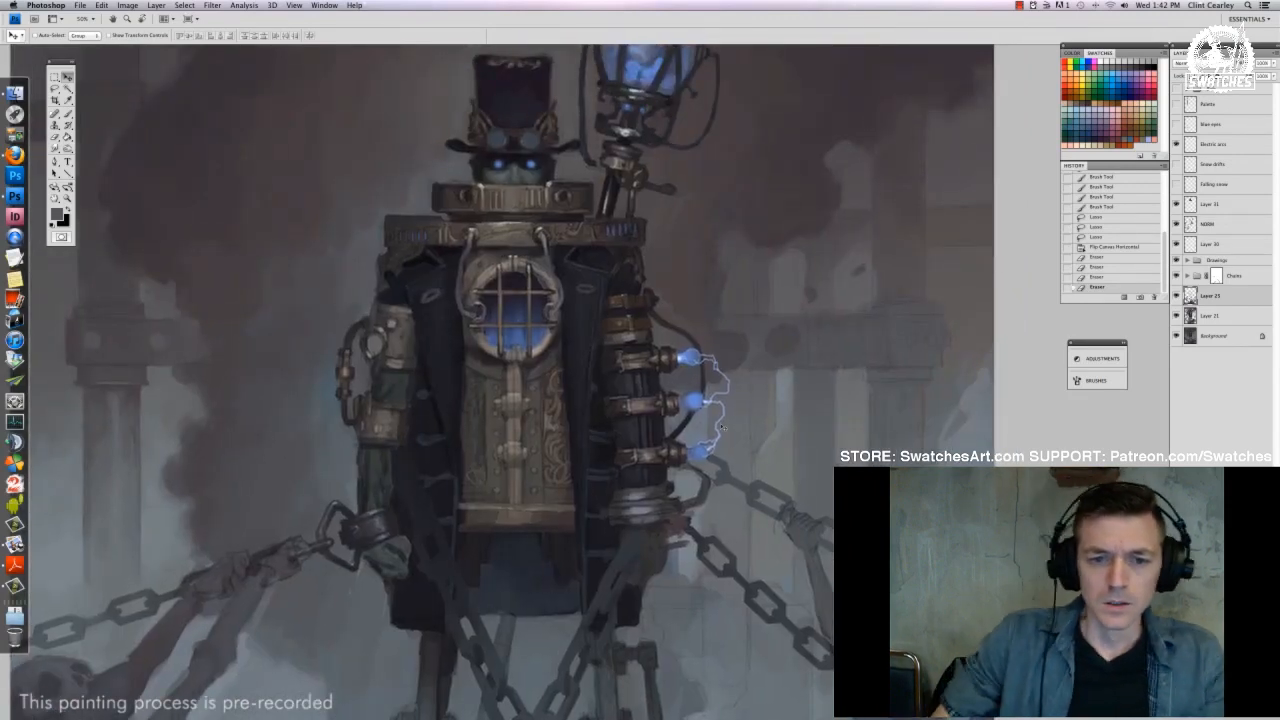
{"action": "scroll", "coordinate": [704, 350], "scroll_direction": "up", "scroll_amount": 3}
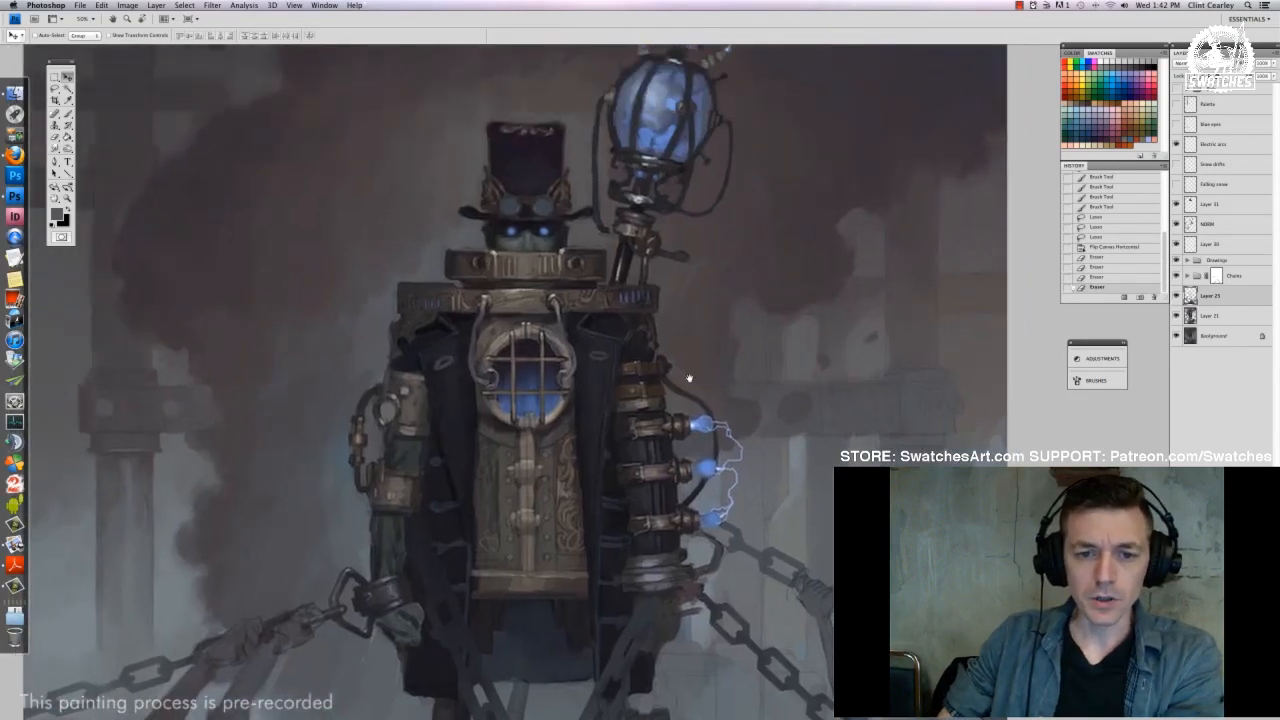
{"action": "scroll", "coordinate": [690, 377], "scroll_direction": "up", "scroll_amount": 5}
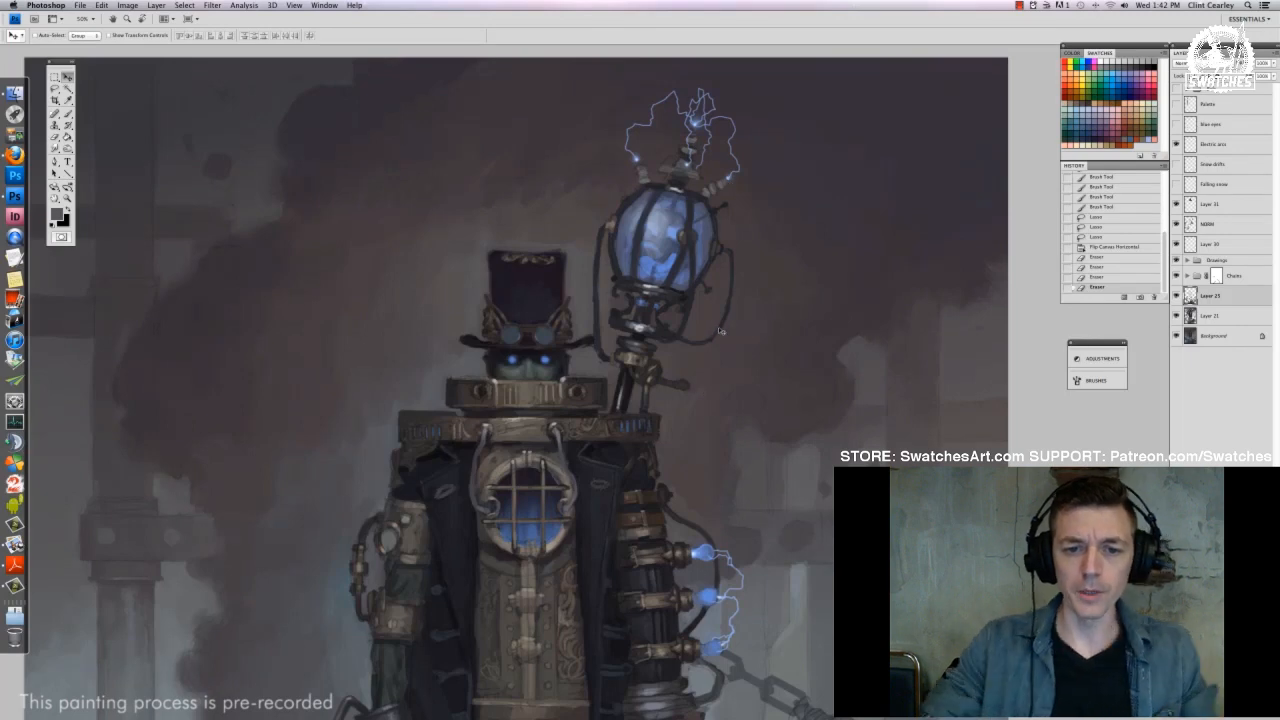
{"action": "left_click_drag", "start_coordinate": [599, 566], "coordinate": [677, 343]}
{"action": "key", "text": "super+minus"}
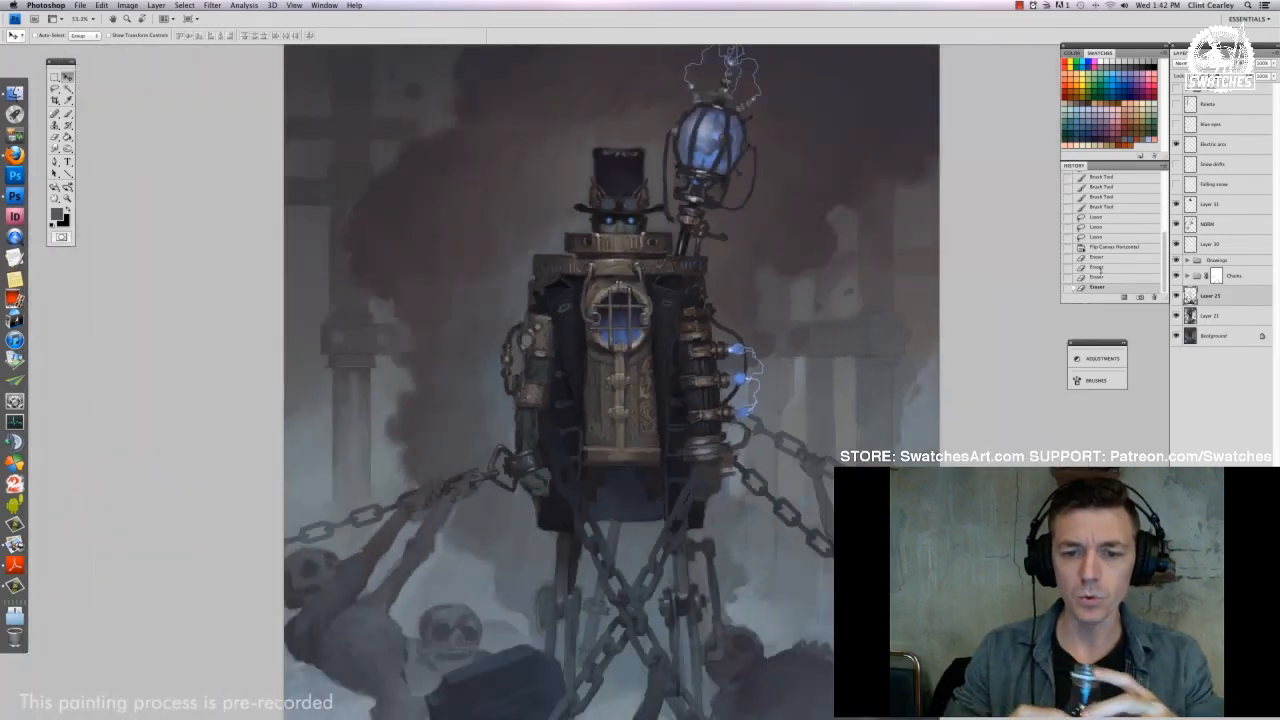
{"action": "scroll", "coordinate": [626, 575], "scroll_direction": "down", "scroll_amount": 1}
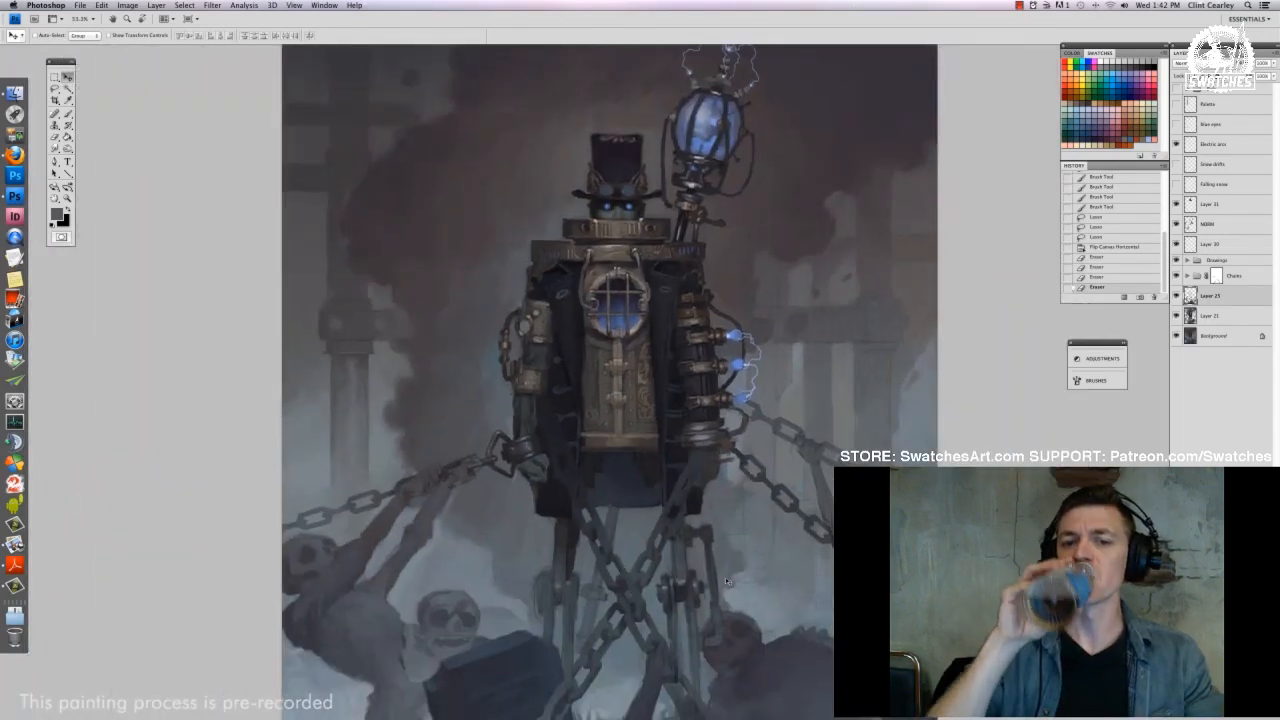
Show the Falling snow layer over the whole illustration and make it the active layer
{"action": "key", "text": "super+minus"}
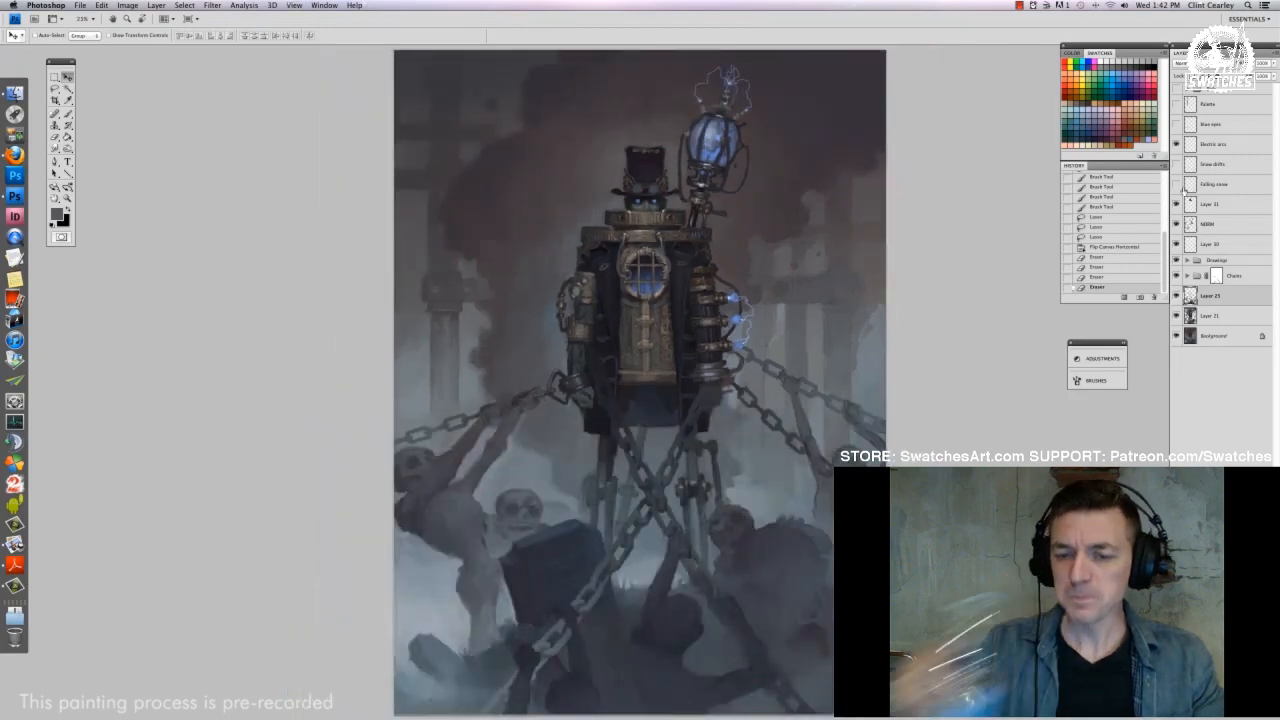
{"action": "left_click", "coordinate": [1192, 188]}
{"action": "left_click", "coordinate": [1177, 187]}
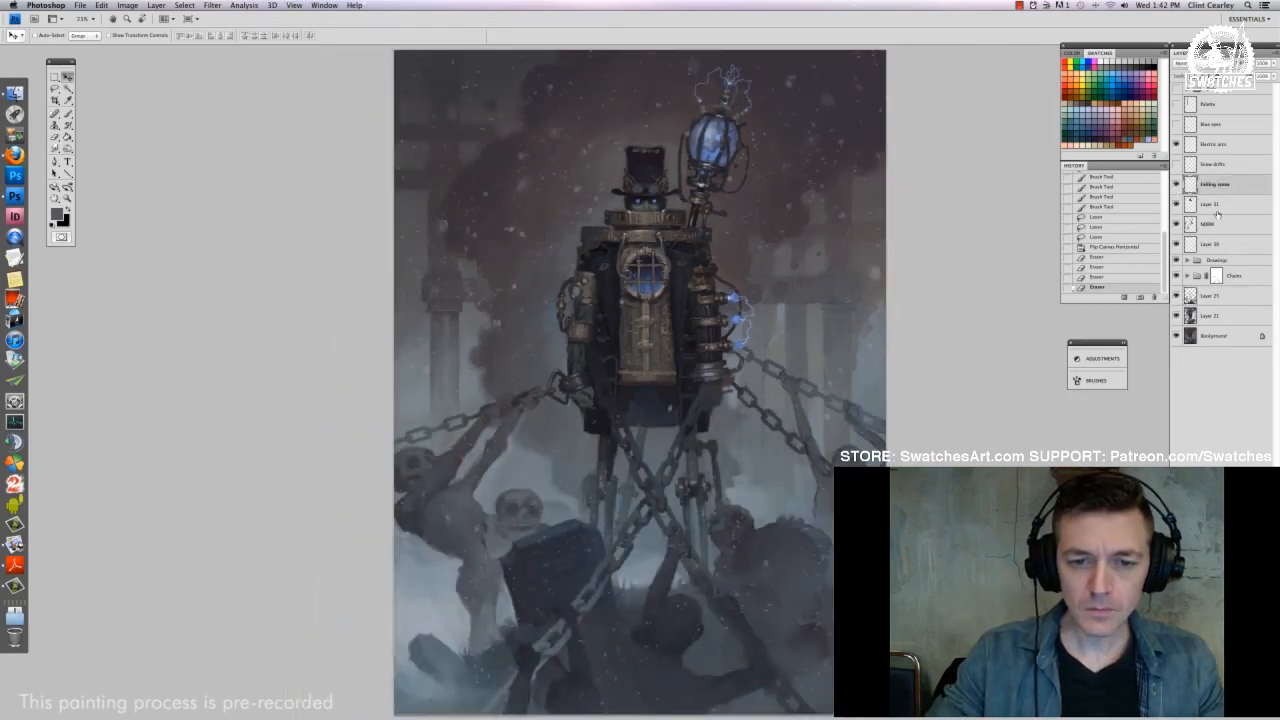
Choose the scattered-dot brush preset for snow and check its Scattering settings
{"action": "key", "text": "b"}
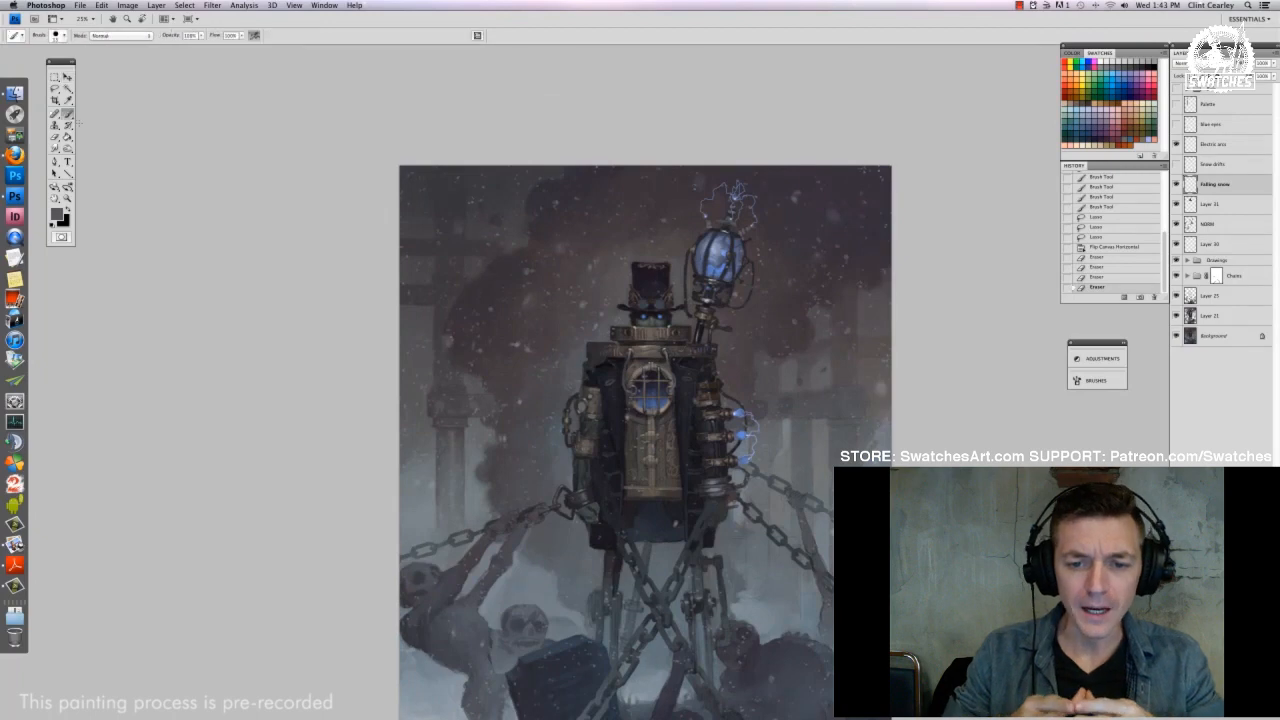
{"action": "right_click", "coordinate": [596, 331]}
{"action": "left_click", "coordinate": [640, 447]}
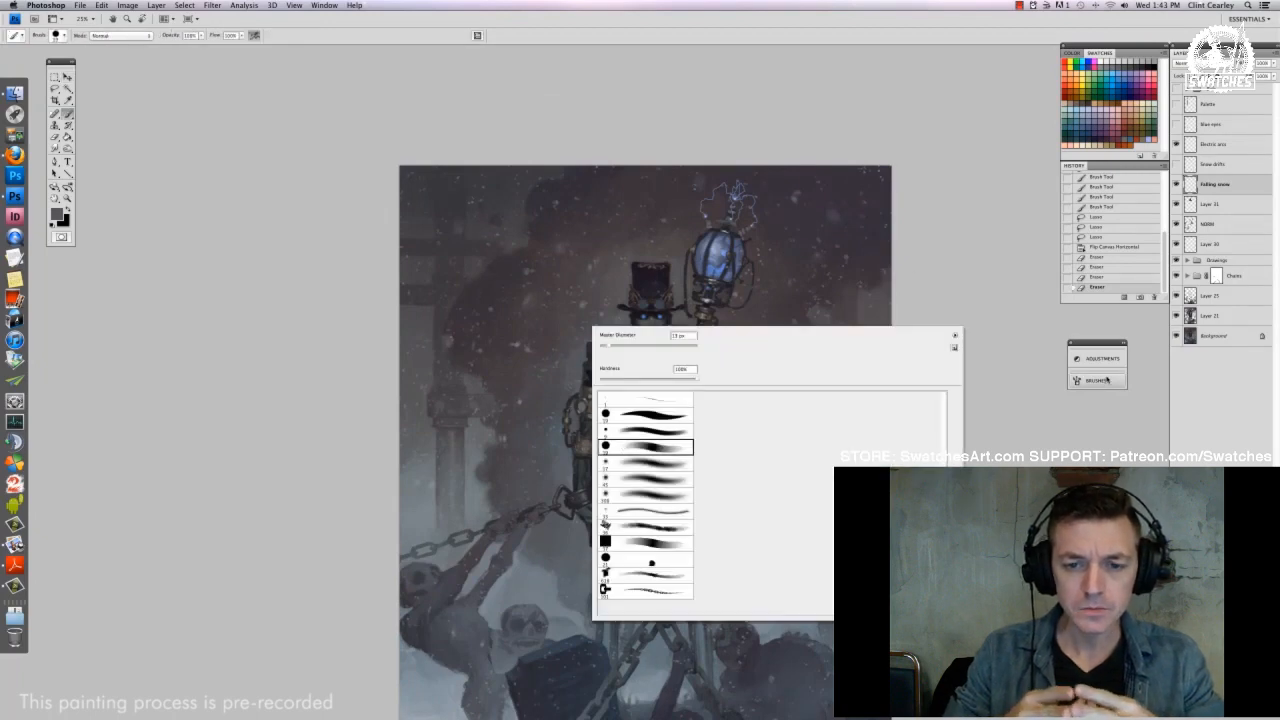
{"action": "left_click", "coordinate": [648, 558]}
{"action": "left_click", "coordinate": [1097, 381]}
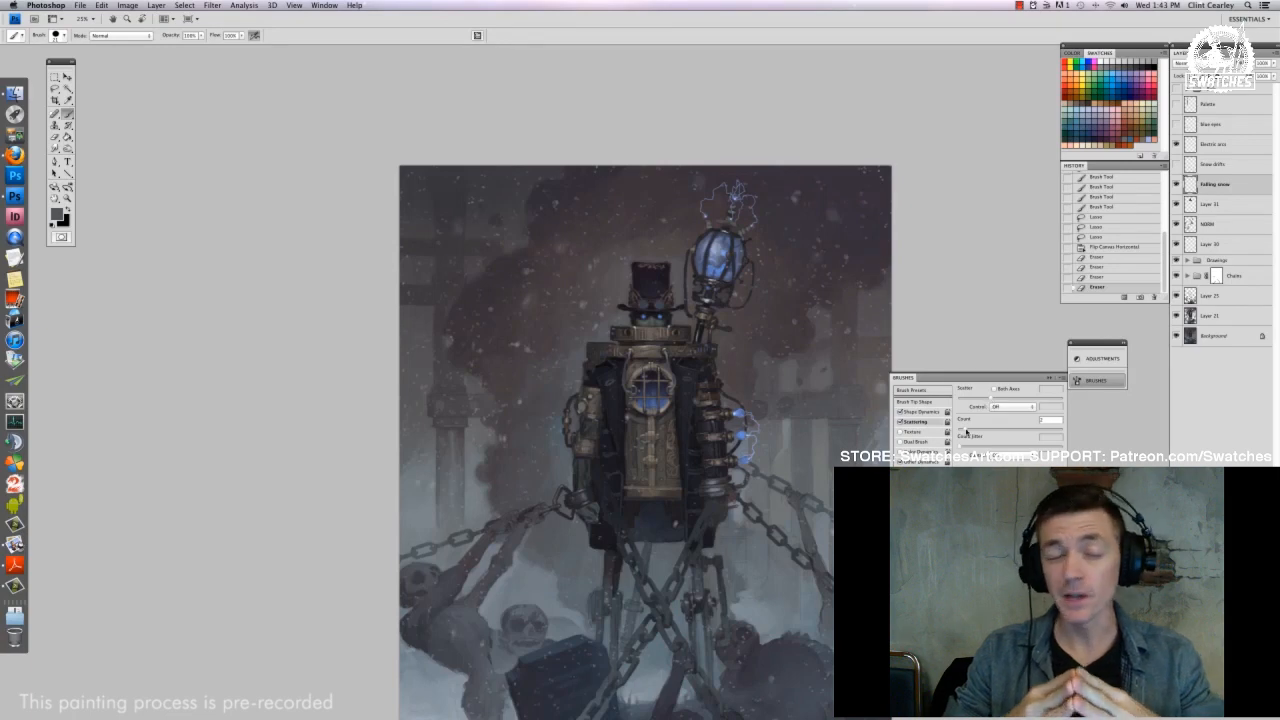
{"action": "left_click", "coordinate": [1097, 381]}
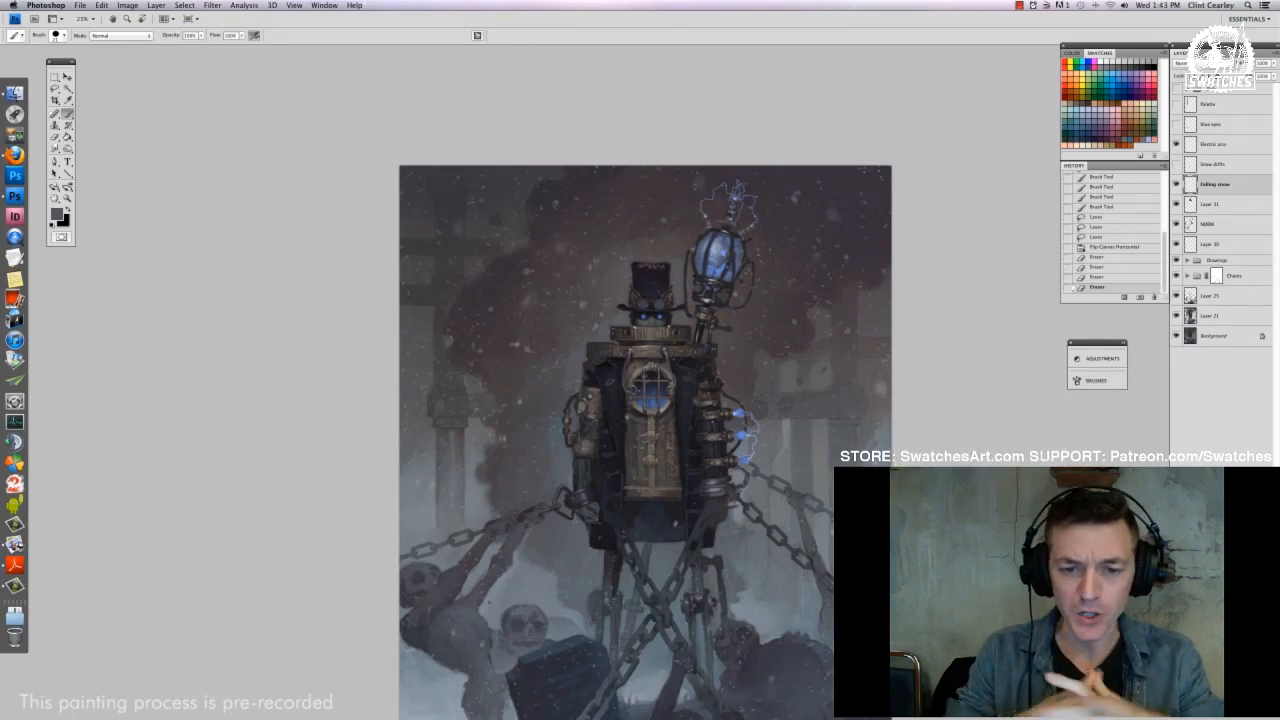
Try scattering light blue-grey snow flecks sampled from the mist over the dark smoke around the top hat, and undo them
{"action": "left_click_drag", "start_coordinate": [489, 602], "coordinate": [525, 442]}
{"action": "left_click", "coordinate": [466, 576], "text": "alt"}
{"action": "left_click_drag", "start_coordinate": [636, 240], "coordinate": [583, 434]}
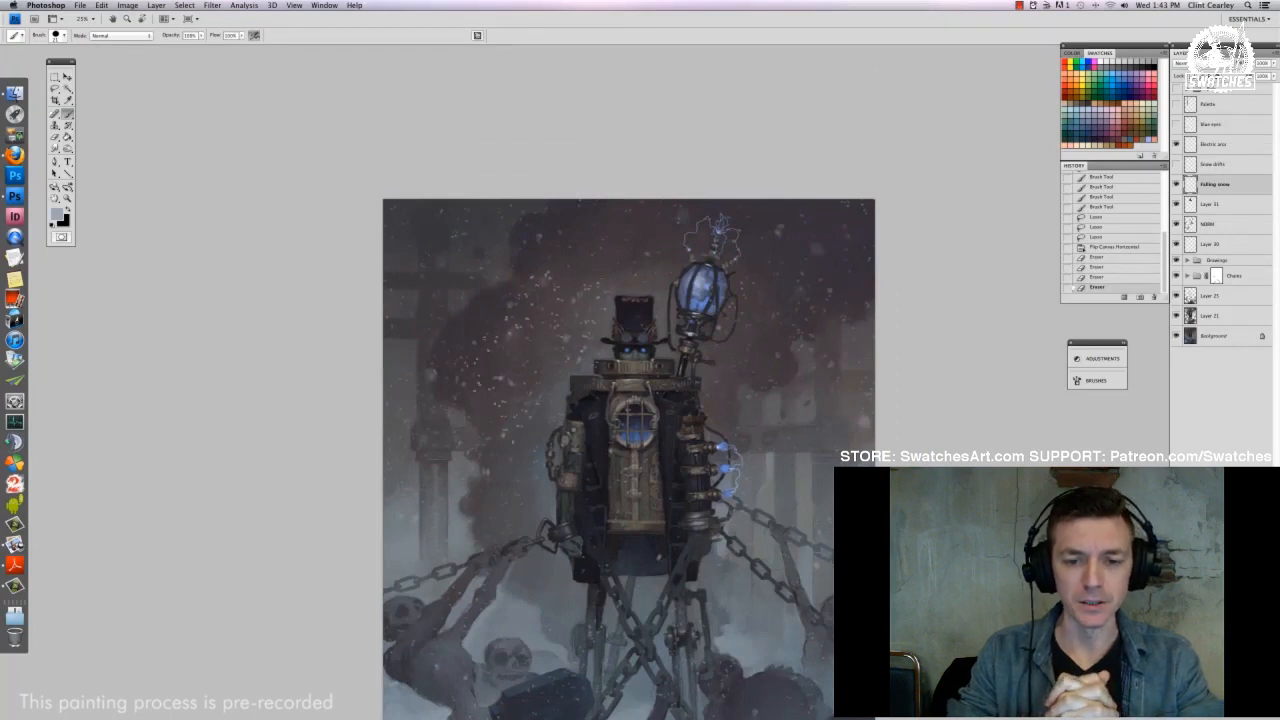
{"action": "left_click", "coordinate": [566, 292]}
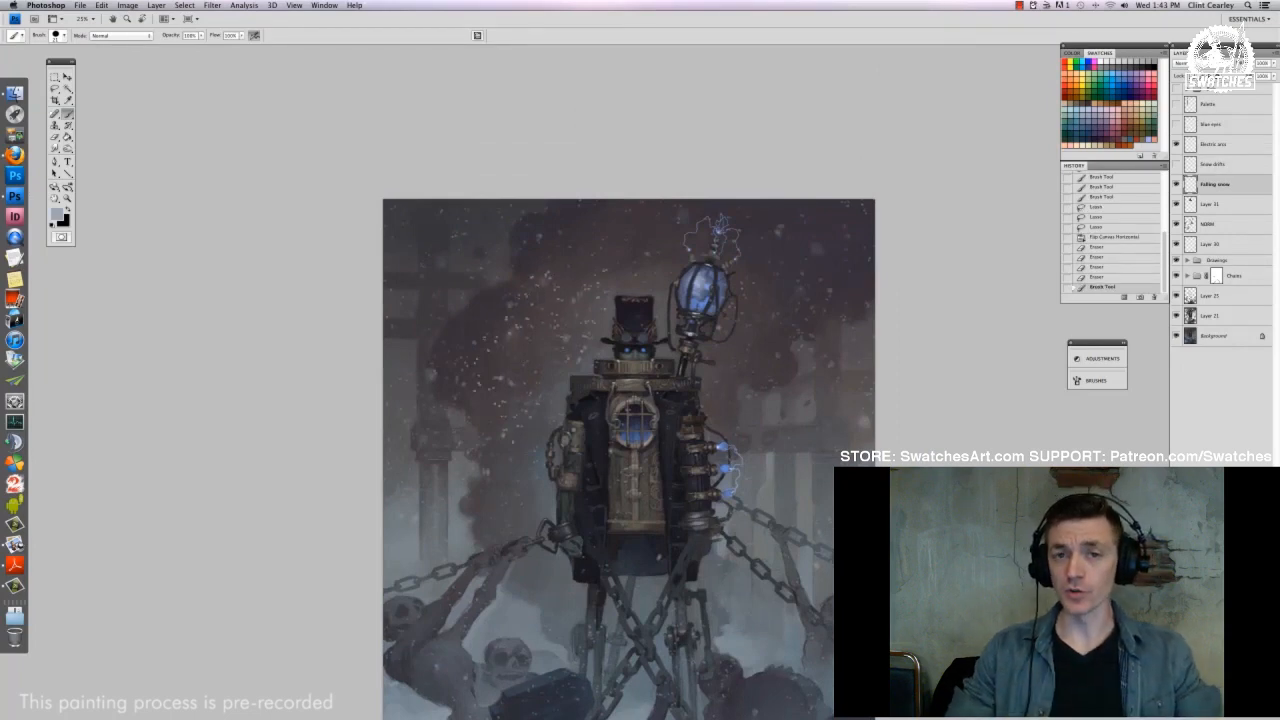
{"action": "key", "text": "super+z"}
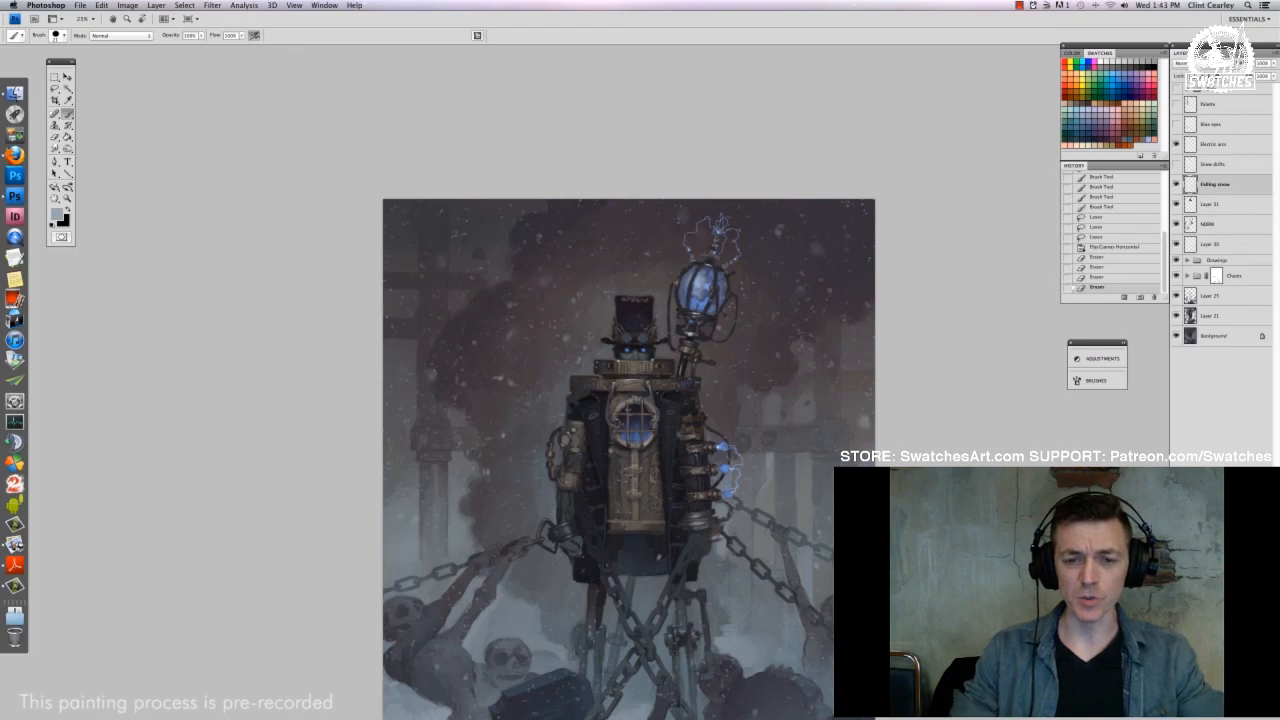
Switch the brush back to the soft-stroked round preset with 100% hardness
{"action": "left_click_drag", "start_coordinate": [532, 443], "coordinate": [523, 382]}
{"action": "right_click", "coordinate": [522, 381]}
{"action": "left_click", "coordinate": [568, 440]}
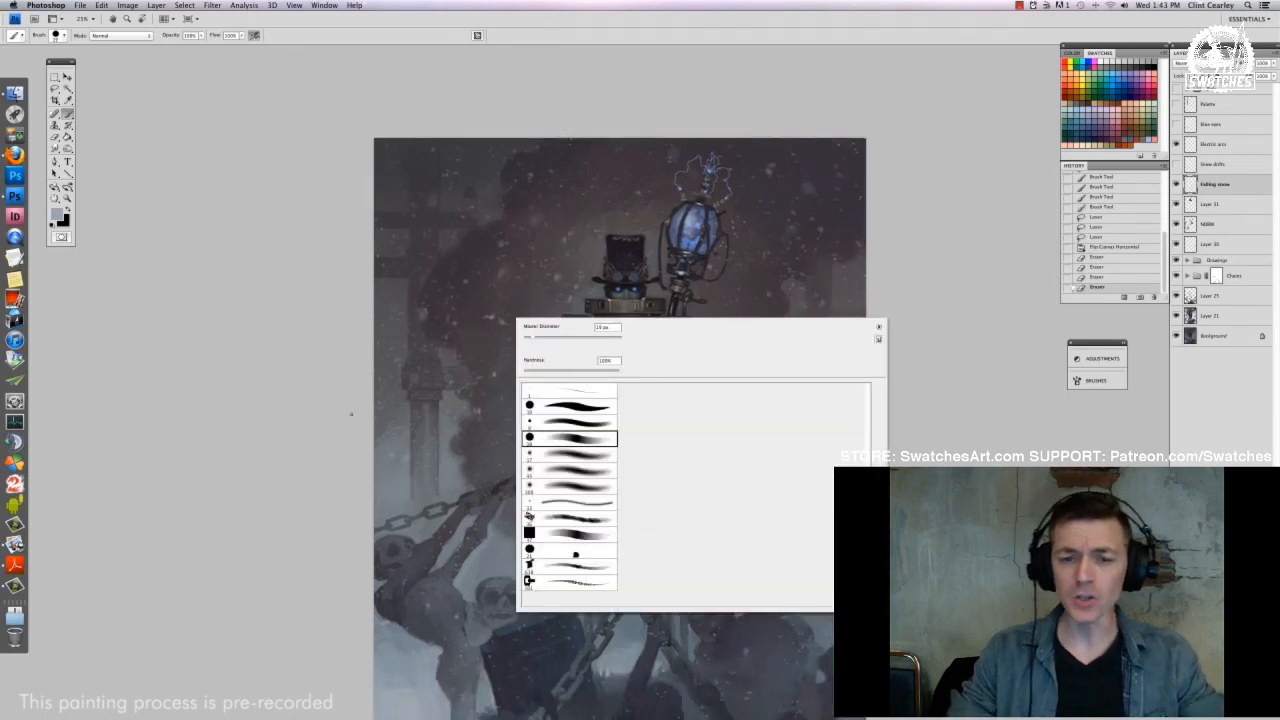
{"action": "left_click", "coordinate": [313, 490]}
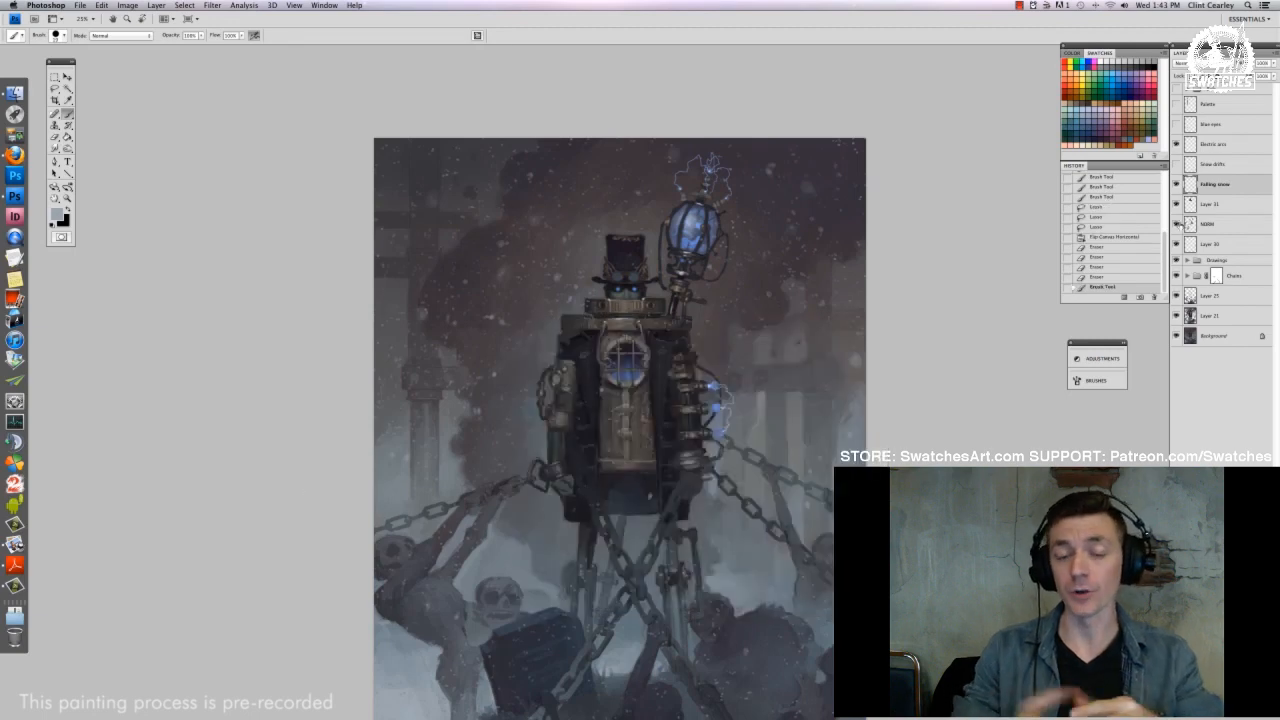
Show the Snow drifts layer and nudge the lassoed snow patch at the lamp's base on the figure's shoulder slightly down
{"action": "left_click", "coordinate": [1176, 164]}
{"action": "left_click", "coordinate": [1213, 165]}
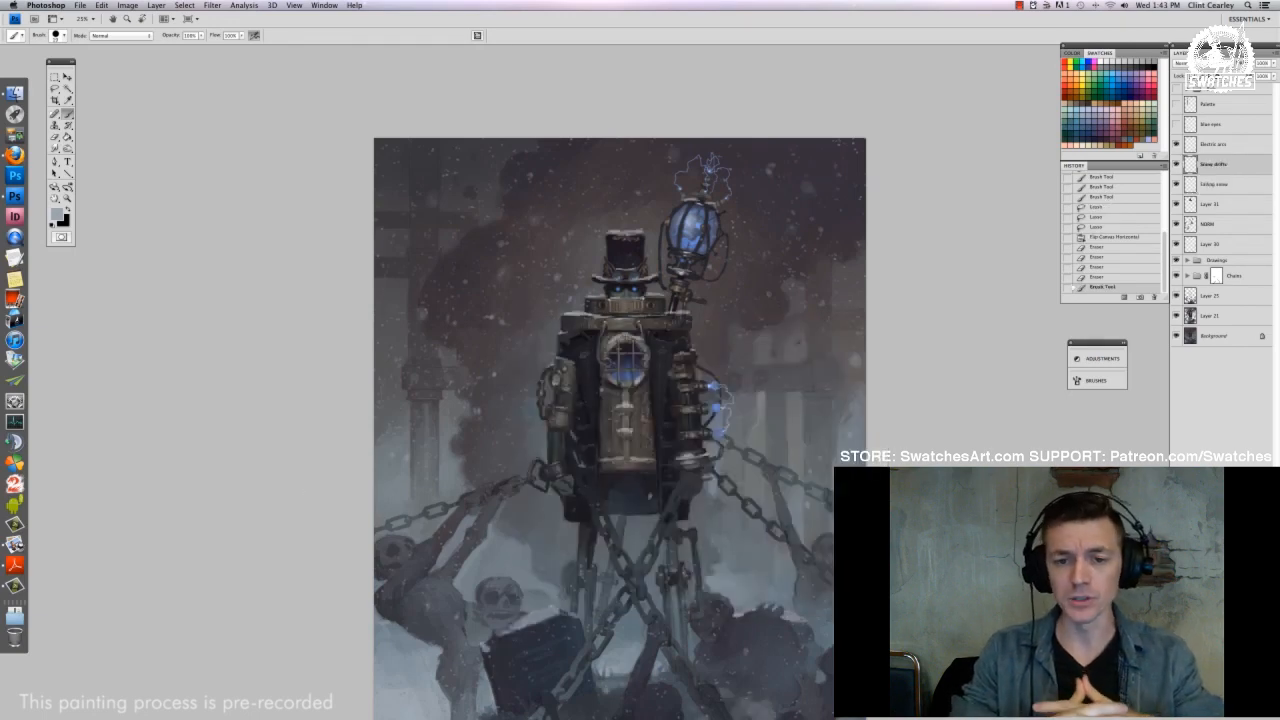
{"action": "key", "text": "super+plus"}
{"action": "key", "text": "super+plus"}
{"action": "left_click_drag", "start_coordinate": [617, 337], "coordinate": [609, 385]}
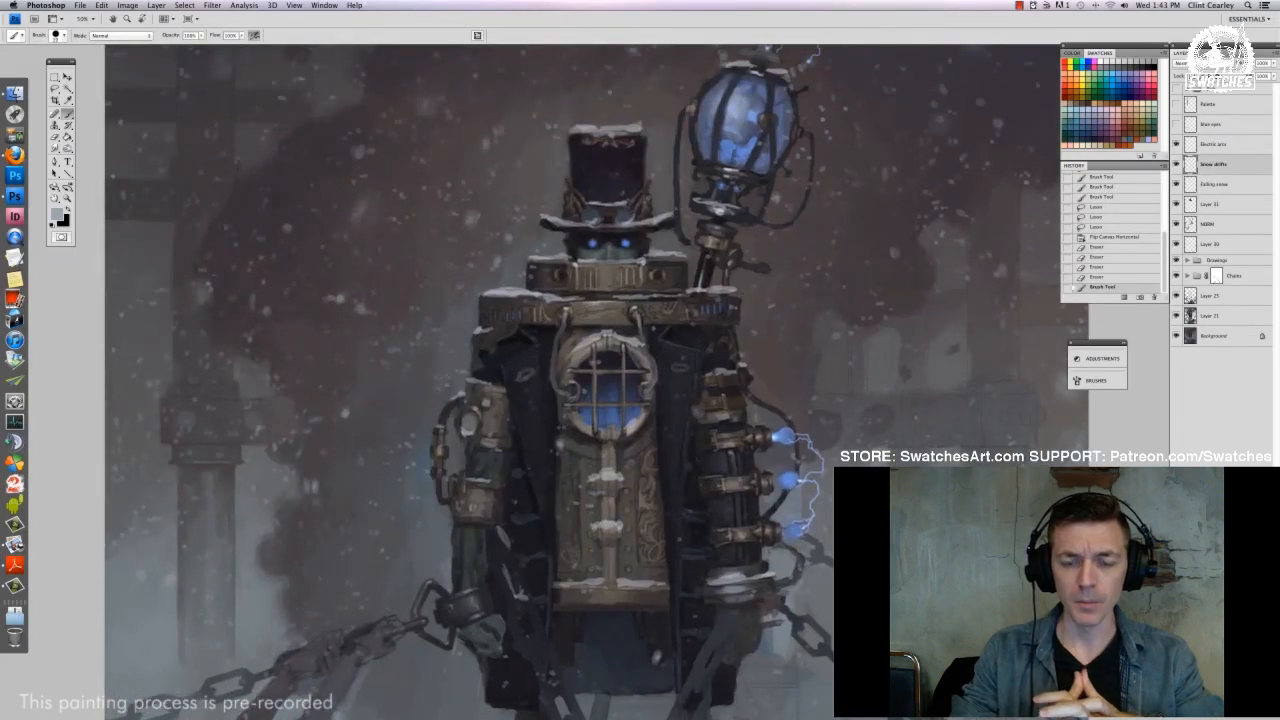
{"action": "key", "text": "l"}
{"action": "left_click_drag", "start_coordinate": [733, 284], "coordinate": [724, 279]}
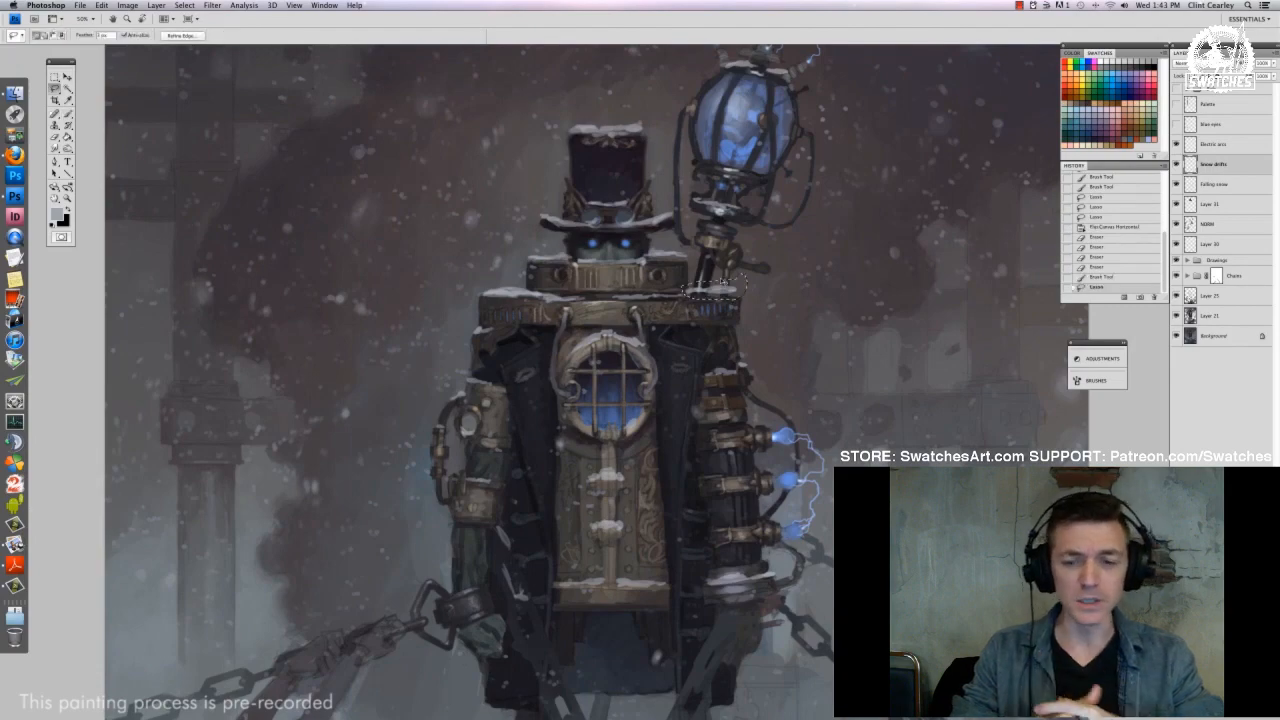
{"action": "key", "text": "v"}
{"action": "key", "text": "Down"}
{"action": "key", "text": "Down"}
{"action": "key", "text": "Down"}
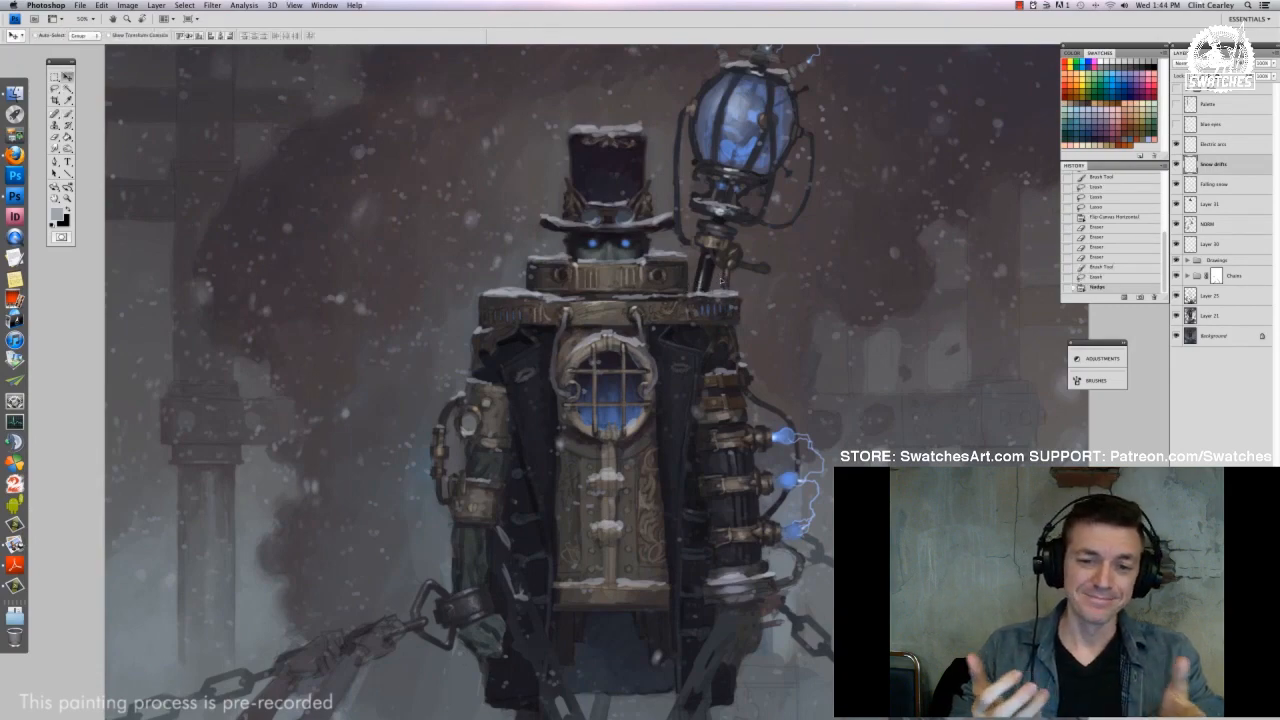
Hide the Snow drifts and Falling snow layers and make the NORM layer active
{"action": "key", "text": "super+minus"}
{"action": "key", "text": "super+minus"}
{"action": "key", "text": "super+minus"}
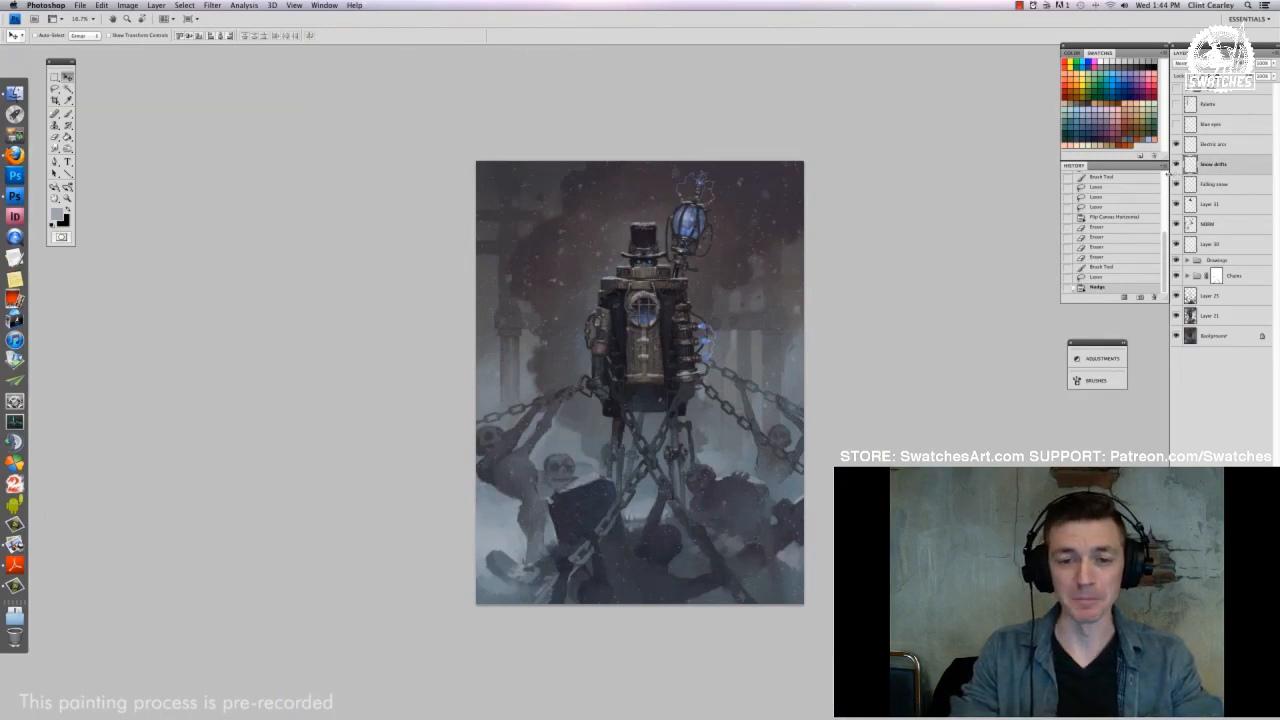
{"action": "left_click_drag", "start_coordinate": [1176, 164], "coordinate": [1177, 184]}
{"action": "left_click", "coordinate": [1219, 226]}
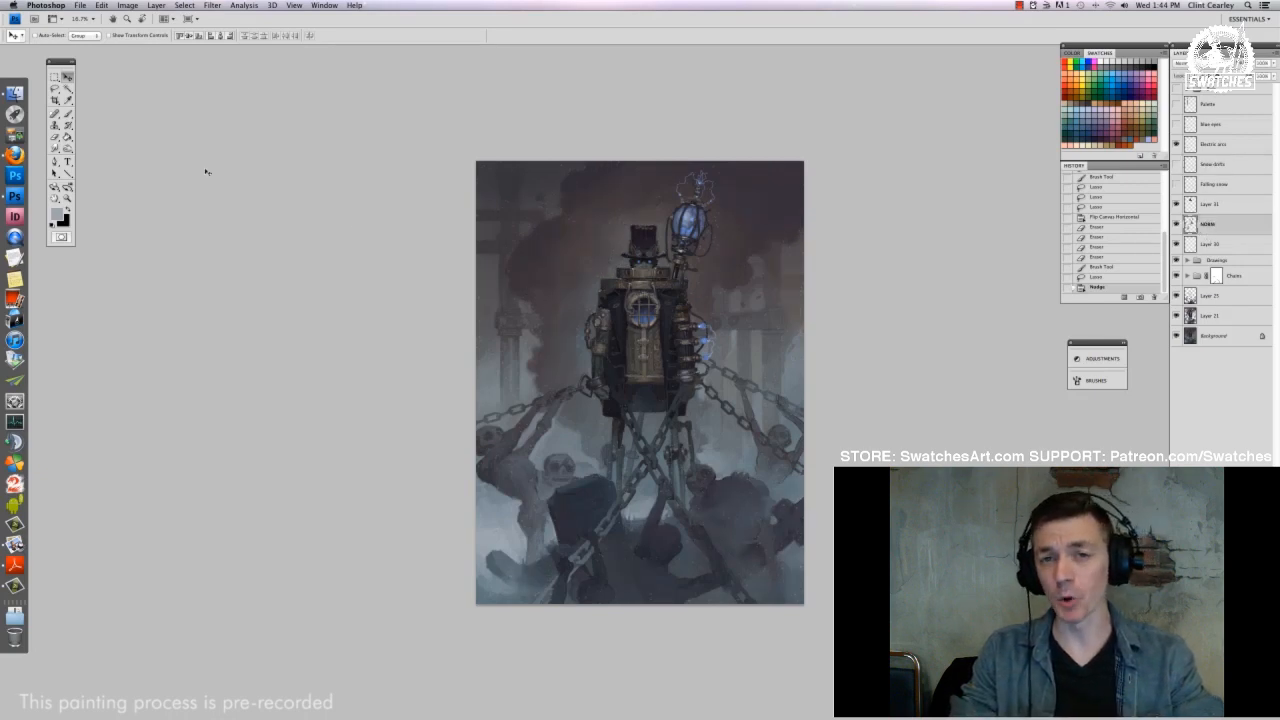
Flip the whole canvas horizontally to check the composition in mirror image
{"action": "left_click", "coordinate": [128, 5]}
{"action": "mouse_move", "coordinate": [150, 101]}
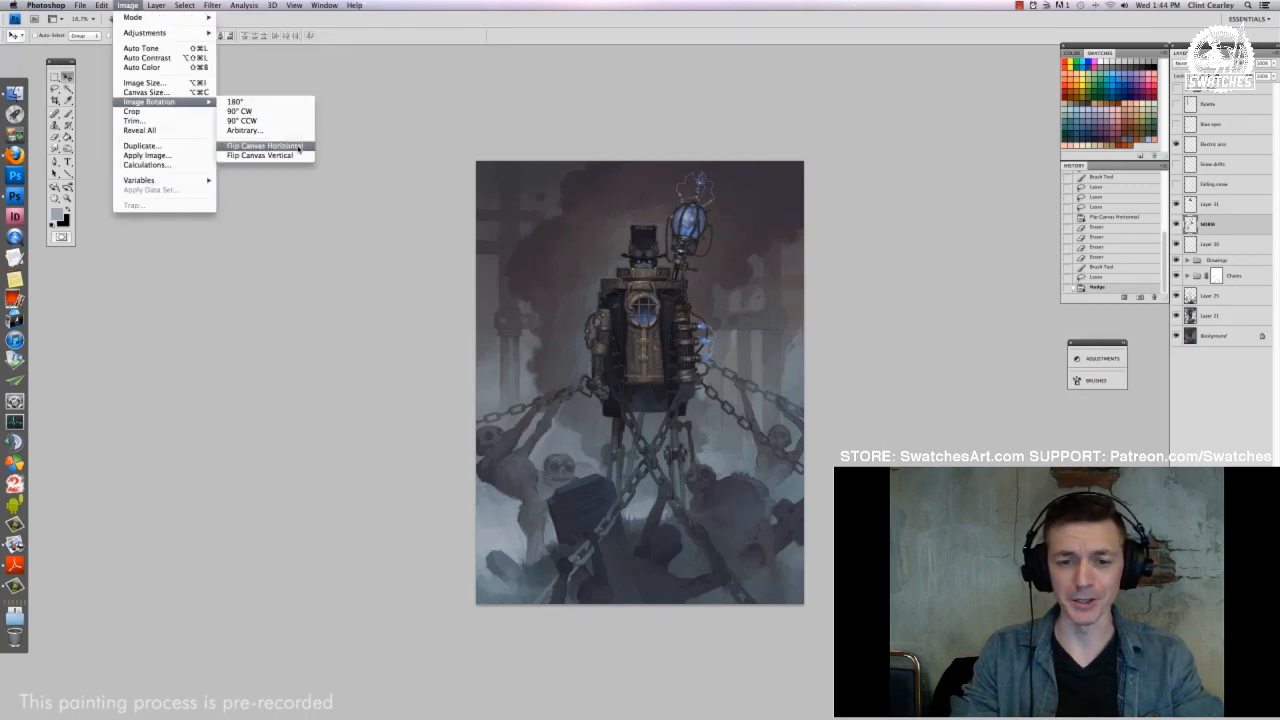
{"action": "left_click", "coordinate": [297, 148]}
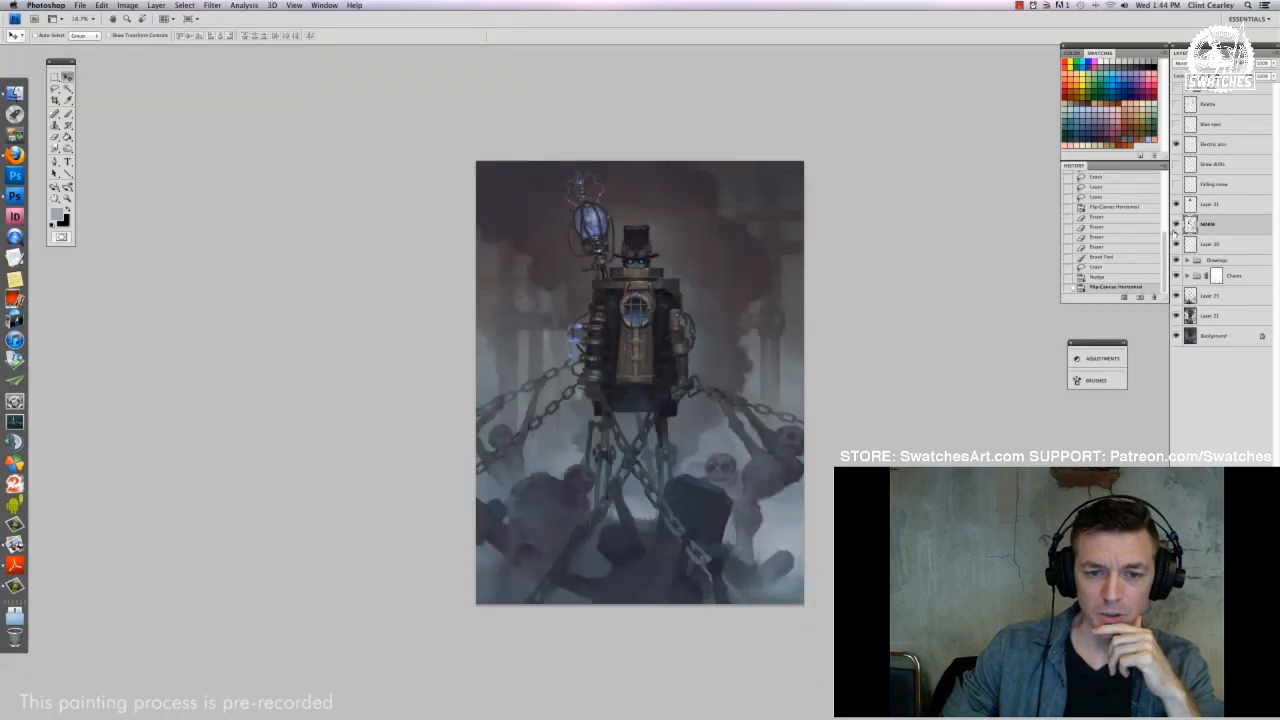
Toggle the grid overlay on across the mirrored illustration
{"action": "key", "text": "super+apostrophe"}
{"action": "key", "text": "super+apostrophe"}
{"action": "key", "text": "super+apostrophe"}
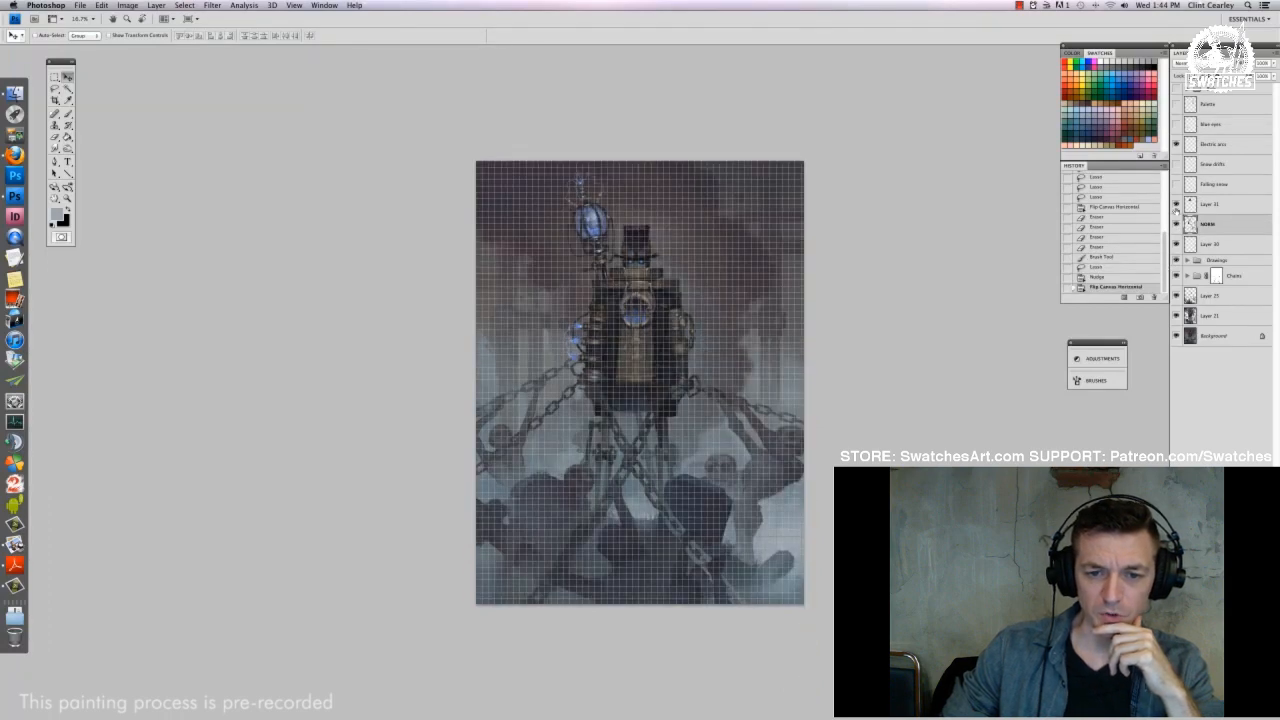
Examine the hat, lamp and collar against the grid with the layer above NORM hidden and shown again
{"action": "key", "text": "super+plus"}
{"action": "key", "text": "super+plus"}
{"action": "key", "text": "super+plus"}
{"action": "left_click_drag", "start_coordinate": [690, 140], "coordinate": [708, 363]}
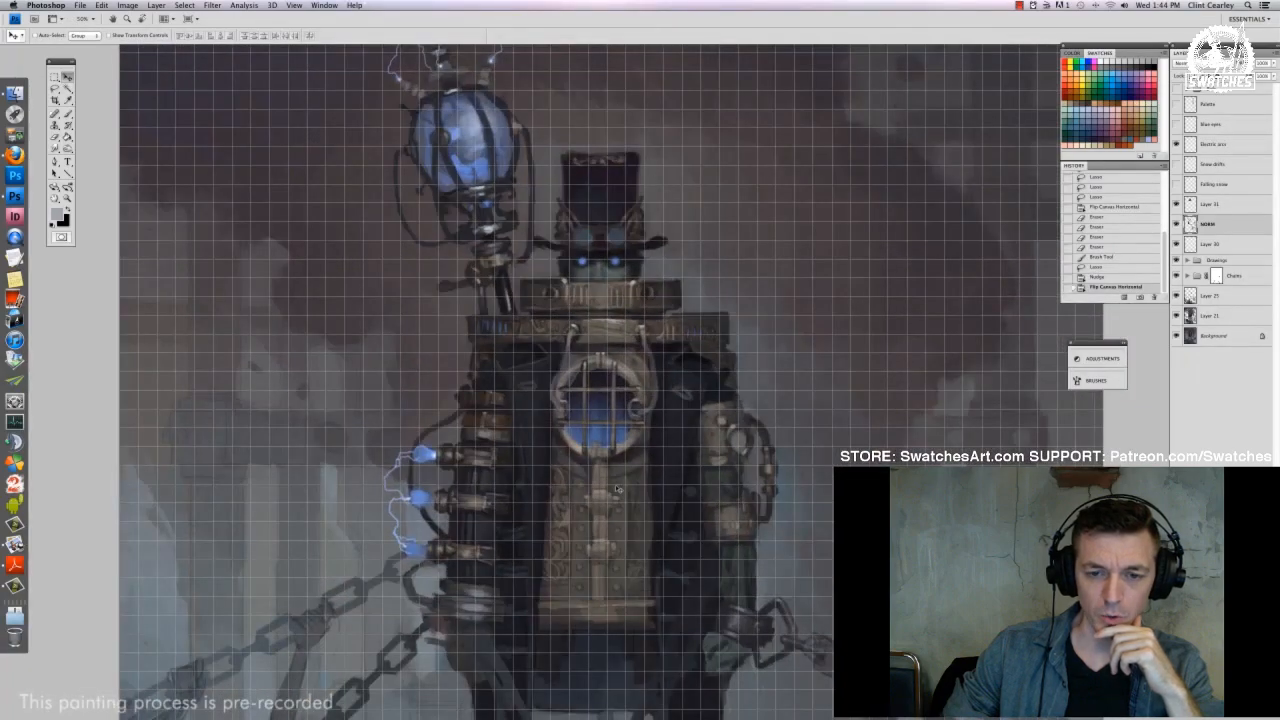
{"action": "left_click", "coordinate": [1188, 205]}
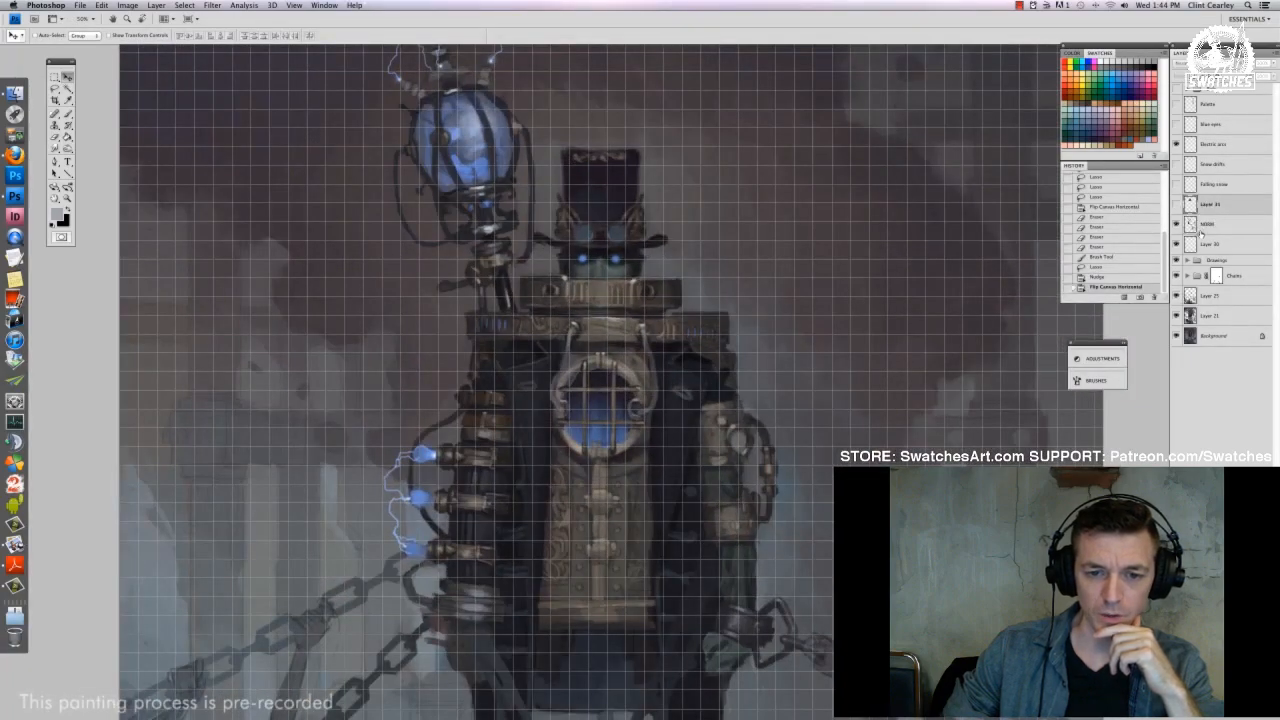
{"action": "key", "text": "super+plus"}
{"action": "key", "text": "super+plus"}
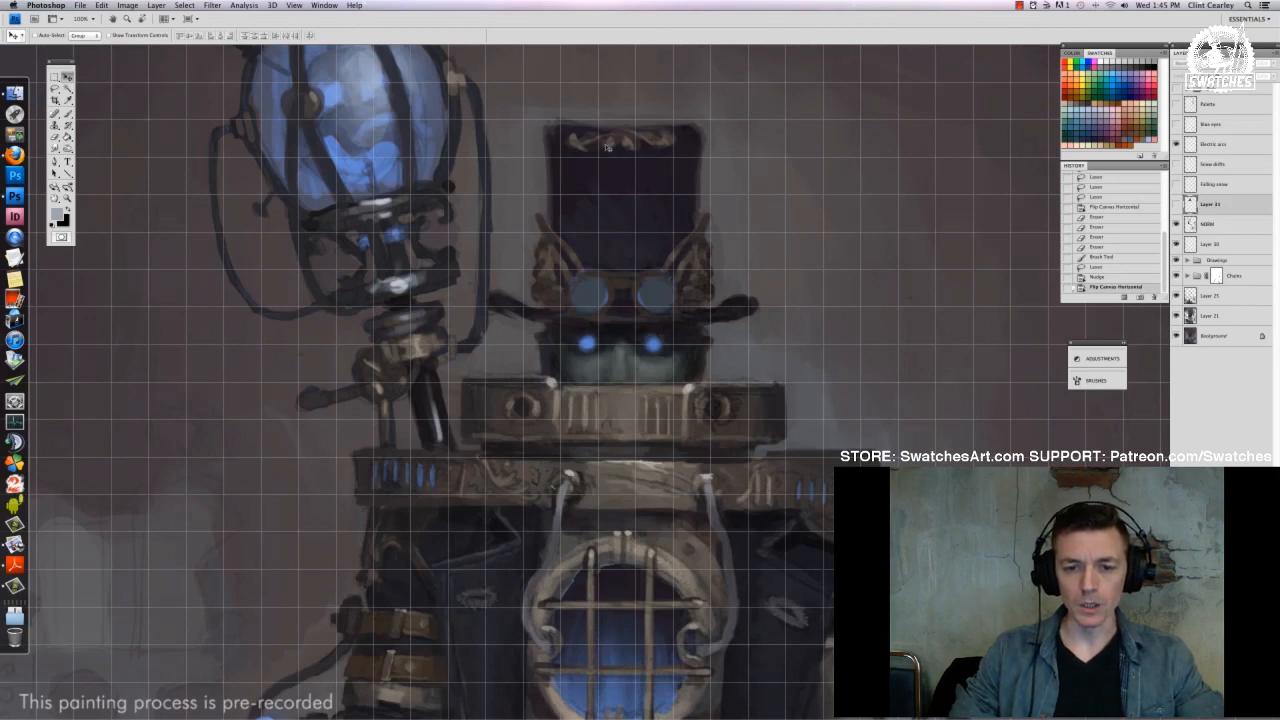
{"action": "scroll", "coordinate": [555, 456], "scroll_direction": "down", "scroll_amount": 3}
{"action": "scroll", "coordinate": [555, 456], "scroll_direction": "down", "scroll_amount": 1}
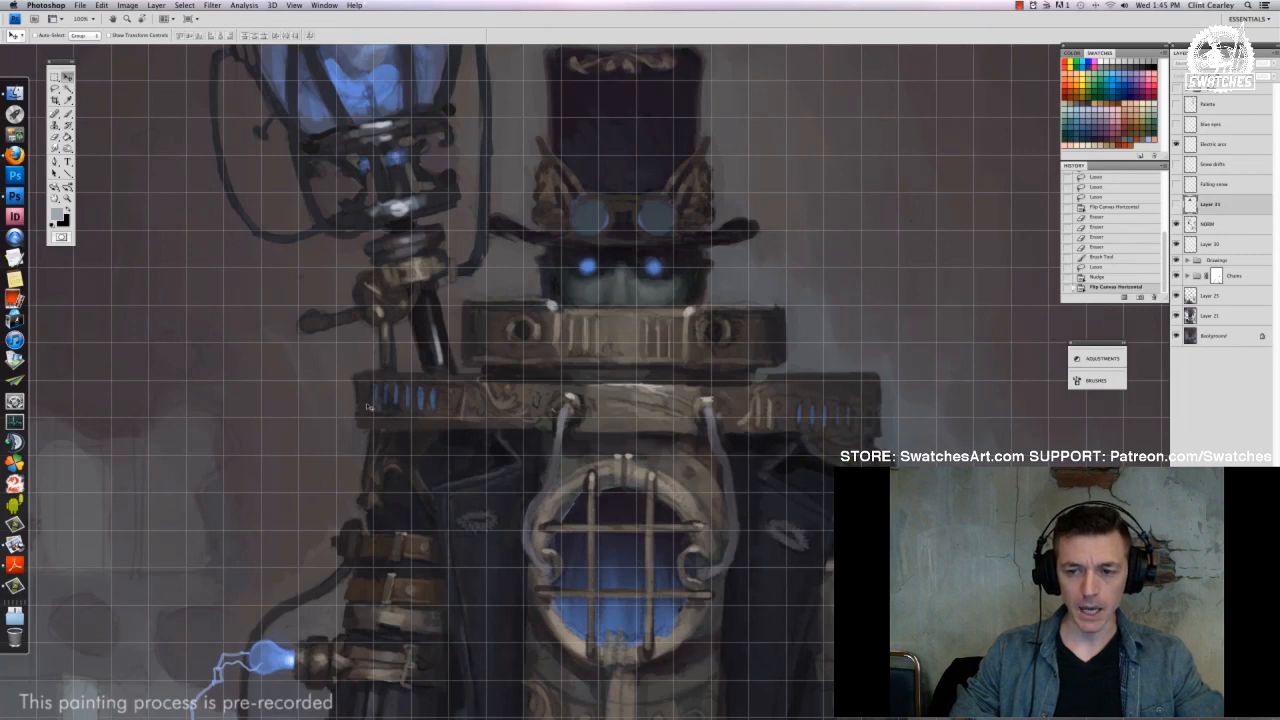
{"action": "scroll", "coordinate": [751, 244], "scroll_direction": "up", "scroll_amount": 6}
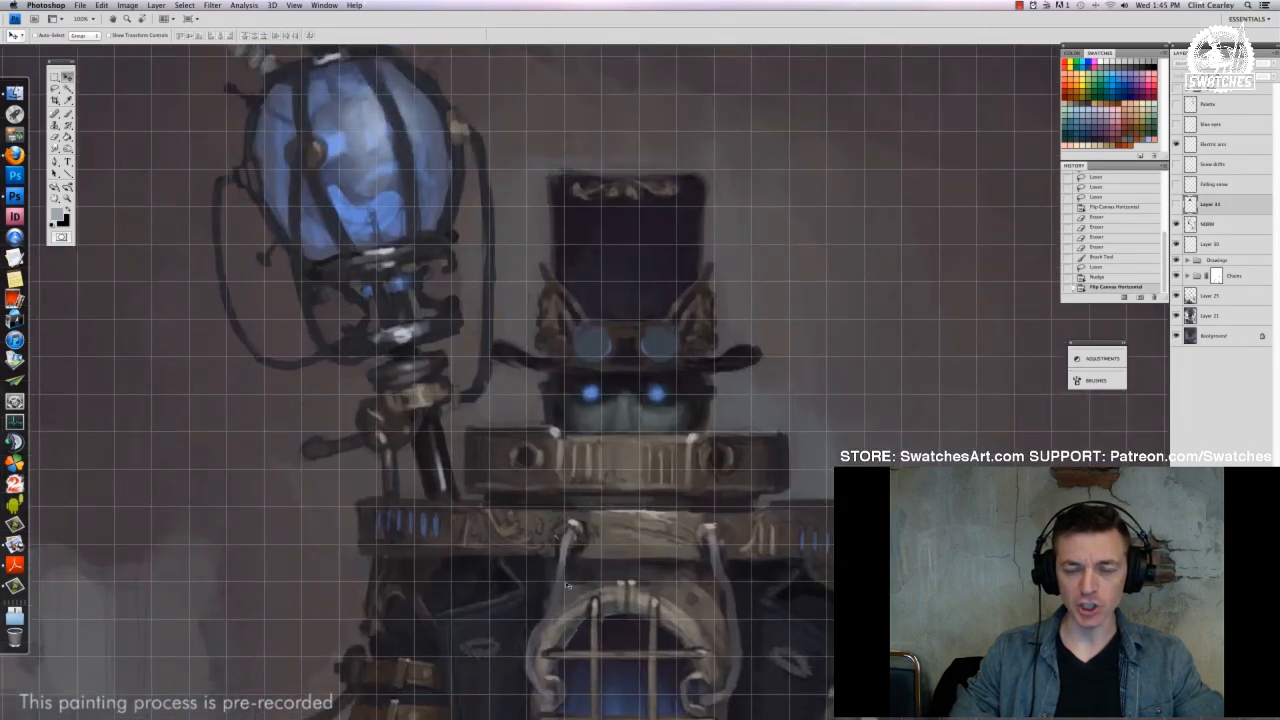
{"action": "left_click", "coordinate": [1176, 205]}
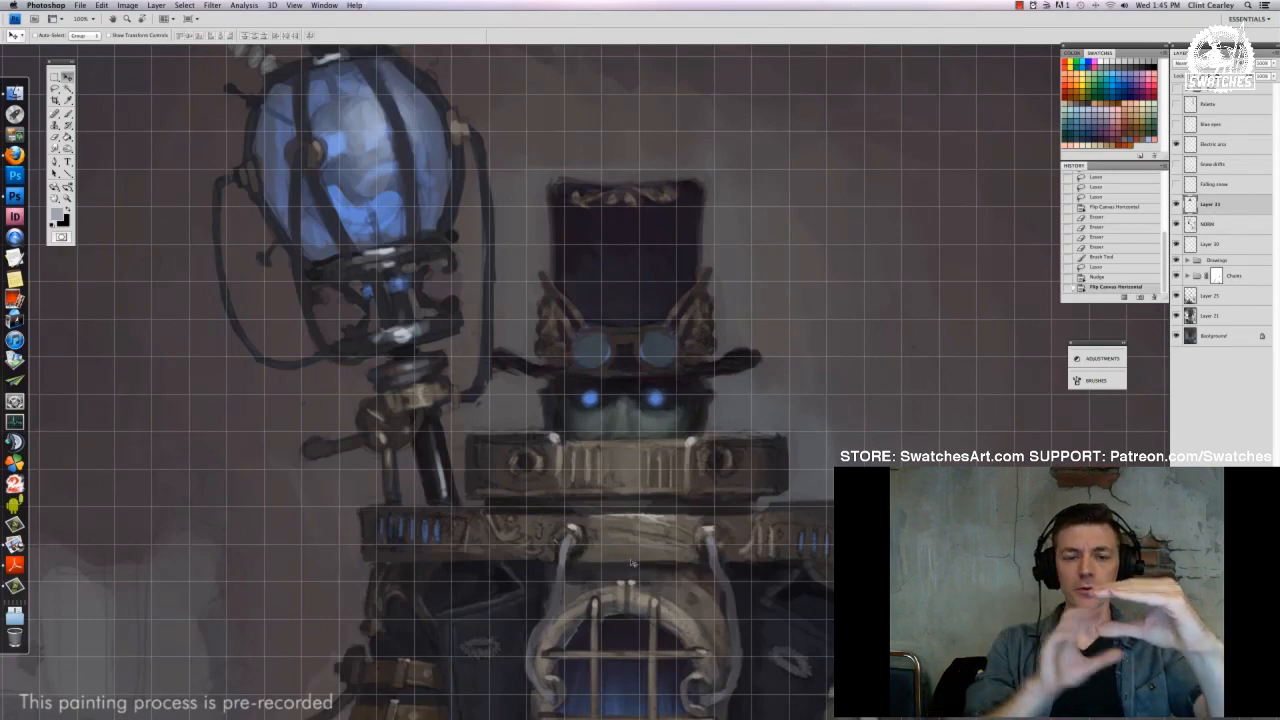
Turn off the grid overlay and view the whole mirrored illustration
{"action": "key", "text": "super+minus"}
{"action": "key", "text": "super+minus"}
{"action": "key", "text": "super+minus"}
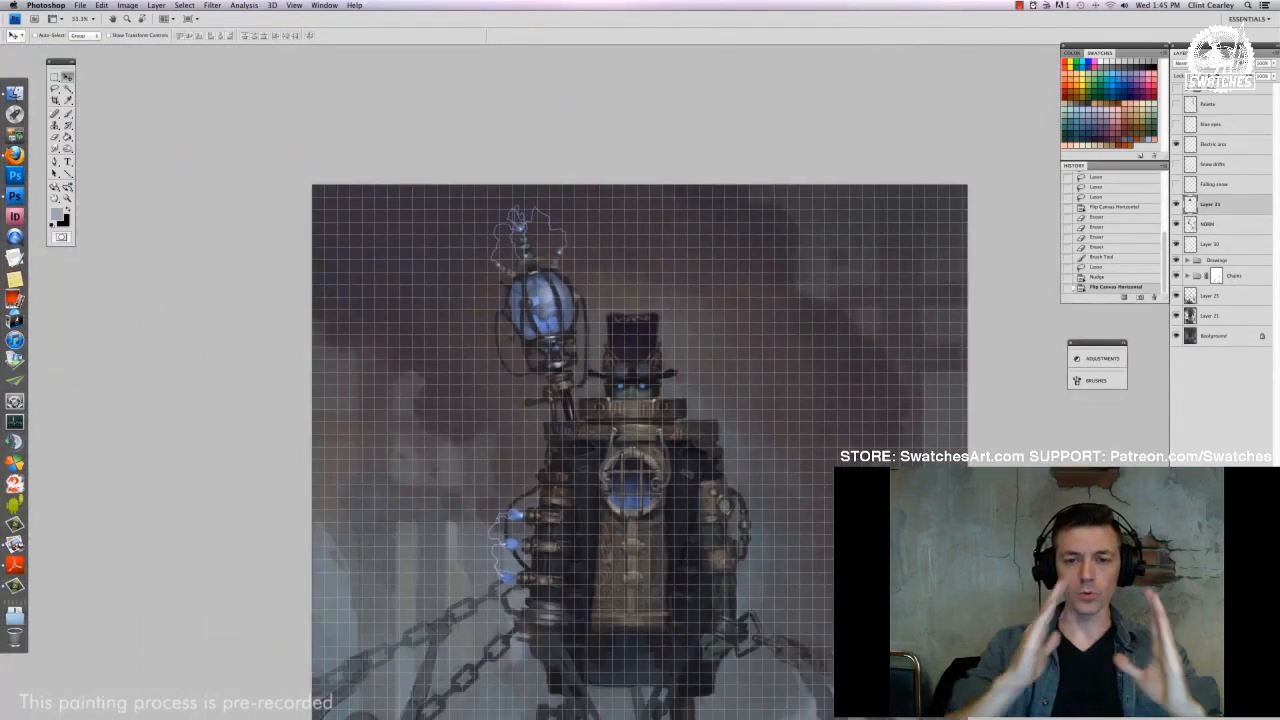
{"action": "key", "text": "super+apostrophe"}
{"action": "left_click_drag", "start_coordinate": [817, 539], "coordinate": [784, 312]}
{"action": "key", "text": "super+minus"}
{"action": "key", "text": "super+minus"}
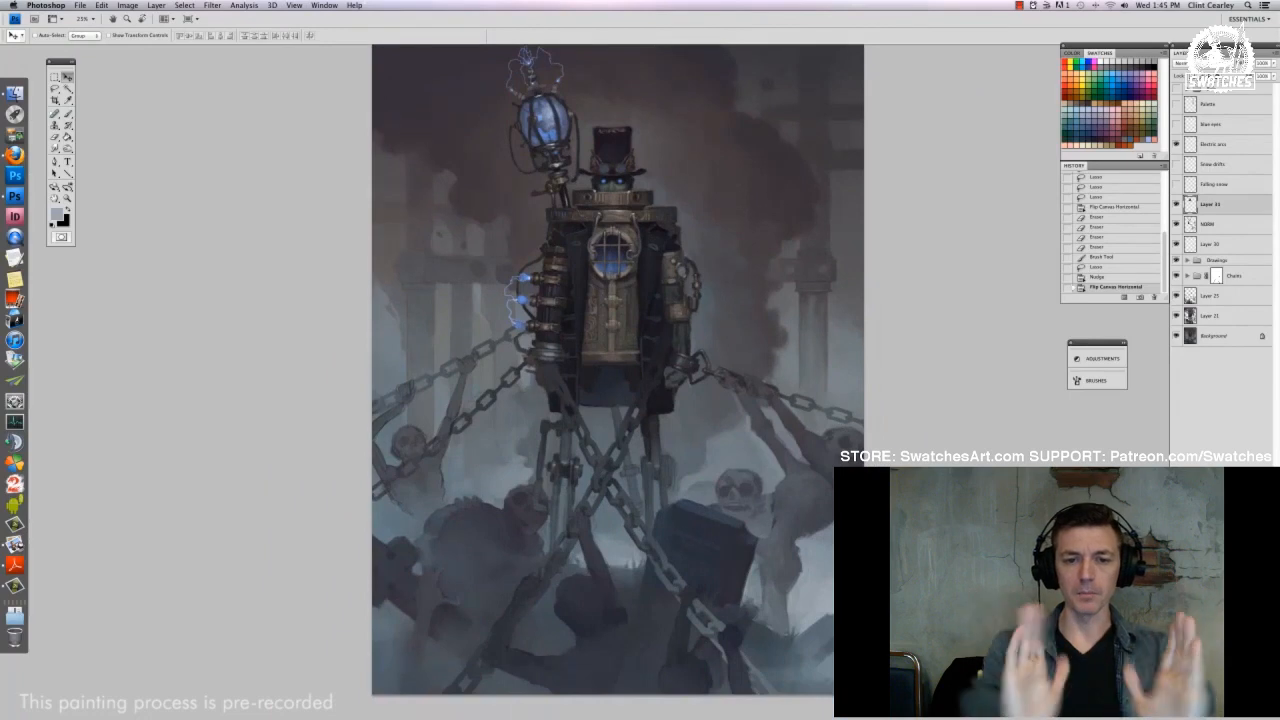
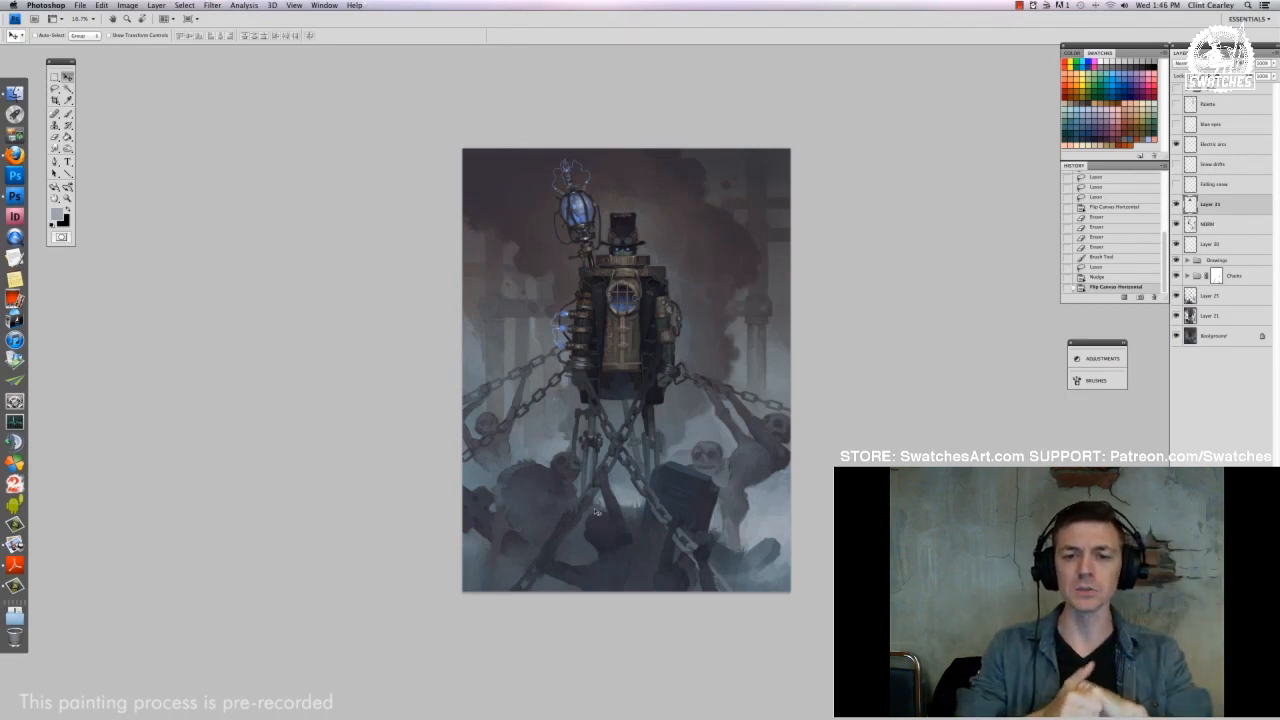
Lasso the stone slab in the illustration's lower right corner on the NORM layer and paste a merged copy as a new layer
{"action": "key", "text": "super+plus"}
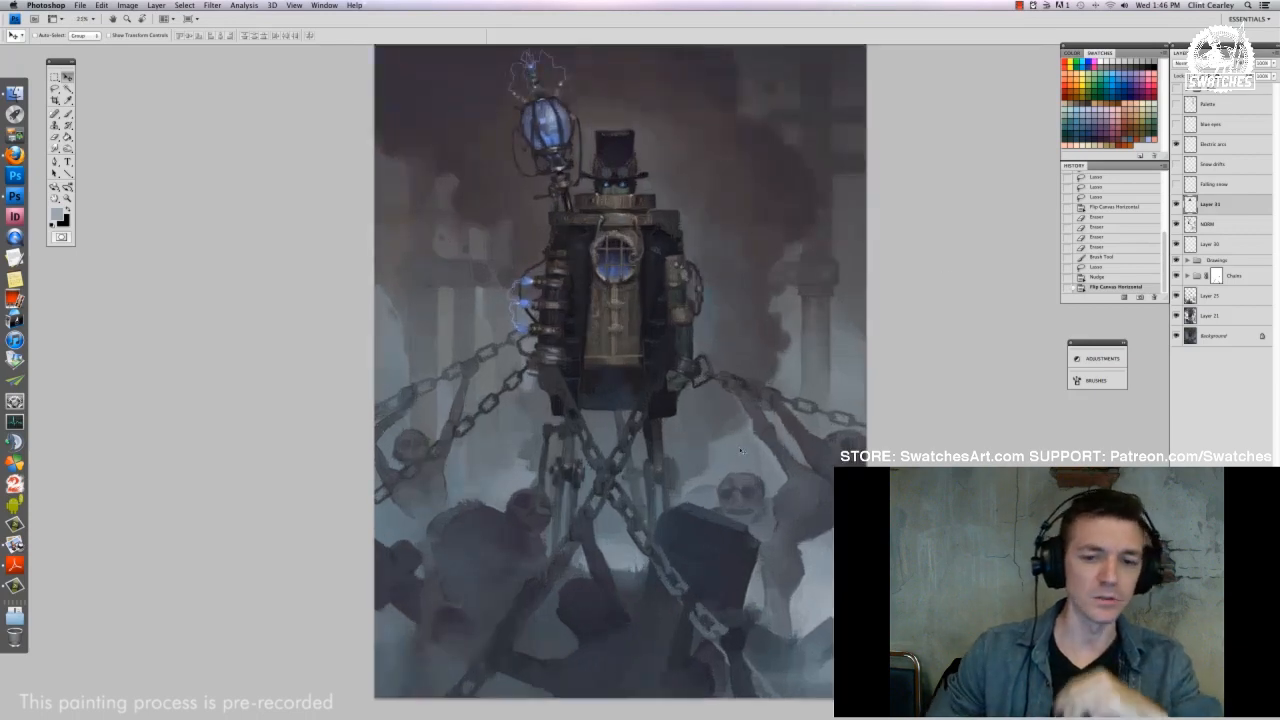
{"action": "key", "text": "super+plus"}
{"action": "left_click_drag", "start_coordinate": [778, 559], "coordinate": [672, 399]}
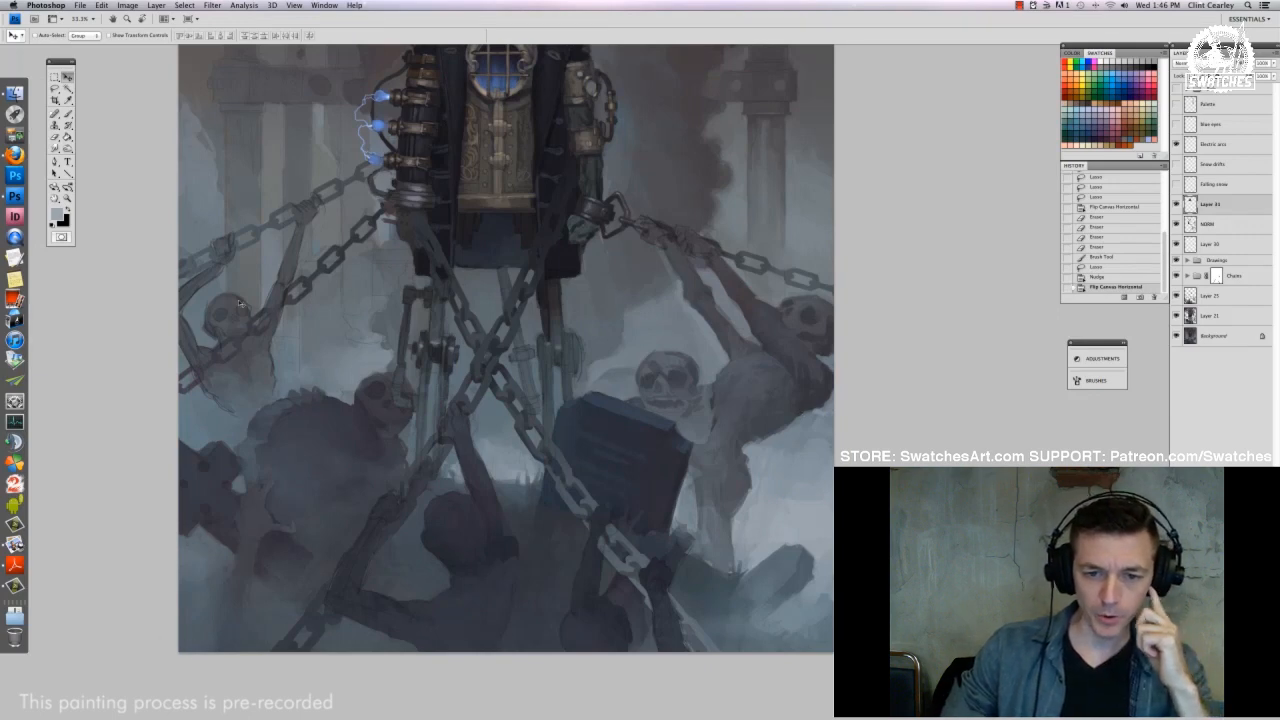
{"action": "scroll", "coordinate": [665, 637], "scroll_direction": "down", "scroll_amount": 2}
{"action": "scroll", "coordinate": [800, 517], "scroll_direction": "up", "scroll_amount": 1}
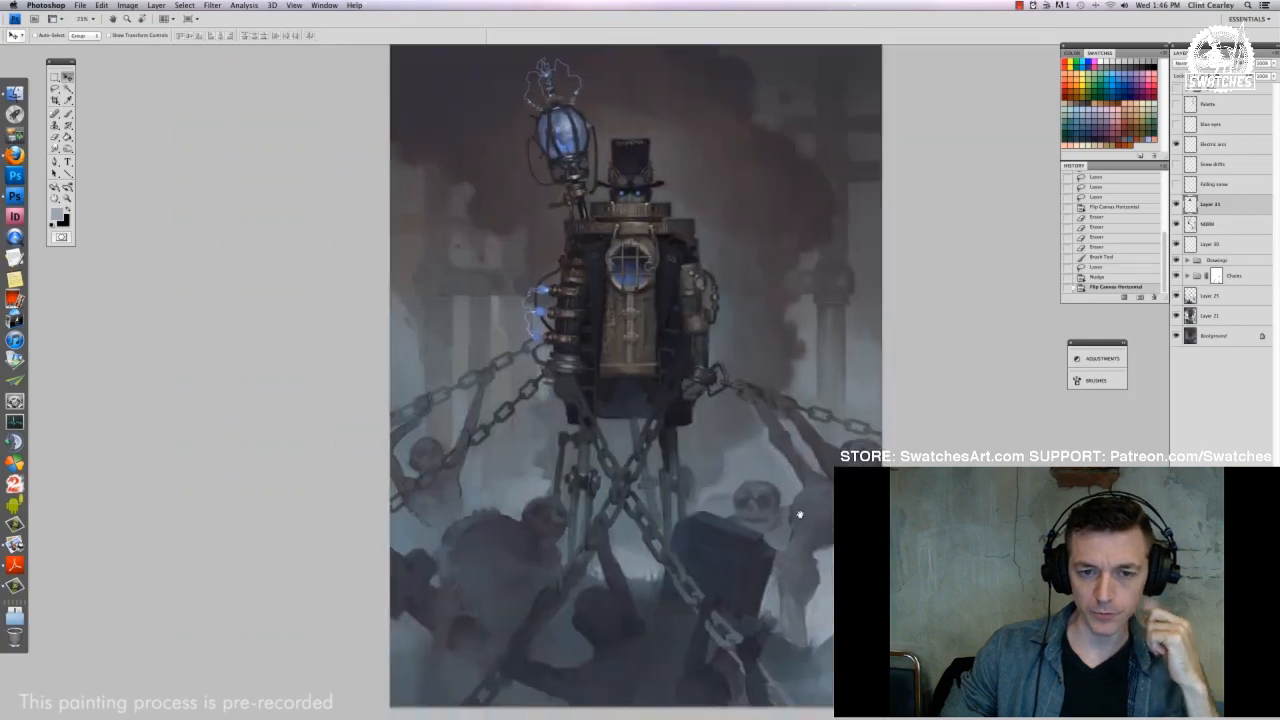
{"action": "key", "text": "l"}
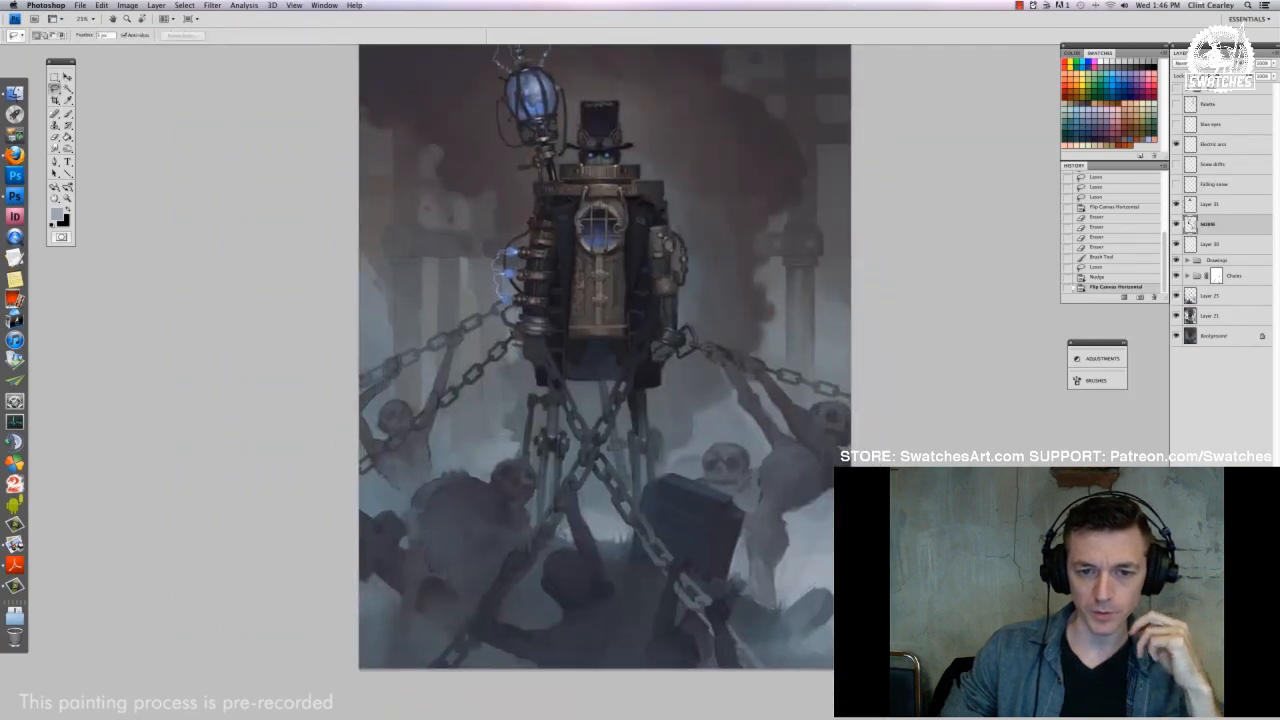
{"action": "left_click_drag", "start_coordinate": [828, 588], "coordinate": [780, 652]}
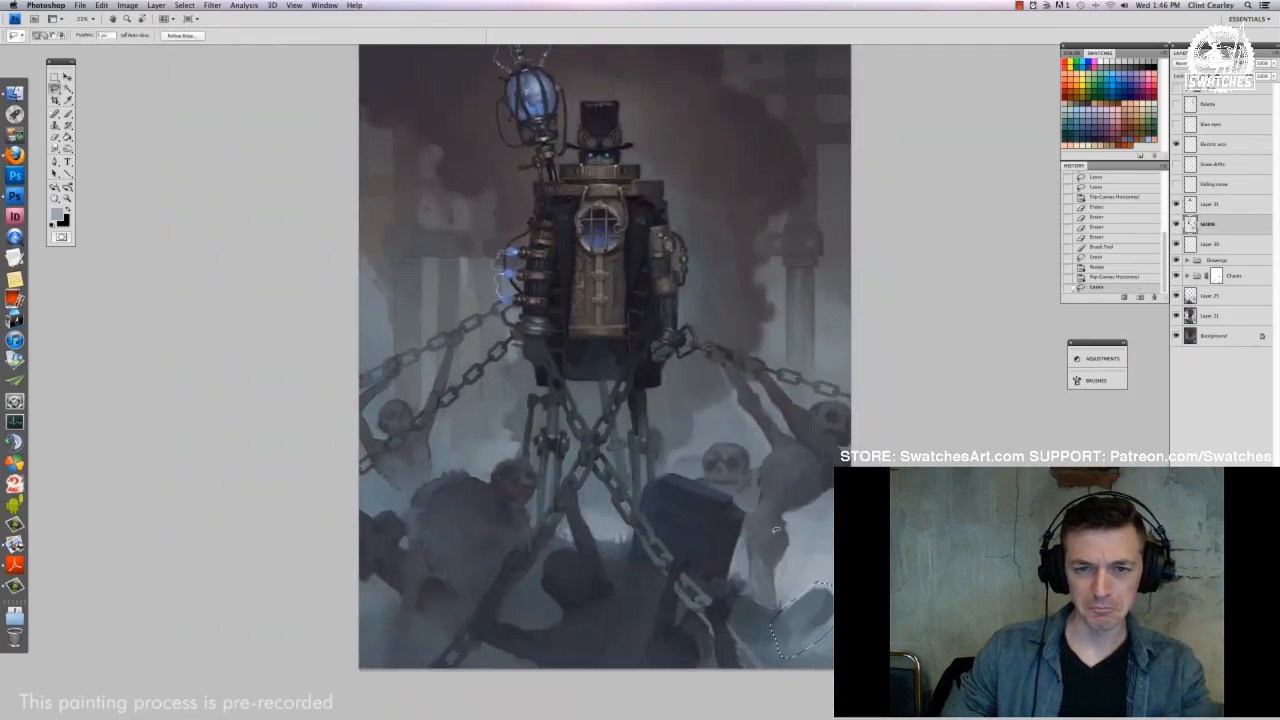
{"action": "left_click", "coordinate": [102, 5]}
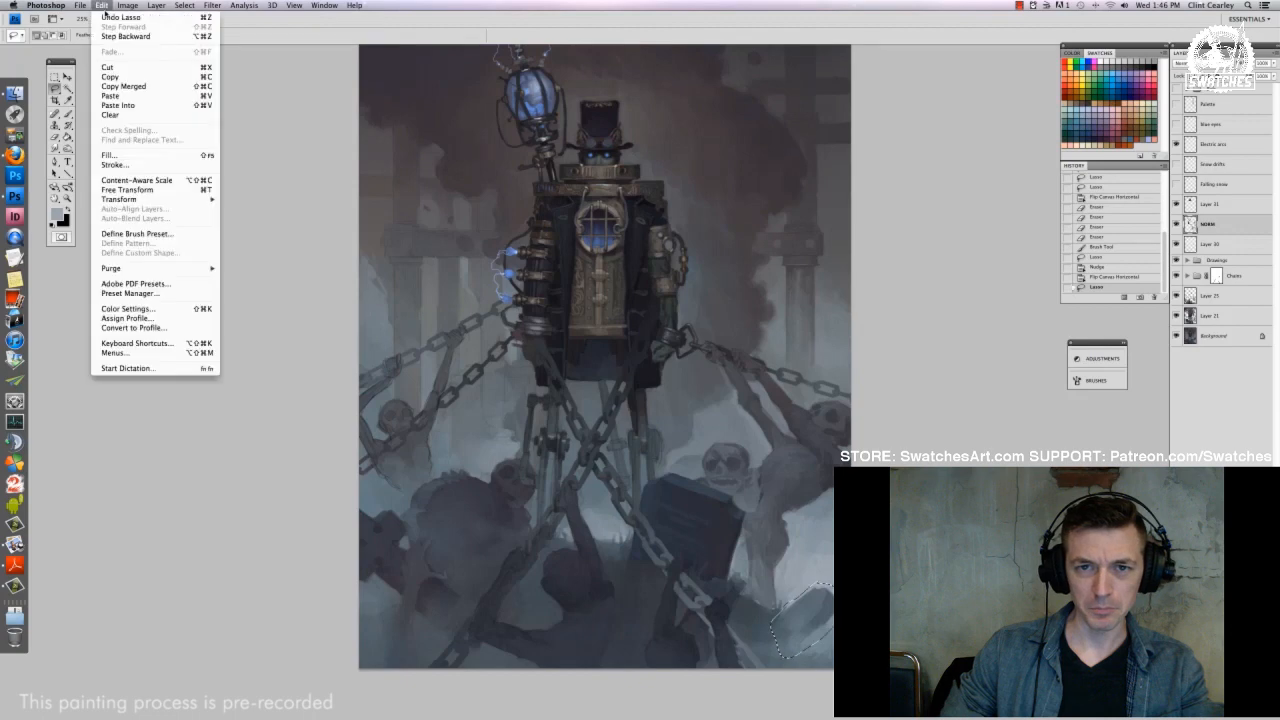
{"action": "left_click", "coordinate": [137, 87]}
{"action": "key", "text": "super+v"}
Free Transform the pasted slab, enlarging it and rotating it slightly counterclockwise over the original
{"action": "key", "text": "super+t"}
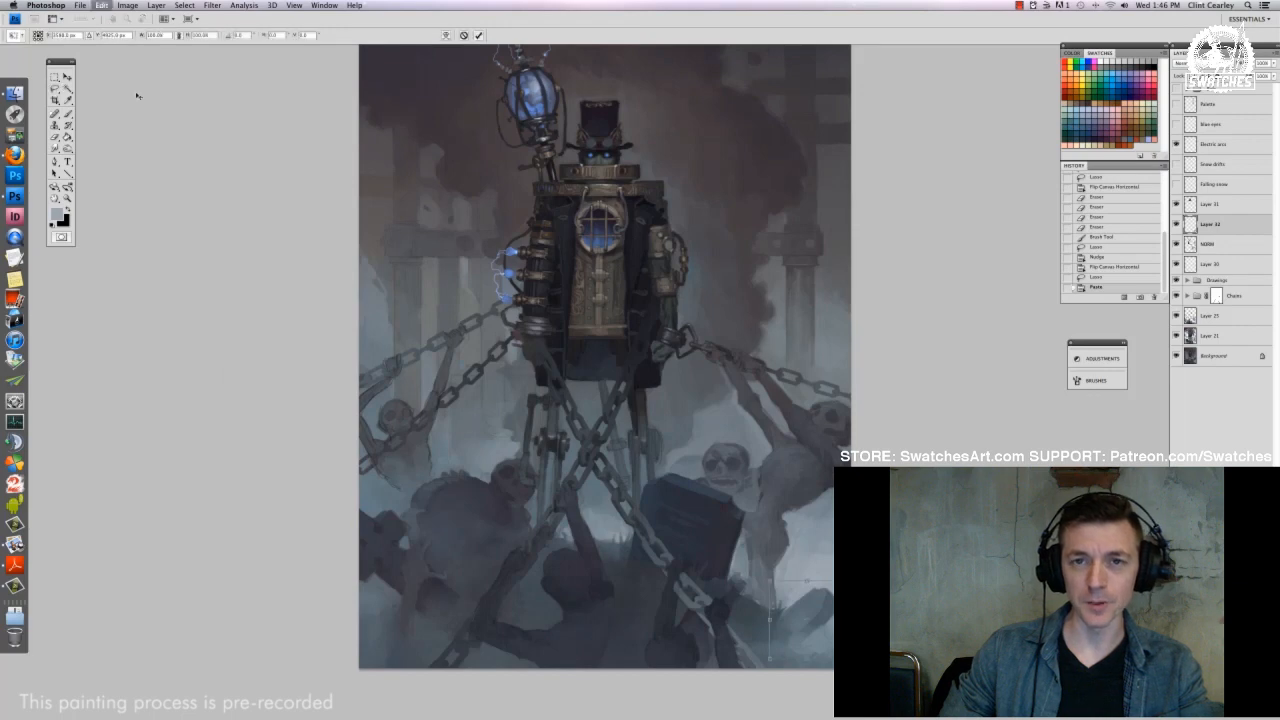
{"action": "left_click_drag", "start_coordinate": [806, 580], "coordinate": [818, 555]}
{"action": "left_click_drag", "start_coordinate": [772, 659], "coordinate": [767, 661]}
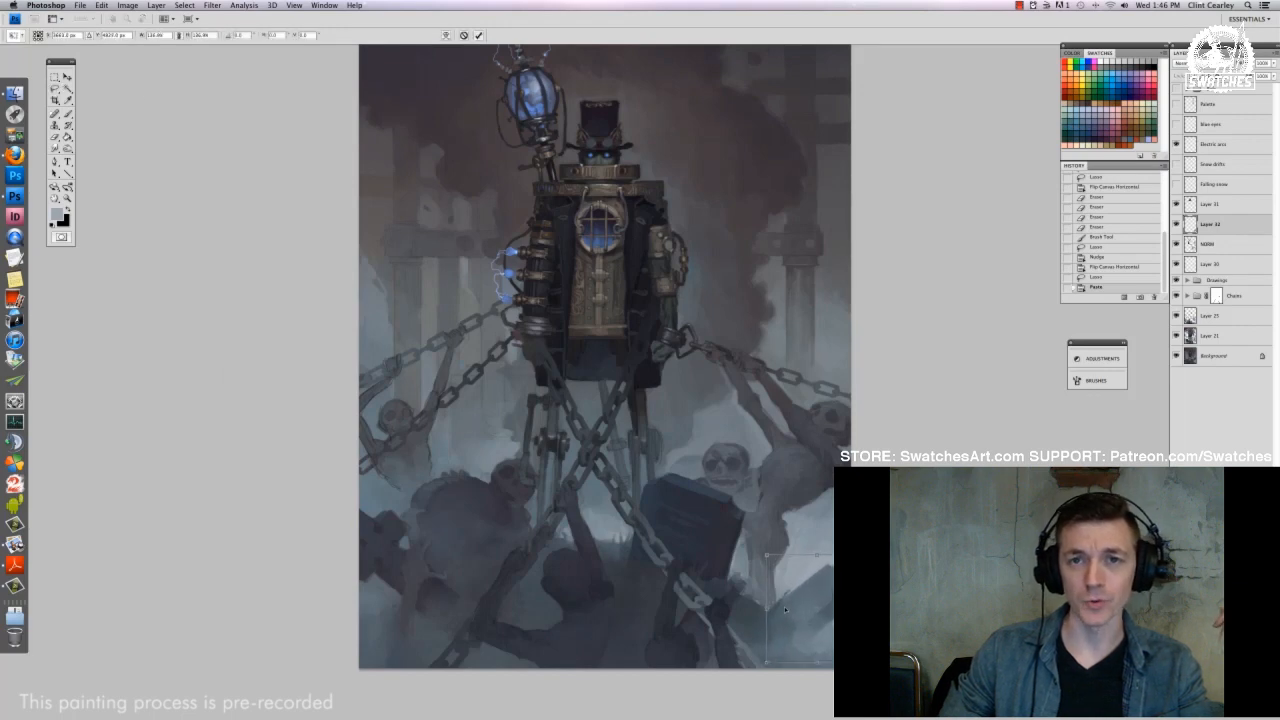
{"action": "key", "text": "super+plus"}
{"action": "key", "text": "super+plus"}
{"action": "left_click_drag", "start_coordinate": [777, 618], "coordinate": [660, 342]}
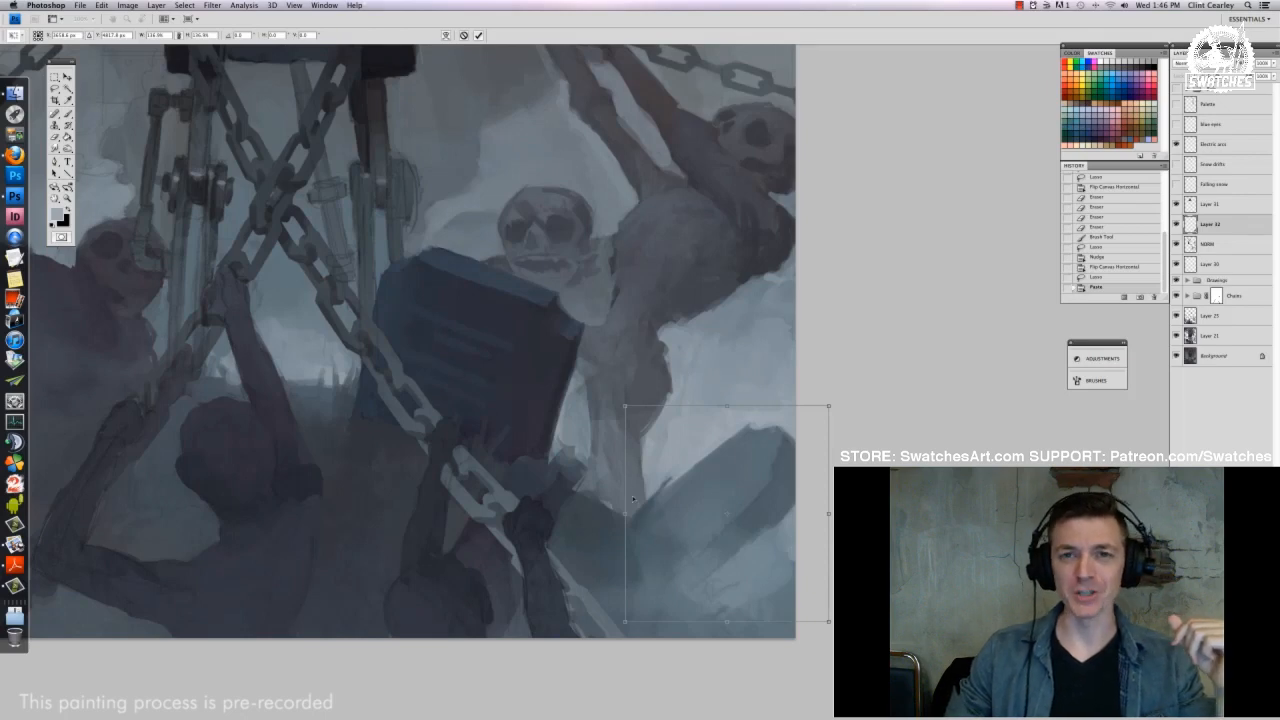
{"action": "left_click_drag", "start_coordinate": [851, 378], "coordinate": [822, 390]}
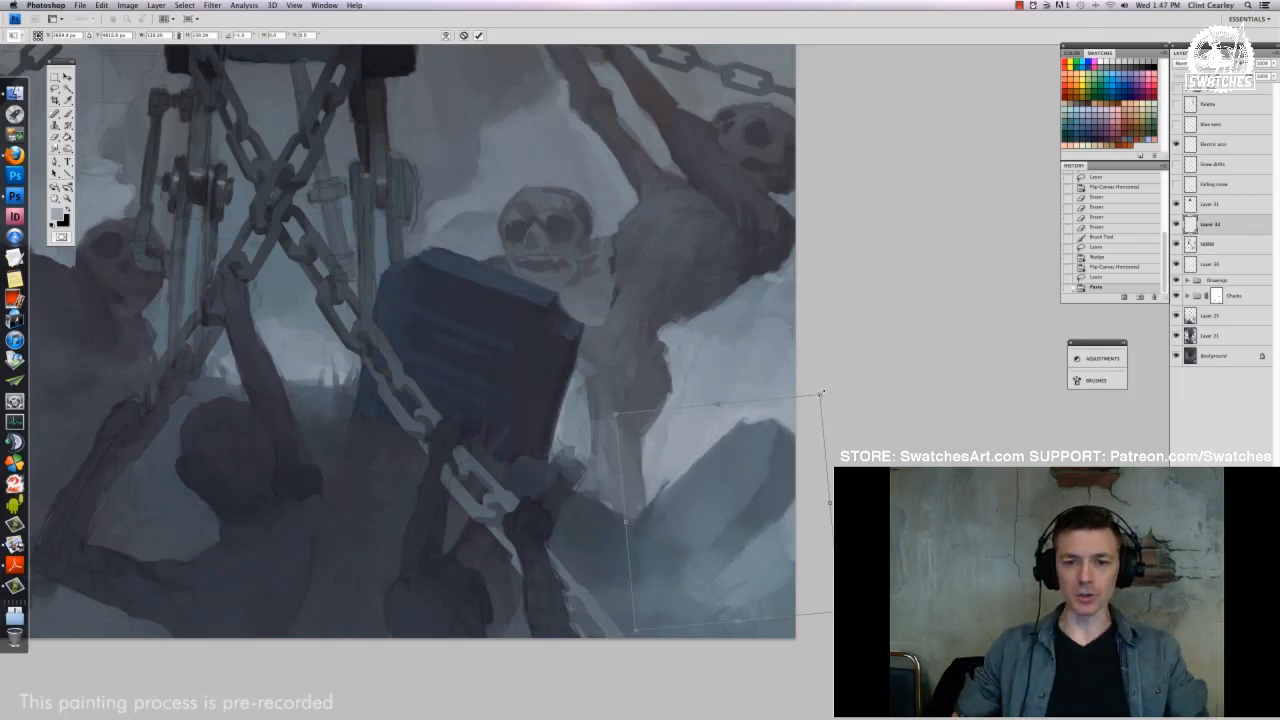
{"action": "key", "text": "Return"}
Merge the transformed slab layer and the layer above NORM down into the NORM layer
{"action": "key", "text": "ctrl+minus"}
{"action": "key", "text": "ctrl+minus"}
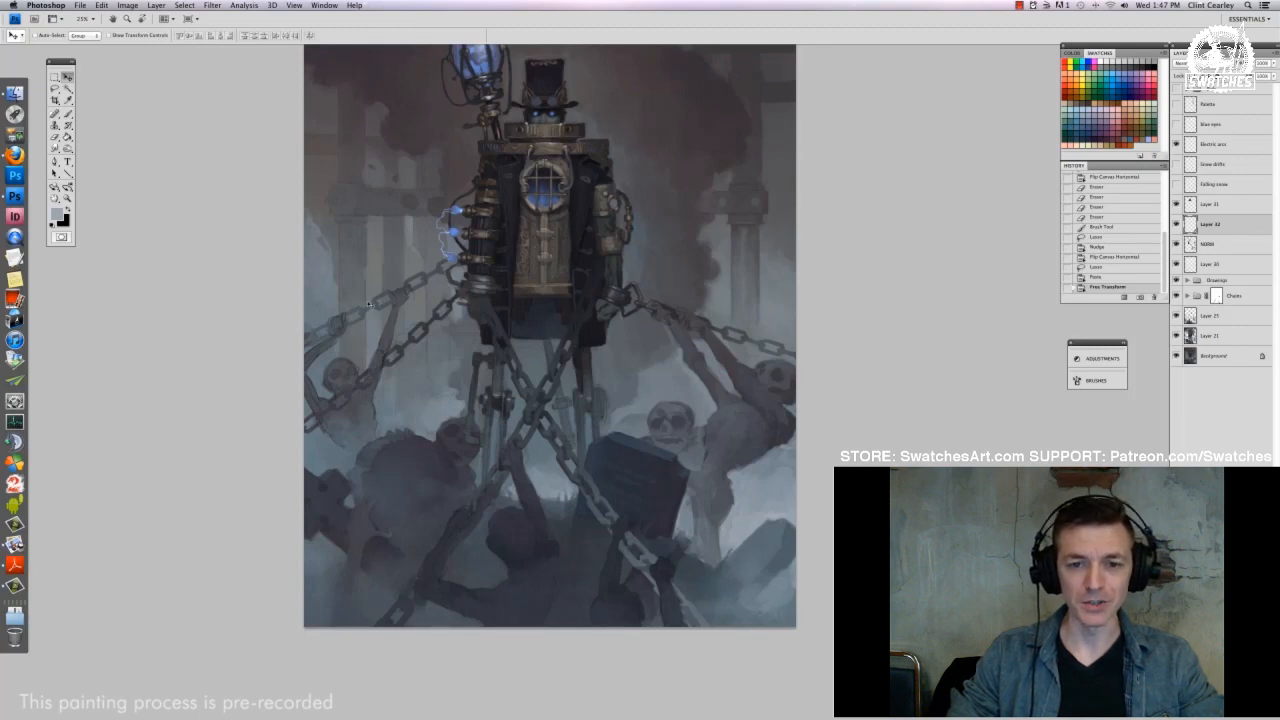
{"action": "key", "text": "ctrl+minus"}
{"action": "key", "text": "ctrl+minus"}
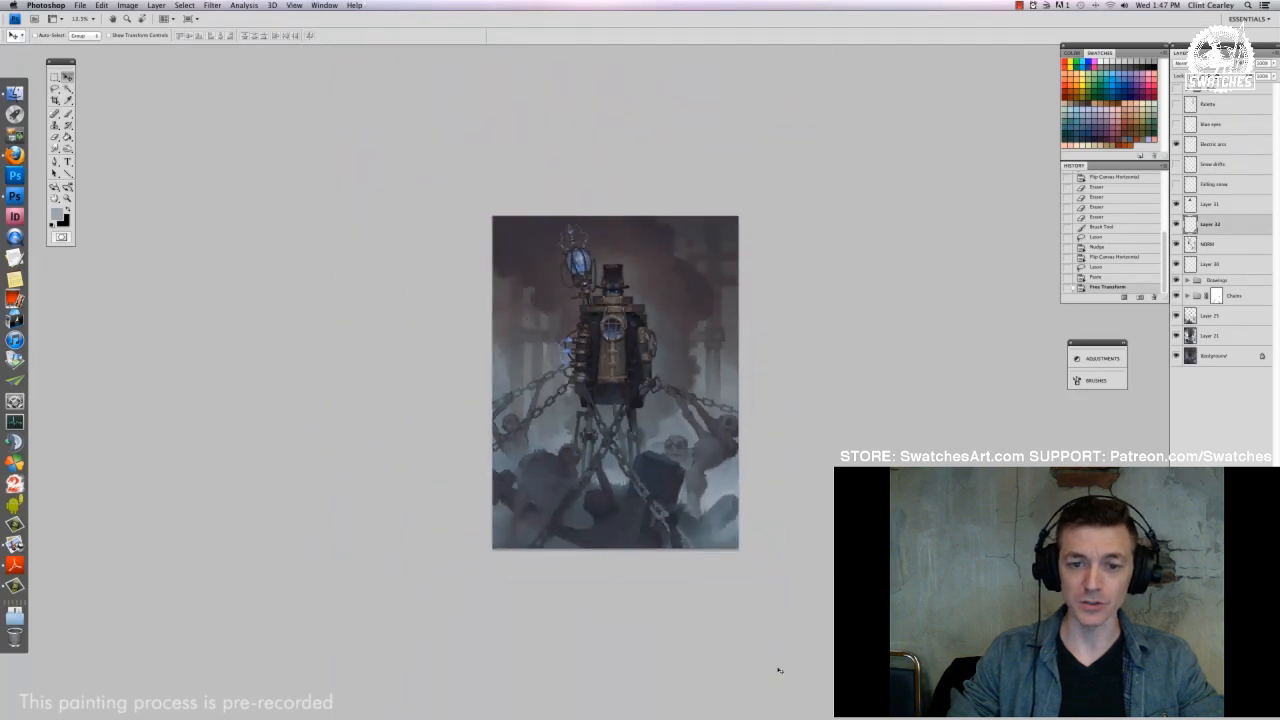
{"action": "key", "text": "ctrl+plus"}
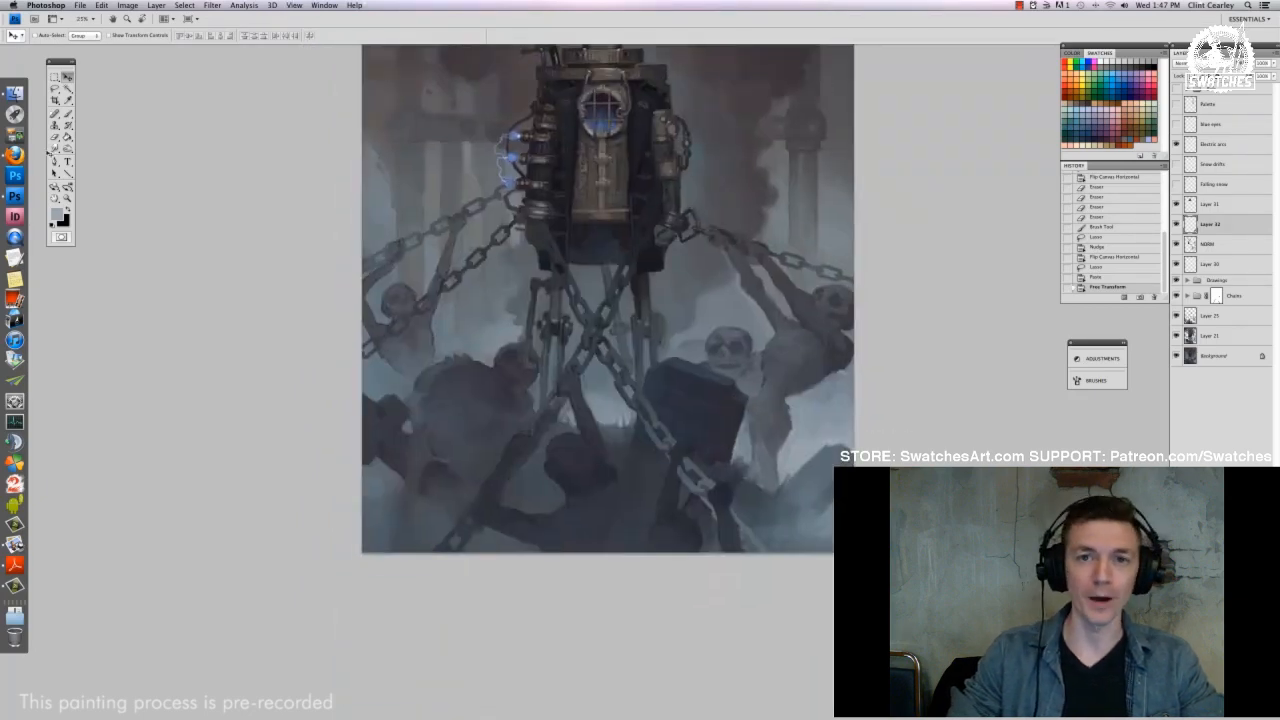
{"action": "key", "text": "b"}
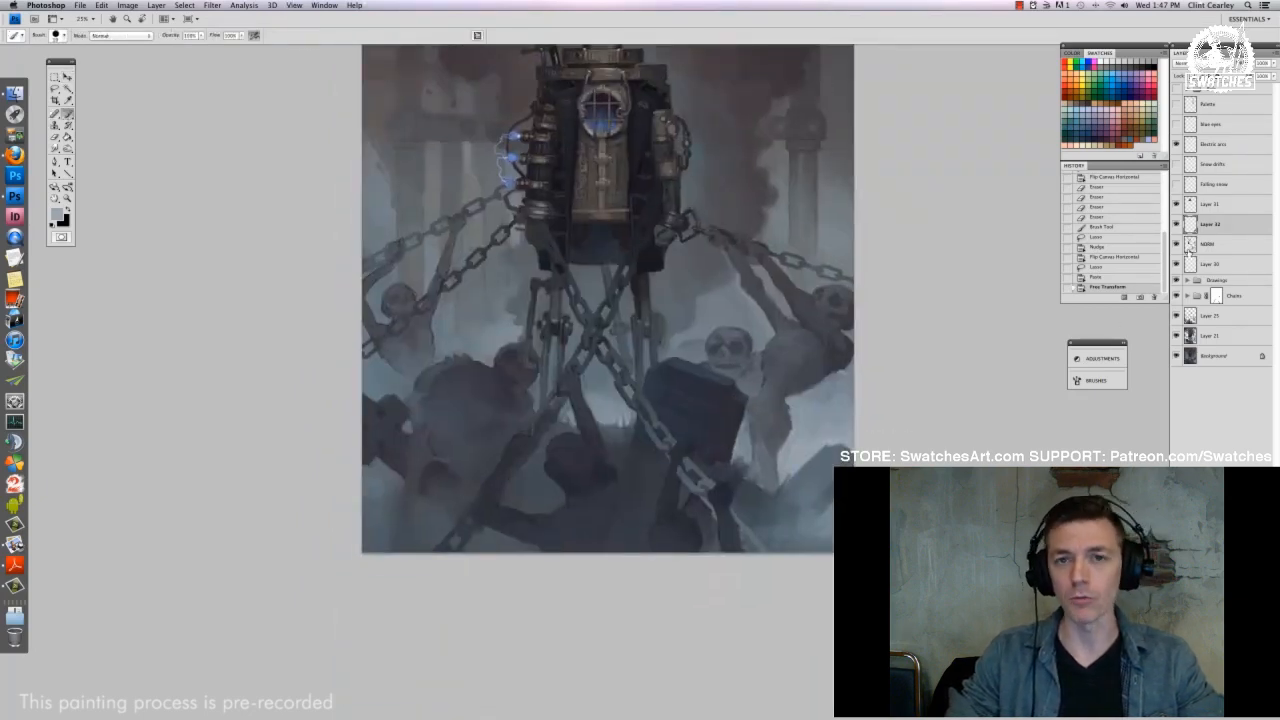
{"action": "key", "text": "super+e"}
{"action": "left_click", "coordinate": [1209, 206]}
{"action": "left_click_drag", "start_coordinate": [620, 300], "coordinate": [629, 387]}
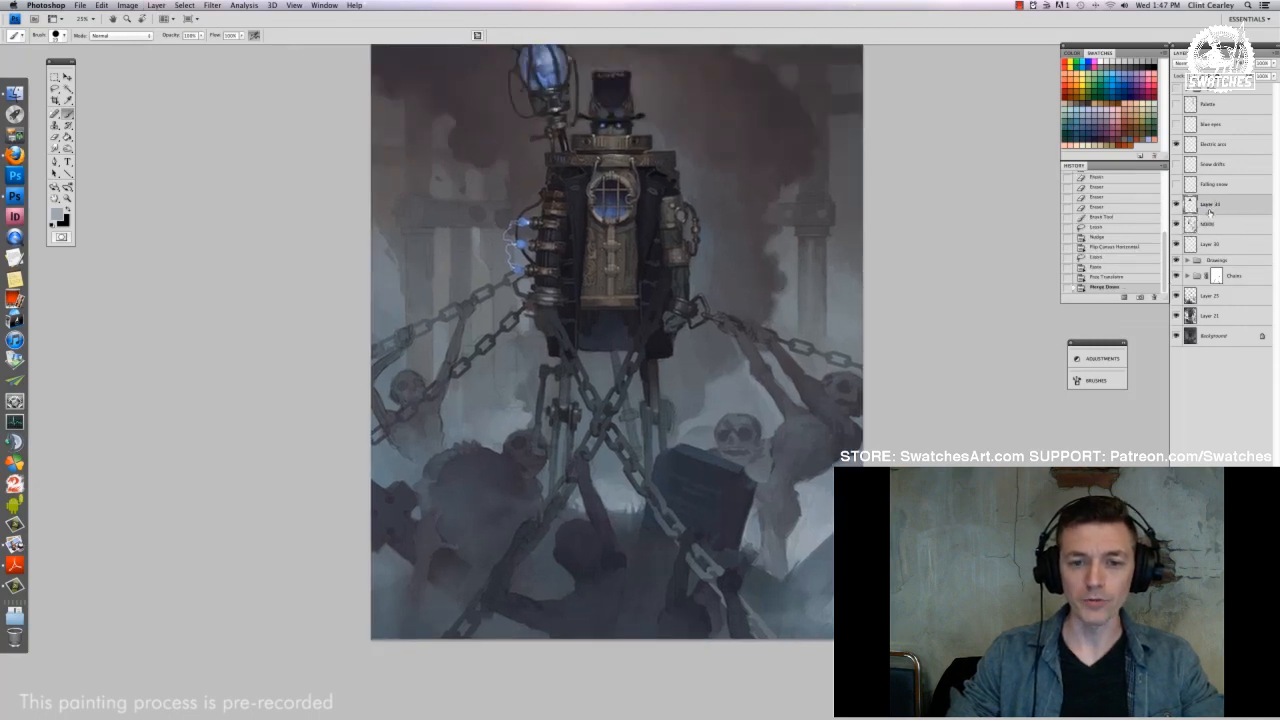
{"action": "key", "text": "super+e"}
Adjust the brush size, sample the pale mist colour and paint mist below the creature in the illustration's lower left corner
{"action": "right_click", "coordinate": [497, 423]}
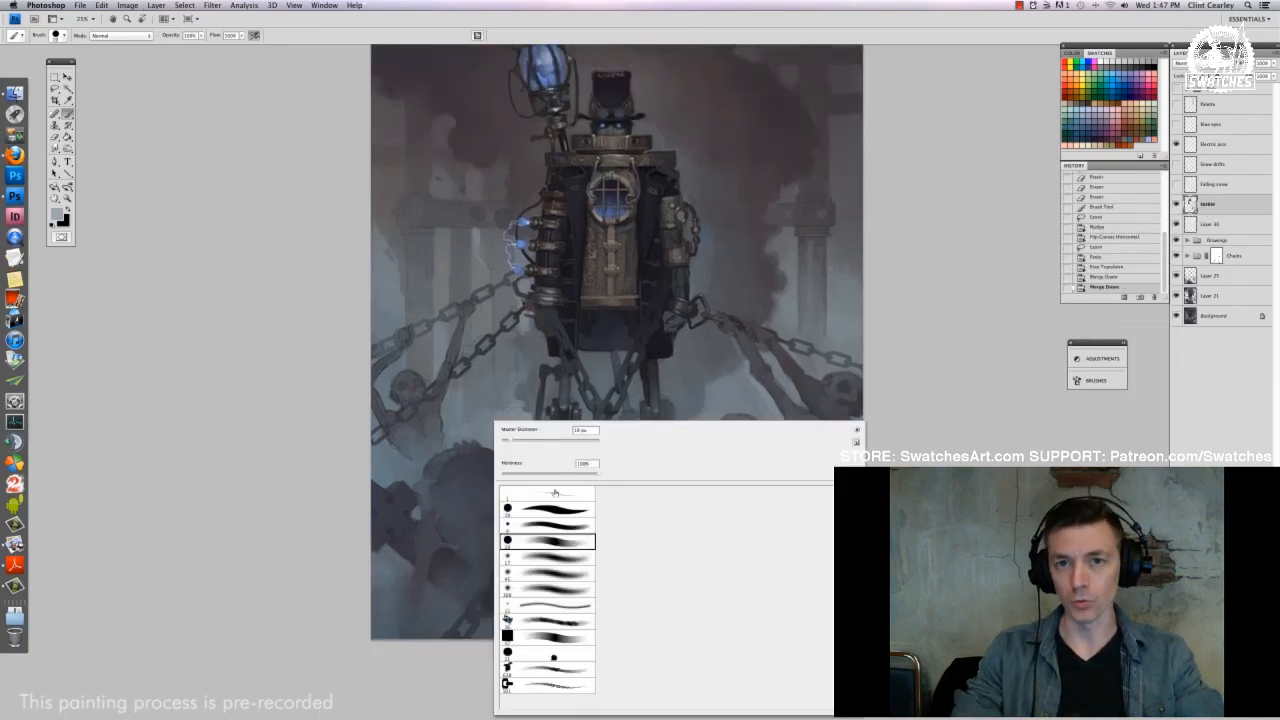
{"action": "left_click", "coordinate": [518, 441]}
{"action": "key", "text": "Return"}
{"action": "left_click", "coordinate": [829, 510], "text": "alt"}
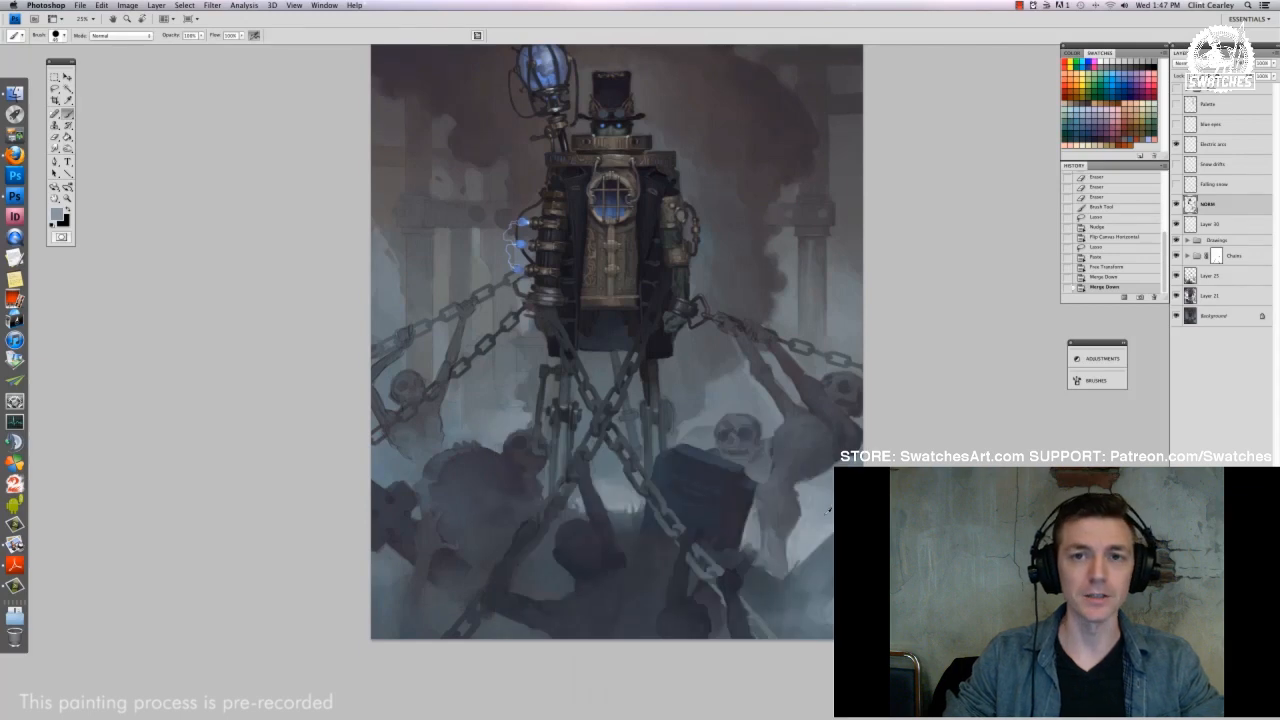
{"action": "left_click", "coordinate": [828, 492], "text": "alt"}
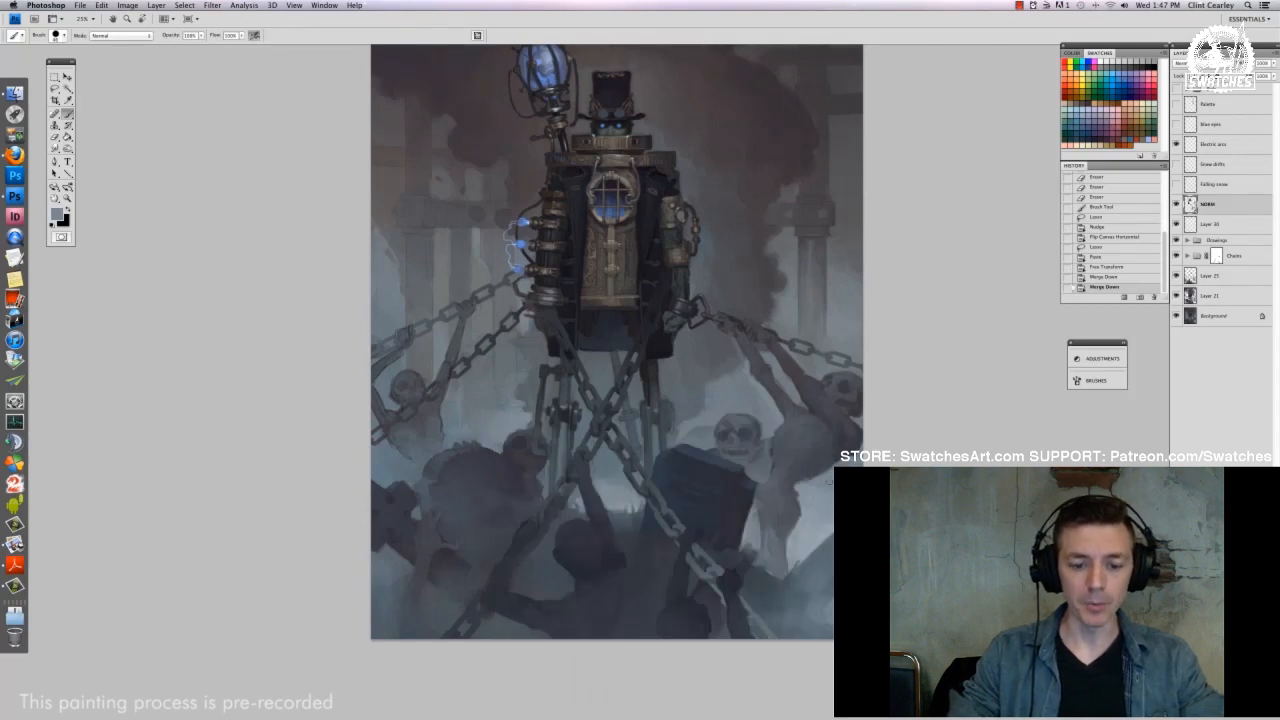
{"action": "left_click_drag", "start_coordinate": [392, 553], "coordinate": [403, 580]}
{"action": "left_click_drag", "start_coordinate": [406, 572], "coordinate": [402, 588]}
{"action": "mouse_move", "coordinate": [410, 576]}
{"action": "left_mouse_down"}
{"action": "mouse_move", "coordinate": [404, 592]}
{"action": "mouse_move", "coordinate": [404, 562]}
{"action": "mouse_move", "coordinate": [390, 572]}
{"action": "left_mouse_up"}
Blend the mist around the lower left creature's body with brush strokes in greys sampled from the surrounding area
{"action": "left_click", "coordinate": [404, 556], "text": "alt"}
{"action": "left_click", "coordinate": [396, 562], "text": "alt"}
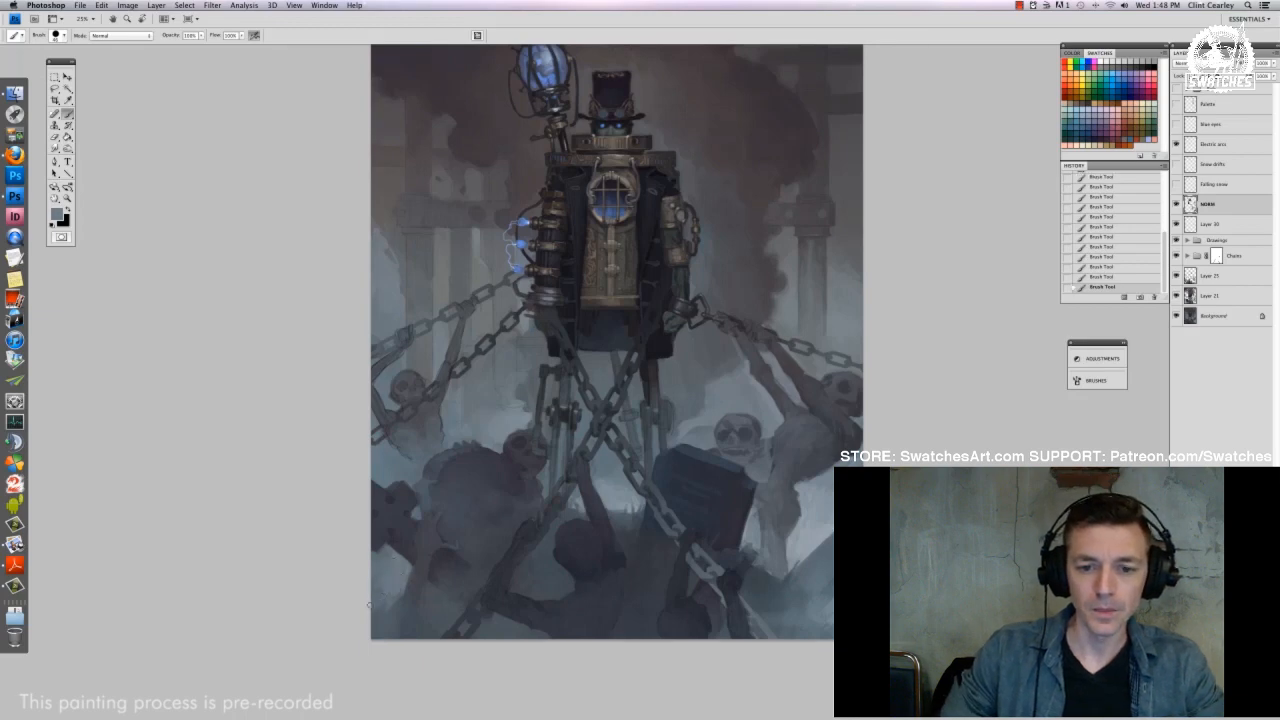
{"action": "left_click", "coordinate": [397, 570], "text": "alt"}
{"action": "left_click", "coordinate": [394, 577], "text": "alt"}
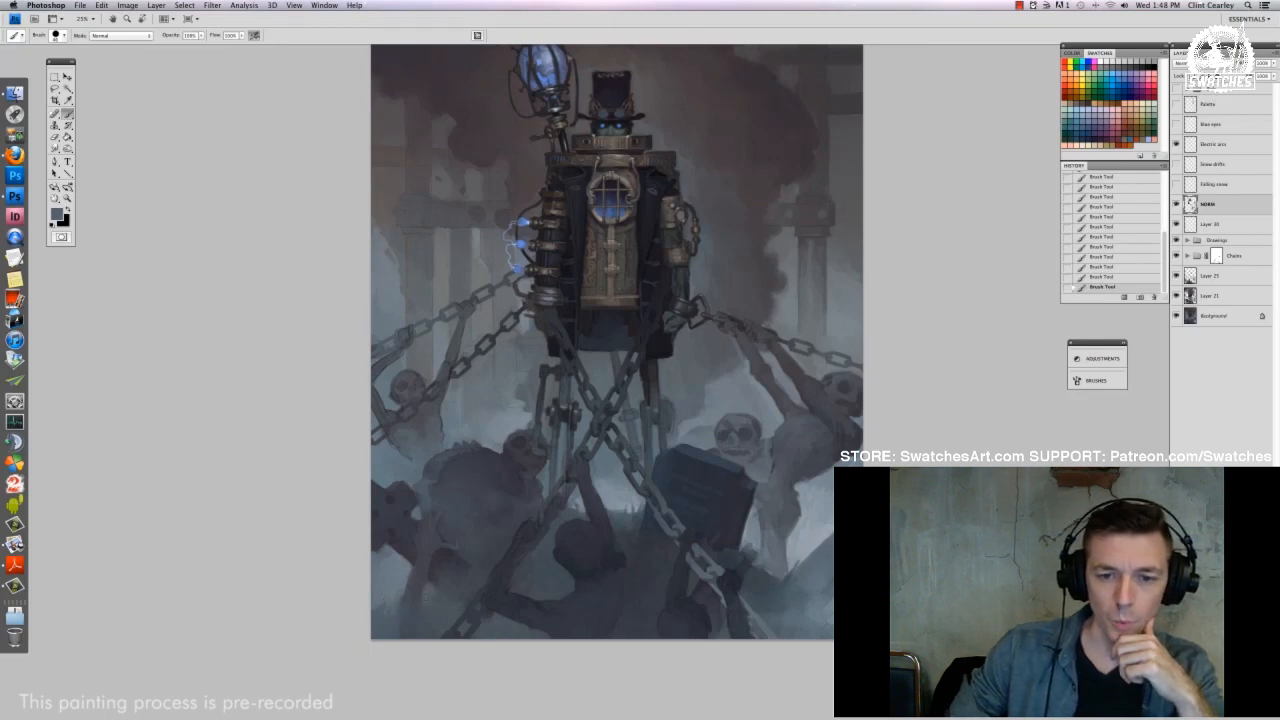
{"action": "left_click", "coordinate": [440, 590], "text": "alt"}
{"action": "left_click", "coordinate": [405, 600], "text": "alt"}
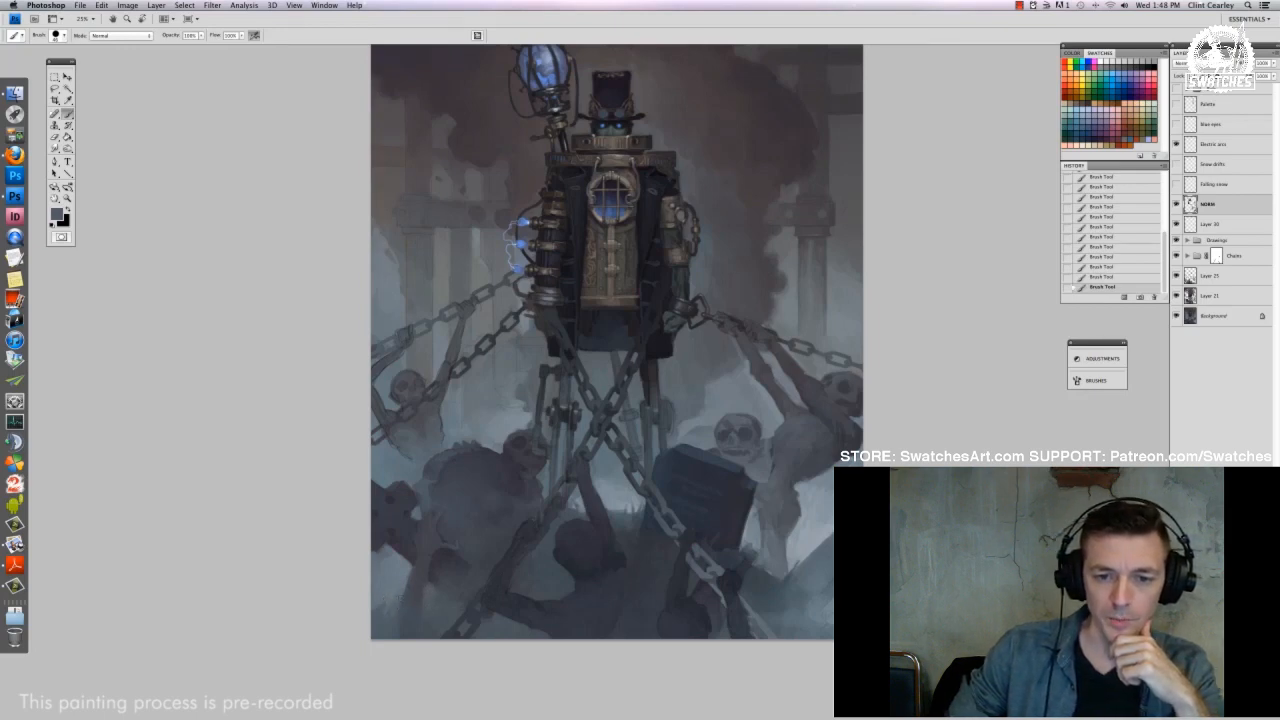
{"action": "left_click", "coordinate": [398, 588], "text": "alt"}
{"action": "left_click", "coordinate": [411, 576], "text": "alt"}
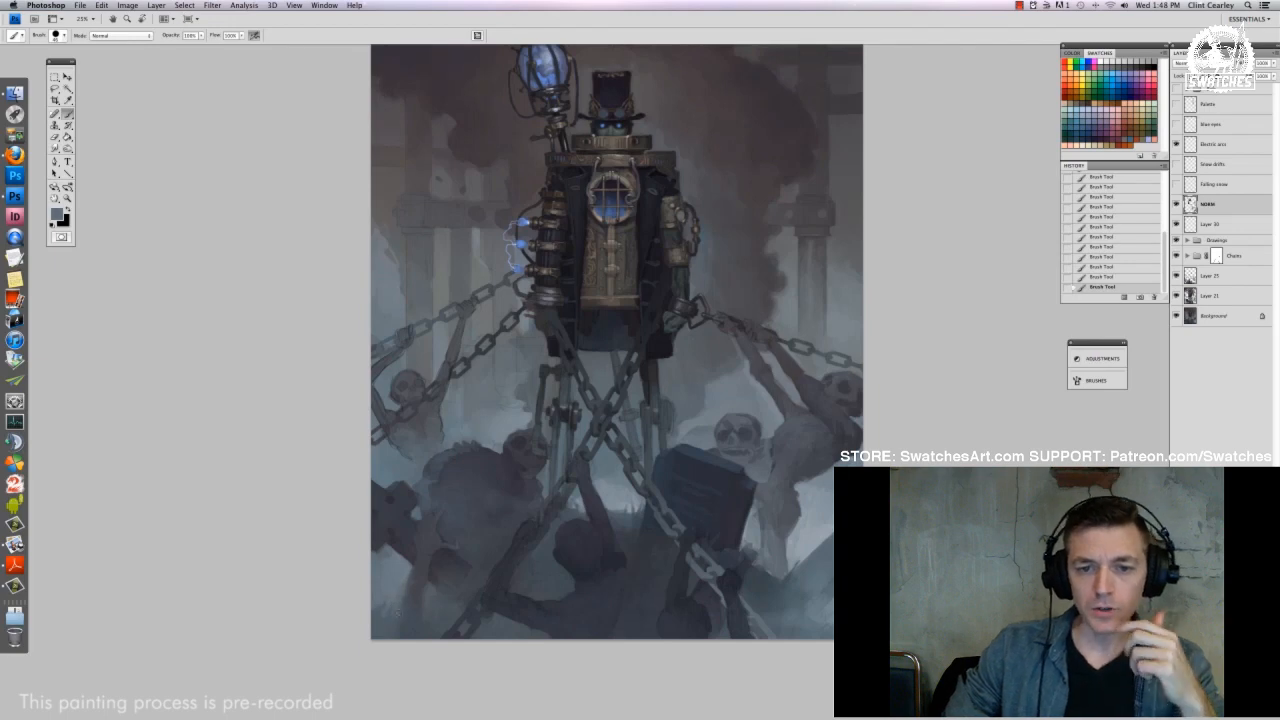
{"action": "left_click", "coordinate": [386, 612], "text": "alt"}
{"action": "key", "text": "super+minus"}
{"action": "key", "text": "super+minus"}
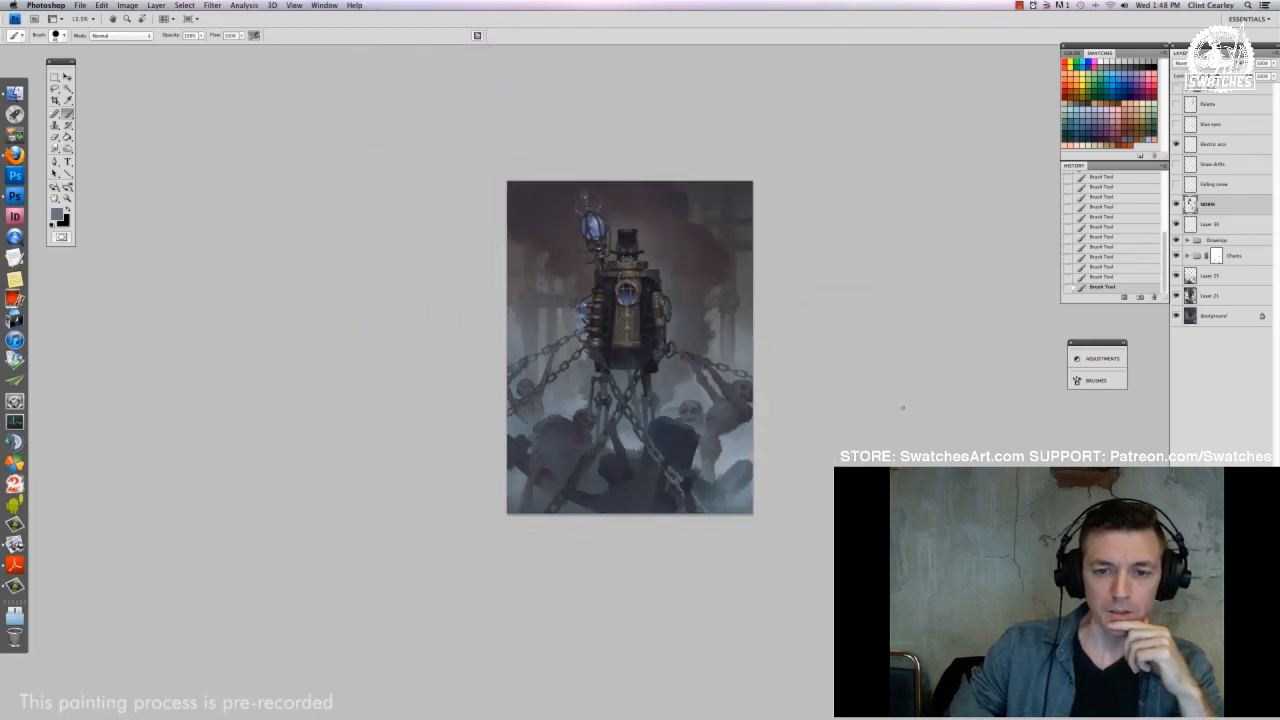
Sample a dark tone from the tombstone beside the skull and adjust the brush for painting the lower creatures
{"action": "key", "text": "super+plus"}
{"action": "key", "text": "super+plus"}
{"action": "left_click_drag", "start_coordinate": [766, 564], "coordinate": [596, 433]}
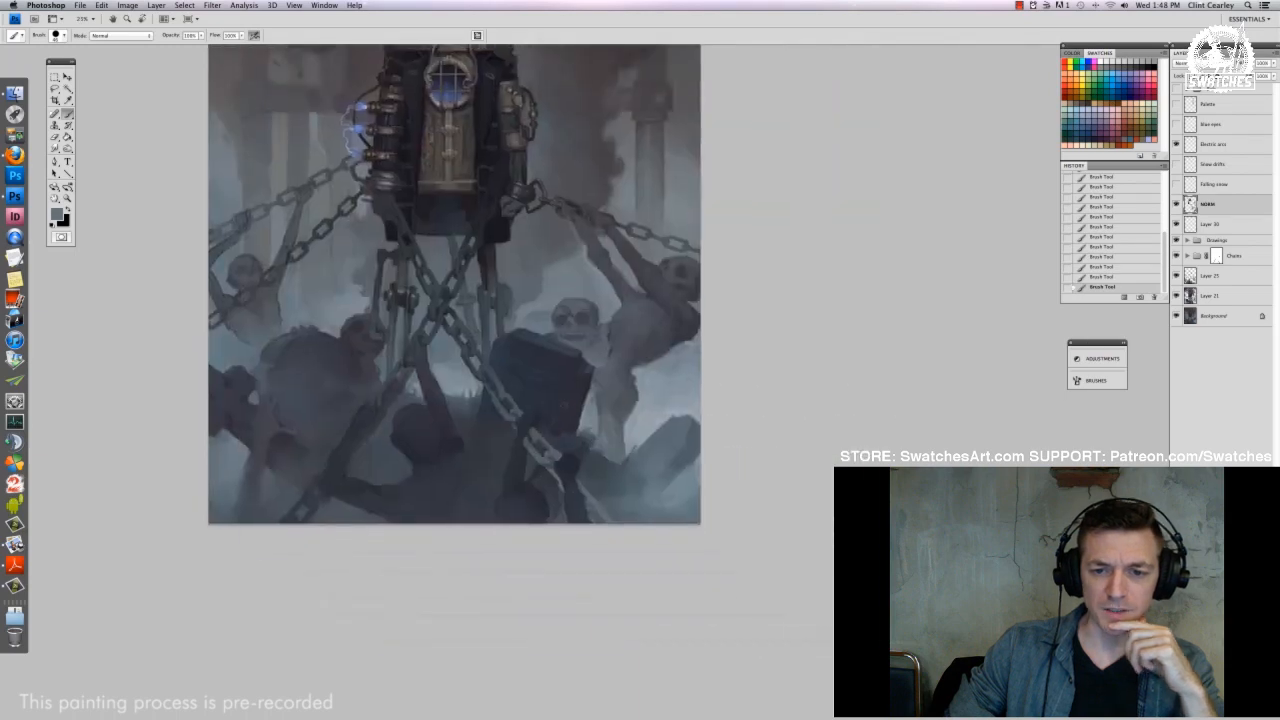
{"action": "left_click", "coordinate": [577, 368], "text": "alt"}
{"action": "right_click", "coordinate": [669, 421]}
{"action": "left_click", "coordinate": [725, 390]}
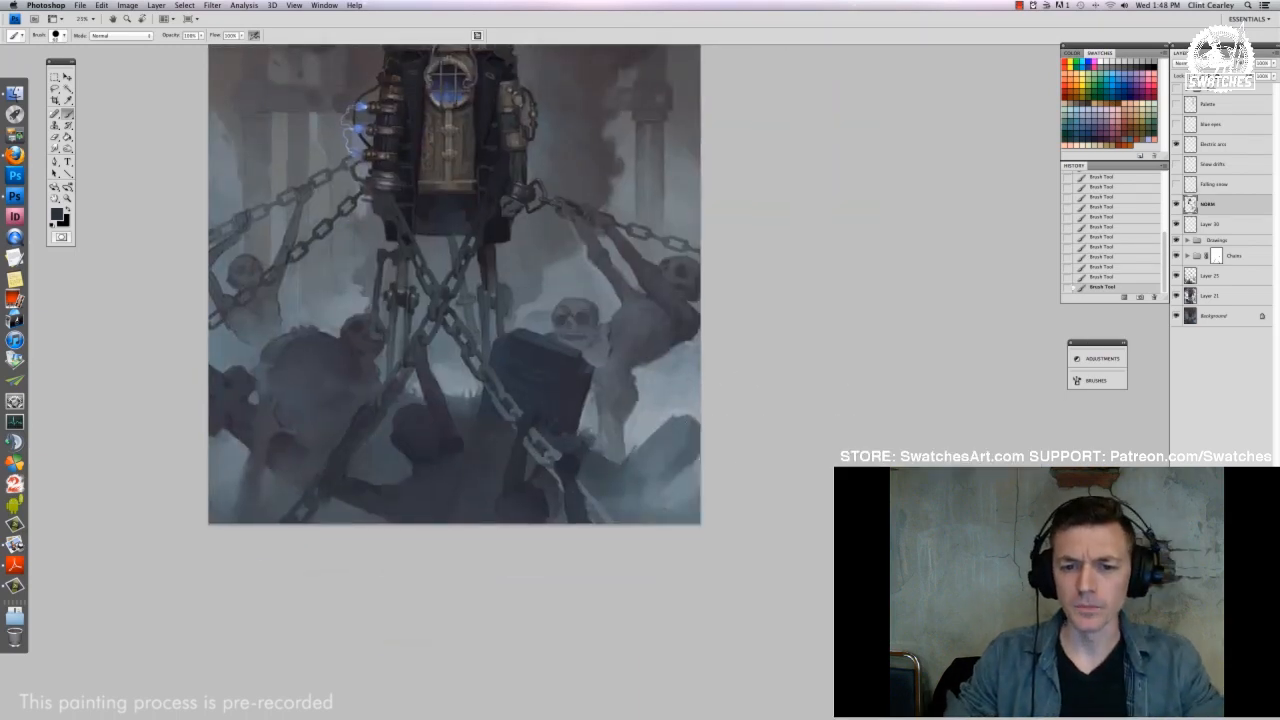
Outline the slab in the lower right corner with the Polygonal Lasso, feather the selection and hide its edges
{"action": "key", "text": "super+plus"}
{"action": "key", "text": "super+plus"}
{"action": "left_click_drag", "start_coordinate": [640, 390], "coordinate": [622, 326]}
{"action": "left_click_drag", "start_coordinate": [58, 89], "coordinate": [95, 101]}
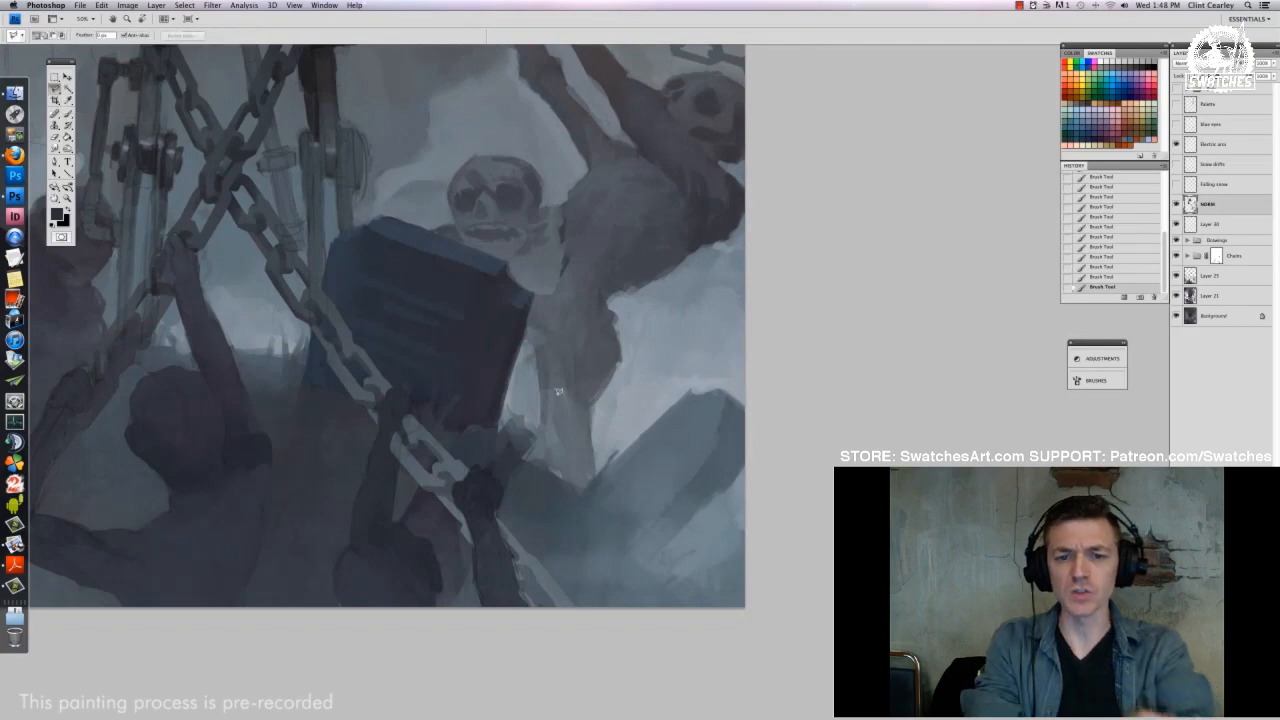
{"action": "left_click", "coordinate": [598, 475]}
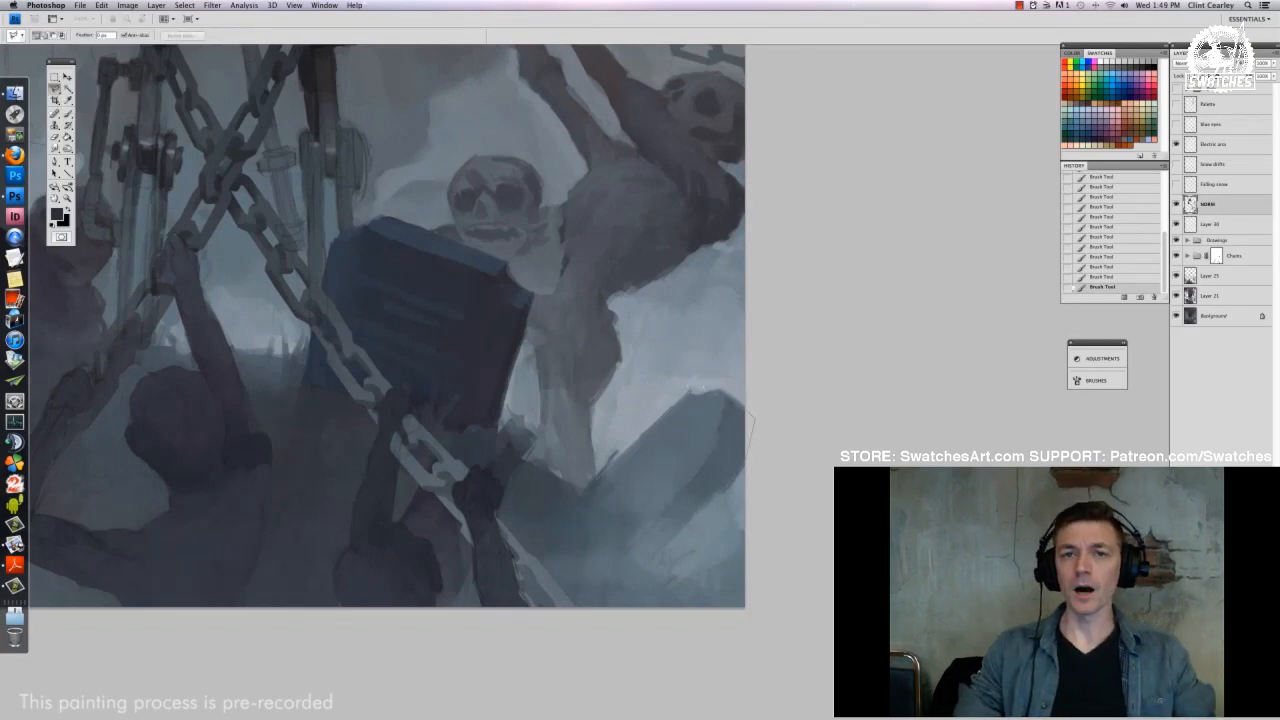
{"action": "left_click", "coordinate": [745, 464]}
{"action": "left_click", "coordinate": [648, 563]}
{"action": "left_click", "coordinate": [595, 508]}
{"action": "left_click", "coordinate": [596, 482]}
{"action": "key", "text": "shift+F6"}
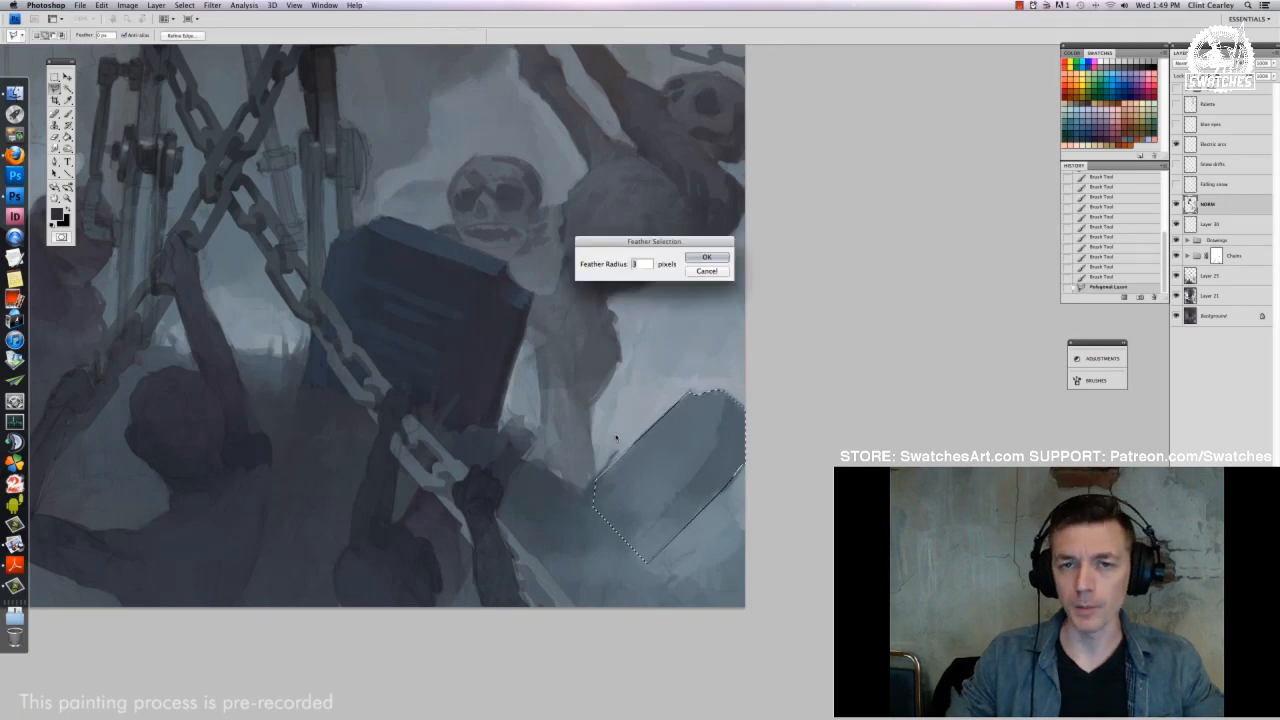
{"action": "key", "text": "Return"}
{"action": "key", "text": "super+h"}
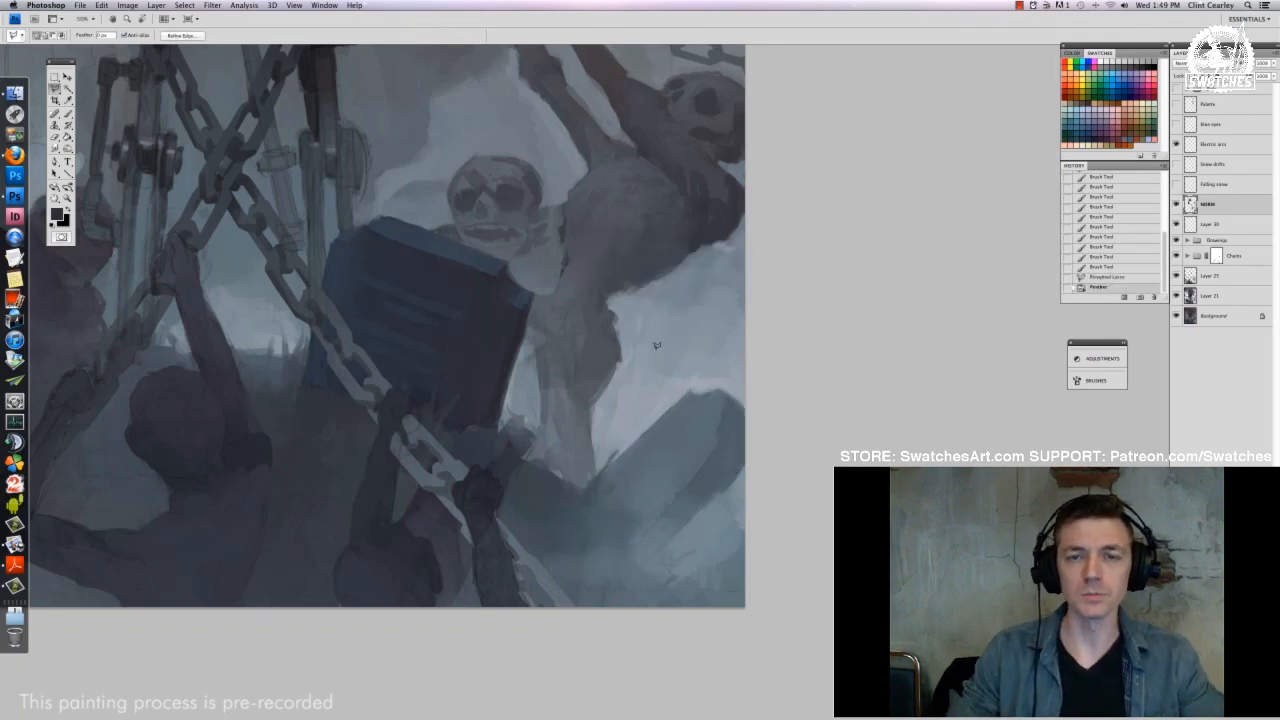
Compare the tombstone and corner slab area with the NORM layer hidden and shown
{"action": "left_click_drag", "start_coordinate": [516, 273], "coordinate": [563, 368]}
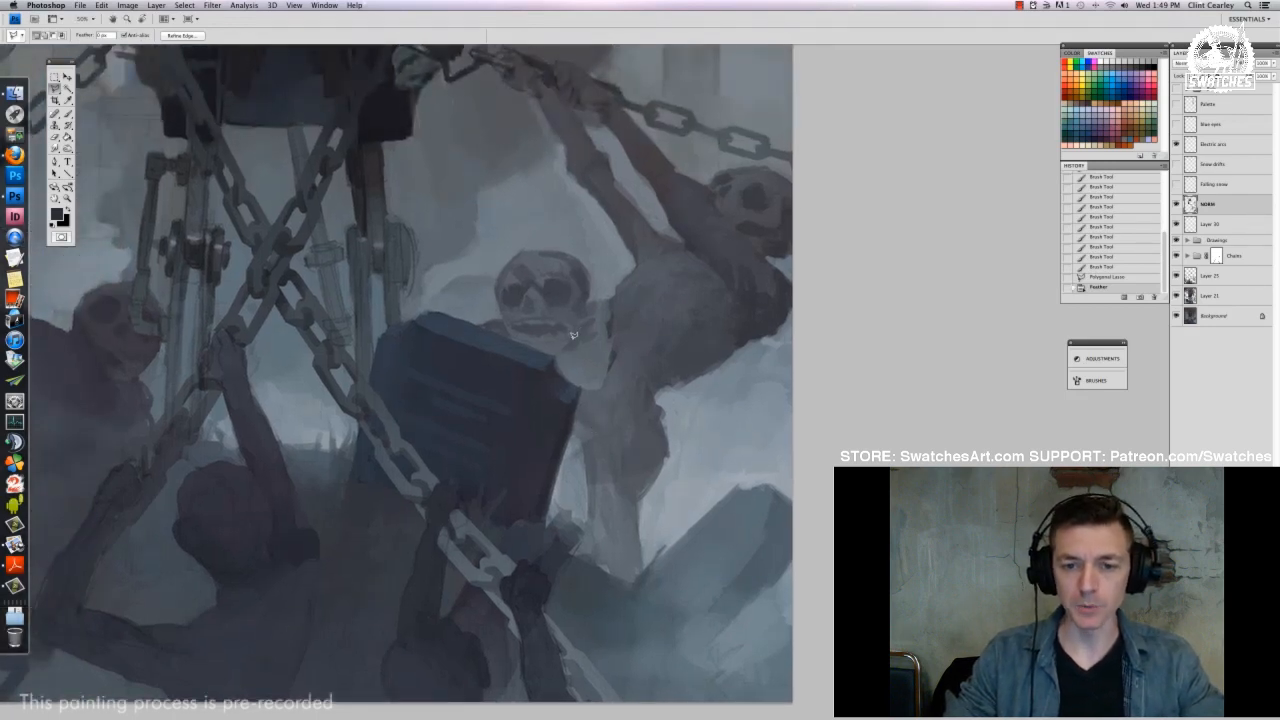
{"action": "left_click_drag", "start_coordinate": [776, 548], "coordinate": [680, 410]}
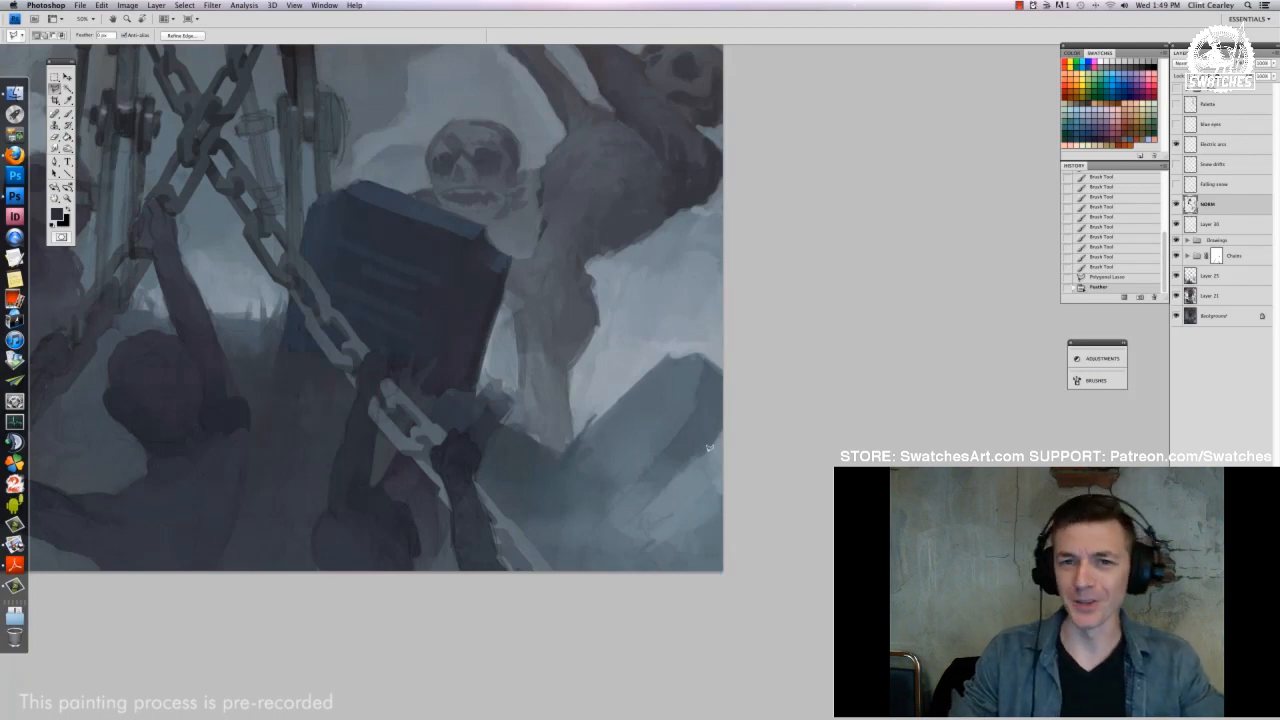
{"action": "left_click", "coordinate": [1177, 204]}
{"action": "left_click", "coordinate": [1177, 204]}
{"action": "left_click", "coordinate": [1177, 205]}
{"action": "left_click", "coordinate": [1177, 205]}
{"action": "key", "text": "super+h"}
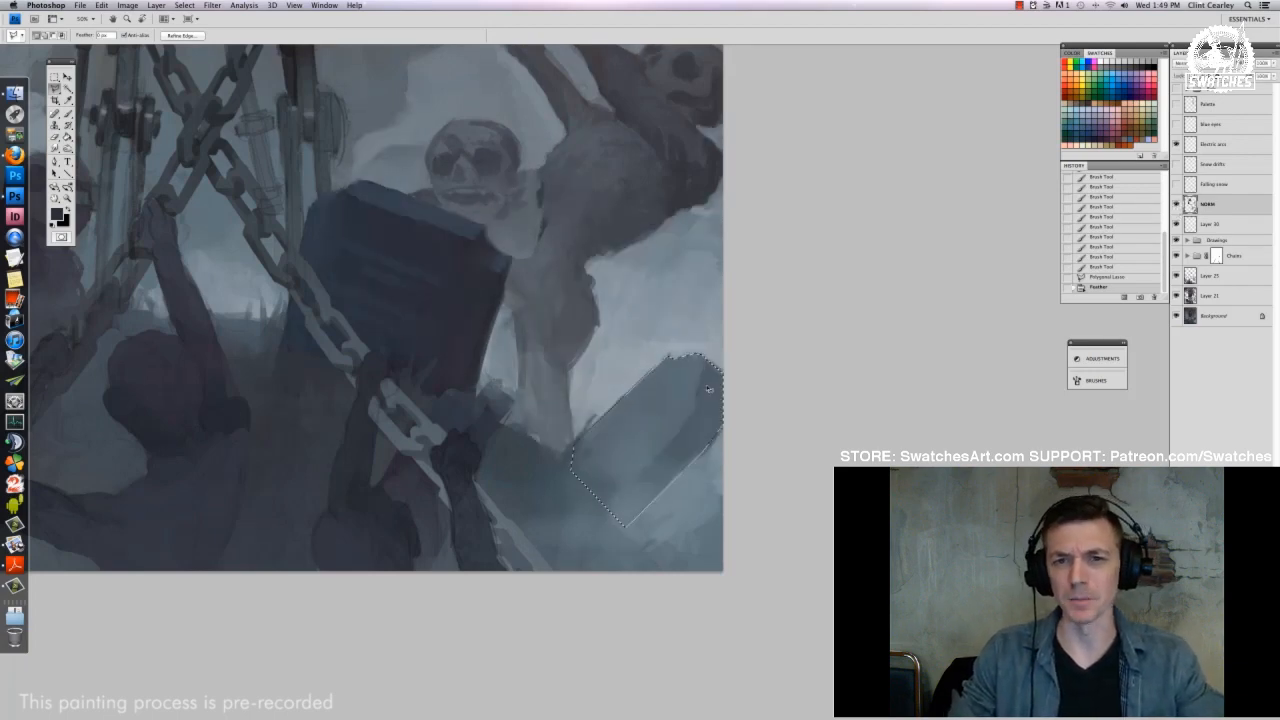
Darken the selected corner slab with a large soft brush at reduced opacity, keeping the selection edges hidden
{"action": "key", "text": "super+h"}
{"action": "key", "text": "super+minus"}
{"action": "key", "text": "super+minus"}
{"action": "left_click_drag", "start_coordinate": [806, 603], "coordinate": [638, 479]}
{"action": "key", "text": "b"}
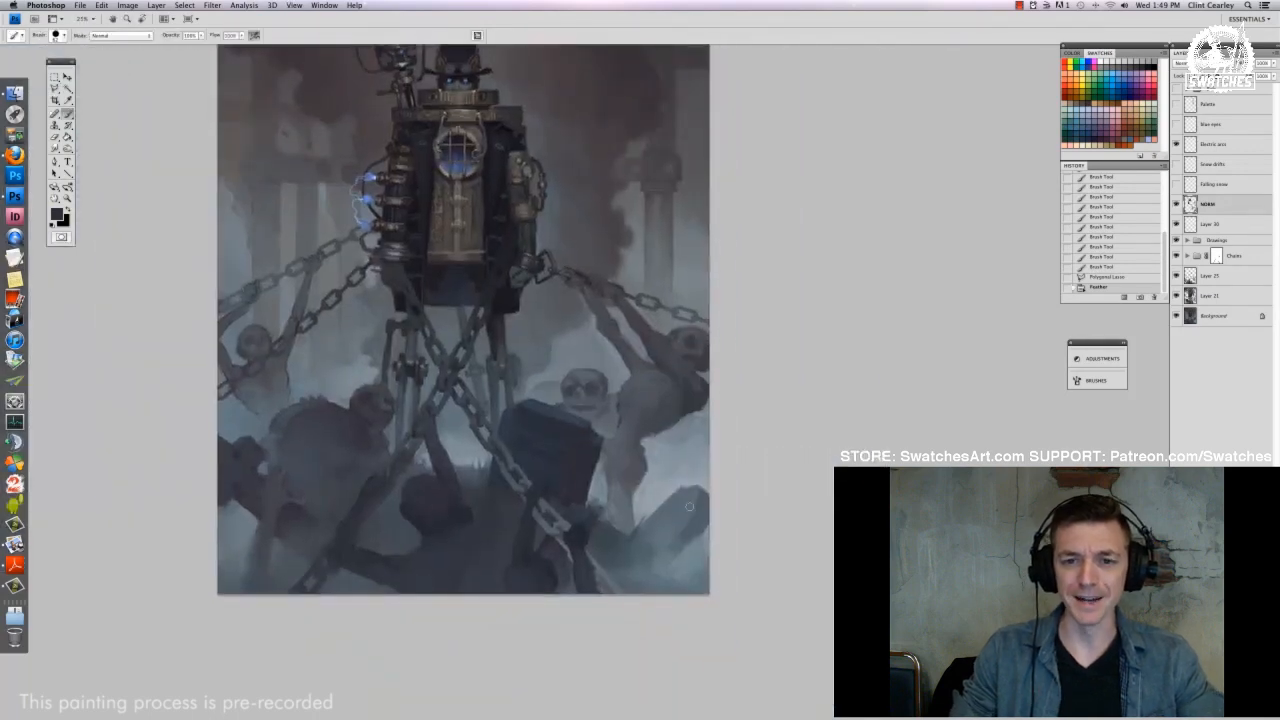
{"action": "right_click", "coordinate": [689, 507]}
{"action": "double_click", "coordinate": [763, 591]}
{"action": "left_click_drag", "start_coordinate": [677, 519], "coordinate": [675, 535]}
{"action": "key", "text": "super+z"}
{"action": "right_click", "coordinate": [669, 501]}
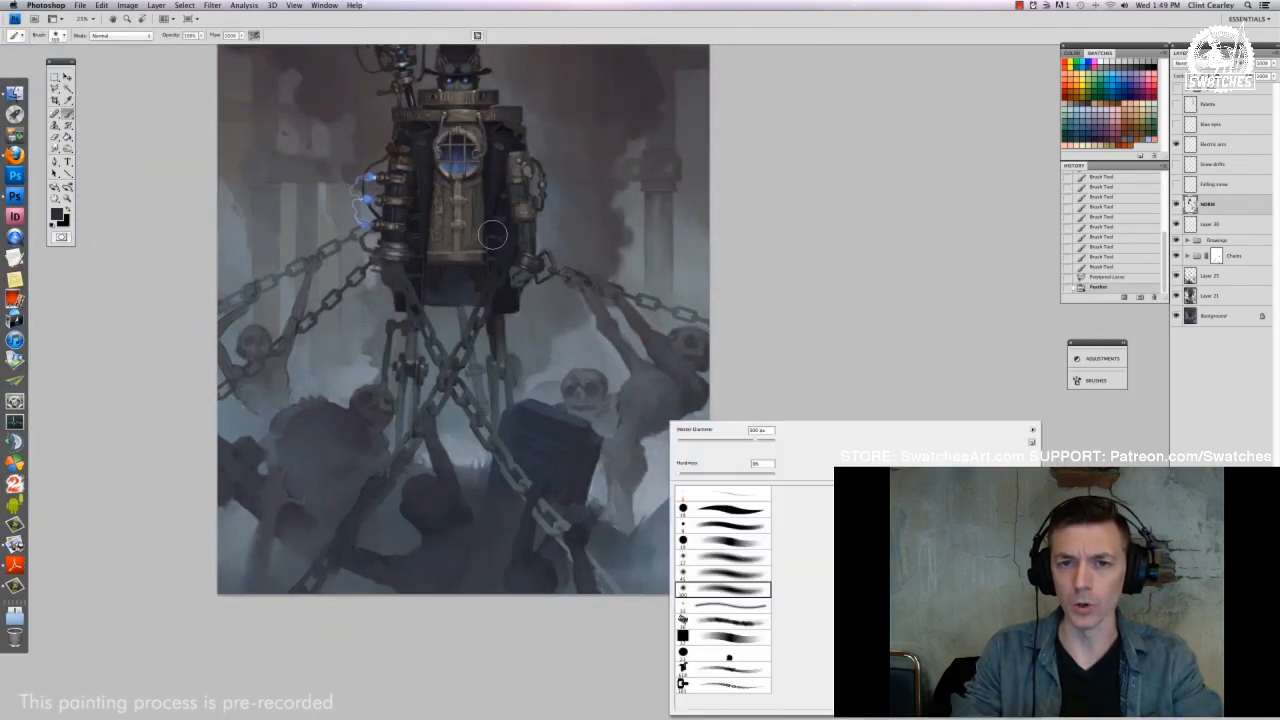
{"action": "left_click_drag", "start_coordinate": [201, 36], "coordinate": [166, 51]}
{"action": "mouse_move", "coordinate": [674, 517]}
{"action": "left_mouse_down"}
{"action": "mouse_move", "coordinate": [699, 502]}
{"action": "mouse_move", "coordinate": [652, 527]}
{"action": "mouse_move", "coordinate": [668, 531]}
{"action": "left_mouse_up"}
{"action": "key", "text": "super+minus"}
{"action": "key", "text": "super+minus"}
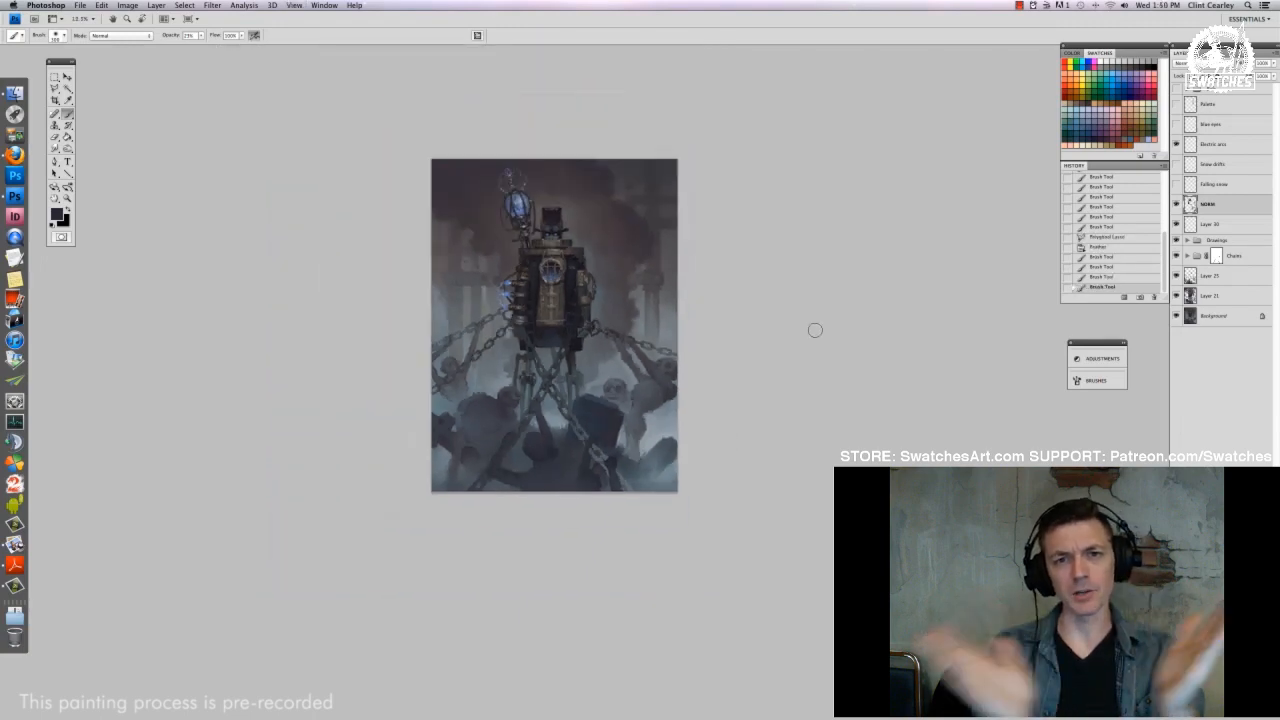
Sample the pale mist colour, paint soft mist over the corner slab's base and deselect the slab
{"action": "key", "text": "super+plus"}
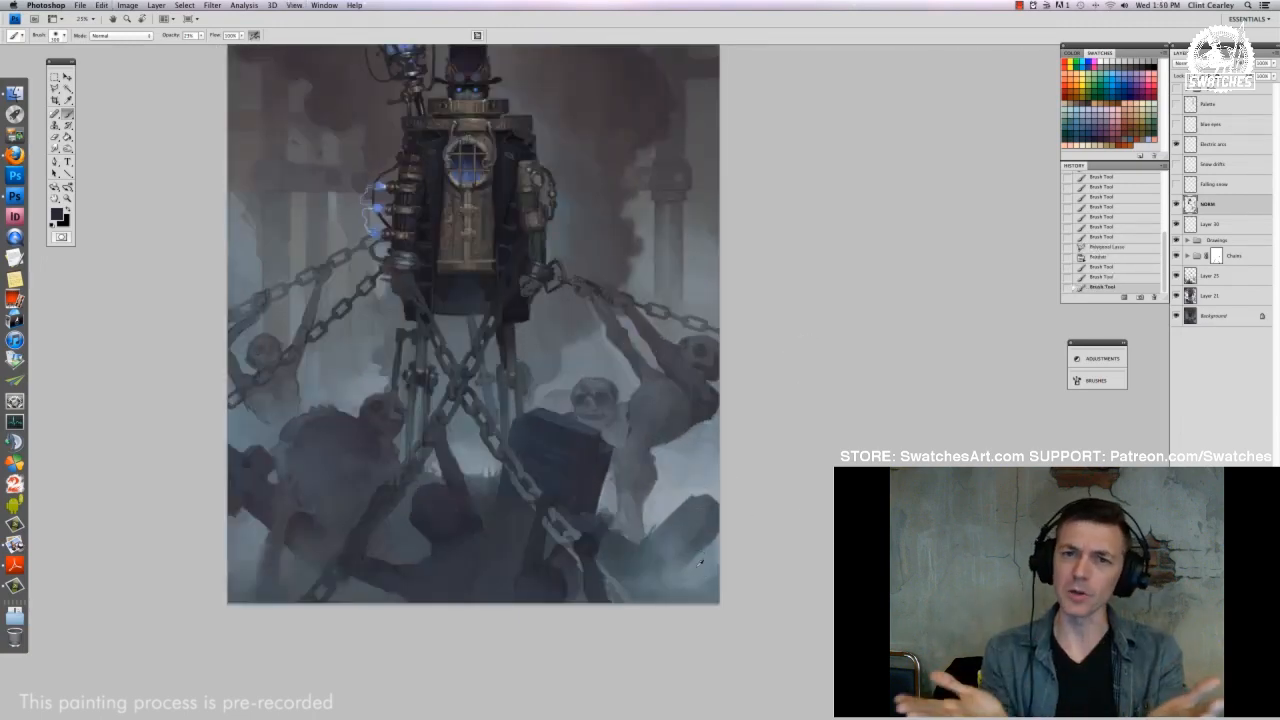
{"action": "left_click", "coordinate": [698, 567], "text": "alt"}
{"action": "left_click_drag", "start_coordinate": [690, 575], "coordinate": [670, 588]}
{"action": "mouse_move", "coordinate": [700, 572]}
{"action": "left_mouse_down"}
{"action": "mouse_move", "coordinate": [684, 544]}
{"action": "mouse_move", "coordinate": [685, 595]}
{"action": "left_mouse_up"}
{"action": "left_click_drag", "start_coordinate": [708, 585], "coordinate": [690, 598]}
{"action": "mouse_move", "coordinate": [700, 590]}
{"action": "left_mouse_down"}
{"action": "mouse_move", "coordinate": [715, 599]}
{"action": "mouse_move", "coordinate": [668, 576]}
{"action": "mouse_move", "coordinate": [668, 556]}
{"action": "left_mouse_up"}
{"action": "key", "text": "super+d"}
{"action": "left_click_drag", "start_coordinate": [682, 552], "coordinate": [652, 572]}
{"action": "left_click_drag", "start_coordinate": [668, 566], "coordinate": [645, 578]}
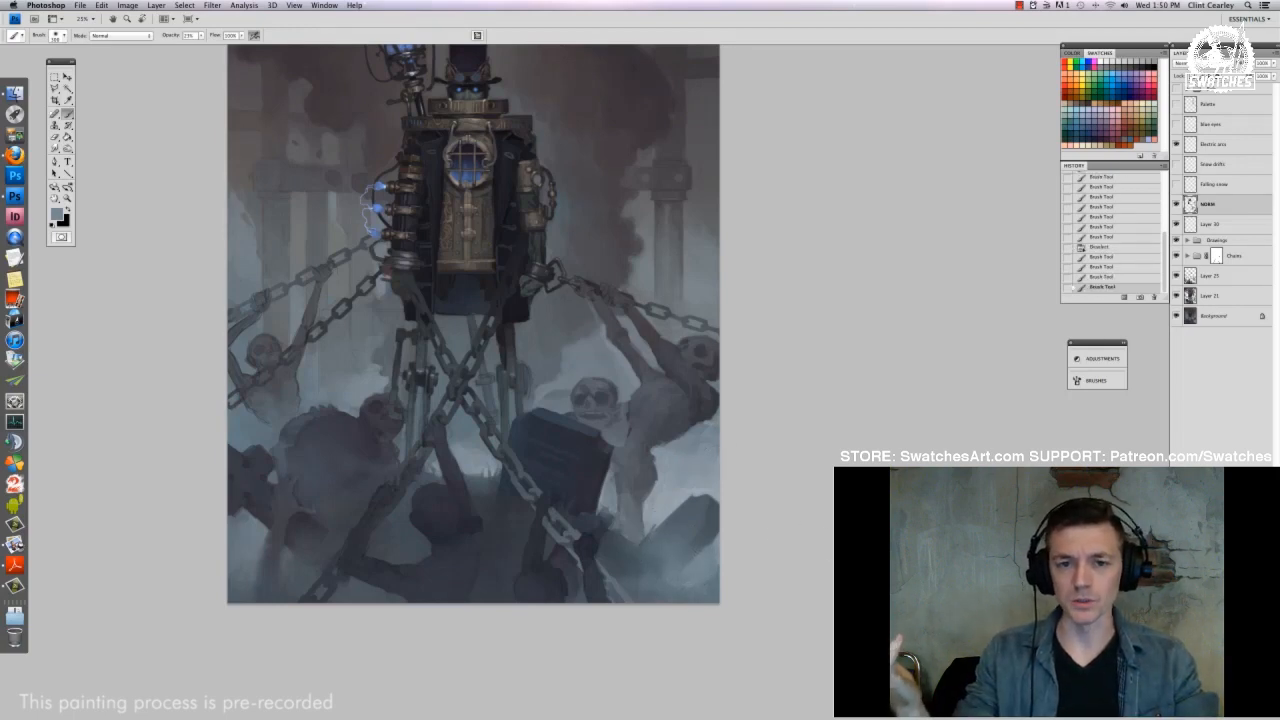
Soften the lower left creature into the mist with strokes in a grey sampled beside its body
{"action": "left_click_drag", "start_coordinate": [758, 500], "coordinate": [831, 532]}
{"action": "left_click_drag", "start_coordinate": [505, 534], "coordinate": [650, 470]}
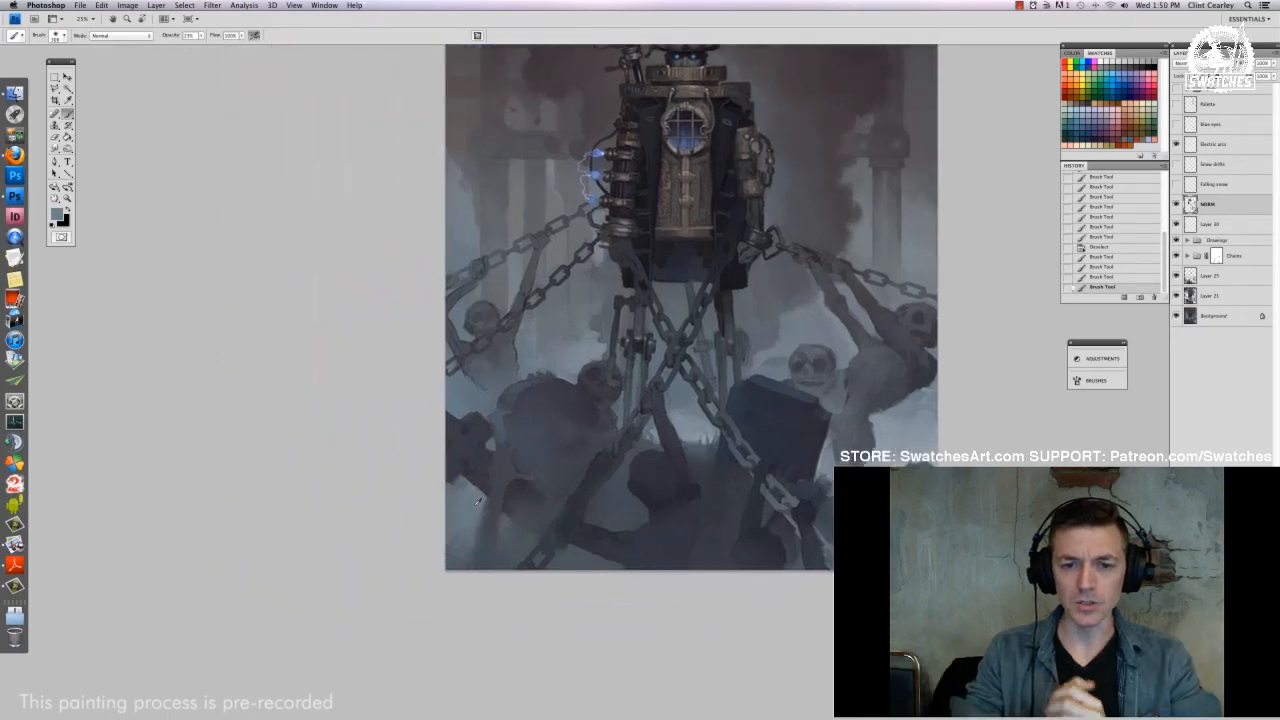
{"action": "mouse_move", "coordinate": [540, 492]}
{"action": "left_mouse_down"}
{"action": "mouse_move", "coordinate": [528, 514]}
{"action": "mouse_move", "coordinate": [508, 516]}
{"action": "left_mouse_up"}
{"action": "left_click", "coordinate": [512, 500], "text": "alt"}
{"action": "left_click_drag", "start_coordinate": [516, 500], "coordinate": [502, 538]}
{"action": "left_click_drag", "start_coordinate": [512, 524], "coordinate": [500, 548]}
{"action": "left_click_drag", "start_coordinate": [514, 536], "coordinate": [506, 562]}
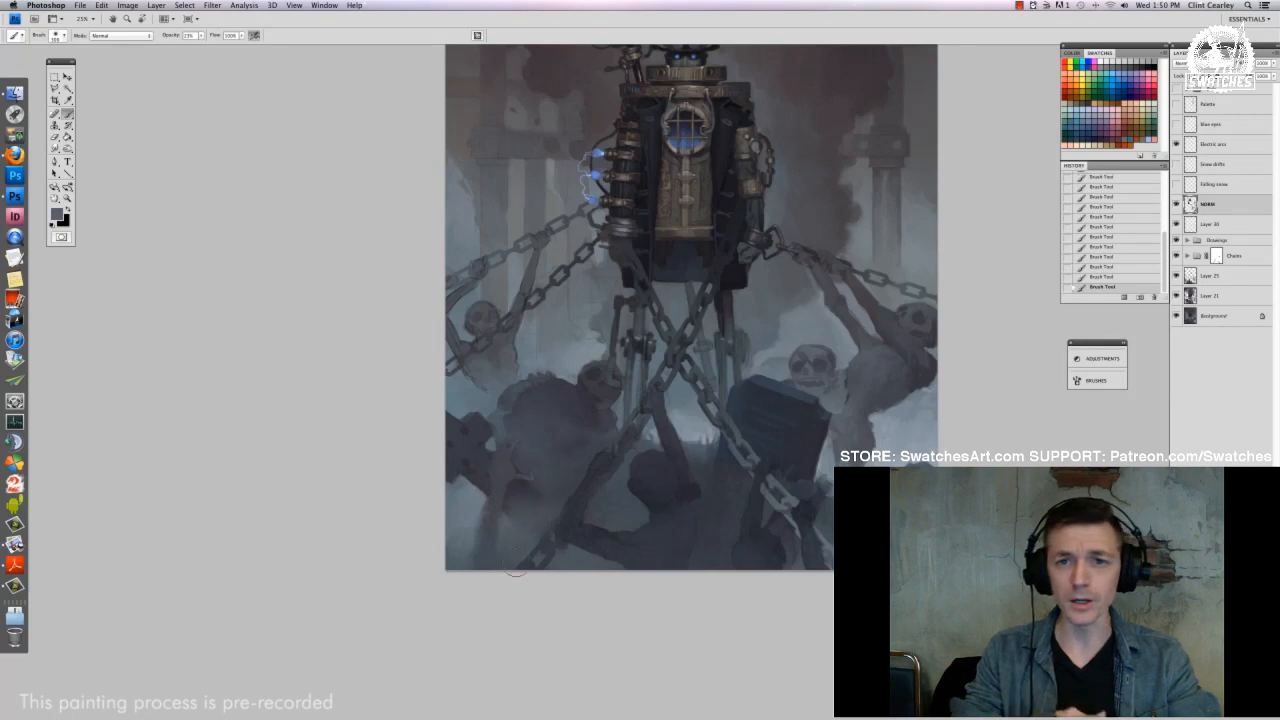
{"action": "key", "text": "super+minus"}
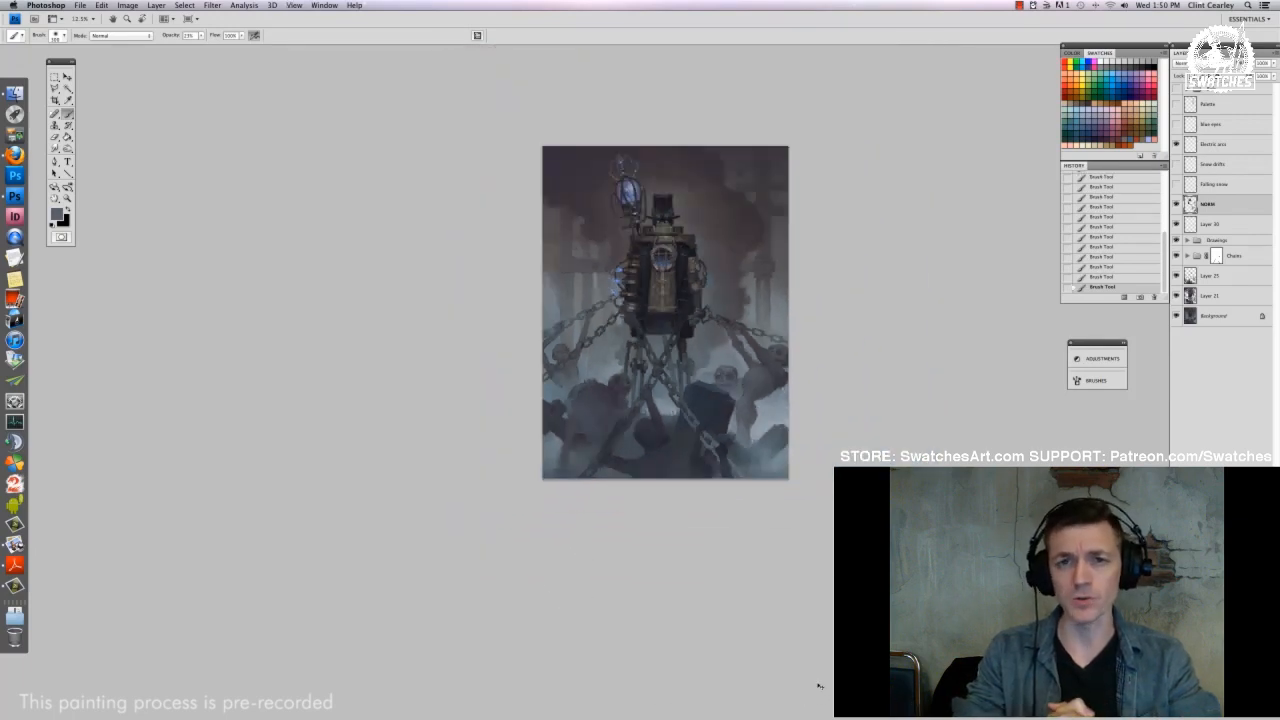
Toggle the layer directly below NORM to compare its effect, and reduce that layer's opacity
{"action": "key", "text": "super+plus"}
{"action": "scroll", "coordinate": [818, 686], "scroll_direction": "up", "scroll_amount": 3}
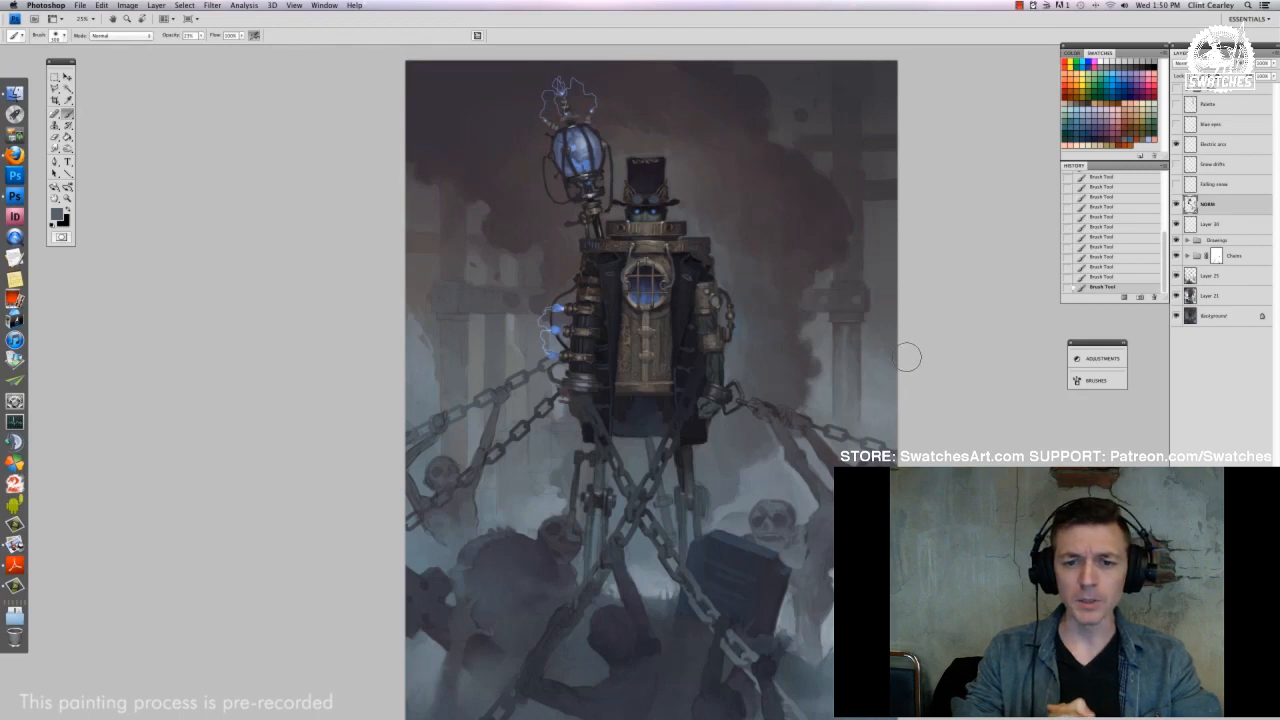
{"action": "key", "text": "super+minus"}
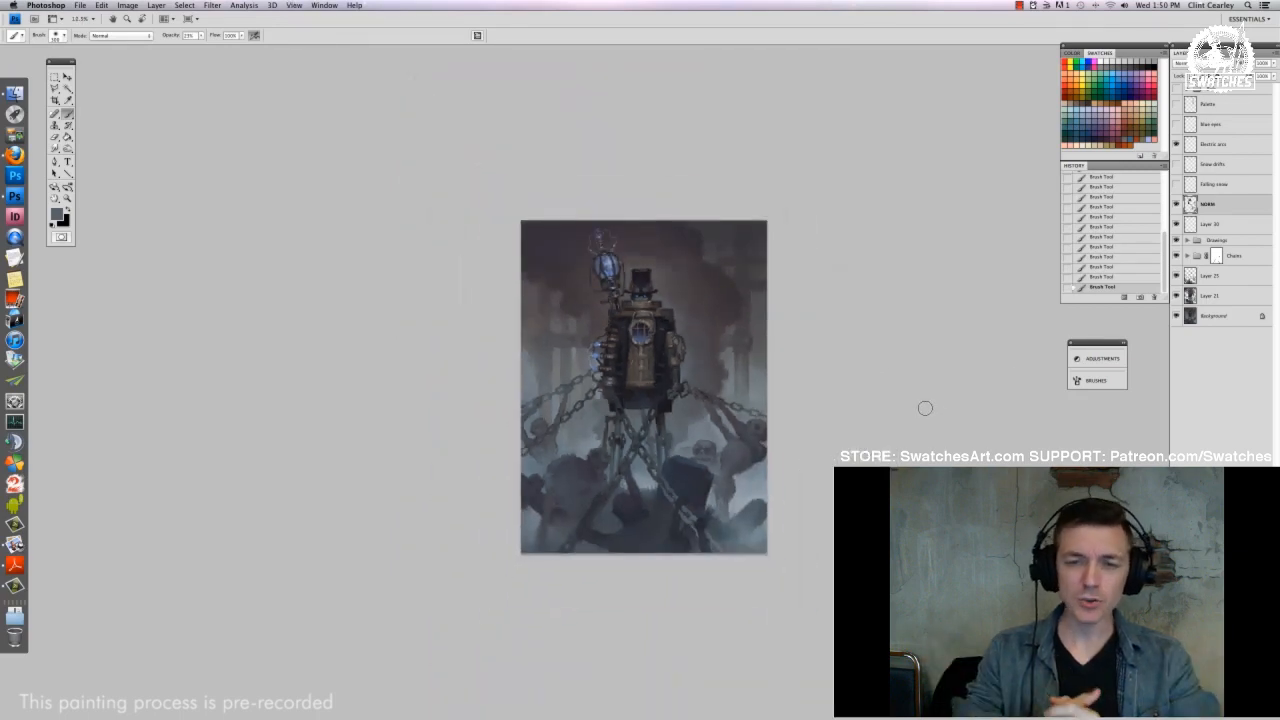
{"action": "left_click", "coordinate": [1177, 226]}
{"action": "left_click", "coordinate": [1177, 226]}
{"action": "left_click", "coordinate": [1177, 226]}
{"action": "left_click", "coordinate": [1222, 225]}
{"action": "left_click", "coordinate": [1273, 63]}
{"action": "left_click_drag", "start_coordinate": [1271, 76], "coordinate": [1229, 76]}
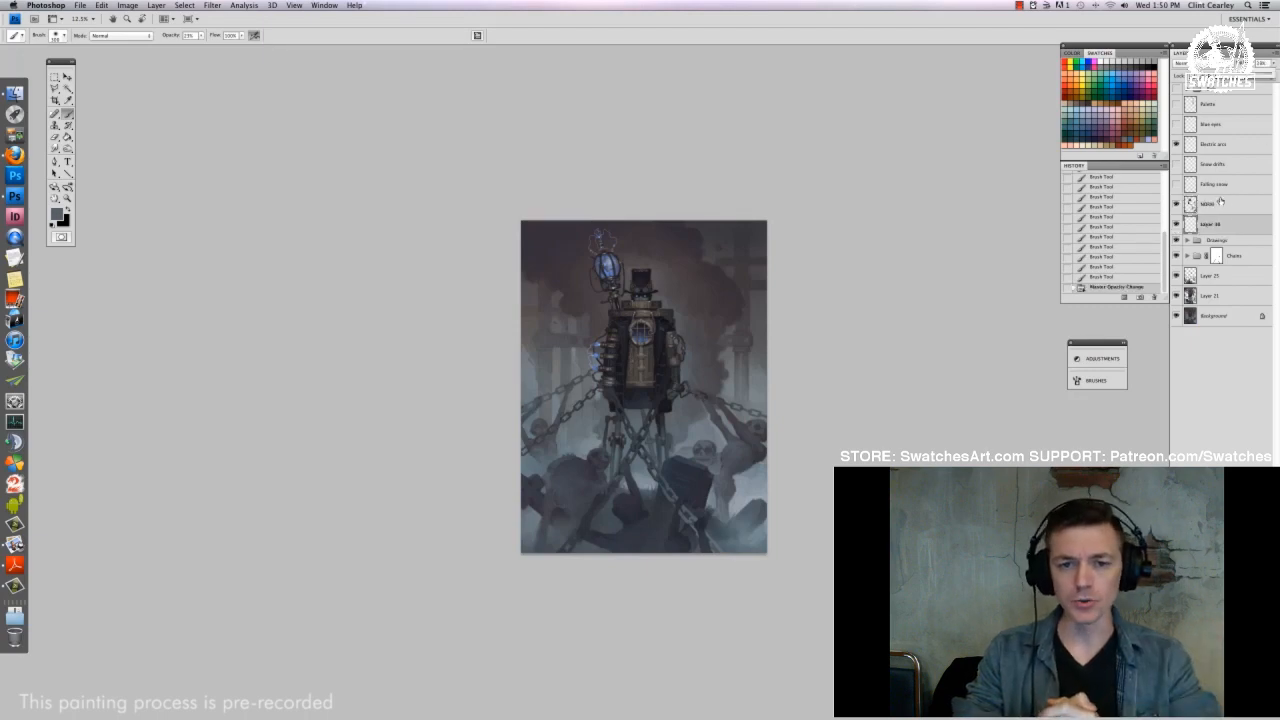
On the NORM layer, choose a hard brush, raise its opacity and paint the background pillar's shaft in a sampled grey
{"action": "key", "text": "super+plus"}
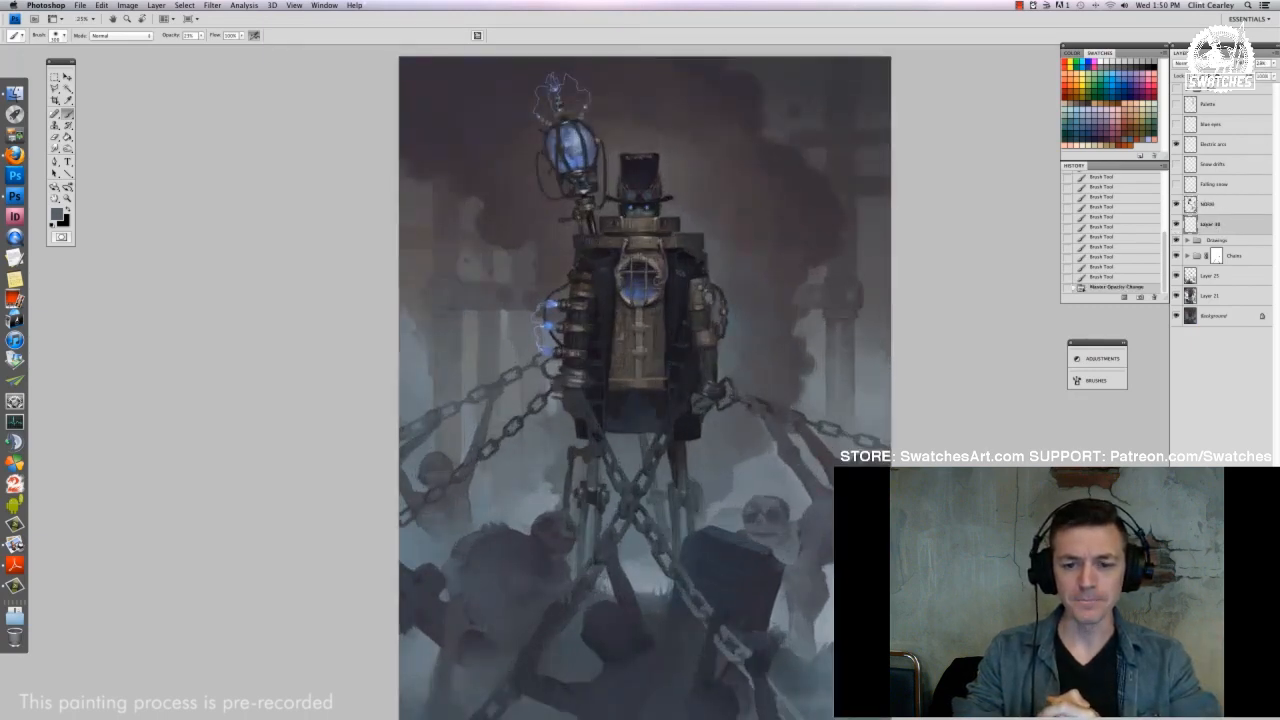
{"action": "scroll", "coordinate": [908, 431], "scroll_direction": "down", "scroll_amount": 2}
{"action": "scroll", "coordinate": [908, 431], "scroll_direction": "up", "scroll_amount": 2}
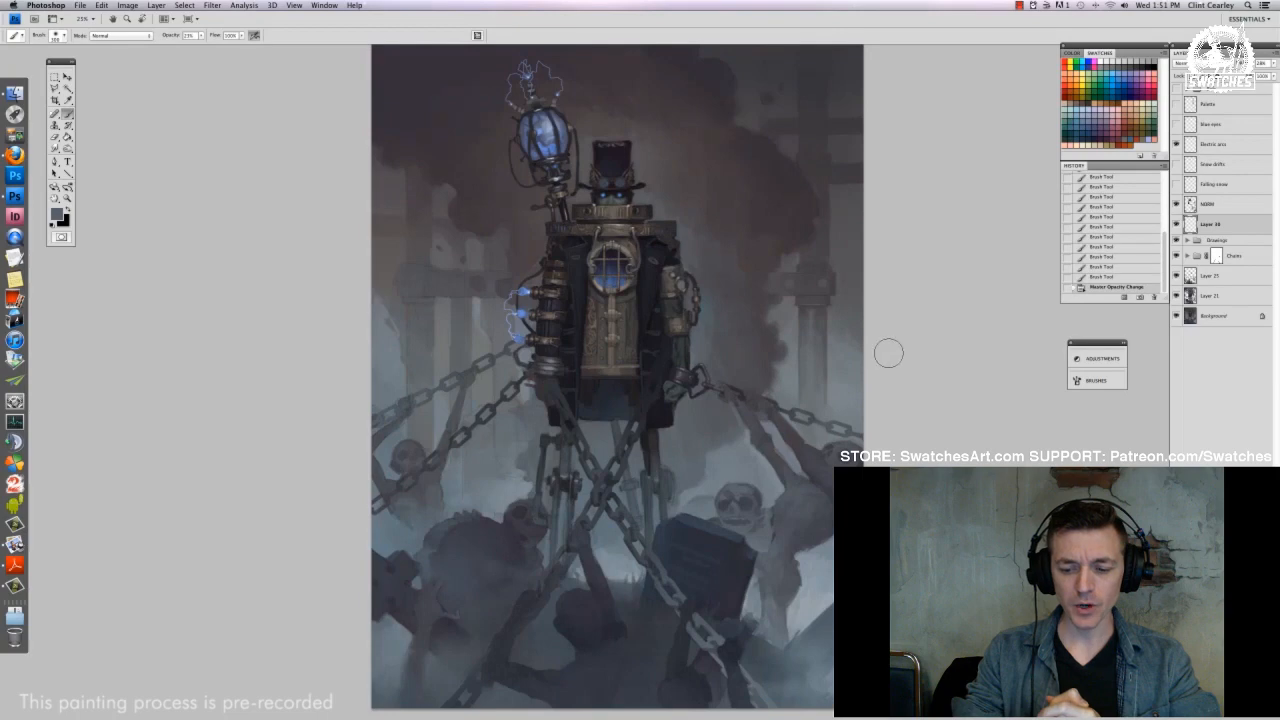
{"action": "key", "text": "super+plus"}
{"action": "scroll", "coordinate": [820, 425], "scroll_direction": "right", "scroll_amount": 3}
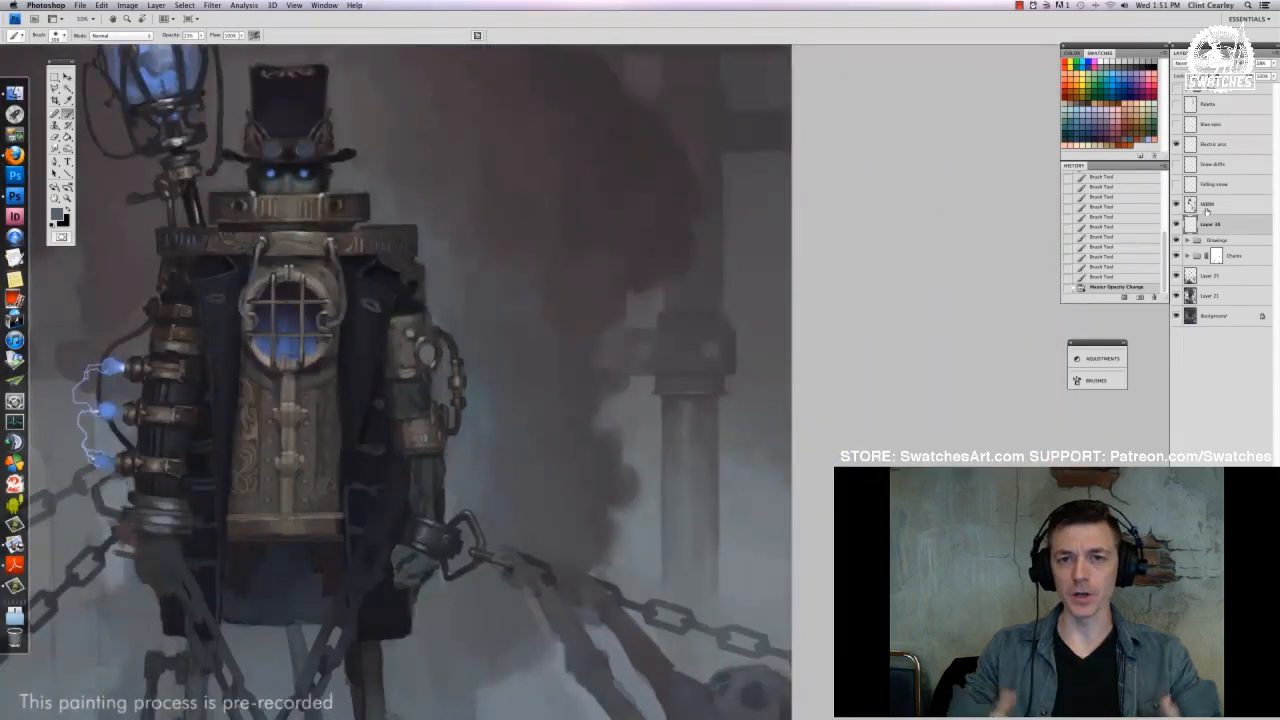
{"action": "key", "text": "alt+bracketright"}
{"action": "key", "text": "super+plus"}
{"action": "scroll", "coordinate": [630, 317], "scroll_direction": "down", "scroll_amount": 2}
{"action": "left_click_drag", "start_coordinate": [631, 317], "coordinate": [657, 403]}
{"action": "right_click", "coordinate": [681, 415]}
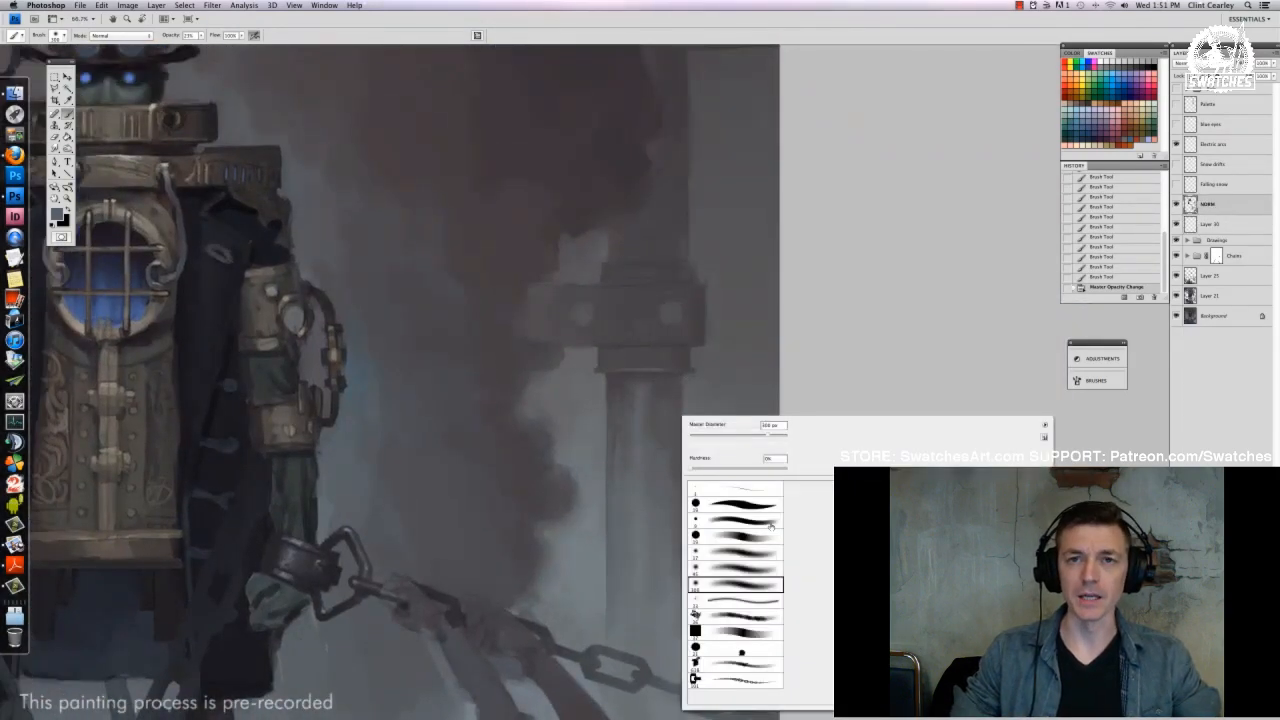
{"action": "left_click", "coordinate": [716, 538]}
{"action": "left_click", "coordinate": [668, 450]}
{"action": "mouse_move", "coordinate": [665, 545]}
{"action": "left_mouse_down"}
{"action": "mouse_move", "coordinate": [653, 453]}
{"action": "mouse_move", "coordinate": [660, 472]}
{"action": "left_mouse_up"}
{"action": "left_click", "coordinate": [657, 476], "text": "alt"}
{"action": "left_click_drag", "start_coordinate": [201, 35], "coordinate": [246, 49]}
{"action": "mouse_move", "coordinate": [655, 440]}
{"action": "left_mouse_down"}
{"action": "mouse_move", "coordinate": [660, 522]}
{"action": "mouse_move", "coordinate": [666, 500]}
{"action": "left_mouse_up"}
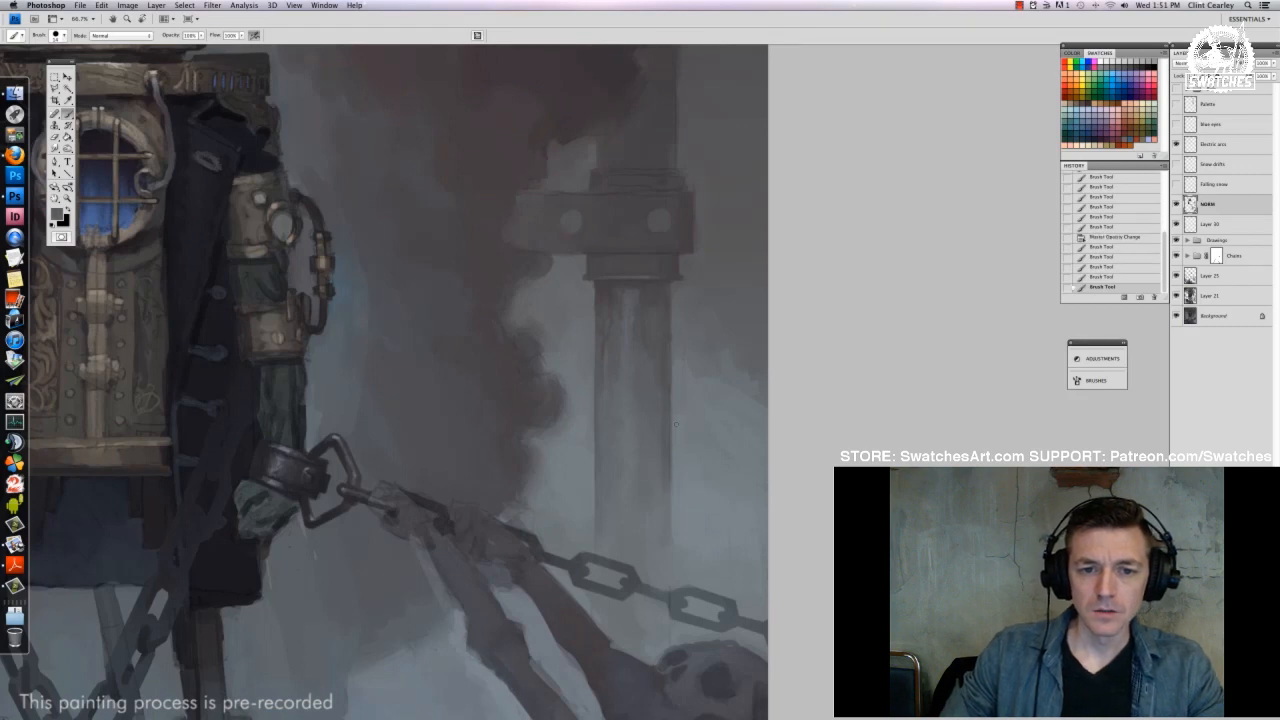
Refine the right edge and shading of the pillar's shaft with an adjusted brush size and greys sampled around it
{"action": "mouse_move", "coordinate": [673, 315]}
{"action": "left_mouse_down"}
{"action": "mouse_move", "coordinate": [664, 478]}
{"action": "mouse_move", "coordinate": [666, 428]}
{"action": "mouse_move", "coordinate": [664, 450]}
{"action": "mouse_move", "coordinate": [689, 424]}
{"action": "left_mouse_up"}
{"action": "right_click", "coordinate": [670, 460]}
{"action": "key", "text": "Return"}
{"action": "left_click", "coordinate": [666, 464], "text": "alt"}
{"action": "right_click", "coordinate": [666, 450]}
{"action": "key", "text": "Return"}
{"action": "left_click", "coordinate": [590, 492], "text": "alt"}
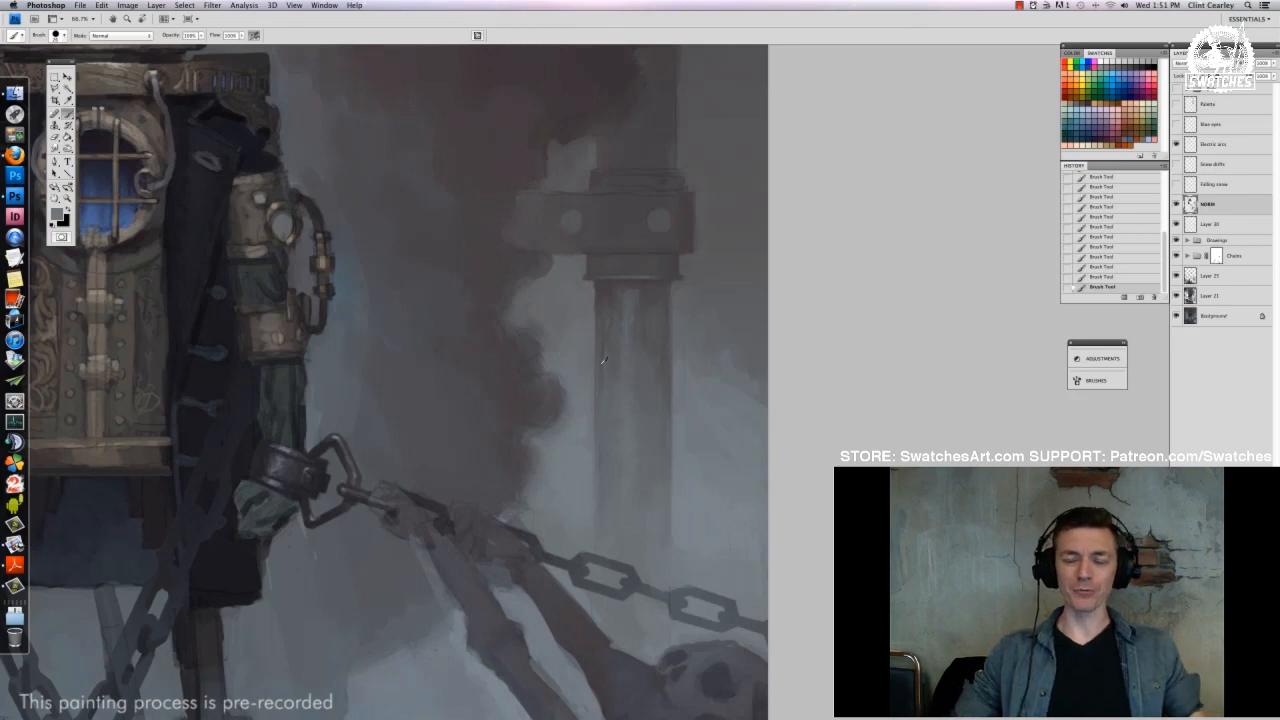
Examine the whole illustration and the background pillar at several magnifications to judge their contrast
{"action": "key", "text": "super+minus"}
{"action": "key", "text": "super+minus"}
{"action": "key", "text": "super+minus"}
{"action": "key", "text": "super+equal"}
{"action": "left_click_drag", "start_coordinate": [911, 269], "coordinate": [726, 342]}
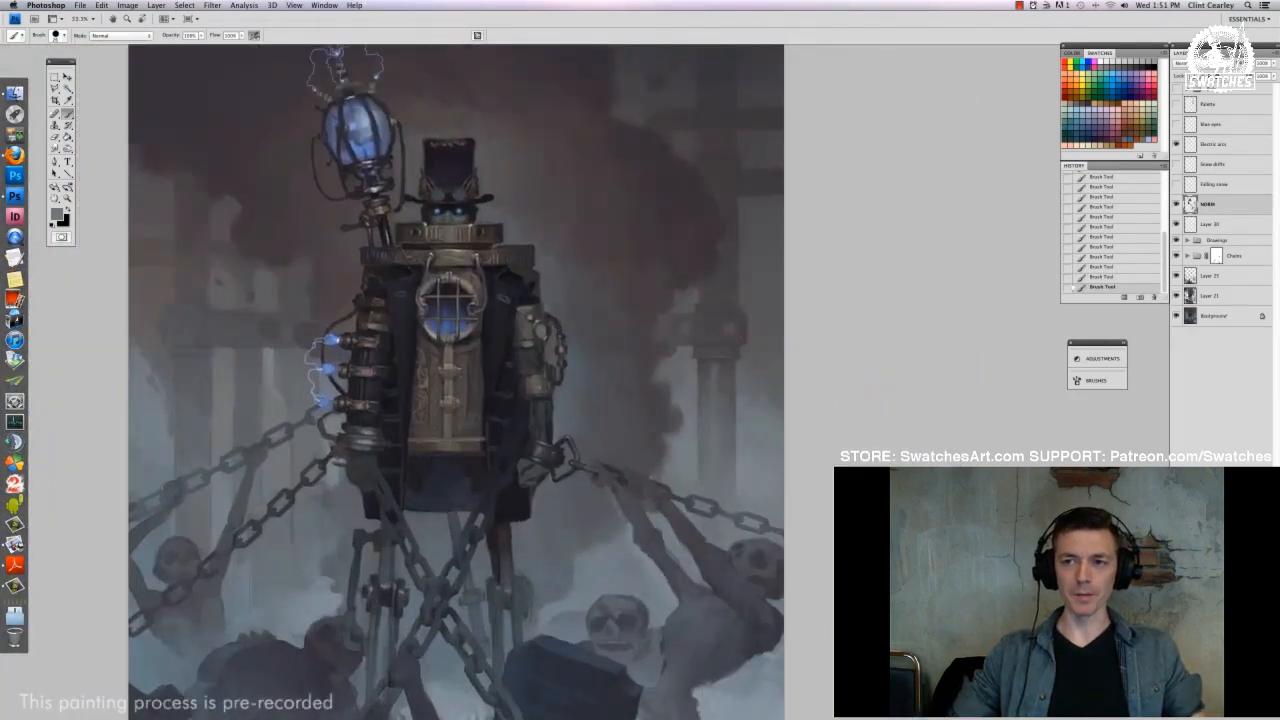
{"action": "left_click_drag", "start_coordinate": [727, 408], "coordinate": [723, 297]}
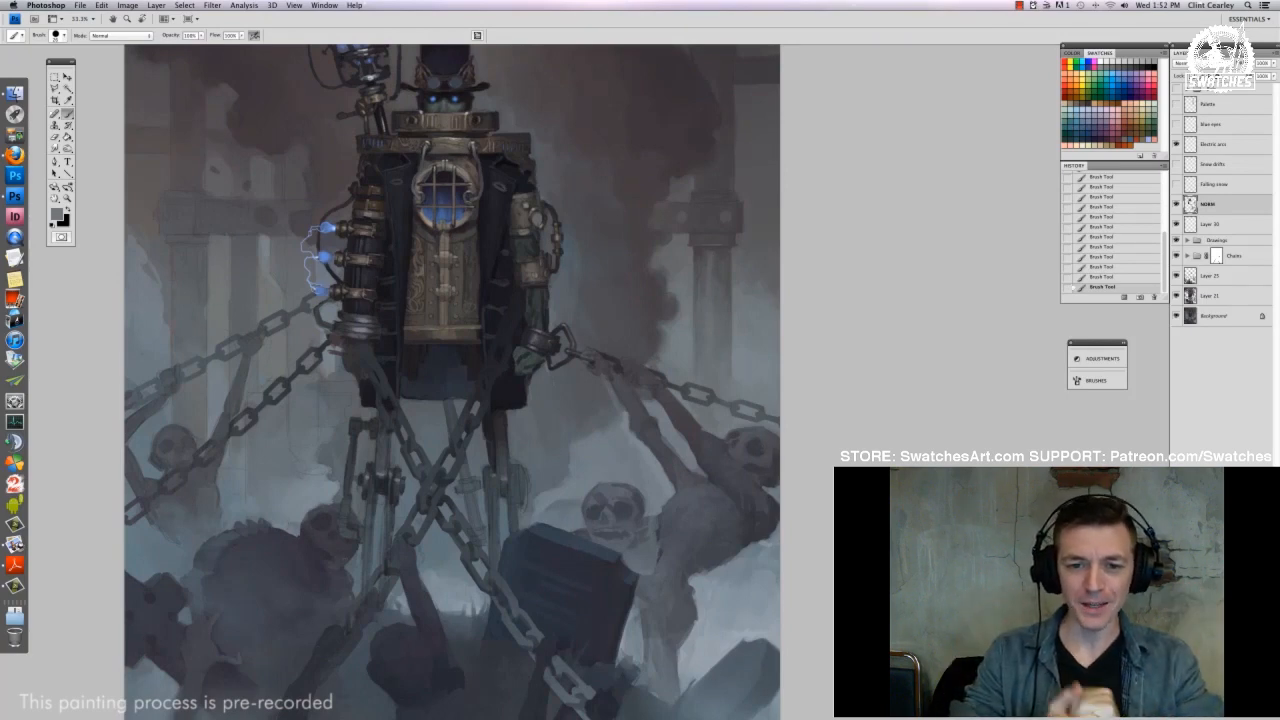
{"action": "left_click_drag", "start_coordinate": [668, 260], "coordinate": [642, 392]}
{"action": "key", "text": "super+minus"}
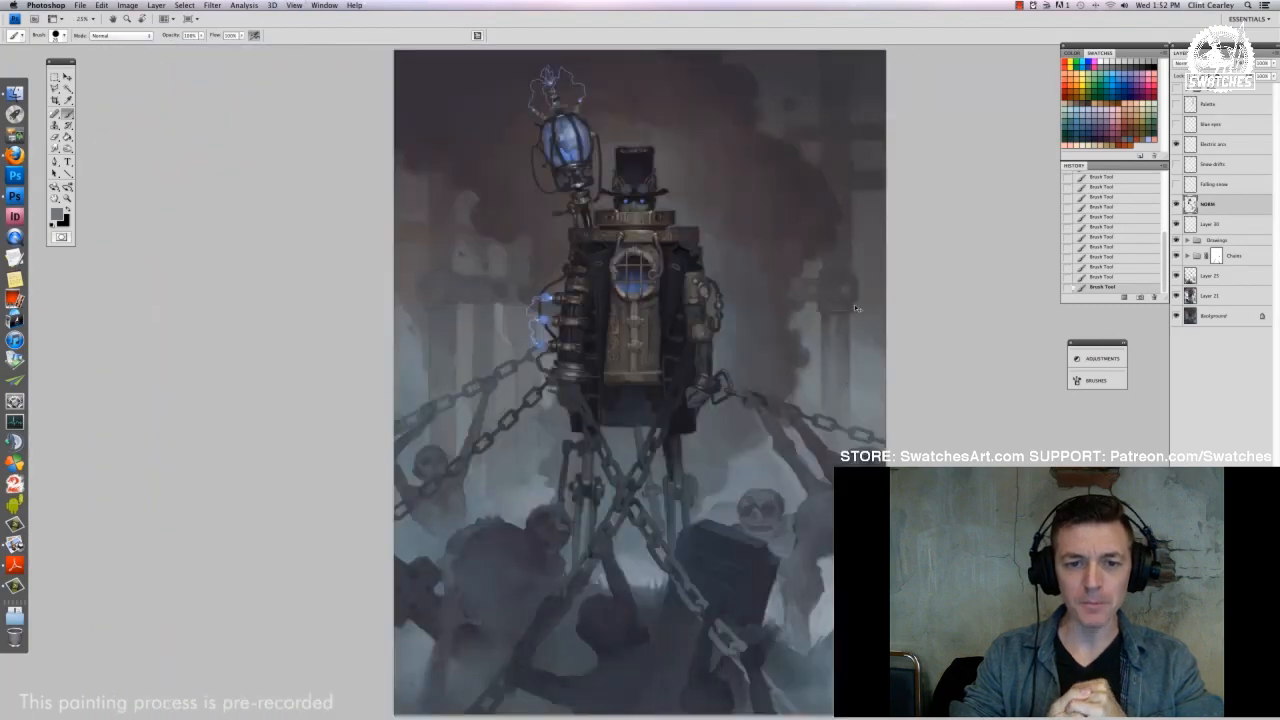
{"action": "key", "text": "super+plus"}
{"action": "key", "text": "super+plus"}
{"action": "key", "text": "super+plus"}
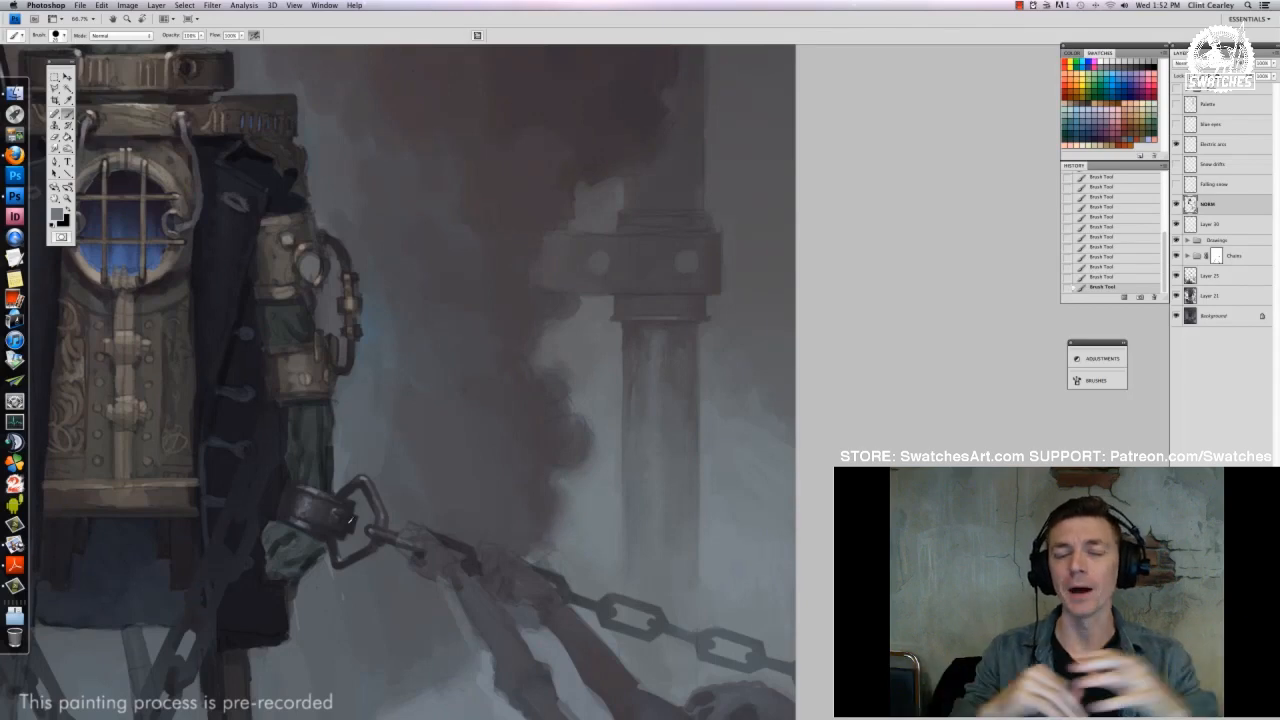
Try near-black outlines under the pillar's collar and along its shaft, and revert them through the history
{"action": "key", "text": "d"}
{"action": "left_click_drag", "start_coordinate": [628, 325], "coordinate": [704, 326]}
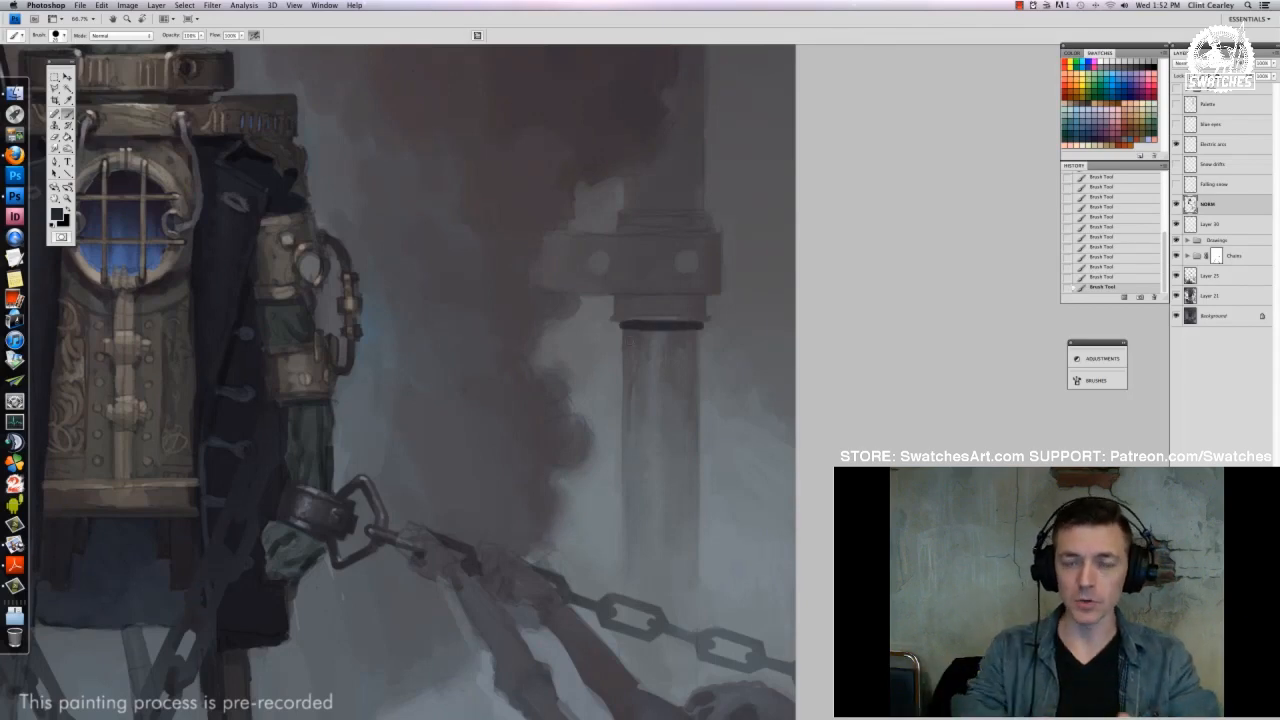
{"action": "left_click_drag", "start_coordinate": [626, 328], "coordinate": [626, 490]}
{"action": "mouse_move", "coordinate": [632, 335]}
{"action": "left_mouse_down"}
{"action": "mouse_move", "coordinate": [668, 335]}
{"action": "mouse_move", "coordinate": [699, 508]}
{"action": "left_mouse_up"}
{"action": "key", "text": "super+0"}
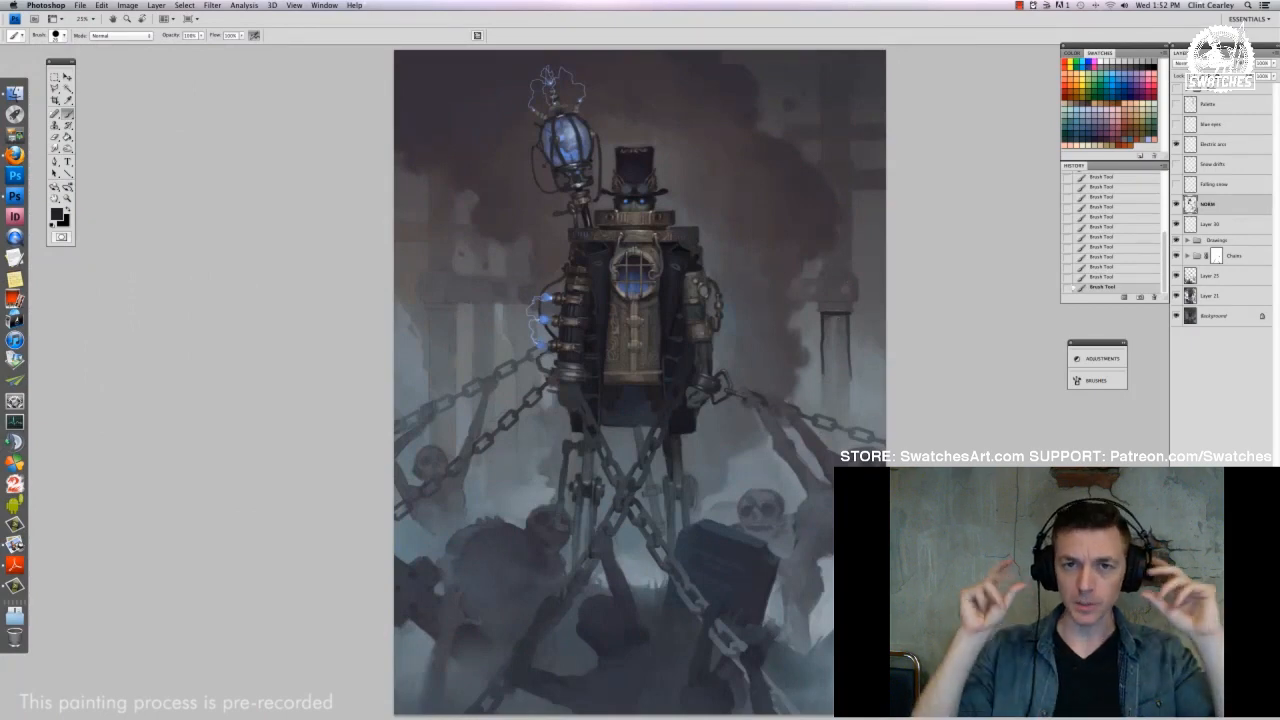
{"action": "left_click", "coordinate": [1114, 268]}
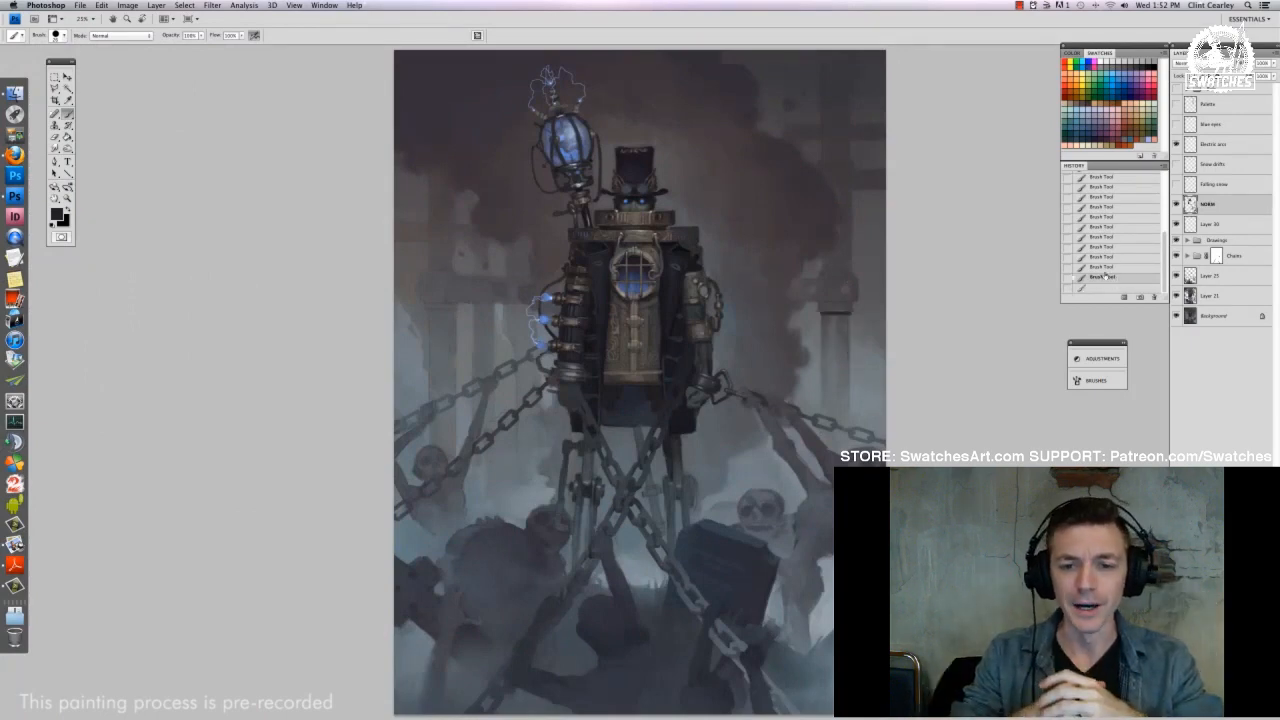
Paint away the protruding lip under the ring below the pillar's collar, using a resized brush and greys sampled around it
{"action": "scroll", "coordinate": [857, 289], "scroll_direction": "up", "scroll_amount": 3}
{"action": "mouse_move", "coordinate": [678, 464]}
{"action": "left_mouse_down"}
{"action": "mouse_move", "coordinate": [666, 406]}
{"action": "mouse_move", "coordinate": [669, 555]}
{"action": "left_mouse_up"}
{"action": "right_click", "coordinate": [661, 366]}
{"action": "left_click", "coordinate": [681, 389]}
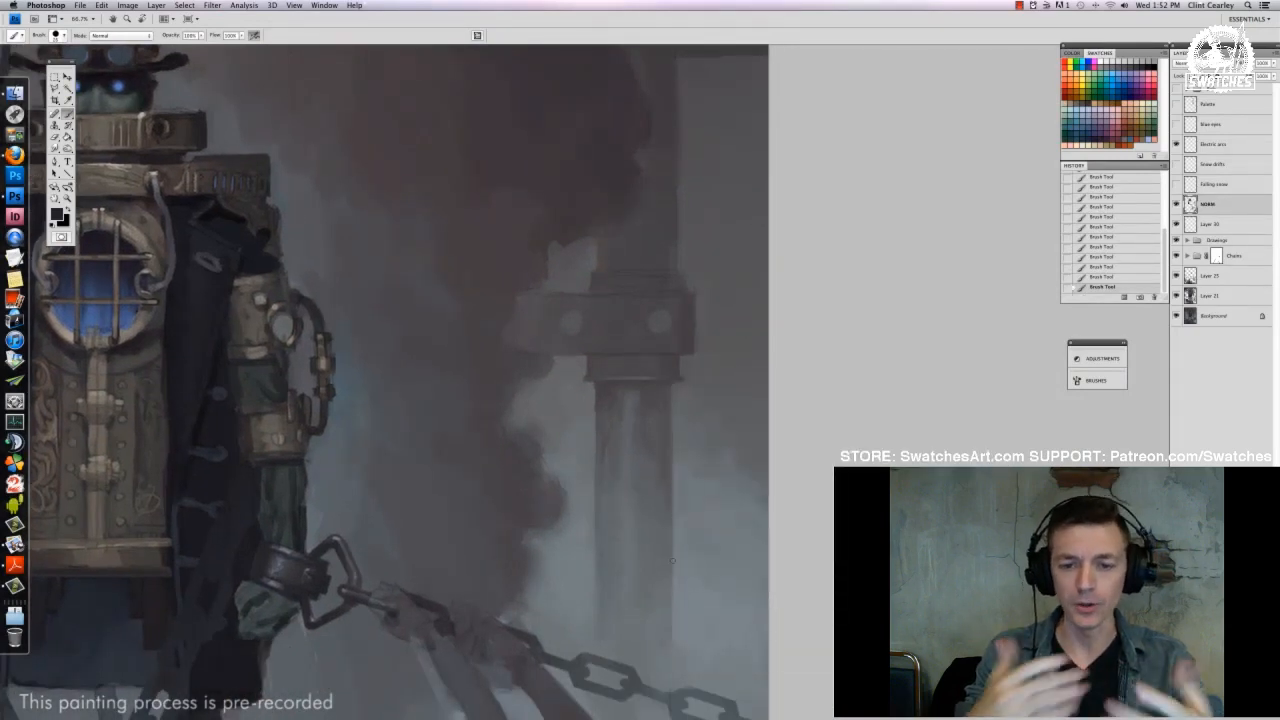
{"action": "right_click", "coordinate": [666, 372]}
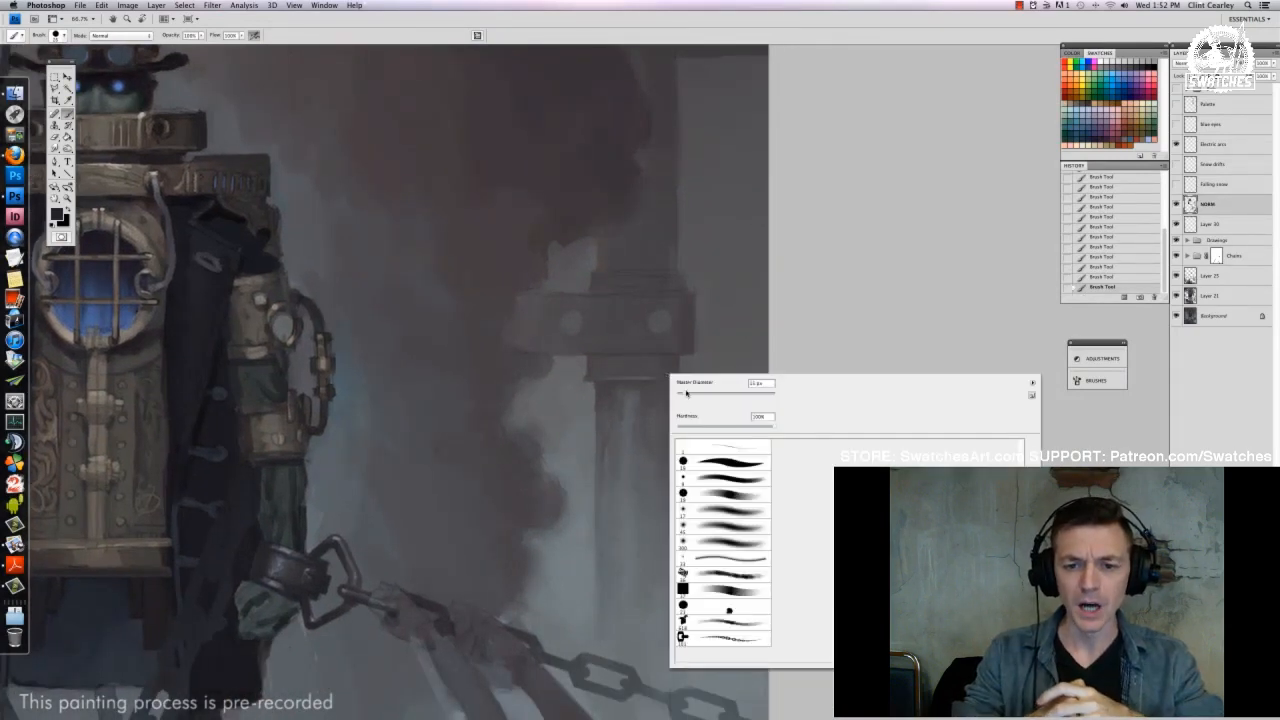
{"action": "left_click", "coordinate": [687, 394]}
{"action": "left_click", "coordinate": [652, 387]}
{"action": "key", "text": "super+plus"}
{"action": "left_click", "coordinate": [652, 387], "text": "alt"}
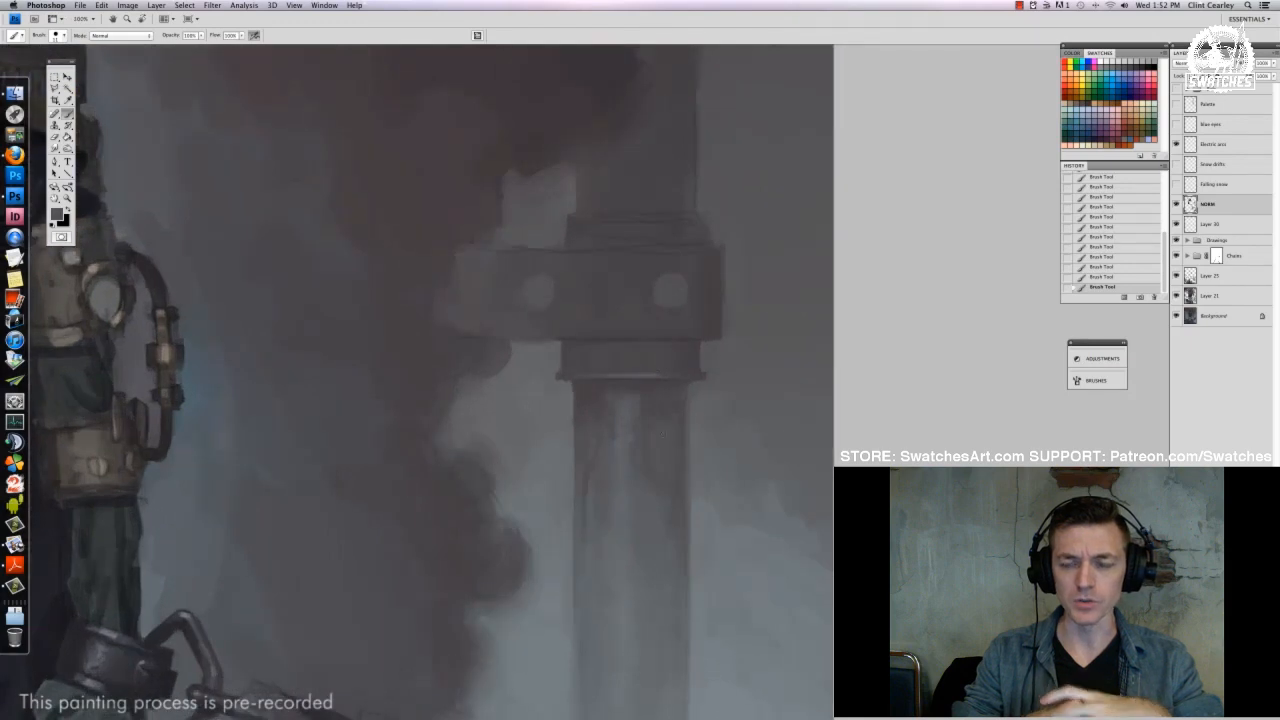
{"action": "left_click_drag", "start_coordinate": [661, 376], "coordinate": [559, 380]}
{"action": "left_click", "coordinate": [552, 374], "text": "alt"}
{"action": "left_click", "coordinate": [714, 377], "text": "alt"}
{"action": "left_click_drag", "start_coordinate": [705, 371], "coordinate": [706, 380]}
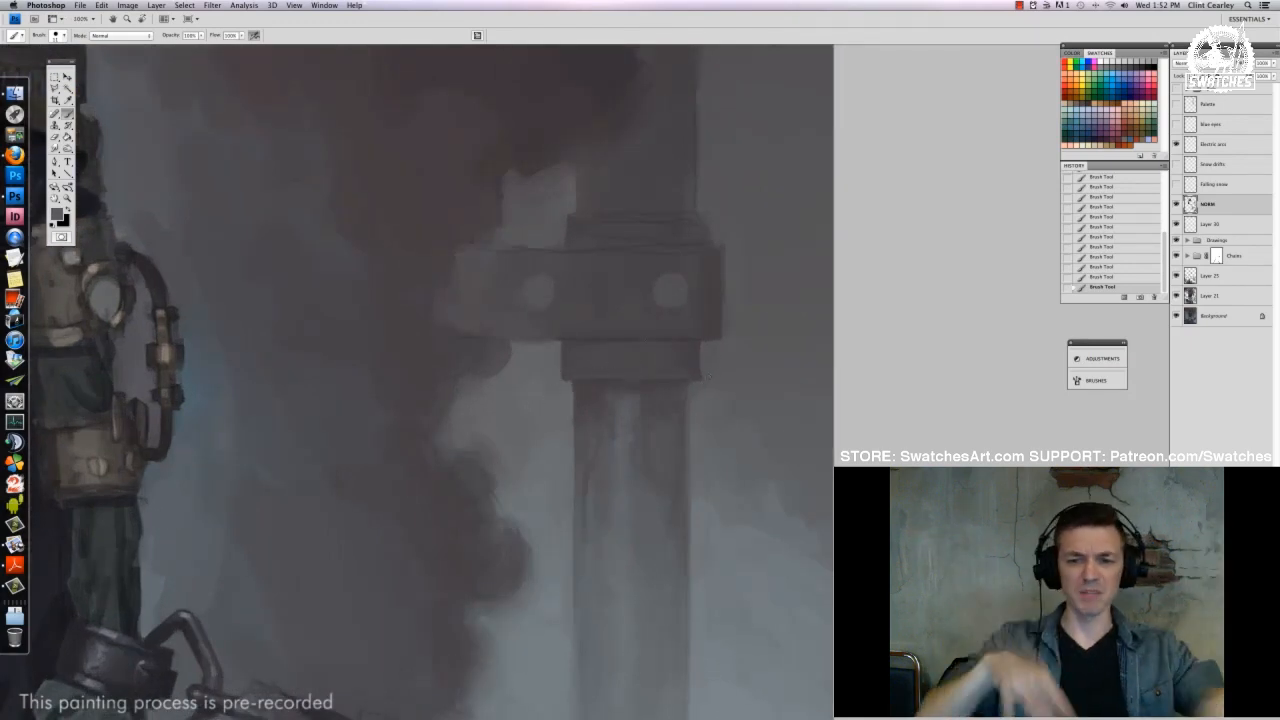
Add soft highlights to the ring below the collar and paint out the collar's two round studs with an adjusted brush
{"action": "right_click", "coordinate": [668, 362]}
{"action": "double_click", "coordinate": [686, 388]}
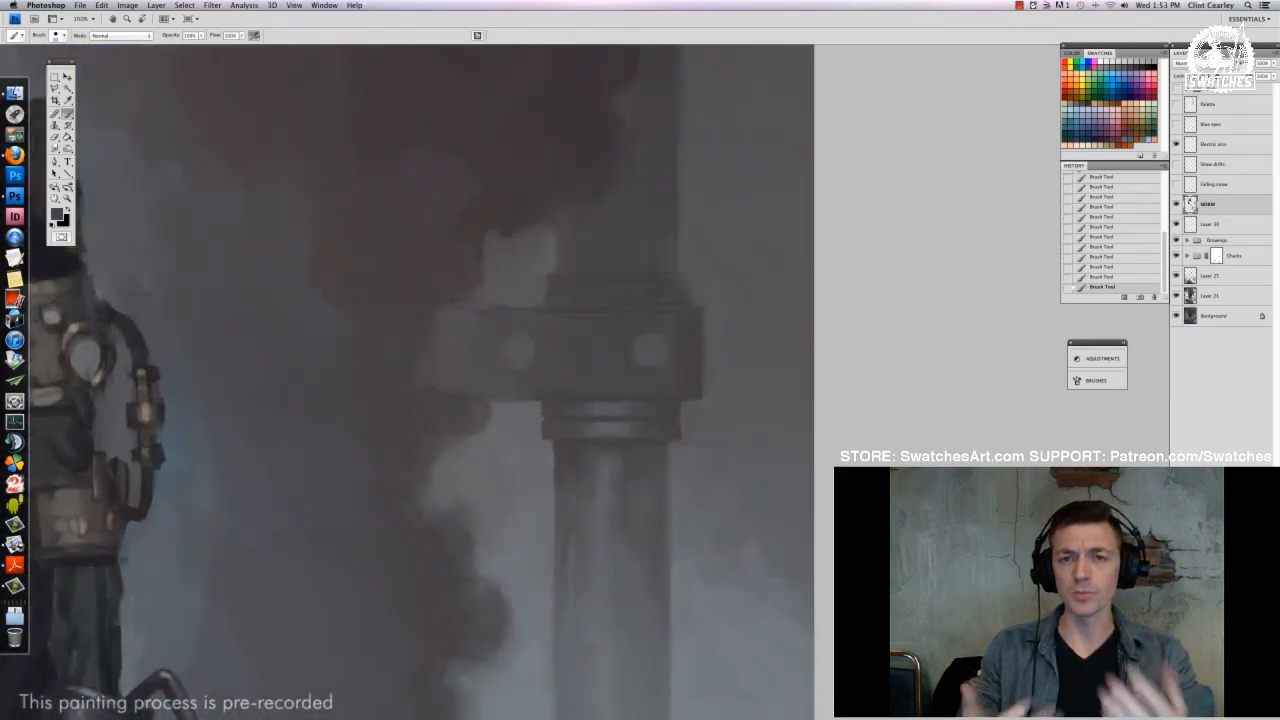
{"action": "right_click", "coordinate": [666, 311]}
{"action": "key", "text": "Return"}
{"action": "left_click_drag", "start_coordinate": [523, 342], "coordinate": [525, 364]}
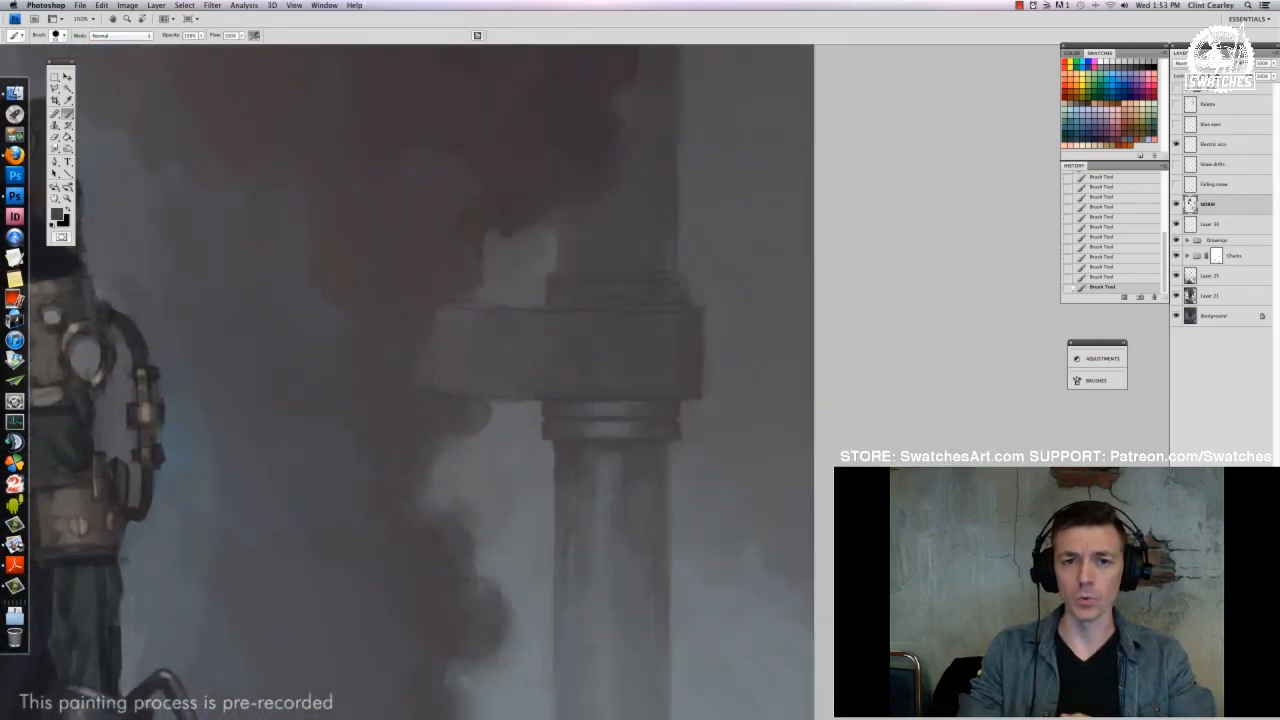
Refine the collar's face and its darker lower rim with varying brush sizes
{"action": "right_click", "coordinate": [676, 379]}
{"action": "left_click_drag", "start_coordinate": [703, 404], "coordinate": [697, 404]}
{"action": "key", "text": "Return"}
{"action": "right_click", "coordinate": [594, 382]}
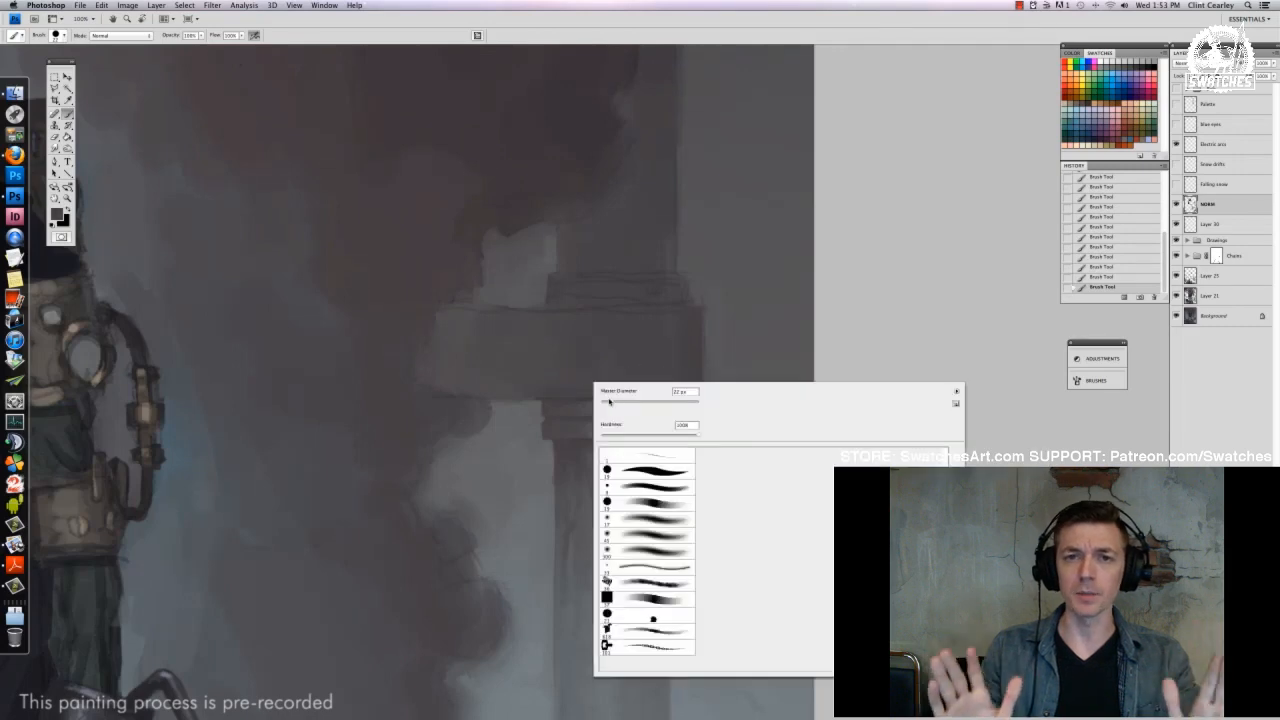
{"action": "left_click_drag", "start_coordinate": [620, 405], "coordinate": [614, 405]}
{"action": "key", "text": "Return"}
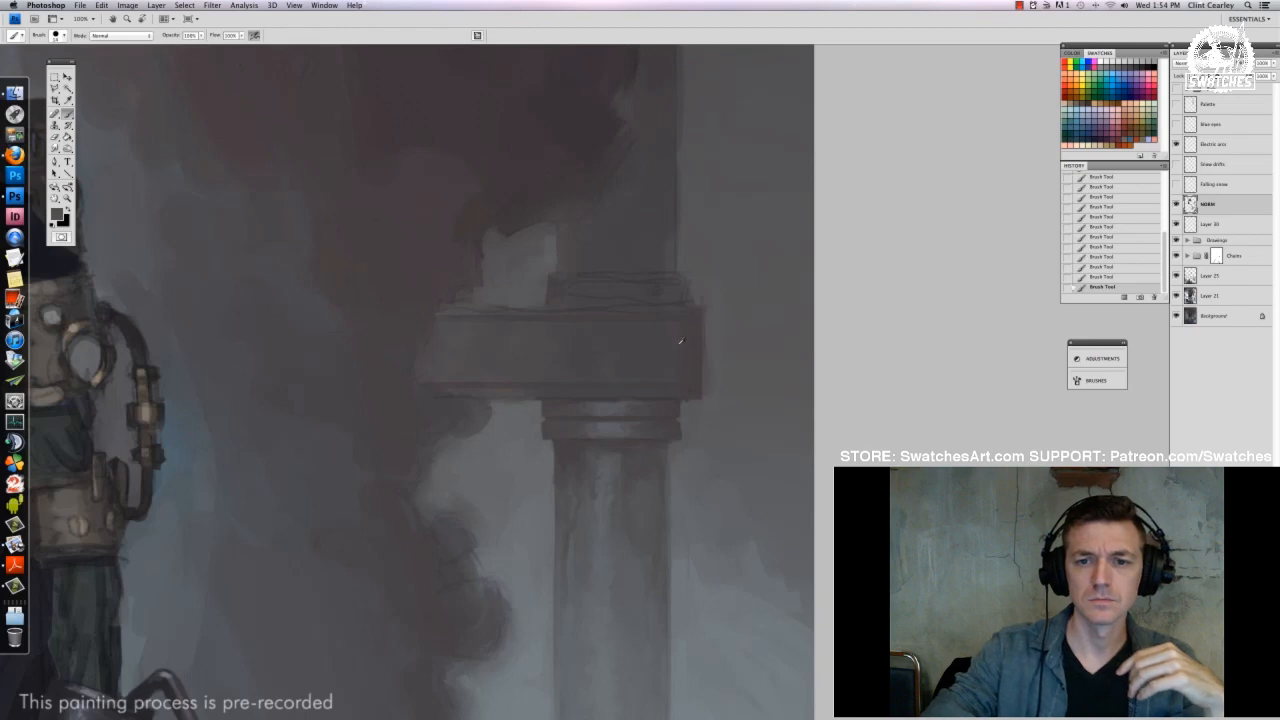
{"action": "right_click", "coordinate": [680, 341]}
{"action": "key", "text": "Return"}
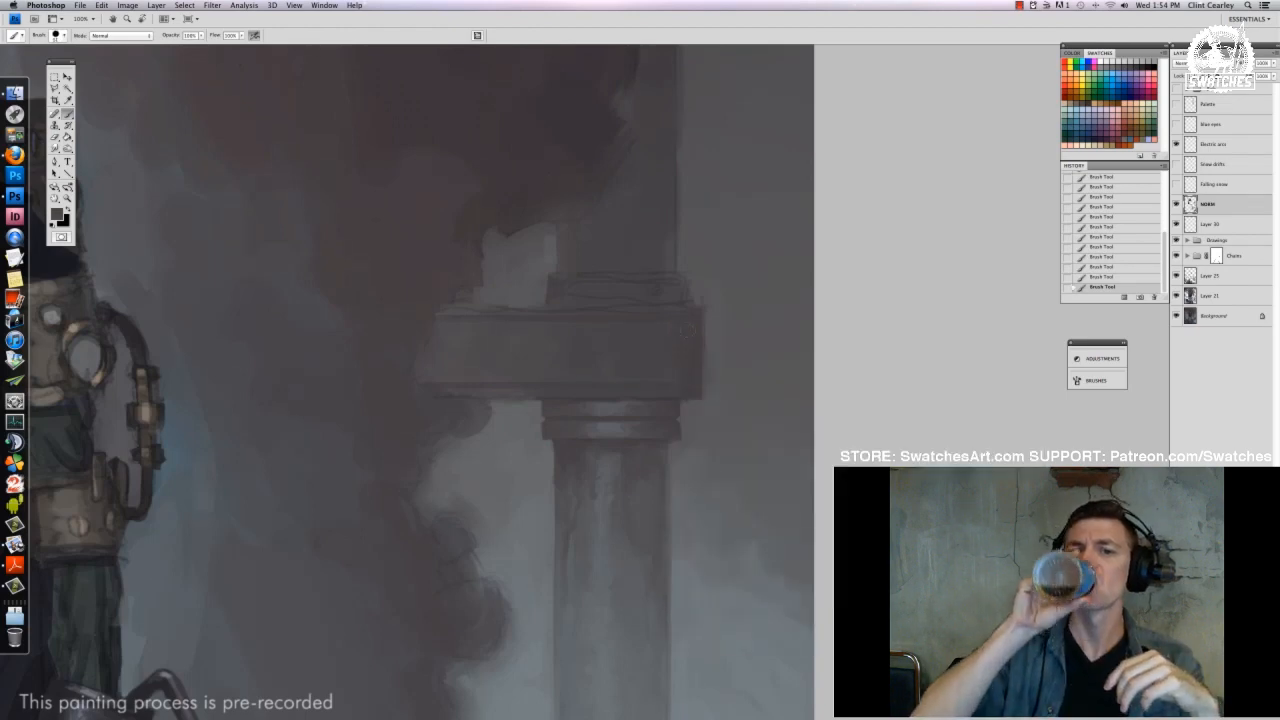
Recess the collar's right side between its upper and lower rims with grey sampled from the background
{"action": "left_click_drag", "start_coordinate": [715, 334], "coordinate": [657, 374]}
{"action": "right_click", "coordinate": [657, 374]}
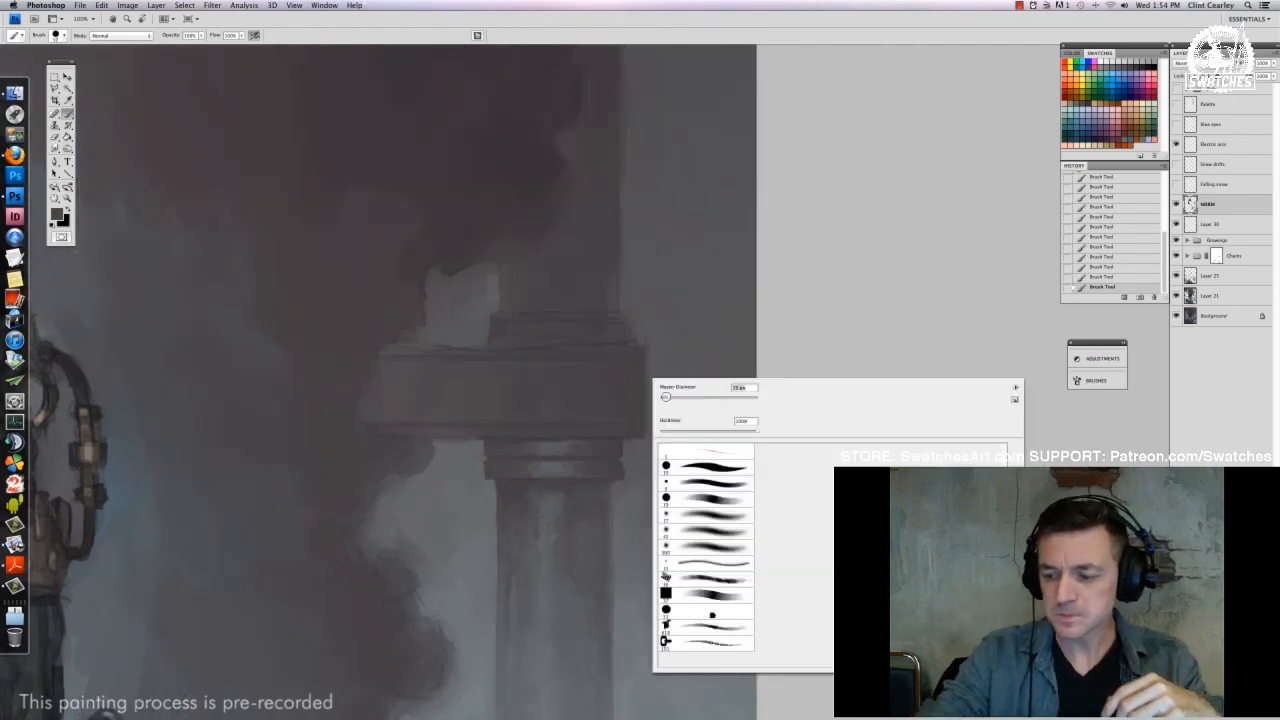
{"action": "key", "text": "Return"}
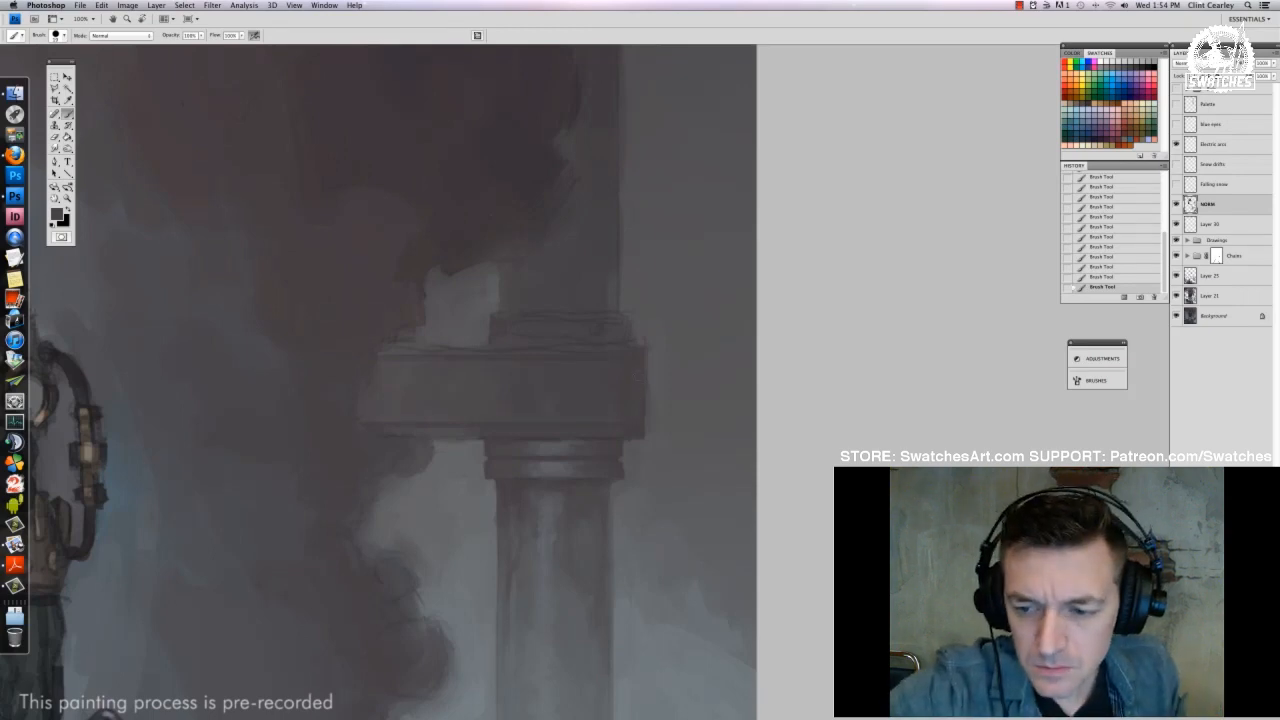
{"action": "left_click", "coordinate": [656, 393], "text": "alt"}
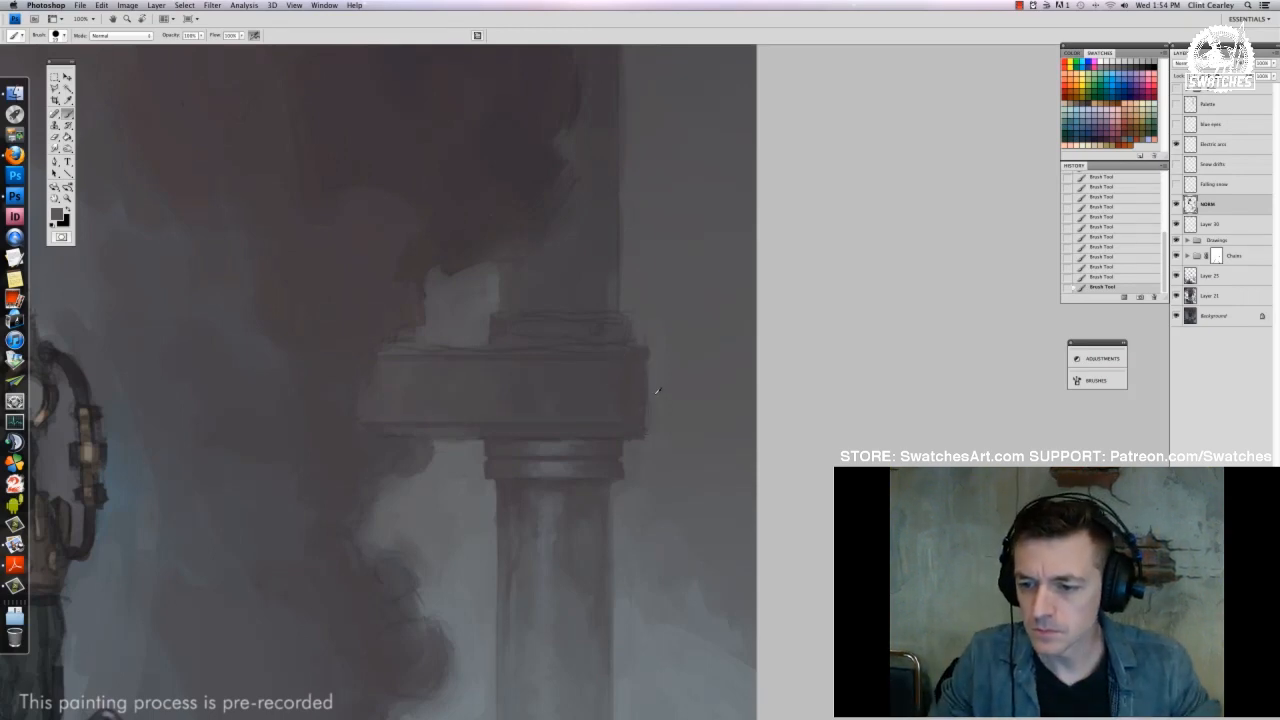
{"action": "left_click_drag", "start_coordinate": [644, 374], "coordinate": [644, 422]}
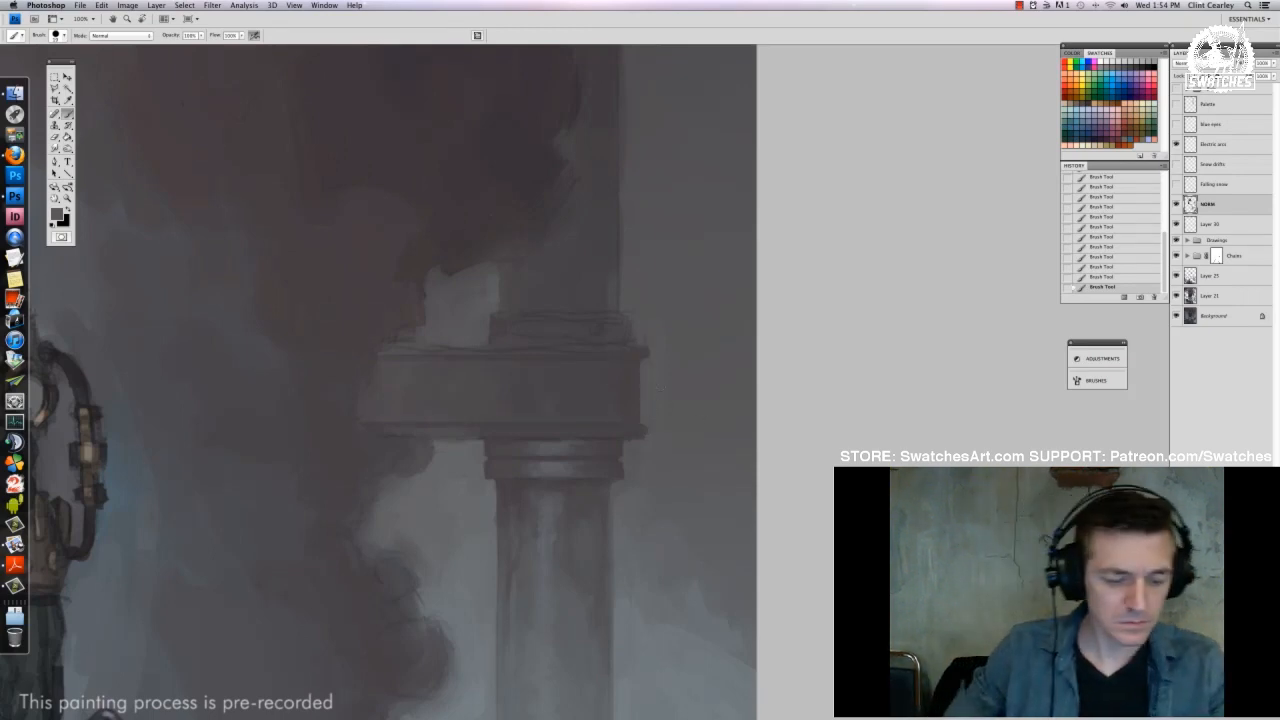
Soften the collar's left end into the dark mist and tidy its top edge with an adjusted brush
{"action": "right_click", "coordinate": [458, 402]}
{"action": "key", "text": "Return"}
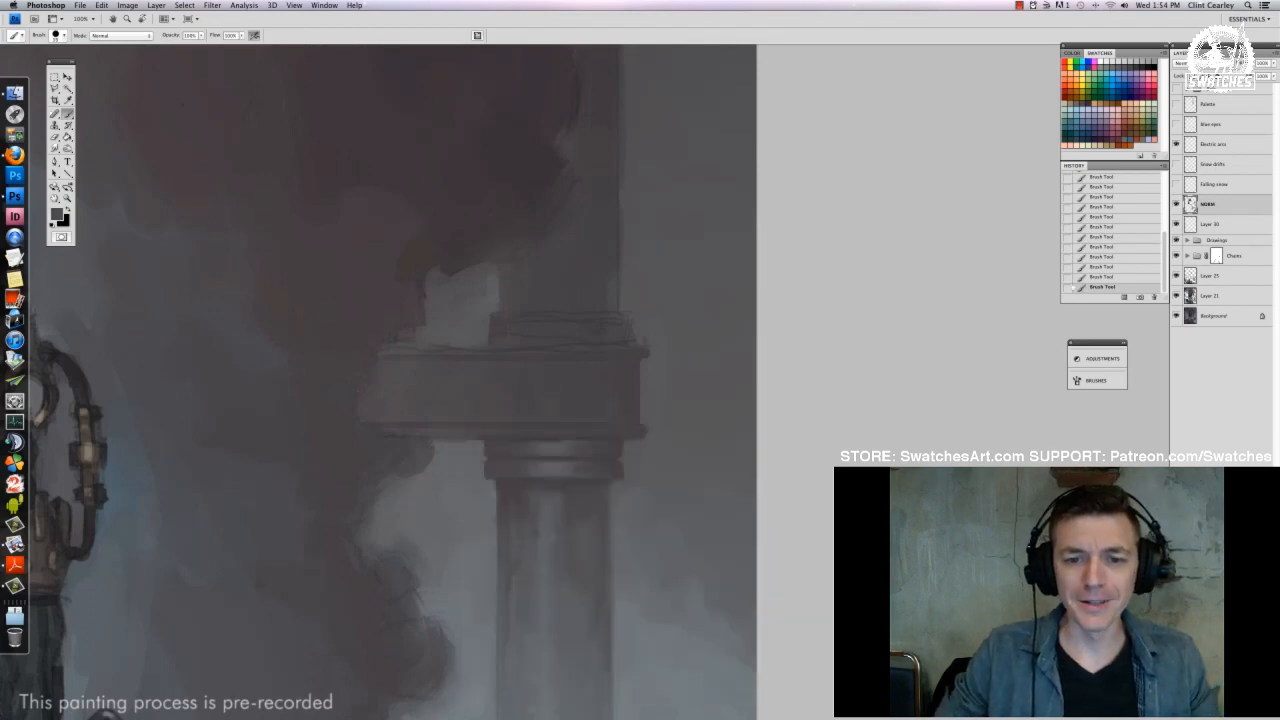
{"action": "left_click_drag", "start_coordinate": [367, 388], "coordinate": [372, 432]}
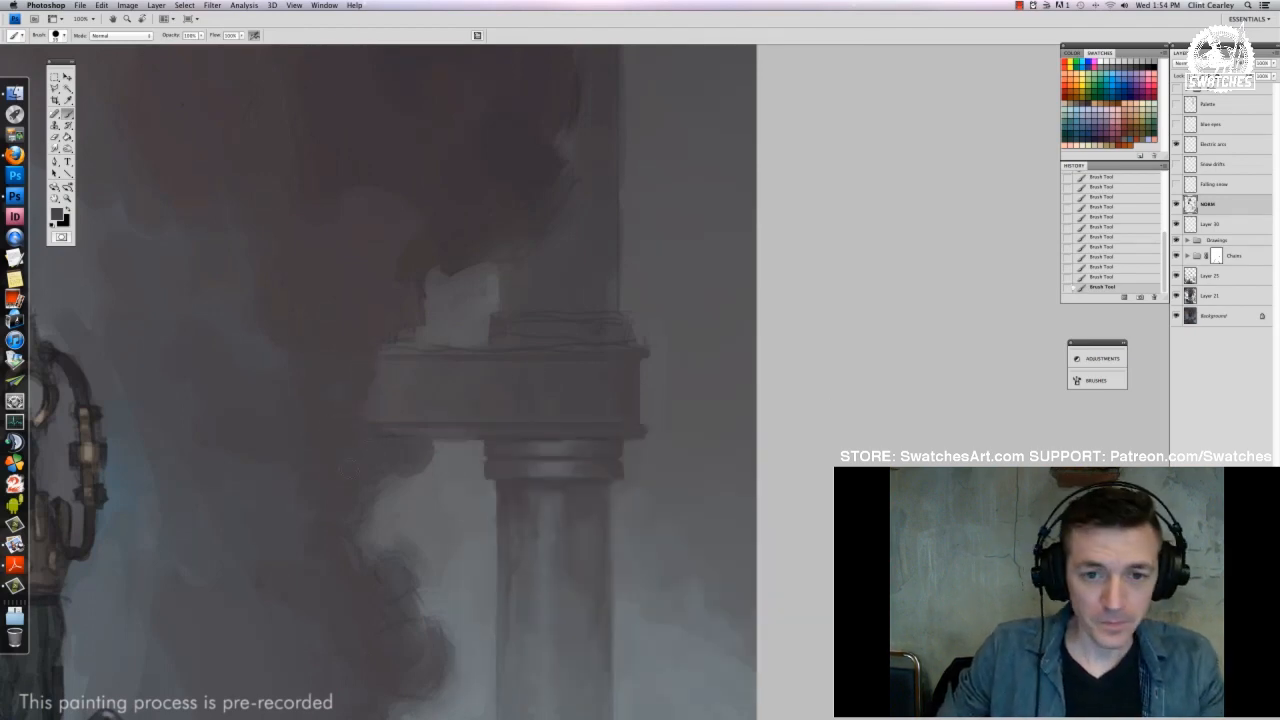
{"action": "right_click", "coordinate": [464, 337]}
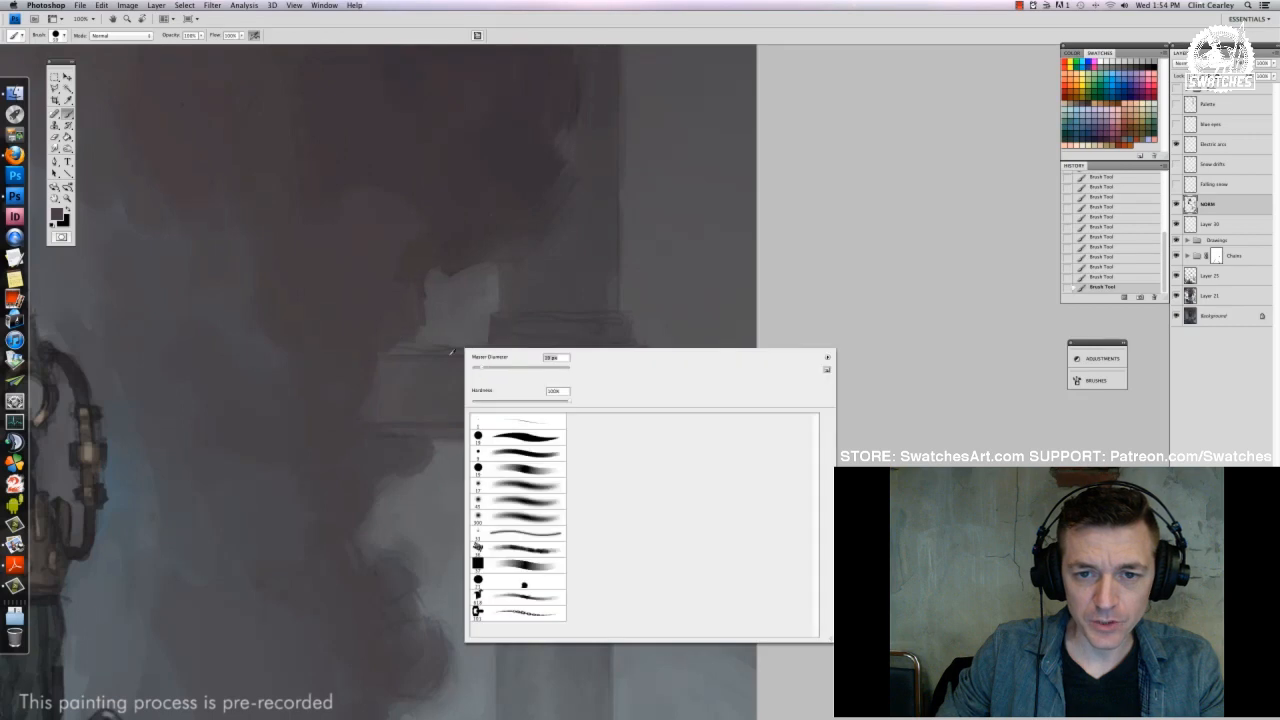
{"action": "key", "text": "Return"}
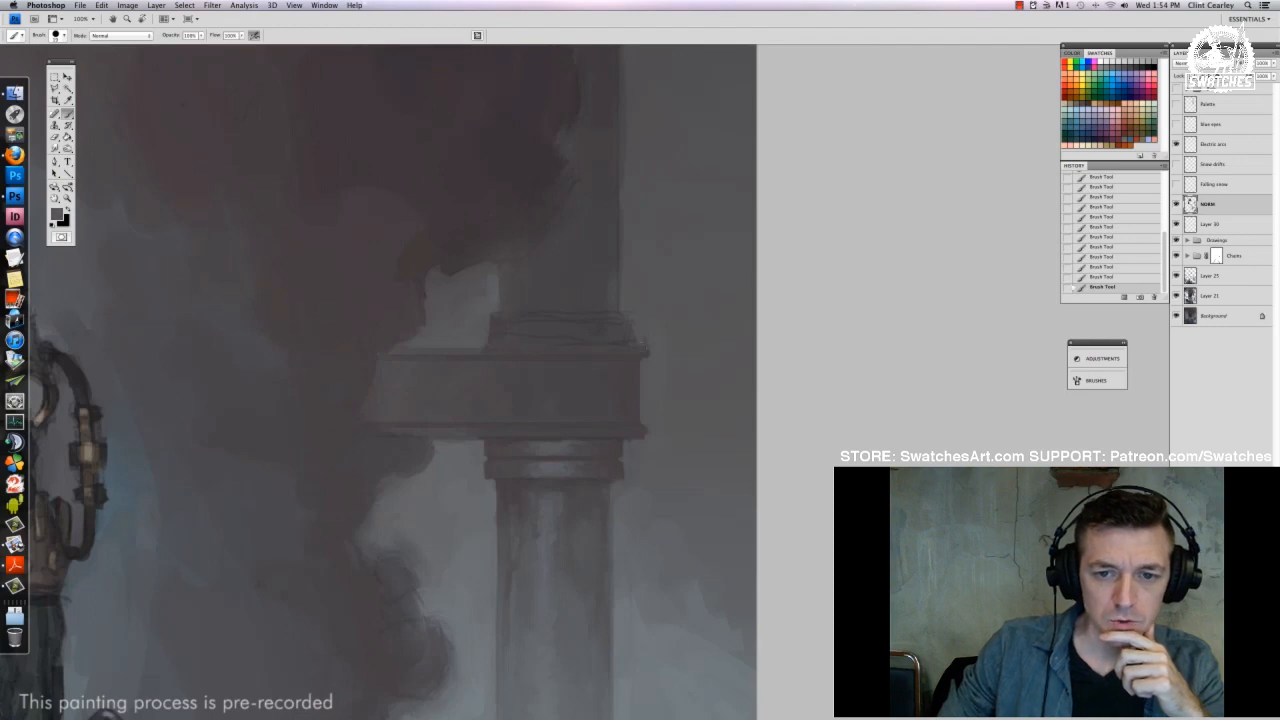
Paint a straight light grey stroke along the right edge of the upper shaft, undoing misplaced attempts
{"action": "left_click_drag", "start_coordinate": [628, 441], "coordinate": [627, 320]}
{"action": "key", "text": "super+z"}
{"action": "left_click_drag", "start_coordinate": [652, 249], "coordinate": [628, 327]}
{"action": "left_click_drag", "start_coordinate": [590, 560], "coordinate": [590, 306]}
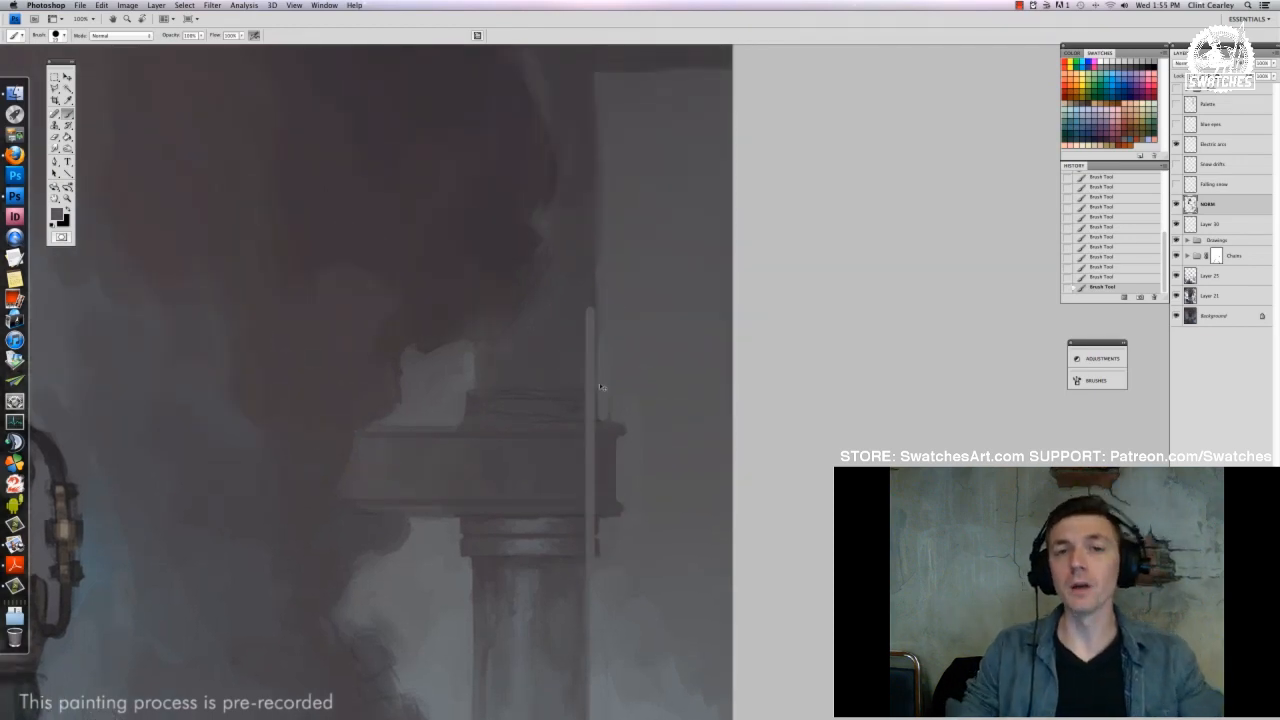
{"action": "key", "text": "super+z"}
{"action": "mouse_move", "coordinate": [590, 386]}
{"action": "left_mouse_down"}
{"action": "mouse_move", "coordinate": [614, 179]}
{"action": "mouse_move", "coordinate": [590, 130]}
{"action": "left_mouse_up"}
{"action": "left_click_drag", "start_coordinate": [607, 229], "coordinate": [590, 329]}
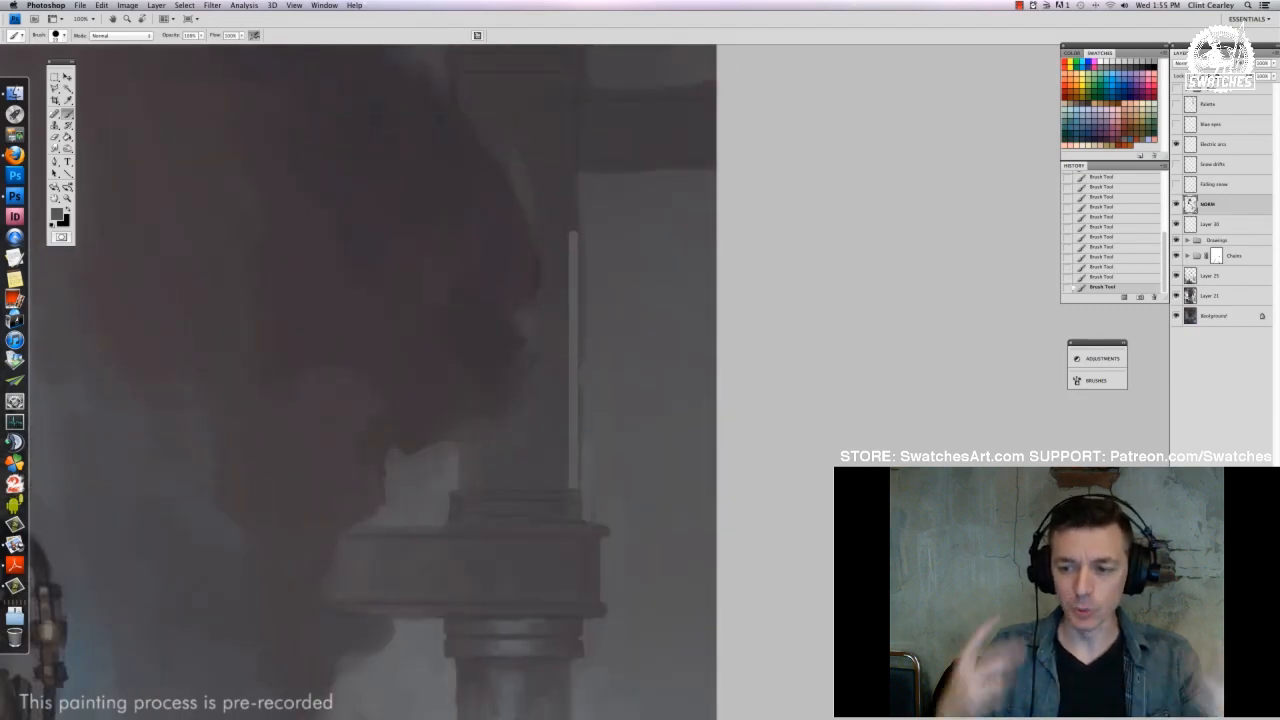
Mask the background beside the upper shaft with a rectangular selection, paint the shaft's right edge crisp inside it, and deselect
{"action": "key", "text": "m"}
{"action": "left_click_drag", "start_coordinate": [570, 170], "coordinate": [670, 488]}
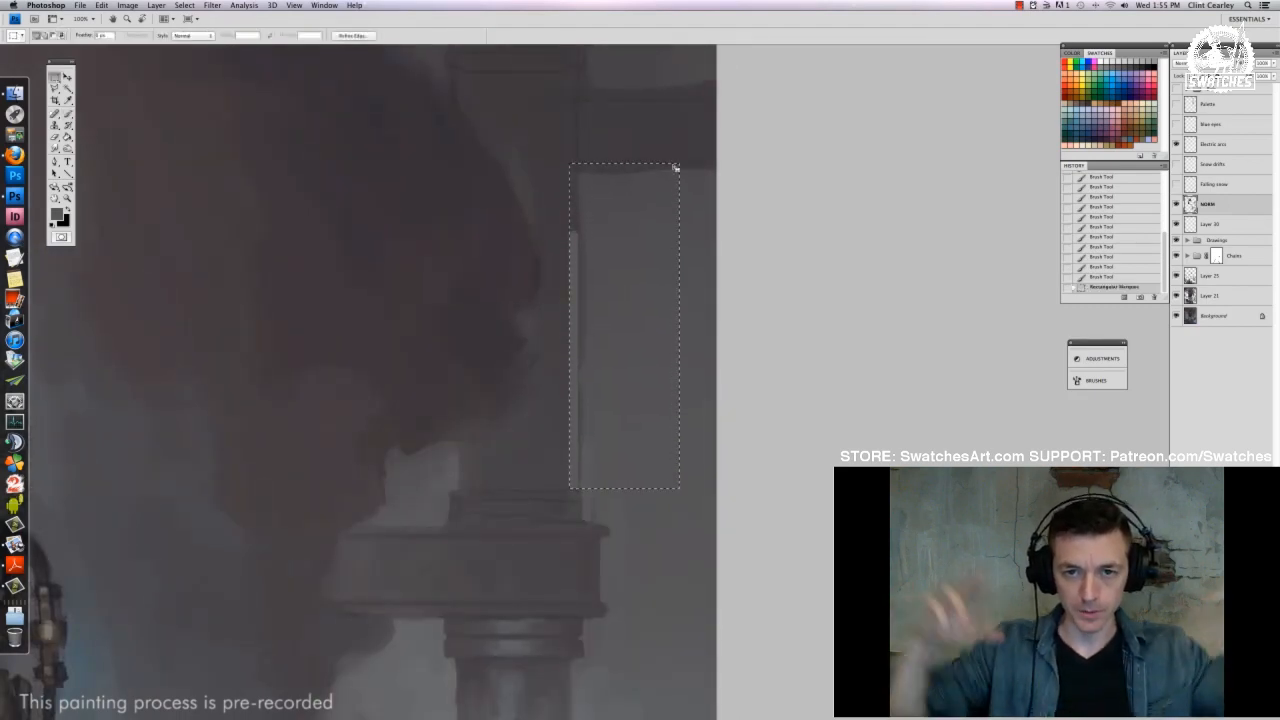
{"action": "key", "text": "super+z"}
{"action": "key", "text": "b"}
{"action": "right_click", "coordinate": [568, 350]}
{"action": "key", "text": "Escape"}
{"action": "mouse_move", "coordinate": [582, 295]}
{"action": "left_mouse_down"}
{"action": "mouse_move", "coordinate": [572, 262]}
{"action": "mouse_move", "coordinate": [582, 171]}
{"action": "left_mouse_up"}
{"action": "mouse_move", "coordinate": [576, 357]}
{"action": "left_mouse_down"}
{"action": "mouse_move", "coordinate": [580, 465]}
{"action": "mouse_move", "coordinate": [571, 275]}
{"action": "left_mouse_up"}
{"action": "mouse_move", "coordinate": [576, 456]}
{"action": "left_mouse_down"}
{"action": "mouse_move", "coordinate": [573, 469]}
{"action": "mouse_move", "coordinate": [612, 503]}
{"action": "mouse_move", "coordinate": [572, 508]}
{"action": "left_mouse_up"}
{"action": "key", "text": "super+d"}
Touch up the area beside the moulding above the collar with a resized brush and a sampled grey
{"action": "right_click", "coordinate": [617, 455]}
{"action": "left_click", "coordinate": [632, 440]}
{"action": "left_click", "coordinate": [608, 491], "text": "alt"}
{"action": "right_click", "coordinate": [590, 490]}
{"action": "left_click", "coordinate": [654, 657]}
Copy the ring below the collar from the NORM layer, paste it as a new layer and place it above the collar
{"action": "left_click_drag", "start_coordinate": [533, 535], "coordinate": [551, 426]}
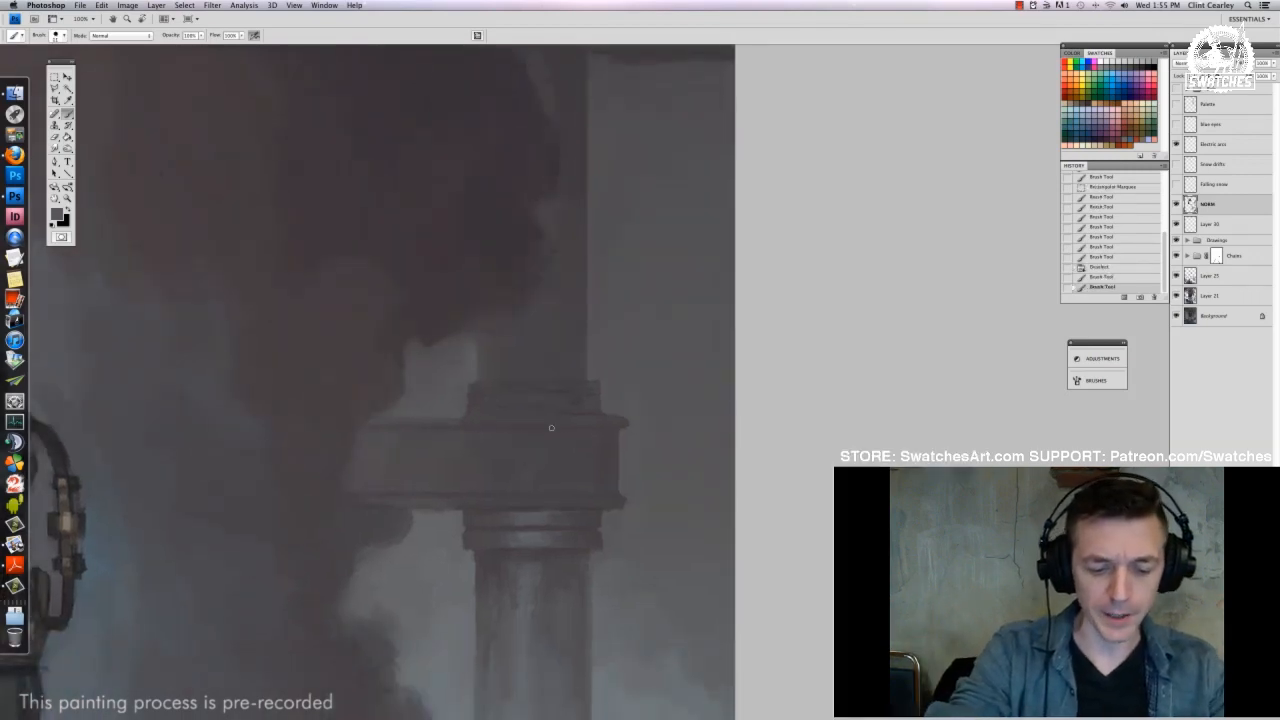
{"action": "key", "text": "m"}
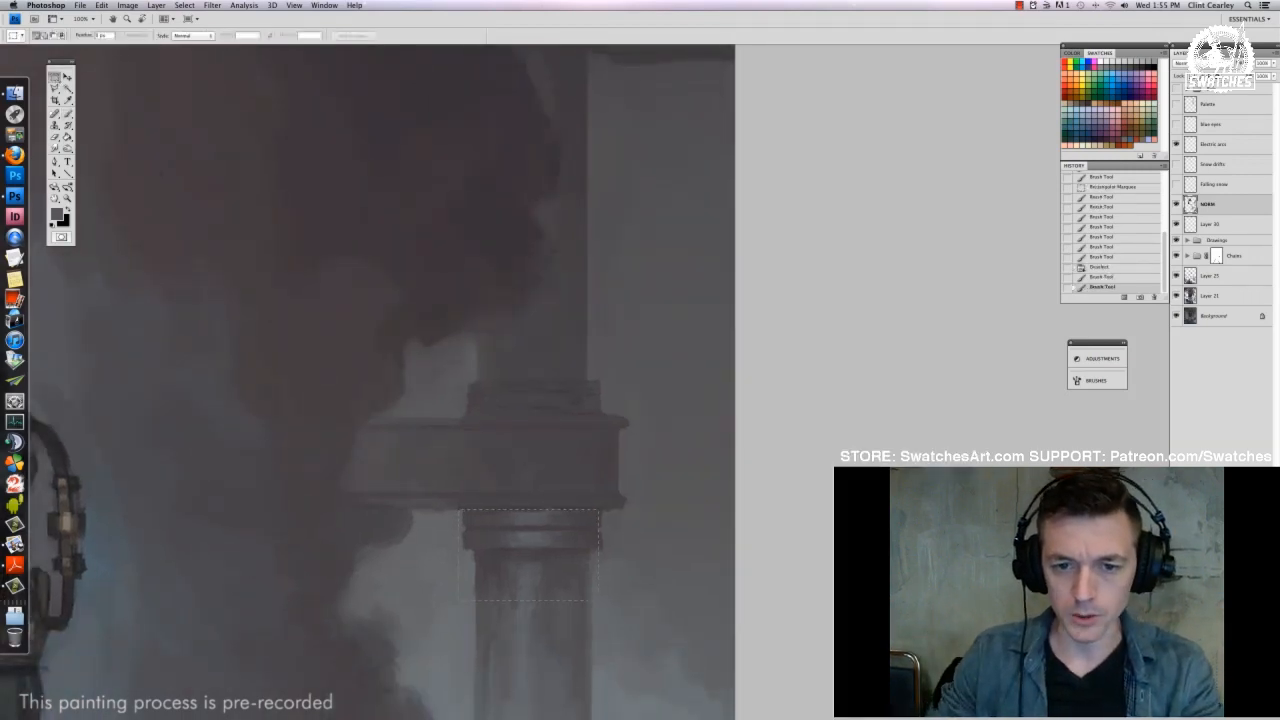
{"action": "left_click_drag", "start_coordinate": [600, 600], "coordinate": [608, 600]}
{"action": "left_click", "coordinate": [1176, 205]}
{"action": "left_click", "coordinate": [1176, 205]}
{"action": "key", "text": "super+c"}
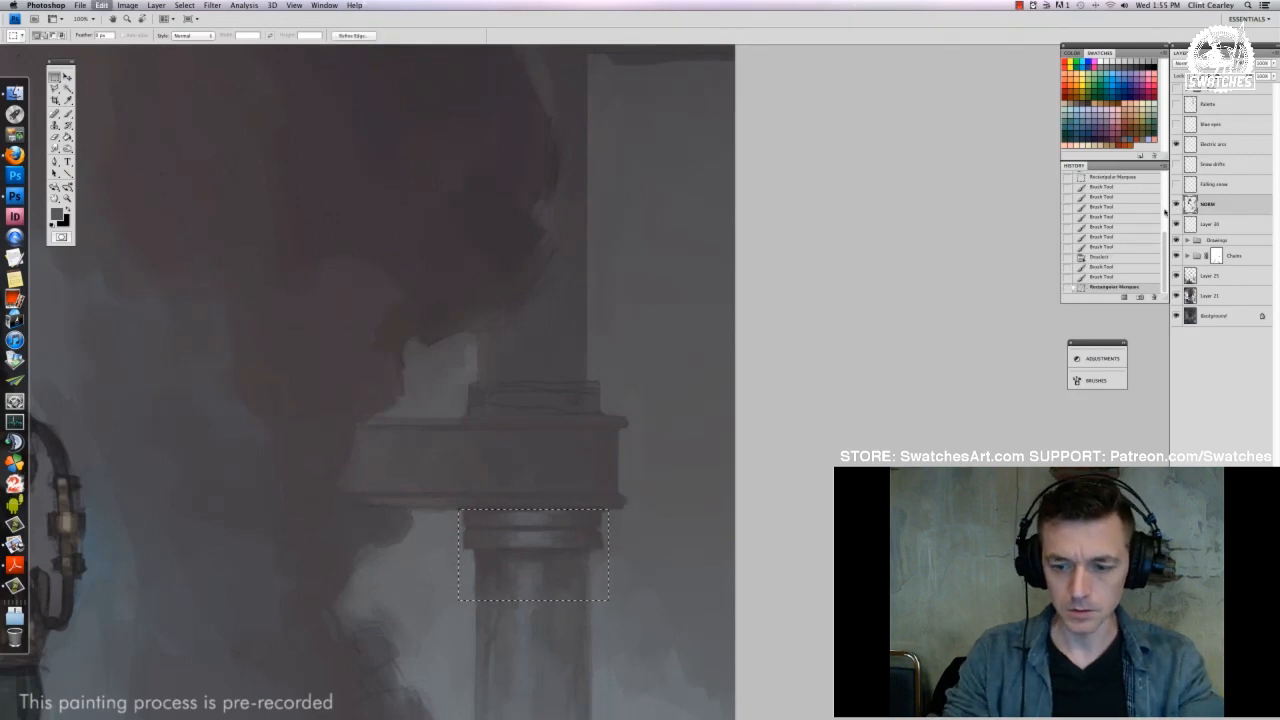
{"action": "key", "text": "super+v"}
{"action": "key", "text": "v"}
{"action": "left_click_drag", "start_coordinate": [531, 562], "coordinate": [531, 375]}
Flip the pasted ring vertically, compare it with its layer hidden and shown, and nudge it down onto the collar
{"action": "left_click", "coordinate": [102, 6]}
{"action": "mouse_move", "coordinate": [140, 200]}
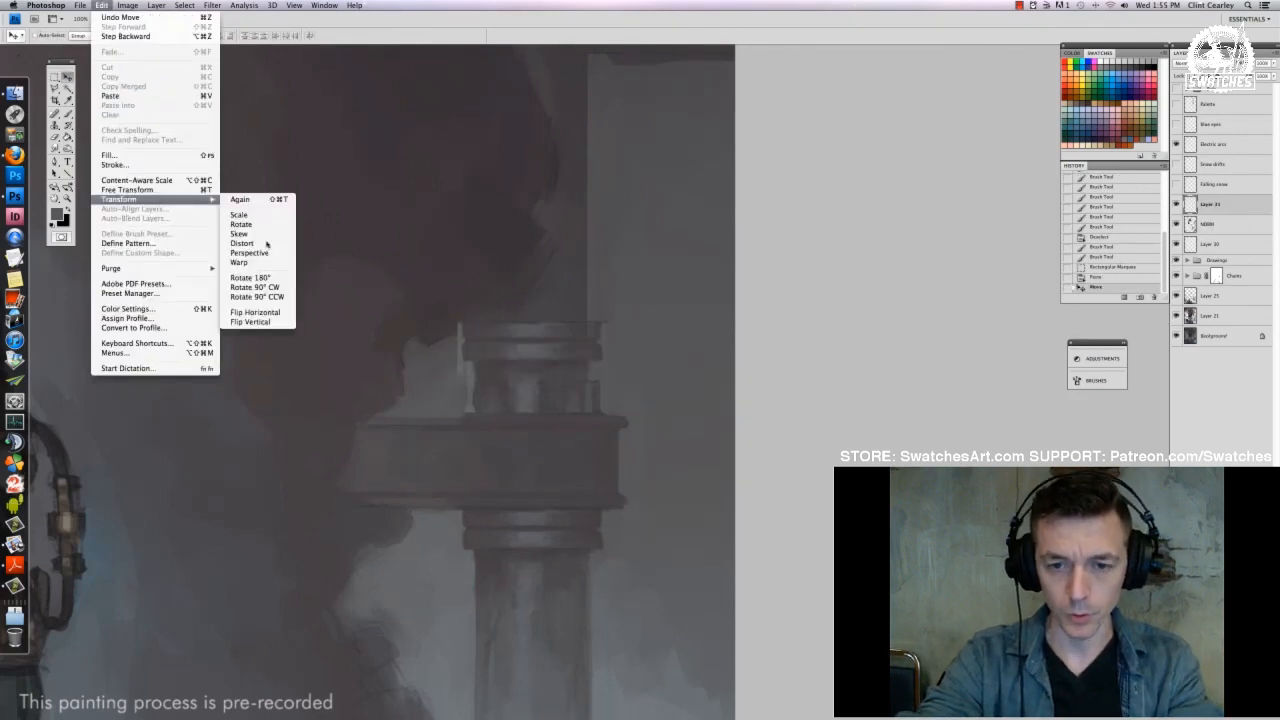
{"action": "left_click", "coordinate": [252, 321]}
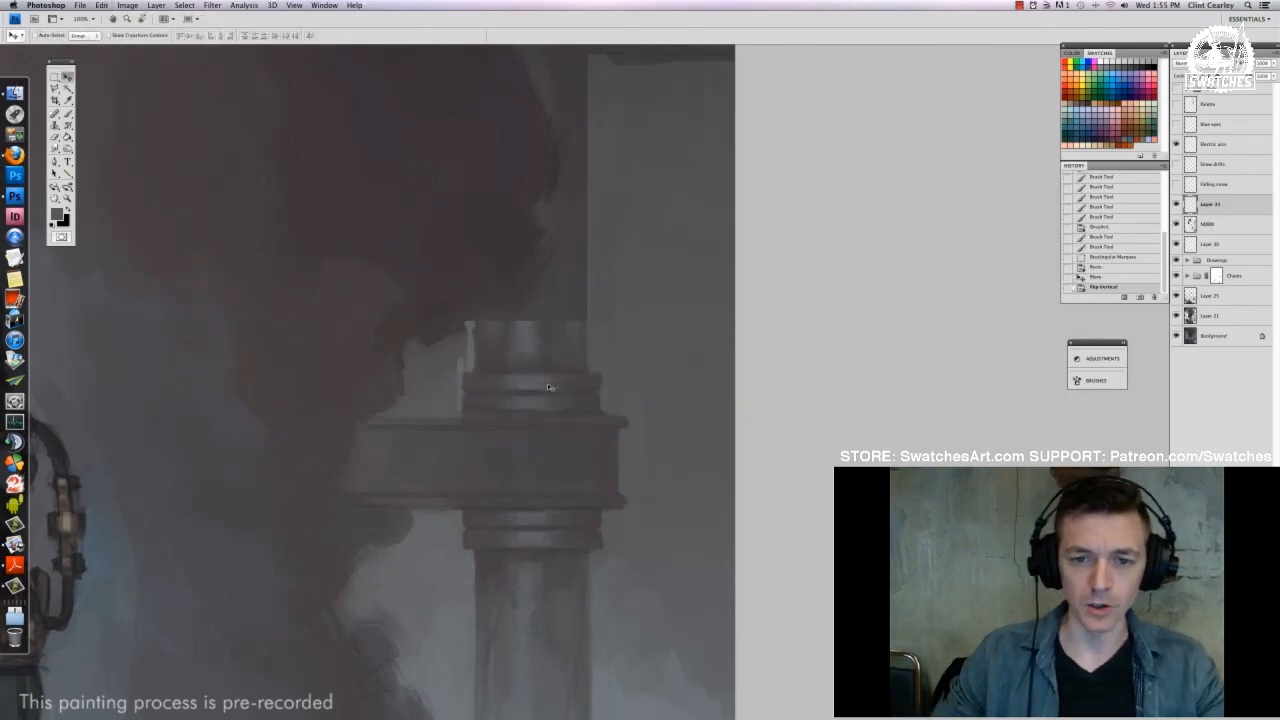
{"action": "left_click", "coordinate": [1177, 205]}
{"action": "left_click", "coordinate": [1177, 205]}
{"action": "left_click", "coordinate": [1177, 205]}
{"action": "left_click", "coordinate": [1177, 205]}
{"action": "key", "text": "Down"}
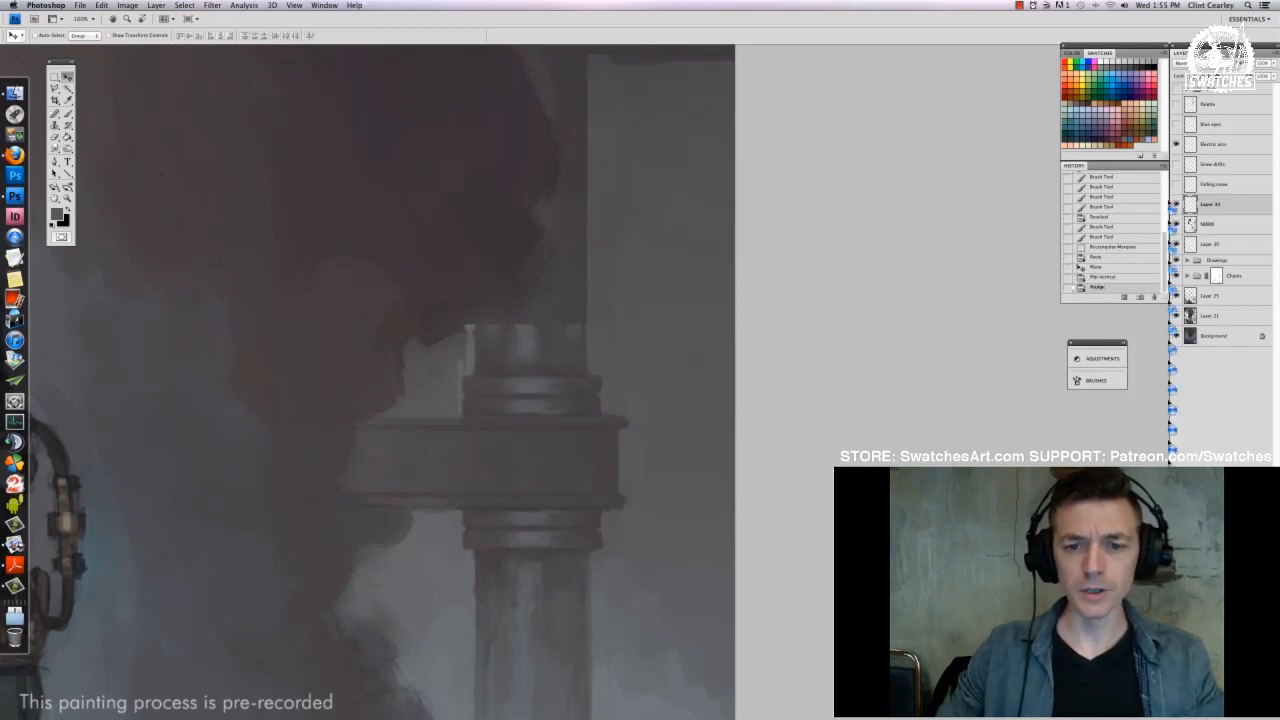
Select the leftover pale strip beside the pasted ring with the Magic Wand, delete it and deselect
{"action": "left_click_drag", "start_coordinate": [582, 430], "coordinate": [598, 478]}
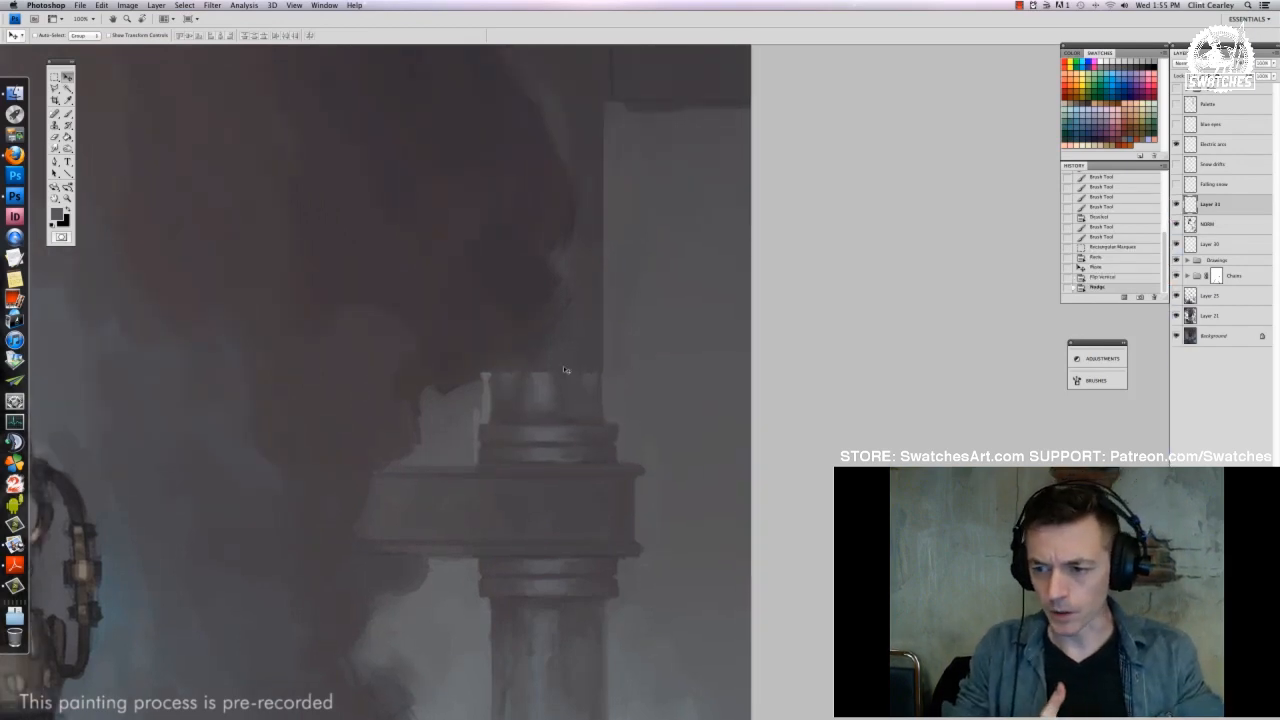
{"action": "key", "text": "b"}
{"action": "key", "text": "w"}
{"action": "left_click", "coordinate": [487, 410]}
{"action": "key", "text": "Delete"}
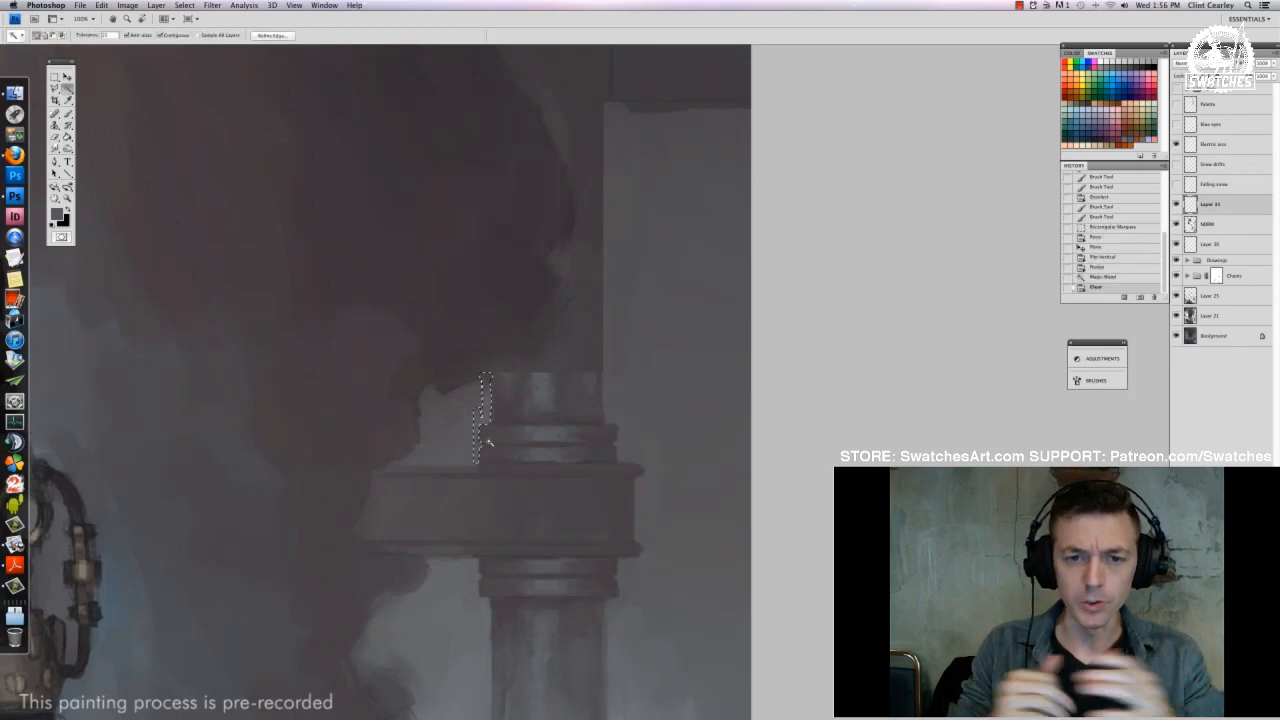
{"action": "key", "text": "ctrl+d"}
Blend the top of the pasted ring into the upper shaft with resized brushes and greys sampled around it
{"action": "key", "text": "b"}
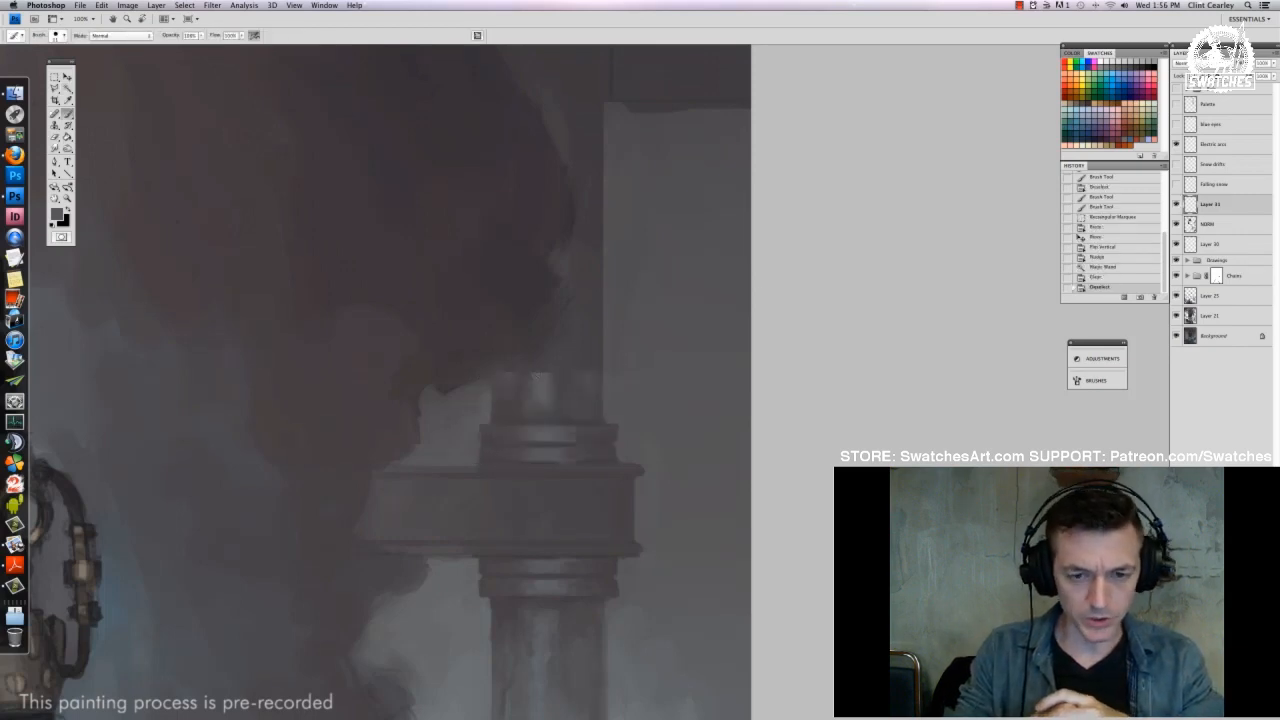
{"action": "left_click_drag", "start_coordinate": [544, 465], "coordinate": [538, 399]}
{"action": "right_click", "coordinate": [558, 340]}
{"action": "left_click", "coordinate": [575, 361]}
{"action": "left_click", "coordinate": [520, 276], "text": "alt"}
{"action": "left_click_drag", "start_coordinate": [534, 310], "coordinate": [540, 326]}
{"action": "mouse_move", "coordinate": [550, 304]}
{"action": "left_mouse_down"}
{"action": "mouse_move", "coordinate": [552, 324]}
{"action": "mouse_move", "coordinate": [534, 328]}
{"action": "mouse_move", "coordinate": [558, 328]}
{"action": "mouse_move", "coordinate": [508, 362]}
{"action": "mouse_move", "coordinate": [514, 350]}
{"action": "left_mouse_up"}
{"action": "right_click", "coordinate": [562, 371]}
{"action": "left_click", "coordinate": [577, 393]}
{"action": "left_click", "coordinate": [575, 325], "text": "alt"}
{"action": "left_click", "coordinate": [520, 330], "text": "alt"}
{"action": "left_click_drag", "start_coordinate": [526, 328], "coordinate": [524, 350]}
{"action": "mouse_move", "coordinate": [484, 380]}
{"action": "left_mouse_down"}
{"action": "mouse_move", "coordinate": [540, 384]}
{"action": "mouse_move", "coordinate": [545, 396]}
{"action": "mouse_move", "coordinate": [570, 380]}
{"action": "left_mouse_up"}
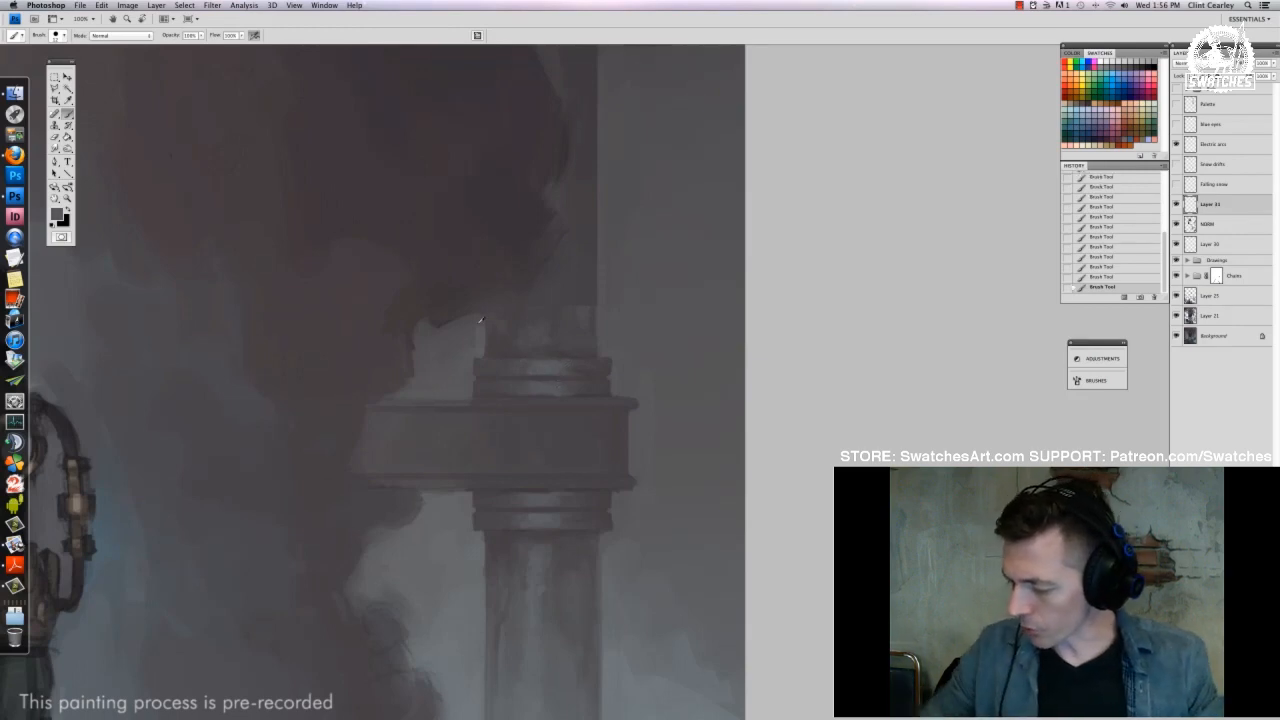
Shade the upper shaft above the ring with a sampled grey and a brush picked from the presets
{"action": "left_click_drag", "start_coordinate": [582, 263], "coordinate": [574, 403]}
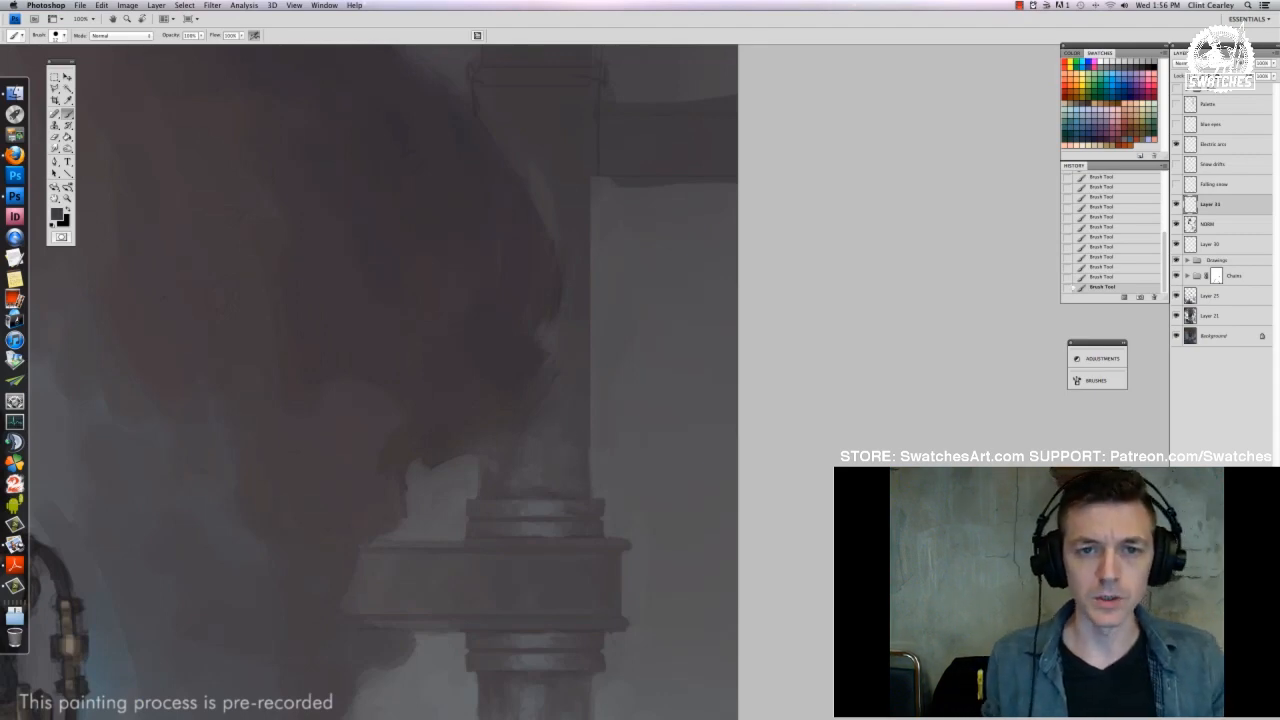
{"action": "left_click", "coordinate": [552, 408], "text": "alt"}
{"action": "right_click", "coordinate": [553, 420]}
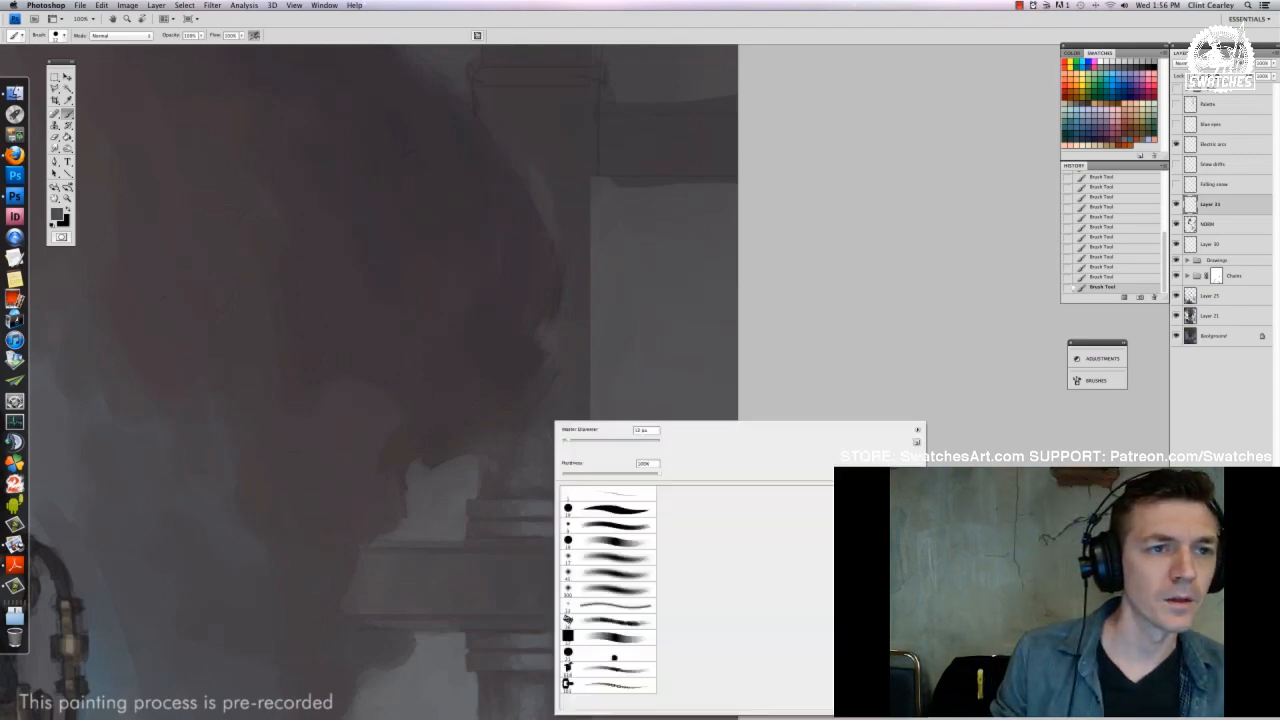
{"action": "double_click", "coordinate": [614, 656]}
{"action": "left_click_drag", "start_coordinate": [548, 340], "coordinate": [562, 364]}
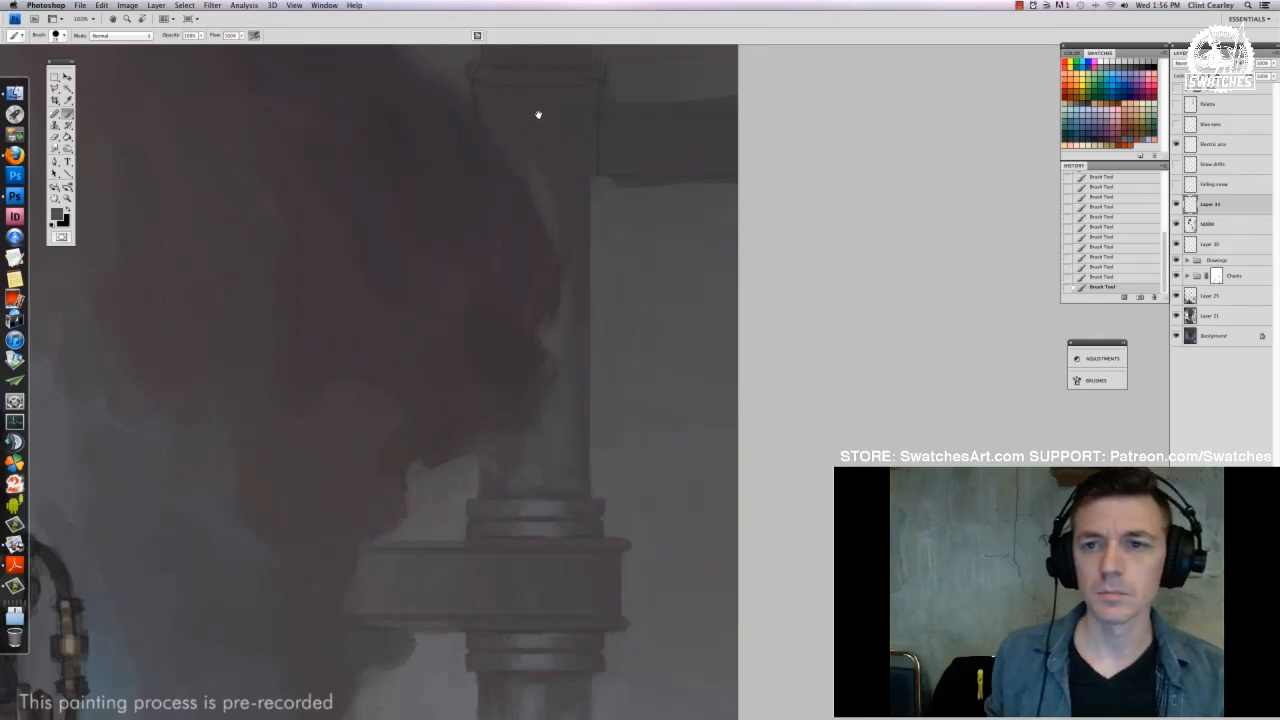
Adjust the brush size and paint a straight vertical grey stroke along the left edge of the upper pillar shaft
{"action": "left_click_drag", "start_coordinate": [537, 114], "coordinate": [536, 269]}
{"action": "left_click_drag", "start_coordinate": [485, 596], "coordinate": [485, 195]}
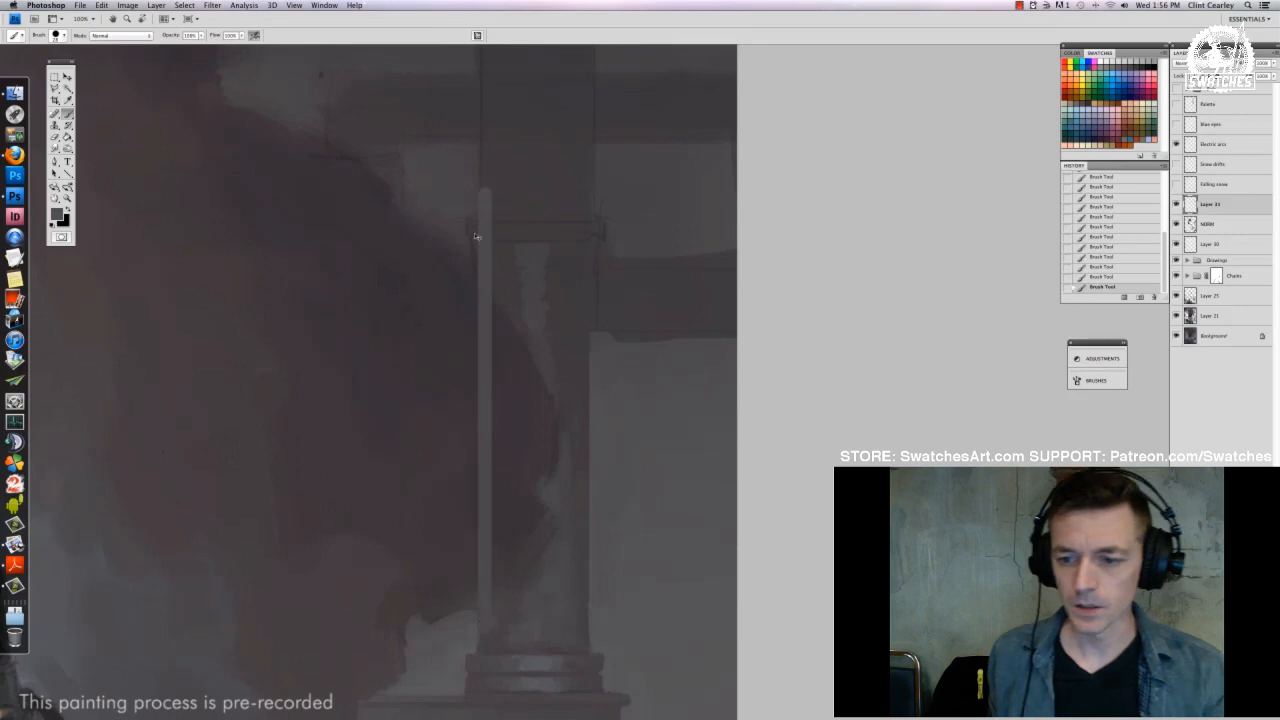
{"action": "key", "text": "super+z"}
{"action": "right_click", "coordinate": [487, 260]}
{"action": "left_click_drag", "start_coordinate": [506, 284], "coordinate": [502, 285]}
{"action": "left_click", "coordinate": [787, 580]}
{"action": "left_click_drag", "start_coordinate": [538, 471], "coordinate": [577, 444]}
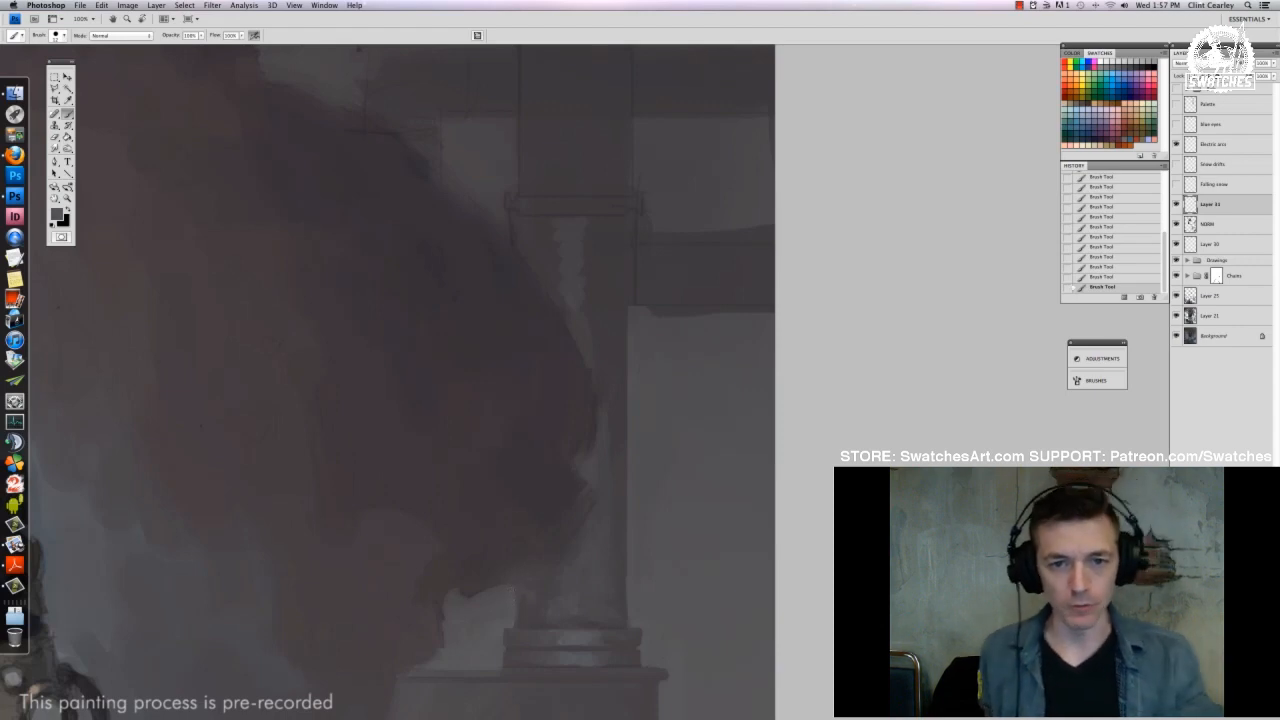
{"action": "left_click_drag", "start_coordinate": [511, 584], "coordinate": [511, 156]}
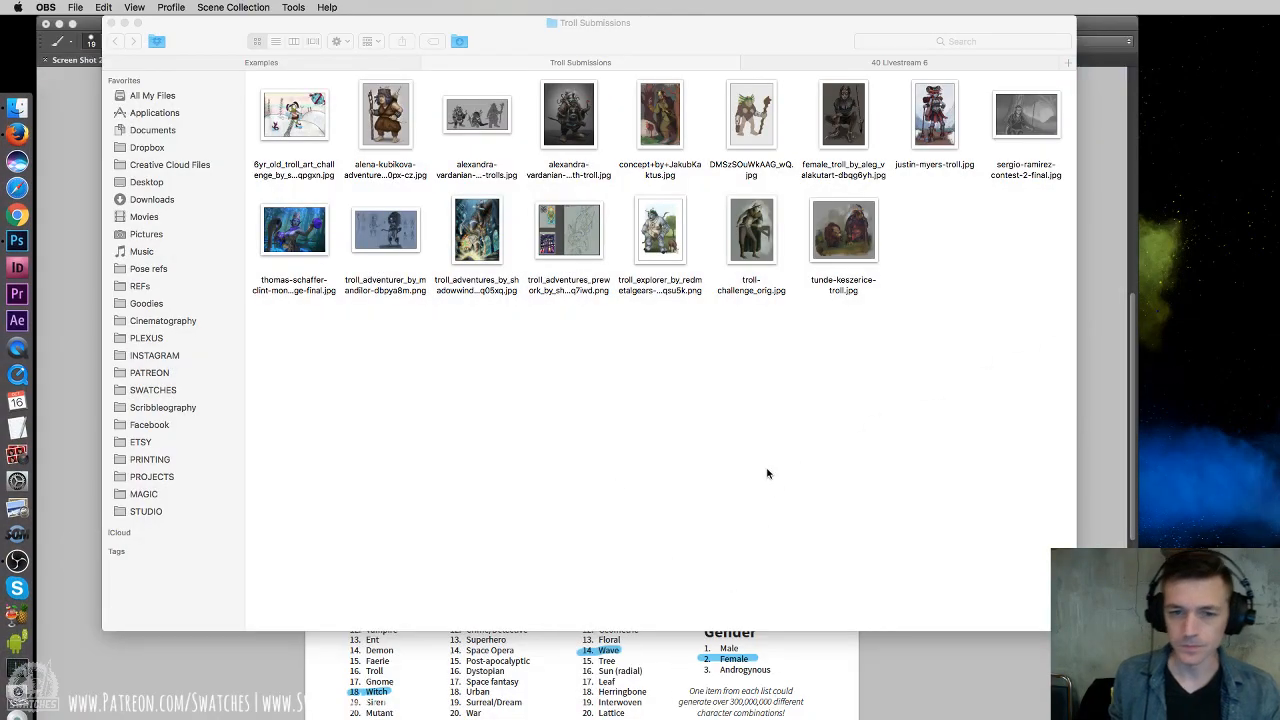
Enlarge the Troll Submissions window and open its first three images together in Adobe Photoshop CC 2014
{"action": "left_click", "coordinate": [777, 492]}
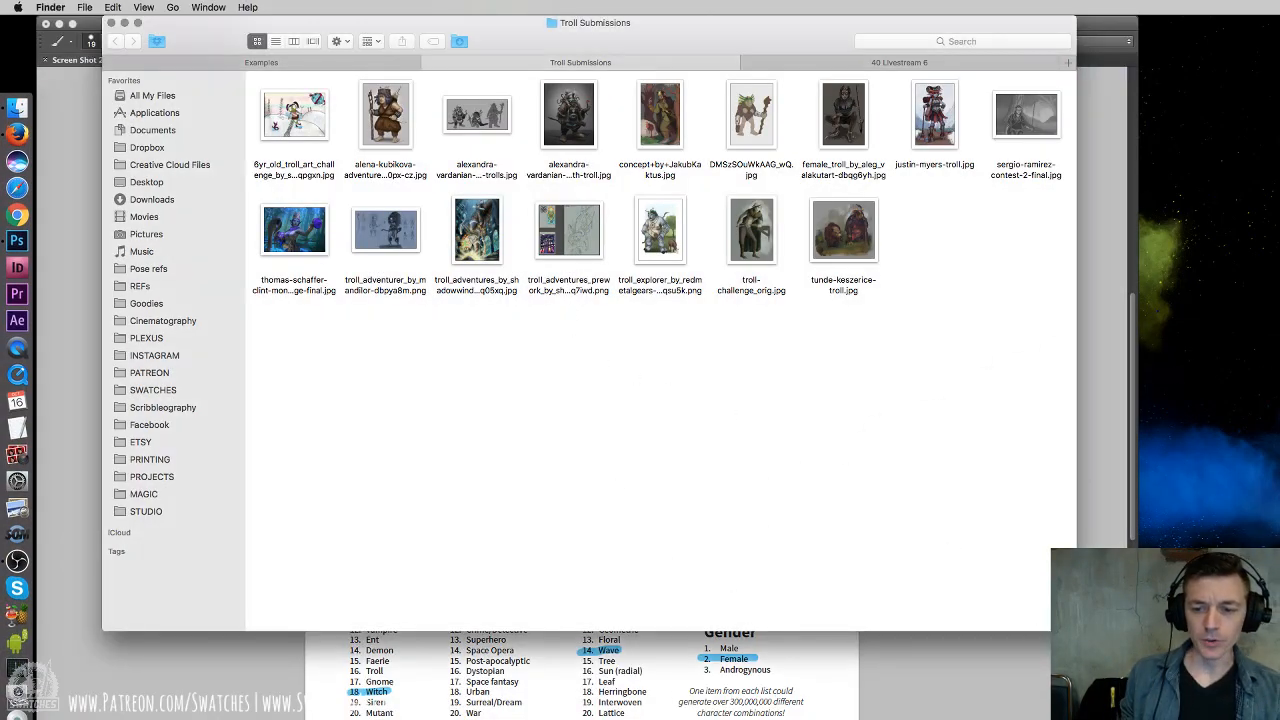
{"action": "left_click_drag", "start_coordinate": [1076, 630], "coordinate": [1072, 706]}
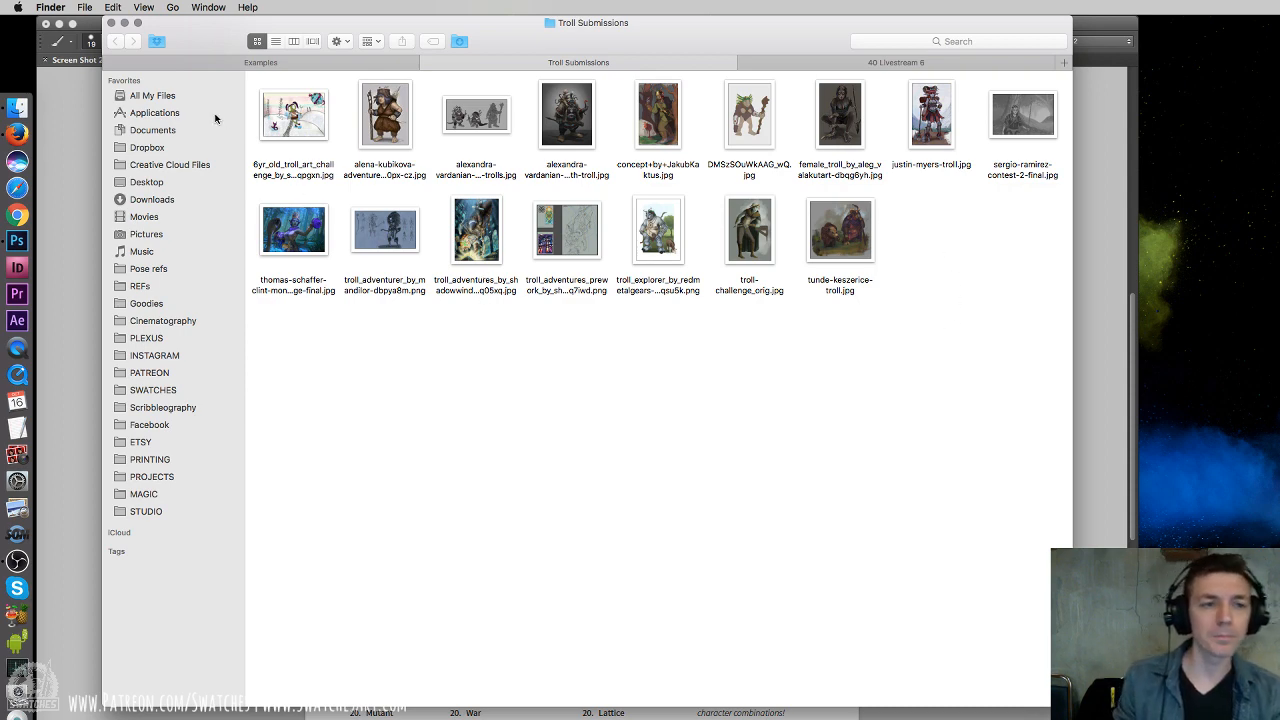
{"action": "left_click_drag", "start_coordinate": [252, 122], "coordinate": [478, 138]}
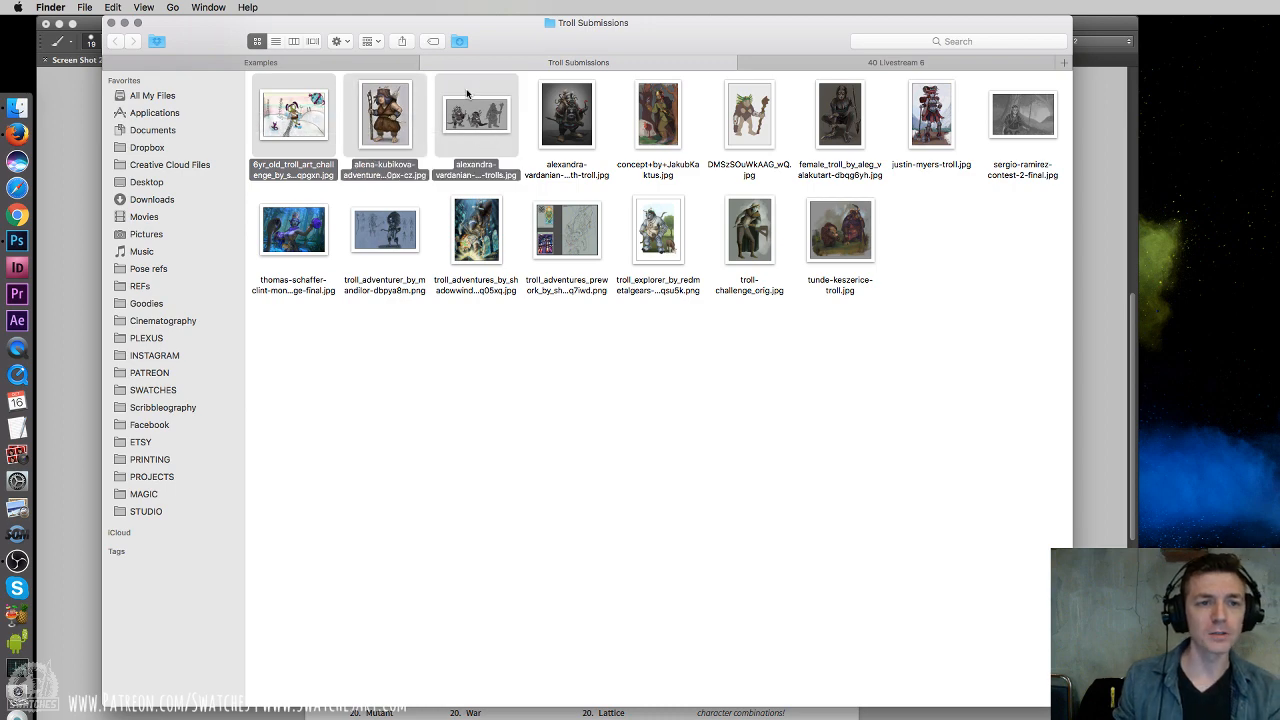
{"action": "right_click", "coordinate": [458, 118]}
{"action": "mouse_move", "coordinate": [492, 163]}
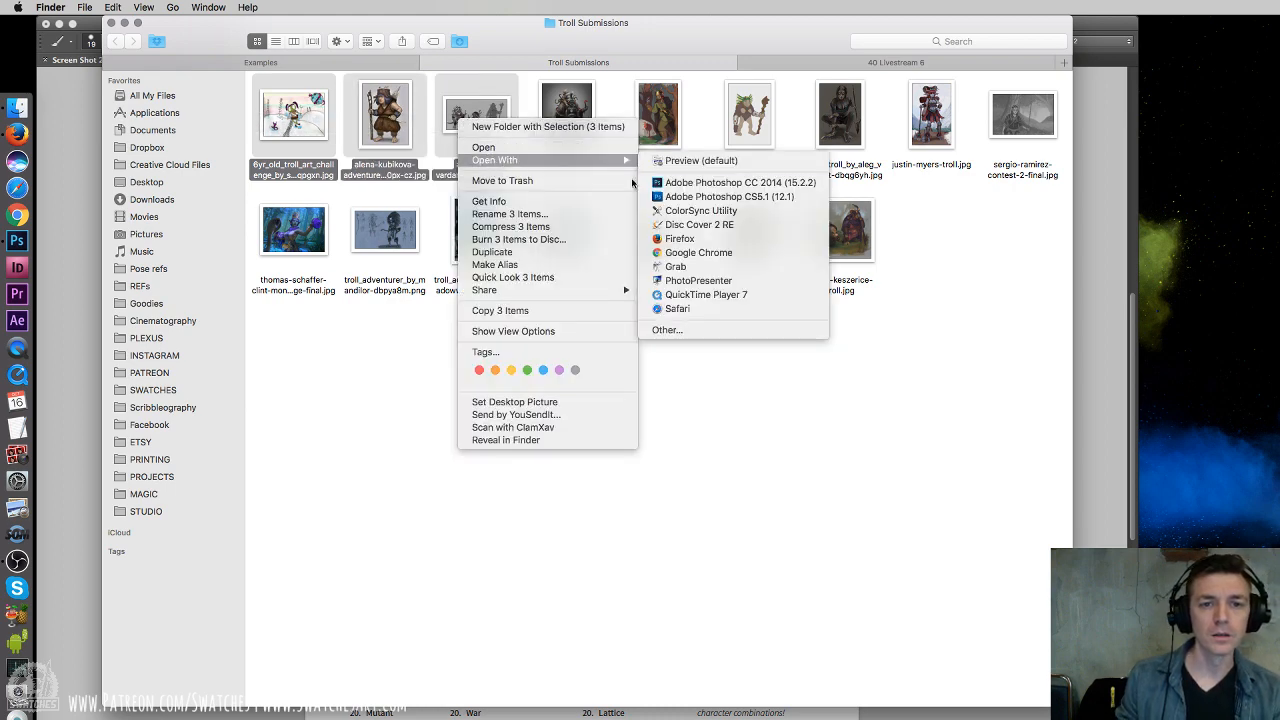
{"action": "left_click", "coordinate": [716, 184]}
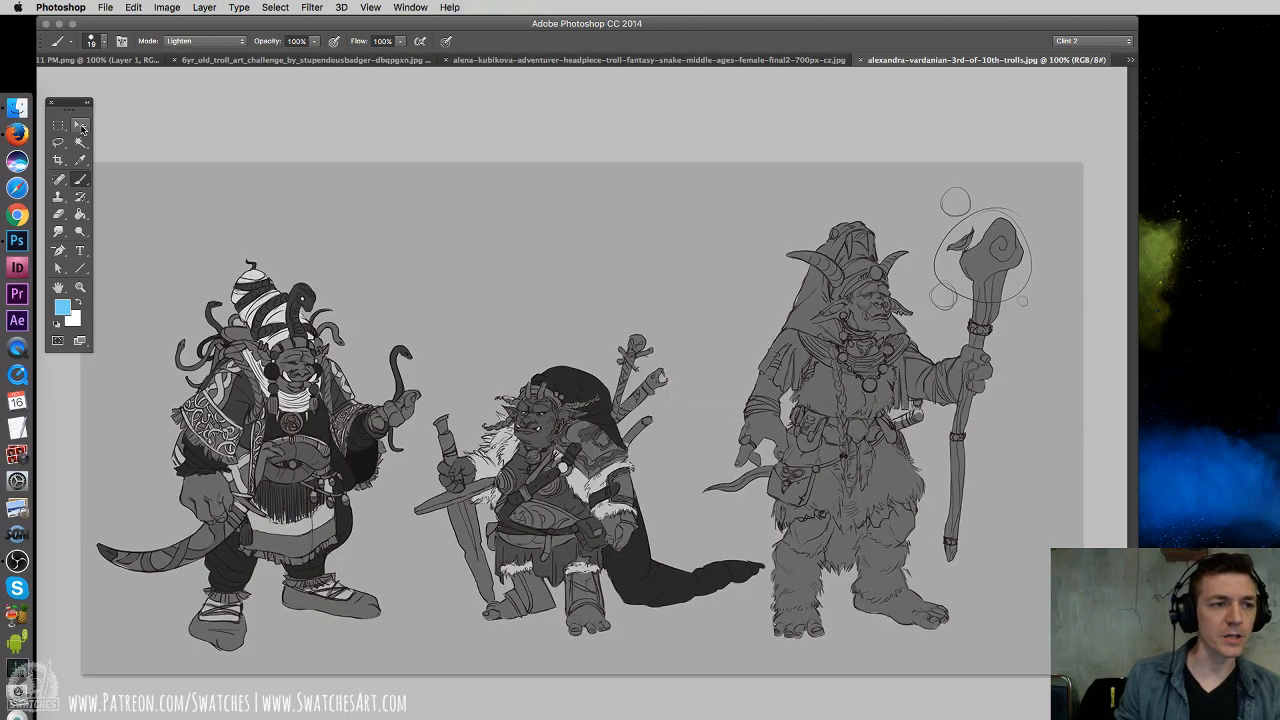
Move the floating tools palette up against the document tabs and activate the Brush tool
{"action": "left_click", "coordinate": [80, 125]}
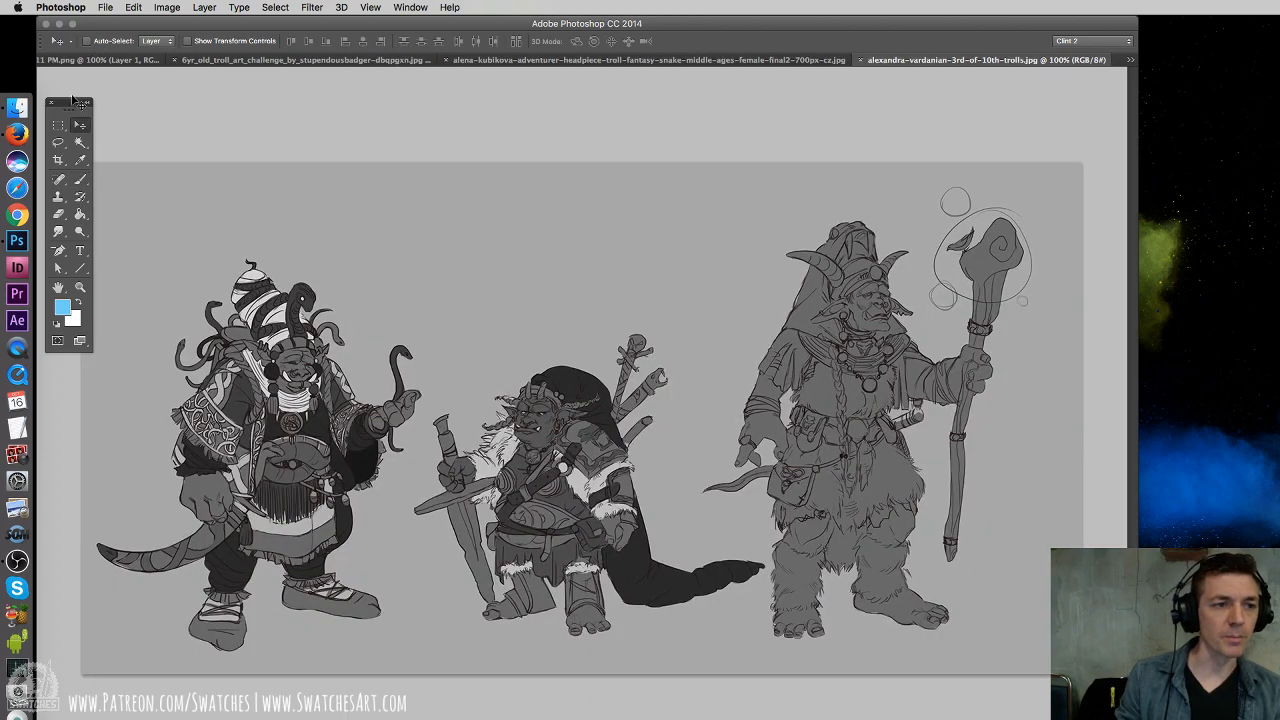
{"action": "left_click_drag", "start_coordinate": [72, 98], "coordinate": [72, 72]}
{"action": "left_click", "coordinate": [81, 151]}
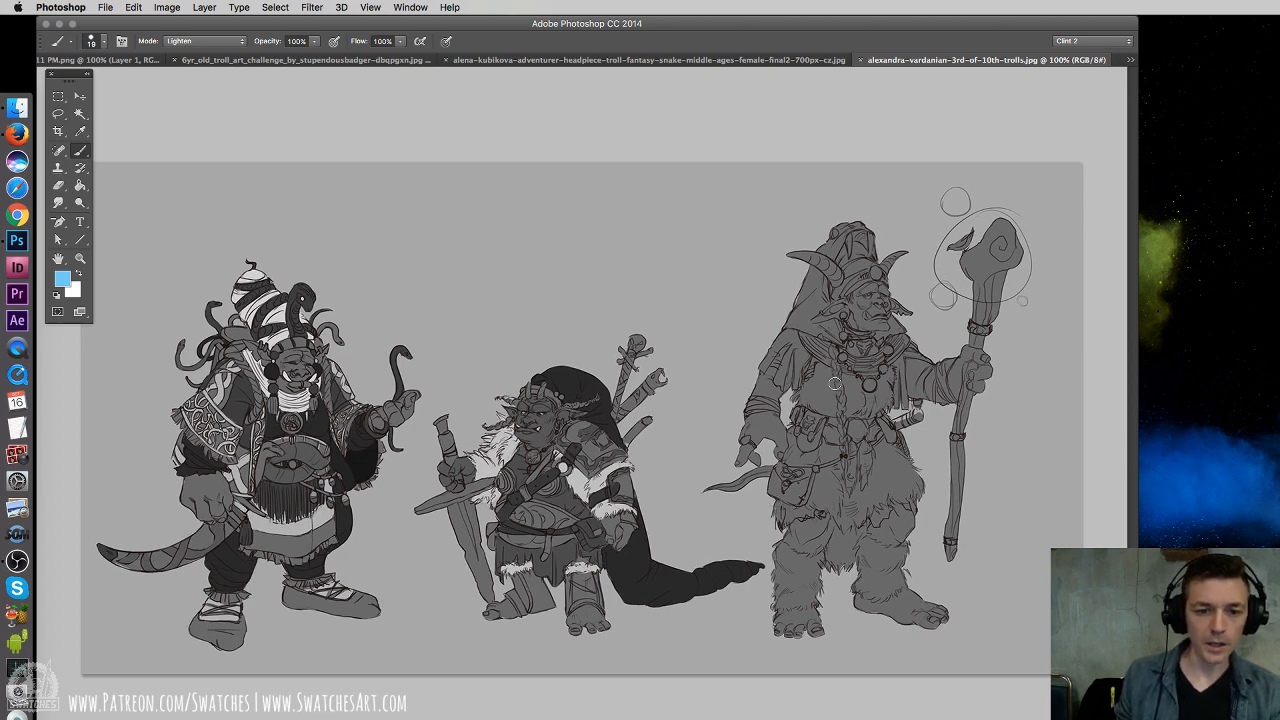
Close the grey line drawing of three trolls and narrow the application window
{"action": "left_click", "coordinate": [861, 60]}
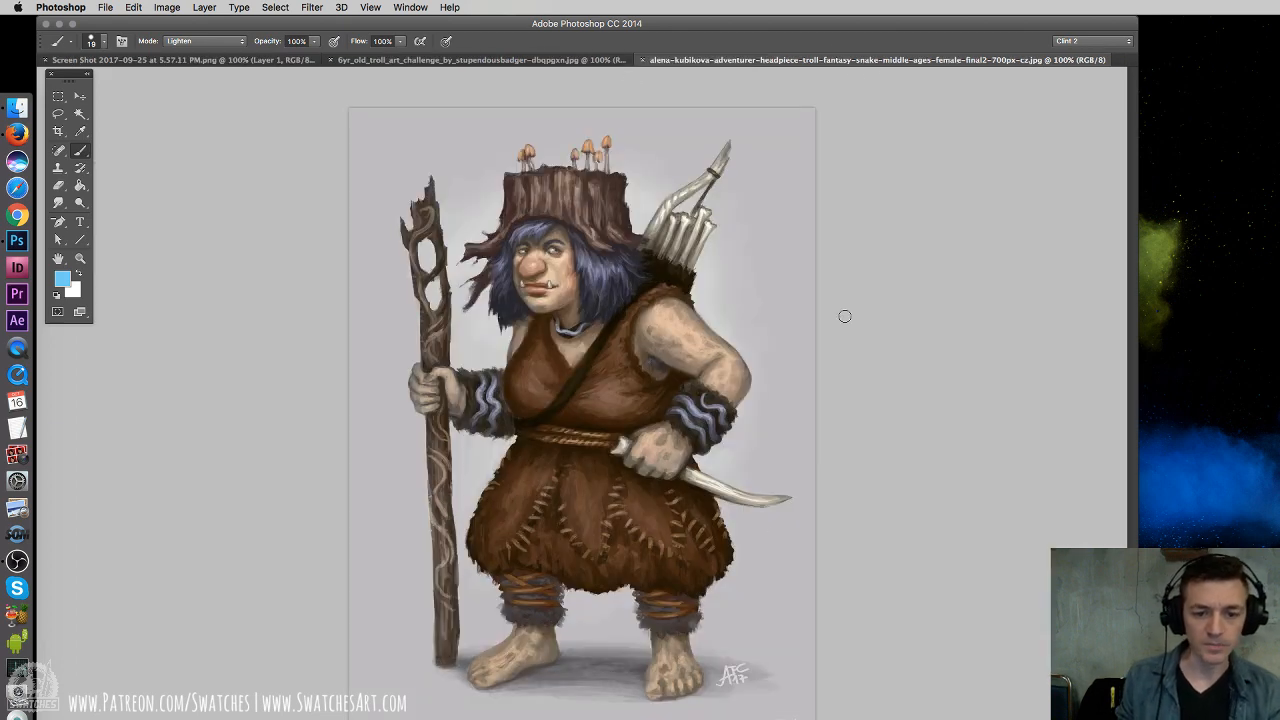
{"action": "mouse_move", "coordinate": [1138, 719]}
{"action": "left_mouse_down"}
{"action": "mouse_move", "coordinate": [1256, 719]}
{"action": "mouse_move", "coordinate": [1055, 719]}
{"action": "left_mouse_up"}
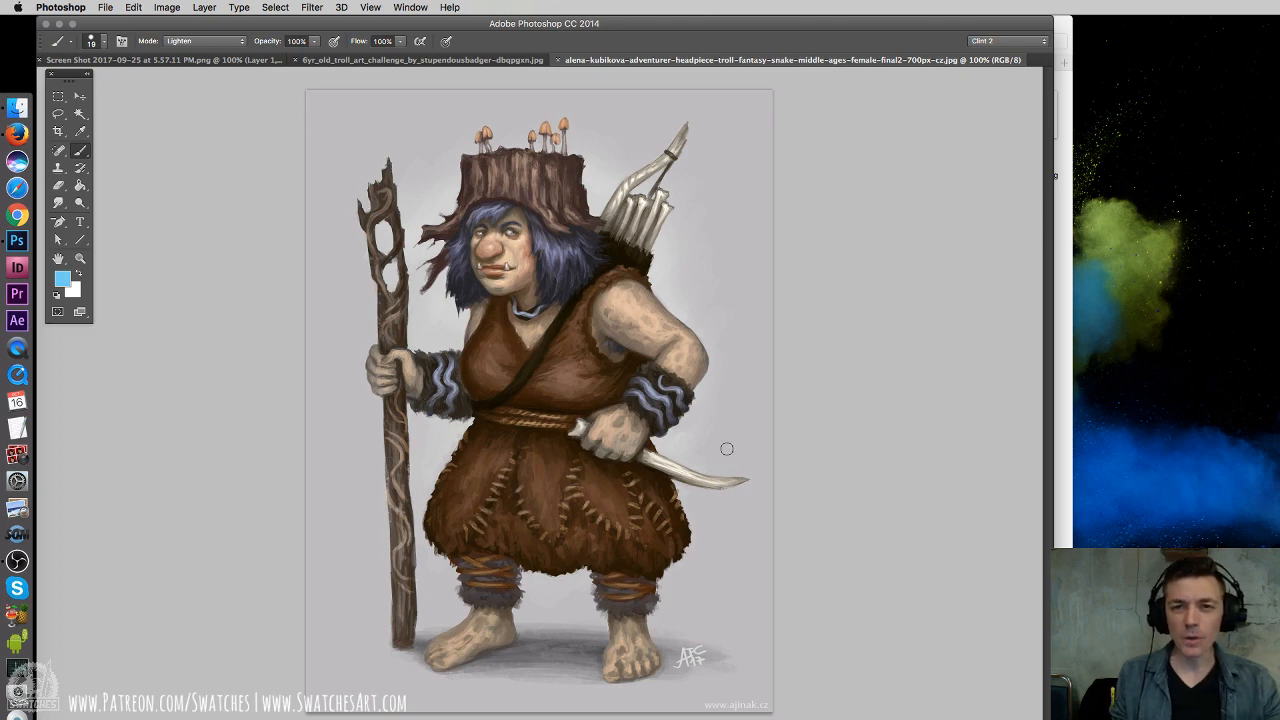
Add a new layer to the blue-haired troll painting and set up a 5 px brush with default colours
{"action": "left_click", "coordinate": [80, 96]}
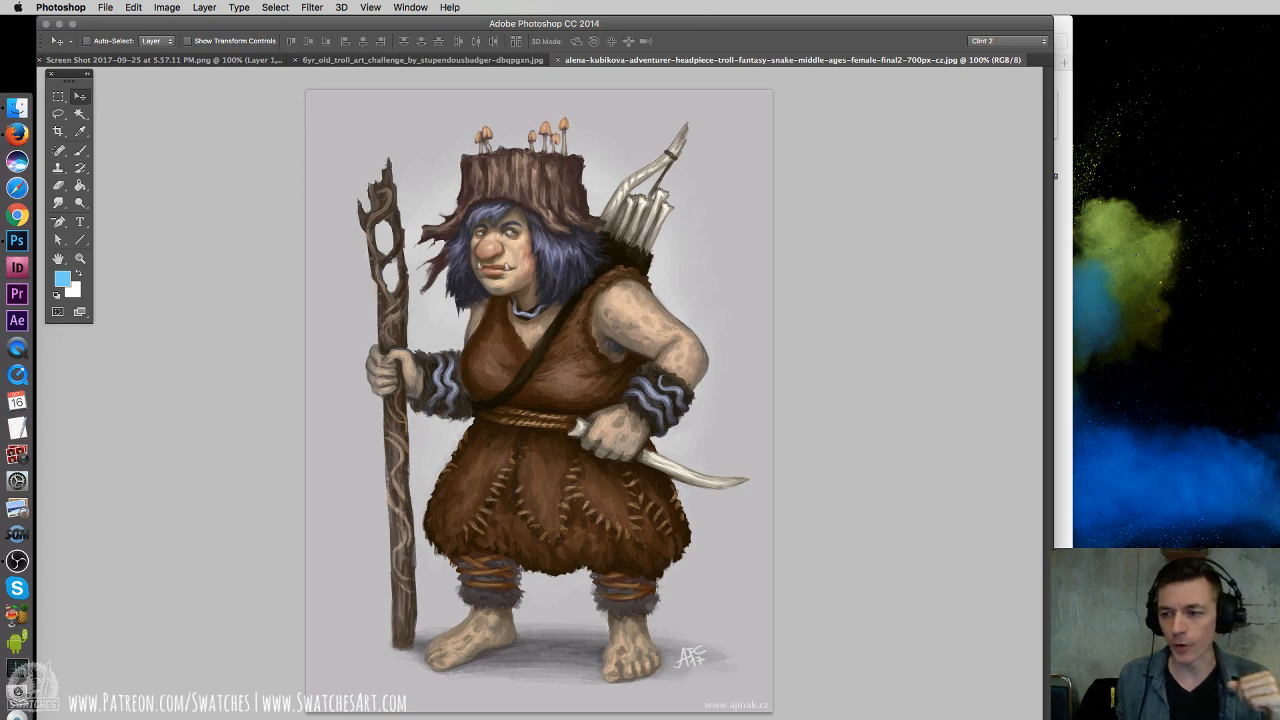
{"action": "key", "text": "super+shift+alt+n"}
{"action": "left_click", "coordinate": [80, 150]}
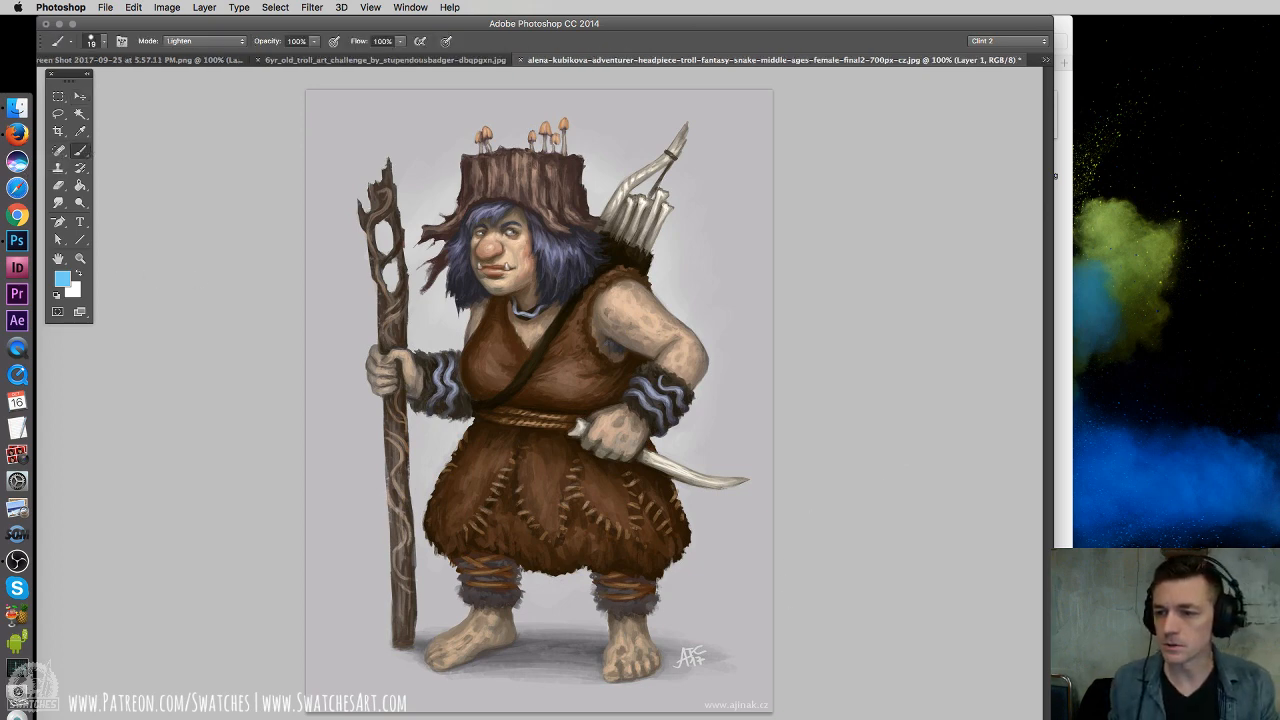
{"action": "key", "text": "d"}
{"action": "right_click", "coordinate": [686, 280]}
{"action": "left_click", "coordinate": [868, 470]}
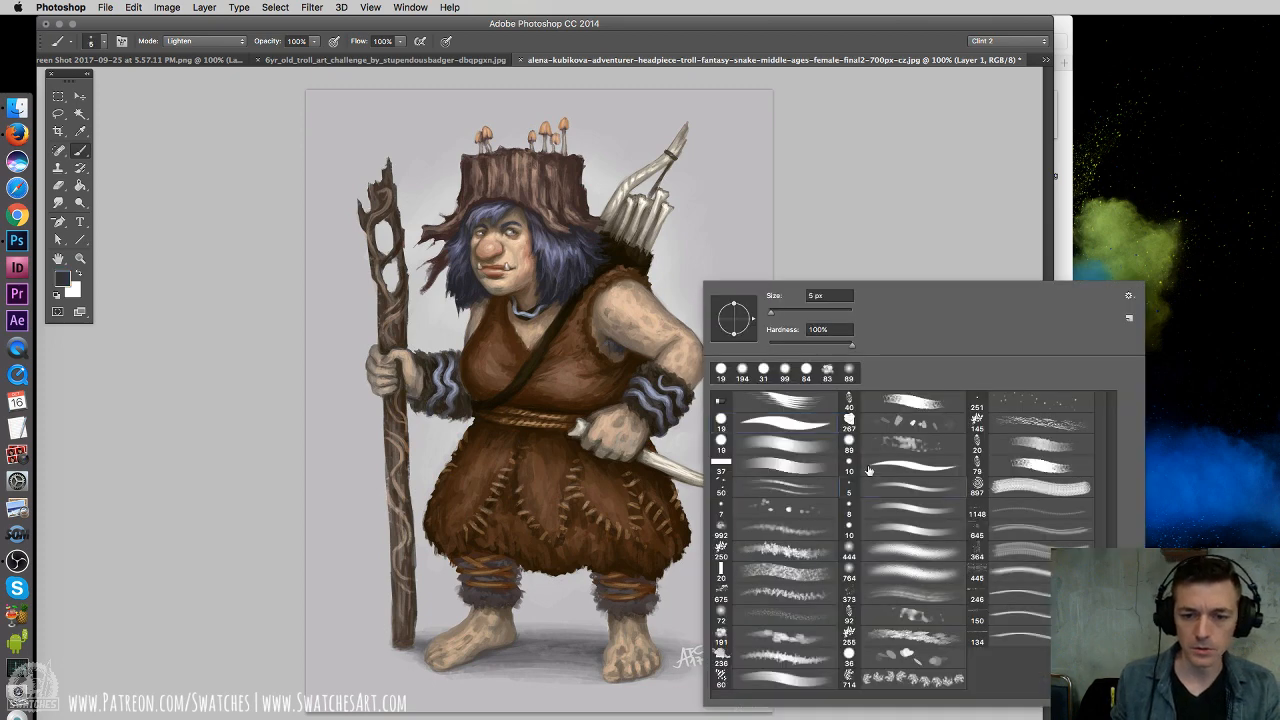
{"action": "key", "text": "Return"}
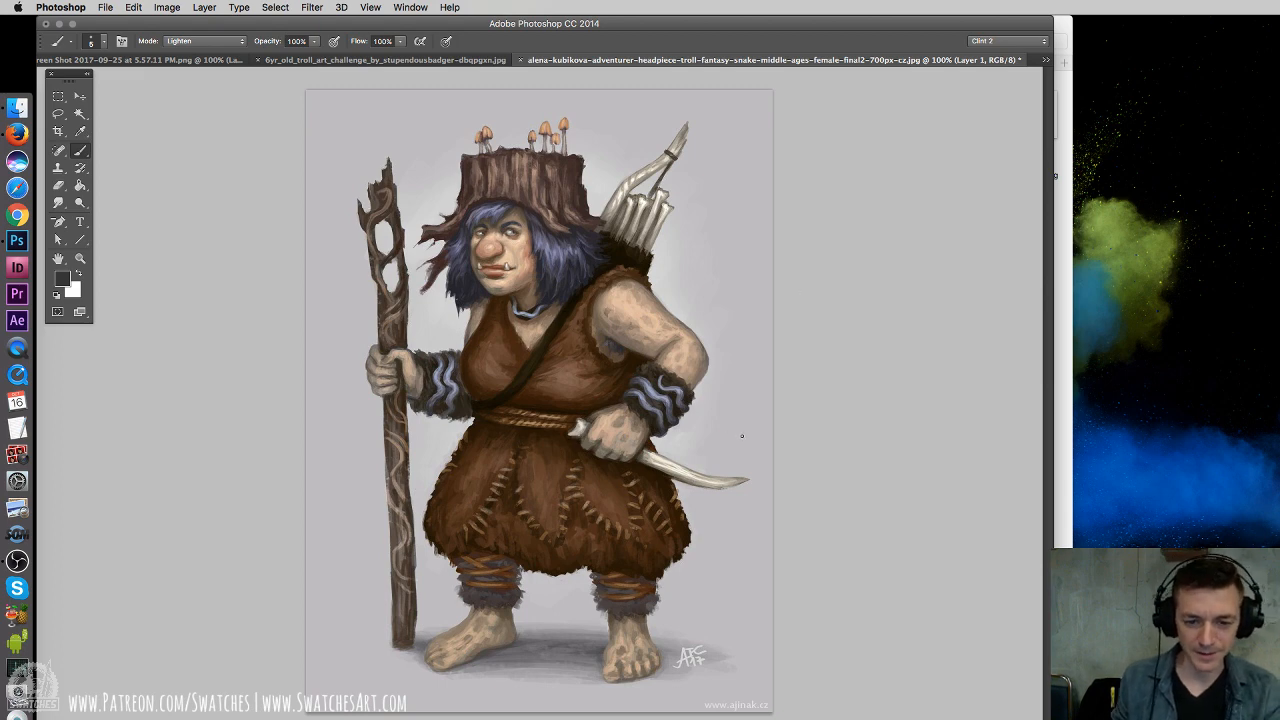
{"action": "key", "text": "super+alt+c"}
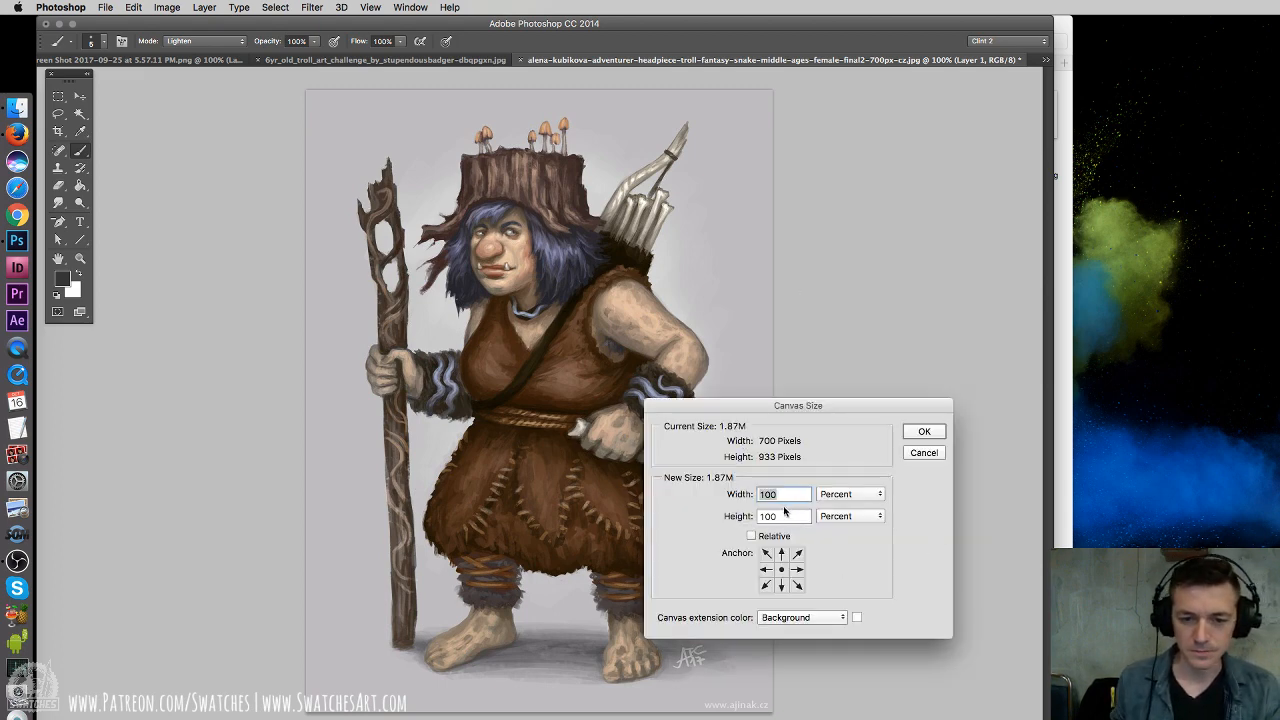
{"action": "left_click_drag", "start_coordinate": [787, 515], "coordinate": [736, 513]}
{"action": "type", "text": "200"}
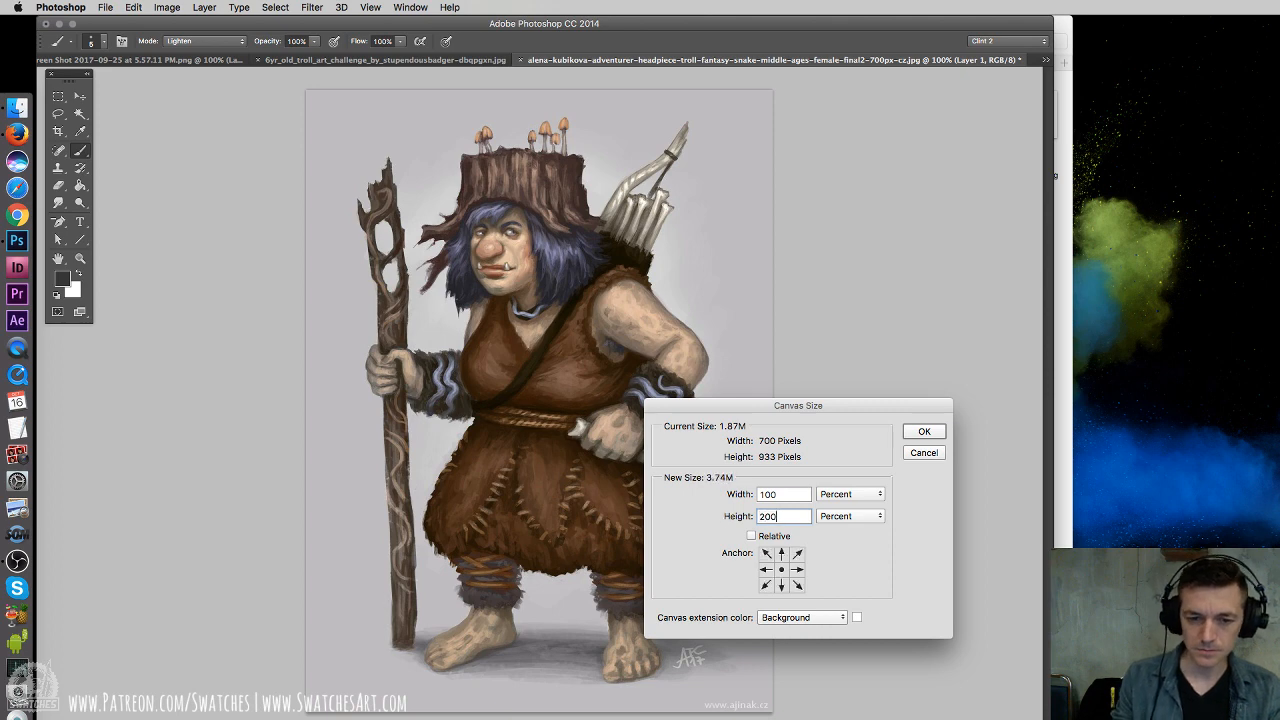
{"action": "key", "text": "Return"}
{"action": "key", "text": "super+z"}
Extend the troll painting's canvas to 200 percent width, anchored at the left so the blank area is added on the right
{"action": "key", "text": "super+alt+c"}
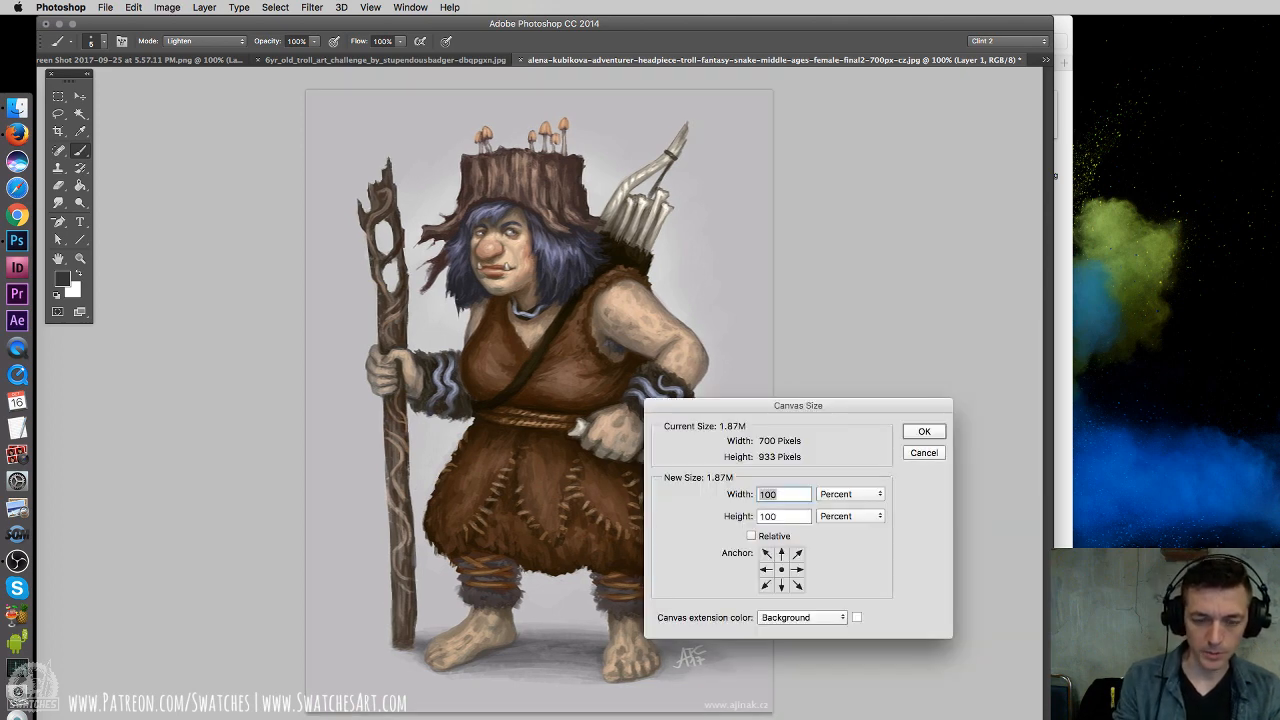
{"action": "left_click", "coordinate": [797, 569]}
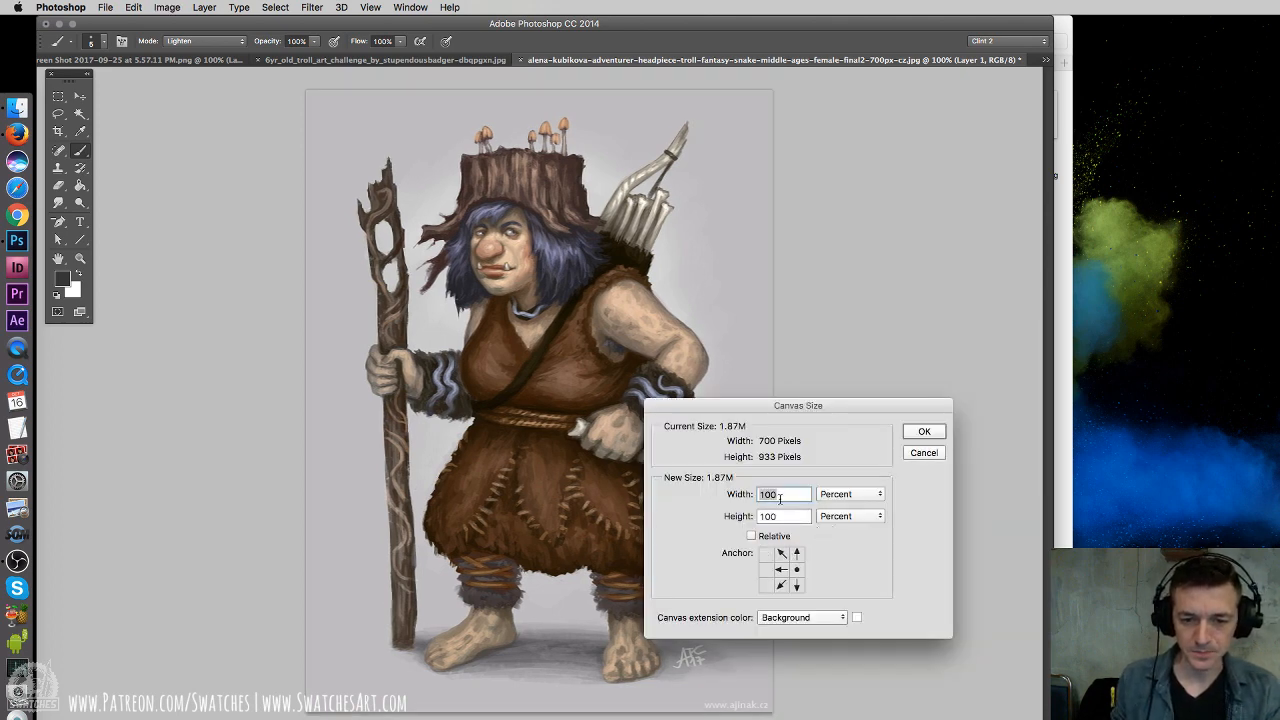
{"action": "left_click", "coordinate": [766, 569]}
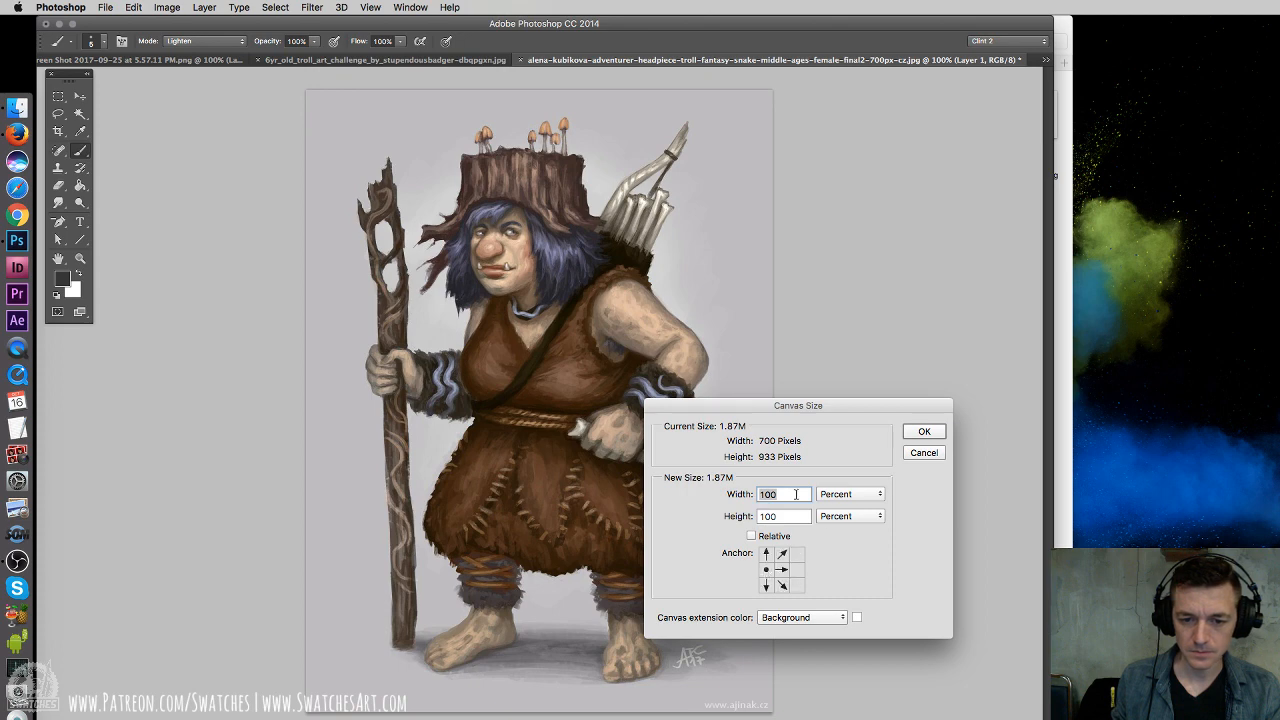
{"action": "type", "text": "200"}
{"action": "key", "text": "Return"}
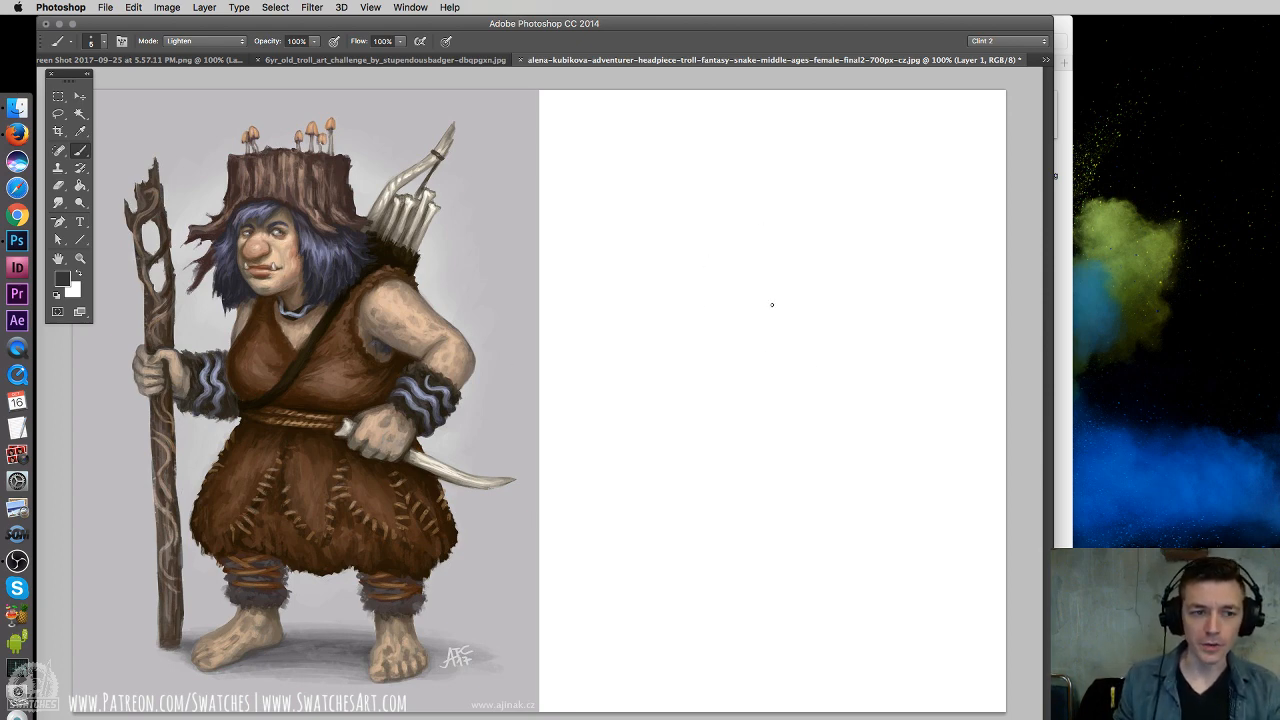
Sketch a rough round head shape on the blank white half beside the troll, undoing the first circle and restarting it
{"action": "mouse_move", "coordinate": [764, 236]}
{"action": "left_mouse_down"}
{"action": "mouse_move", "coordinate": [796, 265]}
{"action": "mouse_move", "coordinate": [779, 305]}
{"action": "mouse_move", "coordinate": [726, 266]}
{"action": "mouse_move", "coordinate": [774, 233]}
{"action": "mouse_move", "coordinate": [785, 305]}
{"action": "left_mouse_up"}
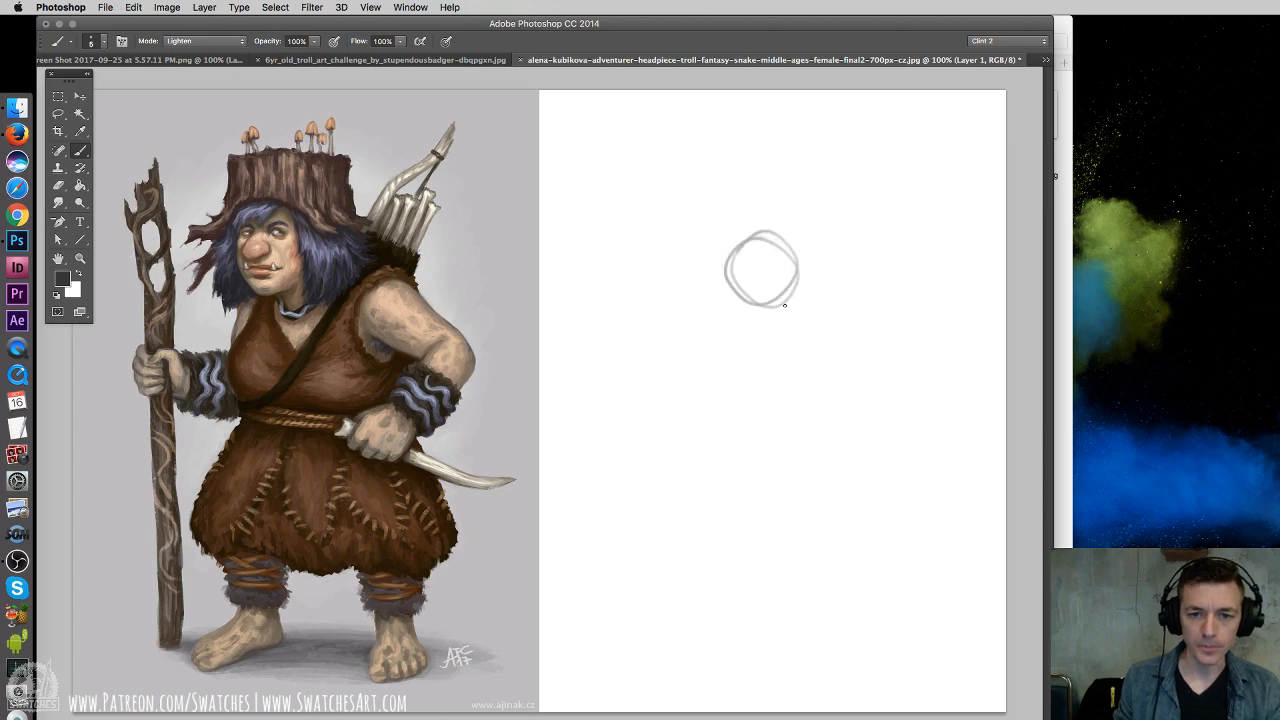
{"action": "key", "text": "super+z"}
{"action": "left_click_drag", "start_coordinate": [722, 258], "coordinate": [760, 310]}
Open the image size settings for the widened troll painting
{"action": "key", "text": "super+alt+i"}
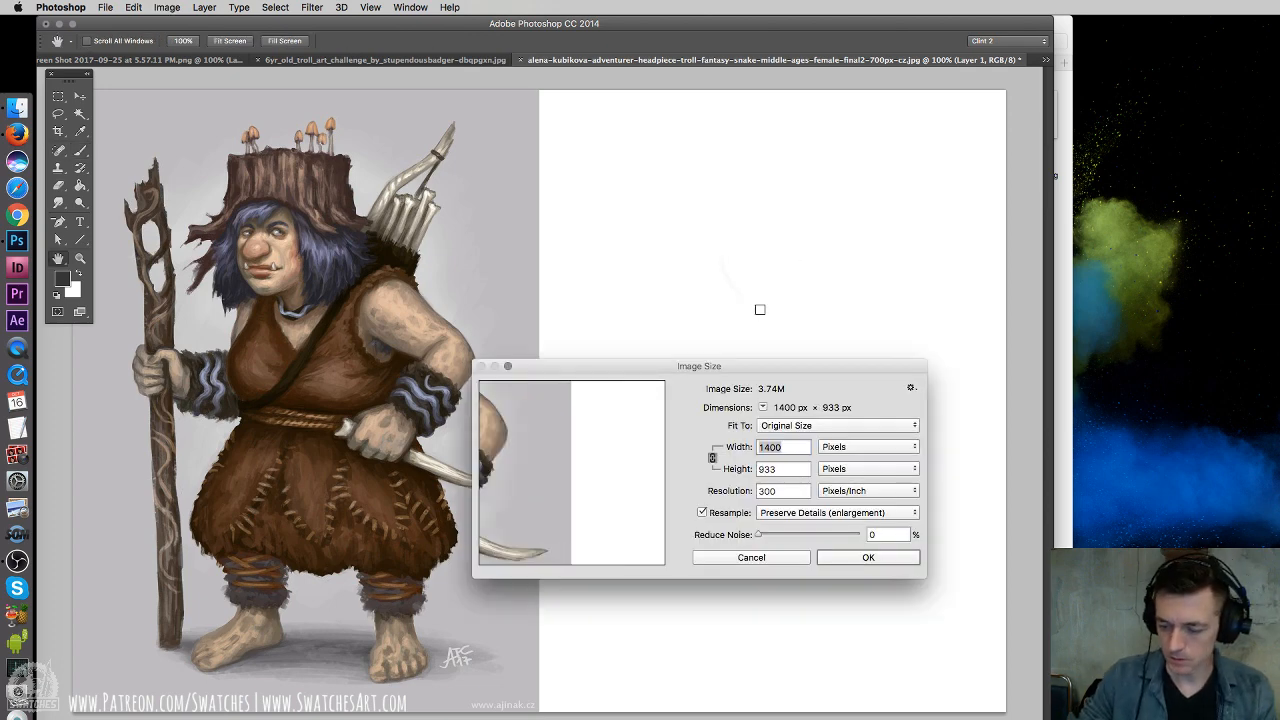
Resize the image to 3000 pixels wide with proportions kept, and switch to the Brush tool
{"action": "type", "text": "3000"}
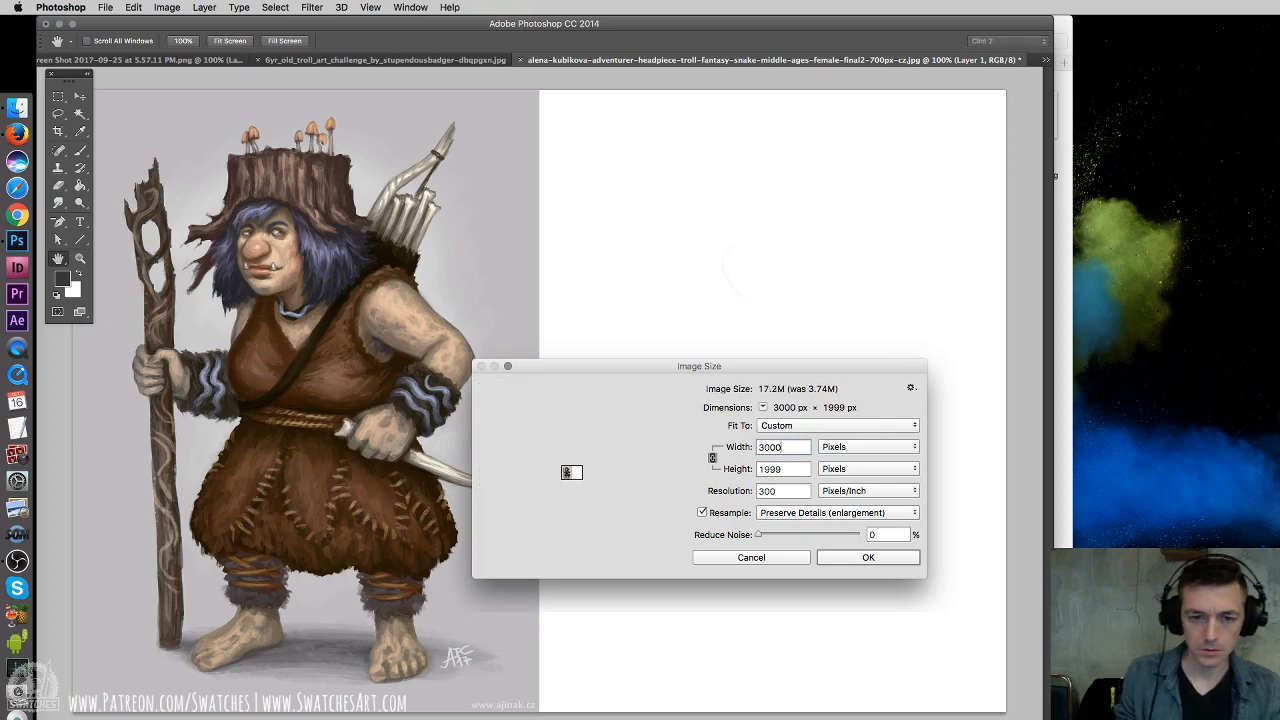
{"action": "key", "text": "Return"}
{"action": "key", "text": "b"}
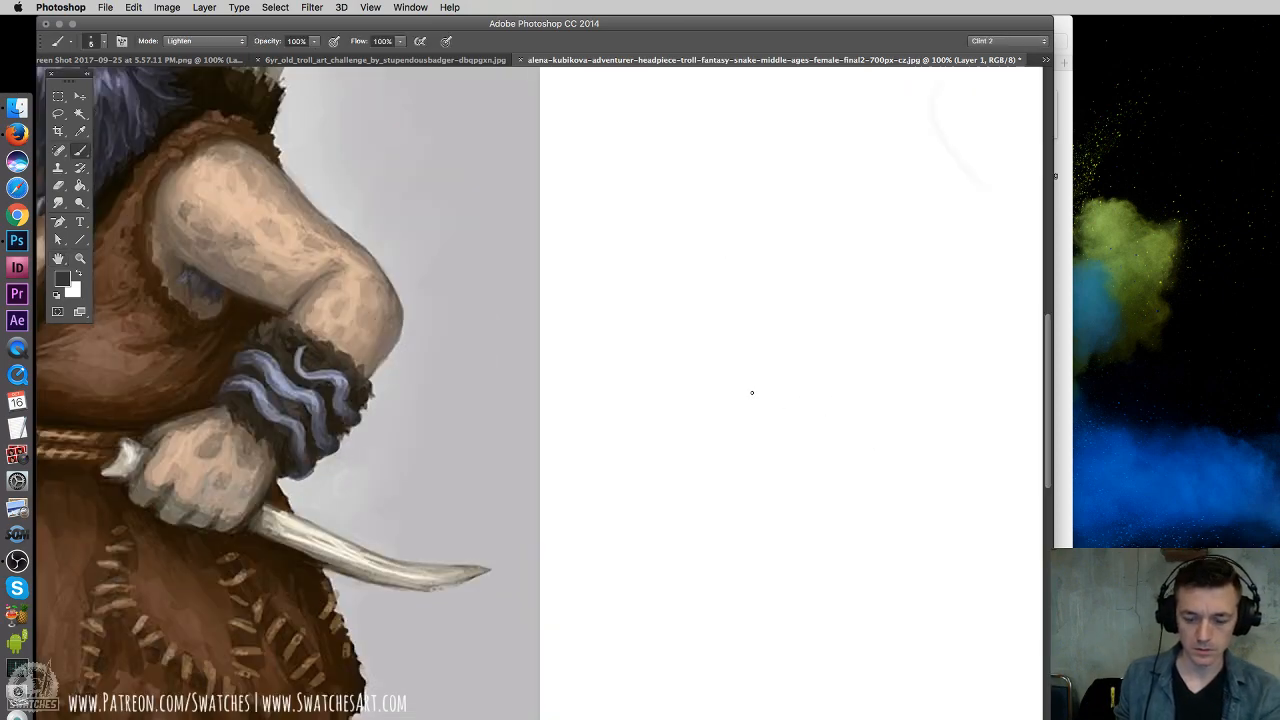
{"action": "key", "text": "super+minus"}
{"action": "key", "text": "super+minus"}
{"action": "key", "text": "super+minus"}
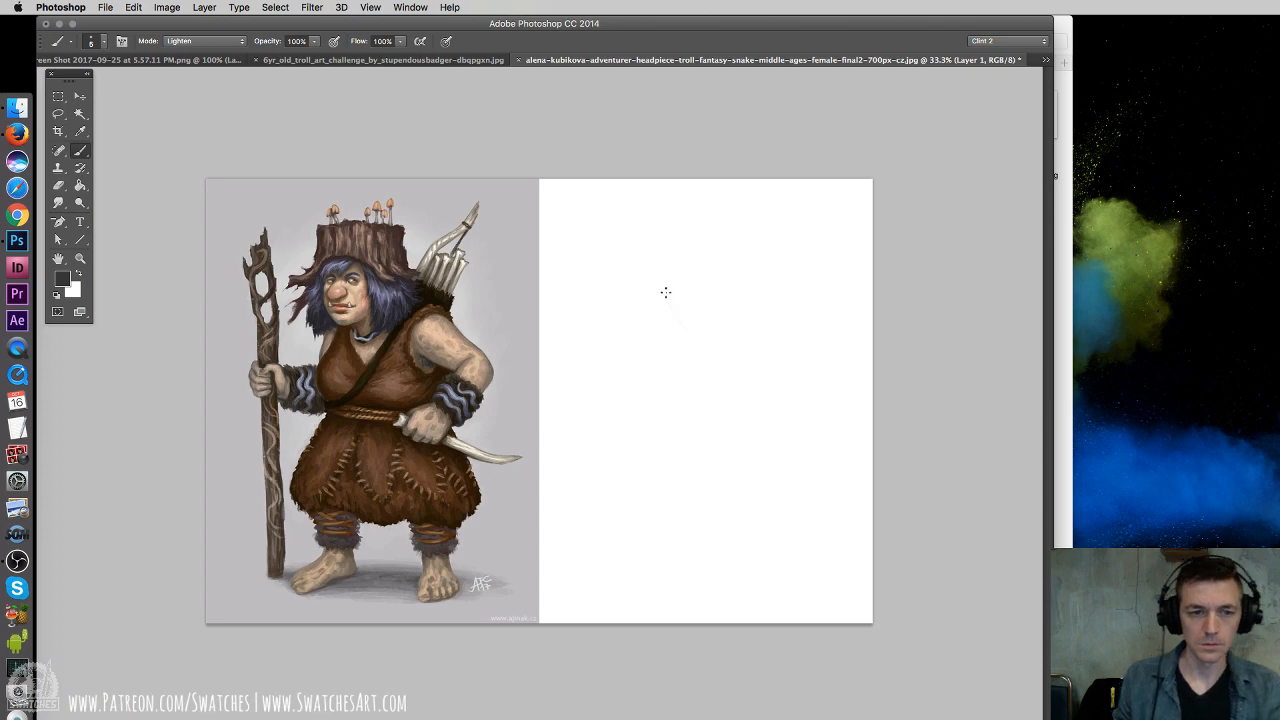
Sketch the figure's basic masses beside the reference painting: a round head, oval chest, large round belly and short tapering legs
{"action": "mouse_move", "coordinate": [714, 319]}
{"action": "left_mouse_down"}
{"action": "mouse_move", "coordinate": [666, 290]}
{"action": "mouse_move", "coordinate": [699, 268]}
{"action": "mouse_move", "coordinate": [705, 329]}
{"action": "mouse_move", "coordinate": [668, 284]}
{"action": "mouse_move", "coordinate": [733, 284]}
{"action": "mouse_move", "coordinate": [656, 329]}
{"action": "mouse_move", "coordinate": [730, 341]}
{"action": "mouse_move", "coordinate": [750, 451]}
{"action": "mouse_move", "coordinate": [622, 398]}
{"action": "mouse_move", "coordinate": [647, 346]}
{"action": "mouse_move", "coordinate": [753, 352]}
{"action": "mouse_move", "coordinate": [672, 390]}
{"action": "mouse_move", "coordinate": [689, 325]}
{"action": "mouse_move", "coordinate": [752, 365]}
{"action": "mouse_move", "coordinate": [641, 349]}
{"action": "mouse_move", "coordinate": [700, 322]}
{"action": "left_mouse_up"}
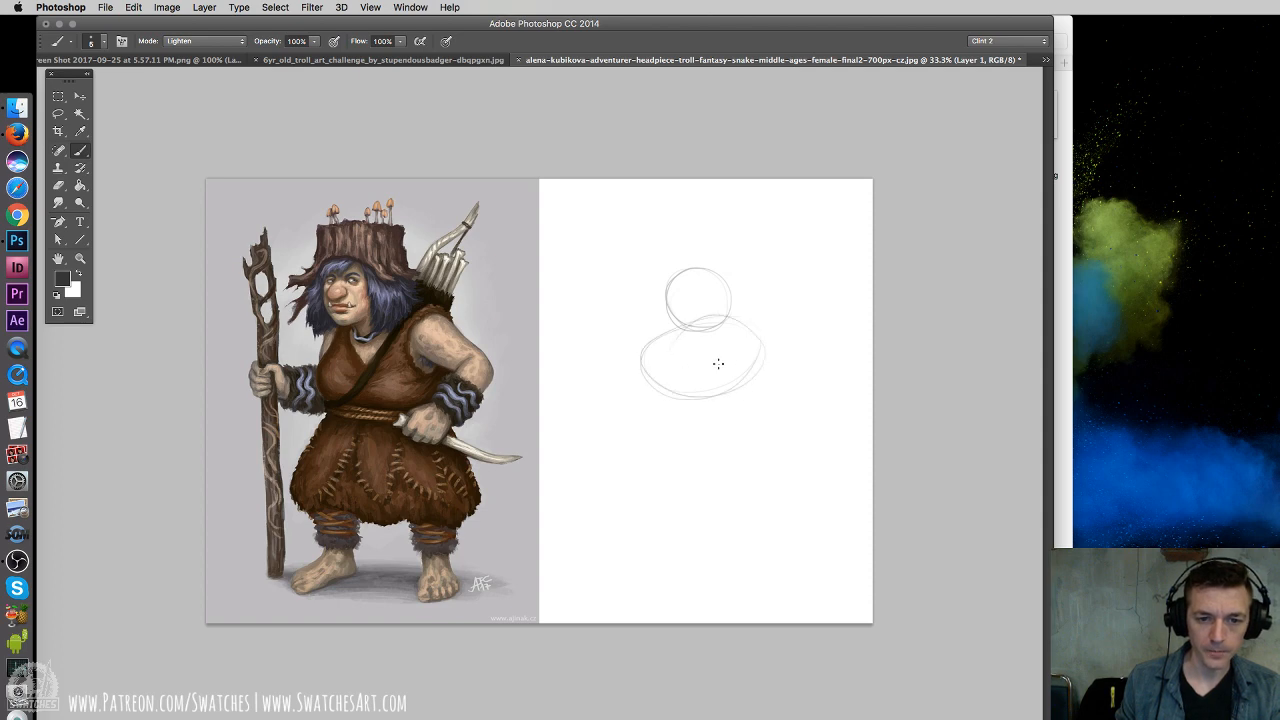
{"action": "mouse_move", "coordinate": [722, 366]}
{"action": "left_mouse_down"}
{"action": "mouse_move", "coordinate": [617, 426]}
{"action": "mouse_move", "coordinate": [617, 443]}
{"action": "mouse_move", "coordinate": [625, 398]}
{"action": "left_mouse_up"}
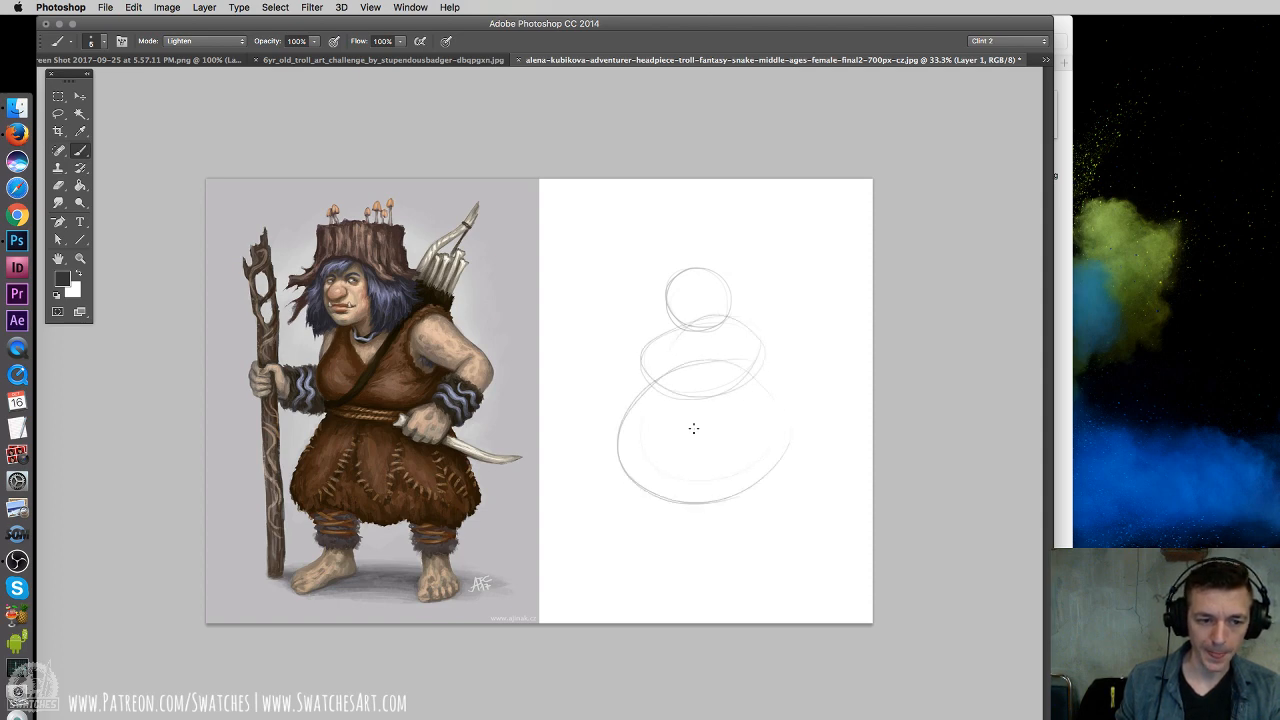
{"action": "mouse_move", "coordinate": [664, 492]}
{"action": "left_mouse_down"}
{"action": "mouse_move", "coordinate": [706, 568]}
{"action": "mouse_move", "coordinate": [724, 563]}
{"action": "left_mouse_up"}
{"action": "left_click_drag", "start_coordinate": [771, 474], "coordinate": [761, 564]}
{"action": "left_click_drag", "start_coordinate": [768, 482], "coordinate": [698, 575]}
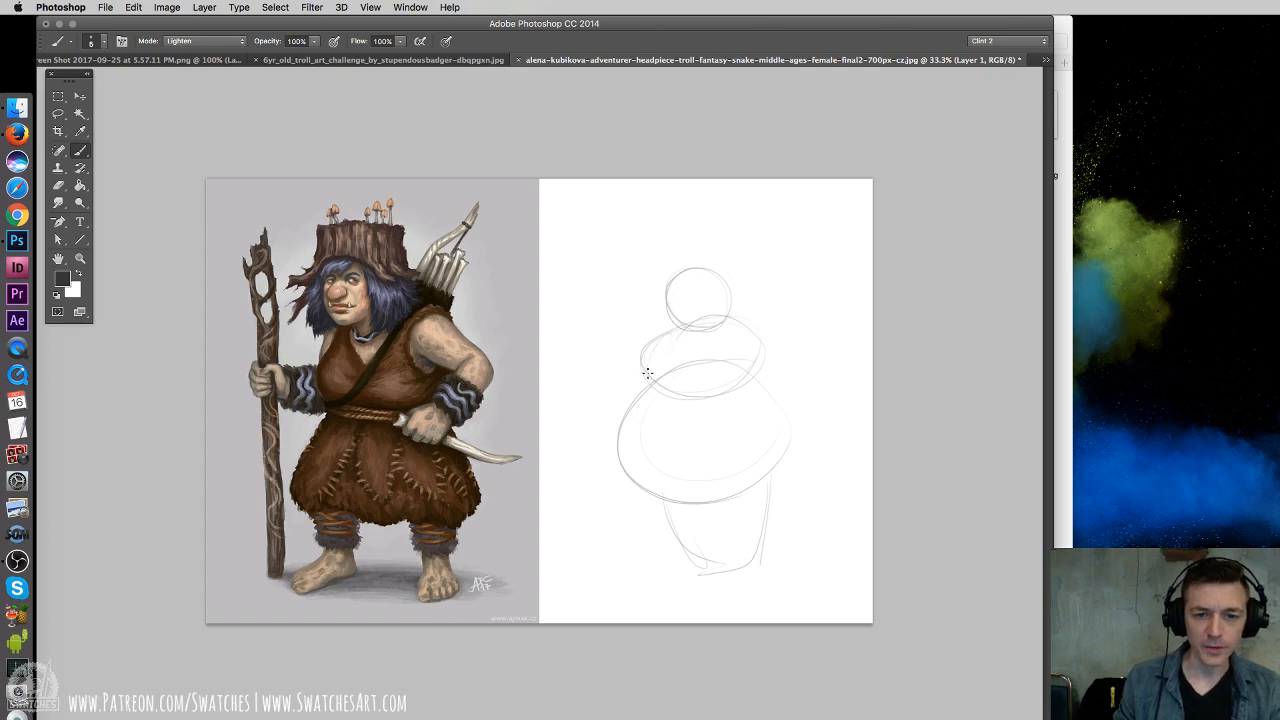
Refine the sketched figure with chest and shoulder contours, firmer belly sides and a smaller, lower face circle
{"action": "mouse_move", "coordinate": [648, 373]}
{"action": "left_mouse_down"}
{"action": "mouse_move", "coordinate": [665, 341]}
{"action": "mouse_move", "coordinate": [647, 360]}
{"action": "mouse_move", "coordinate": [684, 399]}
{"action": "mouse_move", "coordinate": [649, 400]}
{"action": "mouse_move", "coordinate": [716, 408]}
{"action": "left_mouse_up"}
{"action": "mouse_move", "coordinate": [737, 349]}
{"action": "left_mouse_down"}
{"action": "mouse_move", "coordinate": [745, 400]}
{"action": "mouse_move", "coordinate": [716, 410]}
{"action": "left_mouse_up"}
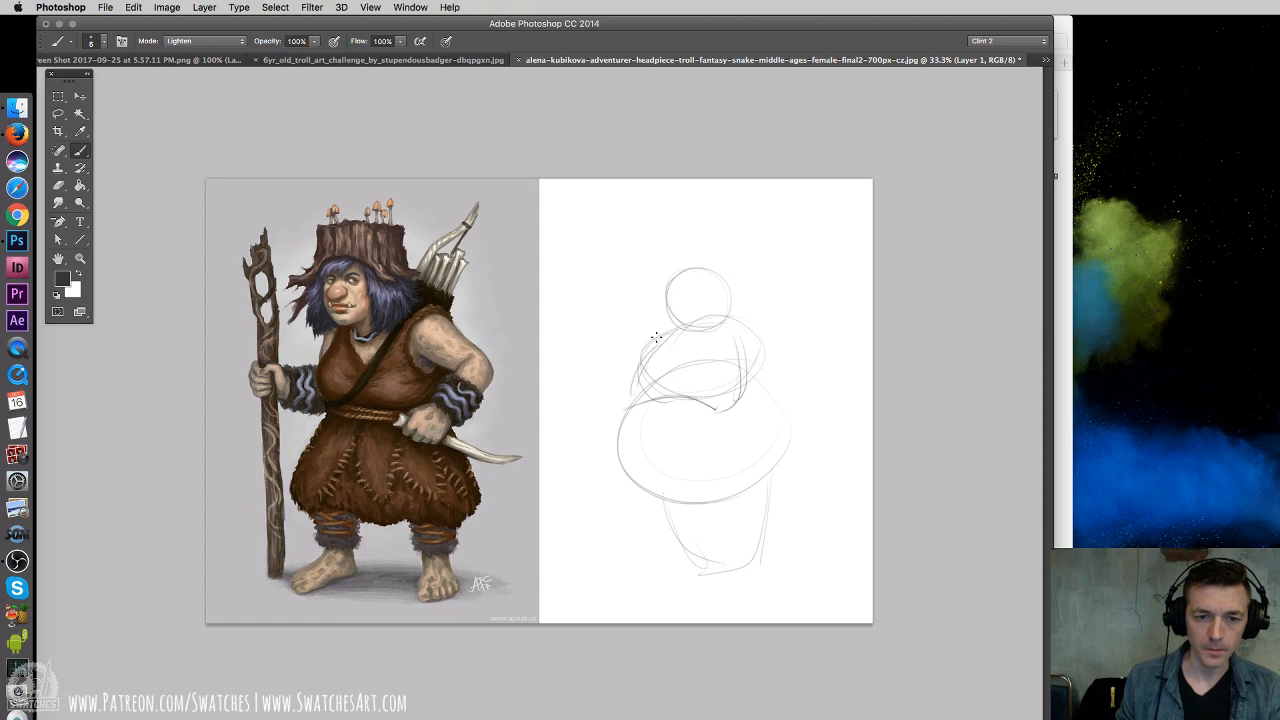
{"action": "mouse_move", "coordinate": [656, 337]}
{"action": "left_mouse_down"}
{"action": "mouse_move", "coordinate": [619, 425]}
{"action": "mouse_move", "coordinate": [620, 410]}
{"action": "mouse_move", "coordinate": [655, 492]}
{"action": "left_mouse_up"}
{"action": "left_click_drag", "start_coordinate": [618, 412], "coordinate": [668, 504]}
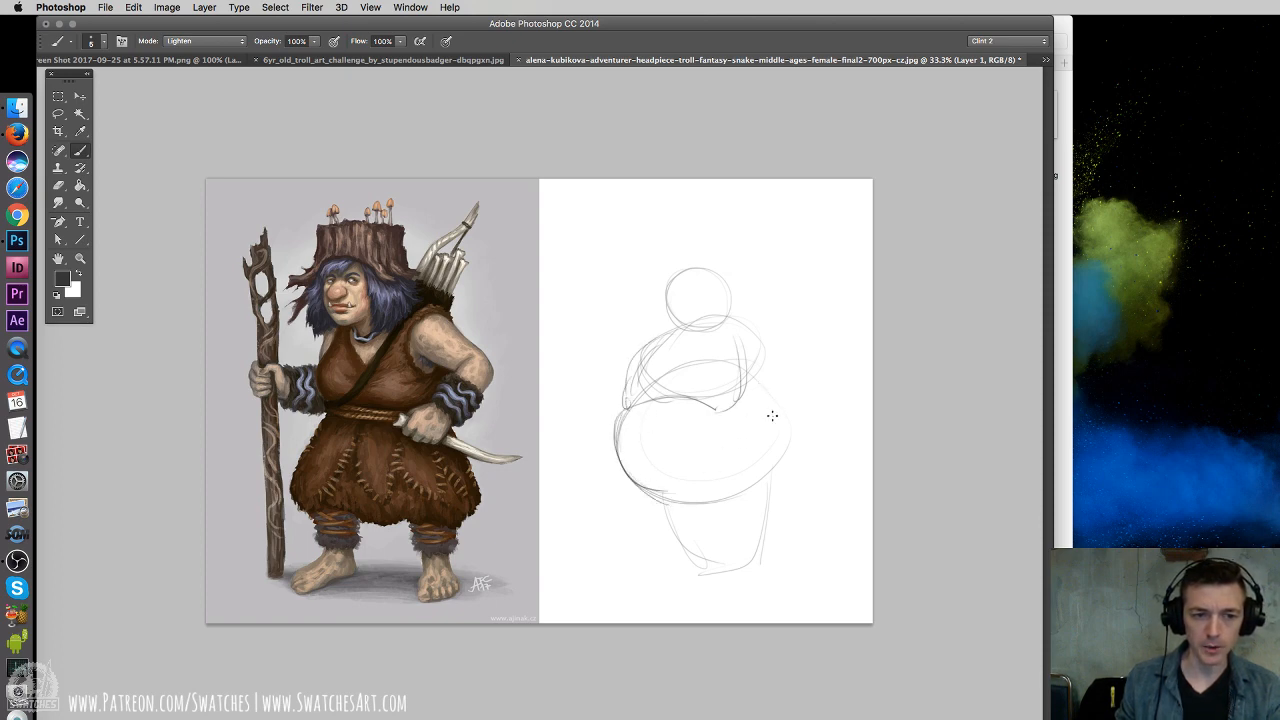
{"action": "left_click_drag", "start_coordinate": [764, 384], "coordinate": [769, 479]}
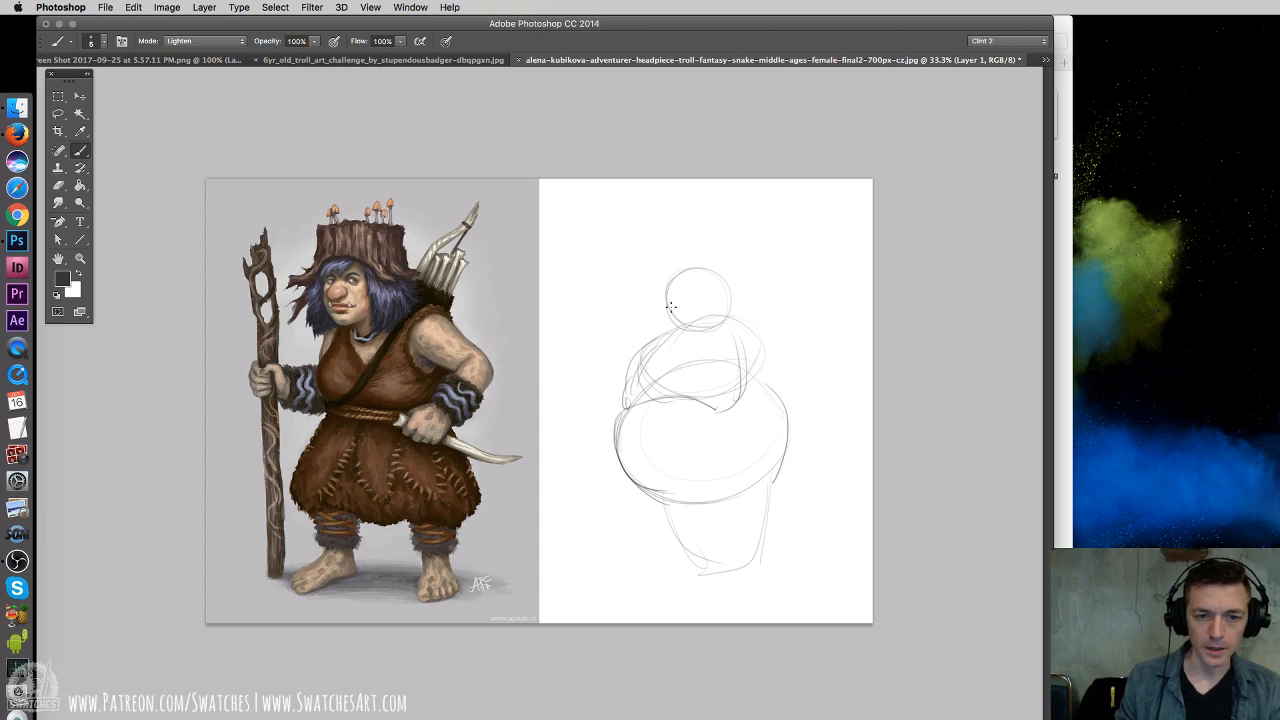
{"action": "mouse_move", "coordinate": [670, 306]}
{"action": "left_mouse_down"}
{"action": "mouse_move", "coordinate": [702, 285]}
{"action": "mouse_move", "coordinate": [703, 333]}
{"action": "mouse_move", "coordinate": [676, 279]}
{"action": "mouse_move", "coordinate": [721, 331]}
{"action": "mouse_move", "coordinate": [668, 298]}
{"action": "mouse_move", "coordinate": [716, 313]}
{"action": "mouse_move", "coordinate": [663, 308]}
{"action": "mouse_move", "coordinate": [713, 295]}
{"action": "left_mouse_up"}
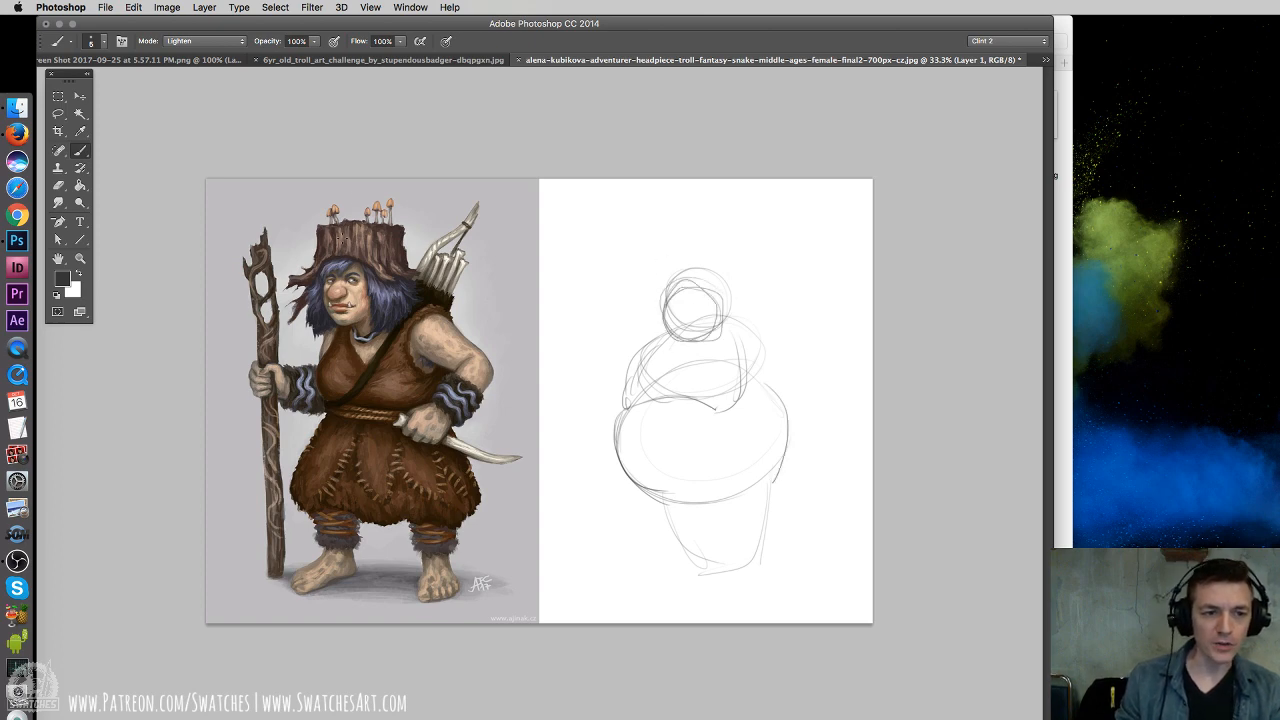
{"action": "left_click_drag", "start_coordinate": [372, 198], "coordinate": [292, 278]}
{"action": "left_click_drag", "start_coordinate": [322, 192], "coordinate": [426, 285]}
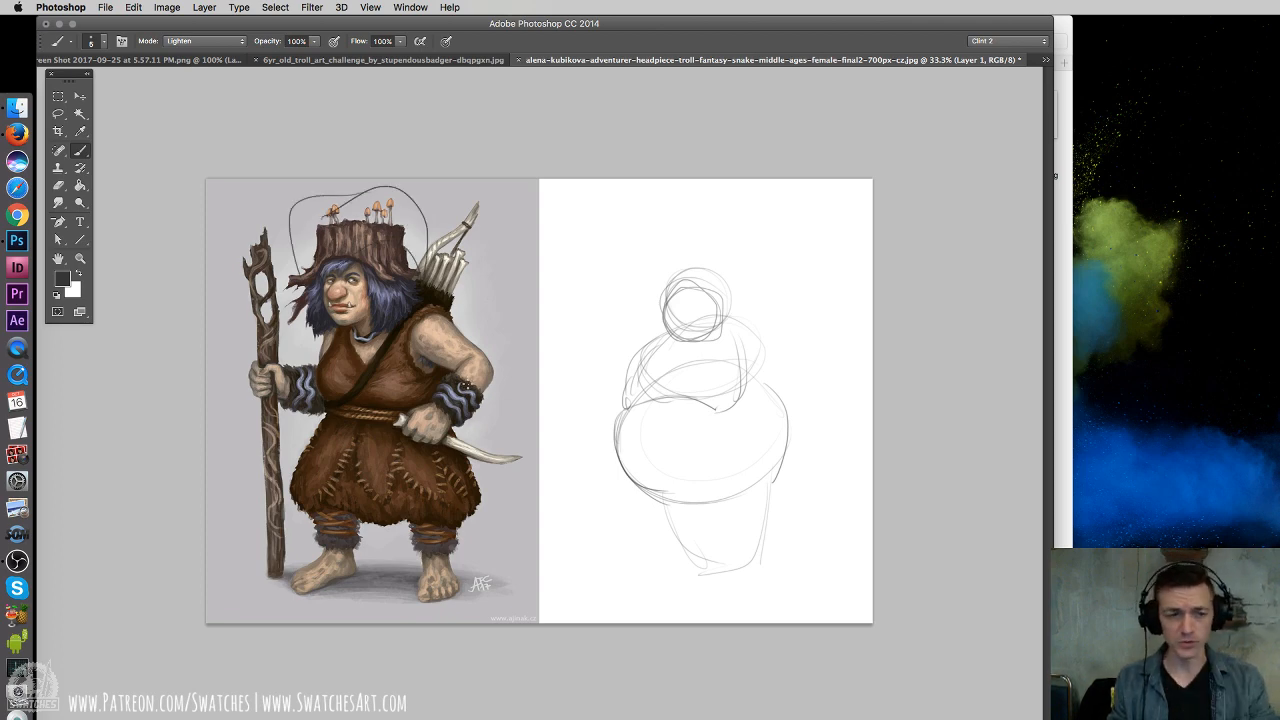
{"action": "key", "text": "super+z"}
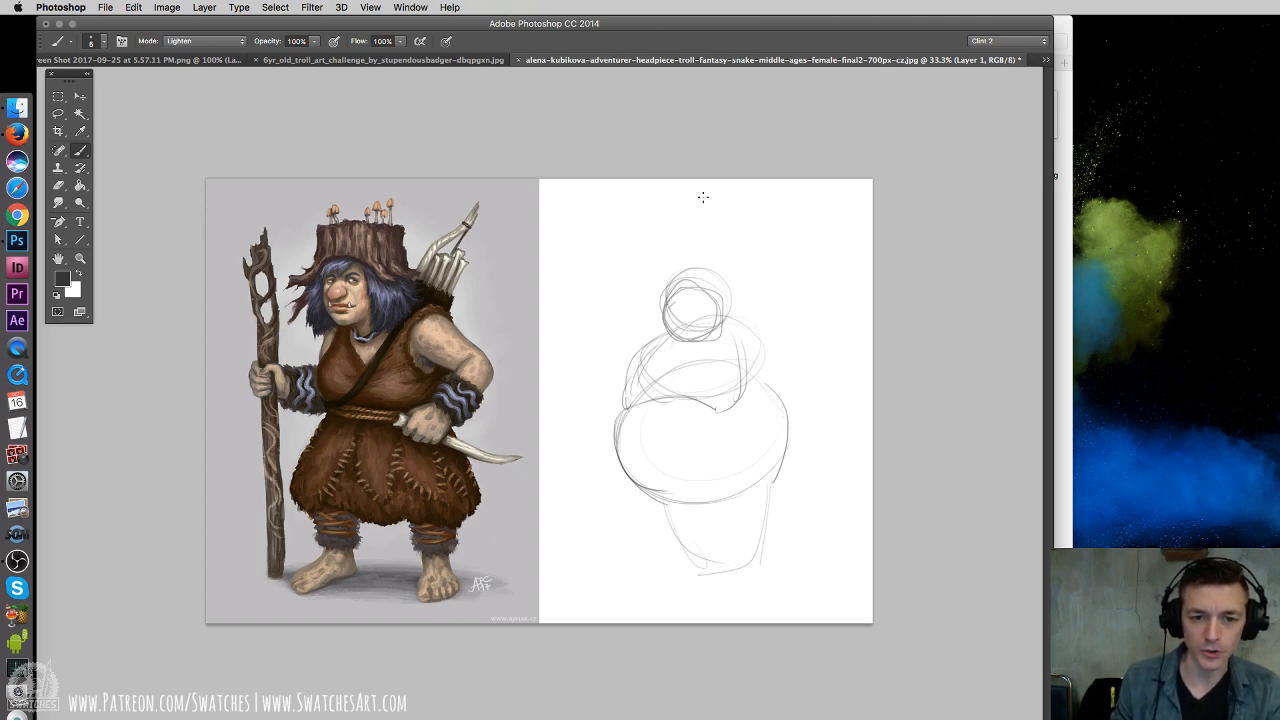
Sketch the lower garment's sides and hem below the belly, and rough in the bent arm beside the torso
{"action": "mouse_move", "coordinate": [645, 493]}
{"action": "left_mouse_down"}
{"action": "mouse_move", "coordinate": [670, 546]}
{"action": "mouse_move", "coordinate": [760, 537]}
{"action": "mouse_move", "coordinate": [776, 508]}
{"action": "left_mouse_up"}
{"action": "left_click_drag", "start_coordinate": [694, 540], "coordinate": [758, 536]}
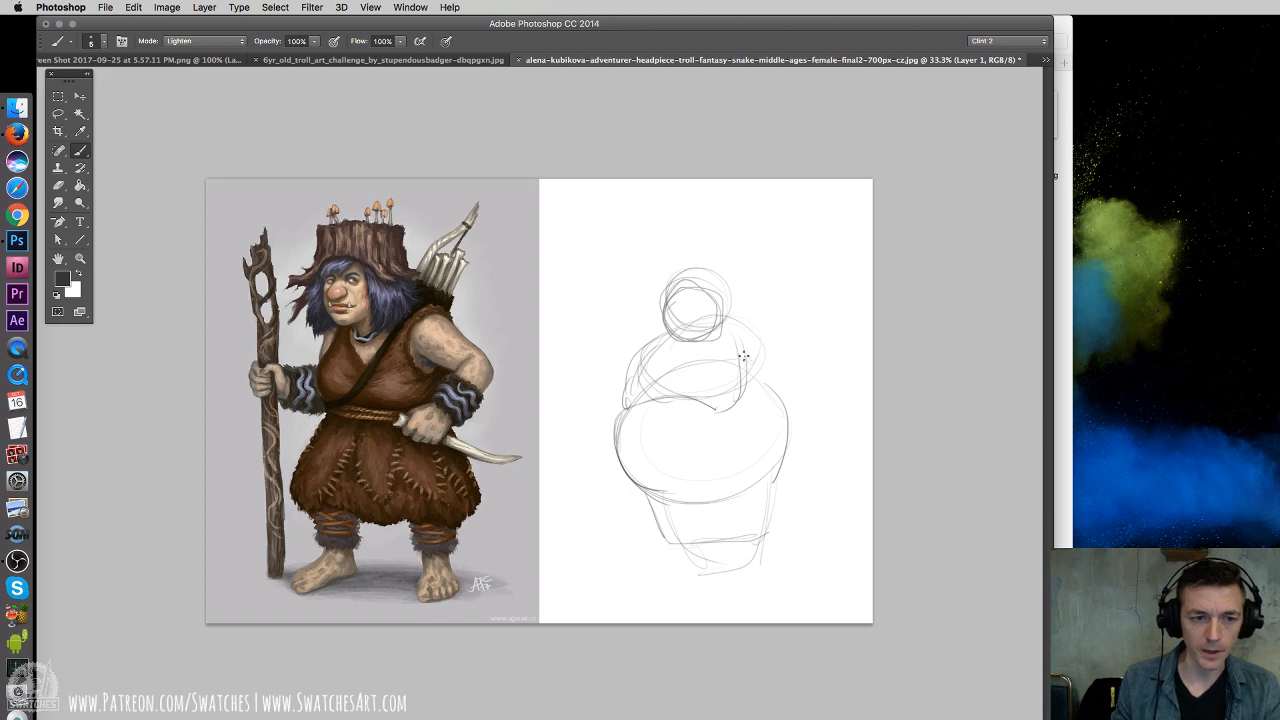
{"action": "mouse_move", "coordinate": [740, 328]}
{"action": "left_mouse_down"}
{"action": "mouse_move", "coordinate": [764, 392]}
{"action": "mouse_move", "coordinate": [764, 380]}
{"action": "left_mouse_up"}
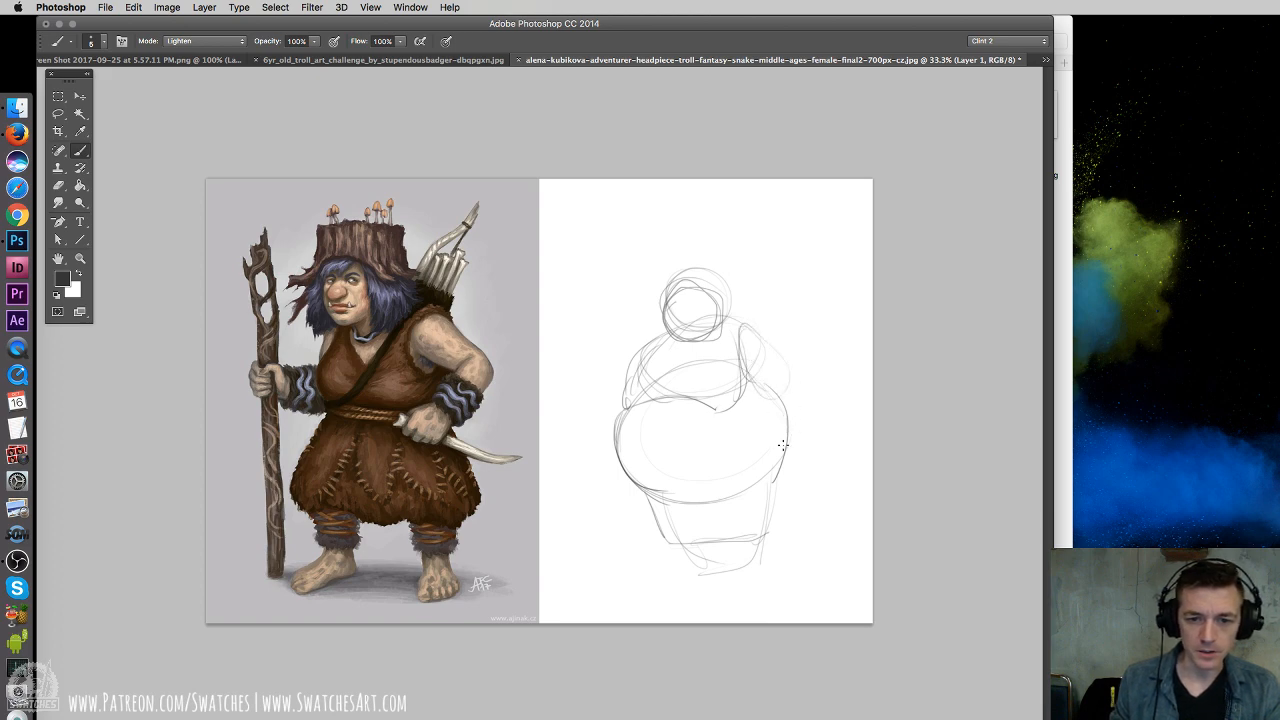
{"action": "mouse_move", "coordinate": [783, 445]}
{"action": "left_mouse_down"}
{"action": "mouse_move", "coordinate": [766, 424]}
{"action": "mouse_move", "coordinate": [770, 400]}
{"action": "mouse_move", "coordinate": [758, 416]}
{"action": "left_mouse_up"}
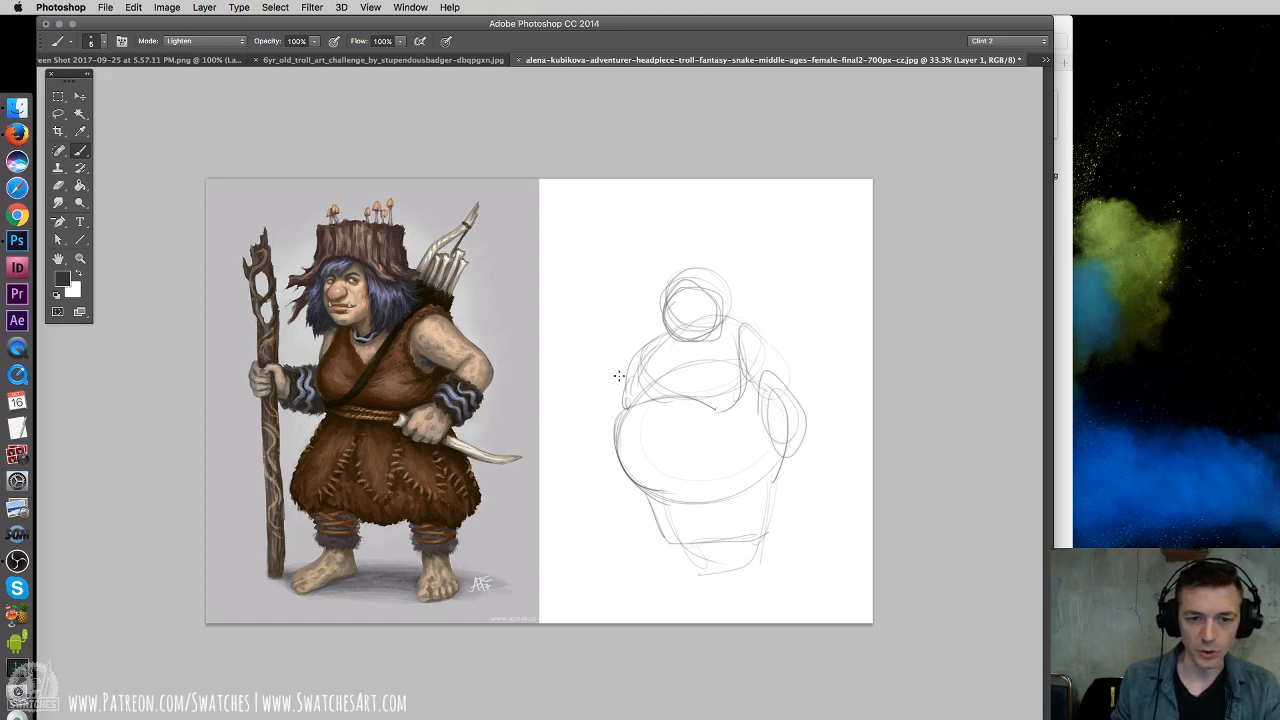
Sketch a small round hand on the figure's other side, holding a long club that tapers toward the ground
{"action": "left_click_drag", "start_coordinate": [618, 375], "coordinate": [631, 399]}
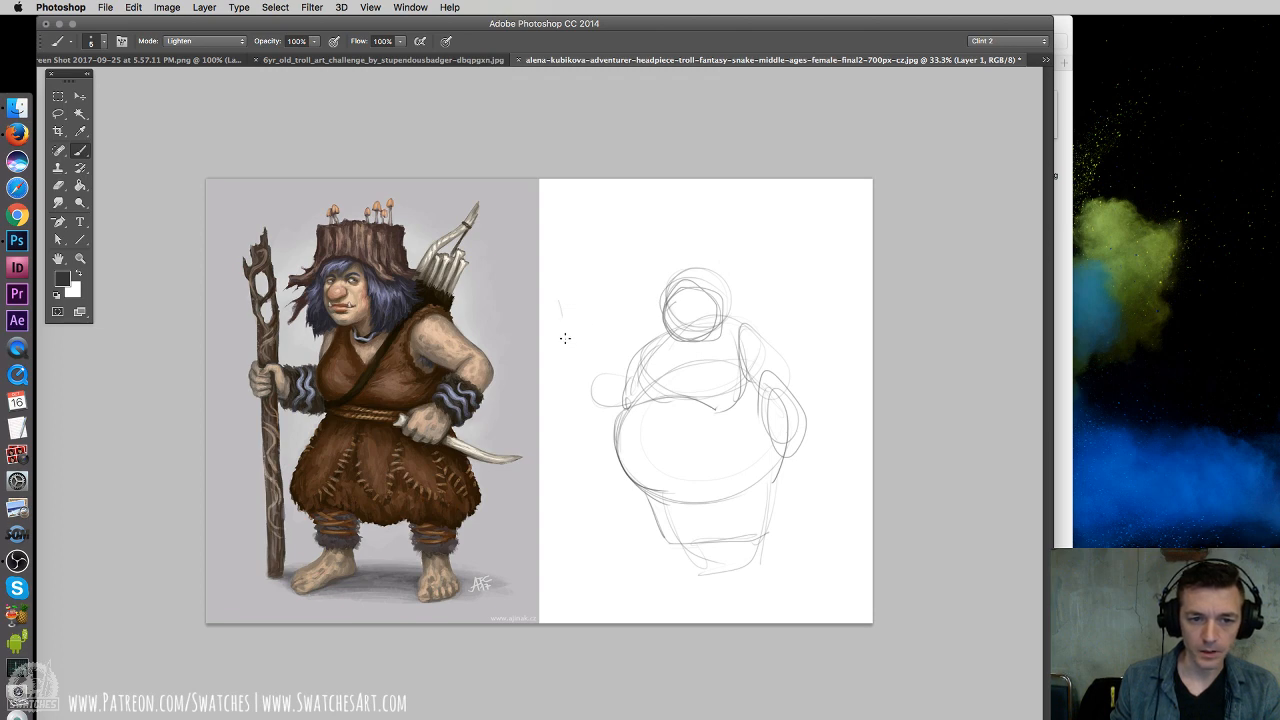
{"action": "mouse_move", "coordinate": [565, 338]}
{"action": "left_mouse_down"}
{"action": "mouse_move", "coordinate": [603, 289]}
{"action": "mouse_move", "coordinate": [600, 538]}
{"action": "left_mouse_up"}
{"action": "left_click_drag", "start_coordinate": [610, 440], "coordinate": [590, 550]}
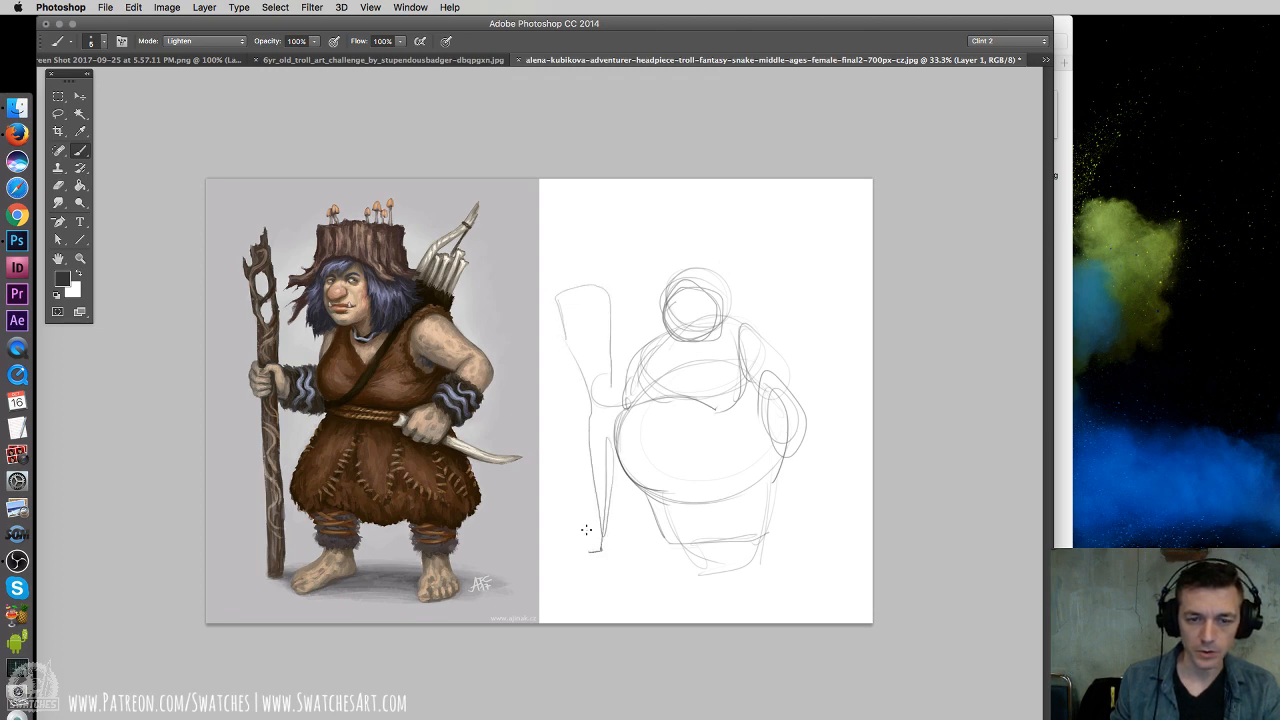
Sketch an oversized tall headpiece around the head, with an uneven rim, side edges and small mushroom shapes on top
{"action": "mouse_move", "coordinate": [642, 213]}
{"action": "left_mouse_down"}
{"action": "mouse_move", "coordinate": [650, 260]}
{"action": "mouse_move", "coordinate": [645, 240]}
{"action": "mouse_move", "coordinate": [631, 350]}
{"action": "left_mouse_up"}
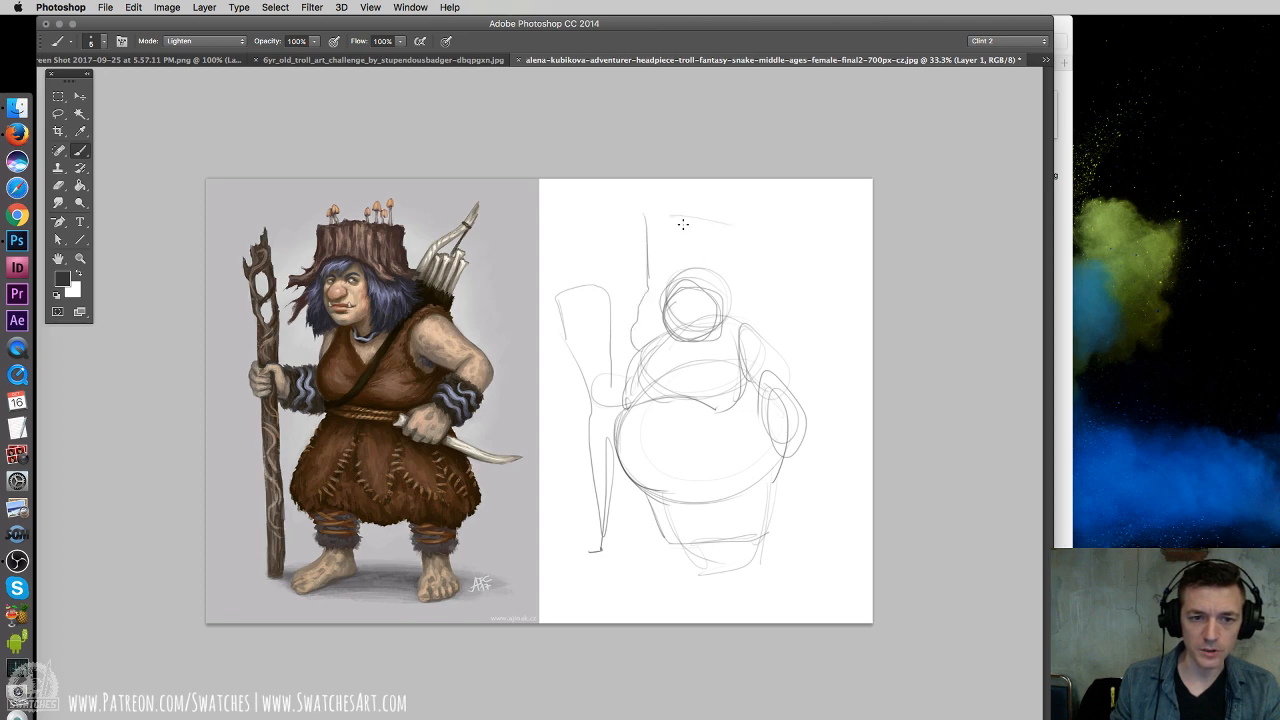
{"action": "left_click_drag", "start_coordinate": [640, 212], "coordinate": [778, 206]}
{"action": "mouse_move", "coordinate": [648, 202]}
{"action": "left_mouse_down"}
{"action": "mouse_move", "coordinate": [709, 224]}
{"action": "mouse_move", "coordinate": [686, 229]}
{"action": "mouse_move", "coordinate": [760, 246]}
{"action": "mouse_move", "coordinate": [740, 207]}
{"action": "mouse_move", "coordinate": [681, 199]}
{"action": "mouse_move", "coordinate": [768, 226]}
{"action": "mouse_move", "coordinate": [724, 246]}
{"action": "mouse_move", "coordinate": [738, 248]}
{"action": "mouse_move", "coordinate": [732, 272]}
{"action": "mouse_move", "coordinate": [762, 210]}
{"action": "left_mouse_up"}
{"action": "mouse_move", "coordinate": [697, 293]}
{"action": "left_mouse_down"}
{"action": "mouse_move", "coordinate": [713, 328]}
{"action": "mouse_move", "coordinate": [737, 319]}
{"action": "mouse_move", "coordinate": [725, 298]}
{"action": "mouse_move", "coordinate": [725, 345]}
{"action": "mouse_move", "coordinate": [677, 377]}
{"action": "mouse_move", "coordinate": [745, 340]}
{"action": "left_mouse_up"}
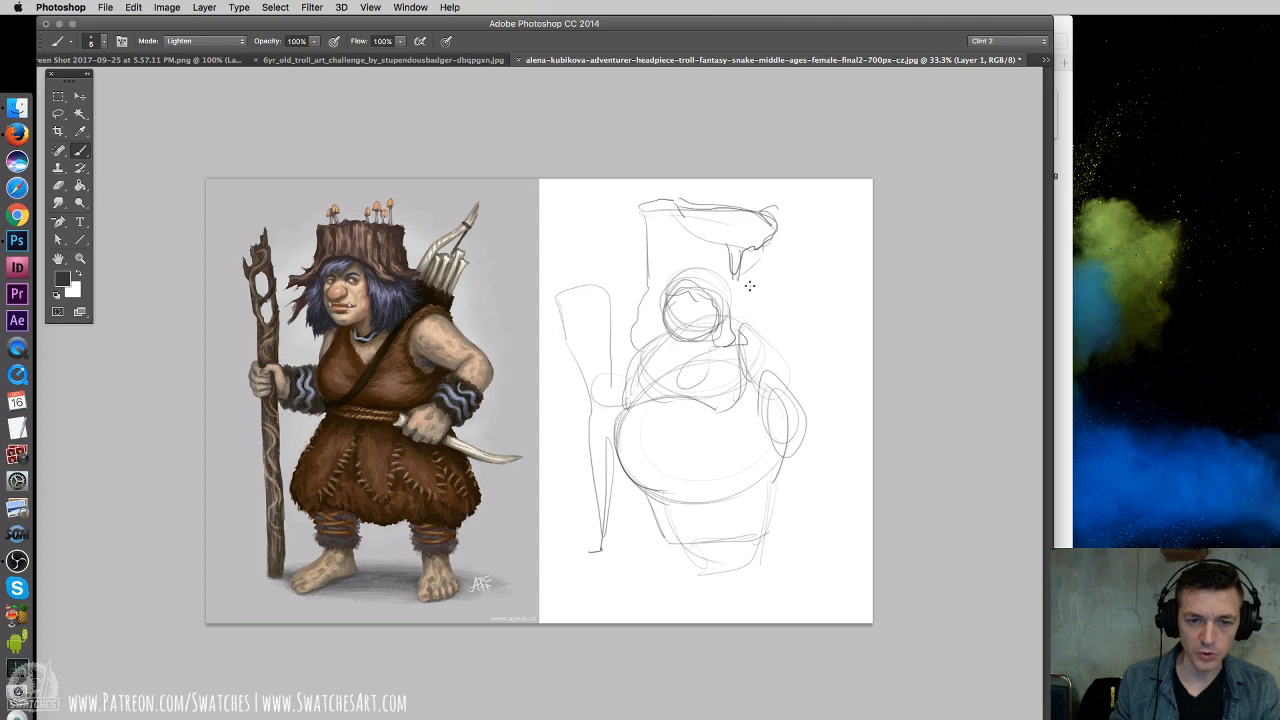
{"action": "left_click_drag", "start_coordinate": [777, 232], "coordinate": [771, 320]}
{"action": "left_click_drag", "start_coordinate": [776, 254], "coordinate": [752, 352]}
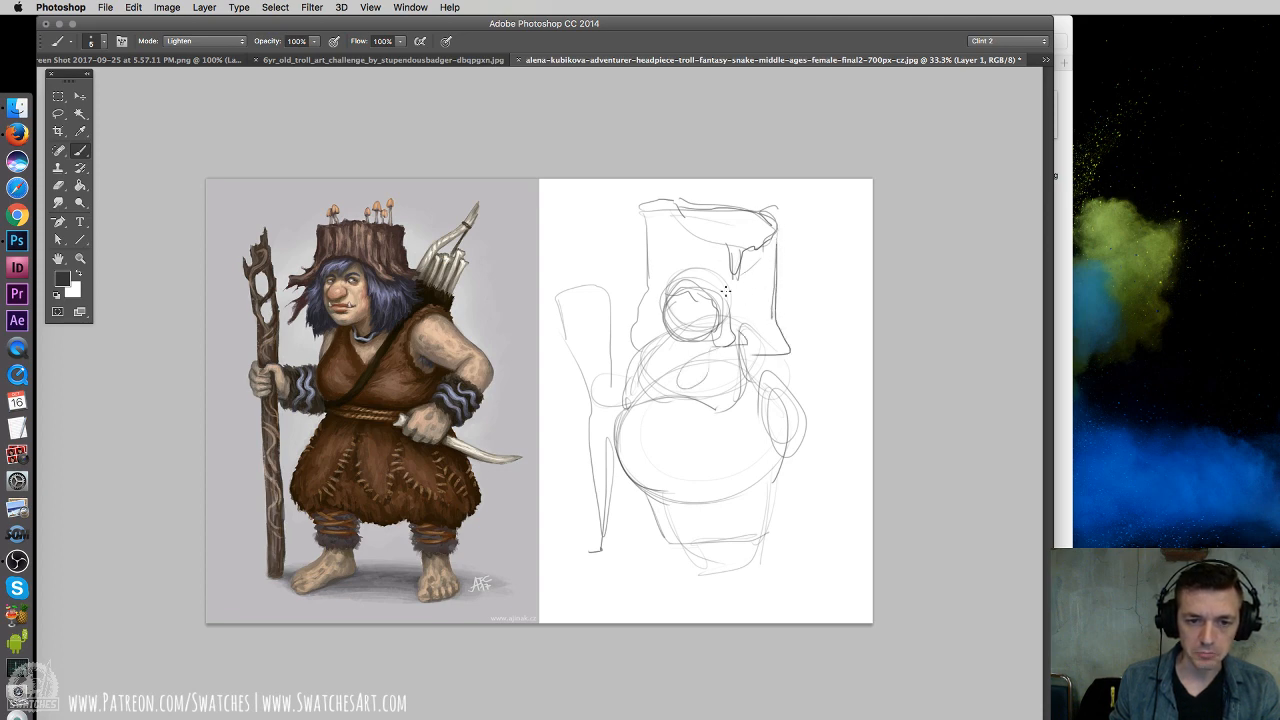
{"action": "mouse_move", "coordinate": [650, 211]}
{"action": "left_mouse_down"}
{"action": "mouse_move", "coordinate": [656, 304]}
{"action": "mouse_move", "coordinate": [650, 188]}
{"action": "mouse_move", "coordinate": [764, 208]}
{"action": "mouse_move", "coordinate": [760, 196]}
{"action": "mouse_move", "coordinate": [762, 236]}
{"action": "mouse_move", "coordinate": [772, 230]}
{"action": "mouse_move", "coordinate": [740, 262]}
{"action": "left_mouse_up"}
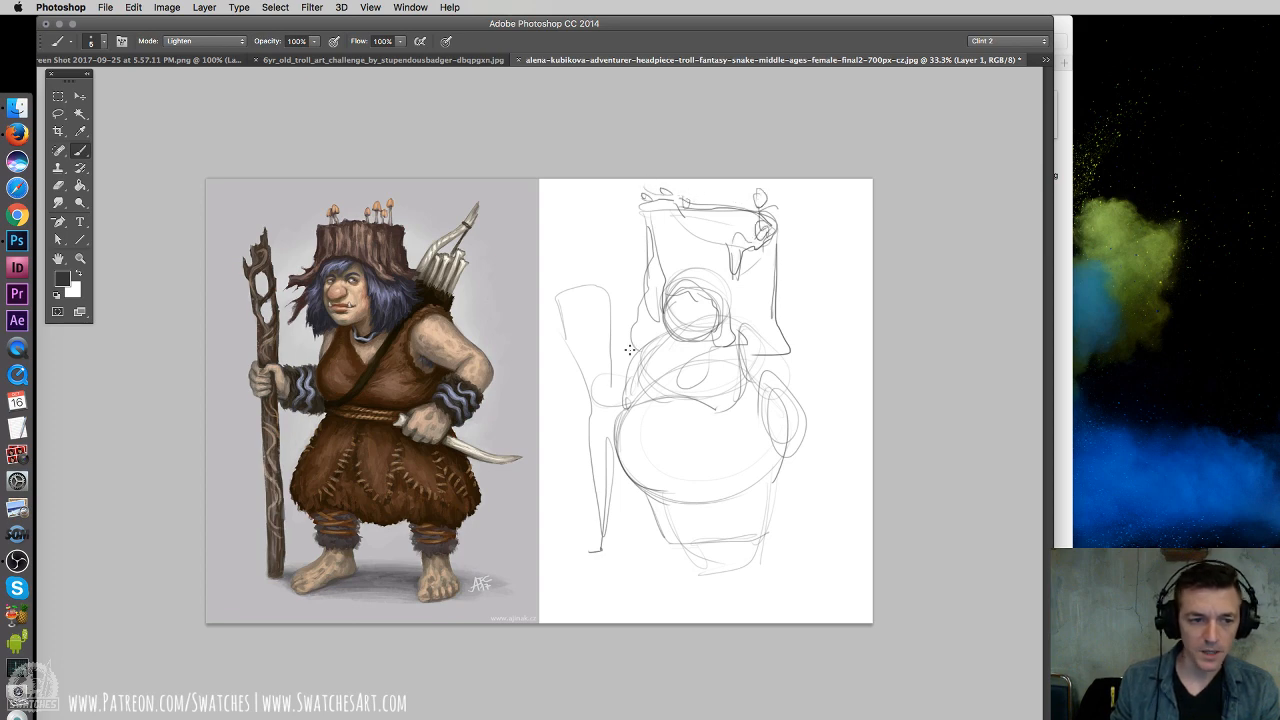
Add knotted ornaments and hanging hair strands on both sides of the figure's face
{"action": "mouse_move", "coordinate": [648, 347]}
{"action": "left_mouse_down"}
{"action": "mouse_move", "coordinate": [642, 316]}
{"action": "mouse_move", "coordinate": [657, 329]}
{"action": "mouse_move", "coordinate": [742, 310]}
{"action": "mouse_move", "coordinate": [738, 334]}
{"action": "mouse_move", "coordinate": [744, 322]}
{"action": "left_mouse_up"}
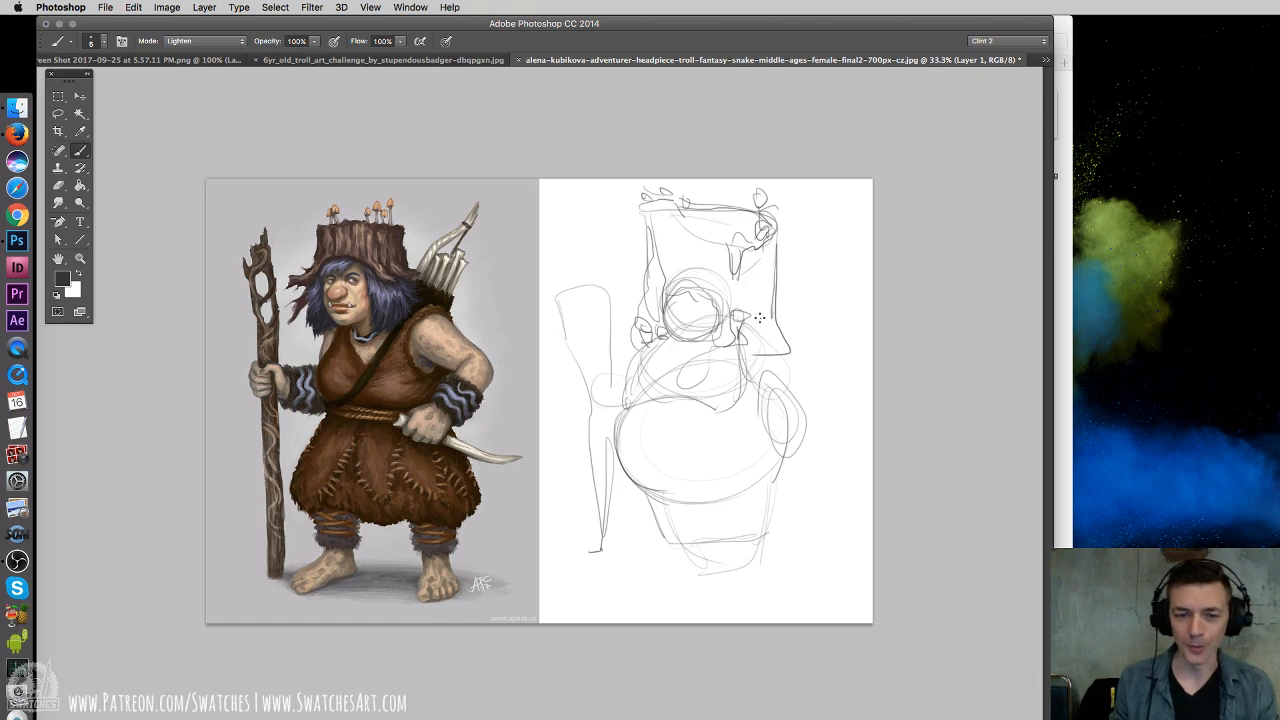
{"action": "mouse_move", "coordinate": [712, 338]}
{"action": "left_mouse_down"}
{"action": "mouse_move", "coordinate": [723, 335]}
{"action": "mouse_move", "coordinate": [714, 340]}
{"action": "left_mouse_up"}
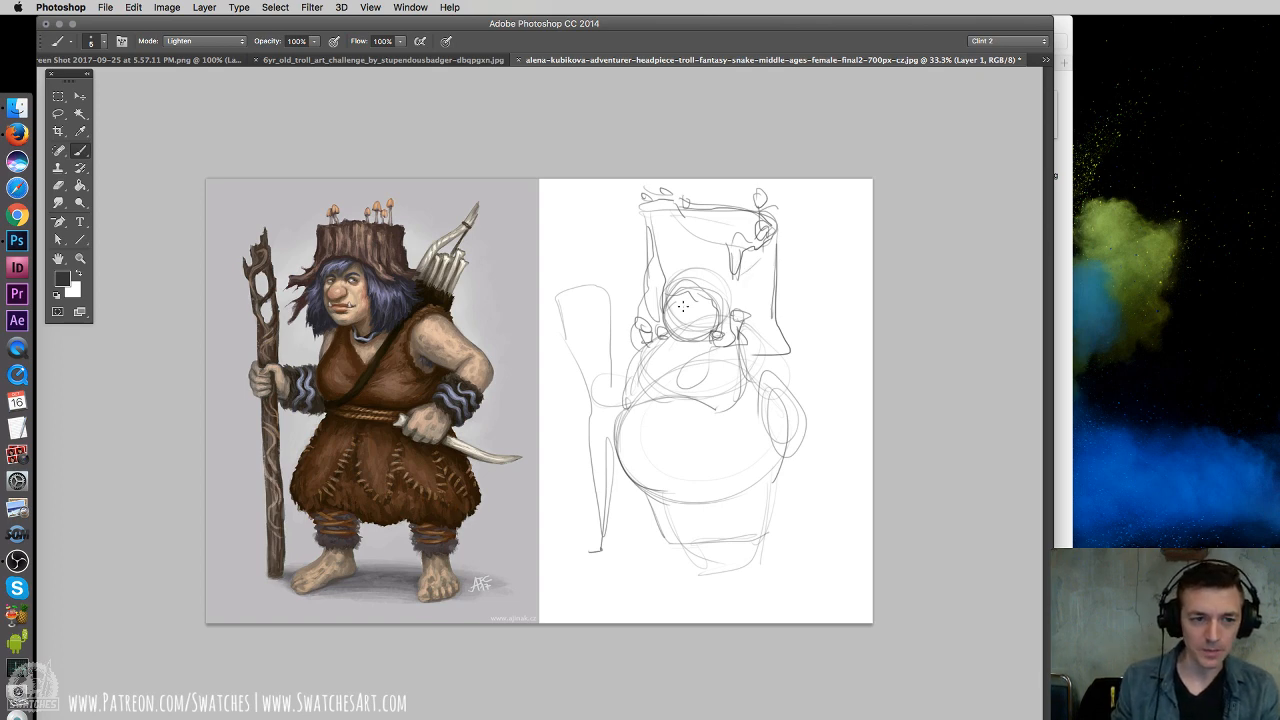
{"action": "left_click_drag", "start_coordinate": [661, 299], "coordinate": [649, 409]}
{"action": "left_click_drag", "start_coordinate": [664, 338], "coordinate": [652, 372]}
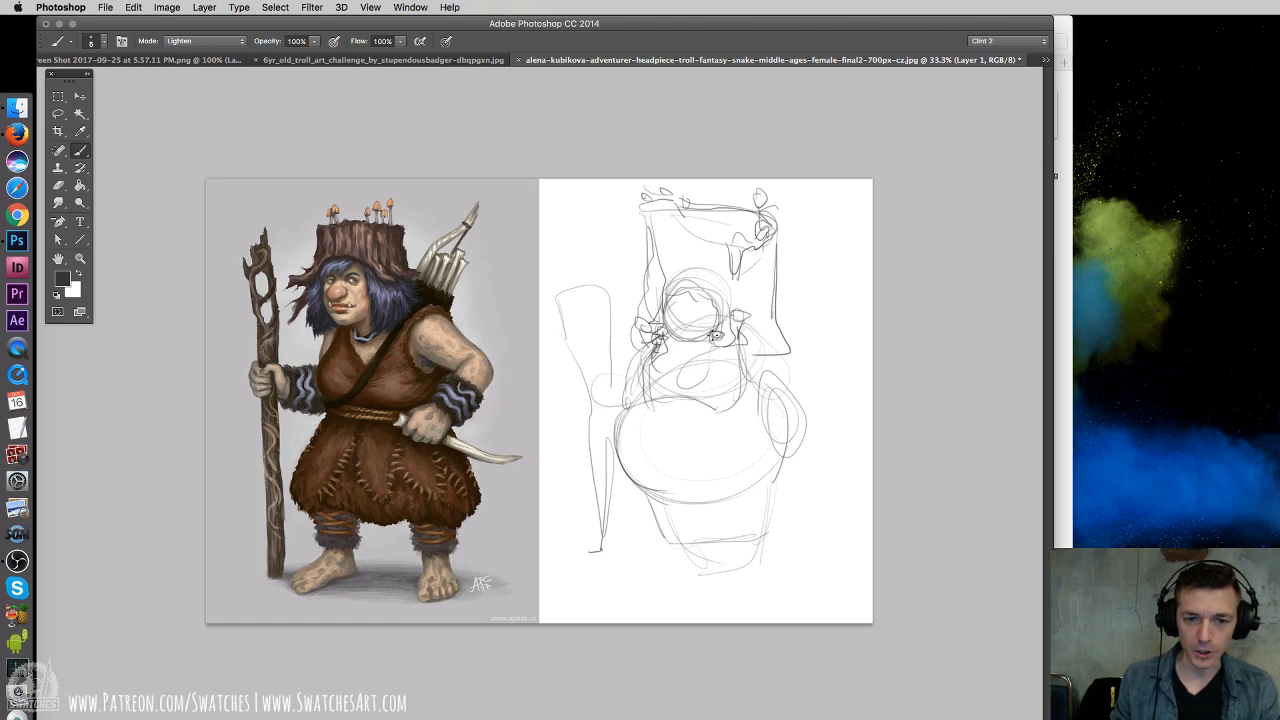
{"action": "mouse_move", "coordinate": [715, 336]}
{"action": "left_mouse_down"}
{"action": "mouse_move", "coordinate": [700, 380]}
{"action": "mouse_move", "coordinate": [720, 342]}
{"action": "mouse_move", "coordinate": [712, 390]}
{"action": "mouse_move", "coordinate": [720, 354]}
{"action": "mouse_move", "coordinate": [740, 398]}
{"action": "mouse_move", "coordinate": [750, 384]}
{"action": "mouse_move", "coordinate": [748, 406]}
{"action": "left_mouse_up"}
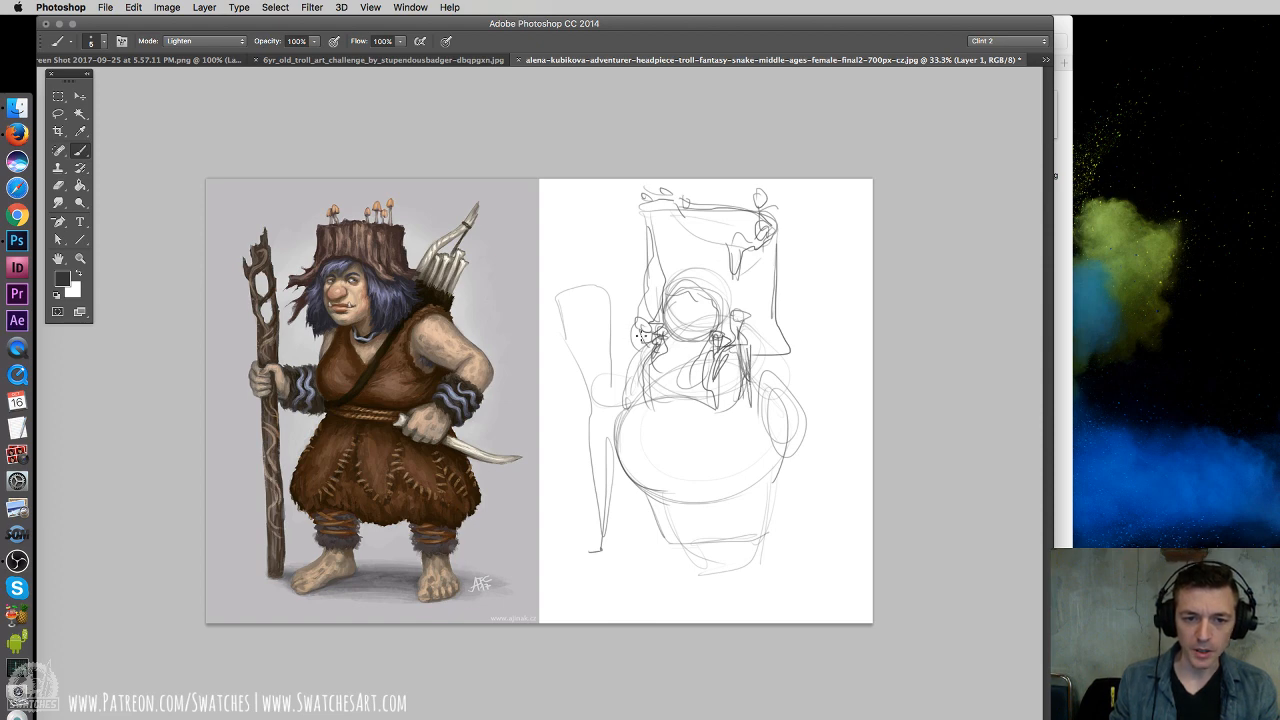
{"action": "left_click_drag", "start_coordinate": [646, 333], "coordinate": [629, 346]}
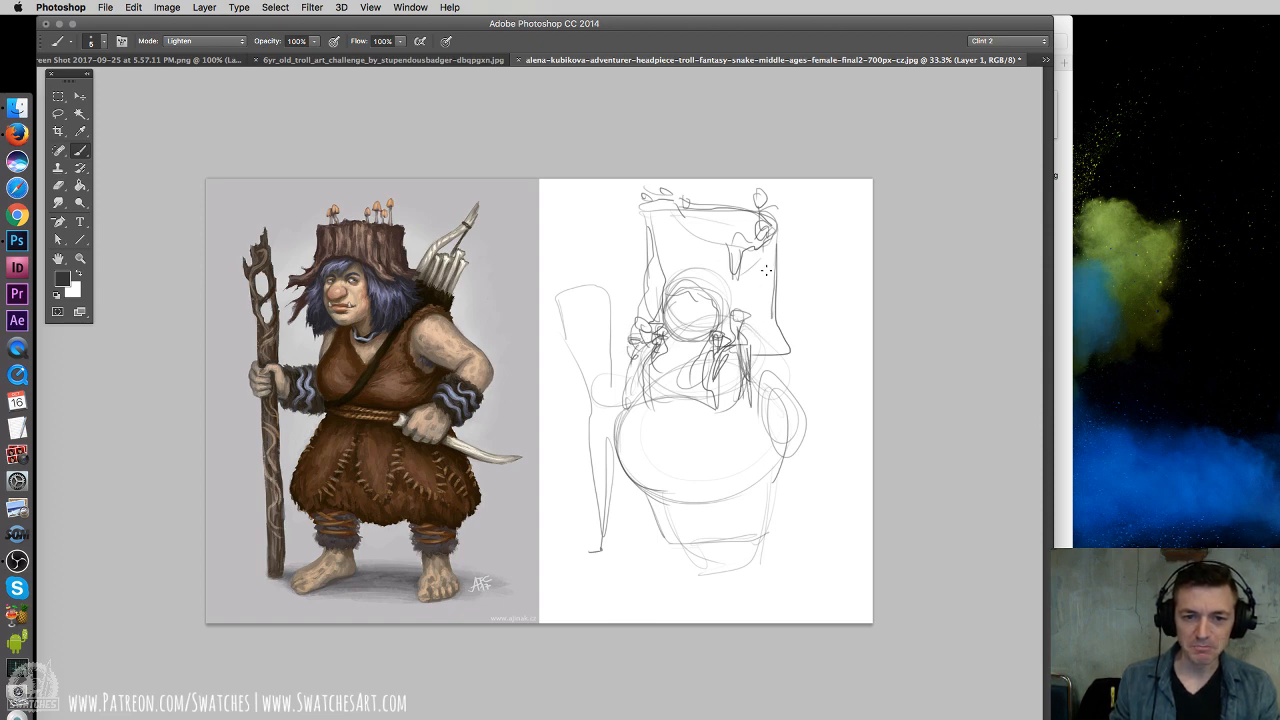
Draw a curling shape at the headpiece's lower edge and add more mushroom-like clusters along its top rim
{"action": "mouse_move", "coordinate": [772, 335]}
{"action": "left_mouse_down"}
{"action": "mouse_move", "coordinate": [796, 380]}
{"action": "mouse_move", "coordinate": [784, 362]}
{"action": "left_mouse_up"}
{"action": "left_click_drag", "start_coordinate": [740, 310], "coordinate": [770, 374]}
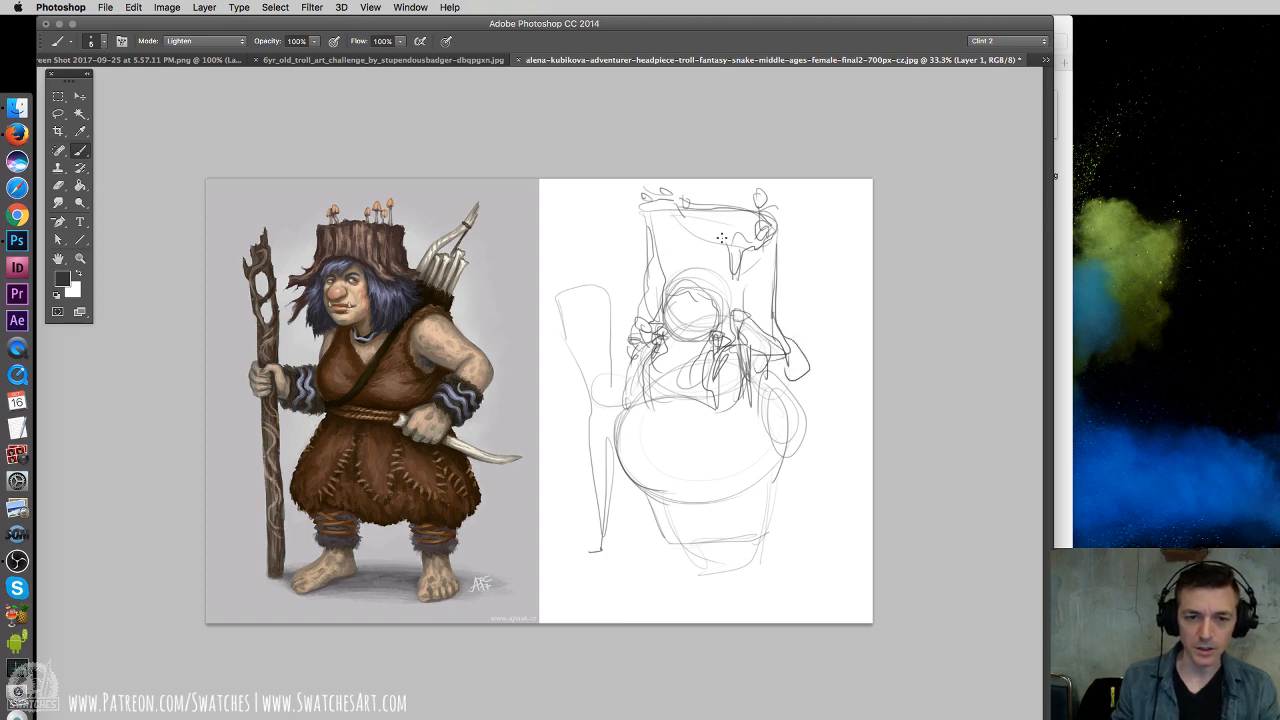
{"action": "mouse_move", "coordinate": [741, 191]}
{"action": "left_mouse_down"}
{"action": "mouse_move", "coordinate": [728, 200]}
{"action": "mouse_move", "coordinate": [750, 200]}
{"action": "mouse_move", "coordinate": [742, 208]}
{"action": "mouse_move", "coordinate": [697, 200]}
{"action": "mouse_move", "coordinate": [720, 214]}
{"action": "mouse_move", "coordinate": [714, 232]}
{"action": "mouse_move", "coordinate": [697, 213]}
{"action": "mouse_move", "coordinate": [714, 228]}
{"action": "mouse_move", "coordinate": [697, 228]}
{"action": "left_mouse_up"}
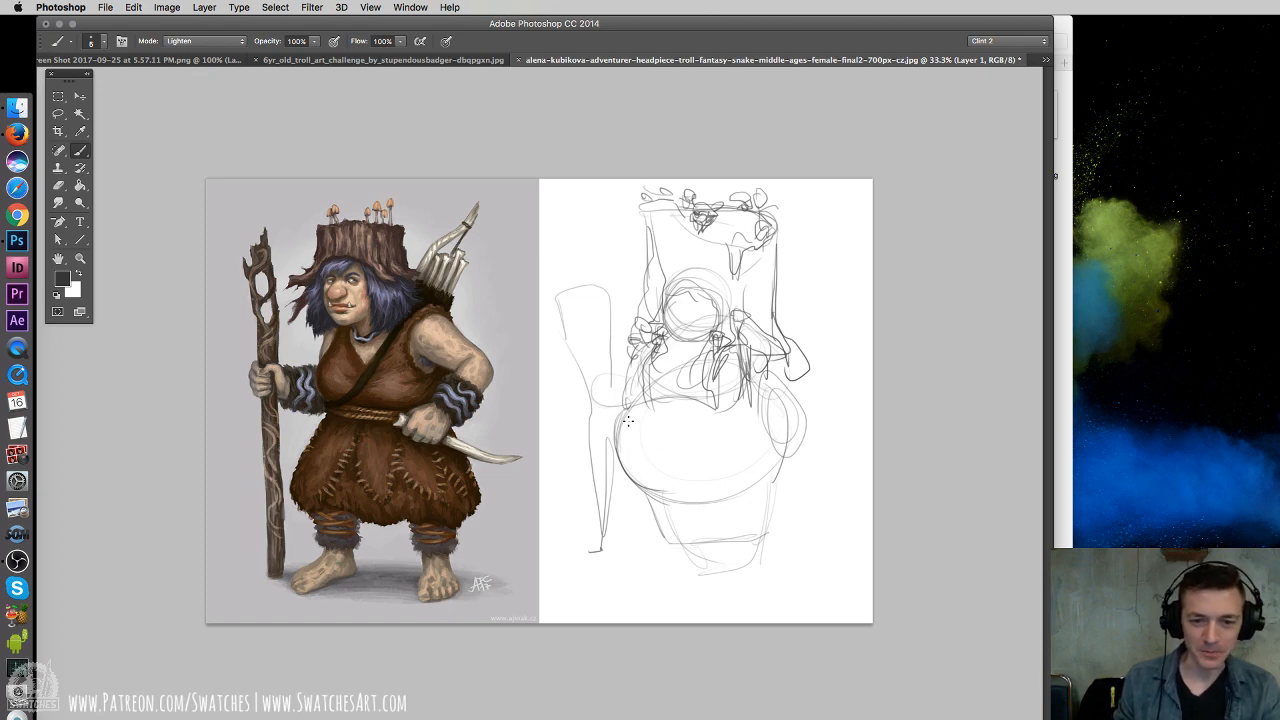
Draw a curved belt under the belly and a diagonal strap running from the shoulder across the torso
{"action": "mouse_move", "coordinate": [618, 435]}
{"action": "left_mouse_down"}
{"action": "mouse_move", "coordinate": [756, 440]}
{"action": "mouse_move", "coordinate": [626, 478]}
{"action": "left_mouse_up"}
{"action": "left_click_drag", "start_coordinate": [776, 438], "coordinate": [650, 482]}
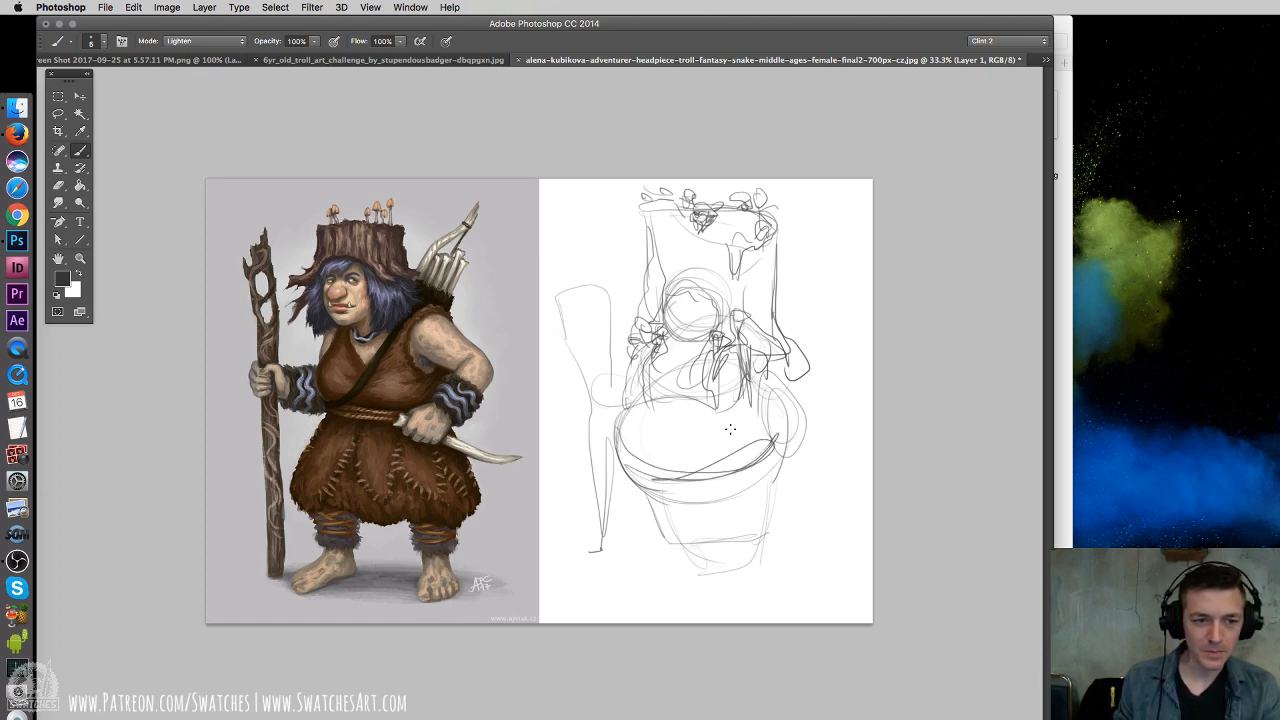
{"action": "mouse_move", "coordinate": [724, 350]}
{"action": "left_mouse_down"}
{"action": "mouse_move", "coordinate": [660, 410]}
{"action": "mouse_move", "coordinate": [627, 470]}
{"action": "left_mouse_up"}
{"action": "left_click_drag", "start_coordinate": [720, 348], "coordinate": [623, 456]}
{"action": "left_click_drag", "start_coordinate": [690, 362], "coordinate": [627, 455]}
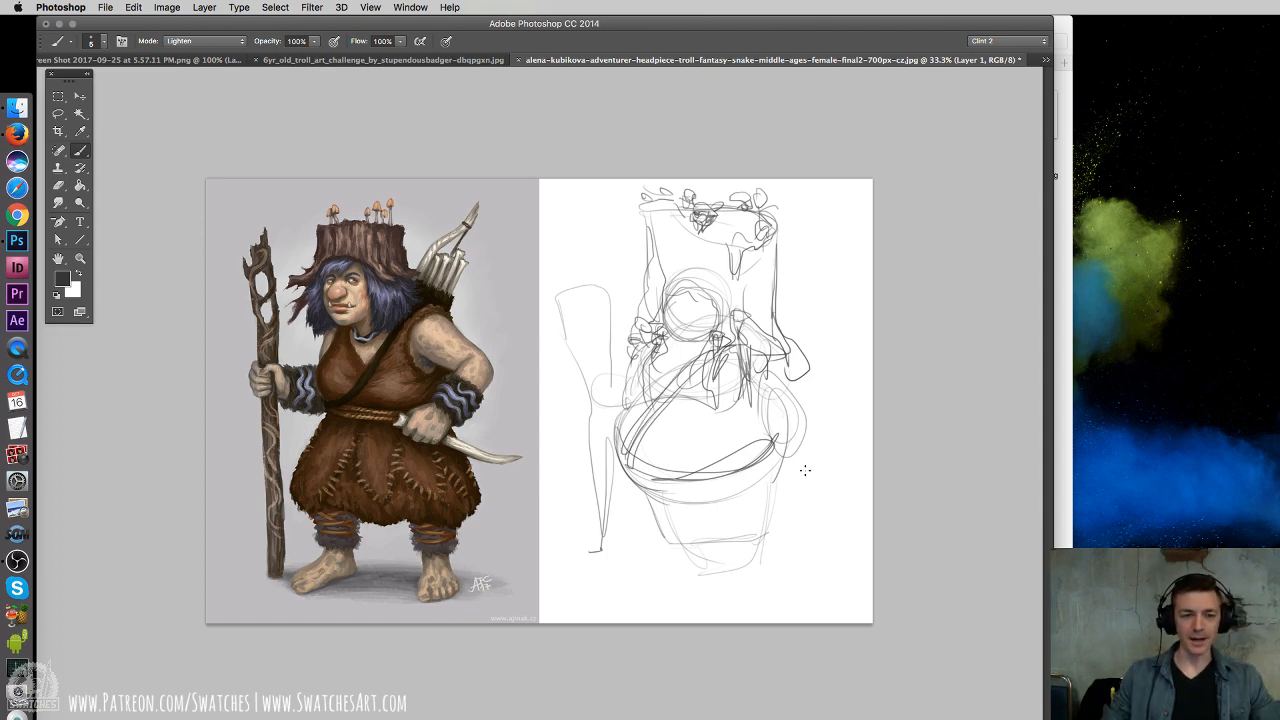
Add small dangling ornaments beside the headpiece and hair, and loose decorative shapes around the club's head
{"action": "left_click_drag", "start_coordinate": [780, 356], "coordinate": [794, 408]}
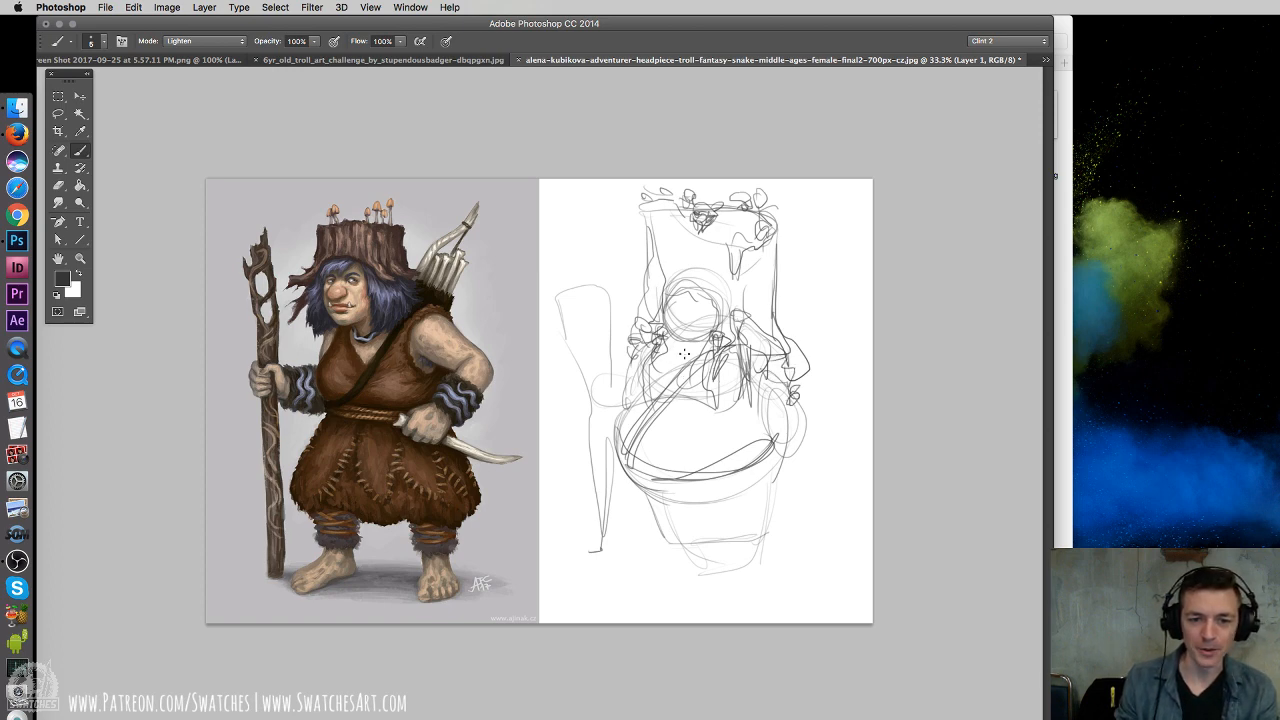
{"action": "mouse_move", "coordinate": [684, 353]}
{"action": "left_mouse_down"}
{"action": "mouse_move", "coordinate": [626, 334]}
{"action": "mouse_move", "coordinate": [625, 311]}
{"action": "mouse_move", "coordinate": [633, 358]}
{"action": "mouse_move", "coordinate": [541, 315]}
{"action": "mouse_move", "coordinate": [574, 334]}
{"action": "mouse_move", "coordinate": [556, 329]}
{"action": "mouse_move", "coordinate": [582, 305]}
{"action": "mouse_move", "coordinate": [584, 384]}
{"action": "mouse_move", "coordinate": [597, 340]}
{"action": "mouse_move", "coordinate": [576, 318]}
{"action": "mouse_move", "coordinate": [587, 289]}
{"action": "mouse_move", "coordinate": [597, 323]}
{"action": "mouse_move", "coordinate": [555, 268]}
{"action": "mouse_move", "coordinate": [552, 393]}
{"action": "mouse_move", "coordinate": [562, 320]}
{"action": "left_mouse_up"}
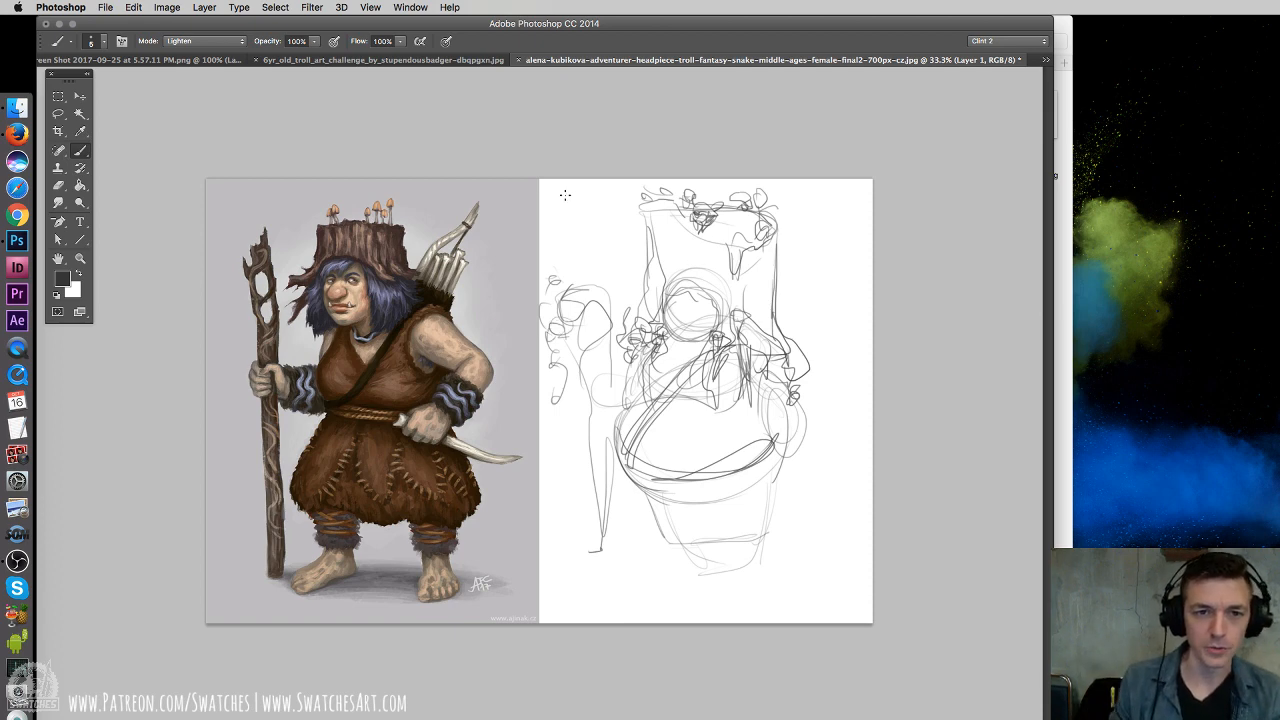
Close the adventurer troll document without saving its changes, switch to the Move tool and enlarge the application window
{"action": "left_click", "coordinate": [518, 60]}
{"action": "left_click", "coordinate": [830, 310]}
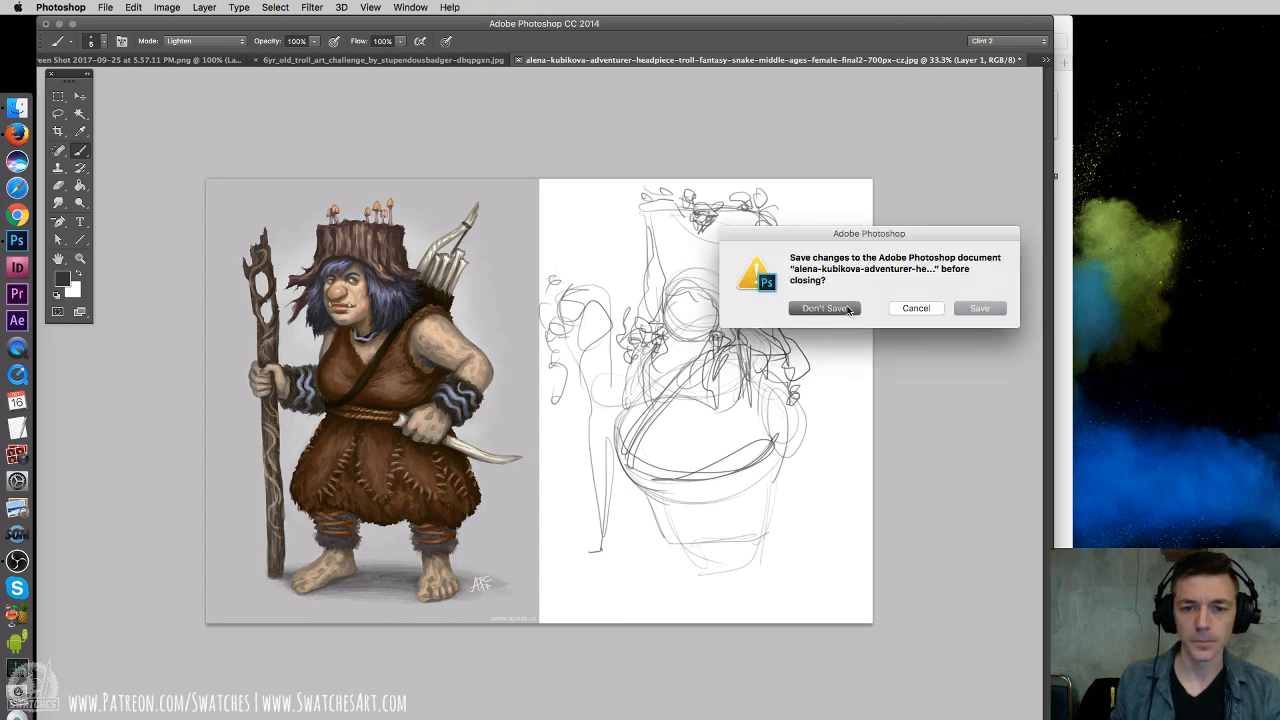
{"action": "left_click", "coordinate": [80, 96]}
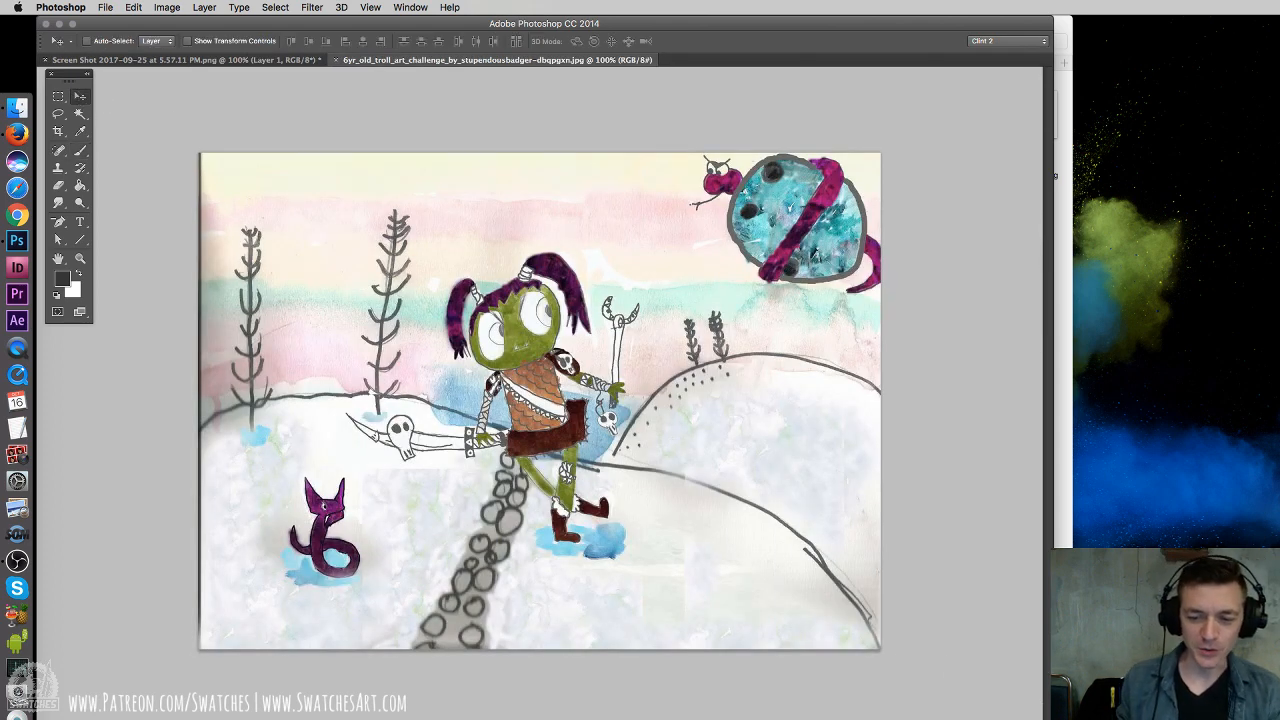
{"action": "left_click_drag", "start_coordinate": [1036, 712], "coordinate": [1082, 690]}
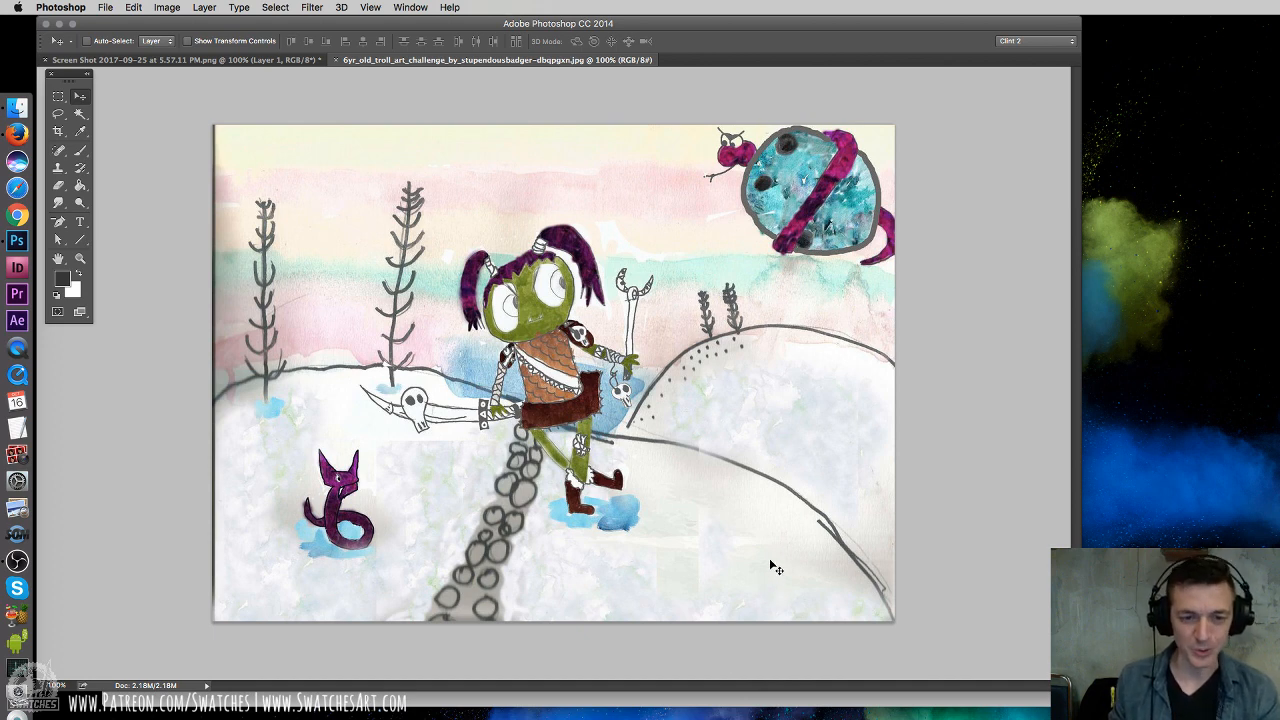
Close the six-year-old's troll artwork and open three neighbouring images from the Troll Submissions folder in Adobe Photoshop CC 2014
{"action": "key", "text": "super+w"}
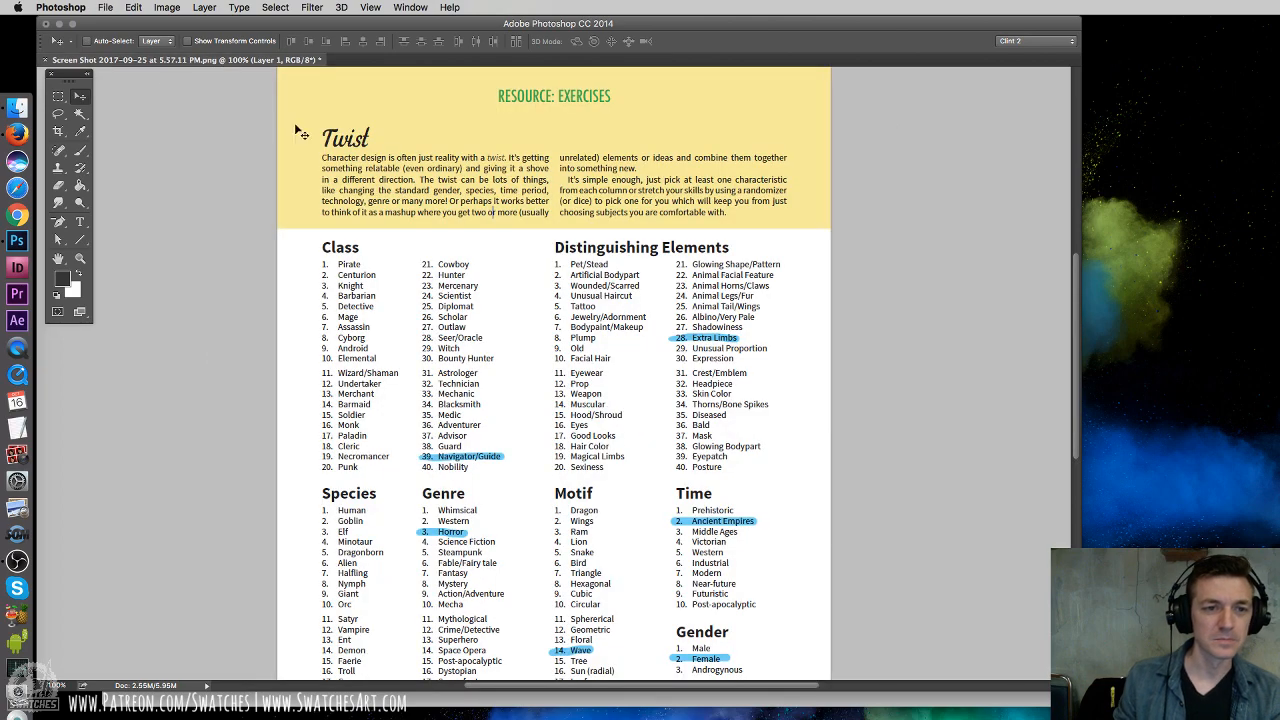
{"action": "left_click", "coordinate": [16, 107]}
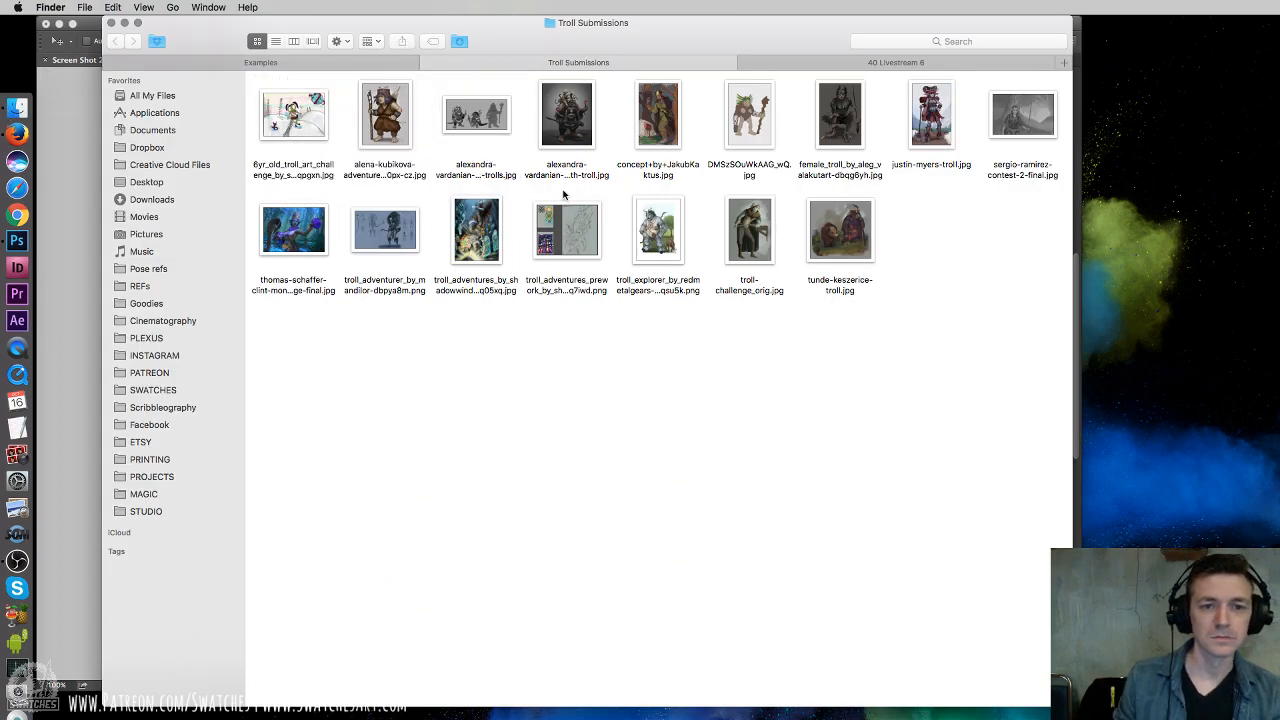
{"action": "left_click_drag", "start_coordinate": [563, 195], "coordinate": [748, 115]}
{"action": "right_click", "coordinate": [747, 125]}
{"action": "mouse_move", "coordinate": [800, 166]}
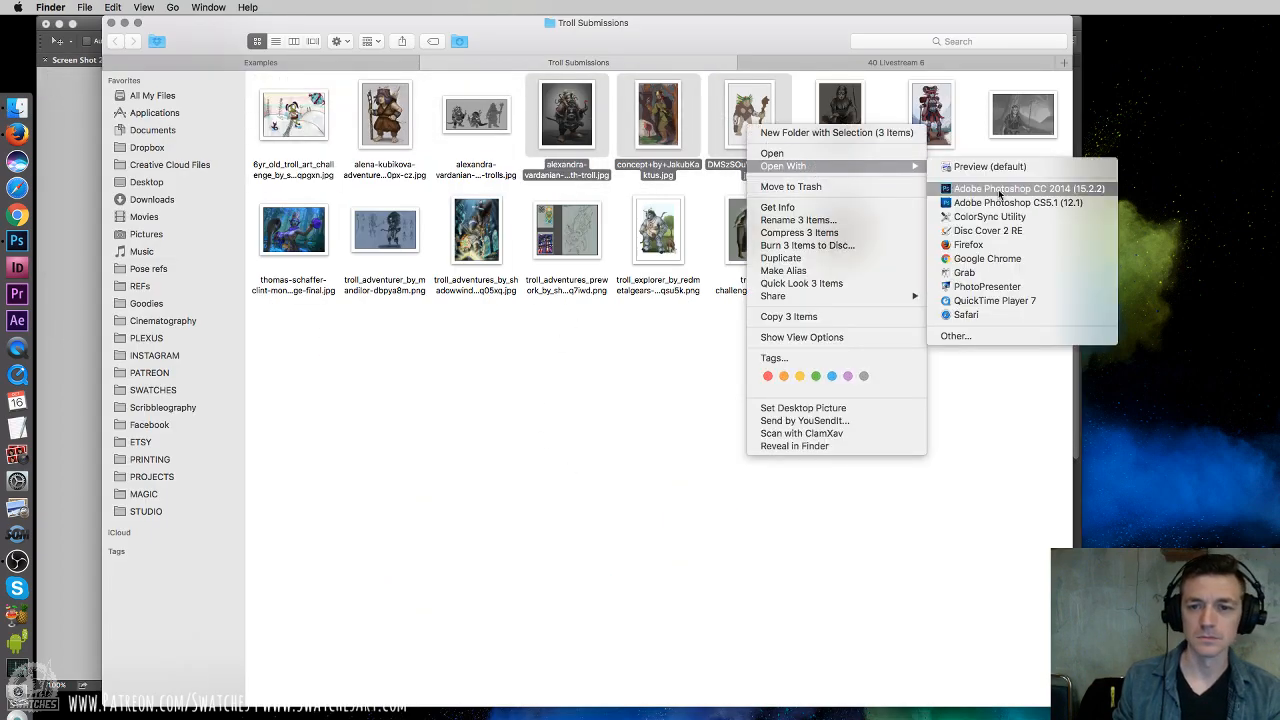
{"action": "left_click", "coordinate": [1000, 190]}
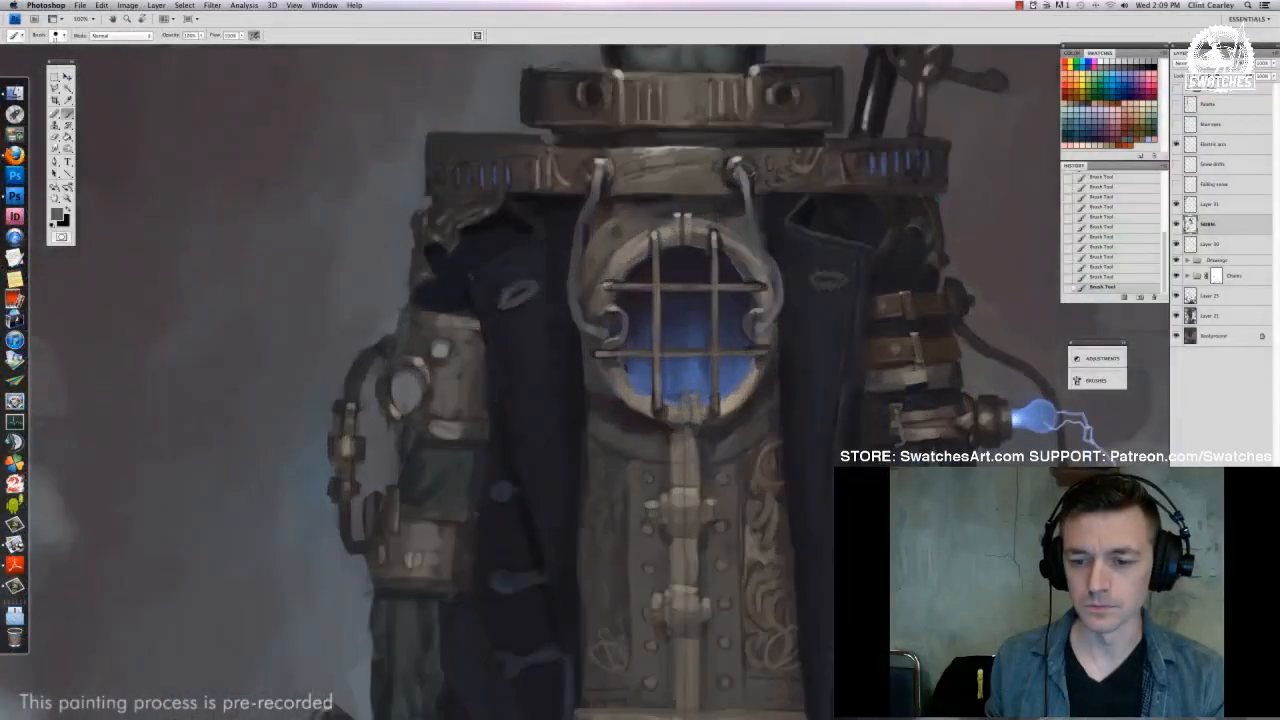
Sample a dark tone, paint the lower edge of the upper-arm metal cylinder, and switch brush presets to work on its body
{"action": "key", "text": "d"}
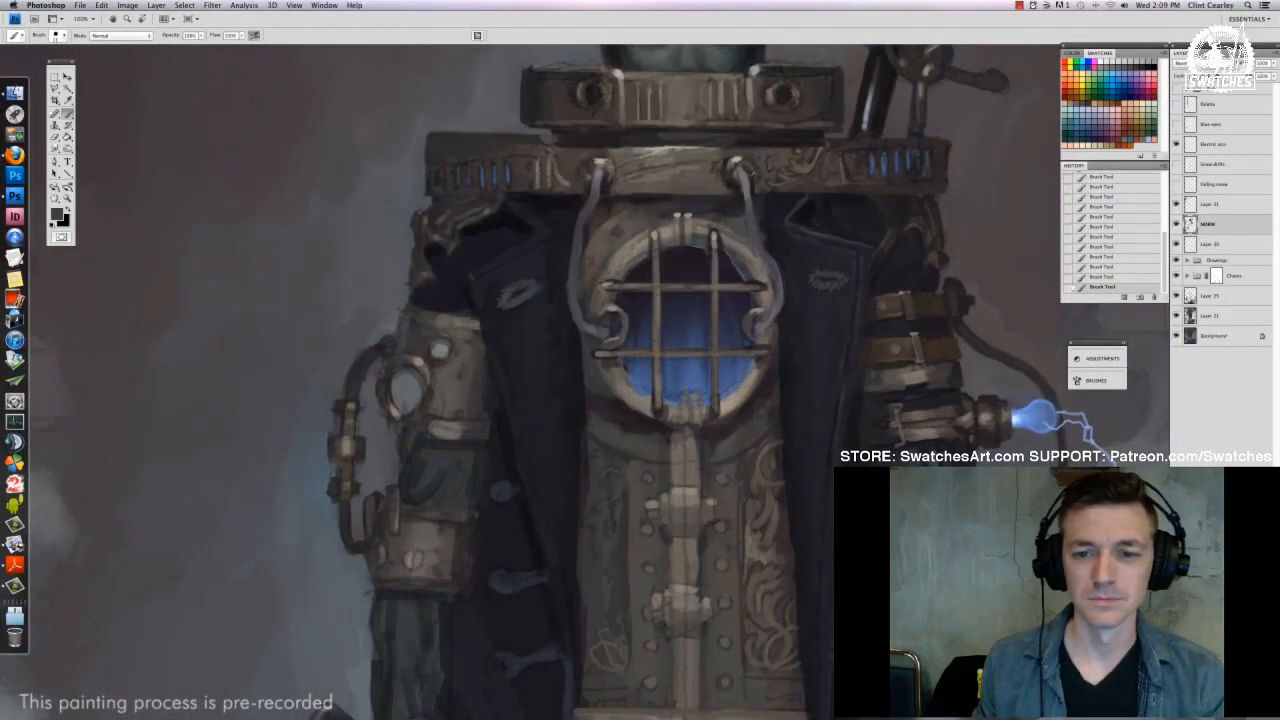
{"action": "left_click", "coordinate": [844, 194], "text": "alt"}
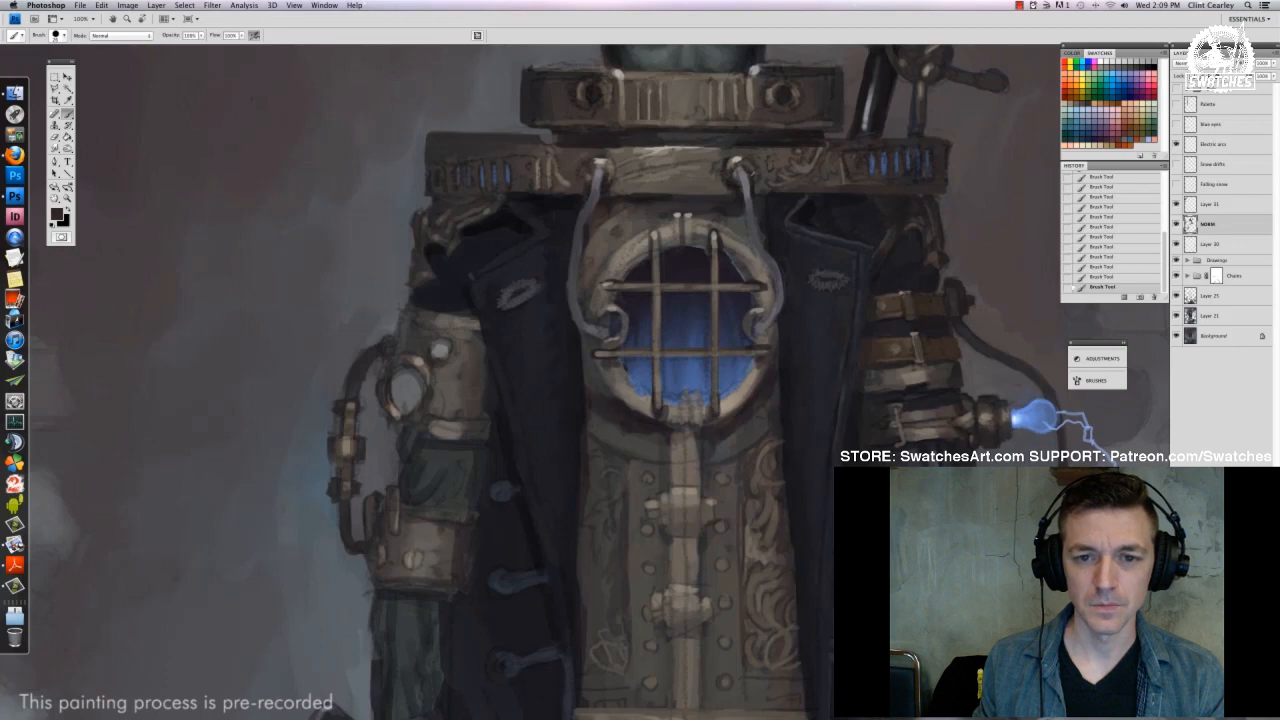
{"action": "mouse_move", "coordinate": [476, 414]}
{"action": "left_mouse_down"}
{"action": "mouse_move", "coordinate": [472, 352]}
{"action": "mouse_move", "coordinate": [456, 414]}
{"action": "mouse_move", "coordinate": [434, 410]}
{"action": "left_mouse_up"}
{"action": "right_click", "coordinate": [451, 365]}
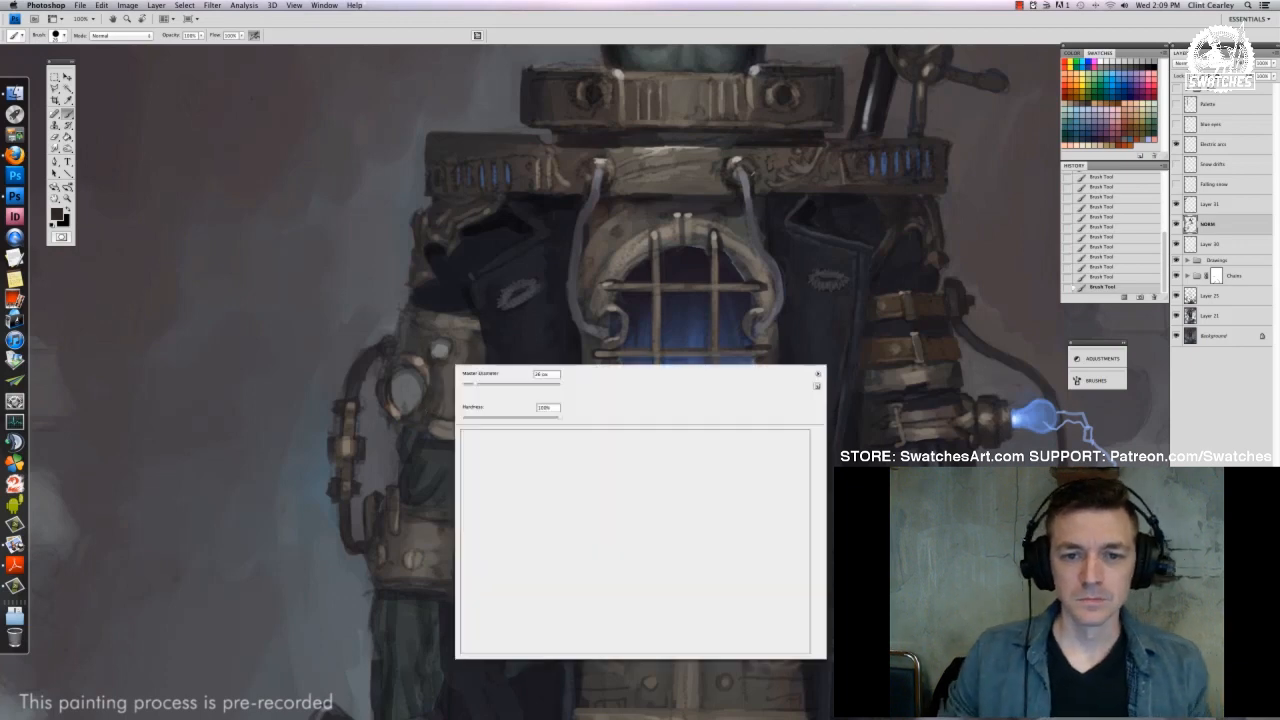
{"action": "double_click", "coordinate": [476, 442]}
{"action": "mouse_move", "coordinate": [427, 348]}
{"action": "left_mouse_down"}
{"action": "mouse_move", "coordinate": [406, 328]}
{"action": "mouse_move", "coordinate": [474, 334]}
{"action": "mouse_move", "coordinate": [474, 319]}
{"action": "mouse_move", "coordinate": [482, 355]}
{"action": "mouse_move", "coordinate": [455, 314]}
{"action": "mouse_move", "coordinate": [406, 305]}
{"action": "mouse_move", "coordinate": [401, 340]}
{"action": "mouse_move", "coordinate": [401, 322]}
{"action": "left_mouse_up"}
Refine the shading of the upper-arm cylinder and its round ring using tones sampled from the surrounding metal
{"action": "left_click", "coordinate": [796, 171], "text": "alt"}
{"action": "left_click", "coordinate": [486, 340], "text": "alt"}
{"action": "left_click", "coordinate": [468, 304], "text": "alt"}
{"action": "left_click", "coordinate": [398, 296], "text": "alt"}
{"action": "left_click", "coordinate": [406, 343], "text": "alt"}
{"action": "left_click", "coordinate": [408, 380], "text": "alt"}
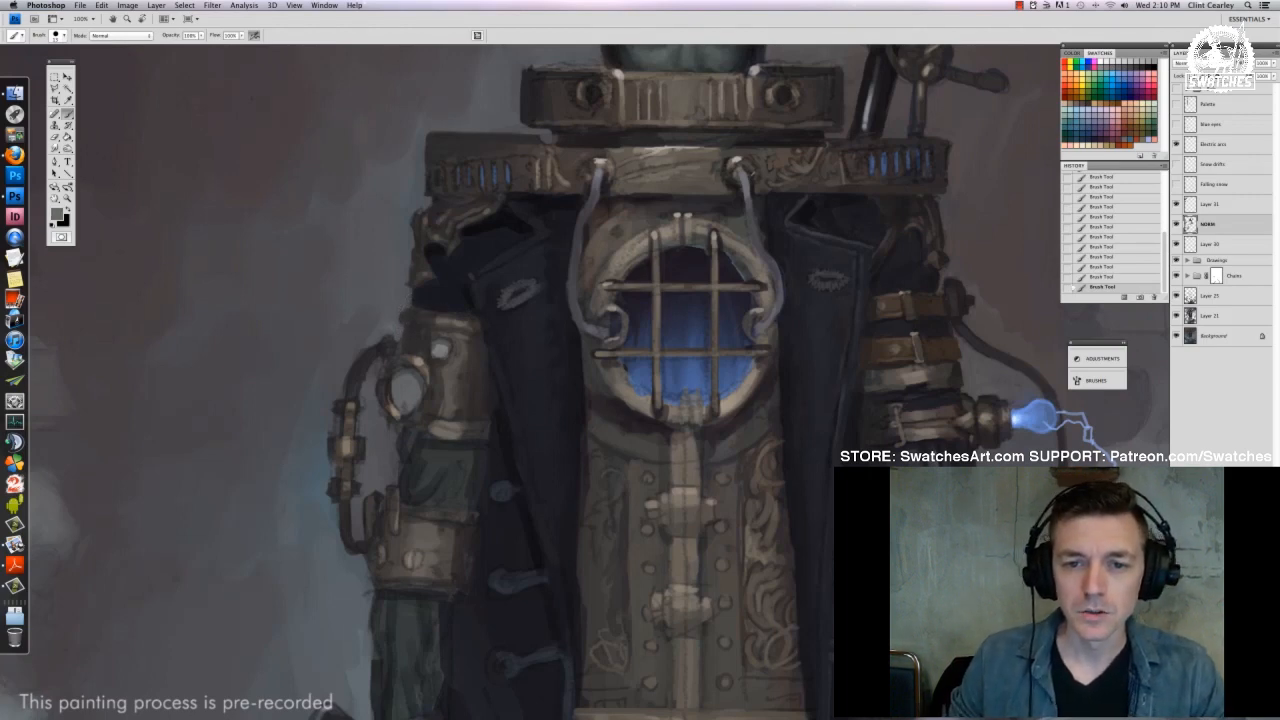
{"action": "right_click", "coordinate": [457, 342]}
{"action": "key", "text": "Escape"}
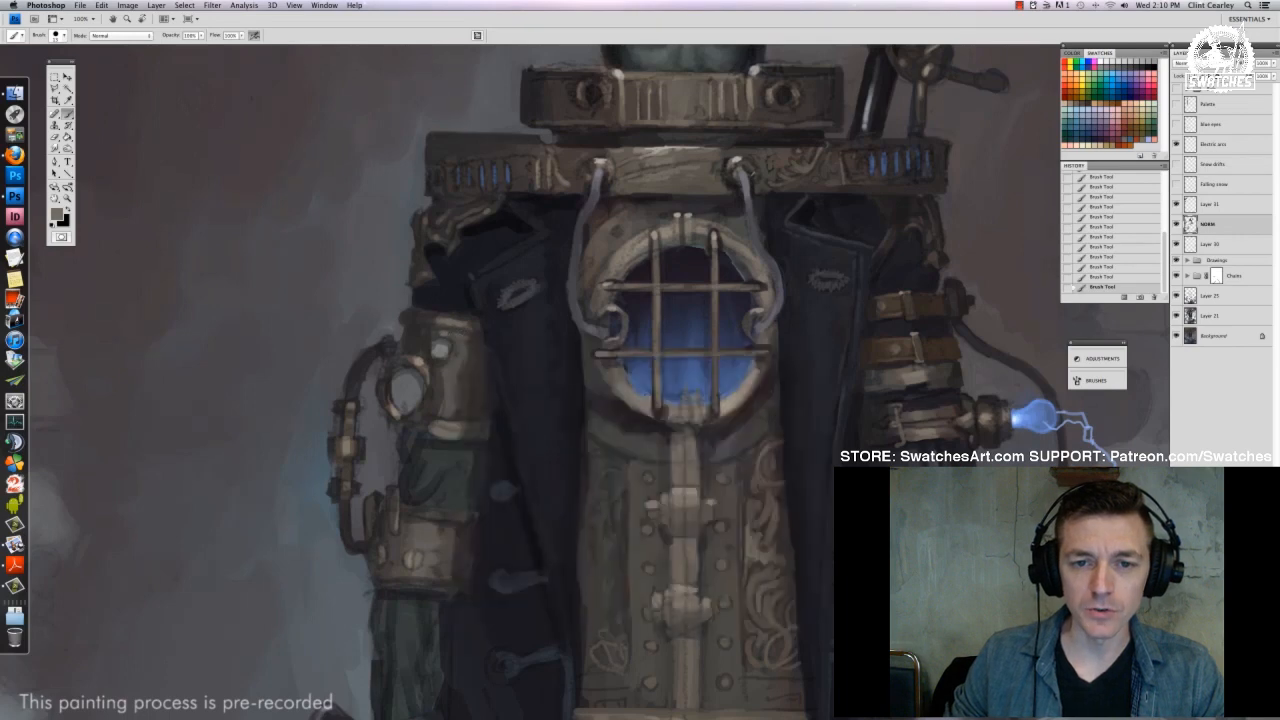
Sample light and dark metal tones and repaint the rivet area and lower edge of the upper-arm cylinder
{"action": "left_click", "coordinate": [755, 305], "text": "alt"}
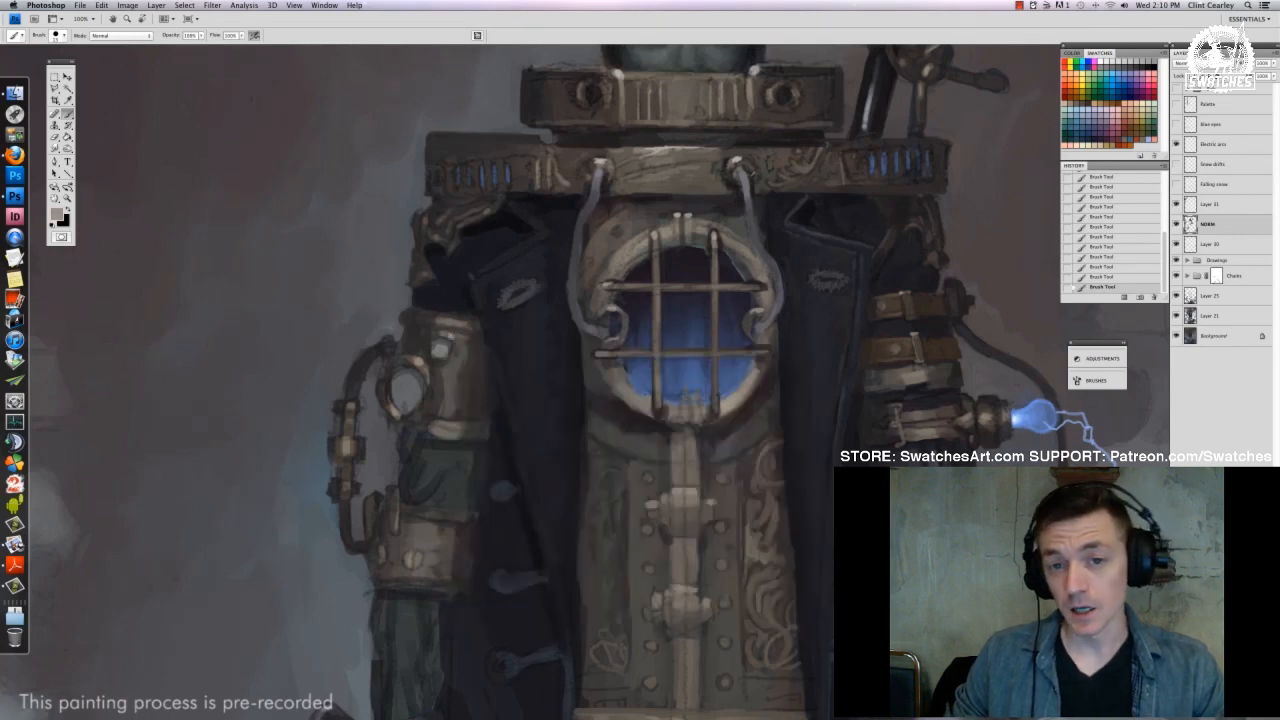
{"action": "left_click", "coordinate": [452, 340], "text": "alt"}
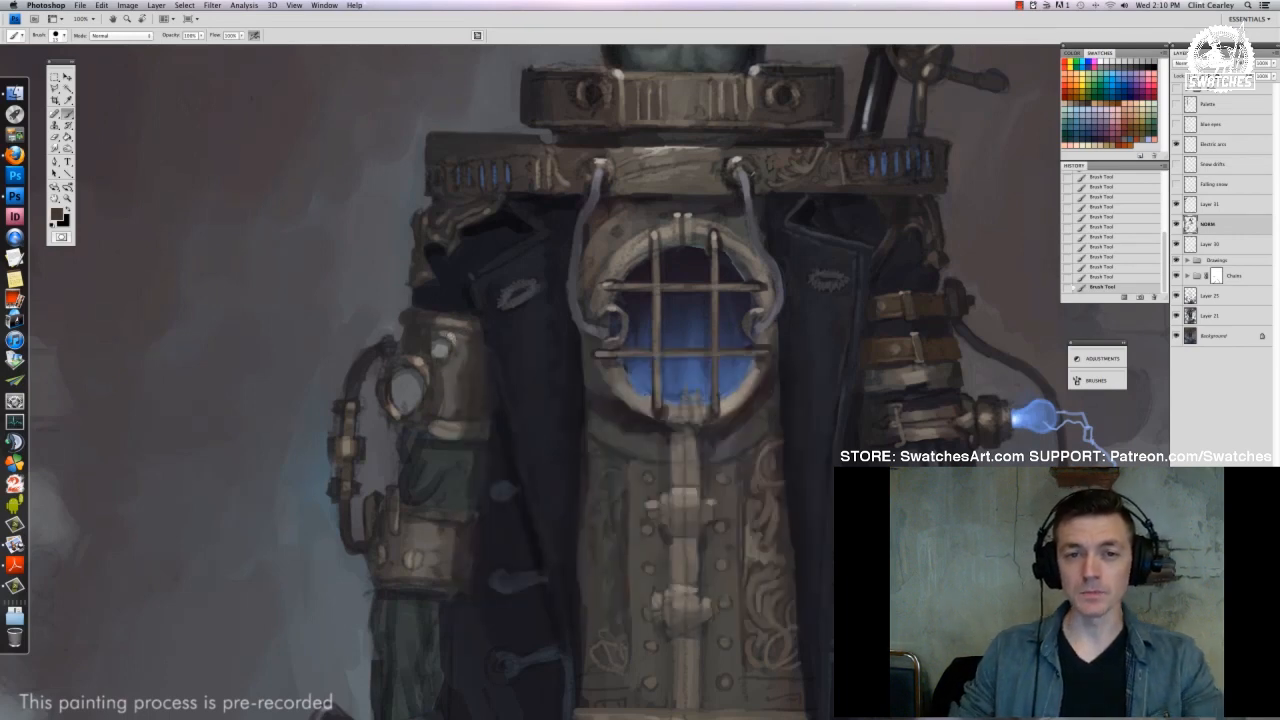
{"action": "left_click", "coordinate": [452, 400], "text": "alt"}
{"action": "left_click", "coordinate": [441, 348], "text": "alt"}
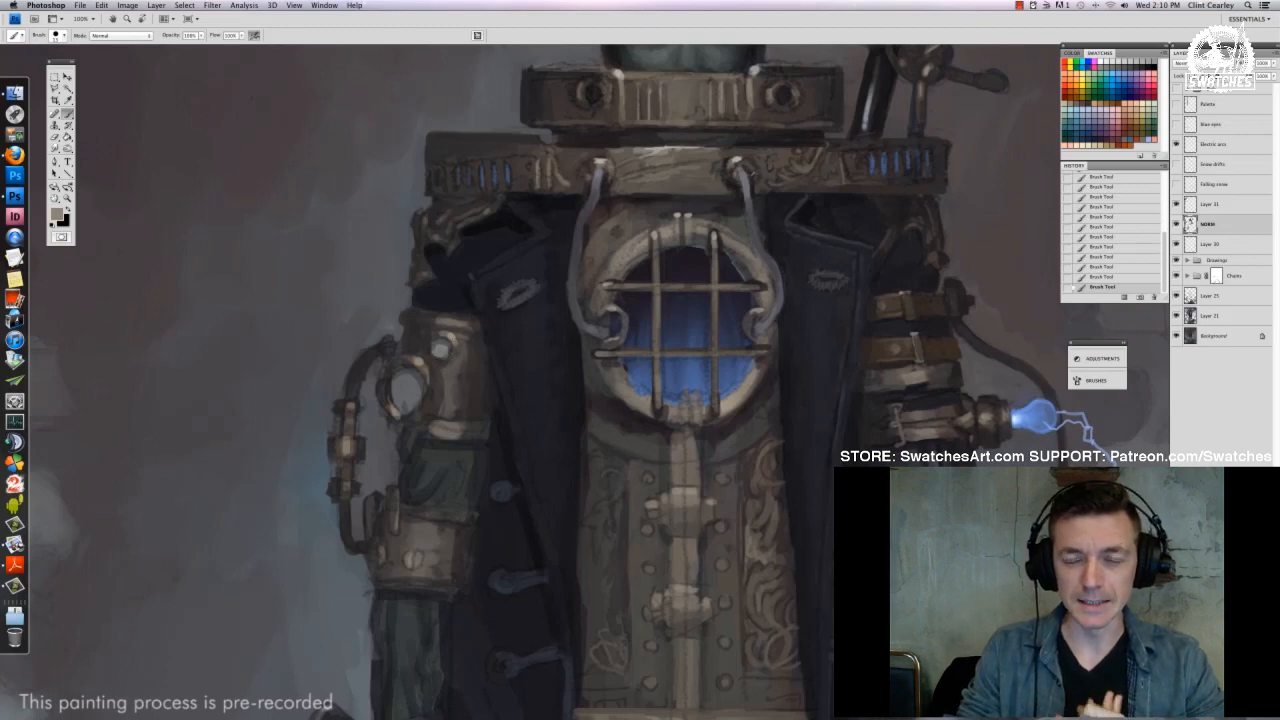
{"action": "left_click_drag", "start_coordinate": [438, 346], "coordinate": [445, 351]}
{"action": "left_click", "coordinate": [454, 357], "text": "alt"}
{"action": "left_click_drag", "start_coordinate": [415, 437], "coordinate": [456, 356]}
{"action": "left_click", "coordinate": [419, 423], "text": "alt"}
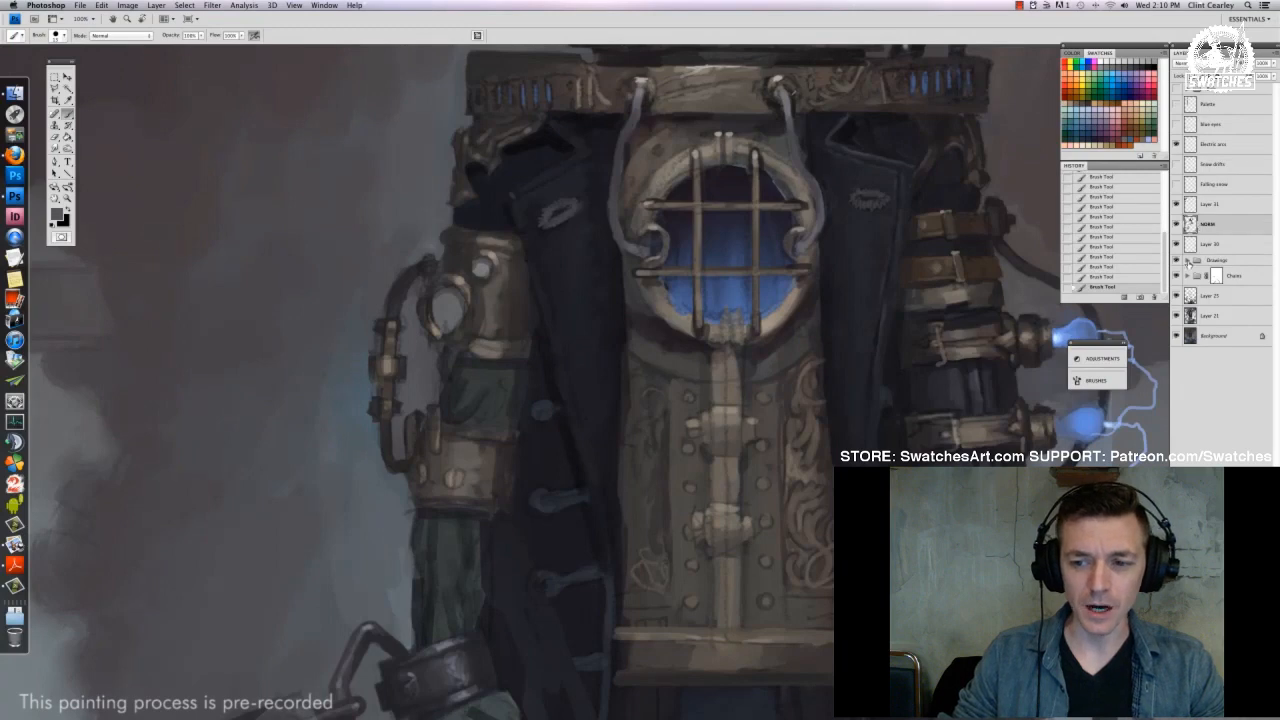
Touch up the outer edge of the curved pipe beside the arm and paint toward the cylinder's ring
{"action": "left_click_drag", "start_coordinate": [371, 402], "coordinate": [371, 414]}
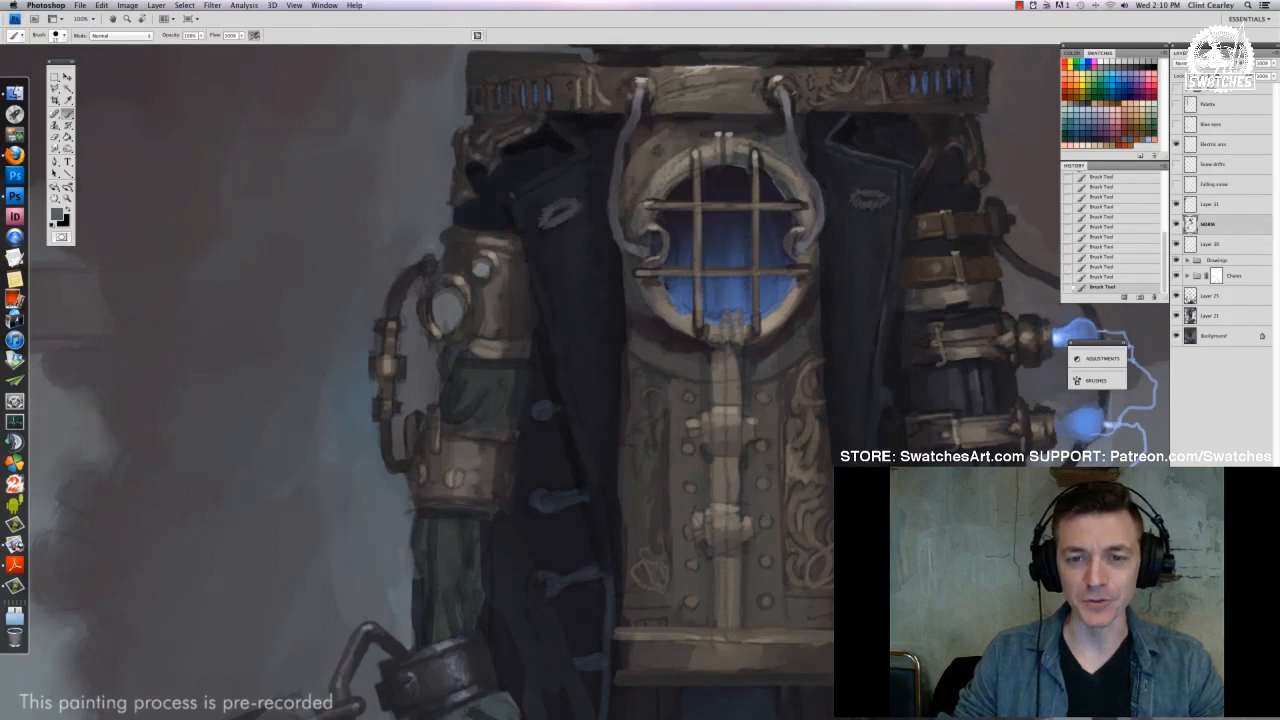
{"action": "left_click_drag", "start_coordinate": [371, 358], "coordinate": [375, 340]}
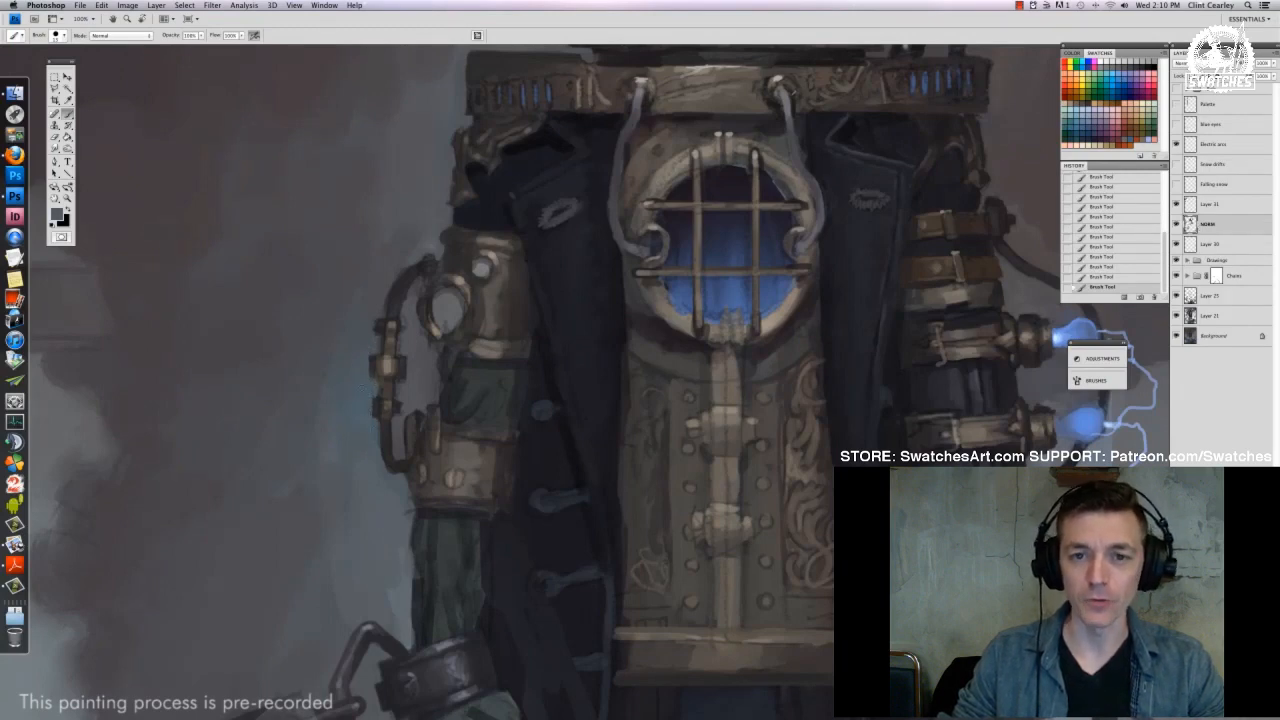
{"action": "mouse_move", "coordinate": [386, 315]}
{"action": "left_mouse_down"}
{"action": "mouse_move", "coordinate": [408, 270]}
{"action": "mouse_move", "coordinate": [440, 272]}
{"action": "mouse_move", "coordinate": [420, 294]}
{"action": "mouse_move", "coordinate": [436, 343]}
{"action": "left_mouse_up"}
Clean up the pipe's upper bend and the round ring with colors sampled from the background and metal
{"action": "left_click", "coordinate": [404, 268], "text": "alt"}
{"action": "left_click", "coordinate": [418, 270], "text": "alt"}
{"action": "left_click", "coordinate": [414, 280], "text": "alt"}
{"action": "left_click", "coordinate": [428, 280], "text": "alt"}
{"action": "left_click", "coordinate": [463, 299], "text": "alt"}
{"action": "left_click", "coordinate": [438, 338], "text": "alt"}
{"action": "left_click", "coordinate": [418, 338], "text": "alt"}
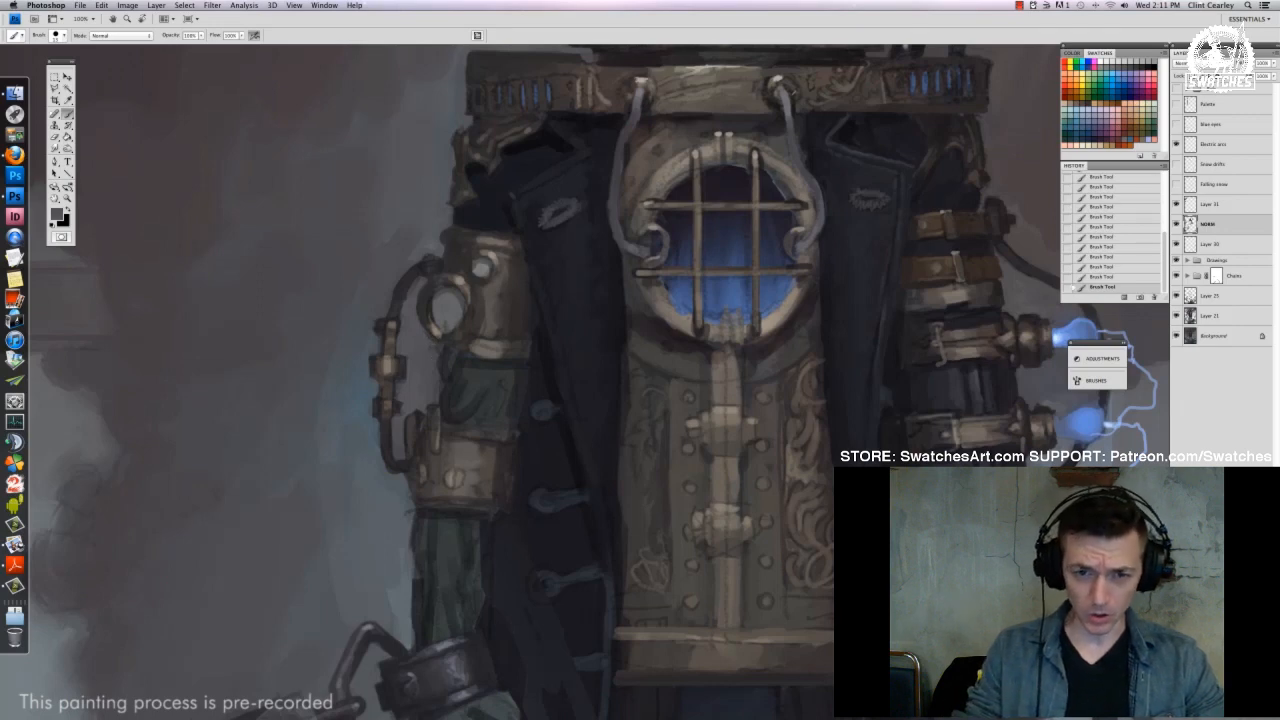
Define the lower rim of the upper-arm cylinder with sampled midtones and a dark line beneath it
{"action": "left_click", "coordinate": [480, 346], "text": "alt"}
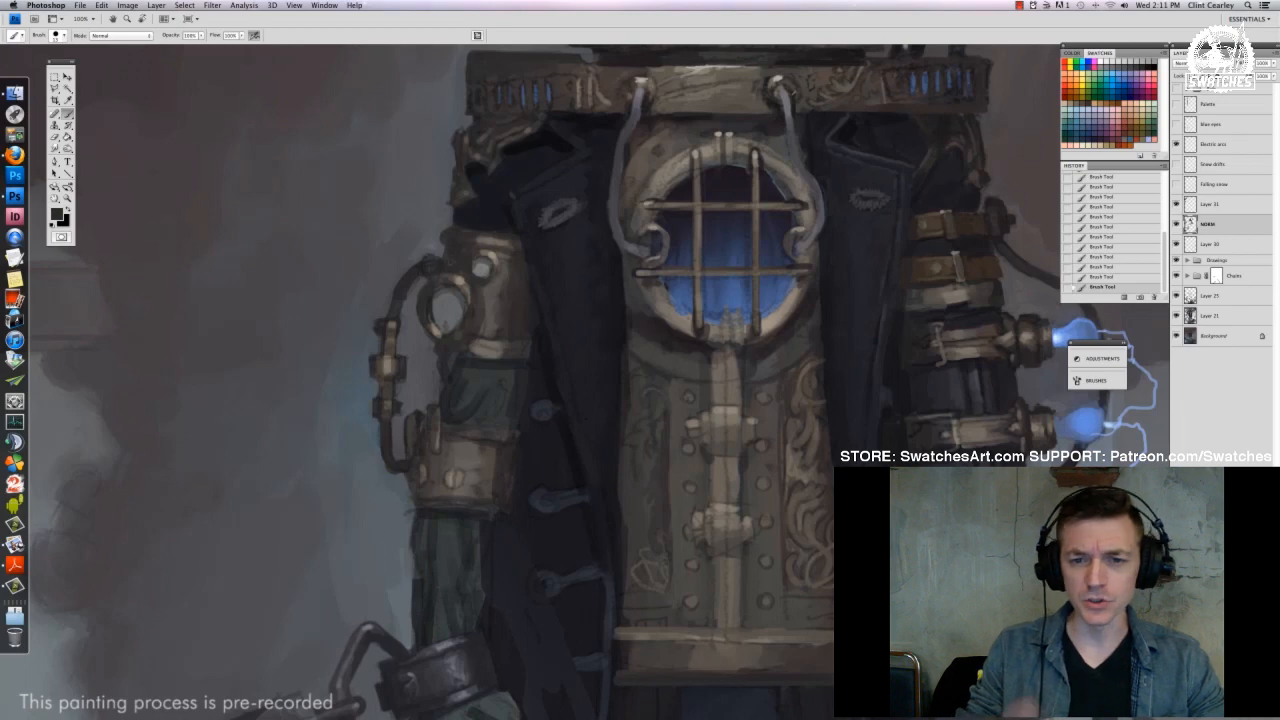
{"action": "left_click", "coordinate": [484, 349], "text": "alt"}
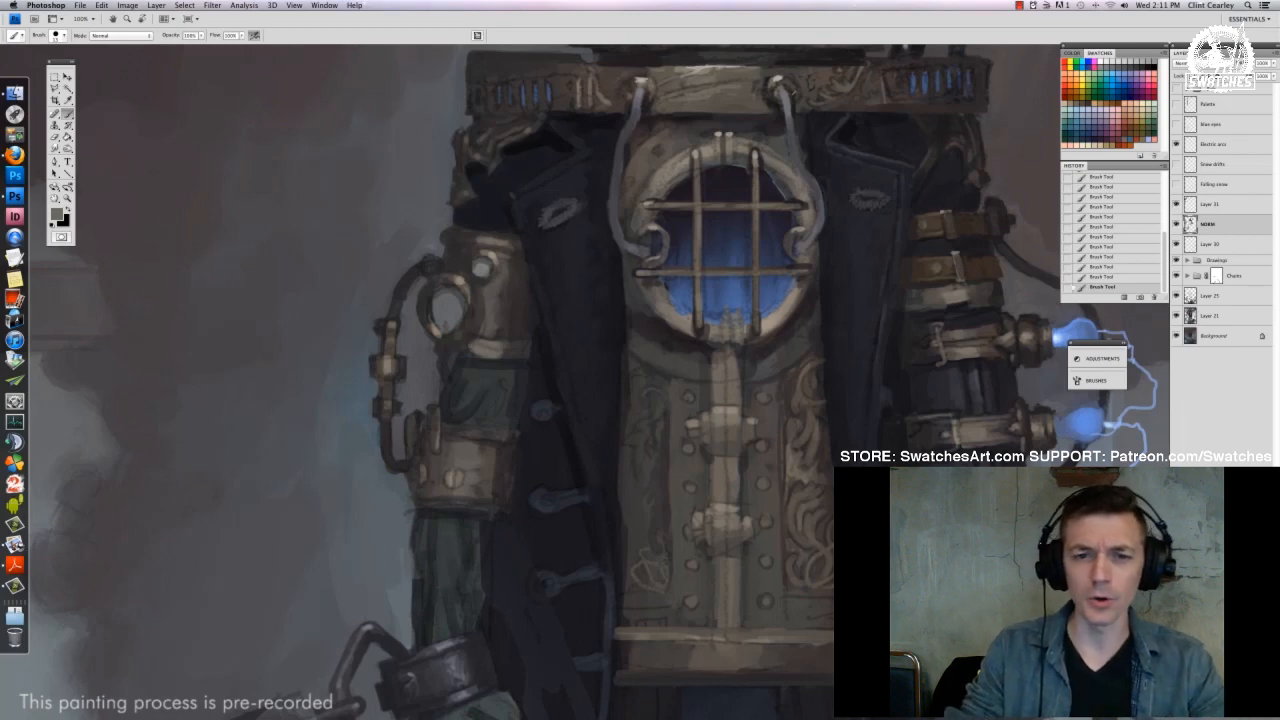
{"action": "left_click", "coordinate": [471, 347]}
{"action": "left_click", "coordinate": [478, 342], "text": "alt"}
{"action": "mouse_move", "coordinate": [471, 343]}
{"action": "left_mouse_down"}
{"action": "mouse_move", "coordinate": [507, 344]}
{"action": "mouse_move", "coordinate": [490, 339]}
{"action": "left_mouse_up"}
{"action": "left_click", "coordinate": [497, 331], "text": "alt"}
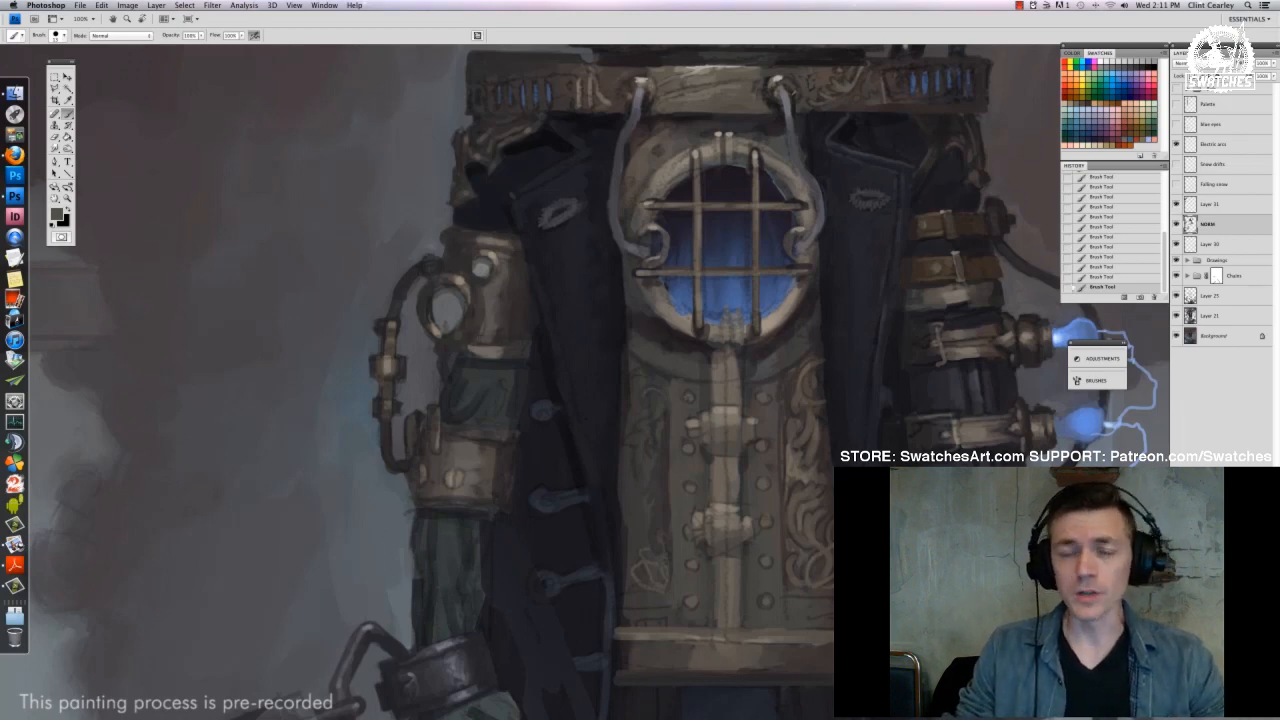
{"action": "left_click", "coordinate": [1036, 353], "text": "alt"}
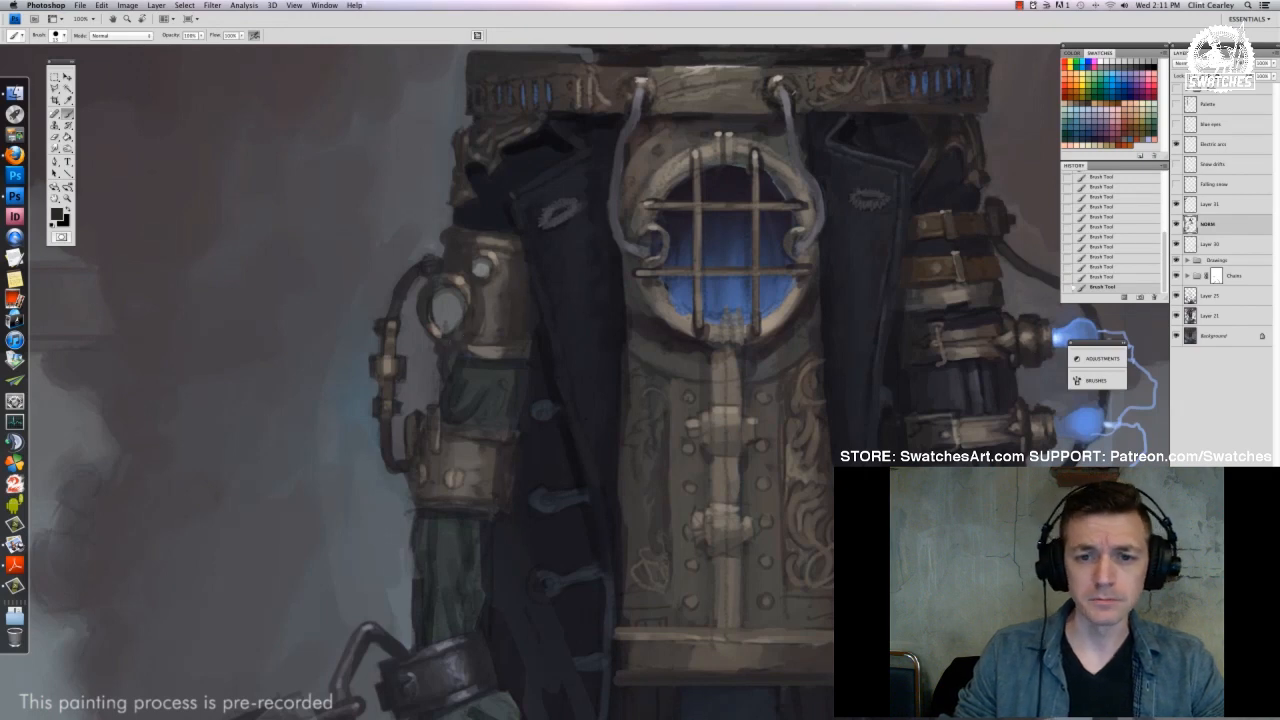
{"action": "left_click_drag", "start_coordinate": [473, 355], "coordinate": [502, 356]}
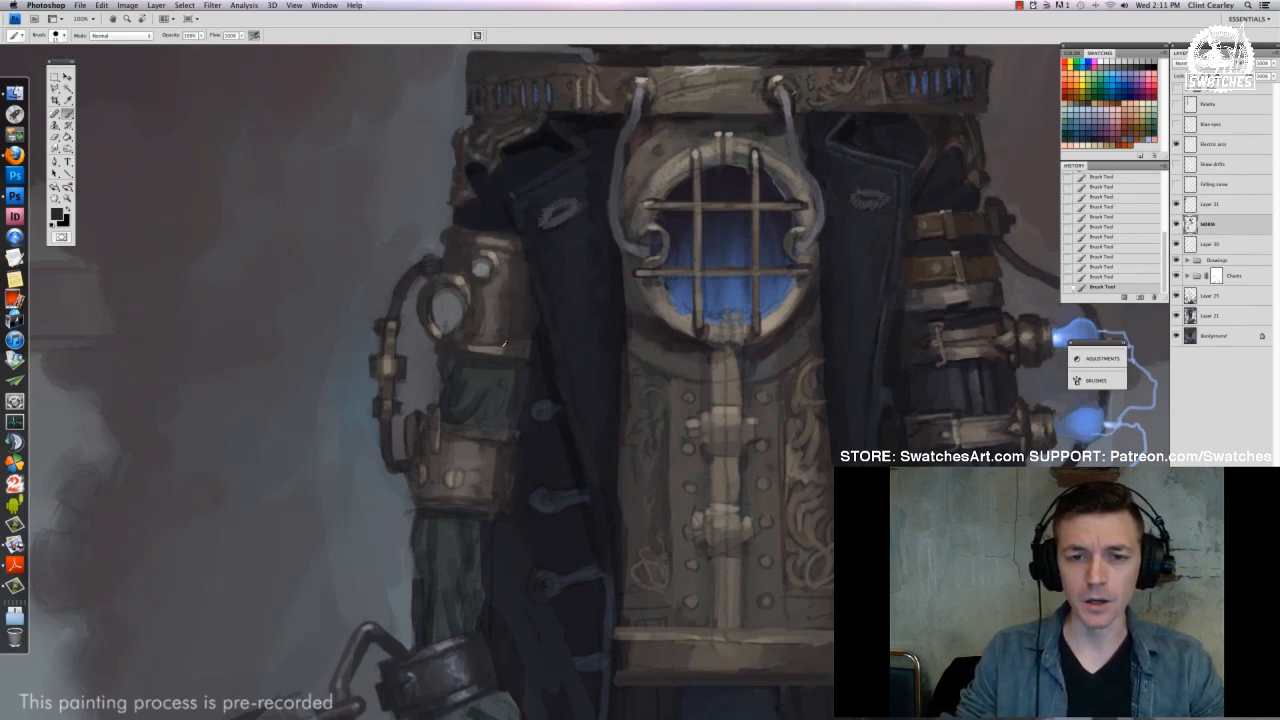
{"action": "left_click", "coordinate": [504, 343], "text": "alt"}
Adjust the brush and blend the shading across the body of the upper-arm cylinder
{"action": "right_click", "coordinate": [512, 348]}
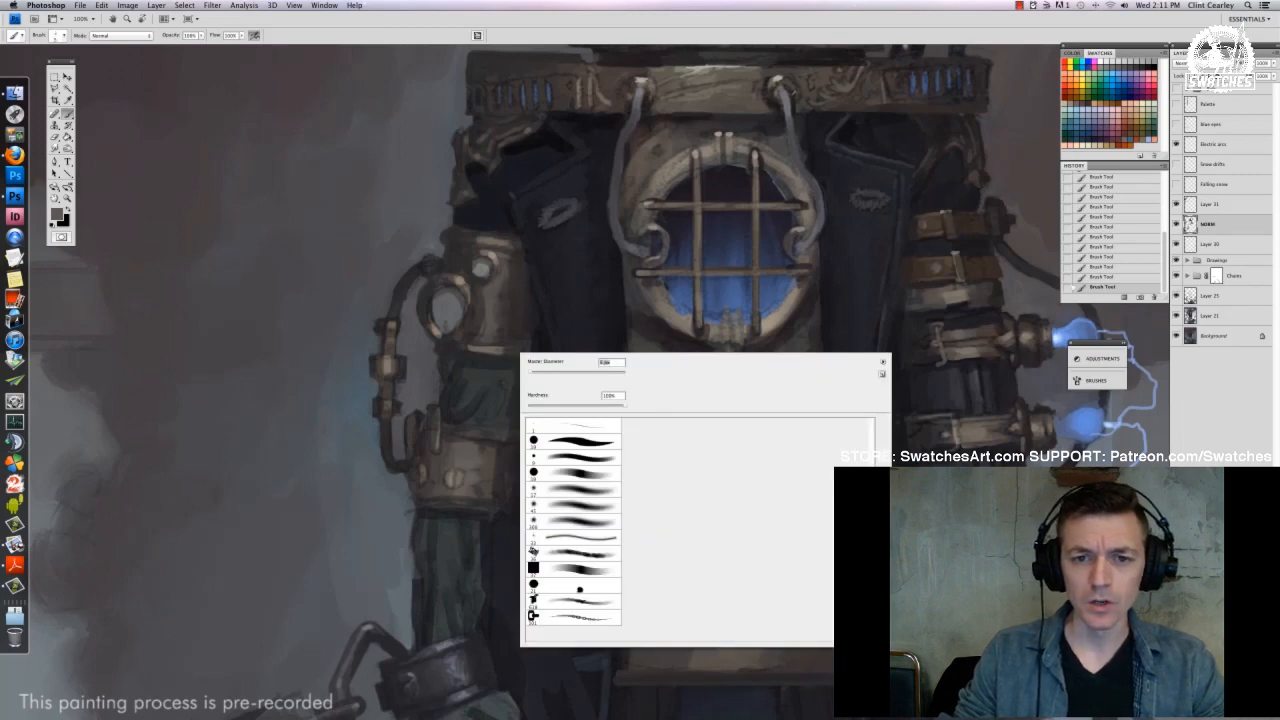
{"action": "key", "text": "Escape"}
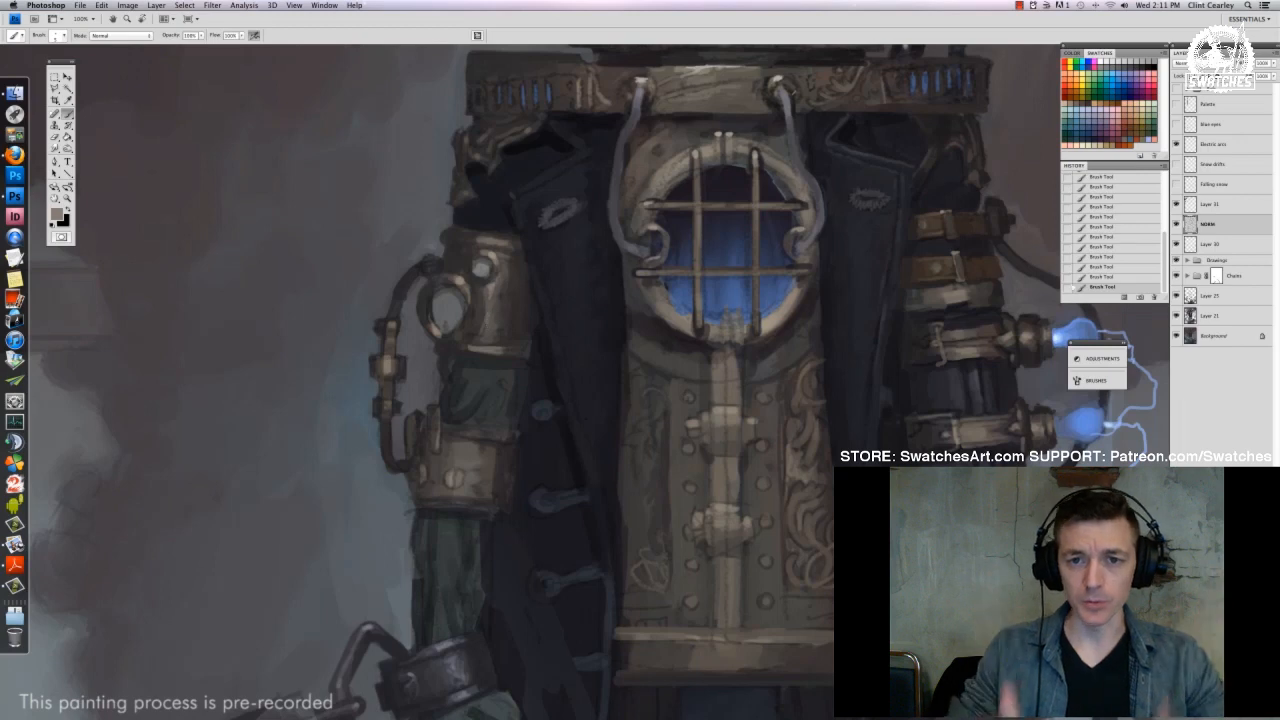
{"action": "left_click_drag", "start_coordinate": [535, 249], "coordinate": [531, 280]}
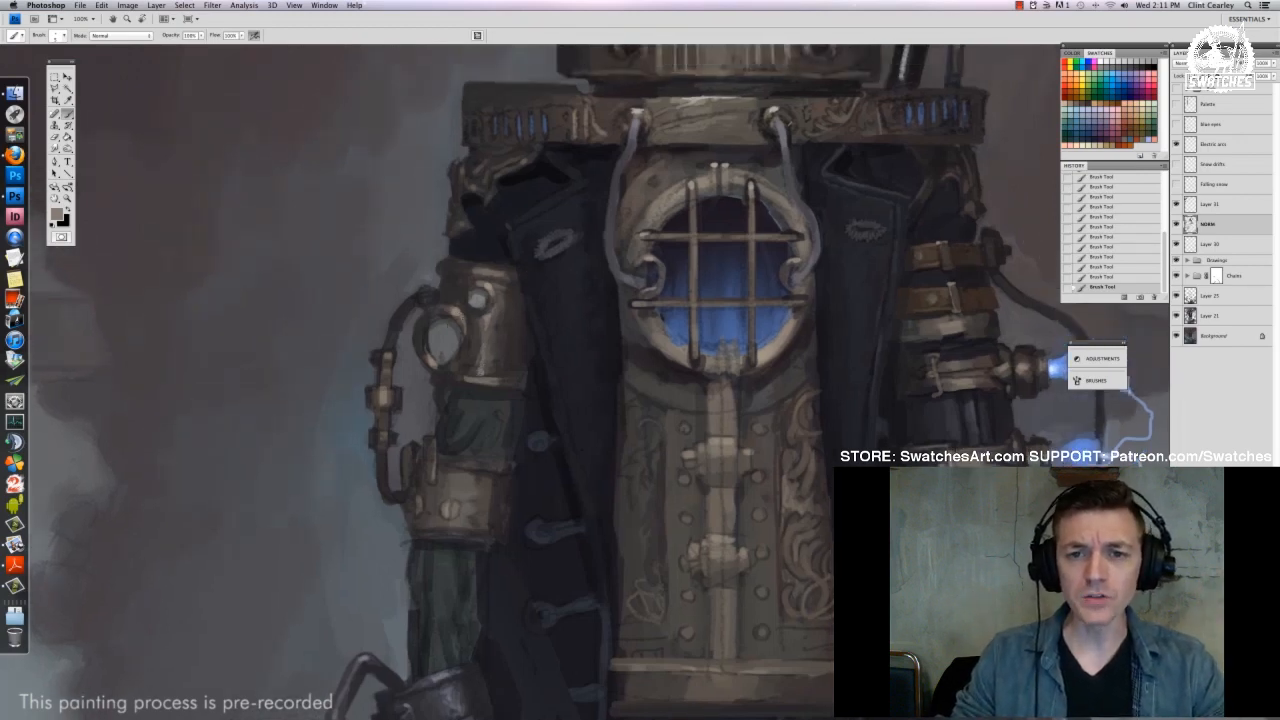
{"action": "right_click", "coordinate": [446, 354]}
{"action": "key", "text": "Return"}
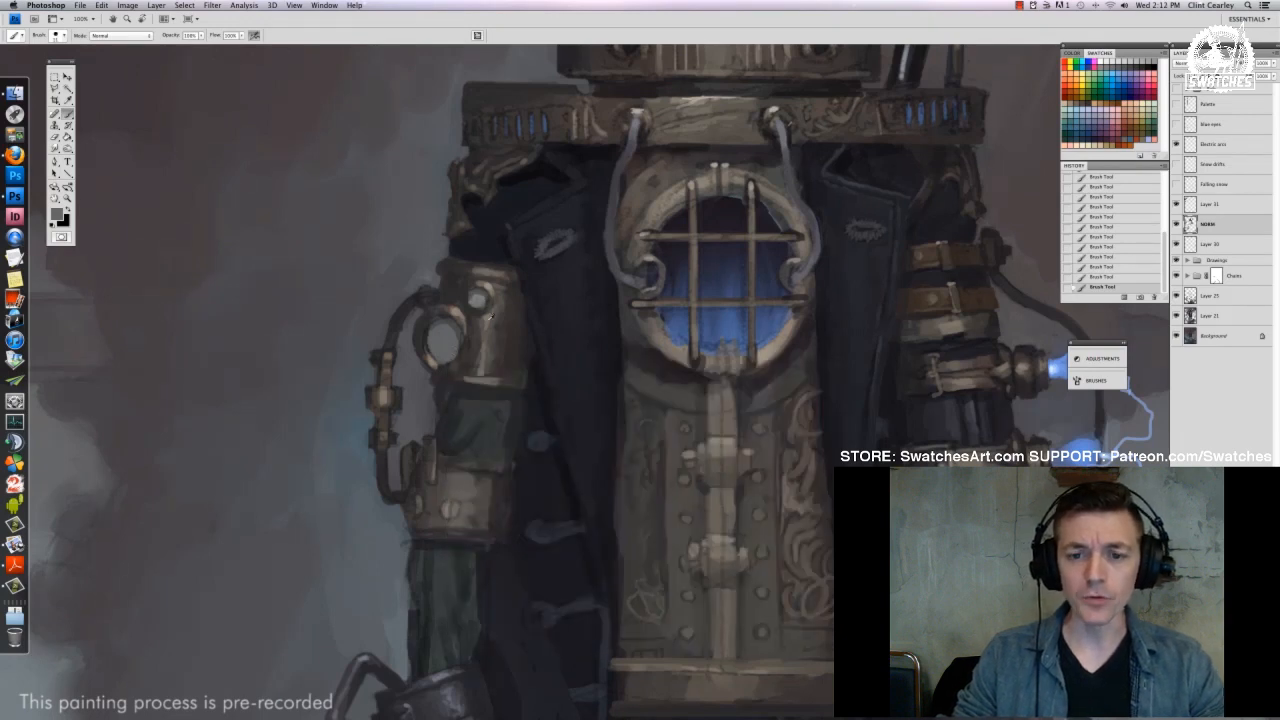
{"action": "right_click", "coordinate": [522, 352]}
{"action": "key", "text": "Return"}
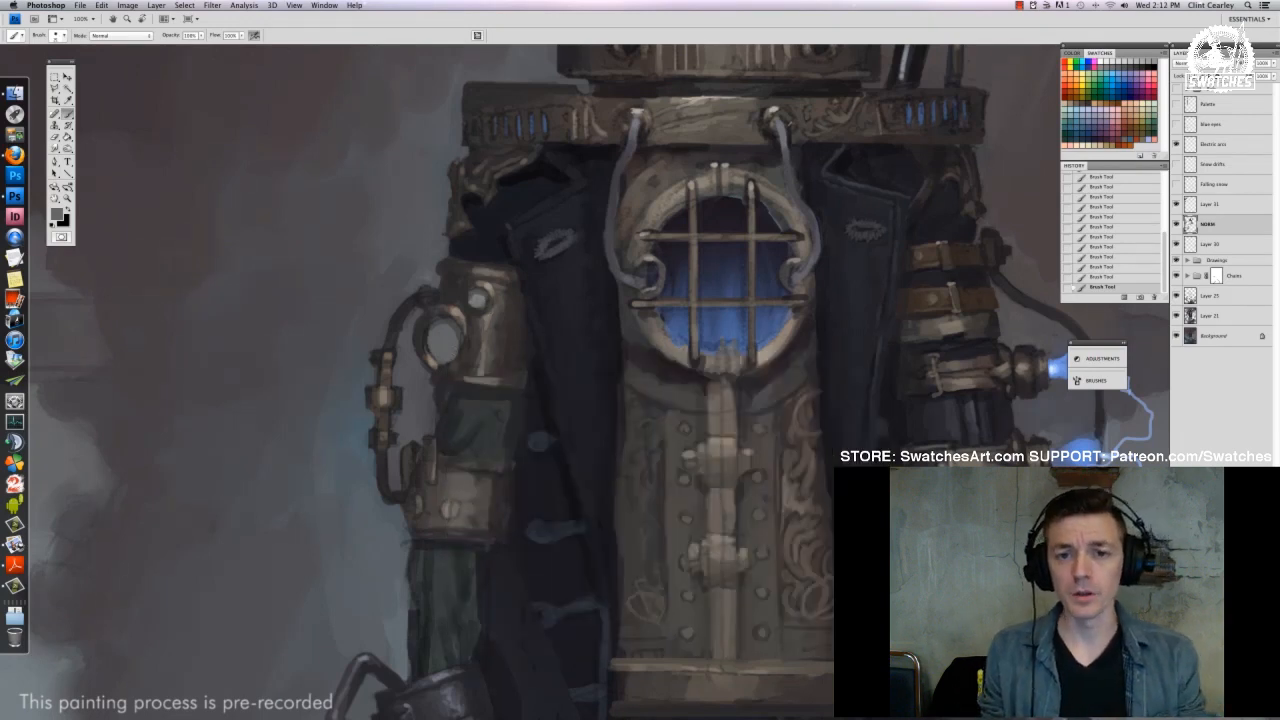
Sample a light metal tone from the chest porthole and paint fine highlights on the upper-arm cylinder with a smaller brush
{"action": "left_click", "coordinate": [757, 367], "text": "alt"}
{"action": "right_click", "coordinate": [507, 268]}
{"action": "left_click", "coordinate": [518, 291]}
{"action": "key", "text": "Return"}
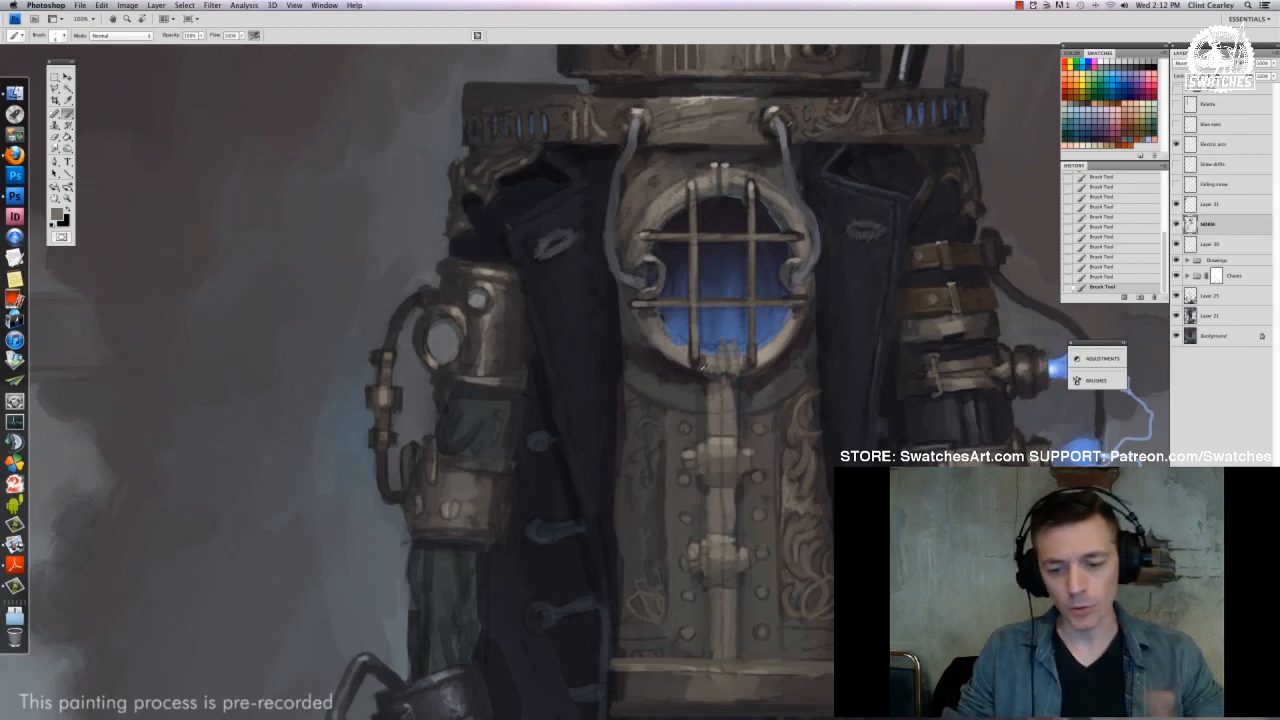
Sample a tone at the cylinder's lower rim and resize the brush to refine that edge
{"action": "left_click", "coordinate": [514, 358], "text": "alt"}
{"action": "right_click", "coordinate": [512, 358]}
{"action": "left_click_drag", "start_coordinate": [521, 383], "coordinate": [526, 383]}
{"action": "left_click", "coordinate": [541, 337]}
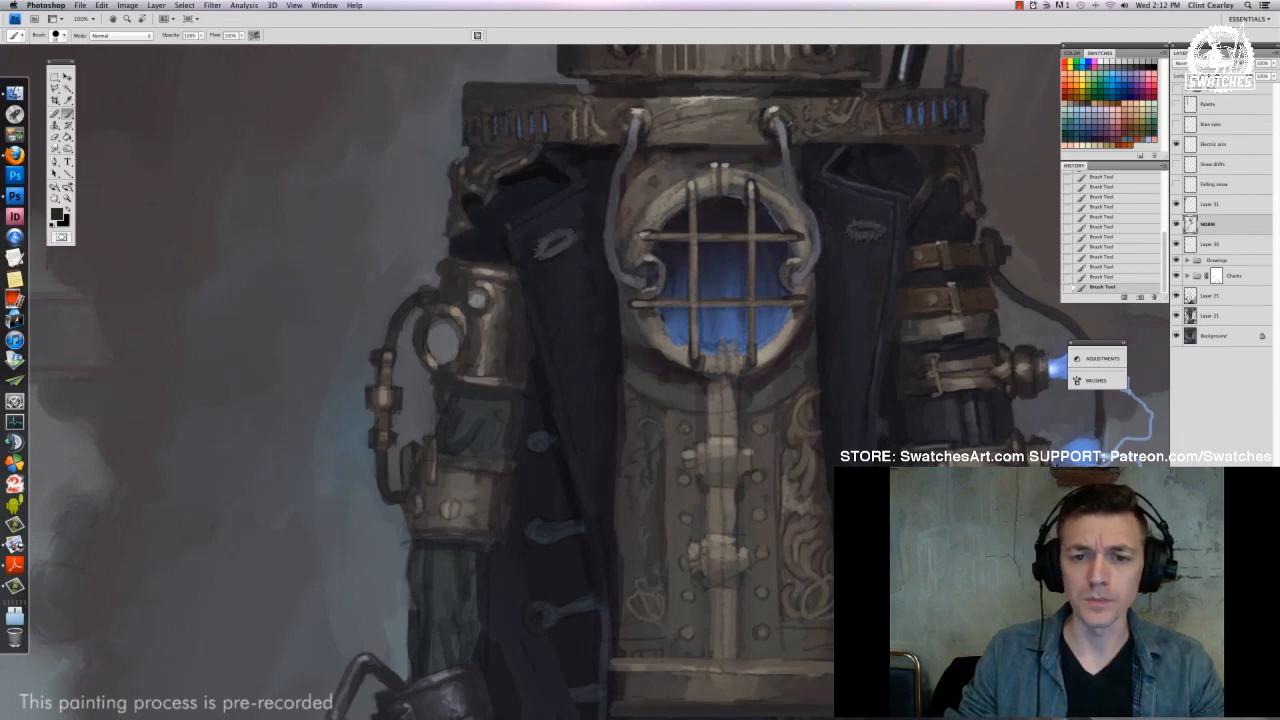
Vary the brush size and deepen the dark shading on the upper-arm cylinder and the area beside it
{"action": "right_click", "coordinate": [484, 362]}
{"action": "left_click_drag", "start_coordinate": [499, 386], "coordinate": [546, 386]}
{"action": "key", "text": "Return"}
{"action": "right_click", "coordinate": [534, 378]}
{"action": "key", "text": "Return"}
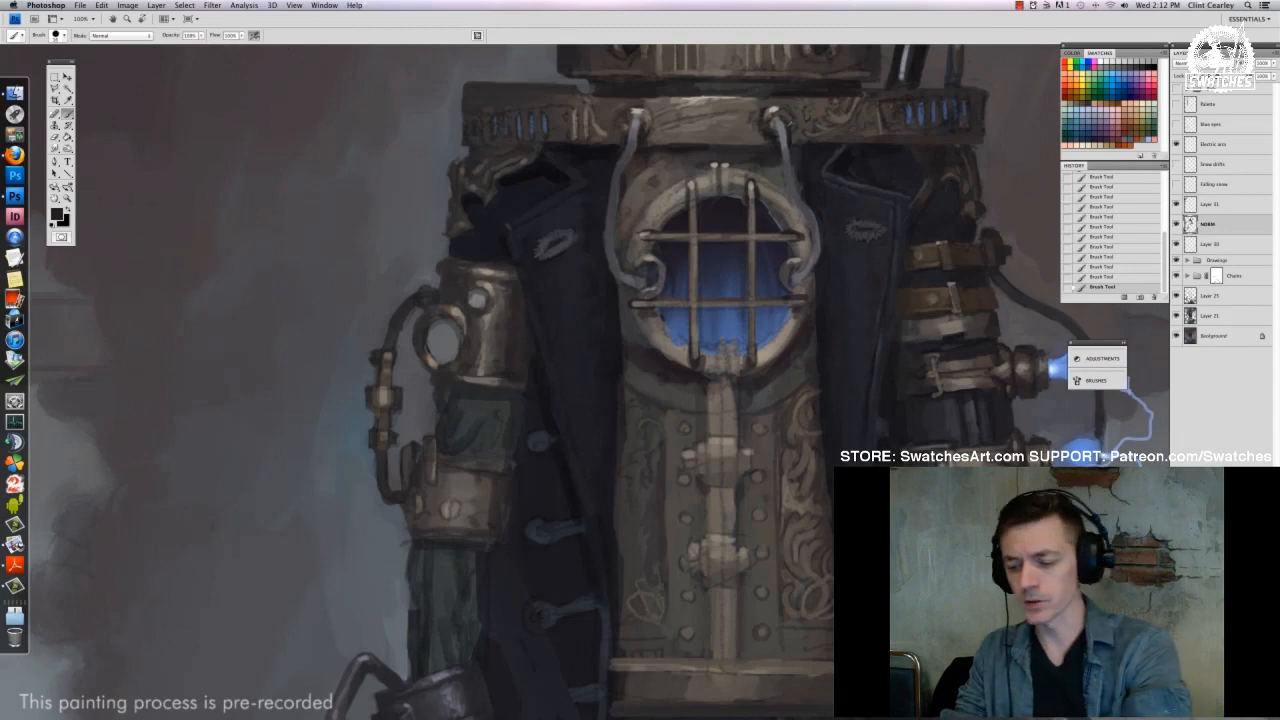
{"action": "right_click", "coordinate": [500, 288]}
{"action": "left_click_drag", "start_coordinate": [521, 308], "coordinate": [515, 308]}
{"action": "key", "text": "Return"}
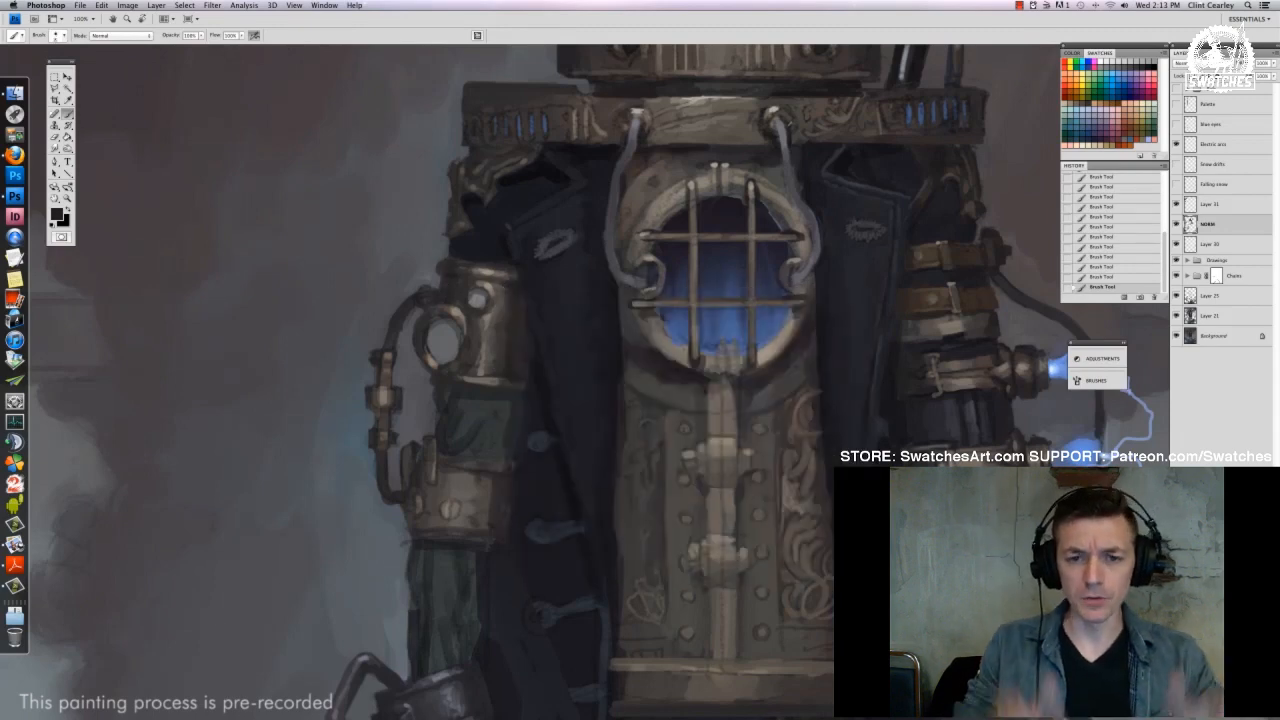
Compare the whole figure with and without the active painting layer by toggling its visibility
{"action": "key", "text": "super+minus"}
{"action": "key", "text": "super+minus"}
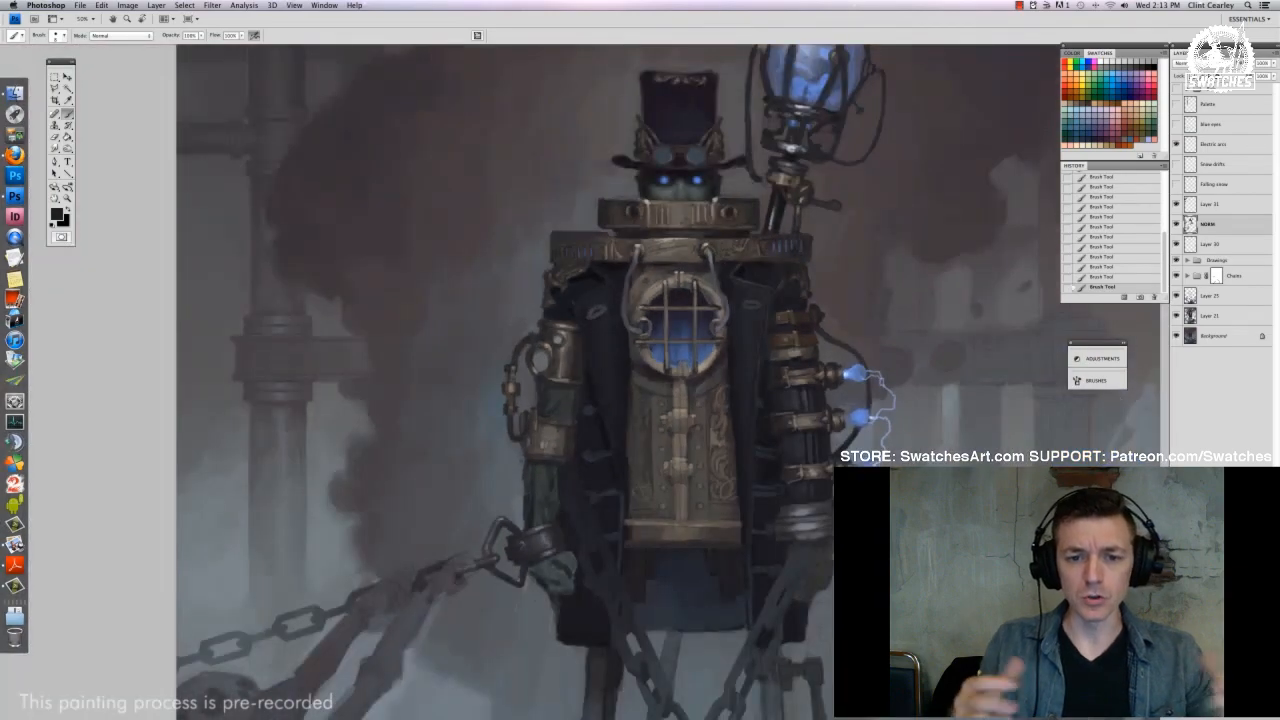
{"action": "left_click", "coordinate": [1177, 224]}
{"action": "left_click", "coordinate": [1177, 224]}
{"action": "left_click", "coordinate": [1177, 224]}
{"action": "left_click", "coordinate": [1177, 224]}
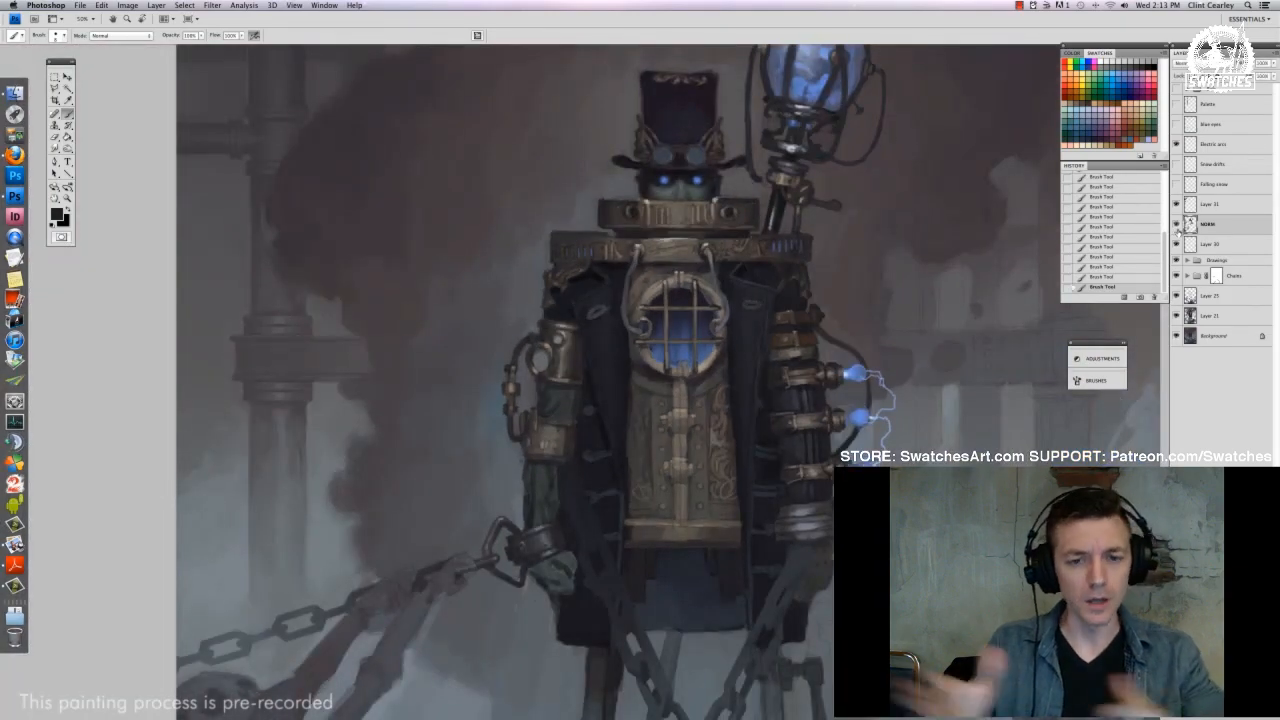
{"action": "left_click", "coordinate": [1177, 224]}
{"action": "left_click", "coordinate": [1177, 224]}
{"action": "key", "text": "super+plus"}
{"action": "key", "text": "super+plus"}
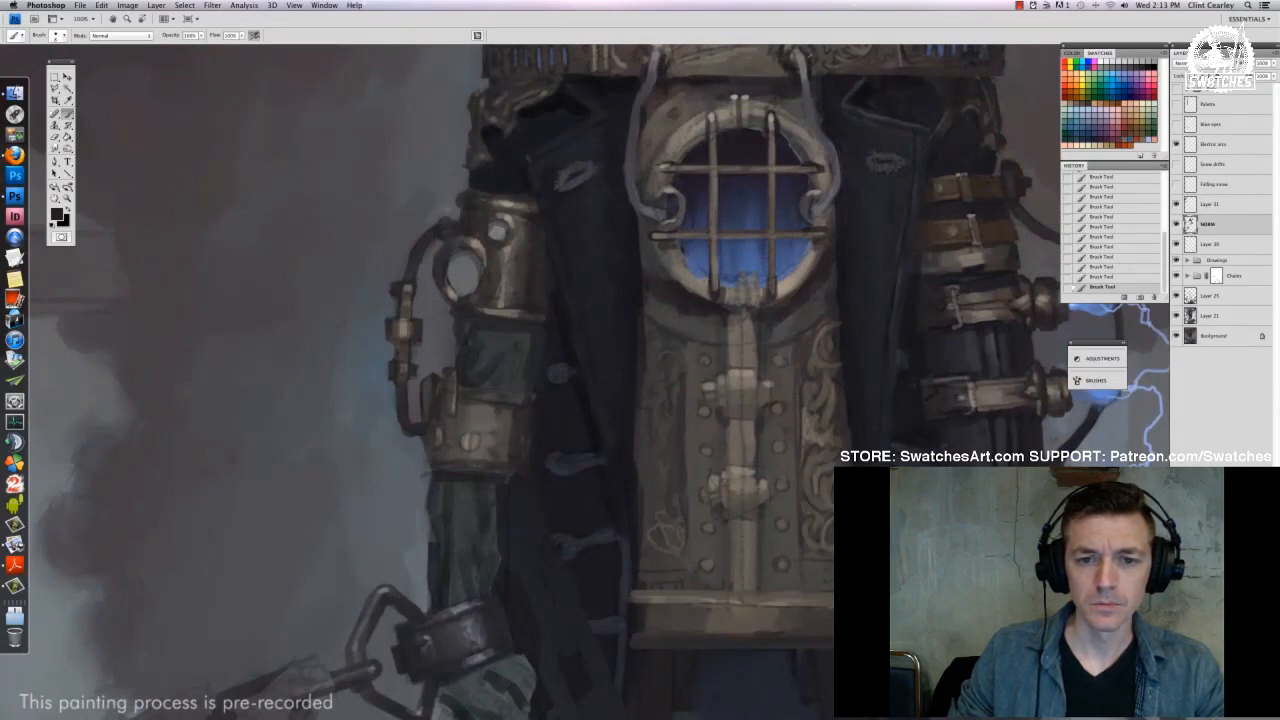
Sample a gray tone beside the upper-arm cylinder, adjust the brush, and paint over the lower arm cylinder's bottom rim
{"action": "right_click", "coordinate": [478, 352]}
{"action": "left_click", "coordinate": [443, 326], "text": "alt"}
{"action": "mouse_move", "coordinate": [484, 481]}
{"action": "left_mouse_down"}
{"action": "mouse_move", "coordinate": [497, 363]}
{"action": "mouse_move", "coordinate": [472, 497]}
{"action": "left_mouse_up"}
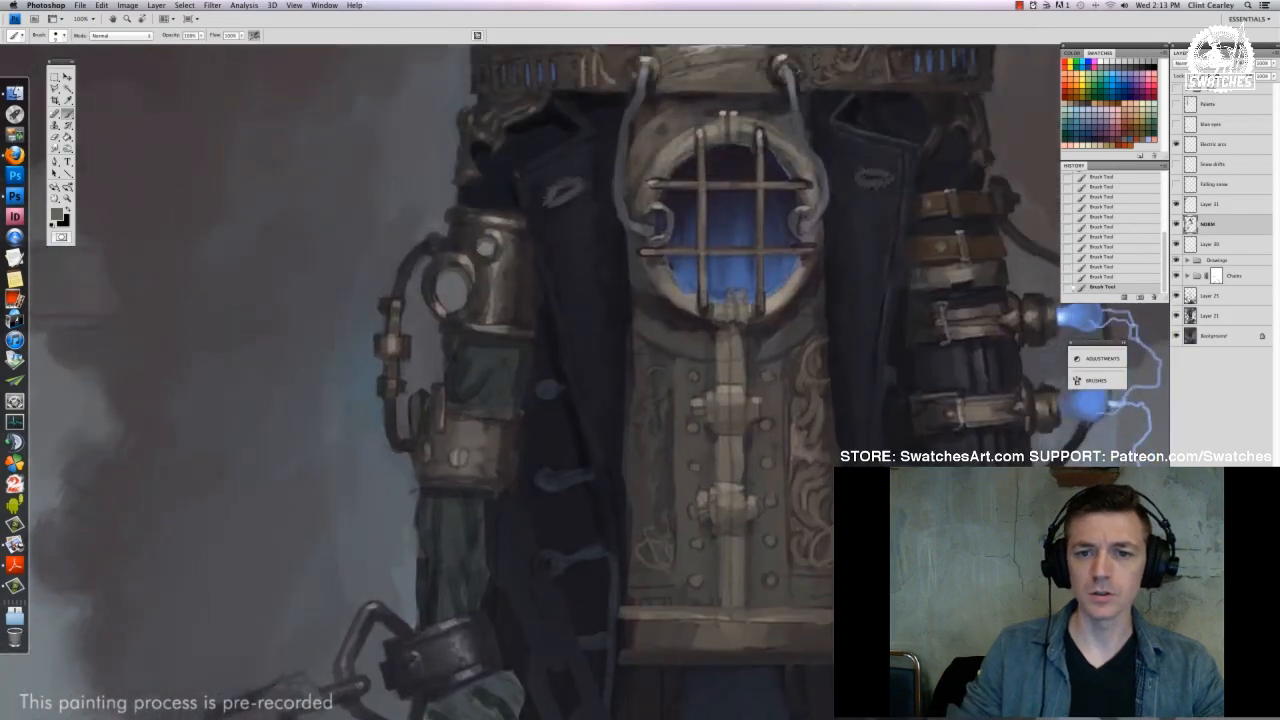
Sample a dark tone from the upper cylinder's edge and darken the lower arm cylinder's body, varying the brush size
{"action": "left_click", "coordinate": [525, 290], "text": "alt"}
{"action": "right_click", "coordinate": [504, 440]}
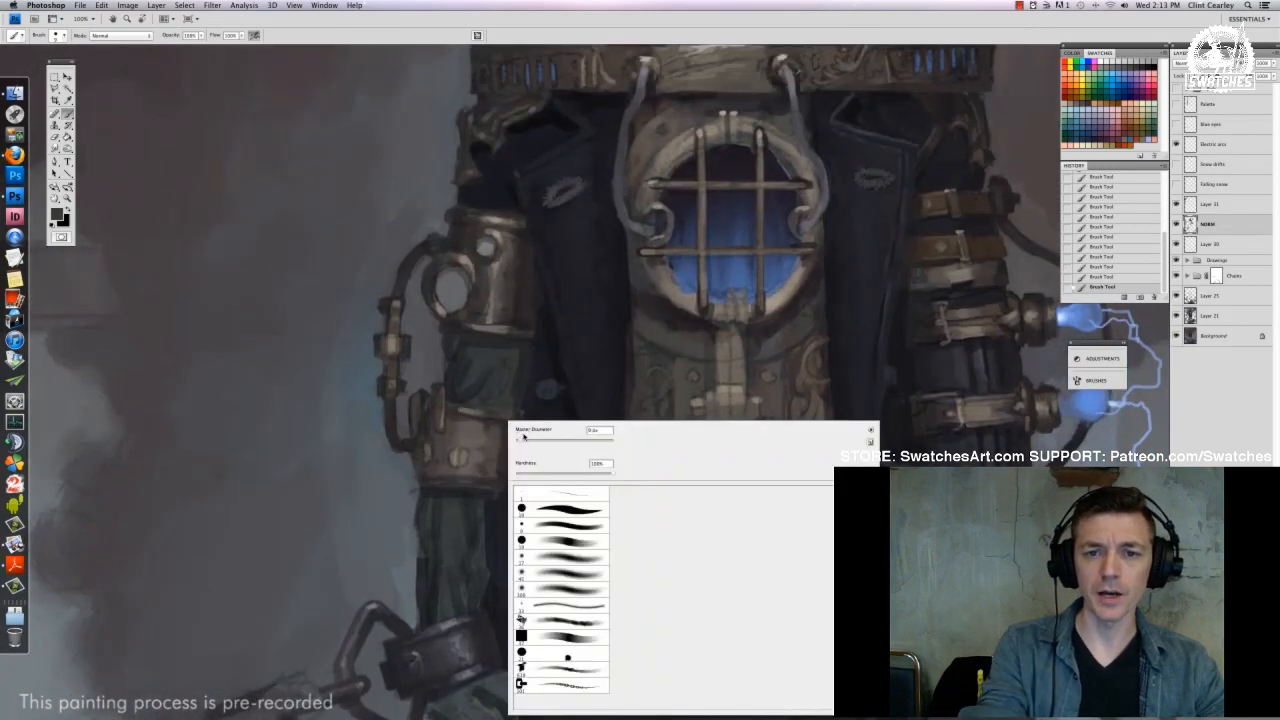
{"action": "left_click_drag", "start_coordinate": [523, 438], "coordinate": [528, 438]}
{"action": "mouse_move", "coordinate": [494, 436]}
{"action": "left_mouse_down"}
{"action": "mouse_move", "coordinate": [478, 460]}
{"action": "mouse_move", "coordinate": [441, 468]}
{"action": "mouse_move", "coordinate": [522, 445]}
{"action": "mouse_move", "coordinate": [428, 458]}
{"action": "left_mouse_up"}
{"action": "right_click", "coordinate": [500, 426]}
{"action": "left_click_drag", "start_coordinate": [456, 424], "coordinate": [479, 446]}
{"action": "left_click_drag", "start_coordinate": [452, 447], "coordinate": [475, 472]}
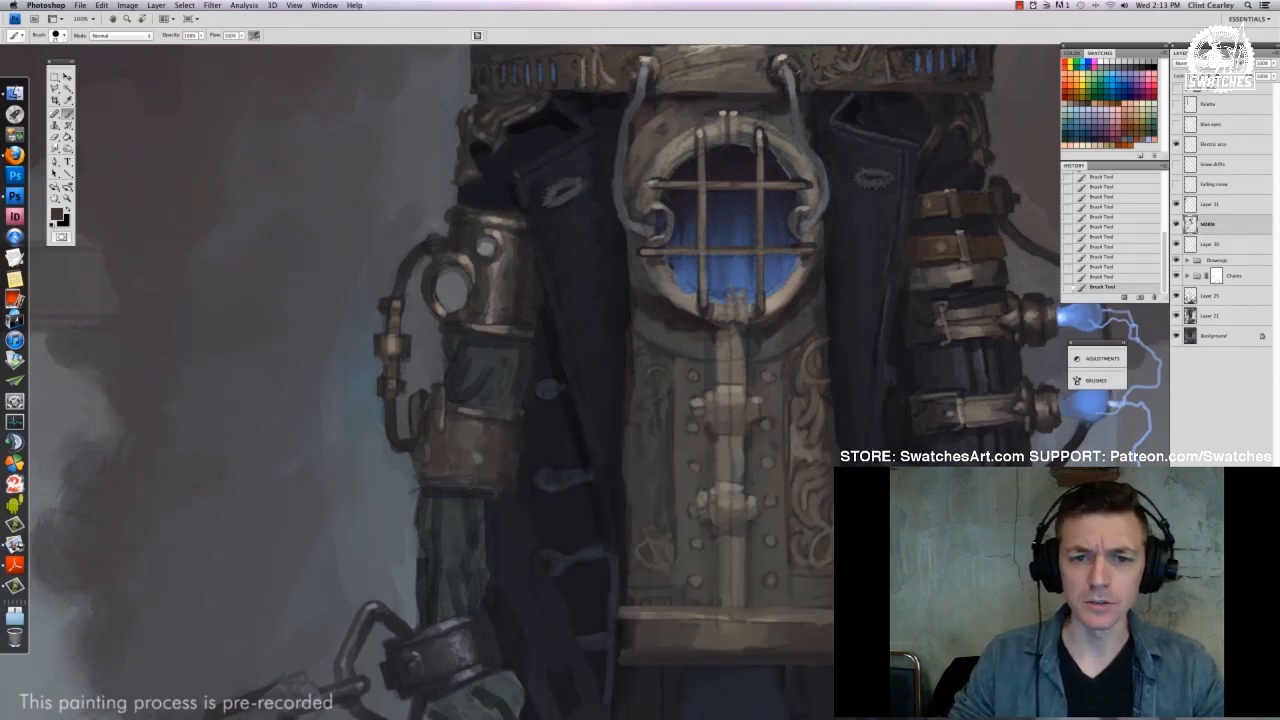
Resize the brush and paint dark shading on the sleeve below the lower cylinder and around the cylinder's upper rim
{"action": "right_click", "coordinate": [572, 445]}
{"action": "left_click_drag", "start_coordinate": [576, 443], "coordinate": [572, 443]}
{"action": "left_click", "coordinate": [488, 505]}
{"action": "left_click_drag", "start_coordinate": [489, 507], "coordinate": [491, 566]}
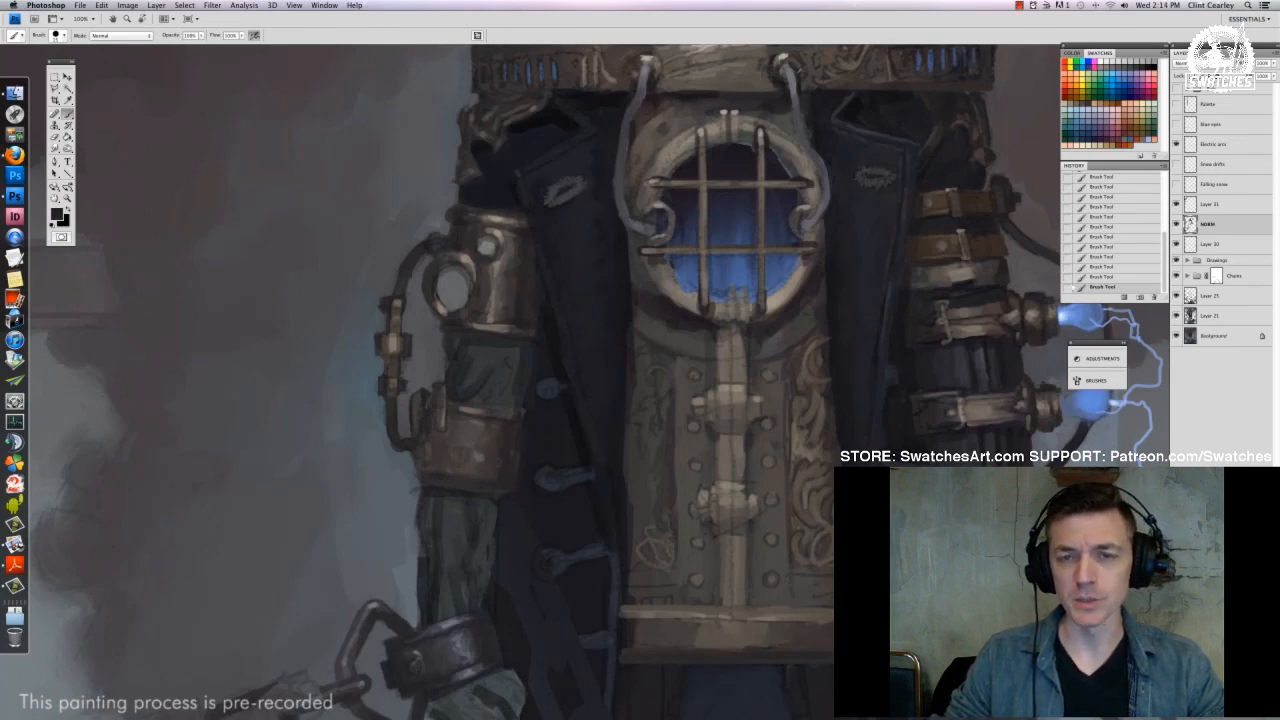
{"action": "left_click_drag", "start_coordinate": [496, 414], "coordinate": [516, 416]}
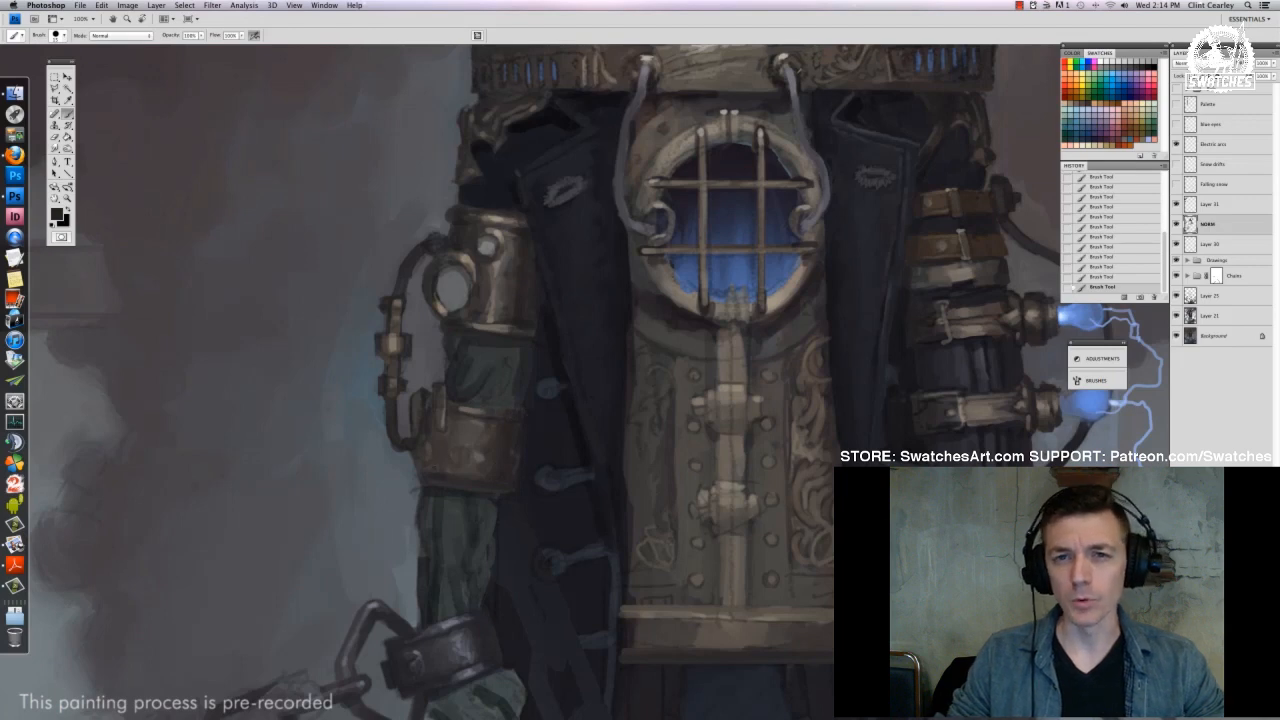
{"action": "left_click_drag", "start_coordinate": [440, 443], "coordinate": [440, 457]}
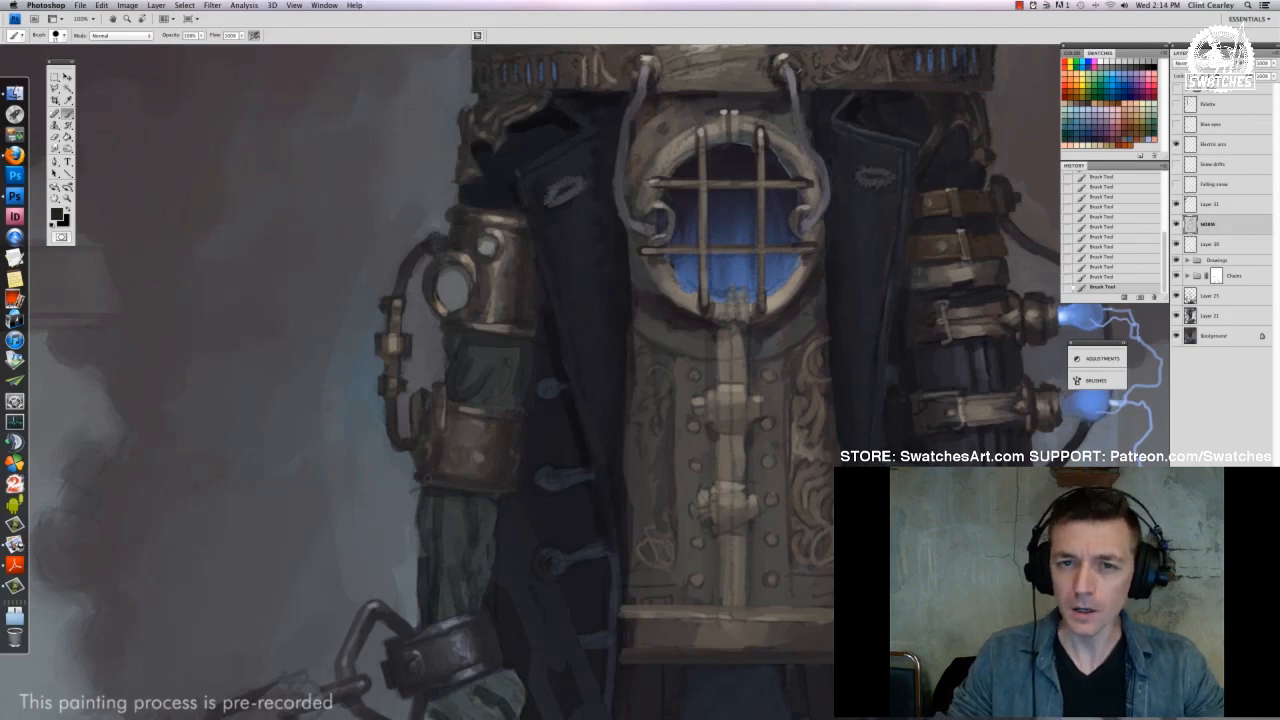
Paint a gray tone along the lower cylinder's pipe-side edge, above the point where the pipe meets it
{"action": "right_click", "coordinate": [450, 402]}
{"action": "key", "text": "Escape"}
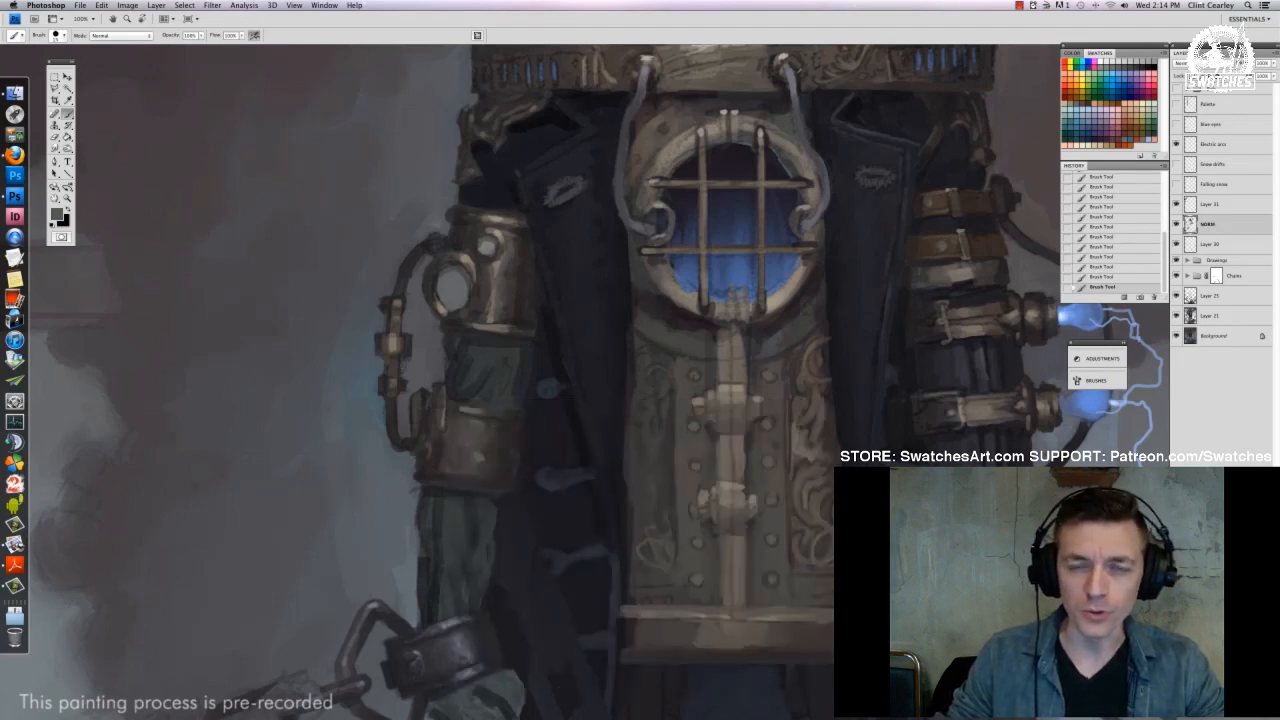
{"action": "key", "text": "super+minus"}
{"action": "key", "text": "super+plus"}
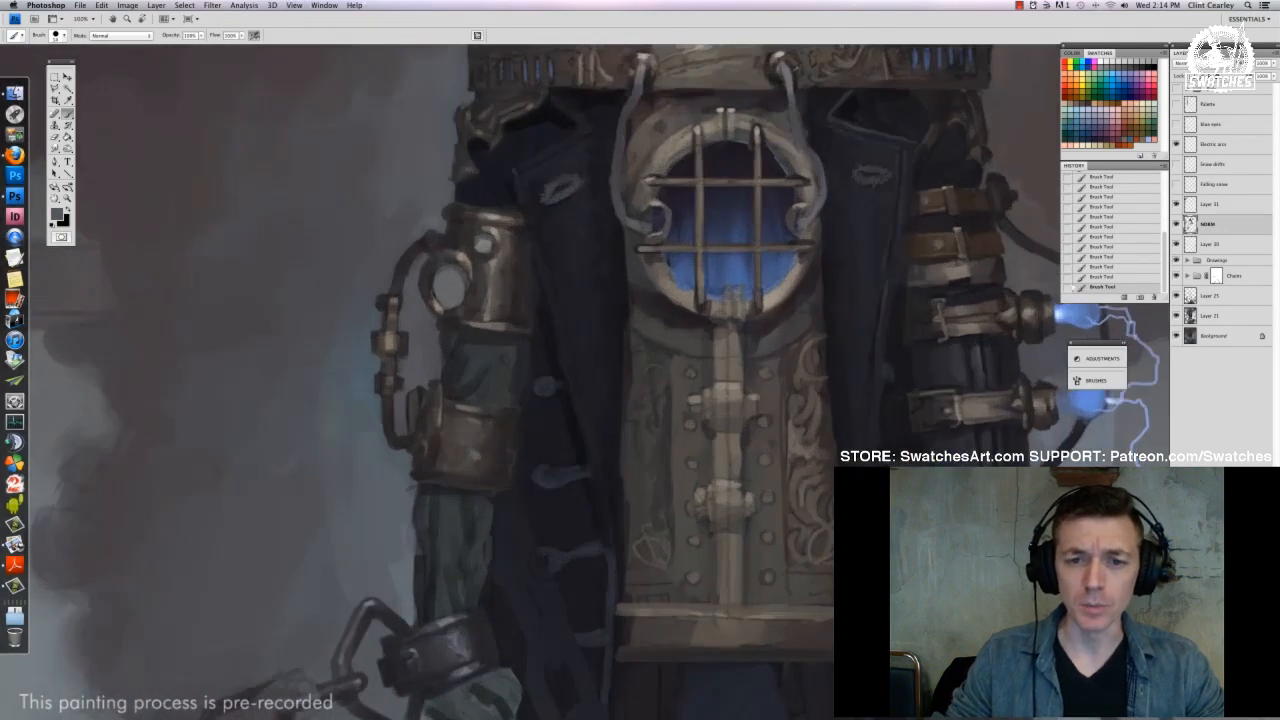
{"action": "mouse_move", "coordinate": [407, 394]}
{"action": "left_mouse_down"}
{"action": "mouse_move", "coordinate": [411, 424]}
{"action": "mouse_move", "coordinate": [441, 379]}
{"action": "left_mouse_up"}
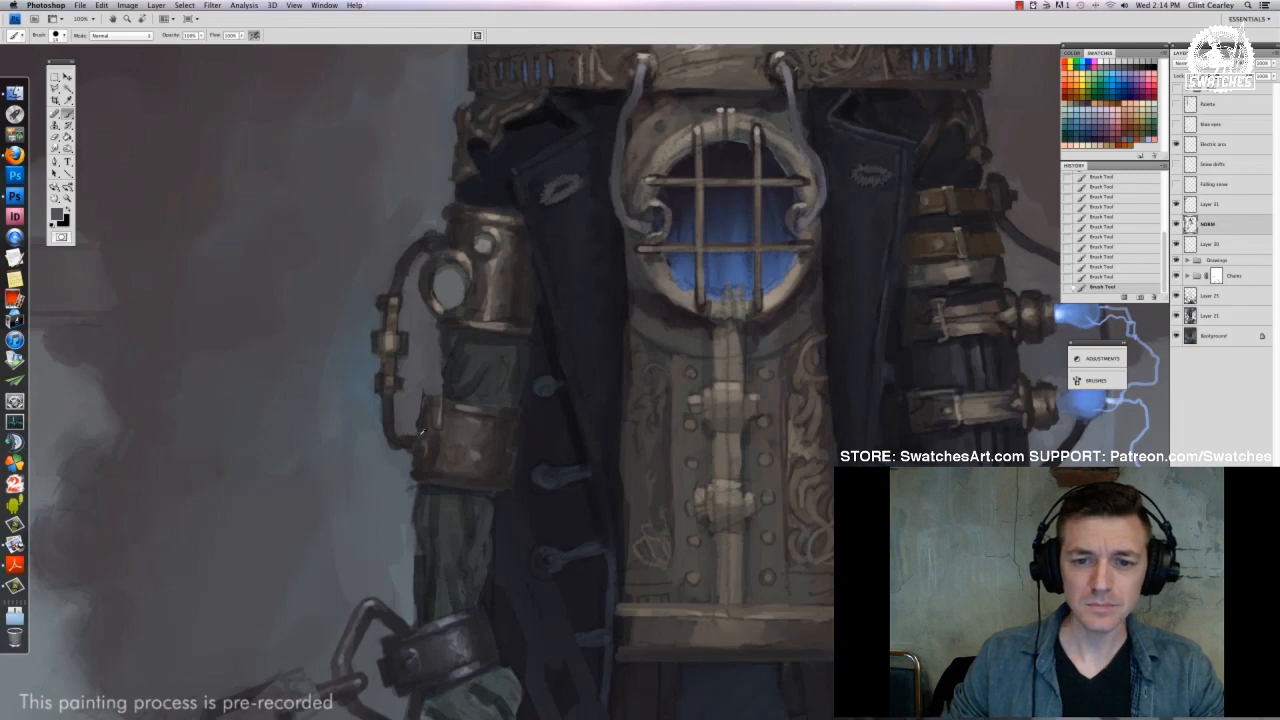
Sample a dark tone at the pipe's lower end, shade the cylinder edge beneath it, and reduce the brush size
{"action": "right_click", "coordinate": [433, 403]}
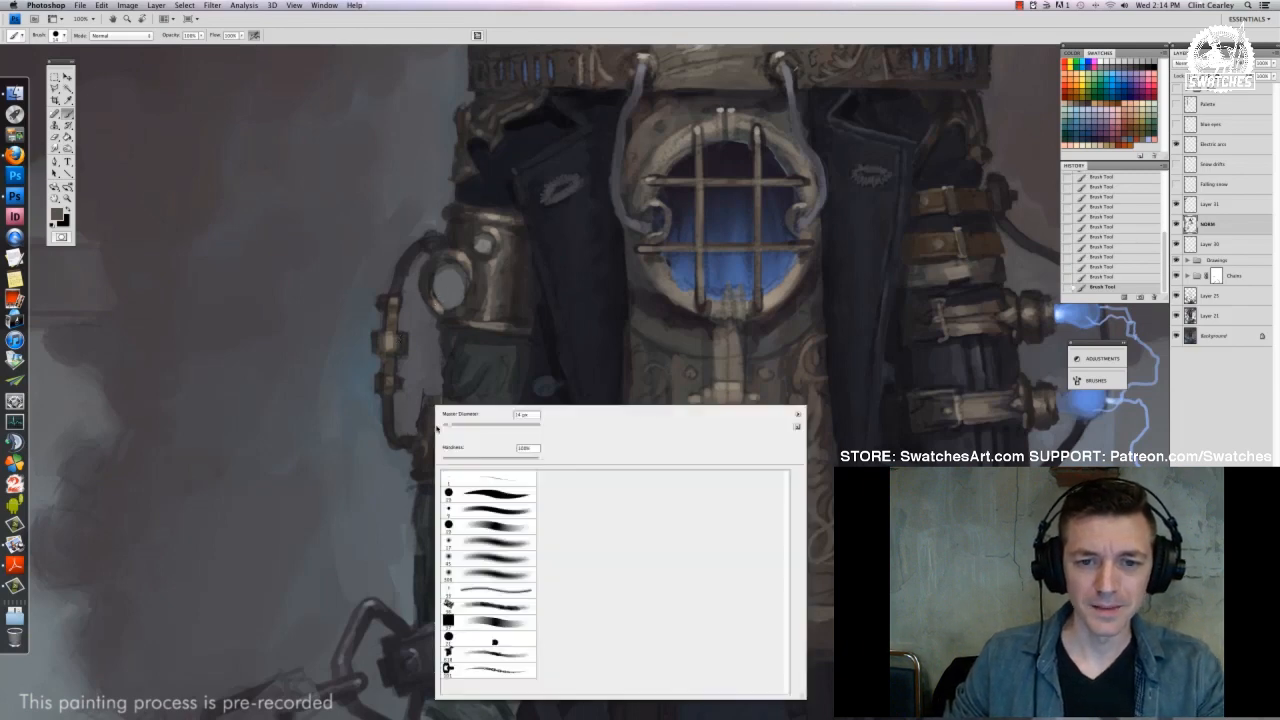
{"action": "left_click", "coordinate": [413, 438]}
{"action": "left_click_drag", "start_coordinate": [413, 438], "coordinate": [413, 456]}
{"action": "left_click", "coordinate": [419, 430], "text": "alt"}
{"action": "right_click", "coordinate": [419, 417]}
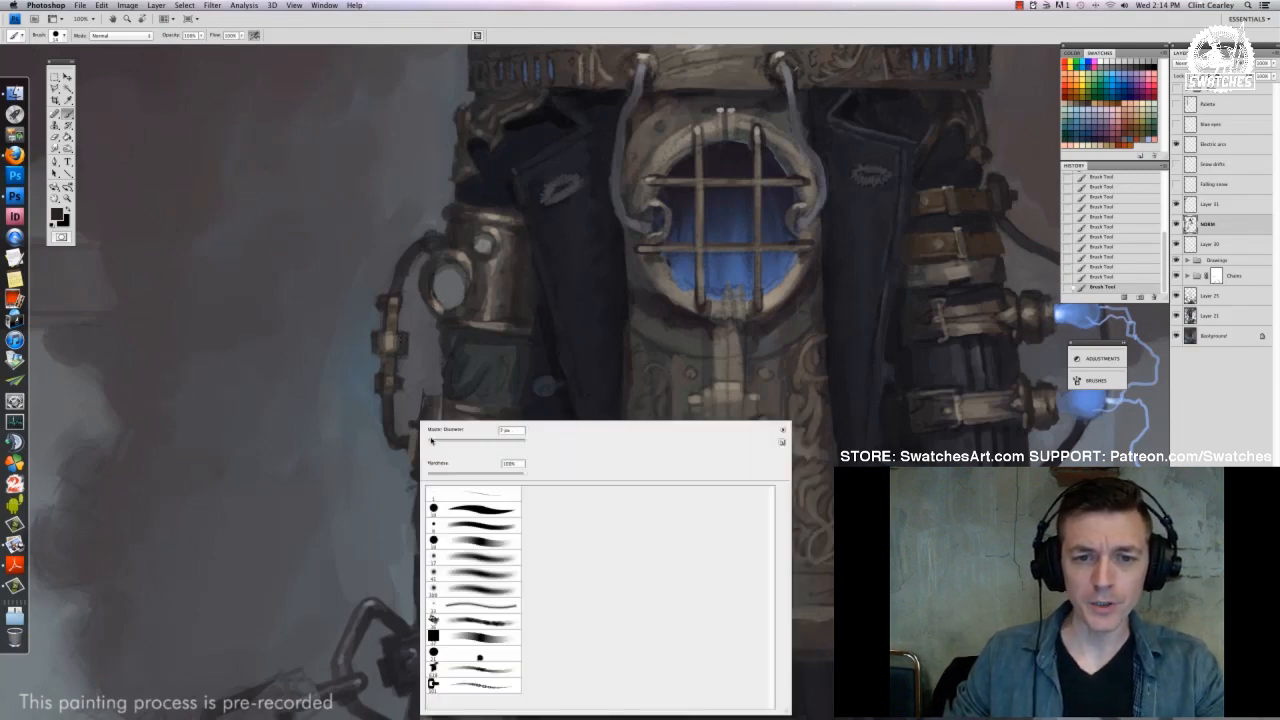
{"action": "double_click", "coordinate": [480, 657]}
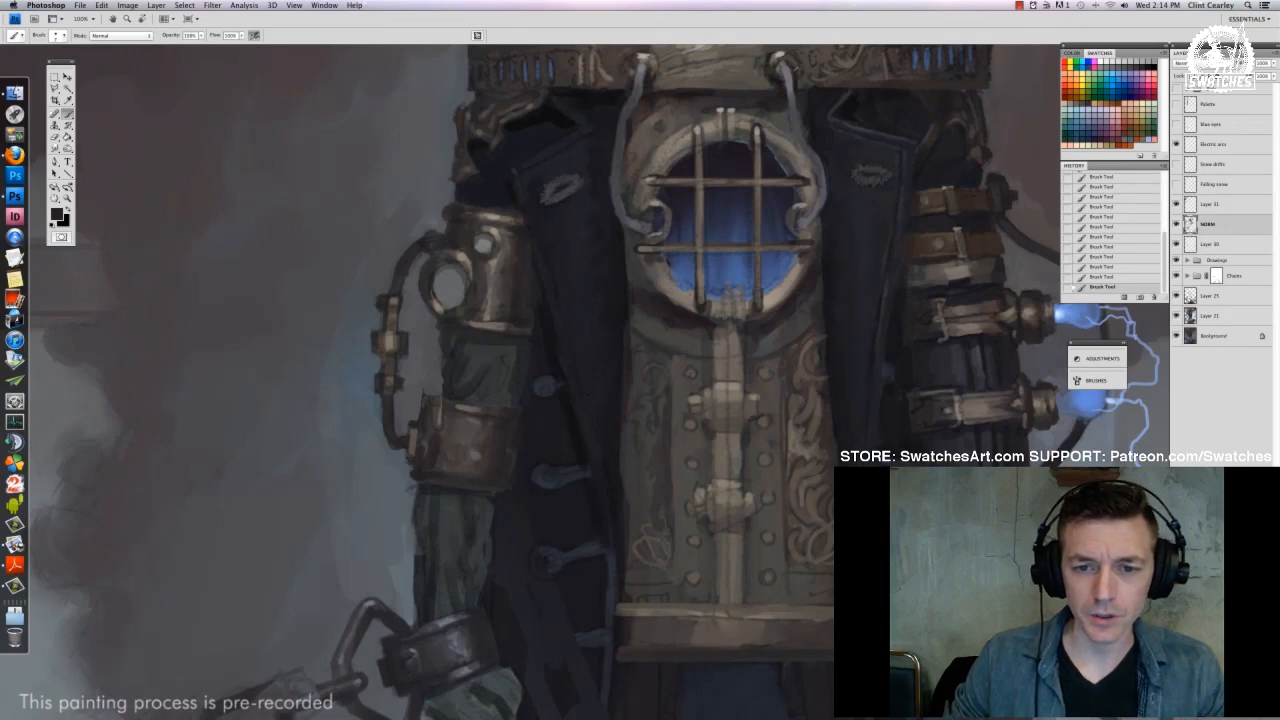
Sample successive dark and light tones around the pipe's lower joint and refine that fitting with the small brush
{"action": "left_click", "coordinate": [410, 420], "text": "alt"}
{"action": "left_click", "coordinate": [414, 424], "text": "alt"}
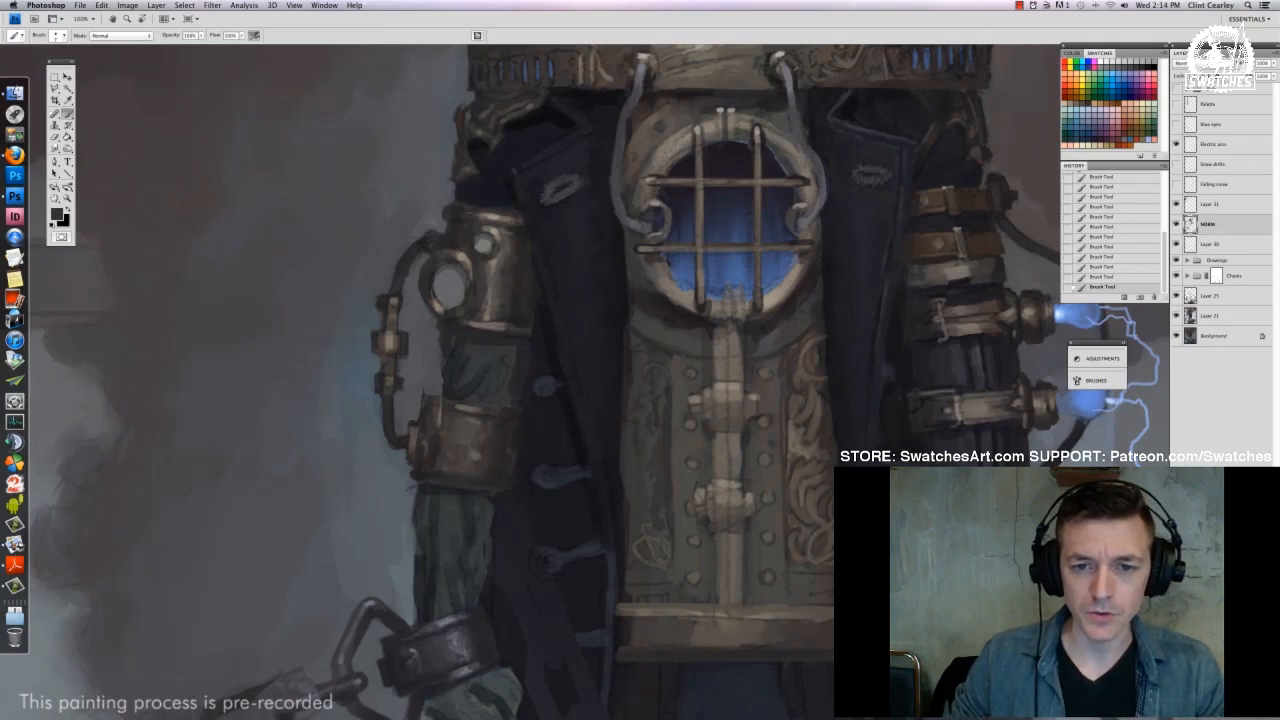
{"action": "left_click", "coordinate": [424, 422], "text": "alt"}
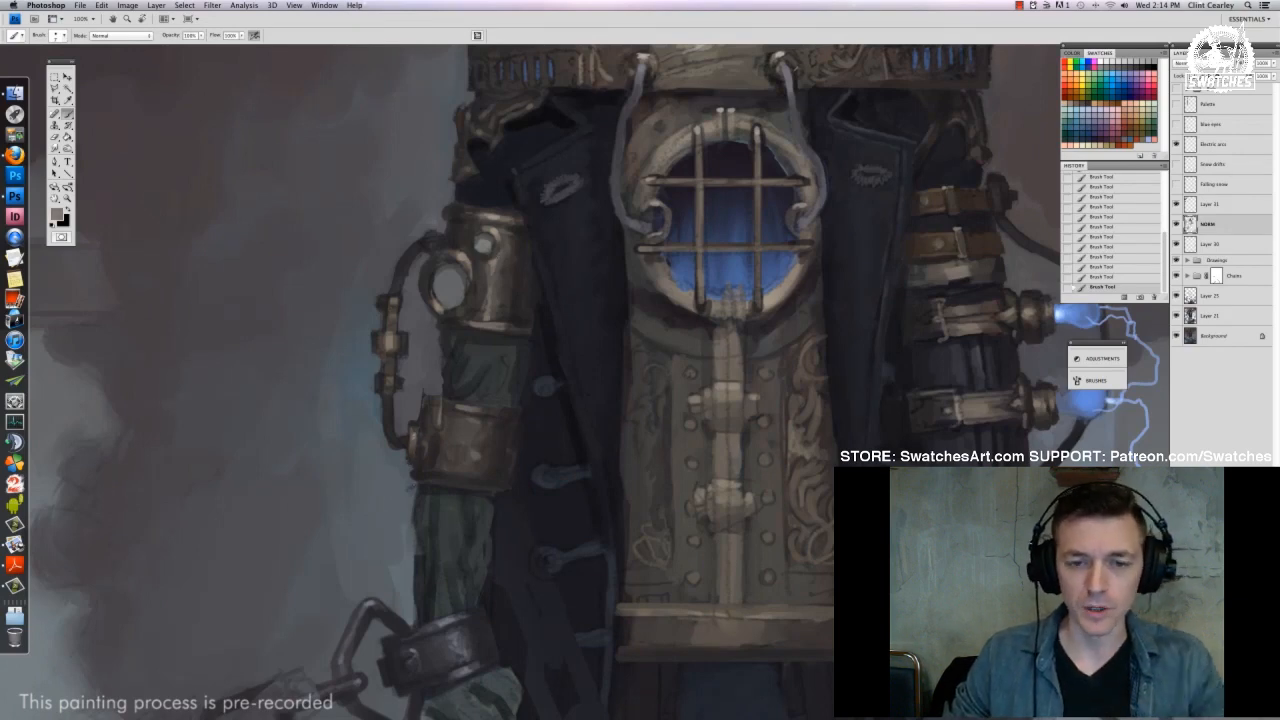
{"action": "left_click", "coordinate": [418, 424], "text": "alt"}
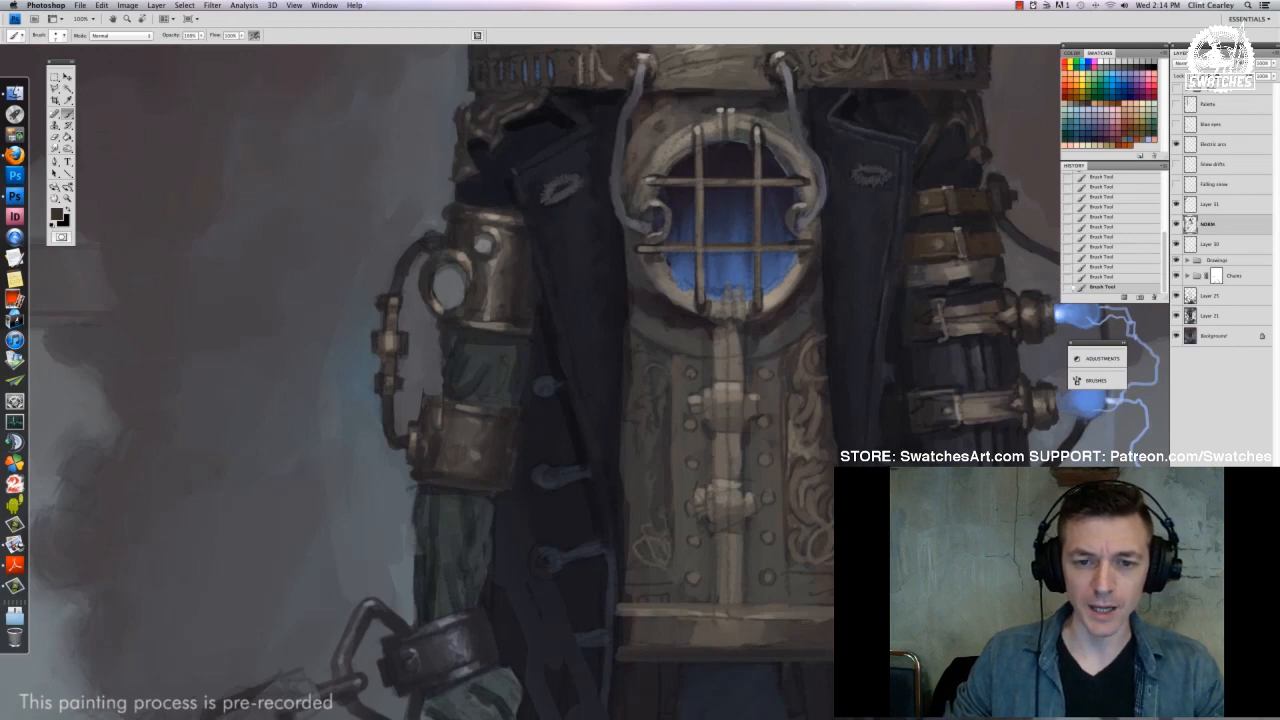
{"action": "left_click", "coordinate": [420, 422], "text": "alt"}
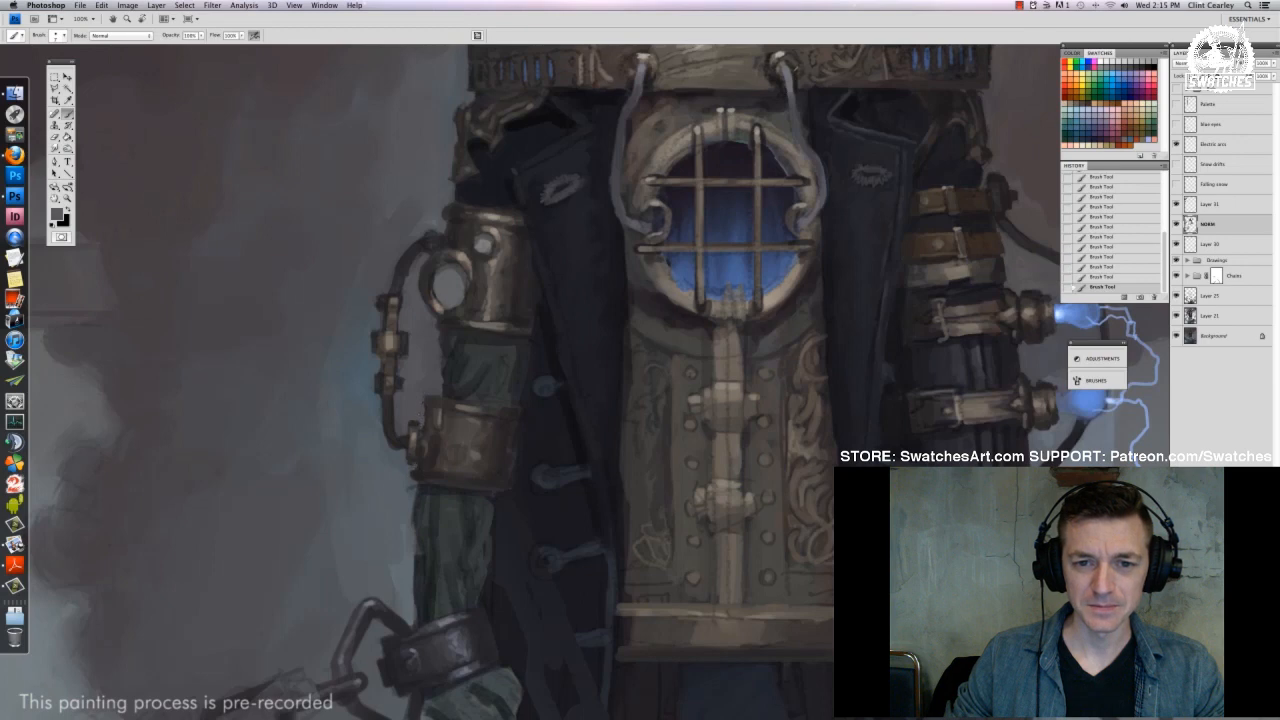
Sample tones across the lower cylinder's pipe-side area, resize the brush, and smooth the shading on its upper portion
{"action": "left_click", "coordinate": [432, 416], "text": "alt"}
{"action": "left_click", "coordinate": [434, 426], "text": "alt"}
{"action": "right_click", "coordinate": [434, 426]}
{"action": "left_click", "coordinate": [430, 430], "text": "alt"}
{"action": "mouse_move", "coordinate": [449, 433]}
{"action": "left_mouse_down"}
{"action": "mouse_move", "coordinate": [425, 454]}
{"action": "mouse_move", "coordinate": [443, 423]}
{"action": "left_mouse_up"}
{"action": "left_click", "coordinate": [428, 436], "text": "alt"}
{"action": "left_click", "coordinate": [458, 455], "text": "alt"}
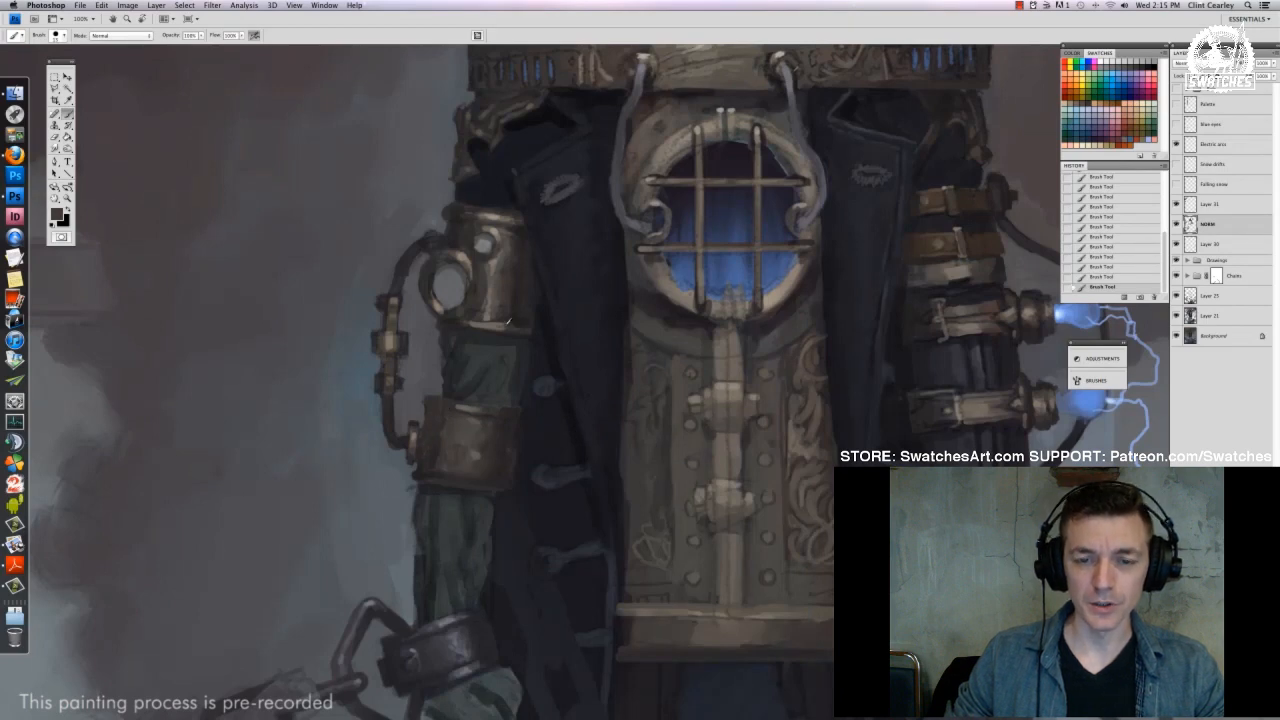
Sample a tone from the lower cylinder's face, resize the brush, and define the cylinder's bottom rim
{"action": "left_click", "coordinate": [470, 452], "text": "alt"}
{"action": "right_click", "coordinate": [545, 436]}
{"action": "left_click_drag", "start_coordinate": [562, 442], "coordinate": [559, 442]}
{"action": "key", "text": "Return"}
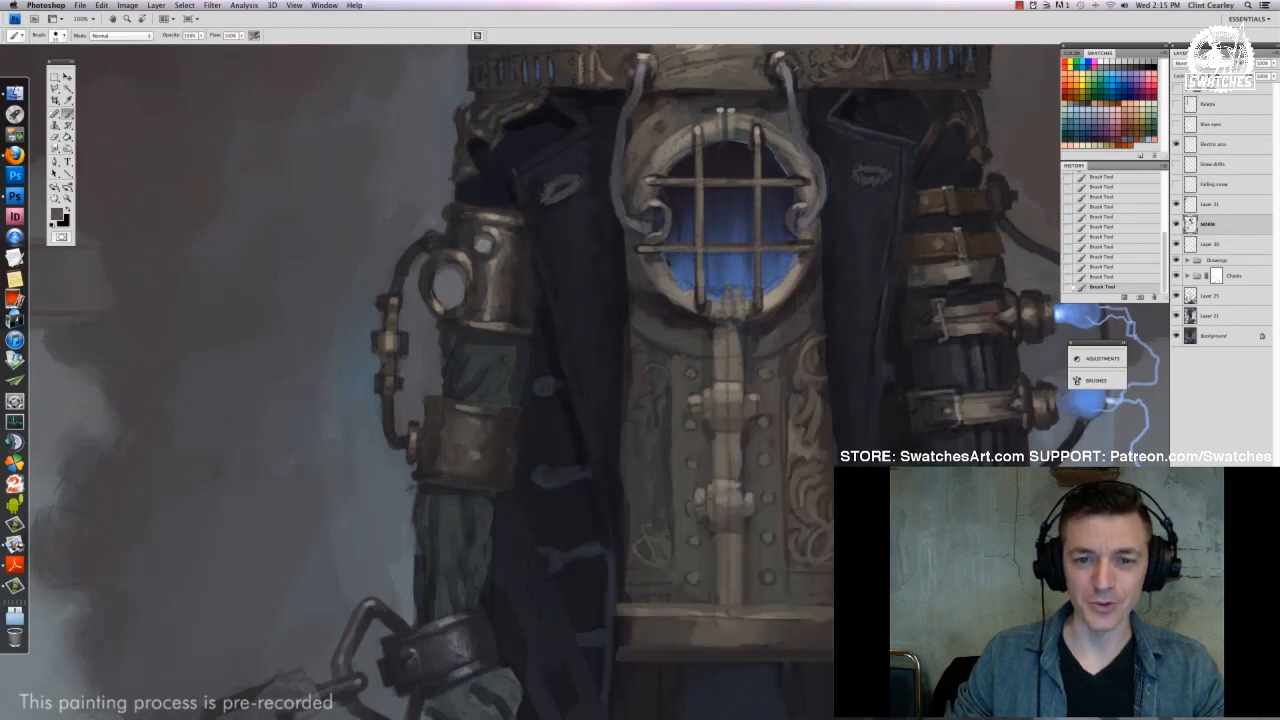
{"action": "mouse_move", "coordinate": [446, 479]}
{"action": "left_mouse_down"}
{"action": "mouse_move", "coordinate": [477, 484]}
{"action": "mouse_move", "coordinate": [459, 486]}
{"action": "left_mouse_up"}
{"action": "left_click", "coordinate": [428, 475], "text": "alt"}
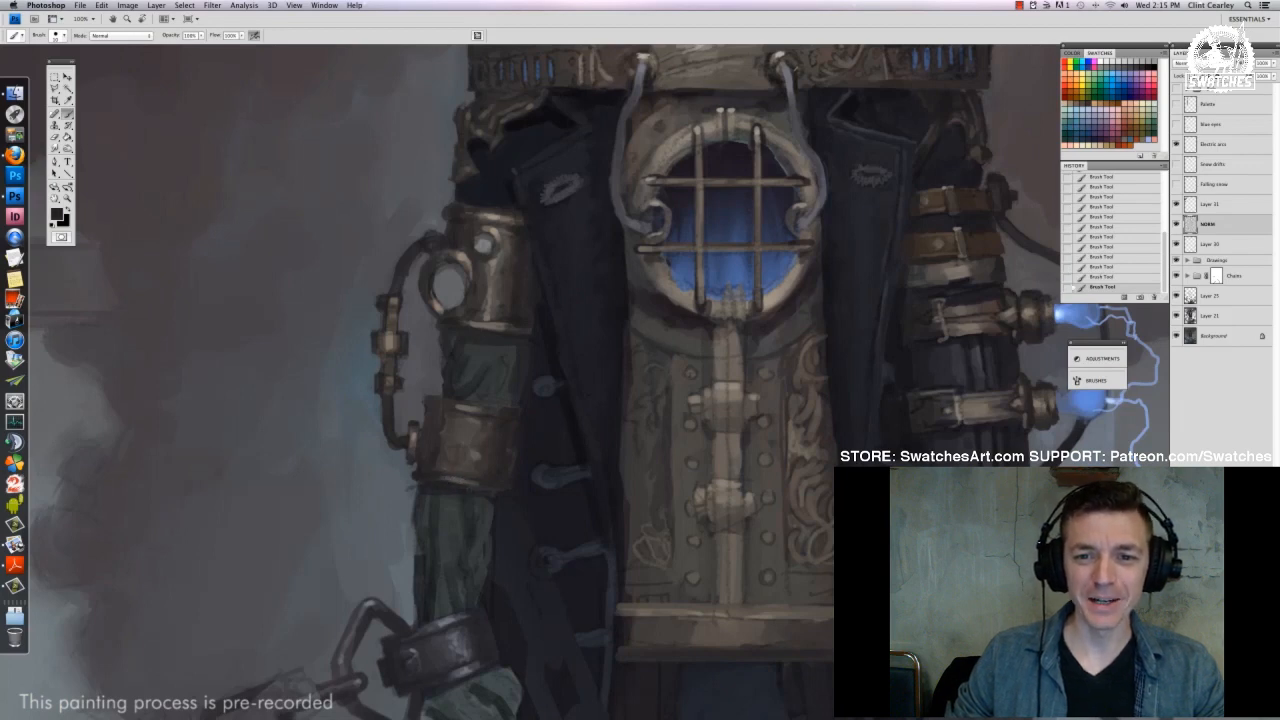
Sample tones from the lower cylinder's rim and face and adjust the brush to paint lighter metal accents
{"action": "left_click", "coordinate": [450, 480], "text": "alt"}
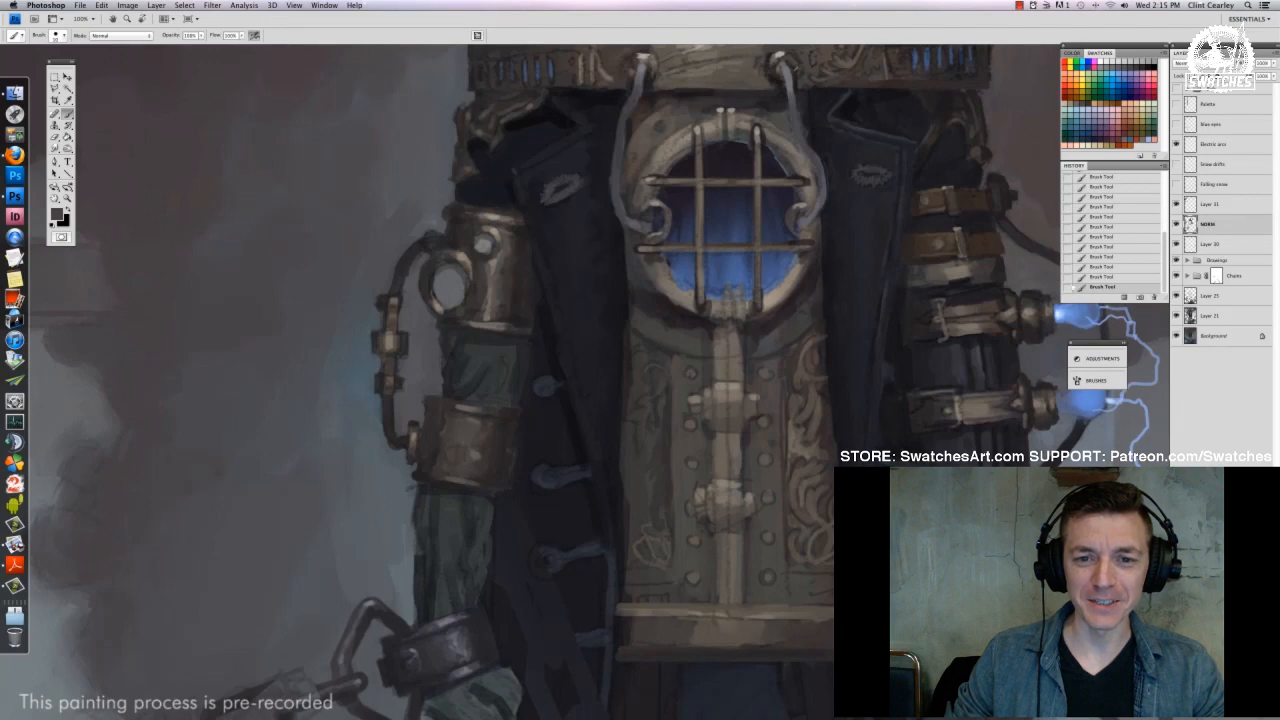
{"action": "left_click", "coordinate": [476, 448], "text": "alt"}
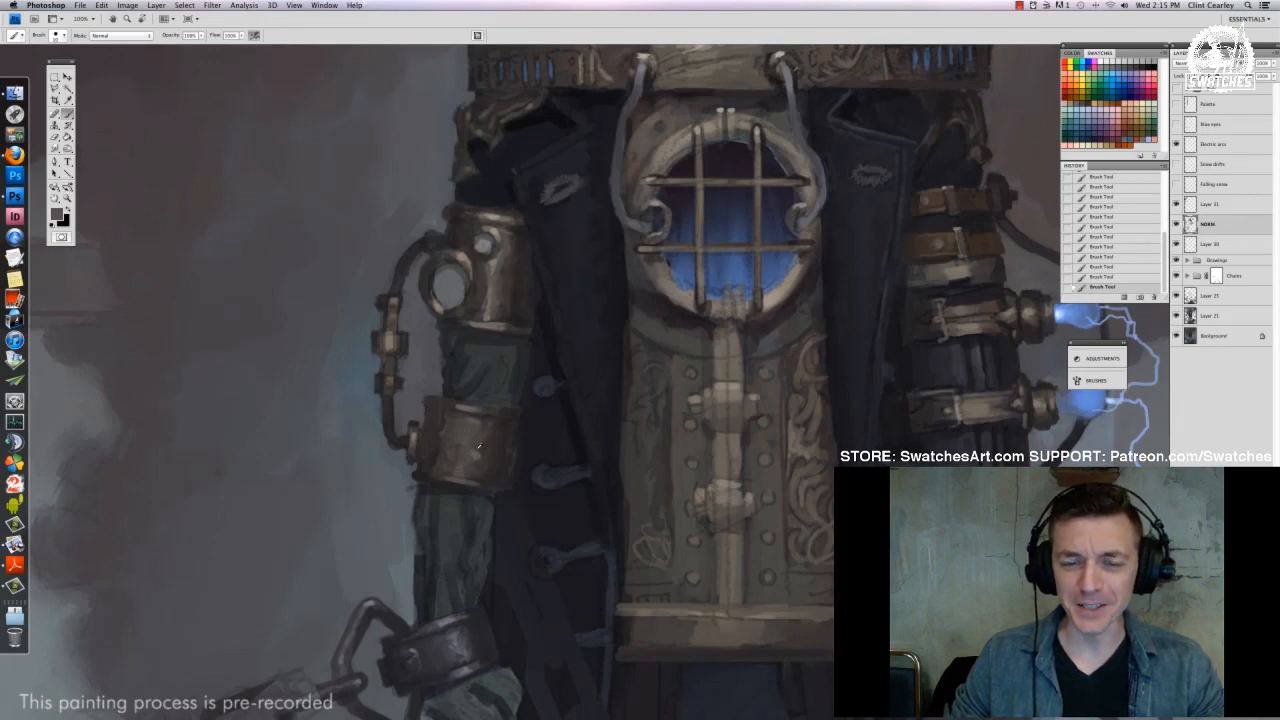
{"action": "left_click", "coordinate": [478, 446], "text": "alt"}
{"action": "left_click", "coordinate": [482, 442], "text": "alt"}
{"action": "right_click", "coordinate": [546, 411]}
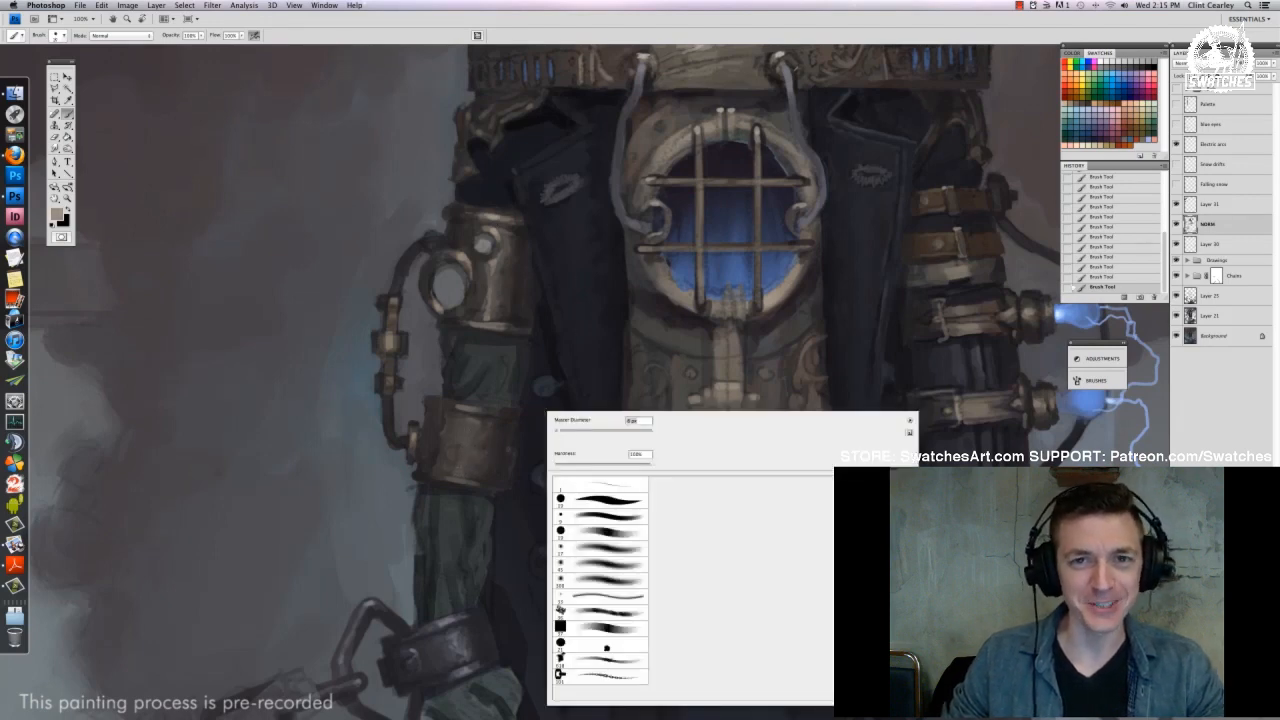
{"action": "key", "text": "Return"}
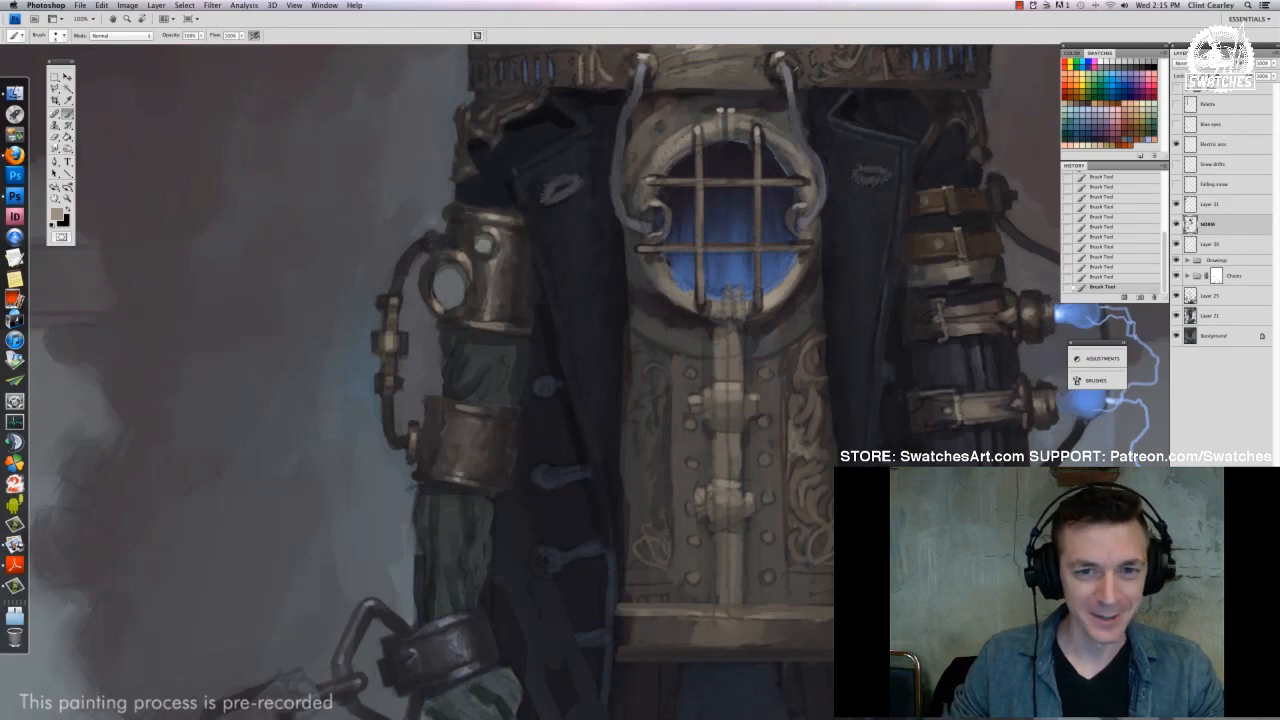
Change the brush size and blend light metal tones into the lower cylinder's face
{"action": "right_click", "coordinate": [500, 422]}
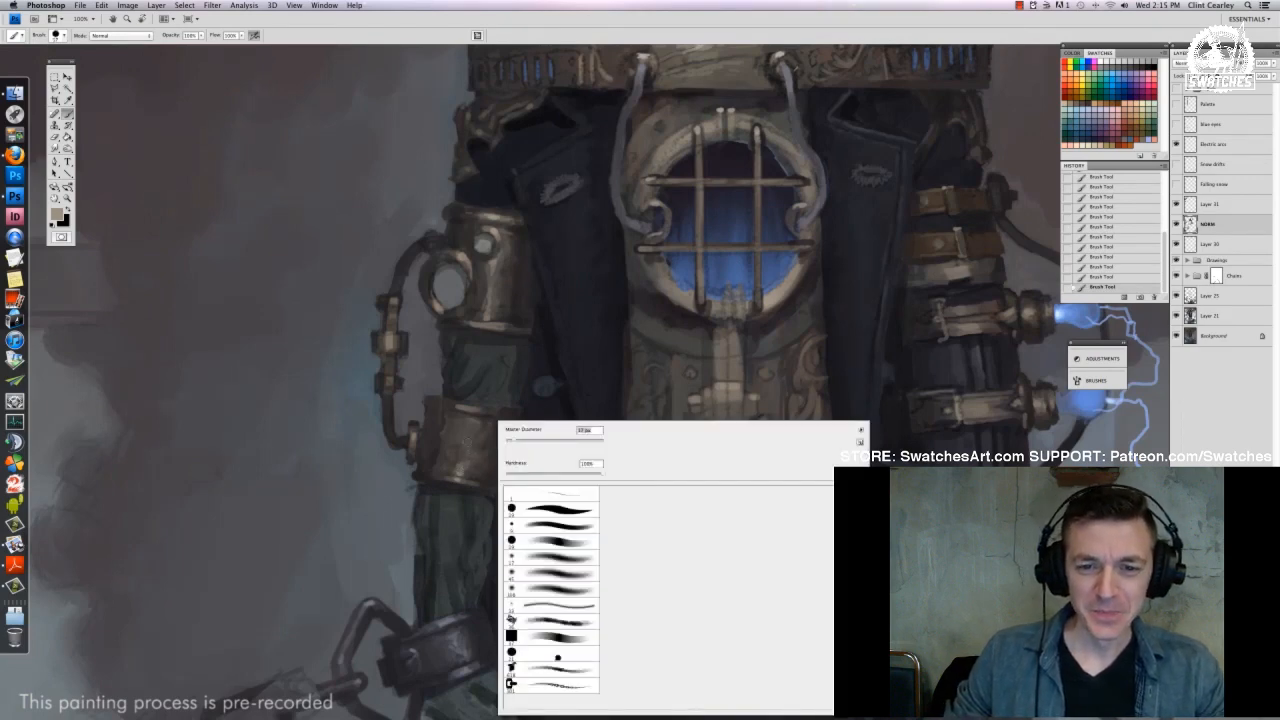
{"action": "key", "text": "Return"}
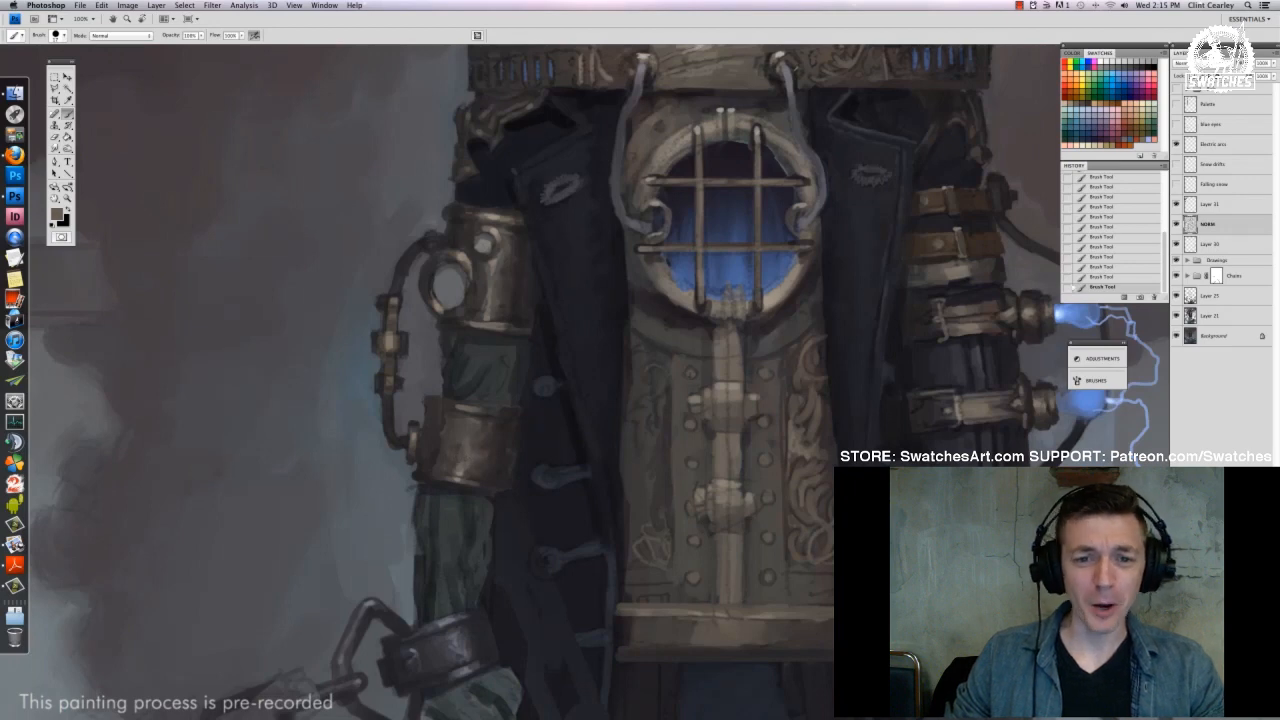
{"action": "right_click", "coordinate": [471, 421]}
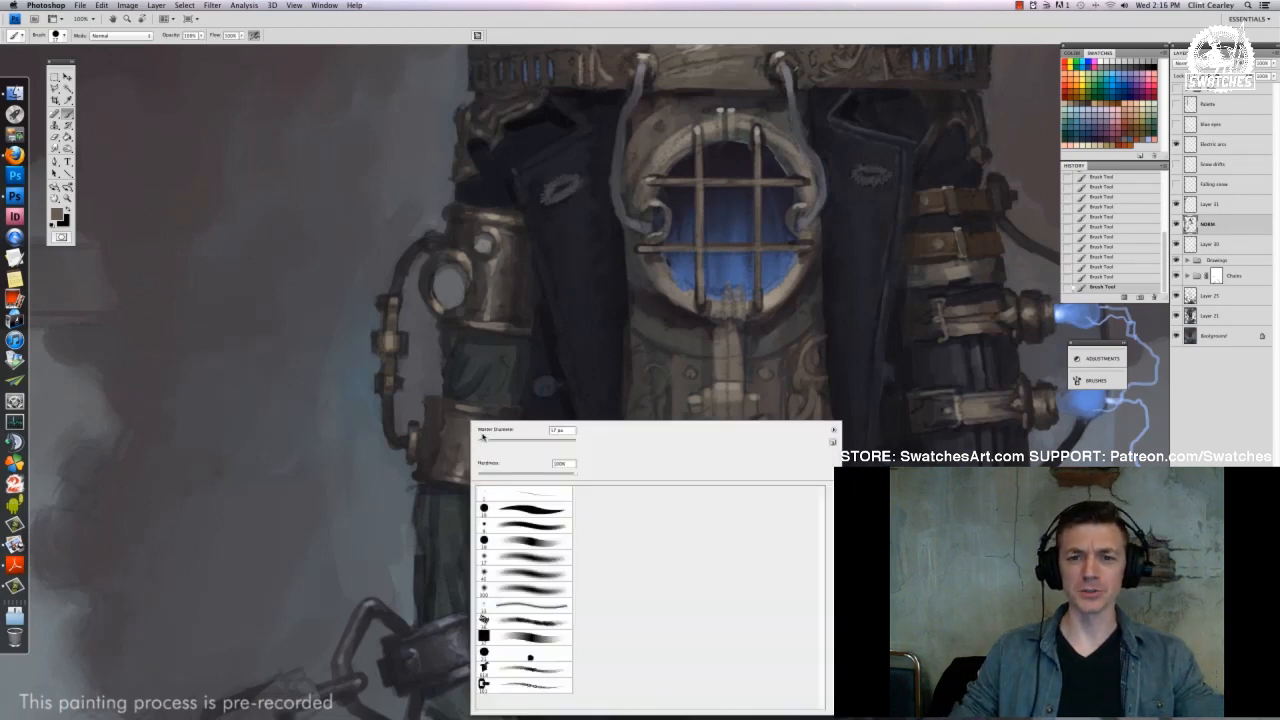
{"action": "left_click", "coordinate": [1190, 64]}
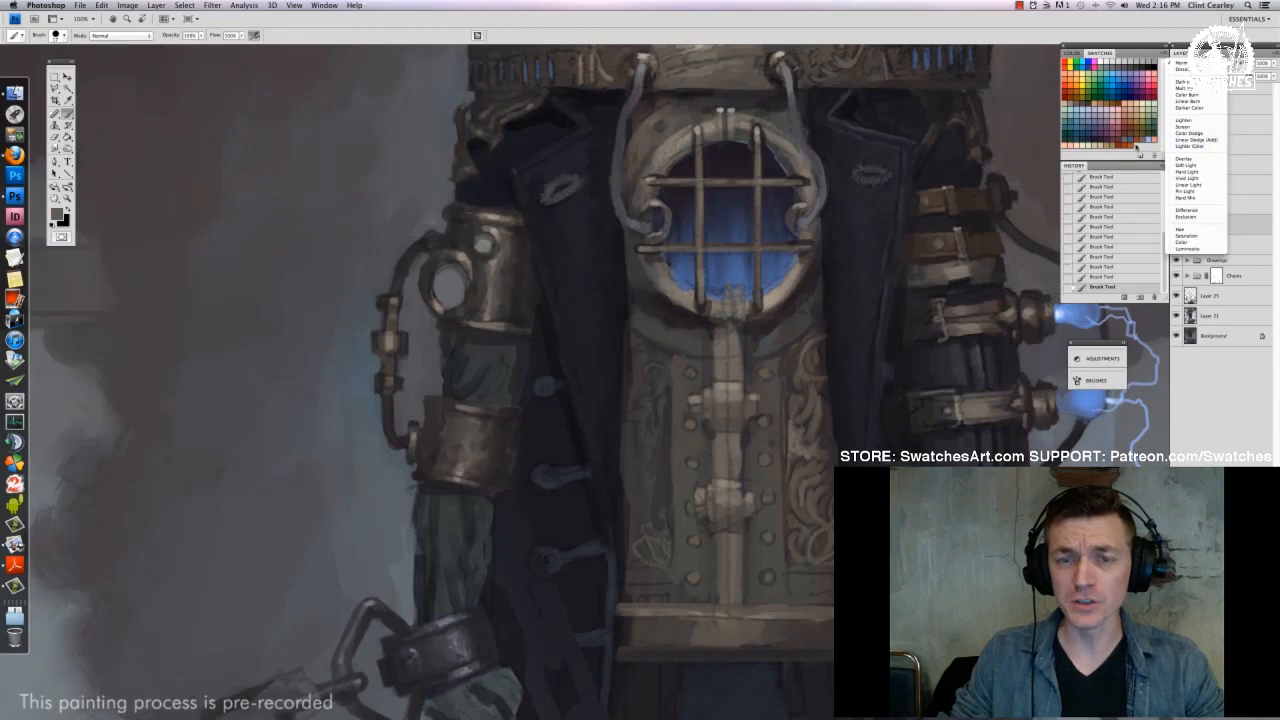
{"action": "left_click", "coordinate": [460, 438]}
Resample the lower cylinder's face color and reduce the brush size to refine the cylinder's metallic shine
{"action": "right_click", "coordinate": [482, 424]}
{"action": "left_click", "coordinate": [472, 438], "text": "alt"}
{"action": "right_click", "coordinate": [502, 424]}
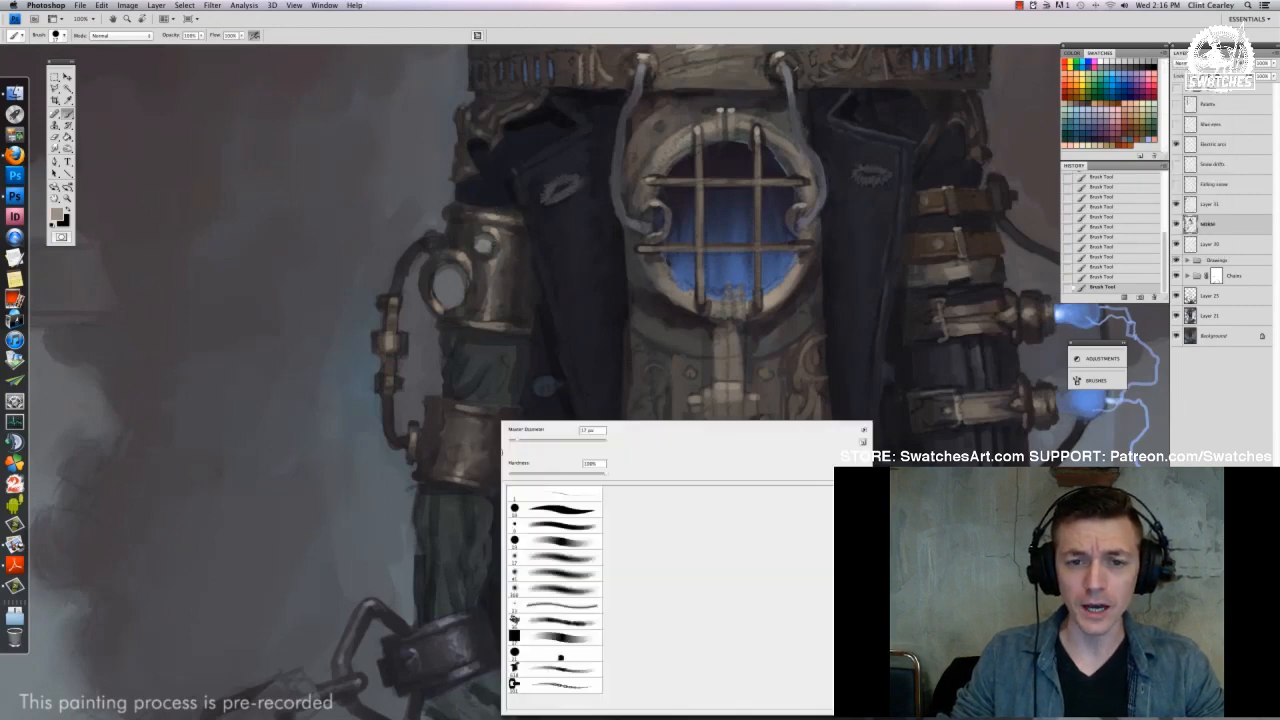
{"action": "left_click", "coordinate": [514, 442]}
{"action": "key", "text": "Return"}
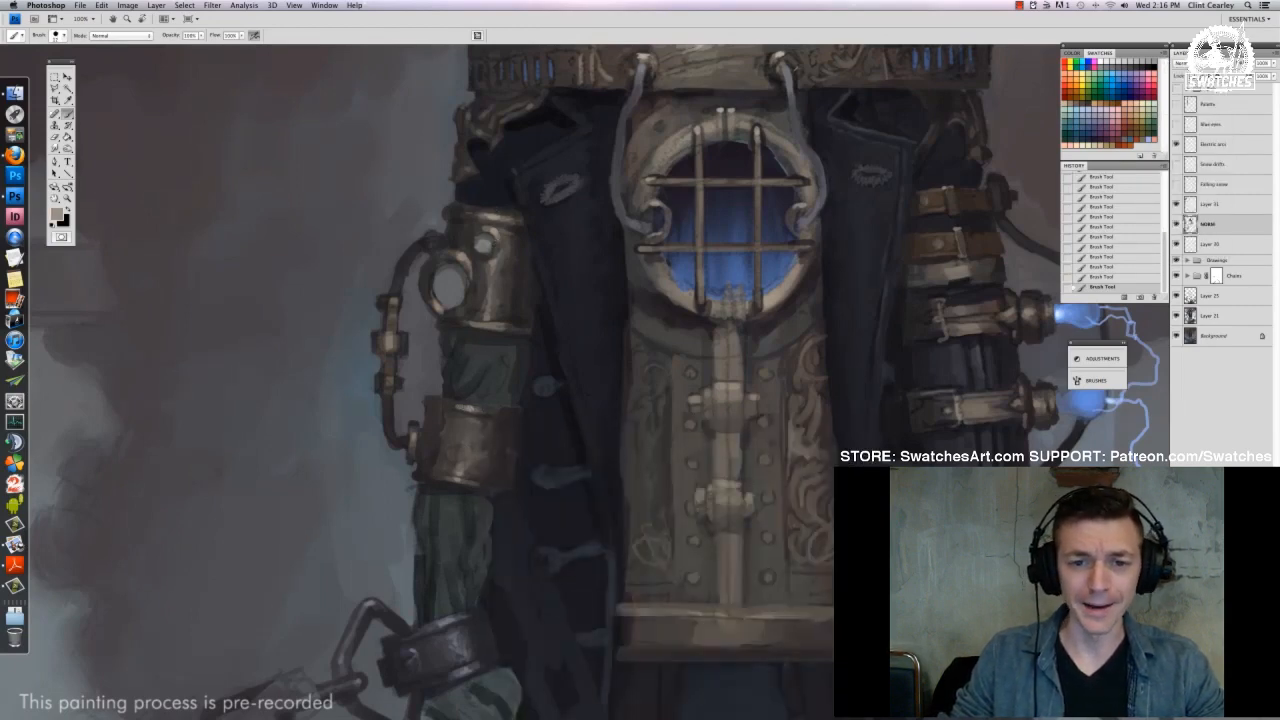
{"action": "right_click", "coordinate": [470, 420]}
{"action": "left_click", "coordinate": [472, 444], "text": "alt"}
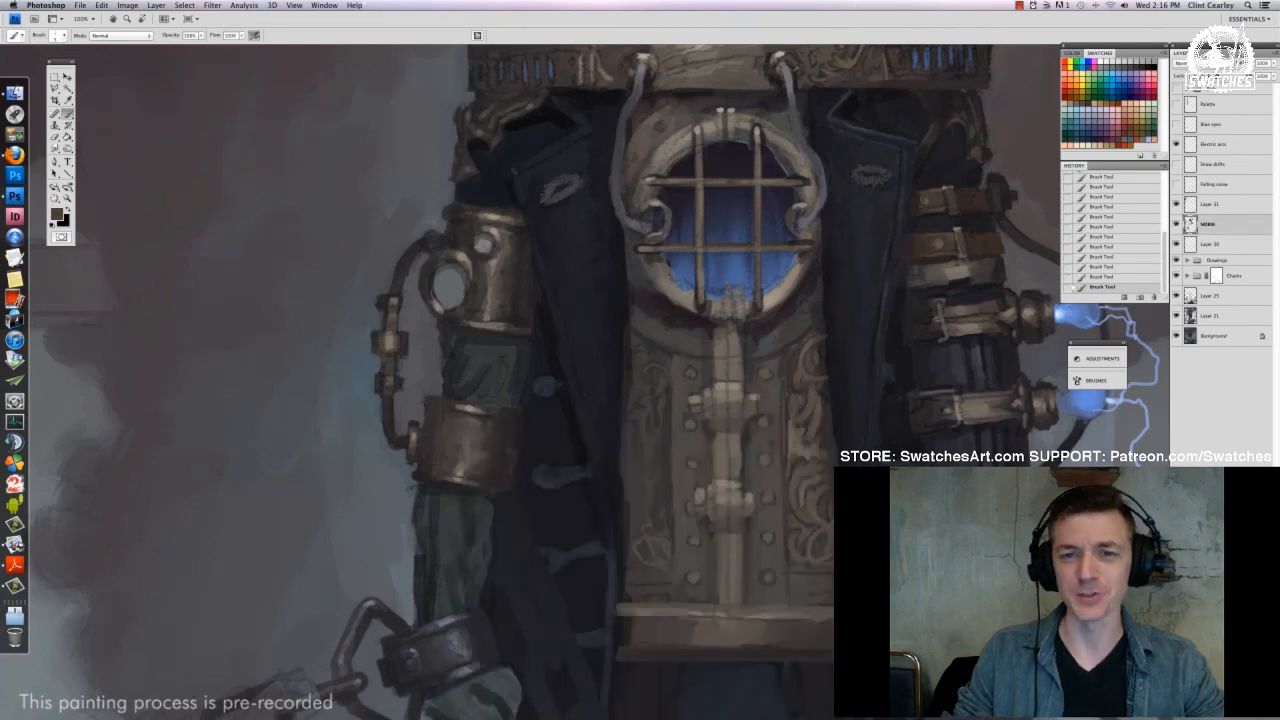
Enlarge the brush, sample dark tones, and deepen the shadow on the lower cylinder's coat-side edge and bottom rim
{"action": "key", "text": "super+minus"}
{"action": "key", "text": "super+plus"}
{"action": "key", "text": "super+plus"}
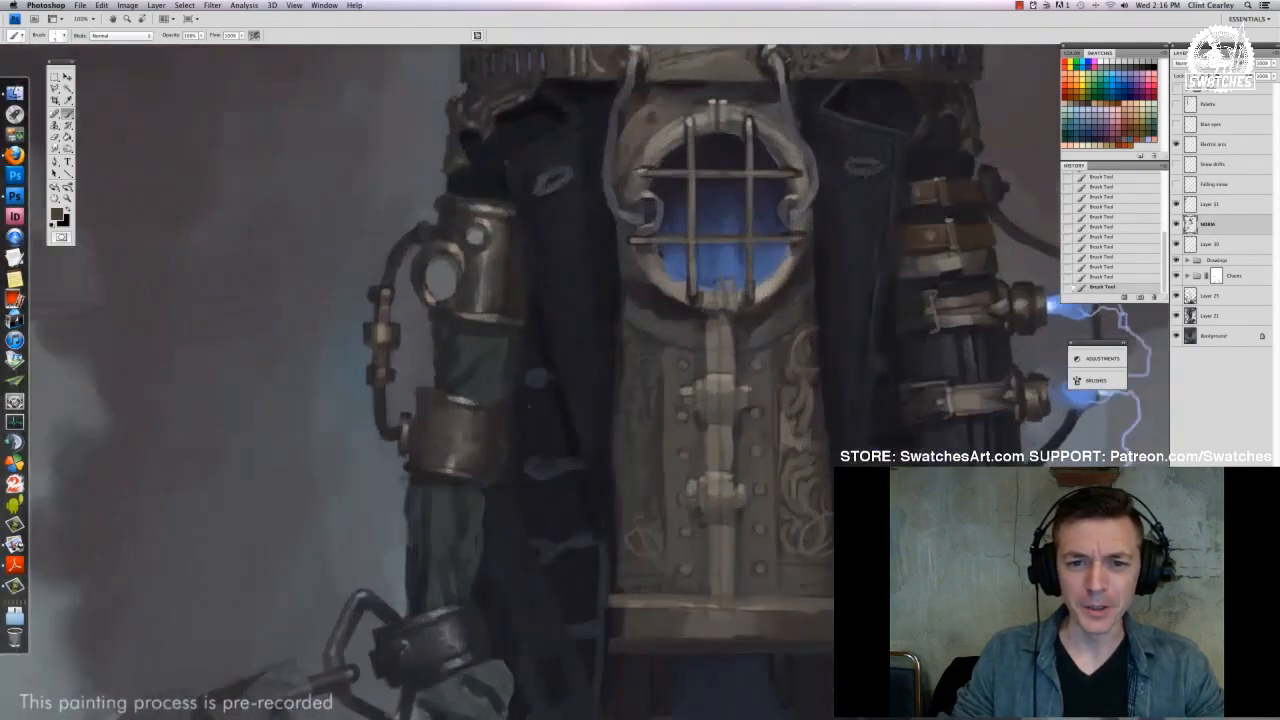
{"action": "right_click", "coordinate": [526, 419]}
{"action": "left_click_drag", "start_coordinate": [537, 446], "coordinate": [505, 479]}
{"action": "left_click", "coordinate": [506, 433], "text": "alt"}
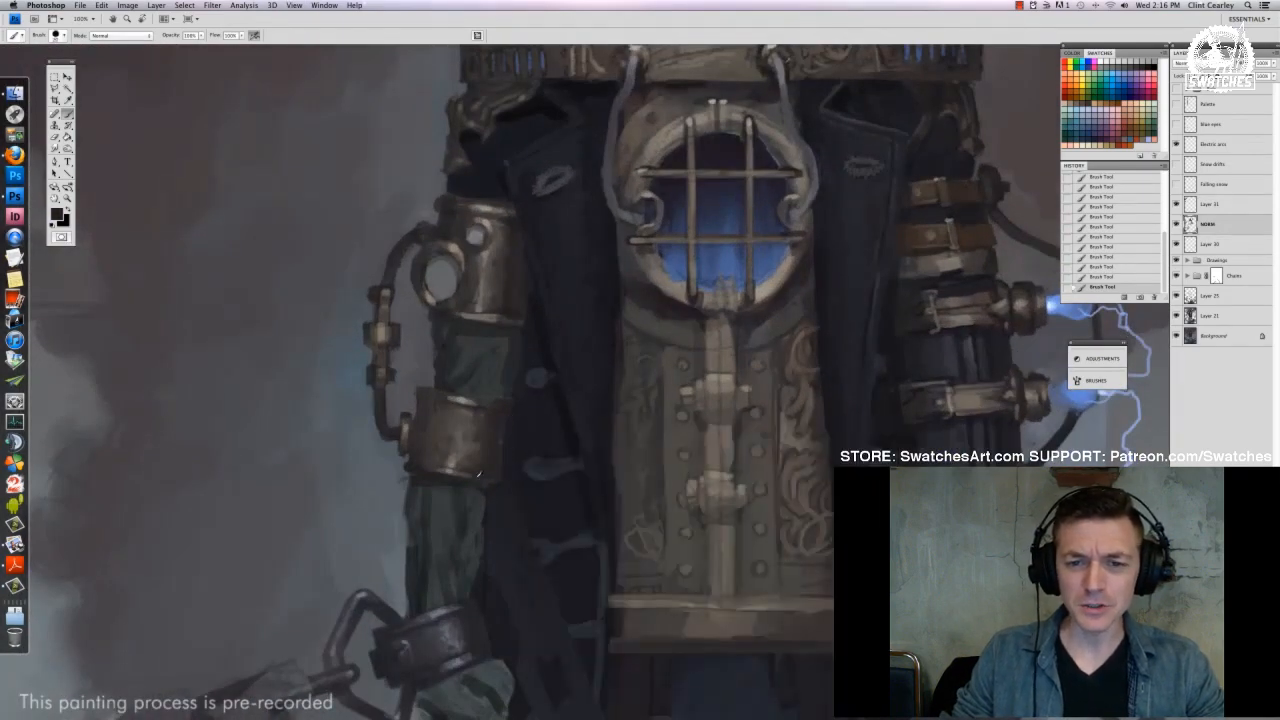
{"action": "left_click", "coordinate": [496, 478], "text": "alt"}
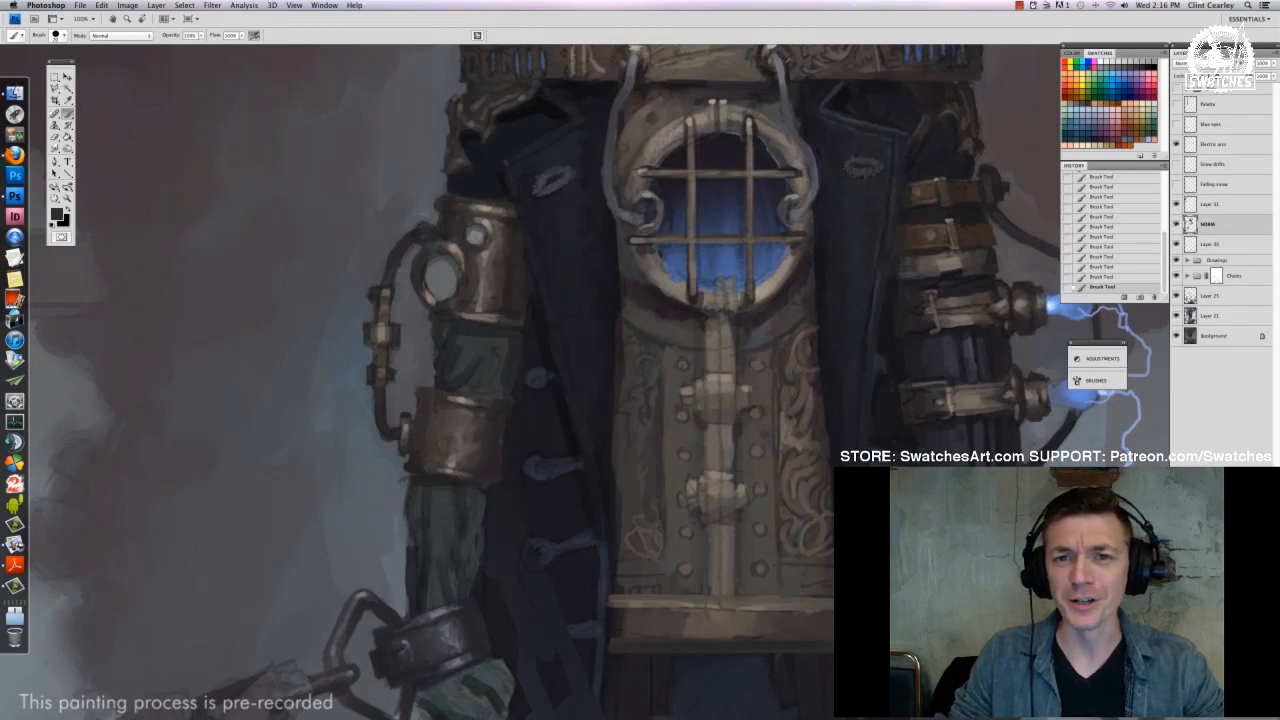
{"action": "left_click", "coordinate": [487, 476], "text": "alt"}
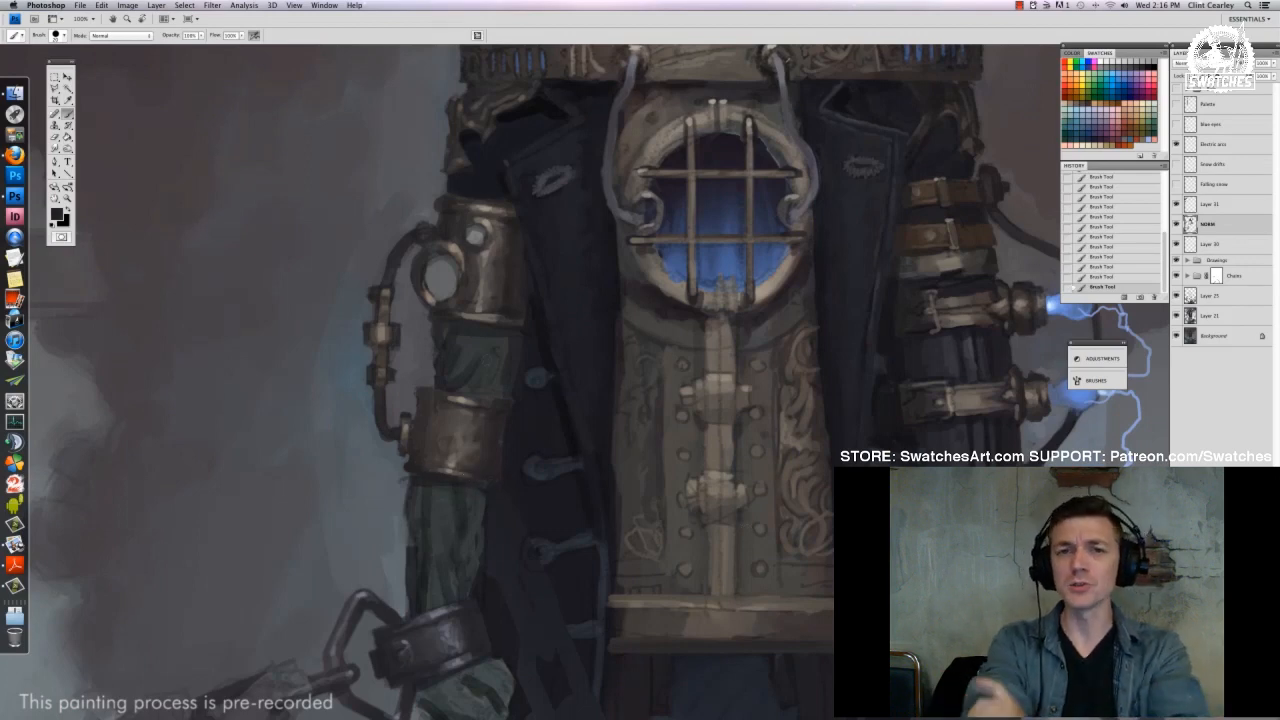
Sample a tone near the lower cylinder's top rim and vary the brush size to paint highlights on the cylinder
{"action": "left_click", "coordinate": [494, 402], "text": "alt"}
{"action": "right_click", "coordinate": [503, 397]}
{"action": "mouse_move", "coordinate": [519, 418]}
{"action": "left_mouse_down"}
{"action": "mouse_move", "coordinate": [475, 441]}
{"action": "mouse_move", "coordinate": [486, 441]}
{"action": "left_mouse_up"}
{"action": "key", "text": "Return"}
{"action": "right_click", "coordinate": [462, 438]}
{"action": "key", "text": "Return"}
{"action": "right_click", "coordinate": [475, 438]}
{"action": "key", "text": "Return"}
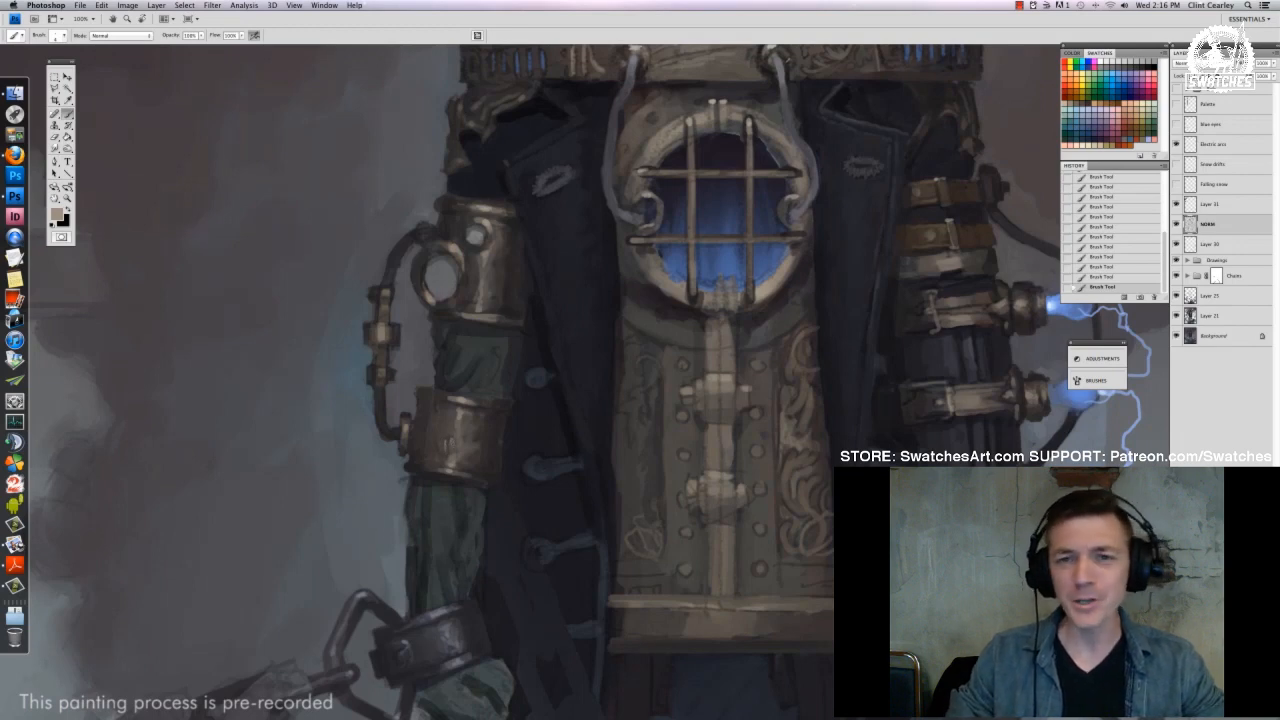
Sample light and dark metal tones from the lower cylinder and paint a small round detail on its face
{"action": "left_click", "coordinate": [446, 437], "text": "alt"}
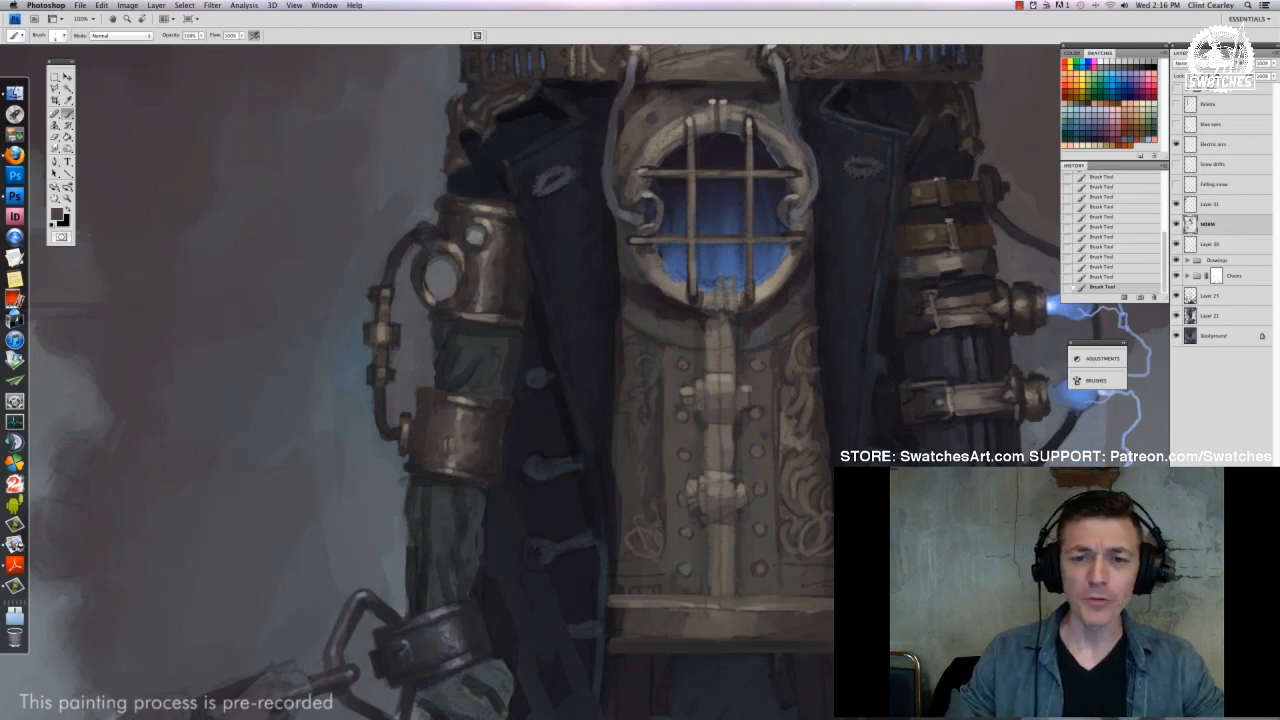
{"action": "left_click", "coordinate": [446, 437], "text": "alt"}
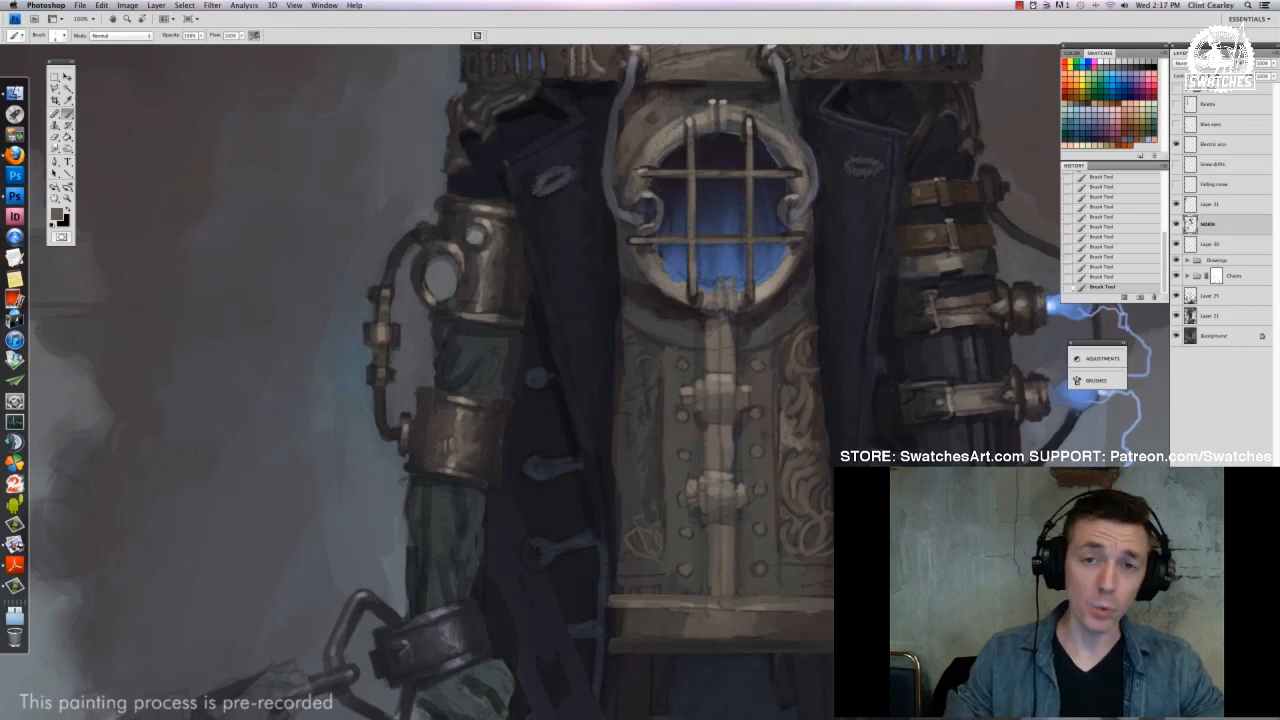
{"action": "left_click", "coordinate": [446, 437], "text": "alt"}
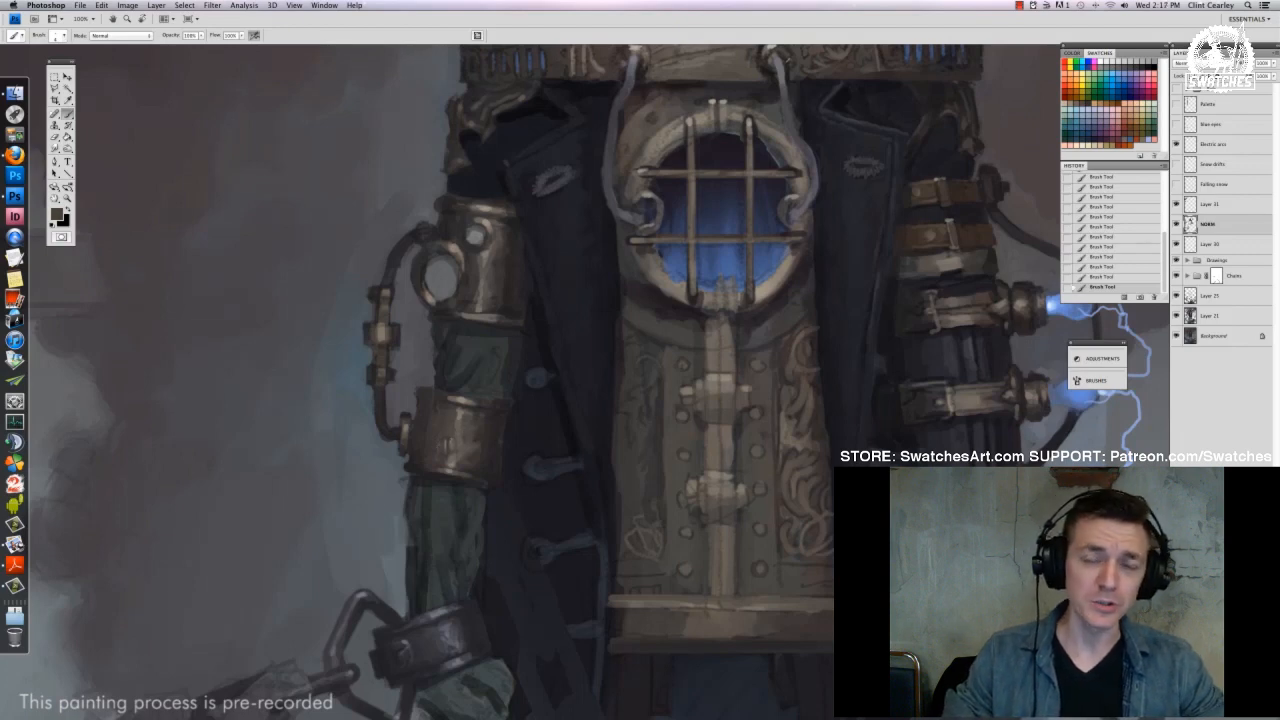
{"action": "left_click", "coordinate": [461, 427], "text": "alt"}
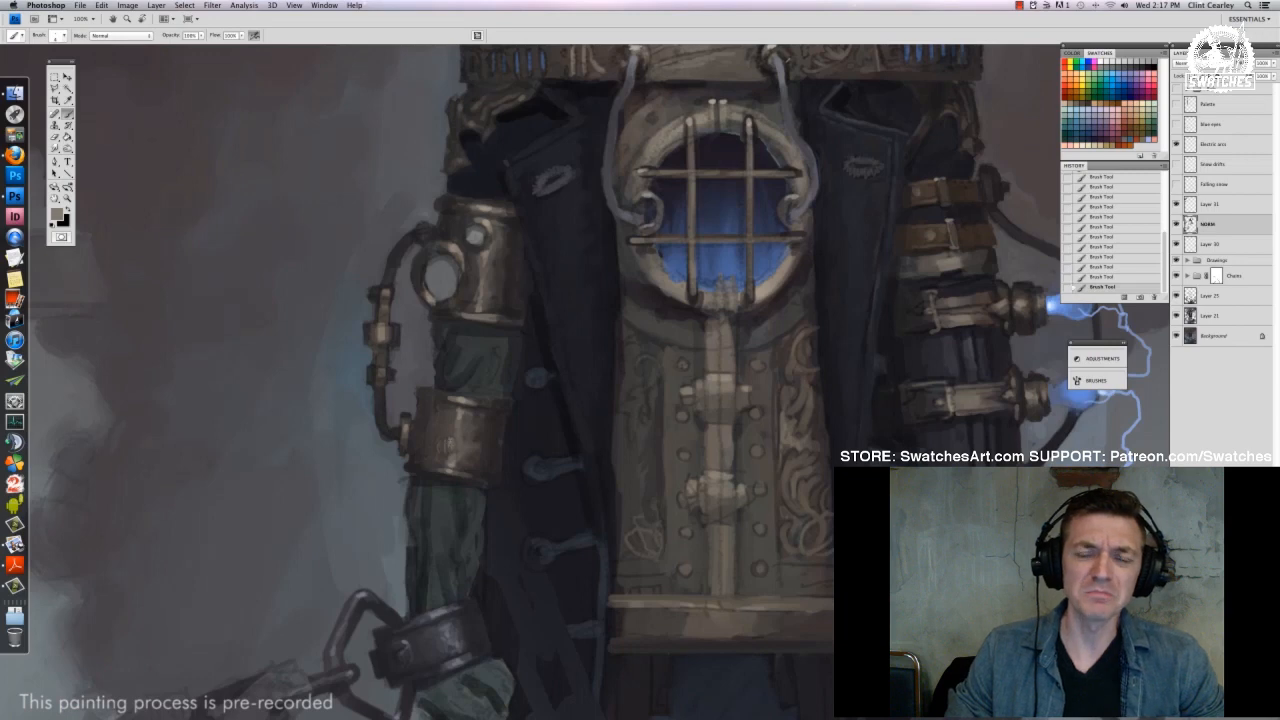
{"action": "left_click", "coordinate": [455, 432], "text": "alt"}
{"action": "left_click", "coordinate": [452, 441], "text": "alt"}
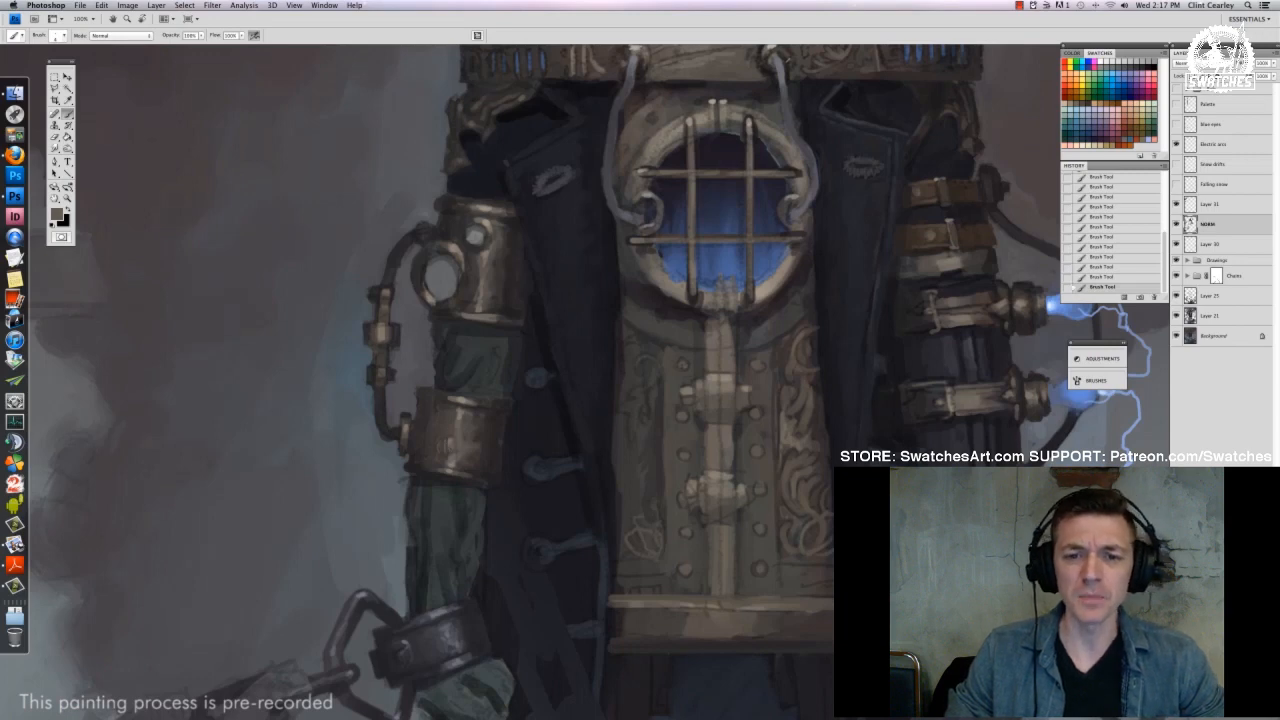
{"action": "left_click", "coordinate": [452, 438], "text": "alt"}
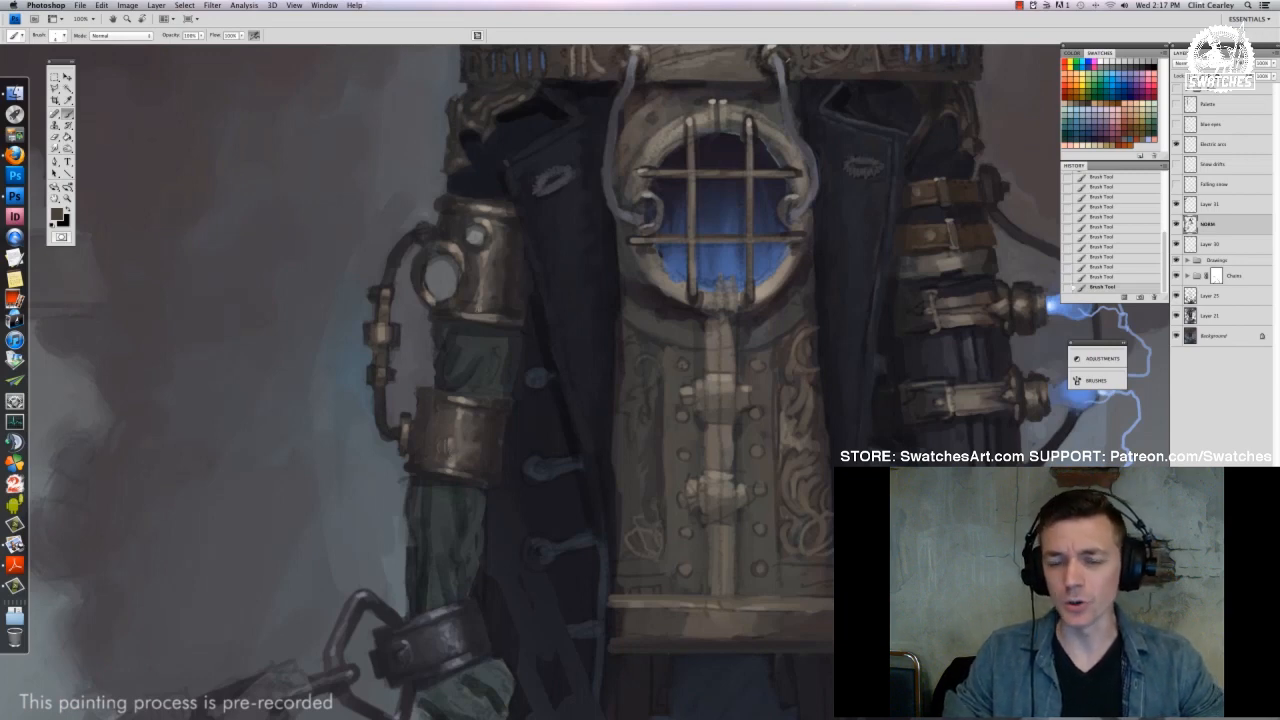
{"action": "left_click", "coordinate": [449, 441], "text": "alt"}
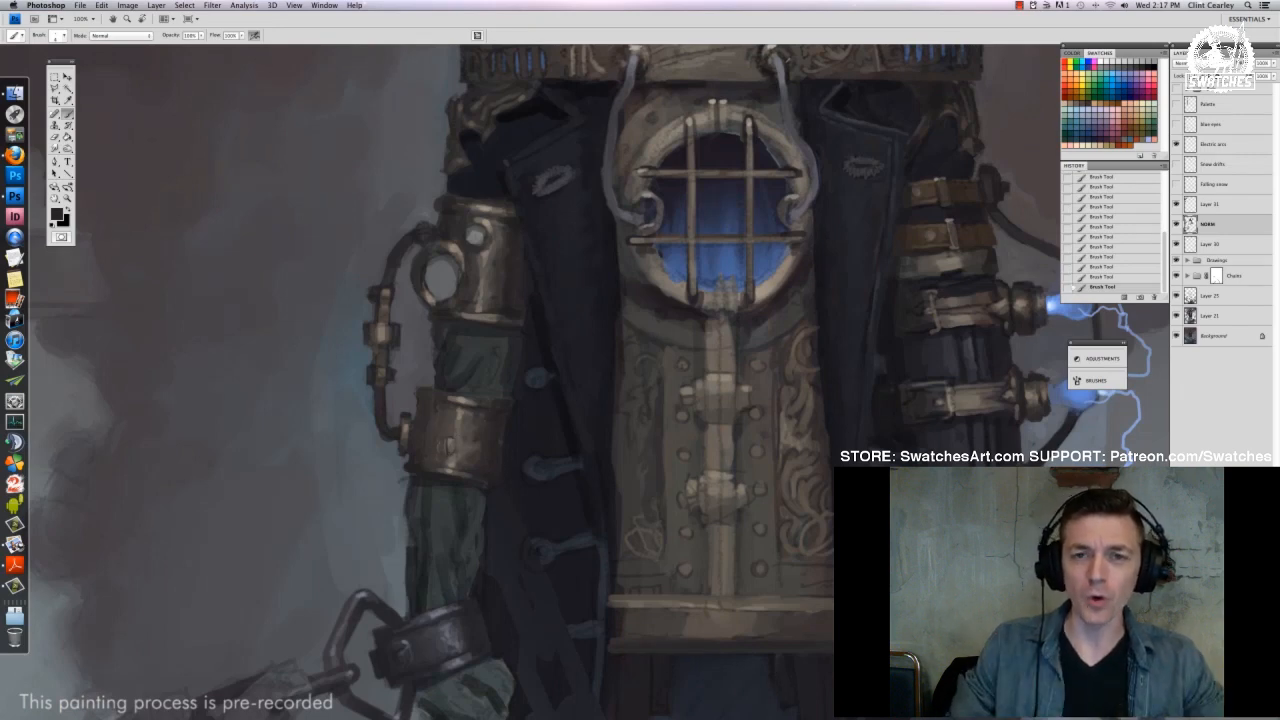
Lasso the small round detail on the lower cylinder's face, reshape it with Free Transform, nudge it, and clear the selection
{"action": "key", "text": "l"}
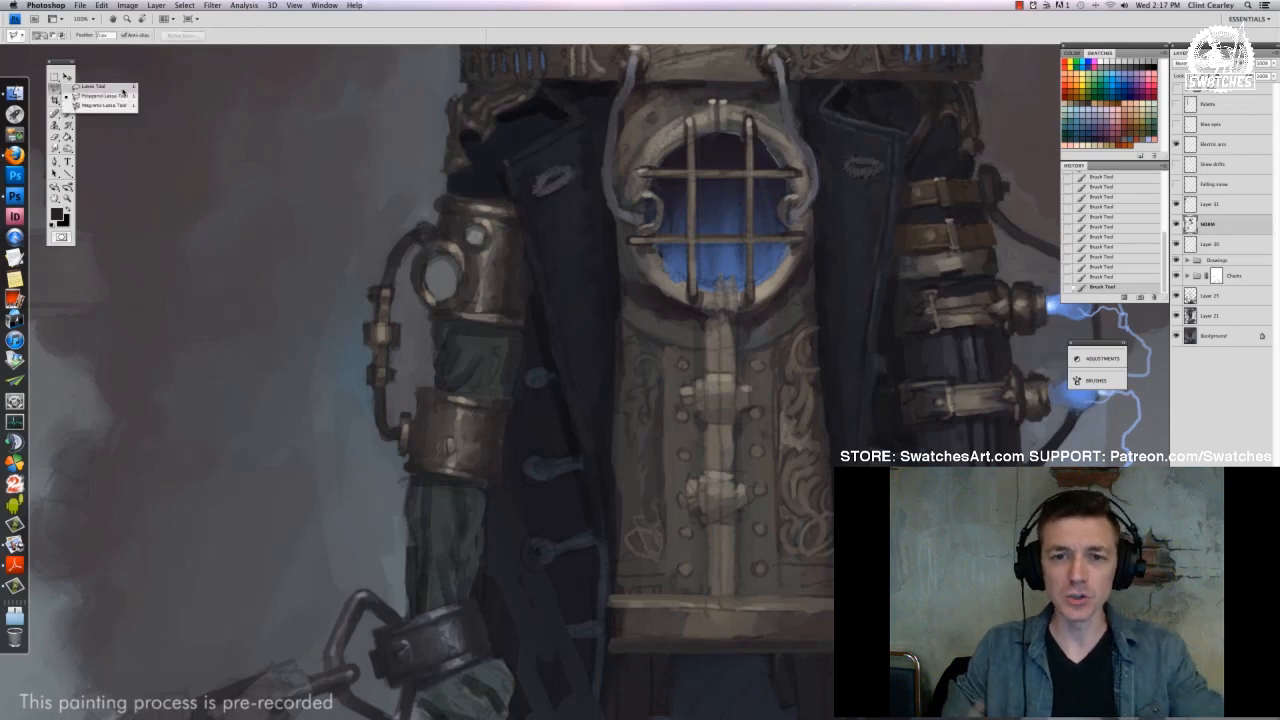
{"action": "left_click_drag", "start_coordinate": [436, 434], "coordinate": [438, 460]}
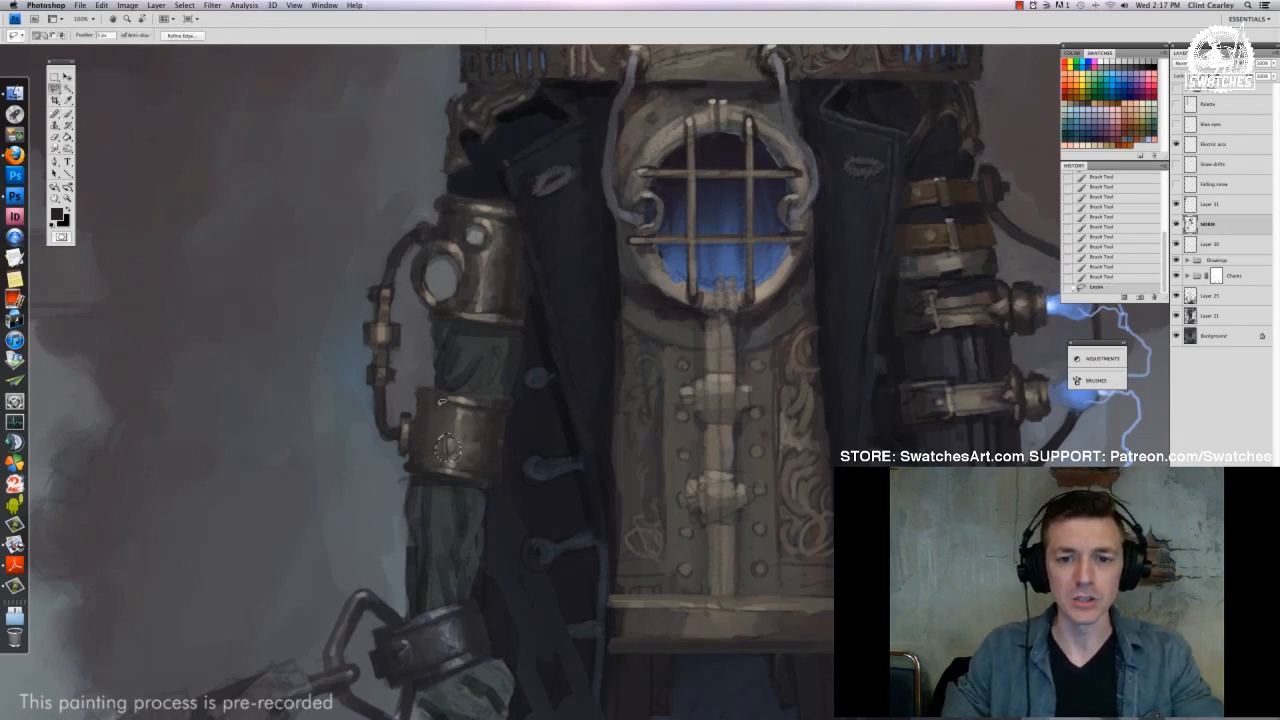
{"action": "key", "text": "ctrl+t"}
{"action": "key", "text": "ctrl+h"}
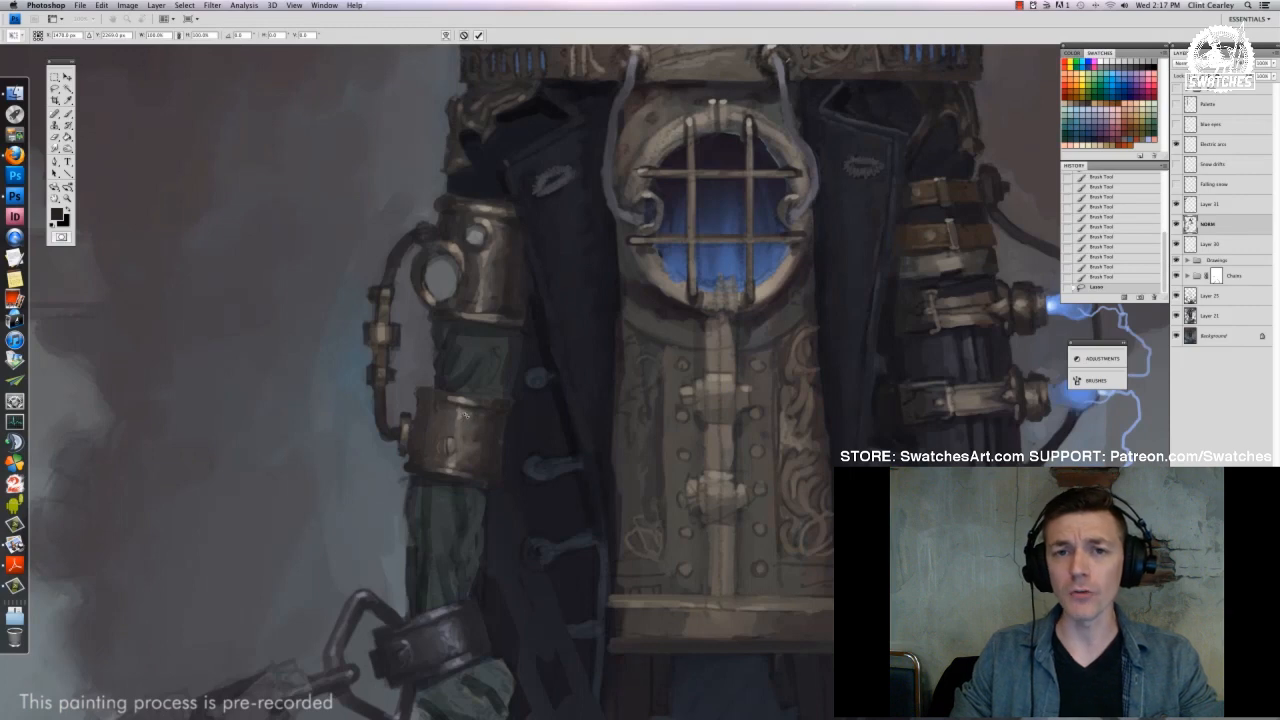
{"action": "left_click_drag", "start_coordinate": [466, 414], "coordinate": [502, 394]}
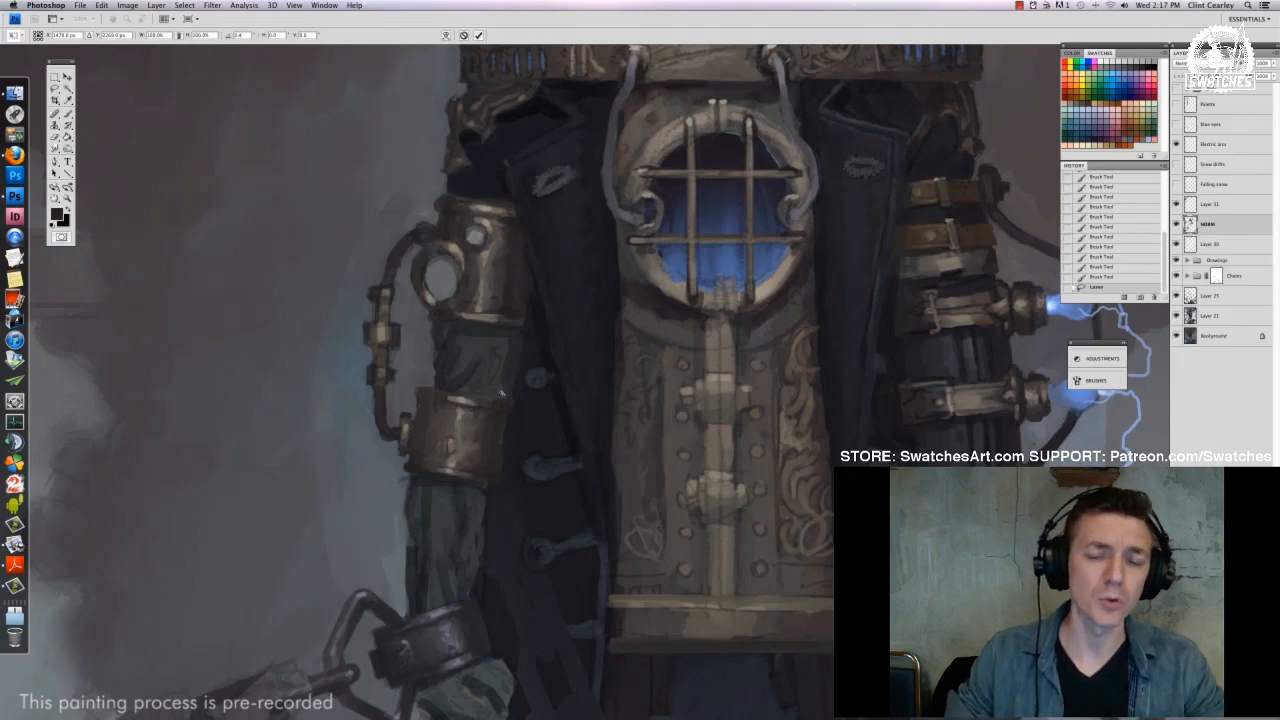
{"action": "left_click_drag", "start_coordinate": [466, 447], "coordinate": [453, 465]}
{"action": "key", "text": "super+h"}
{"action": "key", "text": "super+h"}
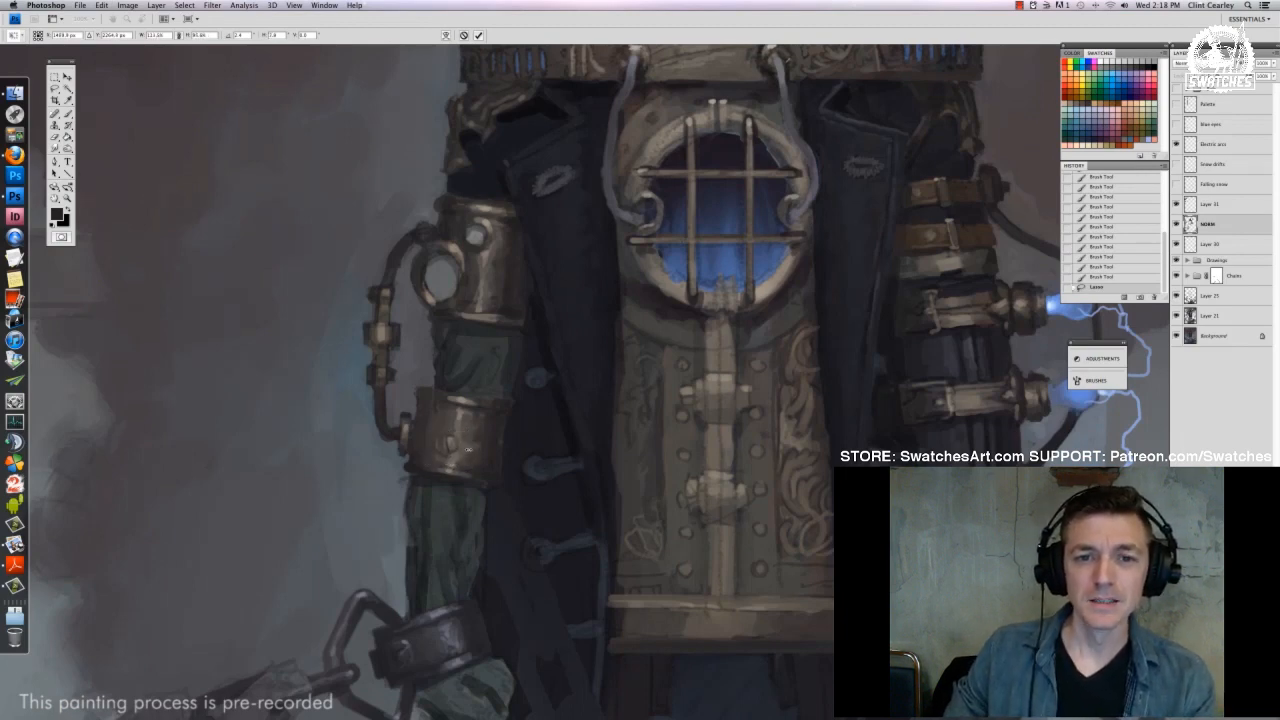
{"action": "key", "text": "Return"}
{"action": "key", "text": "super+Left"}
{"action": "key", "text": "super+d"}
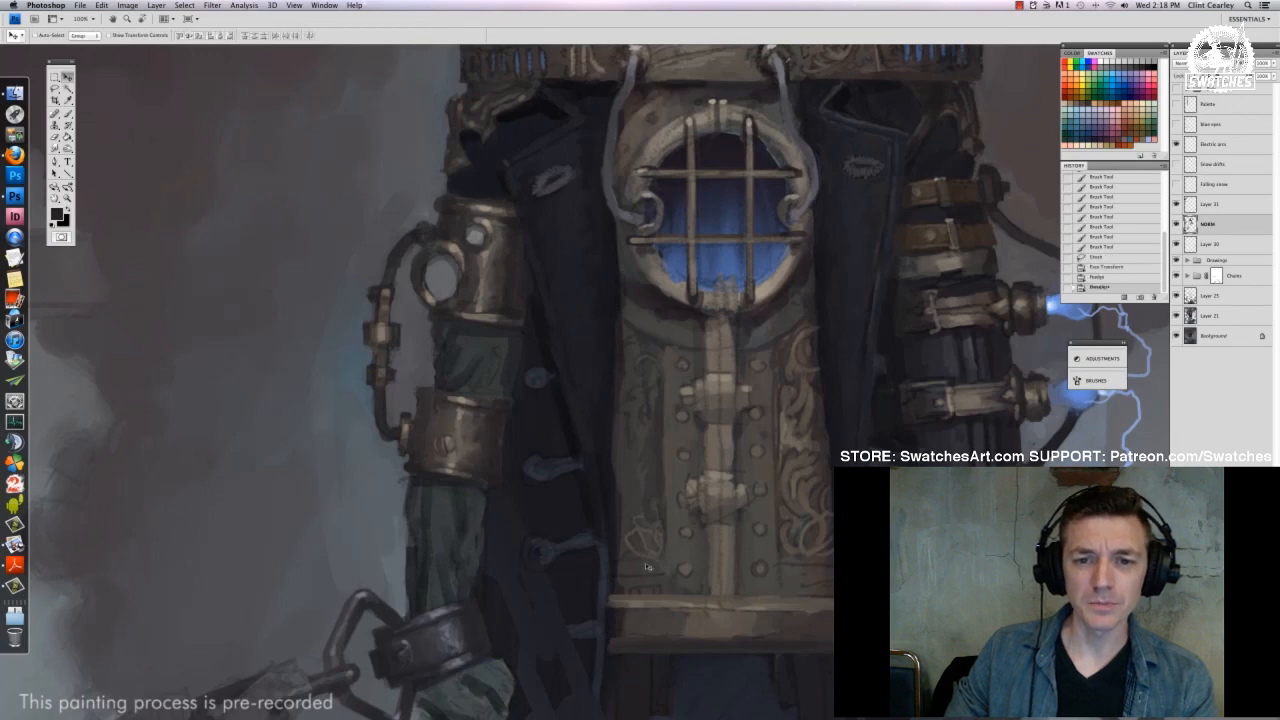
Touch up the lower cylinder's top rim with the brush and compare the whole figure with the painting layer hidden and shown
{"action": "key", "text": "b"}
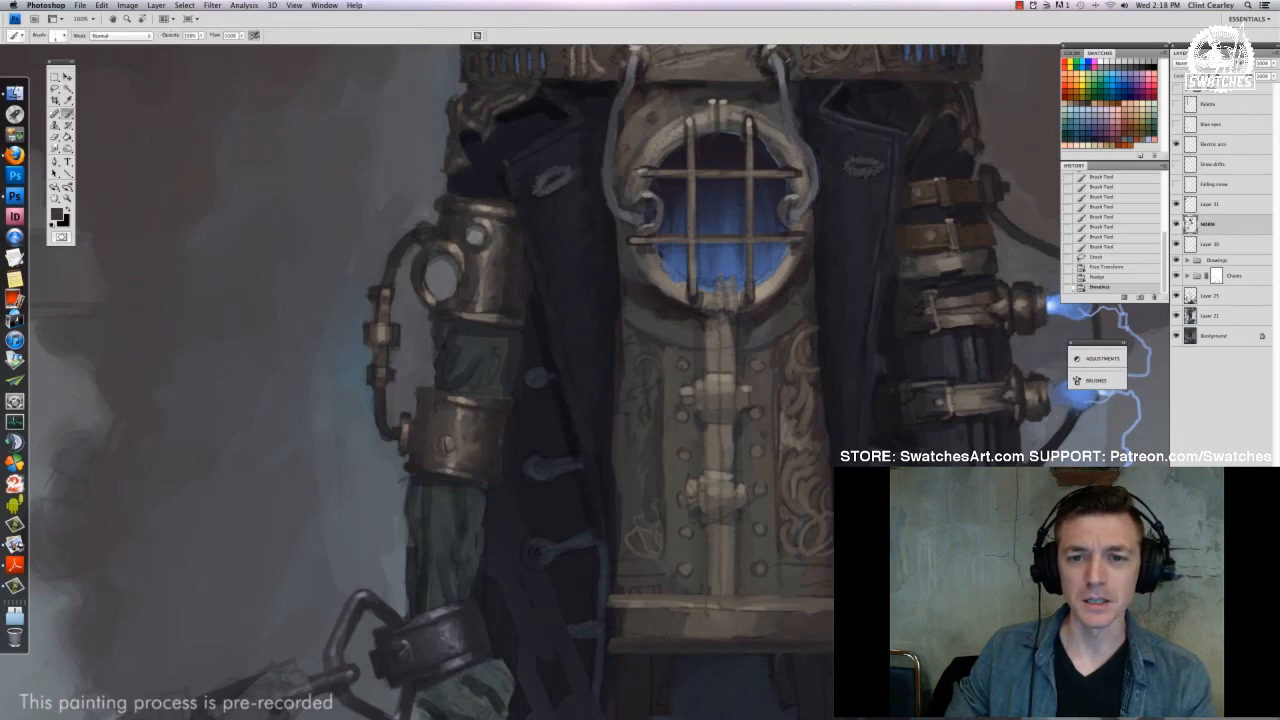
{"action": "left_click", "coordinate": [457, 394]}
{"action": "key", "text": "super+minus"}
{"action": "key", "text": "super+minus"}
{"action": "key", "text": "super+minus"}
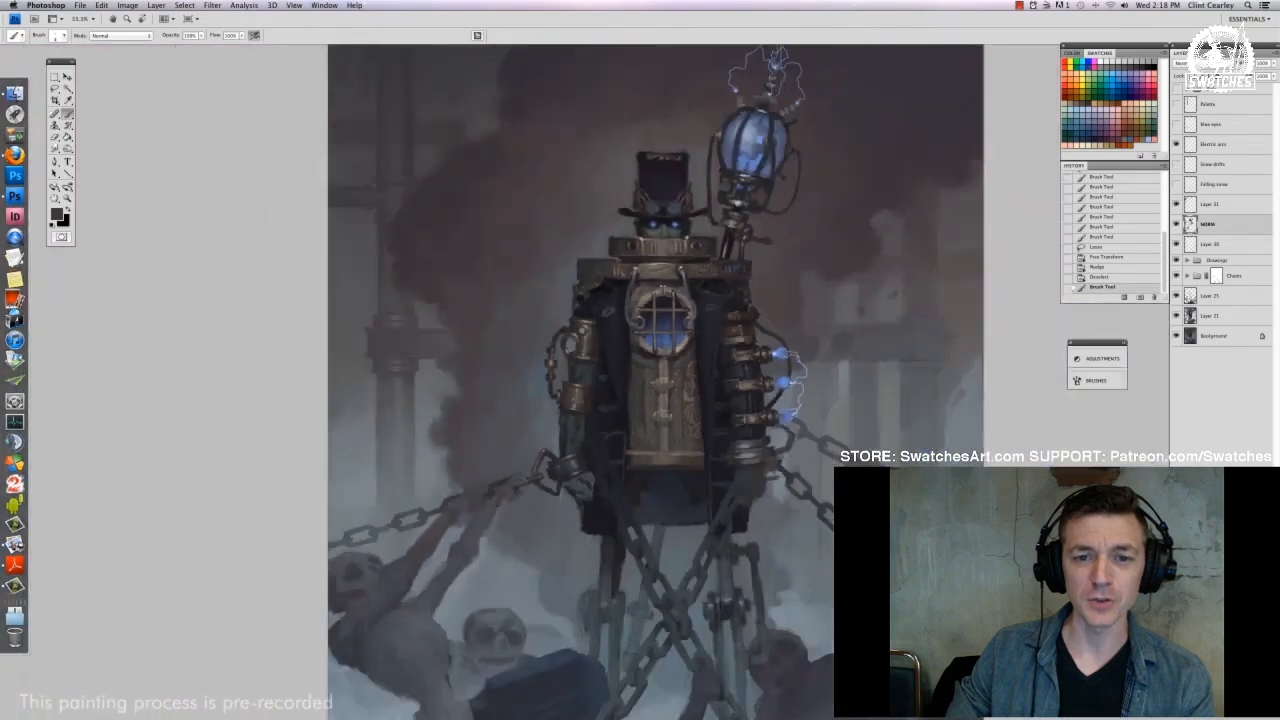
{"action": "left_click", "coordinate": [1177, 224]}
{"action": "left_click", "coordinate": [1177, 224]}
{"action": "key", "text": "super+plus"}
{"action": "key", "text": "super+plus"}
{"action": "key", "text": "super+plus"}
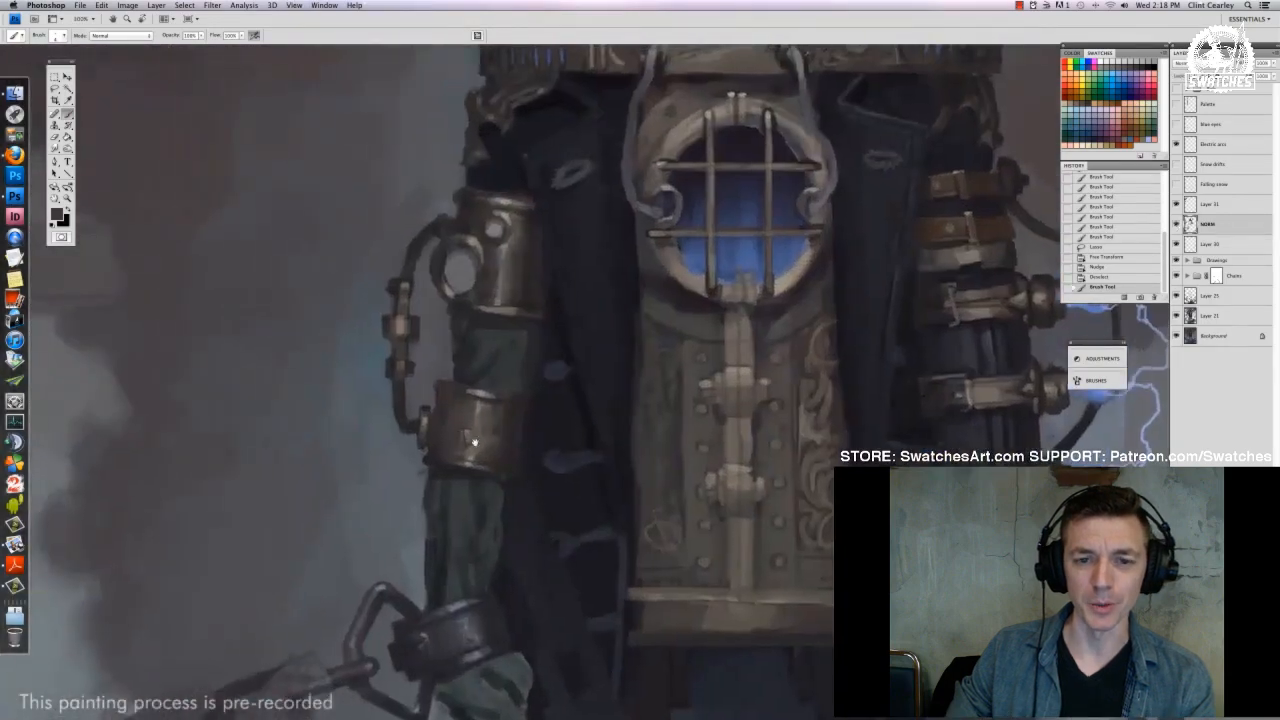
Touch up the lower cylinder's round detail, sample its dark tone, and paint shadows around the coat's side clasps
{"action": "right_click", "coordinate": [514, 416]}
{"action": "left_click", "coordinate": [468, 437]}
{"action": "left_click_drag", "start_coordinate": [526, 437], "coordinate": [556, 470]}
{"action": "left_click", "coordinate": [470, 442], "text": "alt"}
{"action": "left_click_drag", "start_coordinate": [566, 469], "coordinate": [600, 462]}
{"action": "mouse_move", "coordinate": [548, 536]}
{"action": "left_mouse_down"}
{"action": "mouse_move", "coordinate": [558, 553]}
{"action": "mouse_move", "coordinate": [590, 547]}
{"action": "left_mouse_up"}
{"action": "left_click_drag", "start_coordinate": [566, 534], "coordinate": [600, 530]}
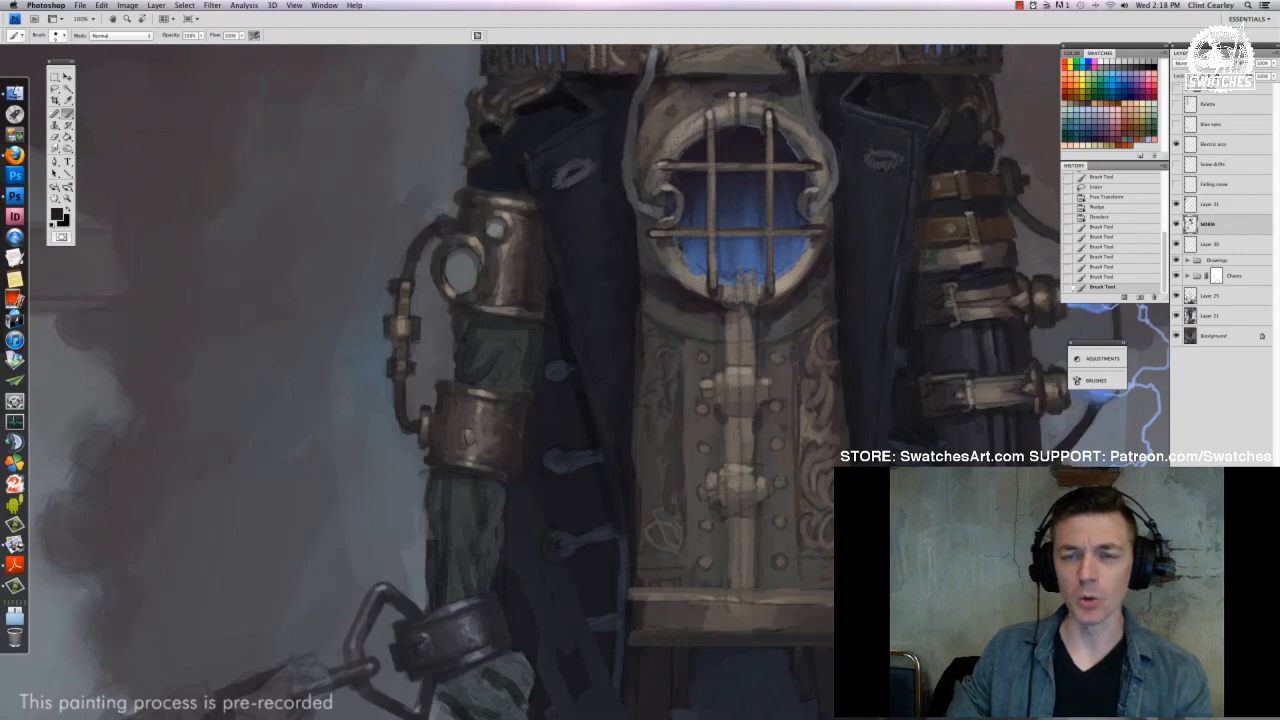
{"action": "left_click_drag", "start_coordinate": [566, 453], "coordinate": [598, 453]}
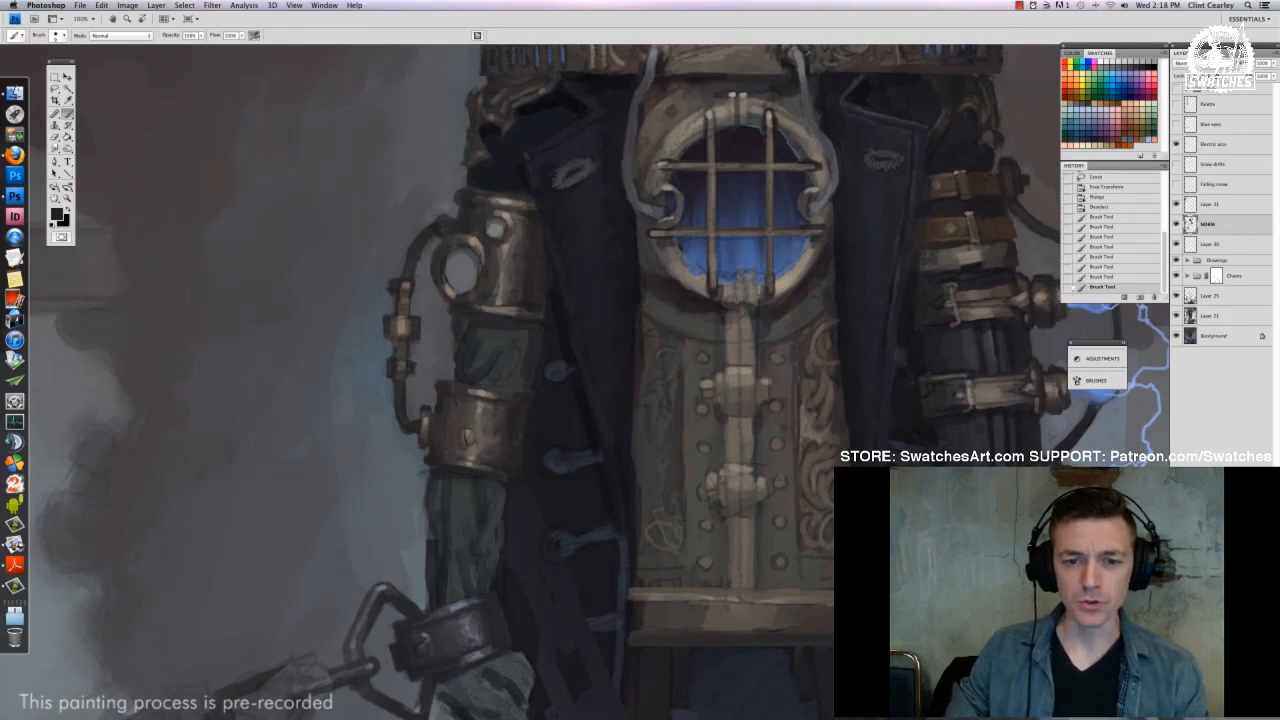
Deepen the shading on the lower cylinder's face and coat-side edge and around the upper cylinder's rivet, adjusting the brush
{"action": "left_click_drag", "start_coordinate": [522, 425], "coordinate": [520, 443]}
{"action": "left_click_drag", "start_coordinate": [484, 402], "coordinate": [482, 424]}
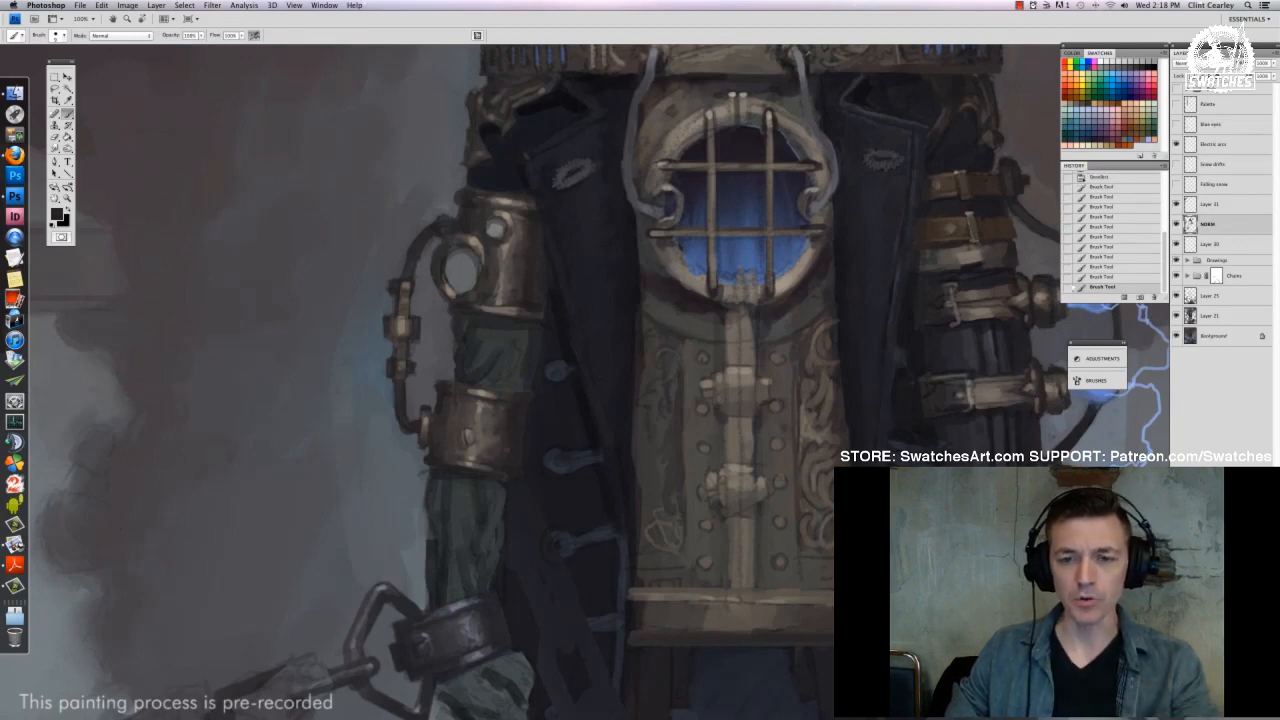
{"action": "left_click_drag", "start_coordinate": [490, 222], "coordinate": [496, 232]}
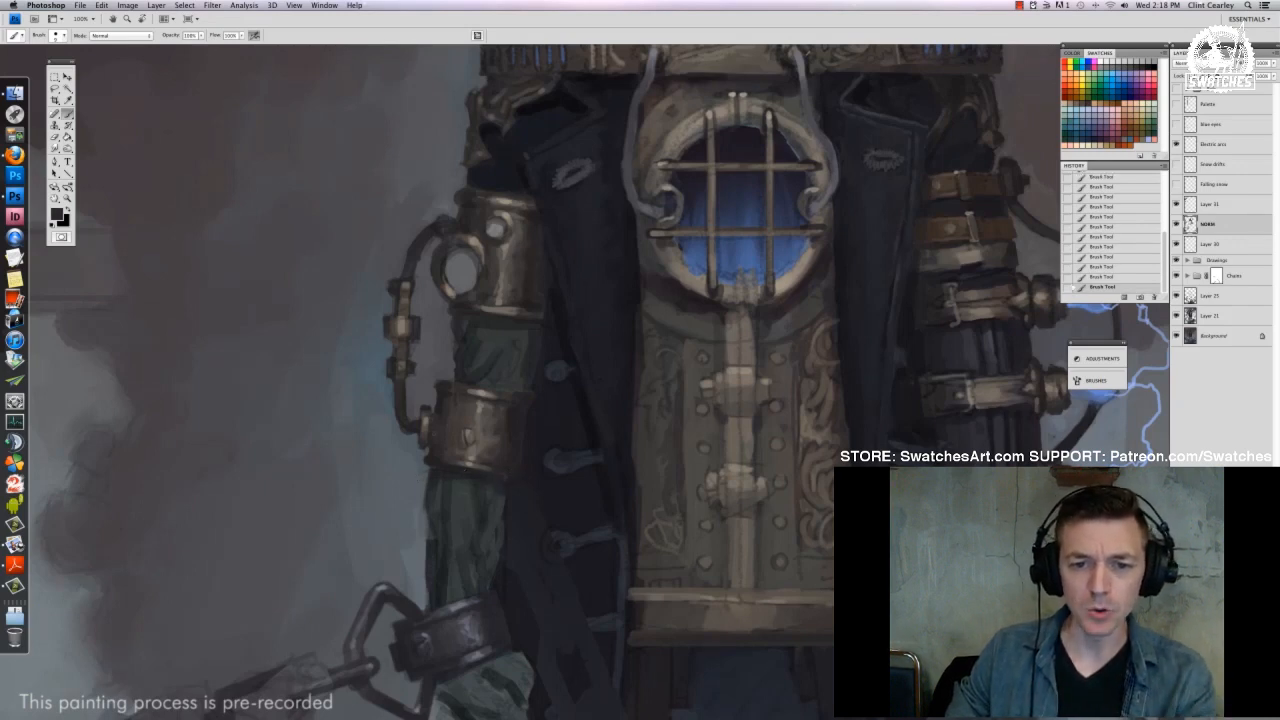
{"action": "right_click", "coordinate": [457, 421]}
{"action": "key", "text": "Escape"}
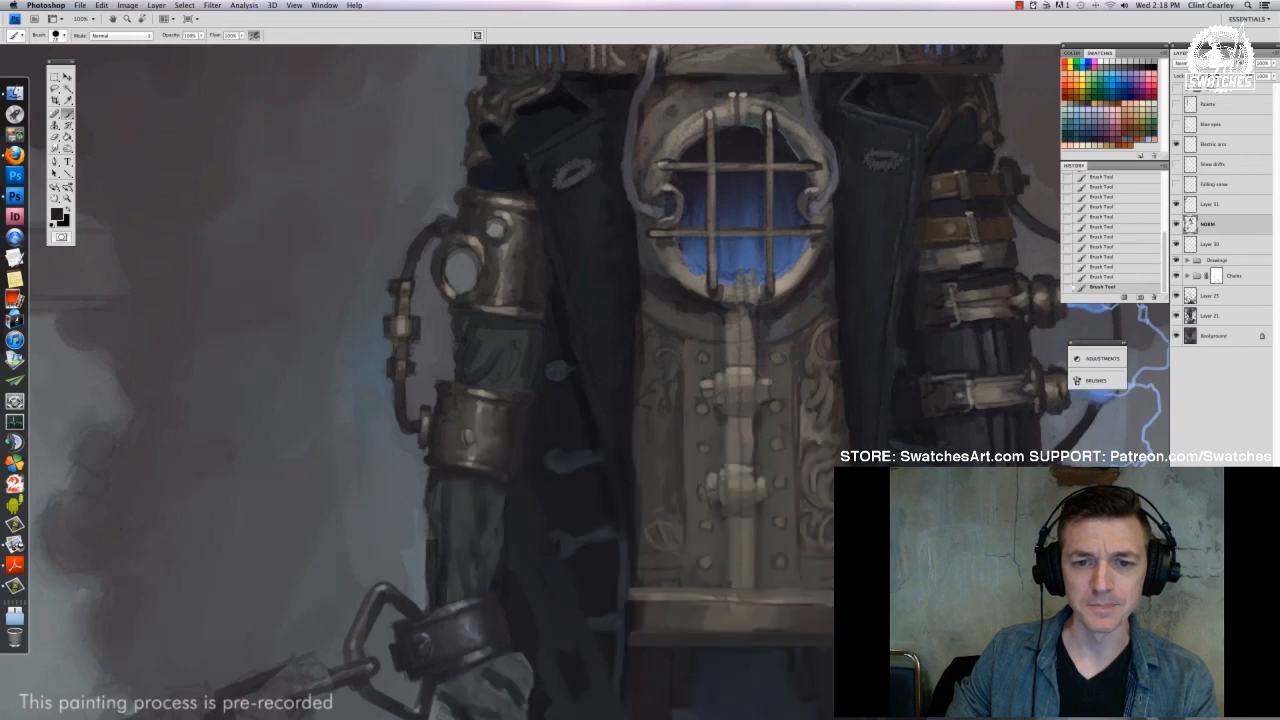
{"action": "right_click", "coordinate": [508, 423]}
{"action": "key", "text": "Escape"}
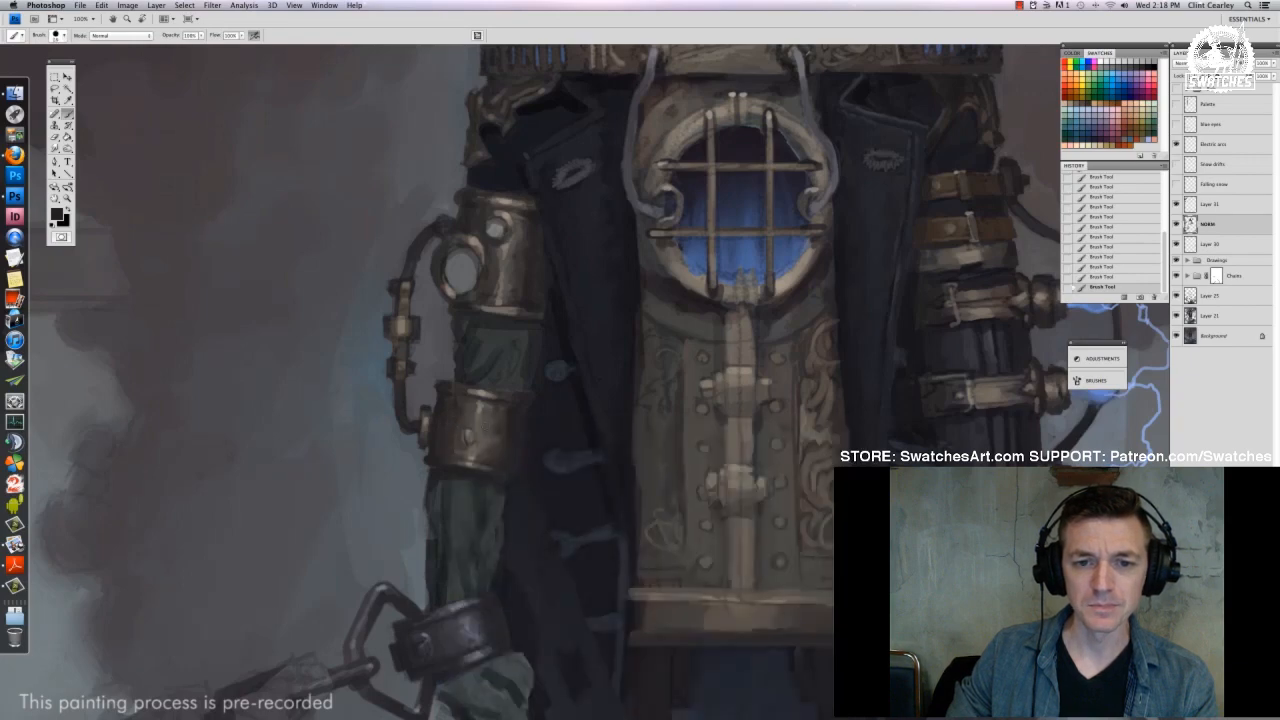
Examine the staff-bearing troll drawing in full-screen view, return to the standard window, and activate the Brush tool
{"action": "key", "text": "super+0"}
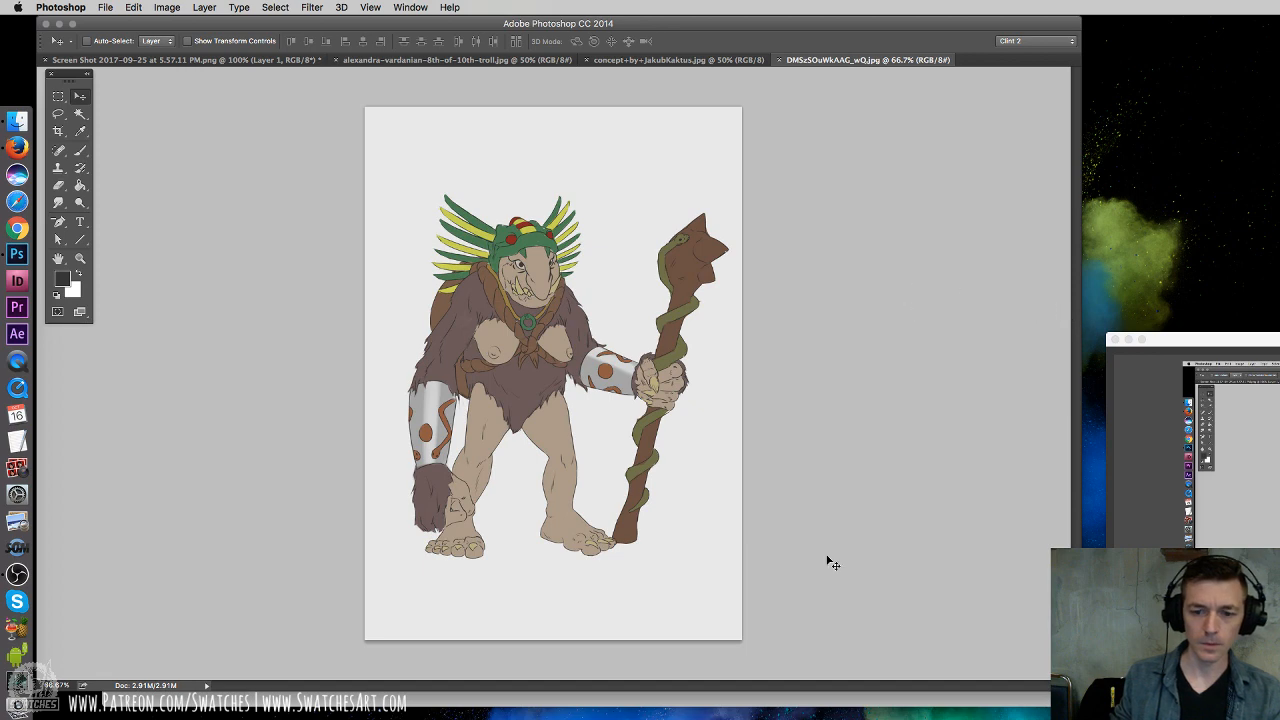
{"action": "key", "text": "f"}
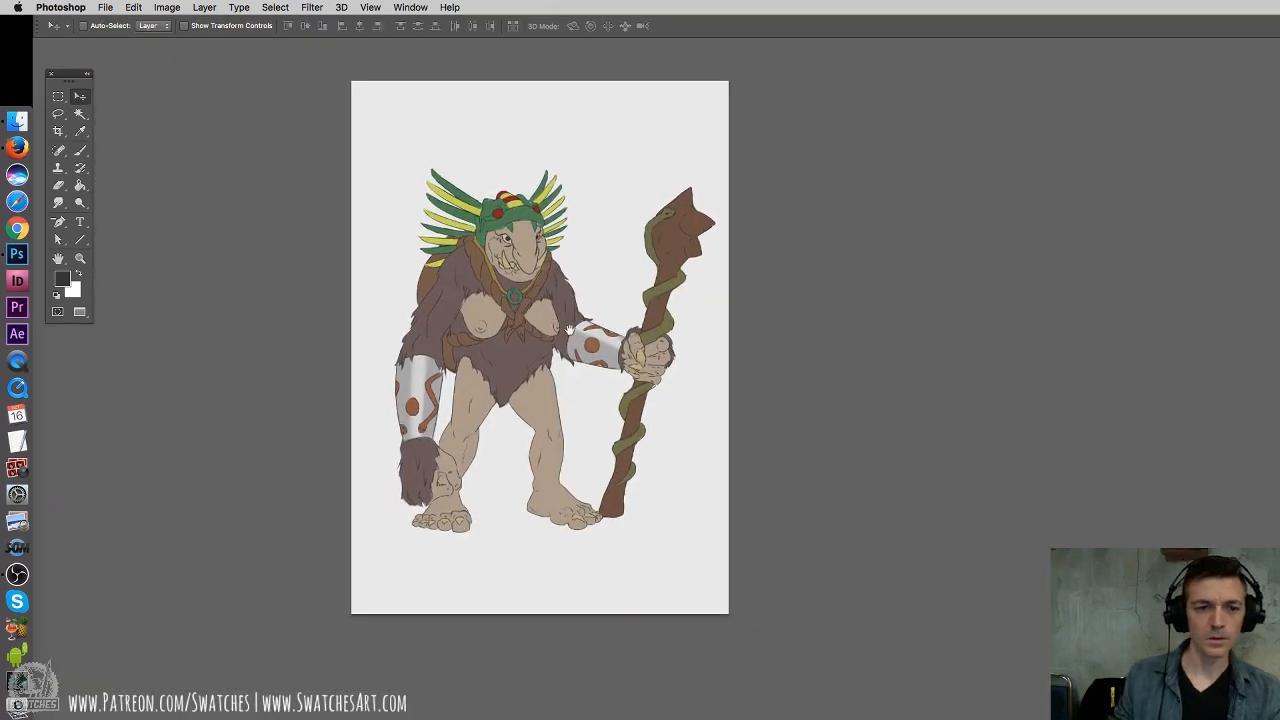
{"action": "key", "text": "f"}
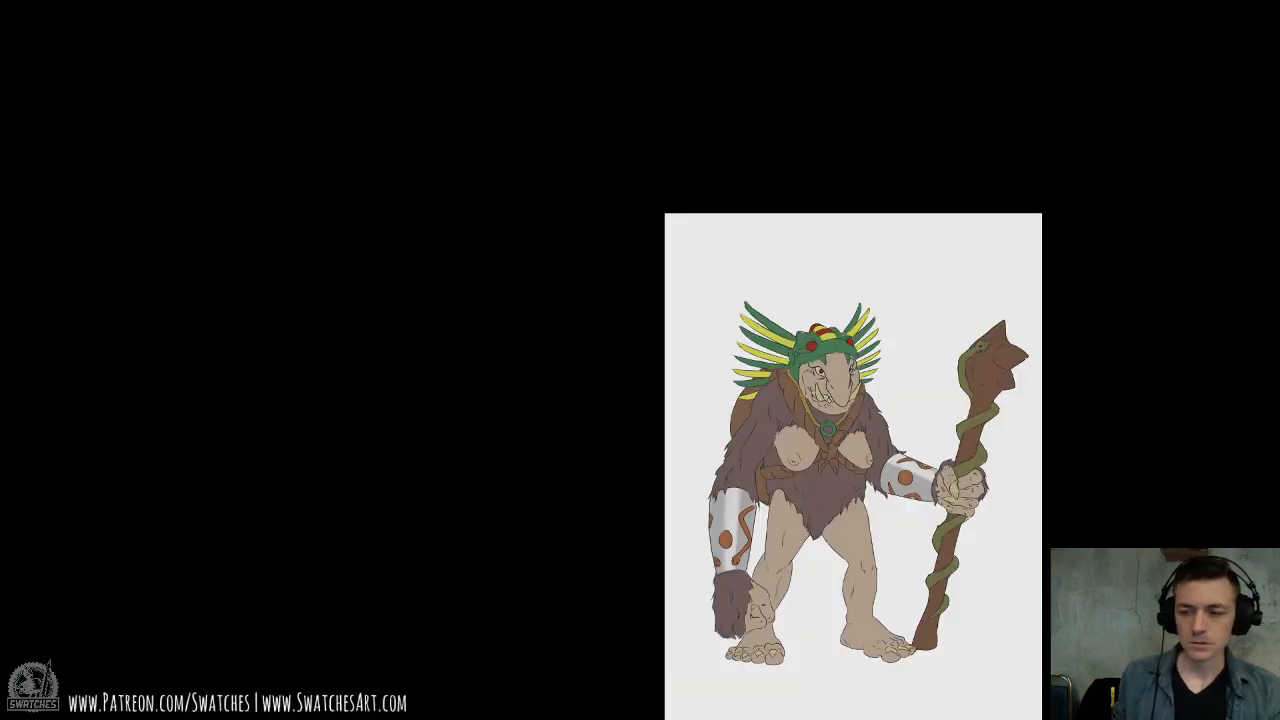
{"action": "key", "text": "f"}
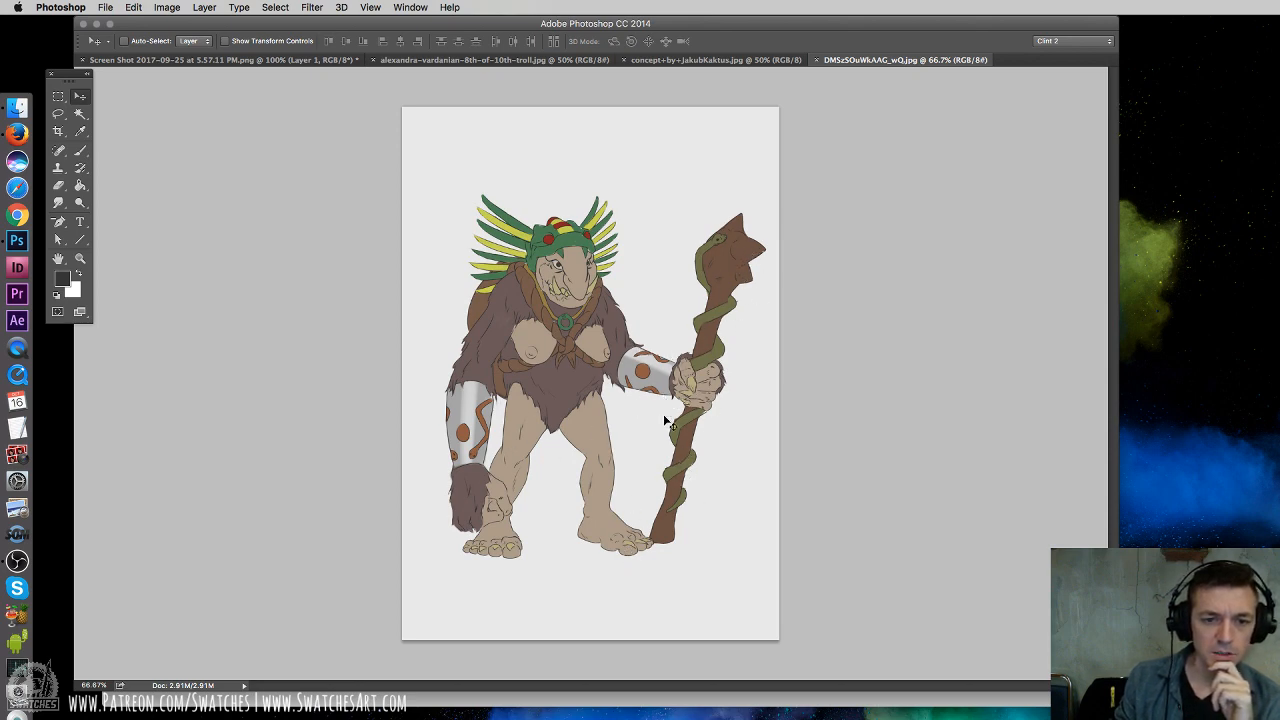
{"action": "left_click", "coordinate": [86, 151]}
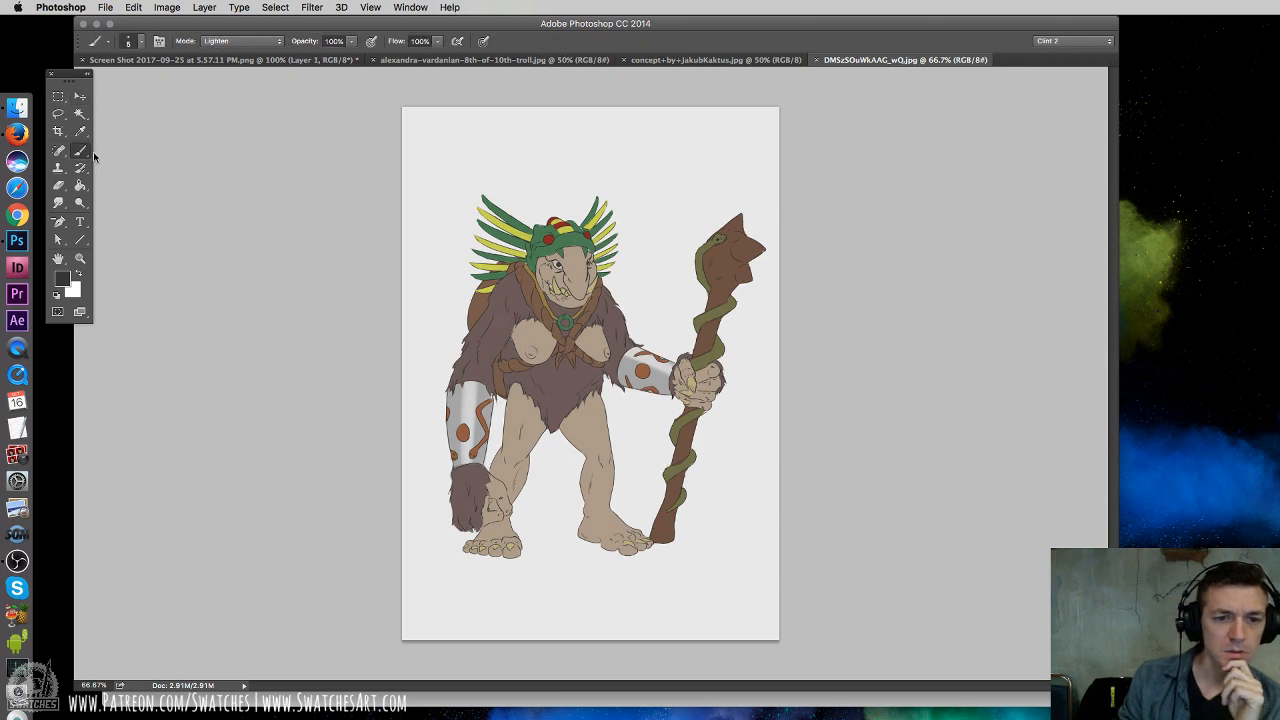
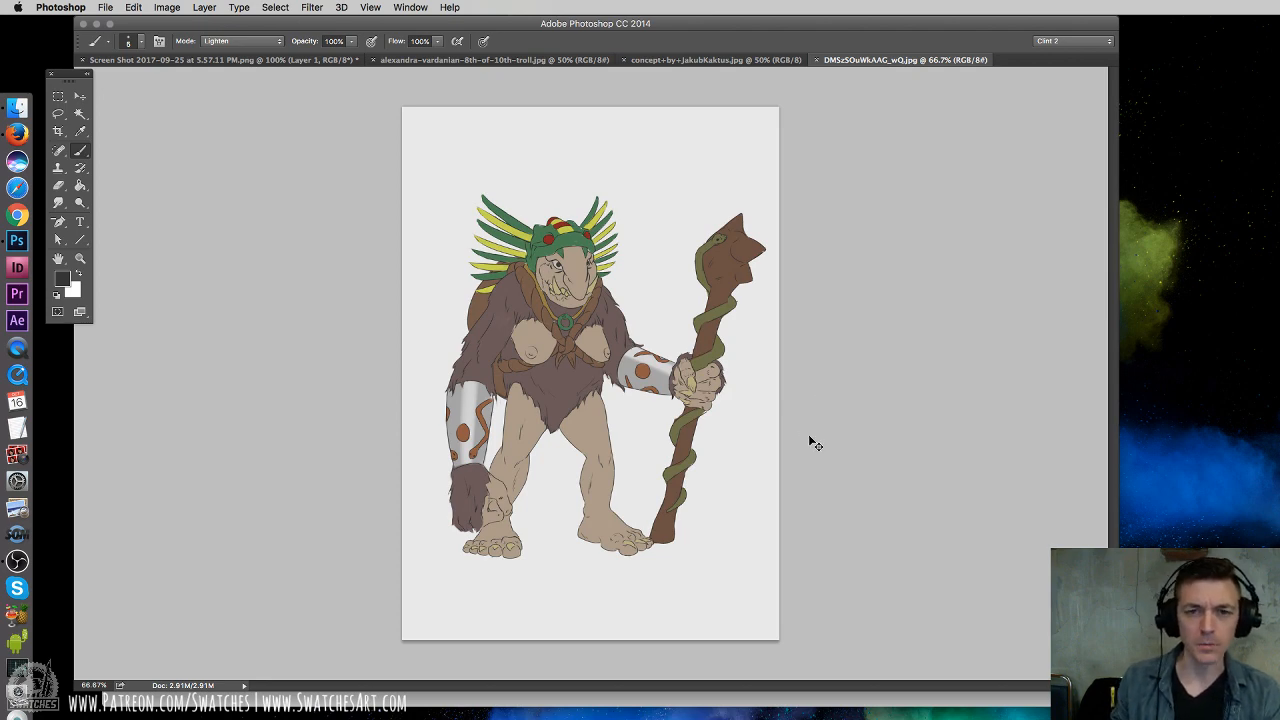
Close the staff-bearing troll drawing and enlarge the masked troll concept to 100%, showing its head and torso
{"action": "key", "text": "super+w"}
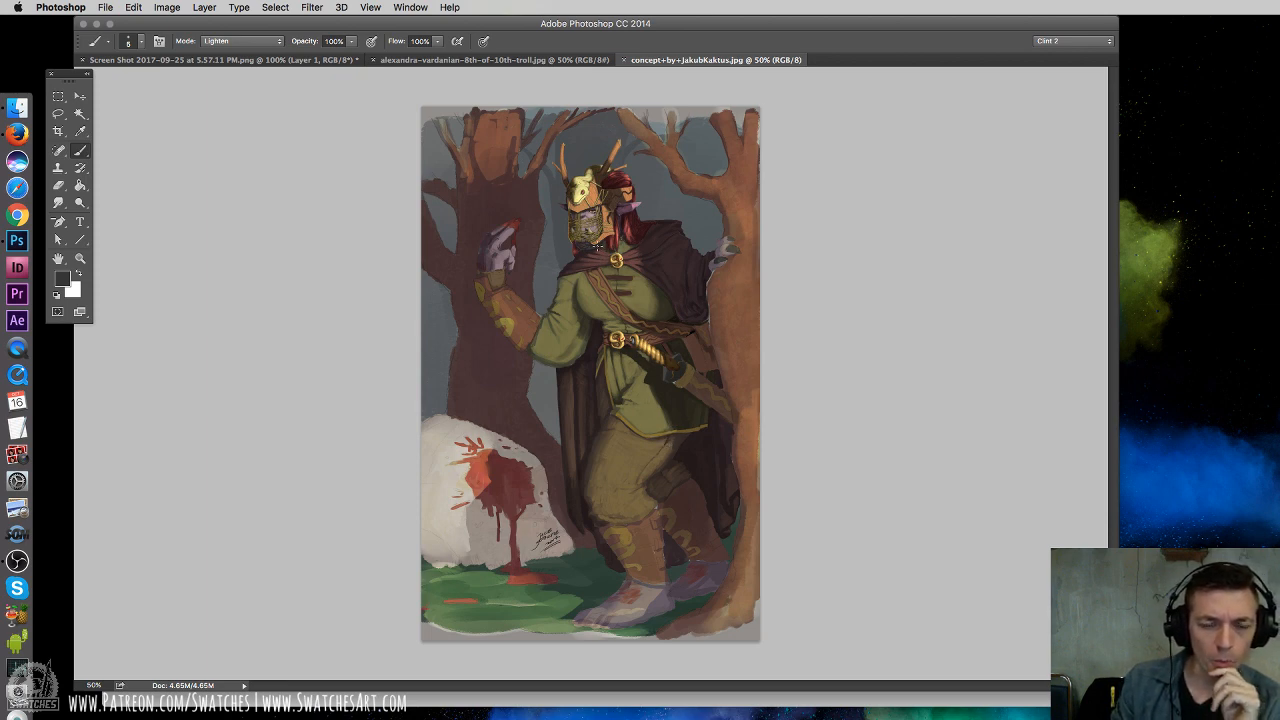
{"action": "key", "text": "super+plus"}
{"action": "key", "text": "super+plus"}
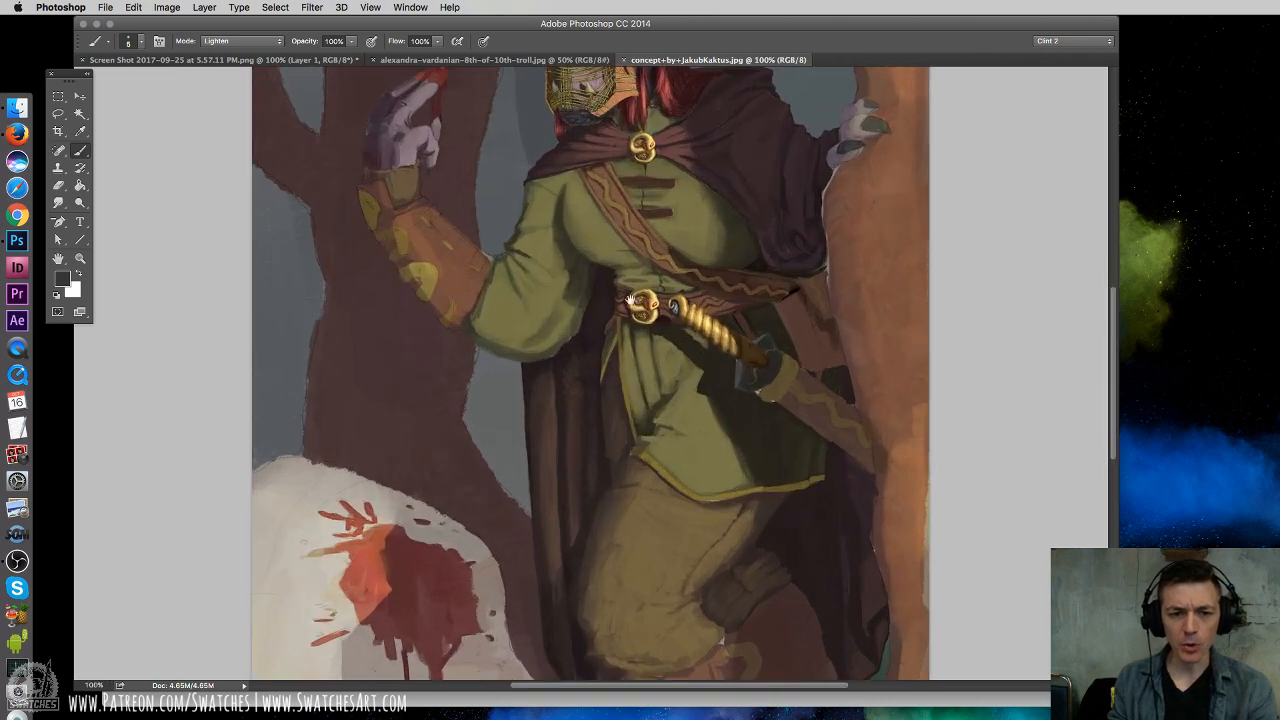
{"action": "mouse_move", "coordinate": [684, 354]}
{"action": "left_mouse_down"}
{"action": "mouse_move", "coordinate": [696, 458]}
{"action": "mouse_move", "coordinate": [702, 397]}
{"action": "left_mouse_up"}
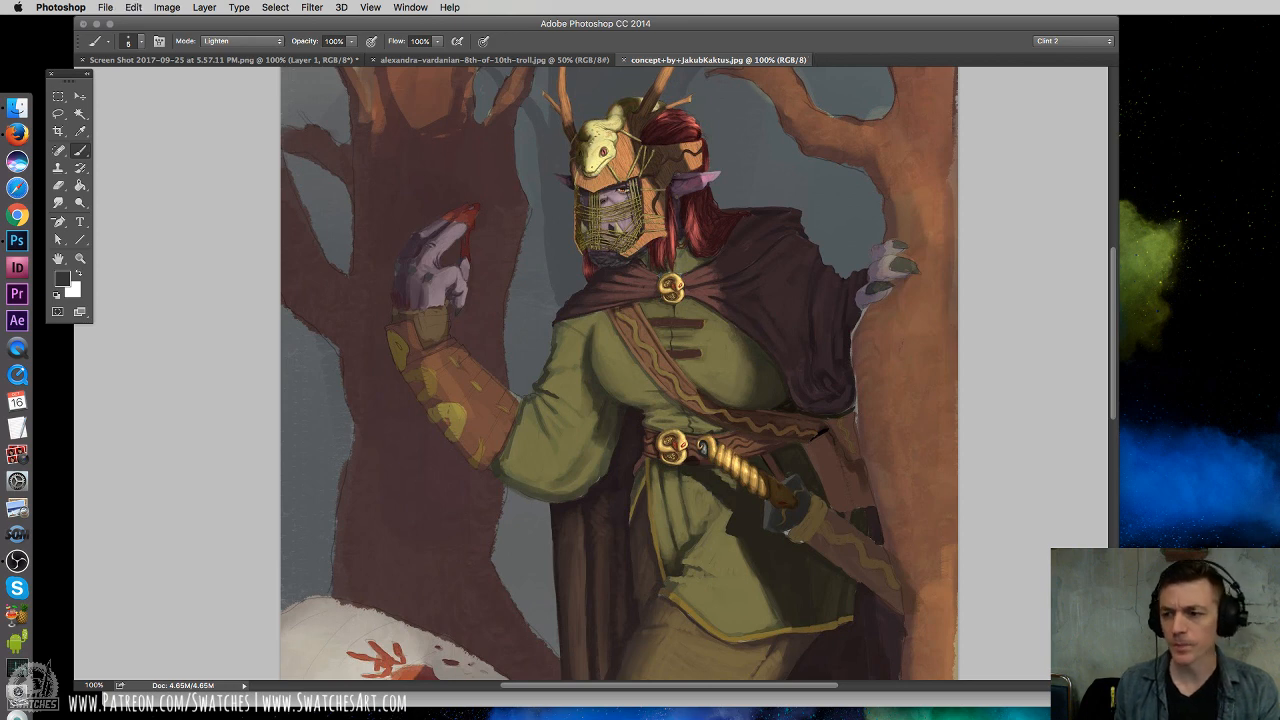
Add a blank layer above the masked troll concept and set the brush blending mode to Normal
{"action": "key", "text": "super+alt+shift+n"}
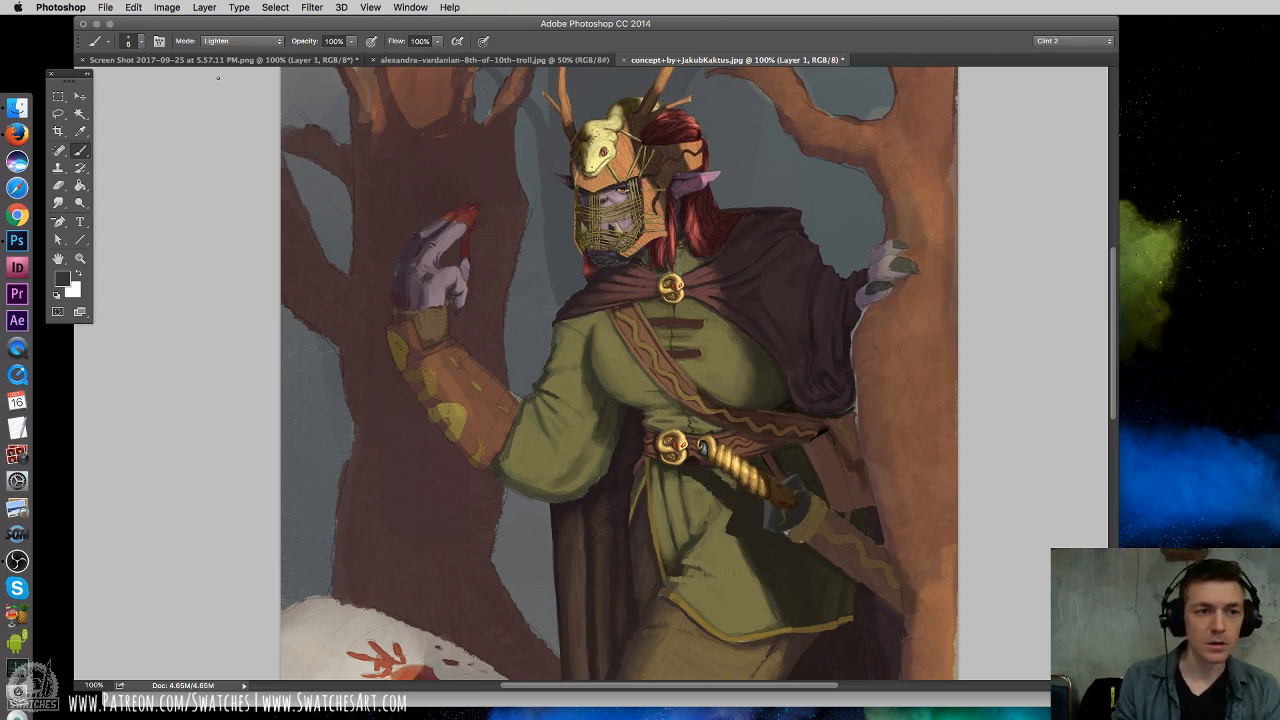
{"action": "left_click", "coordinate": [221, 41]}
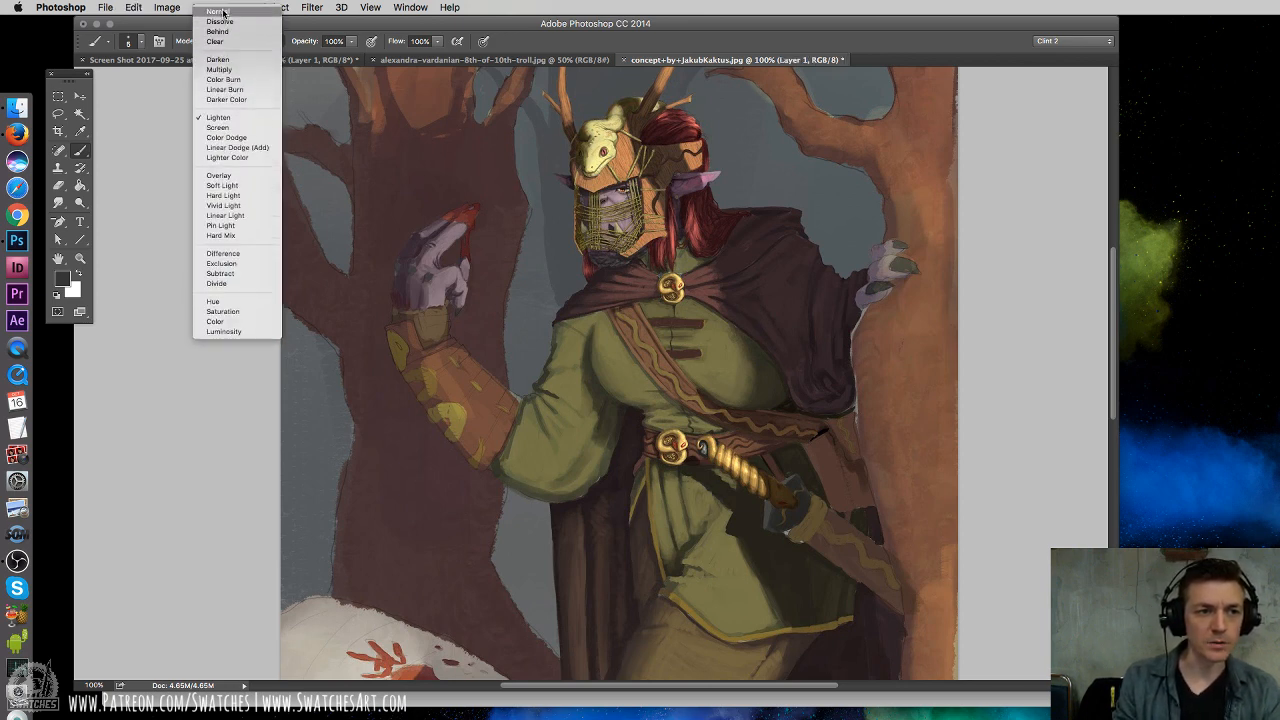
{"action": "left_click", "coordinate": [221, 11]}
{"action": "left_click", "coordinate": [17, 715]}
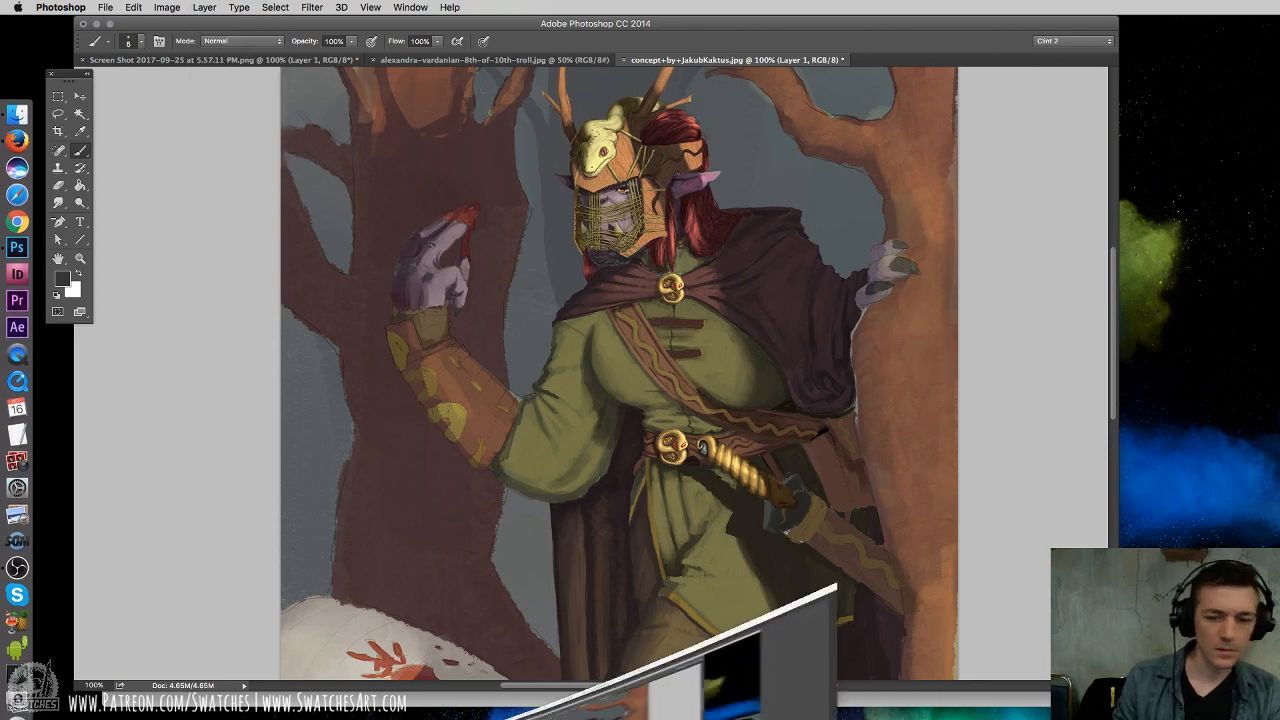
{"action": "left_click", "coordinate": [1128, 339]}
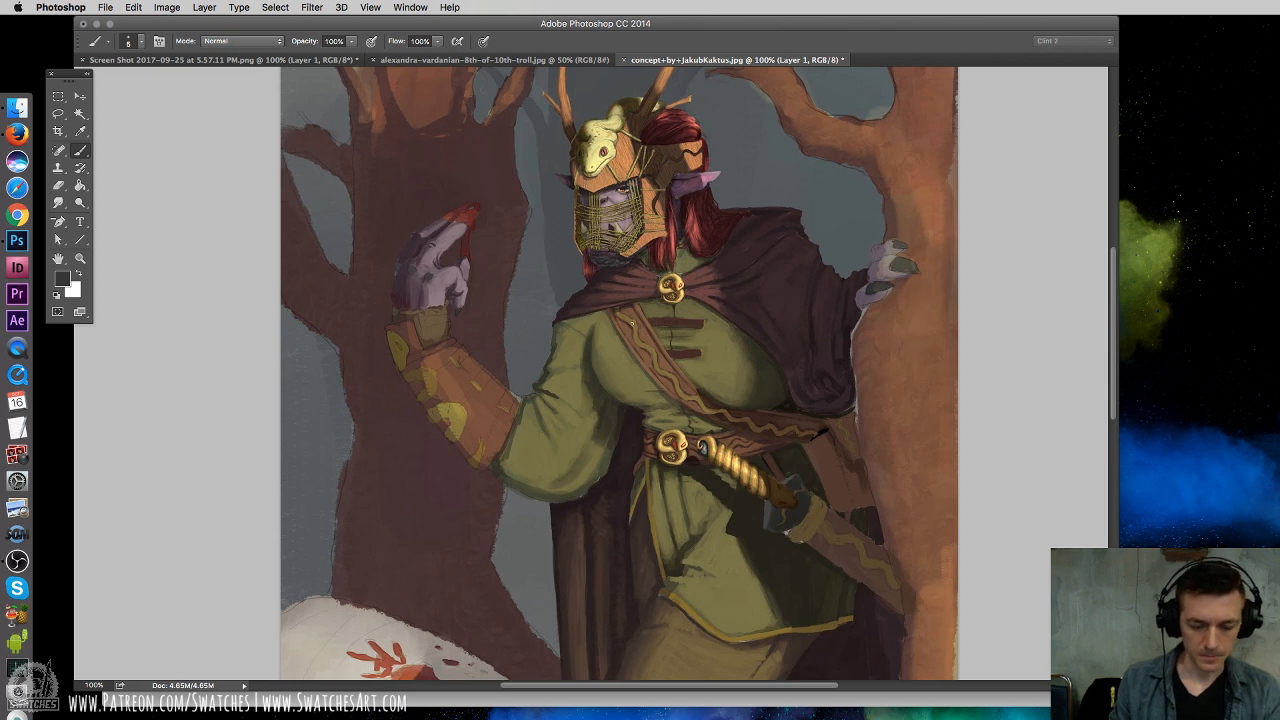
Mark the masked troll's eye, hair, cloak beside the clasp, and chest with small white circles
{"action": "key", "text": "x"}
{"action": "mouse_move", "coordinate": [722, 312]}
{"action": "left_mouse_down"}
{"action": "mouse_move", "coordinate": [725, 356]}
{"action": "mouse_move", "coordinate": [725, 310]}
{"action": "left_mouse_up"}
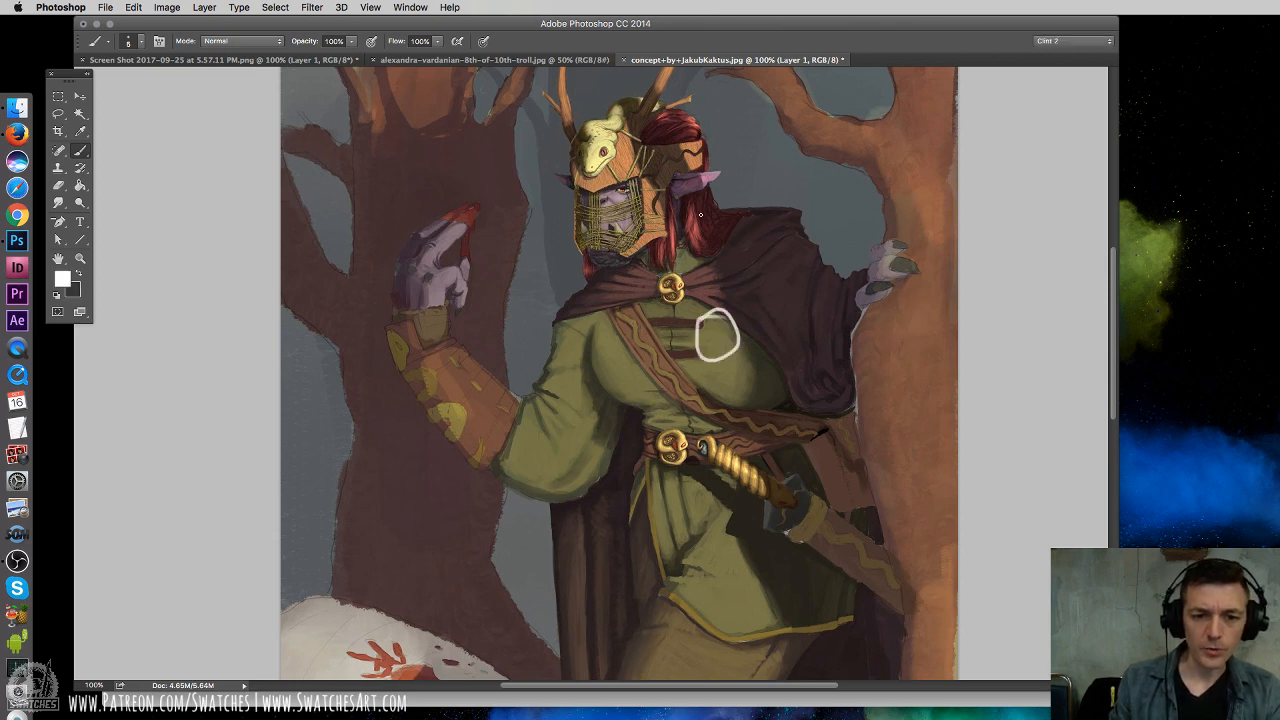
{"action": "mouse_move", "coordinate": [703, 268]}
{"action": "left_mouse_down"}
{"action": "mouse_move", "coordinate": [722, 290]}
{"action": "mouse_move", "coordinate": [705, 270]}
{"action": "left_mouse_up"}
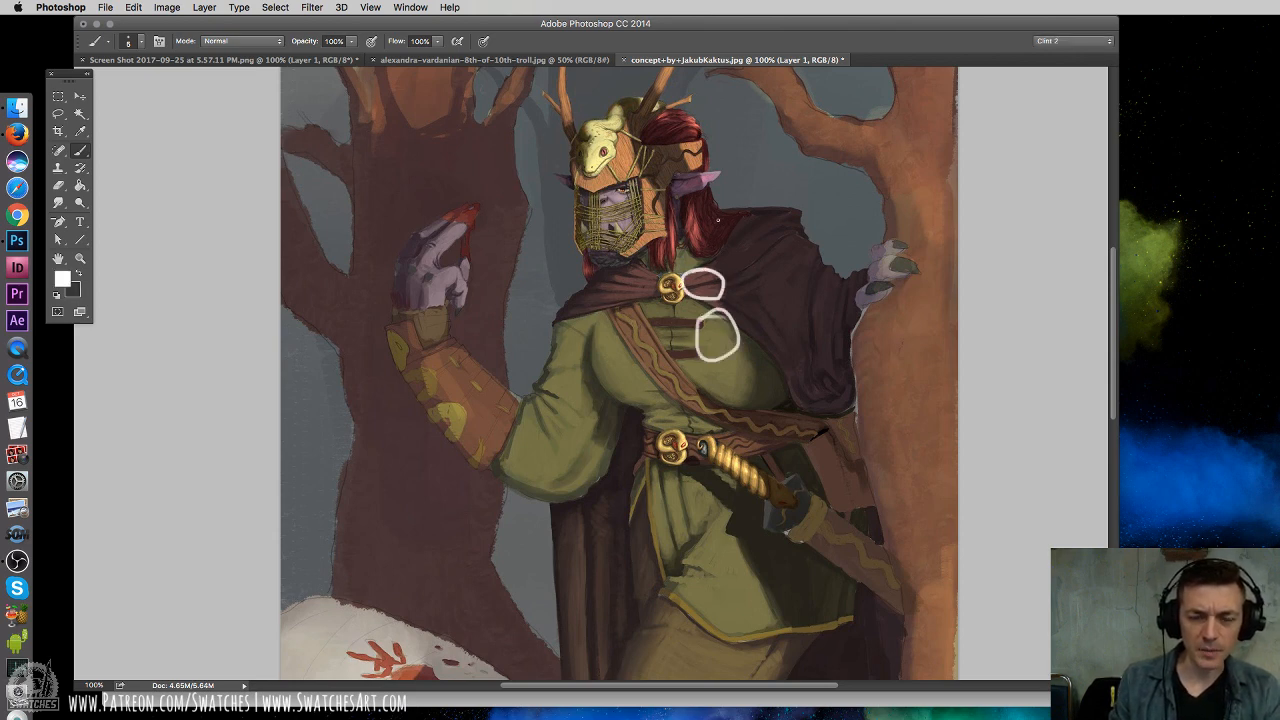
{"action": "mouse_move", "coordinate": [614, 188]}
{"action": "left_mouse_down"}
{"action": "mouse_move", "coordinate": [603, 206]}
{"action": "mouse_move", "coordinate": [613, 190]}
{"action": "left_mouse_up"}
{"action": "key", "text": "super+minus"}
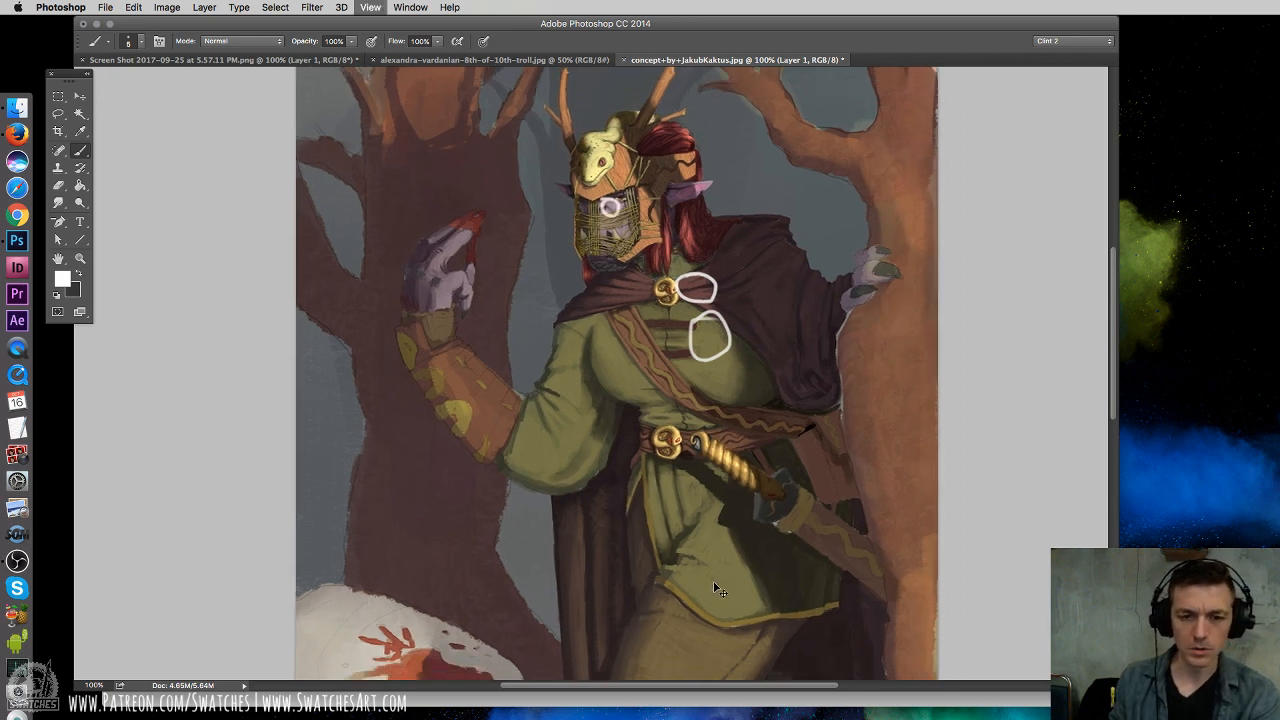
{"action": "left_click_drag", "start_coordinate": [651, 268], "coordinate": [651, 260]}
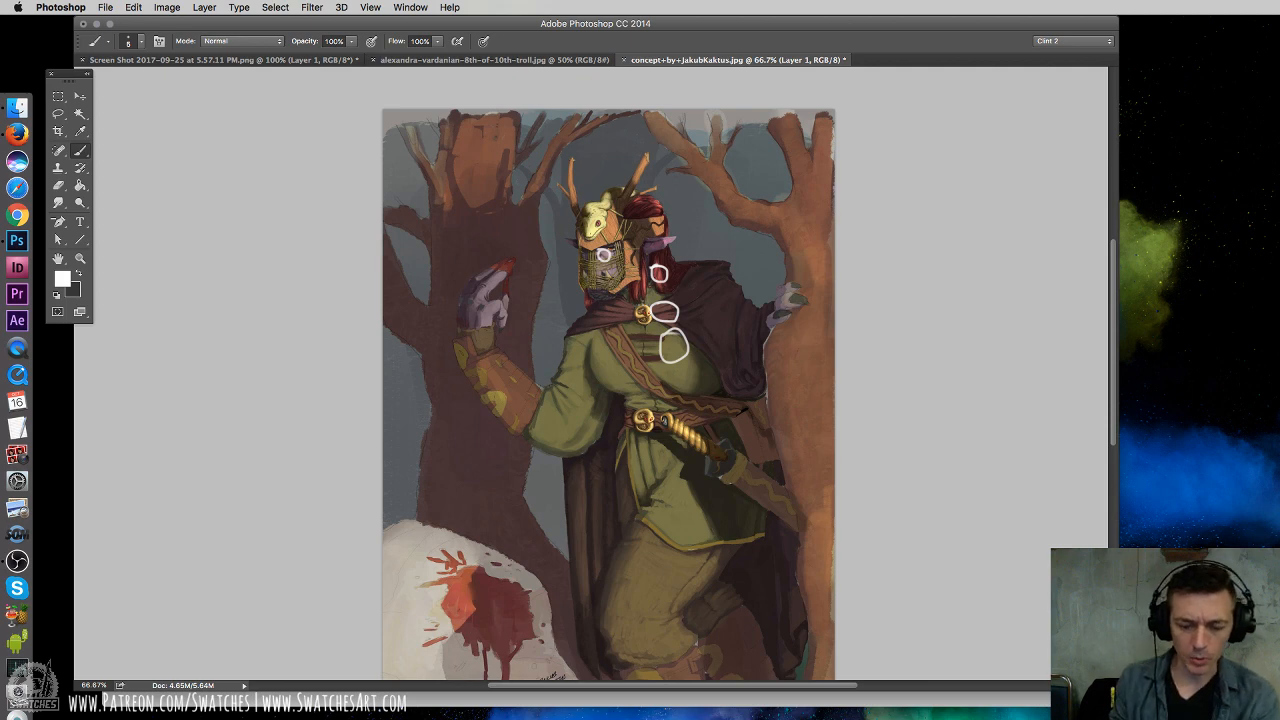
Compare the circled masked troll concept at 50%, 66.7% and 100% magnification
{"action": "key", "text": "super+minus"}
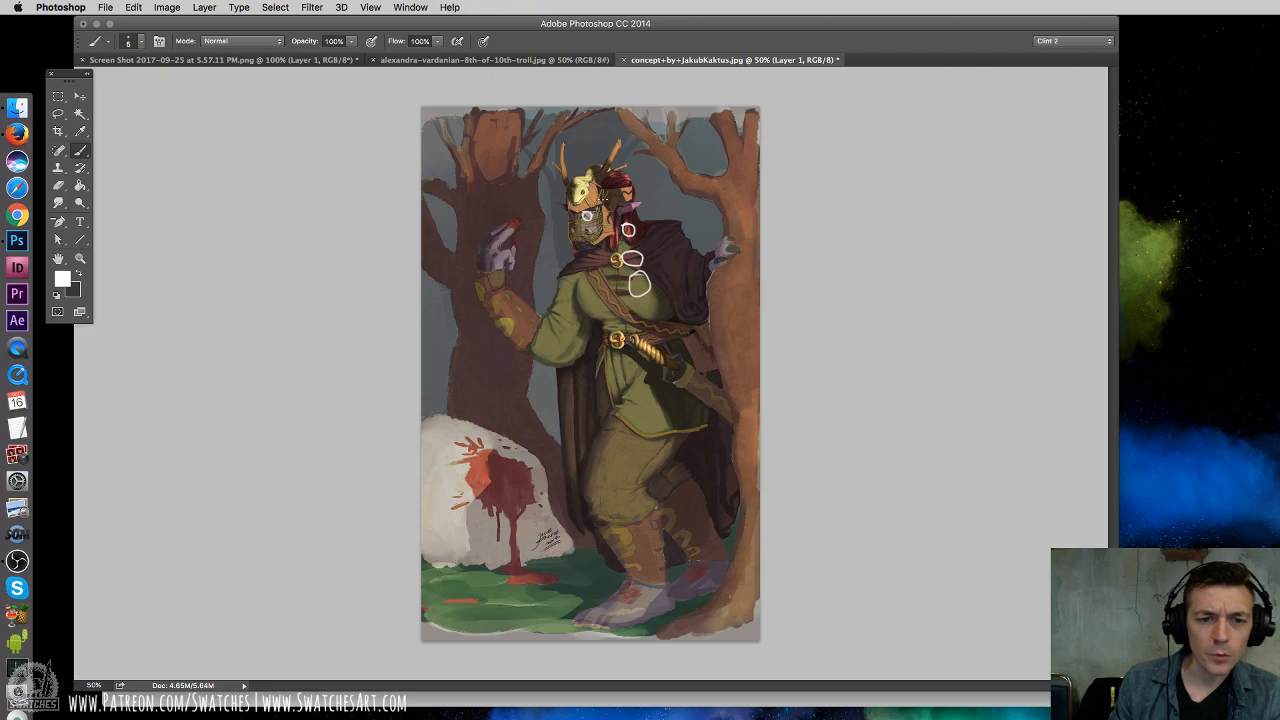
{"action": "key", "text": "super+plus"}
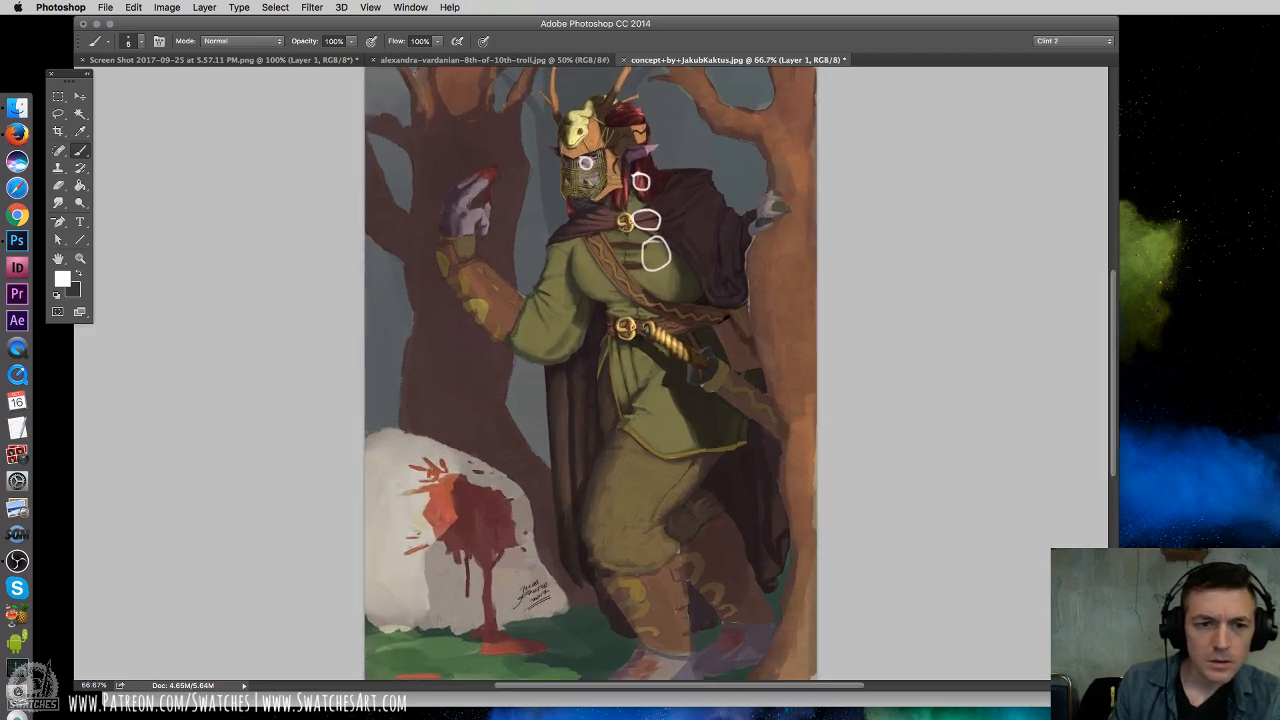
{"action": "key", "text": "super+plus"}
{"action": "scroll", "coordinate": [672, 437], "scroll_direction": "up", "scroll_amount": 3}
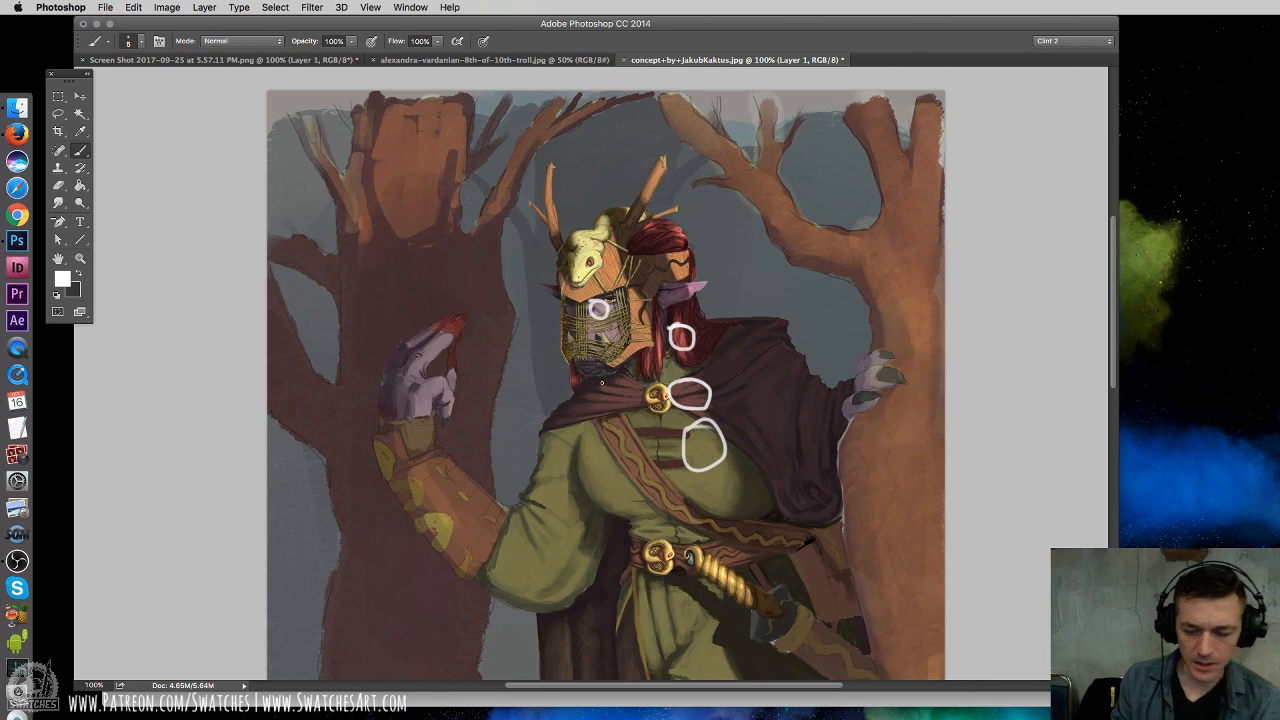
{"action": "key", "text": "super+minus"}
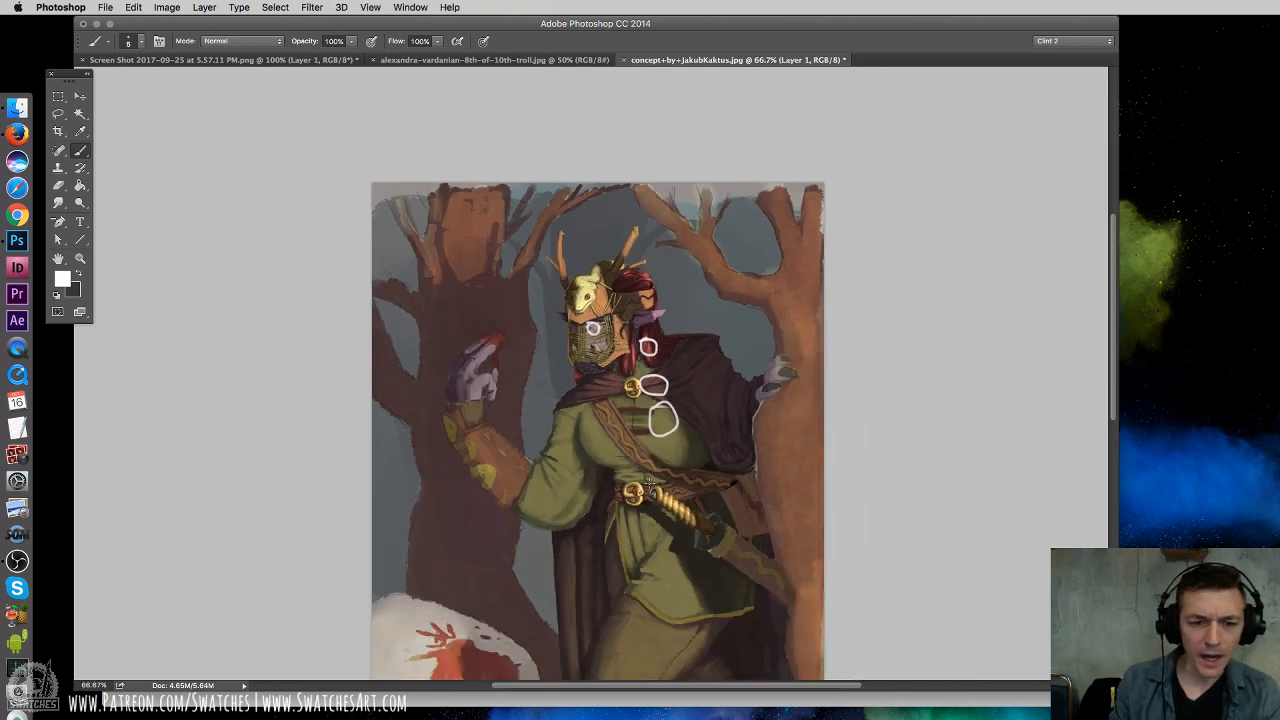
Try a thin white line between the belt and mask and a short mark on the mask, undoing both
{"action": "left_click_drag", "start_coordinate": [636, 456], "coordinate": [618, 332]}
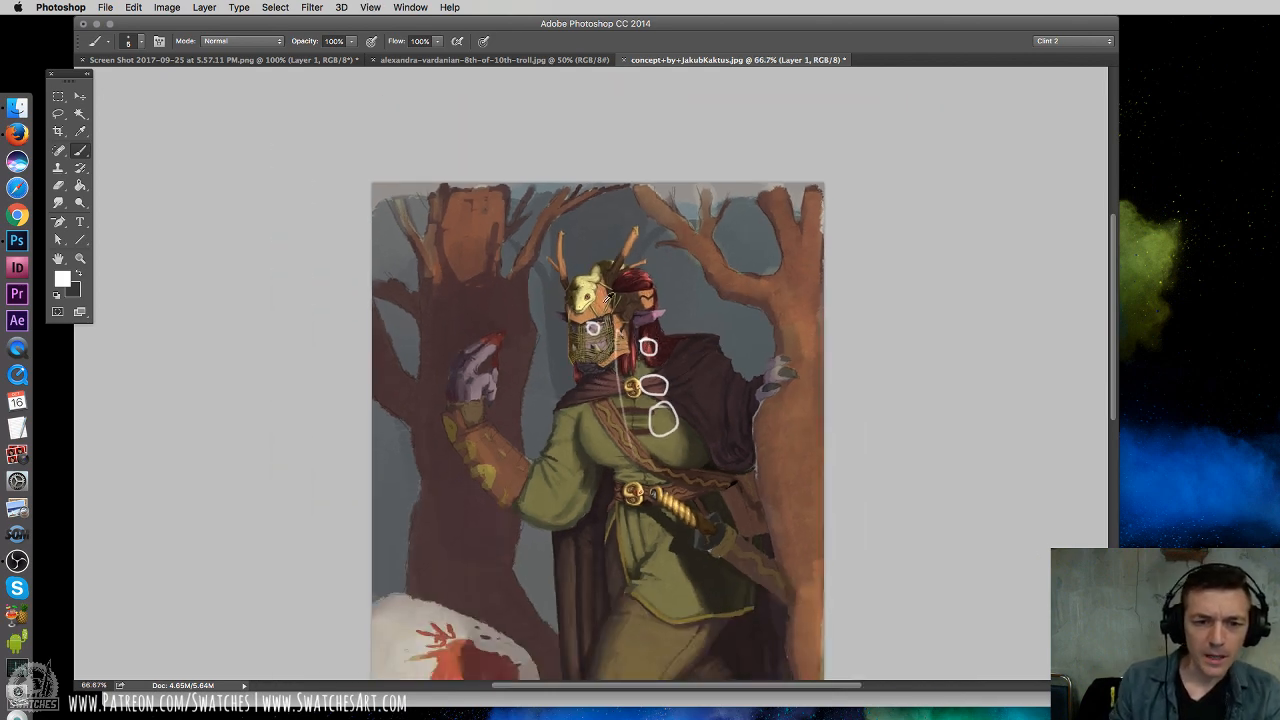
{"action": "key", "text": "super+z"}
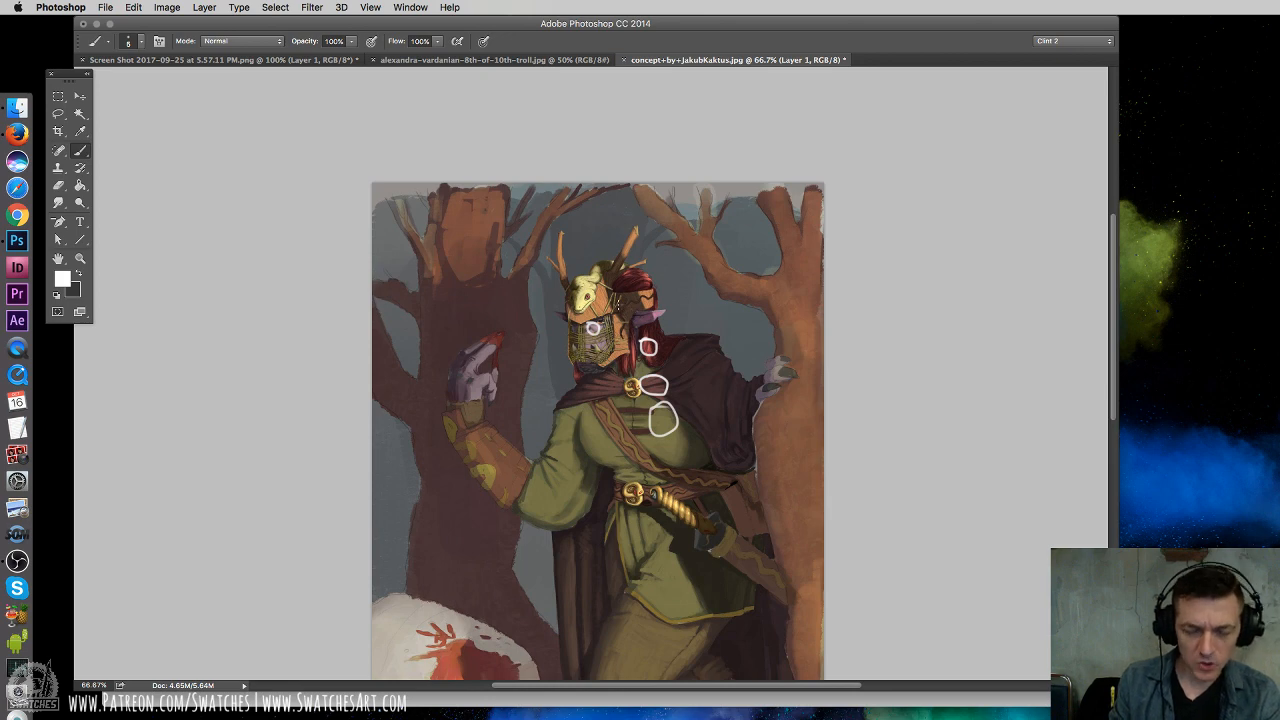
{"action": "left_click_drag", "start_coordinate": [612, 294], "coordinate": [614, 318]}
{"action": "key", "text": "super+z"}
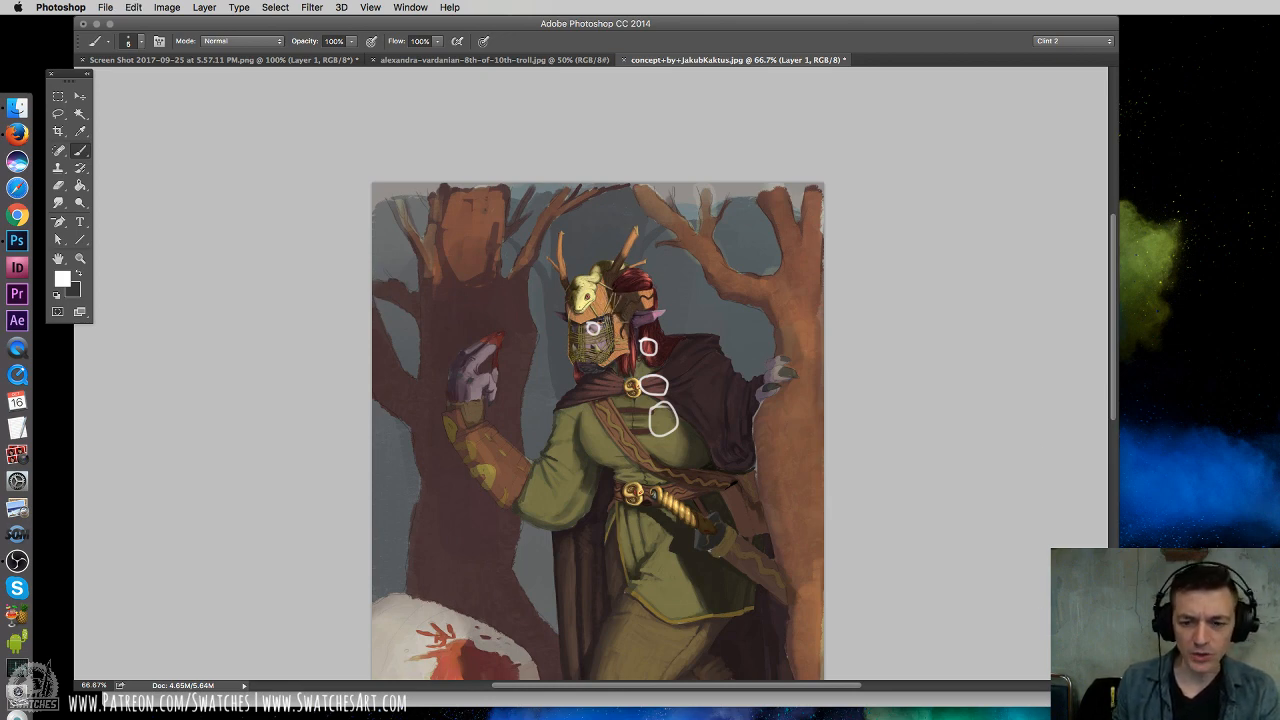
Enlarge the document window and sketch temporary strokes on the helmet and down the figure to the boots, undoing each
{"action": "left_click_drag", "start_coordinate": [1118, 690], "coordinate": [1144, 718]}
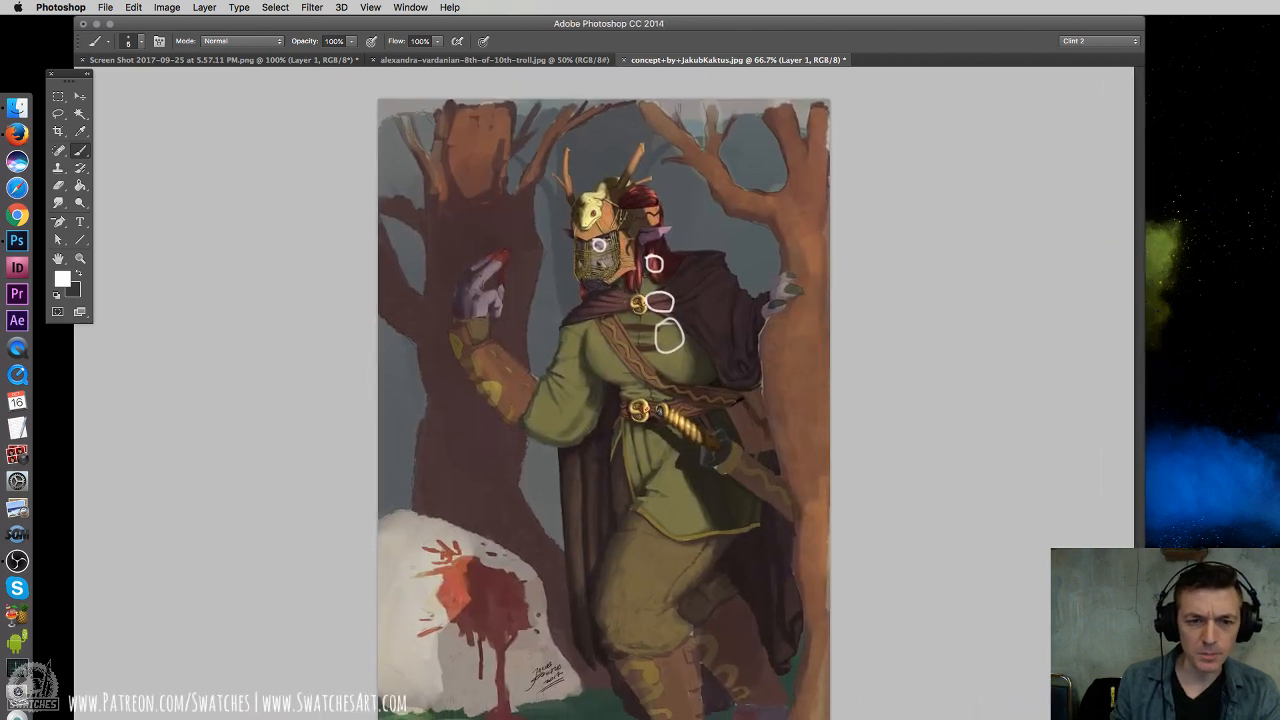
{"action": "mouse_move", "coordinate": [607, 205]}
{"action": "left_mouse_down"}
{"action": "mouse_move", "coordinate": [585, 195]}
{"action": "mouse_move", "coordinate": [615, 190]}
{"action": "left_mouse_up"}
{"action": "key", "text": "super+z"}
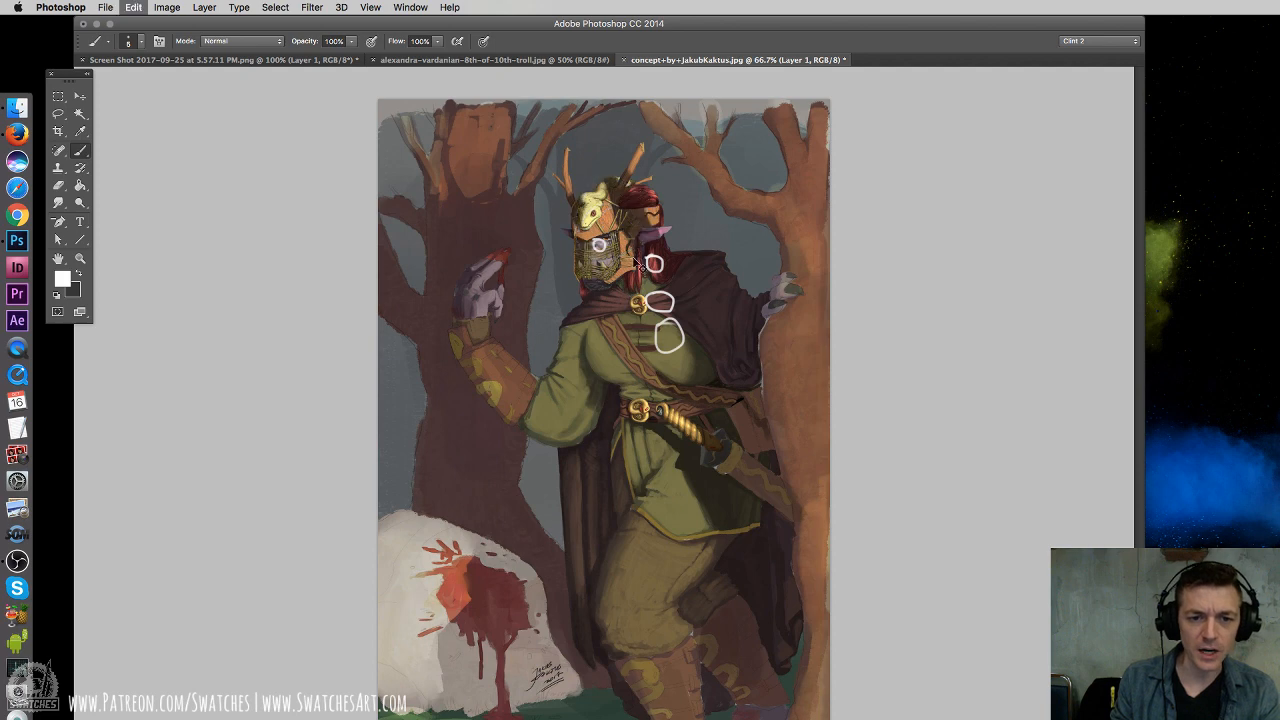
{"action": "mouse_move", "coordinate": [620, 245]}
{"action": "left_mouse_down"}
{"action": "mouse_move", "coordinate": [705, 420]}
{"action": "mouse_move", "coordinate": [662, 655]}
{"action": "left_mouse_up"}
{"action": "key", "text": "super+z"}
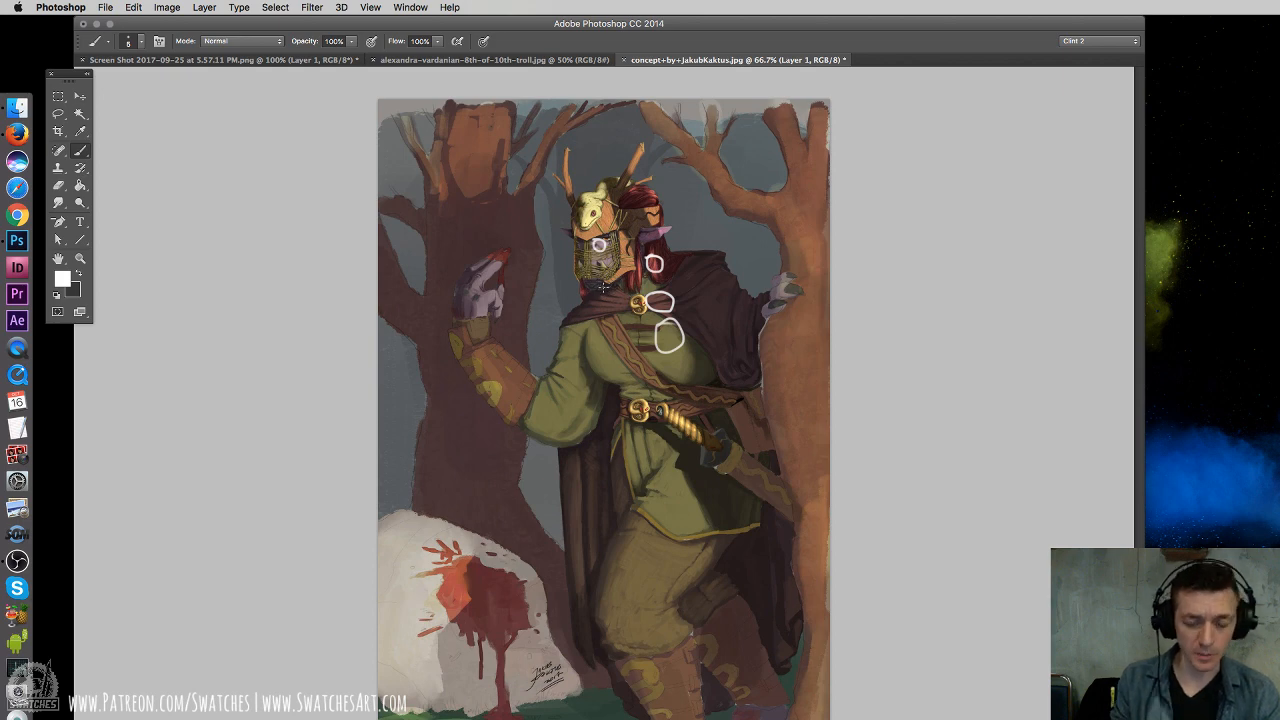
Close the masked troll concept and enlarge the snake-bearing troll painting to 66.7%
{"action": "key", "text": "super+w"}
{"action": "key", "text": "Escape"}
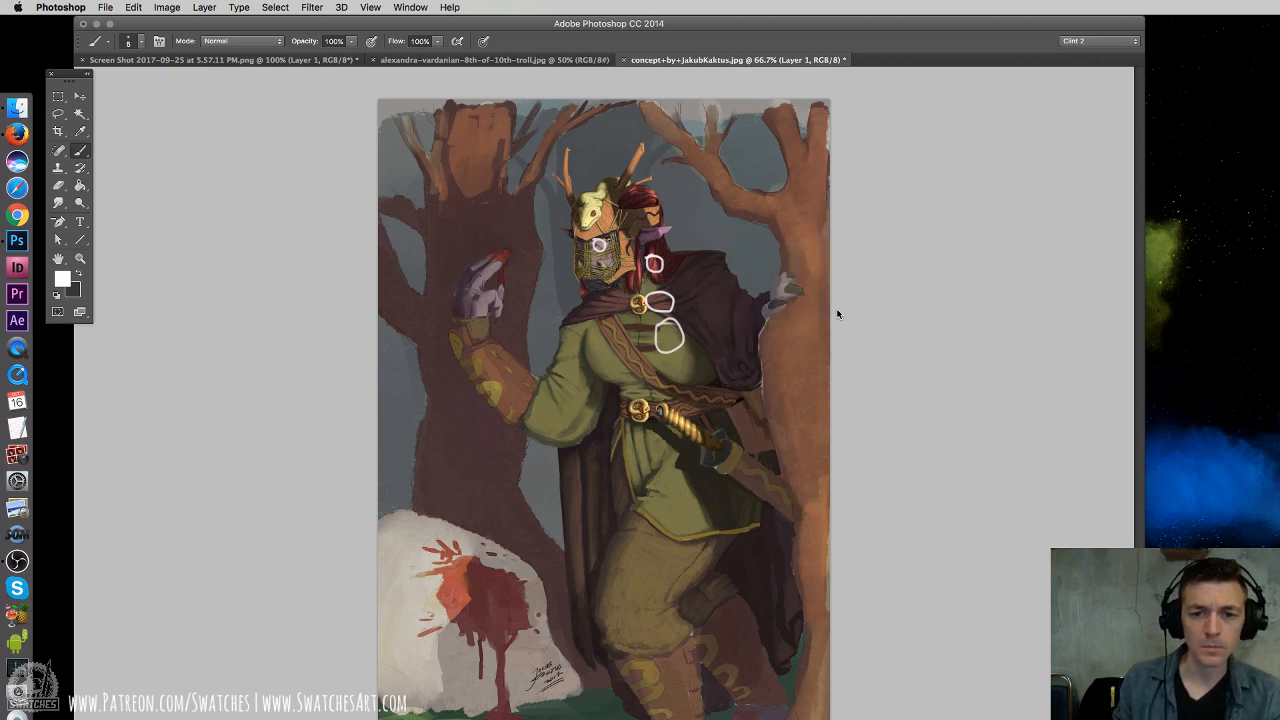
{"action": "key", "text": "super+plus"}
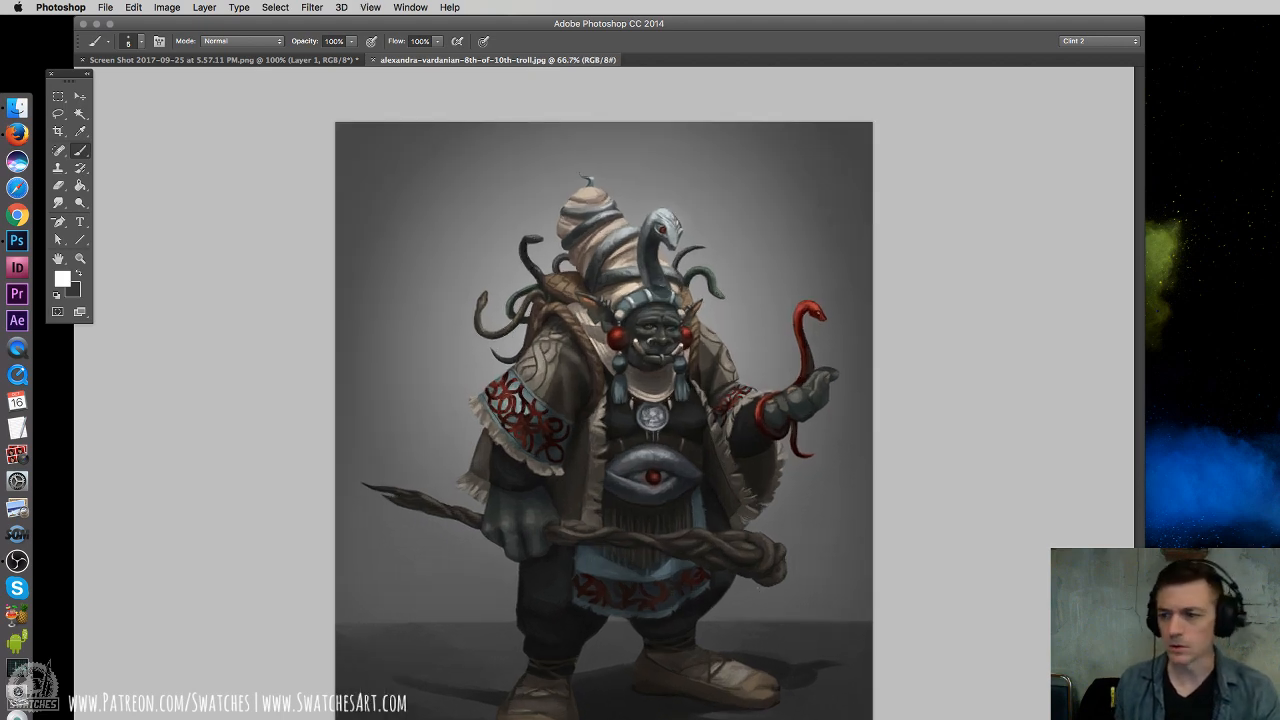
Add a blank layer above the snake-bearing troll and show the whole figure in full-screen view
{"action": "key", "text": "super+shift+alt+n"}
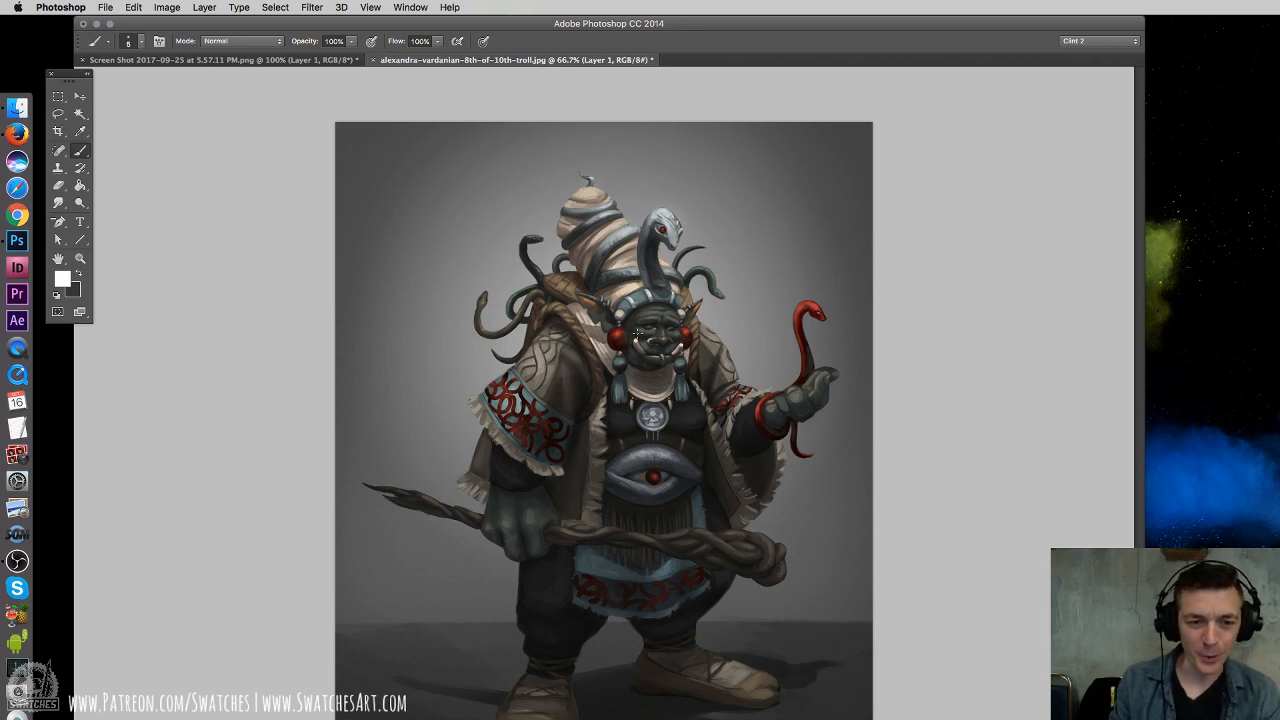
{"action": "key", "text": "f"}
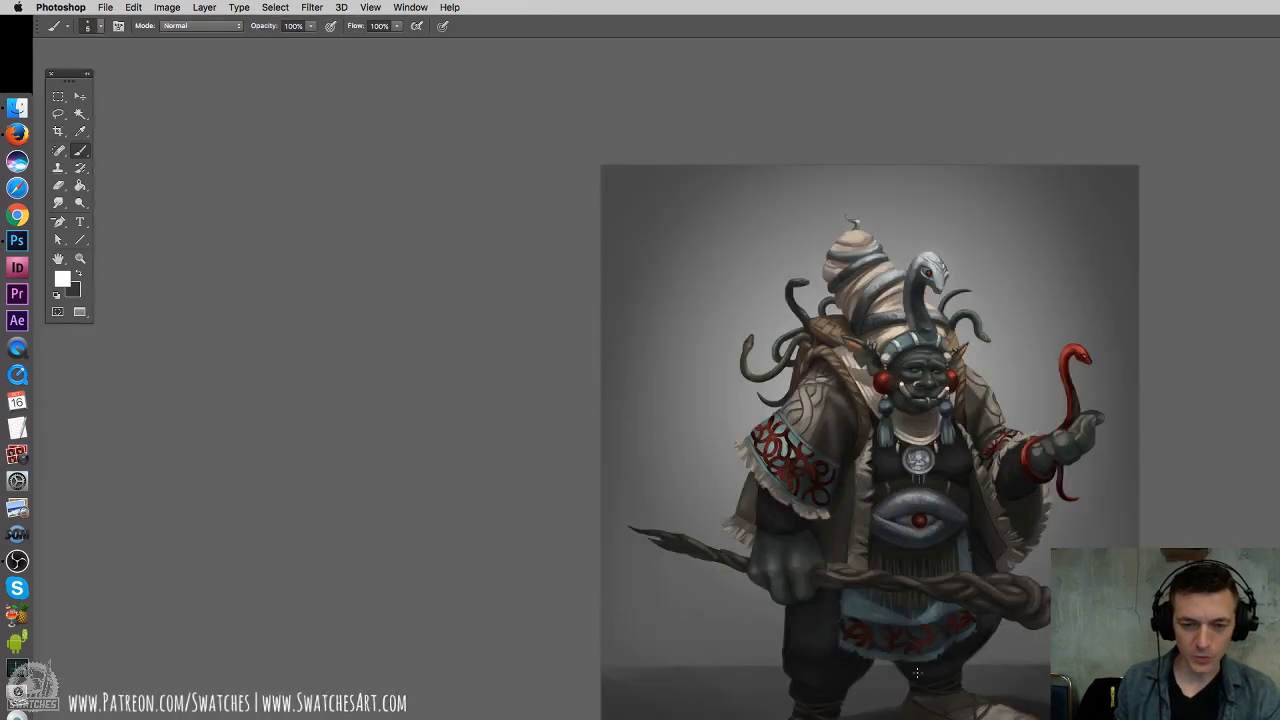
{"action": "mouse_move", "coordinate": [866, 610]}
{"action": "left_mouse_down"}
{"action": "mouse_move", "coordinate": [735, 530]}
{"action": "mouse_move", "coordinate": [690, 470]}
{"action": "left_mouse_up"}
{"action": "key", "text": "super+z"}
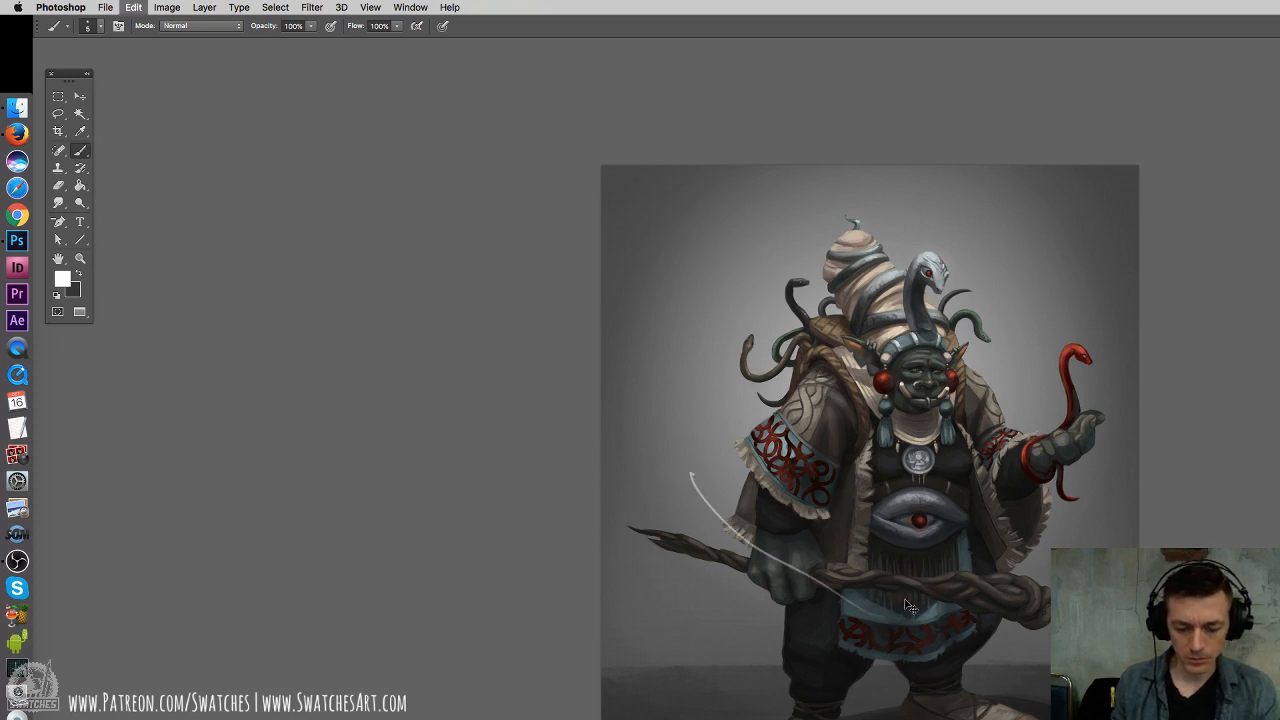
{"action": "left_click_drag", "start_coordinate": [870, 561], "coordinate": [609, 412]}
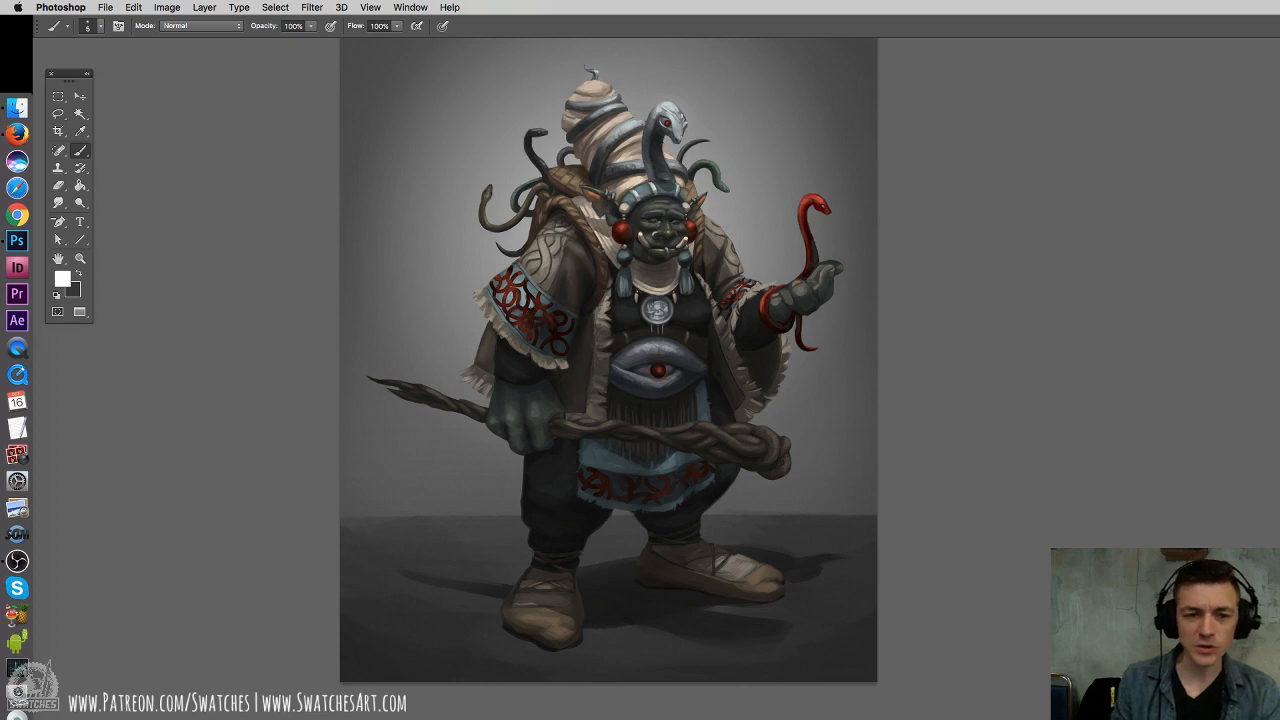
Outline the troll's overall body mass and trace the snakes around the turban in white, undoing each sketch
{"action": "mouse_move", "coordinate": [625, 185]}
{"action": "left_mouse_down"}
{"action": "mouse_move", "coordinate": [550, 216]}
{"action": "mouse_move", "coordinate": [513, 495]}
{"action": "mouse_move", "coordinate": [745, 535]}
{"action": "mouse_move", "coordinate": [688, 202]}
{"action": "left_mouse_up"}
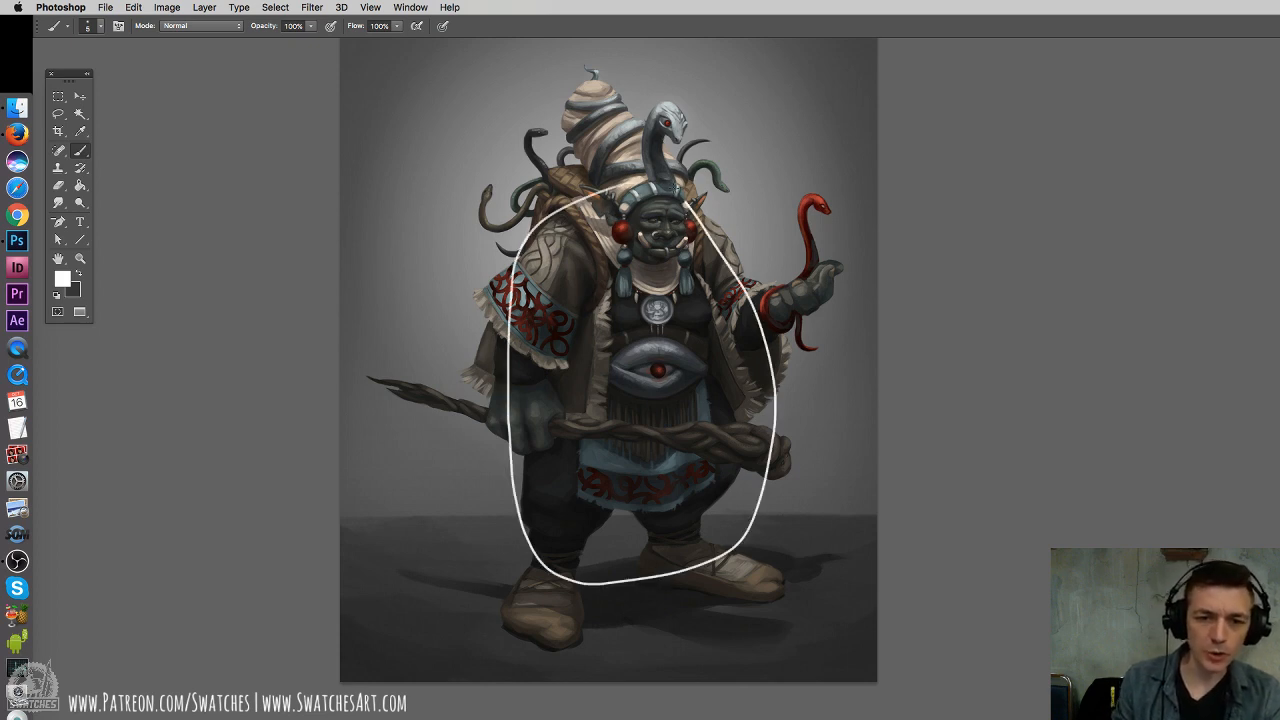
{"action": "key", "text": "super+z"}
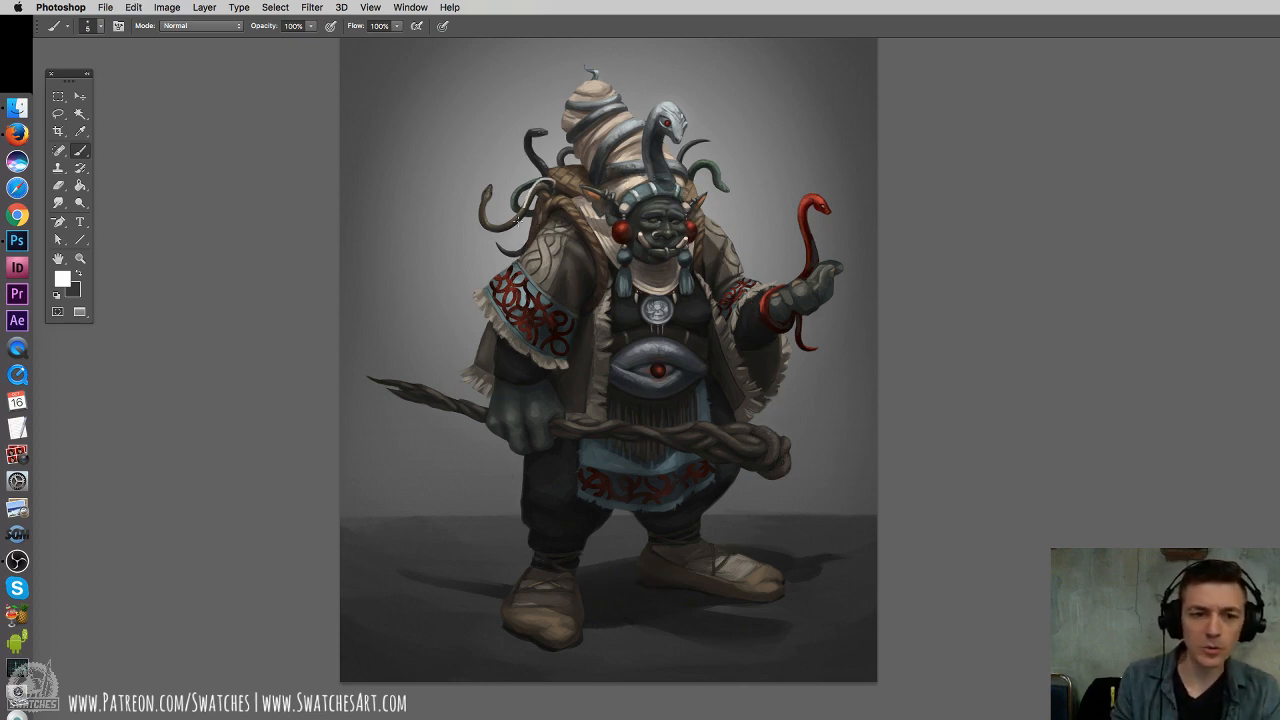
{"action": "mouse_move", "coordinate": [516, 222]}
{"action": "left_mouse_down"}
{"action": "mouse_move", "coordinate": [542, 158]}
{"action": "mouse_move", "coordinate": [670, 126]}
{"action": "mouse_move", "coordinate": [725, 157]}
{"action": "mouse_move", "coordinate": [662, 150]}
{"action": "mouse_move", "coordinate": [670, 118]}
{"action": "left_mouse_up"}
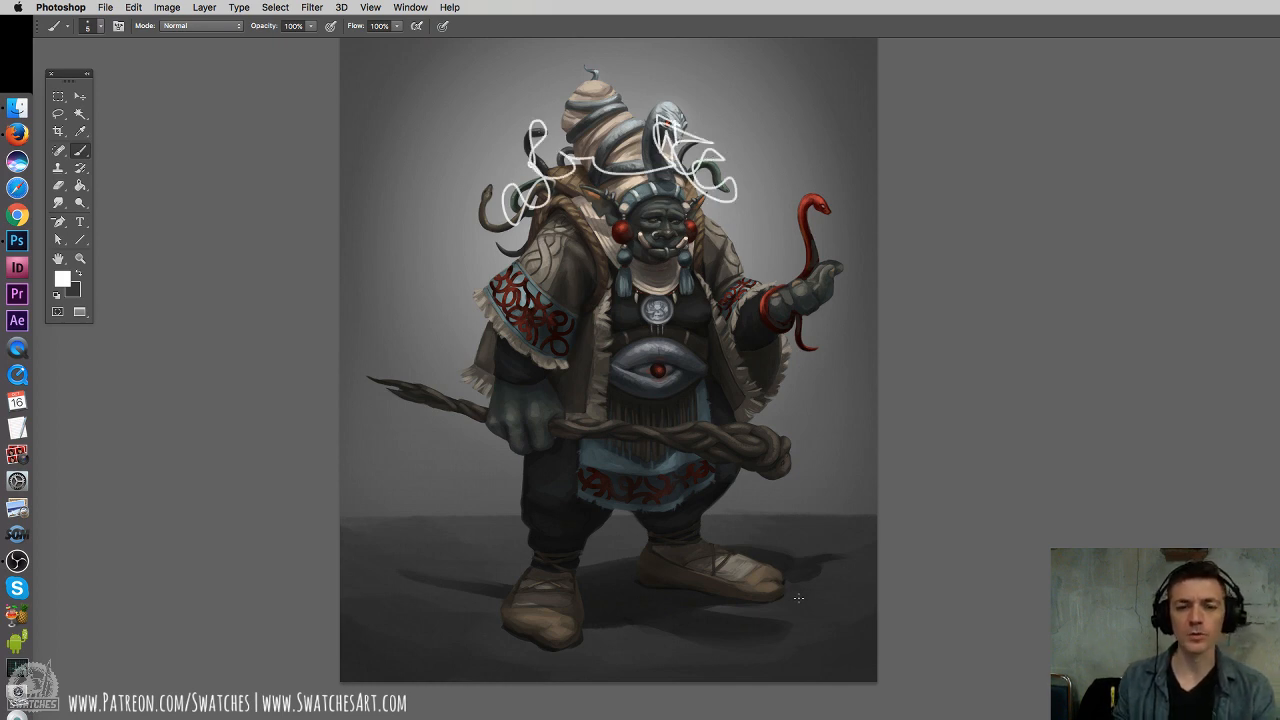
{"action": "key", "text": "super+z"}
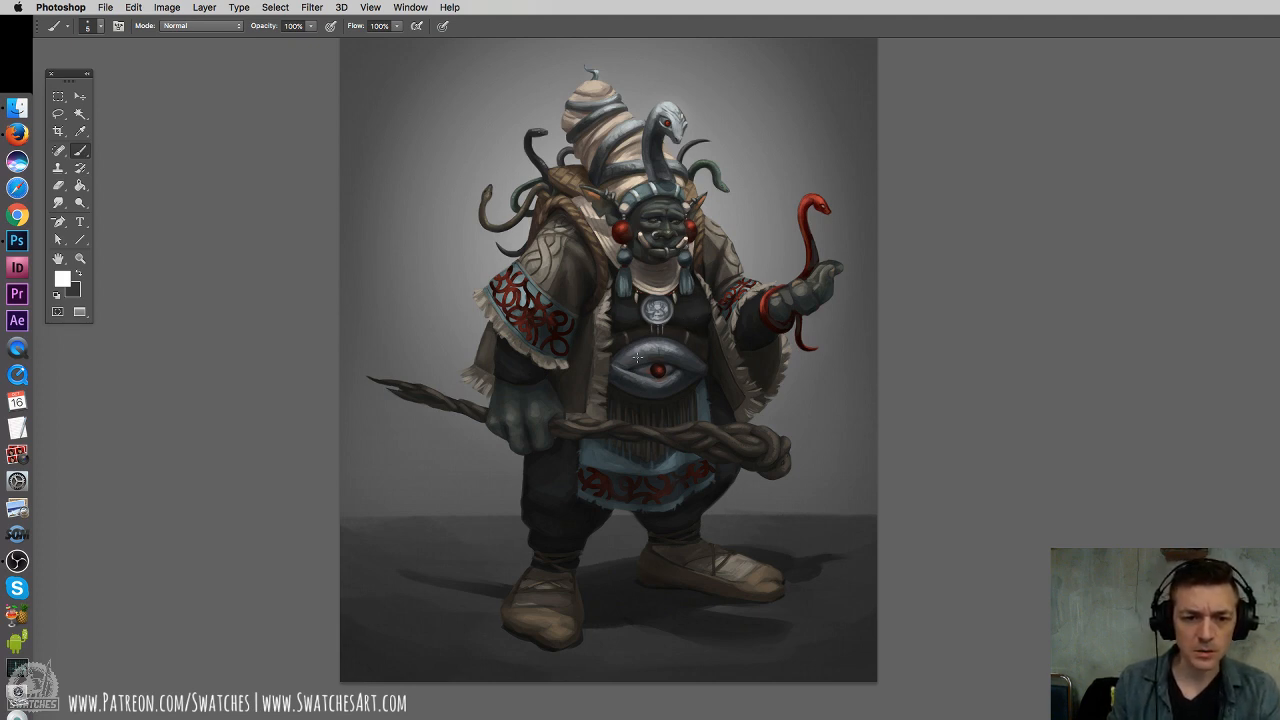
Circle the belly eye and the troll's face with temporary white strokes, undoing each mark
{"action": "mouse_move", "coordinate": [652, 346]}
{"action": "left_mouse_down"}
{"action": "mouse_move", "coordinate": [700, 372]}
{"action": "mouse_move", "coordinate": [612, 352]}
{"action": "left_mouse_up"}
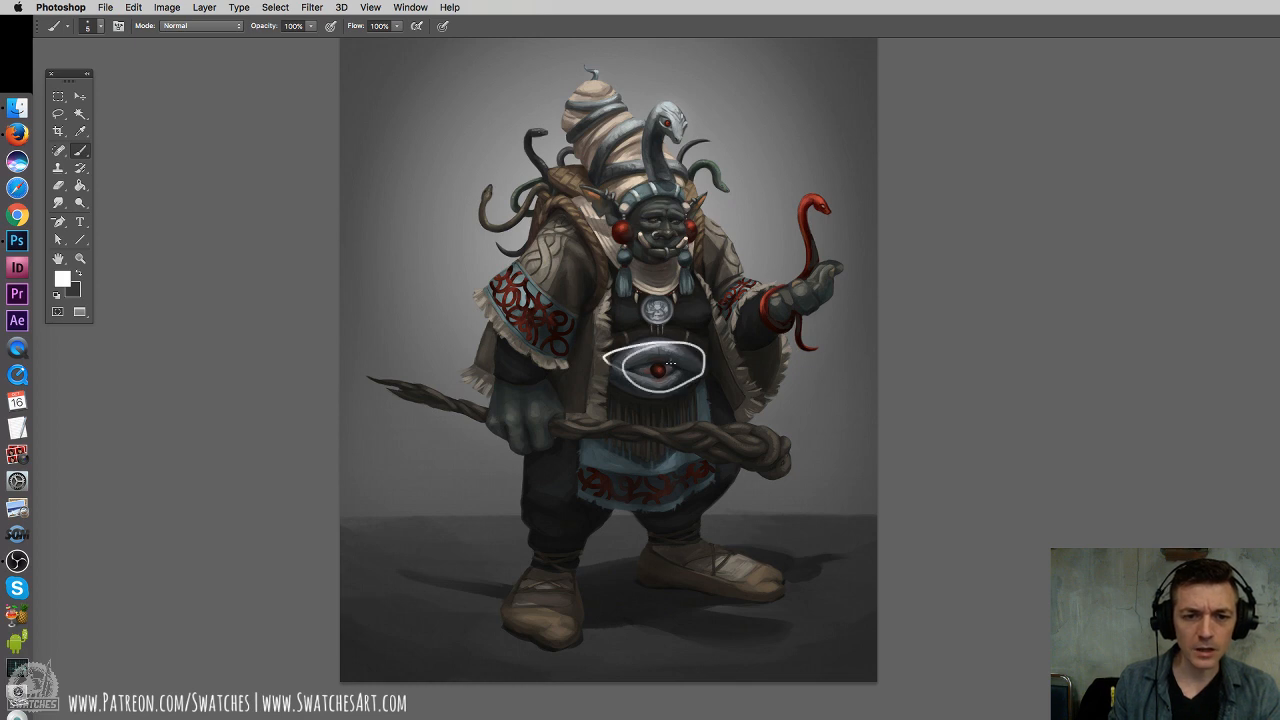
{"action": "key", "text": "super+z"}
{"action": "mouse_move", "coordinate": [698, 210]}
{"action": "left_mouse_down"}
{"action": "mouse_move", "coordinate": [600, 205]}
{"action": "mouse_move", "coordinate": [728, 185]}
{"action": "mouse_move", "coordinate": [685, 235]}
{"action": "left_mouse_up"}
{"action": "key", "text": "super+z"}
{"action": "mouse_move", "coordinate": [688, 186]}
{"action": "left_mouse_down"}
{"action": "mouse_move", "coordinate": [678, 243]}
{"action": "mouse_move", "coordinate": [650, 258]}
{"action": "left_mouse_up"}
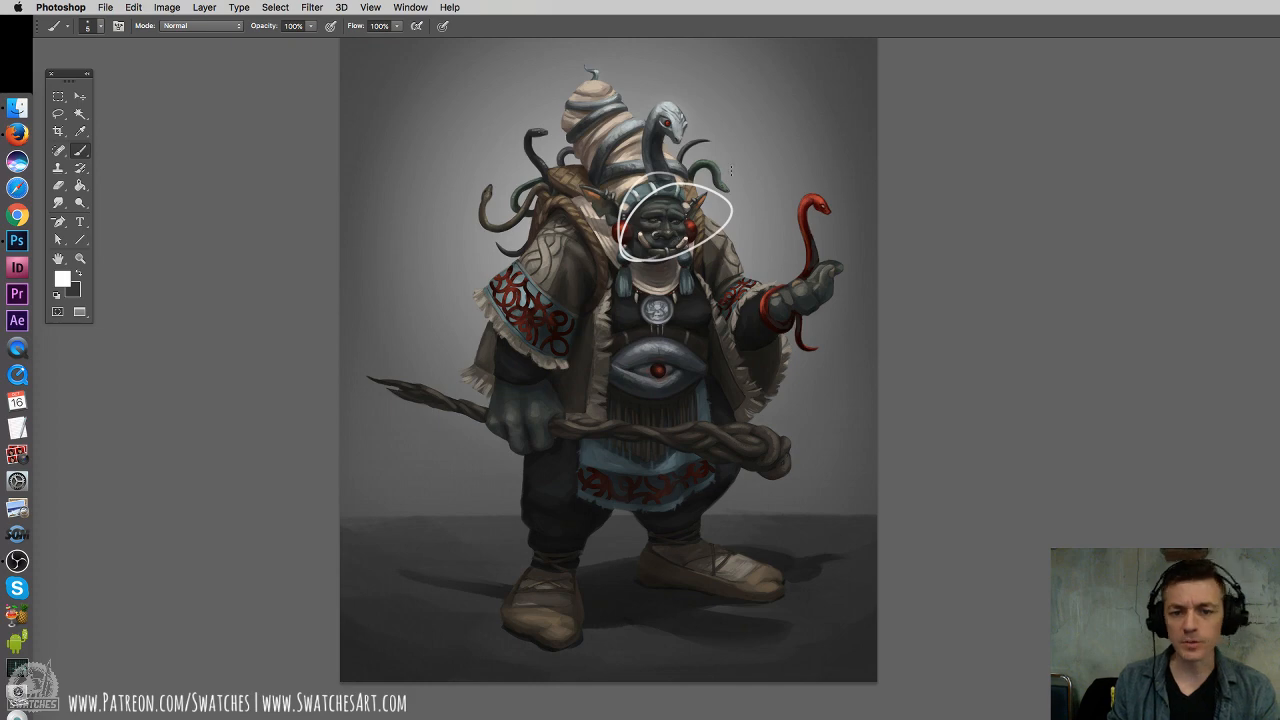
{"action": "key", "text": "super+z"}
{"action": "mouse_move", "coordinate": [656, 330]}
{"action": "left_mouse_down"}
{"action": "mouse_move", "coordinate": [722, 374]}
{"action": "mouse_move", "coordinate": [630, 356]}
{"action": "left_mouse_up"}
{"action": "key", "text": "super+z"}
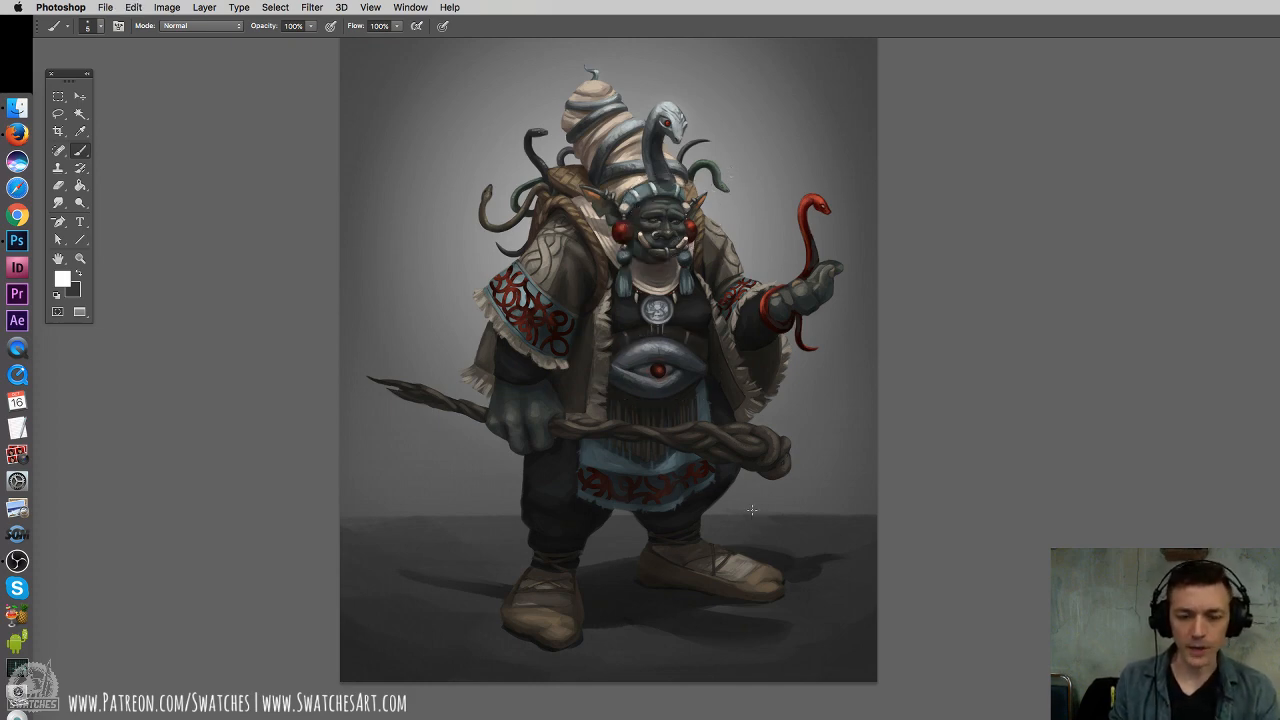
Examine the embroidered sleeve, medallion, belly eye and staff close up, and return to the full-figure view
{"action": "key", "text": "super+plus"}
{"action": "key", "text": "super+plus"}
{"action": "left_click_drag", "start_coordinate": [423, 245], "coordinate": [849, 522]}
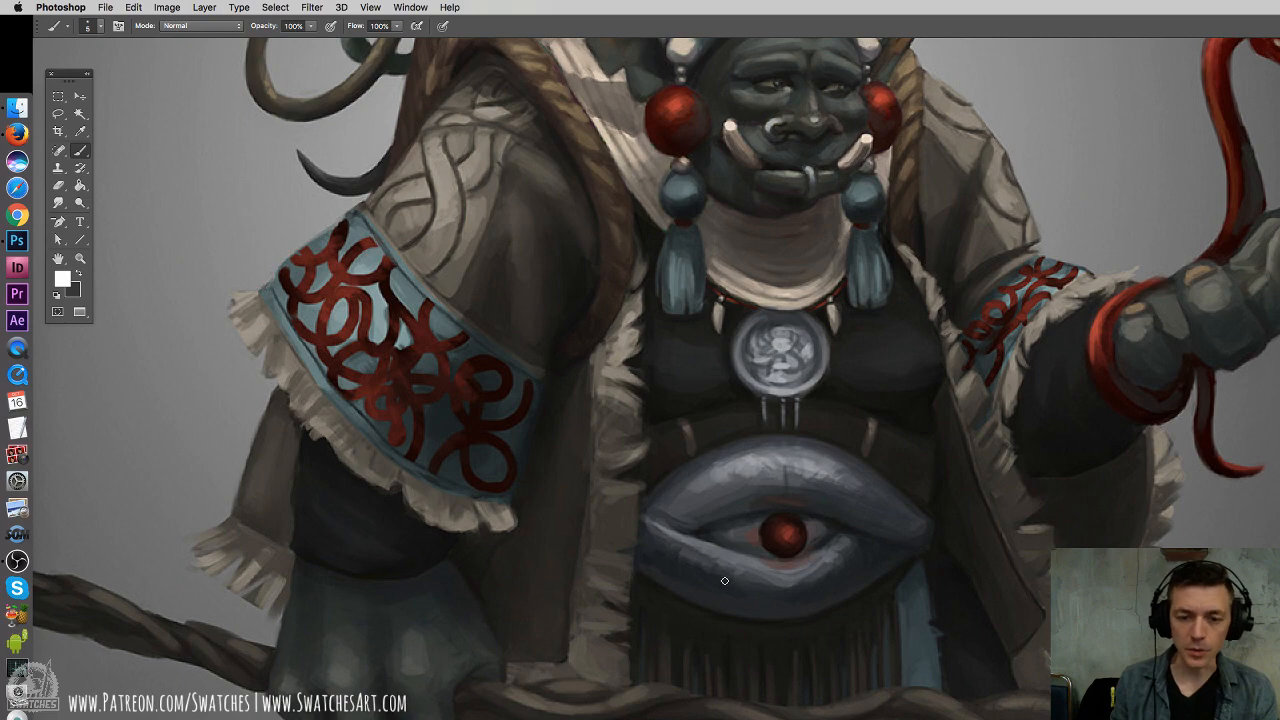
{"action": "left_click_drag", "start_coordinate": [798, 550], "coordinate": [740, 400]}
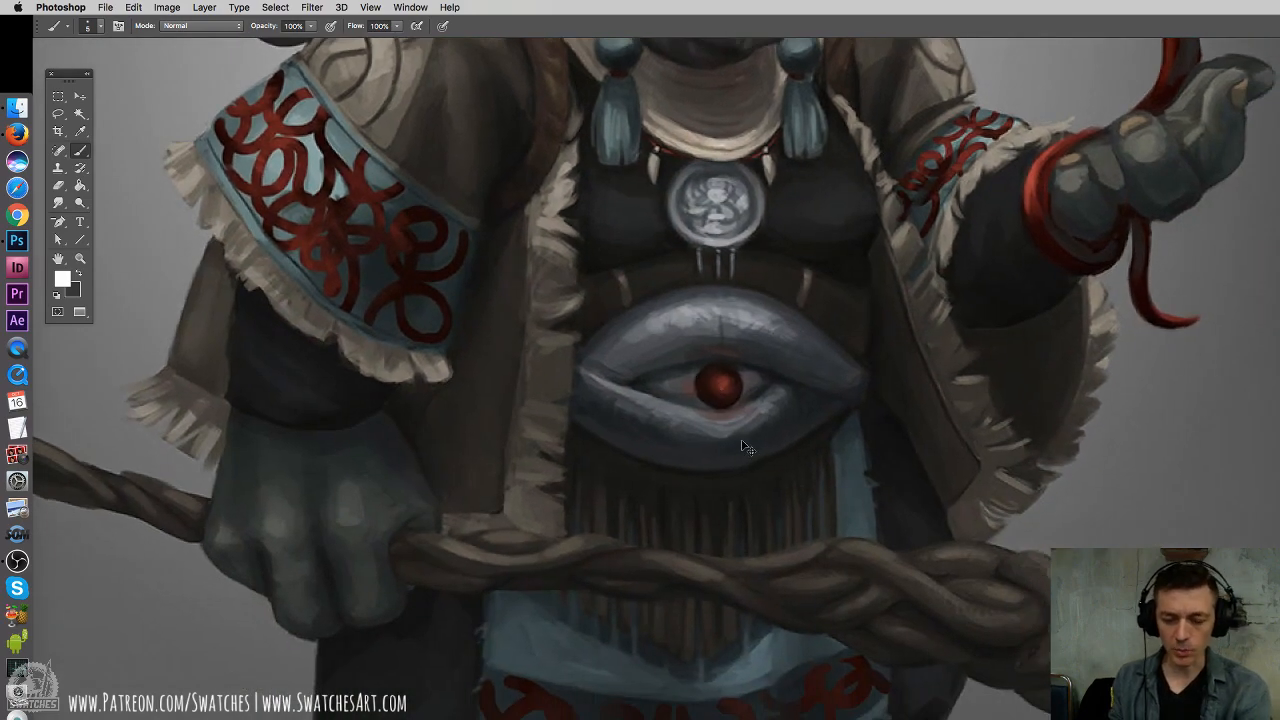
{"action": "key", "text": "super+minus"}
{"action": "key", "text": "super+minus"}
{"action": "mouse_move", "coordinate": [756, 431]}
{"action": "left_mouse_down"}
{"action": "mouse_move", "coordinate": [524, 356]}
{"action": "mouse_move", "coordinate": [569, 388]}
{"action": "left_mouse_up"}
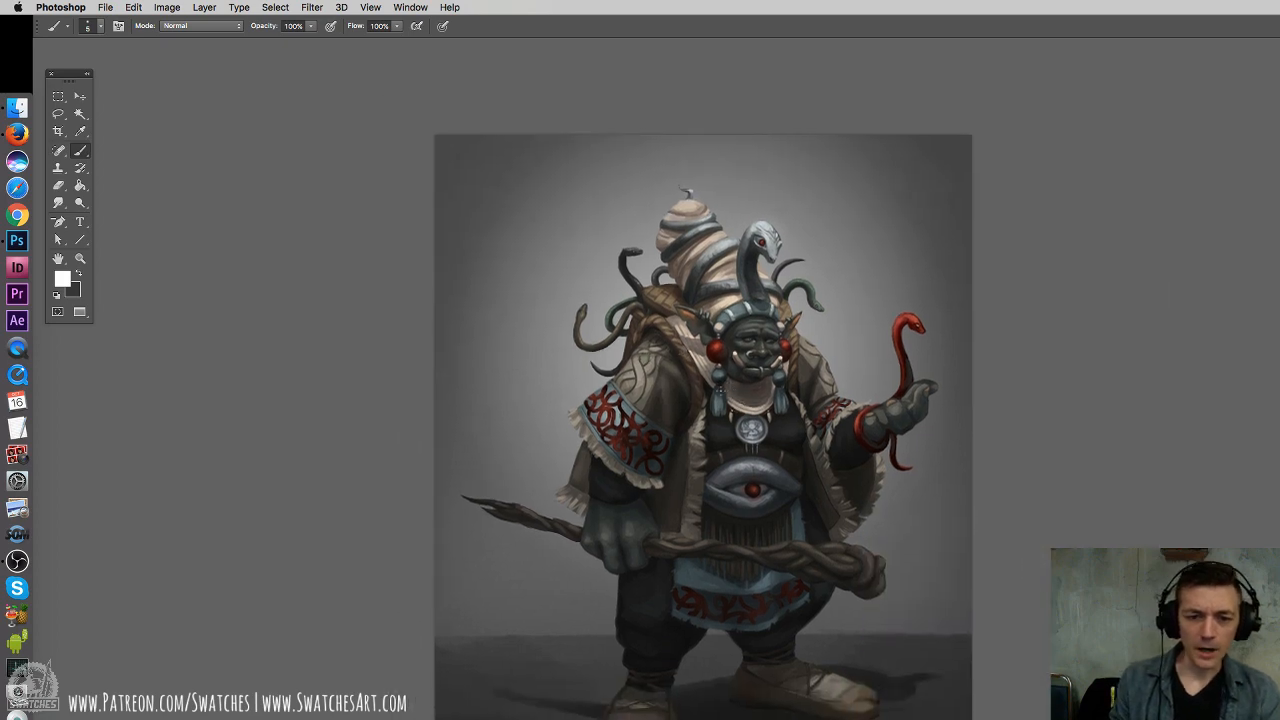
Circle the troll's face in white in a close-up of the head, and undo the mark
{"action": "key", "text": "super+plus"}
{"action": "key", "text": "super+plus"}
{"action": "key", "text": "super+plus"}
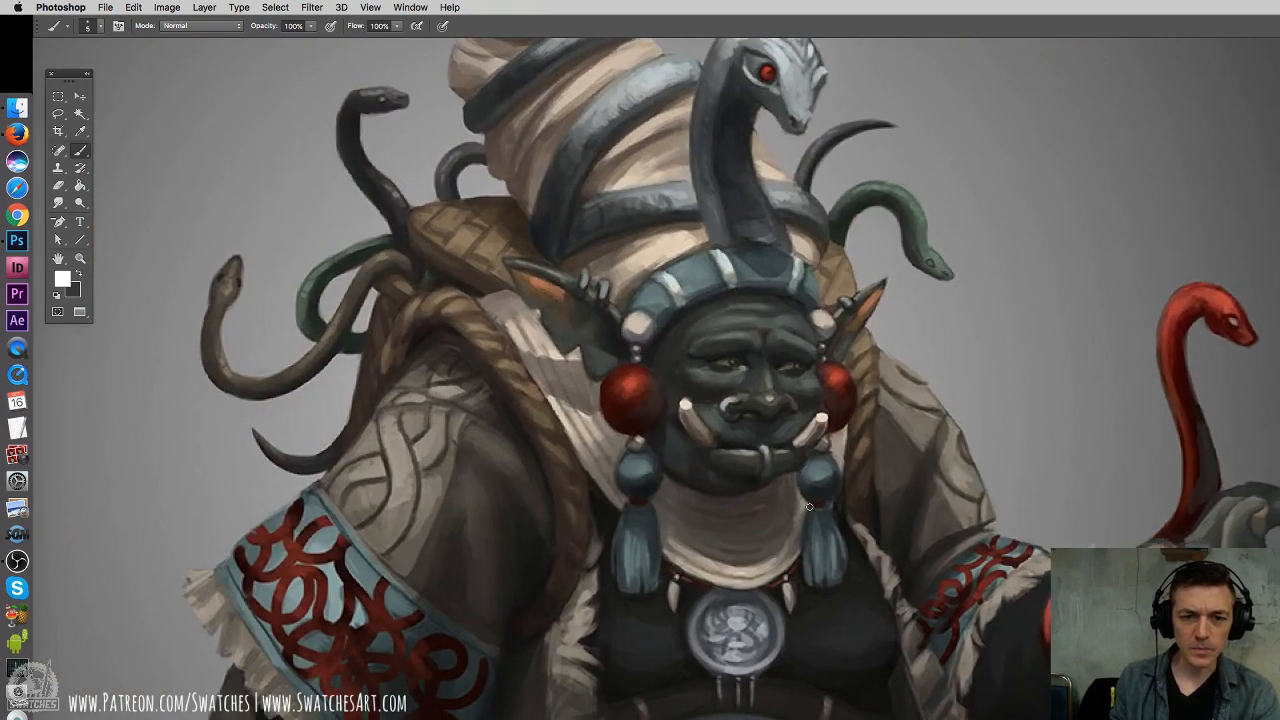
{"action": "mouse_move", "coordinate": [758, 286]}
{"action": "left_mouse_down"}
{"action": "mouse_move", "coordinate": [855, 345]}
{"action": "mouse_move", "coordinate": [655, 328]}
{"action": "left_mouse_up"}
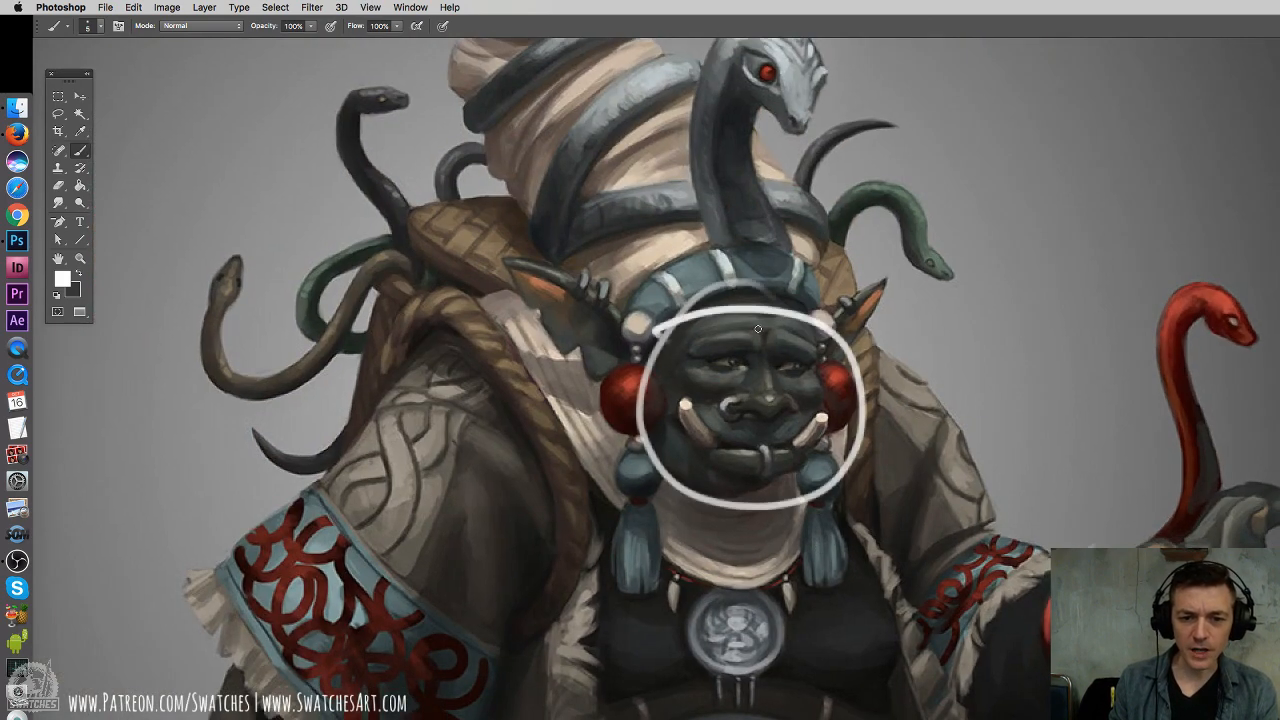
{"action": "key", "text": "super+z"}
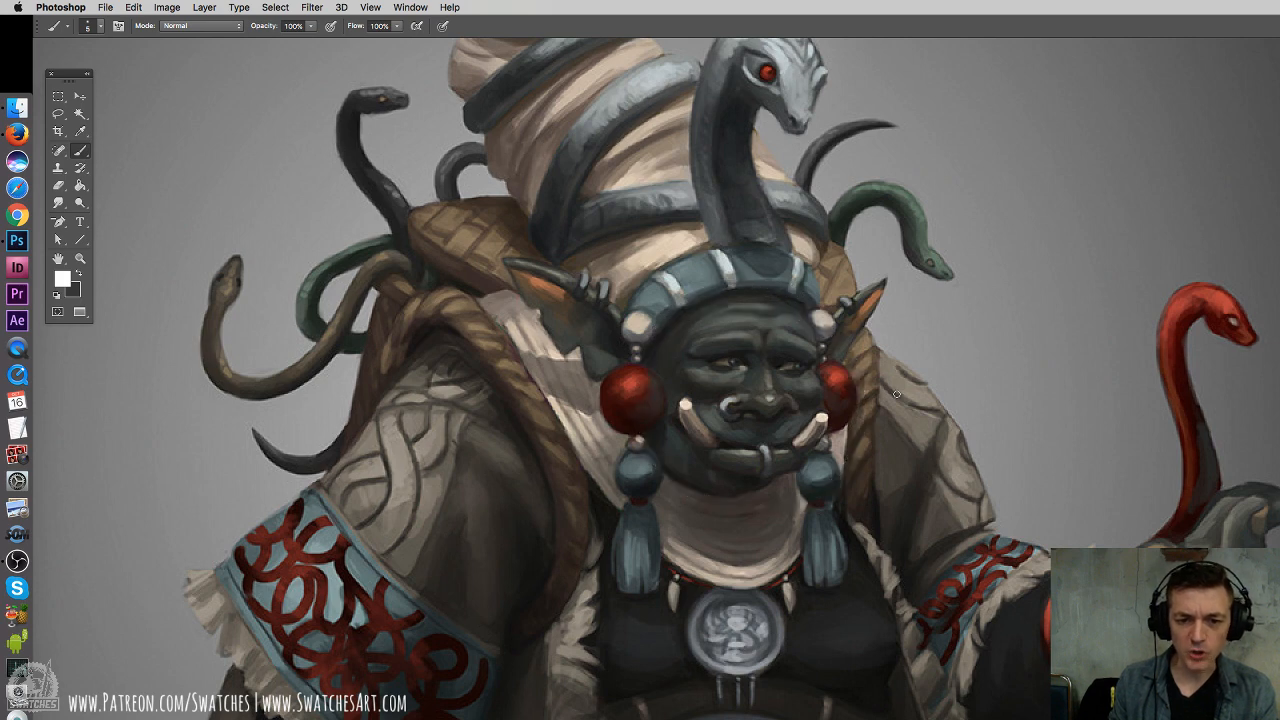
Paint both of the troll's eyes red with a colour sampled from the earring, and sample its dark red shade
{"action": "left_click", "coordinate": [839, 370], "text": "alt"}
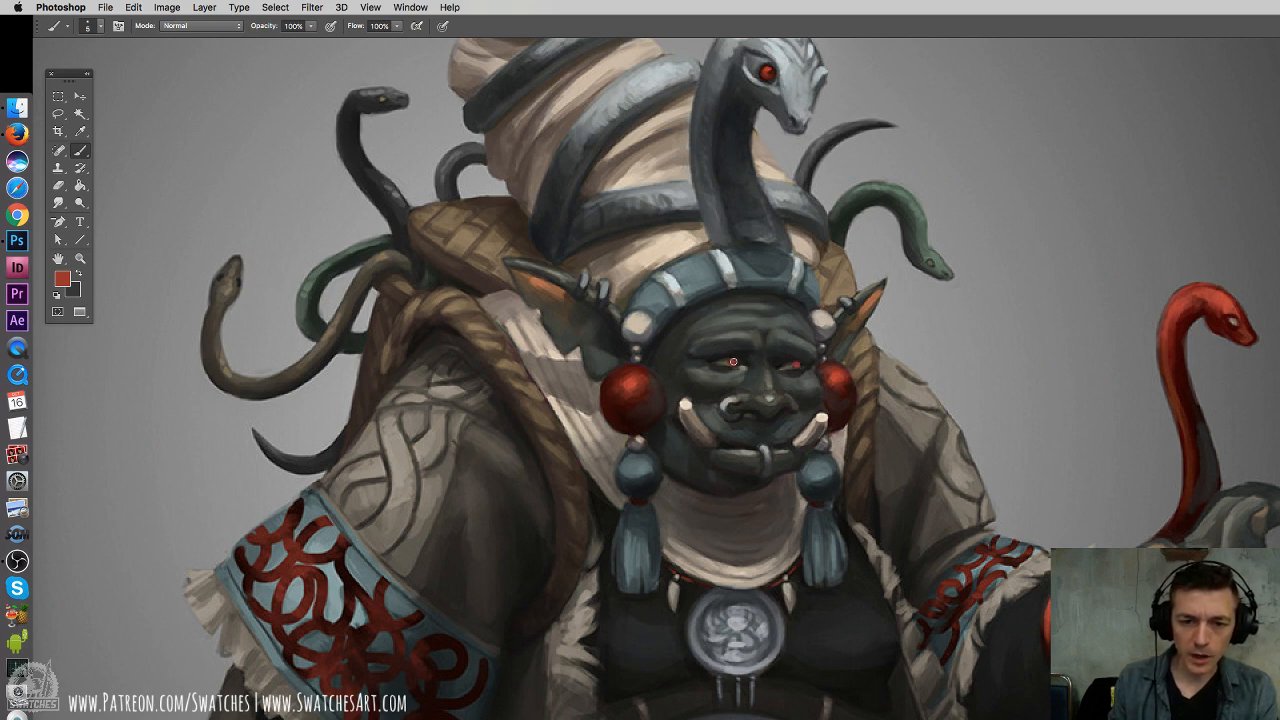
{"action": "left_click", "coordinate": [846, 392], "text": "alt"}
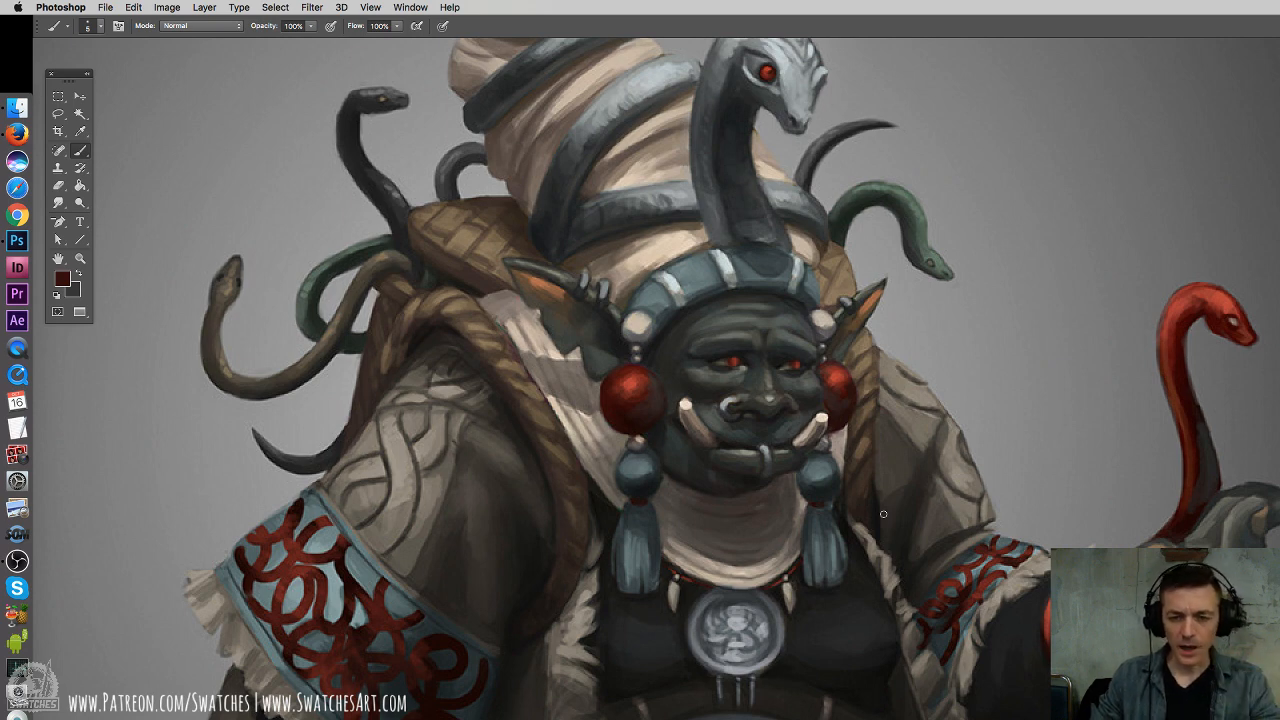
Sample the brighter red from the earring and examine the troll's full figure, sleeve and belly eye at different magnifications
{"action": "left_click", "coordinate": [635, 377], "text": "alt"}
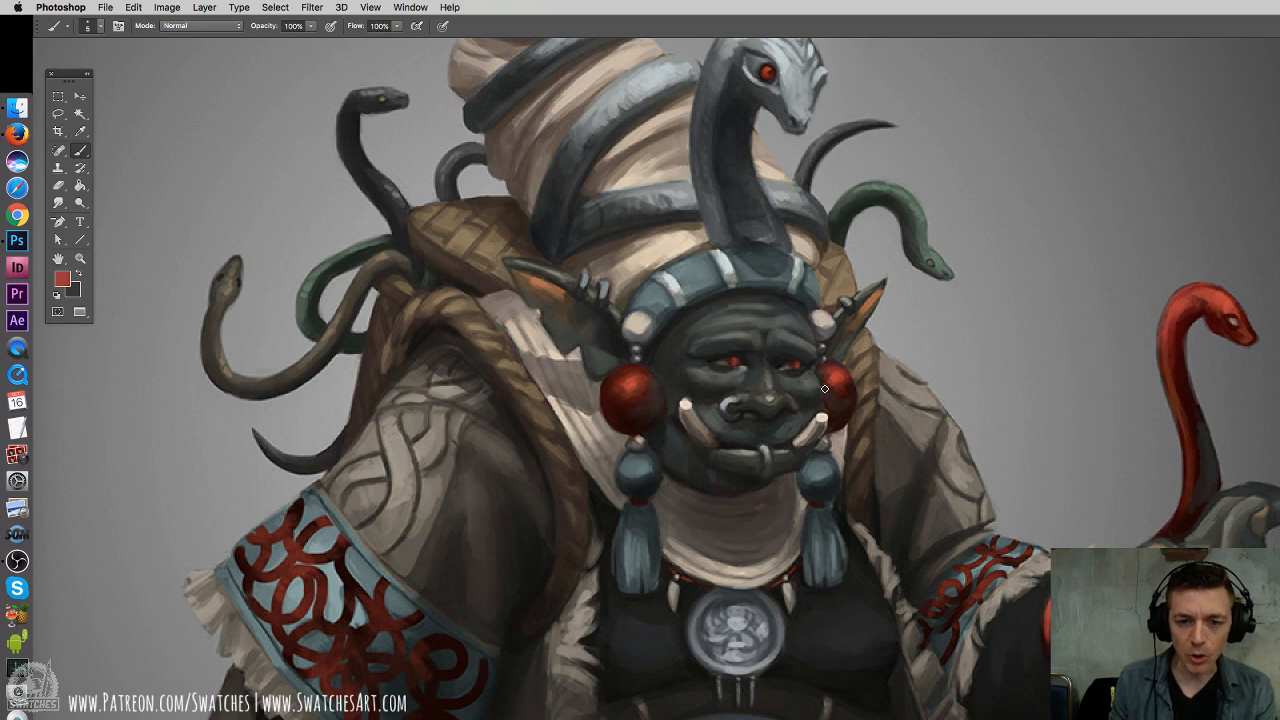
{"action": "key", "text": "super+minus"}
{"action": "key", "text": "super+minus"}
{"action": "key", "text": "super+minus"}
{"action": "key", "text": "super+minus"}
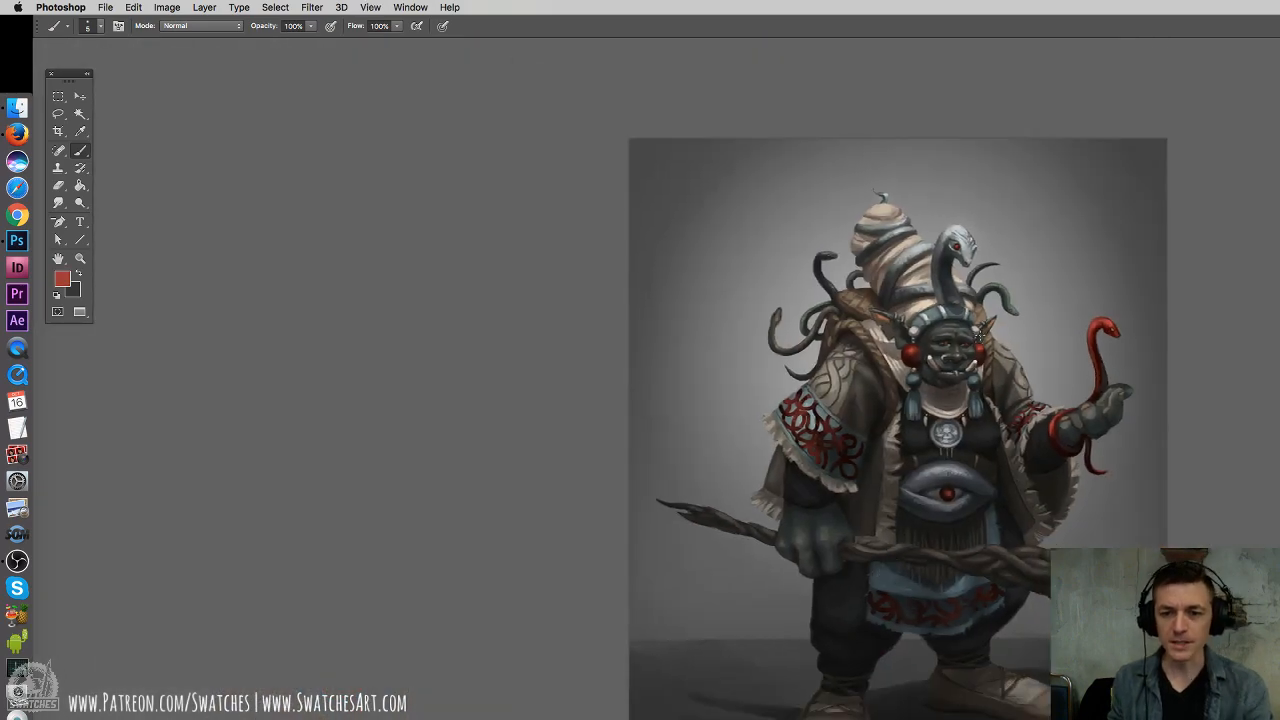
{"action": "key", "text": "super+plus"}
{"action": "key", "text": "super+plus"}
{"action": "key", "text": "super+plus"}
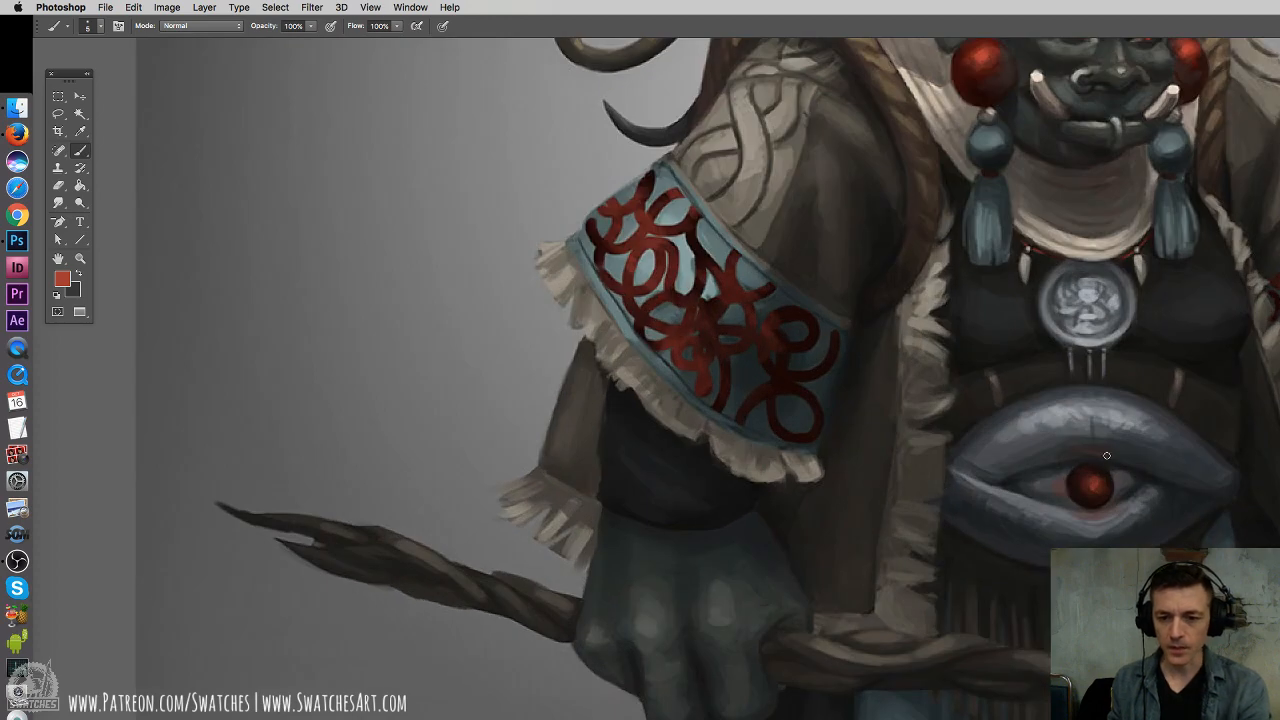
{"action": "key", "text": "super+minus"}
{"action": "key", "text": "super+minus"}
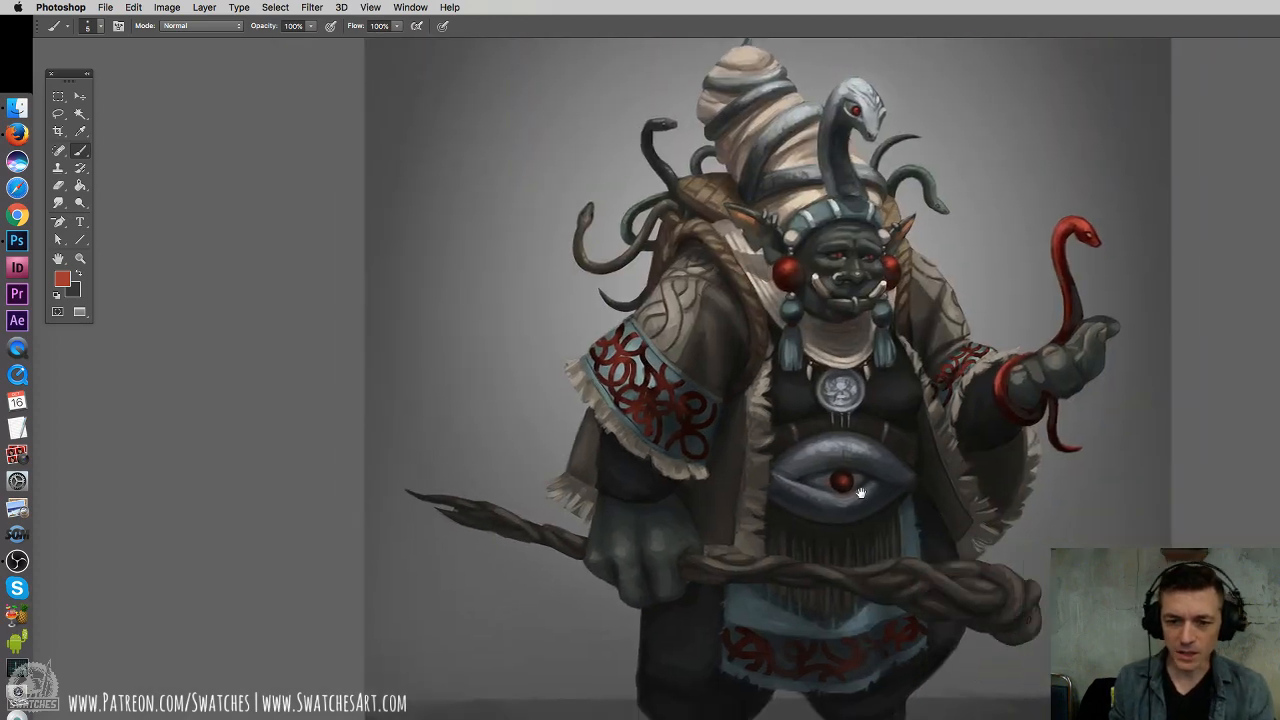
Paint over the belly eye with a sampled dark shirt colour, using a 19 px brush
{"action": "right_click", "coordinate": [860, 492]}
{"action": "left_click_drag", "start_coordinate": [921, 495], "coordinate": [927, 496]}
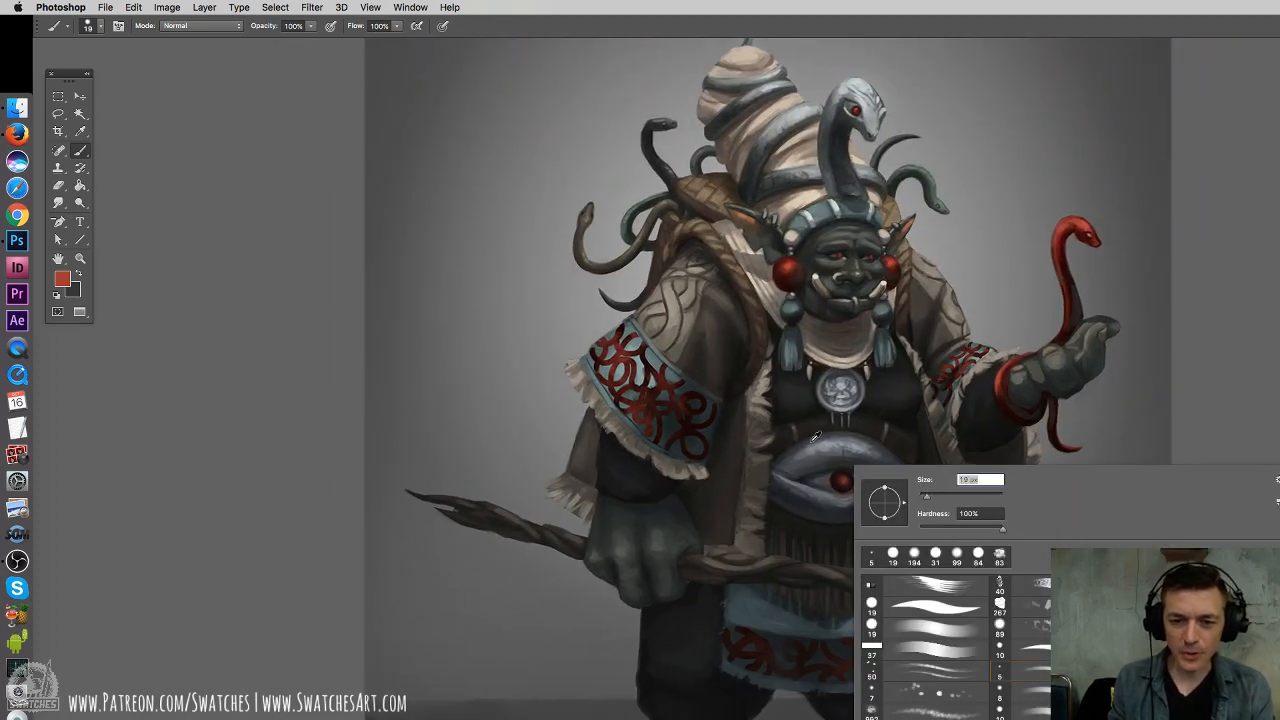
{"action": "left_click", "coordinate": [815, 437]}
{"action": "left_click", "coordinate": [787, 487], "text": "alt"}
{"action": "mouse_move", "coordinate": [787, 487]}
{"action": "left_mouse_down"}
{"action": "mouse_move", "coordinate": [838, 442]}
{"action": "mouse_move", "coordinate": [849, 523]}
{"action": "mouse_move", "coordinate": [893, 463]}
{"action": "left_mouse_up"}
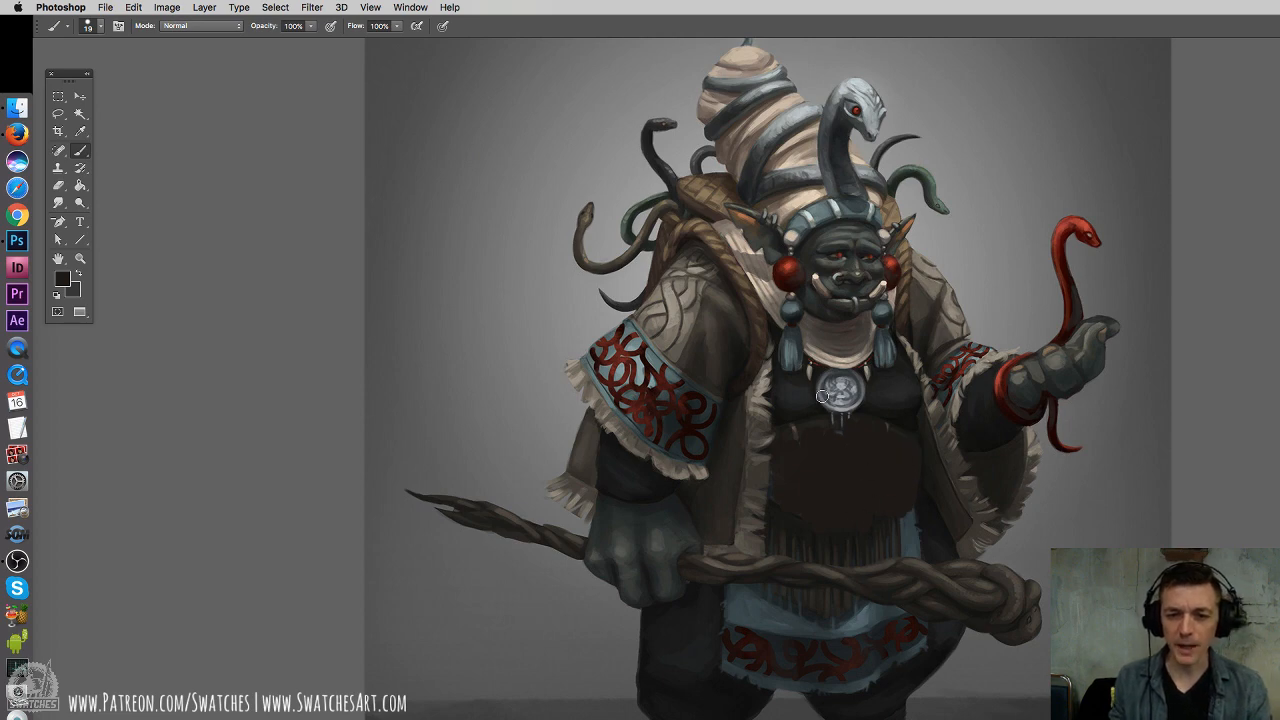
Paint a central column of grey beads and short dashes below the medallion, using its sampled grey and a 9 px brush
{"action": "left_click", "coordinate": [857, 406], "text": "alt"}
{"action": "right_click", "coordinate": [857, 405]}
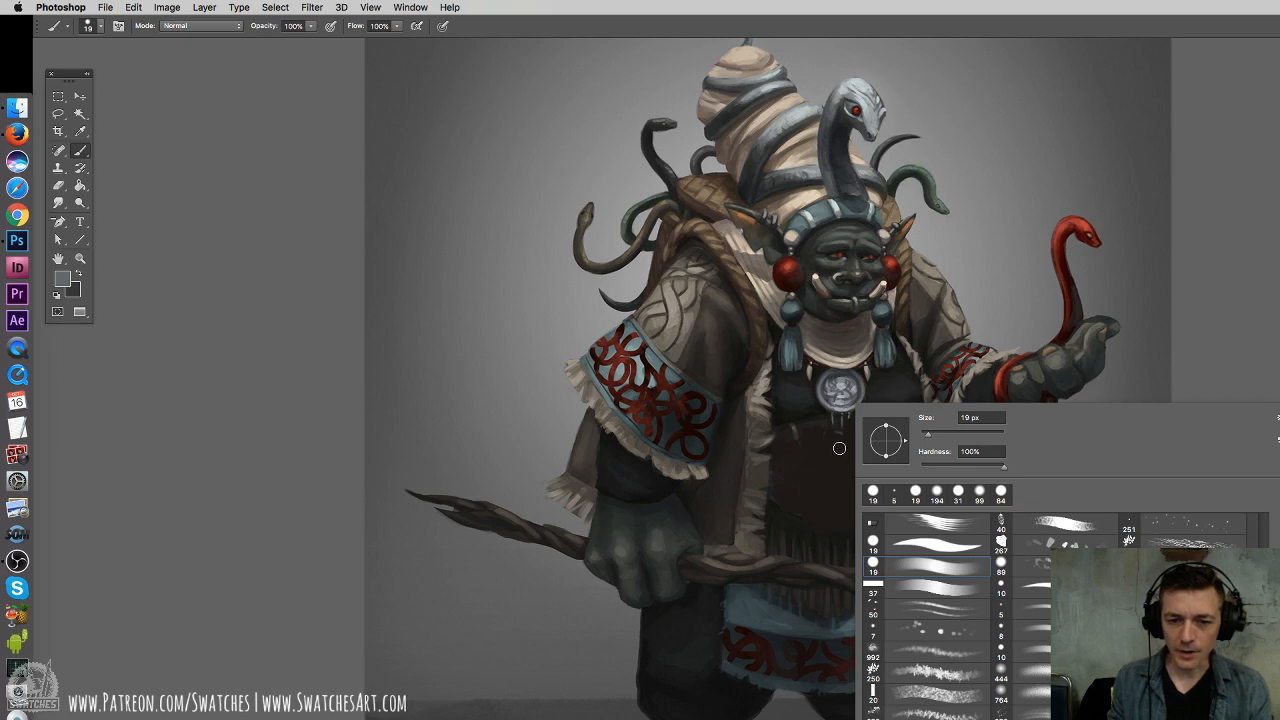
{"action": "left_click_drag", "start_coordinate": [925, 434], "coordinate": [919, 440]}
{"action": "left_click", "coordinate": [840, 444]}
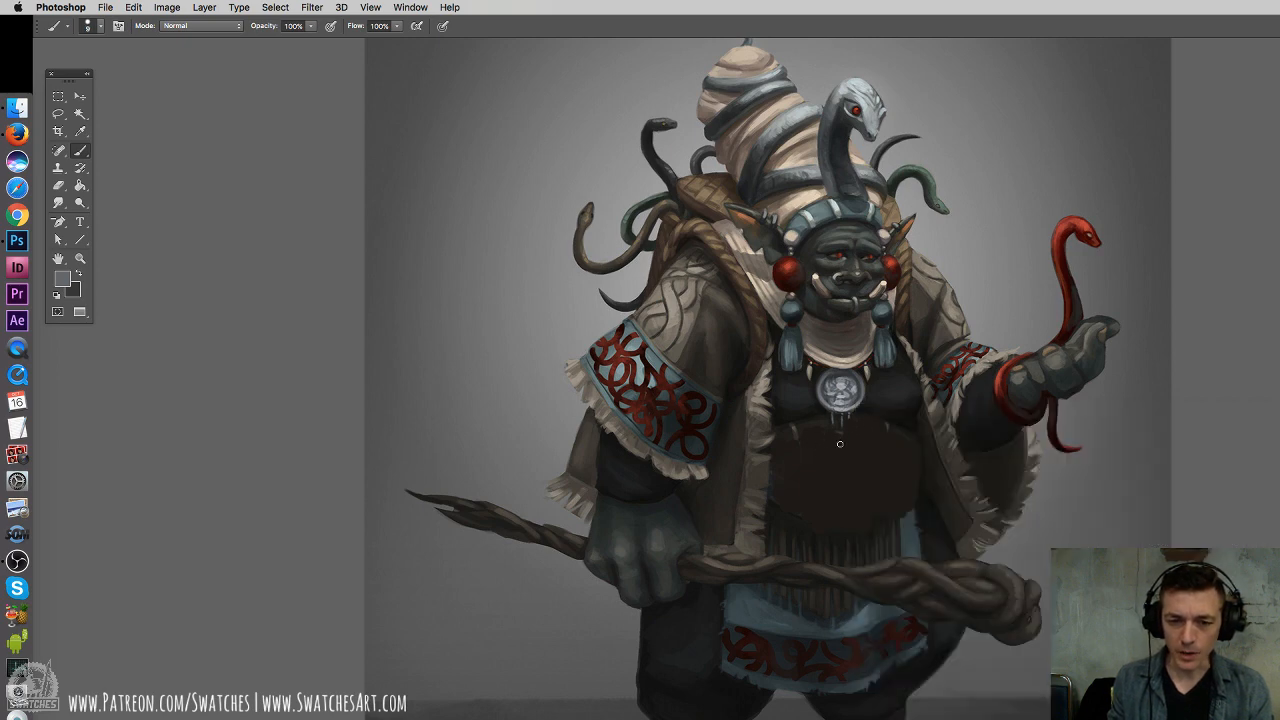
{"action": "left_click", "coordinate": [842, 448]}
{"action": "left_click", "coordinate": [845, 472]}
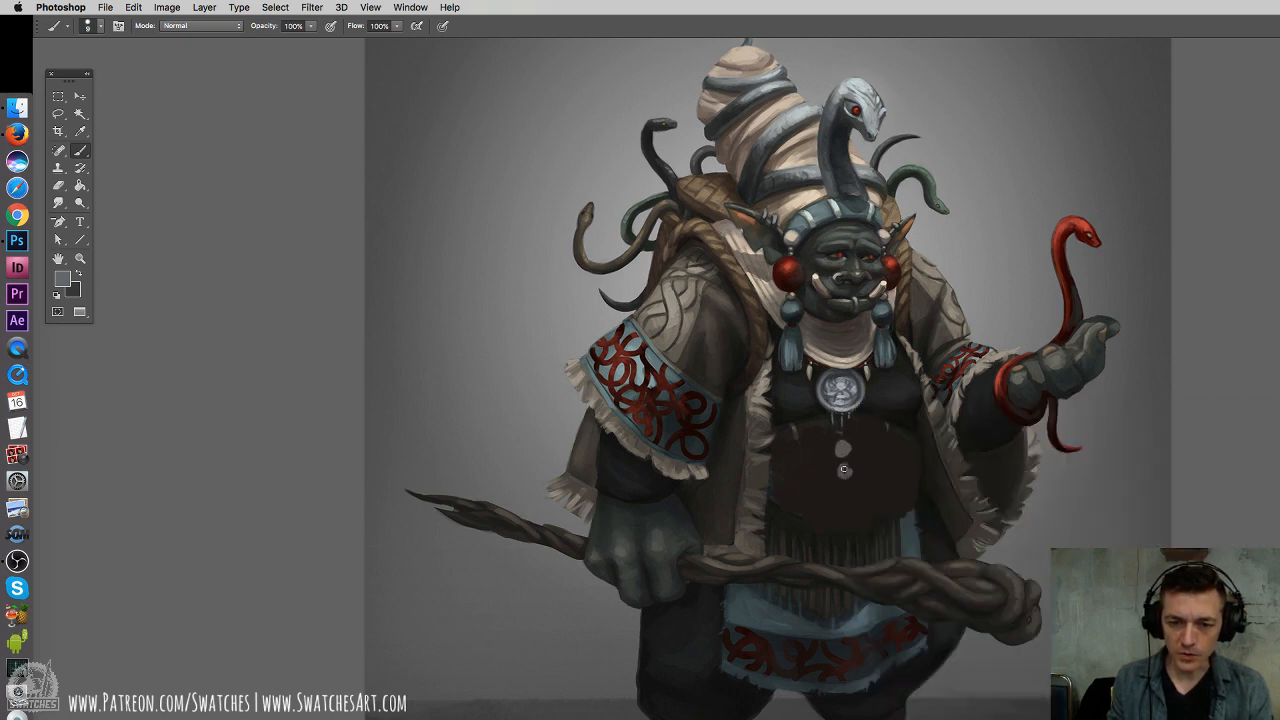
{"action": "left_click", "coordinate": [847, 498]}
{"action": "left_click", "coordinate": [846, 497]}
{"action": "left_click", "coordinate": [846, 499]}
{"action": "left_click_drag", "start_coordinate": [840, 425], "coordinate": [841, 436]}
{"action": "left_click_drag", "start_coordinate": [848, 458], "coordinate": [849, 473]}
{"action": "left_click_drag", "start_coordinate": [850, 530], "coordinate": [851, 544]}
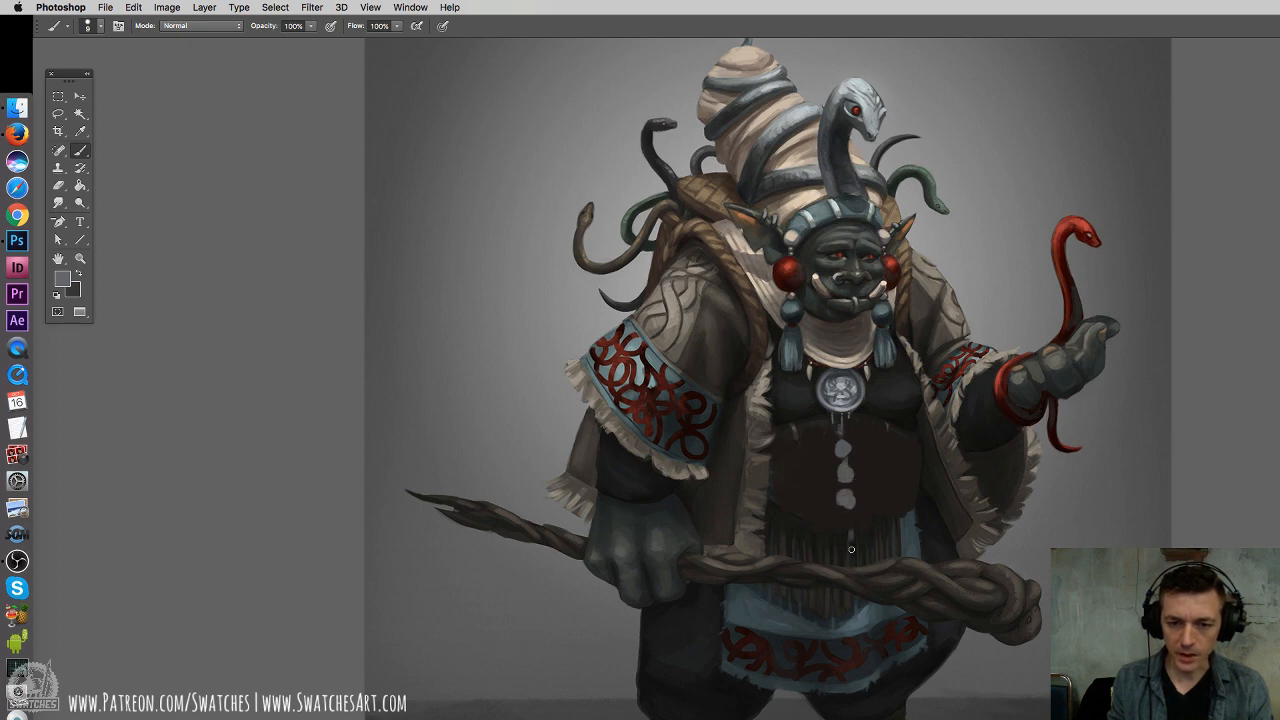
Paint matching columns of grey beads on both sides of the belly and add more dots to the central column
{"action": "left_click_drag", "start_coordinate": [888, 428], "coordinate": [890, 444]}
{"action": "left_click", "coordinate": [889, 453]}
{"action": "left_click", "coordinate": [891, 472]}
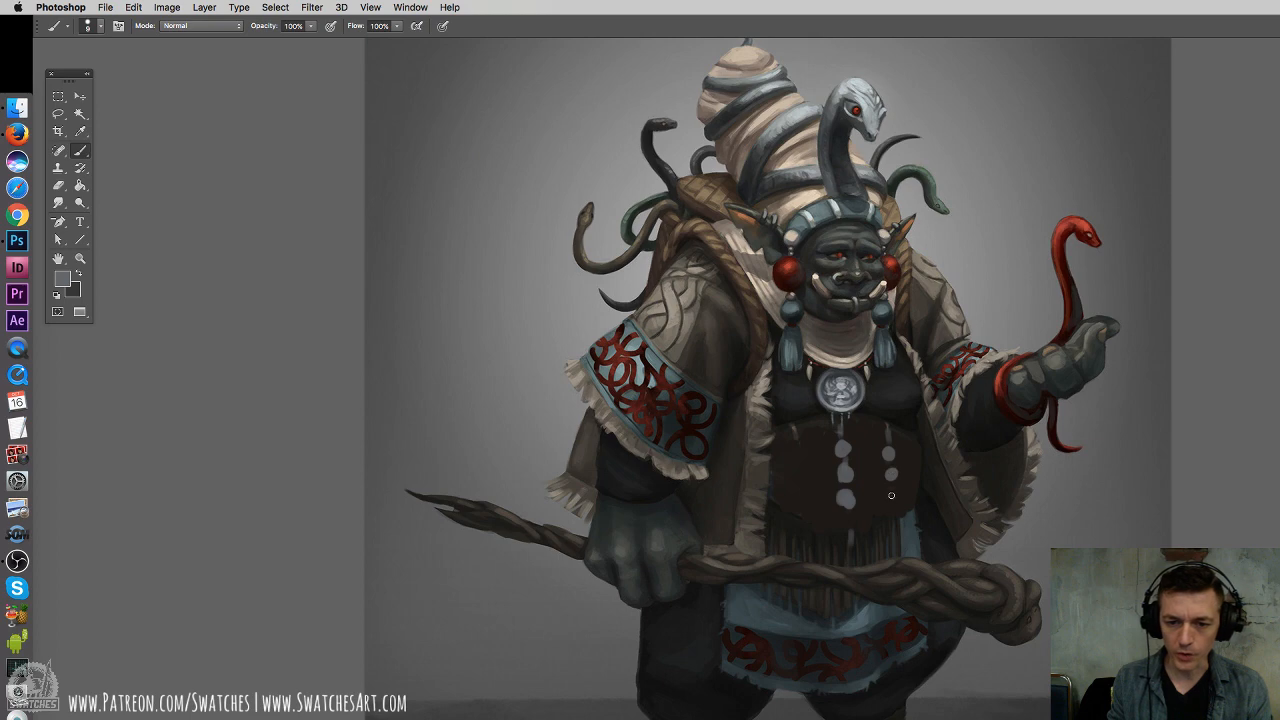
{"action": "left_click", "coordinate": [890, 497]}
{"action": "left_click", "coordinate": [797, 453]}
{"action": "left_click", "coordinate": [798, 473]}
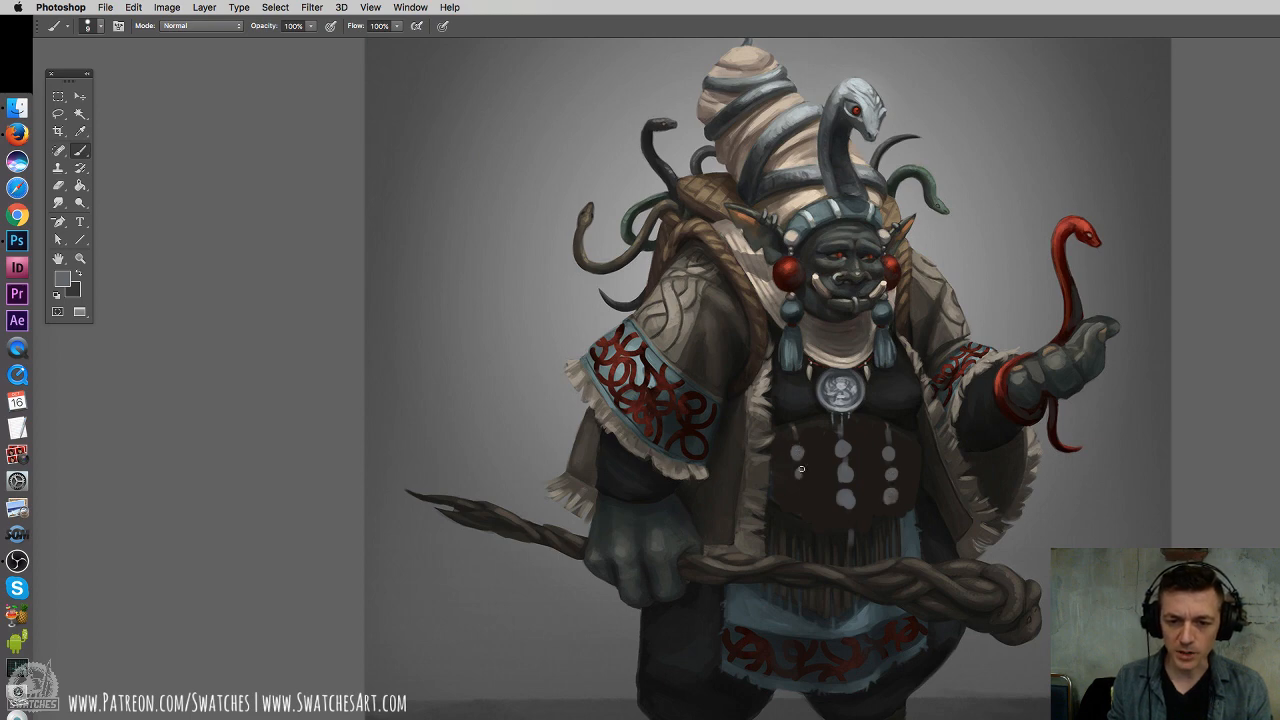
{"action": "left_click", "coordinate": [797, 493]}
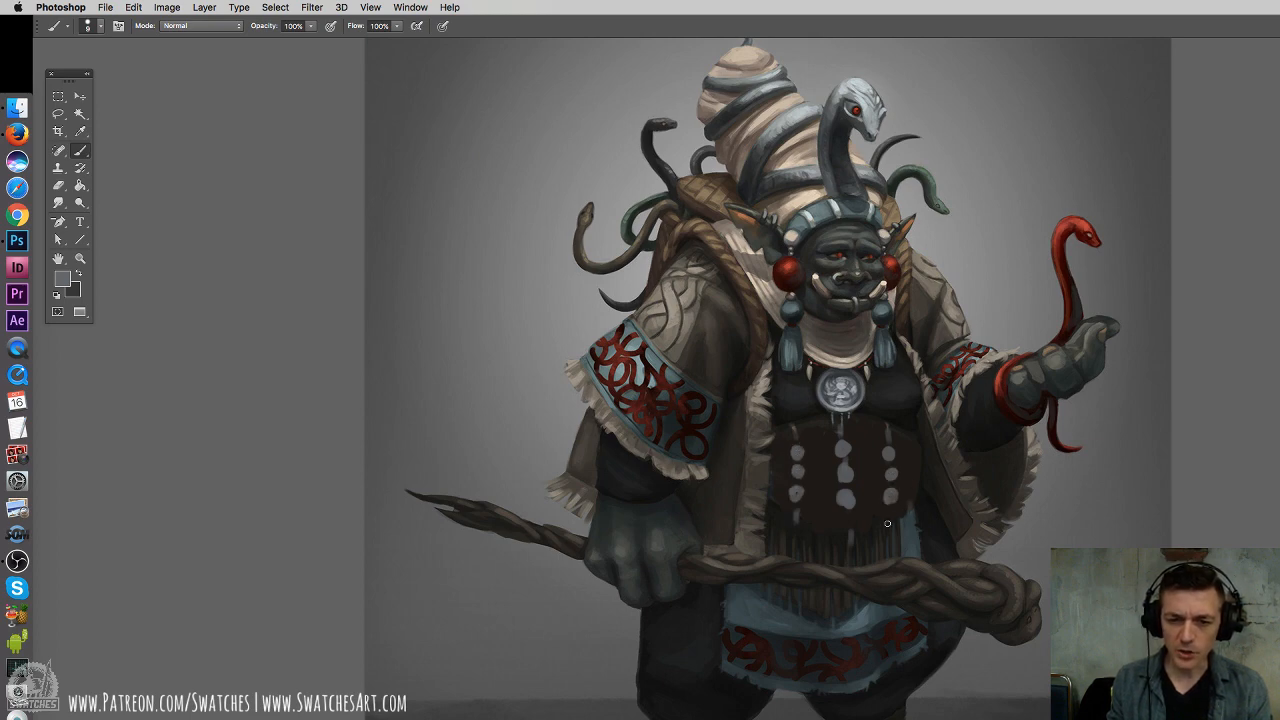
{"action": "left_click", "coordinate": [797, 514]}
{"action": "left_click", "coordinate": [844, 517]}
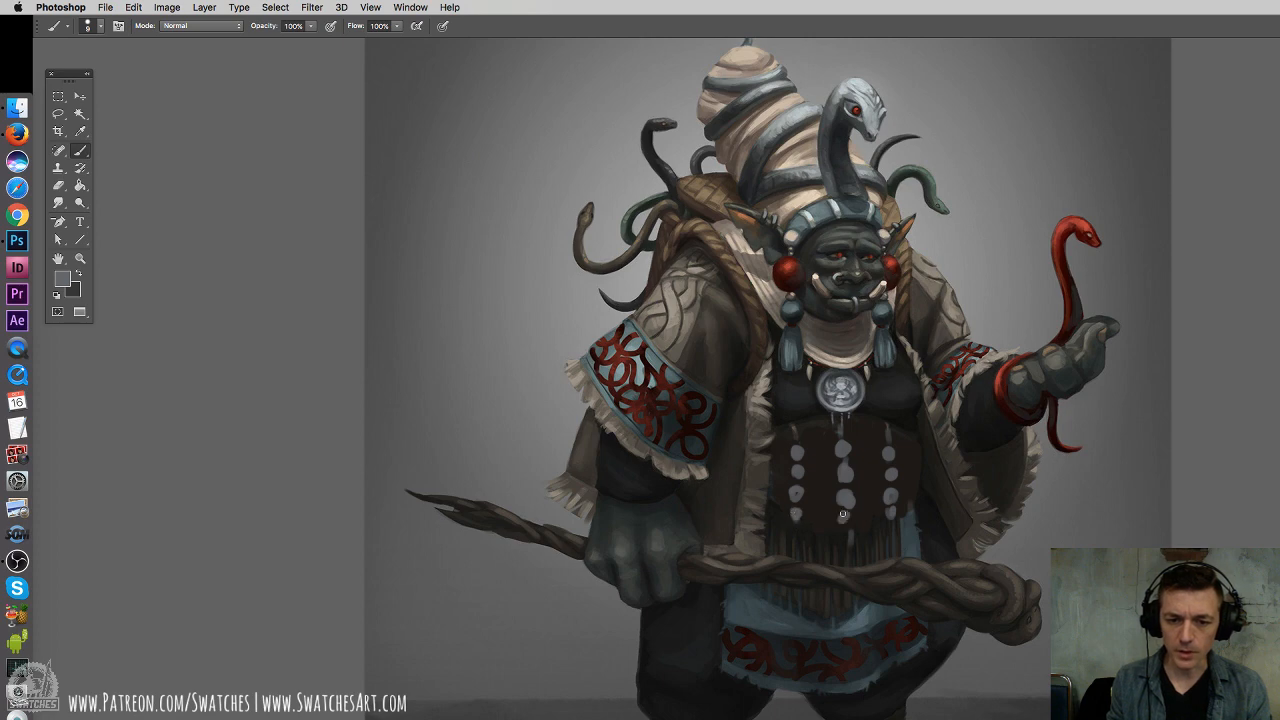
{"action": "left_click", "coordinate": [848, 542]}
Compare the full figure with and without the belly paint-over by toggling the edits, and leave the beaded version showing
{"action": "key", "text": "super+minus"}
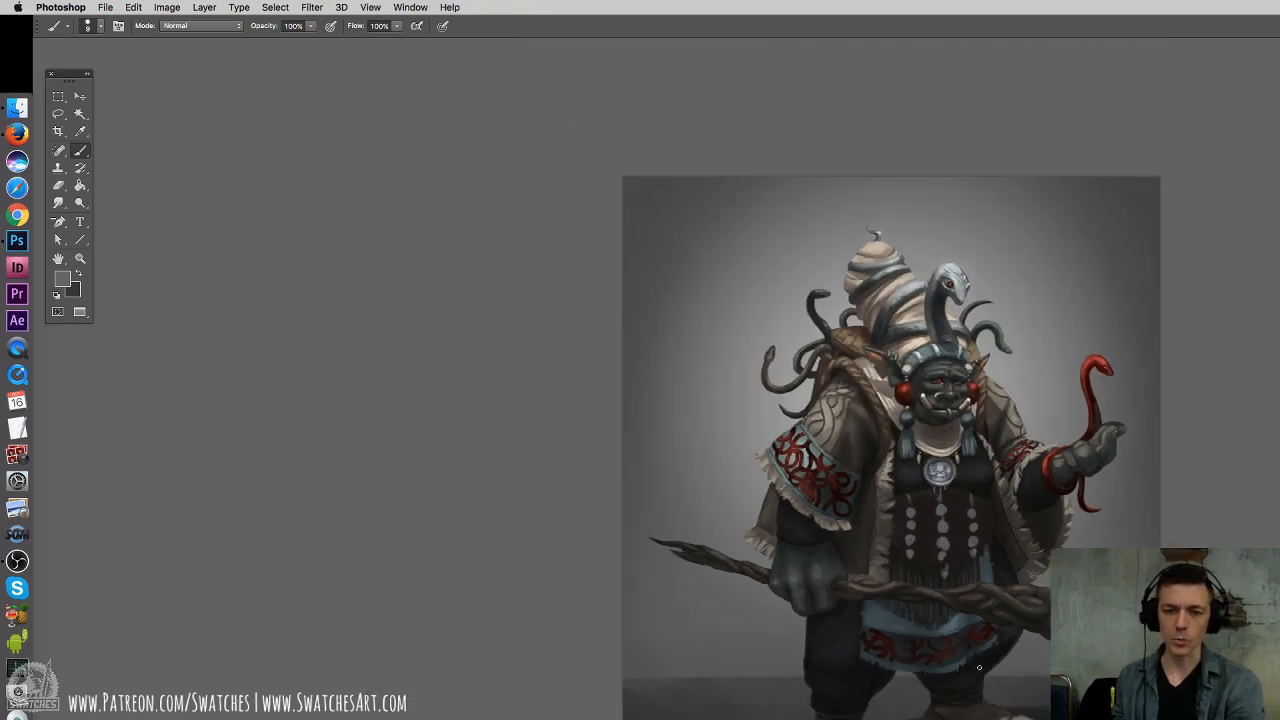
{"action": "key", "text": "super+z"}
{"action": "key", "text": "super+z"}
{"action": "key", "text": "super+z"}
{"action": "key", "text": "super+z"}
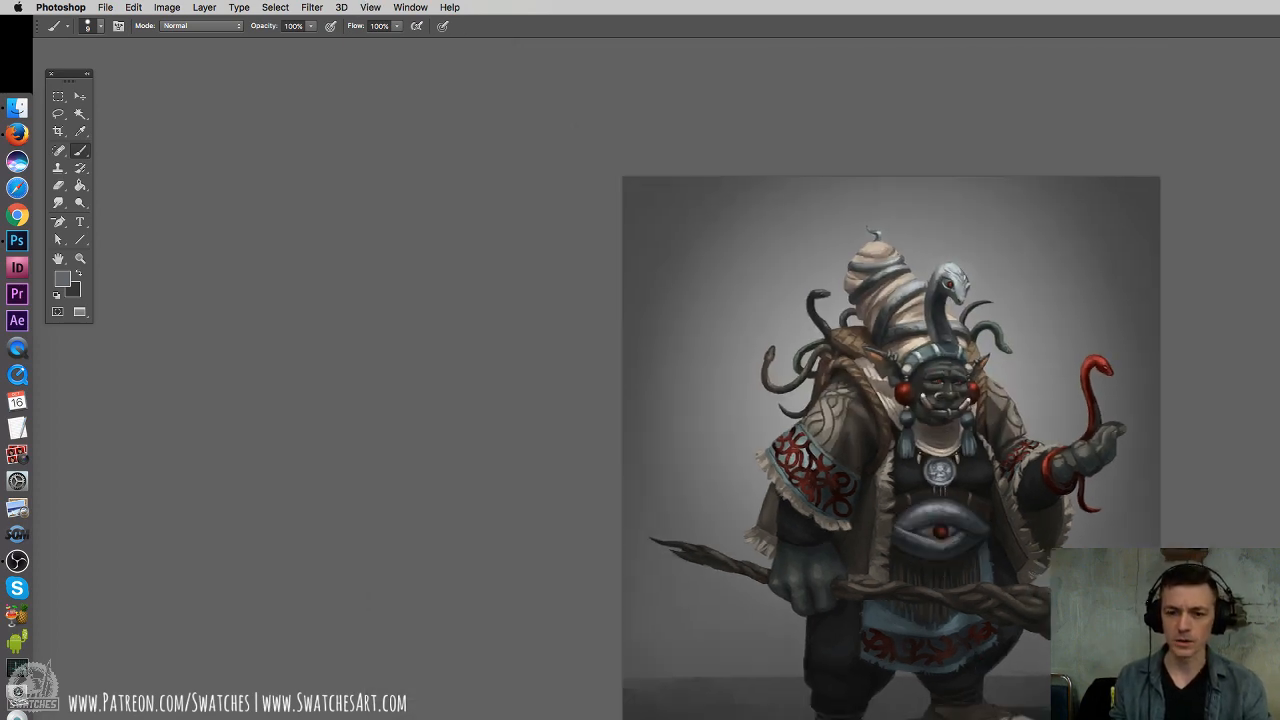
{"action": "key", "text": "super+z"}
{"action": "key", "text": "super+z"}
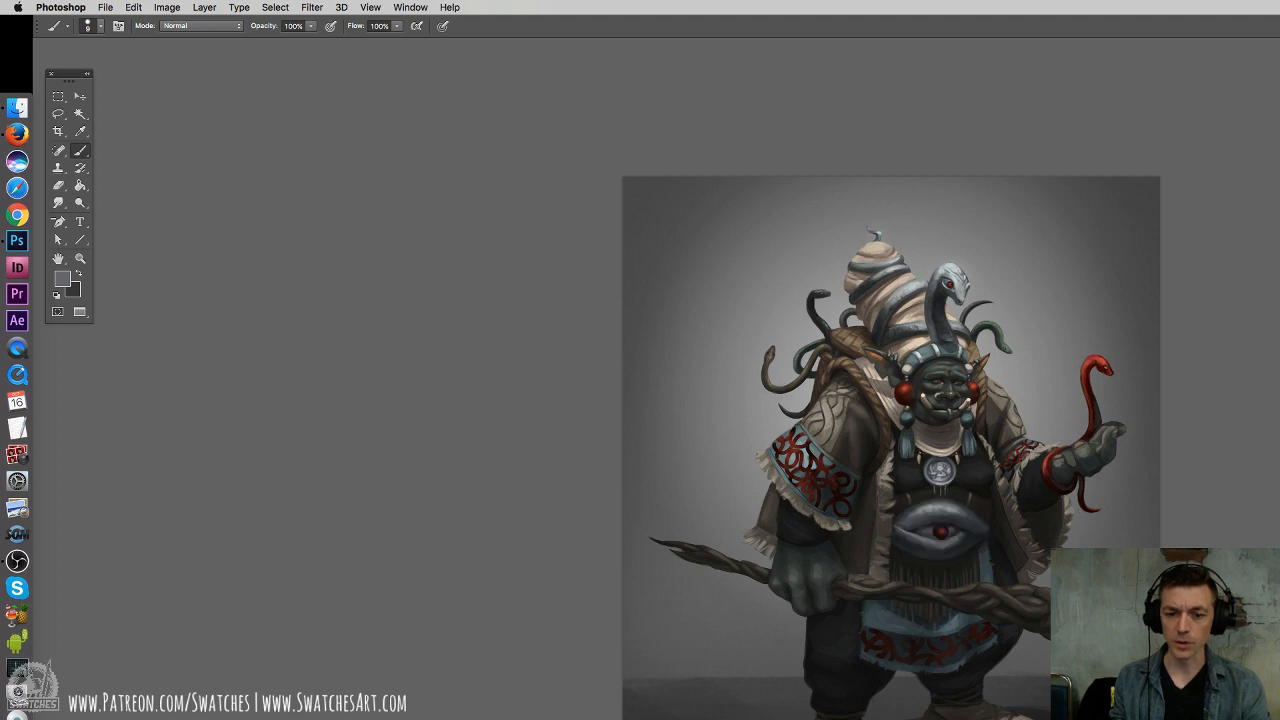
{"action": "left_click_drag", "start_coordinate": [914, 582], "coordinate": [634, 375]}
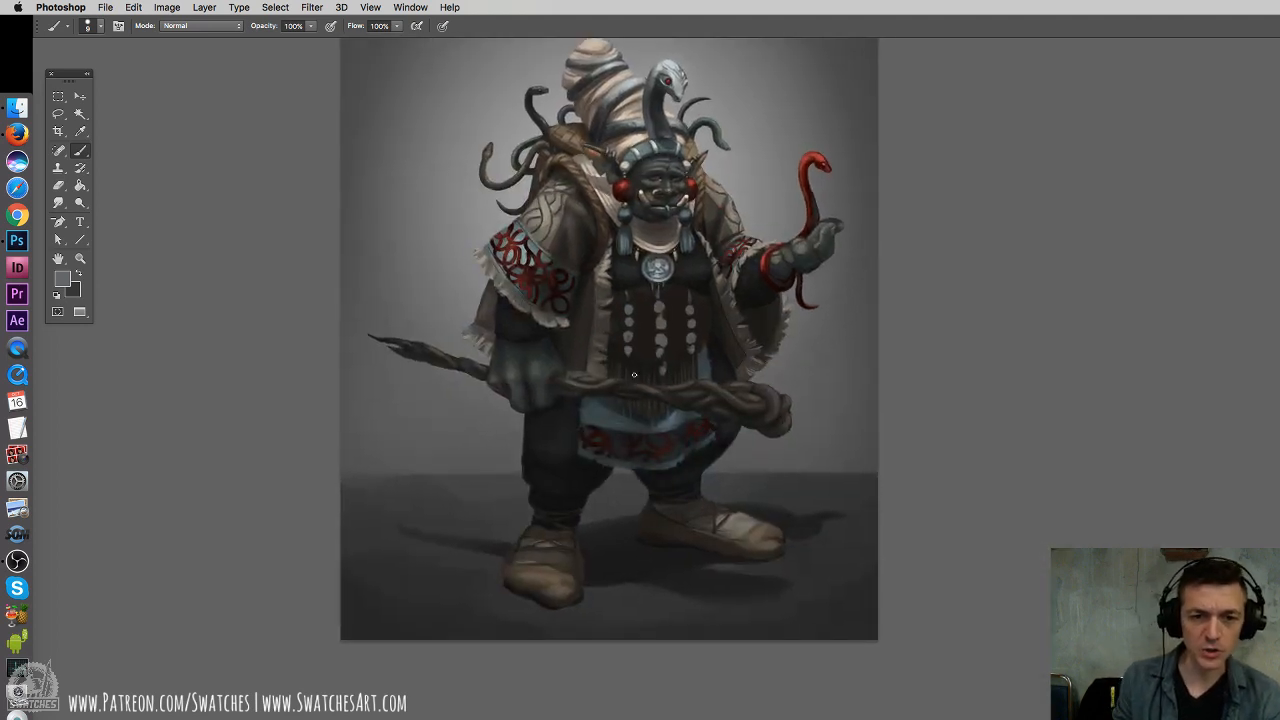
Close the troll painting and the Twist exercise sheet without saving changes
{"action": "left_click", "coordinate": [81, 97]}
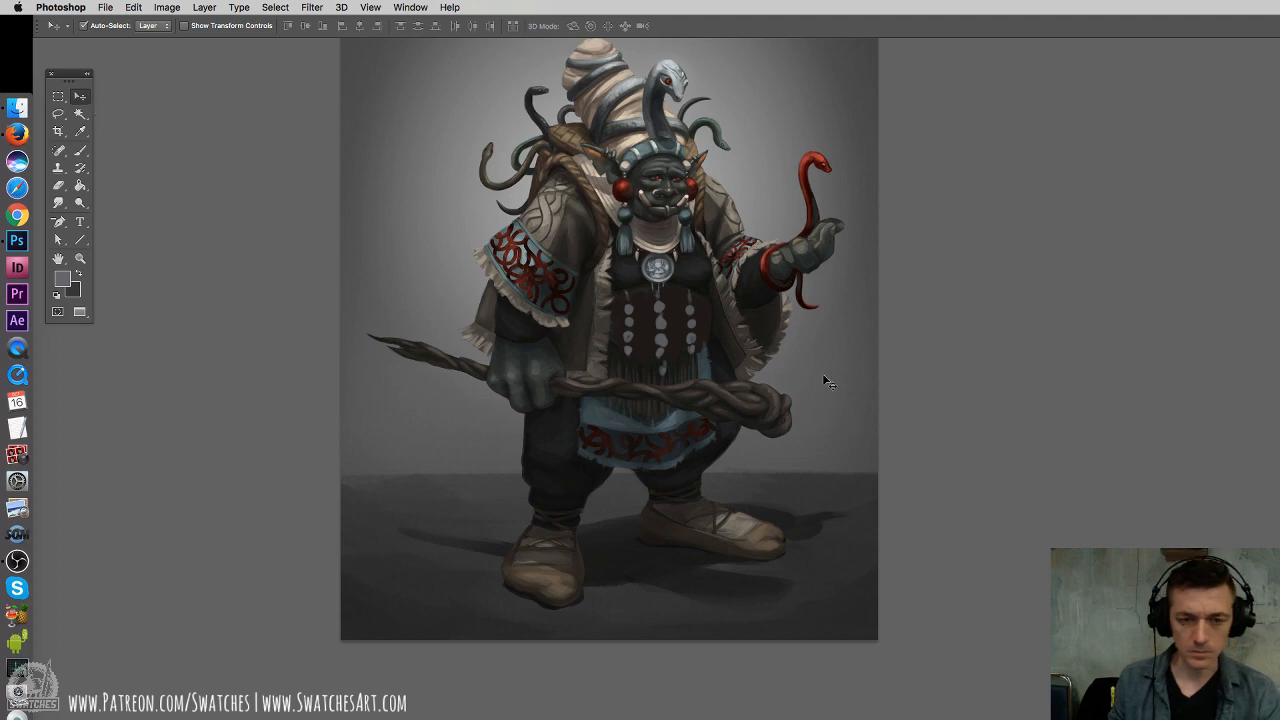
{"action": "key", "text": "super+w"}
{"action": "left_click", "coordinate": [848, 306]}
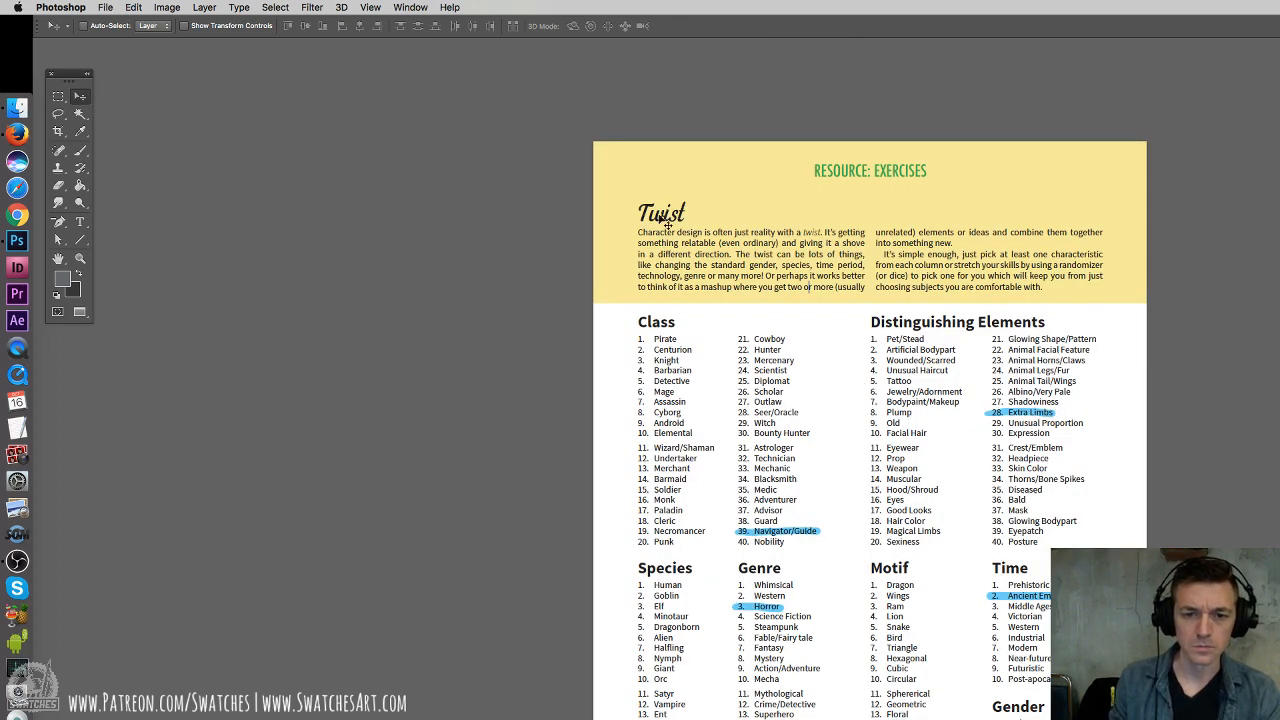
{"action": "key", "text": "super+w"}
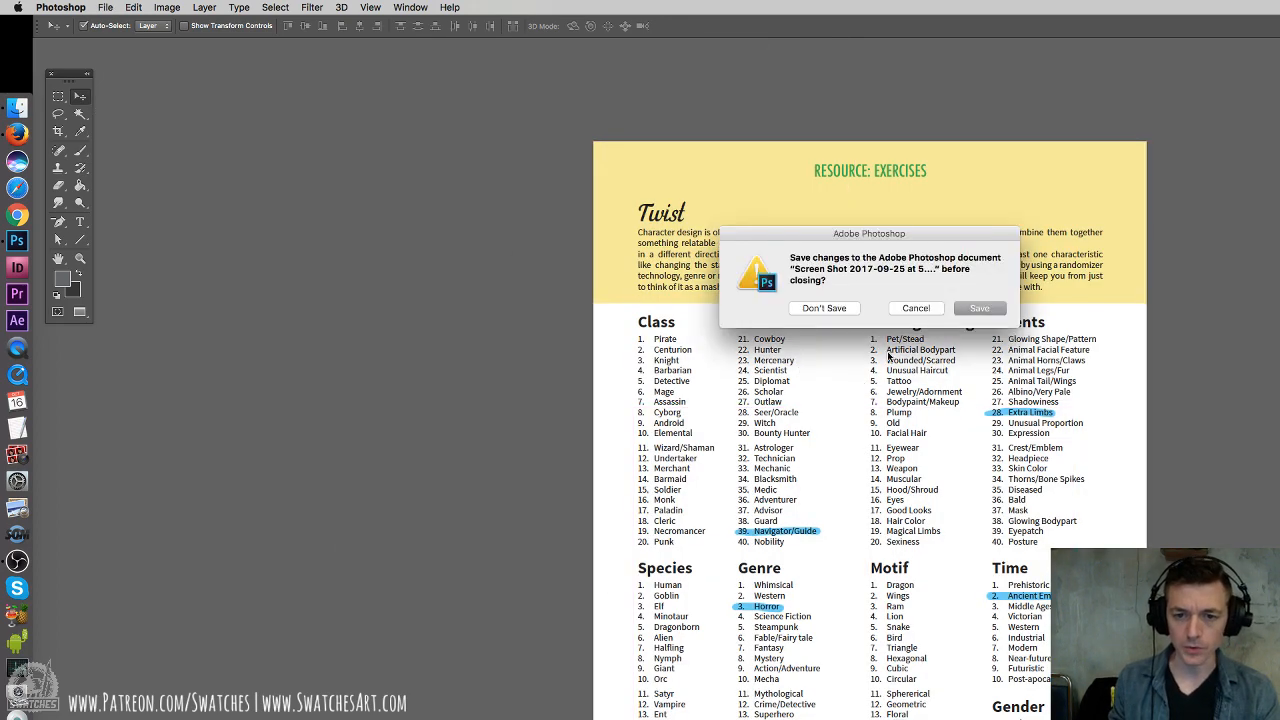
{"action": "left_click", "coordinate": [826, 308]}
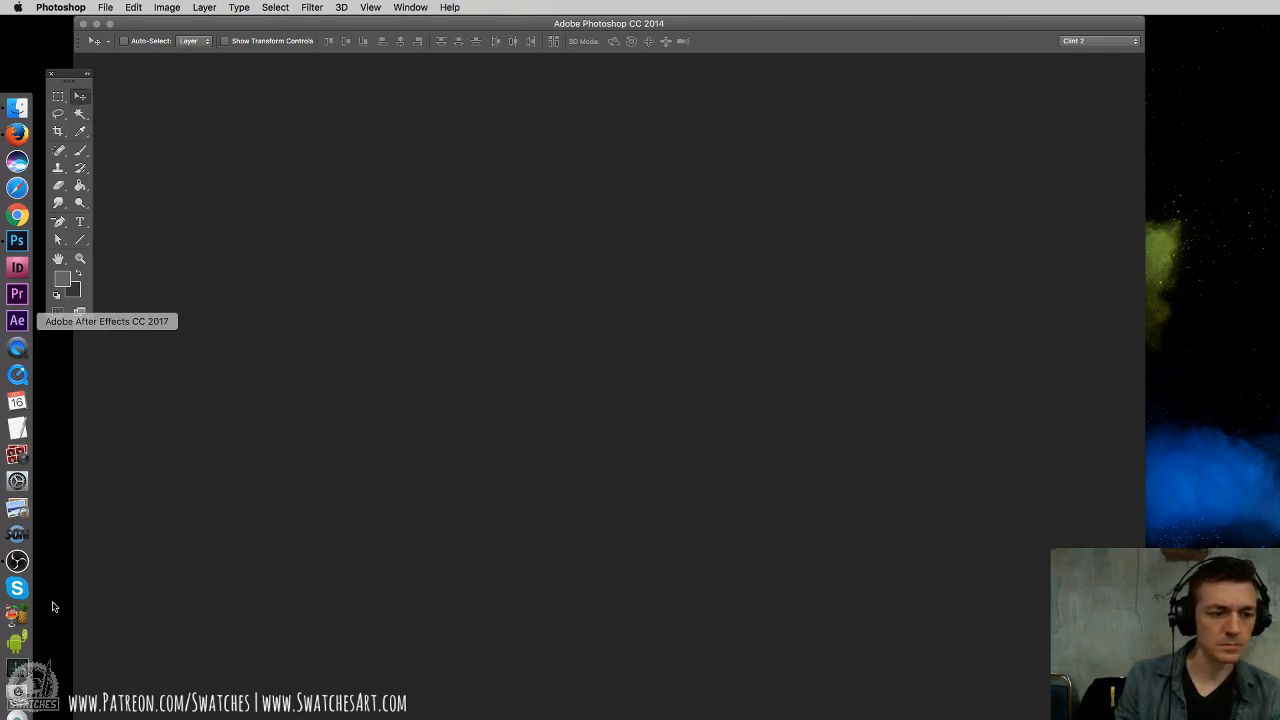
{"action": "left_click", "coordinate": [17, 716]}
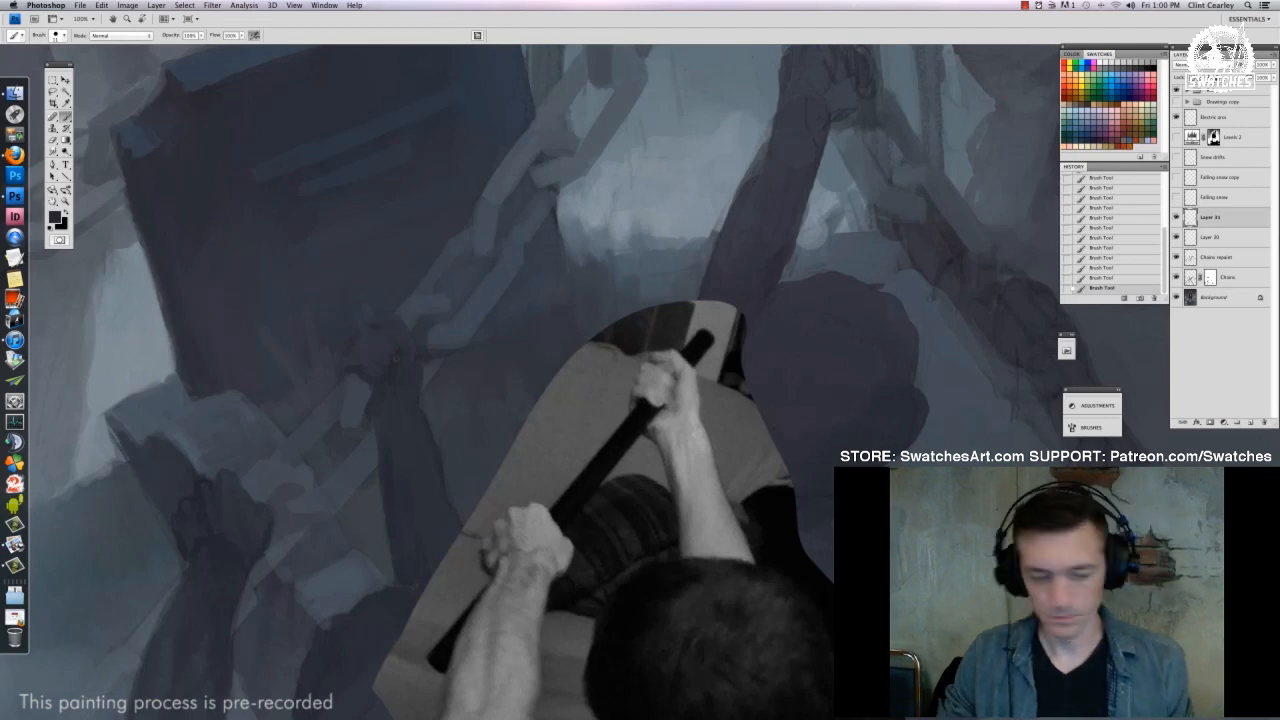
Switch between brush presets and touch up the small dark hand gripping the chain in the chained-figures painting
{"action": "right_click", "coordinate": [377, 351]}
{"action": "double_click", "coordinate": [394, 437]}
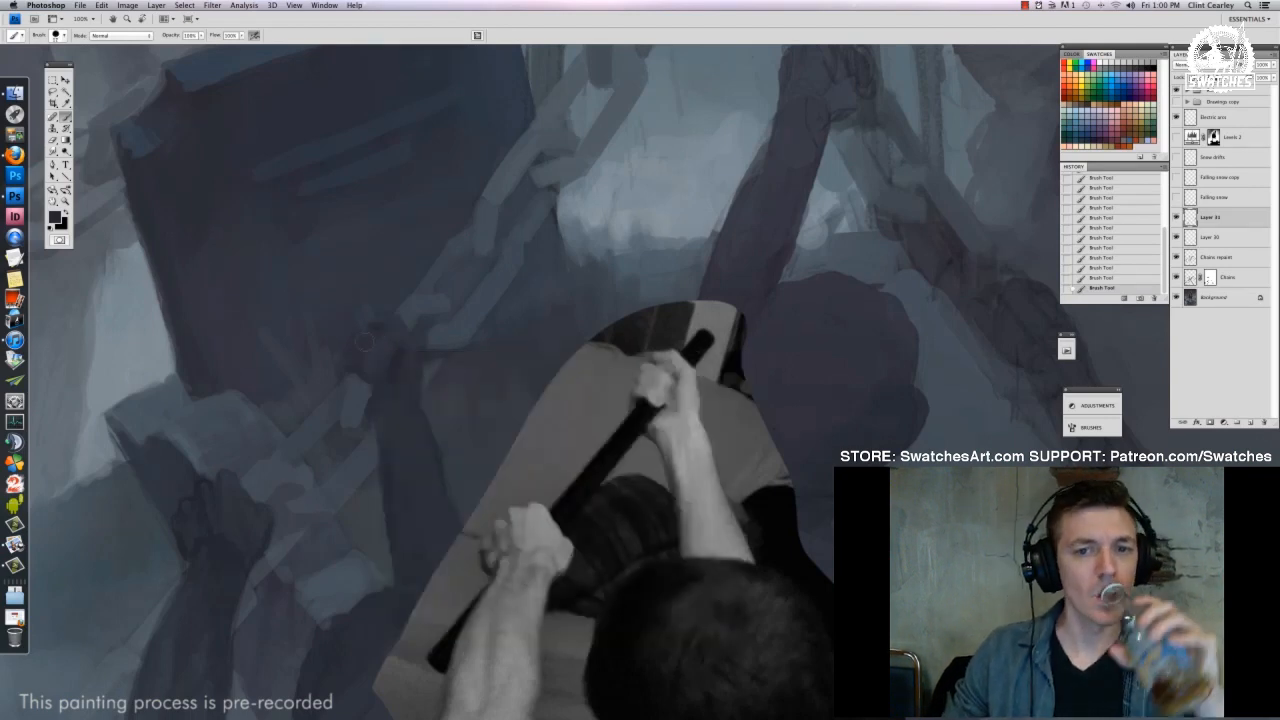
{"action": "right_click", "coordinate": [410, 348]}
{"action": "left_click", "coordinate": [428, 380]}
{"action": "key", "text": "Return"}
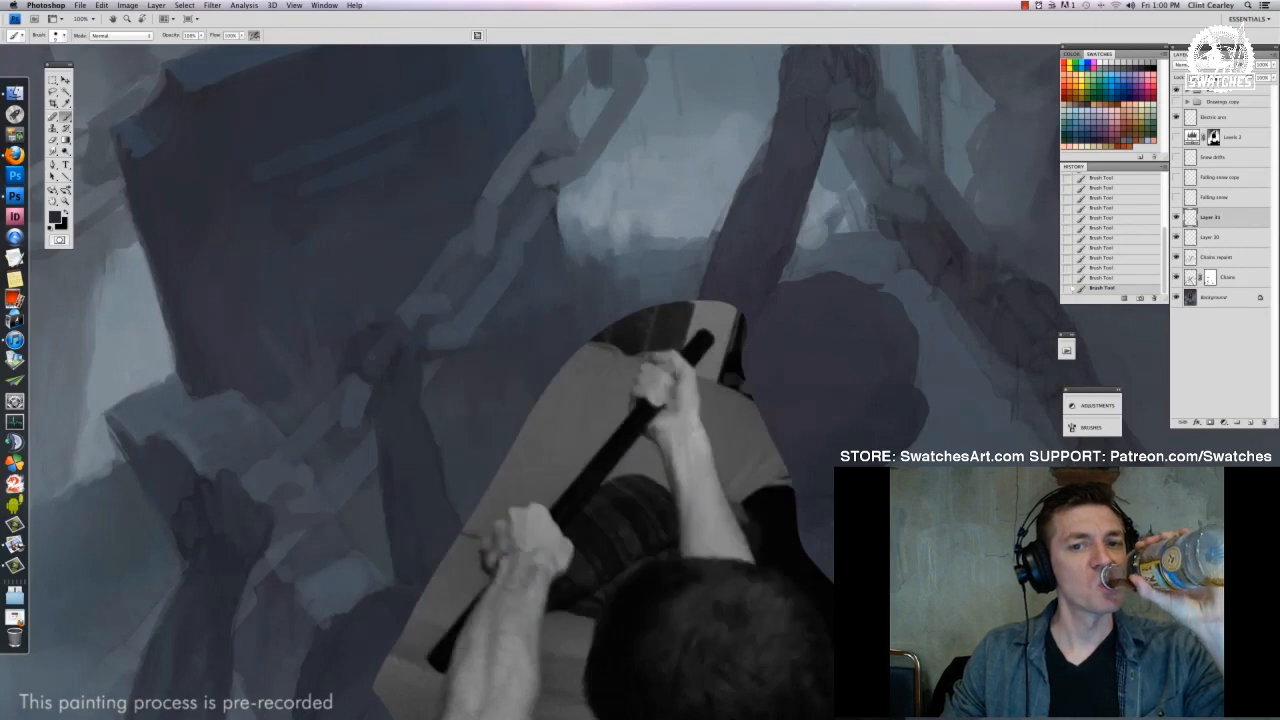
Lasso the small hand on the chain, enlarge it slightly with Free Transform, and deselect it
{"action": "key", "text": "l"}
{"action": "mouse_move", "coordinate": [337, 334]}
{"action": "left_mouse_down"}
{"action": "mouse_move", "coordinate": [328, 386]}
{"action": "mouse_move", "coordinate": [372, 385]}
{"action": "mouse_move", "coordinate": [435, 418]}
{"action": "mouse_move", "coordinate": [366, 300]}
{"action": "mouse_move", "coordinate": [330, 340]}
{"action": "left_mouse_up"}
{"action": "key", "text": "ctrl+t"}
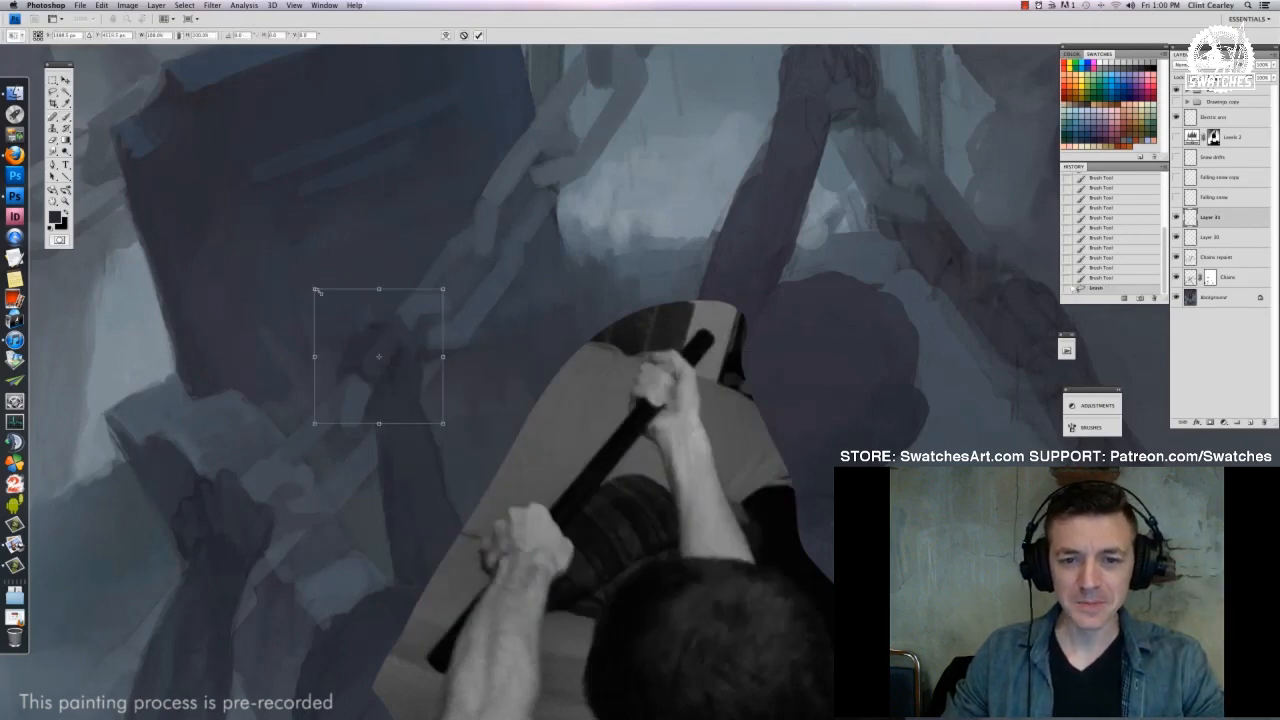
{"action": "mouse_move", "coordinate": [316, 291]}
{"action": "left_mouse_down"}
{"action": "mouse_move", "coordinate": [294, 272]}
{"action": "mouse_move", "coordinate": [303, 280]}
{"action": "left_mouse_up"}
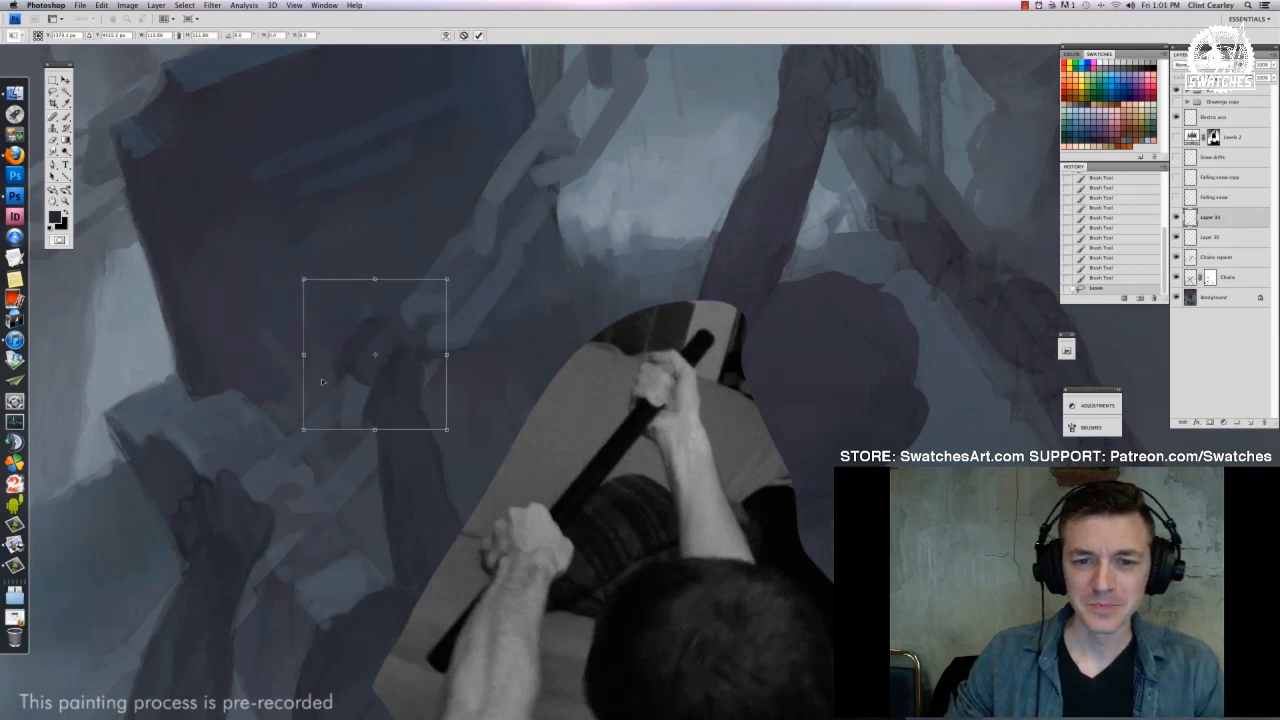
{"action": "key", "text": "Return"}
{"action": "key", "text": "v"}
{"action": "key", "text": "ctrl+d"}
{"action": "key", "text": "b"}
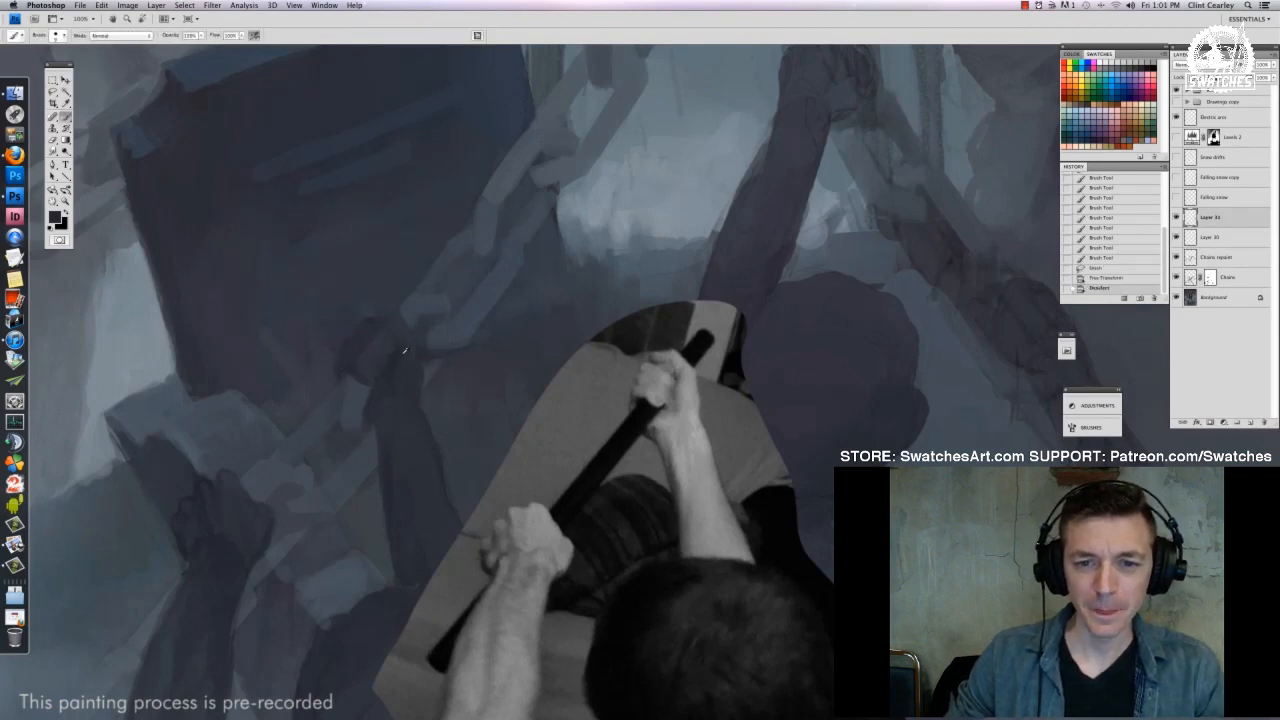
Paint the fingers and upper contour of the enlarged hand around the chain with sampled dark tones
{"action": "right_click", "coordinate": [404, 351]}
{"action": "left_click", "coordinate": [426, 355]}
{"action": "left_click_drag", "start_coordinate": [400, 348], "coordinate": [462, 343]}
{"action": "right_click", "coordinate": [430, 331]}
{"action": "left_click", "coordinate": [449, 337]}
{"action": "left_click_drag", "start_coordinate": [362, 325], "coordinate": [385, 316]}
{"action": "left_click_drag", "start_coordinate": [385, 318], "coordinate": [408, 325]}
{"action": "mouse_move", "coordinate": [375, 335]}
{"action": "left_mouse_down"}
{"action": "mouse_move", "coordinate": [398, 345]}
{"action": "mouse_move", "coordinate": [404, 322]}
{"action": "left_mouse_up"}
{"action": "left_click", "coordinate": [404, 322], "text": "alt"}
{"action": "left_click_drag", "start_coordinate": [394, 322], "coordinate": [408, 330]}
{"action": "left_click_drag", "start_coordinate": [398, 318], "coordinate": [414, 330]}
{"action": "left_click", "coordinate": [402, 326], "text": "alt"}
{"action": "mouse_move", "coordinate": [408, 324]}
{"action": "left_mouse_down"}
{"action": "mouse_move", "coordinate": [417, 344]}
{"action": "mouse_move", "coordinate": [413, 323]}
{"action": "left_mouse_up"}
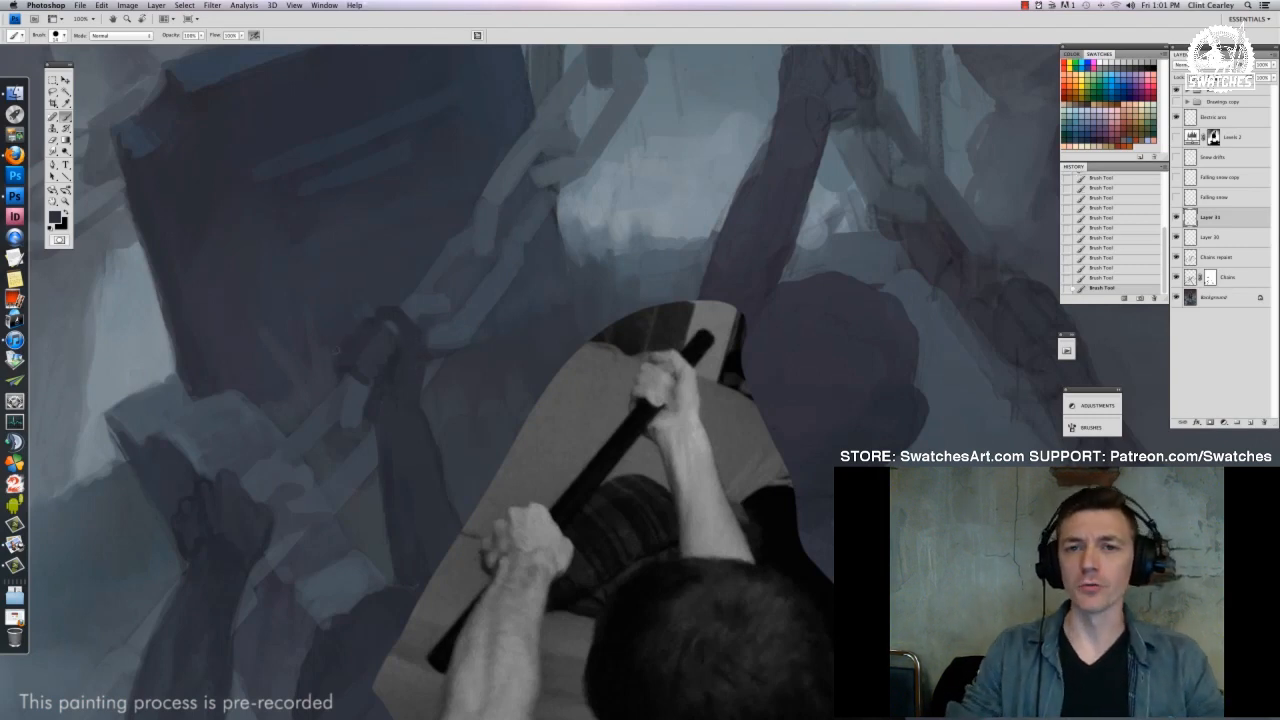
Choose another brush preset and refine the hand's shading with a colour sampled from the fingers
{"action": "right_click", "coordinate": [376, 354]}
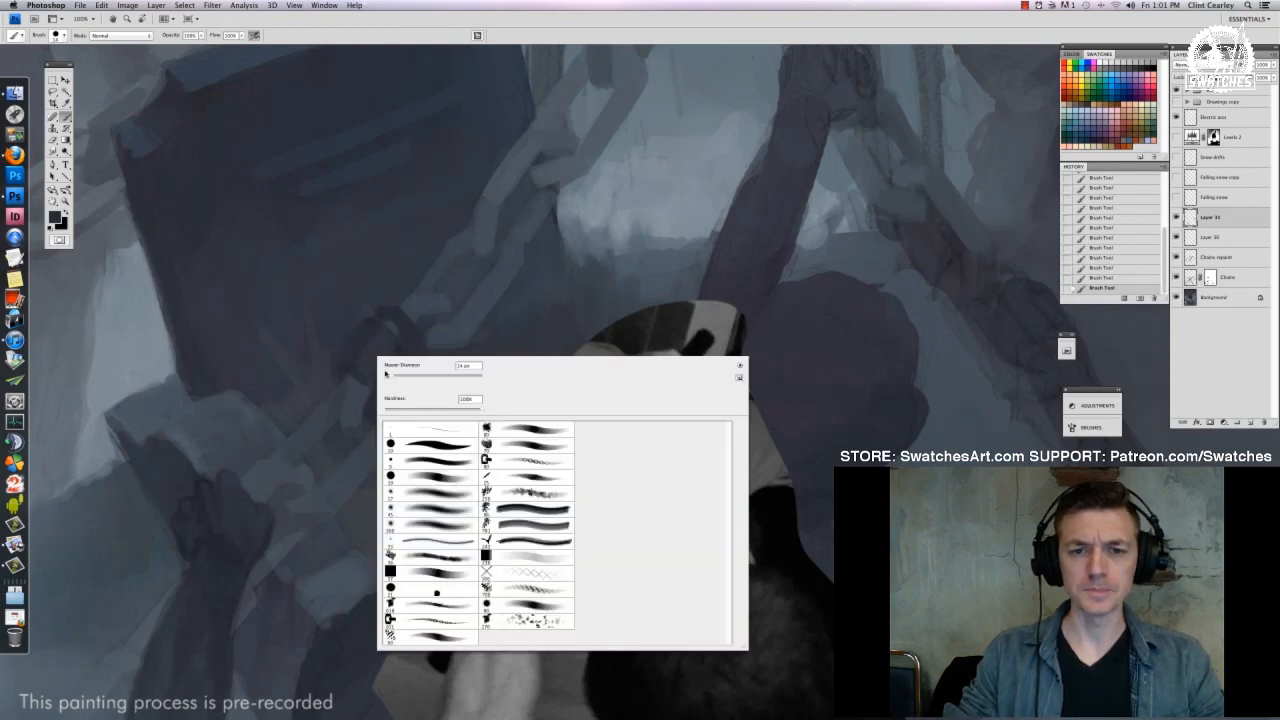
{"action": "key", "text": "Escape"}
{"action": "right_click", "coordinate": [372, 346]}
{"action": "double_click", "coordinate": [410, 437]}
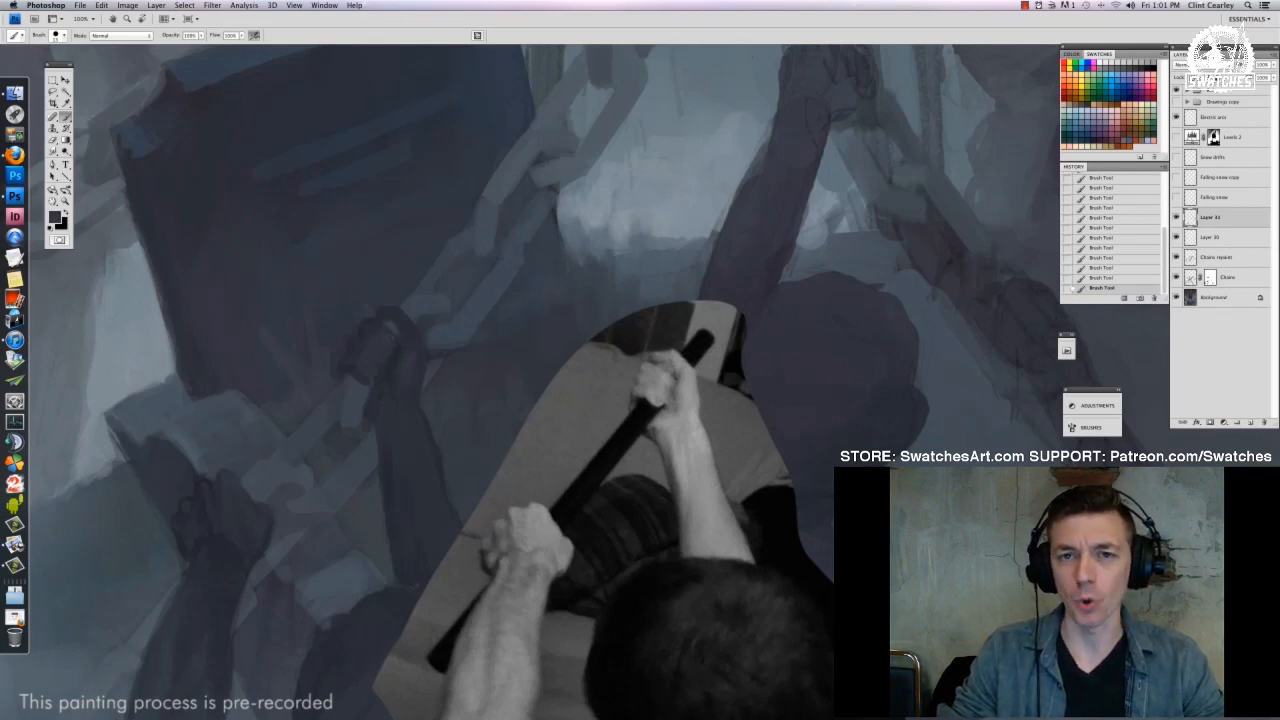
{"action": "left_click", "coordinate": [367, 331], "text": "alt"}
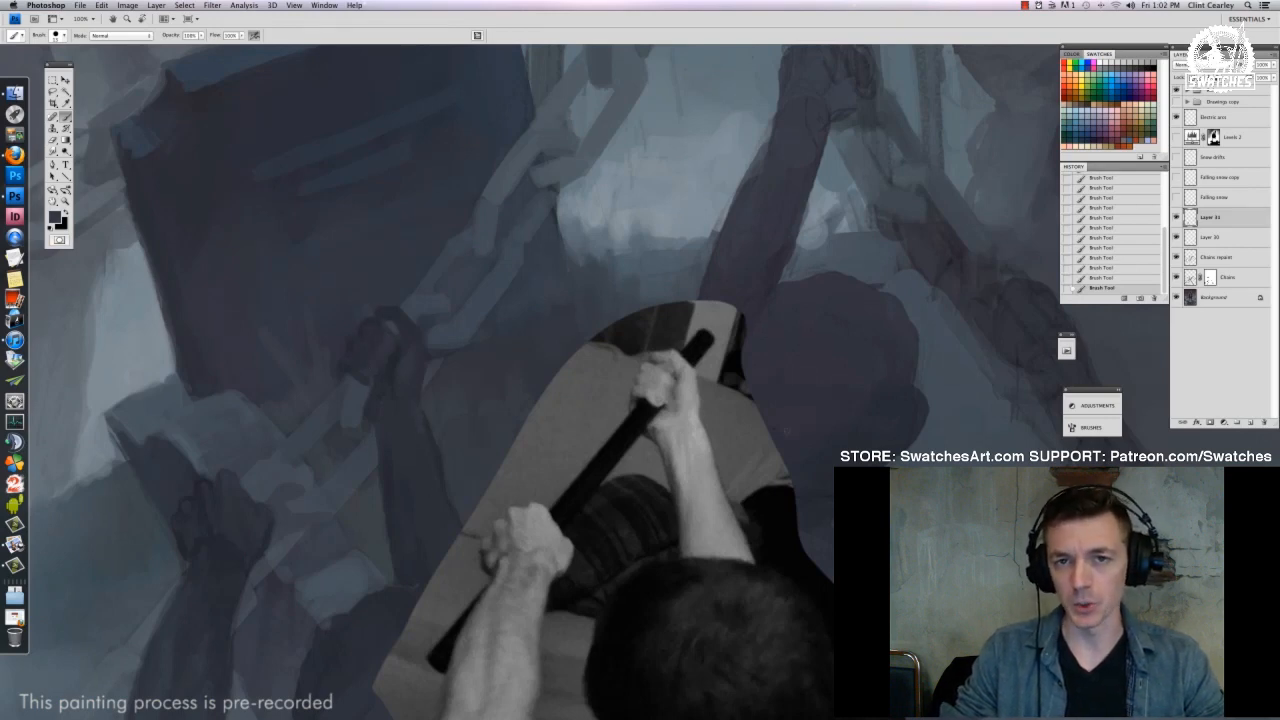
Hide the current reference photo layer and show the photo of the other bent arm gripping a staff
{"action": "left_click", "coordinate": [1176, 91]}
{"action": "scroll", "coordinate": [1213, 167], "scroll_direction": "up", "scroll_amount": 3}
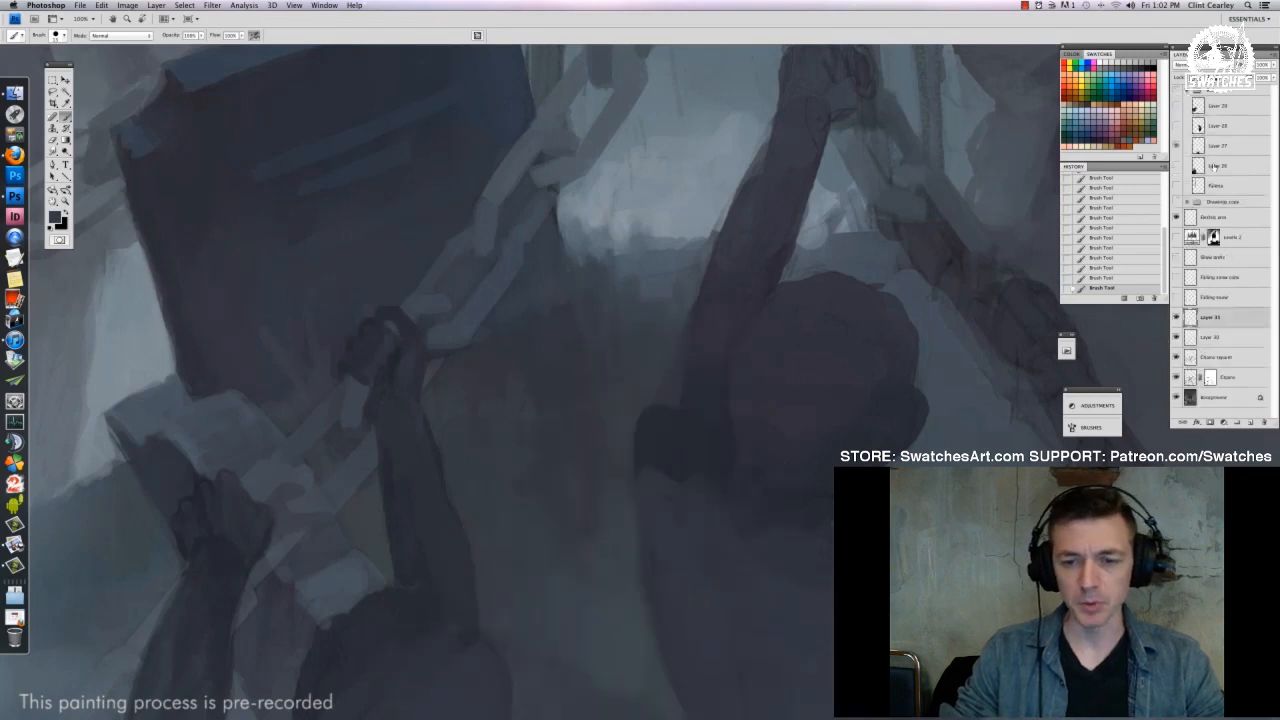
{"action": "left_click", "coordinate": [1176, 166]}
{"action": "left_click", "coordinate": [1176, 91]}
{"action": "left_click", "coordinate": [1176, 146]}
{"action": "left_click", "coordinate": [1187, 91]}
{"action": "key", "text": "v"}
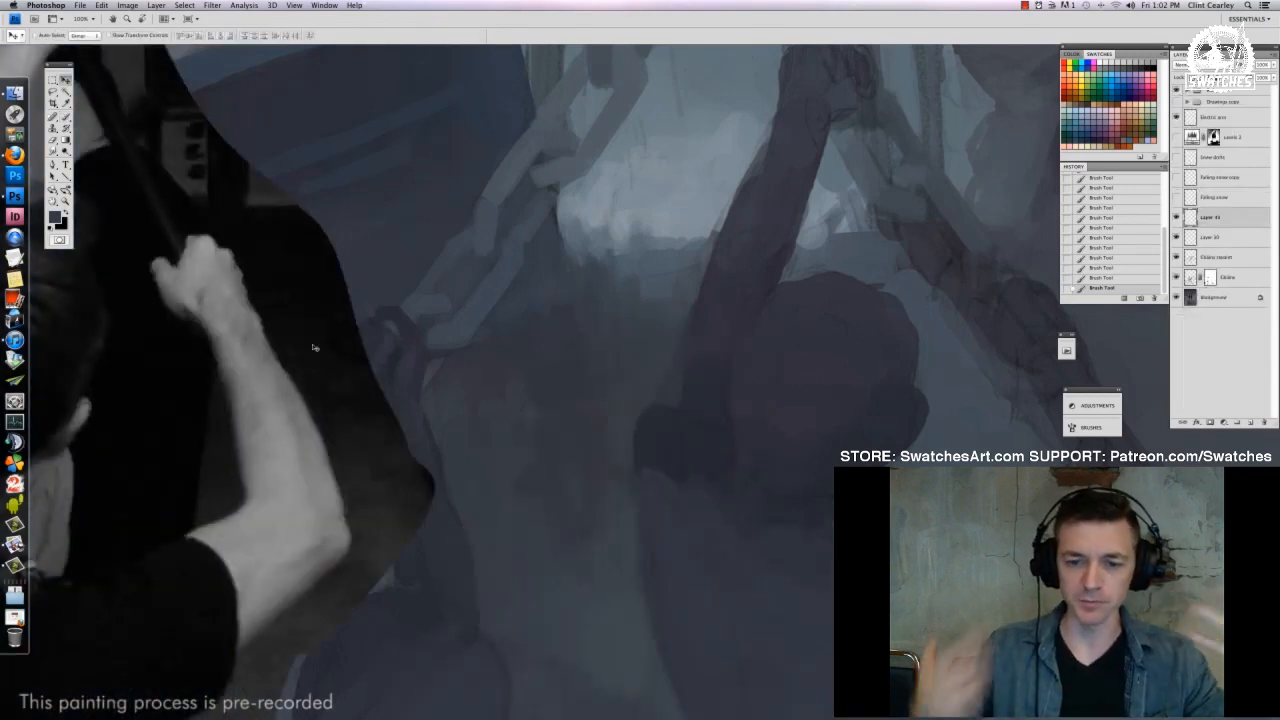
Select the staff-gripping reference photo's layer and move the photo across the canvas beside the figure's raised arm
{"action": "right_click", "coordinate": [312, 346]}
{"action": "left_click", "coordinate": [320, 360]}
{"action": "left_click_drag", "start_coordinate": [260, 384], "coordinate": [720, 388]}
{"action": "mouse_move", "coordinate": [900, 398]}
{"action": "left_mouse_down"}
{"action": "mouse_move", "coordinate": [742, 614]}
{"action": "mouse_move", "coordinate": [549, 420]}
{"action": "mouse_move", "coordinate": [592, 508]}
{"action": "mouse_move", "coordinate": [625, 522]}
{"action": "left_mouse_up"}
{"action": "left_click_drag", "start_coordinate": [549, 457], "coordinate": [432, 427]}
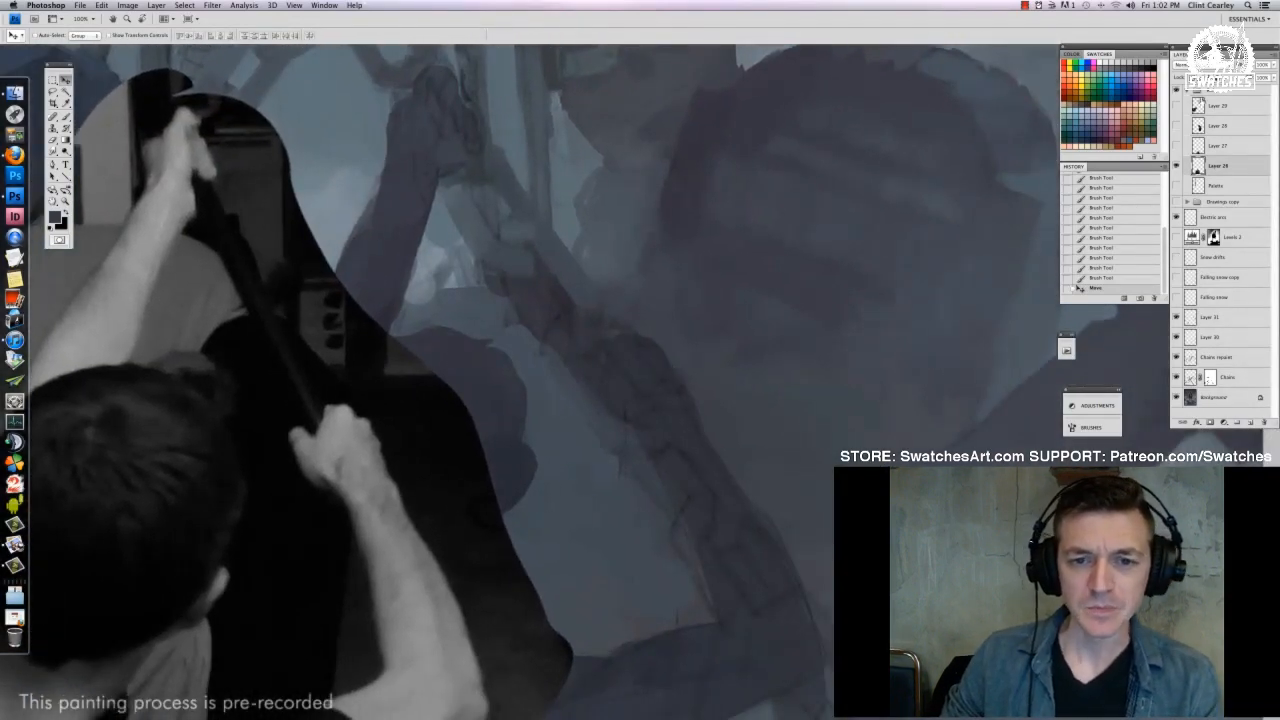
Collapse the reference layer group, select Layer 31, and paint along the raised forearm with the Brush tool
{"action": "left_click", "coordinate": [1187, 91]}
{"action": "left_click", "coordinate": [1225, 238]}
{"action": "left_click", "coordinate": [1225, 218]}
{"action": "key", "text": "b"}
{"action": "left_click_drag", "start_coordinate": [512, 223], "coordinate": [599, 412]}
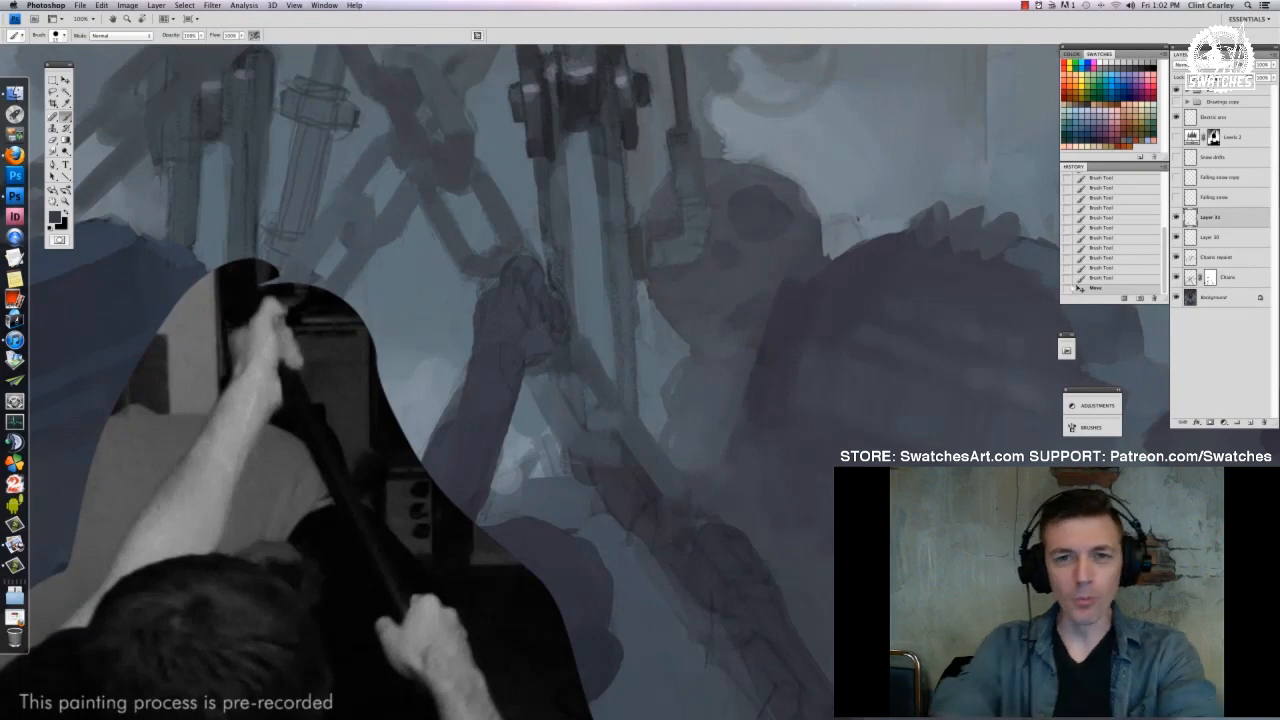
{"action": "left_click_drag", "start_coordinate": [466, 374], "coordinate": [444, 418]}
Adjust the brush diameter and repaint the wrist and back of the upper hand with colours sampled around it
{"action": "right_click", "coordinate": [508, 337]}
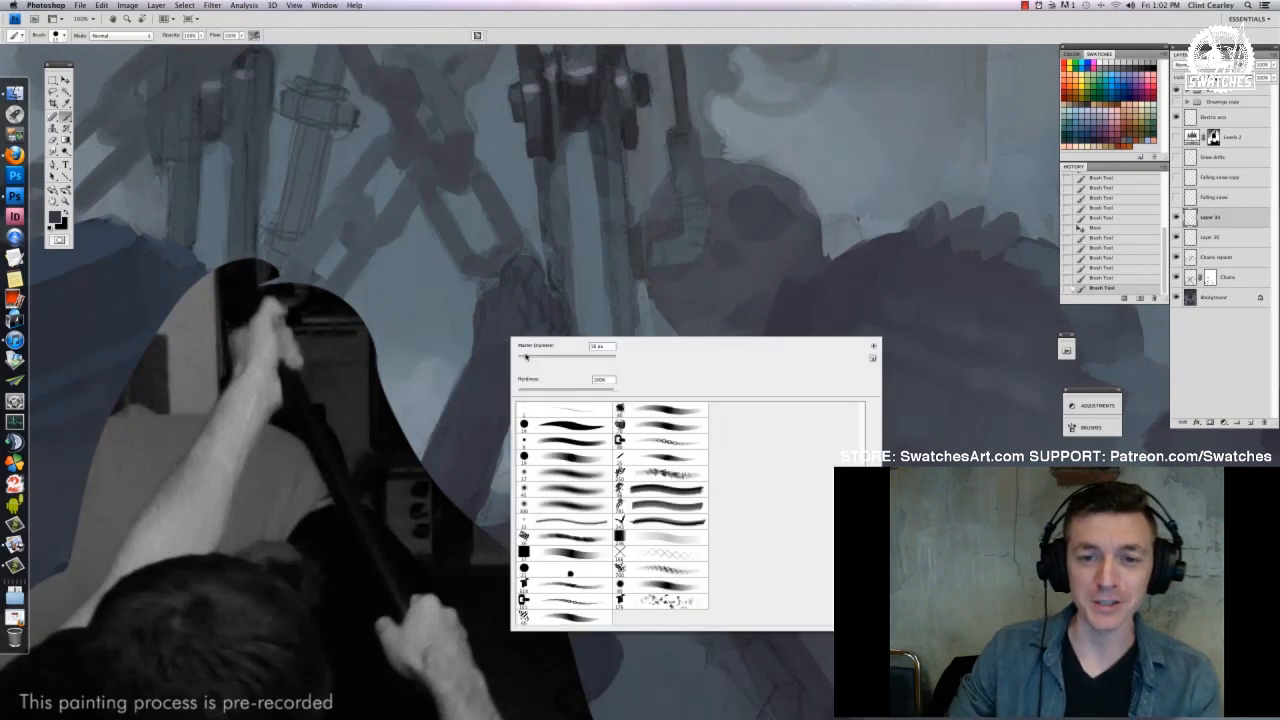
{"action": "left_click_drag", "start_coordinate": [526, 357], "coordinate": [530, 357]}
{"action": "left_click", "coordinate": [468, 325], "text": "alt"}
{"action": "mouse_move", "coordinate": [477, 302]}
{"action": "left_mouse_down"}
{"action": "mouse_move", "coordinate": [474, 322]}
{"action": "mouse_move", "coordinate": [476, 298]}
{"action": "left_mouse_up"}
{"action": "mouse_move", "coordinate": [478, 300]}
{"action": "left_mouse_down"}
{"action": "mouse_move", "coordinate": [505, 282]}
{"action": "mouse_move", "coordinate": [520, 372]}
{"action": "mouse_move", "coordinate": [490, 284]}
{"action": "mouse_move", "coordinate": [475, 336]}
{"action": "left_mouse_up"}
{"action": "left_click", "coordinate": [490, 285], "text": "alt"}
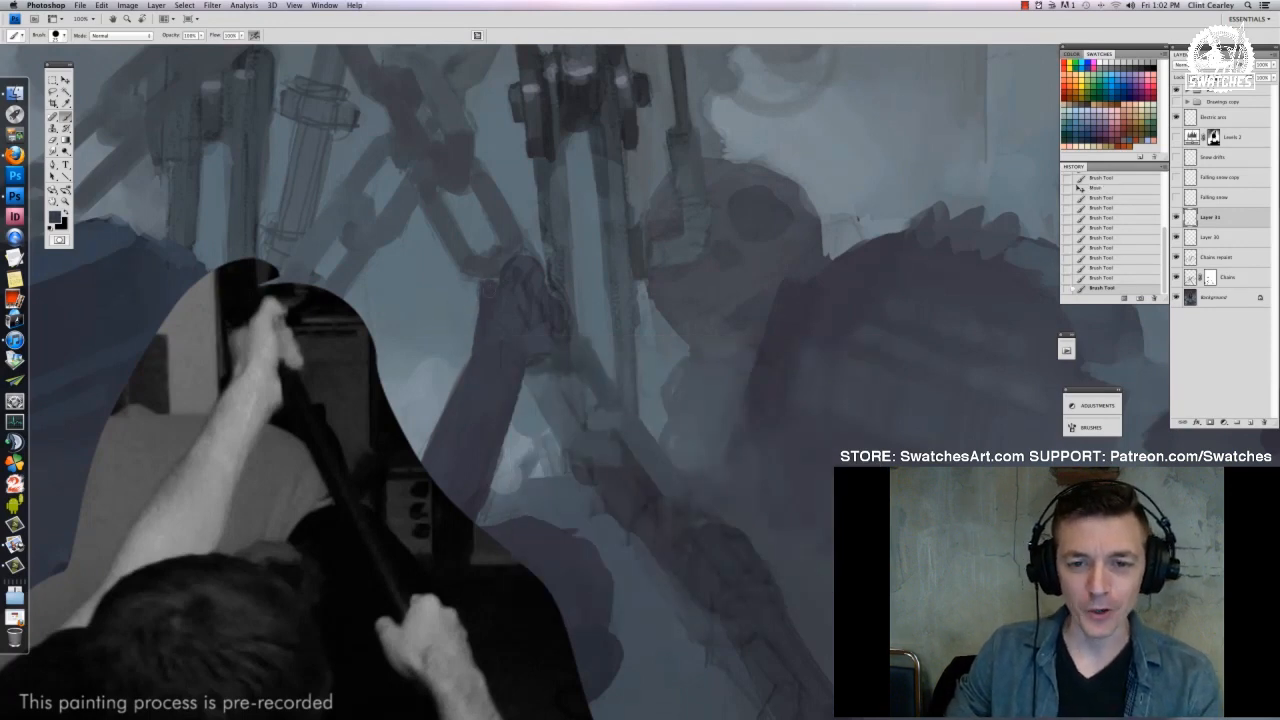
{"action": "right_click", "coordinate": [508, 350]}
{"action": "mouse_move", "coordinate": [505, 290]}
{"action": "left_mouse_down"}
{"action": "mouse_move", "coordinate": [509, 330]}
{"action": "mouse_move", "coordinate": [503, 284]}
{"action": "left_mouse_up"}
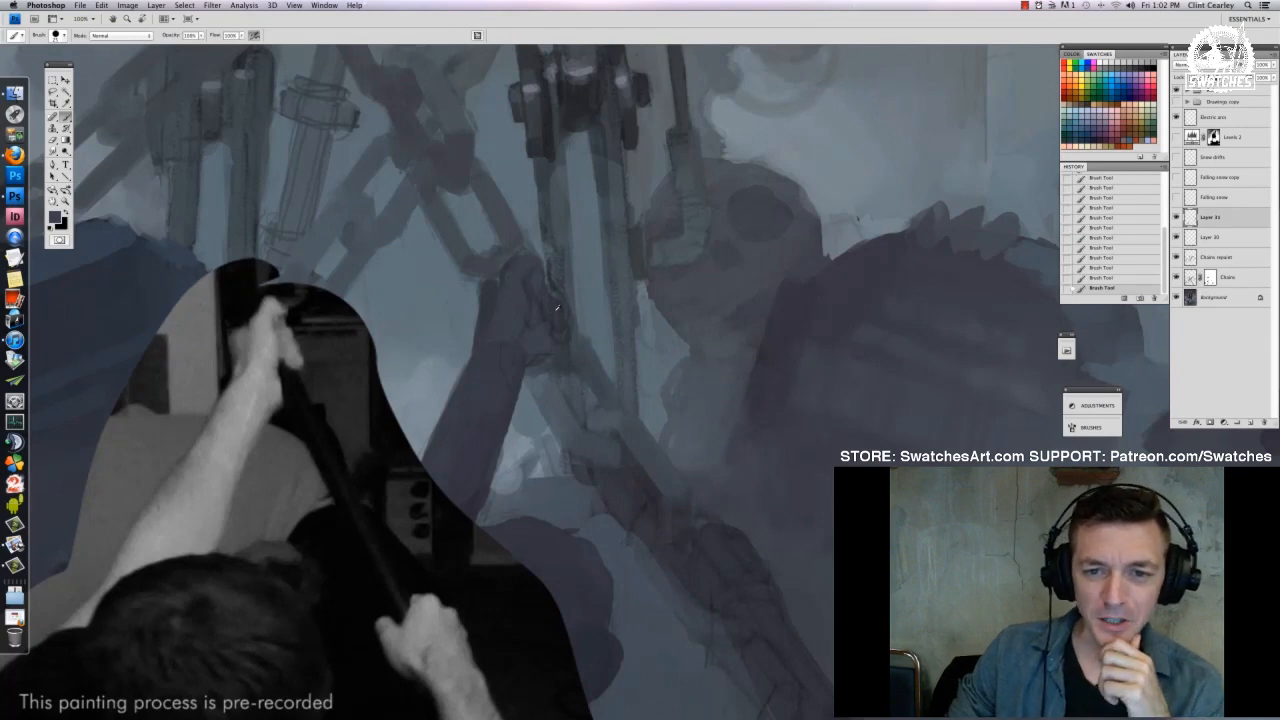
Define the upper hand's fingers with a finer brush, then enlarge the brush to block in the chain below them
{"action": "right_click", "coordinate": [584, 358]}
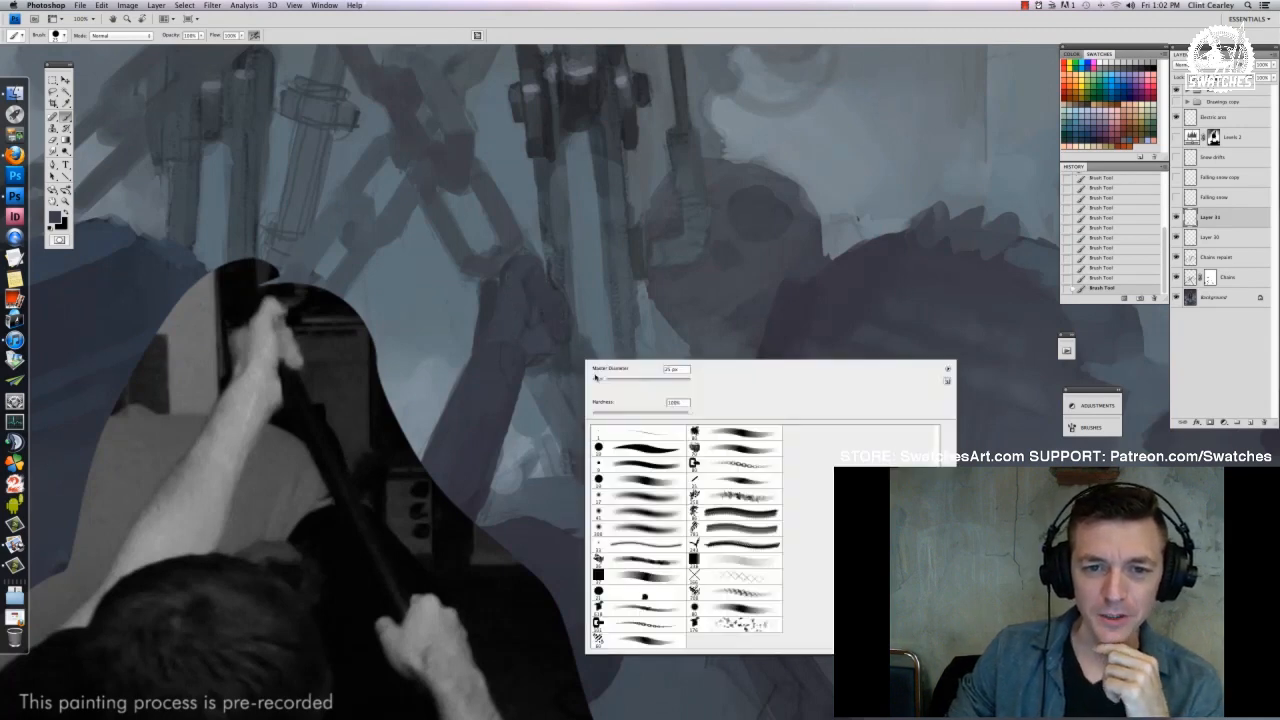
{"action": "left_click_drag", "start_coordinate": [603, 381], "coordinate": [597, 381]}
{"action": "key", "text": "Return"}
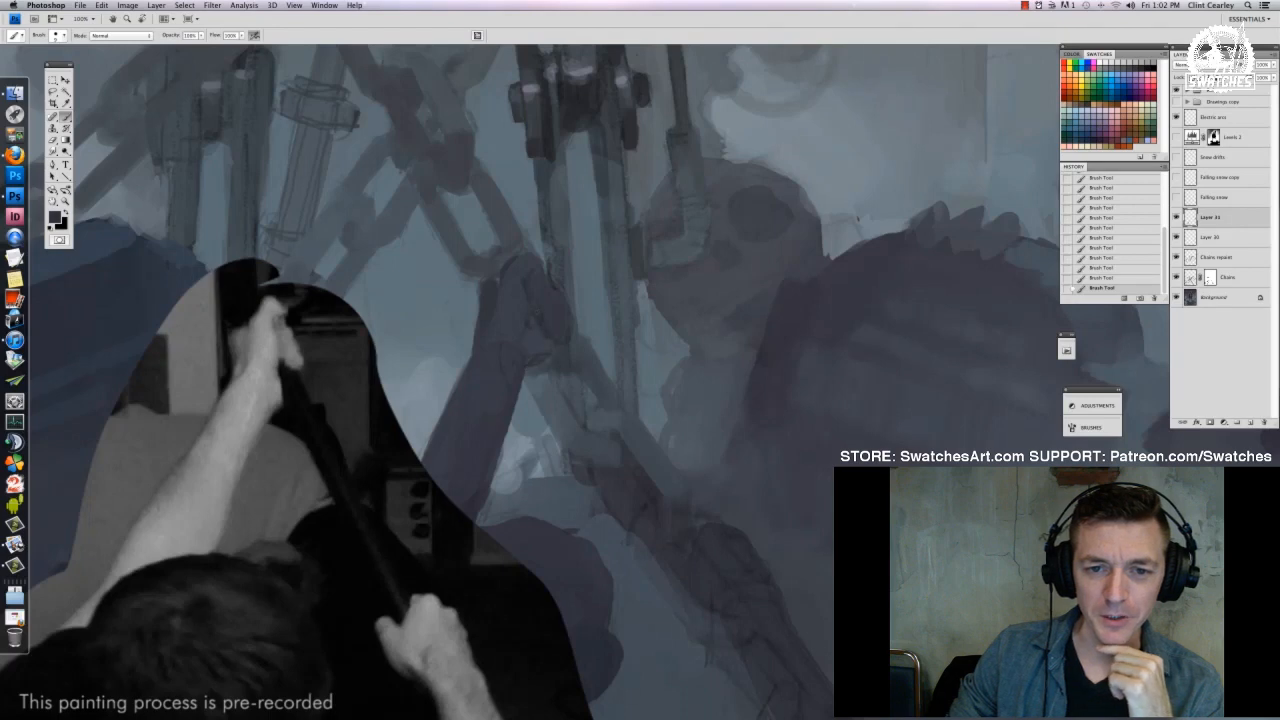
{"action": "right_click", "coordinate": [592, 382]}
{"action": "left_click_drag", "start_coordinate": [601, 399], "coordinate": [608, 399]}
{"action": "key", "text": "Return"}
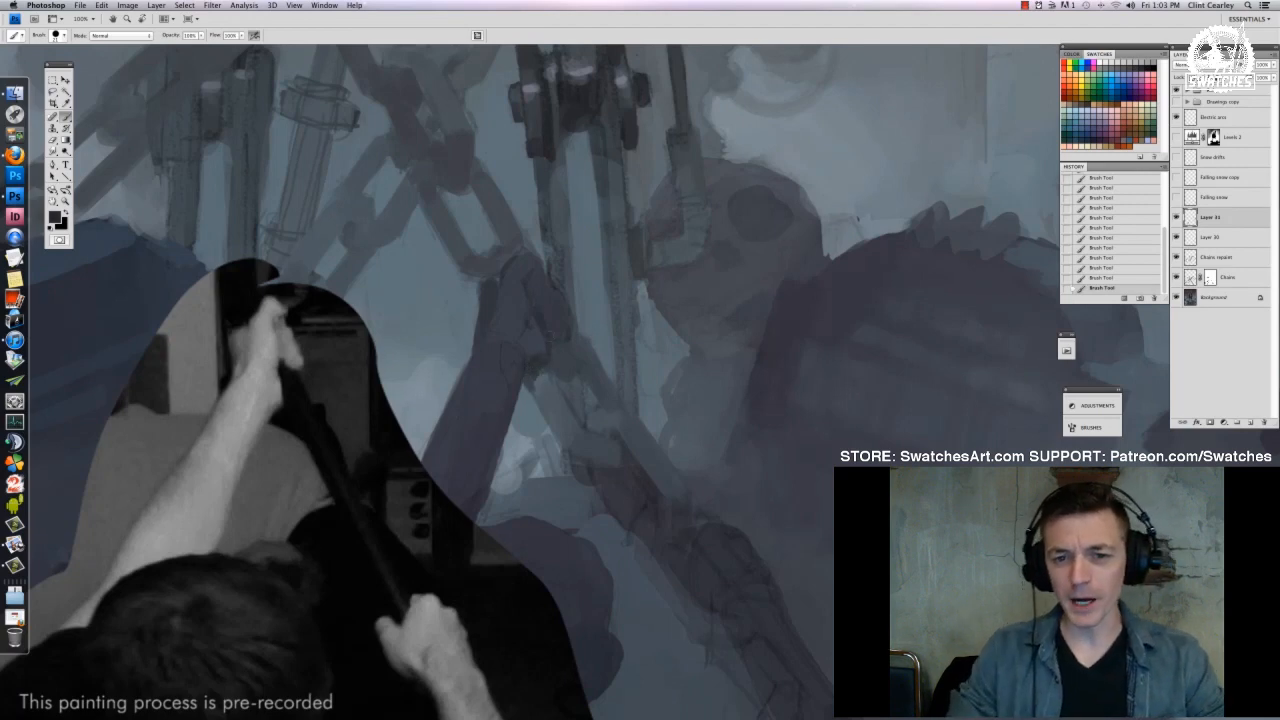
Vary the brush diameter while refining where the upper hand's fingers meet the chain
{"action": "right_click", "coordinate": [556, 336]}
{"action": "key", "text": "Return"}
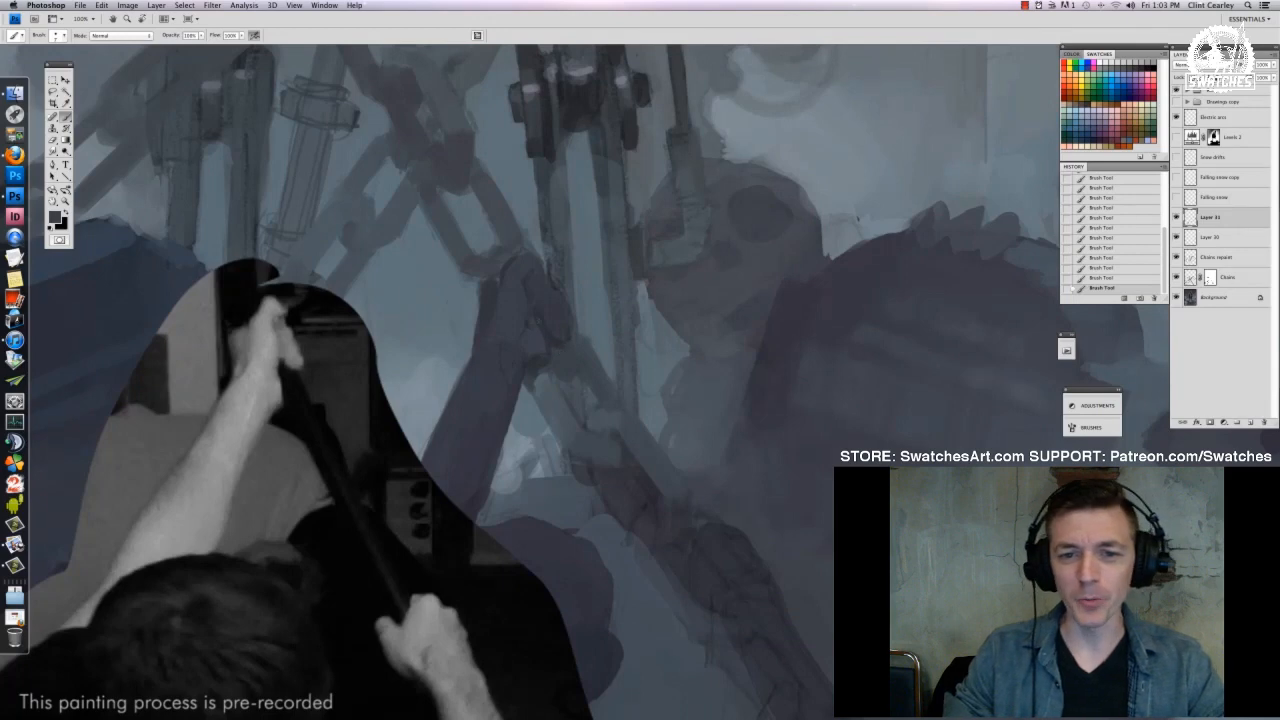
{"action": "right_click", "coordinate": [560, 352]}
{"action": "key", "text": "Return"}
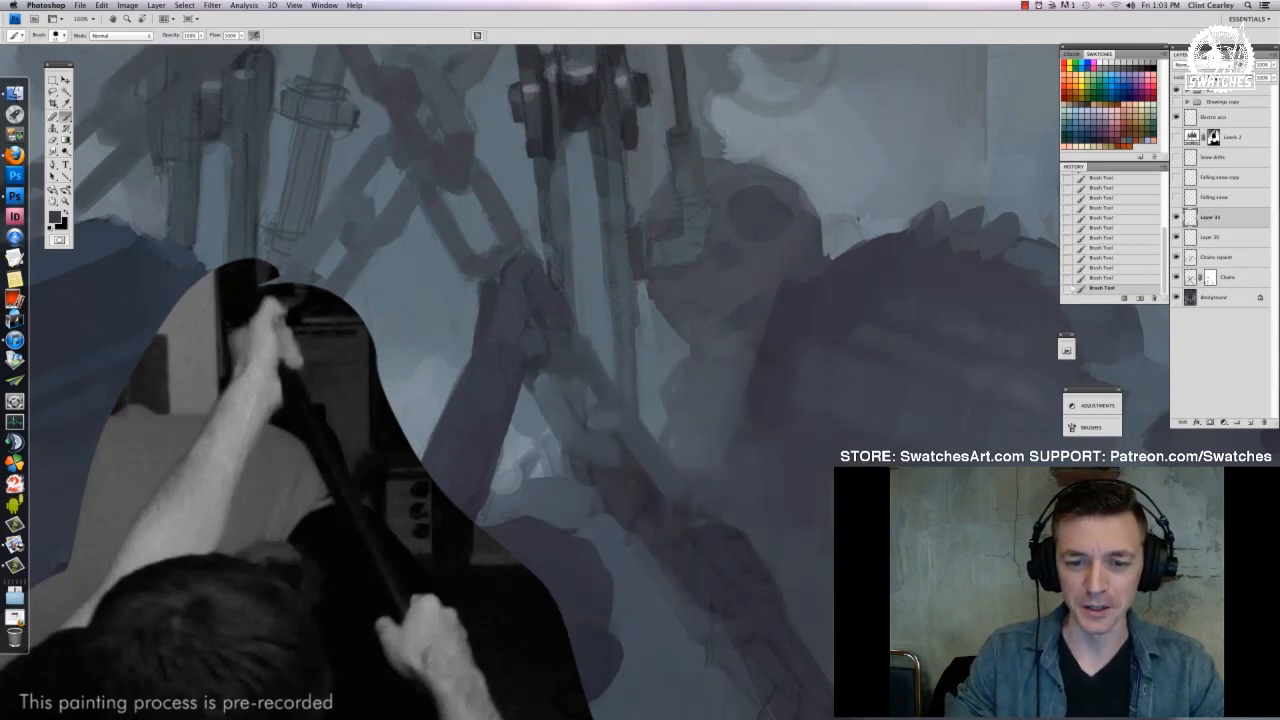
Clean up the upper wrist's silhouette with tones sampled from the hand and the surrounding background
{"action": "left_click", "coordinate": [498, 307], "text": "alt"}
{"action": "left_click_drag", "start_coordinate": [478, 289], "coordinate": [474, 351]}
{"action": "left_click", "coordinate": [467, 310], "text": "alt"}
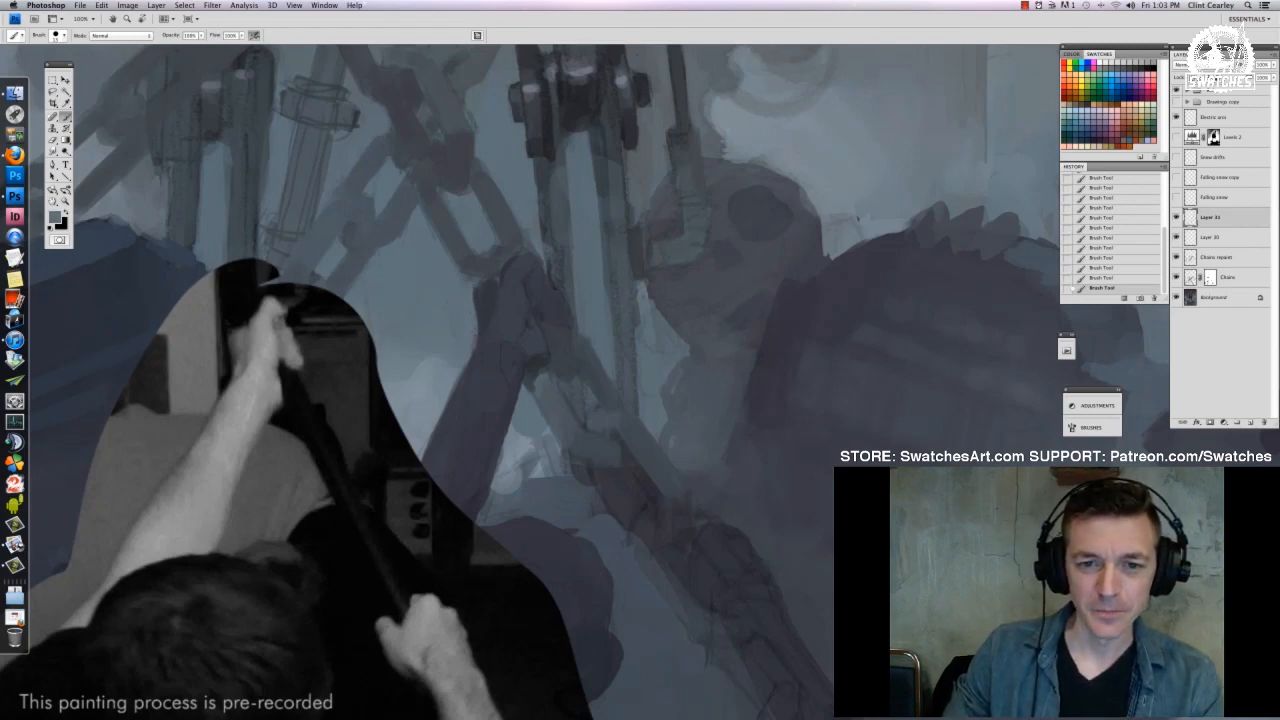
{"action": "left_click", "coordinate": [517, 375], "text": "alt"}
{"action": "left_click", "coordinate": [514, 373], "text": "alt"}
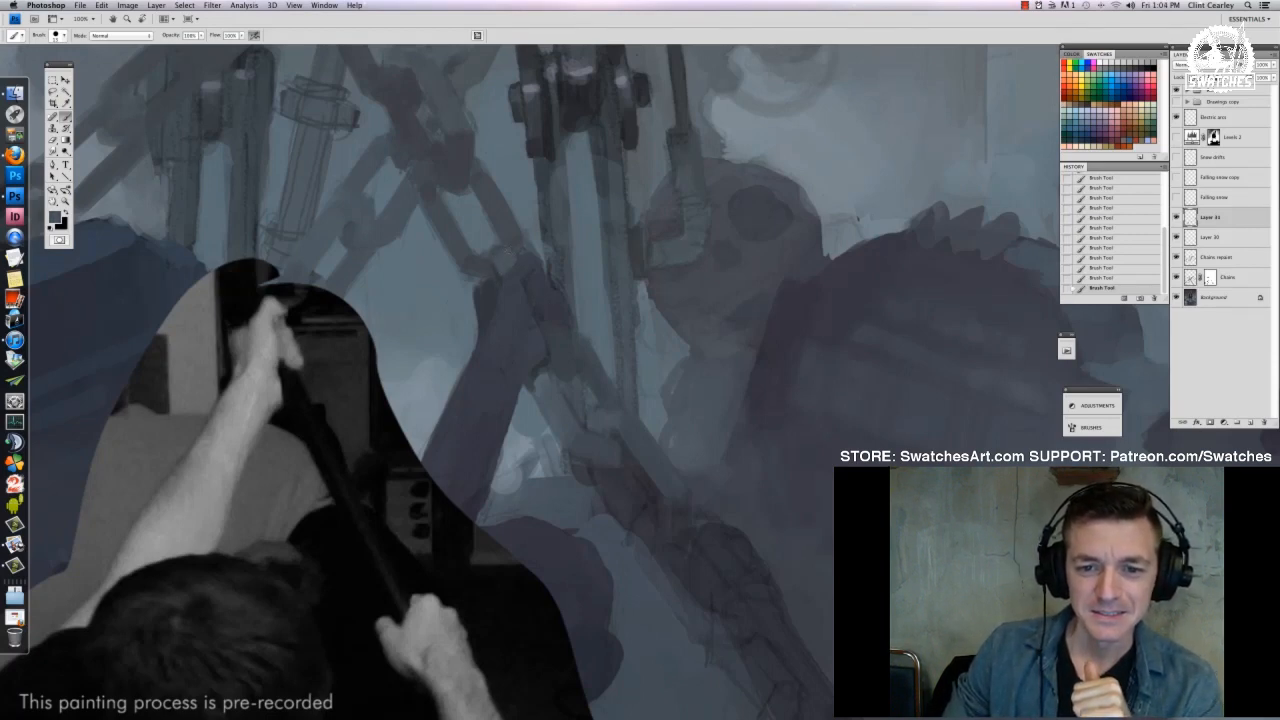
Reshape the knuckles at the top of the upper hand with sampled colours
{"action": "left_click", "coordinate": [541, 261], "text": "alt"}
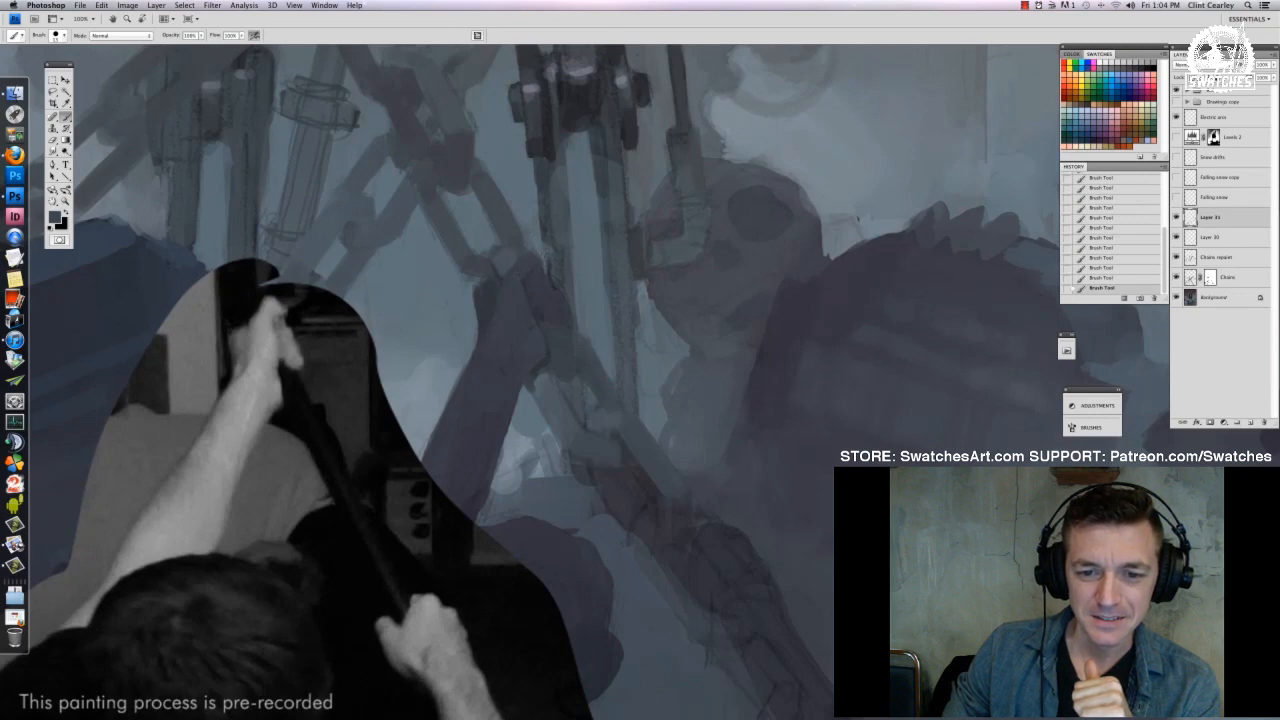
{"action": "left_click_drag", "start_coordinate": [540, 273], "coordinate": [524, 277]}
{"action": "left_click", "coordinate": [526, 277], "text": "alt"}
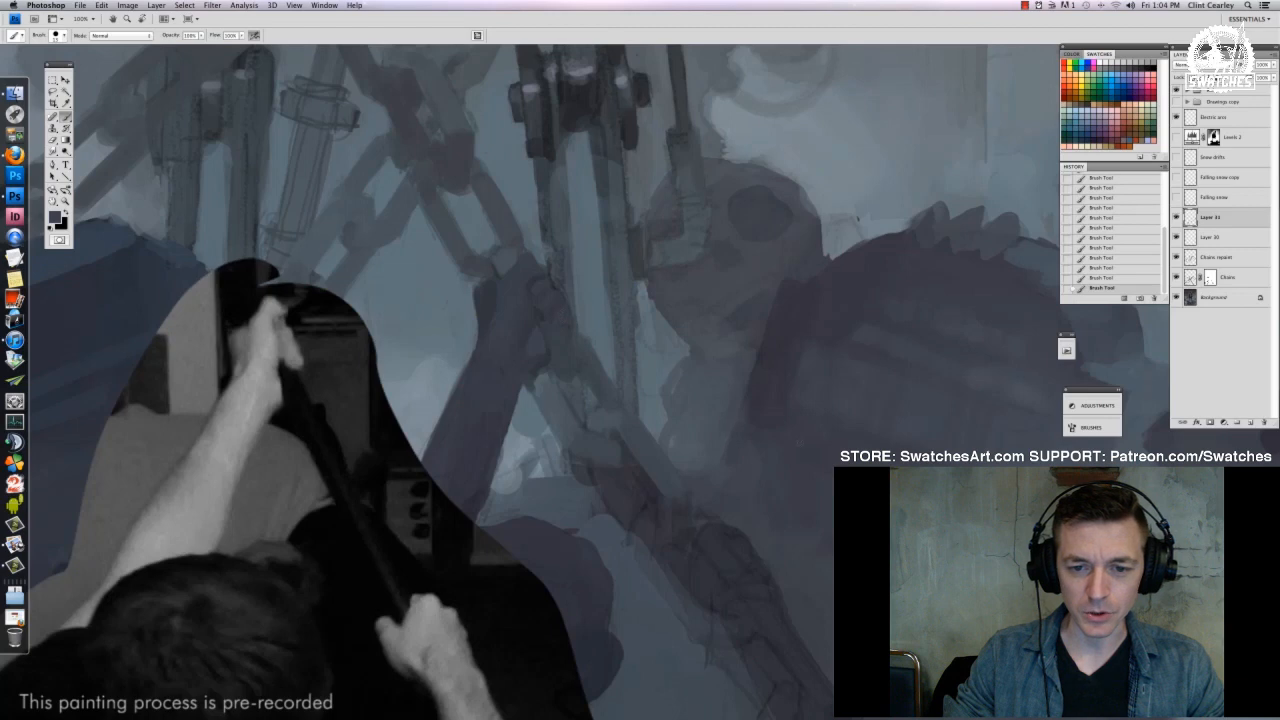
Resize the brush and paint the lower figure's forearm and elbow as solid dark shapes over the sketch lines
{"action": "left_click_drag", "start_coordinate": [720, 600], "coordinate": [502, 300]}
{"action": "right_click", "coordinate": [651, 436]}
{"action": "left_click_drag", "start_coordinate": [673, 444], "coordinate": [670, 444]}
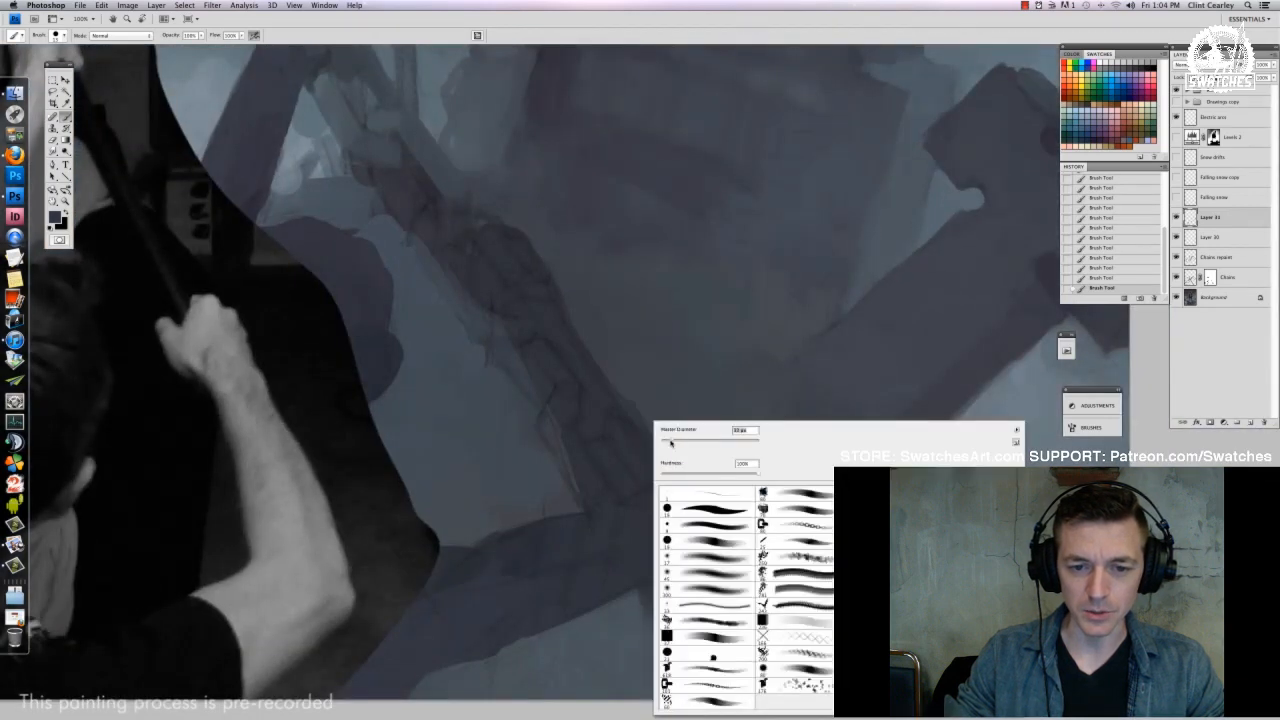
{"action": "left_click", "coordinate": [542, 372]}
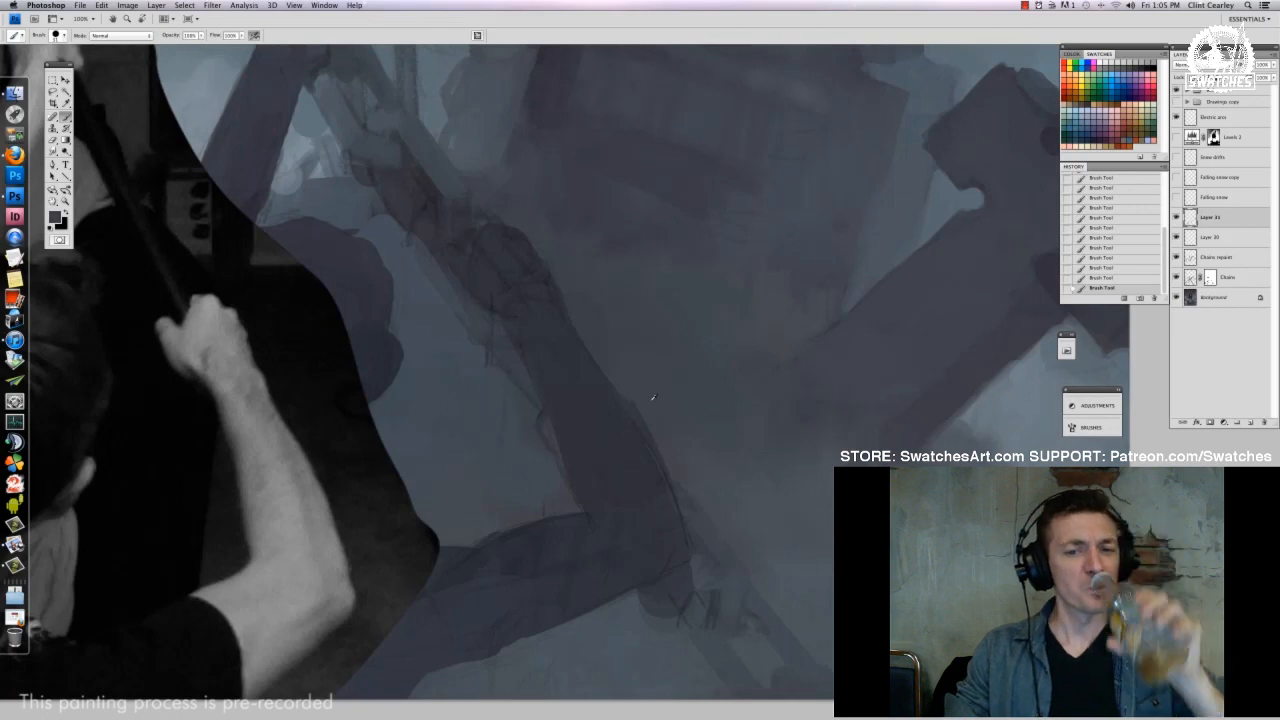
{"action": "scroll", "coordinate": [620, 431], "scroll_direction": "down", "scroll_amount": 5}
{"action": "scroll", "coordinate": [620, 431], "scroll_direction": "left", "scroll_amount": 4}
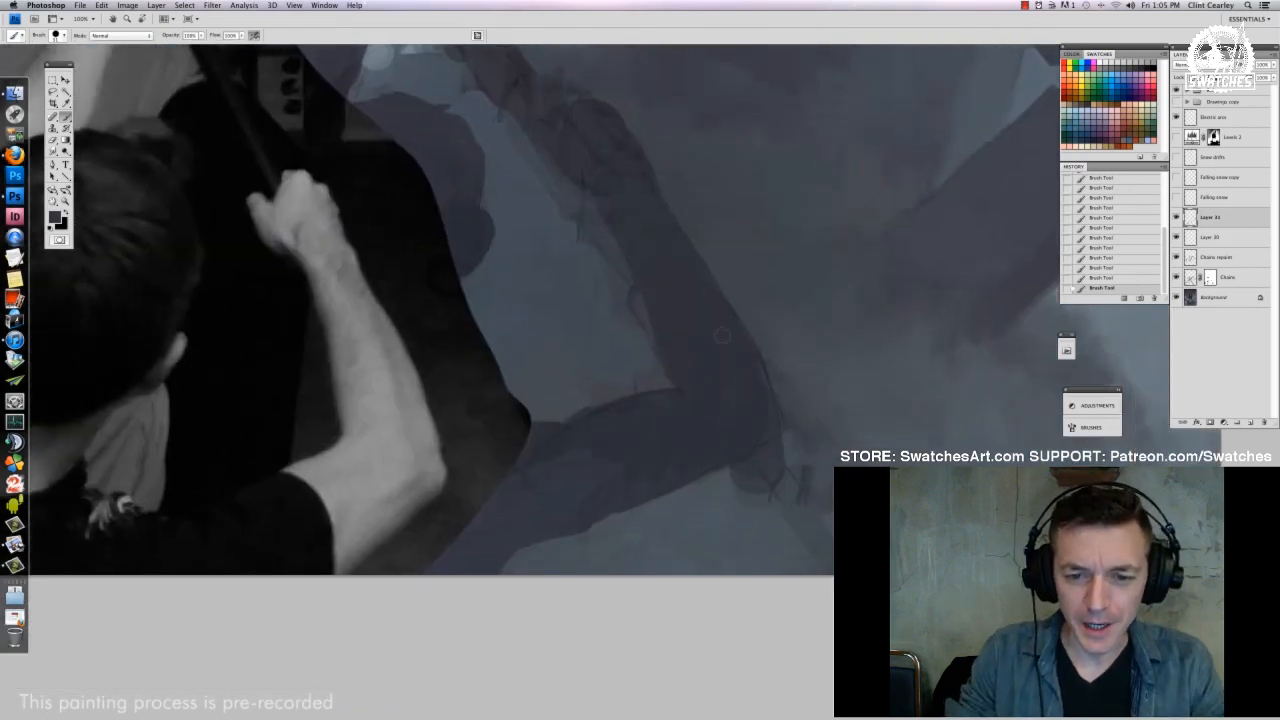
{"action": "scroll", "coordinate": [680, 416], "scroll_direction": "up", "scroll_amount": 5}
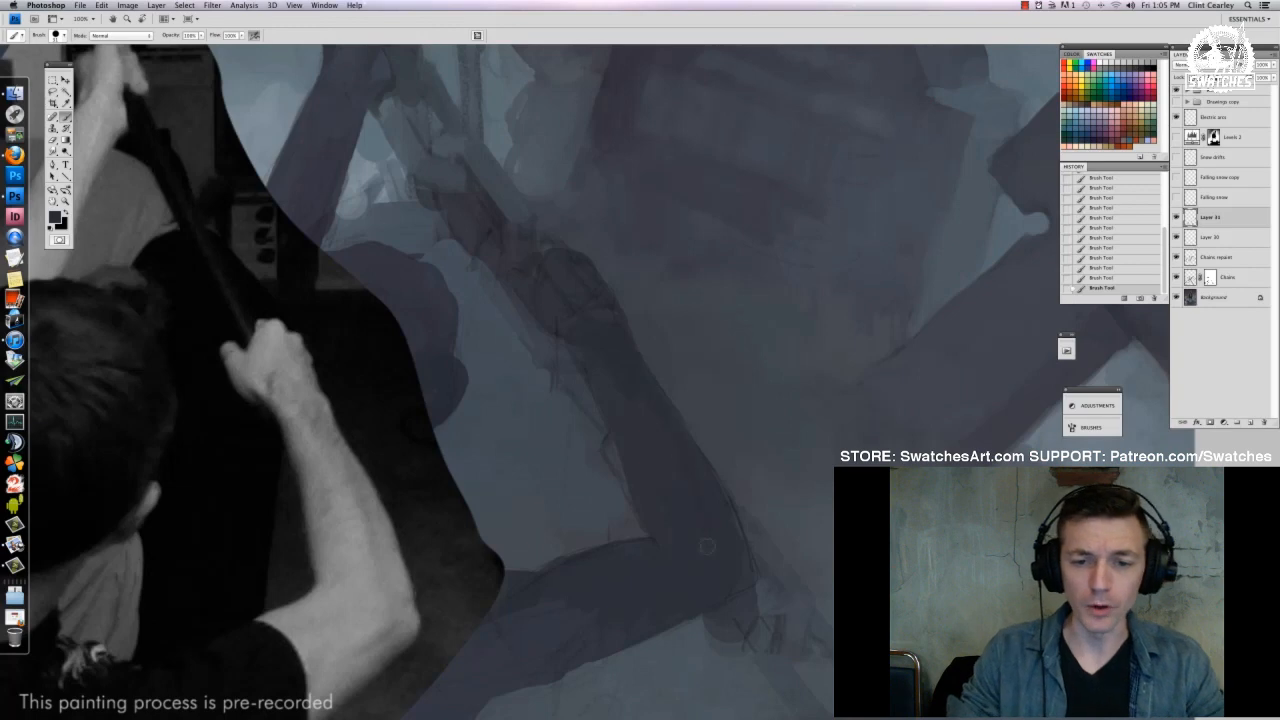
Change the brush diameter and clean up the outer contour of the bent forearm and elbow
{"action": "right_click", "coordinate": [620, 347]}
{"action": "left_click", "coordinate": [631, 364]}
{"action": "key", "text": "Return"}
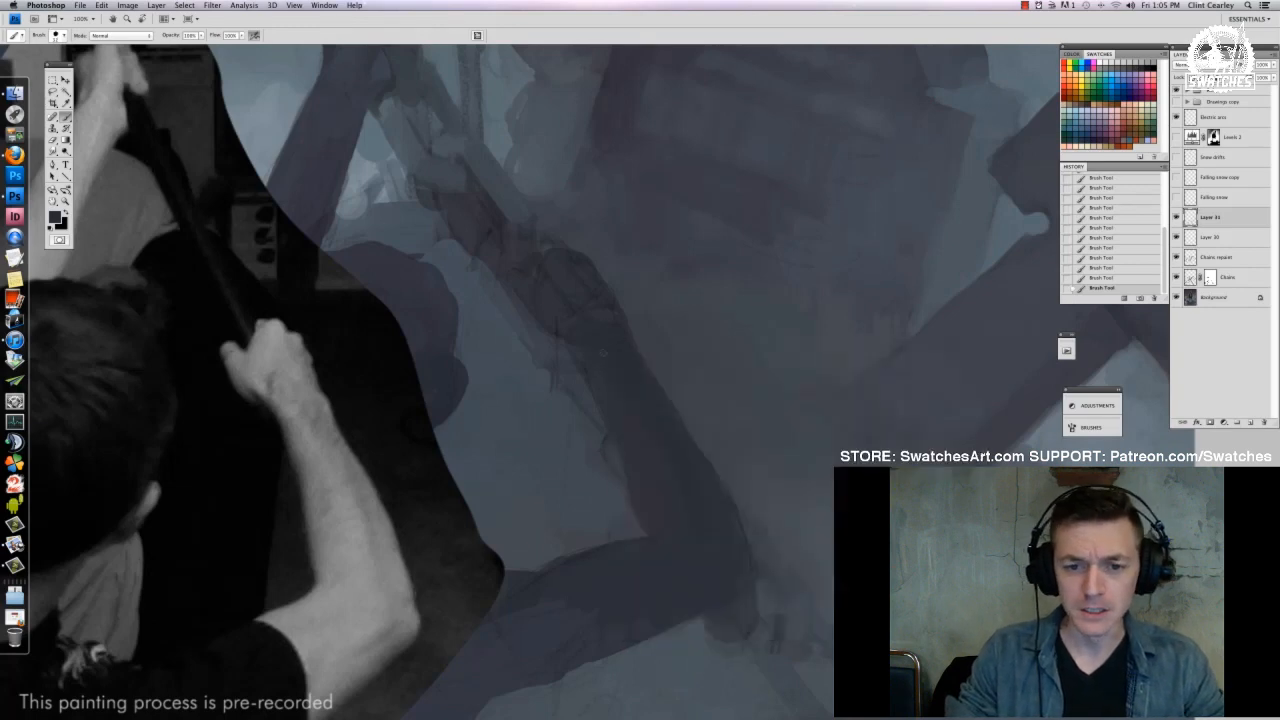
Paint the opening of the chain link above the lower hand with a sampled background colour
{"action": "mouse_move", "coordinate": [516, 205]}
{"action": "left_mouse_down"}
{"action": "mouse_move", "coordinate": [547, 321]}
{"action": "mouse_move", "coordinate": [525, 373]}
{"action": "left_mouse_up"}
{"action": "left_click", "coordinate": [556, 340], "text": "alt"}
{"action": "mouse_move", "coordinate": [501, 331]}
{"action": "left_mouse_down"}
{"action": "mouse_move", "coordinate": [527, 357]}
{"action": "mouse_move", "coordinate": [503, 325]}
{"action": "left_mouse_up"}
{"action": "left_click_drag", "start_coordinate": [521, 363], "coordinate": [533, 346]}
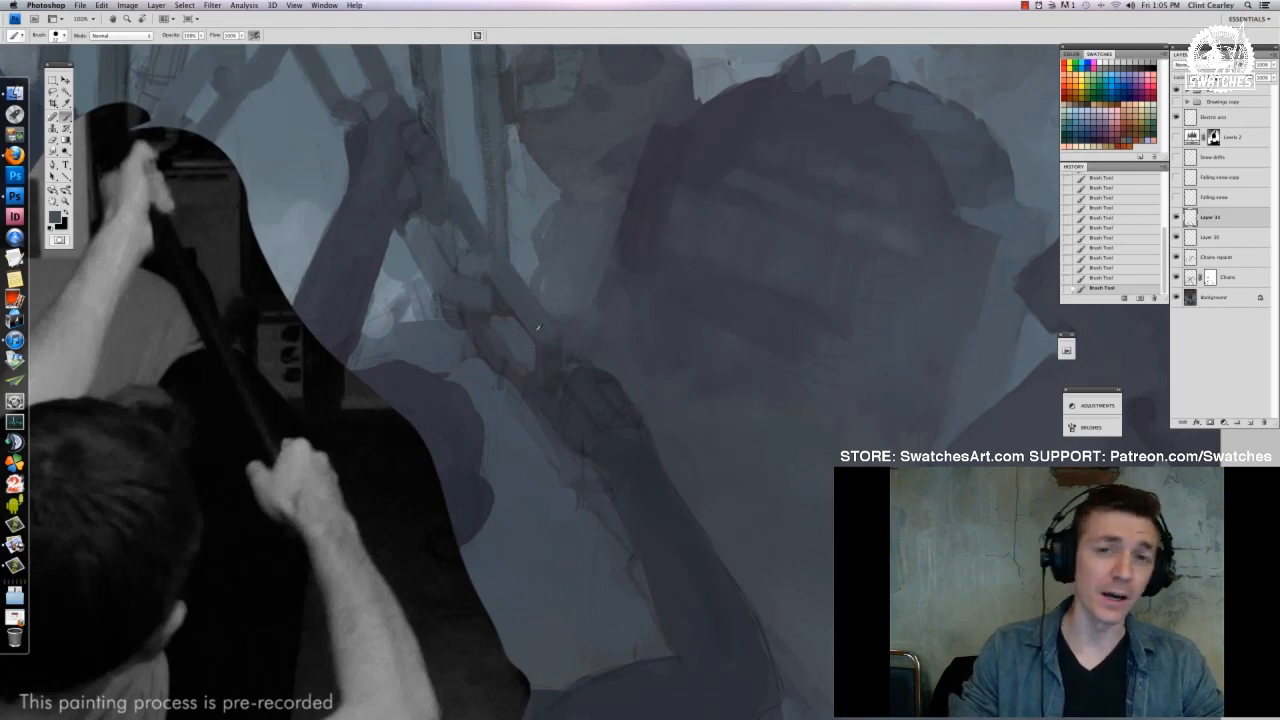
Adjust the brush diameter and darken the chain and wrist edge beside the lower hand
{"action": "right_click", "coordinate": [547, 349]}
{"action": "key", "text": "Return"}
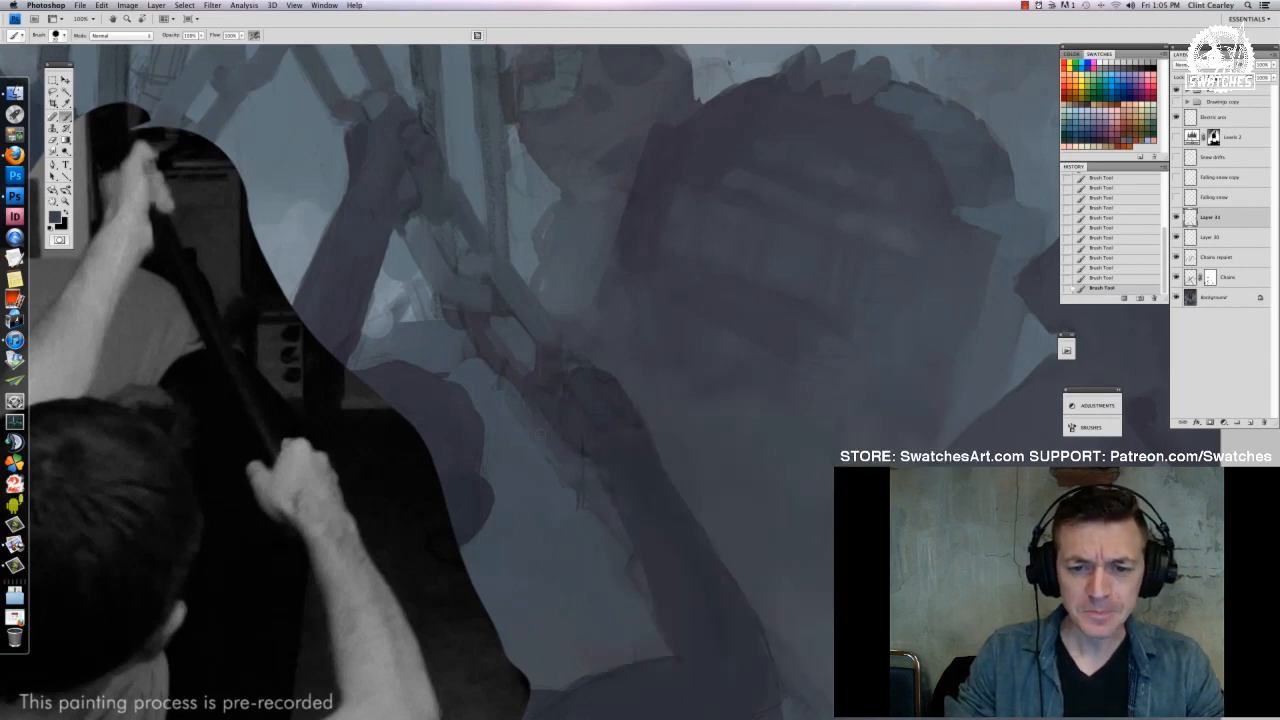
{"action": "left_click_drag", "start_coordinate": [534, 431], "coordinate": [553, 459]}
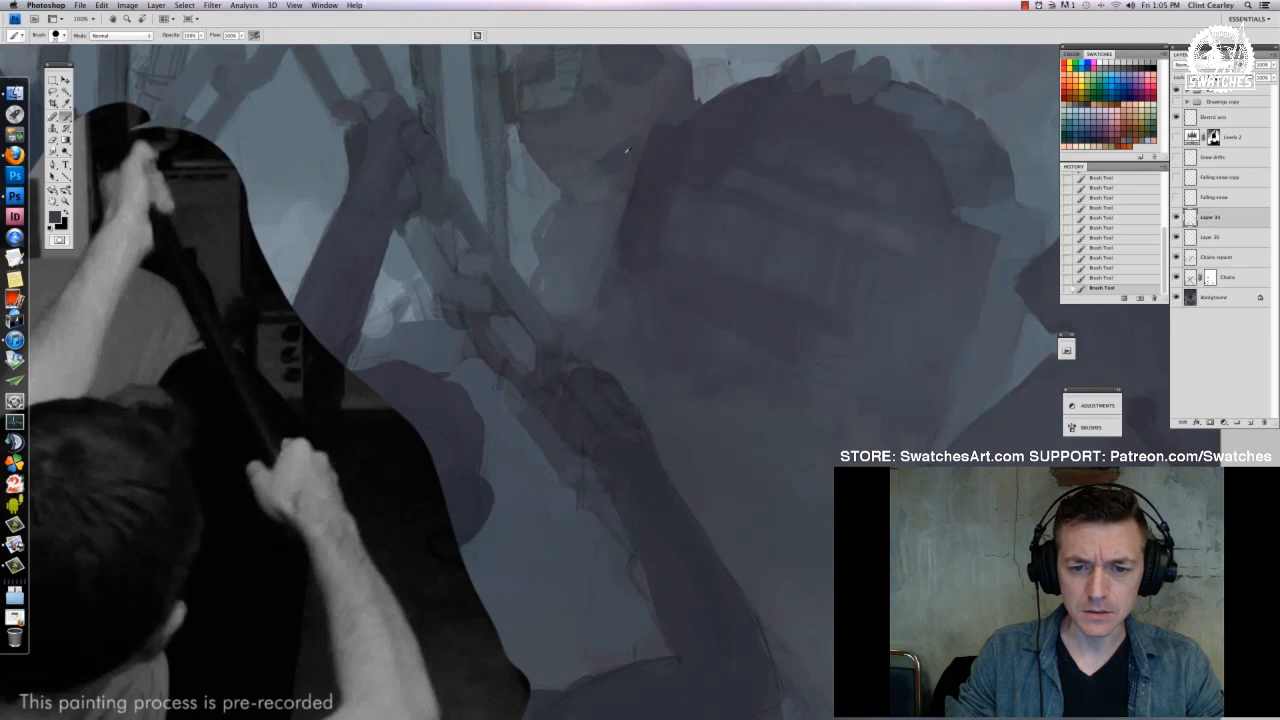
Refine the joint between the two chain links above the lower hand with tones sampled from the chain
{"action": "left_click", "coordinate": [447, 334], "text": "alt"}
{"action": "mouse_move", "coordinate": [451, 321]}
{"action": "left_mouse_down"}
{"action": "mouse_move", "coordinate": [461, 328]}
{"action": "mouse_move", "coordinate": [458, 318]}
{"action": "left_mouse_up"}
{"action": "left_click", "coordinate": [456, 332], "text": "alt"}
{"action": "left_click", "coordinate": [484, 315], "text": "alt"}
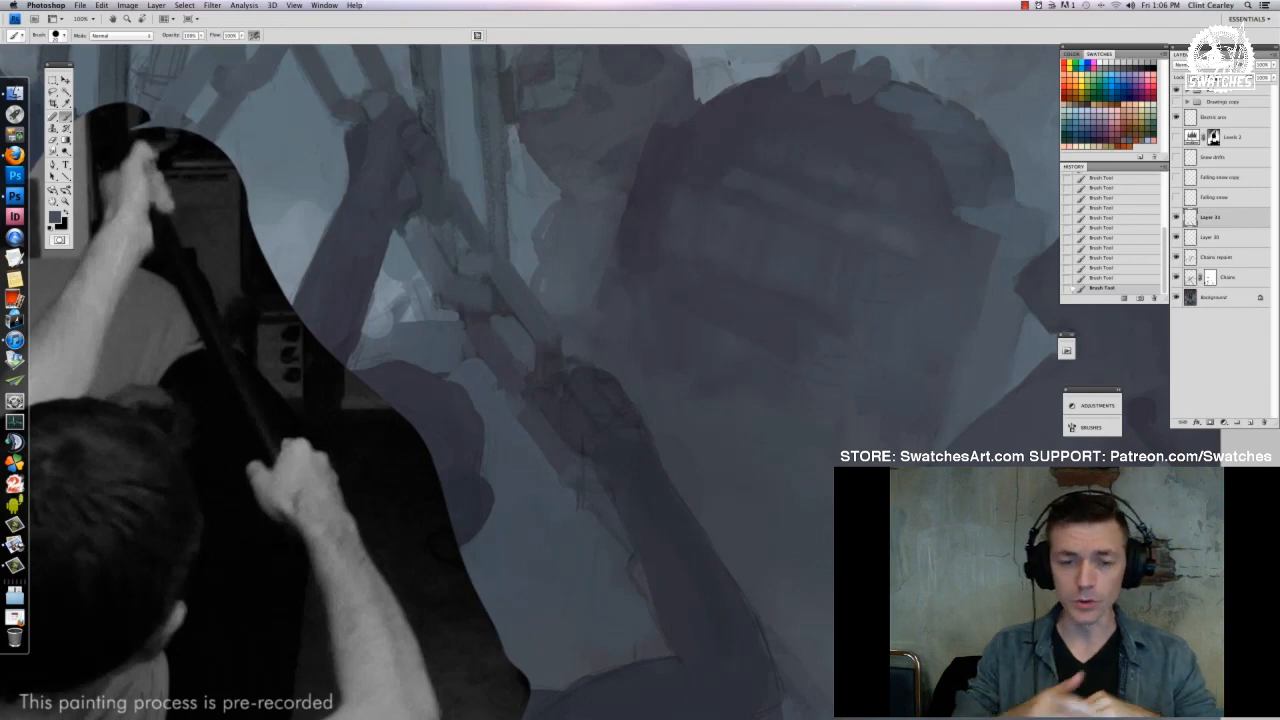
{"action": "left_click", "coordinate": [503, 303], "text": "alt"}
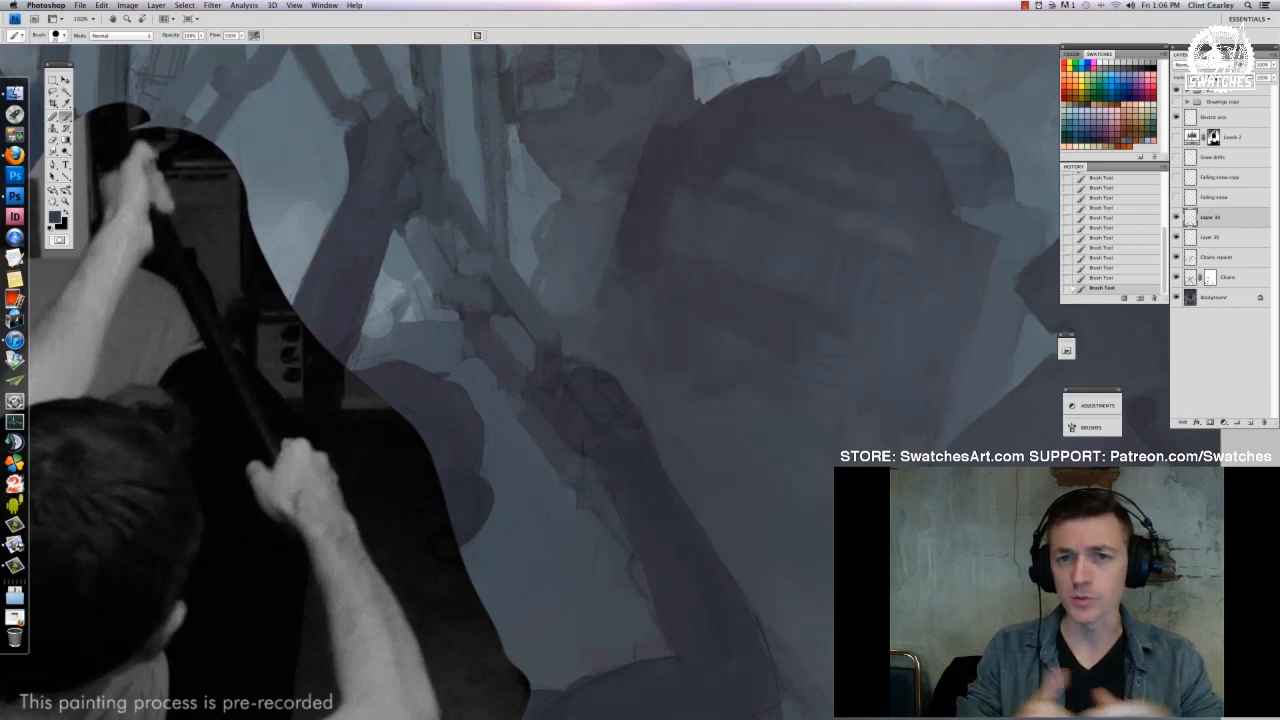
{"action": "left_click", "coordinate": [483, 262], "text": "alt"}
{"action": "left_click", "coordinate": [504, 310], "text": "alt"}
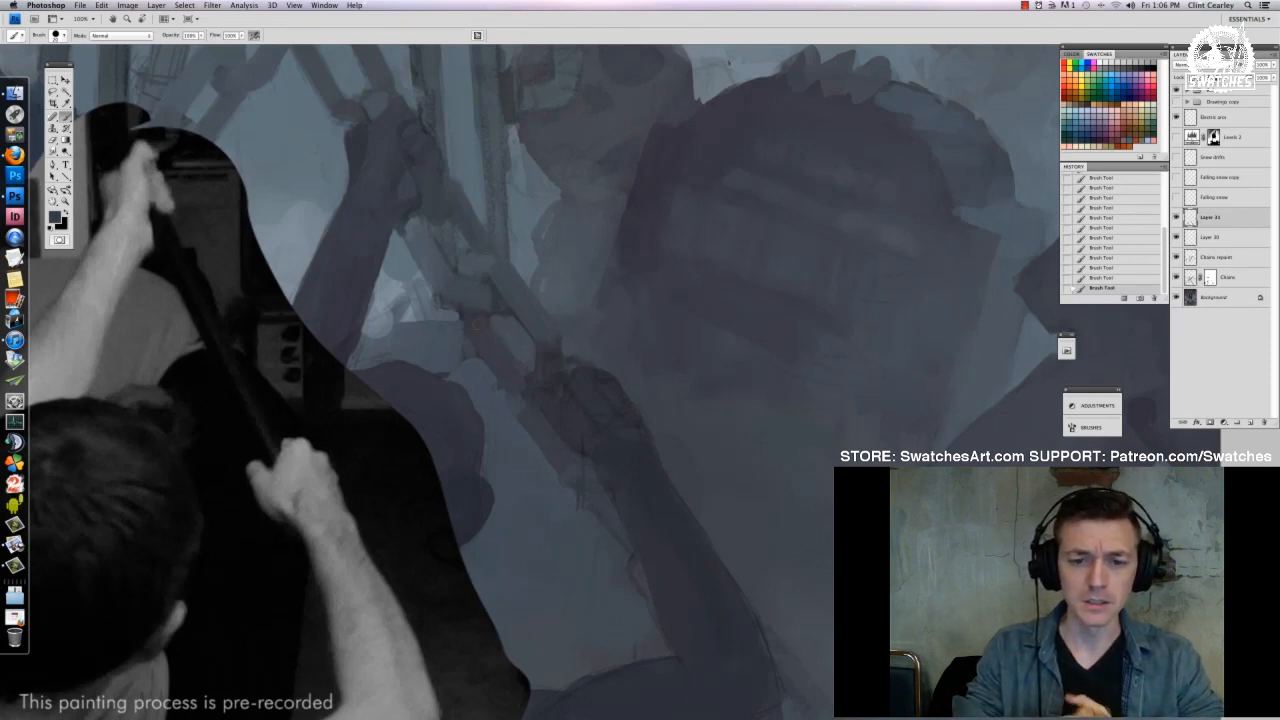
Repaint the lower chain link's side and clean its edges with sampled dark and background colours
{"action": "left_click", "coordinate": [478, 372], "text": "alt"}
{"action": "left_click_drag", "start_coordinate": [466, 348], "coordinate": [510, 394]}
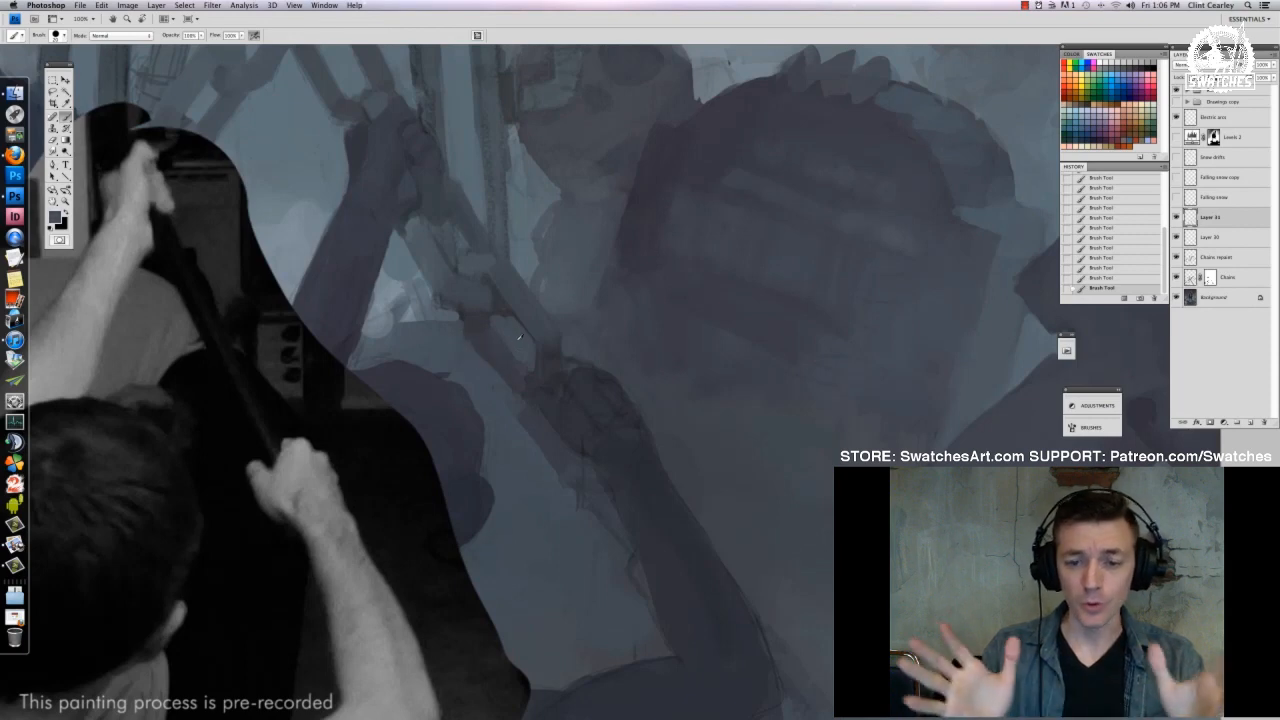
{"action": "left_click", "coordinate": [507, 362], "text": "alt"}
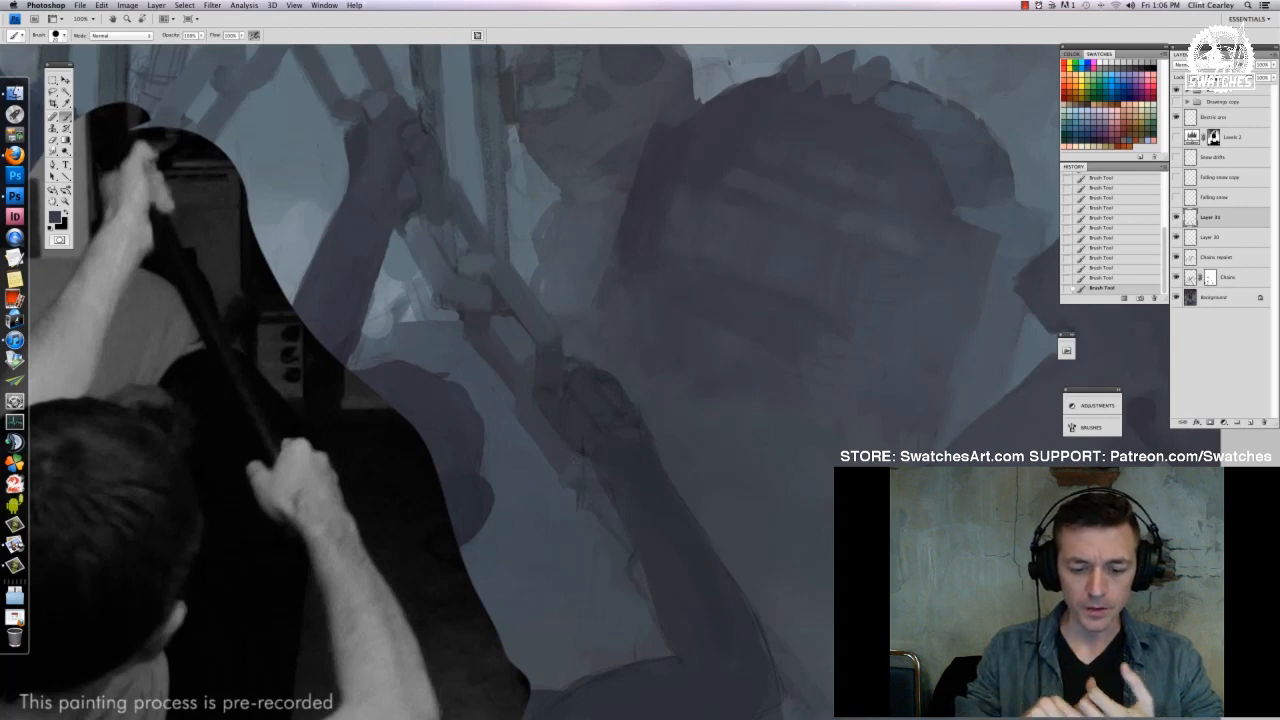
{"action": "left_click", "coordinate": [433, 124], "text": "alt"}
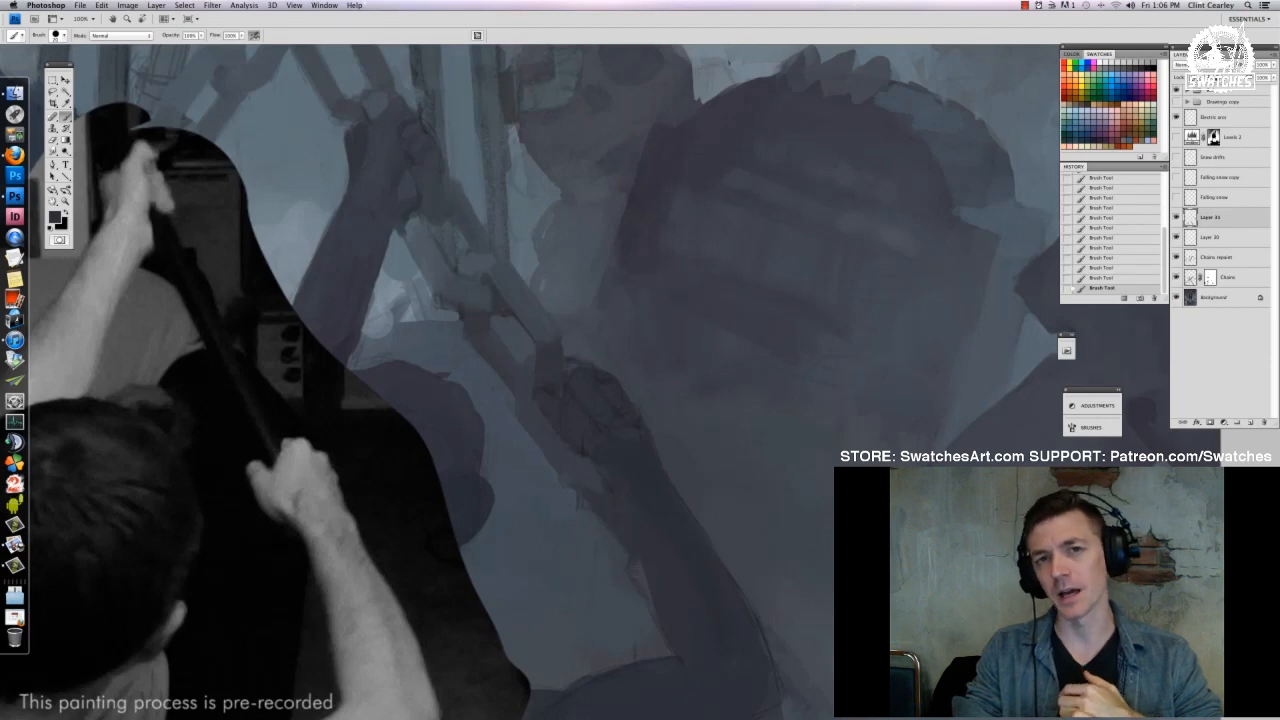
Choose another brush preset, adjust its diameter, and shape the lower hand's fingers with sampled tones
{"action": "right_click", "coordinate": [636, 575]}
{"action": "double_click", "coordinate": [681, 649]}
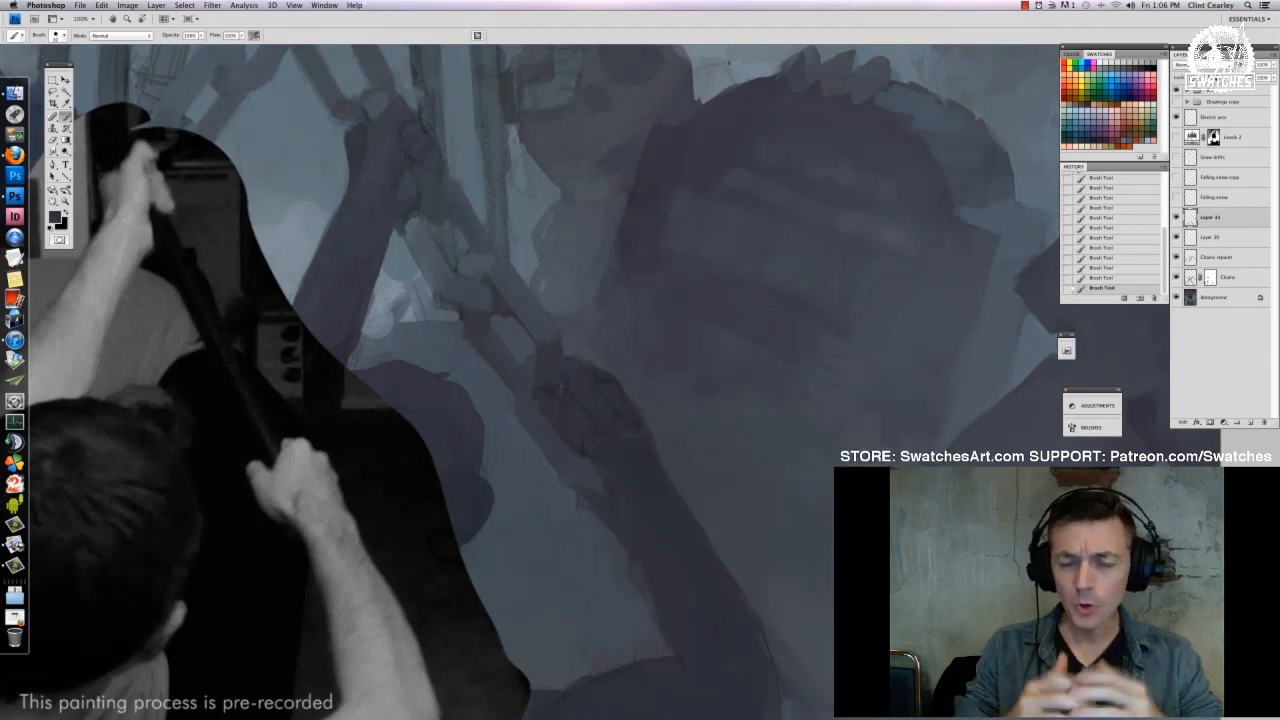
{"action": "right_click", "coordinate": [584, 404]}
{"action": "left_click_drag", "start_coordinate": [601, 428], "coordinate": [618, 434]}
{"action": "key", "text": "Return"}
{"action": "right_click", "coordinate": [606, 416]}
{"action": "key", "text": "Return"}
{"action": "left_click", "coordinate": [597, 357], "text": "alt"}
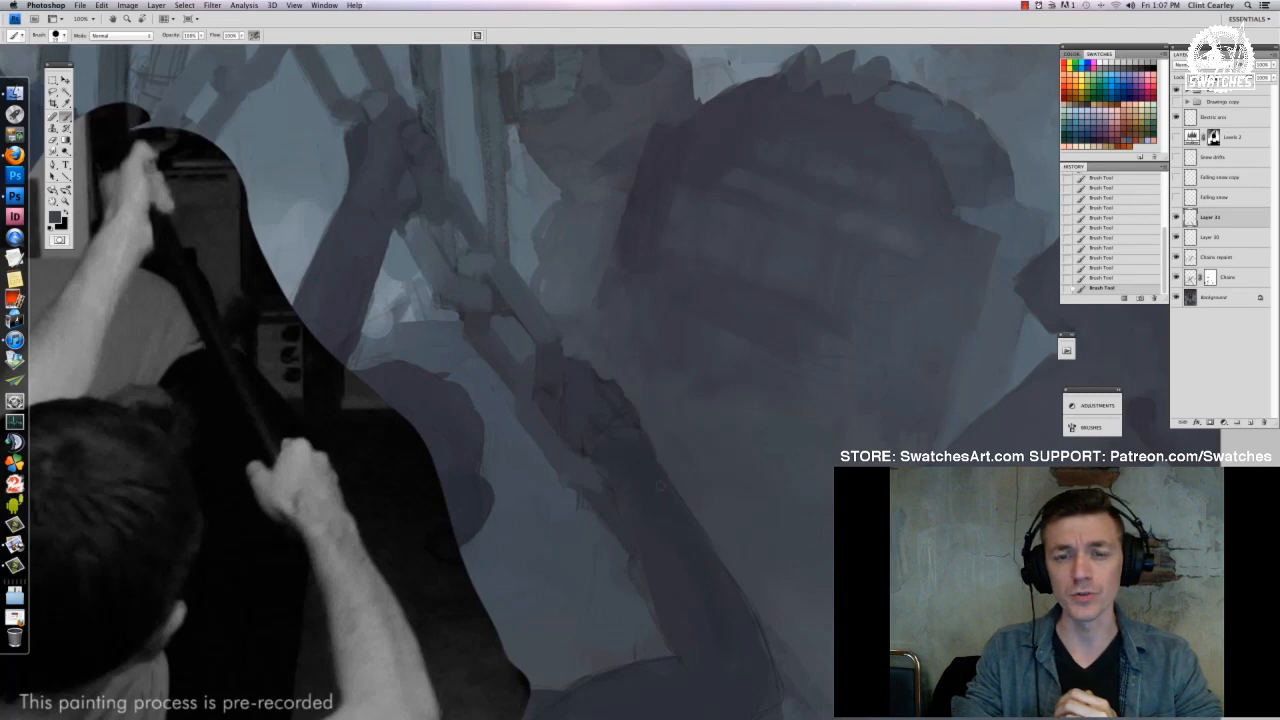
Touch up the chain between the two hands with colours sampled from its links
{"action": "left_click", "coordinate": [505, 298], "text": "alt"}
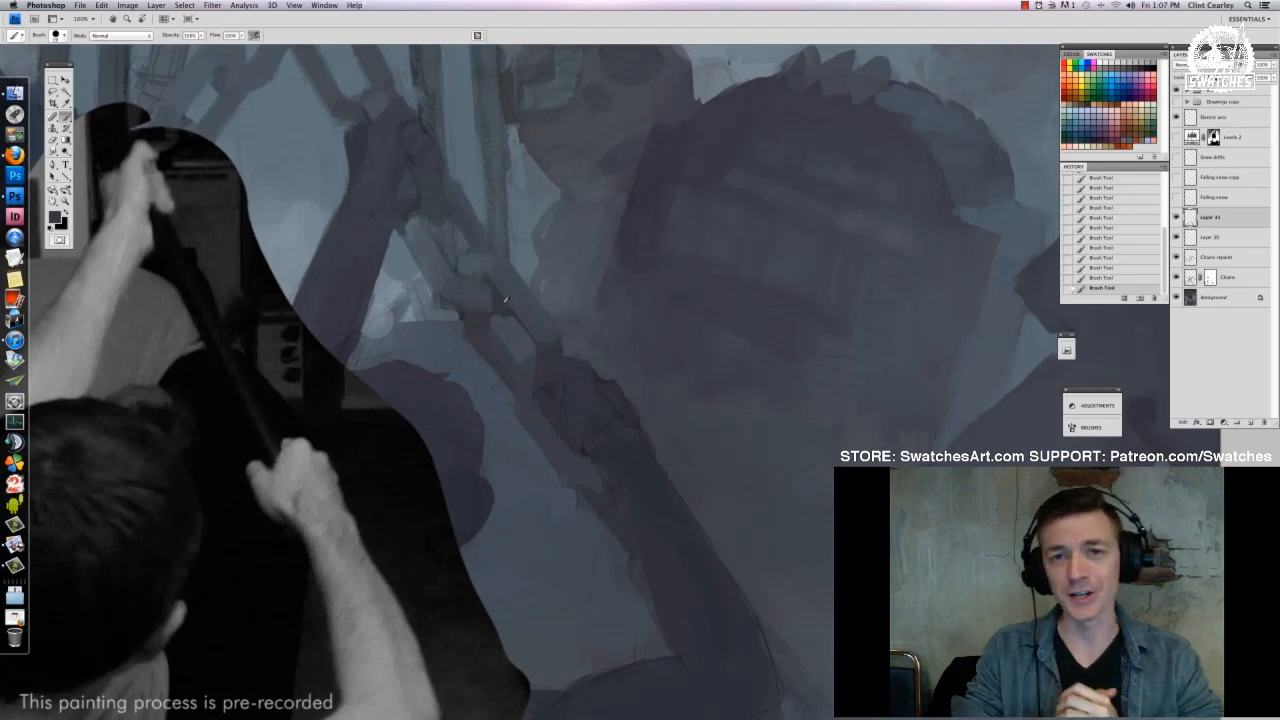
{"action": "left_click", "coordinate": [439, 219], "text": "alt"}
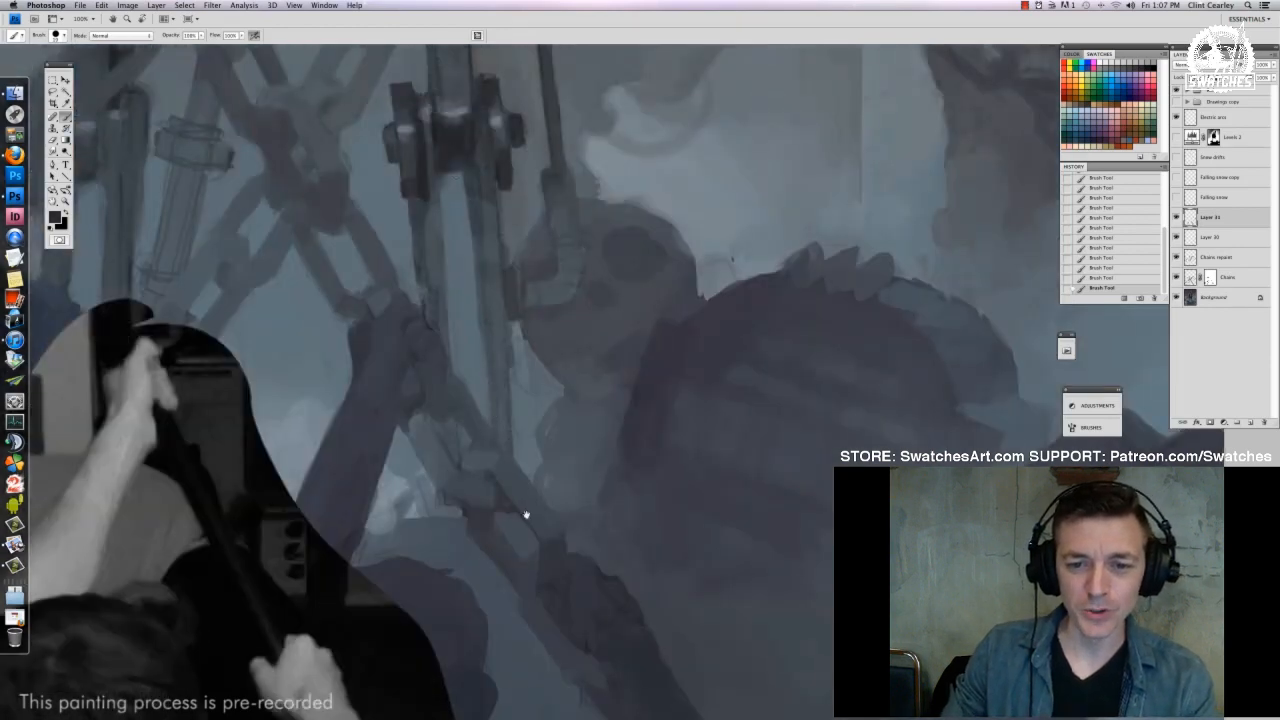
{"action": "left_click_drag", "start_coordinate": [523, 511], "coordinate": [524, 292]}
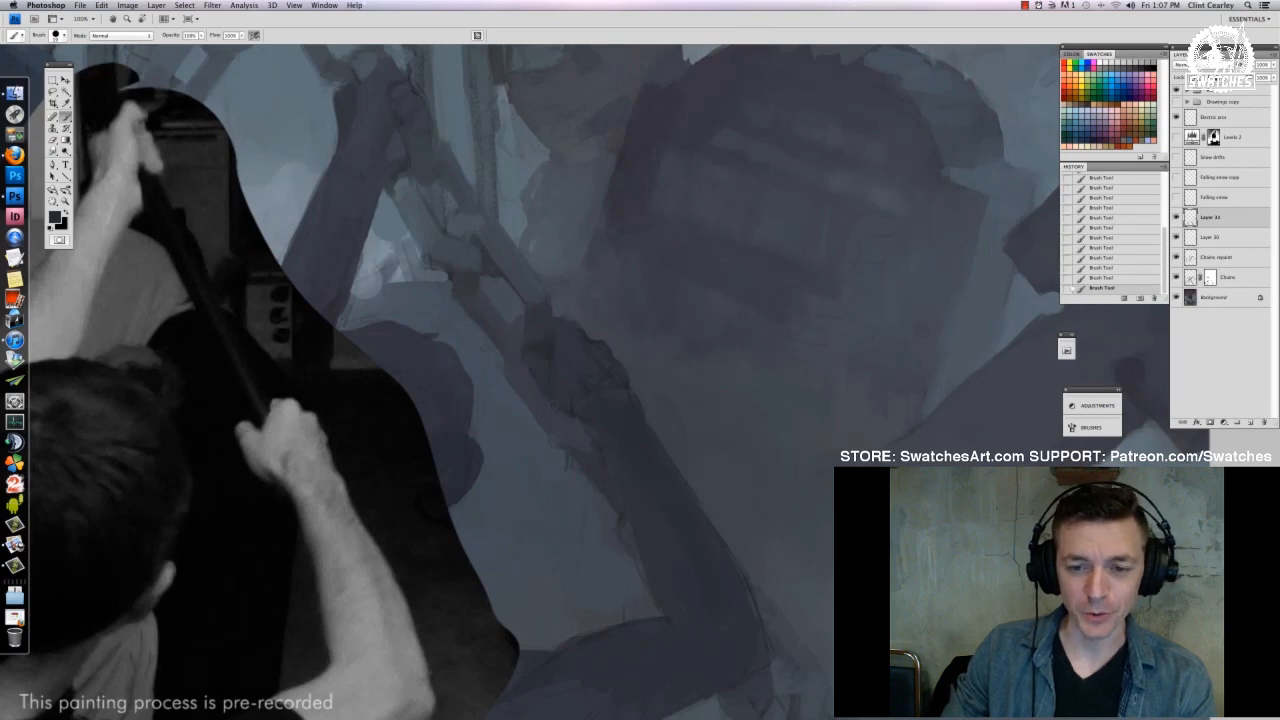
Vary the brush diameter and refine the lower hand's knuckles and its transition into the wrist
{"action": "right_click", "coordinate": [580, 370]}
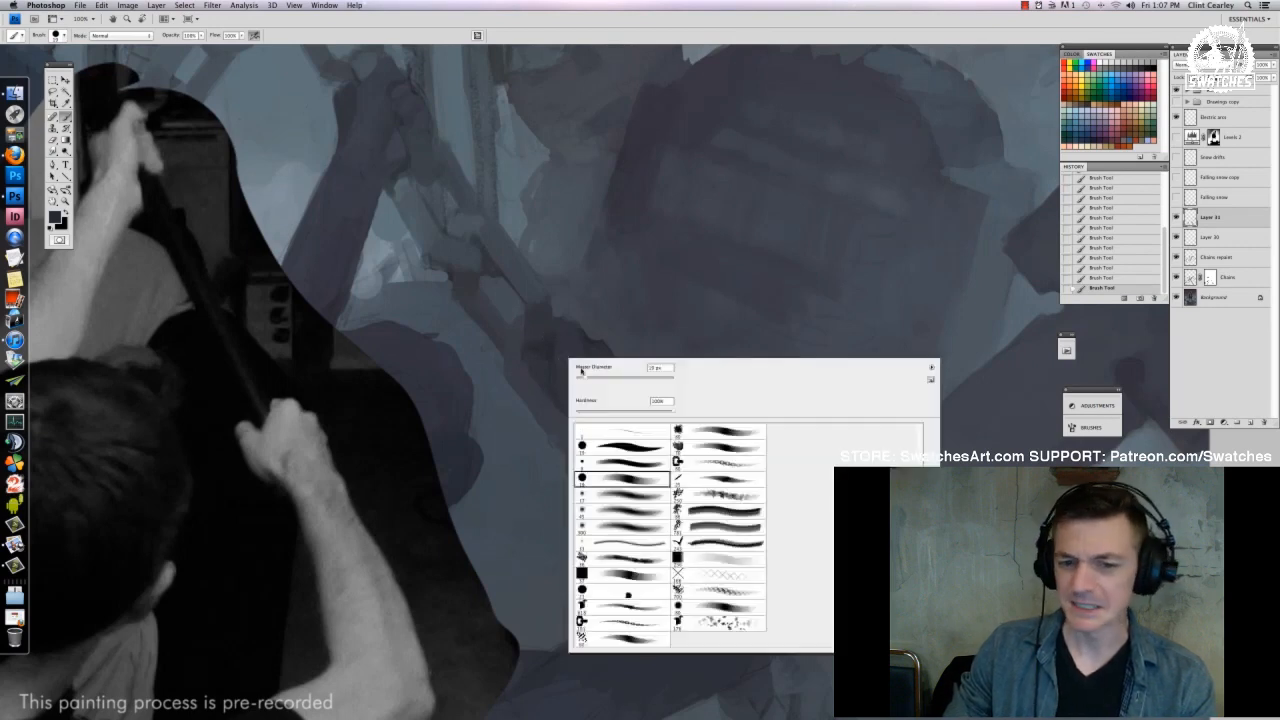
{"action": "left_click_drag", "start_coordinate": [584, 377], "coordinate": [581, 377]}
{"action": "key", "text": "Return"}
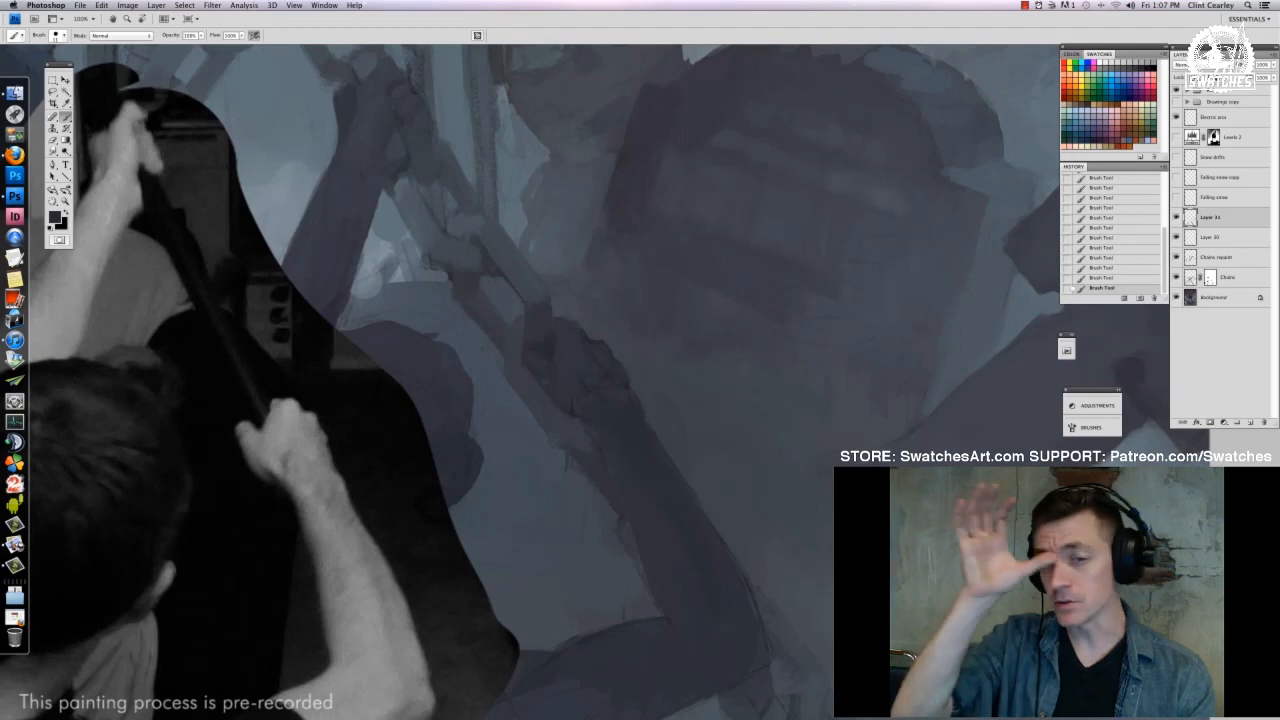
{"action": "right_click", "coordinate": [603, 385]}
{"action": "mouse_move", "coordinate": [626, 411]}
{"action": "left_mouse_down"}
{"action": "mouse_move", "coordinate": [603, 385]}
{"action": "mouse_move", "coordinate": [612, 406]}
{"action": "left_mouse_up"}
{"action": "key", "text": "Return"}
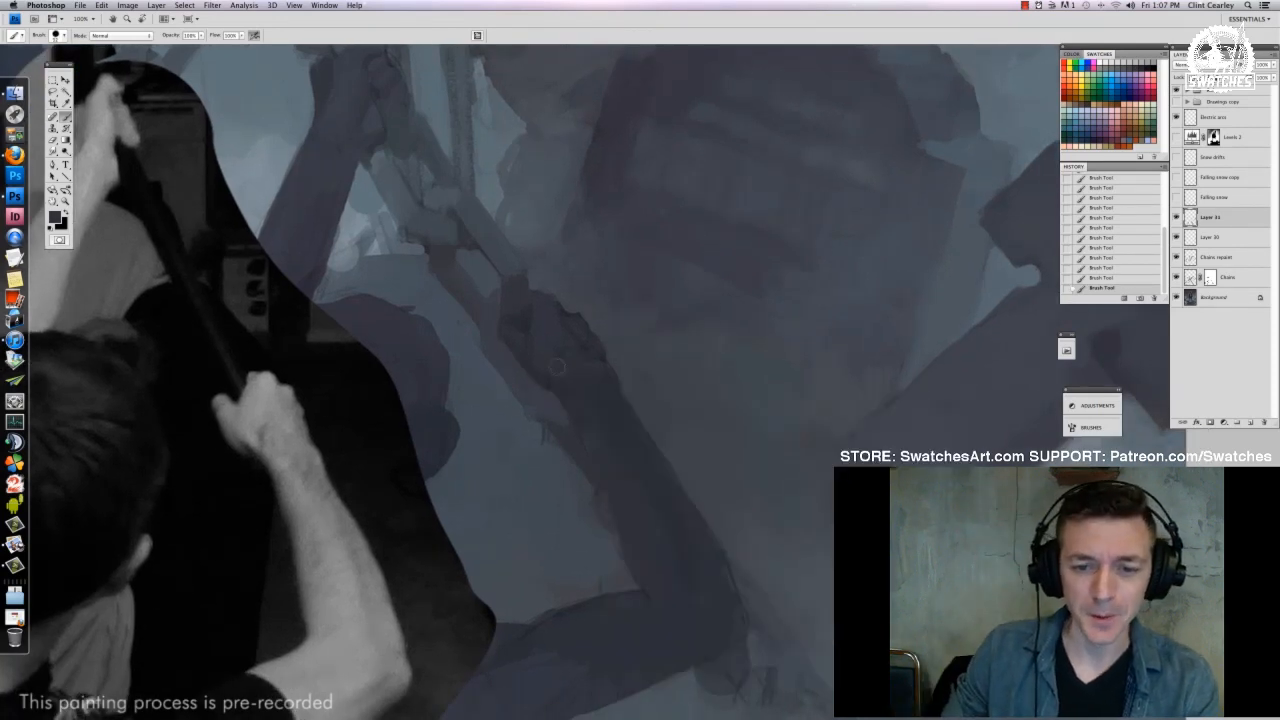
Resize the brush repeatedly and shade the back of the lower hand, adding dark accents near the base of its thumb
{"action": "right_click", "coordinate": [594, 383]}
{"action": "key", "text": "Return"}
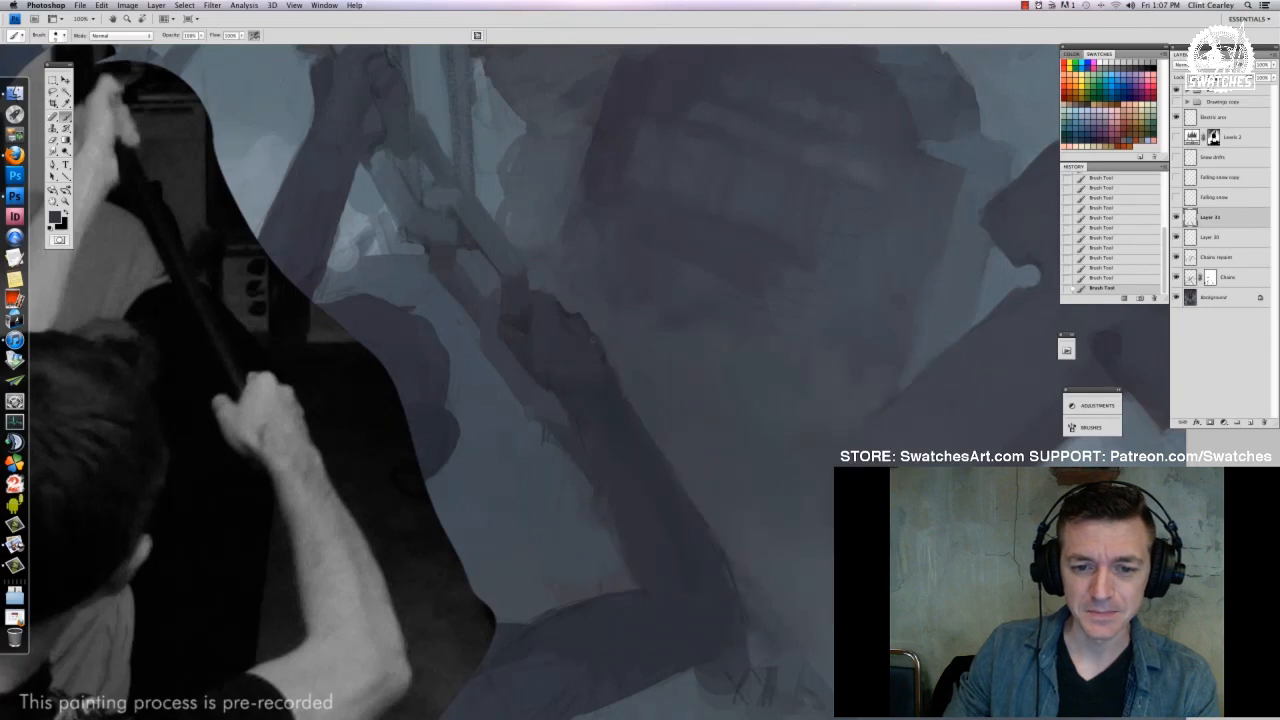
{"action": "right_click", "coordinate": [592, 366]}
{"action": "key", "text": "Return"}
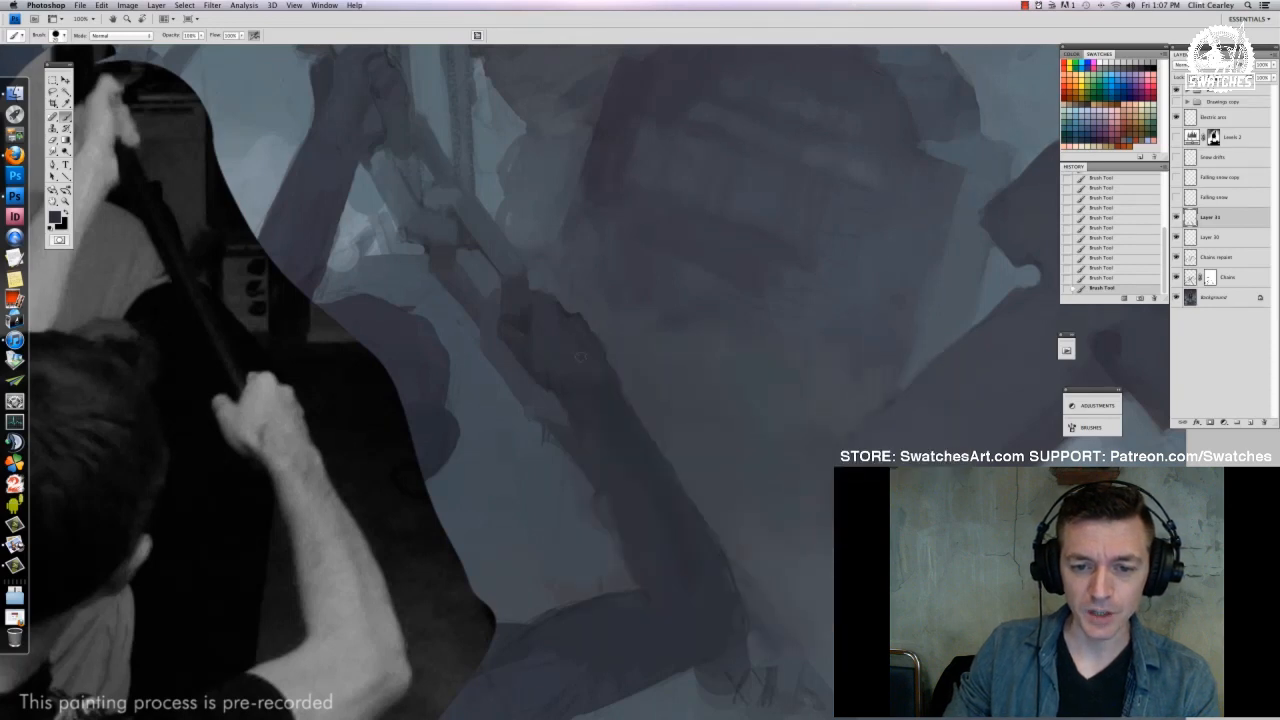
{"action": "right_click", "coordinate": [604, 366]}
{"action": "key", "text": "Return"}
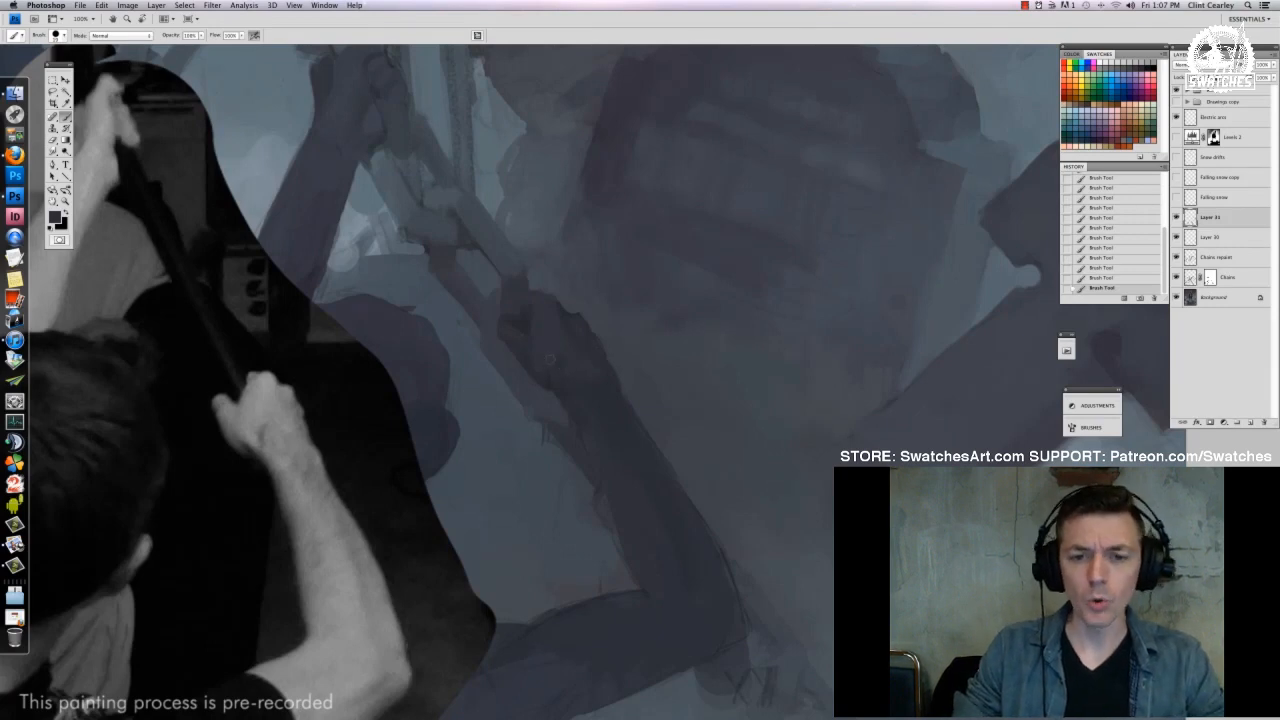
{"action": "right_click", "coordinate": [552, 380]}
{"action": "key", "text": "Return"}
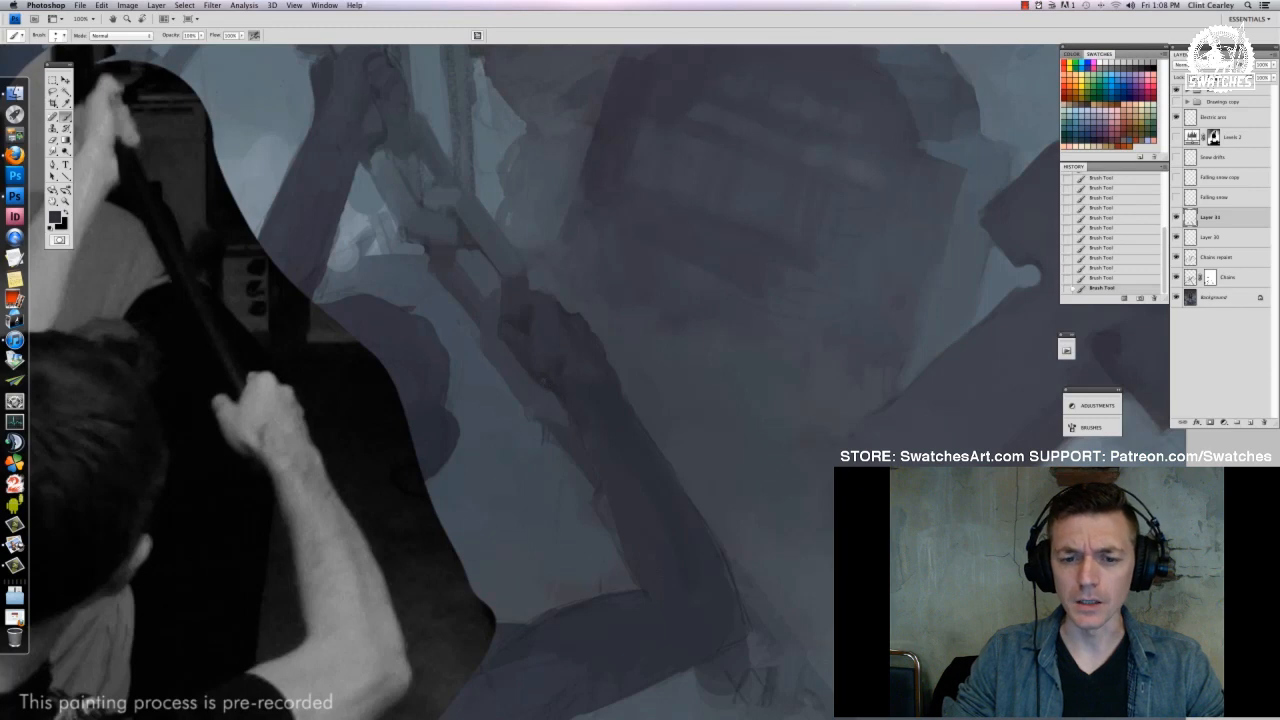
Adjust the brush diameter further and blend the lower hand's wrist into the forearm
{"action": "right_click", "coordinate": [566, 358]}
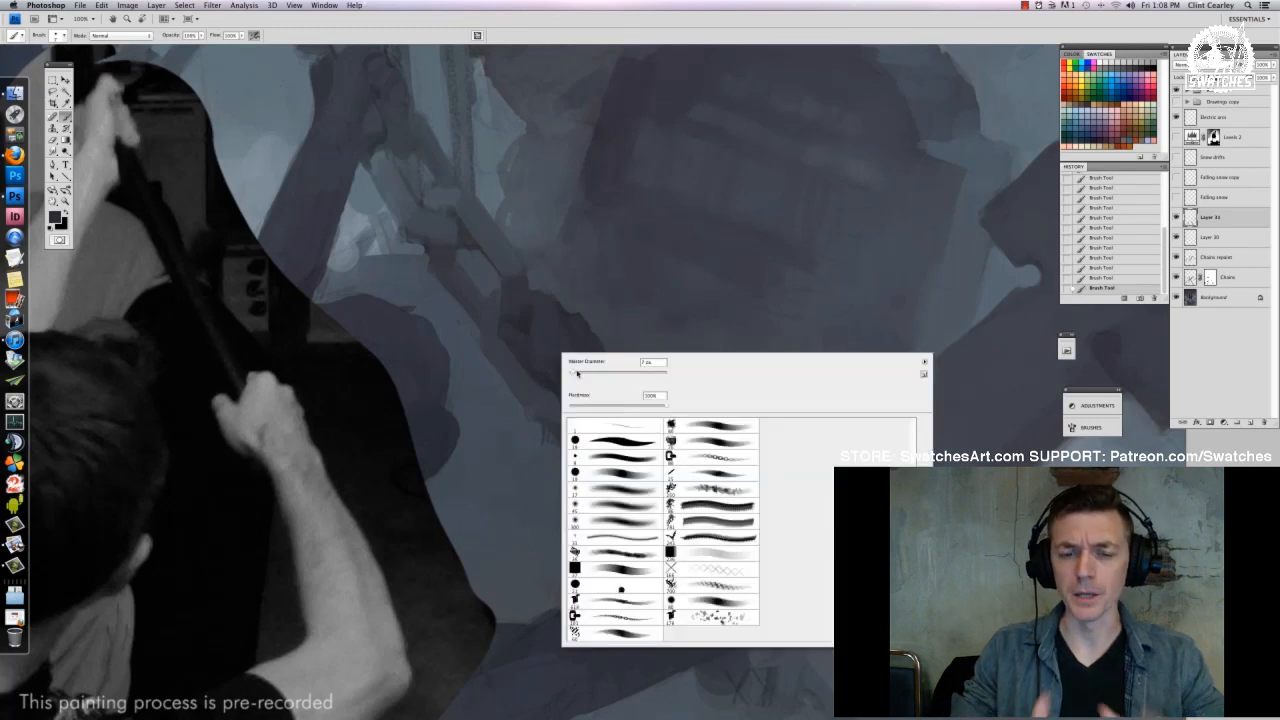
{"action": "key", "text": "Return"}
{"action": "right_click", "coordinate": [557, 371]}
{"action": "key", "text": "Return"}
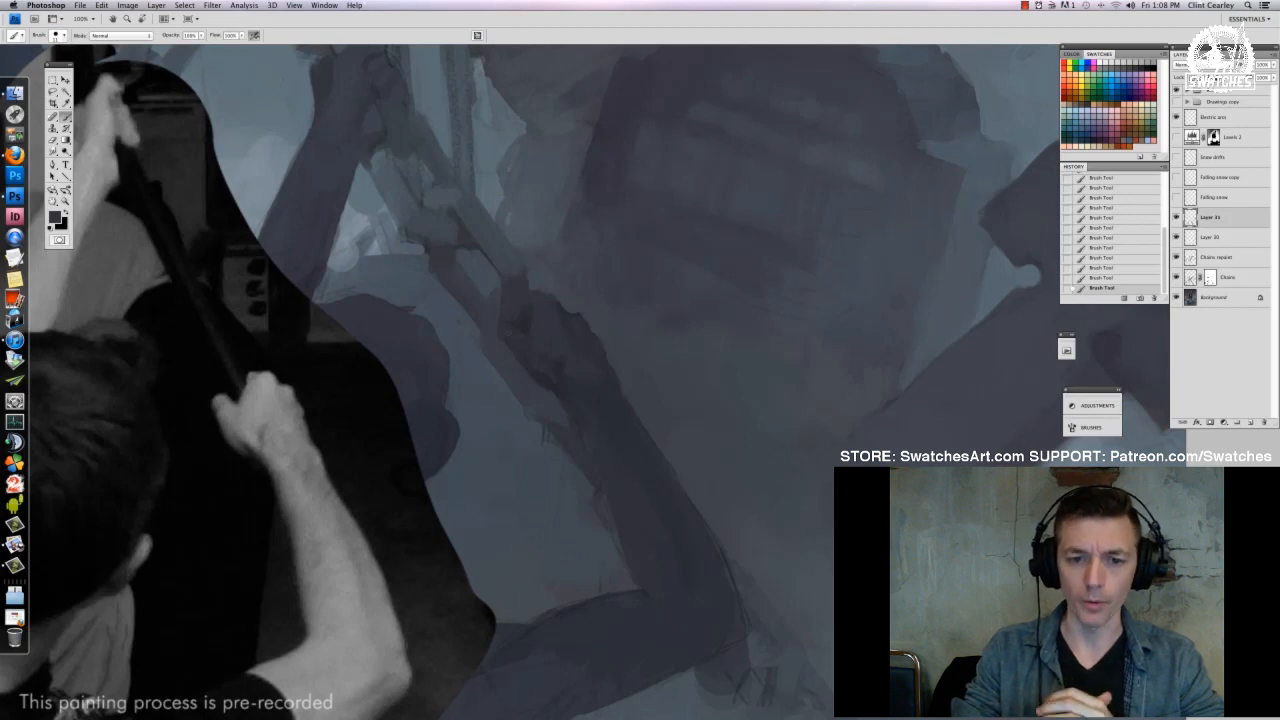
{"action": "right_click", "coordinate": [608, 424]}
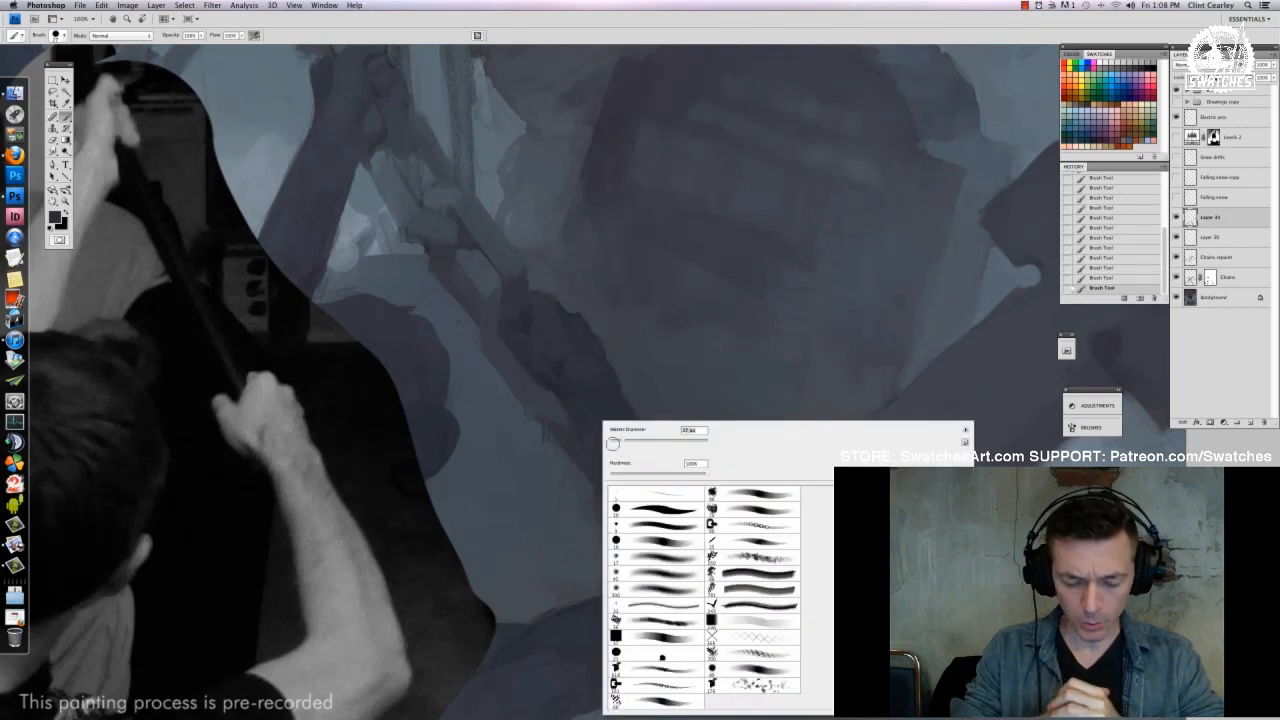
{"action": "key", "text": "Return"}
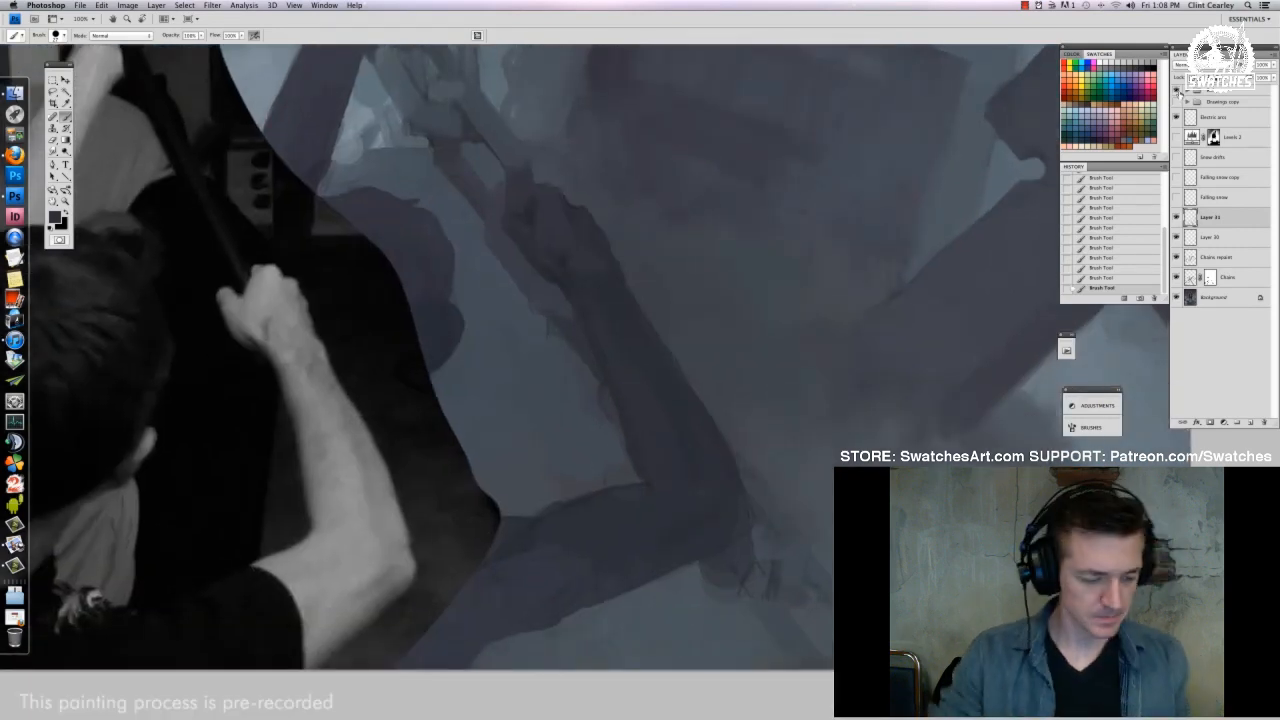
Hide the photo reference and review the whole painting fitted to the screen
{"action": "key", "text": "super+minus"}
{"action": "key", "text": "super+minus"}
{"action": "key", "text": "super+minus"}
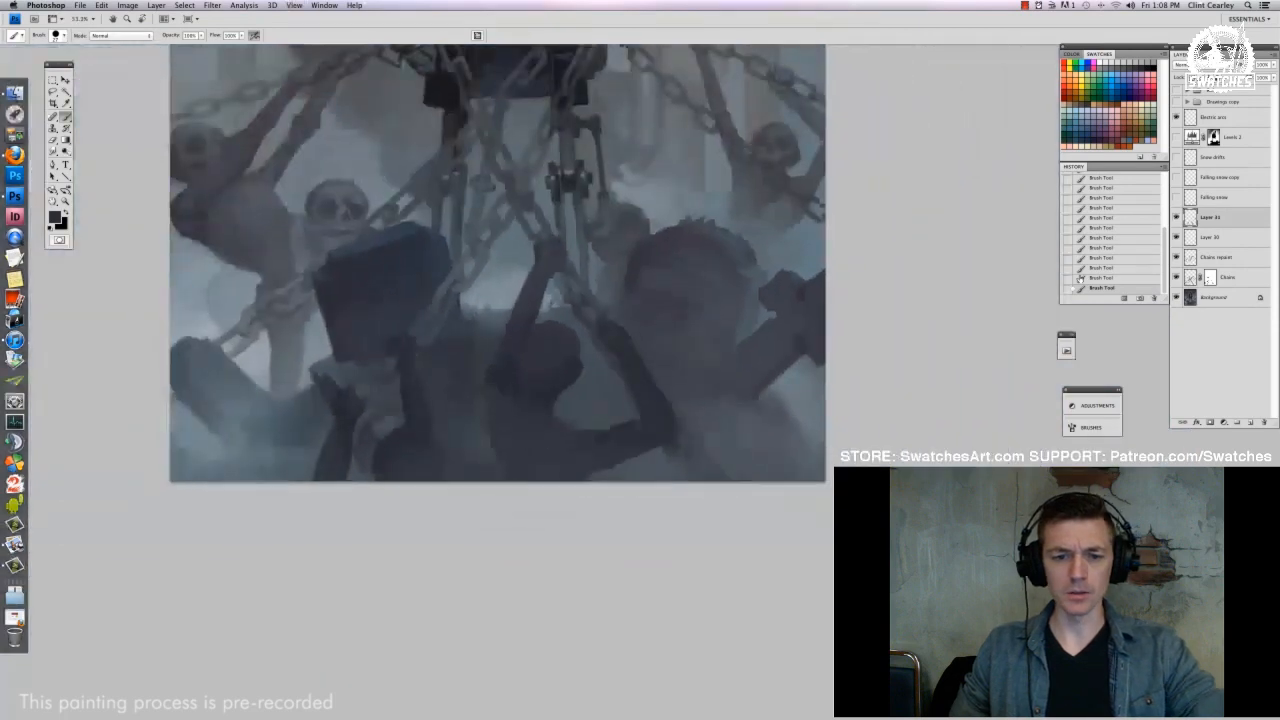
{"action": "key", "text": "super+0"}
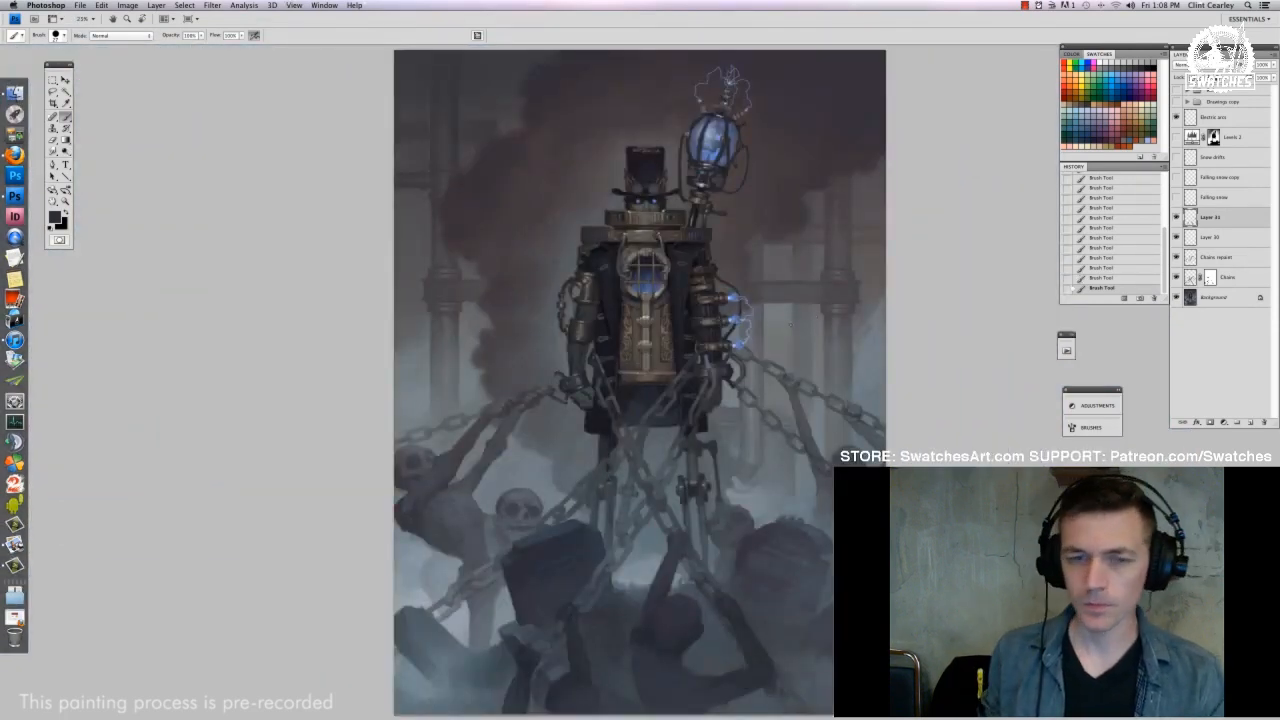
{"action": "double_click", "coordinate": [1187, 218]}
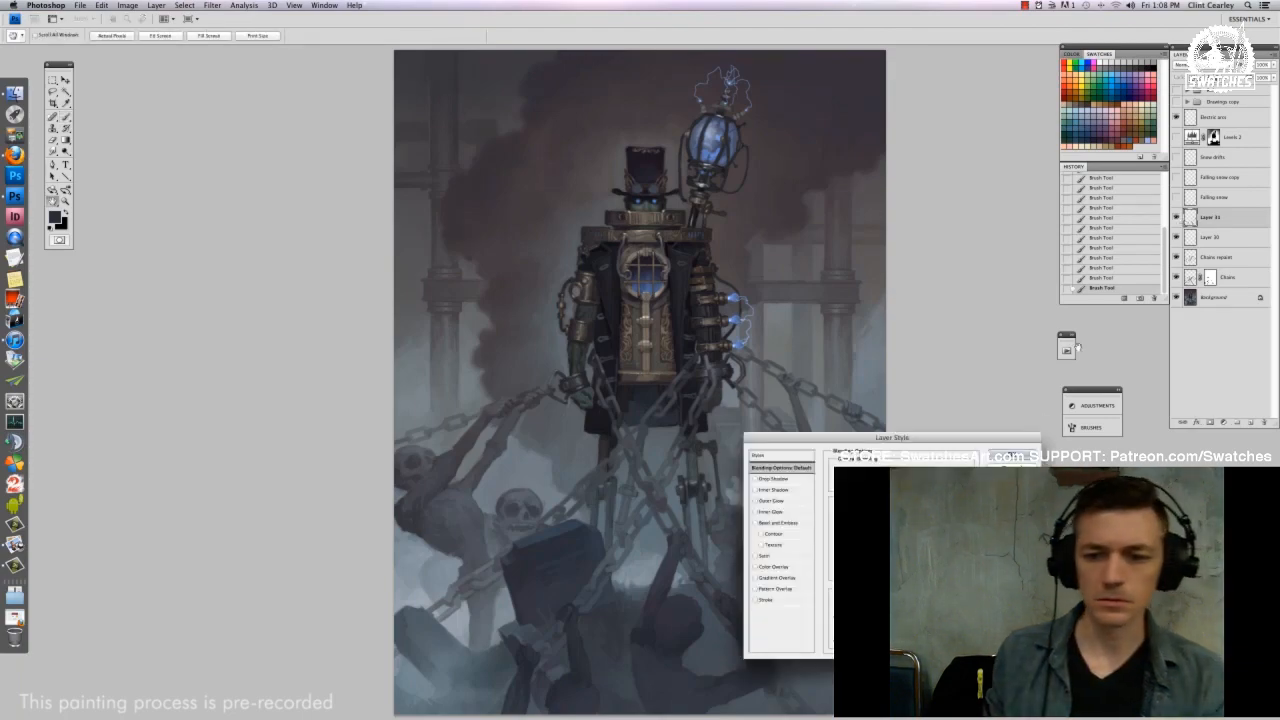
{"action": "key", "text": "Escape"}
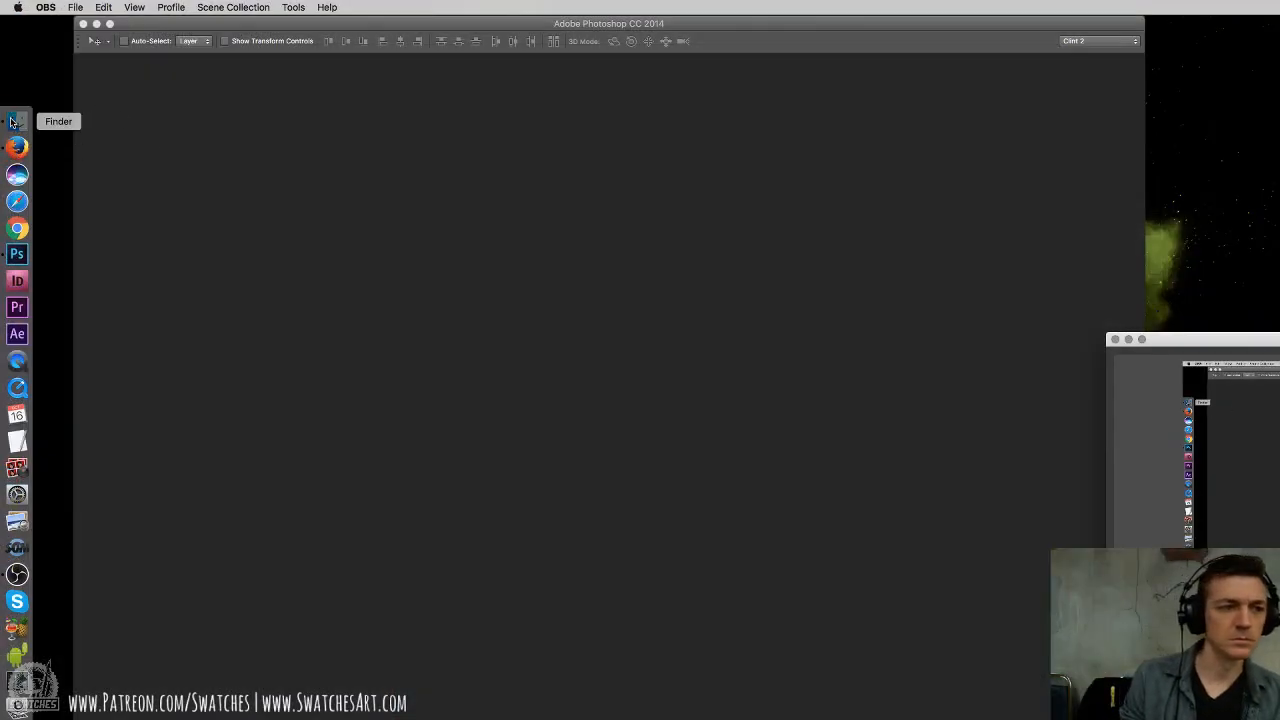
Open three adjacent images from the Troll Submissions folder in Photoshop and show the forest troll image in full-screen mode
{"action": "left_click", "coordinate": [17, 121]}
{"action": "left_click", "coordinate": [790, 356]}
{"action": "left_click_drag", "start_coordinate": [836, 190], "coordinate": [1043, 93]}
{"action": "right_click", "coordinate": [840, 129]}
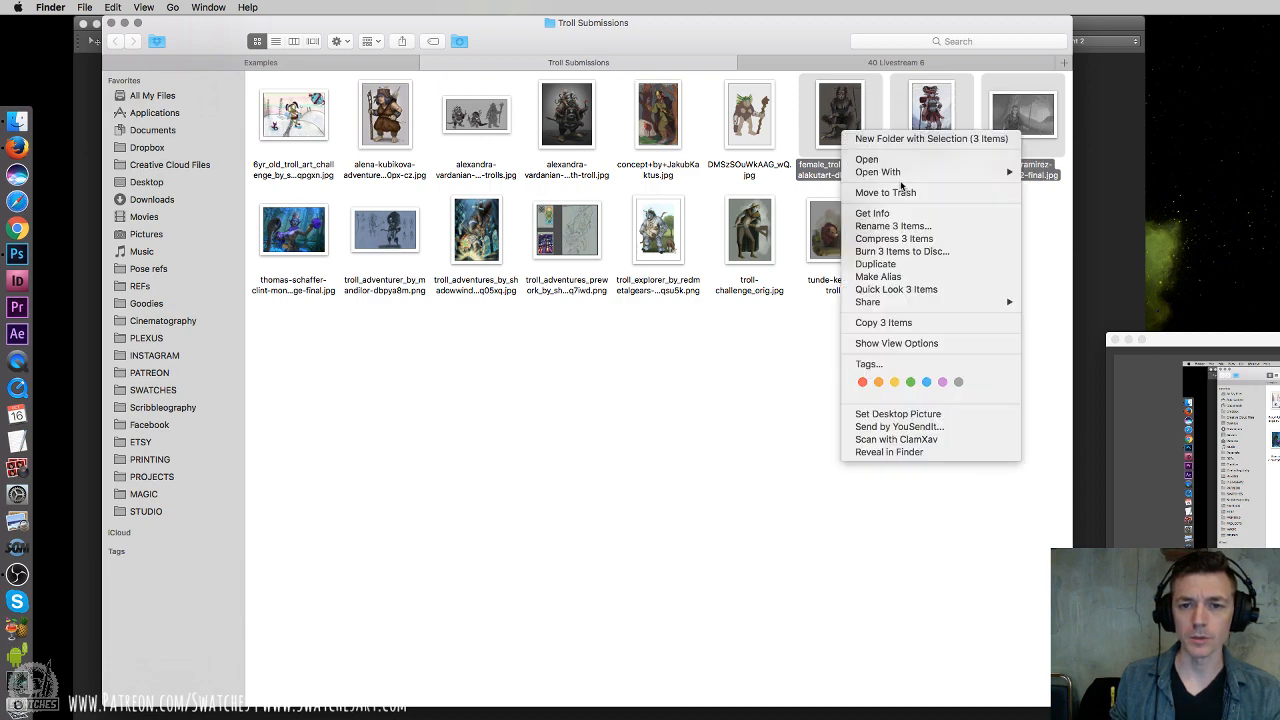
{"action": "mouse_move", "coordinate": [909, 173]}
{"action": "left_click", "coordinate": [1060, 195]}
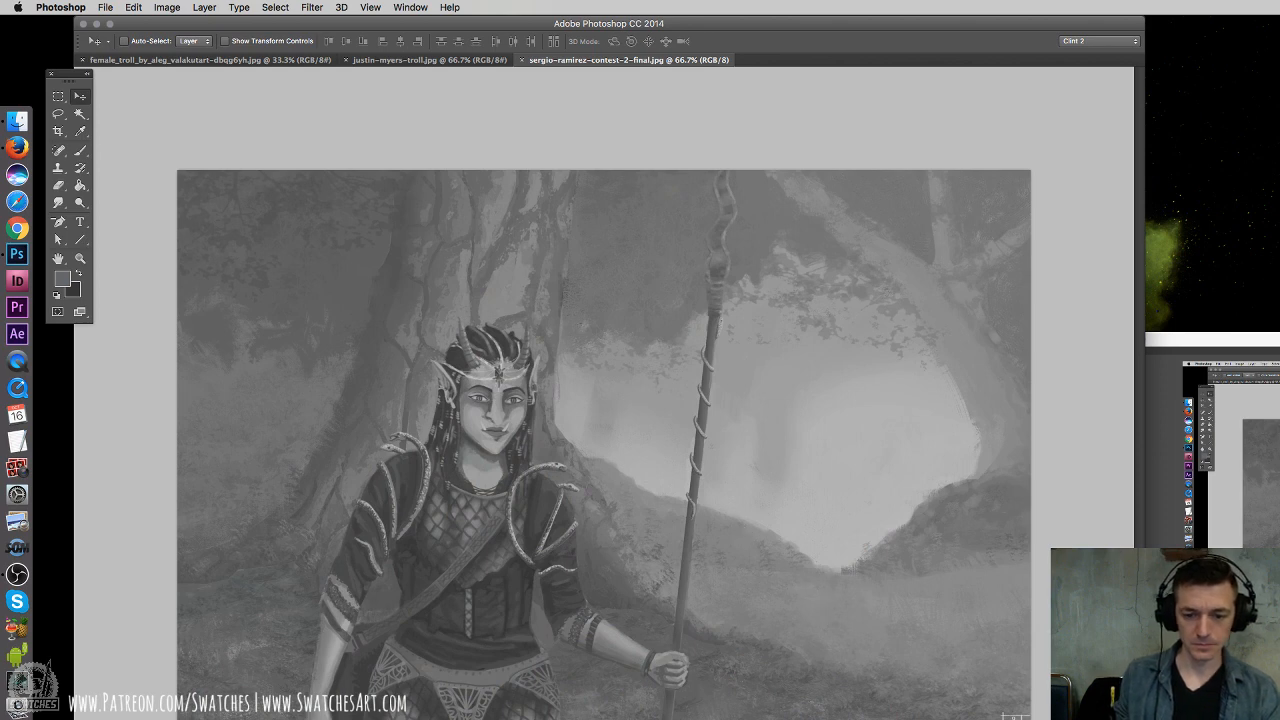
{"action": "key", "text": "f"}
{"action": "left_click_drag", "start_coordinate": [917, 571], "coordinate": [697, 430]}
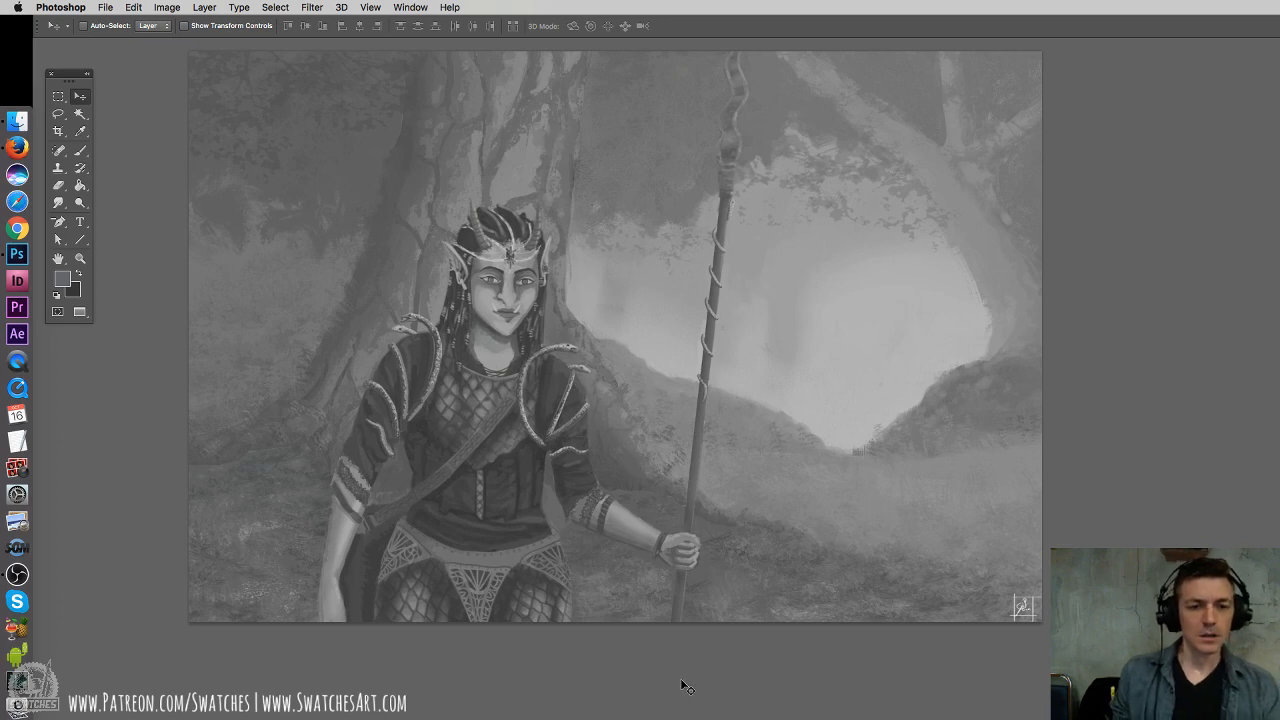
Apply Levels to the forest troll image with input black 47 and input white 203, and compare before and after
{"action": "left_click", "coordinate": [88, 150]}
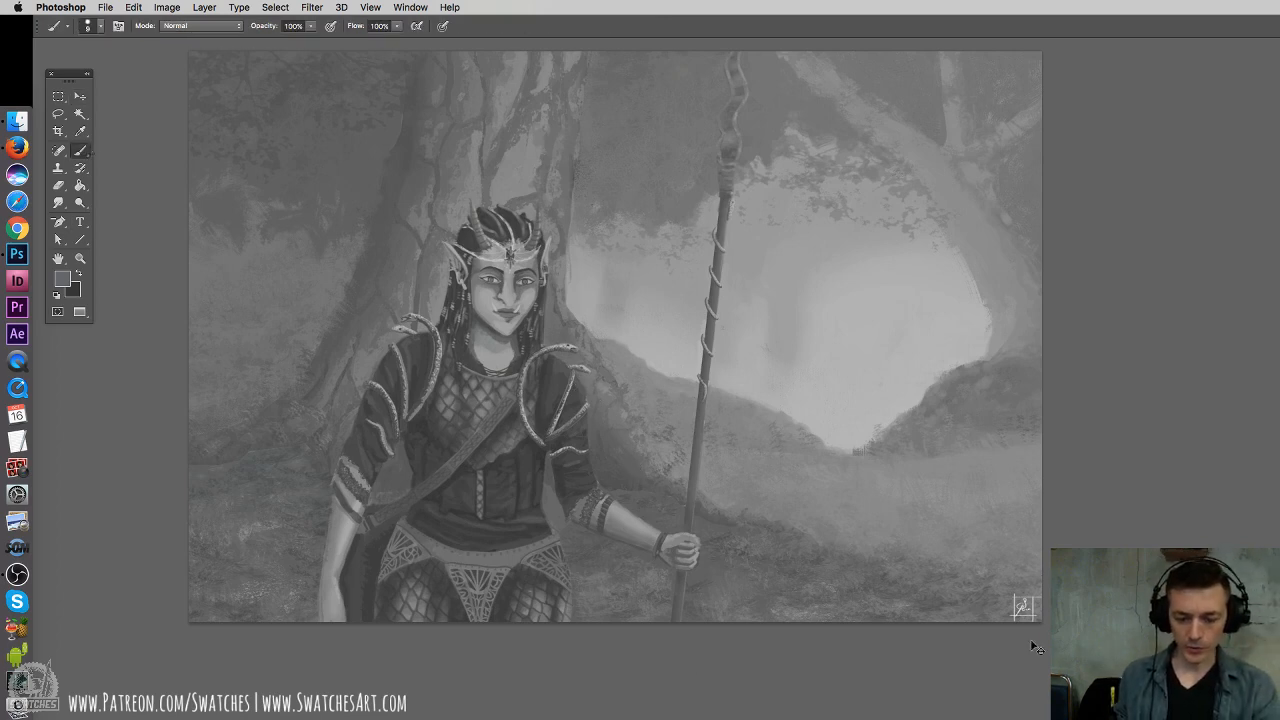
{"action": "key", "text": "super+l"}
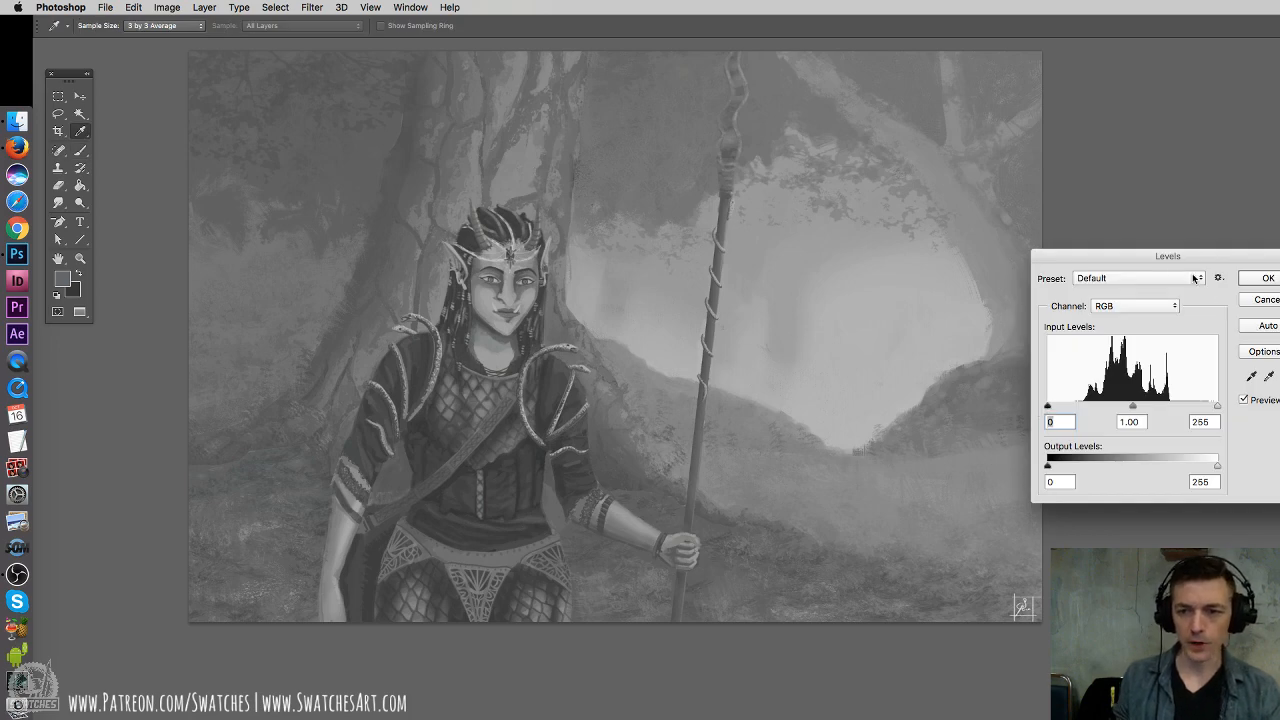
{"action": "left_click_drag", "start_coordinate": [1174, 262], "coordinate": [806, 157]}
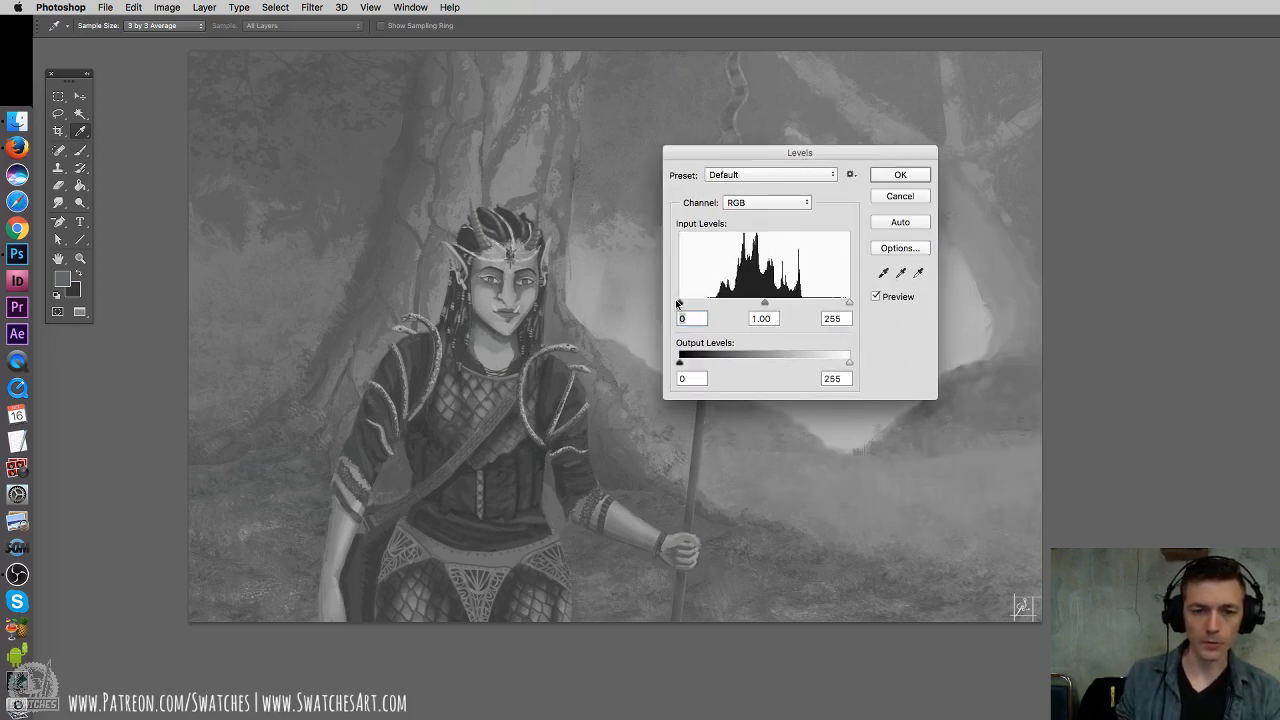
{"action": "left_click_drag", "start_coordinate": [680, 302], "coordinate": [710, 303]}
{"action": "left_click_drag", "start_coordinate": [849, 302], "coordinate": [815, 305]}
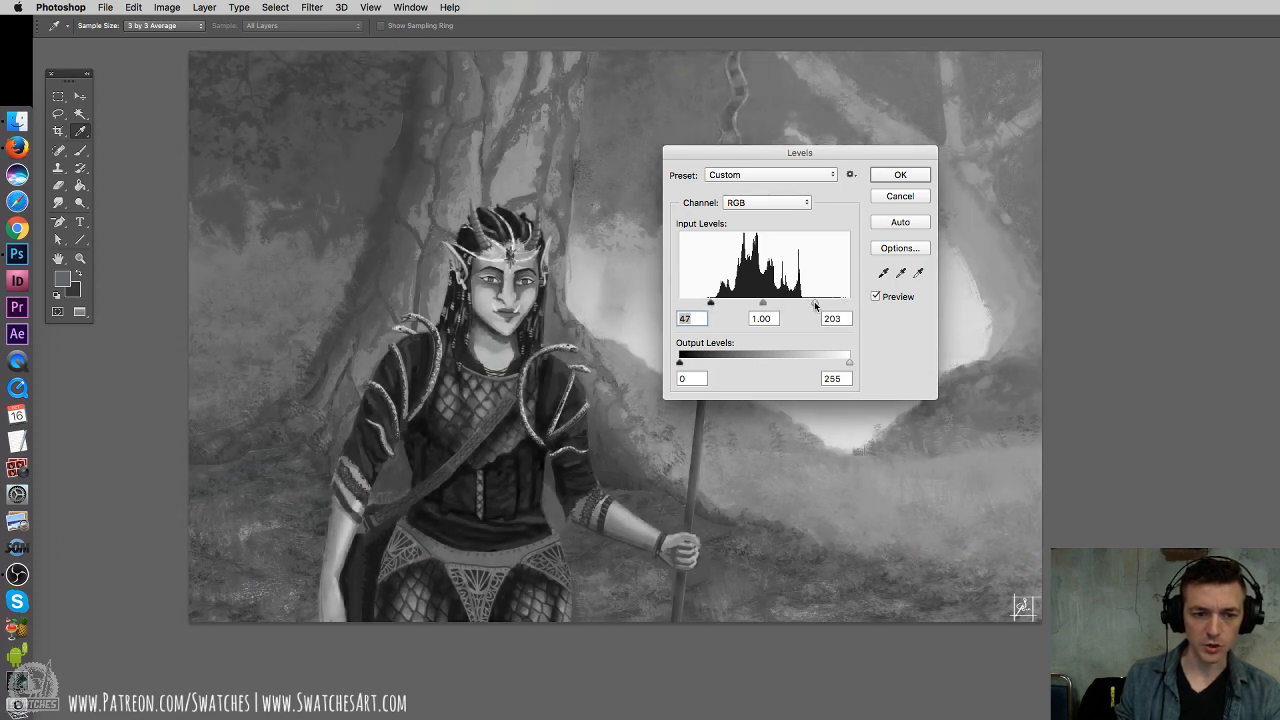
{"action": "left_click", "coordinate": [900, 174]}
{"action": "key", "text": "super+z"}
{"action": "key", "text": "super+z"}
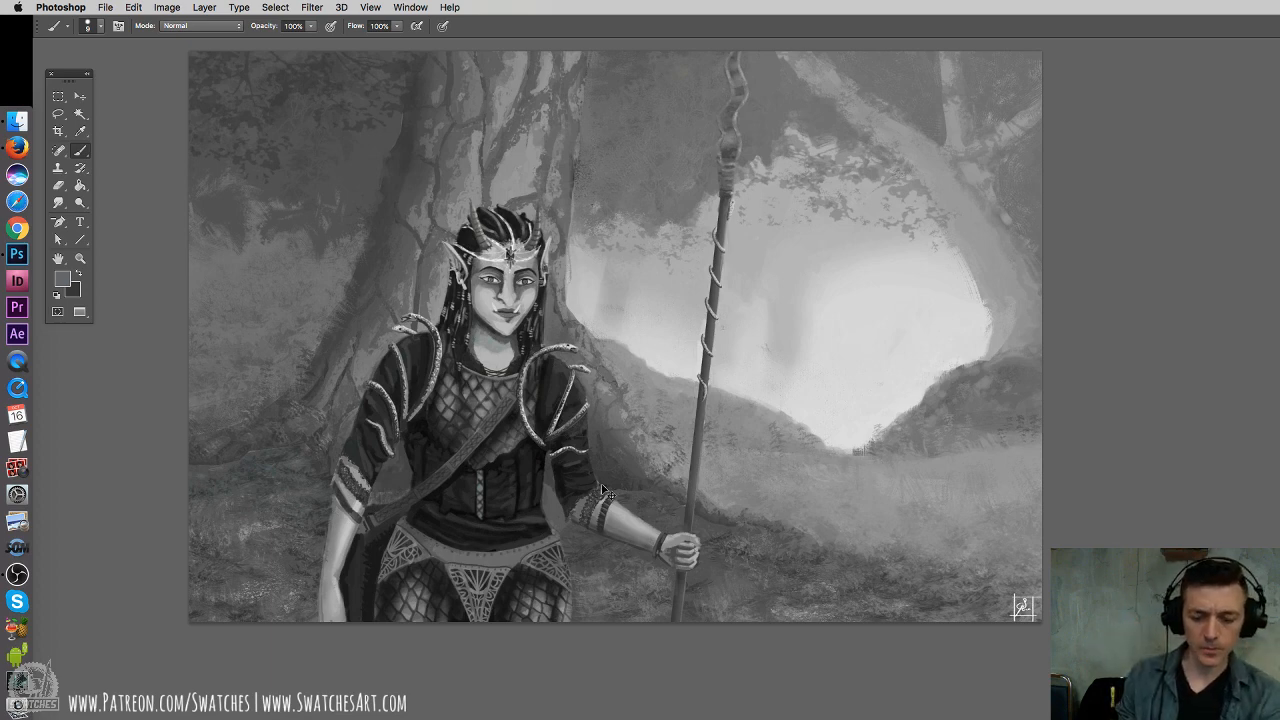
Choose the 10 px brush preset and sketch lower, outward-pointing ears in light blue on both sides of the troll's head
{"action": "key", "text": "super+plus"}
{"action": "key", "text": "super+plus"}
{"action": "left_click_drag", "start_coordinate": [382, 275], "coordinate": [1024, 575]}
{"action": "left_click_drag", "start_coordinate": [535, 257], "coordinate": [792, 475]}
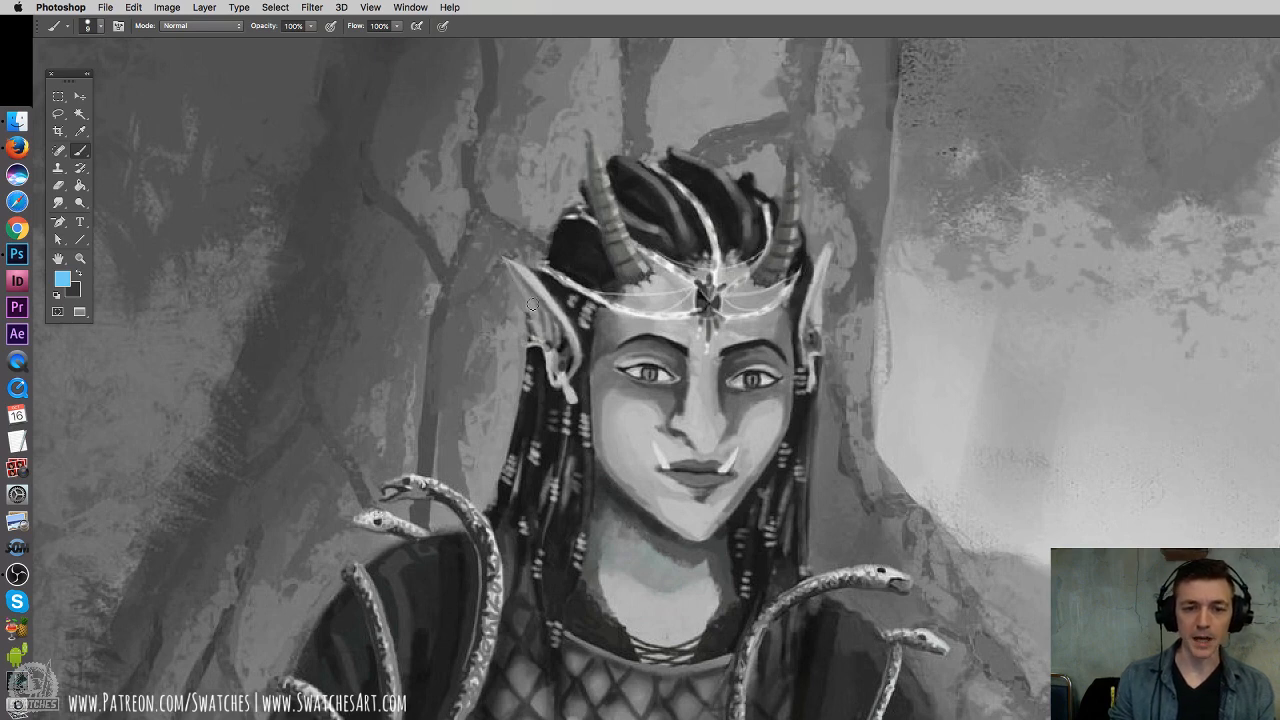
{"action": "mouse_move", "coordinate": [486, 247]}
{"action": "left_mouse_down"}
{"action": "mouse_move", "coordinate": [572, 322]}
{"action": "mouse_move", "coordinate": [594, 364]}
{"action": "left_mouse_up"}
{"action": "key", "text": "ctrl+z"}
{"action": "right_click", "coordinate": [629, 393]}
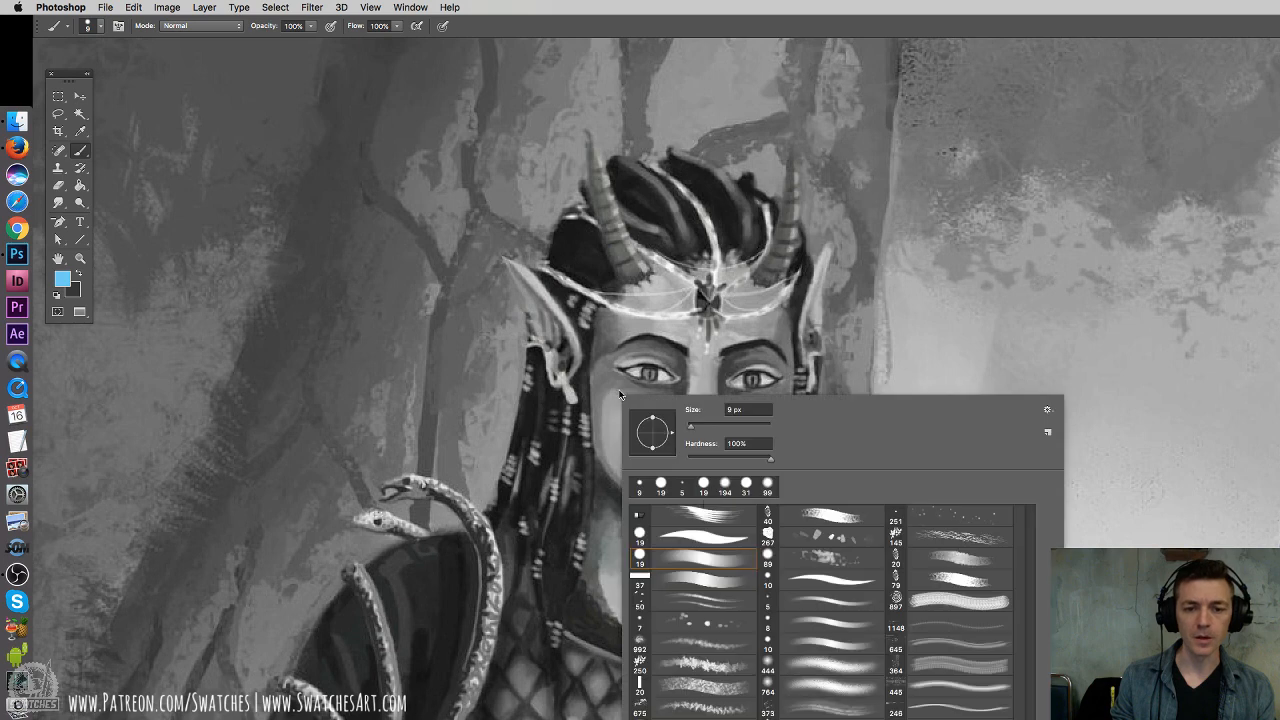
{"action": "left_click", "coordinate": [793, 584]}
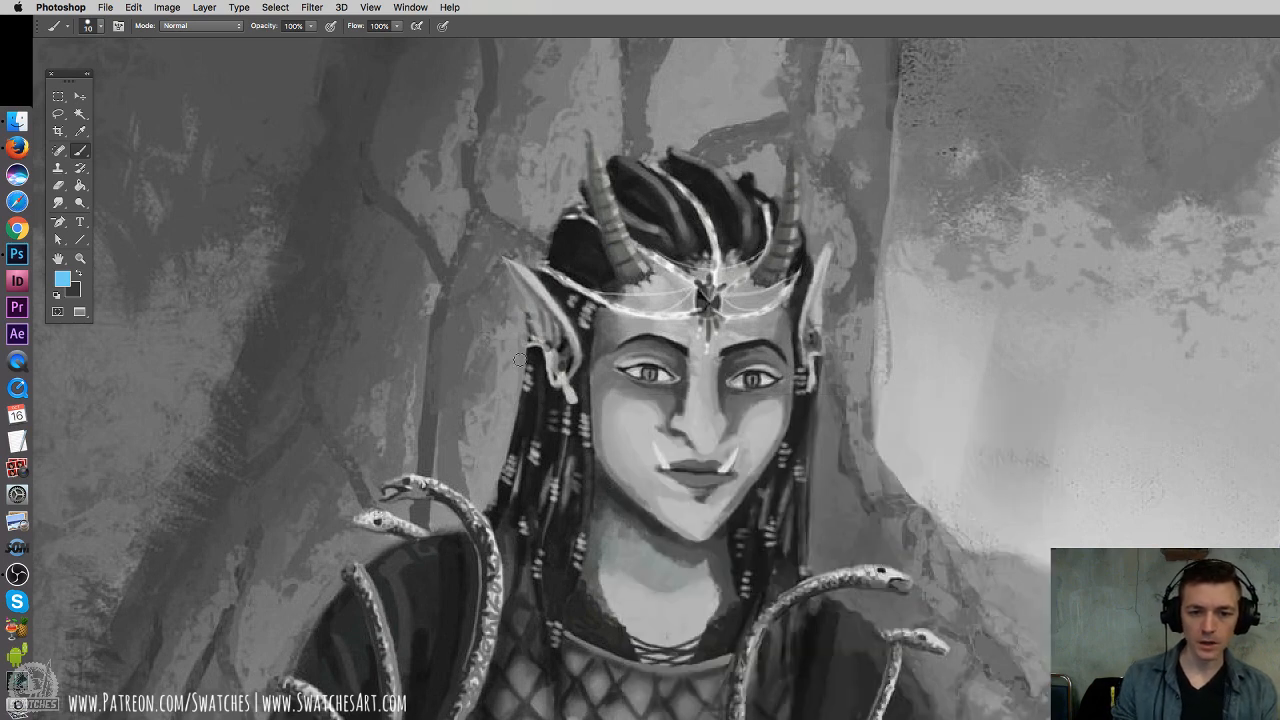
{"action": "left_click", "coordinate": [512, 360]}
{"action": "mouse_move", "coordinate": [543, 393]}
{"action": "left_mouse_down"}
{"action": "mouse_move", "coordinate": [458, 318]}
{"action": "mouse_move", "coordinate": [522, 317]}
{"action": "mouse_move", "coordinate": [555, 338]}
{"action": "mouse_move", "coordinate": [570, 398]}
{"action": "left_mouse_up"}
{"action": "mouse_move", "coordinate": [800, 372]}
{"action": "left_mouse_down"}
{"action": "mouse_move", "coordinate": [835, 343]}
{"action": "mouse_move", "coordinate": [888, 345]}
{"action": "mouse_move", "coordinate": [805, 412]}
{"action": "left_mouse_up"}
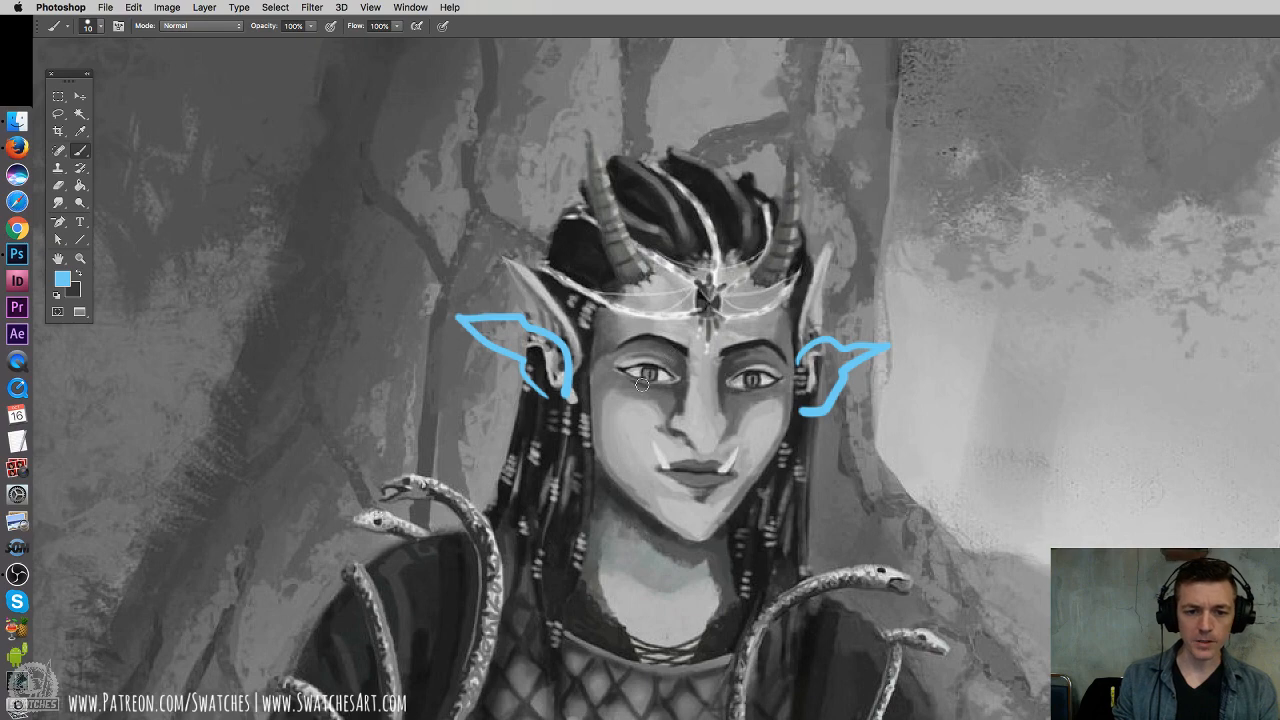
Examine the forest troll's proposed ears, costume, staff and overall composition at several magnifications
{"action": "key", "text": "super+minus"}
{"action": "key", "text": "super+minus"}
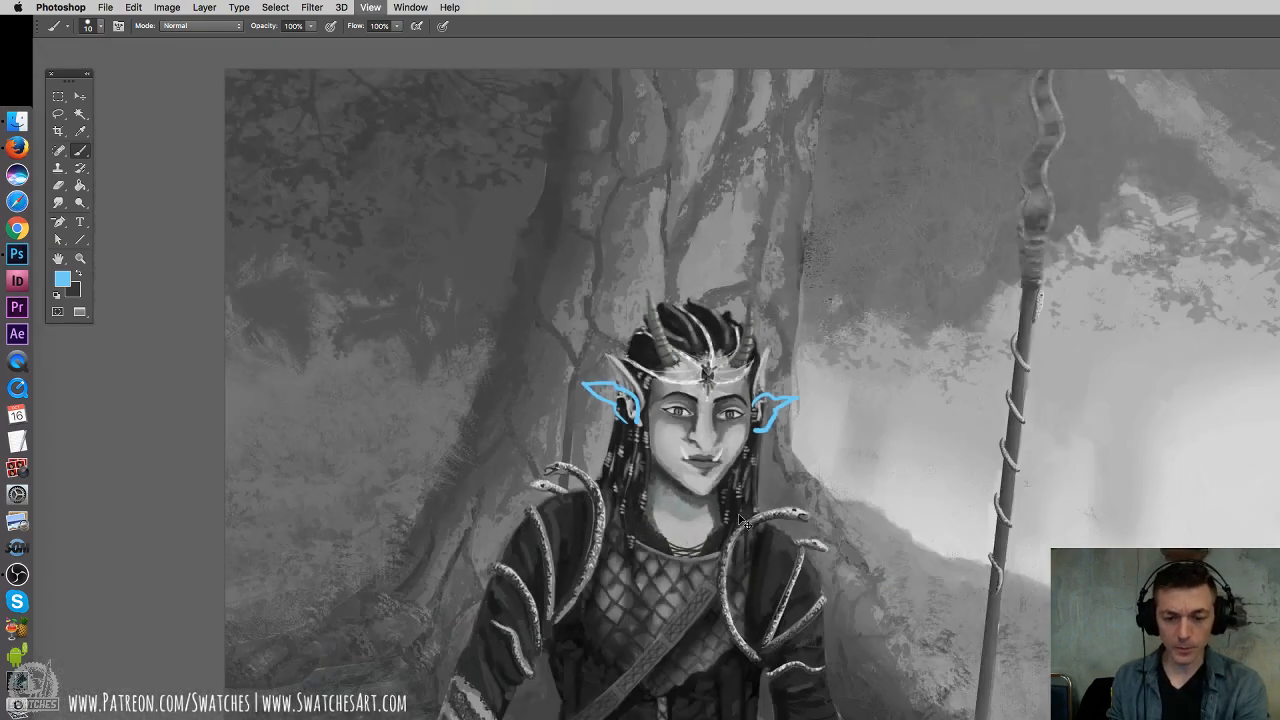
{"action": "mouse_move", "coordinate": [740, 525]}
{"action": "left_mouse_down"}
{"action": "mouse_move", "coordinate": [668, 408]}
{"action": "mouse_move", "coordinate": [635, 392]}
{"action": "left_mouse_up"}
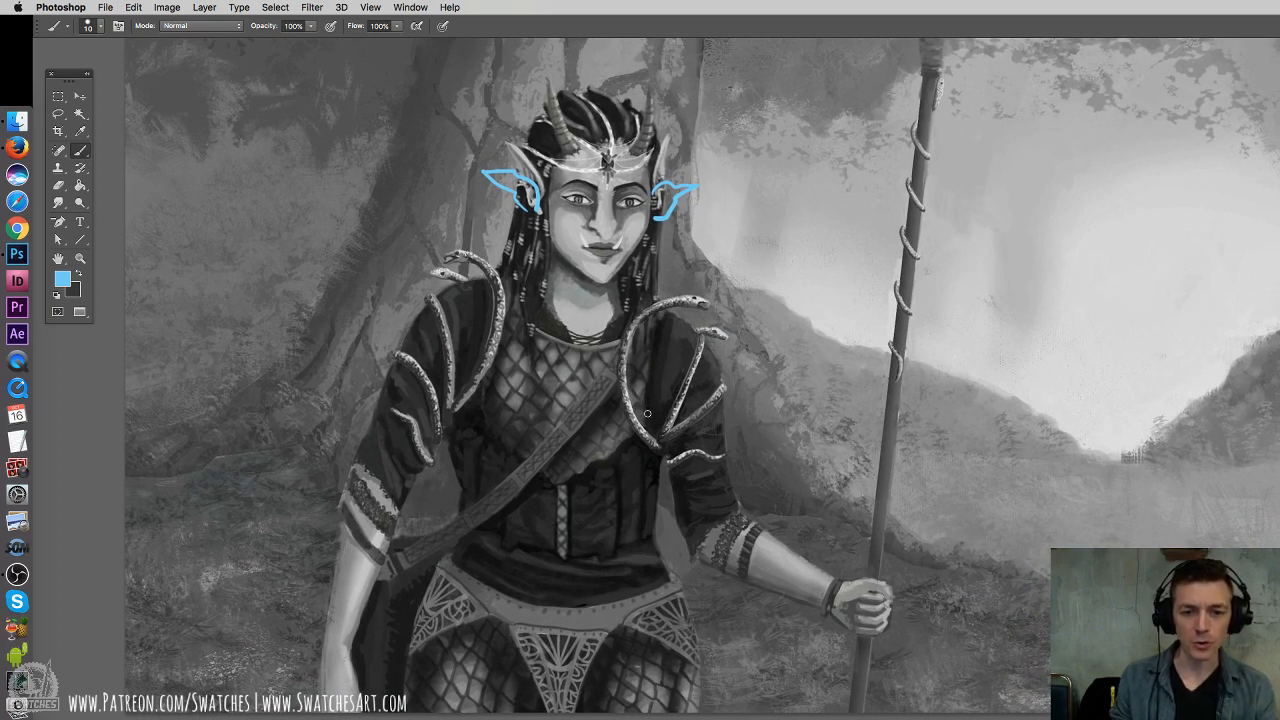
{"action": "mouse_move", "coordinate": [661, 350]}
{"action": "left_mouse_down"}
{"action": "mouse_move", "coordinate": [660, 478]}
{"action": "mouse_move", "coordinate": [672, 351]}
{"action": "left_mouse_up"}
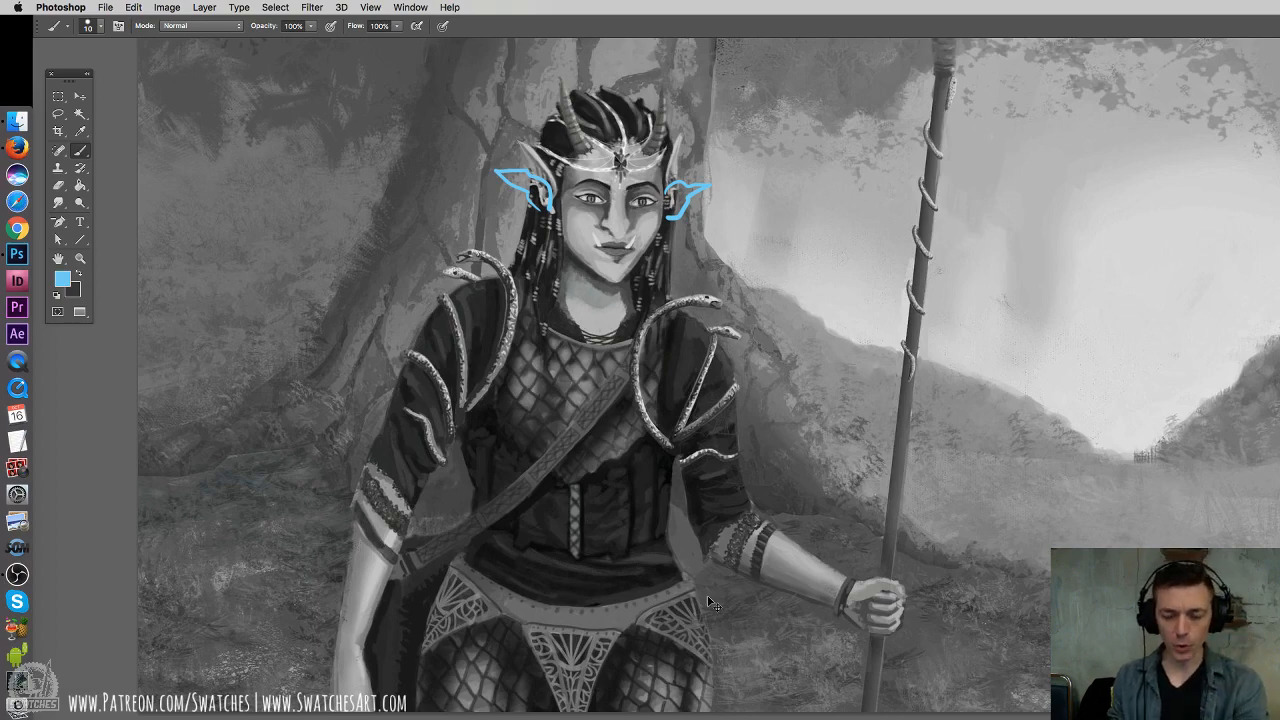
{"action": "key", "text": "super+minus"}
{"action": "left_click_drag", "start_coordinate": [724, 572], "coordinate": [691, 540]}
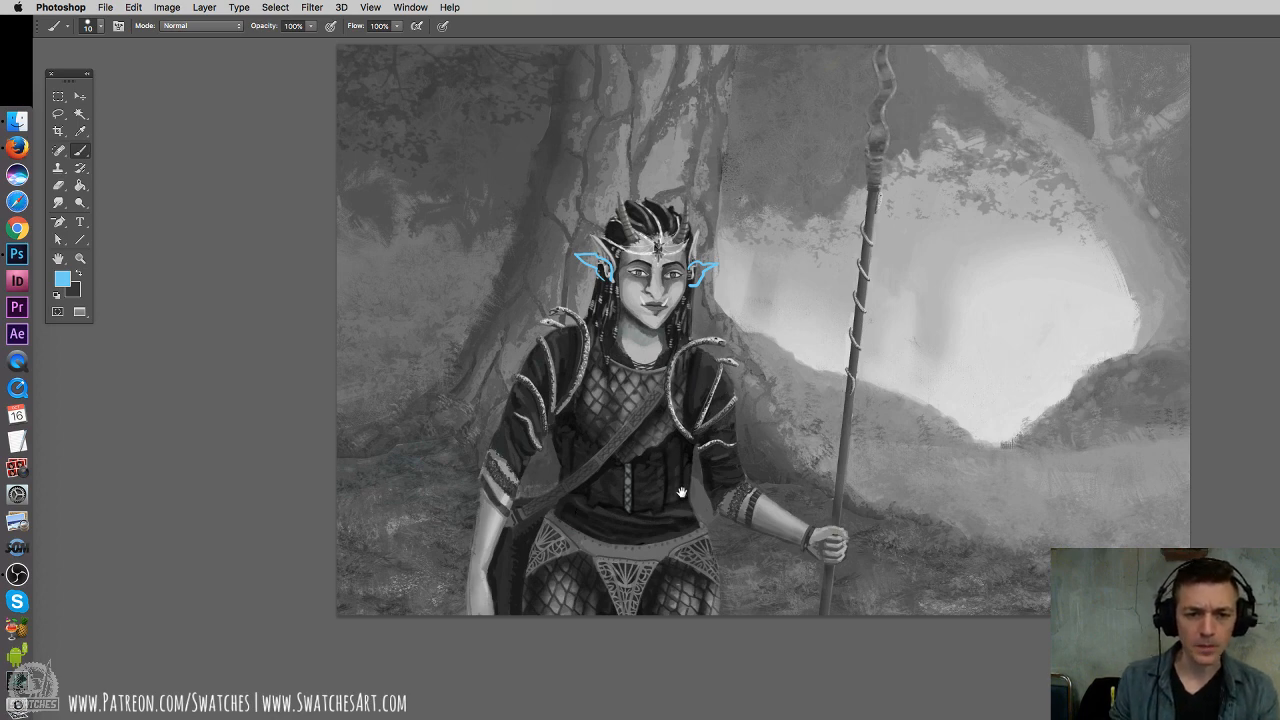
{"action": "left_click_drag", "start_coordinate": [675, 487], "coordinate": [612, 478]}
{"action": "left_click_drag", "start_coordinate": [672, 301], "coordinate": [666, 395]}
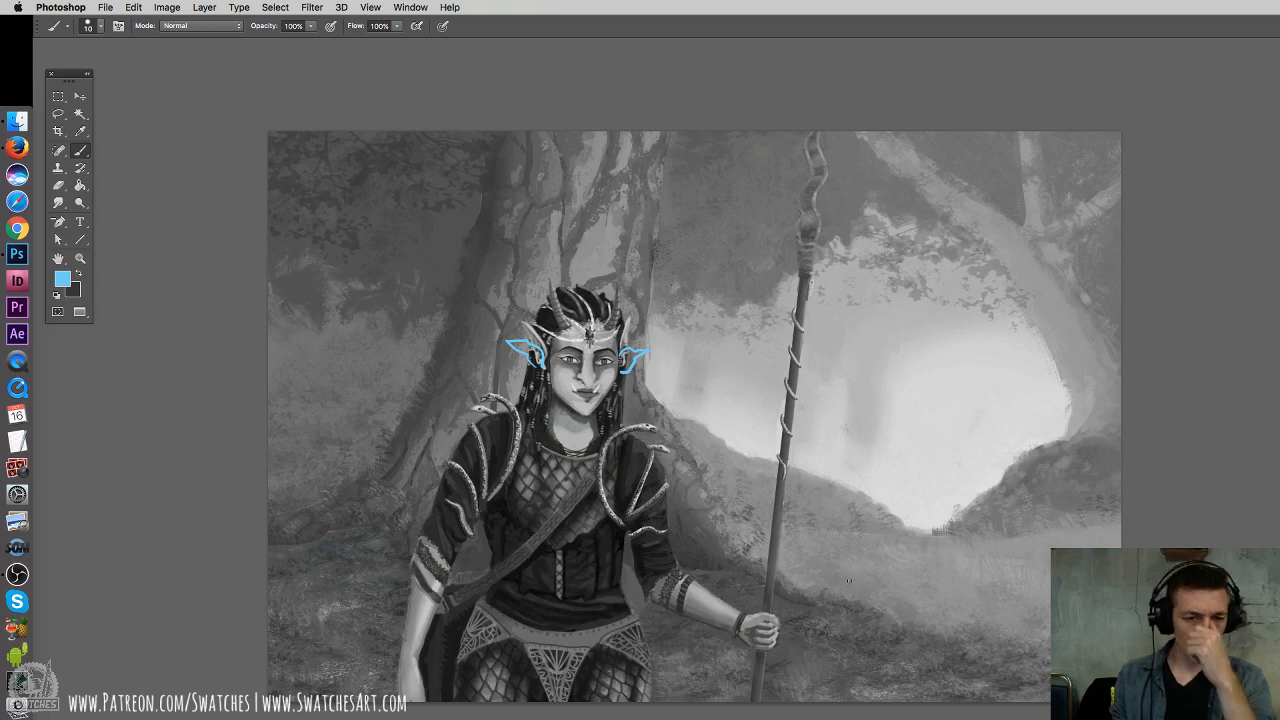
{"action": "scroll", "coordinate": [680, 515], "scroll_direction": "down", "scroll_amount": 3}
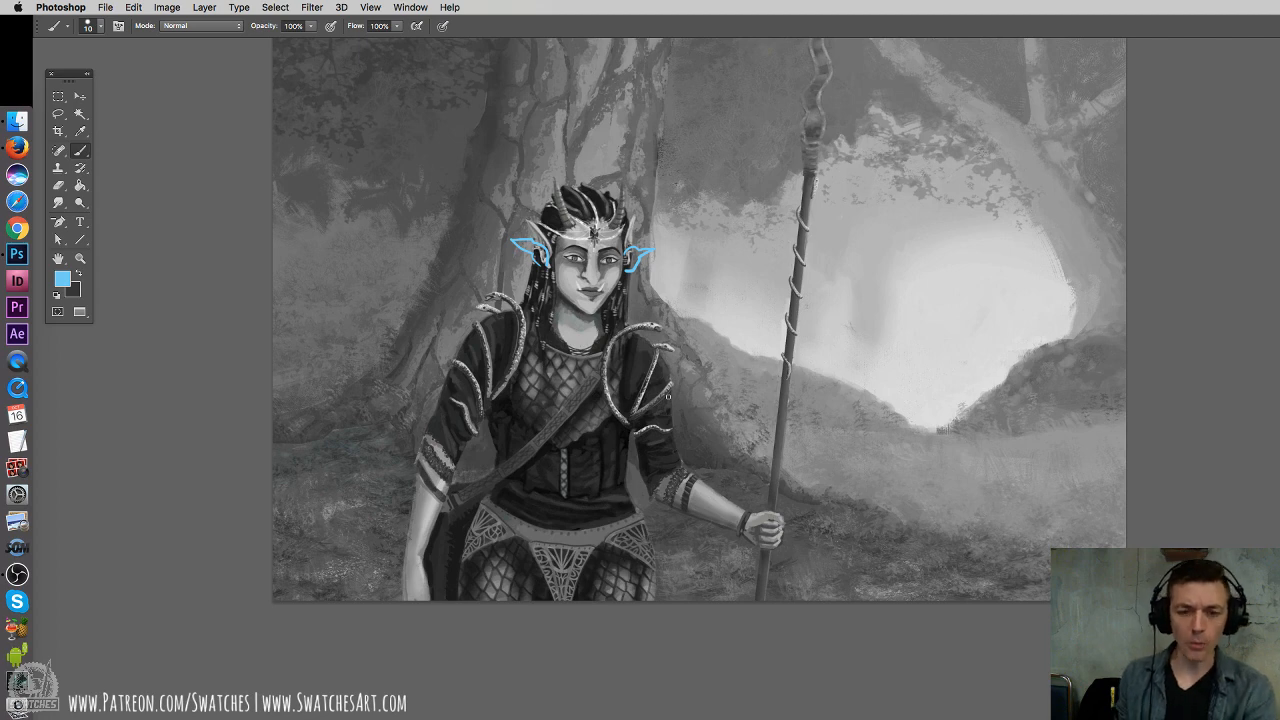
{"action": "key", "text": "super+minus"}
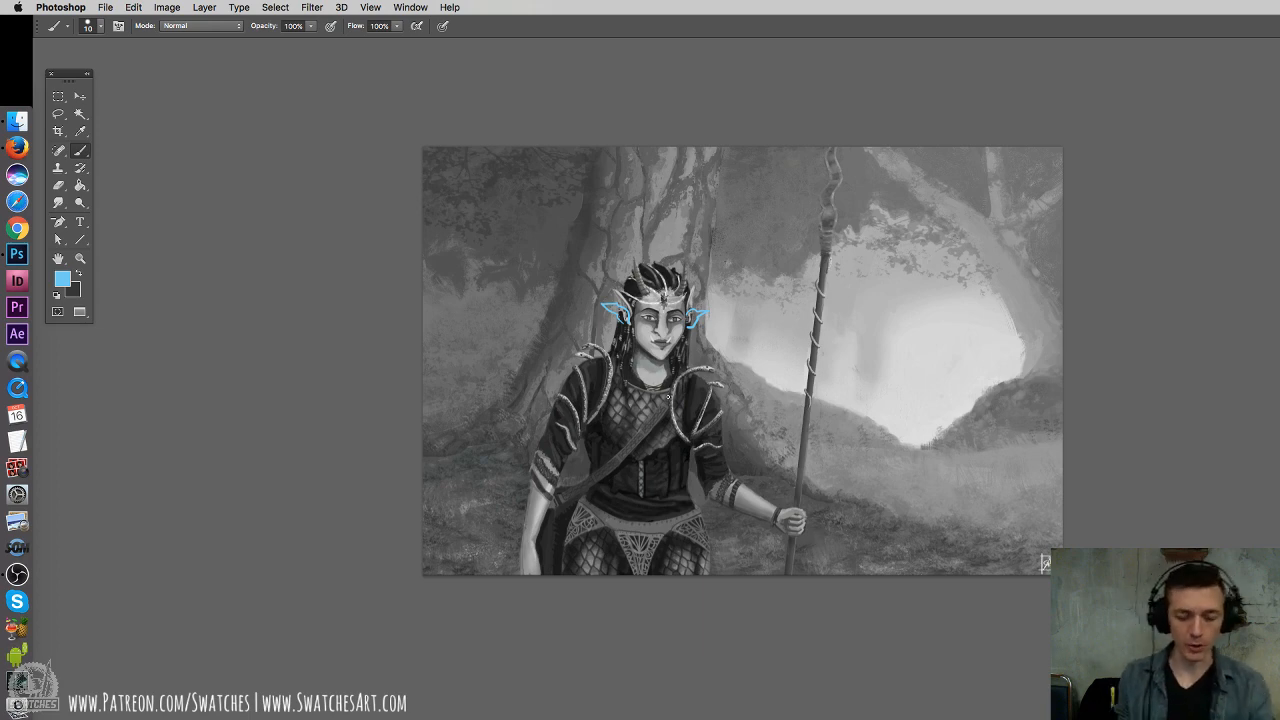
Close the forest troll image without saving and frame the red-haired troll illustration for review
{"action": "key", "text": "super+w"}
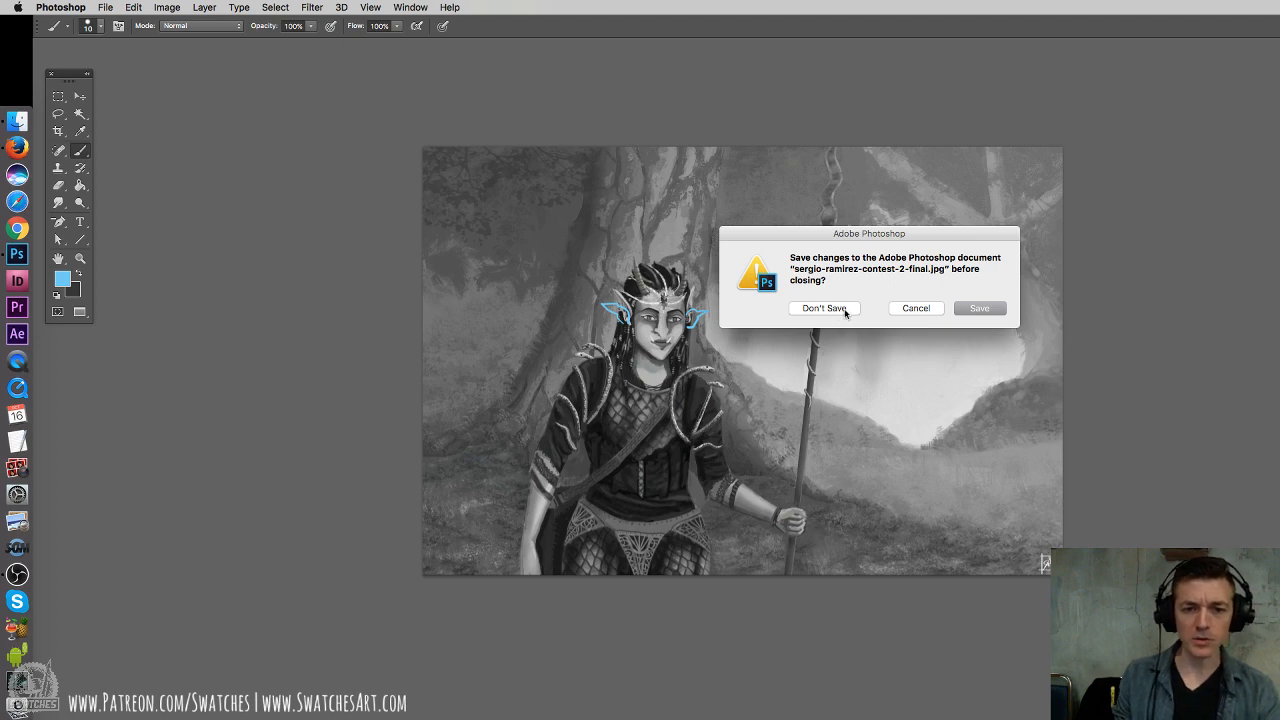
{"action": "left_click", "coordinate": [846, 311]}
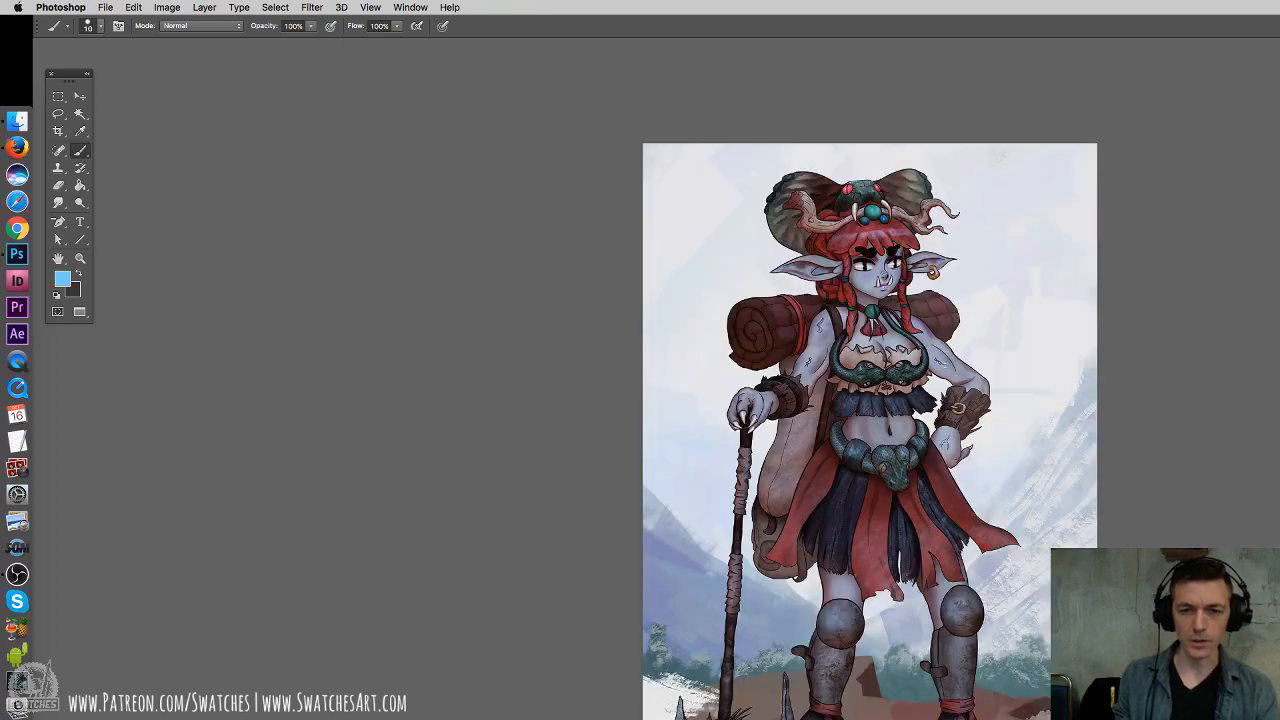
{"action": "mouse_move", "coordinate": [935, 423]}
{"action": "left_mouse_down"}
{"action": "mouse_move", "coordinate": [715, 388]}
{"action": "mouse_move", "coordinate": [634, 331]}
{"action": "left_mouse_up"}
{"action": "key", "text": "super+minus"}
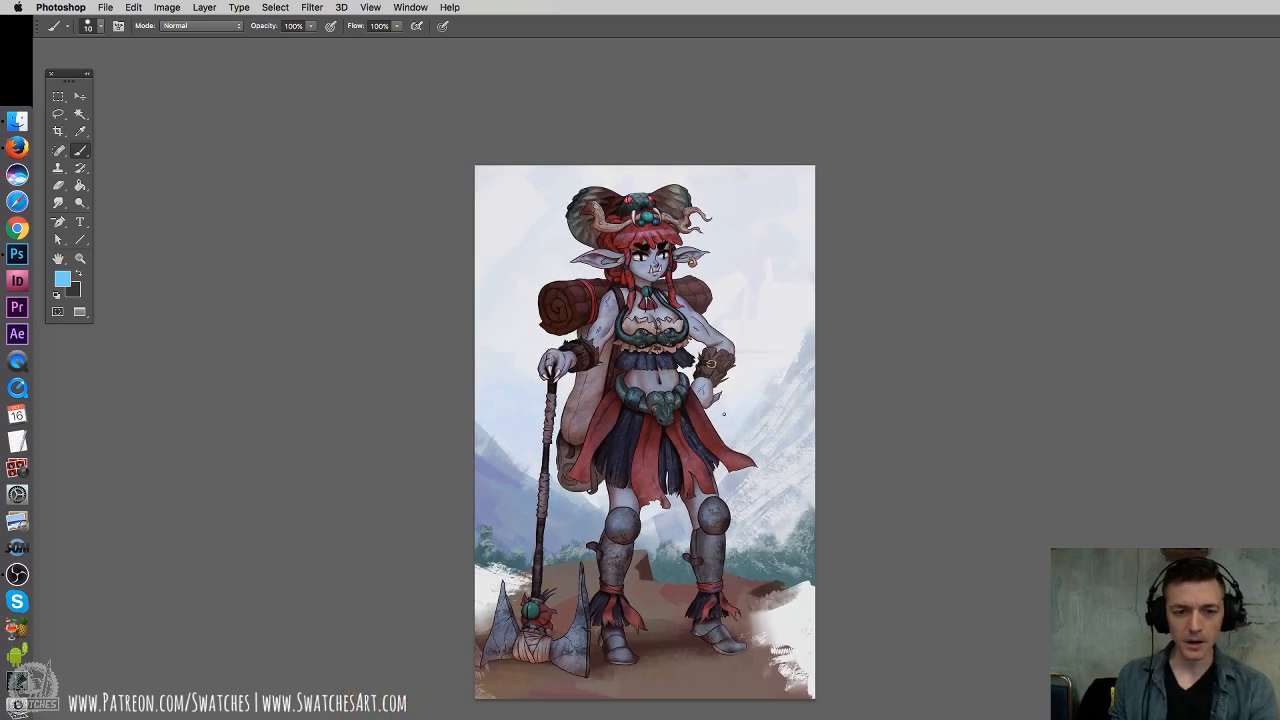
{"action": "key", "text": "super+plus"}
{"action": "left_click_drag", "start_coordinate": [692, 463], "coordinate": [666, 427]}
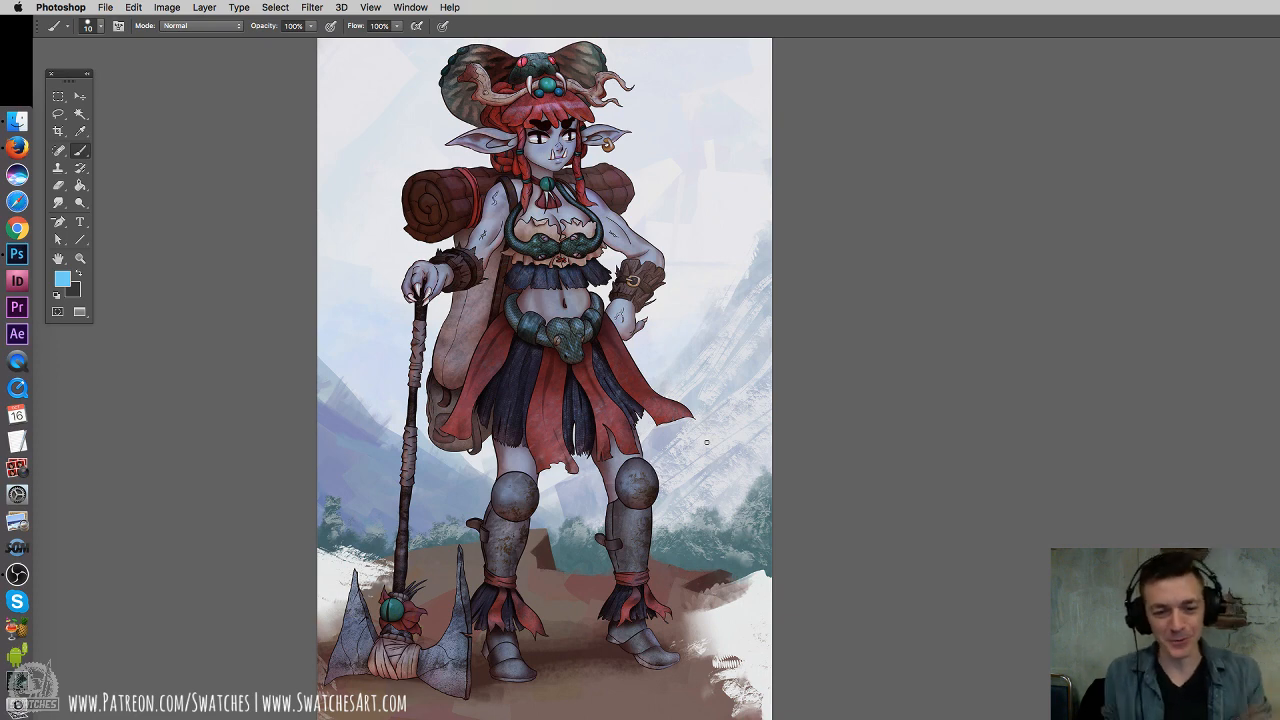
Examine the red-haired troll's full figure, skirt, leg armour and axe, and the rocky ground at her feet
{"action": "key", "text": "f"}
{"action": "key", "text": "f"}
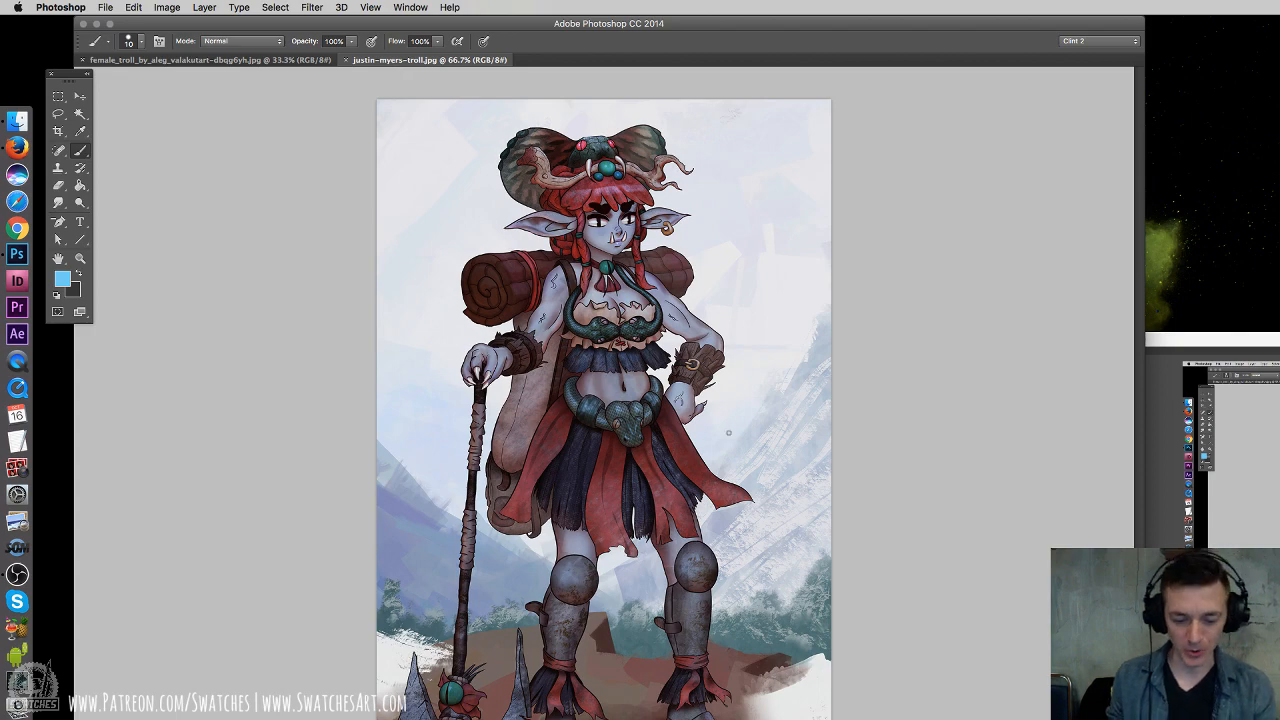
{"action": "key", "text": "f"}
{"action": "left_click_drag", "start_coordinate": [860, 475], "coordinate": [547, 348]}
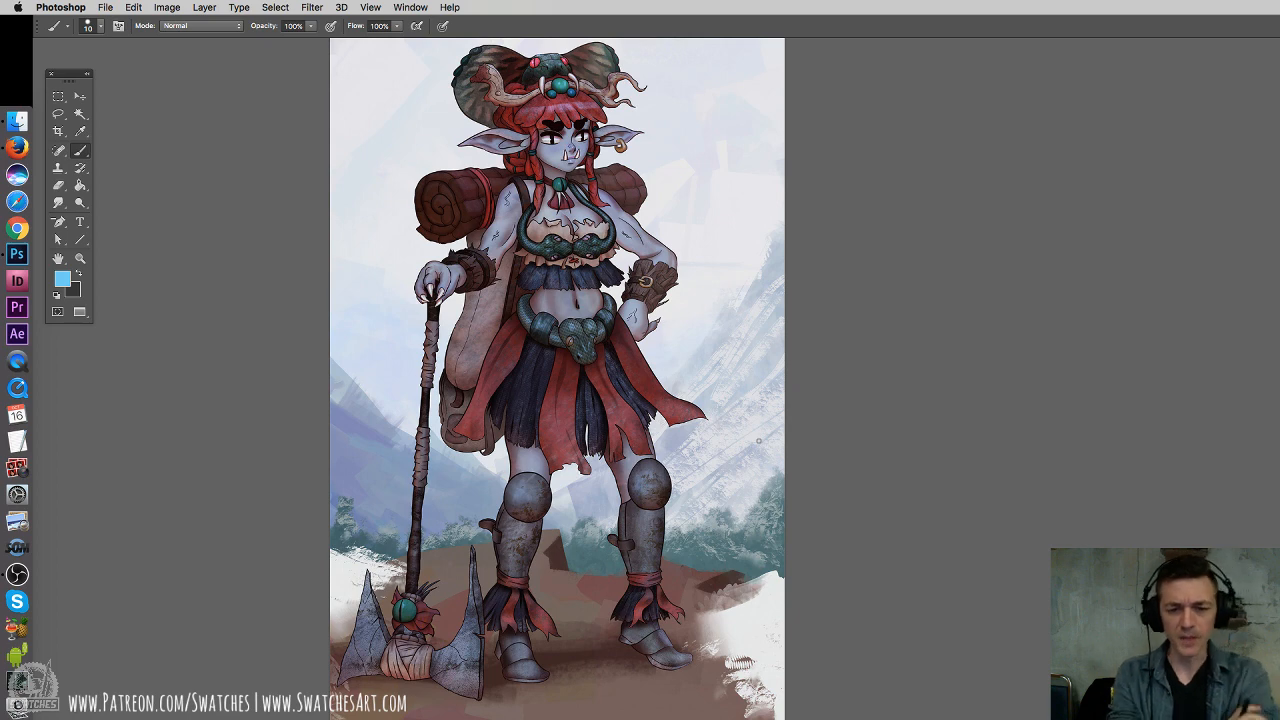
{"action": "key", "text": "ctrl+equal"}
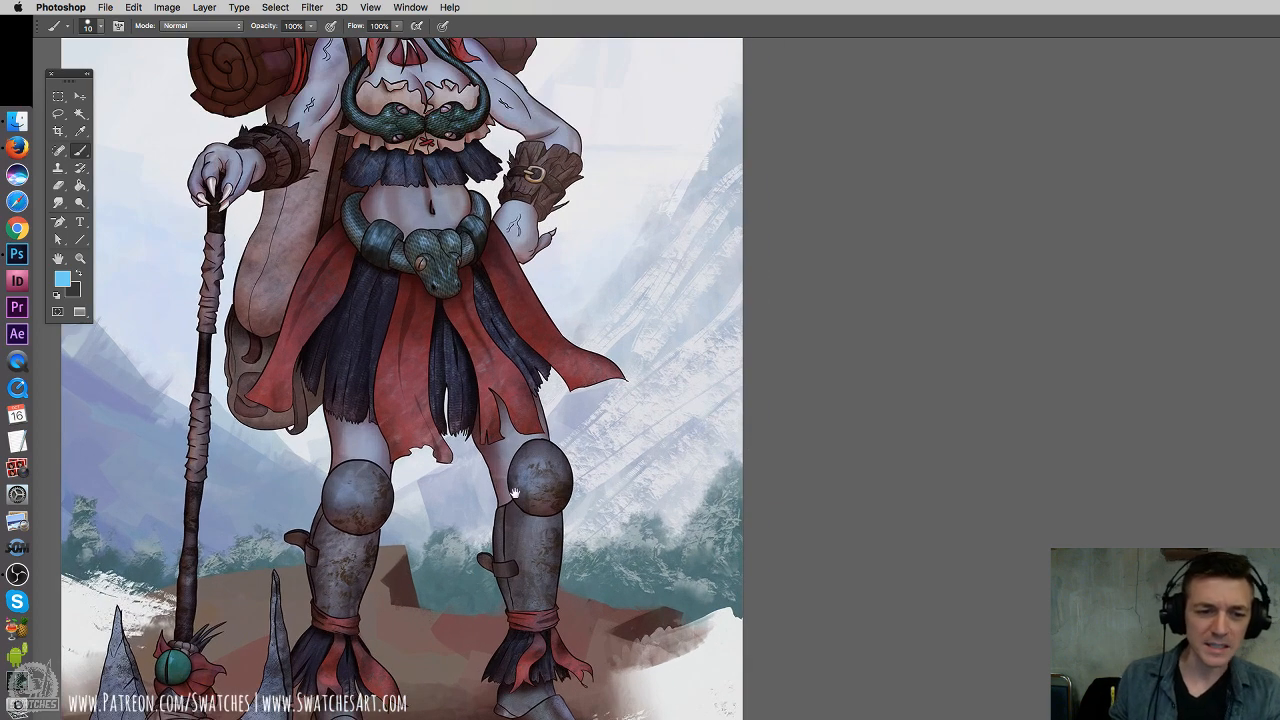
{"action": "left_click_drag", "start_coordinate": [527, 485], "coordinate": [686, 519]}
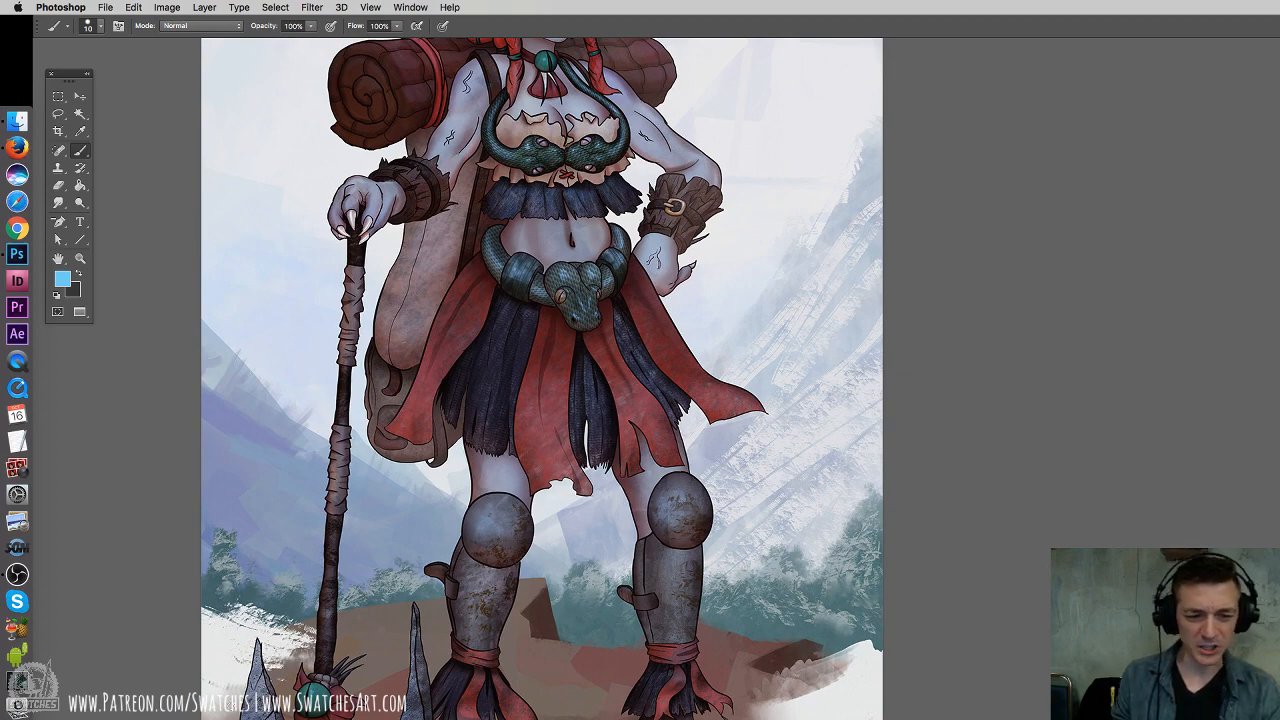
{"action": "scroll", "coordinate": [455, 713], "scroll_direction": "down", "scroll_amount": 5}
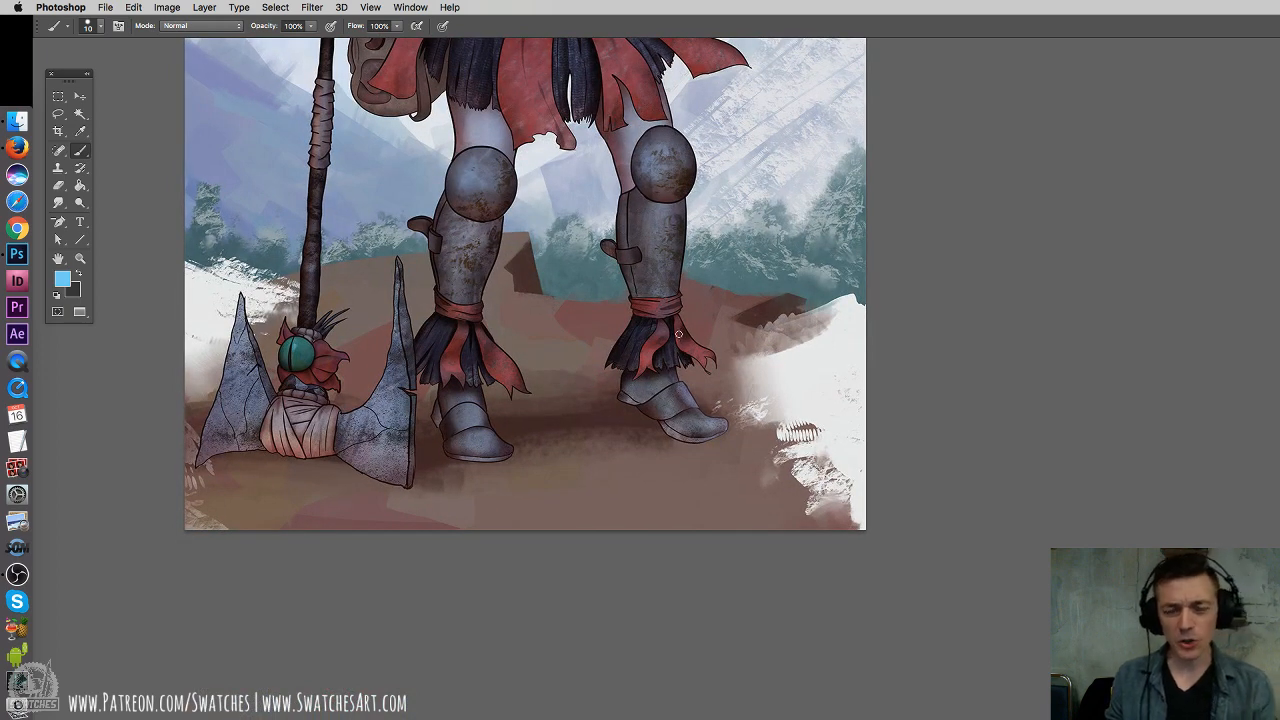
{"action": "scroll", "coordinate": [636, 268], "scroll_direction": "up", "scroll_amount": 8}
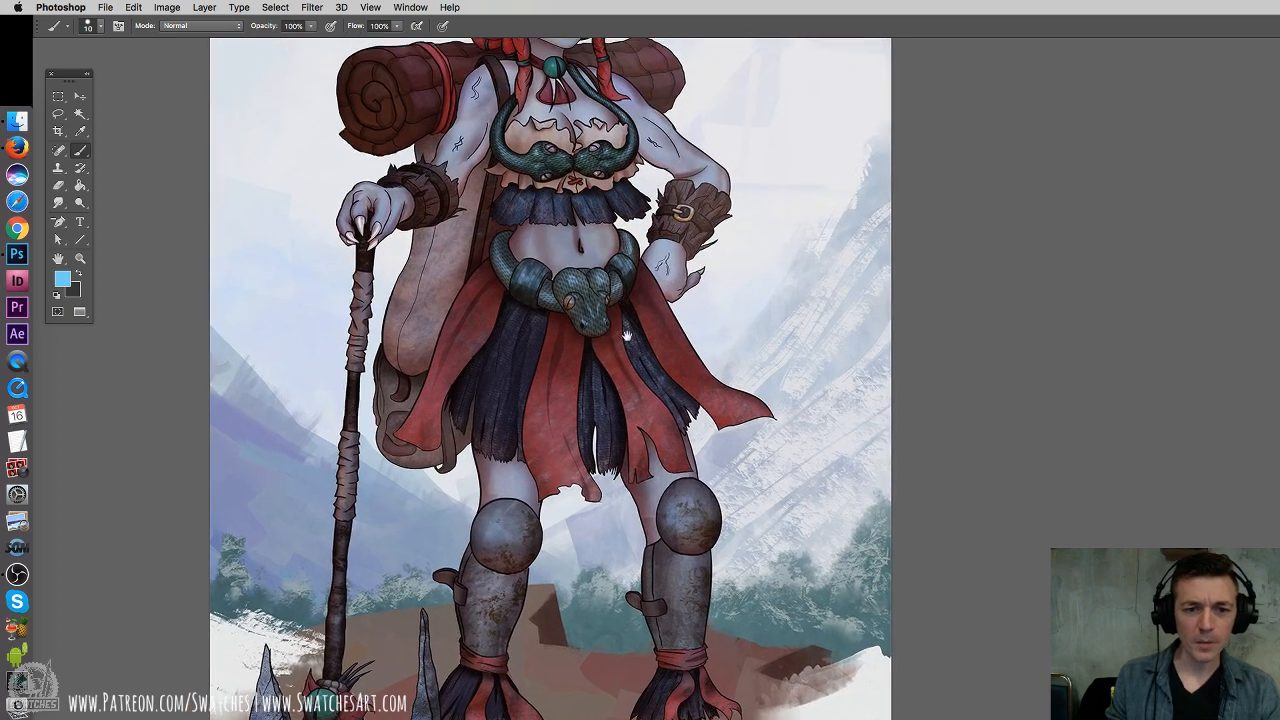
Examine the red-haired troll's headdress, face, bedroll and snake ornaments, and compare them with the whole composition
{"action": "scroll", "coordinate": [626, 433], "scroll_direction": "up", "scroll_amount": 1}
{"action": "scroll", "coordinate": [626, 433], "scroll_direction": "up", "scroll_amount": 1}
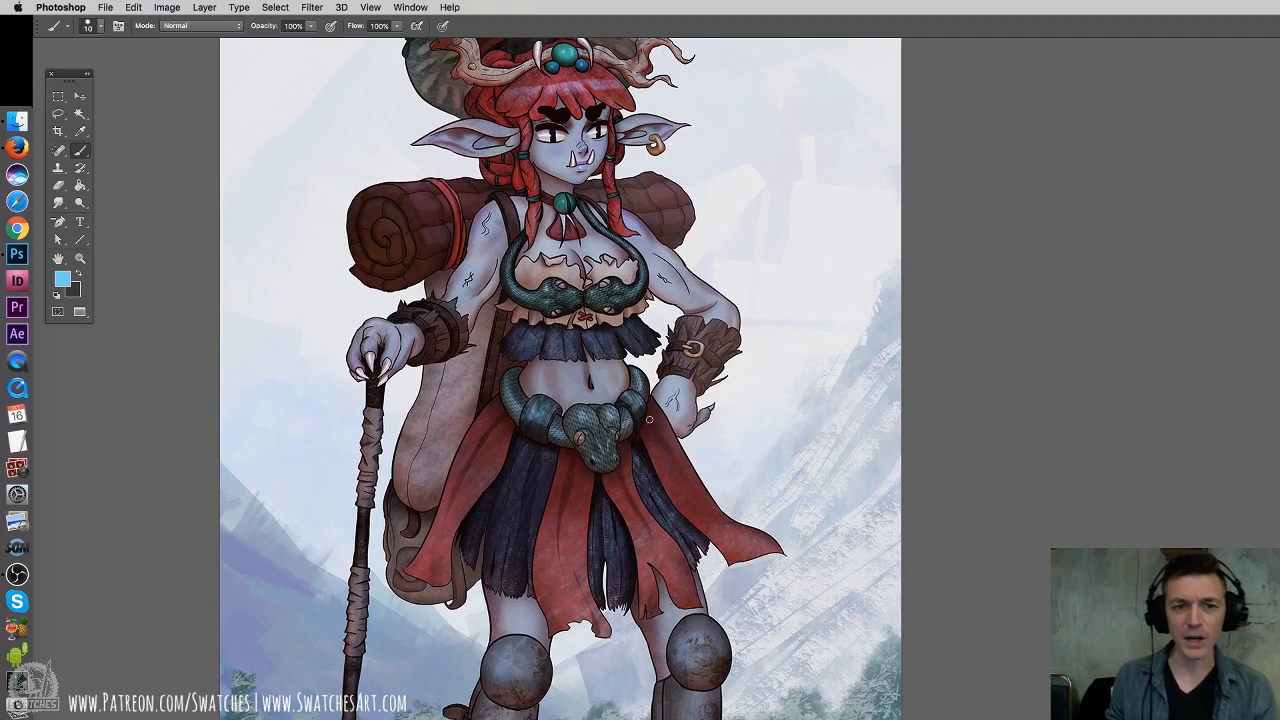
{"action": "scroll", "coordinate": [636, 358], "scroll_direction": "up", "scroll_amount": 1}
{"action": "scroll", "coordinate": [636, 358], "scroll_direction": "up", "scroll_amount": 5}
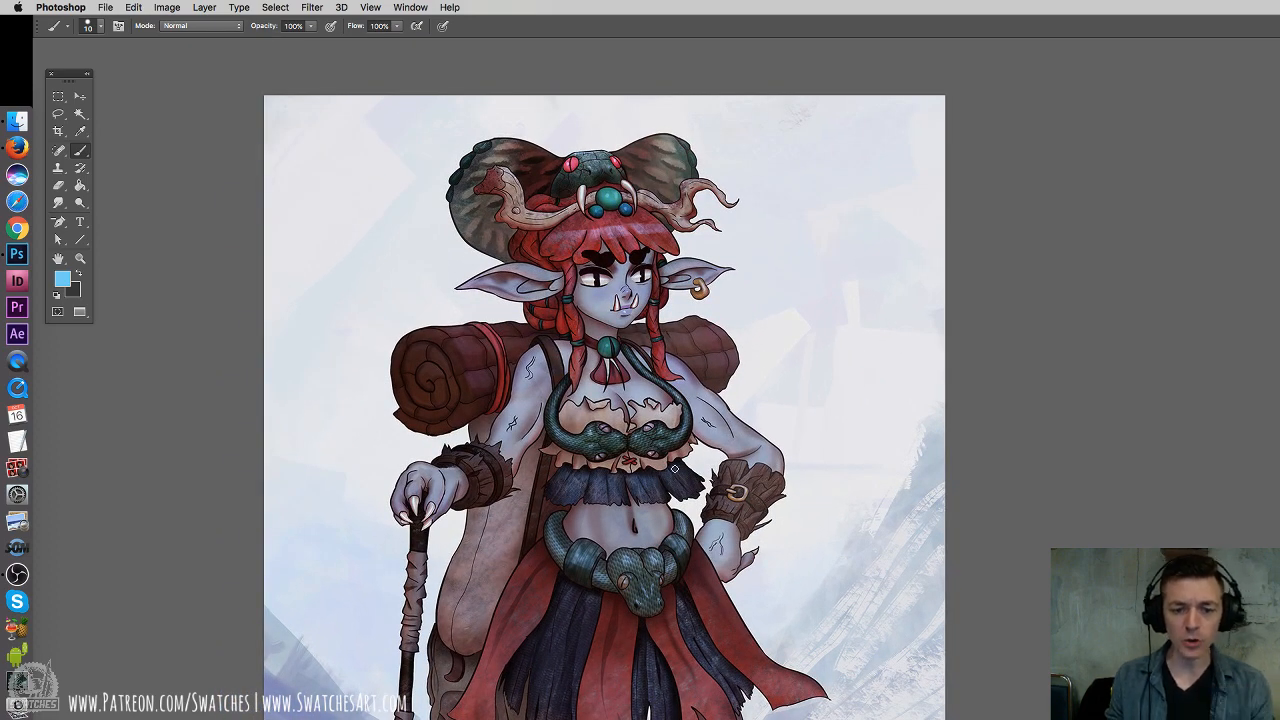
{"action": "scroll", "coordinate": [663, 470], "scroll_direction": "down", "scroll_amount": 2}
{"action": "scroll", "coordinate": [705, 467], "scroll_direction": "down", "scroll_amount": 5}
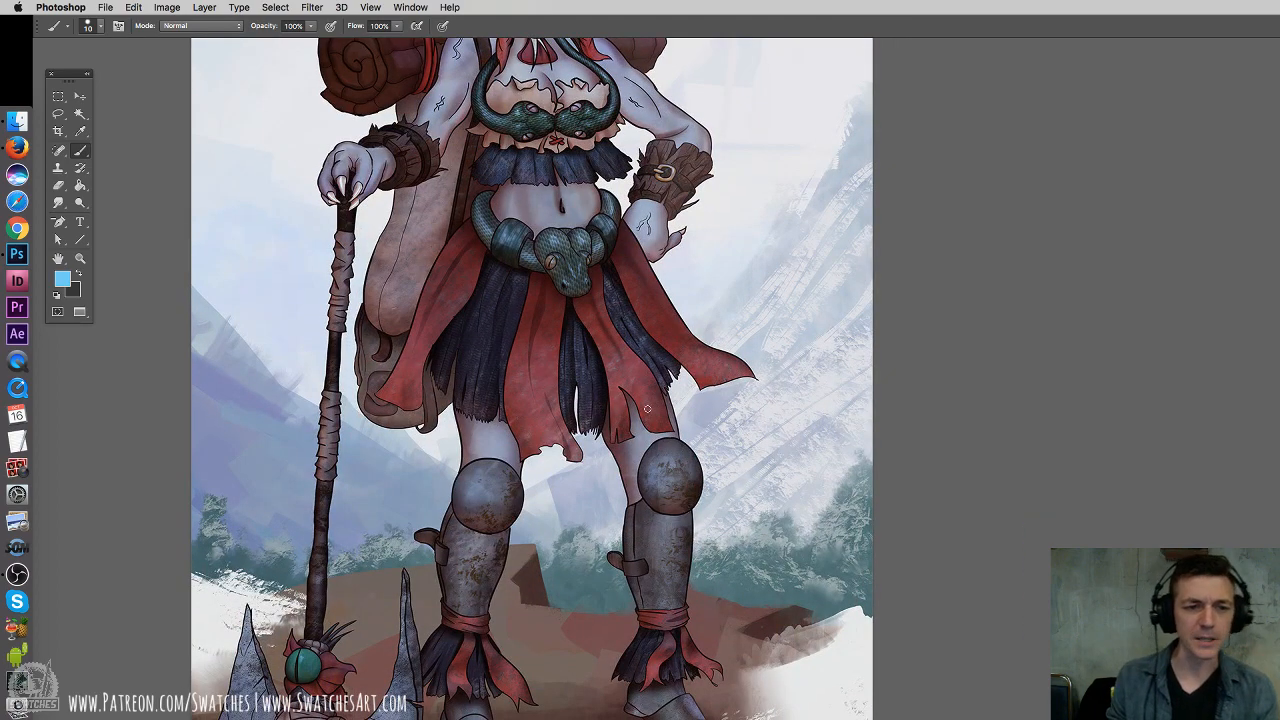
{"action": "scroll", "coordinate": [570, 260], "scroll_direction": "up", "scroll_amount": 6}
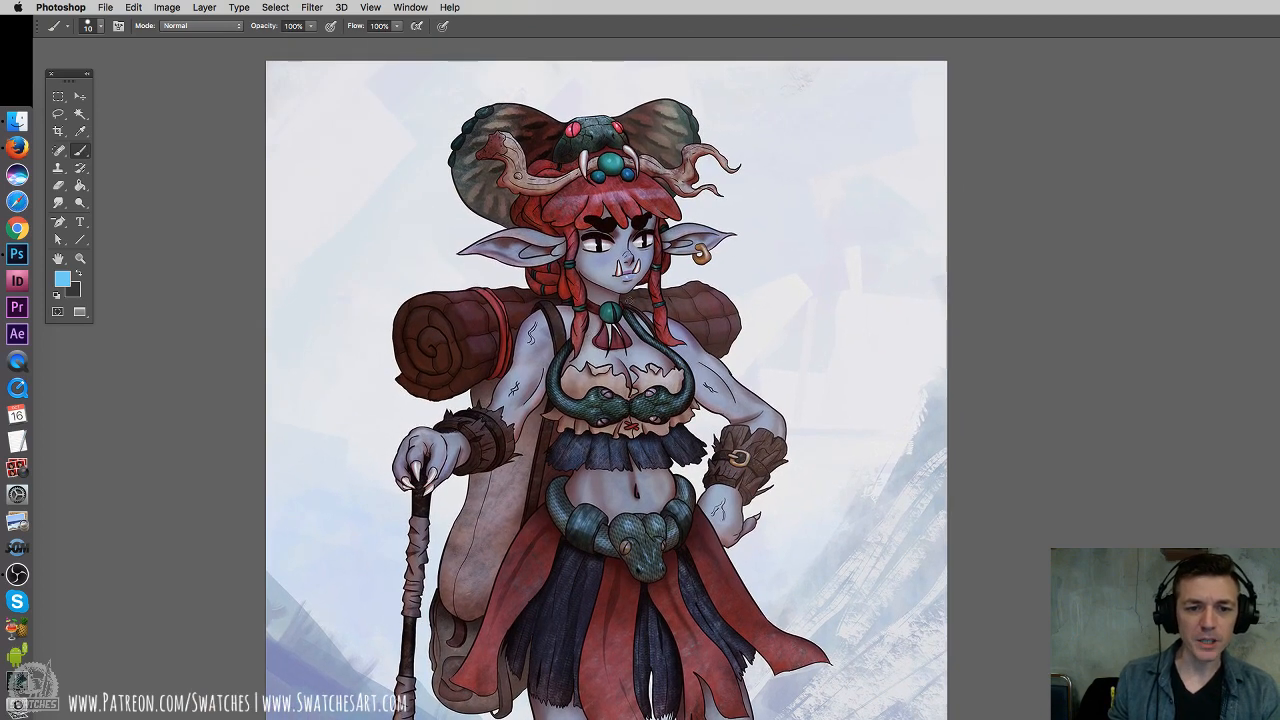
{"action": "scroll", "coordinate": [688, 478], "scroll_direction": "down", "scroll_amount": 3}
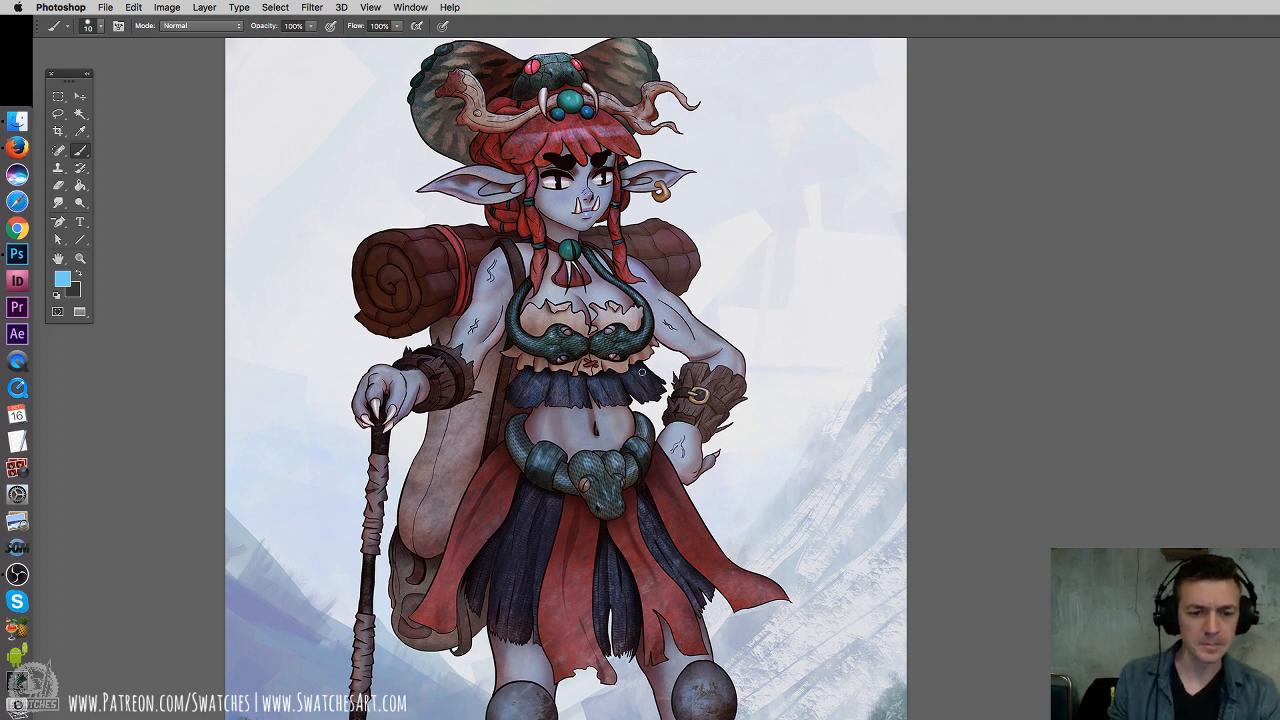
{"action": "key", "text": "super+minus"}
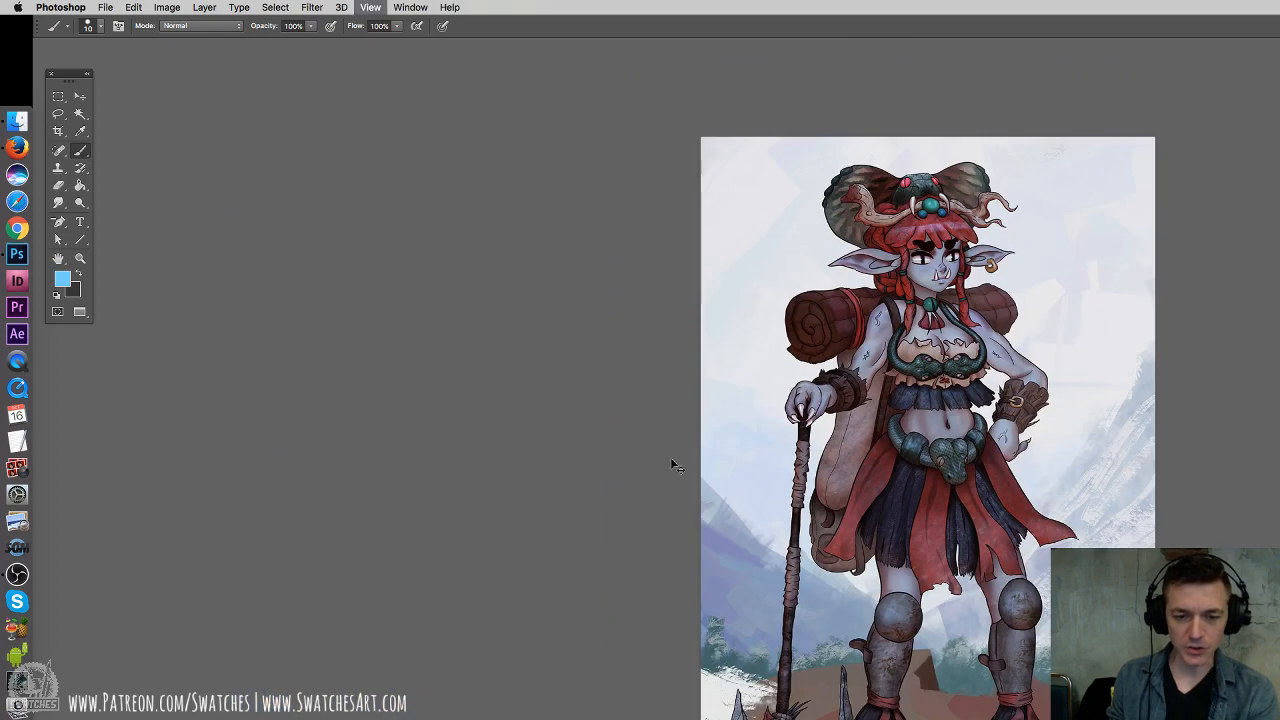
{"action": "mouse_move", "coordinate": [947, 410]}
{"action": "left_mouse_down"}
{"action": "mouse_move", "coordinate": [500, 333]}
{"action": "mouse_move", "coordinate": [504, 295]}
{"action": "left_mouse_up"}
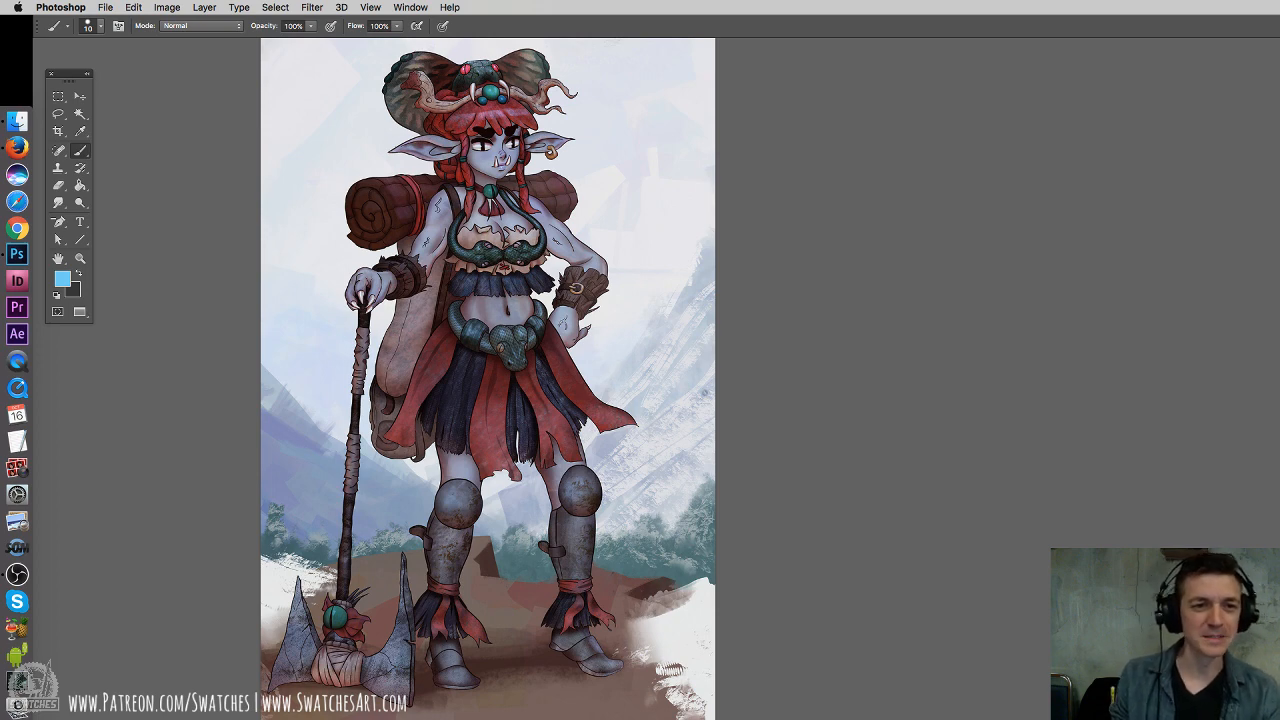
Close the red-haired troll image without saving and frame the crouching troll with the snake and spear in full-screen view
{"action": "key", "text": "f"}
{"action": "key", "text": "f"}
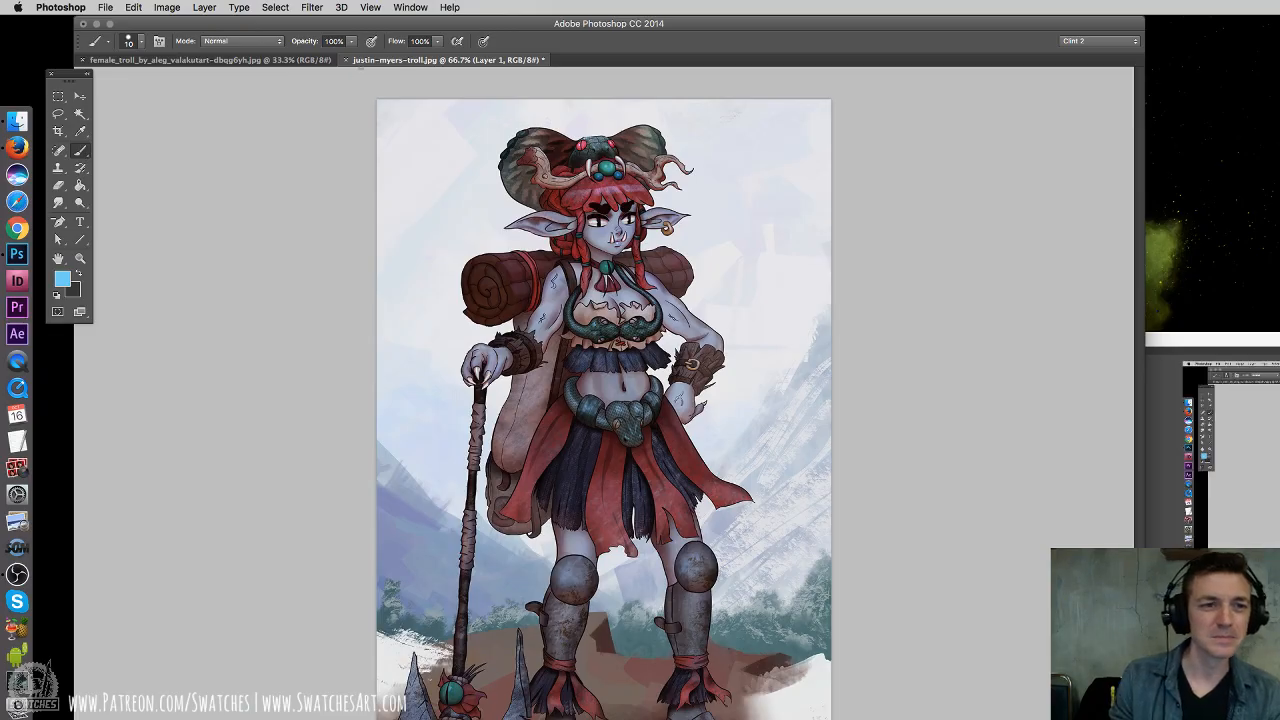
{"action": "left_click", "coordinate": [346, 60]}
{"action": "left_click", "coordinate": [752, 306]}
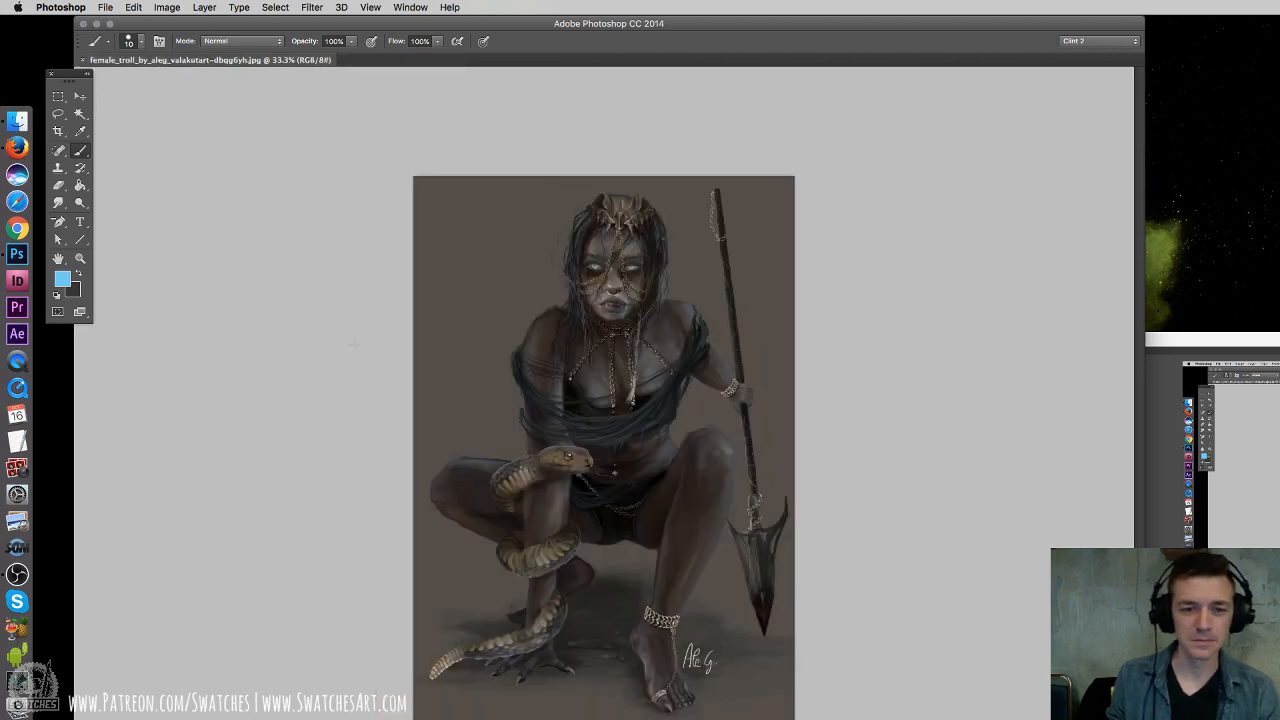
{"action": "key", "text": "f"}
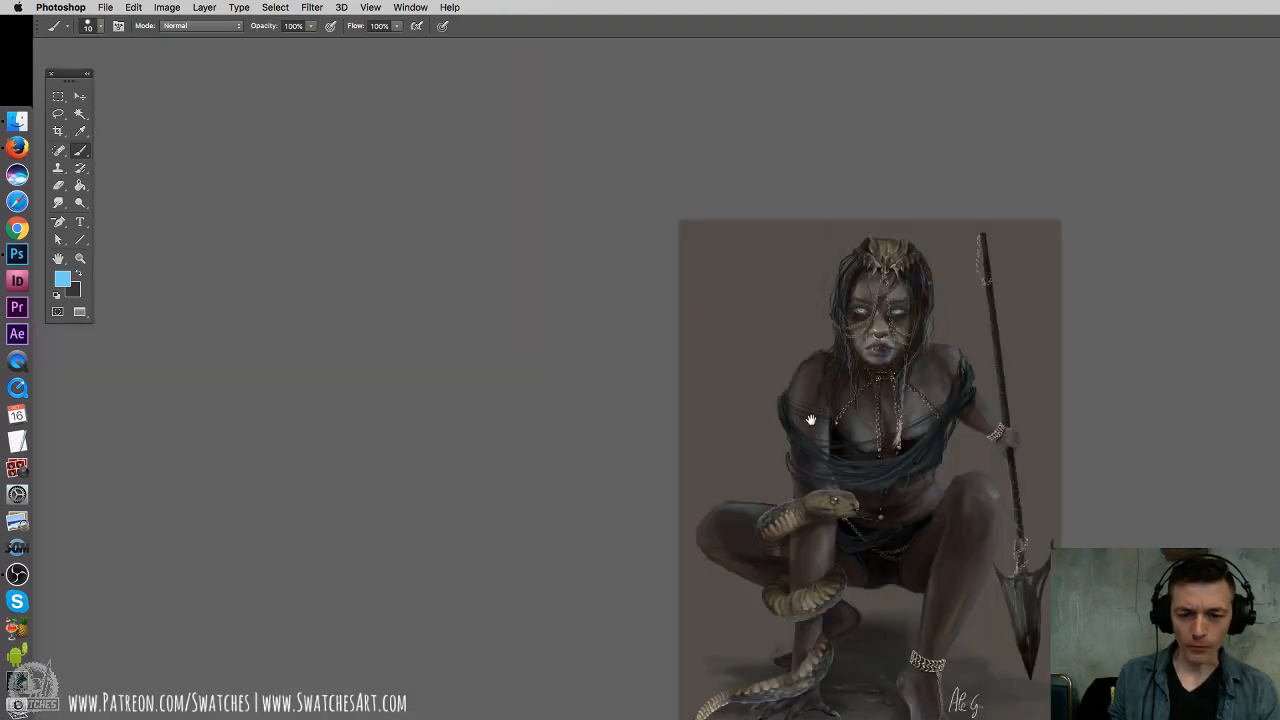
{"action": "mouse_move", "coordinate": [809, 420]}
{"action": "left_mouse_down"}
{"action": "mouse_move", "coordinate": [526, 286]}
{"action": "mouse_move", "coordinate": [581, 272]}
{"action": "left_mouse_up"}
{"action": "left_click_drag", "start_coordinate": [663, 350], "coordinate": [660, 331]}
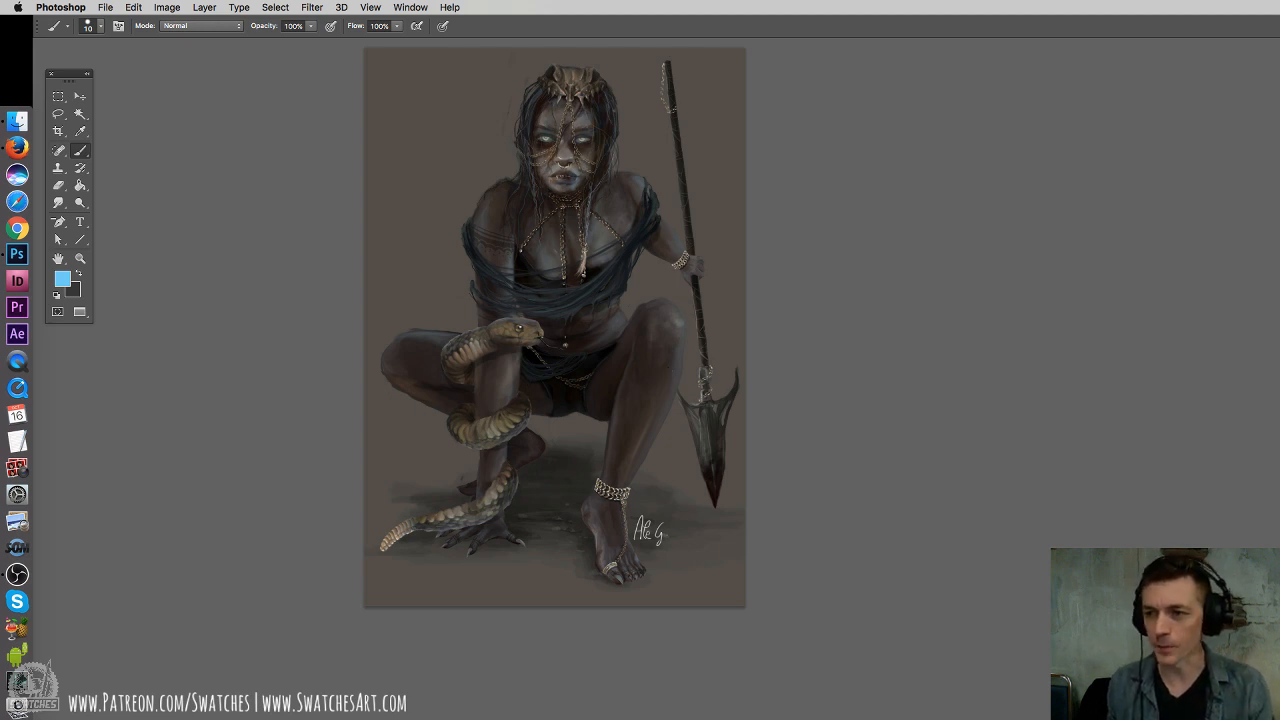
Examine the crouching troll's face, chains, draped cloth, snake and lighting at several magnifications, and against a black surround
{"action": "key", "text": "super+equal"}
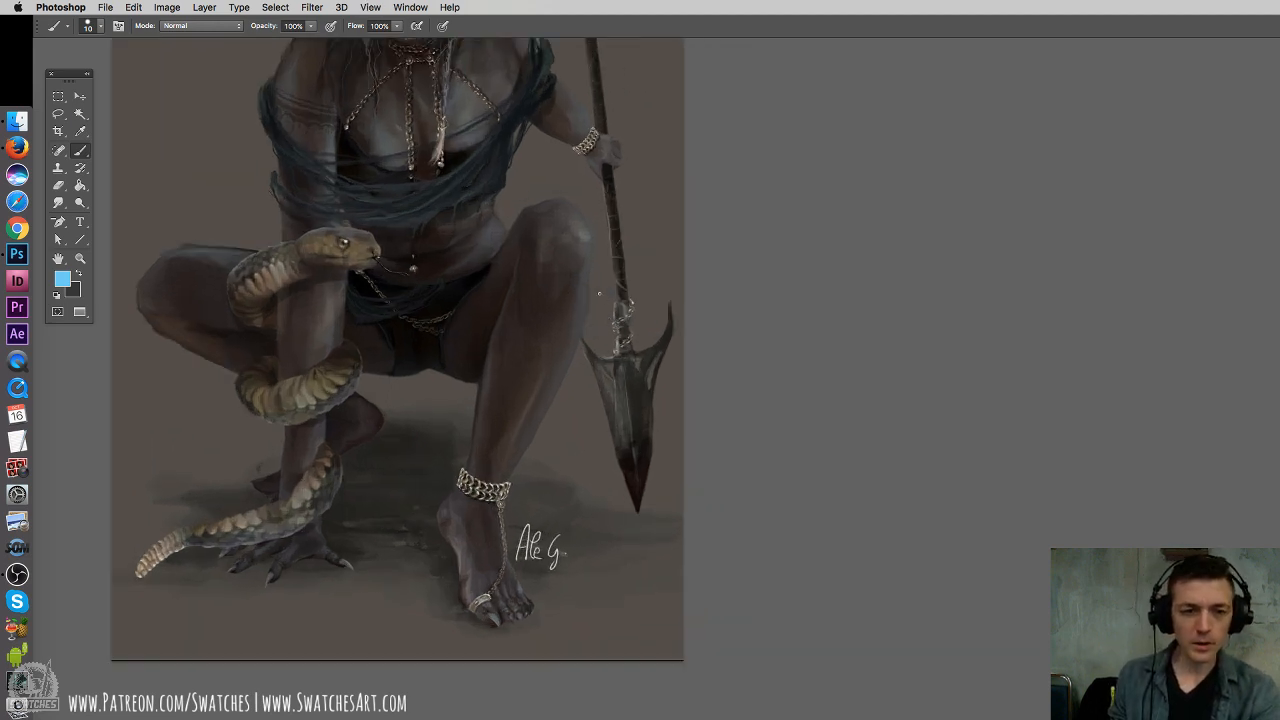
{"action": "left_click_drag", "start_coordinate": [460, 217], "coordinate": [544, 429]}
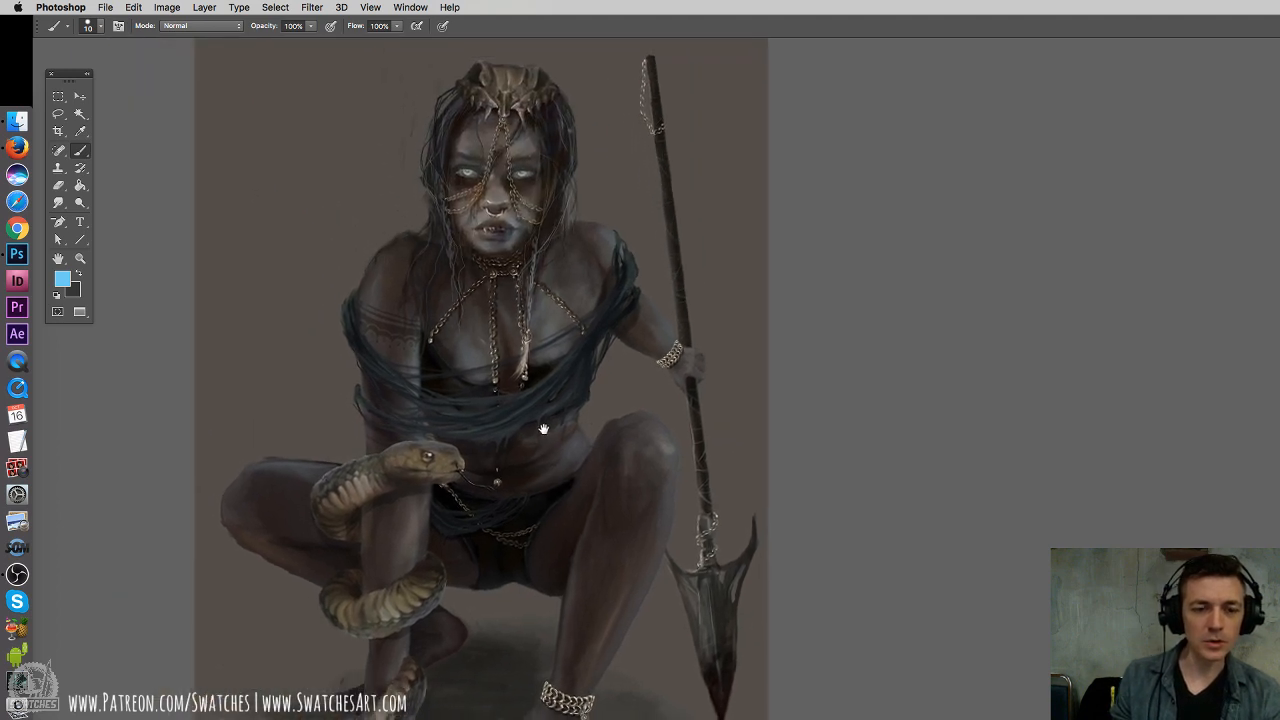
{"action": "key", "text": "super+minus"}
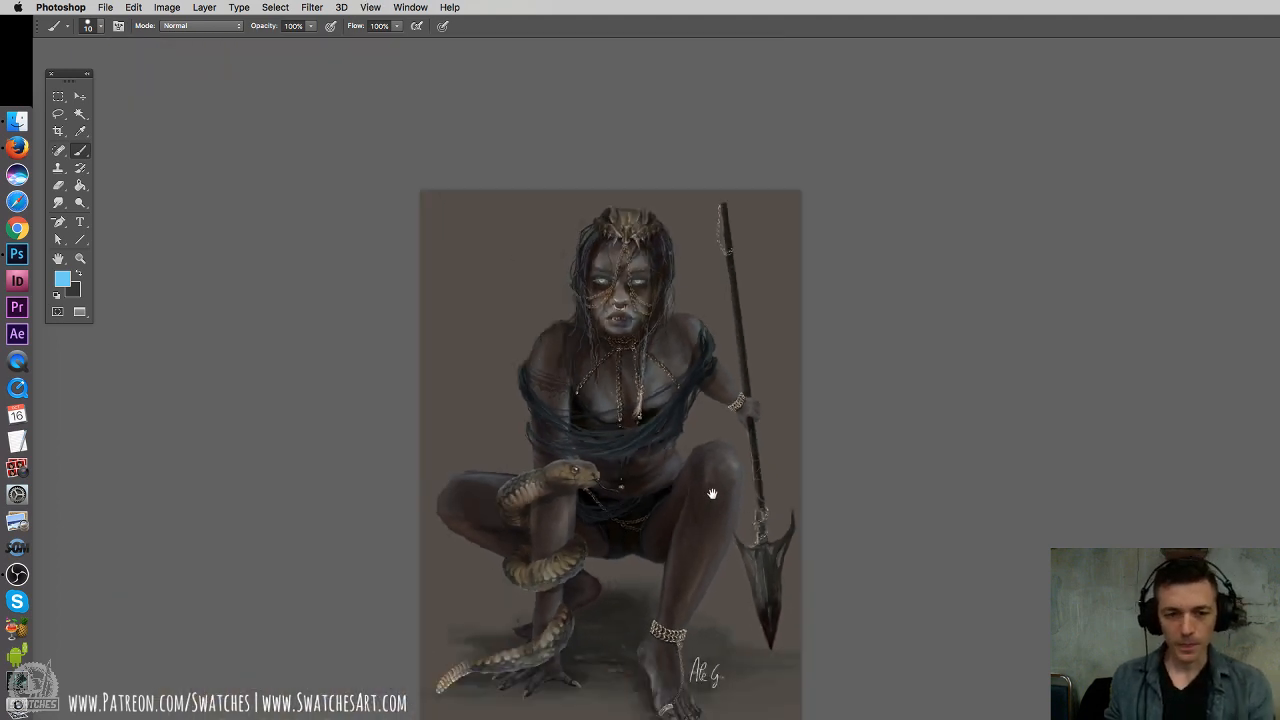
{"action": "mouse_move", "coordinate": [710, 491]}
{"action": "left_mouse_down"}
{"action": "mouse_move", "coordinate": [614, 335]}
{"action": "mouse_move", "coordinate": [621, 343]}
{"action": "left_mouse_up"}
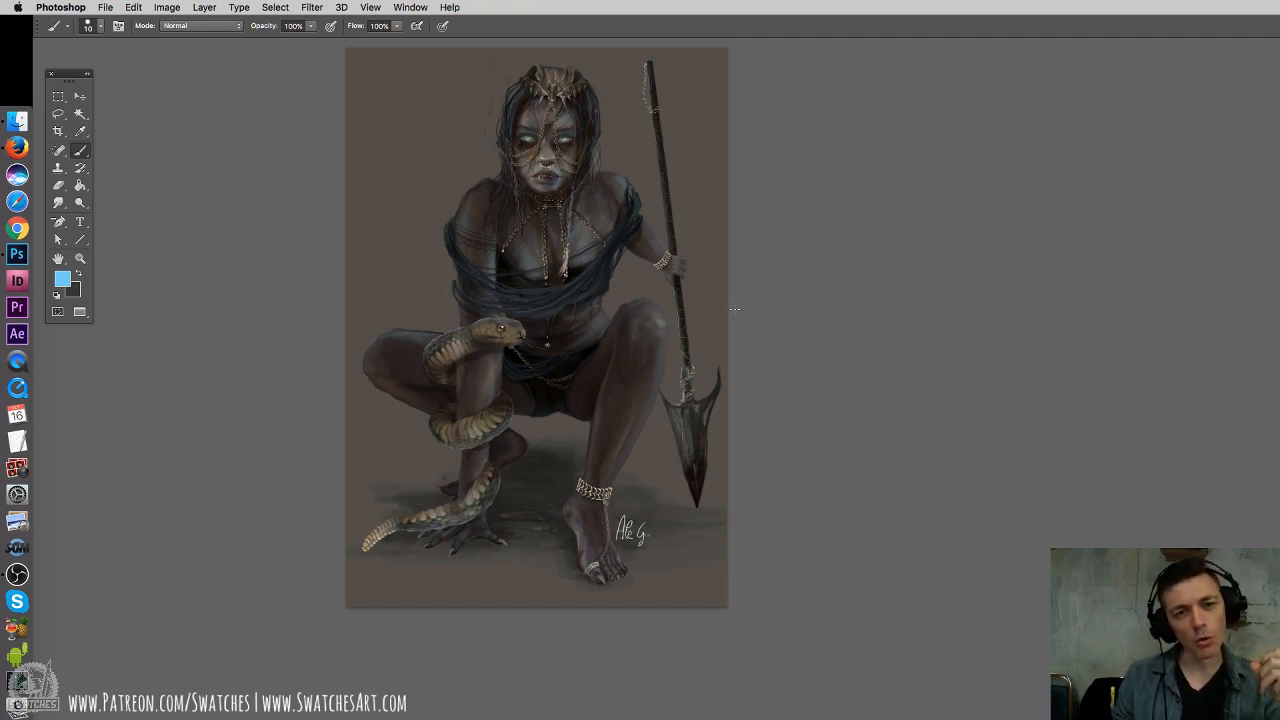
{"action": "key", "text": "super+plus"}
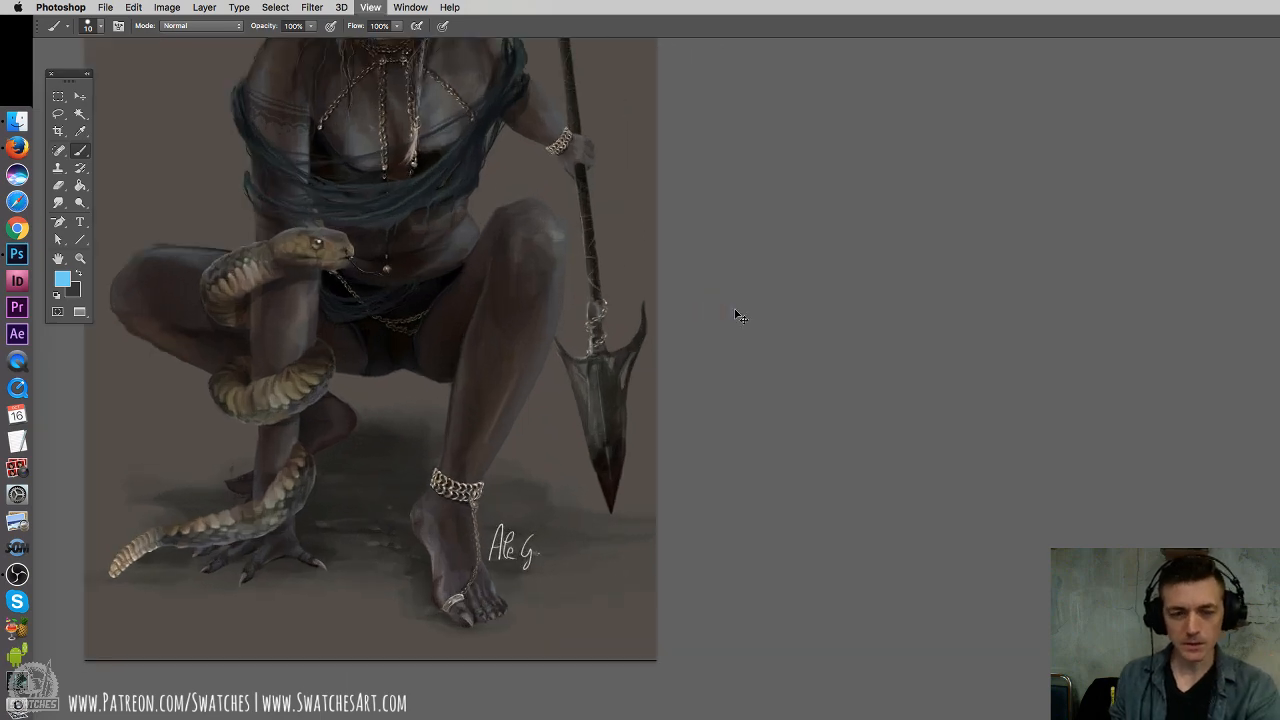
{"action": "key", "text": "super+plus"}
{"action": "mouse_move", "coordinate": [353, 190]}
{"action": "left_mouse_down"}
{"action": "mouse_move", "coordinate": [561, 368]}
{"action": "mouse_move", "coordinate": [789, 466]}
{"action": "left_mouse_up"}
{"action": "left_click_drag", "start_coordinate": [605, 143], "coordinate": [588, 242]}
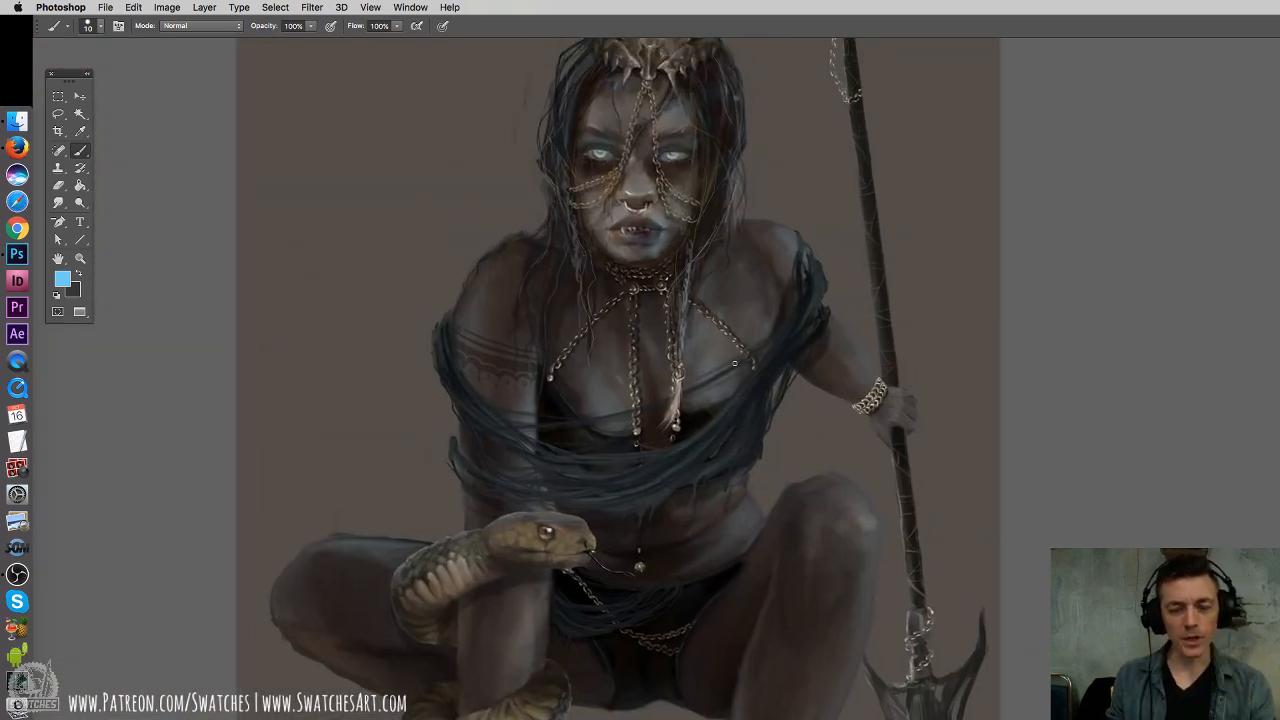
{"action": "left_click_drag", "start_coordinate": [736, 316], "coordinate": [704, 335]}
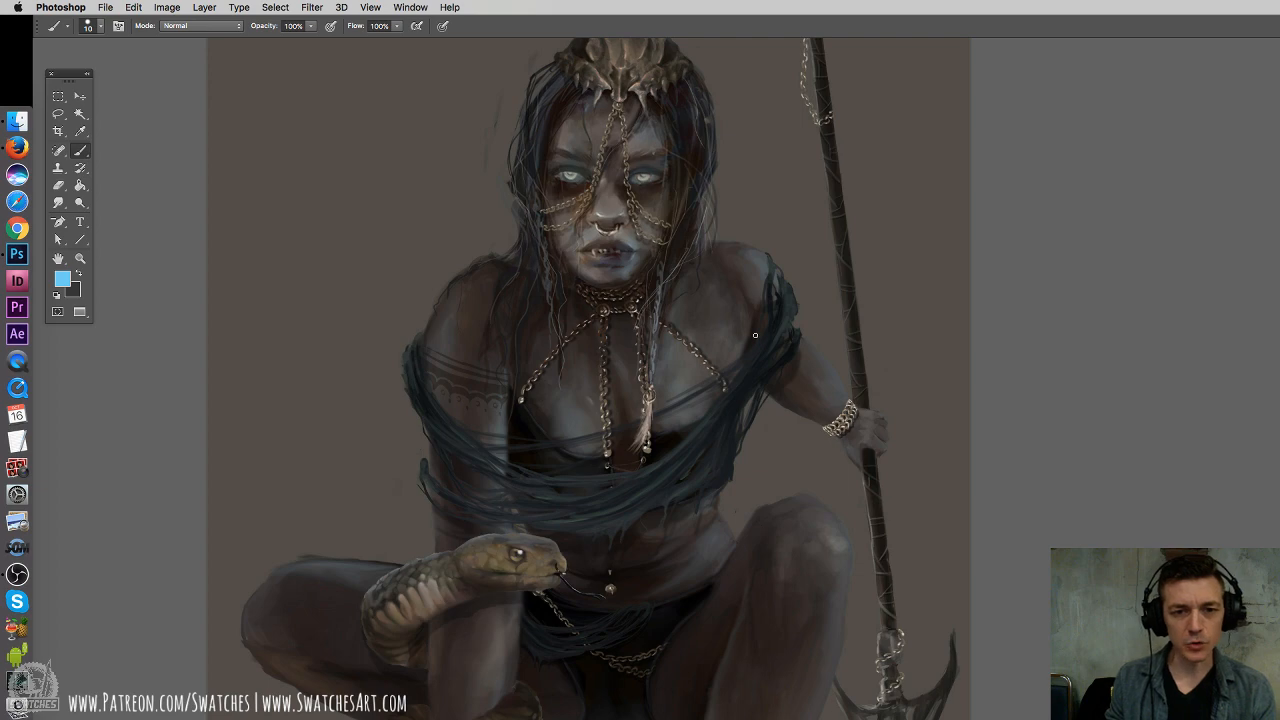
{"action": "key", "text": "super+minus"}
{"action": "mouse_move", "coordinate": [554, 391]}
{"action": "left_mouse_down"}
{"action": "mouse_move", "coordinate": [830, 384]}
{"action": "mouse_move", "coordinate": [482, 322]}
{"action": "left_mouse_up"}
{"action": "key", "text": "super+minus"}
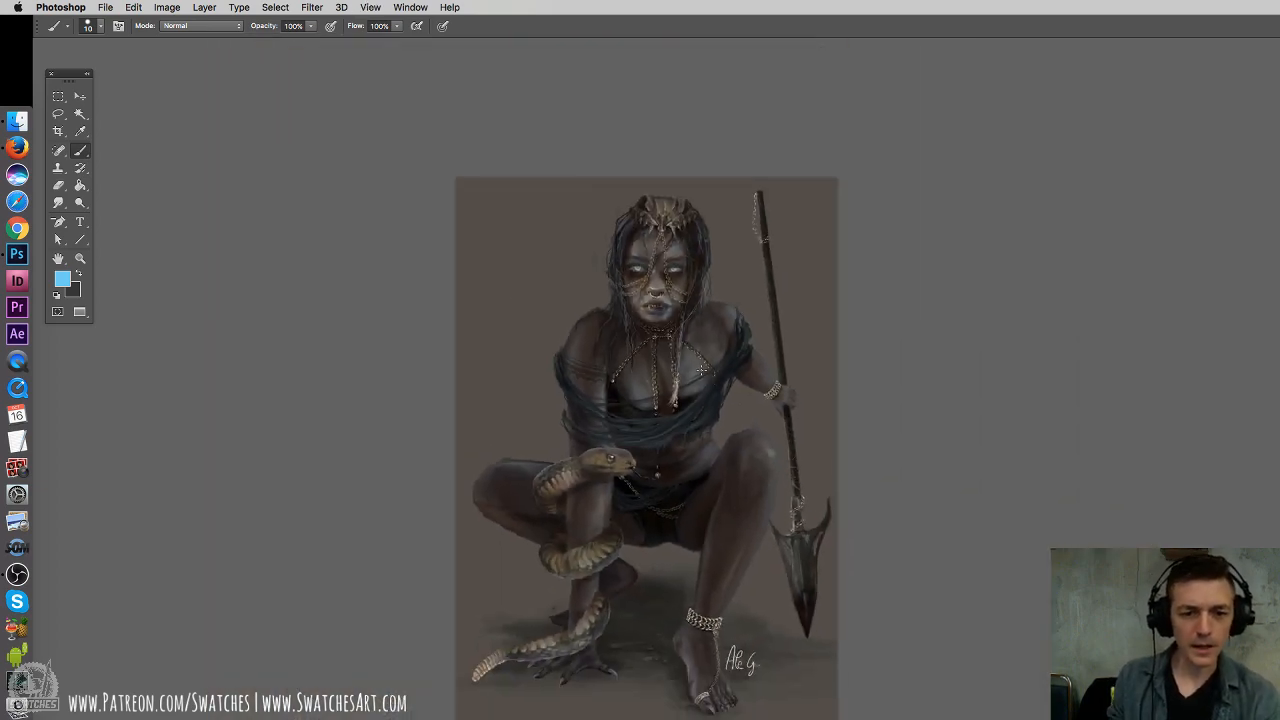
{"action": "left_click_drag", "start_coordinate": [712, 373], "coordinate": [620, 258]}
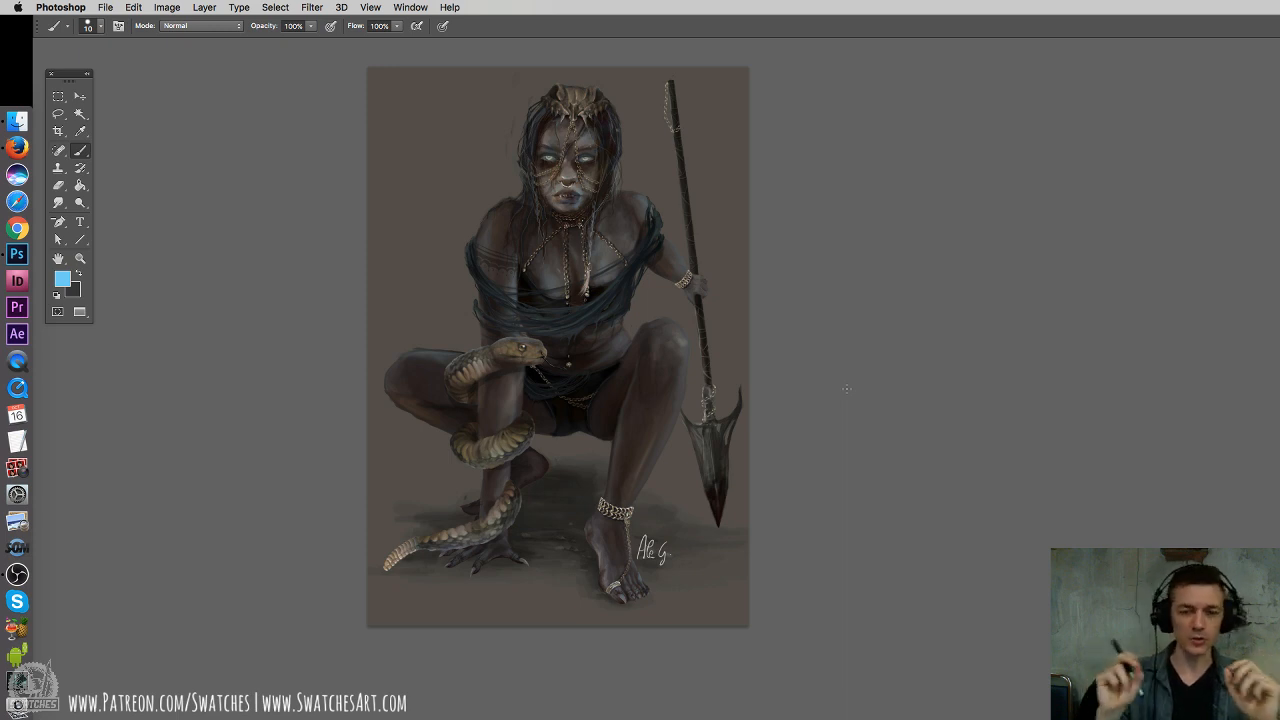
{"action": "key", "text": "f"}
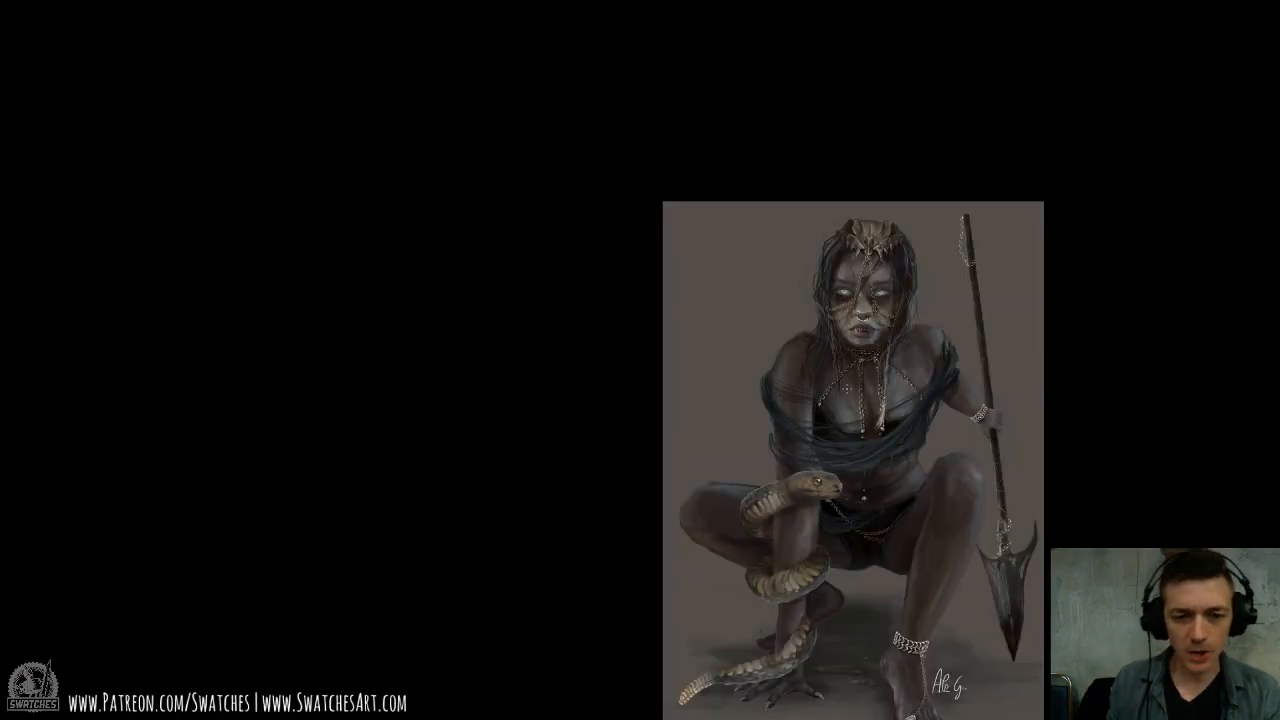
{"action": "key", "text": "f"}
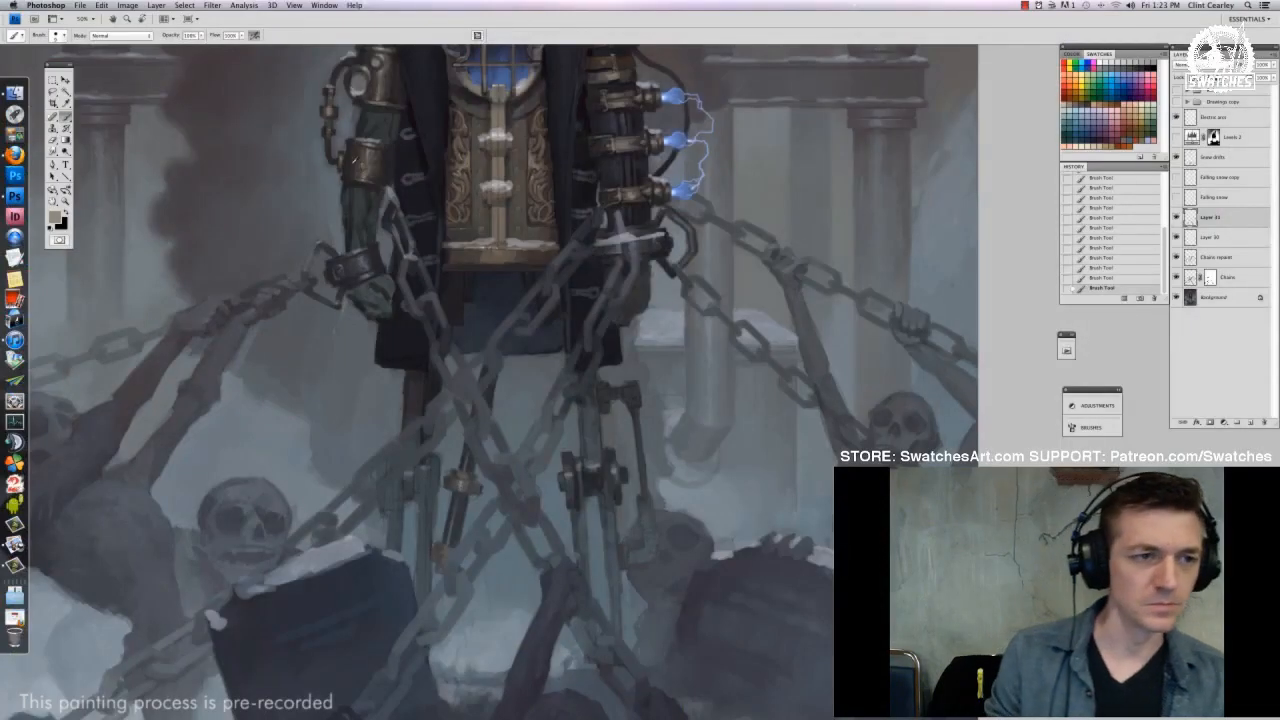
Choose a flat, narrow rectangular brush preset for the chained-figures painting
{"action": "right_click", "coordinate": [499, 481]}
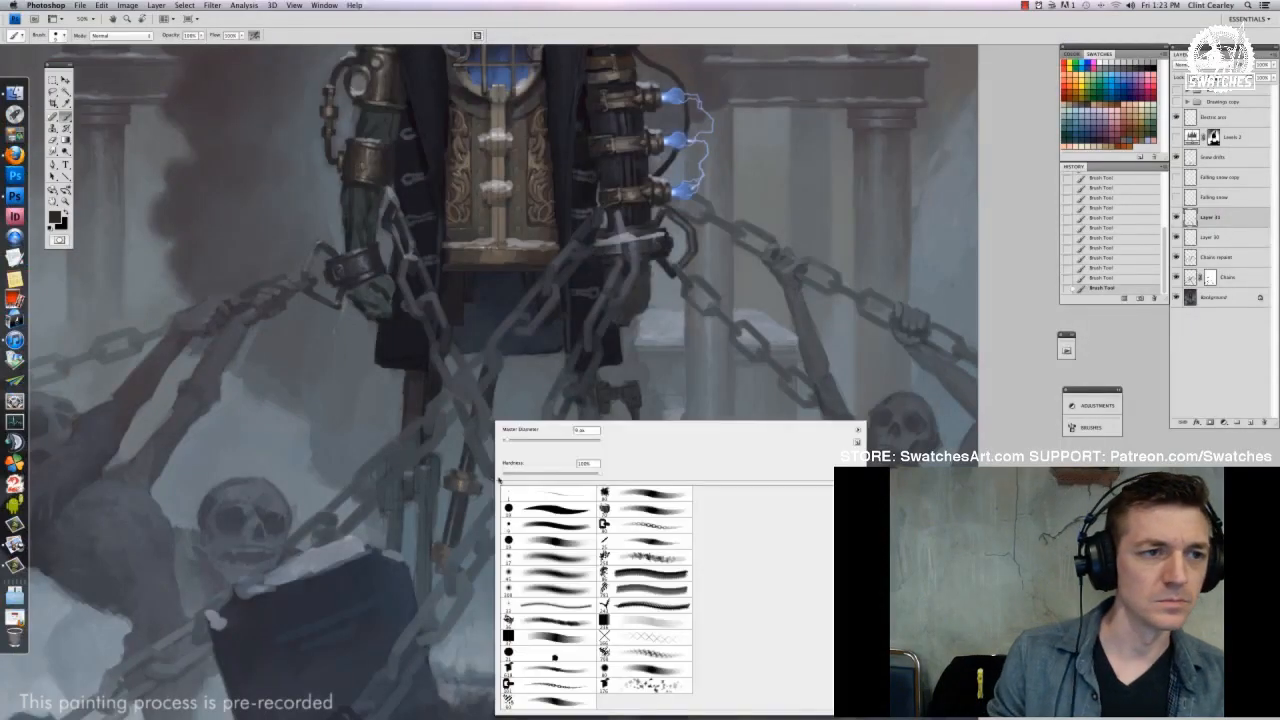
{"action": "left_click", "coordinate": [550, 652]}
{"action": "key", "text": "Return"}
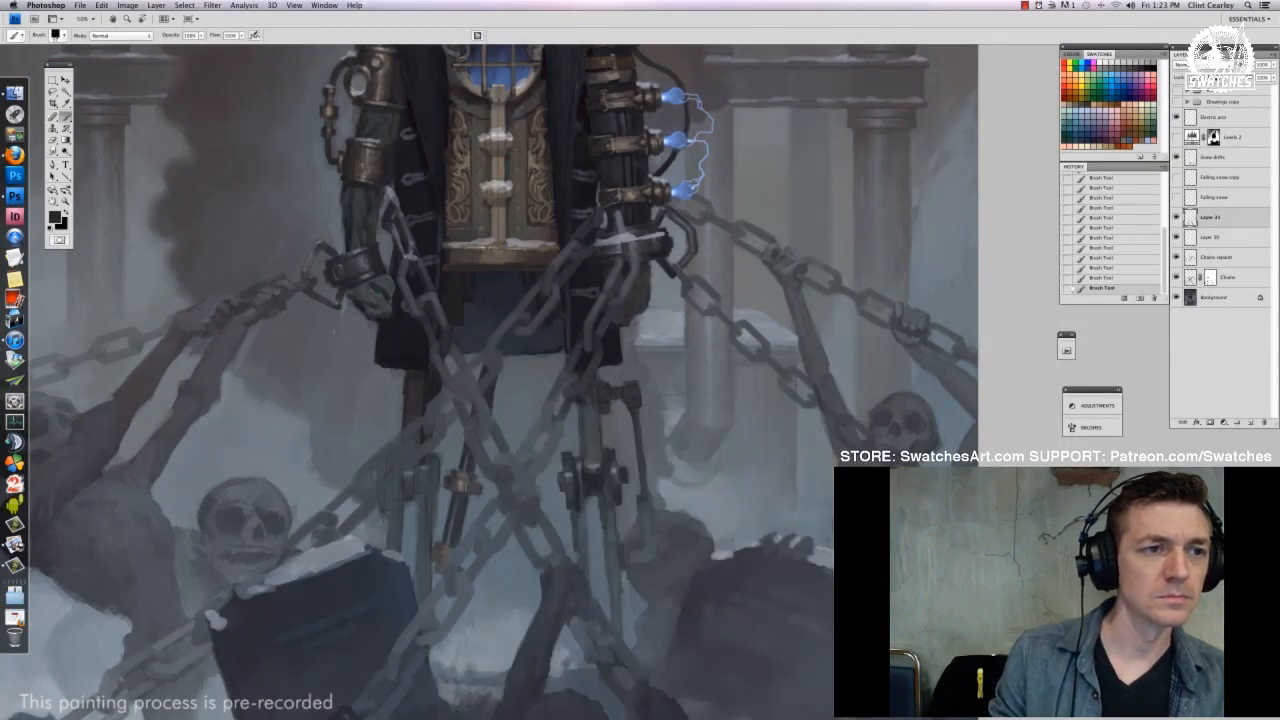
{"action": "right_click", "coordinate": [478, 424]}
{"action": "key", "text": "Return"}
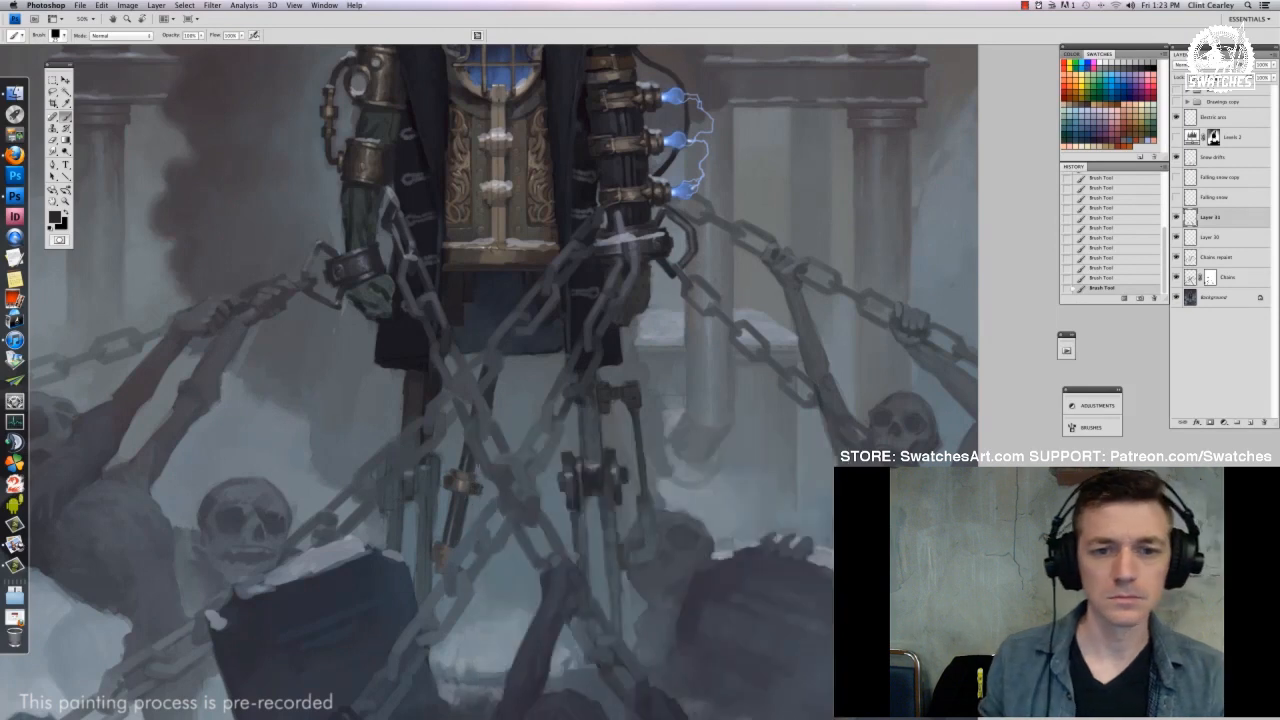
Sample a grey-brown from the painting, adjust the brush diameter and paint a short diagonal stroke in the mist above the skull
{"action": "left_click", "coordinate": [474, 400], "text": "alt"}
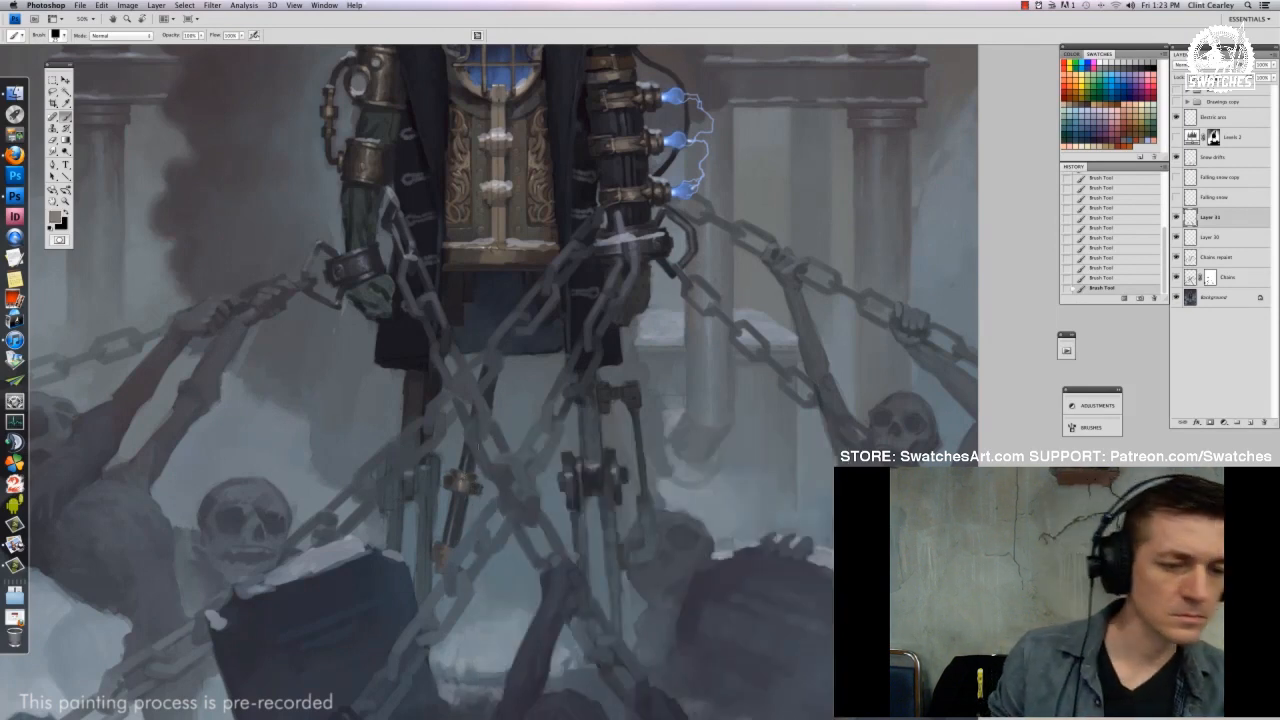
{"action": "right_click", "coordinate": [486, 421]}
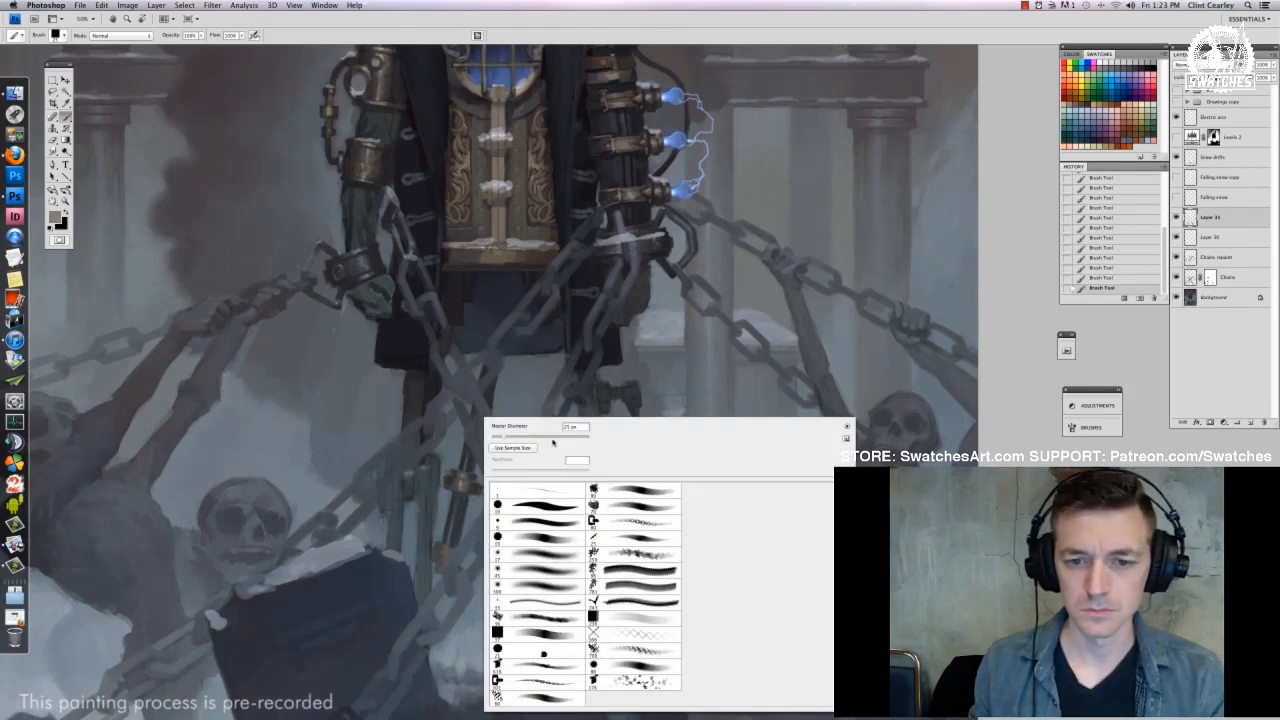
{"action": "left_click", "coordinate": [552, 438]}
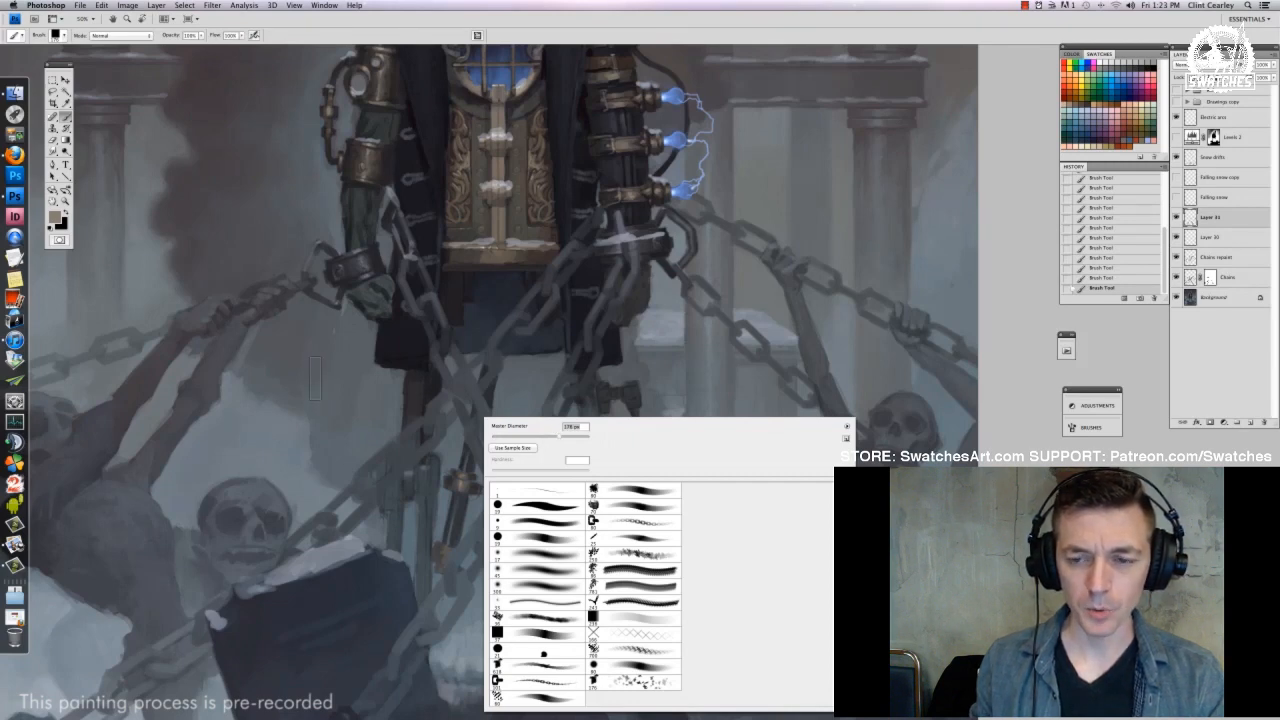
{"action": "left_click", "coordinate": [510, 438]}
{"action": "left_click_drag", "start_coordinate": [318, 389], "coordinate": [358, 463]}
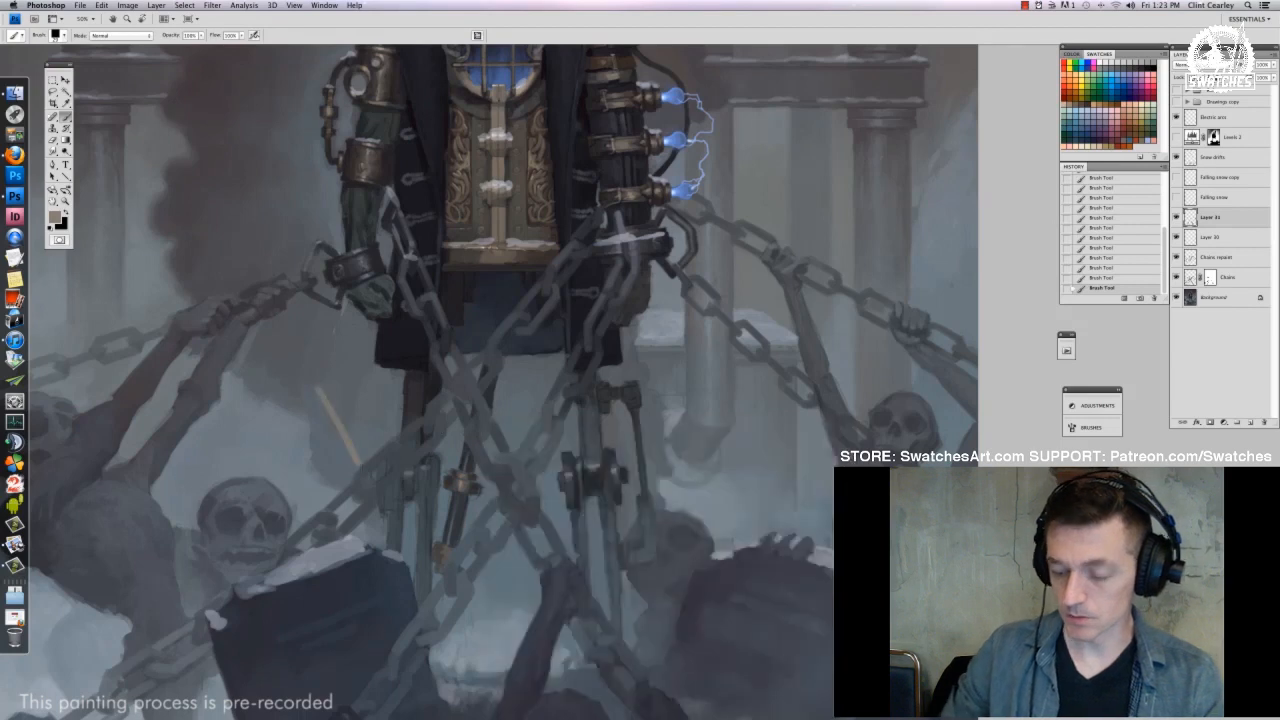
Undo the diagonal stroke in the mist above the skull and choose another brush preset for painting the legs and chains
{"action": "key", "text": "super+z"}
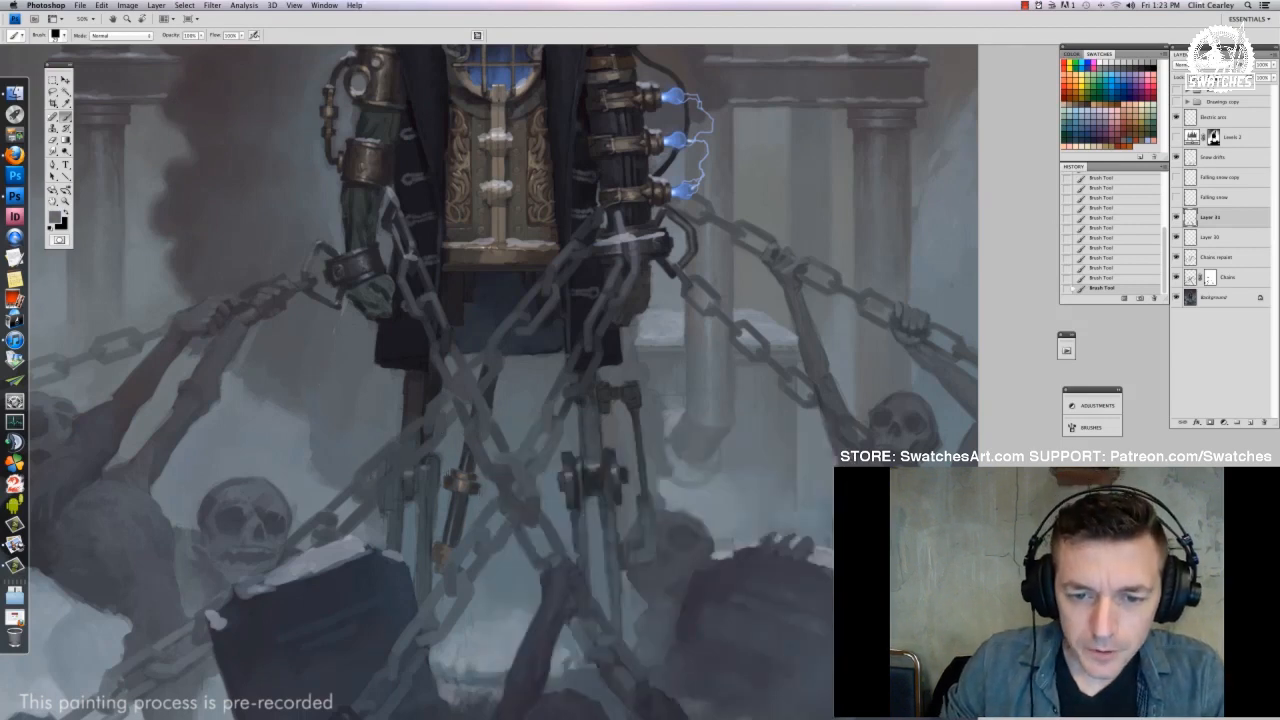
{"action": "right_click", "coordinate": [460, 428]}
{"action": "left_click", "coordinate": [440, 484]}
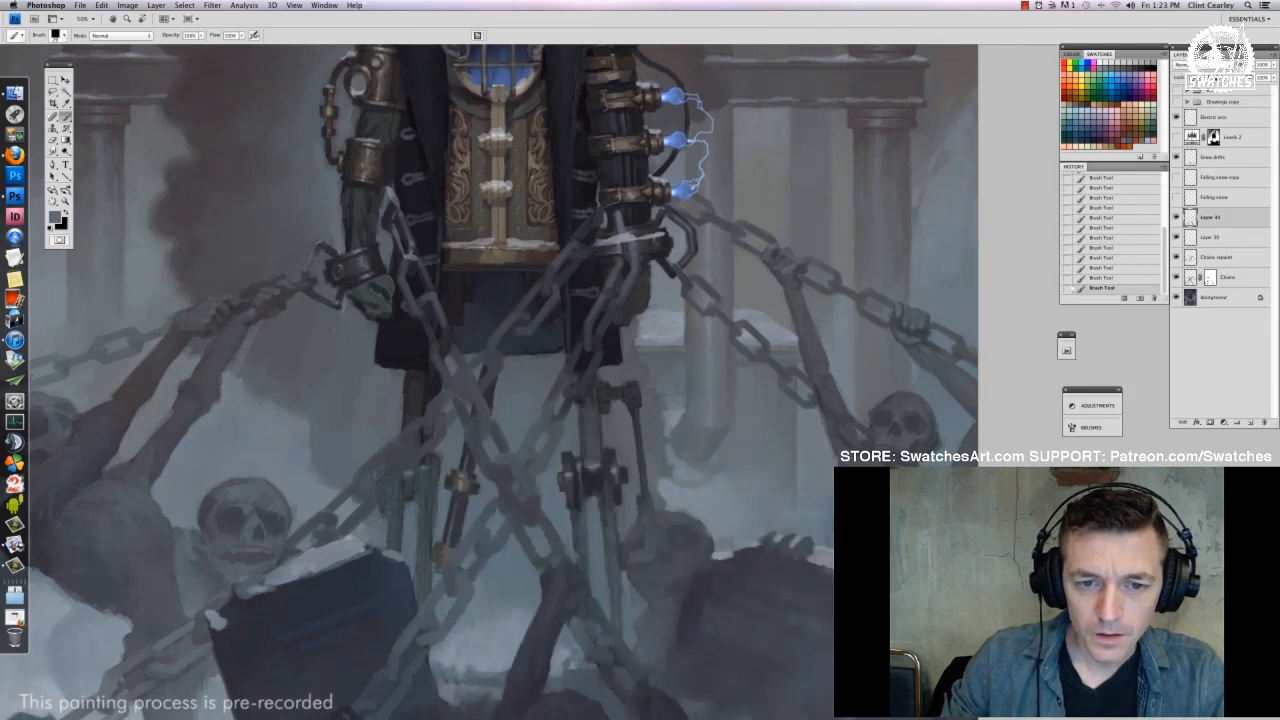
{"action": "right_click", "coordinate": [494, 424]}
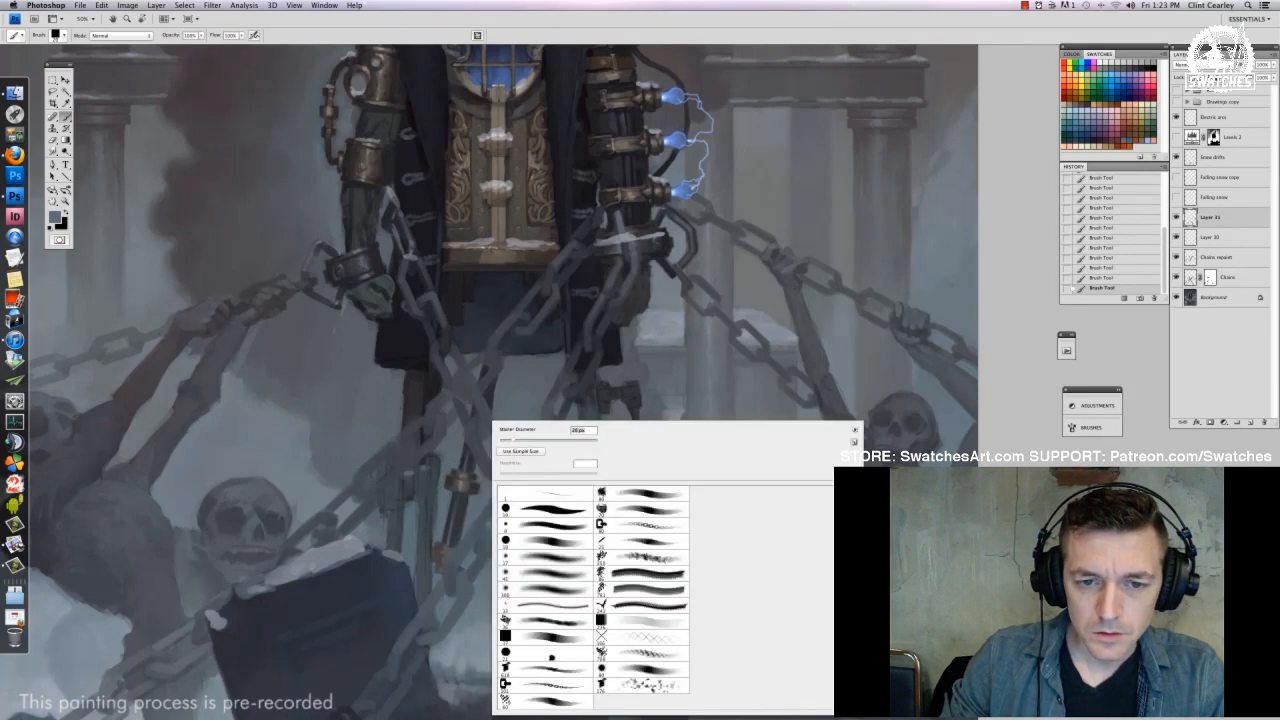
Sample dark grey-green tones from the mechanical arm and leg and paint a short stroke on the lower leg beside the chains
{"action": "left_click", "coordinate": [598, 173], "text": "alt"}
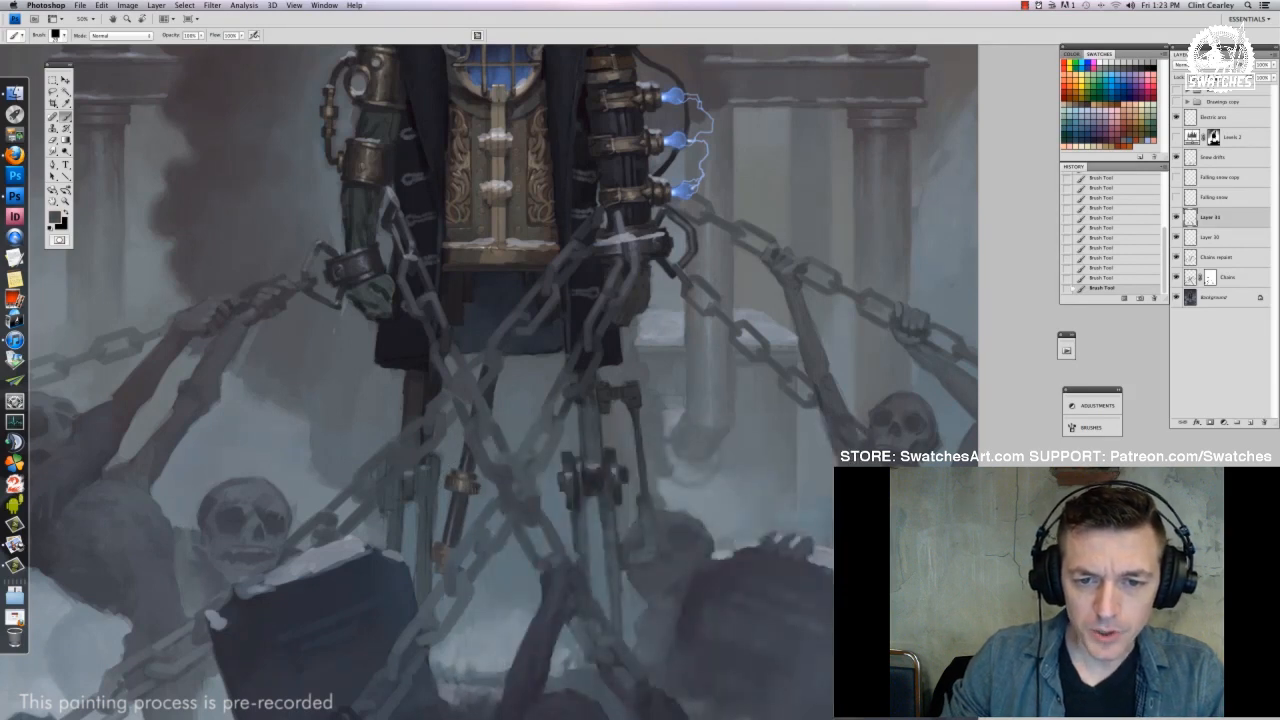
{"action": "left_click", "coordinate": [625, 144], "text": "alt"}
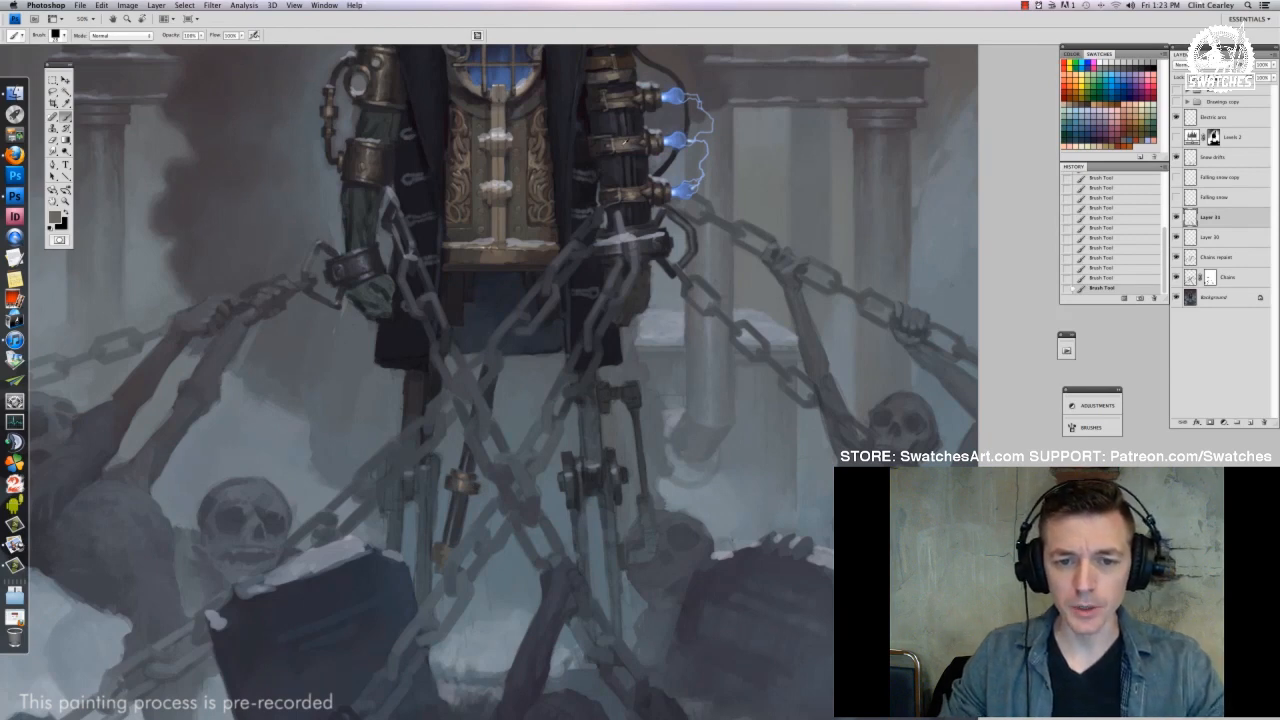
{"action": "left_click", "coordinate": [452, 482], "text": "alt"}
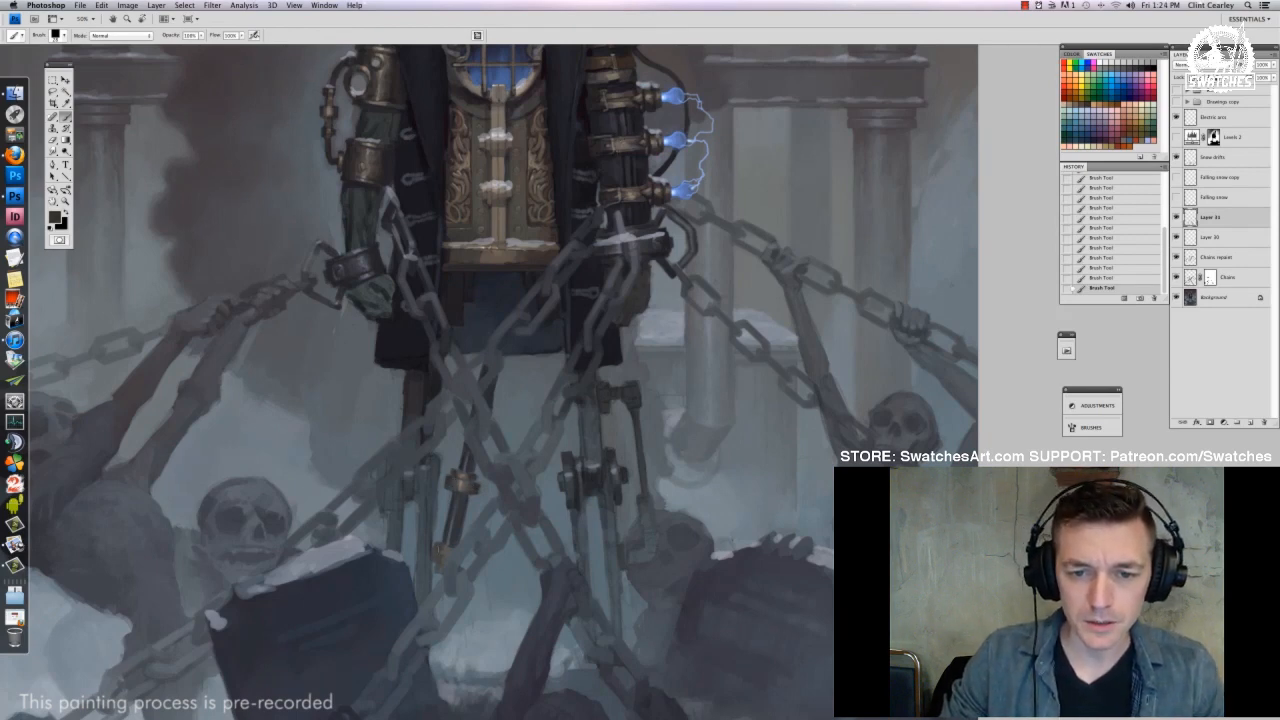
{"action": "left_click_drag", "start_coordinate": [434, 551], "coordinate": [437, 559]}
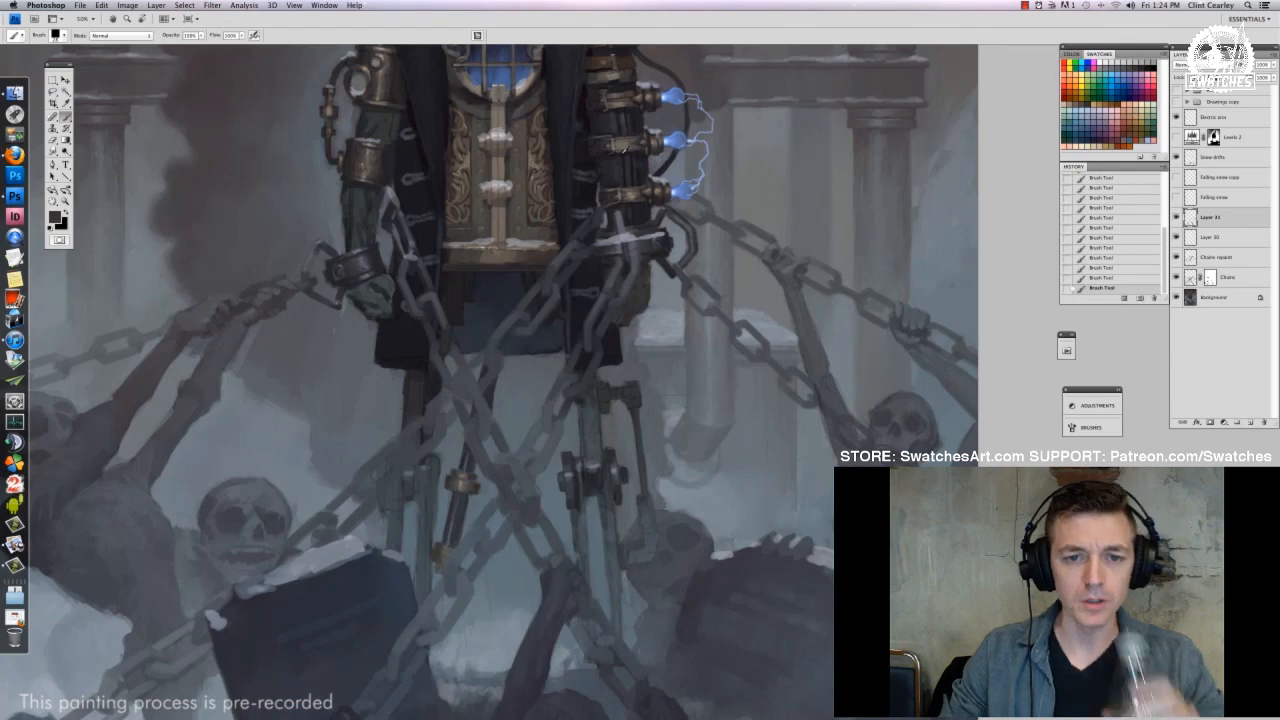
Sample a lighter grey-brown from the armoured figure and switch to a different brush preset
{"action": "left_click", "coordinate": [394, 163], "text": "alt"}
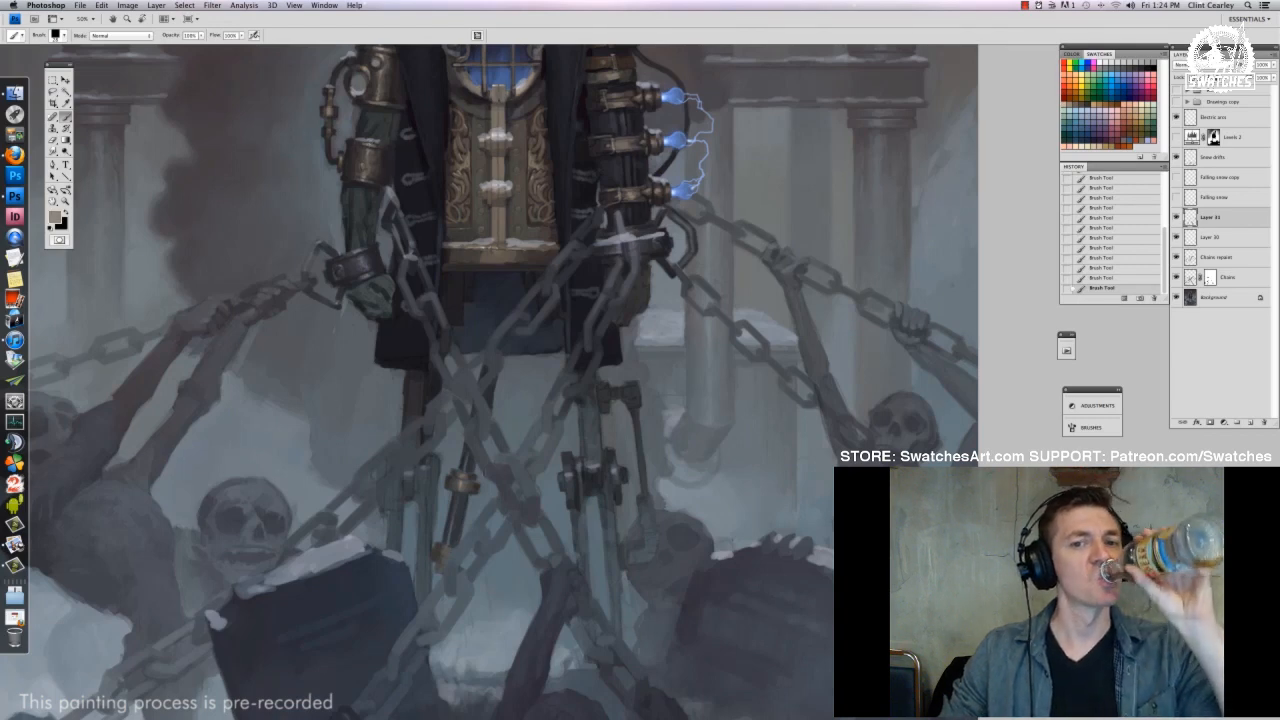
{"action": "right_click", "coordinate": [494, 480]}
{"action": "double_click", "coordinate": [557, 657]}
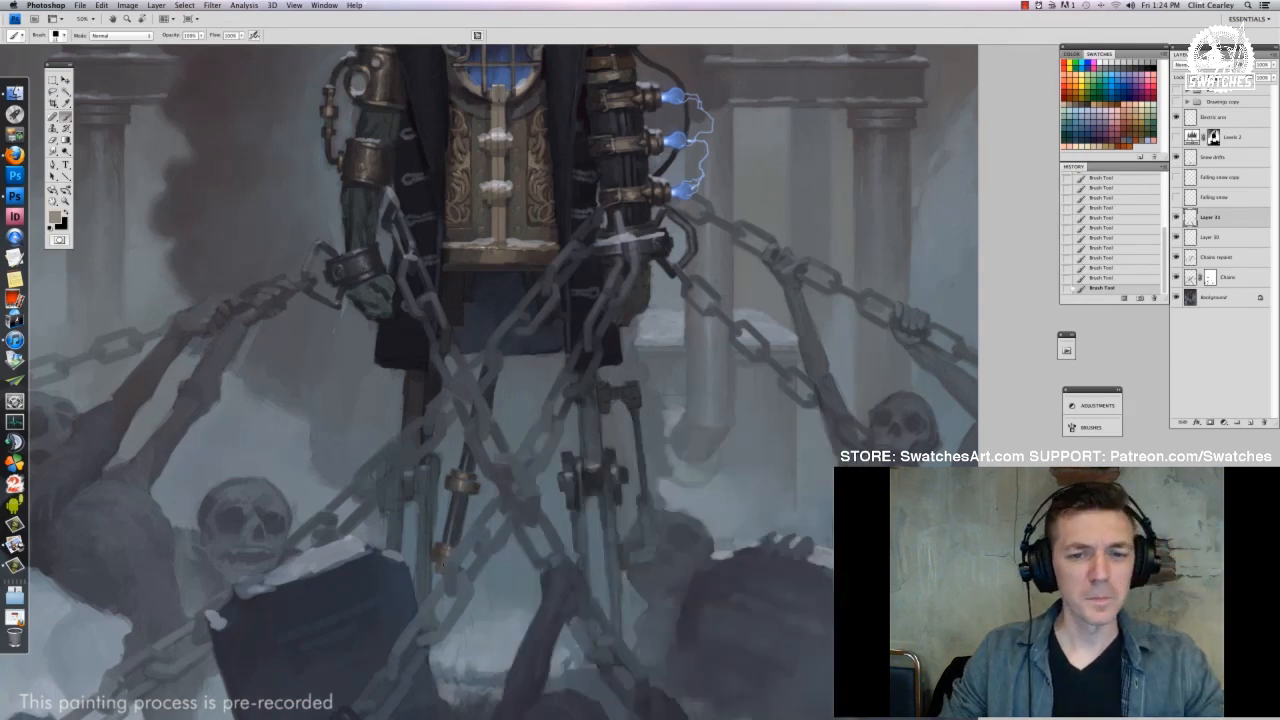
{"action": "key", "text": "super+minus"}
{"action": "key", "text": "super+minus"}
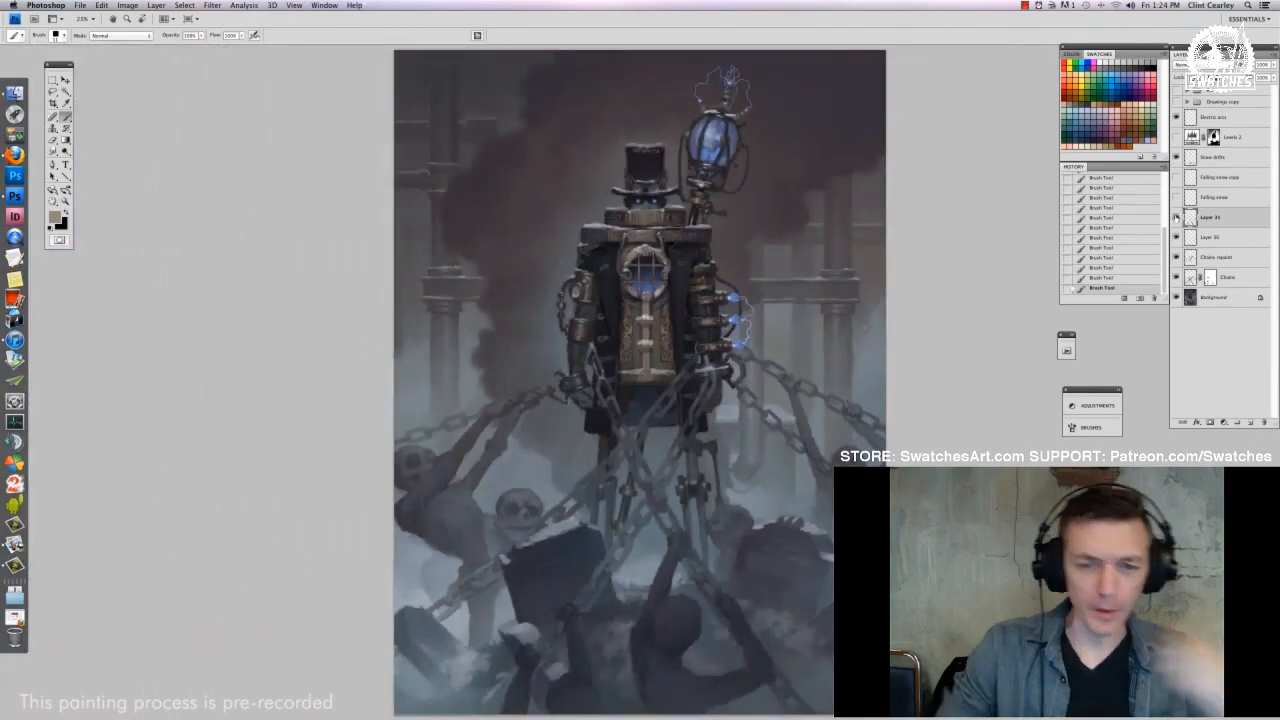
Paint sampled muted and dark blues over the glass between the bars on the right side of the staff's globe
{"action": "key", "text": "super+plus"}
{"action": "key", "text": "super+plus"}
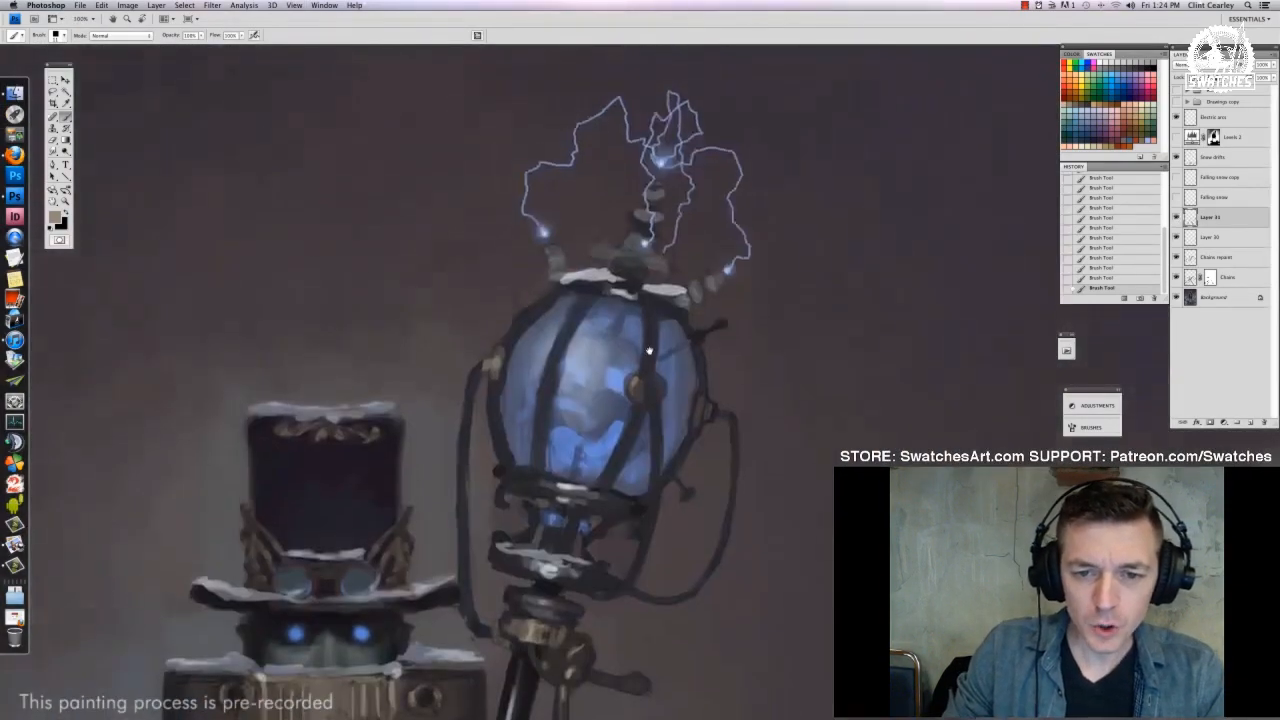
{"action": "left_click_drag", "start_coordinate": [580, 400], "coordinate": [585, 372]}
{"action": "left_click", "coordinate": [530, 360], "text": "alt"}
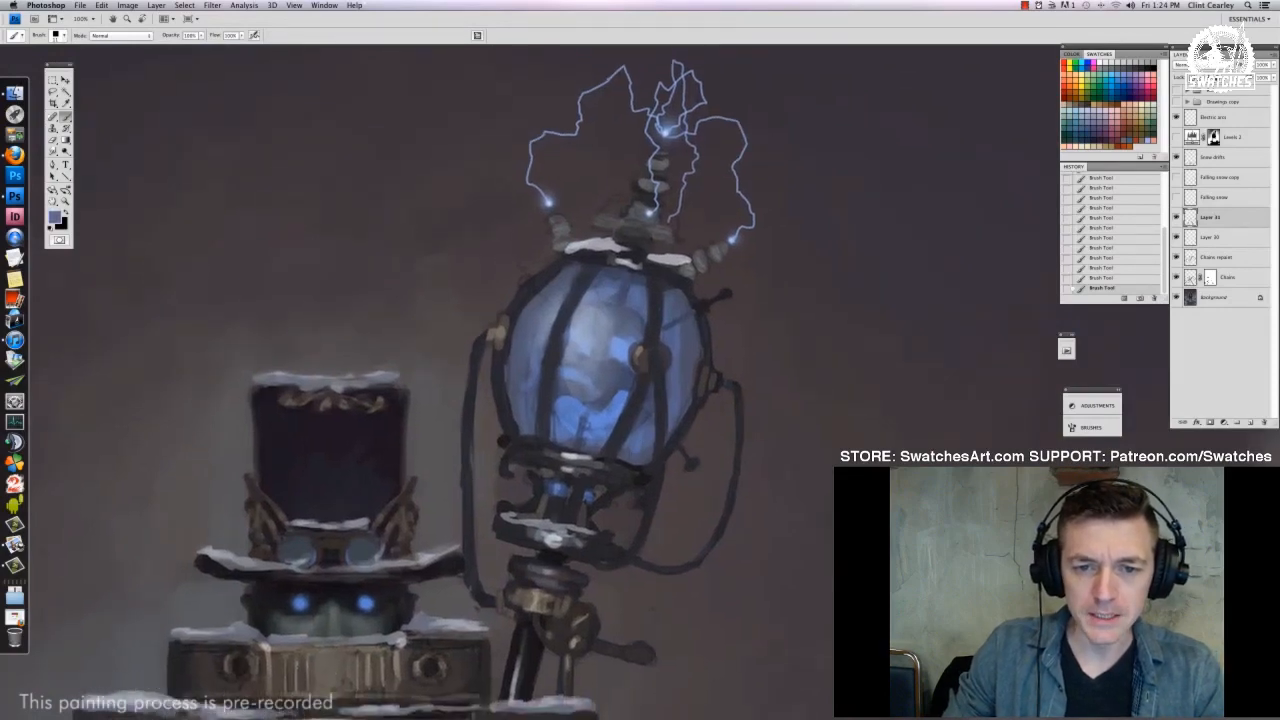
{"action": "left_click", "coordinate": [675, 383], "text": "alt"}
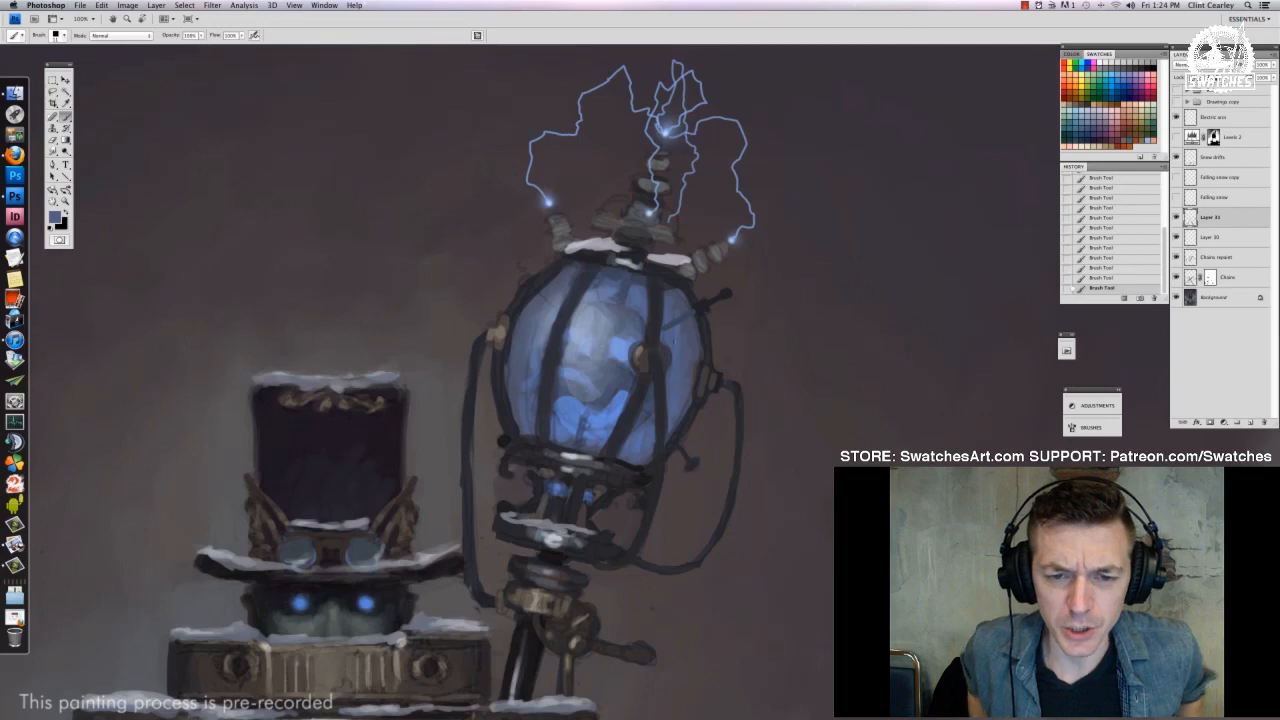
{"action": "right_click", "coordinate": [674, 388]}
{"action": "double_click", "coordinate": [732, 629]}
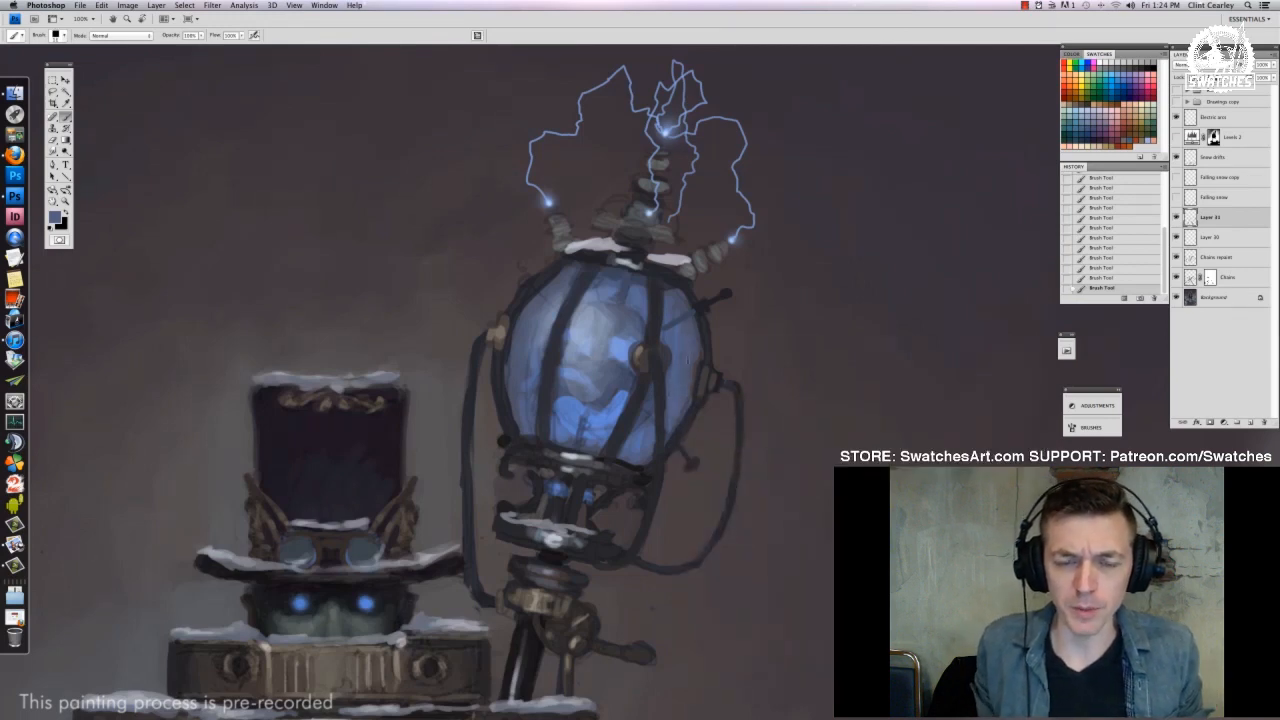
{"action": "left_click", "coordinate": [692, 315], "text": "alt"}
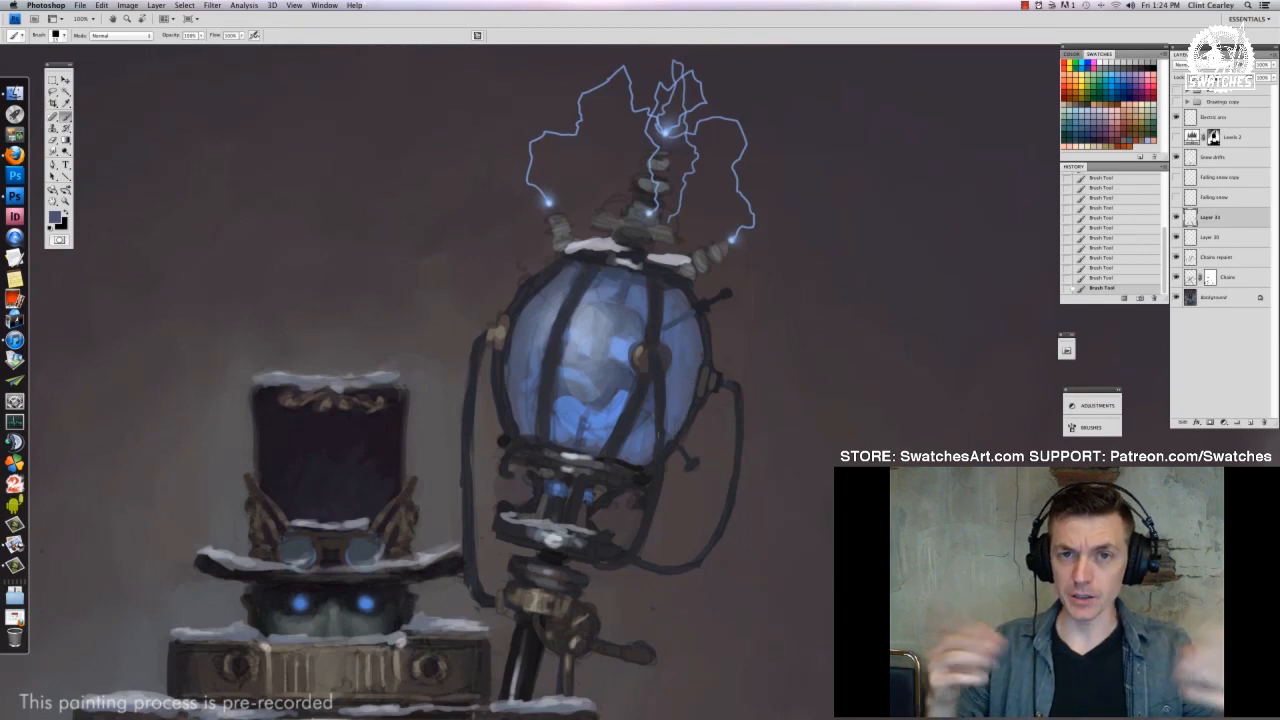
{"action": "left_click", "coordinate": [666, 418], "text": "alt"}
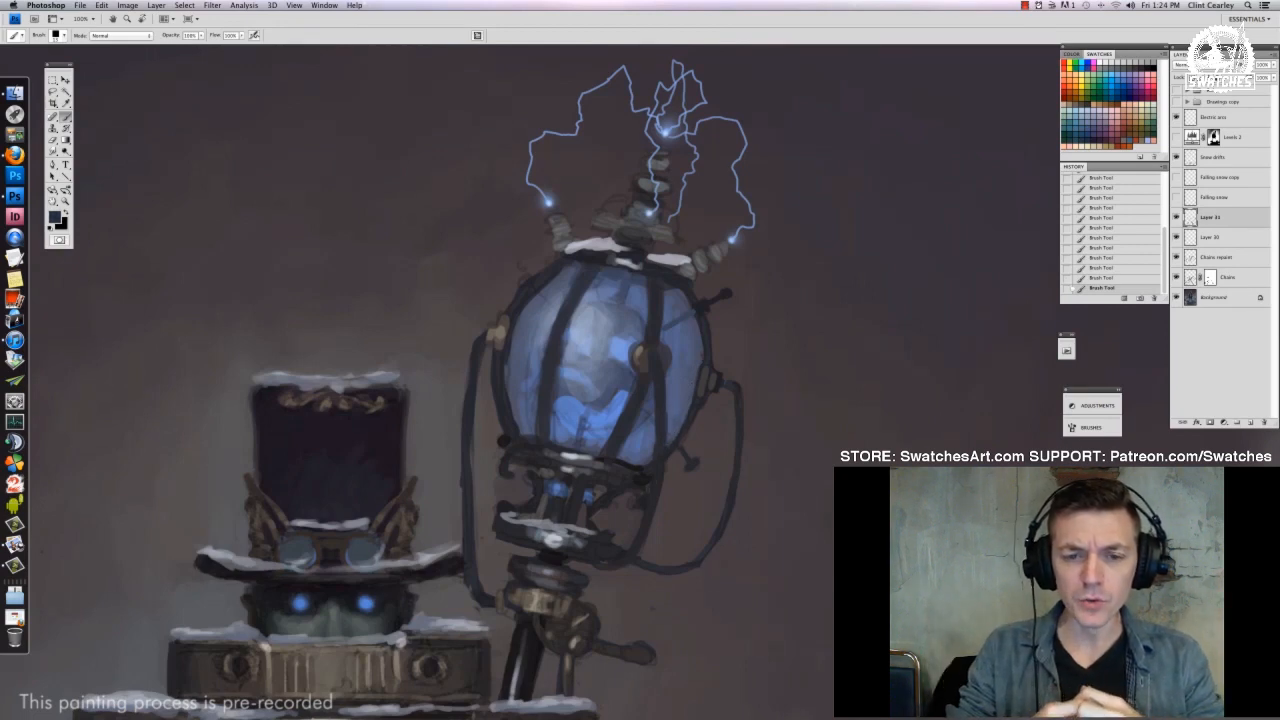
{"action": "left_click", "coordinate": [668, 298], "text": "alt"}
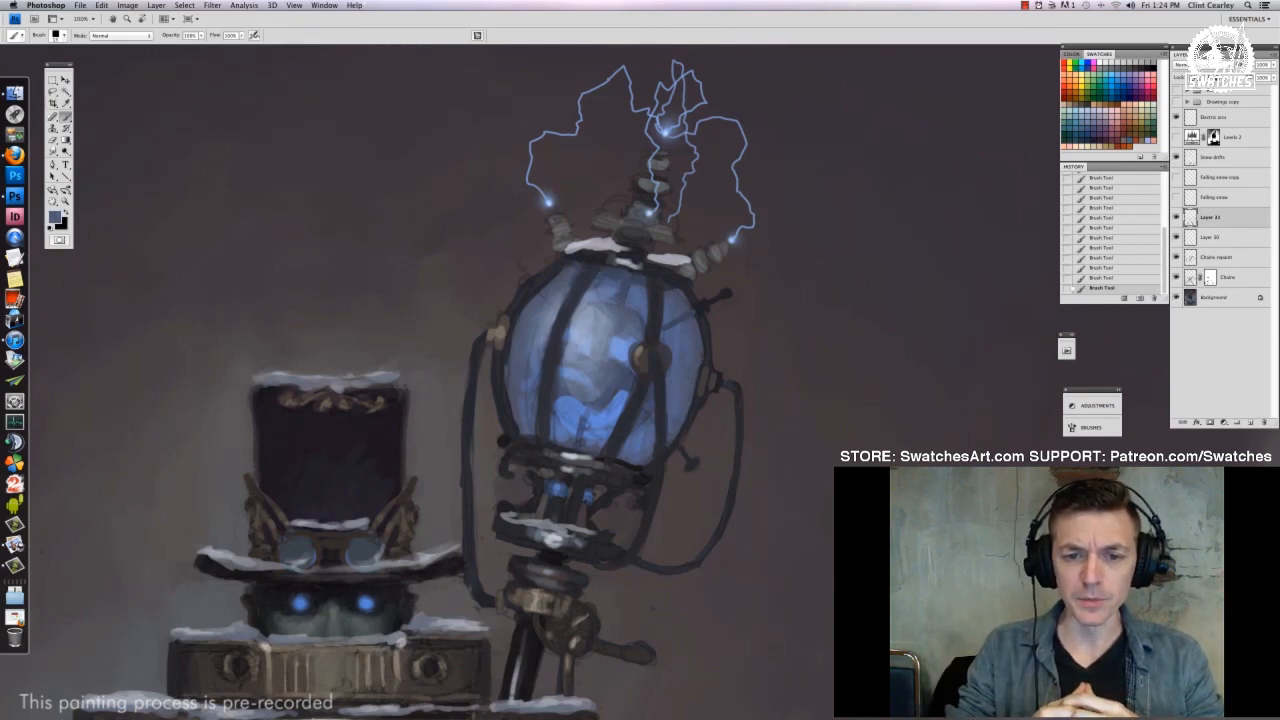
Brush sampled muted blues along the left edge of the glass globe to smooth its shading
{"action": "left_click_drag", "start_coordinate": [508, 364], "coordinate": [514, 428]}
{"action": "left_click_drag", "start_coordinate": [507, 368], "coordinate": [515, 323]}
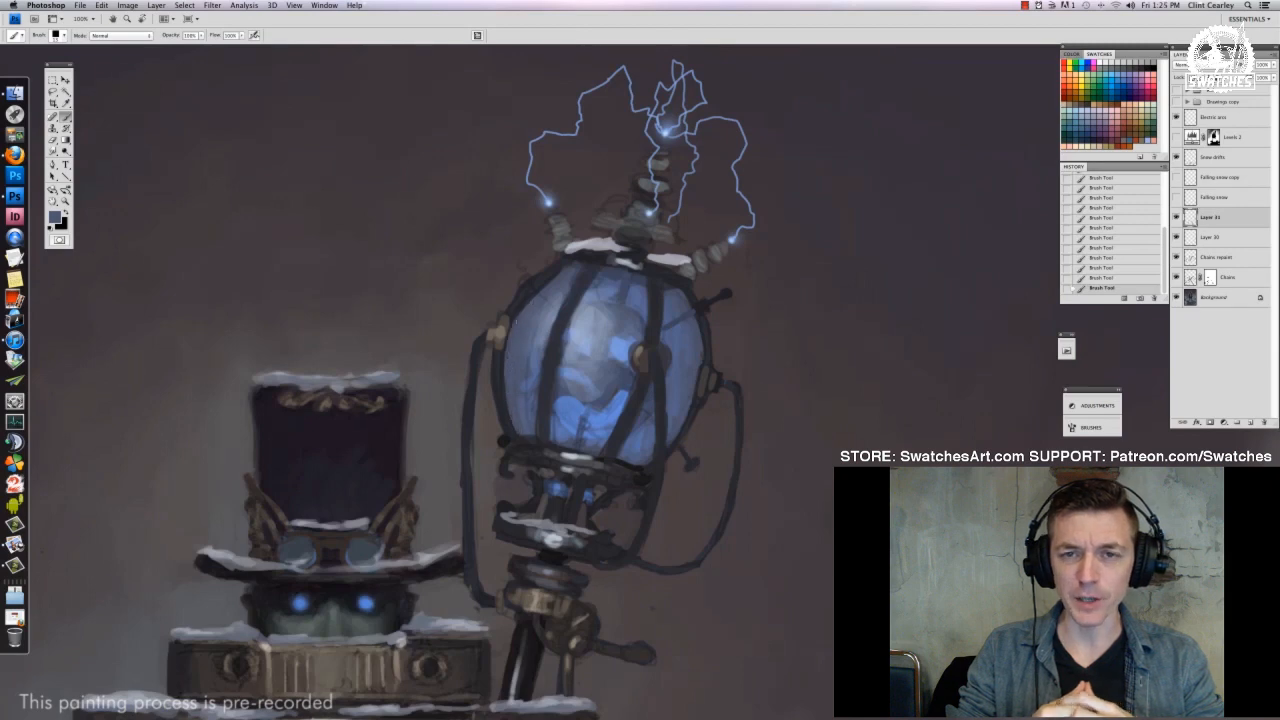
{"action": "left_click_drag", "start_coordinate": [559, 272], "coordinate": [524, 309]}
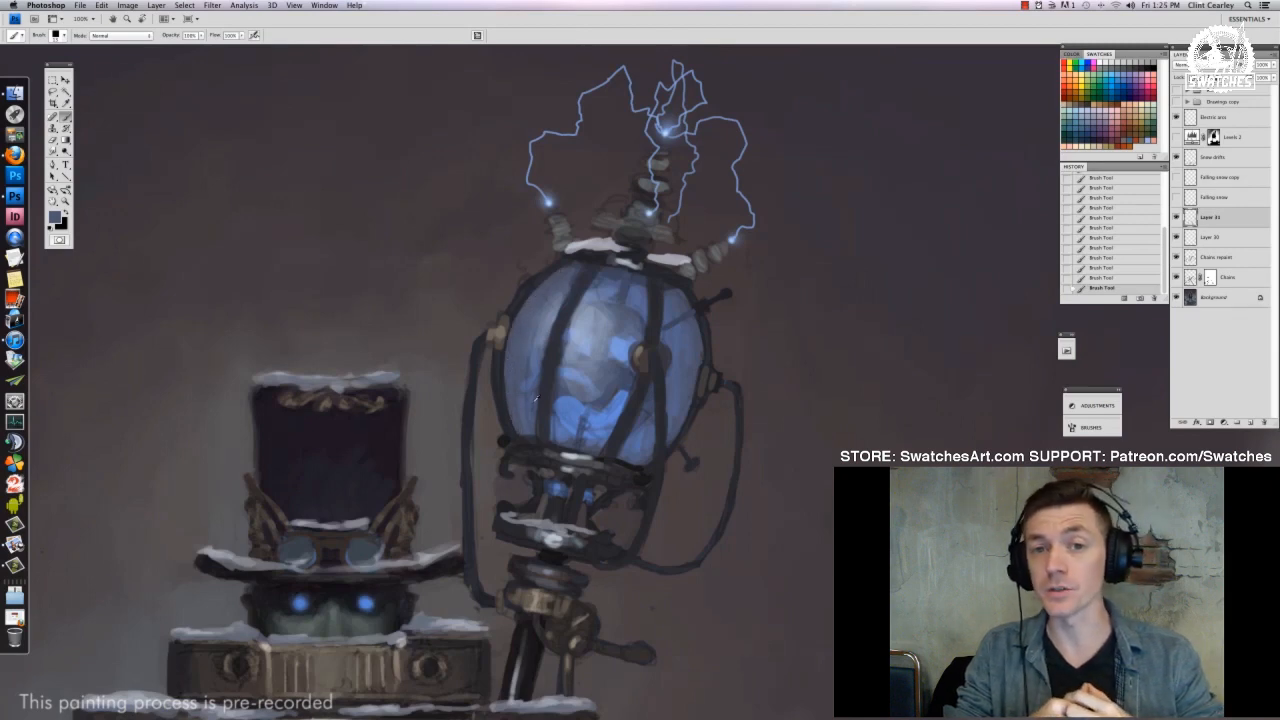
{"action": "left_click", "coordinate": [530, 372], "text": "alt"}
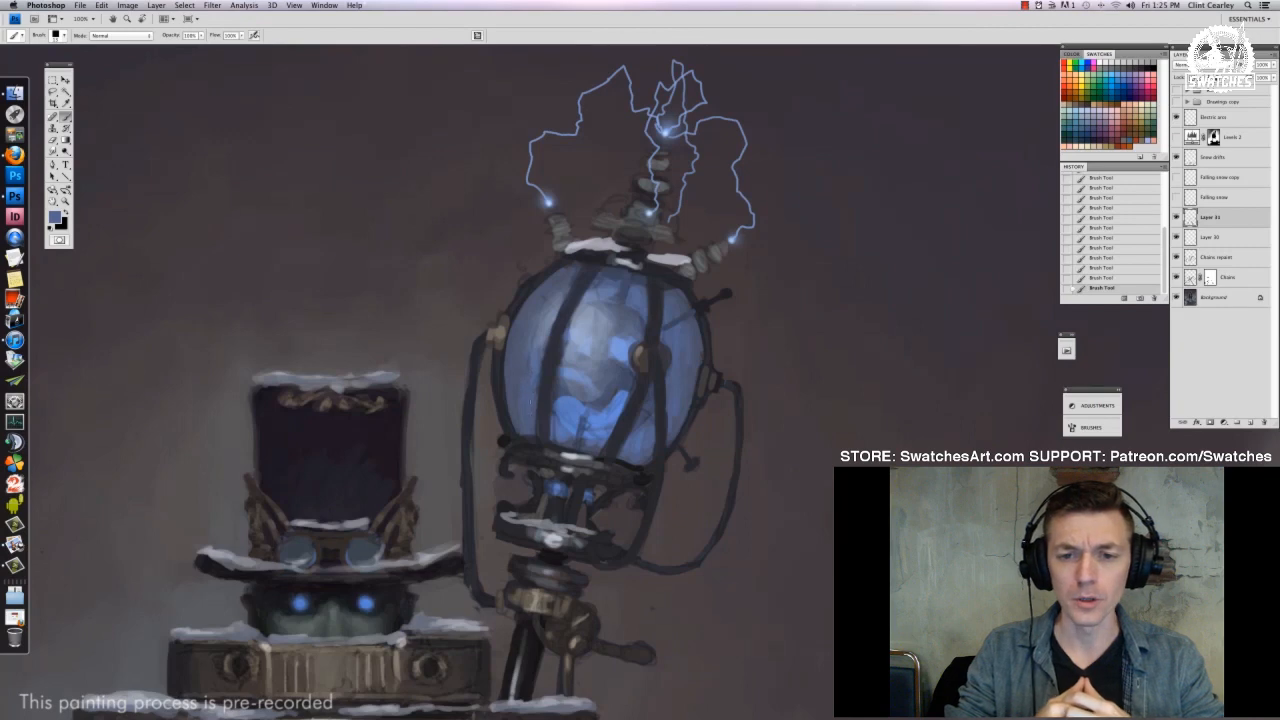
{"action": "left_click", "coordinate": [530, 340], "text": "alt"}
{"action": "left_click", "coordinate": [543, 297], "text": "alt"}
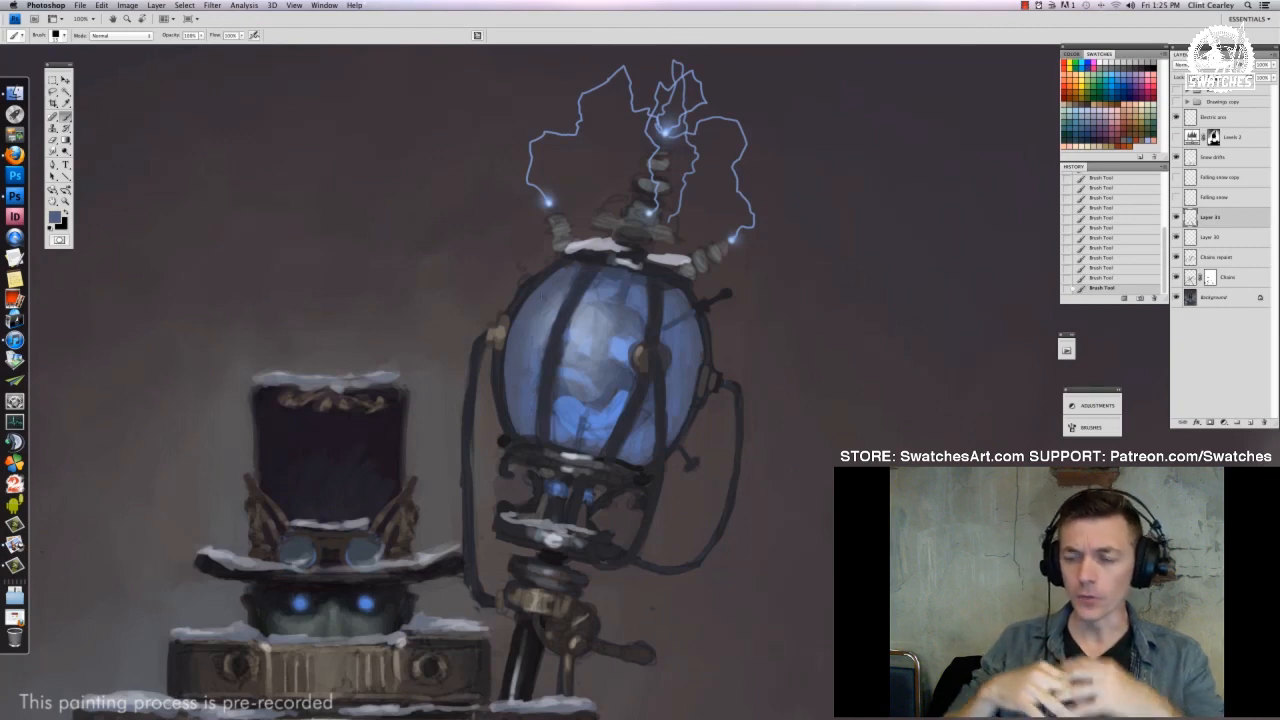
Rework the bright blue glow in the lower part of the globe with sampled dark and saturated blues
{"action": "left_click", "coordinate": [587, 415], "text": "alt"}
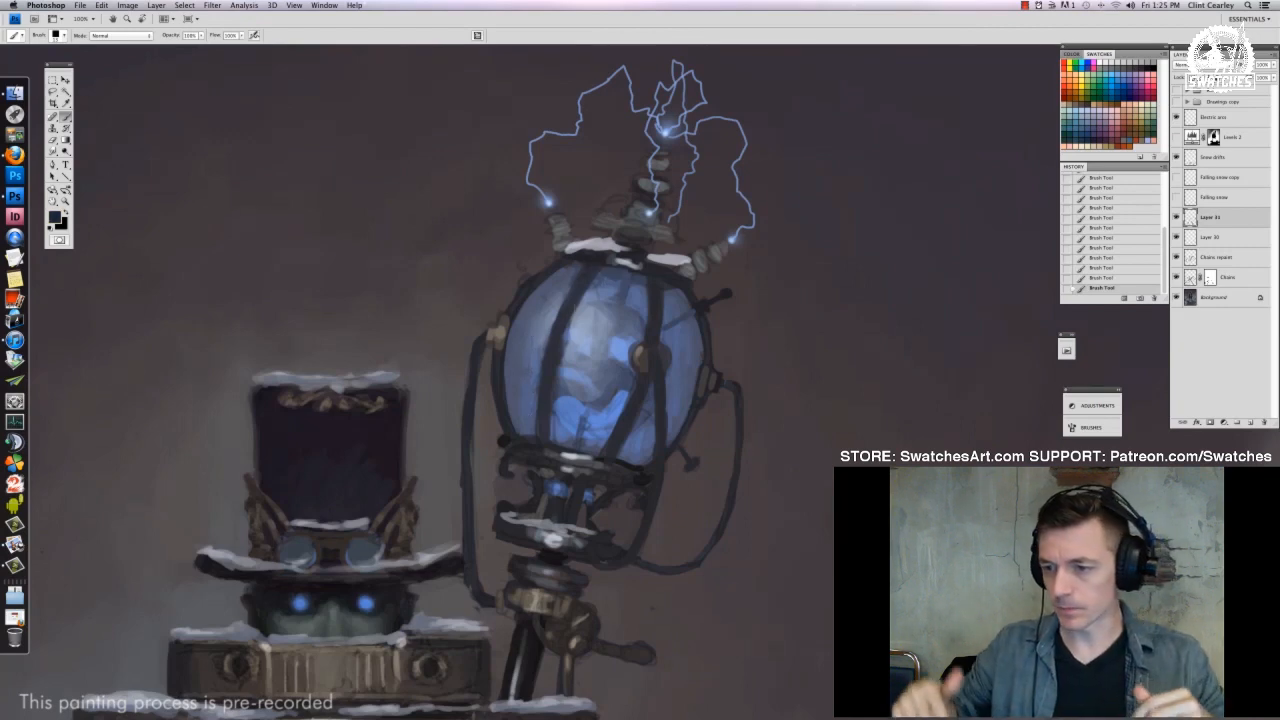
{"action": "left_click", "coordinate": [588, 412], "text": "alt"}
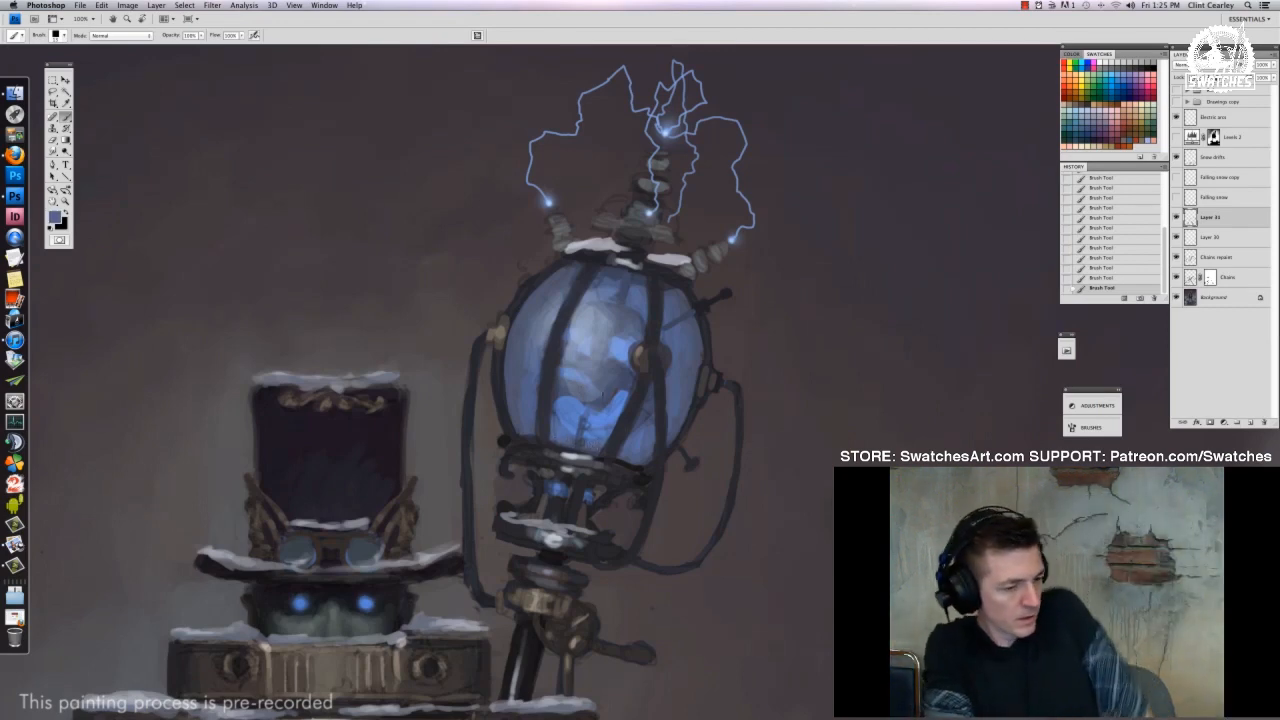
{"action": "left_click", "coordinate": [584, 422], "text": "alt"}
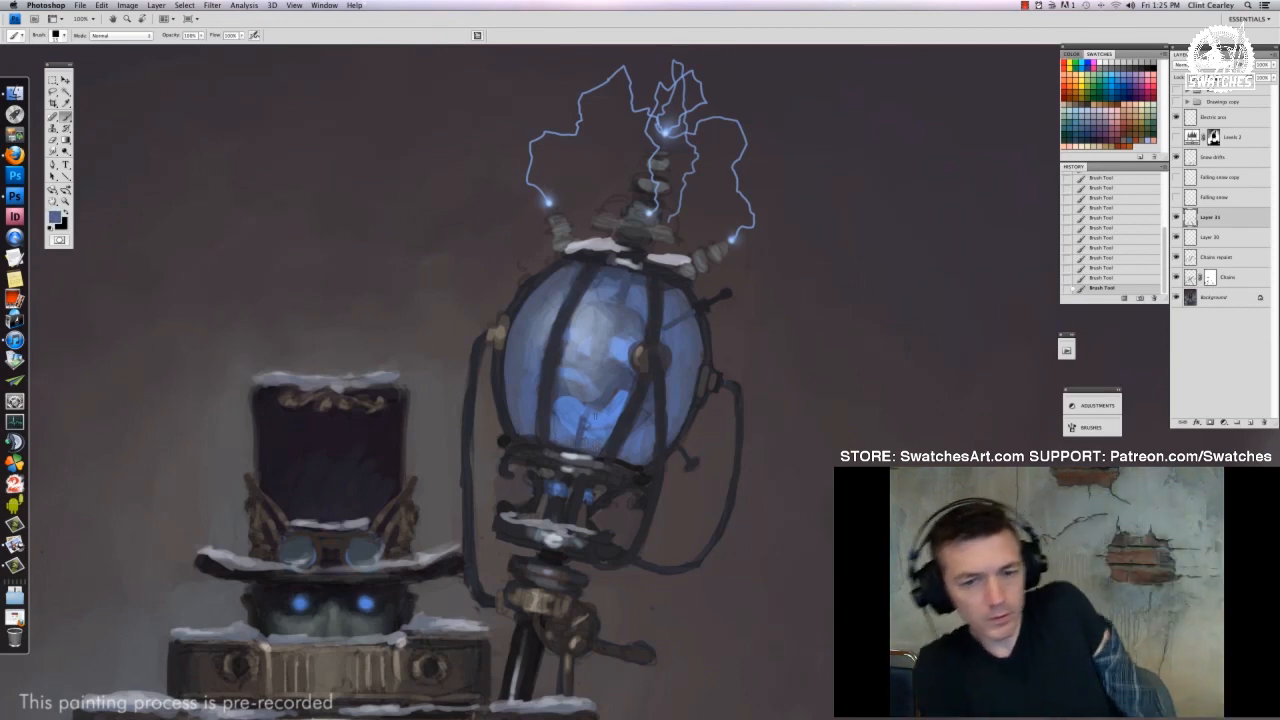
{"action": "left_click", "coordinate": [568, 418], "text": "alt"}
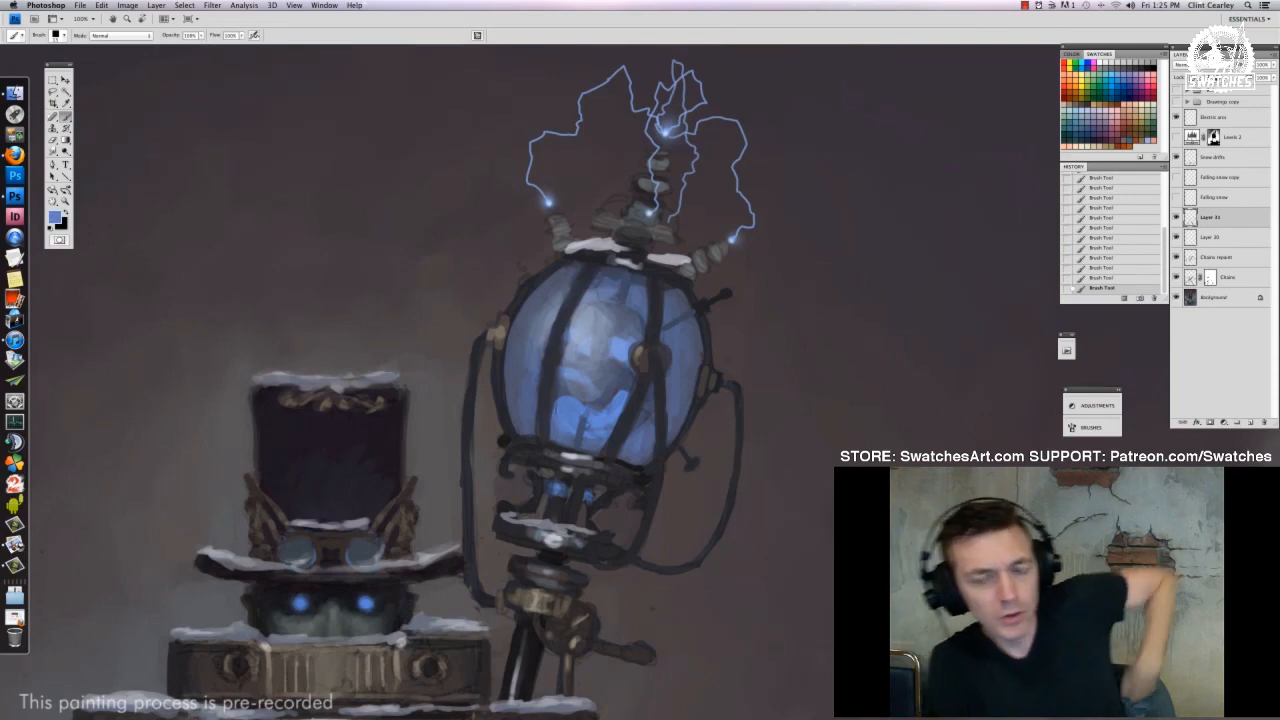
{"action": "left_click", "coordinate": [603, 420], "text": "alt"}
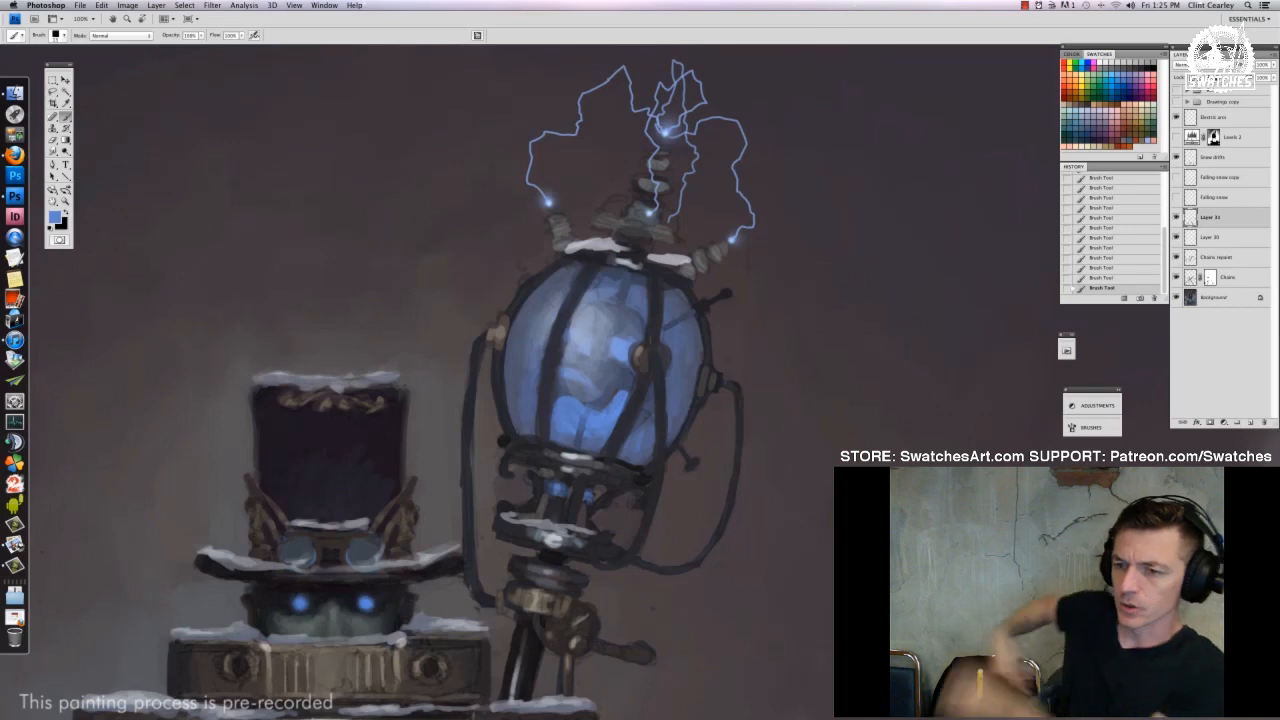
Blend the pale highlight and adjacent blue patches in the globe's upper center using sampled light blues
{"action": "left_click", "coordinate": [621, 346], "text": "alt"}
{"action": "left_click_drag", "start_coordinate": [617, 343], "coordinate": [624, 339]}
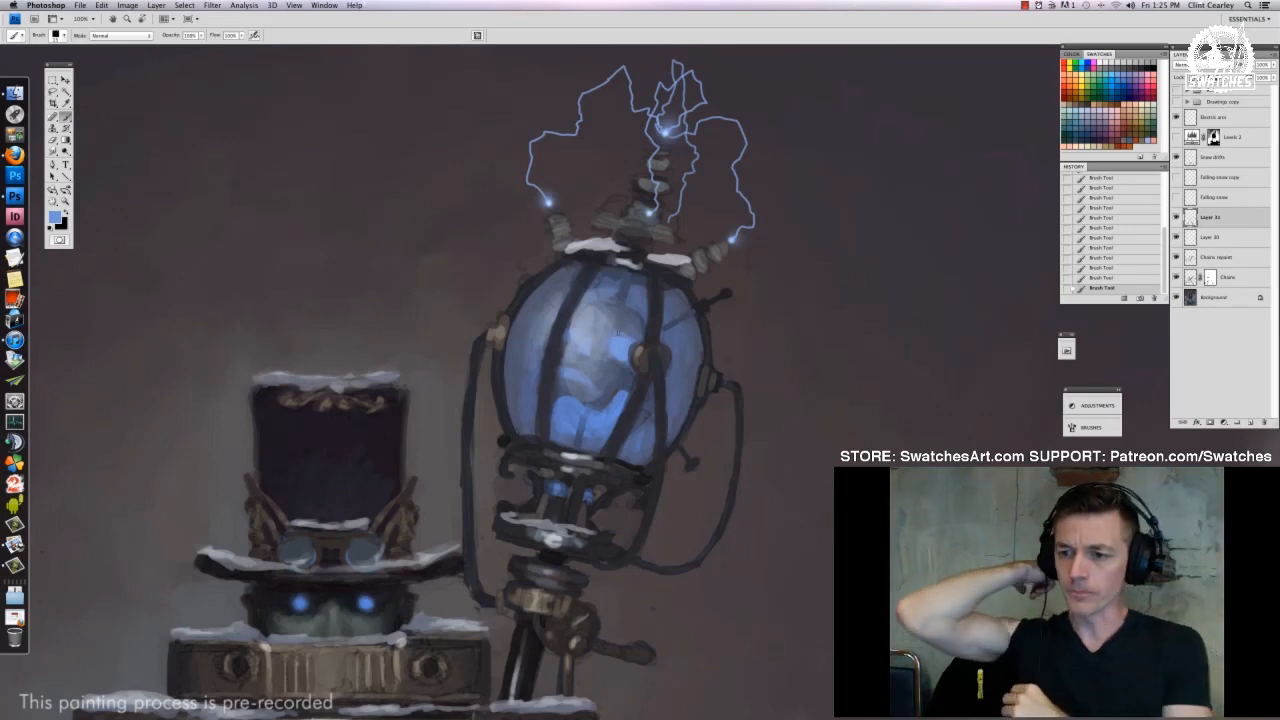
{"action": "left_click", "coordinate": [572, 349], "text": "alt"}
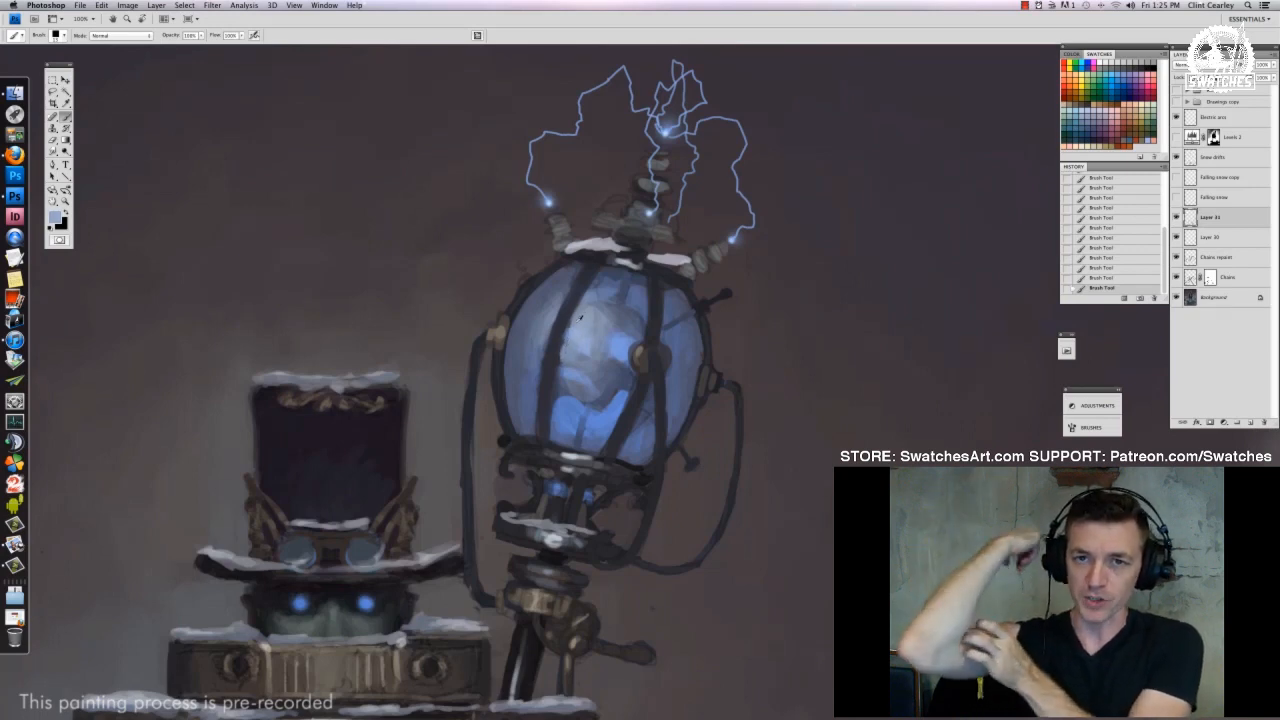
{"action": "left_click", "coordinate": [573, 345], "text": "alt"}
{"action": "left_click", "coordinate": [573, 345], "text": "alt"}
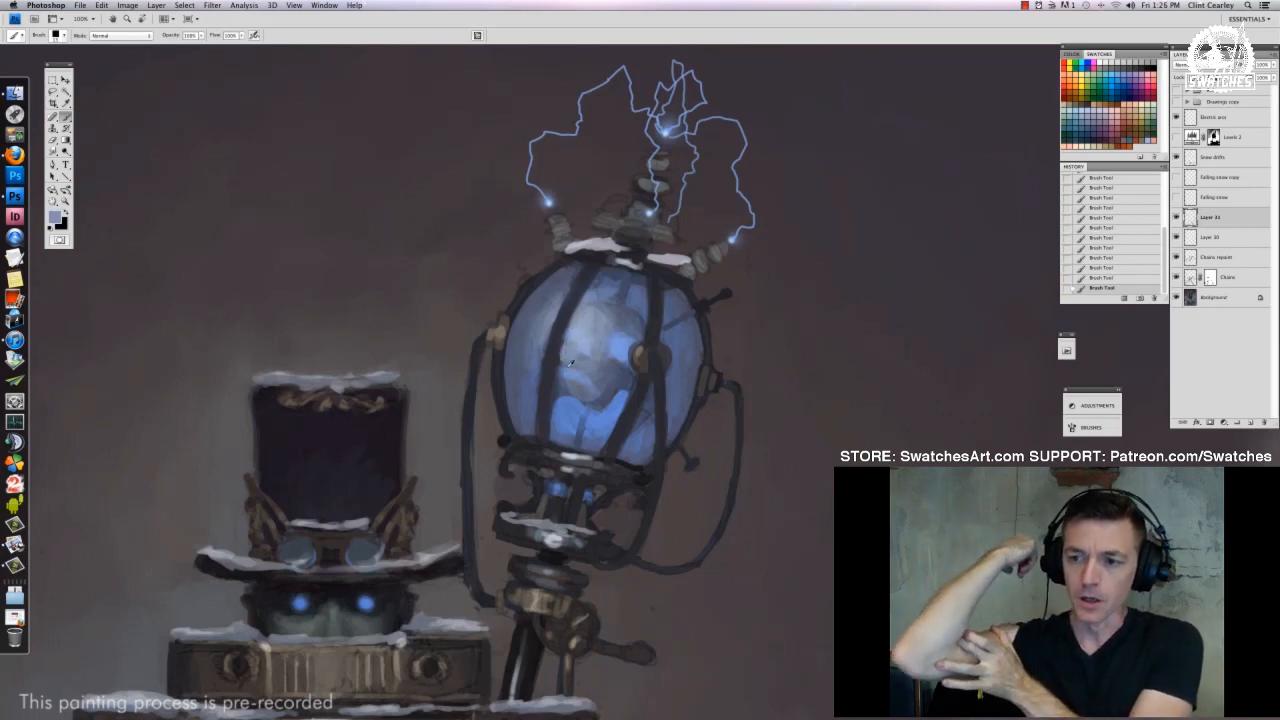
{"action": "left_click", "coordinate": [588, 326], "text": "alt"}
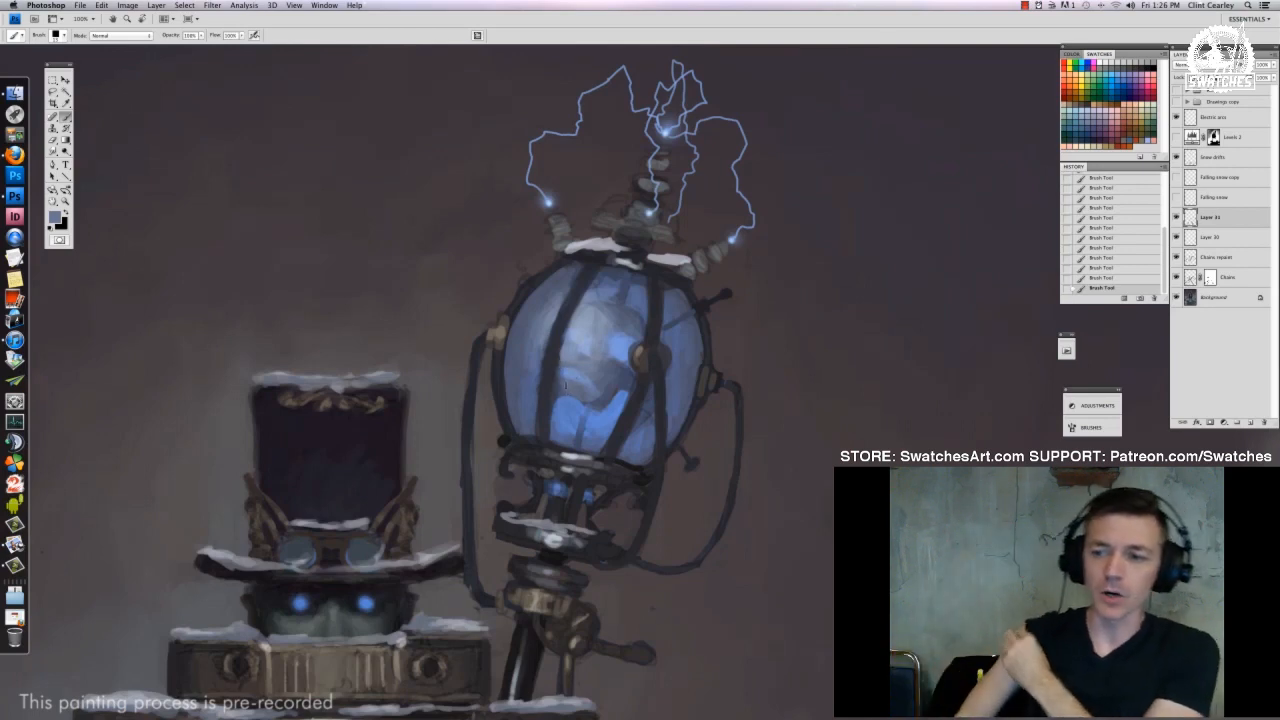
Repaint the curved shape beneath the globe's highlight, alternating sampled light and dark blues to break up the glow
{"action": "left_click", "coordinate": [580, 381], "text": "alt"}
{"action": "left_click", "coordinate": [604, 376], "text": "alt"}
{"action": "left_click", "coordinate": [582, 376], "text": "alt"}
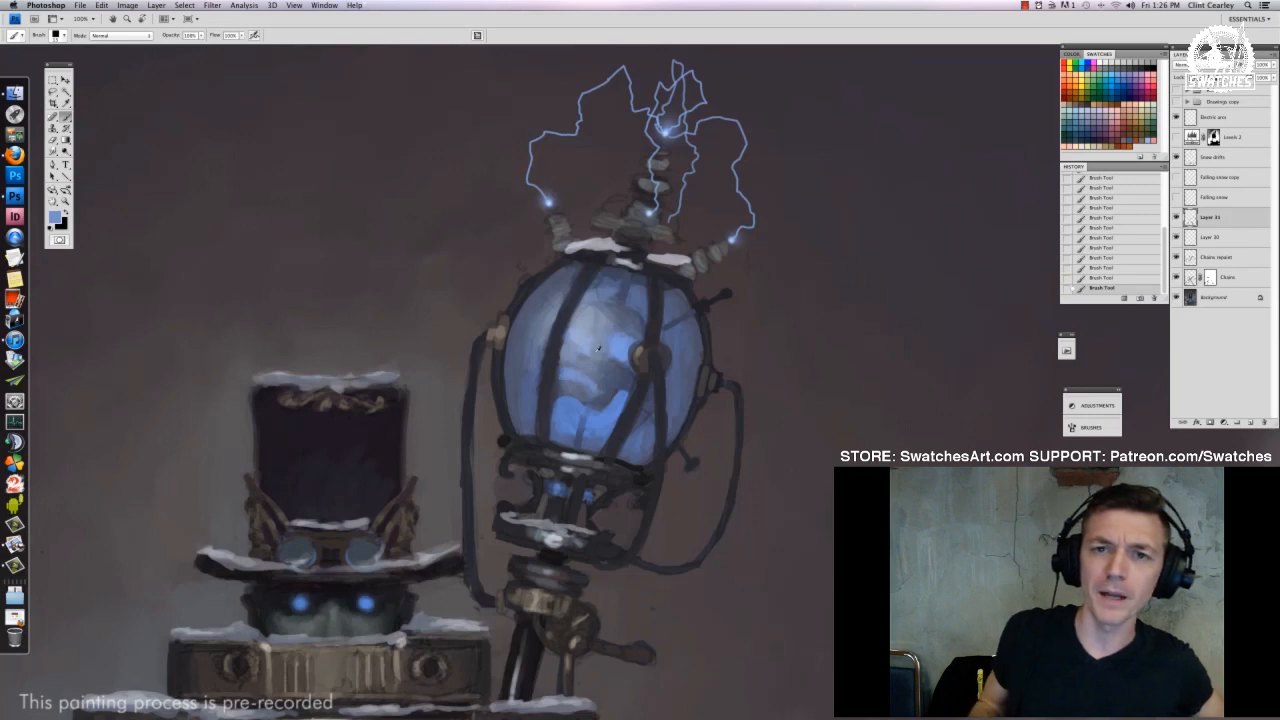
{"action": "left_click", "coordinate": [576, 391], "text": "alt"}
{"action": "left_click", "coordinate": [580, 388], "text": "alt"}
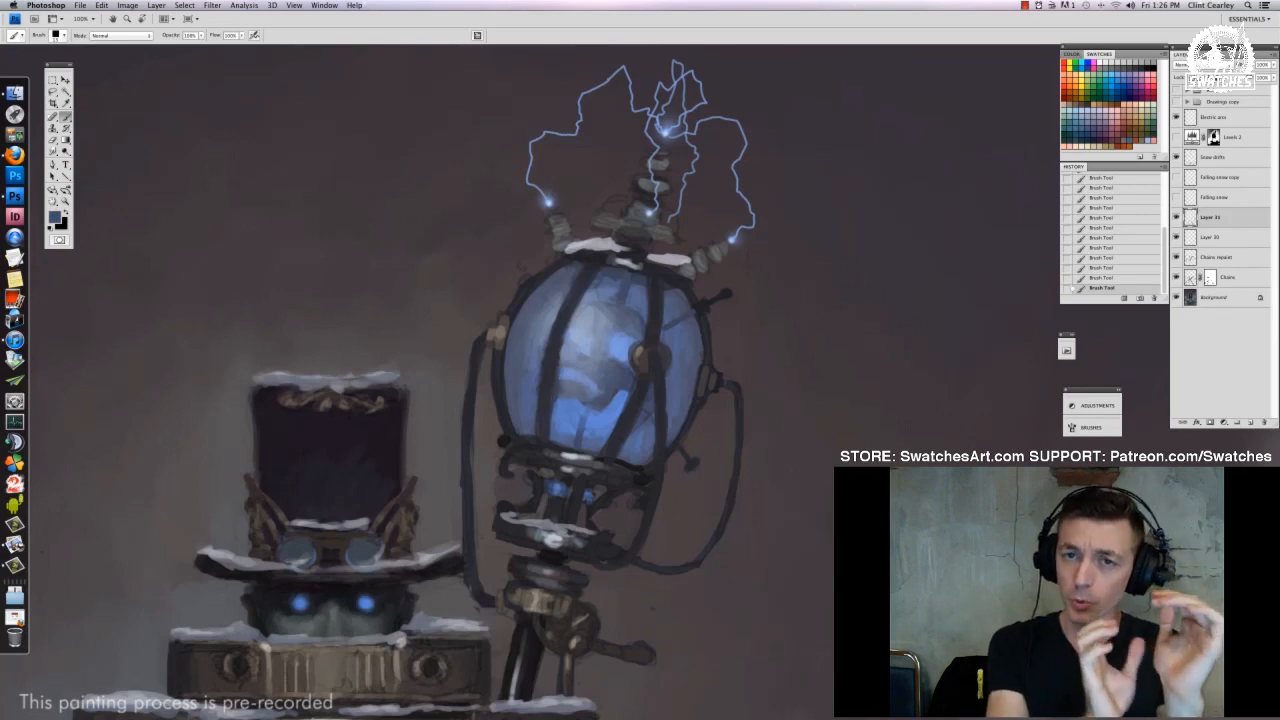
{"action": "left_click", "coordinate": [578, 389], "text": "alt"}
{"action": "left_click", "coordinate": [598, 404], "text": "alt"}
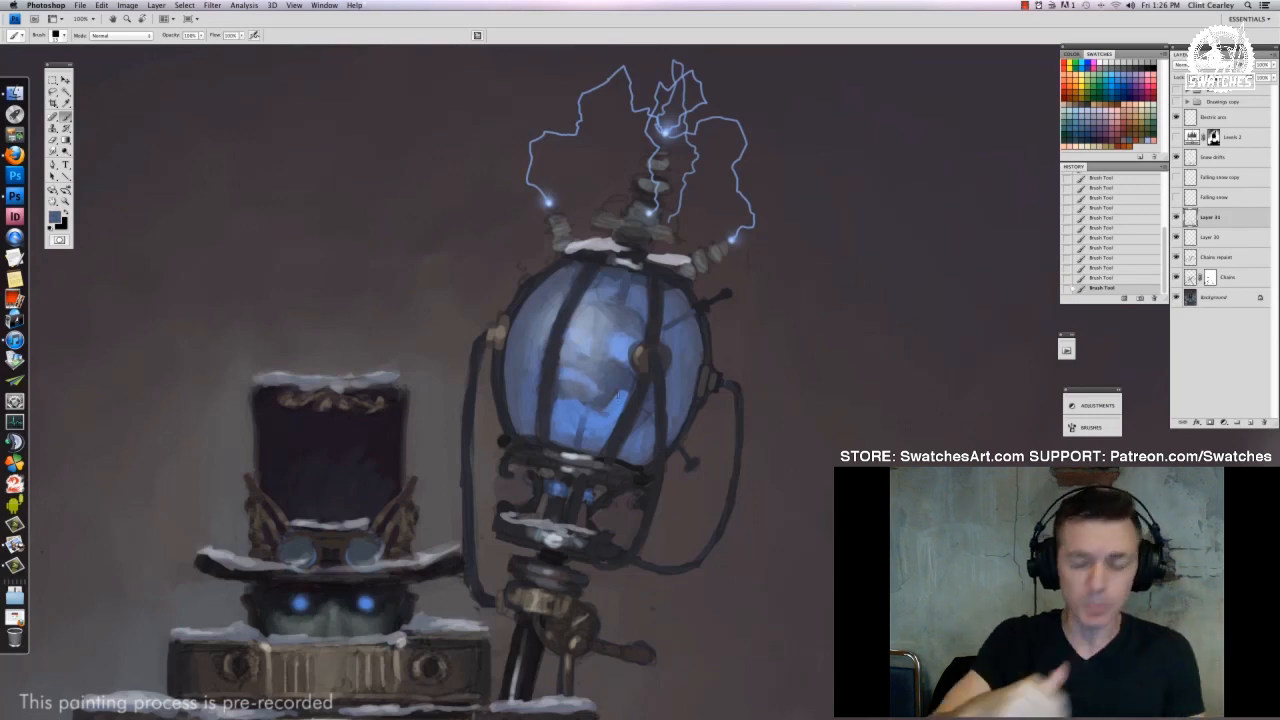
Refine the blue patches in the globe's lower right interior between the dark bars with sampled blues
{"action": "left_click_drag", "start_coordinate": [618, 395], "coordinate": [609, 411]}
{"action": "left_click", "coordinate": [606, 409], "text": "alt"}
{"action": "left_click", "coordinate": [630, 384], "text": "alt"}
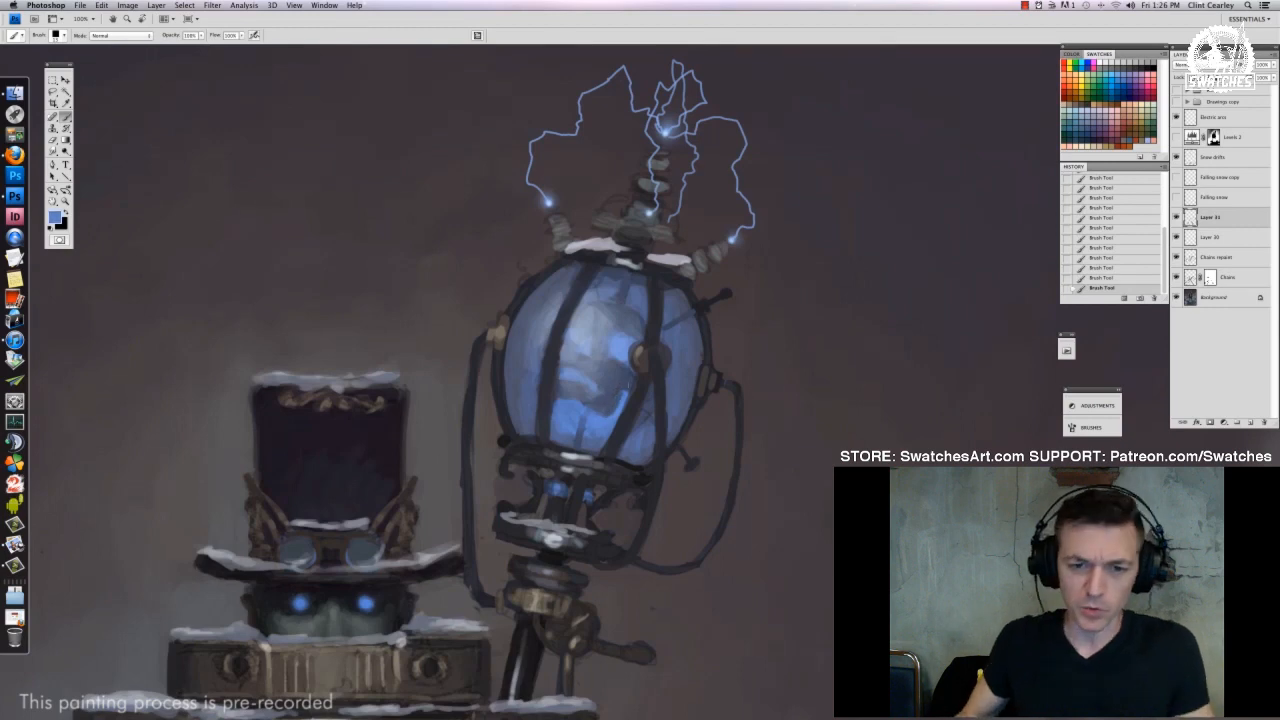
{"action": "left_click", "coordinate": [620, 394], "text": "alt"}
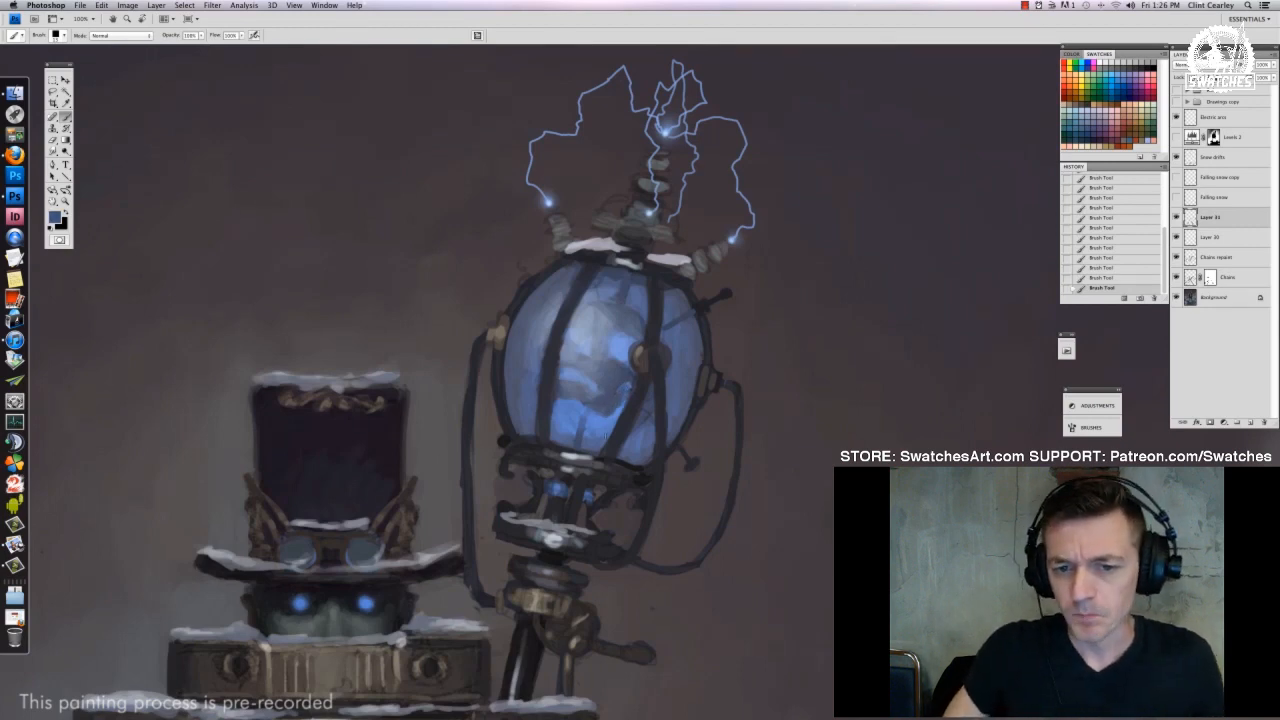
{"action": "left_click", "coordinate": [619, 355], "text": "alt"}
Hide the electric arcs layer and sample greys from the metal coils on top of the globe for painting
{"action": "left_click_drag", "start_coordinate": [622, 355], "coordinate": [554, 441]}
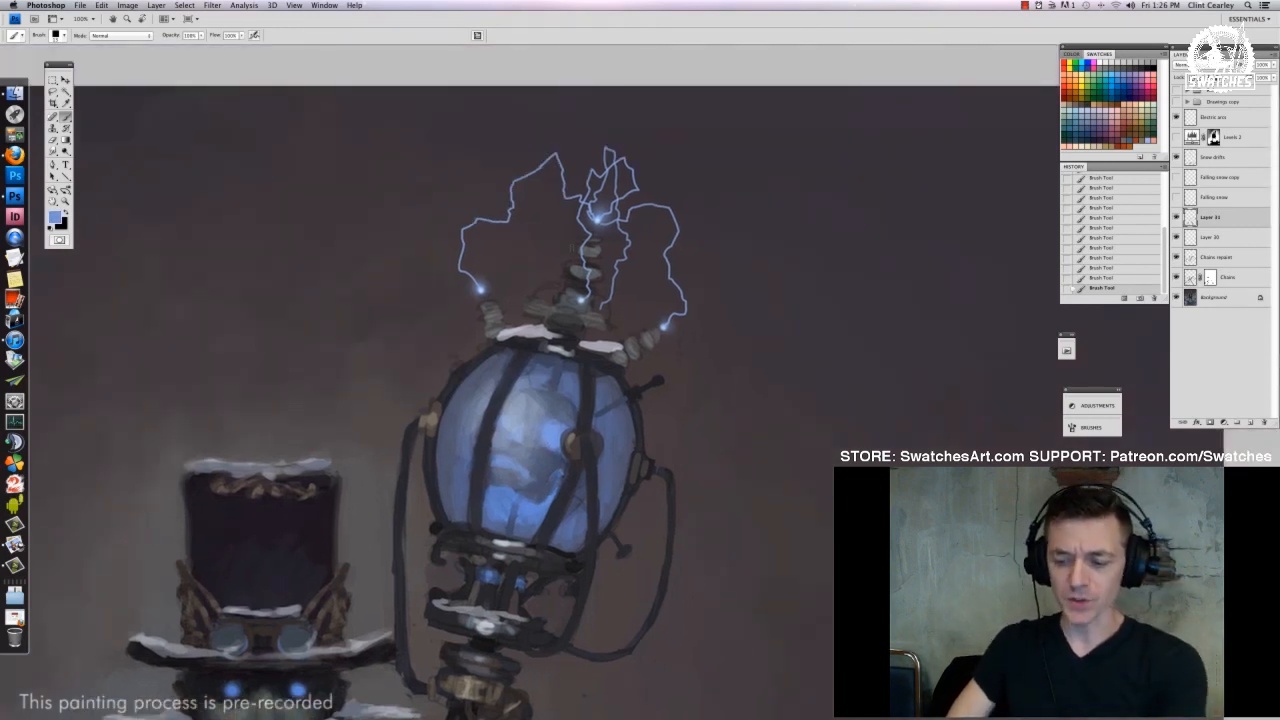
{"action": "left_click", "coordinate": [1176, 118]}
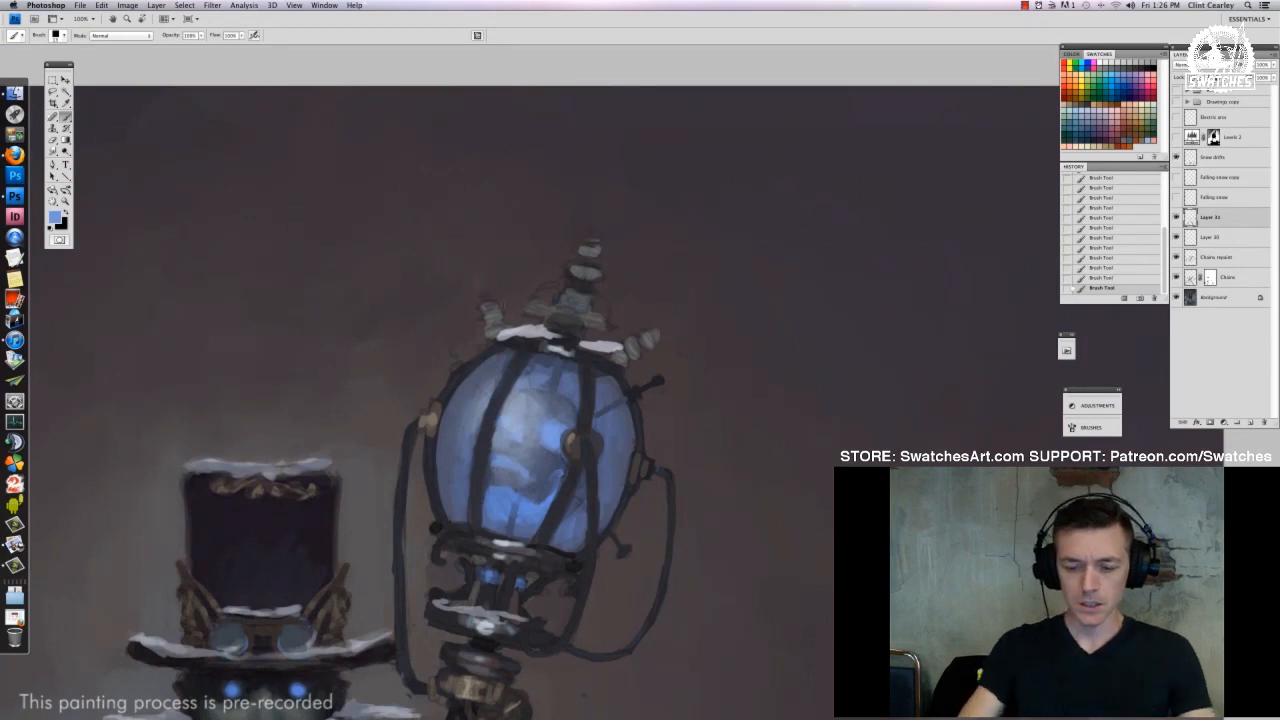
{"action": "left_click", "coordinate": [572, 343], "text": "alt"}
{"action": "right_click", "coordinate": [515, 313]}
{"action": "left_click", "coordinate": [582, 271], "text": "alt"}
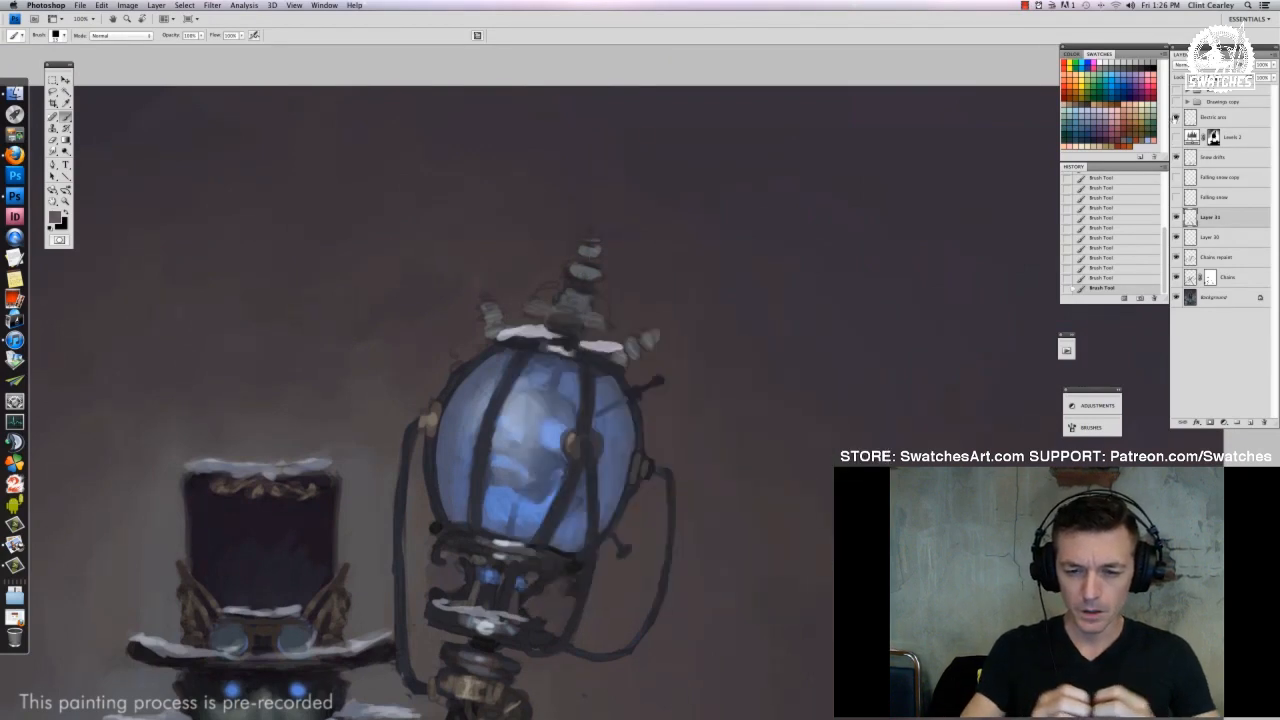
Toggle the electric arcs layer's visibility to compare the coils with and without lightning, keeping the painting layer active
{"action": "left_click", "coordinate": [1176, 118]}
{"action": "left_click", "coordinate": [1176, 118]}
{"action": "left_click", "coordinate": [1176, 118]}
{"action": "left_click", "coordinate": [1214, 117]}
{"action": "left_click", "coordinate": [1216, 222]}
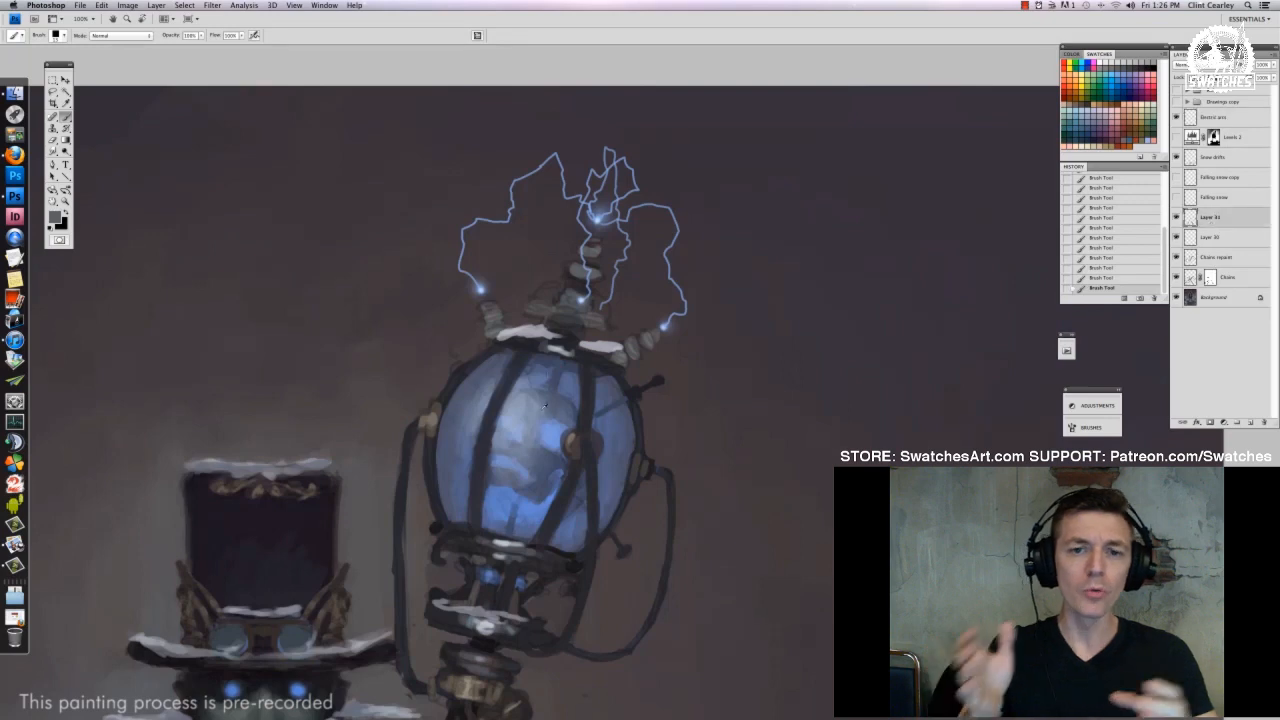
Hide the electric arcs layer and paint light blue rings on the globe's left coil with a small brush
{"action": "left_click", "coordinate": [518, 432], "text": "alt"}
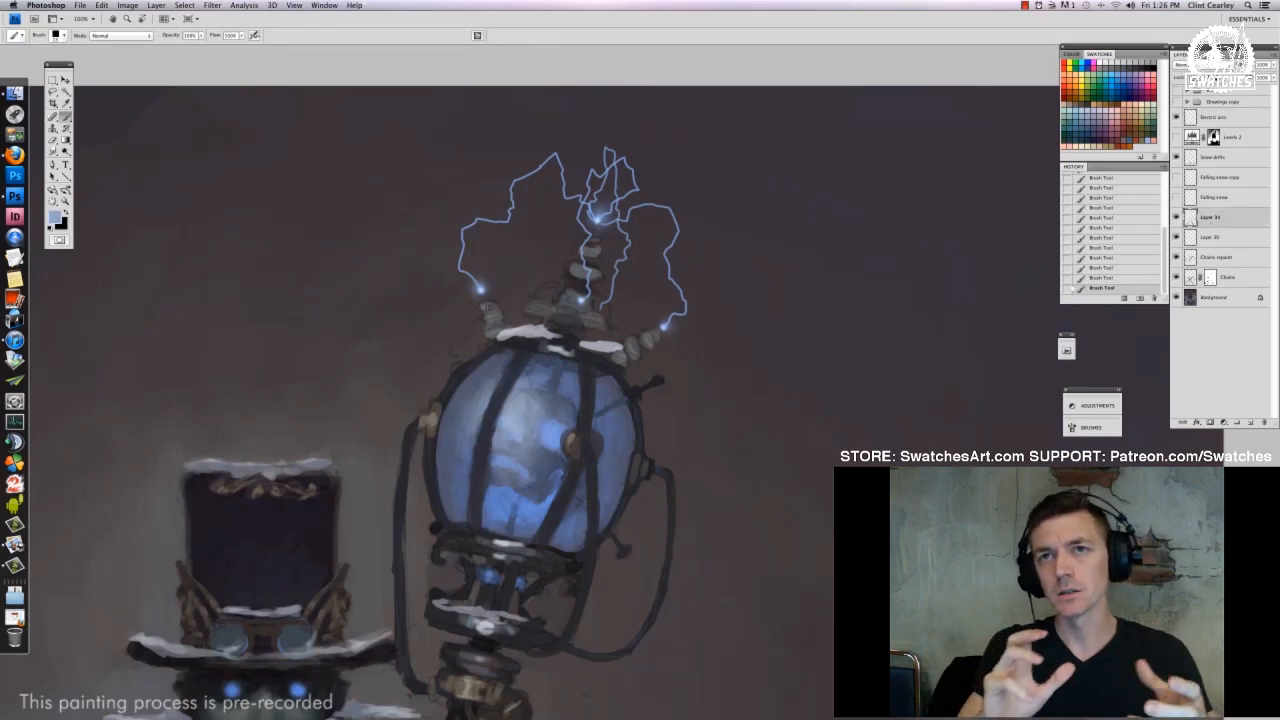
{"action": "left_click", "coordinate": [1176, 118]}
{"action": "right_click", "coordinate": [521, 307]}
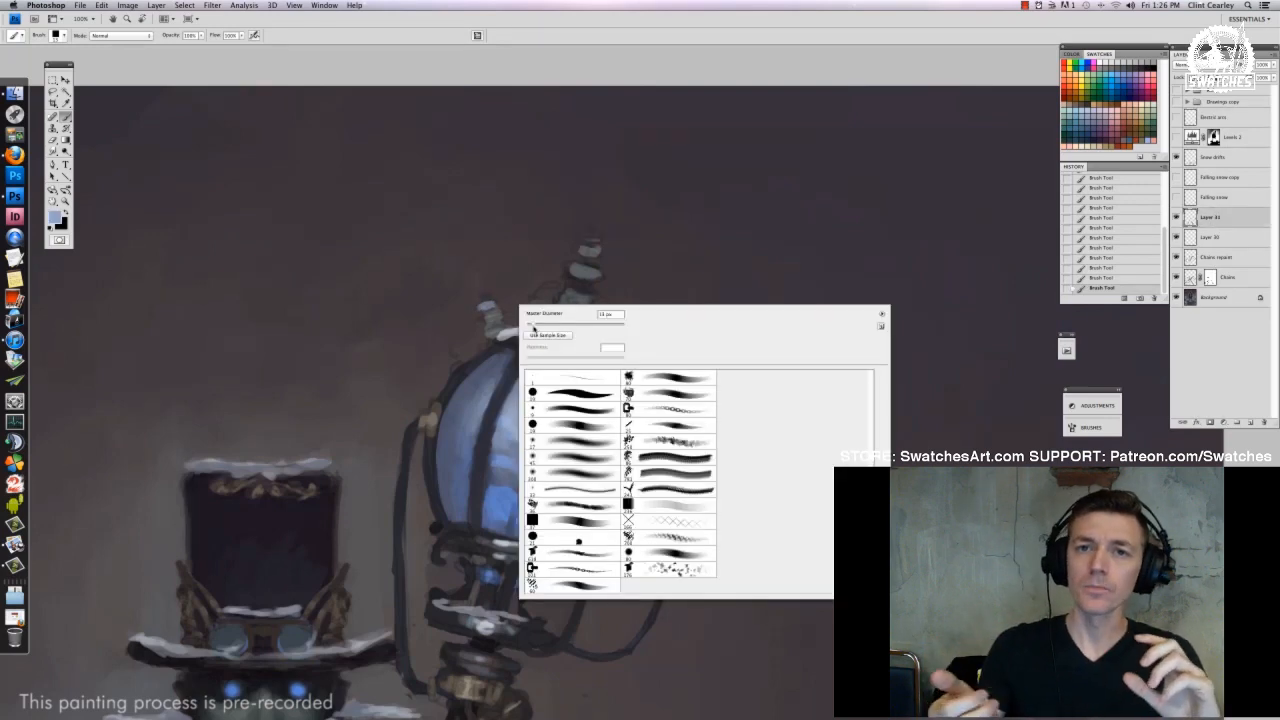
{"action": "left_click", "coordinate": [533, 326]}
{"action": "double_click", "coordinate": [579, 426]}
{"action": "right_click", "coordinate": [504, 319]}
{"action": "left_click", "coordinate": [517, 339]}
{"action": "mouse_move", "coordinate": [482, 319]}
{"action": "left_mouse_down"}
{"action": "mouse_move", "coordinate": [501, 324]}
{"action": "mouse_move", "coordinate": [487, 295]}
{"action": "left_mouse_up"}
Adjust the brush size and refine the left coil's rings with sampled blue and dark grey
{"action": "left_click", "coordinate": [534, 400], "text": "alt"}
{"action": "right_click", "coordinate": [484, 320]}
{"action": "left_click_drag", "start_coordinate": [497, 341], "coordinate": [503, 341]}
{"action": "left_click", "coordinate": [483, 316]}
{"action": "left_click", "coordinate": [492, 318], "text": "alt"}
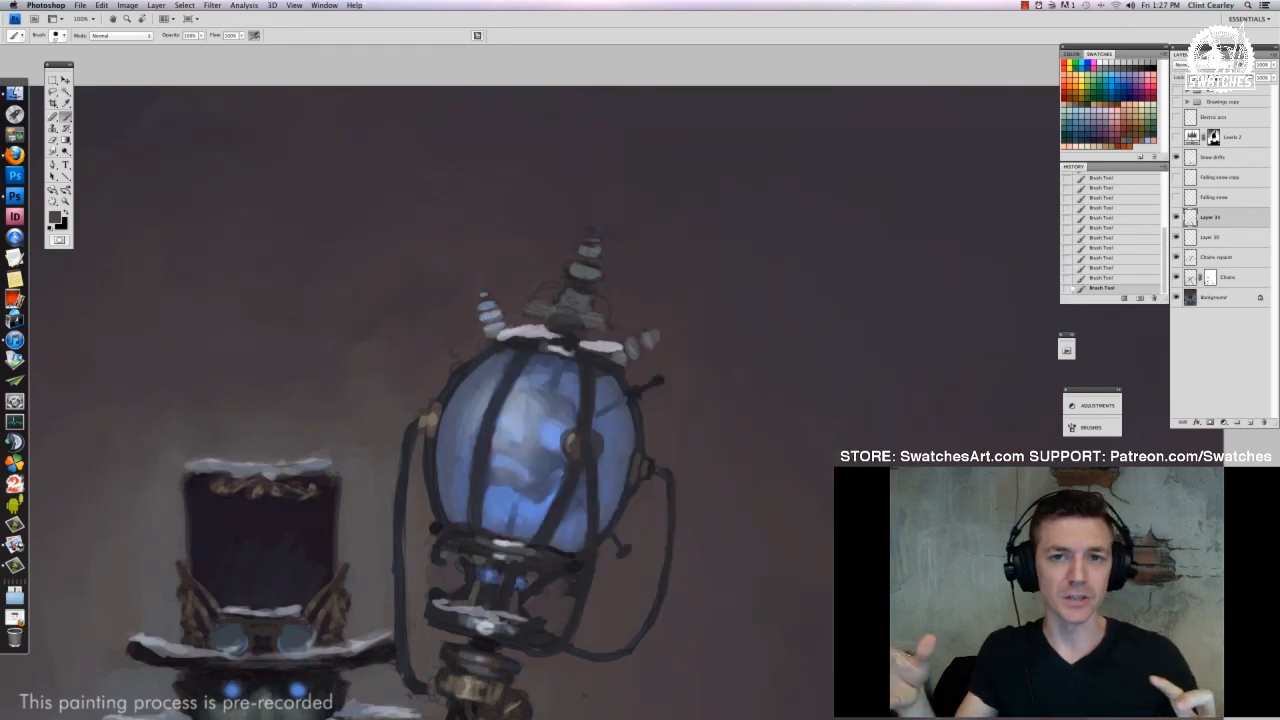
Sample the left coil's light blue and paint matching rings up to the tip of the centre coil with a small brush
{"action": "left_click", "coordinate": [490, 308], "text": "alt"}
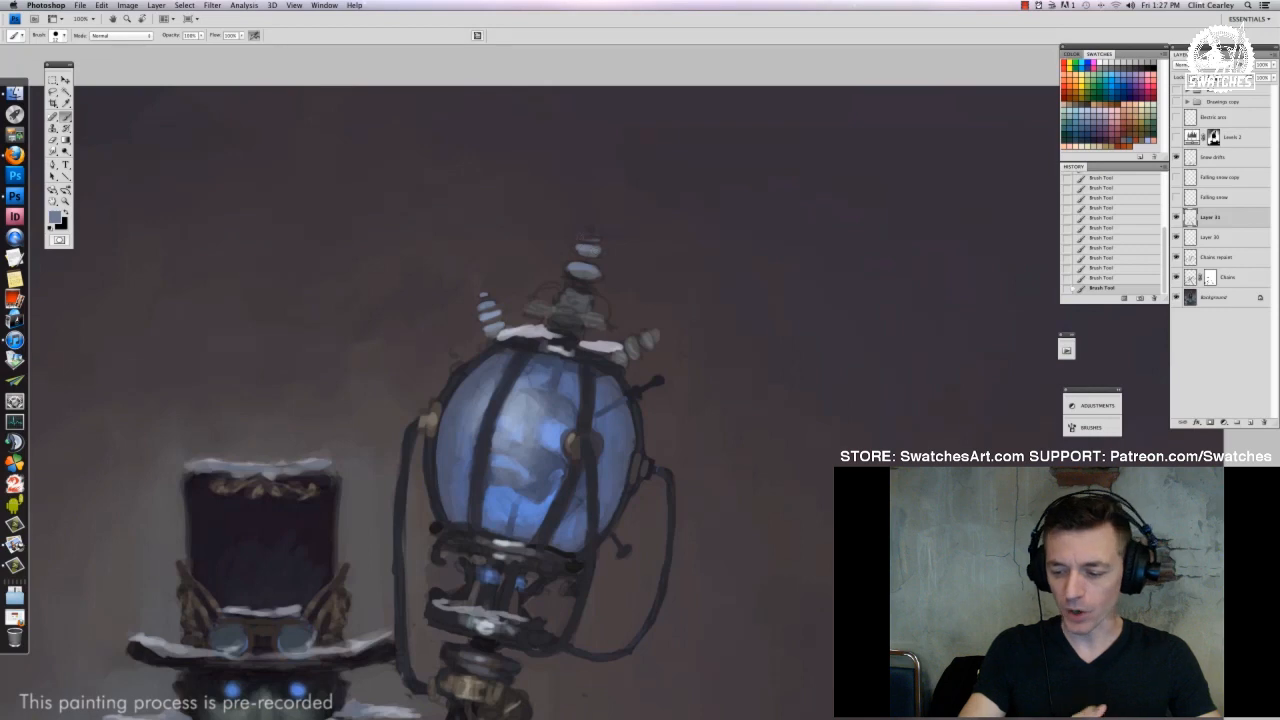
{"action": "right_click", "coordinate": [597, 238]}
{"action": "key", "text": "Return"}
{"action": "left_click_drag", "start_coordinate": [618, 263], "coordinate": [599, 240]}
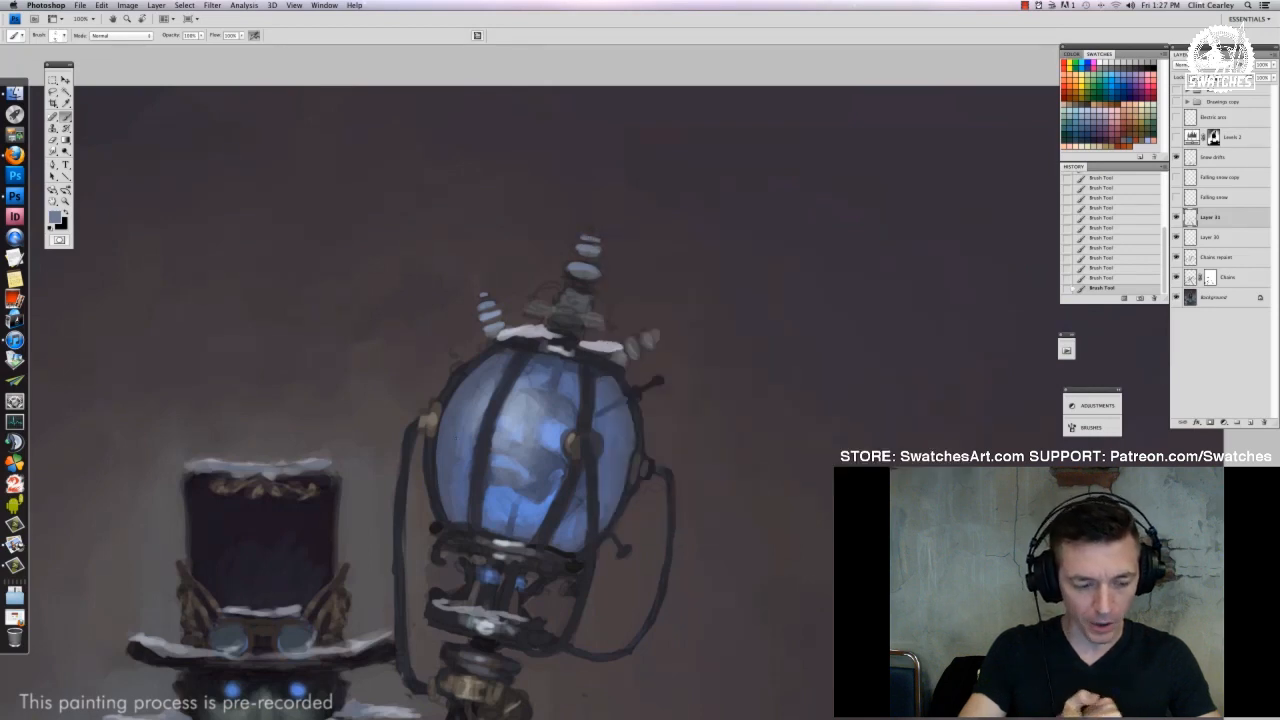
{"action": "right_click", "coordinate": [592, 322]}
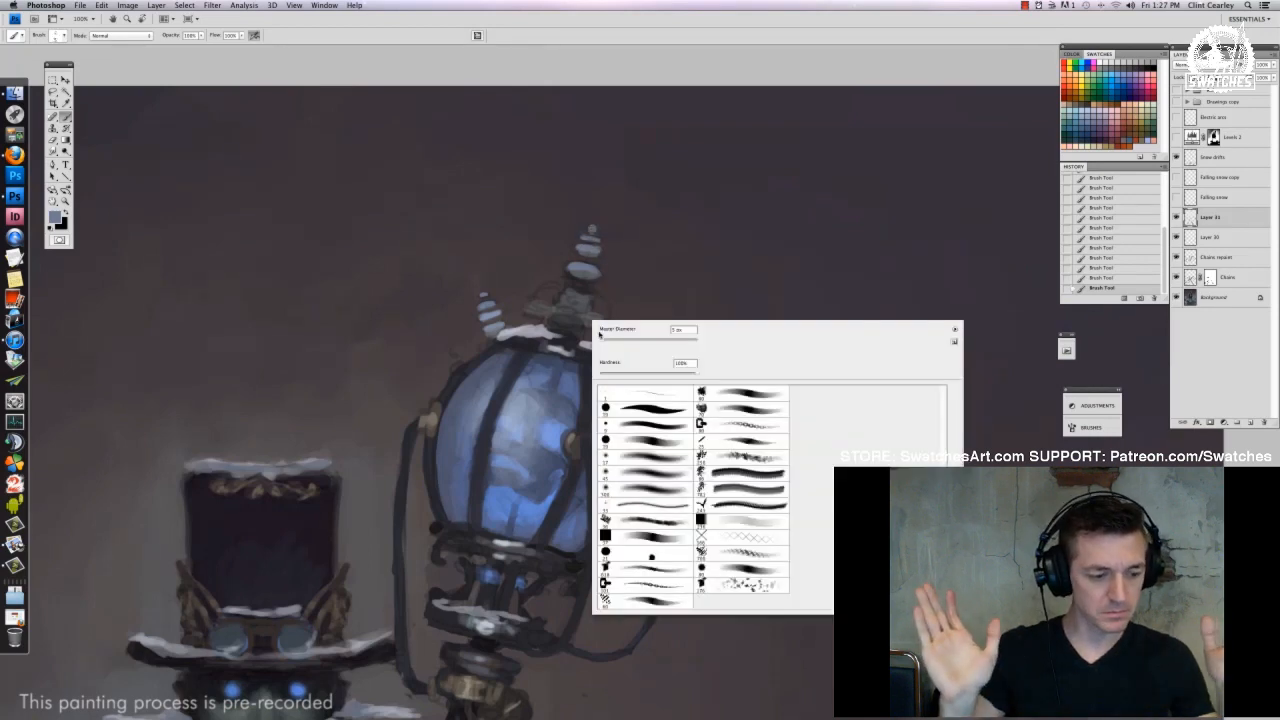
{"action": "key", "text": "Return"}
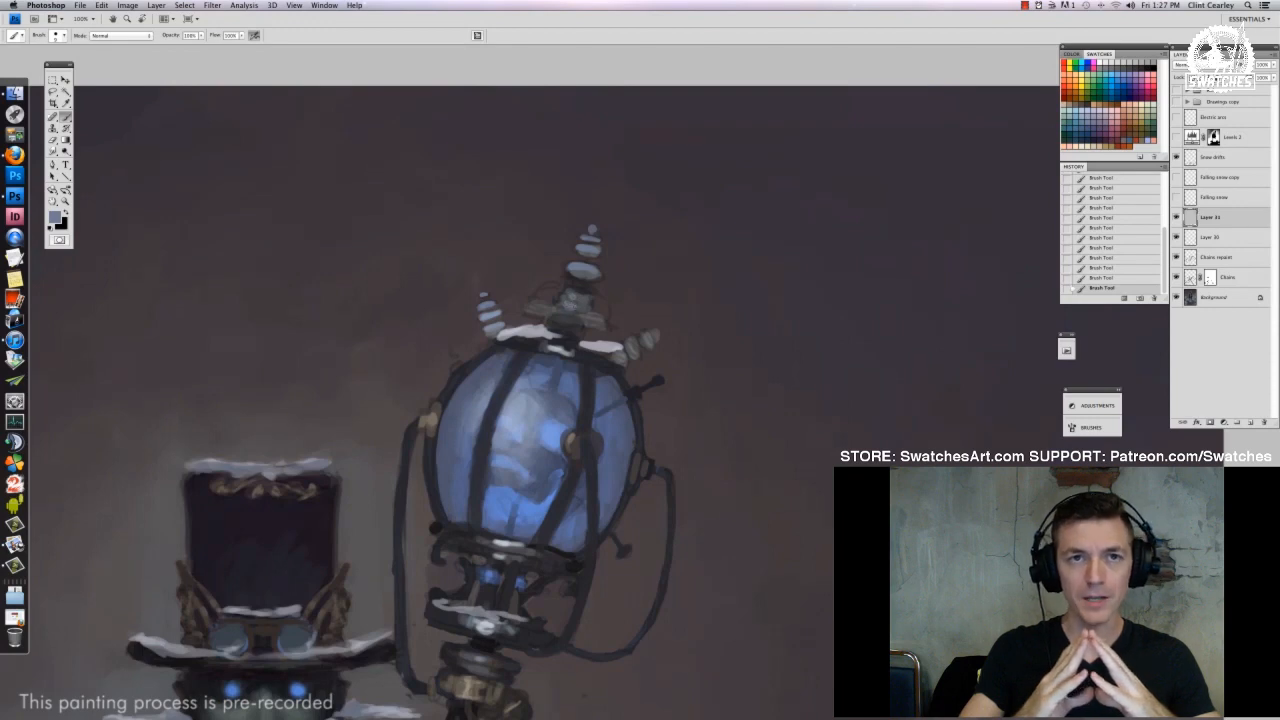
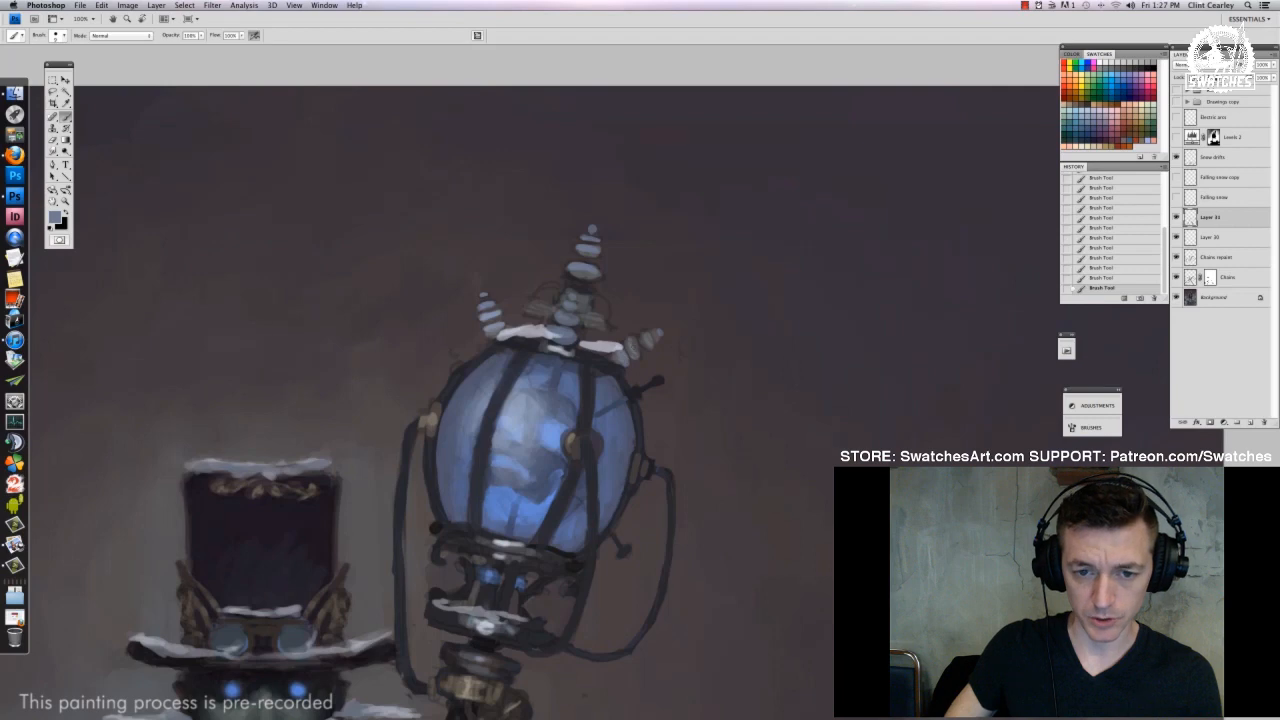
Sample grey near the right coil to refine the coils' rings, and readjust the brush size
{"action": "left_click", "coordinate": [644, 325], "text": "alt"}
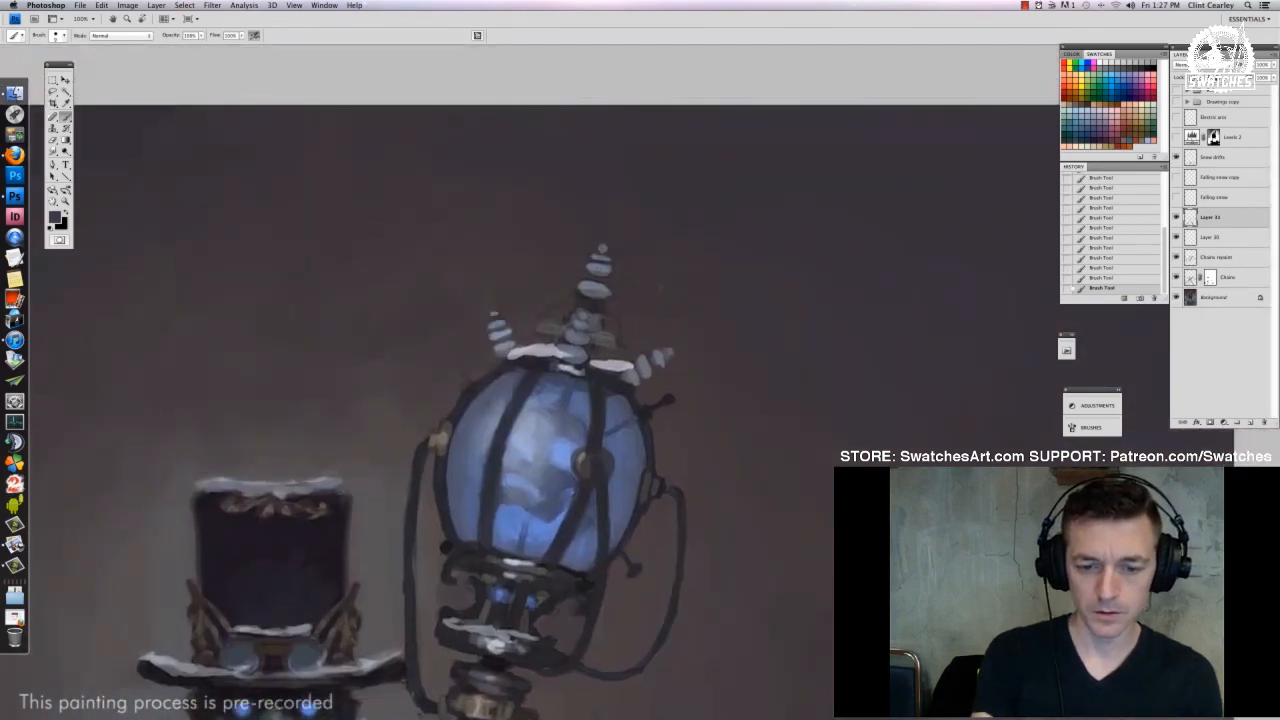
{"action": "key", "text": "super+minus"}
{"action": "key", "text": "super+minus"}
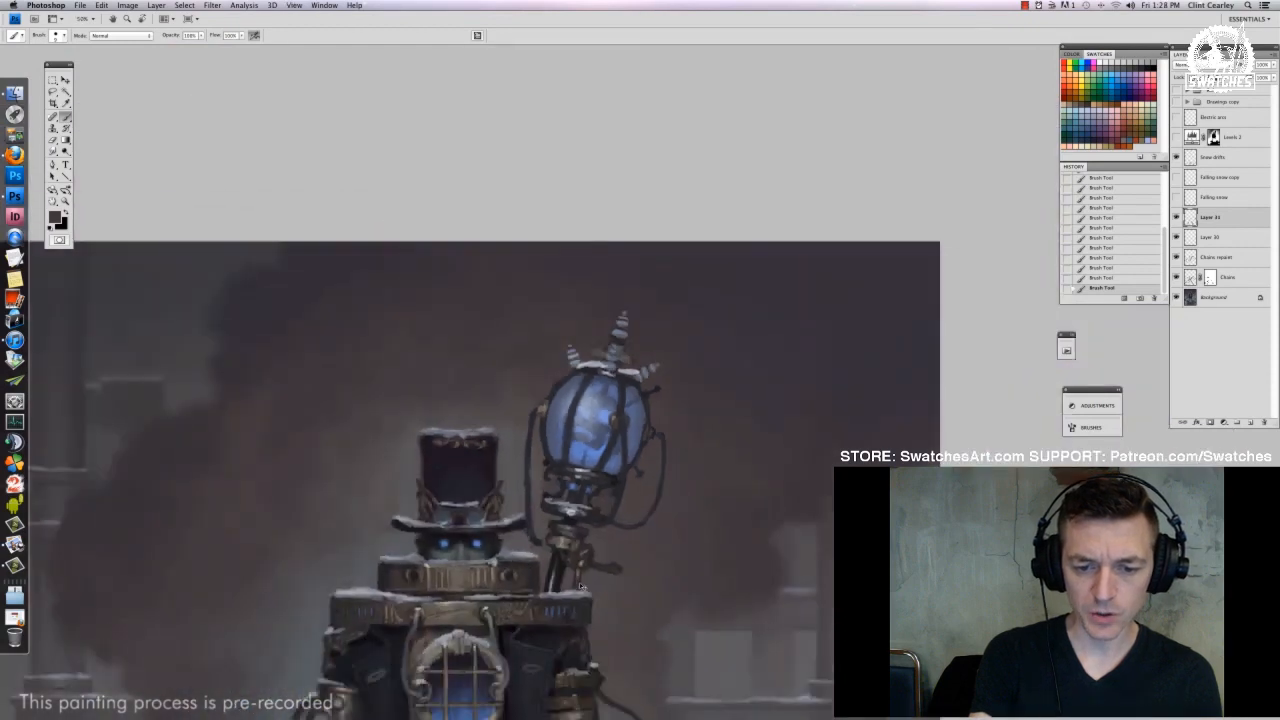
{"action": "key", "text": "super+plus"}
{"action": "key", "text": "super+plus"}
{"action": "right_click", "coordinate": [654, 306]}
{"action": "left_click", "coordinate": [619, 315]}
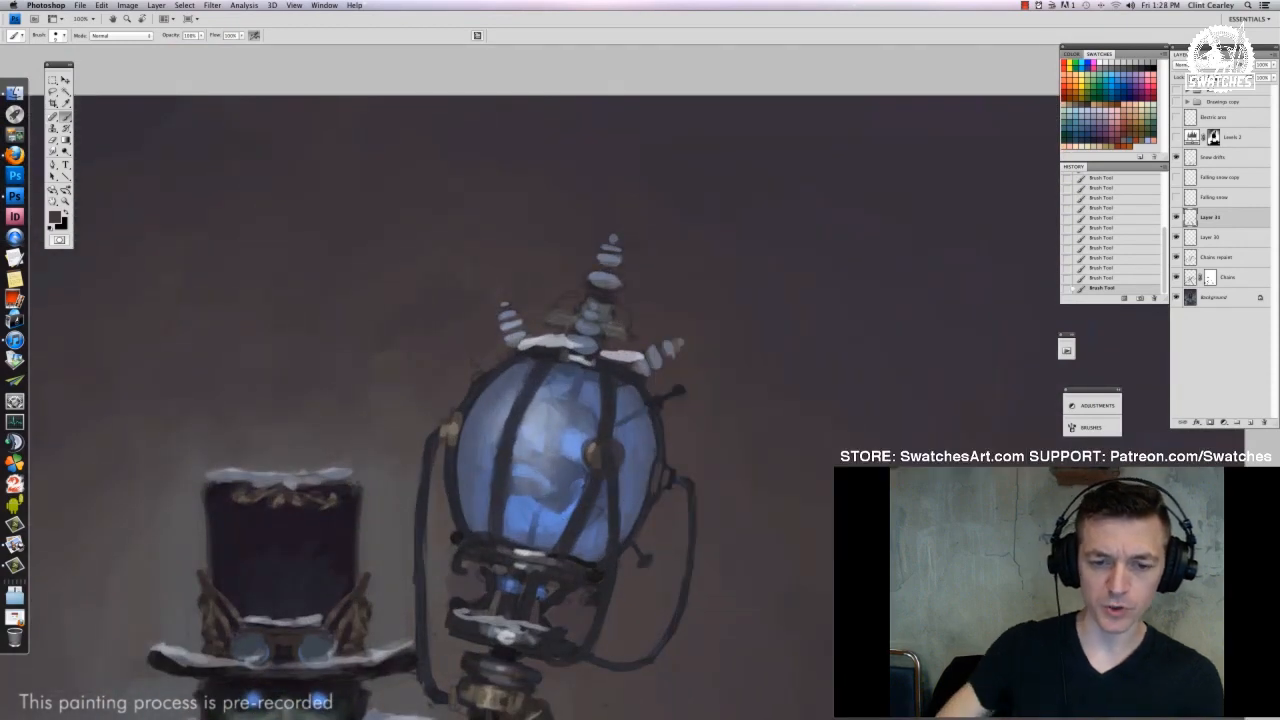
Sample dark and grey tones from the globe and staff to sharpen the central brass fitting and the bracket around the centre coil's base
{"action": "left_click", "coordinate": [589, 473], "text": "alt"}
{"action": "left_click_drag", "start_coordinate": [590, 470], "coordinate": [590, 468]}
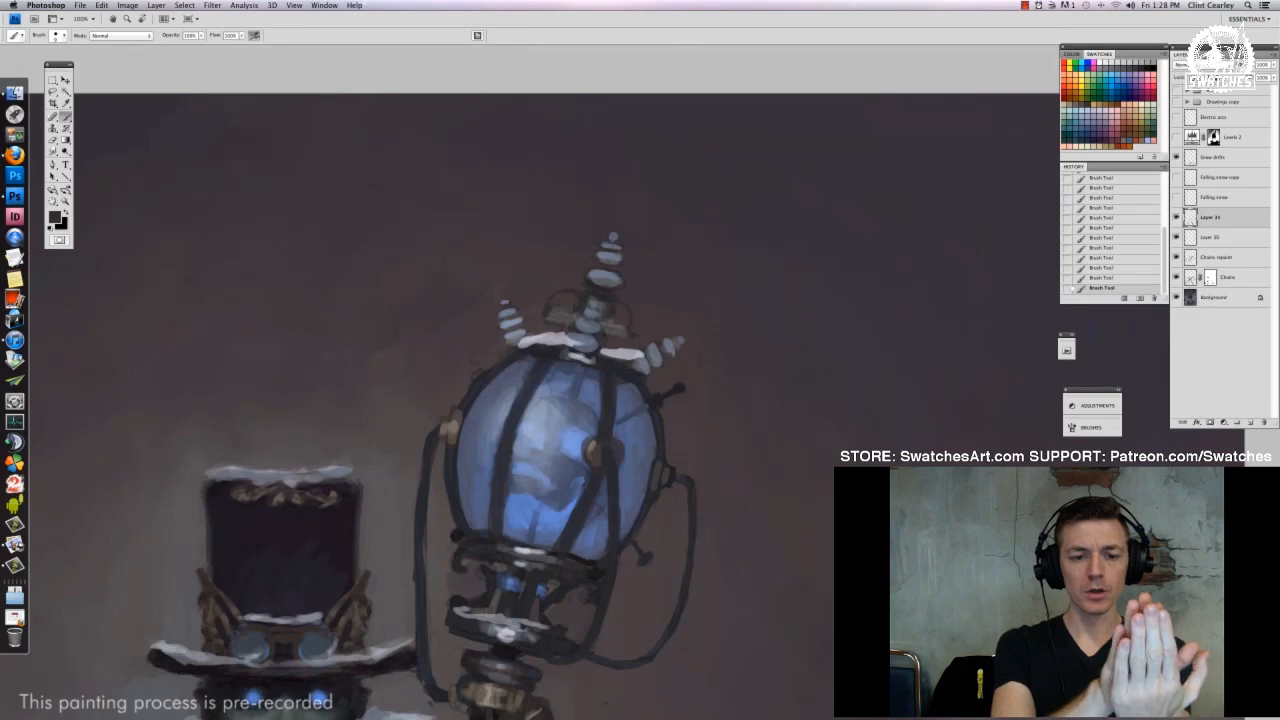
{"action": "left_click", "coordinate": [484, 678], "text": "alt"}
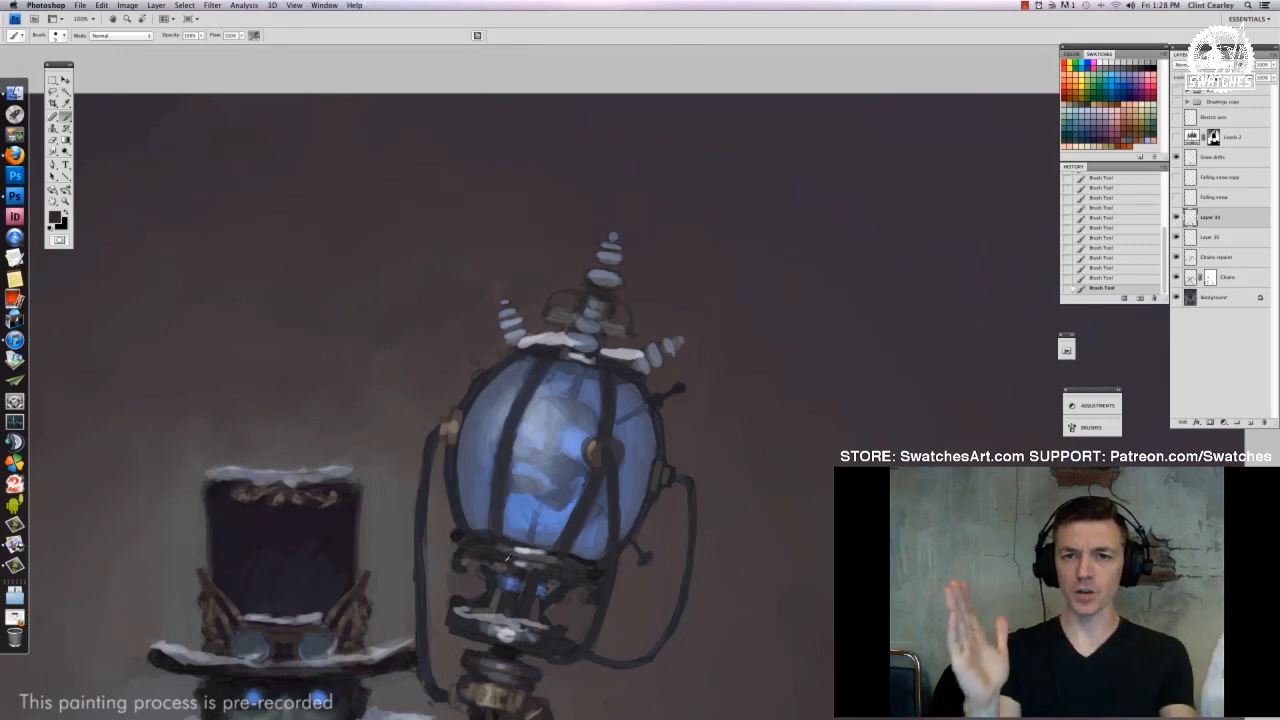
{"action": "left_click", "coordinate": [491, 689], "text": "alt"}
{"action": "left_click_drag", "start_coordinate": [591, 300], "coordinate": [600, 296]}
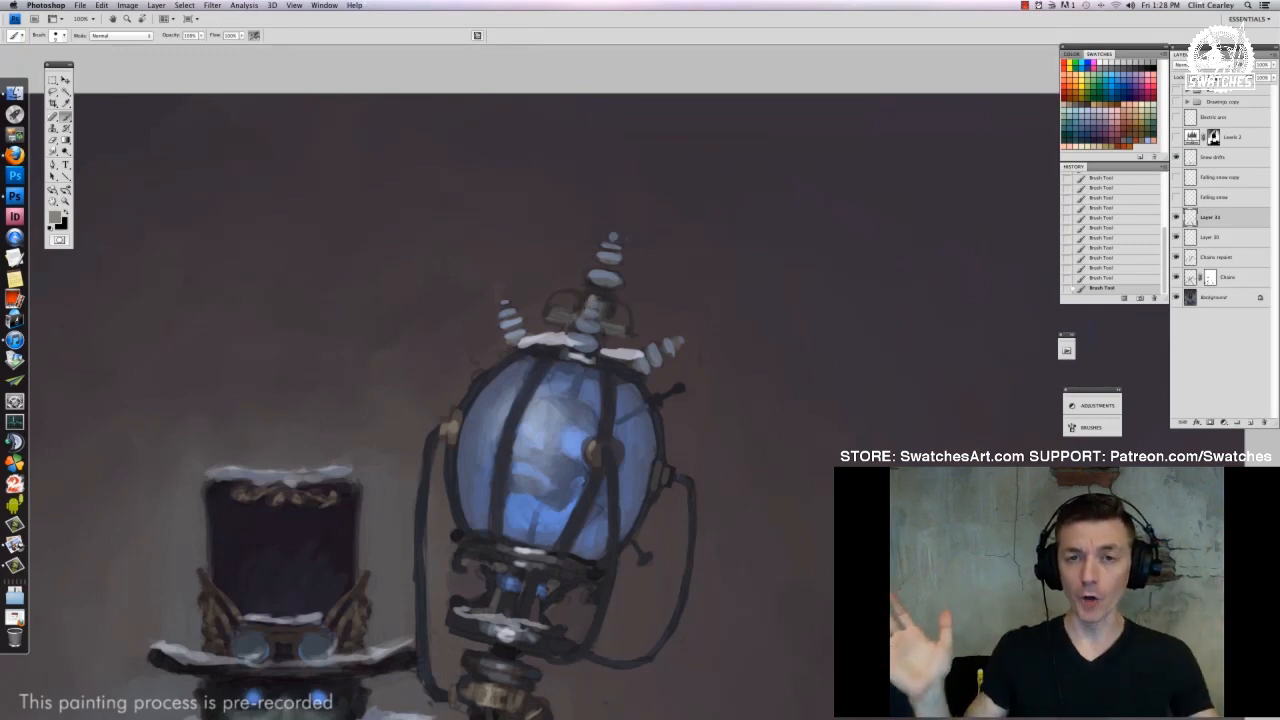
Refine the tip of the right coil with sampled background and coil greys
{"action": "left_click", "coordinate": [688, 352], "text": "alt"}
{"action": "left_click_drag", "start_coordinate": [676, 342], "coordinate": [683, 350]}
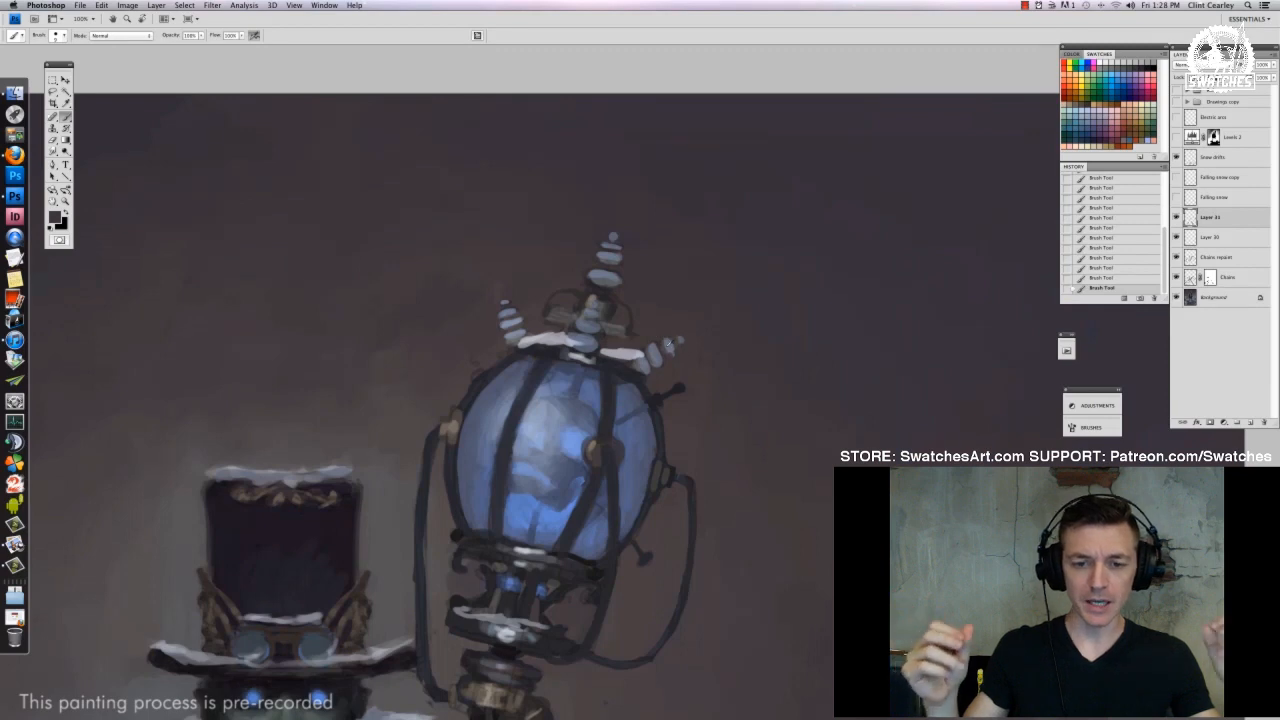
{"action": "left_click", "coordinate": [680, 342], "text": "alt"}
Sample the globe's central brass fitting, shrink the brush and paint fine highlights on the brass fittings around the globe
{"action": "left_click_drag", "start_coordinate": [586, 432], "coordinate": [619, 237]}
{"action": "left_click", "coordinate": [627, 258], "text": "alt"}
{"action": "right_click", "coordinate": [702, 268]}
{"action": "left_click_drag", "start_coordinate": [717, 292], "coordinate": [713, 292]}
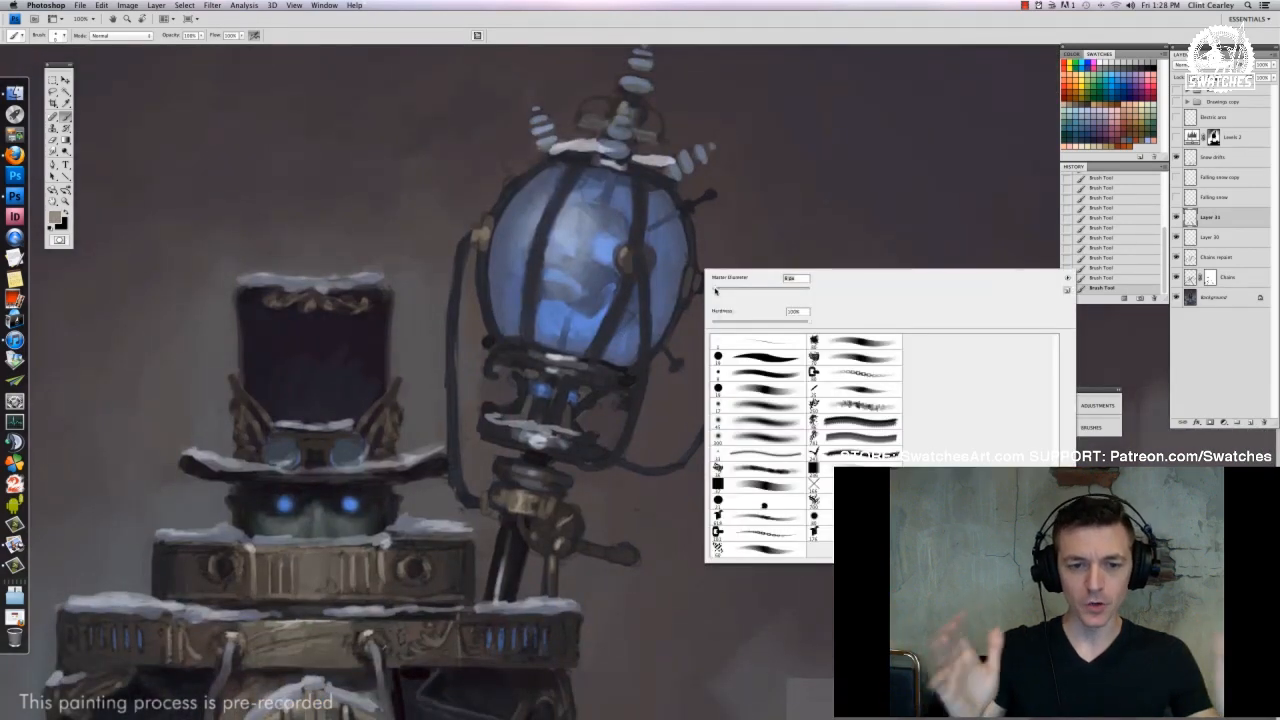
{"action": "left_click", "coordinate": [692, 281]}
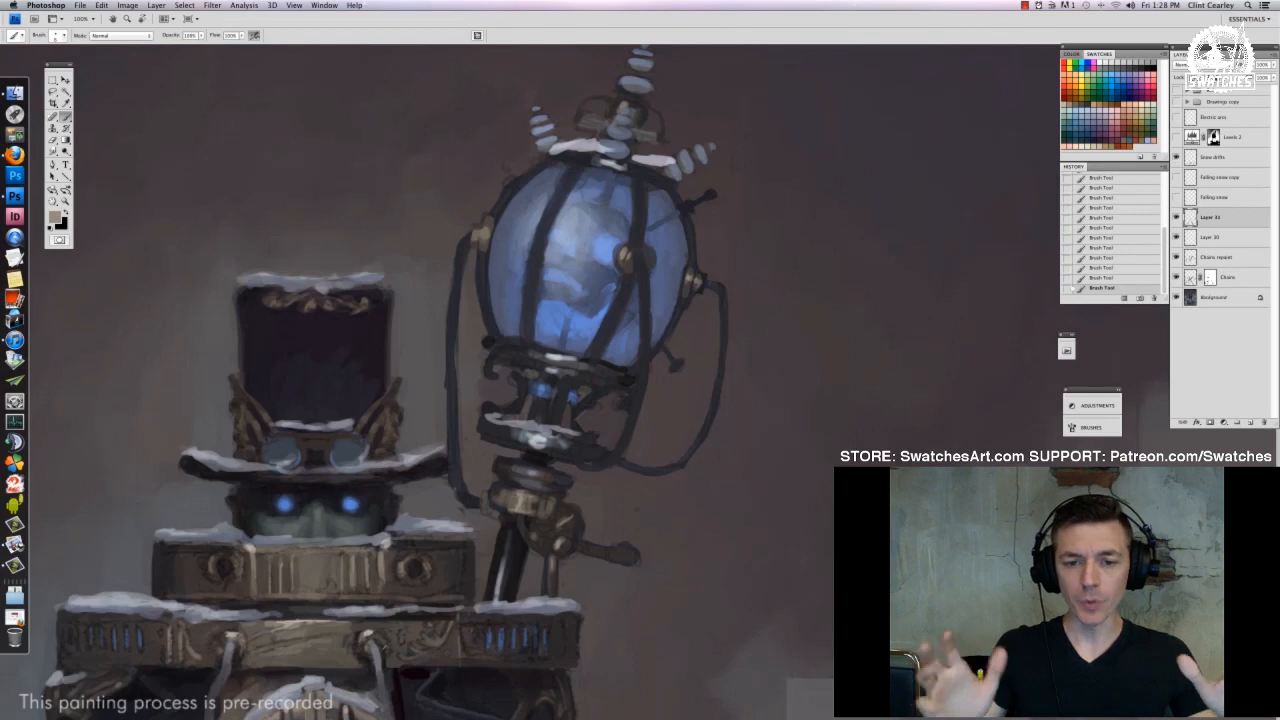
Sample the dark grey of the globe's left frame and enlarge the brush slightly to touch up the frame around the fittings
{"action": "left_click", "coordinate": [490, 262], "text": "alt"}
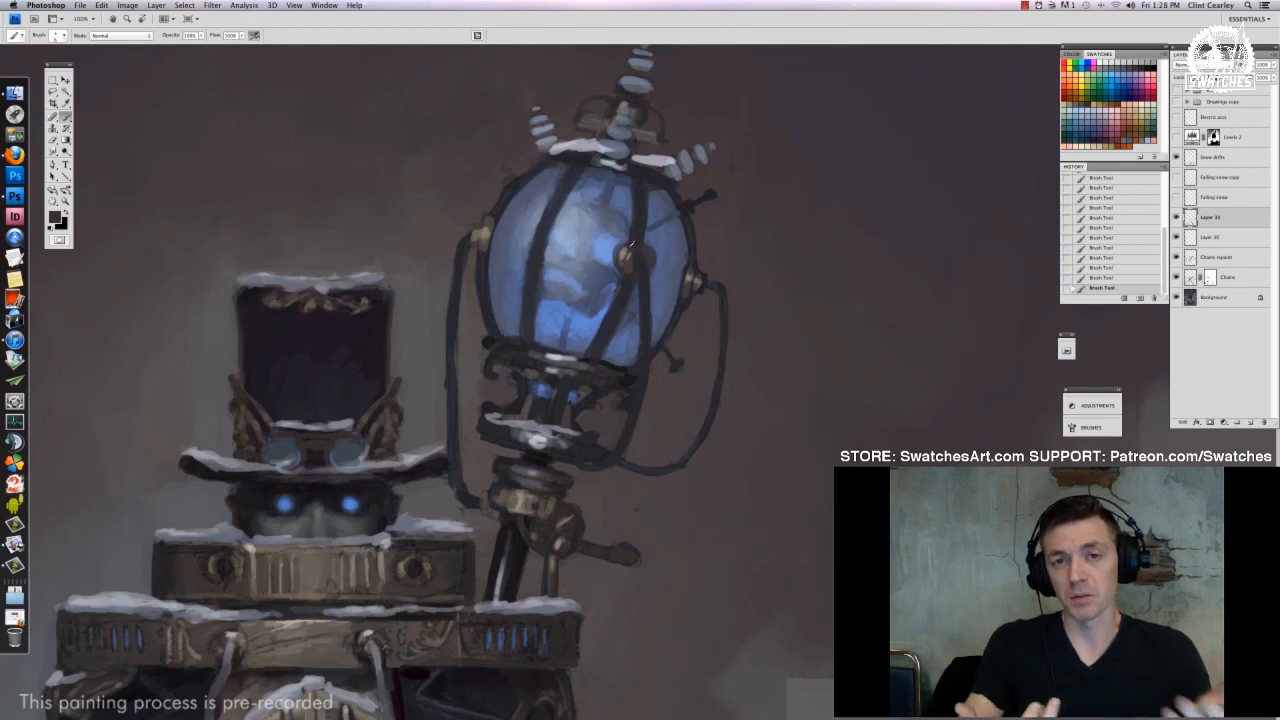
{"action": "right_click", "coordinate": [498, 268]}
{"action": "left_click_drag", "start_coordinate": [513, 290], "coordinate": [517, 290]}
{"action": "left_click", "coordinate": [489, 277]}
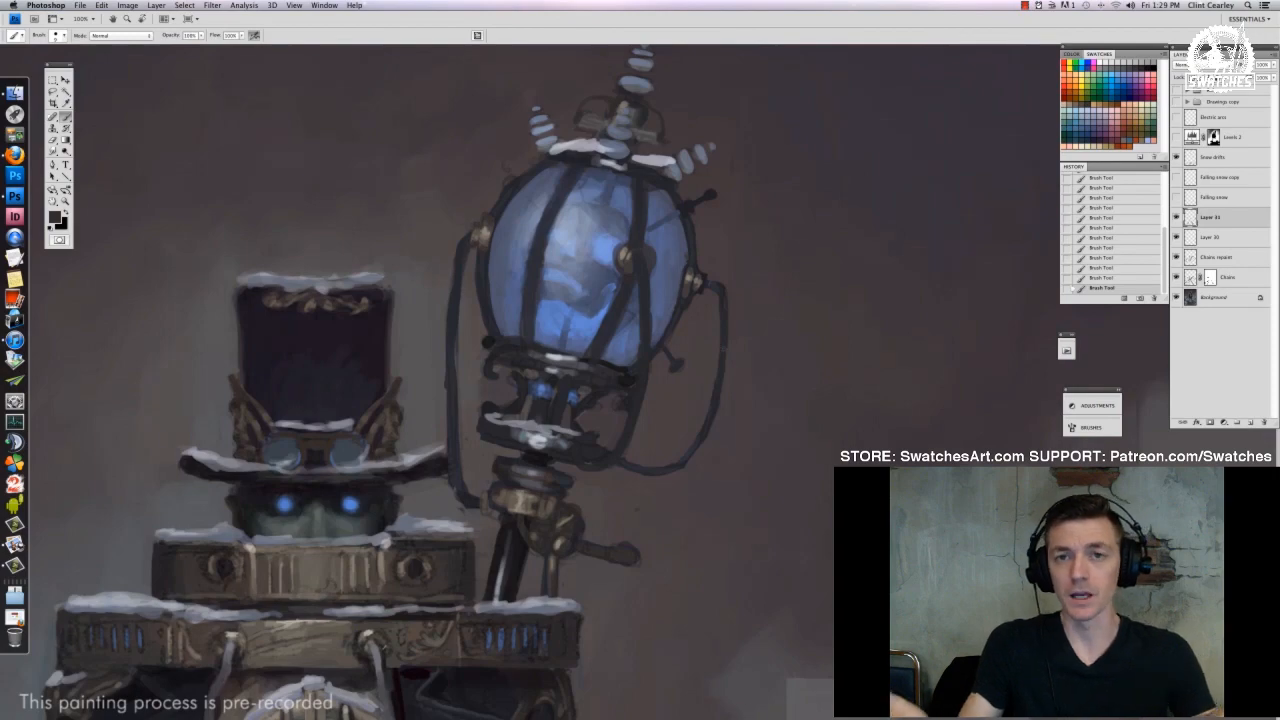
Show the electric arcs and both falling snow layers again and review the whole painting
{"action": "left_click", "coordinate": [1177, 117]}
{"action": "key", "text": "super+minus"}
{"action": "key", "text": "super+minus"}
{"action": "key", "text": "super+minus"}
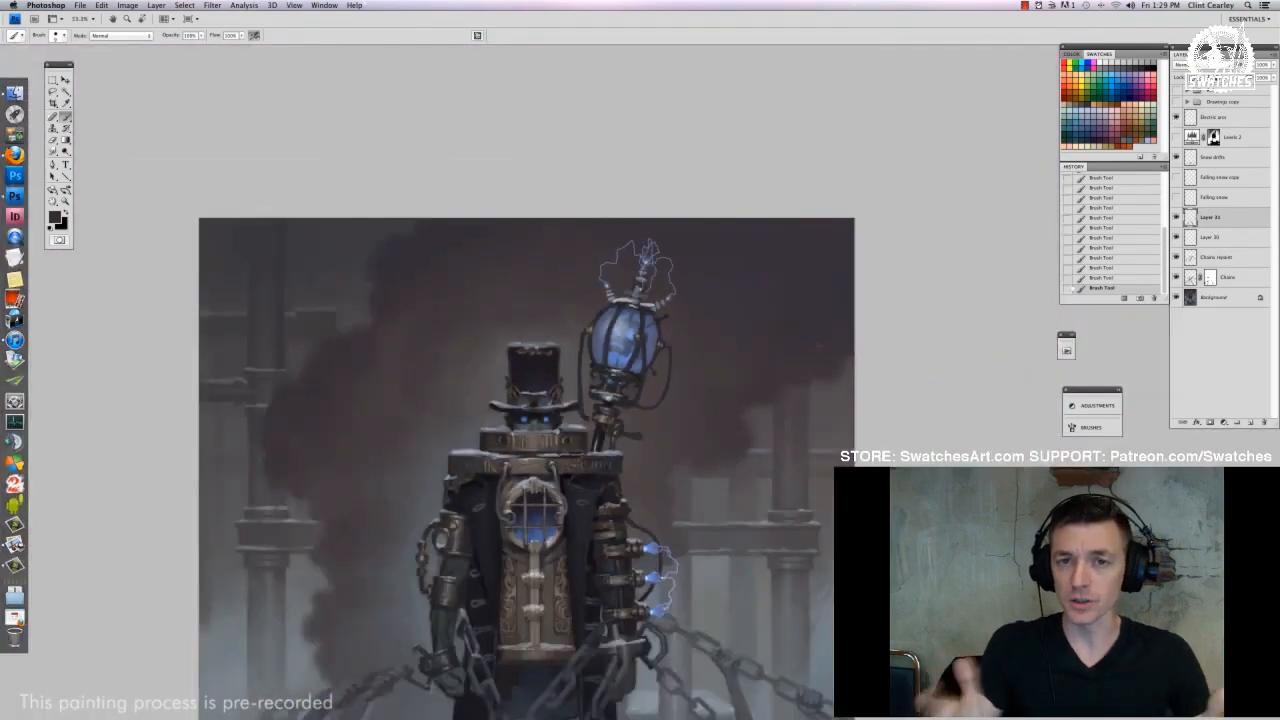
{"action": "key", "text": "super+minus"}
{"action": "left_click_drag", "start_coordinate": [628, 700], "coordinate": [693, 470]}
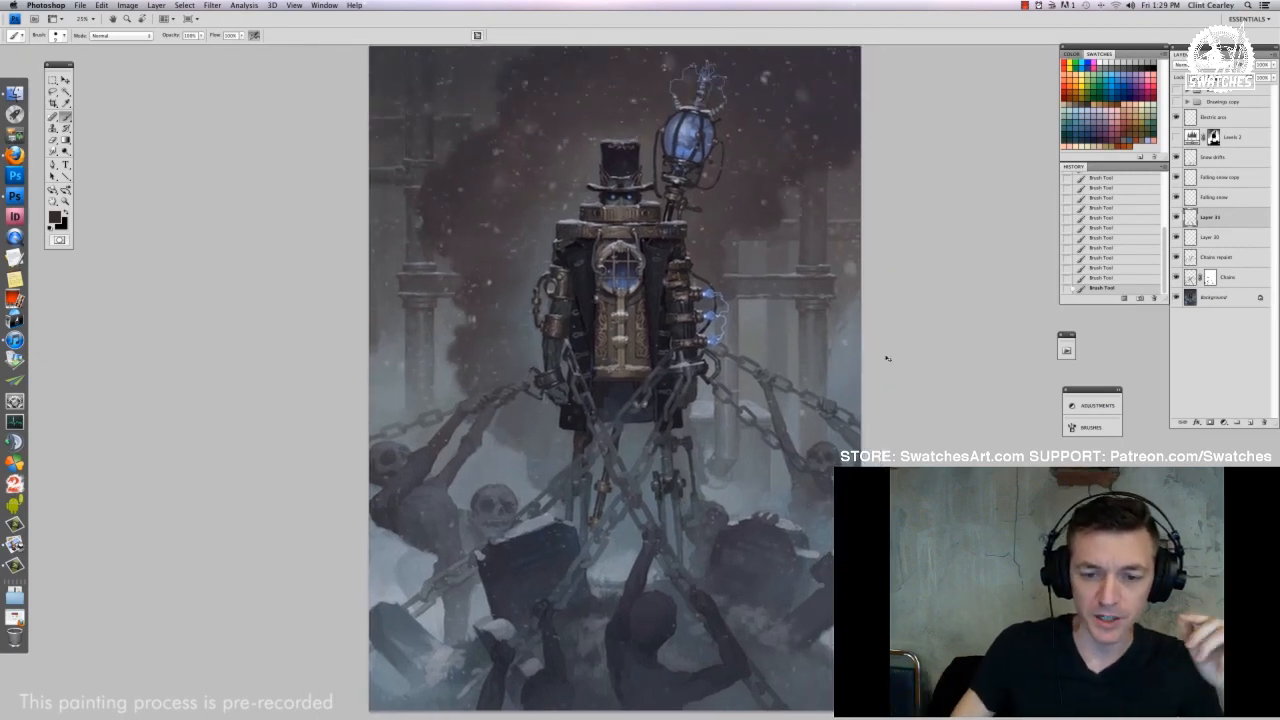
{"action": "key", "text": "super+minus"}
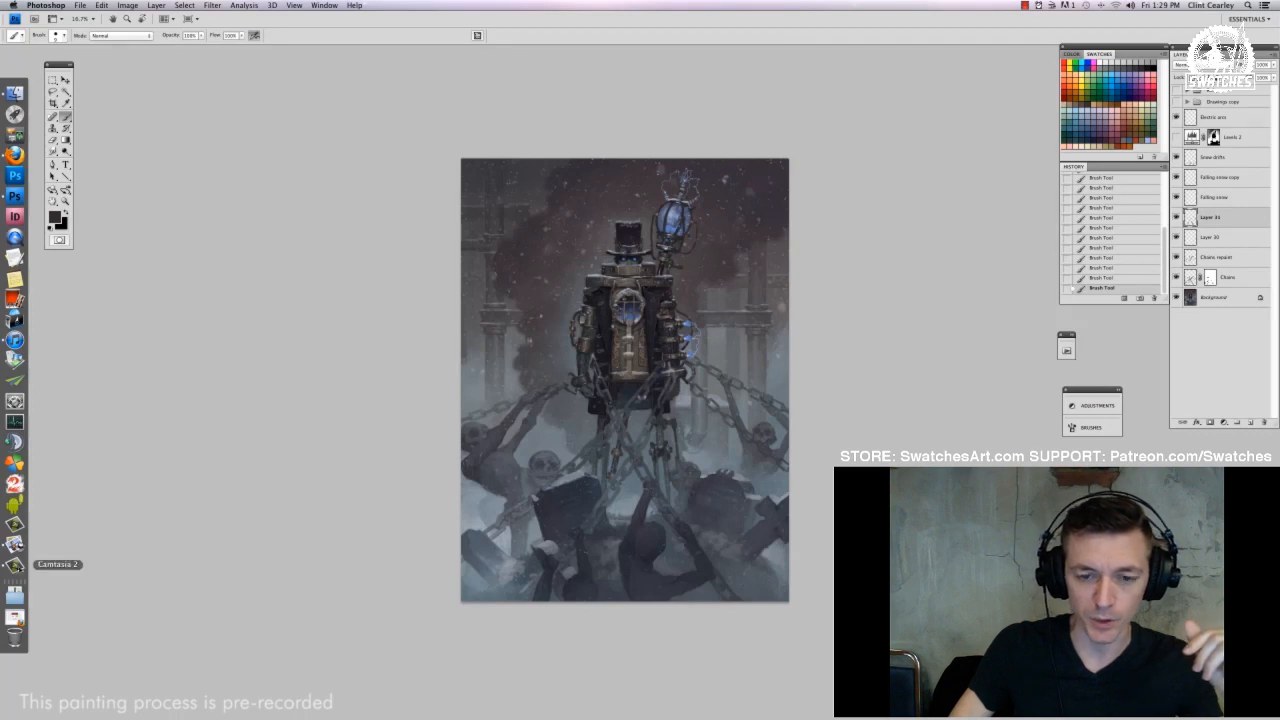
{"action": "left_click", "coordinate": [14, 544]}
{"action": "left_click", "coordinate": [80, 6]}
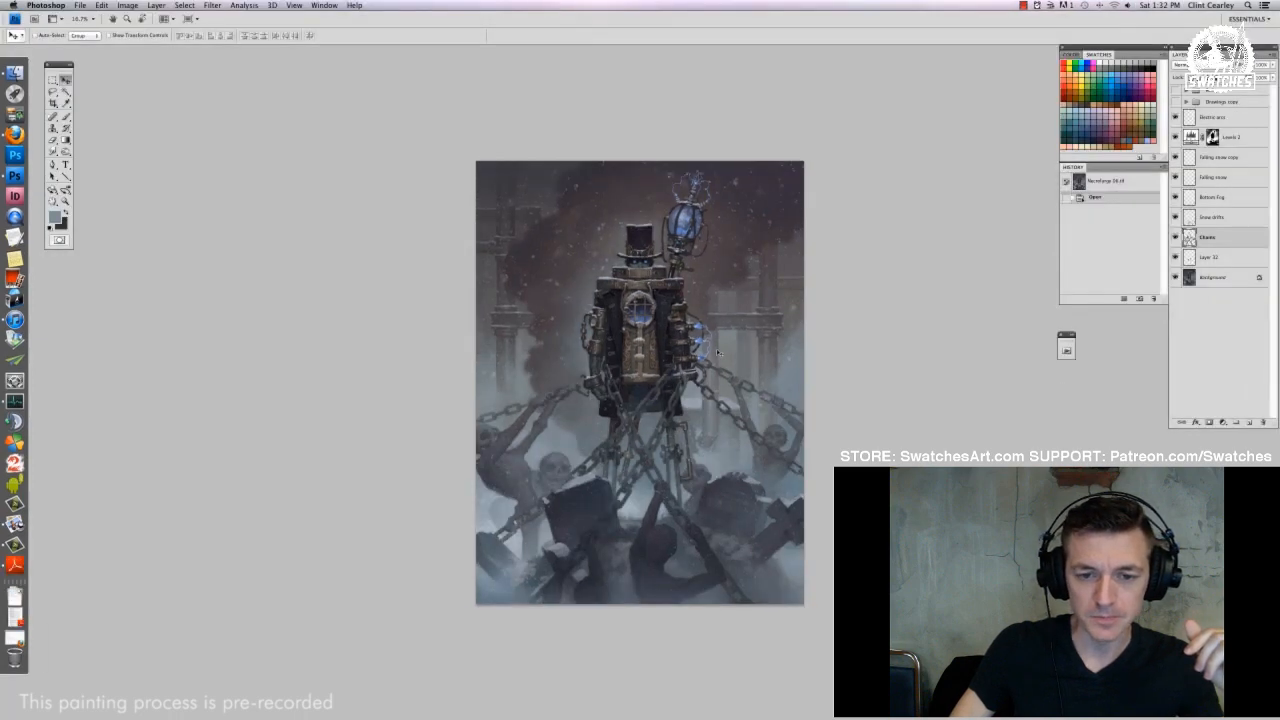
Examine the newer version of the painting as a whole and up close around the chains, hands and torso
{"action": "key", "text": "super+plus"}
{"action": "key", "text": "super+plus"}
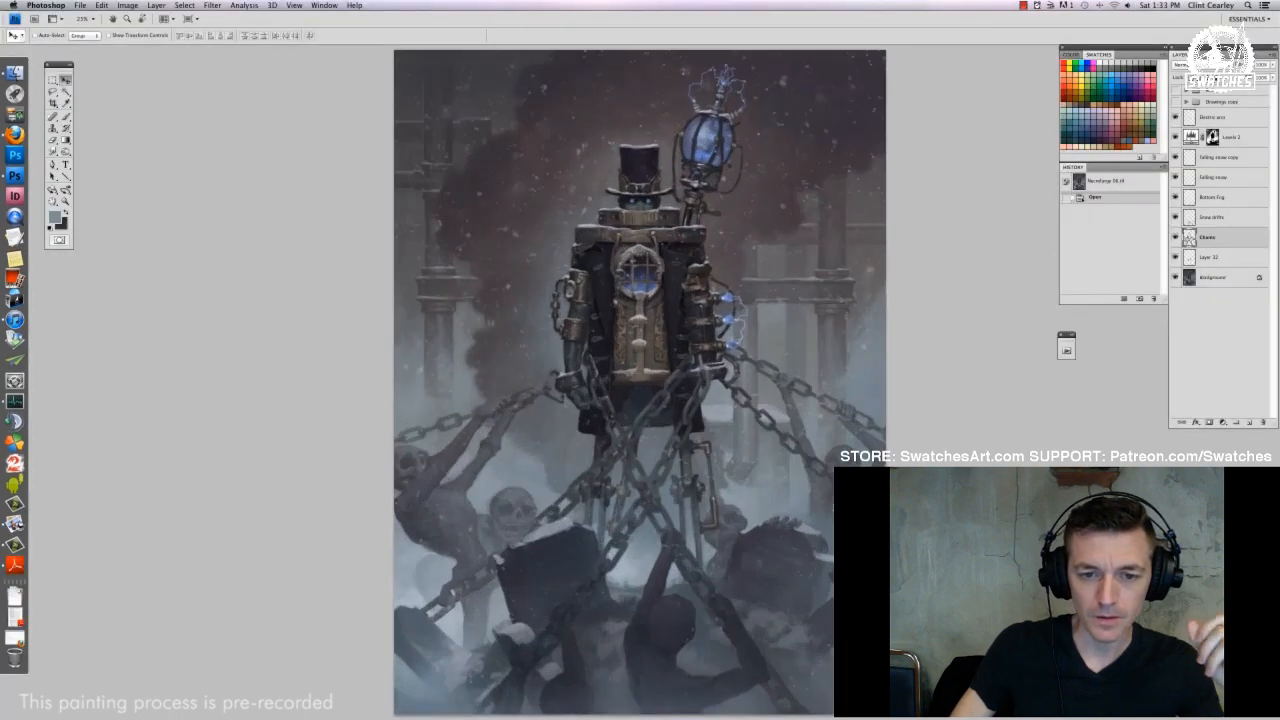
{"action": "key", "text": "super+minus"}
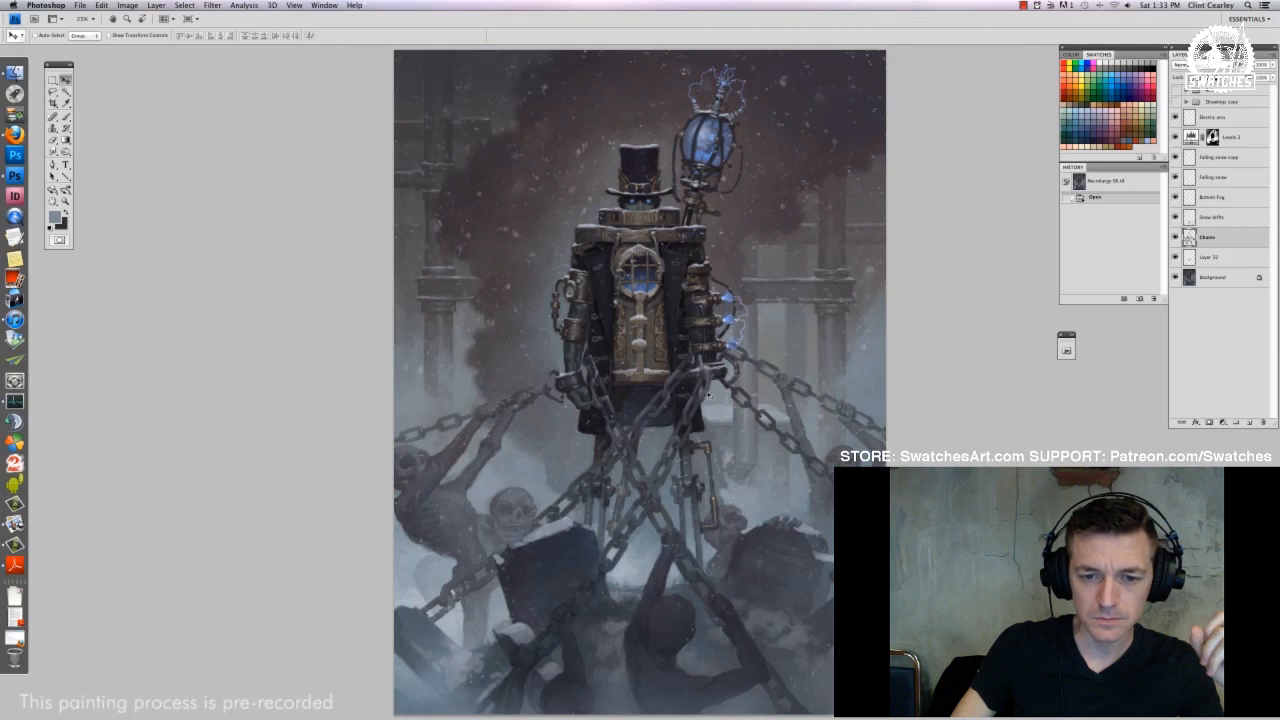
{"action": "key", "text": "super+plus"}
{"action": "key", "text": "super+plus"}
{"action": "scroll", "coordinate": [782, 437], "scroll_direction": "up", "scroll_amount": 1}
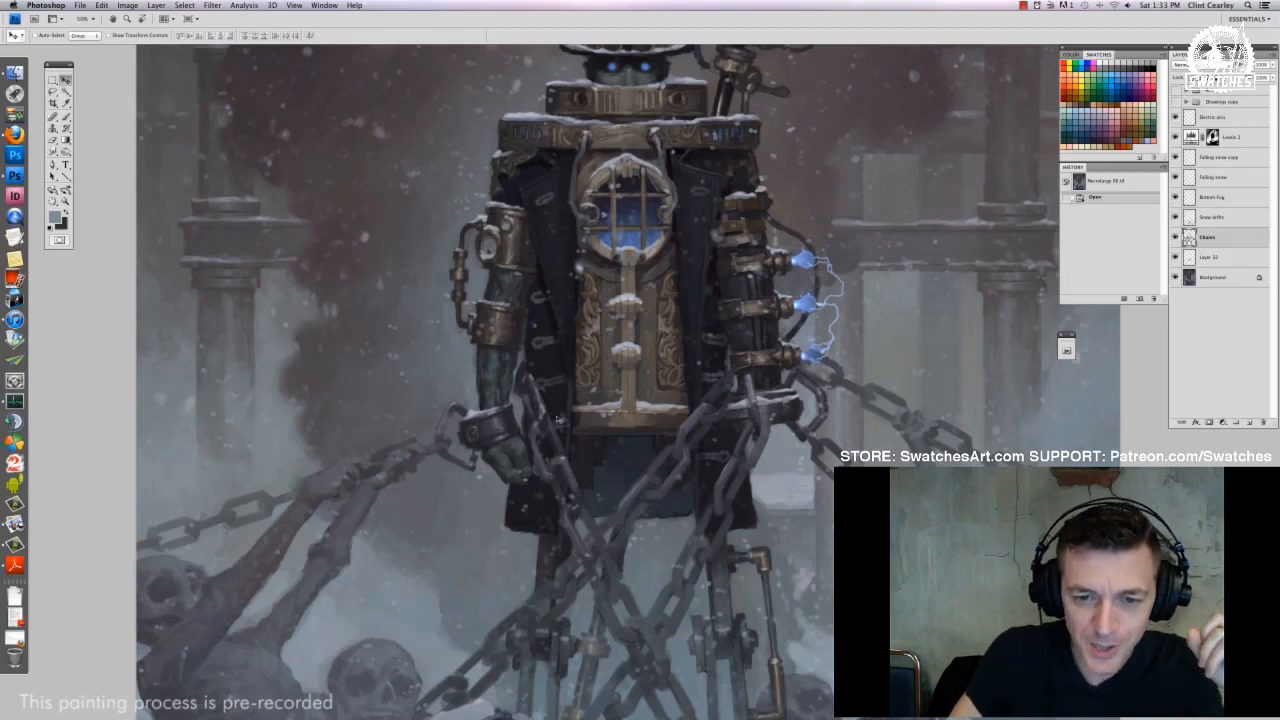
{"action": "key", "text": "super+plus"}
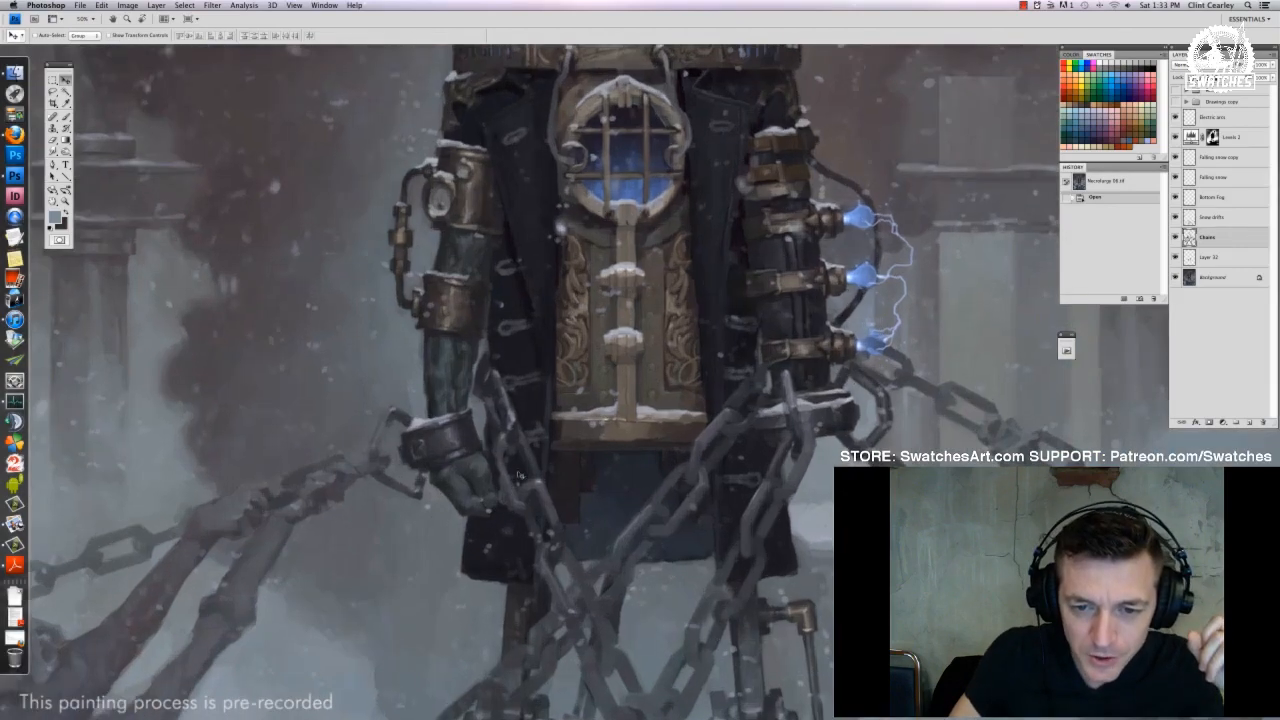
{"action": "scroll", "coordinate": [560, 495], "scroll_direction": "up", "scroll_amount": 2}
{"action": "left_click_drag", "start_coordinate": [573, 537], "coordinate": [519, 497]}
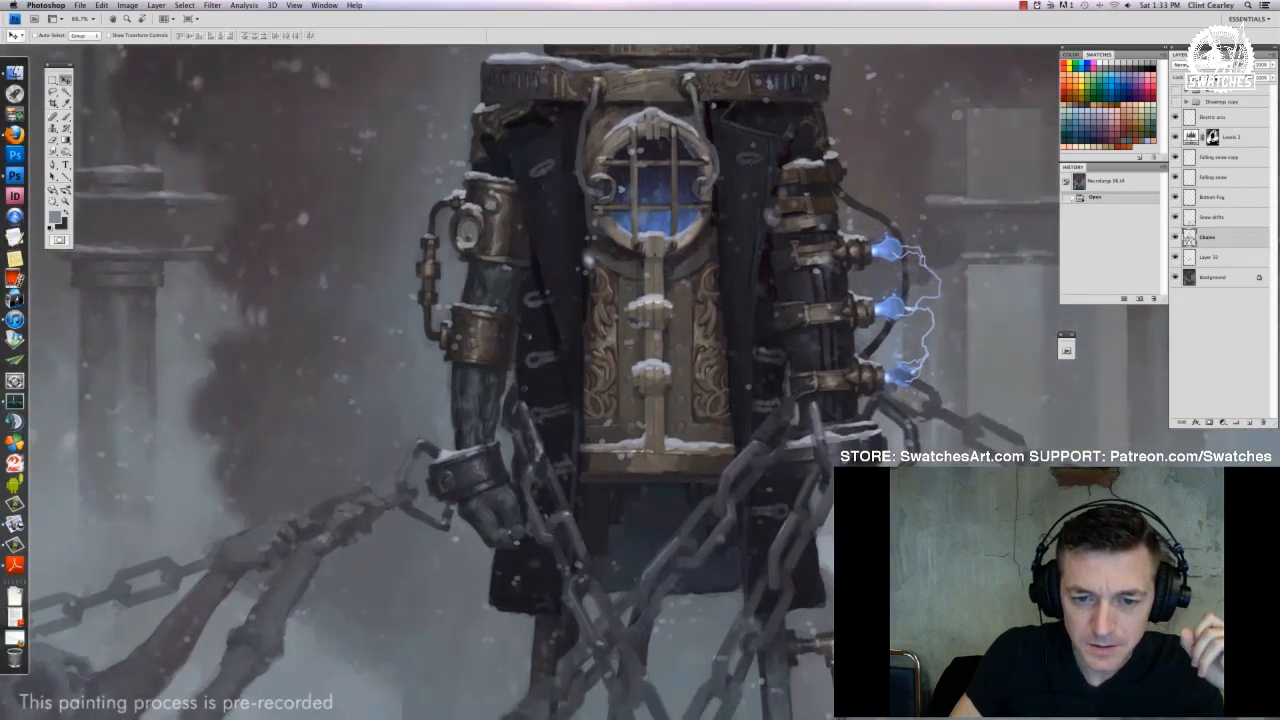
{"action": "left_click_drag", "start_coordinate": [859, 546], "coordinate": [780, 516]}
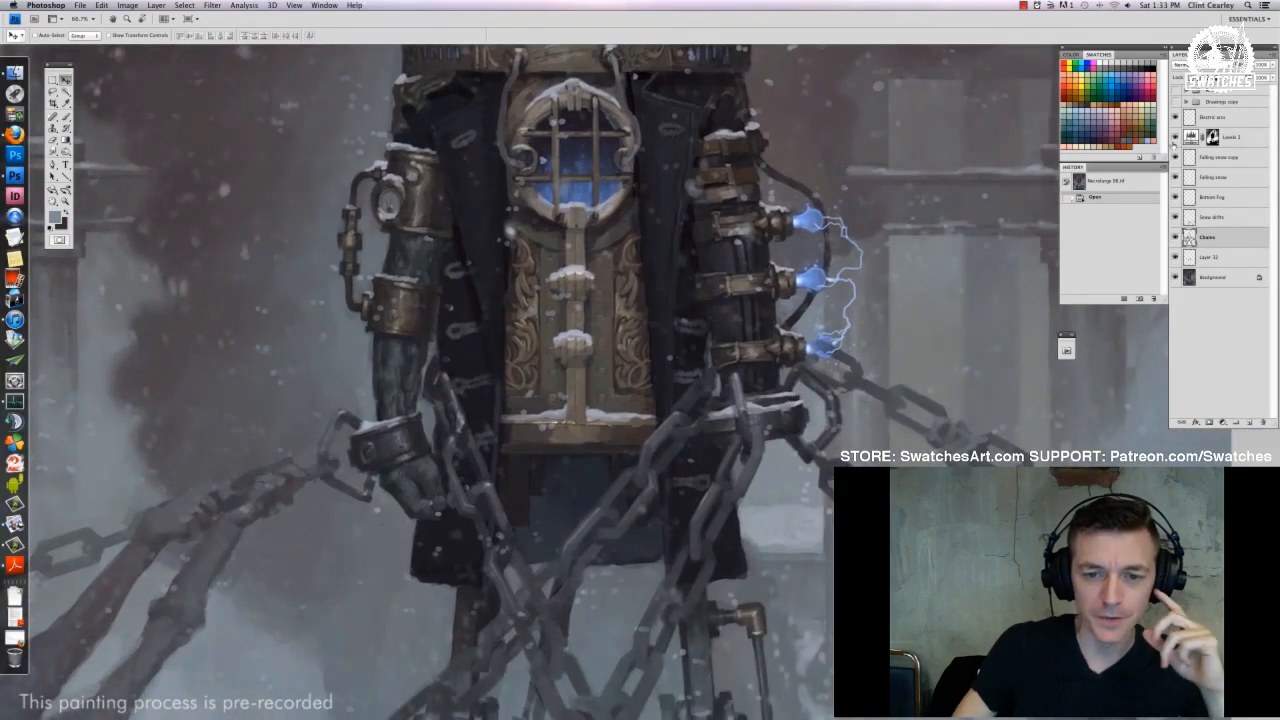
Compare the full composition with close views of the figure's head, arms and chains and the skeletons around it
{"action": "key", "text": "super+0"}
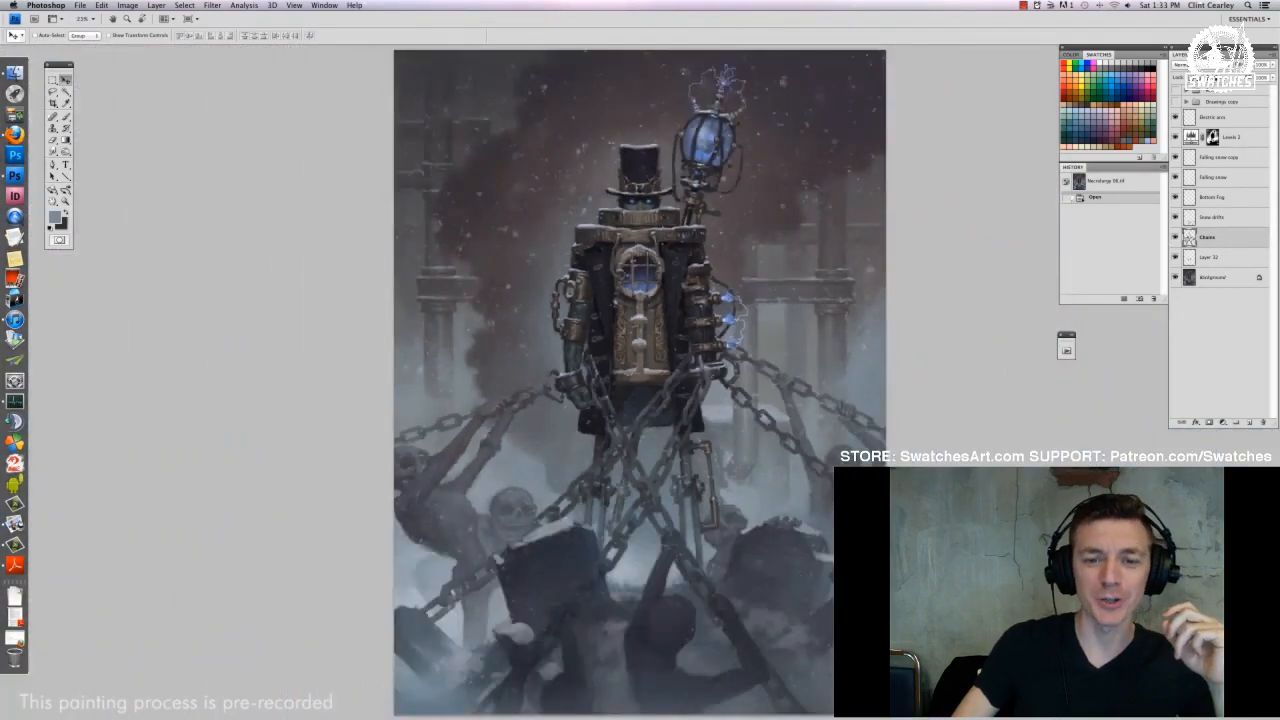
{"action": "key", "text": "super+plus"}
{"action": "key", "text": "super+plus"}
{"action": "key", "text": "super+plus"}
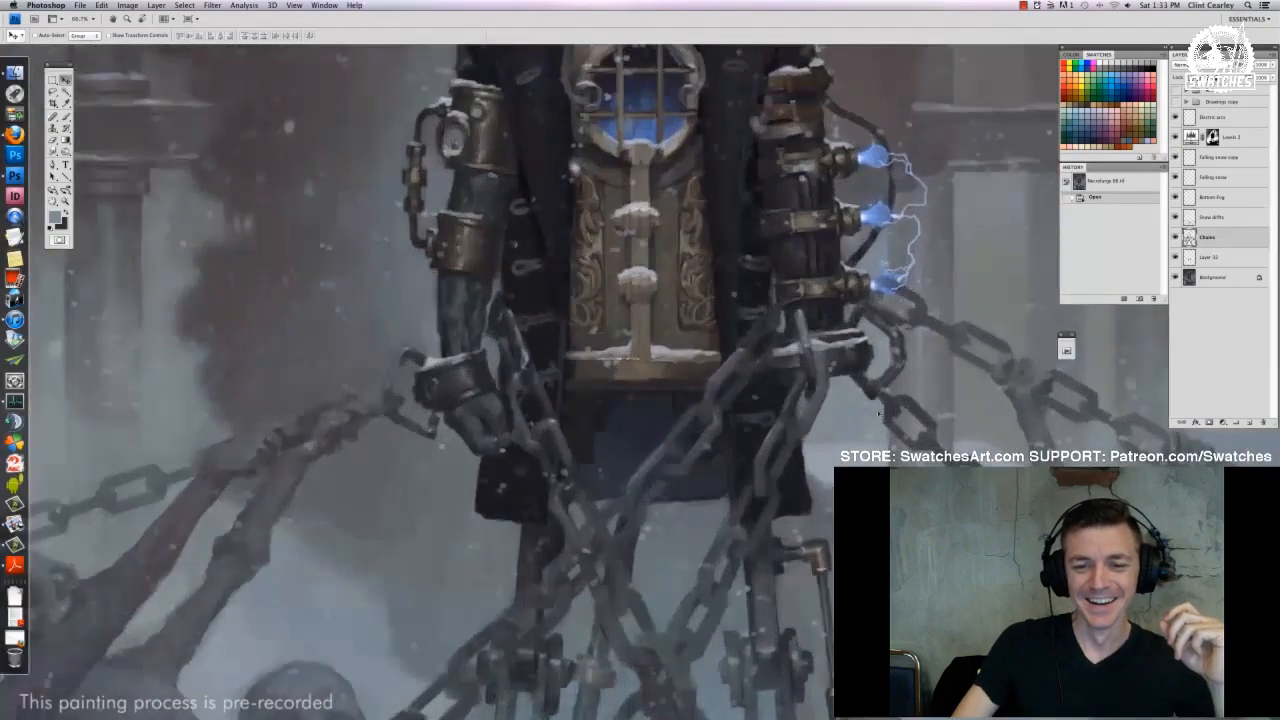
{"action": "left_click_drag", "start_coordinate": [605, 99], "coordinate": [411, 352]}
{"action": "key", "text": "super+minus"}
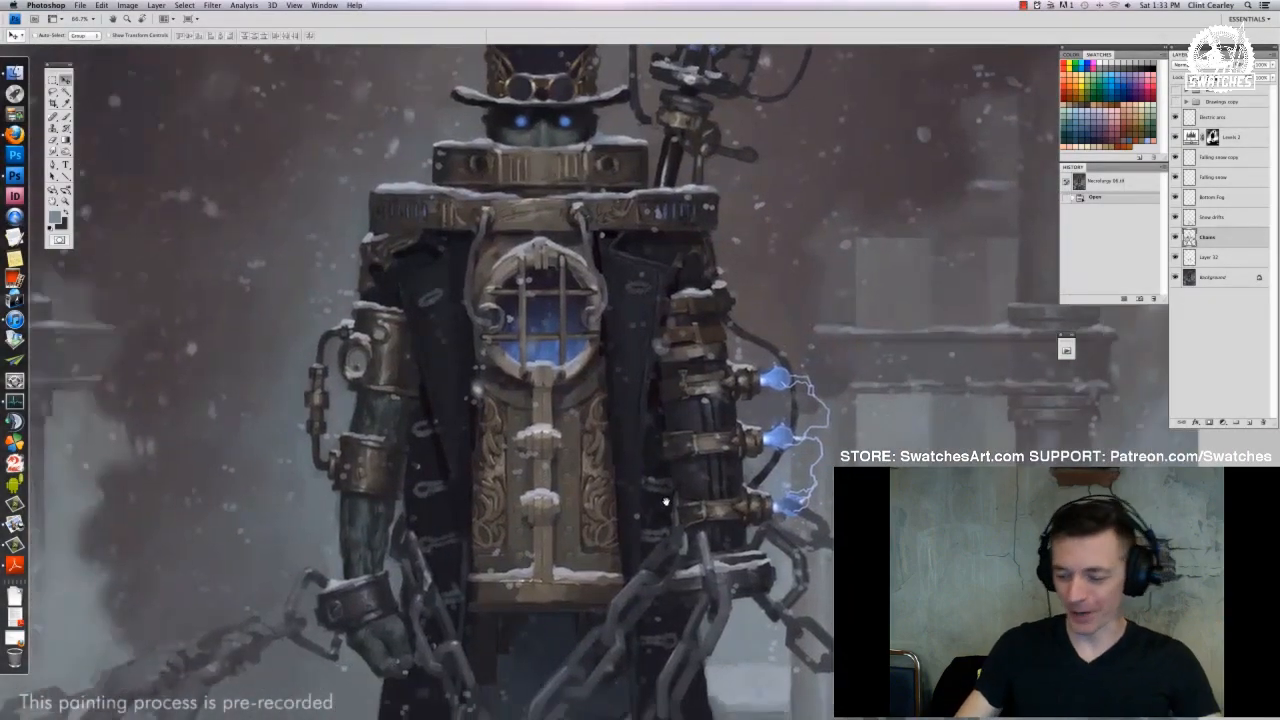
{"action": "key", "text": "super+minus"}
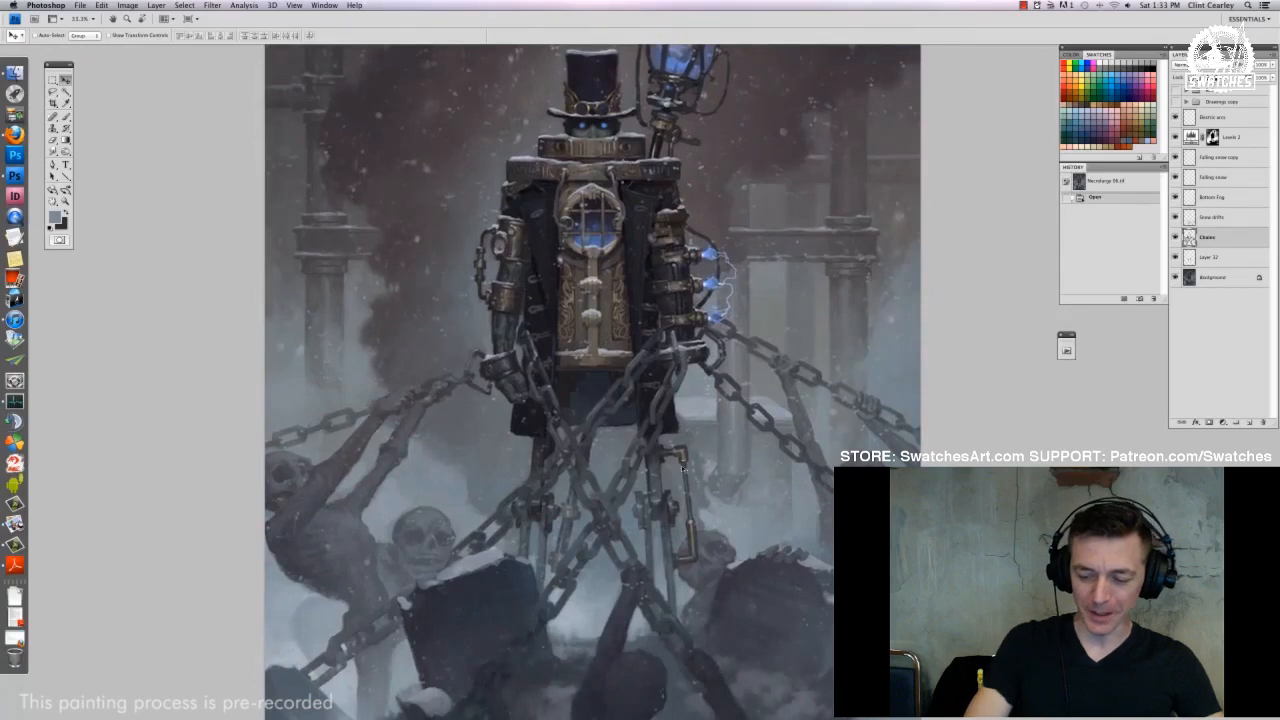
{"action": "left_click_drag", "start_coordinate": [683, 468], "coordinate": [658, 497]}
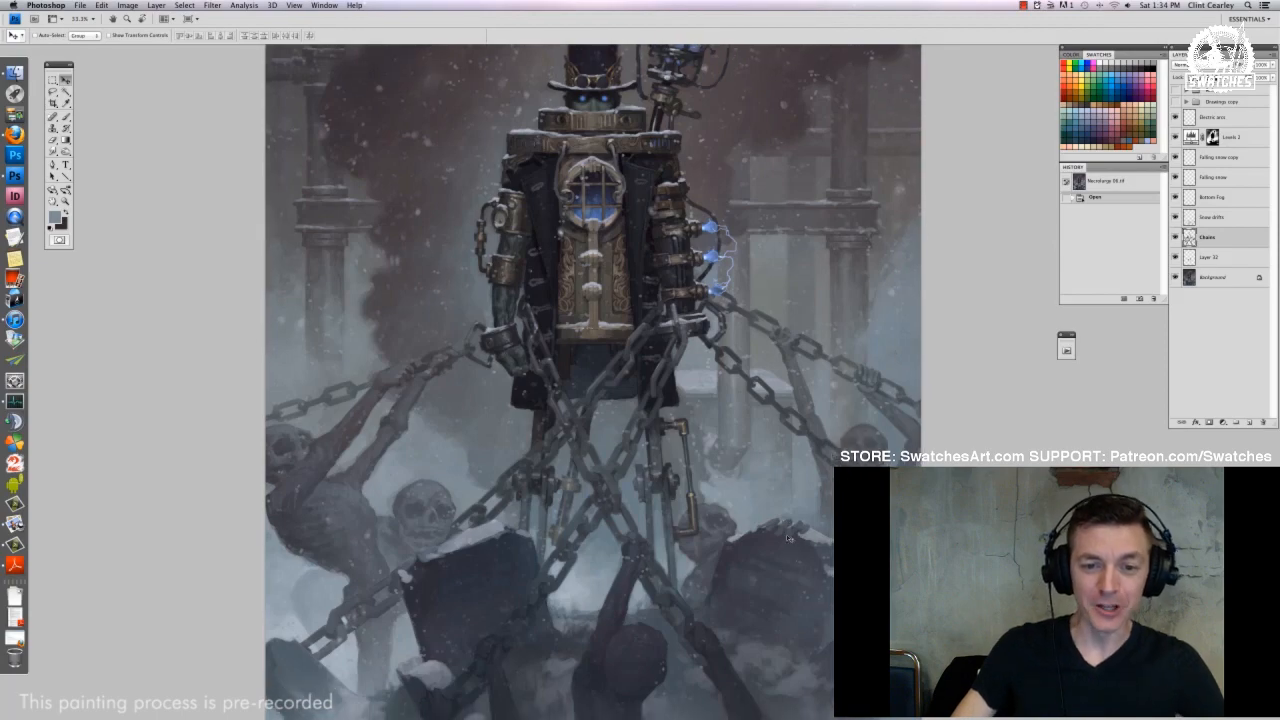
{"action": "scroll", "coordinate": [787, 404], "scroll_direction": "up", "scroll_amount": 3}
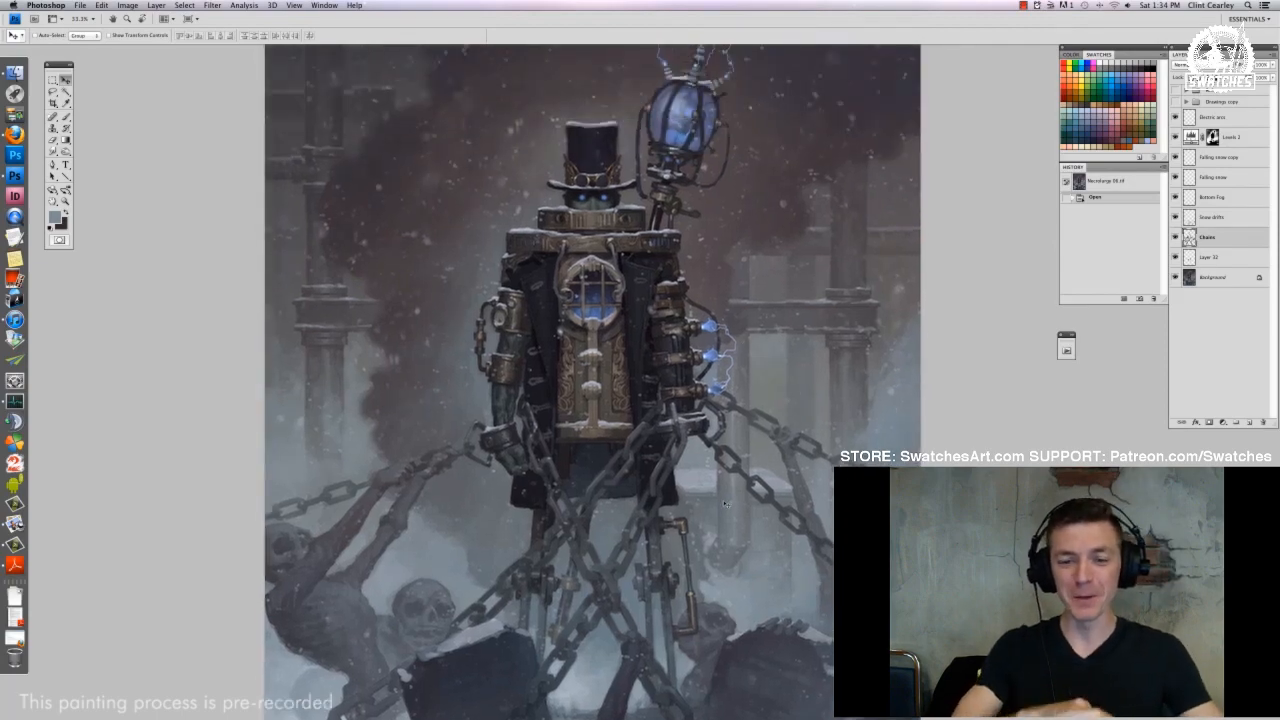
Hide the falling snow and bottom fog layers, and toggle the Chains layer off to compare the figure without its chains
{"action": "key", "text": "super+equal"}
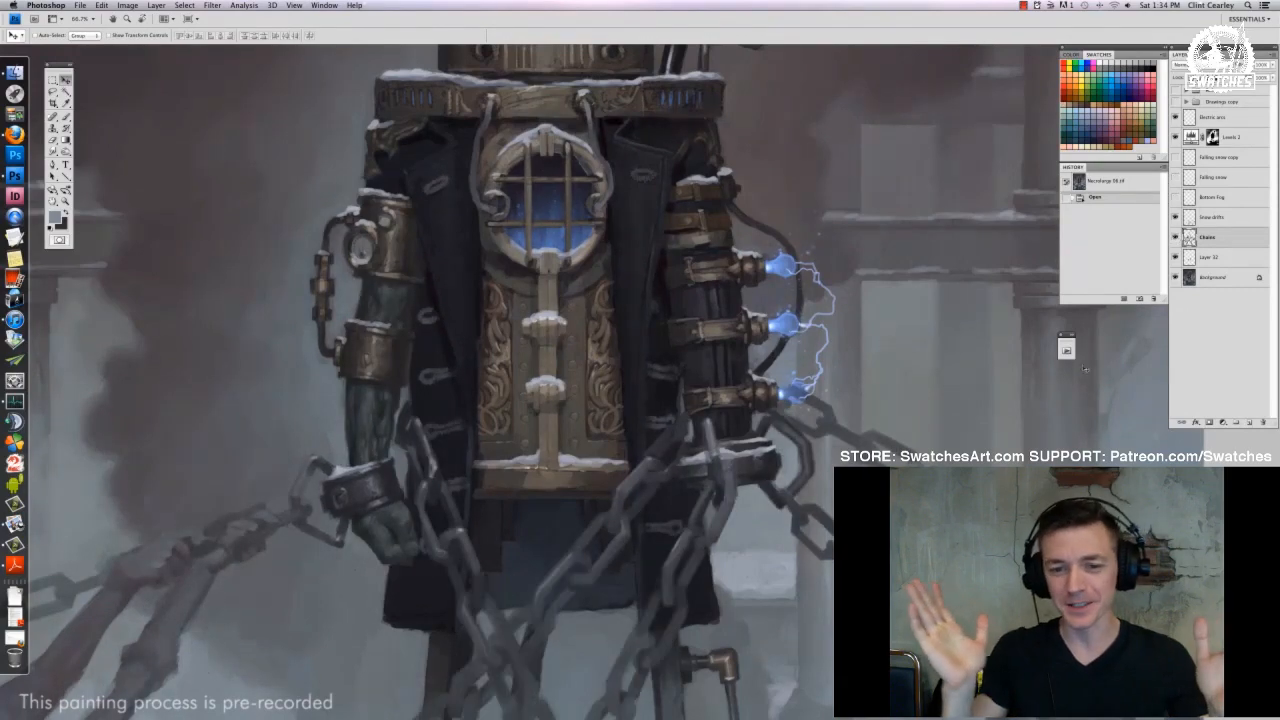
{"action": "key", "text": "super+equal"}
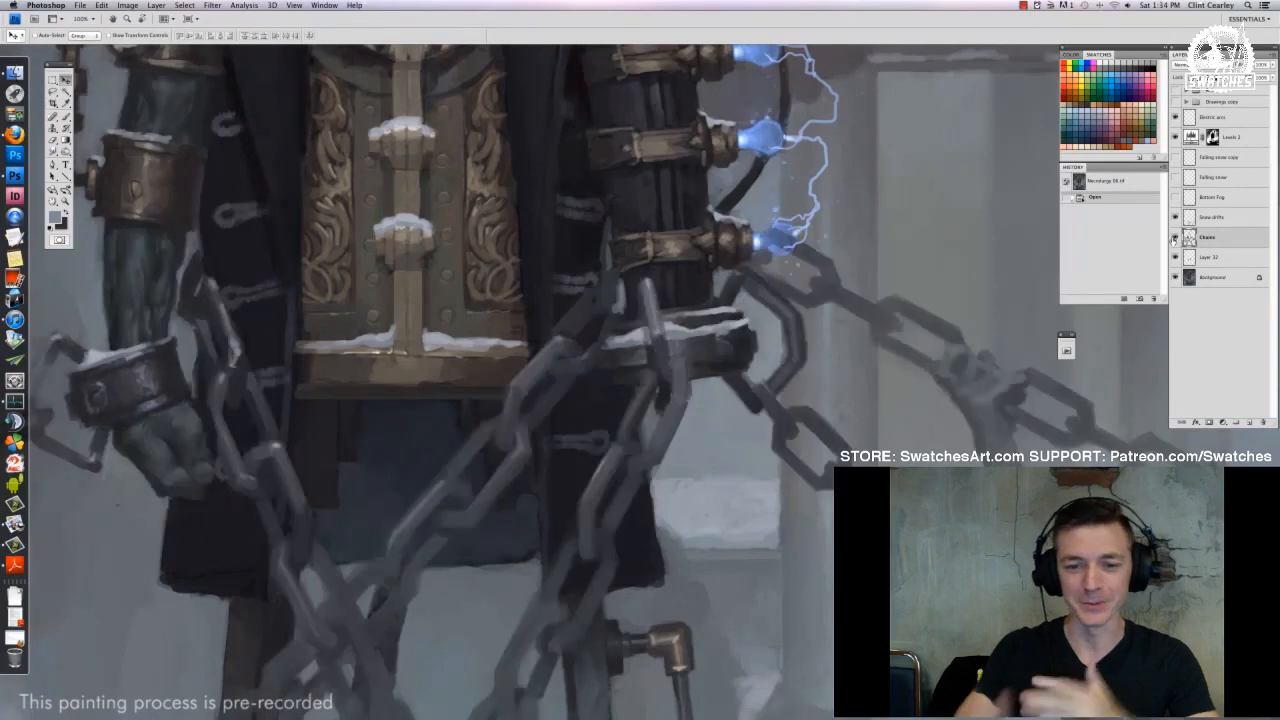
{"action": "left_click", "coordinate": [1174, 238]}
{"action": "left_click", "coordinate": [1174, 238]}
{"action": "left_click", "coordinate": [1174, 238]}
Select the layer just below Chains and toggle its visibility to compare the repainted areas around the coat and hands
{"action": "left_click", "coordinate": [1209, 260]}
{"action": "left_click", "coordinate": [1176, 258]}
{"action": "left_click", "coordinate": [1176, 258]}
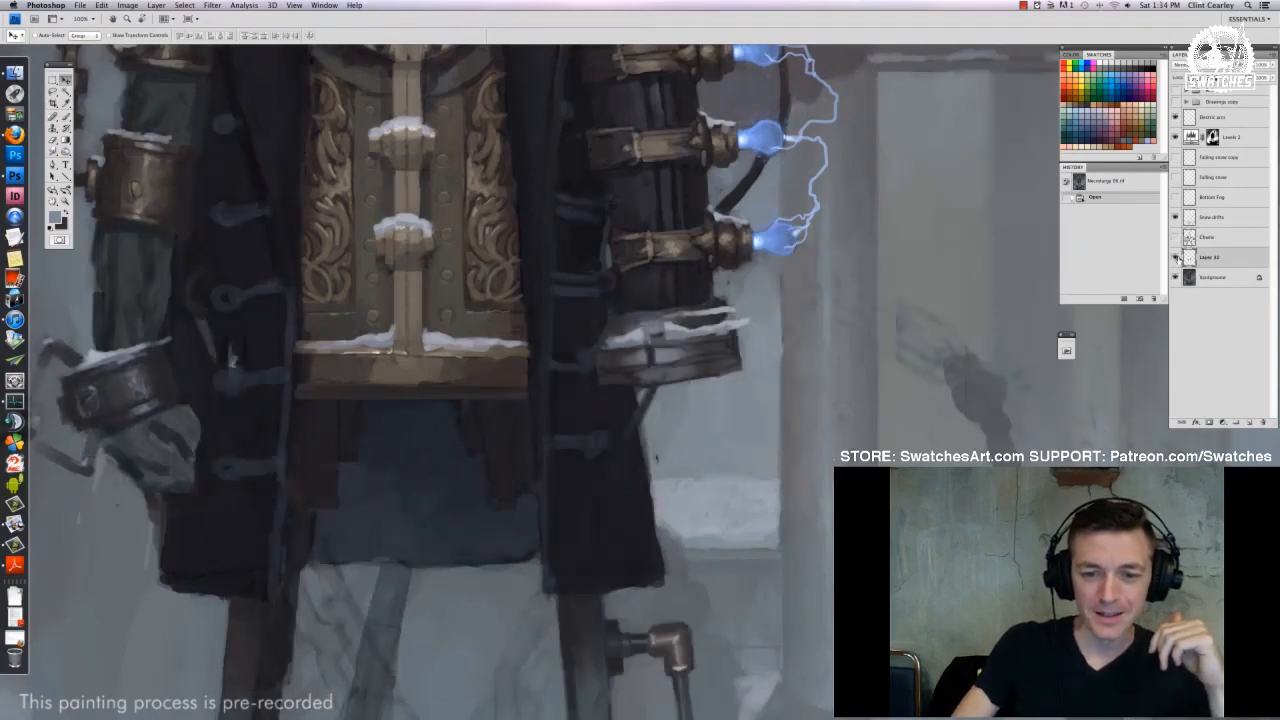
Block in the first mechanical finger below the coil arm's cuff with a square hard-edged brush in a sampled dark grey
{"action": "key", "text": "b"}
{"action": "right_click", "coordinate": [725, 395]}
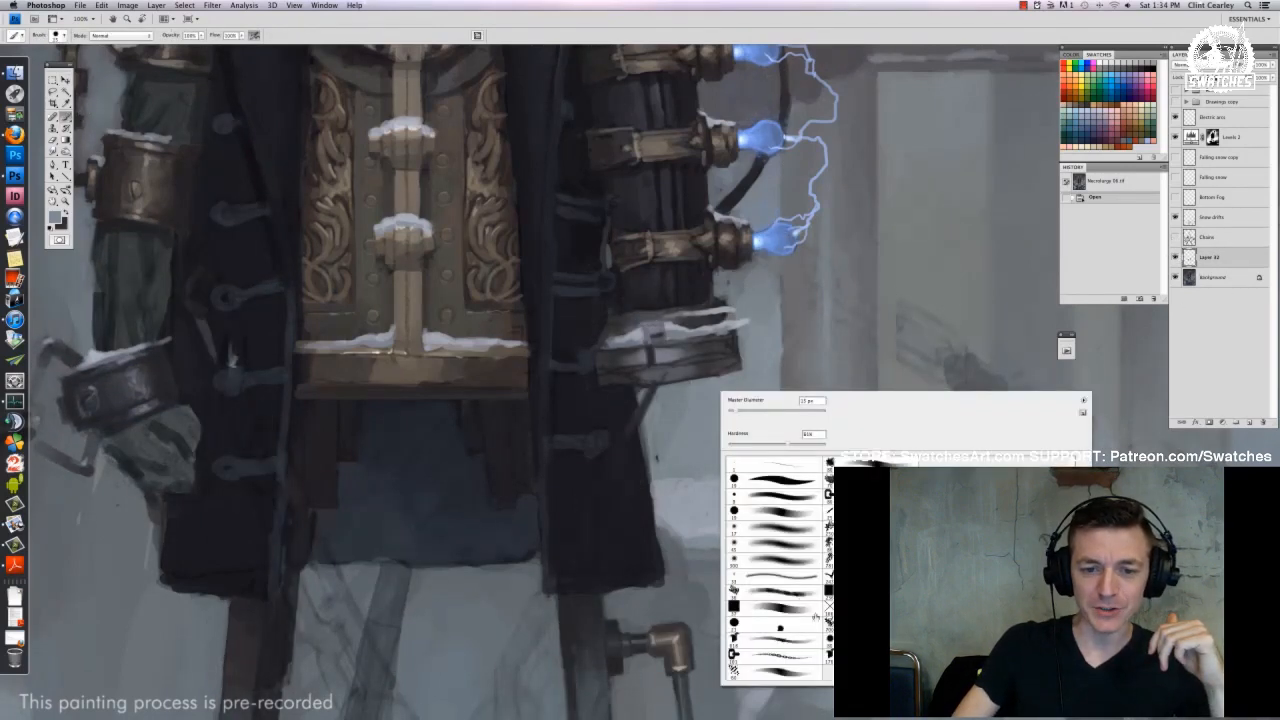
{"action": "left_click", "coordinate": [788, 606]}
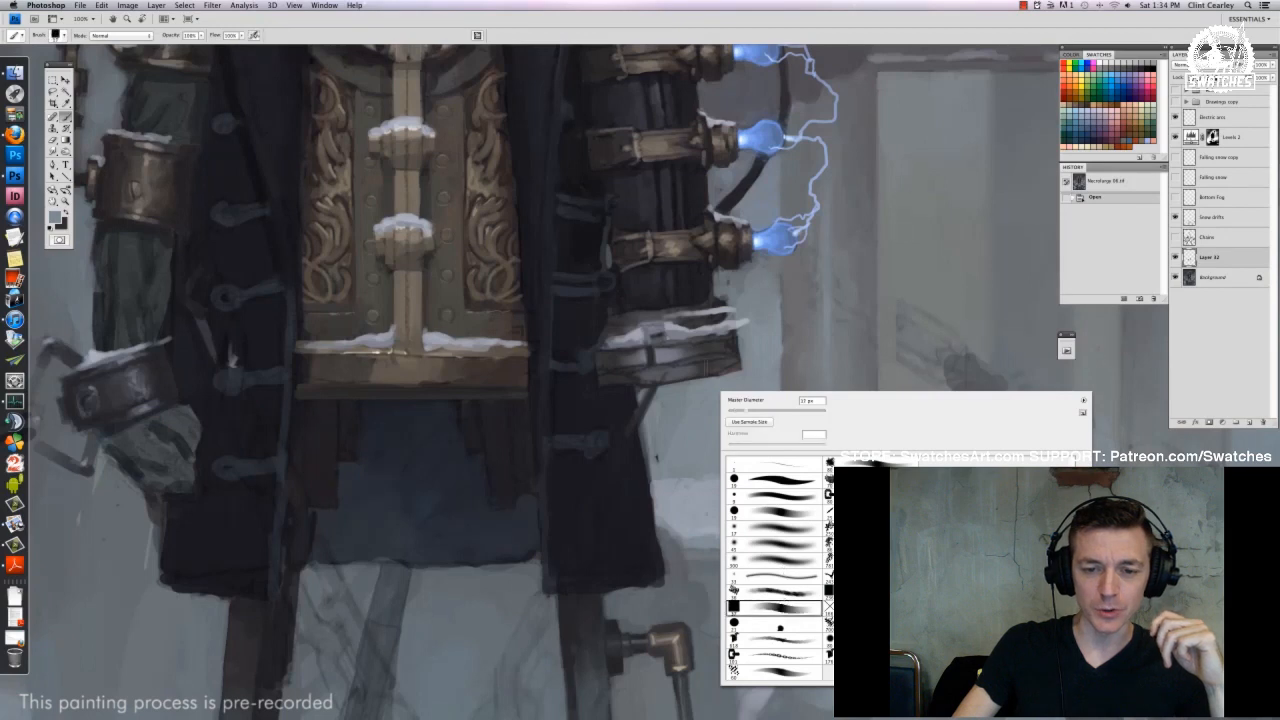
{"action": "left_click", "coordinate": [707, 366], "text": "alt"}
{"action": "right_click", "coordinate": [734, 397]}
{"action": "left_click_drag", "start_coordinate": [753, 414], "coordinate": [750, 415]}
{"action": "left_click", "coordinate": [692, 408]}
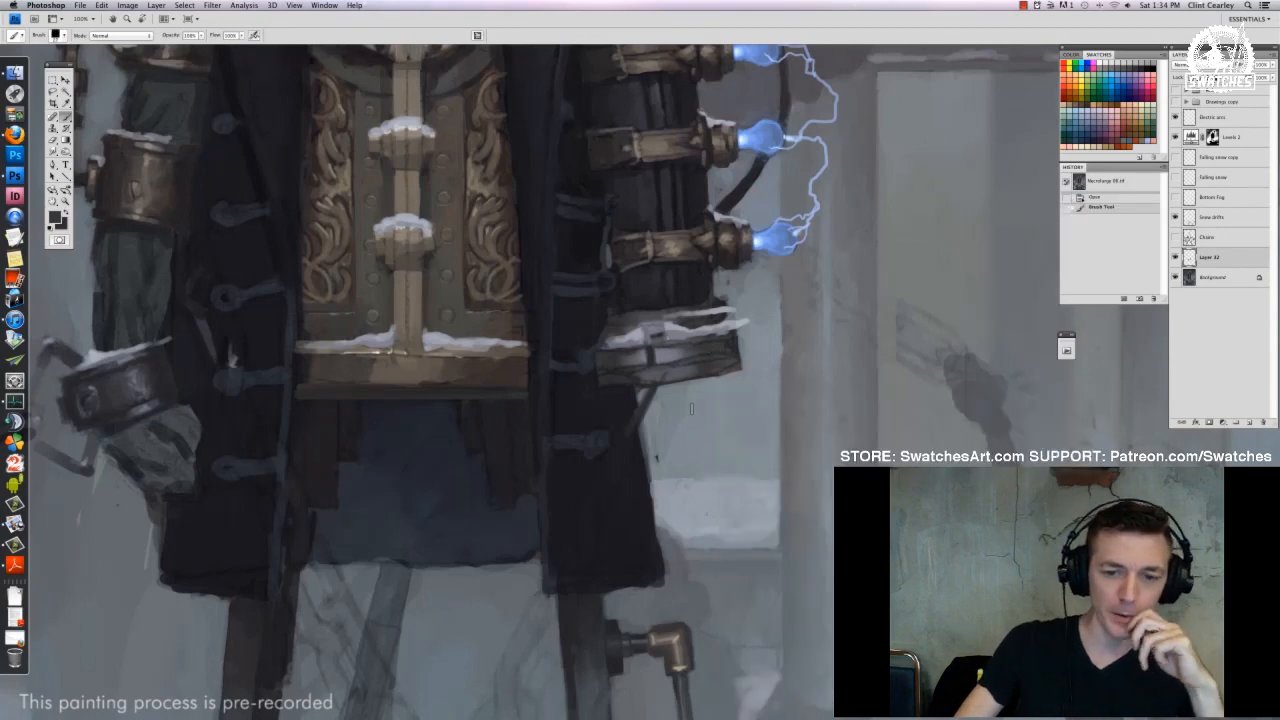
{"action": "key", "text": "ctrl+minus"}
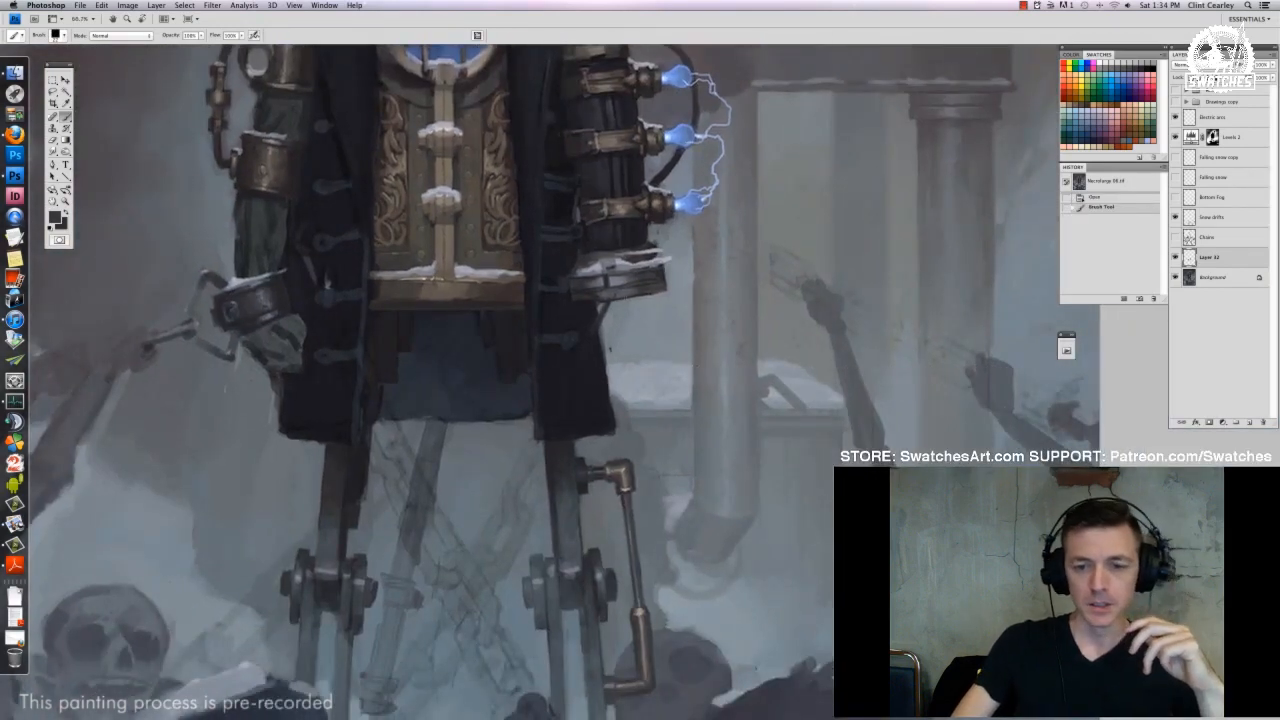
{"action": "mouse_move", "coordinate": [628, 304]}
{"action": "left_mouse_down"}
{"action": "mouse_move", "coordinate": [643, 347]}
{"action": "mouse_move", "coordinate": [646, 308]}
{"action": "left_mouse_up"}
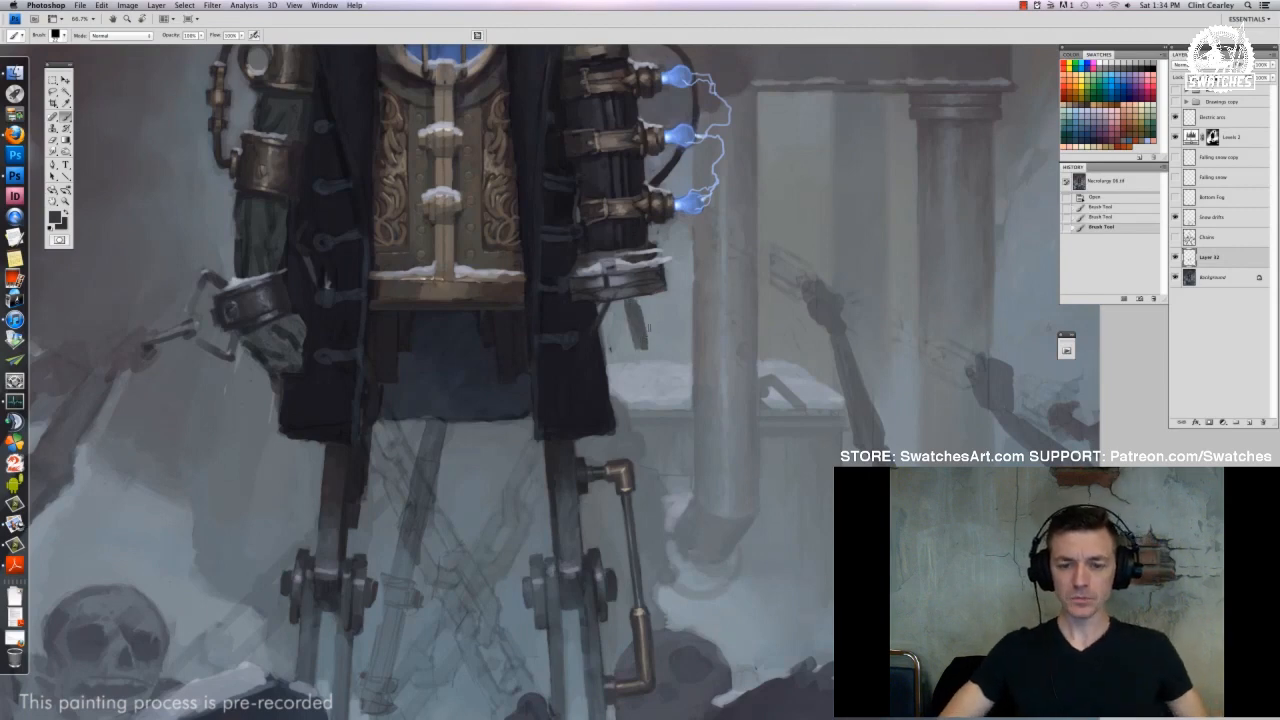
Extend the first finger with a bent lower segment and paint a second finger beside it under the coil arm's cuff
{"action": "scroll", "coordinate": [568, 382], "scroll_direction": "up", "scroll_amount": 3}
{"action": "left_click_drag", "start_coordinate": [658, 398], "coordinate": [664, 418]}
{"action": "left_click_drag", "start_coordinate": [660, 402], "coordinate": [678, 444]}
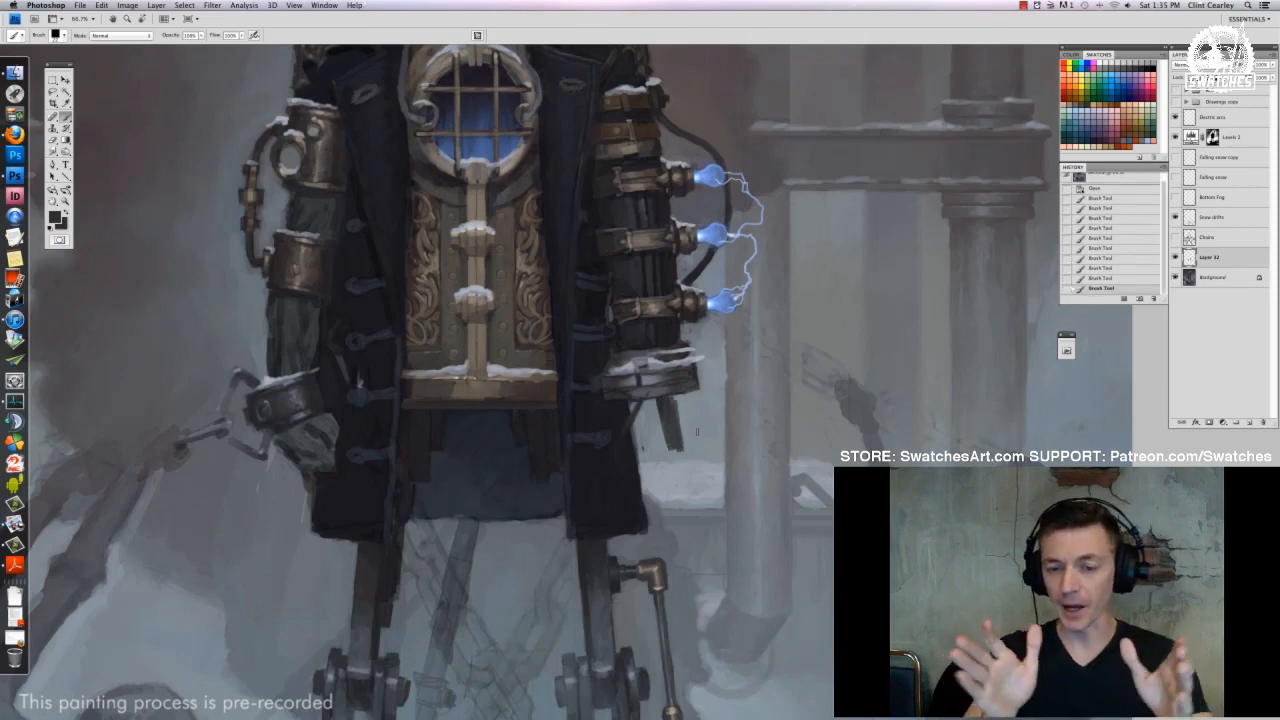
{"action": "mouse_move", "coordinate": [684, 400]}
{"action": "left_mouse_down"}
{"action": "mouse_move", "coordinate": [708, 446]}
{"action": "mouse_move", "coordinate": [704, 426]}
{"action": "mouse_move", "coordinate": [674, 456]}
{"action": "left_mouse_up"}
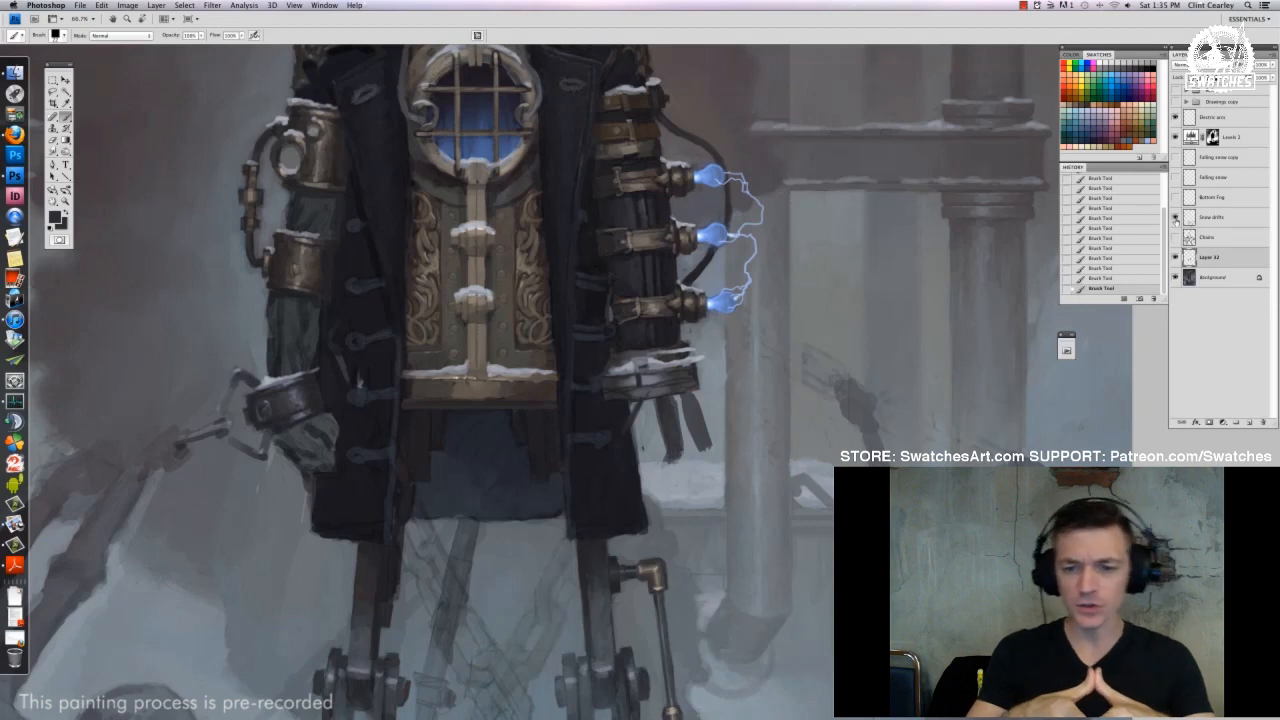
Toggle the snow drifts layer and leave it hidden so the arm cuff and new hand are clear of snow
{"action": "left_click", "coordinate": [1175, 217]}
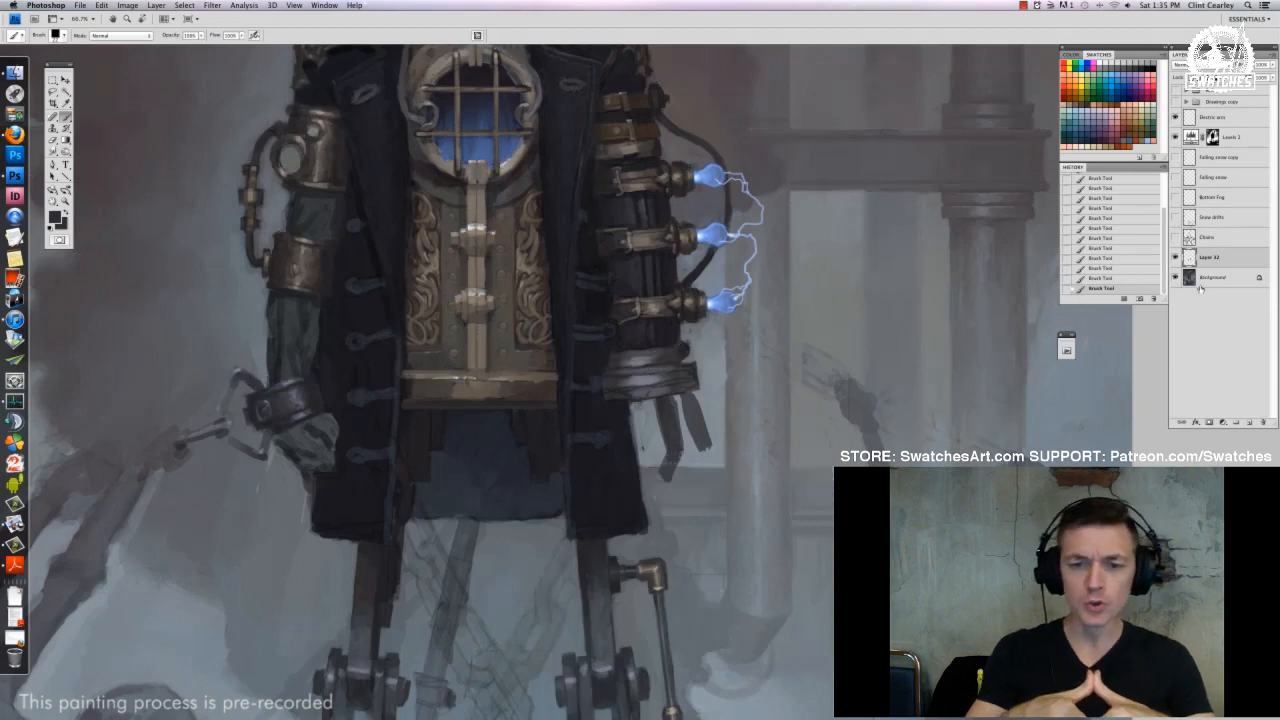
{"action": "left_click", "coordinate": [1176, 218]}
{"action": "left_click", "coordinate": [1176, 218]}
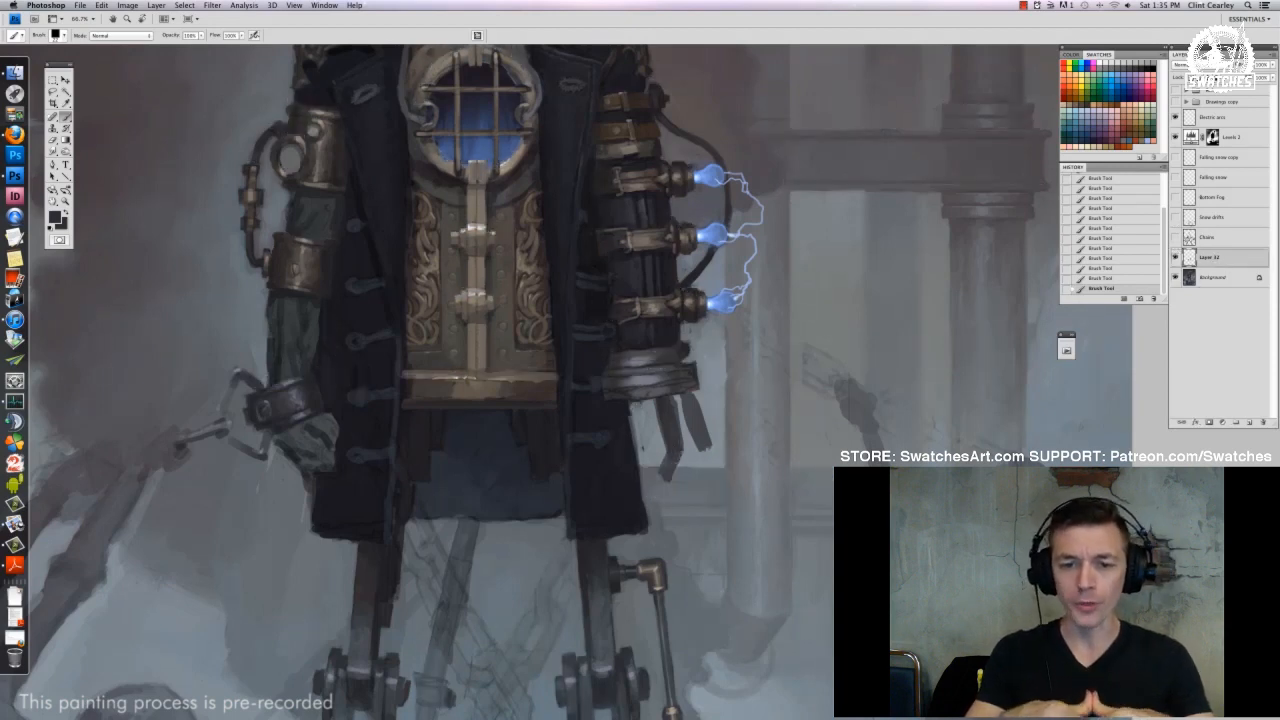
Paint the lower segments of the outer fingers and add a third finger next to the coat edge
{"action": "mouse_move", "coordinate": [706, 447]}
{"action": "left_mouse_down"}
{"action": "mouse_move", "coordinate": [686, 487]}
{"action": "mouse_move", "coordinate": [658, 495]}
{"action": "left_mouse_up"}
{"action": "left_click_drag", "start_coordinate": [680, 415], "coordinate": [682, 439]}
{"action": "left_click_drag", "start_coordinate": [634, 404], "coordinate": [654, 478]}
{"action": "left_click_drag", "start_coordinate": [650, 430], "coordinate": [640, 466]}
{"action": "left_click_drag", "start_coordinate": [640, 404], "coordinate": [649, 438]}
{"action": "left_click_drag", "start_coordinate": [640, 442], "coordinate": [659, 478]}
{"action": "key", "text": "super+minus"}
{"action": "key", "text": "super+minus"}
{"action": "key", "text": "super+equal"}
{"action": "key", "text": "super+equal"}
{"action": "left_click_drag", "start_coordinate": [661, 468], "coordinate": [652, 486]}
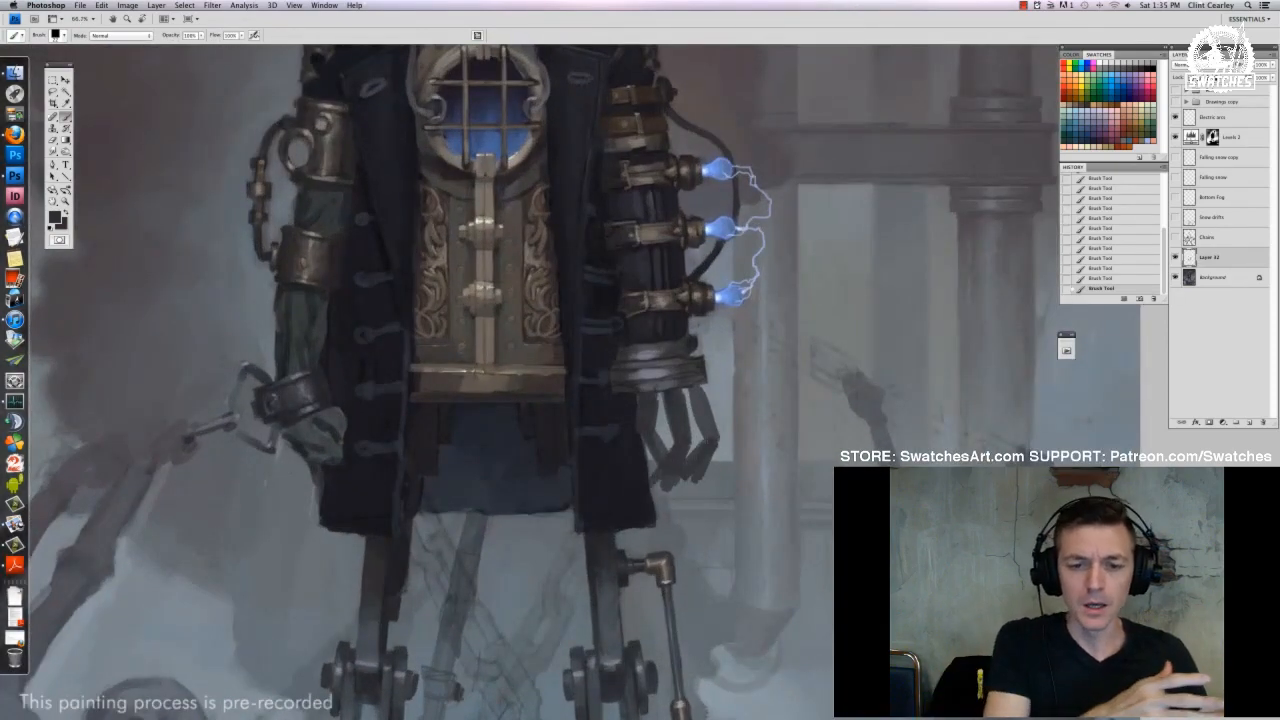
Erase around the fingertips of the coil arm's hand with a different eraser tip to sharpen their ends
{"action": "key", "text": "e"}
{"action": "right_click", "coordinate": [722, 470]}
{"action": "left_click", "coordinate": [801, 640]}
{"action": "mouse_move", "coordinate": [696, 482]}
{"action": "left_mouse_down"}
{"action": "mouse_move", "coordinate": [712, 455]}
{"action": "mouse_move", "coordinate": [638, 516]}
{"action": "left_mouse_up"}
{"action": "key", "text": "b"}
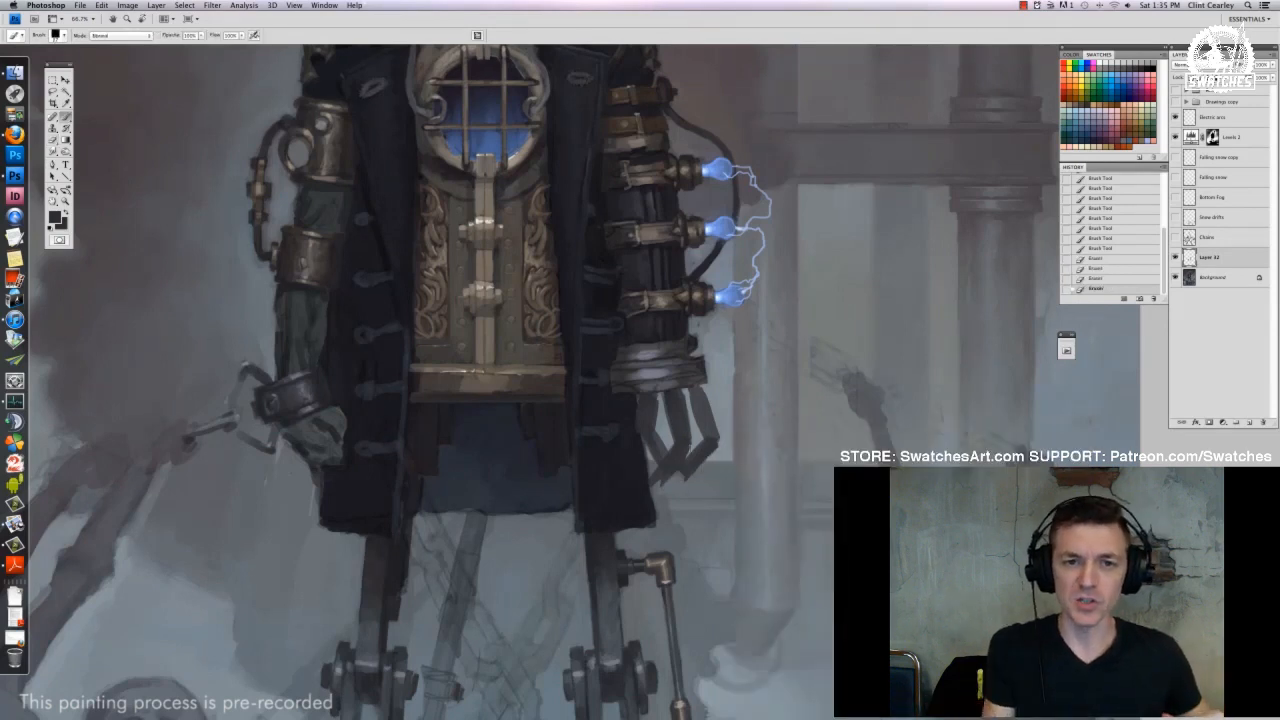
Thicken the outer finger's upper and lower segments with sampled greys and check the hand in the full composition
{"action": "left_click_drag", "start_coordinate": [692, 439], "coordinate": [692, 447]}
{"action": "left_click_drag", "start_coordinate": [688, 390], "coordinate": [717, 427]}
{"action": "right_click", "coordinate": [700, 405]}
{"action": "mouse_move", "coordinate": [697, 408]}
{"action": "left_mouse_down"}
{"action": "mouse_move", "coordinate": [699, 426]}
{"action": "mouse_move", "coordinate": [742, 440]}
{"action": "mouse_move", "coordinate": [694, 428]}
{"action": "mouse_move", "coordinate": [691, 480]}
{"action": "left_mouse_up"}
{"action": "left_click", "coordinate": [698, 412], "text": "alt"}
{"action": "right_click", "coordinate": [706, 415]}
{"action": "key", "text": "super+minus"}
{"action": "key", "text": "super+minus"}
{"action": "key", "text": "super+minus"}
{"action": "key", "text": "super+minus"}
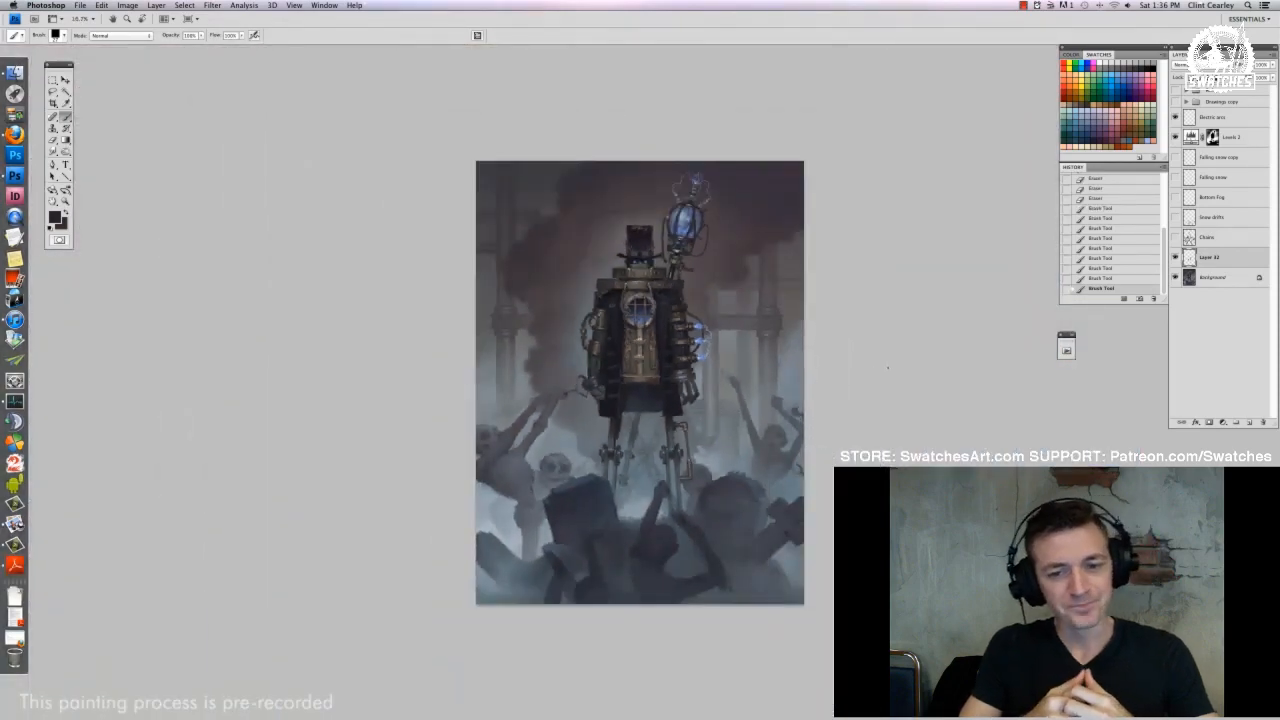
Repaint the inner finger from the cuff down to its tip using a dark tone sampled from the coil arm
{"action": "key", "text": "super+equal"}
{"action": "key", "text": "super+equal"}
{"action": "key", "text": "super+equal"}
{"action": "key", "text": "super+equal"}
{"action": "right_click", "coordinate": [698, 392]}
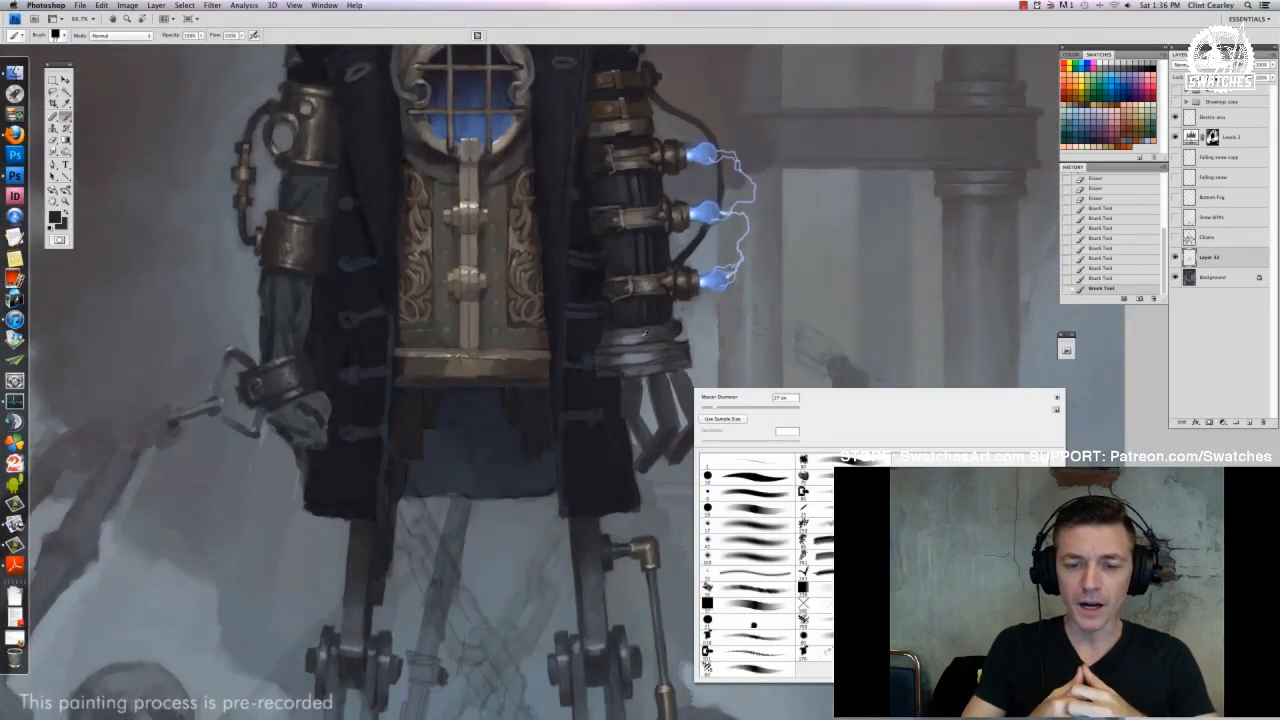
{"action": "left_click", "coordinate": [641, 264], "text": "alt"}
{"action": "mouse_move", "coordinate": [634, 379]}
{"action": "left_mouse_down"}
{"action": "mouse_move", "coordinate": [628, 411]}
{"action": "mouse_move", "coordinate": [644, 441]}
{"action": "mouse_move", "coordinate": [677, 446]}
{"action": "mouse_move", "coordinate": [652, 446]}
{"action": "mouse_move", "coordinate": [650, 468]}
{"action": "left_mouse_up"}
{"action": "right_click", "coordinate": [664, 421]}
{"action": "left_click", "coordinate": [662, 415], "text": "alt"}
Erase along the outer finger to give it straight, angular edges, and touch up its lower segment with a small brush
{"action": "key", "text": "e"}
{"action": "right_click", "coordinate": [628, 419]}
{"action": "mouse_move", "coordinate": [674, 467]}
{"action": "left_mouse_down"}
{"action": "mouse_move", "coordinate": [706, 433]}
{"action": "mouse_move", "coordinate": [684, 459]}
{"action": "mouse_move", "coordinate": [690, 374]}
{"action": "left_mouse_up"}
{"action": "key", "text": "b"}
{"action": "right_click", "coordinate": [698, 414]}
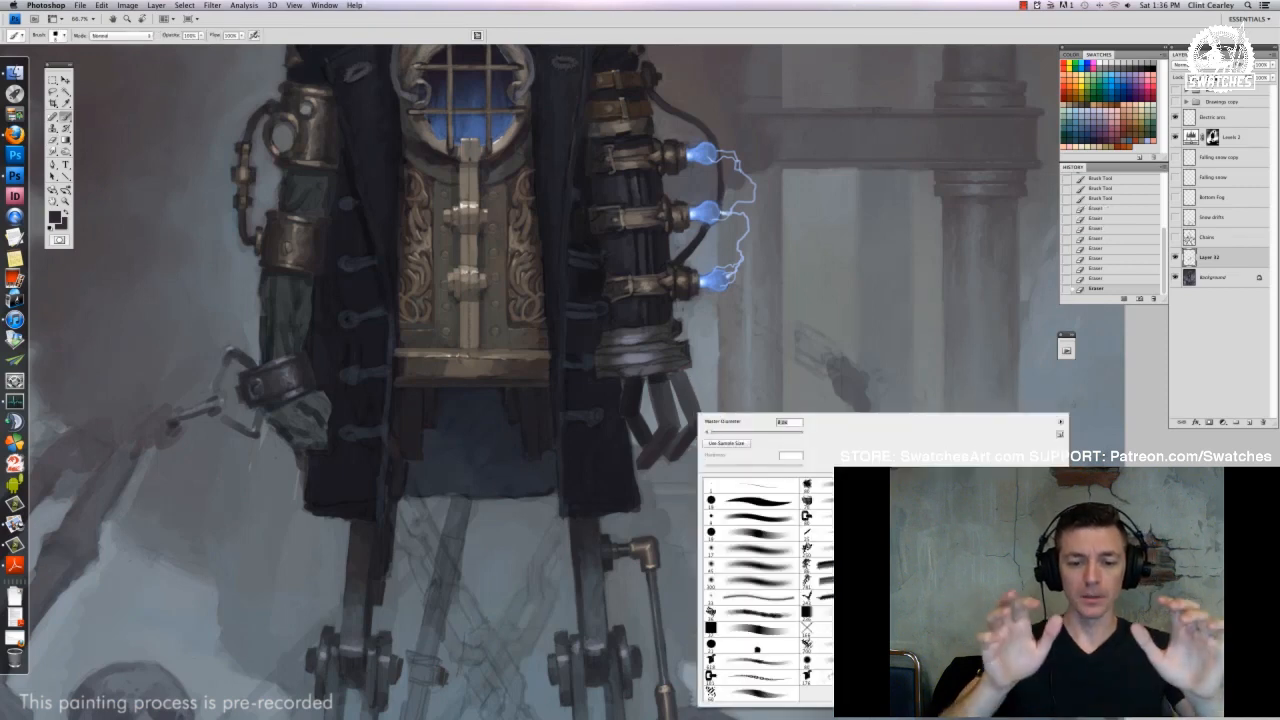
{"action": "left_click_drag", "start_coordinate": [705, 424], "coordinate": [690, 443]}
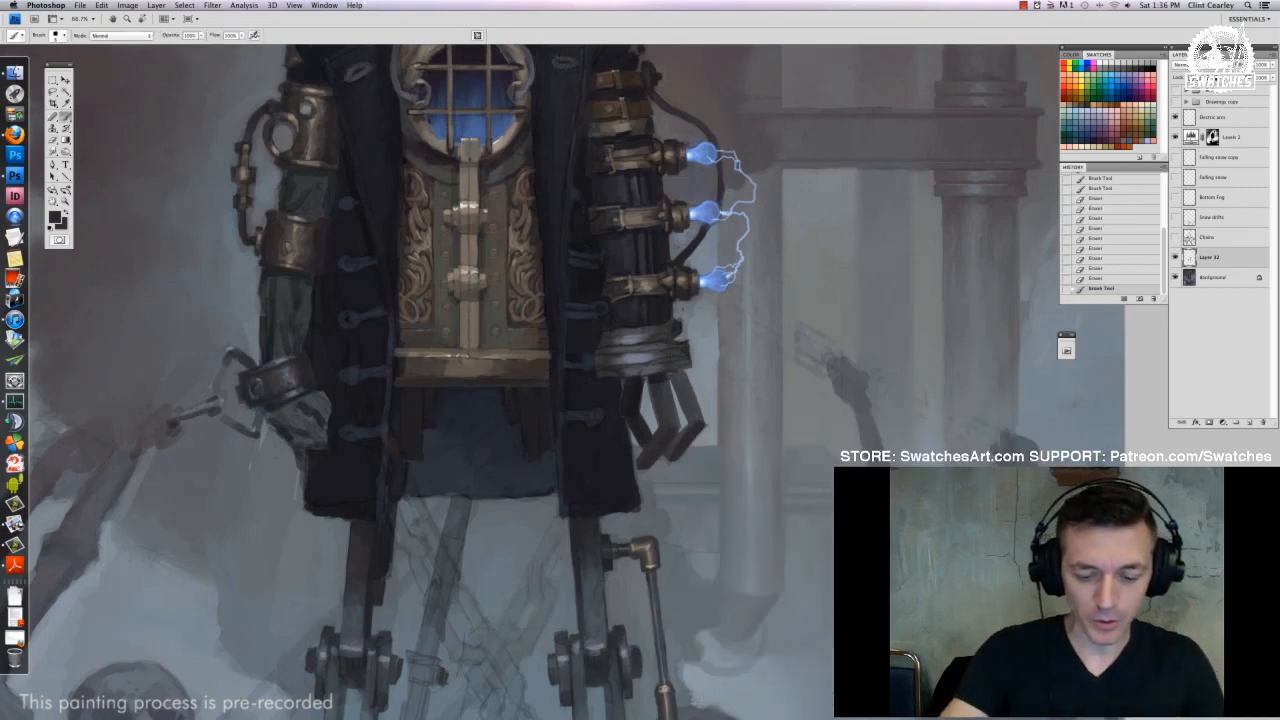
Lasso the outer finger of the coil arm's hand, move it closer to the neighbouring finger and deselect
{"action": "key", "text": "l"}
{"action": "mouse_move", "coordinate": [692, 354]}
{"action": "left_mouse_down"}
{"action": "mouse_move", "coordinate": [726, 408]}
{"action": "mouse_move", "coordinate": [677, 411]}
{"action": "left_mouse_up"}
{"action": "key", "text": "v"}
{"action": "key", "text": "ctrl+d"}
{"action": "key", "text": "b"}
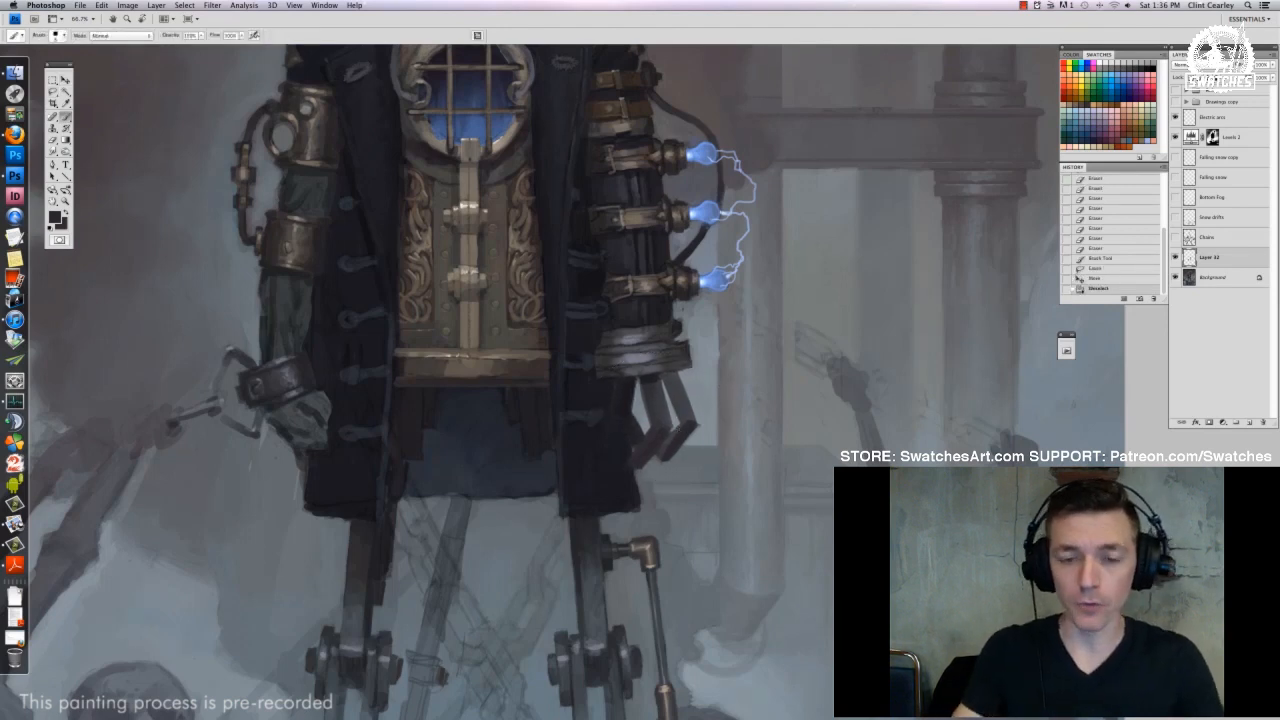
Paint short strokes across the knuckles of the two outer fingers to define their joints
{"action": "left_click_drag", "start_coordinate": [595, 363], "coordinate": [597, 362]}
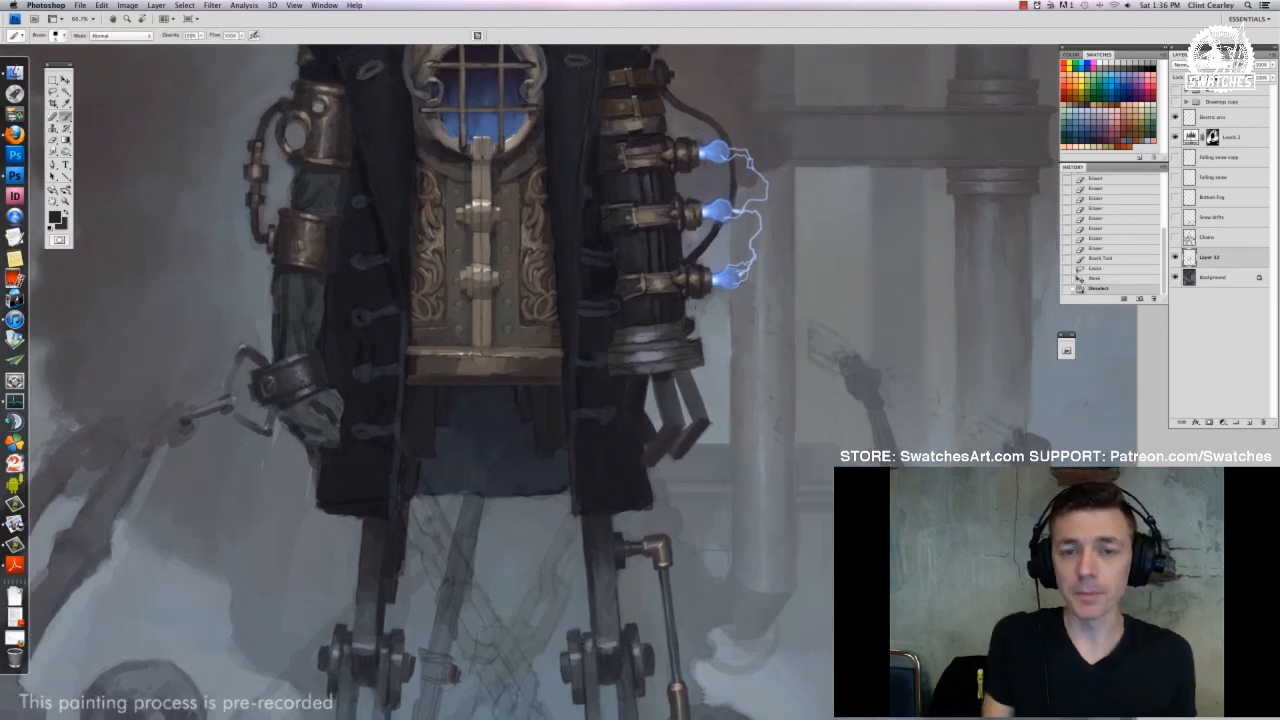
{"action": "right_click", "coordinate": [668, 419]}
{"action": "mouse_move", "coordinate": [662, 414]}
{"action": "left_mouse_down"}
{"action": "mouse_move", "coordinate": [656, 430]}
{"action": "mouse_move", "coordinate": [688, 443]}
{"action": "left_mouse_up"}
{"action": "mouse_move", "coordinate": [662, 416]}
{"action": "left_mouse_down"}
{"action": "mouse_move", "coordinate": [656, 432]}
{"action": "mouse_move", "coordinate": [686, 431]}
{"action": "left_mouse_up"}
{"action": "left_click_drag", "start_coordinate": [685, 413], "coordinate": [687, 430]}
{"action": "left_click_drag", "start_coordinate": [684, 419], "coordinate": [688, 428]}
{"action": "left_click_drag", "start_coordinate": [658, 418], "coordinate": [661, 428]}
{"action": "left_click_drag", "start_coordinate": [657, 420], "coordinate": [687, 429]}
{"action": "left_click_drag", "start_coordinate": [685, 422], "coordinate": [688, 430]}
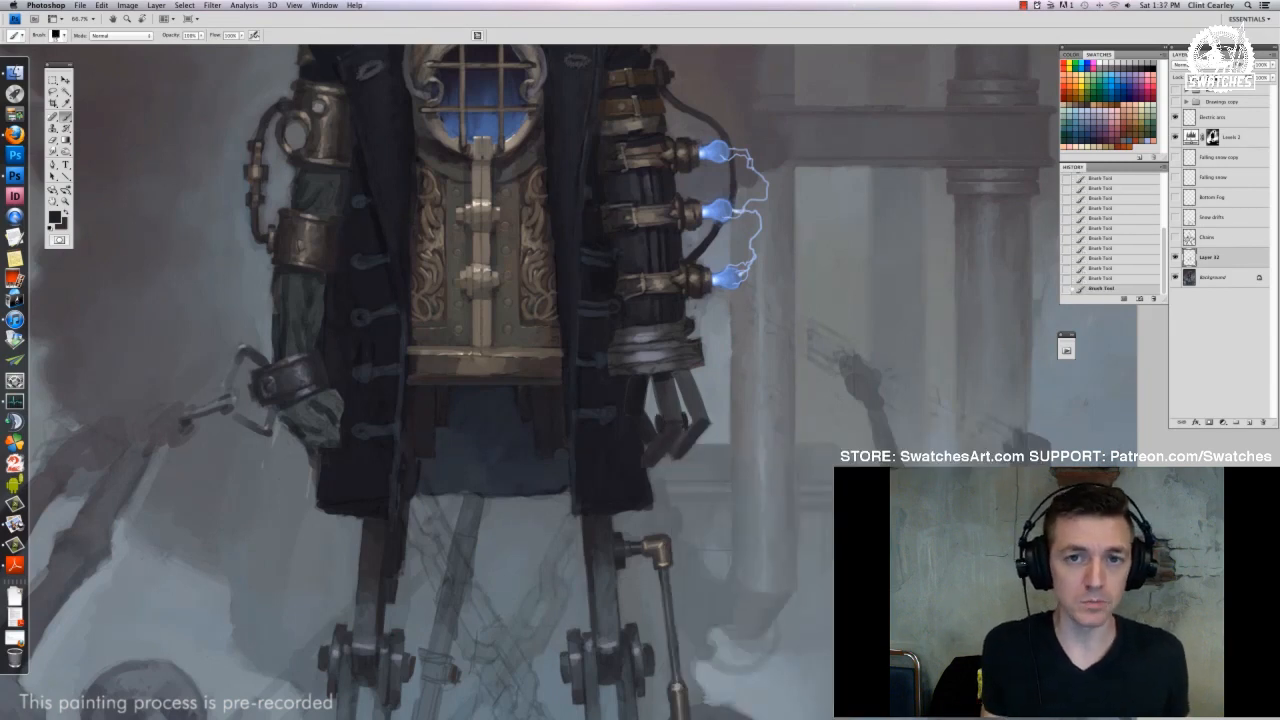
Refine the light and dark planes of the finger joints with sampled tones, adjusting the brush size and tip
{"action": "left_click", "coordinate": [711, 421], "text": "alt"}
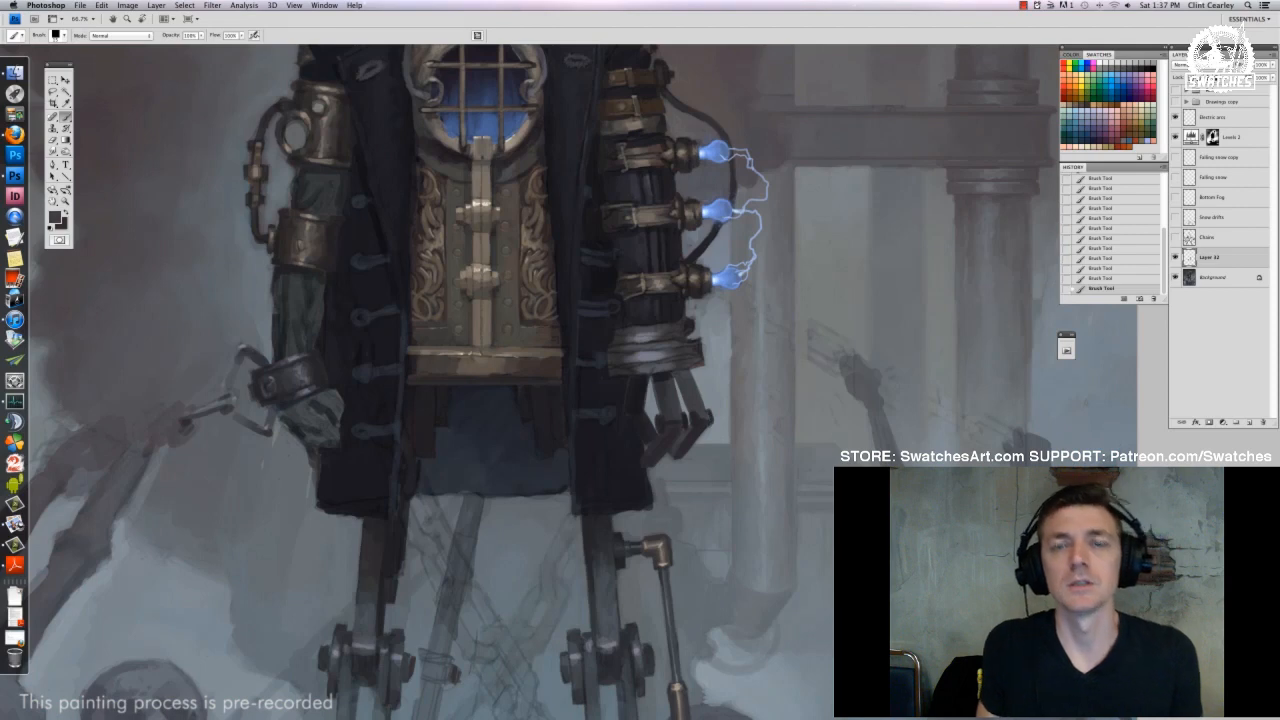
{"action": "right_click", "coordinate": [697, 409]}
{"action": "left_click_drag", "start_coordinate": [713, 432], "coordinate": [716, 432]}
{"action": "left_click", "coordinate": [698, 415]}
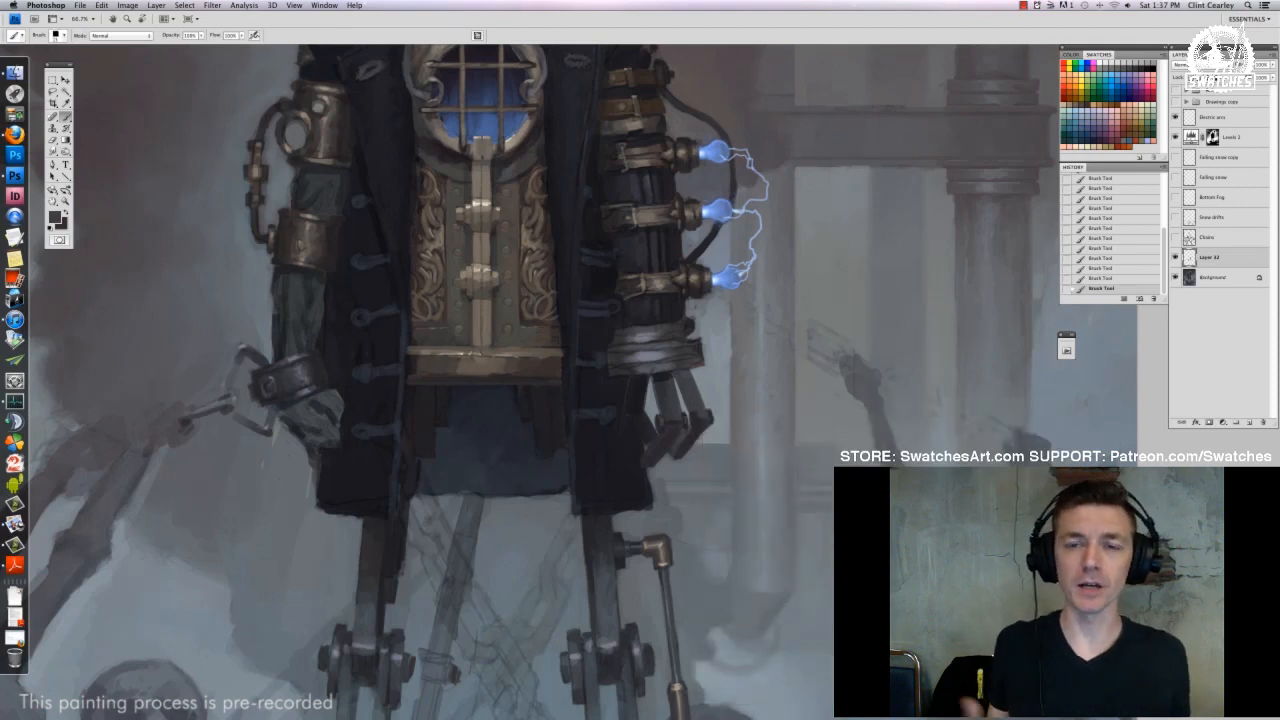
{"action": "left_click", "coordinate": [686, 430], "text": "alt"}
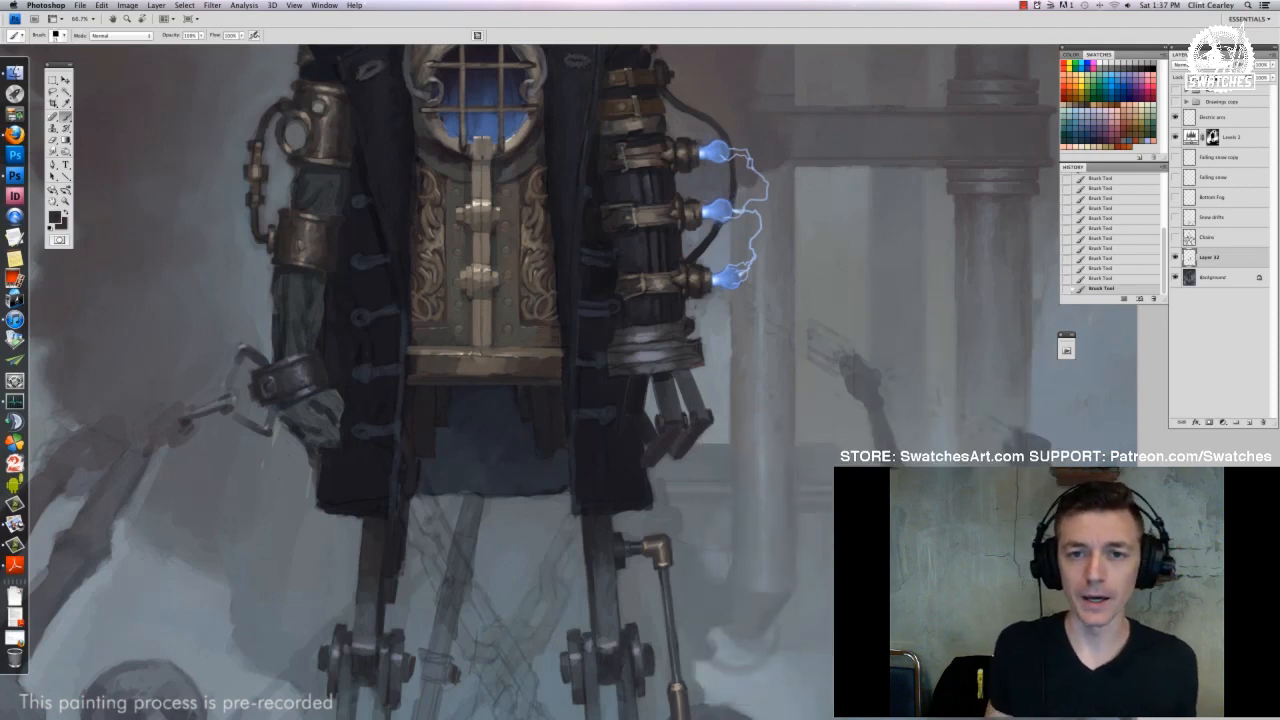
{"action": "left_click", "coordinate": [690, 420], "text": "alt"}
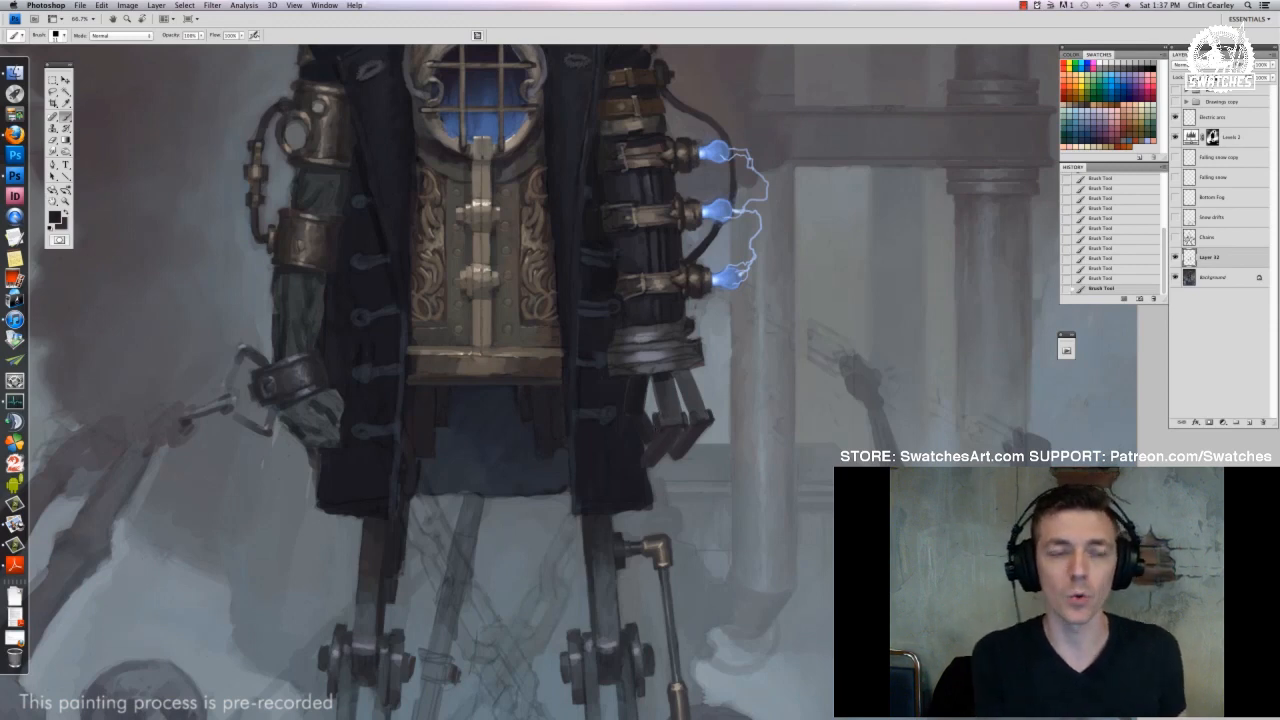
{"action": "right_click", "coordinate": [681, 421]}
{"action": "double_click", "coordinate": [740, 656]}
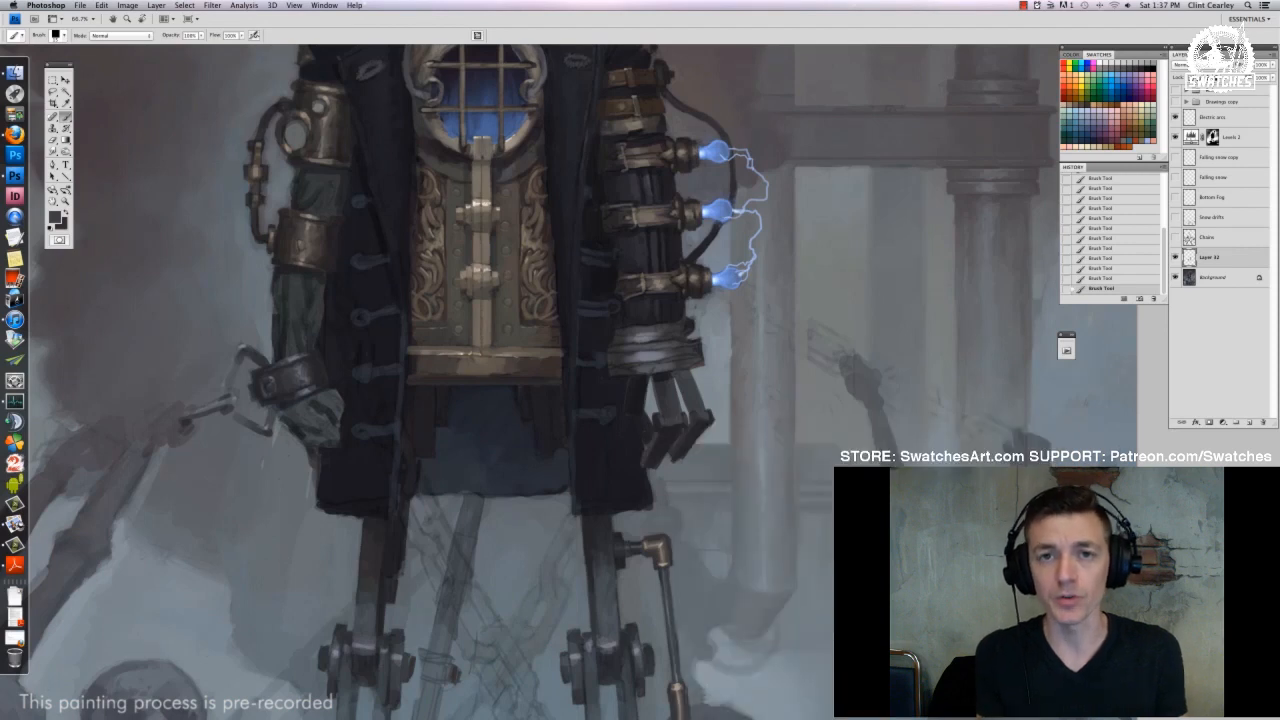
Erase stray paint around the tips and lower segments of the outer fingers
{"action": "key", "text": "e"}
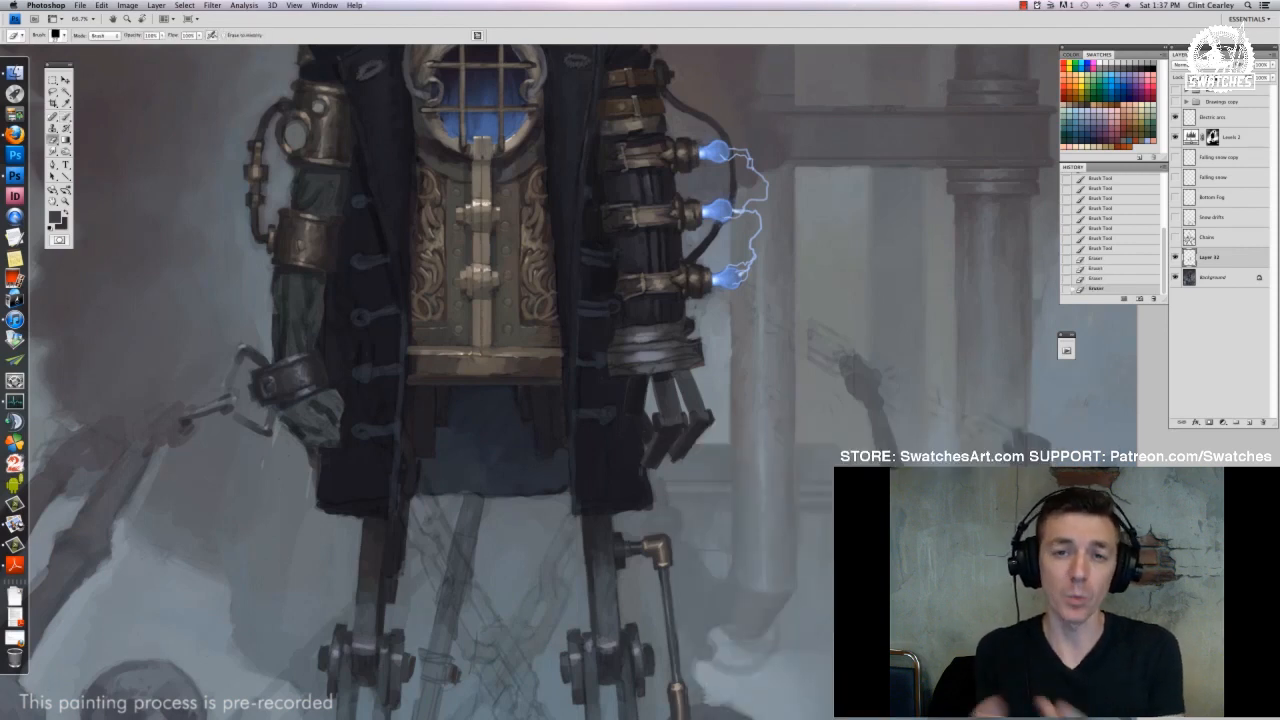
{"action": "right_click", "coordinate": [697, 419]}
{"action": "left_click_drag", "start_coordinate": [715, 443], "coordinate": [655, 477]}
{"action": "key", "text": "Return"}
{"action": "key", "text": "b"}
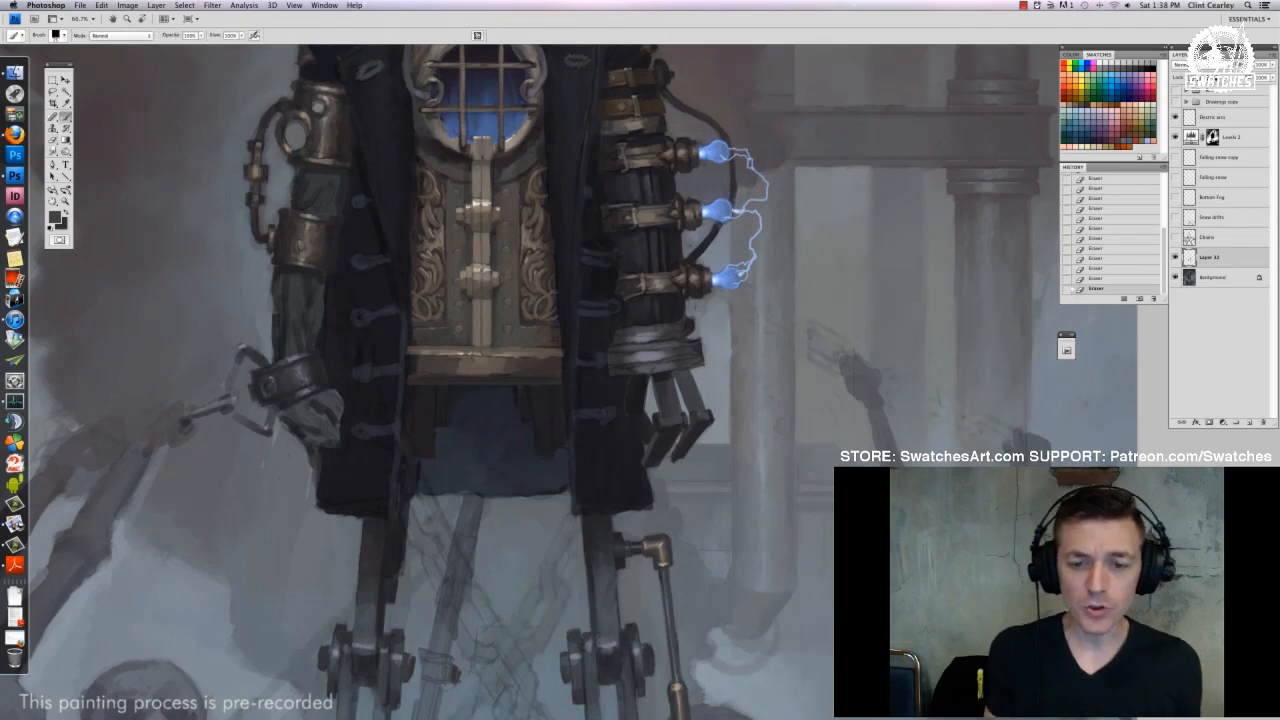
Shade the upper segments of the outer fingers between the cuff and knuckles with sampled greys
{"action": "left_click", "coordinate": [683, 419], "text": "alt"}
{"action": "left_click_drag", "start_coordinate": [683, 417], "coordinate": [680, 400]}
{"action": "mouse_move", "coordinate": [684, 414]}
{"action": "left_mouse_down"}
{"action": "mouse_move", "coordinate": [679, 394]}
{"action": "mouse_move", "coordinate": [692, 410]}
{"action": "left_mouse_up"}
{"action": "left_click", "coordinate": [682, 405], "text": "alt"}
{"action": "left_click_drag", "start_coordinate": [686, 388], "coordinate": [694, 414]}
{"action": "mouse_move", "coordinate": [651, 377]}
{"action": "left_mouse_down"}
{"action": "mouse_move", "coordinate": [652, 400]}
{"action": "mouse_move", "coordinate": [698, 387]}
{"action": "mouse_move", "coordinate": [705, 410]}
{"action": "left_mouse_up"}
Sample tones from the fingers and the coat, and paint the dark coat area beside the innermost finger
{"action": "left_click", "coordinate": [694, 382], "text": "alt"}
{"action": "left_click", "coordinate": [694, 396], "text": "alt"}
{"action": "left_click", "coordinate": [699, 388], "text": "alt"}
{"action": "left_click", "coordinate": [618, 405], "text": "alt"}
{"action": "left_click_drag", "start_coordinate": [616, 407], "coordinate": [608, 420]}
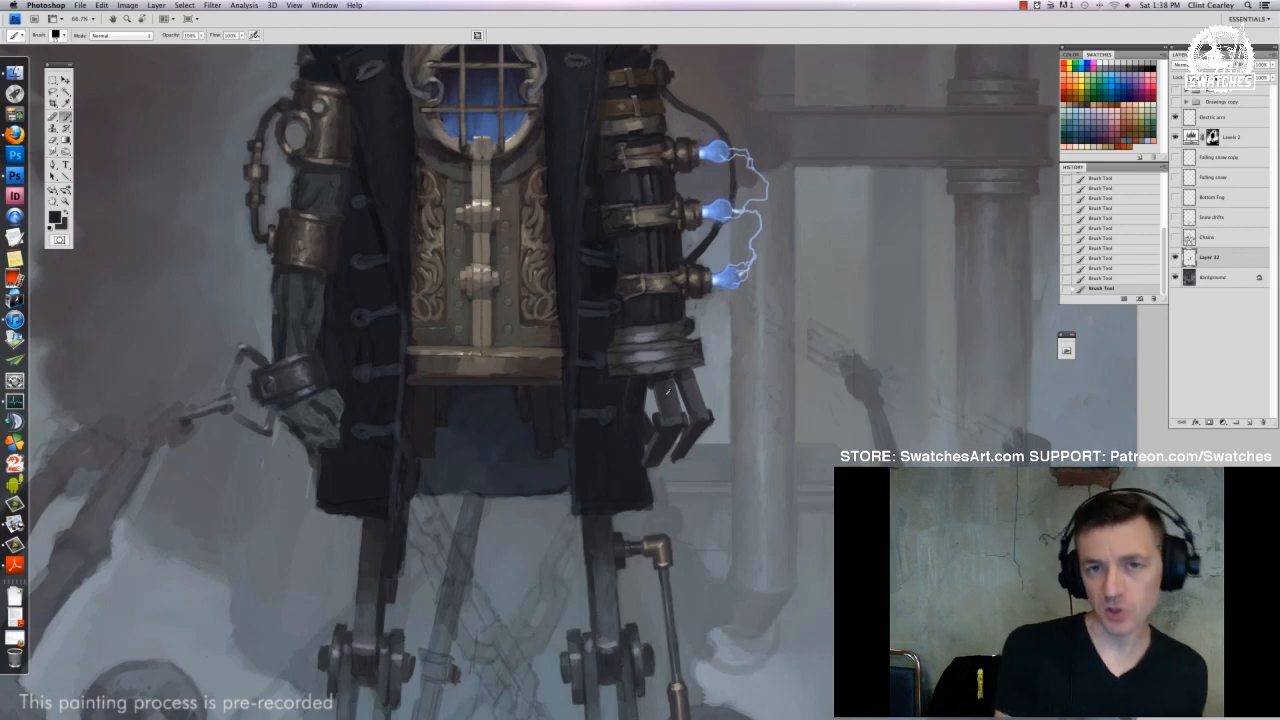
{"action": "left_click", "coordinate": [608, 413], "text": "alt"}
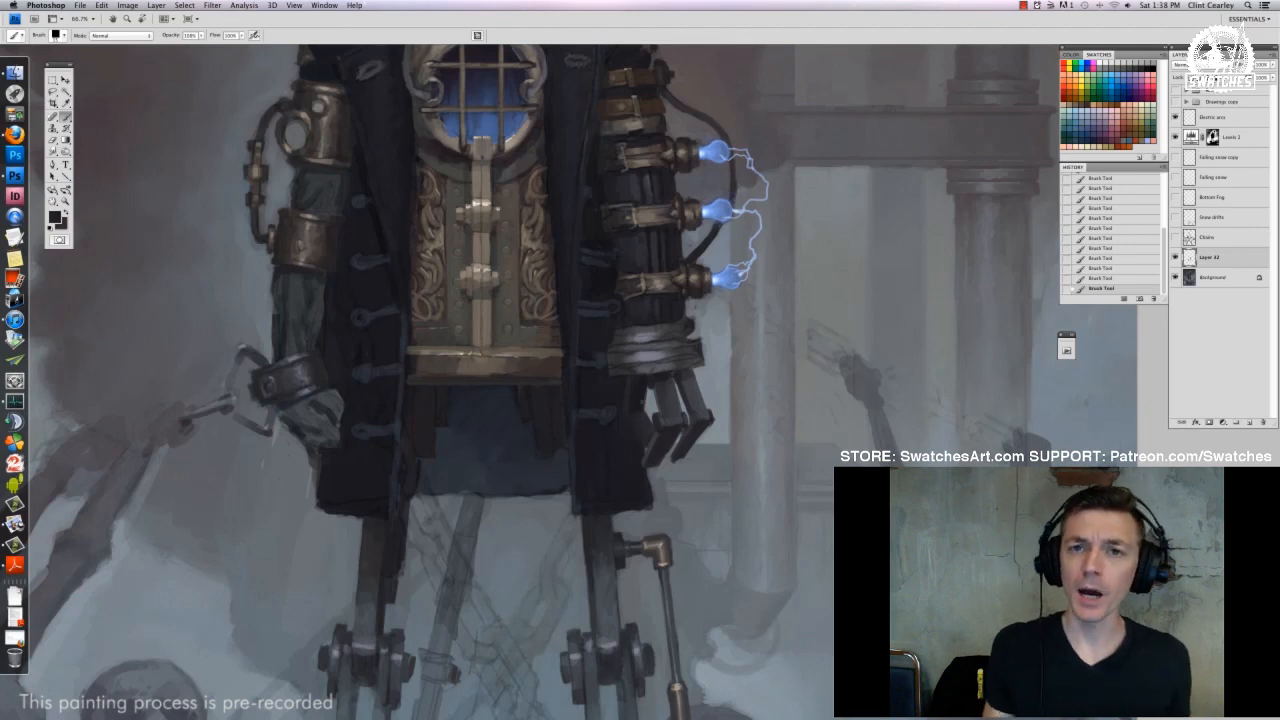
Clean up the shapes between the inner finger and the coat edge using another eraser tip
{"action": "key", "text": "e"}
{"action": "right_click", "coordinate": [634, 420]}
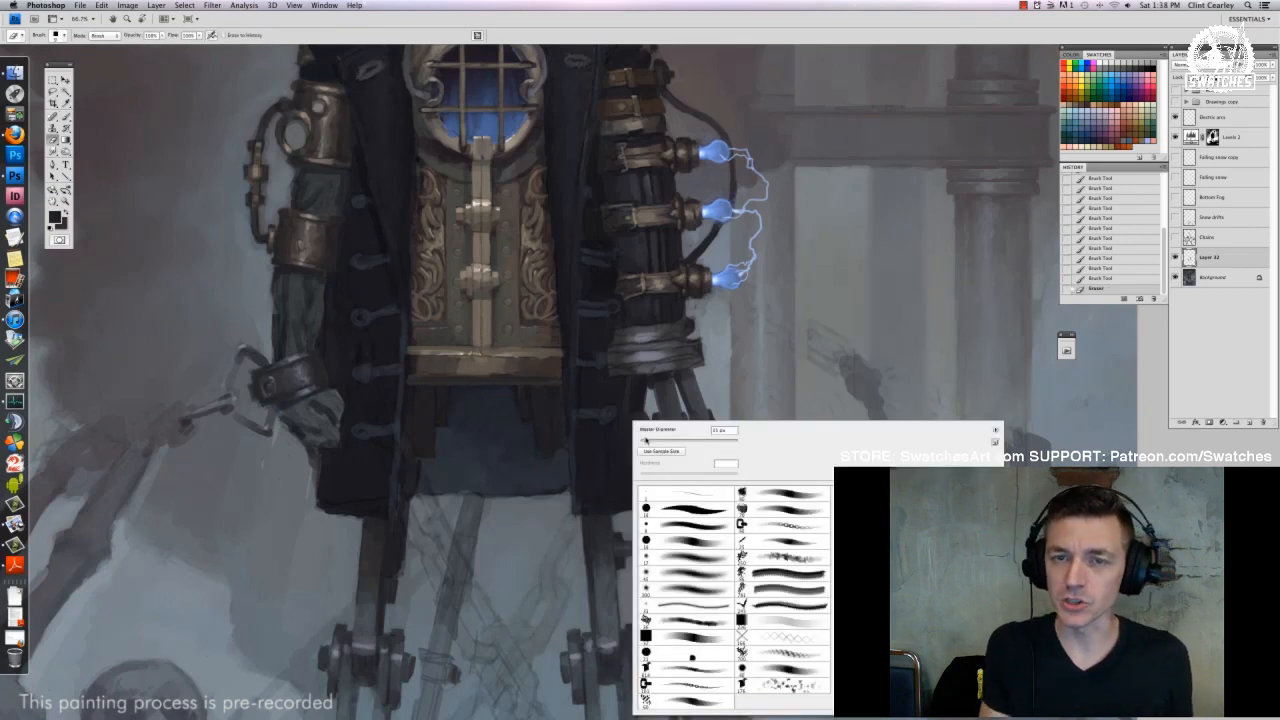
{"action": "left_click", "coordinate": [668, 580]}
{"action": "left_click_drag", "start_coordinate": [735, 500], "coordinate": [740, 585]}
{"action": "left_click_drag", "start_coordinate": [775, 590], "coordinate": [735, 645]}
{"action": "left_click_drag", "start_coordinate": [785, 595], "coordinate": [735, 640]}
{"action": "key", "text": "b"}
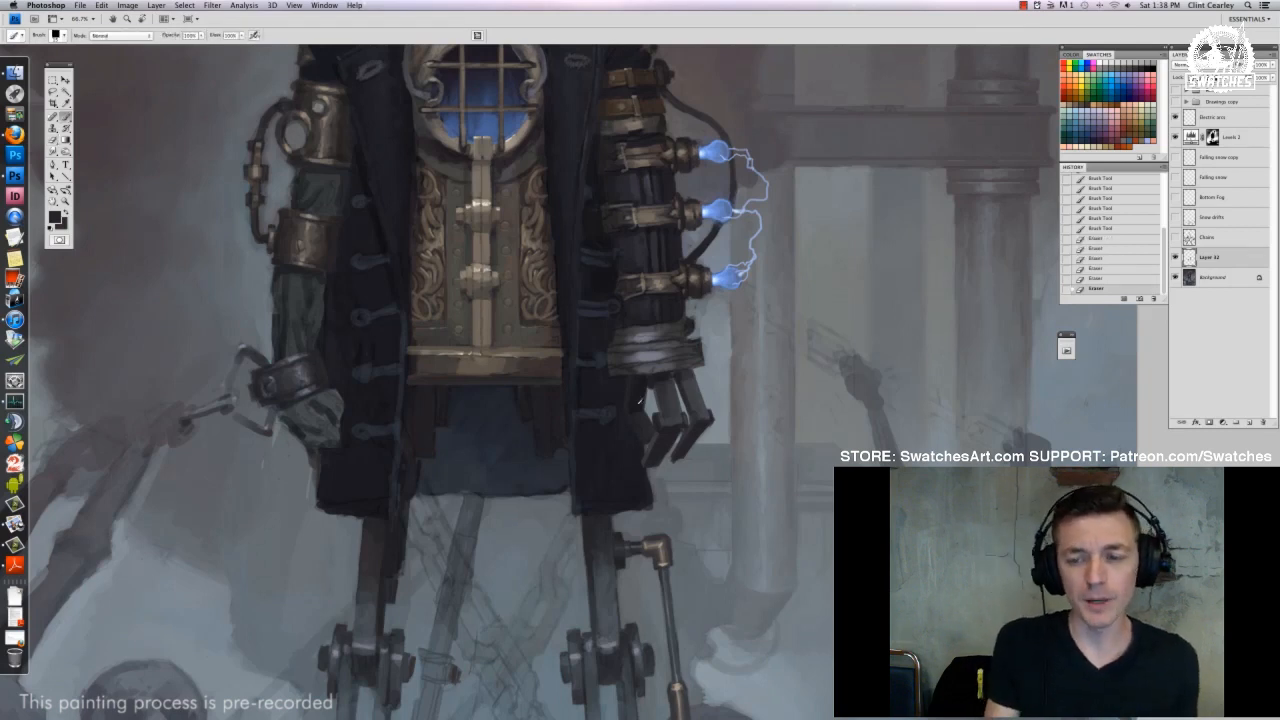
Paint the innermost finger against the coat edge with sampled dark tones and a changed brush tip
{"action": "left_click_drag", "start_coordinate": [680, 480], "coordinate": [725, 530]}
{"action": "mouse_move", "coordinate": [690, 490]}
{"action": "left_mouse_down"}
{"action": "mouse_move", "coordinate": [780, 540]}
{"action": "mouse_move", "coordinate": [760, 550]}
{"action": "left_mouse_up"}
{"action": "left_click", "coordinate": [690, 470], "text": "alt"}
{"action": "right_click", "coordinate": [642, 398]}
{"action": "left_click", "coordinate": [660, 580]}
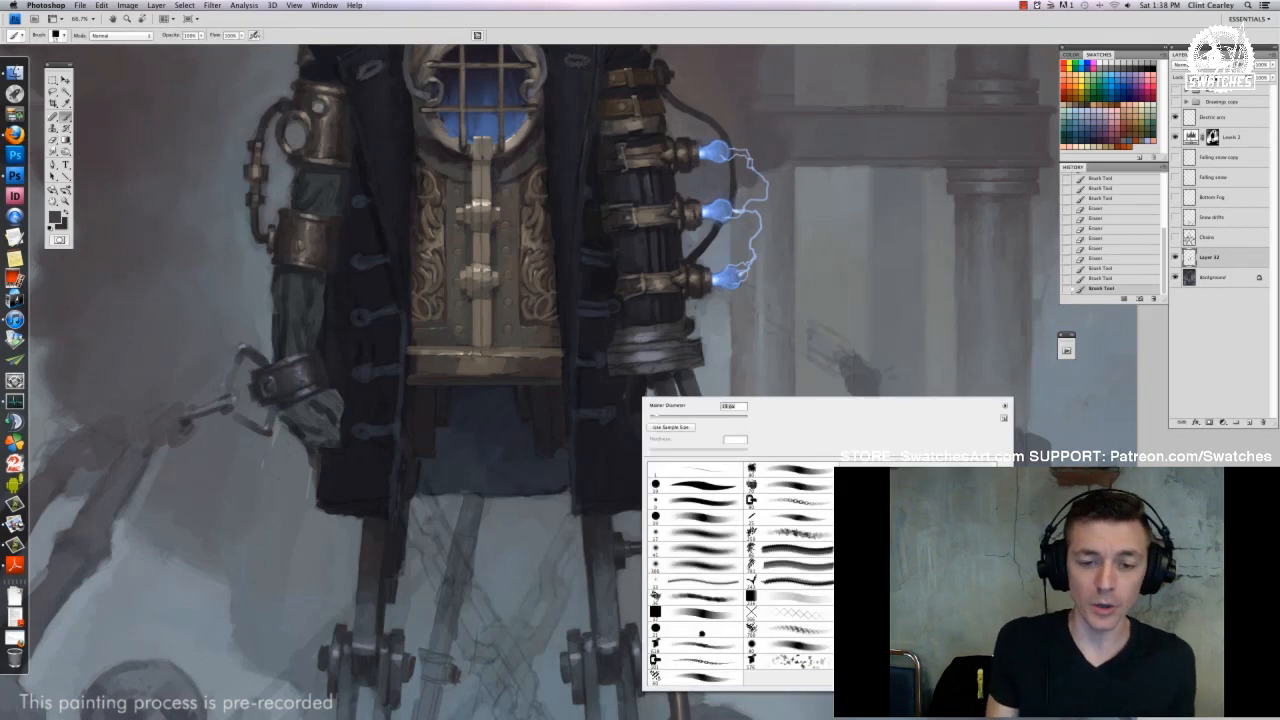
{"action": "left_click_drag", "start_coordinate": [700, 480], "coordinate": [760, 560]}
{"action": "left_click_drag", "start_coordinate": [710, 520], "coordinate": [780, 590]}
{"action": "mouse_move", "coordinate": [800, 590]}
{"action": "left_mouse_down"}
{"action": "mouse_move", "coordinate": [828, 635]}
{"action": "mouse_move", "coordinate": [815, 630]}
{"action": "left_mouse_up"}
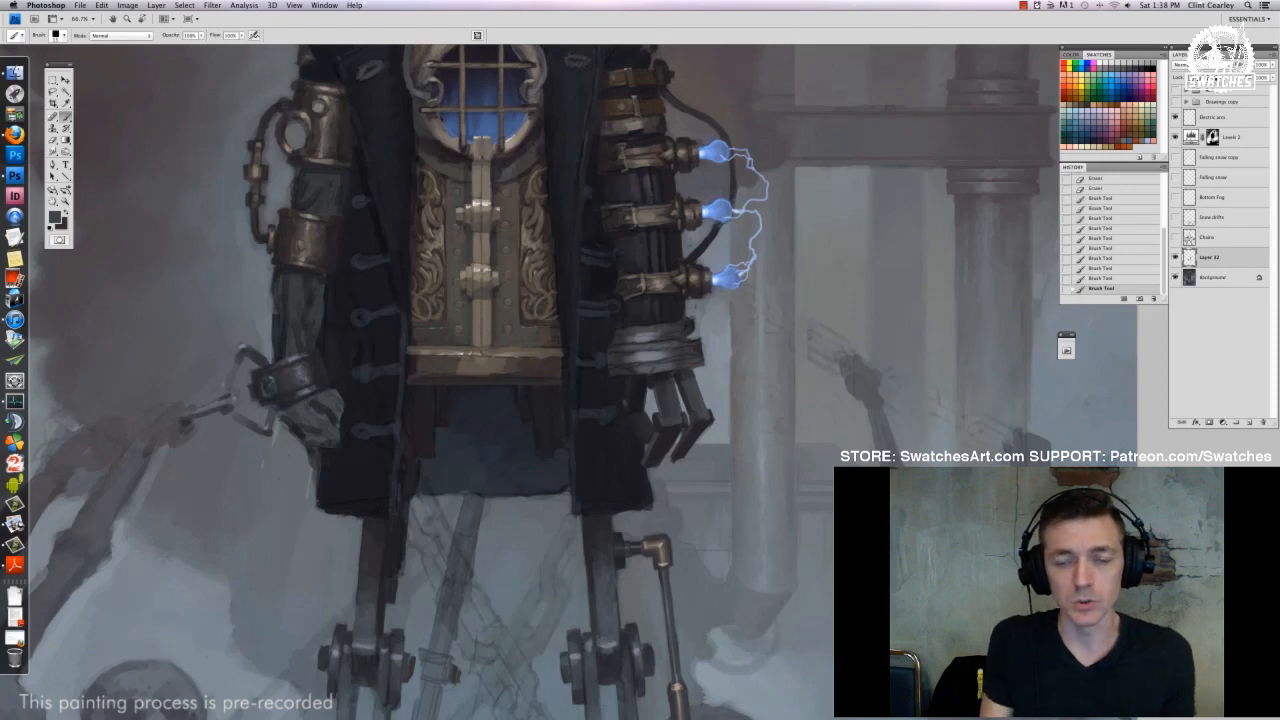
{"action": "left_click", "coordinate": [645, 400], "text": "alt"}
{"action": "left_click_drag", "start_coordinate": [644, 400], "coordinate": [646, 408]}
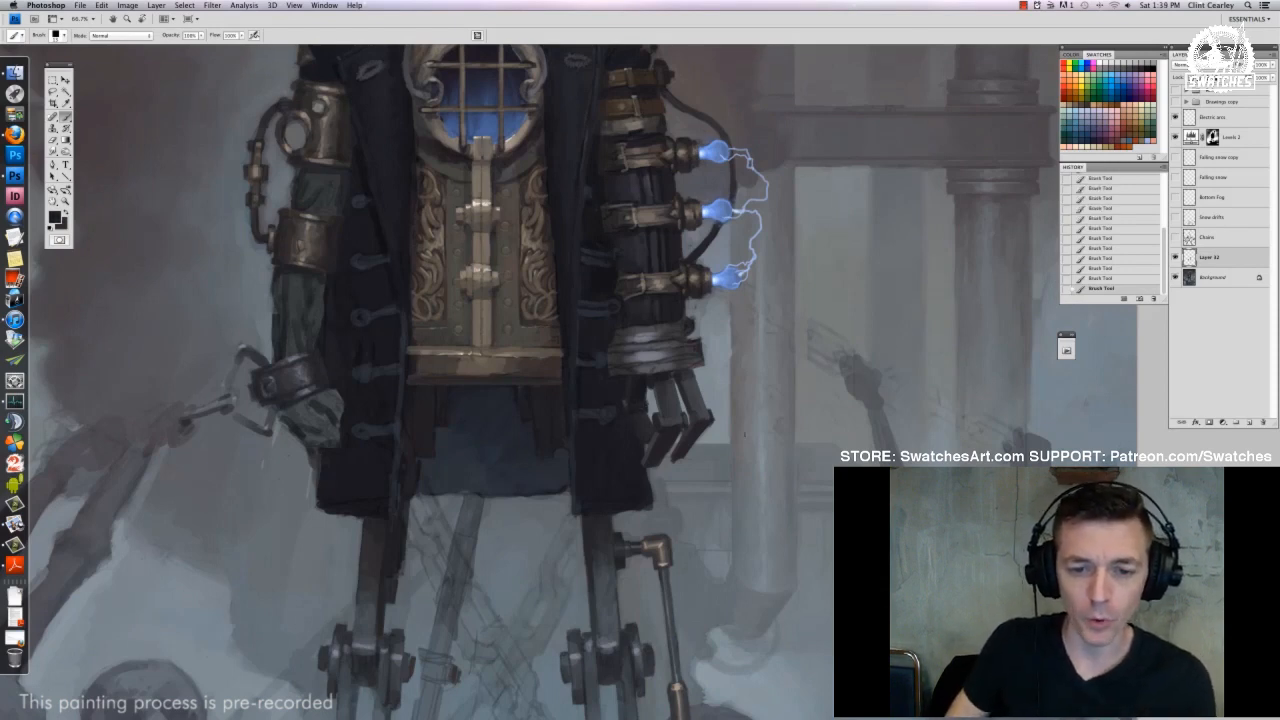
Touch up the bent outer fingers of the mechanical hand with sampled light and dark greys, adjusting the brush
{"action": "key", "text": "super+minus"}
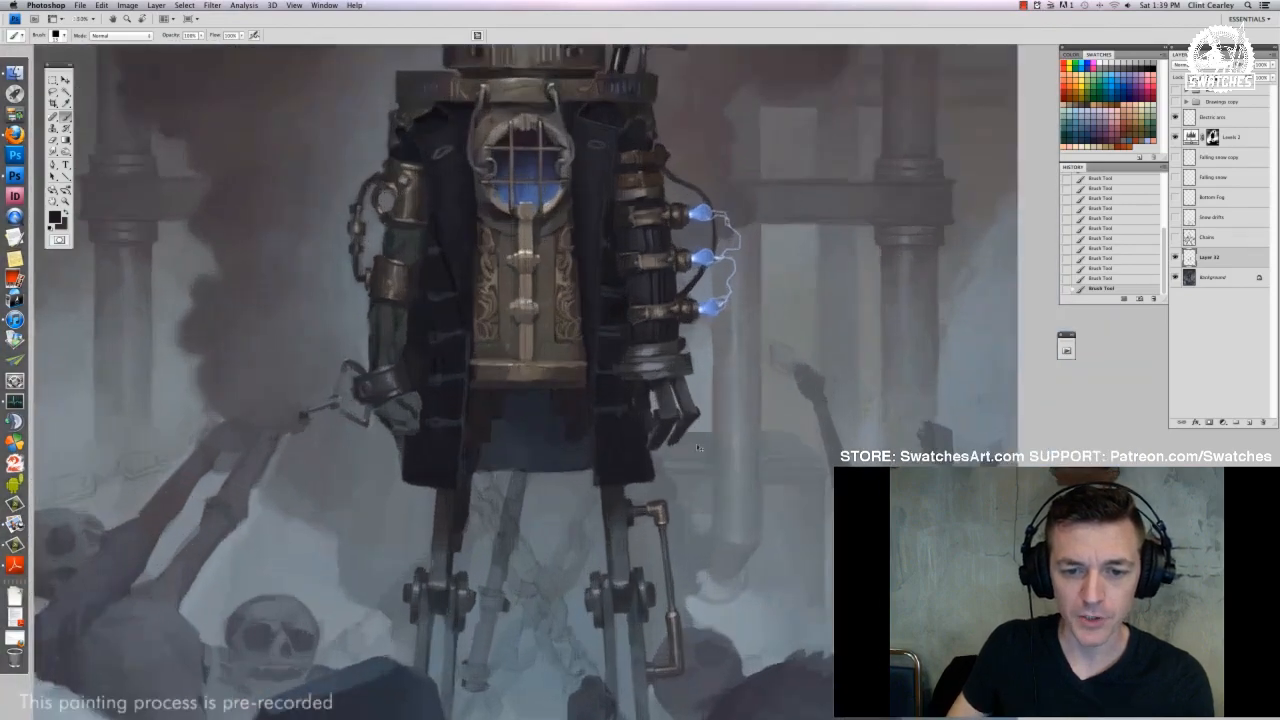
{"action": "key", "text": "super+equal"}
{"action": "left_click", "coordinate": [692, 440], "text": "alt"}
{"action": "right_click", "coordinate": [692, 440]}
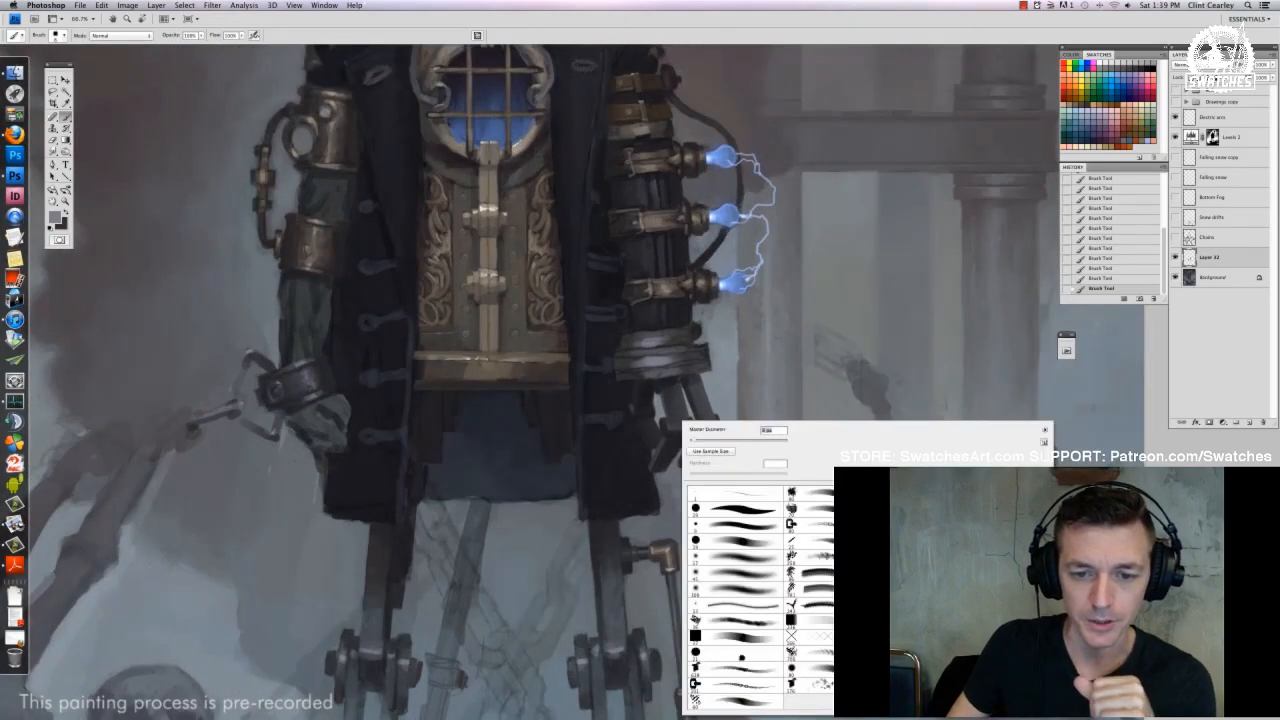
{"action": "key", "text": "Escape"}
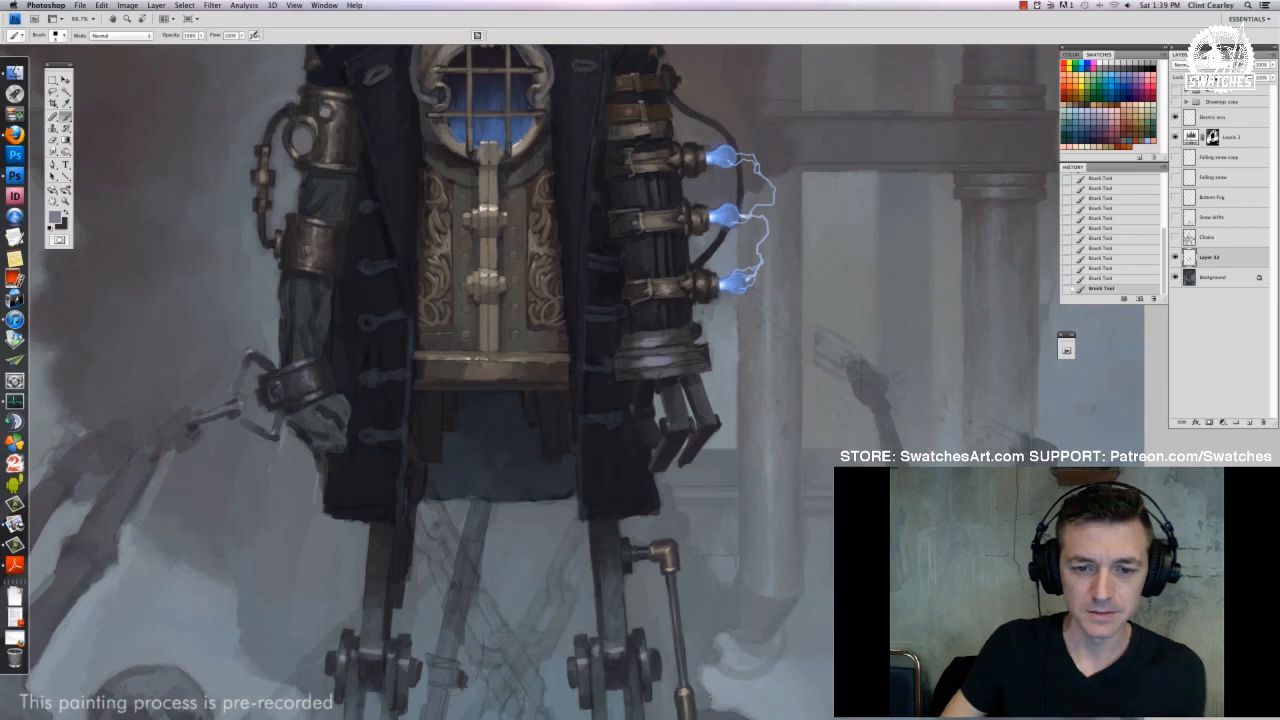
{"action": "left_click", "coordinate": [672, 432], "text": "alt"}
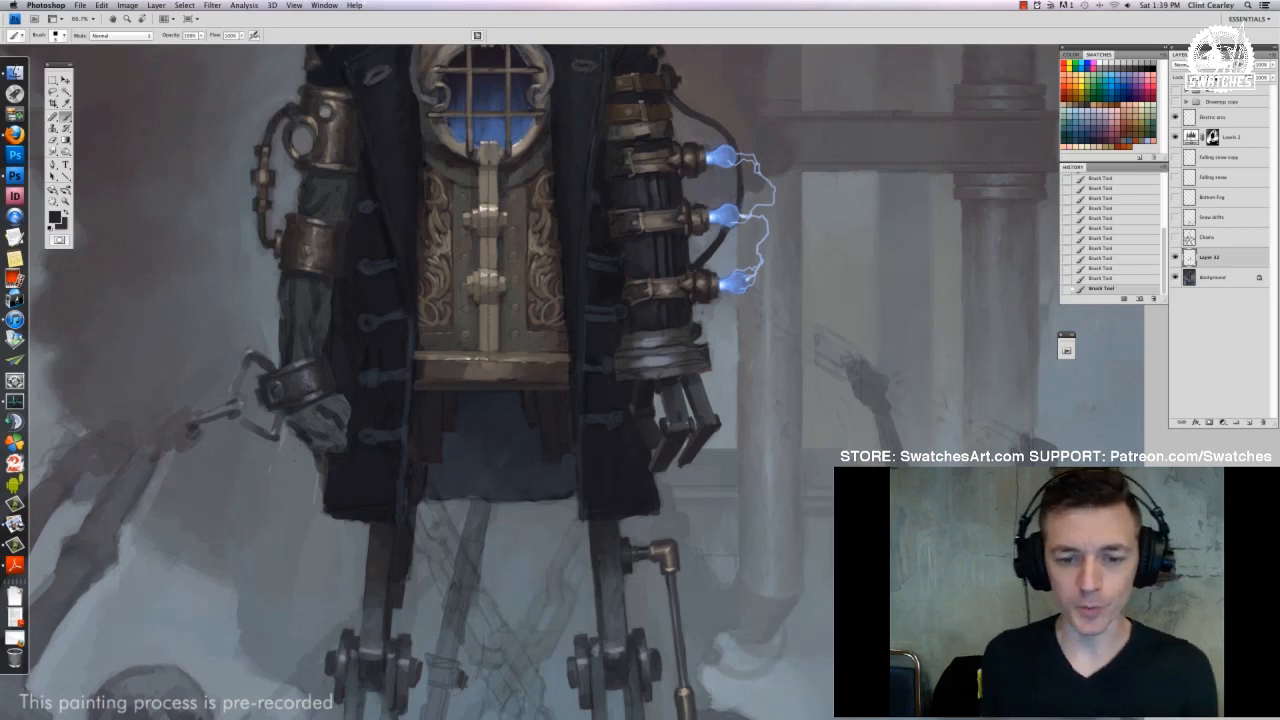
{"action": "left_click", "coordinate": [682, 424], "text": "alt"}
{"action": "right_click", "coordinate": [684, 422]}
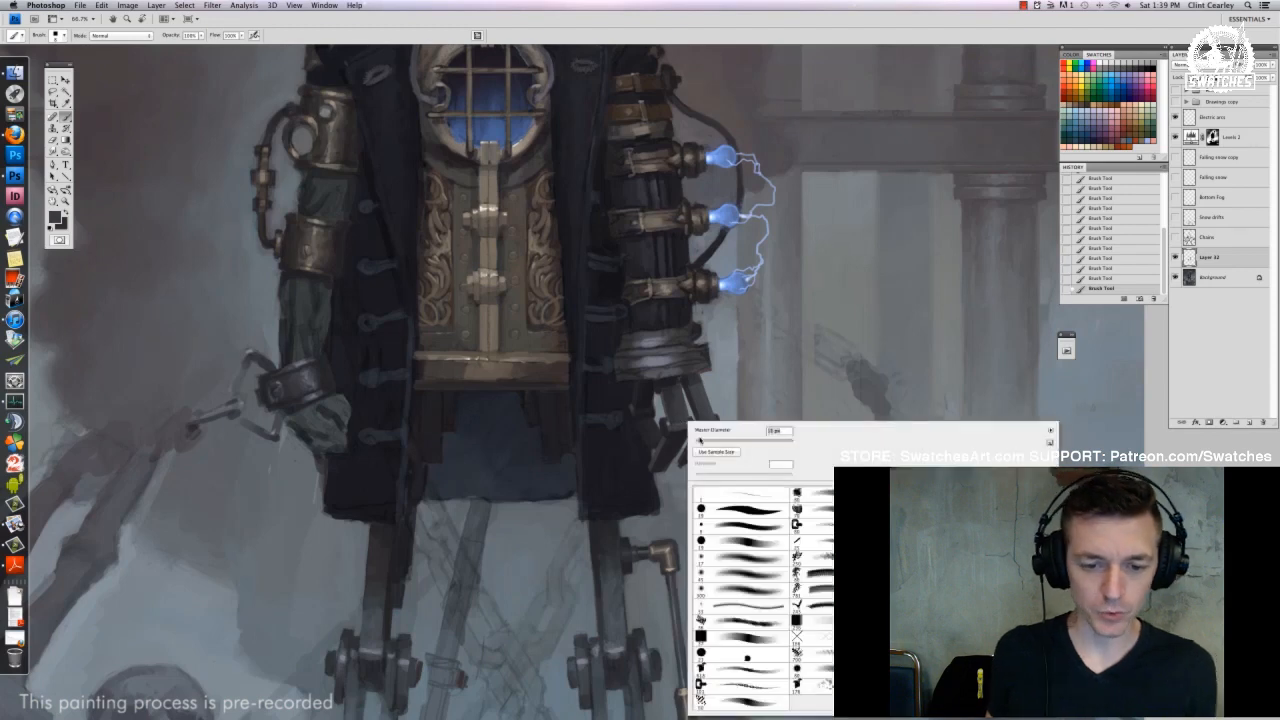
{"action": "key", "text": "Escape"}
Add a new layer and paint thin metal rods along the upper segments of the middle fingers with sampled greys
{"action": "mouse_move", "coordinate": [684, 422]}
{"action": "left_mouse_down"}
{"action": "mouse_move", "coordinate": [694, 342]}
{"action": "mouse_move", "coordinate": [692, 360]}
{"action": "left_mouse_up"}
{"action": "left_click", "coordinate": [1247, 421]}
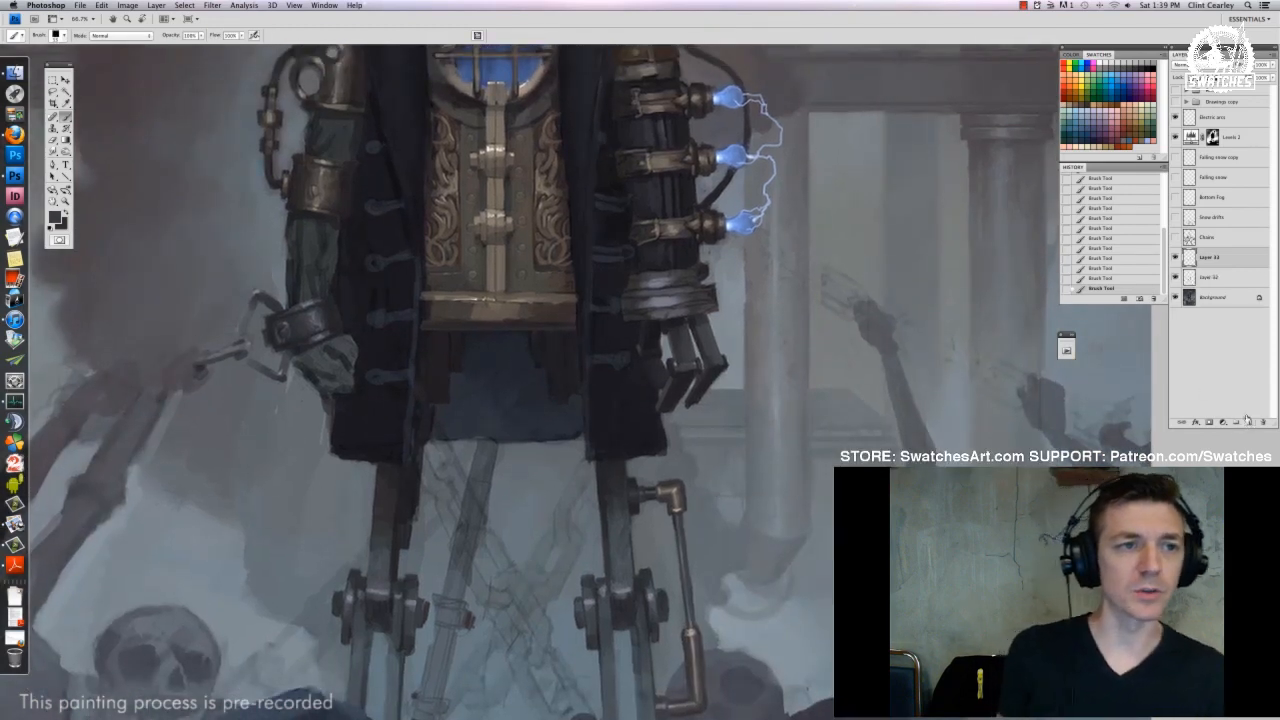
{"action": "left_click", "coordinate": [684, 340], "text": "alt"}
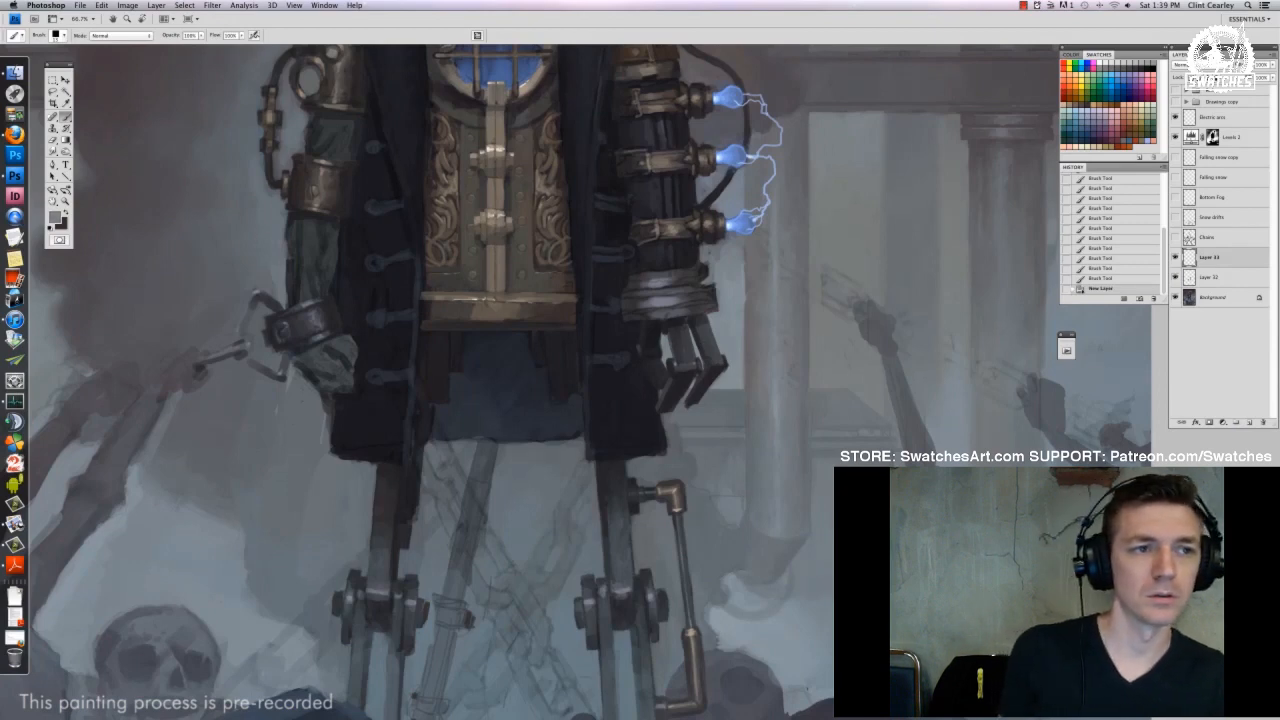
{"action": "left_click_drag", "start_coordinate": [677, 330], "coordinate": [685, 358]}
{"action": "left_click_drag", "start_coordinate": [678, 331], "coordinate": [686, 357]}
{"action": "left_click_drag", "start_coordinate": [678, 332], "coordinate": [685, 362]}
{"action": "left_click_drag", "start_coordinate": [679, 337], "coordinate": [686, 351]}
{"action": "left_click", "coordinate": [690, 352], "text": "alt"}
{"action": "left_click_drag", "start_coordinate": [682, 328], "coordinate": [686, 368]}
{"action": "left_click", "coordinate": [690, 362], "text": "alt"}
{"action": "left_click", "coordinate": [694, 364], "text": "alt"}
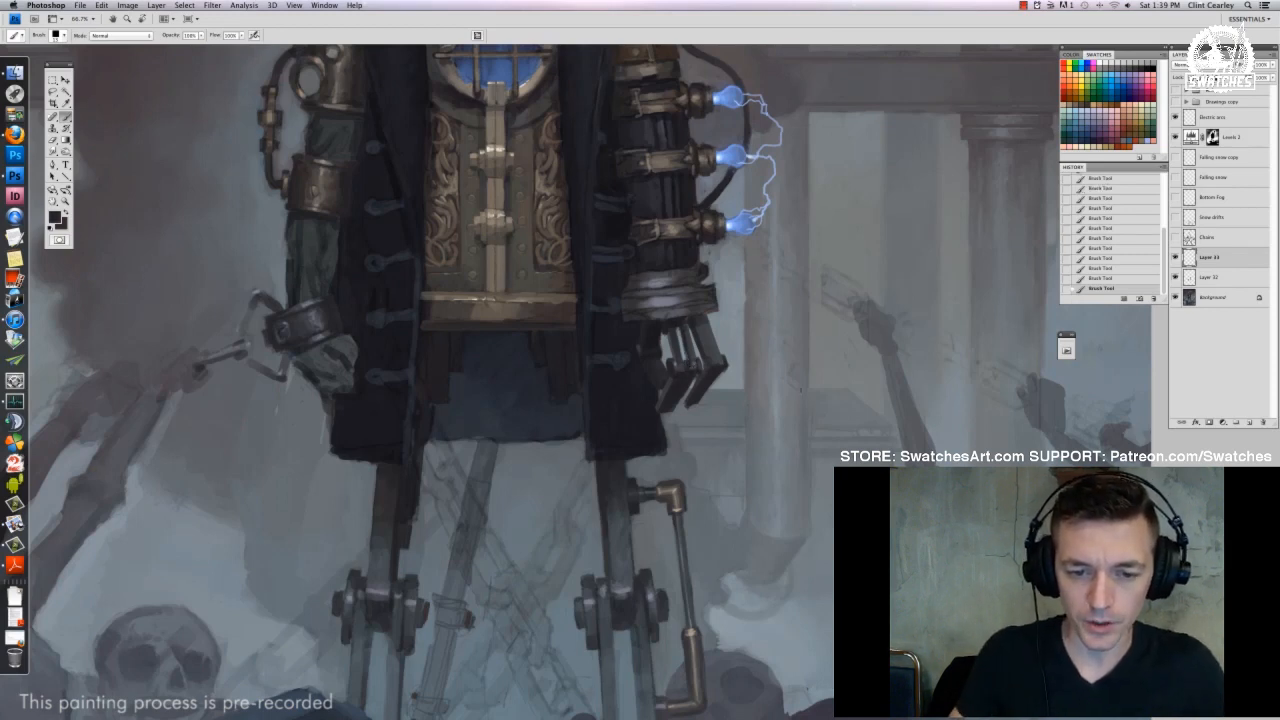
Erase excess paint around the lower segments of the fingers on Layer 32
{"action": "left_click", "coordinate": [1209, 278]}
{"action": "key", "text": "e"}
{"action": "left_click_drag", "start_coordinate": [674, 379], "coordinate": [666, 398]}
{"action": "left_click_drag", "start_coordinate": [672, 380], "coordinate": [663, 410]}
{"action": "mouse_move", "coordinate": [671, 393]}
{"action": "left_mouse_down"}
{"action": "mouse_move", "coordinate": [666, 405]}
{"action": "mouse_move", "coordinate": [683, 398]}
{"action": "left_mouse_up"}
{"action": "left_click_drag", "start_coordinate": [692, 375], "coordinate": [679, 404]}
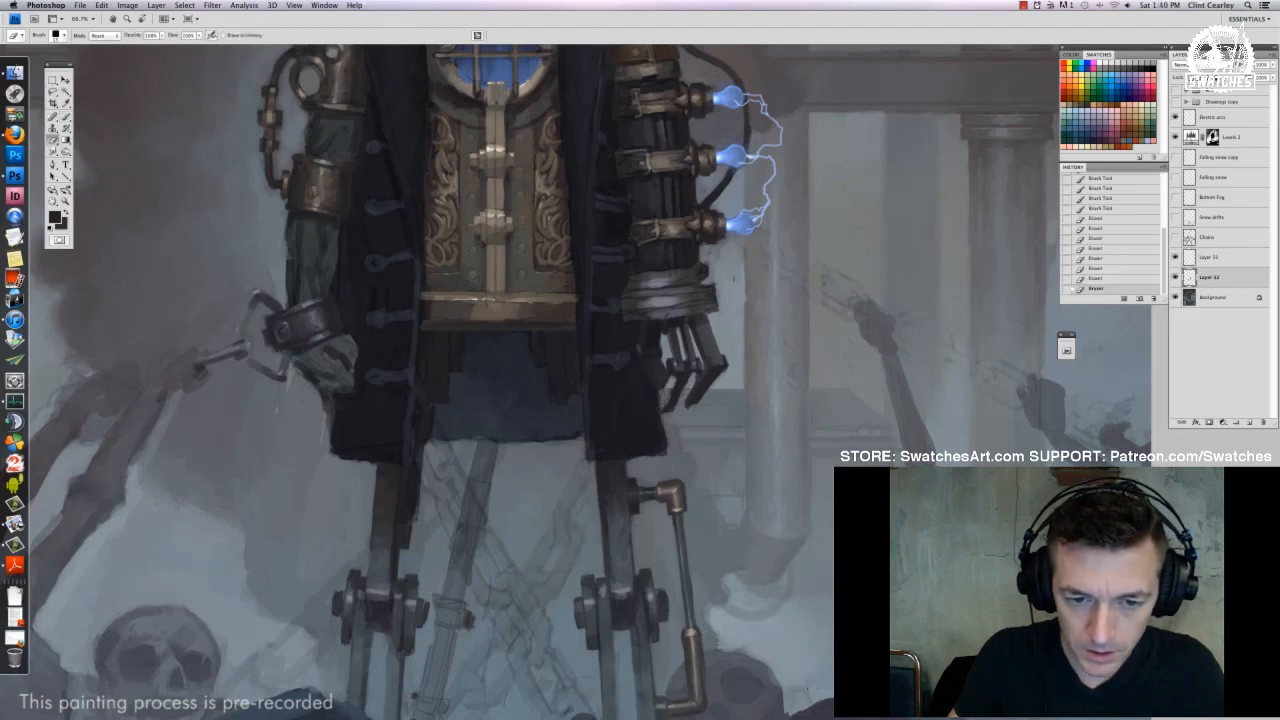
Refine the fingertip shapes with alternating brush and eraser strokes, and merge the finger rod layer down into Layer 32
{"action": "key", "text": "b"}
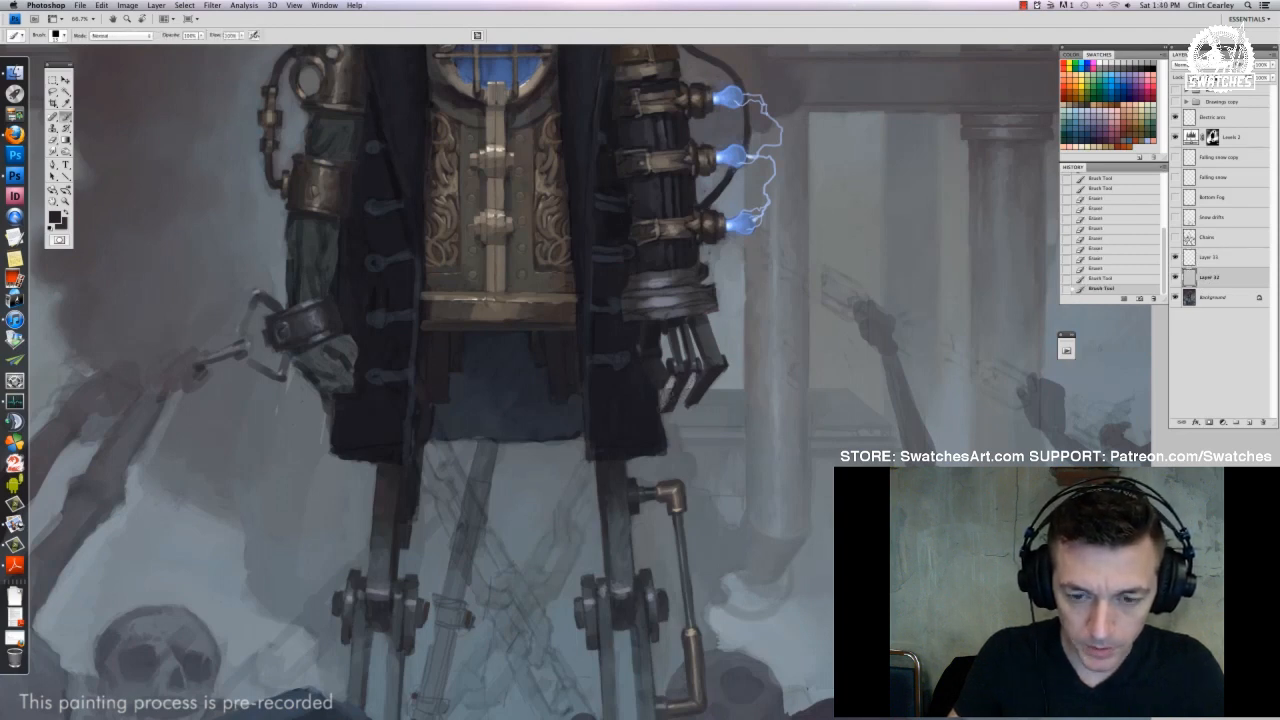
{"action": "key", "text": "e"}
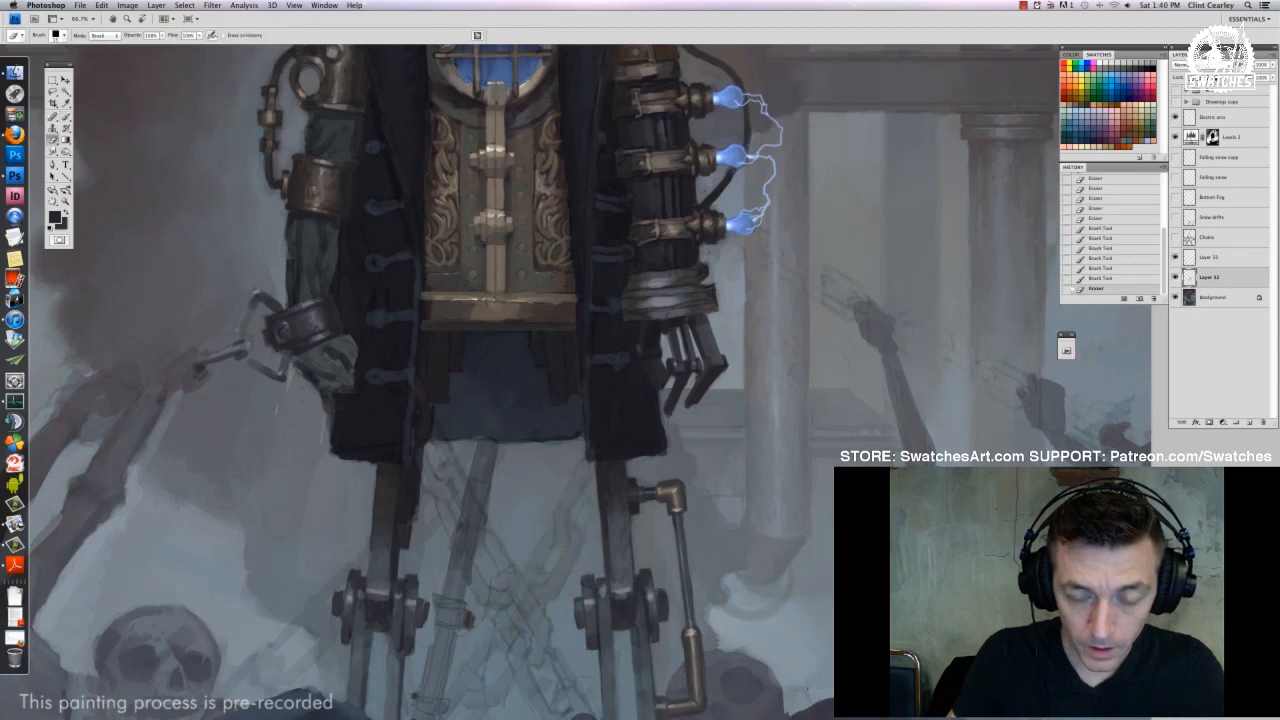
{"action": "key", "text": "b"}
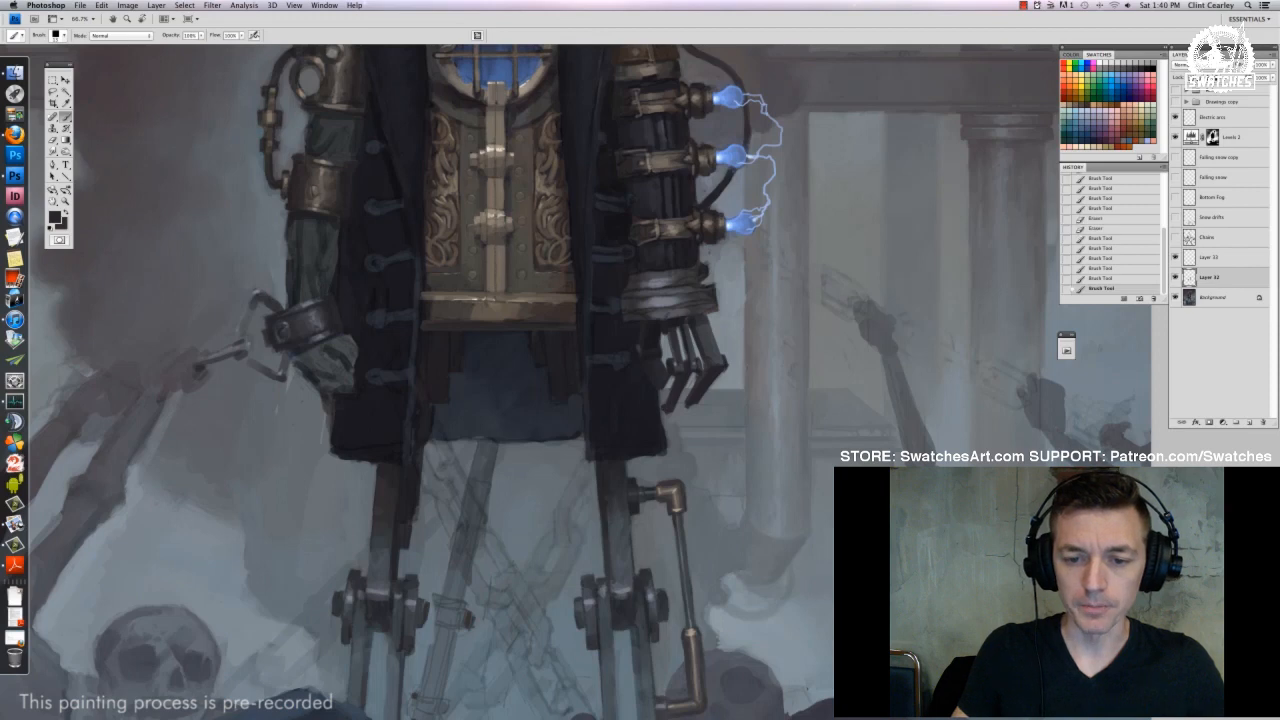
{"action": "key", "text": "e"}
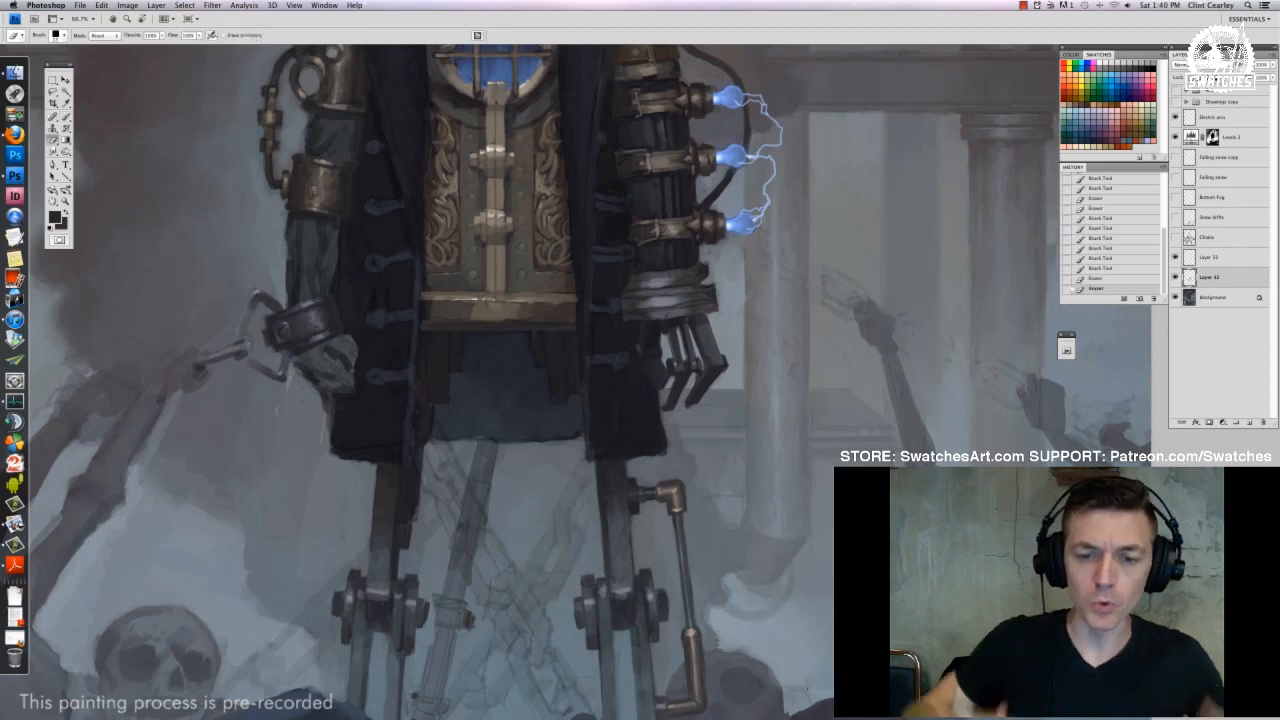
{"action": "key", "text": "b"}
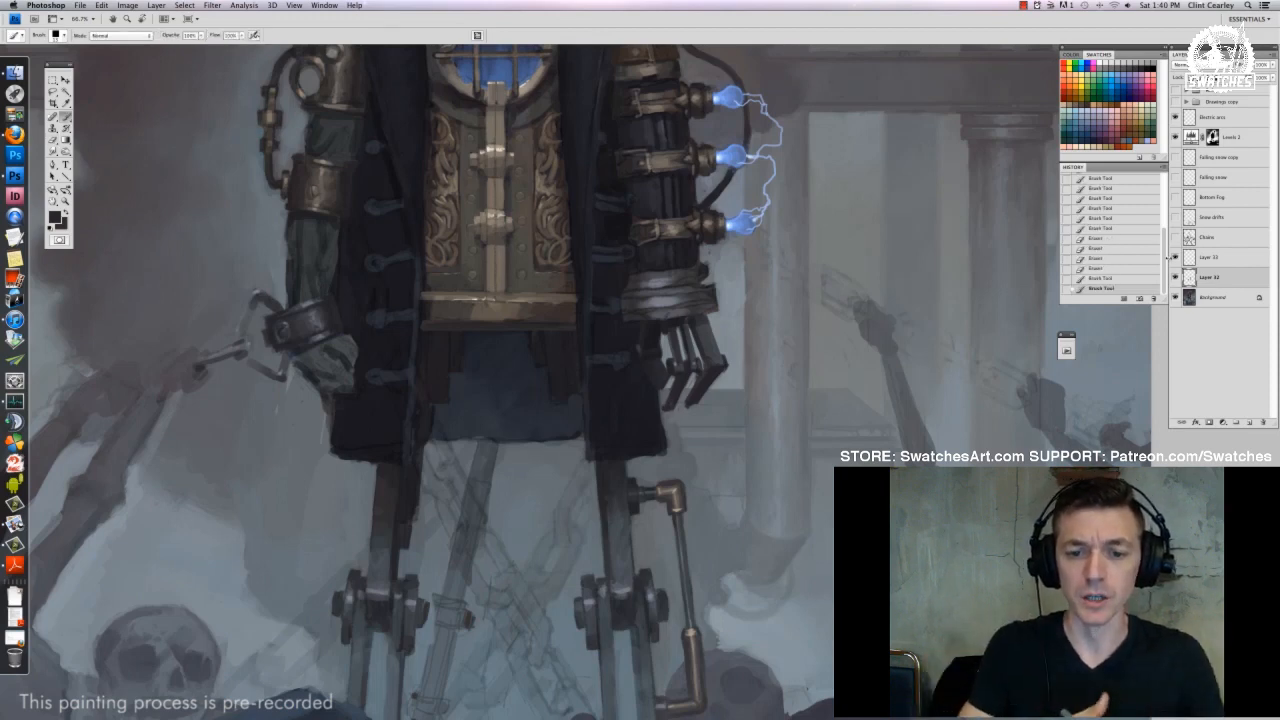
{"action": "key", "text": "super+e"}
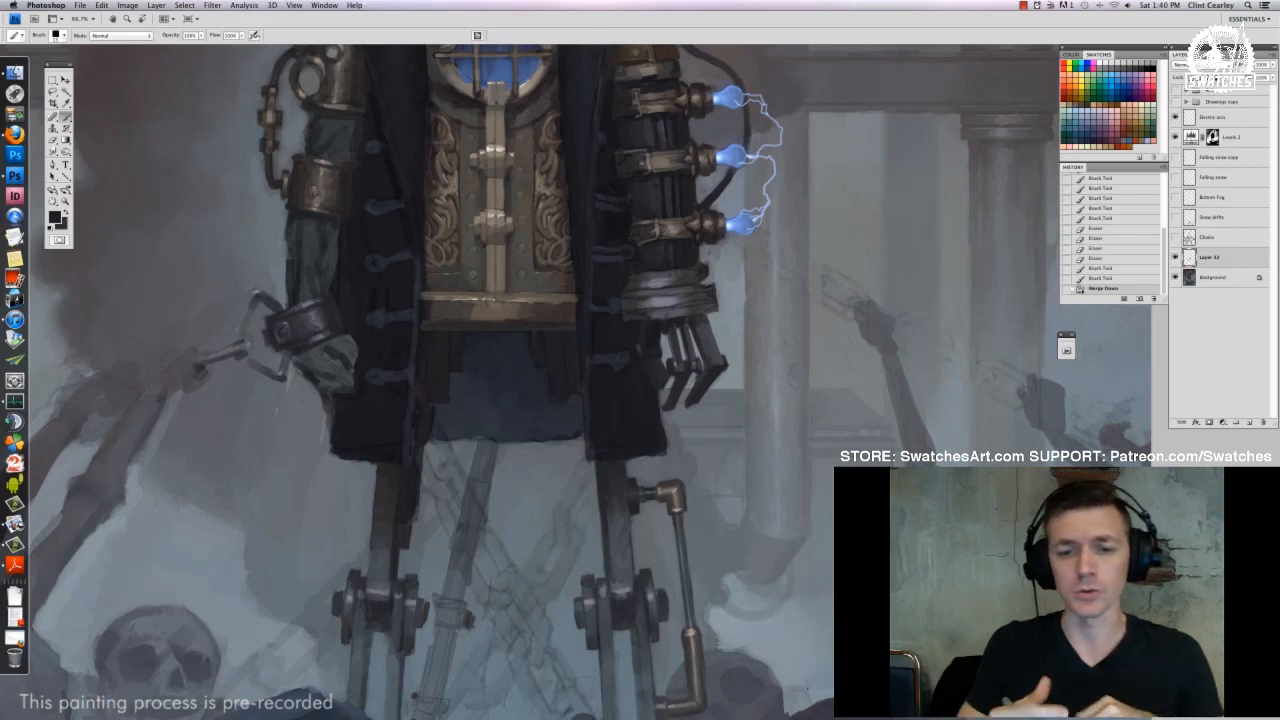
Resize the brush and touch up the outer edge of the outermost finger
{"action": "right_click", "coordinate": [723, 354]}
{"action": "left_click_drag", "start_coordinate": [734, 376], "coordinate": [733, 376]}
{"action": "key", "text": "Return"}
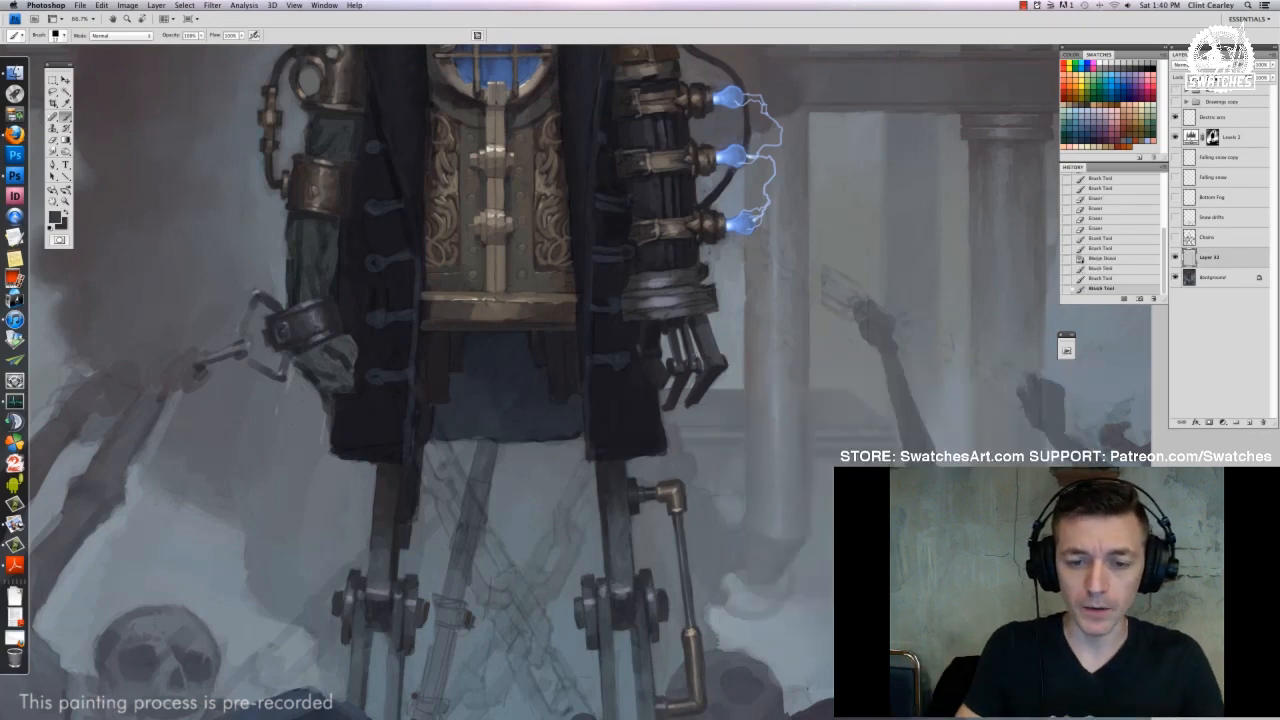
{"action": "right_click", "coordinate": [725, 337]}
{"action": "mouse_move", "coordinate": [741, 358]}
{"action": "left_mouse_down"}
{"action": "mouse_move", "coordinate": [752, 352]}
{"action": "mouse_move", "coordinate": [751, 365]}
{"action": "left_mouse_up"}
{"action": "key", "text": "Return"}
{"action": "left_click_drag", "start_coordinate": [751, 335], "coordinate": [751, 360]}
Paint a thin metal rod along the upper segment of the outermost finger
{"action": "key", "text": "super+minus"}
{"action": "key", "text": "super+minus"}
{"action": "key", "text": "super+equal"}
{"action": "key", "text": "super+equal"}
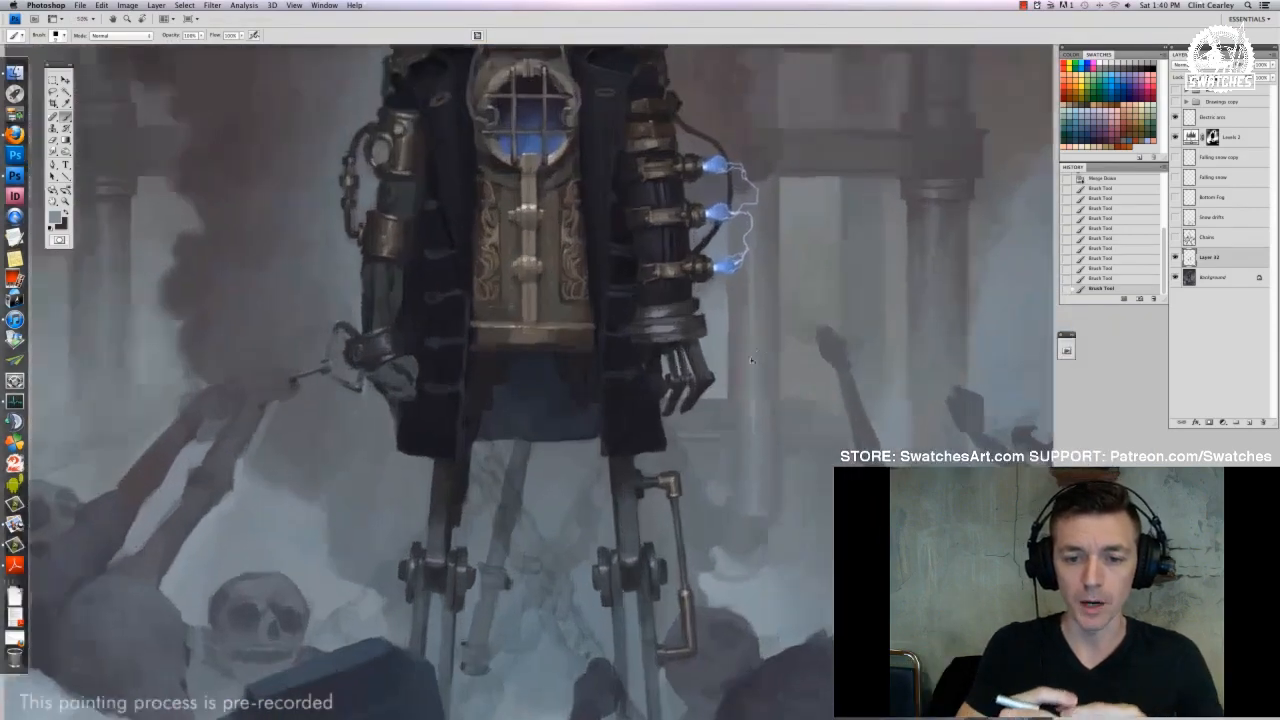
{"action": "left_click_drag", "start_coordinate": [713, 338], "coordinate": [714, 363]}
{"action": "left_click_drag", "start_coordinate": [709, 339], "coordinate": [719, 366]}
{"action": "left_click", "coordinate": [711, 350], "text": "alt"}
{"action": "left_click_drag", "start_coordinate": [711, 338], "coordinate": [718, 371]}
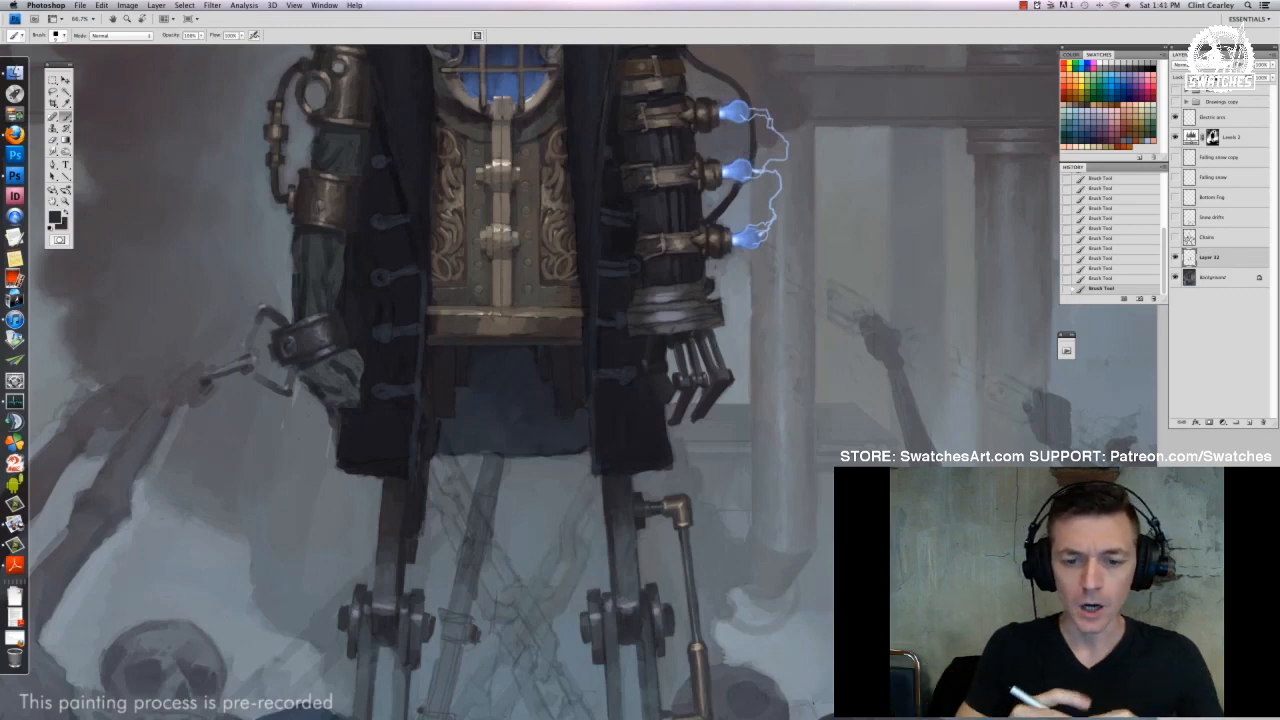
Shade the knuckle and upper segment of the outermost finger with sampled light and dark greys
{"action": "left_click", "coordinate": [714, 358], "text": "alt"}
{"action": "left_click", "coordinate": [732, 352], "text": "alt"}
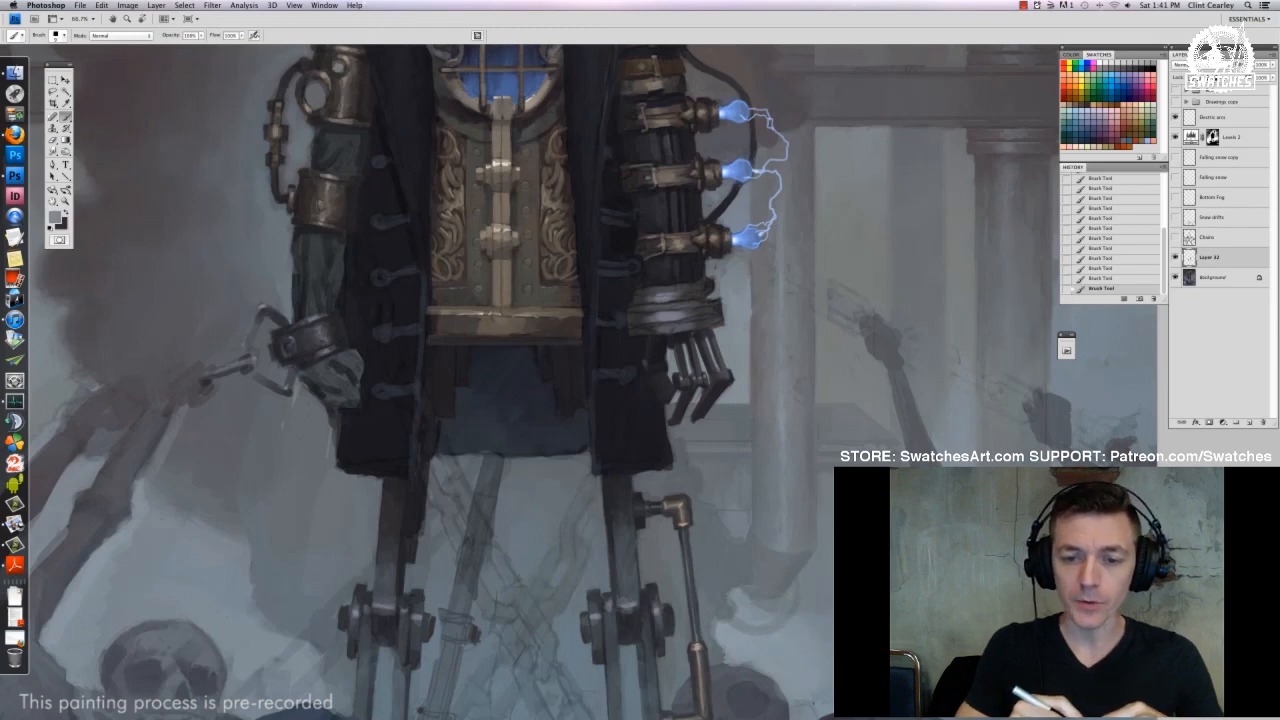
{"action": "left_click", "coordinate": [726, 368], "text": "alt"}
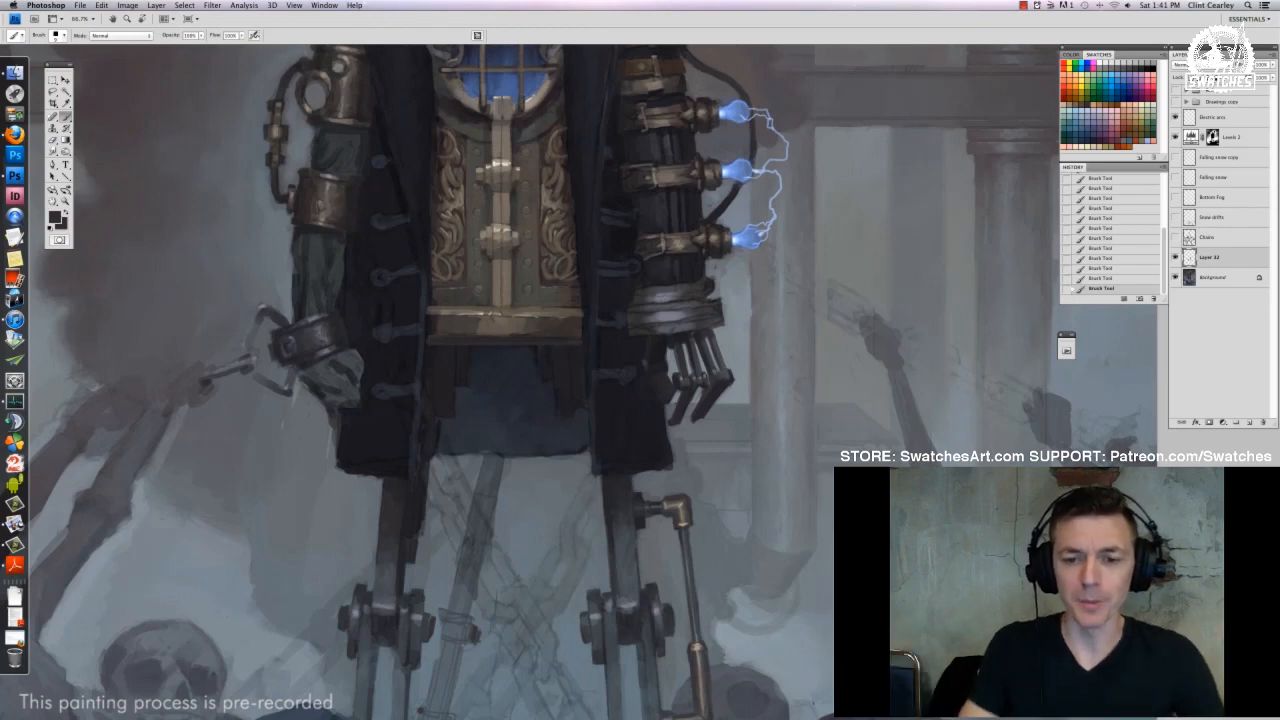
{"action": "left_click", "coordinate": [728, 366], "text": "alt"}
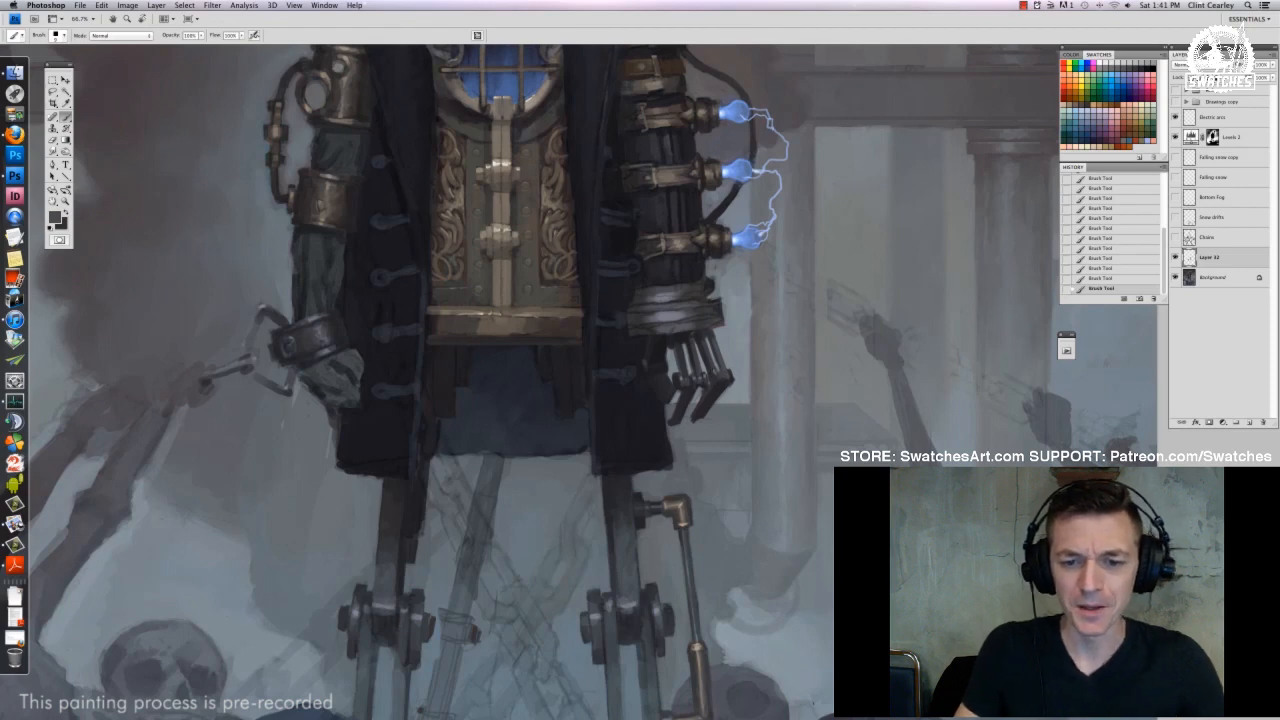
{"action": "left_click", "coordinate": [722, 375], "text": "alt"}
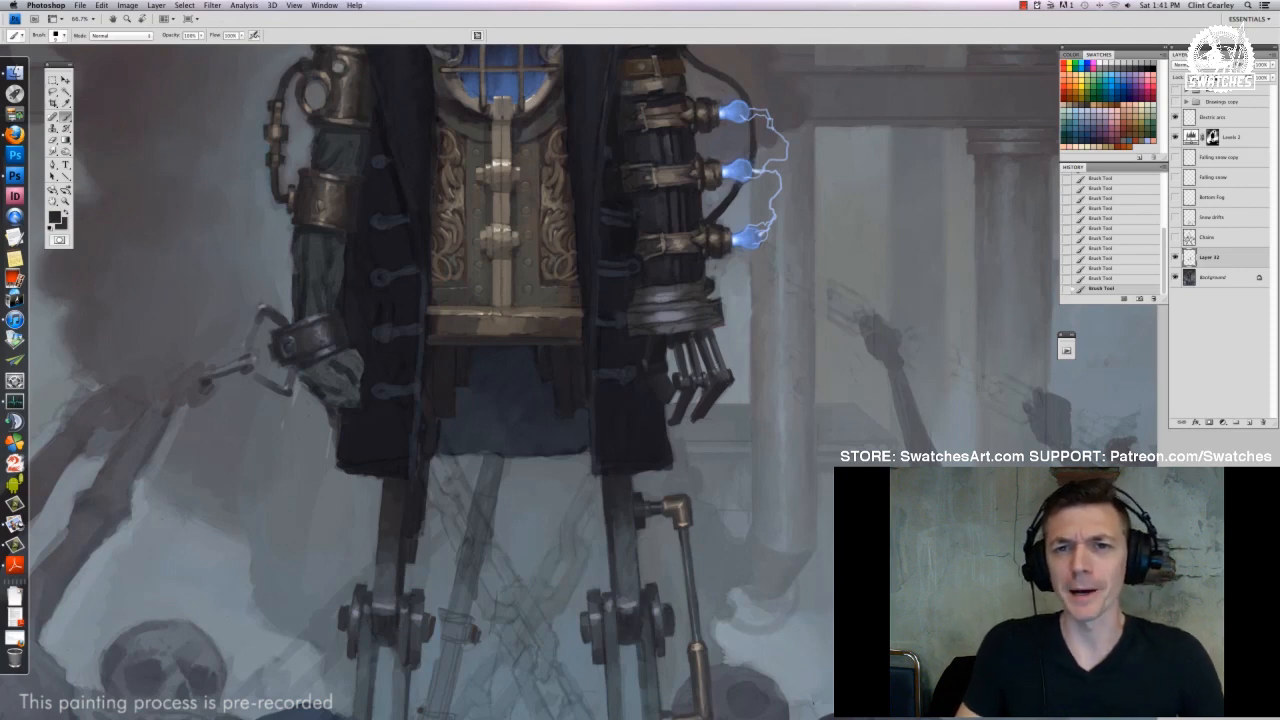
{"action": "left_click", "coordinate": [720, 372], "text": "alt"}
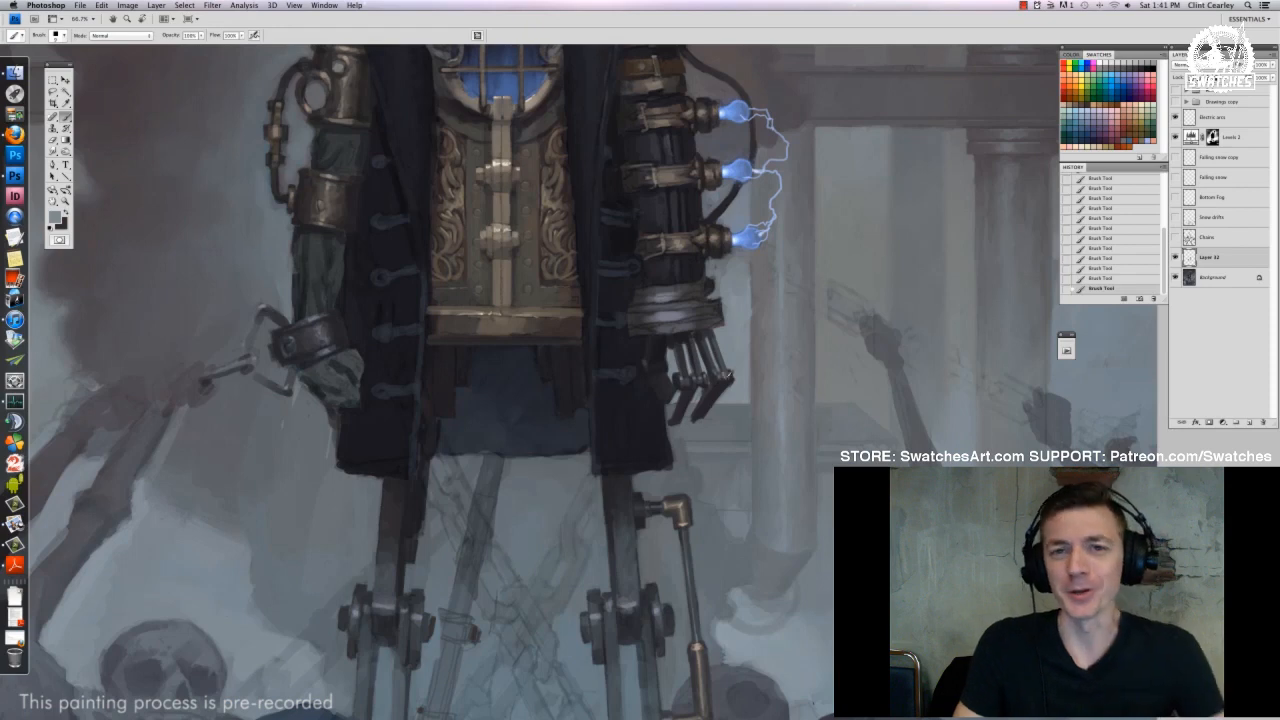
{"action": "key", "text": "x"}
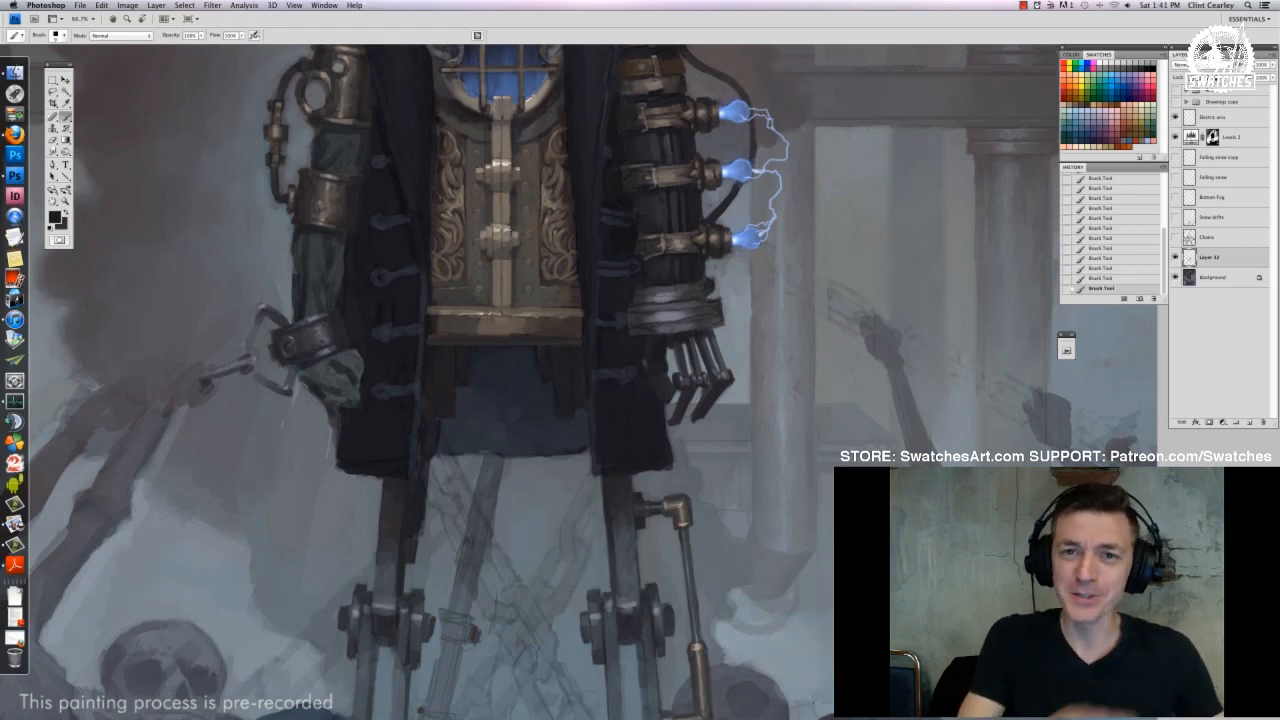
Erase along the lower segment of the outermost finger to slim its tip
{"action": "key", "text": "e"}
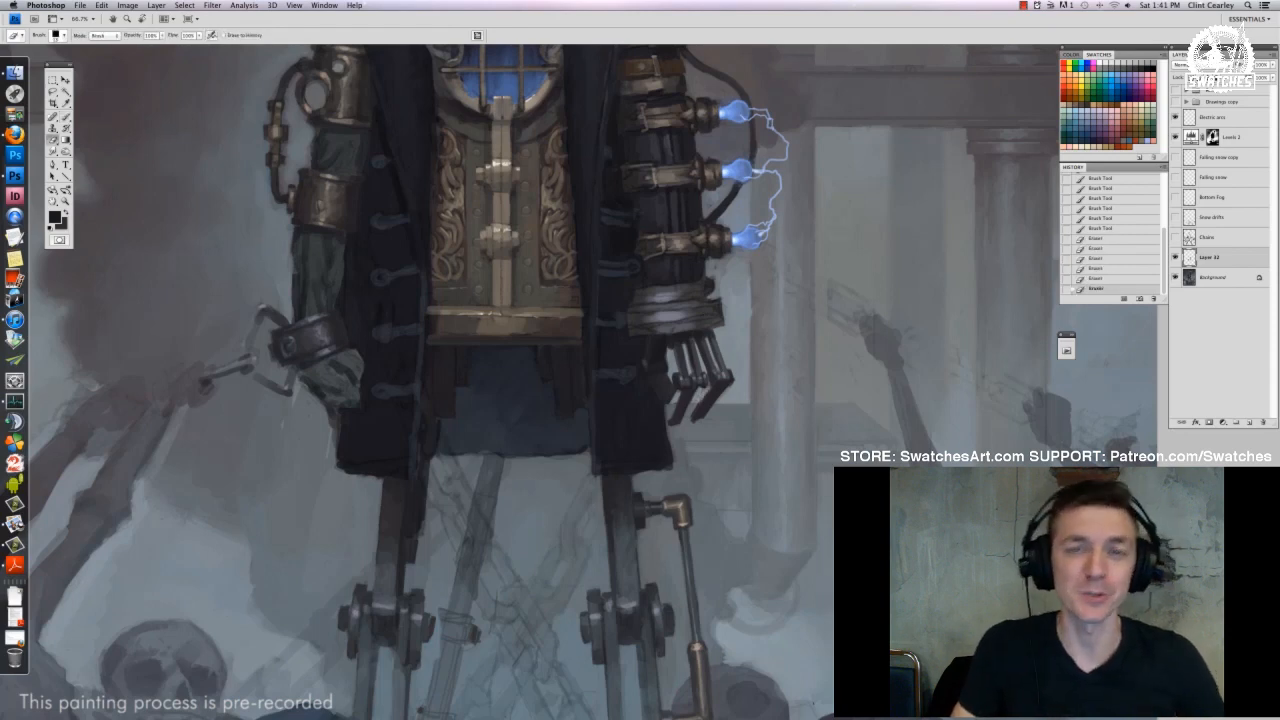
{"action": "left_click_drag", "start_coordinate": [710, 388], "coordinate": [700, 406]}
{"action": "left_click_drag", "start_coordinate": [707, 395], "coordinate": [698, 410]}
{"action": "left_click_drag", "start_coordinate": [706, 394], "coordinate": [697, 411]}
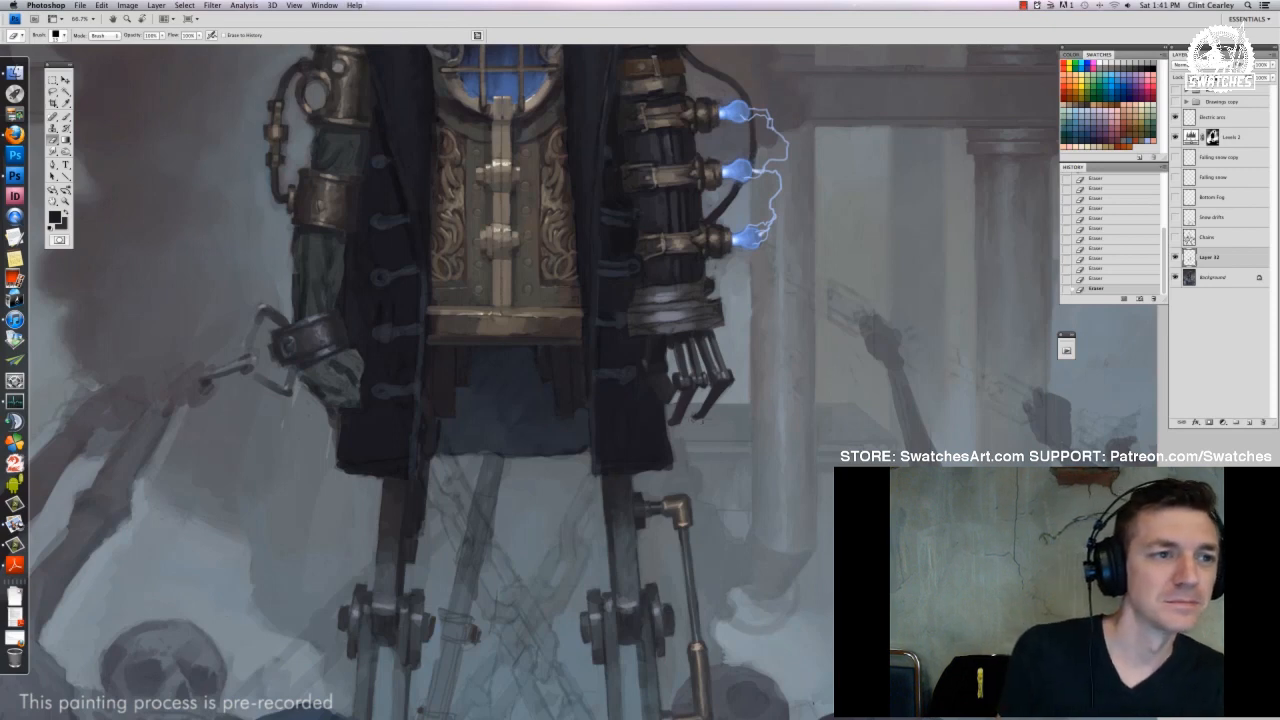
Paint the lower segment of the inner finger with a sampled dark tone
{"action": "key", "text": "b"}
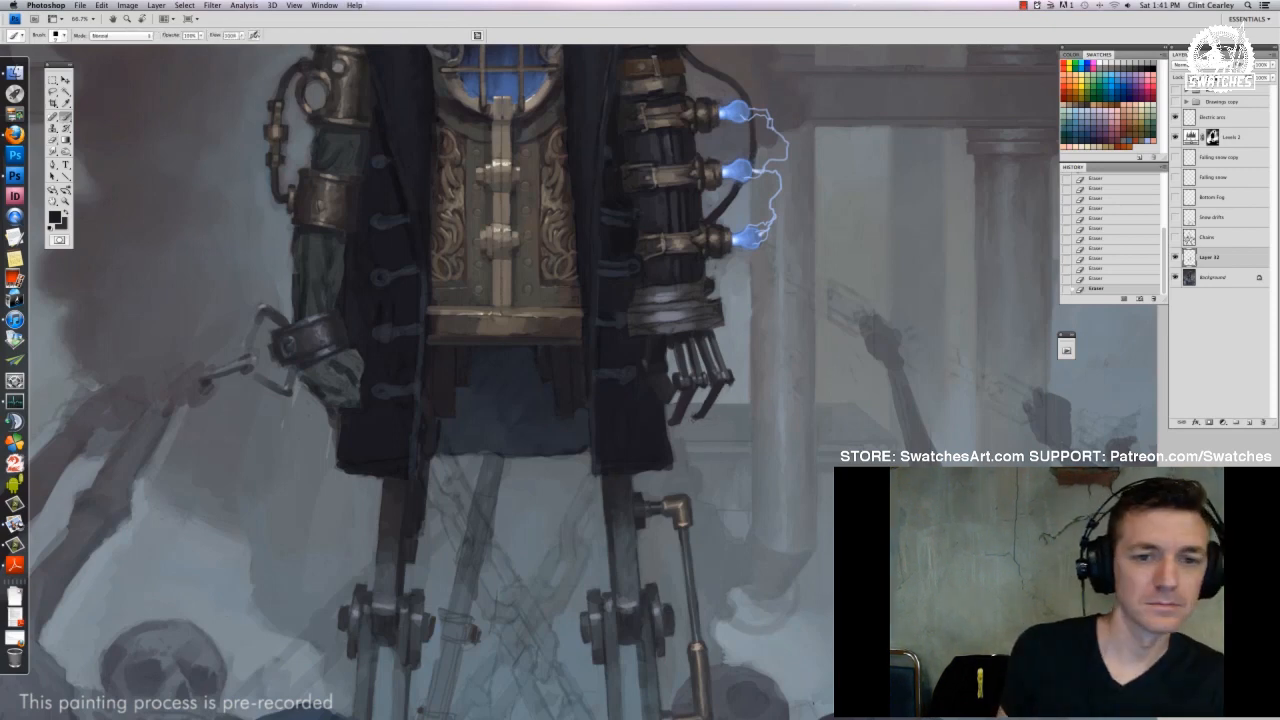
{"action": "left_click", "coordinate": [685, 386], "text": "alt"}
{"action": "left_click_drag", "start_coordinate": [684, 390], "coordinate": [679, 408]}
{"action": "left_click_drag", "start_coordinate": [686, 390], "coordinate": [680, 410]}
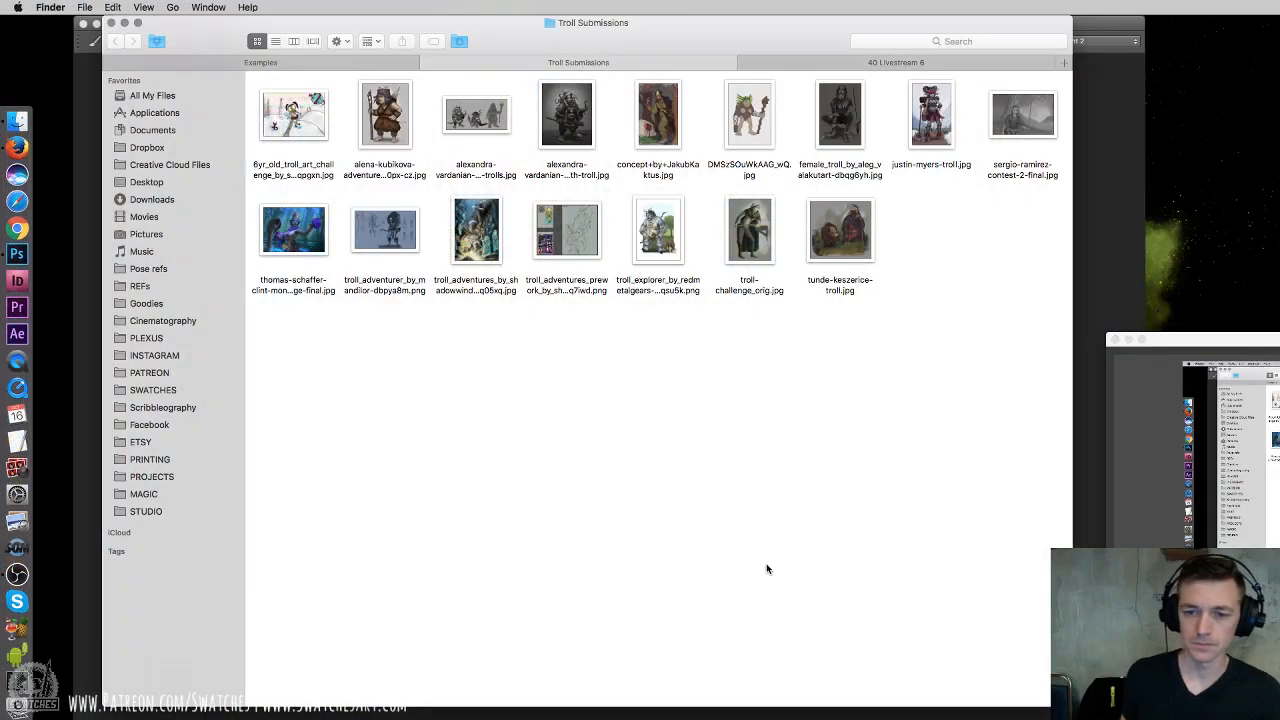
Minimize the preview window, and open the first three second-row images of the Troll Submissions folder in Adobe Photoshop CC 2014
{"action": "left_click", "coordinate": [1129, 340]}
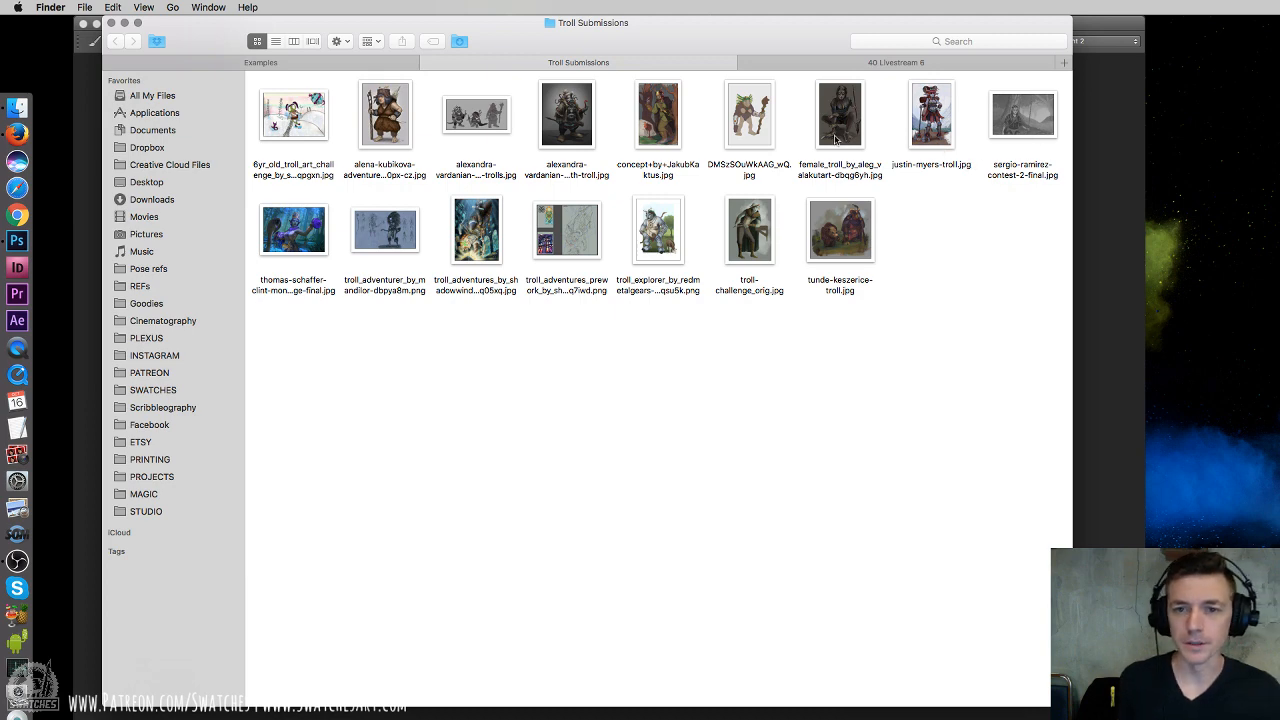
{"action": "left_click", "coordinate": [315, 262]}
{"action": "left_click", "coordinate": [467, 243], "text": "shift"}
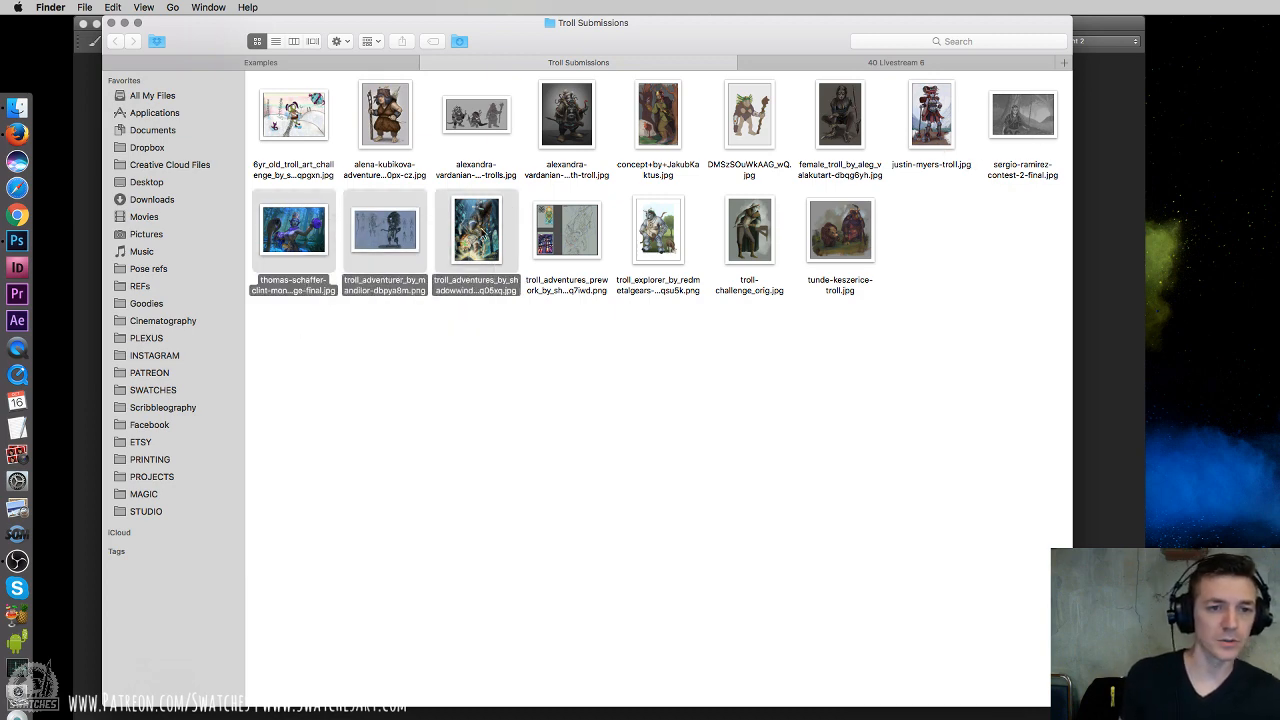
{"action": "right_click", "coordinate": [465, 230]}
{"action": "mouse_move", "coordinate": [527, 270]}
{"action": "left_click", "coordinate": [686, 291]}
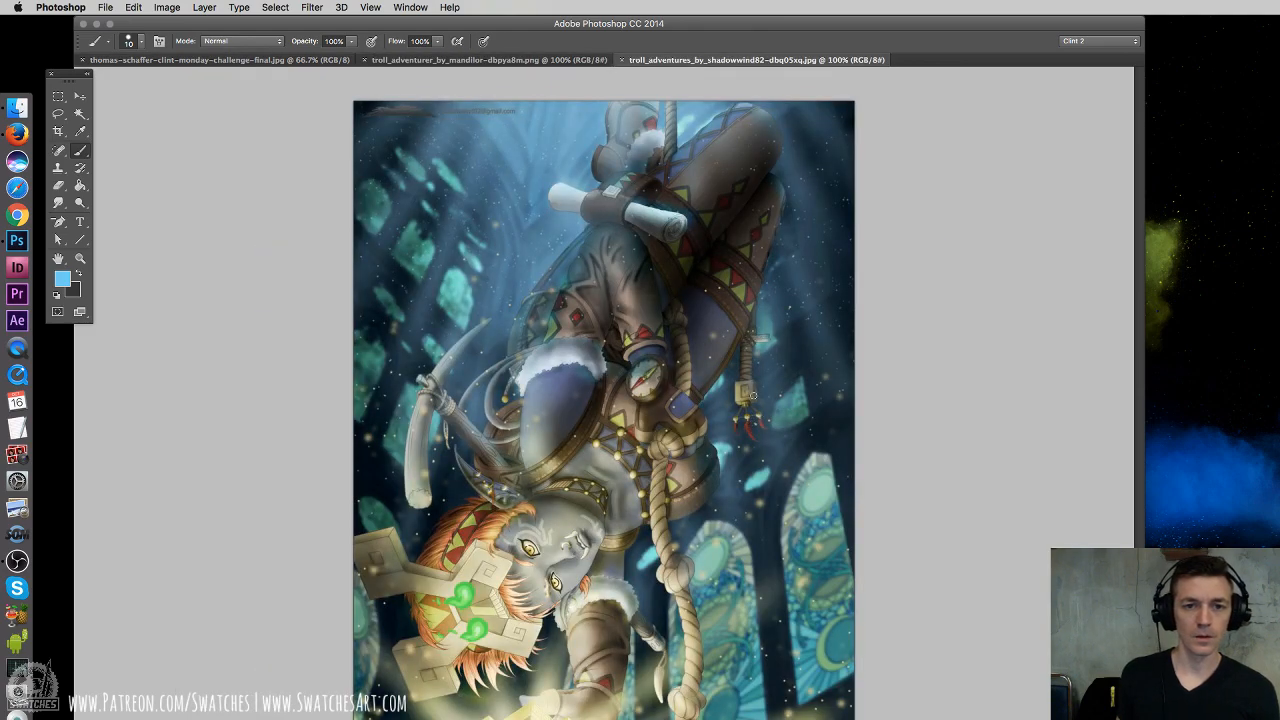
View the upside-down troll adventurer image in full-screen mode at 66.7% zoom
{"action": "key", "text": "f"}
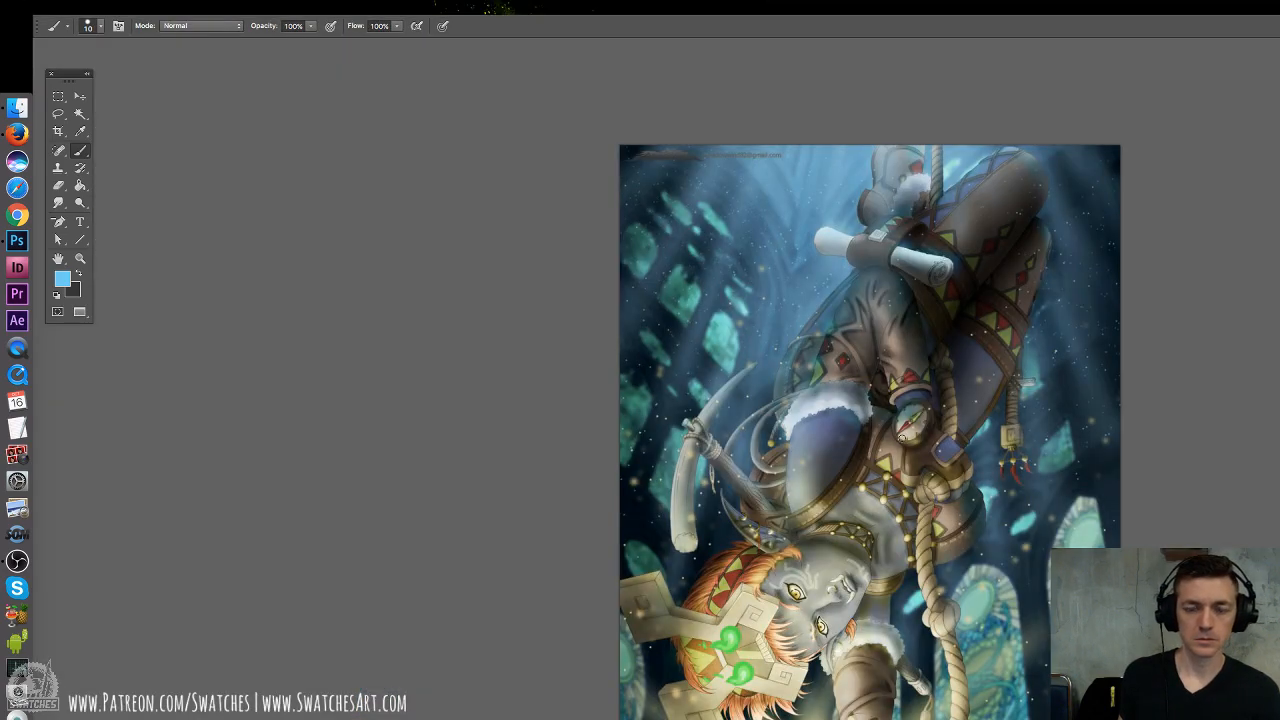
{"action": "key", "text": "f"}
{"action": "key", "text": "f"}
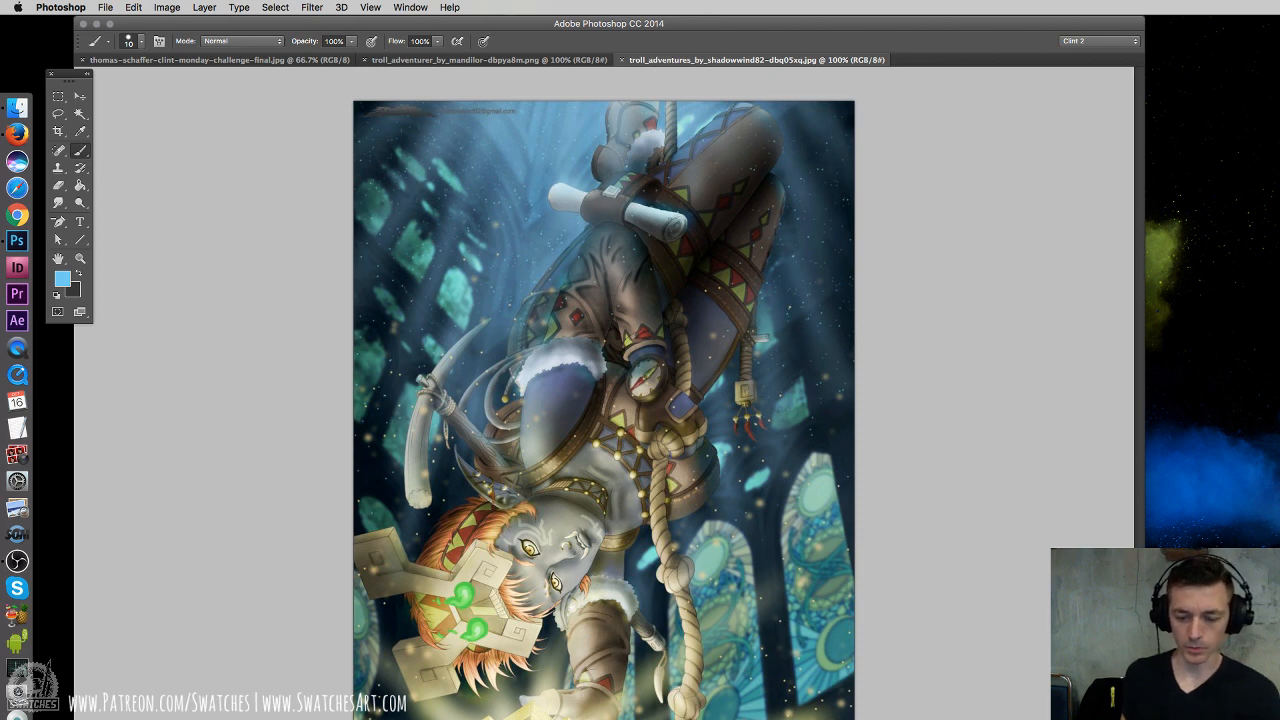
{"action": "key", "text": "super+minus"}
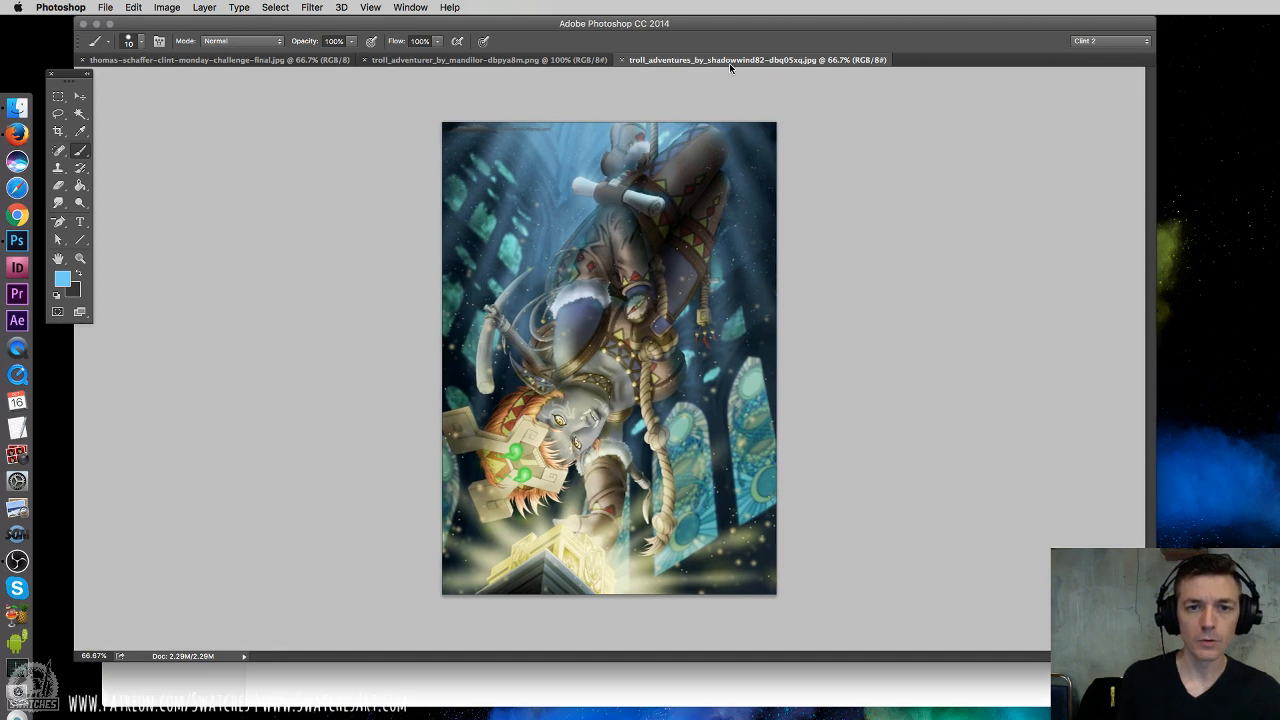
{"action": "key", "text": "f"}
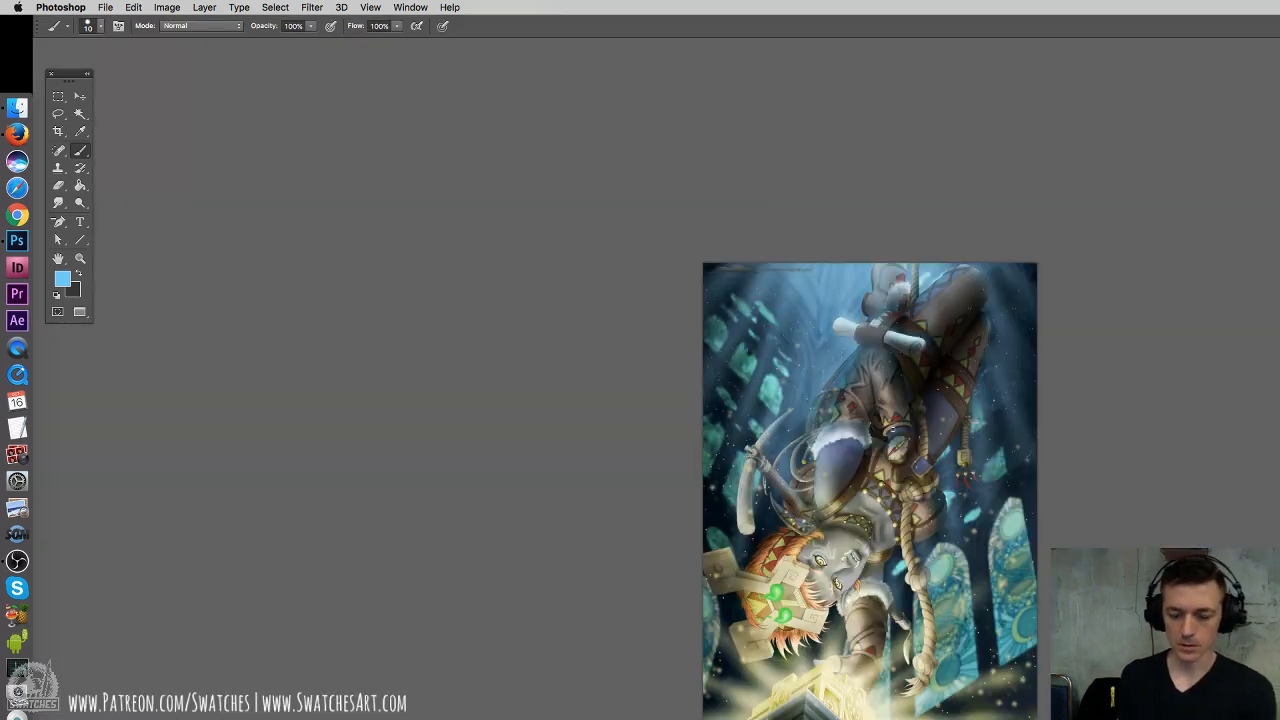
Enlarge the upside-down troll adventurer image and examine it from the glowing lantern up to the rope and legs
{"action": "left_click_drag", "start_coordinate": [863, 480], "coordinate": [539, 341]}
{"action": "key", "text": "super+z"}
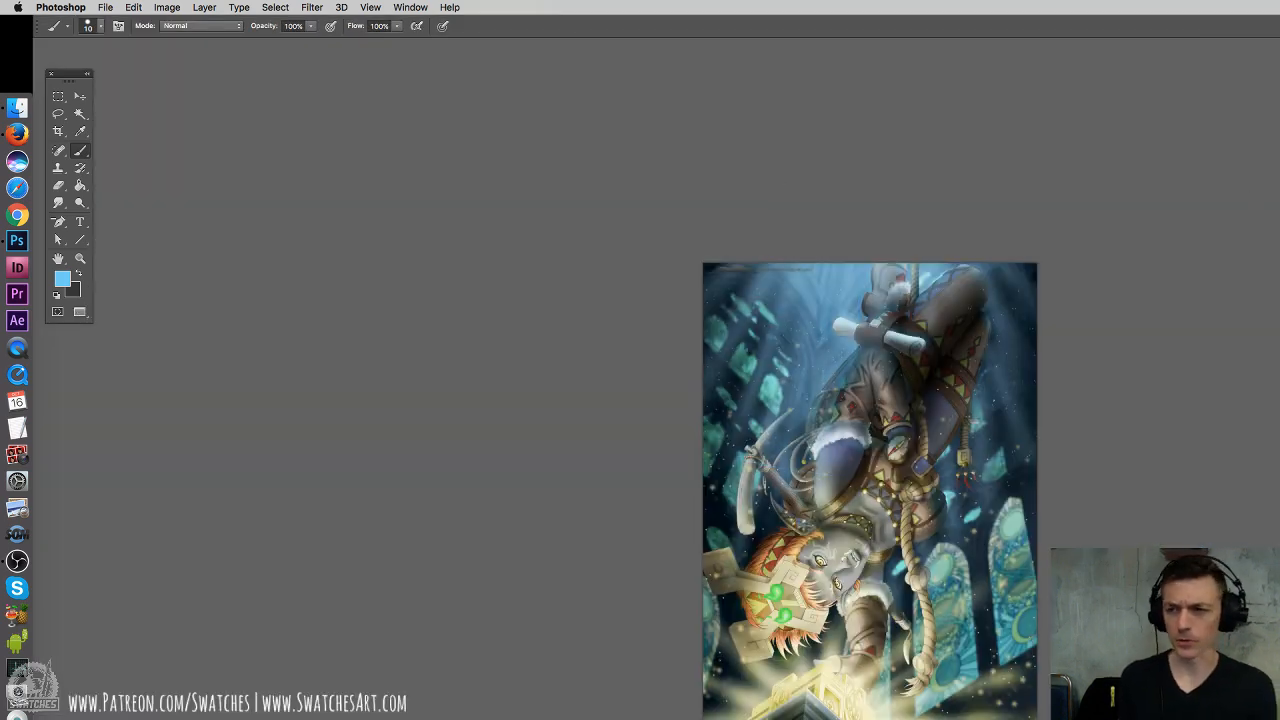
{"action": "left_click_drag", "start_coordinate": [903, 410], "coordinate": [568, 262]}
{"action": "key", "text": "super+plus"}
{"action": "left_click_drag", "start_coordinate": [521, 330], "coordinate": [617, 417]}
{"action": "key", "text": "super+z"}
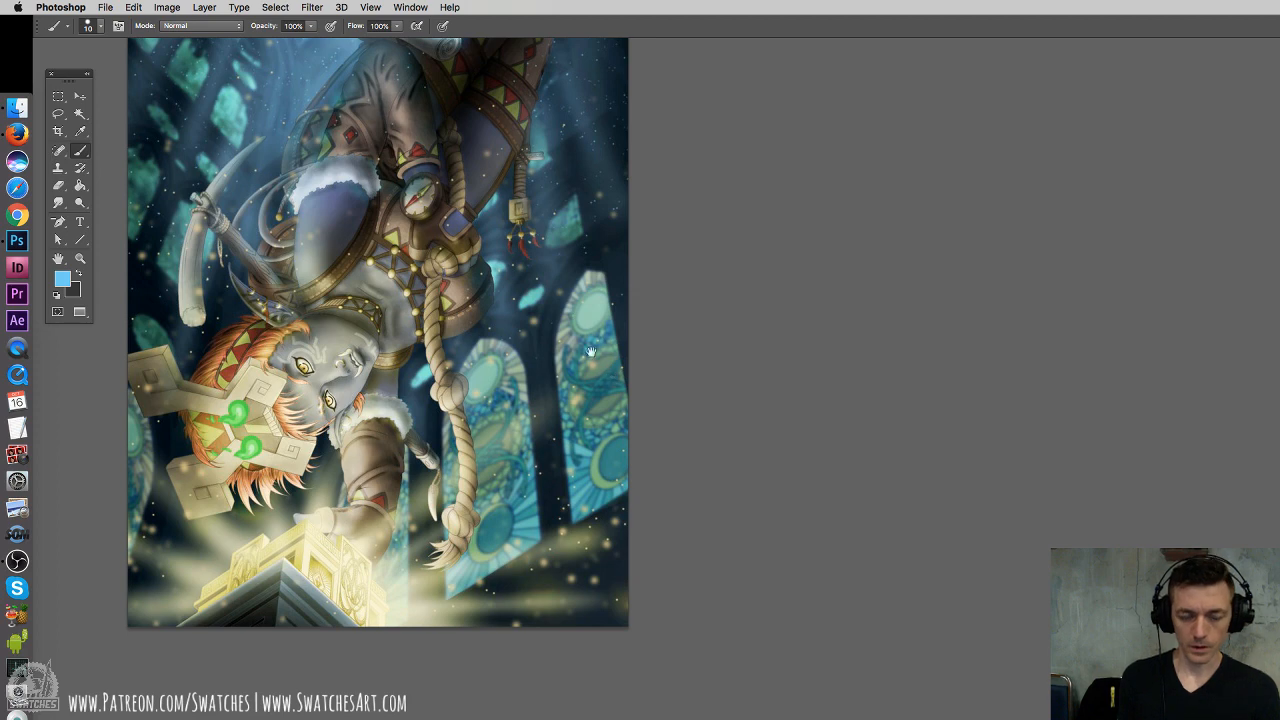
{"action": "mouse_move", "coordinate": [518, 270]}
{"action": "left_mouse_down"}
{"action": "mouse_move", "coordinate": [613, 300]}
{"action": "mouse_move", "coordinate": [665, 392]}
{"action": "left_mouse_up"}
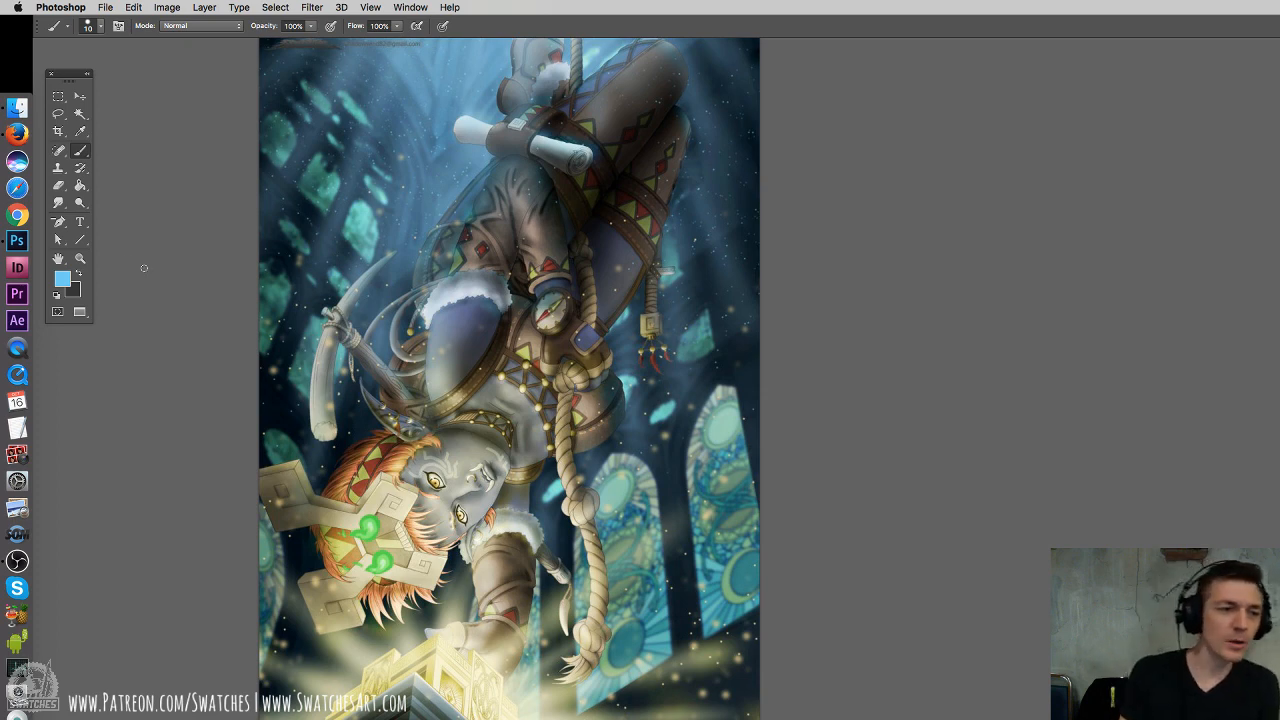
Rotate the canvas view 180° to inspect the troll upright, and return the view to a 0° rotation
{"action": "left_click_drag", "start_coordinate": [59, 260], "coordinate": [108, 271]}
{"action": "left_click_drag", "start_coordinate": [587, 136], "coordinate": [1016, 697]}
{"action": "left_click_drag", "start_coordinate": [1010, 703], "coordinate": [1014, 700]}
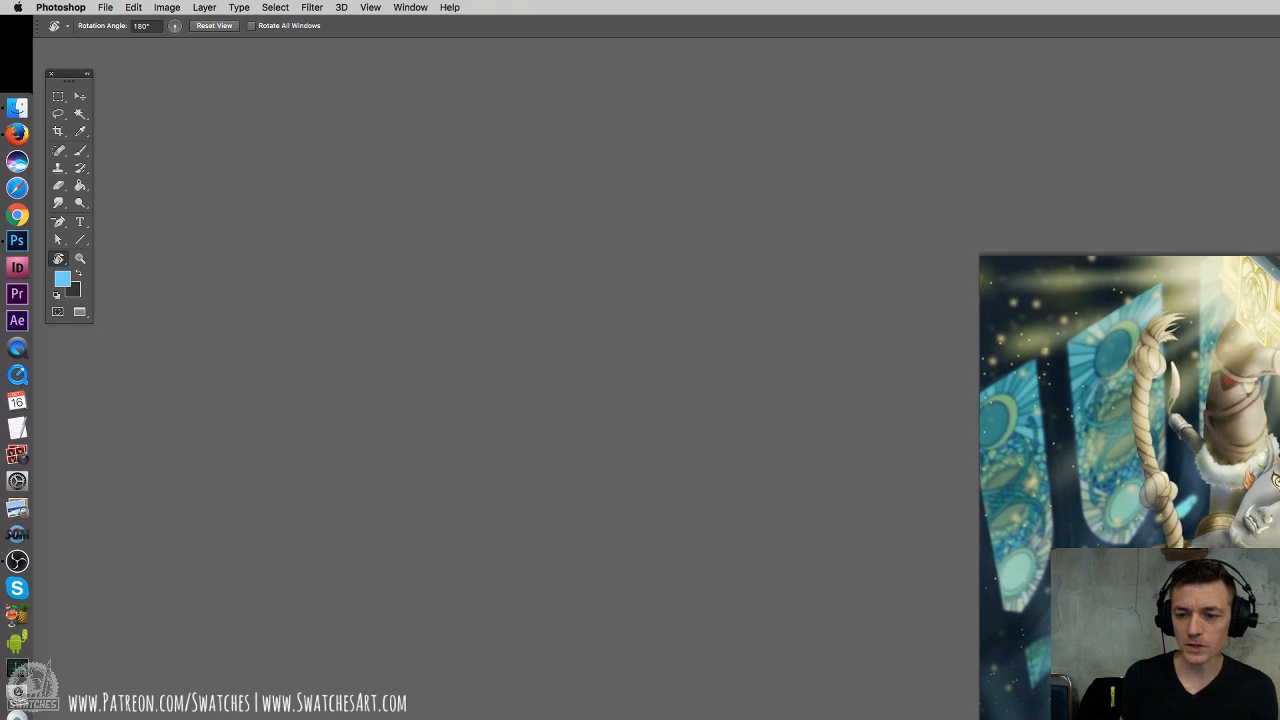
{"action": "key", "text": "super+0"}
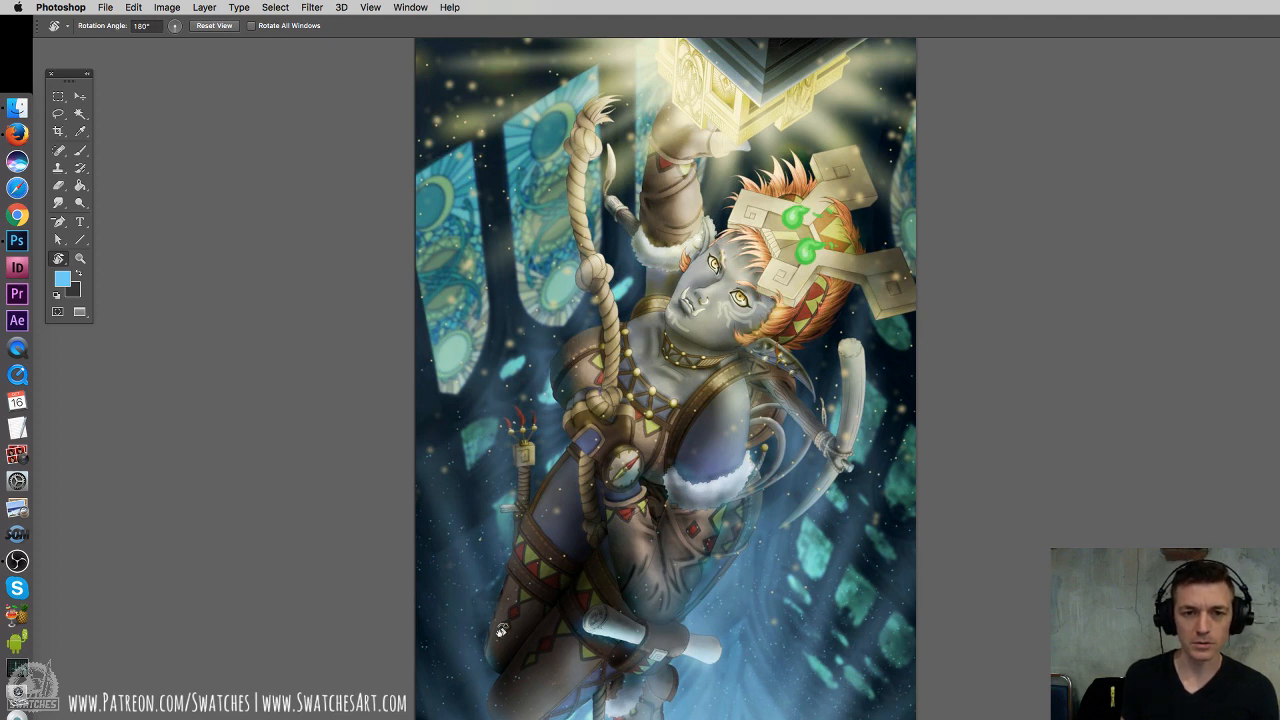
{"action": "left_click_drag", "start_coordinate": [492, 636], "coordinate": [998, 441]}
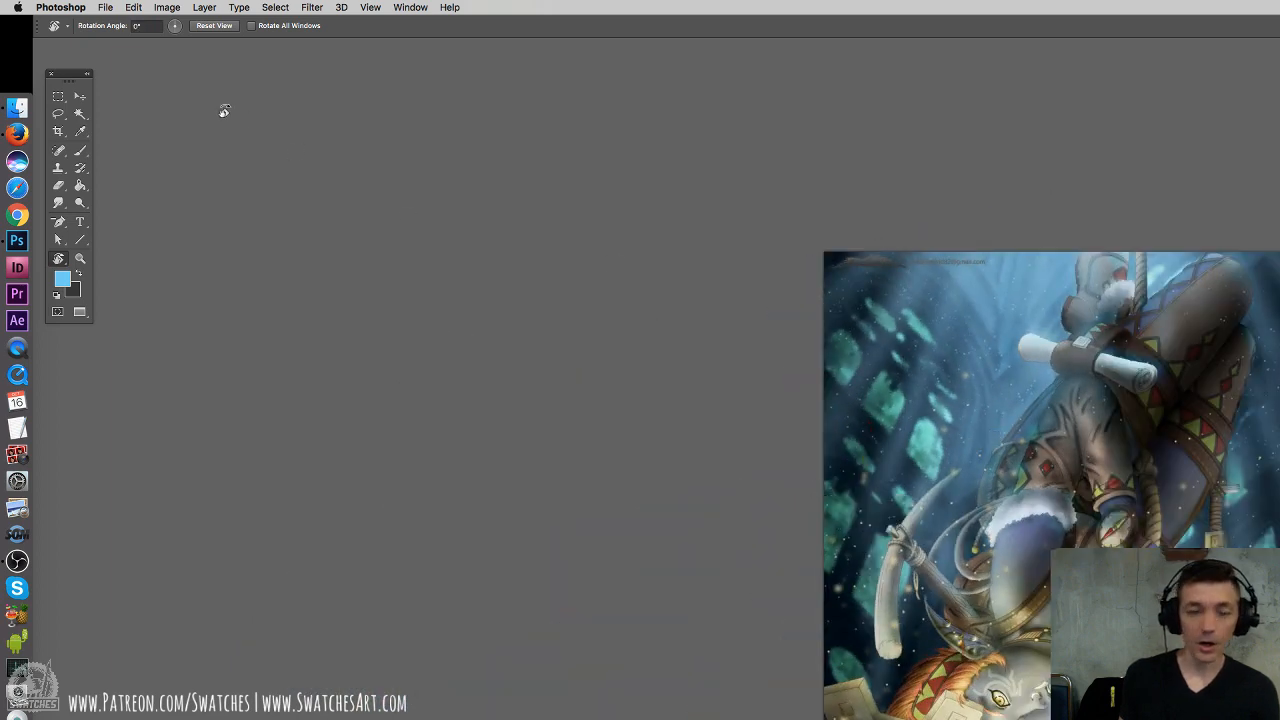
{"action": "left_click", "coordinate": [80, 96]}
{"action": "left_click_drag", "start_coordinate": [1033, 571], "coordinate": [451, 334]}
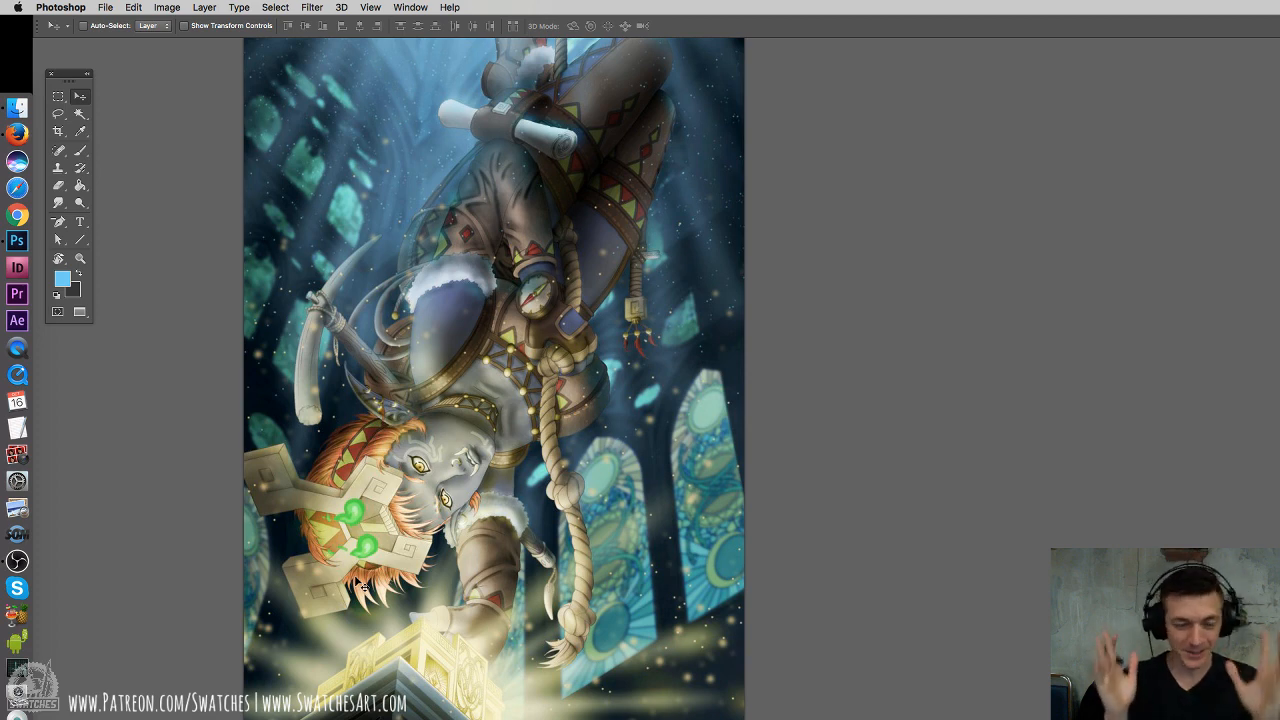
Leave full-screen mode and close the upside-down troll image without saving its changes
{"action": "key", "text": "f"}
{"action": "key", "text": "f"}
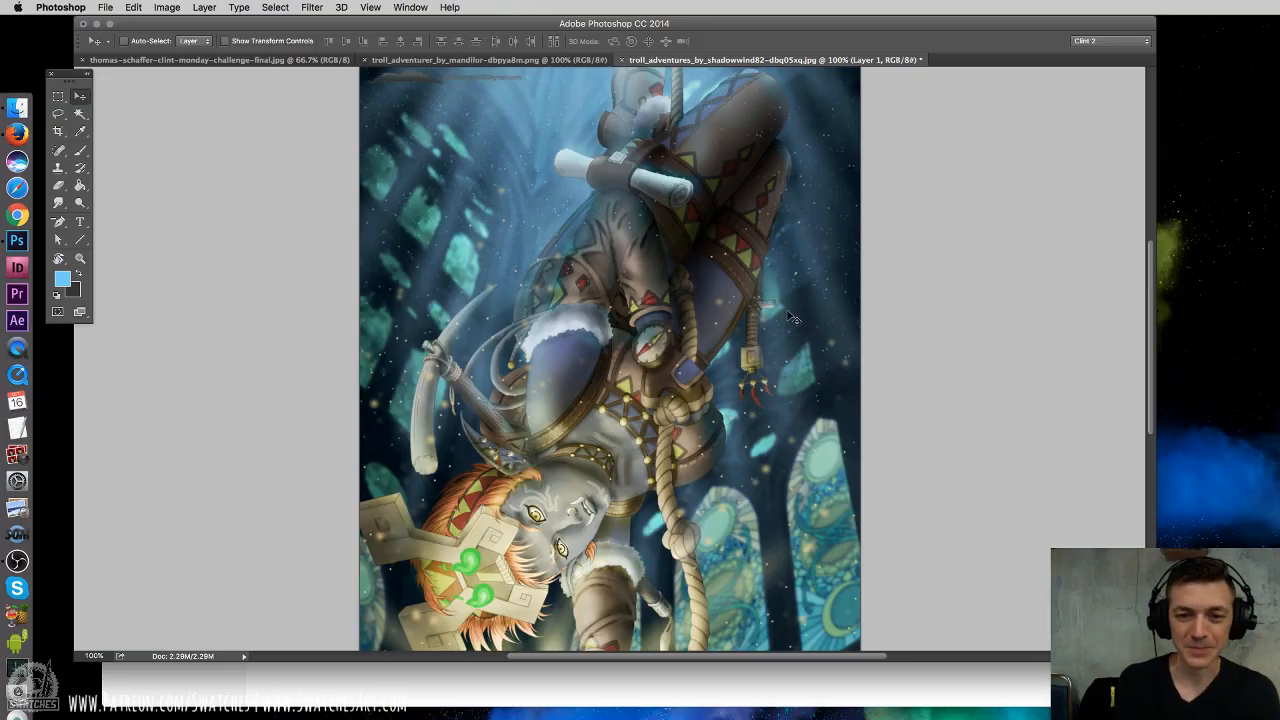
{"action": "left_click", "coordinate": [622, 60]}
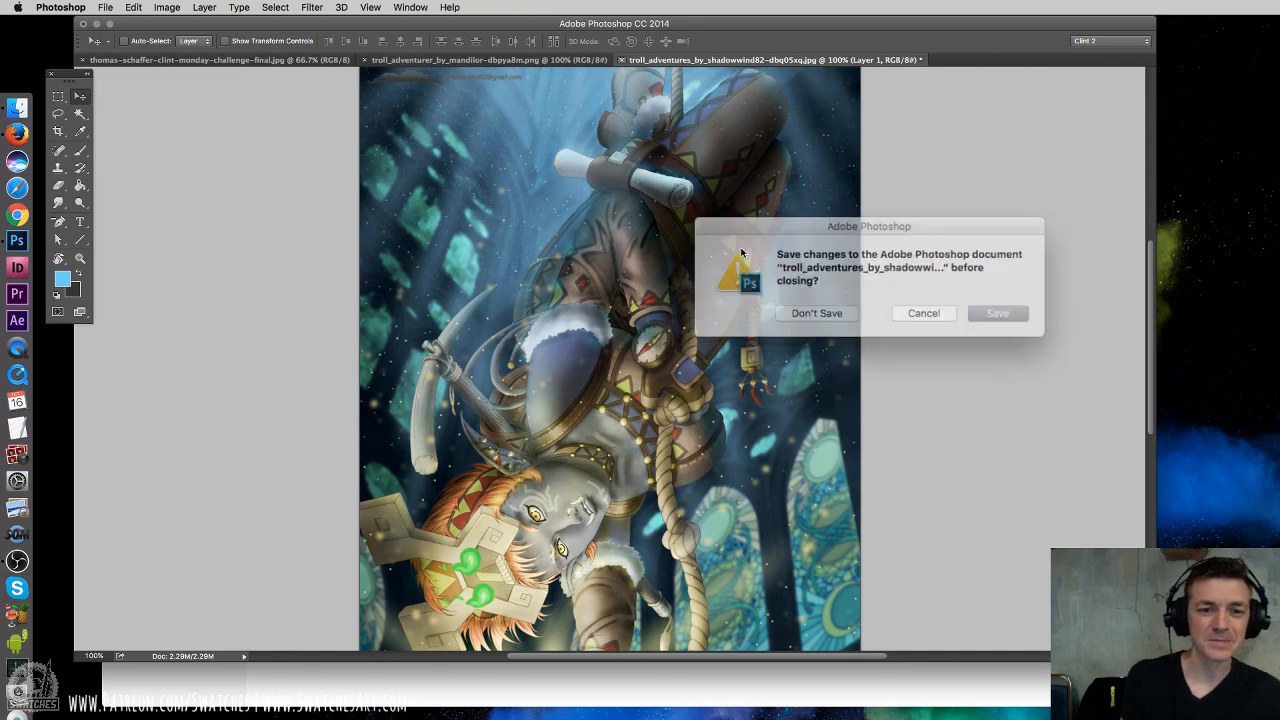
{"action": "left_click", "coordinate": [840, 314]}
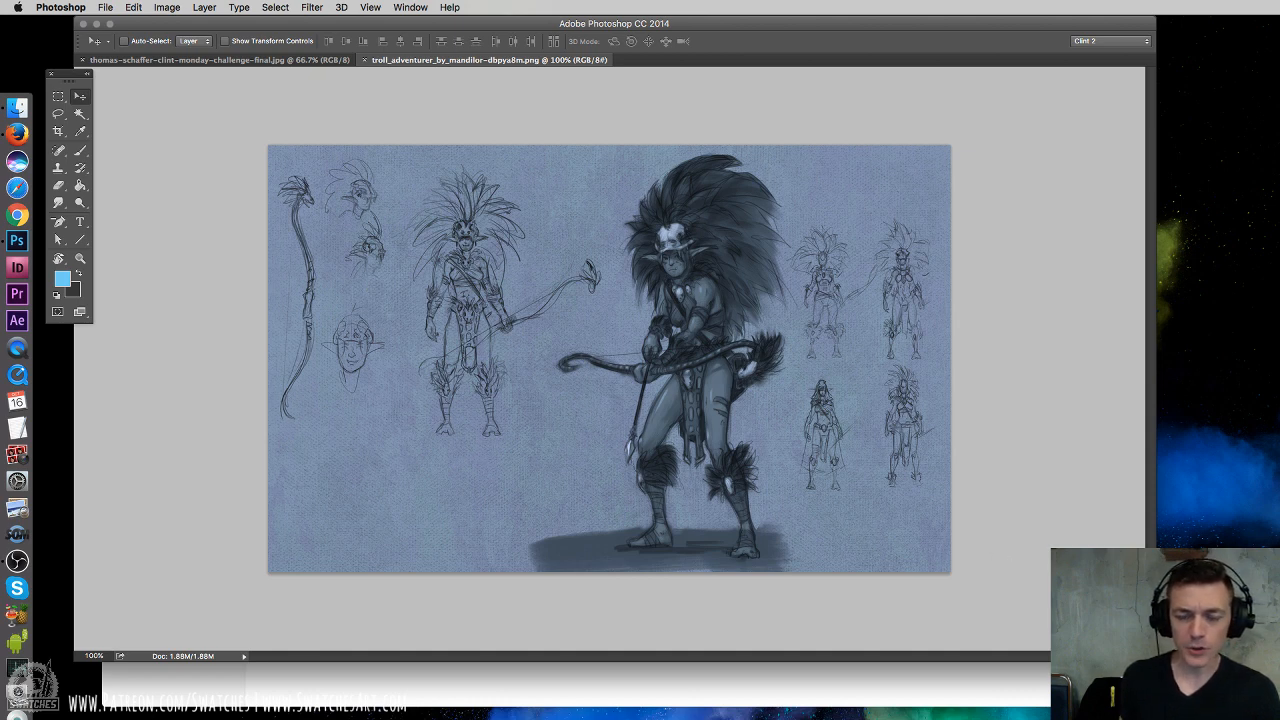
Add a new layer to the troll archer concept sheet and choose a brush preset for painting over it
{"action": "mouse_move", "coordinate": [1155, 660]}
{"action": "left_mouse_down"}
{"action": "mouse_move", "coordinate": [1145, 607]}
{"action": "mouse_move", "coordinate": [1149, 668]}
{"action": "left_mouse_up"}
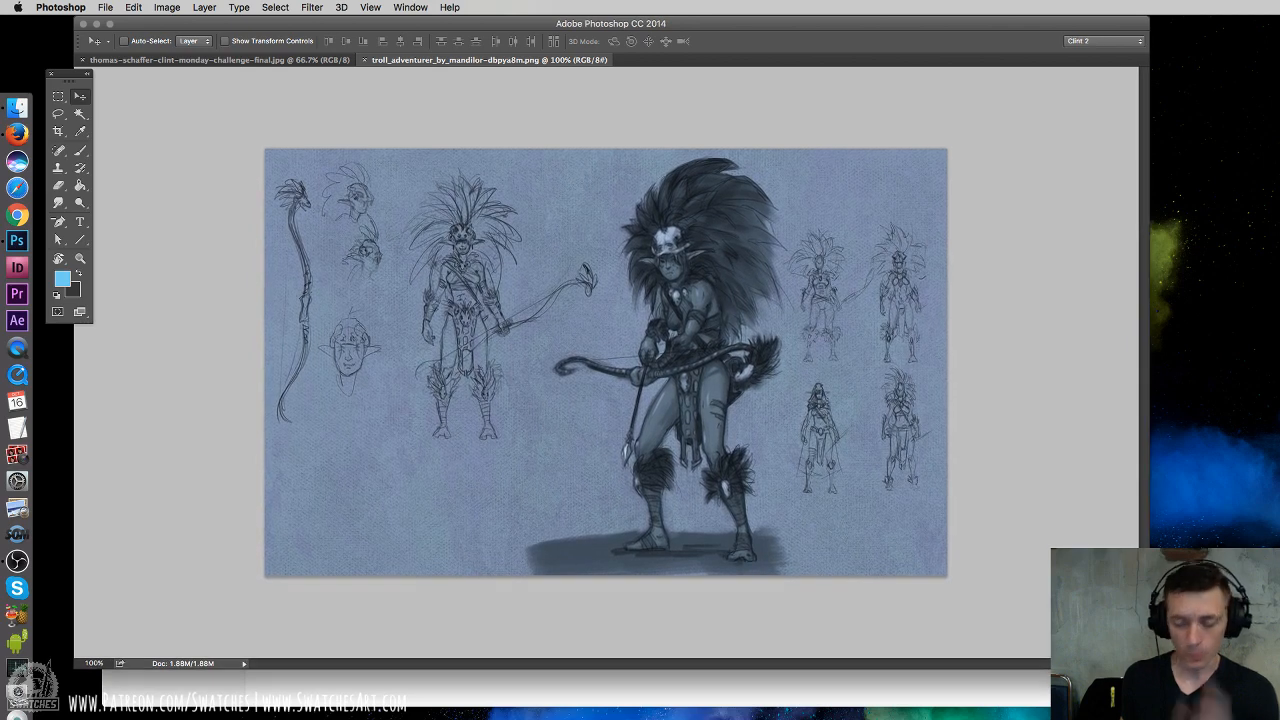
{"action": "left_click", "coordinate": [80, 152]}
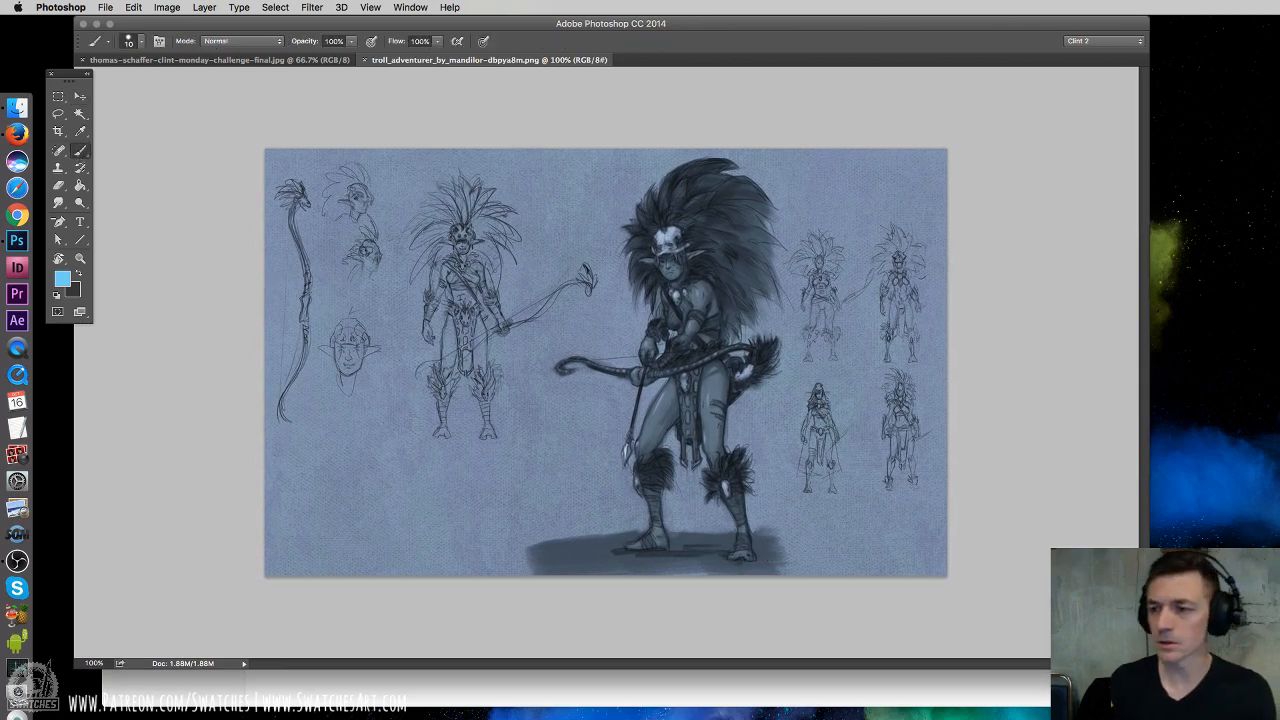
{"action": "key", "text": "alt+shift+super+n"}
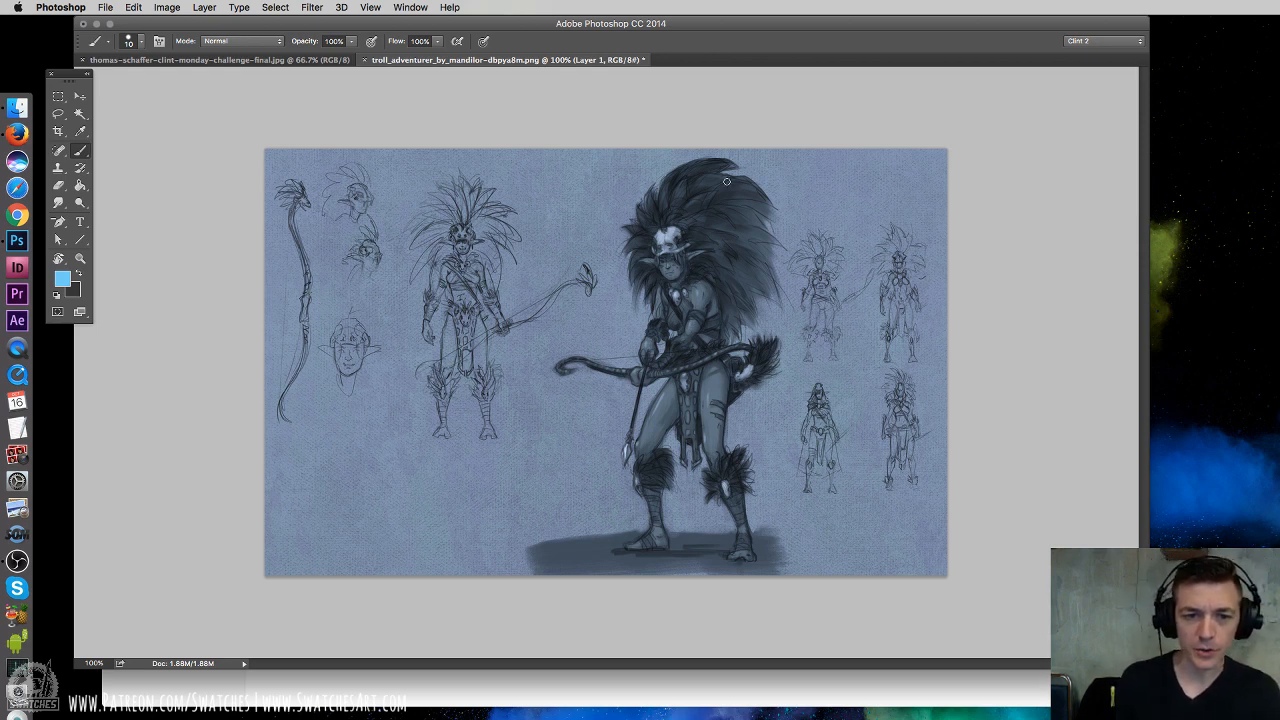
{"action": "right_click", "coordinate": [742, 296]}
{"action": "left_click", "coordinate": [936, 480]}
{"action": "left_click", "coordinate": [1073, 183]}
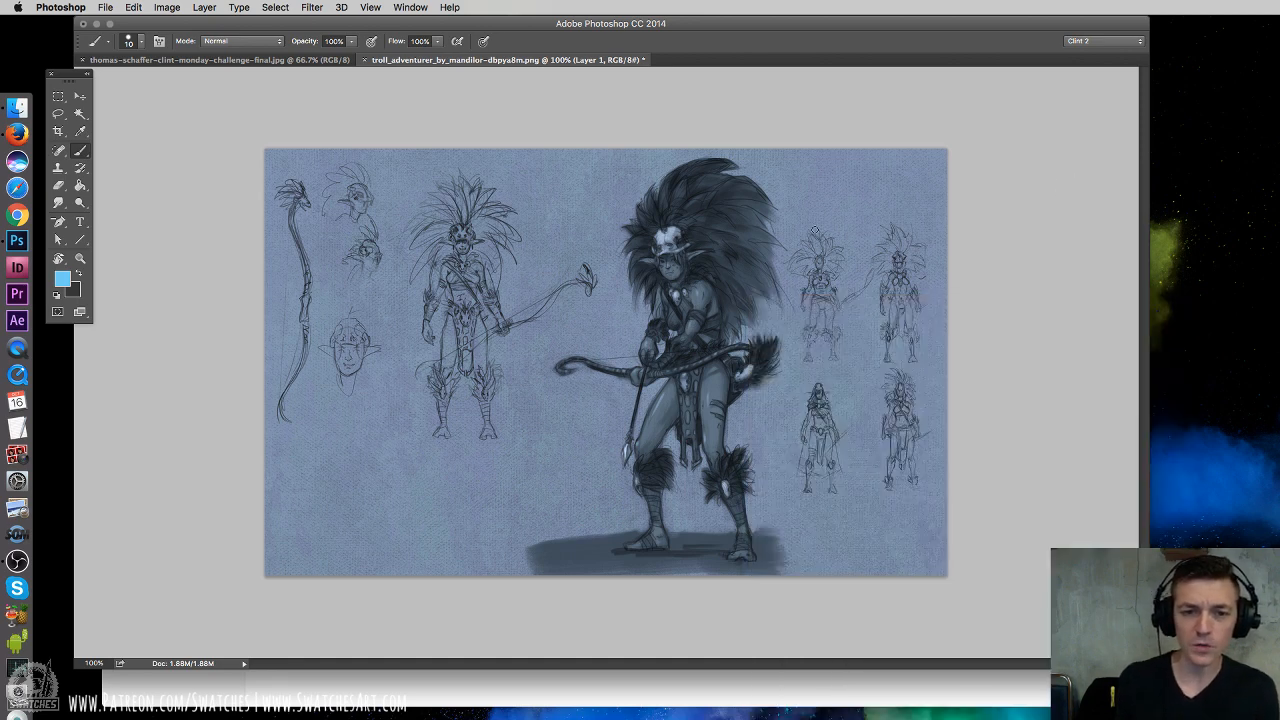
Outline the main troll archer's silhouette in light blue, and undo the stroke
{"action": "mouse_move", "coordinate": [642, 320]}
{"action": "left_mouse_down"}
{"action": "mouse_move", "coordinate": [624, 261]}
{"action": "mouse_move", "coordinate": [647, 187]}
{"action": "mouse_move", "coordinate": [733, 165]}
{"action": "mouse_move", "coordinate": [776, 232]}
{"action": "mouse_move", "coordinate": [776, 320]}
{"action": "mouse_move", "coordinate": [730, 345]}
{"action": "mouse_move", "coordinate": [731, 437]}
{"action": "mouse_move", "coordinate": [758, 547]}
{"action": "mouse_move", "coordinate": [719, 498]}
{"action": "mouse_move", "coordinate": [698, 408]}
{"action": "mouse_move", "coordinate": [676, 423]}
{"action": "mouse_move", "coordinate": [671, 543]}
{"action": "mouse_move", "coordinate": [644, 532]}
{"action": "mouse_move", "coordinate": [669, 387]}
{"action": "mouse_move", "coordinate": [632, 291]}
{"action": "left_mouse_up"}
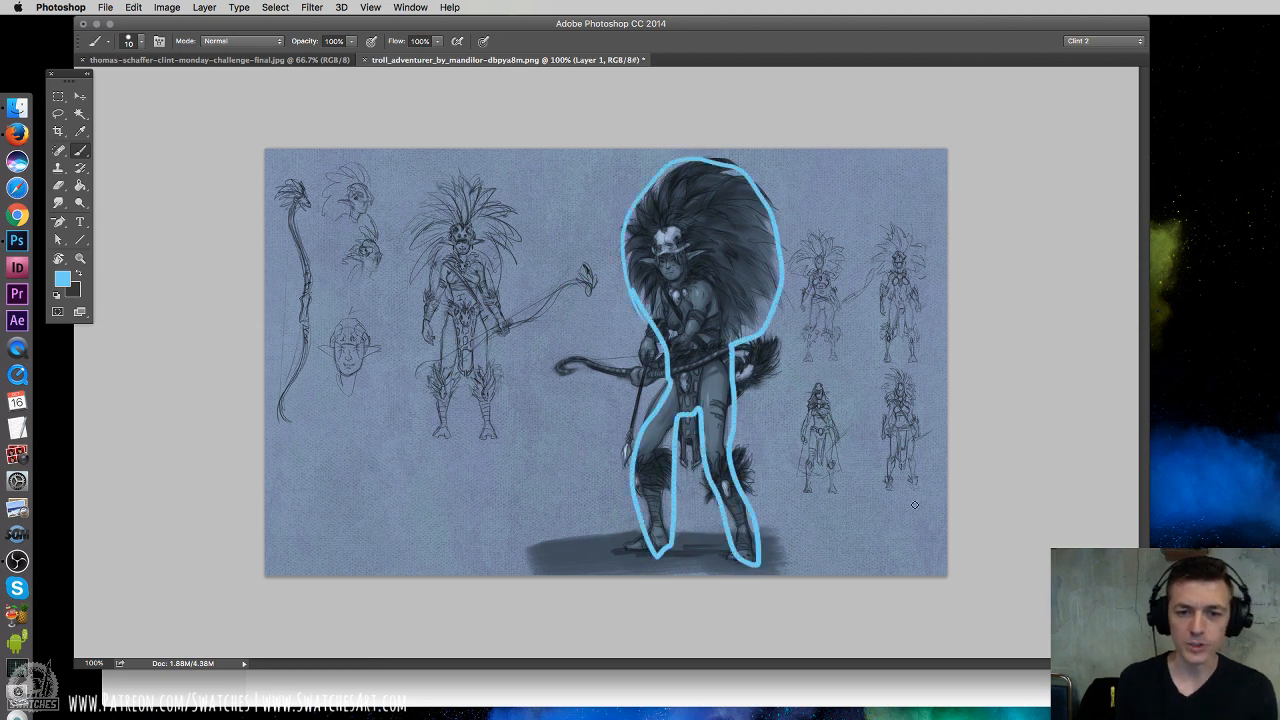
{"action": "key", "text": "super+z"}
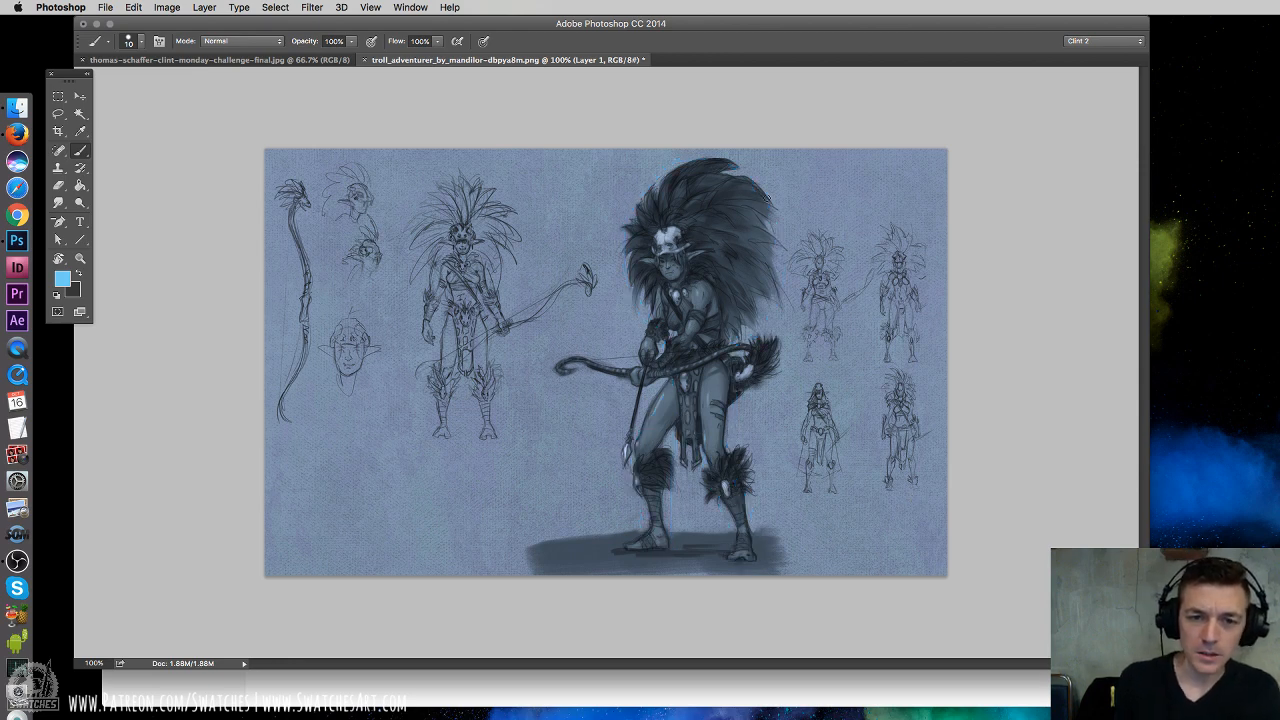
Paint gaps into the upper edges of the main archer's feather headdress with the sampled blue background tone
{"action": "left_click", "coordinate": [648, 176], "text": "alt"}
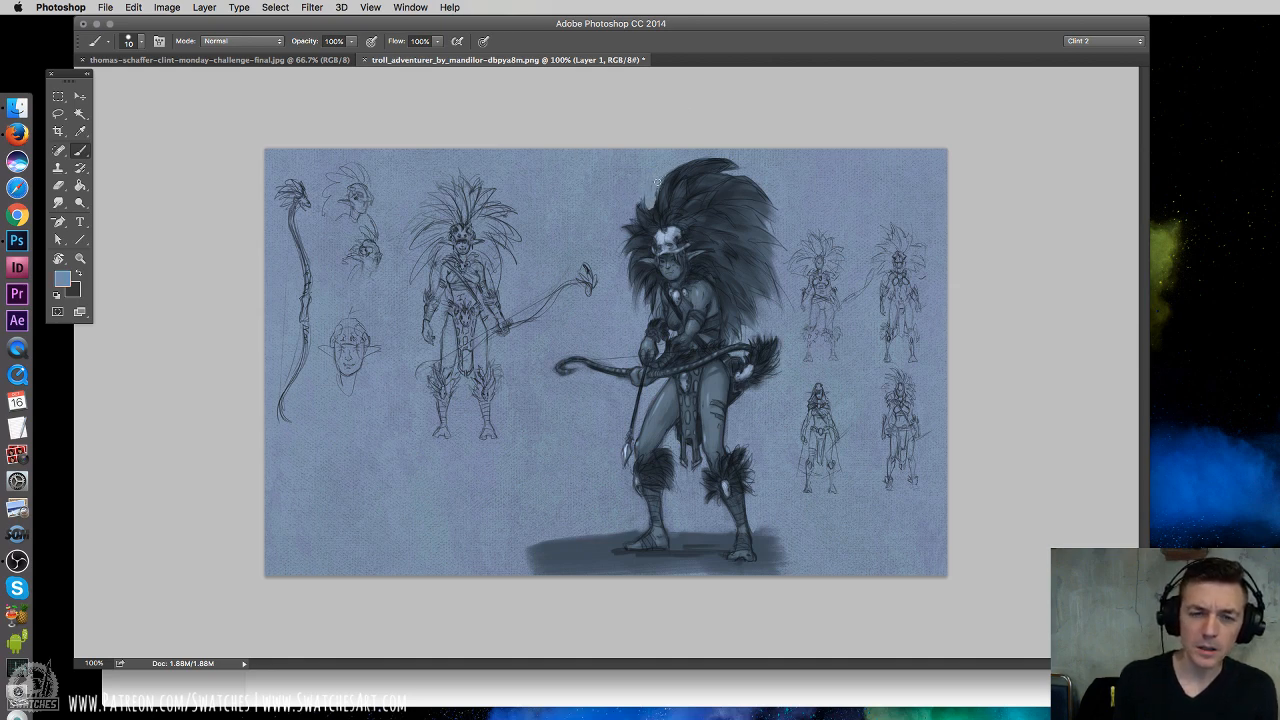
{"action": "key", "text": "alt+Delete"}
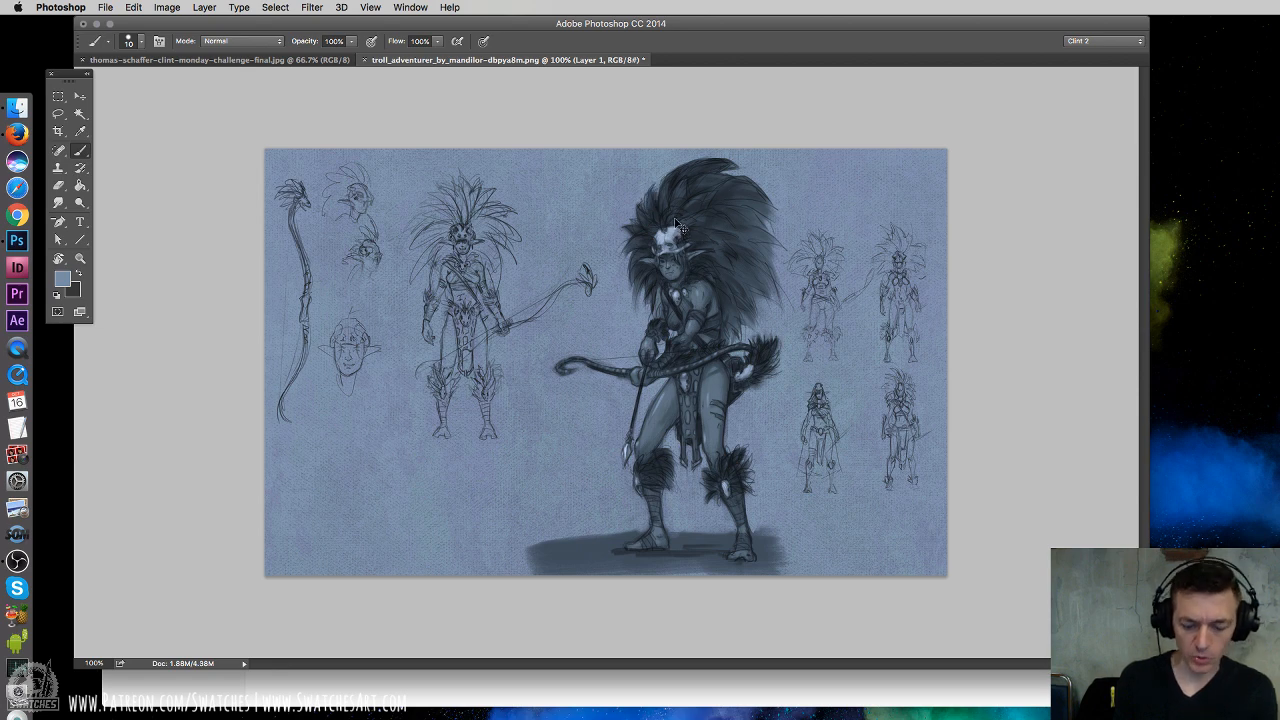
{"action": "left_click", "coordinate": [648, 199], "text": "alt"}
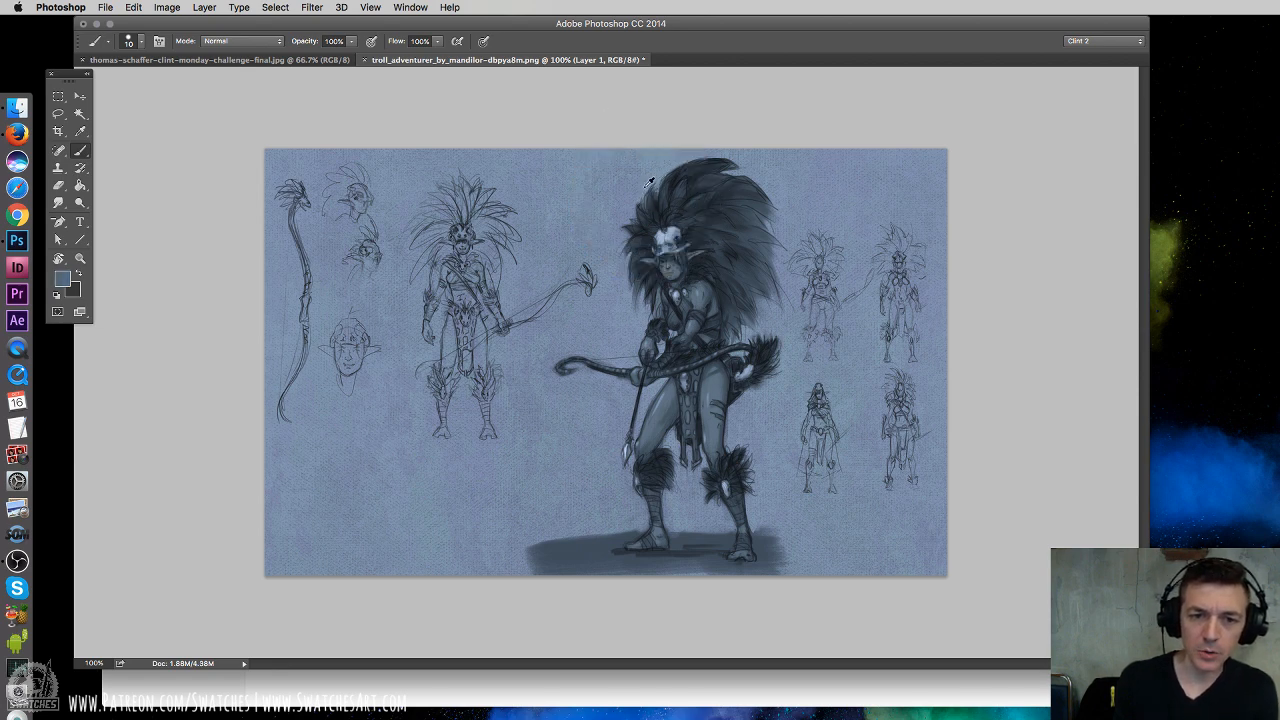
{"action": "left_click", "coordinate": [646, 180], "text": "alt"}
{"action": "left_click_drag", "start_coordinate": [649, 190], "coordinate": [651, 208]}
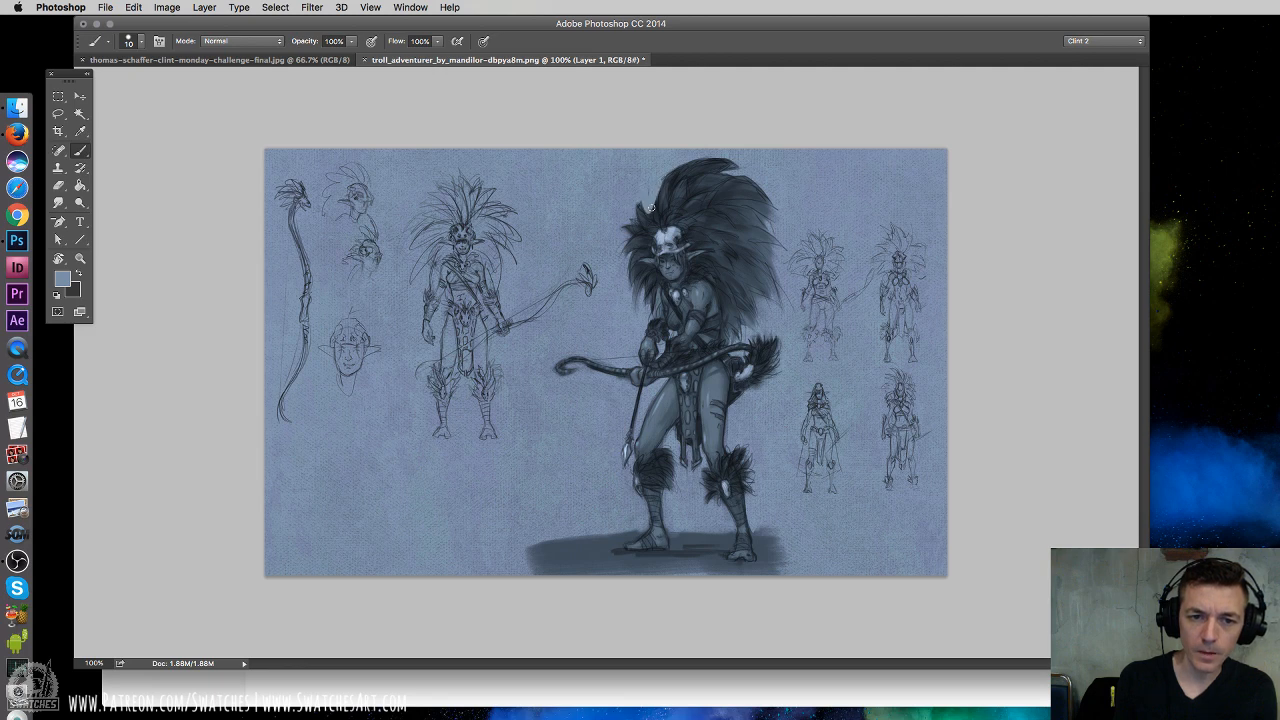
{"action": "mouse_move", "coordinate": [734, 211]}
{"action": "left_mouse_down"}
{"action": "mouse_move", "coordinate": [771, 223]}
{"action": "mouse_move", "coordinate": [733, 213]}
{"action": "mouse_move", "coordinate": [777, 241]}
{"action": "mouse_move", "coordinate": [726, 213]}
{"action": "mouse_move", "coordinate": [776, 211]}
{"action": "mouse_move", "coordinate": [737, 177]}
{"action": "mouse_move", "coordinate": [722, 172]}
{"action": "left_mouse_up"}
Paint longer feather tips and a fuller front tuft on the headdress with a sampled dark tone
{"action": "left_click", "coordinate": [737, 178], "text": "alt"}
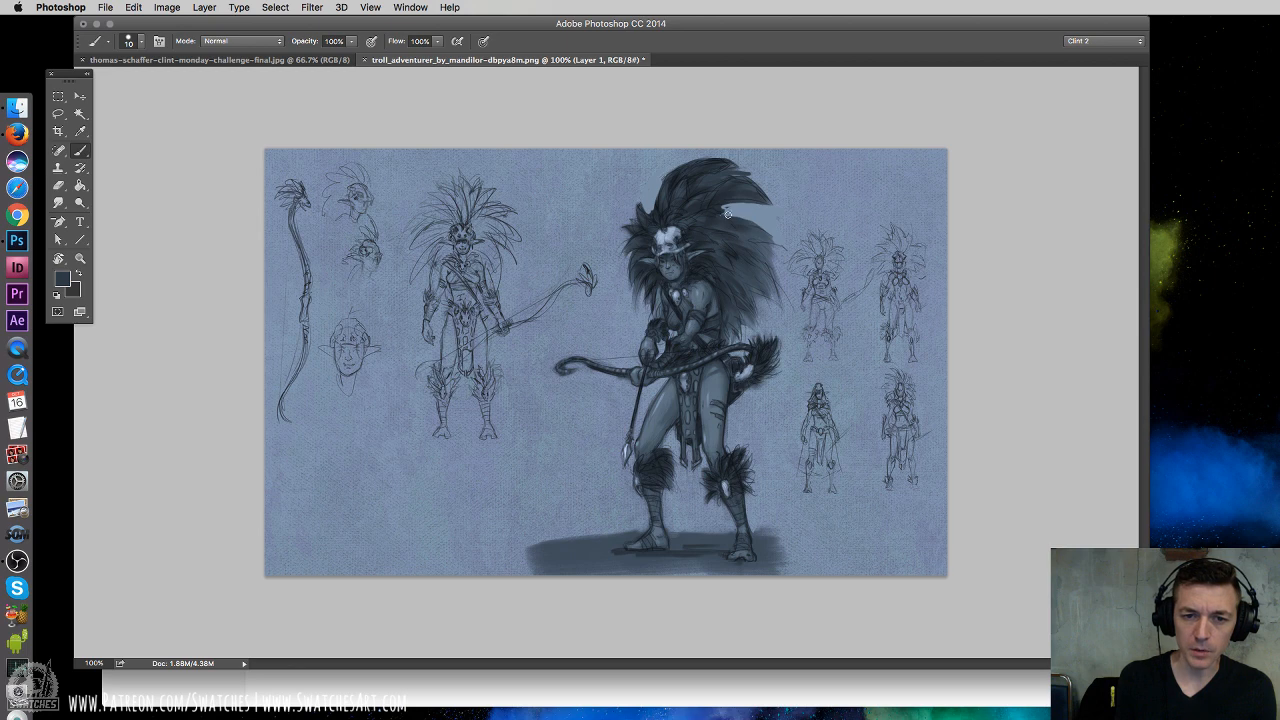
{"action": "left_click_drag", "start_coordinate": [727, 213], "coordinate": [772, 234]}
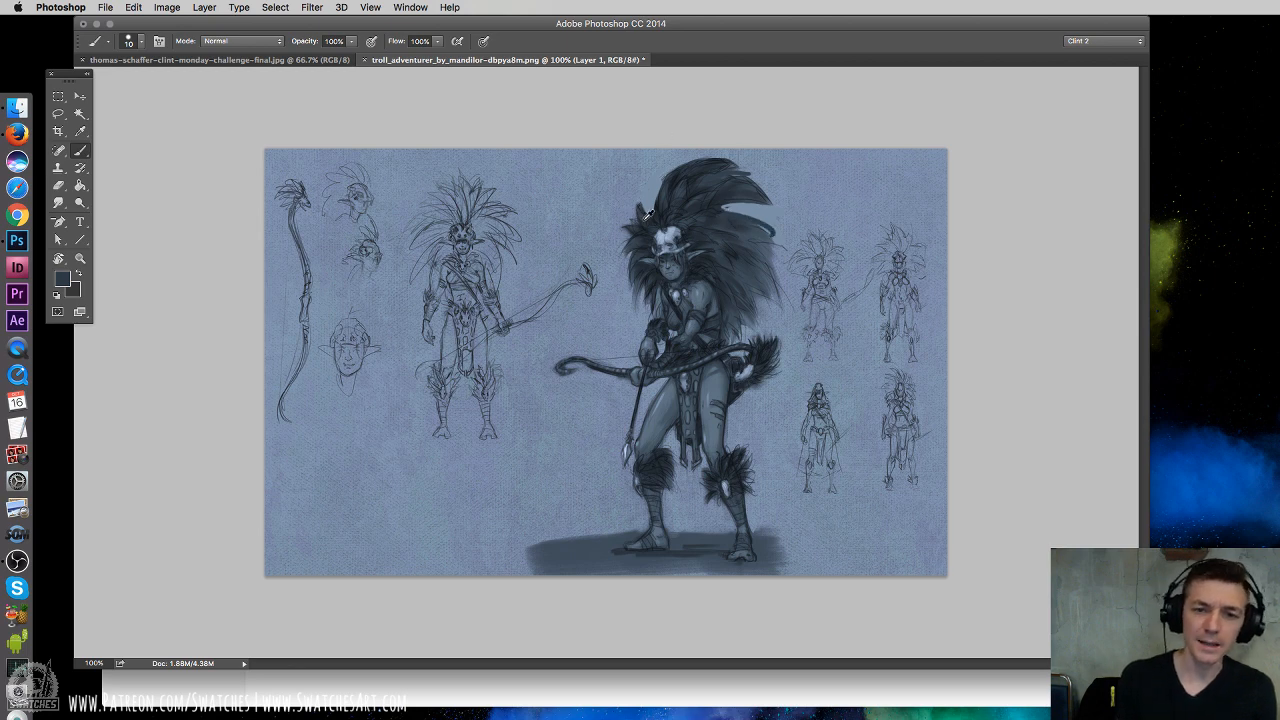
{"action": "mouse_move", "coordinate": [645, 212]}
{"action": "left_mouse_down"}
{"action": "mouse_move", "coordinate": [632, 215]}
{"action": "mouse_move", "coordinate": [657, 224]}
{"action": "mouse_move", "coordinate": [637, 211]}
{"action": "mouse_move", "coordinate": [648, 229]}
{"action": "left_mouse_up"}
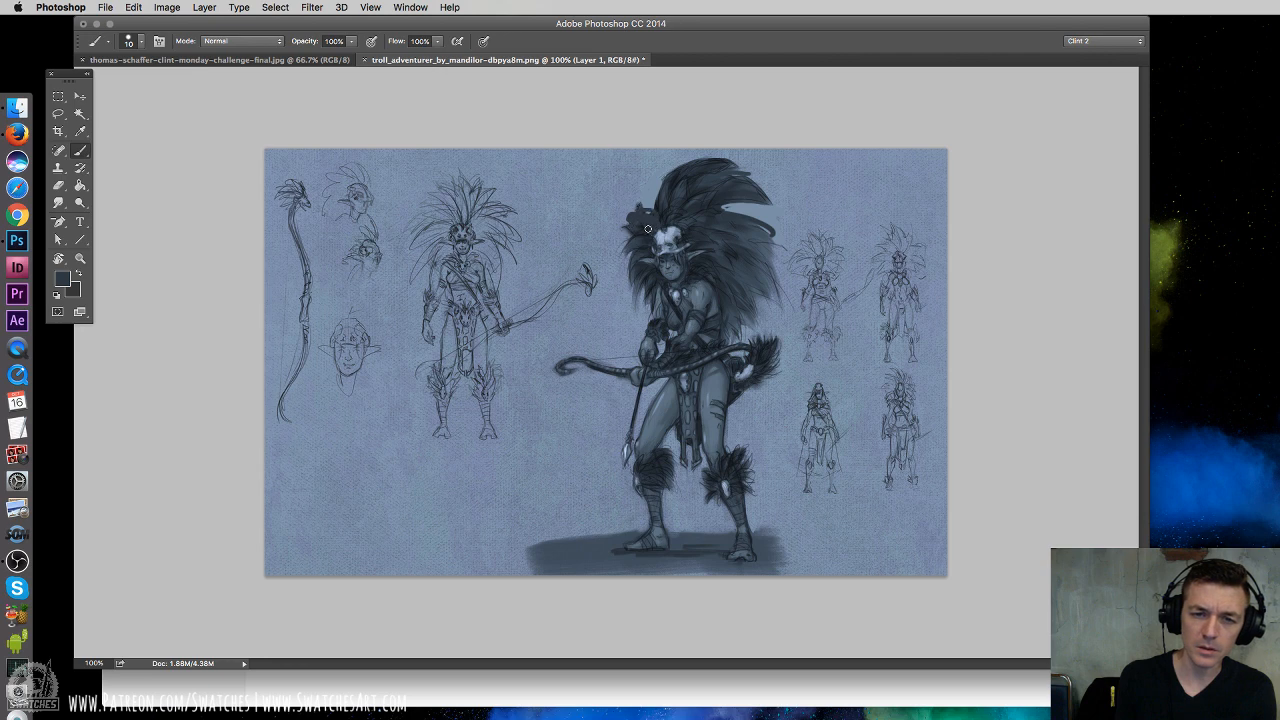
Carve spikes into the front tuft of the headdress with the background tone, and remove the headdress paintover
{"action": "left_click", "coordinate": [646, 195], "text": "alt"}
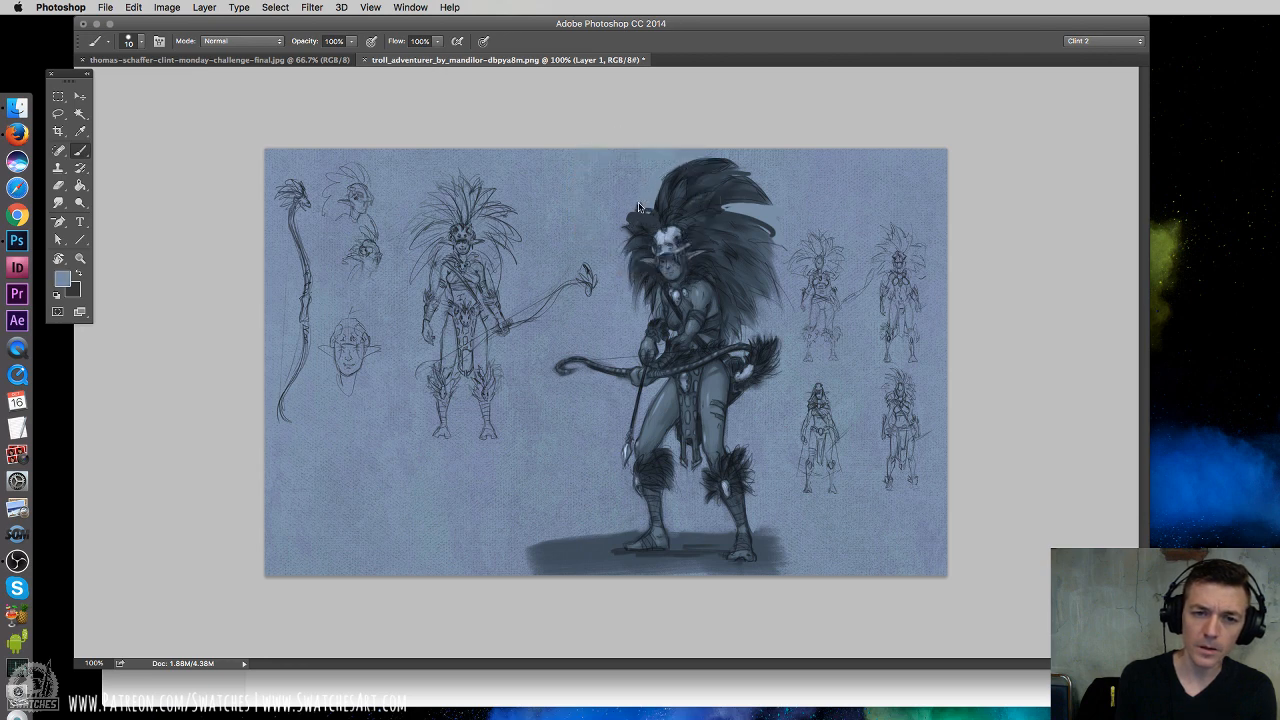
{"action": "left_click", "coordinate": [645, 199], "text": "alt"}
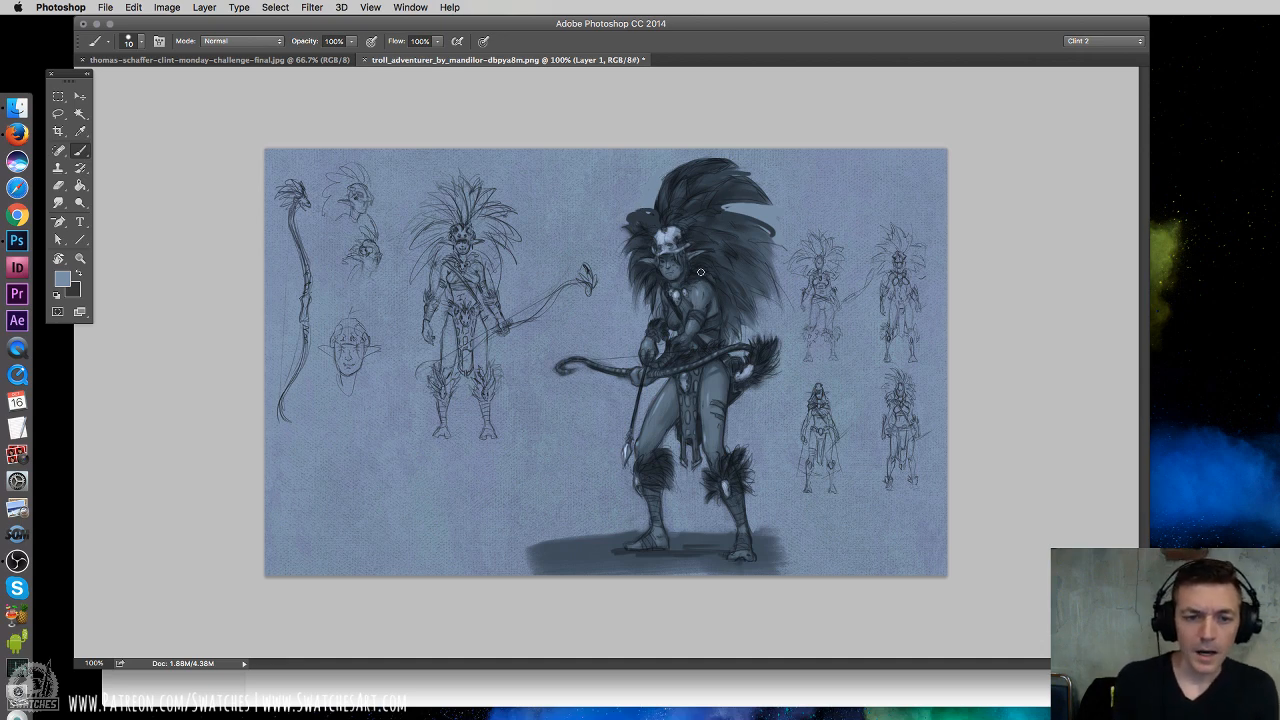
{"action": "left_click_drag", "start_coordinate": [630, 218], "coordinate": [654, 211]}
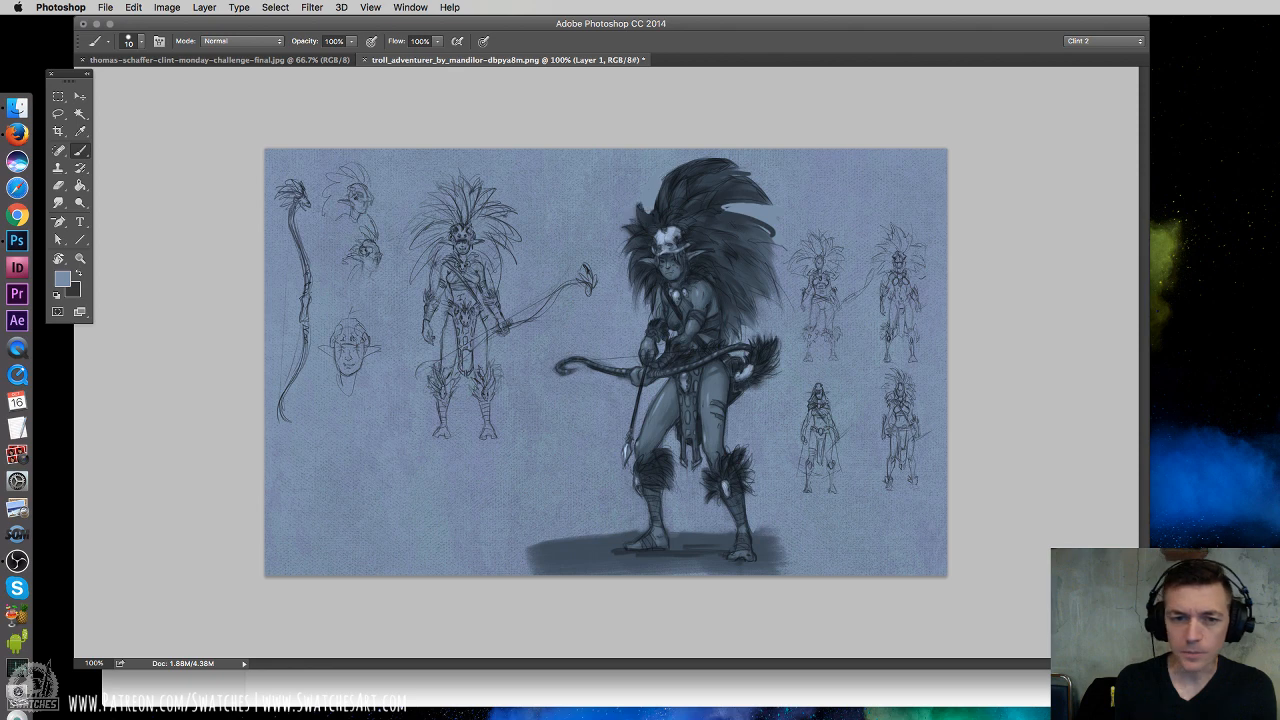
{"action": "key", "text": "ctrl+e"}
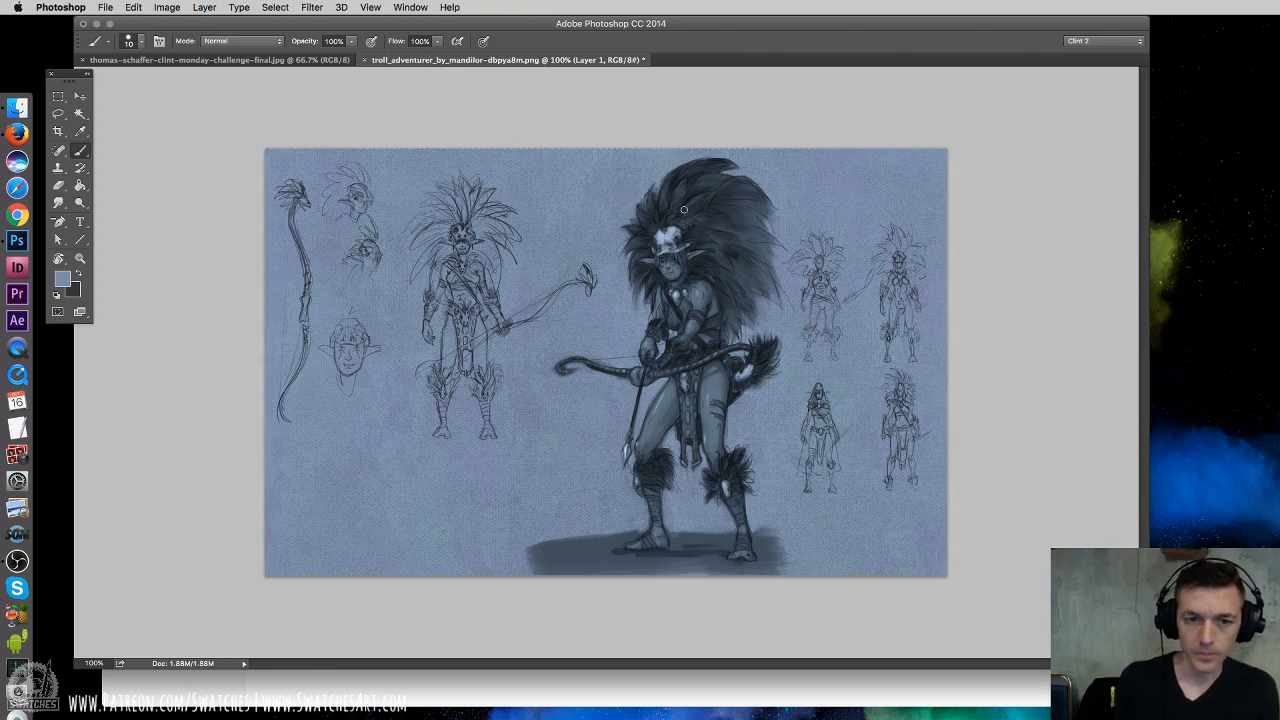
Try background-toned and dark strokes from the back of the headdress down toward the tail, undoing each one
{"action": "mouse_move", "coordinate": [751, 219]}
{"action": "left_mouse_down"}
{"action": "mouse_move", "coordinate": [736, 250]}
{"action": "mouse_move", "coordinate": [763, 283]}
{"action": "mouse_move", "coordinate": [742, 323]}
{"action": "left_mouse_up"}
{"action": "key", "text": "ctrl+z"}
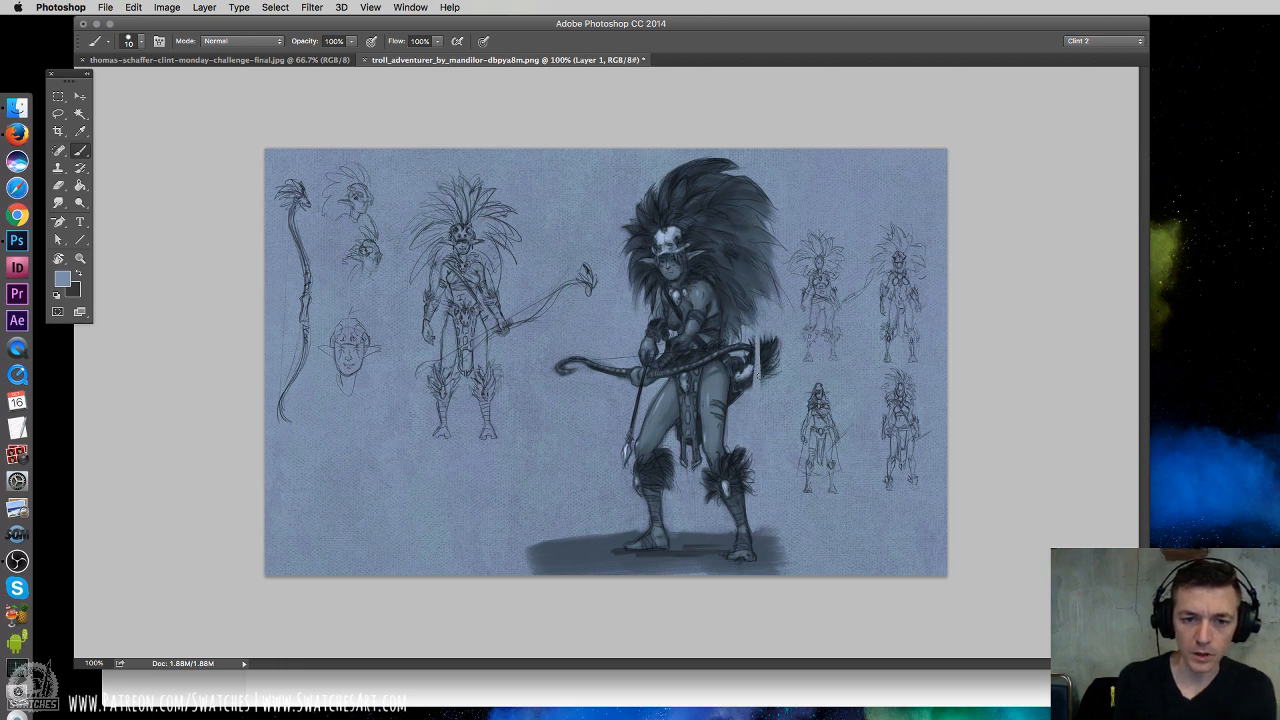
{"action": "left_click", "coordinate": [763, 210], "text": "alt"}
{"action": "mouse_move", "coordinate": [763, 210]}
{"action": "left_mouse_down"}
{"action": "mouse_move", "coordinate": [748, 425]}
{"action": "mouse_move", "coordinate": [738, 405]}
{"action": "left_mouse_up"}
{"action": "key", "text": "ctrl+z"}
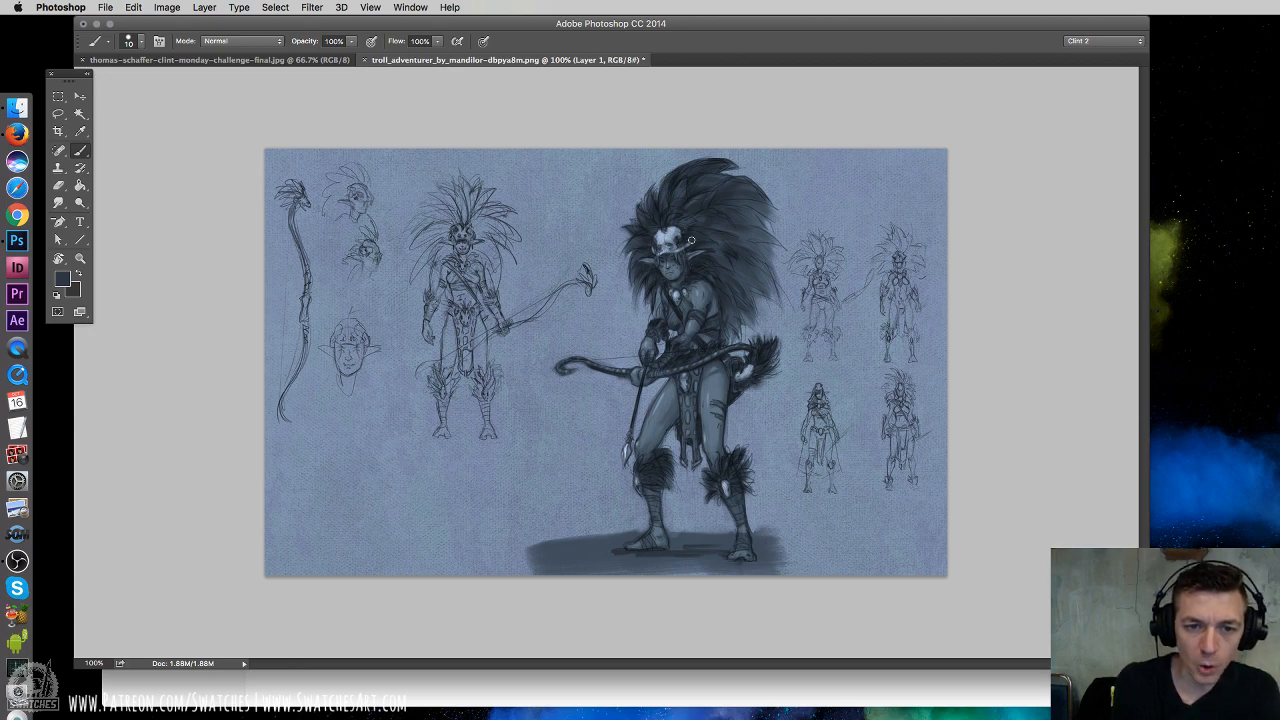
Examine the main troll archer at 200% zoom, comparing the headdress, bow, tail and fur-trimmed legs
{"action": "key", "text": "ctrl+plus"}
{"action": "scroll", "coordinate": [738, 213], "scroll_direction": "up", "scroll_amount": 2}
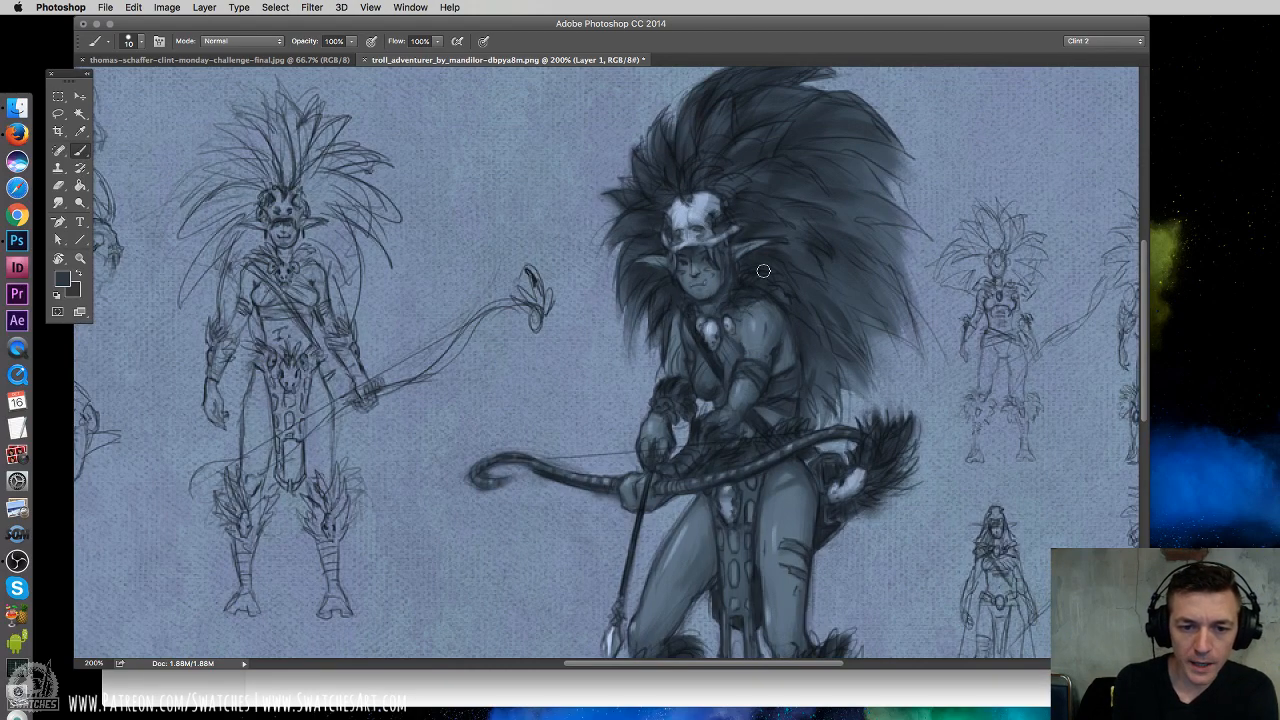
{"action": "scroll", "coordinate": [782, 355], "scroll_direction": "down", "scroll_amount": 3}
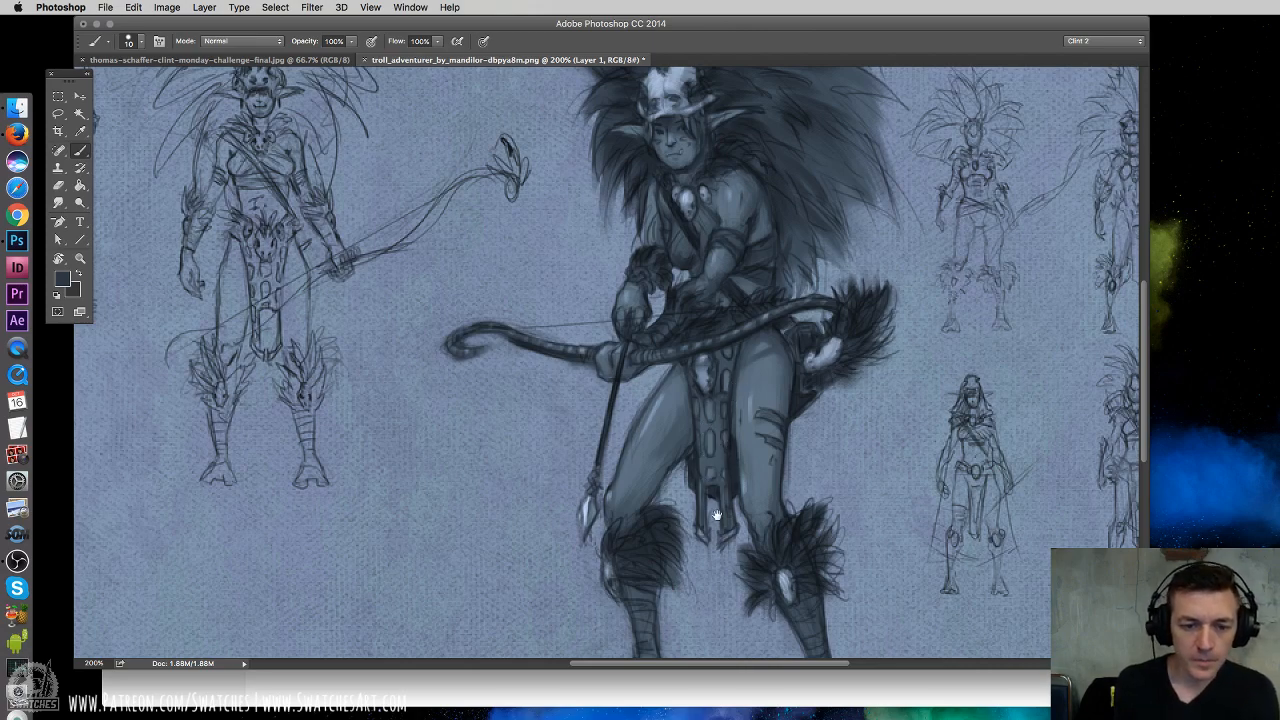
{"action": "left_click_drag", "start_coordinate": [718, 515], "coordinate": [702, 414]}
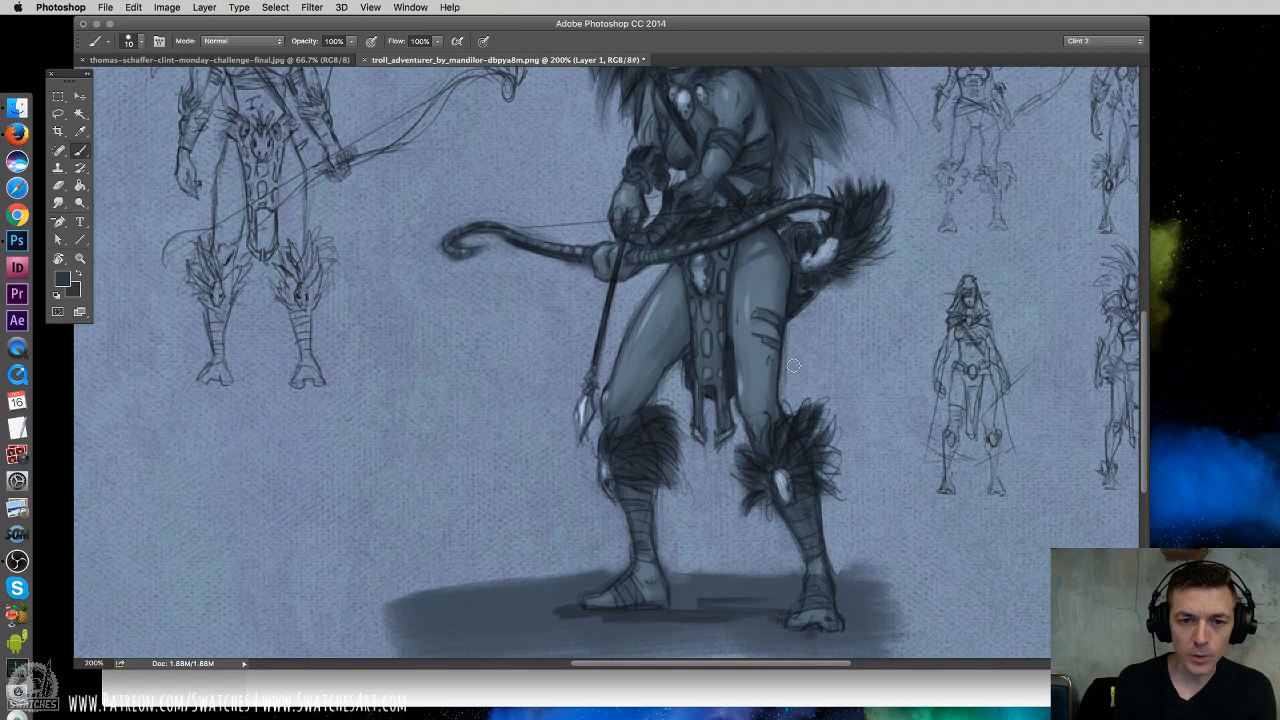
{"action": "left_click_drag", "start_coordinate": [810, 208], "coordinate": [773, 390]}
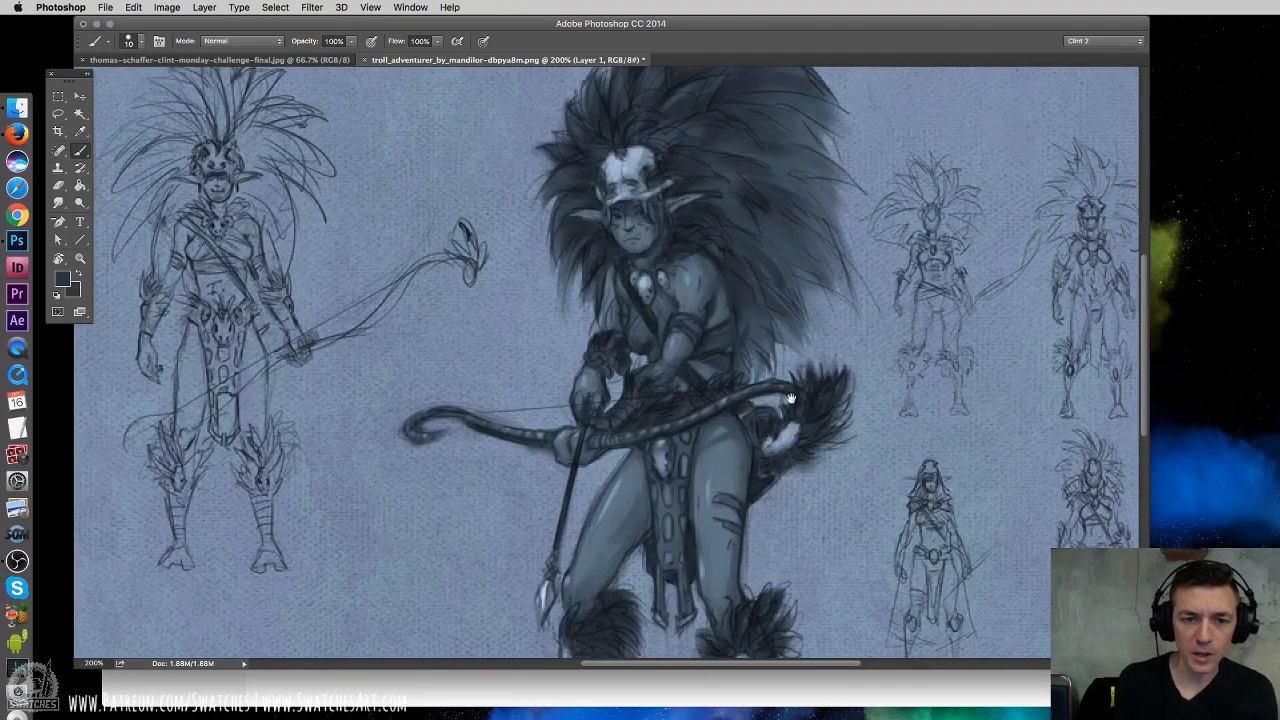
{"action": "scroll", "coordinate": [790, 398], "scroll_direction": "down", "scroll_amount": 5}
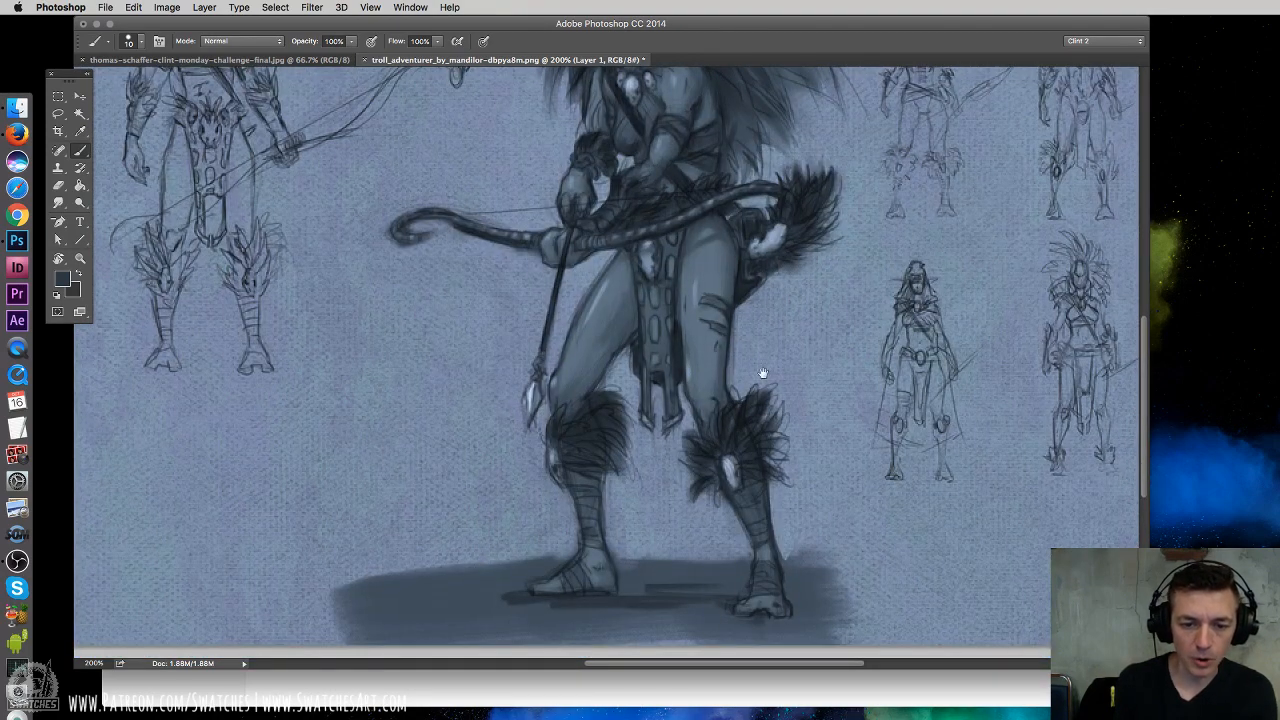
{"action": "scroll", "coordinate": [790, 341], "scroll_direction": "up", "scroll_amount": 3}
{"action": "scroll", "coordinate": [790, 341], "scroll_direction": "up", "scroll_amount": 3}
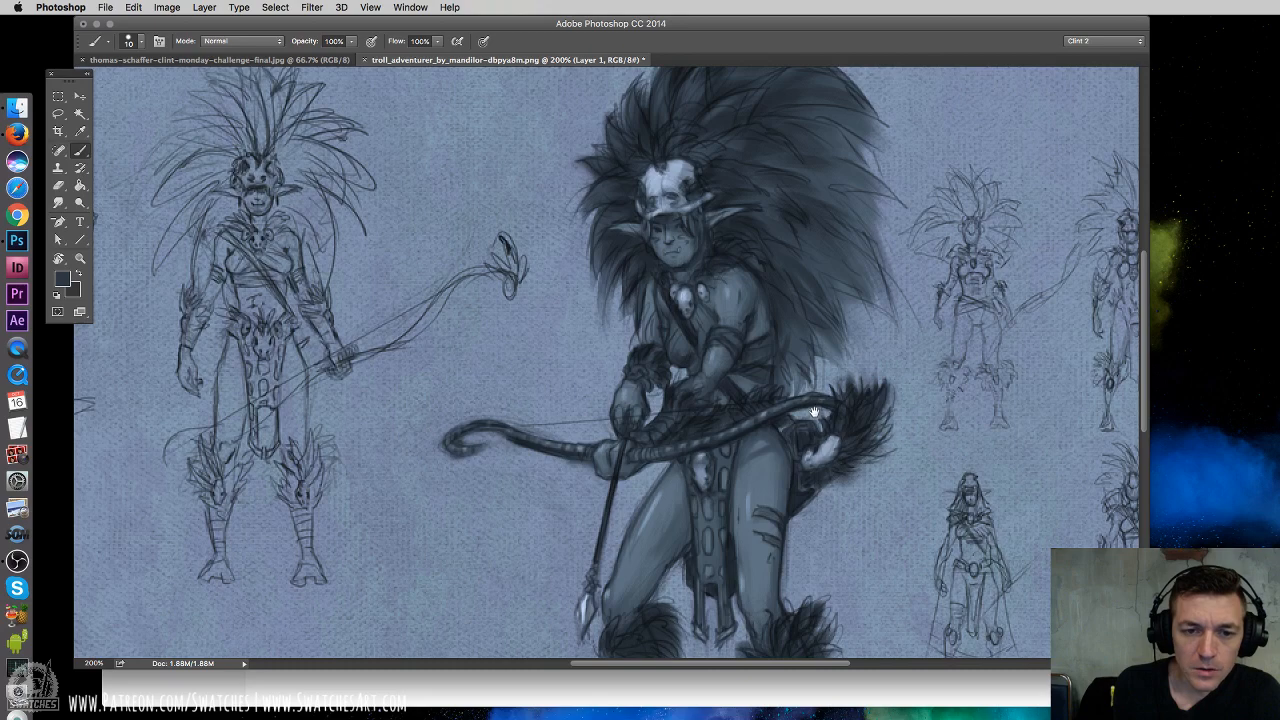
Paint a streak of sampled background tone through the front tuft of the headdress, just above the skull
{"action": "scroll", "coordinate": [815, 411], "scroll_direction": "down", "scroll_amount": 2}
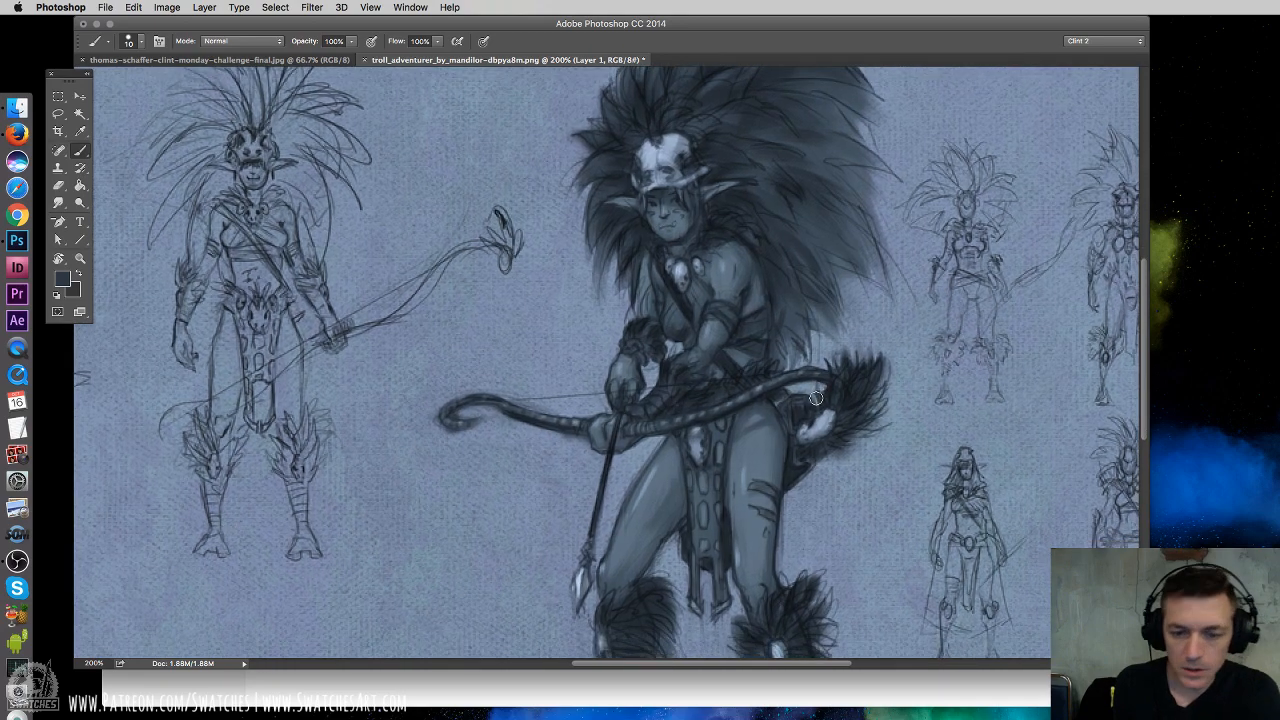
{"action": "key", "text": "super+minus"}
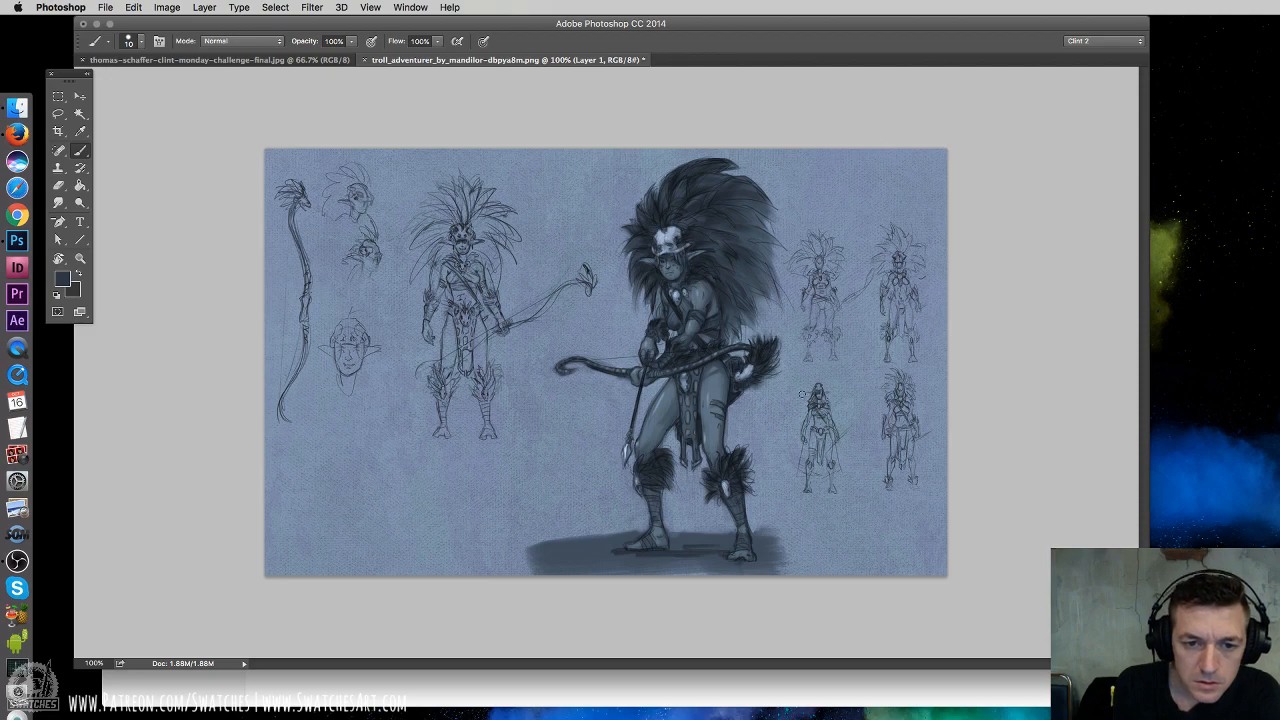
{"action": "key", "text": "super+equal"}
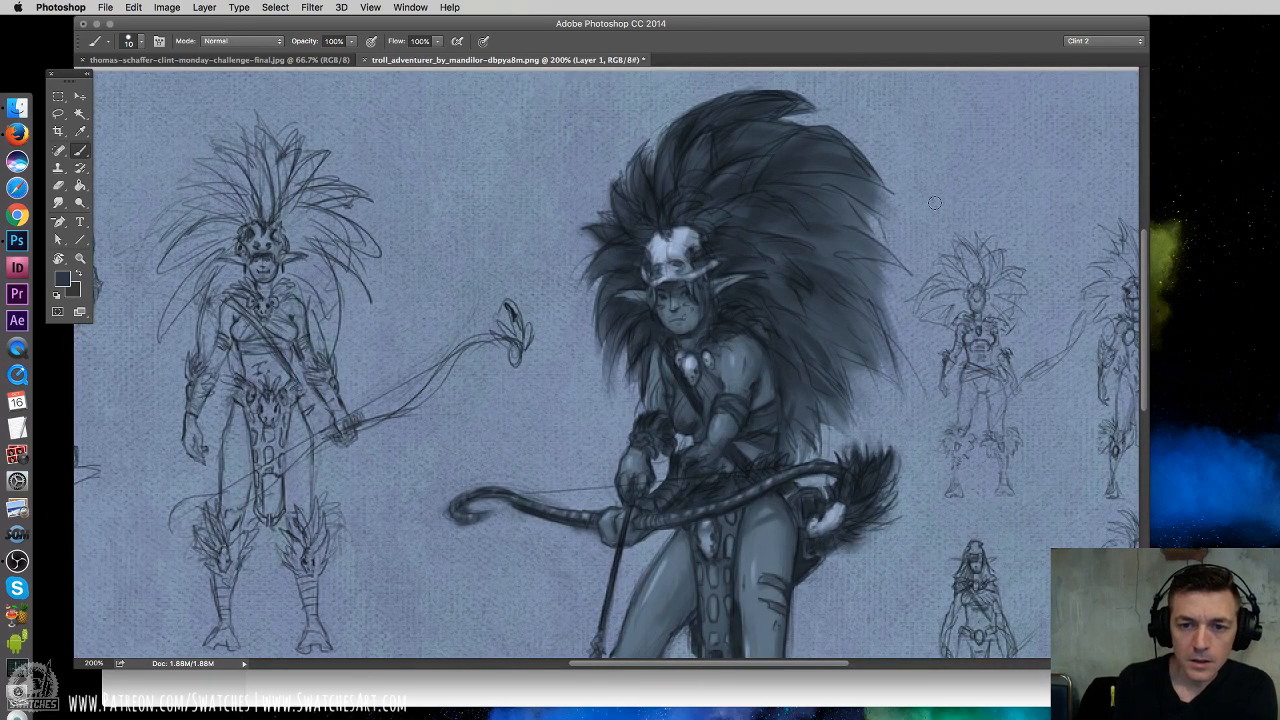
{"action": "left_click", "coordinate": [908, 226], "text": "alt"}
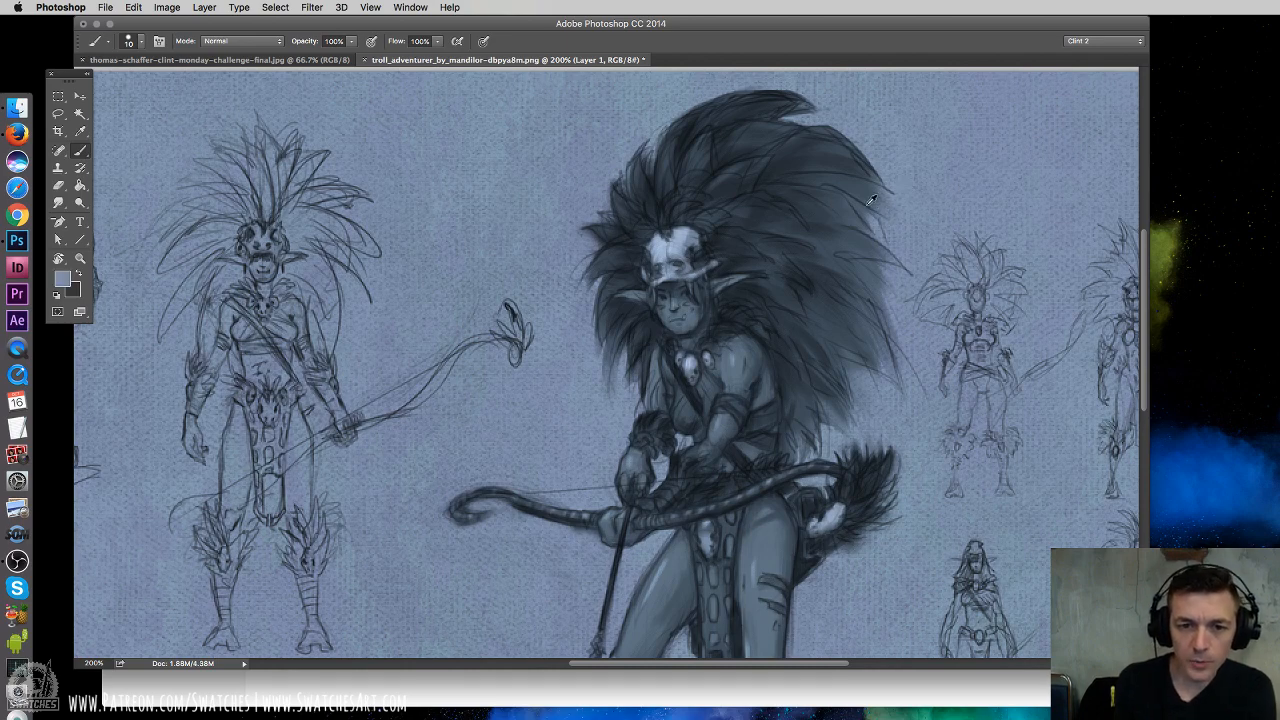
{"action": "scroll", "coordinate": [662, 310], "scroll_direction": "up", "scroll_amount": 3}
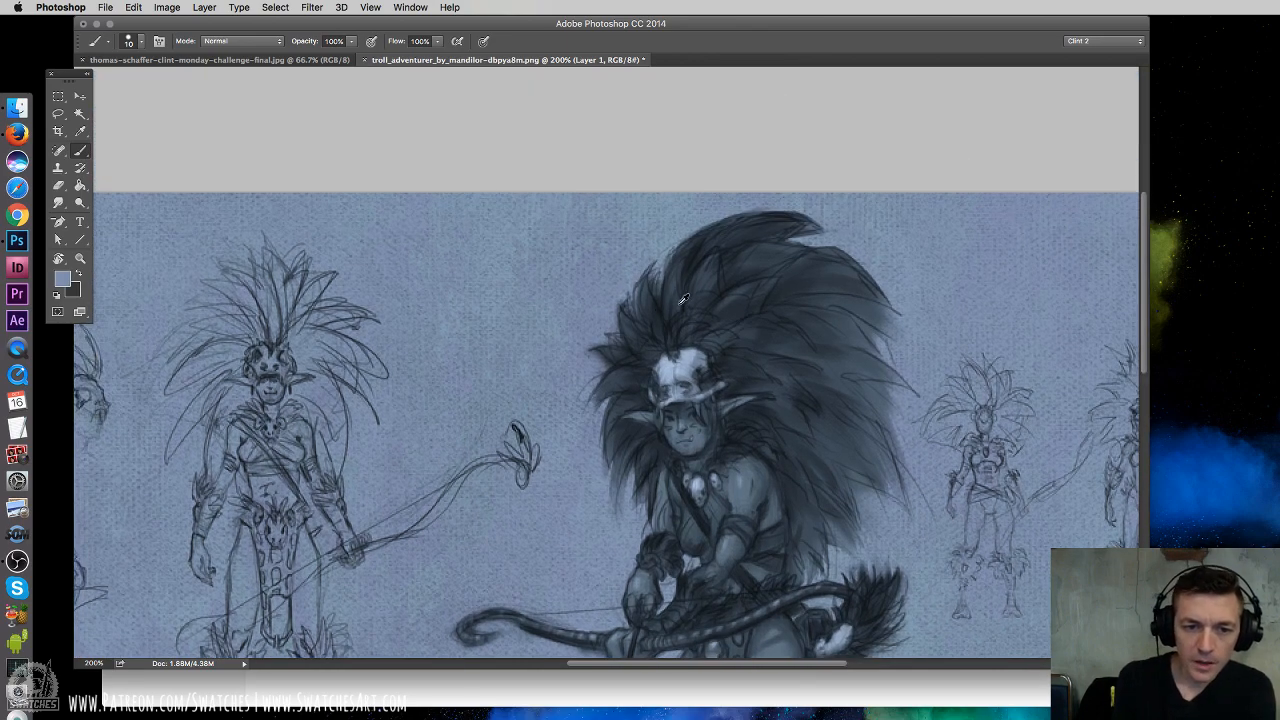
{"action": "left_click", "coordinate": [664, 311], "text": "alt"}
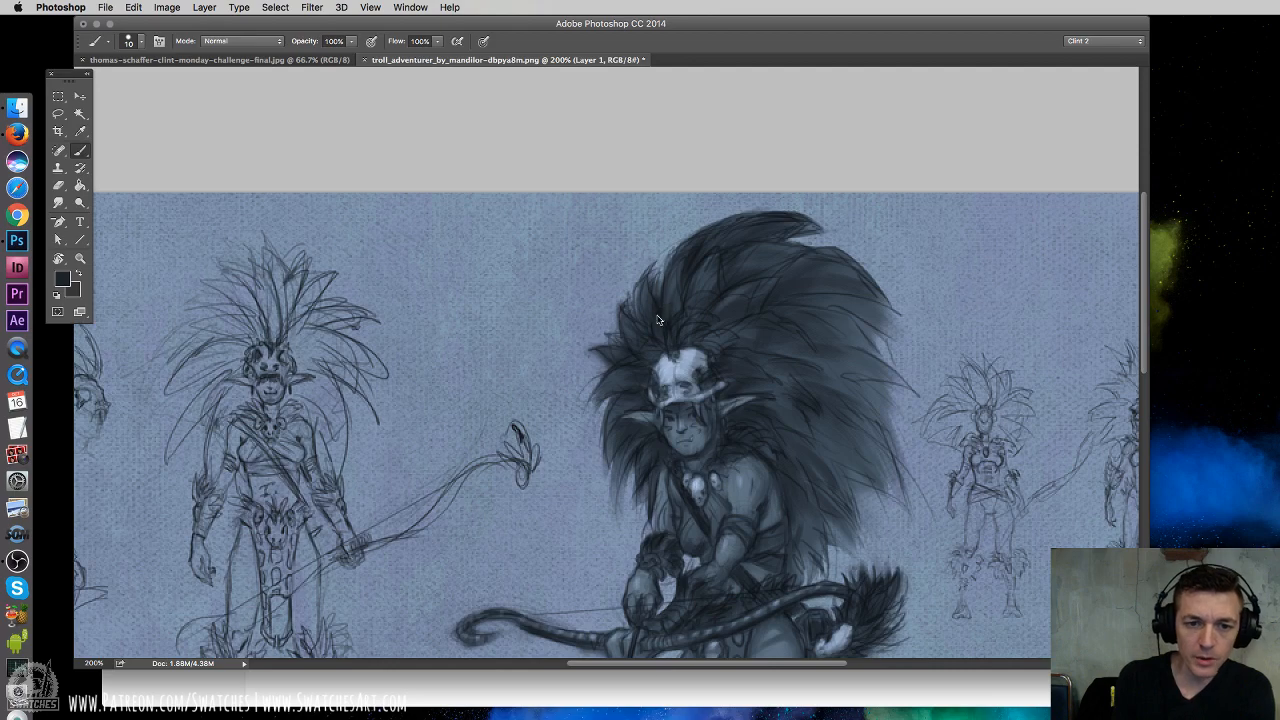
{"action": "right_click", "coordinate": [660, 308]}
{"action": "left_click", "coordinate": [633, 271], "text": "alt"}
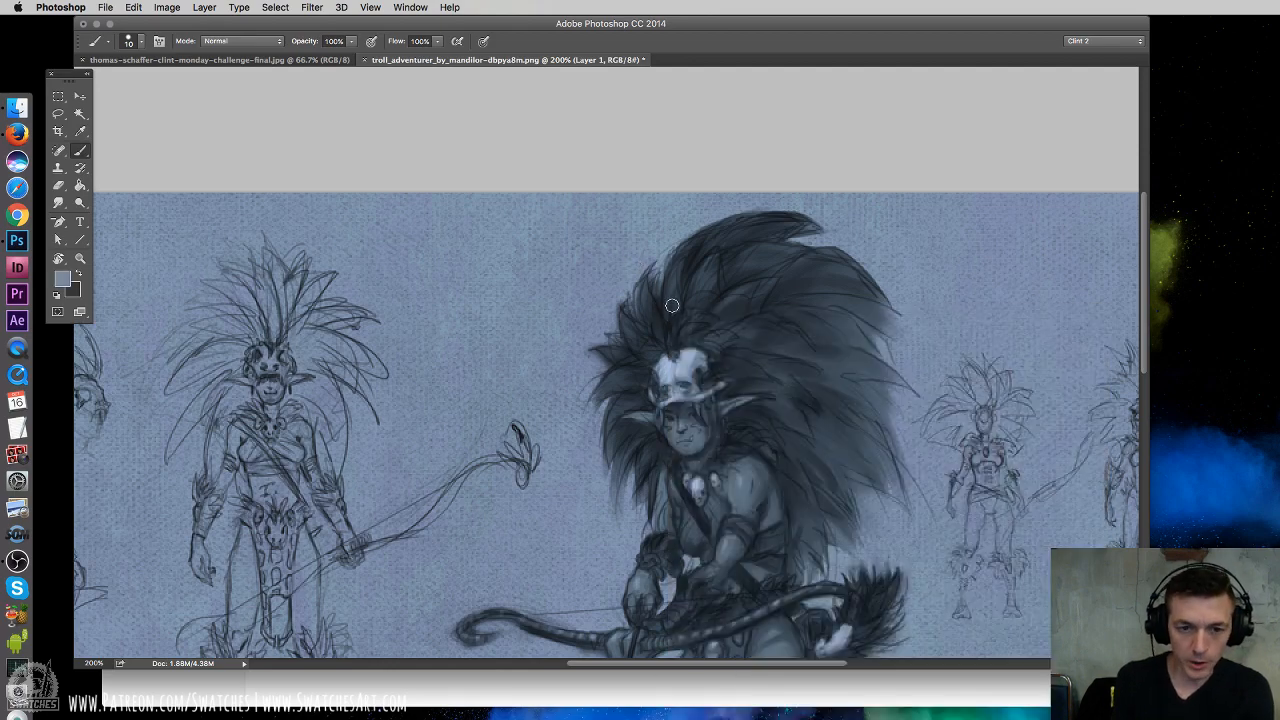
{"action": "right_click", "coordinate": [665, 292]}
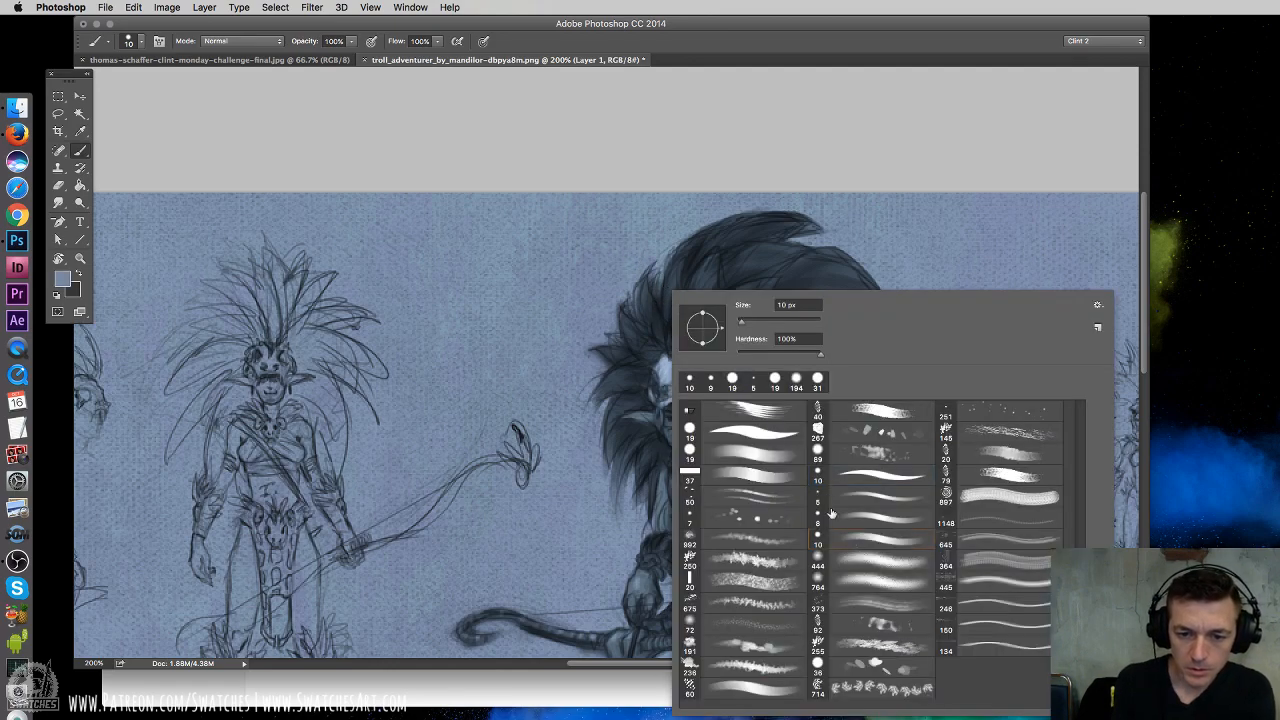
{"action": "left_click", "coordinate": [659, 260]}
{"action": "mouse_move", "coordinate": [644, 276]}
{"action": "left_mouse_down"}
{"action": "mouse_move", "coordinate": [643, 232]}
{"action": "mouse_move", "coordinate": [673, 338]}
{"action": "left_mouse_up"}
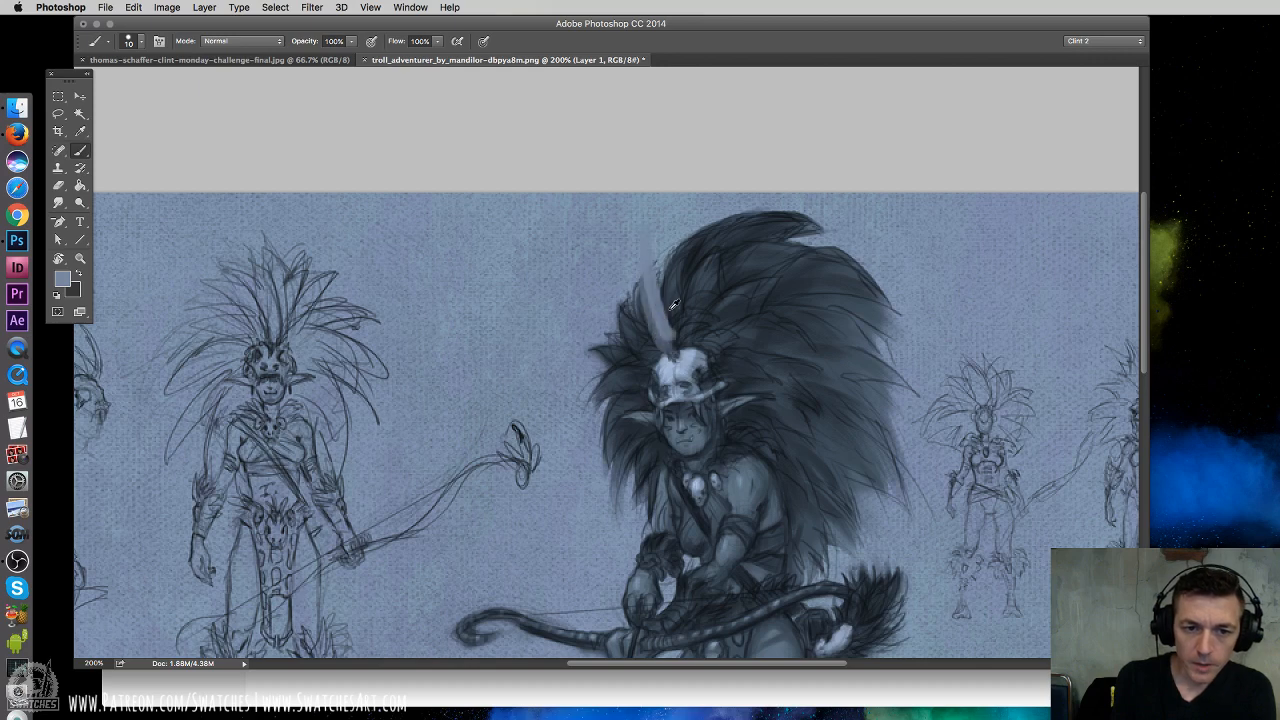
Paint a tall upright crest of dark feathers rising from the skull with a tone sampled from the headdress
{"action": "left_click", "coordinate": [677, 317], "text": "alt"}
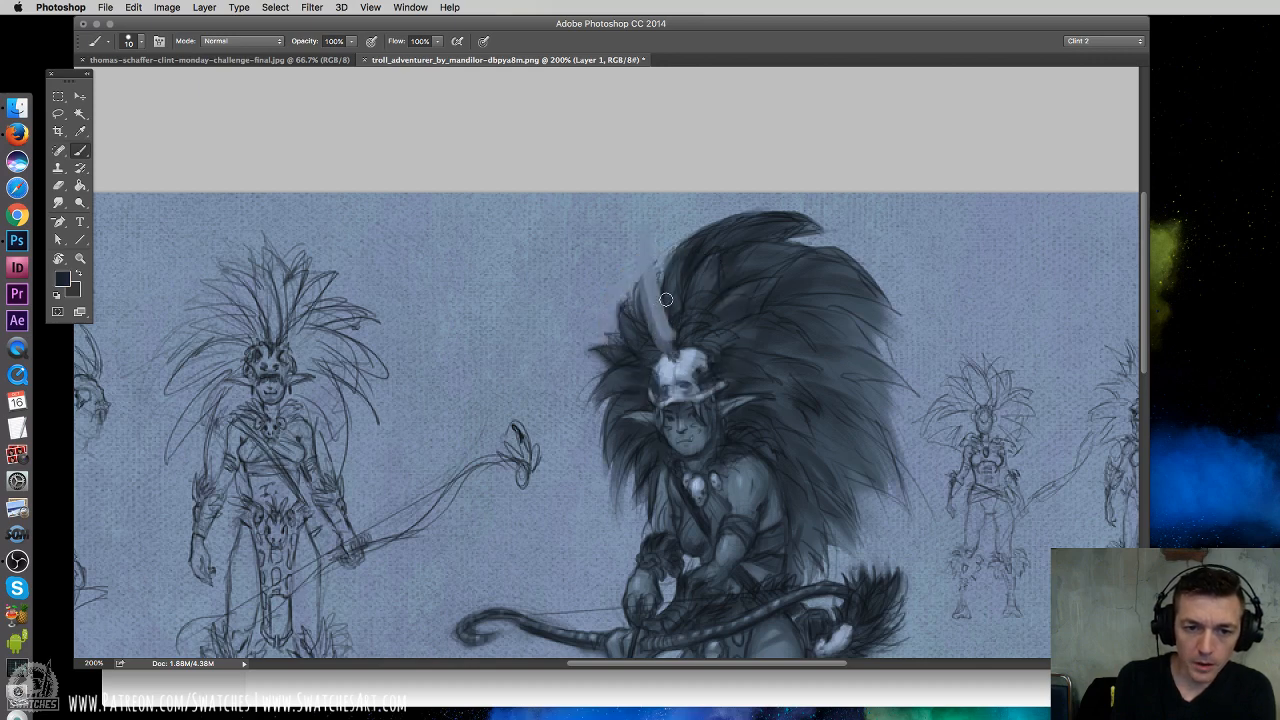
{"action": "left_click_drag", "start_coordinate": [638, 231], "coordinate": [675, 352]}
{"action": "mouse_move", "coordinate": [648, 223]}
{"action": "left_mouse_down"}
{"action": "mouse_move", "coordinate": [676, 338]}
{"action": "mouse_move", "coordinate": [674, 302]}
{"action": "mouse_move", "coordinate": [664, 292]}
{"action": "mouse_move", "coordinate": [660, 350]}
{"action": "left_mouse_up"}
{"action": "mouse_move", "coordinate": [686, 206]}
{"action": "left_mouse_down"}
{"action": "mouse_move", "coordinate": [679, 287]}
{"action": "mouse_move", "coordinate": [690, 270]}
{"action": "left_mouse_up"}
{"action": "left_click_drag", "start_coordinate": [716, 212], "coordinate": [722, 294]}
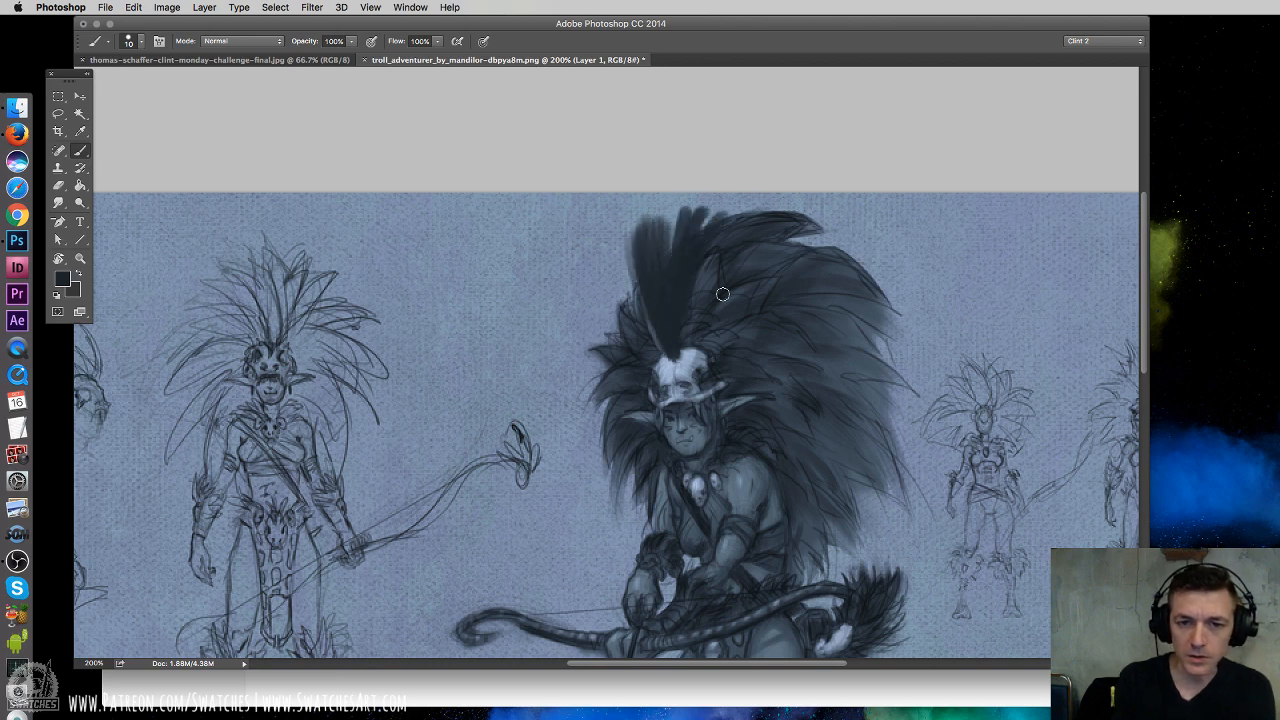
Paint out the upper swept-back feathers behind the crest with the sampled background tone to separate the two shapes
{"action": "left_click", "coordinate": [834, 228], "text": "alt"}
{"action": "mouse_move", "coordinate": [738, 212]}
{"action": "left_mouse_down"}
{"action": "mouse_move", "coordinate": [746, 258]}
{"action": "mouse_move", "coordinate": [785, 197]}
{"action": "mouse_move", "coordinate": [762, 204]}
{"action": "mouse_move", "coordinate": [729, 253]}
{"action": "mouse_move", "coordinate": [834, 208]}
{"action": "mouse_move", "coordinate": [767, 242]}
{"action": "mouse_move", "coordinate": [759, 274]}
{"action": "mouse_move", "coordinate": [762, 256]}
{"action": "mouse_move", "coordinate": [791, 249]}
{"action": "mouse_move", "coordinate": [880, 262]}
{"action": "left_mouse_up"}
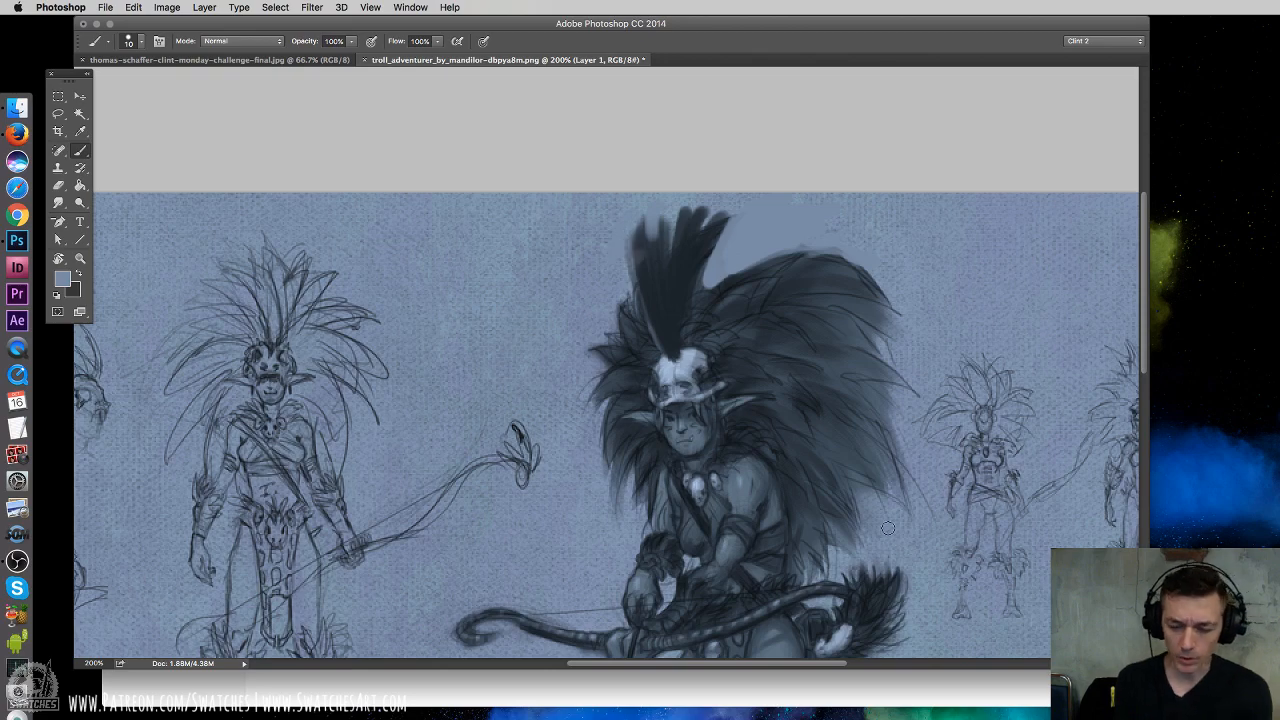
{"action": "key", "text": "super+minus"}
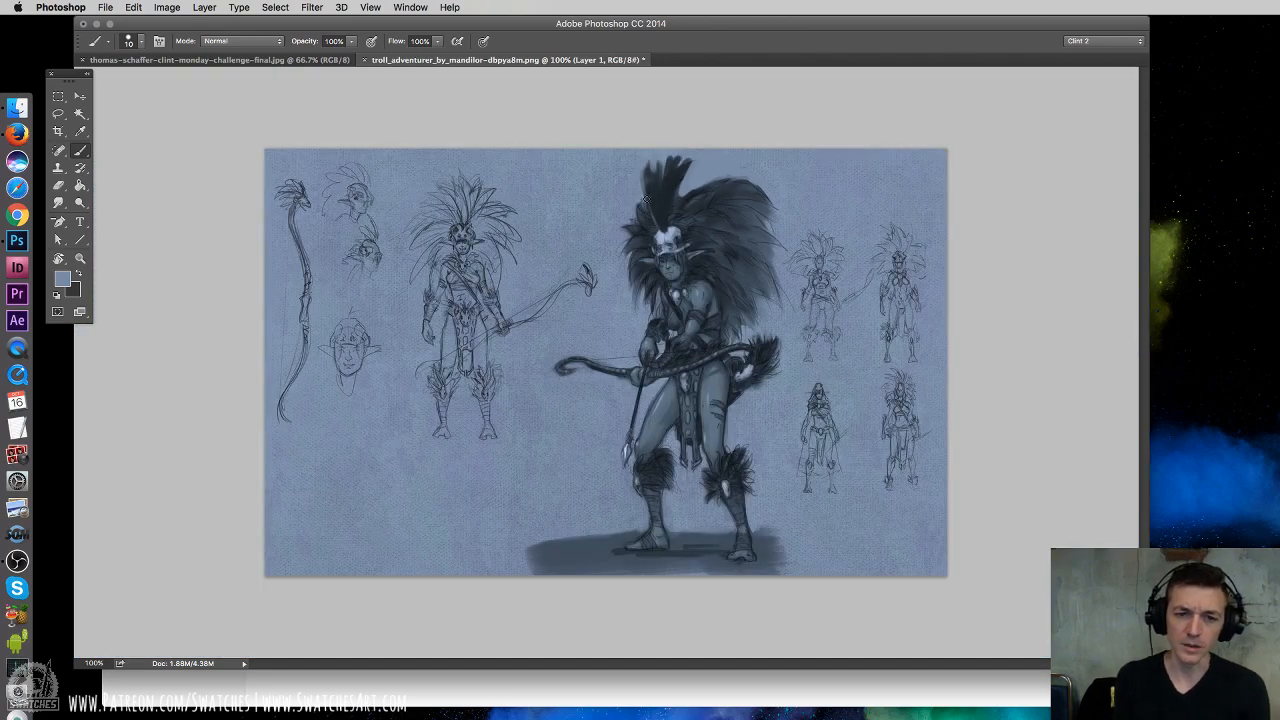
Examine the troll archer at 100% and 200% zoom, comparing the new crest, crossed arms, bow and legs
{"action": "key", "text": "super+plus"}
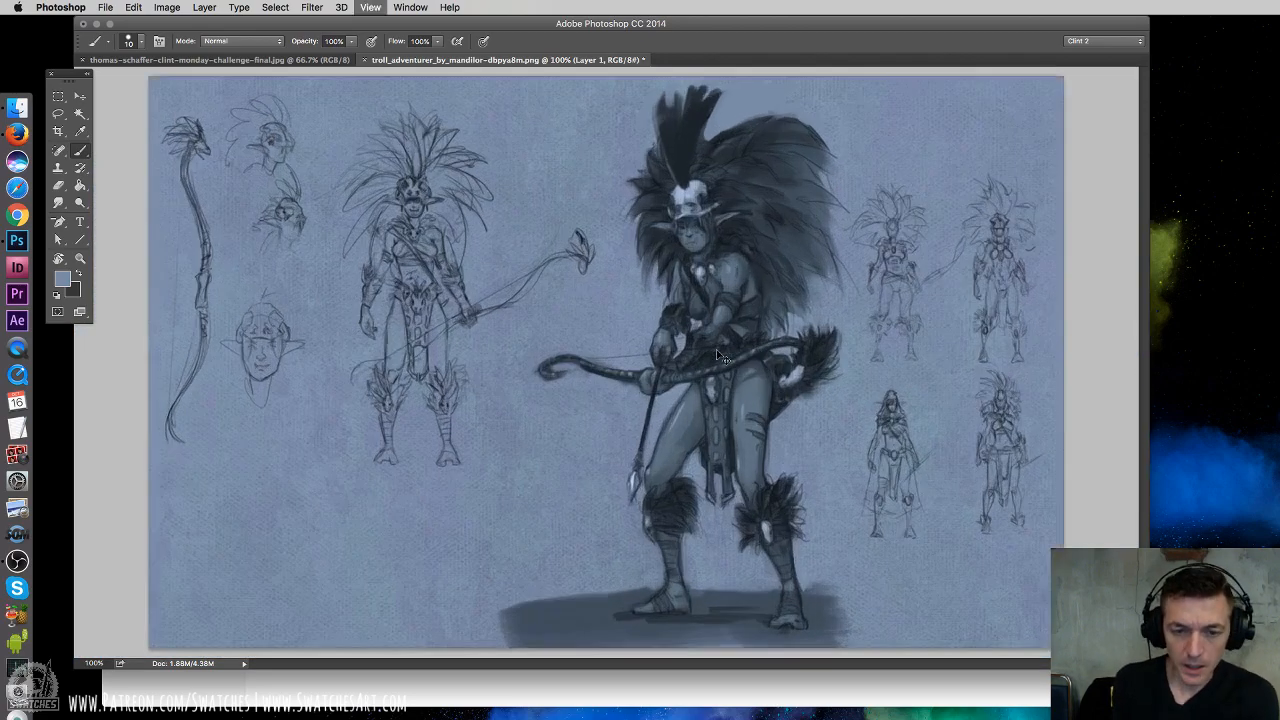
{"action": "left_click_drag", "start_coordinate": [722, 362], "coordinate": [711, 566]}
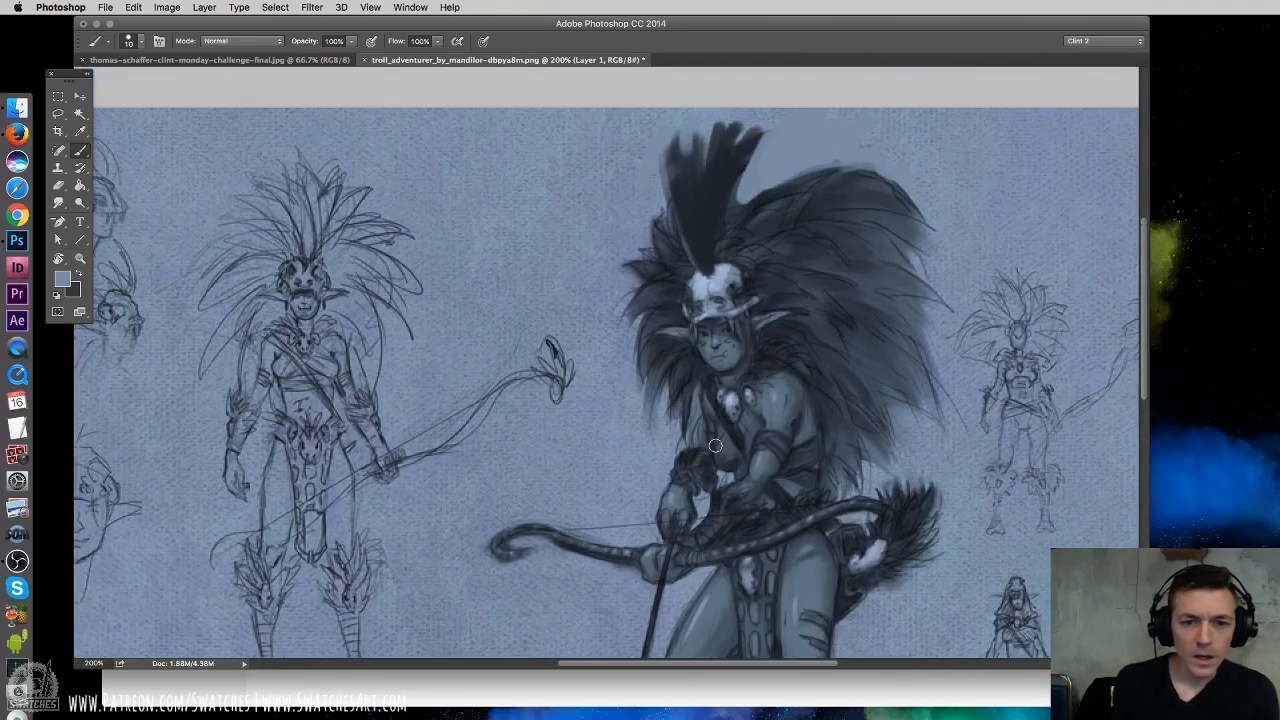
{"action": "mouse_move", "coordinate": [791, 436]}
{"action": "left_mouse_down"}
{"action": "mouse_move", "coordinate": [777, 434]}
{"action": "mouse_move", "coordinate": [716, 278]}
{"action": "left_mouse_up"}
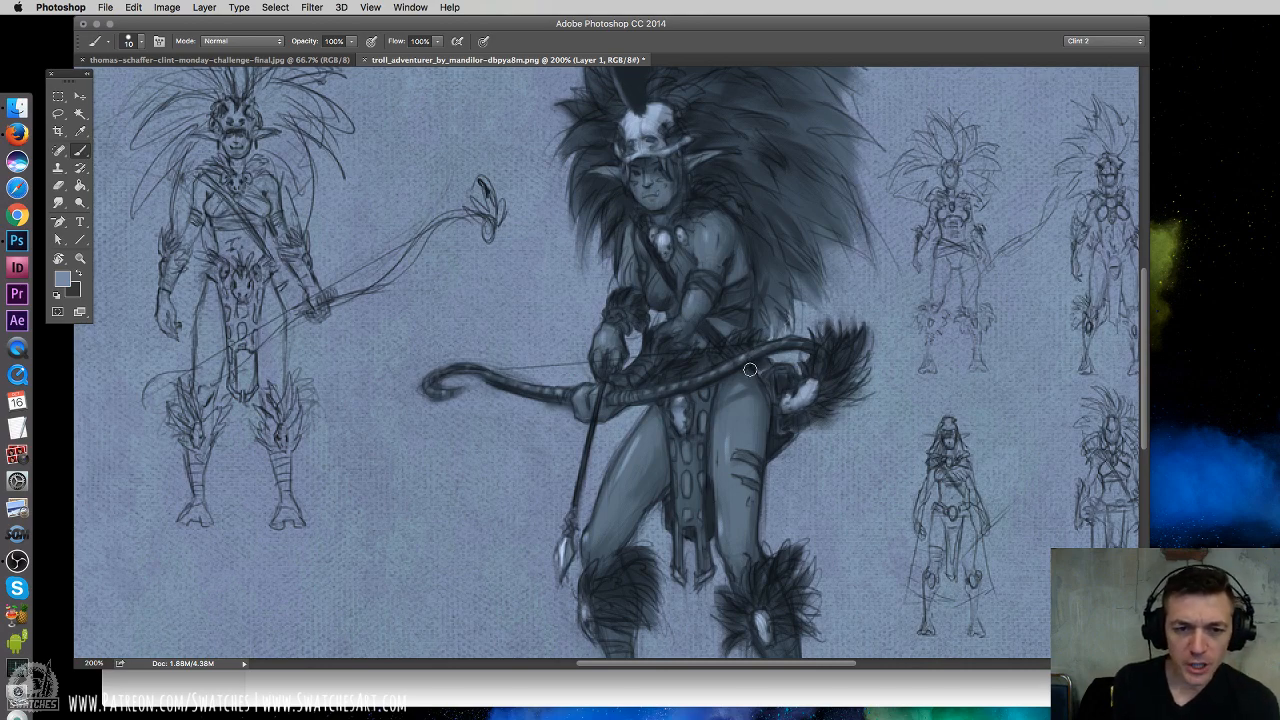
{"action": "key", "text": "super+minus"}
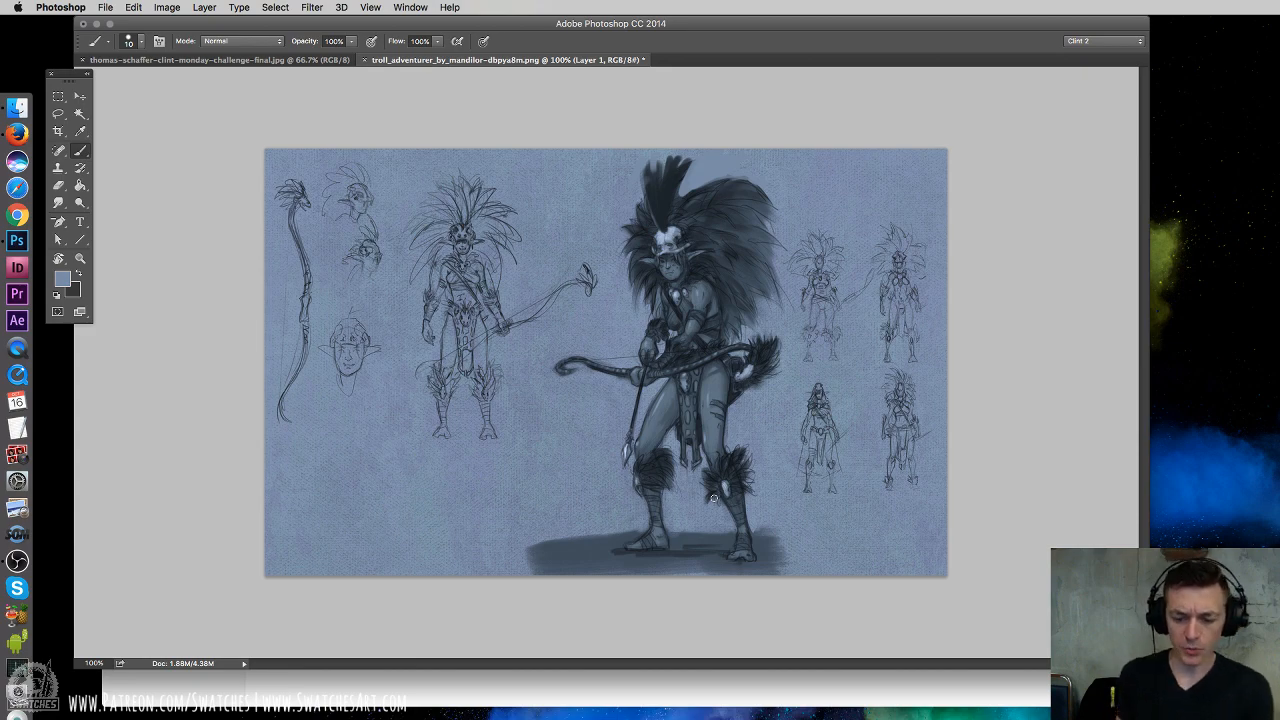
{"action": "key", "text": "super+equal"}
{"action": "key", "text": "l"}
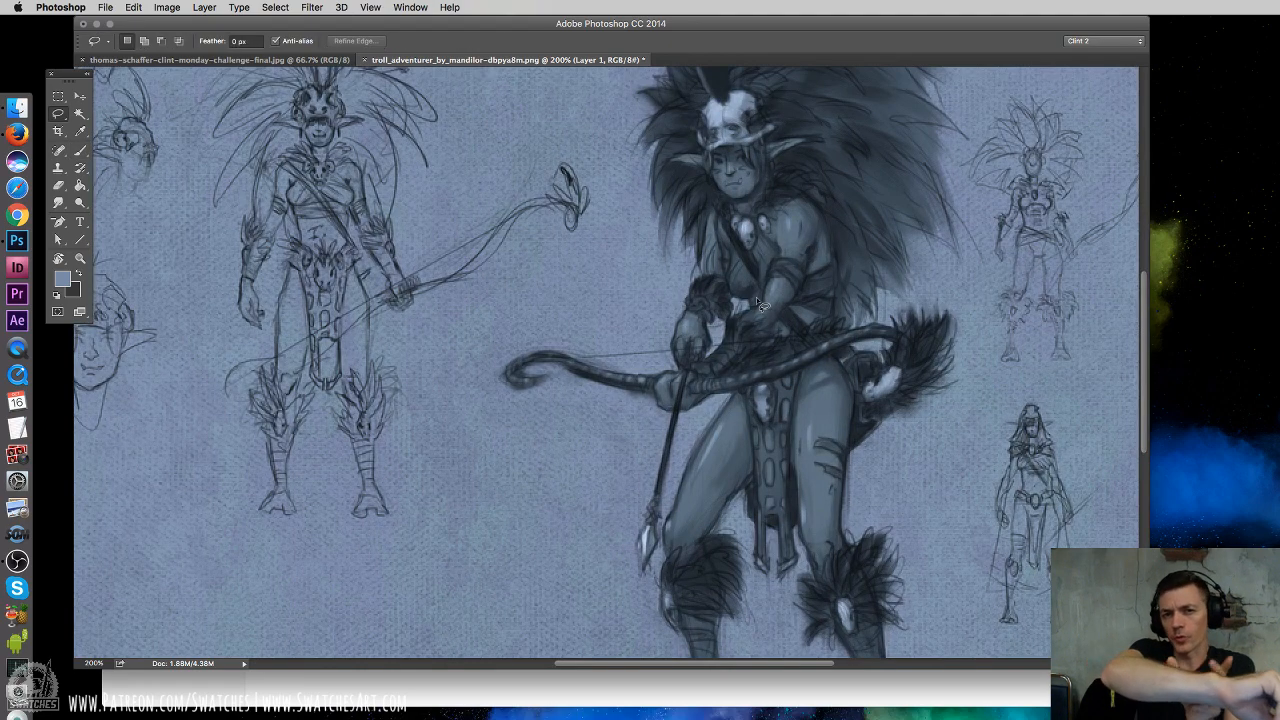
{"action": "key", "text": "super+minus"}
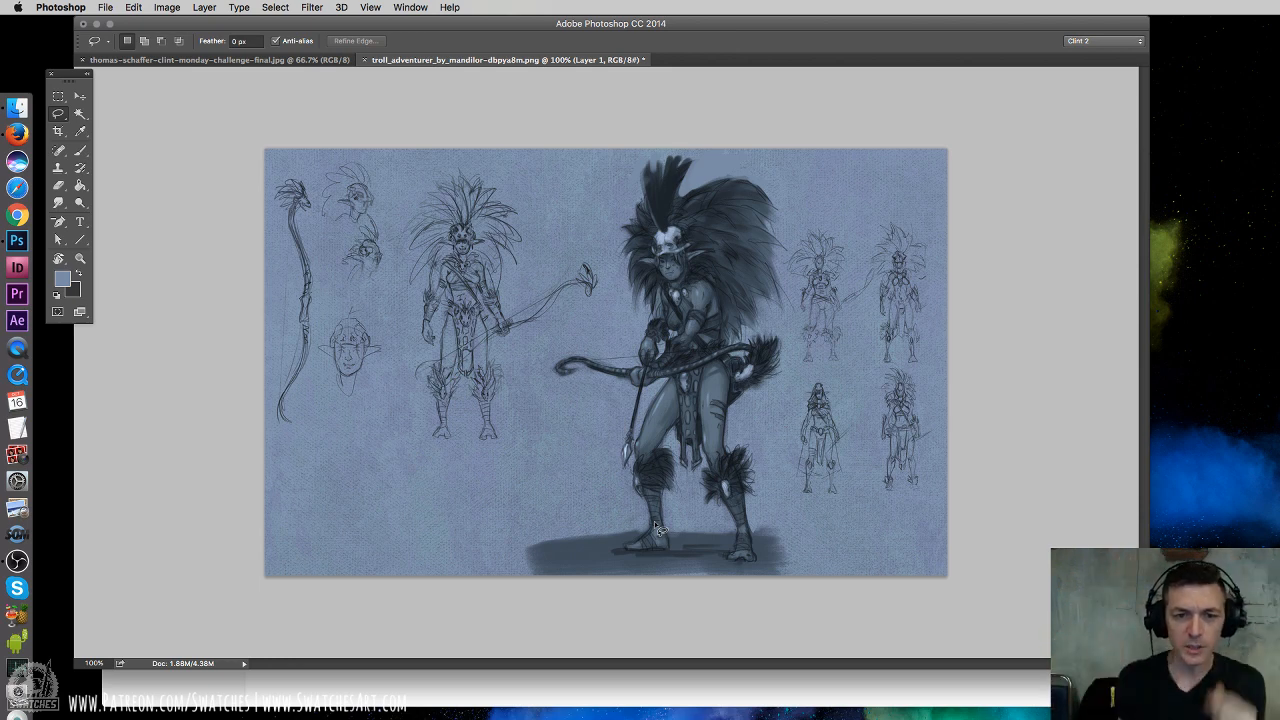
{"action": "key", "text": "super+plus"}
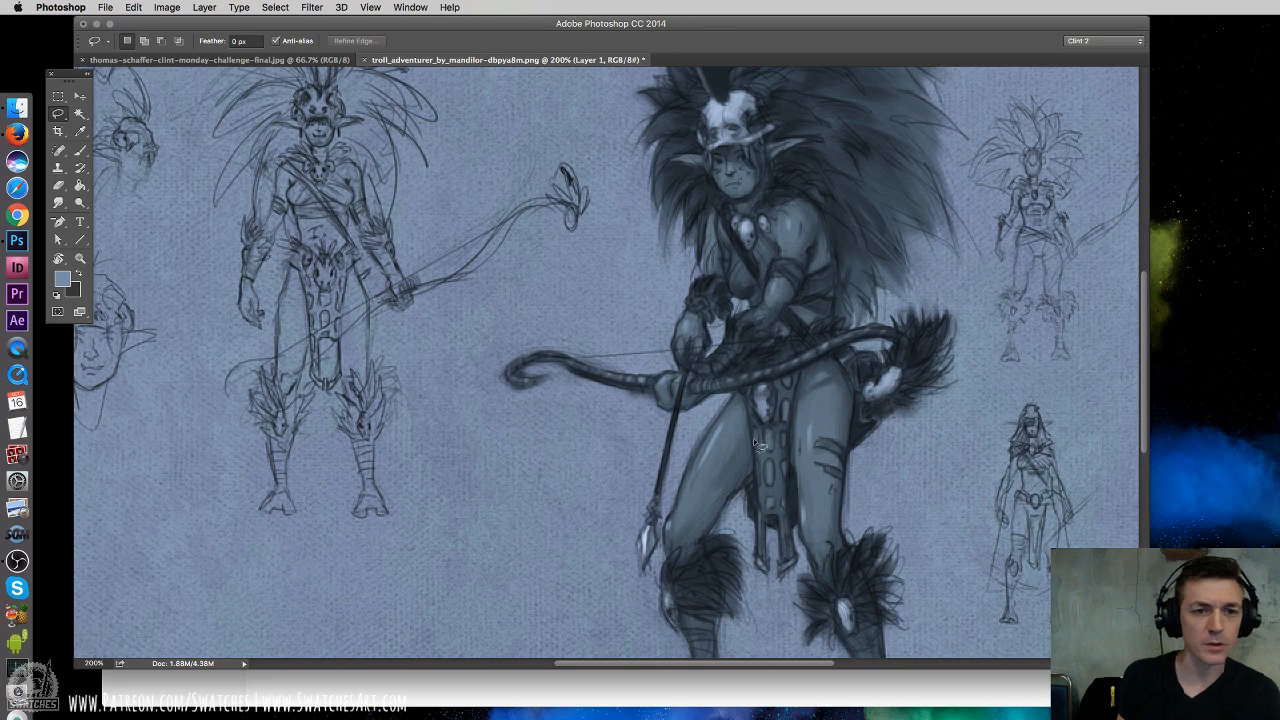
Close the troll_adventurer image and show the remaining cobra and troll painting centred in full-screen mode
{"action": "key", "text": "super+w"}
{"action": "left_click", "coordinate": [828, 308]}
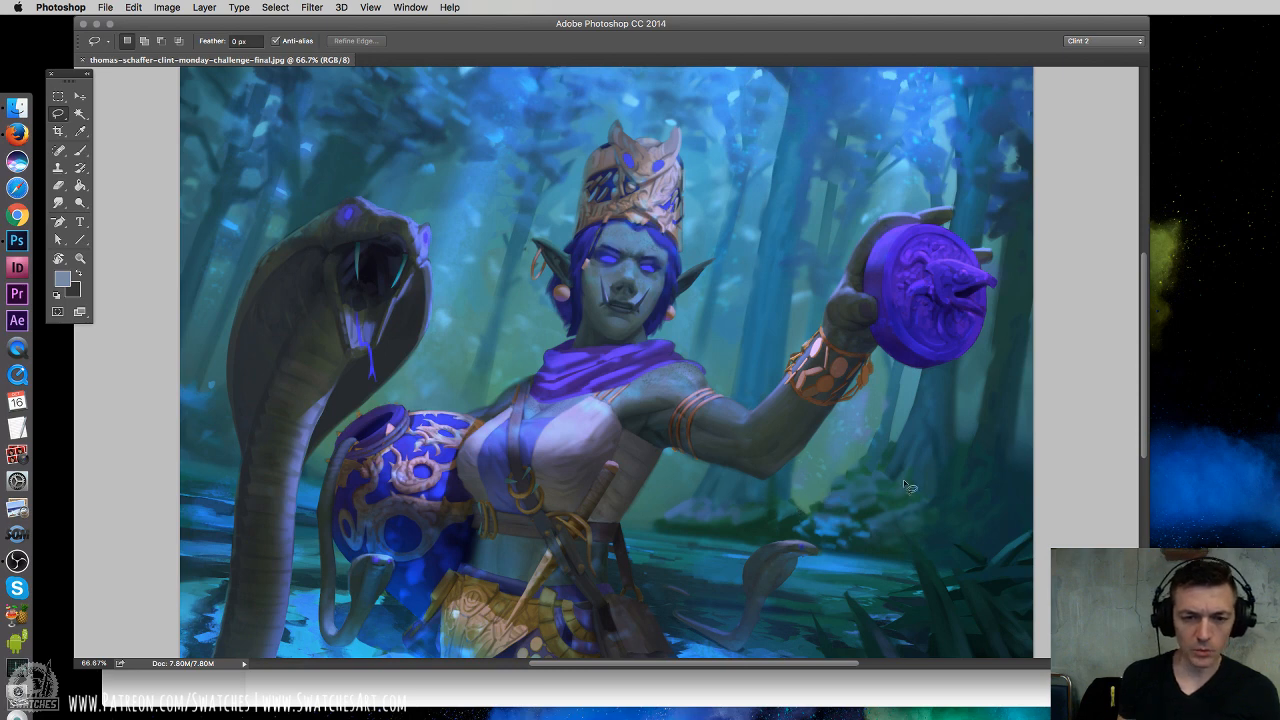
{"action": "left_click_drag", "start_coordinate": [1149, 669], "coordinate": [1279, 719]}
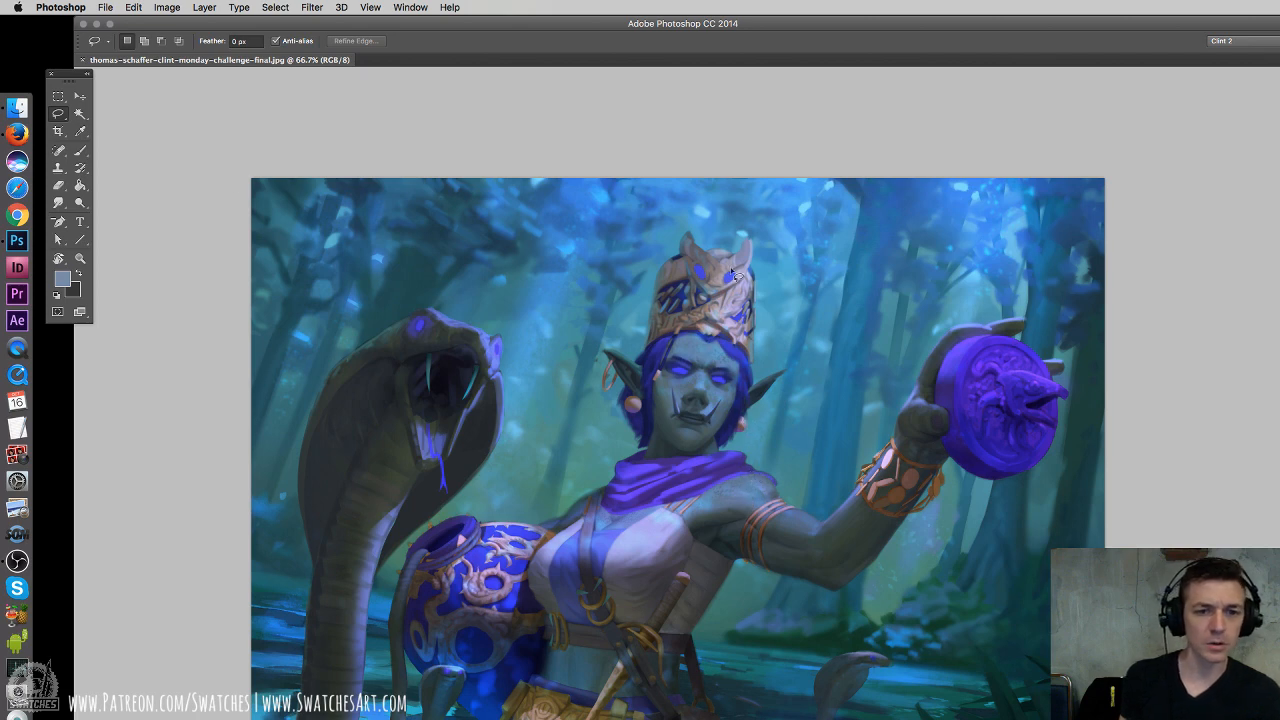
{"action": "left_click", "coordinate": [80, 97]}
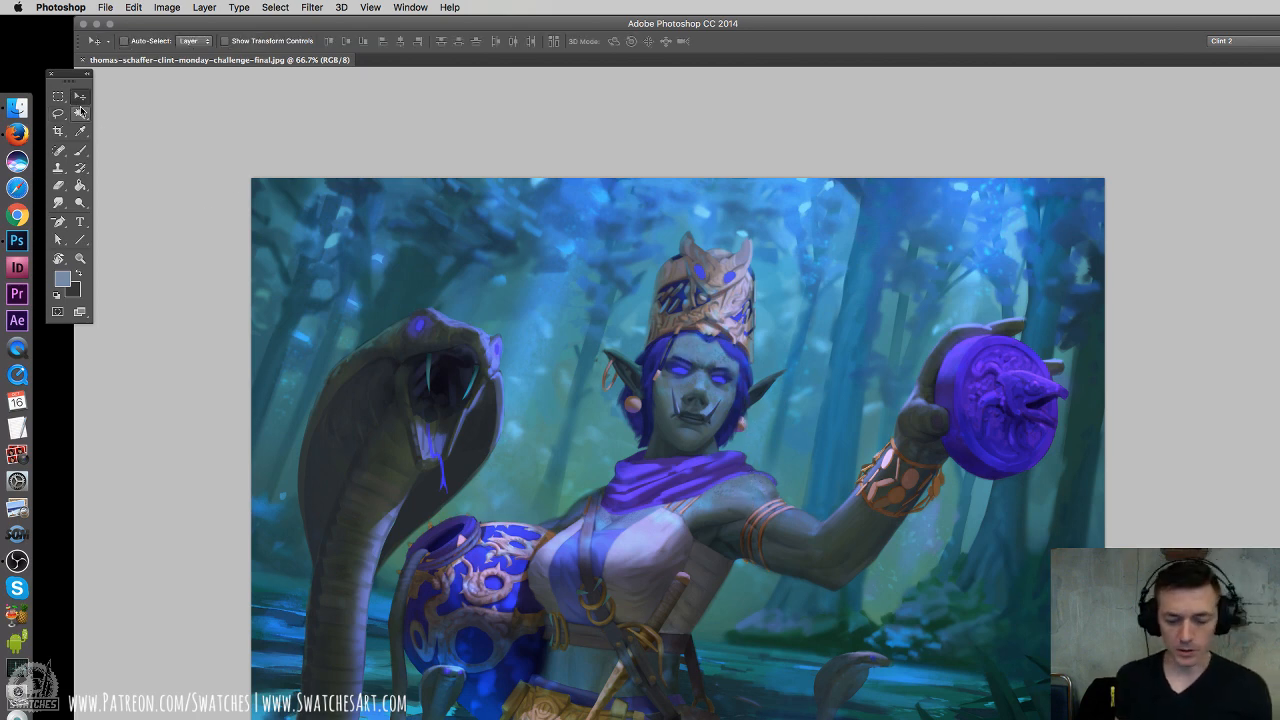
{"action": "key", "text": "f"}
{"action": "mouse_move", "coordinate": [934, 526]}
{"action": "left_mouse_down"}
{"action": "mouse_move", "coordinate": [811, 471]}
{"action": "mouse_move", "coordinate": [701, 378]}
{"action": "mouse_move", "coordinate": [687, 389]}
{"action": "left_mouse_up"}
Try dark 10 px brush strokes across the troll's face between the ears and along one ear tip, undoing each one
{"action": "left_click", "coordinate": [82, 148]}
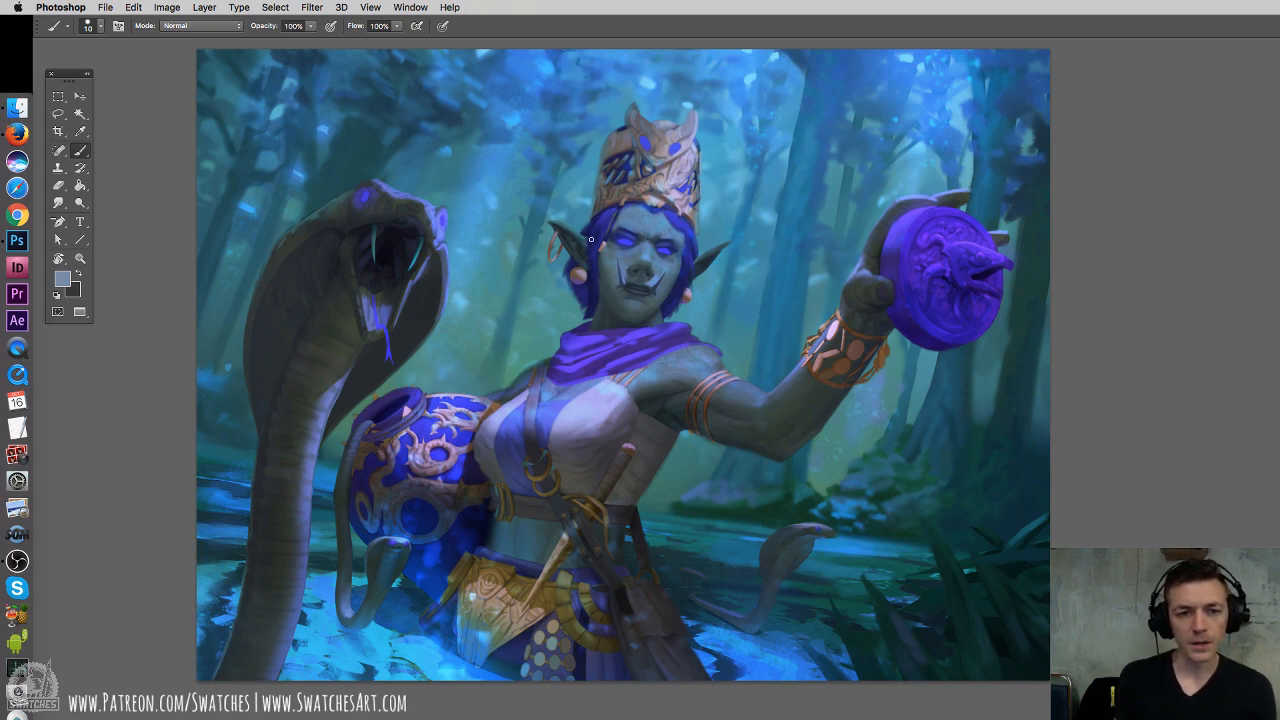
{"action": "left_click", "coordinate": [714, 252], "text": "alt"}
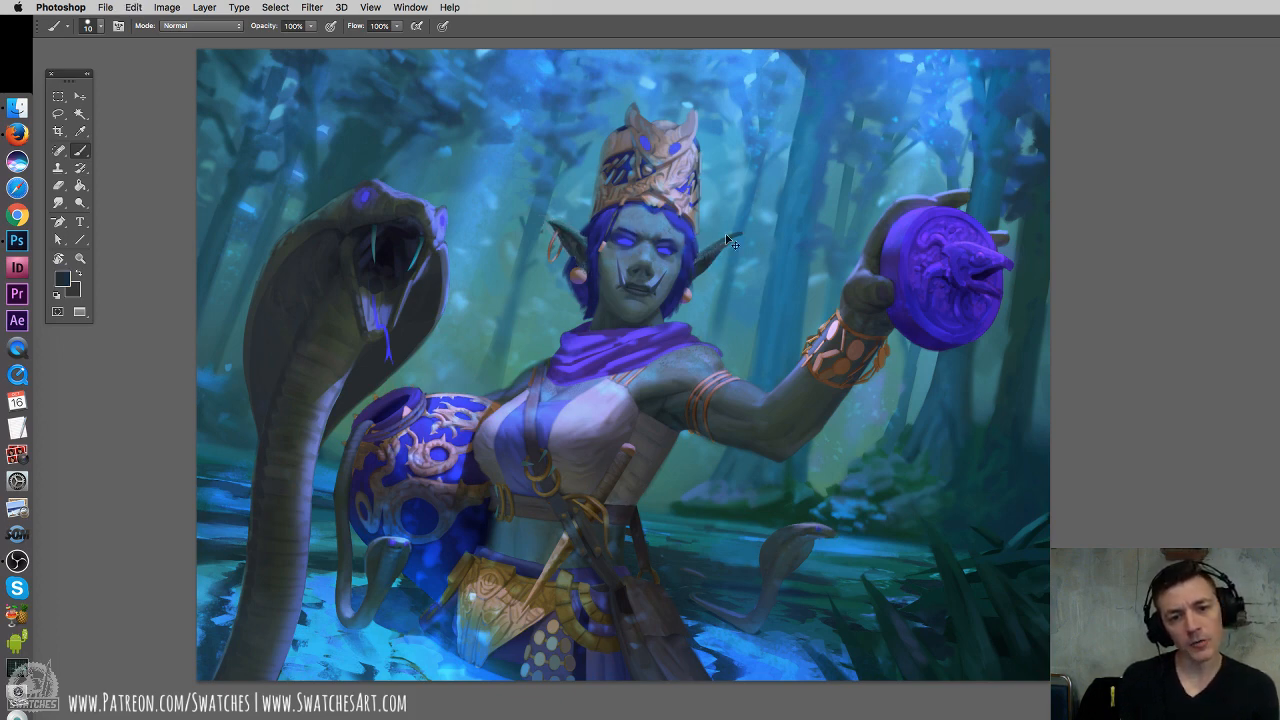
{"action": "right_click", "coordinate": [774, 389]}
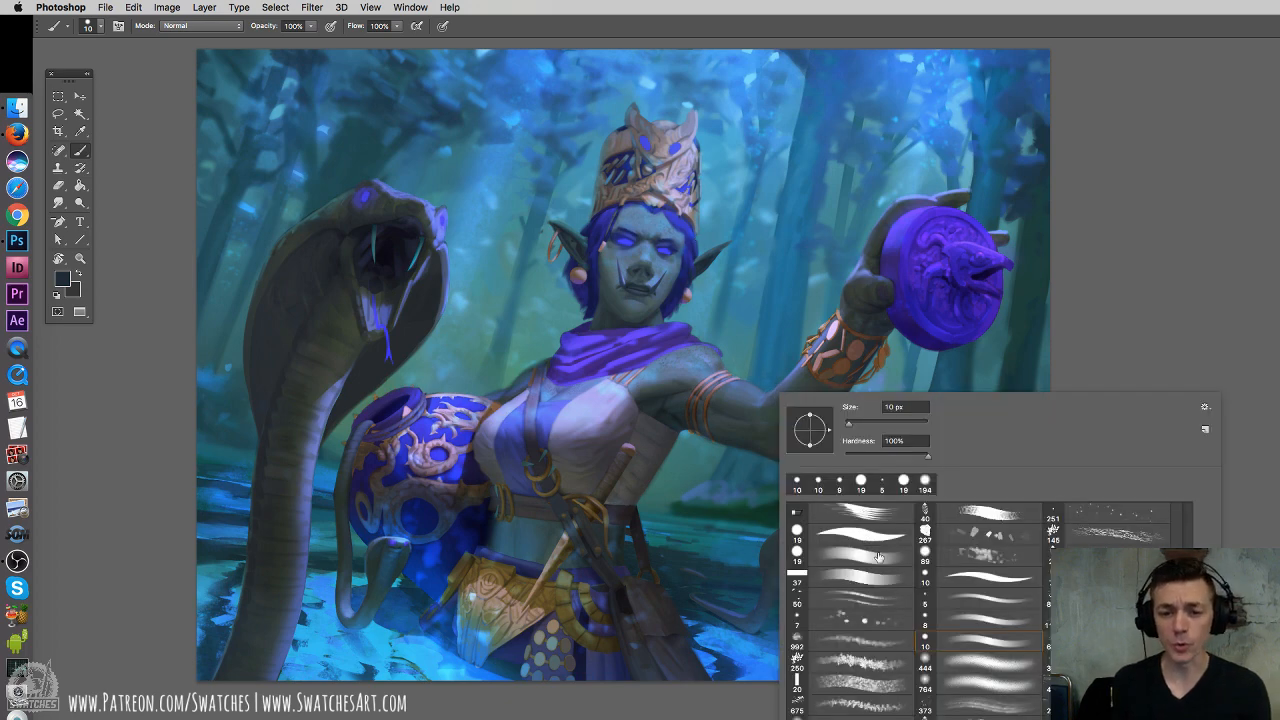
{"action": "double_click", "coordinate": [972, 575]}
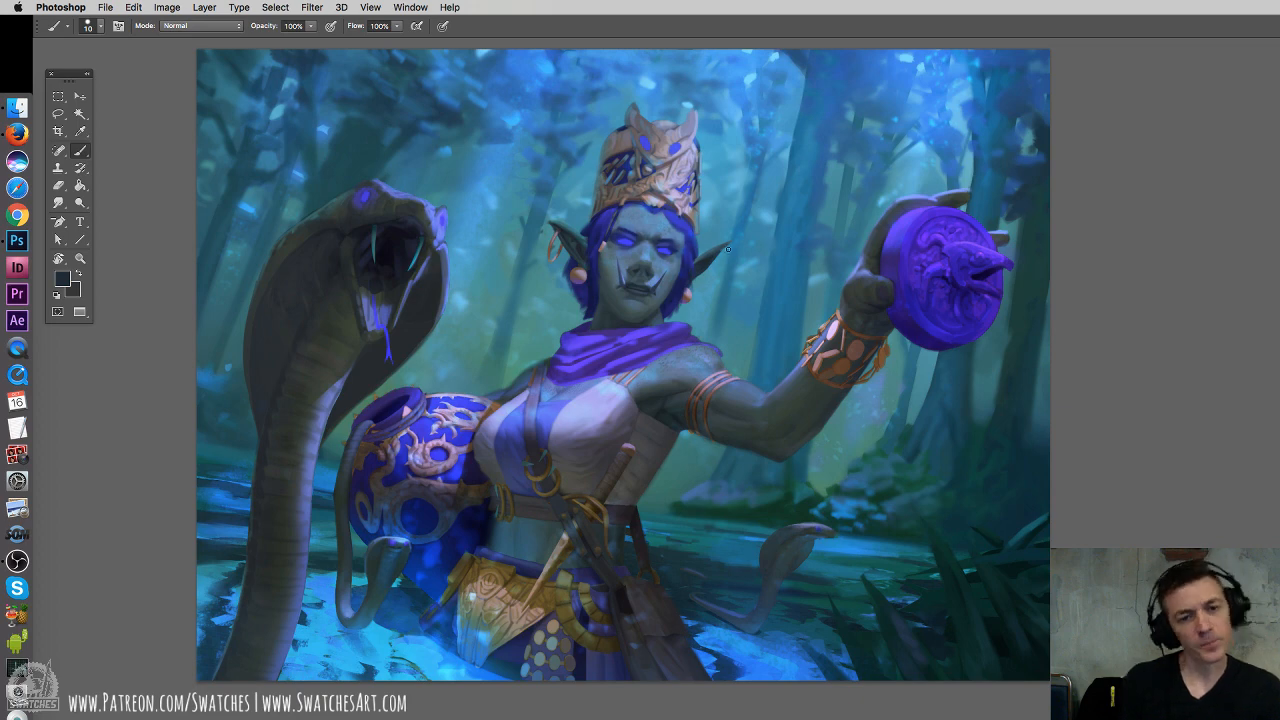
{"action": "left_click_drag", "start_coordinate": [552, 218], "coordinate": [734, 264]}
{"action": "key", "text": "ctrl+z"}
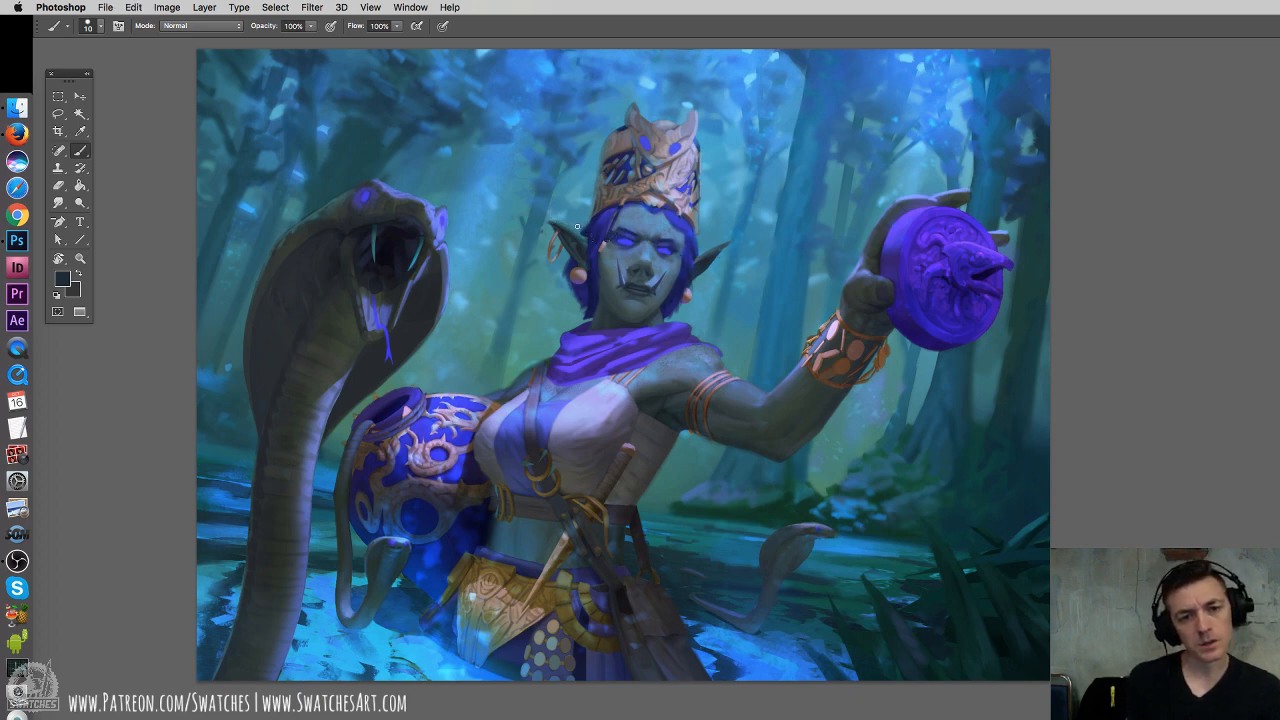
{"action": "left_click_drag", "start_coordinate": [546, 216], "coordinate": [728, 255]}
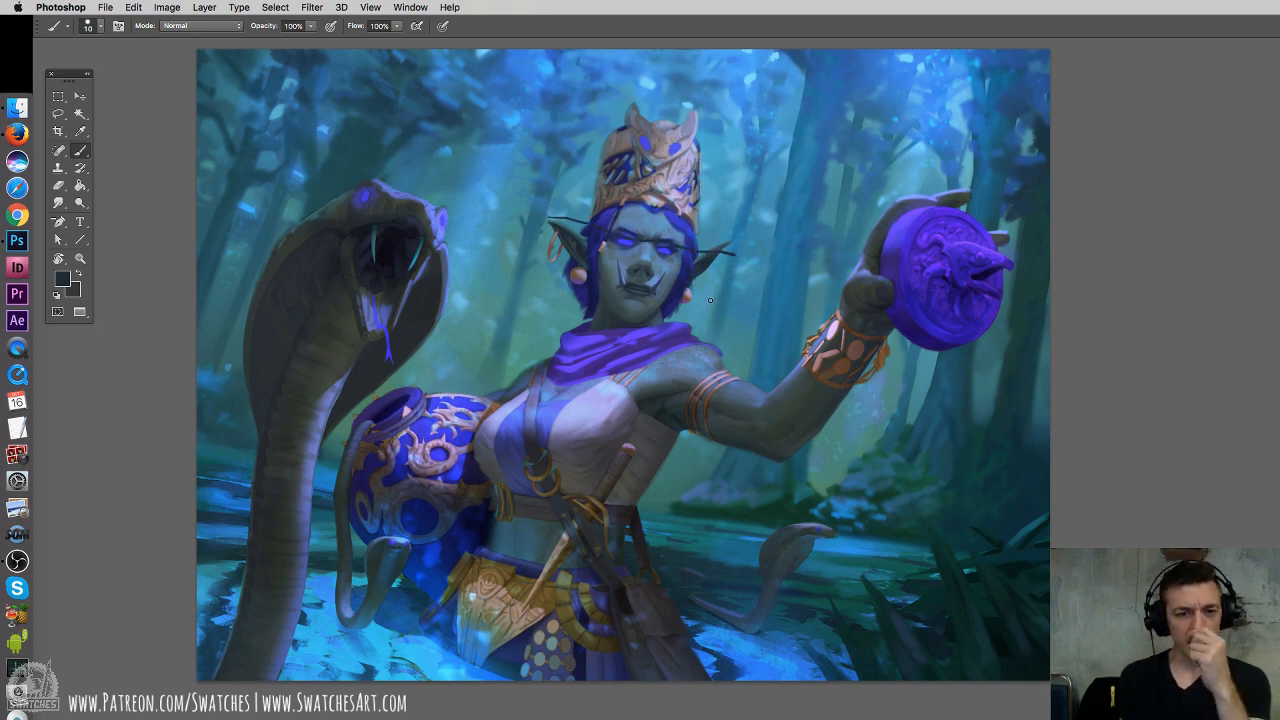
{"action": "key", "text": "ctrl+z"}
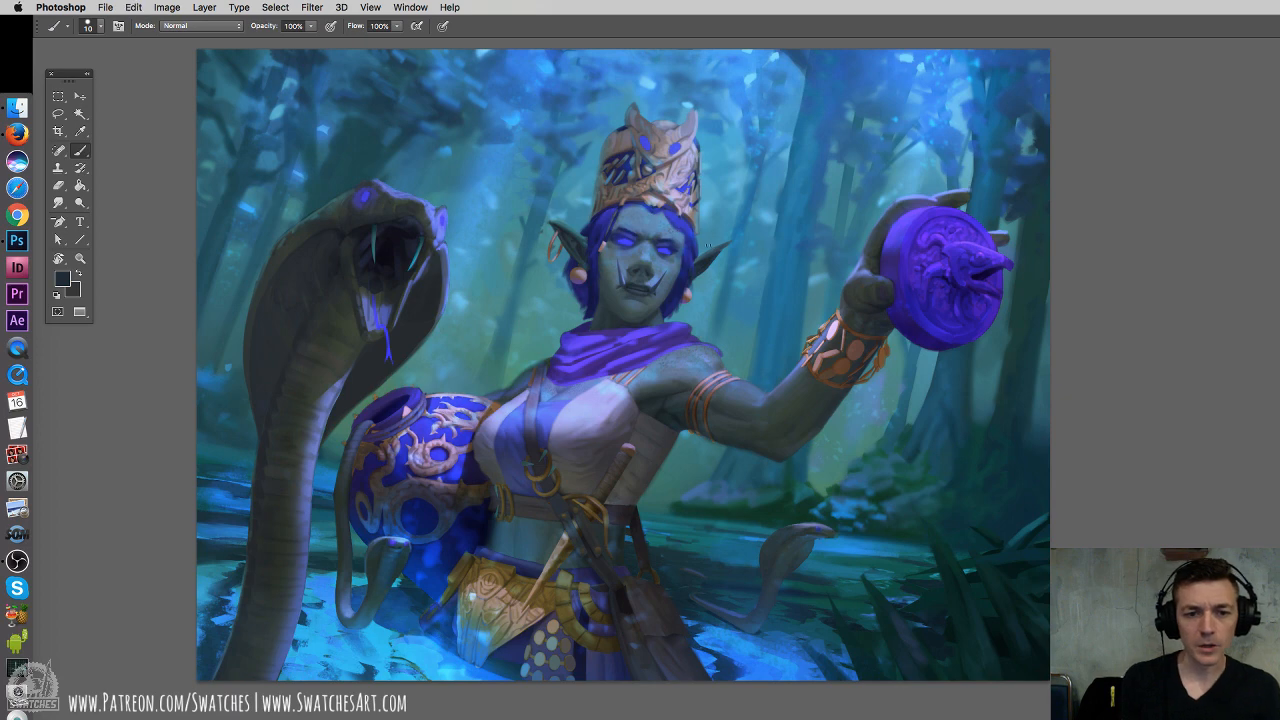
{"action": "mouse_move", "coordinate": [699, 254]}
{"action": "left_mouse_down"}
{"action": "mouse_move", "coordinate": [732, 229]}
{"action": "mouse_move", "coordinate": [694, 262]}
{"action": "left_mouse_up"}
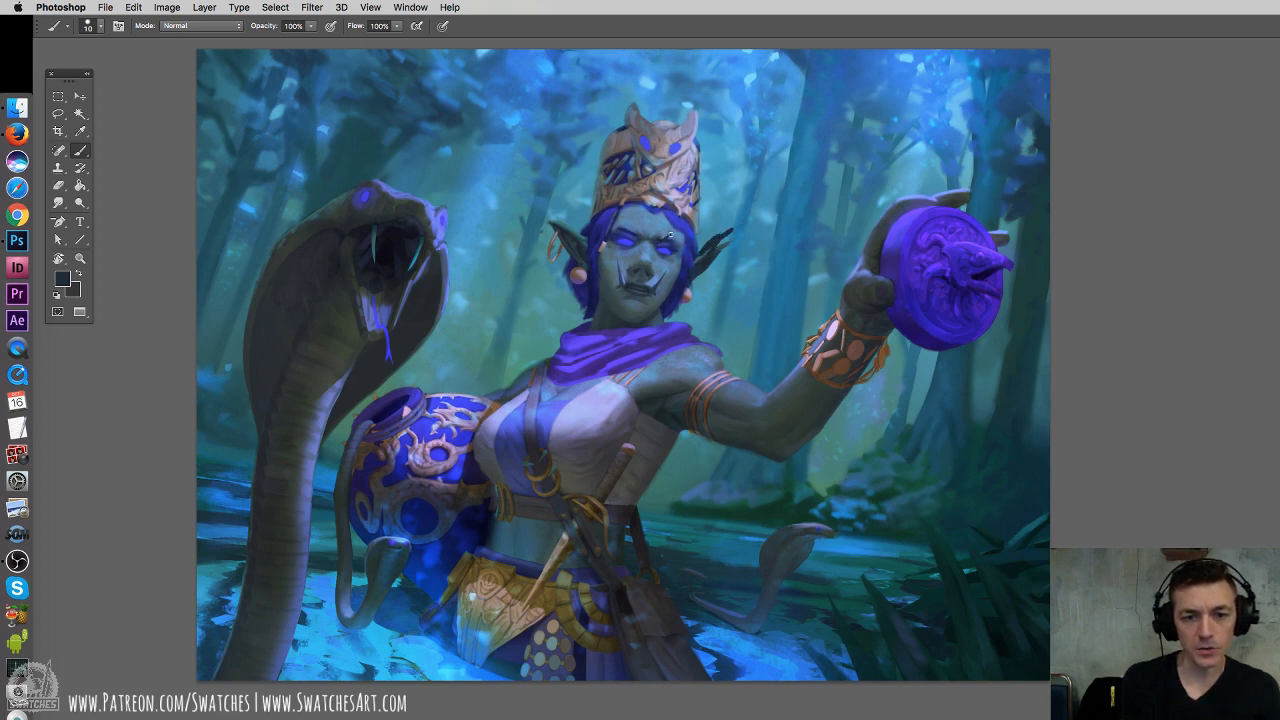
{"action": "key", "text": "ctrl+z"}
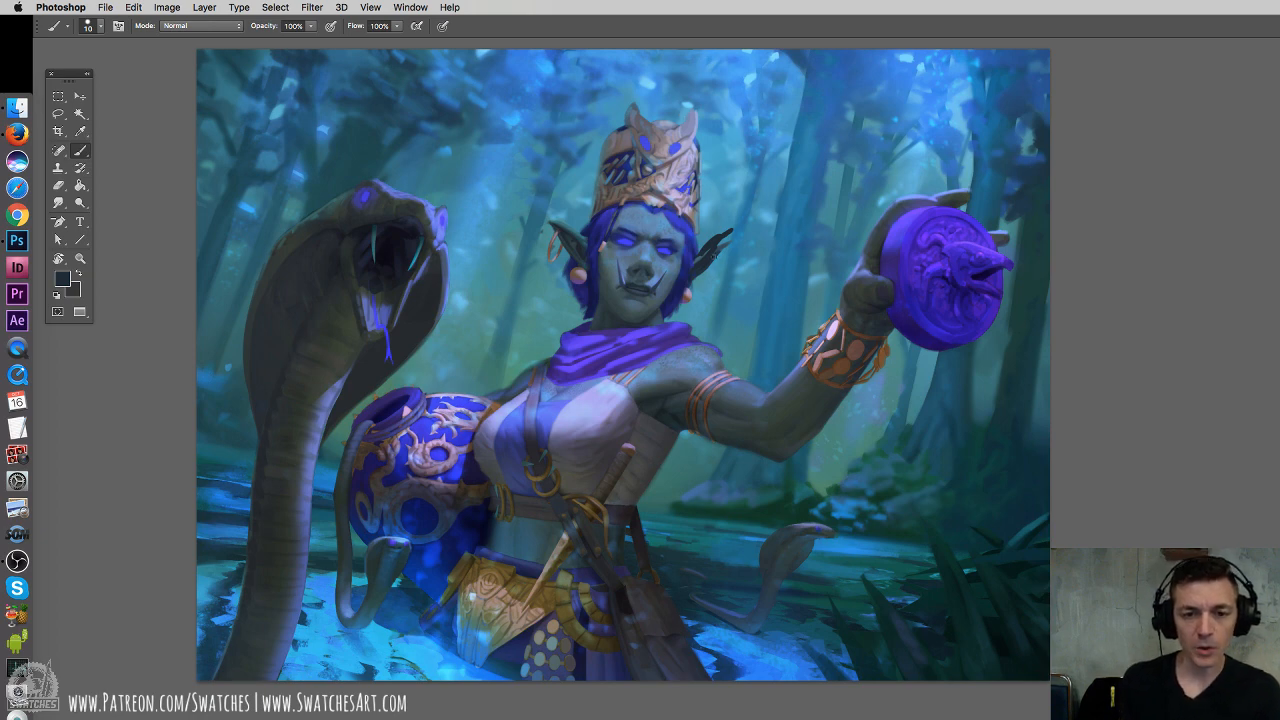
Set the Eraser's opacity to 100% and return to the Brush tool
{"action": "key", "text": "e"}
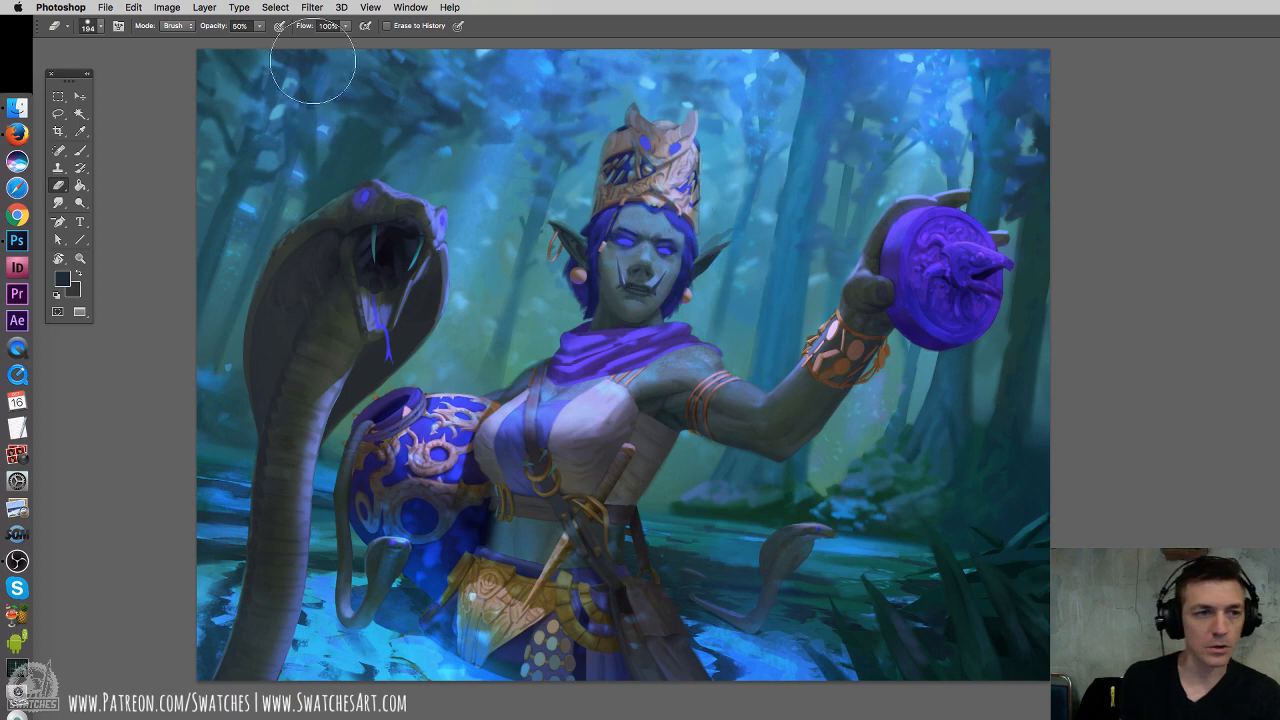
{"action": "left_click", "coordinate": [259, 25]}
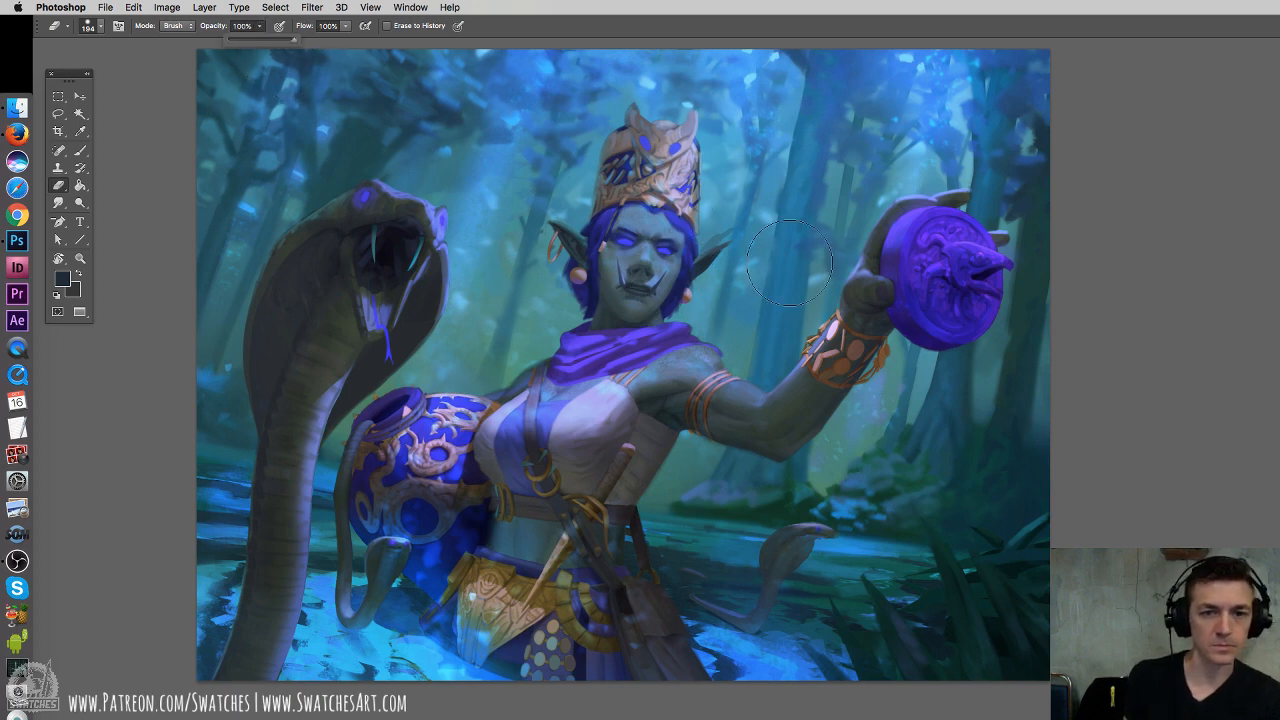
{"action": "key", "text": "b"}
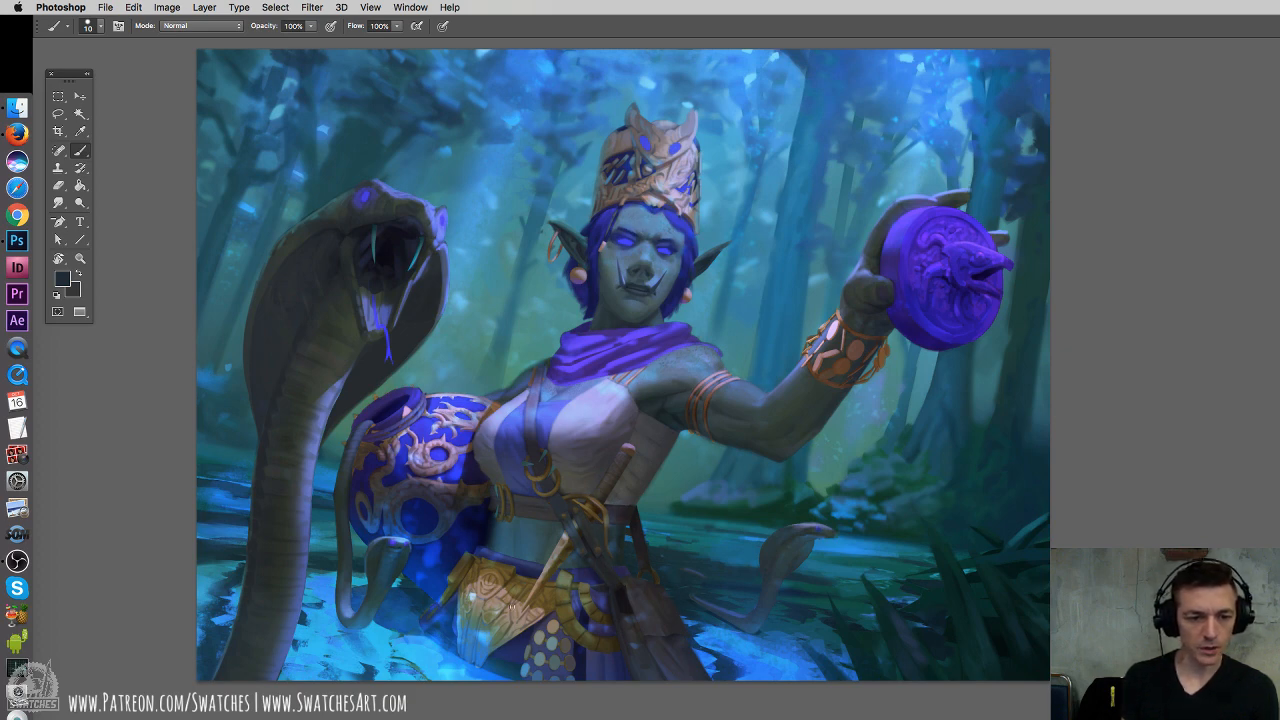
Try dark 10 px brush strokes along the chest's vase side and around the white top's strap and armhole, undoing each one
{"action": "mouse_move", "coordinate": [490, 395]}
{"action": "left_mouse_down"}
{"action": "mouse_move", "coordinate": [379, 599]}
{"action": "mouse_move", "coordinate": [516, 445]}
{"action": "mouse_move", "coordinate": [449, 591]}
{"action": "mouse_move", "coordinate": [479, 505]}
{"action": "left_mouse_up"}
{"action": "key", "text": "super+z"}
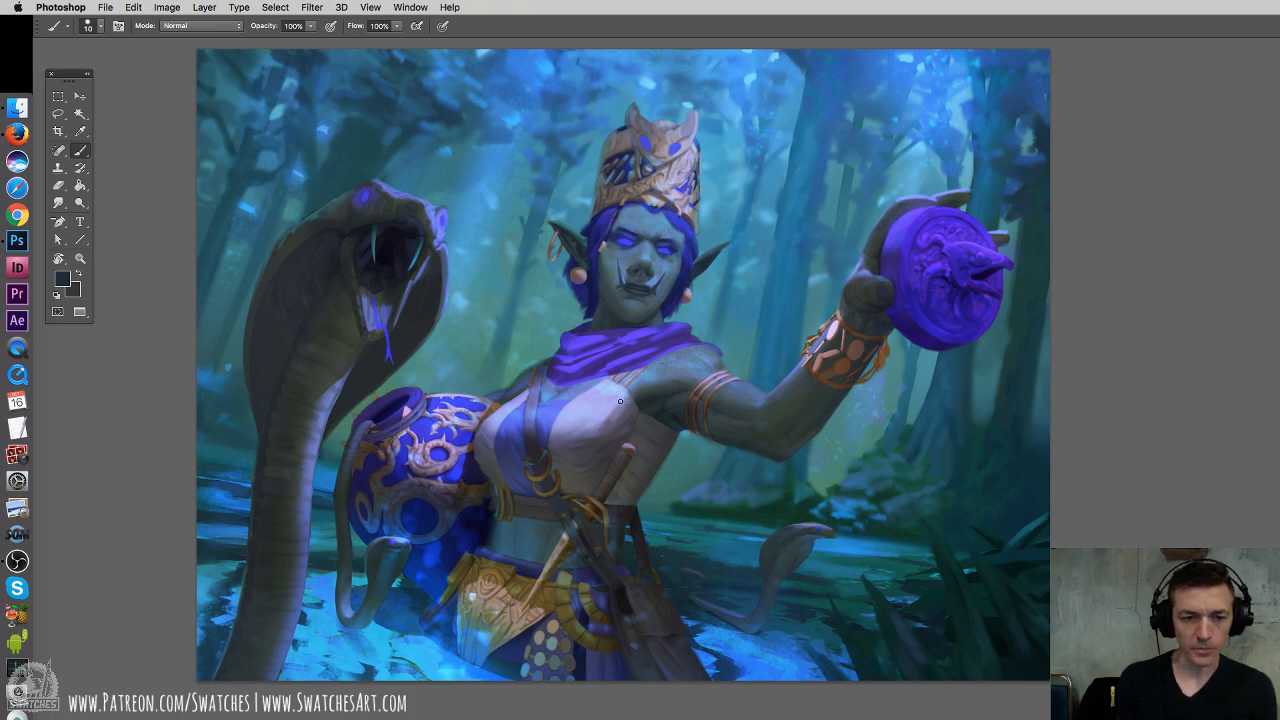
{"action": "key", "text": "super+plus"}
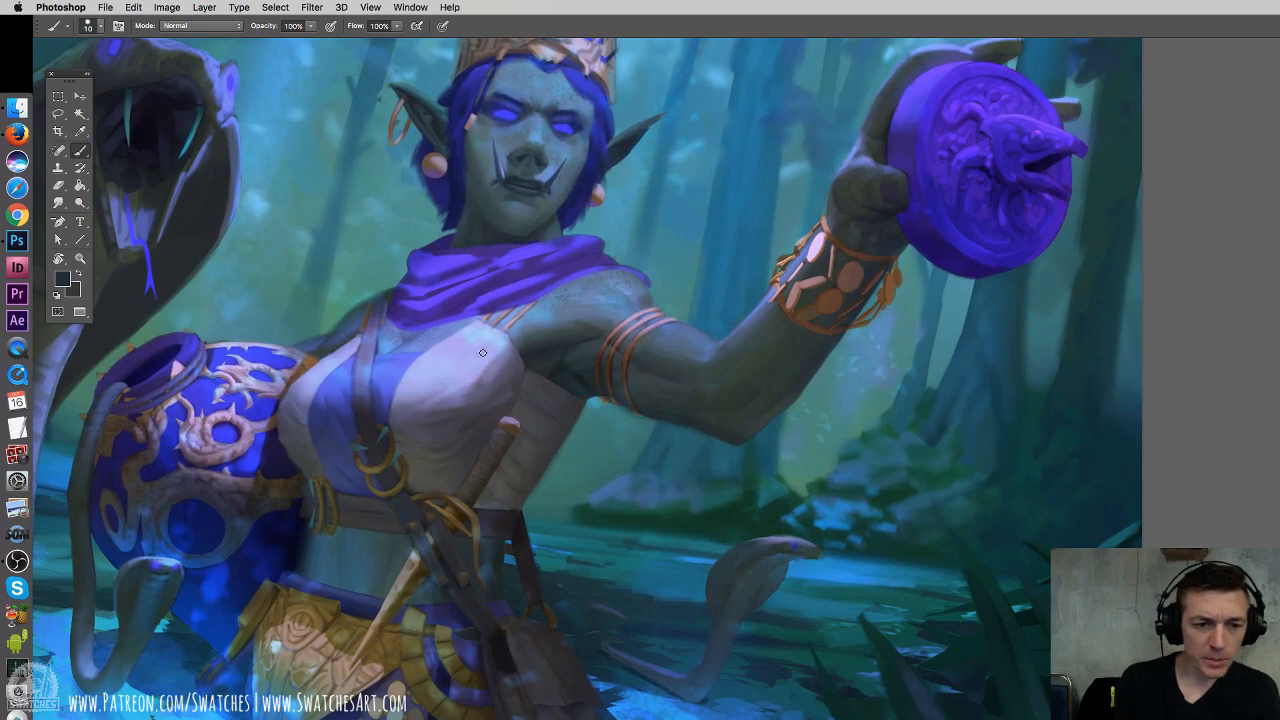
{"action": "mouse_move", "coordinate": [472, 328]}
{"action": "left_mouse_down"}
{"action": "mouse_move", "coordinate": [524, 385]}
{"action": "mouse_move", "coordinate": [586, 406]}
{"action": "left_mouse_up"}
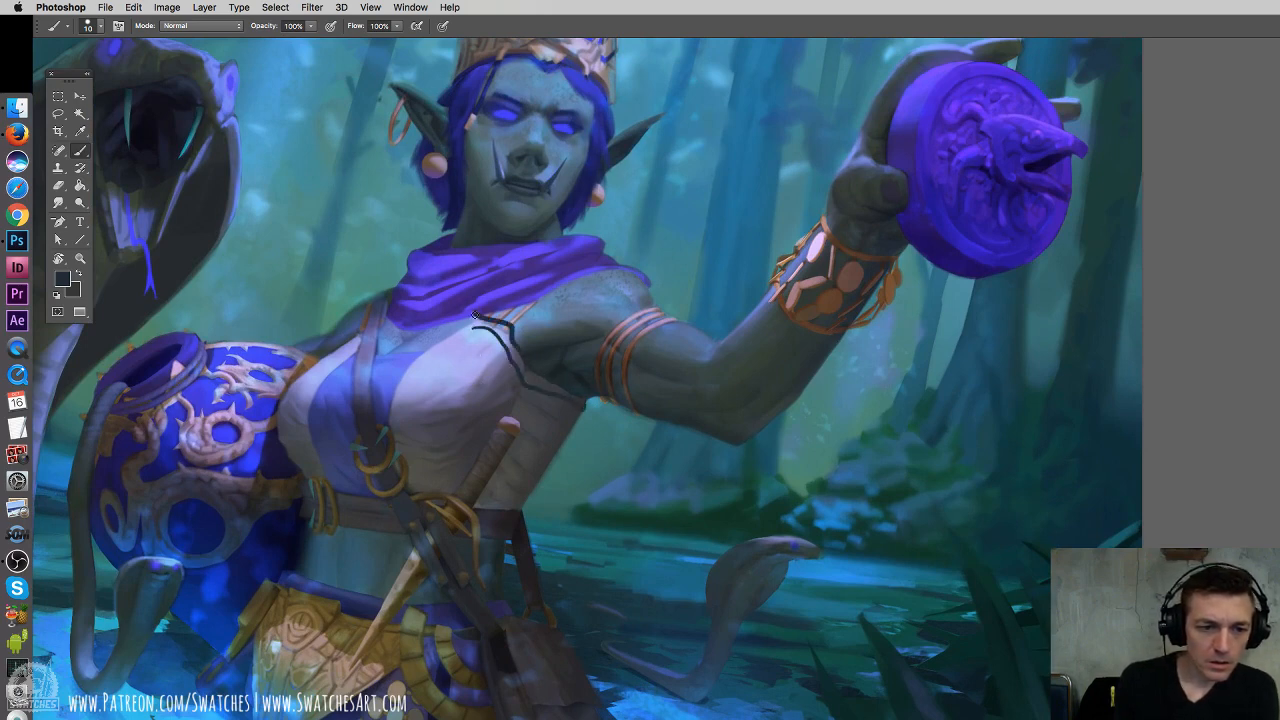
{"action": "key", "text": "super+z"}
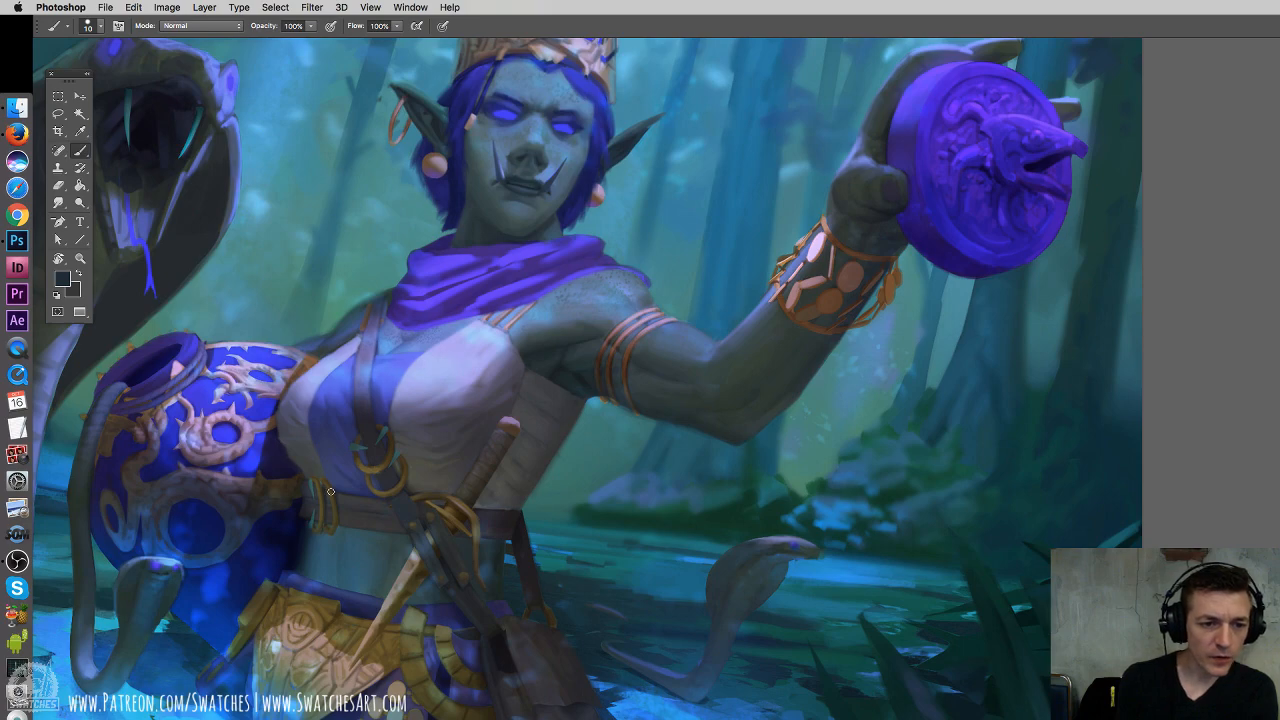
Paint a thin seam along the inner edge of the troll's white top with a 5 px brush and colours sampled from the cloth
{"action": "left_click_drag", "start_coordinate": [435, 421], "coordinate": [673, 479]}
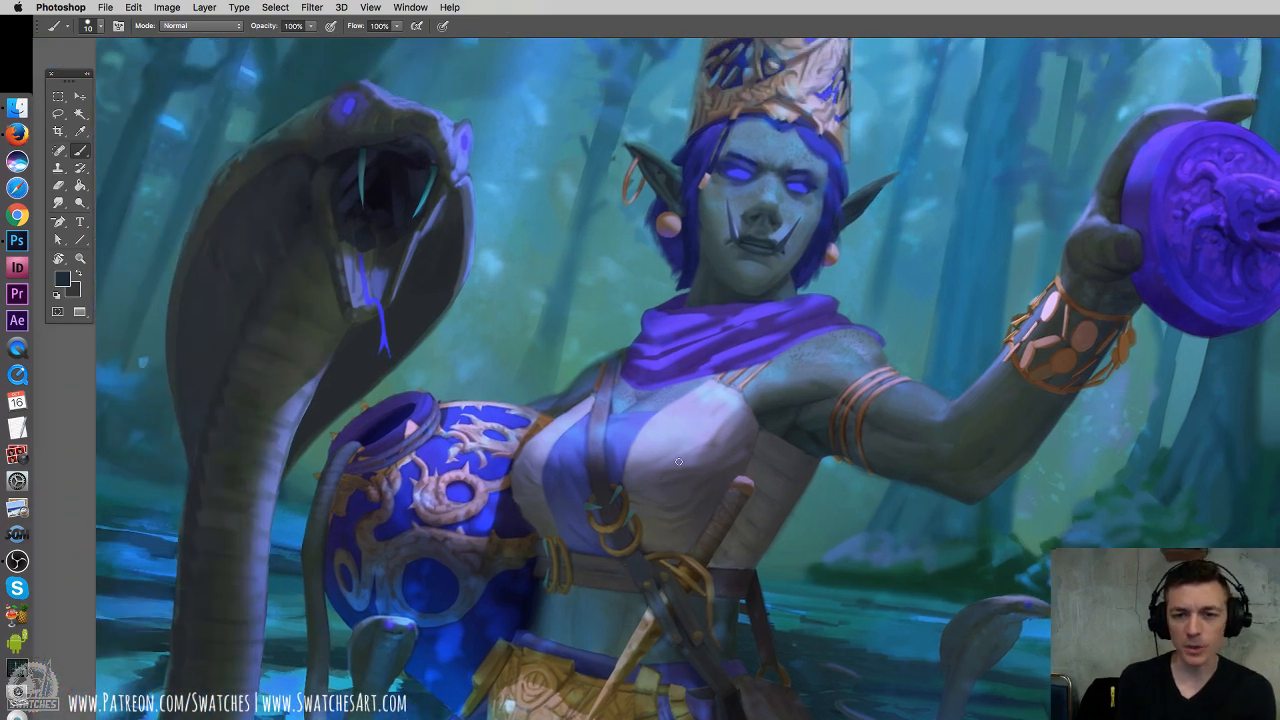
{"action": "key", "text": "super+plus"}
{"action": "key", "text": "super+plus"}
{"action": "scroll", "coordinate": [600, 424], "scroll_direction": "left", "scroll_amount": 10}
{"action": "scroll", "coordinate": [600, 424], "scroll_direction": "up", "scroll_amount": 2}
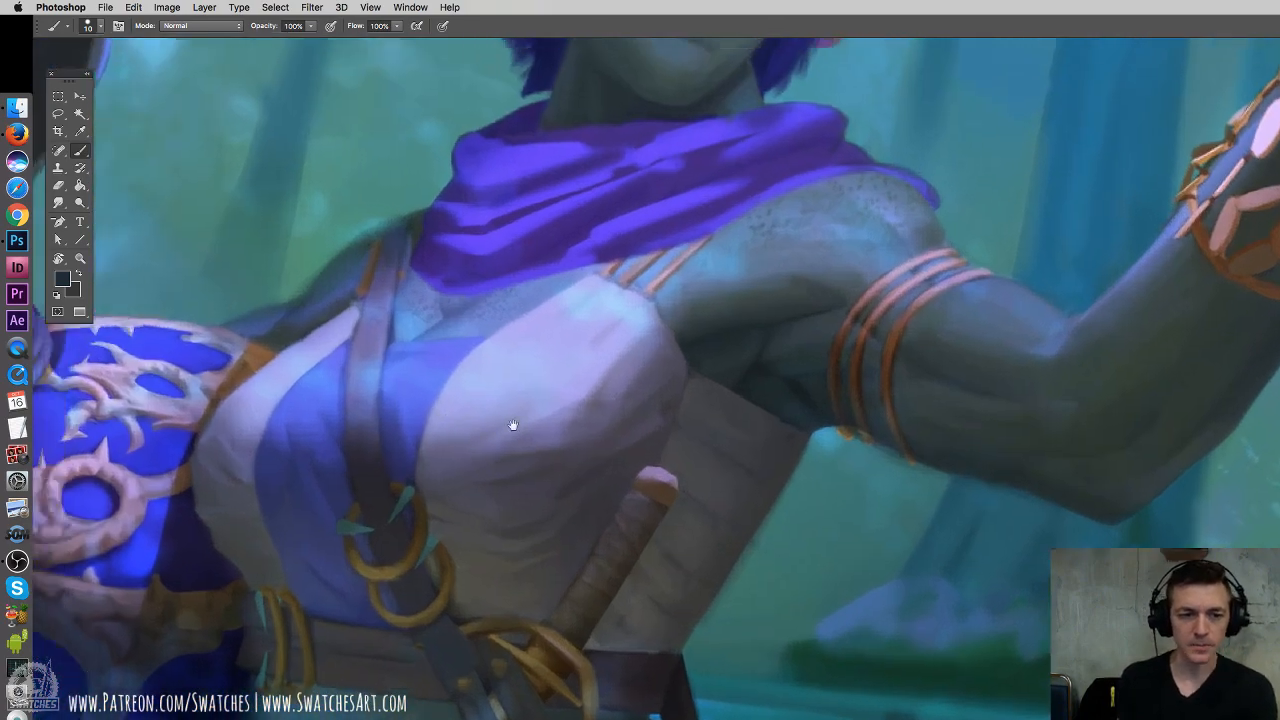
{"action": "right_click", "coordinate": [789, 445]}
{"action": "left_click", "coordinate": [950, 651]}
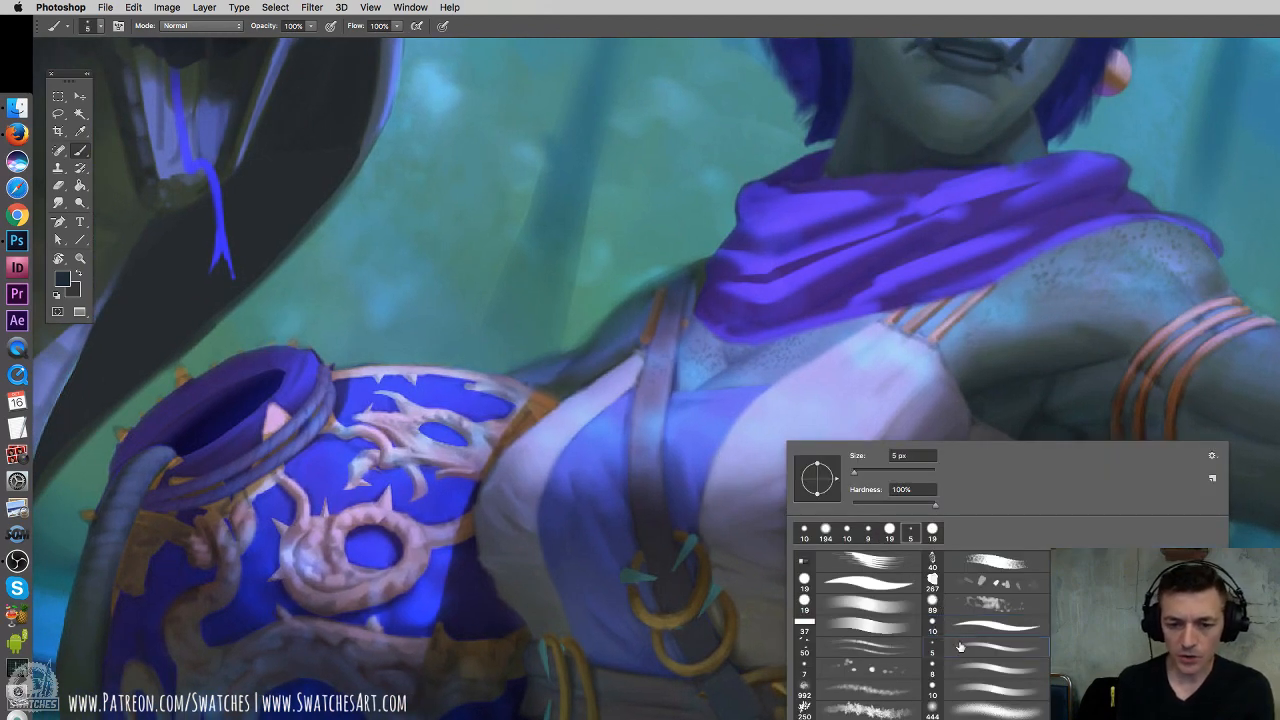
{"action": "left_click", "coordinate": [584, 555], "text": "alt"}
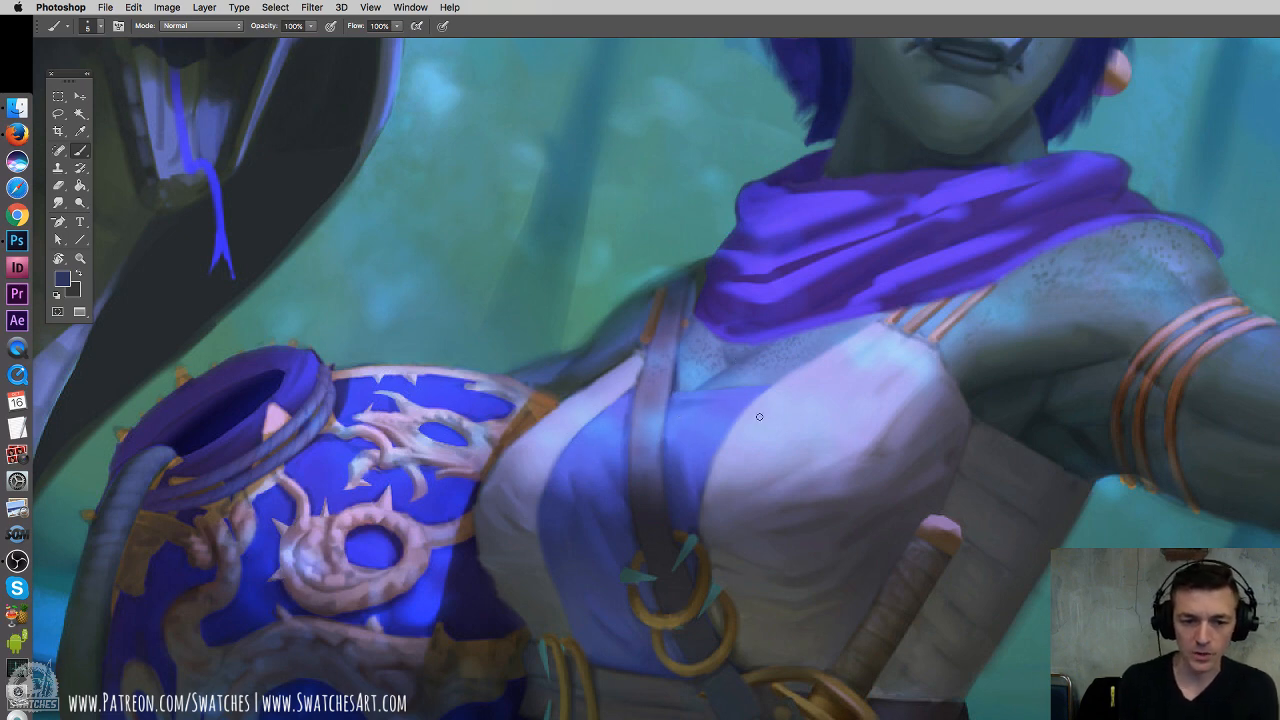
{"action": "left_click", "coordinate": [764, 518], "text": "alt"}
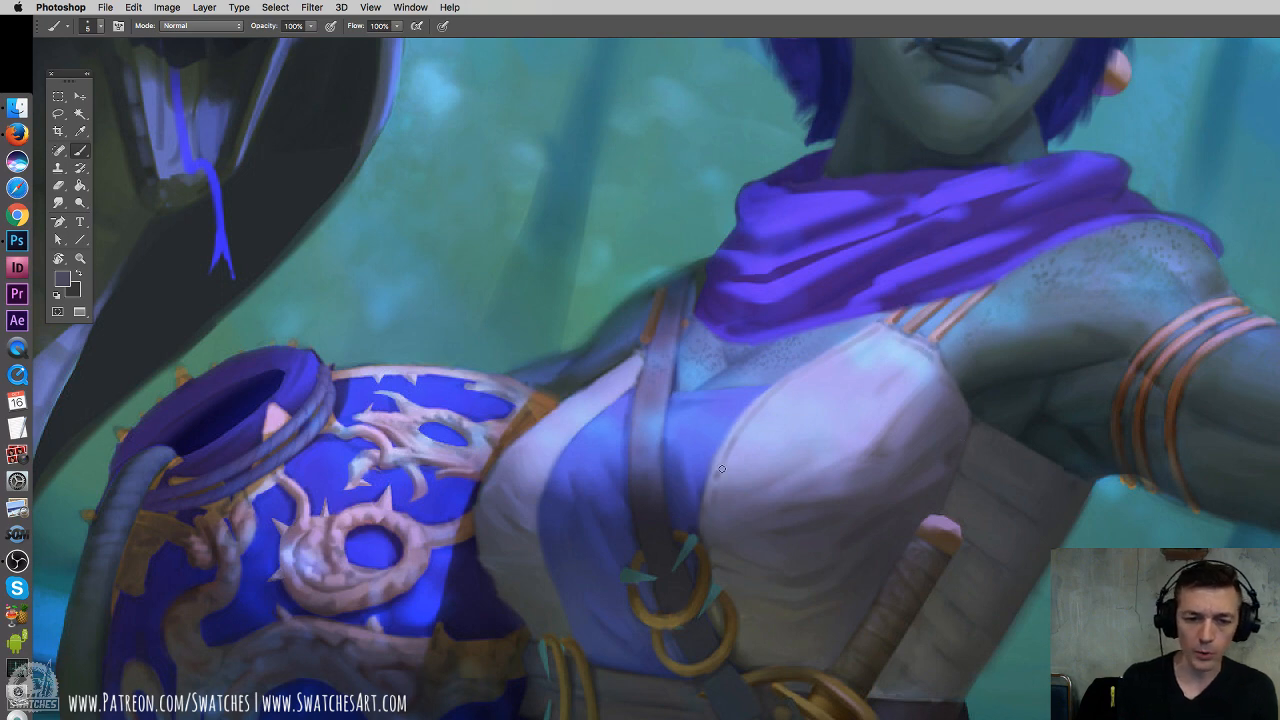
Refine the blue centre panel of the top with light and dark blues sampled from the panel
{"action": "left_click", "coordinate": [676, 421], "text": "alt"}
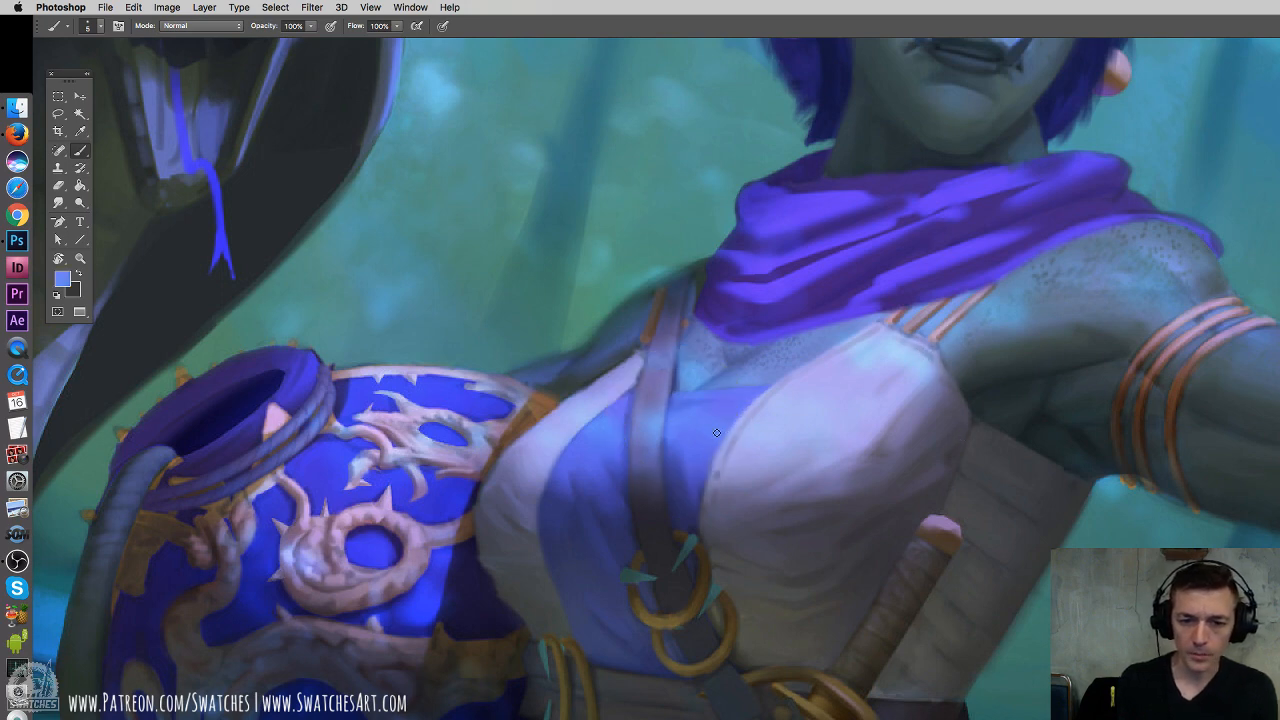
{"action": "left_click", "coordinate": [681, 490], "text": "alt"}
{"action": "left_click", "coordinate": [684, 490], "text": "alt"}
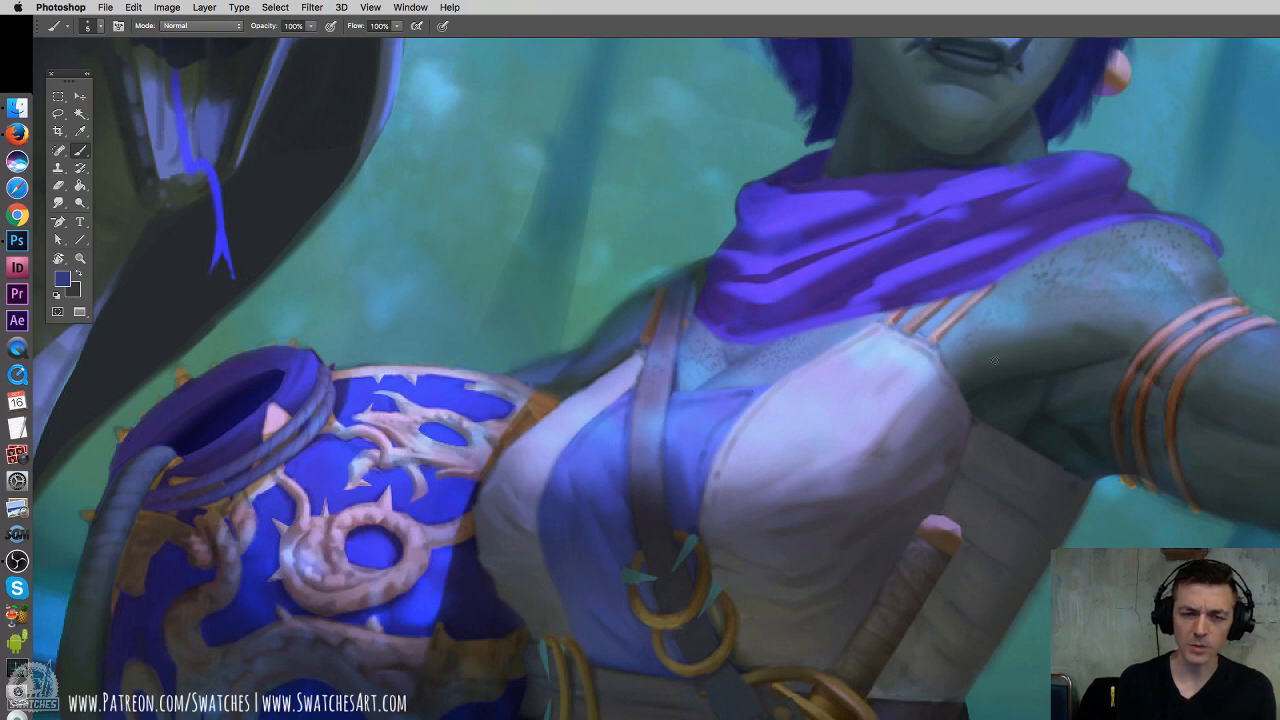
Try a dark blue stroke between the troll's chest and the vase, and undo it
{"action": "scroll", "coordinate": [966, 374], "scroll_direction": "down", "scroll_amount": 4}
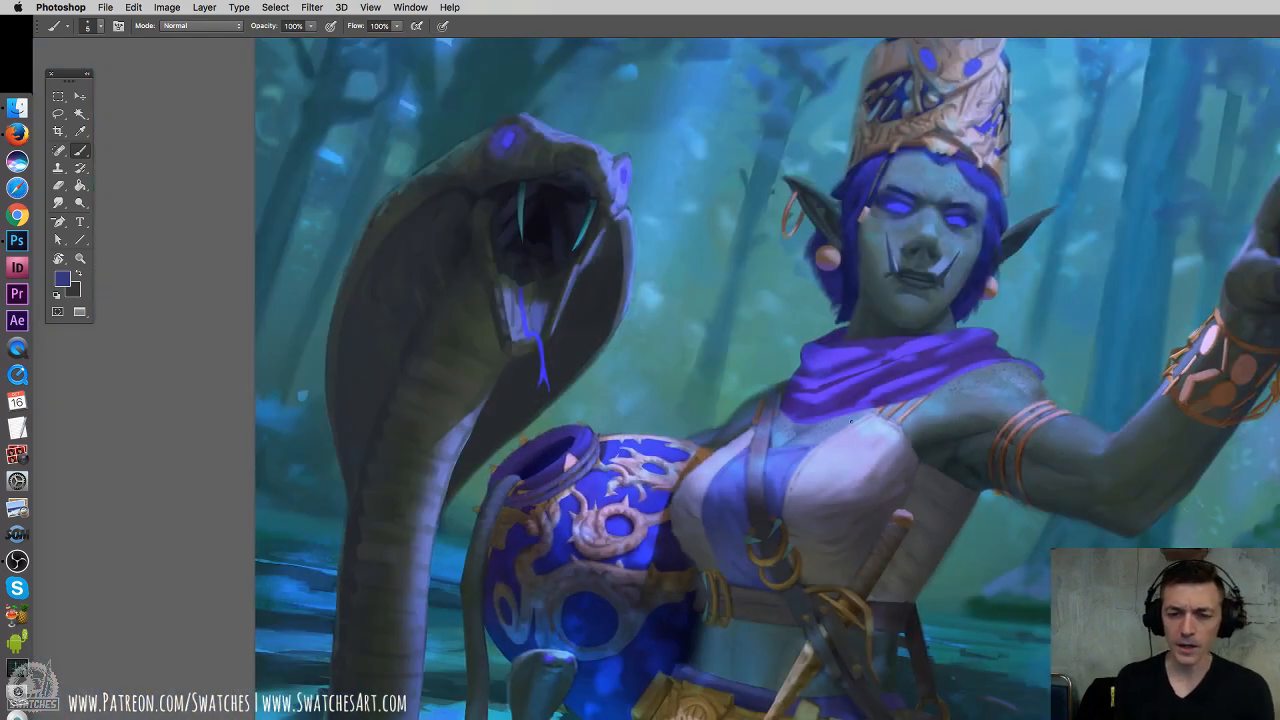
{"action": "left_click_drag", "start_coordinate": [872, 367], "coordinate": [762, 392]}
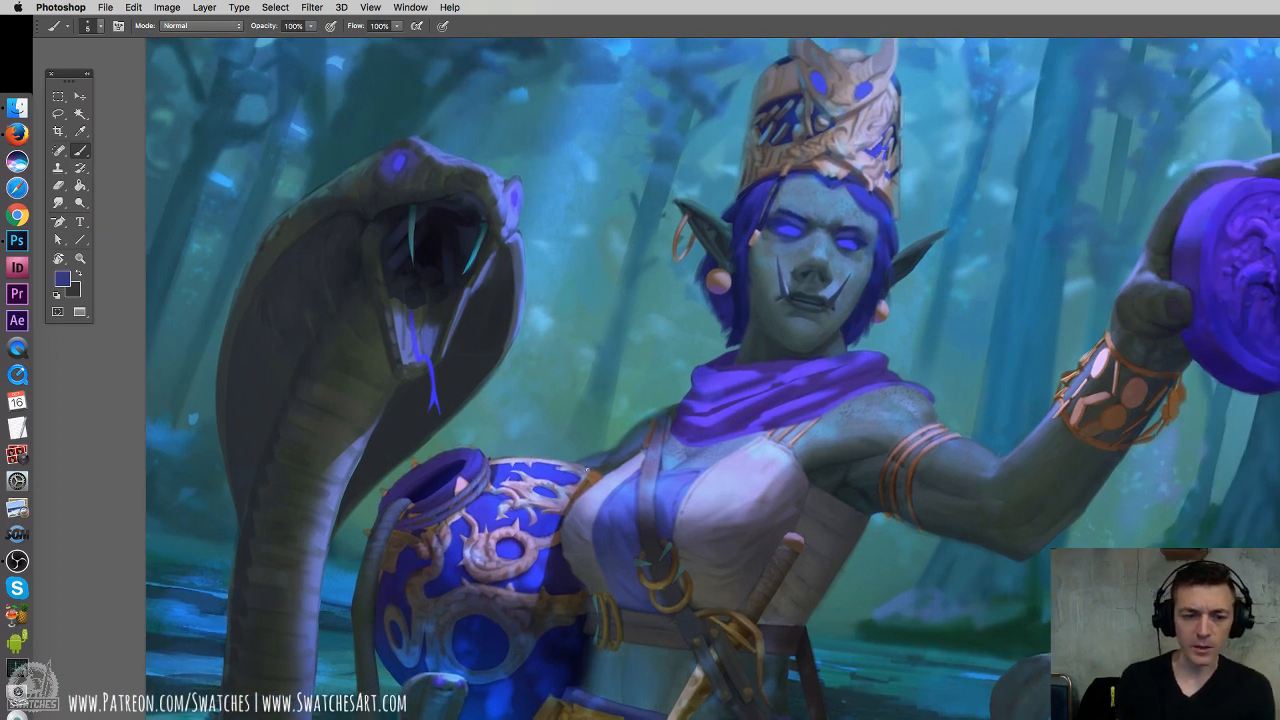
{"action": "mouse_move", "coordinate": [587, 469]}
{"action": "left_mouse_down"}
{"action": "mouse_move", "coordinate": [504, 662]}
{"action": "mouse_move", "coordinate": [562, 490]}
{"action": "mouse_move", "coordinate": [532, 580]}
{"action": "left_mouse_up"}
{"action": "key", "text": "super+z"}
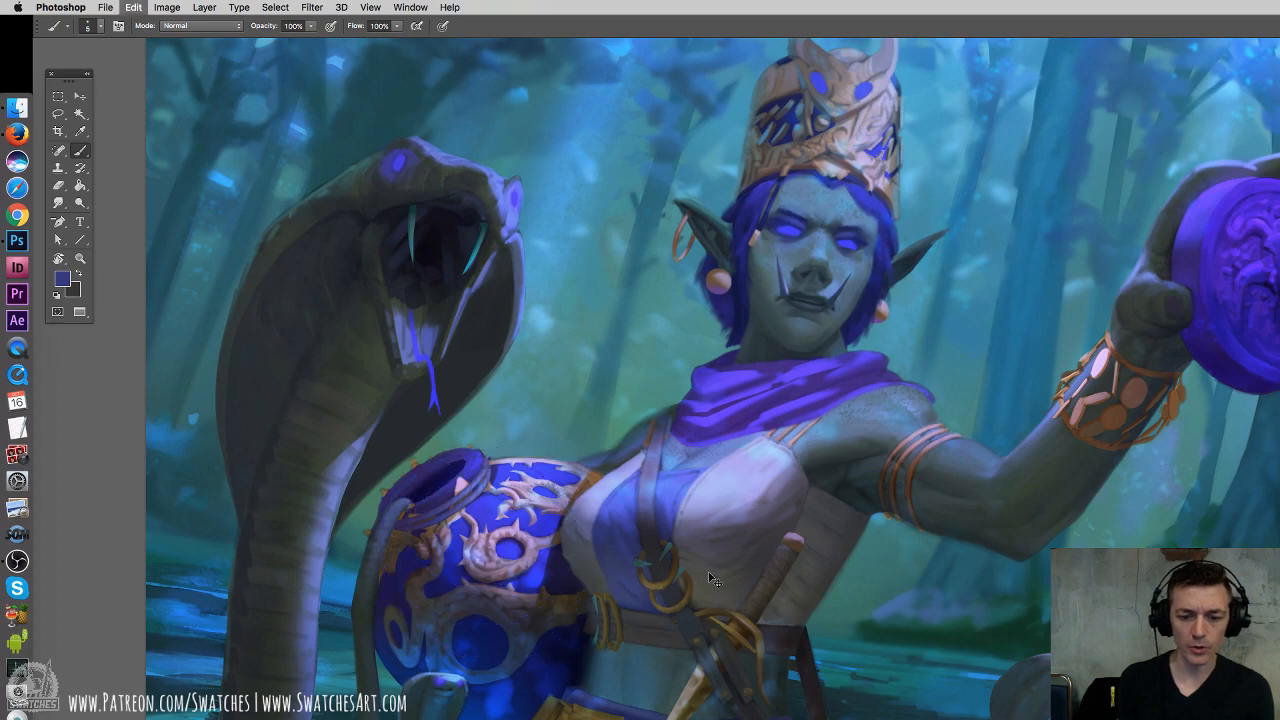
Try outlining the upper part of the gold belt plate with a tan sampled from the costume
{"action": "scroll", "coordinate": [712, 580], "scroll_direction": "down", "scroll_amount": 2}
{"action": "left_click_drag", "start_coordinate": [715, 554], "coordinate": [703, 308]}
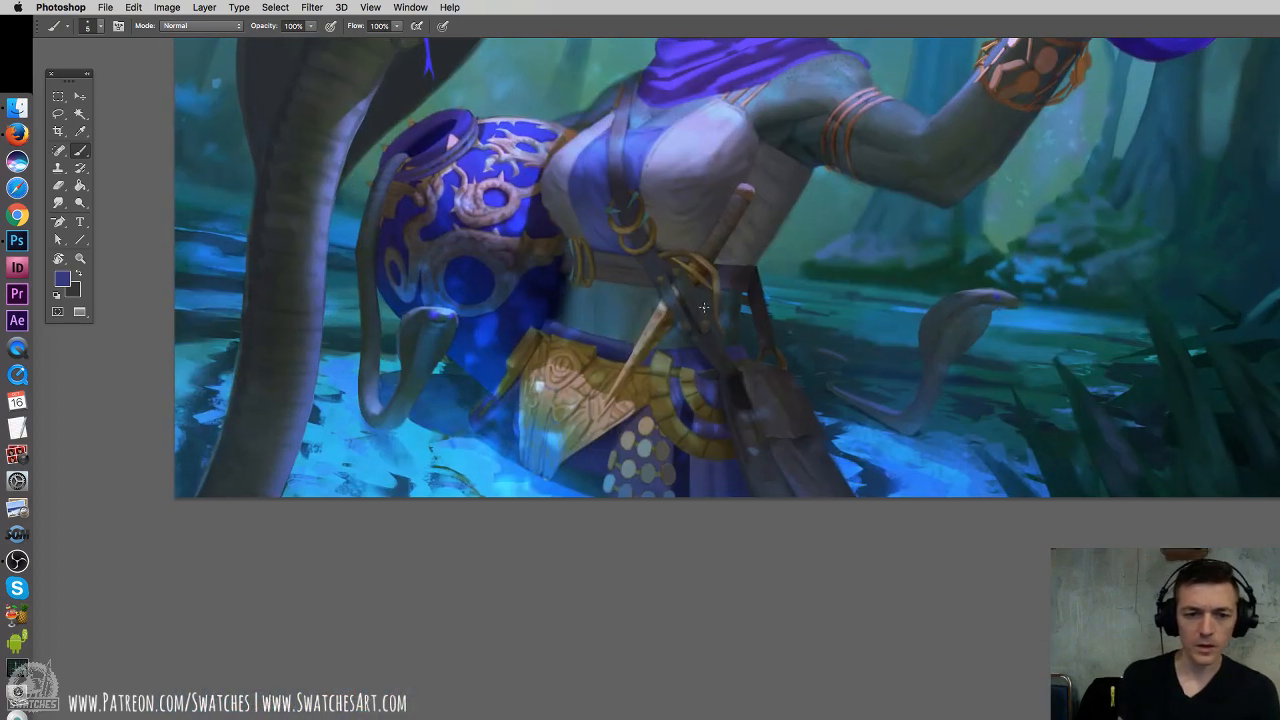
{"action": "left_click", "coordinate": [646, 424], "text": "alt"}
{"action": "key", "text": "bracketright"}
{"action": "key", "text": "bracketright"}
{"action": "key", "text": "bracketright"}
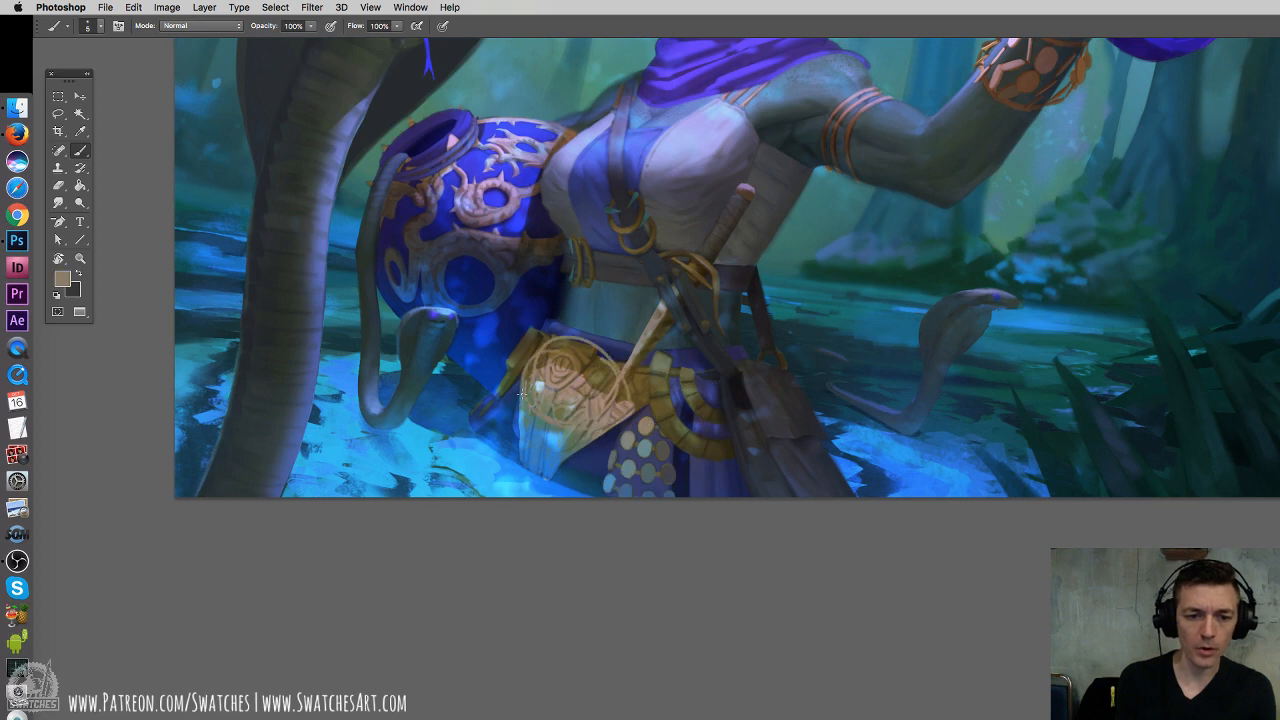
{"action": "key", "text": "super+0"}
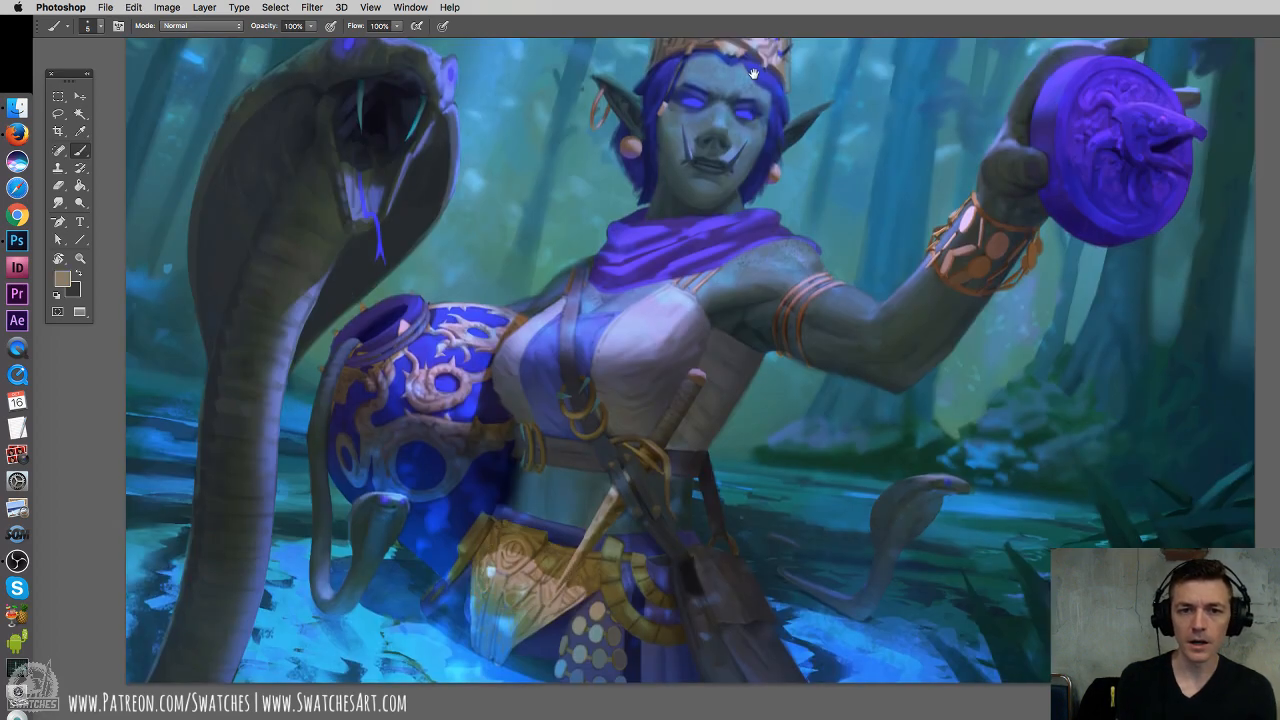
Paint thin wavy trim lines across the purple scarf in a tan gold sampled from the headdress
{"action": "scroll", "coordinate": [754, 338], "scroll_direction": "up", "scroll_amount": 5}
{"action": "scroll", "coordinate": [731, 432], "scroll_direction": "down", "scroll_amount": 3}
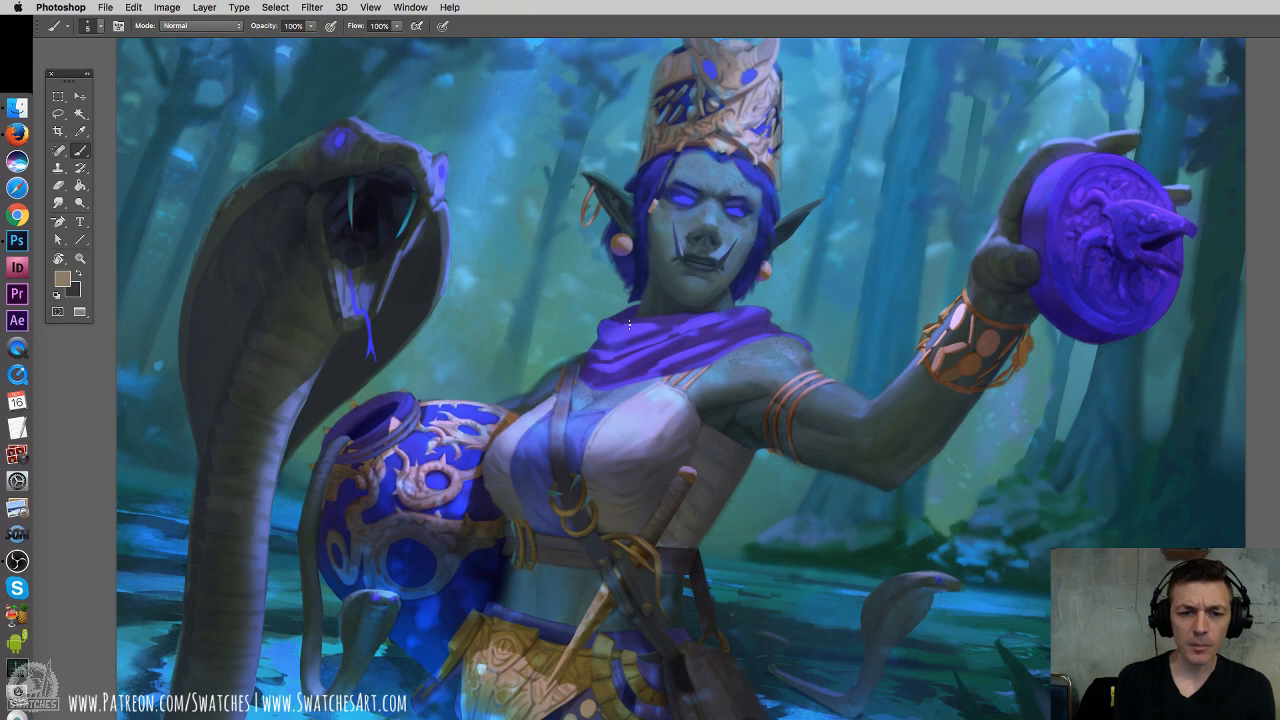
{"action": "left_click", "coordinate": [718, 118], "text": "alt"}
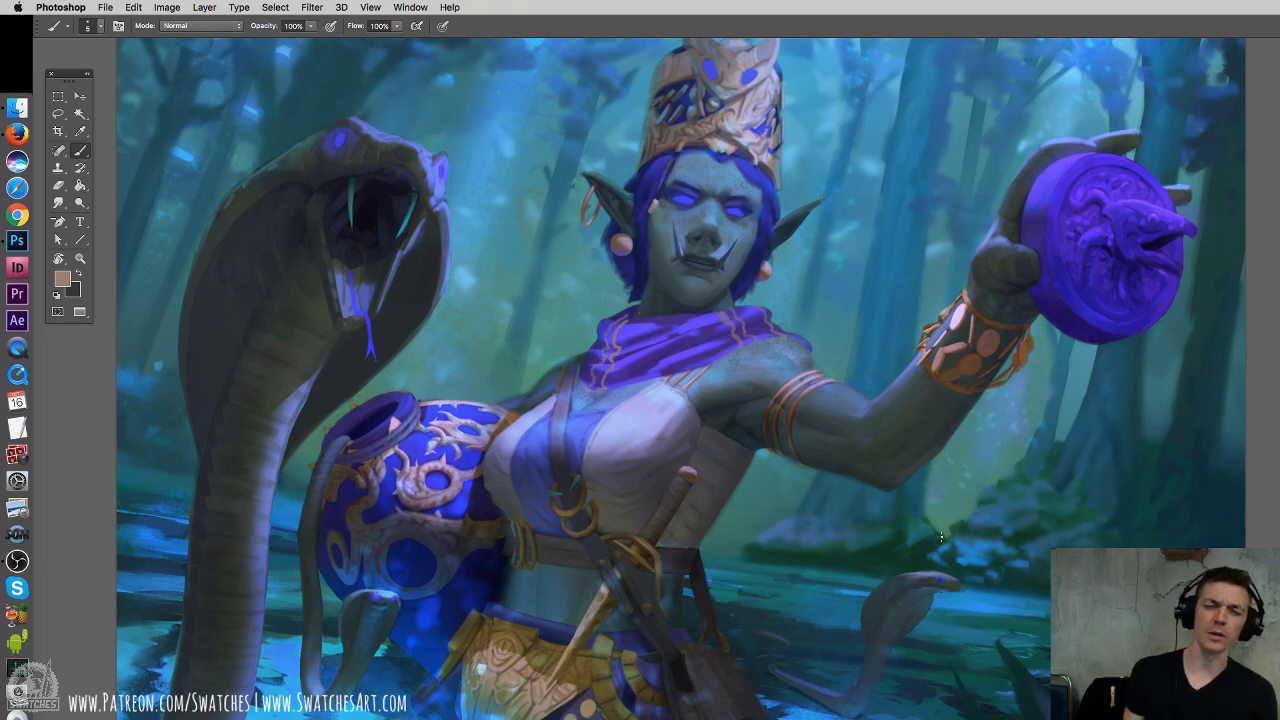
Add a small blue pattern below the white top's shoulder straps, using light and dark blues sampled from the top
{"action": "left_click", "coordinate": [586, 430], "text": "alt"}
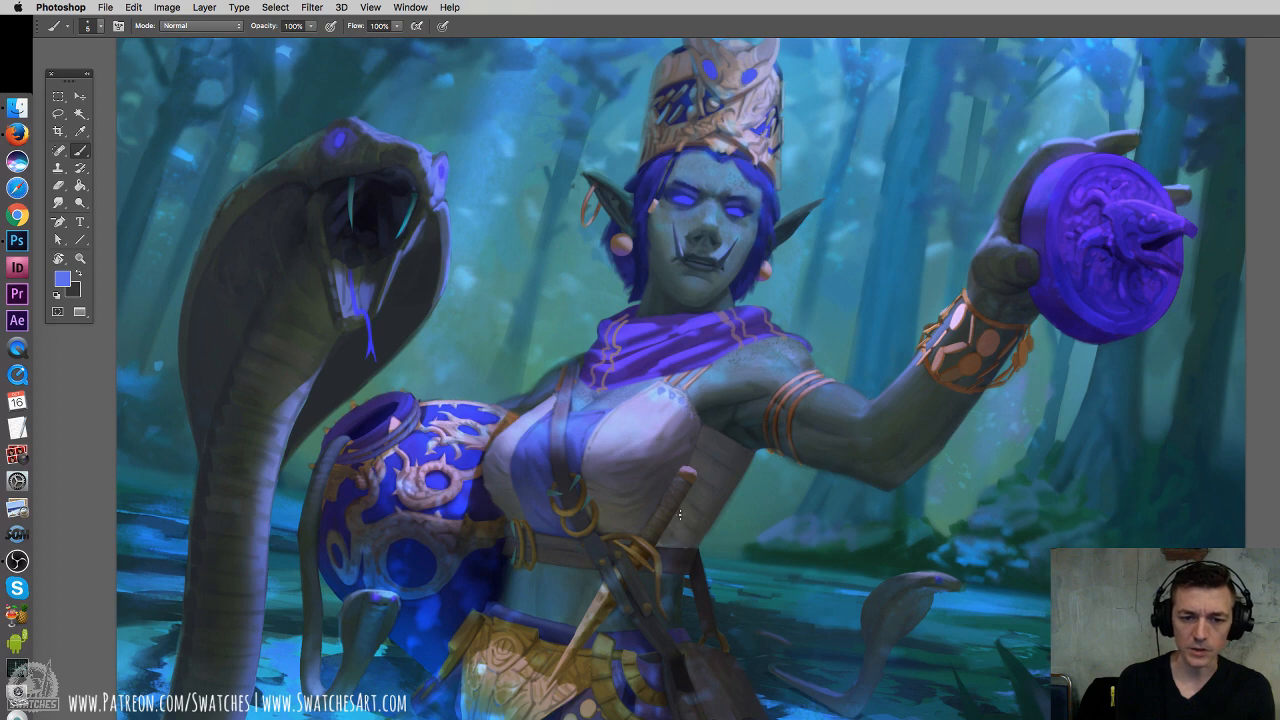
{"action": "left_click", "coordinate": [557, 531], "text": "alt"}
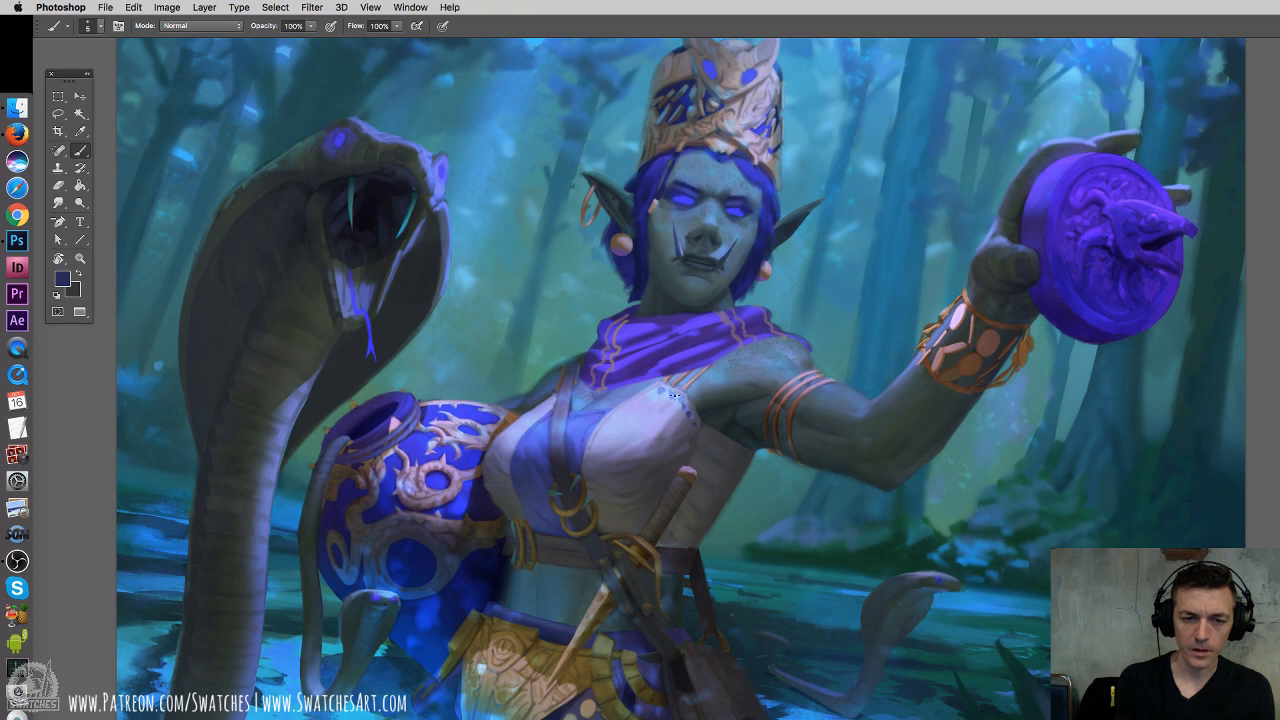
{"action": "key", "text": "super+minus"}
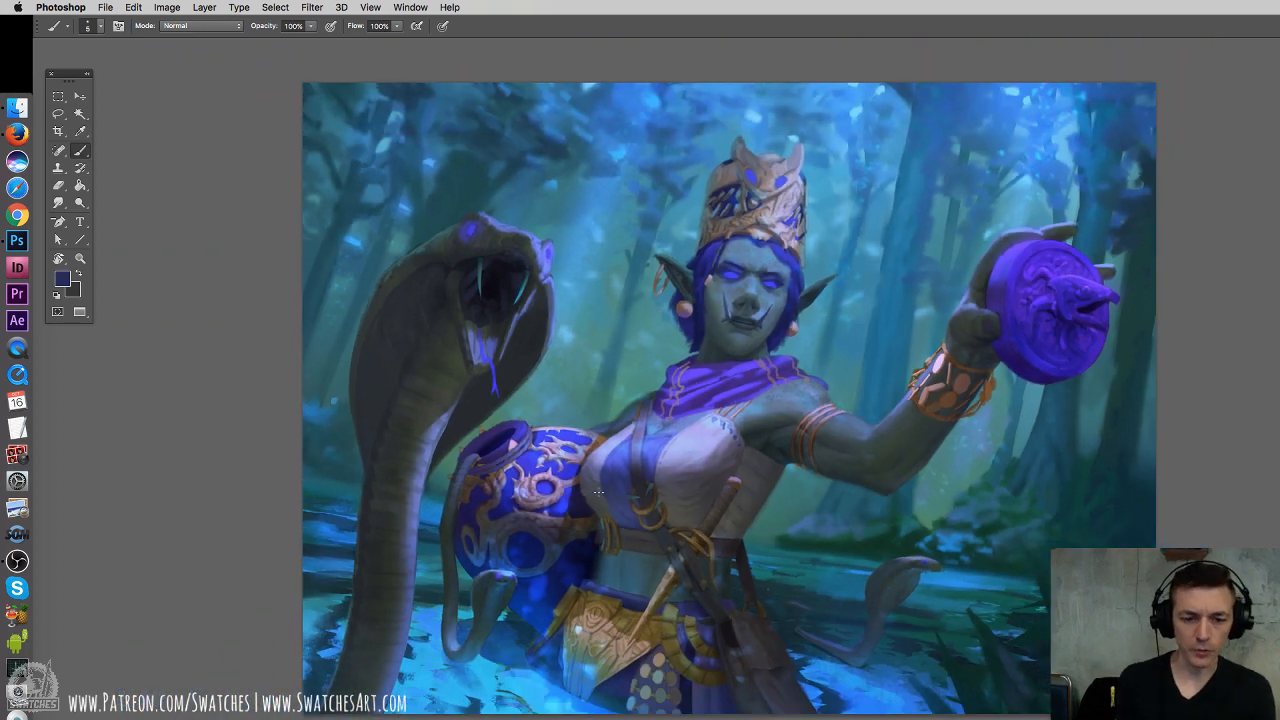
{"action": "left_click_drag", "start_coordinate": [816, 395], "coordinate": [766, 411]}
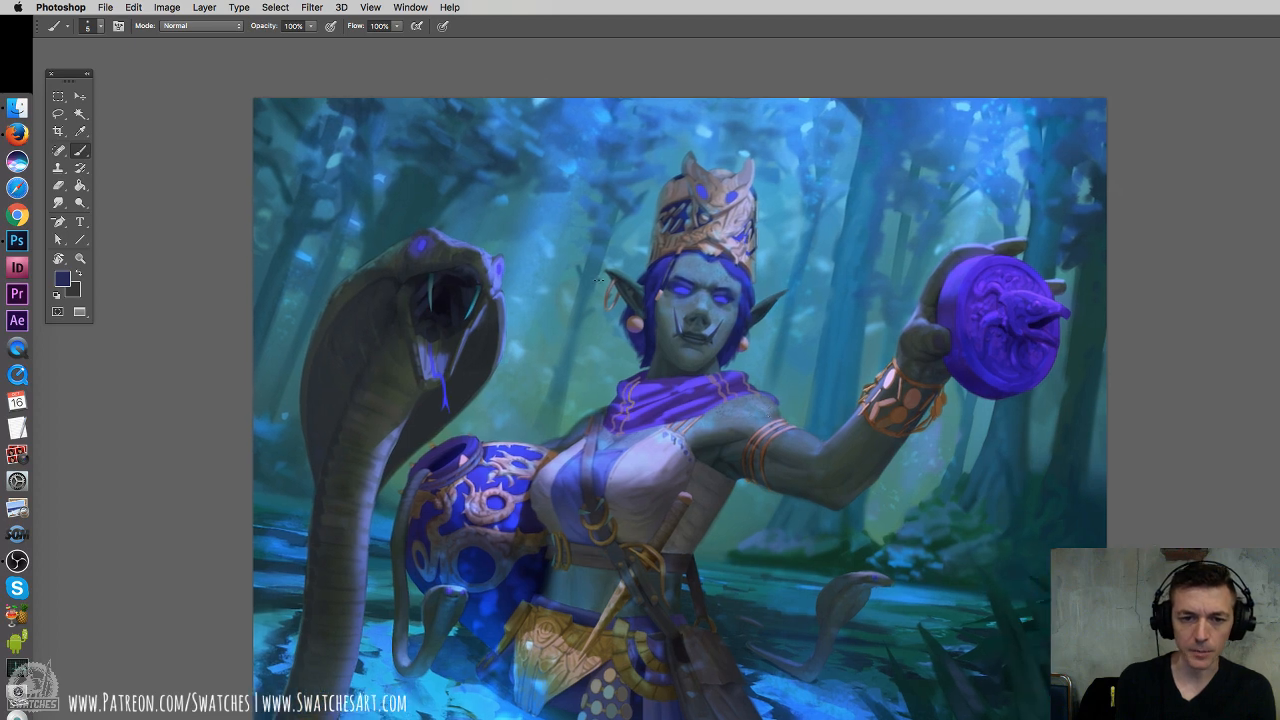
Apply a yellow-green colour shift to the painting, hide its effect across the image, and make white the foreground colour
{"action": "left_click", "coordinate": [86, 97]}
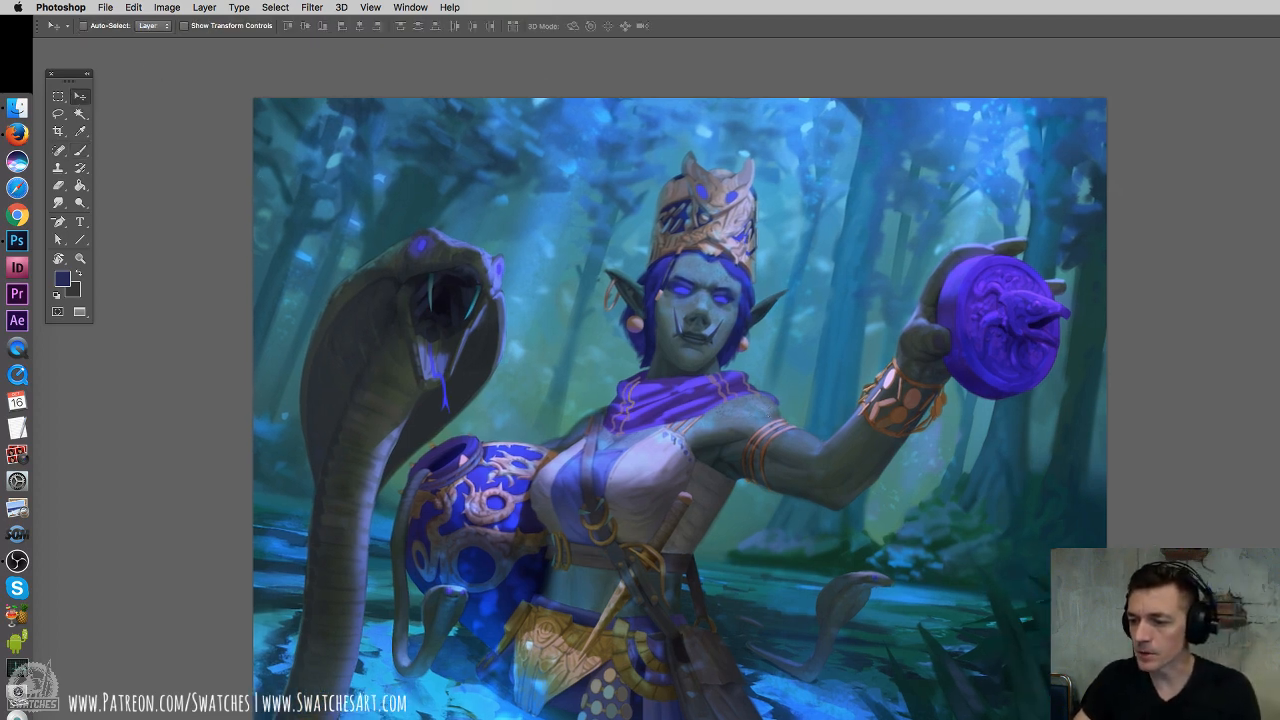
{"action": "key", "text": "d"}
{"action": "key", "text": "x"}
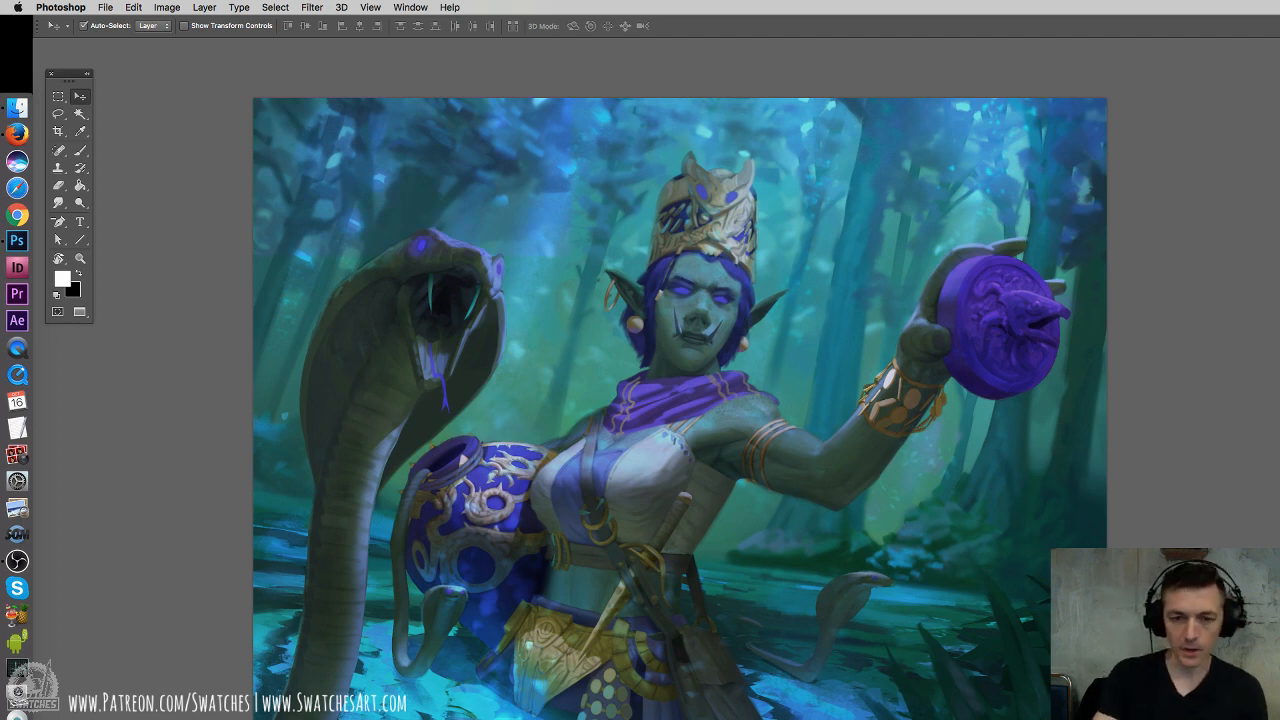
{"action": "key", "text": "super+z"}
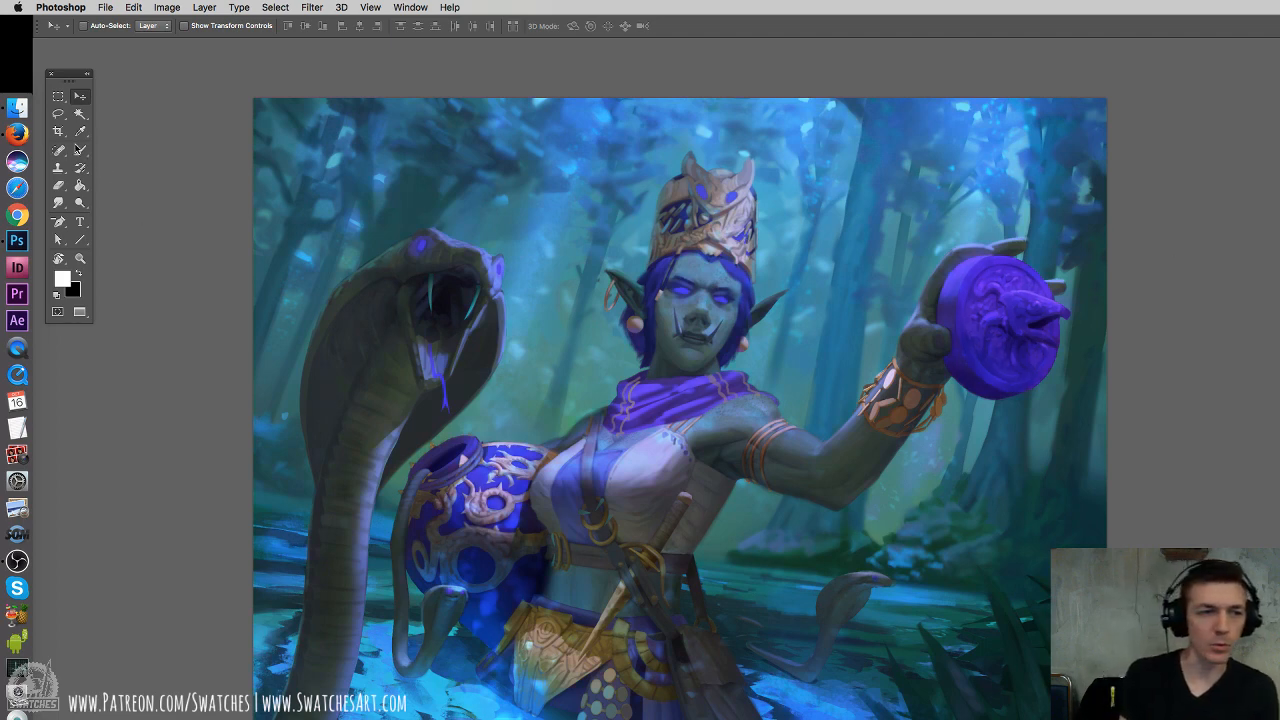
Paint the yellow colour shift into the gold belt with white, using the hard-edged brush enlarged to 60 px
{"action": "left_click", "coordinate": [80, 150]}
{"action": "right_click", "coordinate": [745, 290]}
{"action": "left_click", "coordinate": [850, 430]}
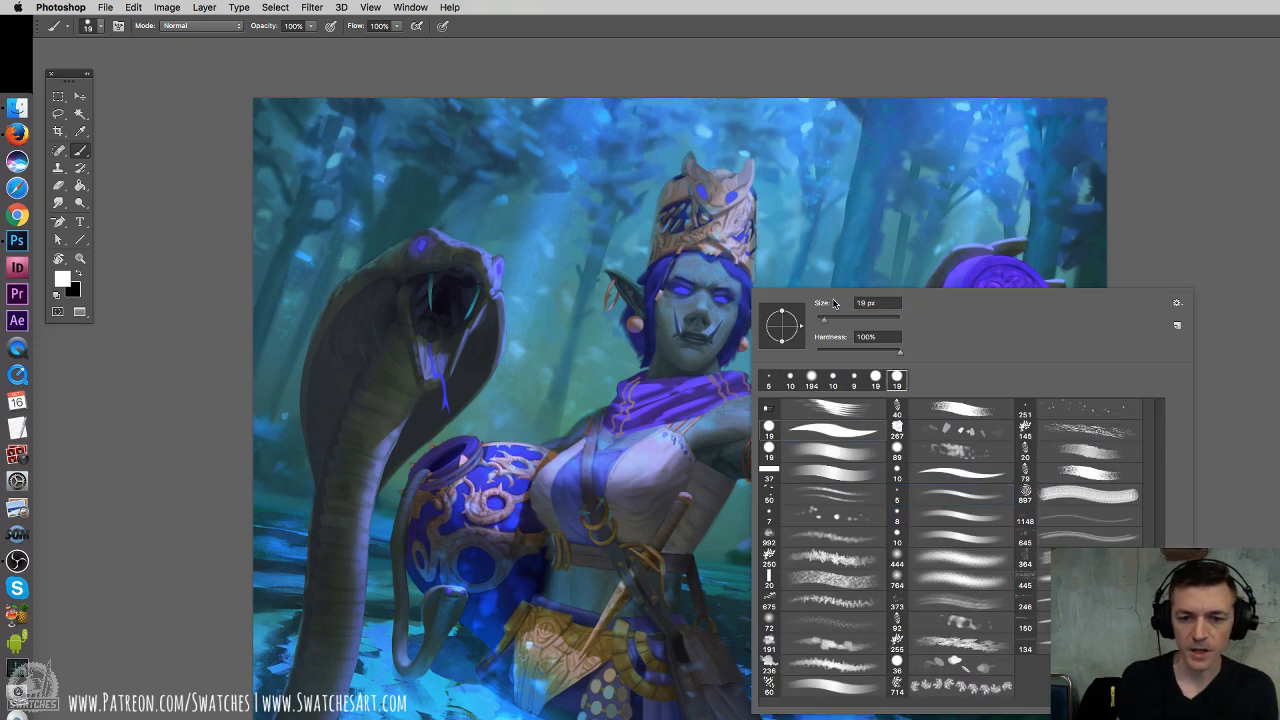
{"action": "left_click", "coordinate": [841, 320]}
{"action": "left_click", "coordinate": [566, 646]}
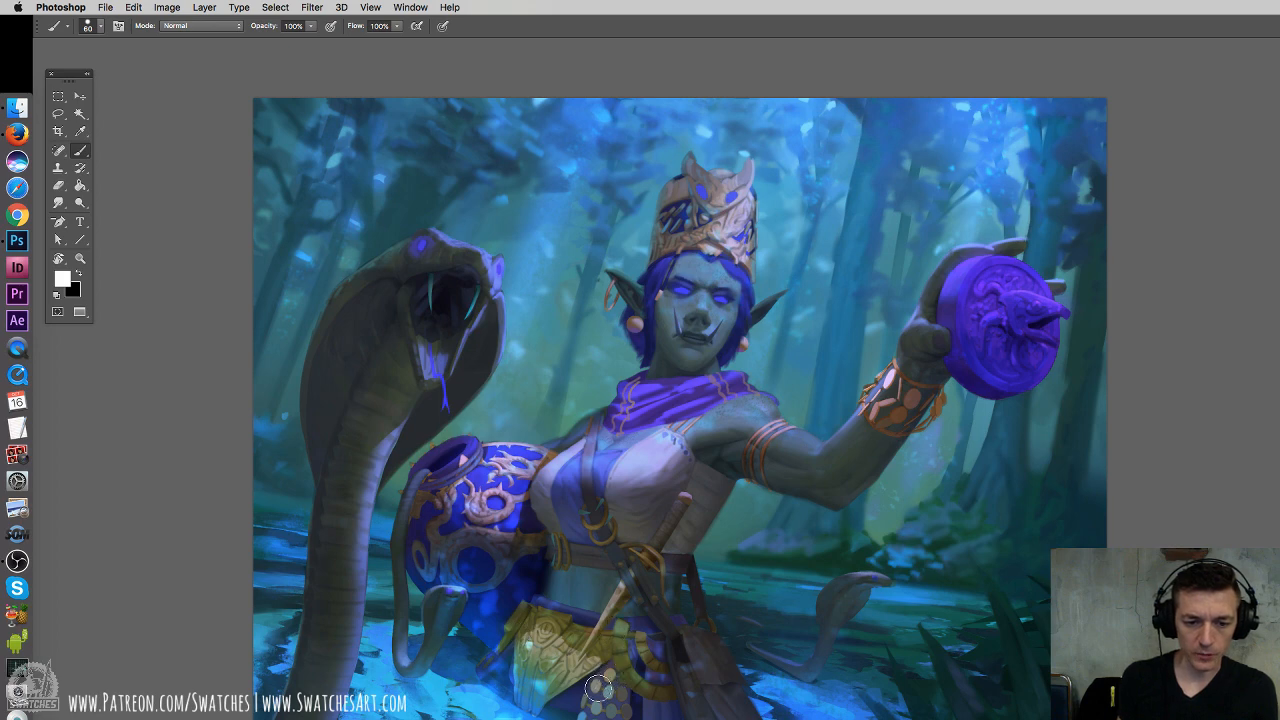
Extend the yellow colour shift over the headdress, armbands, bracelet and vase ornaments with a 35 px brush
{"action": "right_click", "coordinate": [887, 409]}
{"action": "left_click", "coordinate": [979, 441]}
{"action": "left_click", "coordinate": [1077, 365]}
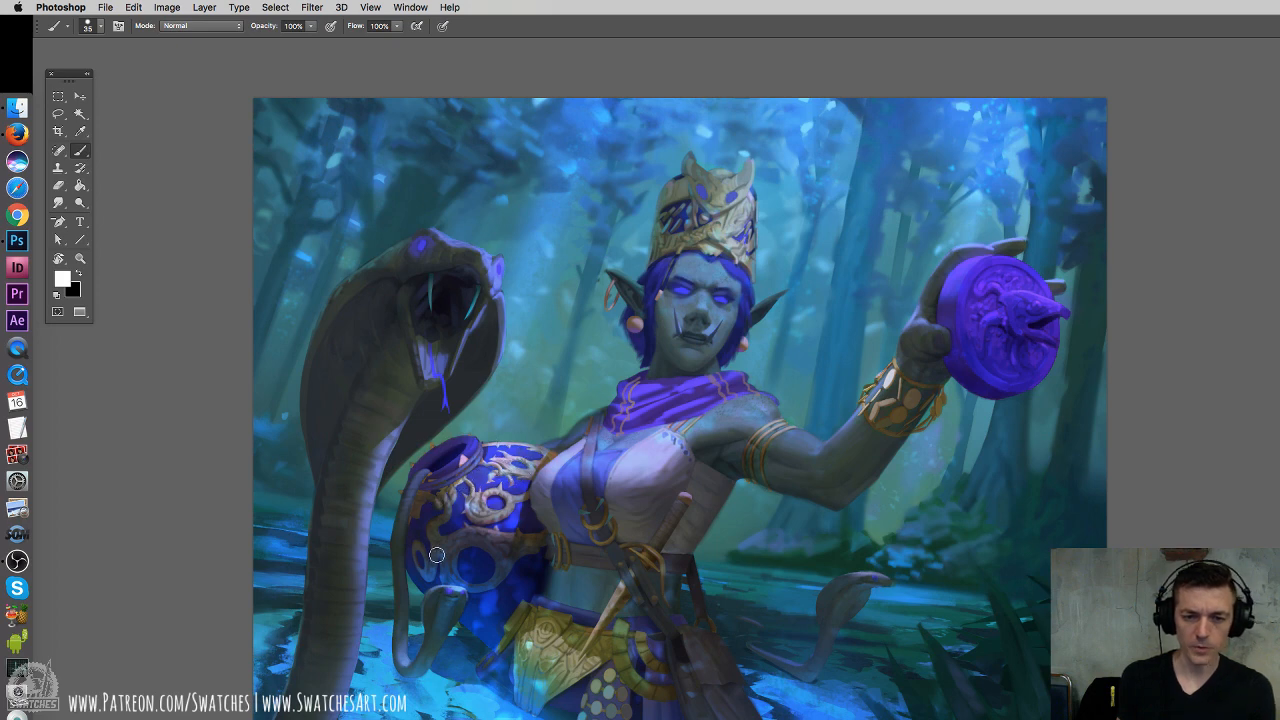
{"action": "left_click_drag", "start_coordinate": [716, 502], "coordinate": [700, 459]}
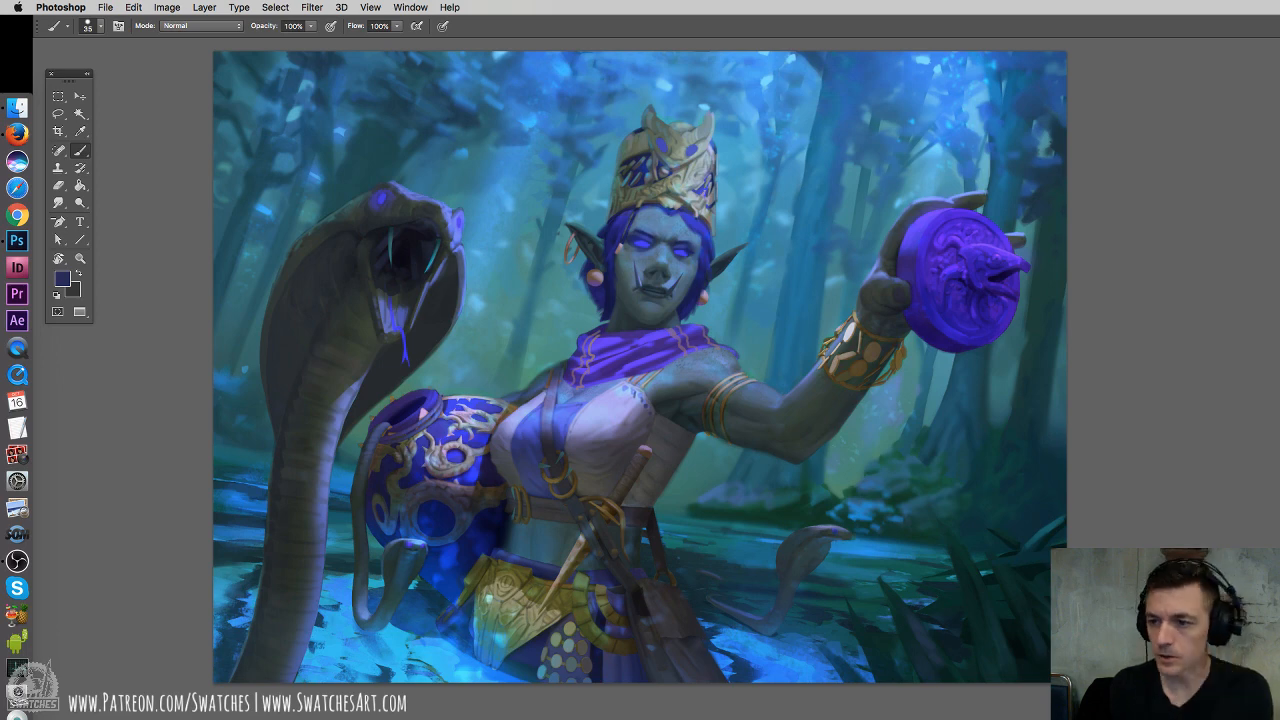
Sample light blue from the background foliage and paint highlights on the headdress's lower front with a 5 px hard brush
{"action": "left_click", "coordinate": [941, 97], "text": "alt"}
{"action": "right_click", "coordinate": [871, 215]}
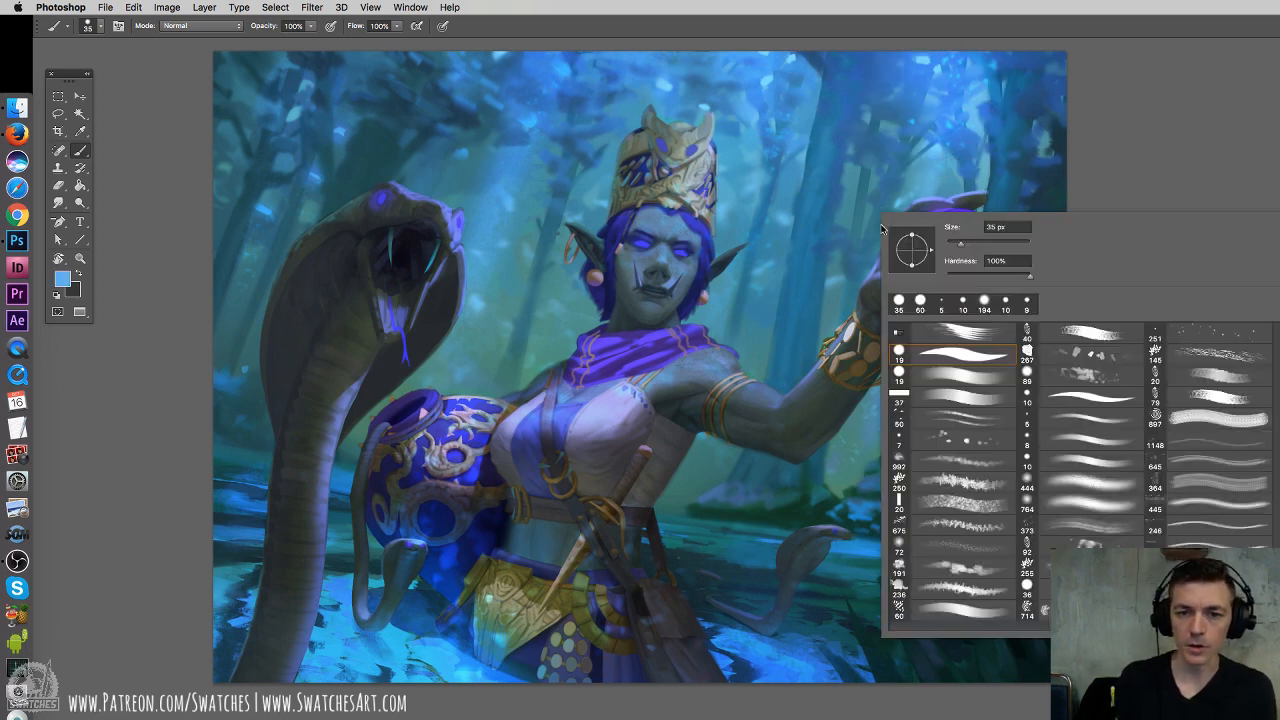
{"action": "left_click", "coordinate": [1027, 437]}
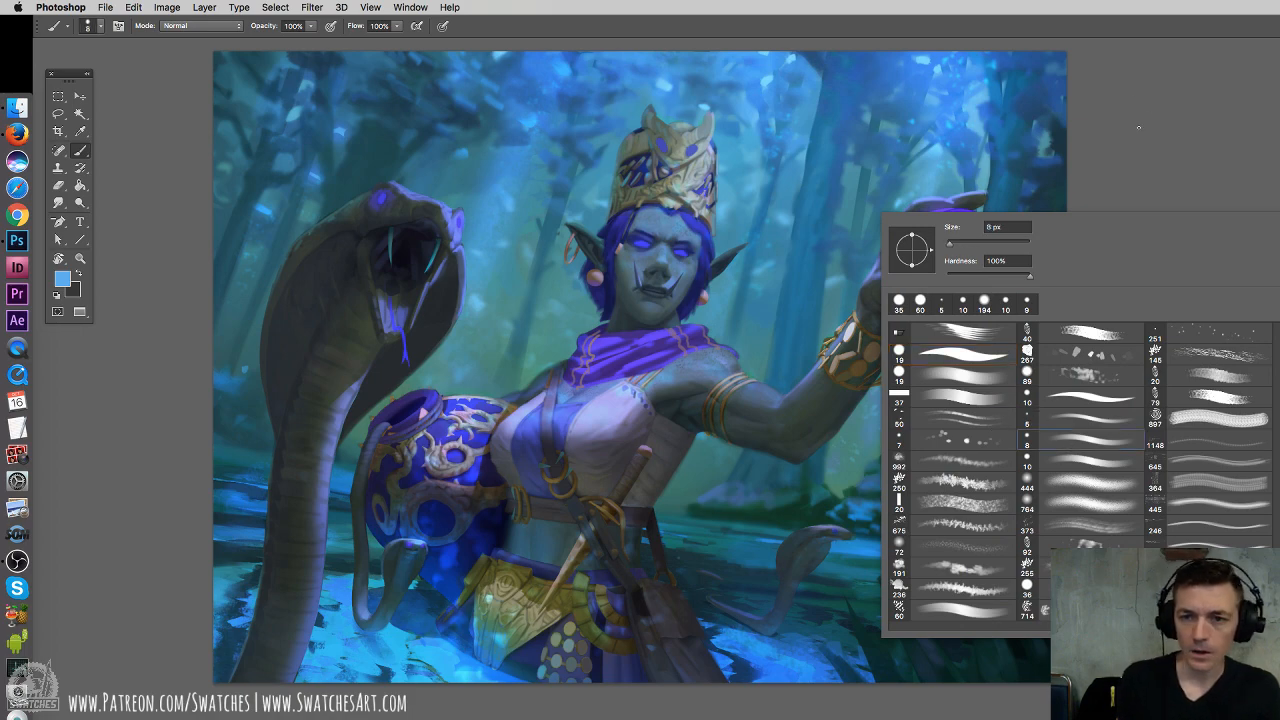
{"action": "left_click", "coordinate": [1138, 127]}
{"action": "key", "text": "super+plus"}
{"action": "left_click_drag", "start_coordinate": [683, 178], "coordinate": [838, 437]}
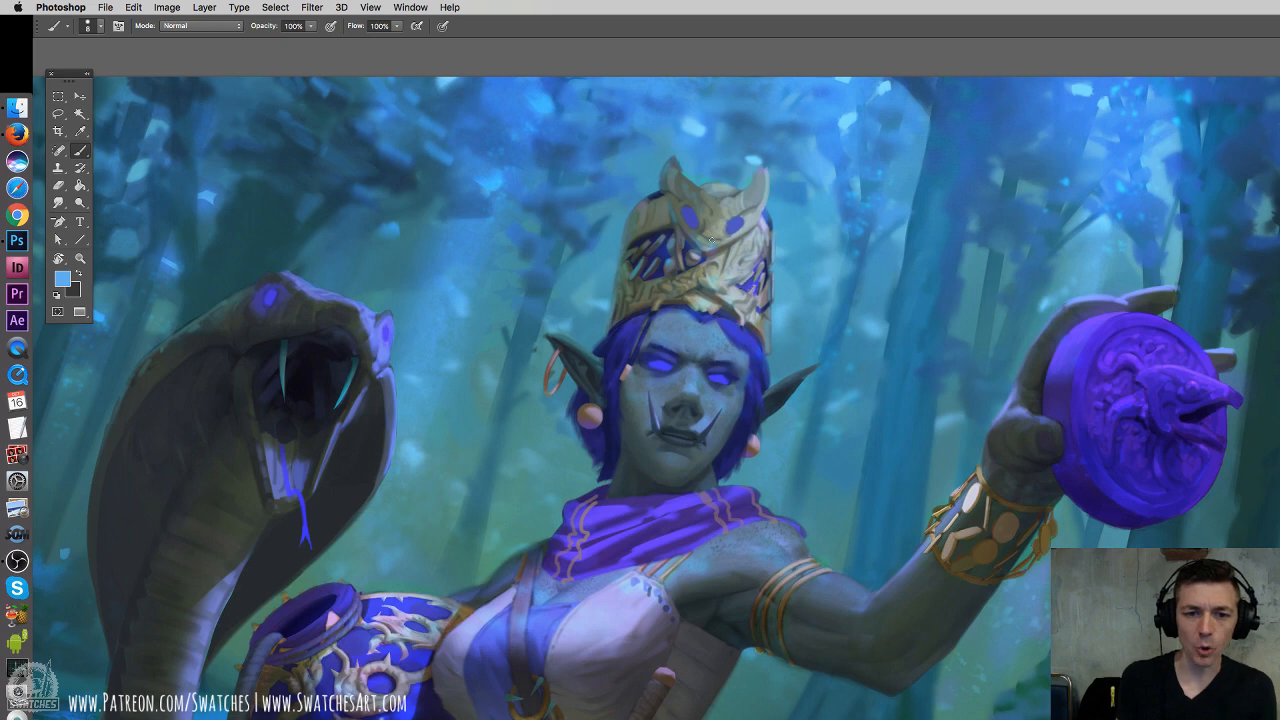
{"action": "right_click", "coordinate": [756, 212]}
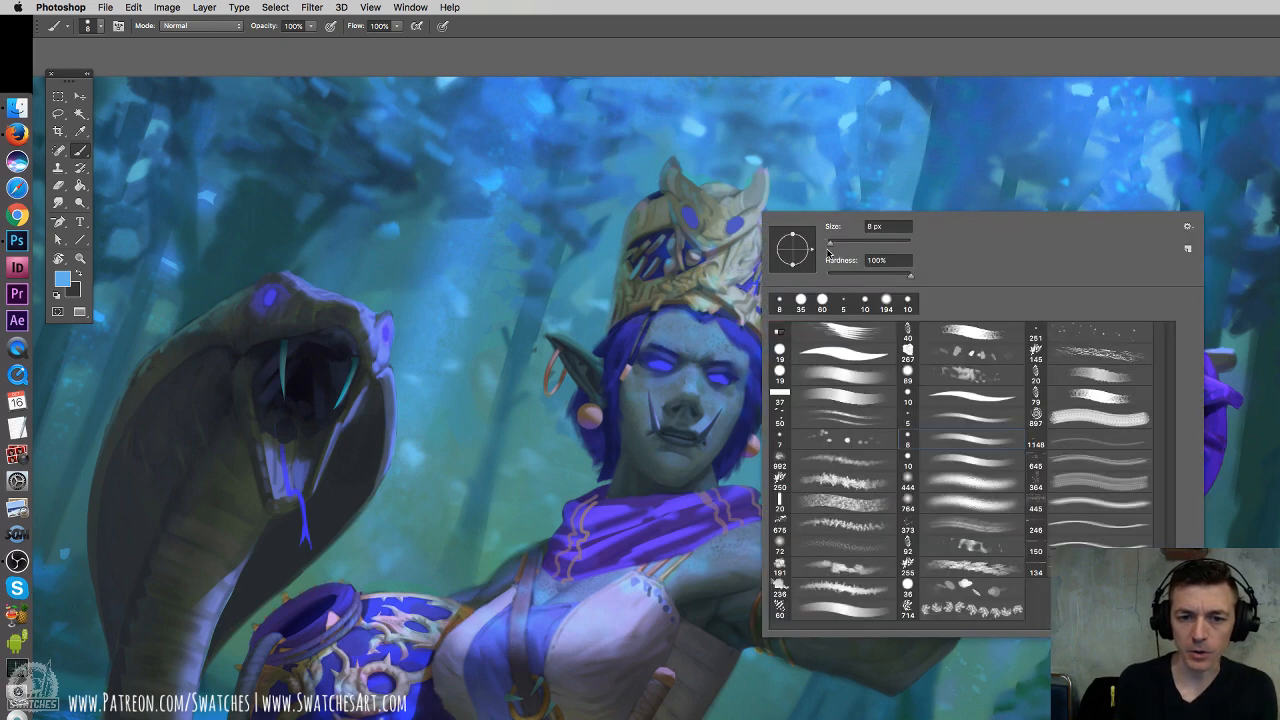
{"action": "left_click", "coordinate": [945, 421]}
{"action": "key", "text": "Return"}
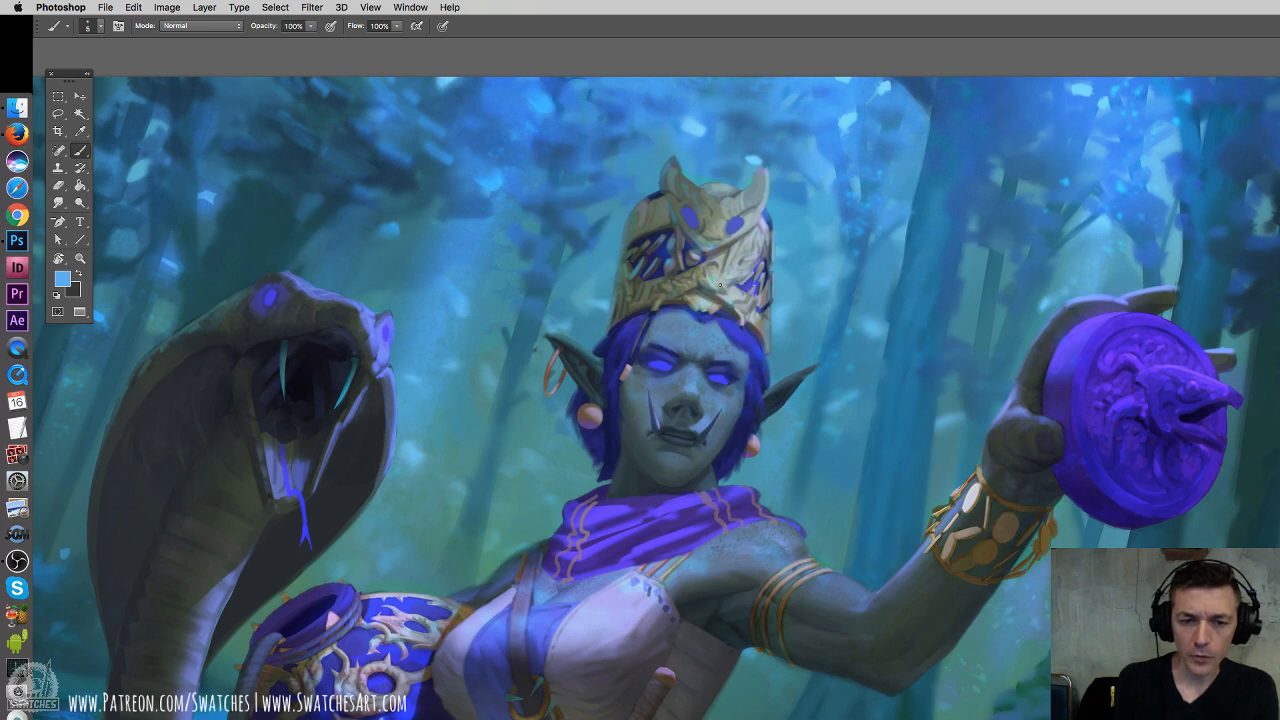
{"action": "left_click_drag", "start_coordinate": [735, 289], "coordinate": [732, 304]}
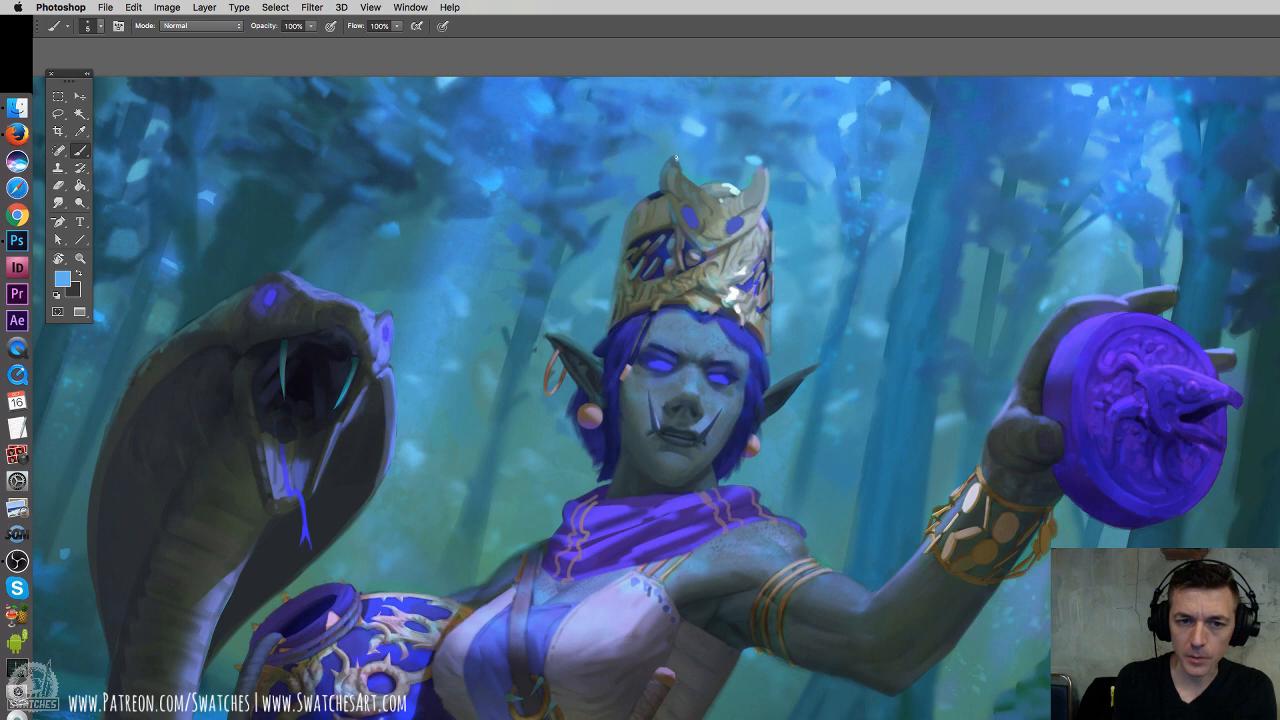
Add highlights to the headdress's horns, its openwork side and the front of its lower rim
{"action": "left_click_drag", "start_coordinate": [675, 157], "coordinate": [679, 174]}
{"action": "left_click_drag", "start_coordinate": [744, 243], "coordinate": [739, 254]}
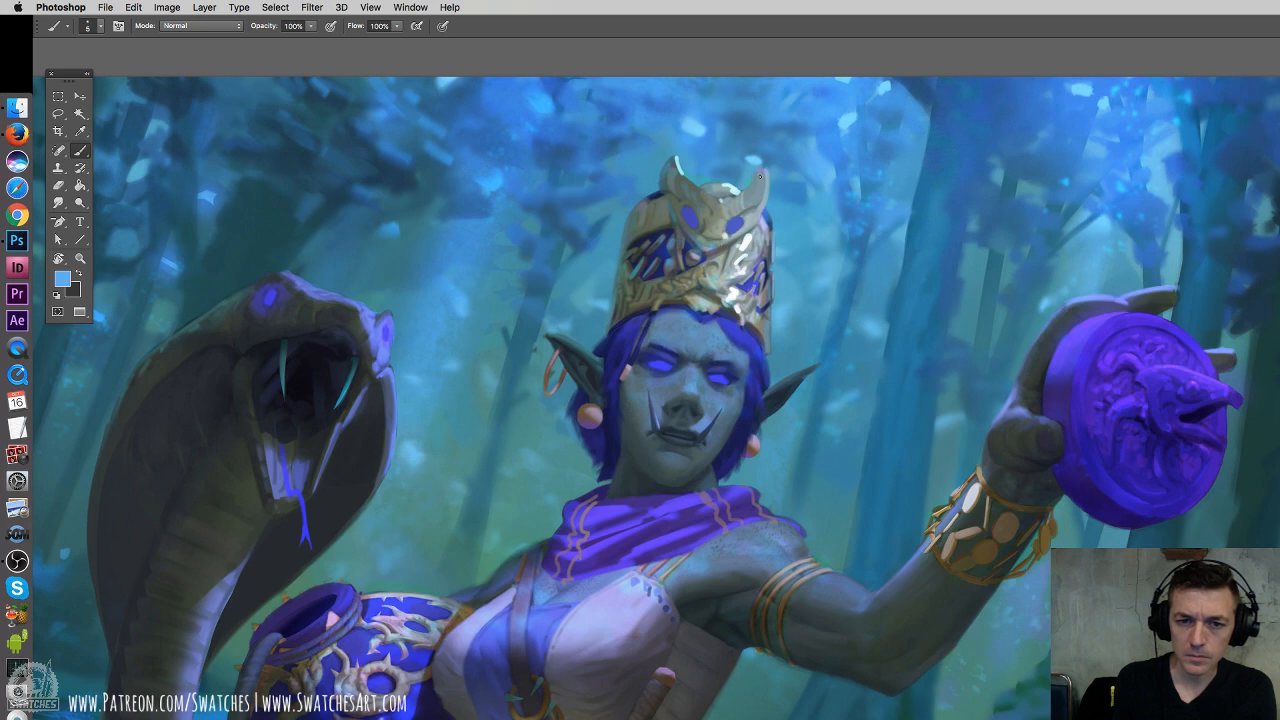
{"action": "left_click_drag", "start_coordinate": [762, 162], "coordinate": [762, 174]}
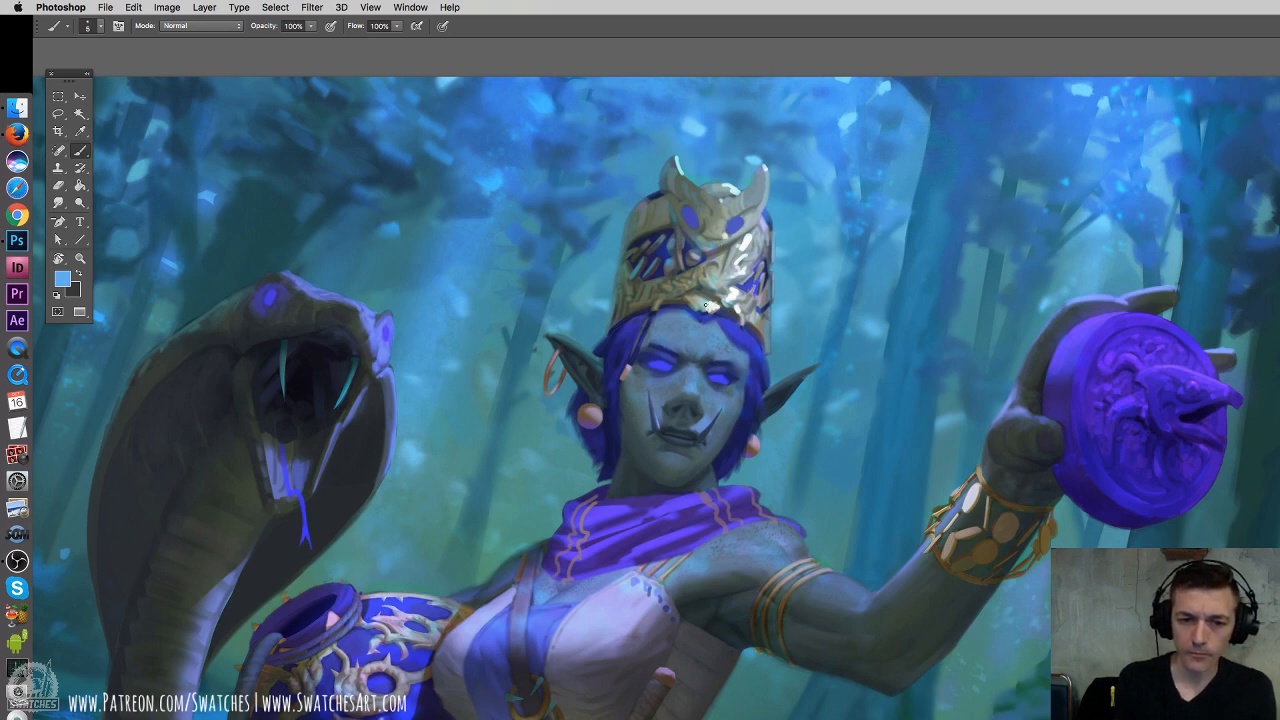
{"action": "mouse_move", "coordinate": [699, 304]}
{"action": "left_mouse_down"}
{"action": "mouse_move", "coordinate": [742, 296]}
{"action": "mouse_move", "coordinate": [748, 326]}
{"action": "left_mouse_up"}
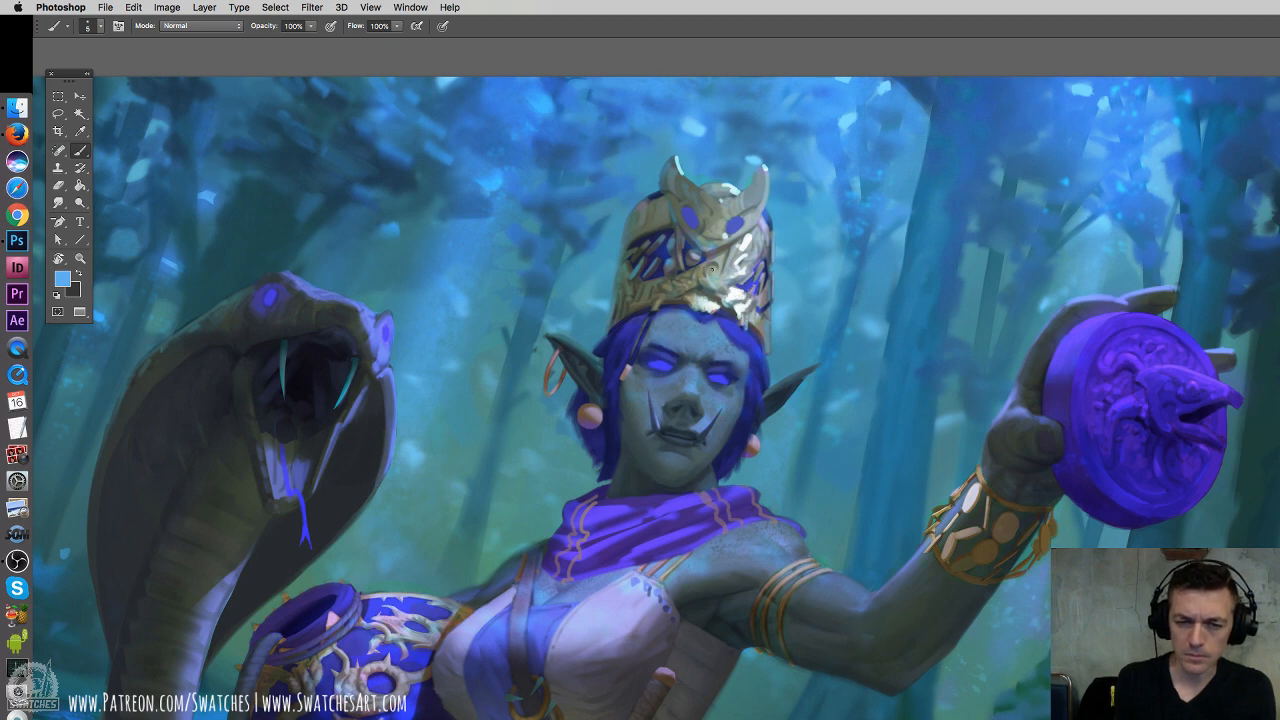
{"action": "mouse_move", "coordinate": [735, 248]}
{"action": "left_mouse_down"}
{"action": "mouse_move", "coordinate": [722, 291]}
{"action": "mouse_move", "coordinate": [737, 259]}
{"action": "left_mouse_up"}
Paint light blue highlights along the lit edge of the gold bracelet and across the upper ends of the armbands
{"action": "left_click_drag", "start_coordinate": [806, 426], "coordinate": [739, 359]}
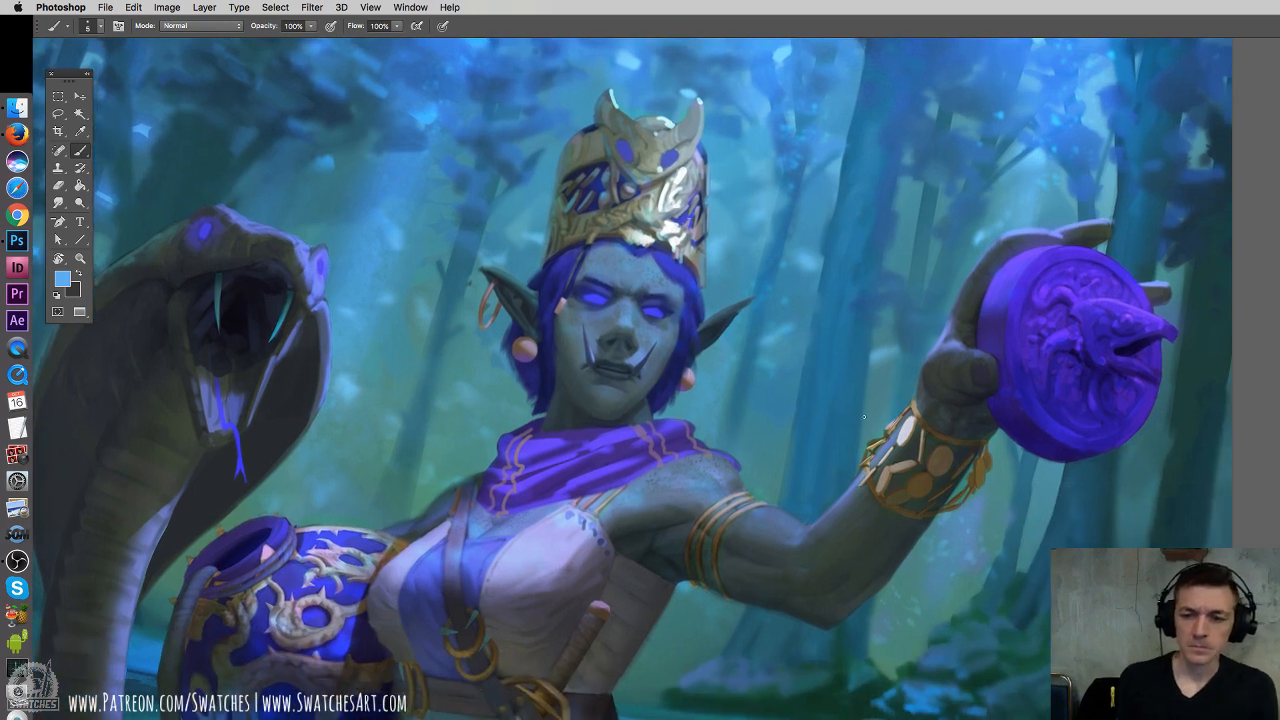
{"action": "mouse_move", "coordinate": [914, 401]}
{"action": "left_mouse_down"}
{"action": "mouse_move", "coordinate": [899, 443]}
{"action": "mouse_move", "coordinate": [908, 432]}
{"action": "mouse_move", "coordinate": [860, 483]}
{"action": "left_mouse_up"}
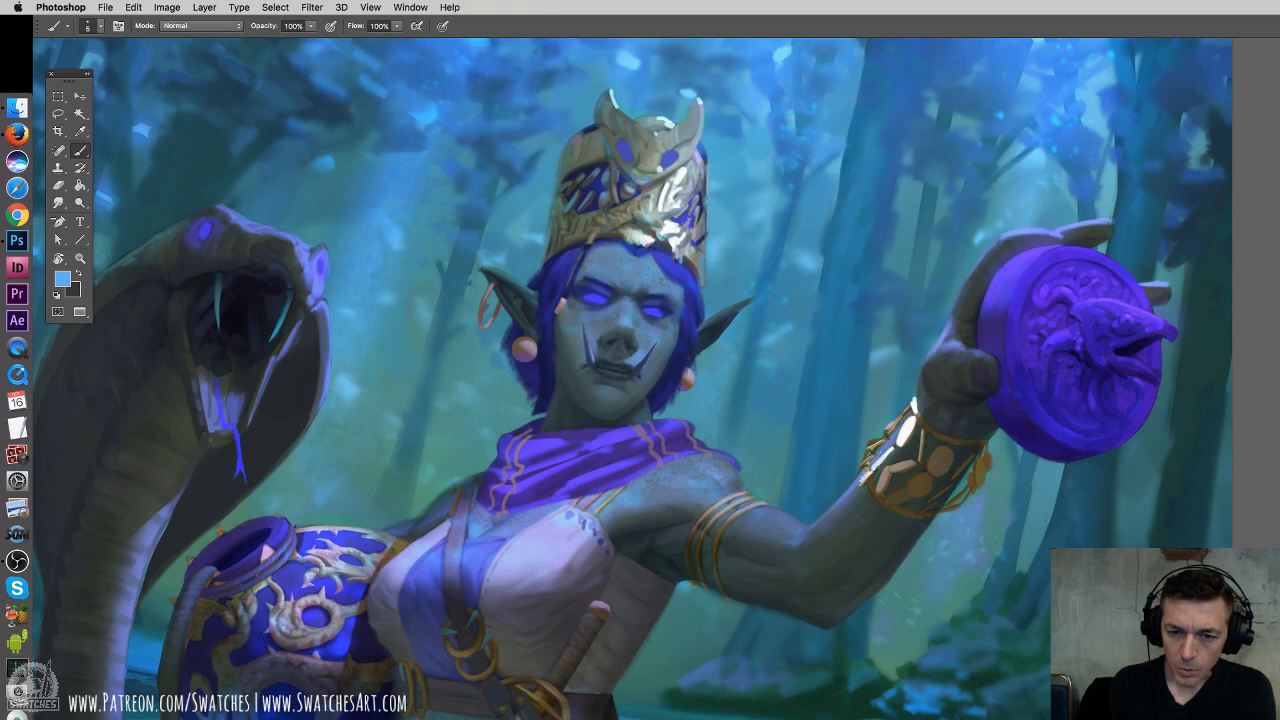
{"action": "mouse_move", "coordinate": [901, 413]}
{"action": "left_mouse_down"}
{"action": "mouse_move", "coordinate": [864, 450]}
{"action": "mouse_move", "coordinate": [858, 482]}
{"action": "left_mouse_up"}
{"action": "left_click_drag", "start_coordinate": [763, 361], "coordinate": [896, 211]}
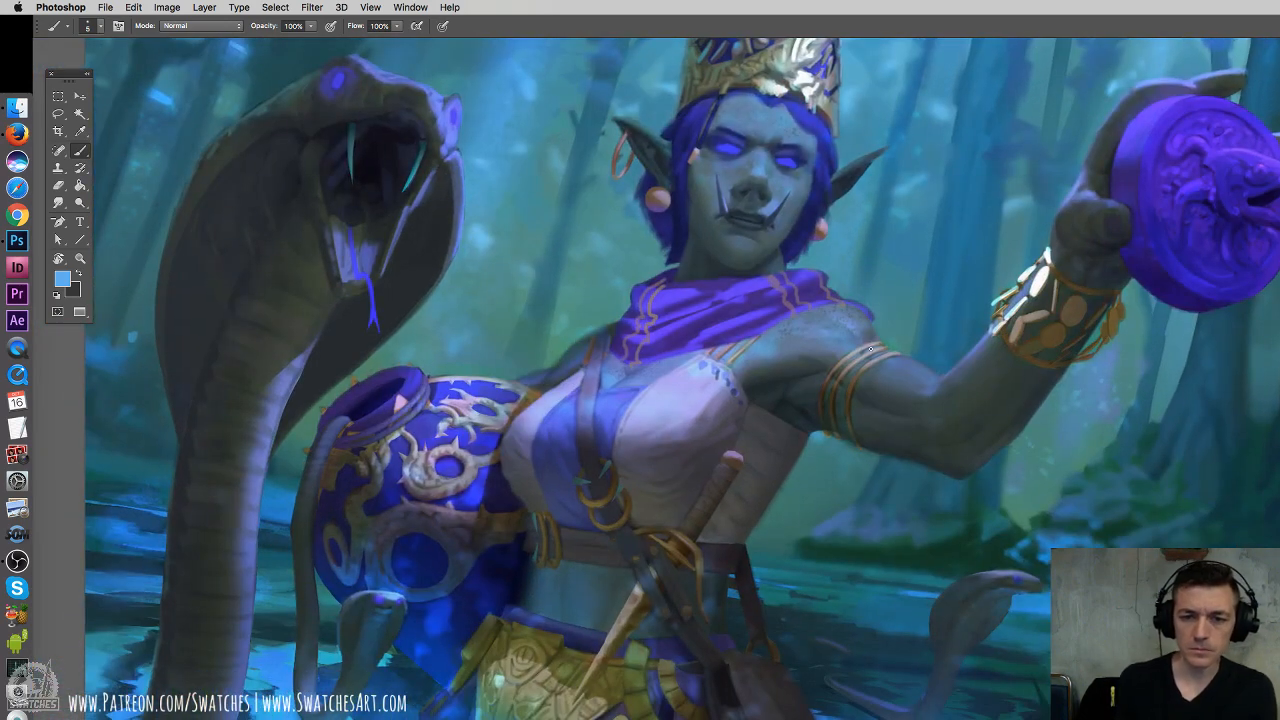
{"action": "mouse_move", "coordinate": [860, 350]}
{"action": "left_mouse_down"}
{"action": "mouse_move", "coordinate": [894, 352]}
{"action": "mouse_move", "coordinate": [875, 360]}
{"action": "left_mouse_up"}
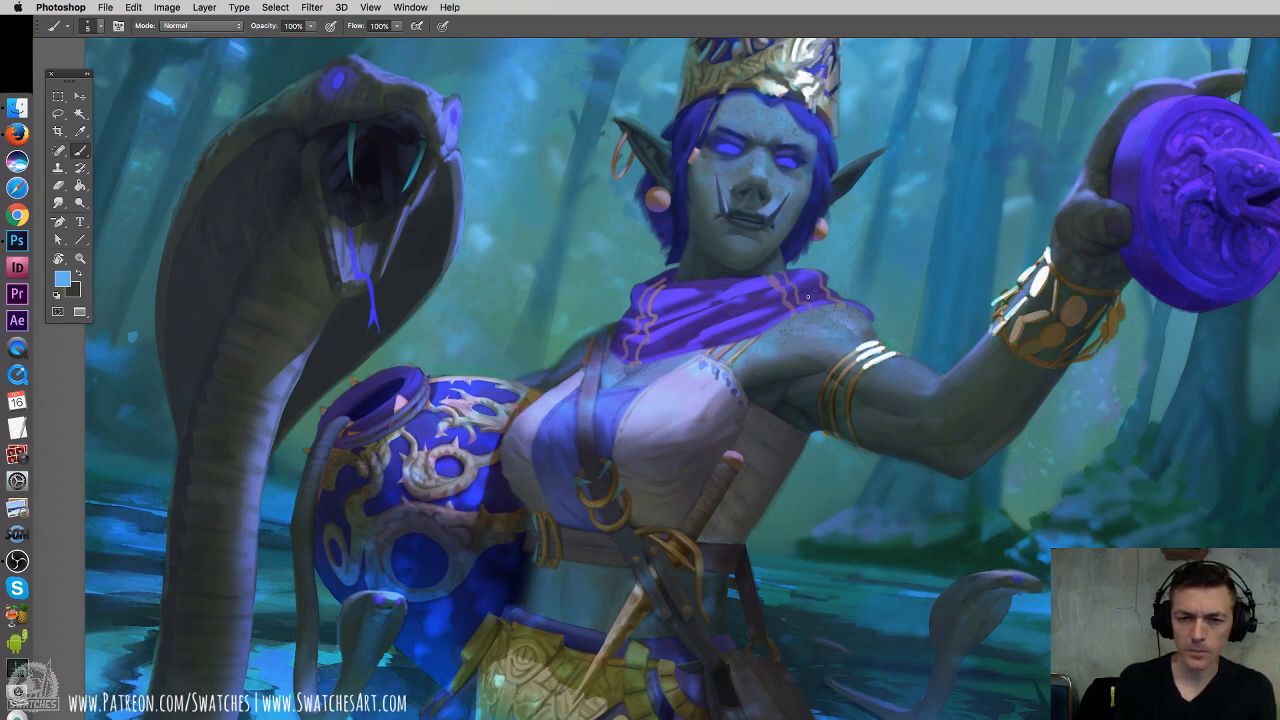
Add small highlights to the two pearl earrings and the hair ornament beside the face
{"action": "scroll", "coordinate": [808, 296], "scroll_direction": "up", "scroll_amount": 3}
{"action": "left_click_drag", "start_coordinate": [856, 313], "coordinate": [848, 306]}
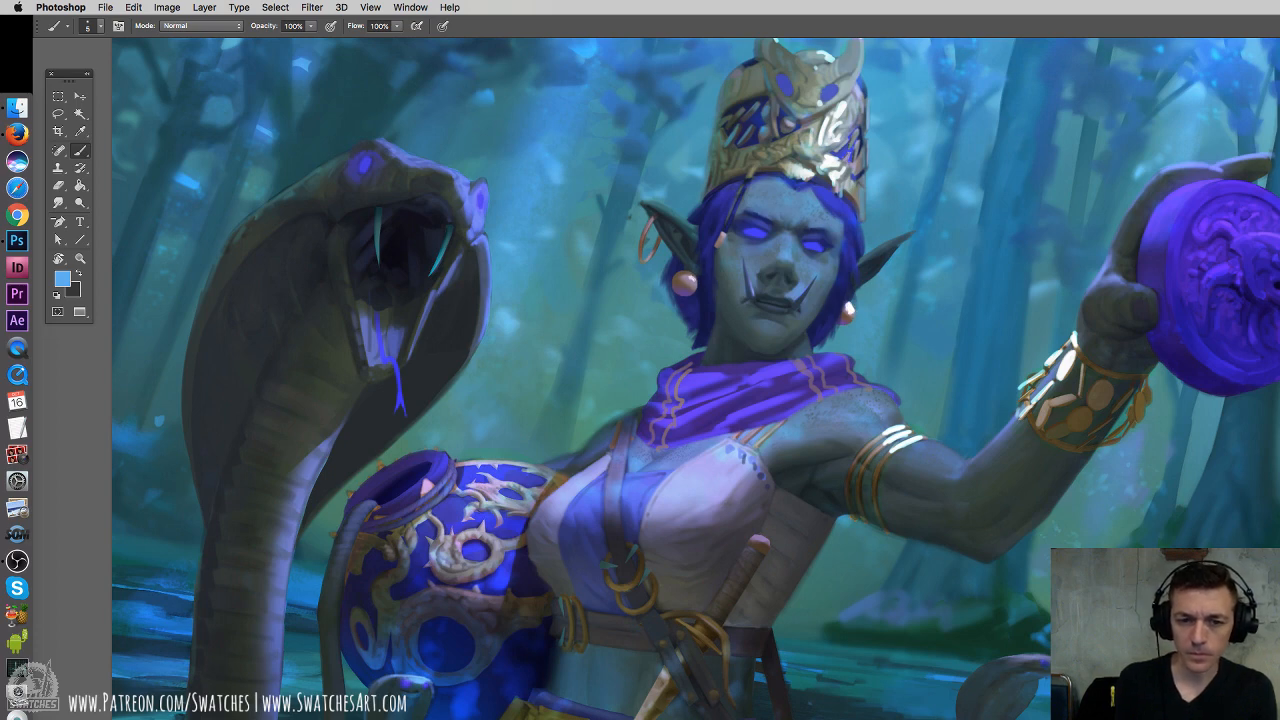
{"action": "left_click_drag", "start_coordinate": [691, 279], "coordinate": [688, 281]}
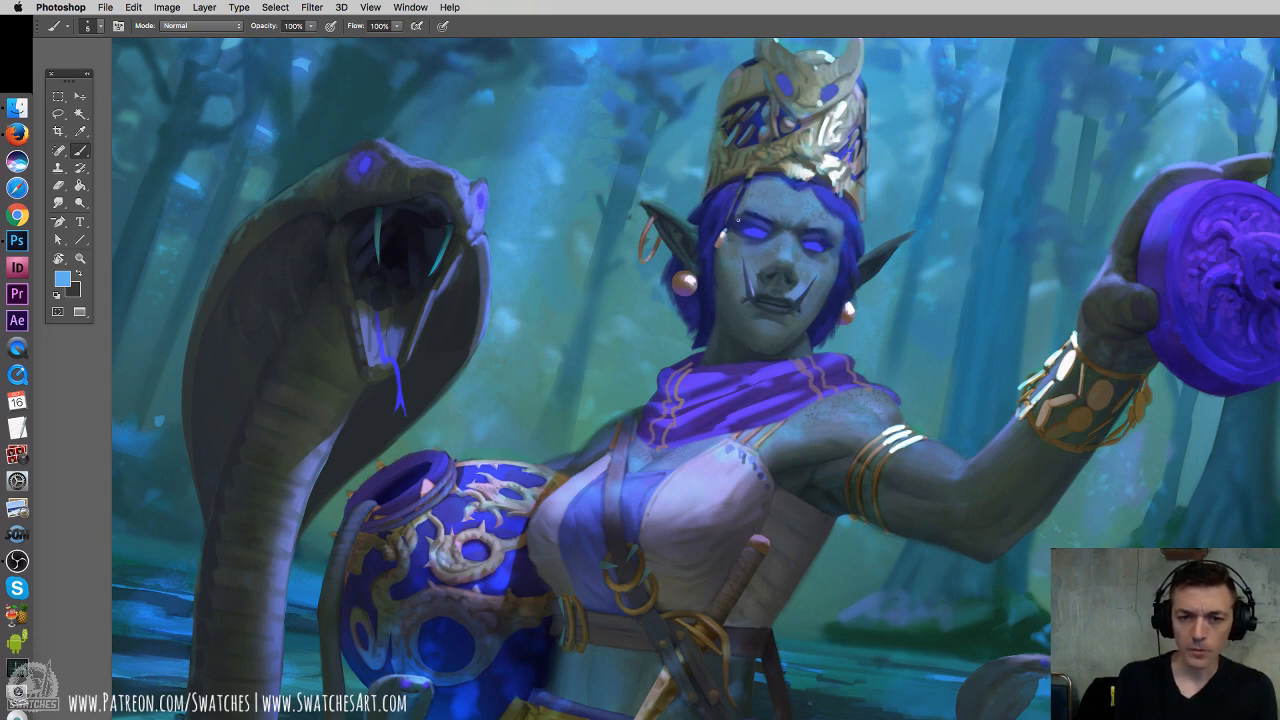
{"action": "left_click_drag", "start_coordinate": [860, 239], "coordinate": [882, 212]}
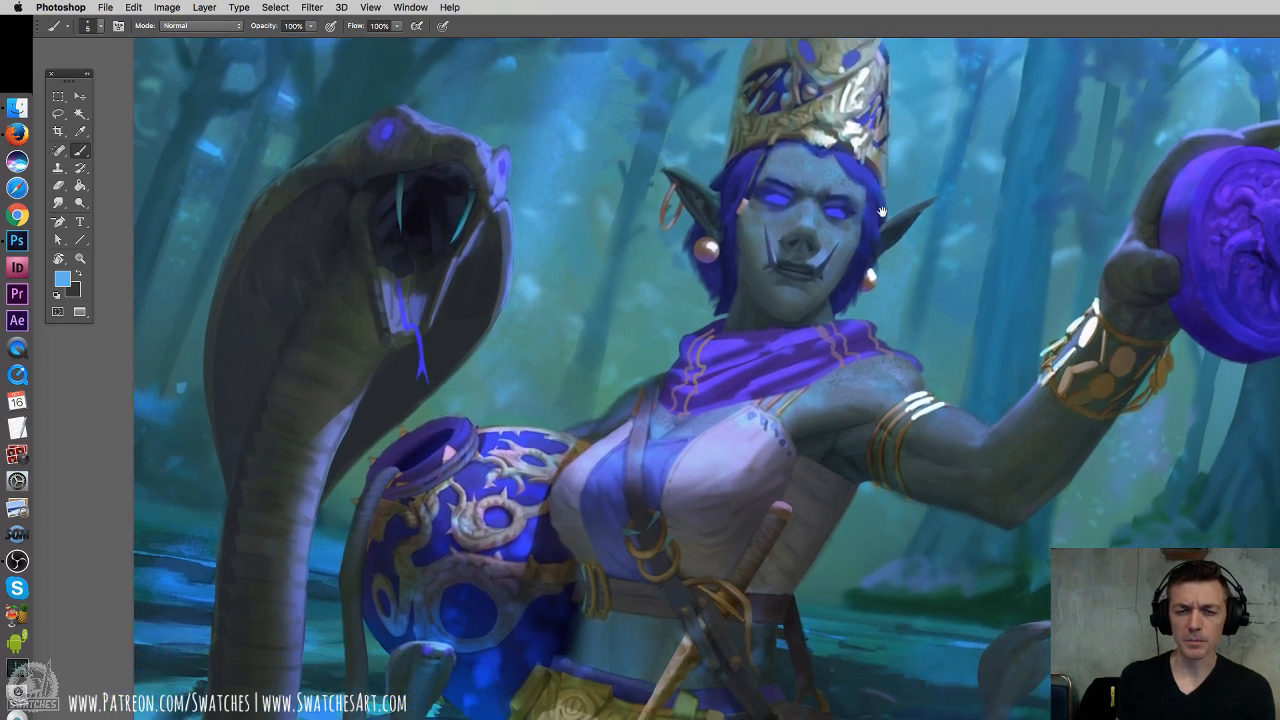
Brighten the gold shoulder straps of the white top with thin highlights
{"action": "left_click_drag", "start_coordinate": [678, 369], "coordinate": [809, 310]}
{"action": "mouse_move", "coordinate": [977, 334]}
{"action": "left_mouse_down"}
{"action": "mouse_move", "coordinate": [870, 339]}
{"action": "mouse_move", "coordinate": [854, 375]}
{"action": "mouse_move", "coordinate": [766, 390]}
{"action": "left_mouse_up"}
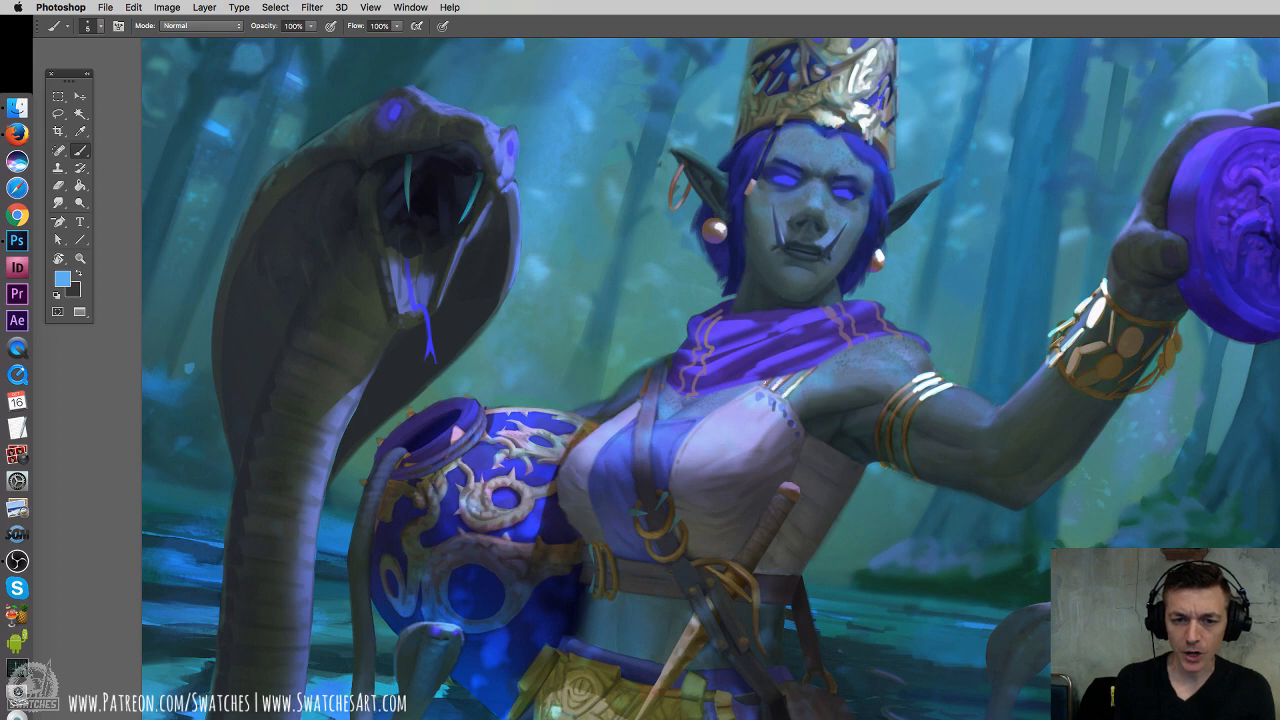
{"action": "left_click_drag", "start_coordinate": [900, 342], "coordinate": [784, 434]}
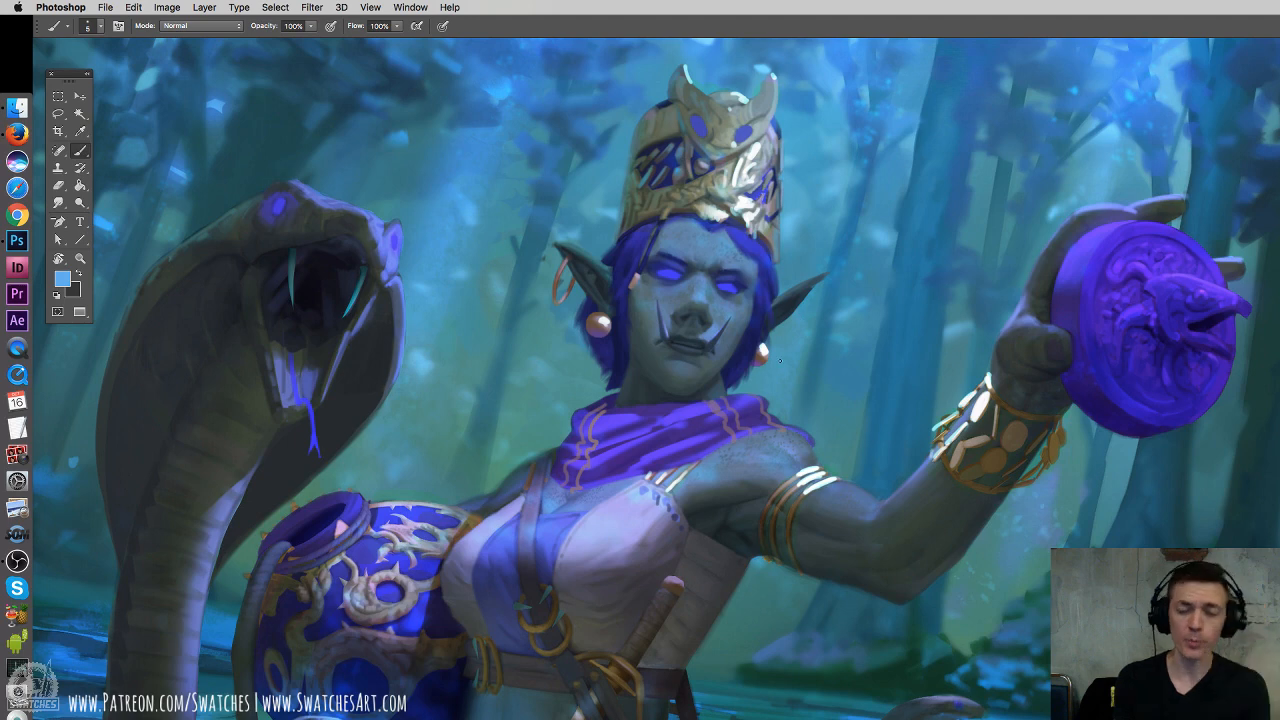
Paint highlights on the upper gold ornaments of the vase
{"action": "left_click_drag", "start_coordinate": [711, 475], "coordinate": [830, 294]}
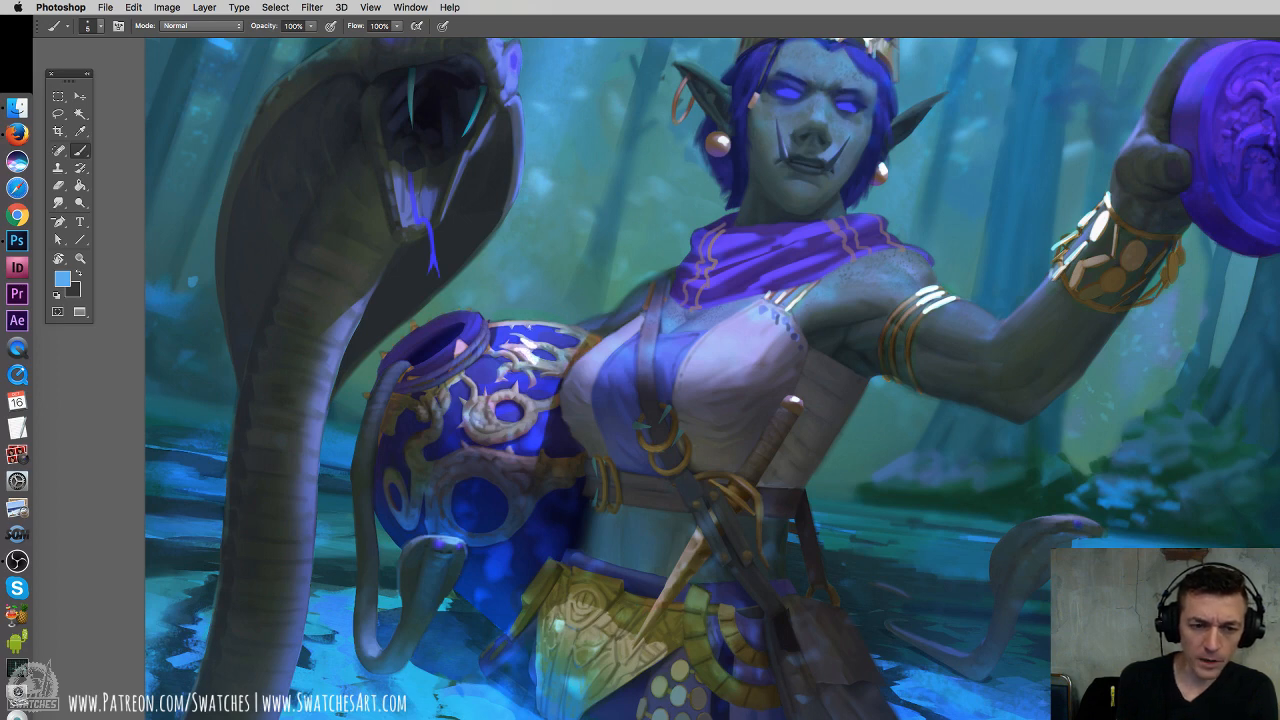
{"action": "left_click_drag", "start_coordinate": [522, 322], "coordinate": [559, 325]}
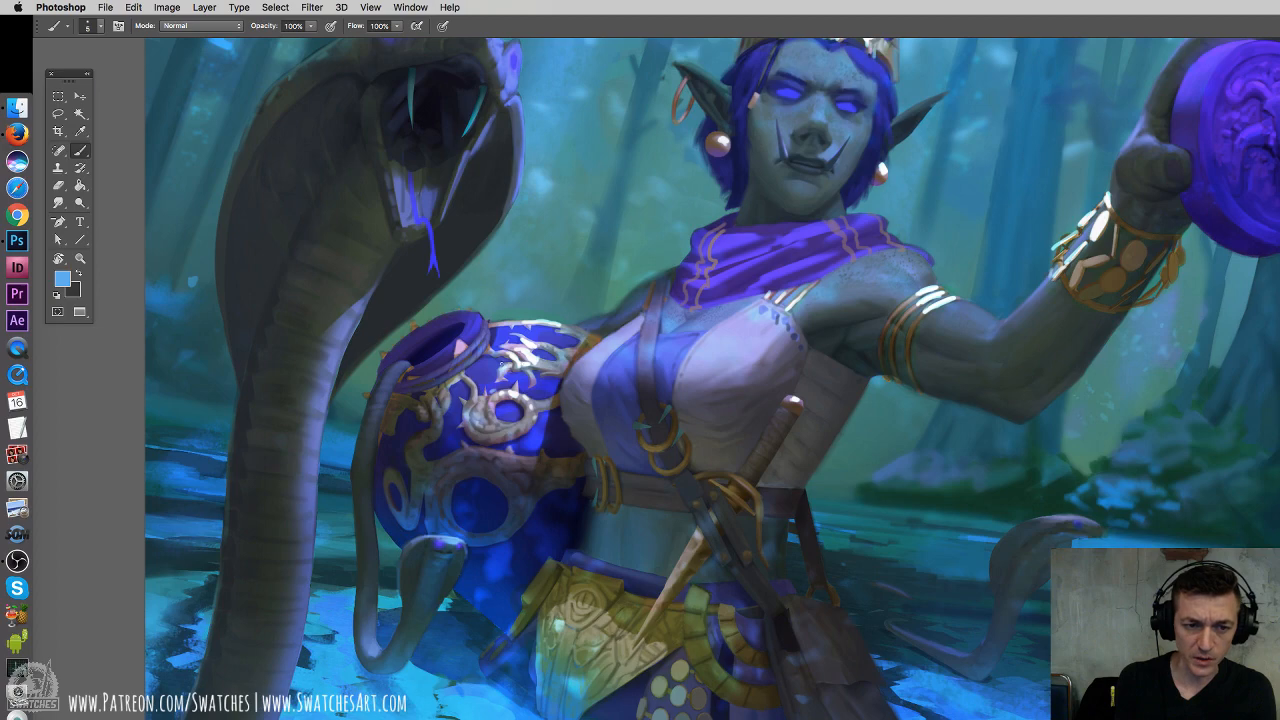
{"action": "left_click_drag", "start_coordinate": [816, 242], "coordinate": [708, 348]}
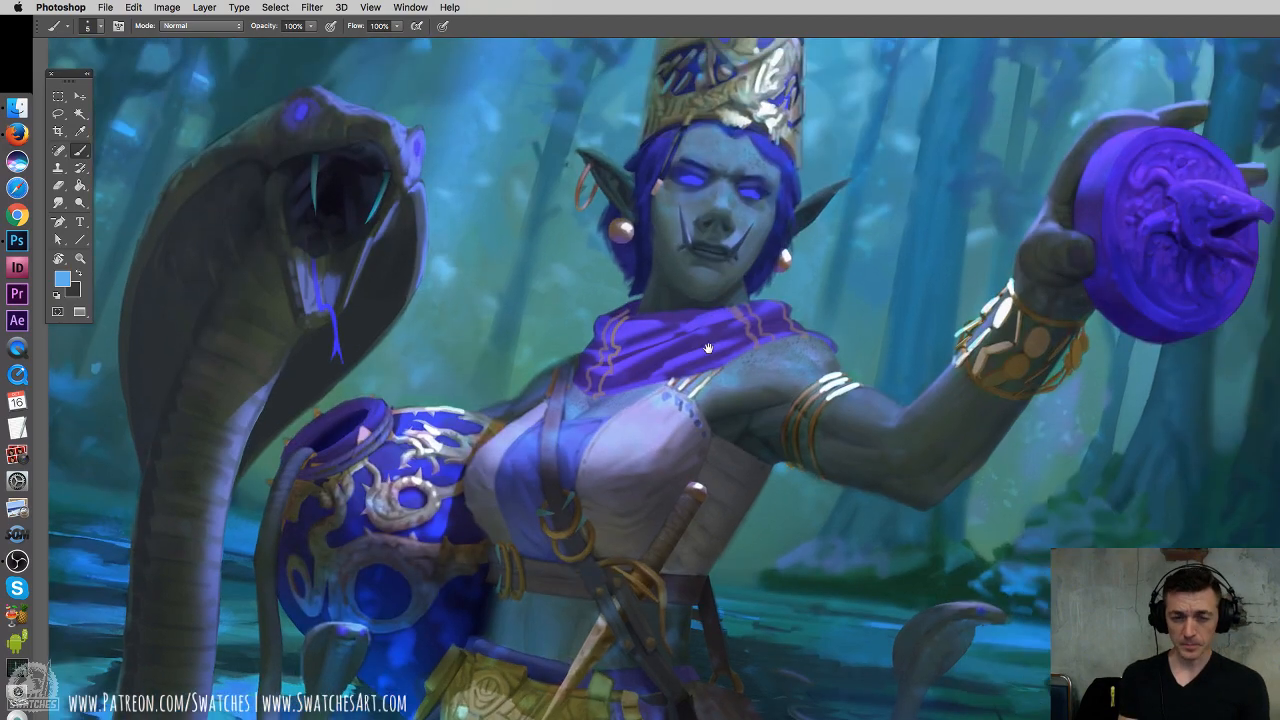
{"action": "key", "text": "super+0"}
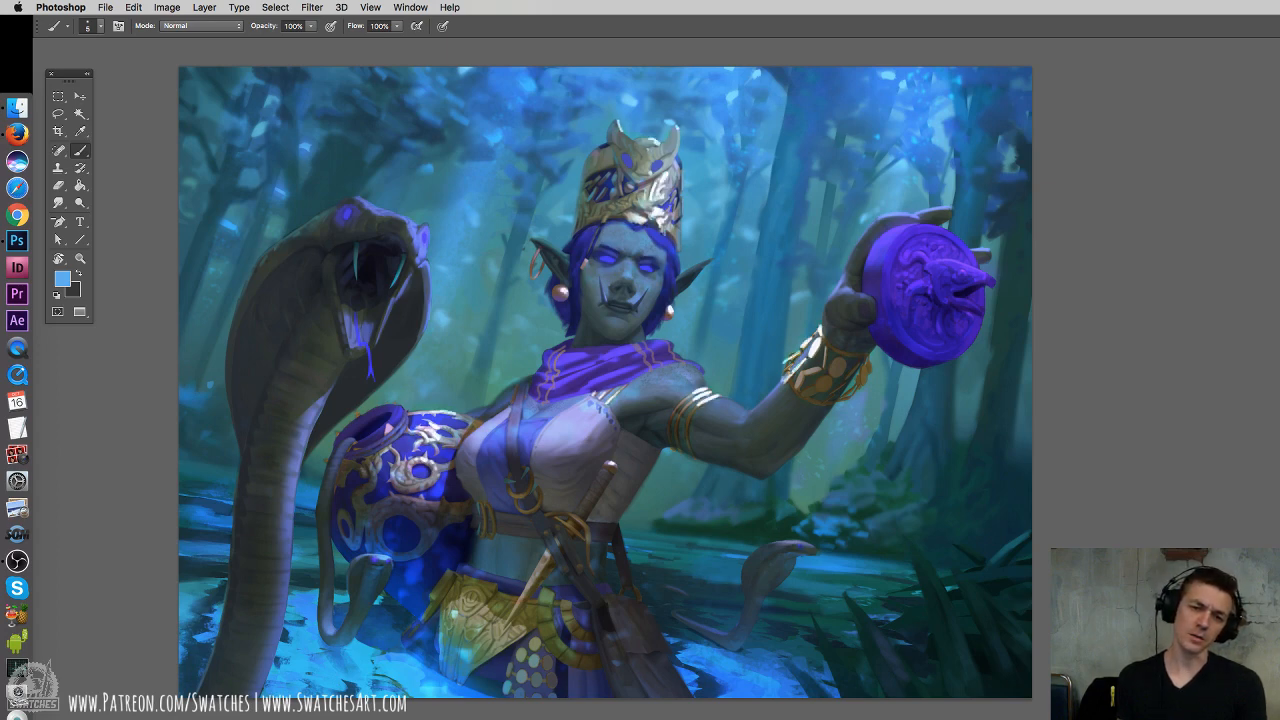
Sample a grey-green from the headdress and paint softer highlights on its shaded side with a 7 px brush
{"action": "key", "text": "super+plus"}
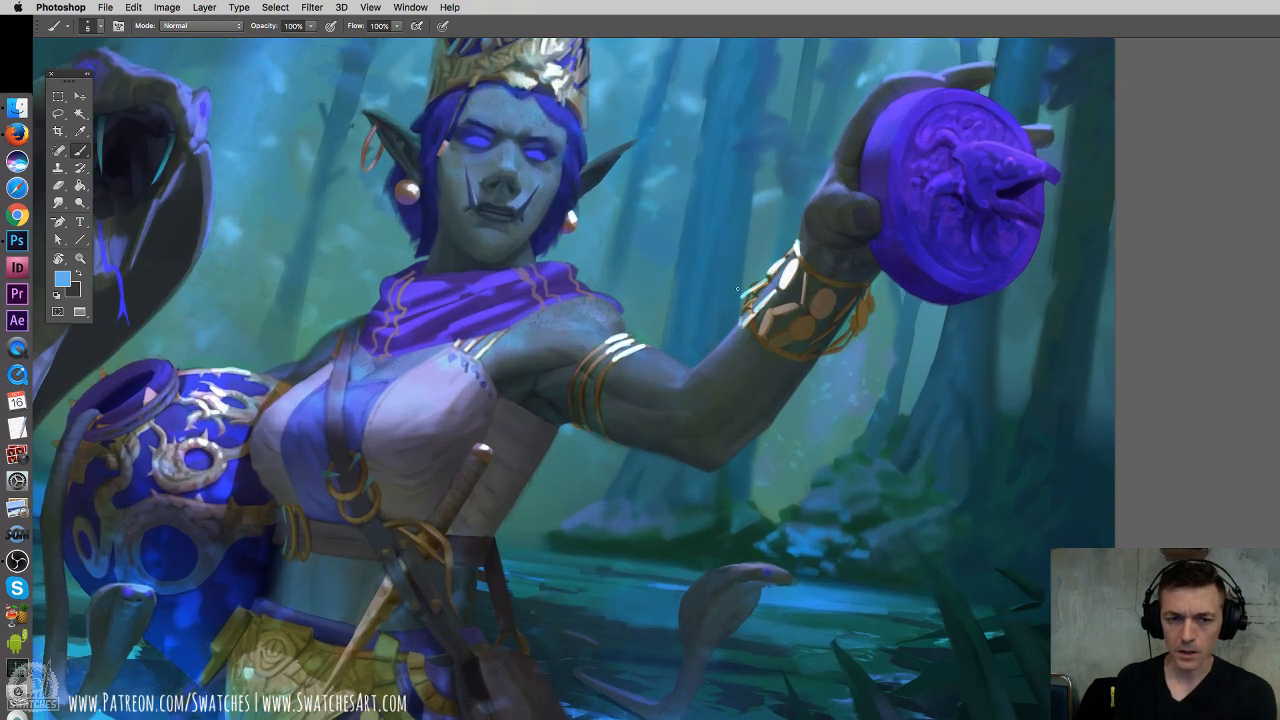
{"action": "left_click_drag", "start_coordinate": [560, 300], "coordinate": [773, 440]}
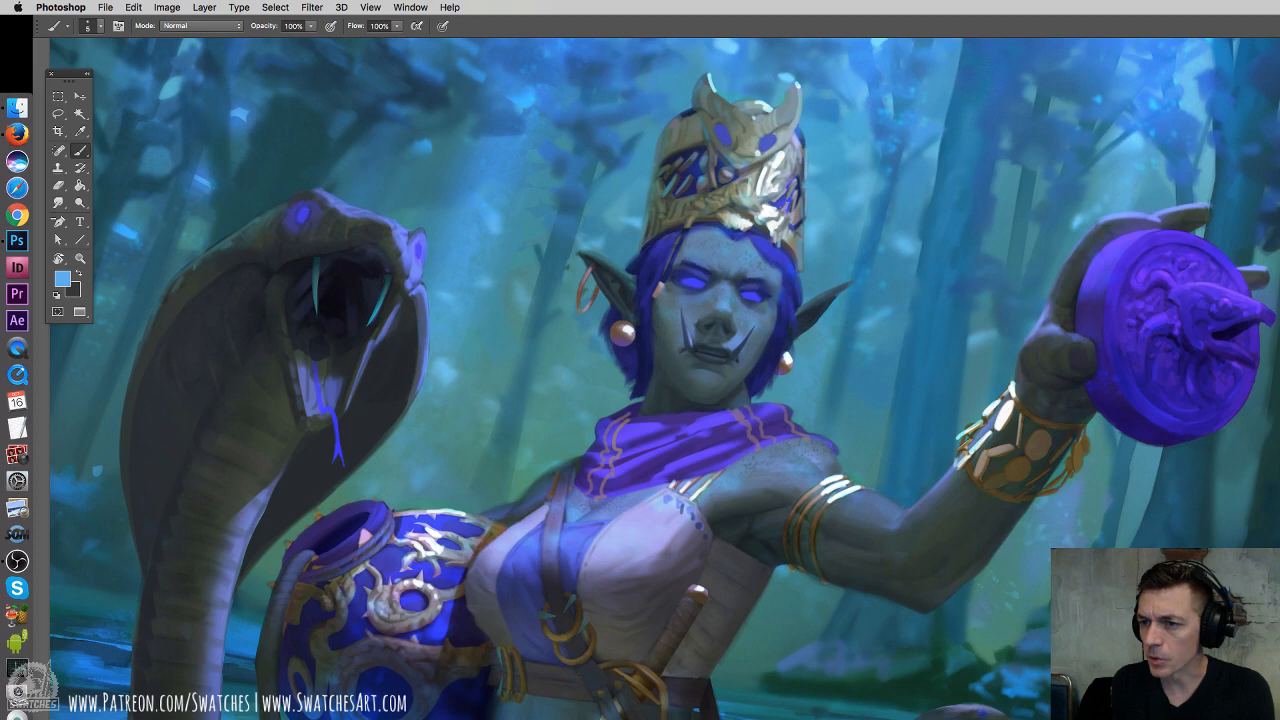
{"action": "left_click", "coordinate": [745, 125], "text": "alt"}
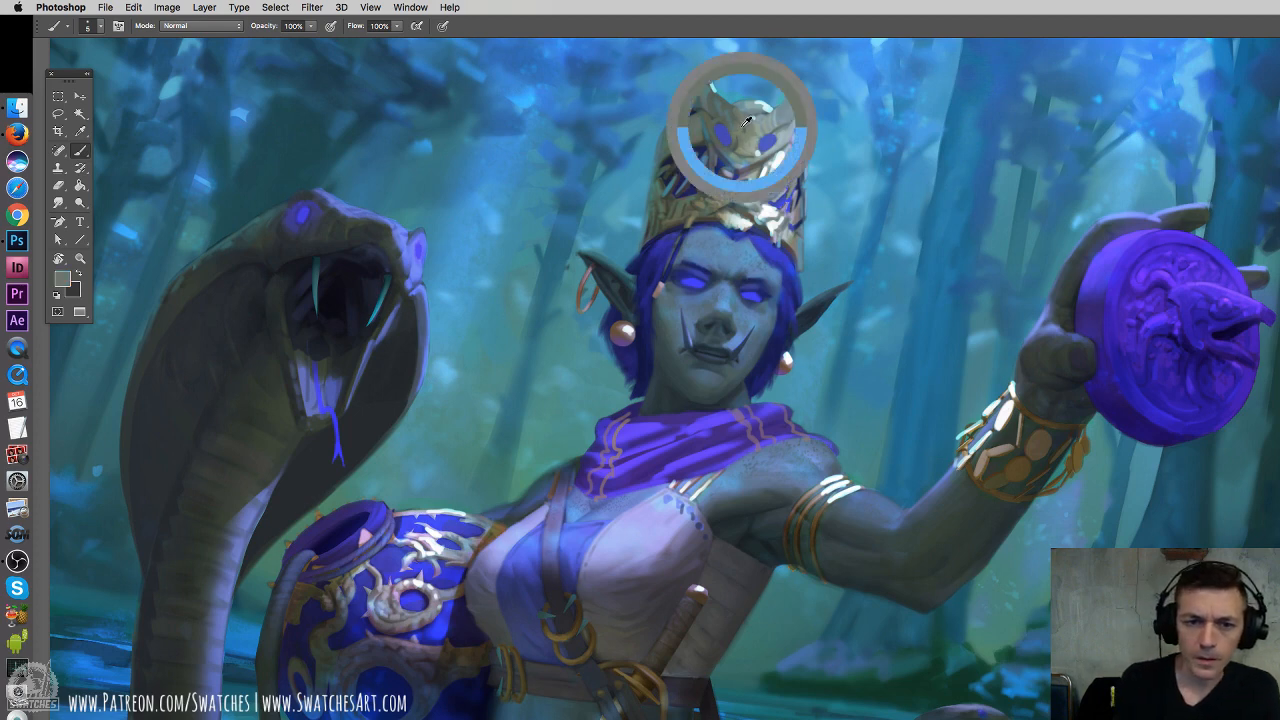
{"action": "right_click", "coordinate": [711, 136]}
{"action": "left_click", "coordinate": [777, 172]}
{"action": "left_click", "coordinate": [686, 209]}
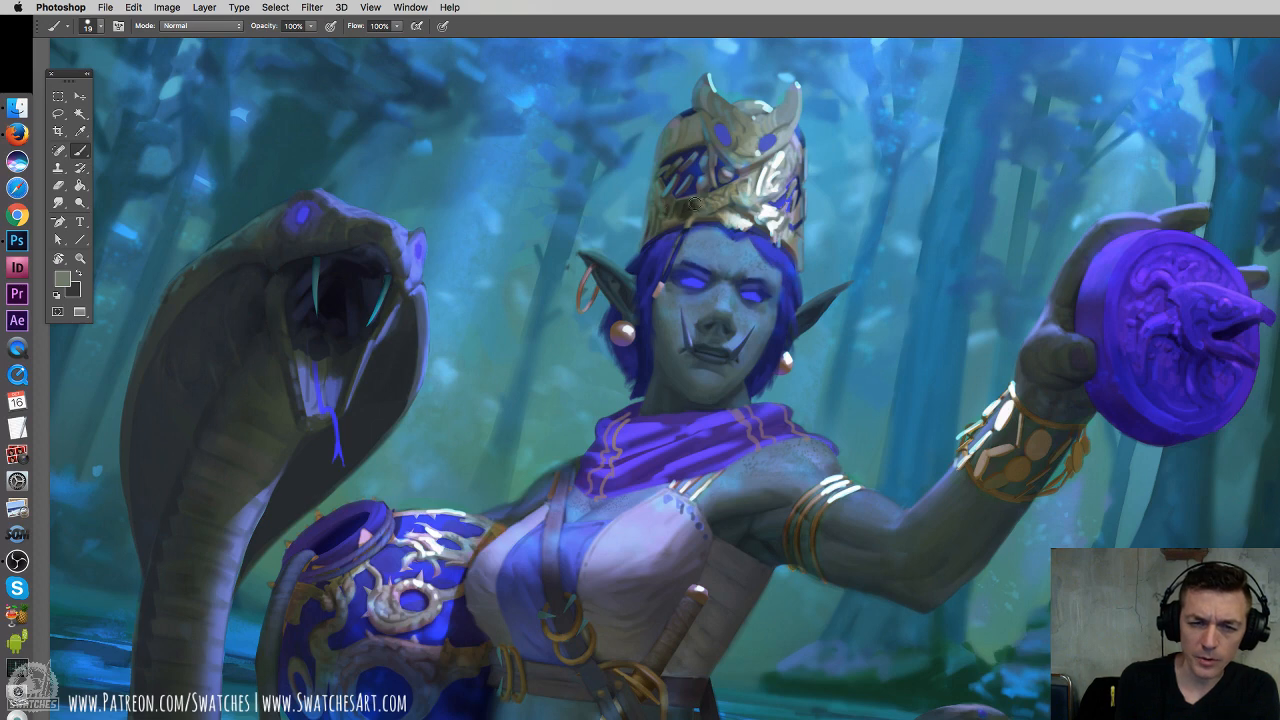
{"action": "right_click", "coordinate": [727, 191]}
{"action": "left_click_drag", "start_coordinate": [799, 229], "coordinate": [794, 229]}
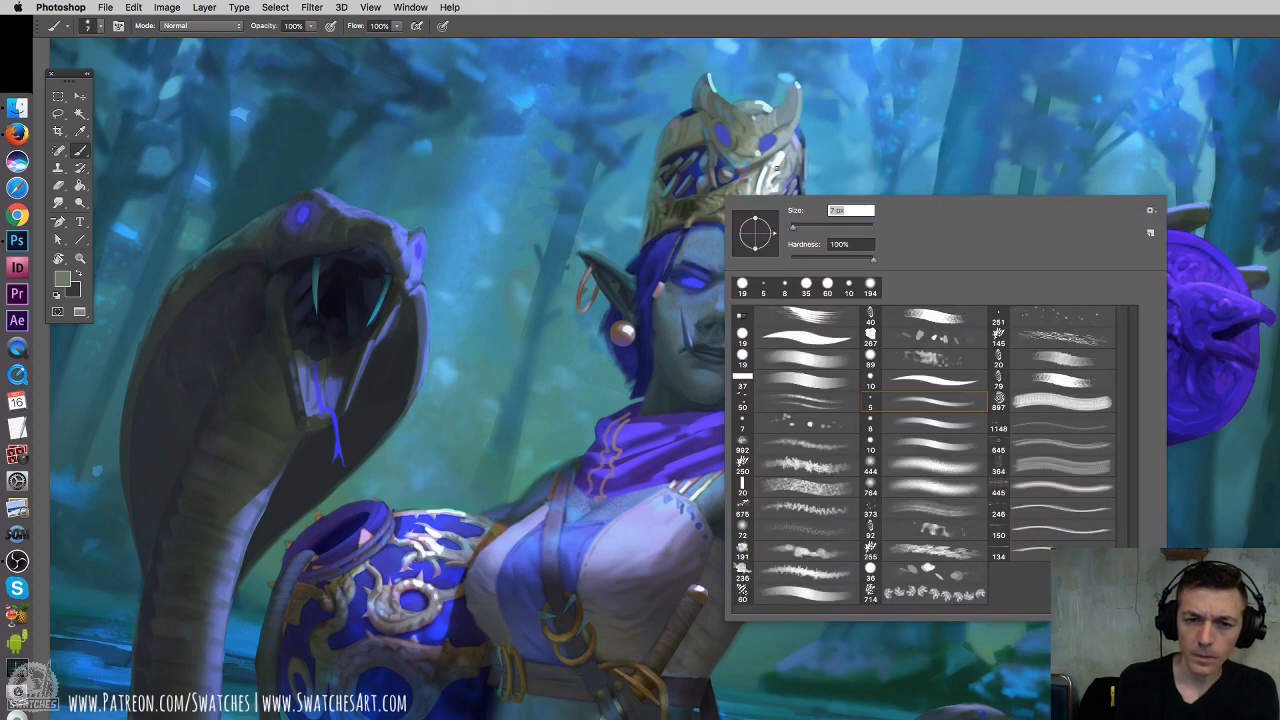
{"action": "left_click", "coordinate": [687, 124]}
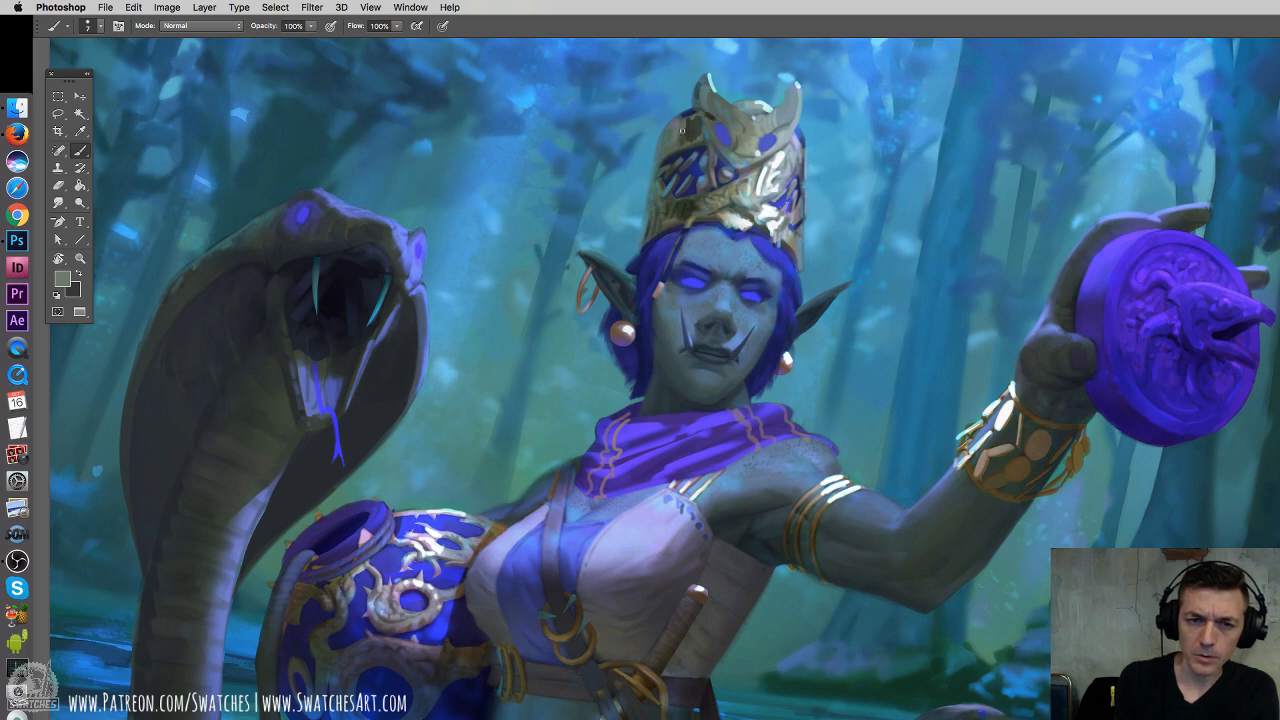
{"action": "mouse_move", "coordinate": [683, 128]}
{"action": "left_mouse_down"}
{"action": "mouse_move", "coordinate": [681, 145]}
{"action": "mouse_move", "coordinate": [692, 143]}
{"action": "mouse_move", "coordinate": [690, 120]}
{"action": "mouse_move", "coordinate": [675, 146]}
{"action": "left_mouse_up"}
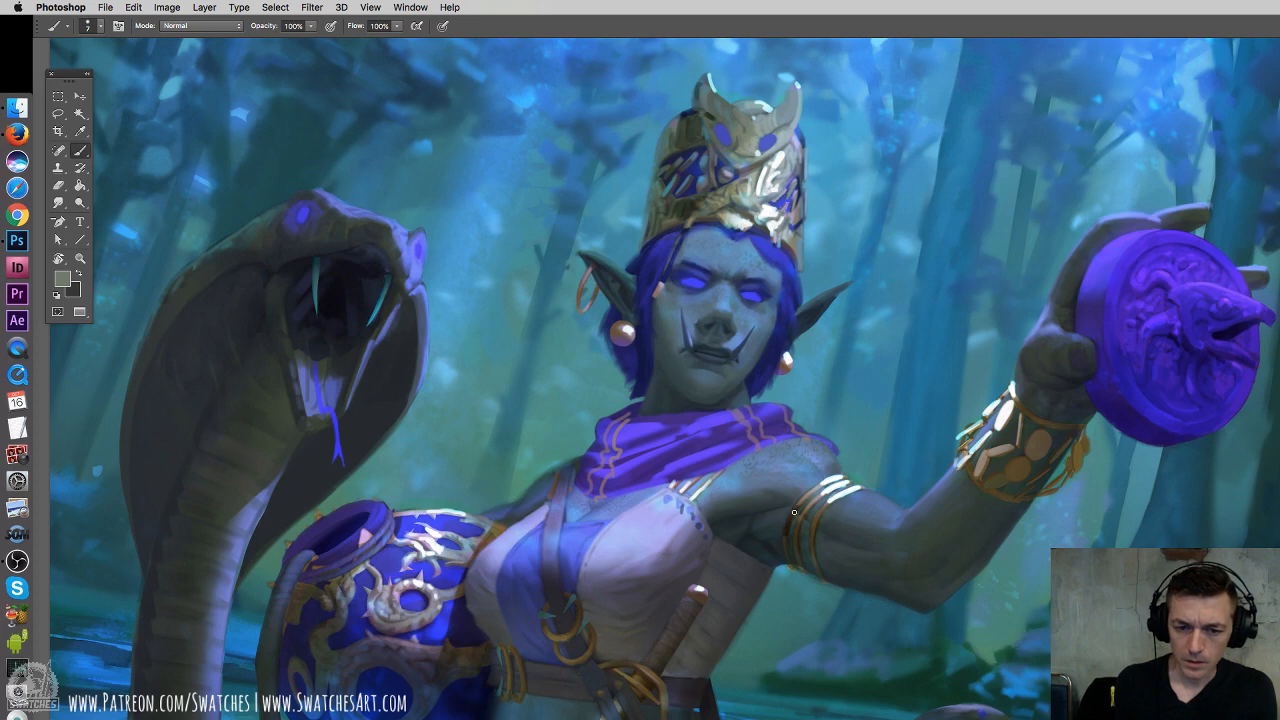
Add softer reflections to the shaded part of the armbands and try a 17 px stroke on the bracelet
{"action": "mouse_move", "coordinate": [801, 526]}
{"action": "left_mouse_down"}
{"action": "mouse_move", "coordinate": [801, 513]}
{"action": "mouse_move", "coordinate": [814, 551]}
{"action": "left_mouse_up"}
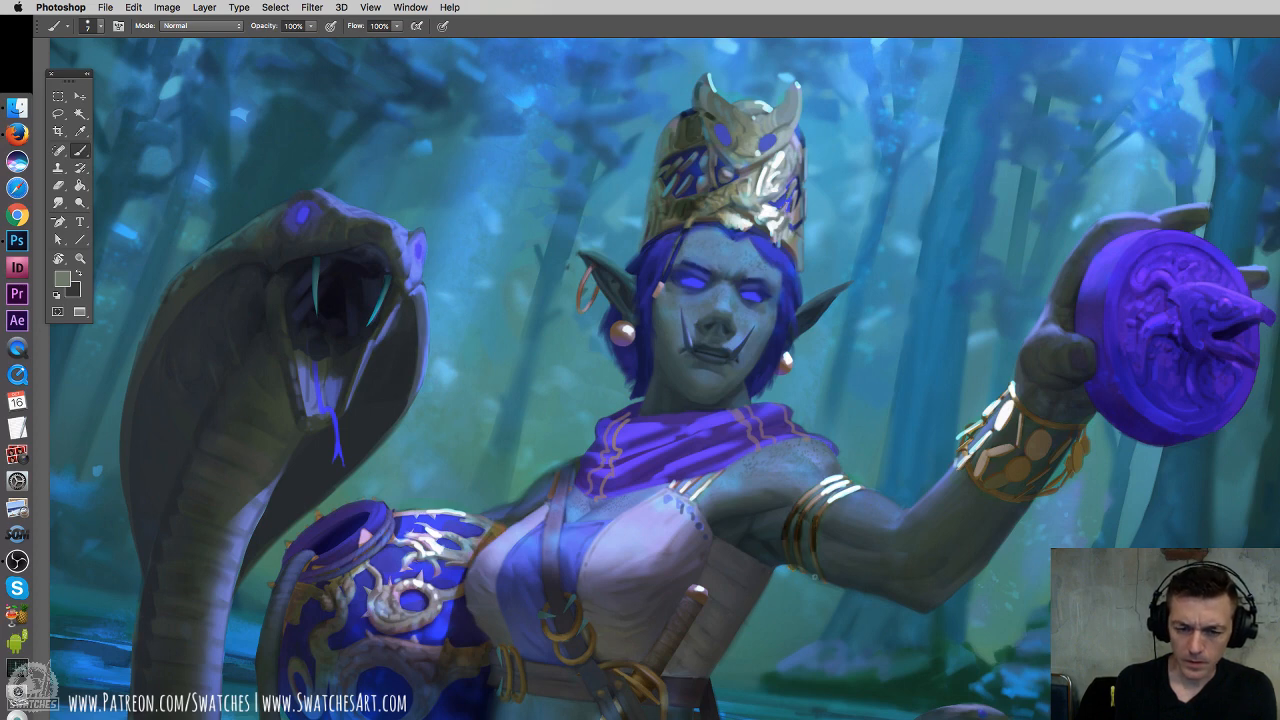
{"action": "right_click", "coordinate": [1040, 455]}
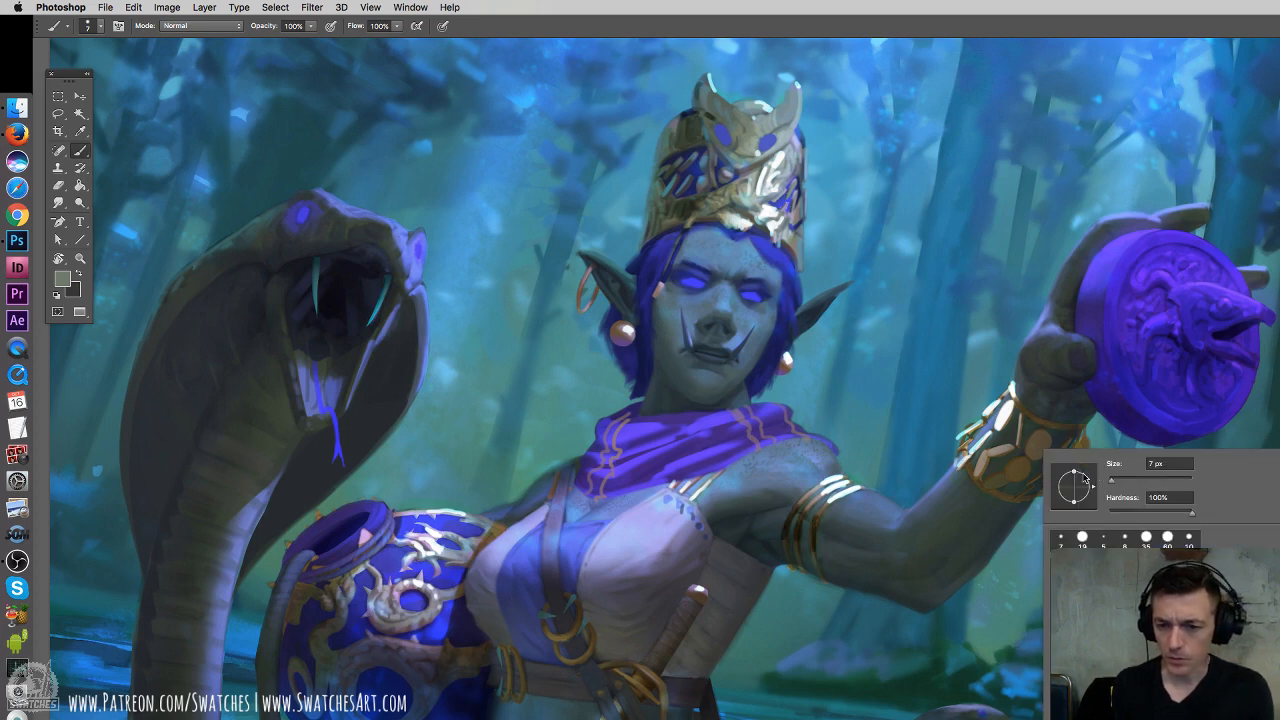
{"action": "left_click", "coordinate": [1115, 486]}
{"action": "left_click", "coordinate": [1034, 420]}
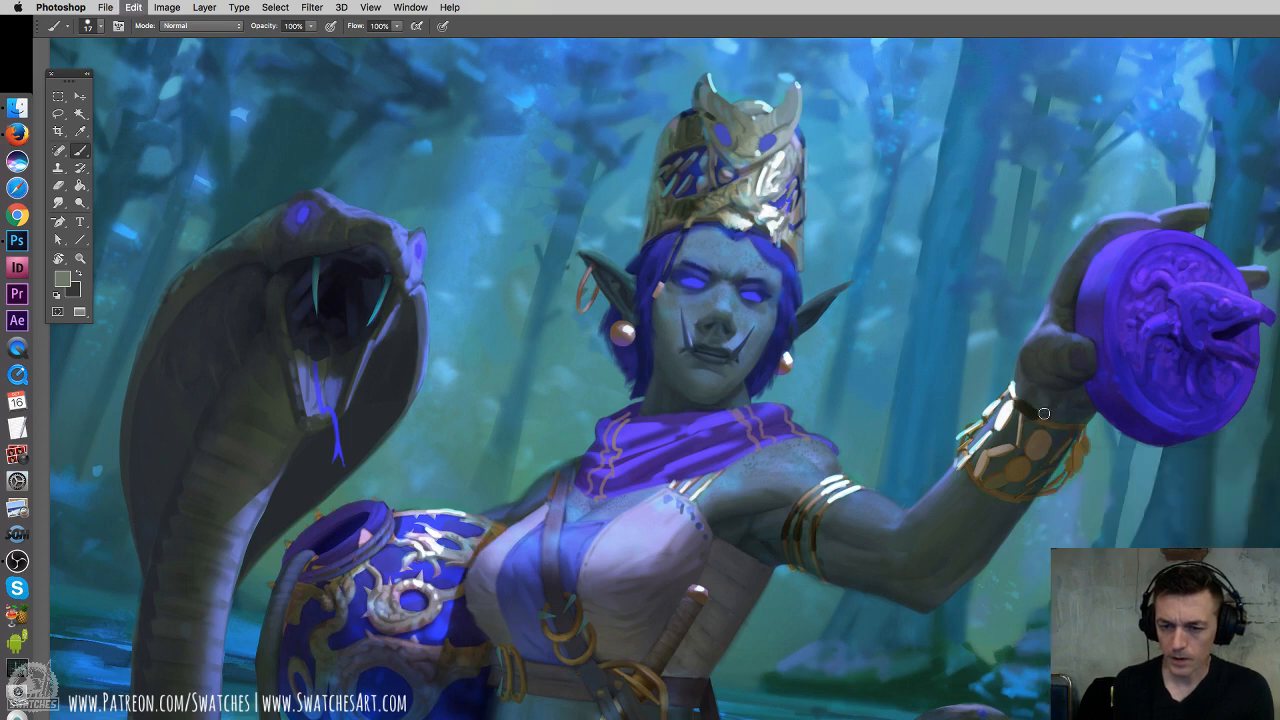
Sketch a circle over the background trees with a 9 px brush and add a light-direction arrow pointing at its upper edge
{"action": "right_click", "coordinate": [1046, 416]}
{"action": "left_click_drag", "start_coordinate": [1120, 452], "coordinate": [1113, 452]}
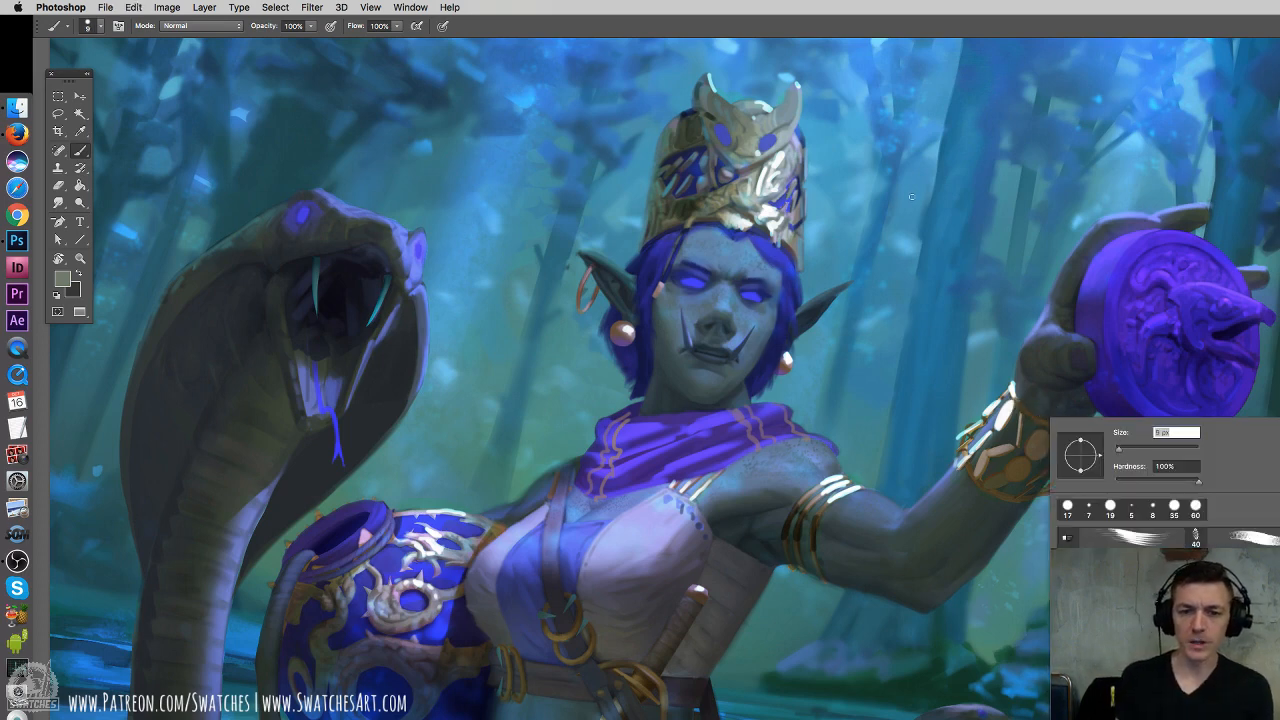
{"action": "left_click", "coordinate": [984, 124]}
{"action": "mouse_move", "coordinate": [980, 122]}
{"action": "left_mouse_down"}
{"action": "mouse_move", "coordinate": [975, 262]}
{"action": "mouse_move", "coordinate": [895, 105]}
{"action": "left_mouse_up"}
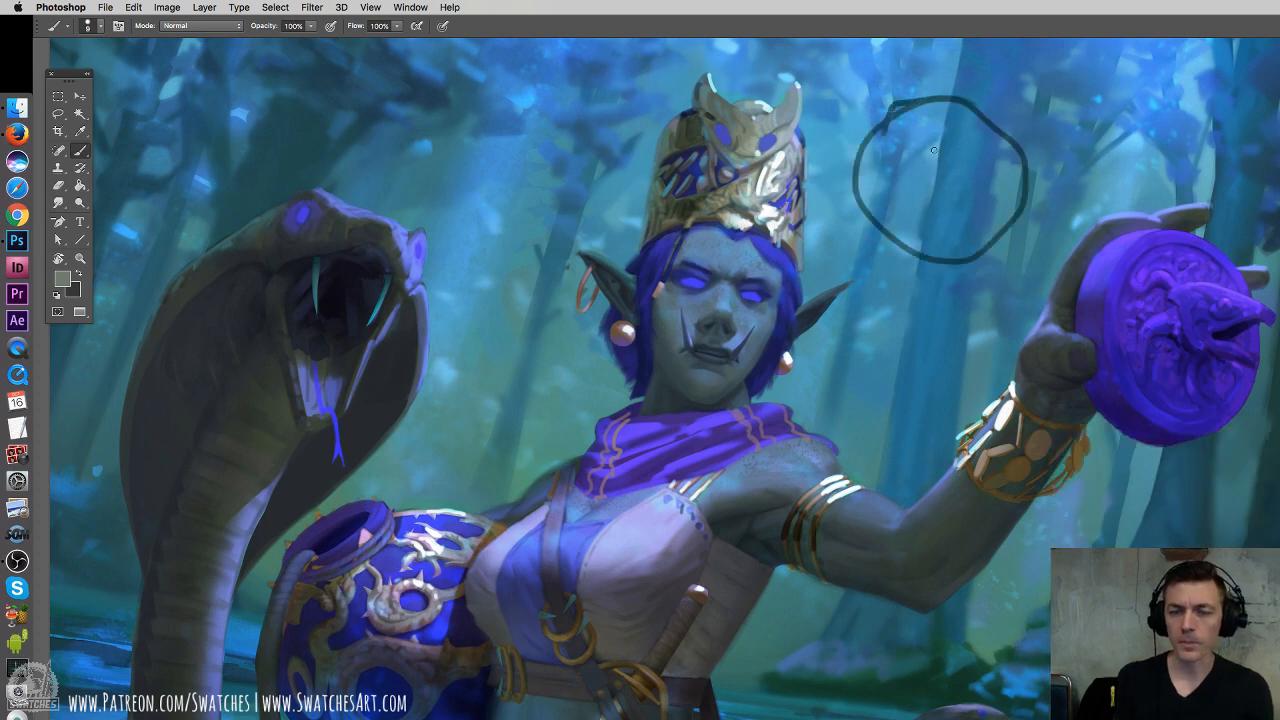
{"action": "left_click_drag", "start_coordinate": [1011, 66], "coordinate": [984, 114]}
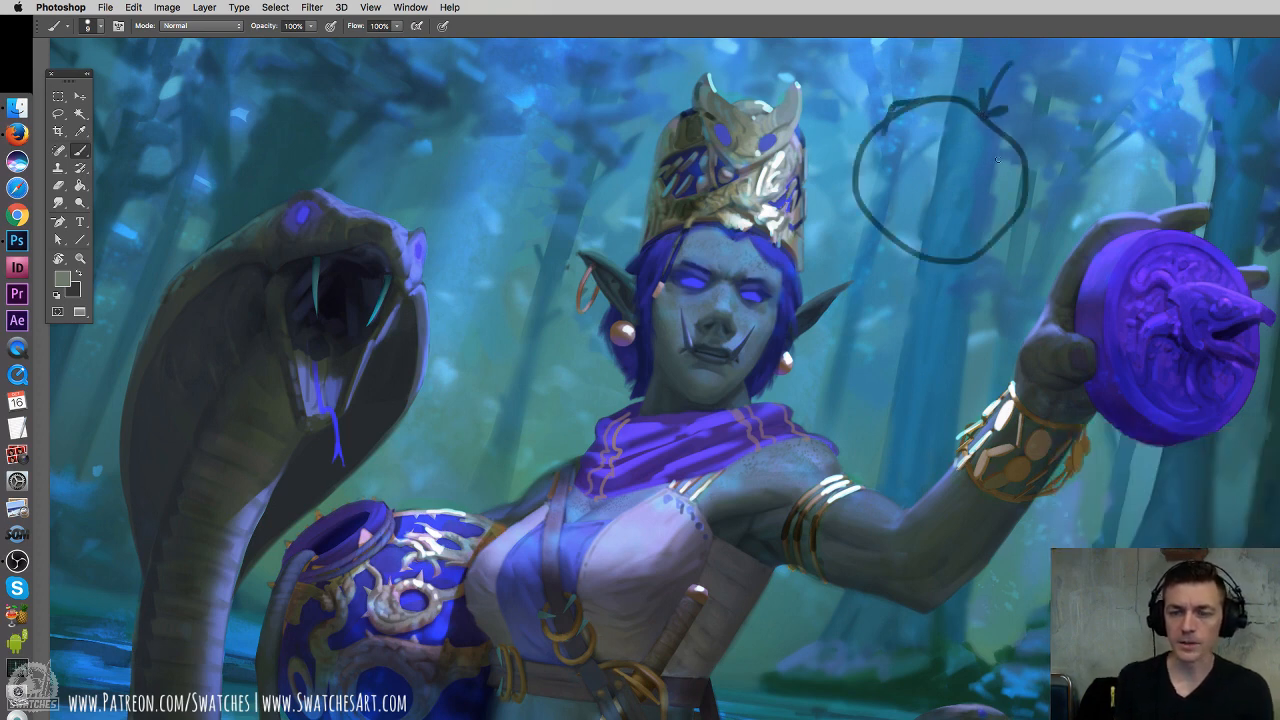
Shade the core shadow along the lower side of the sphere sketch and draw a diagonal light-direction arrow through it
{"action": "mouse_move", "coordinate": [905, 107]}
{"action": "left_mouse_down"}
{"action": "mouse_move", "coordinate": [890, 133]}
{"action": "mouse_move", "coordinate": [902, 192]}
{"action": "mouse_move", "coordinate": [1003, 227]}
{"action": "left_mouse_up"}
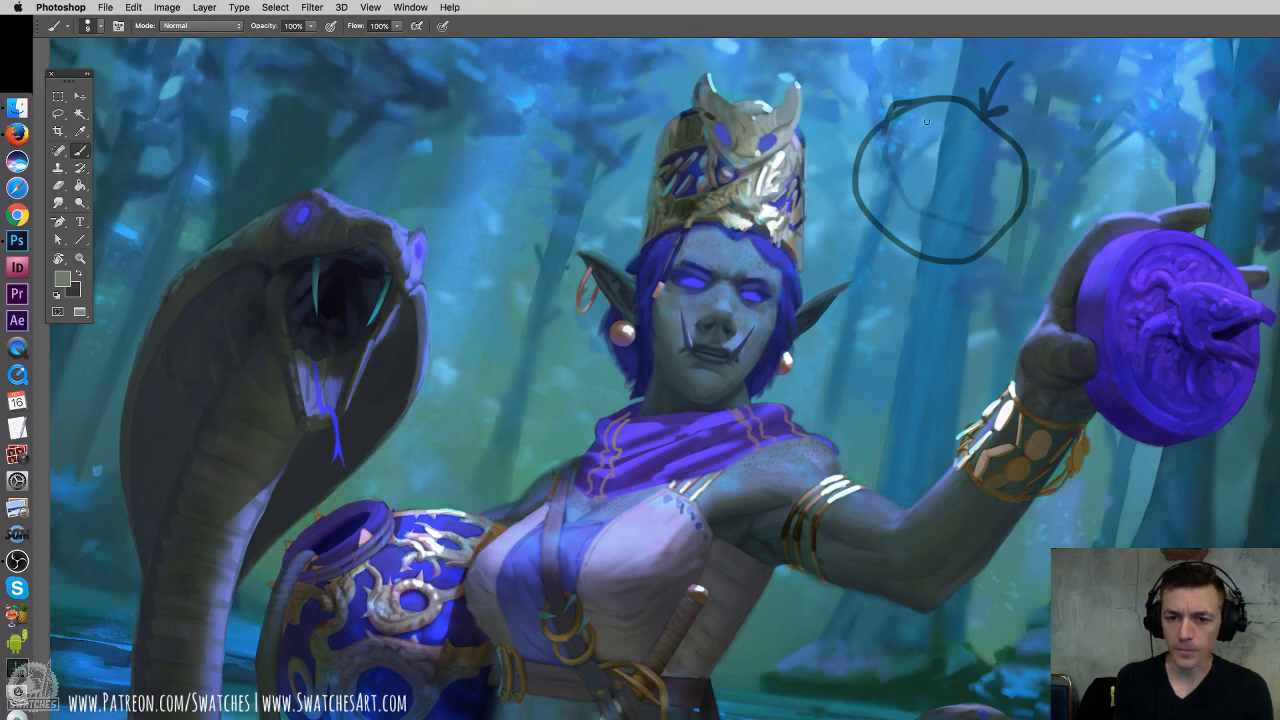
{"action": "mouse_move", "coordinate": [891, 156]}
{"action": "left_mouse_down"}
{"action": "mouse_move", "coordinate": [933, 214]}
{"action": "mouse_move", "coordinate": [906, 209]}
{"action": "mouse_move", "coordinate": [978, 231]}
{"action": "mouse_move", "coordinate": [884, 175]}
{"action": "mouse_move", "coordinate": [880, 147]}
{"action": "mouse_move", "coordinate": [898, 202]}
{"action": "mouse_move", "coordinate": [926, 202]}
{"action": "mouse_move", "coordinate": [926, 225]}
{"action": "mouse_move", "coordinate": [977, 216]}
{"action": "mouse_move", "coordinate": [979, 254]}
{"action": "mouse_move", "coordinate": [981, 233]}
{"action": "mouse_move", "coordinate": [916, 235]}
{"action": "mouse_move", "coordinate": [916, 217]}
{"action": "mouse_move", "coordinate": [898, 235]}
{"action": "mouse_move", "coordinate": [888, 205]}
{"action": "mouse_move", "coordinate": [870, 217]}
{"action": "mouse_move", "coordinate": [875, 160]}
{"action": "mouse_move", "coordinate": [858, 181]}
{"action": "mouse_move", "coordinate": [874, 144]}
{"action": "mouse_move", "coordinate": [877, 205]}
{"action": "left_mouse_up"}
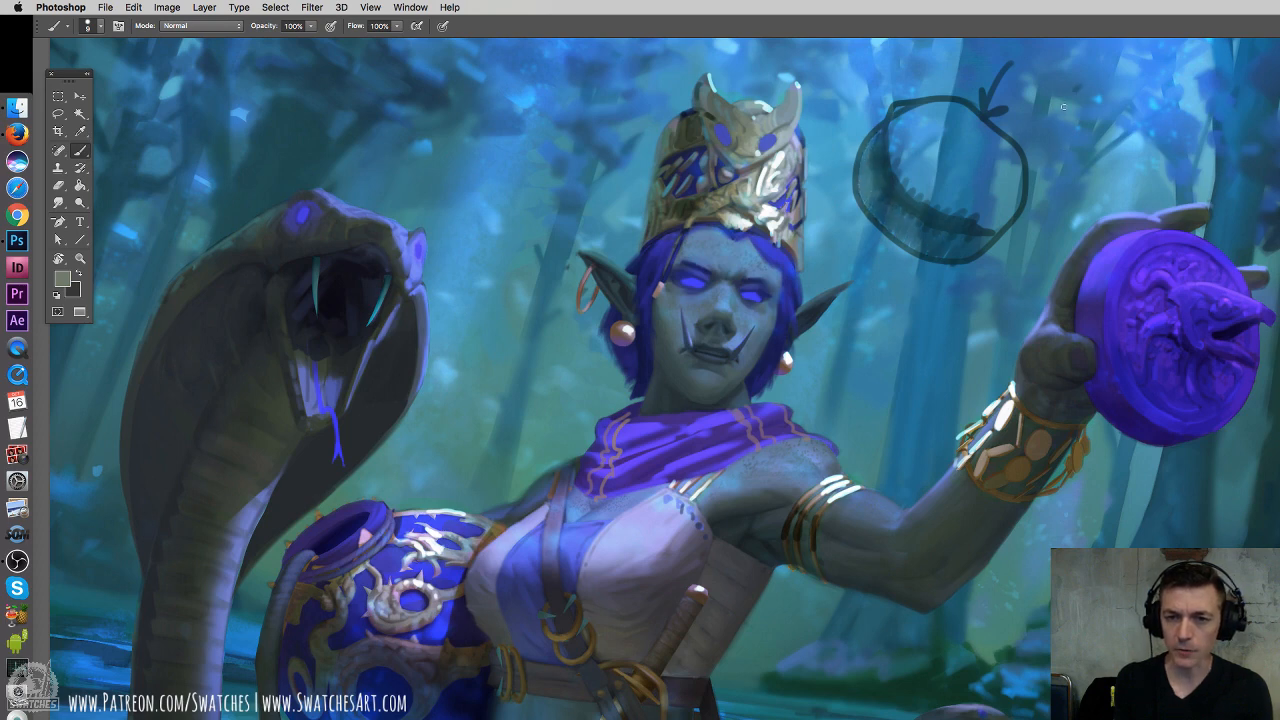
{"action": "mouse_move", "coordinate": [1077, 88]}
{"action": "left_mouse_down"}
{"action": "mouse_move", "coordinate": [845, 323]}
{"action": "mouse_move", "coordinate": [877, 334]}
{"action": "left_mouse_up"}
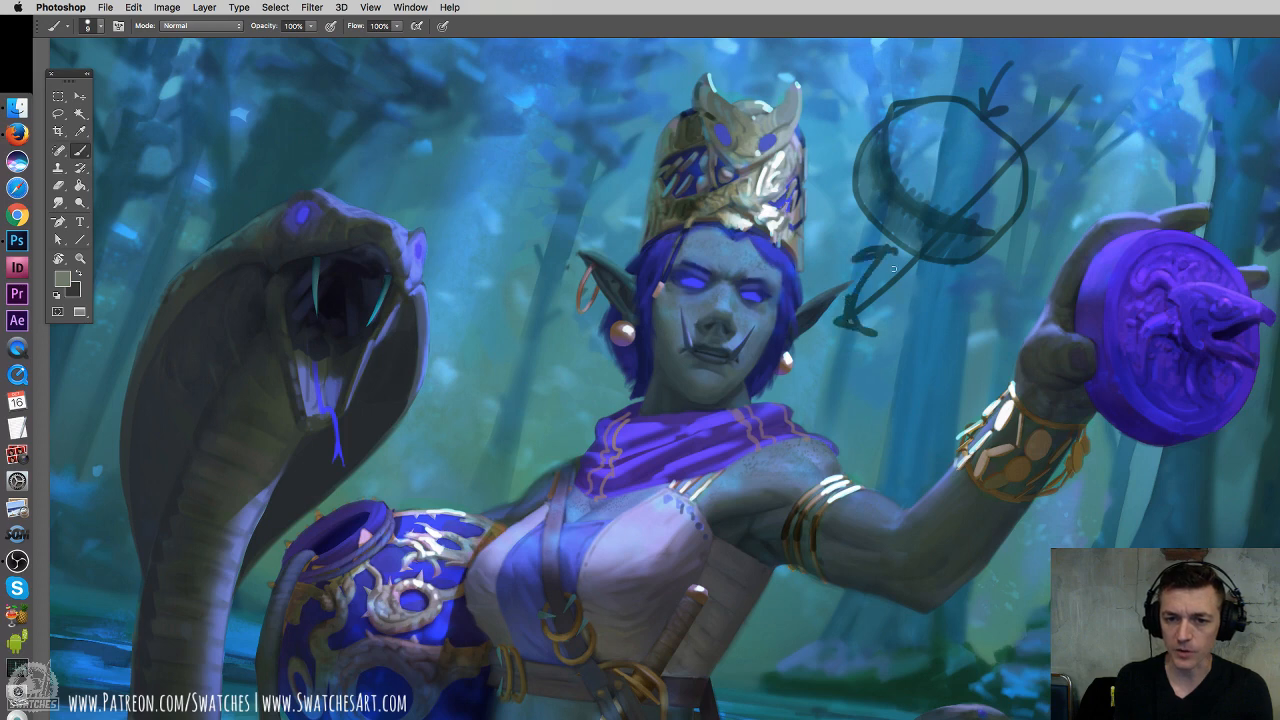
Undo the diagonal arrow strokes and erase the sphere sketch from the background trees
{"action": "key", "text": "super+alt+z"}
{"action": "key", "text": "super+alt+z"}
{"action": "key", "text": "super+alt+z"}
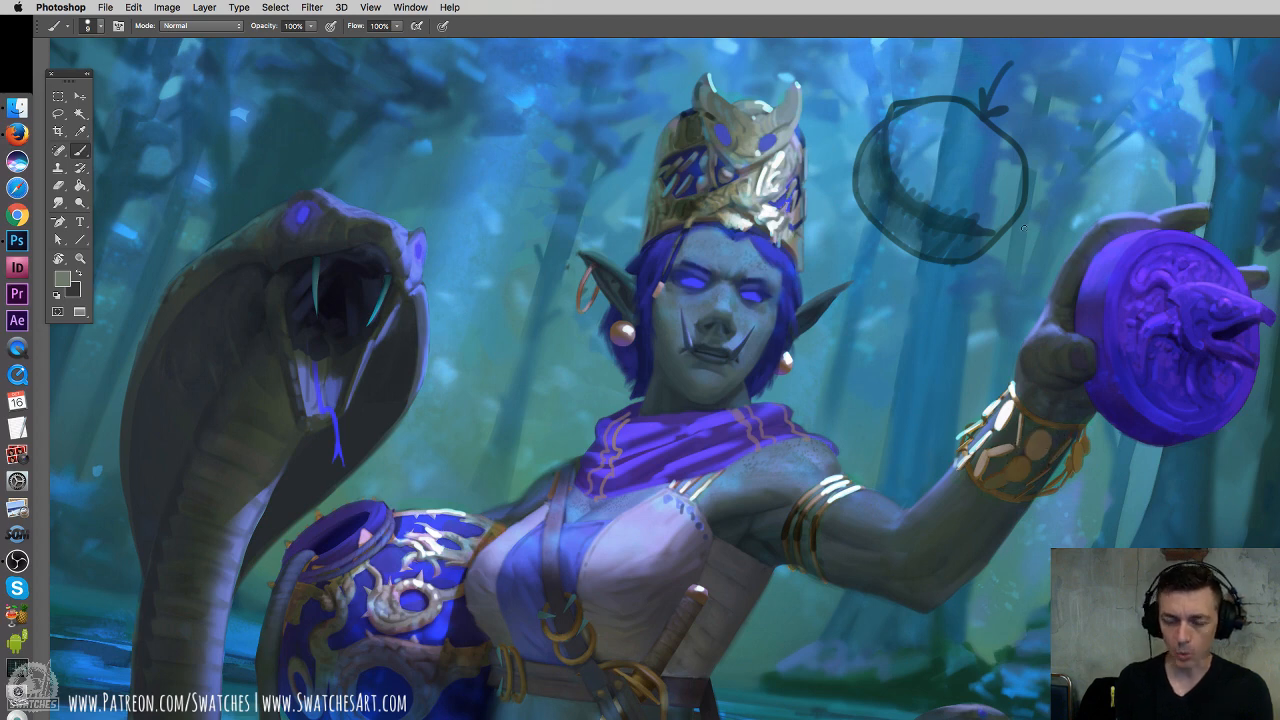
{"action": "key", "text": "e"}
{"action": "mouse_move", "coordinate": [993, 212]}
{"action": "left_mouse_down"}
{"action": "mouse_move", "coordinate": [1025, 210]}
{"action": "mouse_move", "coordinate": [1032, 156]}
{"action": "mouse_move", "coordinate": [912, 167]}
{"action": "mouse_move", "coordinate": [918, 136]}
{"action": "mouse_move", "coordinate": [926, 213]}
{"action": "left_mouse_up"}
{"action": "key", "text": "b"}
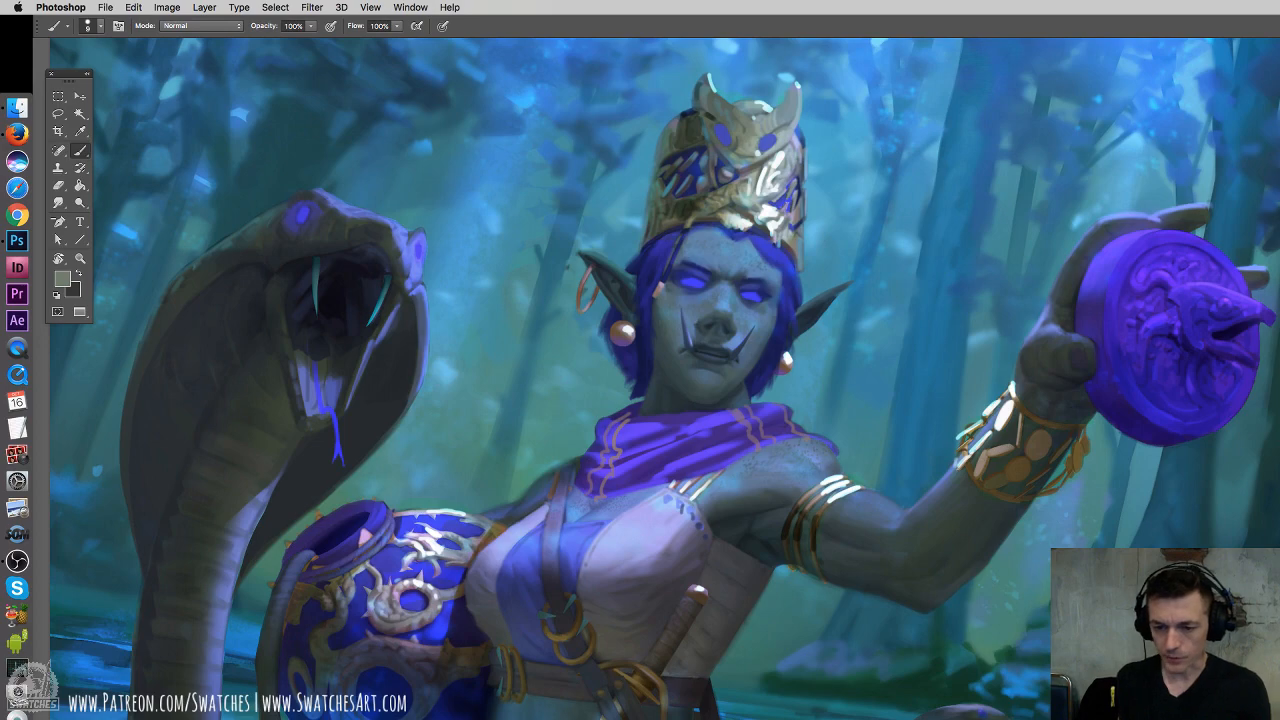
Examine the lower half of the painting and compare the whole image with and without the metallic highlight paintover
{"action": "left_click_drag", "start_coordinate": [980, 450], "coordinate": [810, 168]}
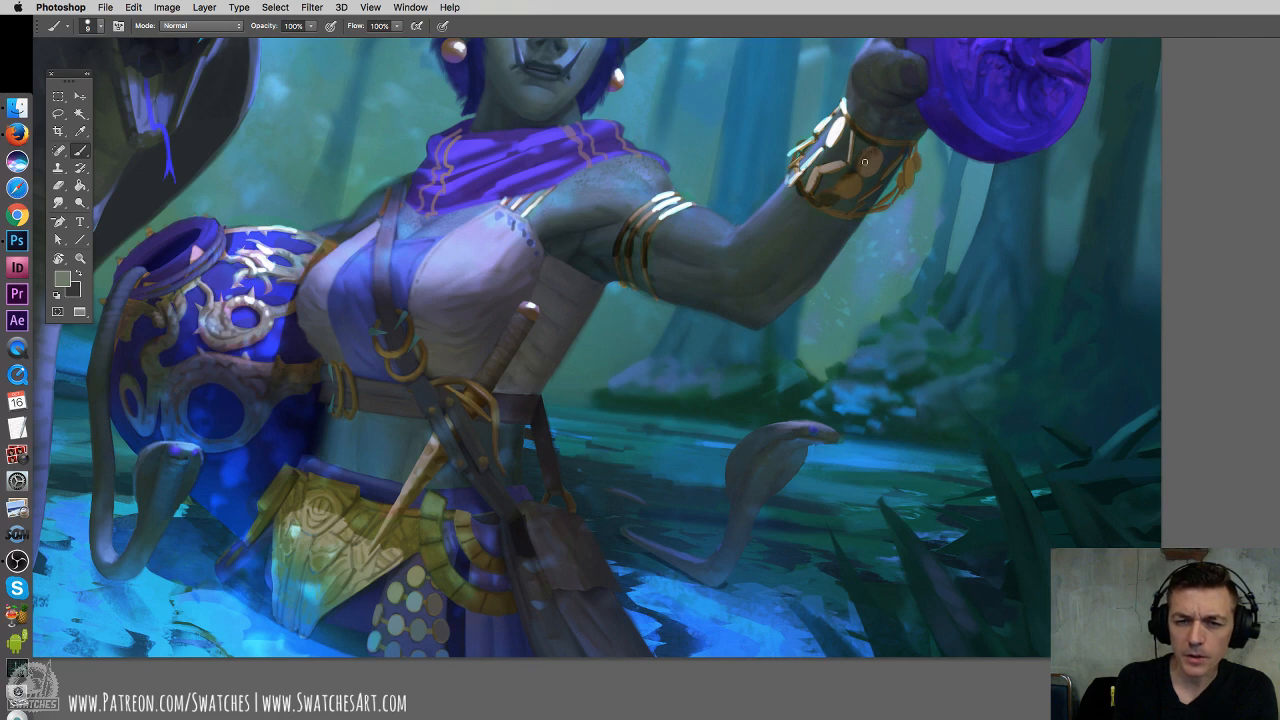
{"action": "left_click_drag", "start_coordinate": [686, 266], "coordinate": [951, 222]}
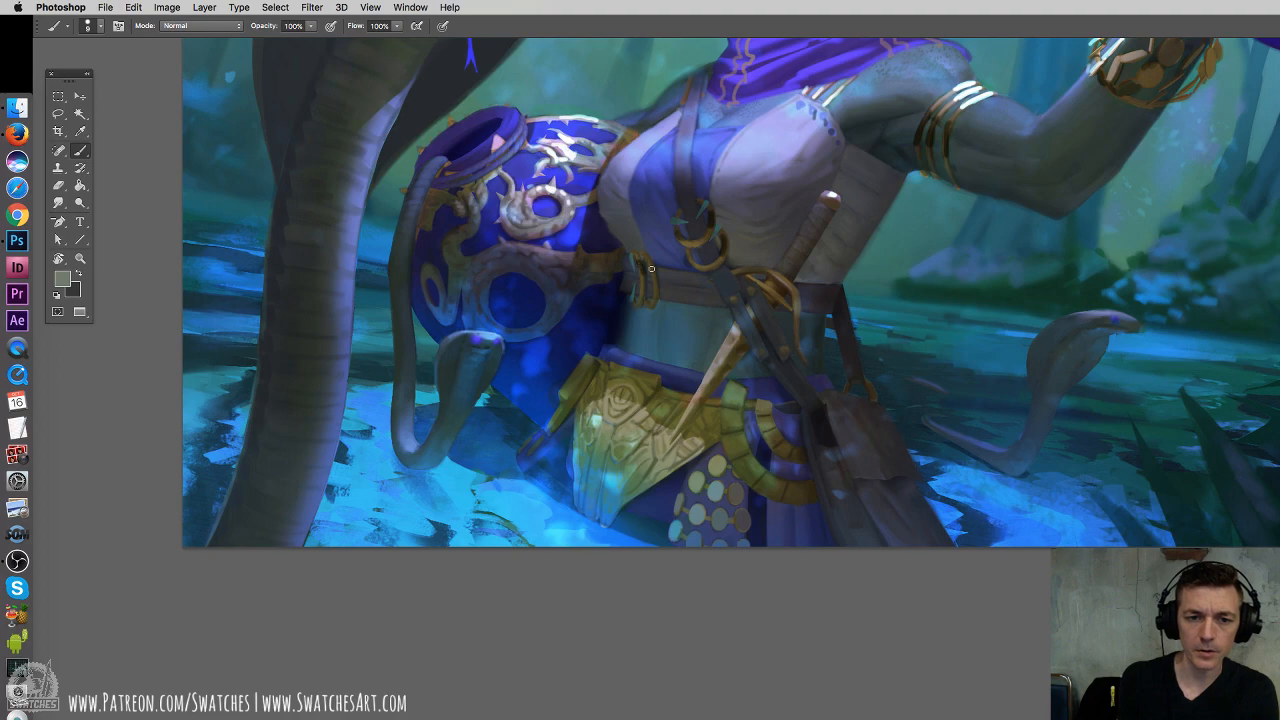
{"action": "left_click_drag", "start_coordinate": [655, 283], "coordinate": [705, 352]}
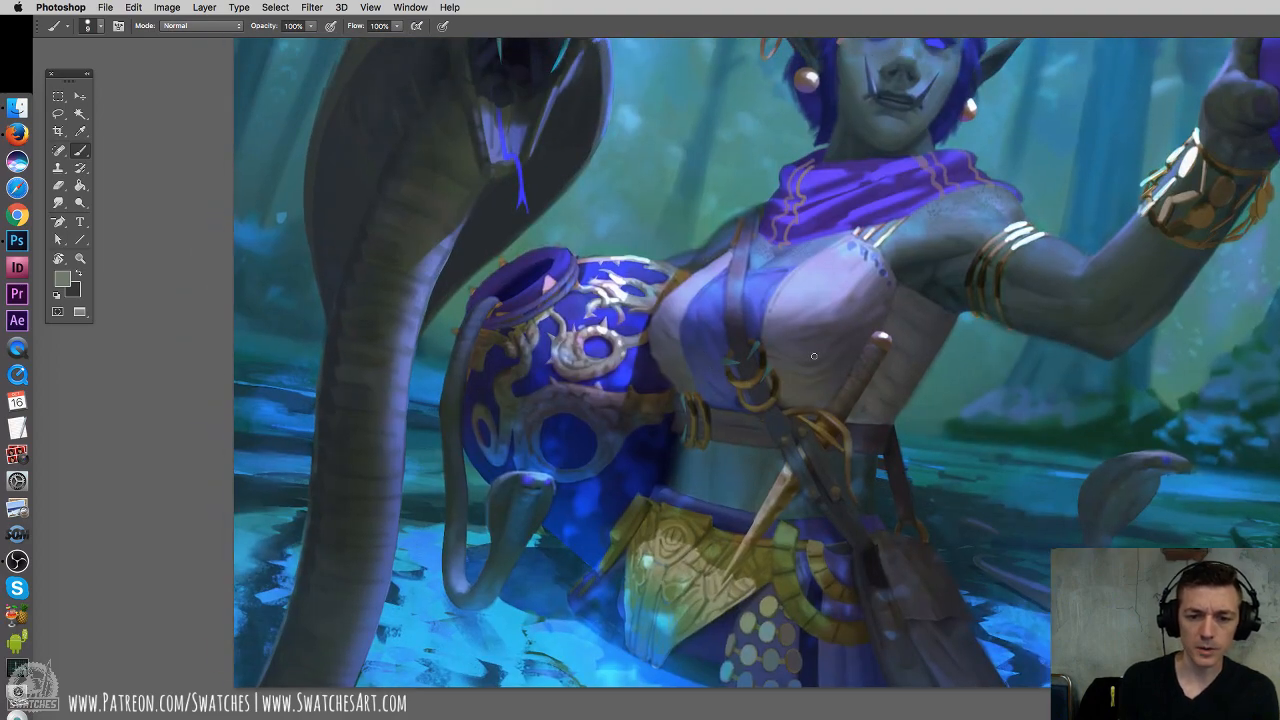
{"action": "key", "text": "super+0"}
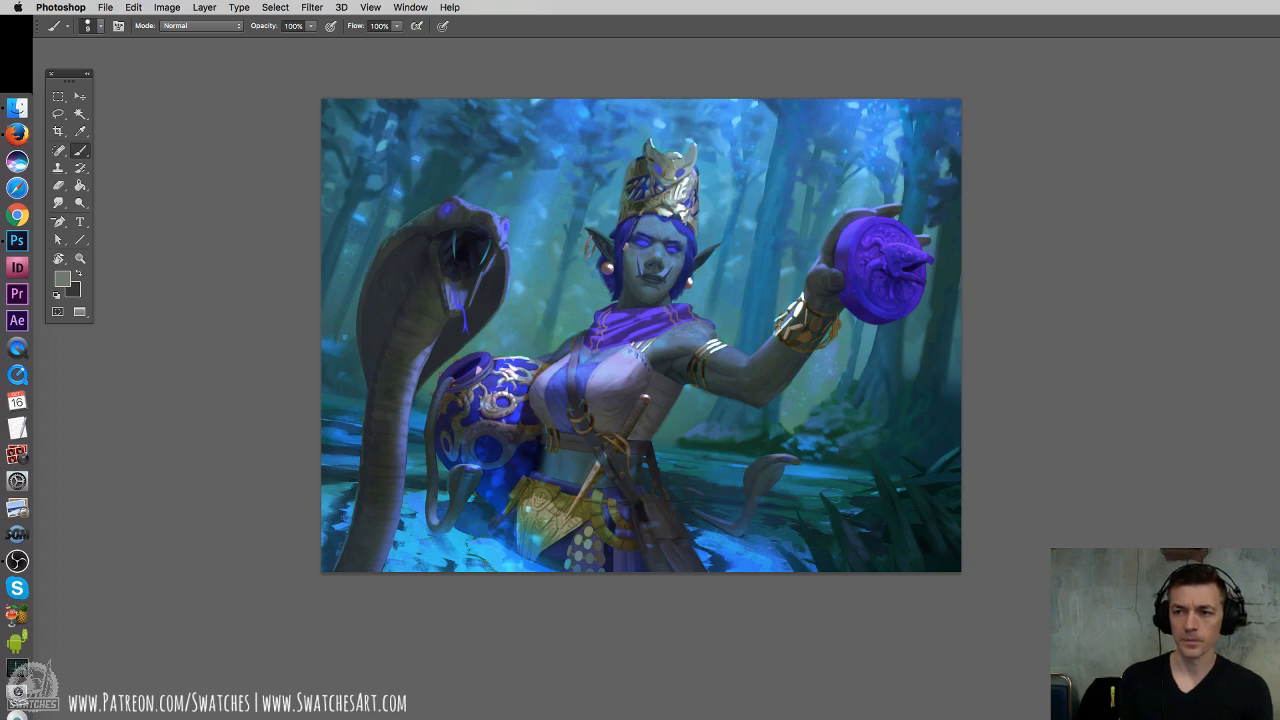
{"action": "key", "text": "super+z"}
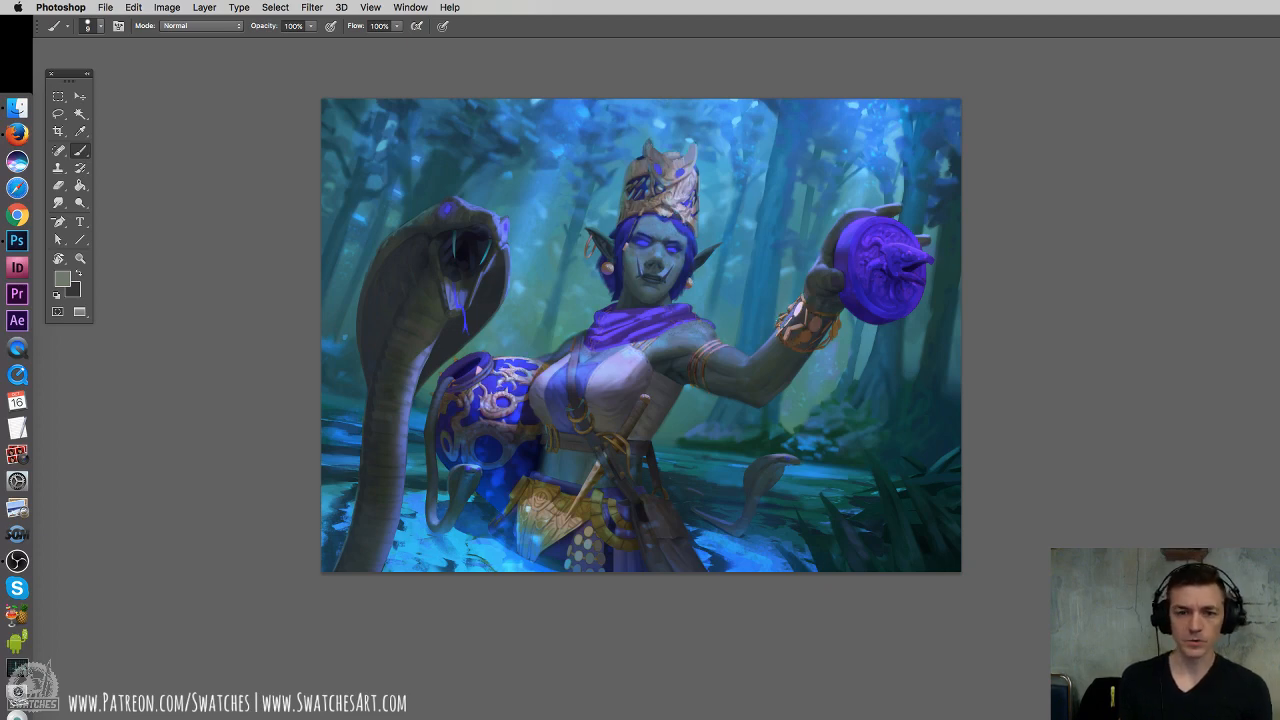
{"action": "key", "text": "super+z"}
Sample a blue-grey skin tone from the troll's face and touch up the lit areas with a 5 px brush
{"action": "scroll", "coordinate": [858, 495], "scroll_direction": "up", "scroll_amount": 4}
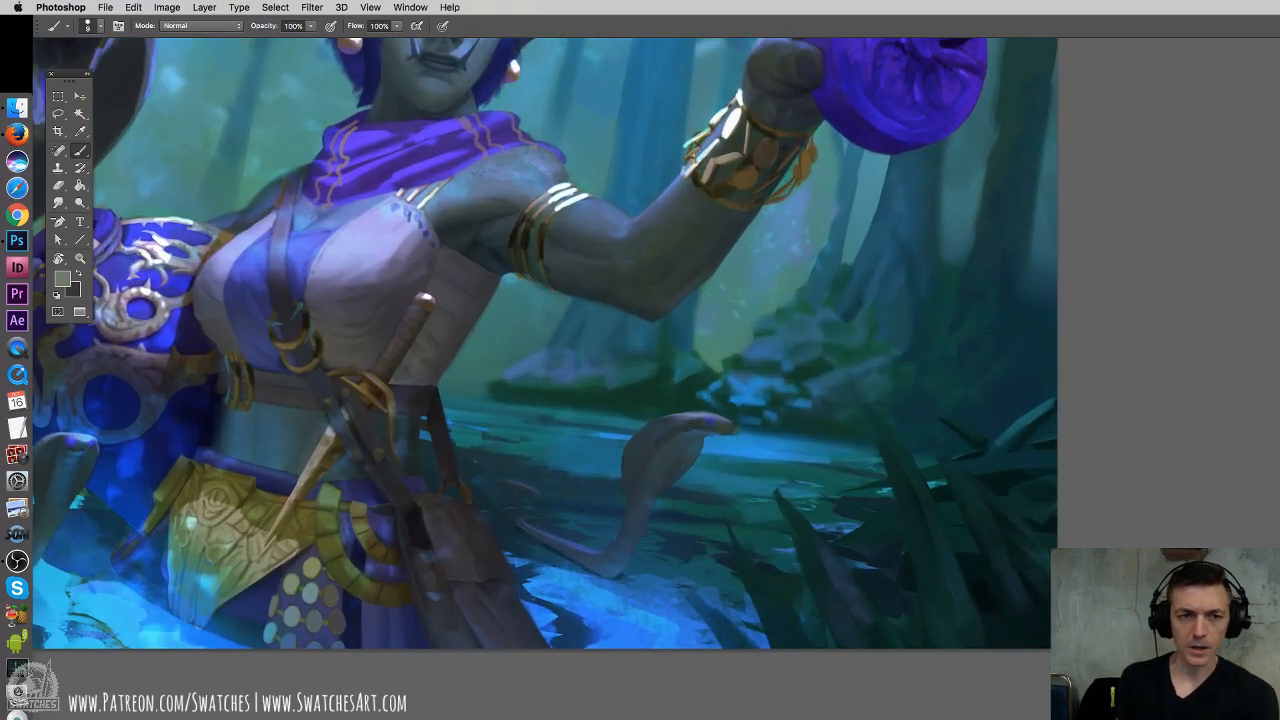
{"action": "key", "text": "super+="}
{"action": "mouse_move", "coordinate": [454, 218]}
{"action": "left_mouse_down"}
{"action": "mouse_move", "coordinate": [1001, 719]}
{"action": "mouse_move", "coordinate": [1047, 719]}
{"action": "left_mouse_up"}
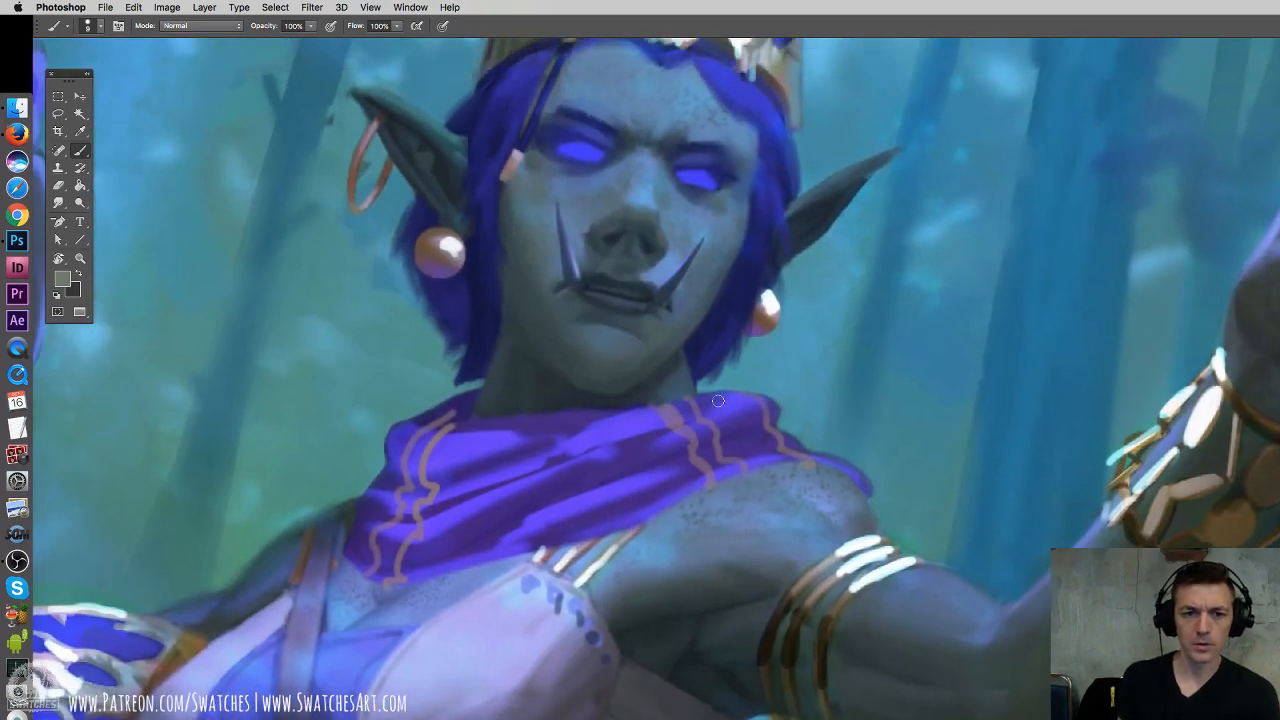
{"action": "left_click_drag", "start_coordinate": [716, 254], "coordinate": [728, 458]}
{"action": "left_click_drag", "start_coordinate": [665, 142], "coordinate": [756, 283]}
{"action": "key", "text": "super+z"}
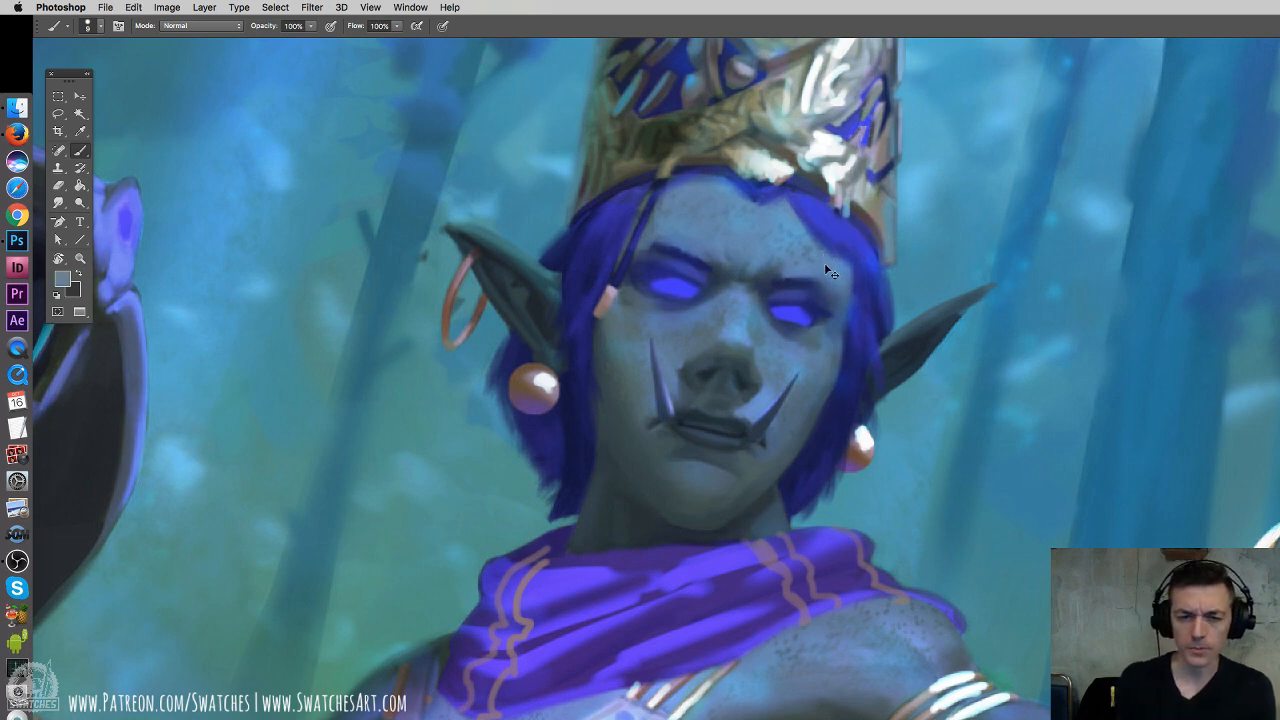
{"action": "key", "text": "super+z"}
{"action": "key", "text": "super+z"}
{"action": "key", "text": "super+z"}
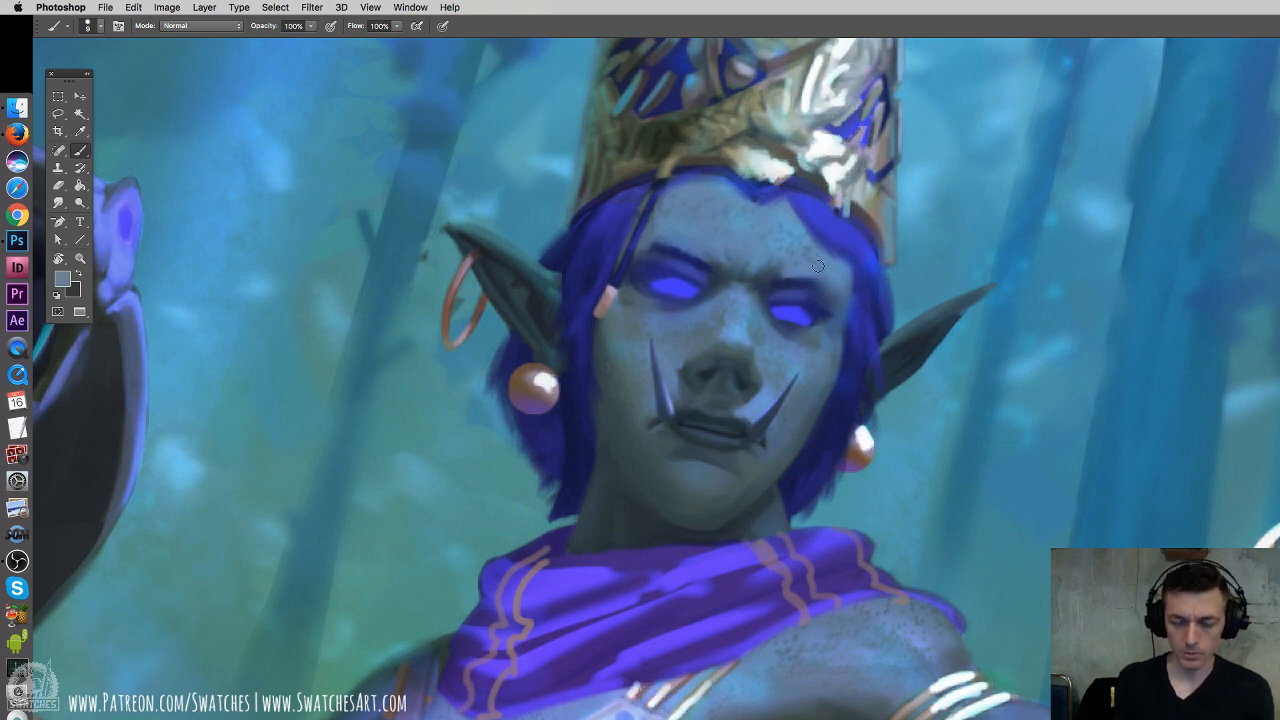
{"action": "right_click", "coordinate": [814, 265]}
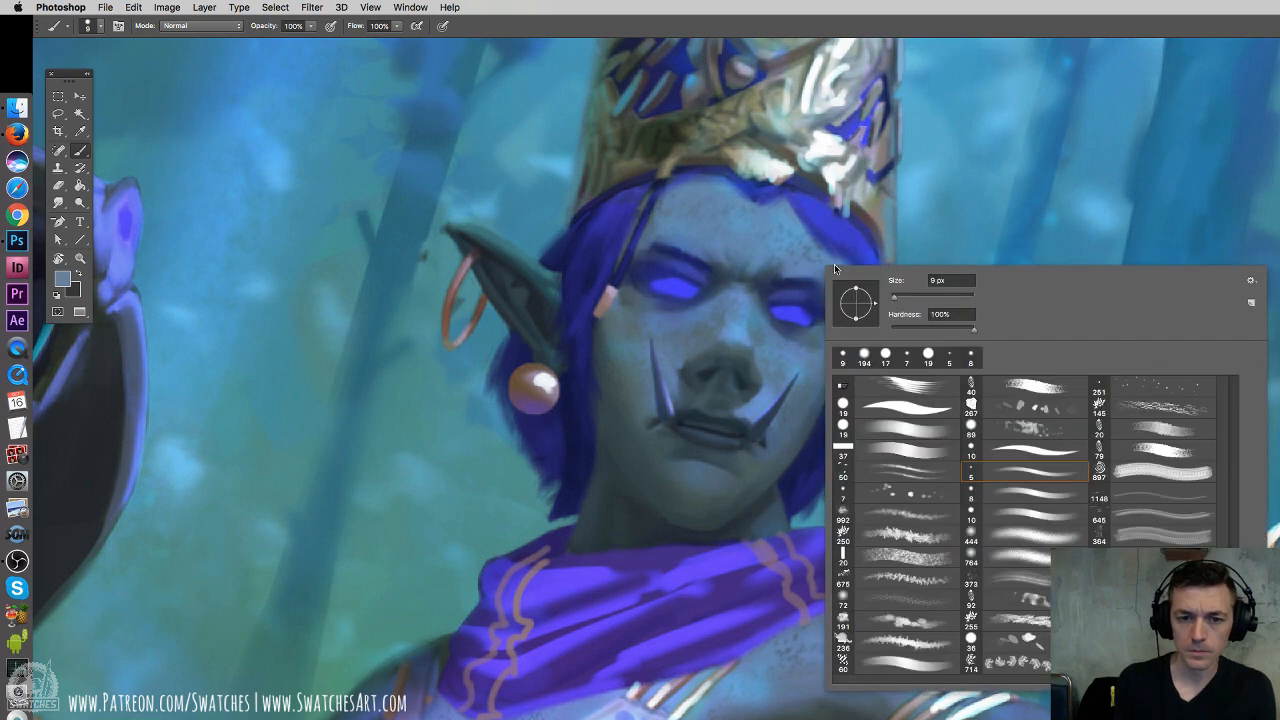
{"action": "left_click", "coordinate": [1015, 472]}
{"action": "left_click", "coordinate": [741, 332]}
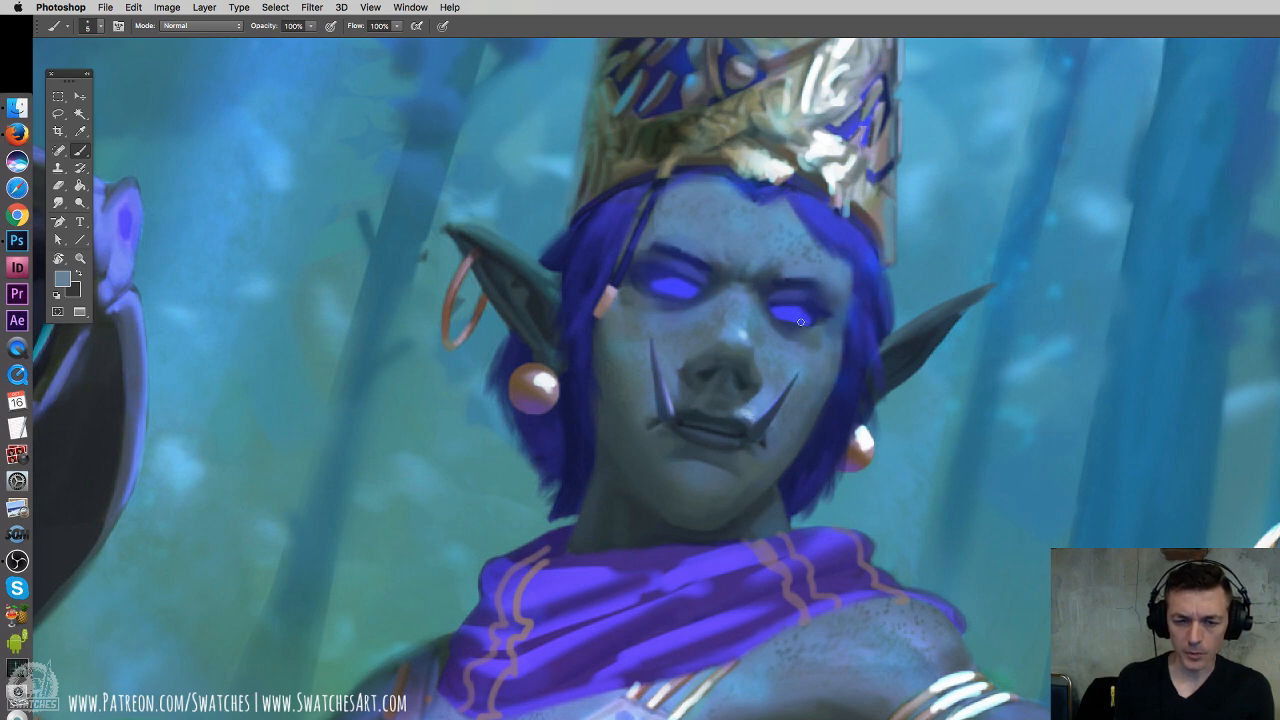
Soften the face touch-ups with a 19 px eraser and add small brush strokes beside the outer brow
{"action": "key", "text": "e"}
{"action": "right_click", "coordinate": [760, 344]}
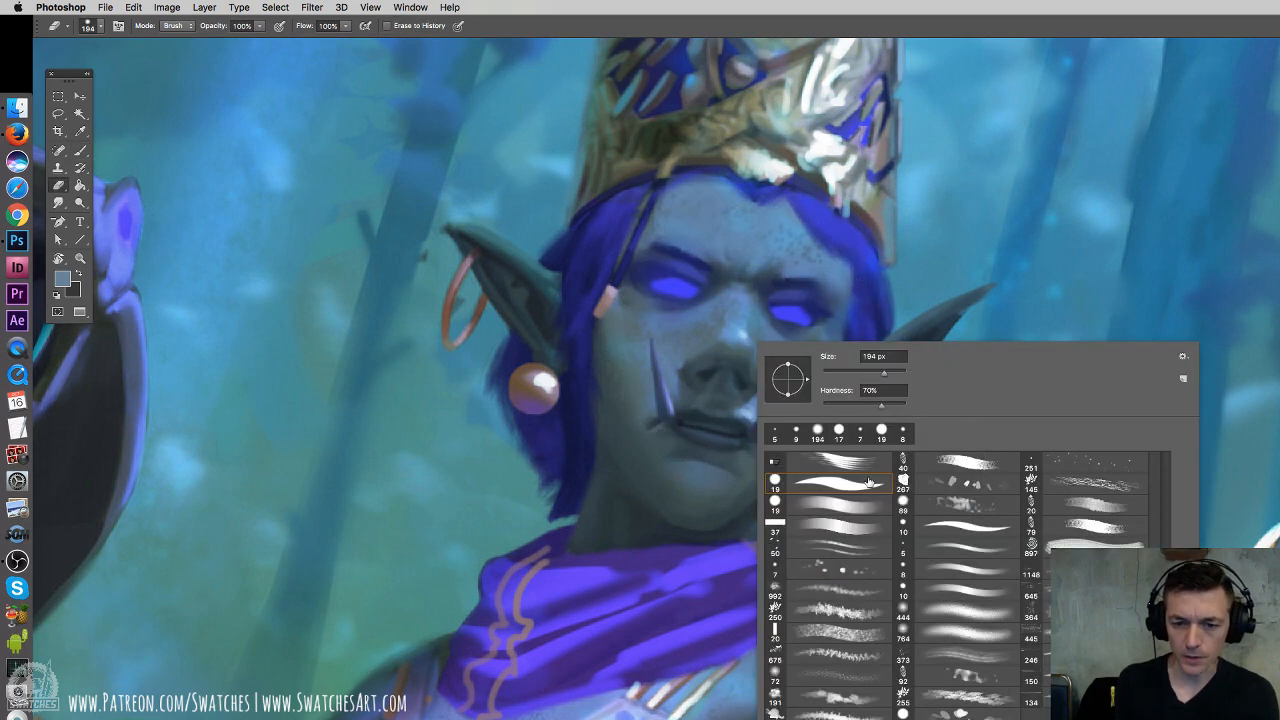
{"action": "key", "text": "Escape"}
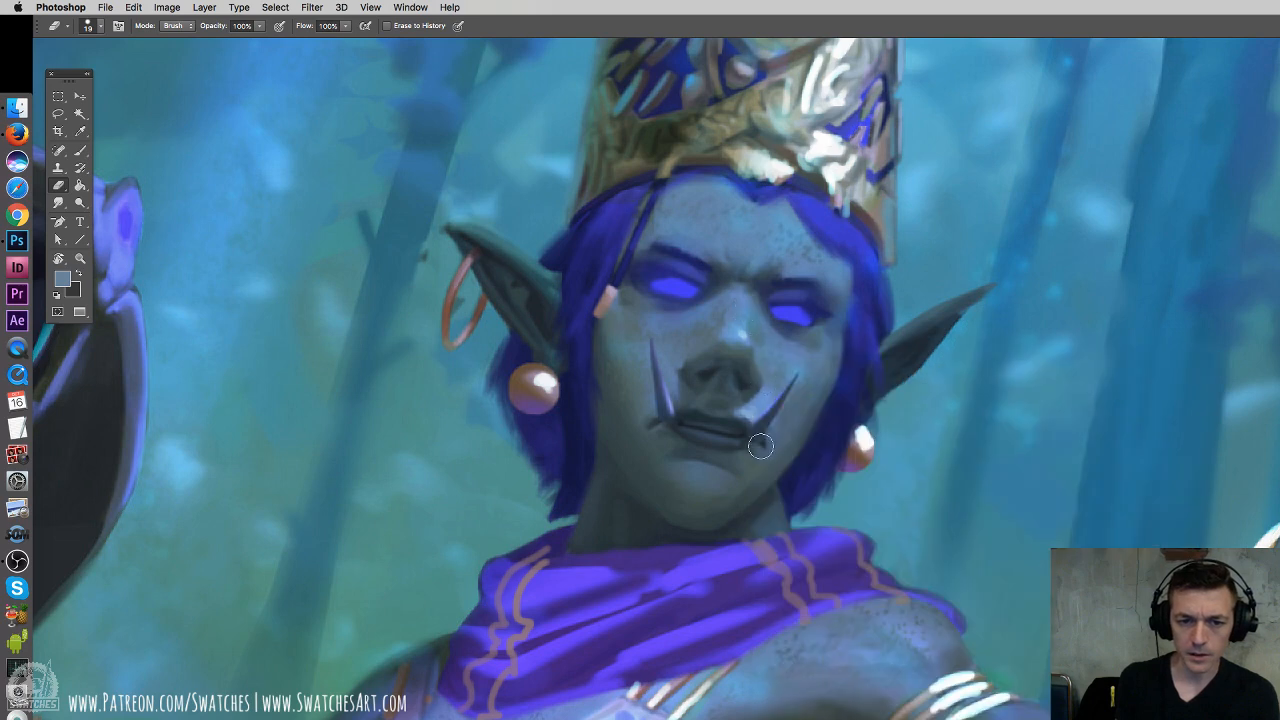
{"action": "key", "text": "b"}
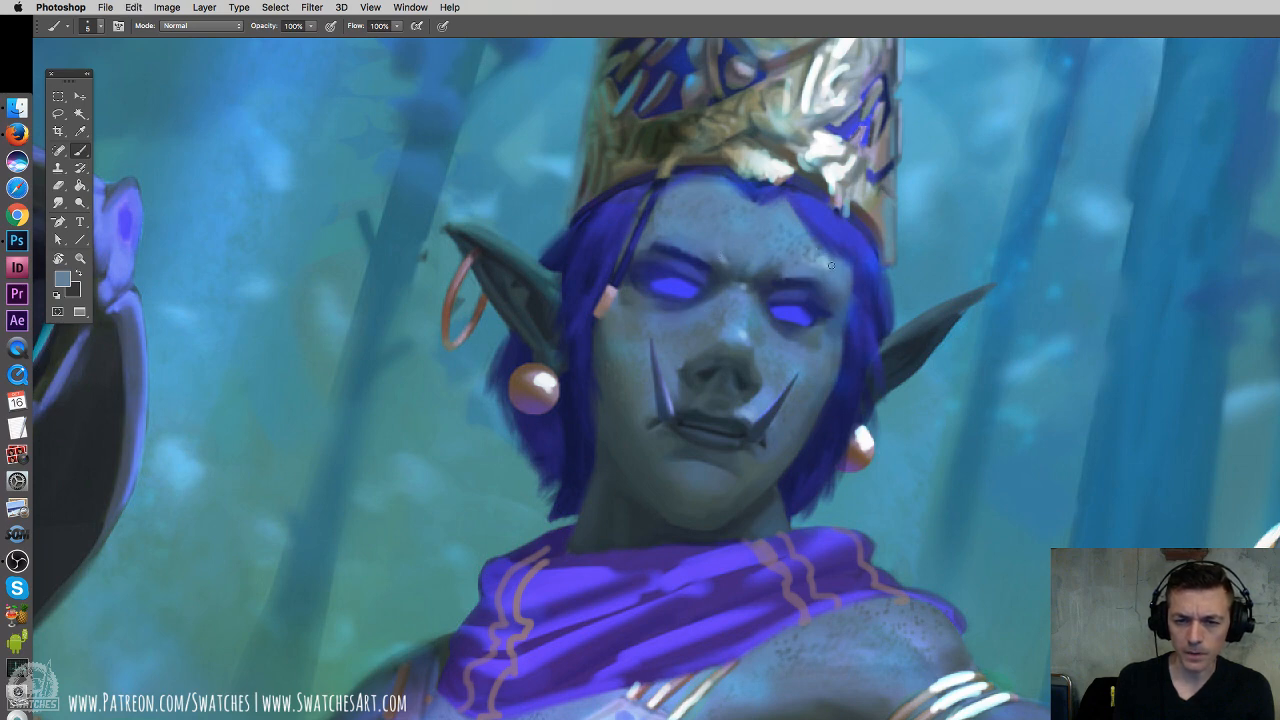
{"action": "left_click_drag", "start_coordinate": [816, 267], "coordinate": [839, 293]}
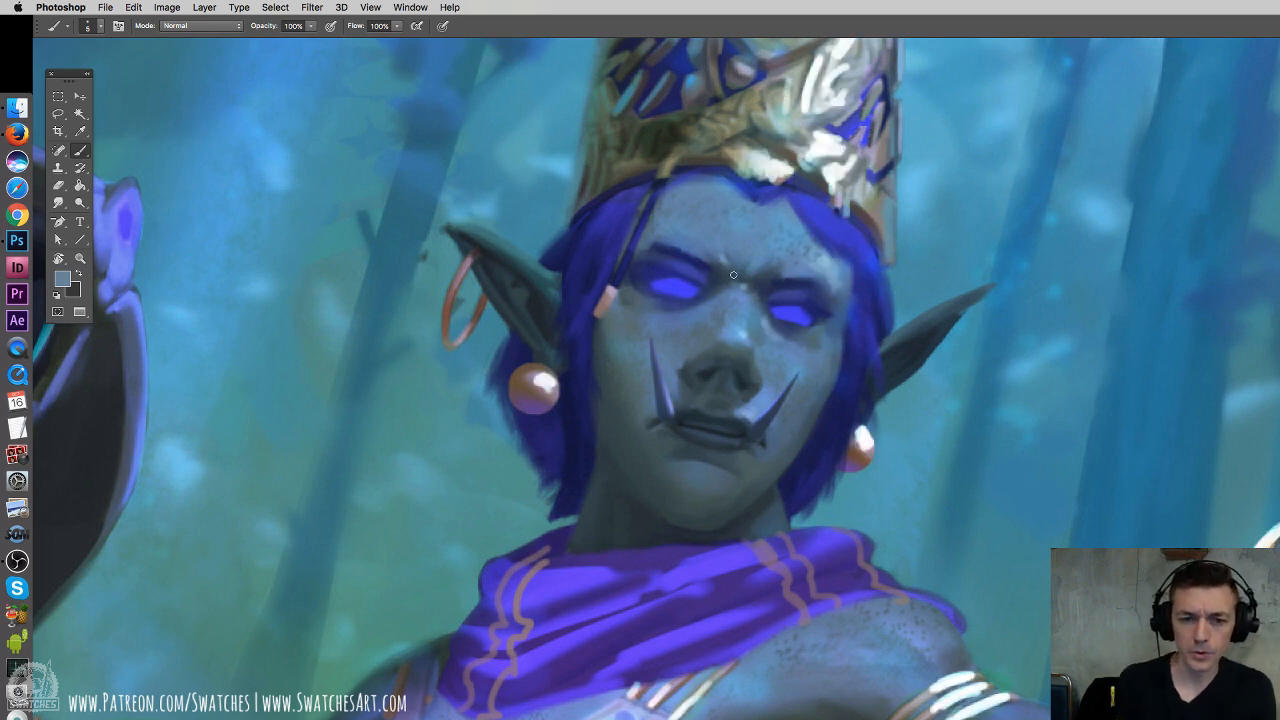
Sample the troll's violet-blue eye colour, try a line linking her eye to the large cobra's eye, and undo it
{"action": "scroll", "coordinate": [760, 300], "scroll_direction": "up", "scroll_amount": 5}
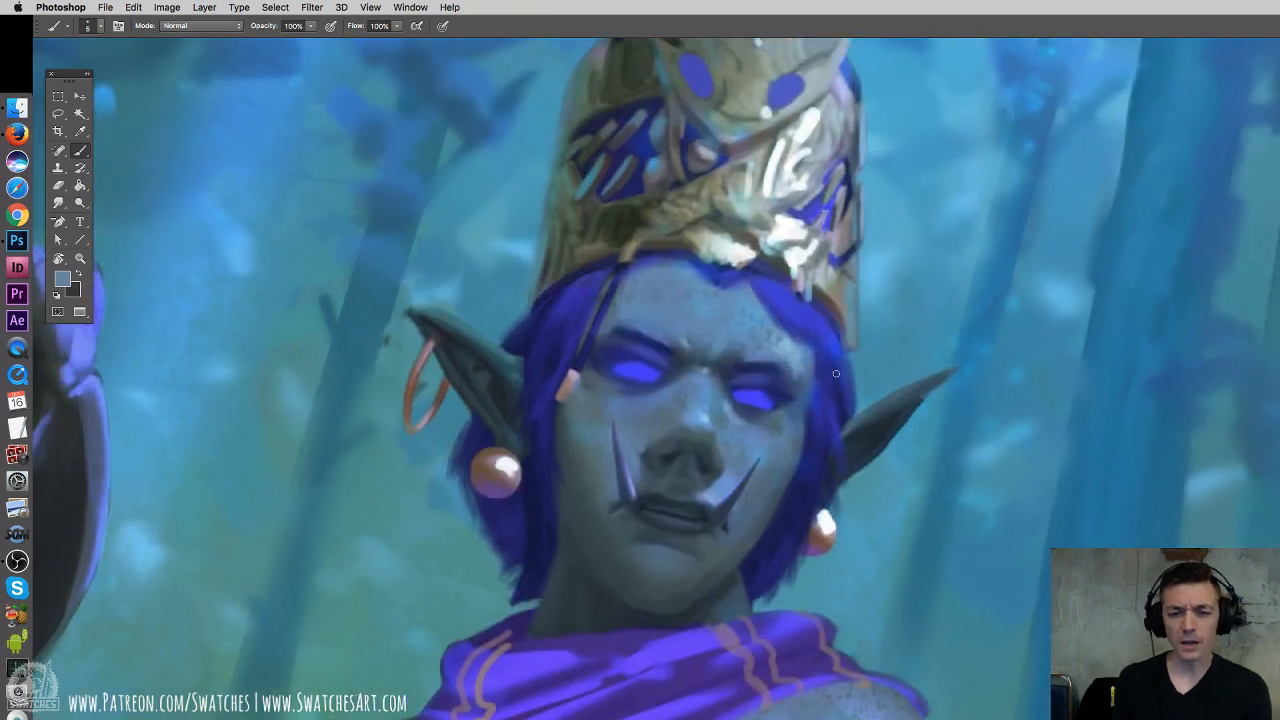
{"action": "key", "text": "super+minus"}
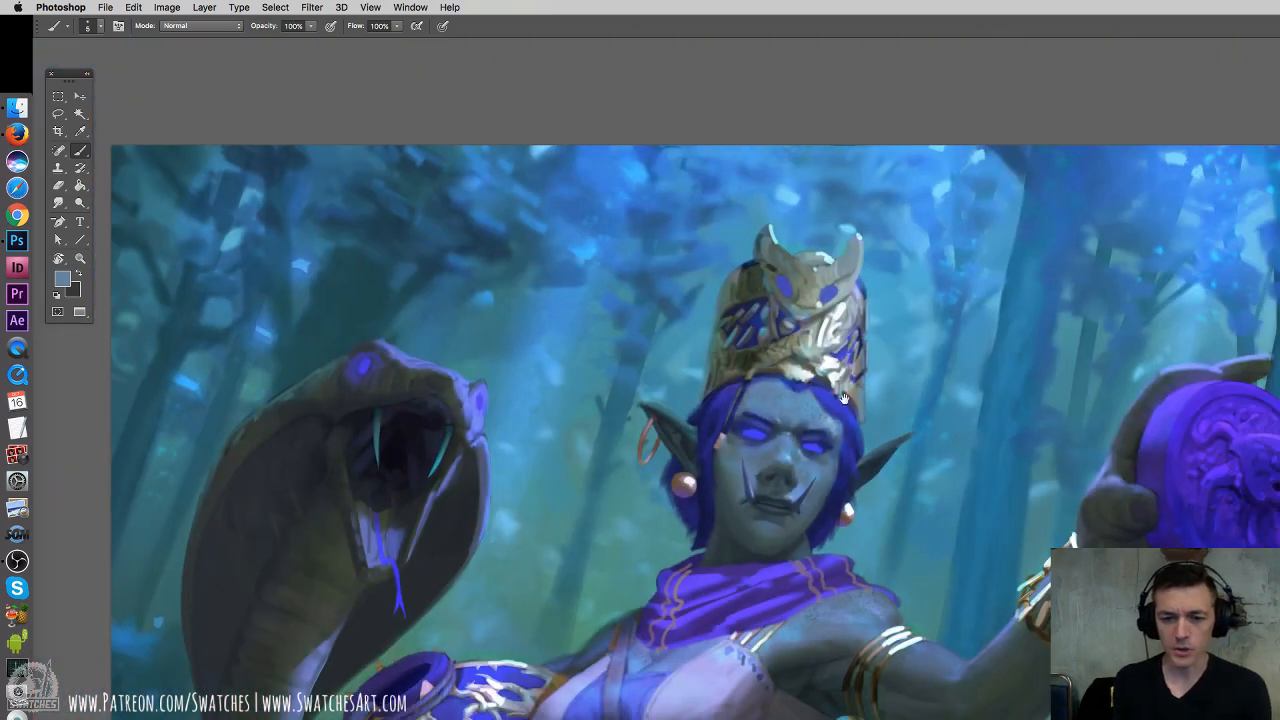
{"action": "left_click_drag", "start_coordinate": [844, 398], "coordinate": [814, 372]}
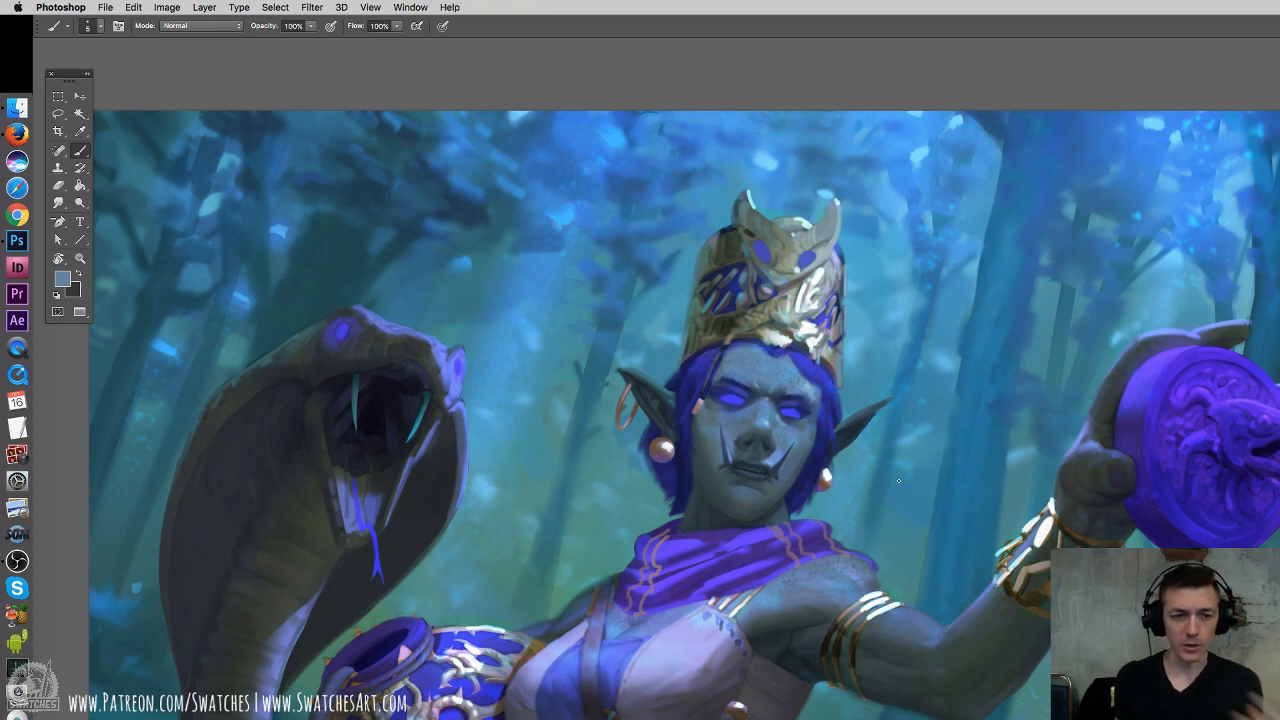
{"action": "left_click_drag", "start_coordinate": [758, 517], "coordinate": [753, 388]}
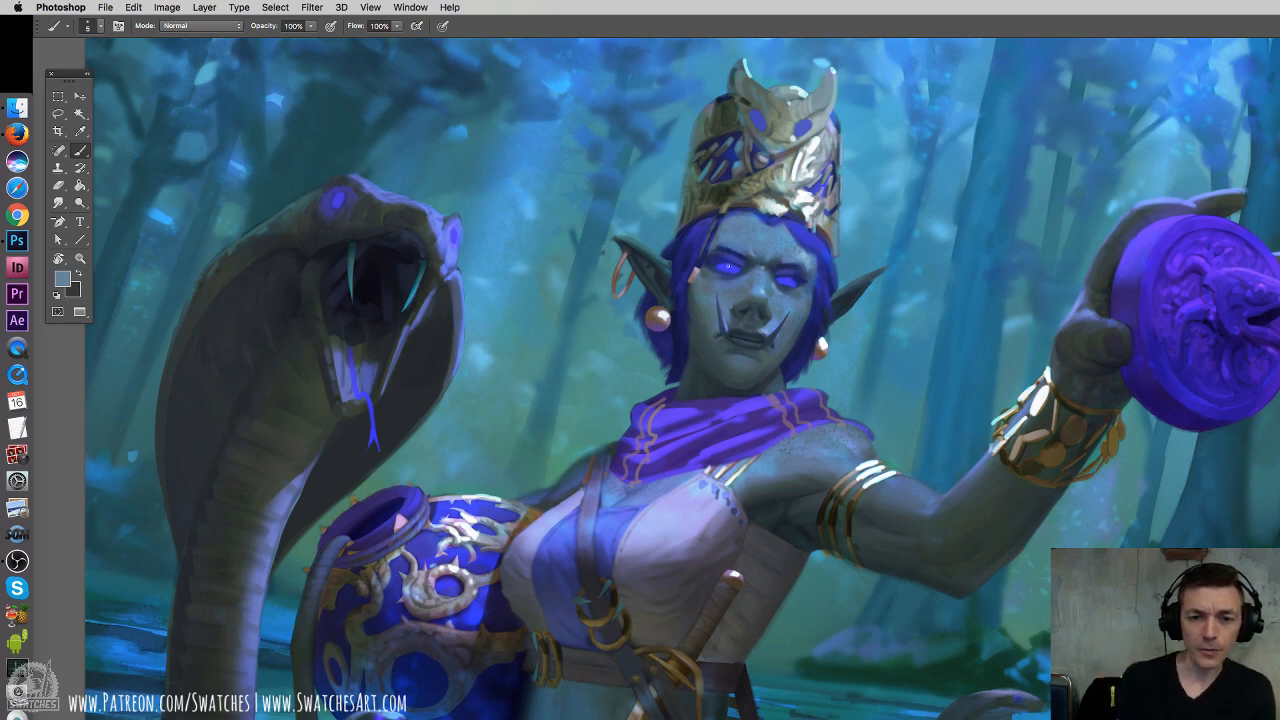
{"action": "left_click", "coordinate": [733, 263], "text": "alt"}
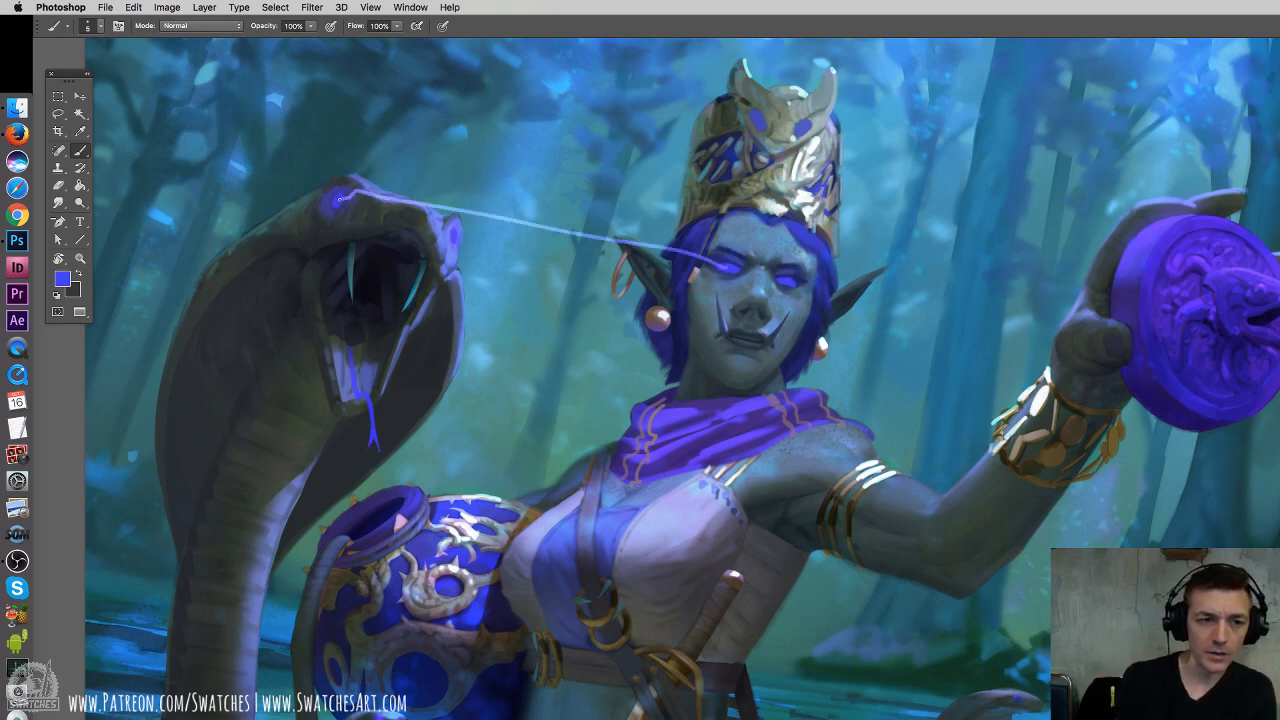
{"action": "key", "text": "ctrl+z"}
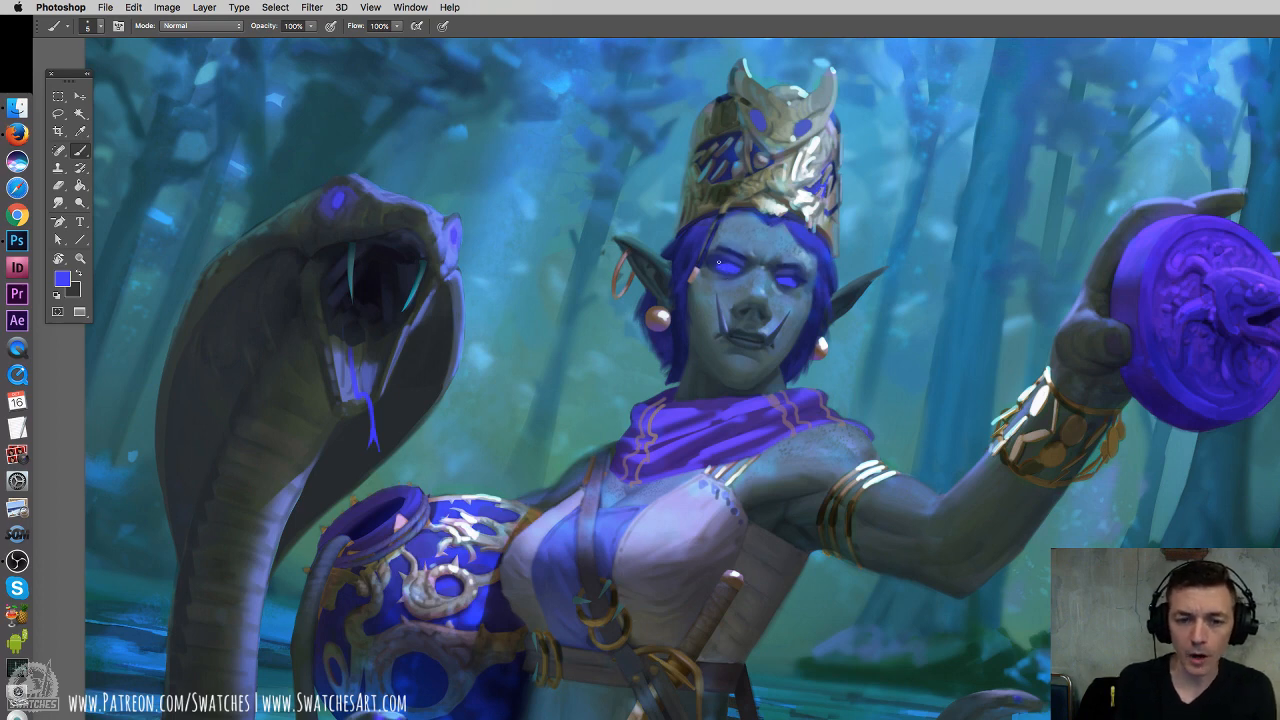
Set the foreground colour to light blue 5897ff and paint brighter glowing centres in the troll's and large cobra's eyes
{"action": "left_click", "coordinate": [733, 262], "text": "alt"}
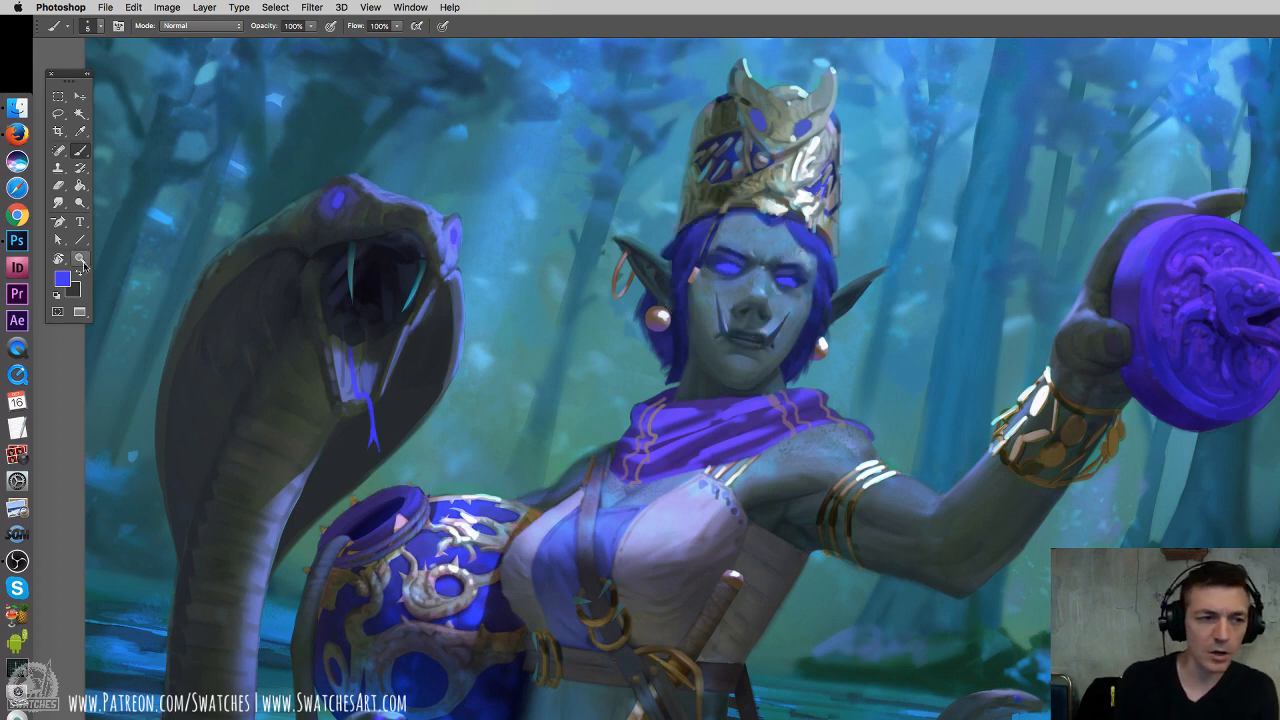
{"action": "left_click", "coordinate": [62, 279]}
{"action": "left_click", "coordinate": [748, 145]}
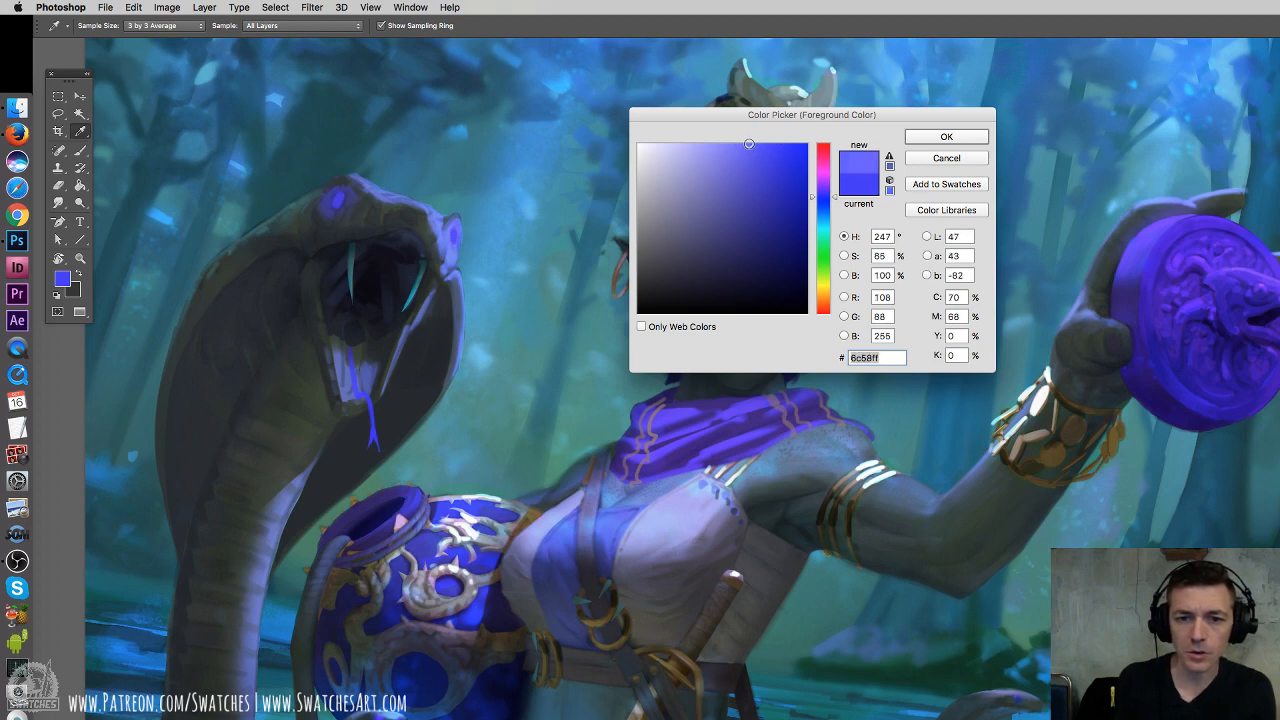
{"action": "left_click", "coordinate": [826, 211]}
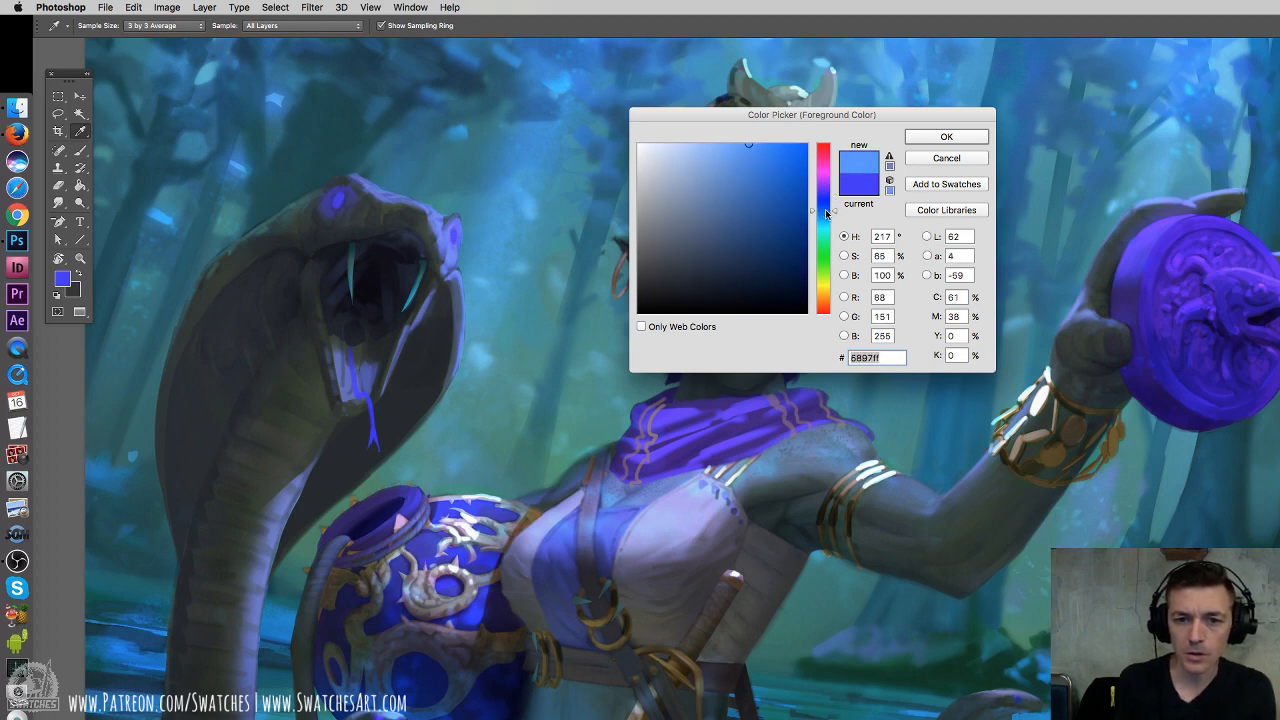
{"action": "left_click", "coordinate": [940, 137]}
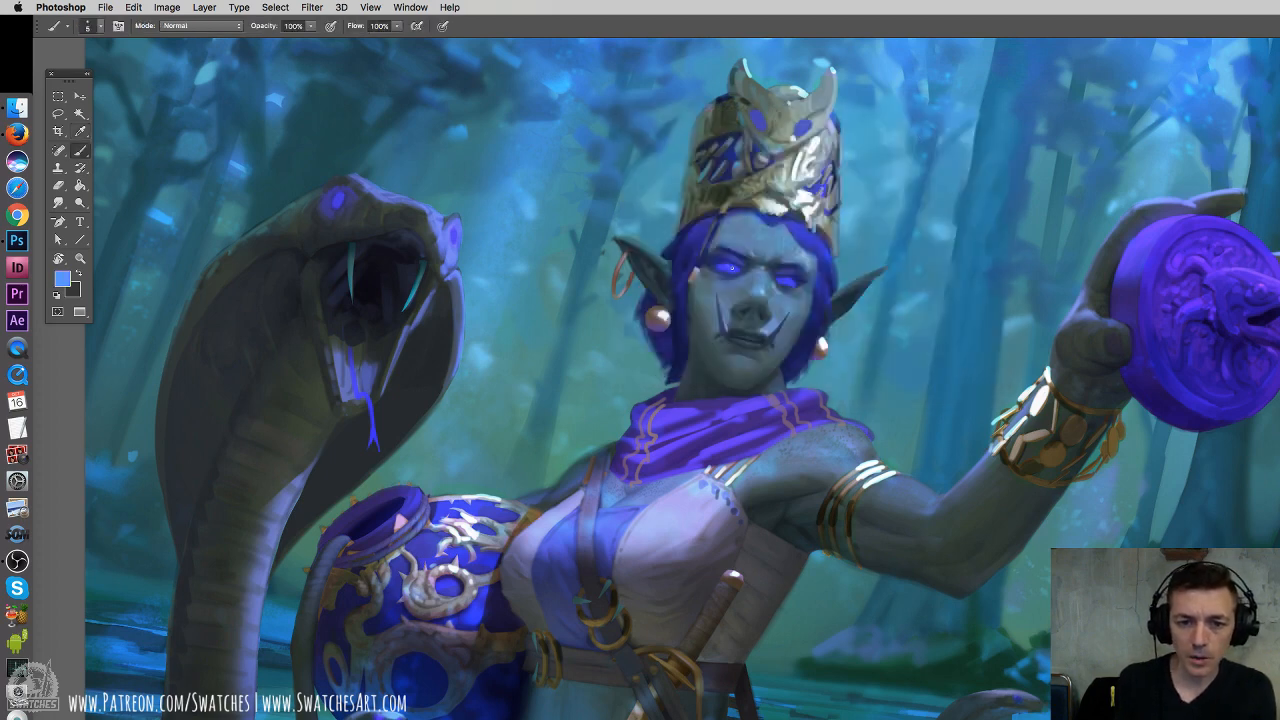
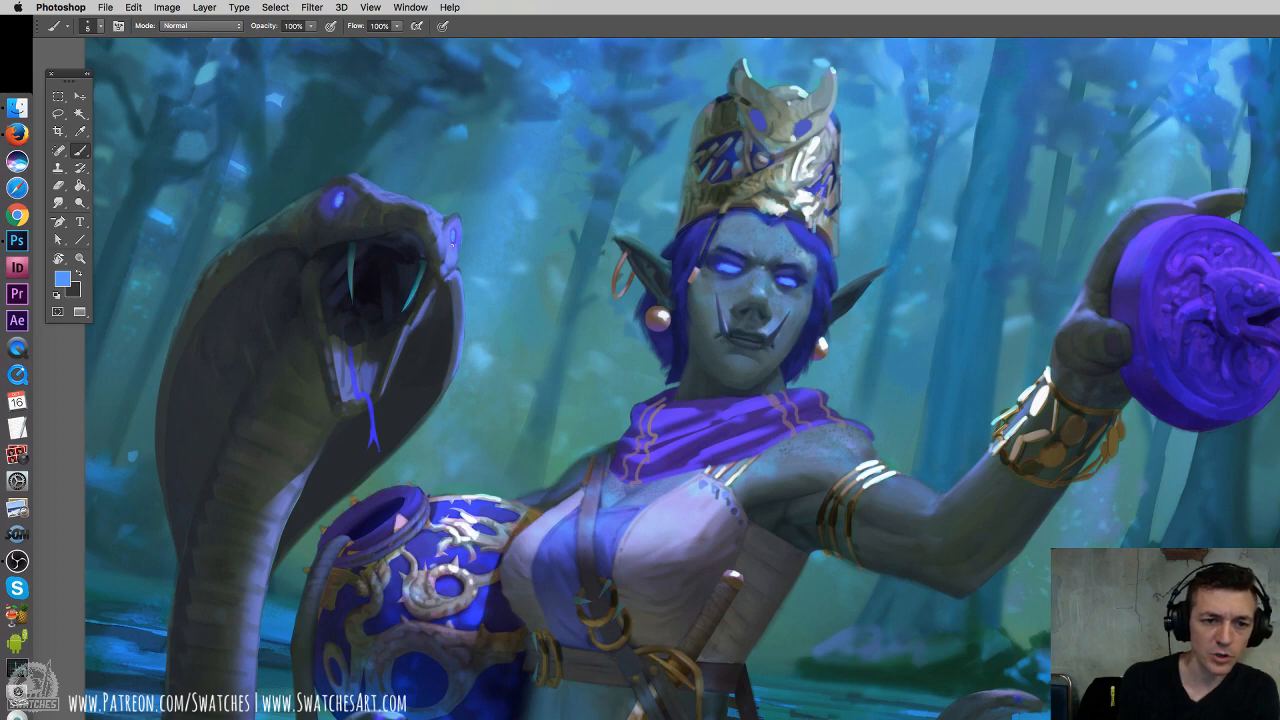
Add the same light-blue glow to the eyes of the two small cobras
{"action": "scroll", "coordinate": [773, 408], "scroll_direction": "down", "scroll_amount": 10}
{"action": "scroll", "coordinate": [773, 408], "scroll_direction": "right", "scroll_amount": 7}
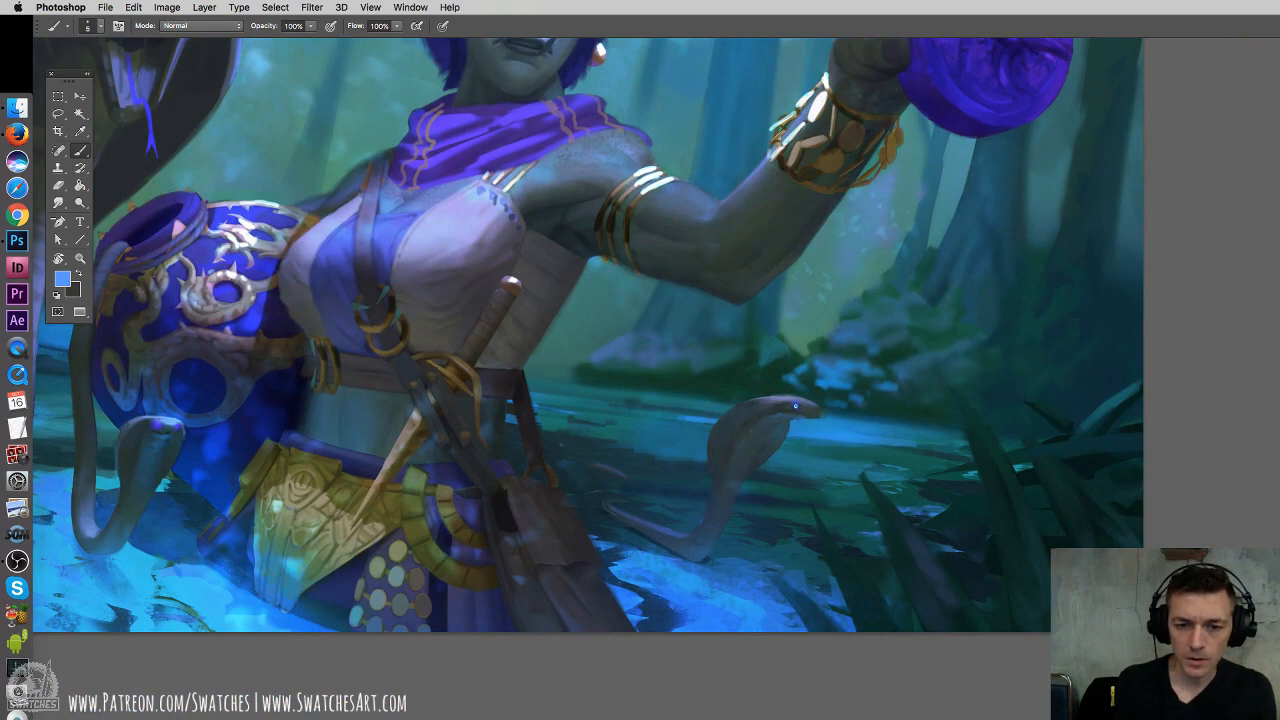
{"action": "left_click_drag", "start_coordinate": [741, 316], "coordinate": [876, 289]}
{"action": "scroll", "coordinate": [480, 281], "scroll_direction": "left", "scroll_amount": 6}
{"action": "scroll", "coordinate": [480, 281], "scroll_direction": "down", "scroll_amount": 3}
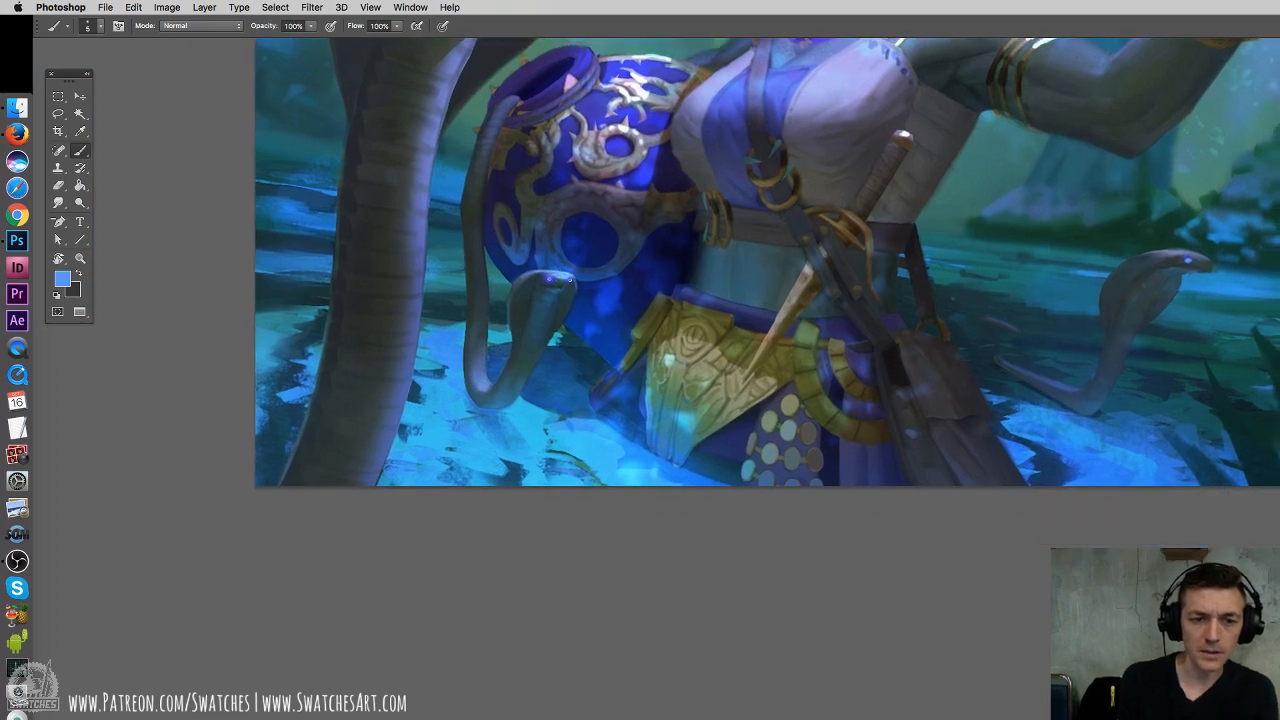
{"action": "scroll", "coordinate": [554, 275], "scroll_direction": "up", "scroll_amount": 5}
{"action": "scroll", "coordinate": [554, 275], "scroll_direction": "right", "scroll_amount": 3}
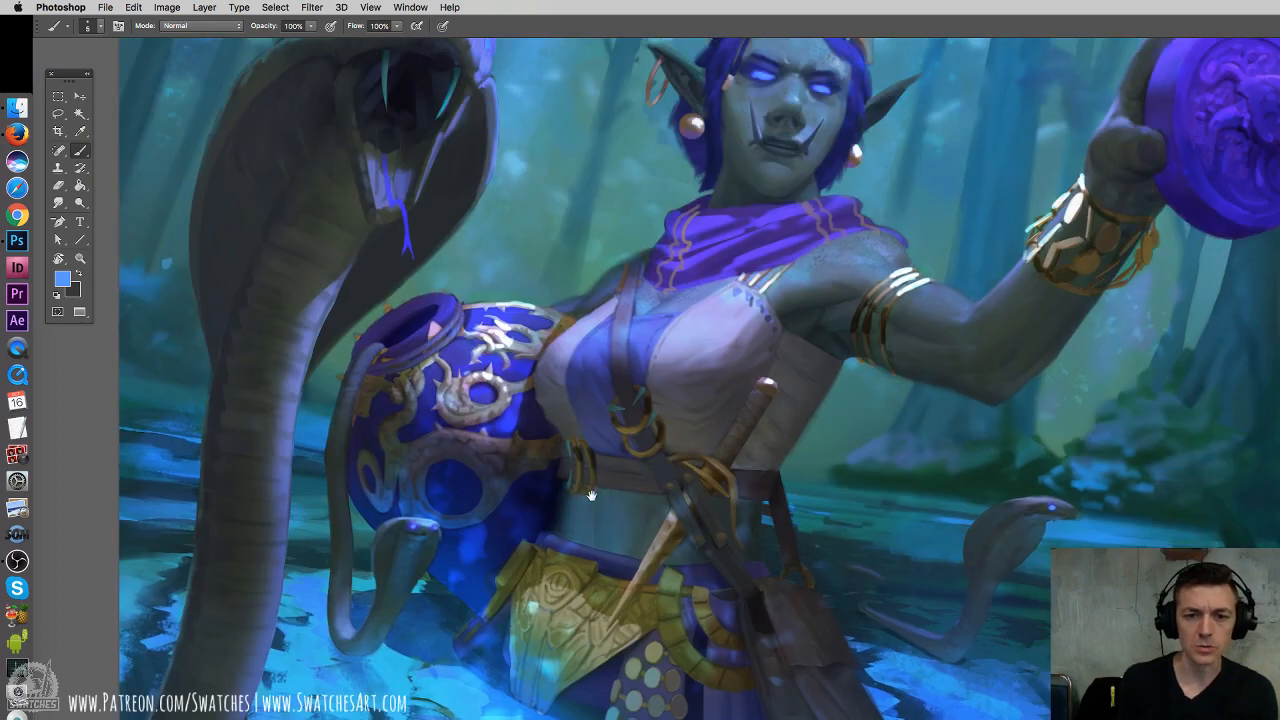
{"action": "left_click_drag", "start_coordinate": [781, 249], "coordinate": [708, 387]}
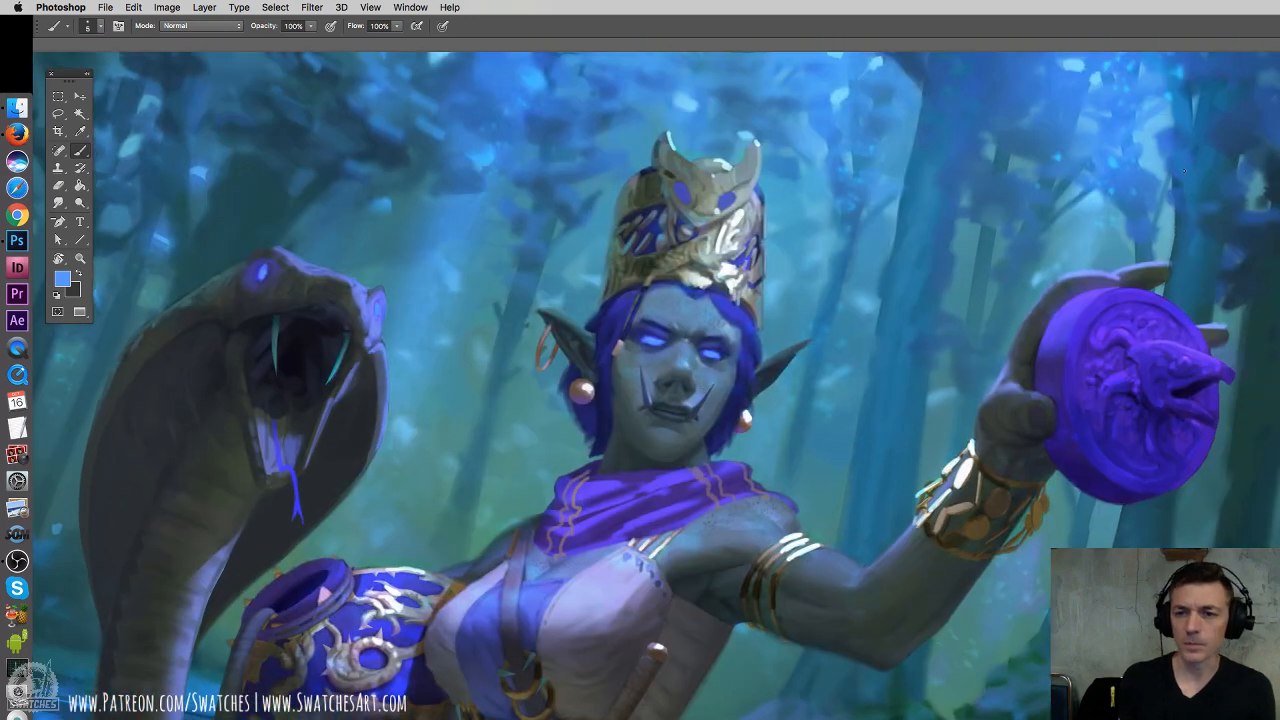
Sample a light blue from the bright forest canopy and review the full troll painting with its glowing eyes
{"action": "left_click", "coordinate": [1080, 60], "text": "alt"}
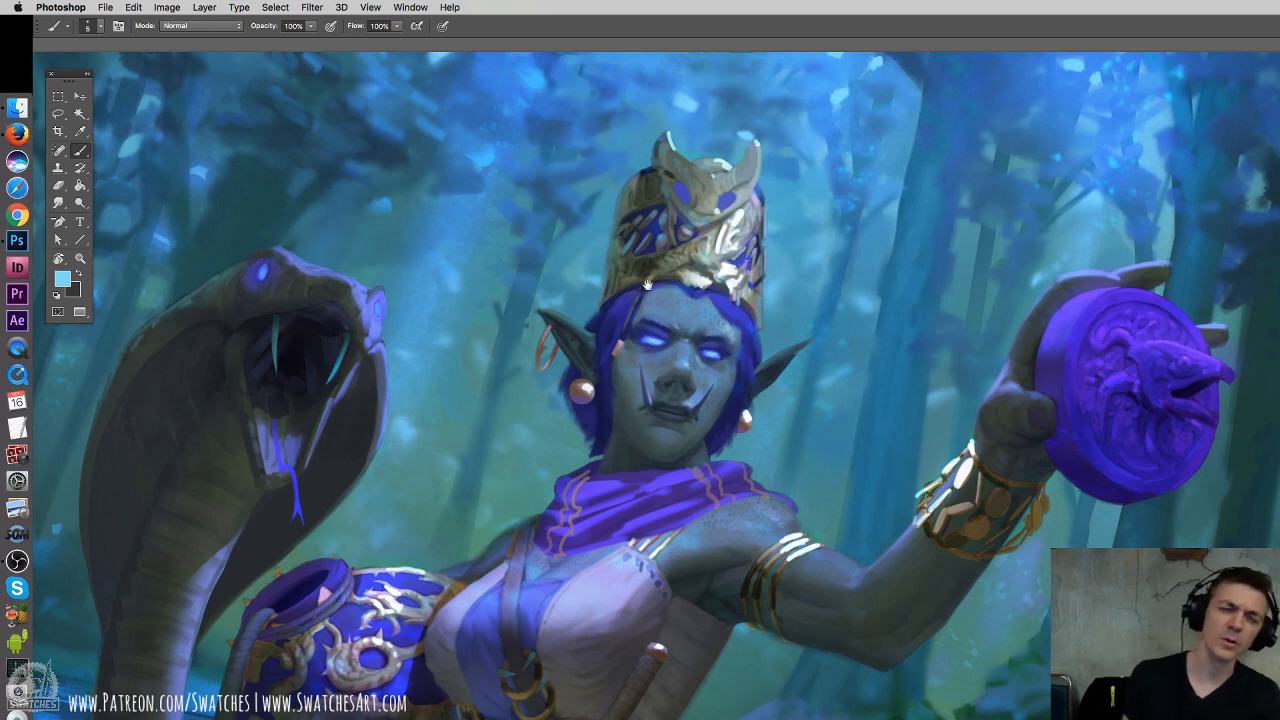
{"action": "left_click_drag", "start_coordinate": [650, 286], "coordinate": [815, 285]}
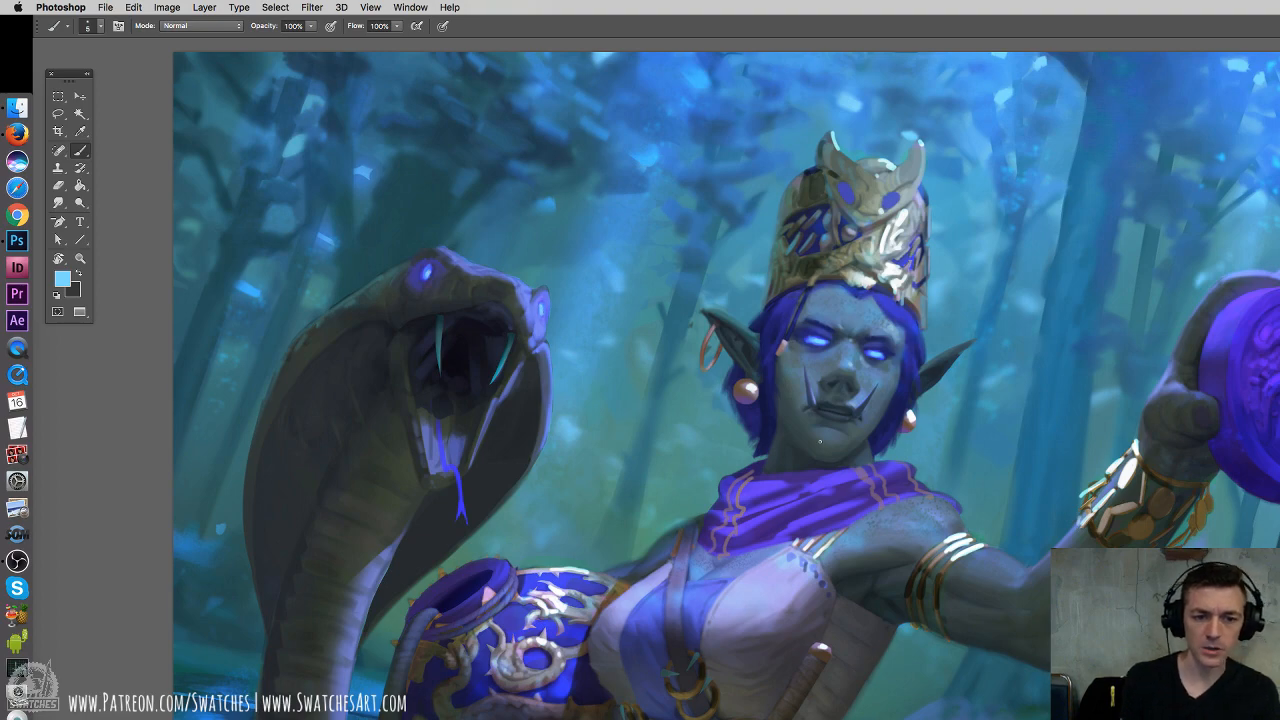
{"action": "left_click_drag", "start_coordinate": [956, 534], "coordinate": [762, 401]}
{"action": "key", "text": "super+minus"}
{"action": "key", "text": "super+minus"}
{"action": "left_click_drag", "start_coordinate": [928, 417], "coordinate": [991, 470]}
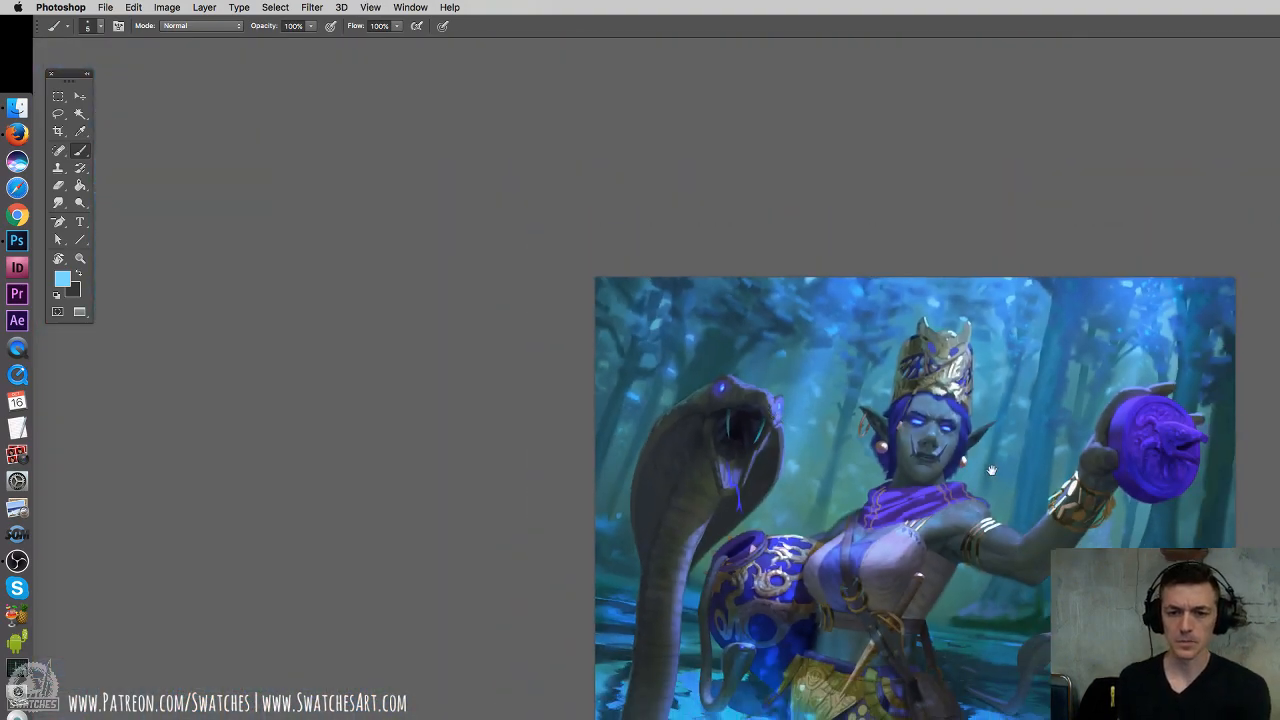
{"action": "left_click", "coordinate": [80, 96]}
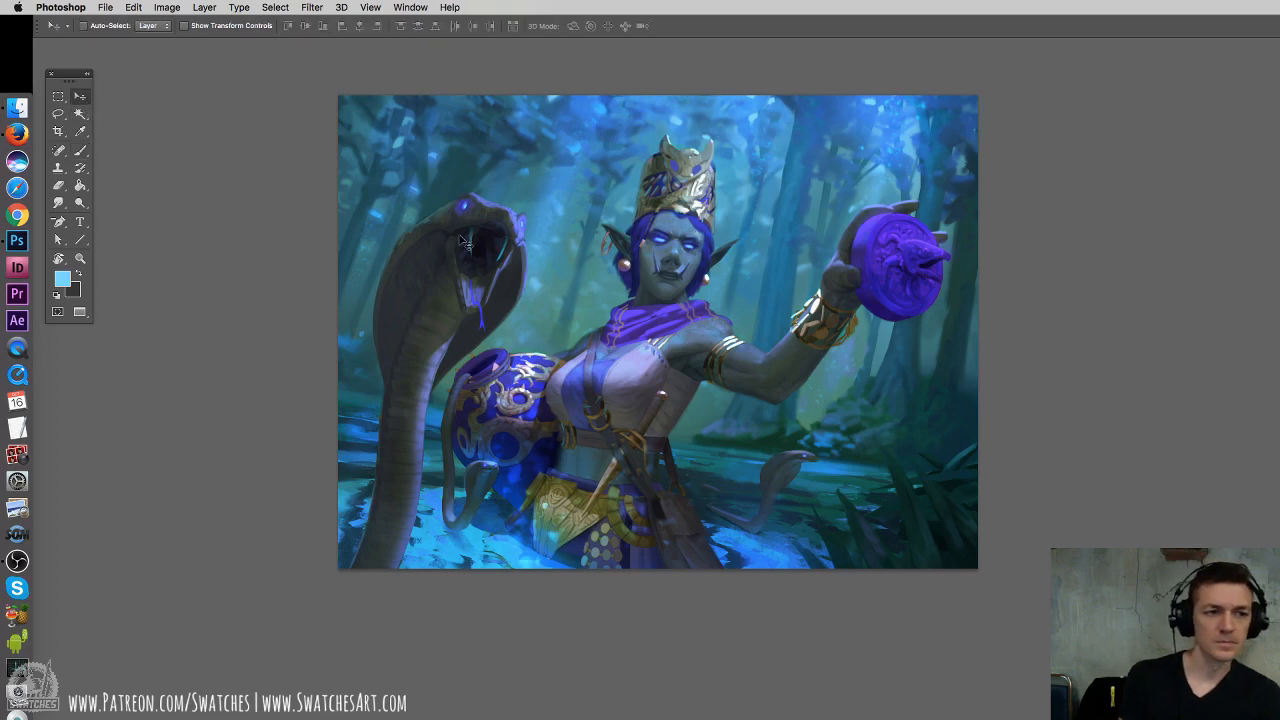
Return the troll painting to the standard screen mode, save the paintover, and switch away from it
{"action": "key", "text": "f"}
{"action": "key", "text": "f"}
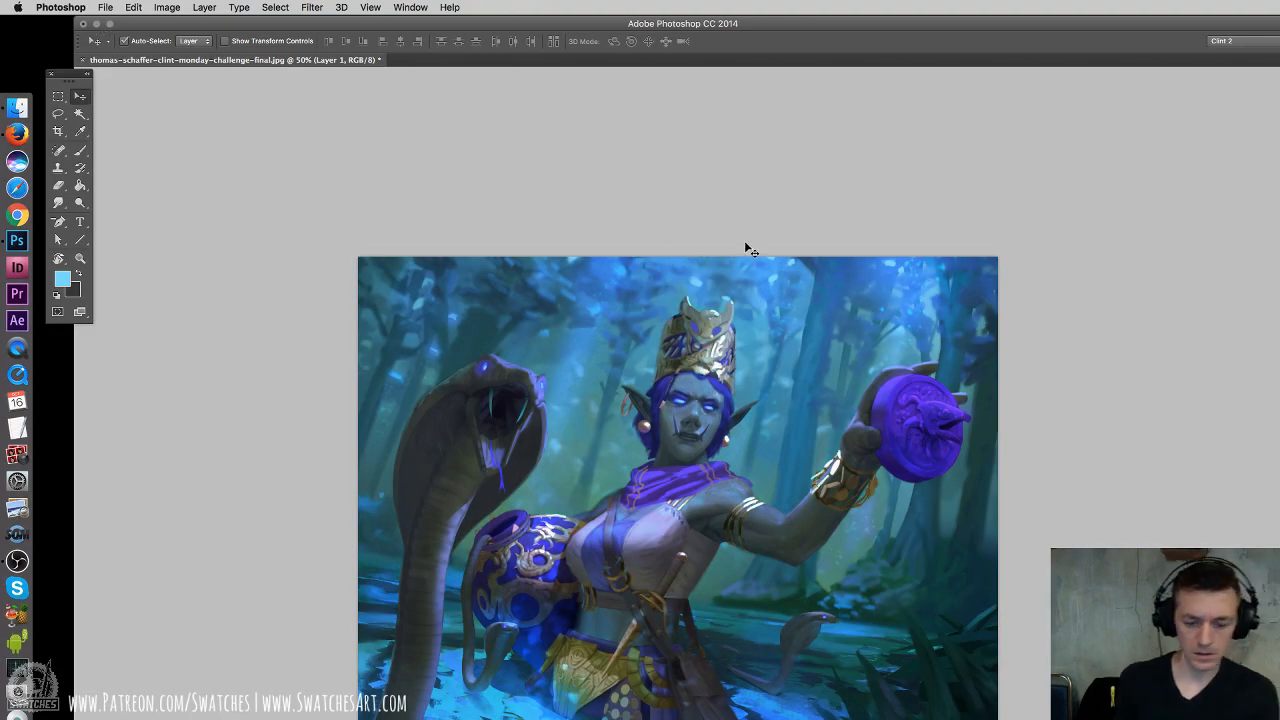
{"action": "key", "text": "super+s"}
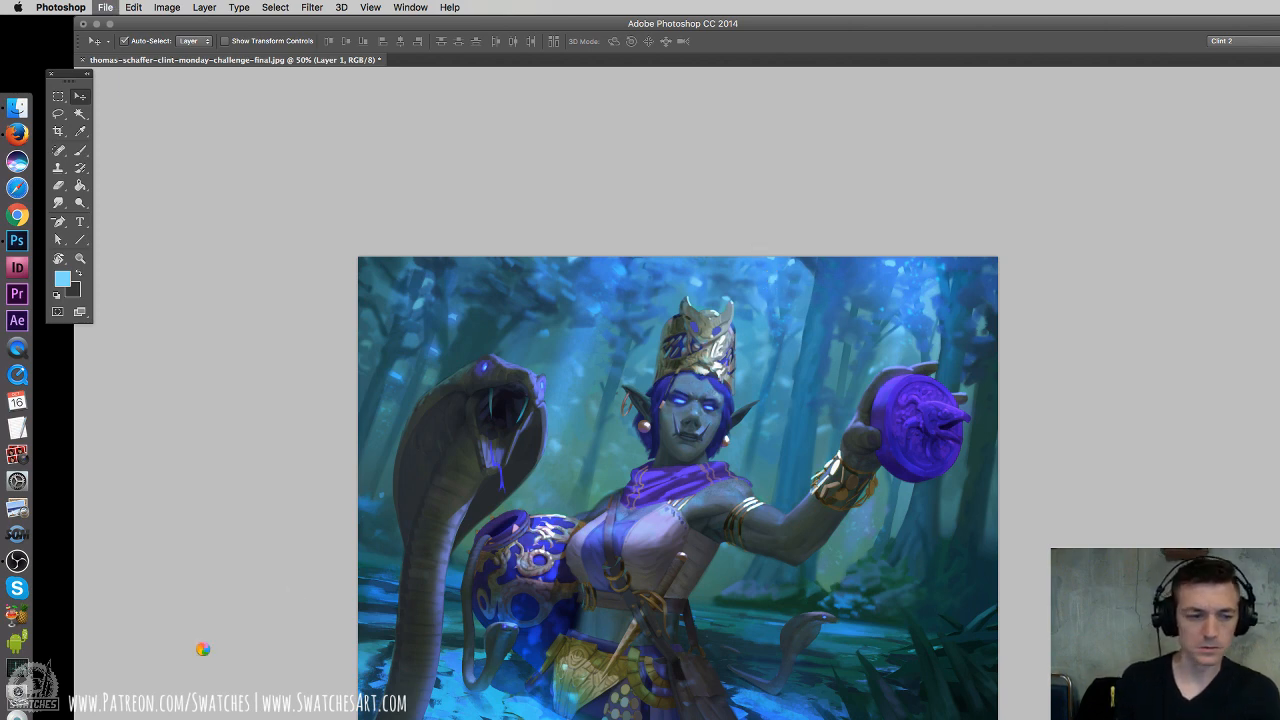
{"action": "key", "text": "super+Tab"}
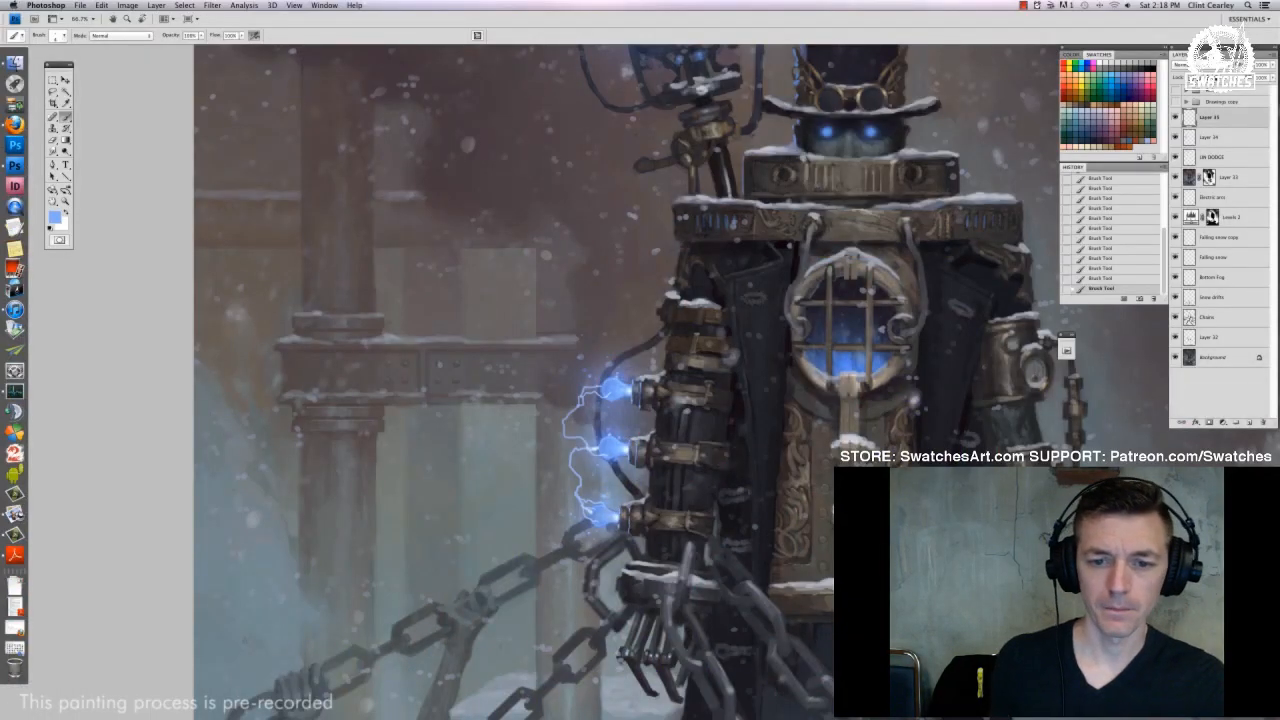
Paint small light-blue reflected highlights on the metal bands of the robot's arm beside the electric arcs, using sampled colours
{"action": "left_click_drag", "start_coordinate": [688, 483], "coordinate": [691, 448]}
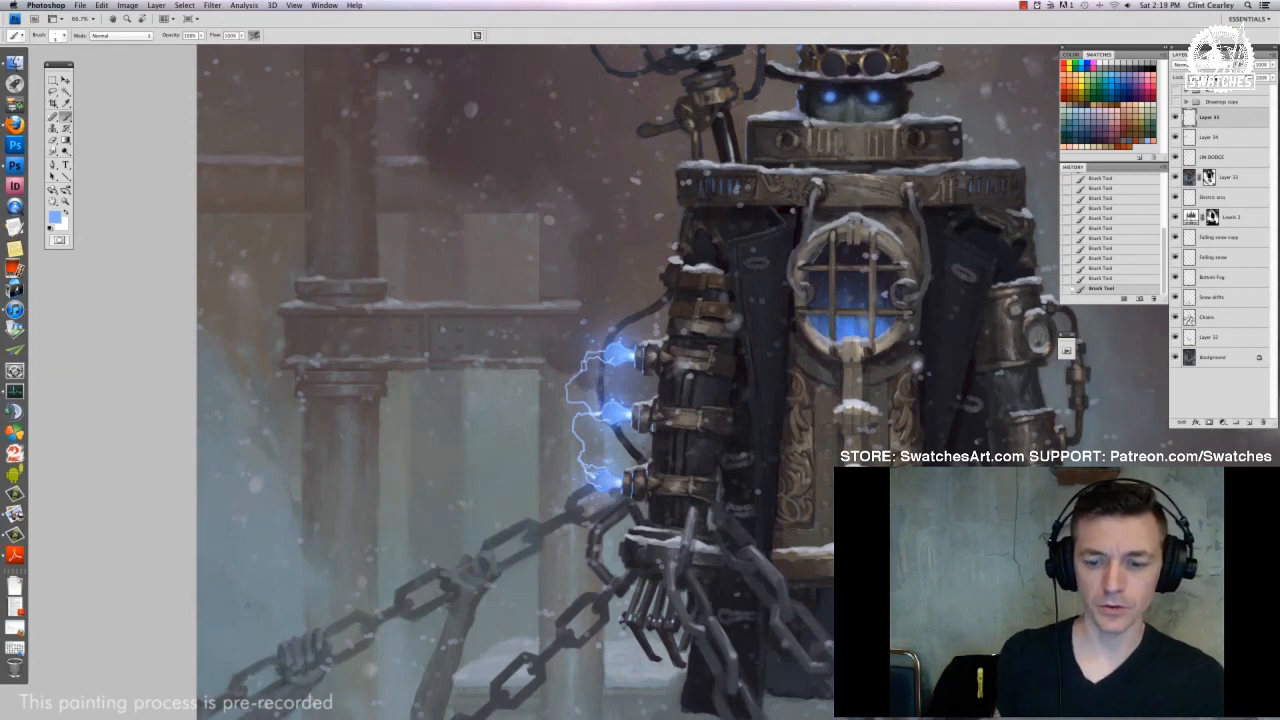
{"action": "right_click", "coordinate": [668, 413]}
{"action": "left_click_drag", "start_coordinate": [671, 434], "coordinate": [674, 434]}
{"action": "key", "text": "Return"}
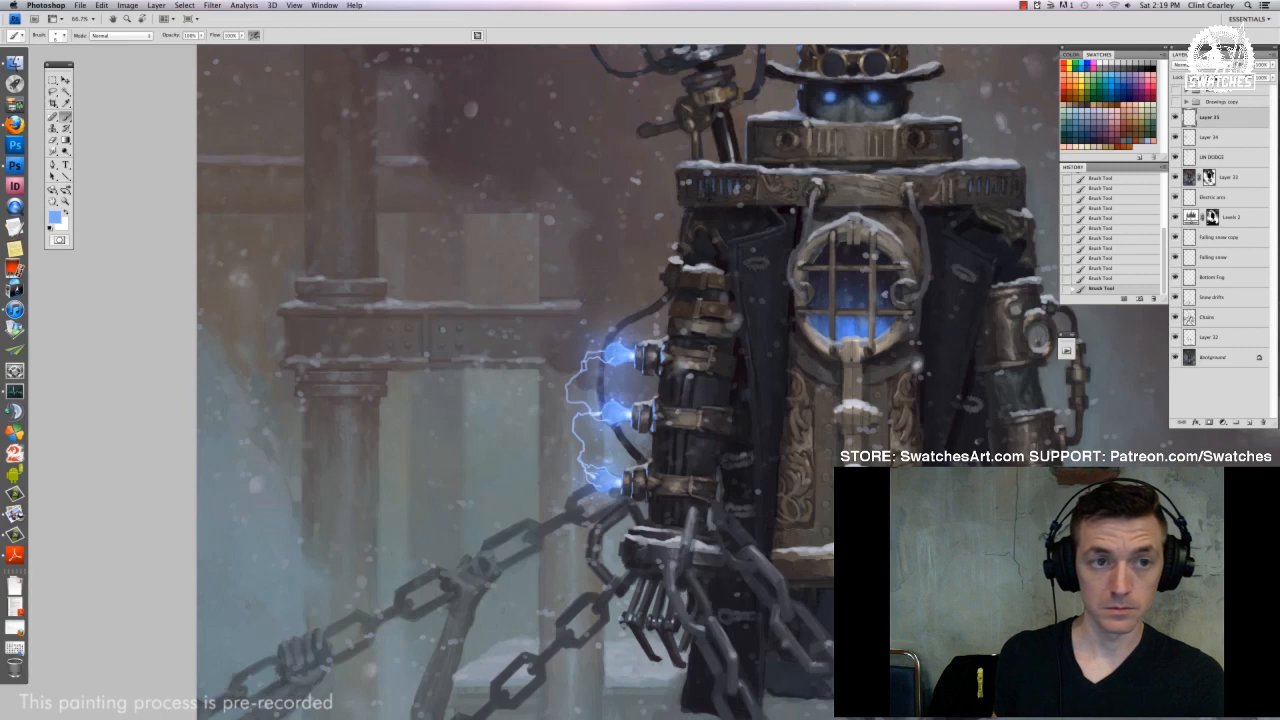
{"action": "left_click_drag", "start_coordinate": [709, 346], "coordinate": [708, 373]}
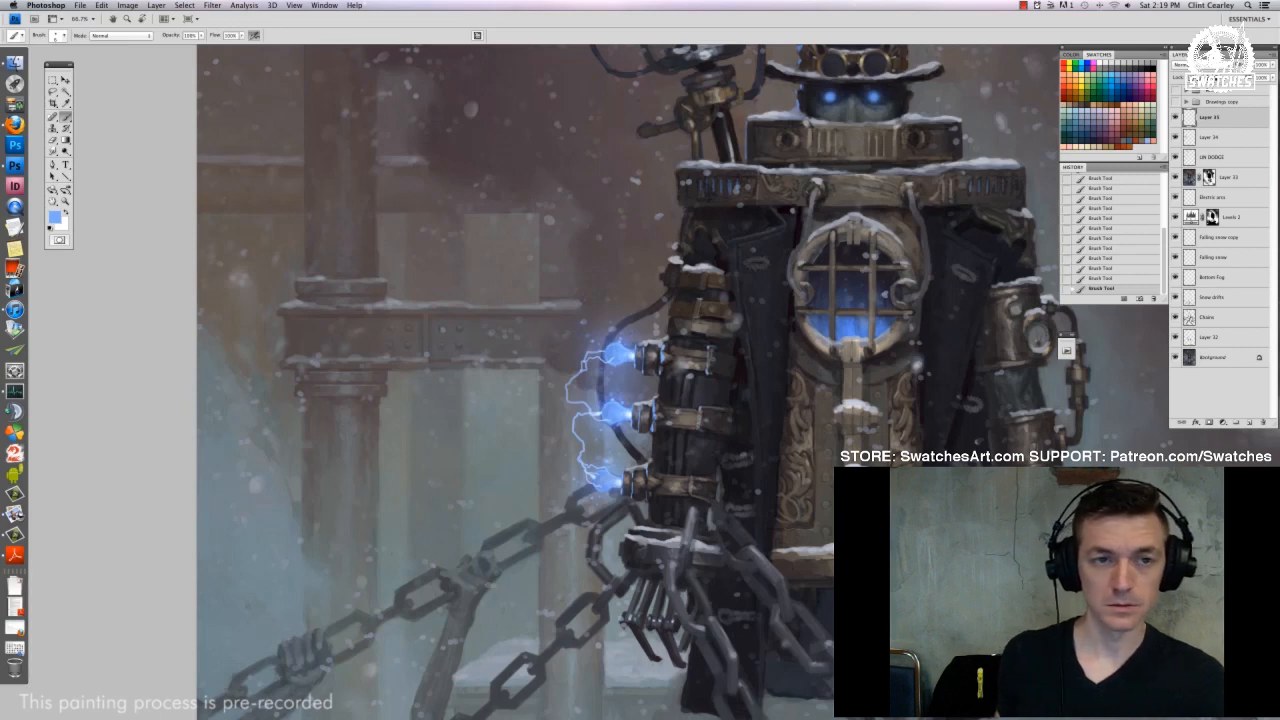
{"action": "left_click_drag", "start_coordinate": [659, 520], "coordinate": [653, 554]}
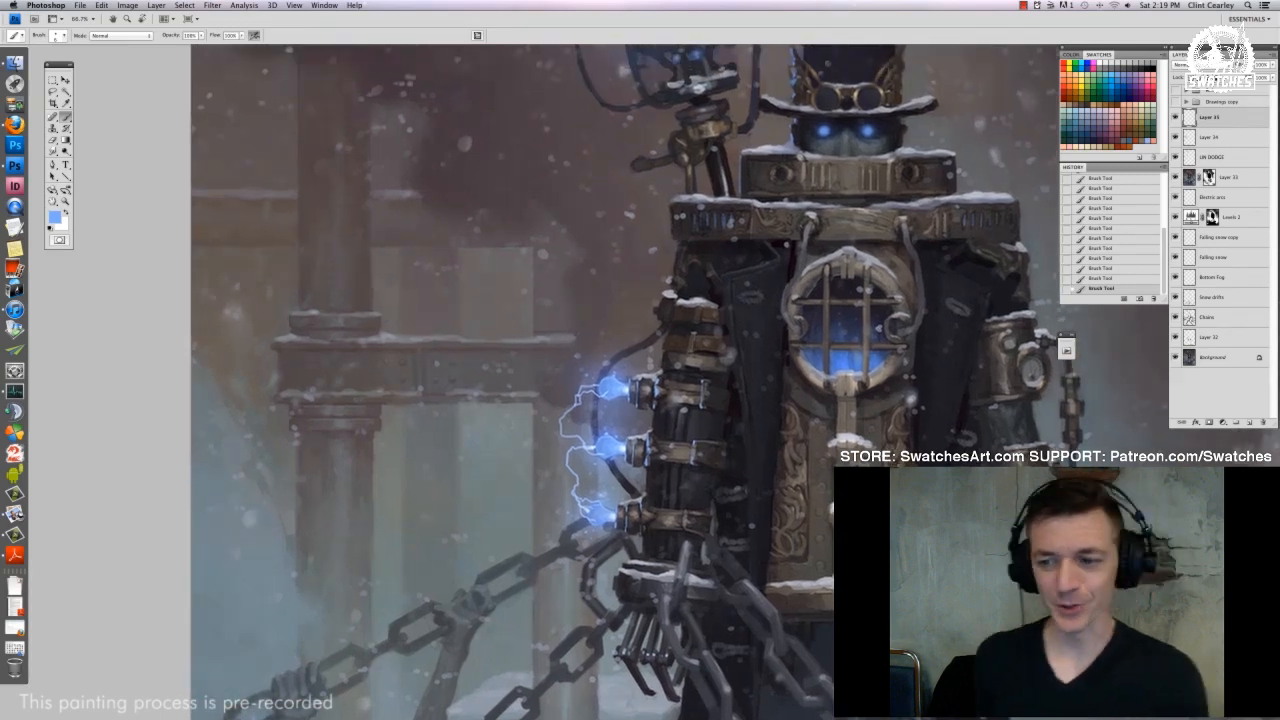
{"action": "left_click", "coordinate": [662, 540], "text": "alt"}
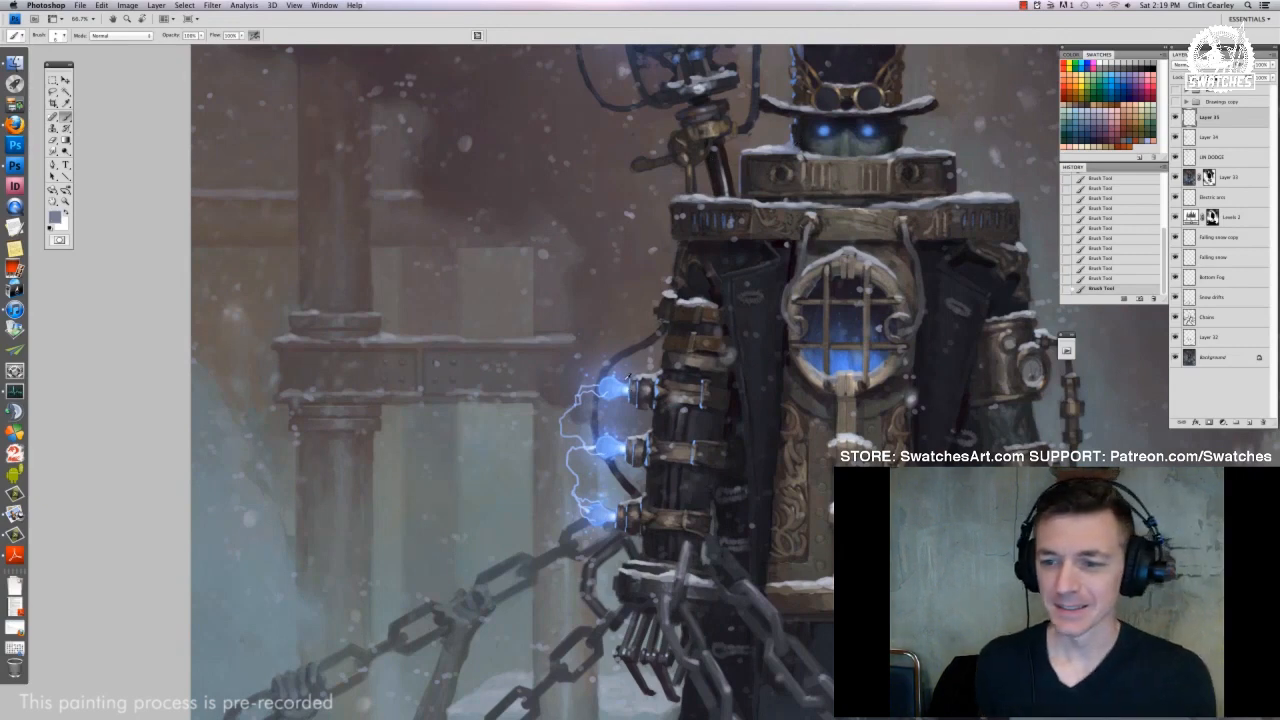
{"action": "left_click", "coordinate": [604, 514], "text": "alt"}
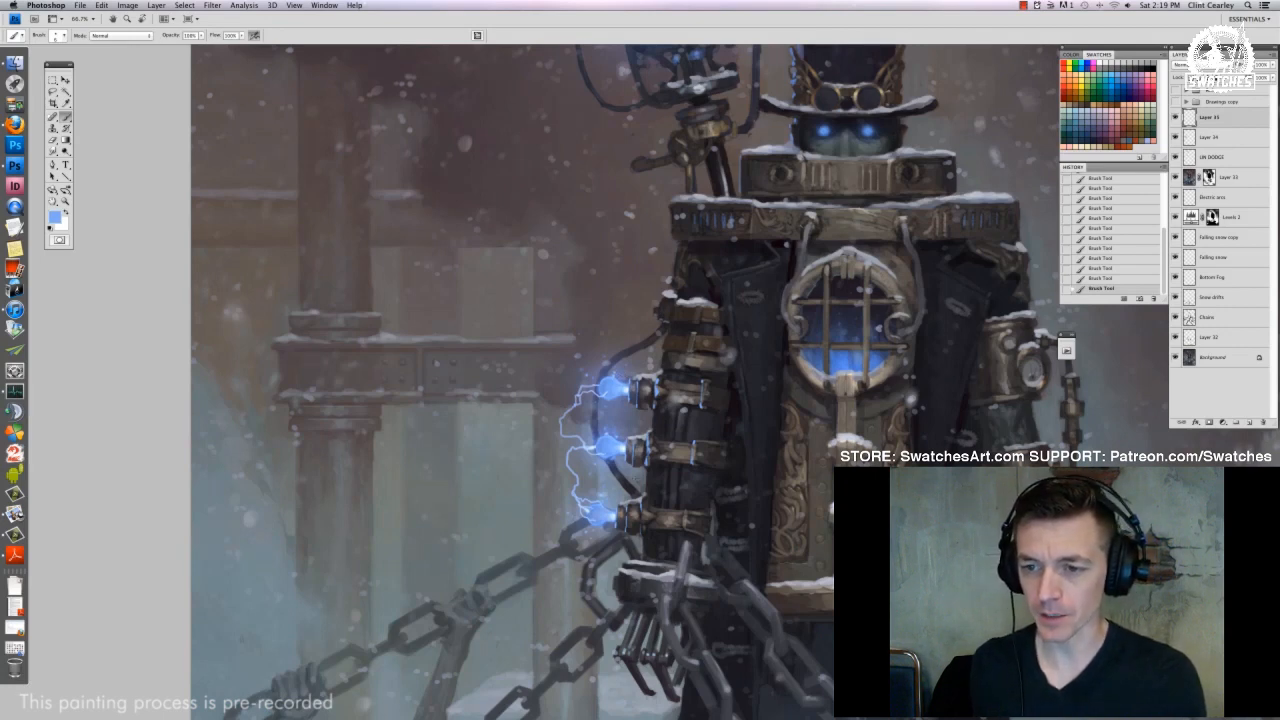
Check the whole robot painting and soften the new light-blue highlights with the Eraser
{"action": "key", "text": "super+0"}
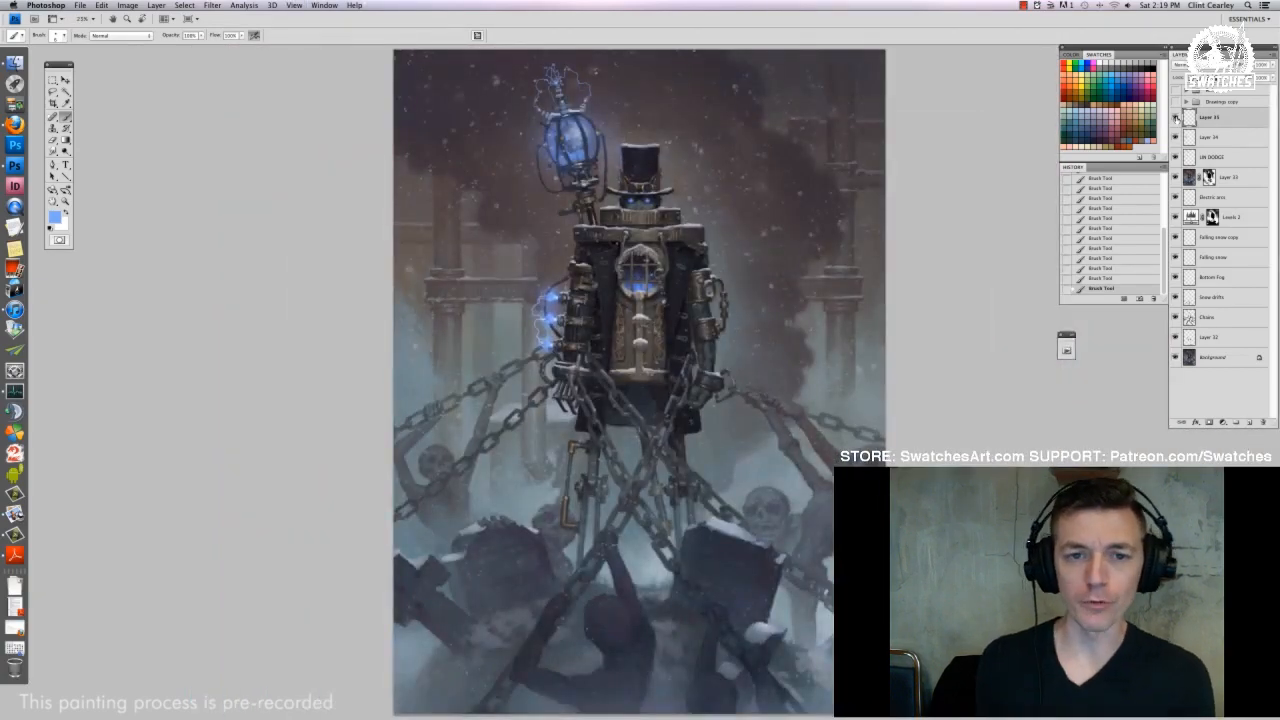
{"action": "key", "text": "e"}
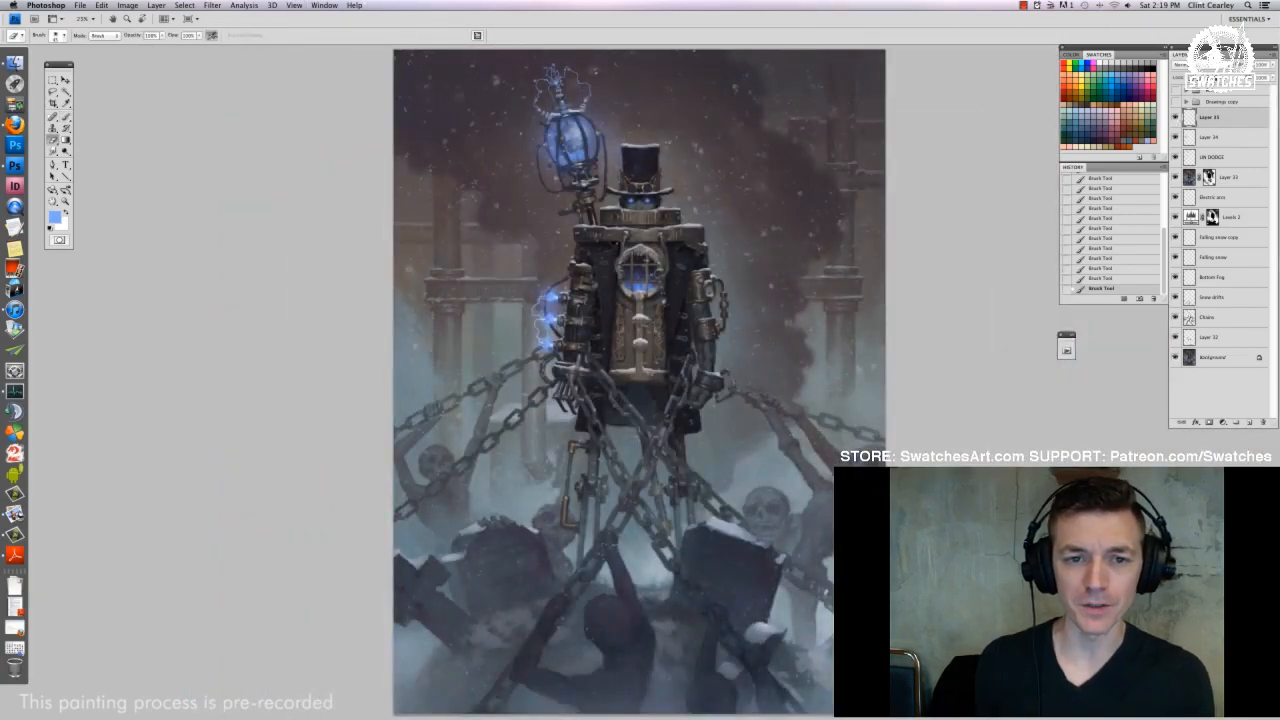
{"action": "key", "text": "super+equal"}
{"action": "key", "text": "super+equal"}
{"action": "key", "text": "super+minus"}
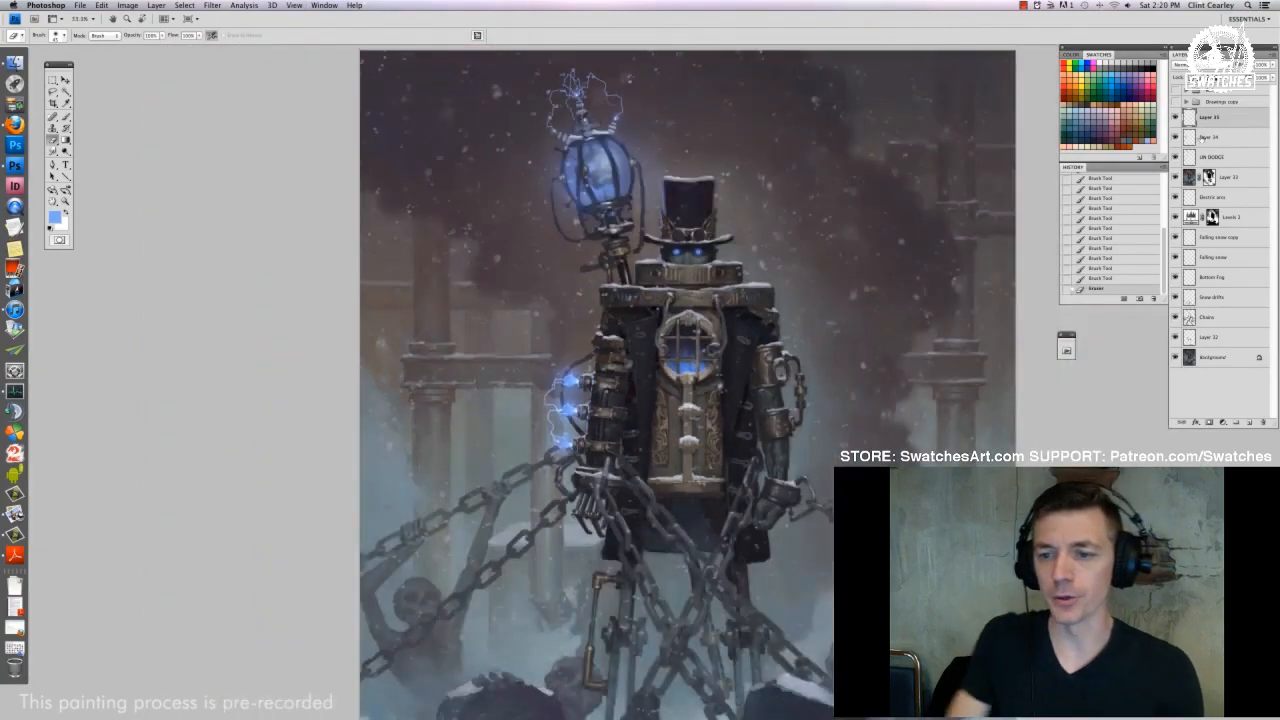
Lasso the lantern-facing edge of the robot's top hat and adjust its blue rim light with Hue/Saturation
{"action": "key", "text": "super+equal"}
{"action": "key", "text": "super+equal"}
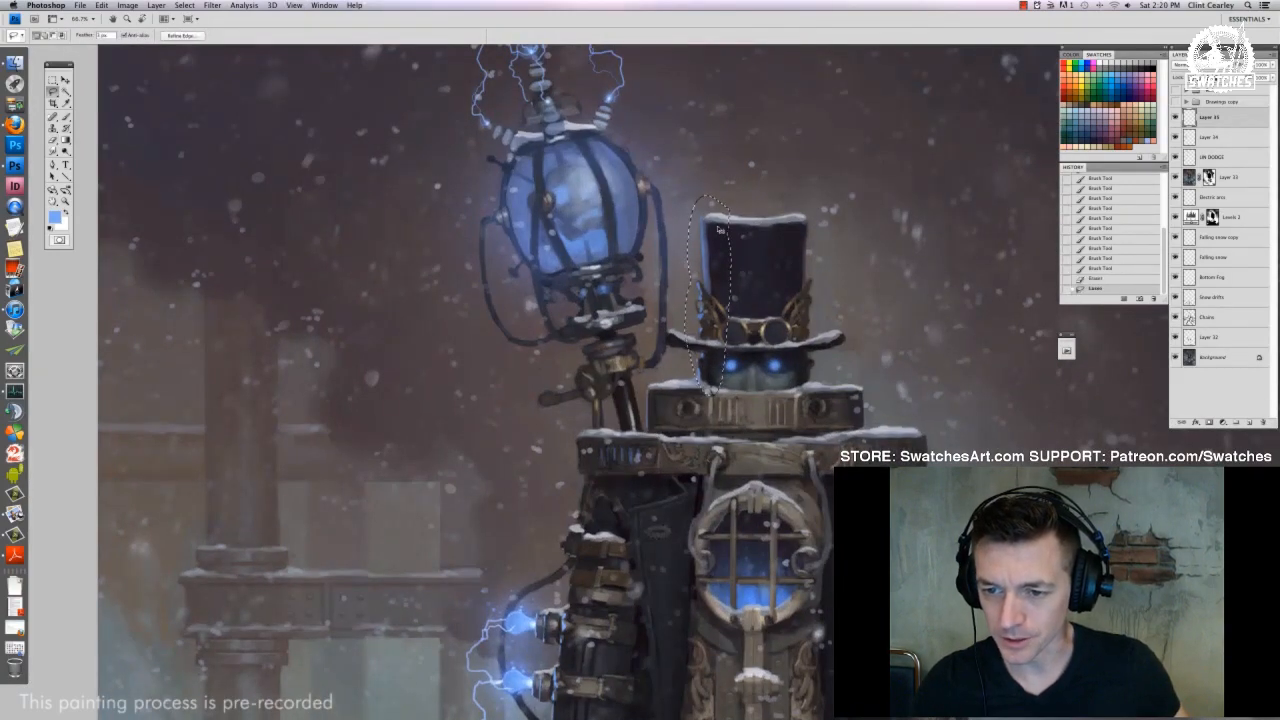
{"action": "key", "text": "super+u"}
{"action": "left_click_drag", "start_coordinate": [896, 196], "coordinate": [887, 229]}
{"action": "left_click", "coordinate": [995, 120]}
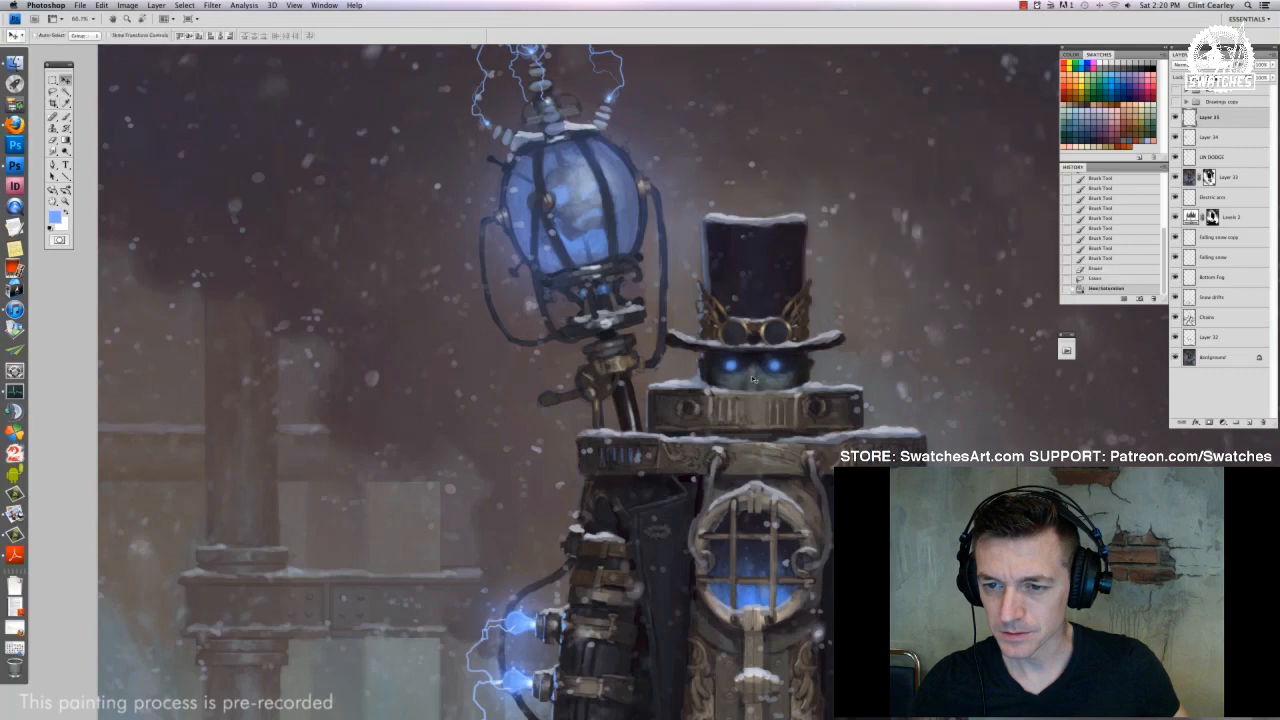
Try lowering the saturation of the lassoed area with a Hue/Saturation adjustment
{"action": "key", "text": "ctrl+d"}
{"action": "key", "text": "super+u"}
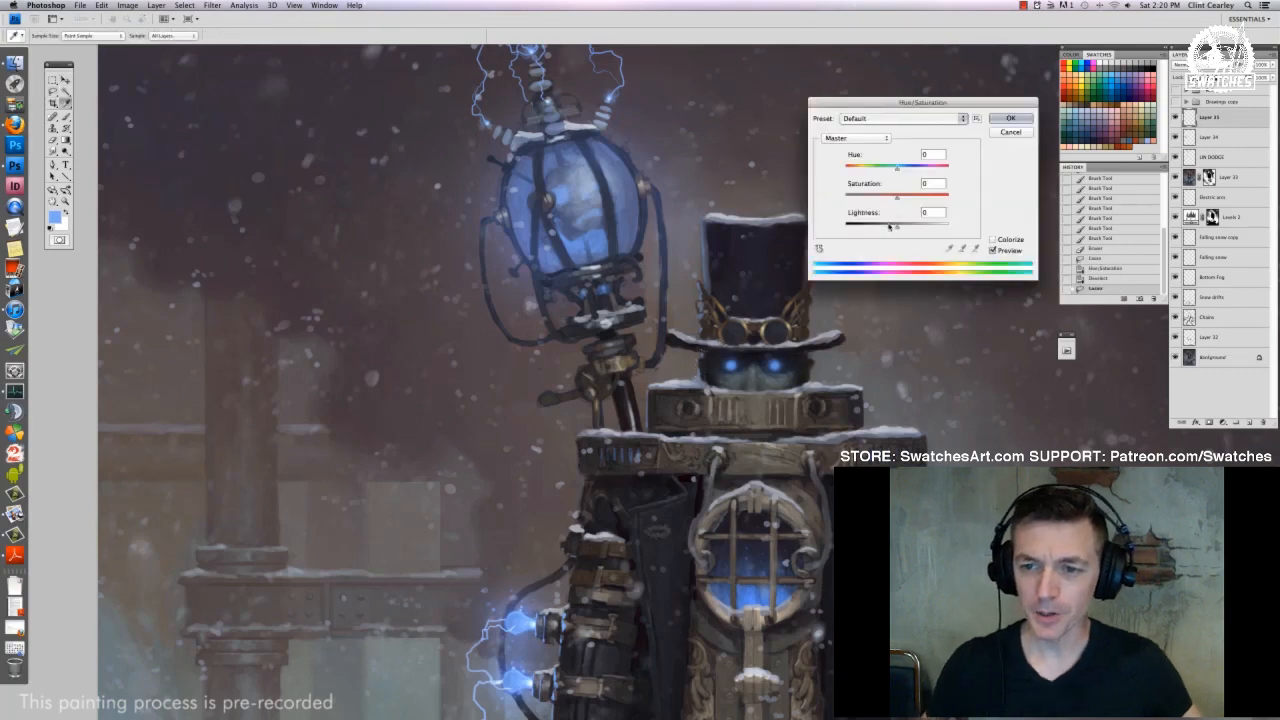
{"action": "left_click_drag", "start_coordinate": [896, 196], "coordinate": [885, 200]}
{"action": "key", "text": "Return"}
{"action": "key", "text": "super+0"}
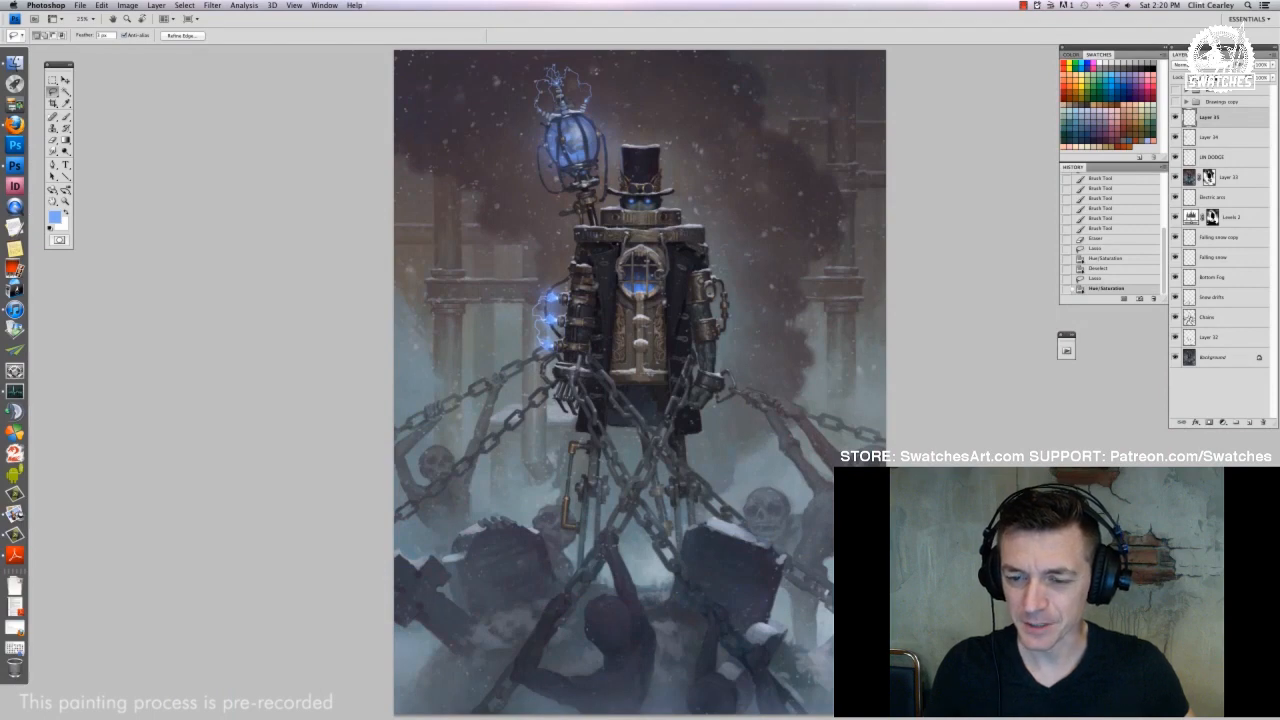
Compare the painting before and after the Hue/Saturation adjustments and revert it to the earlier Lasso history state
{"action": "left_click", "coordinate": [1095, 249]}
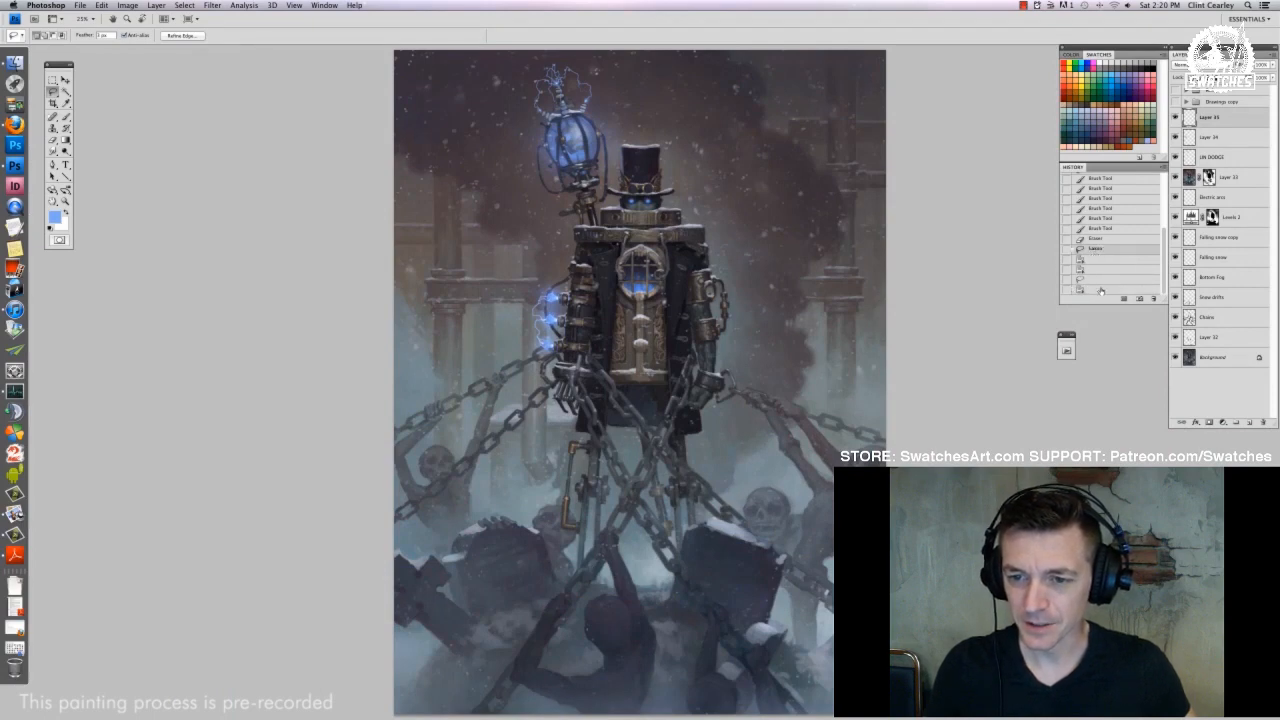
{"action": "left_click", "coordinate": [1100, 288]}
{"action": "left_click", "coordinate": [1098, 250]}
{"action": "left_click", "coordinate": [1103, 288]}
{"action": "left_click", "coordinate": [1102, 250]}
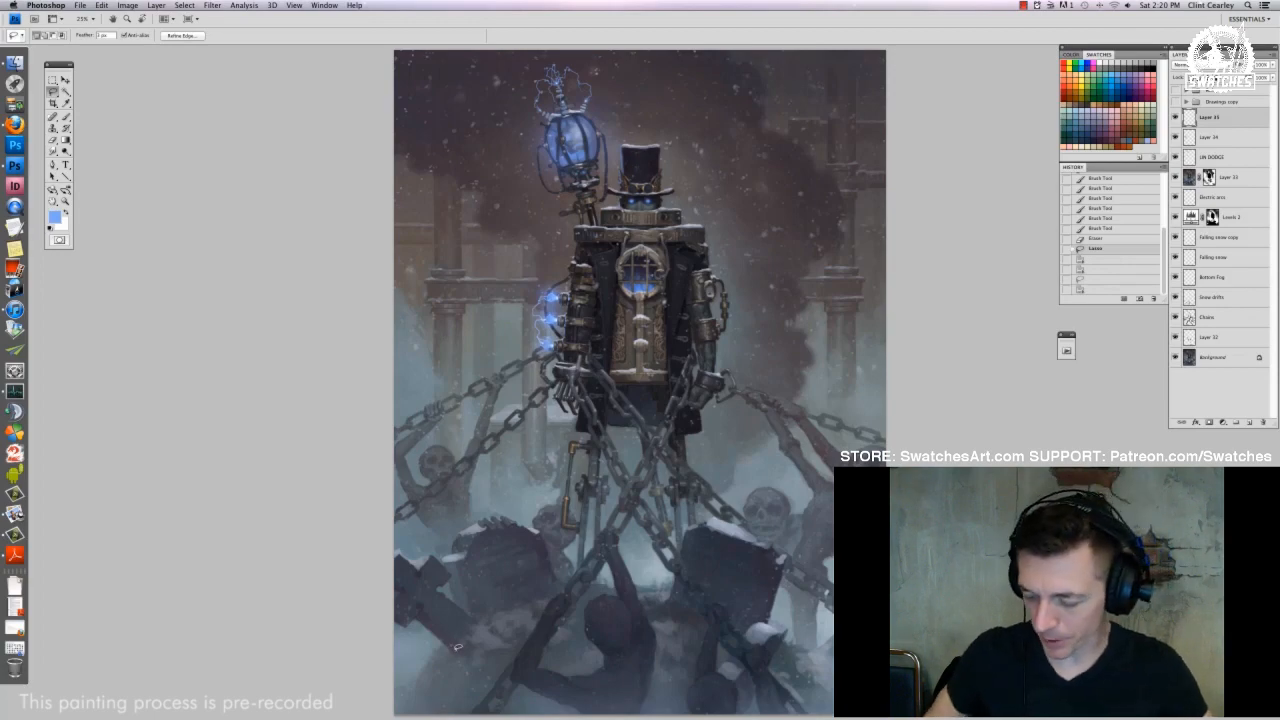
Lighten the mechanical hand's fingers on Layer 32 using the Dodge tool with its range set to Shadows
{"action": "key", "text": "super+plus"}
{"action": "key", "text": "super+plus"}
{"action": "left_click", "coordinate": [1210, 338]}
{"action": "key", "text": "super+plus"}
{"action": "left_click_drag", "start_coordinate": [436, 404], "coordinate": [720, 331]}
{"action": "key", "text": "o"}
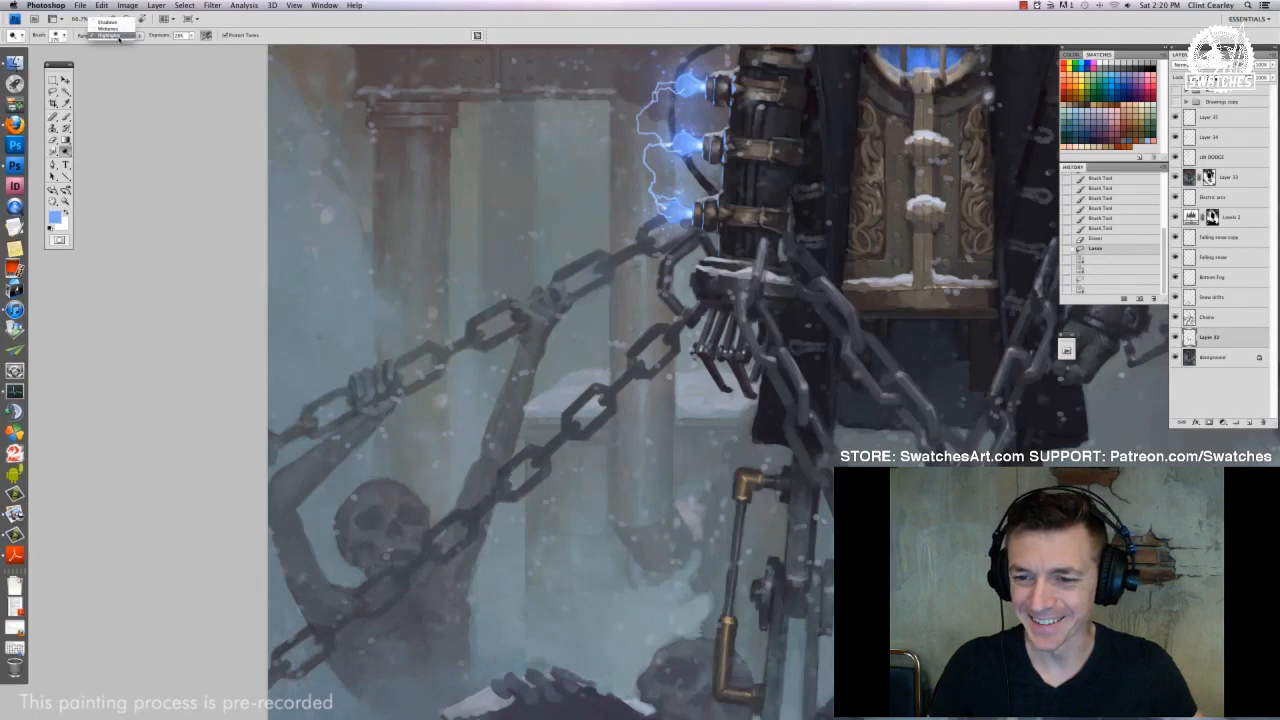
{"action": "mouse_move", "coordinate": [730, 360]}
{"action": "left_mouse_down"}
{"action": "mouse_move", "coordinate": [740, 385]}
{"action": "mouse_move", "coordinate": [720, 390]}
{"action": "mouse_move", "coordinate": [712, 360]}
{"action": "left_mouse_up"}
{"action": "key", "text": "super+d"}
{"action": "left_click_drag", "start_coordinate": [705, 350], "coordinate": [712, 365]}
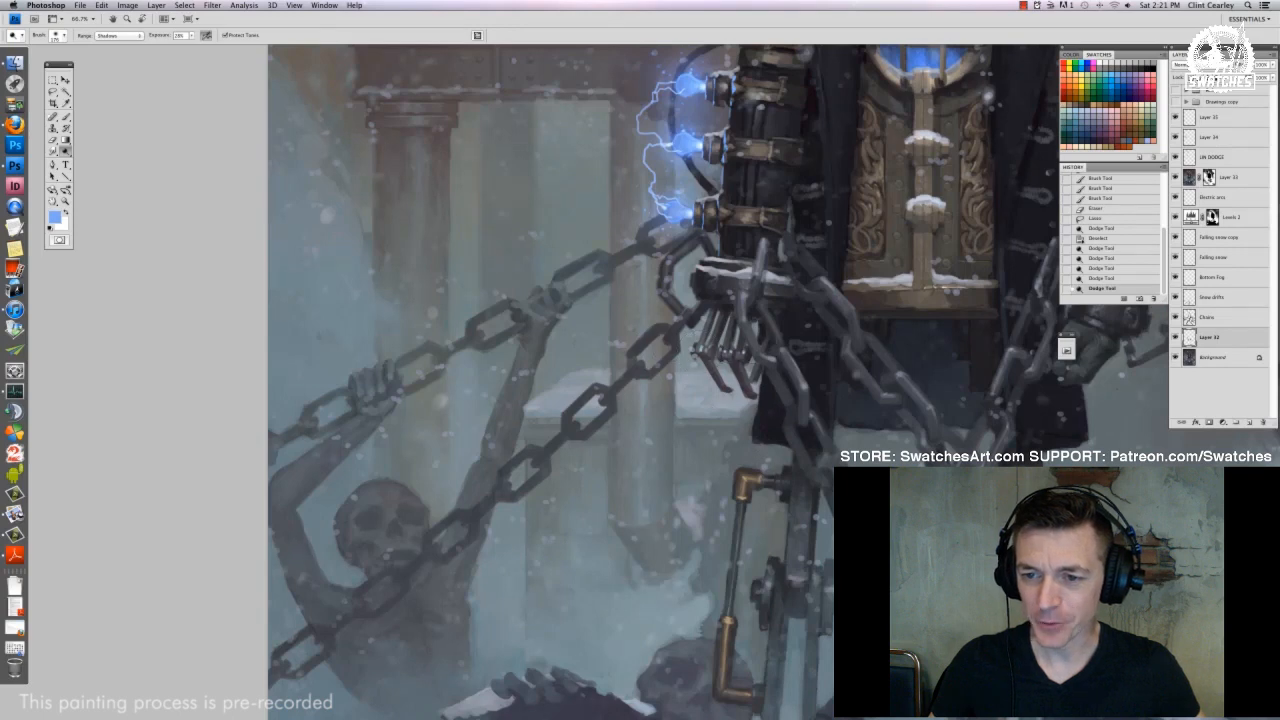
{"action": "left_click_drag", "start_coordinate": [760, 412], "coordinate": [740, 430]}
{"action": "left_click_drag", "start_coordinate": [735, 435], "coordinate": [727, 448]}
Load Layer 32's pixels as a selection, recolour the fingers dark grey with a Color-mode brush, and compare with the layer hidden
{"action": "left_click", "coordinate": [1190, 338], "text": "super"}
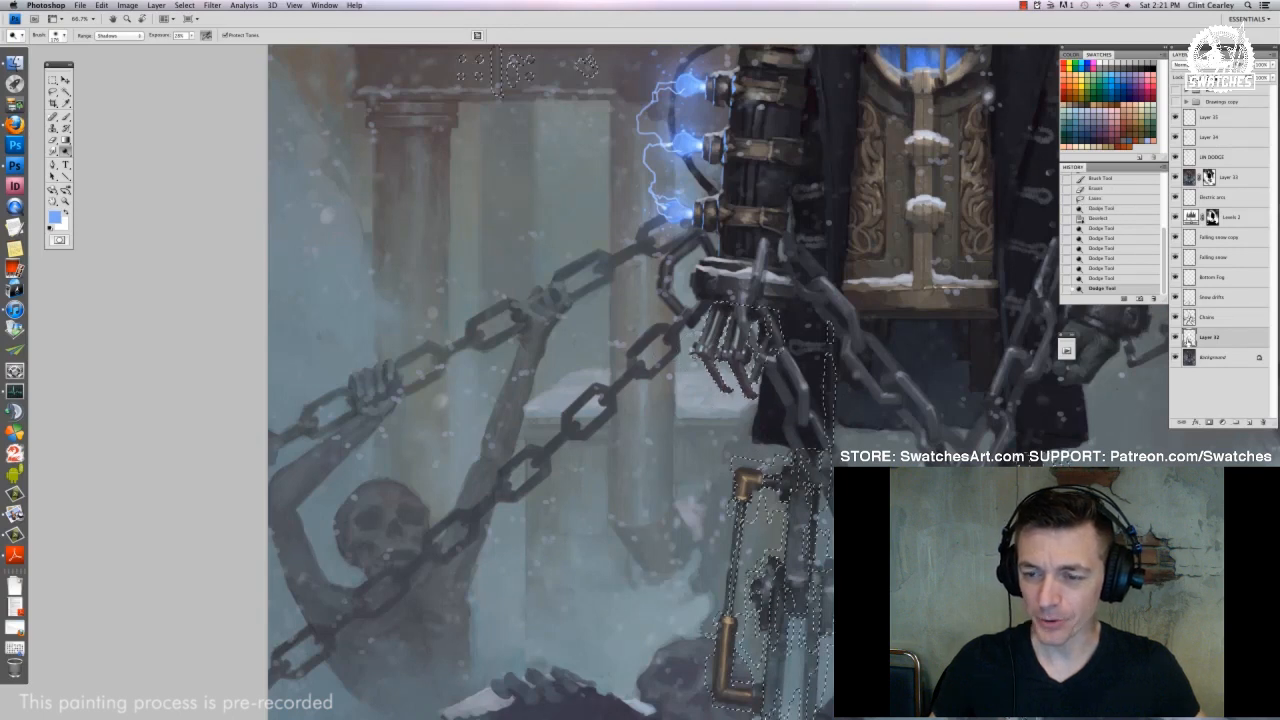
{"action": "key", "text": "super+h"}
{"action": "key", "text": "b"}
{"action": "right_click", "coordinate": [744, 369]}
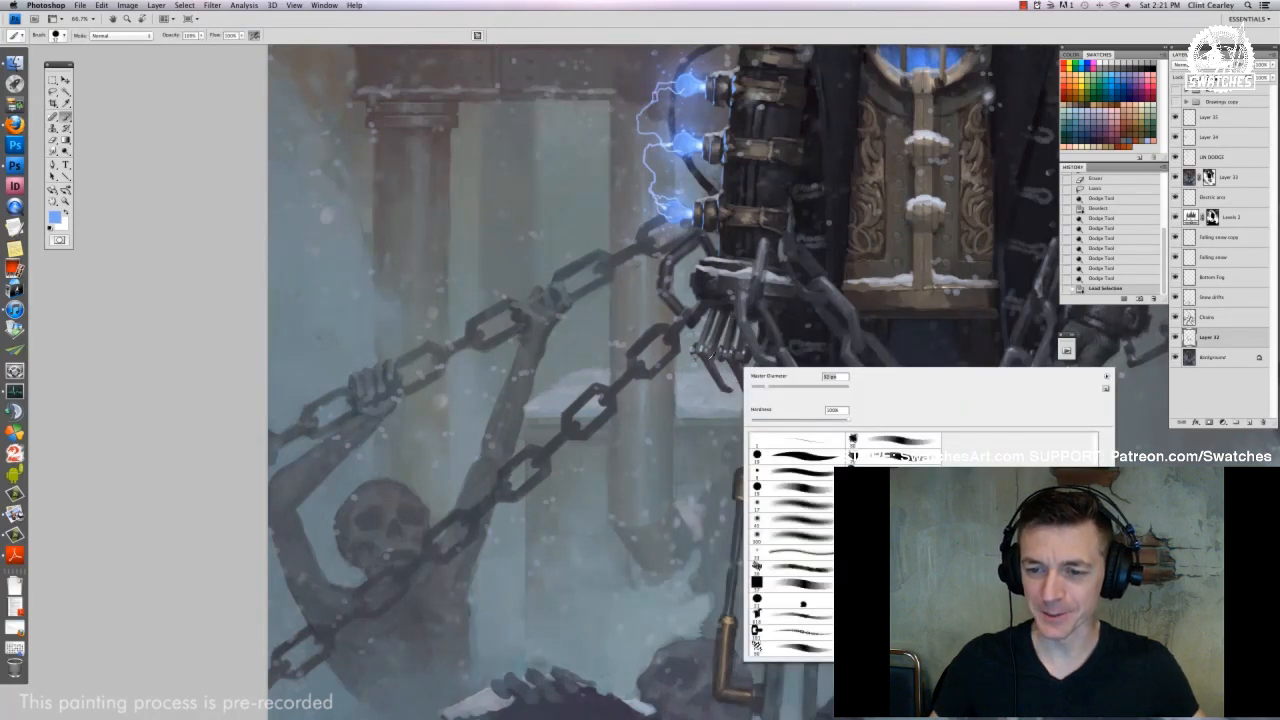
{"action": "left_click", "coordinate": [120, 35]}
{"action": "left_click", "coordinate": [112, 229]}
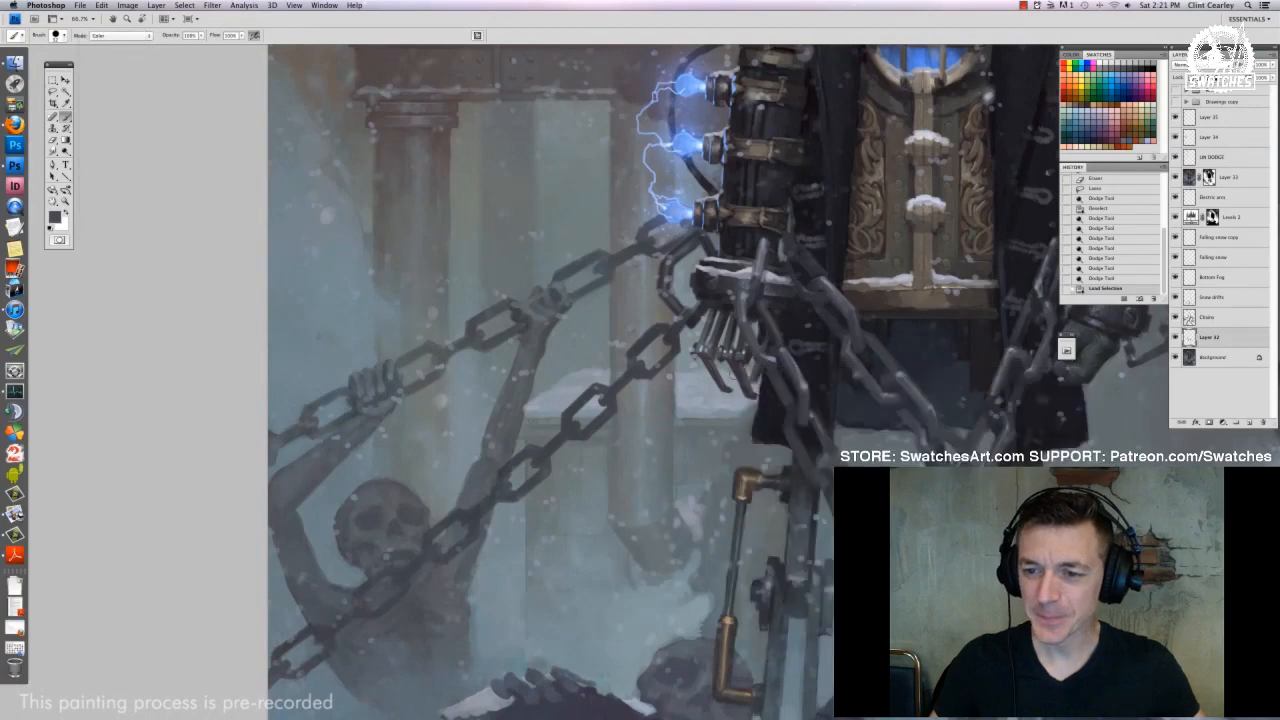
{"action": "left_click_drag", "start_coordinate": [712, 352], "coordinate": [724, 378]}
{"action": "left_click_drag", "start_coordinate": [722, 356], "coordinate": [734, 380]}
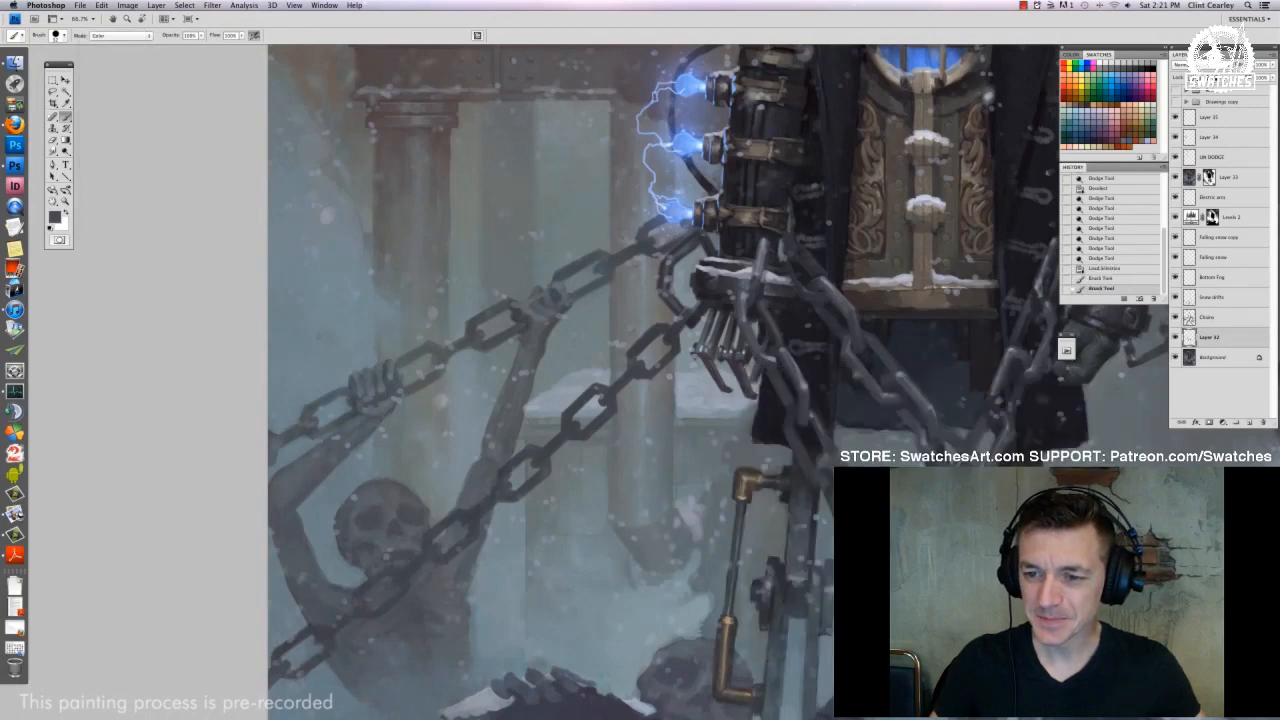
{"action": "left_click", "coordinate": [1176, 338]}
{"action": "left_click", "coordinate": [1176, 338]}
{"action": "left_click", "coordinate": [1176, 338]}
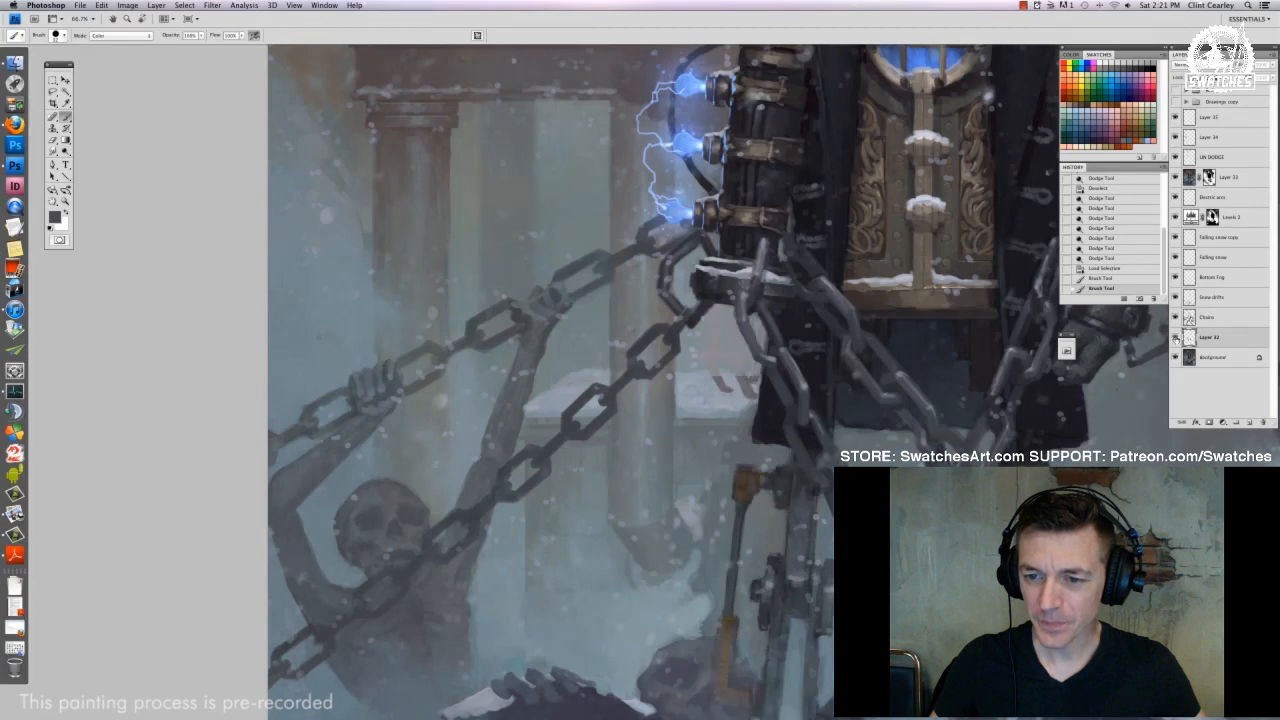
{"action": "left_click", "coordinate": [1176, 338]}
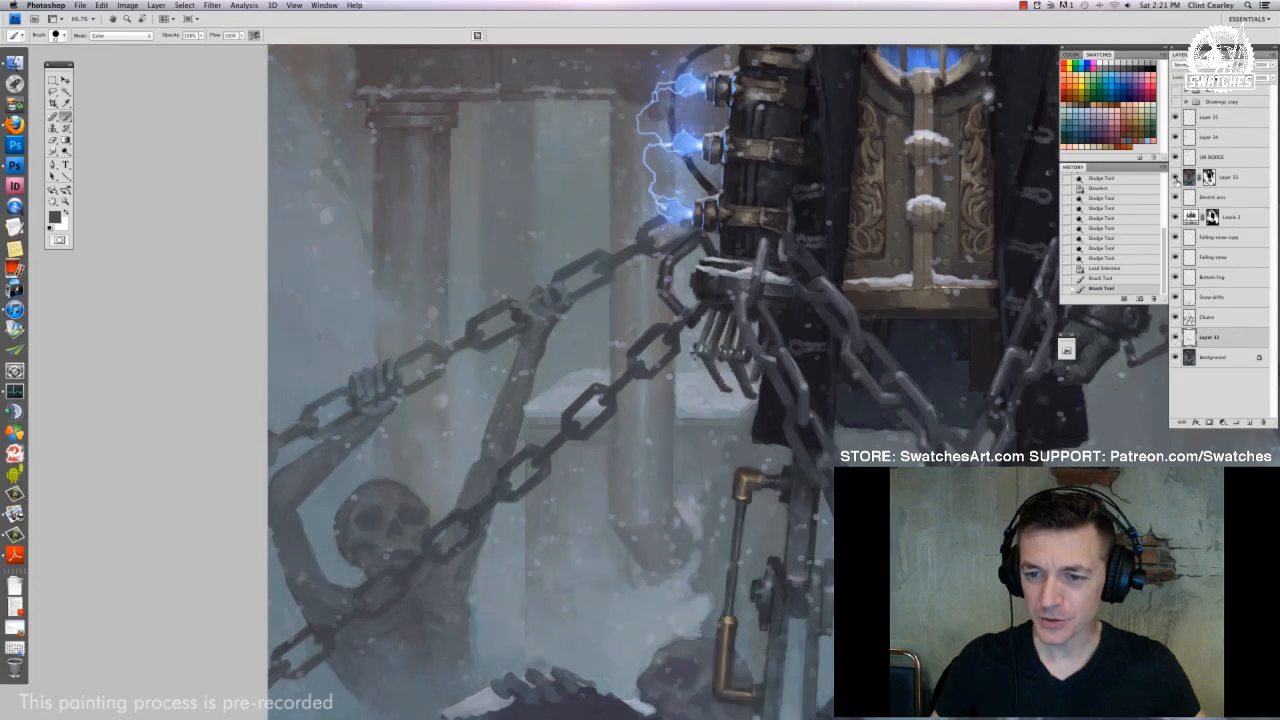
Touch up the fingers on Layer 33's mask with black and white, and recolour them grey on the layer itself
{"action": "left_click", "coordinate": [1192, 180]}
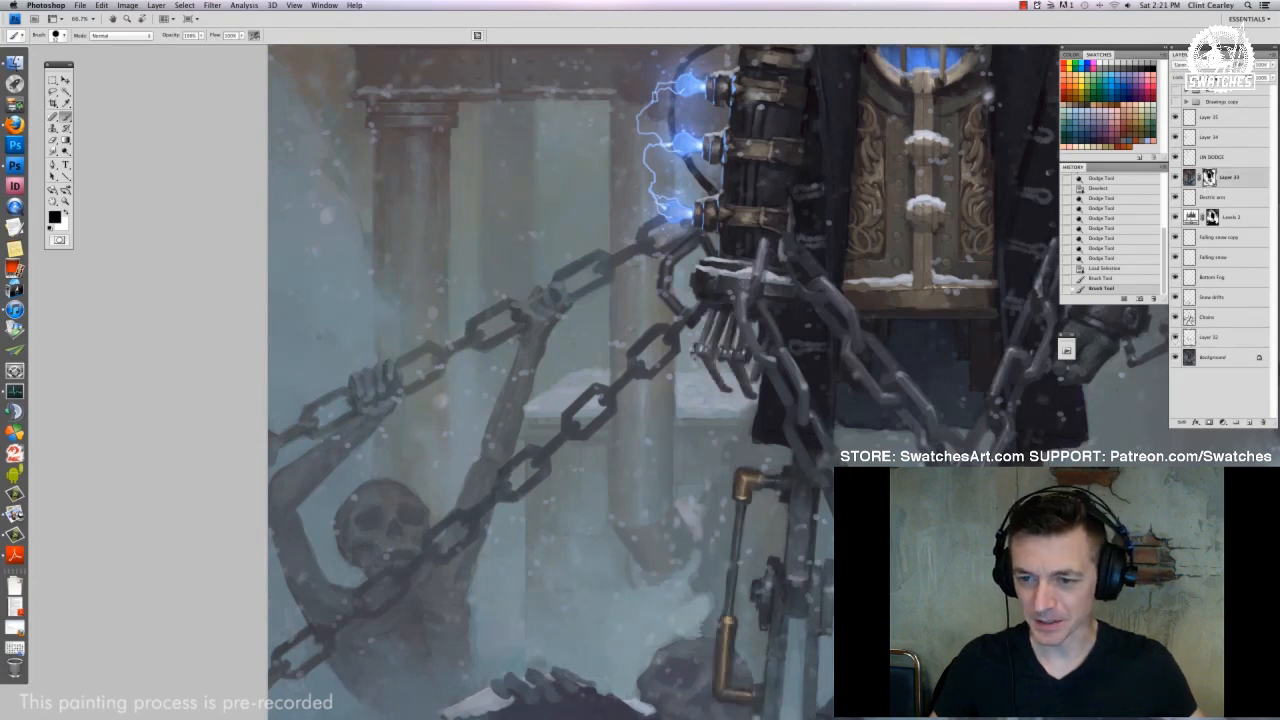
{"action": "left_click_drag", "start_coordinate": [704, 352], "coordinate": [716, 360]}
{"action": "key", "text": "x"}
{"action": "left_click_drag", "start_coordinate": [720, 350], "coordinate": [718, 364]}
{"action": "left_click", "coordinate": [1189, 177]}
{"action": "left_click_drag", "start_coordinate": [720, 352], "coordinate": [733, 360]}
{"action": "left_click_drag", "start_coordinate": [738, 350], "coordinate": [742, 360]}
{"action": "left_click_drag", "start_coordinate": [895, 204], "coordinate": [827, 399]}
Flip the canvas horizontally
{"action": "key", "text": "super+0"}
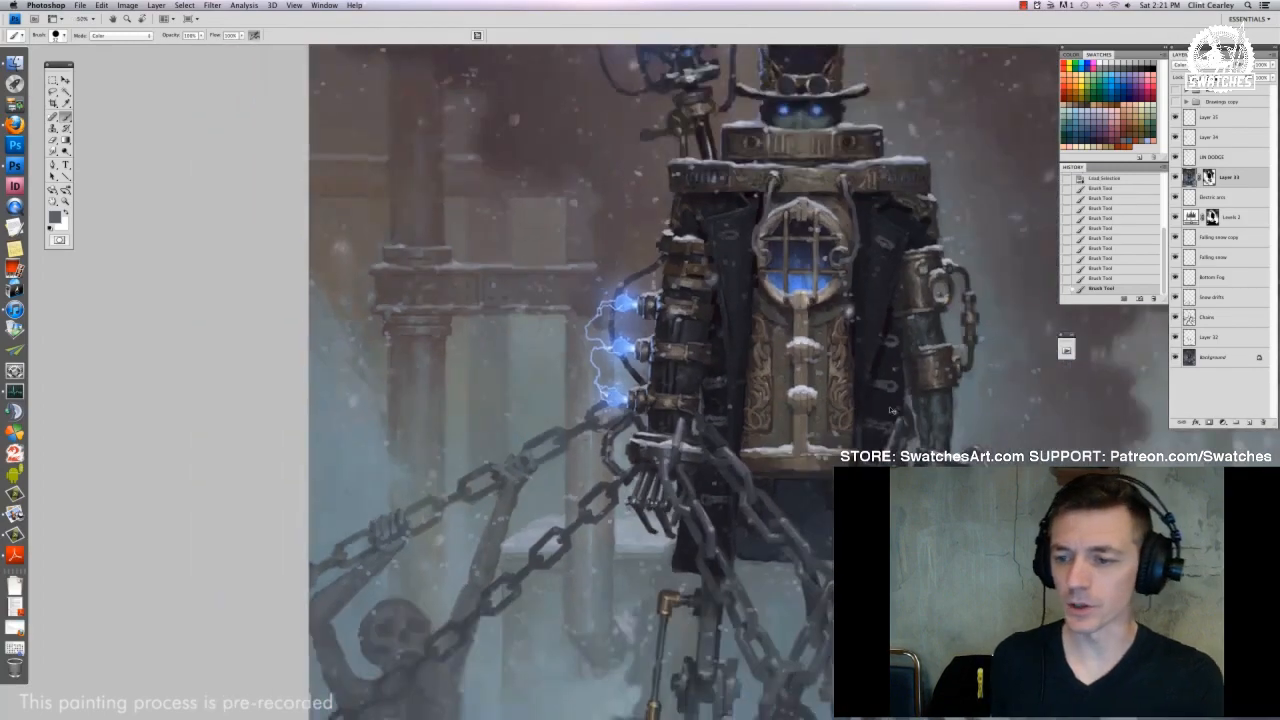
{"action": "key", "text": "v"}
{"action": "left_click", "coordinate": [127, 6]}
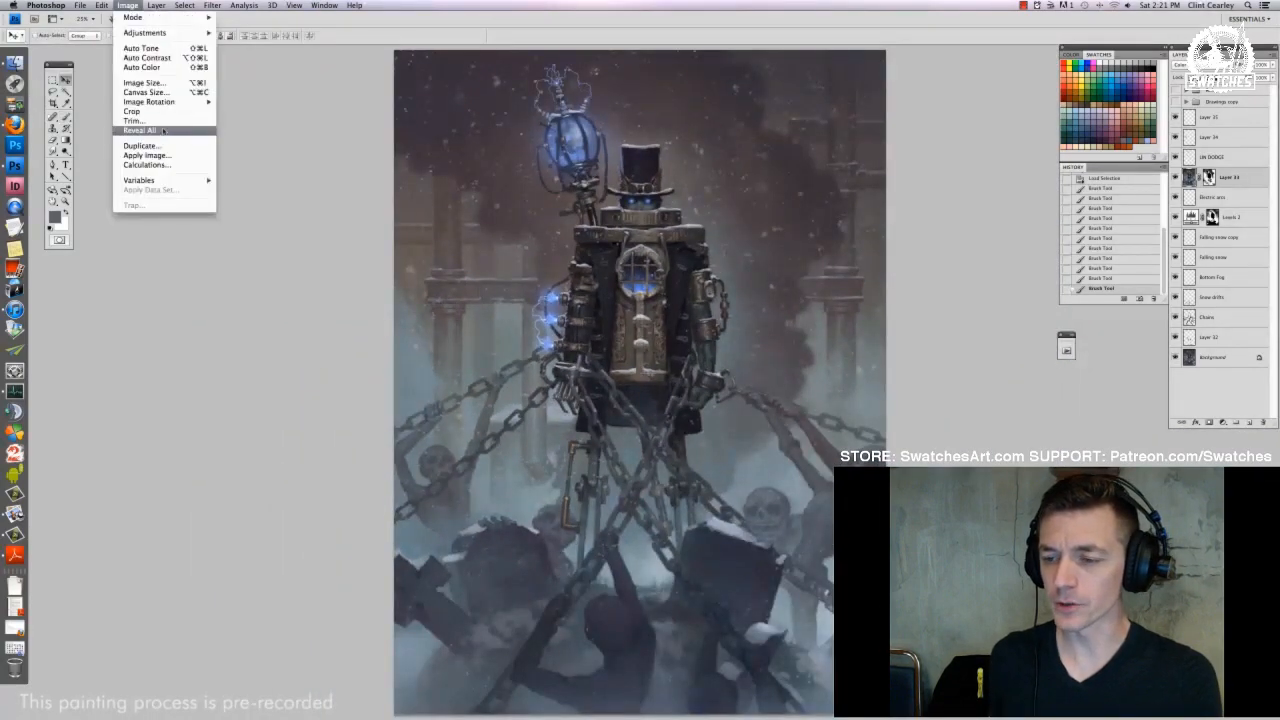
{"action": "mouse_move", "coordinate": [150, 102]}
{"action": "left_click", "coordinate": [277, 147]}
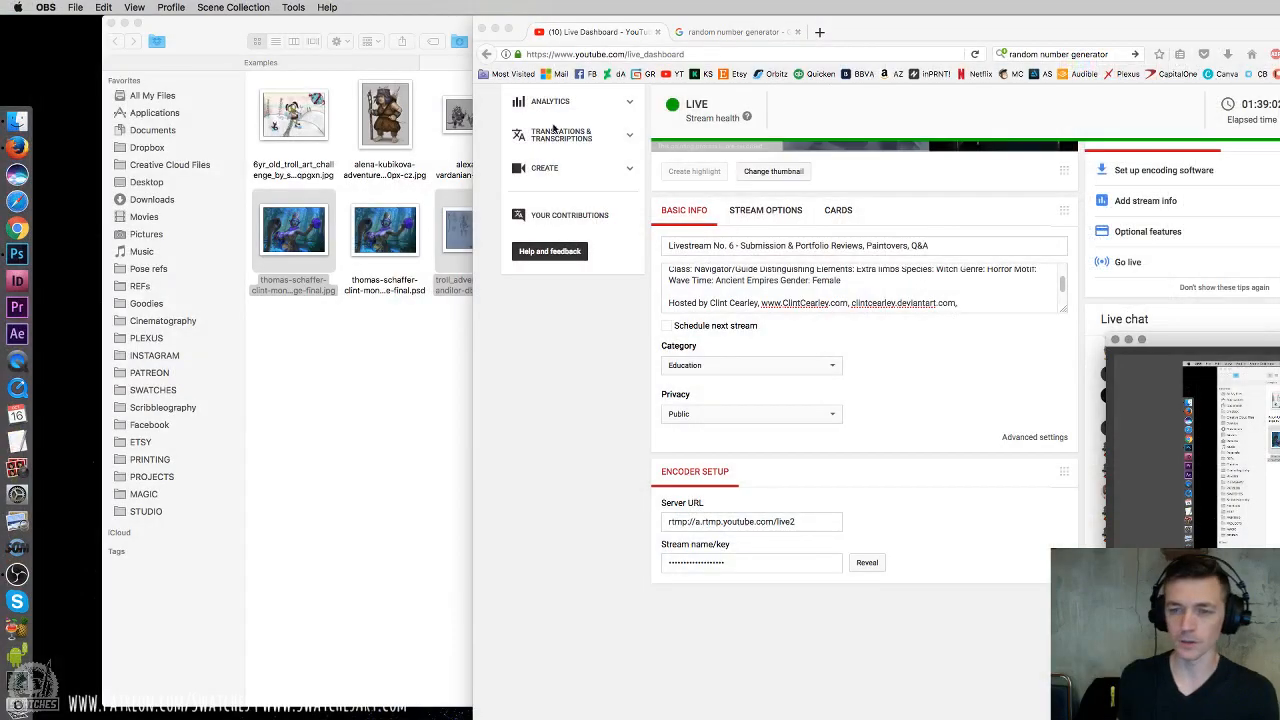
Put away the browser window and open the last four images of the Troll Submissions folder in Photoshop
{"action": "left_click", "coordinate": [497, 31]}
{"action": "left_click", "coordinate": [494, 31]}
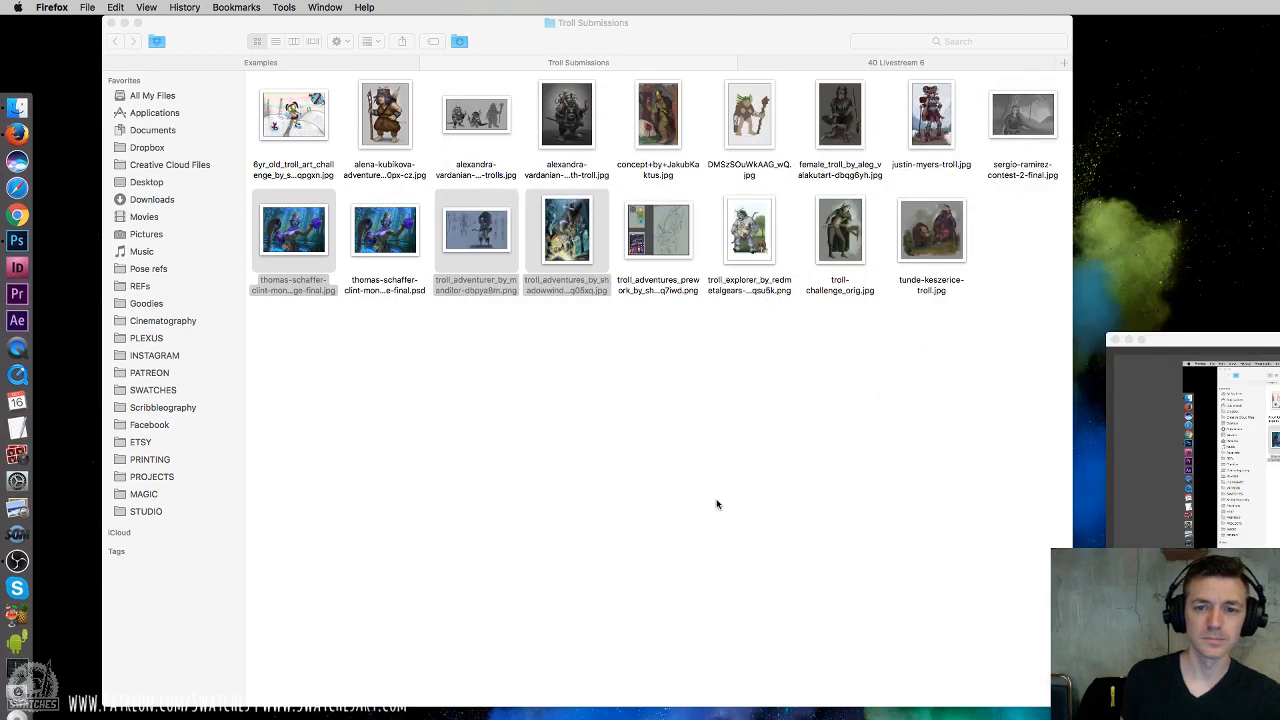
{"action": "left_click", "coordinate": [657, 322]}
{"action": "left_click_drag", "start_coordinate": [660, 328], "coordinate": [925, 228]}
{"action": "right_click", "coordinate": [925, 228]}
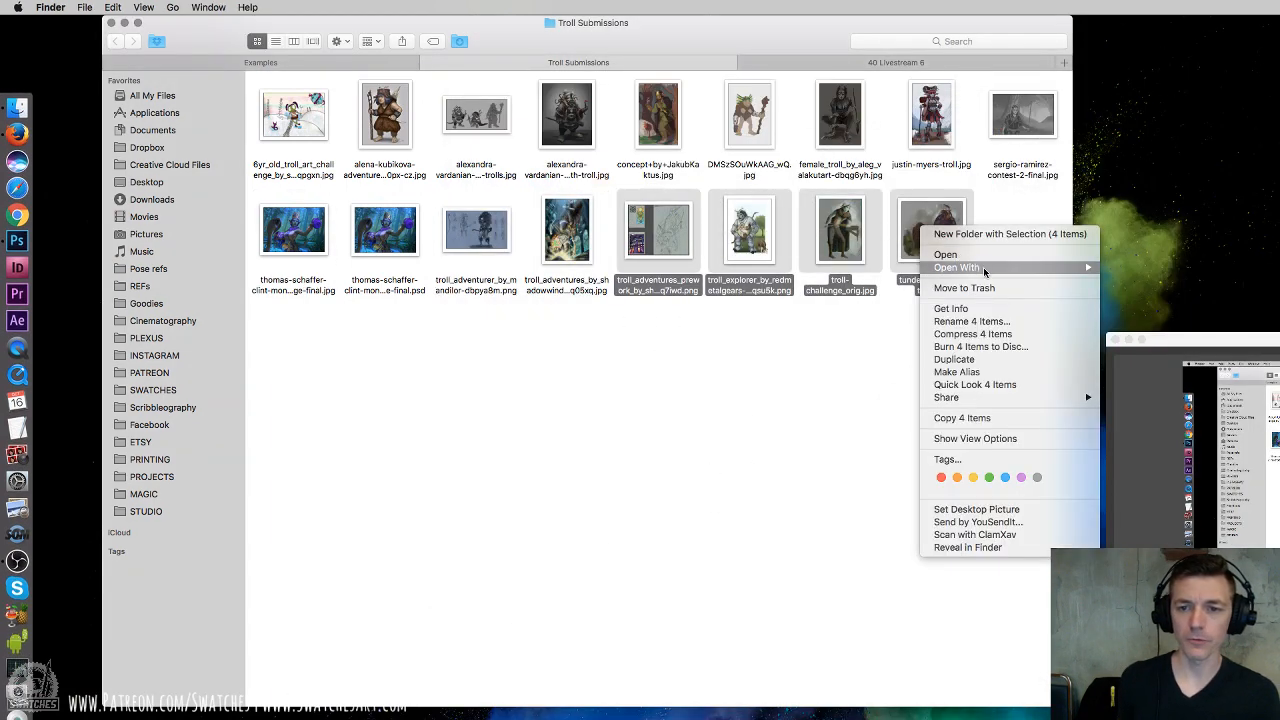
{"action": "mouse_move", "coordinate": [983, 267]}
{"action": "left_click", "coordinate": [1197, 291]}
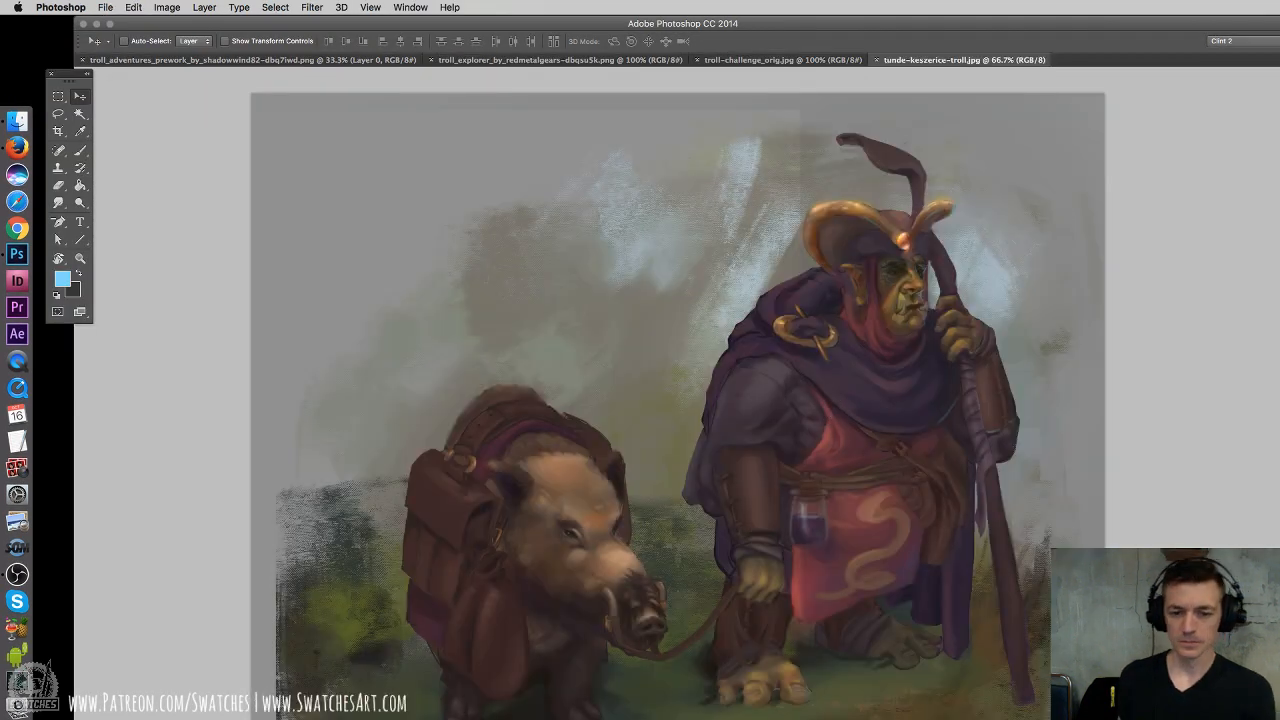
Choose the Brush tool and show the whole troll and boar painting in full screen mode with the menu bar
{"action": "left_click", "coordinate": [80, 151]}
{"action": "key", "text": "f"}
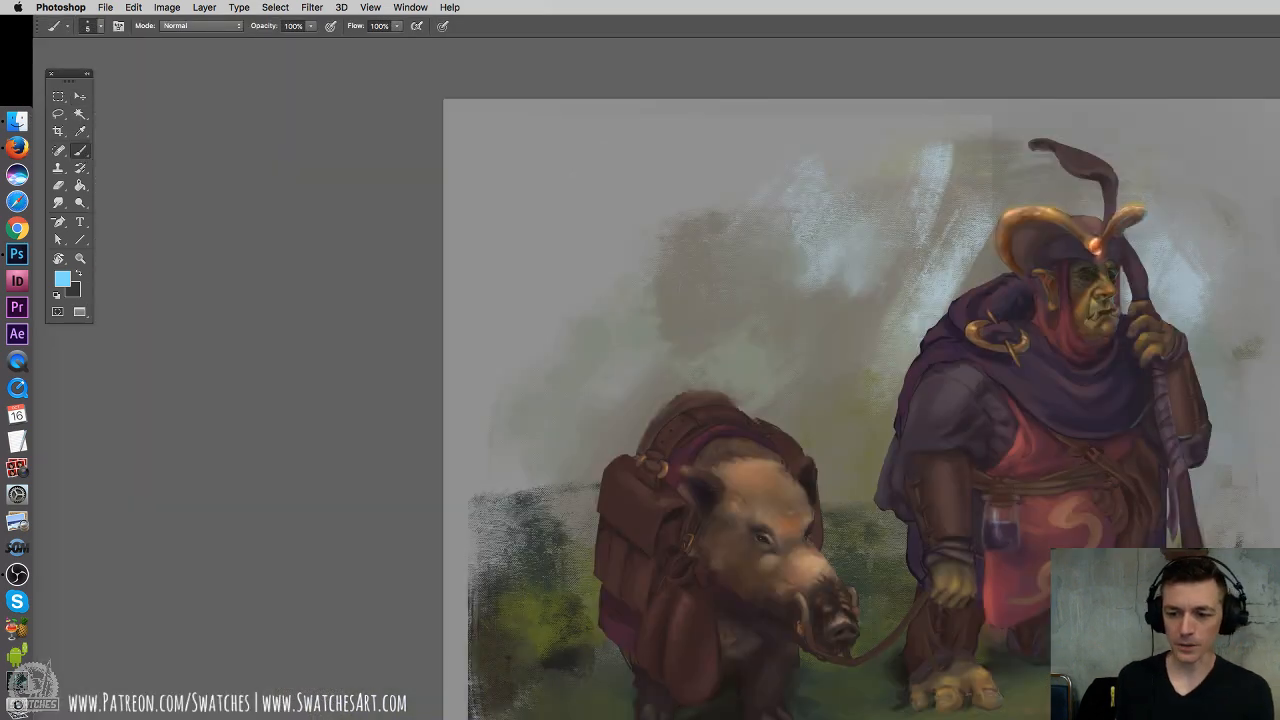
{"action": "left_click_drag", "start_coordinate": [1013, 573], "coordinate": [811, 451]}
{"action": "key", "text": "super+minus"}
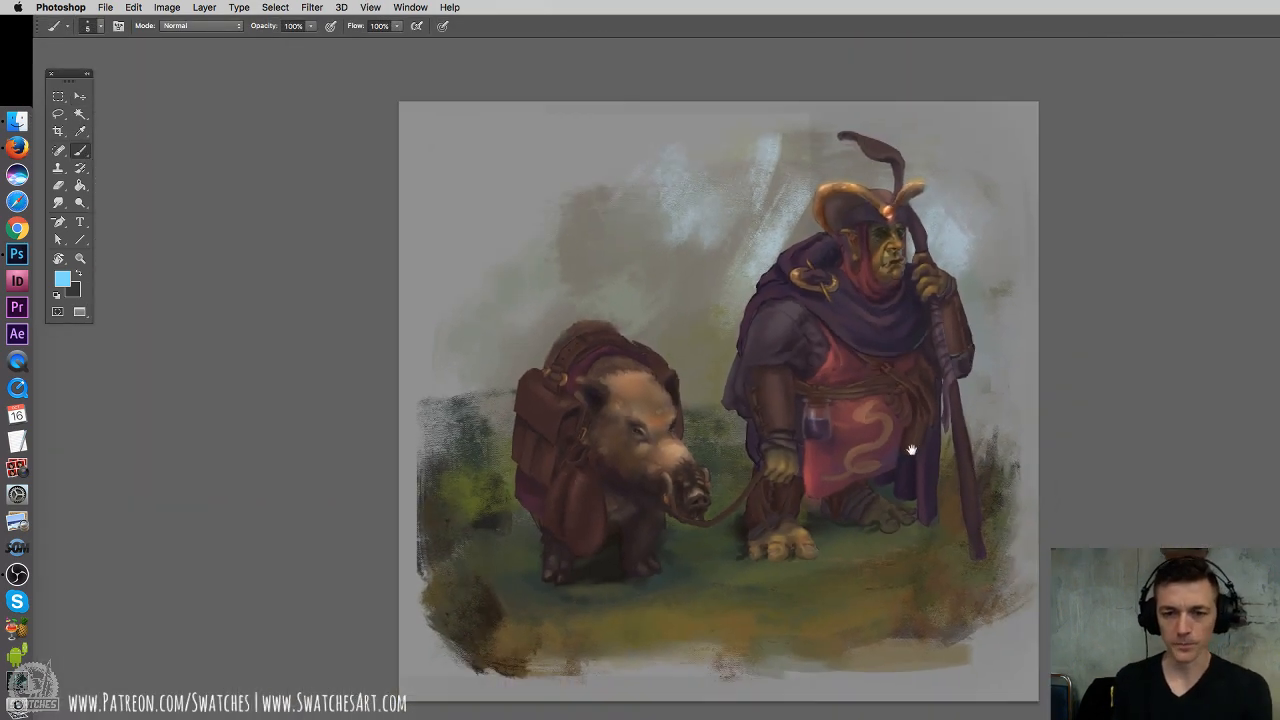
{"action": "left_click_drag", "start_coordinate": [911, 450], "coordinate": [758, 398]}
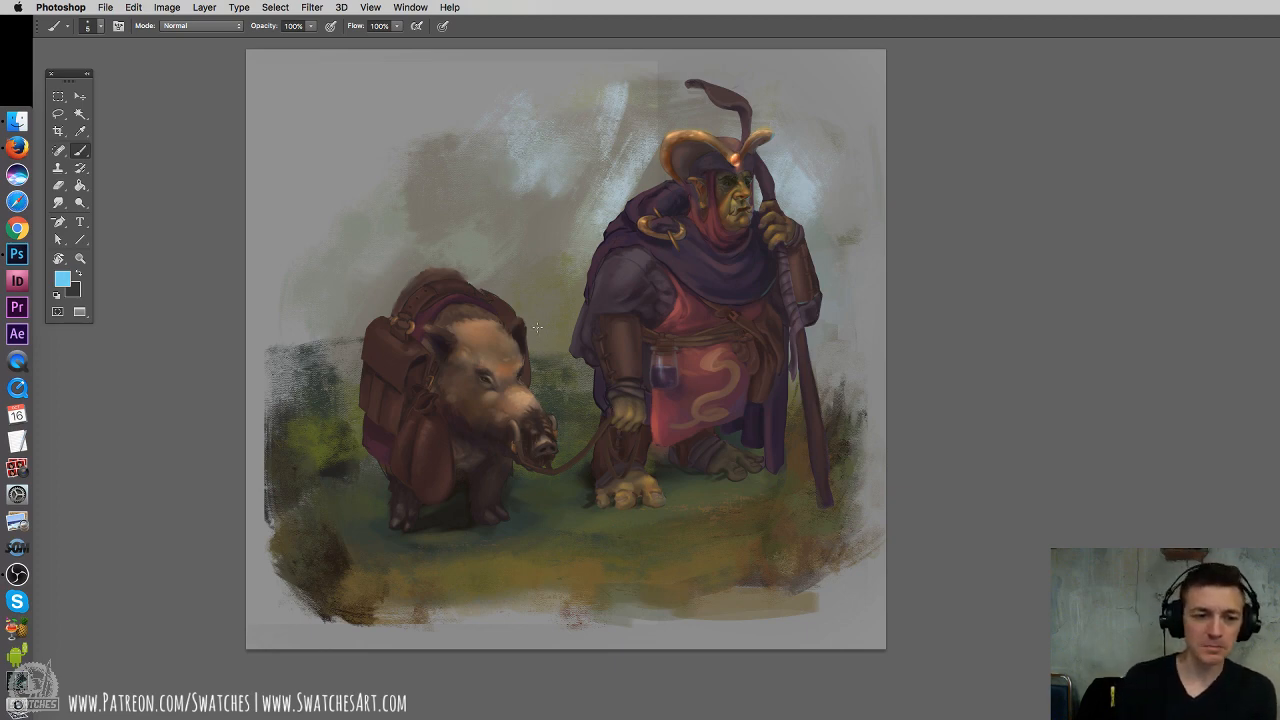
Try marking the boar with a light blue circle, and undo the mark
{"action": "mouse_move", "coordinate": [537, 327]}
{"action": "left_mouse_down"}
{"action": "mouse_move", "coordinate": [346, 476]}
{"action": "mouse_move", "coordinate": [366, 314]}
{"action": "left_mouse_up"}
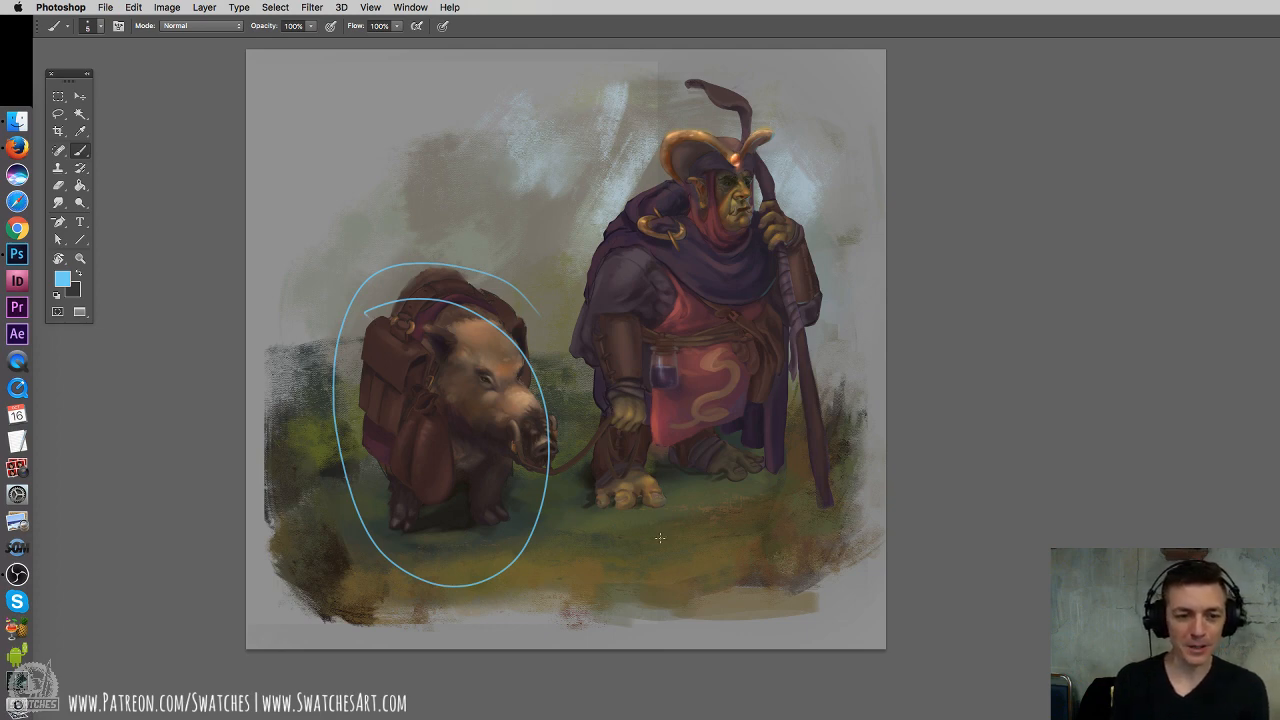
{"action": "key", "text": "super+z"}
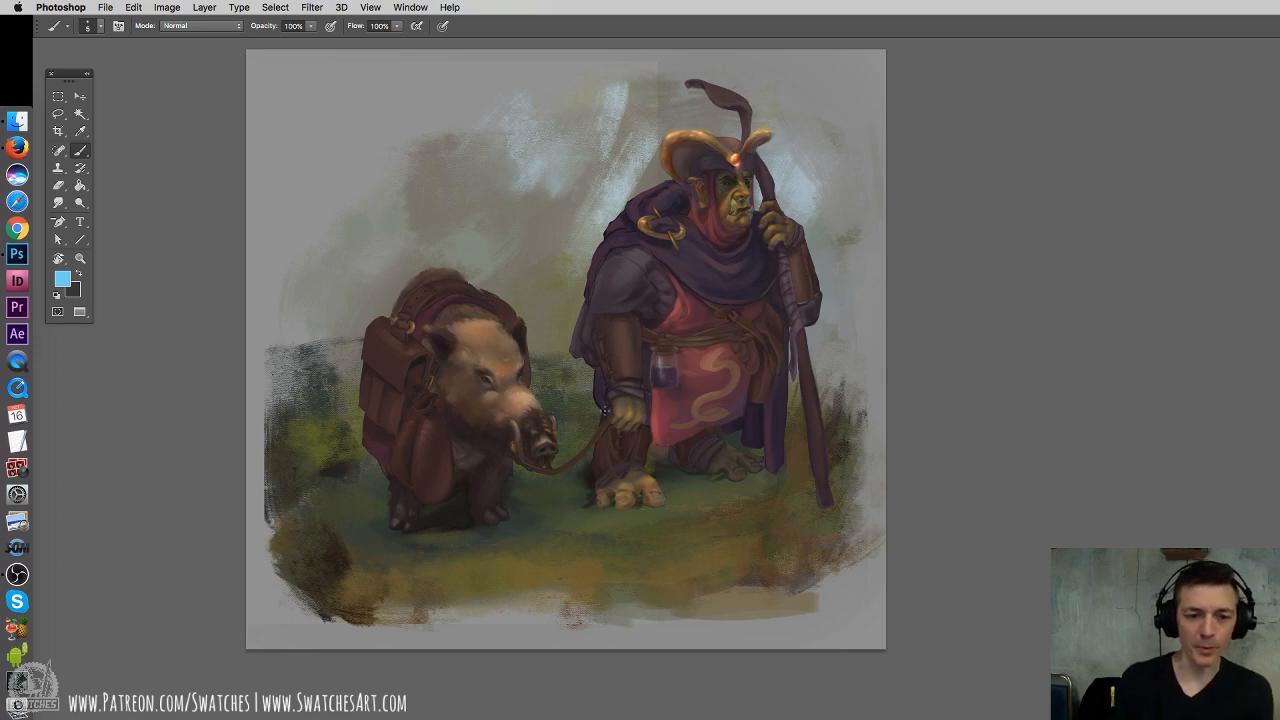
{"action": "mouse_move", "coordinate": [605, 410]}
{"action": "left_mouse_down"}
{"action": "mouse_move", "coordinate": [498, 485]}
{"action": "mouse_move", "coordinate": [440, 437]}
{"action": "left_mouse_up"}
{"action": "key", "text": "ctrl+h"}
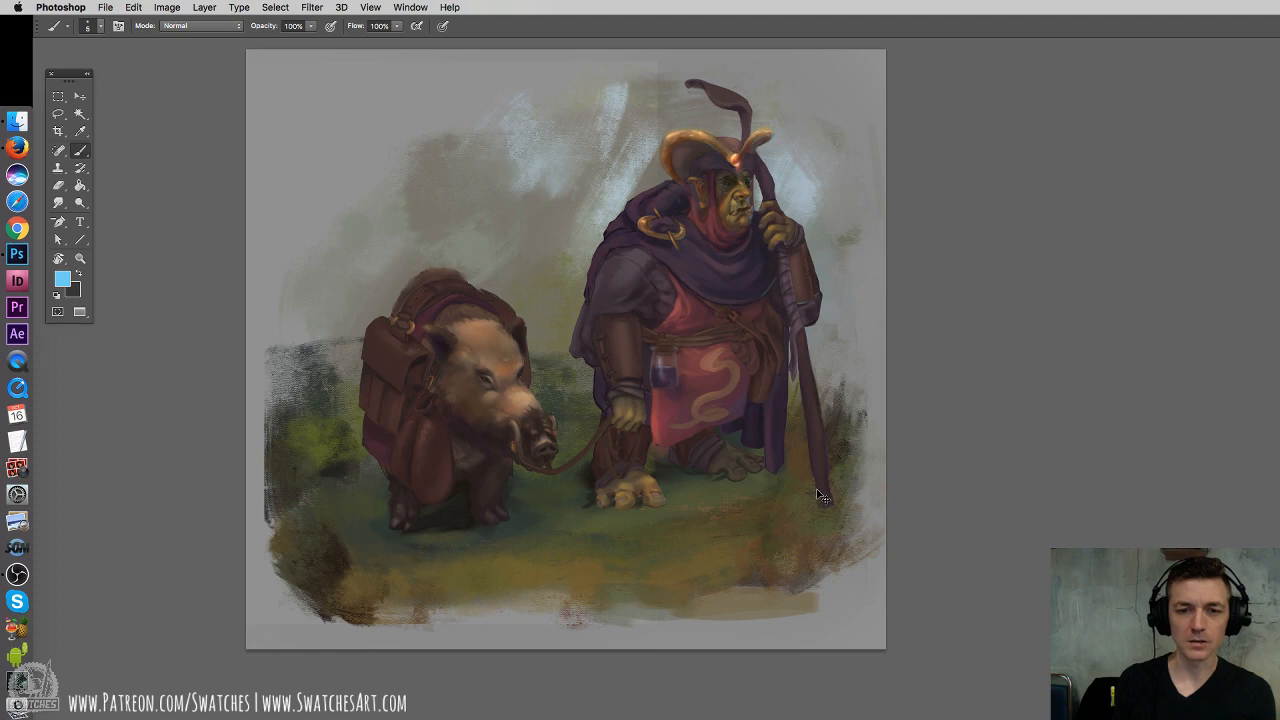
Examine the troll figure and the lower edge of its cloak beside the staff at close range
{"action": "key", "text": "super+plus"}
{"action": "left_click_drag", "start_coordinate": [726, 287], "coordinate": [782, 422]}
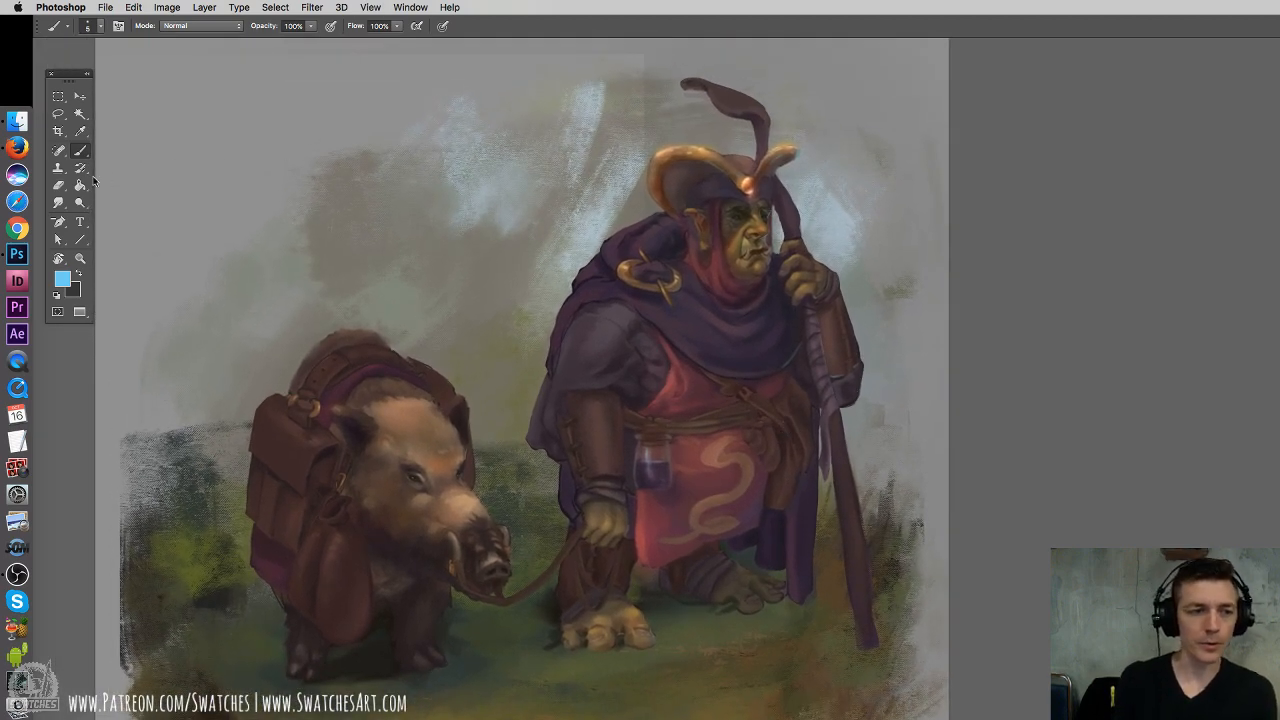
{"action": "key", "text": "super+plus"}
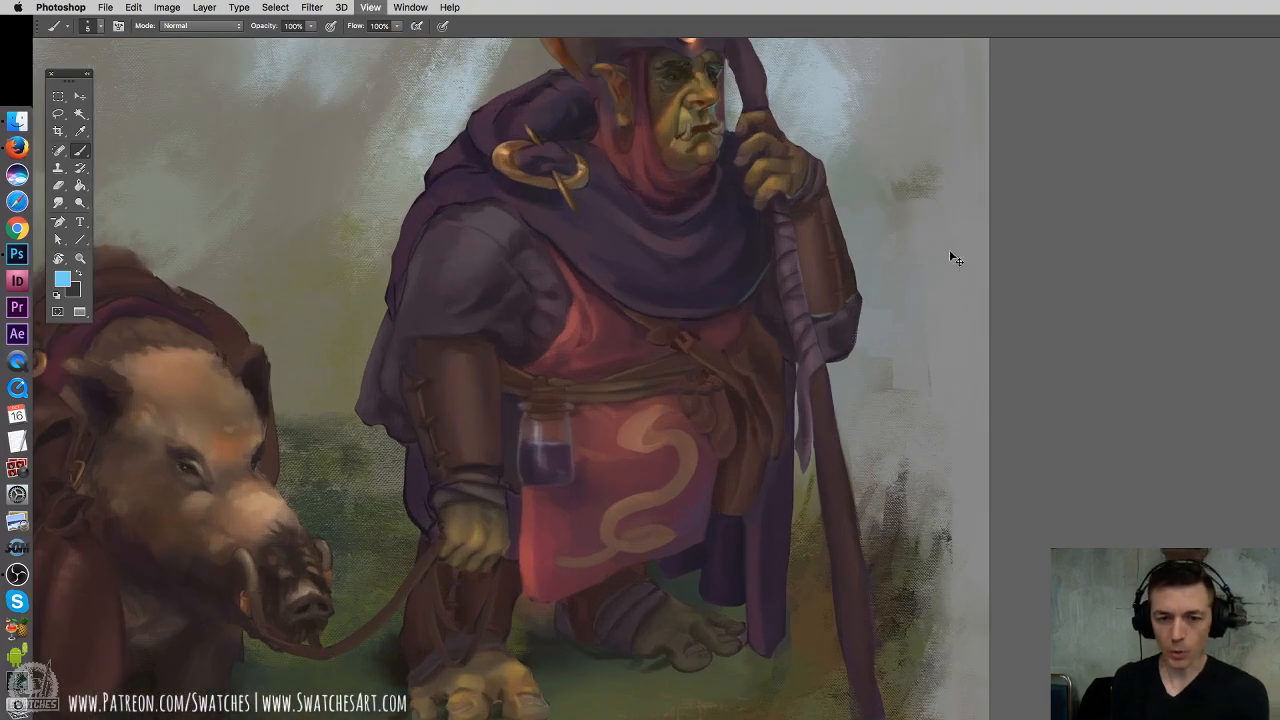
{"action": "key", "text": "super+plus"}
{"action": "key", "text": "super+plus"}
{"action": "key", "text": "super+plus"}
{"action": "key", "text": "super+minus"}
{"action": "key", "text": "super+minus"}
{"action": "key", "text": "super+minus"}
{"action": "key", "text": "super+minus"}
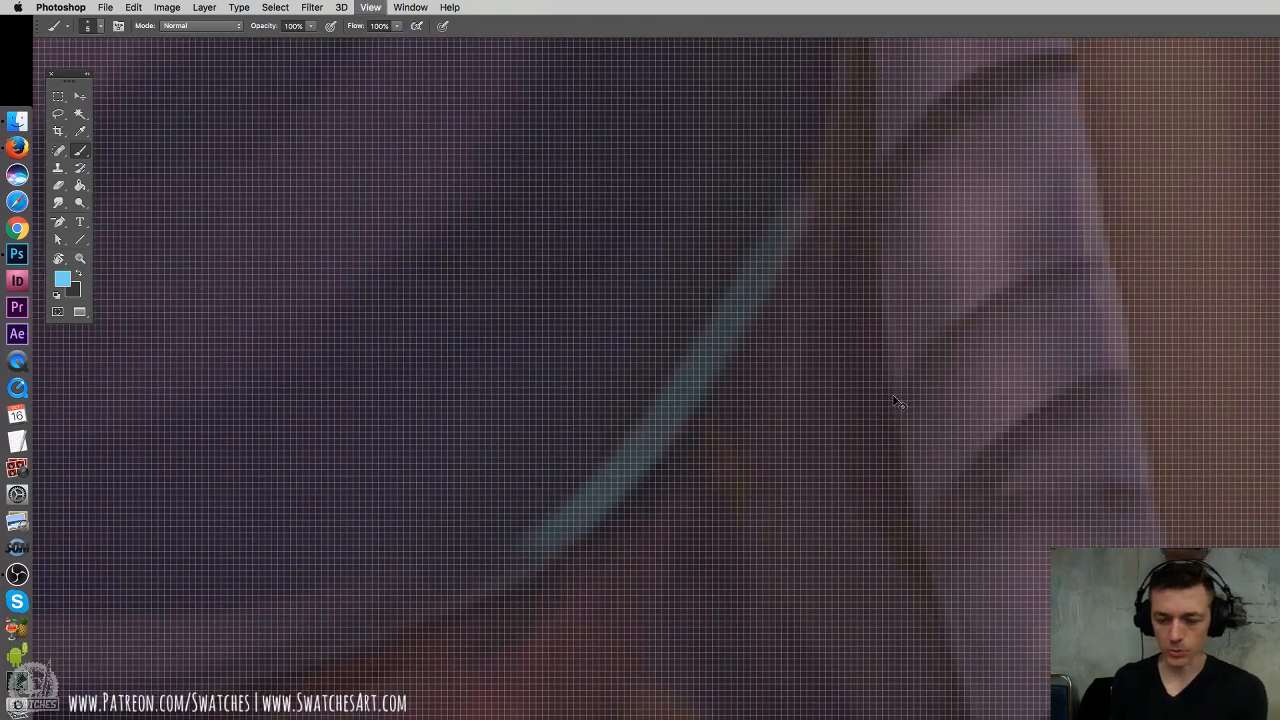
{"action": "key", "text": "super+minus"}
{"action": "key", "text": "super+minus"}
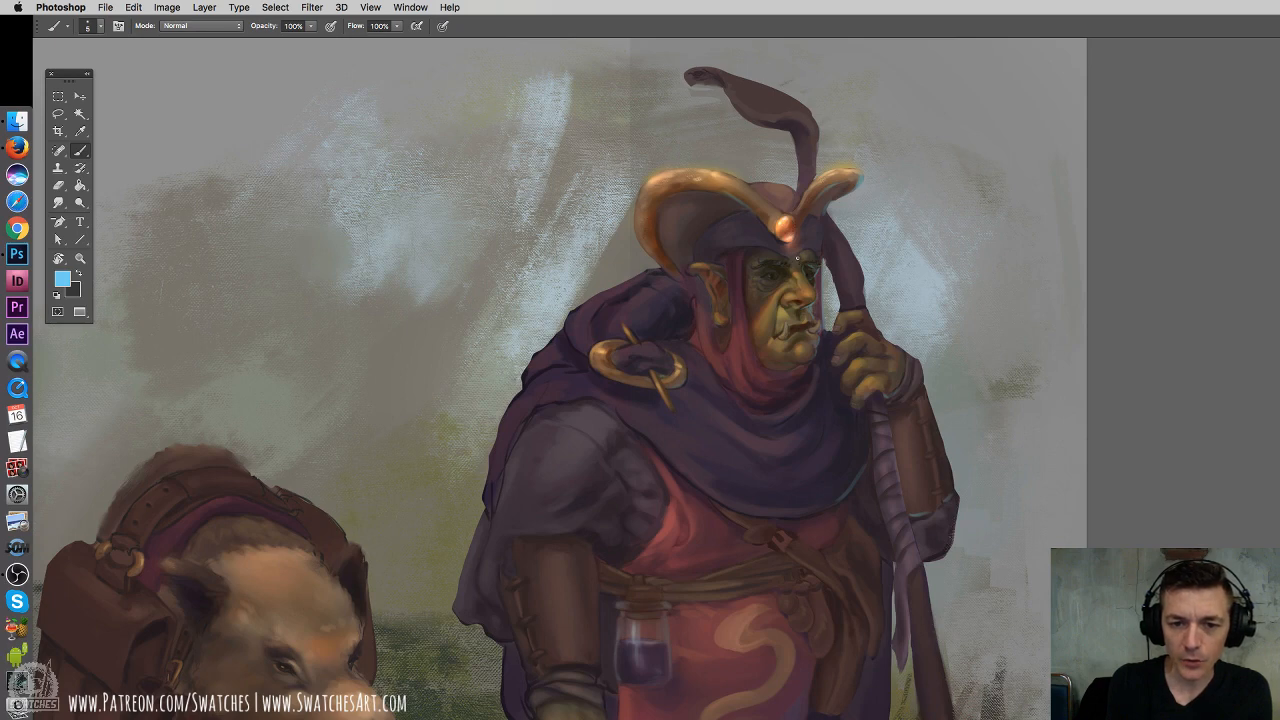
Try sketching the headpiece's brow line and gem in light blue, and remove the marks
{"action": "left_click_drag", "start_coordinate": [818, 257], "coordinate": [806, 251]}
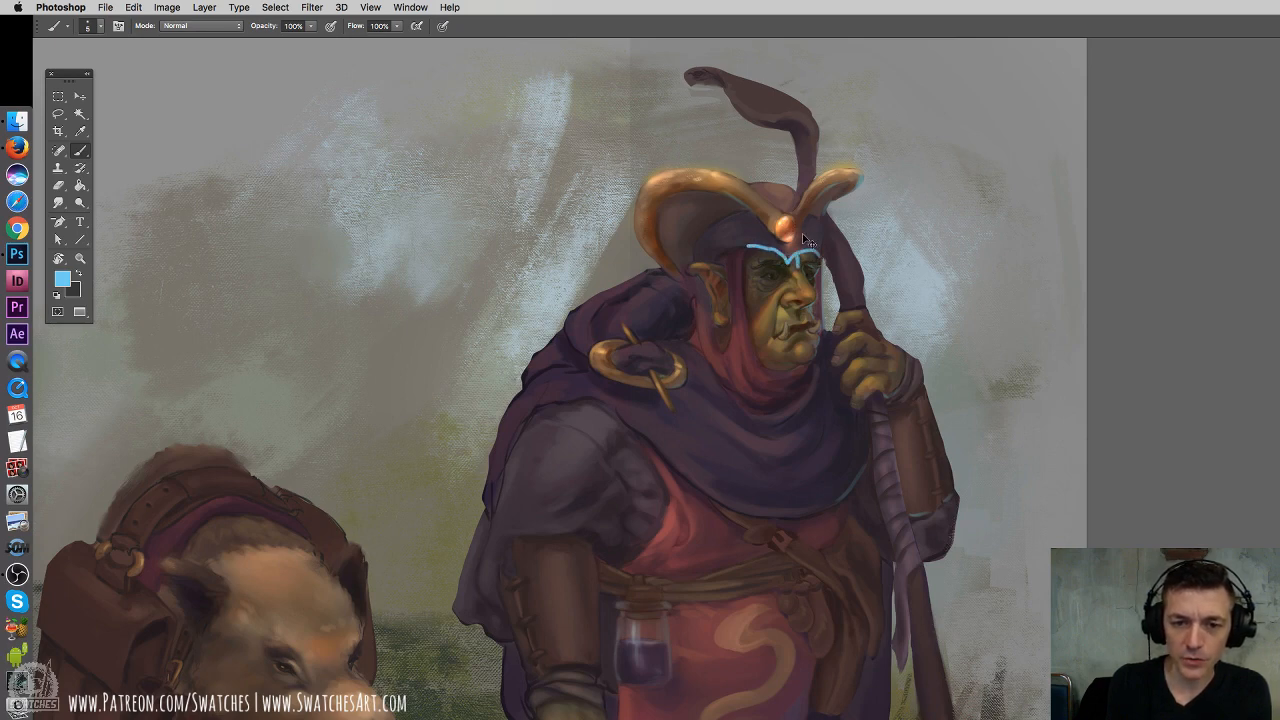
{"action": "key", "text": "super+z"}
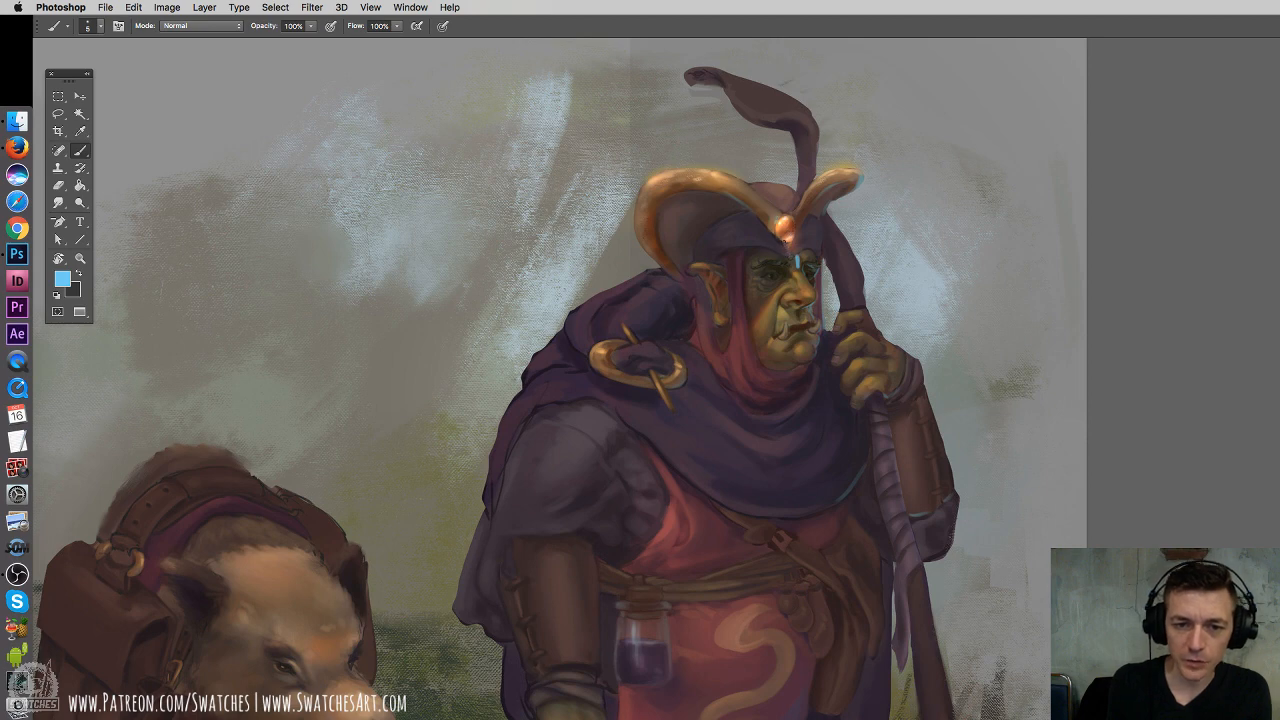
{"action": "left_click_drag", "start_coordinate": [778, 223], "coordinate": [796, 226]}
{"action": "key", "text": "super+z"}
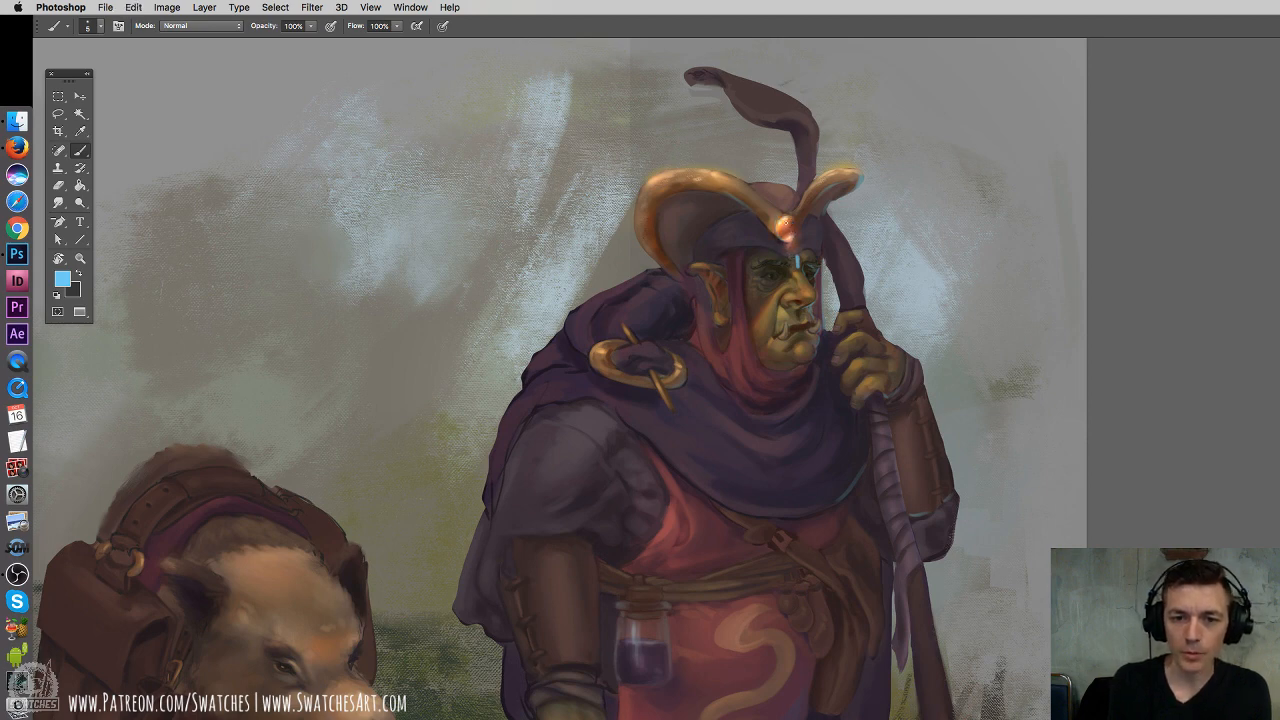
{"action": "key", "text": "e"}
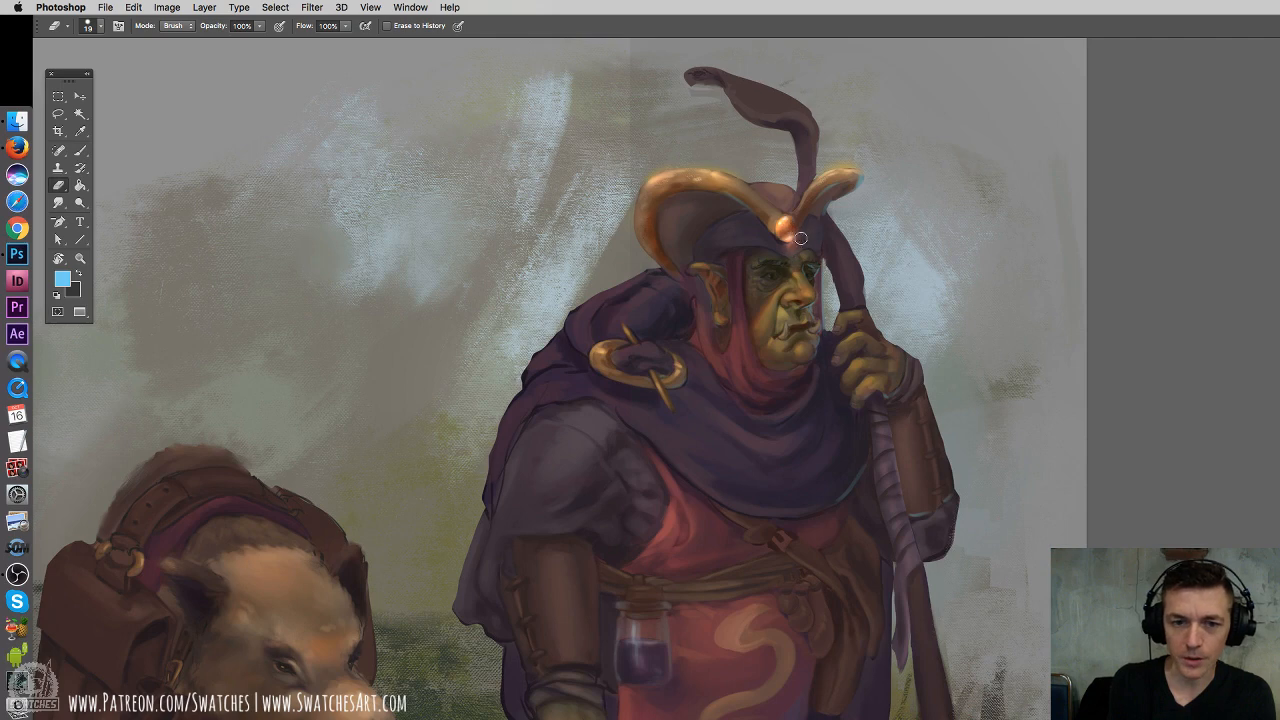
Sketch a corrected headpiece in light blue over the troll's forehead: the brow line, central gem and large left horn
{"action": "key", "text": "b"}
{"action": "mouse_move", "coordinate": [802, 234]}
{"action": "left_mouse_down"}
{"action": "mouse_move", "coordinate": [763, 246]}
{"action": "mouse_move", "coordinate": [795, 257]}
{"action": "mouse_move", "coordinate": [811, 244]}
{"action": "mouse_move", "coordinate": [759, 248]}
{"action": "mouse_move", "coordinate": [824, 262]}
{"action": "mouse_move", "coordinate": [764, 246]}
{"action": "mouse_move", "coordinate": [824, 262]}
{"action": "mouse_move", "coordinate": [789, 214]}
{"action": "mouse_move", "coordinate": [715, 183]}
{"action": "mouse_move", "coordinate": [668, 186]}
{"action": "mouse_move", "coordinate": [645, 205]}
{"action": "mouse_move", "coordinate": [695, 288]}
{"action": "left_mouse_up"}
{"action": "key", "text": "e"}
{"action": "key", "text": "b"}
{"action": "mouse_move", "coordinate": [645, 226]}
{"action": "left_mouse_down"}
{"action": "mouse_move", "coordinate": [701, 178]}
{"action": "mouse_move", "coordinate": [786, 218]}
{"action": "left_mouse_up"}
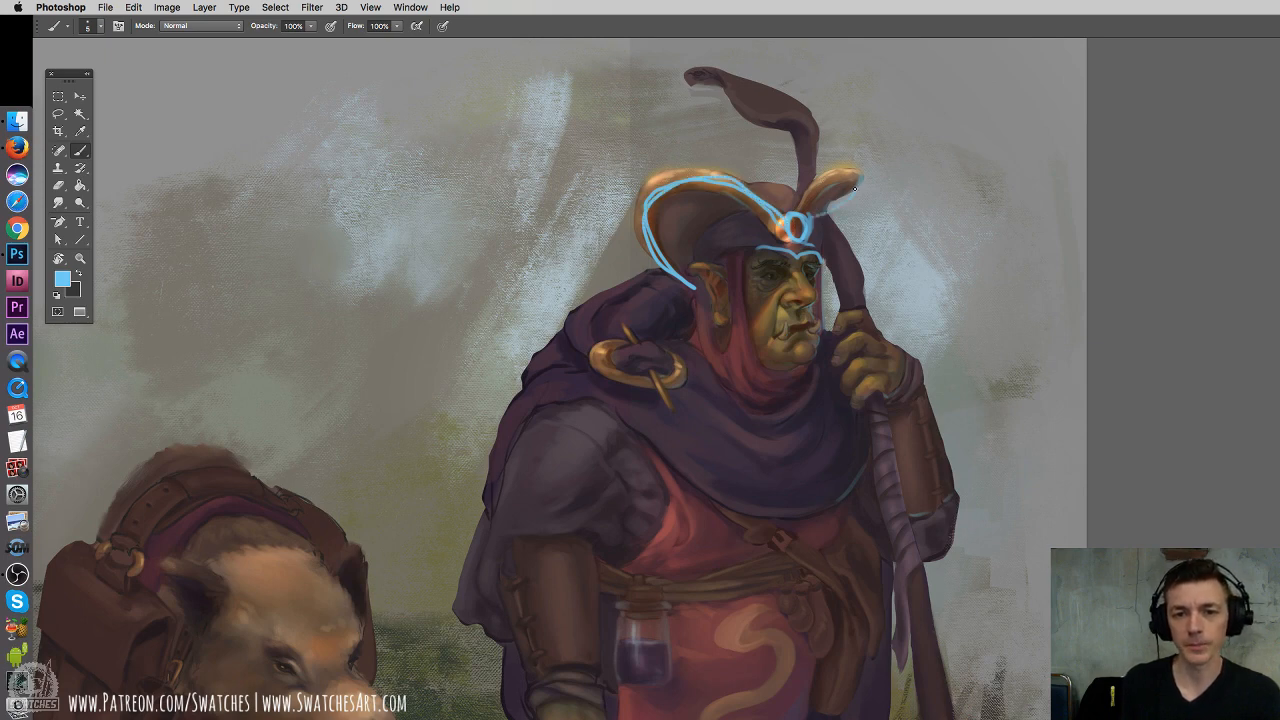
Outline the headpiece's short right horn in light blue, curving from the gem to the tip and back
{"action": "left_click_drag", "start_coordinate": [812, 222], "coordinate": [856, 180]}
{"action": "mouse_move", "coordinate": [811, 218]}
{"action": "left_mouse_down"}
{"action": "mouse_move", "coordinate": [855, 187]}
{"action": "mouse_move", "coordinate": [808, 214]}
{"action": "left_mouse_up"}
{"action": "mouse_move", "coordinate": [808, 214]}
{"action": "left_mouse_down"}
{"action": "mouse_move", "coordinate": [858, 178]}
{"action": "mouse_move", "coordinate": [793, 195]}
{"action": "left_mouse_up"}
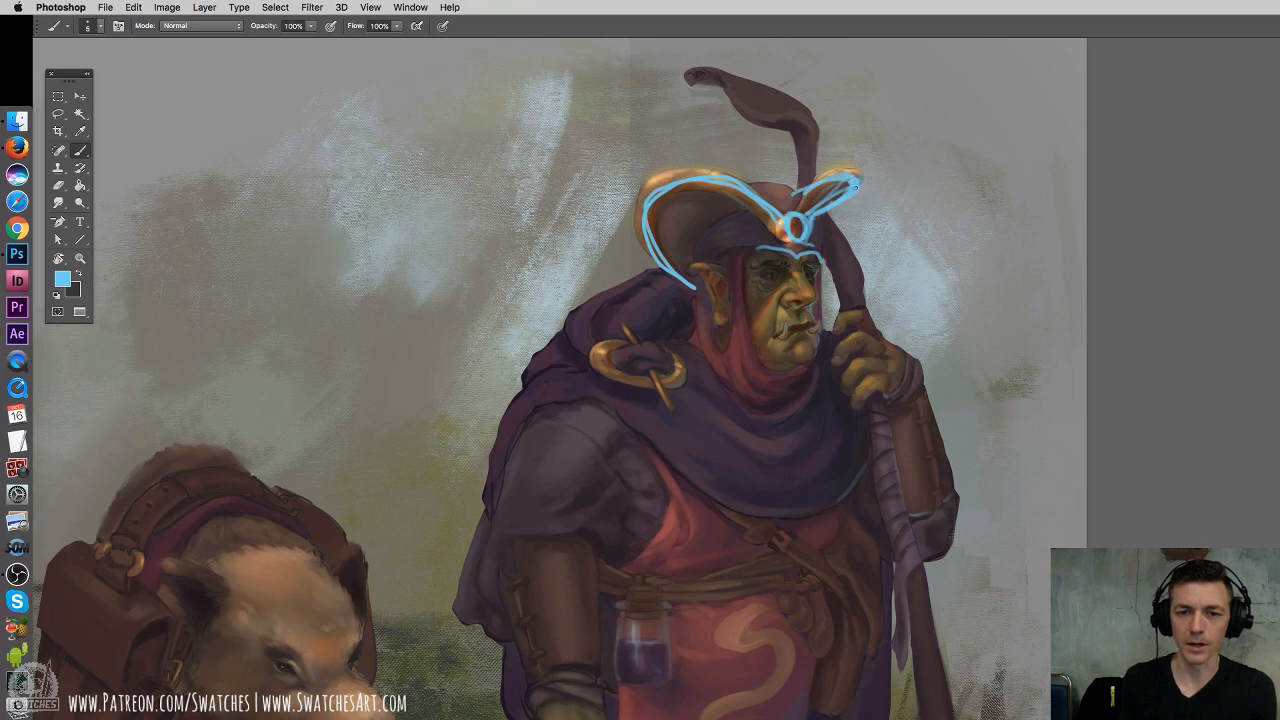
Erase the light blue headpiece sketch from the troll's horns, gem and brow
{"action": "mouse_move", "coordinate": [789, 188]}
{"action": "left_mouse_down"}
{"action": "mouse_move", "coordinate": [814, 201]}
{"action": "mouse_move", "coordinate": [771, 185]}
{"action": "mouse_move", "coordinate": [820, 202]}
{"action": "left_mouse_up"}
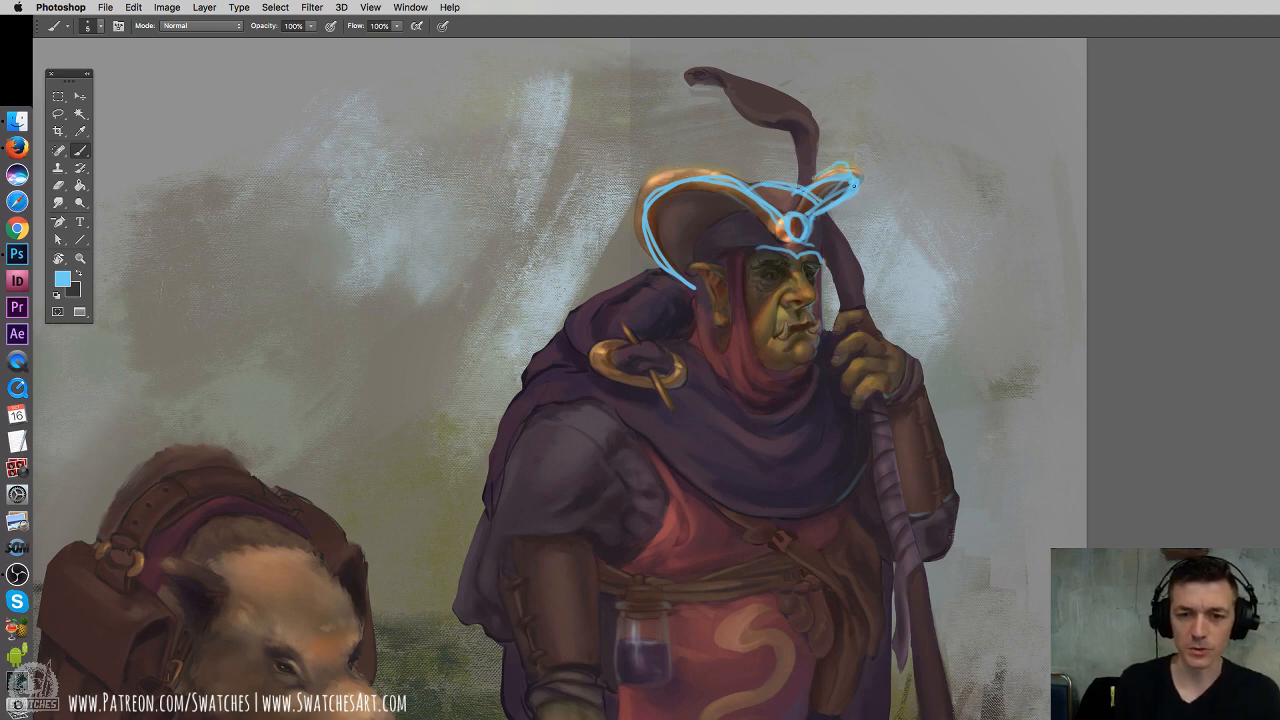
{"action": "key", "text": "e"}
{"action": "left_click_drag", "start_coordinate": [850, 172], "coordinate": [648, 192]}
{"action": "mouse_move", "coordinate": [613, 269]}
{"action": "left_mouse_down"}
{"action": "mouse_move", "coordinate": [733, 244]}
{"action": "mouse_move", "coordinate": [874, 185]}
{"action": "mouse_move", "coordinate": [672, 326]}
{"action": "mouse_move", "coordinate": [728, 249]}
{"action": "mouse_move", "coordinate": [848, 162]}
{"action": "mouse_move", "coordinate": [622, 243]}
{"action": "left_mouse_up"}
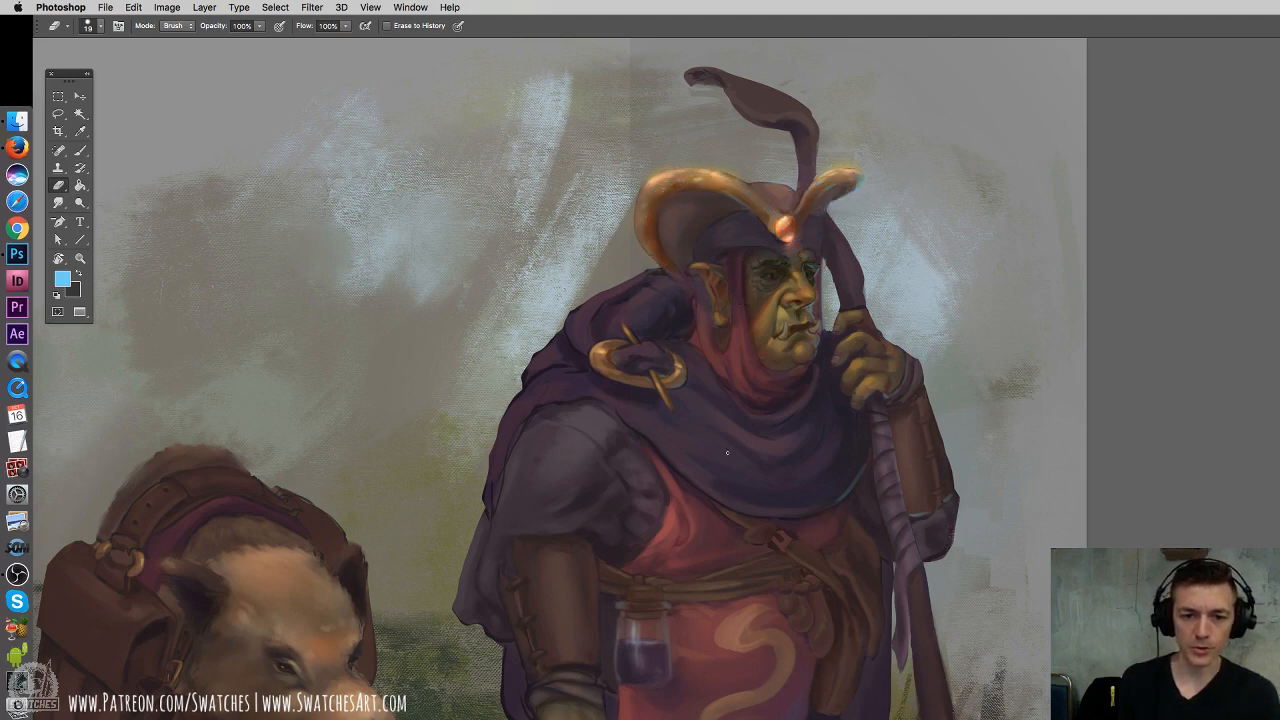
Try light blue curves along the headpiece's large horn and a pointed gem shape on the troll's forehead
{"action": "key", "text": "b"}
{"action": "scroll", "coordinate": [730, 470], "scroll_direction": "down", "scroll_amount": 3}
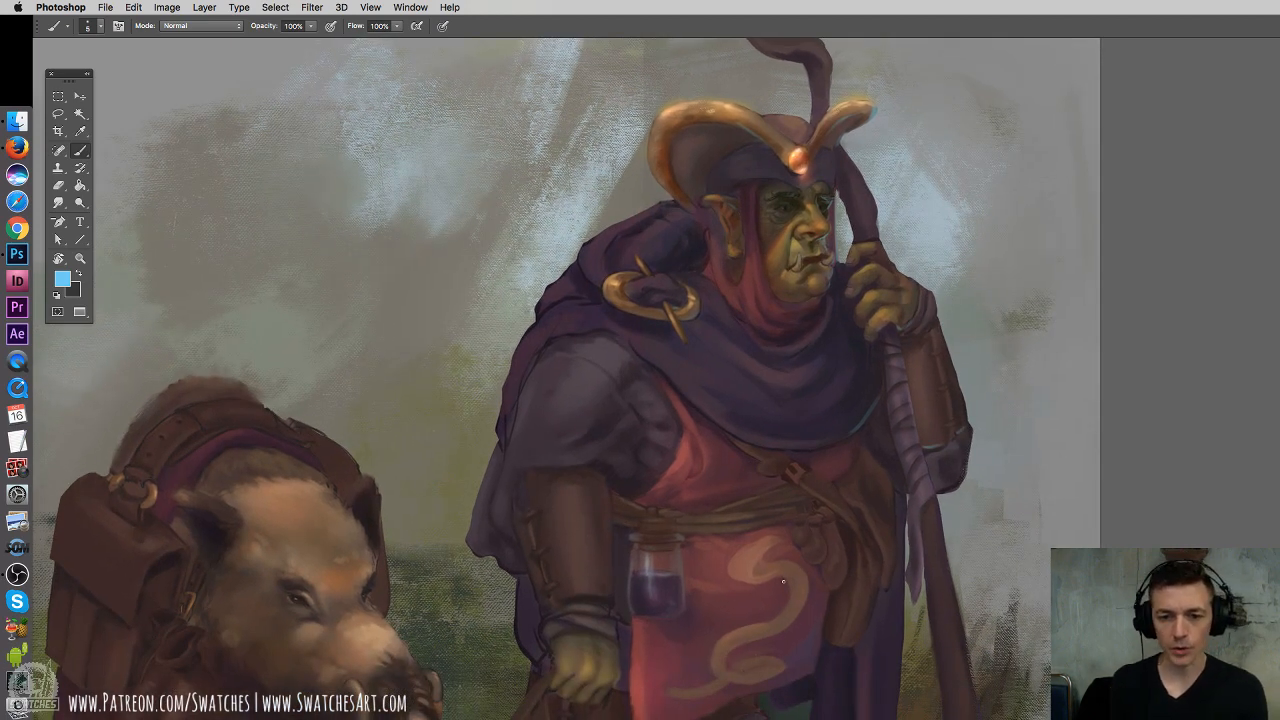
{"action": "scroll", "coordinate": [825, 545], "scroll_direction": "left", "scroll_amount": 1}
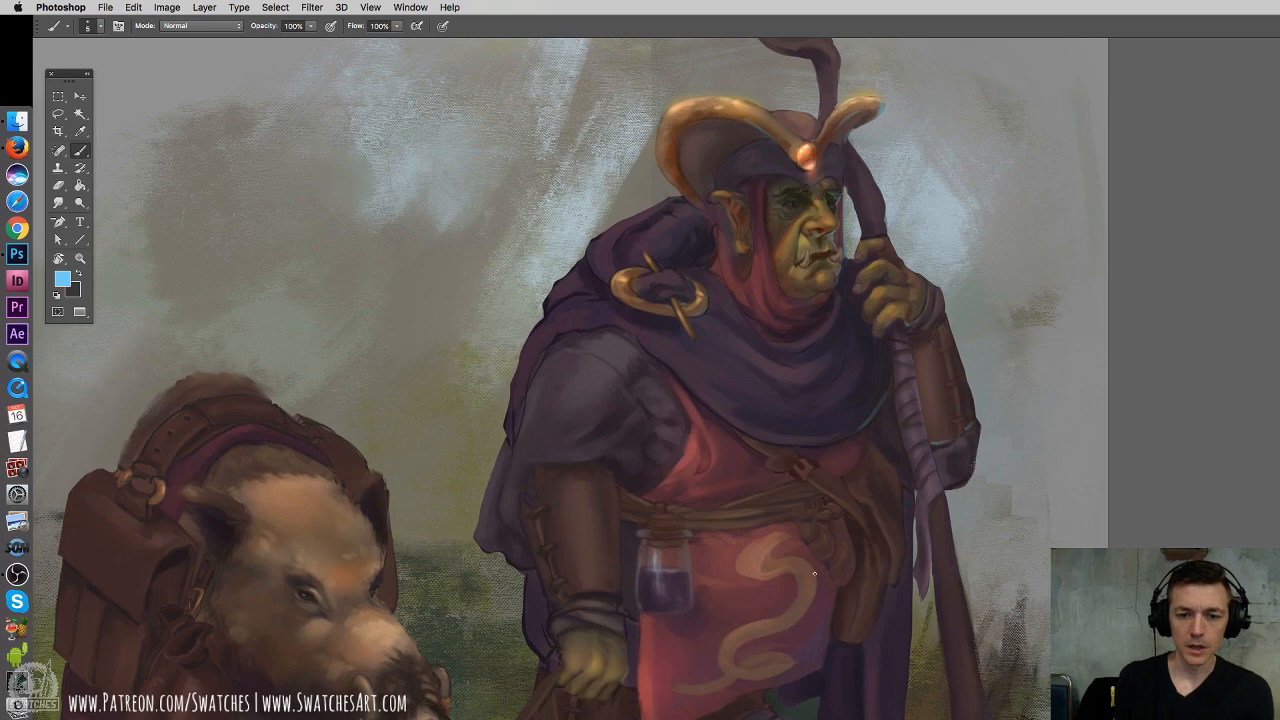
{"action": "mouse_move", "coordinate": [783, 544]}
{"action": "left_mouse_down"}
{"action": "mouse_move", "coordinate": [749, 562]}
{"action": "mouse_move", "coordinate": [754, 637]}
{"action": "mouse_move", "coordinate": [714, 650]}
{"action": "mouse_move", "coordinate": [749, 655]}
{"action": "mouse_move", "coordinate": [666, 690]}
{"action": "left_mouse_up"}
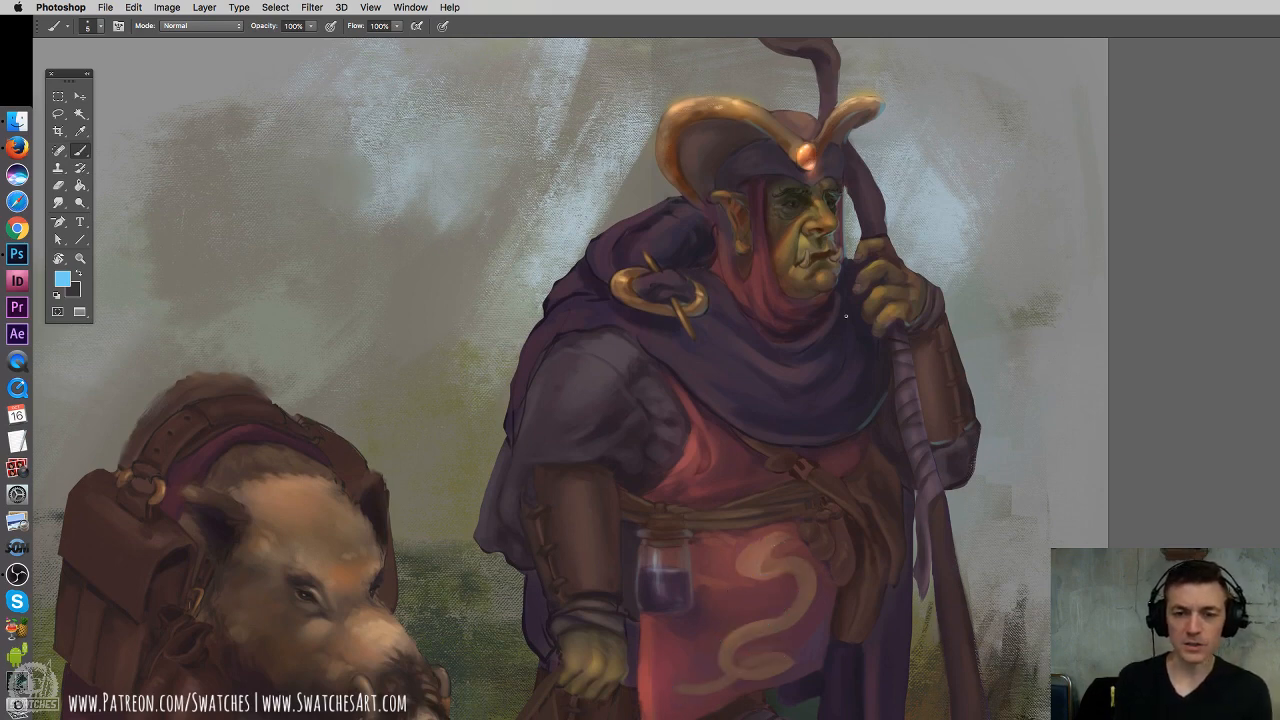
{"action": "scroll", "coordinate": [845, 316], "scroll_direction": "up", "scroll_amount": 1}
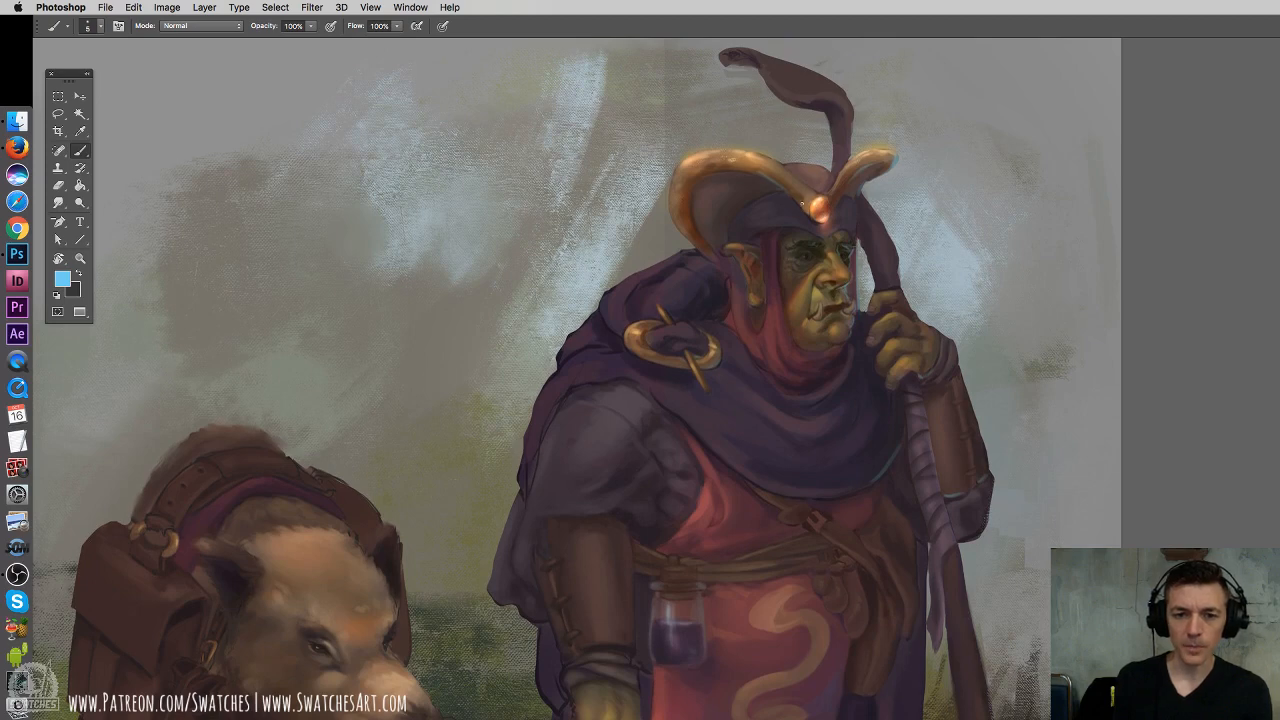
{"action": "mouse_move", "coordinate": [801, 204]}
{"action": "left_mouse_down"}
{"action": "mouse_move", "coordinate": [691, 201]}
{"action": "mouse_move", "coordinate": [740, 272]}
{"action": "left_mouse_up"}
{"action": "left_click_drag", "start_coordinate": [710, 156], "coordinate": [812, 198]}
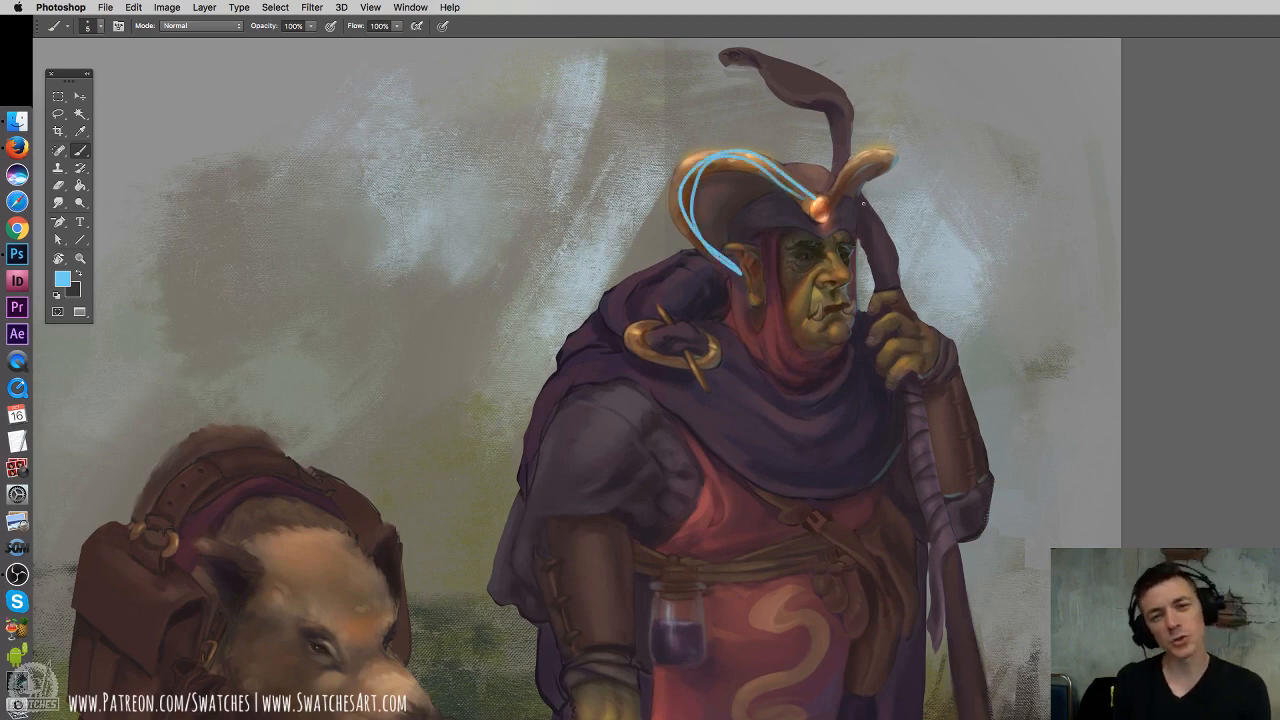
{"action": "key", "text": "super+z"}
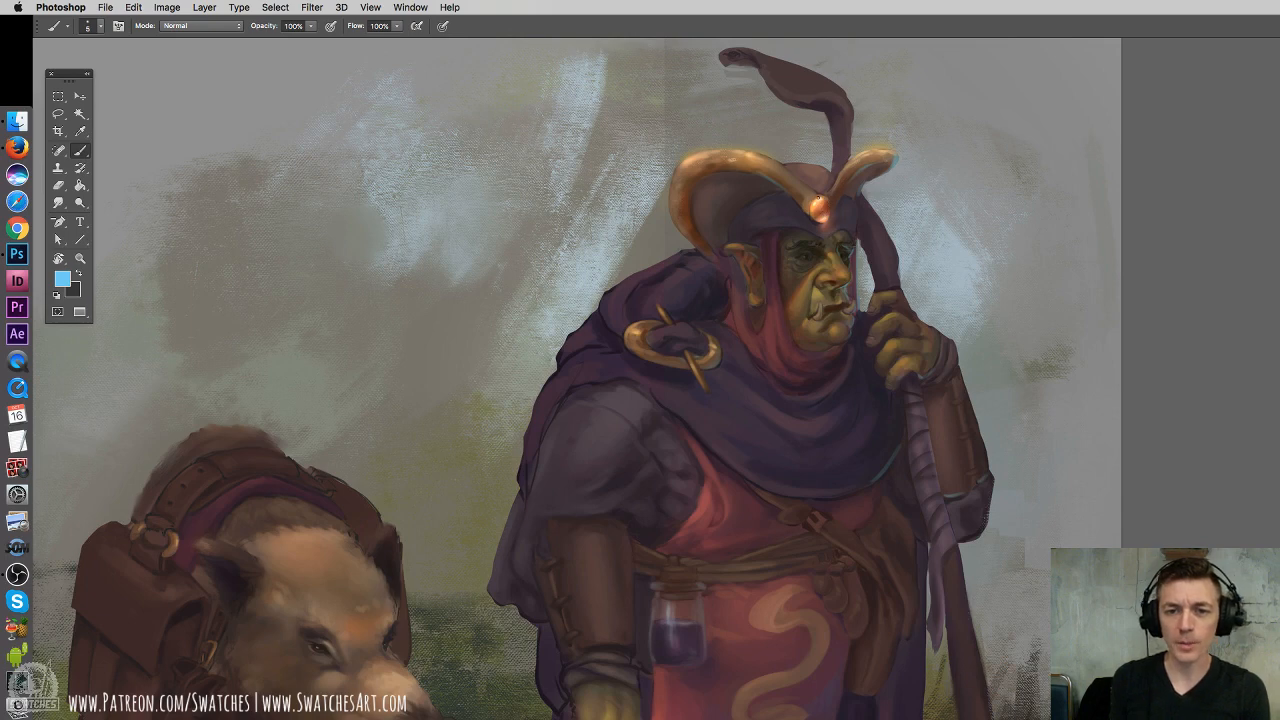
{"action": "mouse_move", "coordinate": [810, 201]}
{"action": "left_mouse_down"}
{"action": "mouse_move", "coordinate": [848, 198]}
{"action": "mouse_move", "coordinate": [834, 226]}
{"action": "left_mouse_up"}
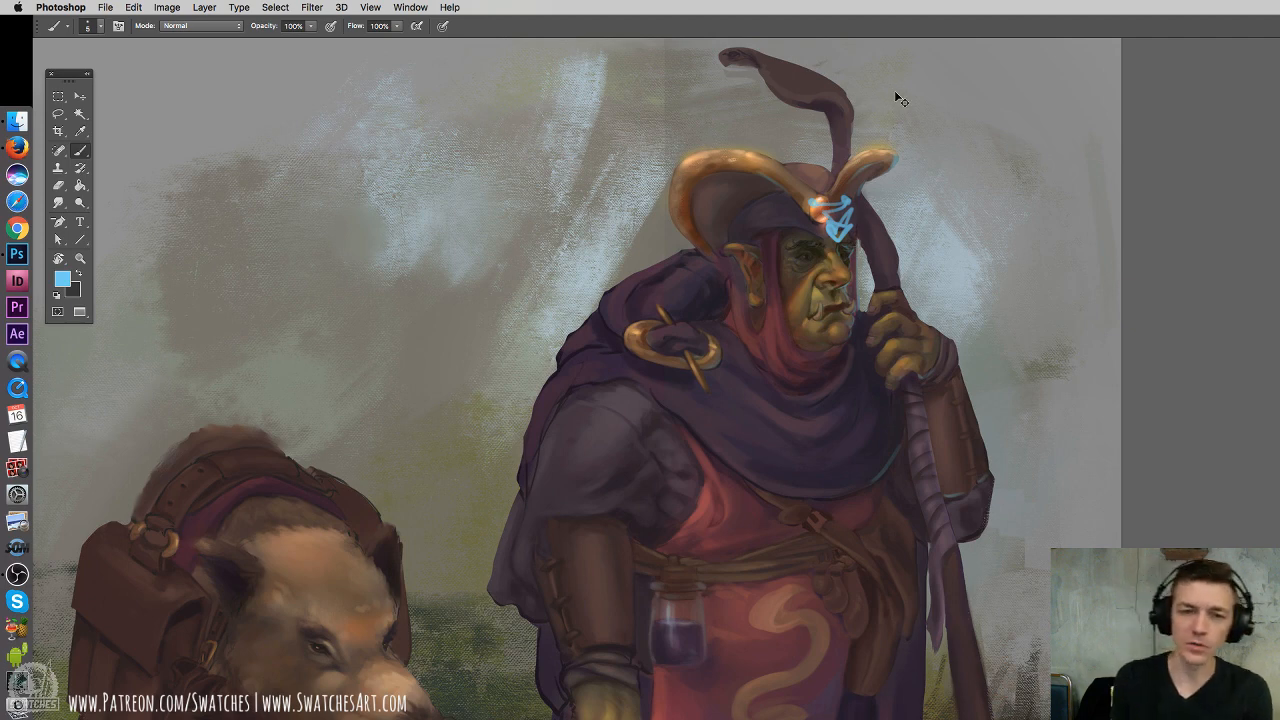
{"action": "key", "text": "super+z"}
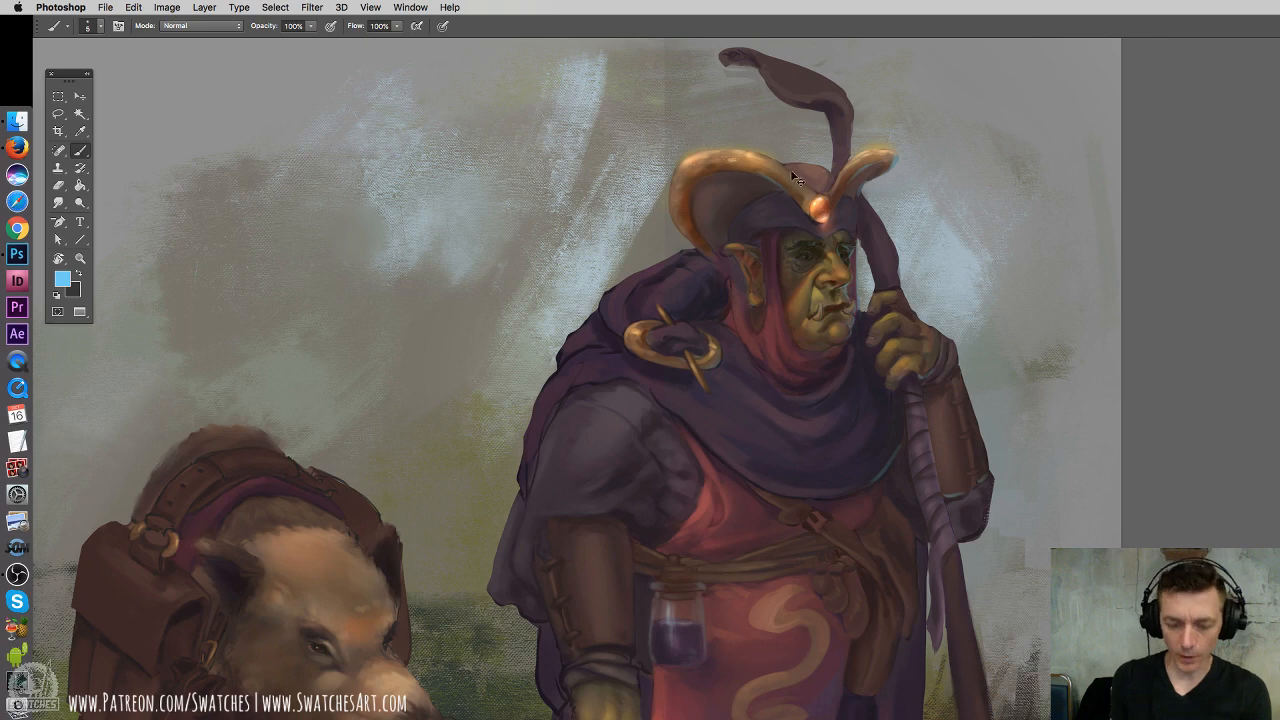
Sketch light blue scale-like marks along the headpiece's large horn and on the apron's snake emblem
{"action": "left_click_drag", "start_coordinate": [787, 175], "coordinate": [753, 166]}
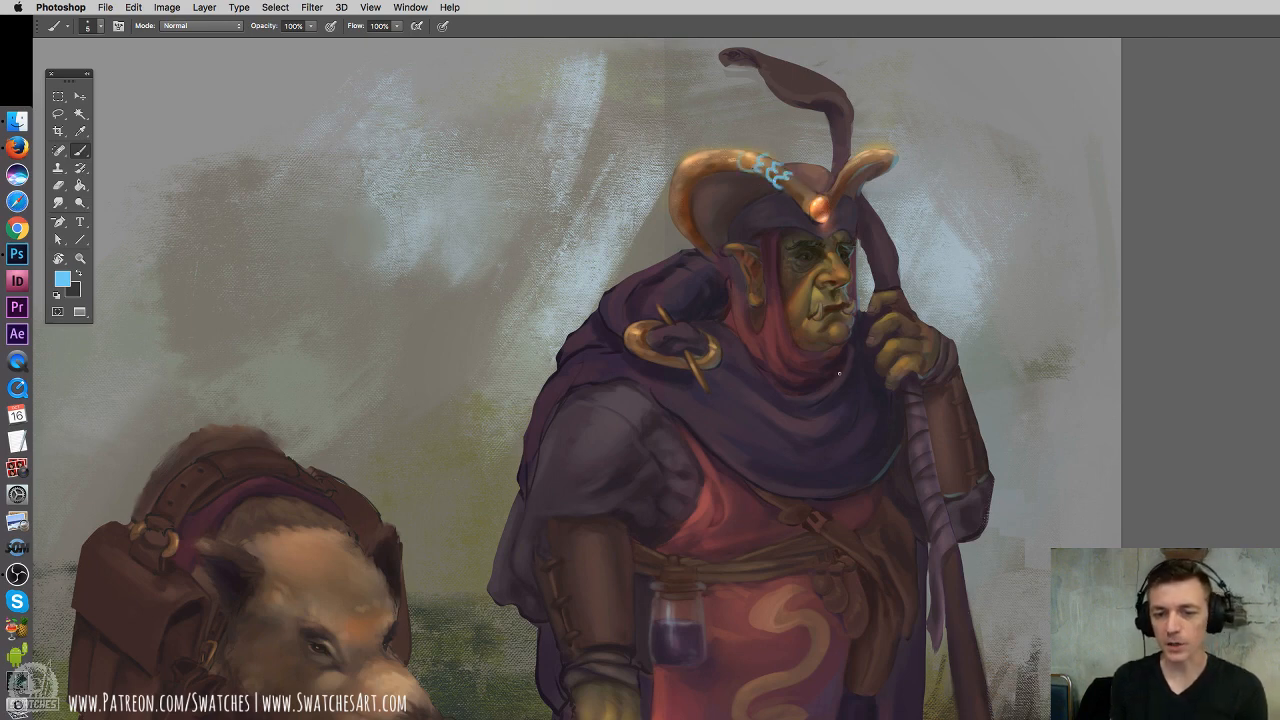
{"action": "mouse_move", "coordinate": [768, 621]}
{"action": "left_mouse_down"}
{"action": "mouse_move", "coordinate": [814, 614]}
{"action": "mouse_move", "coordinate": [816, 632]}
{"action": "left_mouse_up"}
{"action": "scroll", "coordinate": [818, 650], "scroll_direction": "down", "scroll_amount": 5}
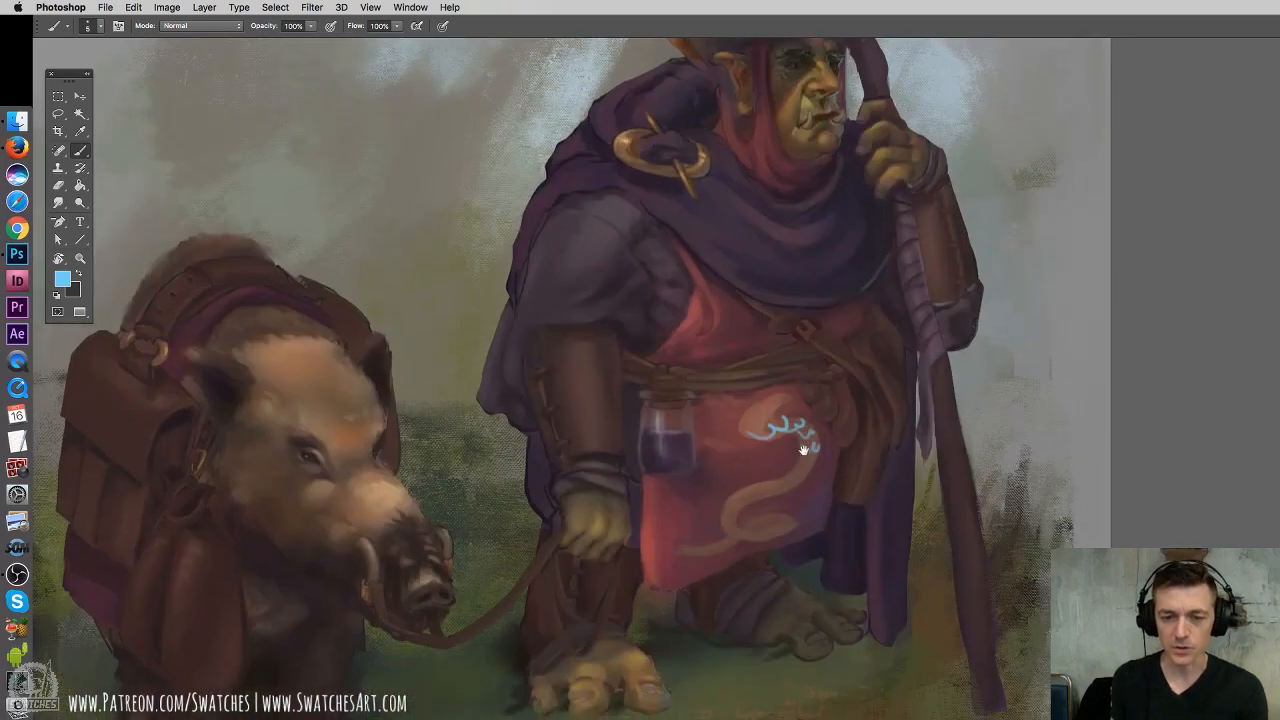
Try a light blue guide line from the troll's headpiece down the back of the figure to the ground
{"action": "key", "text": "super+minus"}
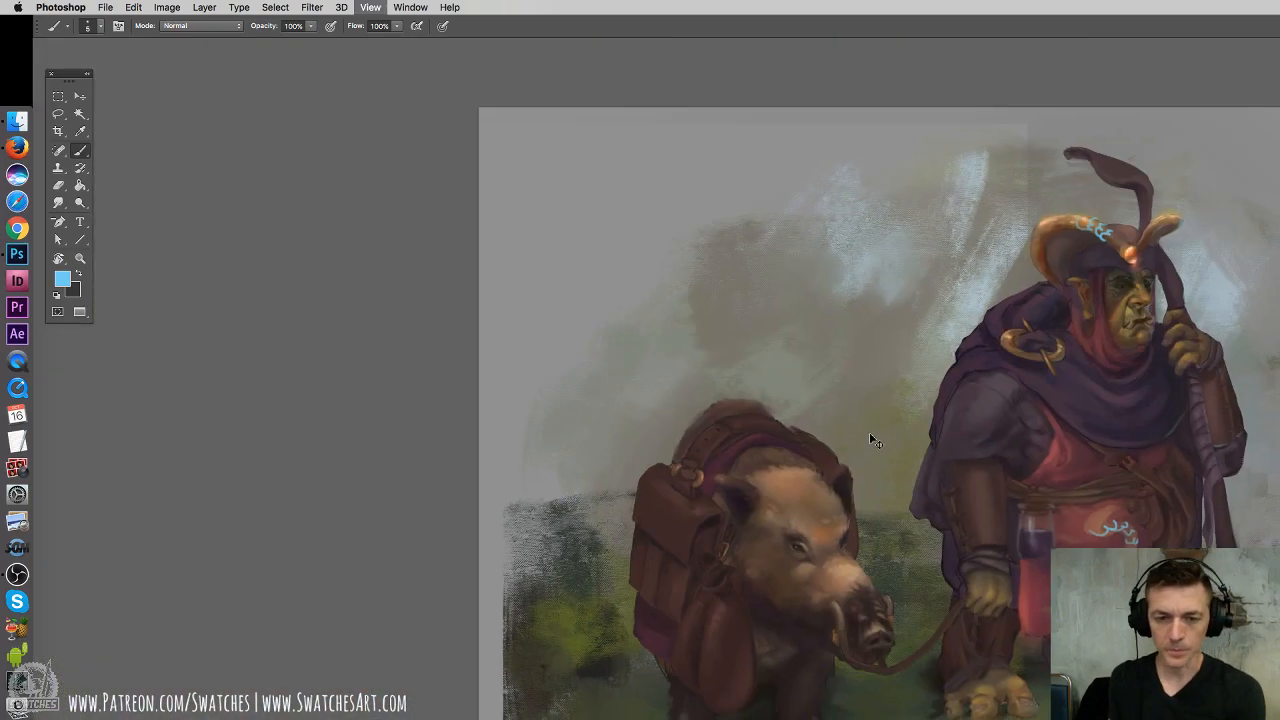
{"action": "left_click_drag", "start_coordinate": [1046, 401], "coordinate": [637, 306]}
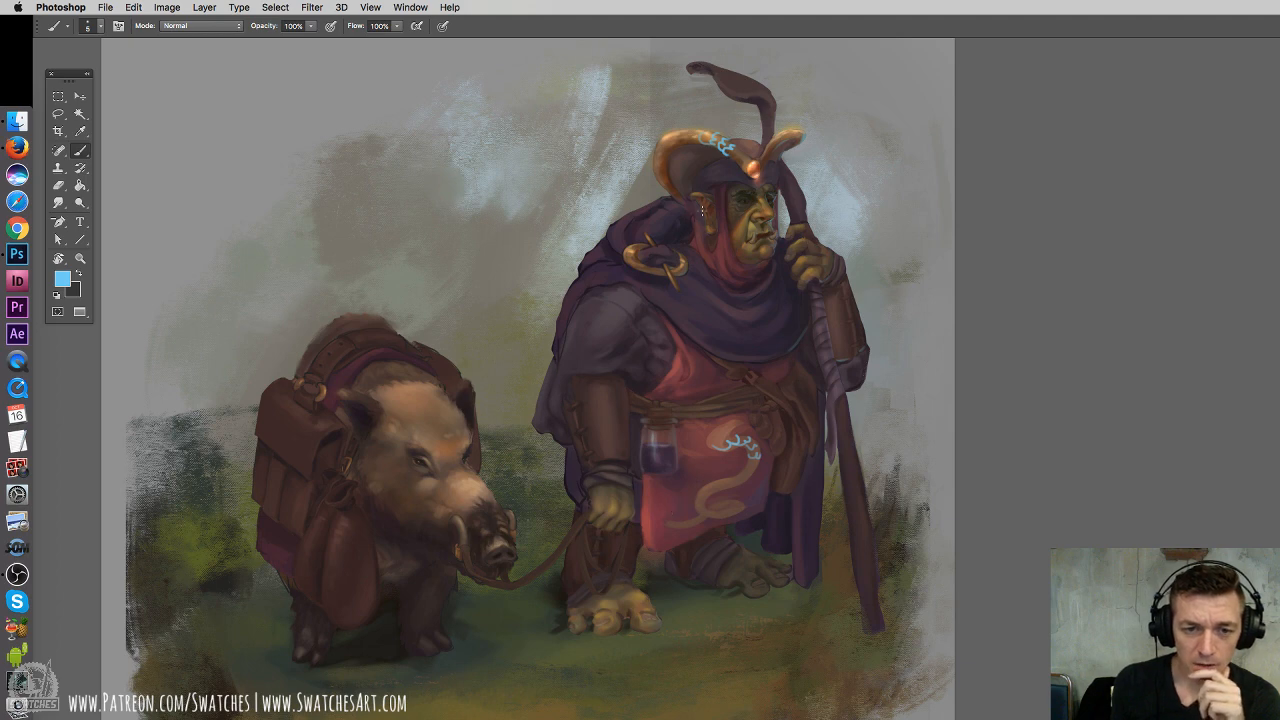
{"action": "left_click_drag", "start_coordinate": [718, 142], "coordinate": [562, 670]}
{"action": "key", "text": "ctrl+z"}
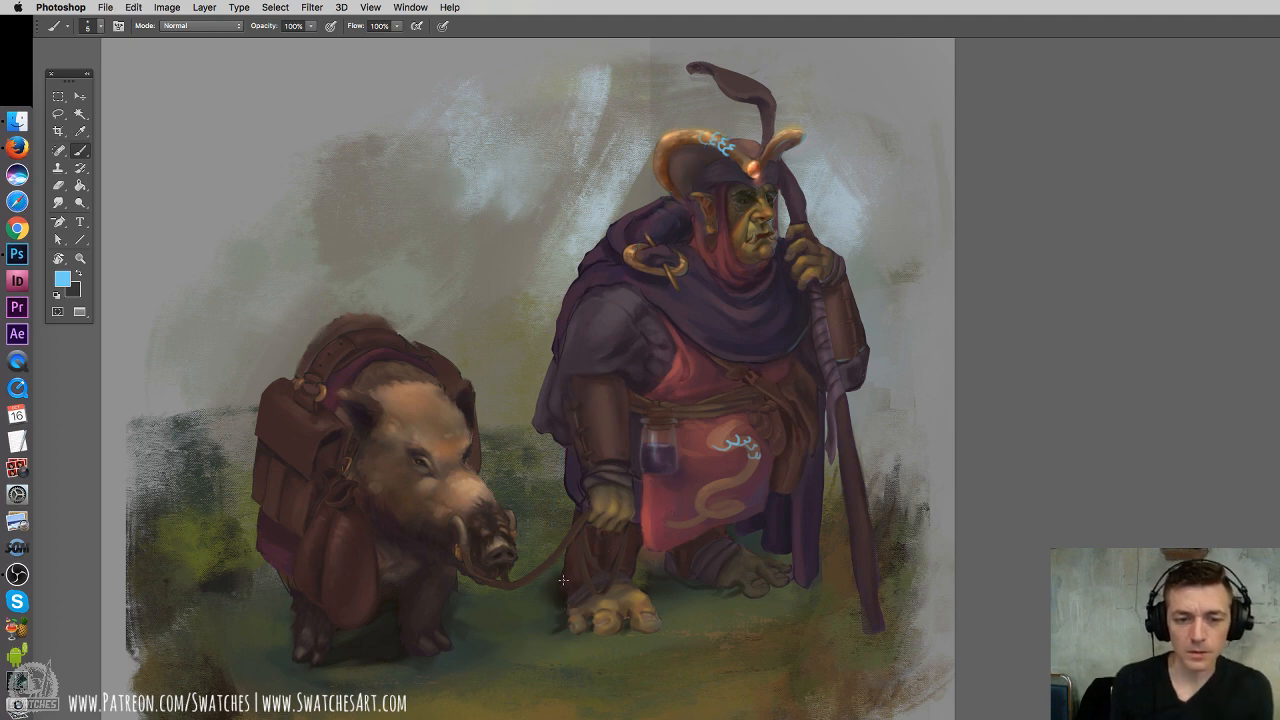
{"action": "left_click_drag", "start_coordinate": [562, 592], "coordinate": [678, 195]}
{"action": "key", "text": "ctrl+z"}
Try slanted light blue guide lines from the troll's headpiece past the staff hand toward the ground in front
{"action": "left_click_drag", "start_coordinate": [762, 145], "coordinate": [944, 612]}
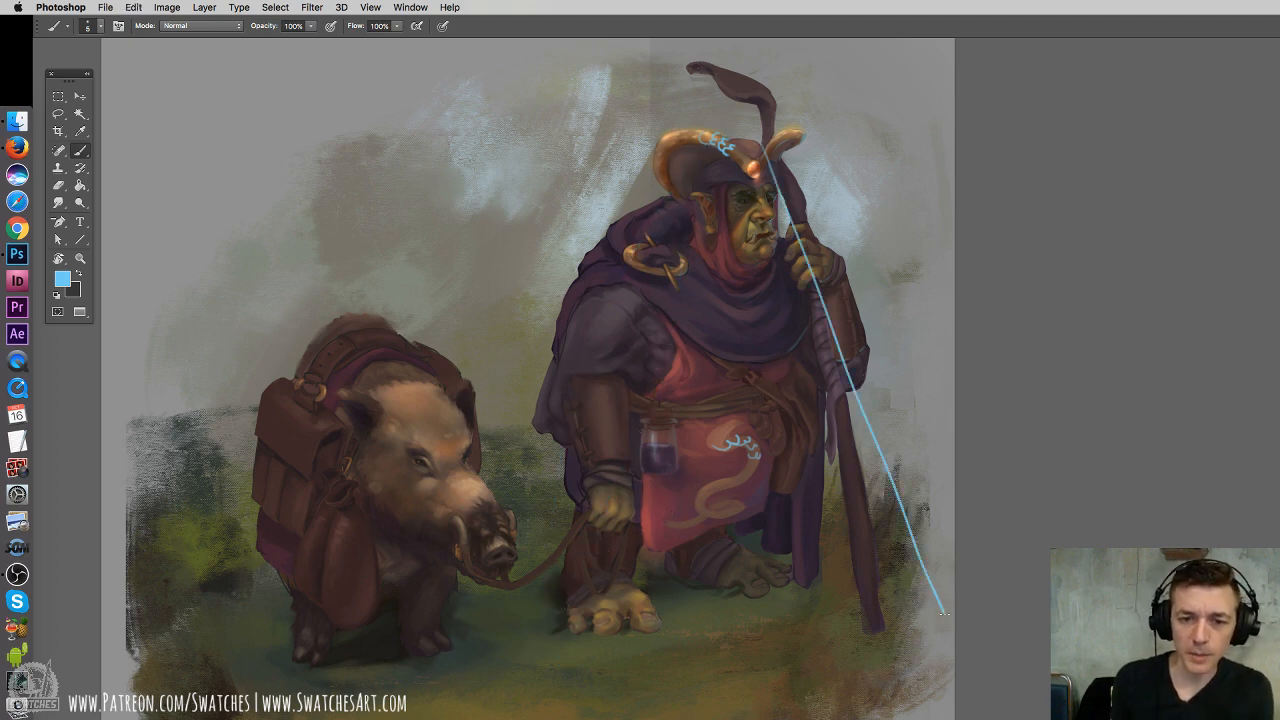
{"action": "key", "text": "ctrl+z"}
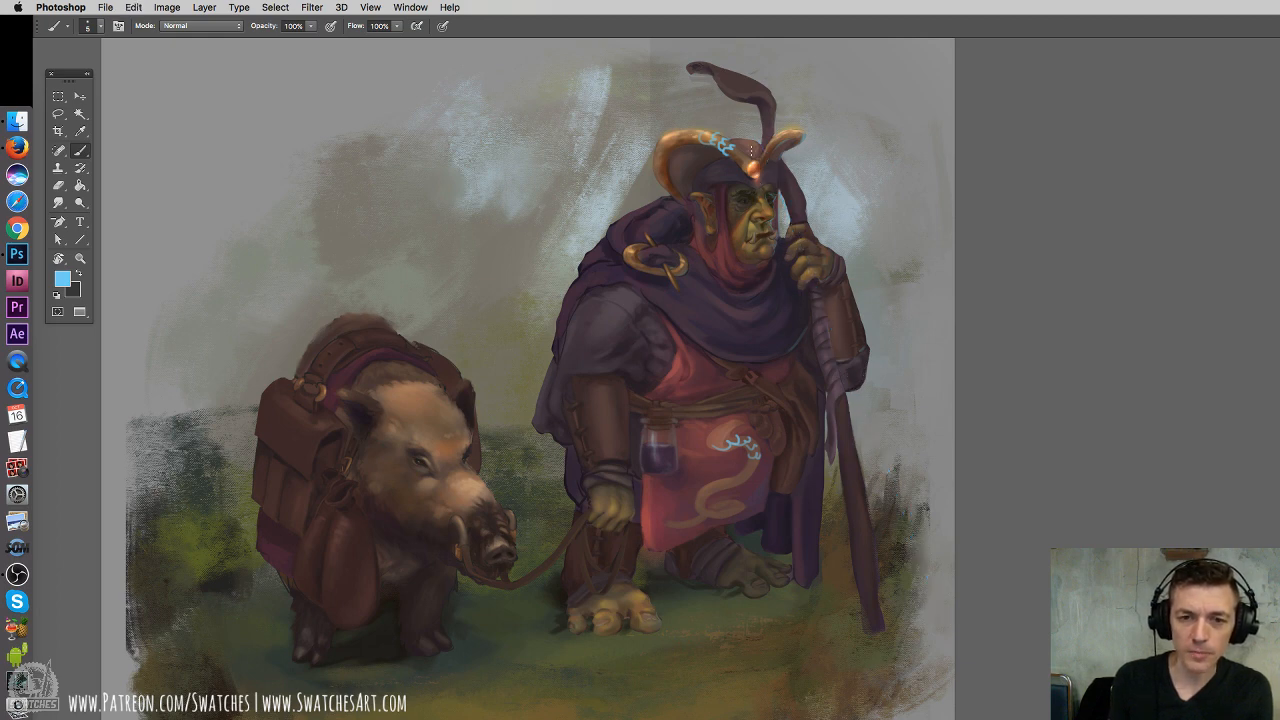
{"action": "mouse_move", "coordinate": [750, 150]}
{"action": "left_mouse_down"}
{"action": "mouse_move", "coordinate": [930, 540]}
{"action": "mouse_move", "coordinate": [976, 600]}
{"action": "left_mouse_up"}
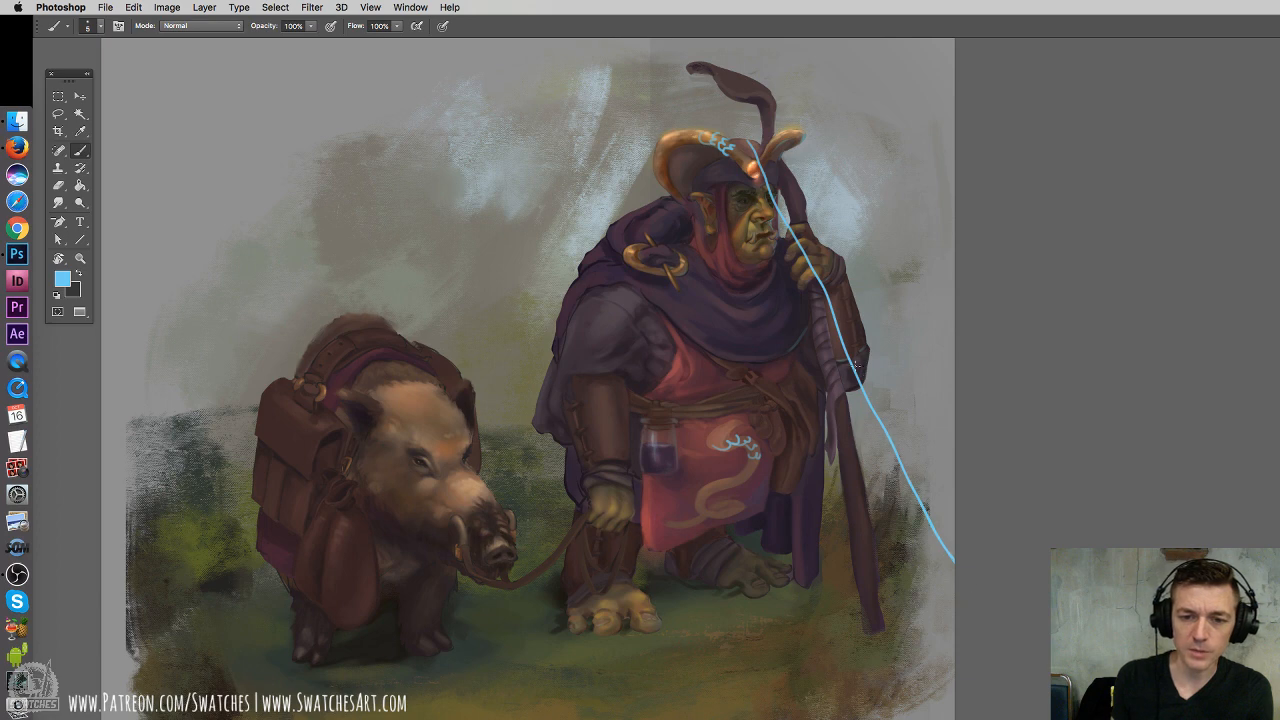
{"action": "mouse_move", "coordinate": [856, 364]}
{"action": "left_mouse_down"}
{"action": "mouse_move", "coordinate": [772, 178]}
{"action": "mouse_move", "coordinate": [969, 574]}
{"action": "left_mouse_up"}
{"action": "mouse_move", "coordinate": [775, 178]}
{"action": "left_mouse_down"}
{"action": "mouse_move", "coordinate": [619, 605]}
{"action": "mouse_move", "coordinate": [747, 157]}
{"action": "mouse_move", "coordinate": [921, 548]}
{"action": "mouse_move", "coordinate": [955, 595]}
{"action": "left_mouse_up"}
{"action": "key", "text": "ctrl+z"}
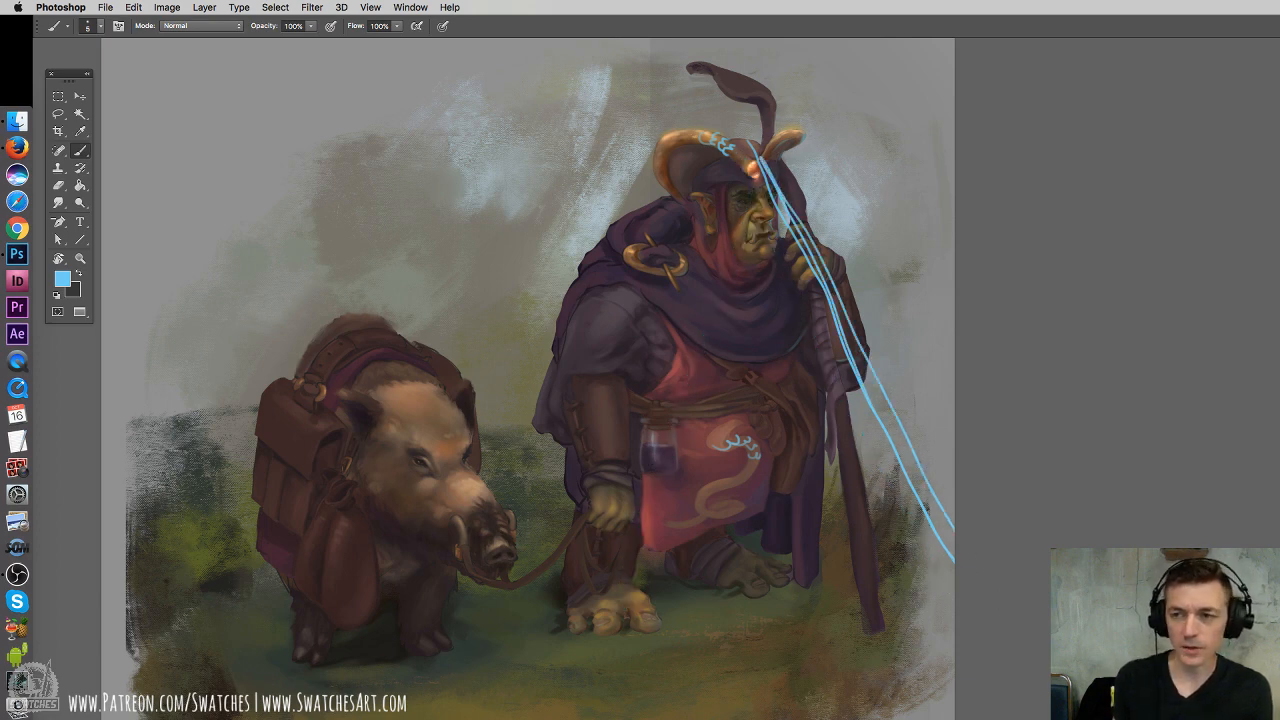
{"action": "key", "text": "ctrl+z"}
{"action": "key", "text": "ctrl+z"}
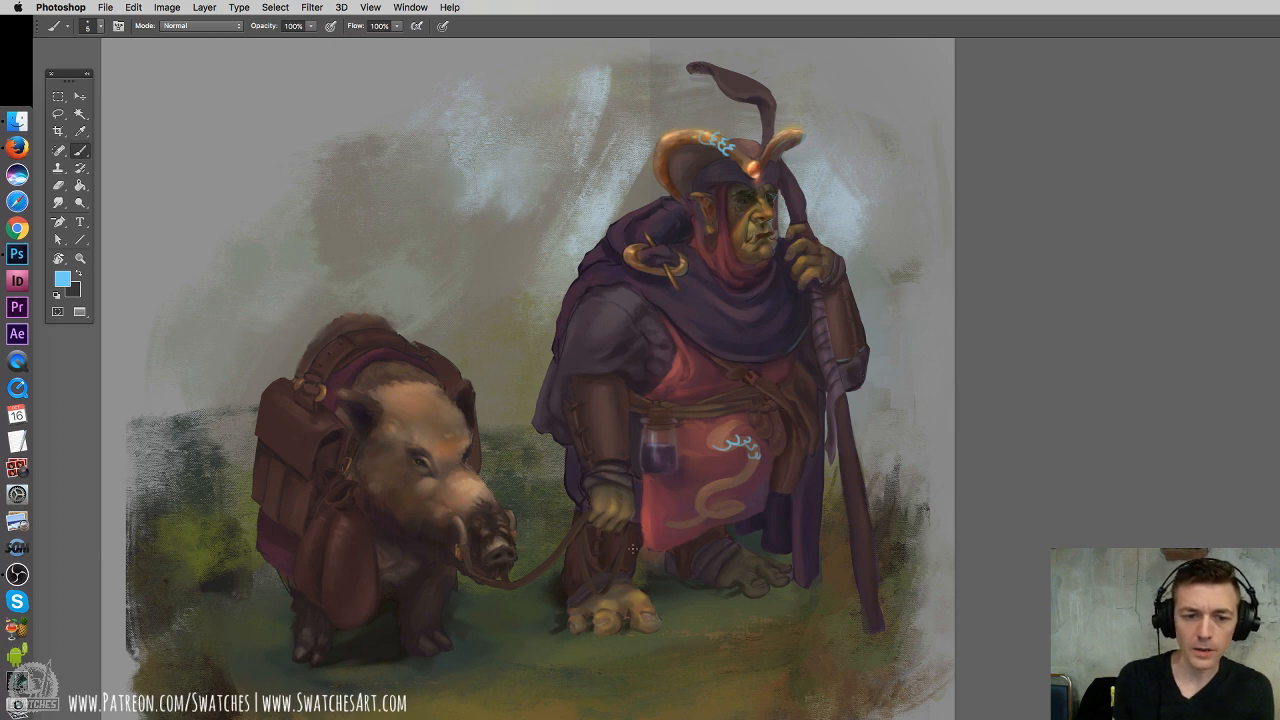
Sketch a light blue base shape around the troll's feet, a forward arrow and two vertical leg lines
{"action": "mouse_move", "coordinate": [577, 495]}
{"action": "left_mouse_down"}
{"action": "mouse_move", "coordinate": [562, 567]}
{"action": "mouse_move", "coordinate": [613, 622]}
{"action": "mouse_move", "coordinate": [764, 606]}
{"action": "mouse_move", "coordinate": [692, 524]}
{"action": "left_mouse_up"}
{"action": "left_click_drag", "start_coordinate": [804, 556], "coordinate": [822, 558]}
{"action": "left_click_drag", "start_coordinate": [655, 503], "coordinate": [660, 585]}
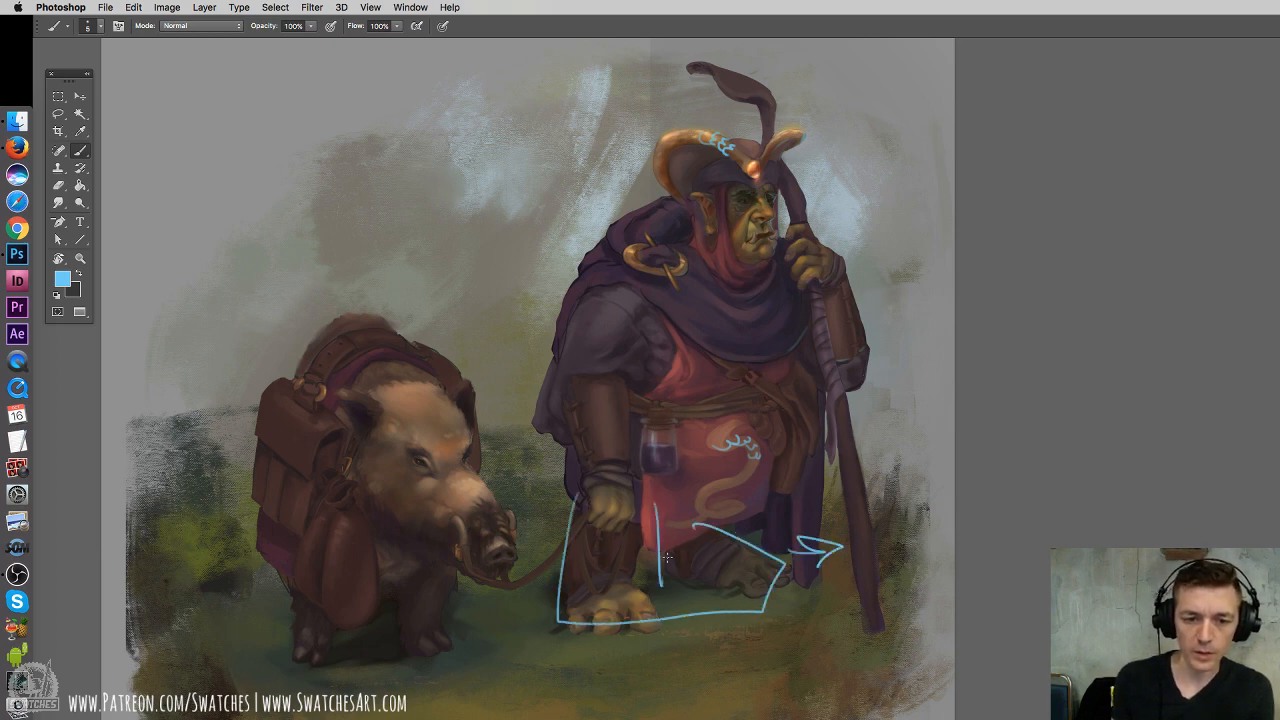
{"action": "left_click_drag", "start_coordinate": [764, 487], "coordinate": [766, 586]}
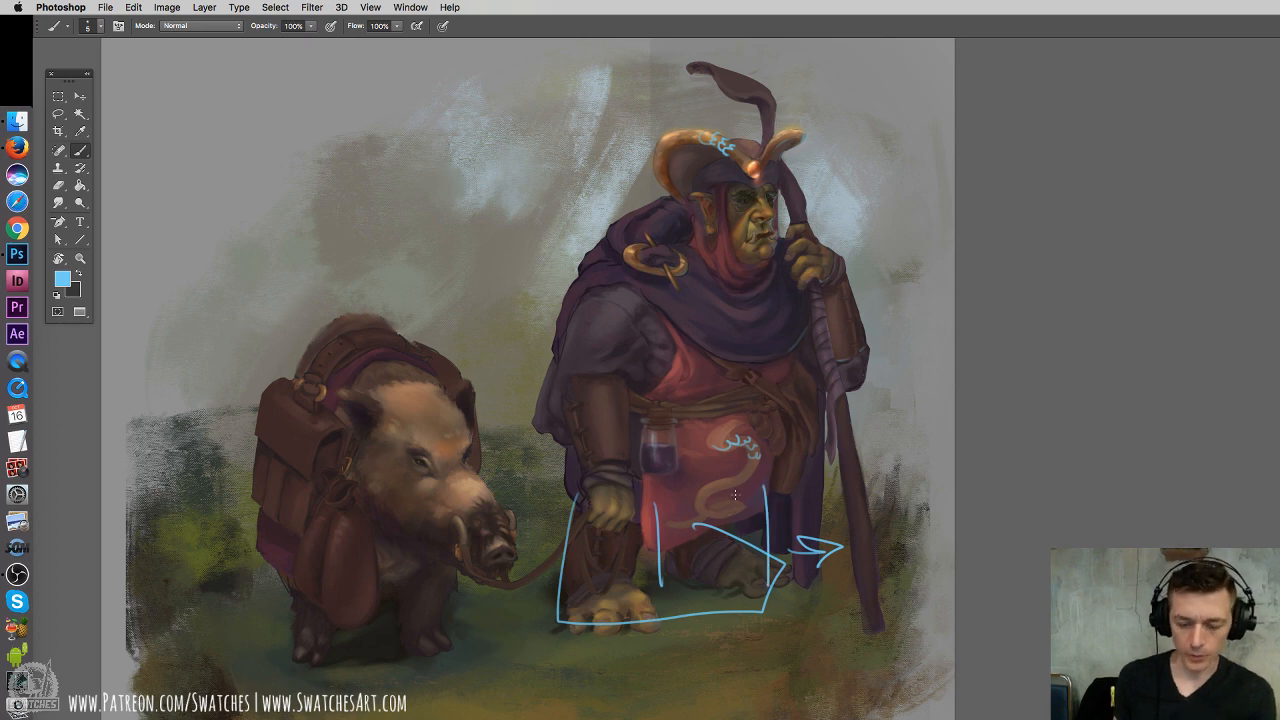
Clear all the light blue marks from the sketch layer and deselect
{"action": "key", "text": "e"}
{"action": "left_click_drag", "start_coordinate": [574, 490], "coordinate": [560, 598]}
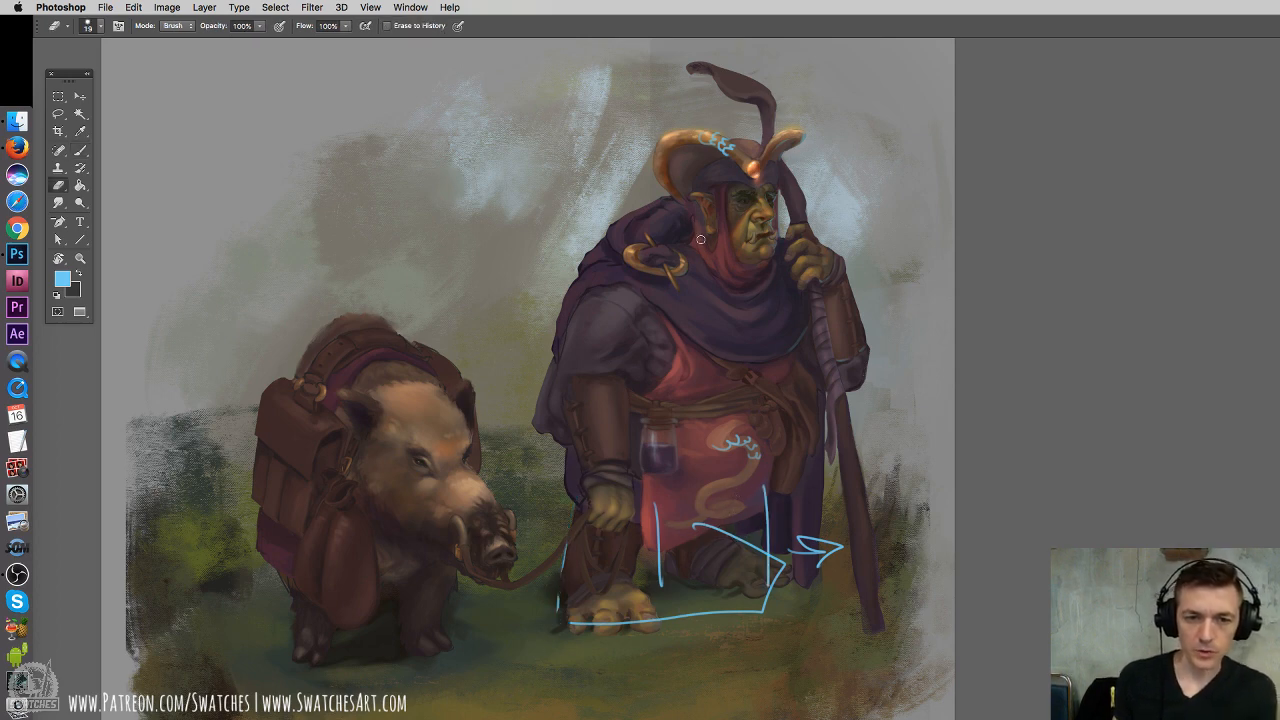
{"action": "key", "text": "super+a"}
{"action": "key", "text": "Delete"}
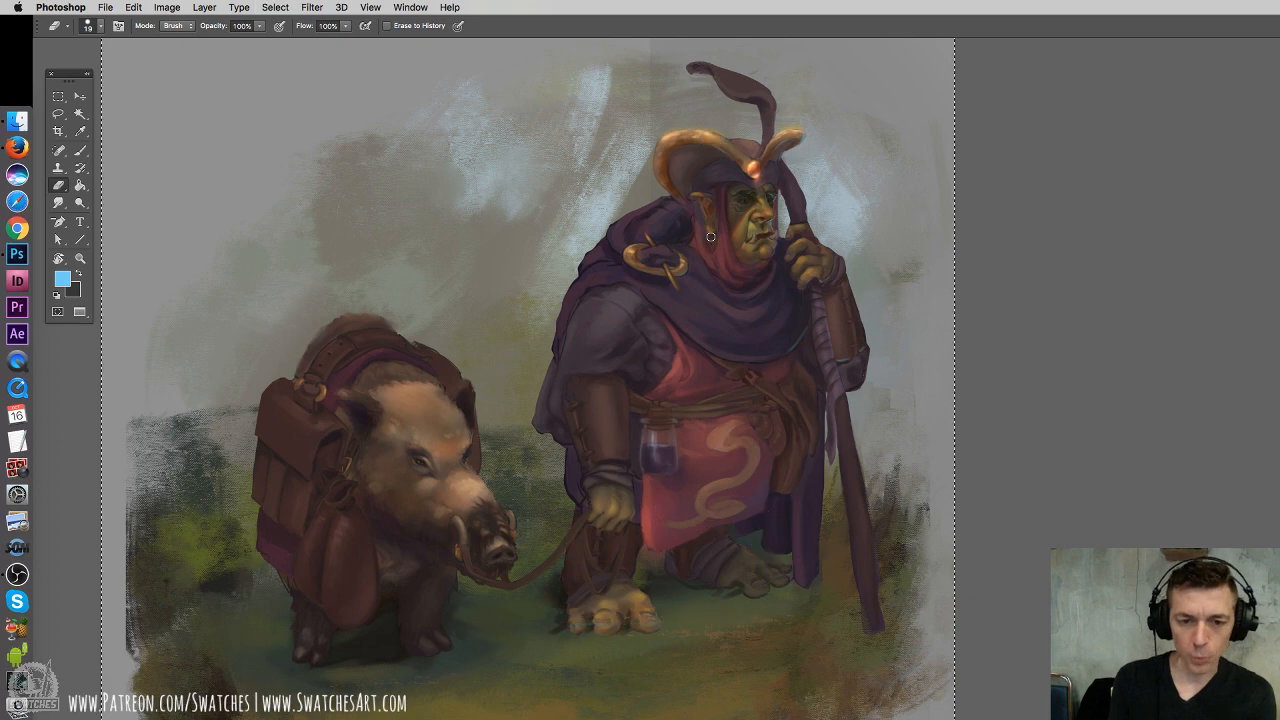
{"action": "key", "text": "super+d"}
Draw a vertical light blue plumb line from below the troll's ear to the ground between the feet
{"action": "key", "text": "b"}
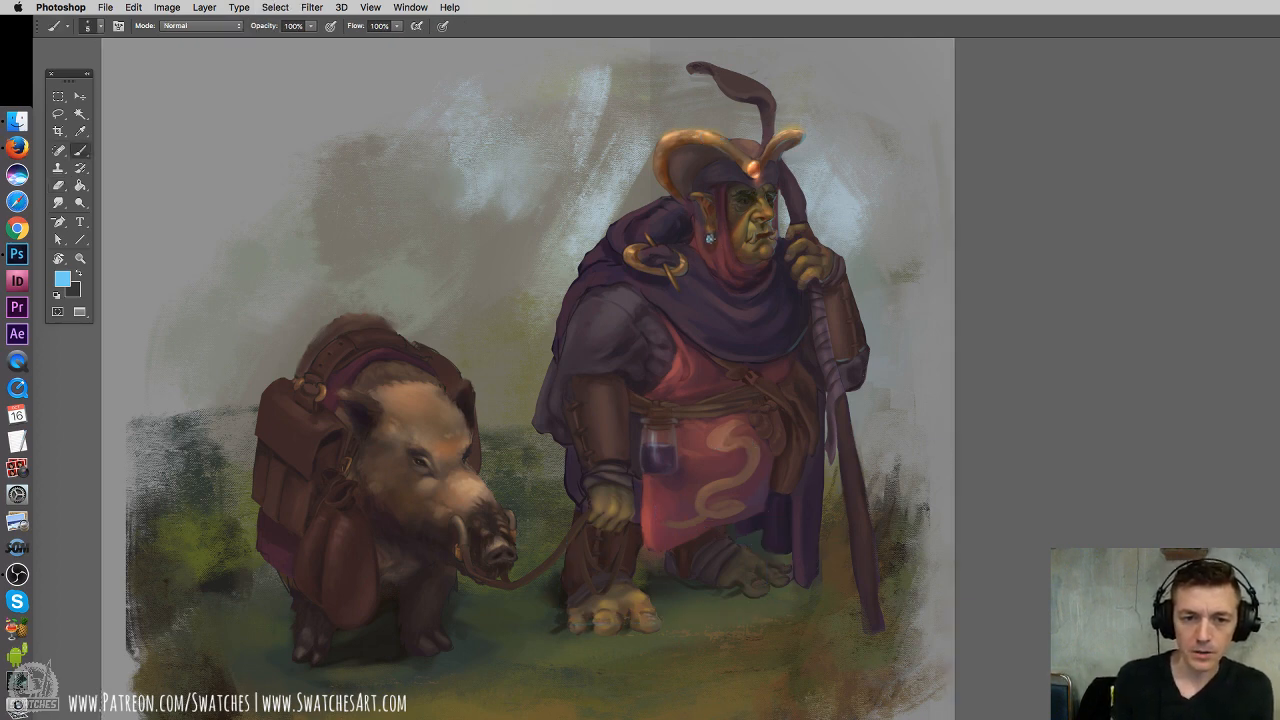
{"action": "left_click_drag", "start_coordinate": [709, 238], "coordinate": [685, 681]}
{"action": "key", "text": "super+z"}
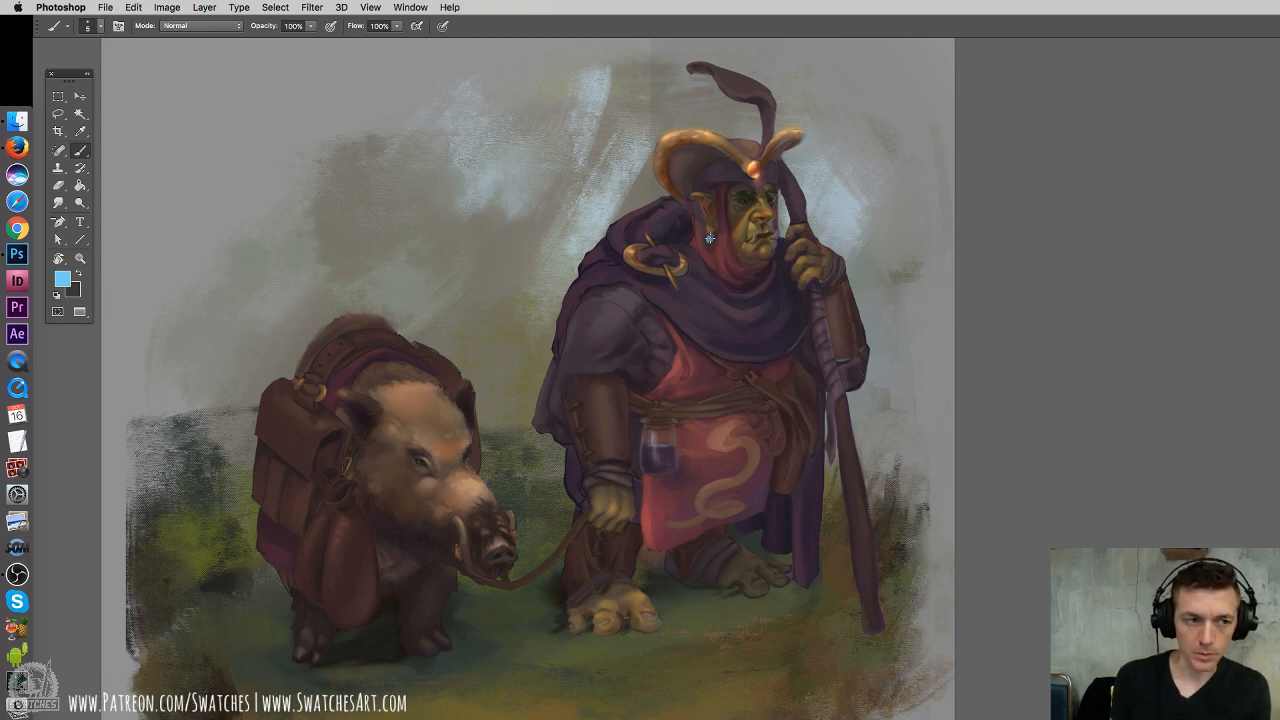
{"action": "left_click_drag", "start_coordinate": [709, 238], "coordinate": [710, 591]}
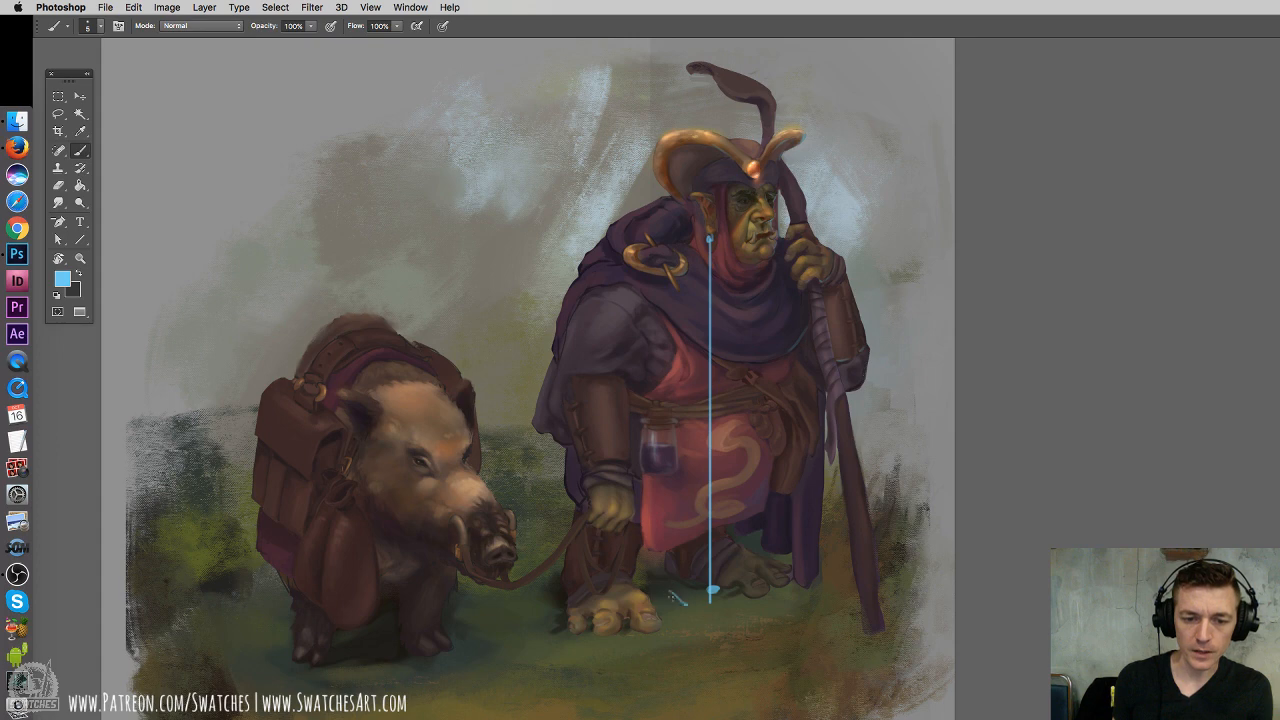
Sketch light blue ovals for suggested foot placements on either side of the plumb line
{"action": "left_click_drag", "start_coordinate": [670, 595], "coordinate": [695, 612]}
{"action": "mouse_move", "coordinate": [790, 582]}
{"action": "left_mouse_down"}
{"action": "mouse_move", "coordinate": [819, 555]}
{"action": "mouse_move", "coordinate": [809, 592]}
{"action": "mouse_move", "coordinate": [804, 554]}
{"action": "mouse_move", "coordinate": [767, 569]}
{"action": "mouse_move", "coordinate": [829, 601]}
{"action": "mouse_move", "coordinate": [780, 566]}
{"action": "left_mouse_up"}
{"action": "mouse_move", "coordinate": [648, 590]}
{"action": "left_mouse_down"}
{"action": "mouse_move", "coordinate": [655, 646]}
{"action": "mouse_move", "coordinate": [646, 596]}
{"action": "mouse_move", "coordinate": [683, 649]}
{"action": "mouse_move", "coordinate": [630, 628]}
{"action": "left_mouse_up"}
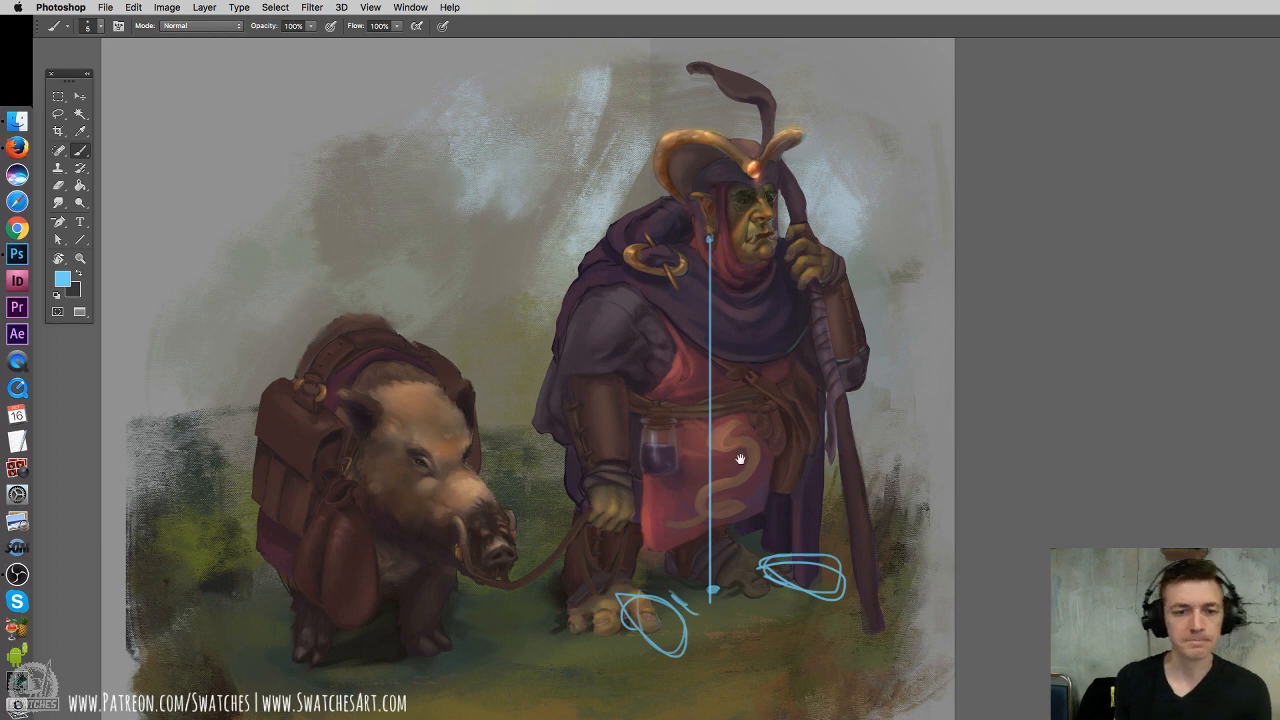
Sketch curved light blue bands across the top of the boar's head and its forehead
{"action": "left_click_drag", "start_coordinate": [739, 459], "coordinate": [831, 463]}
{"action": "left_click_drag", "start_coordinate": [741, 363], "coordinate": [751, 361]}
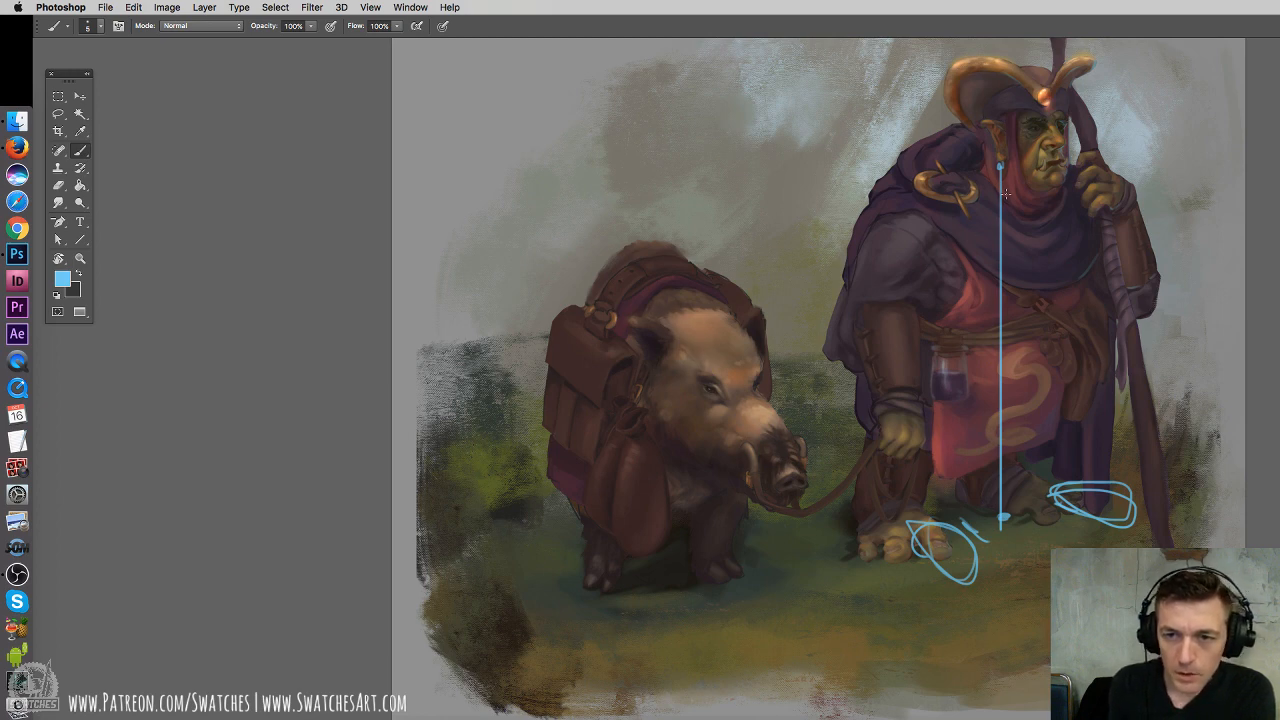
{"action": "mouse_move", "coordinate": [766, 476]}
{"action": "left_mouse_down"}
{"action": "mouse_move", "coordinate": [752, 421]}
{"action": "mouse_move", "coordinate": [716, 443]}
{"action": "mouse_move", "coordinate": [757, 454]}
{"action": "mouse_move", "coordinate": [814, 423]}
{"action": "mouse_move", "coordinate": [826, 396]}
{"action": "mouse_move", "coordinate": [804, 467]}
{"action": "mouse_move", "coordinate": [686, 465]}
{"action": "mouse_move", "coordinate": [792, 392]}
{"action": "mouse_move", "coordinate": [746, 488]}
{"action": "mouse_move", "coordinate": [775, 420]}
{"action": "mouse_move", "coordinate": [694, 465]}
{"action": "mouse_move", "coordinate": [756, 402]}
{"action": "left_mouse_up"}
{"action": "key", "text": "super+z"}
{"action": "key", "text": "e"}
{"action": "key", "text": "b"}
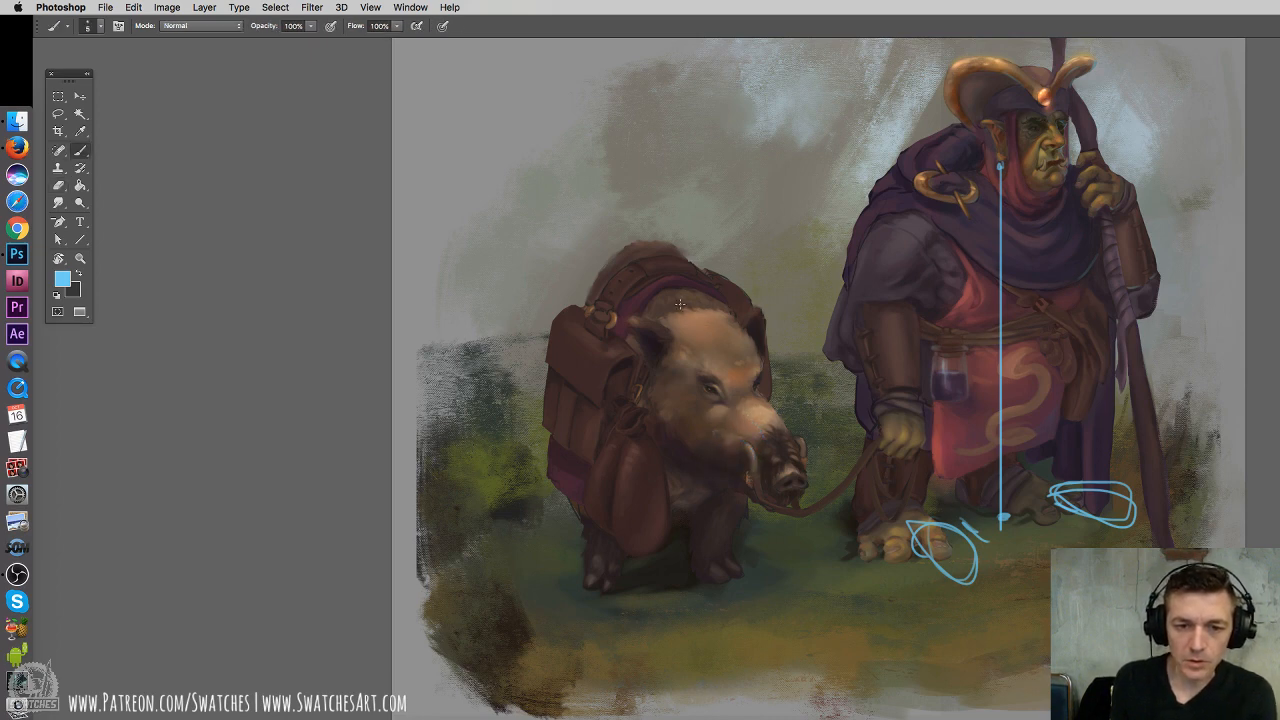
{"action": "mouse_move", "coordinate": [674, 316]}
{"action": "left_mouse_down"}
{"action": "mouse_move", "coordinate": [706, 317]}
{"action": "mouse_move", "coordinate": [685, 339]}
{"action": "mouse_move", "coordinate": [715, 323]}
{"action": "mouse_move", "coordinate": [704, 343]}
{"action": "mouse_move", "coordinate": [736, 384]}
{"action": "mouse_move", "coordinate": [730, 351]}
{"action": "left_mouse_up"}
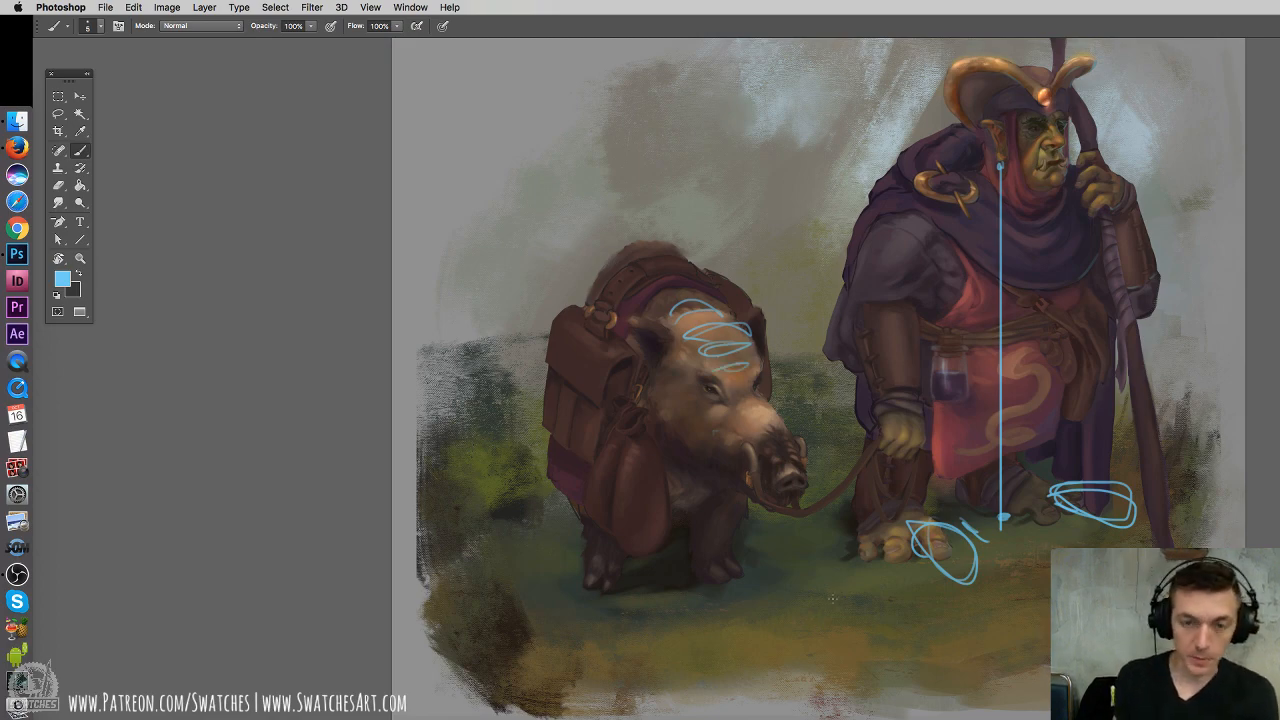
Close the troll and boar painting without saving, and show troll-challenge_orig.jpg full screen, centred in view
{"action": "key", "text": "f"}
{"action": "key", "text": "f"}
{"action": "key", "text": "super+w"}
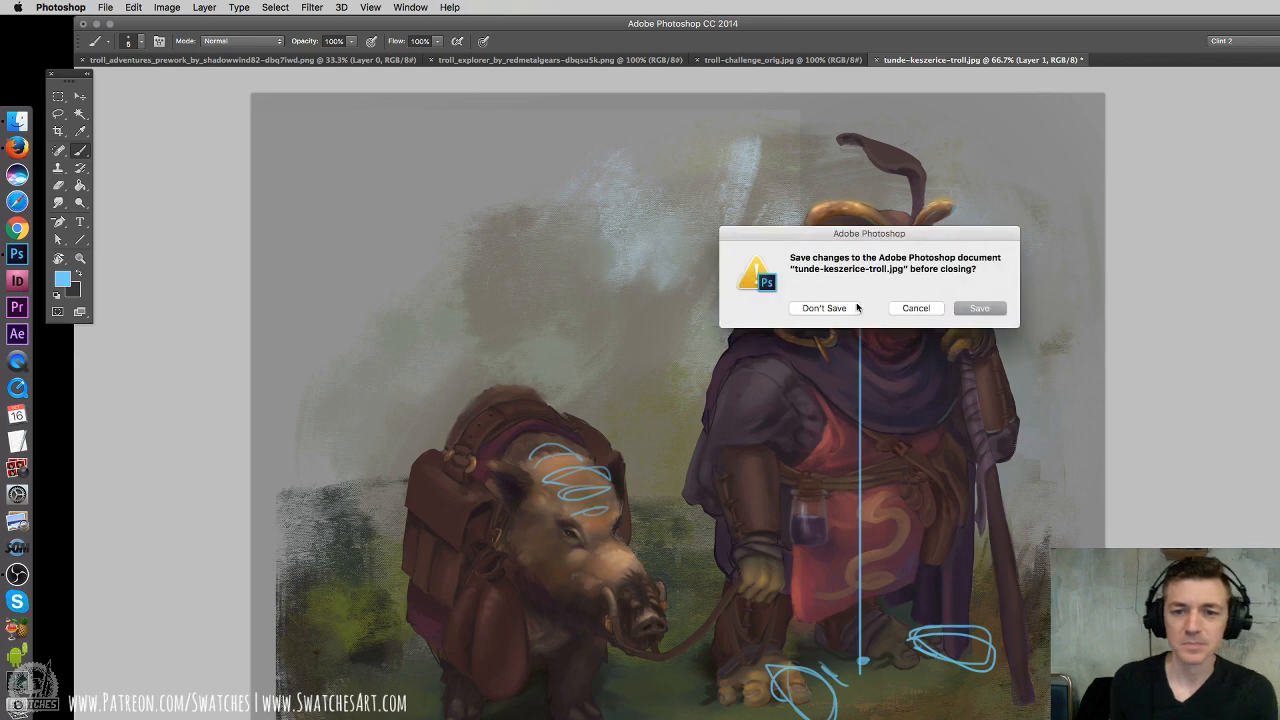
{"action": "left_click", "coordinate": [826, 308]}
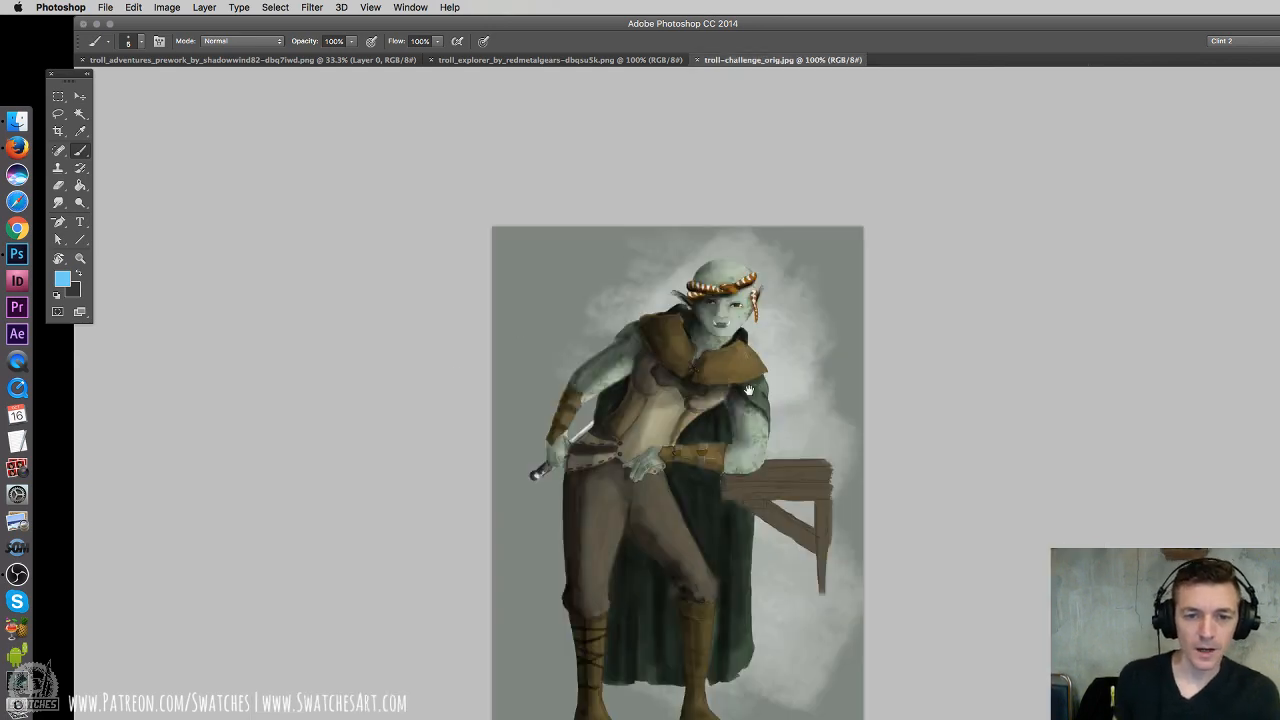
{"action": "key", "text": "f"}
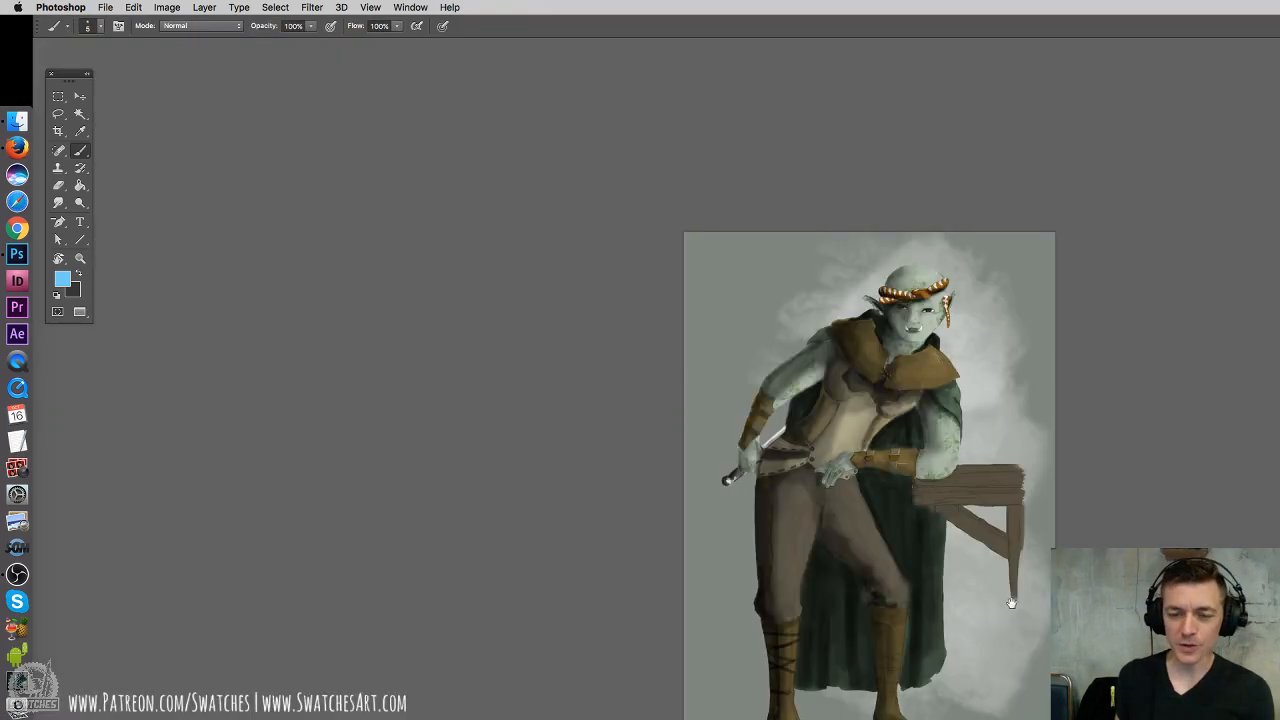
{"action": "left_click_drag", "start_coordinate": [1012, 603], "coordinate": [814, 437]}
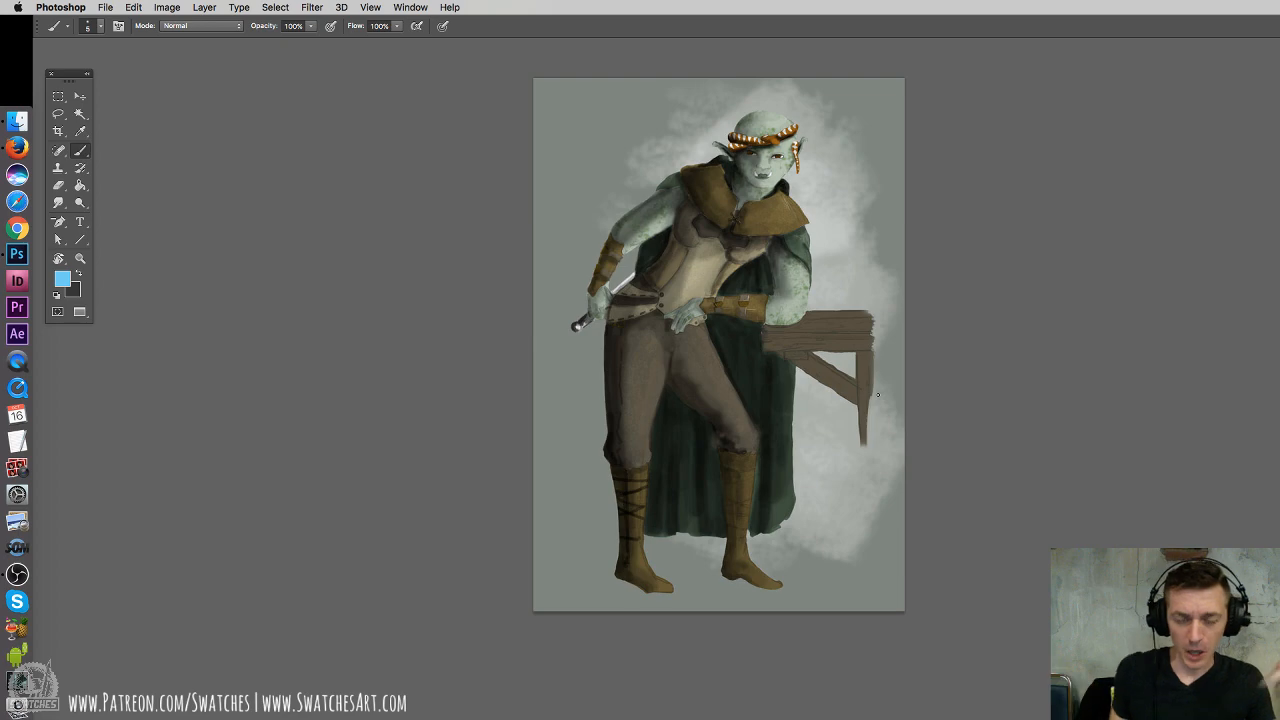
Try out a light blue curve from the troll's earring around the collar, undo it, and return to the Brush tool
{"action": "key", "text": "super+plus"}
{"action": "key", "text": "super+plus"}
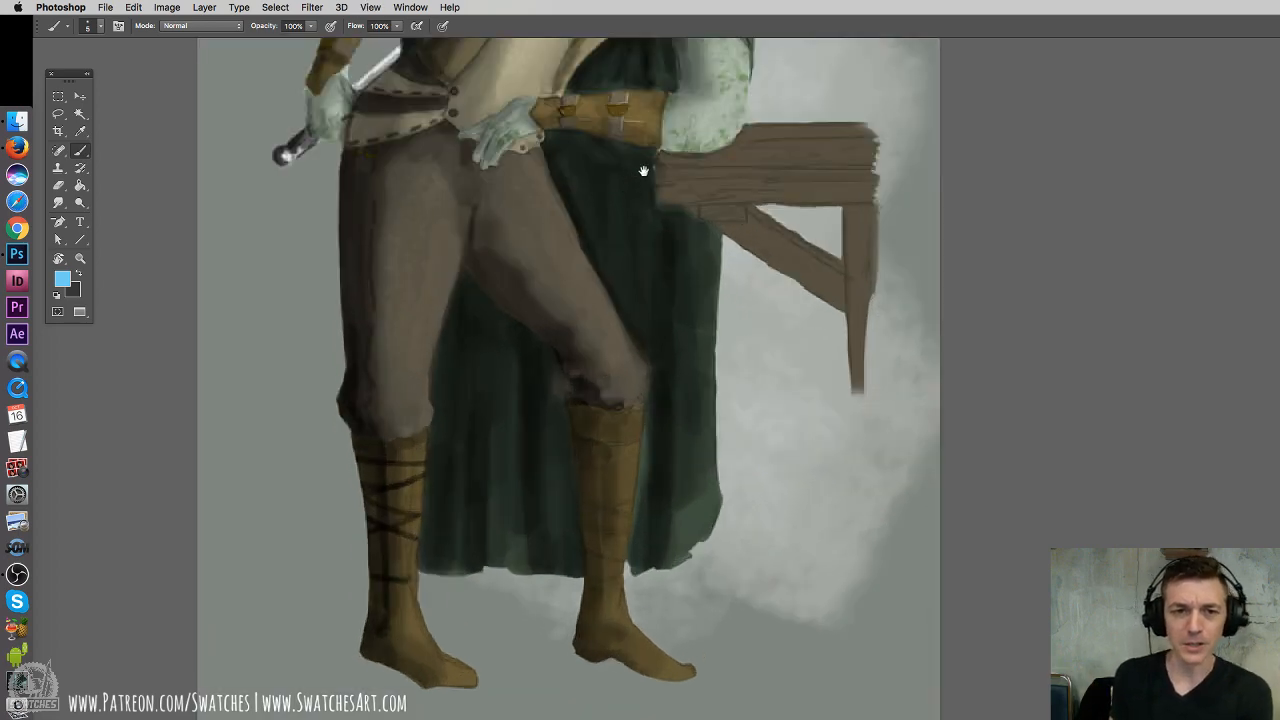
{"action": "left_click_drag", "start_coordinate": [644, 171], "coordinate": [764, 601]}
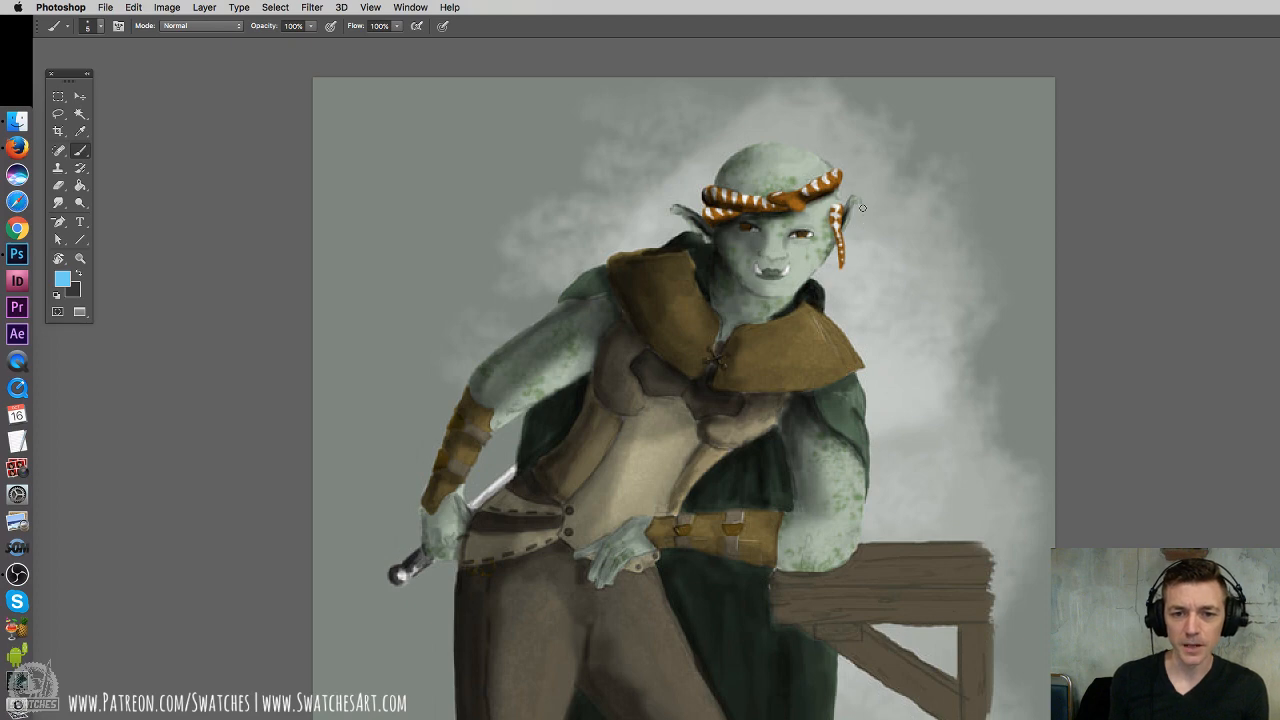
{"action": "mouse_move", "coordinate": [834, 218]}
{"action": "left_mouse_down"}
{"action": "mouse_move", "coordinate": [817, 347]}
{"action": "mouse_move", "coordinate": [691, 345]}
{"action": "mouse_move", "coordinate": [698, 255]}
{"action": "left_mouse_up"}
{"action": "left_click_drag", "start_coordinate": [788, 282], "coordinate": [820, 306]}
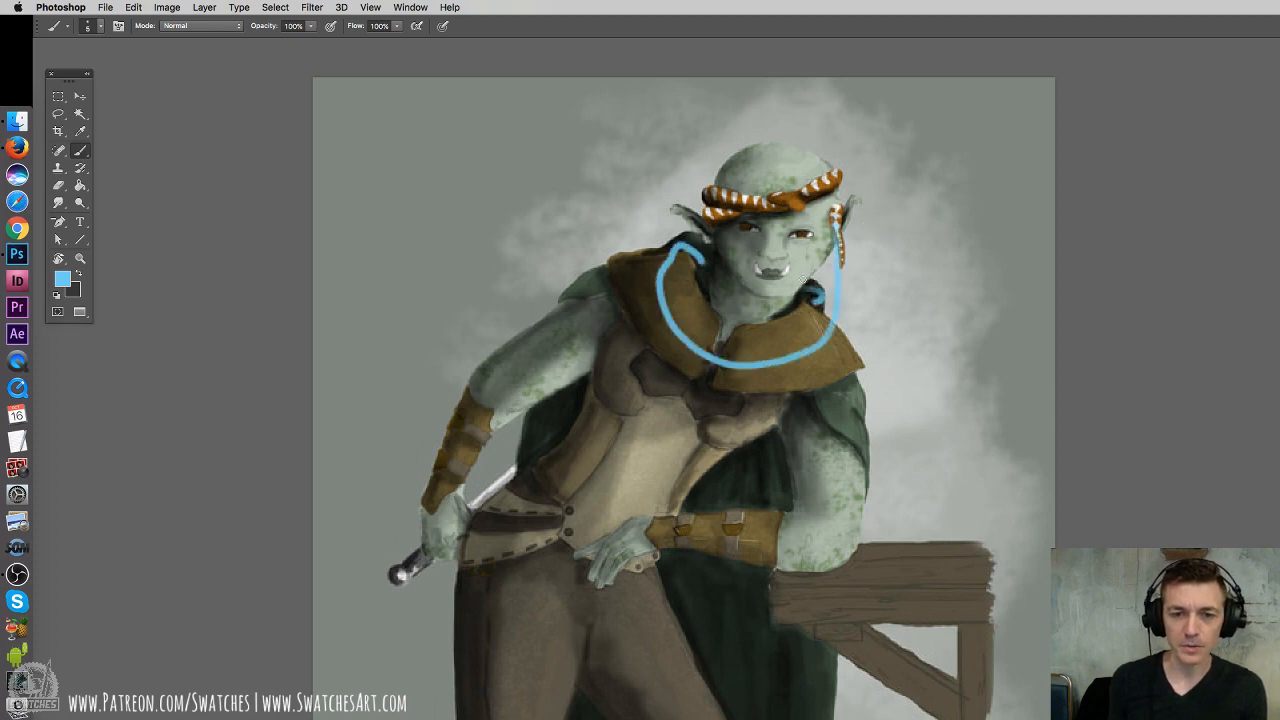
{"action": "key", "text": "super+z"}
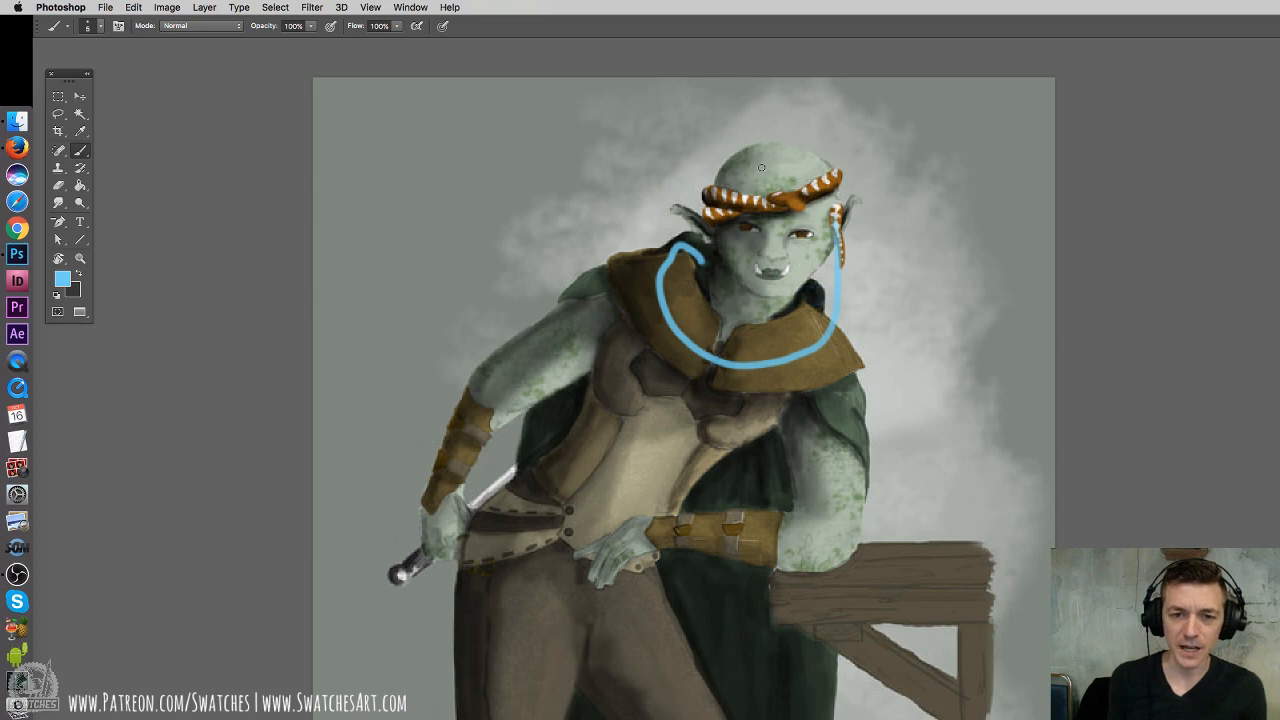
{"action": "key", "text": "e"}
{"action": "mouse_move", "coordinate": [752, 208]}
{"action": "left_mouse_down"}
{"action": "mouse_move", "coordinate": [697, 234]}
{"action": "mouse_move", "coordinate": [642, 280]}
{"action": "mouse_move", "coordinate": [678, 265]}
{"action": "left_mouse_up"}
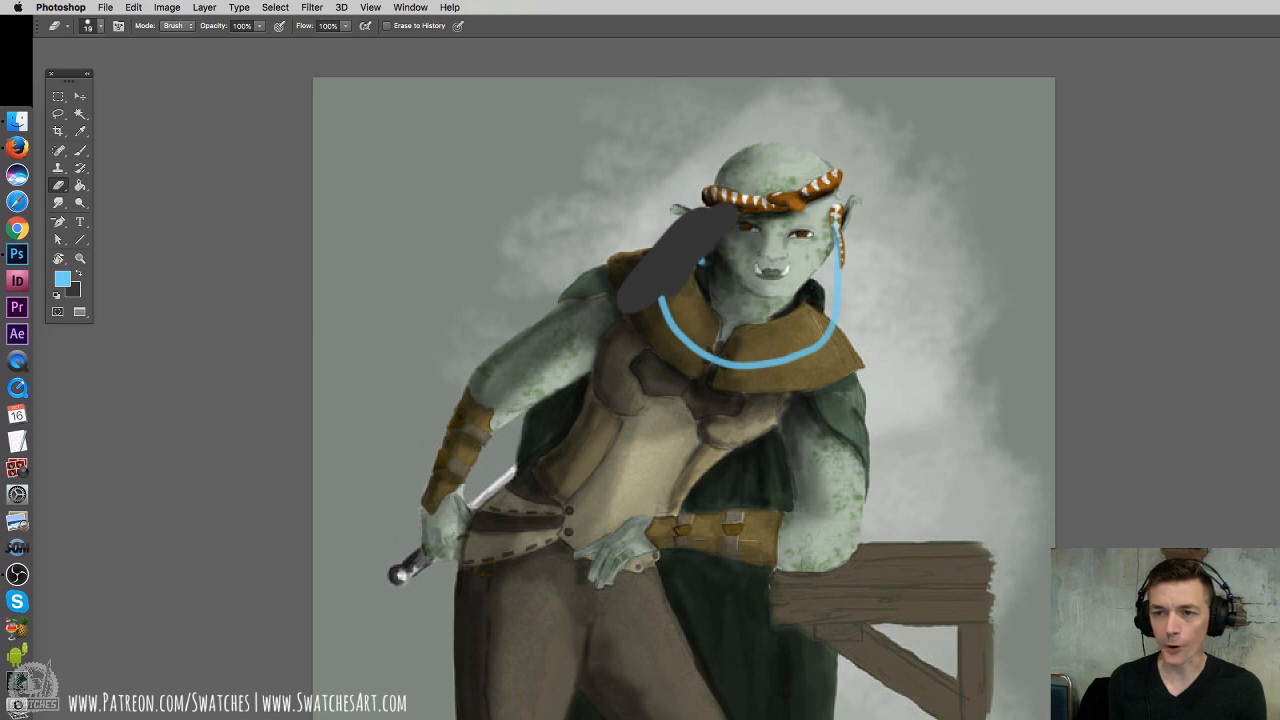
{"action": "key", "text": "super+alt+z"}
{"action": "key", "text": "super+alt+z"}
{"action": "left_click", "coordinate": [80, 152]}
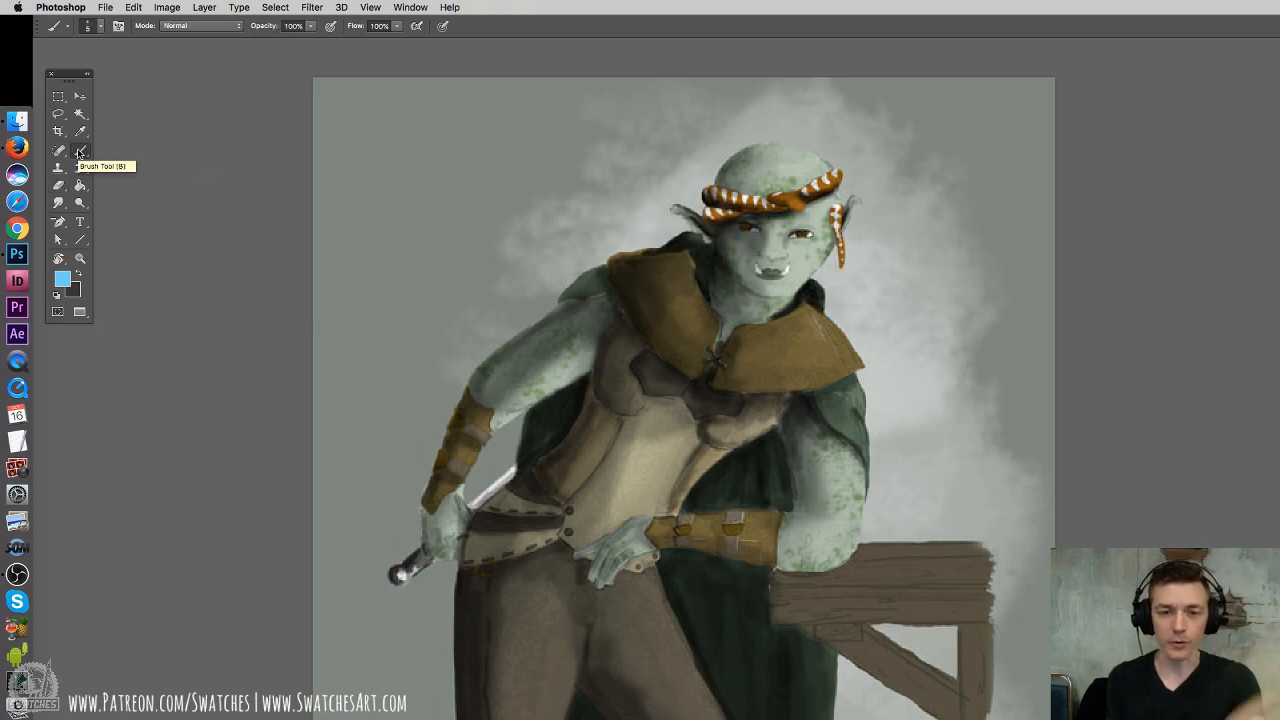
Try out a light blue outline of the troll's upper arm above the table, and undo it
{"action": "scroll", "coordinate": [767, 462], "scroll_direction": "down", "scroll_amount": 5}
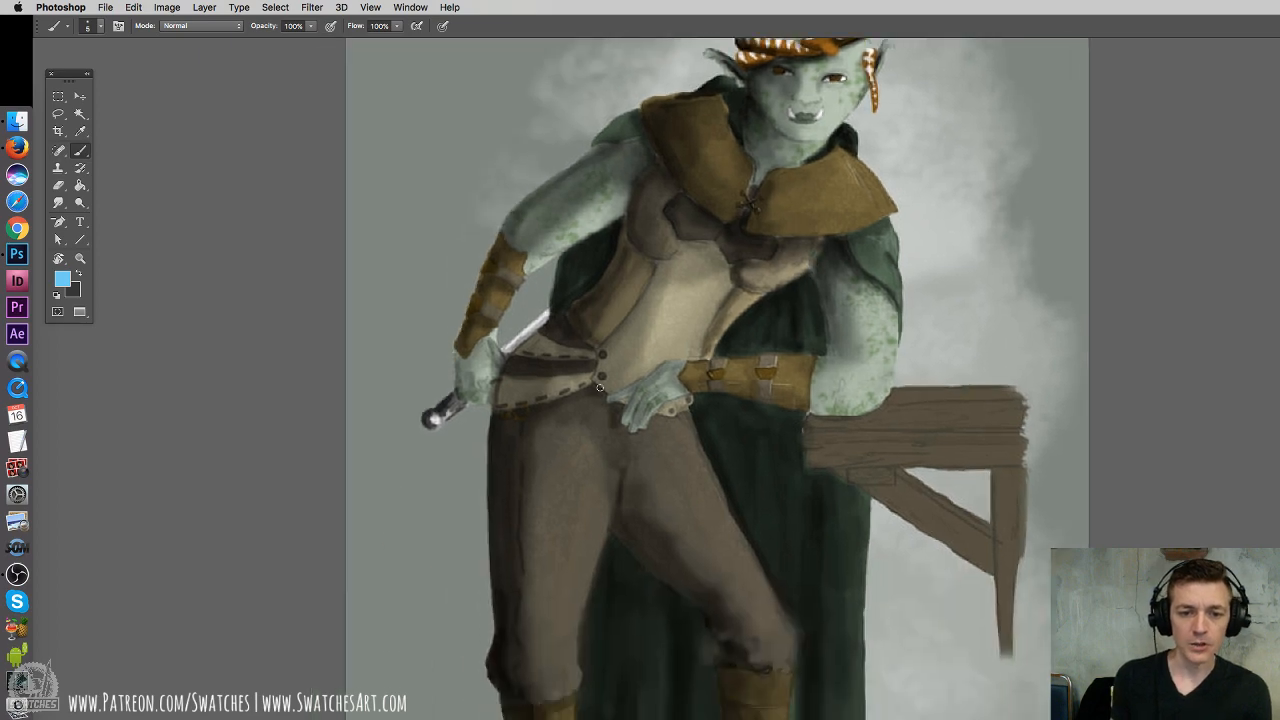
{"action": "key", "text": "super+minus"}
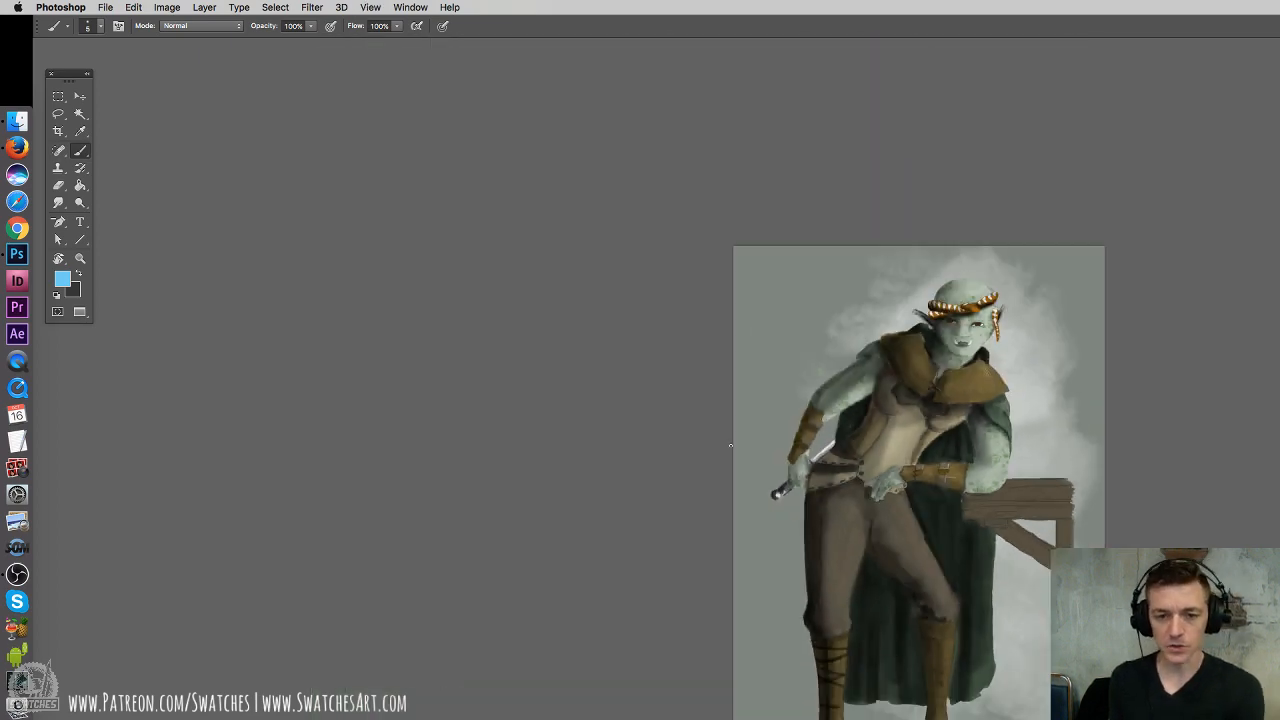
{"action": "left_click_drag", "start_coordinate": [935, 427], "coordinate": [718, 280]}
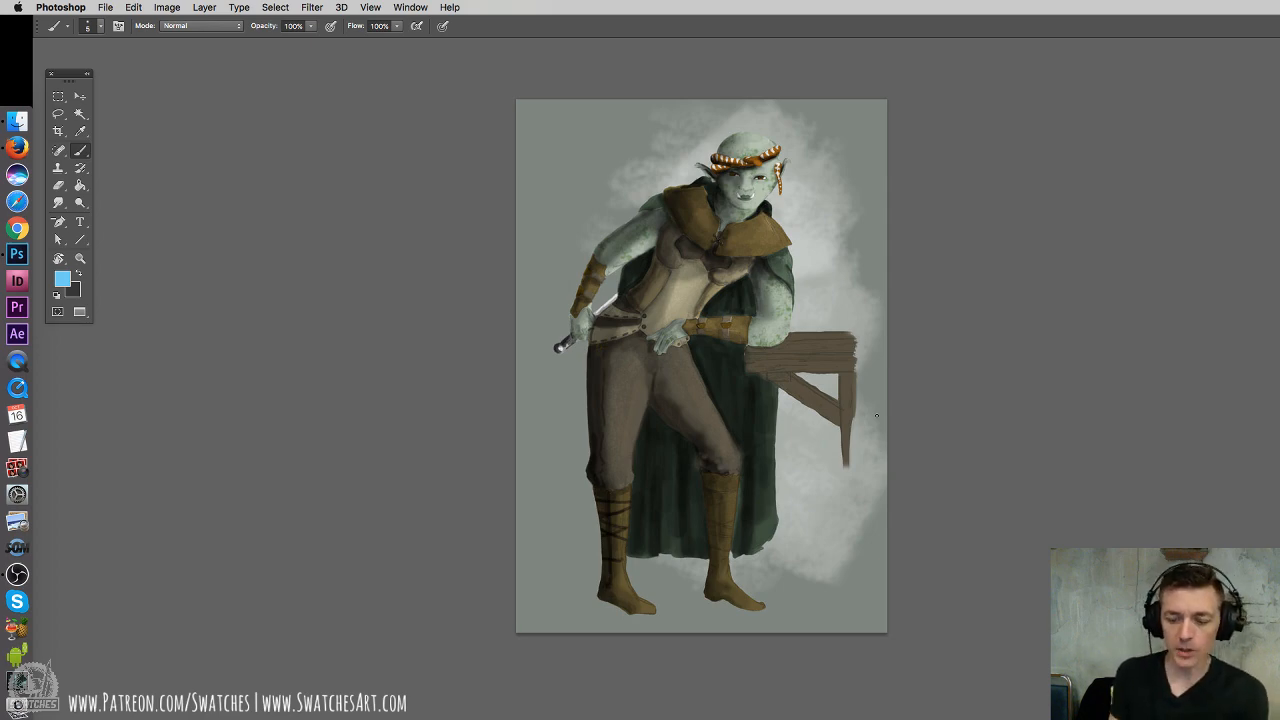
{"action": "key", "text": "super+plus"}
{"action": "key", "text": "super+plus"}
{"action": "left_click_drag", "start_coordinate": [563, 210], "coordinate": [787, 487]}
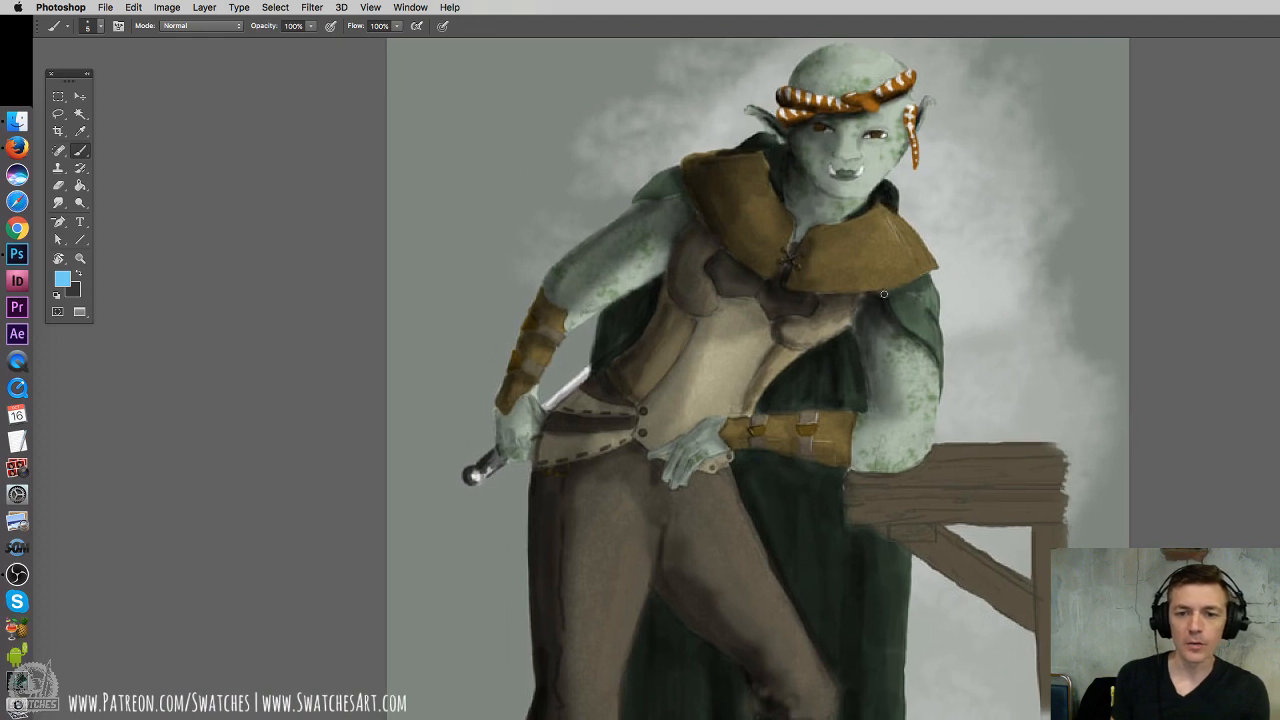
{"action": "mouse_move", "coordinate": [866, 316]}
{"action": "left_mouse_down"}
{"action": "mouse_move", "coordinate": [894, 417]}
{"action": "mouse_move", "coordinate": [939, 380]}
{"action": "mouse_move", "coordinate": [858, 296]}
{"action": "left_mouse_up"}
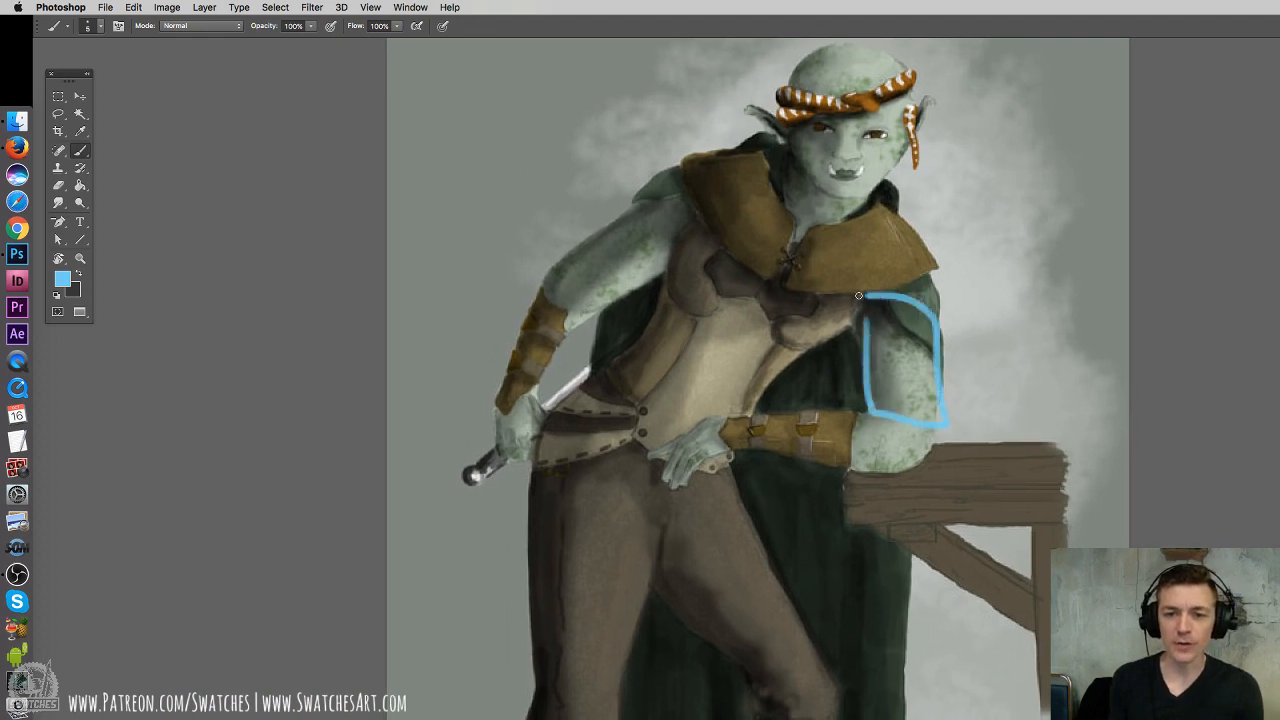
{"action": "key", "text": "super+z"}
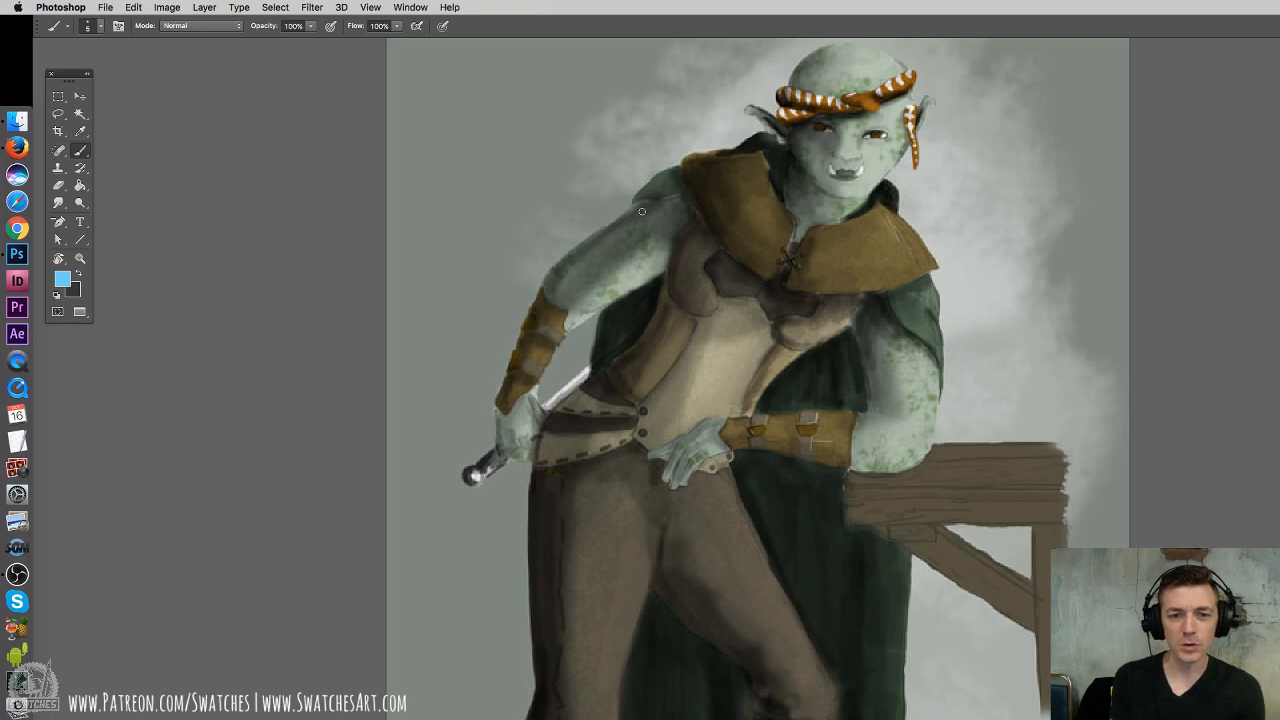
{"action": "mouse_move", "coordinate": [638, 204]}
{"action": "left_mouse_down"}
{"action": "mouse_move", "coordinate": [548, 278]}
{"action": "mouse_move", "coordinate": [595, 289]}
{"action": "mouse_move", "coordinate": [680, 244]}
{"action": "mouse_move", "coordinate": [582, 291]}
{"action": "mouse_move", "coordinate": [562, 323]}
{"action": "left_mouse_up"}
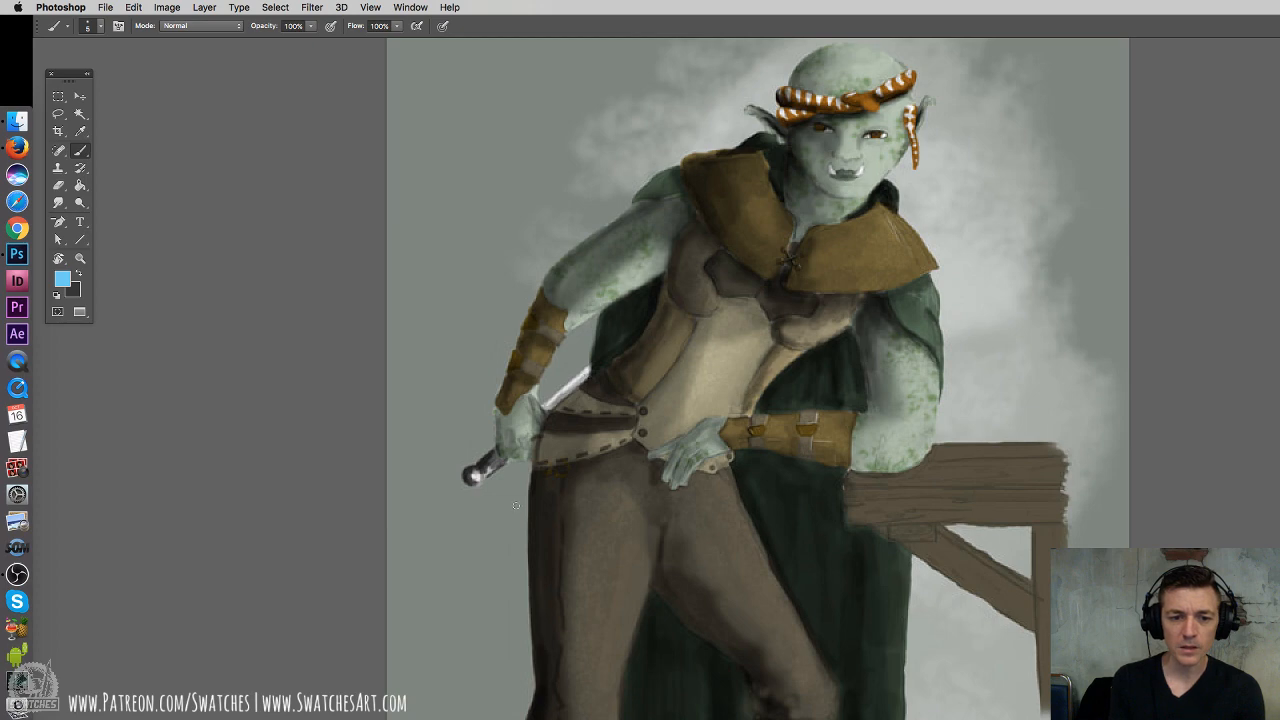
Sketch overlapping light blue ovals beside the hip below the sword hand, and a light blue mug standing on the table
{"action": "mouse_move", "coordinate": [516, 505]}
{"action": "left_mouse_down"}
{"action": "mouse_move", "coordinate": [502, 600]}
{"action": "mouse_move", "coordinate": [512, 478]}
{"action": "mouse_move", "coordinate": [505, 690]}
{"action": "mouse_move", "coordinate": [575, 410]}
{"action": "mouse_move", "coordinate": [563, 469]}
{"action": "left_mouse_up"}
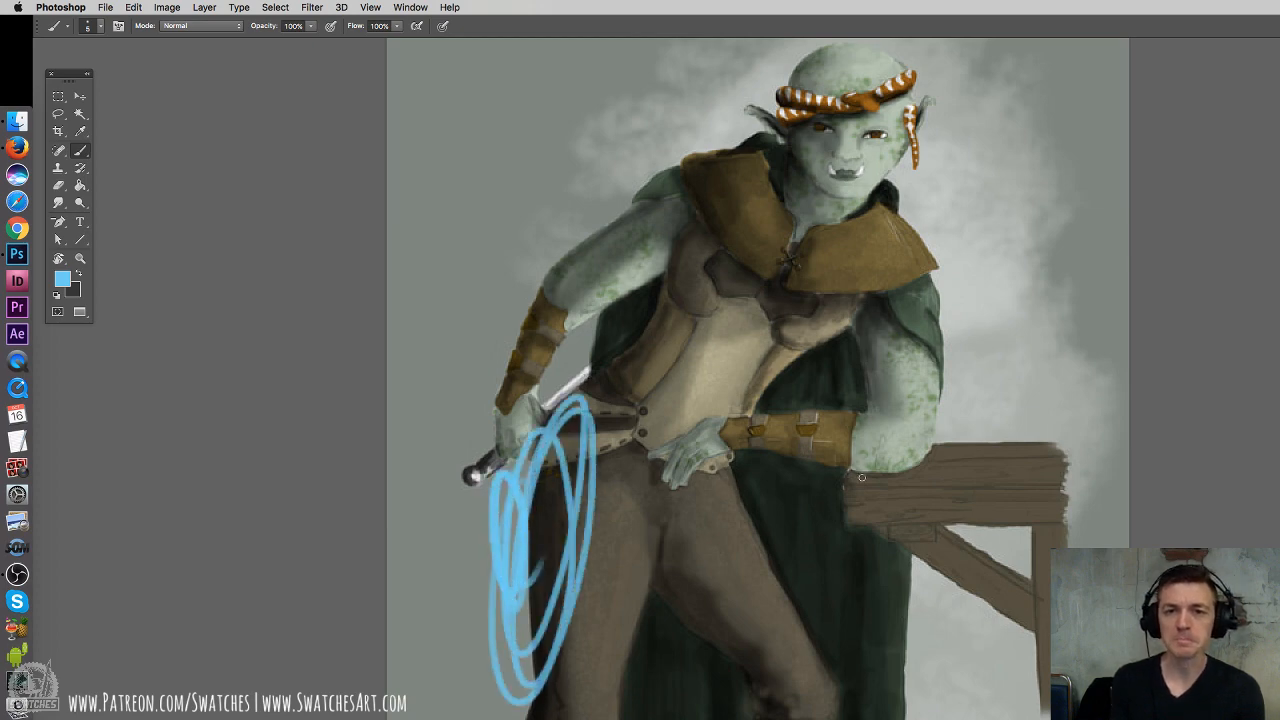
{"action": "left_click_drag", "start_coordinate": [846, 329], "coordinate": [838, 433]}
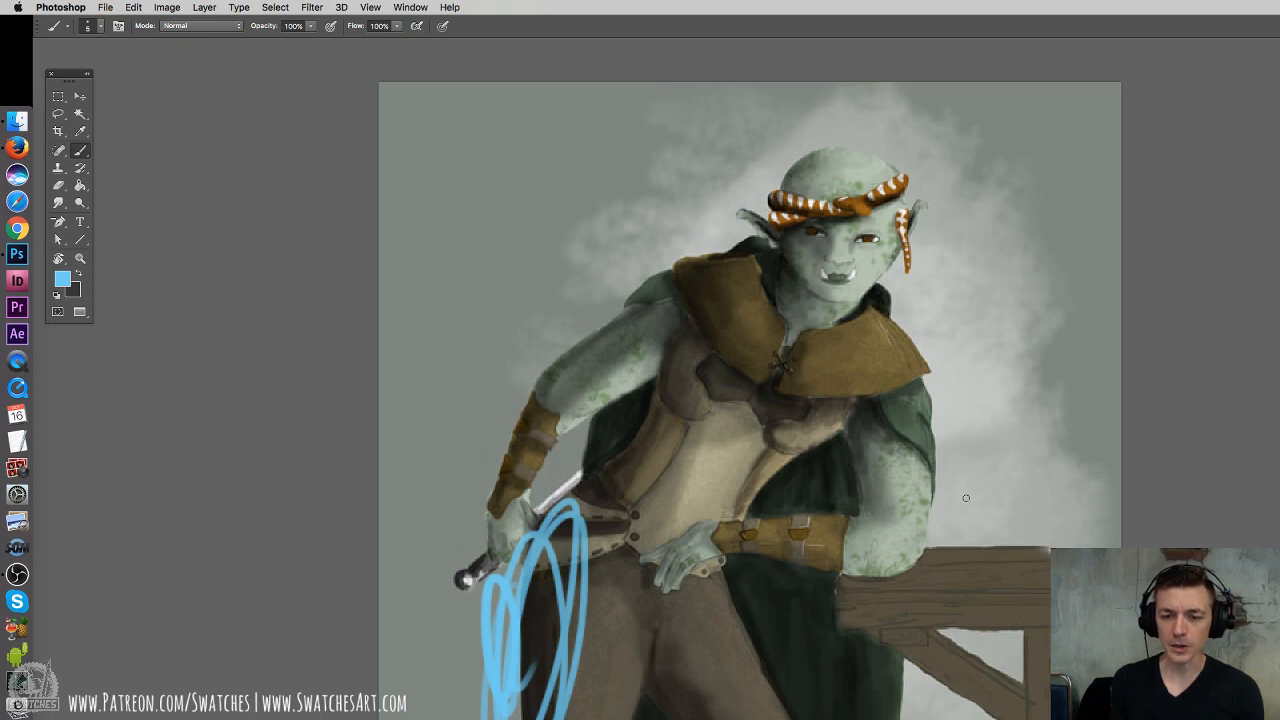
{"action": "mouse_move", "coordinate": [962, 488]}
{"action": "left_mouse_down"}
{"action": "mouse_move", "coordinate": [966, 565]}
{"action": "mouse_move", "coordinate": [1030, 545]}
{"action": "mouse_move", "coordinate": [982, 571]}
{"action": "left_mouse_up"}
{"action": "mouse_move", "coordinate": [960, 492]}
{"action": "left_mouse_down"}
{"action": "mouse_move", "coordinate": [983, 483]}
{"action": "mouse_move", "coordinate": [1061, 498]}
{"action": "mouse_move", "coordinate": [1040, 528]}
{"action": "mouse_move", "coordinate": [948, 340]}
{"action": "left_mouse_up"}
{"action": "left_click_drag", "start_coordinate": [876, 207], "coordinate": [888, 255]}
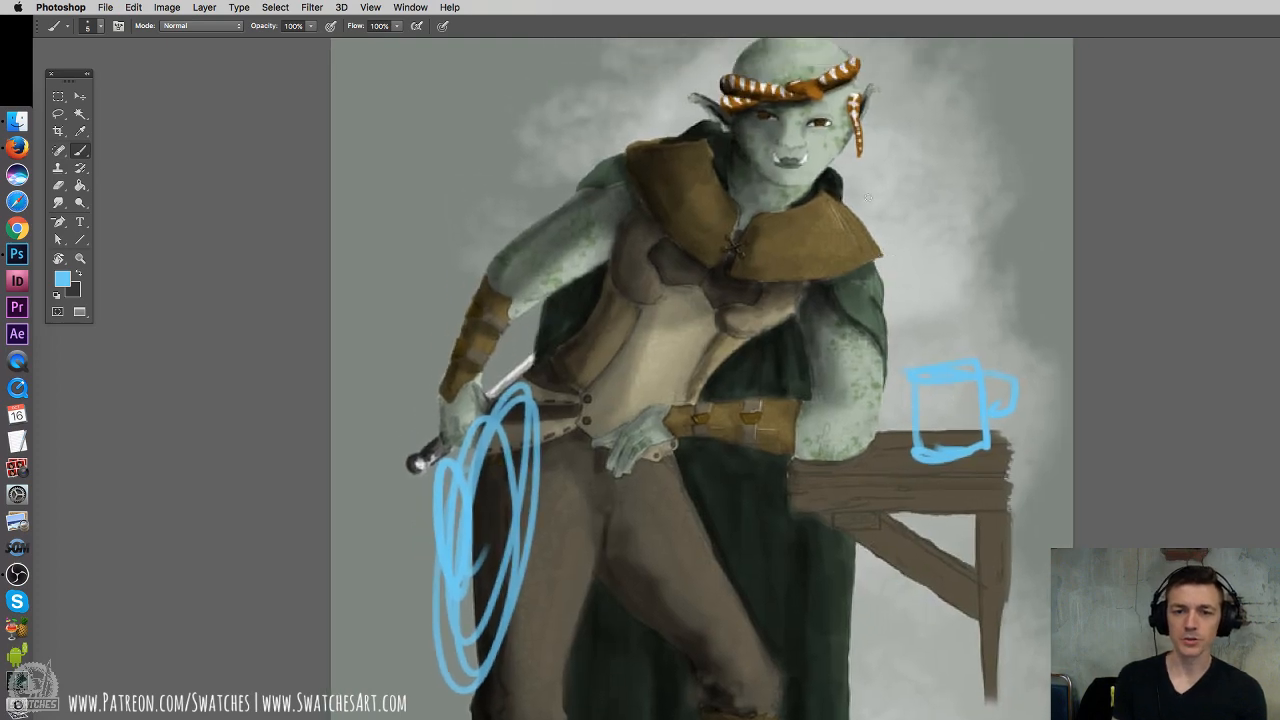
{"action": "left_click_drag", "start_coordinate": [855, 159], "coordinate": [880, 241]}
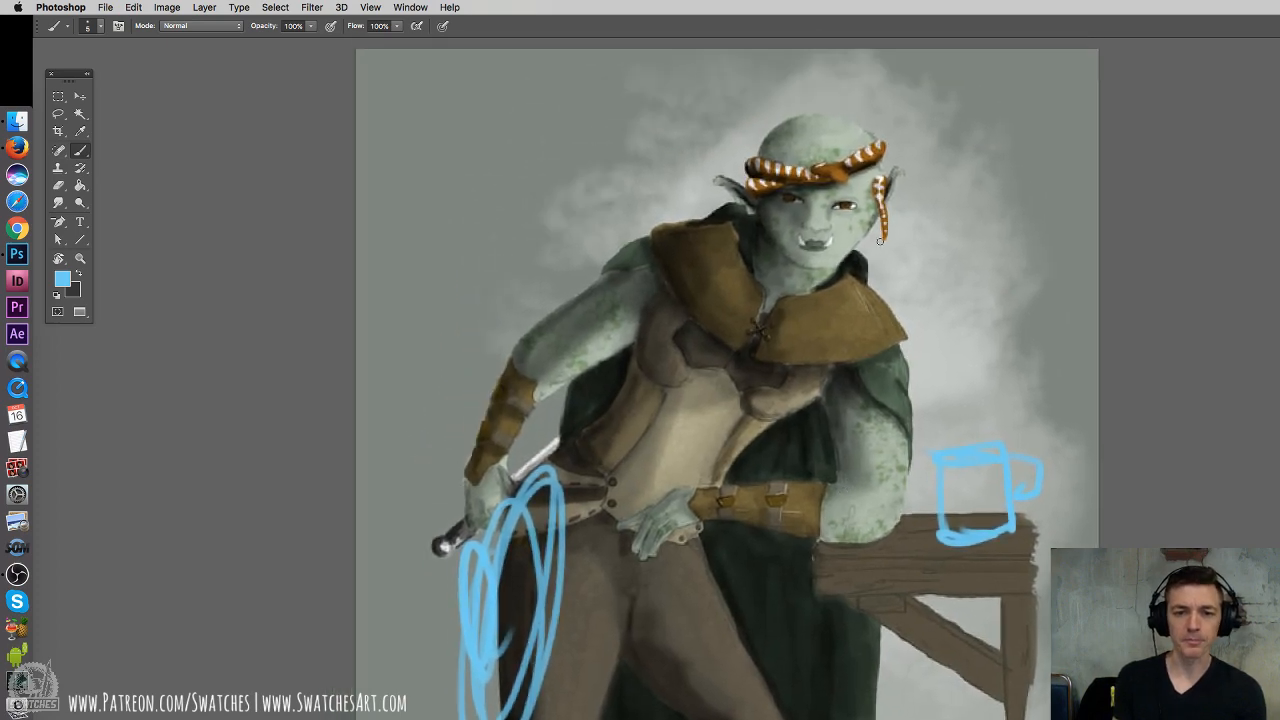
Close troll-challenge_orig.jpg without saving, and show the painting of the blue troll with the cow fitted in view
{"action": "key", "text": "super+w"}
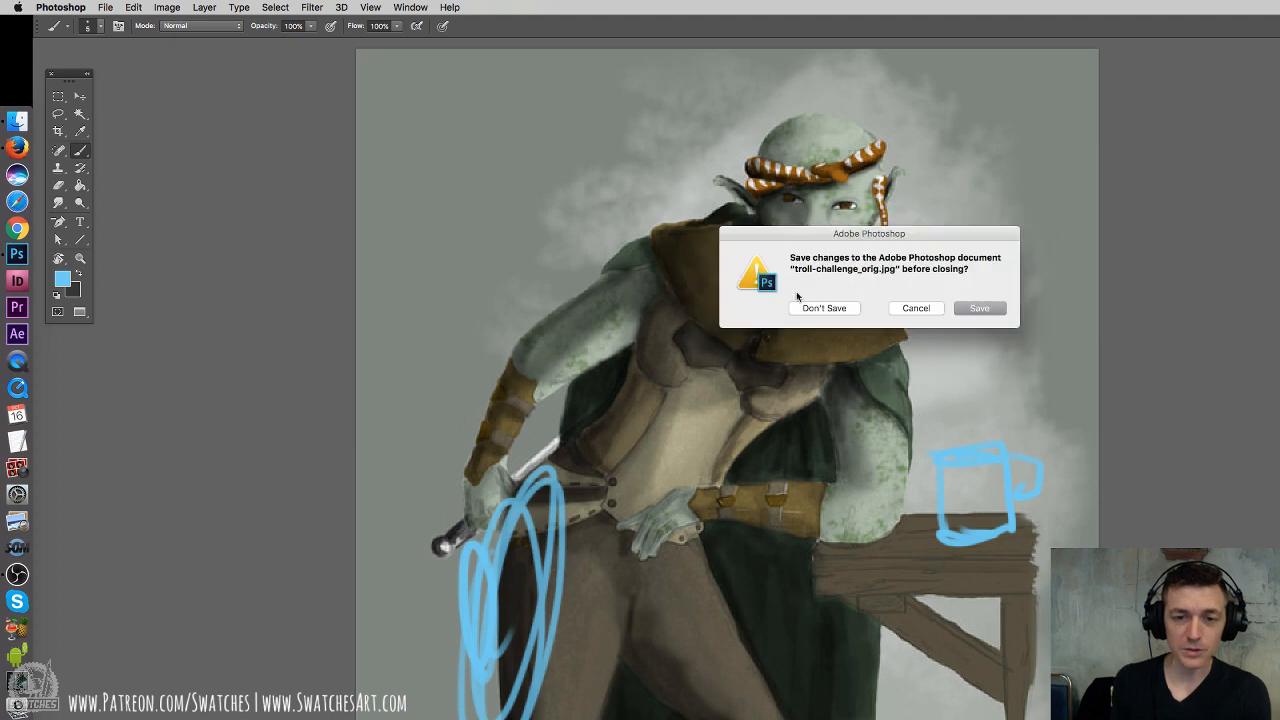
{"action": "left_click", "coordinate": [829, 306]}
{"action": "key", "text": "super+0"}
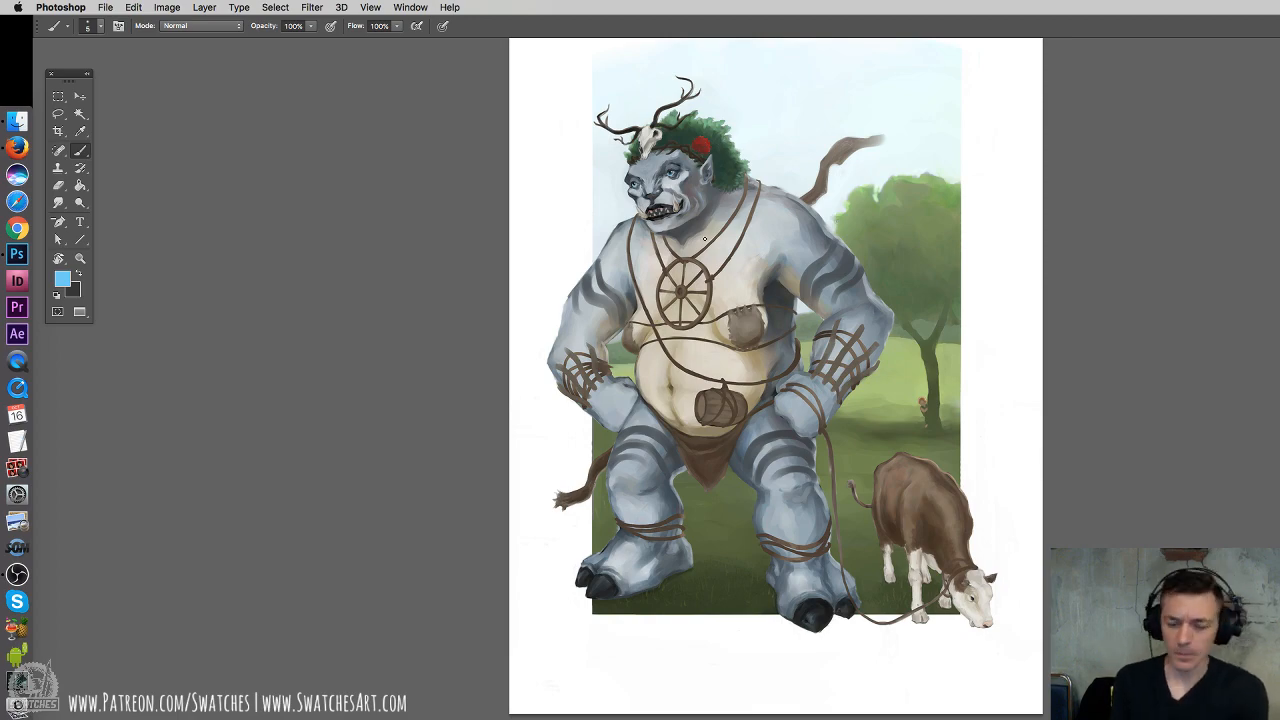
Examine the blue troll's antlered head up close, and the composition of the whole painting with the cow
{"action": "key", "text": "super+plus"}
{"action": "left_click_drag", "start_coordinate": [579, 140], "coordinate": [908, 629]}
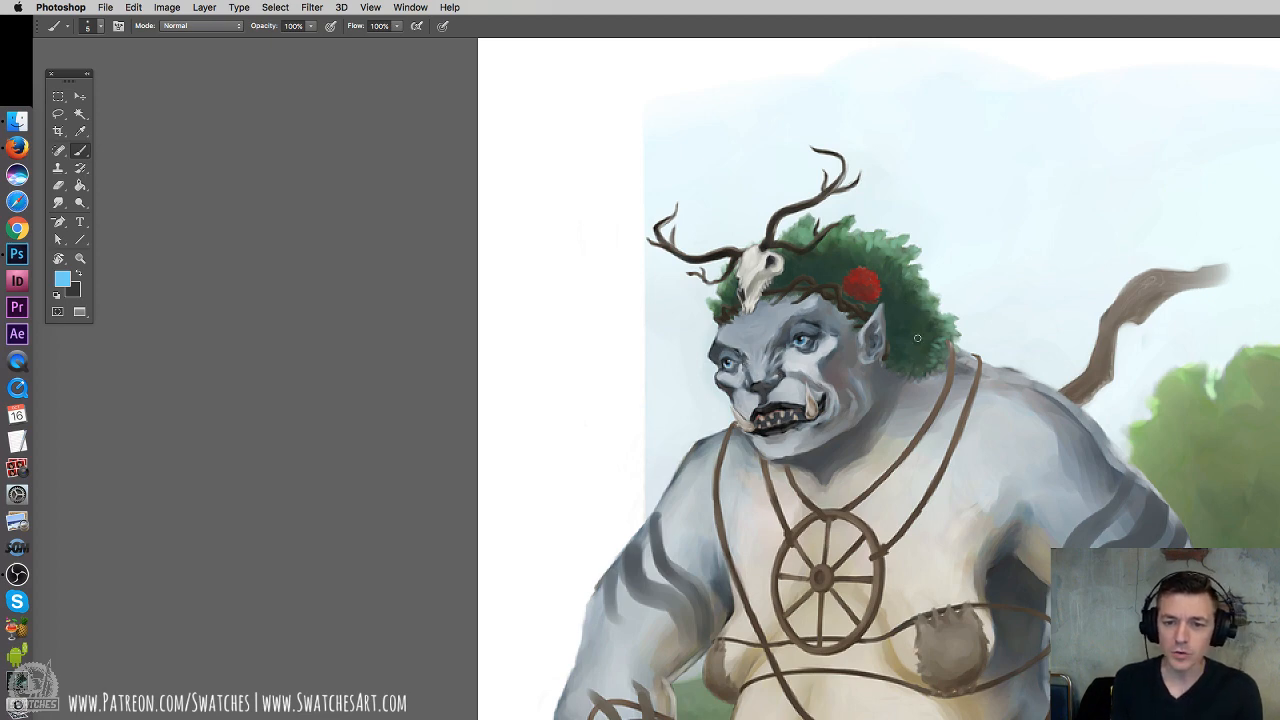
{"action": "key", "text": "super+0"}
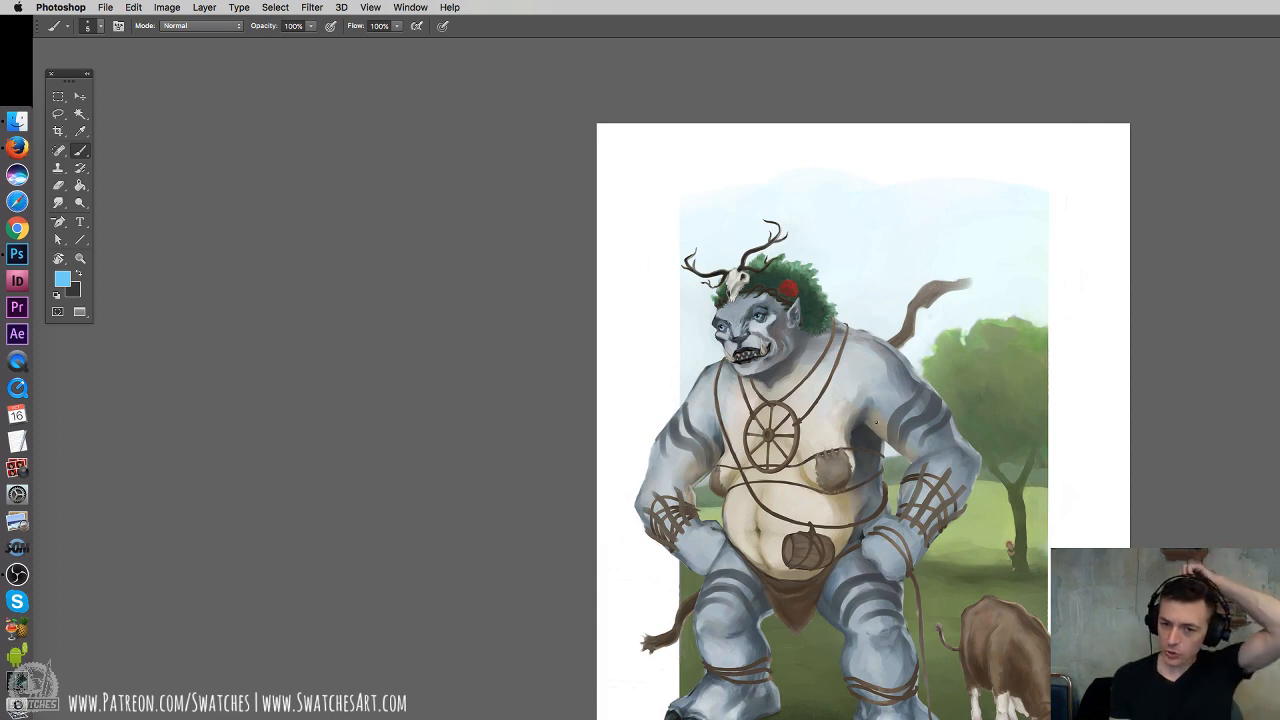
{"action": "scroll", "coordinate": [818, 408], "scroll_direction": "down", "scroll_amount": 4}
{"action": "scroll", "coordinate": [818, 408], "scroll_direction": "right", "scroll_amount": 4}
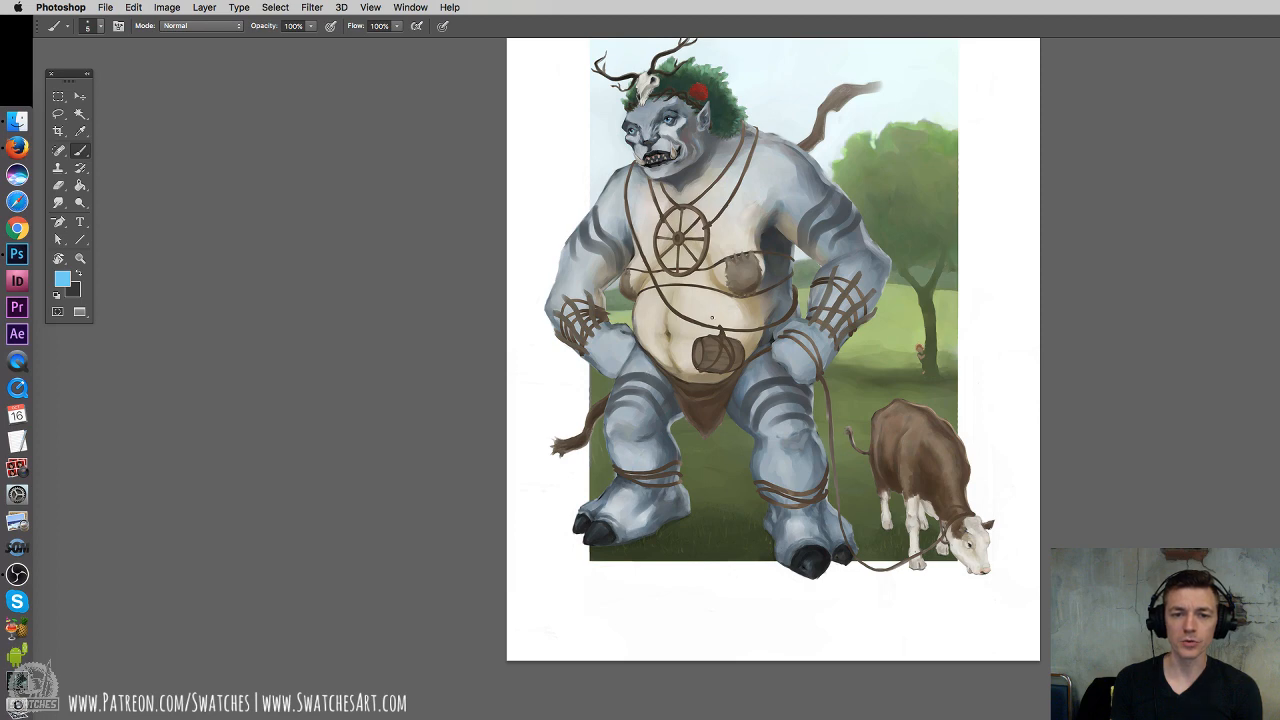
{"action": "left_click_drag", "start_coordinate": [671, 239], "coordinate": [695, 329]}
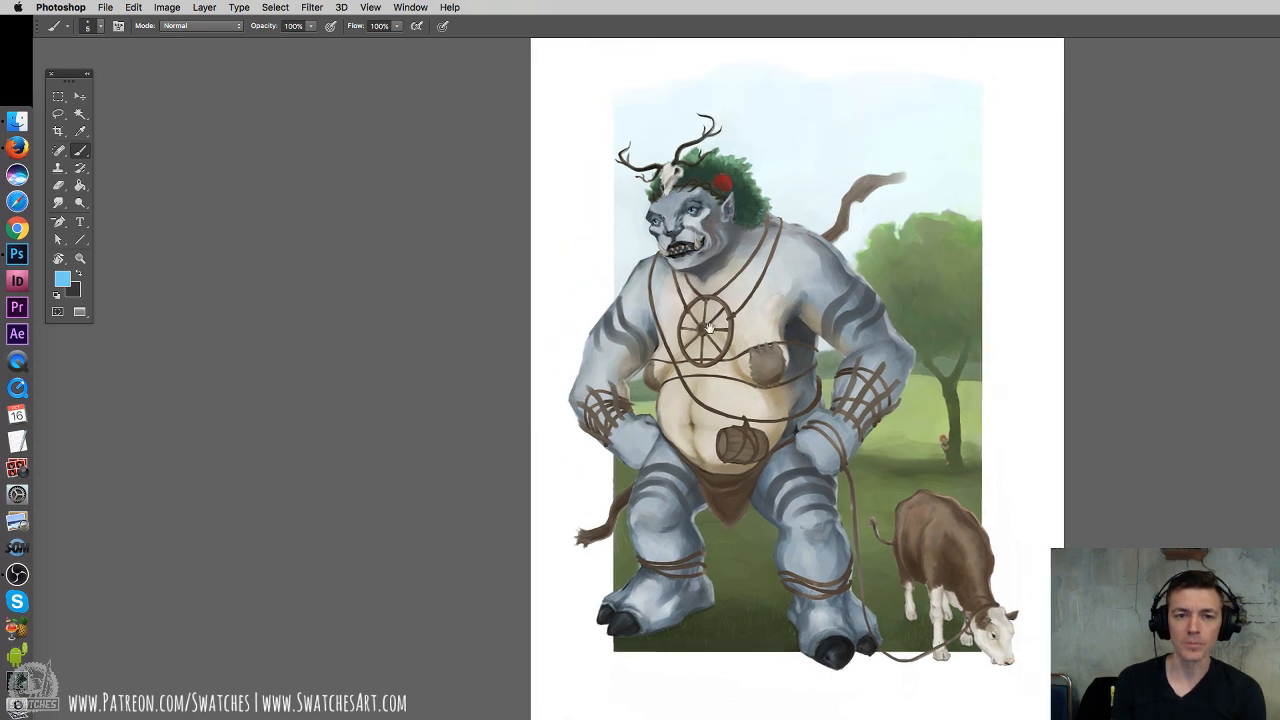
{"action": "left_click_drag", "start_coordinate": [757, 216], "coordinate": [723, 201]}
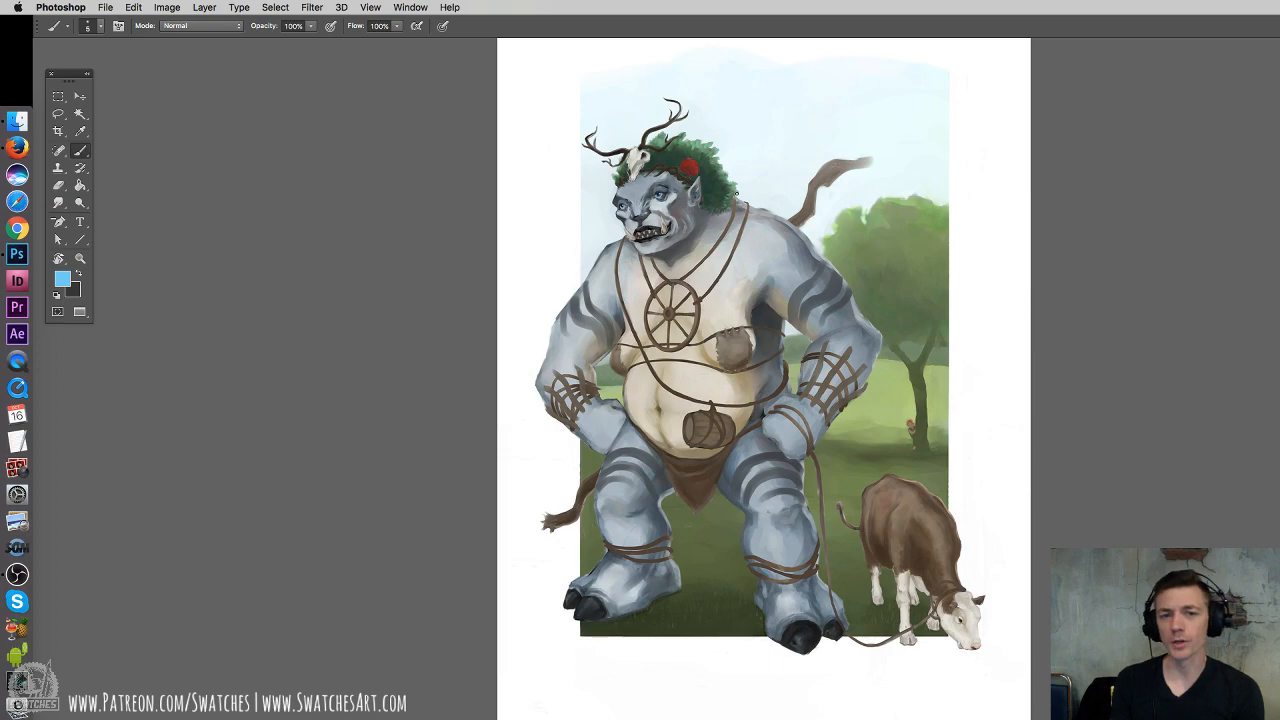
Sample a dark tone from the troll's face, choose the 10 px brush preset, and paint over the blue eyes
{"action": "key", "text": "super+plus"}
{"action": "key", "text": "super+plus"}
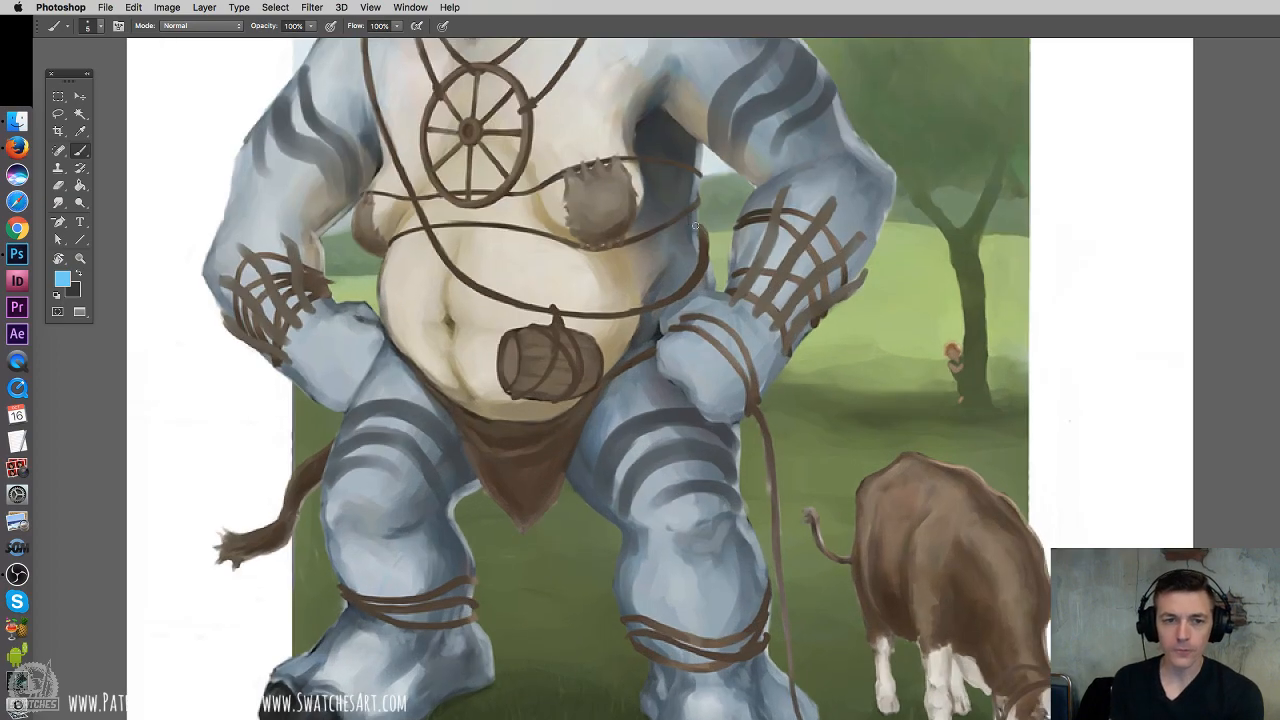
{"action": "left_click_drag", "start_coordinate": [574, 142], "coordinate": [765, 491]}
{"action": "left_click", "coordinate": [616, 308], "text": "alt"}
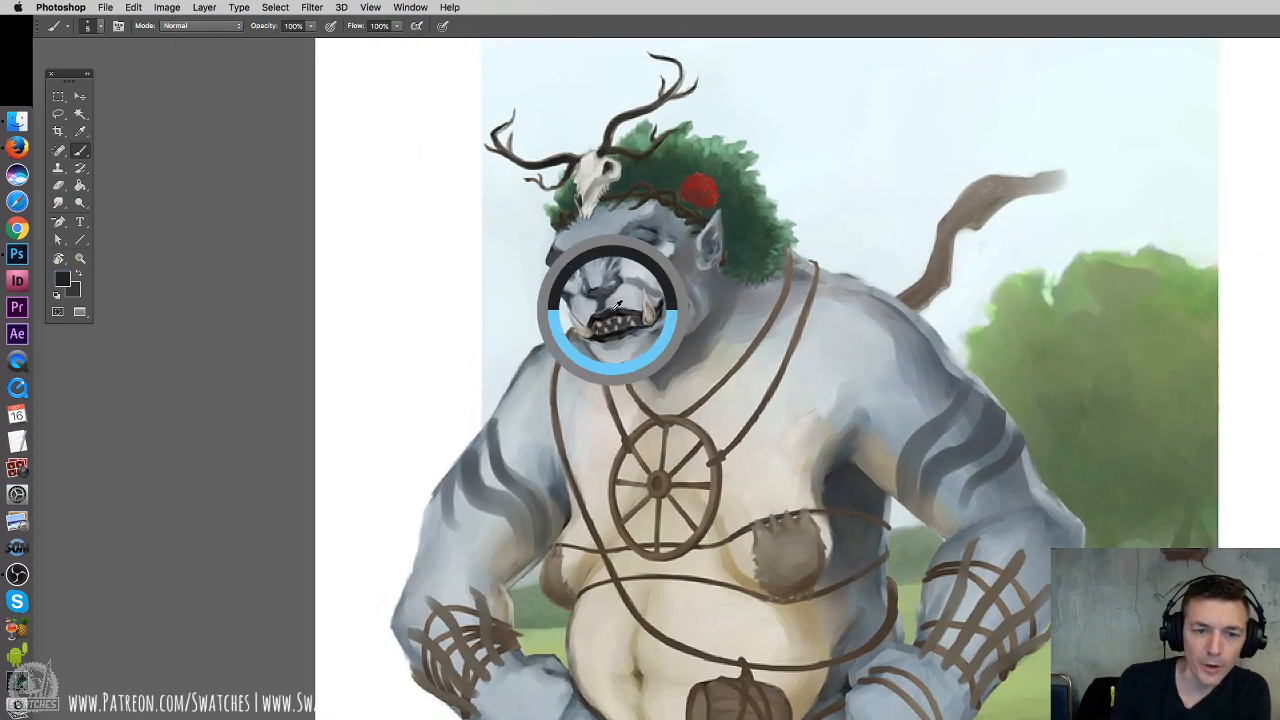
{"action": "right_click", "coordinate": [577, 280]}
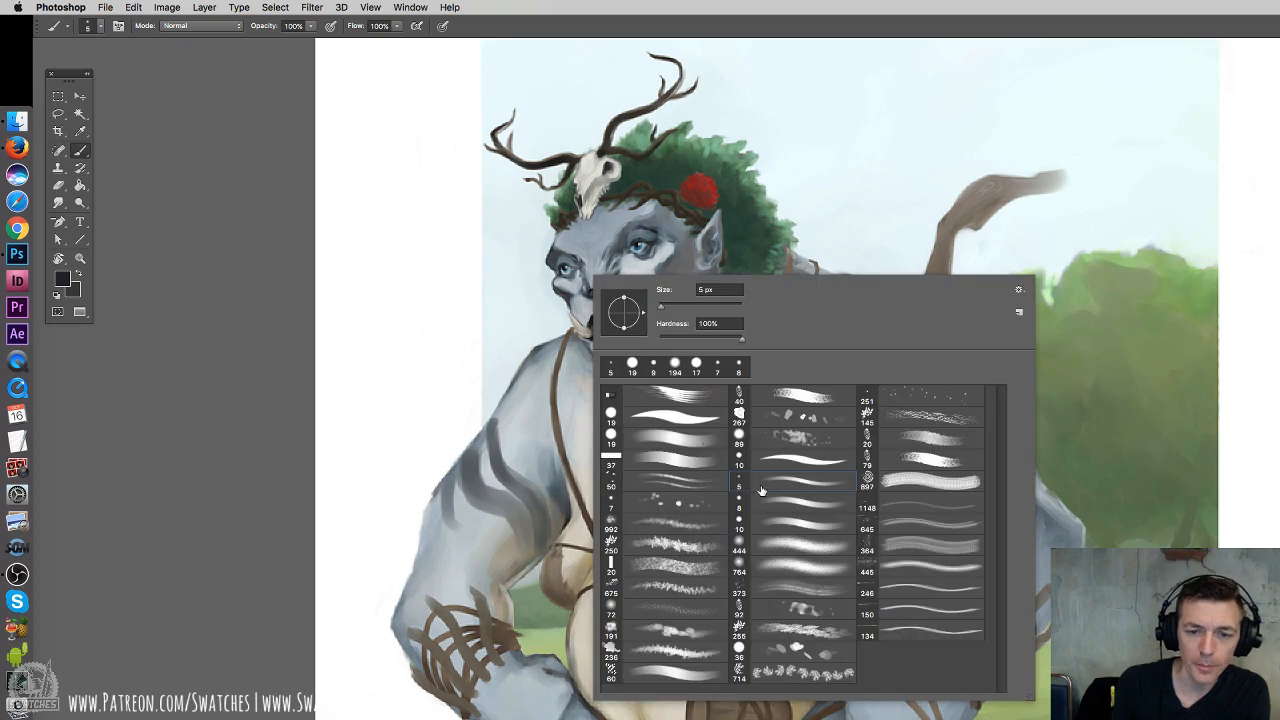
{"action": "left_click", "coordinate": [765, 460]}
{"action": "left_click_drag", "start_coordinate": [563, 269], "coordinate": [642, 246]}
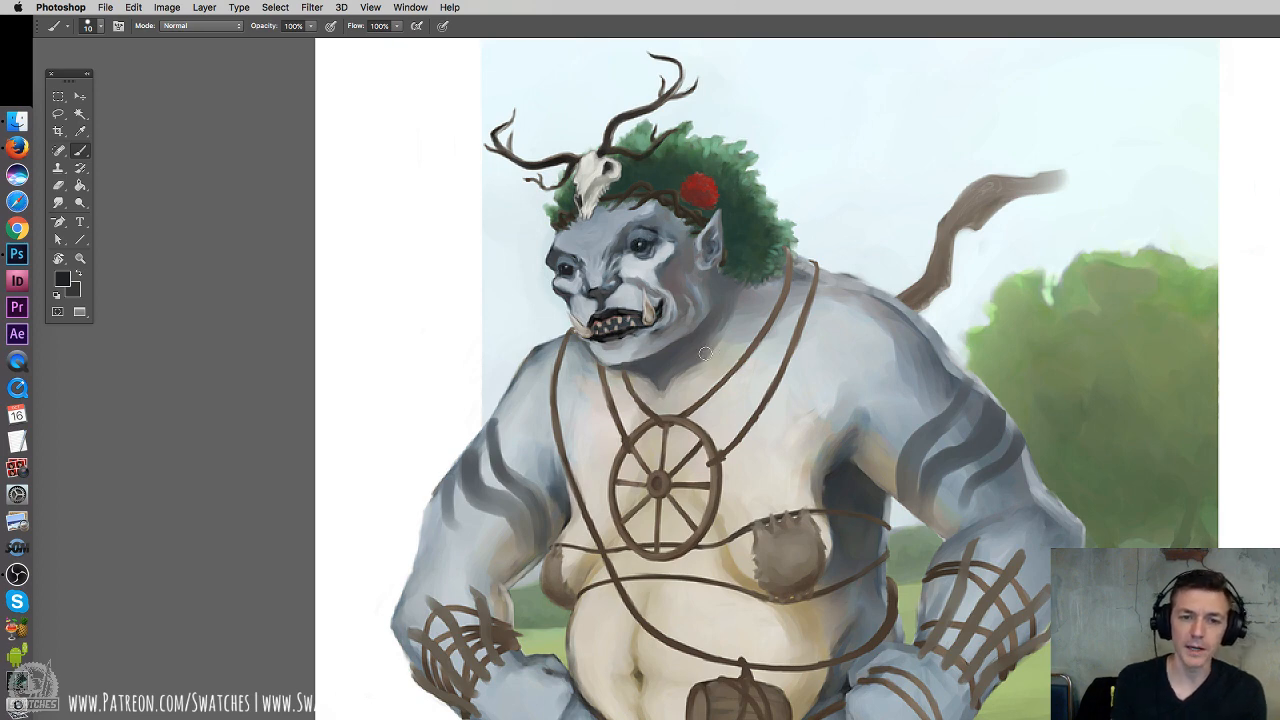
Look over the whole blue troll painting at reduced zoom, from the antlered head to the cow
{"action": "left_click_drag", "start_coordinate": [704, 271], "coordinate": [752, 330]}
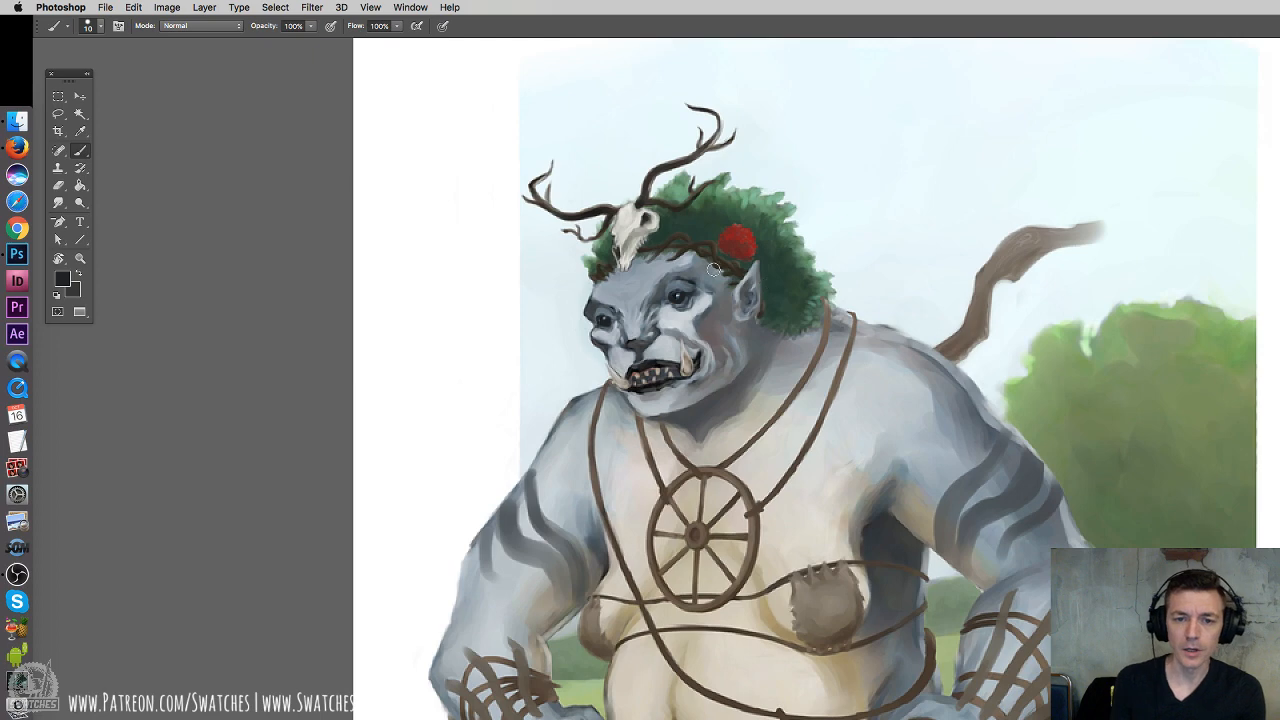
{"action": "key", "text": "super+minus"}
{"action": "key", "text": "super+minus"}
{"action": "key", "text": "super+minus"}
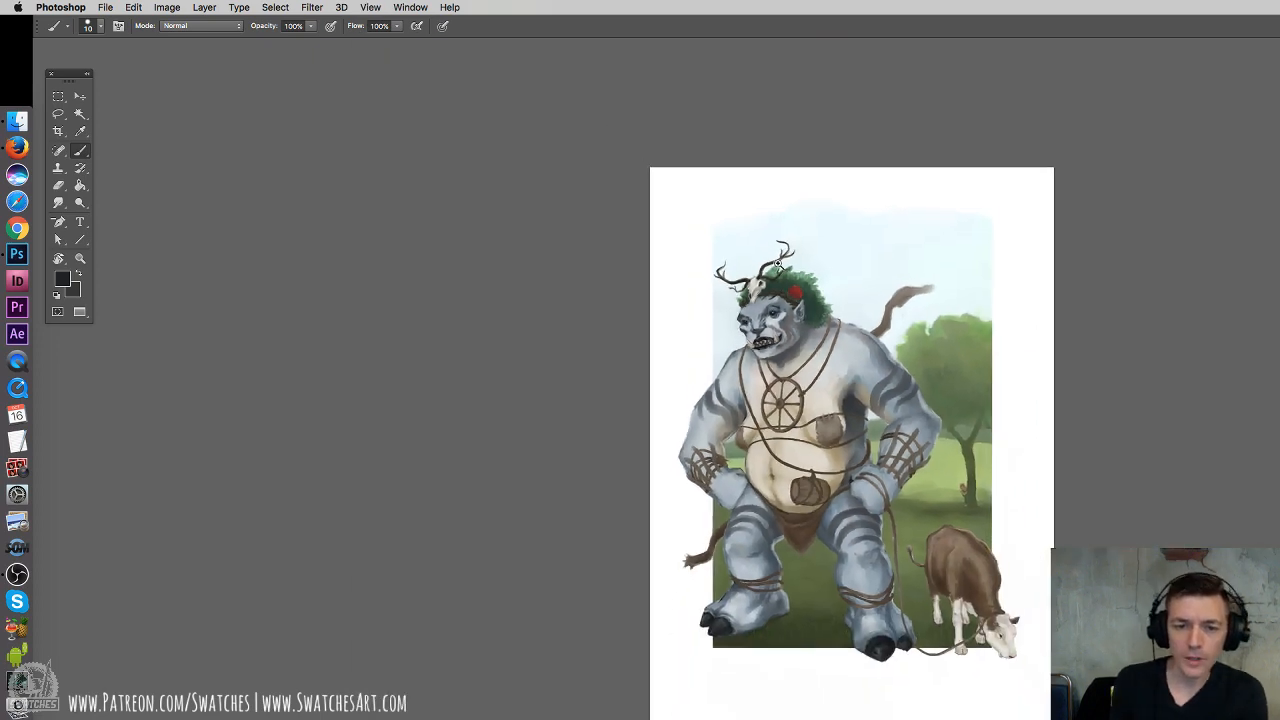
{"action": "key", "text": "super+plus"}
{"action": "key", "text": "super+plus"}
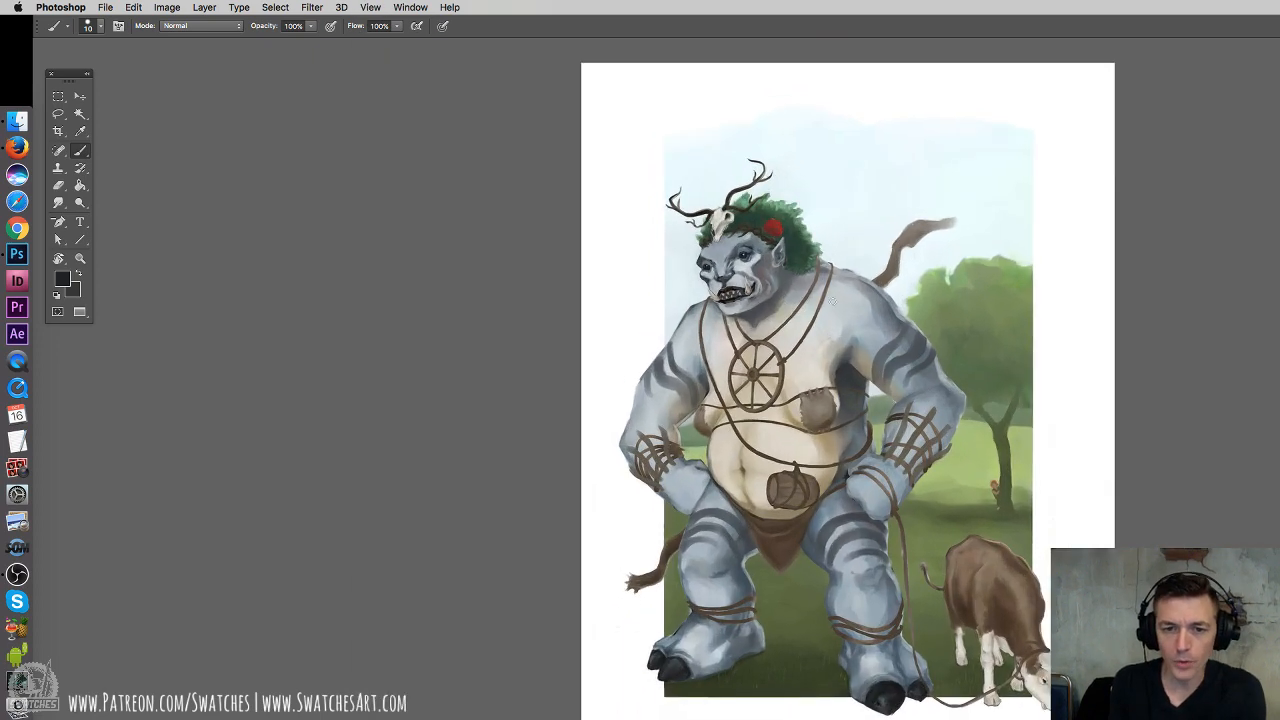
{"action": "mouse_move", "coordinate": [866, 373]}
{"action": "left_mouse_down"}
{"action": "mouse_move", "coordinate": [756, 256]}
{"action": "mouse_move", "coordinate": [808, 238]}
{"action": "mouse_move", "coordinate": [828, 270]}
{"action": "left_mouse_up"}
{"action": "key", "text": "super+z"}
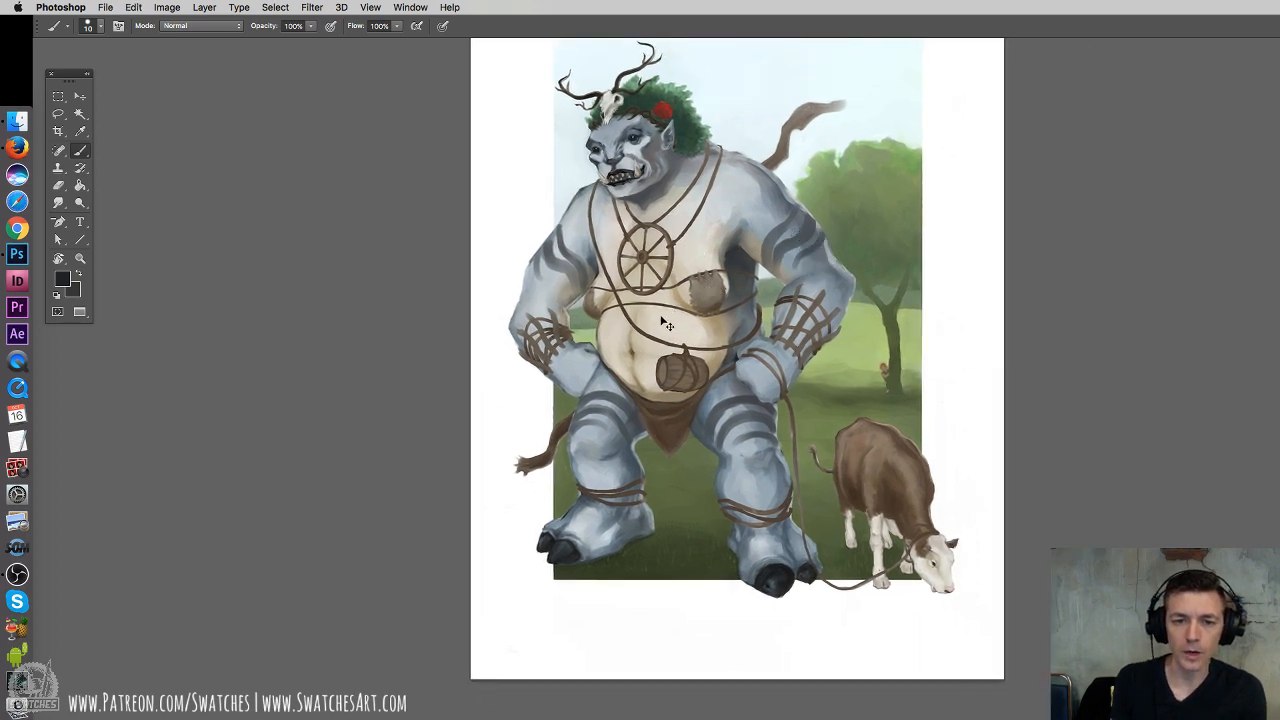
{"action": "left_click_drag", "start_coordinate": [662, 325], "coordinate": [674, 312]}
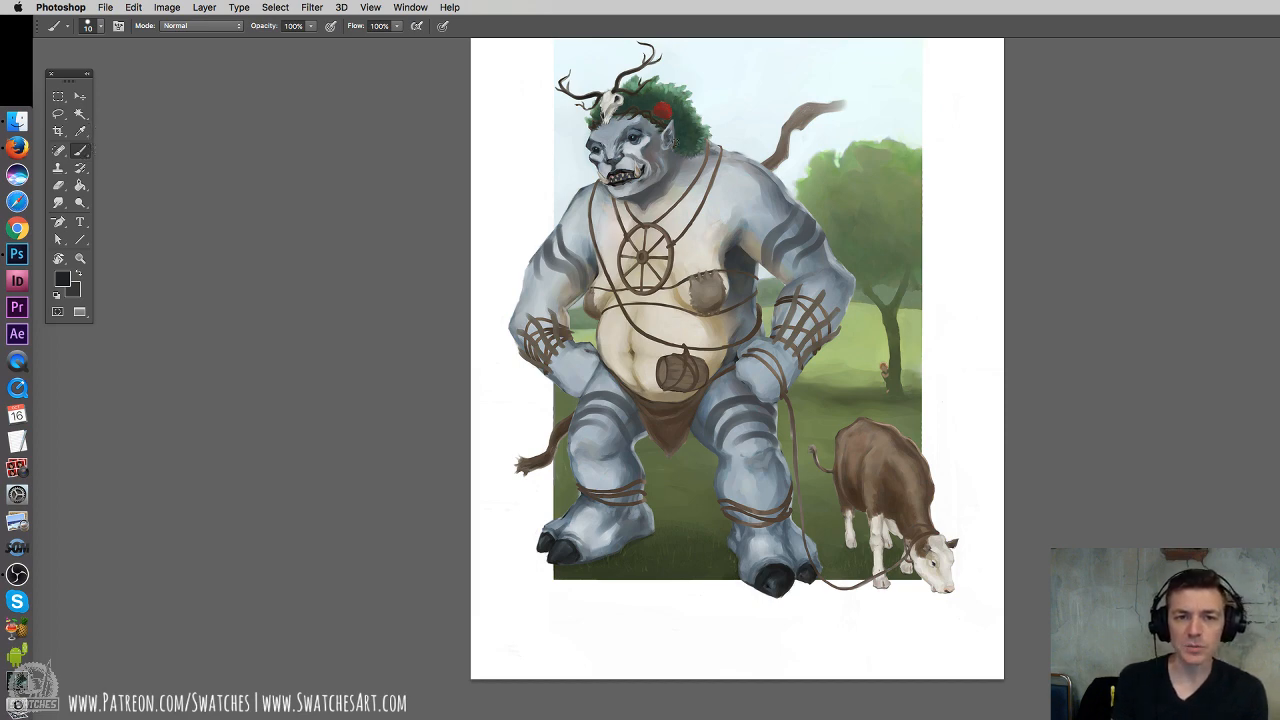
Paint long dark hair over the troll's green hair, and dab leaves in the tree's sampled green around it and on the shoulder
{"action": "mouse_move", "coordinate": [687, 220]}
{"action": "left_mouse_down"}
{"action": "mouse_move", "coordinate": [682, 128]}
{"action": "mouse_move", "coordinate": [681, 210]}
{"action": "mouse_move", "coordinate": [678, 124]}
{"action": "mouse_move", "coordinate": [660, 102]}
{"action": "mouse_move", "coordinate": [624, 104]}
{"action": "mouse_move", "coordinate": [680, 112]}
{"action": "left_mouse_up"}
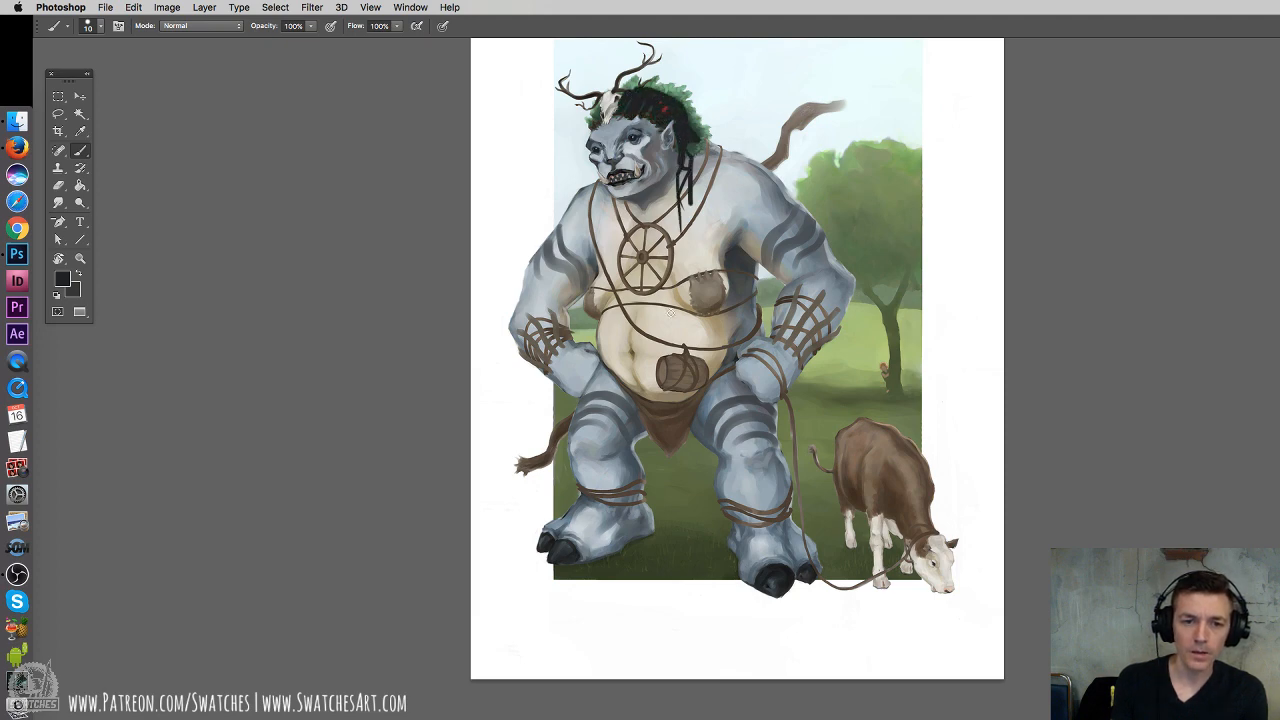
{"action": "left_click", "coordinate": [681, 416], "text": "alt"}
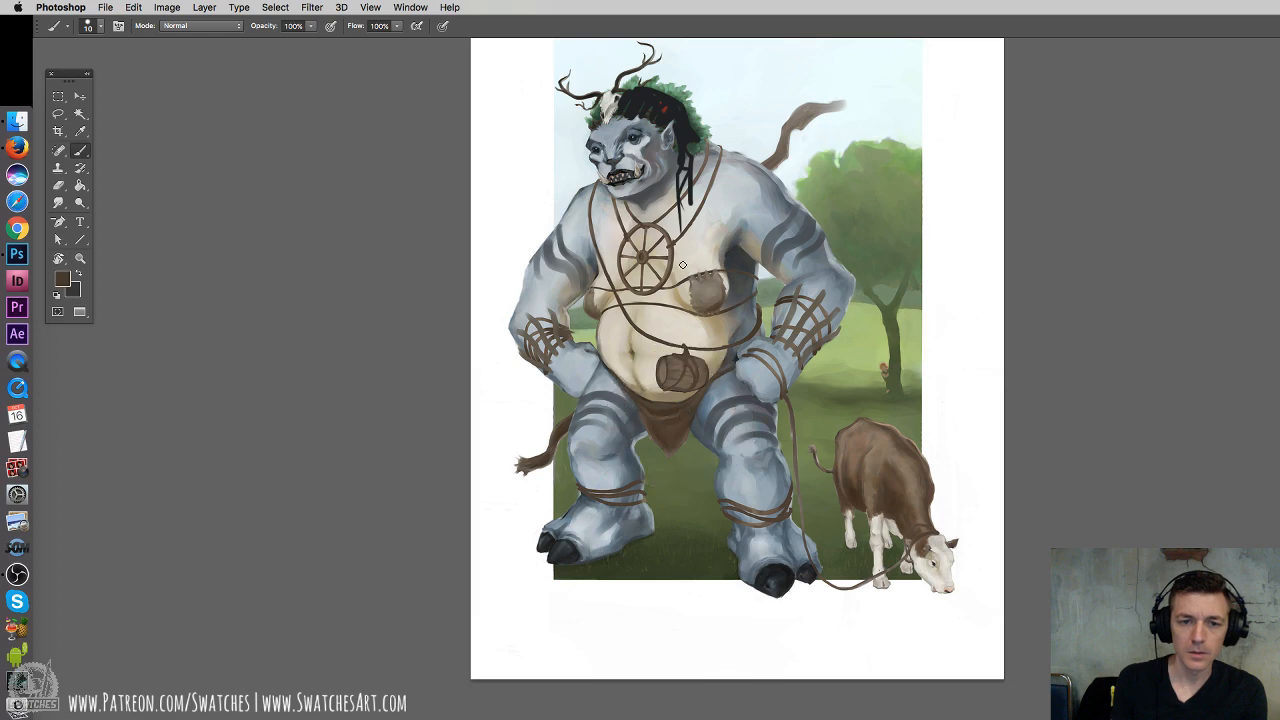
{"action": "left_click", "coordinate": [750, 252], "text": "alt"}
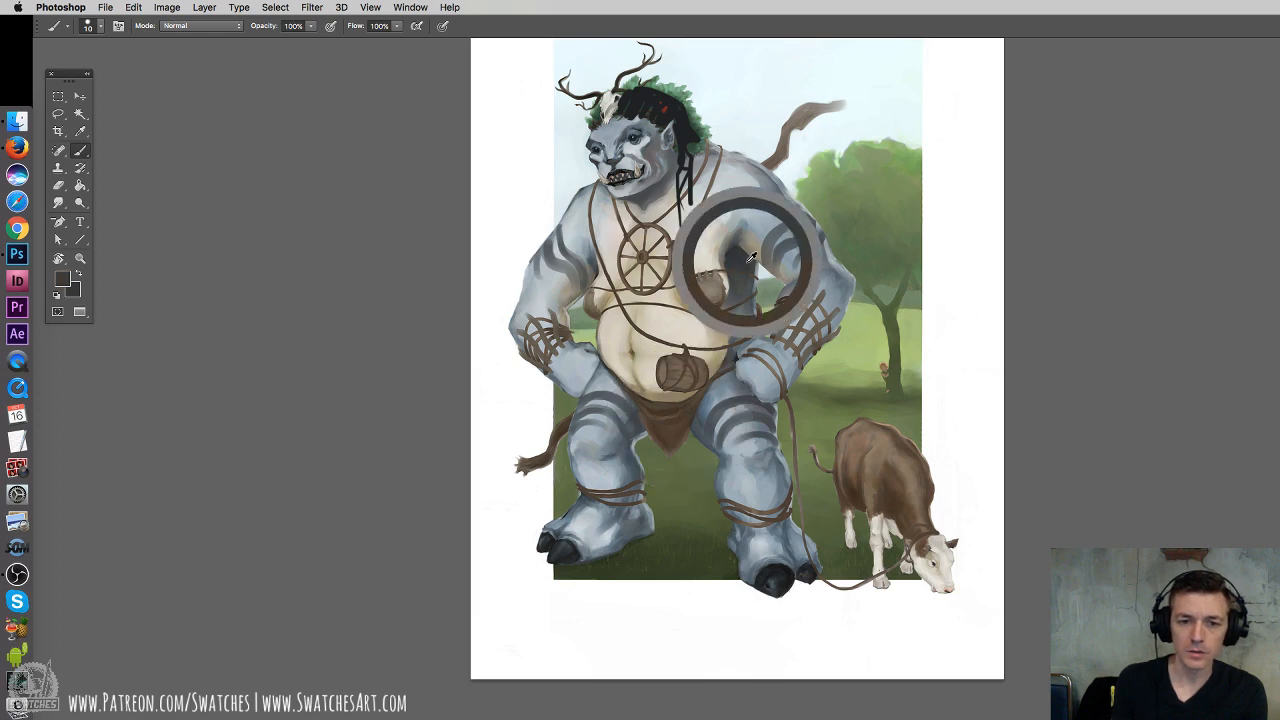
{"action": "mouse_move", "coordinate": [679, 121]}
{"action": "left_mouse_down"}
{"action": "mouse_move", "coordinate": [637, 88]}
{"action": "mouse_move", "coordinate": [669, 89]}
{"action": "mouse_move", "coordinate": [694, 125]}
{"action": "mouse_move", "coordinate": [686, 154]}
{"action": "left_mouse_up"}
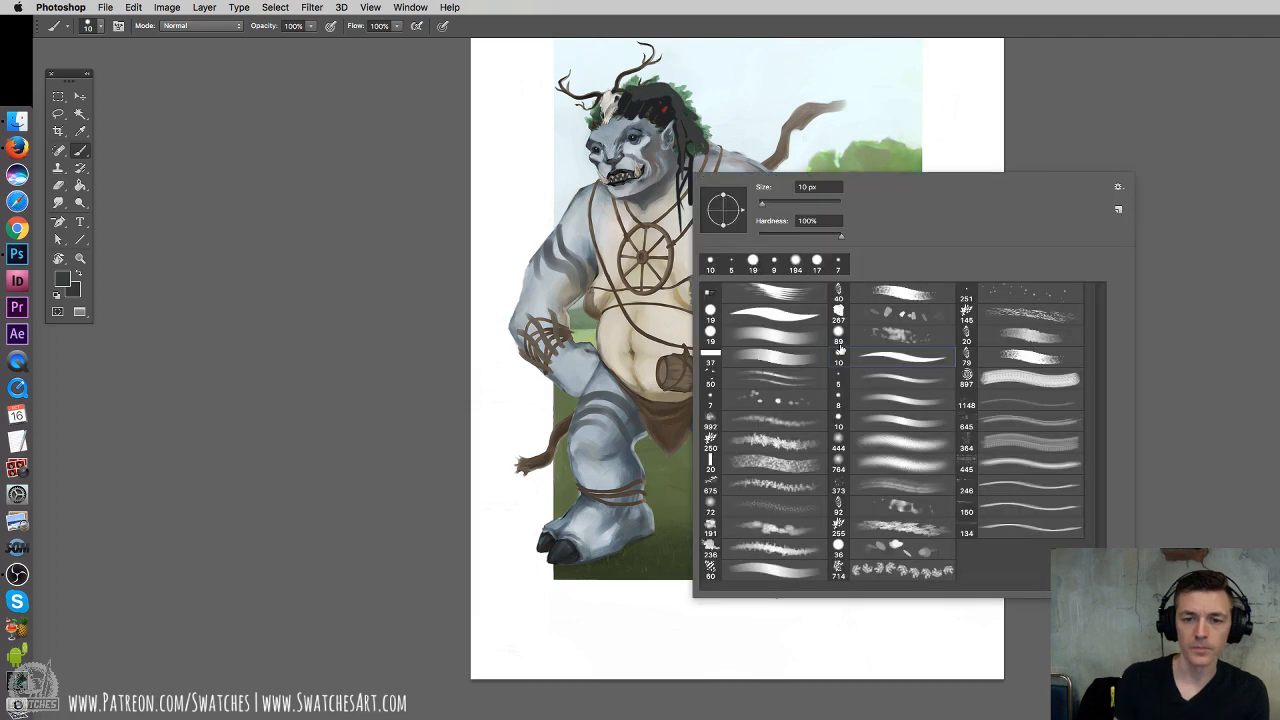
{"action": "right_click", "coordinate": [690, 168]}
{"action": "left_click", "coordinate": [598, 108]}
{"action": "mouse_move", "coordinate": [600, 106]}
{"action": "left_mouse_down"}
{"action": "mouse_move", "coordinate": [587, 209]}
{"action": "mouse_move", "coordinate": [588, 152]}
{"action": "mouse_move", "coordinate": [658, 84]}
{"action": "mouse_move", "coordinate": [671, 108]}
{"action": "left_mouse_up"}
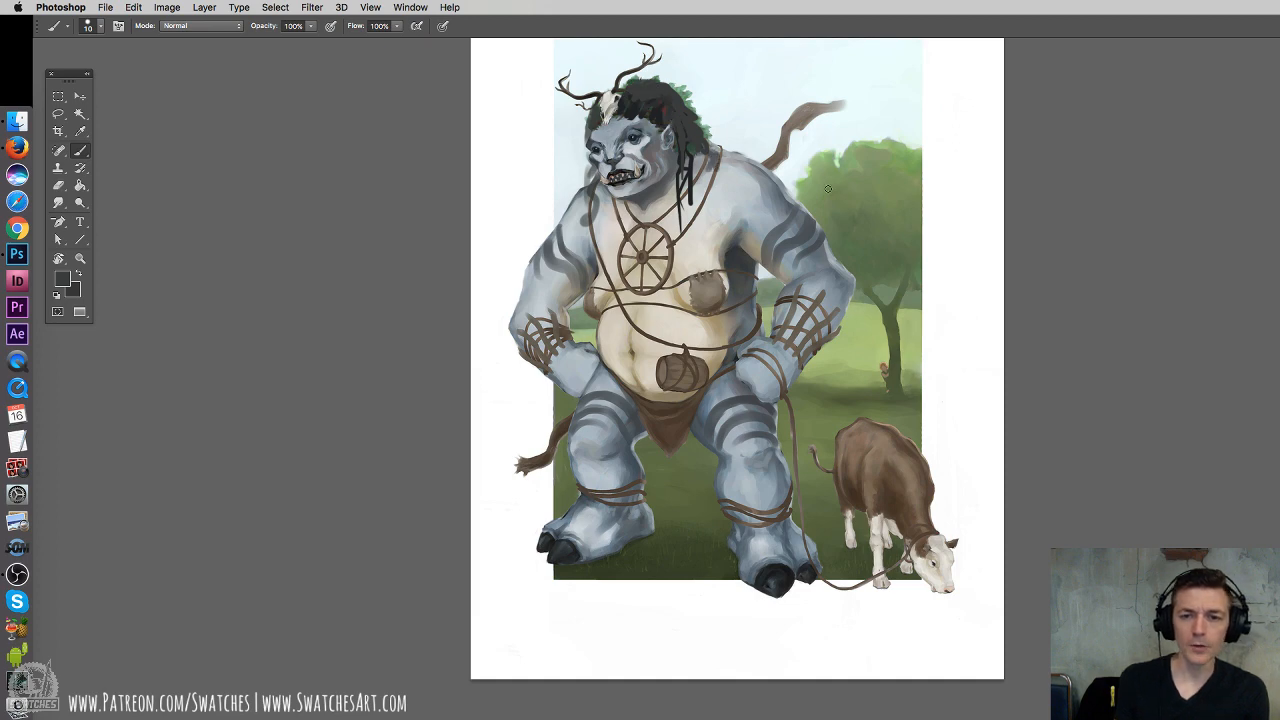
{"action": "left_click", "coordinate": [850, 183], "text": "alt"}
{"action": "mouse_move", "coordinate": [688, 78]}
{"action": "left_mouse_down"}
{"action": "mouse_move", "coordinate": [651, 88]}
{"action": "mouse_move", "coordinate": [645, 106]}
{"action": "mouse_move", "coordinate": [685, 75]}
{"action": "mouse_move", "coordinate": [660, 62]}
{"action": "mouse_move", "coordinate": [770, 166]}
{"action": "left_mouse_up"}
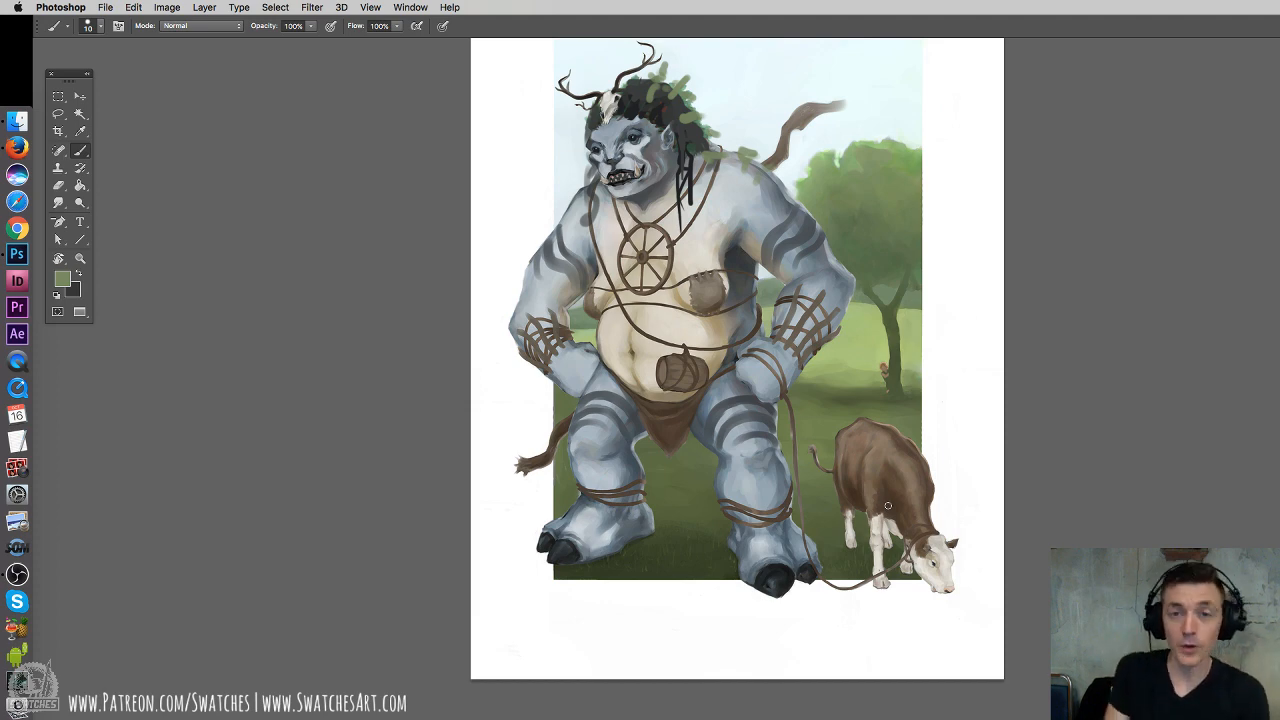
Close the blue troll painting without saving, and close the upside-down character line art with the stained-glass references
{"action": "key", "text": "super+w"}
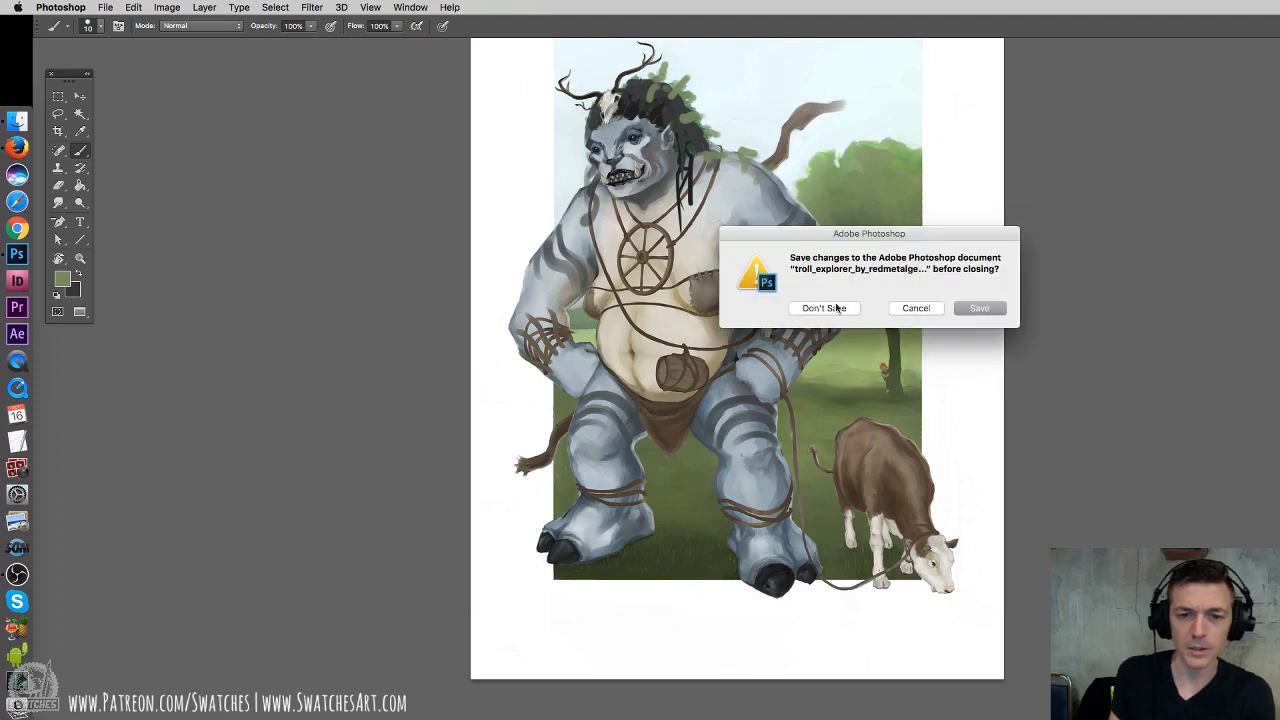
{"action": "left_click", "coordinate": [836, 308]}
{"action": "left_click_drag", "start_coordinate": [950, 512], "coordinate": [757, 377]}
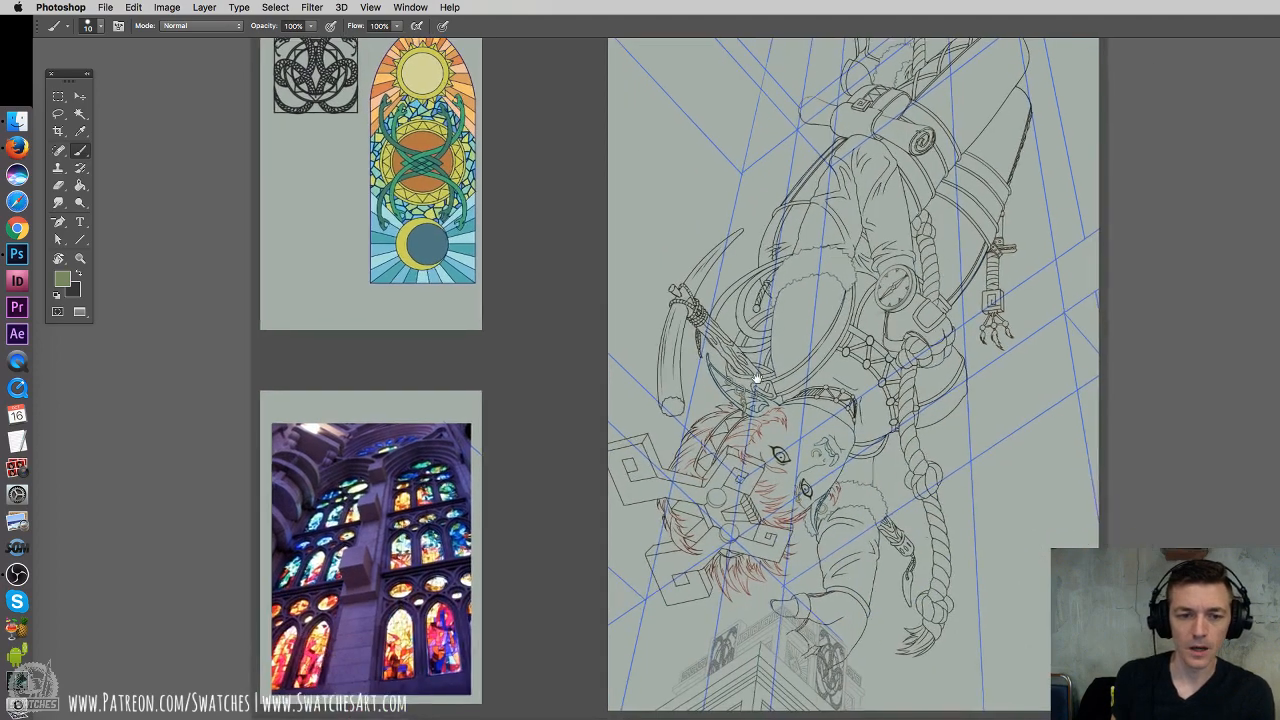
{"action": "left_click_drag", "start_coordinate": [912, 297], "coordinate": [910, 337]}
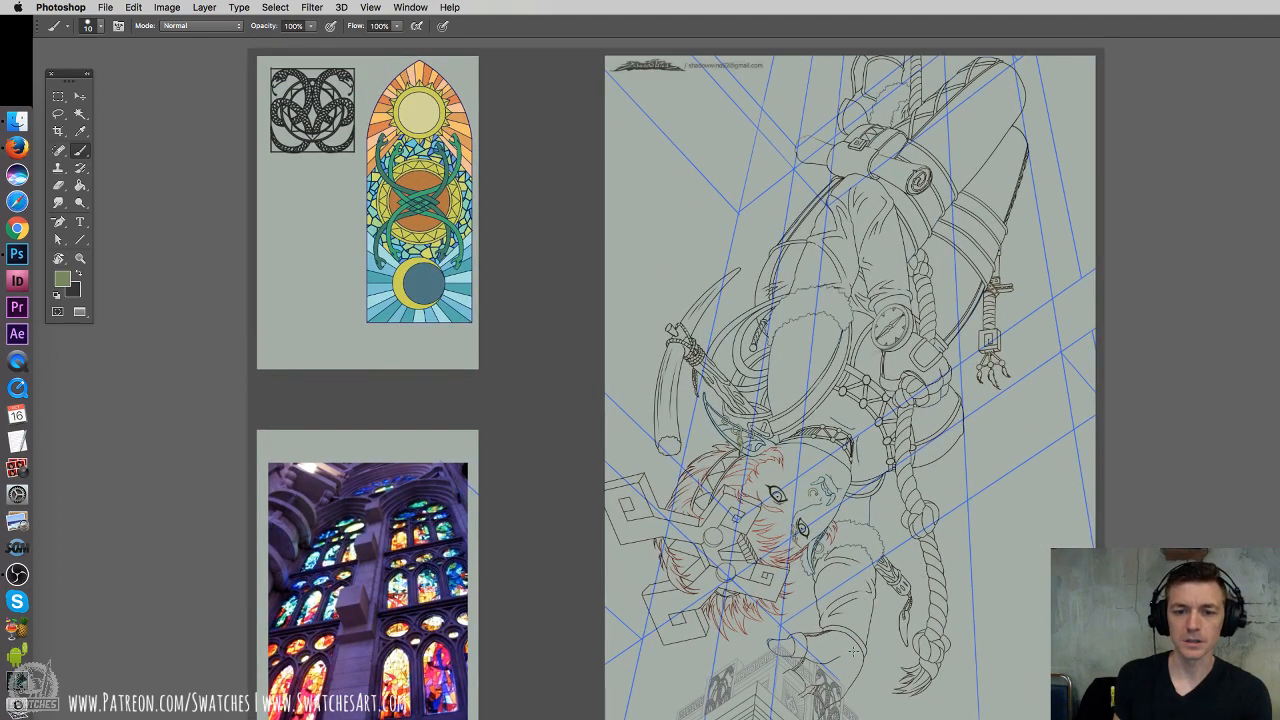
{"action": "left_click", "coordinate": [86, 96]}
{"action": "key", "text": "super+w"}
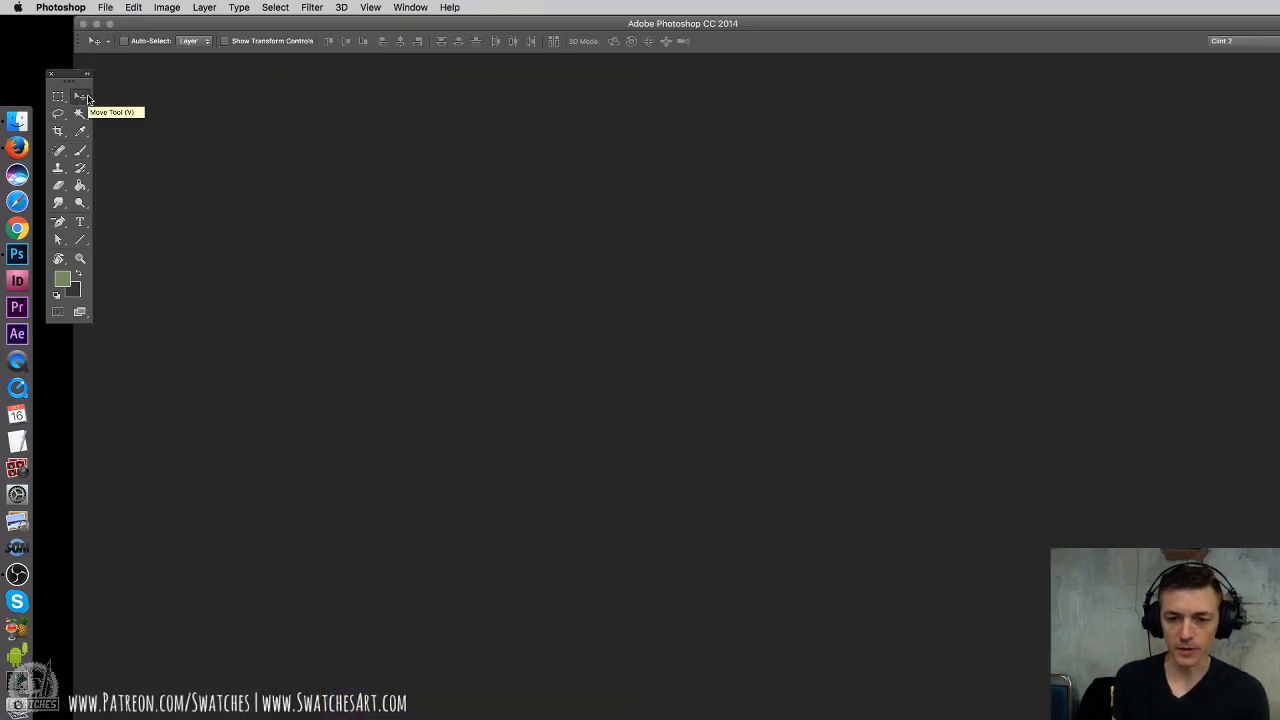
{"action": "key", "text": "super+Tab"}
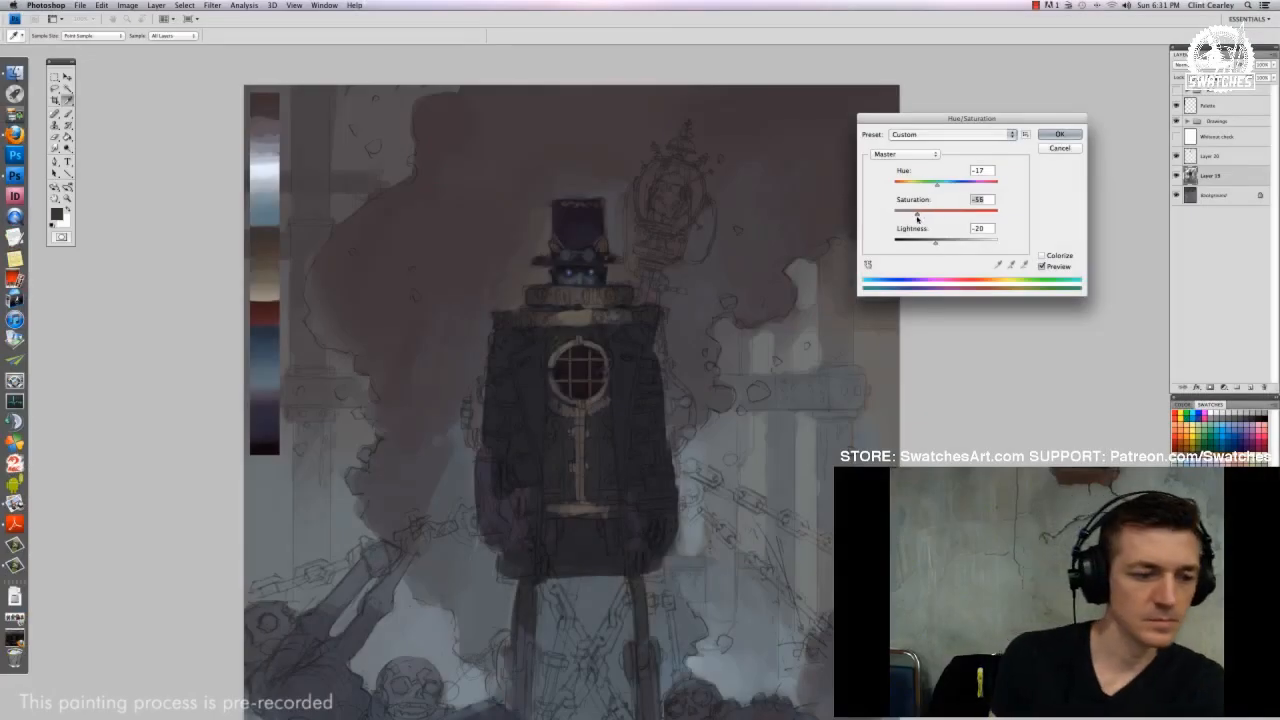
Apply the Hue/Saturation adjustment with hue -17 and lightness -20 to Layer 19, and compare the picture with Layer 20 hidden and shown
{"action": "left_click", "coordinate": [1062, 133]}
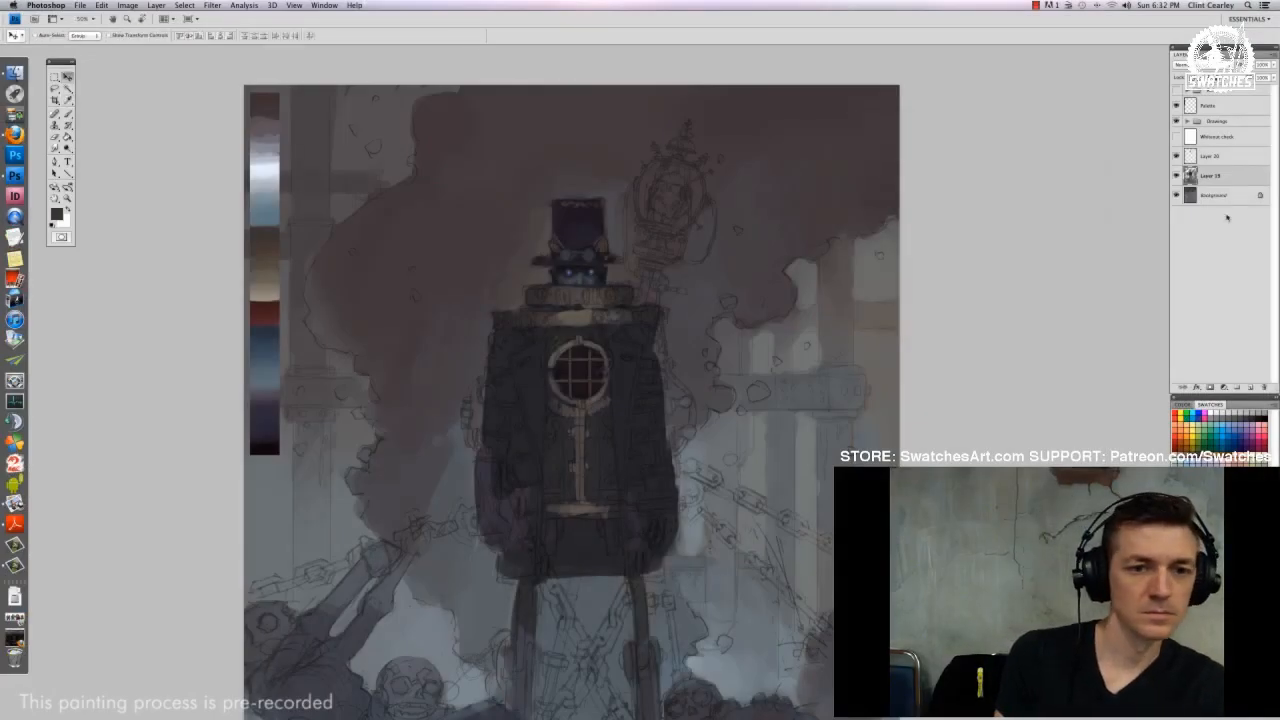
{"action": "left_click", "coordinate": [1176, 156]}
{"action": "left_click", "coordinate": [1176, 157]}
Select the figure's top hat on Layer 20 with the Magic Wand and shift its hue slightly using Hue/Saturation
{"action": "left_click", "coordinate": [1210, 156]}
{"action": "key", "text": "w"}
{"action": "left_click", "coordinate": [826, 326]}
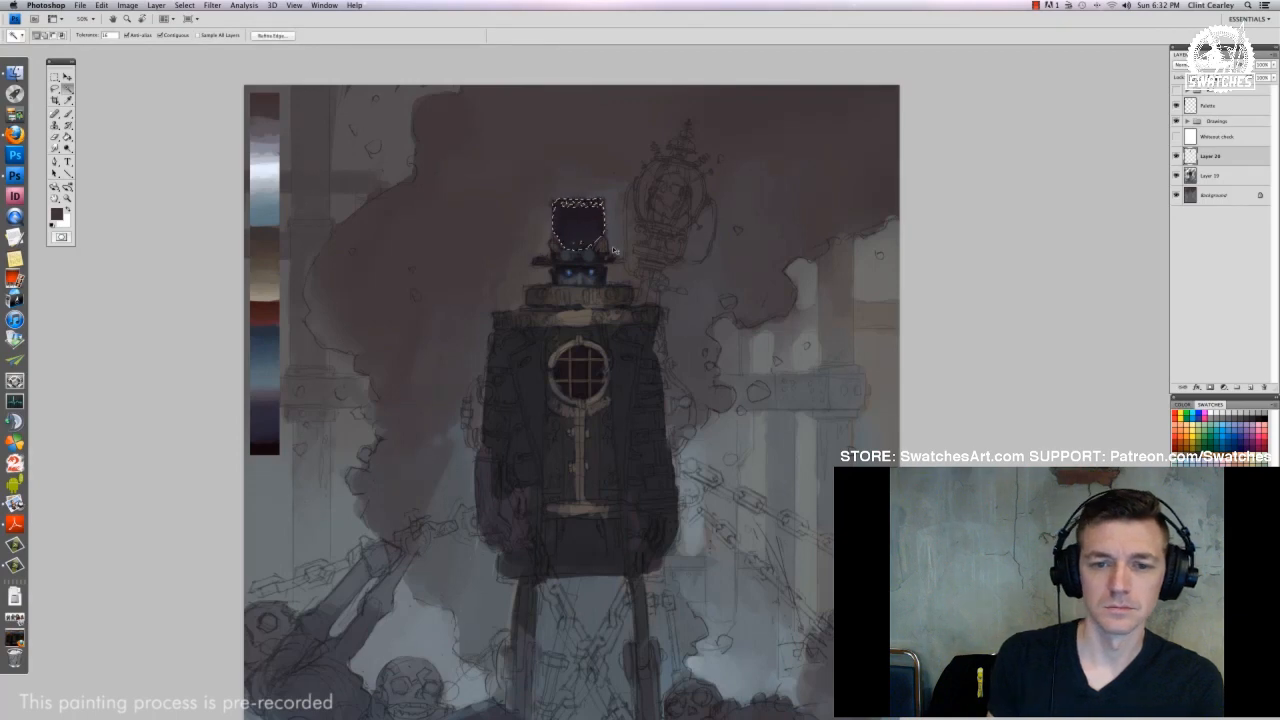
{"action": "key", "text": "ctrl+u"}
{"action": "mouse_move", "coordinate": [944, 186]}
{"action": "left_mouse_down"}
{"action": "mouse_move", "coordinate": [926, 190]}
{"action": "mouse_move", "coordinate": [944, 199]}
{"action": "left_mouse_up"}
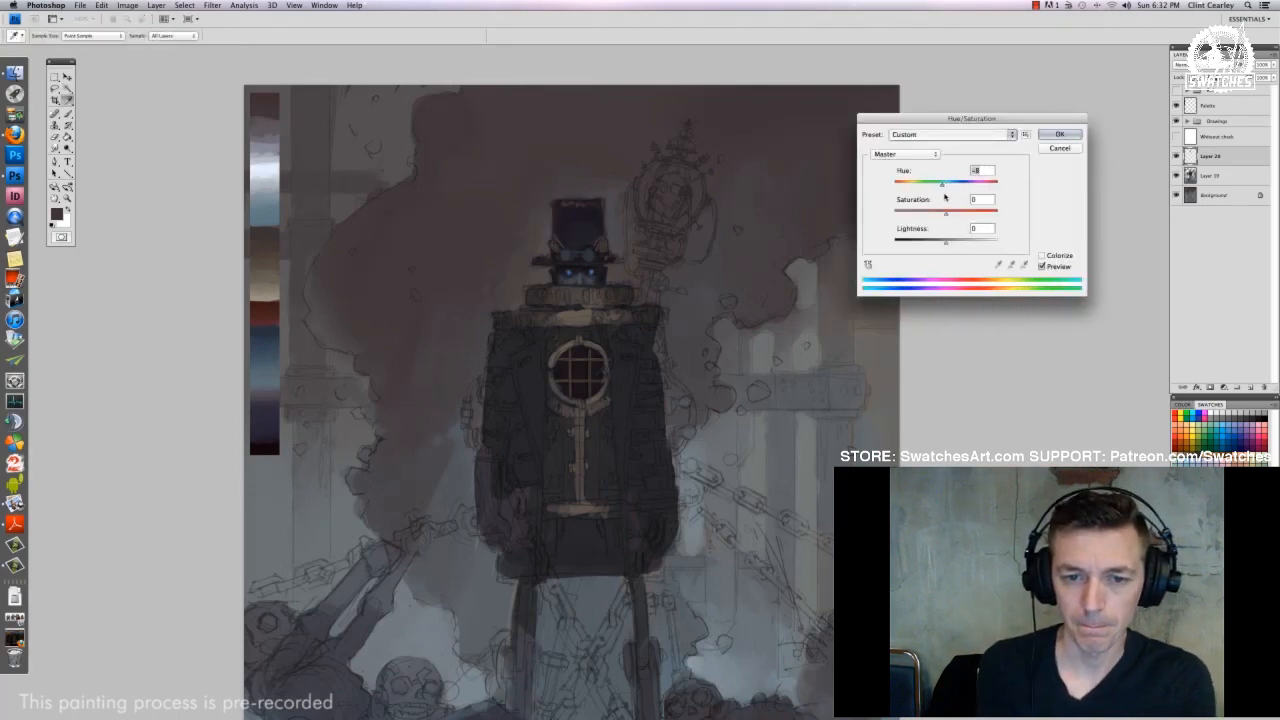
{"action": "key", "text": "Return"}
Select the figure's silhouette on Layer 19 and shift its hue slightly with Hue/Saturation, keeping the selection outline hidden
{"action": "left_click", "coordinate": [1212, 176]}
{"action": "left_click", "coordinate": [1190, 175], "text": "ctrl"}
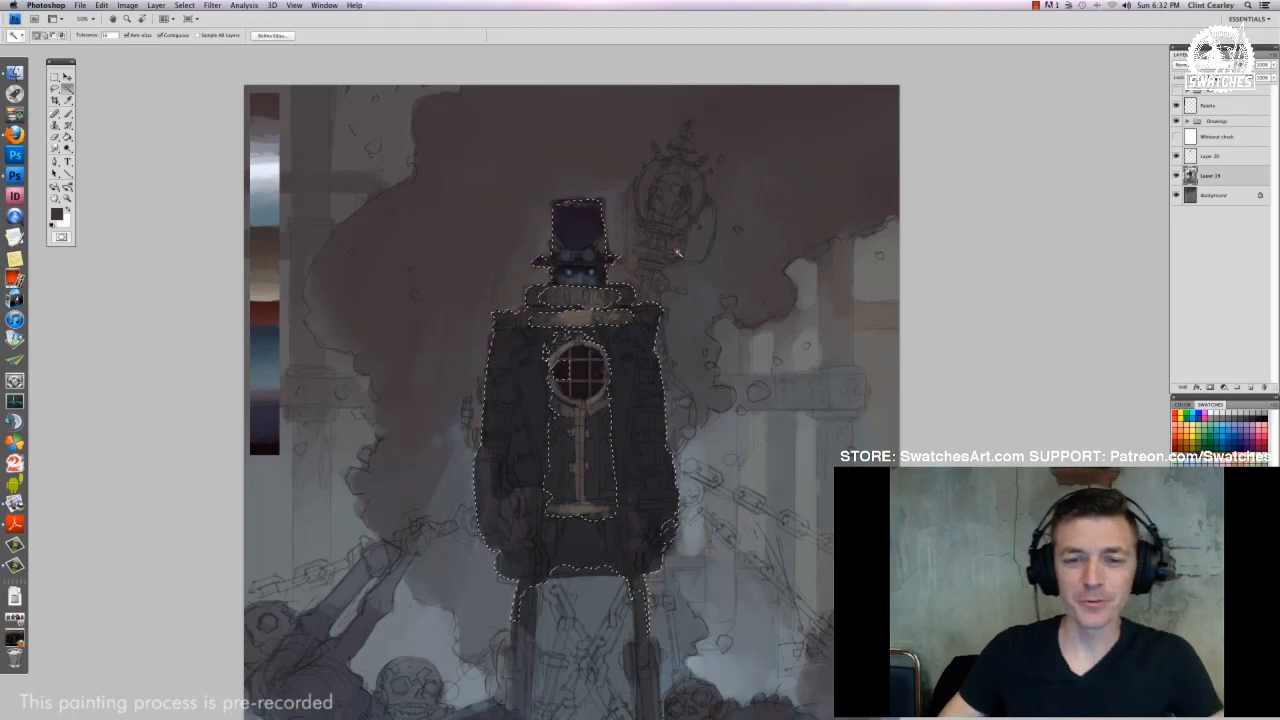
{"action": "key", "text": "l"}
{"action": "key", "text": "ctrl+h"}
{"action": "key", "text": "ctrl+u"}
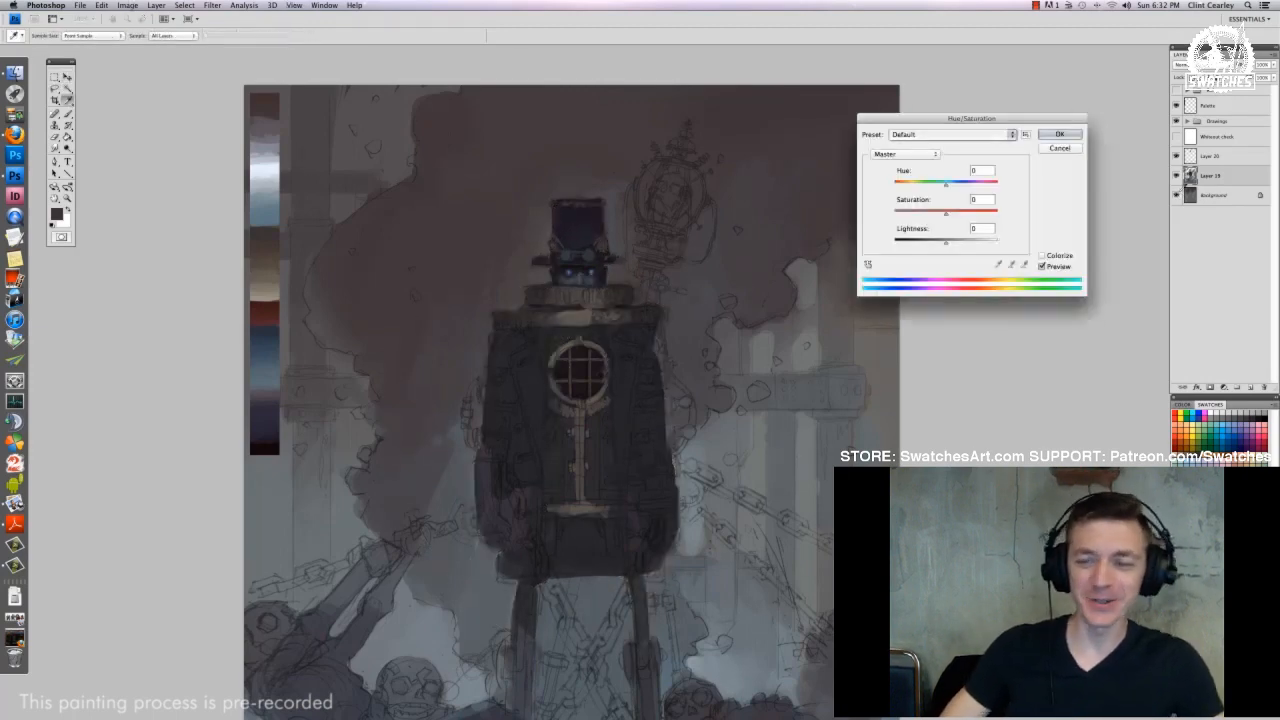
{"action": "left_click_drag", "start_coordinate": [946, 187], "coordinate": [940, 185]}
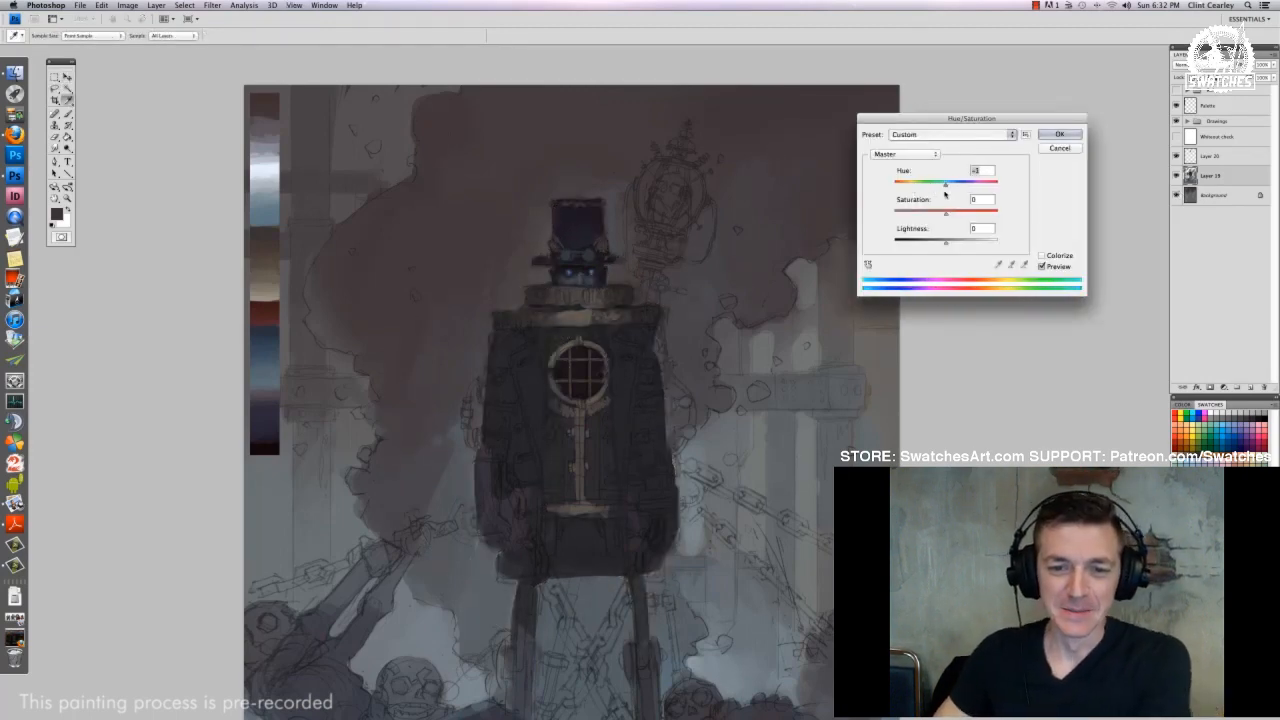
{"action": "left_click", "coordinate": [1067, 137]}
Paint the figure's vest below the round chest grille a muted brown on Layer 20
{"action": "key", "text": "super+minus"}
{"action": "key", "text": "super+minus"}
{"action": "key", "text": "super+plus"}
{"action": "key", "text": "super+plus"}
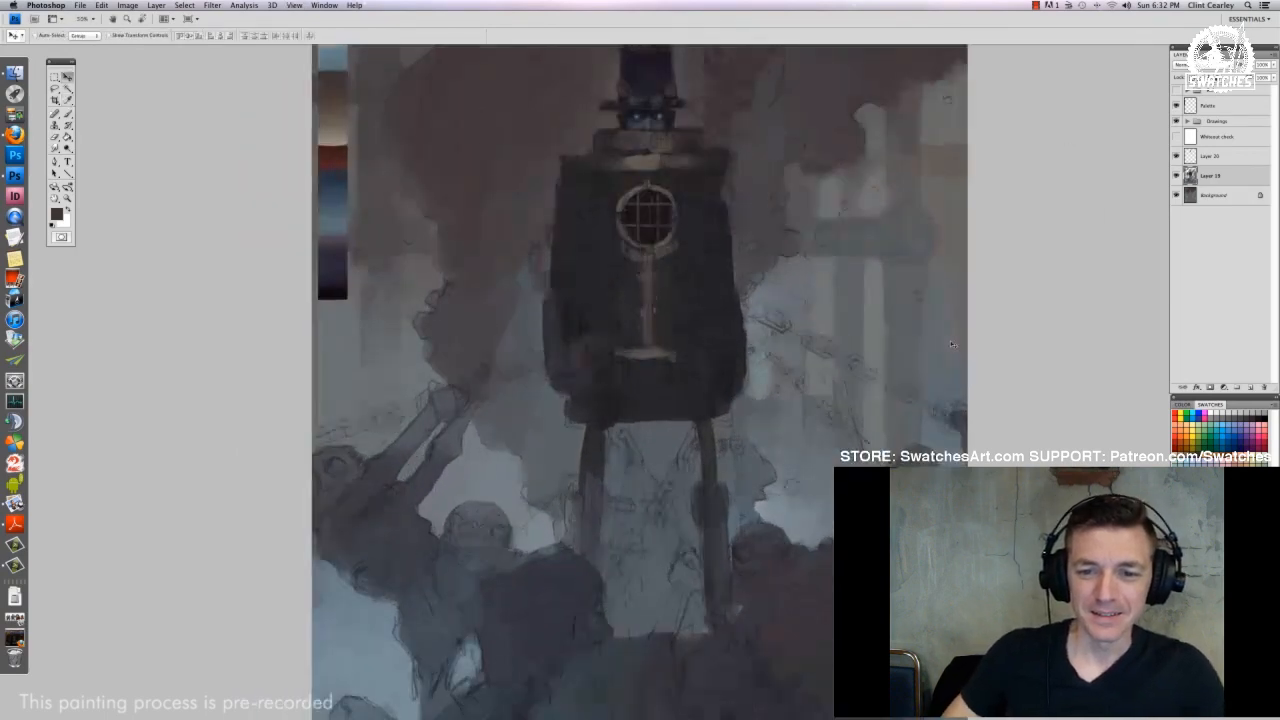
{"action": "left_click_drag", "start_coordinate": [686, 227], "coordinate": [656, 301]}
{"action": "key", "text": "b"}
{"action": "left_click", "coordinate": [1205, 157]}
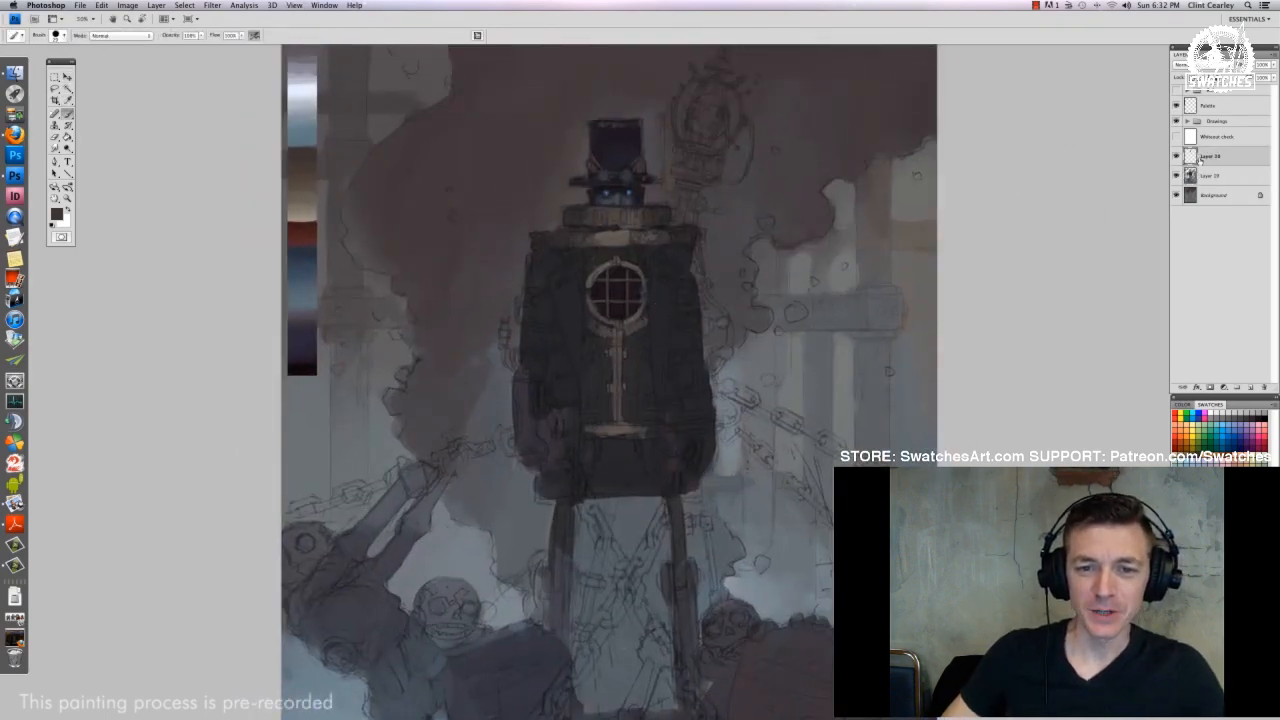
{"action": "key", "text": "super+plus"}
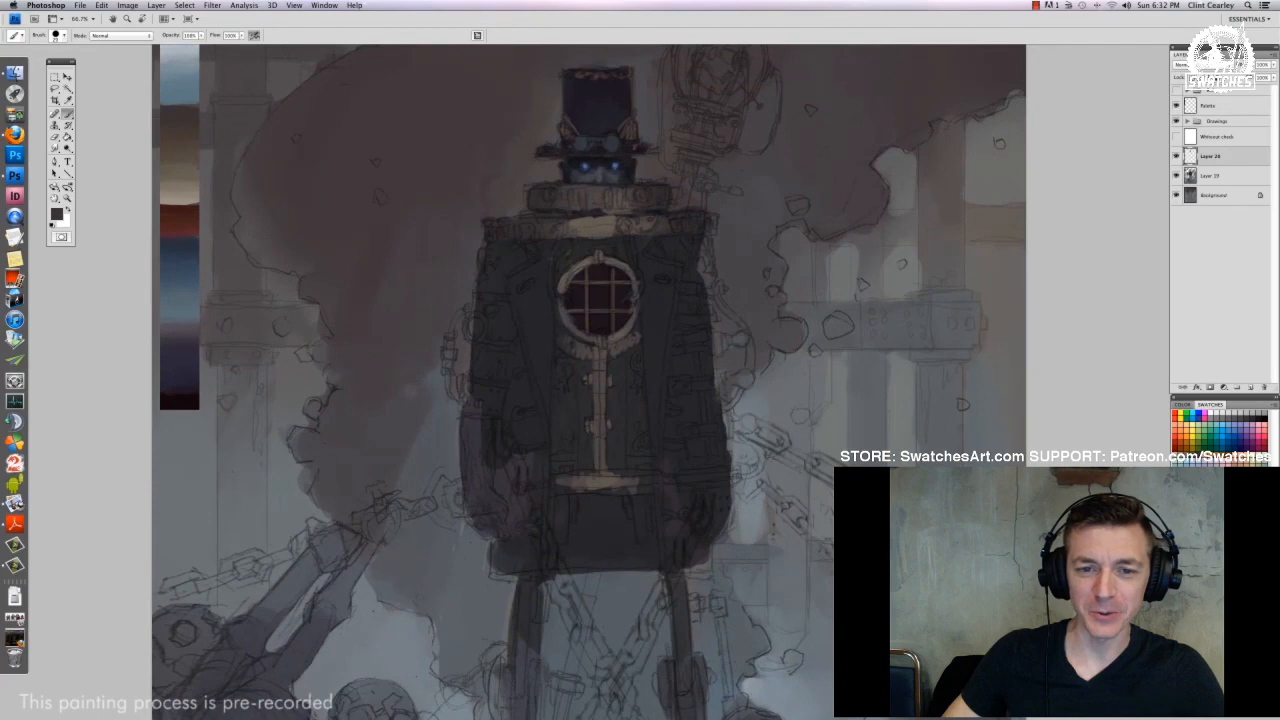
{"action": "mouse_move", "coordinate": [574, 390]}
{"action": "left_mouse_down"}
{"action": "mouse_move", "coordinate": [586, 362]}
{"action": "mouse_move", "coordinate": [586, 468]}
{"action": "left_mouse_up"}
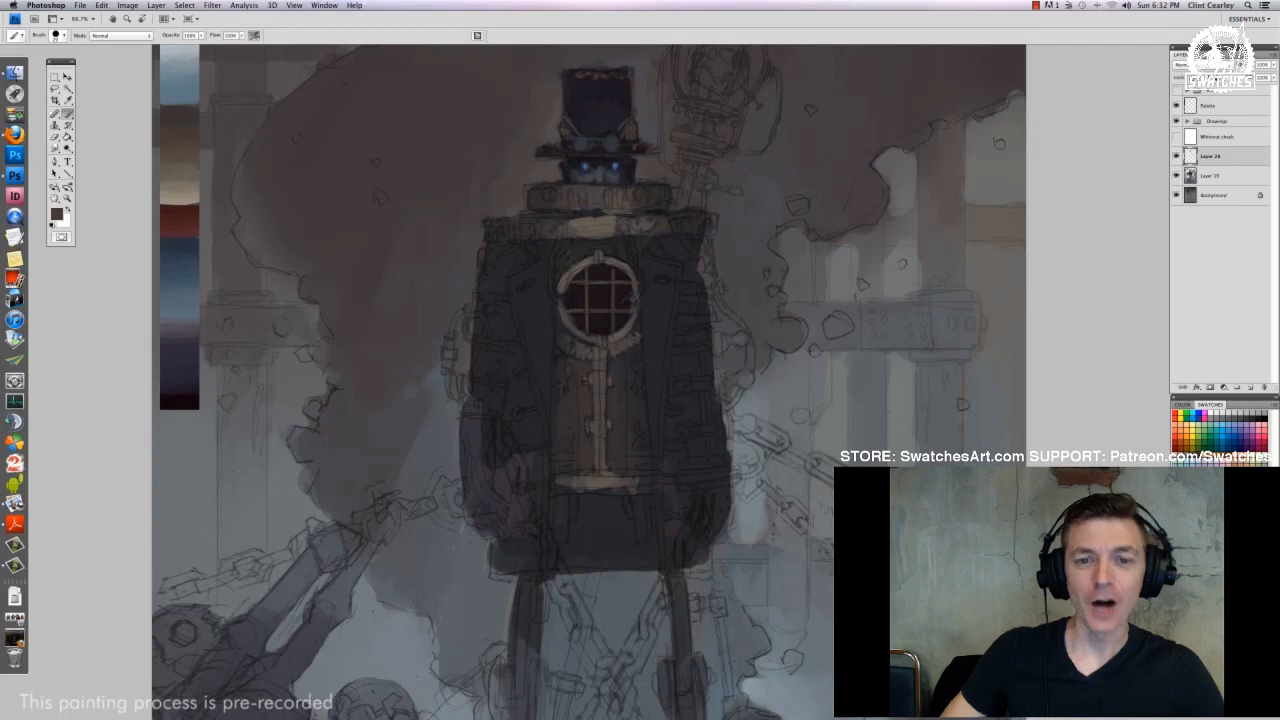
Sample a dark tone below the vest and paint the panel between the coat's lower flaps dark blue
{"action": "left_click", "coordinate": [593, 505], "text": "alt"}
{"action": "scroll", "coordinate": [580, 546], "scroll_direction": "down", "scroll_amount": 2}
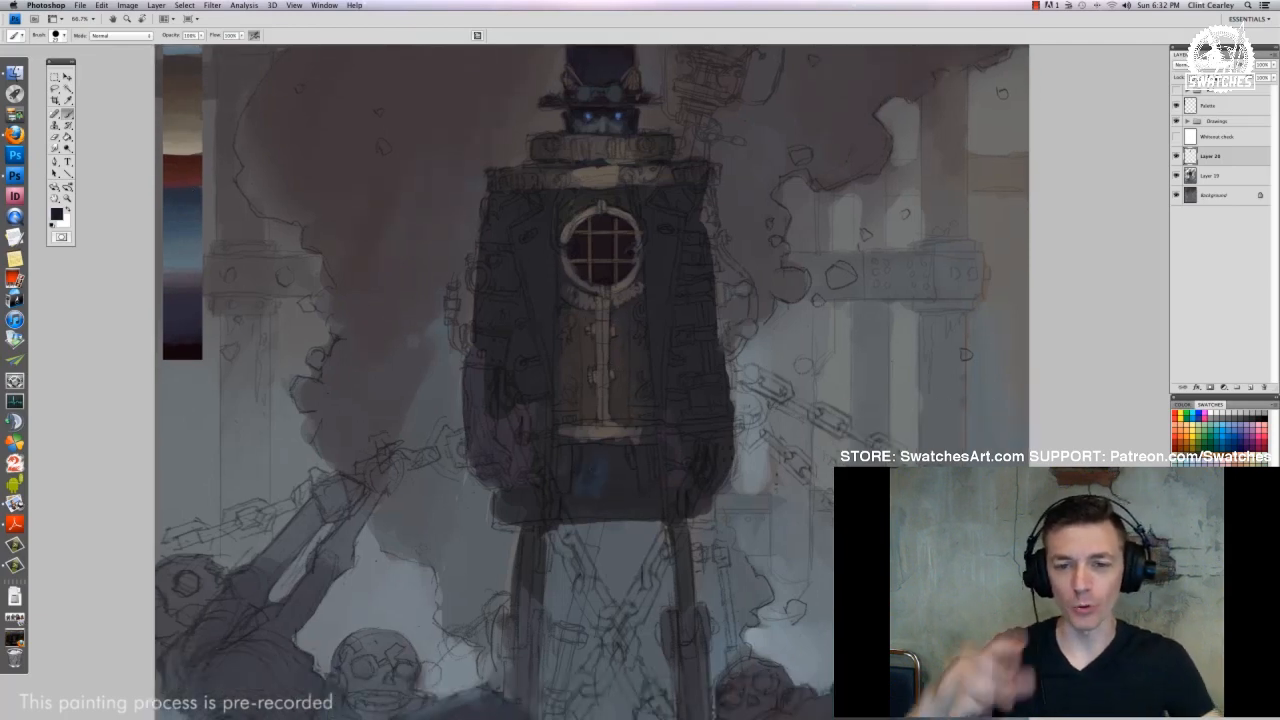
{"action": "left_click_drag", "start_coordinate": [605, 460], "coordinate": [600, 496]}
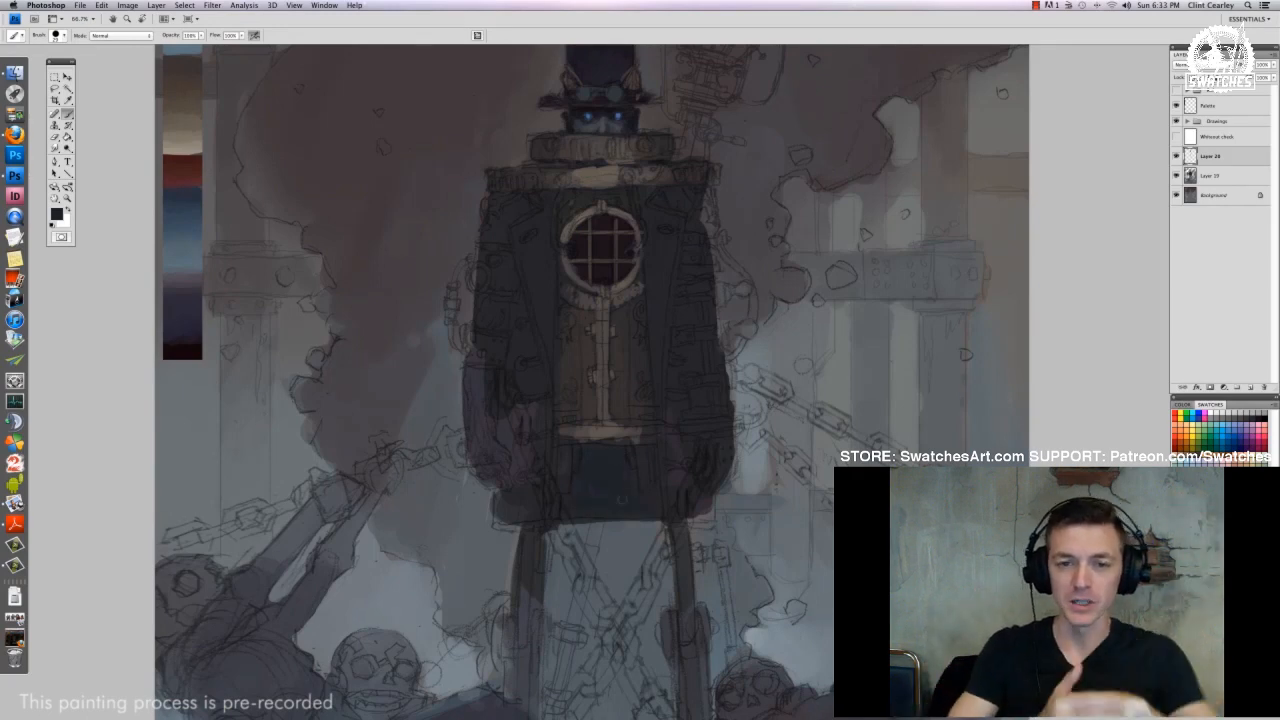
{"action": "scroll", "coordinate": [590, 380], "scroll_direction": "up", "scroll_amount": 2}
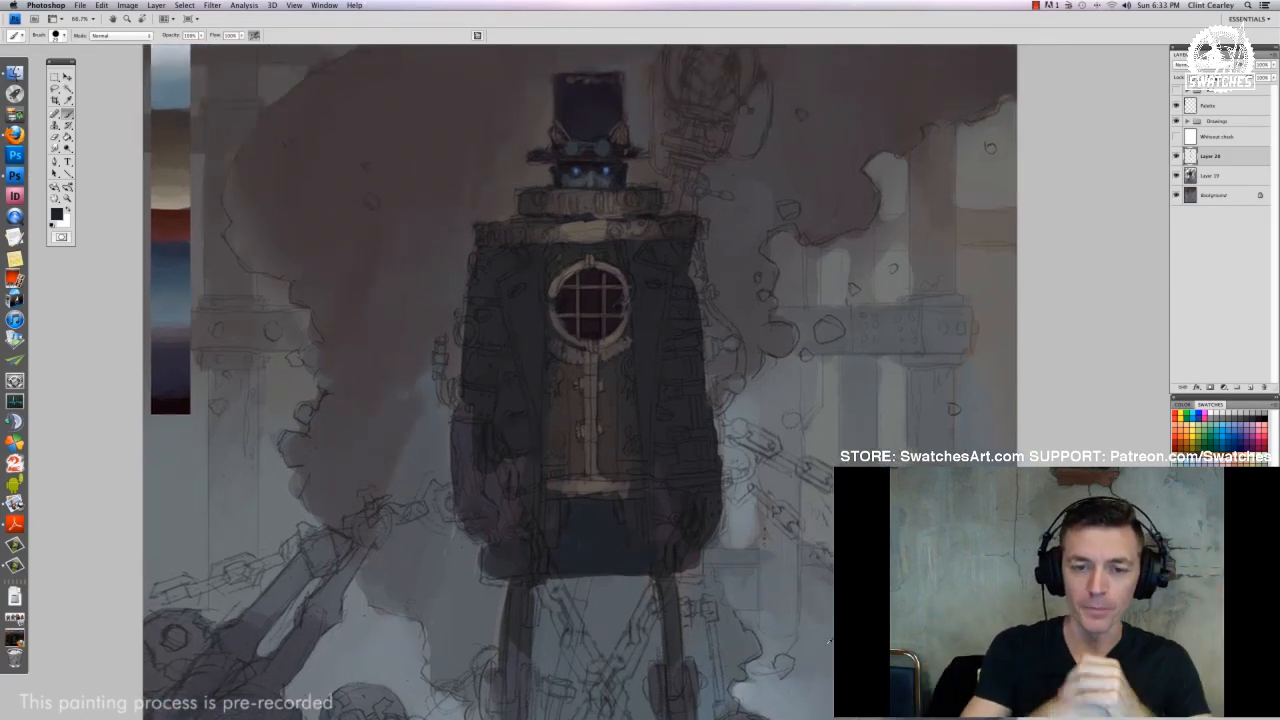
Paint both coat lapels beside the round grille a muted blue-grey
{"action": "key", "text": "x"}
{"action": "left_click_drag", "start_coordinate": [524, 270], "coordinate": [508, 316]}
{"action": "key", "text": "x"}
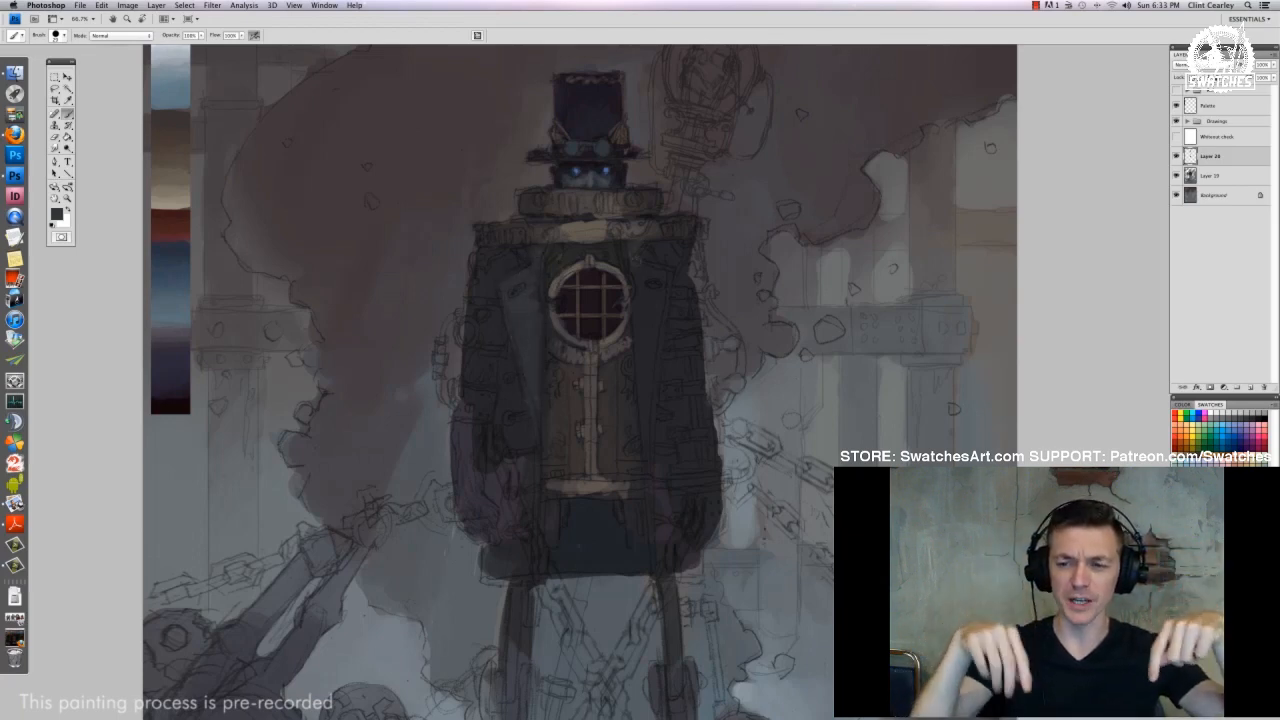
{"action": "mouse_move", "coordinate": [640, 270]}
{"action": "left_mouse_down"}
{"action": "mouse_move", "coordinate": [654, 300]}
{"action": "mouse_move", "coordinate": [645, 336]}
{"action": "left_mouse_up"}
{"action": "left_click_drag", "start_coordinate": [668, 275], "coordinate": [641, 464]}
{"action": "right_click", "coordinate": [750, 396]}
{"action": "left_click_drag", "start_coordinate": [846, 420], "coordinate": [843, 420]}
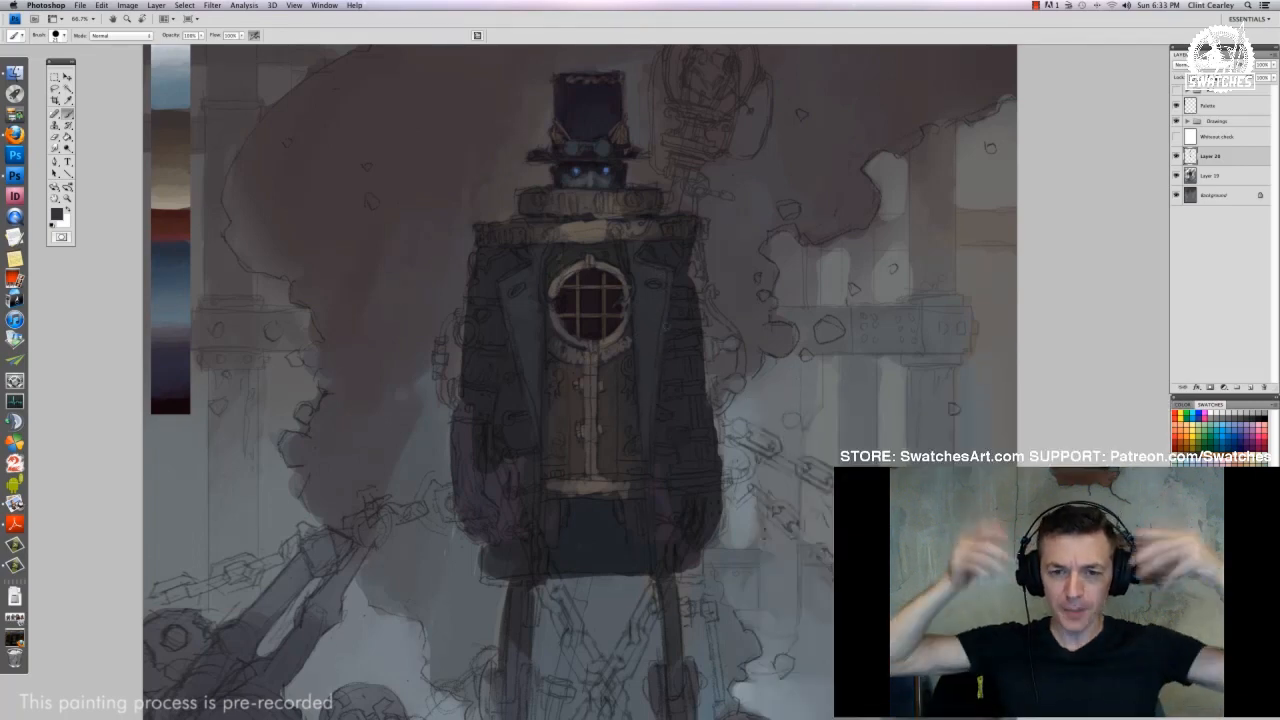
{"action": "left_click_drag", "start_coordinate": [1082, 161], "coordinate": [1017, 226]}
{"action": "key", "text": "w"}
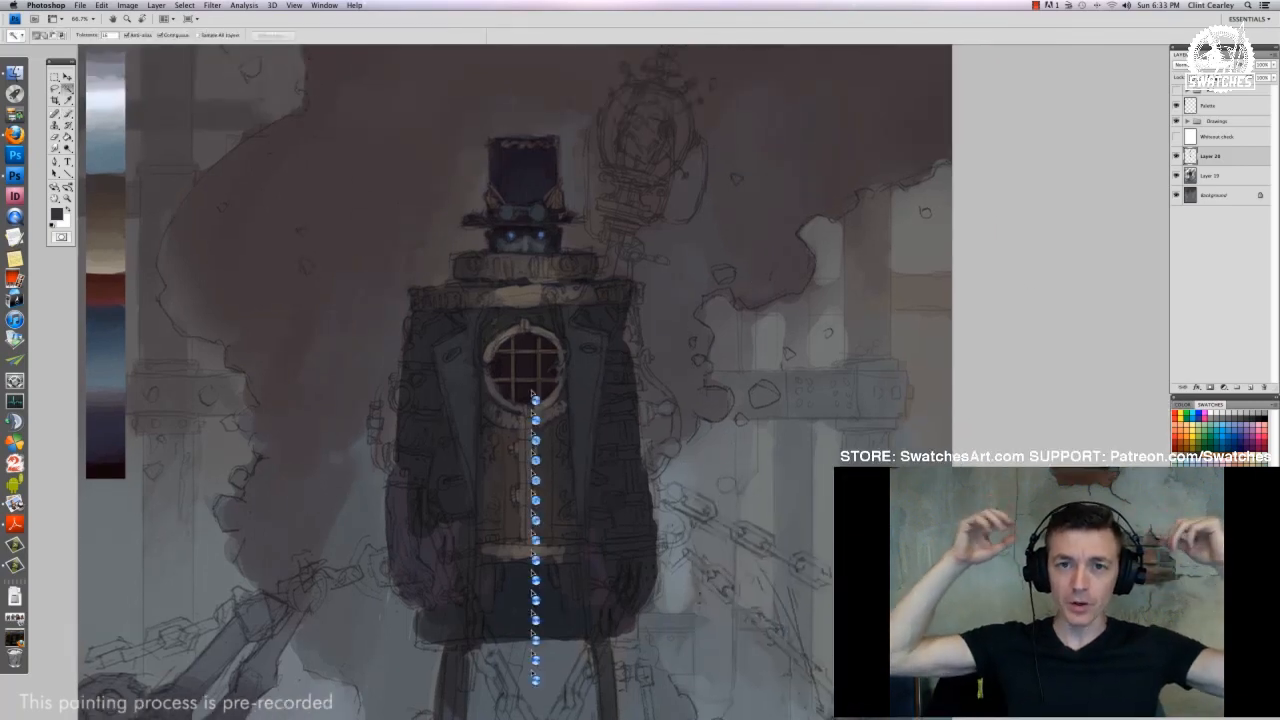
{"action": "left_click", "coordinate": [537, 386]}
{"action": "key", "text": "super+d"}
Select all the dark openings between the bars of the round chest grille on Layer 19 with the Magic Wand
{"action": "left_click", "coordinate": [1211, 176]}
{"action": "left_click", "coordinate": [526, 368]}
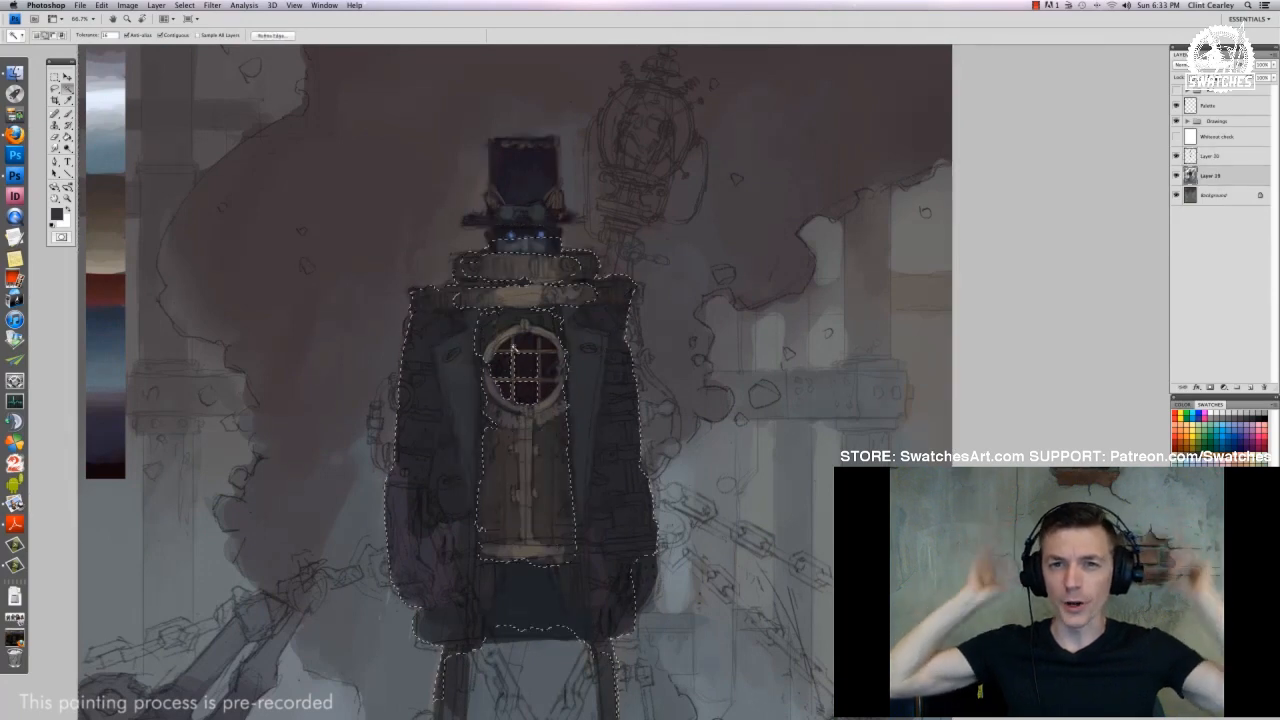
{"action": "key", "text": "super+z"}
{"action": "left_click", "coordinate": [506, 345], "text": "shift"}
{"action": "left_click", "coordinate": [506, 366], "text": "shift"}
{"action": "key", "text": "super+z"}
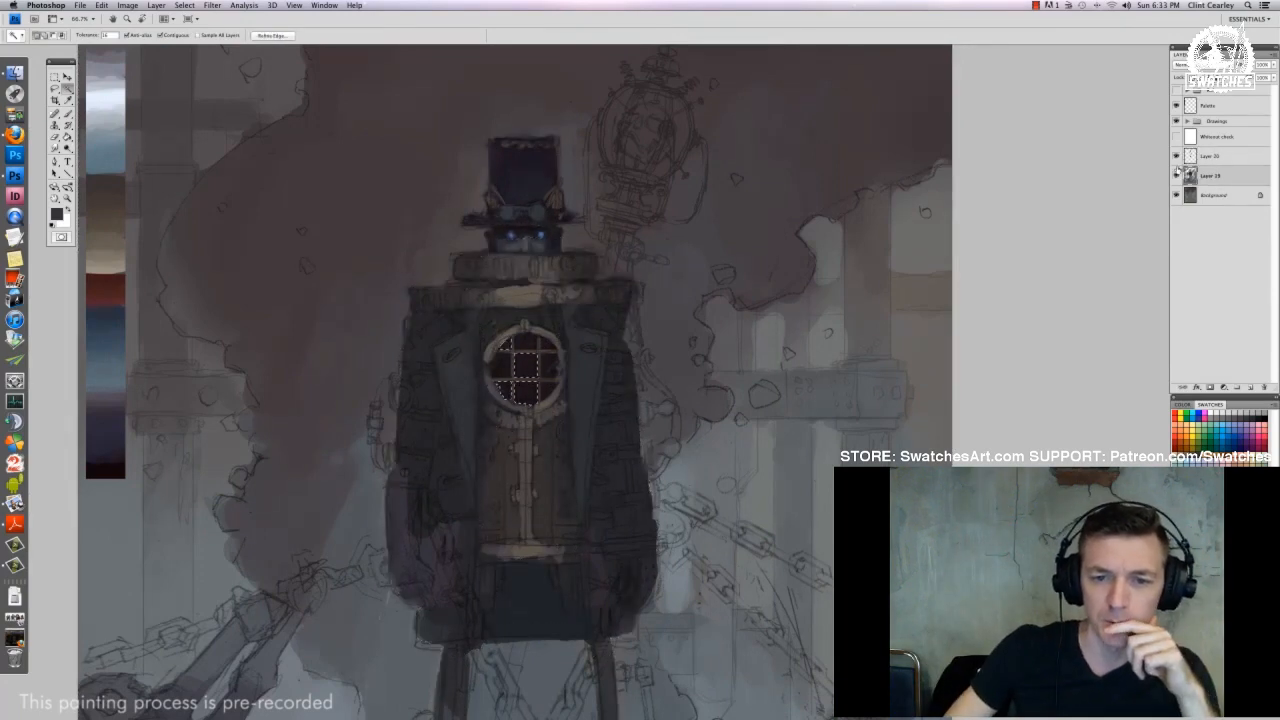
{"action": "left_click", "coordinate": [528, 344], "text": "shift"}
{"action": "left_click", "coordinate": [546, 346], "text": "shift"}
{"action": "left_click", "coordinate": [507, 365], "text": "shift"}
{"action": "left_click", "coordinate": [546, 370], "text": "shift"}
{"action": "left_click", "coordinate": [549, 384], "text": "shift"}
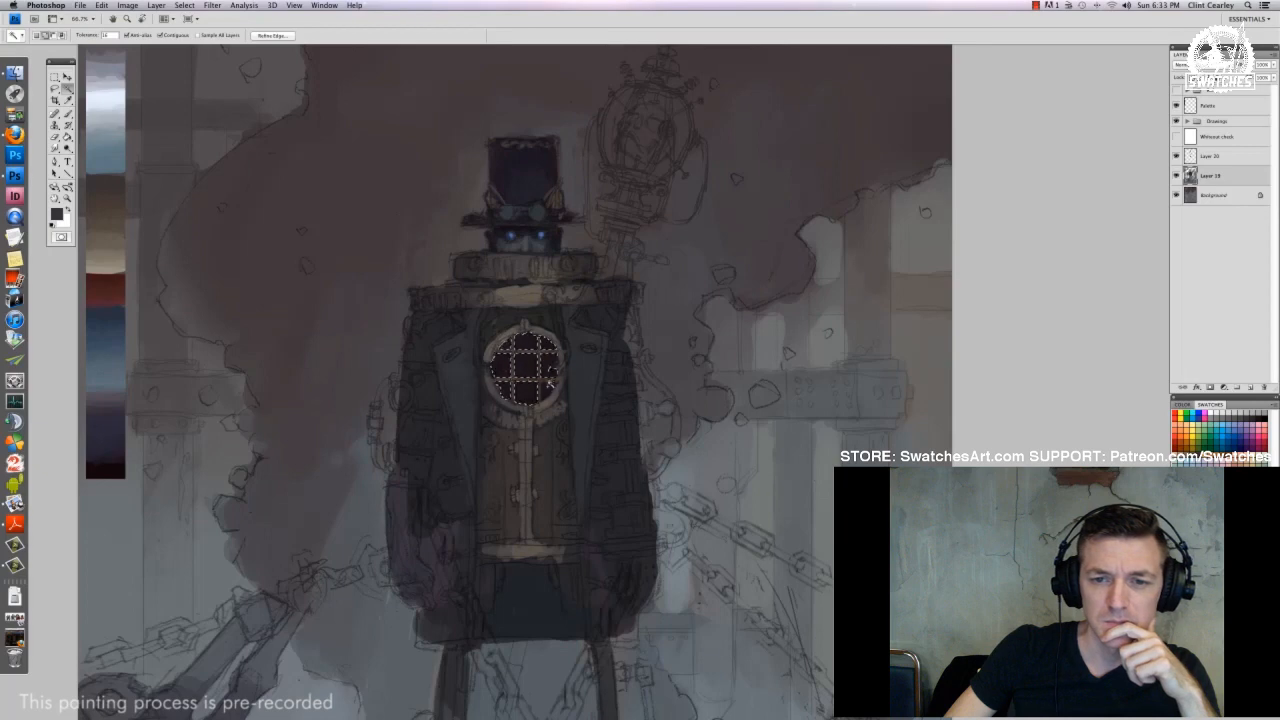
Sample the blue of the eyes and paint a blue glow in the lower openings of the round chest grille on Layer 20
{"action": "key", "text": "super+h"}
{"action": "key", "text": "b"}
{"action": "left_click", "coordinate": [1222, 158]}
{"action": "left_click", "coordinate": [541, 238], "text": "alt"}
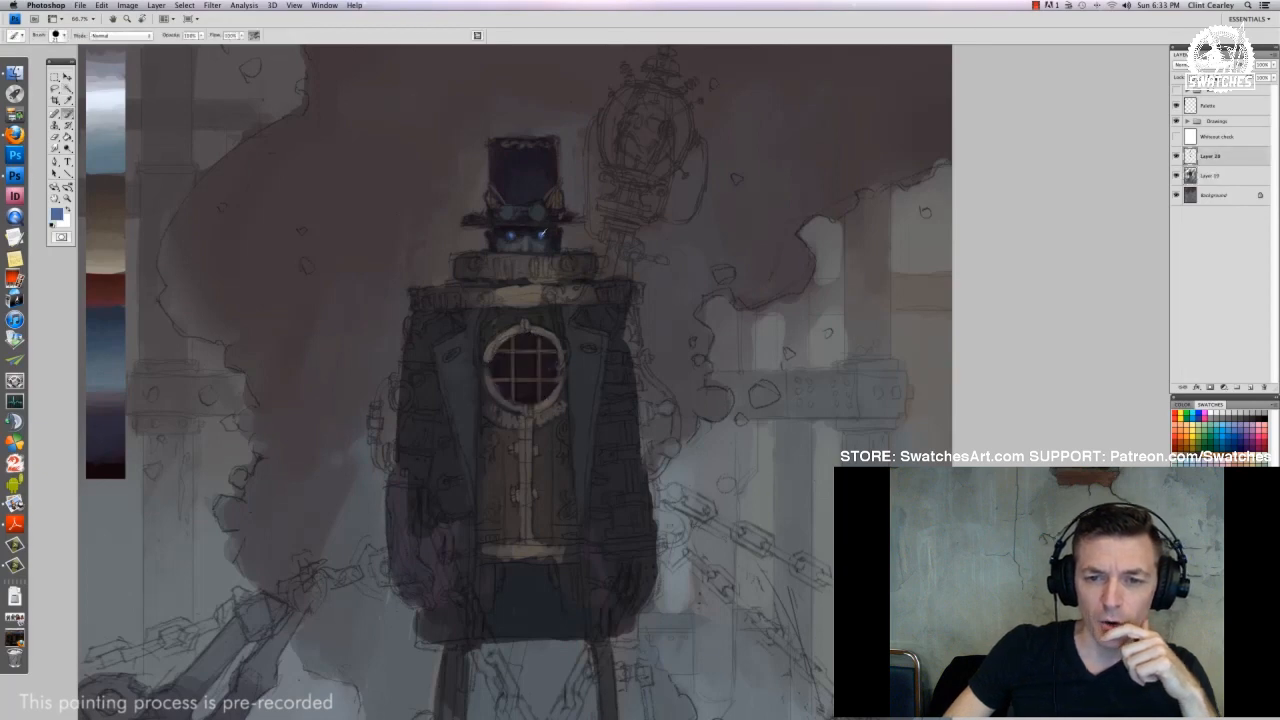
{"action": "right_click", "coordinate": [529, 376]}
{"action": "left_click", "coordinate": [594, 611]}
{"action": "mouse_move", "coordinate": [529, 350]}
{"action": "left_mouse_down"}
{"action": "mouse_move", "coordinate": [527, 398]}
{"action": "mouse_move", "coordinate": [507, 401]}
{"action": "mouse_move", "coordinate": [544, 392]}
{"action": "mouse_move", "coordinate": [543, 372]}
{"action": "mouse_move", "coordinate": [569, 411]}
{"action": "mouse_move", "coordinate": [523, 400]}
{"action": "mouse_move", "coordinate": [573, 405]}
{"action": "left_mouse_up"}
{"action": "right_click", "coordinate": [539, 384]}
{"action": "right_click", "coordinate": [555, 375]}
{"action": "left_click_drag", "start_coordinate": [530, 382], "coordinate": [530, 400]}
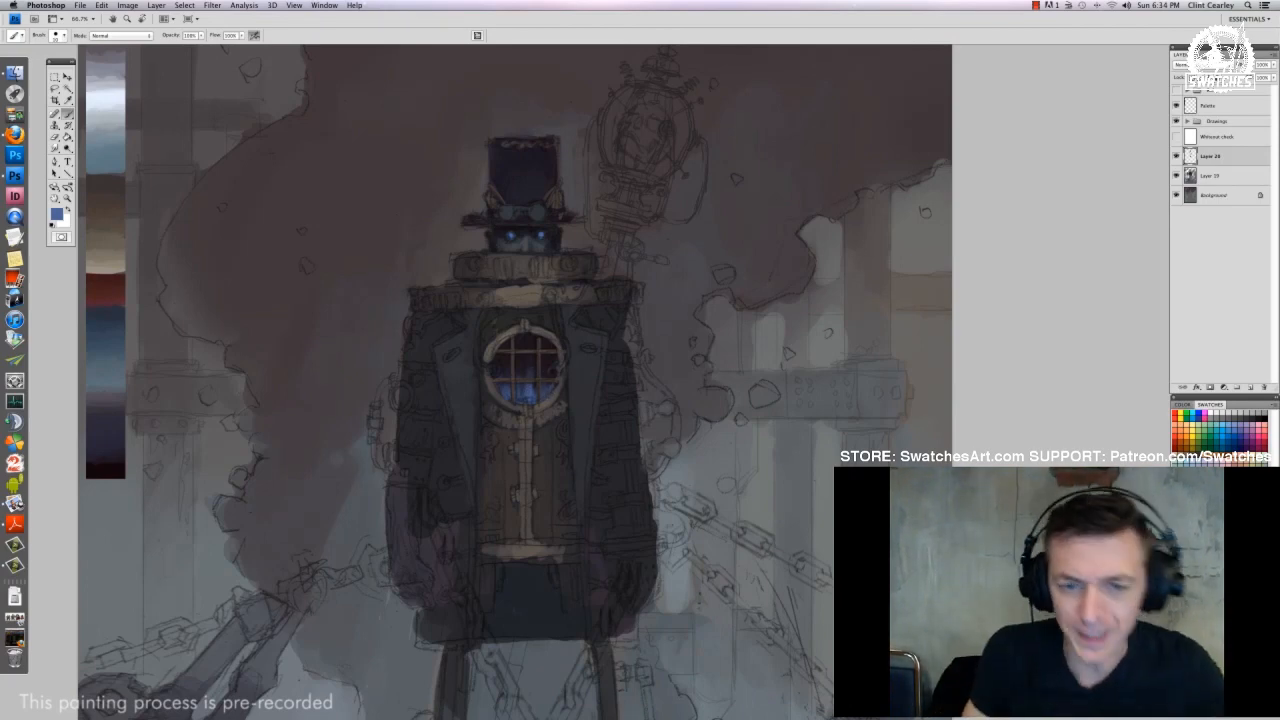
Resize the brush and extend the blue glow softly upward behind the bars of the chest grille
{"action": "right_click", "coordinate": [555, 390]}
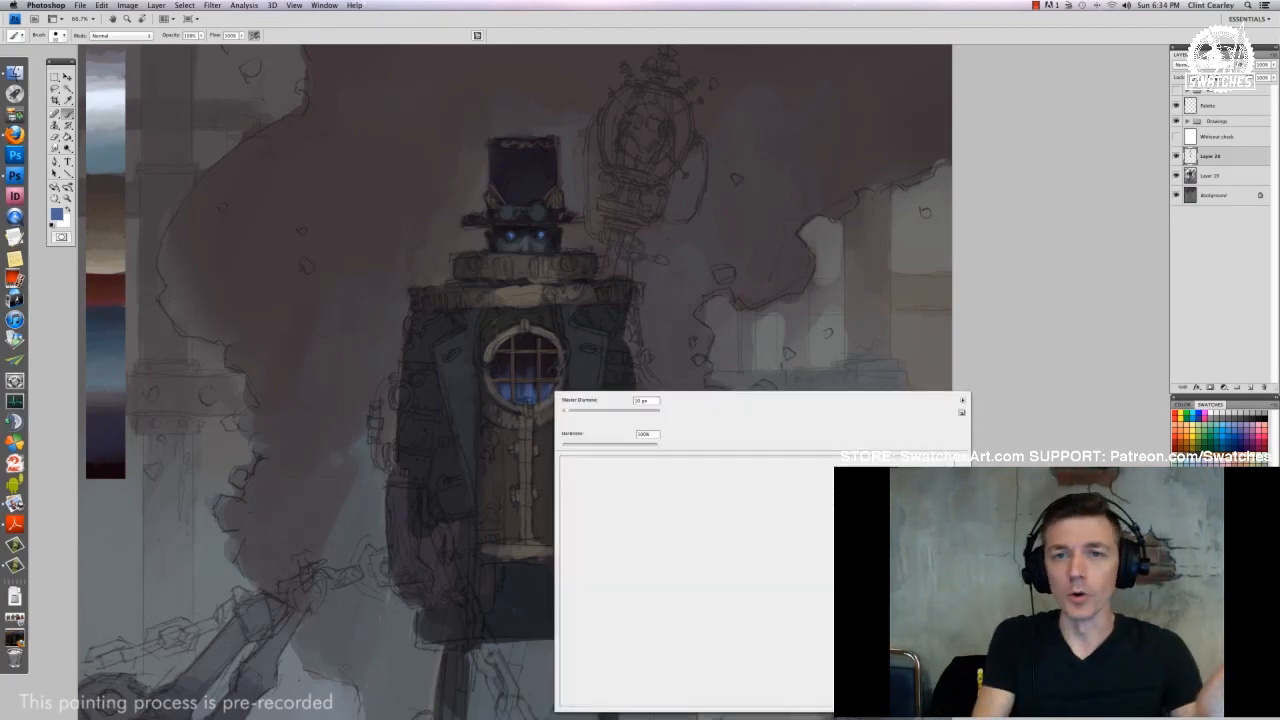
{"action": "left_click_drag", "start_coordinate": [572, 411], "coordinate": [581, 411]}
{"action": "right_click", "coordinate": [555, 377]}
{"action": "left_click", "coordinate": [600, 548]}
{"action": "left_click_drag", "start_coordinate": [526, 368], "coordinate": [527, 385]}
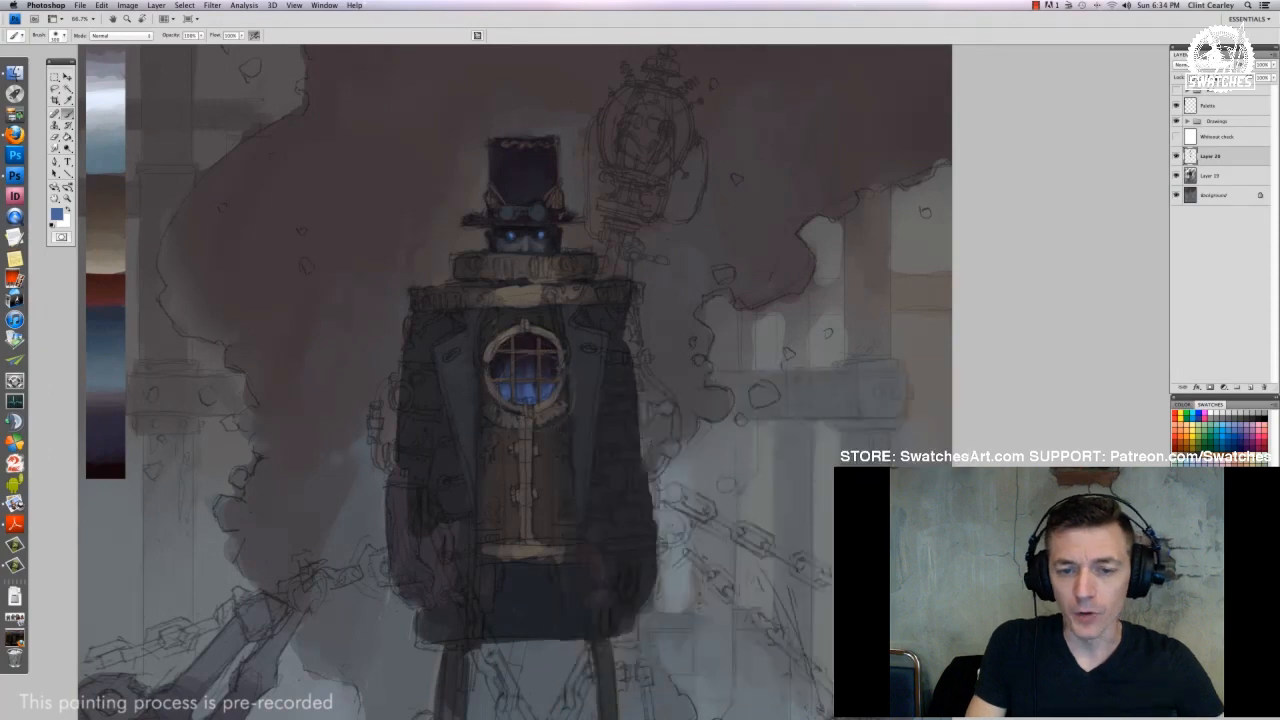
{"action": "key", "text": "super+minus"}
{"action": "key", "text": "super+minus"}
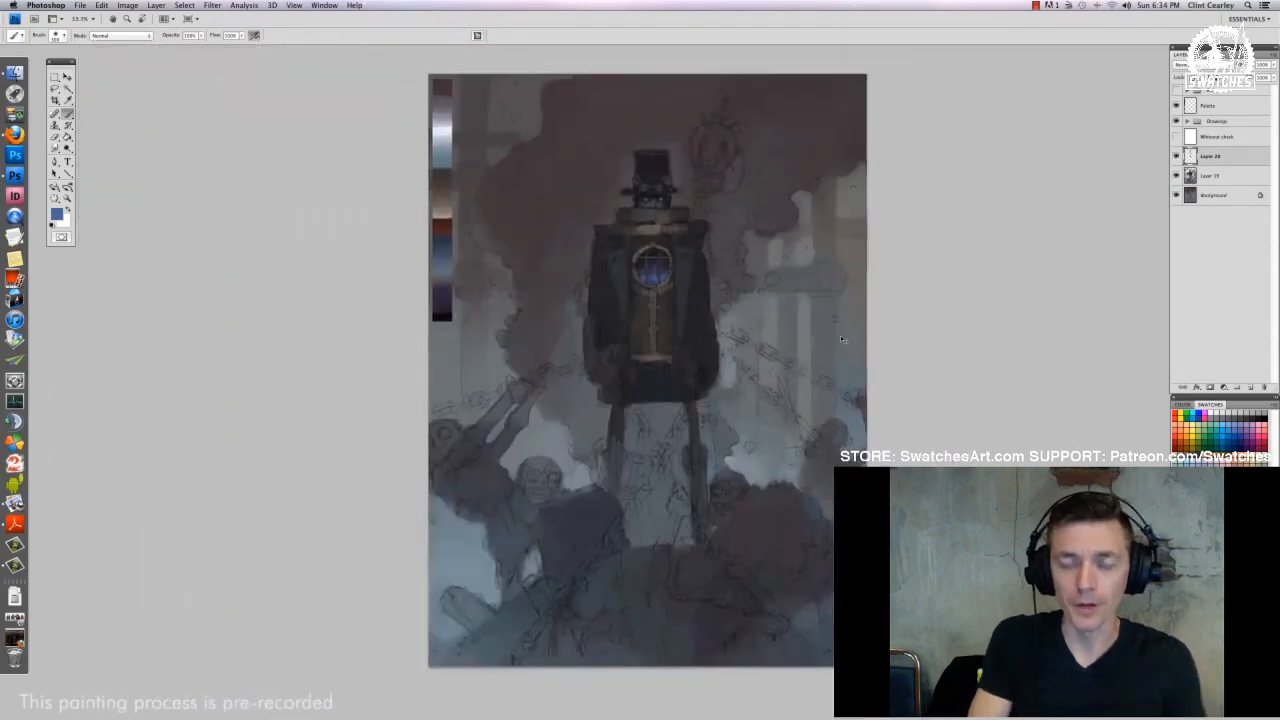
Set the foreground colour to bright blue #6187df and paint three glowing dots down the cable beside the coat
{"action": "key", "text": "super+plus"}
{"action": "key", "text": "super+plus"}
{"action": "left_click_drag", "start_coordinate": [840, 333], "coordinate": [715, 486]}
{"action": "right_click", "coordinate": [720, 380]}
{"action": "left_click", "coordinate": [752, 401]}
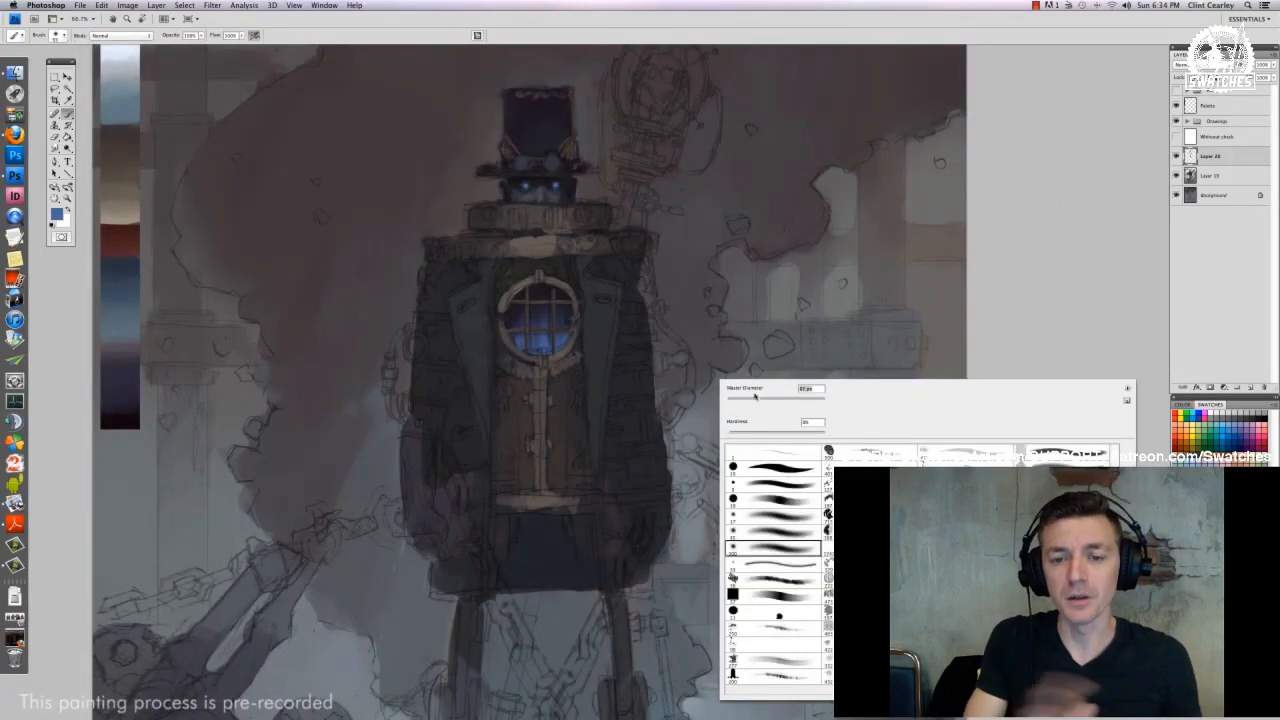
{"action": "left_click", "coordinate": [681, 358]}
{"action": "key", "text": "super+z"}
{"action": "left_click", "coordinate": [57, 214]}
{"action": "left_click", "coordinate": [792, 200]}
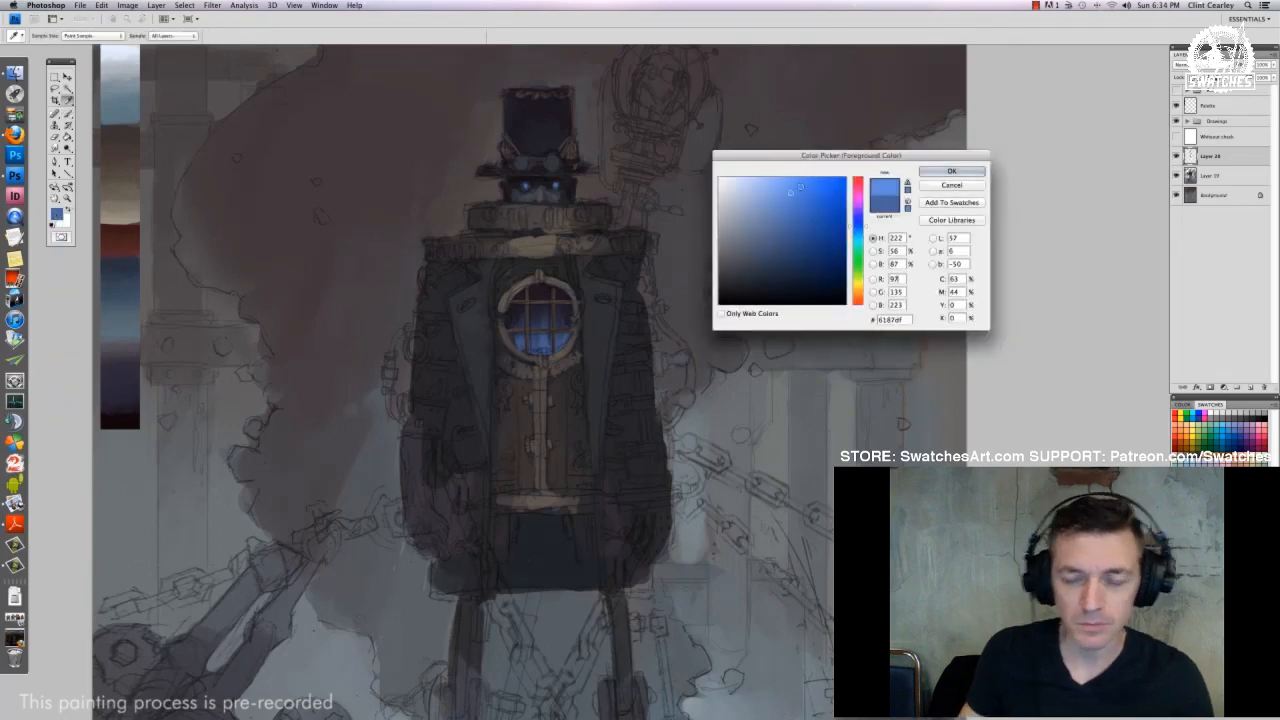
{"action": "key", "text": "Return"}
{"action": "left_click", "coordinate": [680, 358]}
{"action": "left_click", "coordinate": [683, 398]}
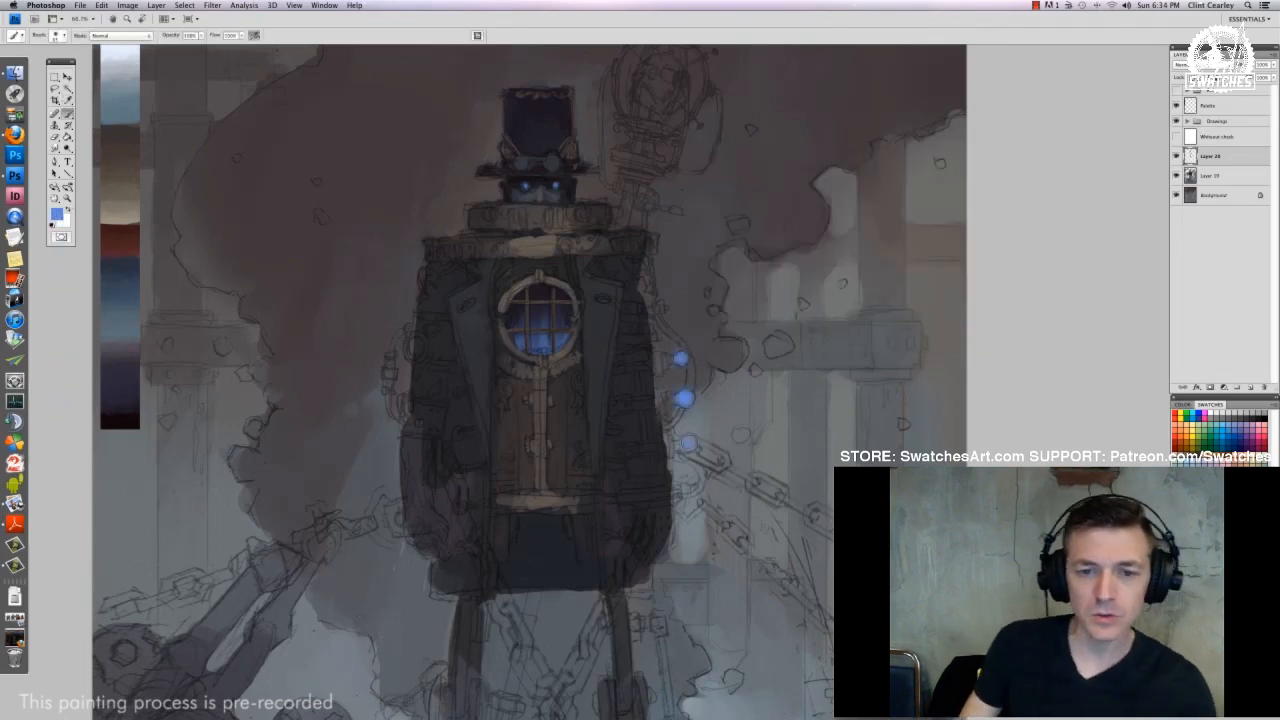
{"action": "left_click", "coordinate": [688, 442]}
Fill the glass globe of the lantern beside the top hat with a translucent blue
{"action": "left_click_drag", "start_coordinate": [745, 225], "coordinate": [694, 397]}
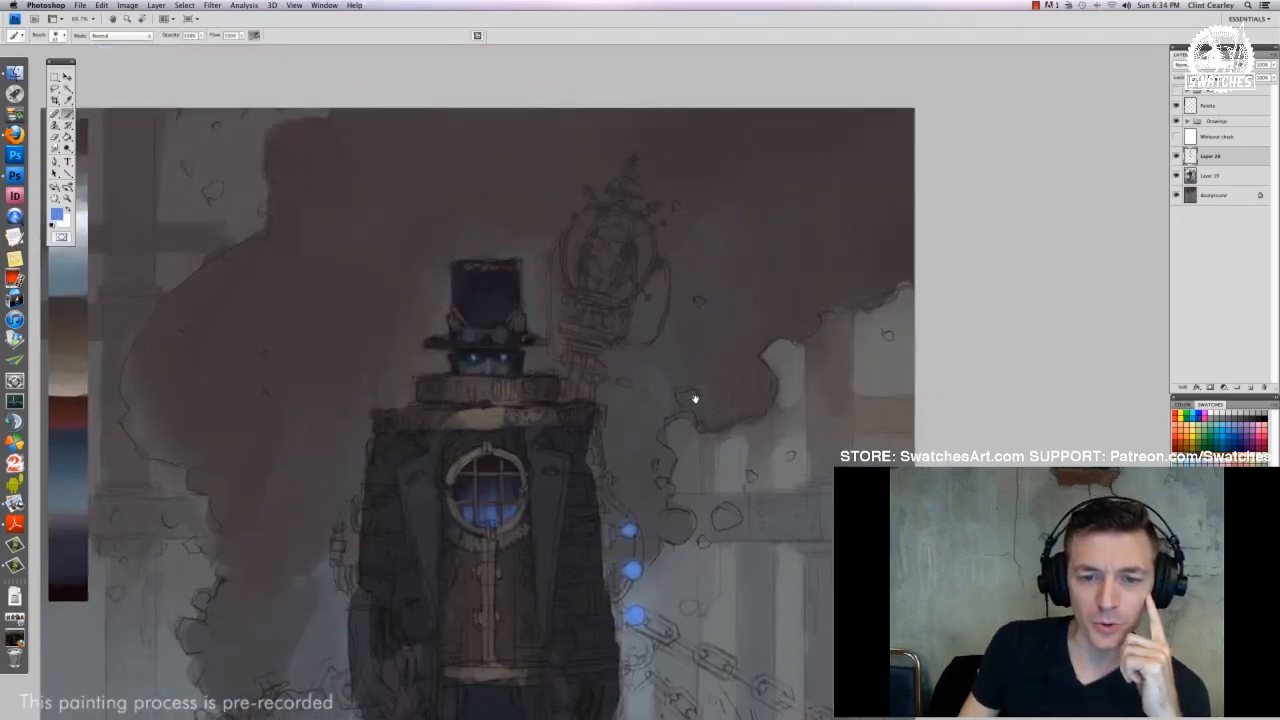
{"action": "right_click", "coordinate": [649, 323]}
{"action": "left_click", "coordinate": [708, 447]}
{"action": "left_click", "coordinate": [677, 344]}
{"action": "mouse_move", "coordinate": [580, 224]}
{"action": "left_mouse_down"}
{"action": "mouse_move", "coordinate": [574, 258]}
{"action": "mouse_move", "coordinate": [622, 278]}
{"action": "mouse_move", "coordinate": [627, 248]}
{"action": "mouse_move", "coordinate": [600, 290]}
{"action": "mouse_move", "coordinate": [630, 285]}
{"action": "mouse_move", "coordinate": [648, 228]}
{"action": "left_mouse_up"}
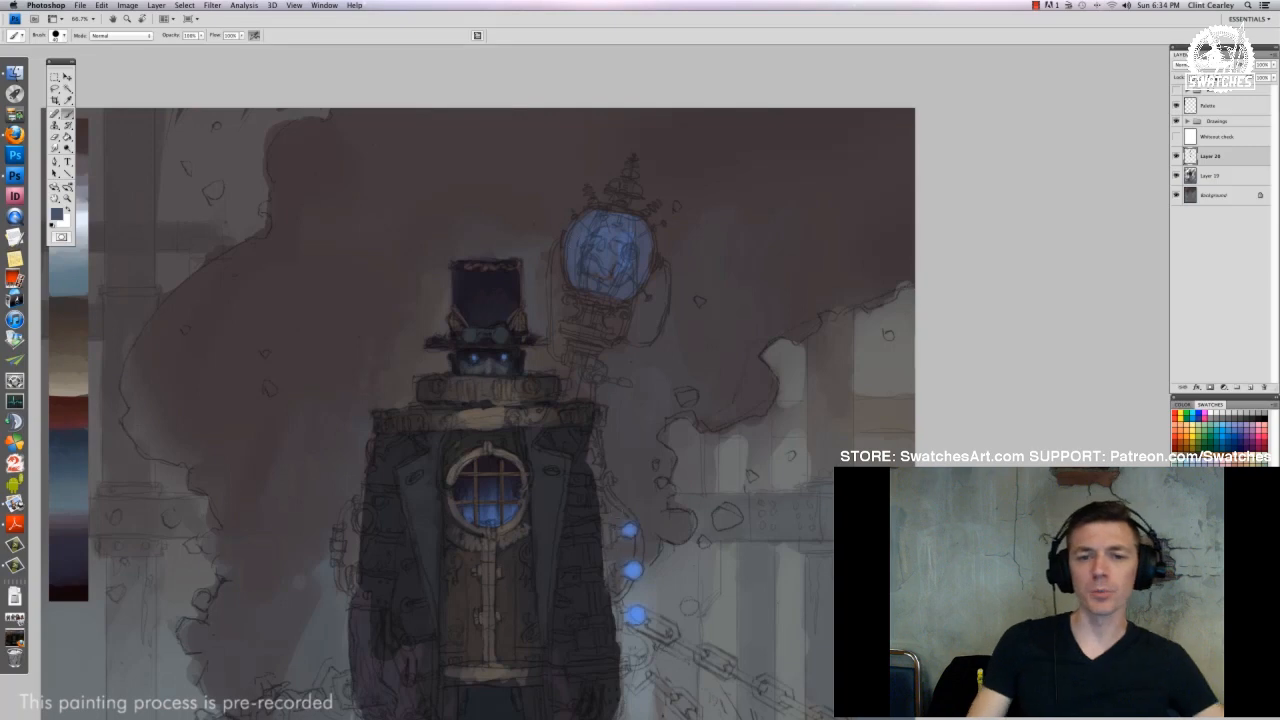
Sample a brighter blue and paint the glowing eyes and mouth of the face inside the lantern globe
{"action": "left_click", "coordinate": [626, 258], "text": "alt"}
{"action": "right_click", "coordinate": [642, 269]}
{"action": "key", "text": "Return"}
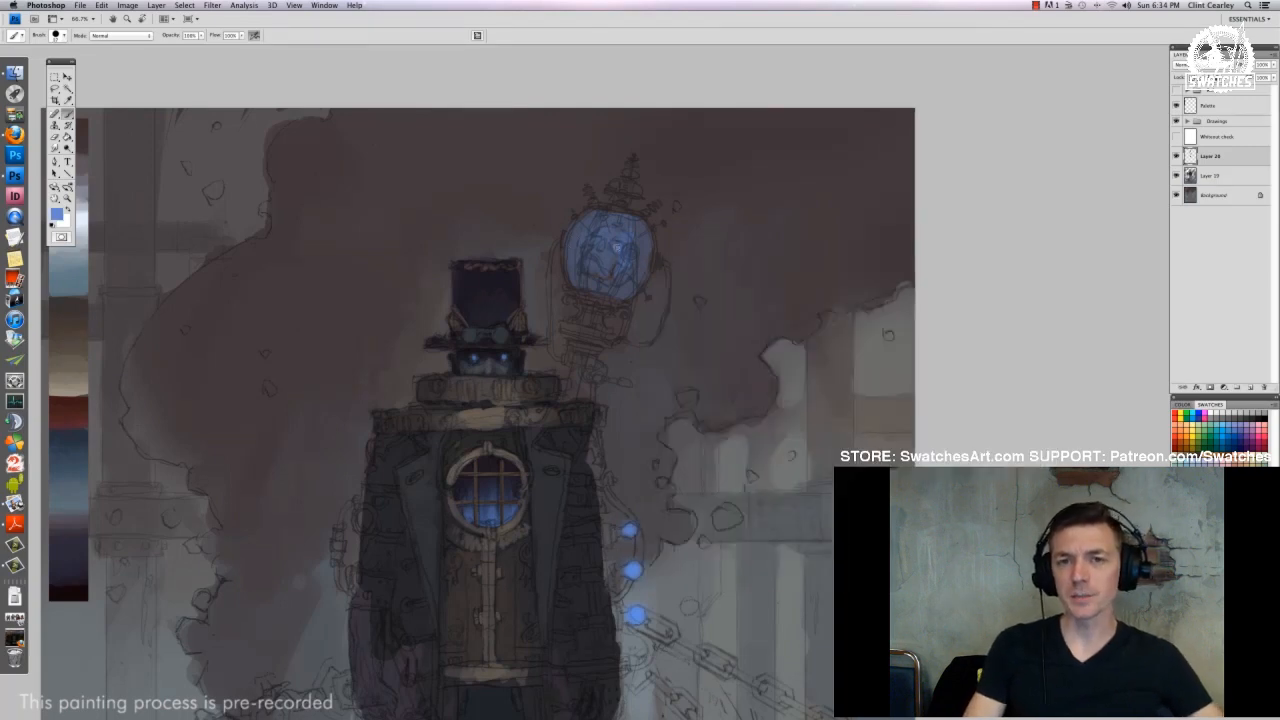
{"action": "left_click", "coordinate": [617, 246]}
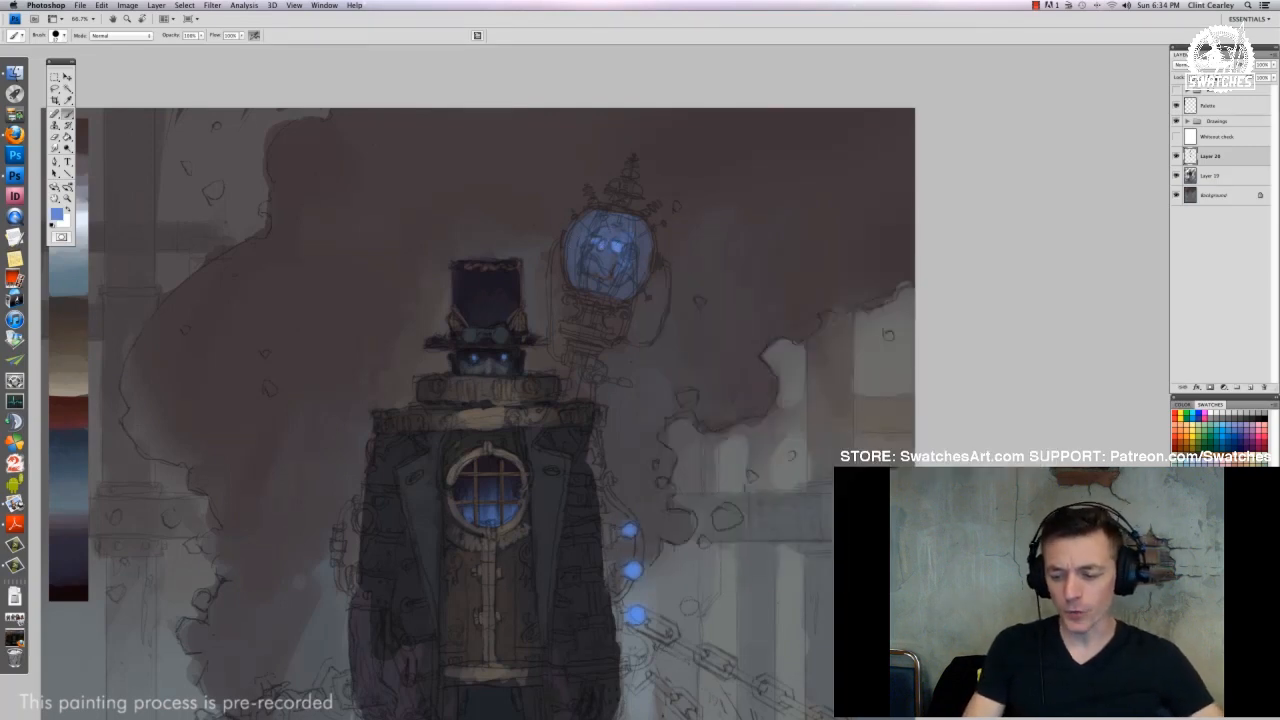
{"action": "mouse_move", "coordinate": [598, 279]}
{"action": "left_mouse_down"}
{"action": "mouse_move", "coordinate": [618, 266]}
{"action": "mouse_move", "coordinate": [612, 276]}
{"action": "left_mouse_up"}
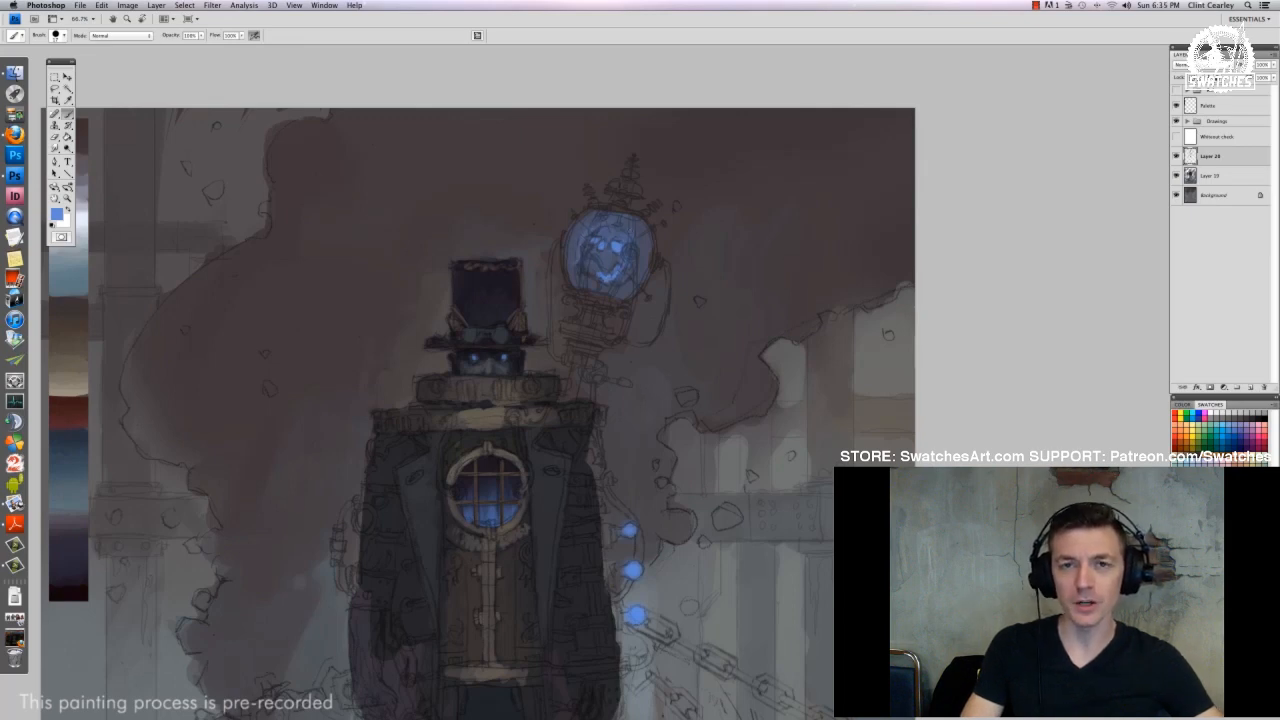
Shade the lantern face with sampled dark blues and brighten the glass around its mouth with a lighter blue
{"action": "left_click", "coordinate": [578, 252], "text": "alt"}
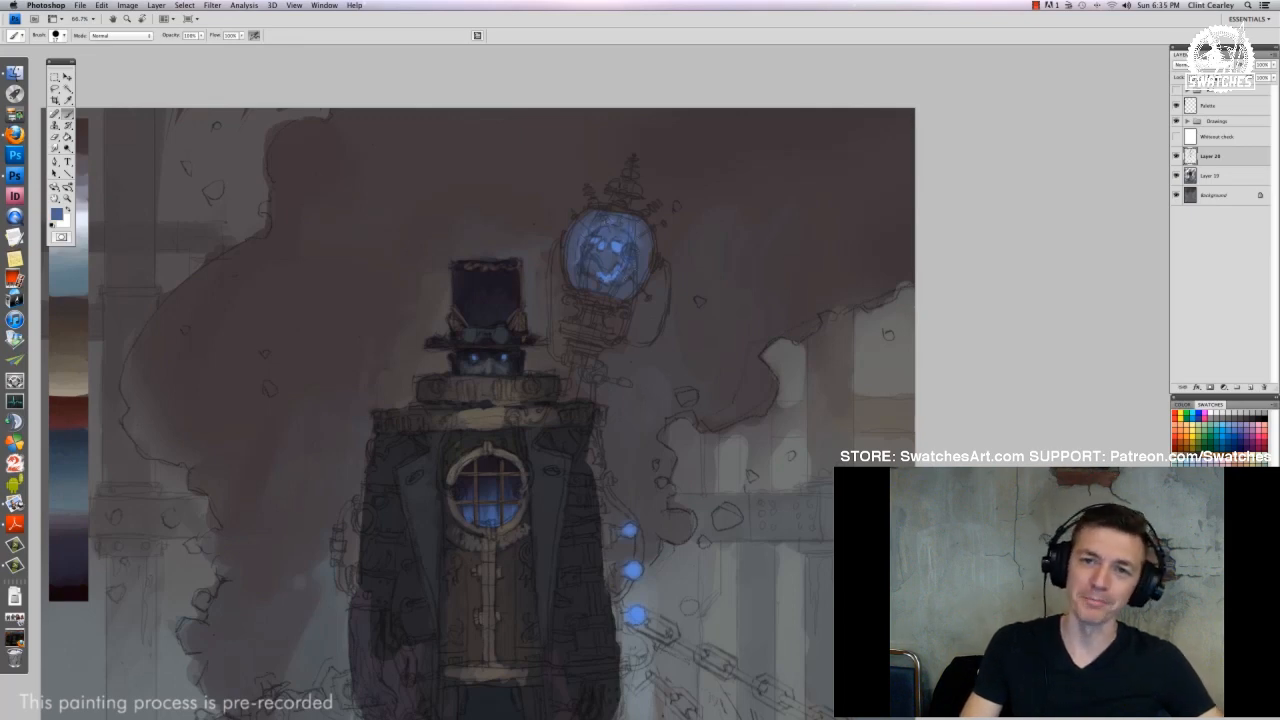
{"action": "left_click", "coordinate": [511, 303], "text": "alt"}
{"action": "left_click", "coordinate": [607, 227], "text": "alt"}
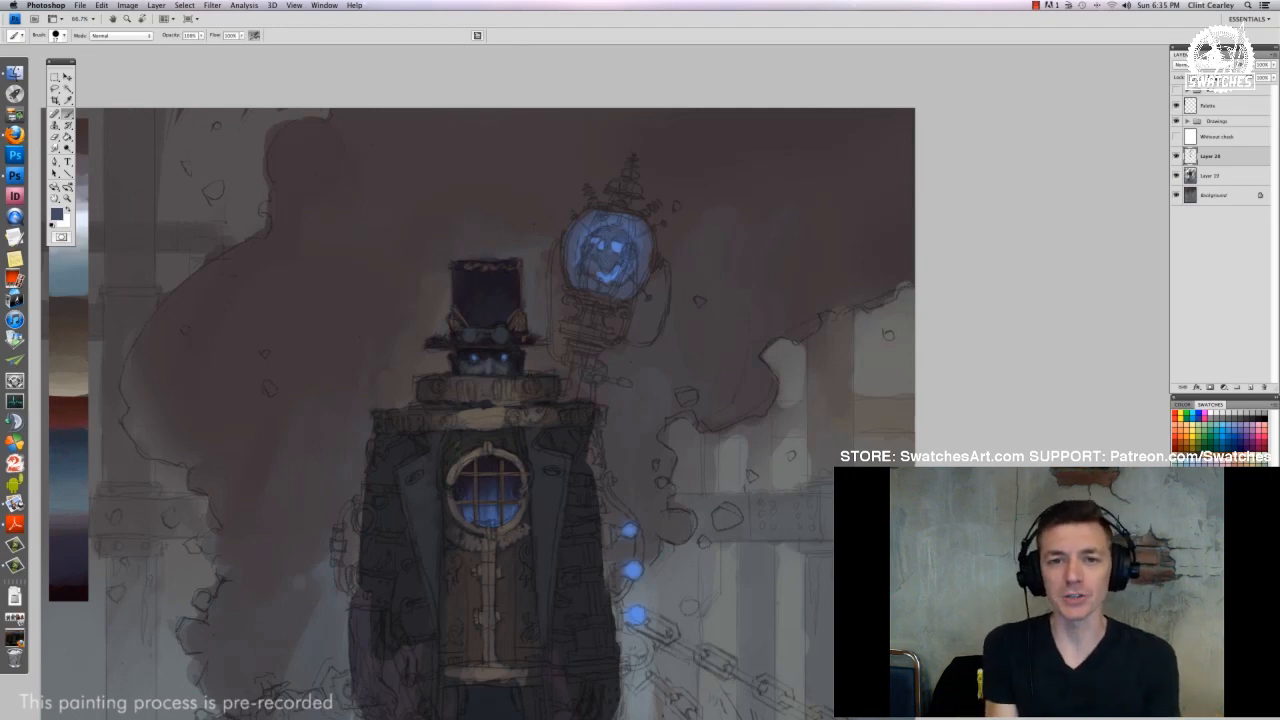
{"action": "left_click", "coordinate": [608, 275], "text": "alt"}
{"action": "left_click_drag", "start_coordinate": [587, 277], "coordinate": [623, 284]}
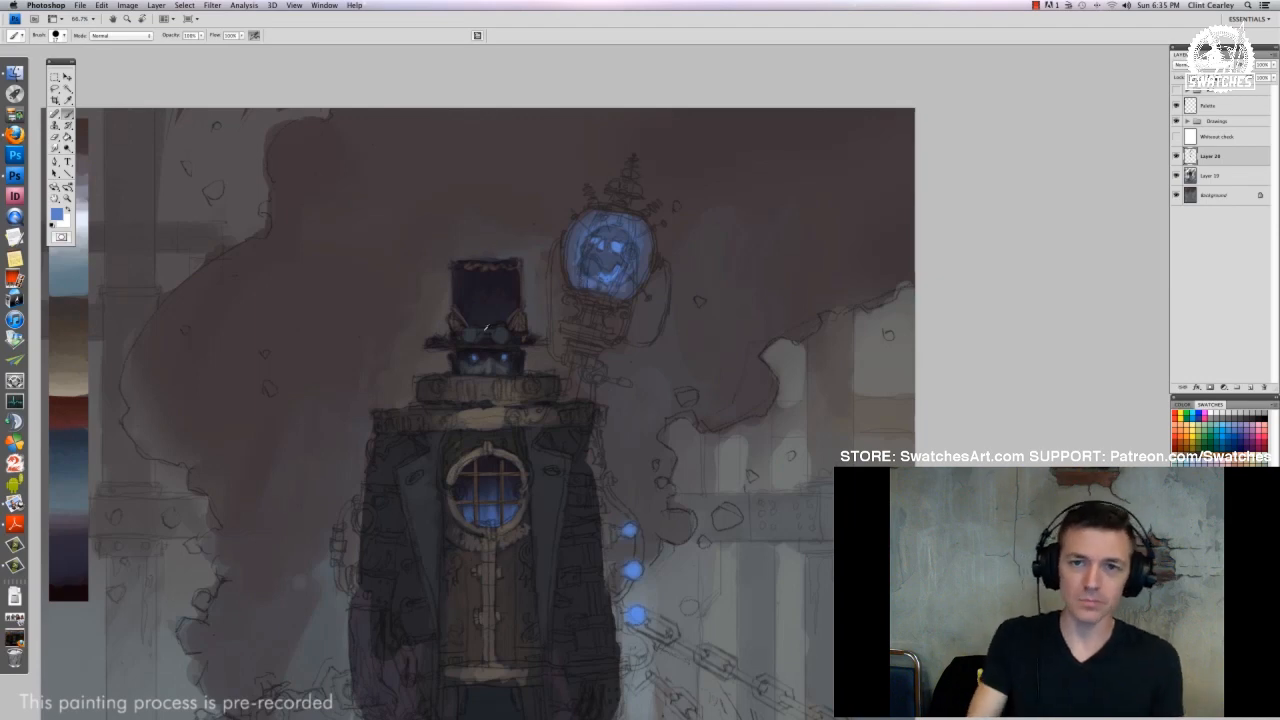
{"action": "right_click", "coordinate": [599, 291]}
{"action": "key", "text": "Escape"}
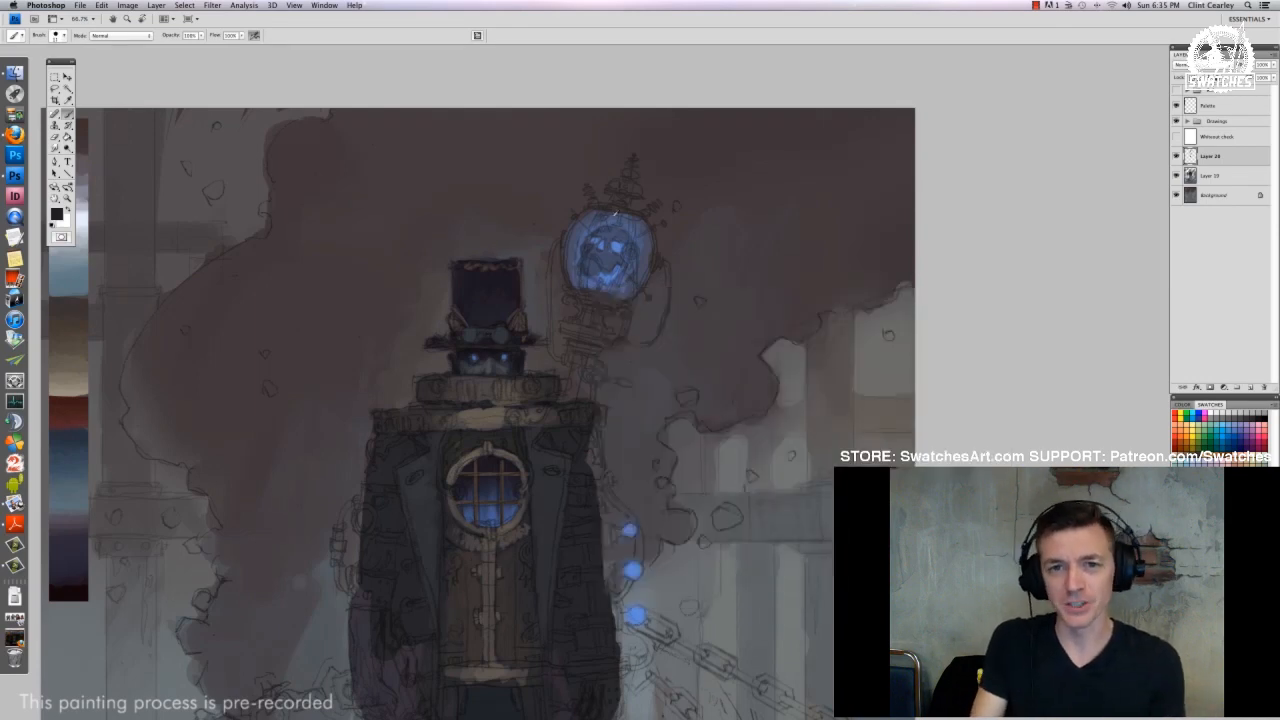
Refine the contrast between the lantern's face and the glowing glass with sampled dark and bright blues
{"action": "left_click", "coordinate": [614, 214], "text": "alt"}
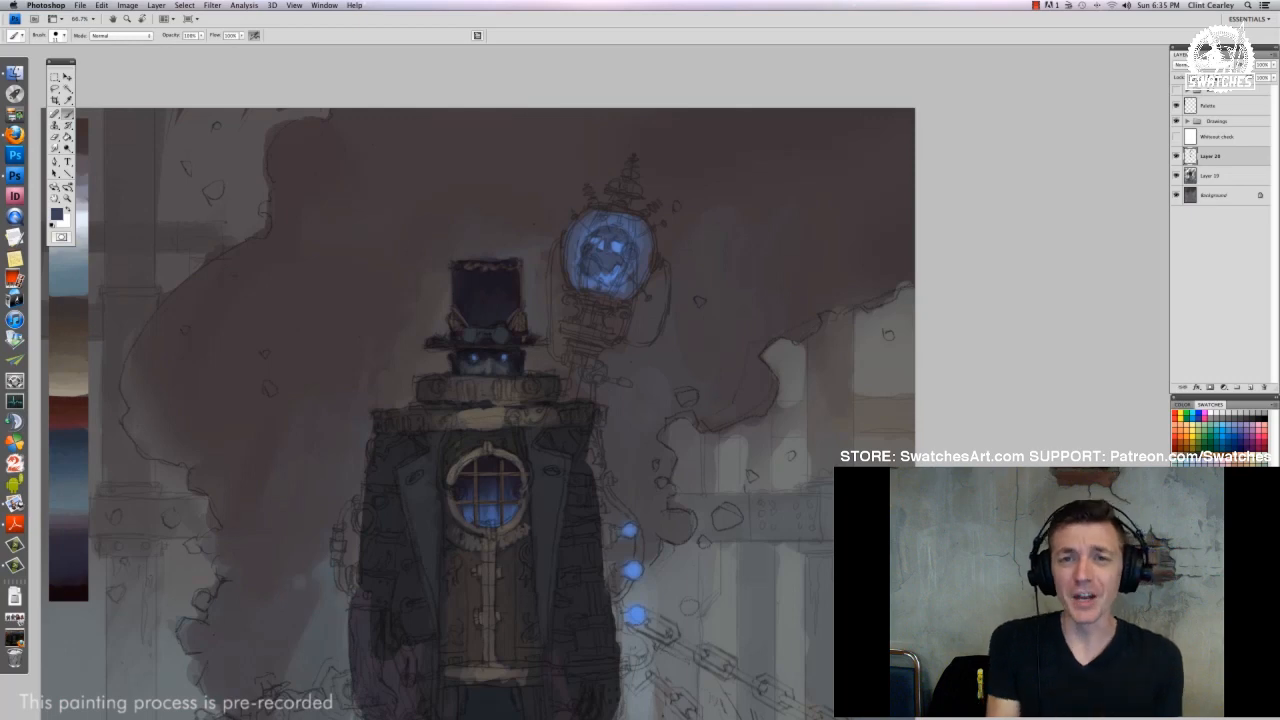
{"action": "left_click", "coordinate": [633, 281], "text": "alt"}
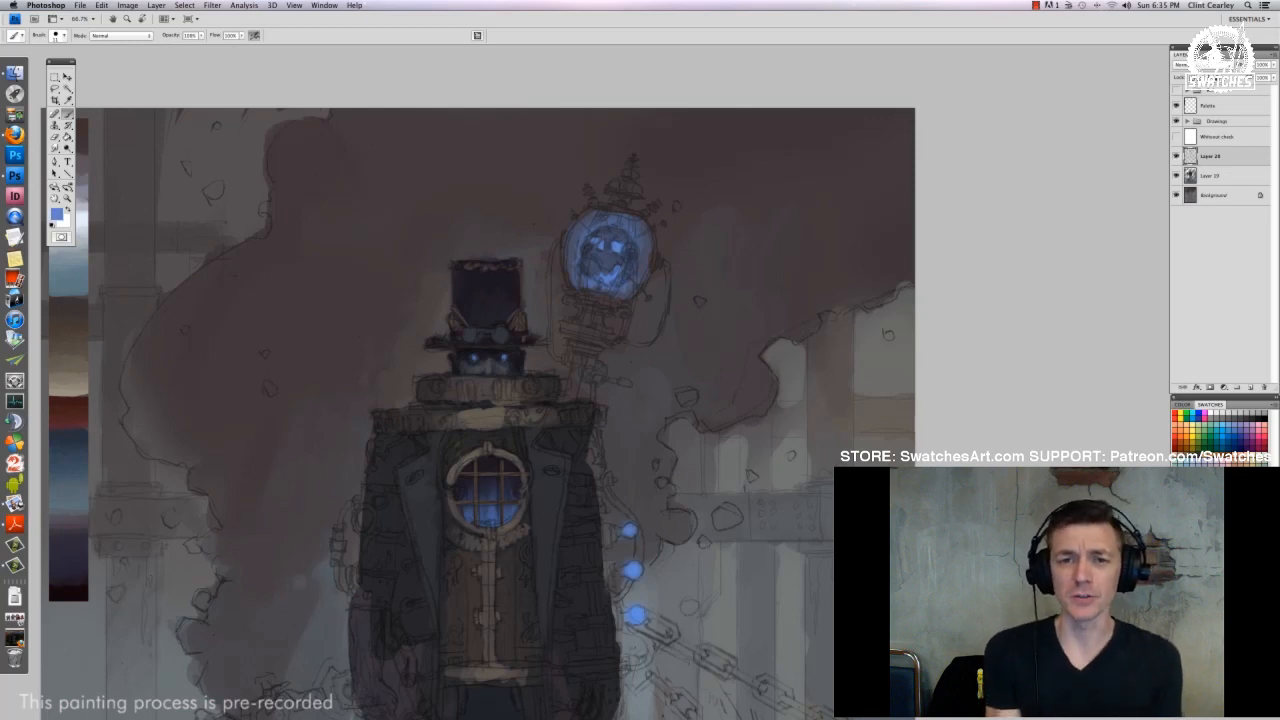
{"action": "key", "text": "super+minus"}
{"action": "key", "text": "super+minus"}
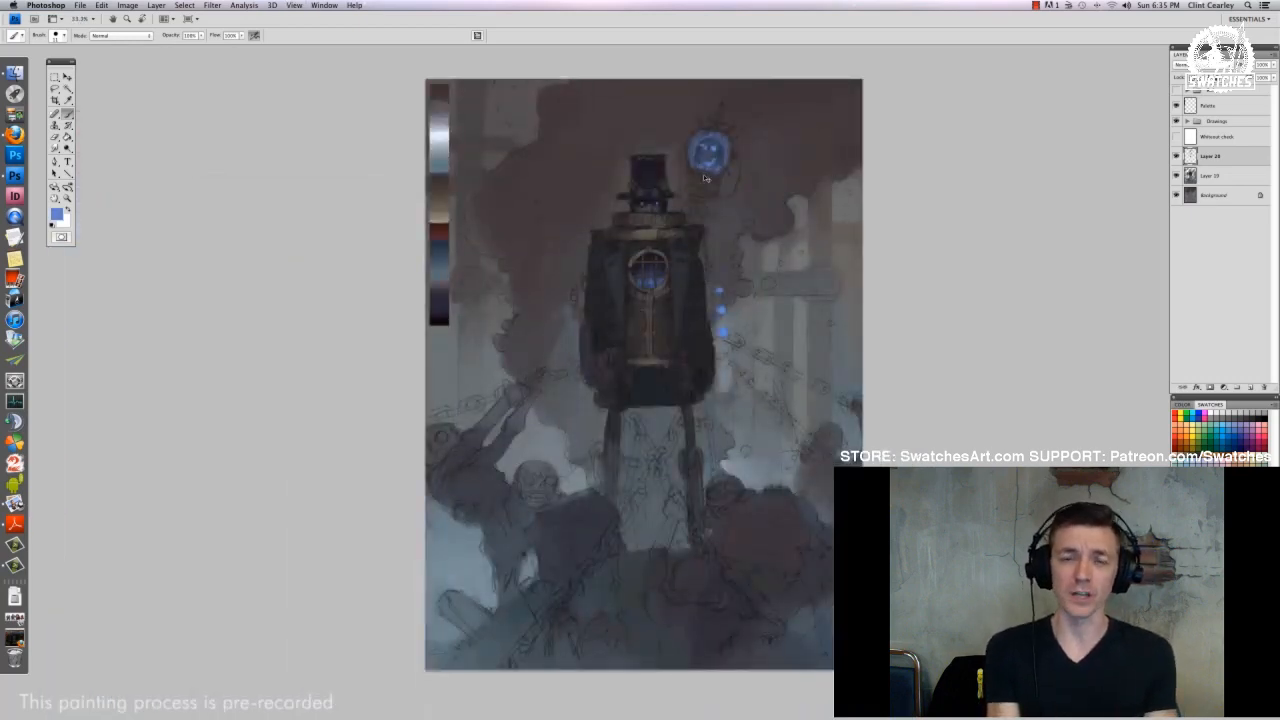
{"action": "key", "text": "super+plus"}
{"action": "key", "text": "super+plus"}
{"action": "left_click_drag", "start_coordinate": [842, 171], "coordinate": [608, 520]}
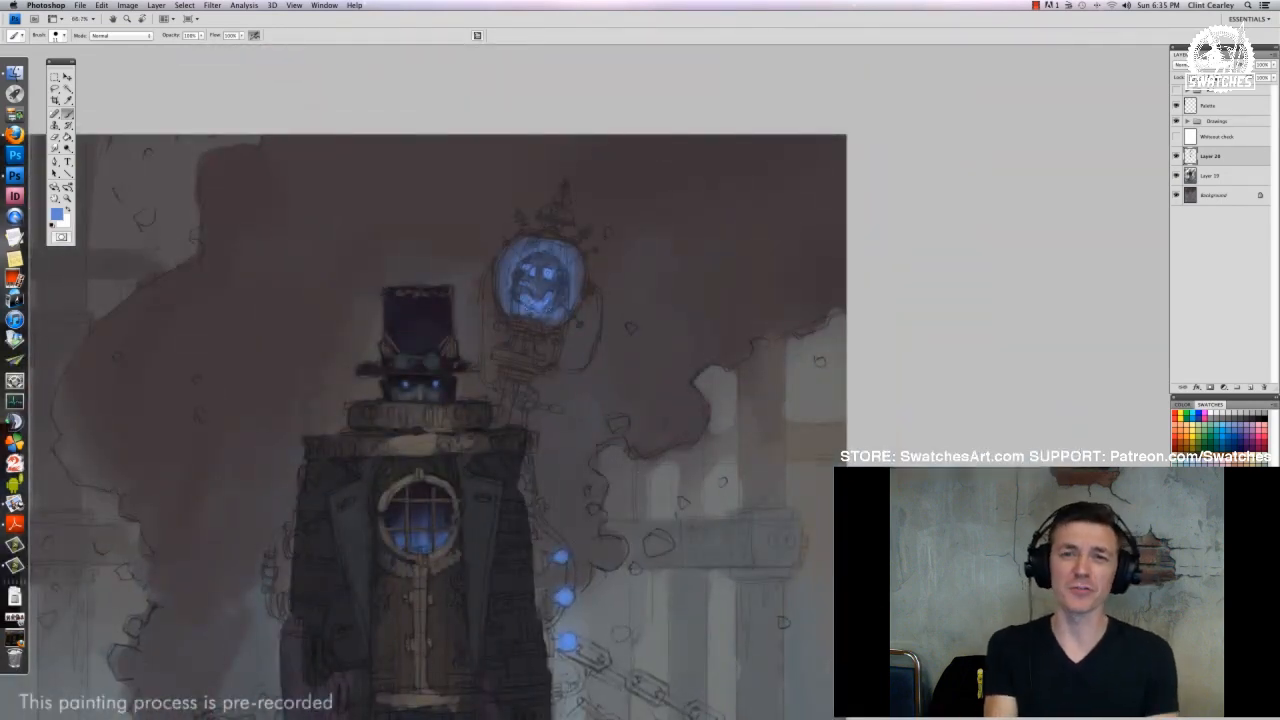
{"action": "left_click", "coordinate": [432, 512], "text": "alt"}
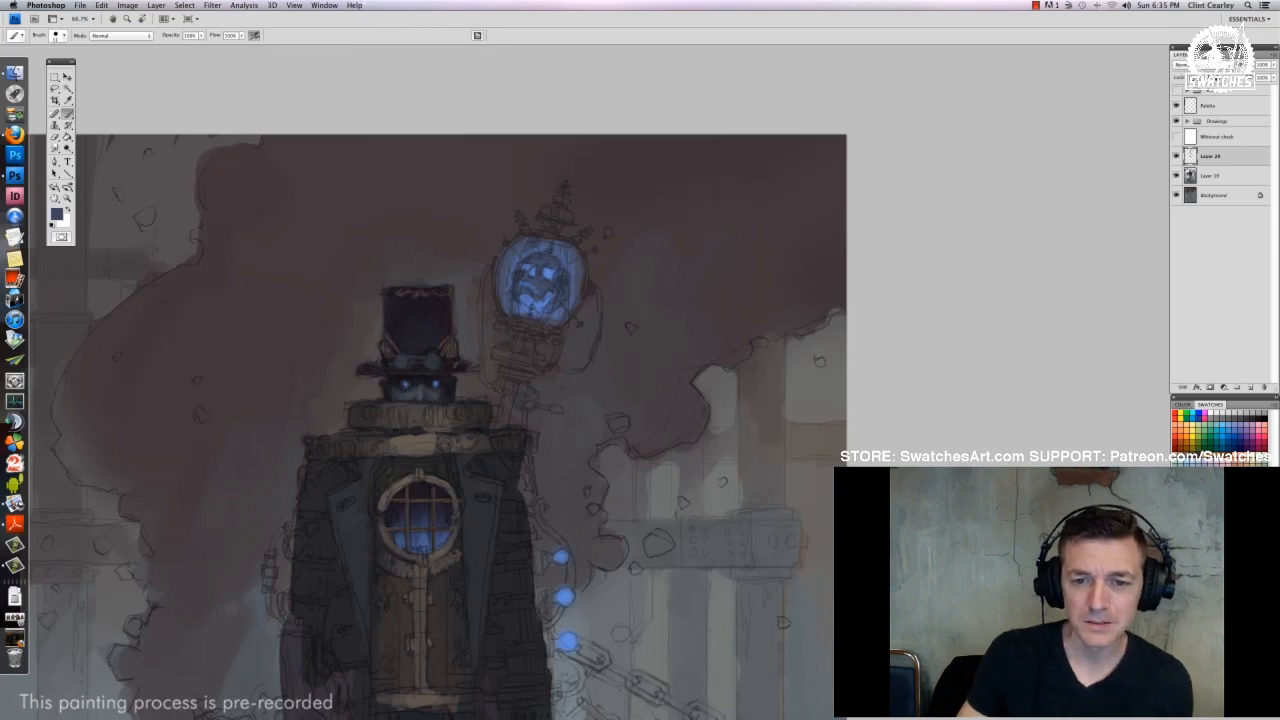
Sample a dark tone from beside the figure's mask and paint dark vertical bars over the lantern globe
{"action": "right_click", "coordinate": [552, 278]}
{"action": "left_click", "coordinate": [568, 304]}
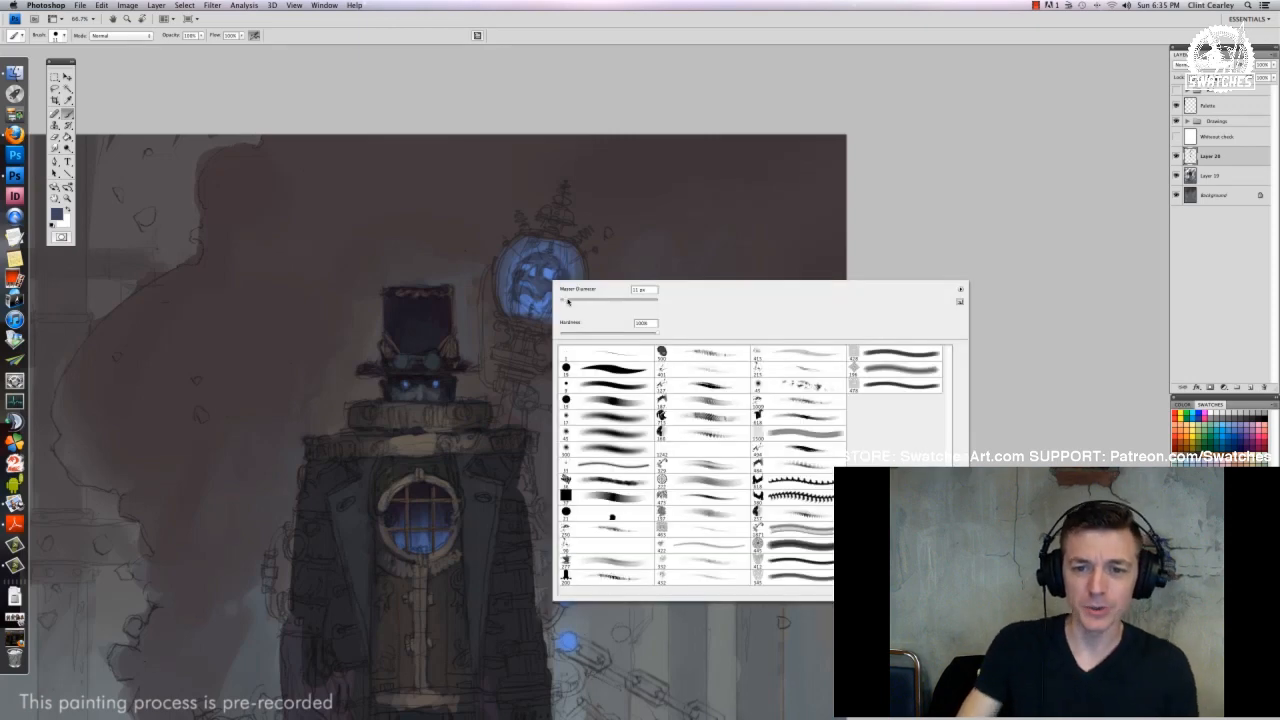
{"action": "key", "text": "Return"}
{"action": "left_click", "coordinate": [447, 412], "text": "alt"}
{"action": "left_click_drag", "start_coordinate": [516, 280], "coordinate": [517, 312]}
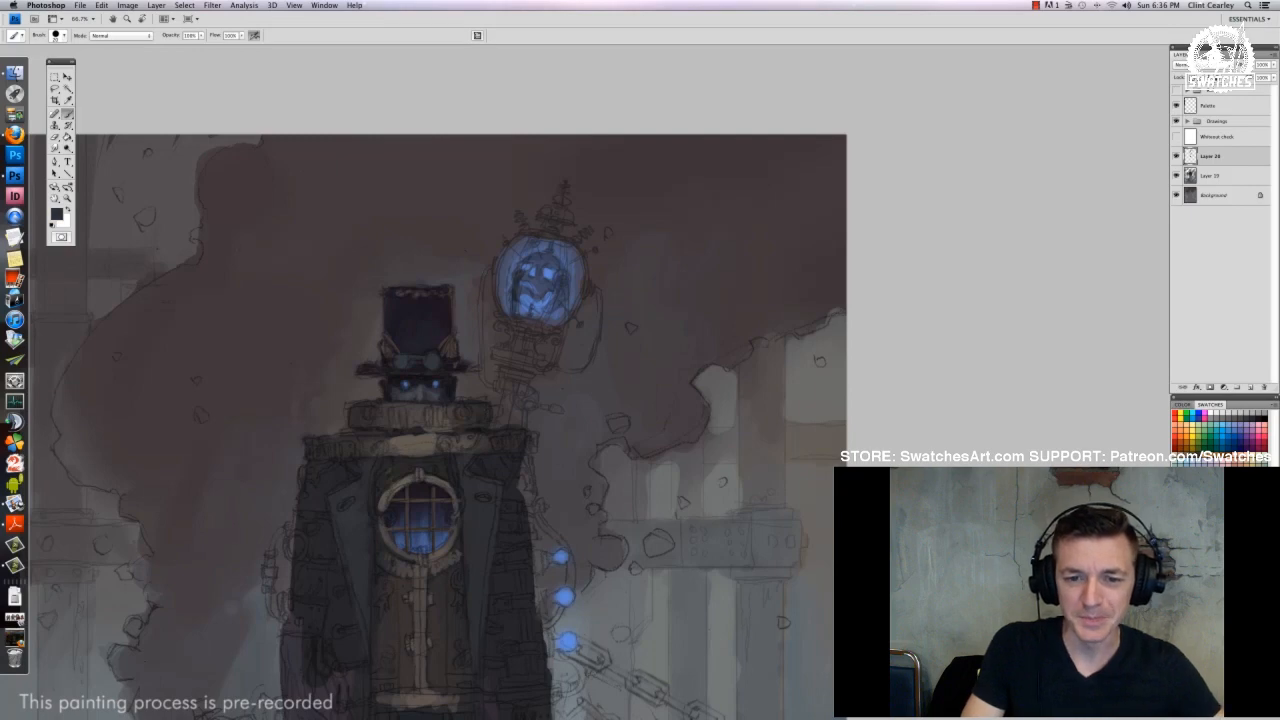
{"action": "mouse_move", "coordinate": [532, 245]}
{"action": "left_mouse_down"}
{"action": "mouse_move", "coordinate": [519, 268]}
{"action": "mouse_move", "coordinate": [544, 322]}
{"action": "left_mouse_up"}
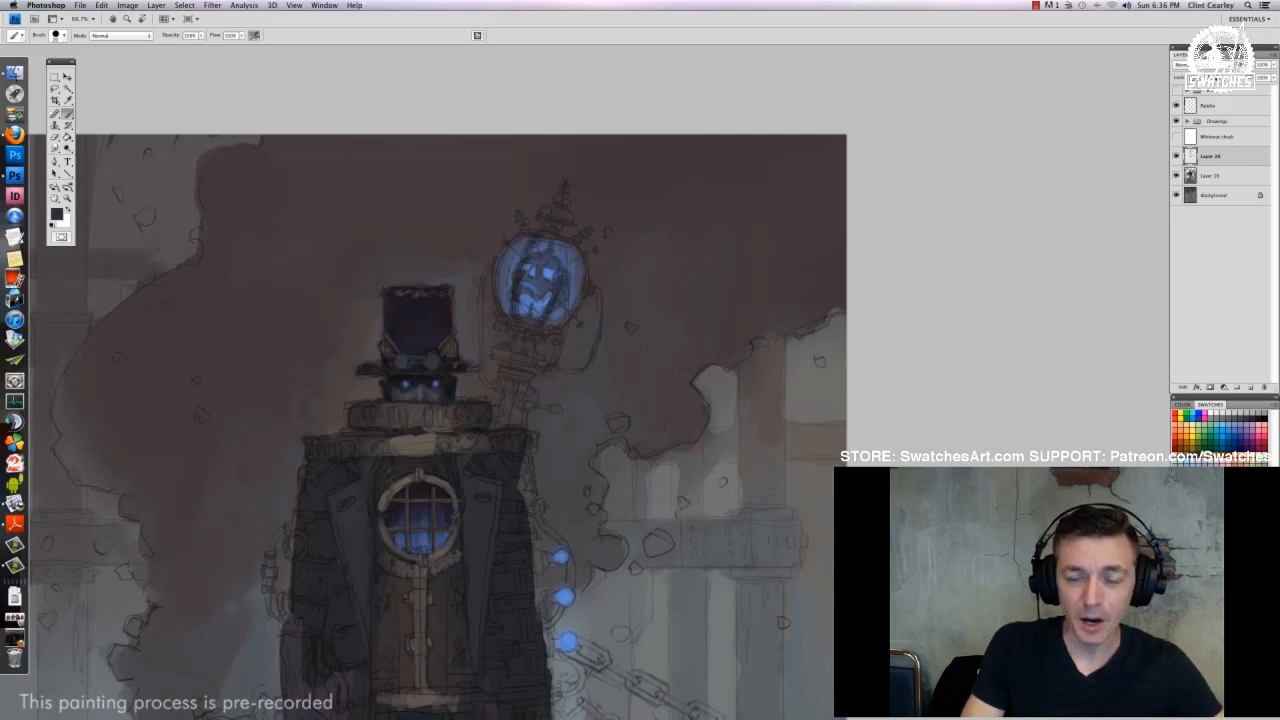
{"action": "left_click_drag", "start_coordinate": [566, 245], "coordinate": [562, 268]}
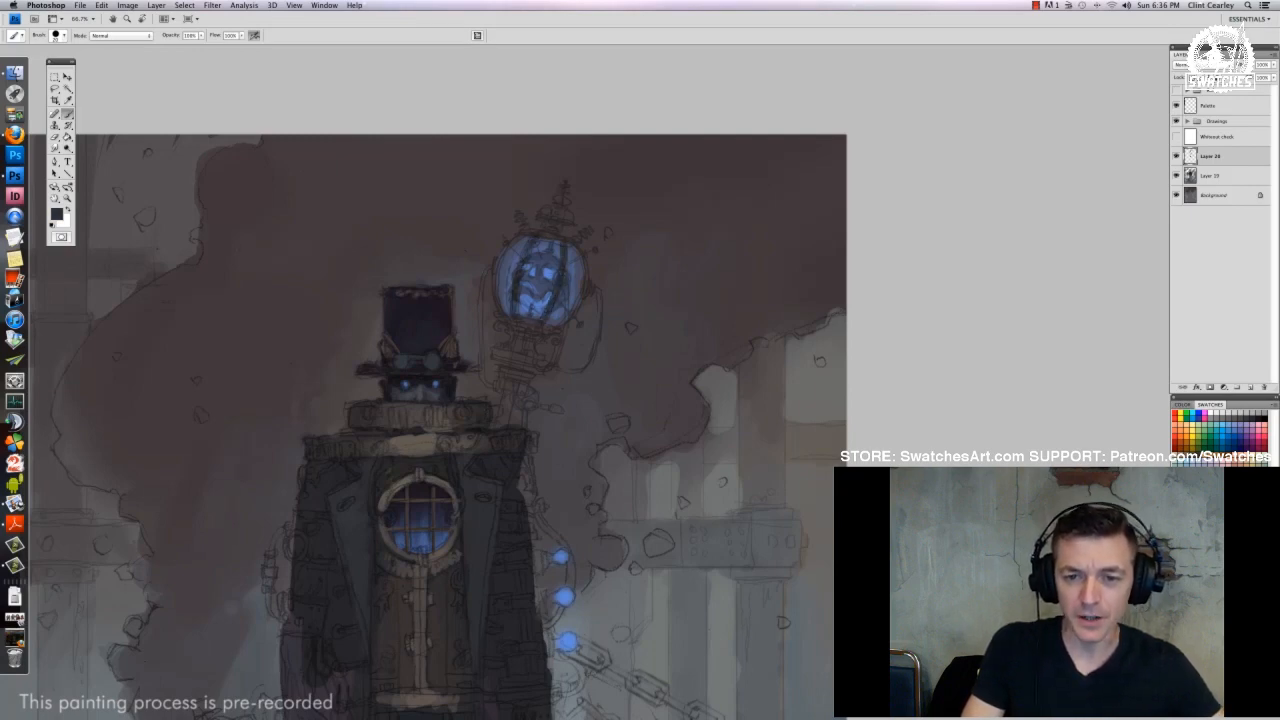
{"action": "right_click", "coordinate": [618, 268]}
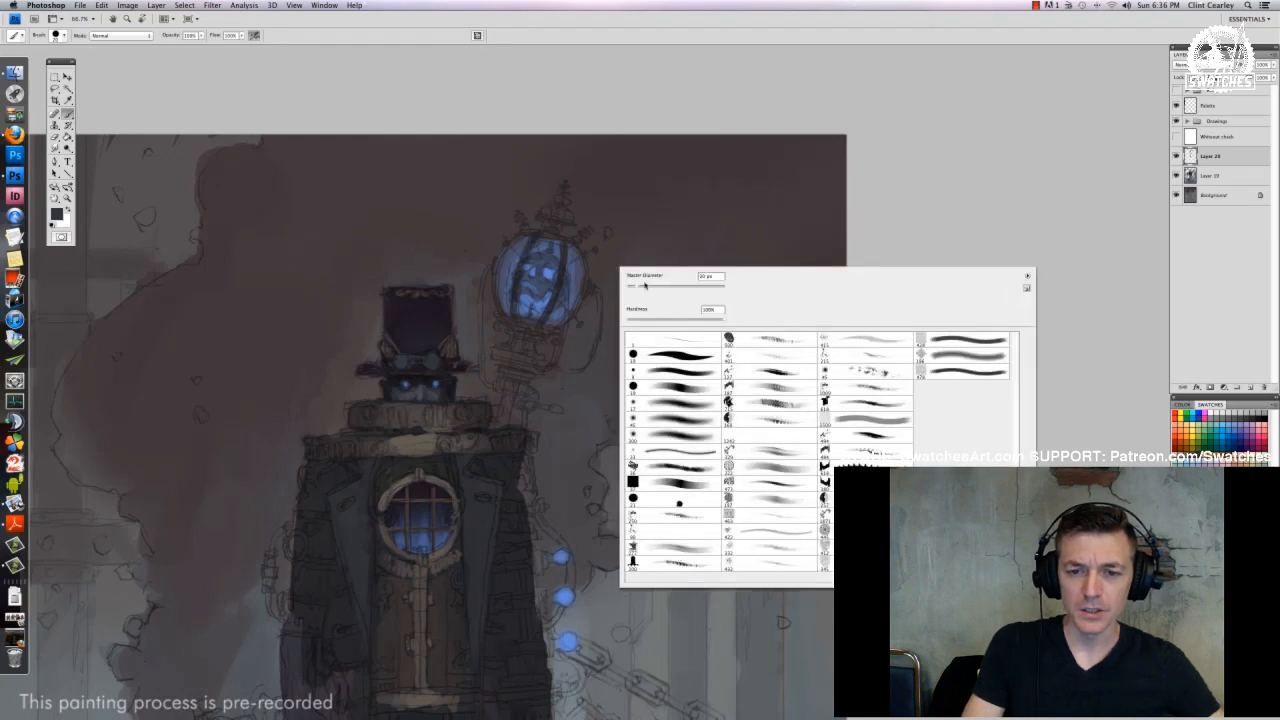
{"action": "key", "text": "Return"}
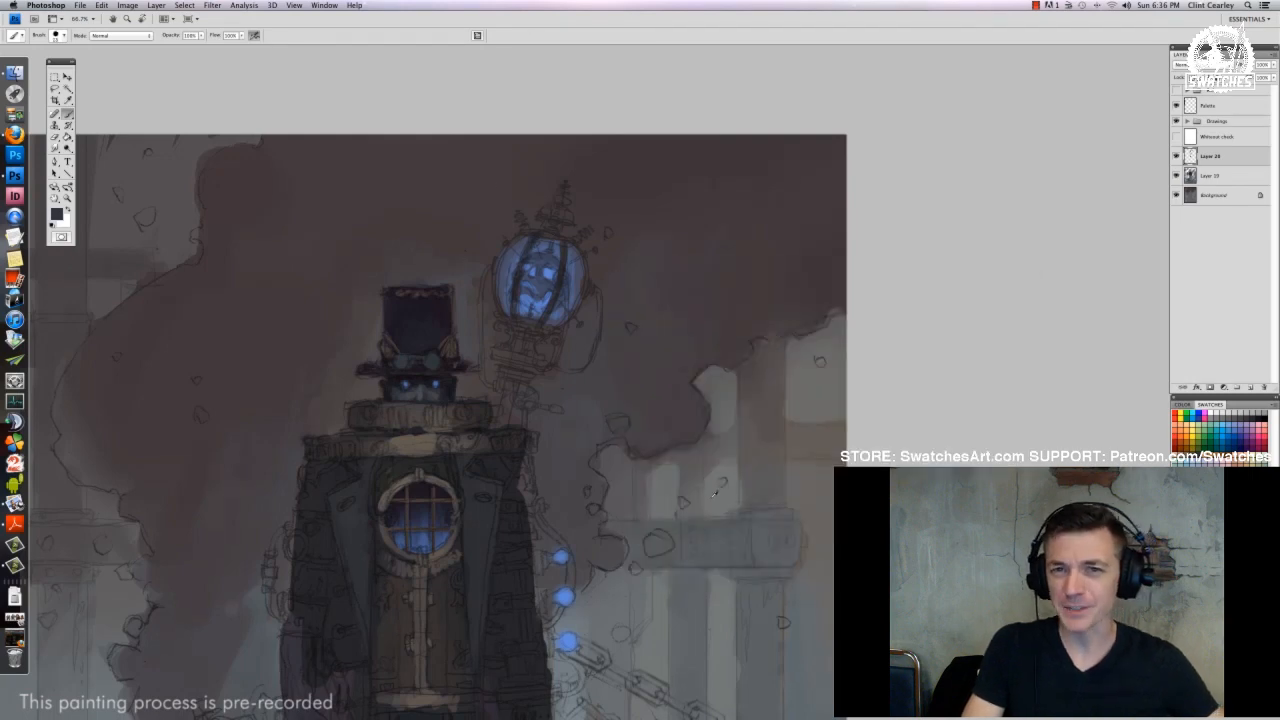
Sample a grey from the background and paint the ornaments on the lantern's cap
{"action": "left_click", "coordinate": [714, 492], "text": "alt"}
{"action": "left_click_drag", "start_coordinate": [538, 213], "coordinate": [570, 225]}
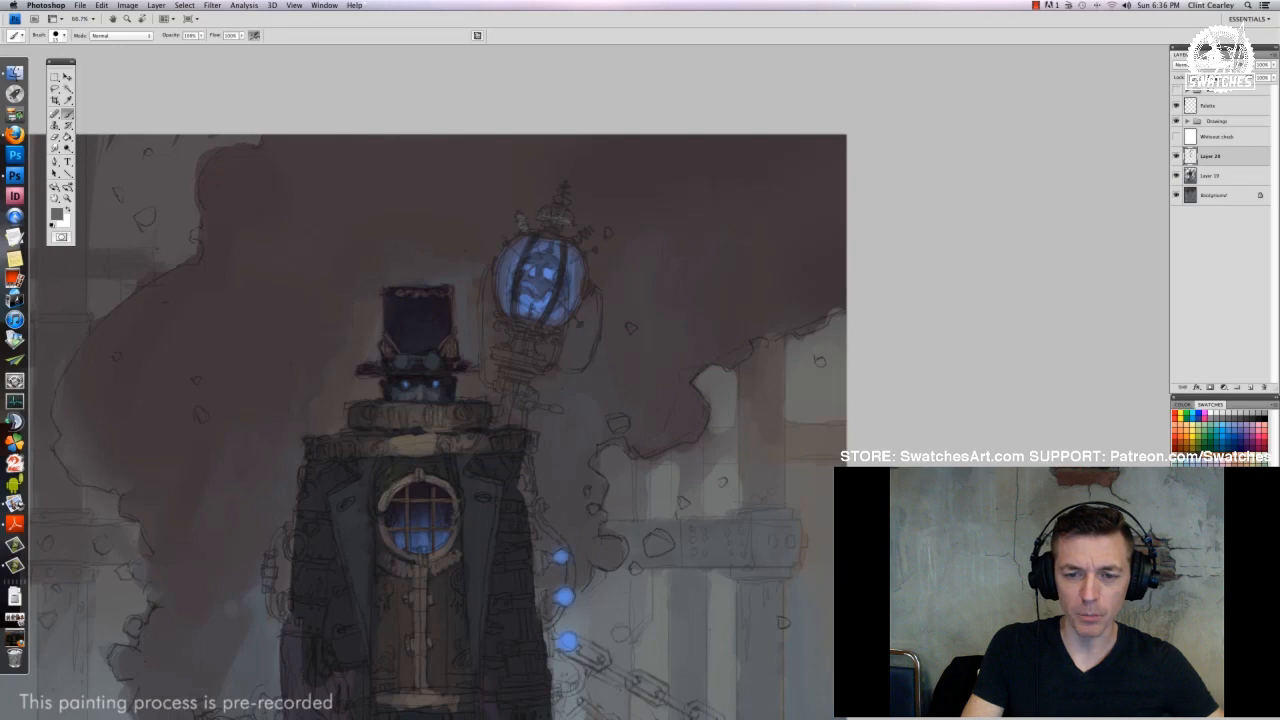
{"action": "left_click", "coordinate": [587, 233]}
Sample a dark tone from the lantern and block in its base and the post below the globe
{"action": "left_click", "coordinate": [527, 313], "text": "alt"}
{"action": "mouse_move", "coordinate": [485, 353]}
{"action": "left_mouse_down"}
{"action": "mouse_move", "coordinate": [576, 290]}
{"action": "mouse_move", "coordinate": [597, 293]}
{"action": "mouse_move", "coordinate": [564, 316]}
{"action": "mouse_move", "coordinate": [575, 326]}
{"action": "mouse_move", "coordinate": [550, 317]}
{"action": "mouse_move", "coordinate": [580, 323]}
{"action": "mouse_move", "coordinate": [583, 306]}
{"action": "mouse_move", "coordinate": [606, 302]}
{"action": "mouse_move", "coordinate": [557, 295]}
{"action": "mouse_move", "coordinate": [597, 330]}
{"action": "left_mouse_up"}
{"action": "right_click", "coordinate": [596, 330]}
{"action": "right_click", "coordinate": [593, 326]}
{"action": "left_click", "coordinate": [630, 406]}
{"action": "right_click", "coordinate": [576, 302]}
{"action": "left_click", "coordinate": [637, 536]}
{"action": "left_click_drag", "start_coordinate": [607, 283], "coordinate": [597, 317]}
{"action": "left_click_drag", "start_coordinate": [639, 249], "coordinate": [645, 264]}
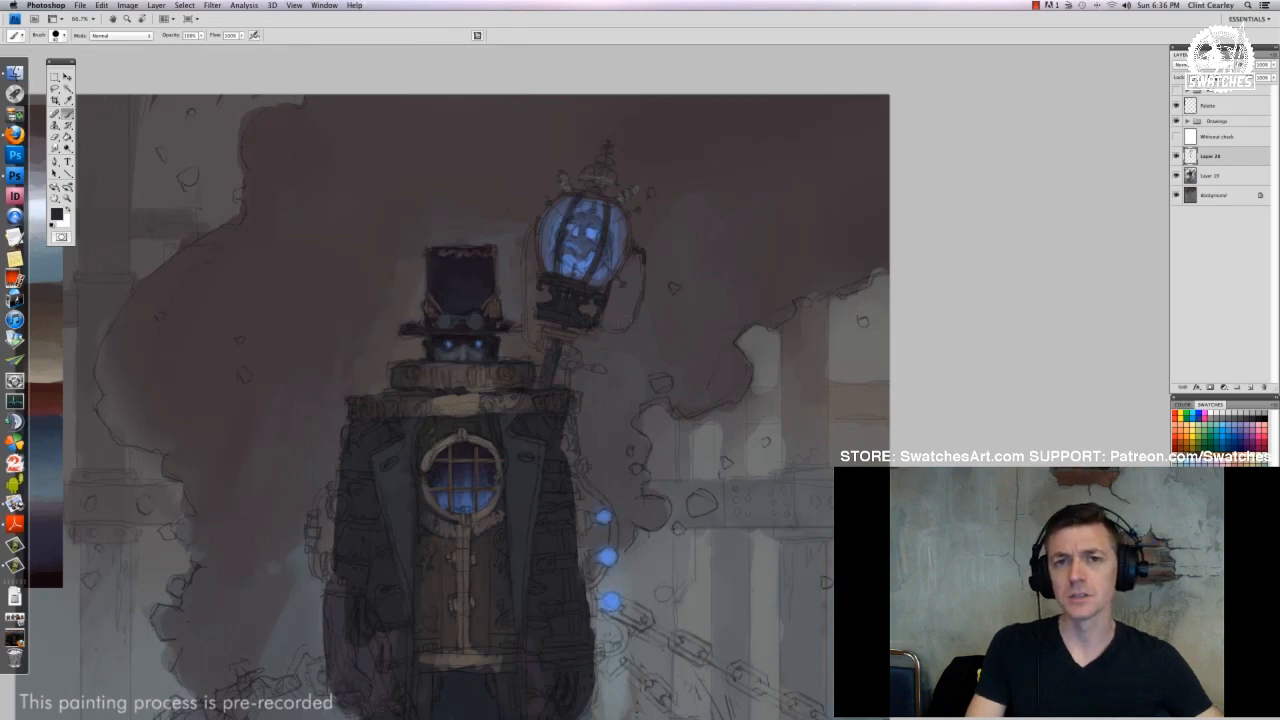
Paint the lantern's curved side brackets, the post's crossbar and the globe's rim in the dark tone
{"action": "mouse_move", "coordinate": [606, 334]}
{"action": "left_mouse_down"}
{"action": "mouse_move", "coordinate": [634, 316]}
{"action": "mouse_move", "coordinate": [644, 262]}
{"action": "left_mouse_up"}
{"action": "mouse_move", "coordinate": [533, 228]}
{"action": "left_mouse_down"}
{"action": "mouse_move", "coordinate": [523, 290]}
{"action": "mouse_move", "coordinate": [536, 348]}
{"action": "mouse_move", "coordinate": [559, 336]}
{"action": "mouse_move", "coordinate": [606, 370]}
{"action": "left_mouse_up"}
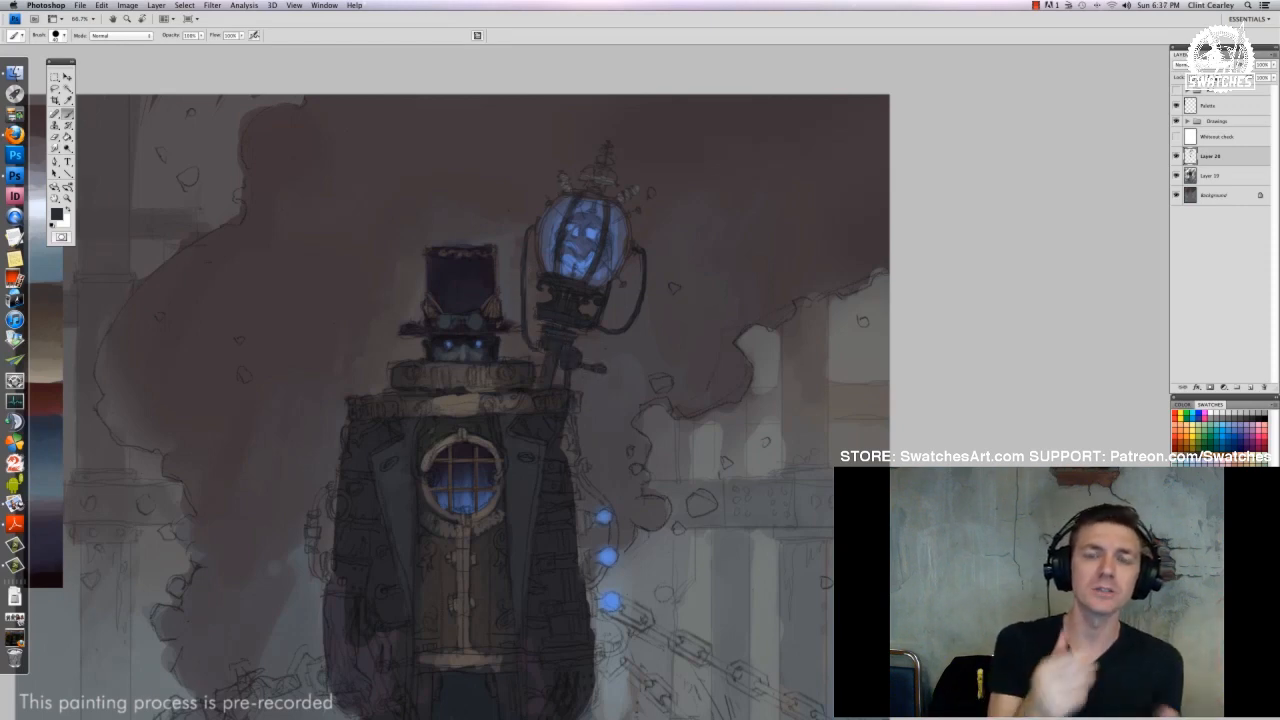
{"action": "left_click_drag", "start_coordinate": [562, 196], "coordinate": [534, 270]}
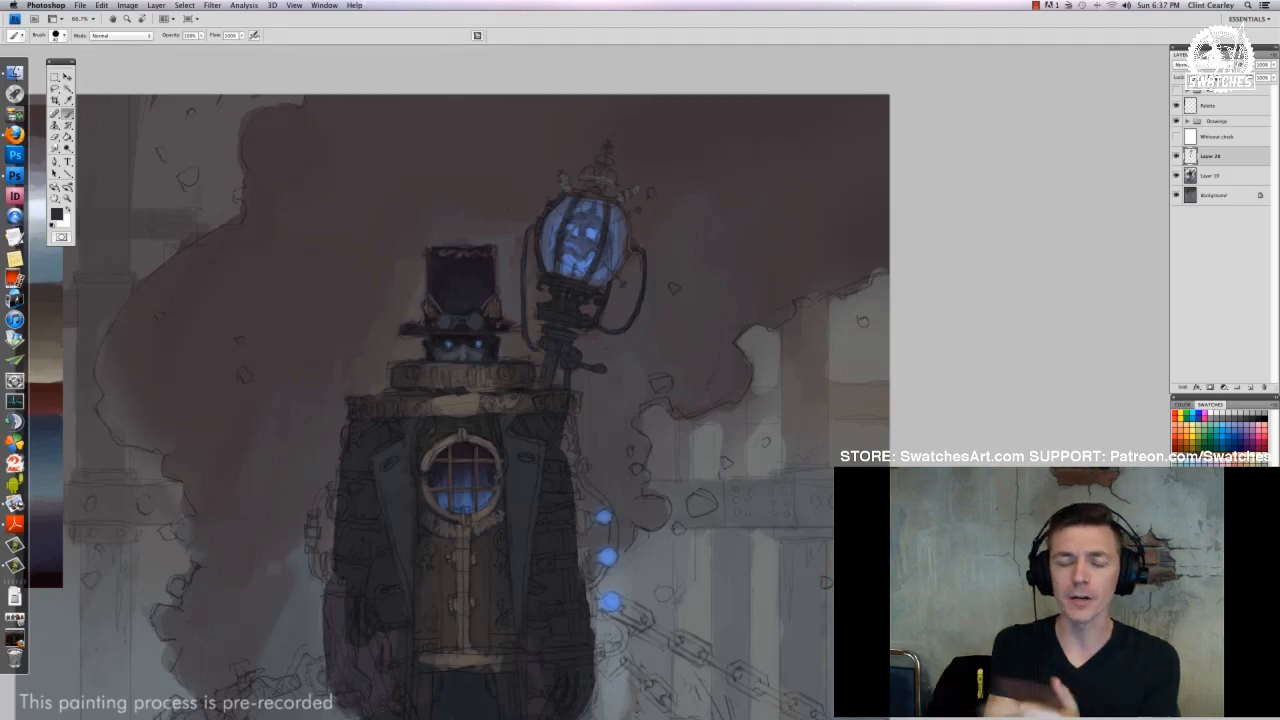
{"action": "mouse_move", "coordinate": [603, 290]}
{"action": "left_mouse_down"}
{"action": "mouse_move", "coordinate": [632, 240]}
{"action": "mouse_move", "coordinate": [626, 206]}
{"action": "mouse_move", "coordinate": [590, 196]}
{"action": "mouse_move", "coordinate": [610, 202]}
{"action": "mouse_move", "coordinate": [610, 154]}
{"action": "mouse_move", "coordinate": [606, 171]}
{"action": "left_mouse_up"}
Change the brush, sample a grey tone and paint the pointed finial and small spikes on top of the lantern
{"action": "right_click", "coordinate": [634, 300]}
{"action": "left_click", "coordinate": [662, 417]}
{"action": "left_click", "coordinate": [516, 397]}
{"action": "left_click", "coordinate": [516, 397], "text": "alt"}
{"action": "left_click", "coordinate": [598, 186], "text": "alt"}
{"action": "left_click", "coordinate": [602, 180], "text": "alt"}
{"action": "right_click", "coordinate": [605, 184]}
{"action": "left_click", "coordinate": [665, 422]}
{"action": "left_click", "coordinate": [603, 182]}
{"action": "left_click", "coordinate": [607, 161]}
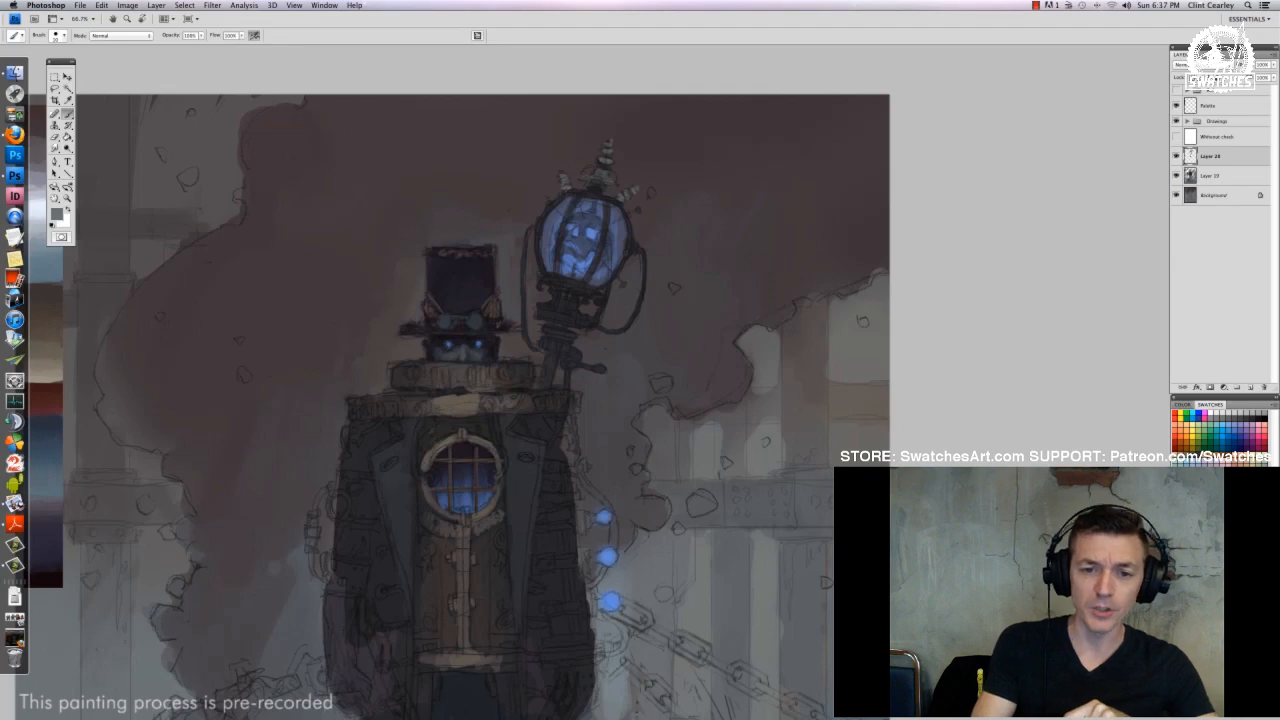
{"action": "key", "text": "super+minus"}
{"action": "key", "text": "super+minus"}
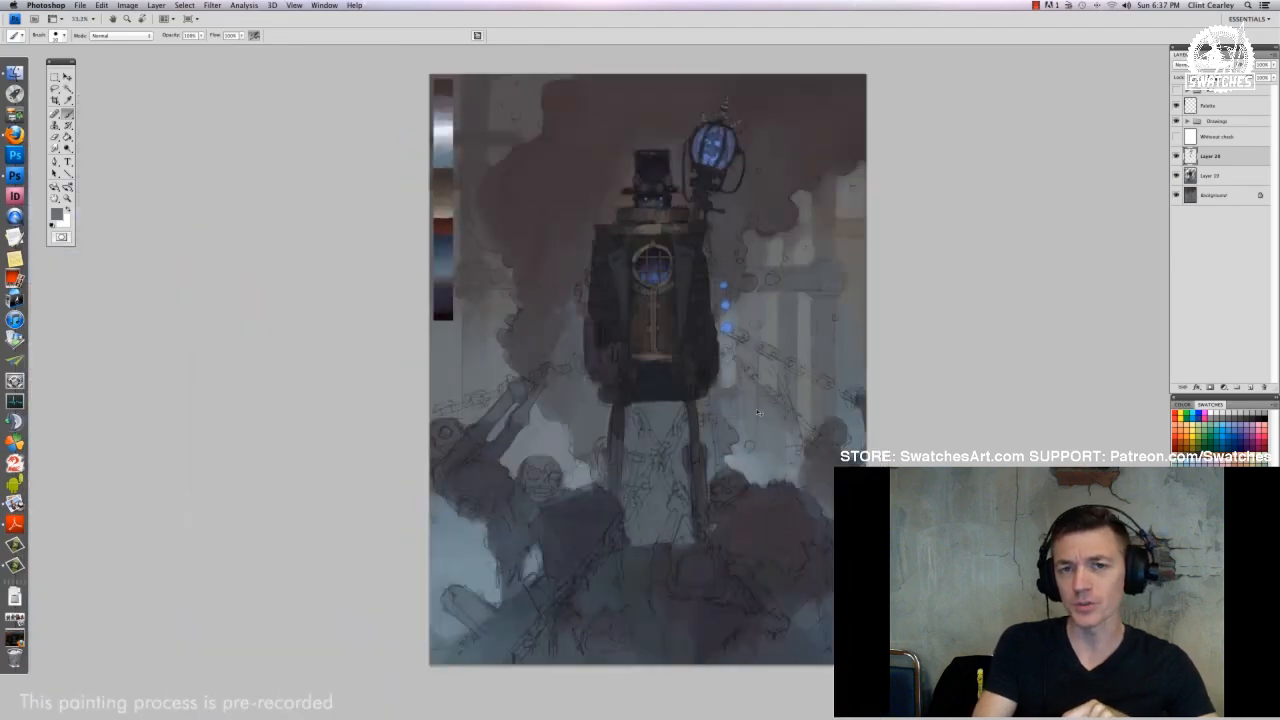
{"action": "key", "text": "super+plus"}
{"action": "key", "text": "super+plus"}
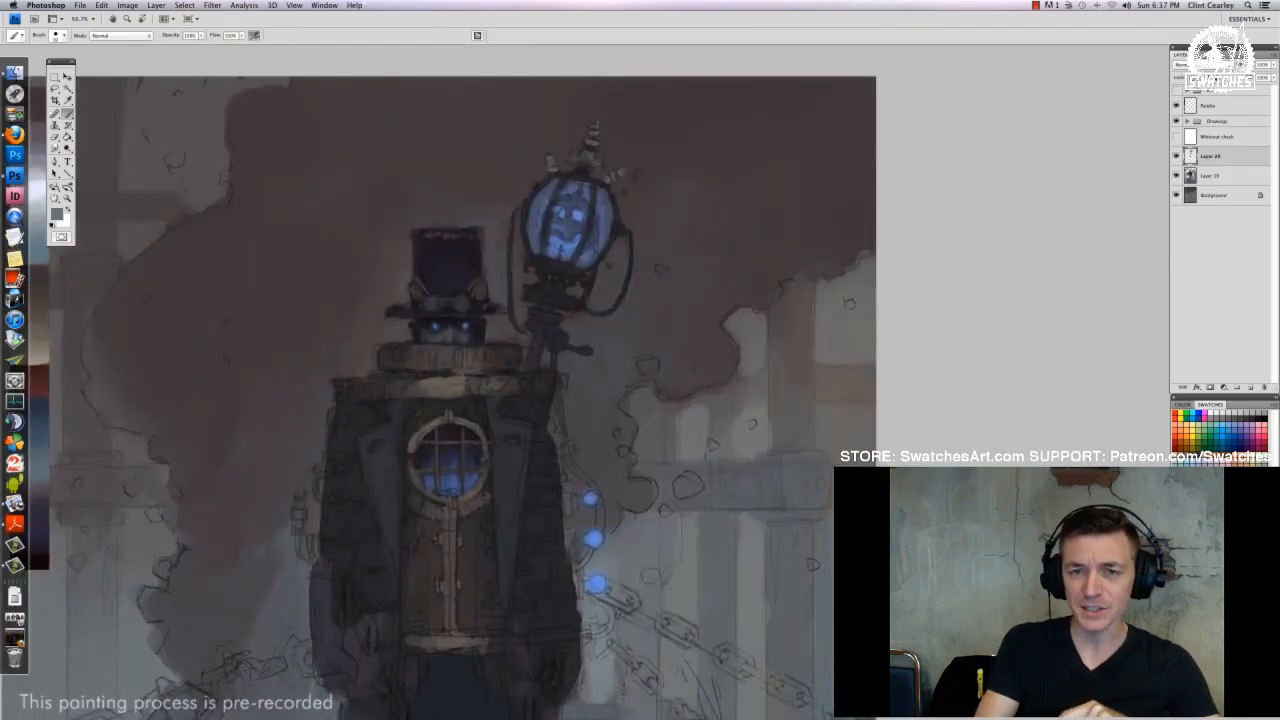
Sample the blue of the lantern's glow and paint small blue lights into the base beneath the globe
{"action": "left_click", "coordinate": [572, 222], "text": "alt"}
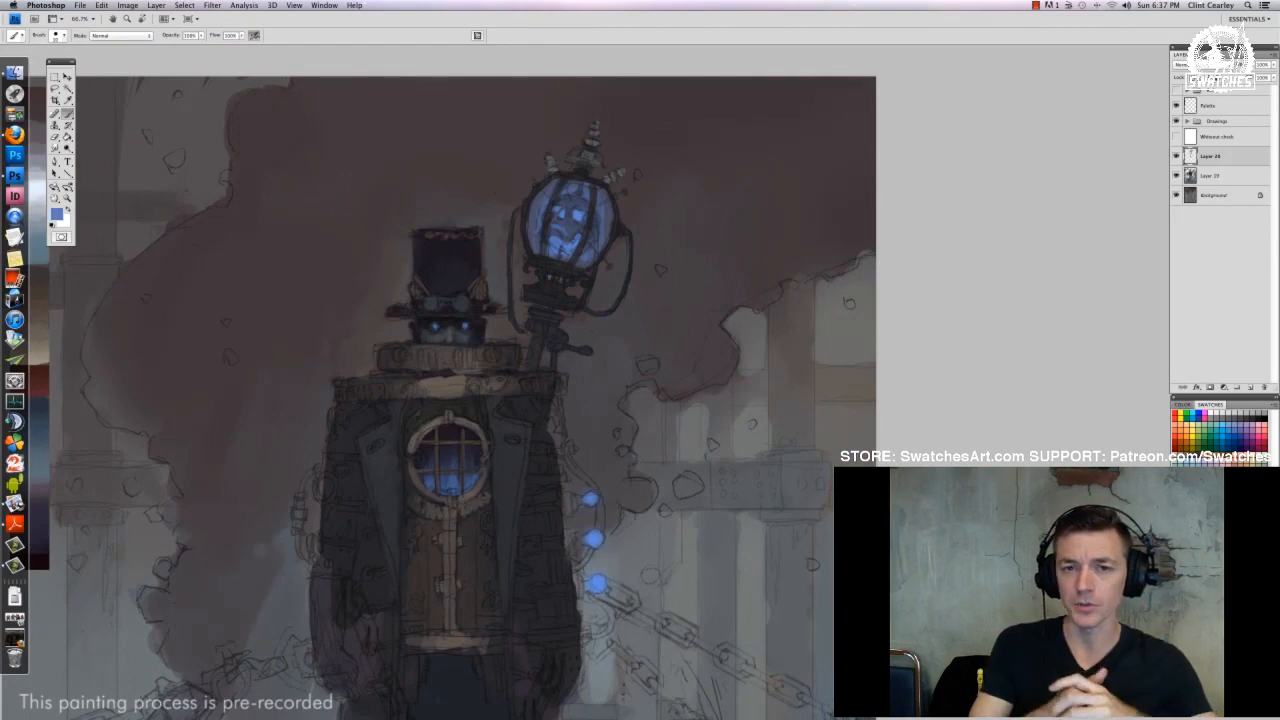
{"action": "mouse_move", "coordinate": [531, 269]}
{"action": "left_mouse_down"}
{"action": "mouse_move", "coordinate": [533, 281]}
{"action": "mouse_move", "coordinate": [537, 270]}
{"action": "left_mouse_up"}
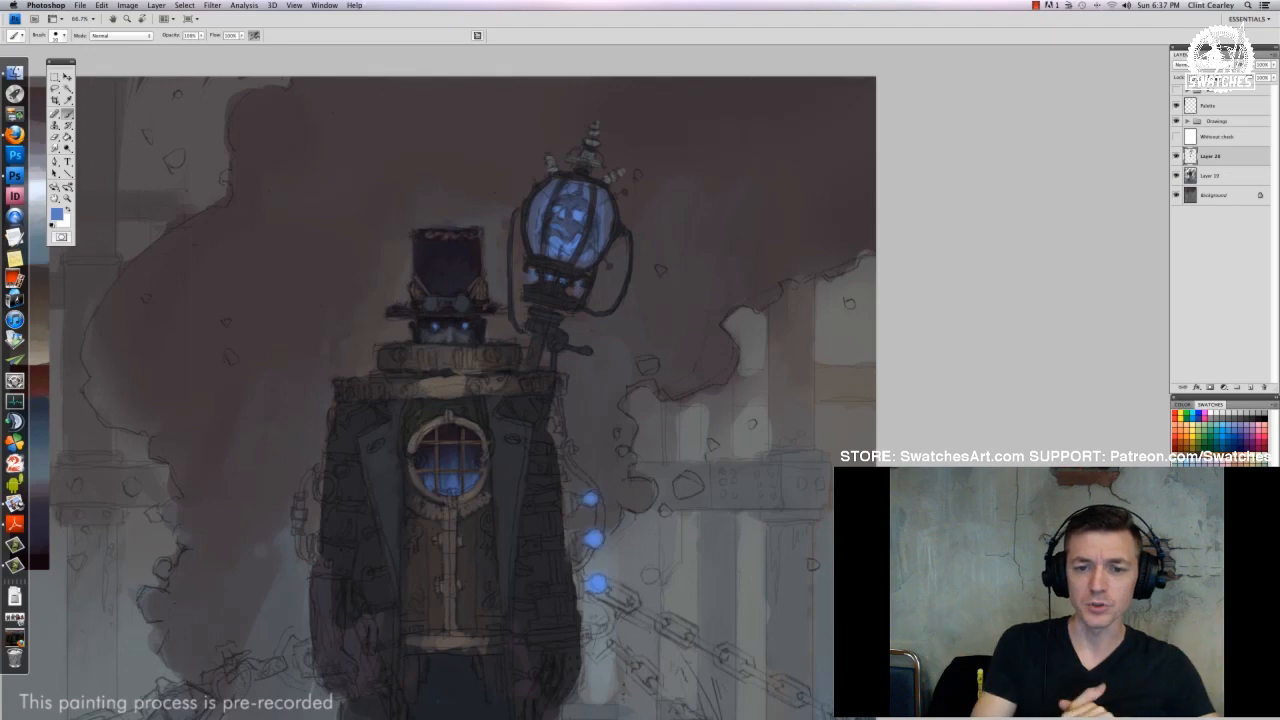
{"action": "left_click_drag", "start_coordinate": [704, 170], "coordinate": [694, 183]}
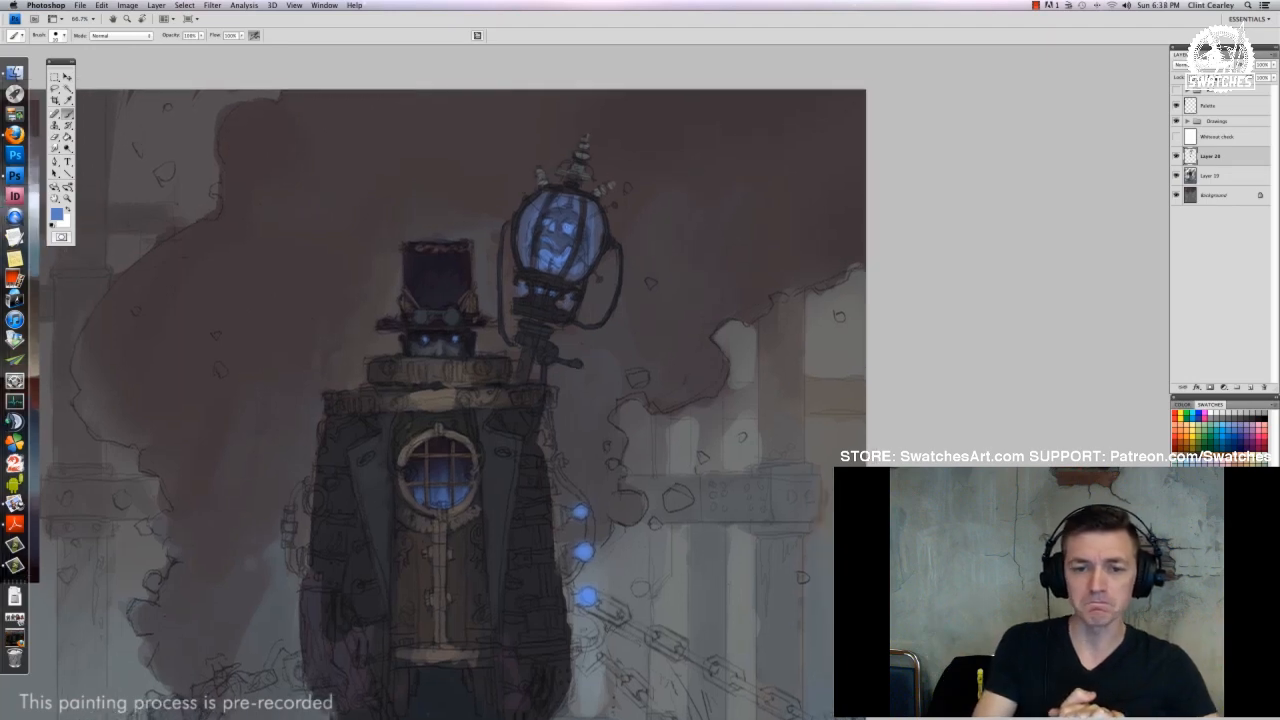
Sample a brown tone from the collar and paint three horizontal bands across the coat sleeve beside the blue side lights
{"action": "key", "text": "super+minus"}
{"action": "key", "text": "super+minus"}
{"action": "key", "text": "super+plus"}
{"action": "key", "text": "super+plus"}
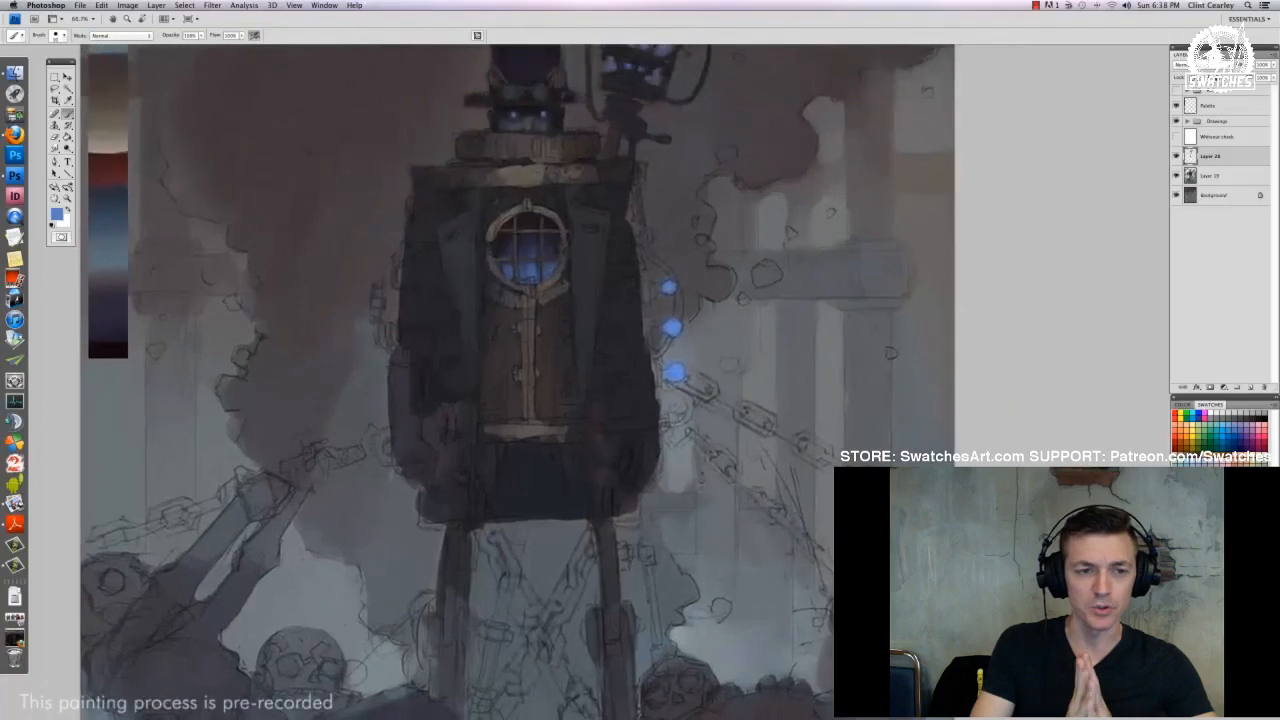
{"action": "right_click", "coordinate": [652, 352]}
{"action": "left_click", "coordinate": [652, 351]}
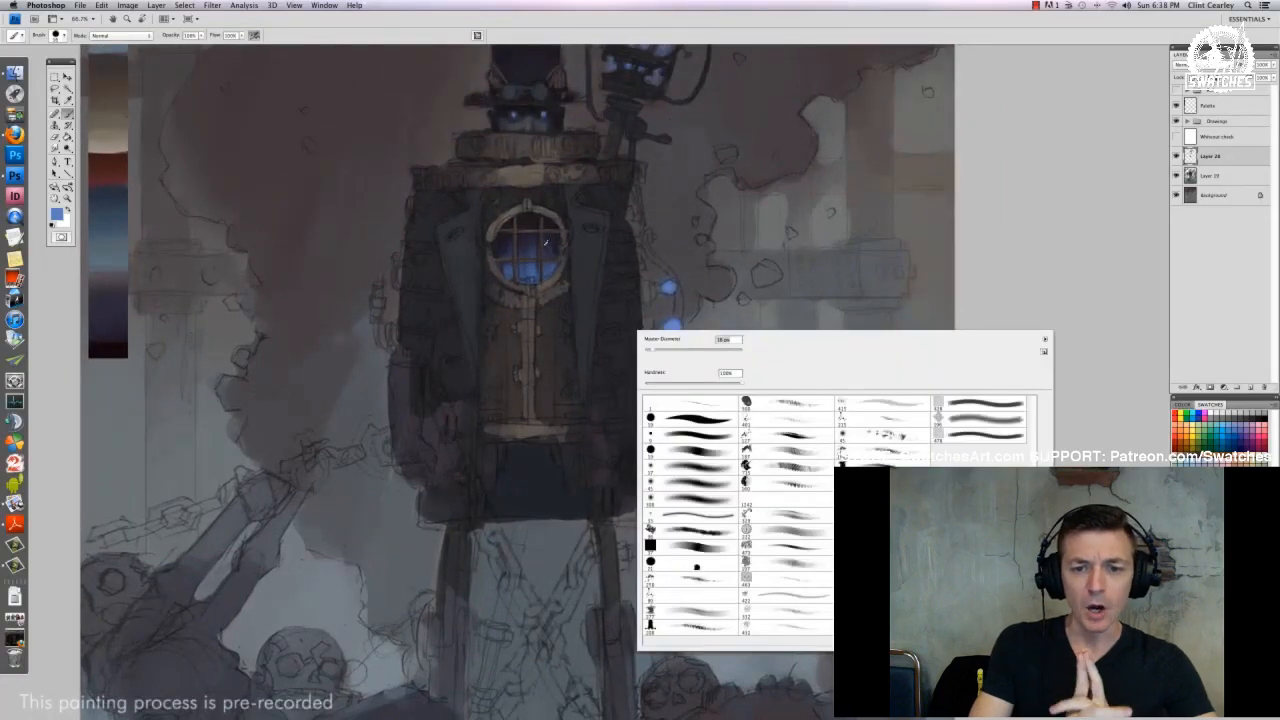
{"action": "left_click", "coordinate": [562, 143], "text": "alt"}
{"action": "left_click_drag", "start_coordinate": [602, 300], "coordinate": [637, 293]}
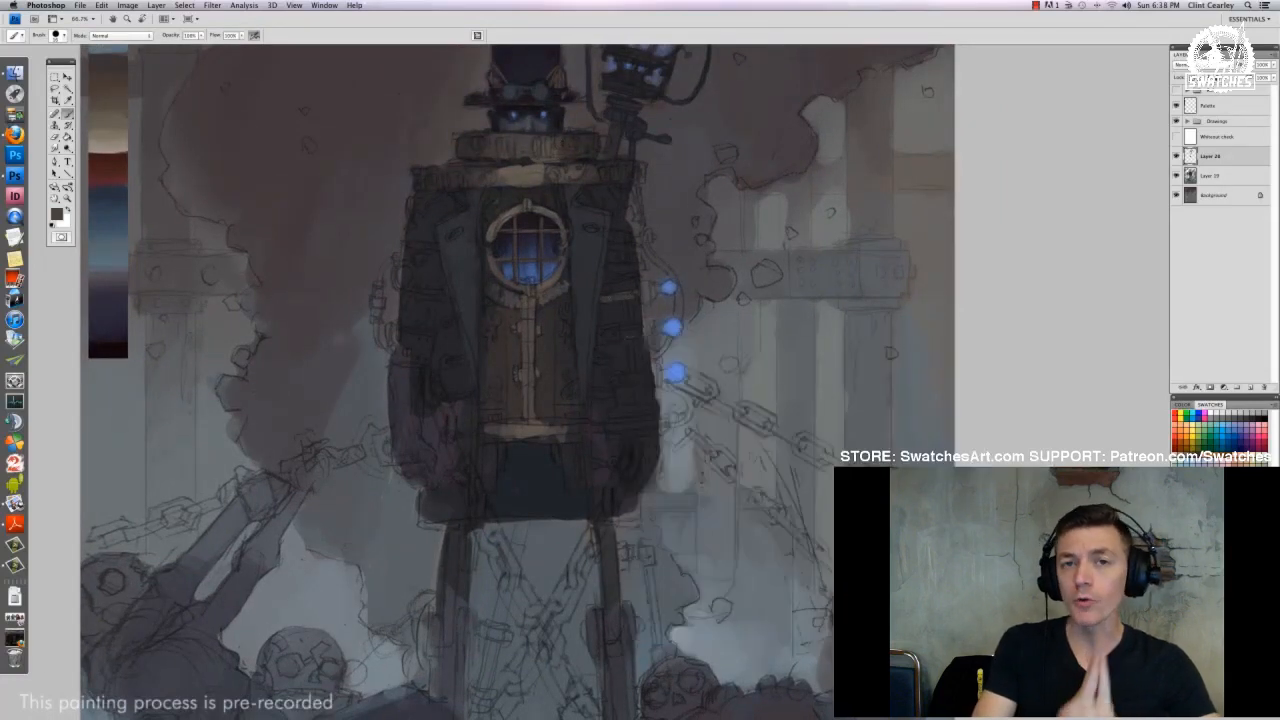
{"action": "left_click_drag", "start_coordinate": [599, 336], "coordinate": [640, 335]}
{"action": "left_click_drag", "start_coordinate": [602, 379], "coordinate": [658, 384]}
{"action": "mouse_move", "coordinate": [648, 319]}
{"action": "left_mouse_down"}
{"action": "mouse_move", "coordinate": [650, 331]}
{"action": "mouse_move", "coordinate": [647, 303]}
{"action": "mouse_move", "coordinate": [651, 341]}
{"action": "mouse_move", "coordinate": [601, 343]}
{"action": "left_mouse_up"}
Sample dark tones from the coat and the palette strip and shade the lowest sleeve band
{"action": "left_click", "coordinate": [632, 161], "text": "alt"}
{"action": "left_click", "coordinate": [115, 341], "text": "alt"}
{"action": "left_click", "coordinate": [116, 190], "text": "alt"}
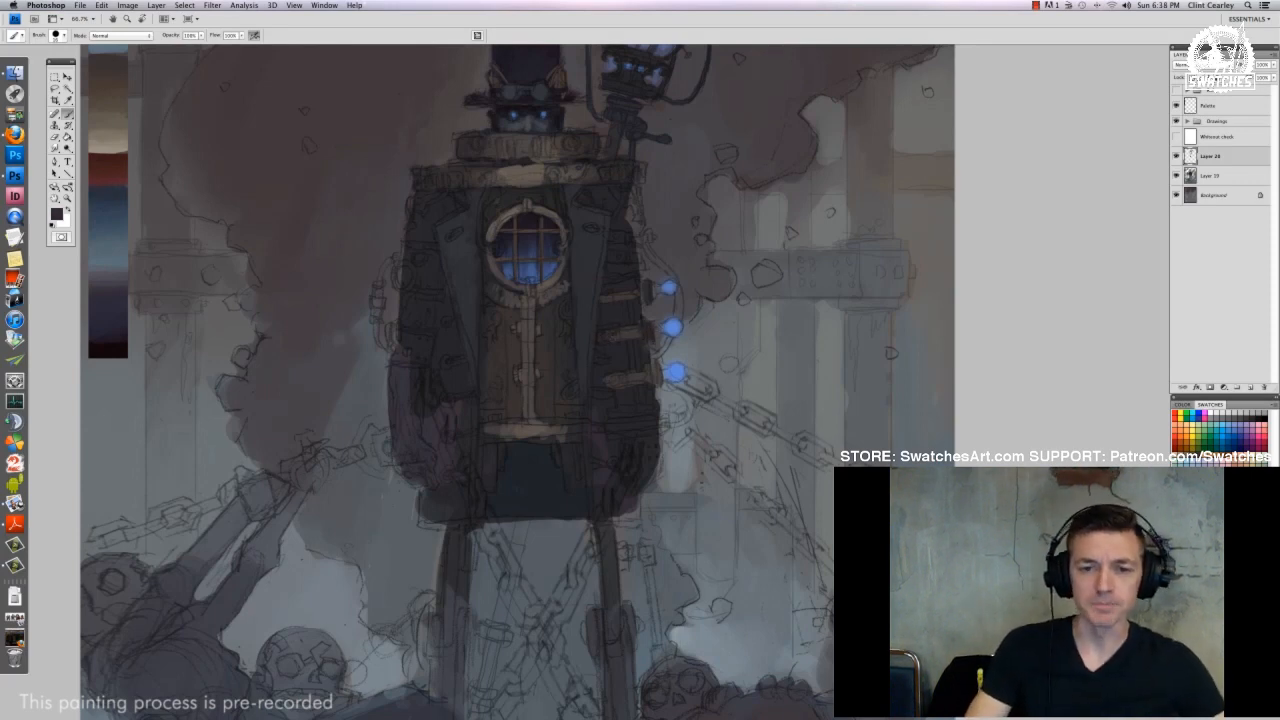
{"action": "left_click_drag", "start_coordinate": [608, 380], "coordinate": [652, 379]}
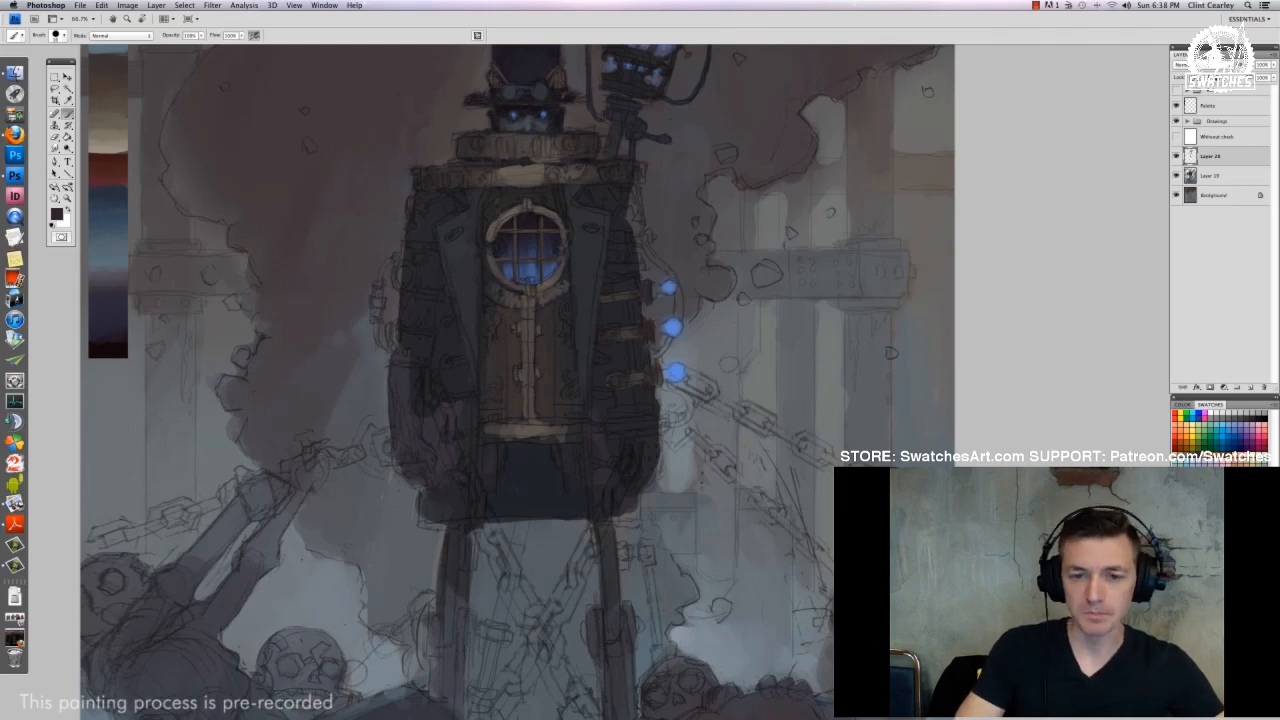
Sample a lighter beige-grey from the palette strip, adjust the brush and paint highlights on the sleeve bands
{"action": "left_click", "coordinate": [111, 135], "text": "alt"}
{"action": "right_click", "coordinate": [617, 319]}
{"action": "left_click_drag", "start_coordinate": [640, 343], "coordinate": [635, 343]}
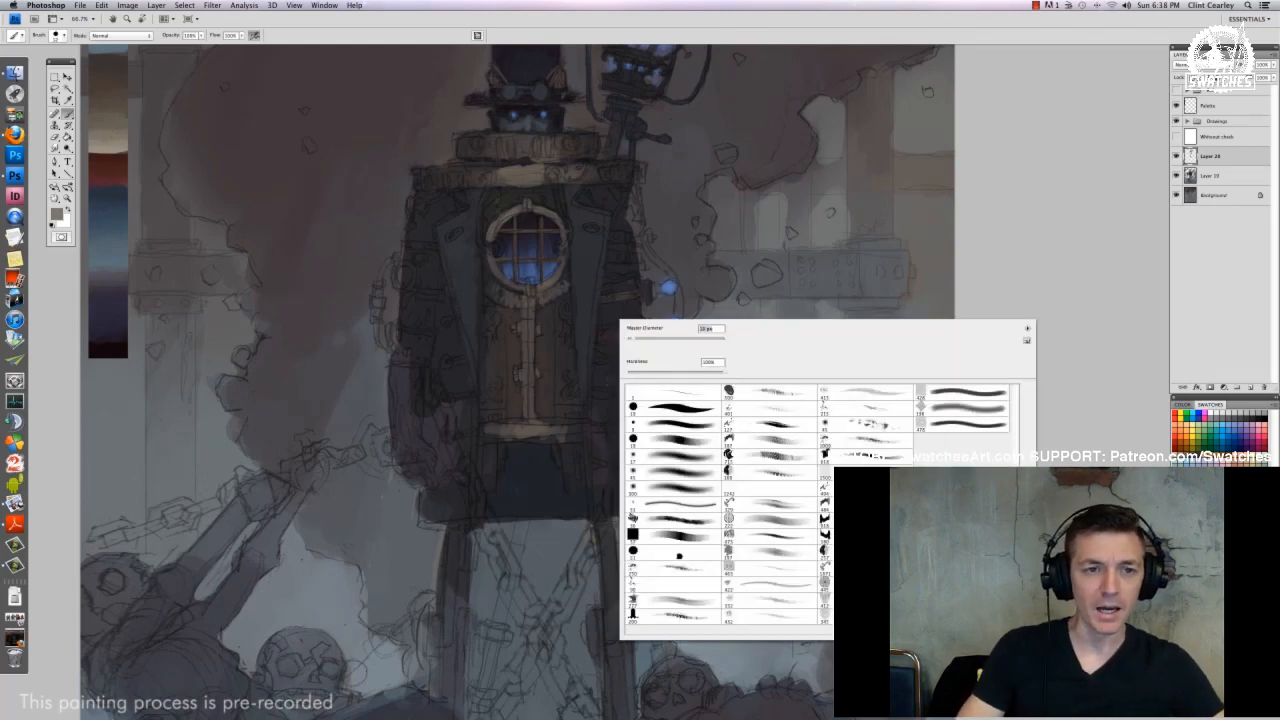
{"action": "mouse_move", "coordinate": [617, 298]}
{"action": "left_mouse_down"}
{"action": "mouse_move", "coordinate": [628, 296]}
{"action": "mouse_move", "coordinate": [638, 333]}
{"action": "left_mouse_up"}
{"action": "key", "text": "super+minus"}
{"action": "key", "text": "super+minus"}
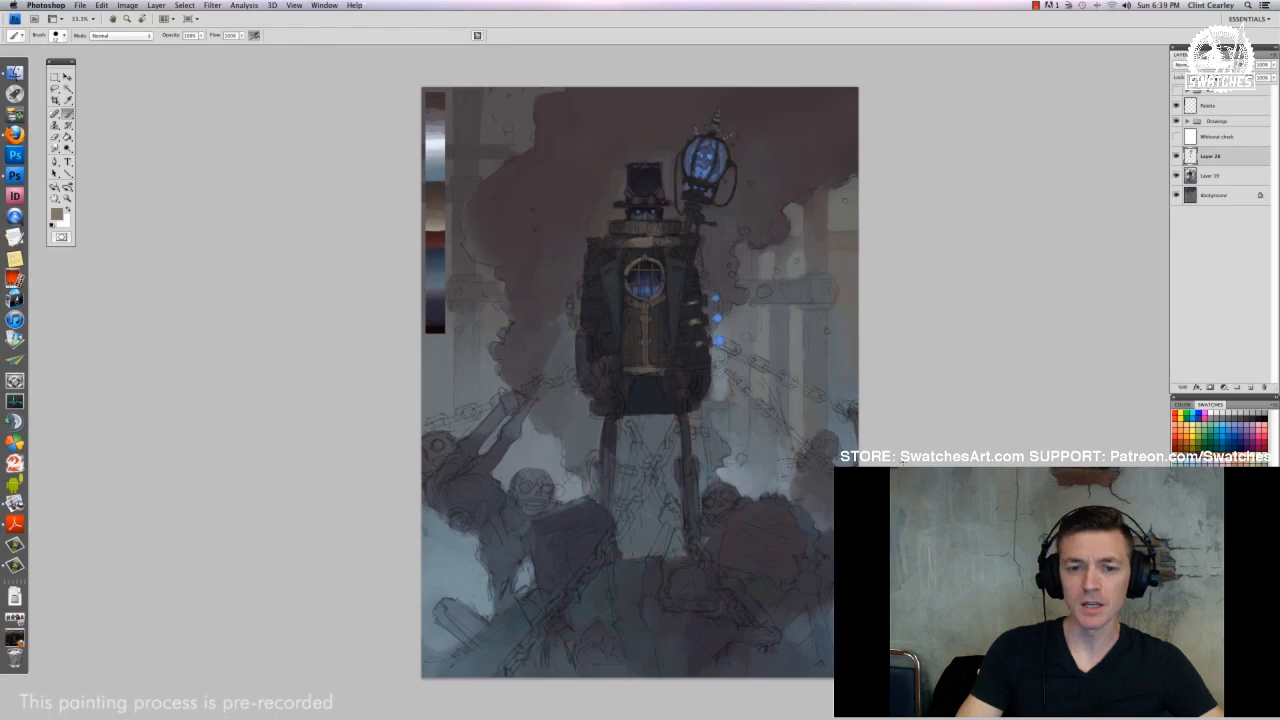
{"action": "key", "text": "super+equal"}
{"action": "key", "text": "super+equal"}
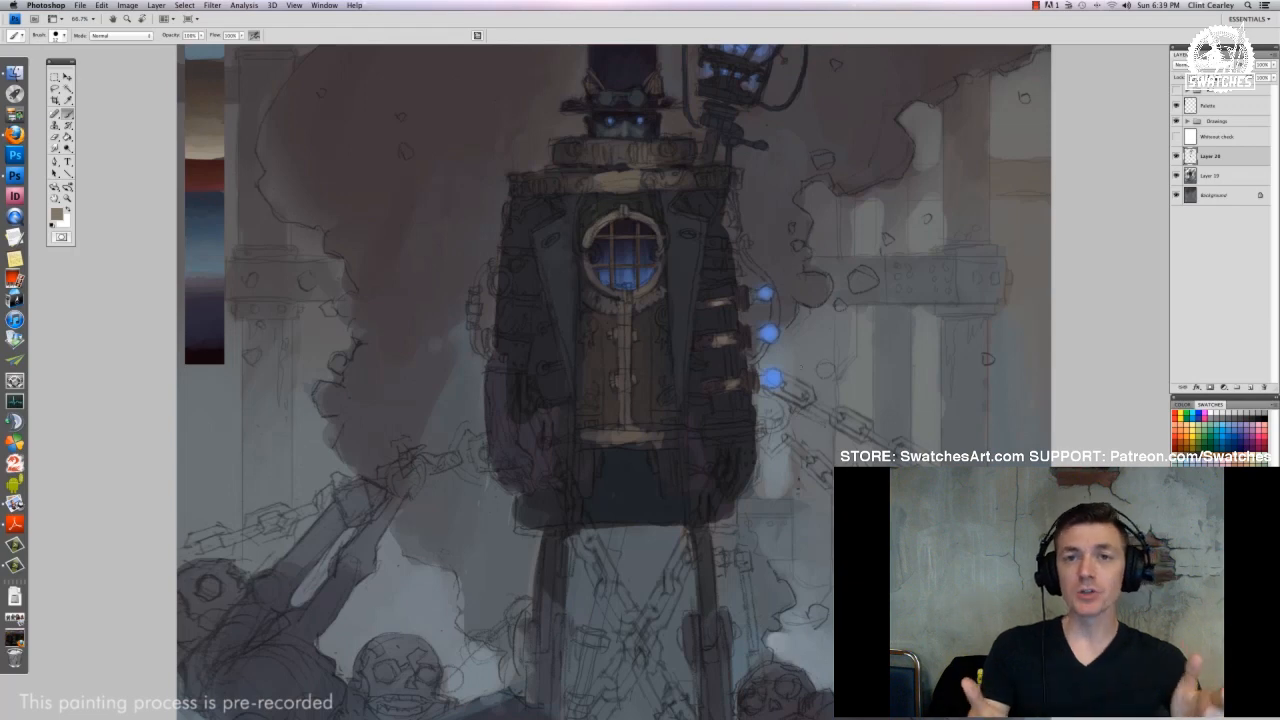
Expand the Chains group and toggle the visibility of its chain layers to examine which chains each one holds
{"action": "key", "text": "super+minus"}
{"action": "key", "text": "super+minus"}
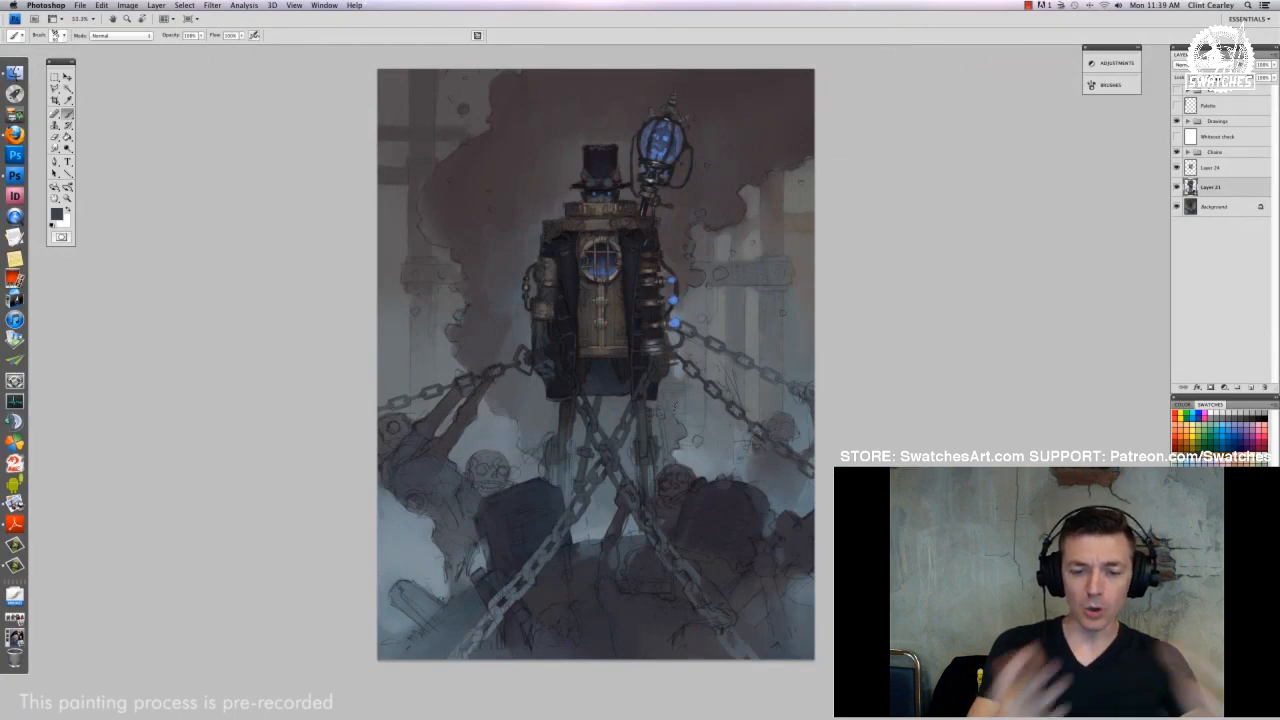
{"action": "key", "text": "super+plus"}
{"action": "key", "text": "super+plus"}
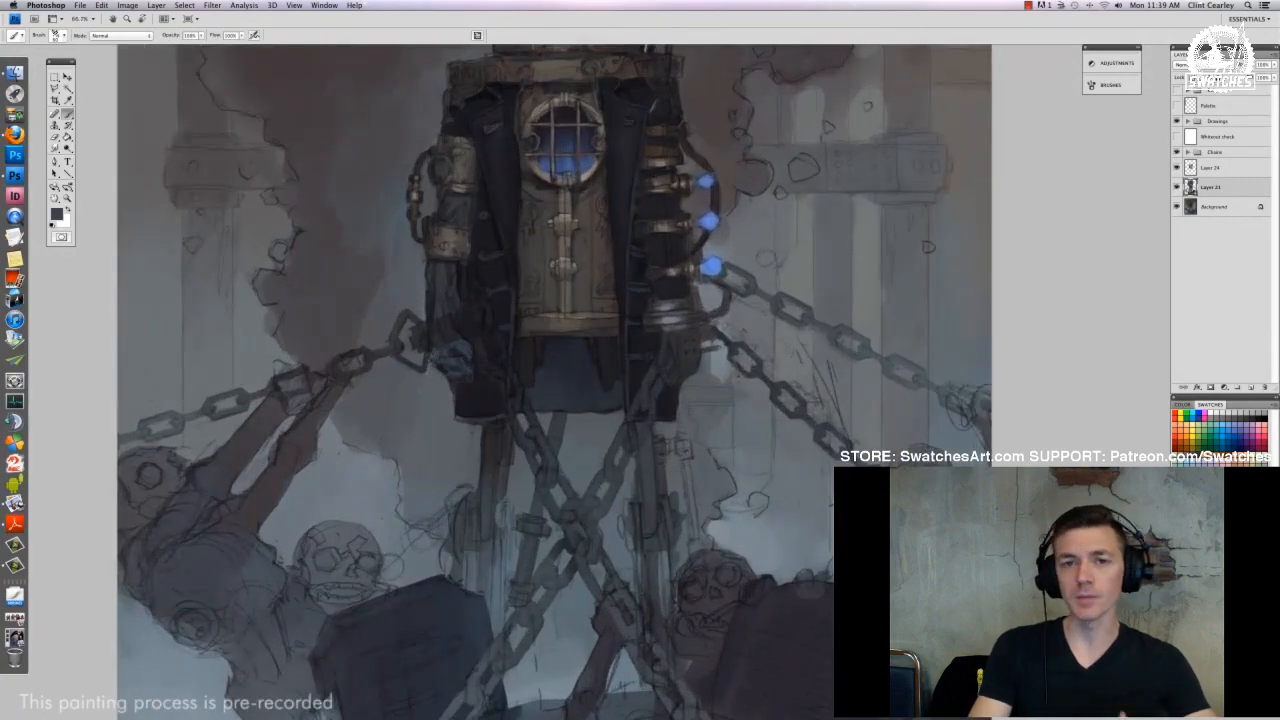
{"action": "scroll", "coordinate": [446, 366], "scroll_direction": "down", "scroll_amount": 5}
{"action": "scroll", "coordinate": [460, 449], "scroll_direction": "left", "scroll_amount": 2}
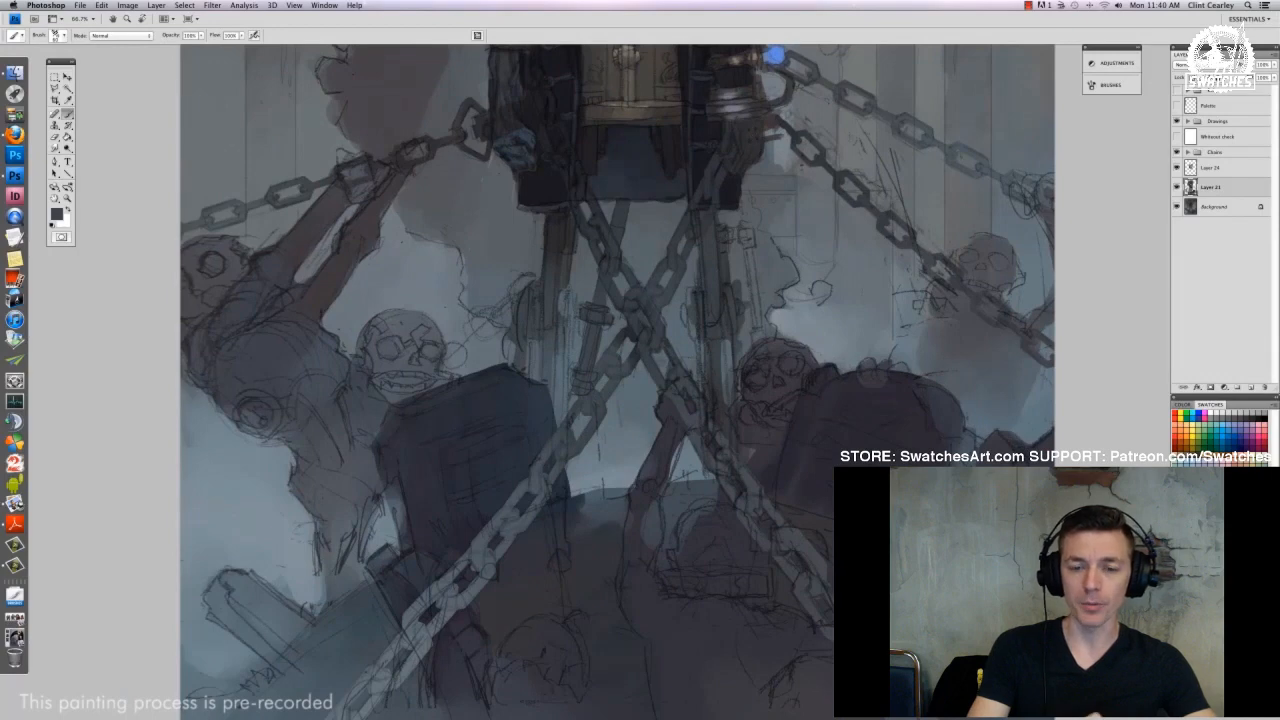
{"action": "left_click", "coordinate": [1187, 152]}
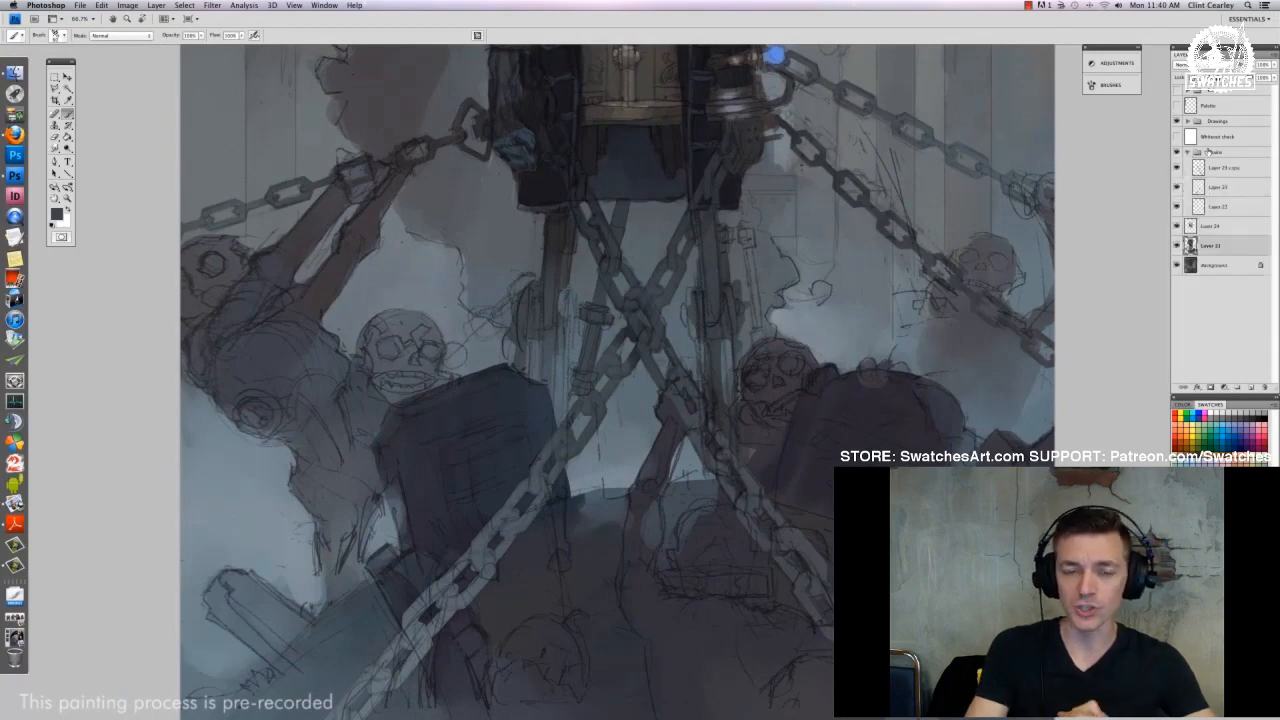
{"action": "left_click", "coordinate": [1216, 169]}
{"action": "left_click", "coordinate": [1177, 168]}
{"action": "left_click", "coordinate": [1177, 168]}
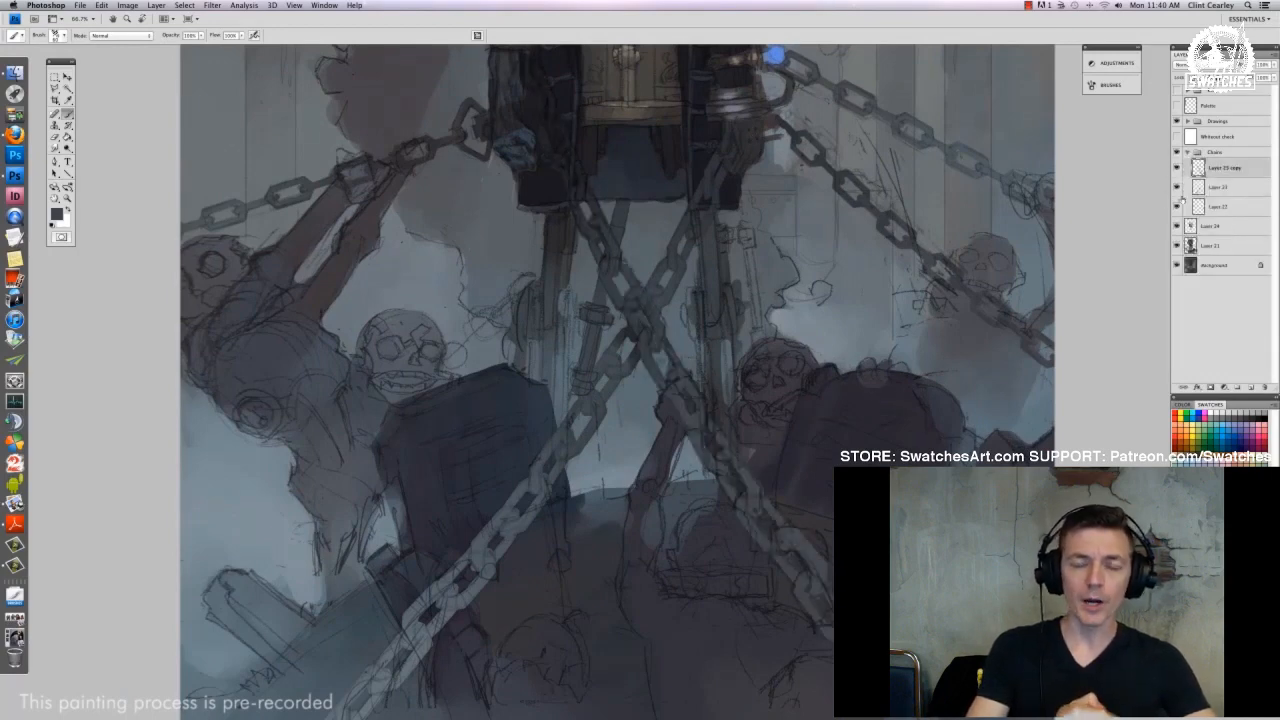
{"action": "left_click", "coordinate": [1176, 188]}
{"action": "left_click", "coordinate": [1176, 188]}
{"action": "left_click", "coordinate": [1177, 207]}
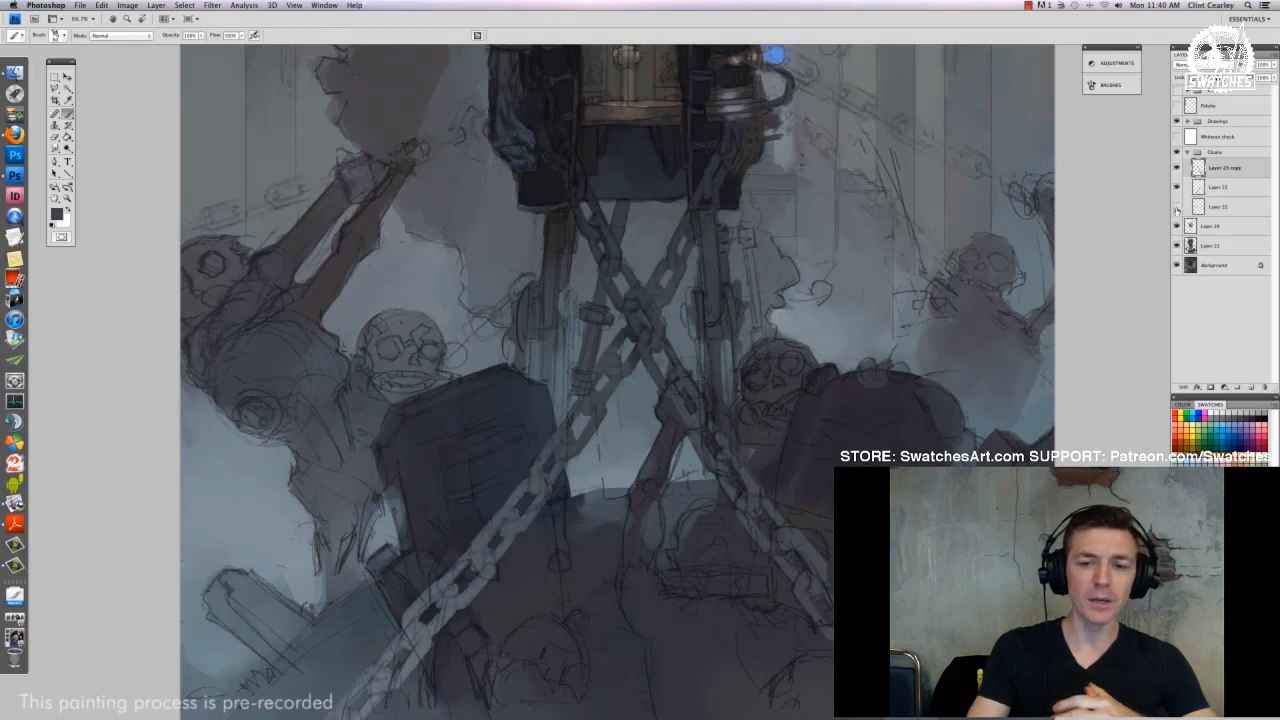
{"action": "left_click", "coordinate": [1177, 207]}
{"action": "scroll", "coordinate": [930, 425], "scroll_direction": "up", "scroll_amount": 5}
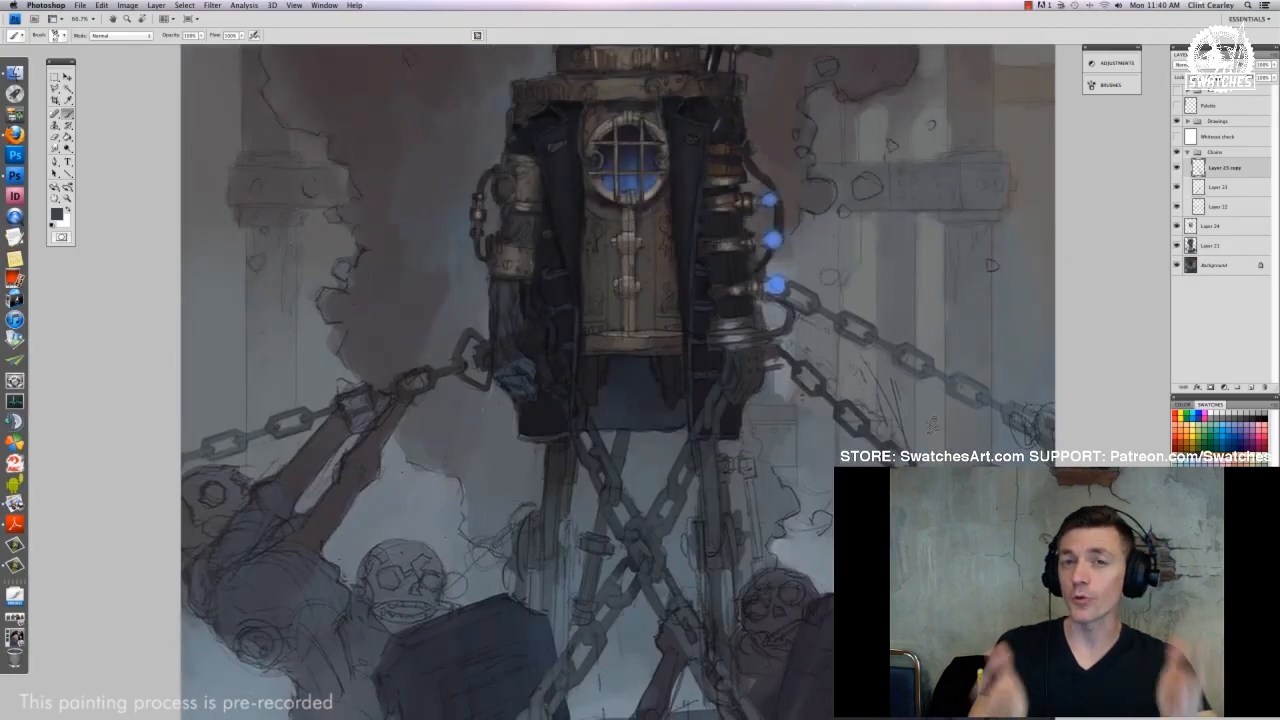
{"action": "left_click", "coordinate": [1187, 154]}
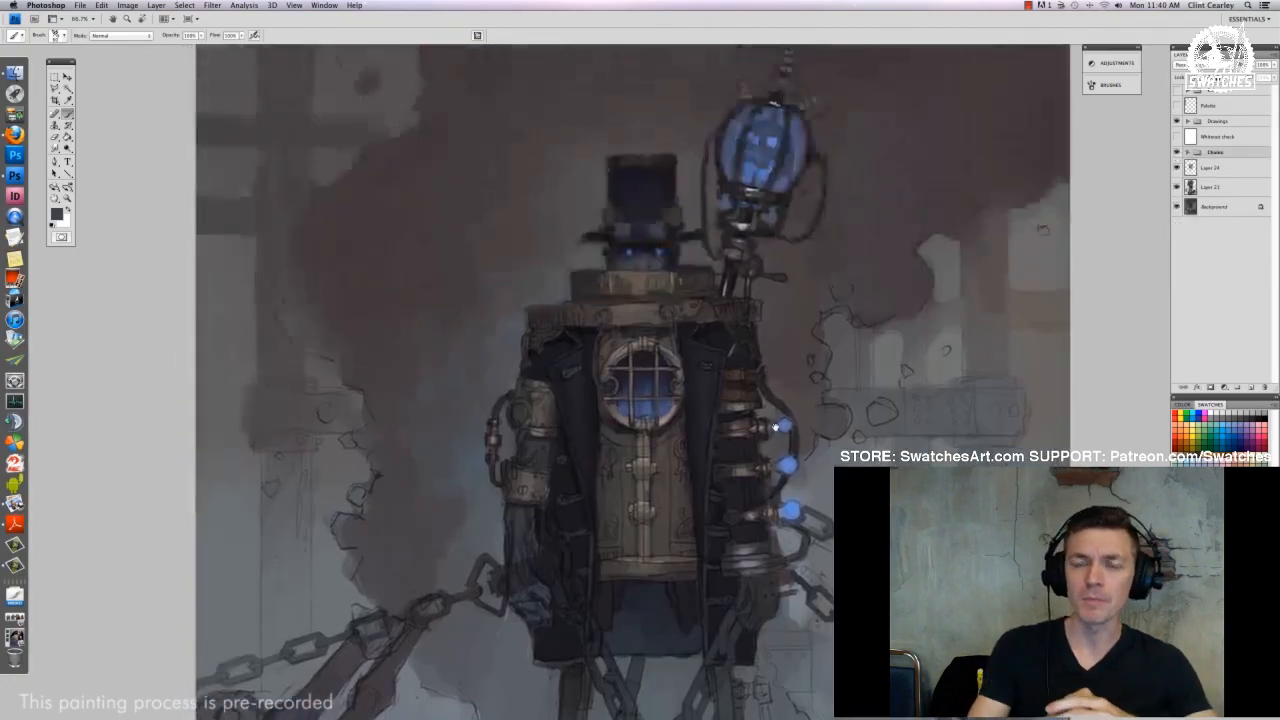
Select the layer directly below the Chains group, sample muted grey tones and paint the area beside the raised arms below the chain
{"action": "scroll", "coordinate": [603, 473], "scroll_direction": "up", "scroll_amount": 5}
{"action": "left_click", "coordinate": [1218, 168]}
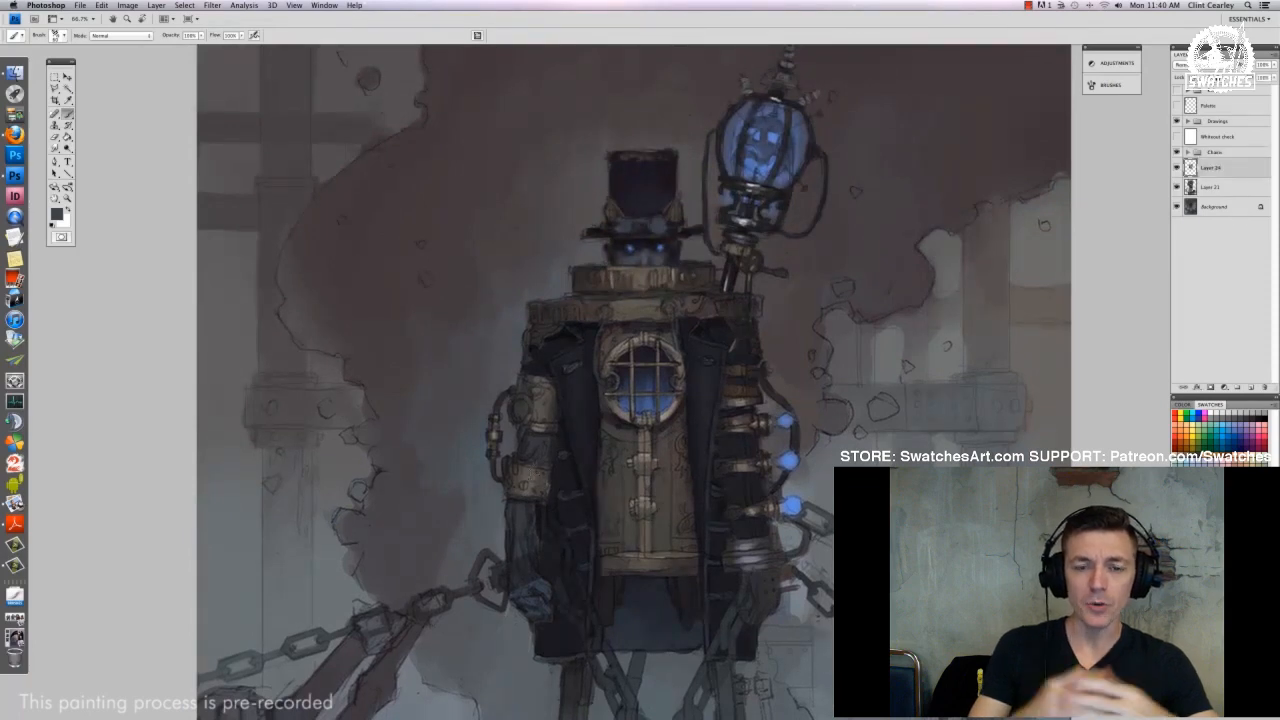
{"action": "left_click_drag", "start_coordinate": [800, 282], "coordinate": [760, 397]}
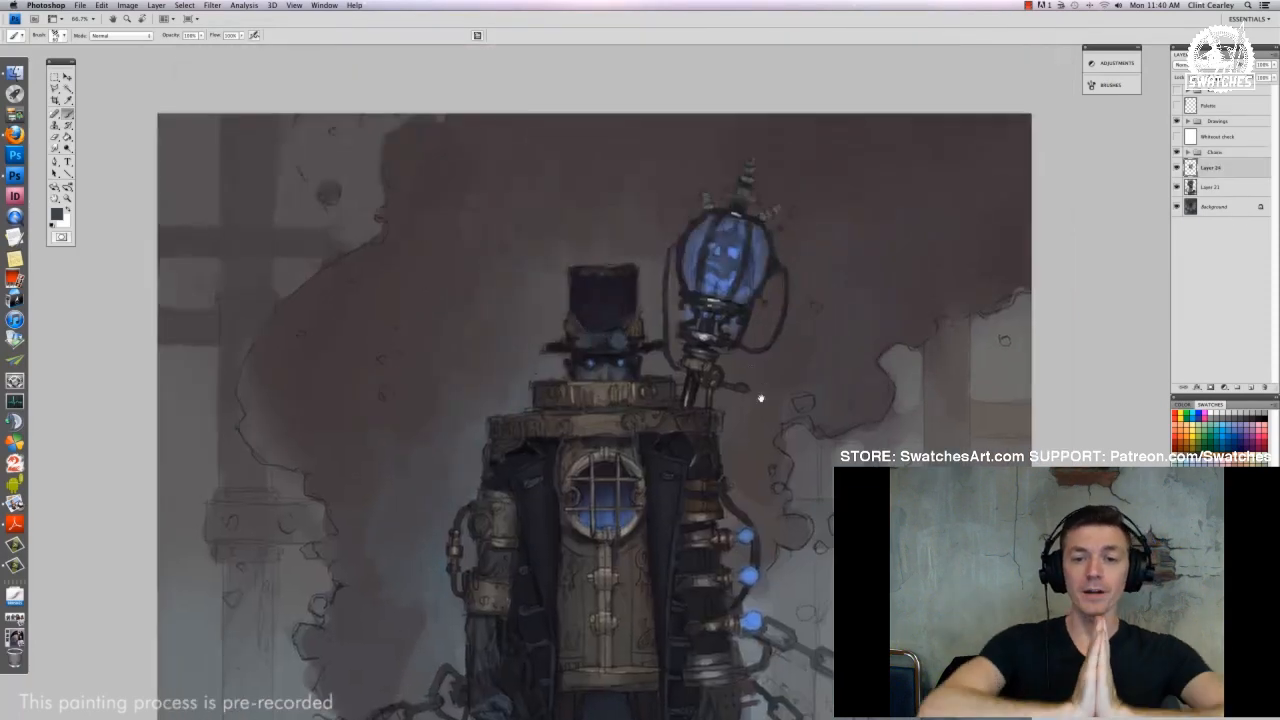
{"action": "scroll", "coordinate": [727, 545], "scroll_direction": "down", "scroll_amount": 10}
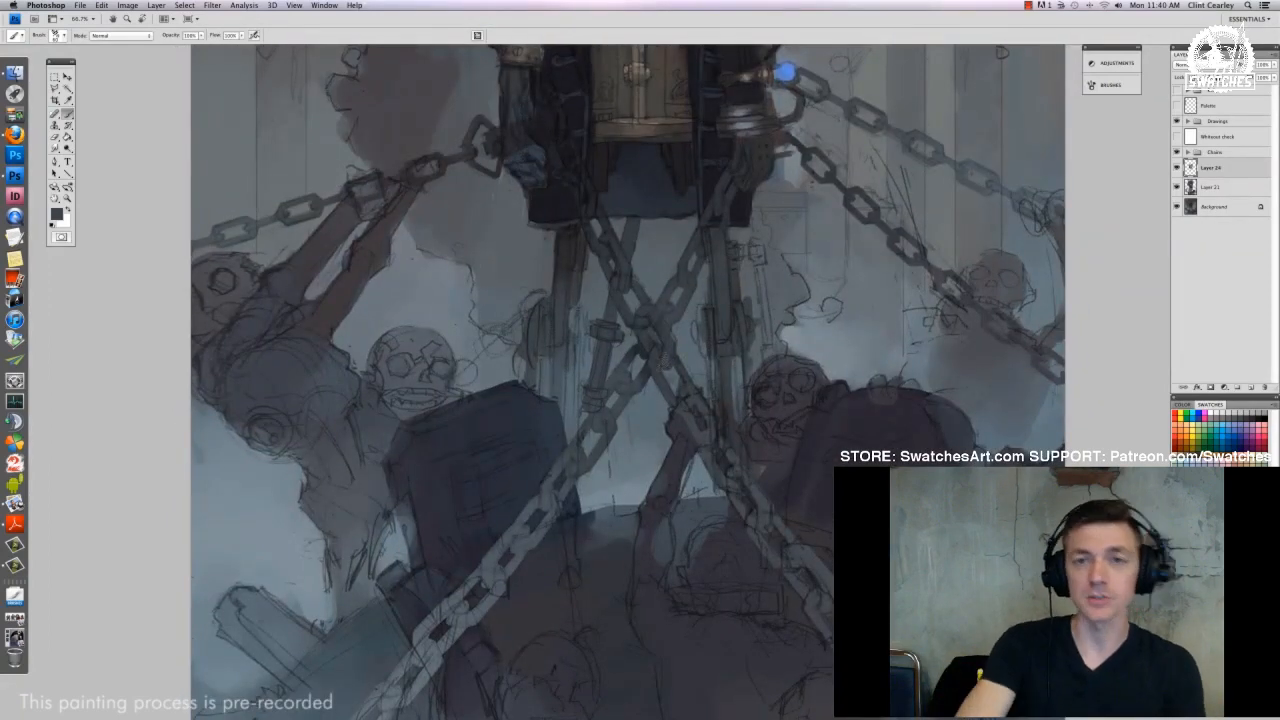
{"action": "left_click_drag", "start_coordinate": [427, 298], "coordinate": [522, 485]}
{"action": "right_click", "coordinate": [600, 440]}
{"action": "left_click", "coordinate": [572, 476], "text": "alt"}
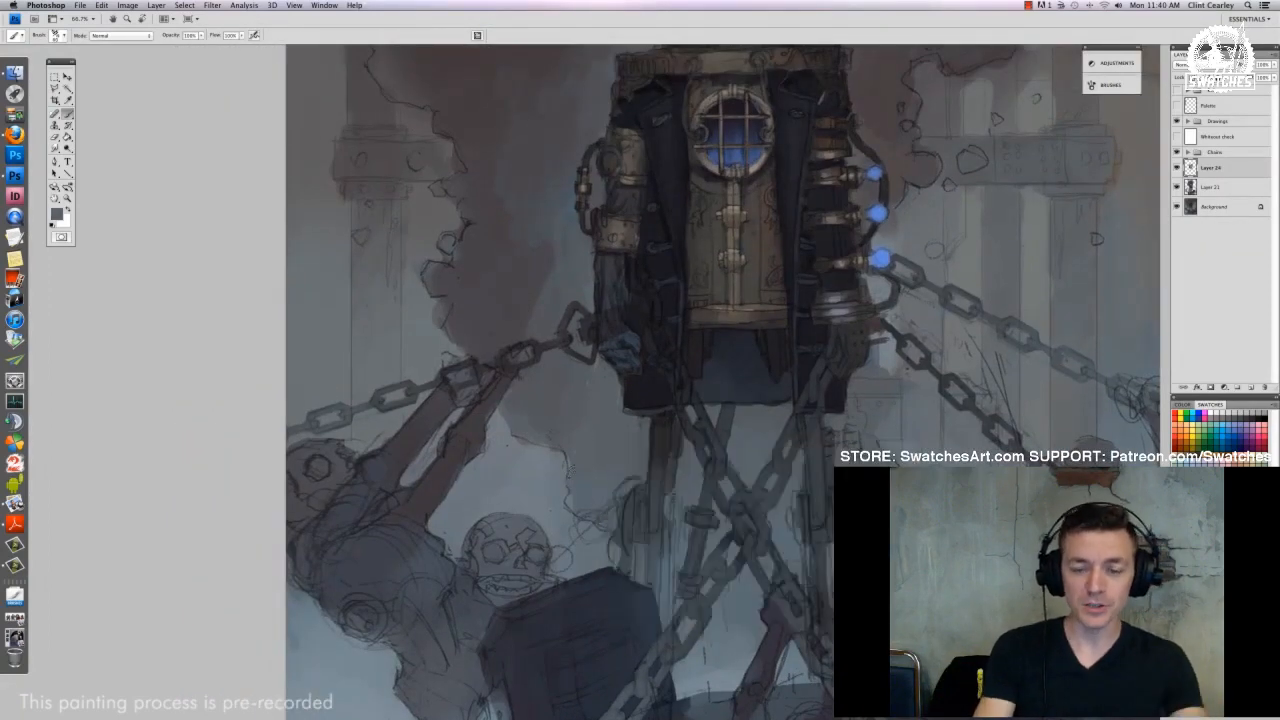
{"action": "left_click", "coordinate": [536, 456], "text": "alt"}
{"action": "mouse_move", "coordinate": [530, 436]}
{"action": "left_mouse_down"}
{"action": "mouse_move", "coordinate": [507, 447]}
{"action": "mouse_move", "coordinate": [526, 436]}
{"action": "left_mouse_up"}
{"action": "left_click", "coordinate": [530, 426], "text": "alt"}
{"action": "left_click_drag", "start_coordinate": [515, 434], "coordinate": [557, 453]}
{"action": "left_click_drag", "start_coordinate": [497, 400], "coordinate": [564, 471]}
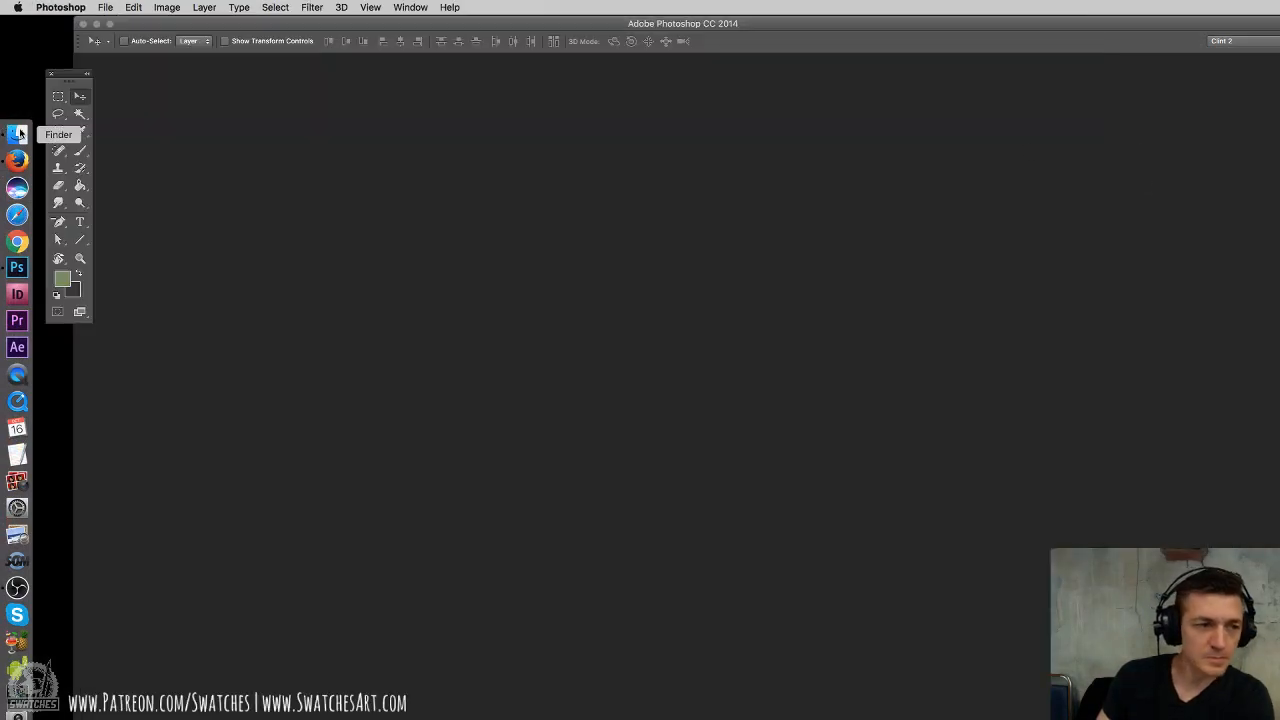
Switch to Finder and open the final JPG of the blue troll with the cobra from the Troll Submissions folder in Preview
{"action": "left_click", "coordinate": [19, 133]}
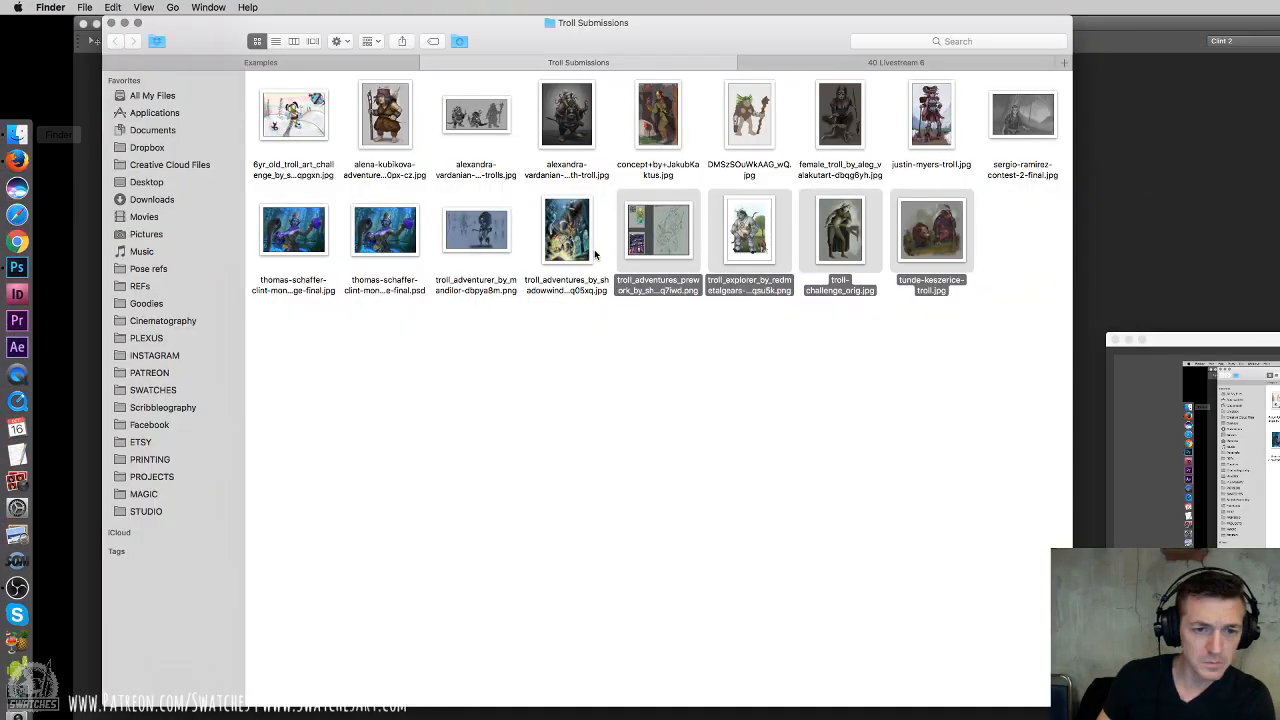
{"action": "left_click", "coordinate": [743, 406]}
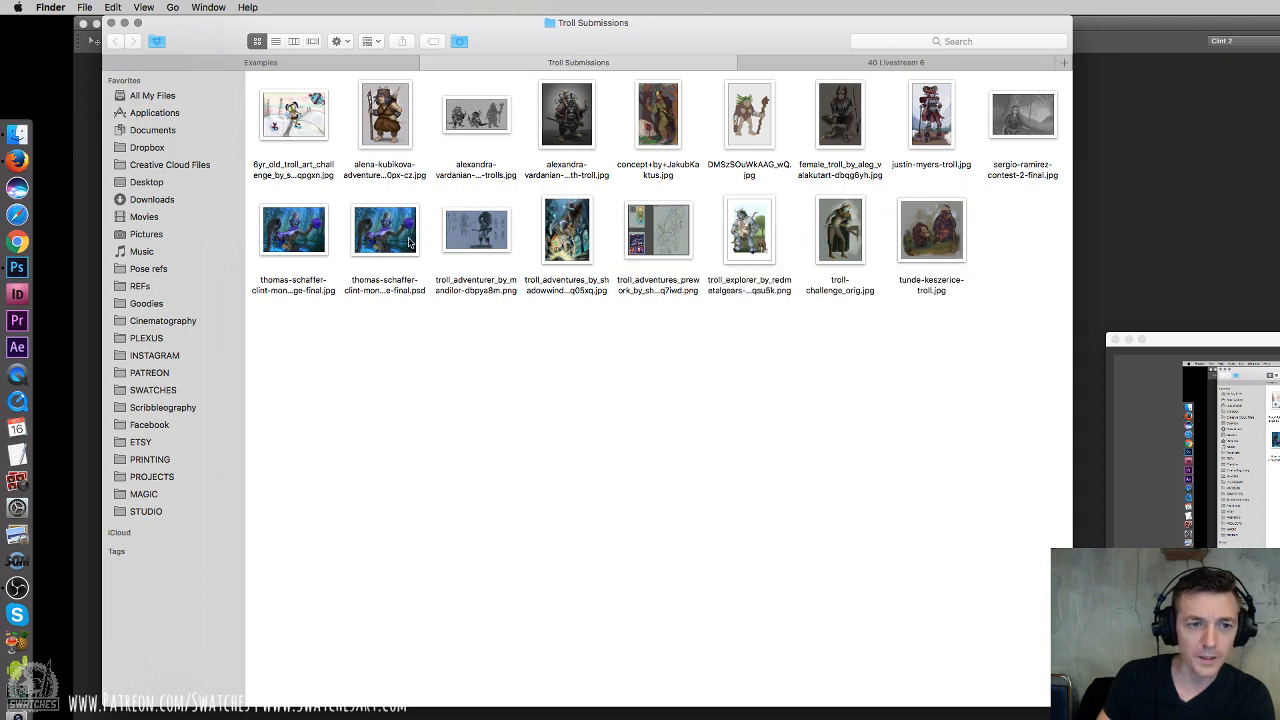
{"action": "left_click", "coordinate": [296, 238]}
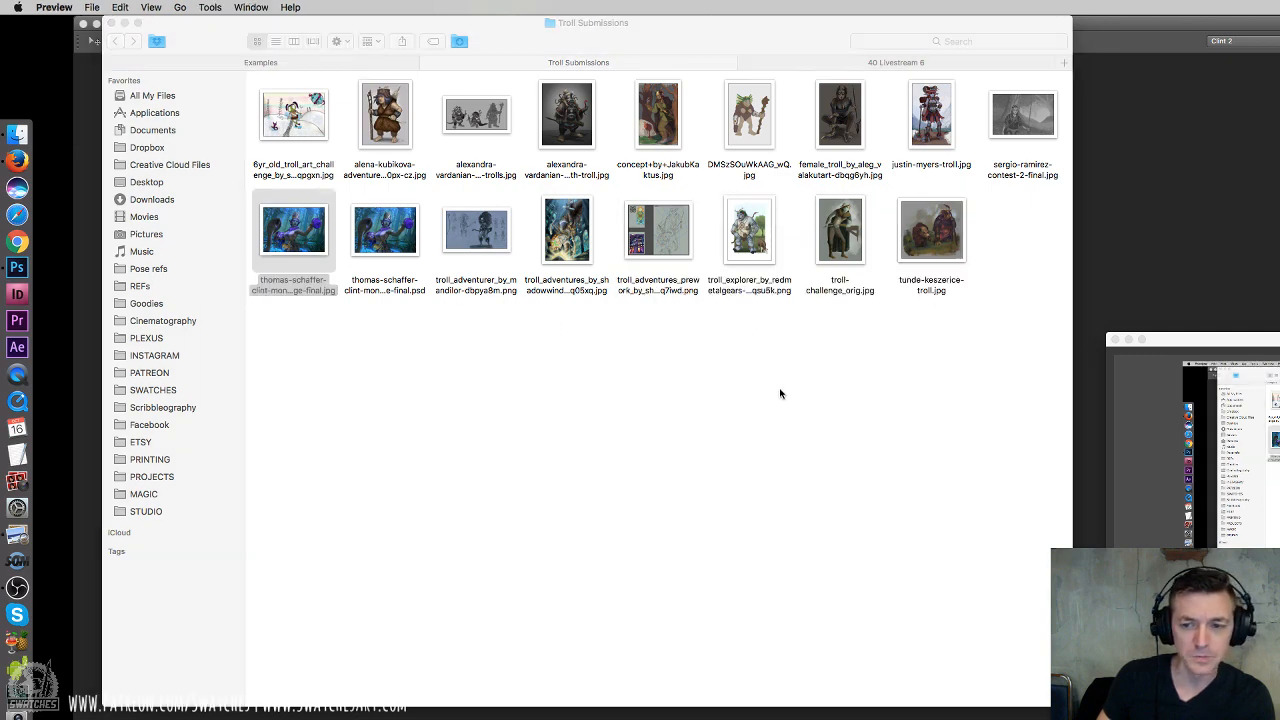
{"action": "key", "text": "super+o"}
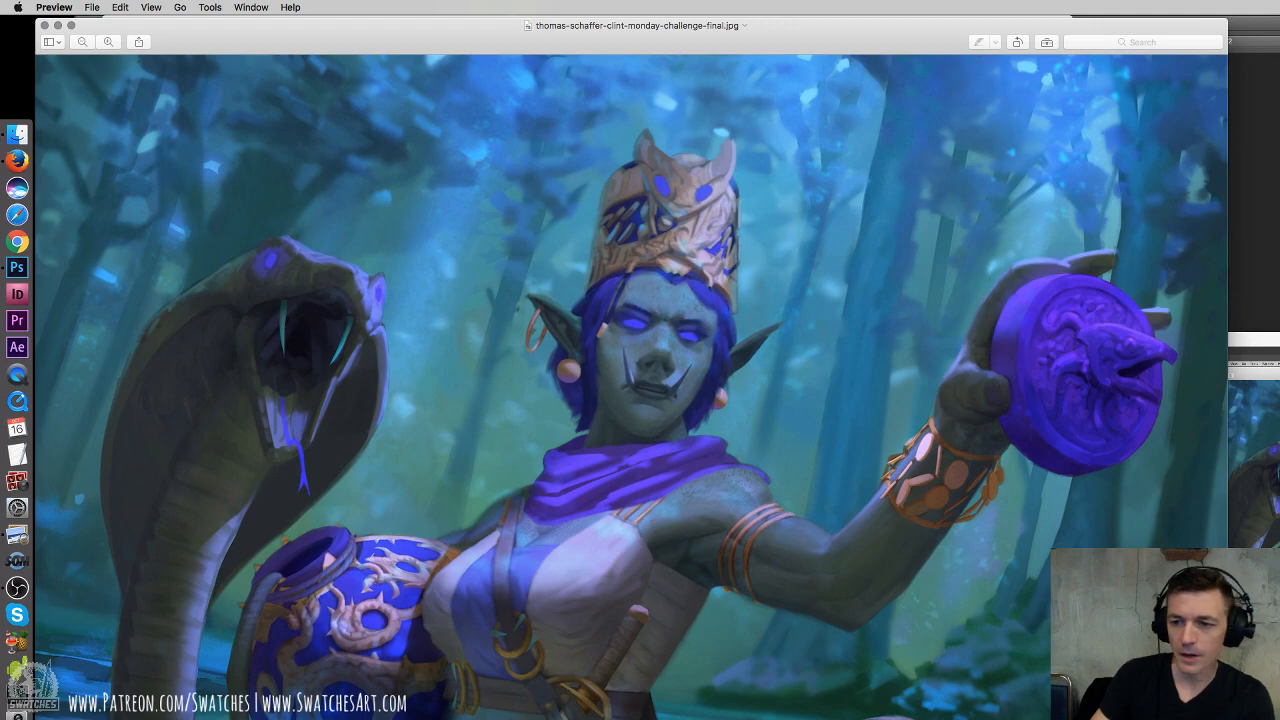
Move and shrink the Preview window until the whole troll picture fits, and switch to the OBS recording application
{"action": "left_click", "coordinate": [1267, 335]}
{"action": "left_click", "coordinate": [1128, 339]}
{"action": "left_click_drag", "start_coordinate": [754, 34], "coordinate": [861, 31]}
{"action": "left_click_drag", "start_coordinate": [1279, 719], "coordinate": [1056, 600]}
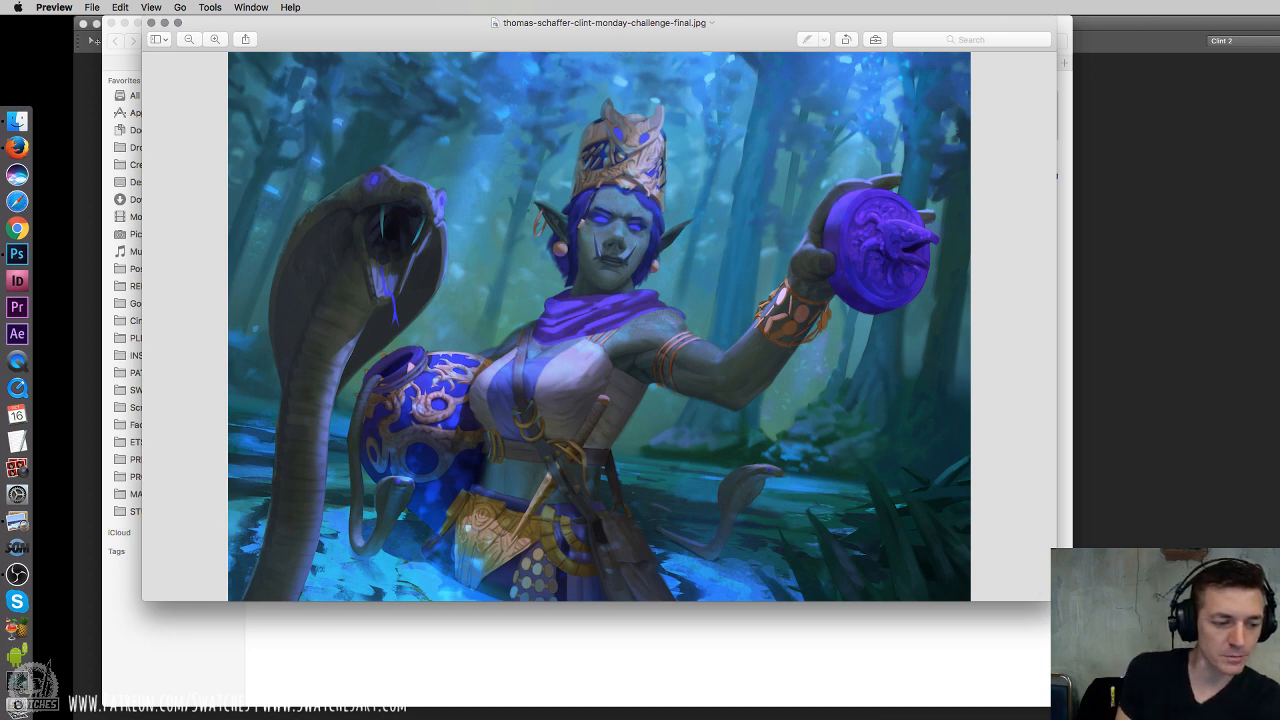
{"action": "left_click", "coordinate": [17, 575]}
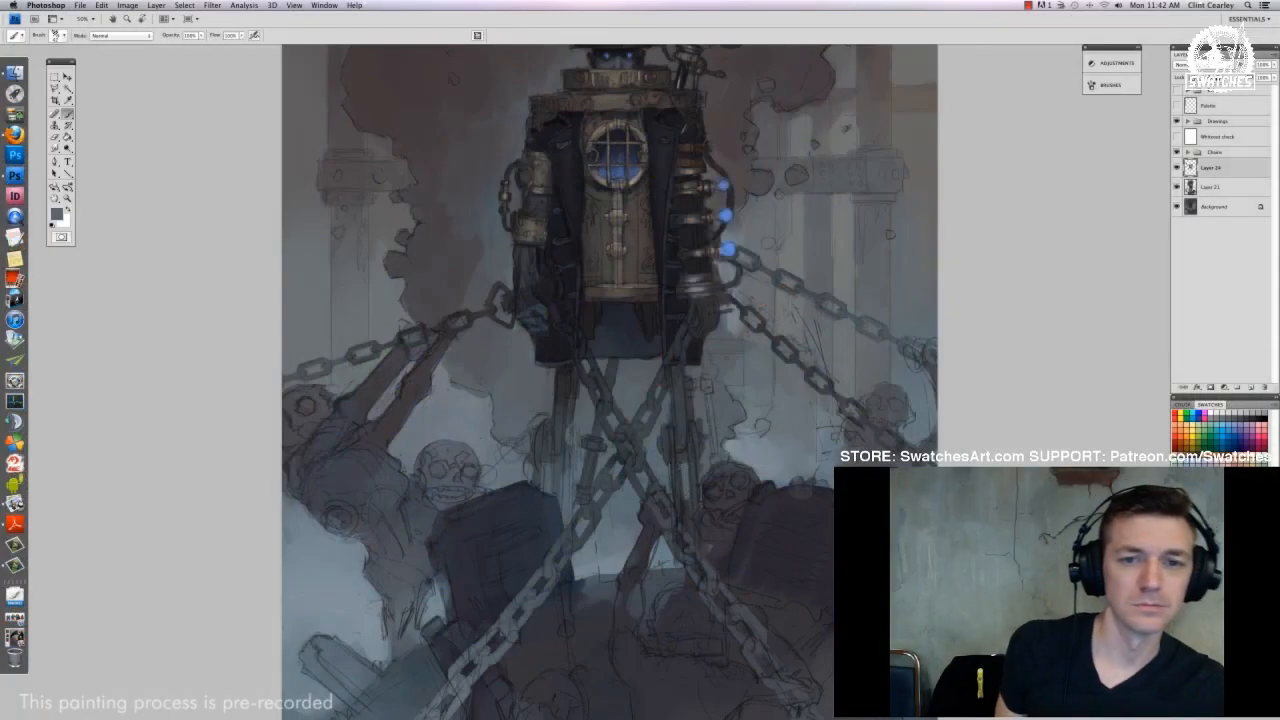
Sample dark and blue-grey tones and paint the round mechanical joint on the leg above the large dark tombstone
{"action": "right_click", "coordinate": [712, 488]}
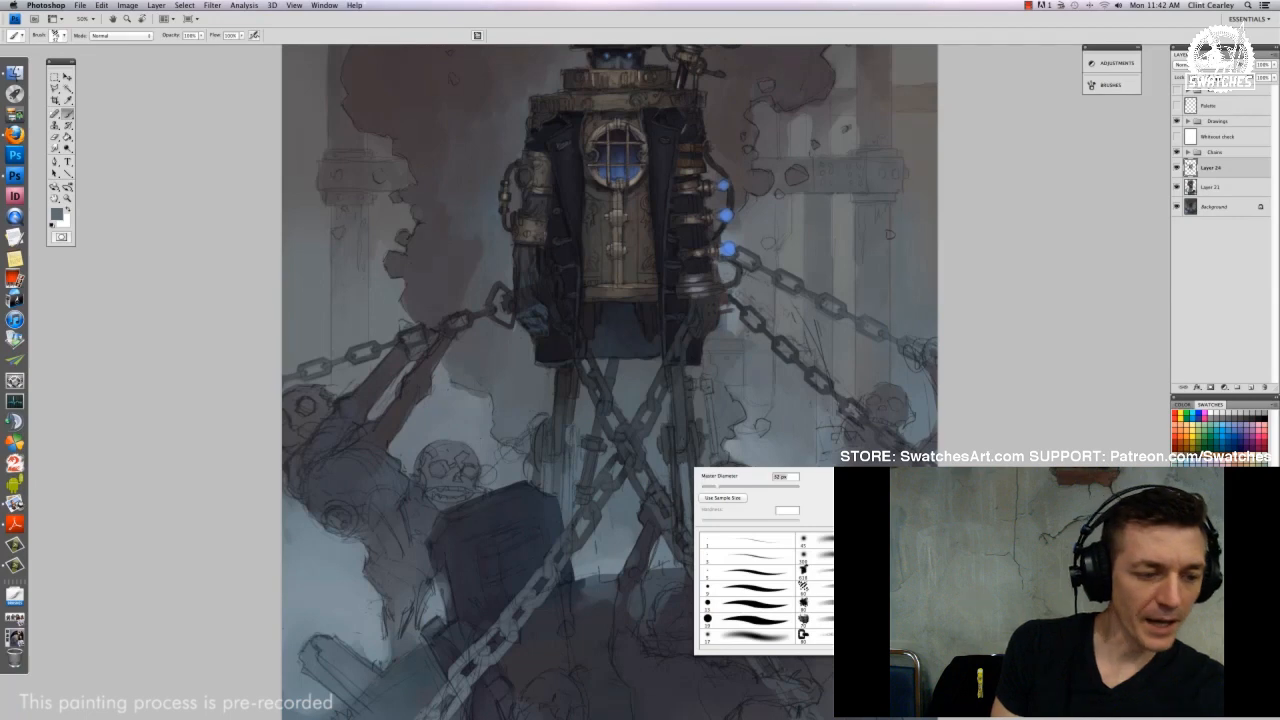
{"action": "left_click", "coordinate": [682, 460]}
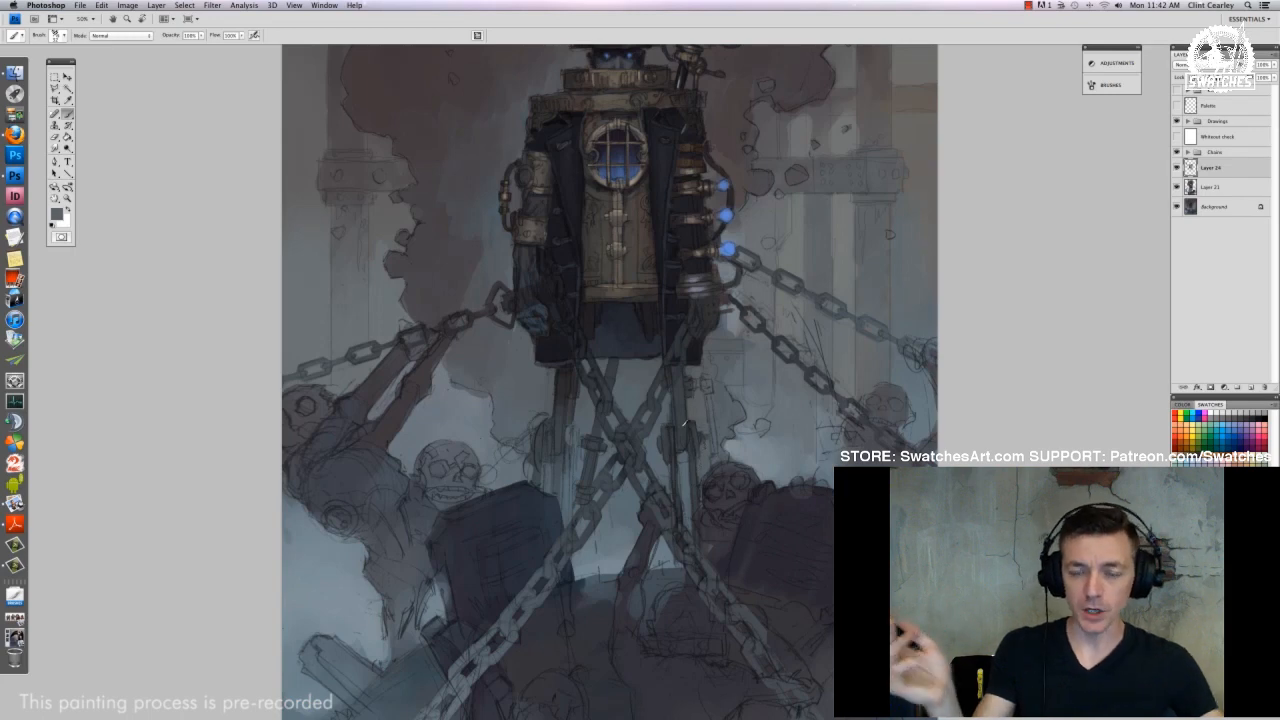
{"action": "key", "text": "d"}
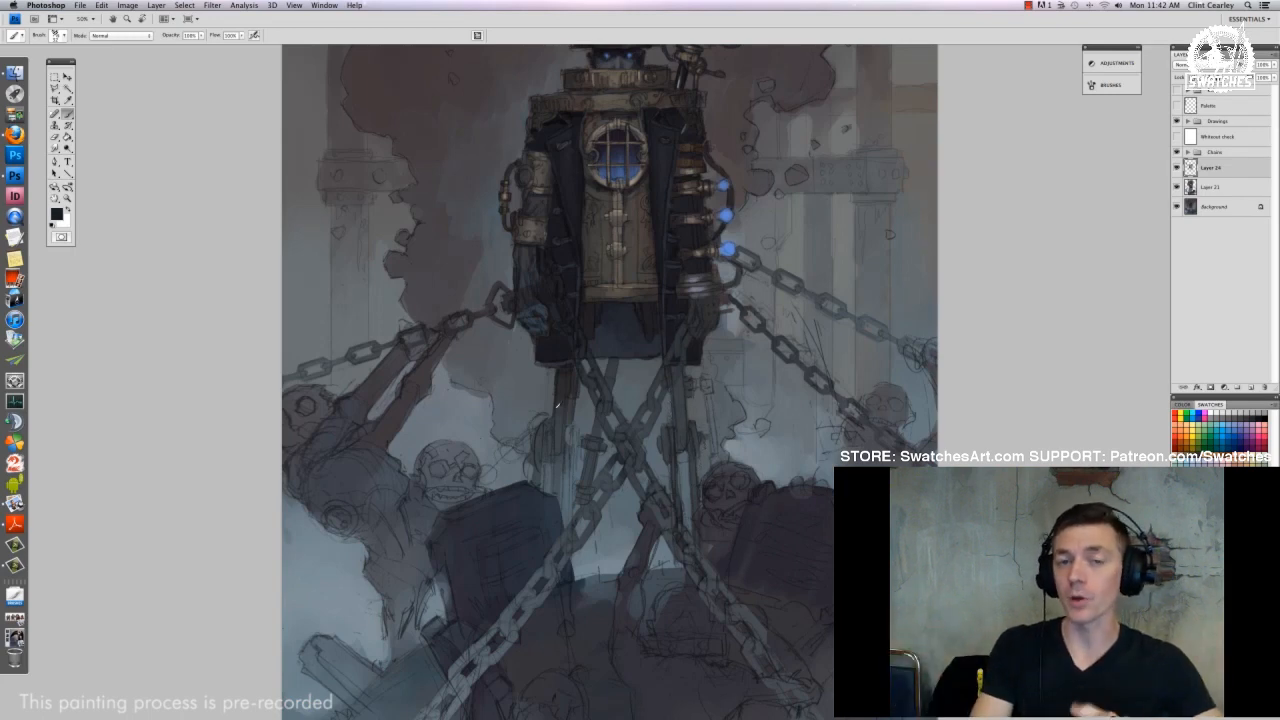
{"action": "left_click", "coordinate": [560, 430], "text": "alt"}
{"action": "mouse_move", "coordinate": [568, 453]}
{"action": "left_mouse_down"}
{"action": "mouse_move", "coordinate": [566, 527]}
{"action": "mouse_move", "coordinate": [541, 485]}
{"action": "left_mouse_up"}
{"action": "left_click", "coordinate": [535, 470], "text": "alt"}
{"action": "left_click_drag", "start_coordinate": [532, 448], "coordinate": [532, 470]}
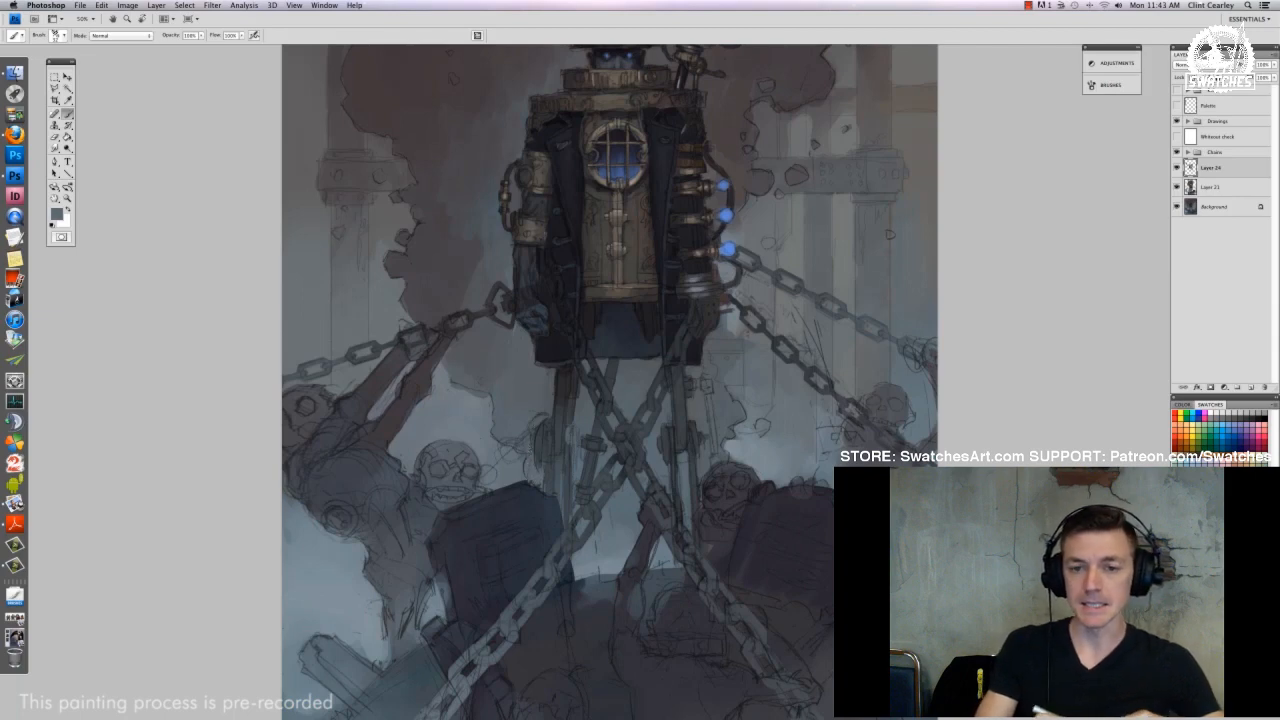
Sample tones from the same leg and paint its shaft and the edges running down beside the joint
{"action": "left_click", "coordinate": [571, 432], "text": "alt"}
{"action": "left_click_drag", "start_coordinate": [569, 427], "coordinate": [569, 443]}
{"action": "left_click_drag", "start_coordinate": [573, 426], "coordinate": [575, 462]}
{"action": "left_click_drag", "start_coordinate": [578, 426], "coordinate": [560, 494]}
{"action": "left_click", "coordinate": [574, 482], "text": "alt"}
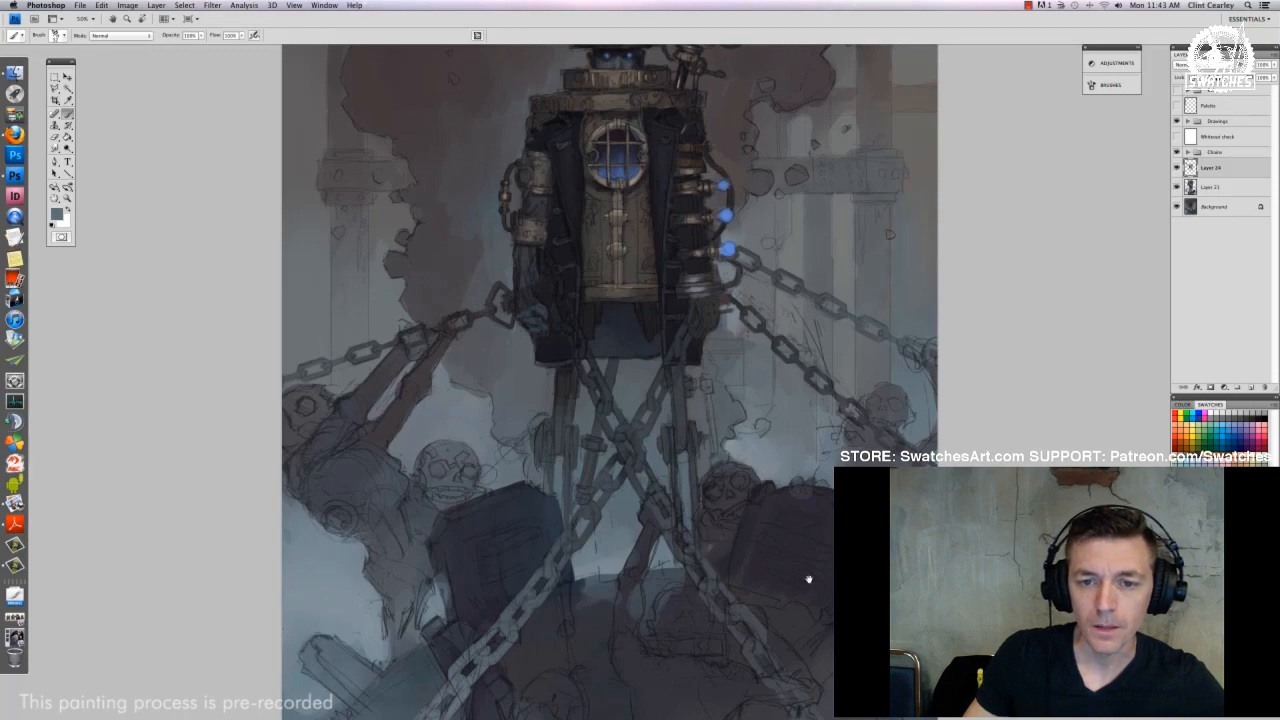
Check the whole painting and compare the mechanical legs with and without Layer 24
{"action": "key", "text": "super+minus"}
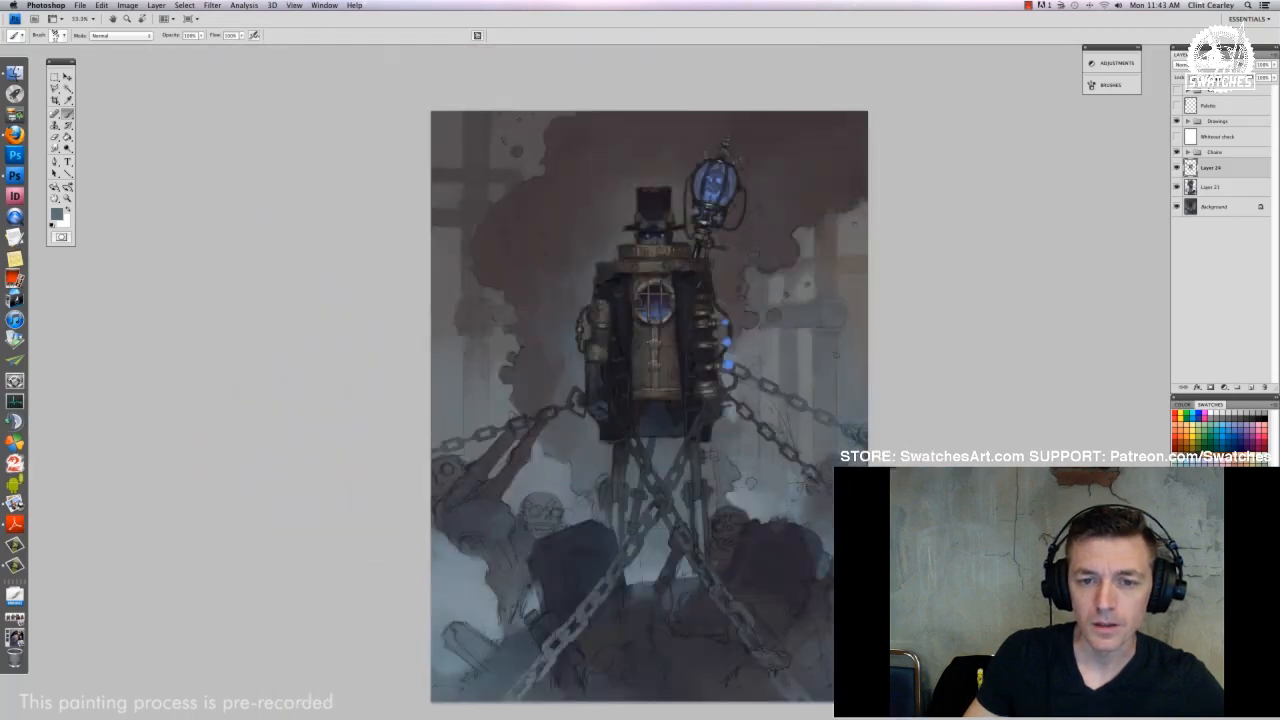
{"action": "key", "text": "super+plus"}
{"action": "left_click_drag", "start_coordinate": [561, 493], "coordinate": [778, 375]}
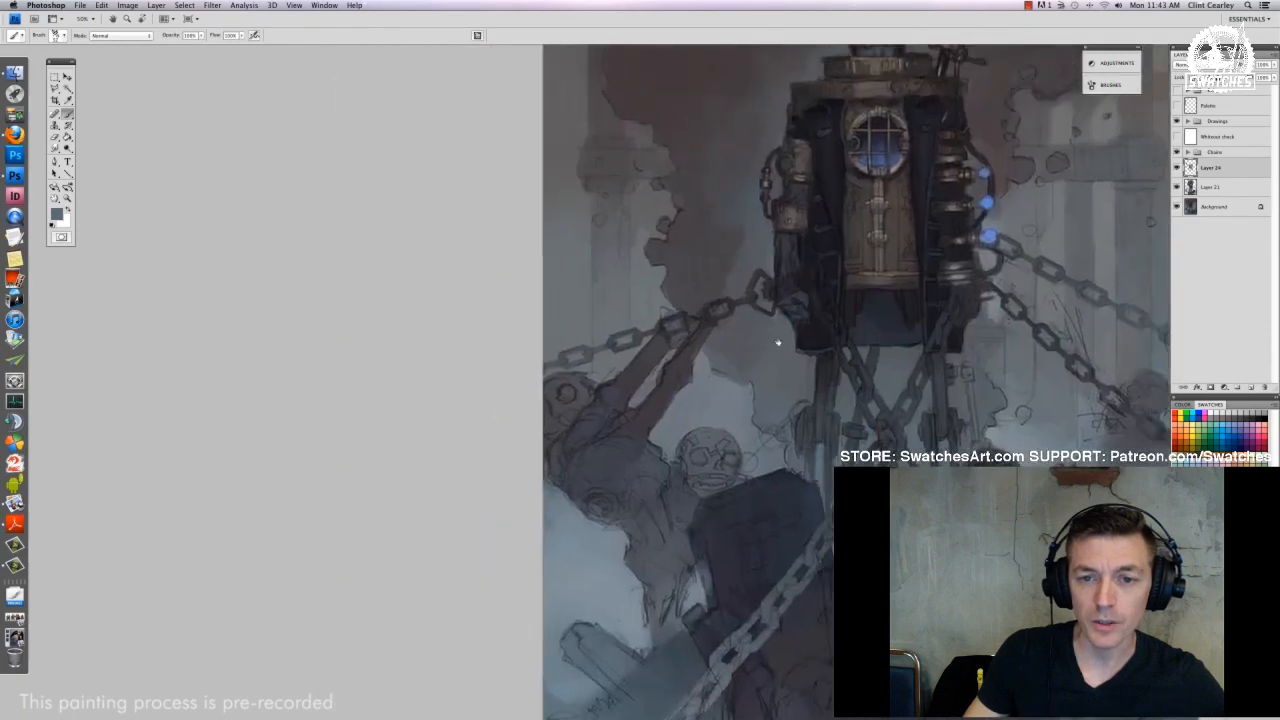
{"action": "left_click", "coordinate": [1177, 168]}
{"action": "left_click", "coordinate": [1177, 168]}
{"action": "left_click", "coordinate": [1177, 168]}
{"action": "left_click", "coordinate": [1177, 168]}
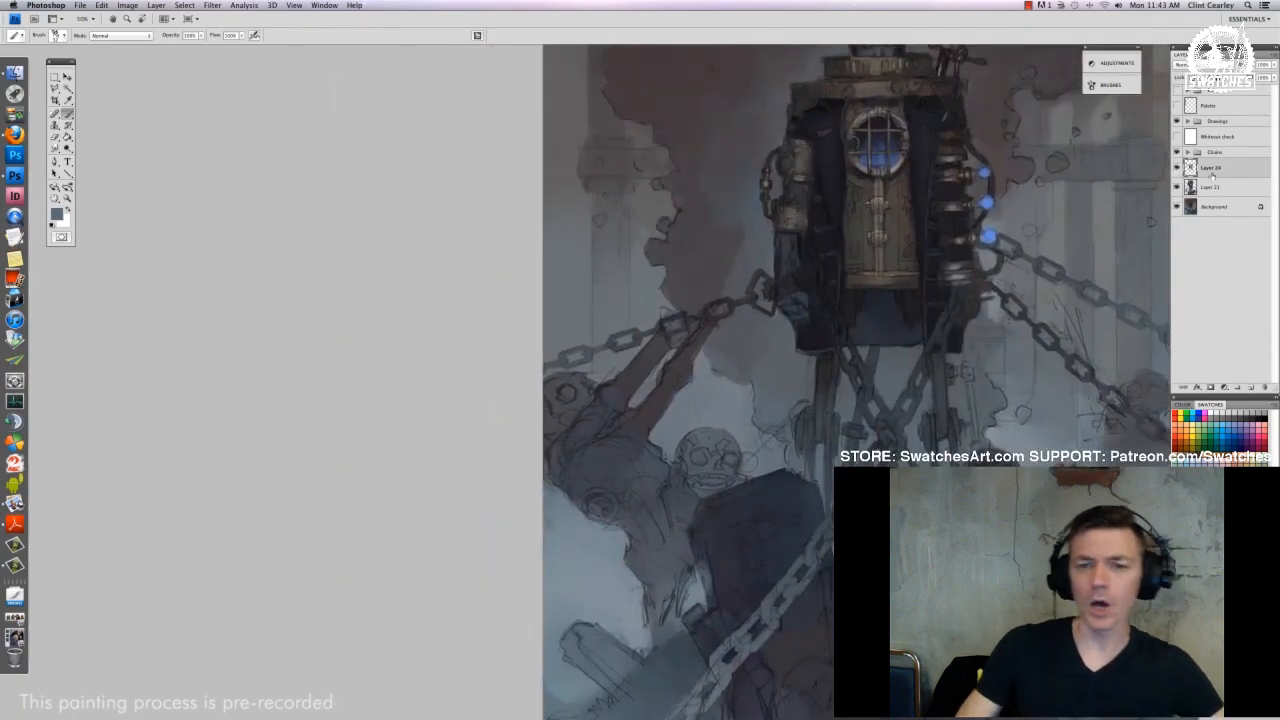
Add a new layer above Layer 24 and adjust the brush size for painting the chained corpse
{"action": "left_click", "coordinate": [1250, 387]}
{"action": "left_click_drag", "start_coordinate": [878, 456], "coordinate": [706, 442]}
{"action": "right_click", "coordinate": [547, 386]}
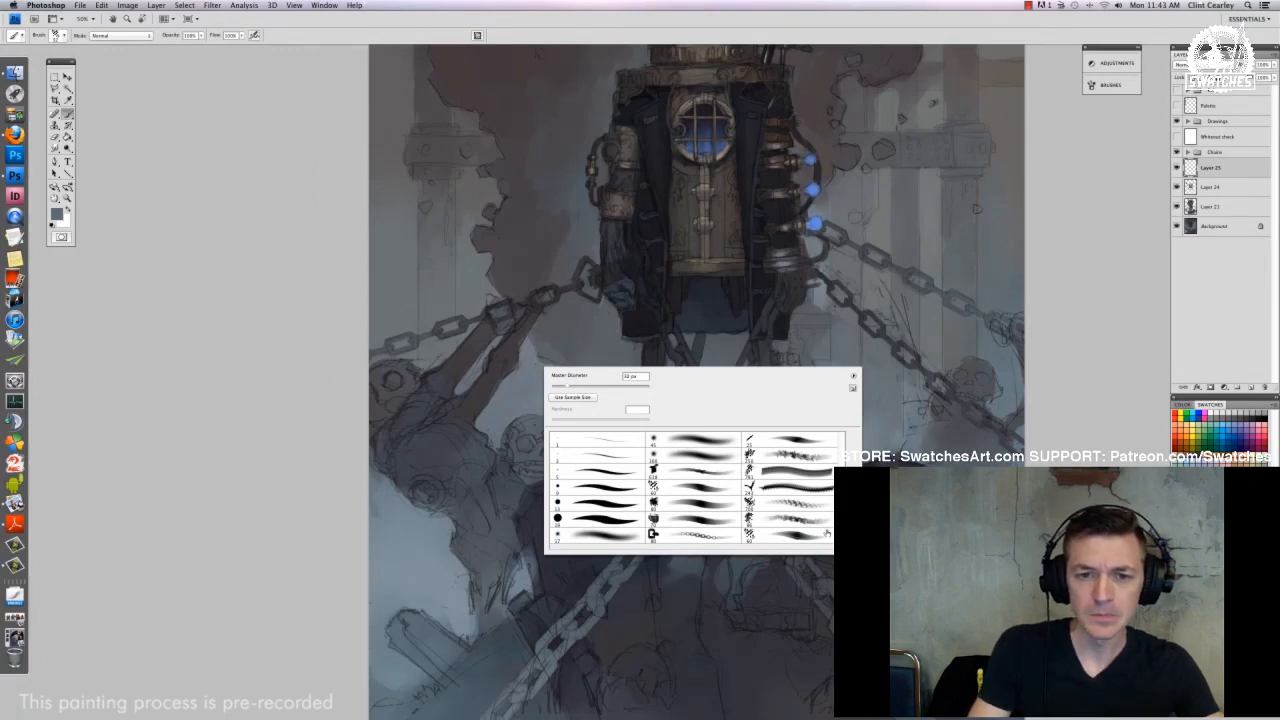
{"action": "right_click", "coordinate": [471, 334]}
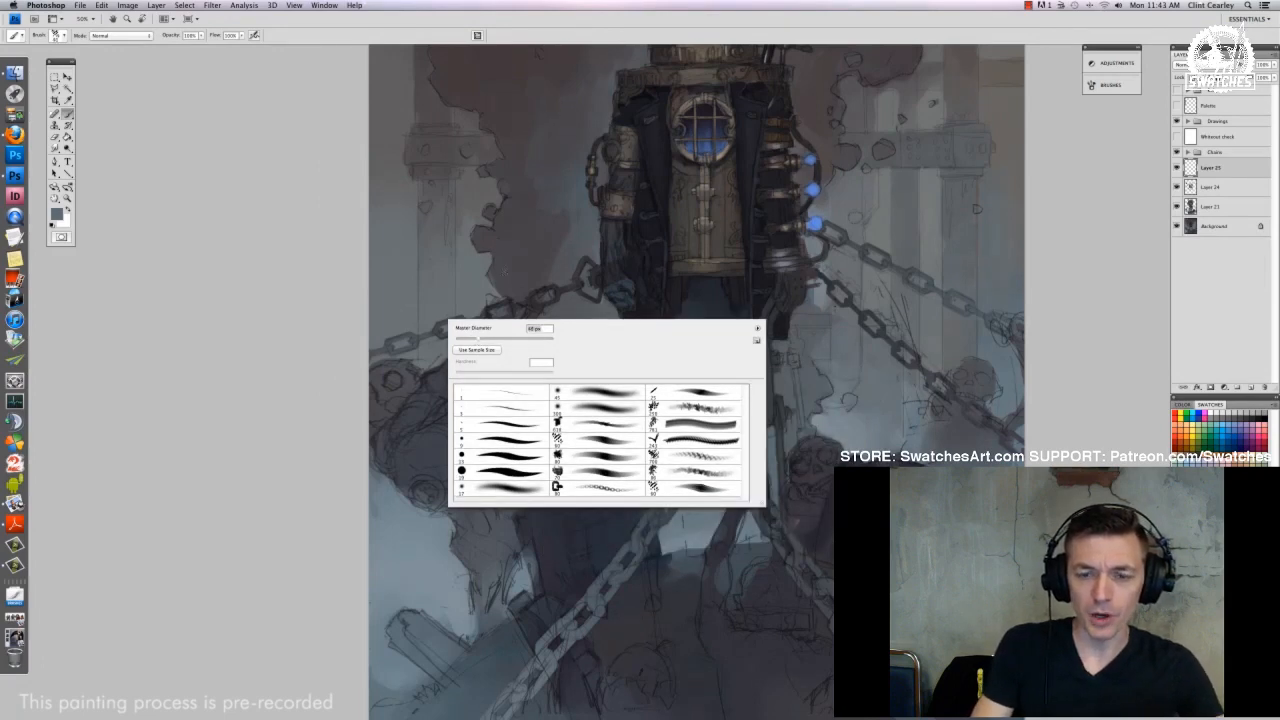
{"action": "right_click", "coordinate": [549, 372]}
{"action": "key", "text": "Return"}
Try broad blue-grey strokes with a larger brush across the corpse's raised arms and the background around them
{"action": "right_click", "coordinate": [477, 306]}
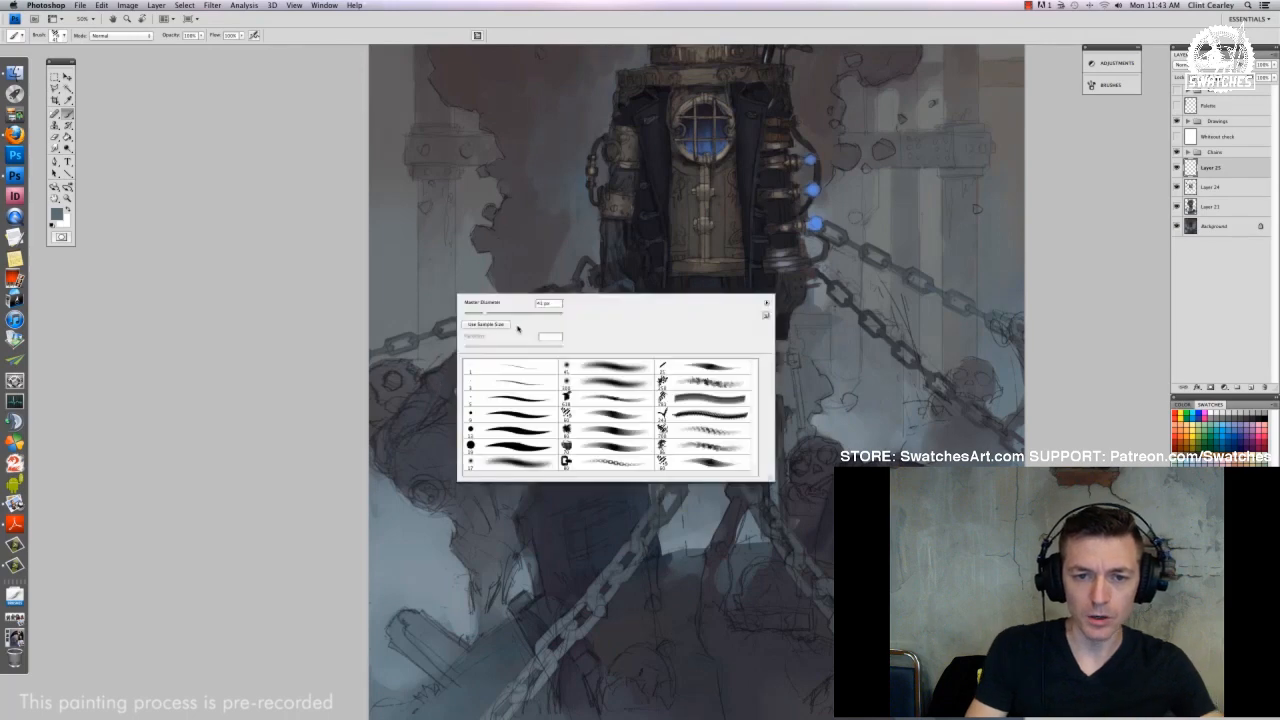
{"action": "left_click", "coordinate": [541, 314]}
{"action": "left_click_drag", "start_coordinate": [402, 276], "coordinate": [484, 302]}
{"action": "mouse_move", "coordinate": [520, 334]}
{"action": "left_mouse_down"}
{"action": "mouse_move", "coordinate": [475, 388]}
{"action": "mouse_move", "coordinate": [604, 466]}
{"action": "left_mouse_up"}
{"action": "left_click_drag", "start_coordinate": [522, 392], "coordinate": [488, 425]}
{"action": "left_click_drag", "start_coordinate": [440, 372], "coordinate": [505, 450]}
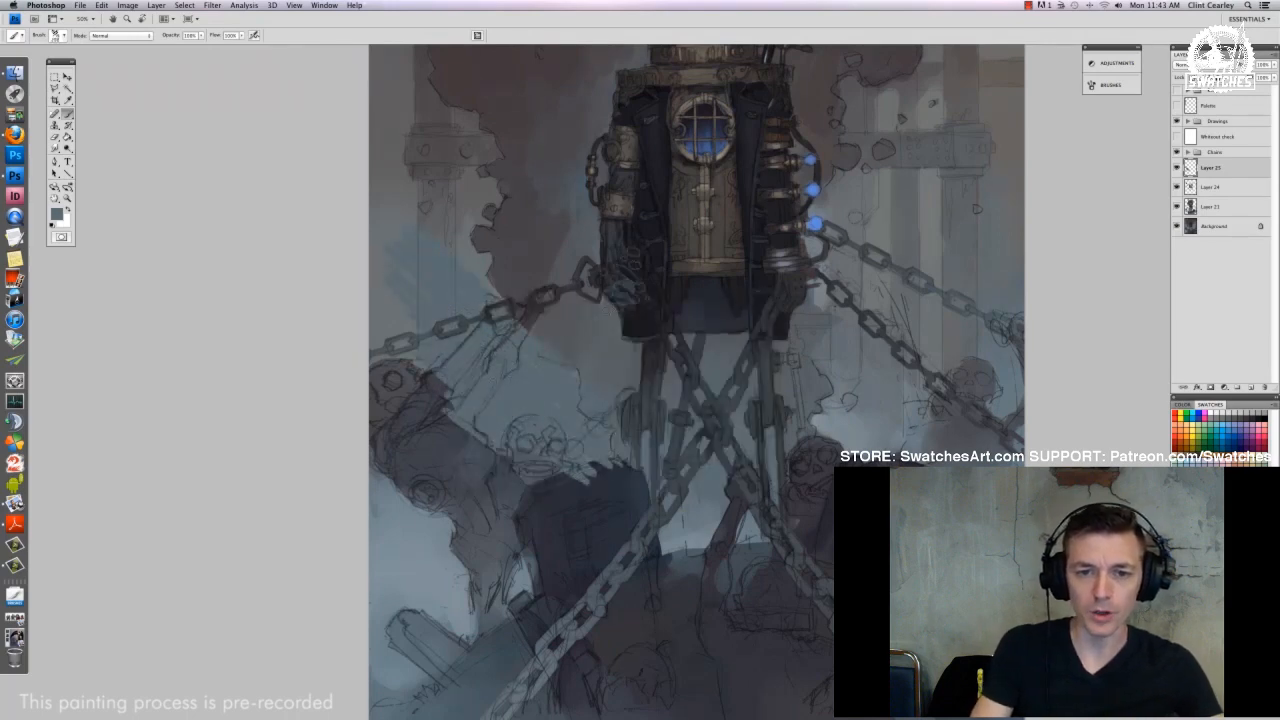
{"action": "left_click_drag", "start_coordinate": [480, 320], "coordinate": [430, 262]}
Sample a dark tone with a smaller brush and paint the raised-arm corpse's eye sockets, neck and outer back
{"action": "right_click", "coordinate": [516, 340]}
{"action": "left_click", "coordinate": [545, 358]}
{"action": "key", "text": "Return"}
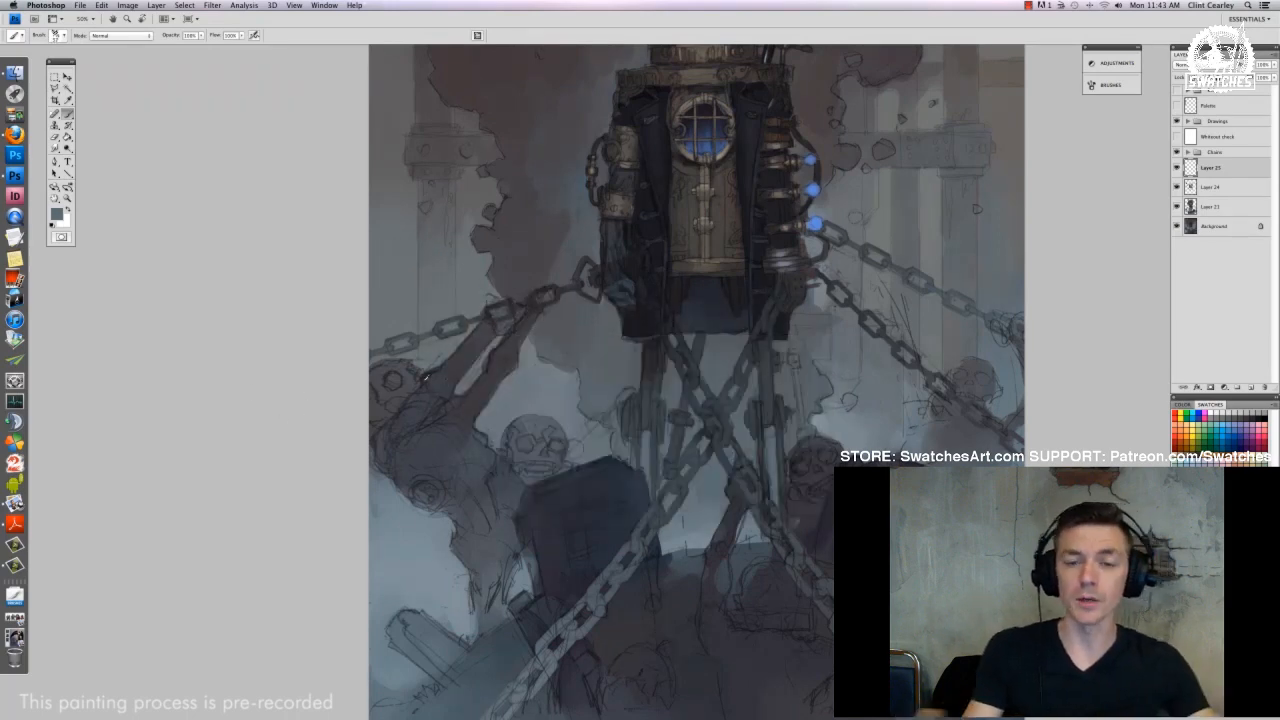
{"action": "left_click", "coordinate": [393, 380], "text": "alt"}
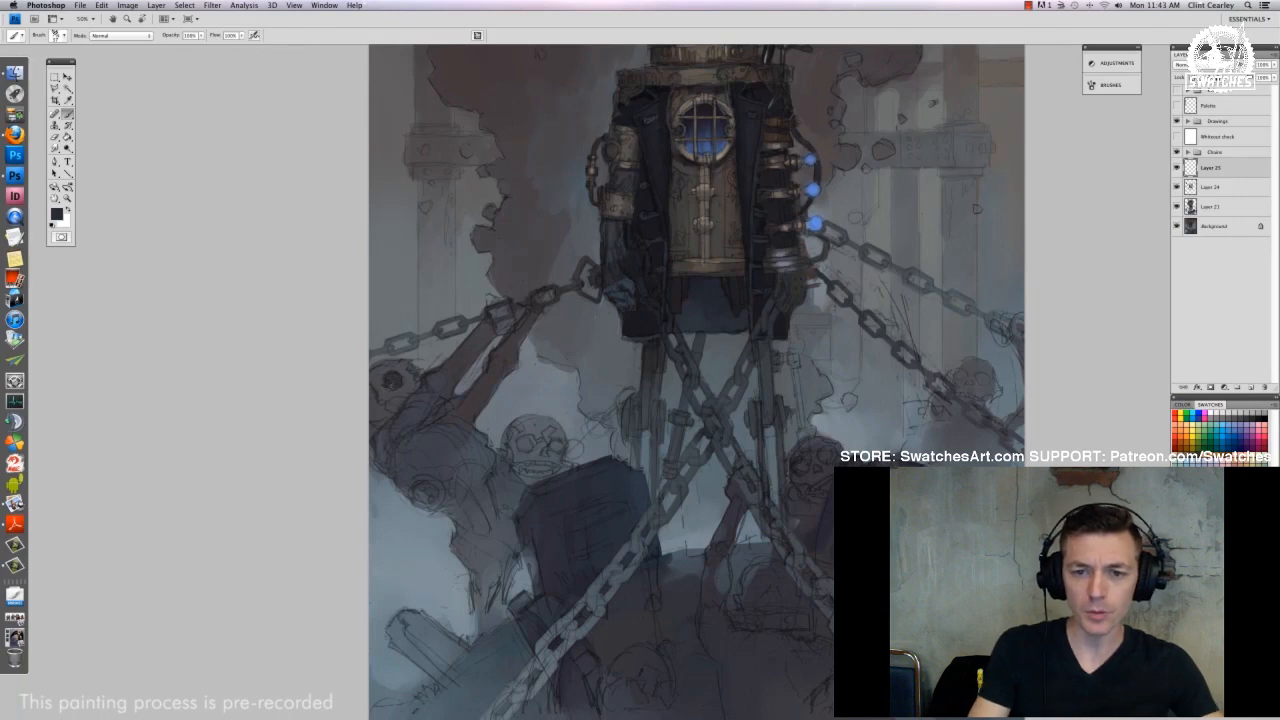
{"action": "left_click_drag", "start_coordinate": [392, 381], "coordinate": [474, 419]}
{"action": "left_click_drag", "start_coordinate": [506, 460], "coordinate": [562, 390]}
{"action": "right_click", "coordinate": [487, 418]}
{"action": "mouse_move", "coordinate": [566, 476]}
{"action": "left_mouse_down"}
{"action": "mouse_move", "coordinate": [528, 436]}
{"action": "mouse_move", "coordinate": [509, 441]}
{"action": "left_mouse_up"}
{"action": "left_click", "coordinate": [416, 390]}
{"action": "mouse_move", "coordinate": [416, 390]}
{"action": "left_mouse_down"}
{"action": "mouse_move", "coordinate": [420, 405]}
{"action": "mouse_move", "coordinate": [440, 396]}
{"action": "mouse_move", "coordinate": [430, 416]}
{"action": "mouse_move", "coordinate": [458, 368]}
{"action": "mouse_move", "coordinate": [437, 375]}
{"action": "left_mouse_up"}
{"action": "mouse_move", "coordinate": [420, 426]}
{"action": "left_mouse_down"}
{"action": "mouse_move", "coordinate": [426, 460]}
{"action": "mouse_move", "coordinate": [448, 427]}
{"action": "mouse_move", "coordinate": [446, 484]}
{"action": "mouse_move", "coordinate": [468, 496]}
{"action": "left_mouse_up"}
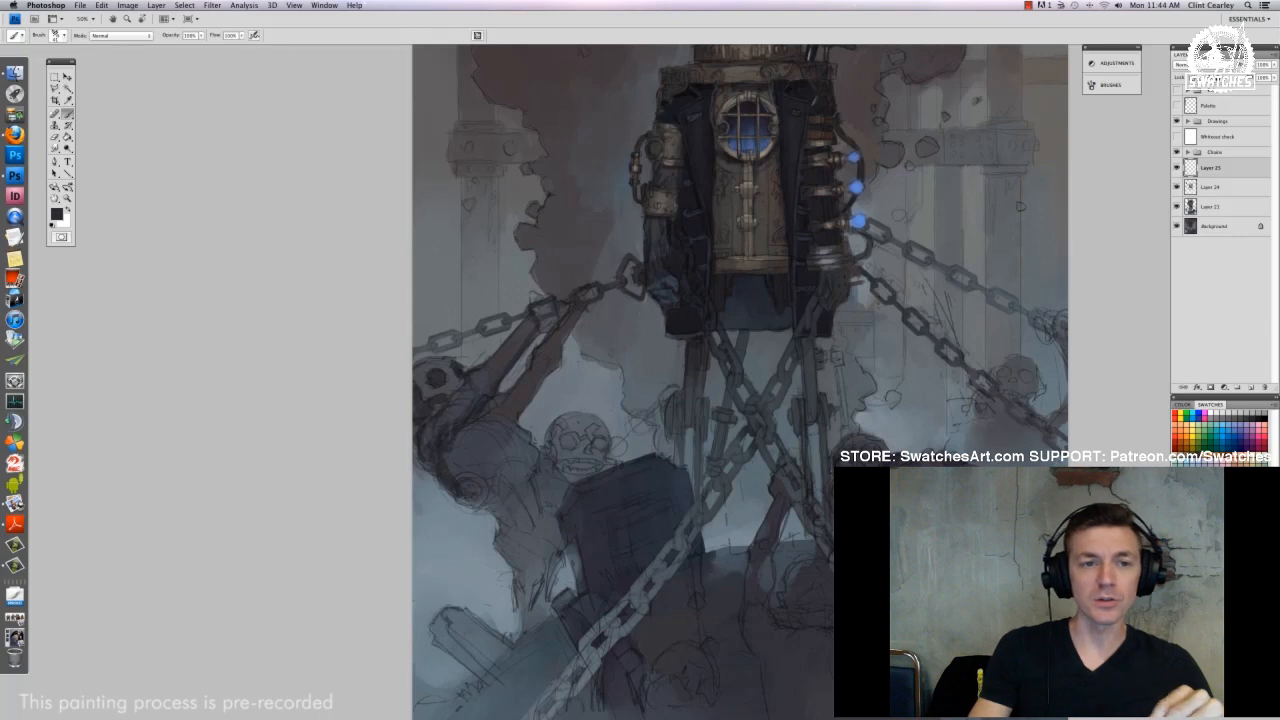
Sample tones from the same corpse and shade its shoulder and back, undoing the last stroke across the torso
{"action": "mouse_move", "coordinate": [530, 464]}
{"action": "left_mouse_down"}
{"action": "mouse_move", "coordinate": [504, 472]}
{"action": "mouse_move", "coordinate": [514, 484]}
{"action": "mouse_move", "coordinate": [523, 465]}
{"action": "mouse_move", "coordinate": [510, 500]}
{"action": "left_mouse_up"}
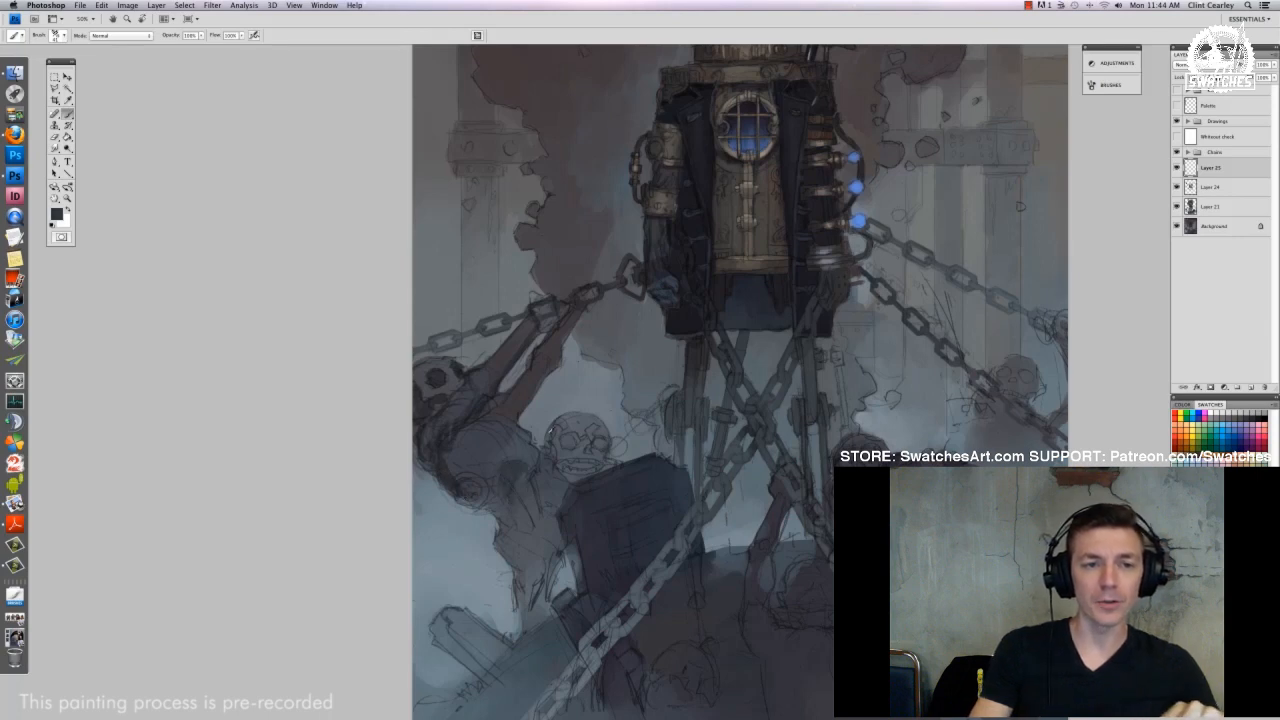
{"action": "left_click", "coordinate": [541, 456], "text": "alt"}
{"action": "left_click", "coordinate": [440, 452], "text": "alt"}
{"action": "left_click_drag", "start_coordinate": [440, 460], "coordinate": [420, 468]}
{"action": "left_click_drag", "start_coordinate": [421, 438], "coordinate": [415, 458]}
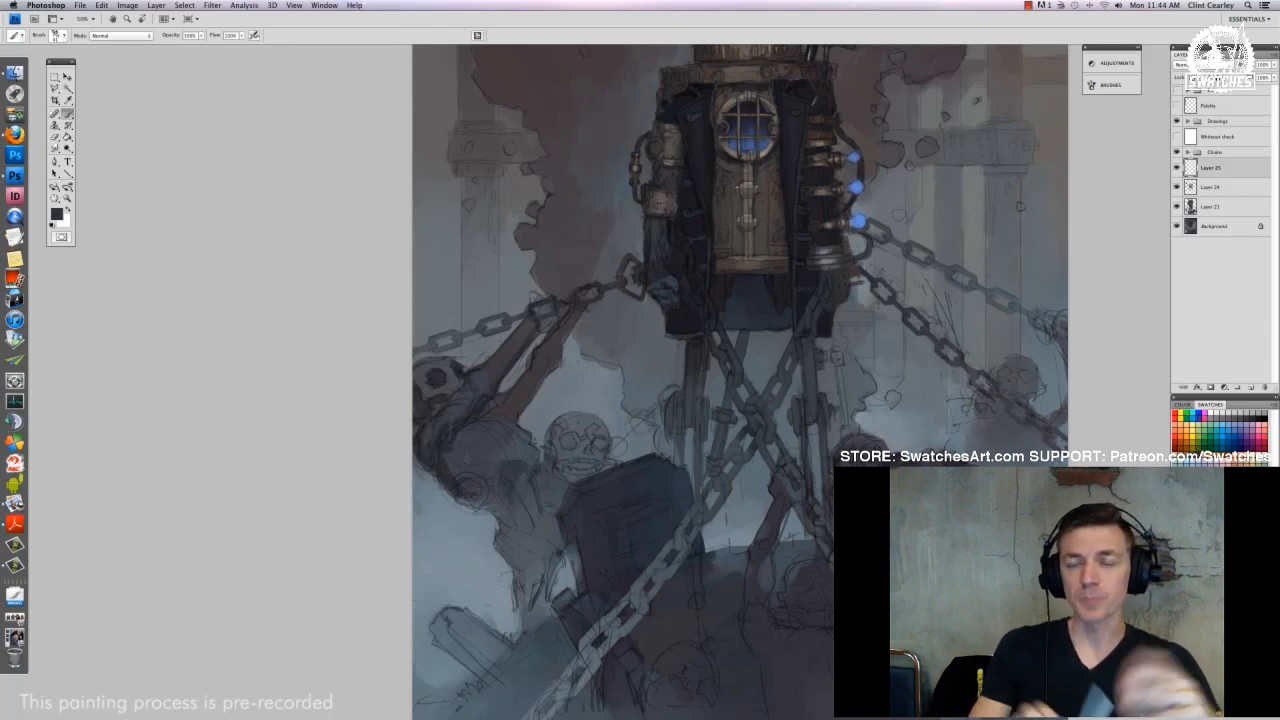
{"action": "right_click", "coordinate": [466, 451]}
{"action": "mouse_move", "coordinate": [504, 477]}
{"action": "left_mouse_down"}
{"action": "mouse_move", "coordinate": [474, 490]}
{"action": "mouse_move", "coordinate": [545, 491]}
{"action": "left_mouse_up"}
{"action": "key", "text": "super+z"}
{"action": "right_click", "coordinate": [541, 392]}
{"action": "key", "text": "Escape"}
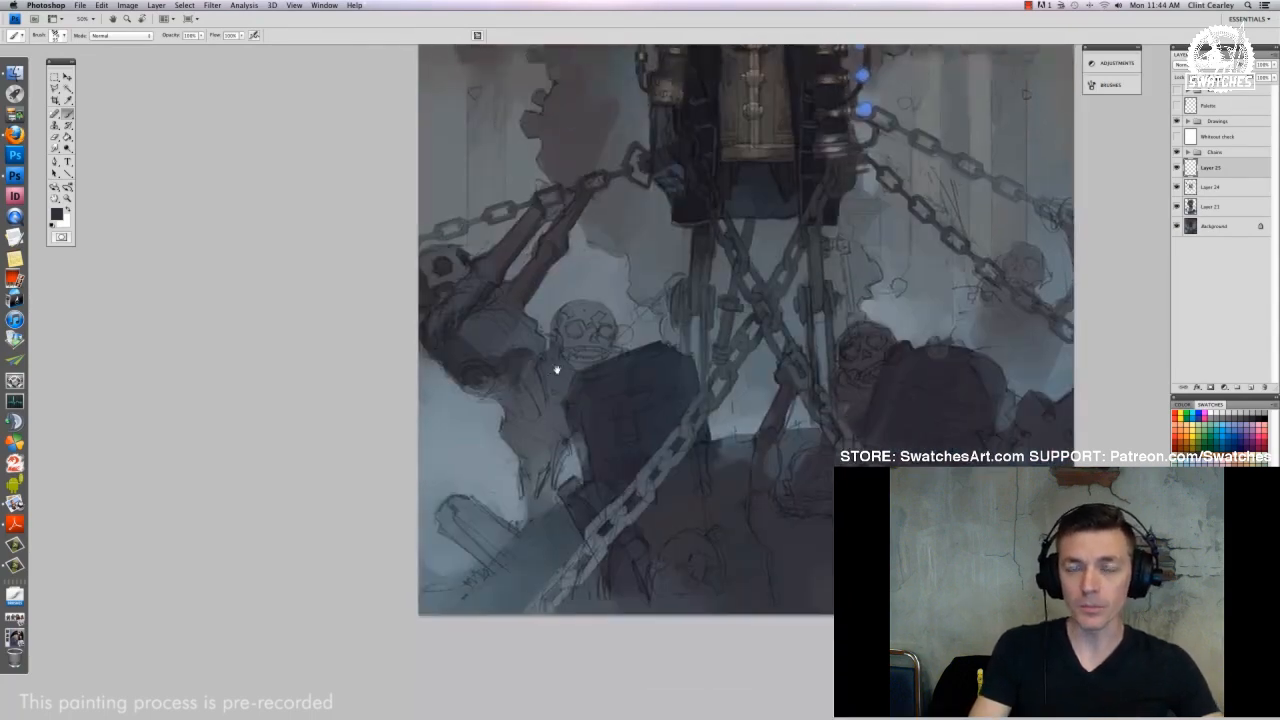
Sample dark greys and paint the corpse's waist and the shadowed side below its ribcage
{"action": "scroll", "coordinate": [575, 335], "scroll_direction": "down", "scroll_amount": 3}
{"action": "right_click", "coordinate": [560, 400]}
{"action": "key", "text": "Escape"}
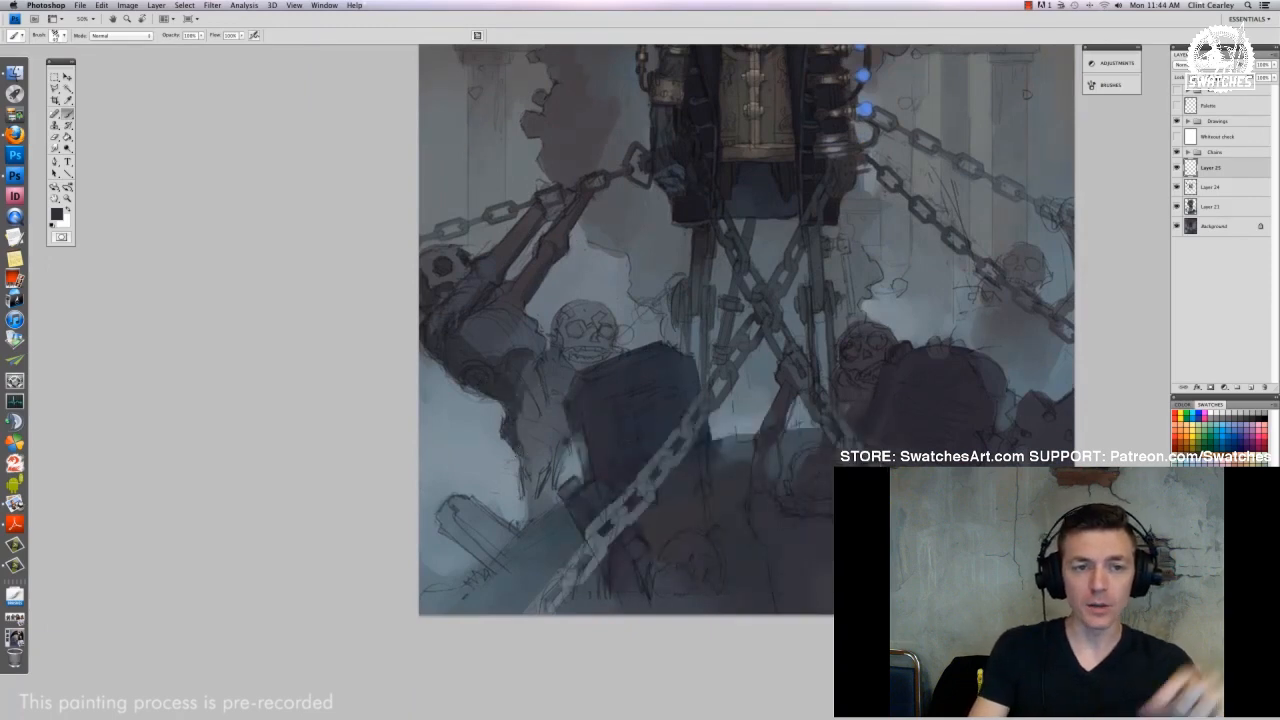
{"action": "left_click_drag", "start_coordinate": [519, 412], "coordinate": [526, 446]}
{"action": "mouse_move", "coordinate": [525, 430]}
{"action": "left_mouse_down"}
{"action": "mouse_move", "coordinate": [531, 476]}
{"action": "mouse_move", "coordinate": [525, 438]}
{"action": "mouse_move", "coordinate": [525, 466]}
{"action": "left_mouse_up"}
{"action": "left_click", "coordinate": [520, 428], "text": "alt"}
{"action": "left_click", "coordinate": [520, 445], "text": "alt"}
{"action": "mouse_move", "coordinate": [505, 391]}
{"action": "left_mouse_down"}
{"action": "mouse_move", "coordinate": [513, 407]}
{"action": "mouse_move", "coordinate": [521, 397]}
{"action": "left_mouse_up"}
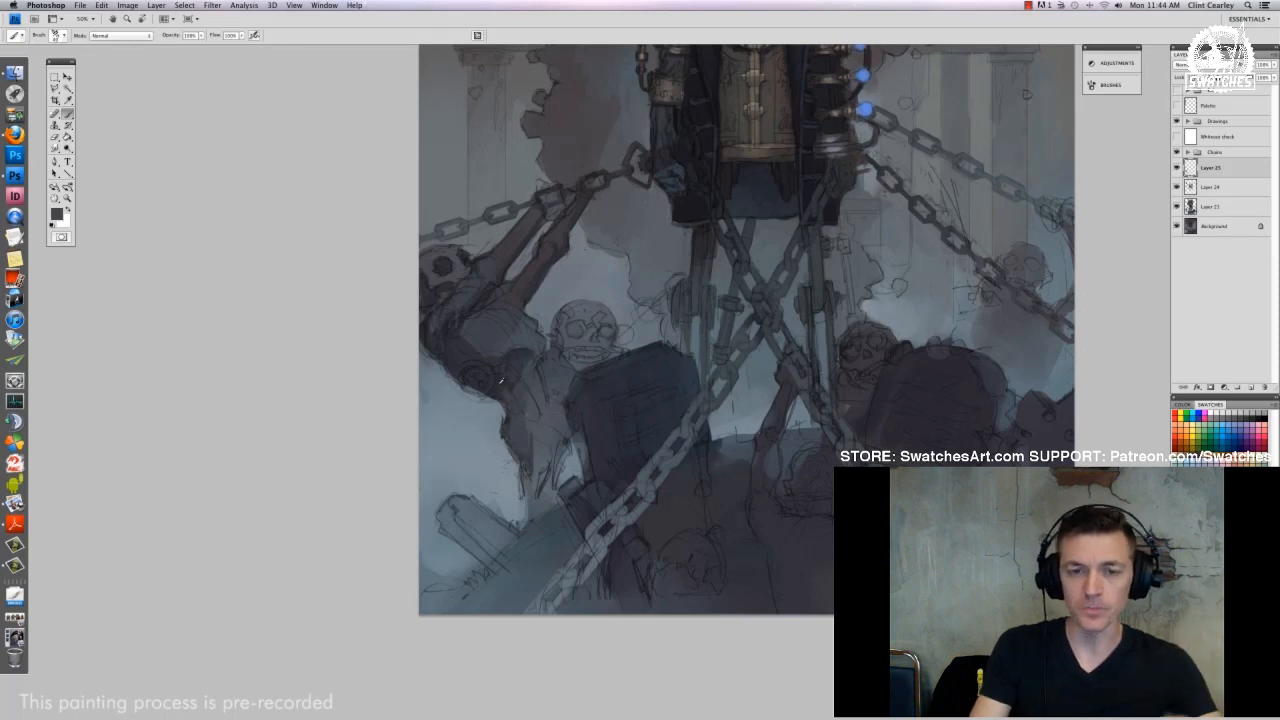
Sample body and background tones and paint the corpse's ragged lower torso, cleaning its edges against the pale mist
{"action": "left_click", "coordinate": [514, 425], "text": "alt"}
{"action": "left_click", "coordinate": [522, 462], "text": "alt"}
{"action": "left_click_drag", "start_coordinate": [527, 473], "coordinate": [524, 526]}
{"action": "left_click_drag", "start_coordinate": [536, 436], "coordinate": [537, 472]}
{"action": "left_click_drag", "start_coordinate": [552, 454], "coordinate": [561, 476]}
{"action": "left_click", "coordinate": [560, 440], "text": "alt"}
{"action": "mouse_move", "coordinate": [566, 426]}
{"action": "left_mouse_down"}
{"action": "mouse_move", "coordinate": [565, 470]}
{"action": "mouse_move", "coordinate": [539, 505]}
{"action": "mouse_move", "coordinate": [531, 480]}
{"action": "mouse_move", "coordinate": [528, 509]}
{"action": "left_mouse_up"}
{"action": "left_click", "coordinate": [531, 452], "text": "alt"}
{"action": "left_click", "coordinate": [518, 478], "text": "alt"}
{"action": "left_click", "coordinate": [523, 470], "text": "alt"}
{"action": "left_click_drag", "start_coordinate": [531, 499], "coordinate": [526, 521]}
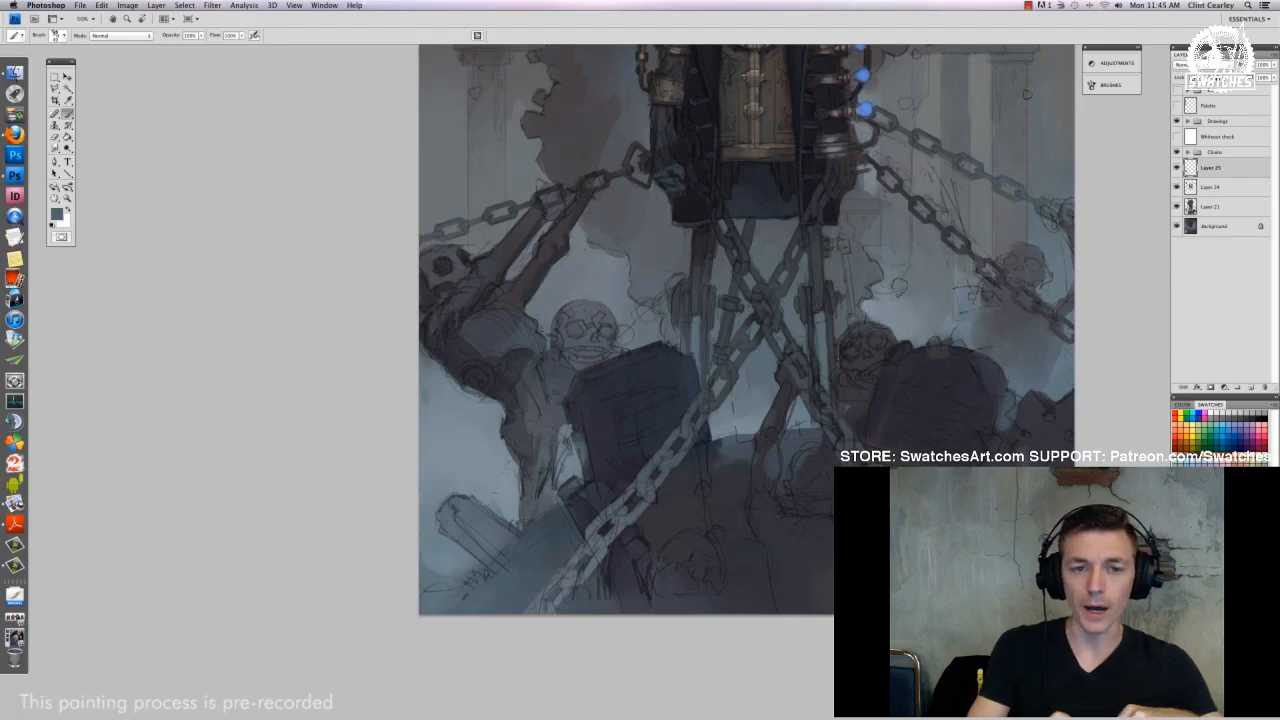
Sample dark tones from the corpse and shade its rounded shoulder and ribcage with a smaller brush
{"action": "right_click", "coordinate": [555, 397]}
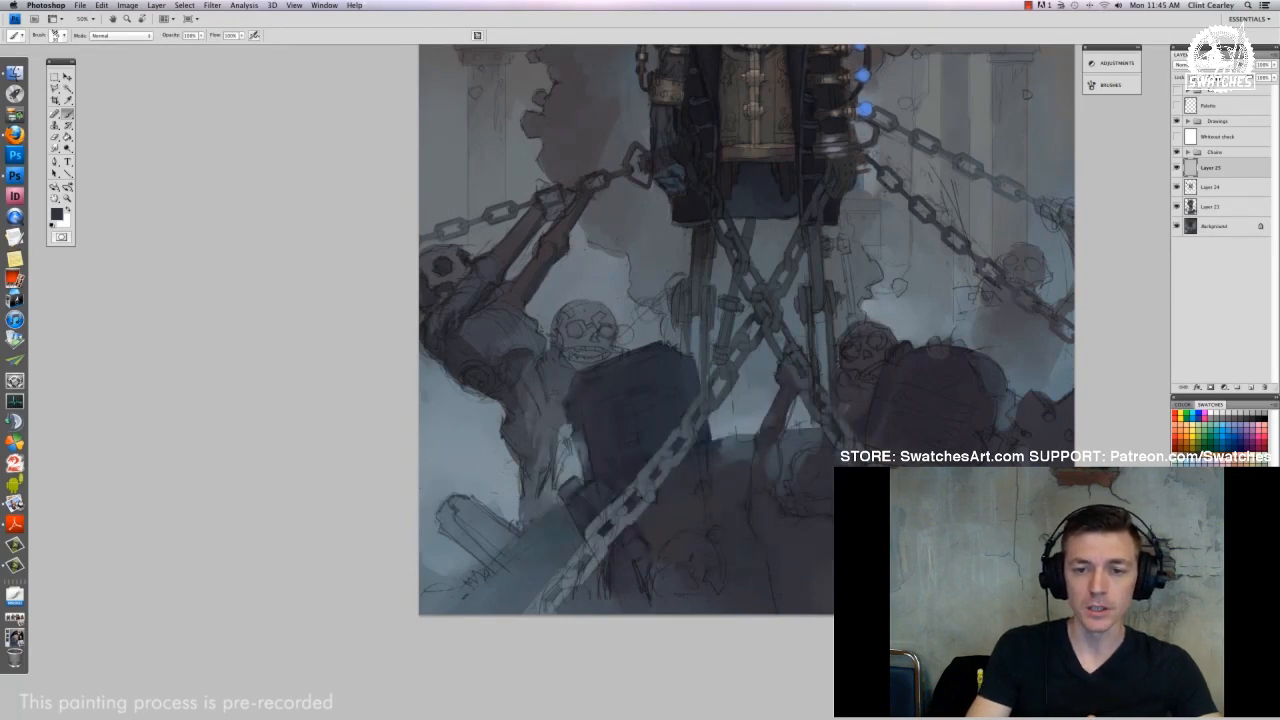
{"action": "left_click", "coordinate": [488, 331], "text": "alt"}
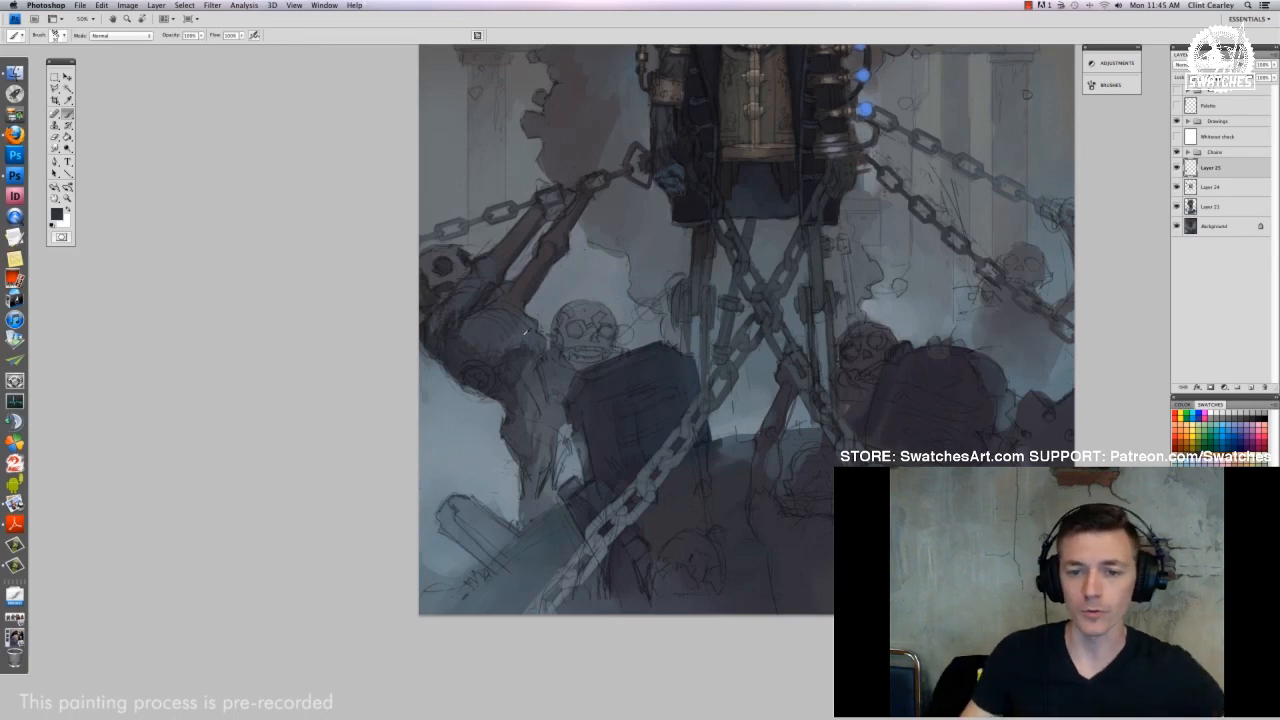
{"action": "right_click", "coordinate": [519, 311]}
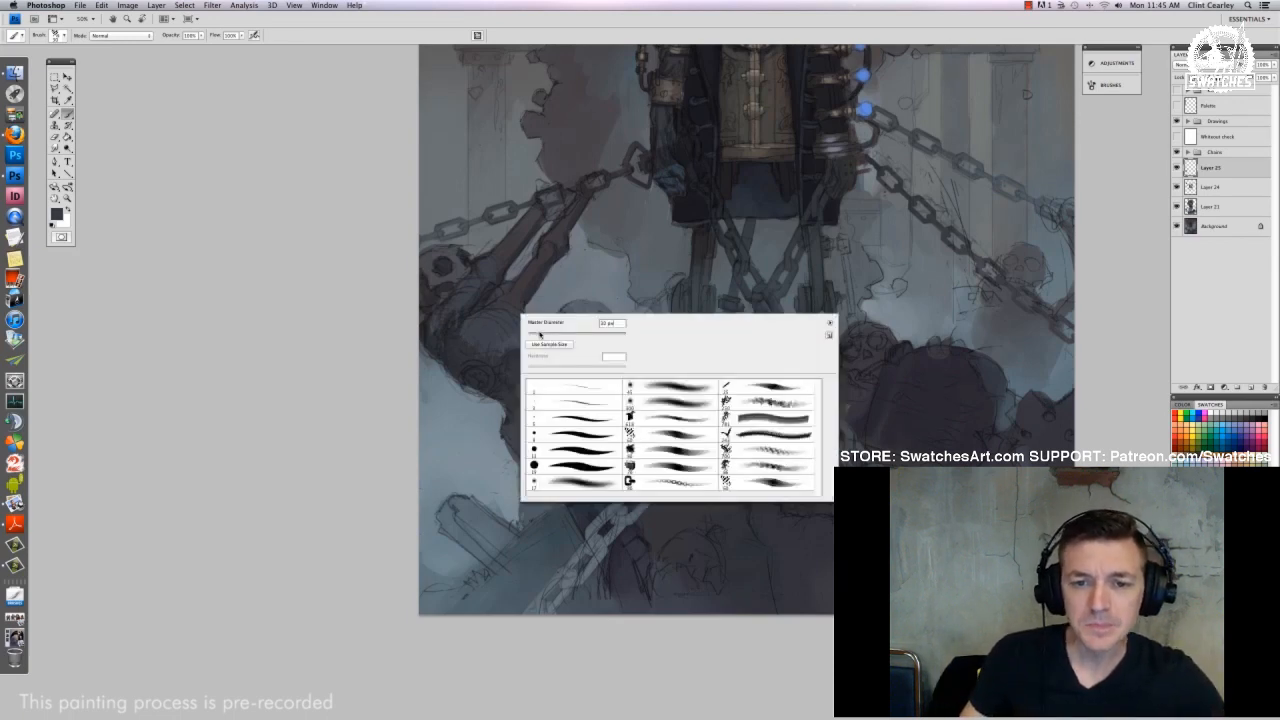
{"action": "left_click_drag", "start_coordinate": [541, 335], "coordinate": [539, 335]}
{"action": "key", "text": "Return"}
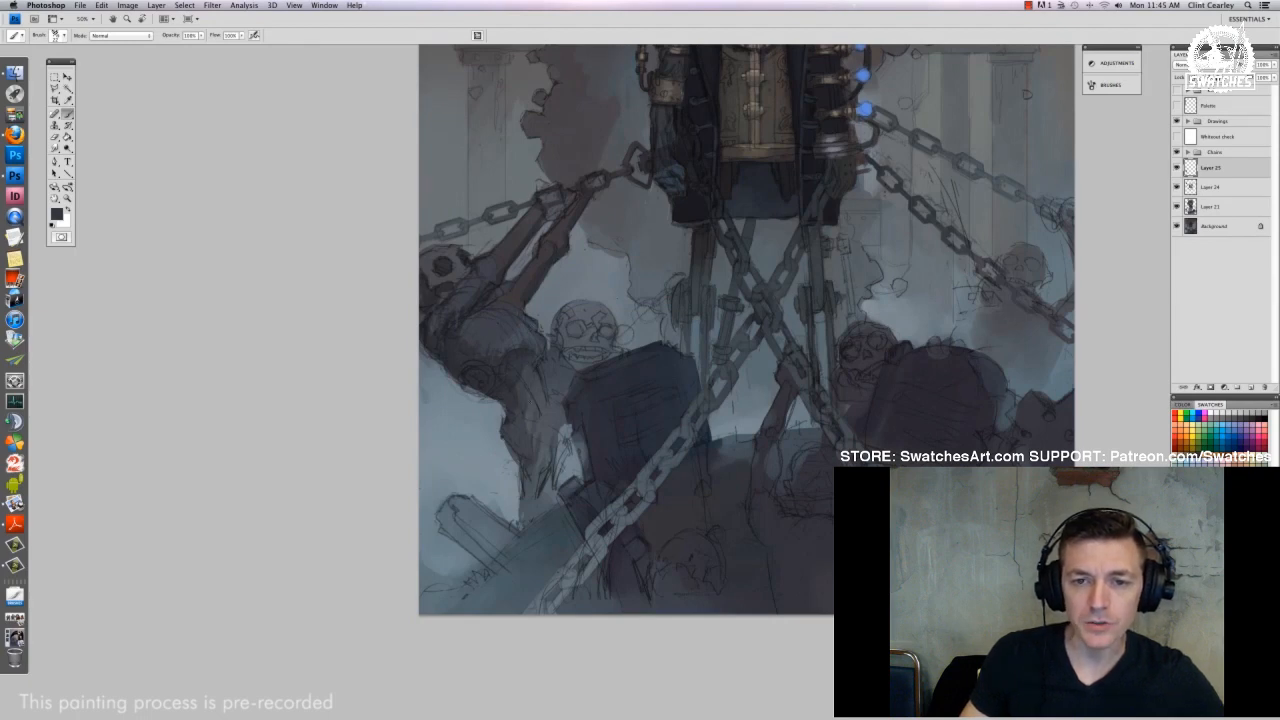
{"action": "left_click", "coordinate": [518, 399], "text": "alt"}
Lower the opacity of the Bkgd sketch layer in the Drawings group and reselect Layer 25
{"action": "left_click", "coordinate": [1220, 152]}
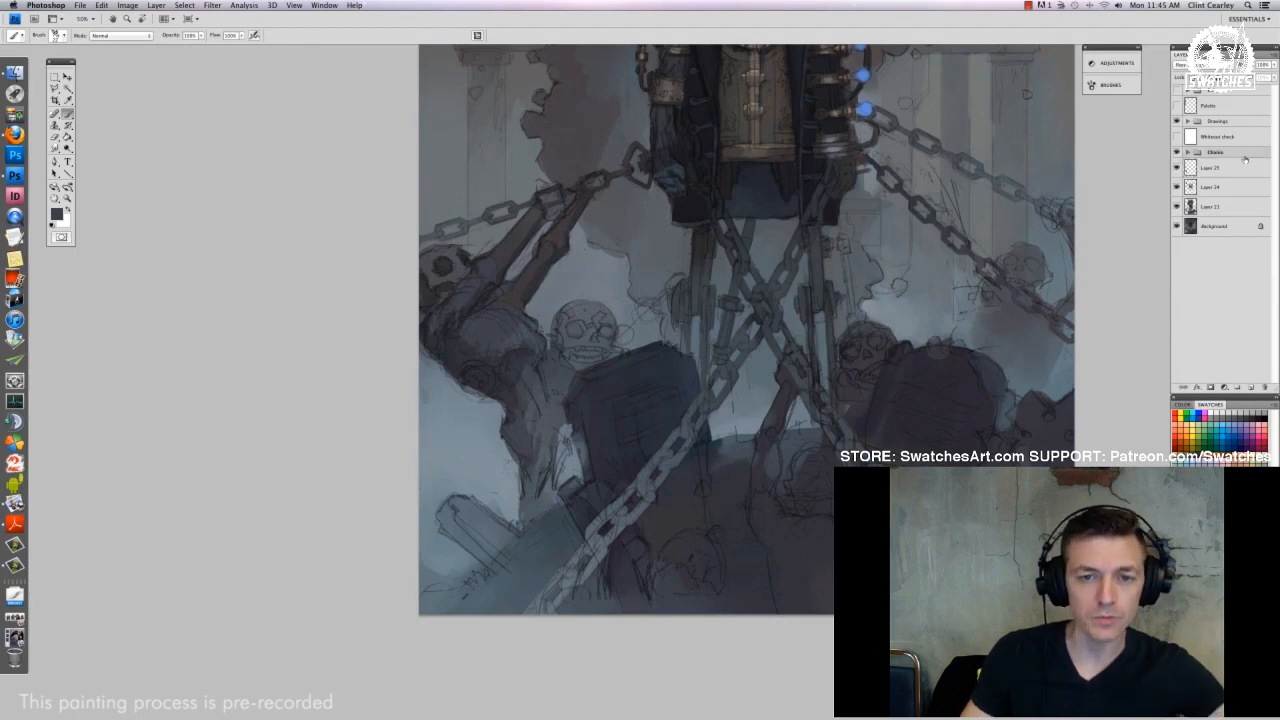
{"action": "left_click", "coordinate": [1188, 152]}
{"action": "left_click", "coordinate": [1188, 152]}
{"action": "left_click", "coordinate": [1220, 121]}
{"action": "left_click", "coordinate": [1188, 121]}
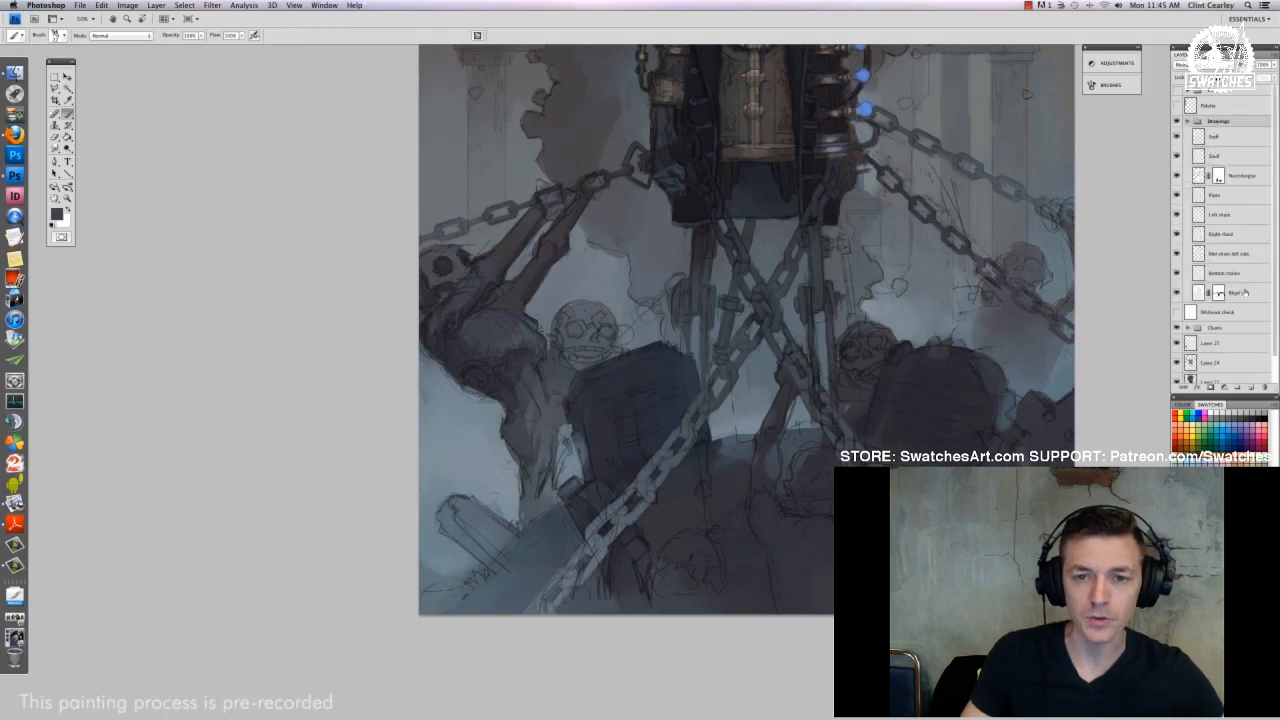
{"action": "left_click", "coordinate": [1235, 292]}
{"action": "left_click_drag", "start_coordinate": [1240, 65], "coordinate": [1224, 65]}
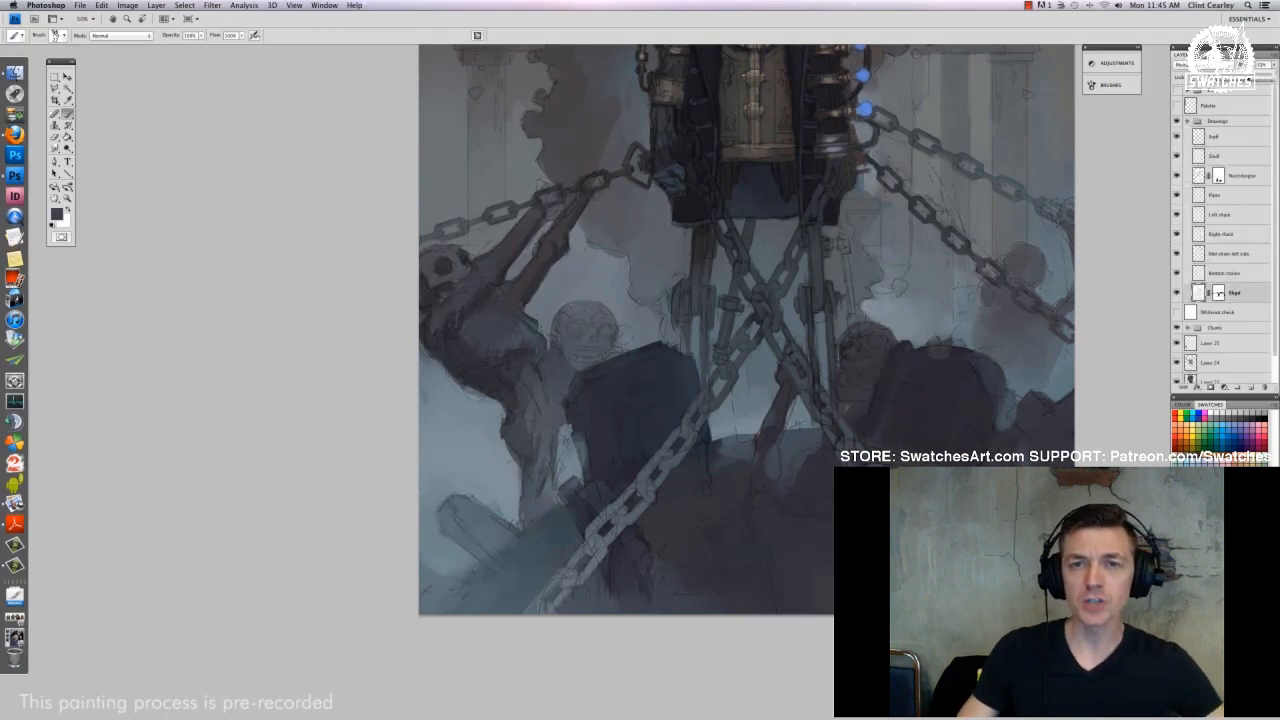
{"action": "left_click", "coordinate": [1240, 121]}
{"action": "left_click", "coordinate": [1188, 121]}
{"action": "left_click", "coordinate": [1220, 167]}
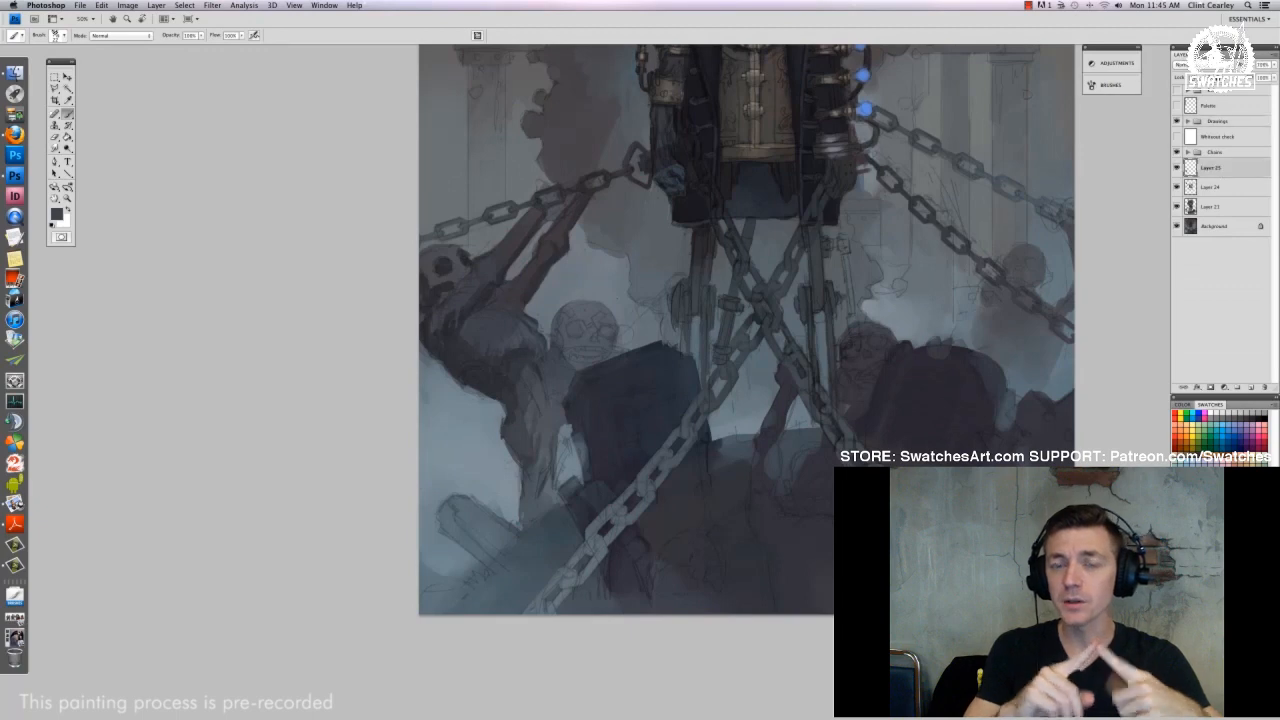
Sample dark and mid-grey tones and refine the corpse's skull and the base of its raised arm
{"action": "left_click", "coordinate": [446, 262], "text": "alt"}
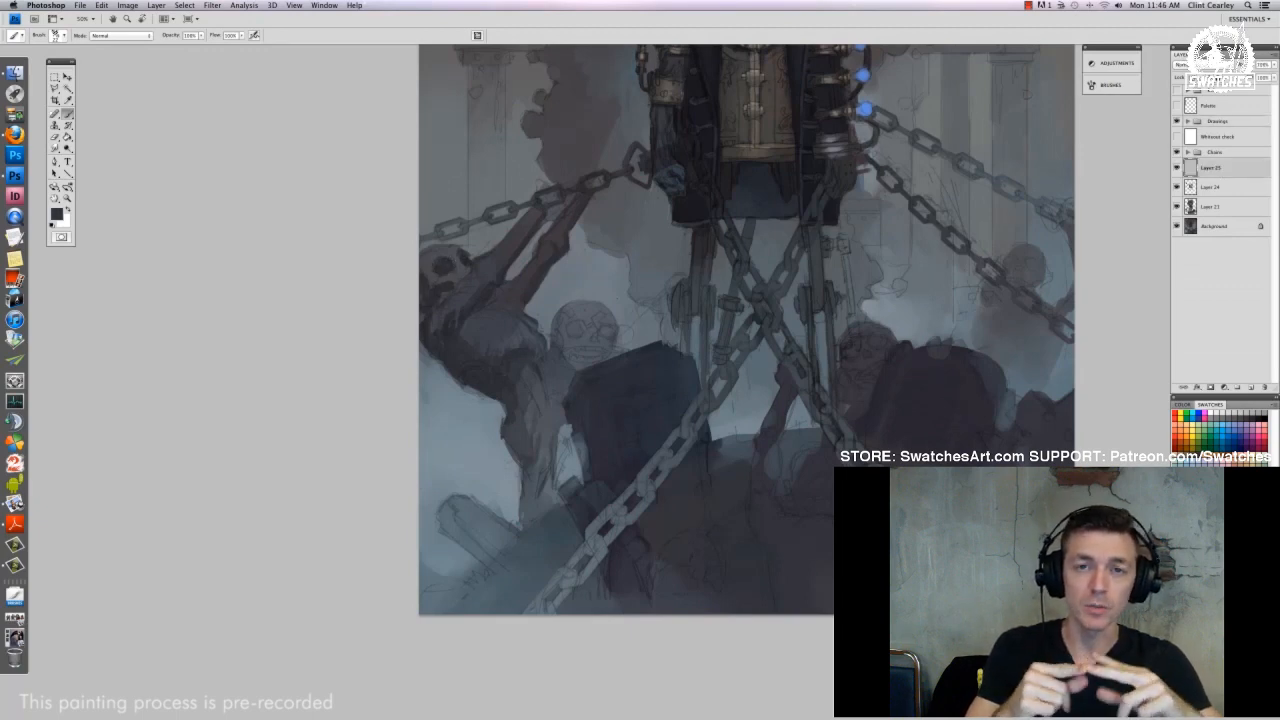
{"action": "left_click_drag", "start_coordinate": [752, 284], "coordinate": [708, 334]}
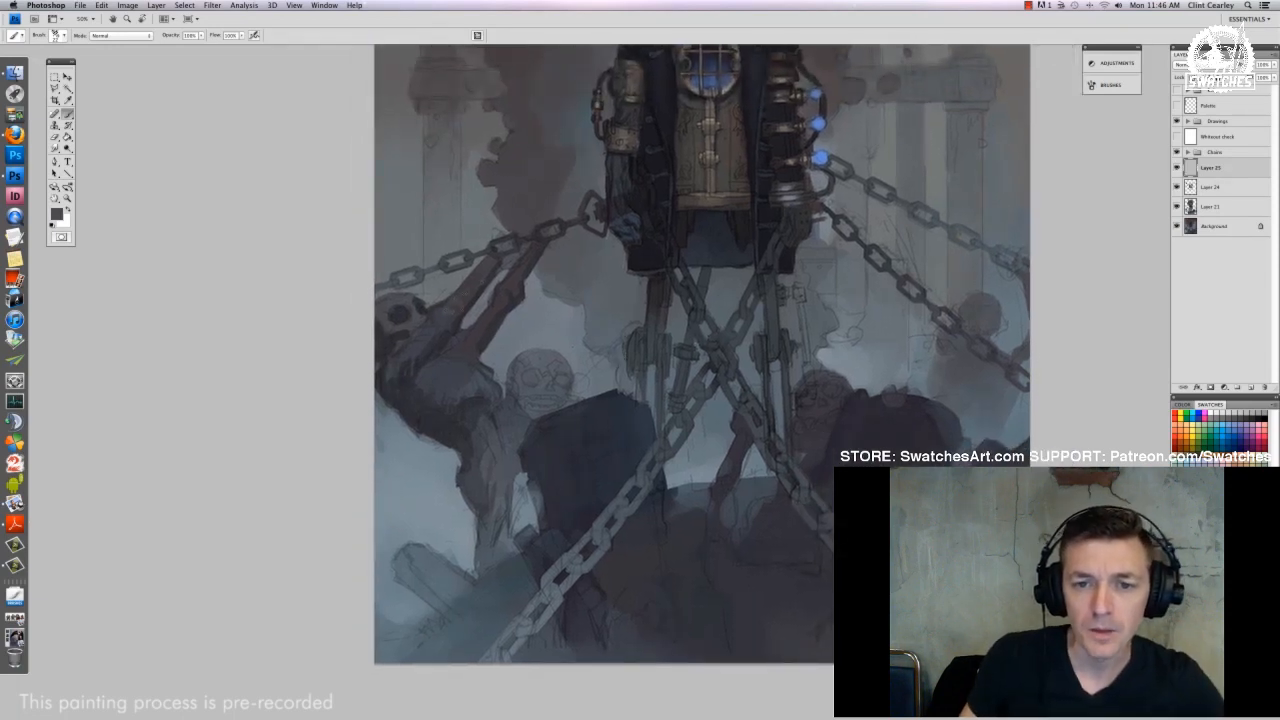
{"action": "key", "text": "super+z"}
{"action": "key", "text": "super+z"}
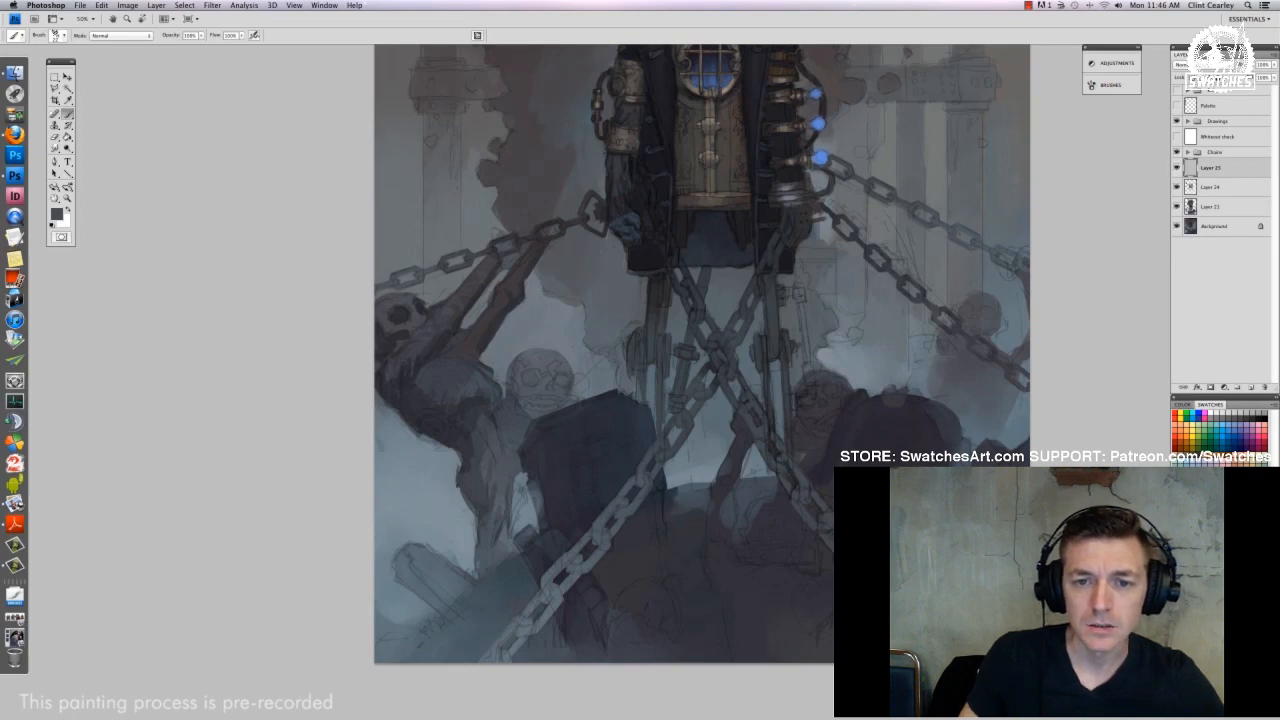
{"action": "key", "text": "super+z"}
{"action": "left_click", "coordinate": [458, 335], "text": "alt"}
{"action": "left_click_drag", "start_coordinate": [456, 330], "coordinate": [466, 340]}
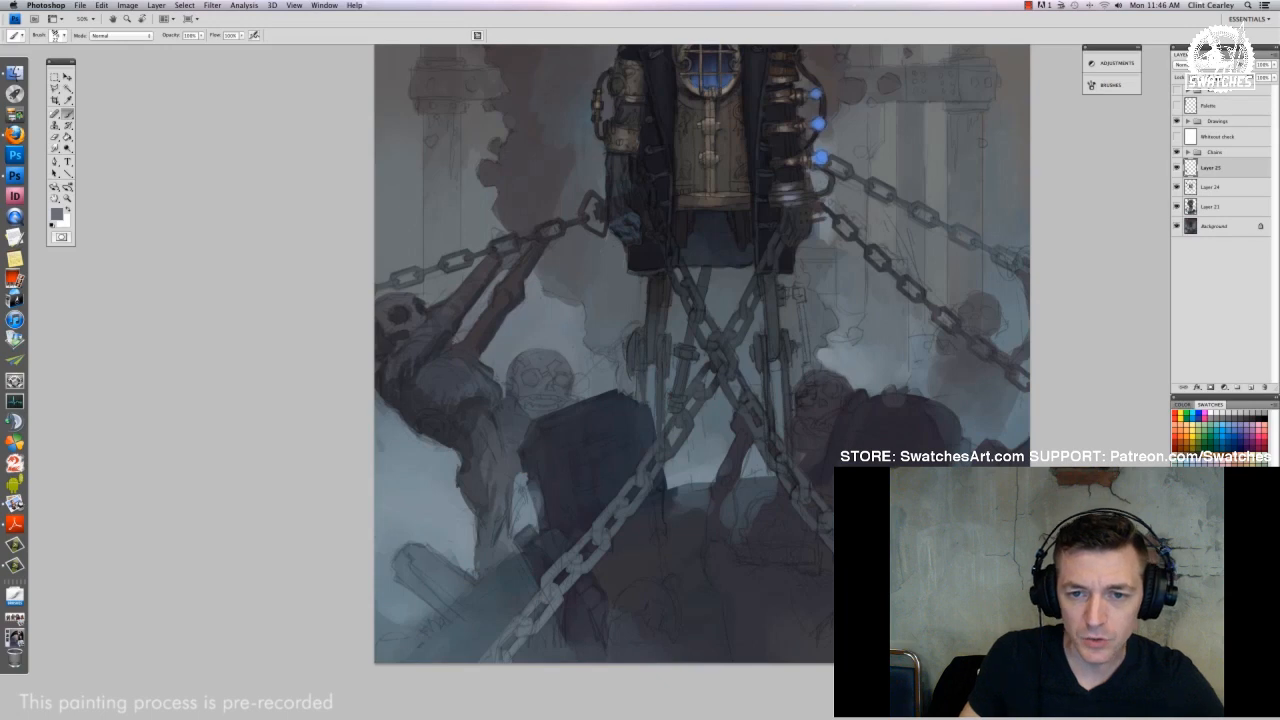
{"action": "left_click_drag", "start_coordinate": [458, 328], "coordinate": [468, 318]}
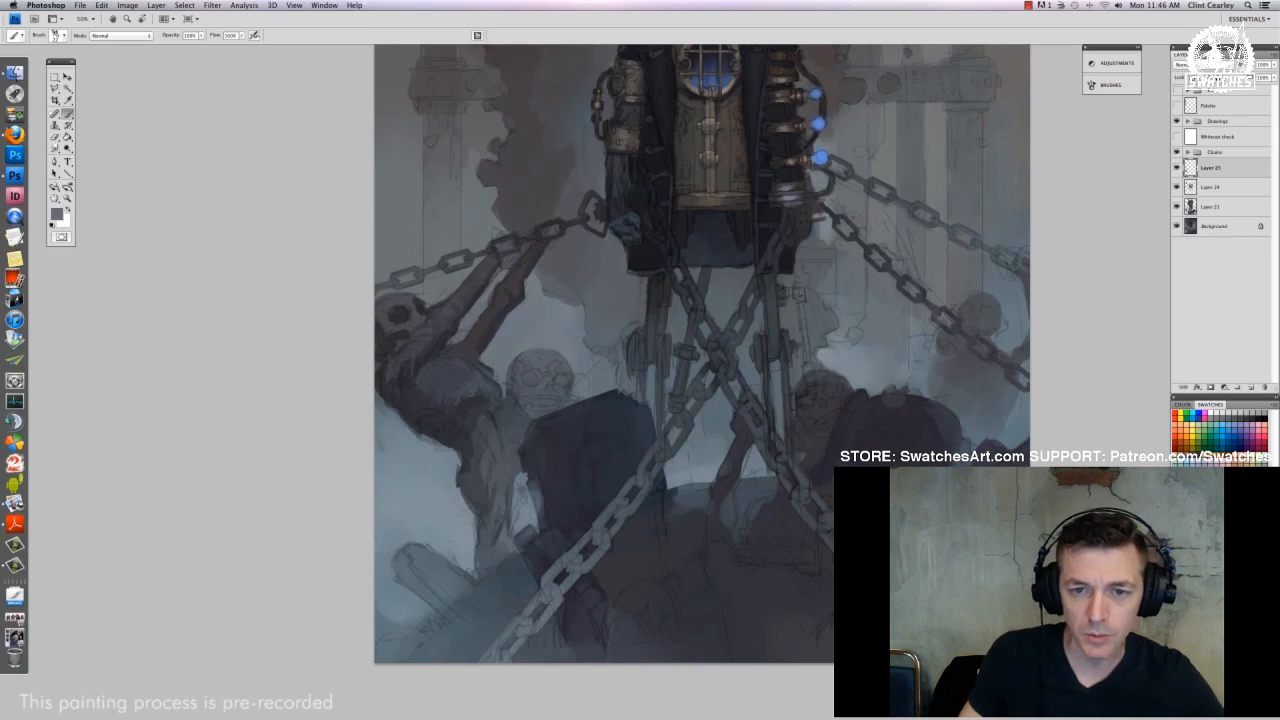
Check the overall painting and sample a dark tone from the corpse's torso to refine its shading
{"action": "key", "text": "super+minus"}
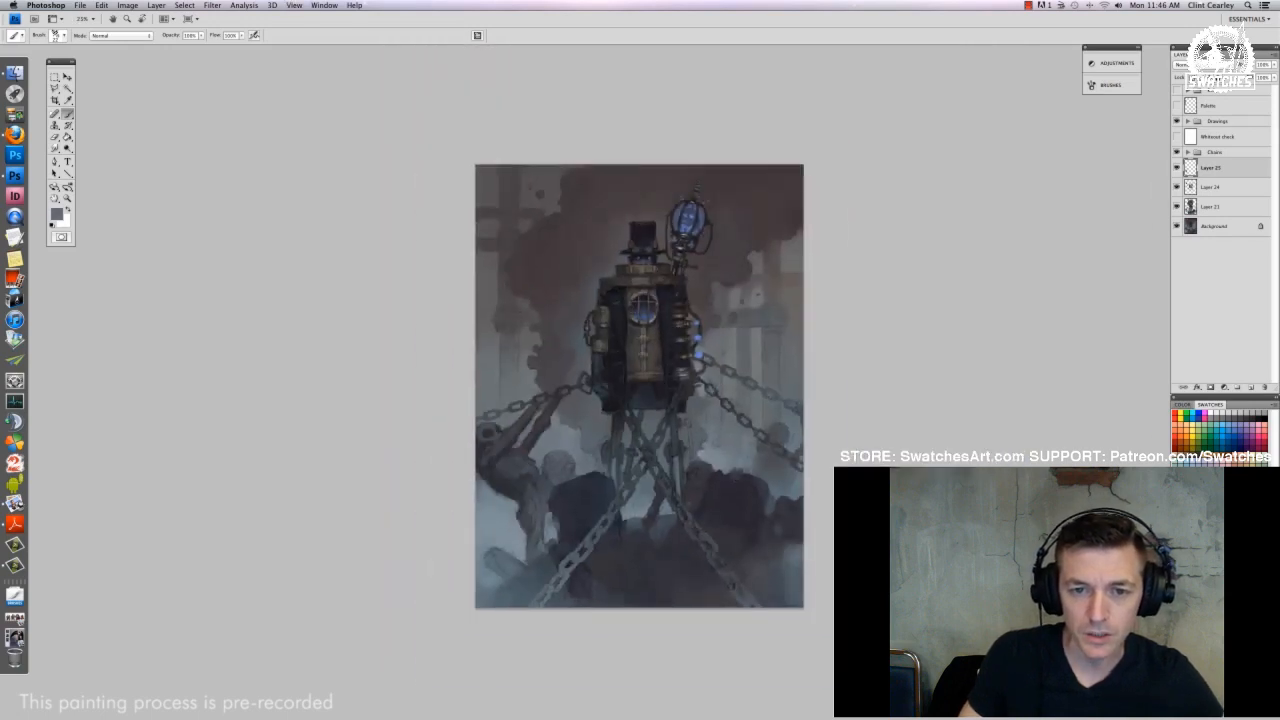
{"action": "key", "text": "super+plus"}
{"action": "key", "text": "super+plus"}
{"action": "mouse_move", "coordinate": [479, 542]}
{"action": "left_mouse_down"}
{"action": "mouse_move", "coordinate": [503, 311]}
{"action": "mouse_move", "coordinate": [501, 346]}
{"action": "left_mouse_up"}
{"action": "right_click", "coordinate": [486, 333]}
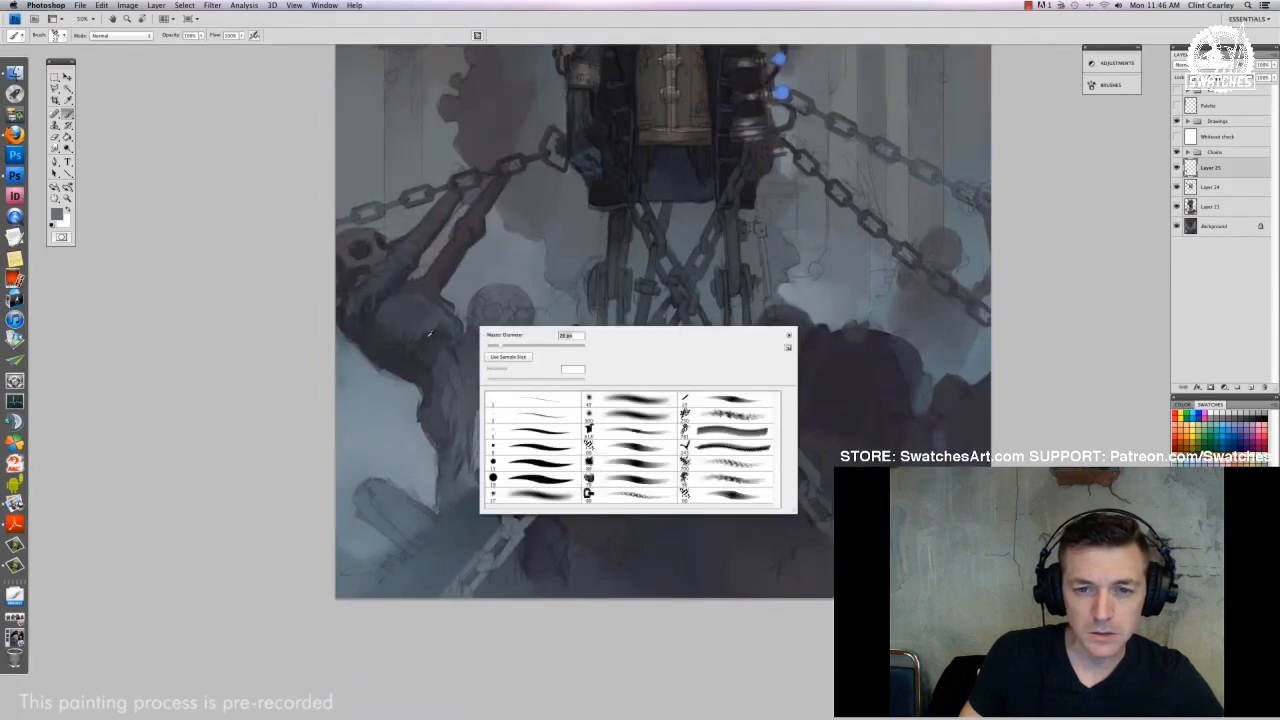
{"action": "left_click", "coordinate": [429, 335], "text": "alt"}
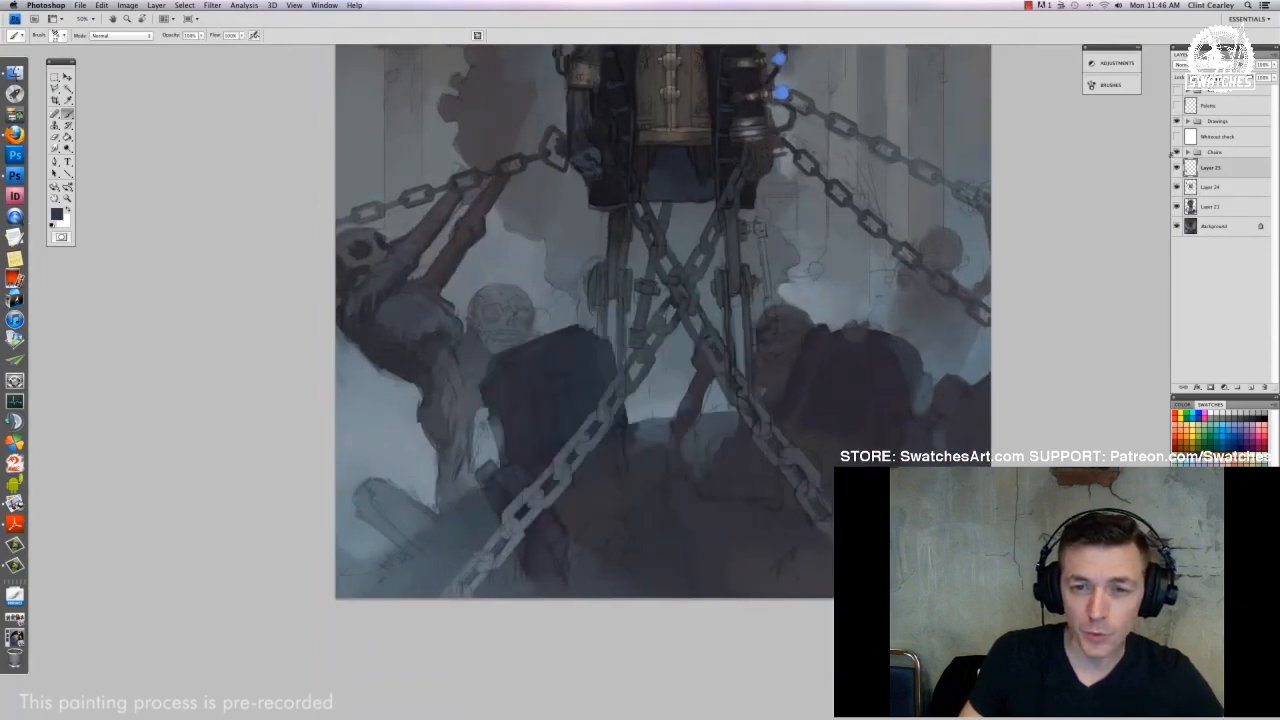
Compare the painting with Layer 25 hidden and shown, and lift the layer's darkest tones slightly with Levels
{"action": "left_click", "coordinate": [1176, 169]}
{"action": "left_click", "coordinate": [1176, 169]}
{"action": "left_click", "coordinate": [1176, 169]}
{"action": "left_click", "coordinate": [1176, 169]}
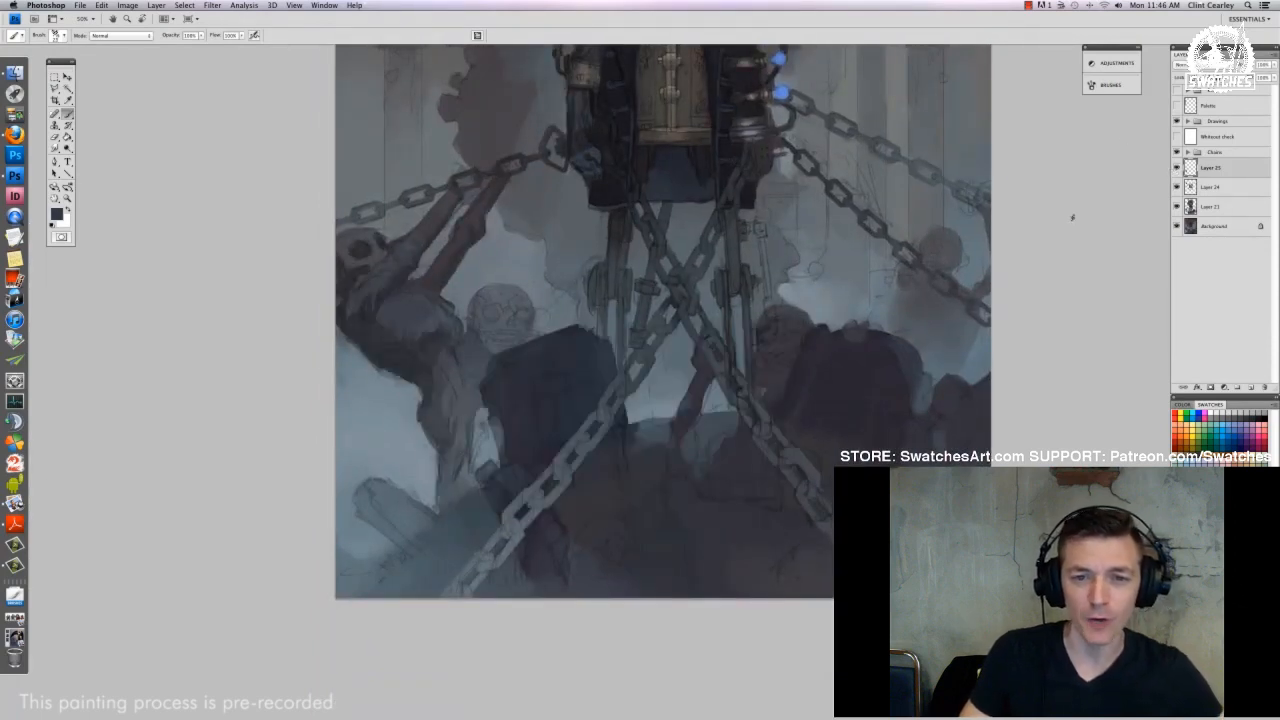
{"action": "key", "text": "ctrl+l"}
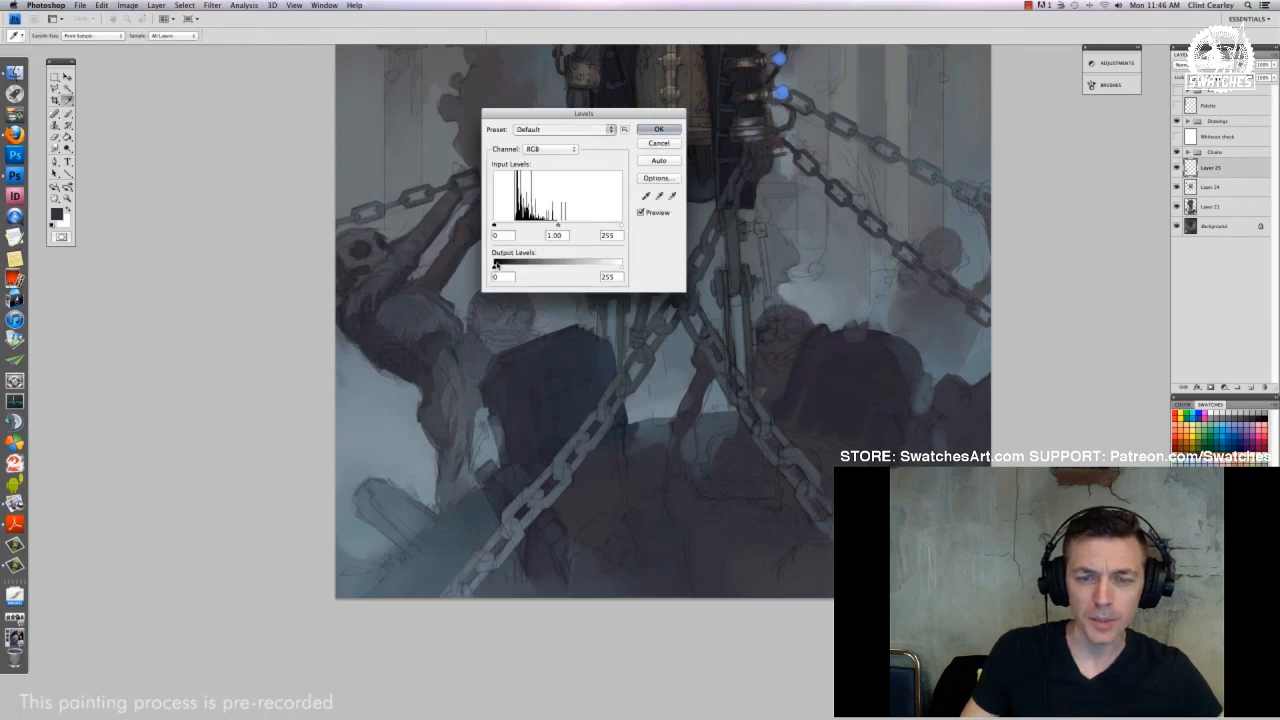
{"action": "left_click_drag", "start_coordinate": [495, 265], "coordinate": [500, 265]}
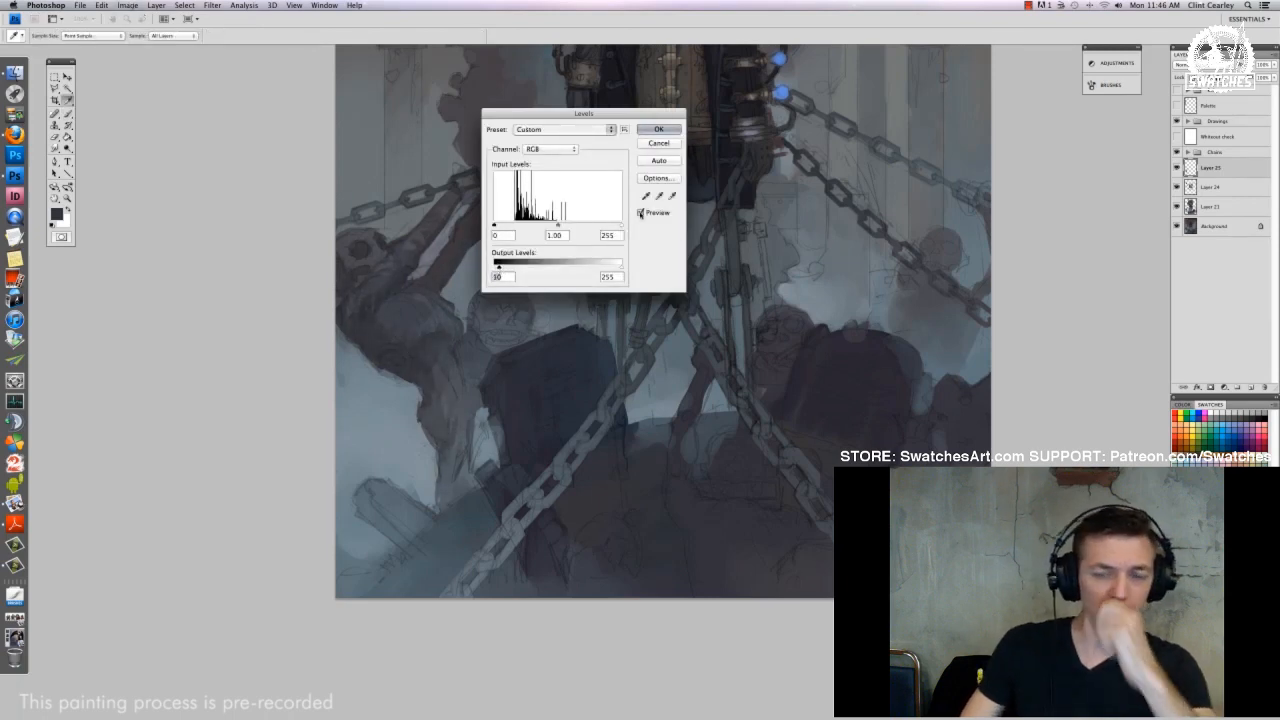
{"action": "left_click", "coordinate": [652, 128]}
Lasso the chained corpse's rounded shoulder and hide the selection outline
{"action": "key", "text": "b"}
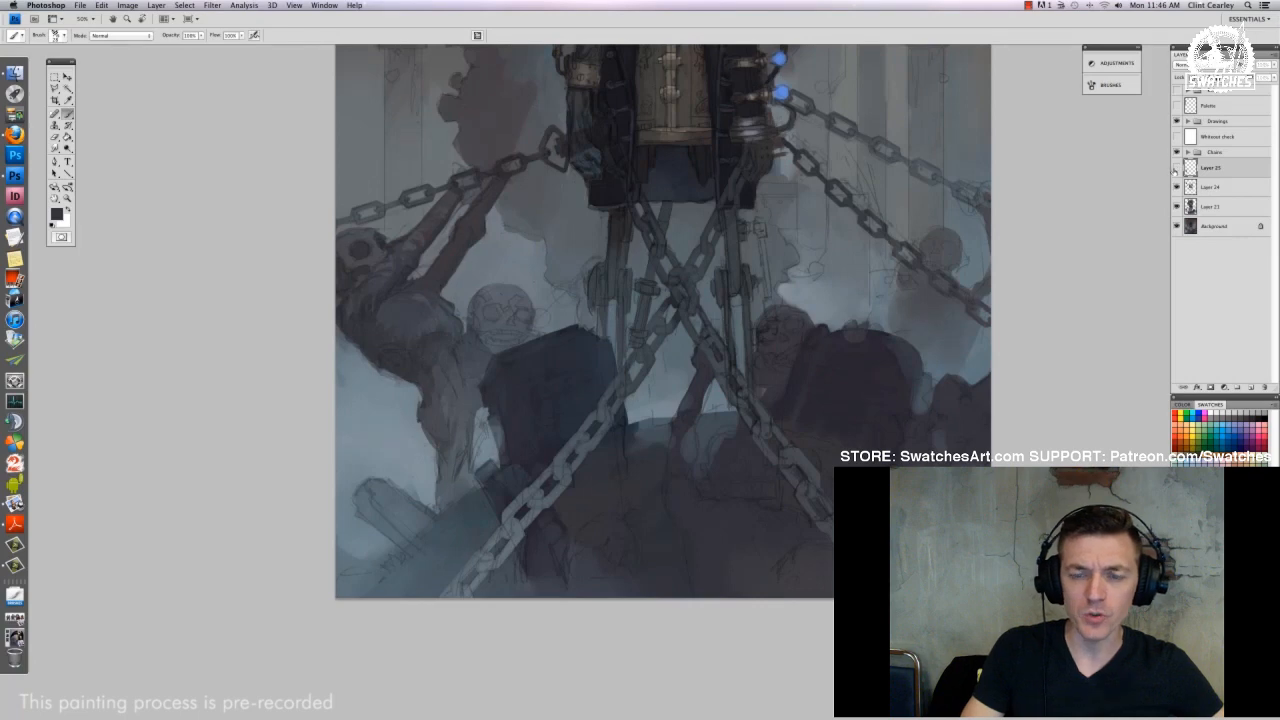
{"action": "right_click", "coordinate": [476, 320]}
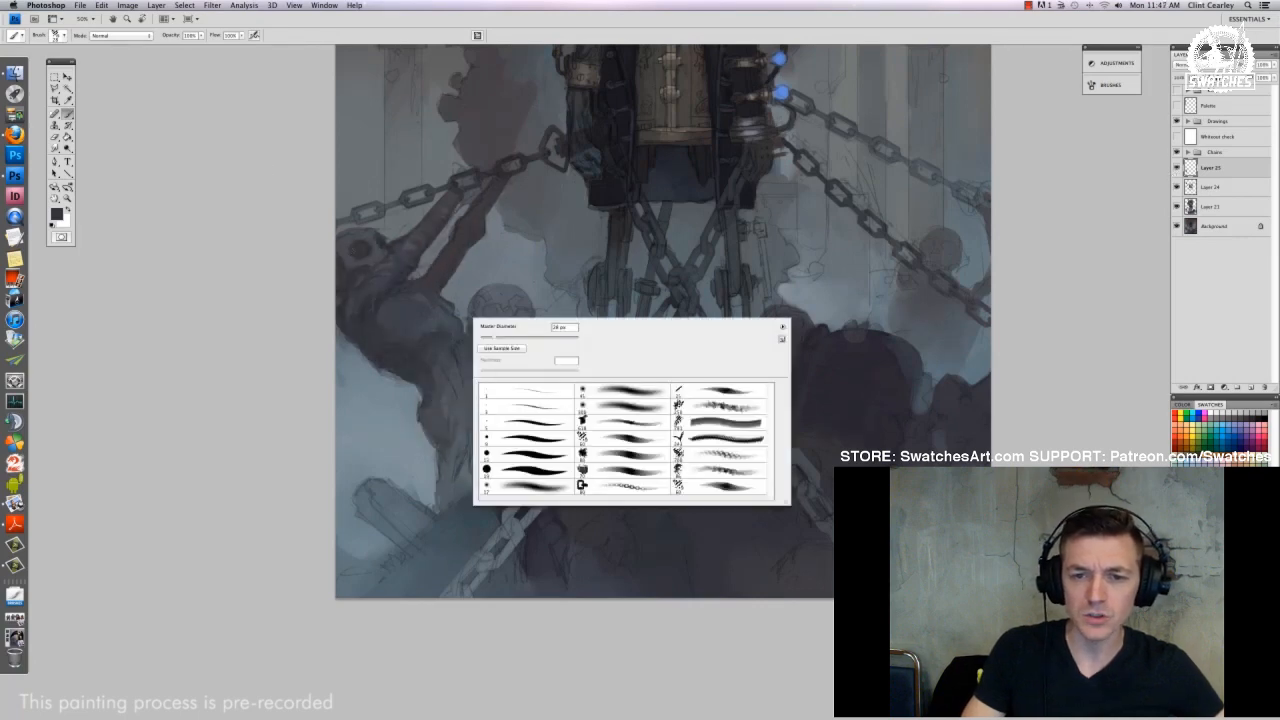
{"action": "left_click", "coordinate": [55, 89]}
{"action": "left_click", "coordinate": [92, 89]}
{"action": "left_click_drag", "start_coordinate": [406, 286], "coordinate": [440, 291]}
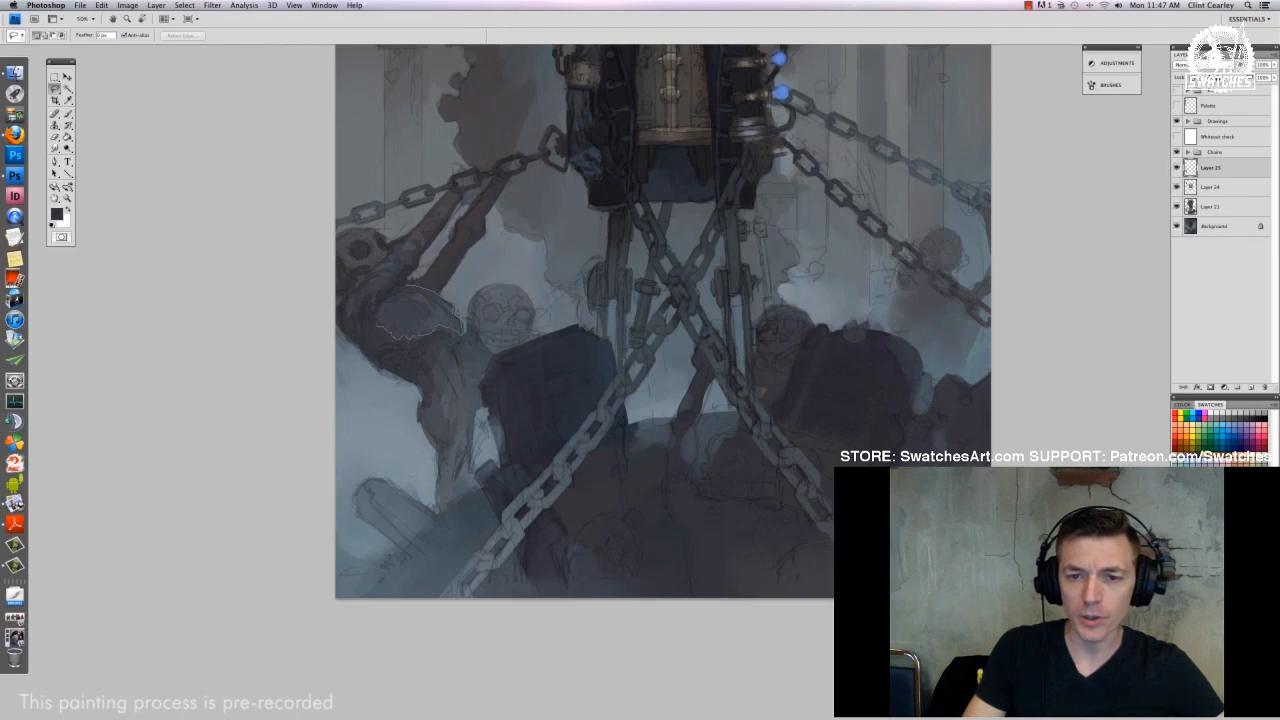
{"action": "left_click_drag", "start_coordinate": [403, 288], "coordinate": [406, 287]}
{"action": "key", "text": "super+h"}
Choose a large soft brush, sample the blue-grey background and glaze atmospheric light over the corpse's selected shoulder
{"action": "key", "text": "b"}
{"action": "right_click", "coordinate": [506, 284]}
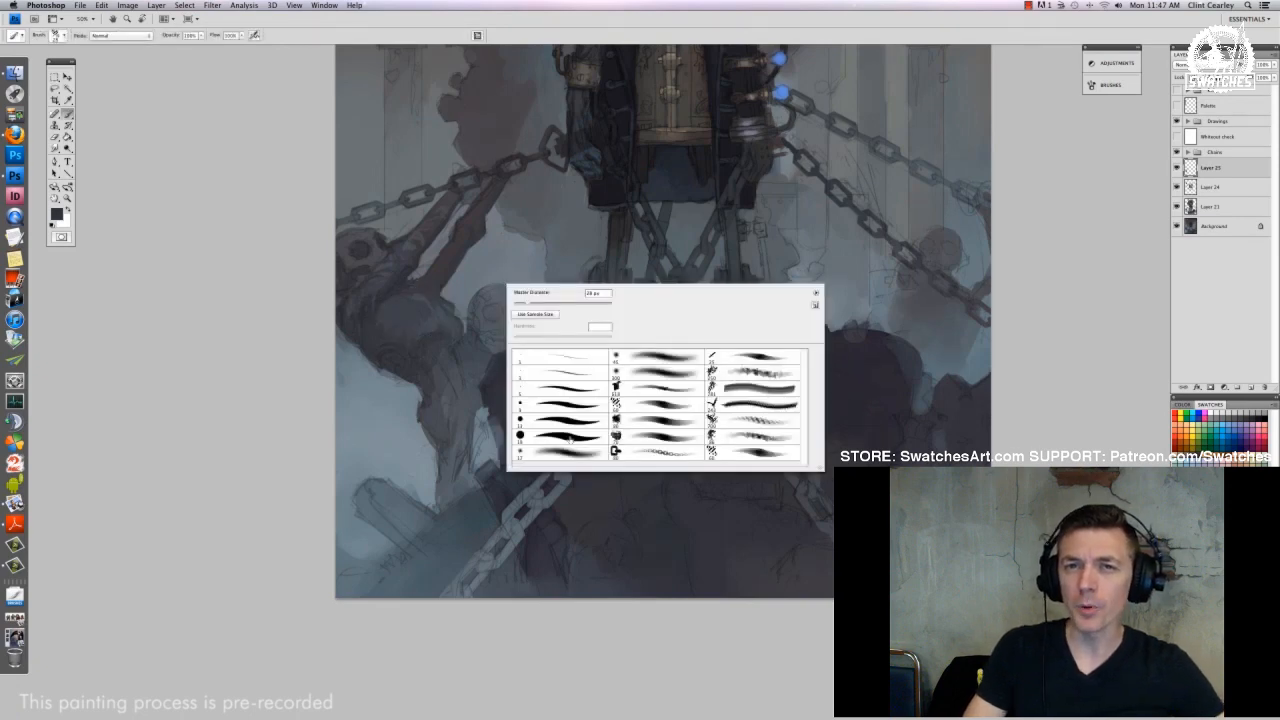
{"action": "left_click", "coordinate": [657, 373]}
{"action": "left_click", "coordinate": [372, 392], "text": "alt"}
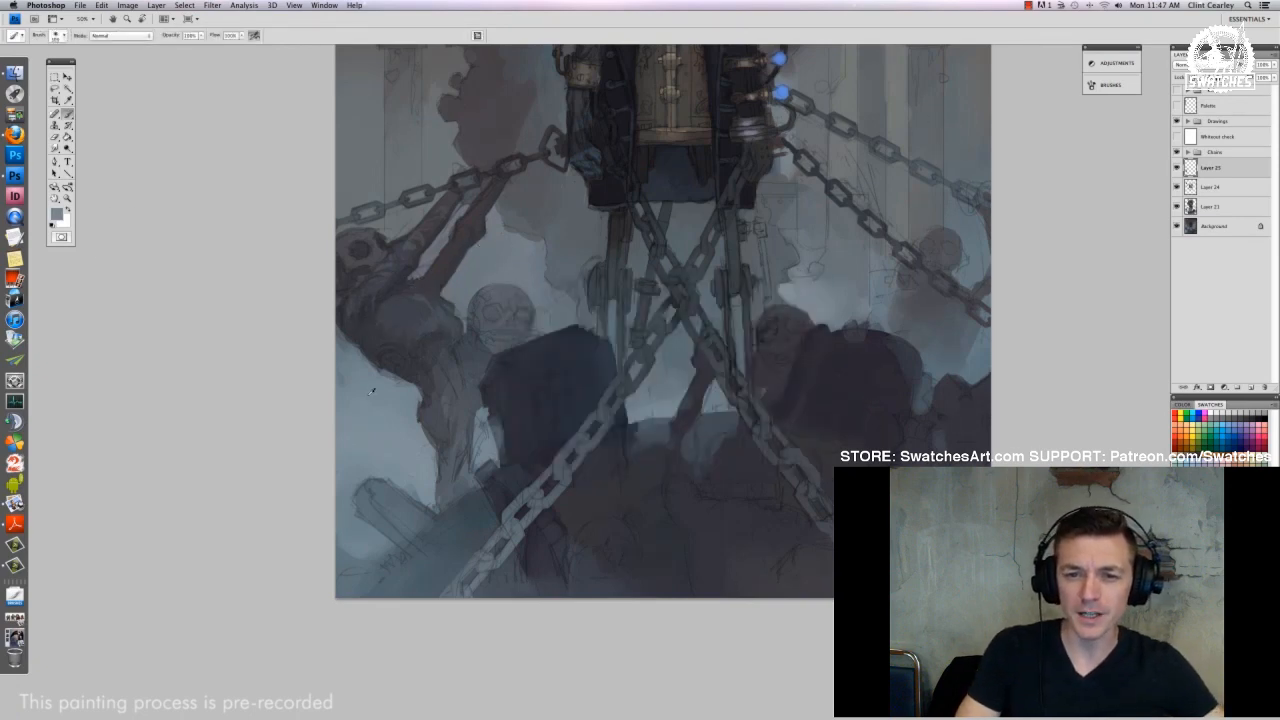
{"action": "mouse_move", "coordinate": [408, 325]}
{"action": "left_mouse_down"}
{"action": "mouse_move", "coordinate": [478, 280]}
{"action": "mouse_move", "coordinate": [435, 266]}
{"action": "mouse_move", "coordinate": [467, 284]}
{"action": "mouse_move", "coordinate": [466, 235]}
{"action": "left_mouse_up"}
{"action": "left_click", "coordinate": [487, 292], "text": "alt"}
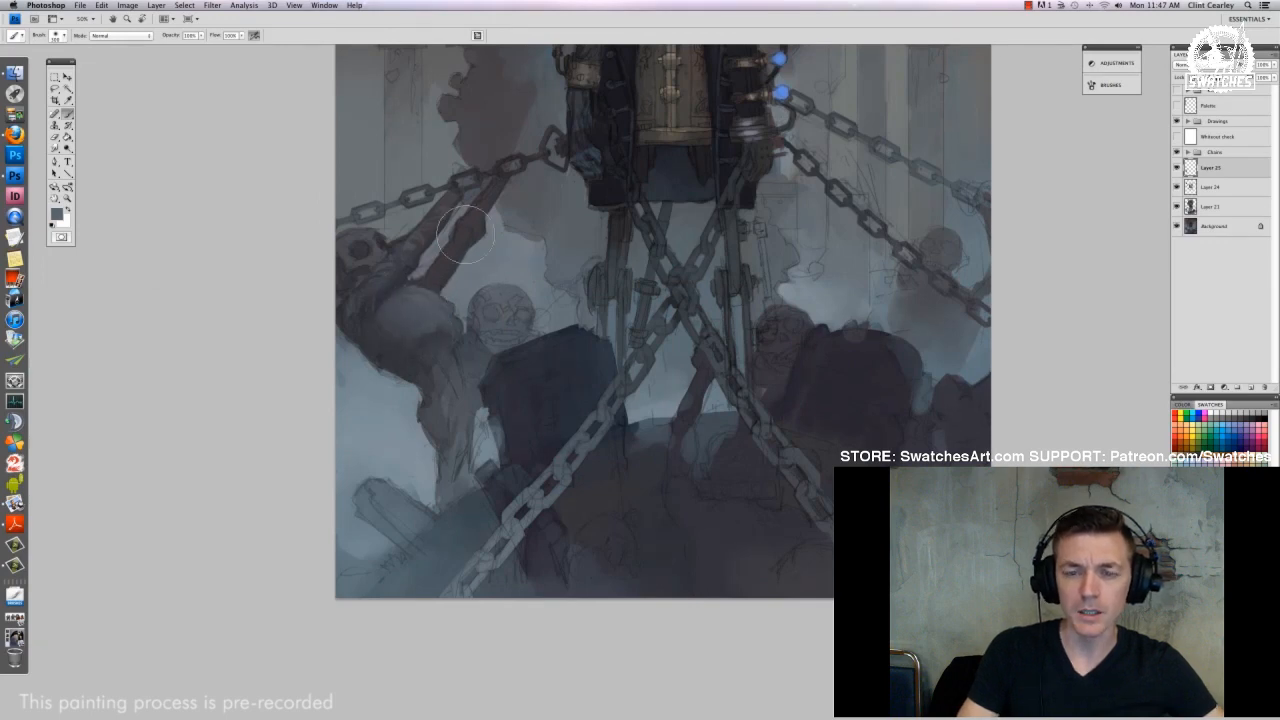
Lasso the corpse's ribcage below the shoulder and glaze it softly with a smaller soft brush
{"action": "key", "text": "l"}
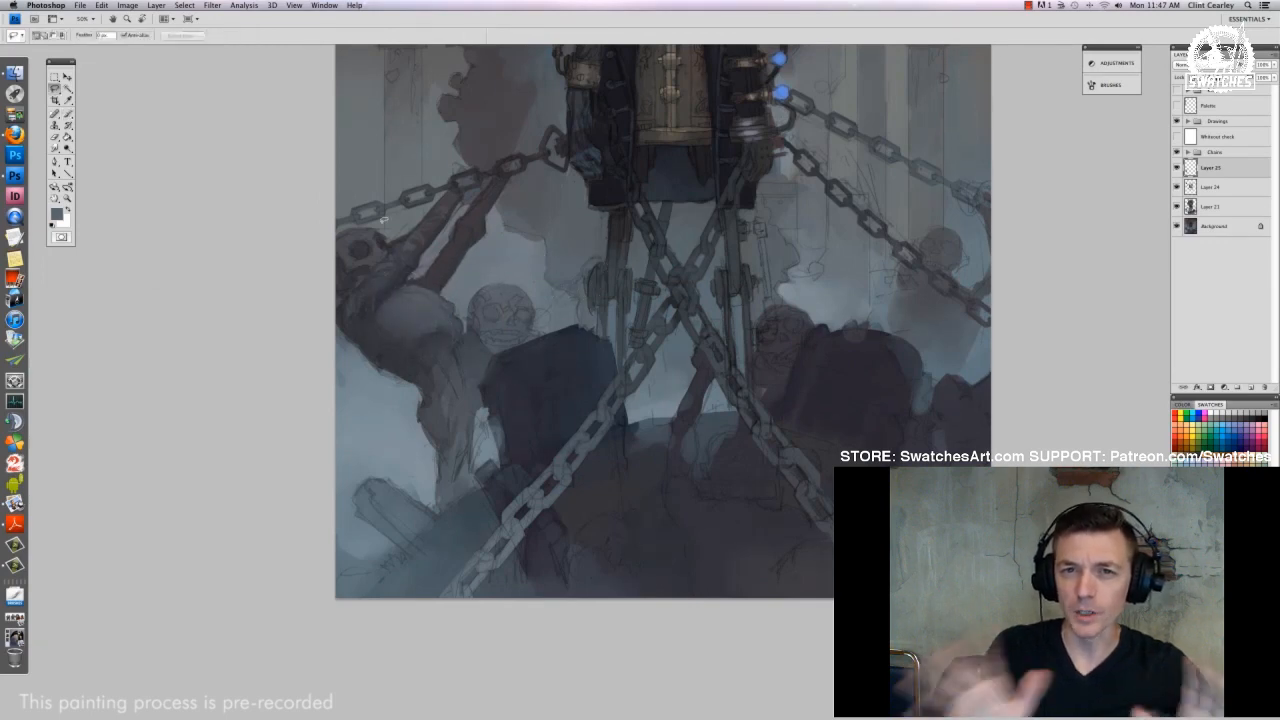
{"action": "mouse_move", "coordinate": [451, 353]}
{"action": "left_mouse_down"}
{"action": "mouse_move", "coordinate": [456, 457]}
{"action": "mouse_move", "coordinate": [481, 379]}
{"action": "mouse_move", "coordinate": [452, 353]}
{"action": "left_mouse_up"}
{"action": "key", "text": "super+h"}
{"action": "key", "text": "b"}
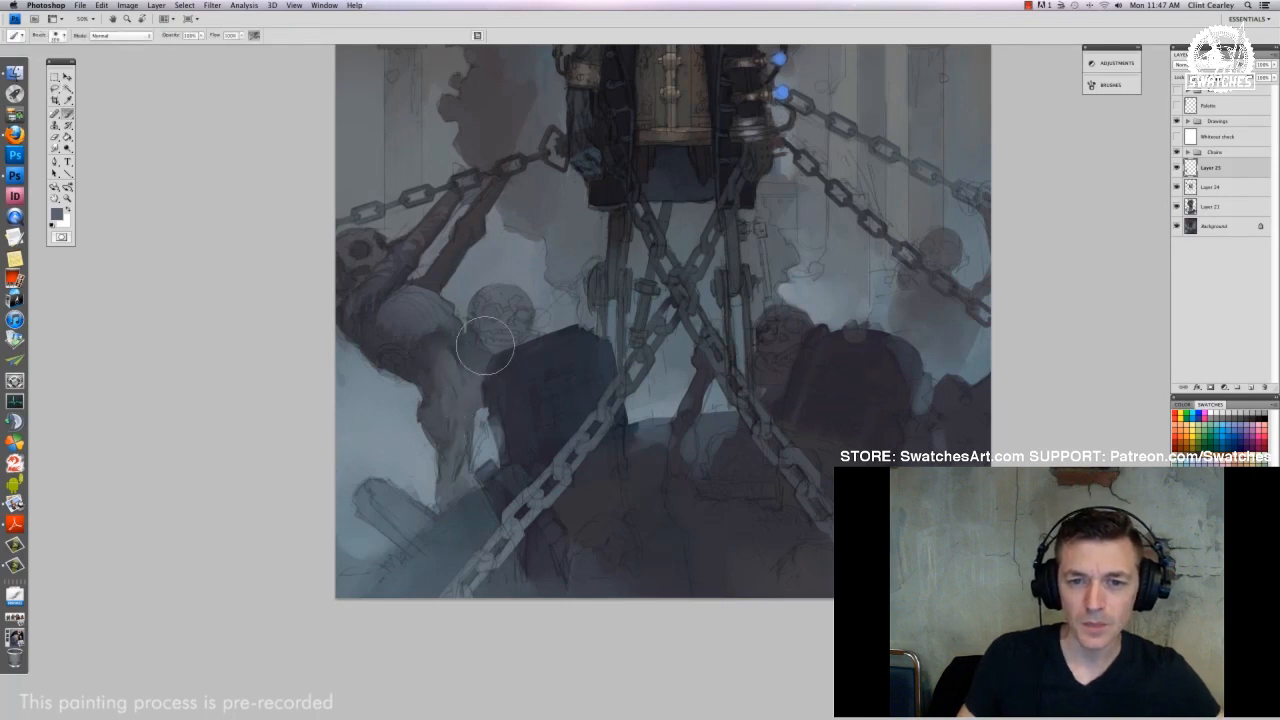
{"action": "right_click", "coordinate": [528, 341]}
{"action": "key", "text": "Return"}
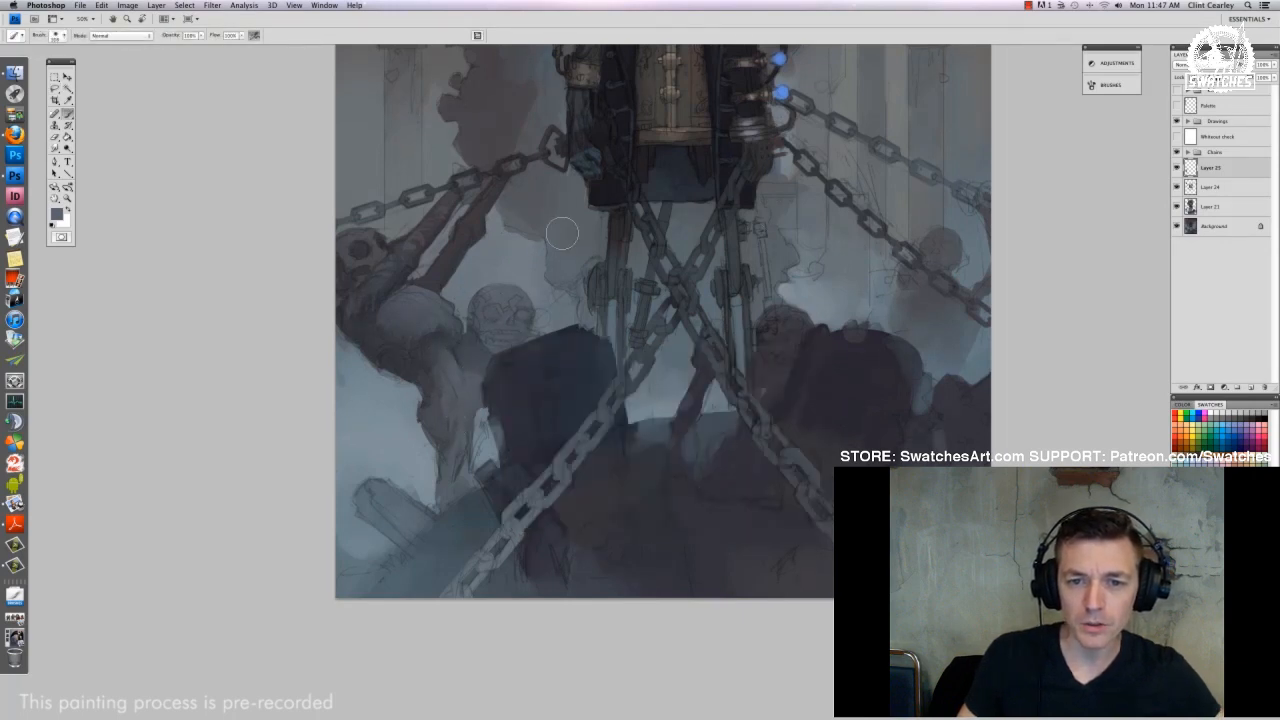
Glaze the chained corpse's skull softly within a lasso selection, and switch to a resized textured brush
{"action": "key", "text": "l"}
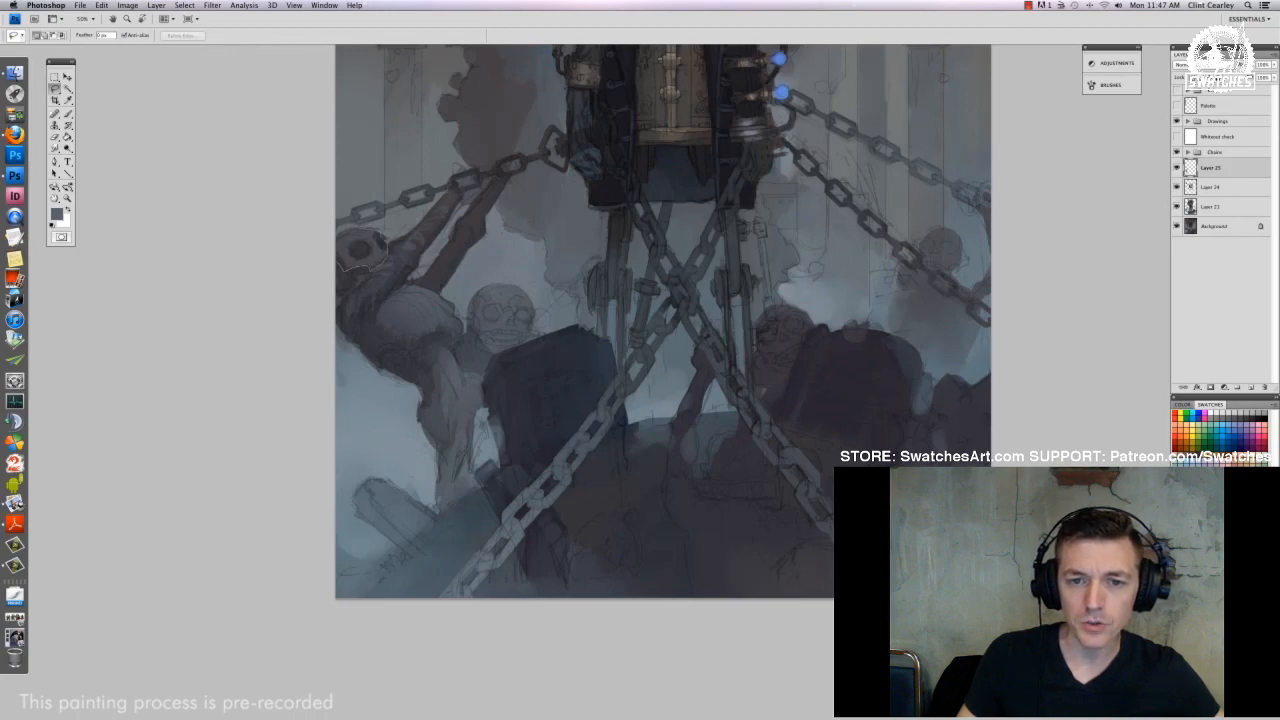
{"action": "key", "text": "b"}
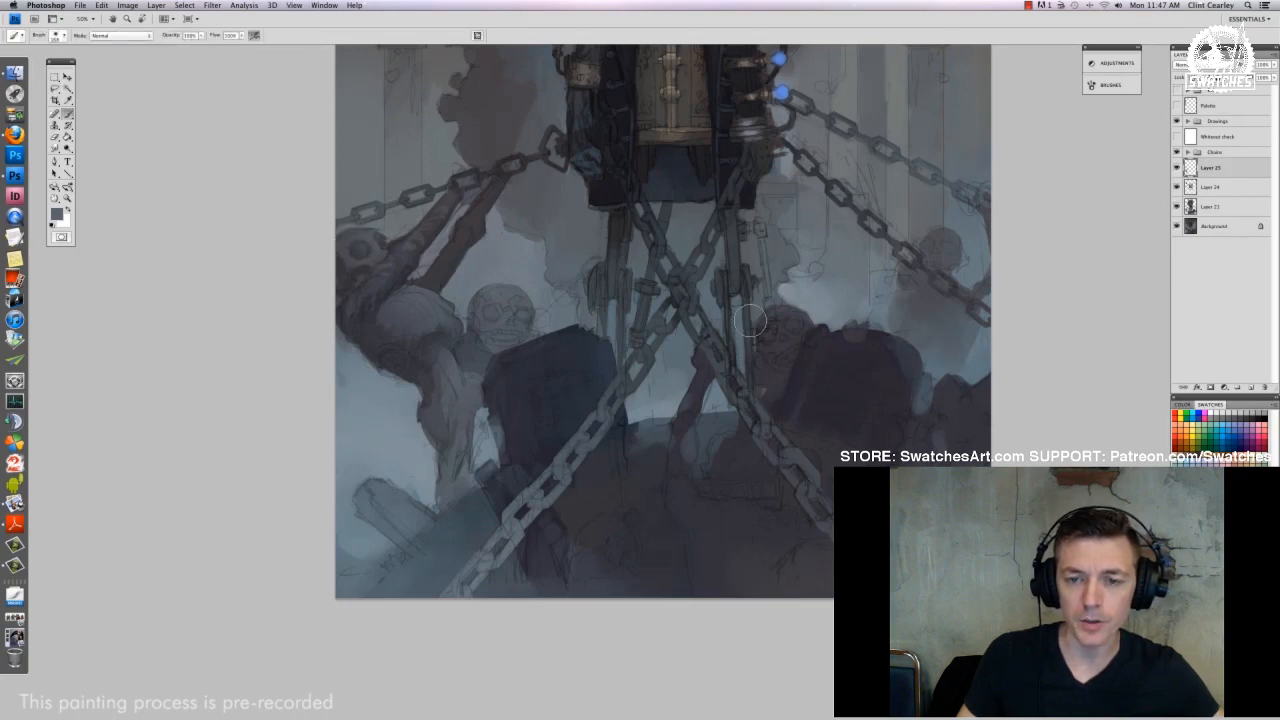
{"action": "right_click", "coordinate": [524, 276]}
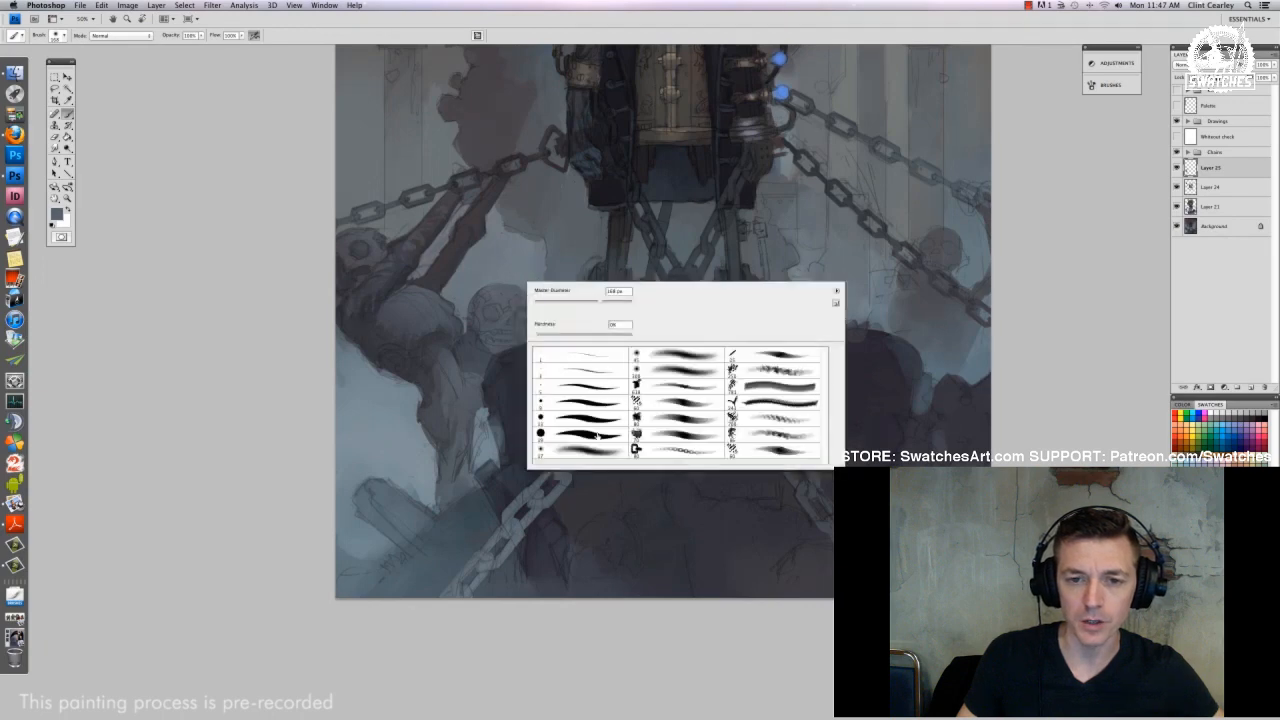
{"action": "left_click", "coordinate": [770, 450]}
{"action": "key", "text": "Return"}
{"action": "right_click", "coordinate": [576, 372]}
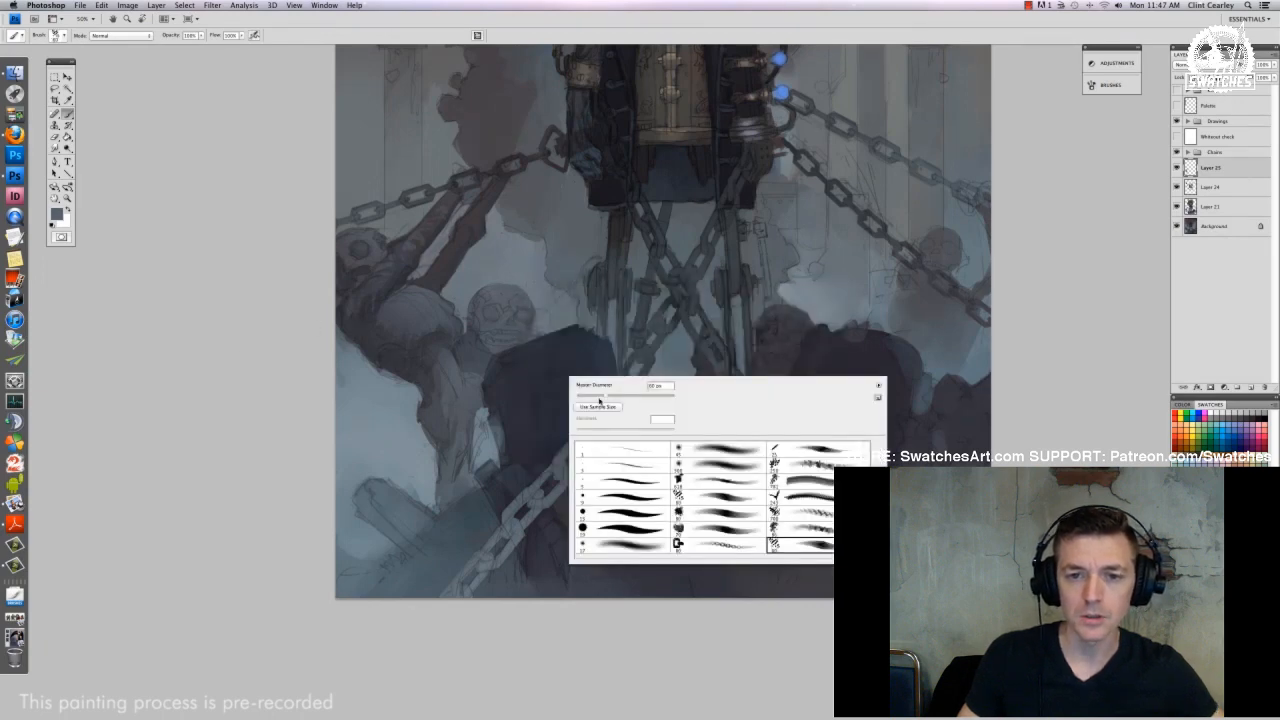
{"action": "left_click", "coordinate": [601, 403]}
{"action": "left_click", "coordinate": [234, 469]}
Refine the corpse's raised forearms beneath the chain with dark and mid-grey tones sampled from the arms
{"action": "key", "text": "super+minus"}
{"action": "key", "text": "super+minus"}
{"action": "key", "text": "super+plus"}
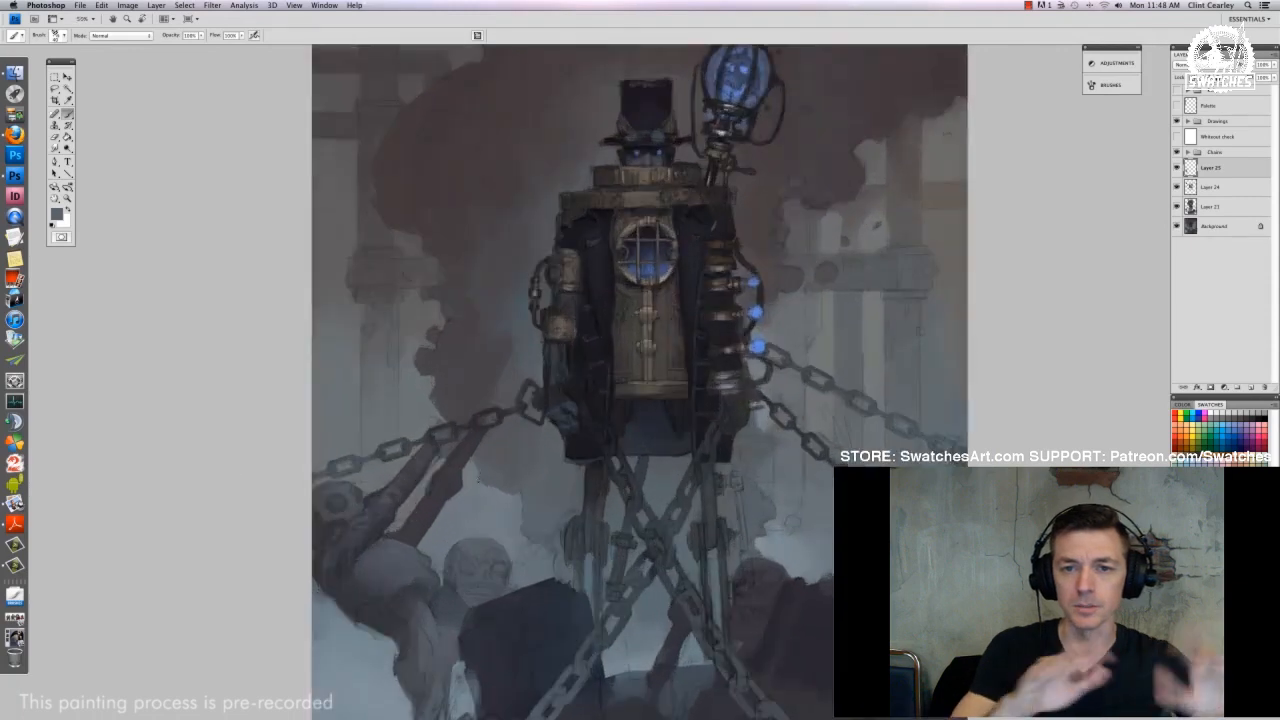
{"action": "scroll", "coordinate": [680, 380], "scroll_direction": "down", "scroll_amount": 4}
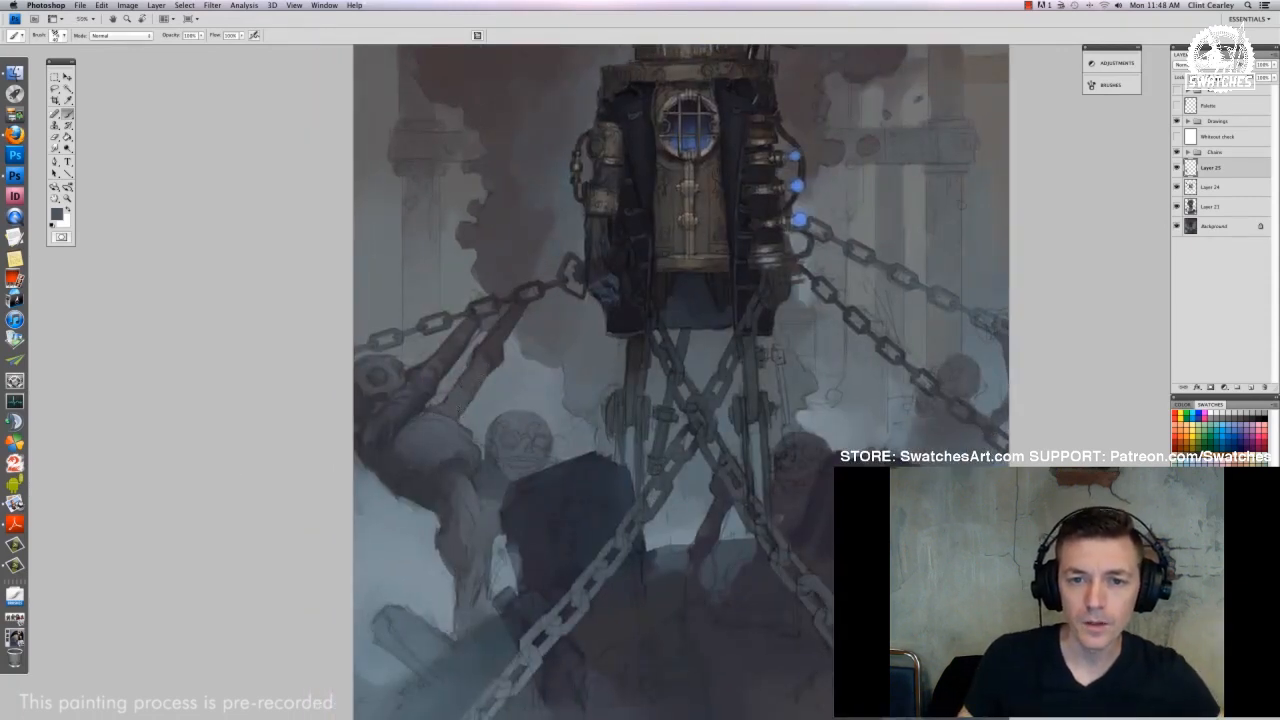
{"action": "mouse_move", "coordinate": [505, 318]}
{"action": "left_mouse_down"}
{"action": "mouse_move", "coordinate": [485, 352]}
{"action": "mouse_move", "coordinate": [490, 376]}
{"action": "left_mouse_up"}
{"action": "left_click", "coordinate": [512, 340], "text": "alt"}
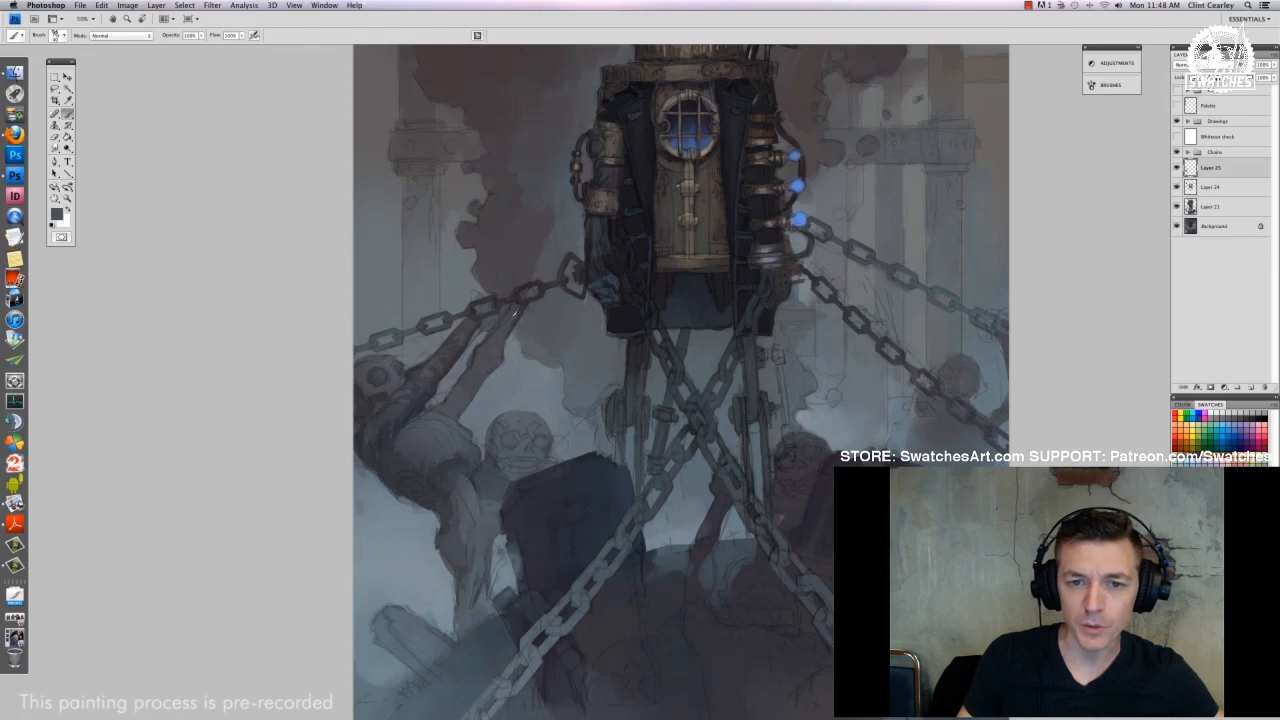
{"action": "mouse_move", "coordinate": [516, 312]}
{"action": "left_mouse_down"}
{"action": "mouse_move", "coordinate": [507, 338]}
{"action": "mouse_move", "coordinate": [466, 367]}
{"action": "left_mouse_up"}
{"action": "left_click", "coordinate": [474, 352], "text": "alt"}
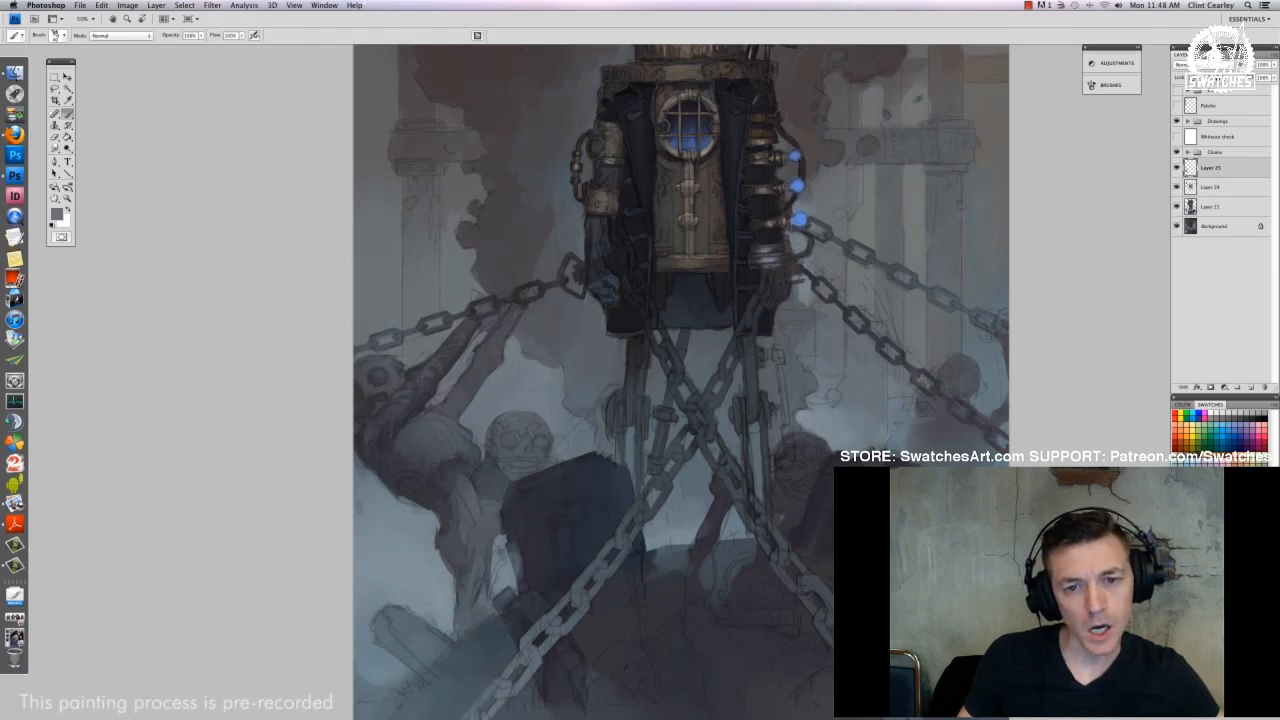
Paint the second corpse's skull beside the dark block, defining its eye sockets, nose and jaw with adjusted brush sizes
{"action": "left_click_drag", "start_coordinate": [534, 449], "coordinate": [500, 356]}
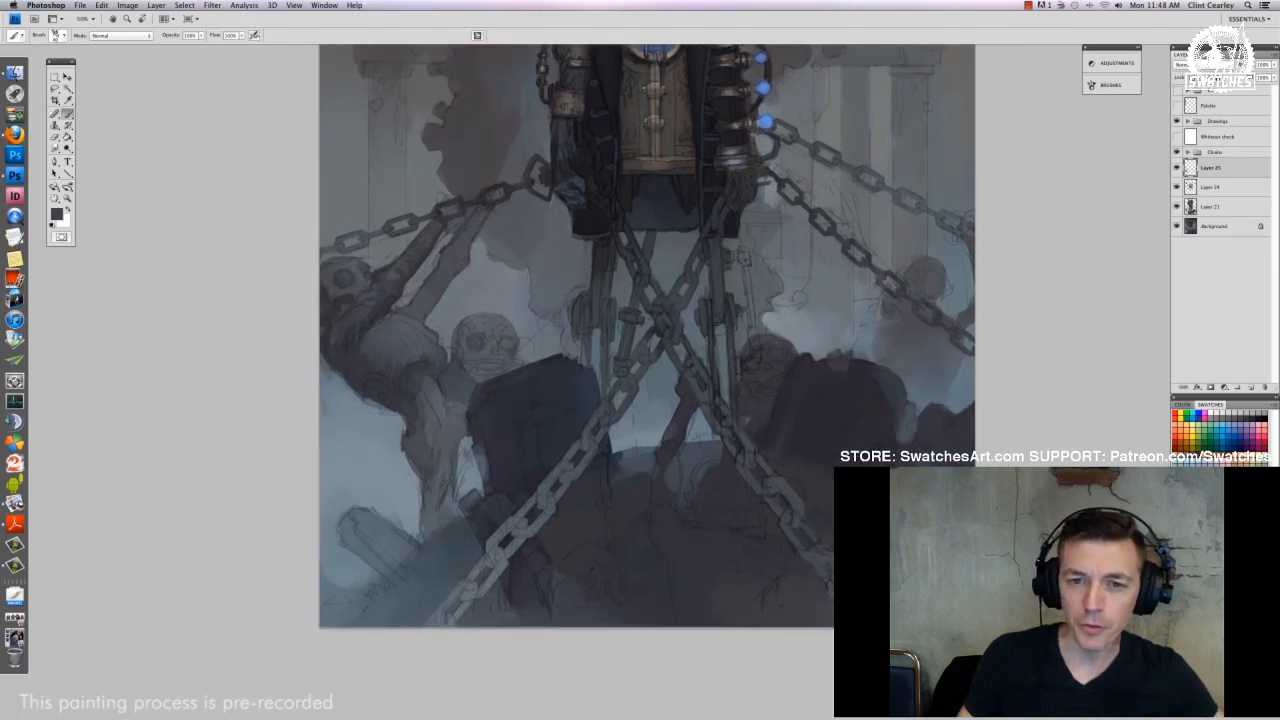
{"action": "right_click", "coordinate": [537, 340]}
{"action": "key", "text": "Return"}
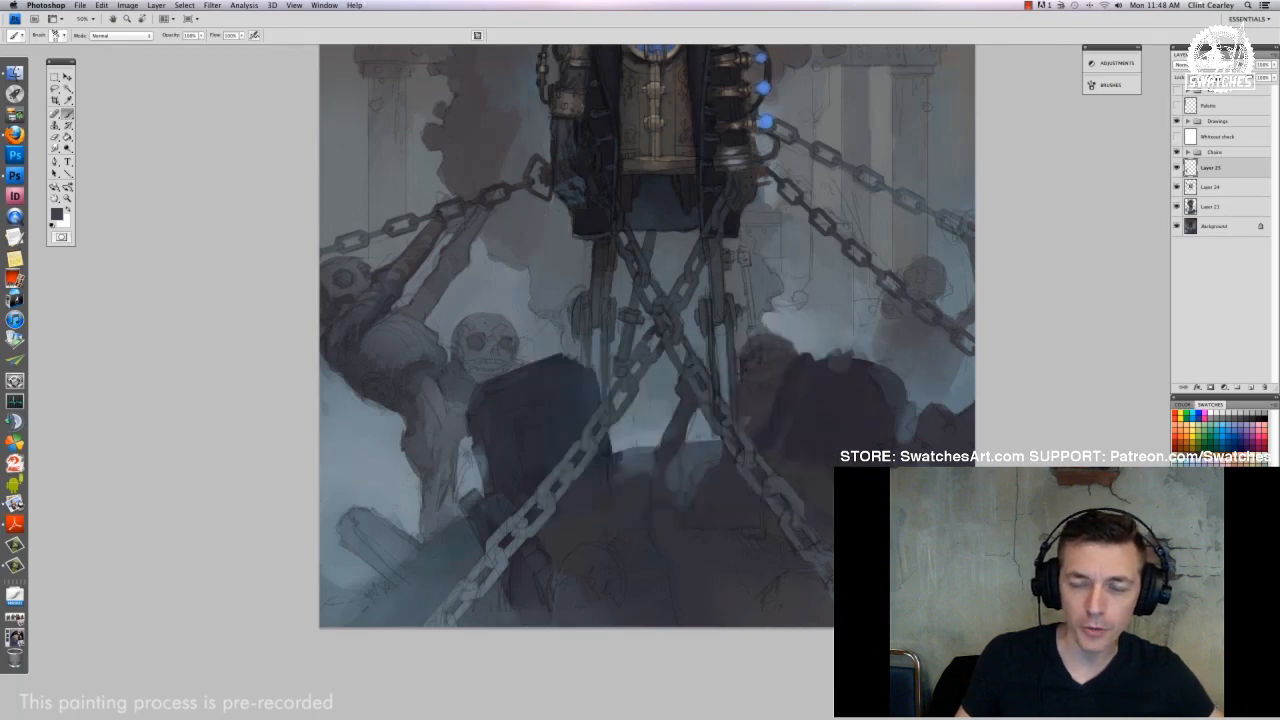
{"action": "left_click_drag", "start_coordinate": [478, 365], "coordinate": [532, 389]}
{"action": "right_click", "coordinate": [508, 371]}
{"action": "key", "text": "Return"}
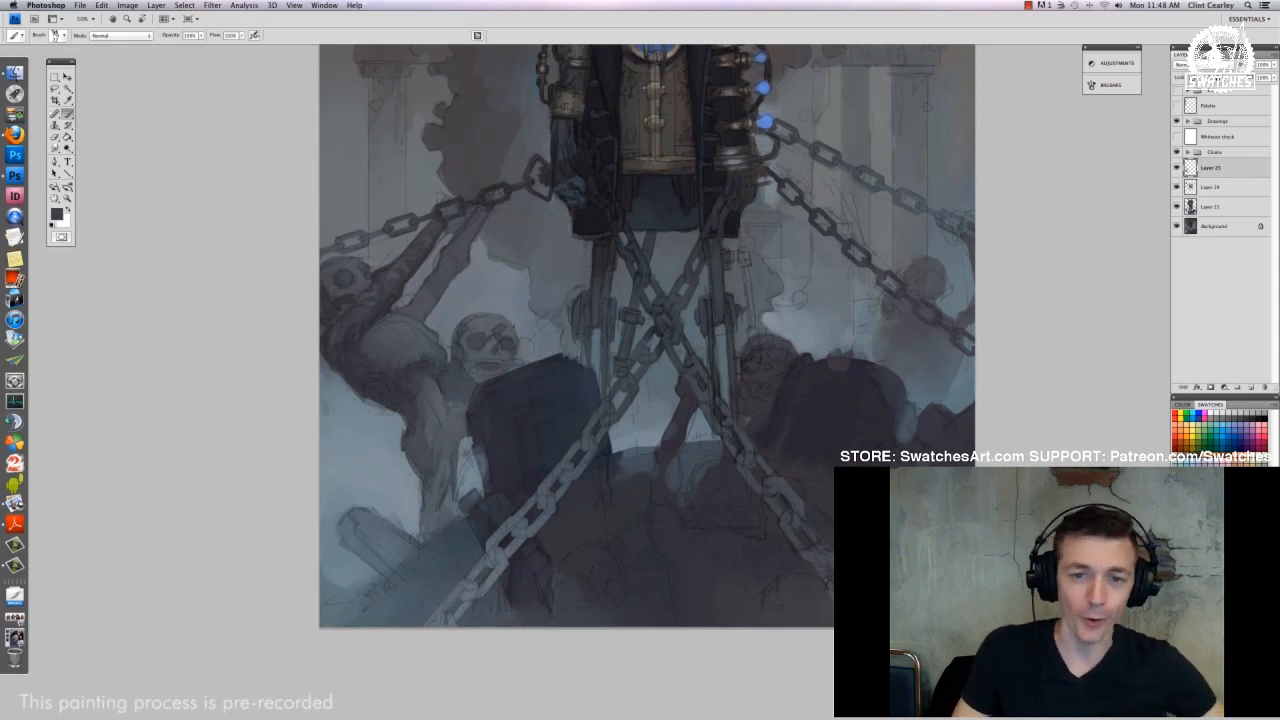
{"action": "right_click", "coordinate": [510, 345]}
{"action": "key", "text": "Return"}
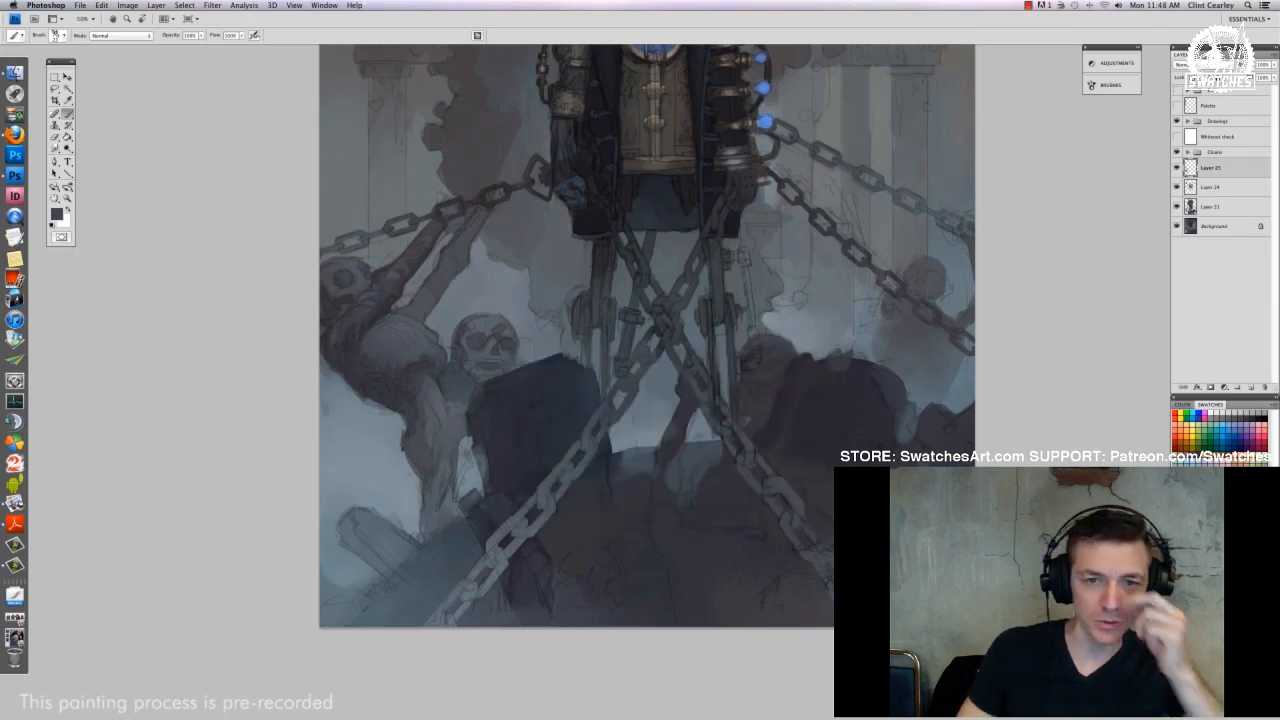
Compare the painting with the Chains group and Layer 25 hidden and shown to judge the rendering of the corpses
{"action": "left_click", "coordinate": [1176, 152]}
{"action": "left_click", "coordinate": [1176, 152]}
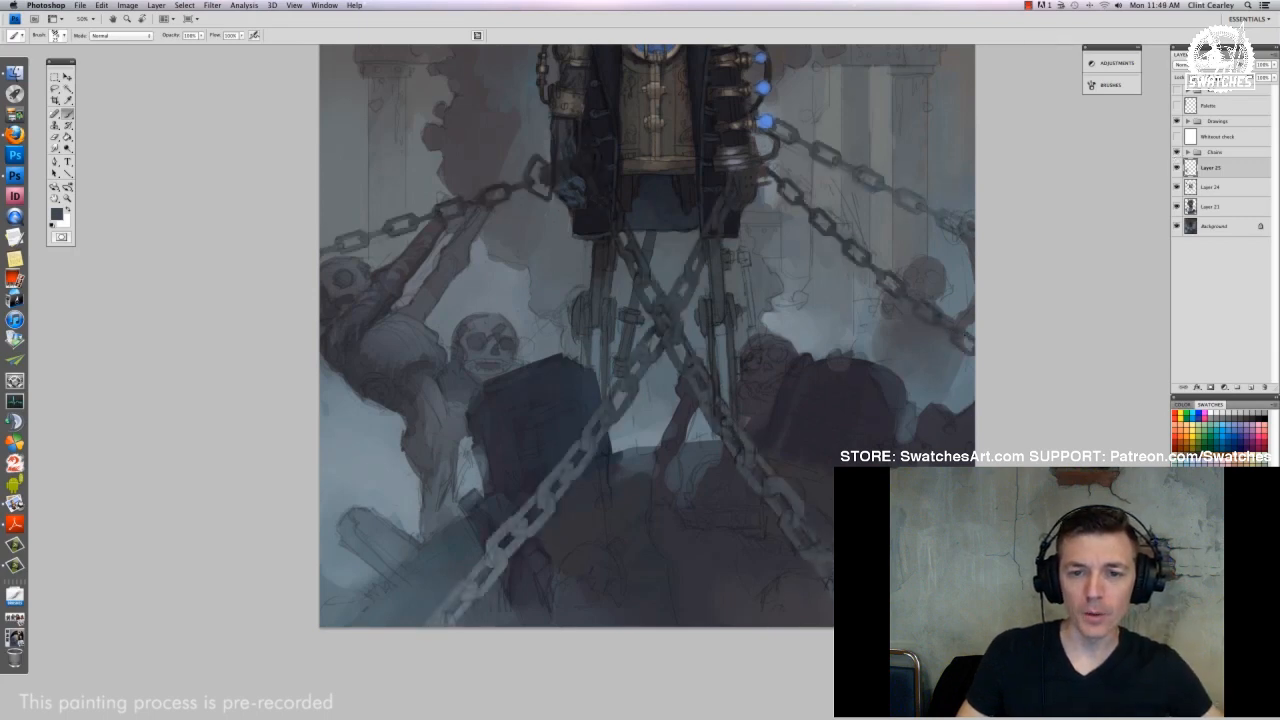
{"action": "left_click_drag", "start_coordinate": [538, 371], "coordinate": [542, 403]}
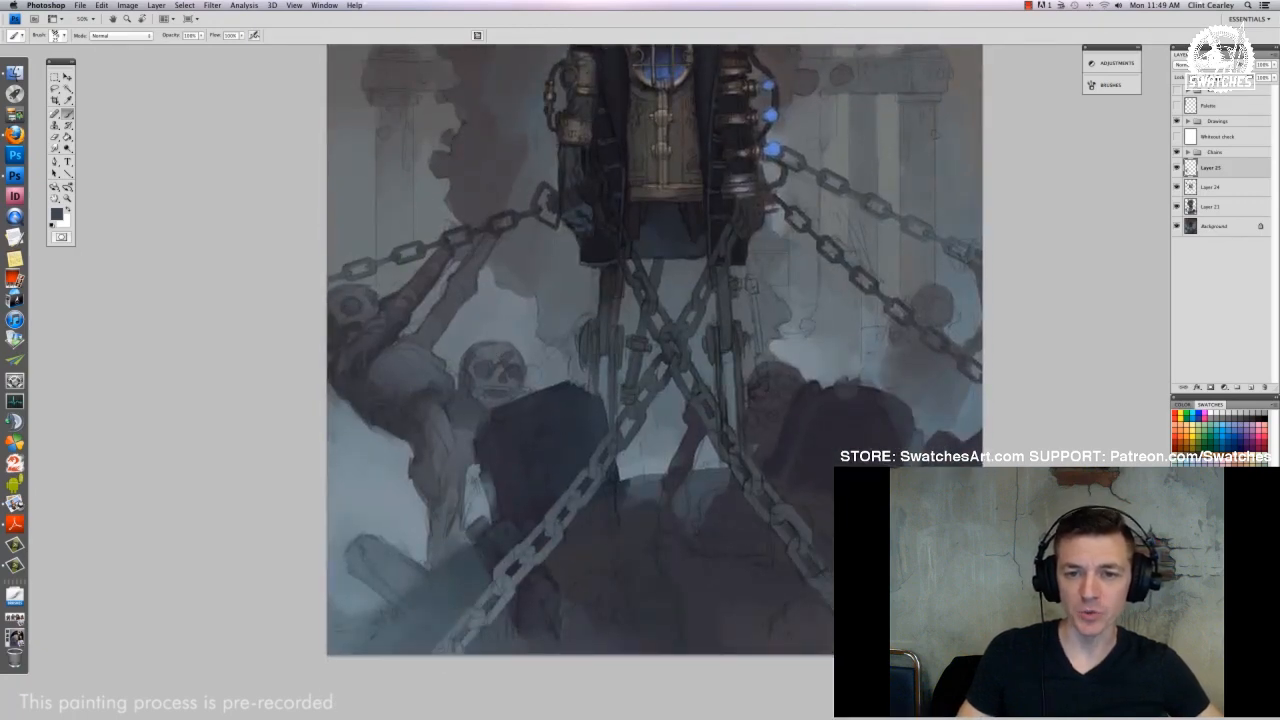
{"action": "left_click", "coordinate": [1177, 170]}
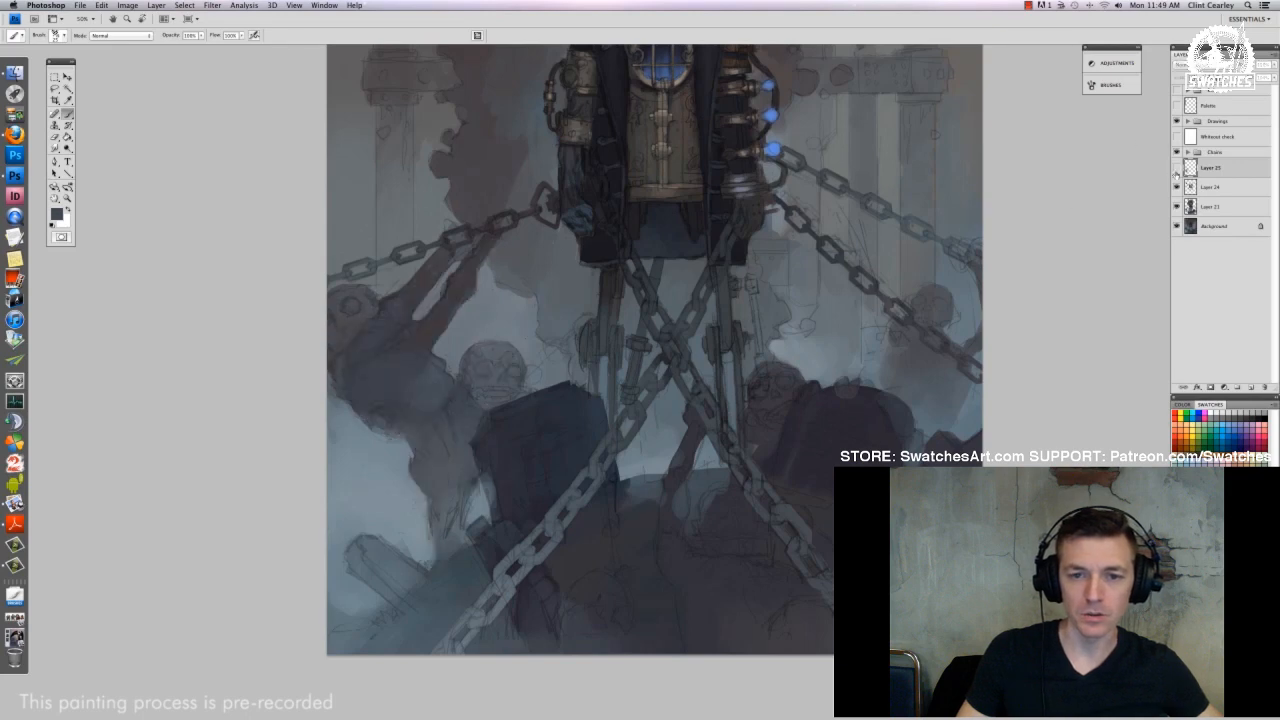
{"action": "left_click", "coordinate": [1177, 170]}
{"action": "left_click", "coordinate": [1177, 170]}
{"action": "left_click", "coordinate": [1177, 170]}
{"action": "left_click", "coordinate": [1177, 170]}
{"action": "left_click", "coordinate": [1177, 170]}
{"action": "left_click", "coordinate": [1177, 170]}
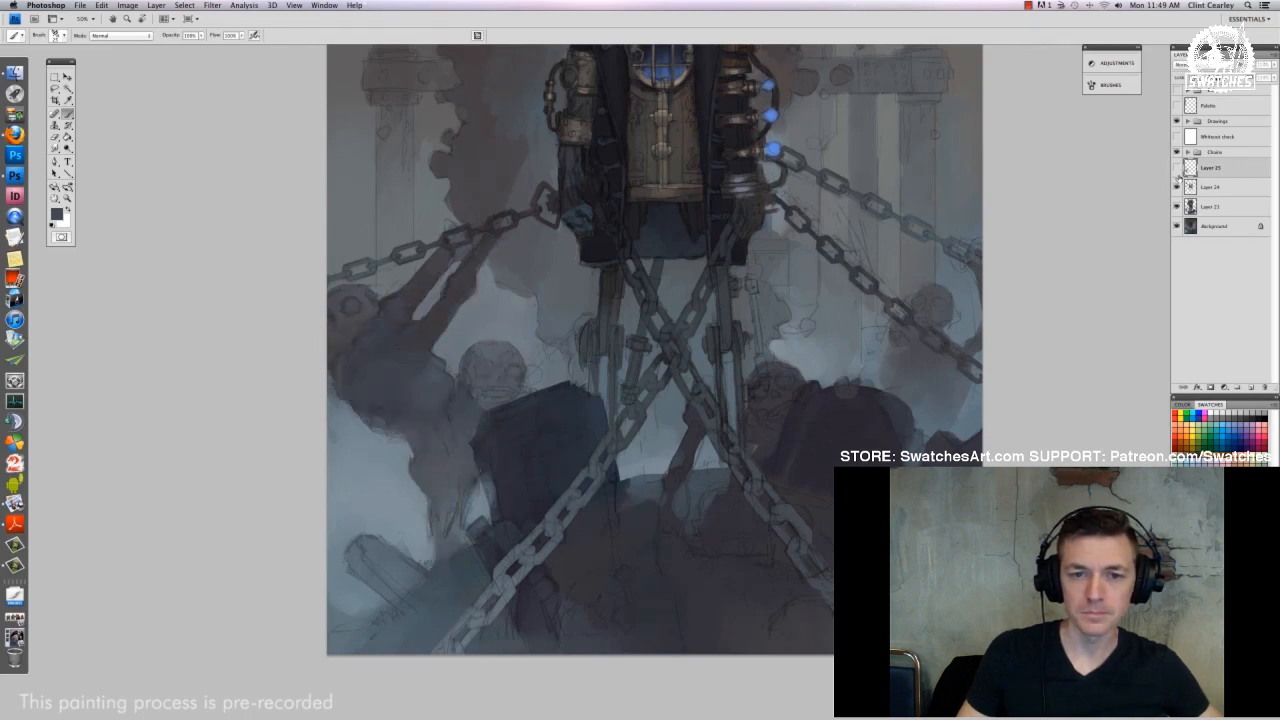
{"action": "left_click", "coordinate": [1177, 170]}
Soften parts of the corpse painting on Layer 25 using the Eraser with a large soft brush
{"action": "key", "text": "e"}
{"action": "right_click", "coordinate": [453, 350]}
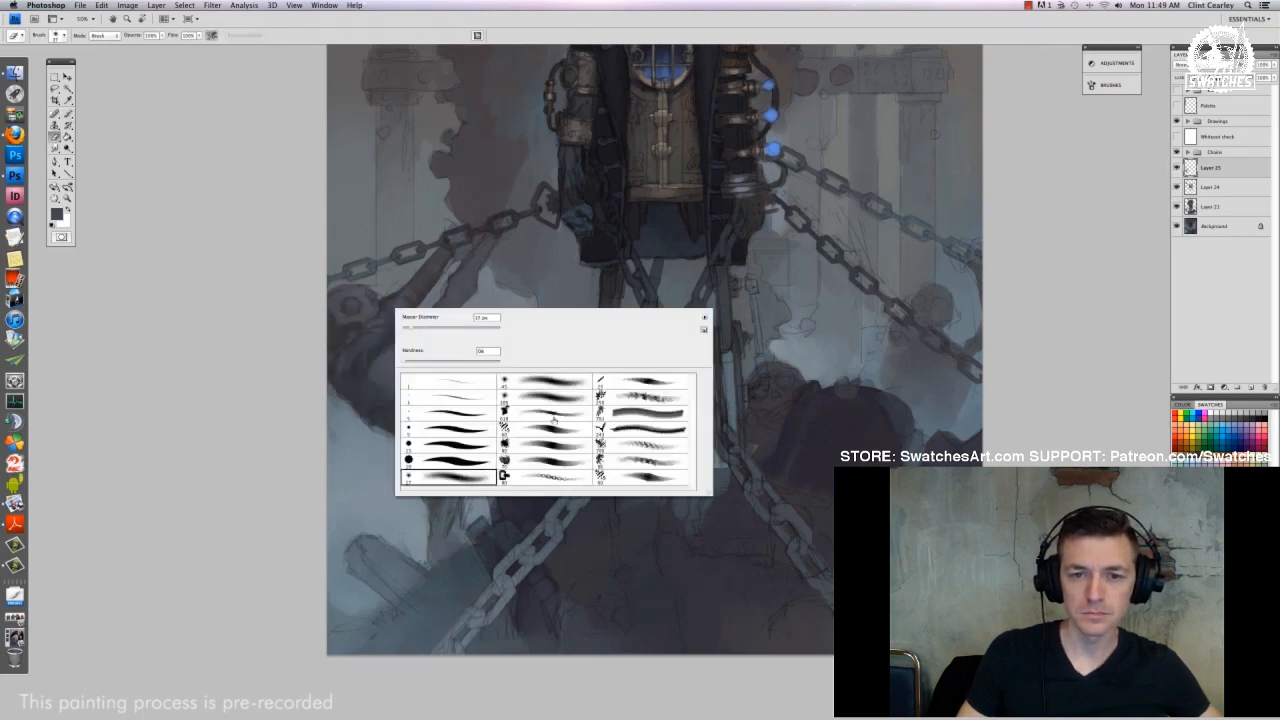
{"action": "double_click", "coordinate": [544, 396]}
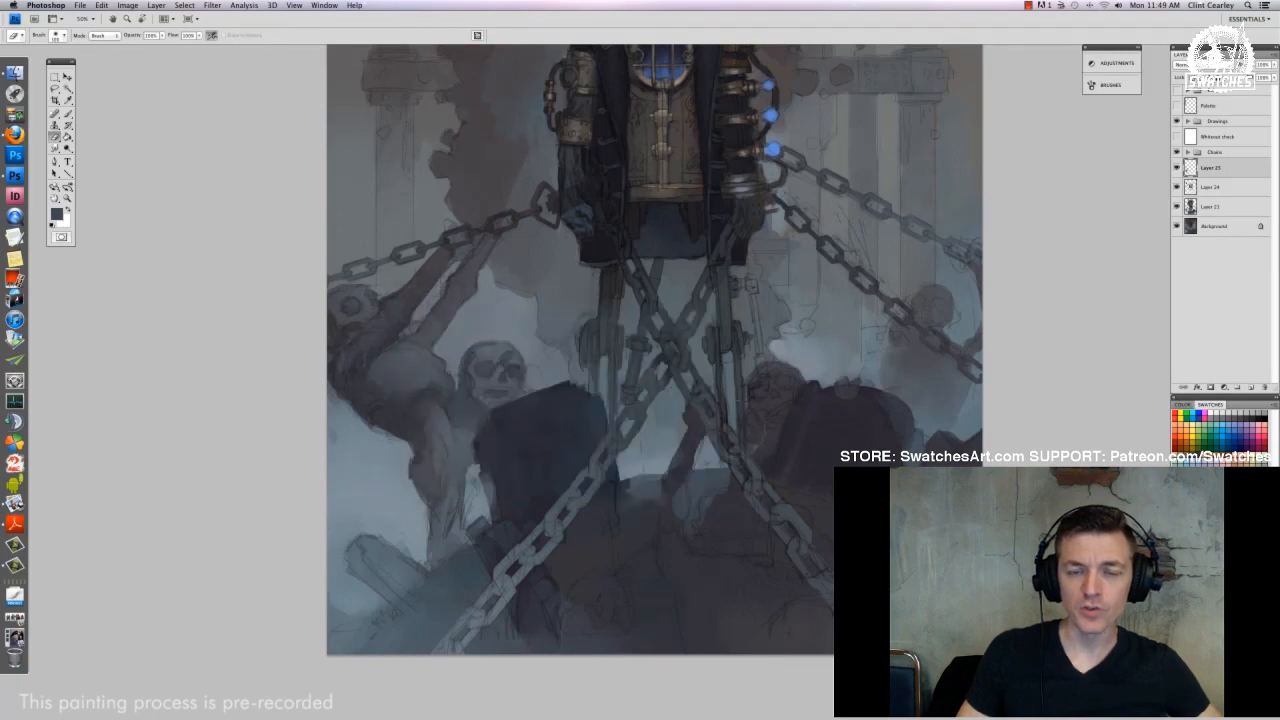
Sample a dark tone from the block beside the skull and deepen the dark forms among the corpses with a resized brush
{"action": "key", "text": "b"}
{"action": "scroll", "coordinate": [560, 350], "scroll_direction": "right", "scroll_amount": 5}
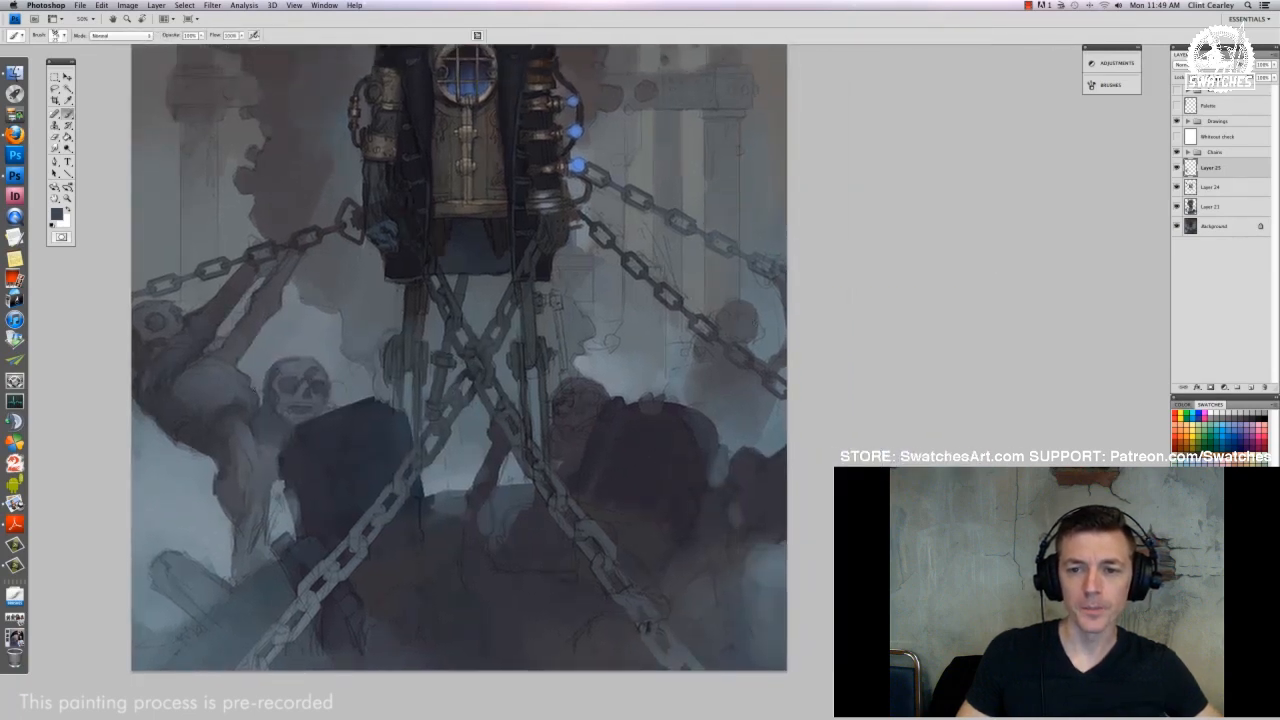
{"action": "left_click", "coordinate": [395, 430], "text": "alt"}
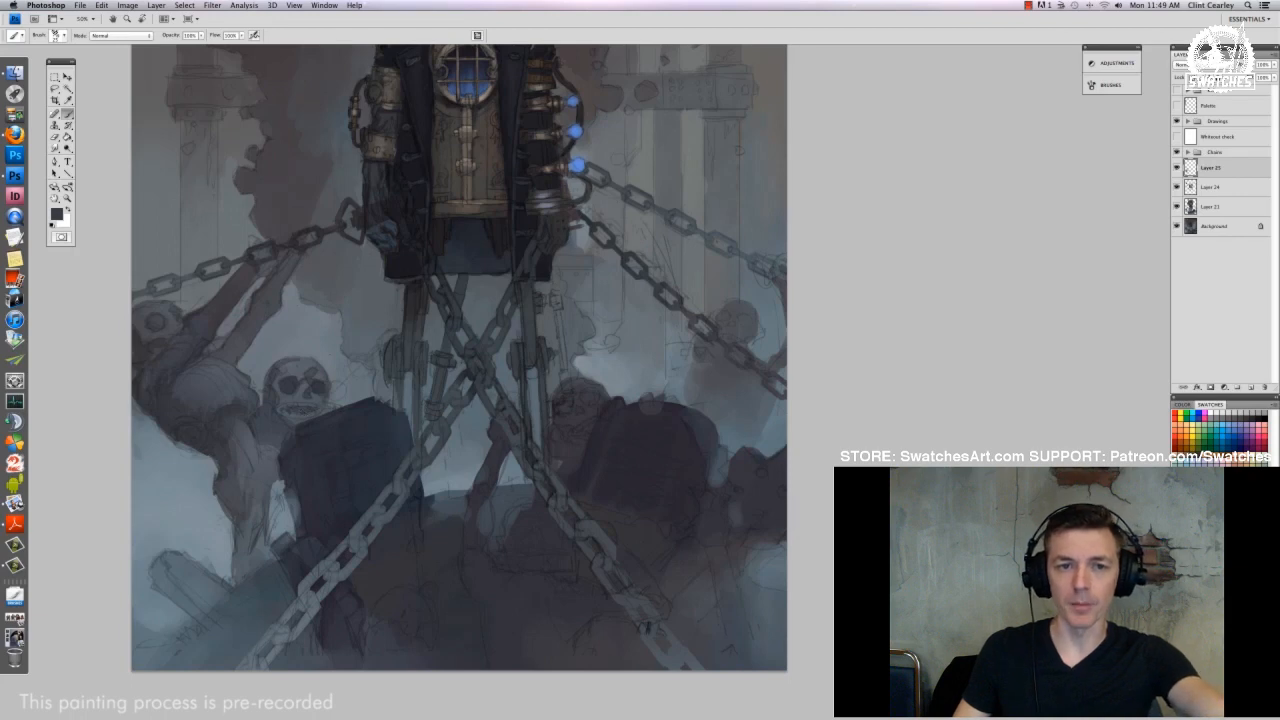
{"action": "right_click", "coordinate": [631, 389]}
{"action": "key", "text": "Return"}
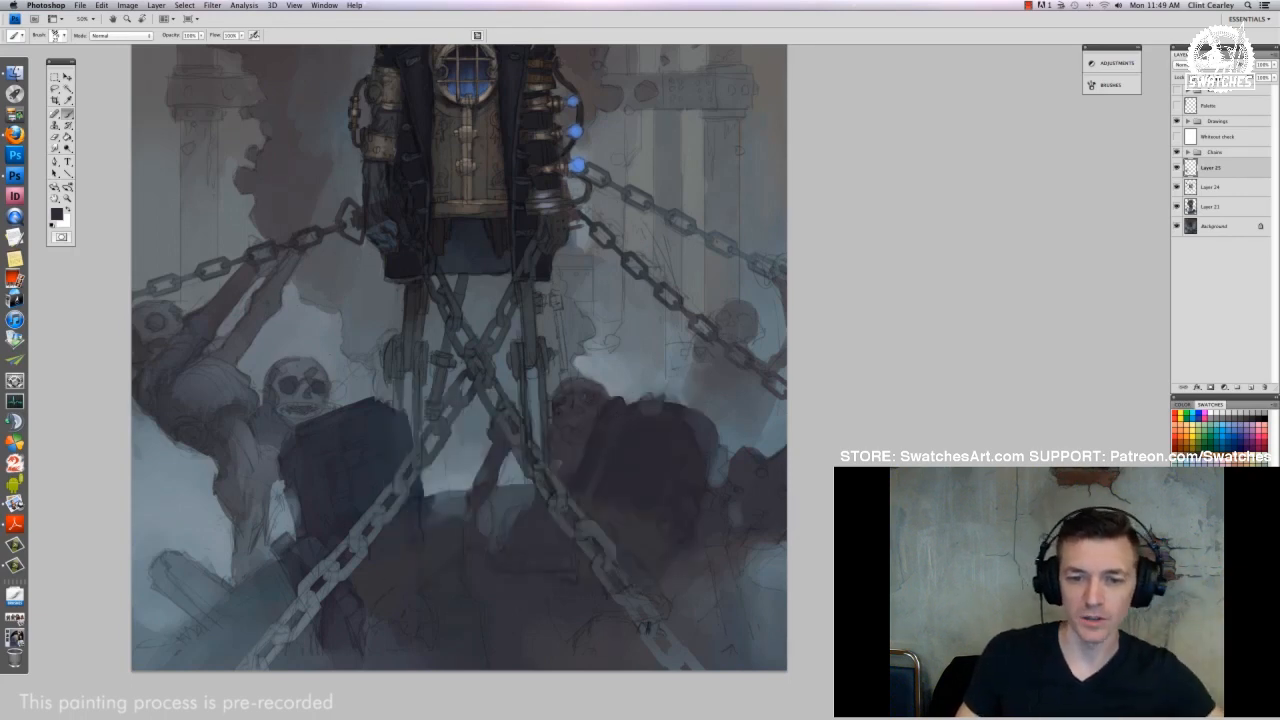
Open the Drawings group and compare the painting with the main figure's line drawing hidden and shown
{"action": "left_click", "coordinate": [1187, 121]}
{"action": "left_click", "coordinate": [1176, 176]}
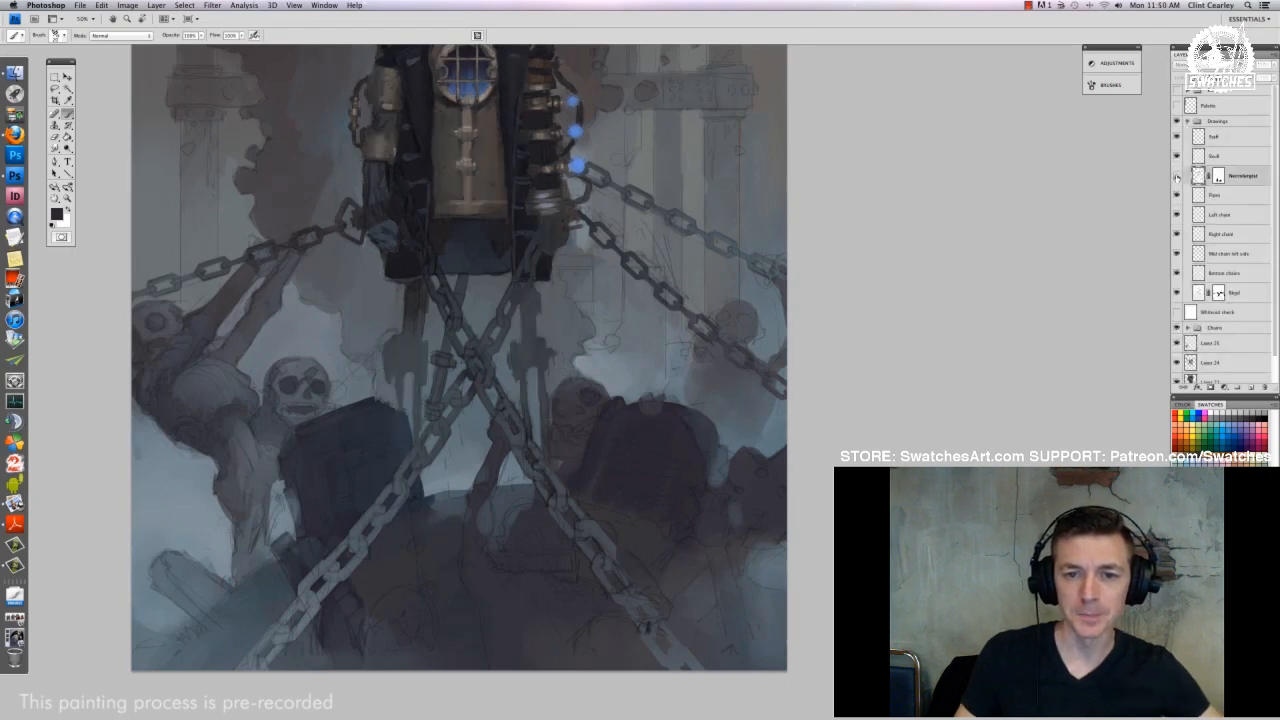
{"action": "left_click", "coordinate": [1176, 176]}
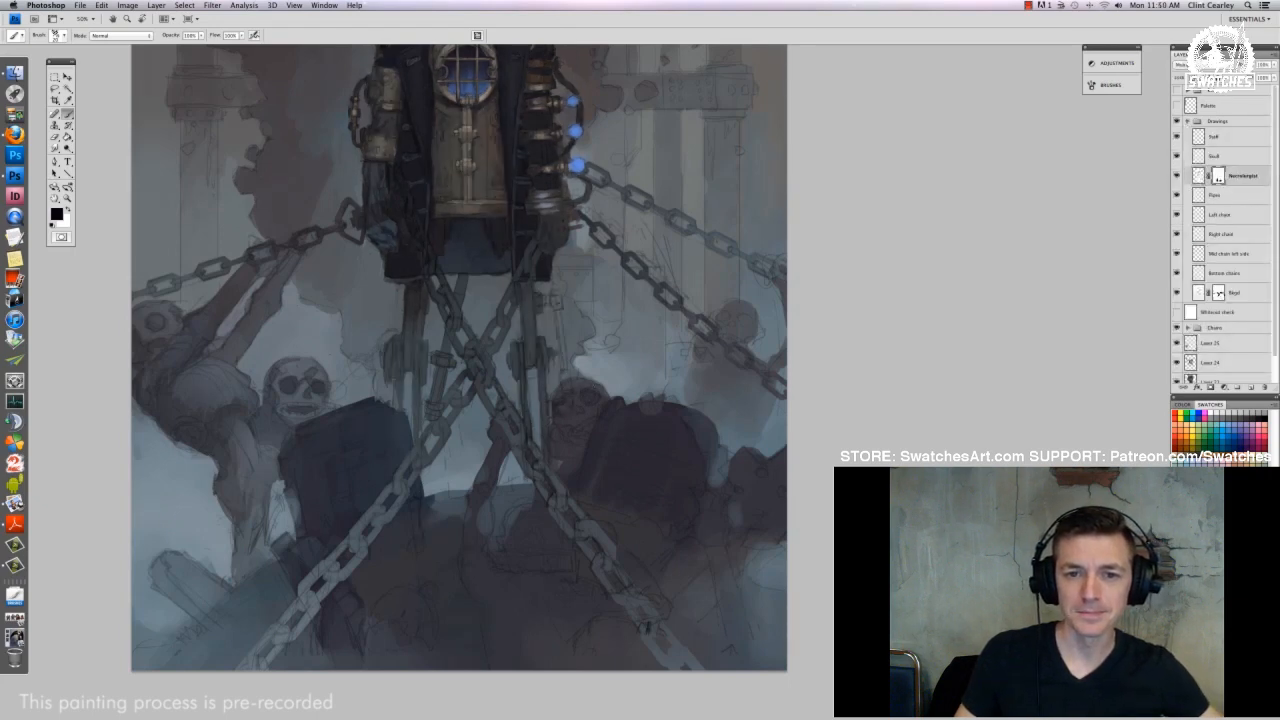
{"action": "key", "text": "super+minus"}
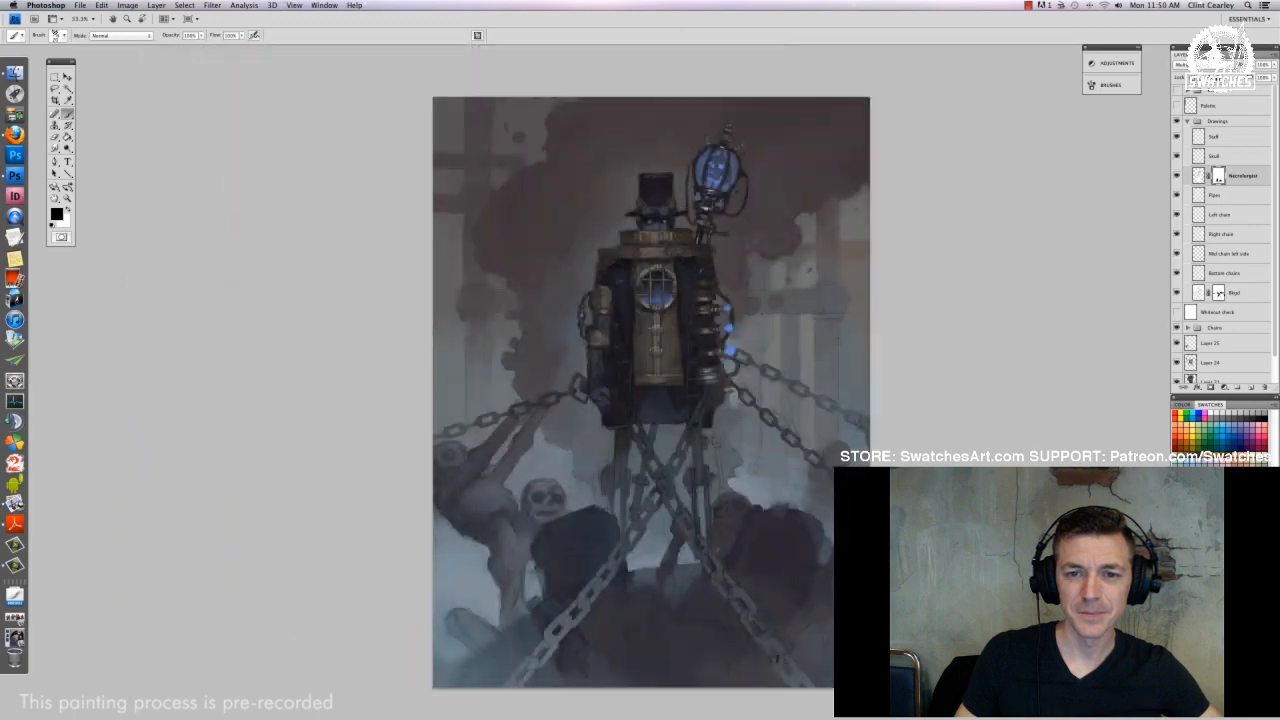
{"action": "key", "text": "super+plus"}
{"action": "left_click_drag", "start_coordinate": [709, 610], "coordinate": [487, 471]}
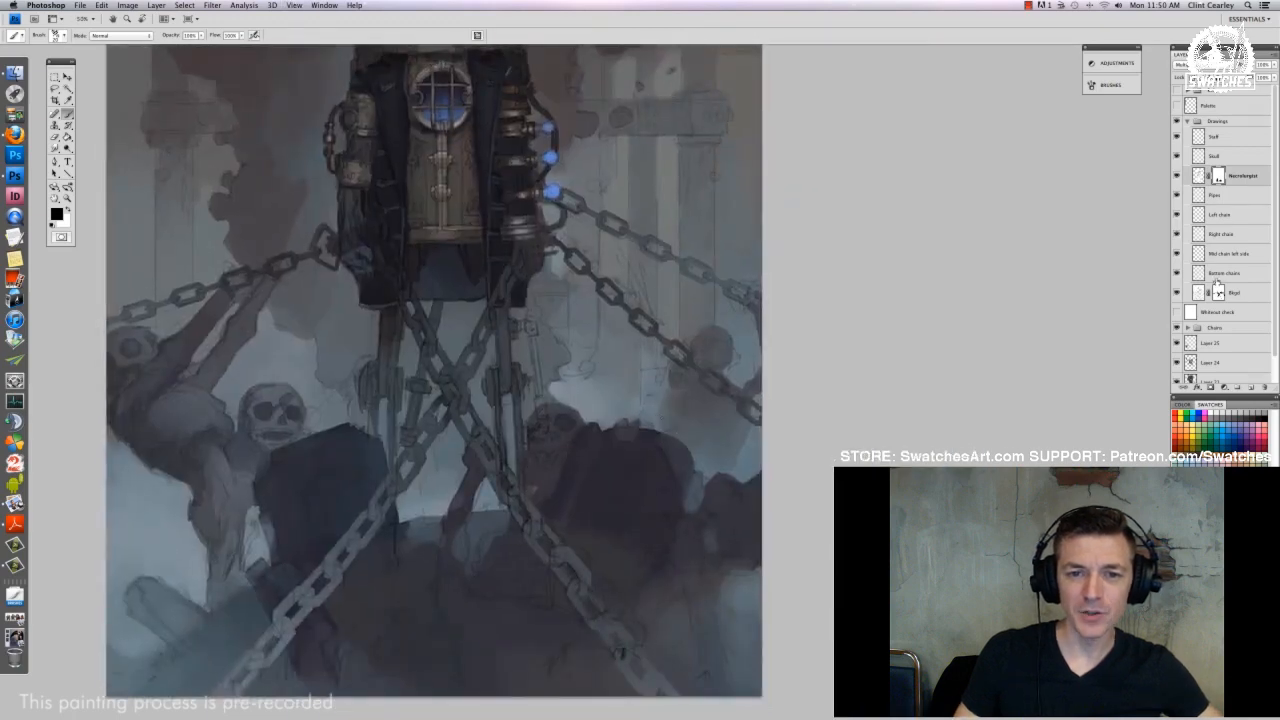
Select the background drawing's layer mask and compare the painting with the figure and background drawings each hidden and shown
{"action": "left_click", "coordinate": [1218, 293]}
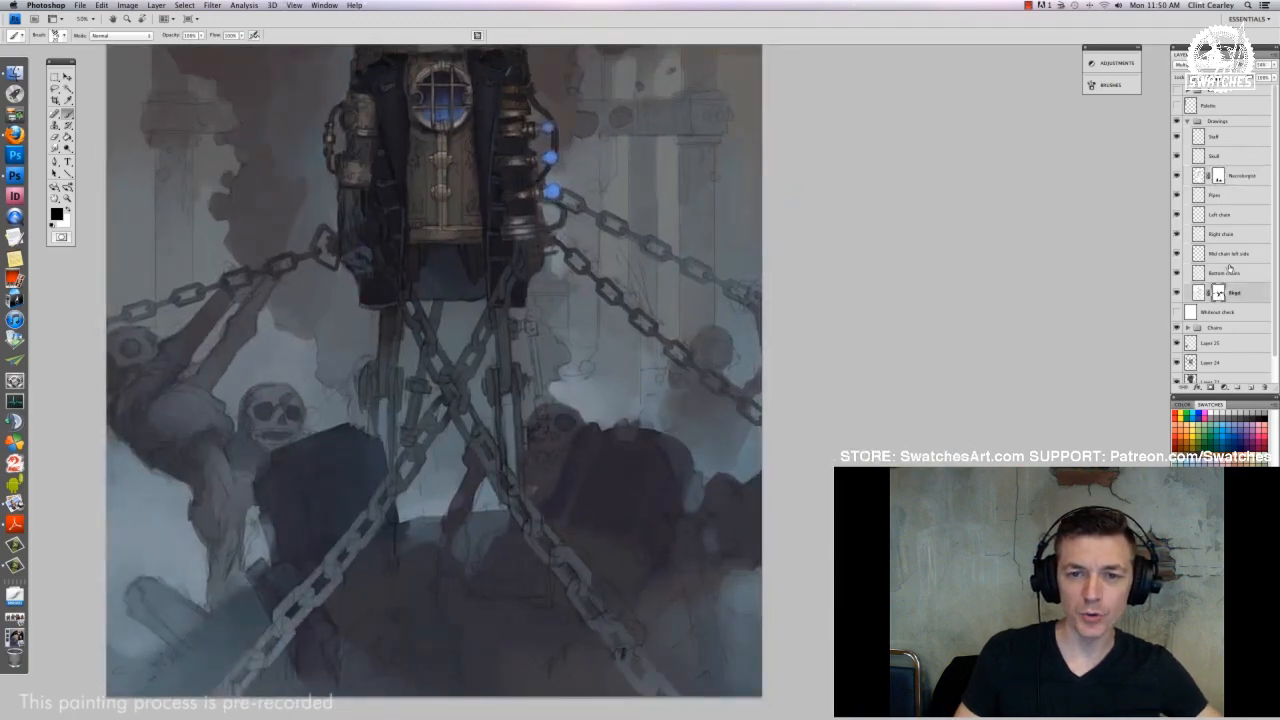
{"action": "left_click", "coordinate": [1177, 177]}
{"action": "left_click", "coordinate": [1177, 177]}
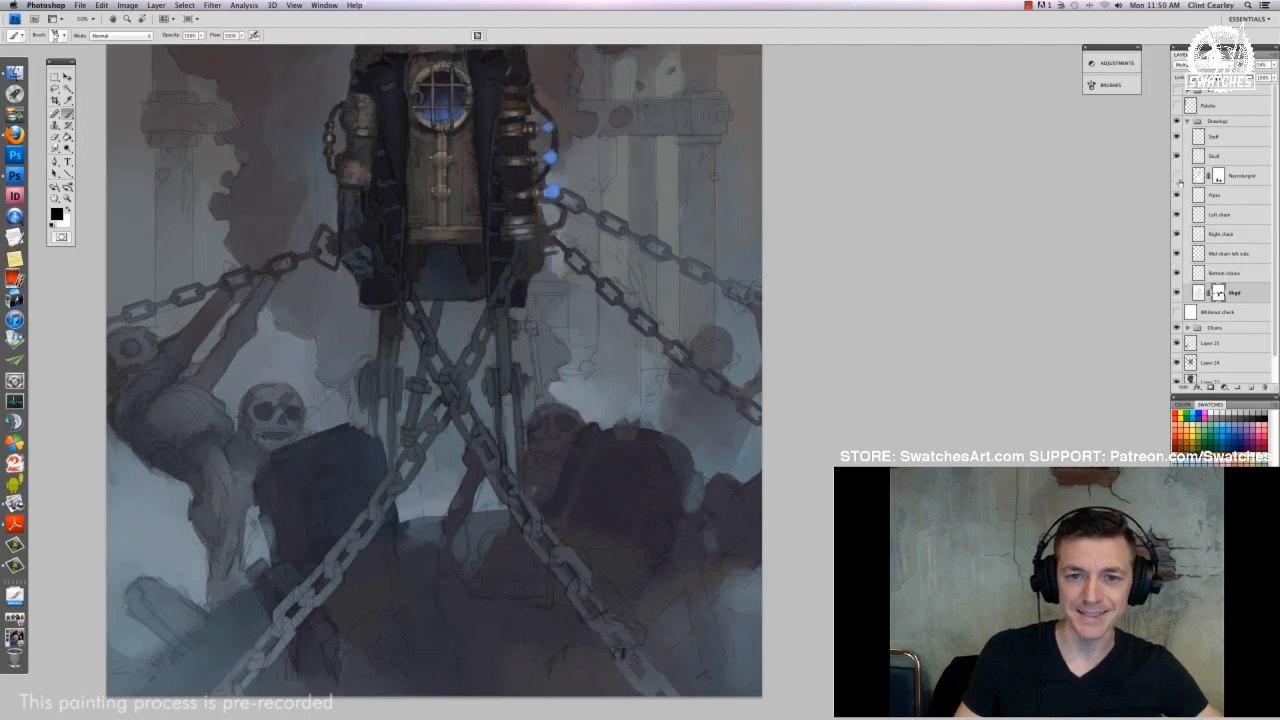
{"action": "left_click", "coordinate": [1177, 177]}
{"action": "left_click", "coordinate": [1177, 177]}
{"action": "left_click", "coordinate": [1177, 293]}
{"action": "left_click", "coordinate": [1177, 293]}
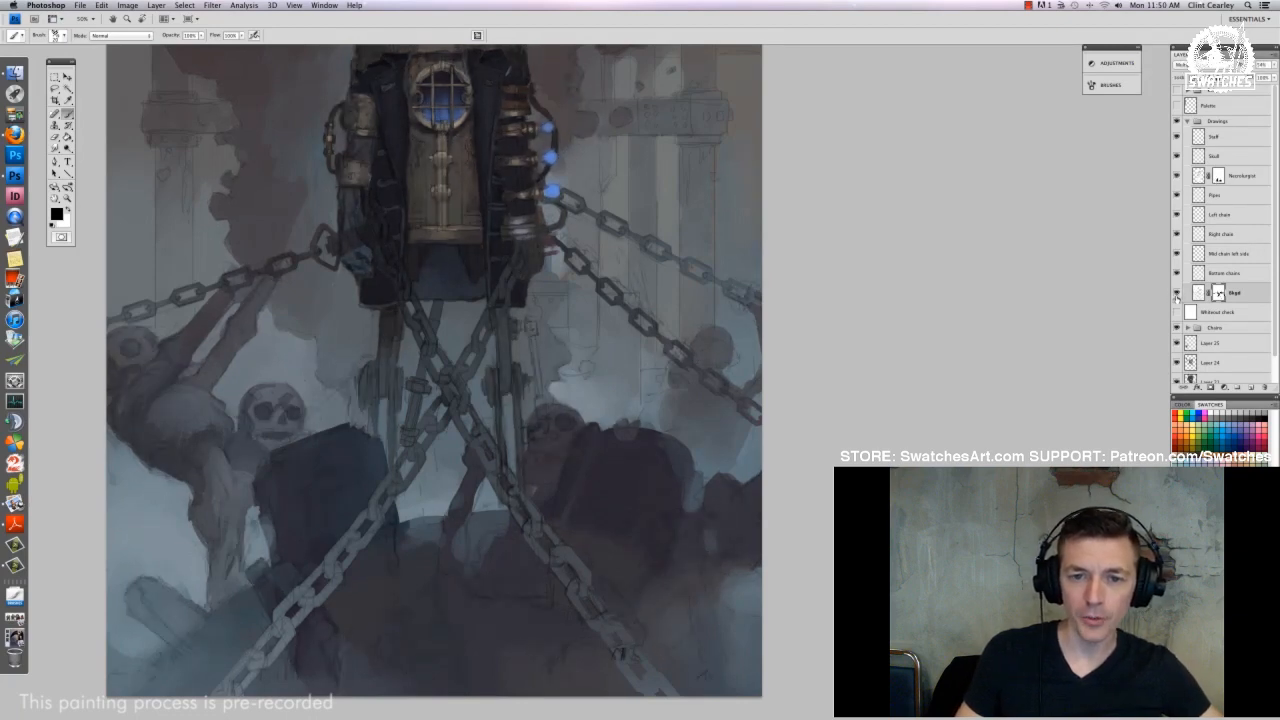
{"action": "left_click", "coordinate": [1177, 293]}
{"action": "left_click", "coordinate": [1177, 293]}
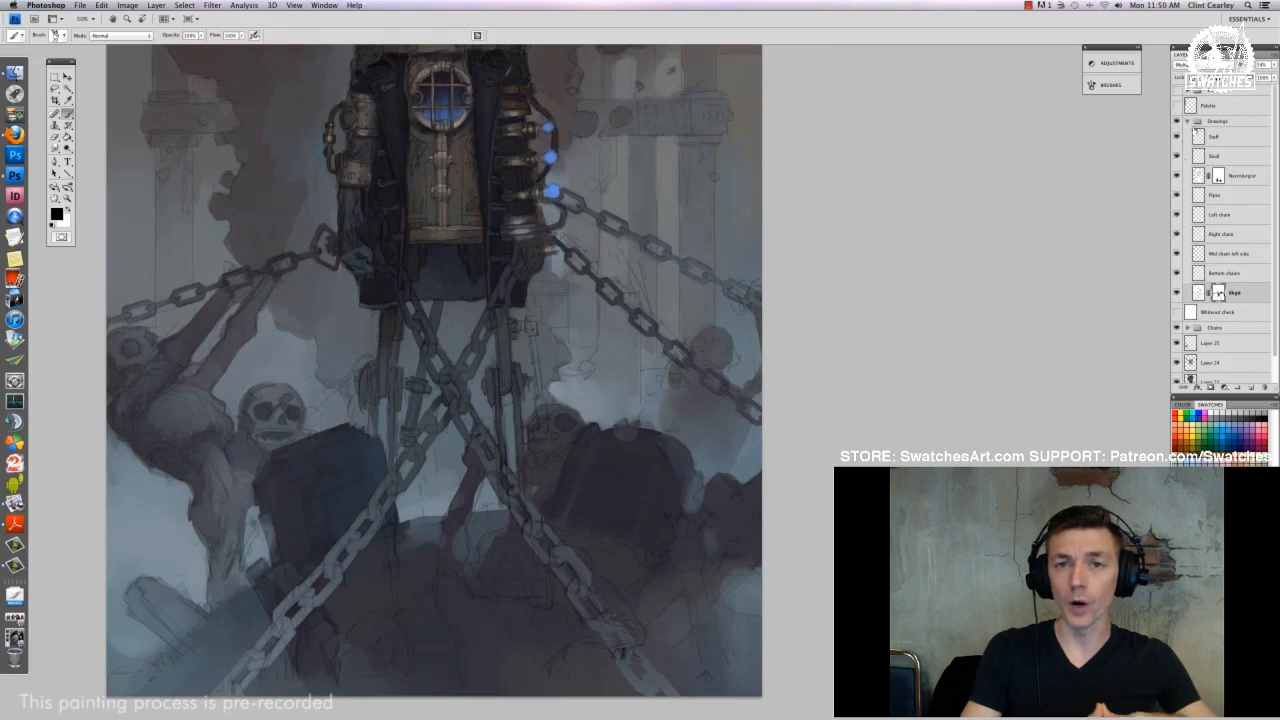
Return to Layer 25, paint the piston rod beside the mechanical leg, and check the layer hidden and shown
{"action": "left_click", "coordinate": [1187, 121]}
{"action": "left_click", "coordinate": [1220, 170]}
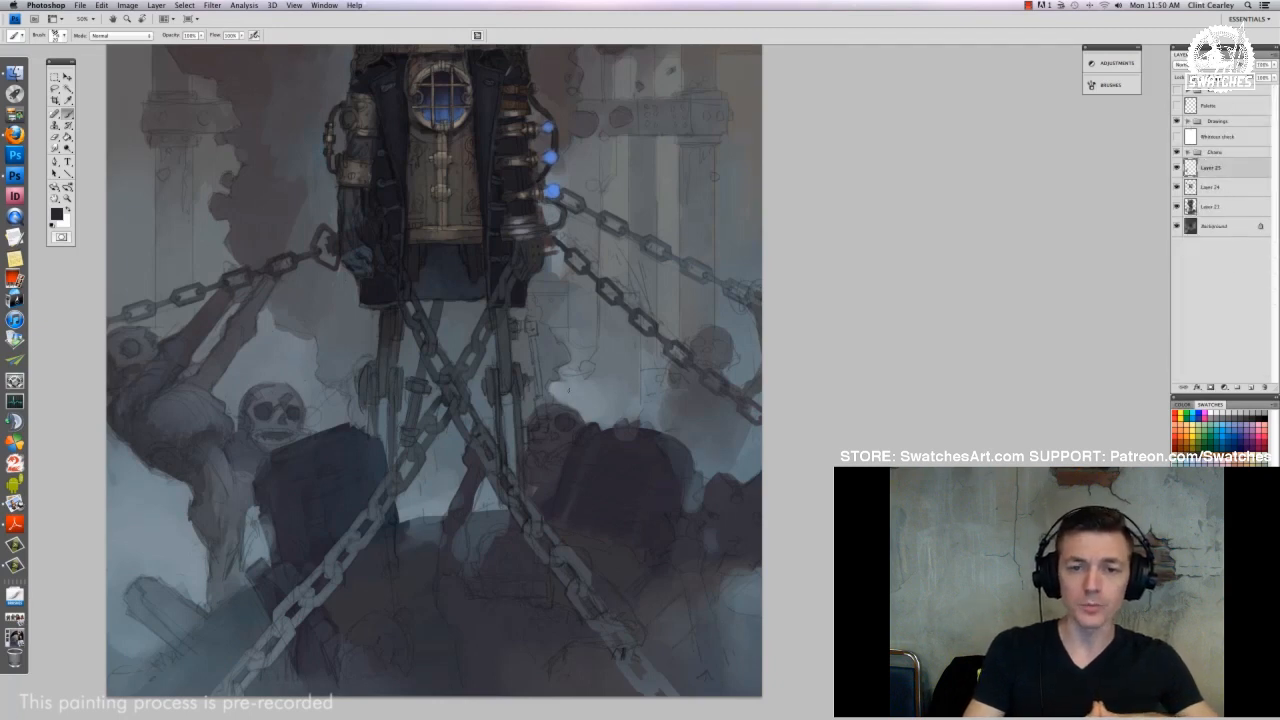
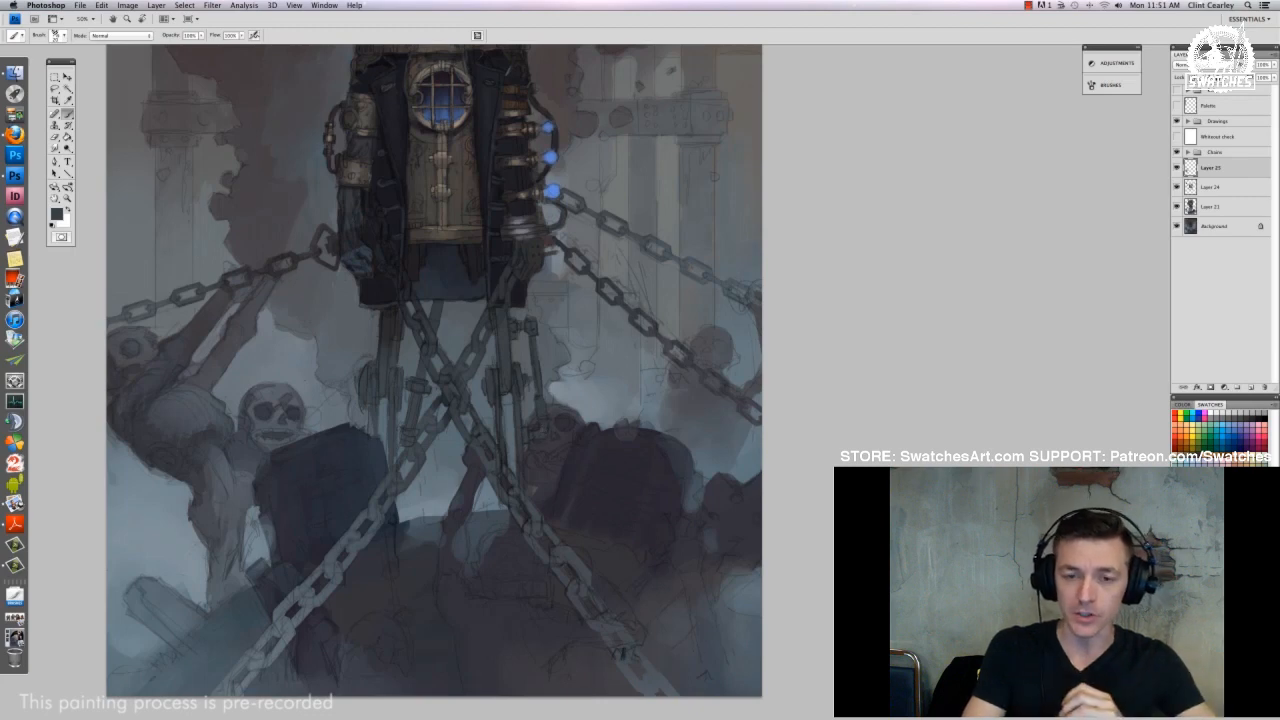
{"action": "left_click_drag", "start_coordinate": [566, 507], "coordinate": [557, 497]}
{"action": "right_click", "coordinate": [527, 427]}
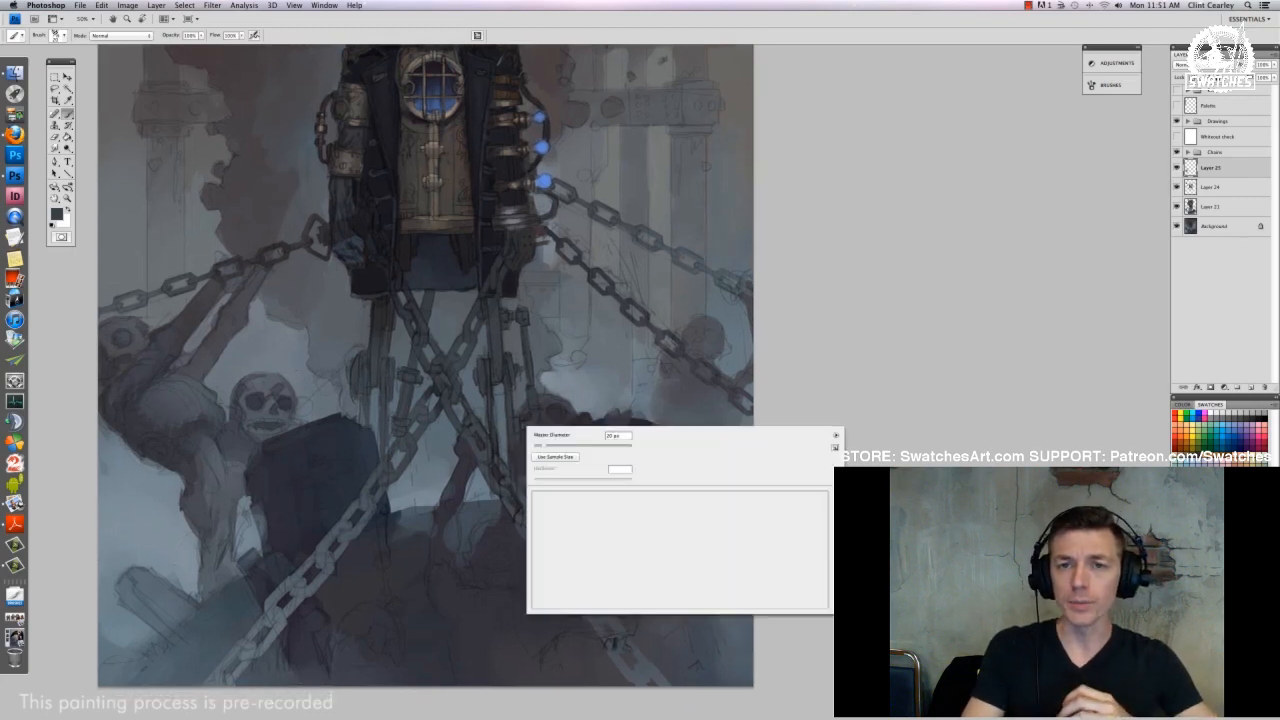
{"action": "key", "text": "Escape"}
{"action": "left_click", "coordinate": [1176, 169]}
{"action": "left_click", "coordinate": [1176, 169]}
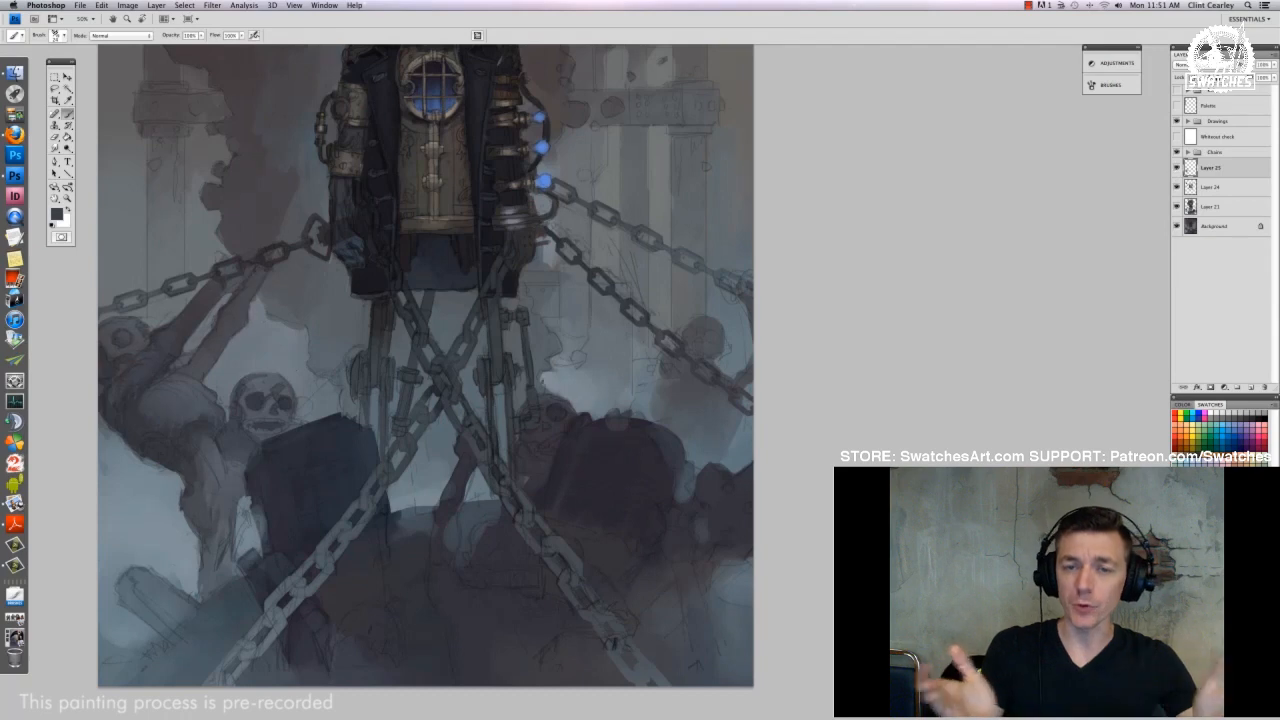
{"action": "mouse_move", "coordinate": [541, 354]}
{"action": "left_mouse_down"}
{"action": "mouse_move", "coordinate": [534, 423]}
{"action": "mouse_move", "coordinate": [540, 377]}
{"action": "left_mouse_up"}
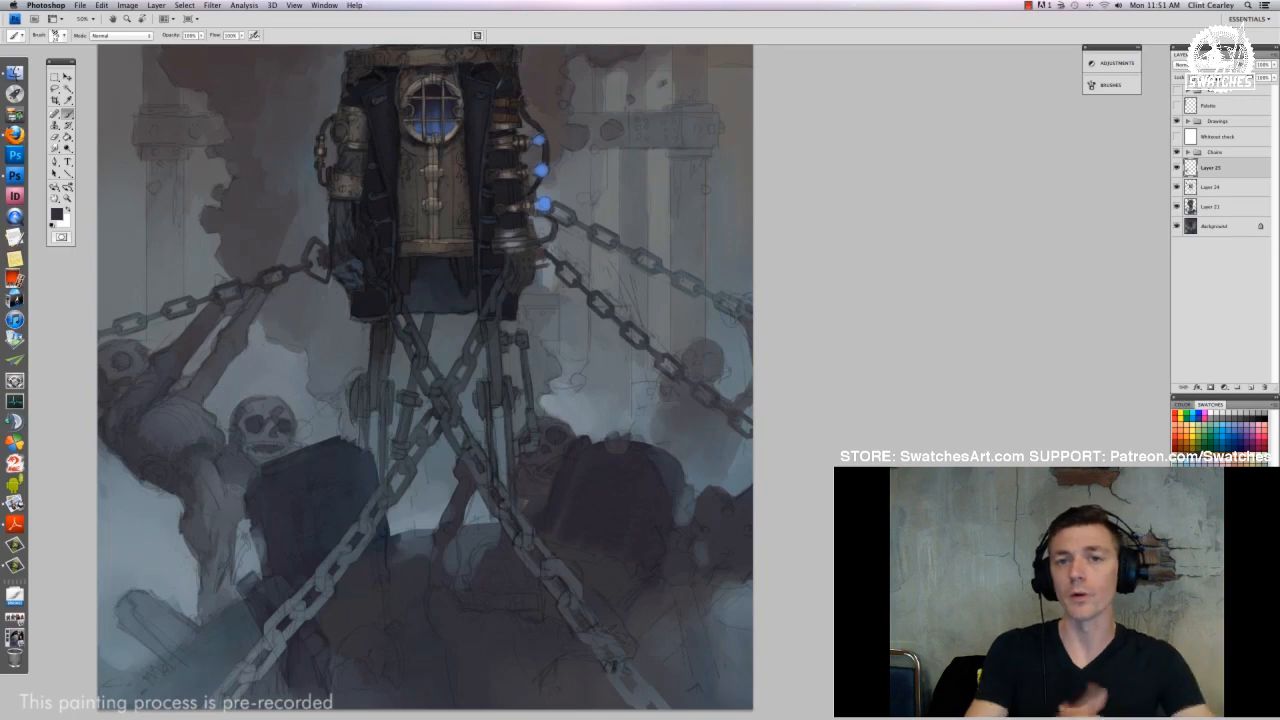
{"action": "left_click_drag", "start_coordinate": [566, 538], "coordinate": [528, 493]}
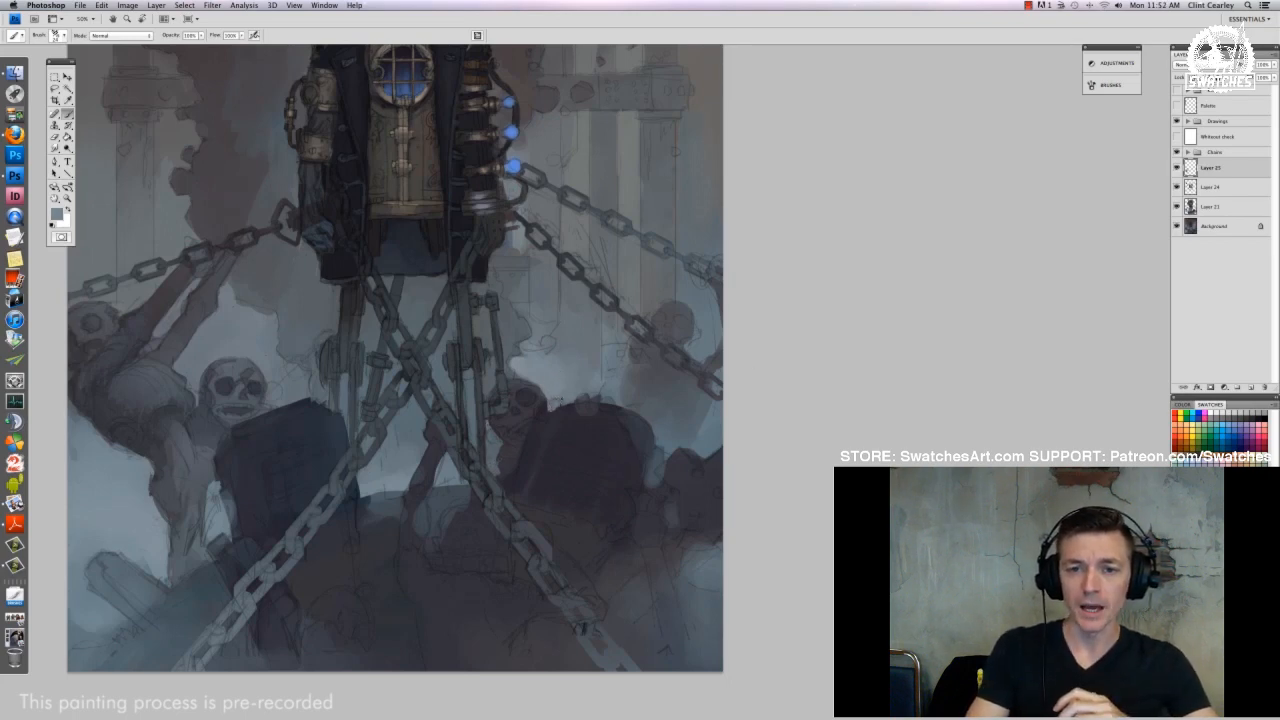
Sample tones around the dark hunched form right of the legs and paint its upper edge and side with a resized brush
{"action": "left_click", "coordinate": [593, 412], "text": "alt"}
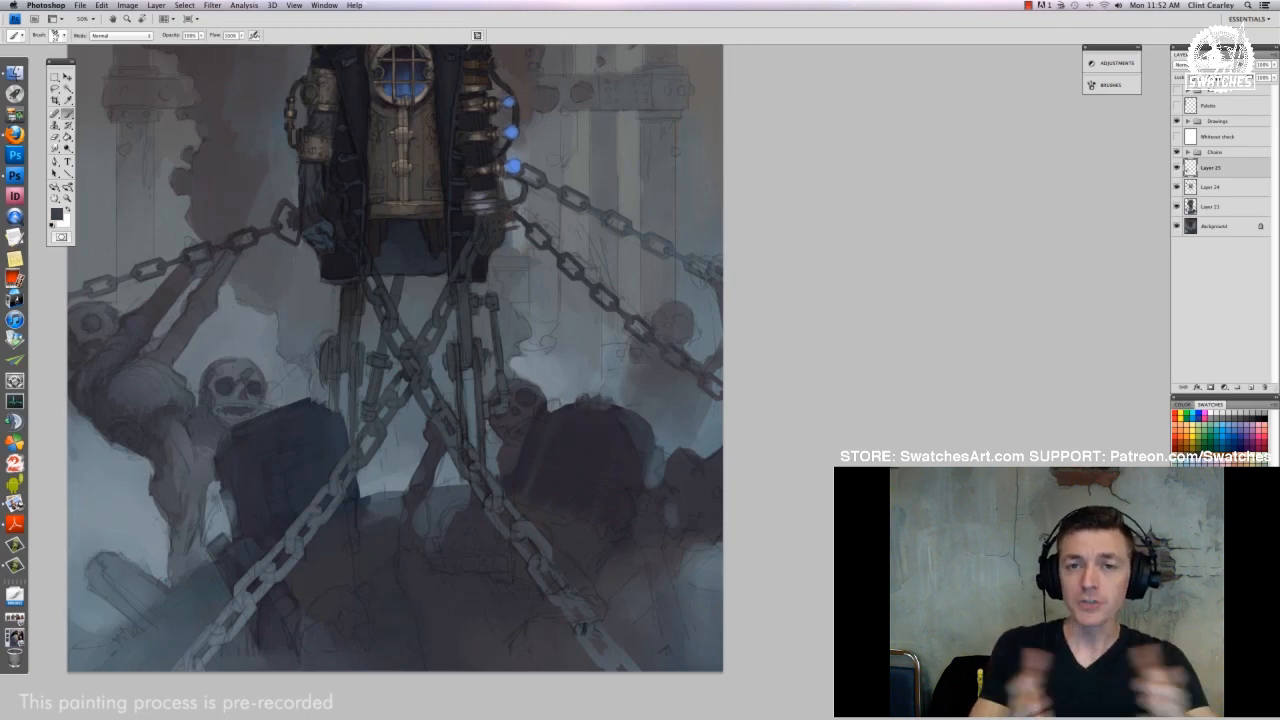
{"action": "left_click", "coordinate": [660, 449], "text": "alt"}
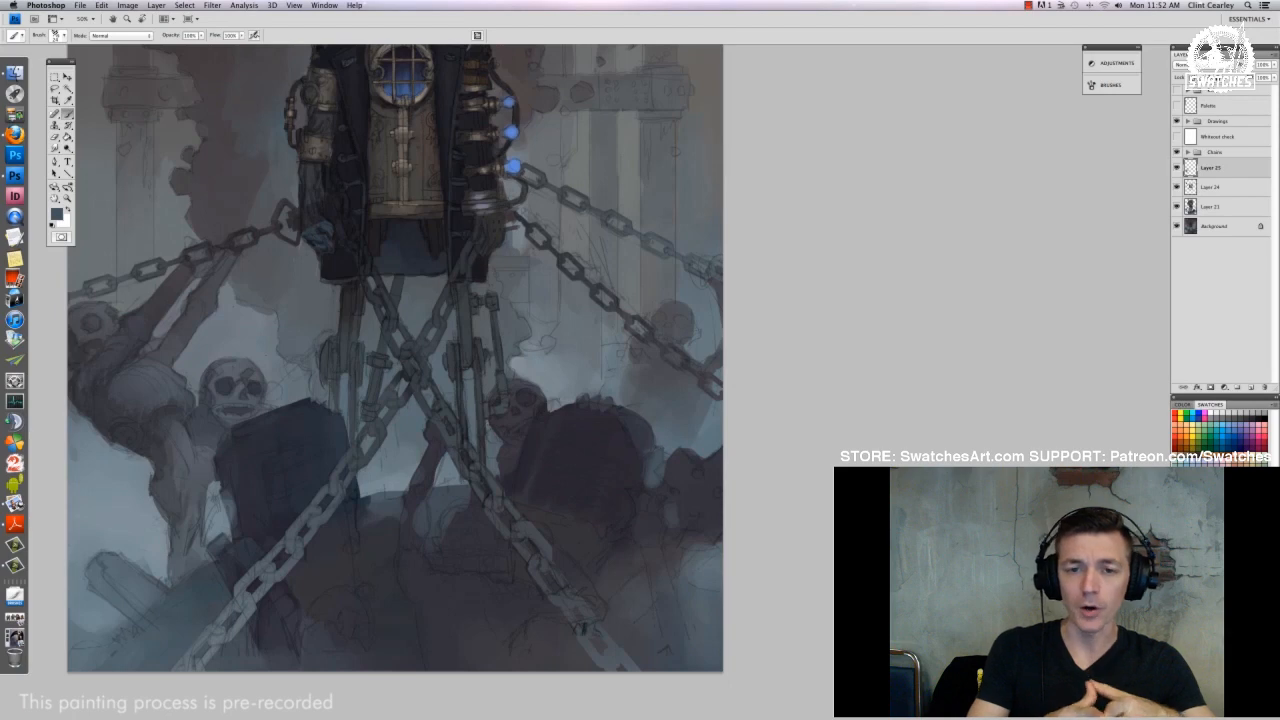
{"action": "left_click_drag", "start_coordinate": [613, 407], "coordinate": [627, 413]}
{"action": "right_click", "coordinate": [645, 430]}
{"action": "left_click", "coordinate": [646, 423]}
{"action": "mouse_move", "coordinate": [675, 453]}
{"action": "left_mouse_down"}
{"action": "mouse_move", "coordinate": [651, 433]}
{"action": "mouse_move", "coordinate": [655, 482]}
{"action": "mouse_move", "coordinate": [663, 470]}
{"action": "mouse_move", "coordinate": [690, 489]}
{"action": "left_mouse_up"}
Refine the hunched form's shoulder with repeatedly sampled mid and dark tones and an adjusted brush
{"action": "left_click", "coordinate": [635, 444], "text": "alt"}
{"action": "left_click", "coordinate": [648, 440], "text": "alt"}
{"action": "left_click", "coordinate": [668, 478], "text": "alt"}
{"action": "right_click", "coordinate": [669, 465]}
{"action": "left_click", "coordinate": [668, 462]}
{"action": "left_click", "coordinate": [672, 437], "text": "alt"}
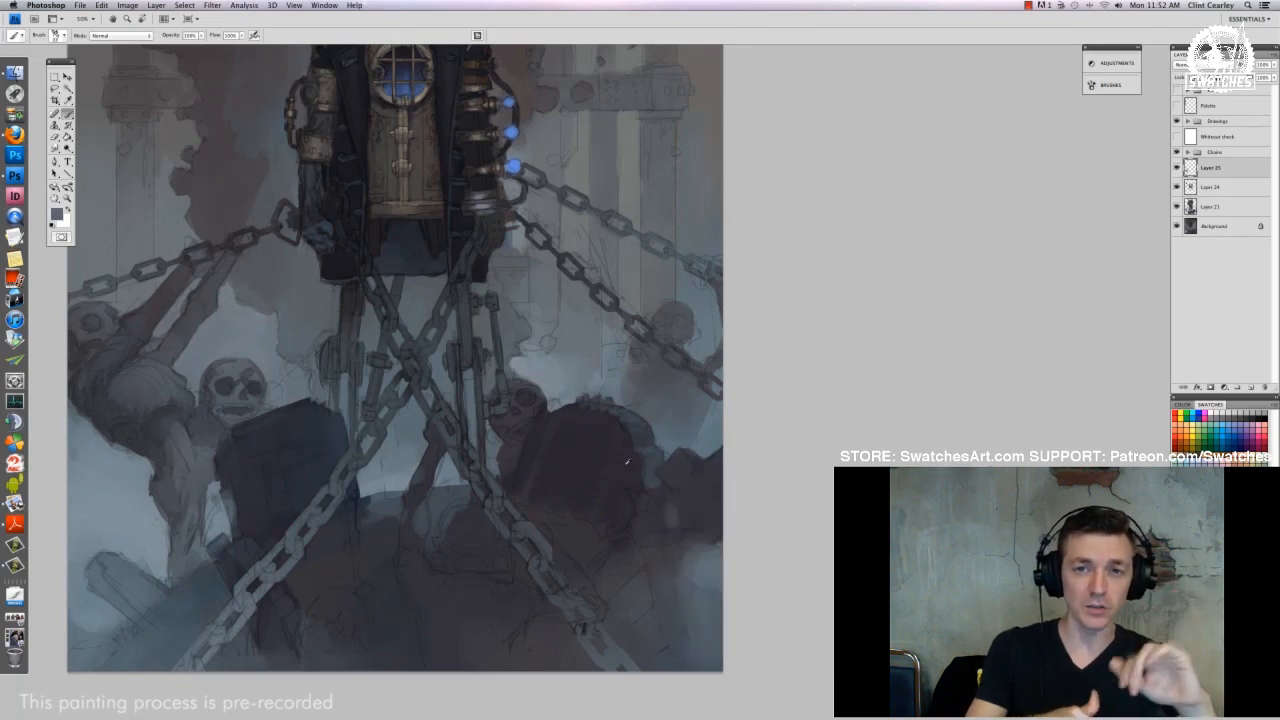
{"action": "left_click", "coordinate": [638, 457], "text": "alt"}
{"action": "left_click_drag", "start_coordinate": [637, 452], "coordinate": [647, 459]}
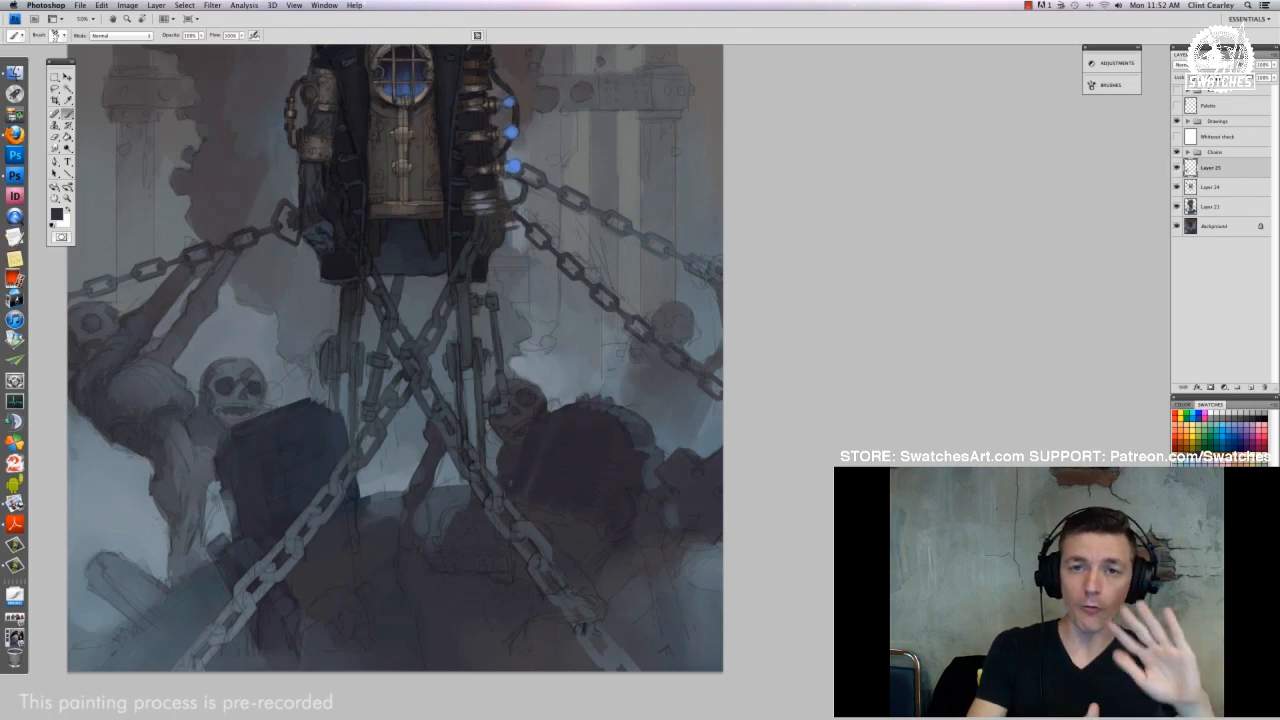
Define the distant skull beneath the right-hand chains and touch up the hunched form's edge using sampled tones
{"action": "left_click_drag", "start_coordinate": [339, 518], "coordinate": [472, 420]}
{"action": "left_click_drag", "start_coordinate": [575, 462], "coordinate": [374, 572]}
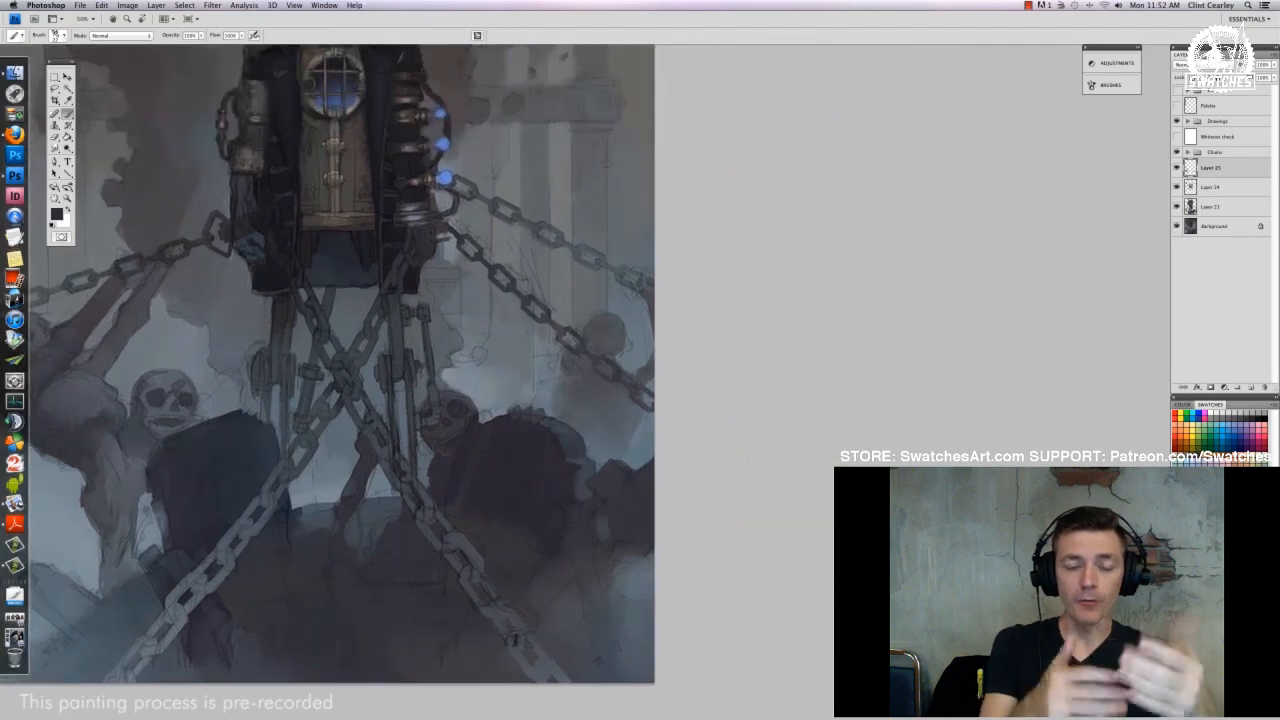
{"action": "left_click", "coordinate": [613, 332], "text": "alt"}
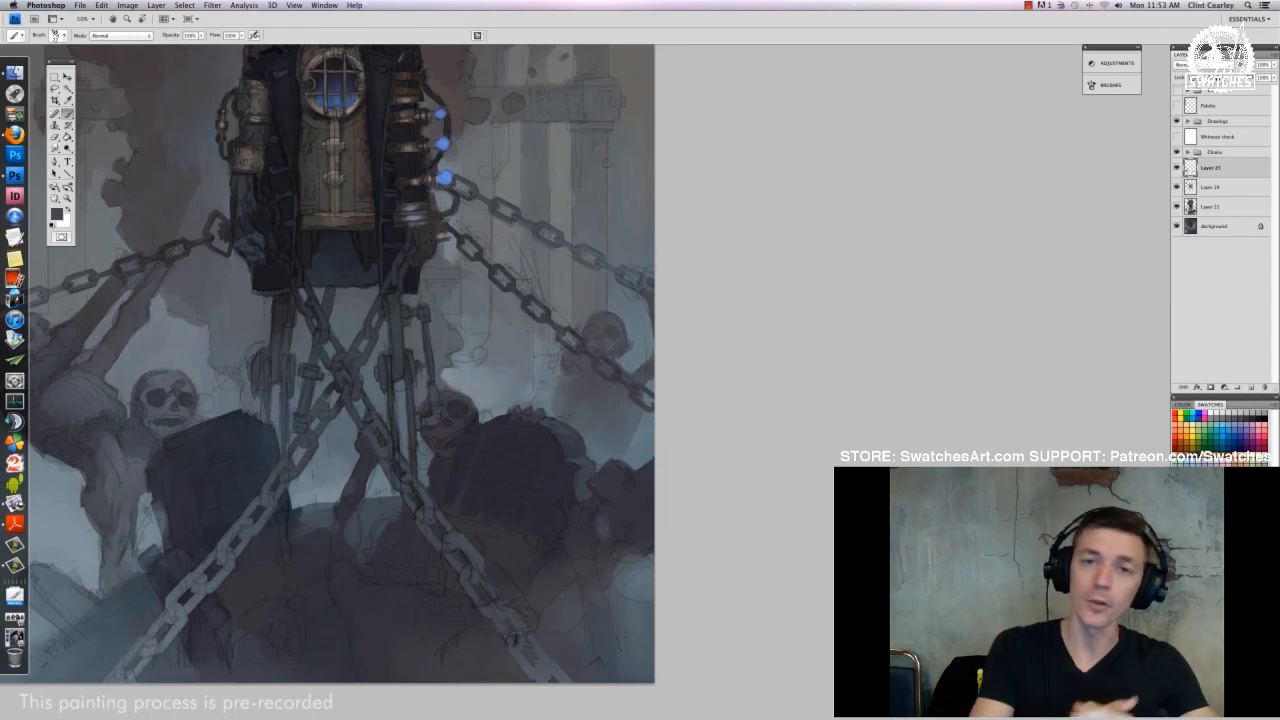
{"action": "left_click", "coordinate": [646, 423], "text": "alt"}
{"action": "right_click", "coordinate": [643, 426]}
{"action": "left_click", "coordinate": [555, 394]}
{"action": "left_click_drag", "start_coordinate": [559, 412], "coordinate": [558, 381]}
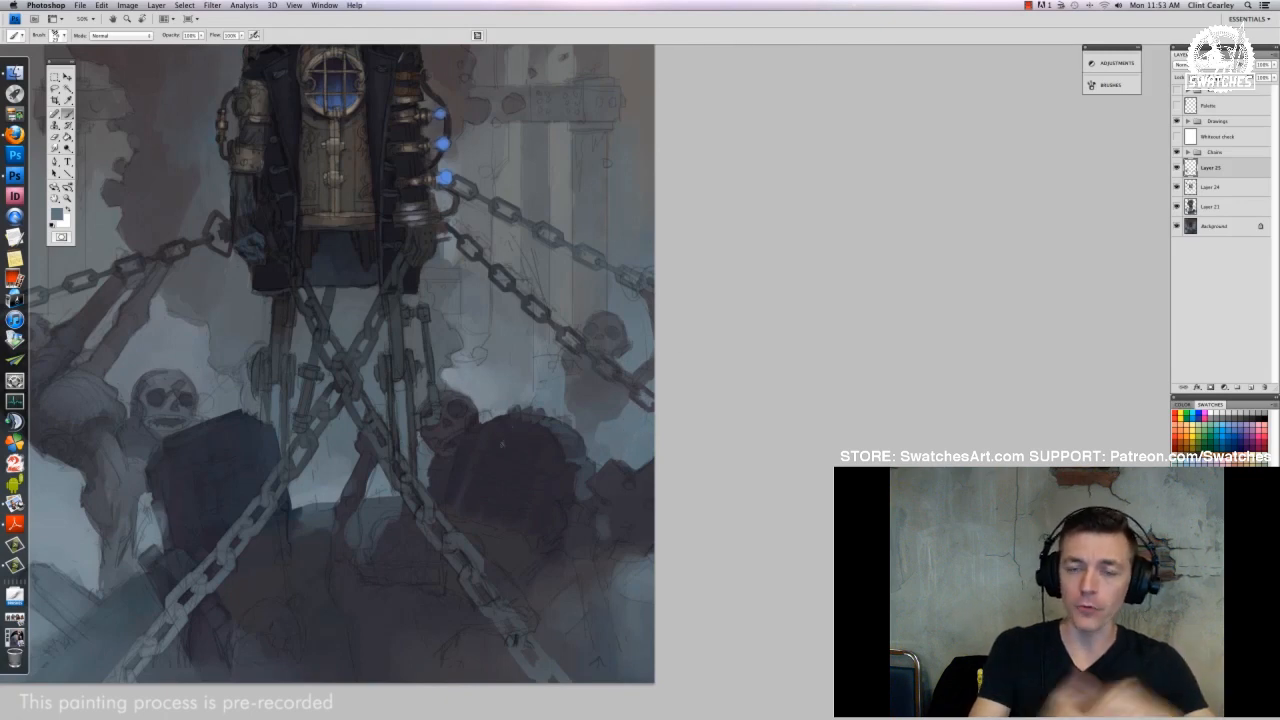
Paint a raised hand beside the hunched form's lower right edge with a resized brush and a sampled tone
{"action": "left_click_drag", "start_coordinate": [640, 508], "coordinate": [632, 426]}
{"action": "right_click", "coordinate": [626, 466]}
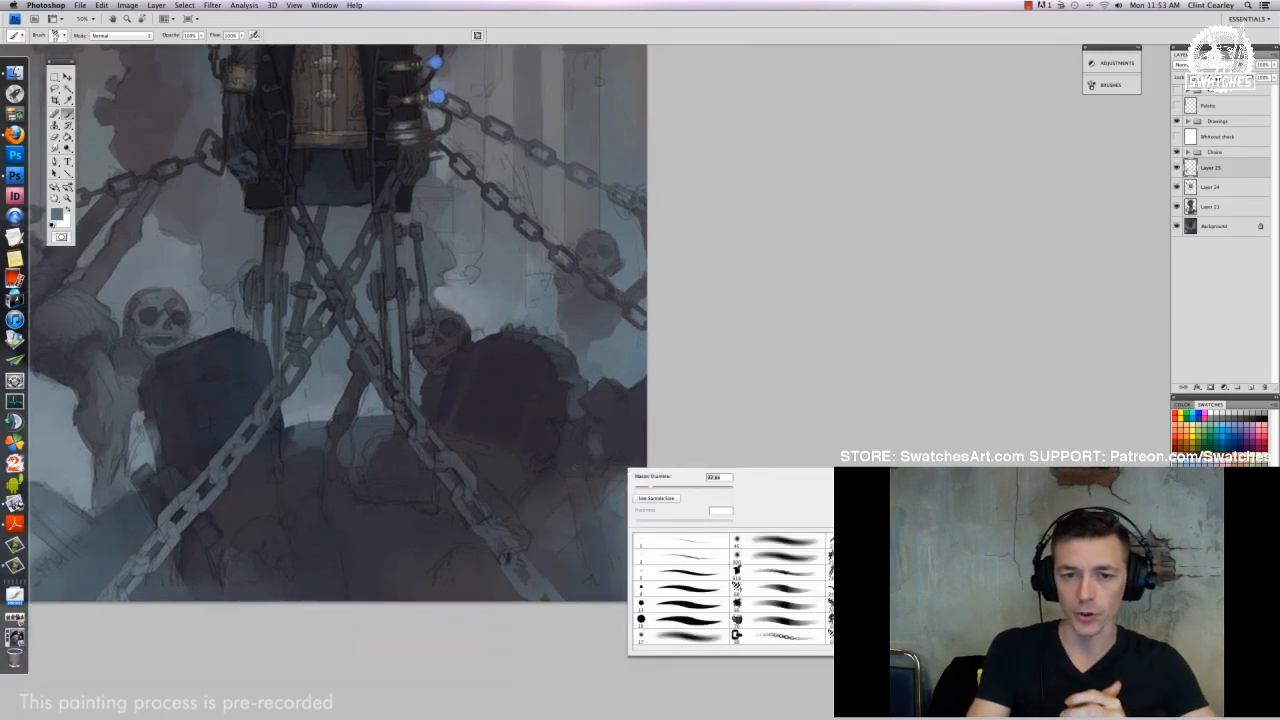
{"action": "left_click", "coordinate": [540, 464]}
{"action": "left_click", "coordinate": [461, 325], "text": "alt"}
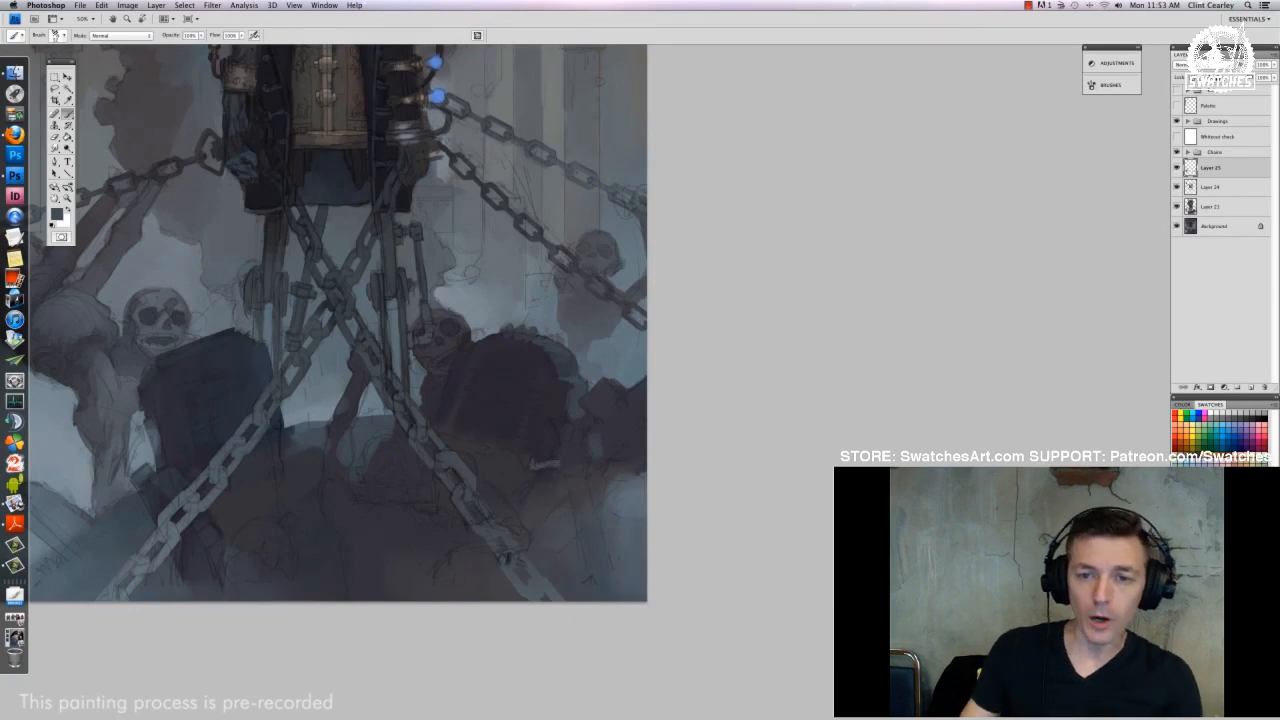
{"action": "left_click_drag", "start_coordinate": [560, 425], "coordinate": [567, 454]}
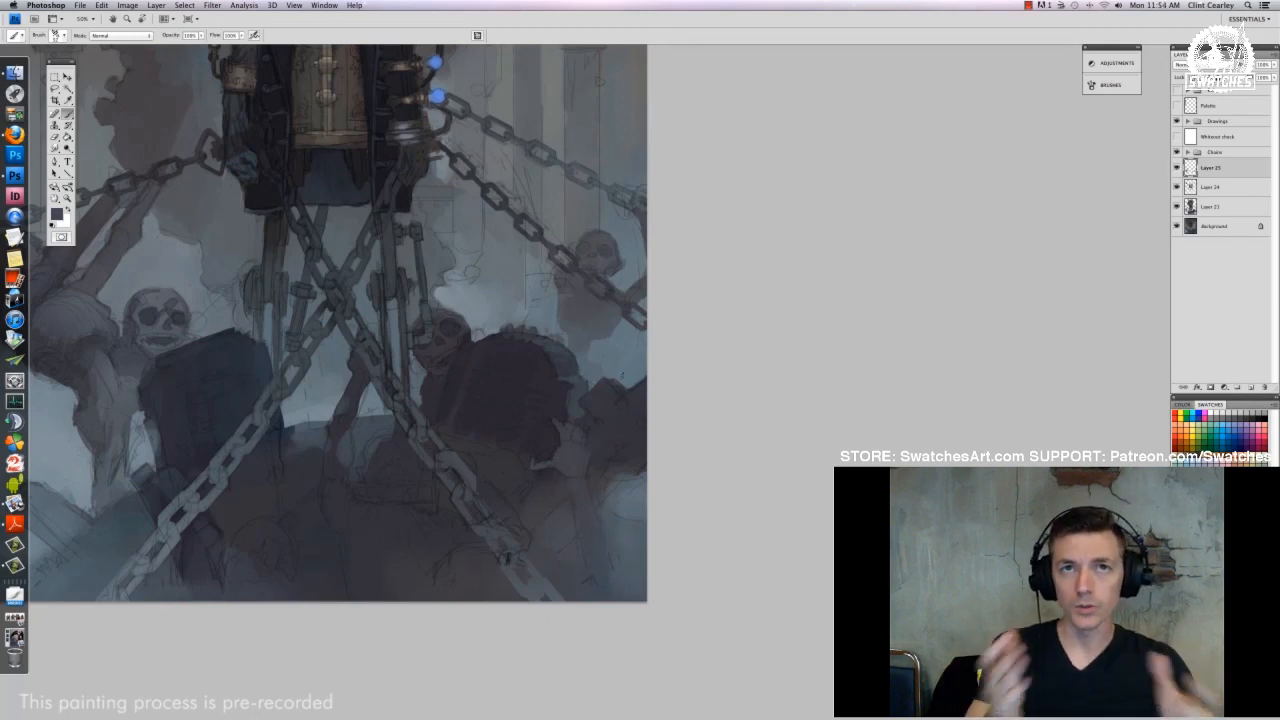
{"action": "right_click", "coordinate": [620, 438]}
{"action": "key", "text": "Escape"}
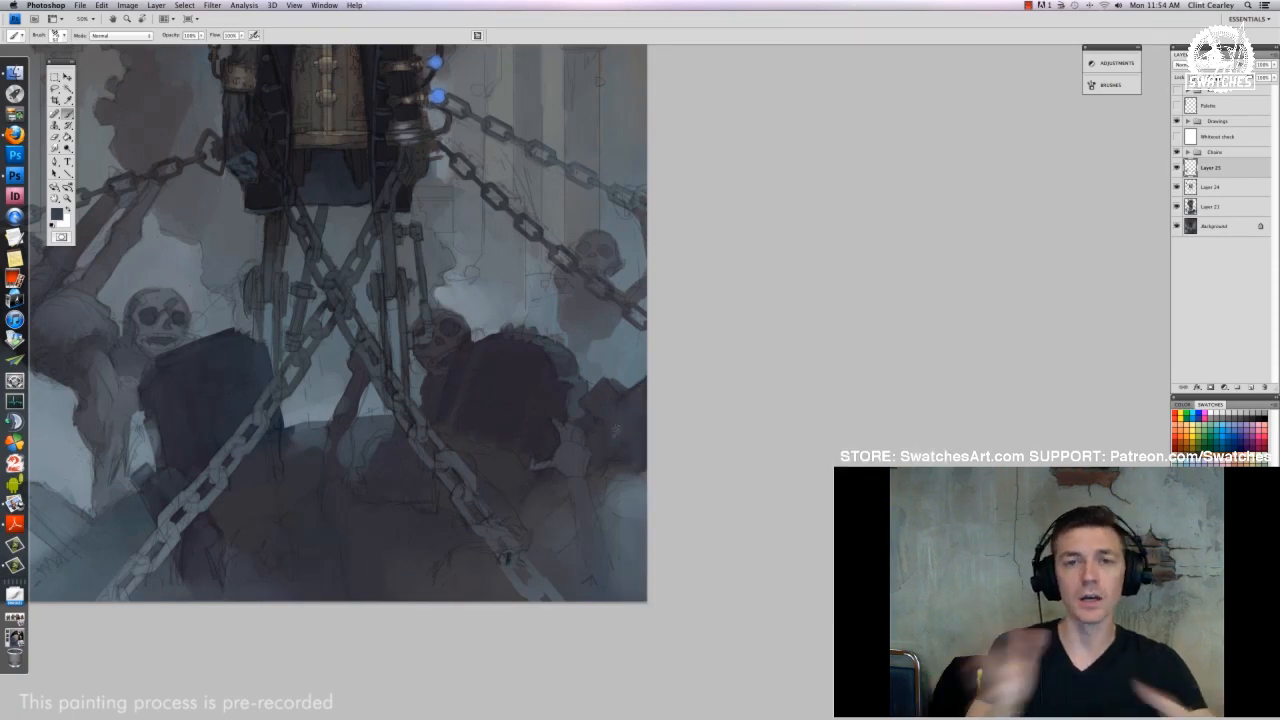
Develop the forearm beneath the raised hand and the dark forms behind the crossing chains with a resized brush
{"action": "left_click_drag", "start_coordinate": [323, 514], "coordinate": [455, 507]}
{"action": "right_click", "coordinate": [617, 449]}
{"action": "left_click_drag", "start_coordinate": [641, 474], "coordinate": [634, 475]}
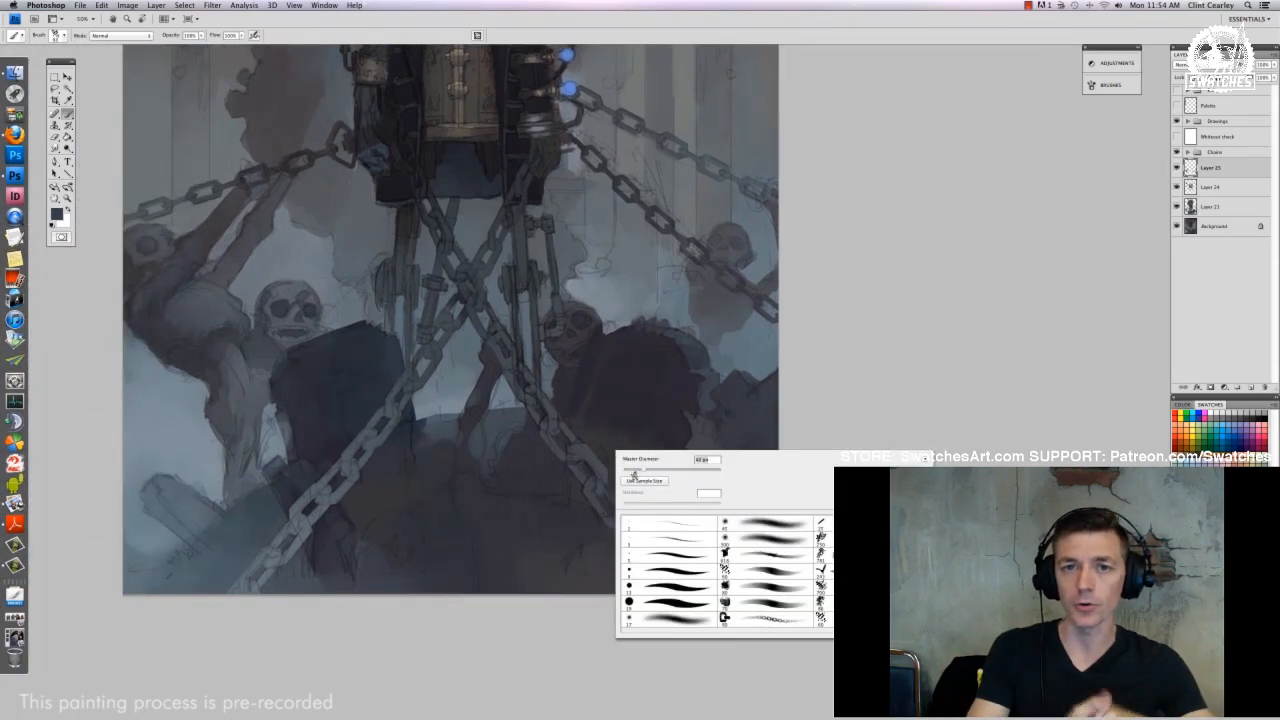
{"action": "left_click", "coordinate": [550, 519]}
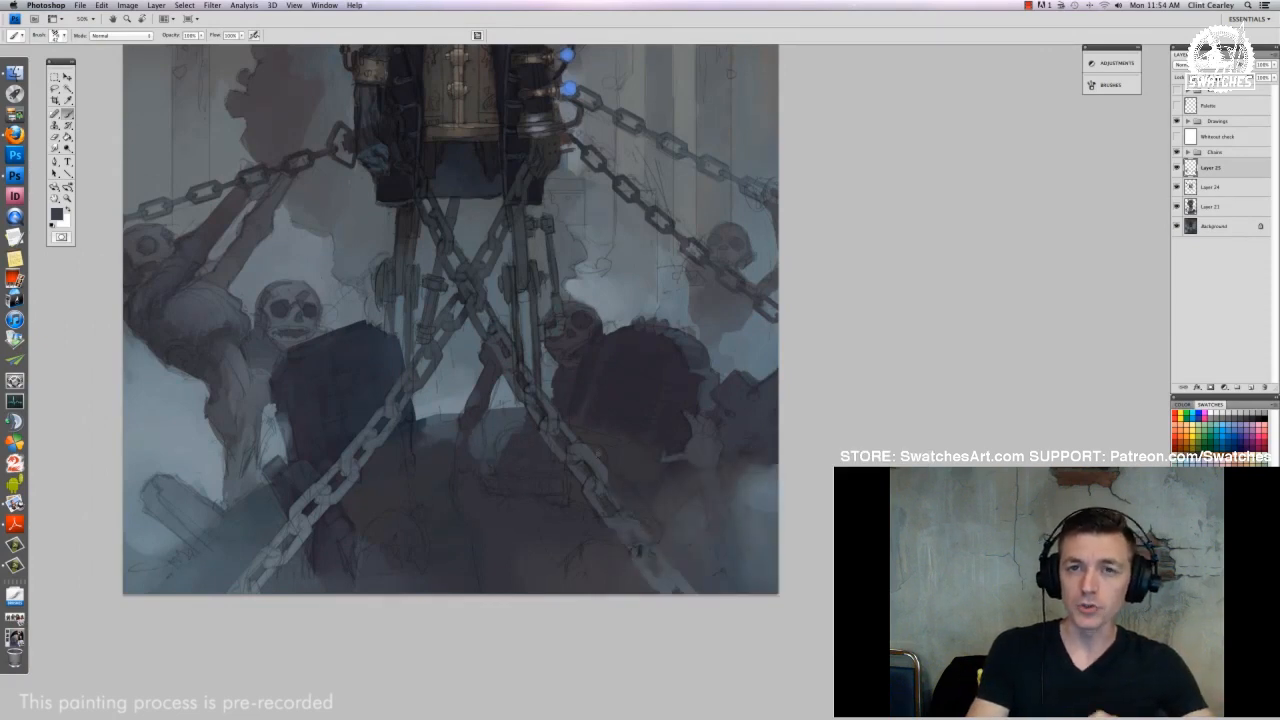
{"action": "mouse_move", "coordinate": [474, 428]}
{"action": "left_mouse_down"}
{"action": "mouse_move", "coordinate": [475, 478]}
{"action": "mouse_move", "coordinate": [623, 421]}
{"action": "mouse_move", "coordinate": [507, 441]}
{"action": "mouse_move", "coordinate": [498, 465]}
{"action": "mouse_move", "coordinate": [518, 436]}
{"action": "left_mouse_up"}
Sample a dark tone from the hunched form and block in a dark silhouette between the lower chains with a resized brush
{"action": "left_click", "coordinate": [622, 421], "text": "alt"}
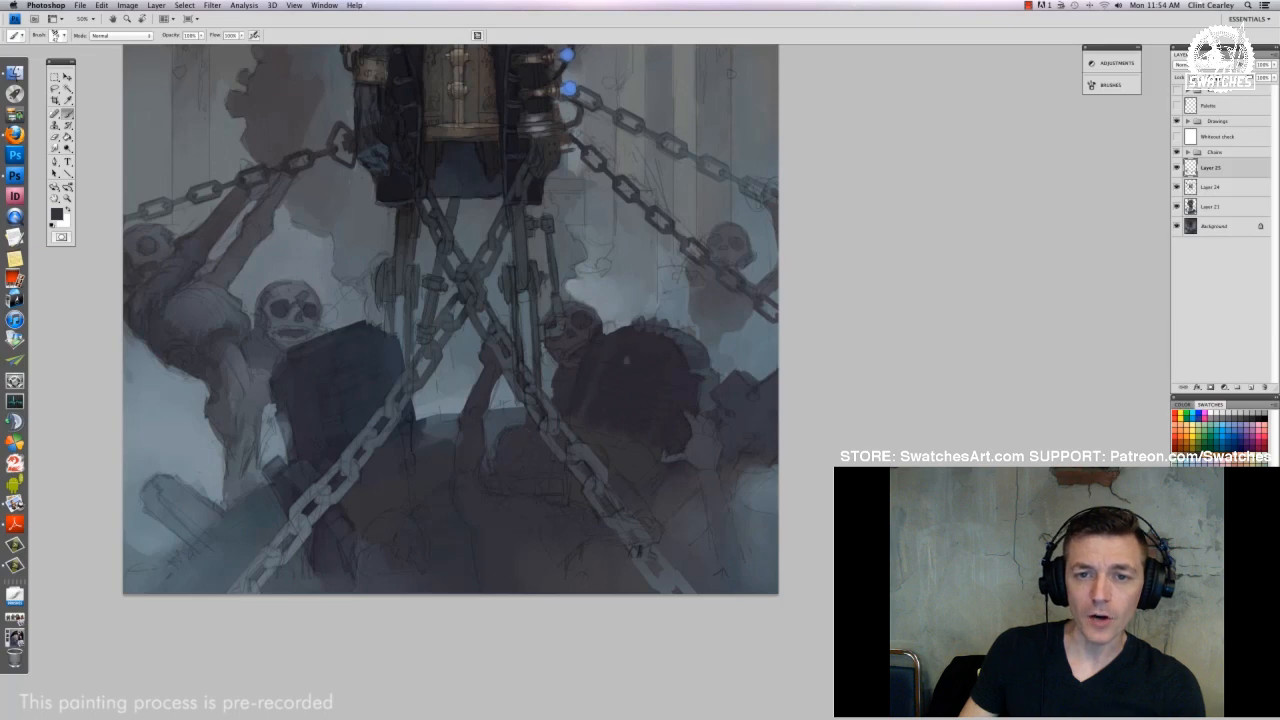
{"action": "right_click", "coordinate": [580, 464]}
{"action": "left_click_drag", "start_coordinate": [597, 488], "coordinate": [602, 488]}
{"action": "left_click", "coordinate": [534, 451]}
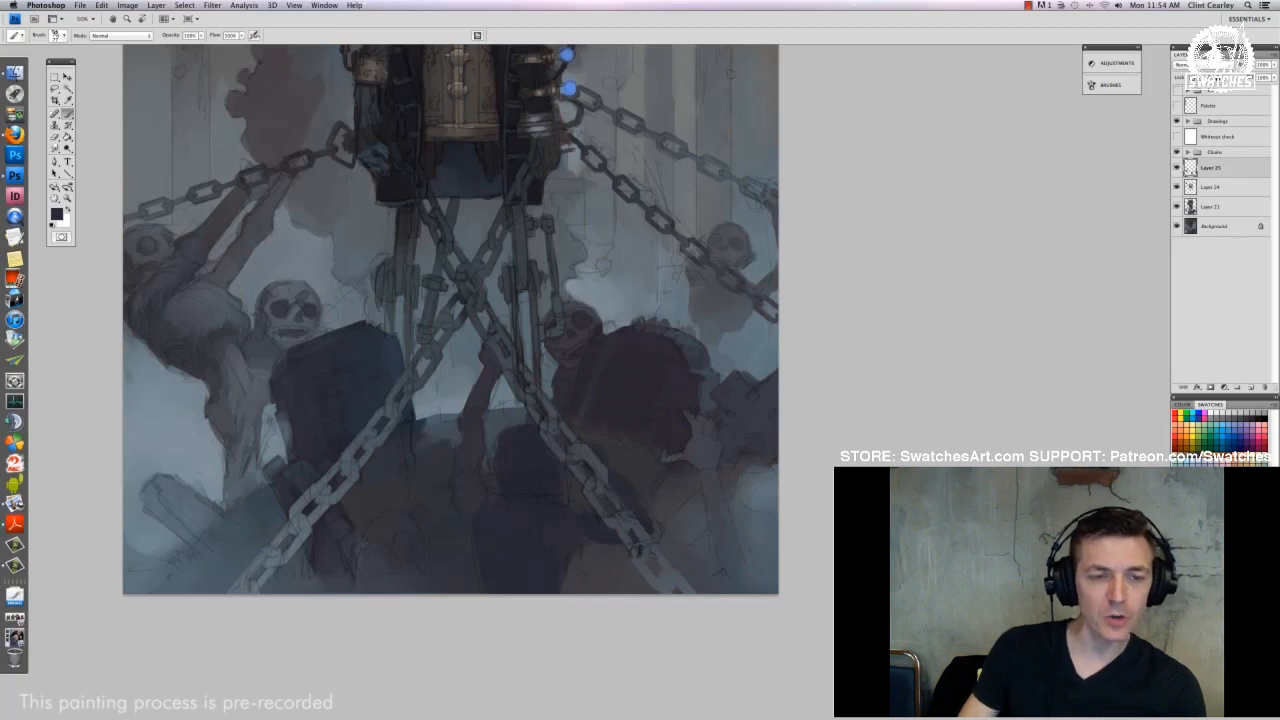
{"action": "scroll", "coordinate": [592, 376], "scroll_direction": "up", "scroll_amount": 4}
{"action": "right_click", "coordinate": [580, 490]}
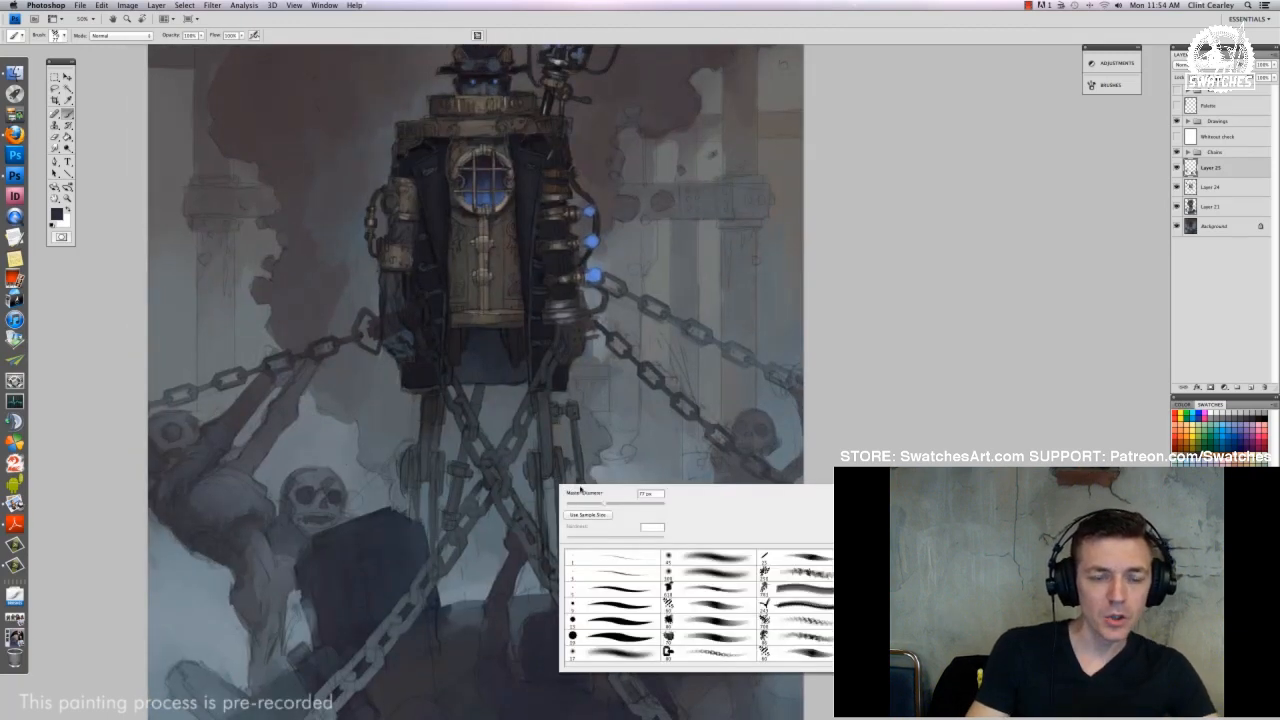
{"action": "left_click_drag", "start_coordinate": [593, 503], "coordinate": [585, 503]}
{"action": "key", "text": "Return"}
{"action": "scroll", "coordinate": [620, 509], "scroll_direction": "down", "scroll_amount": 5}
Enlarge the brush picker, resize the brush, and deepen the left corpse's torso shading with a tone sampled from it
{"action": "right_click", "coordinate": [410, 412]}
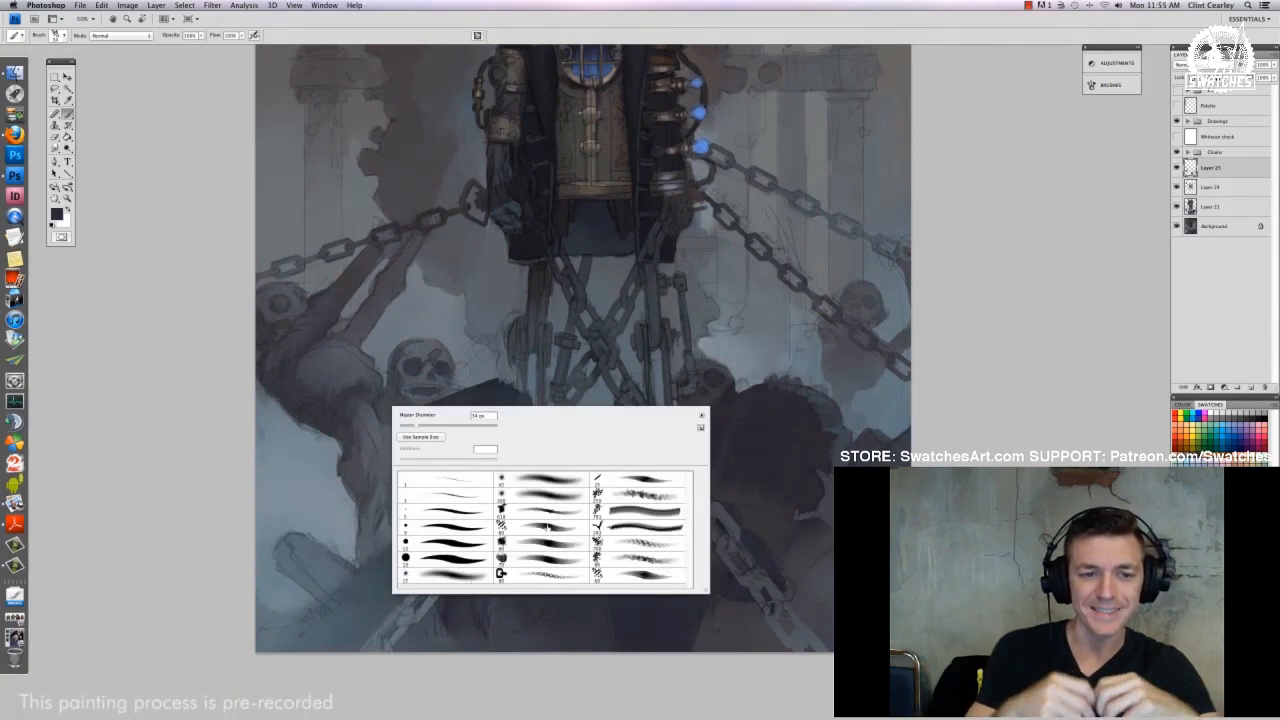
{"action": "left_click_drag", "start_coordinate": [706, 594], "coordinate": [731, 605]}
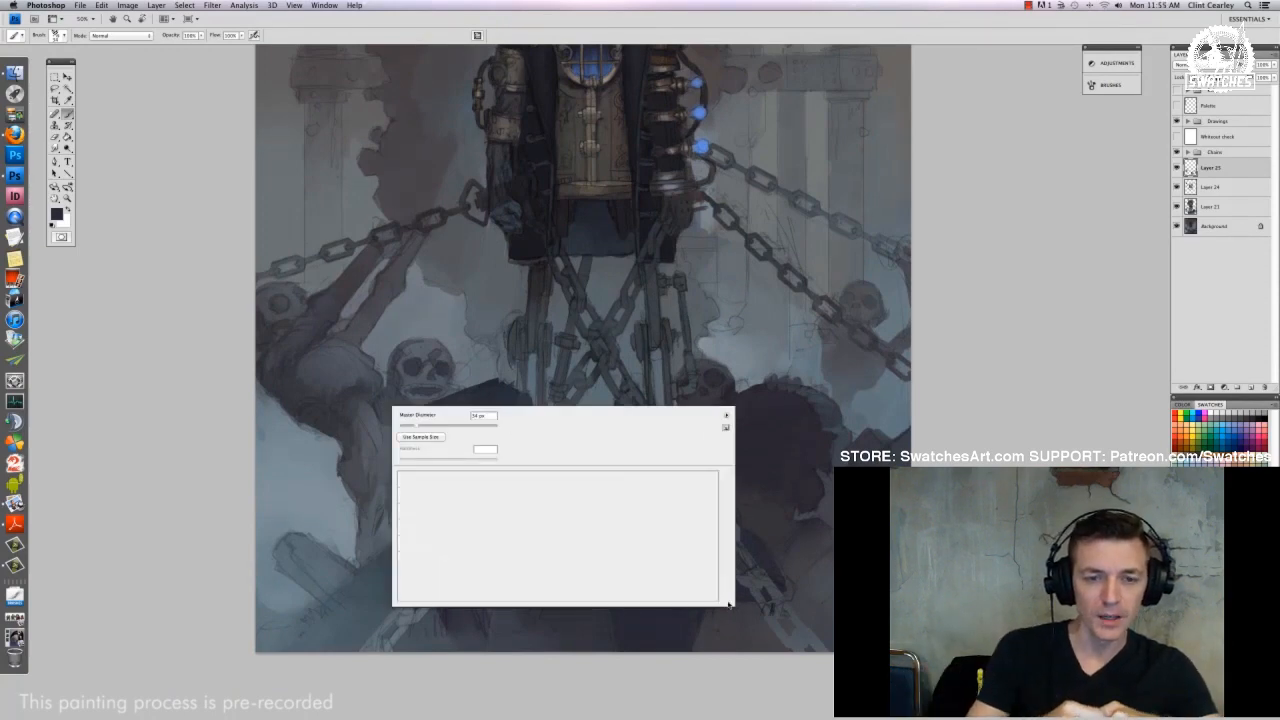
{"action": "right_click", "coordinate": [369, 401]}
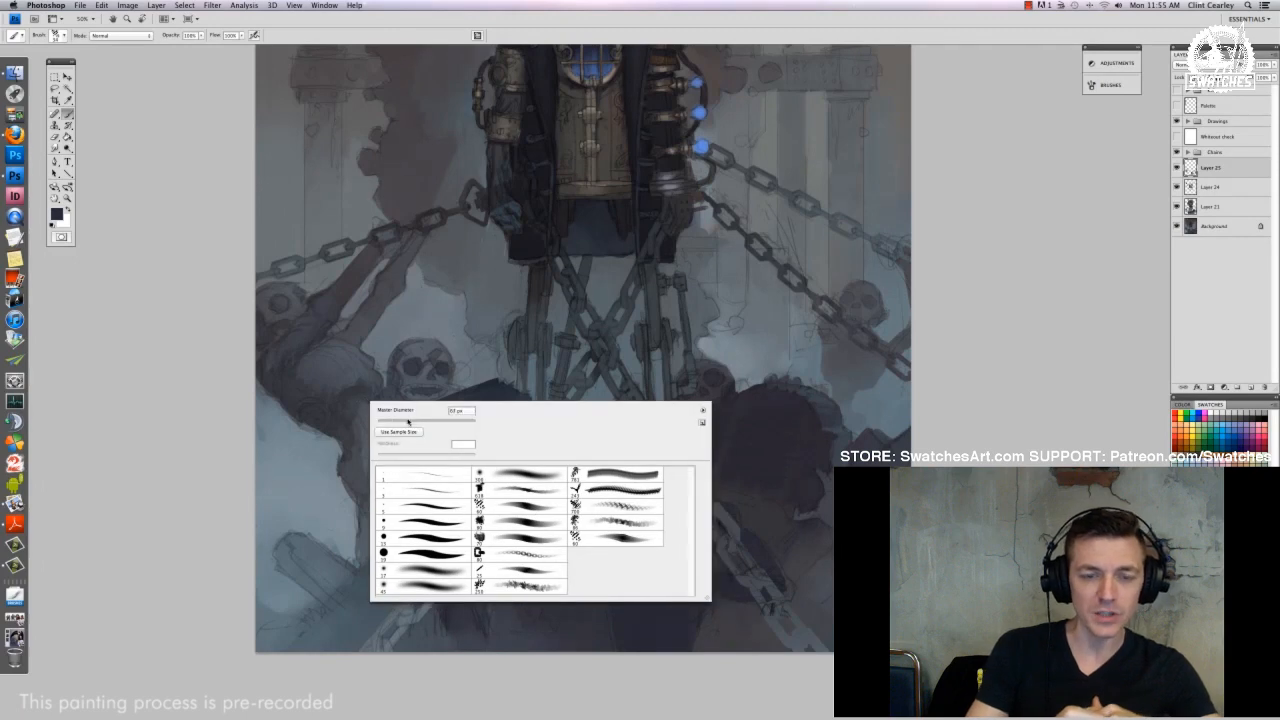
{"action": "key", "text": "Return"}
{"action": "left_click", "coordinate": [326, 398], "text": "alt"}
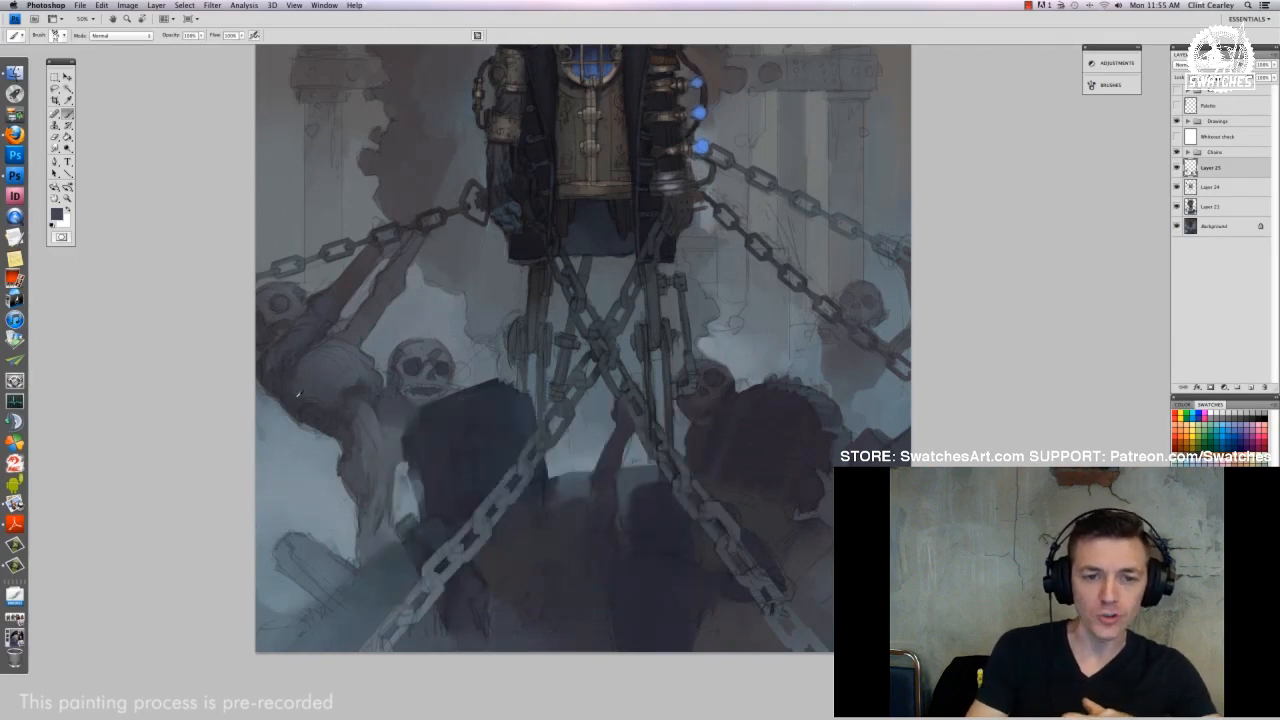
{"action": "left_click_drag", "start_coordinate": [312, 376], "coordinate": [354, 398]}
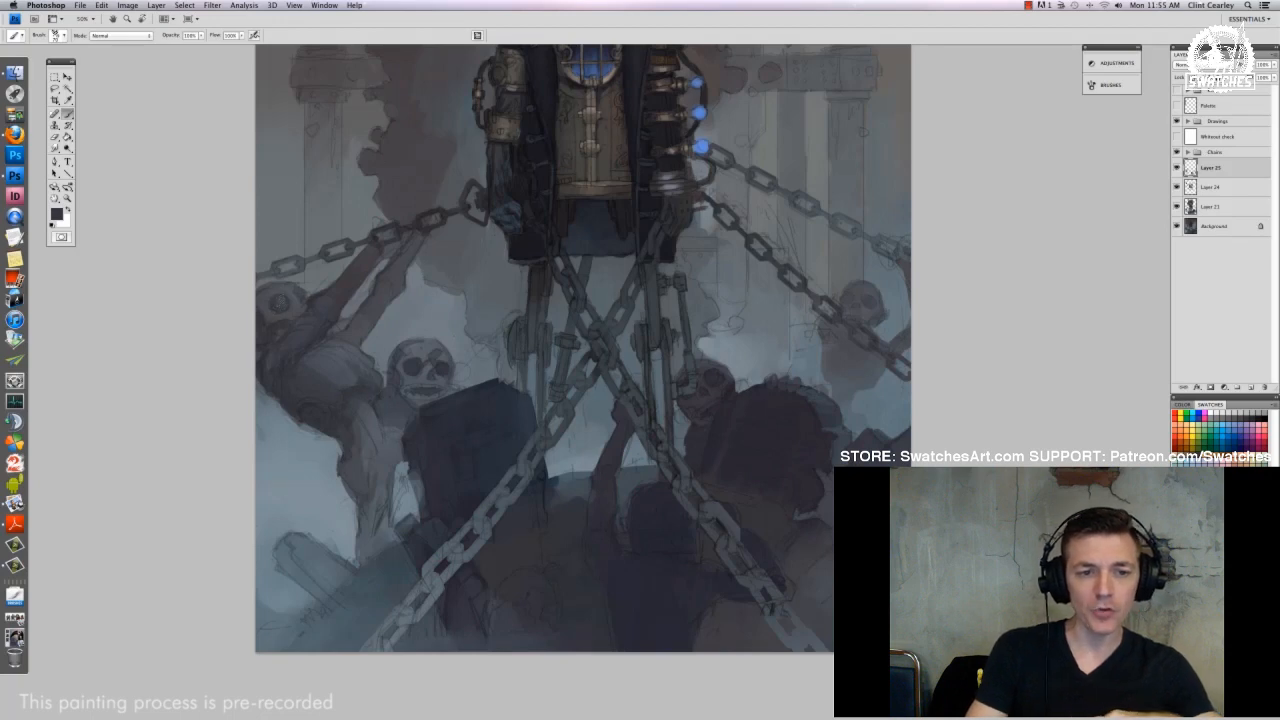
Resize the brush, make the Palette layer visible, and check the whole composition
{"action": "left_click_drag", "start_coordinate": [603, 540], "coordinate": [558, 478]}
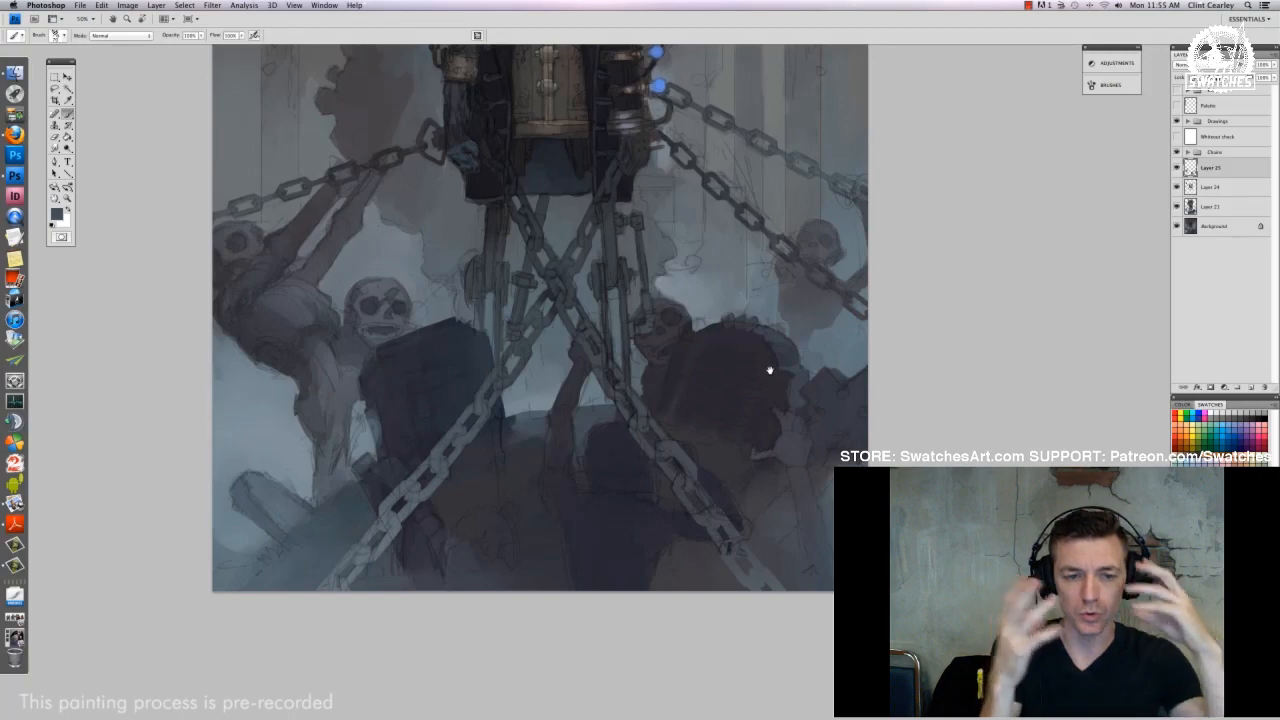
{"action": "left_click_drag", "start_coordinate": [770, 370], "coordinate": [705, 574]}
{"action": "right_click", "coordinate": [712, 476]}
{"action": "left_click", "coordinate": [712, 476]}
{"action": "key", "text": "super+minus"}
{"action": "mouse_move", "coordinate": [664, 531]}
{"action": "left_mouse_down"}
{"action": "mouse_move", "coordinate": [786, 543]}
{"action": "mouse_move", "coordinate": [643, 510]}
{"action": "left_mouse_up"}
{"action": "key", "text": "super+minus"}
{"action": "key", "text": "super+equal"}
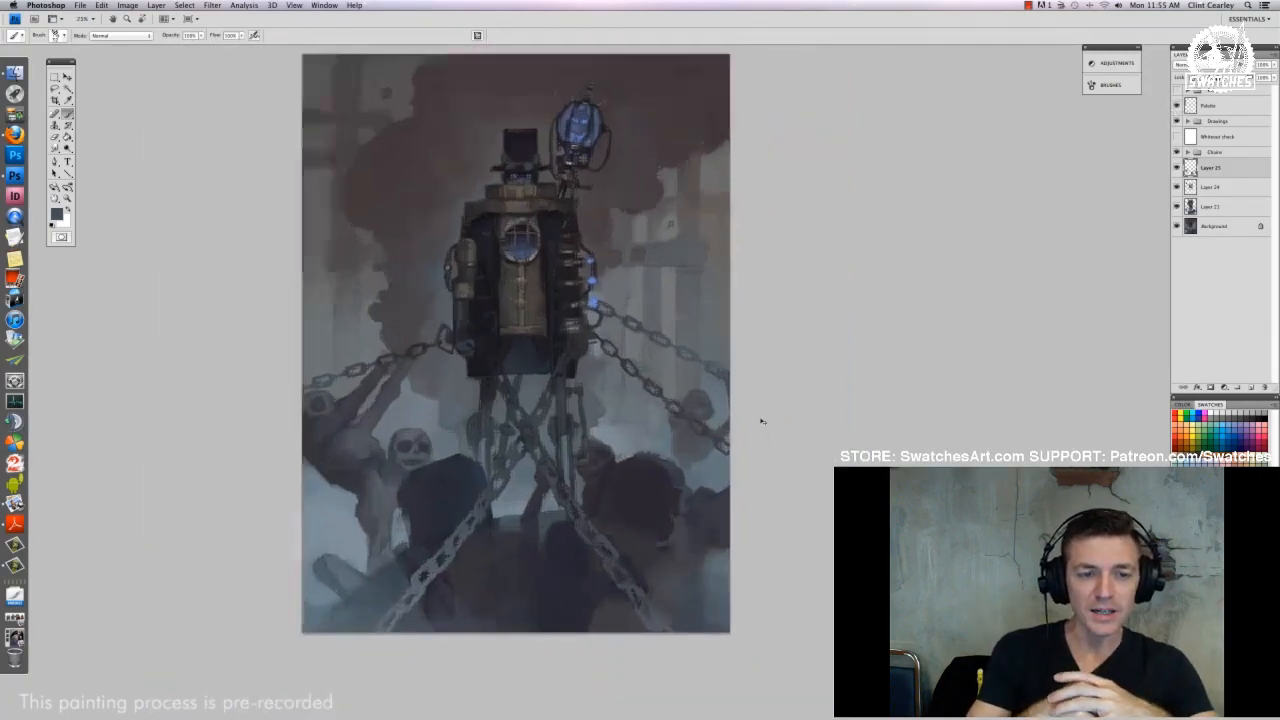
{"action": "key", "text": "super+equal"}
{"action": "scroll", "coordinate": [214, 143], "scroll_direction": "up", "scroll_amount": 3}
{"action": "scroll", "coordinate": [454, 382], "scroll_direction": "down", "scroll_amount": 5}
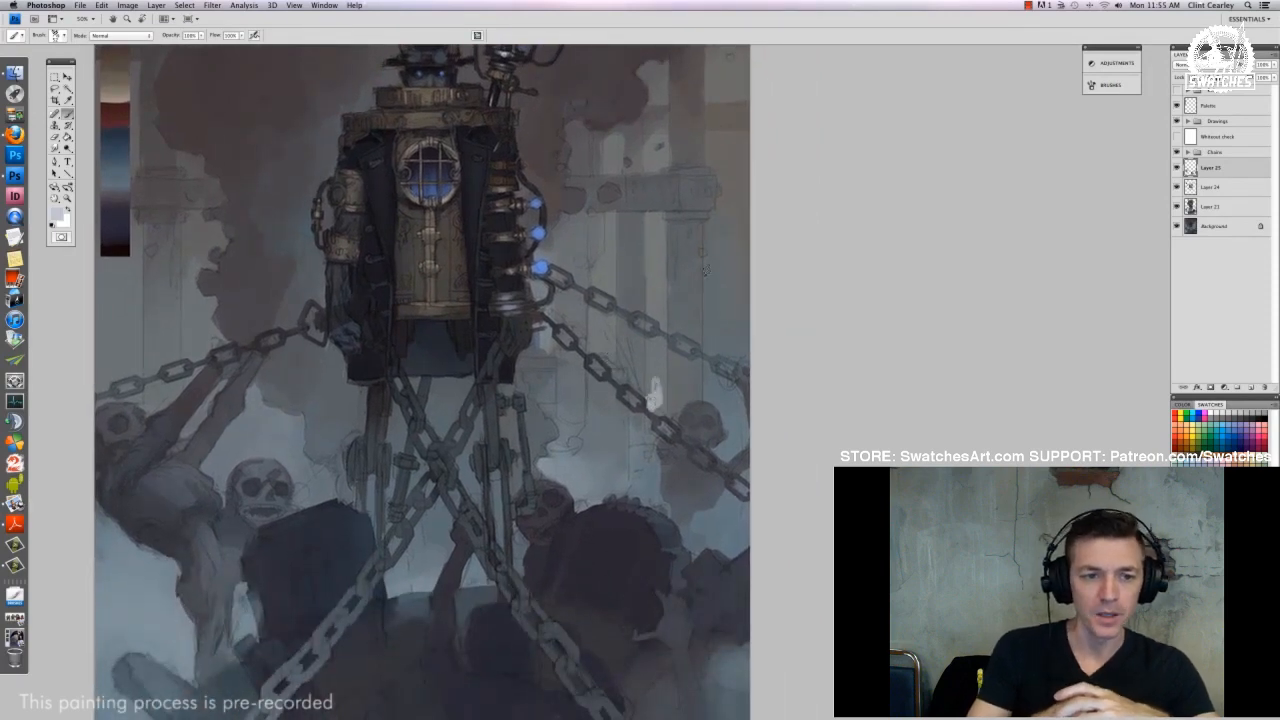
Paint a pale patch of haze behind the right-hand chains on Layer 24 with a tone sampled from the palette strip
{"action": "left_click_drag", "start_coordinate": [705, 270], "coordinate": [696, 382]}
{"action": "left_click", "coordinate": [114, 75], "text": "alt"}
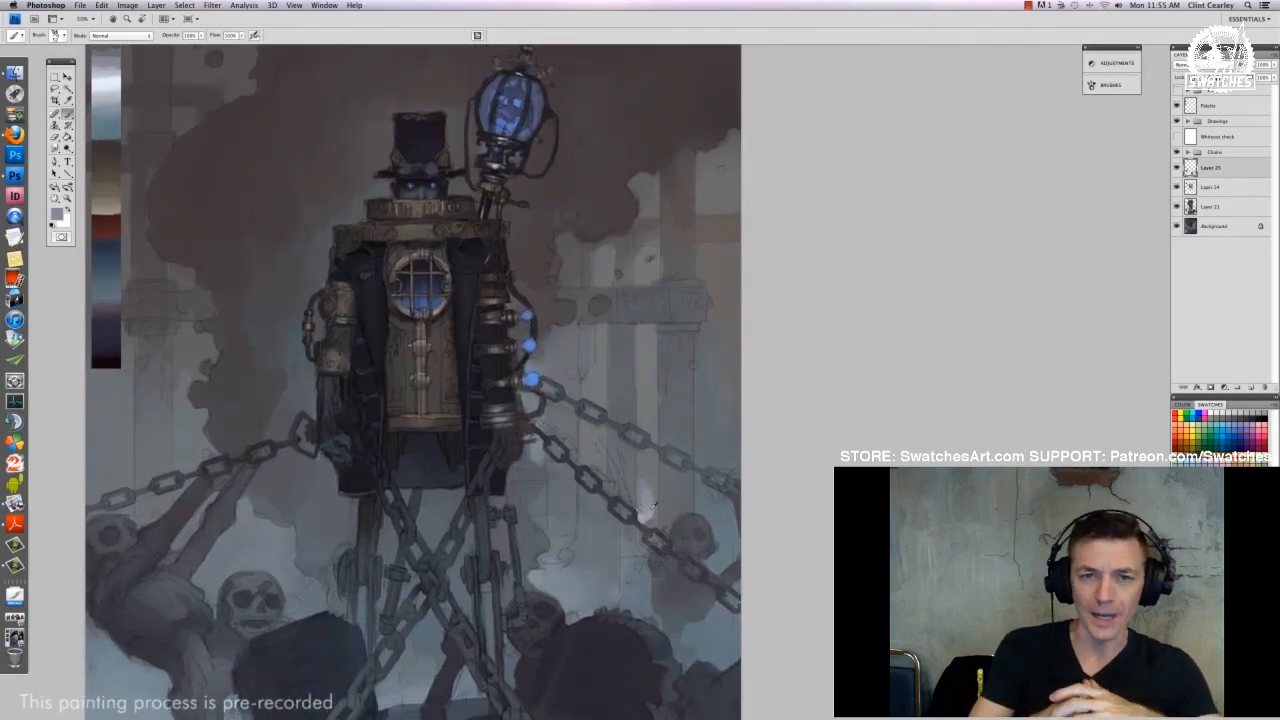
{"action": "left_click_drag", "start_coordinate": [654, 506], "coordinate": [653, 516]}
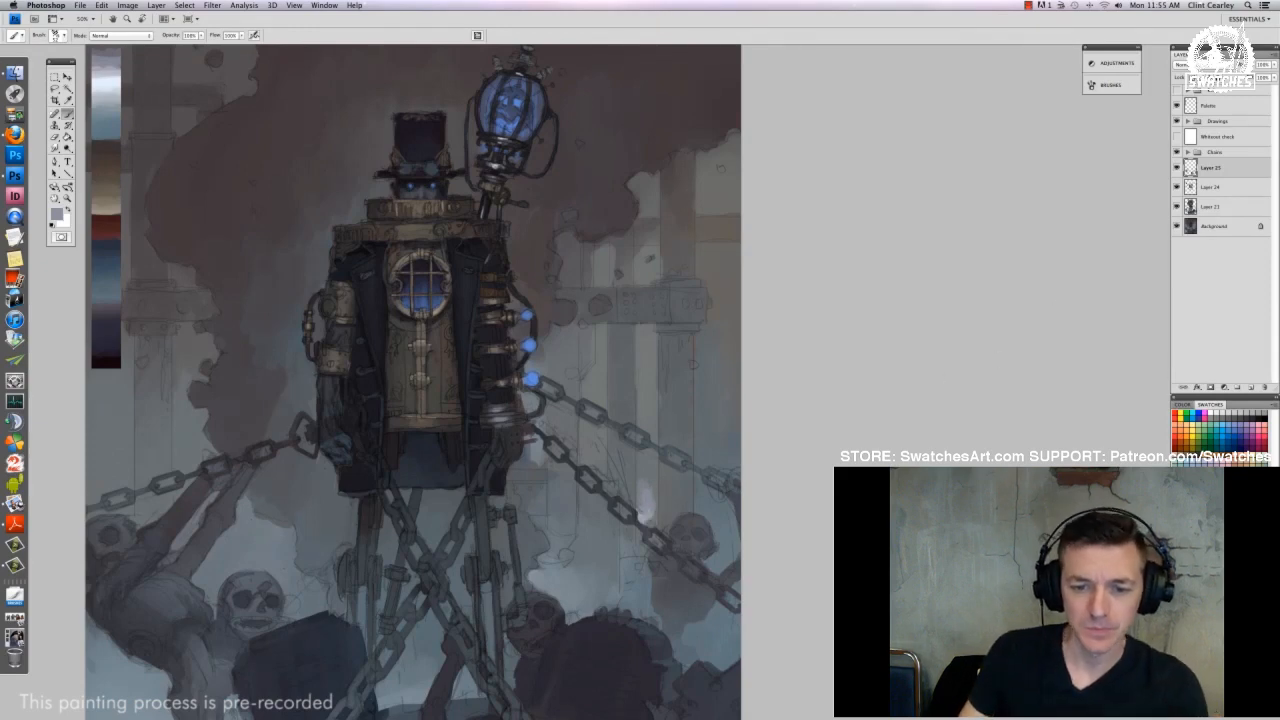
{"action": "left_click", "coordinate": [1210, 187]}
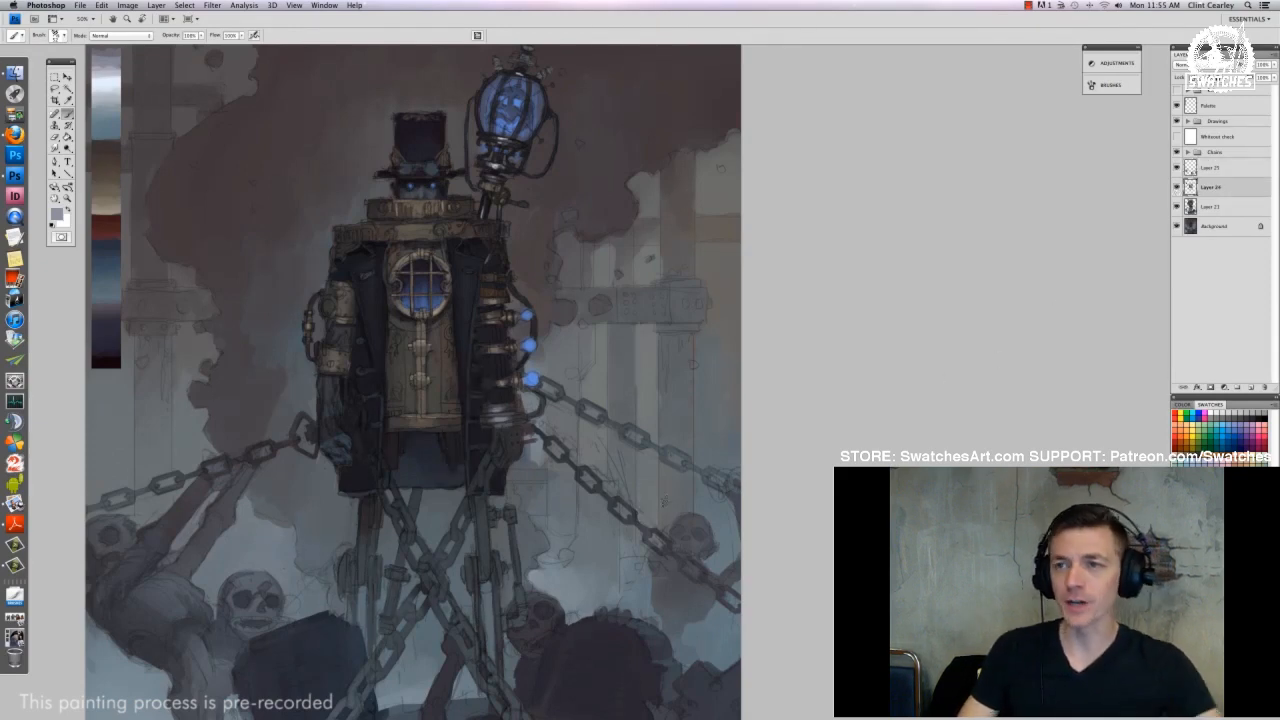
{"action": "mouse_move", "coordinate": [642, 504]}
{"action": "left_mouse_down"}
{"action": "mouse_move", "coordinate": [651, 525]}
{"action": "mouse_move", "coordinate": [642, 514]}
{"action": "left_mouse_up"}
{"action": "left_click_drag", "start_coordinate": [649, 470], "coordinate": [651, 502]}
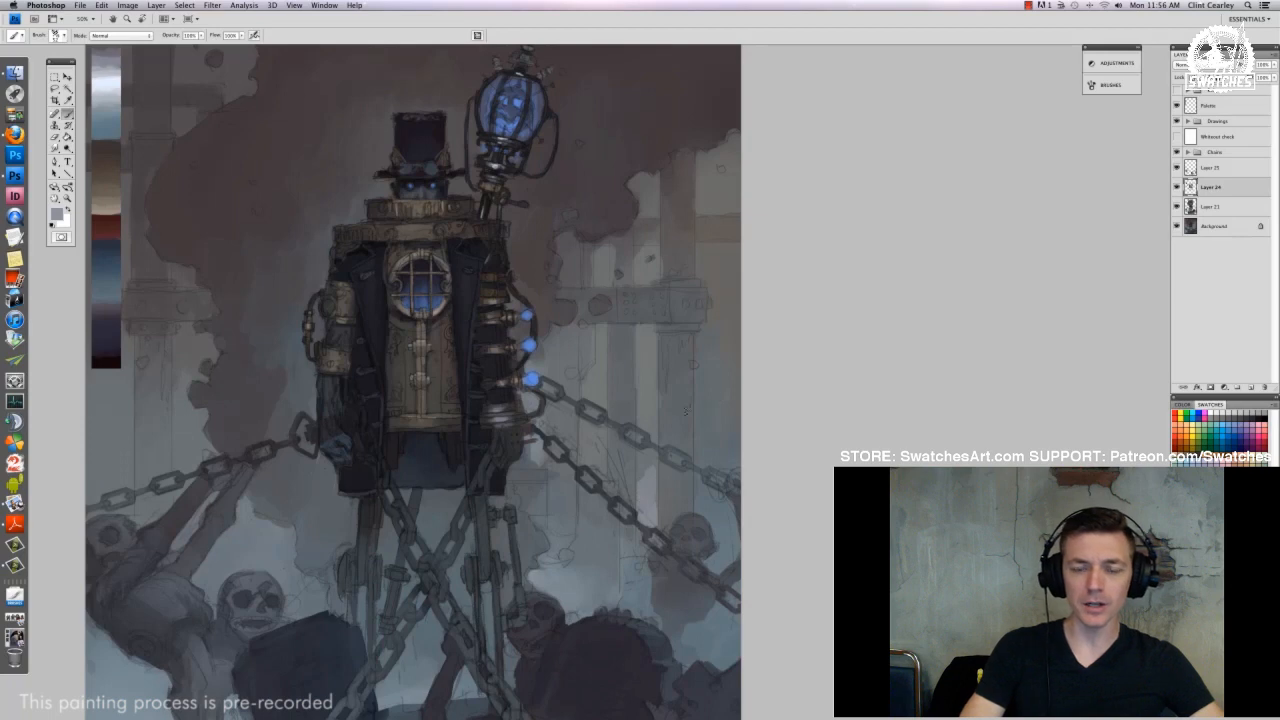
Brush light haze along the painting's right edge above the upper chain, resizing the brush and sampling the background tone to blend it
{"action": "mouse_move", "coordinate": [712, 352]}
{"action": "left_mouse_down"}
{"action": "mouse_move", "coordinate": [704, 420]}
{"action": "mouse_move", "coordinate": [741, 441]}
{"action": "left_mouse_up"}
{"action": "right_click", "coordinate": [704, 421]}
{"action": "mouse_move", "coordinate": [718, 372]}
{"action": "left_mouse_down"}
{"action": "mouse_move", "coordinate": [708, 410]}
{"action": "mouse_move", "coordinate": [720, 424]}
{"action": "left_mouse_up"}
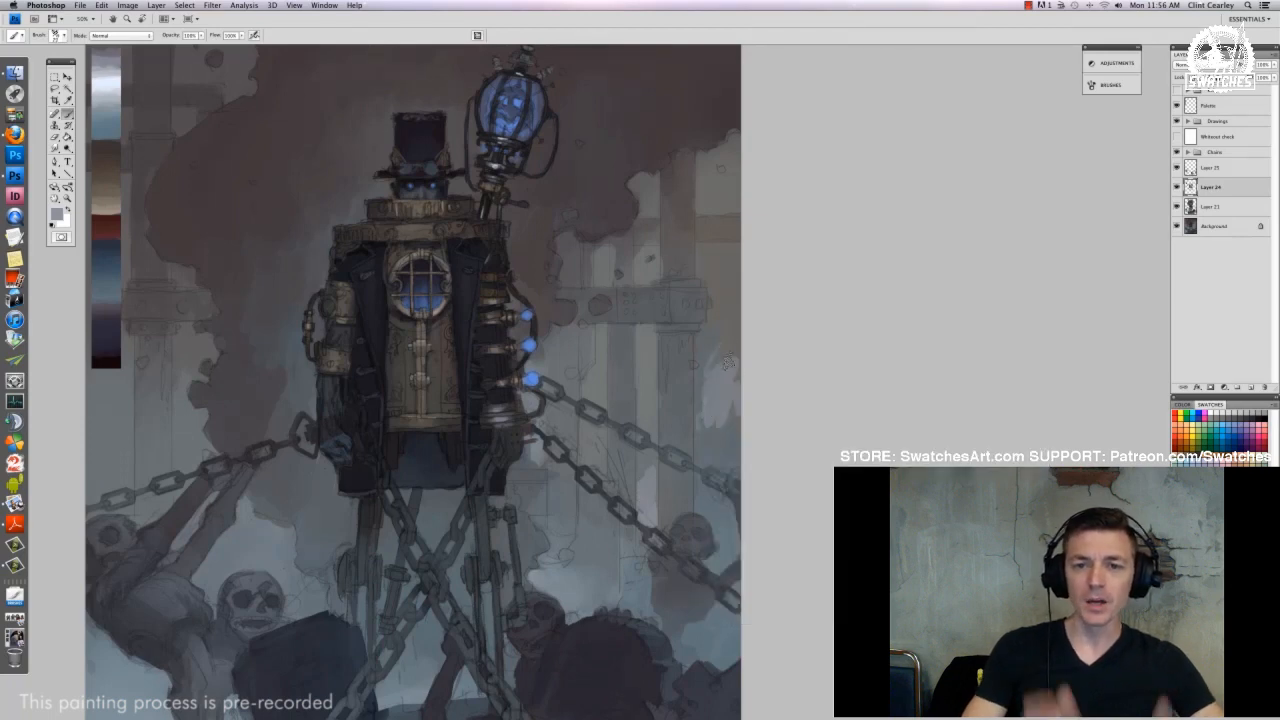
{"action": "left_click_drag", "start_coordinate": [734, 328], "coordinate": [722, 370]}
{"action": "left_click_drag", "start_coordinate": [706, 440], "coordinate": [734, 340]}
{"action": "left_click", "coordinate": [709, 420], "text": "alt"}
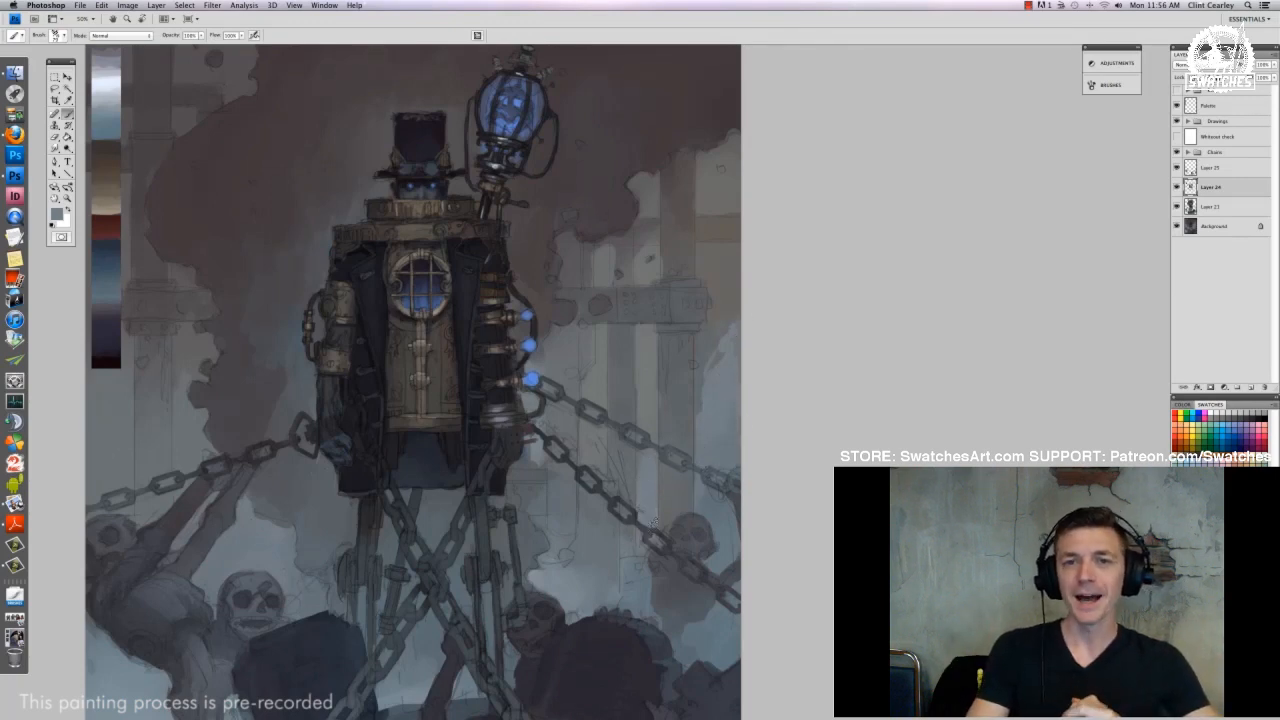
Brighten the background below the right pillar's crossbeam with a resized brush and tones sampled from the palette strip and the background
{"action": "right_click", "coordinate": [664, 486]}
{"action": "left_click", "coordinate": [700, 507]}
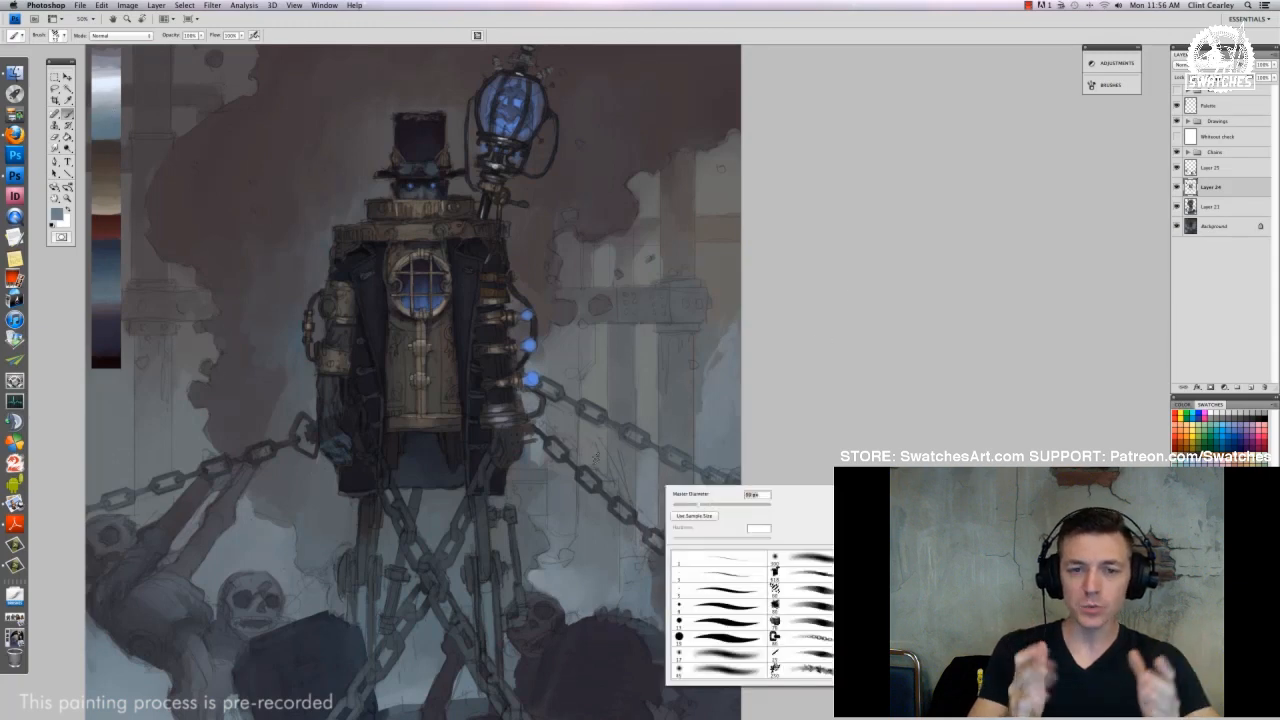
{"action": "left_click", "coordinate": [598, 460]}
{"action": "left_click_drag", "start_coordinate": [125, 96], "coordinate": [133, 168]}
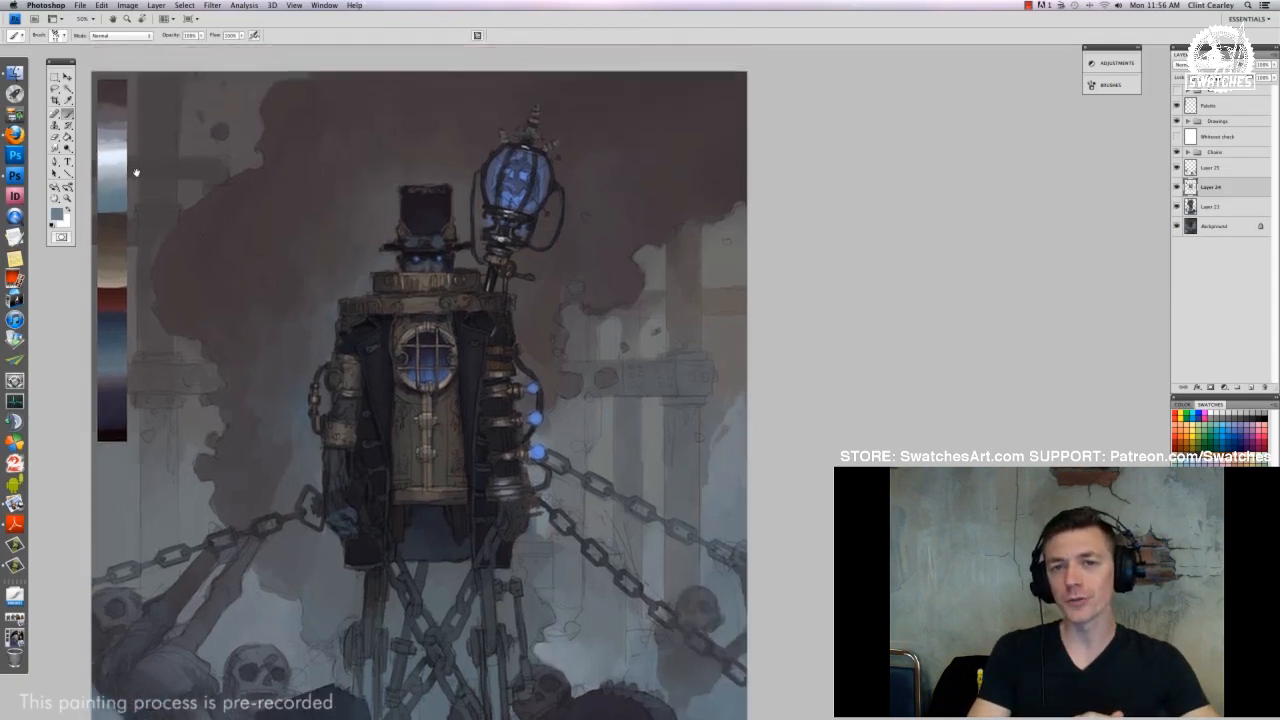
{"action": "left_click", "coordinate": [117, 145], "text": "alt"}
{"action": "left_click", "coordinate": [123, 140], "text": "alt"}
{"action": "left_click", "coordinate": [609, 405], "text": "alt"}
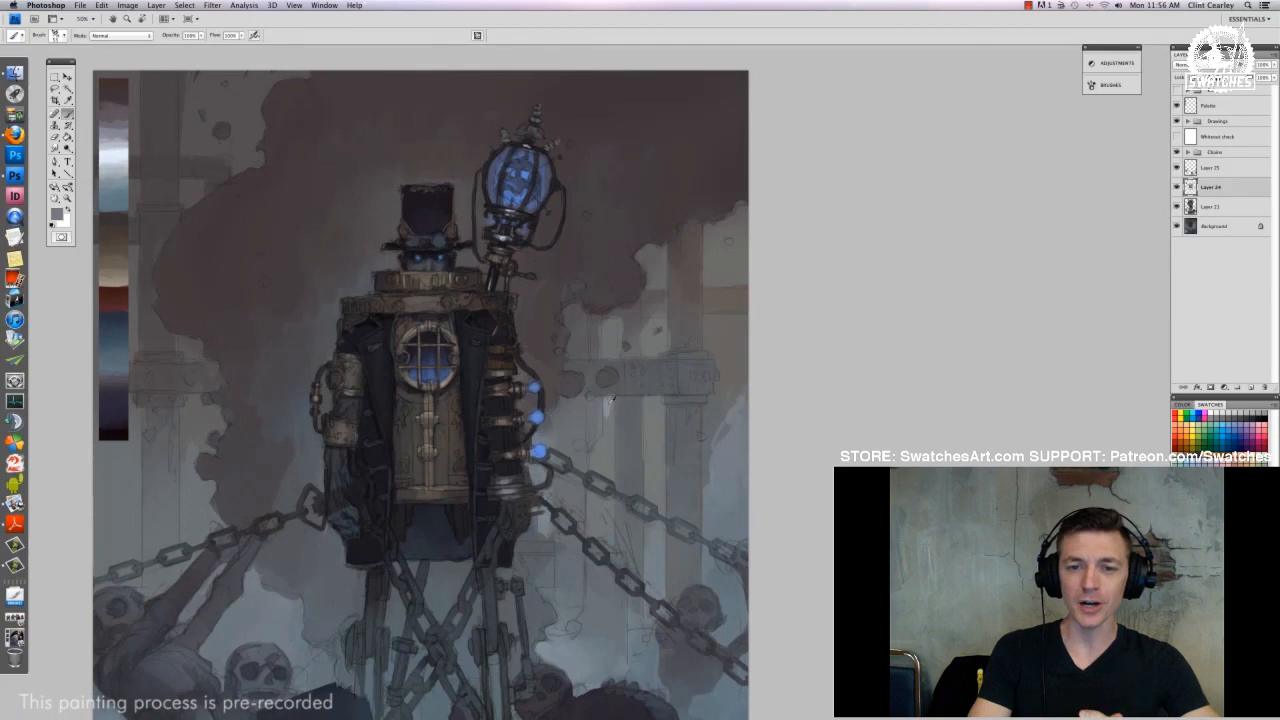
{"action": "left_click", "coordinate": [609, 403], "text": "alt"}
{"action": "left_click_drag", "start_coordinate": [608, 401], "coordinate": [608, 438]}
Blend the haze between the mechanical legs and the right-hand chains with tones sampled from the surrounding background
{"action": "key", "text": "super+minus"}
{"action": "key", "text": "super+minus"}
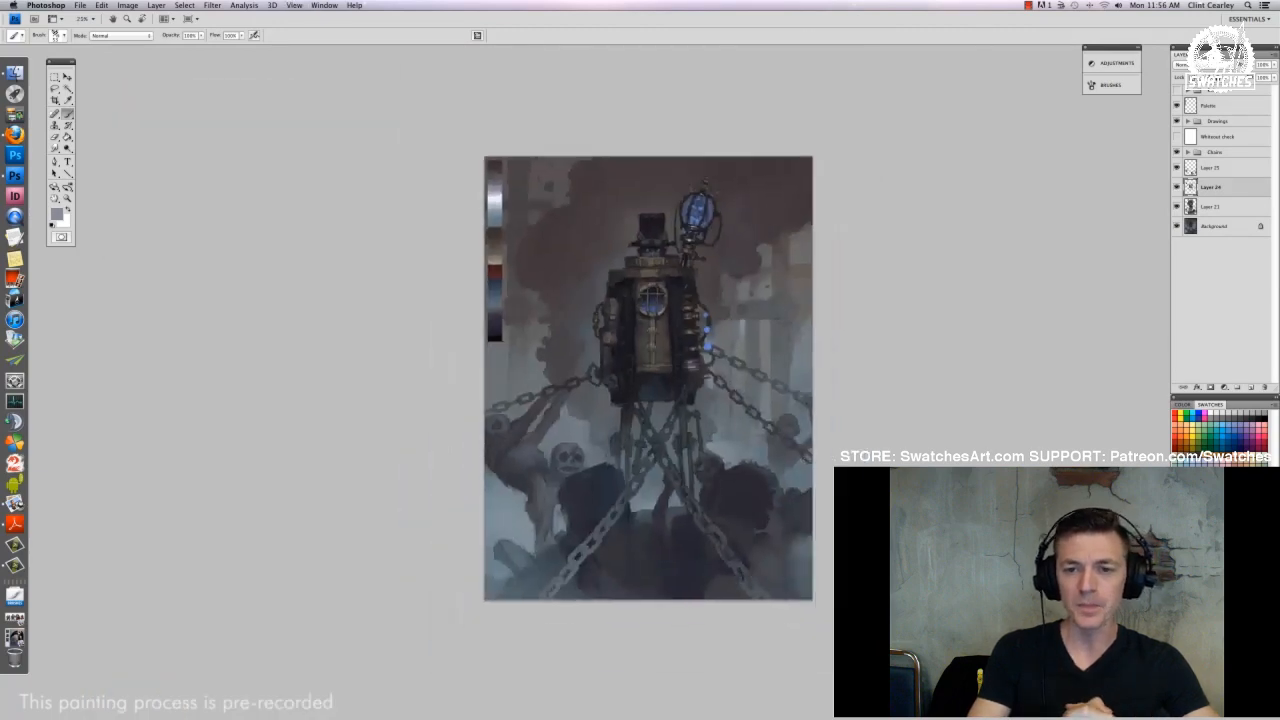
{"action": "key", "text": "super+0"}
{"action": "key", "text": "super+plus"}
{"action": "left_click_drag", "start_coordinate": [870, 447], "coordinate": [690, 423]}
{"action": "key", "text": "super+minus"}
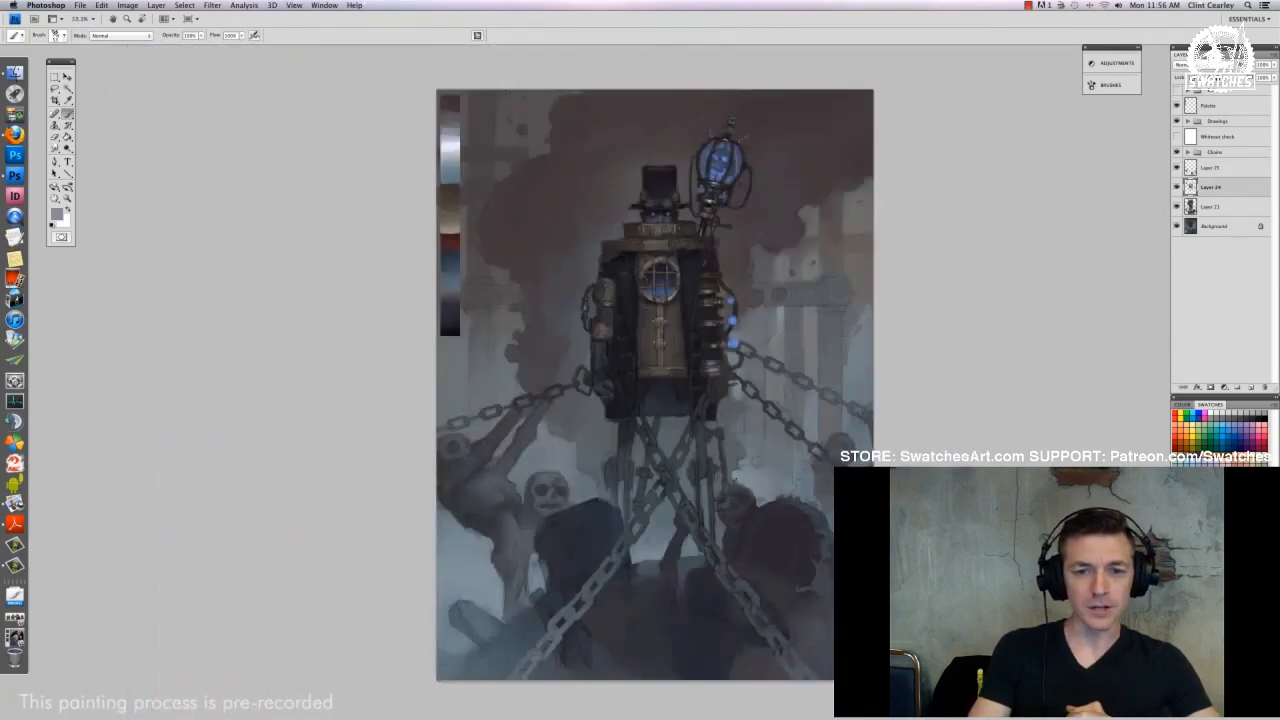
{"action": "left_click", "coordinate": [736, 469], "text": "alt"}
{"action": "left_click", "coordinate": [746, 469], "text": "alt"}
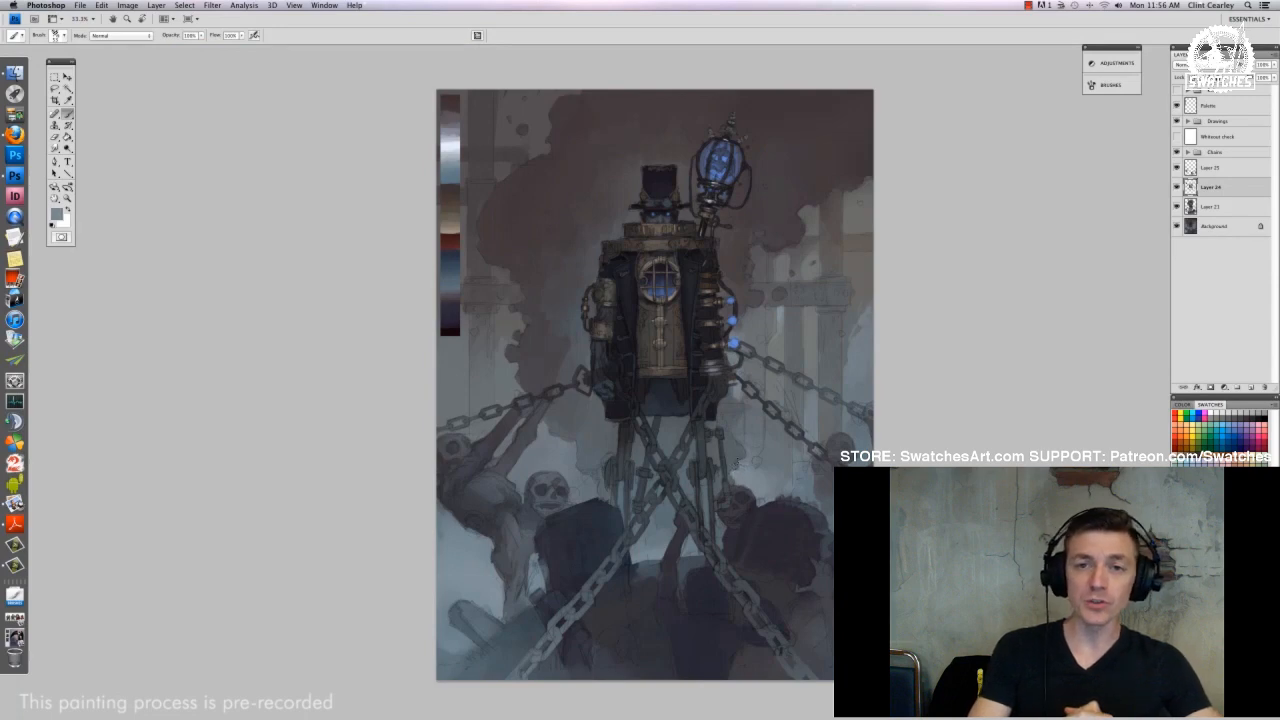
{"action": "left_click", "coordinate": [740, 442], "text": "alt"}
Paint a pale patch of mist beside the left corpse's legs with light tones sampled from the palette strip and a resized brush
{"action": "left_click_drag", "start_coordinate": [877, 325], "coordinate": [670, 330]}
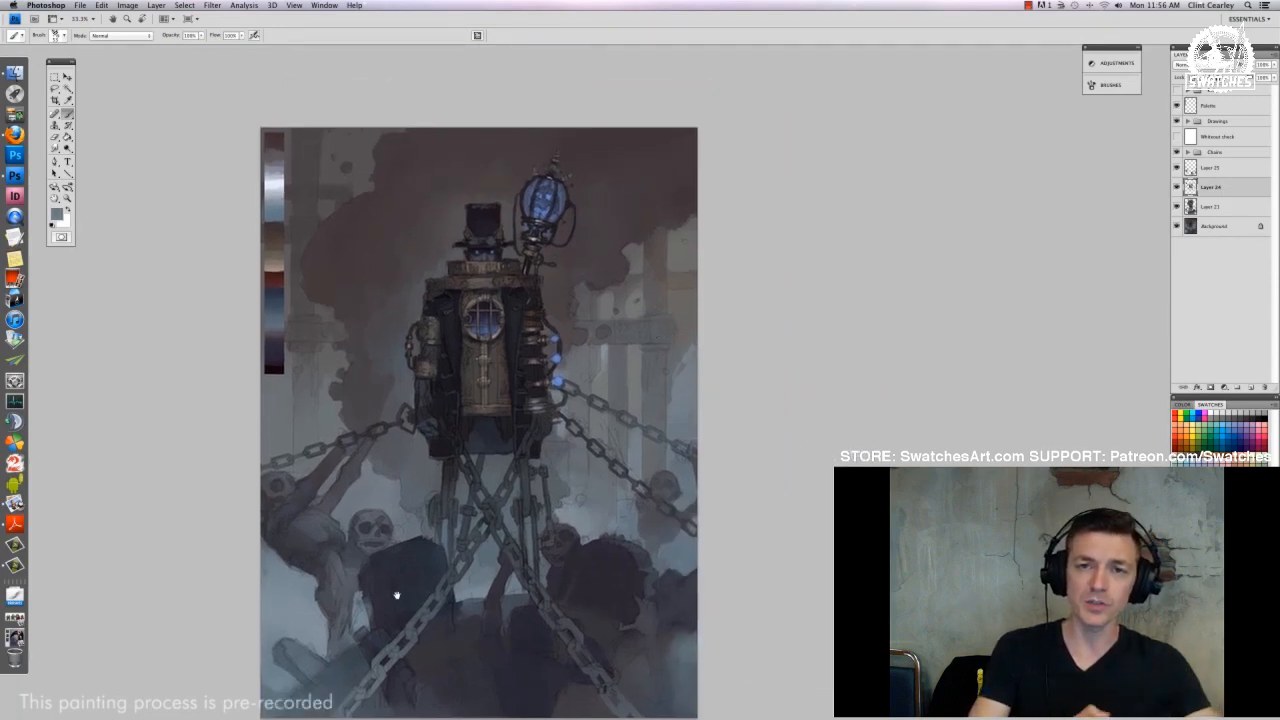
{"action": "left_click_drag", "start_coordinate": [397, 595], "coordinate": [440, 532]}
{"action": "left_click", "coordinate": [316, 122], "text": "alt"}
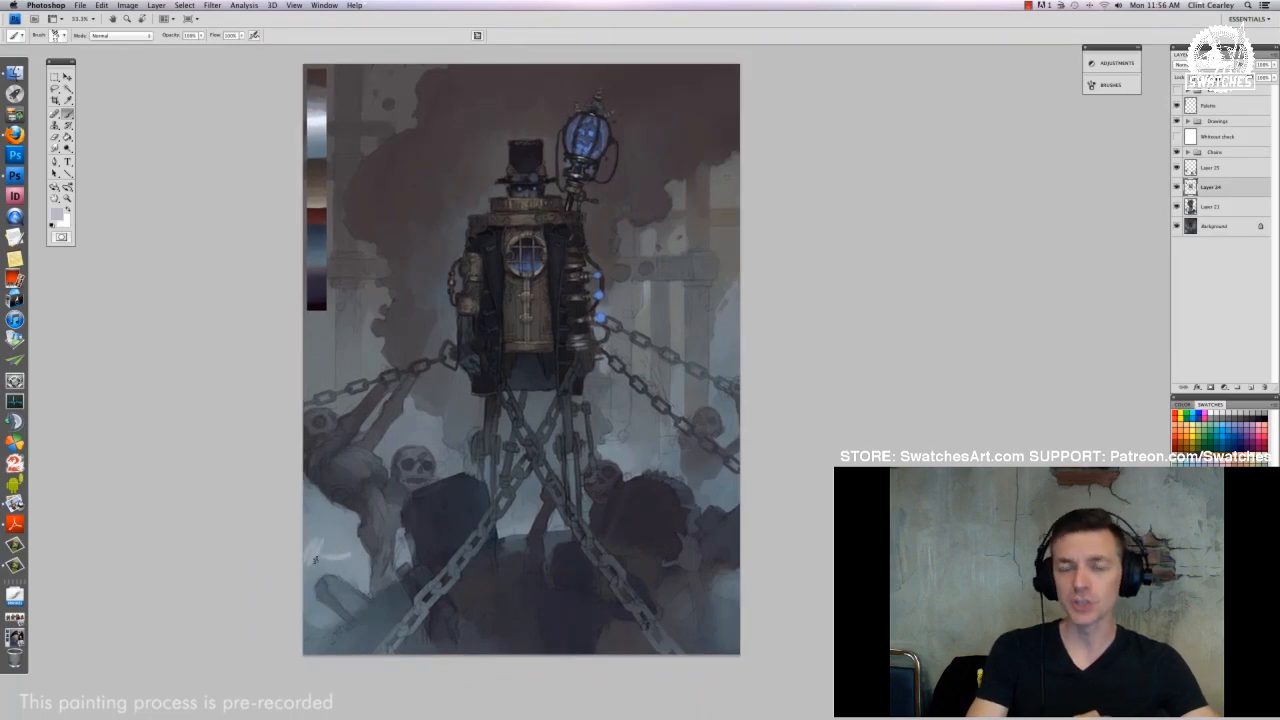
{"action": "left_click", "coordinate": [322, 136], "text": "alt"}
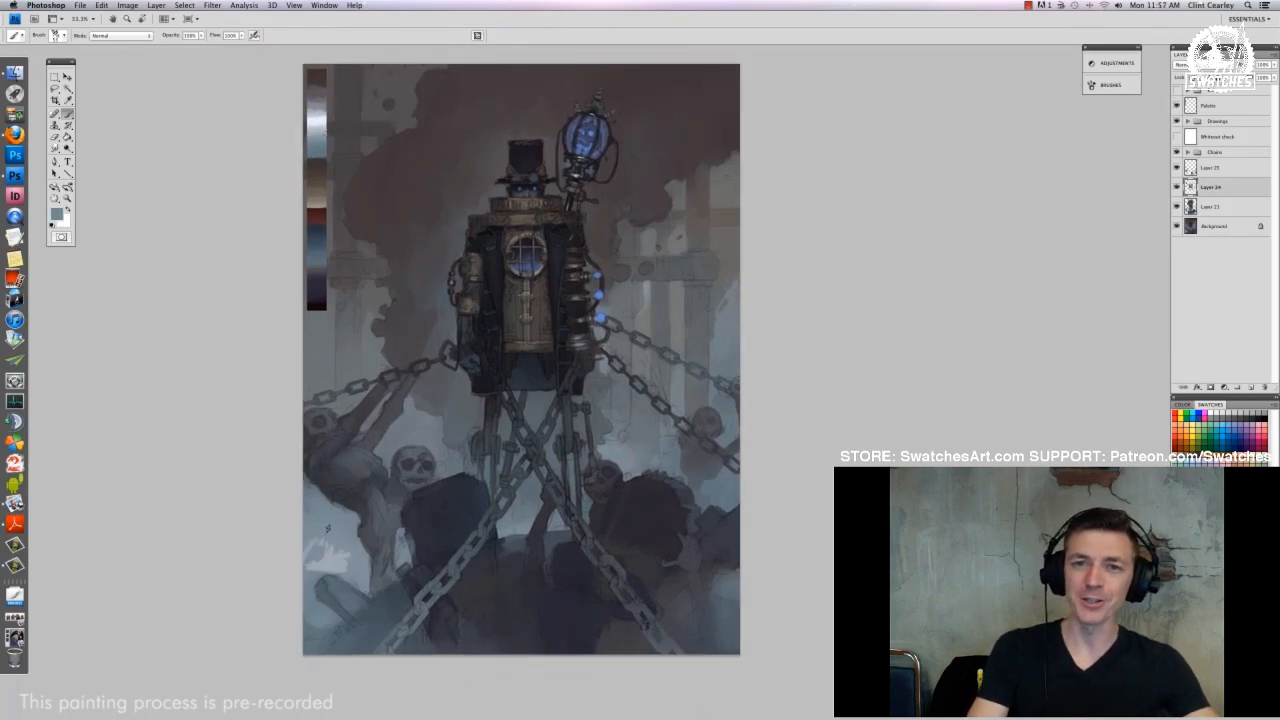
{"action": "left_click", "coordinate": [322, 128], "text": "alt"}
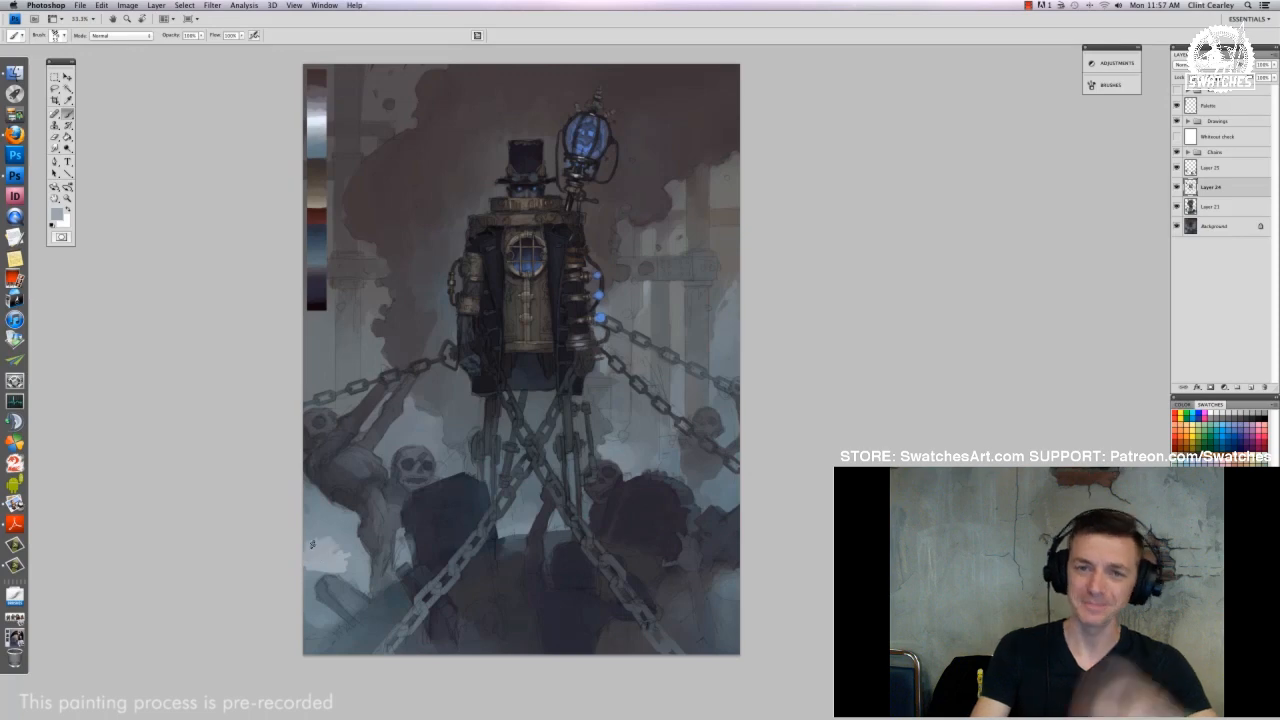
{"action": "right_click", "coordinate": [312, 545]}
{"action": "left_click", "coordinate": [308, 537]}
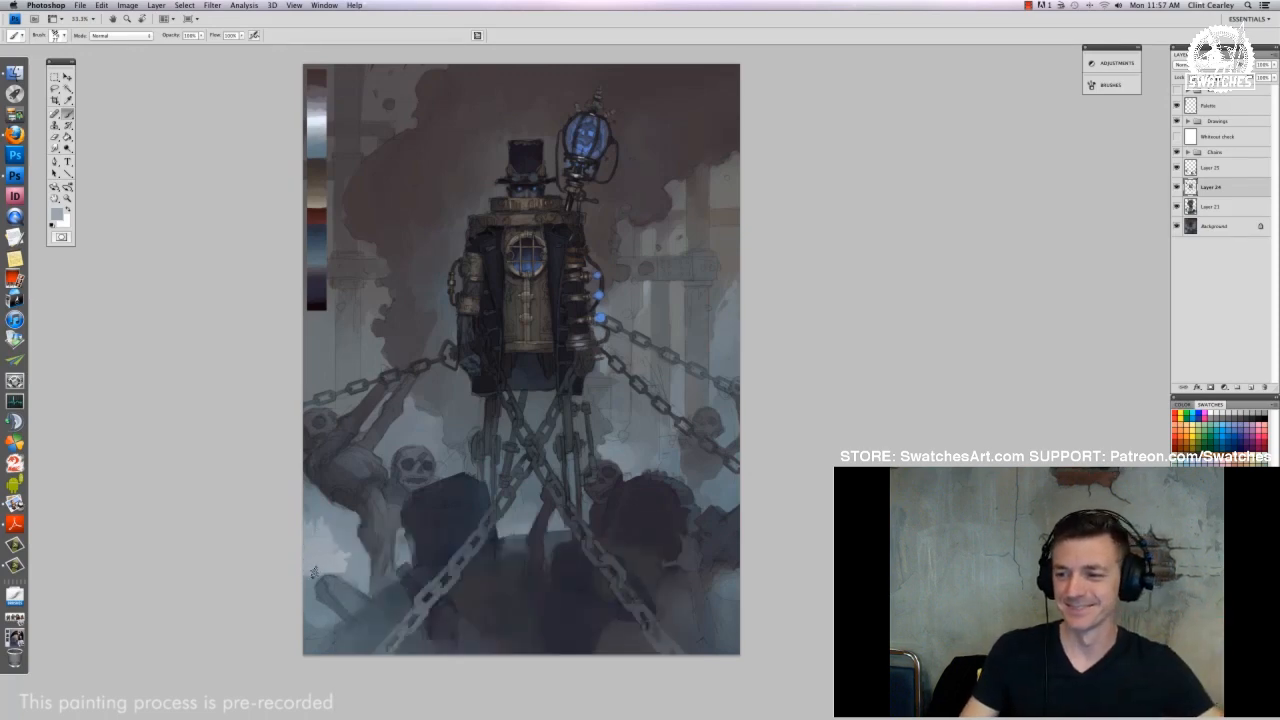